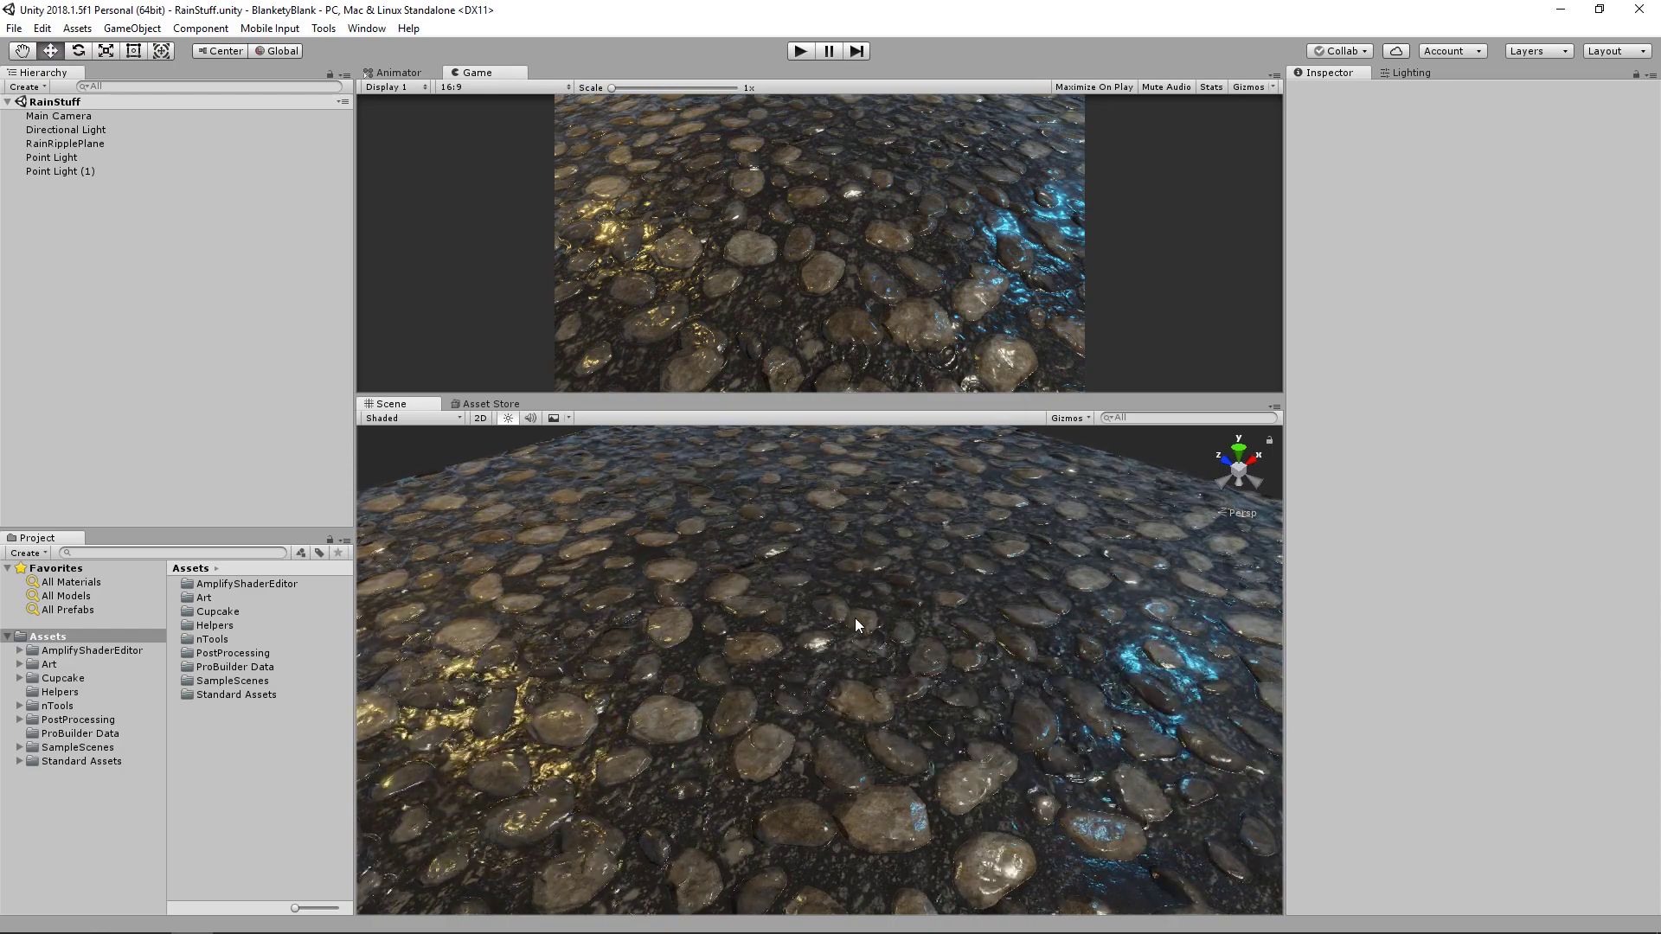
- Inspect the normal map assigned to the wet pebble plane's material by locating its Pebbles_01_Normals texture in the project
{"action": "left_click_drag", "start_coordinate": [1014, 678], "coordinate": [513, 757], "text": "alt"}
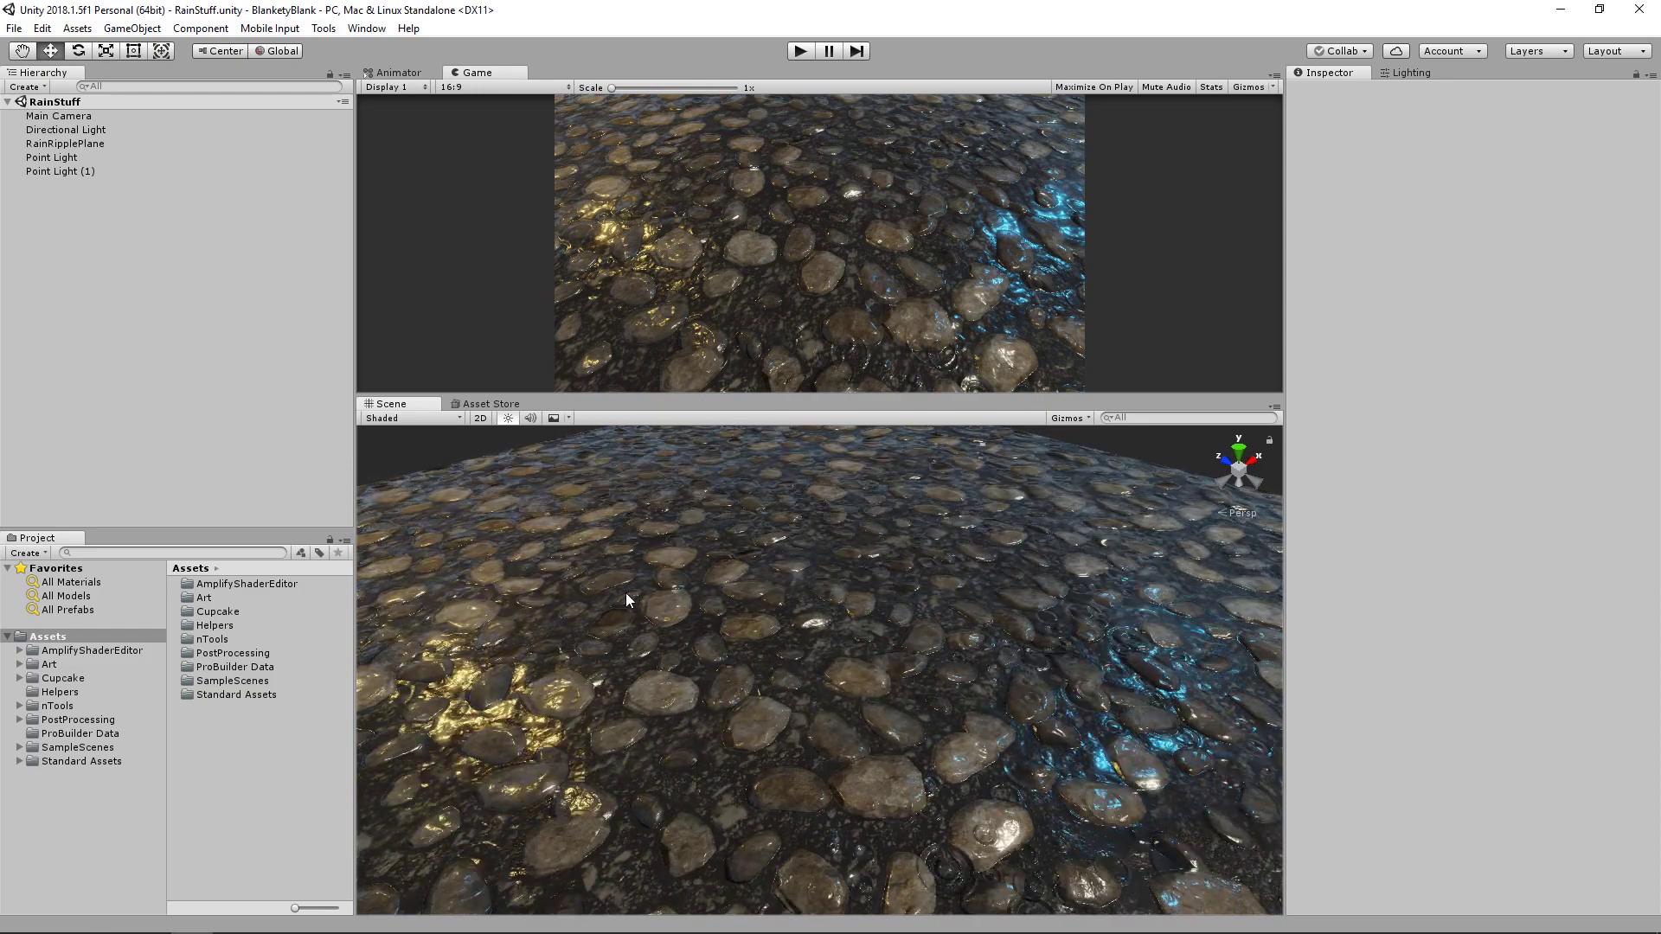
{"action": "left_click", "coordinate": [823, 632]}
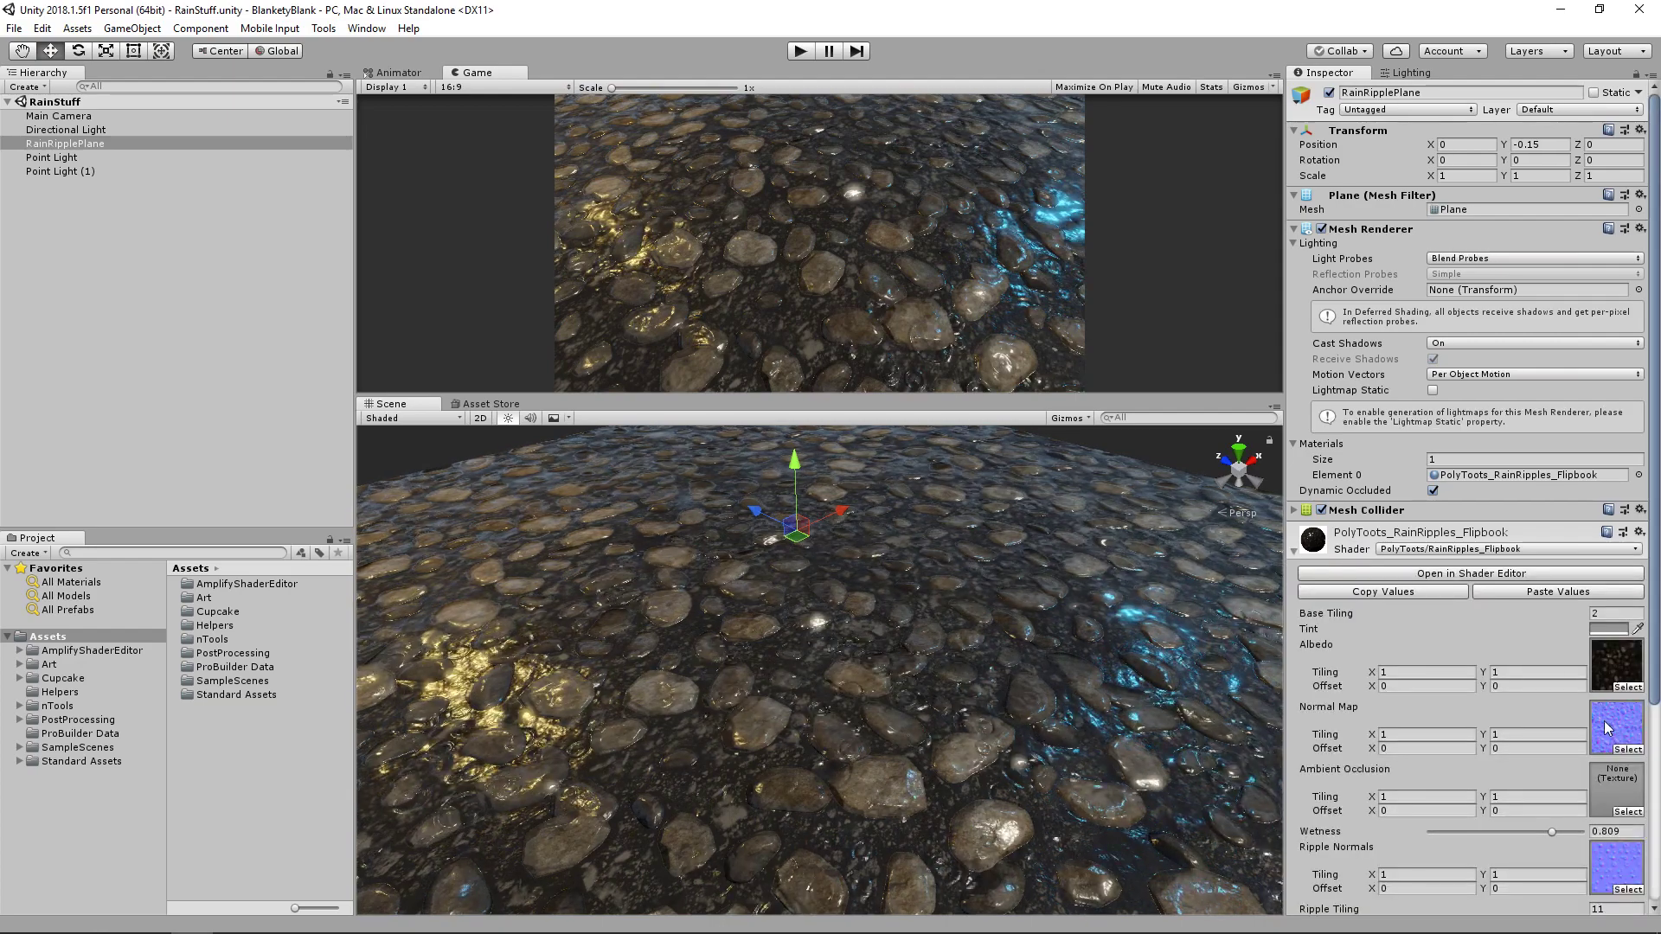
{"action": "left_click", "coordinate": [1616, 725]}
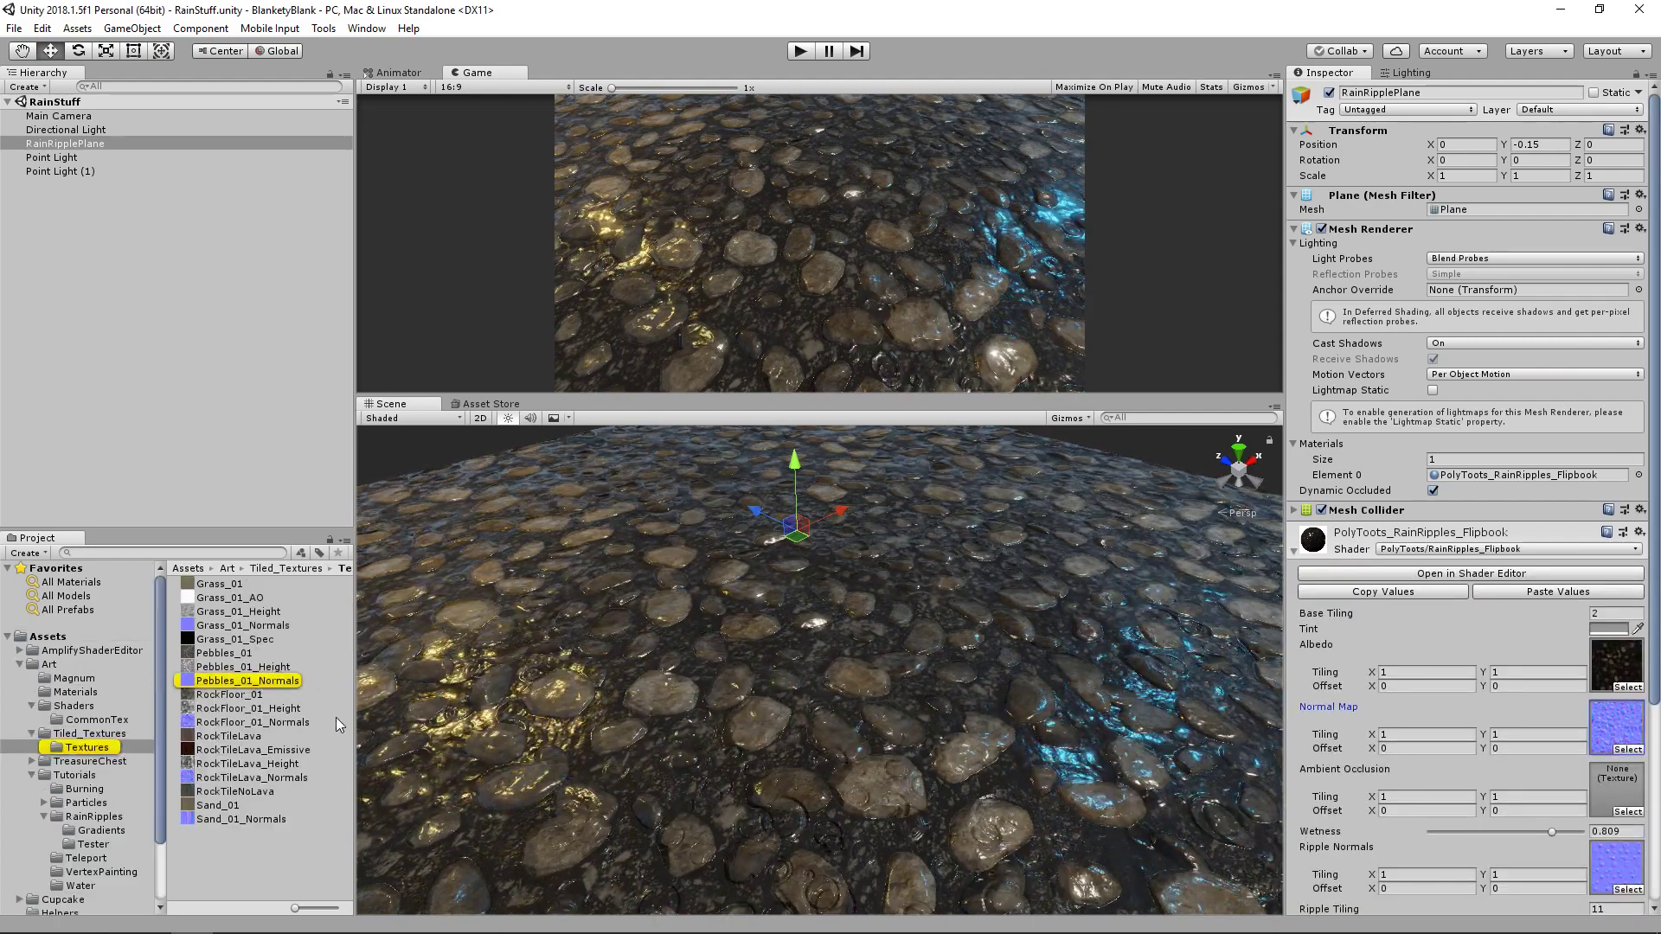
{"action": "left_click", "coordinate": [251, 681]}
{"action": "left_click", "coordinate": [839, 715]}
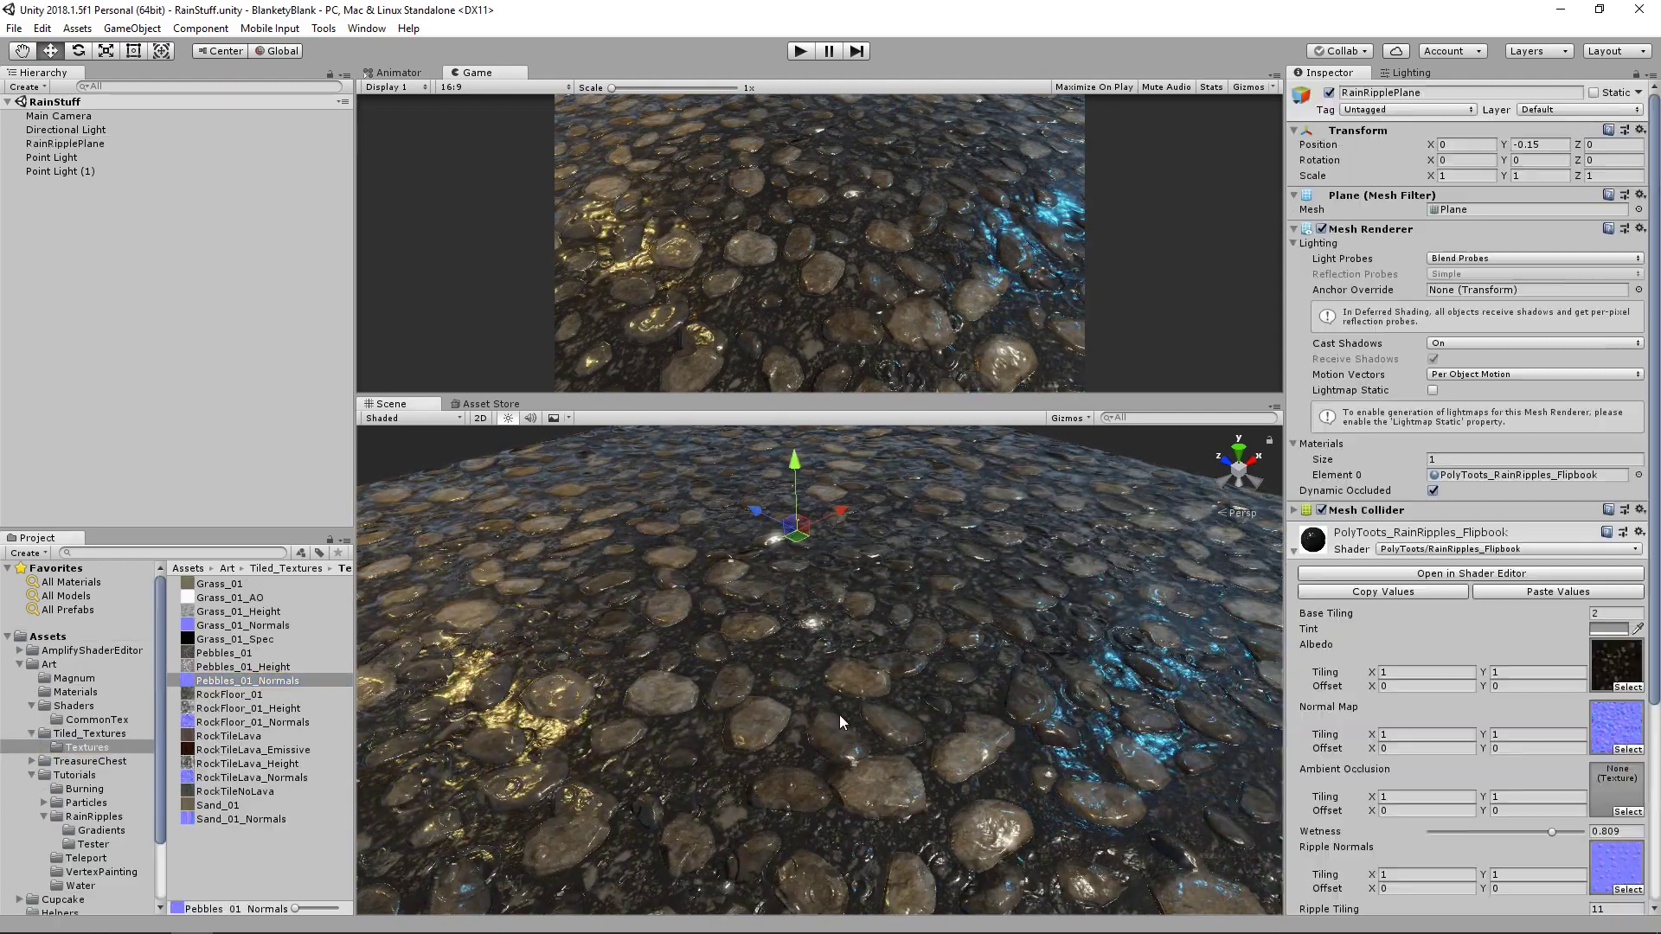
- Examine the PolyToots_RippleSheet texture used for the plane's ripple normals in an enlarged preview
{"action": "scroll", "coordinate": [1557, 692], "scroll_direction": "down", "scroll_amount": 5}
{"action": "left_click", "coordinate": [1623, 730]}
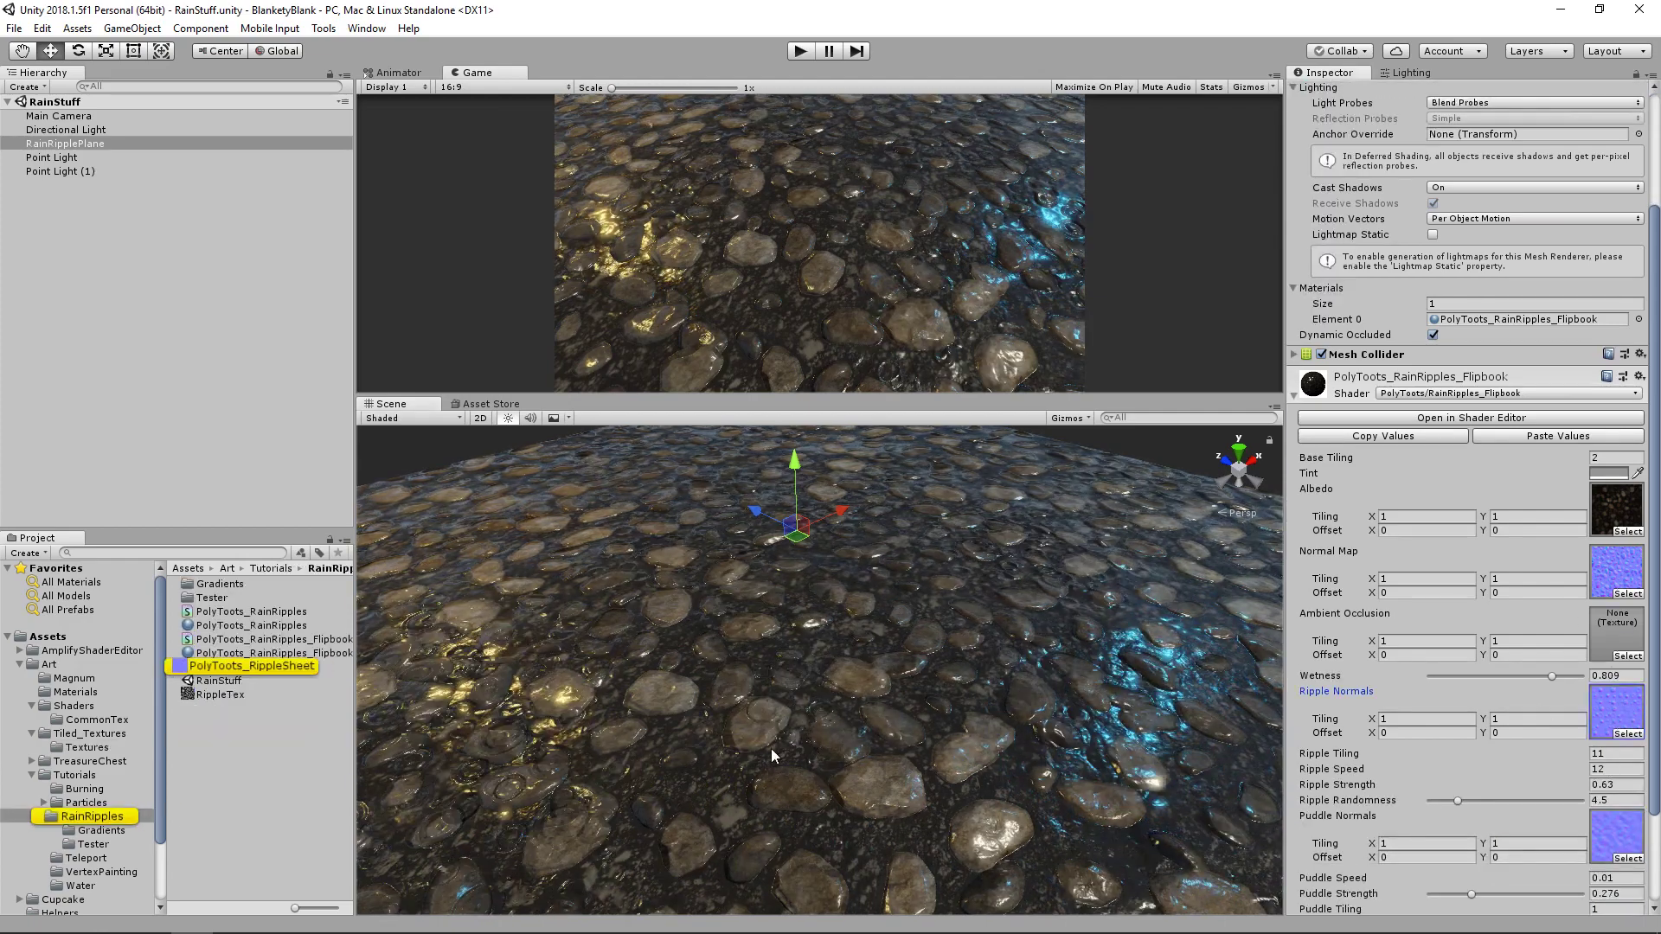
{"action": "left_click", "coordinate": [262, 668]}
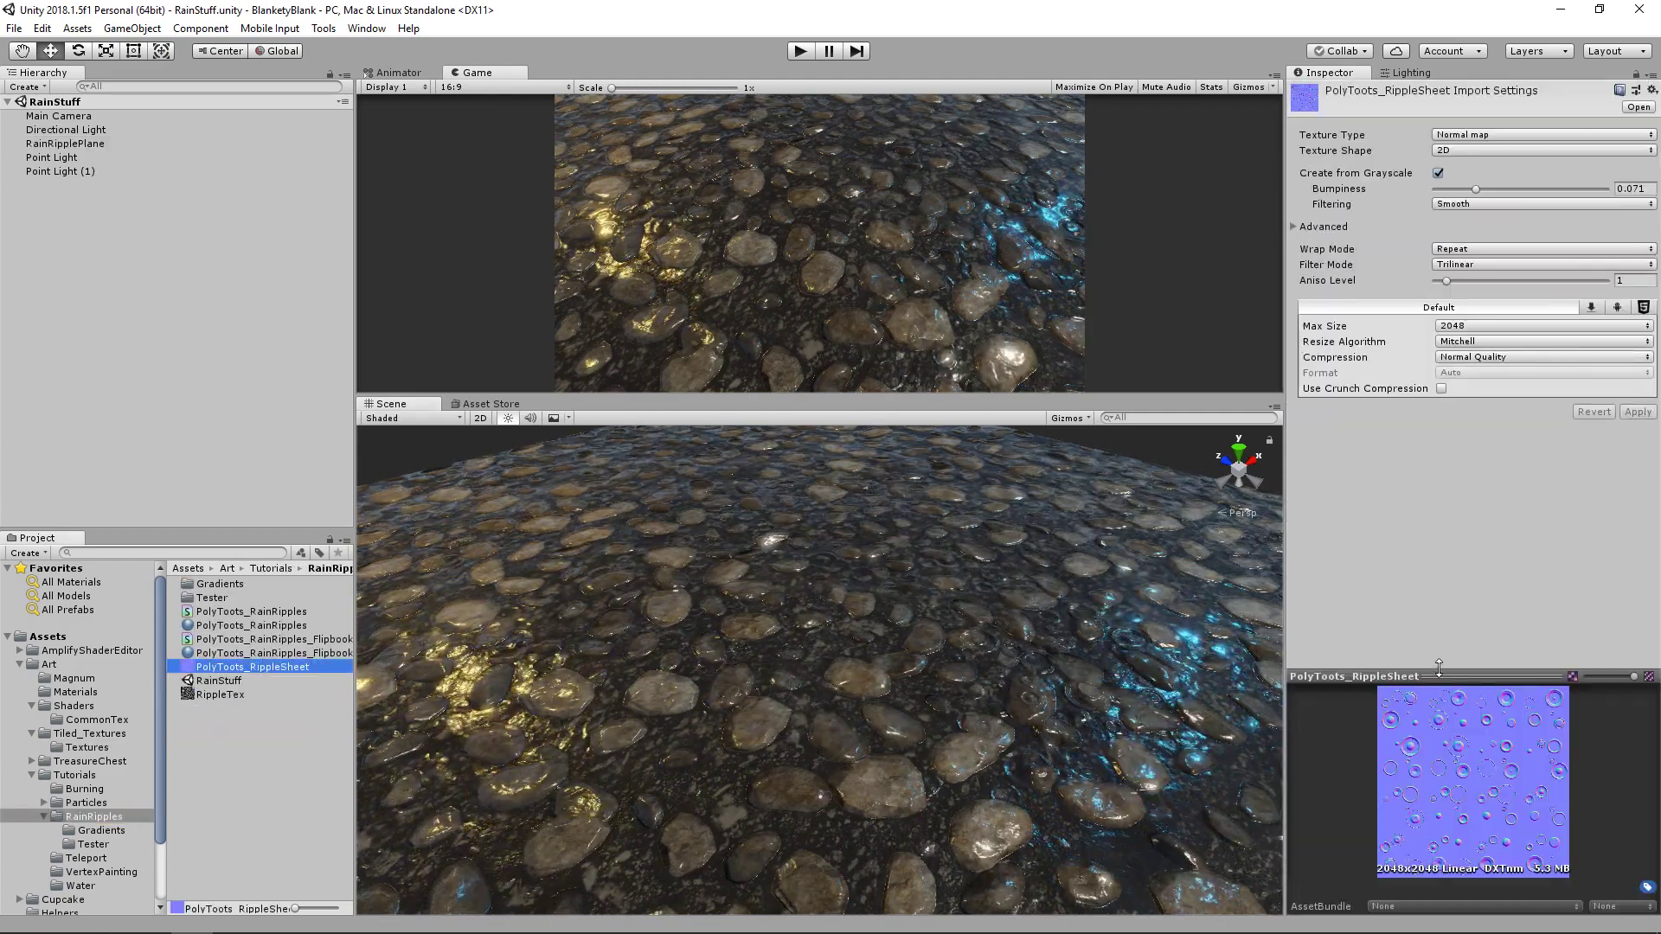
{"action": "left_click", "coordinate": [1460, 573]}
{"action": "left_click_drag", "start_coordinate": [1462, 674], "coordinate": [1462, 528]}
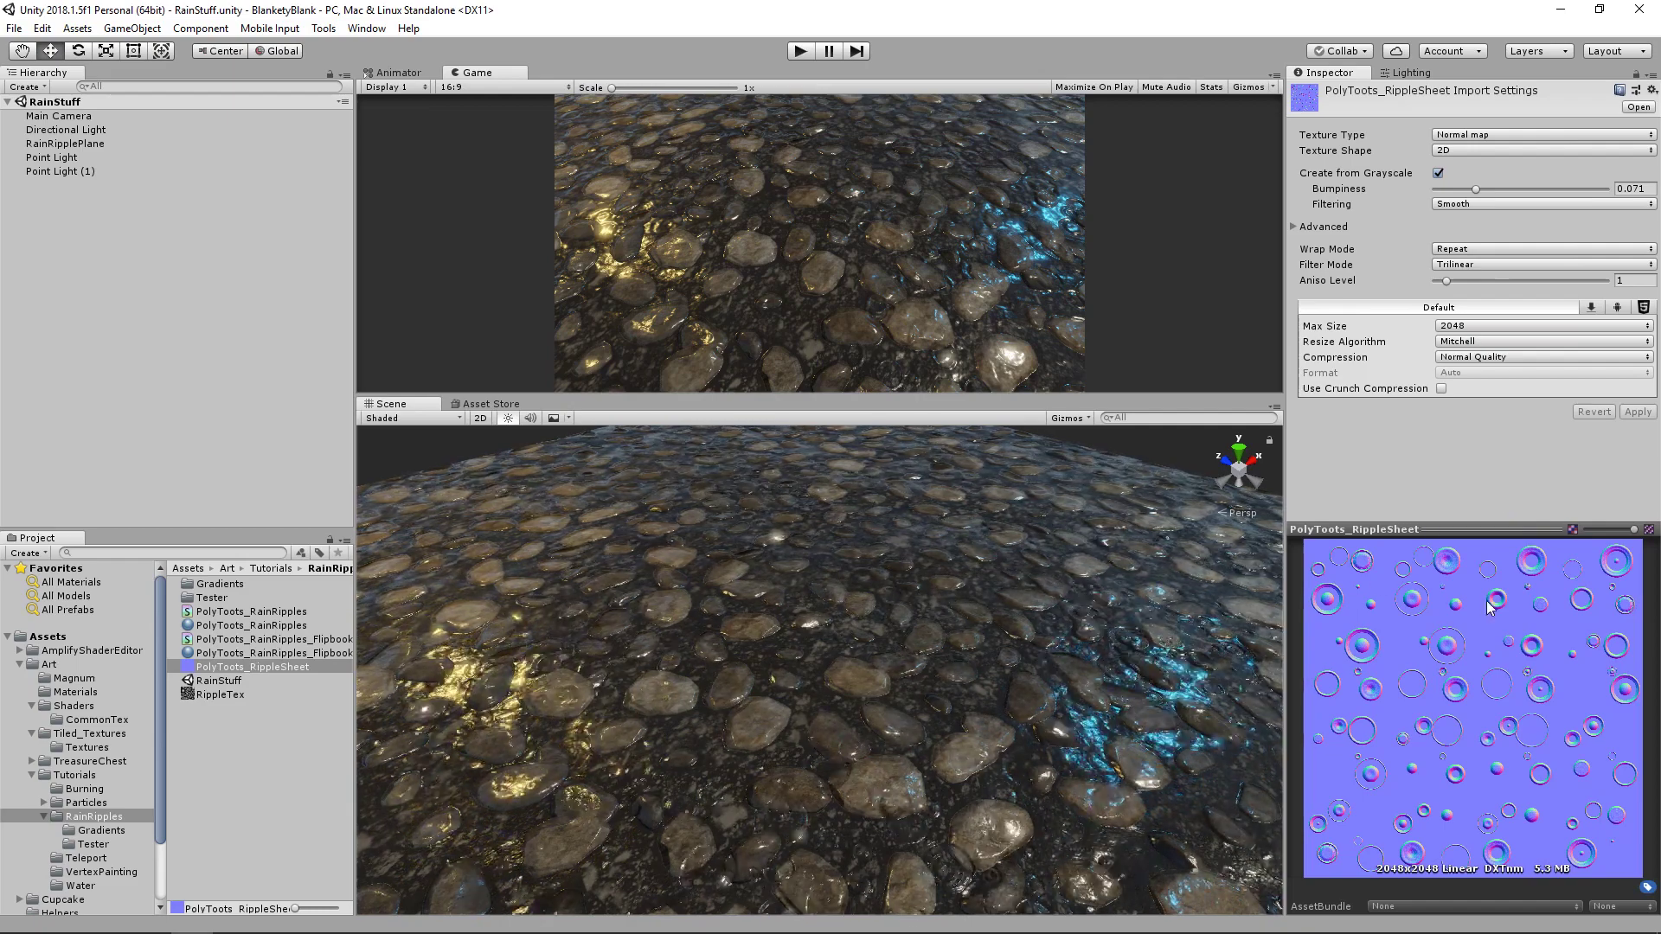
{"action": "left_click_drag", "start_coordinate": [1471, 519], "coordinate": [1505, 540]}
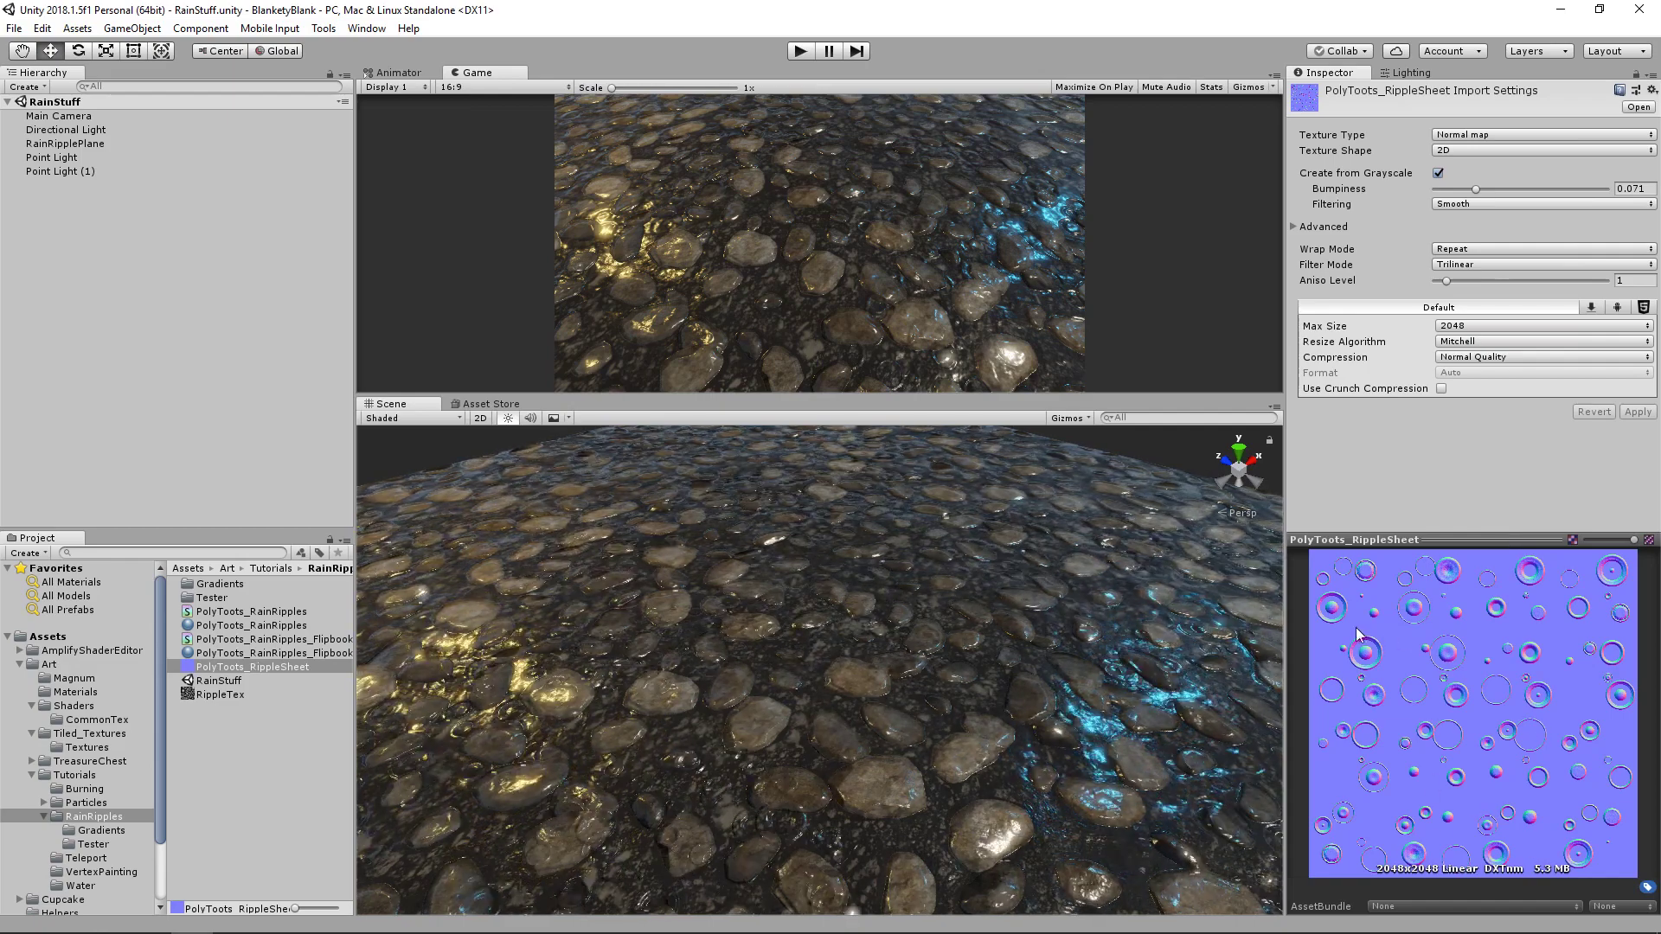
{"action": "left_click_drag", "start_coordinate": [1466, 540], "coordinate": [1463, 713]}
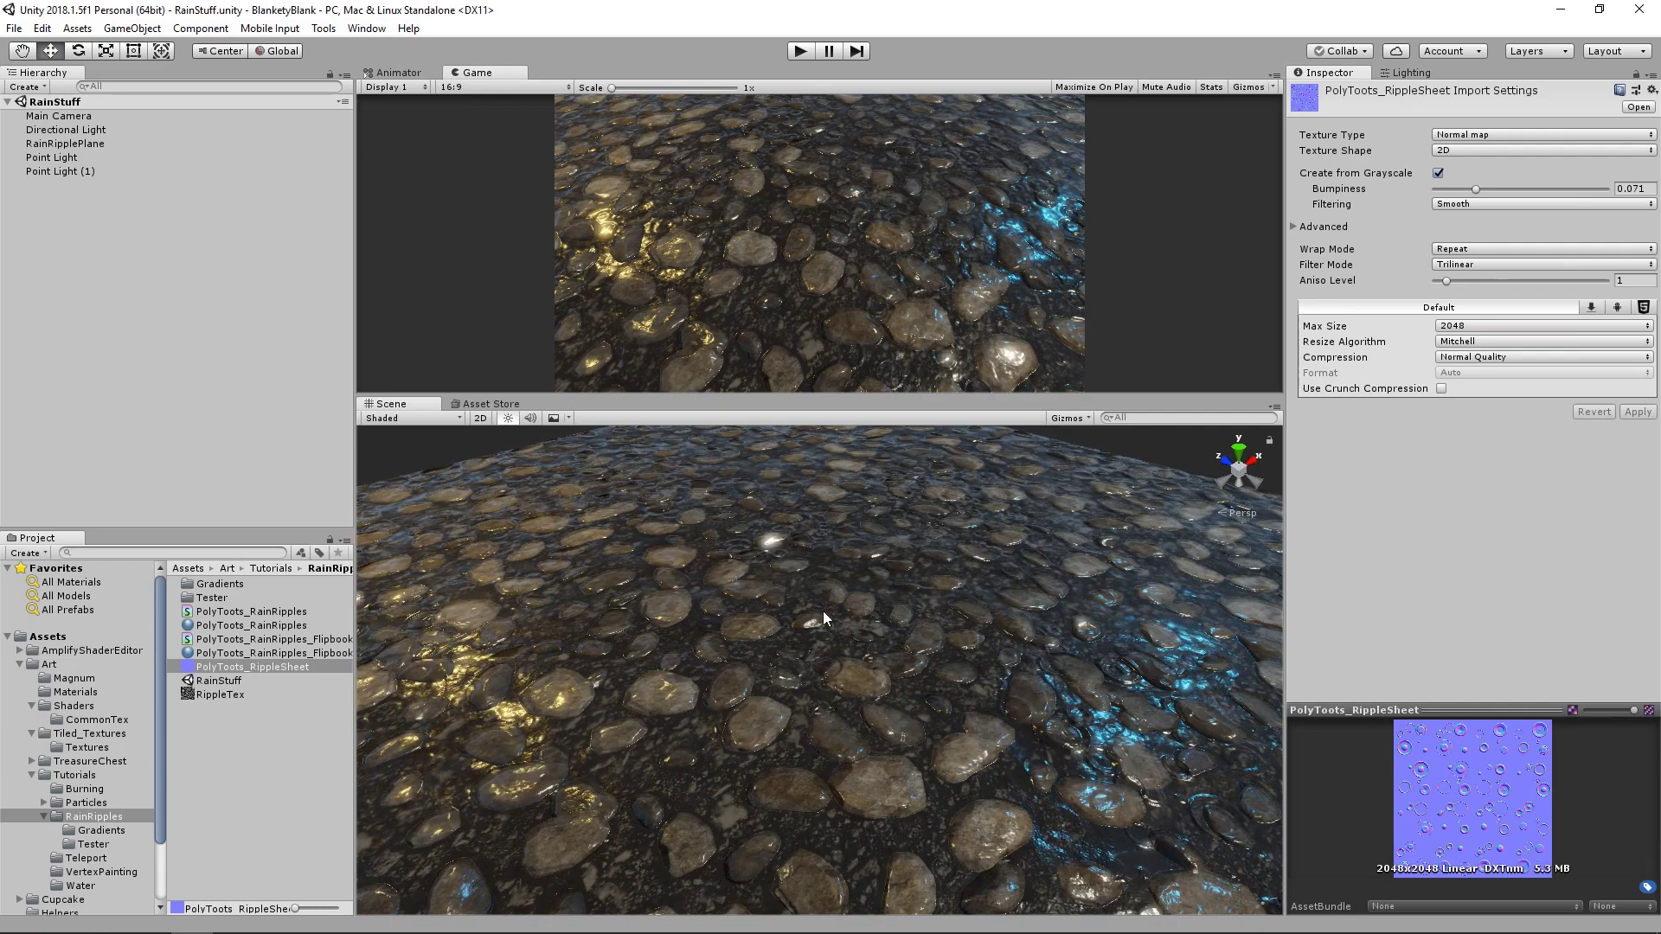
- Apply the PolyToots_RainRipples material to the RainRipplePlane to compare its ripple effect
{"action": "left_click", "coordinate": [958, 576]}
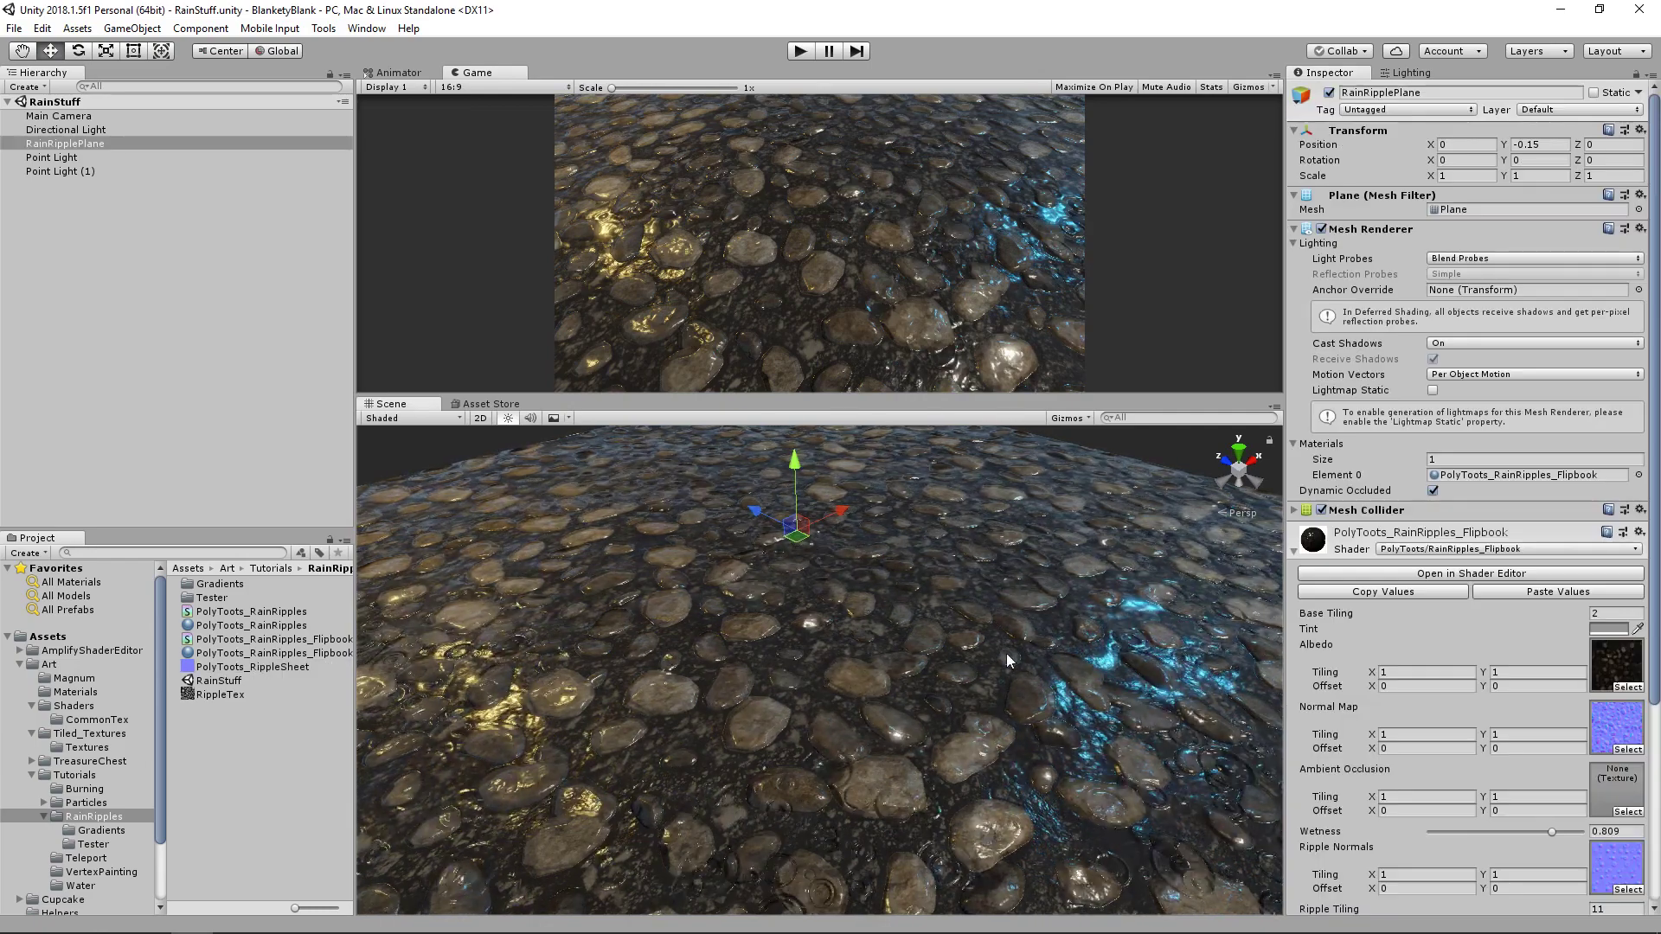
{"action": "scroll", "coordinate": [958, 658], "scroll_direction": "down", "scroll_amount": 2}
{"action": "middle_click_drag", "start_coordinate": [940, 639], "coordinate": [959, 649]}
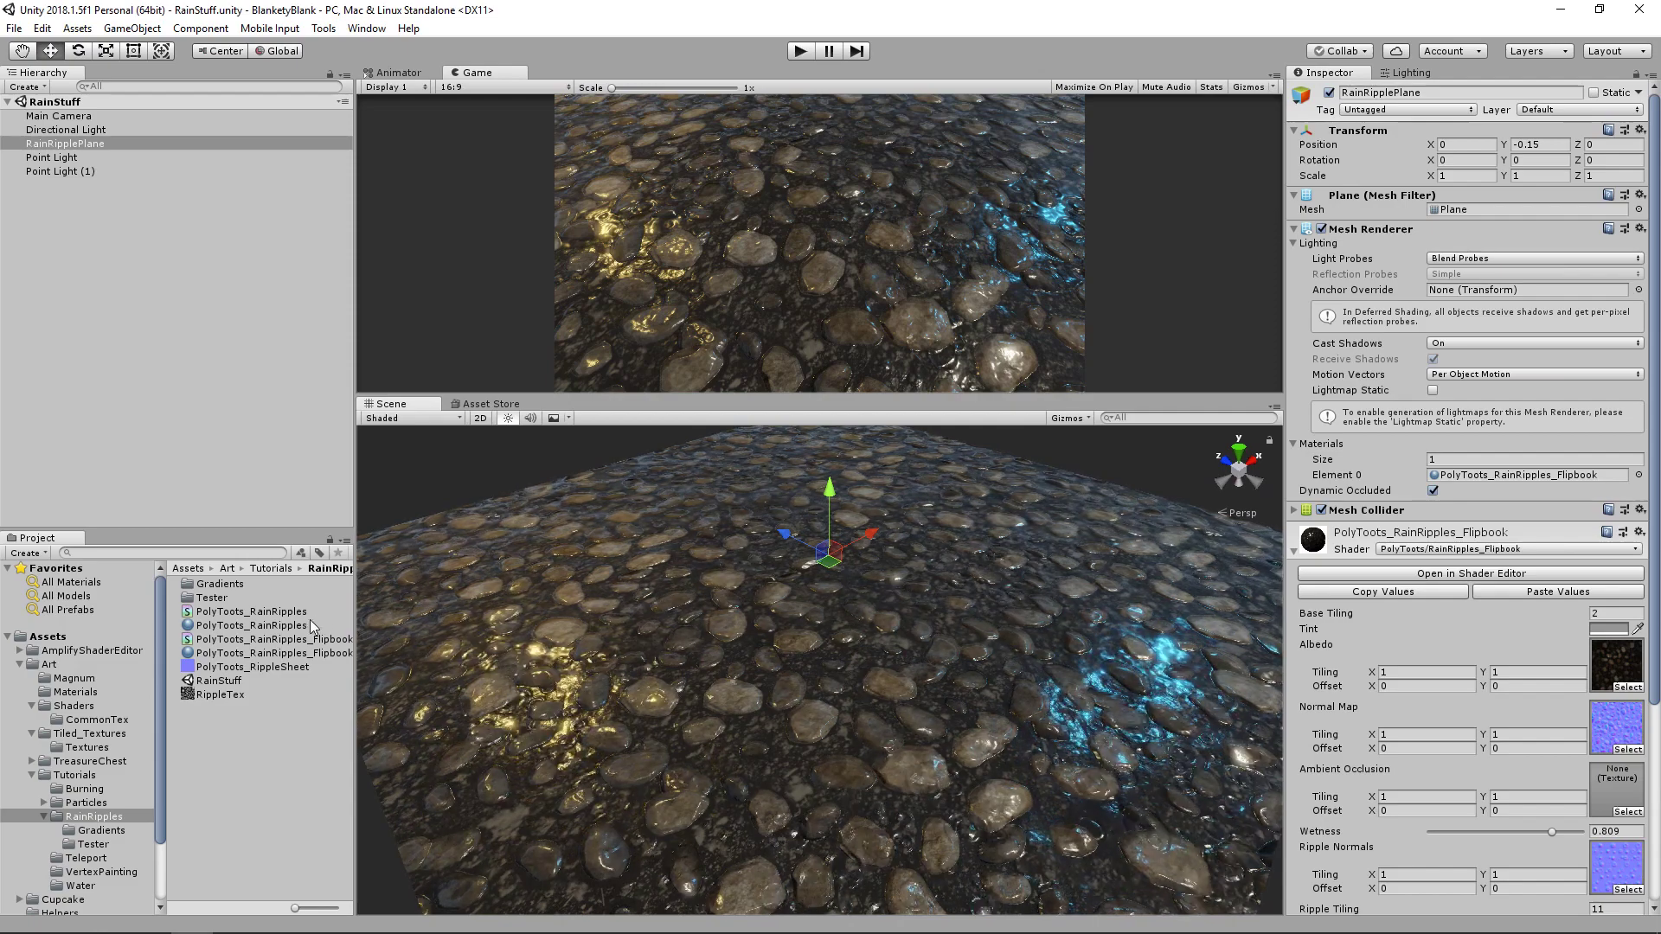
{"action": "left_click_drag", "start_coordinate": [294, 625], "coordinate": [683, 651]}
{"action": "left_click_drag", "start_coordinate": [958, 704], "coordinate": [905, 690], "text": "alt"}
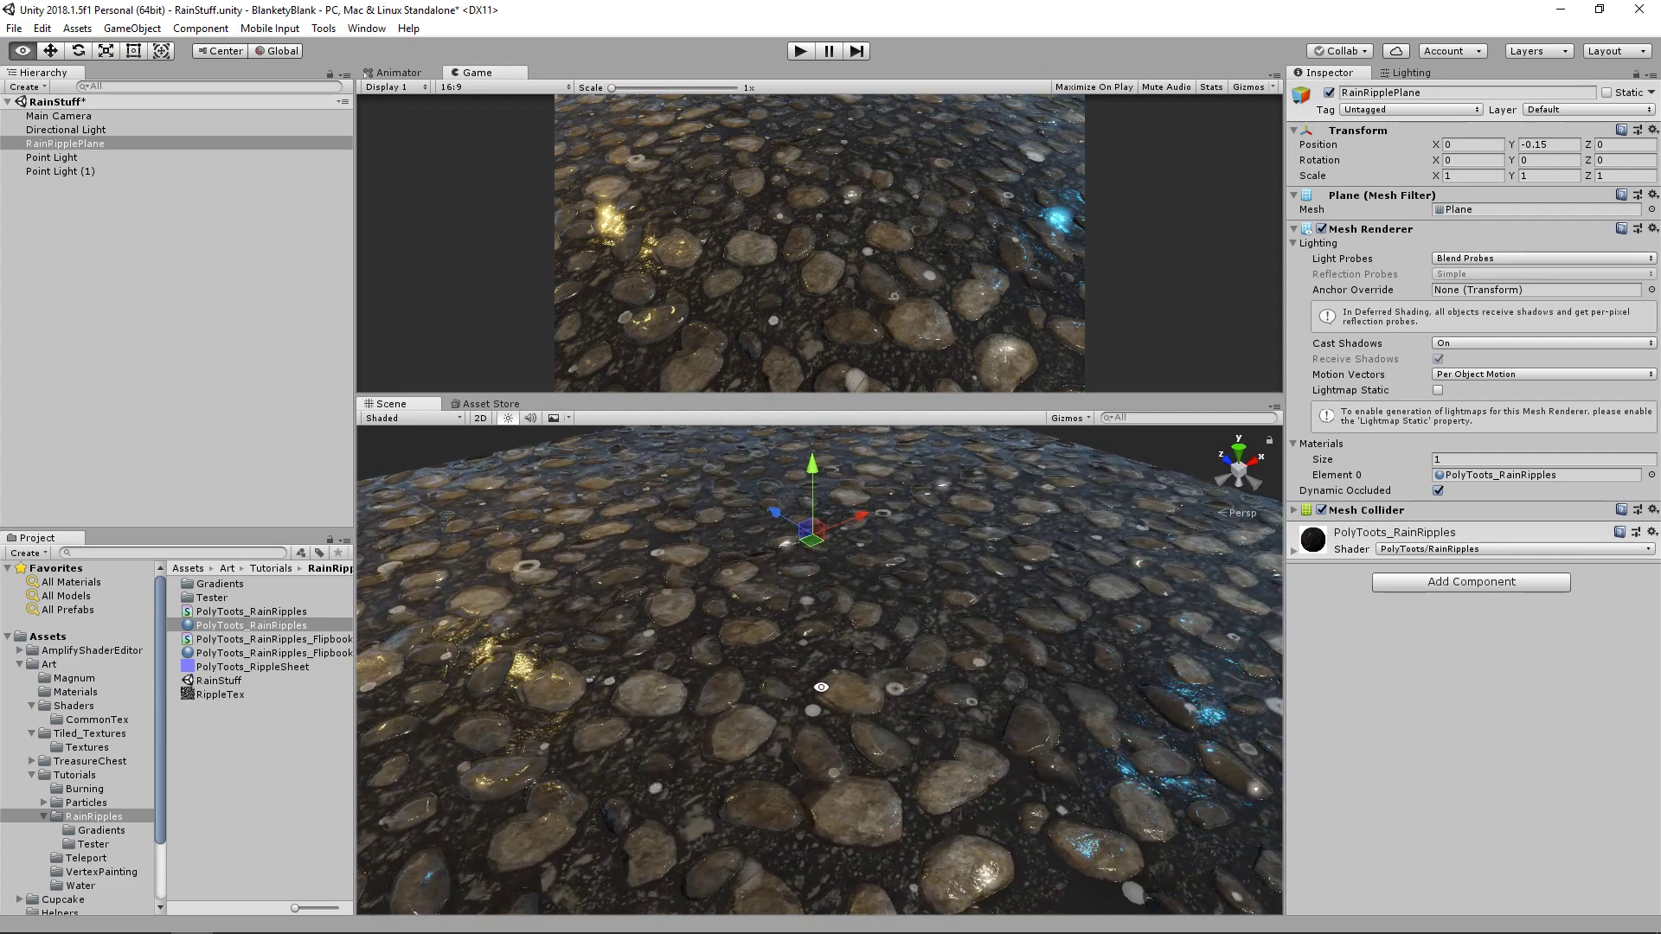
{"action": "left_click_drag", "start_coordinate": [755, 682], "coordinate": [796, 662], "text": "alt"}
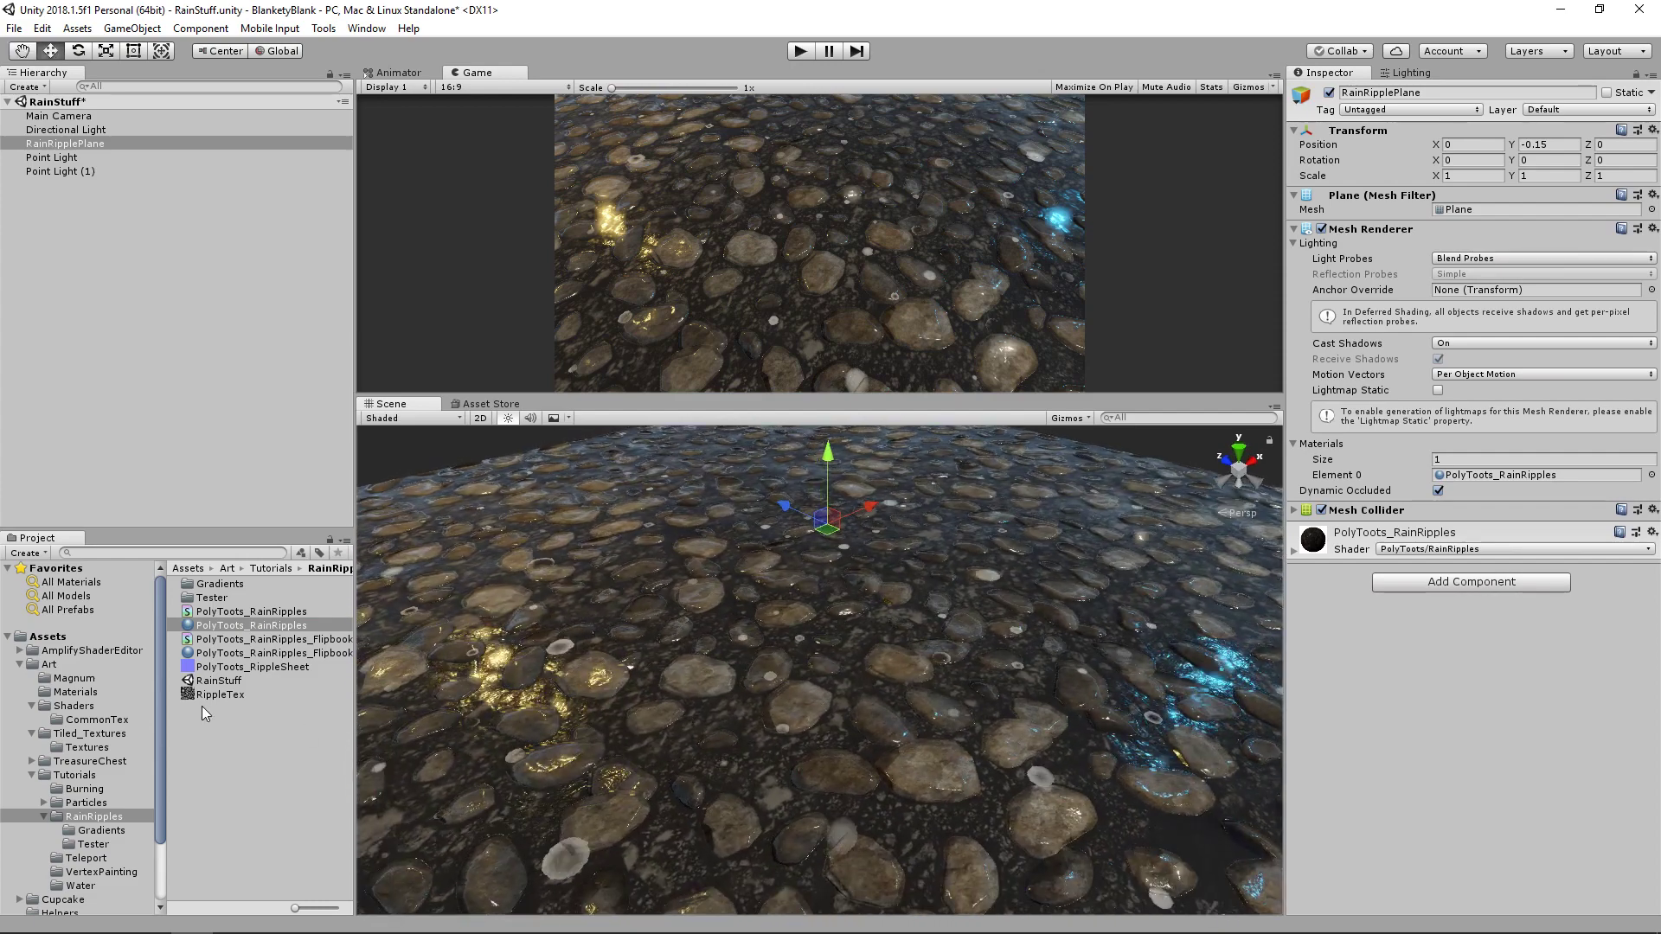
- Examine the RippleTex texture preview and the rain ripples on the pebble plane
{"action": "left_click", "coordinate": [217, 694]}
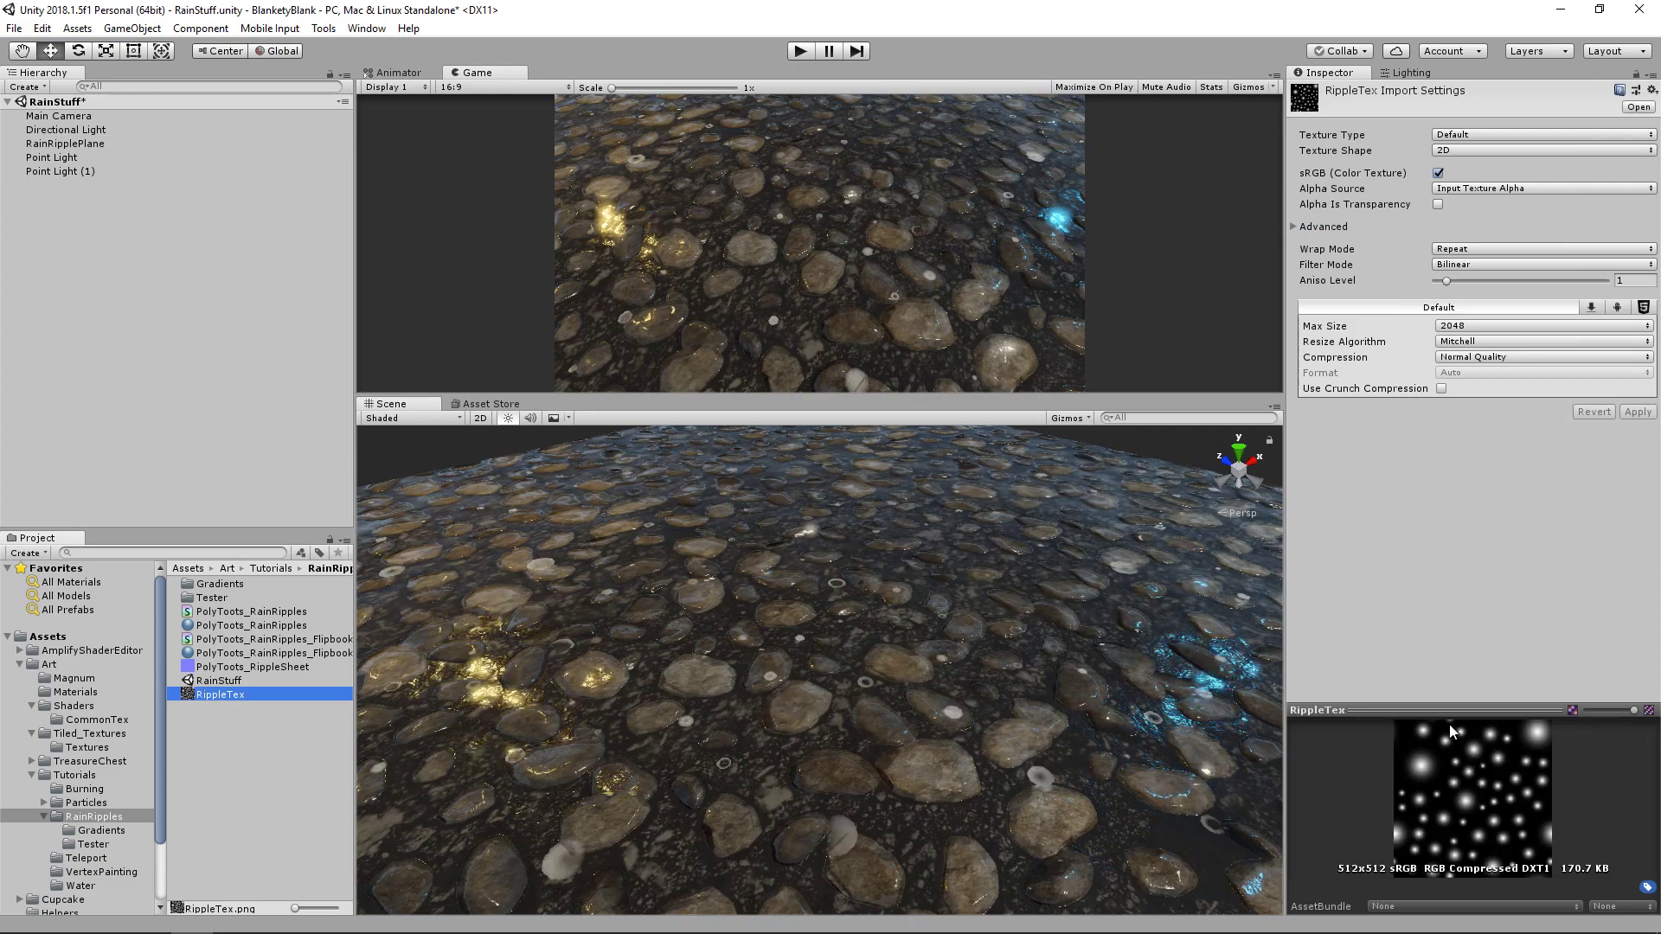
{"action": "mouse_move", "coordinate": [1451, 710]}
{"action": "left_mouse_down"}
{"action": "mouse_move", "coordinate": [1462, 529]}
{"action": "mouse_move", "coordinate": [1467, 699]}
{"action": "left_mouse_up"}
{"action": "left_click_drag", "start_coordinate": [761, 684], "coordinate": [979, 683], "text": "alt"}
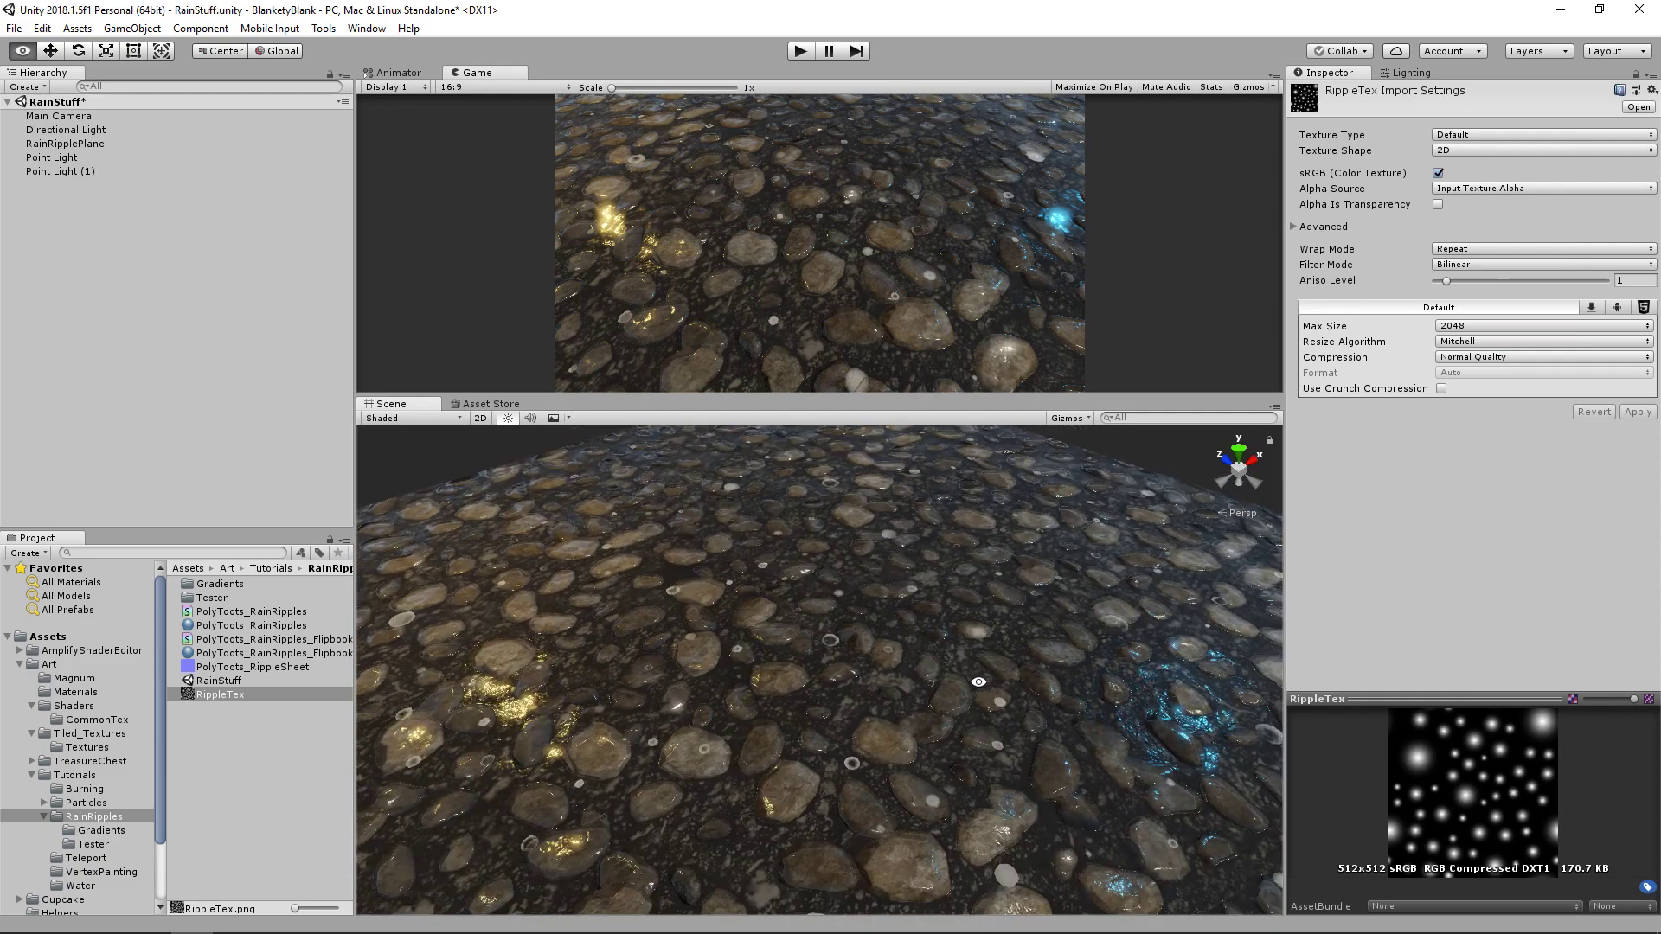
{"action": "left_click_drag", "start_coordinate": [894, 637], "coordinate": [896, 634], "text": "alt"}
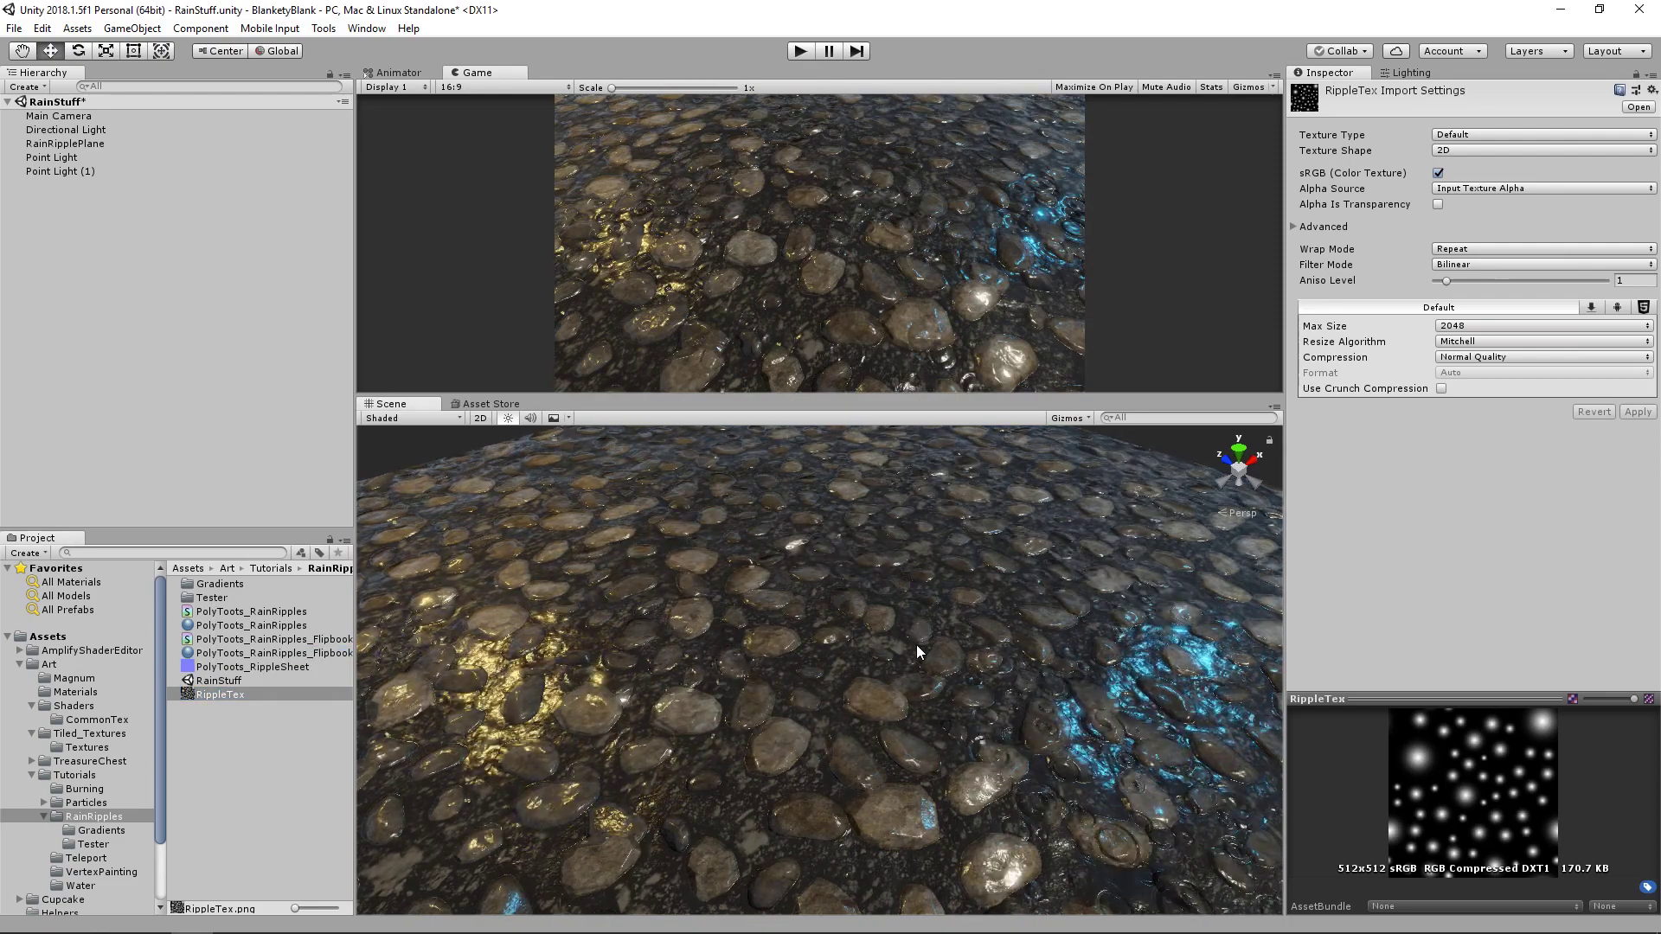
{"action": "mouse_move", "coordinate": [874, 624]}
{"action": "left_mouse_down", "text": "alt"}
{"action": "mouse_move", "coordinate": [890, 615]}
{"action": "mouse_move", "coordinate": [876, 619]}
{"action": "left_mouse_up", "text": "alt"}
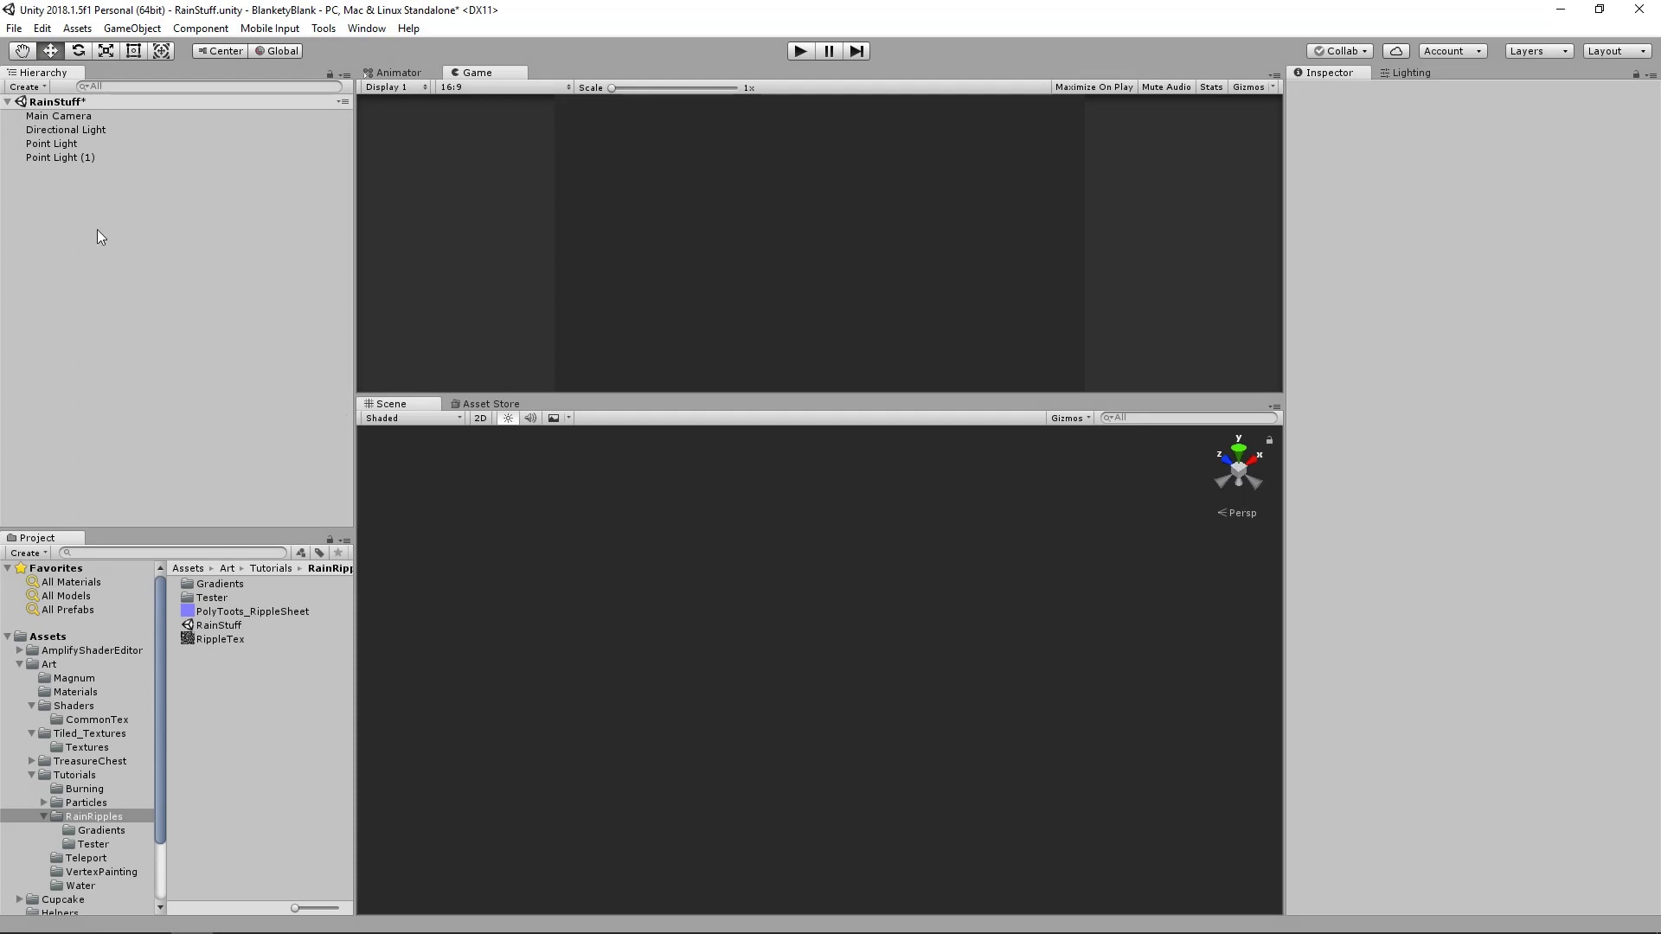
- Add a 3D plane to the scene and set its position to 0, 0, 0
{"action": "right_click", "coordinate": [98, 232]}
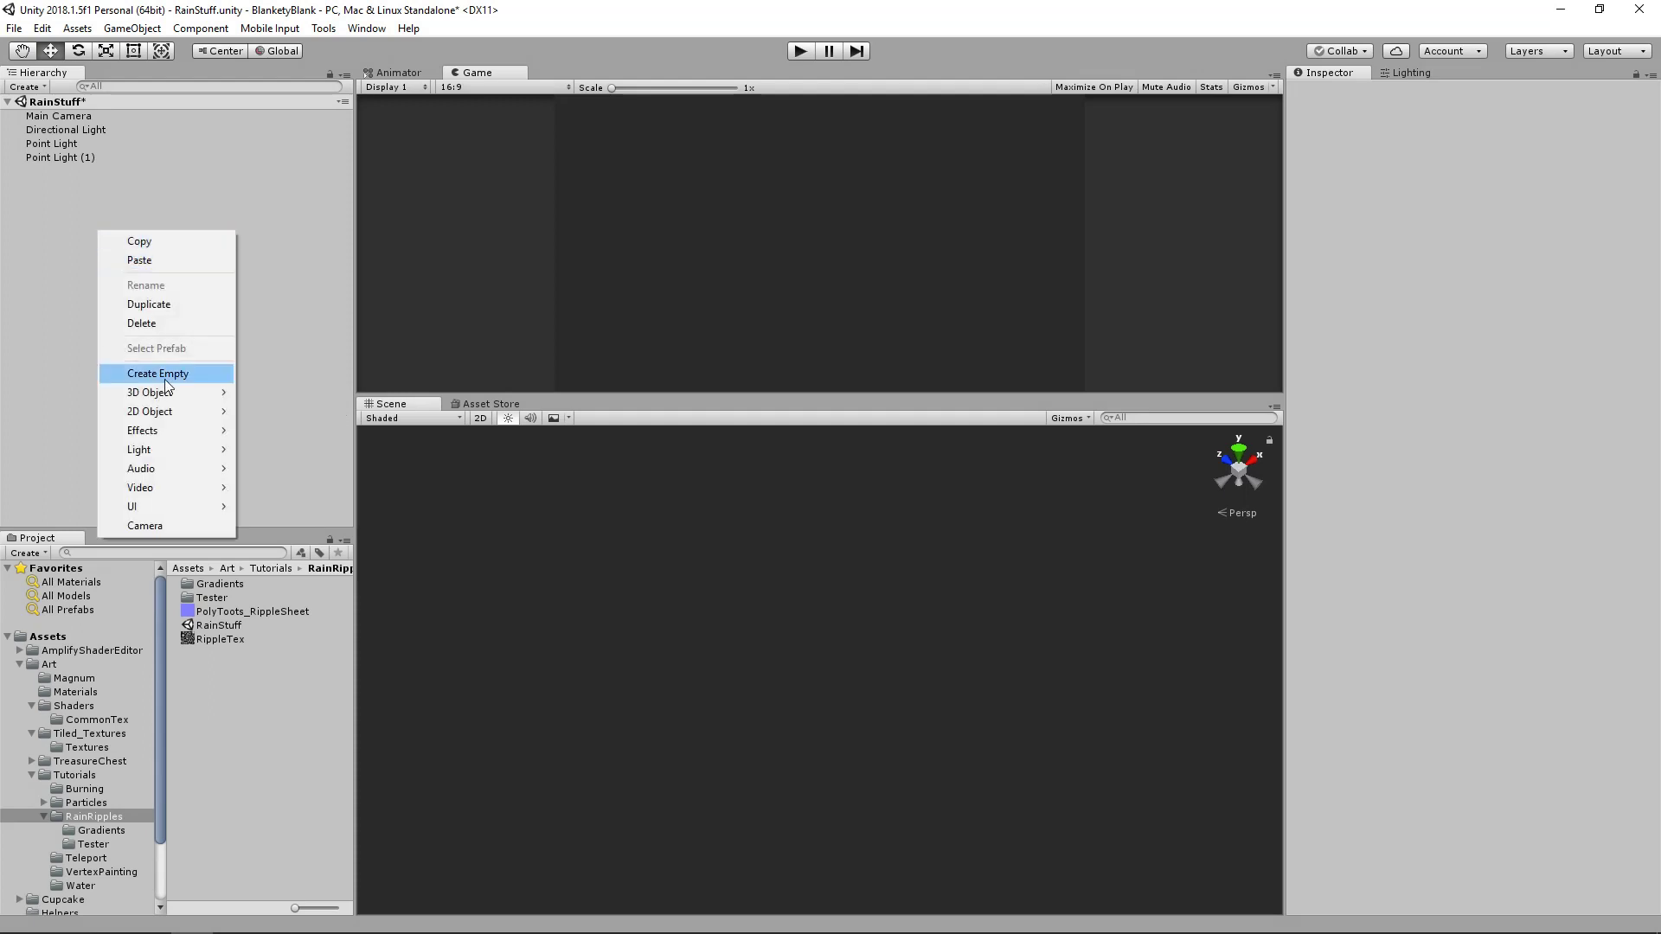
{"action": "mouse_move", "coordinate": [208, 393]}
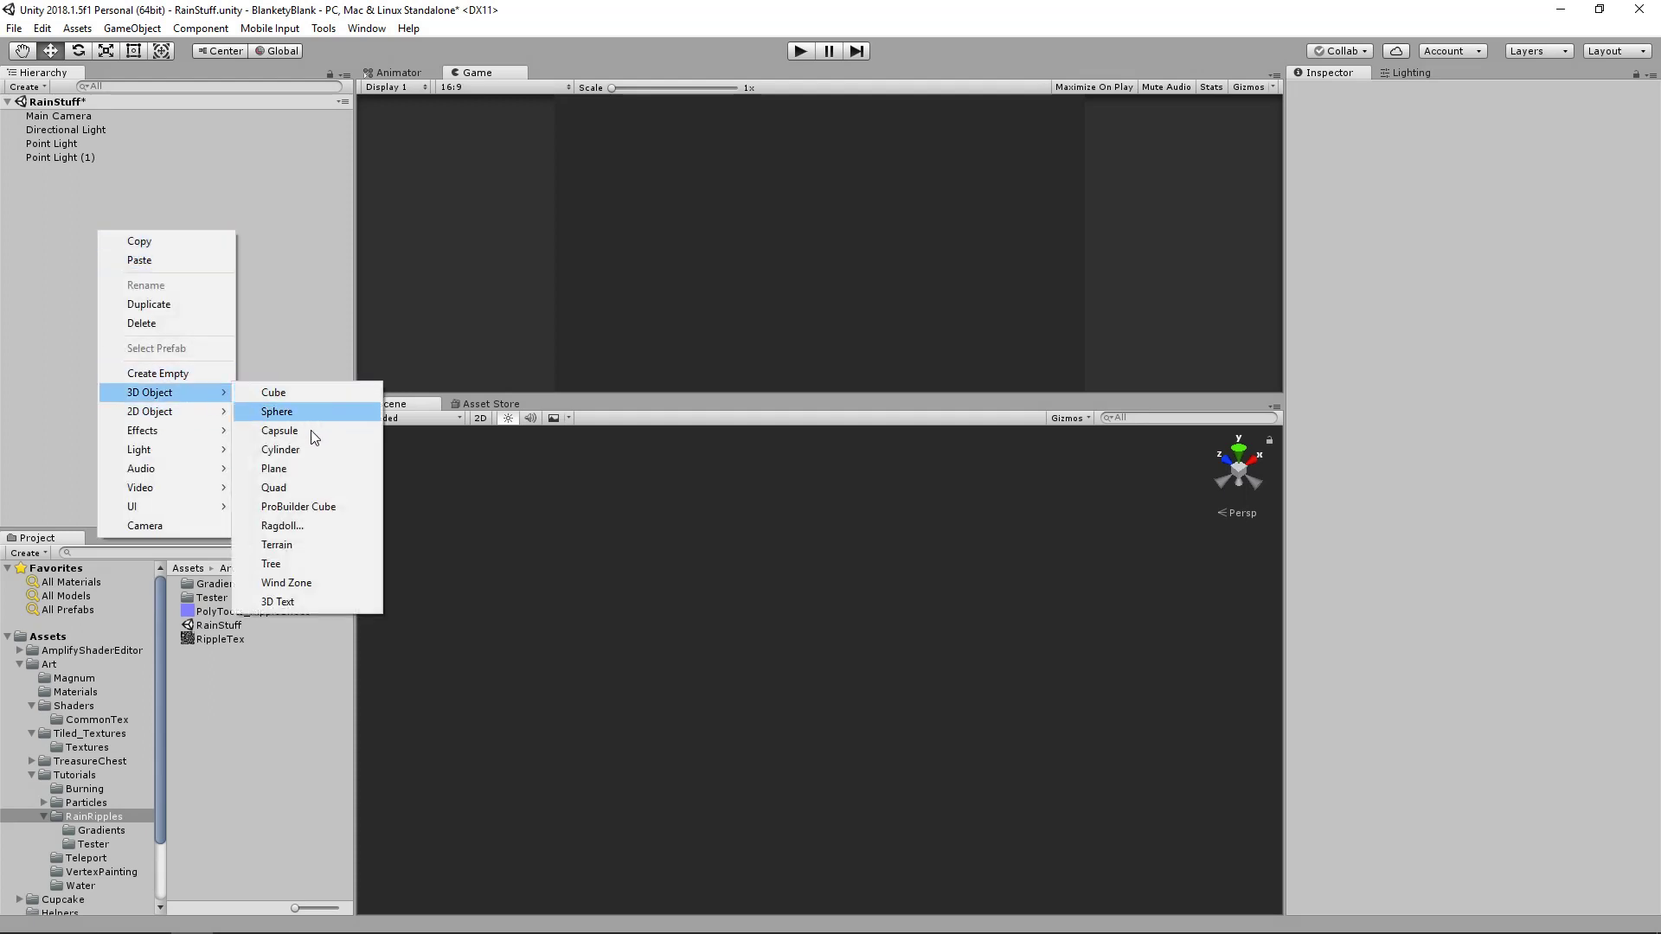
{"action": "left_click", "coordinate": [310, 467]}
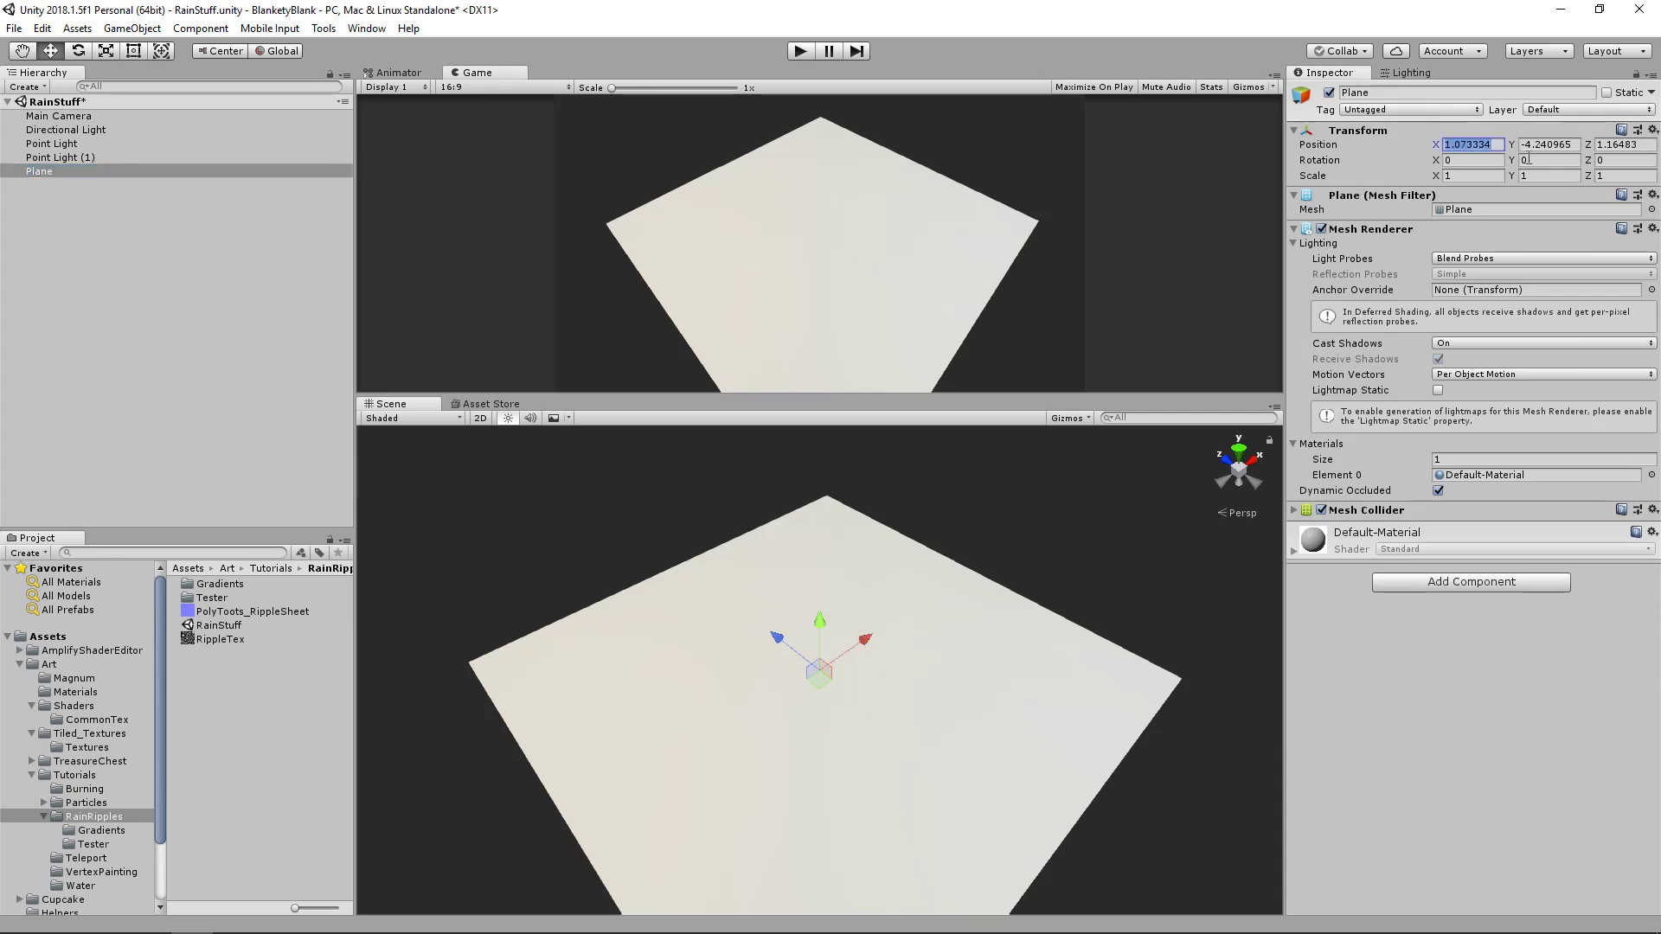
{"action": "type", "text": "0"}
{"action": "key", "text": "Tab"}
{"action": "type", "text": "0"}
{"action": "key", "text": "Tab"}
{"action": "type", "text": "0"}
{"action": "key", "text": "Tab"}
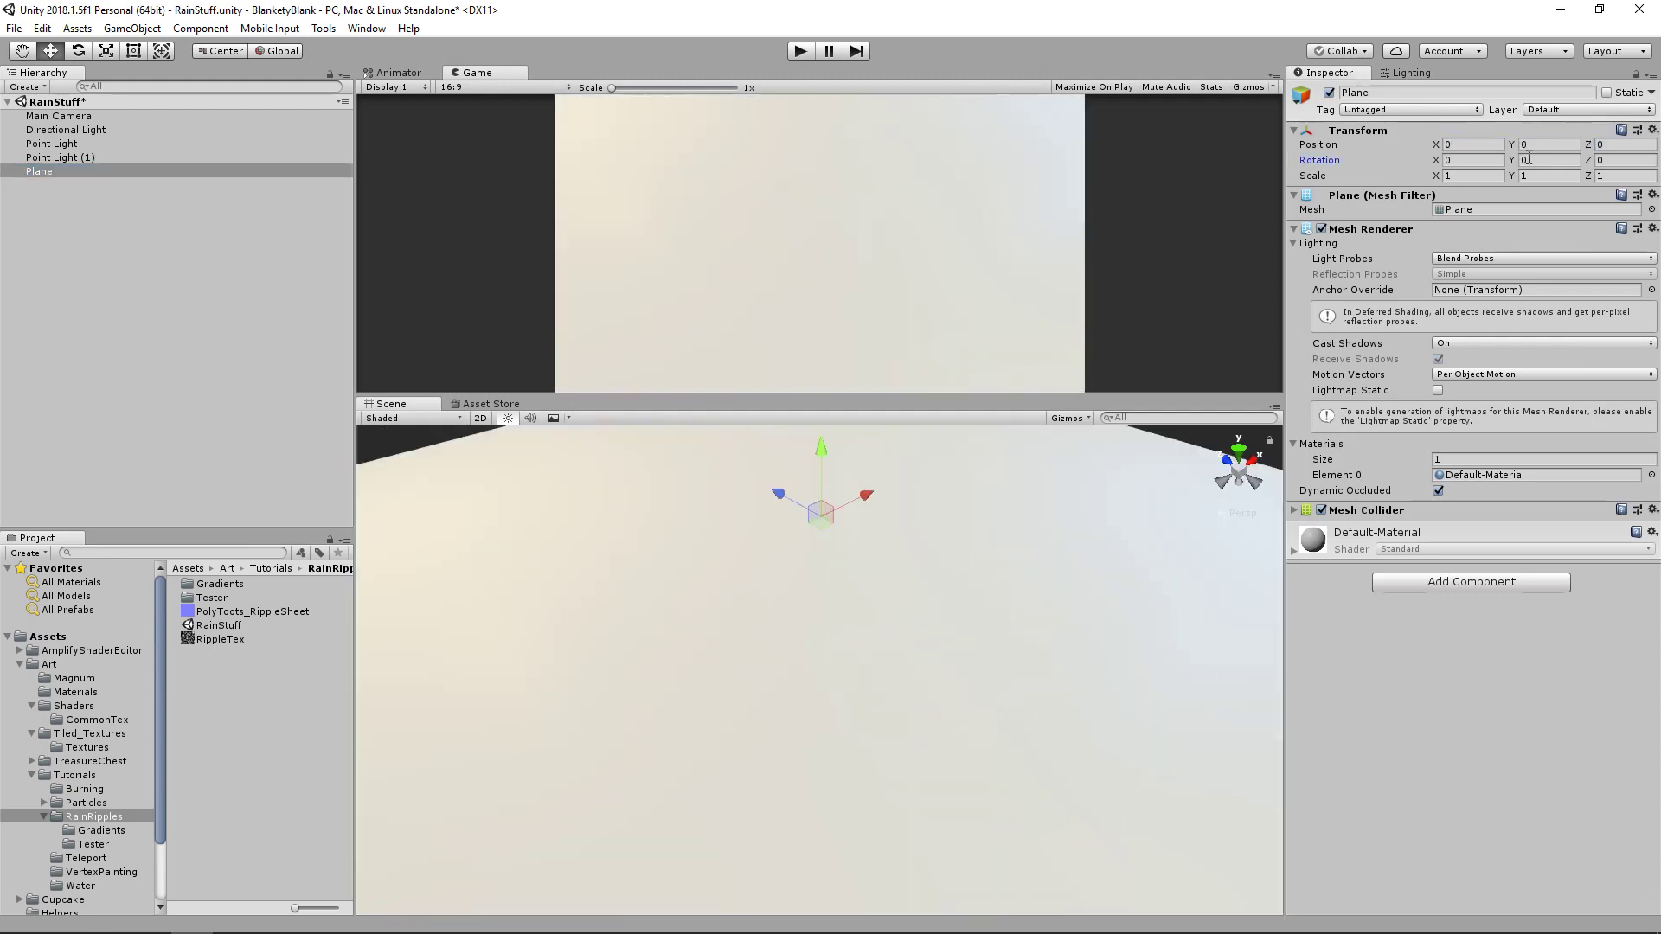
{"action": "scroll", "coordinate": [946, 523], "scroll_direction": "down", "scroll_amount": 5}
{"action": "left_click_drag", "start_coordinate": [946, 523], "coordinate": [934, 581], "text": "alt"}
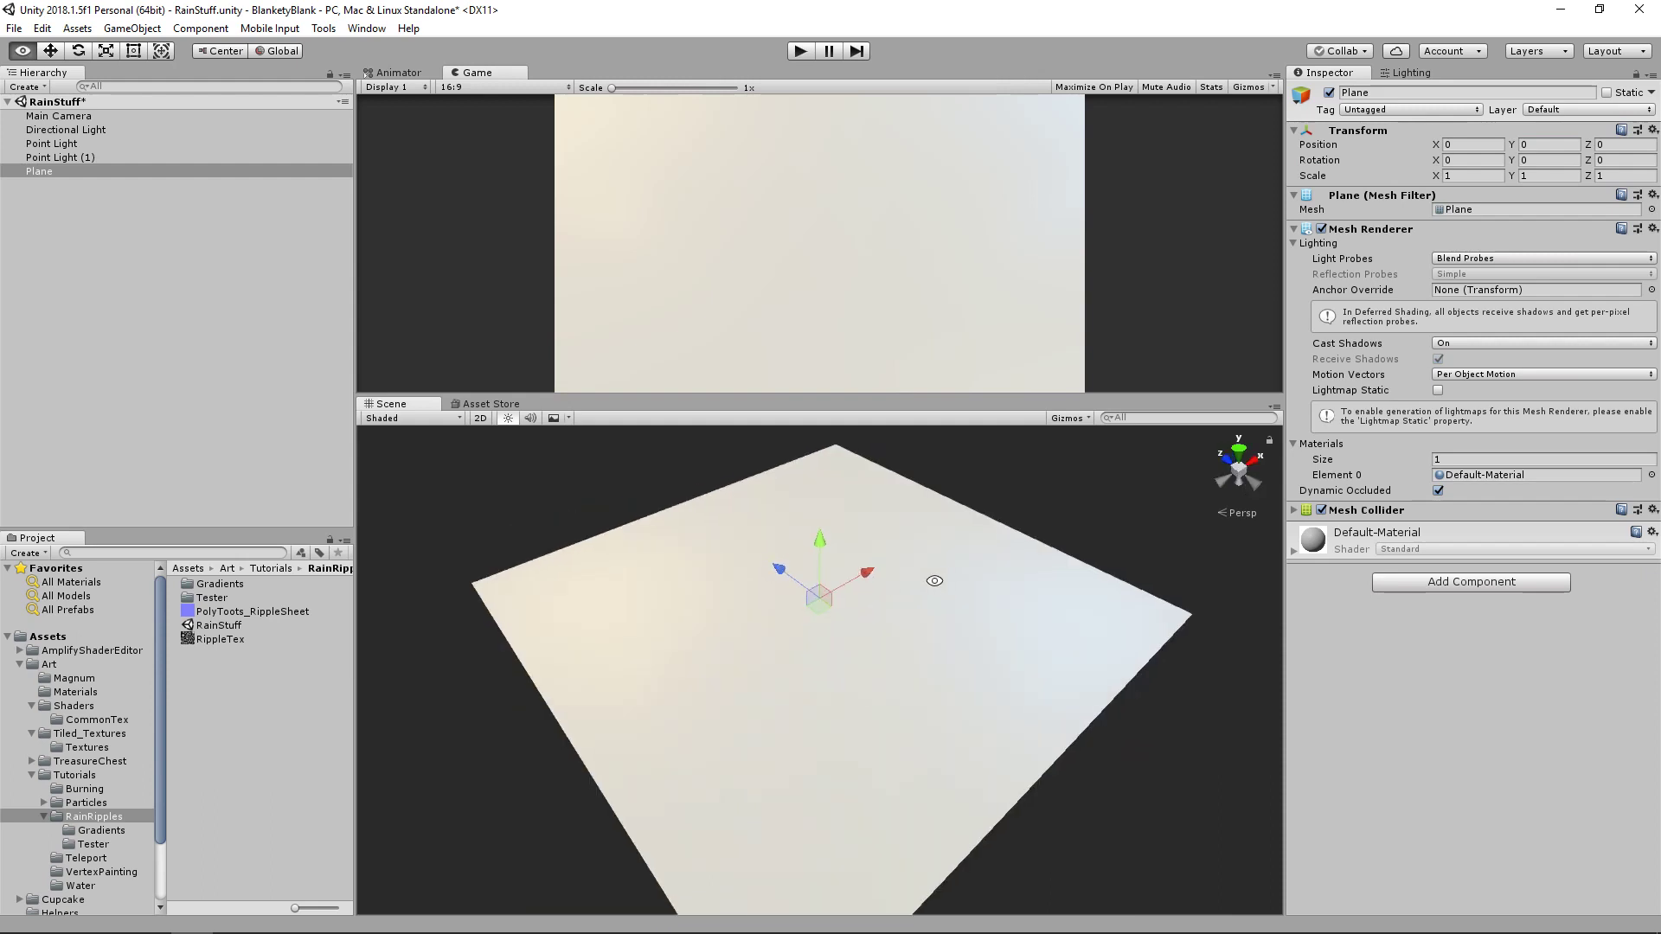
- Create a new Amplify surface shader in the RainRipples folder
{"action": "right_click", "coordinate": [214, 698]}
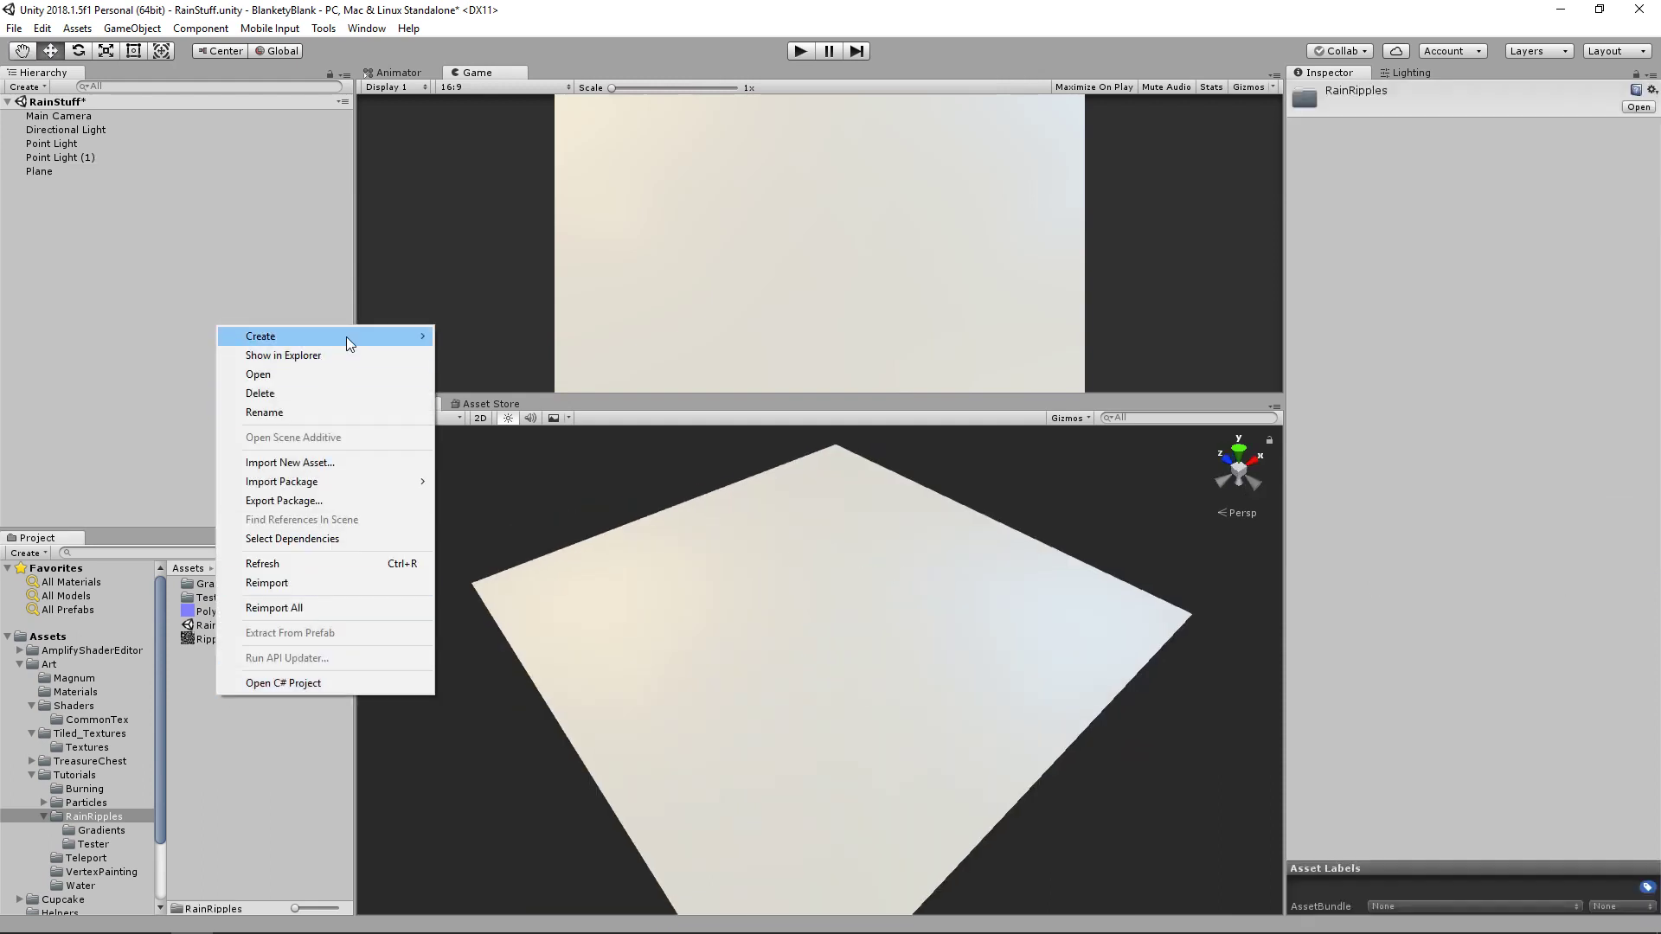
{"action": "mouse_move", "coordinate": [347, 338]}
{"action": "mouse_move", "coordinate": [554, 330]}
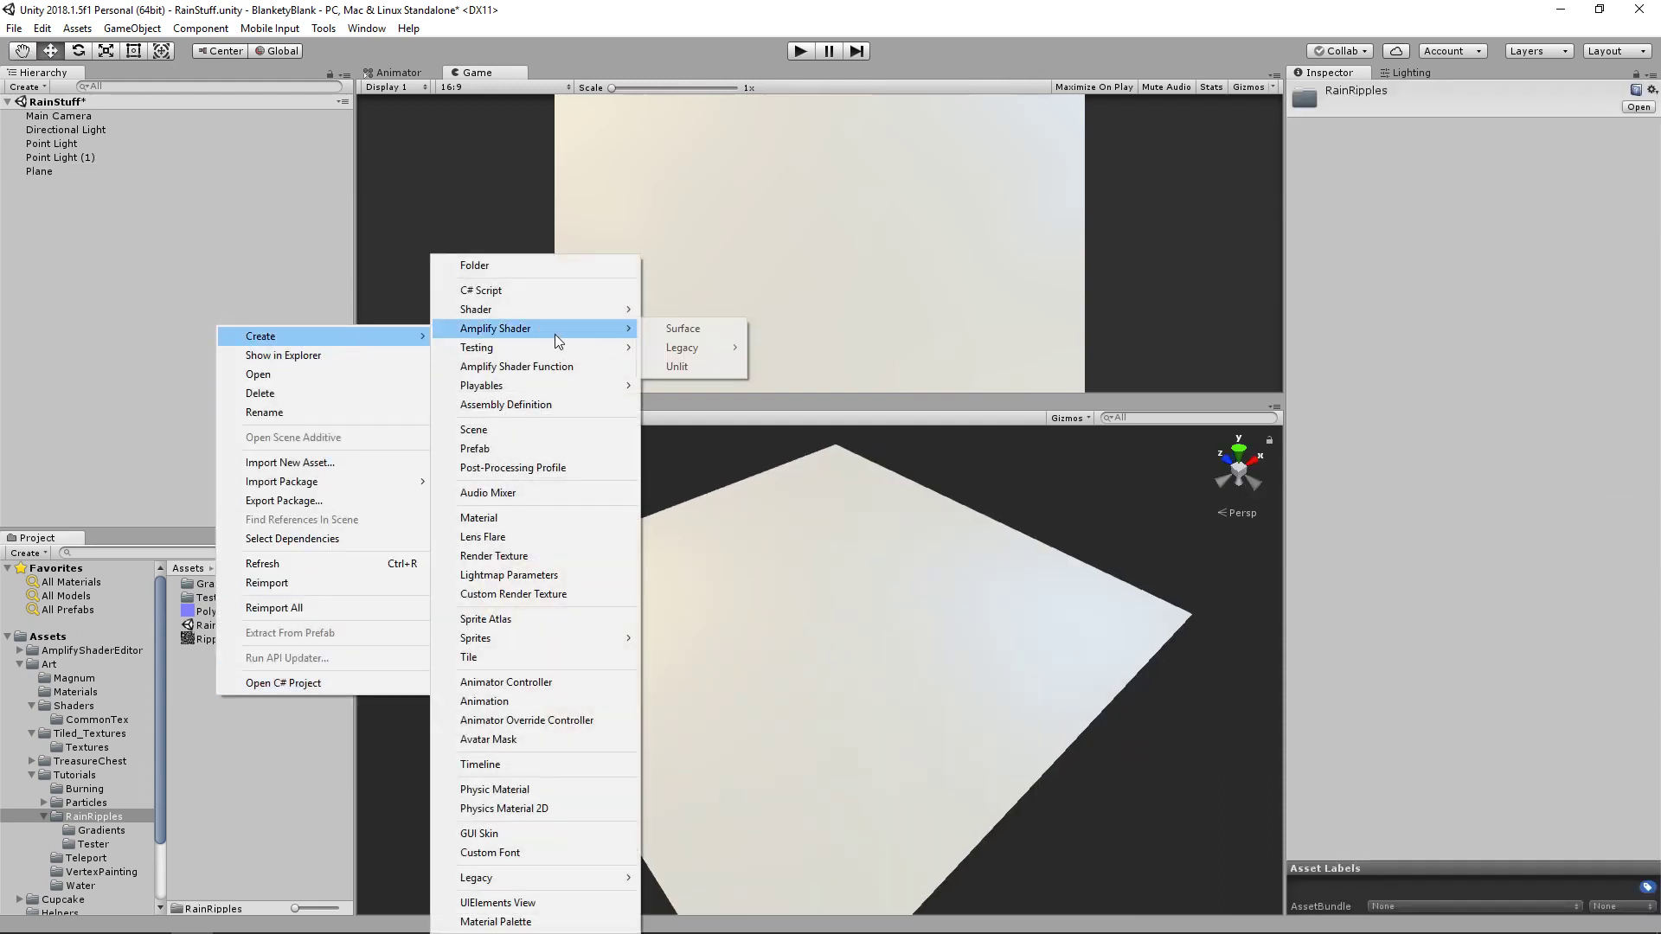
{"action": "left_click", "coordinate": [701, 329]}
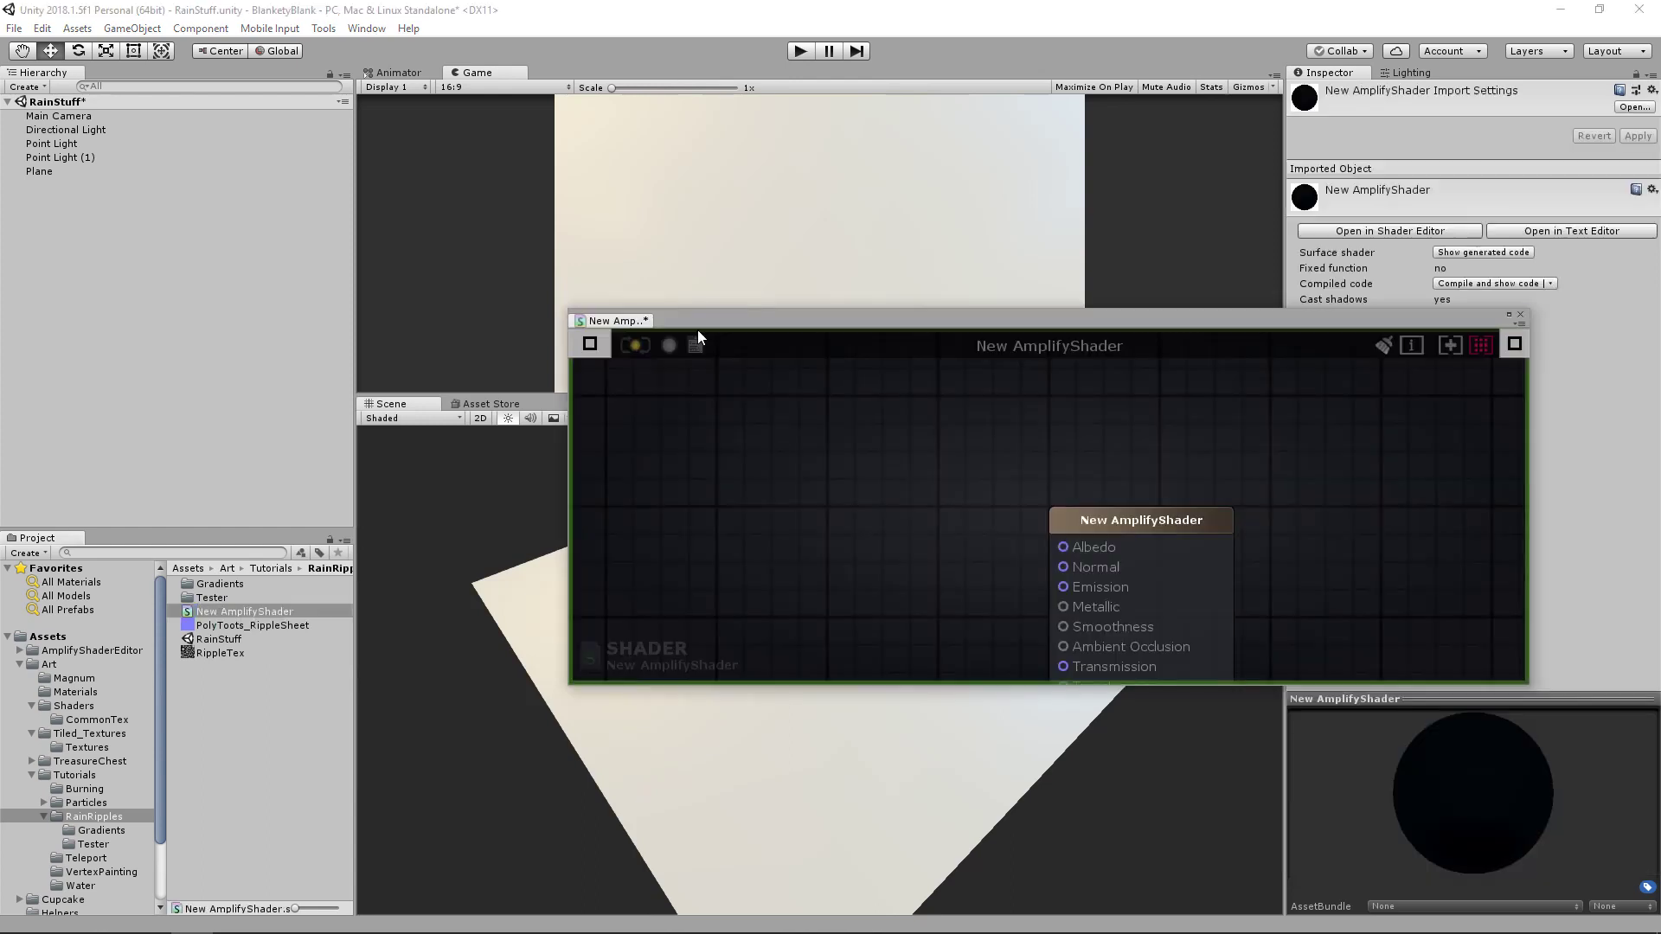
- Dock the shader editor window alongside the Game view
{"action": "left_click_drag", "start_coordinate": [739, 319], "coordinate": [515, 128]}
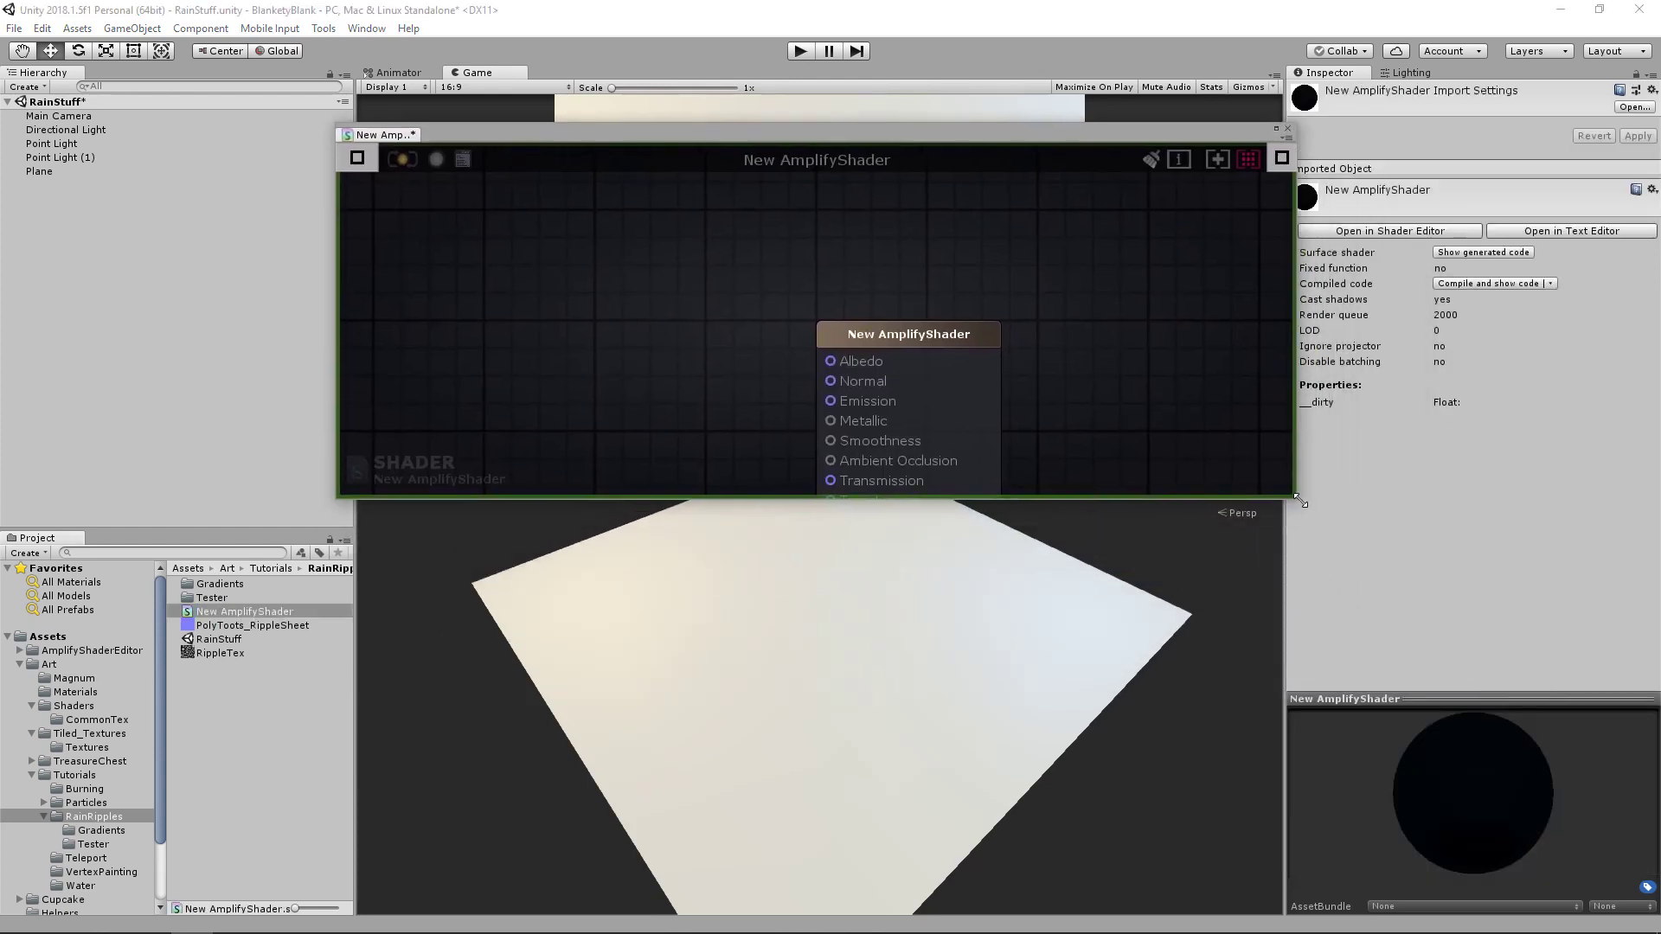
{"action": "left_click_drag", "start_coordinate": [1293, 563], "coordinate": [1363, 645]}
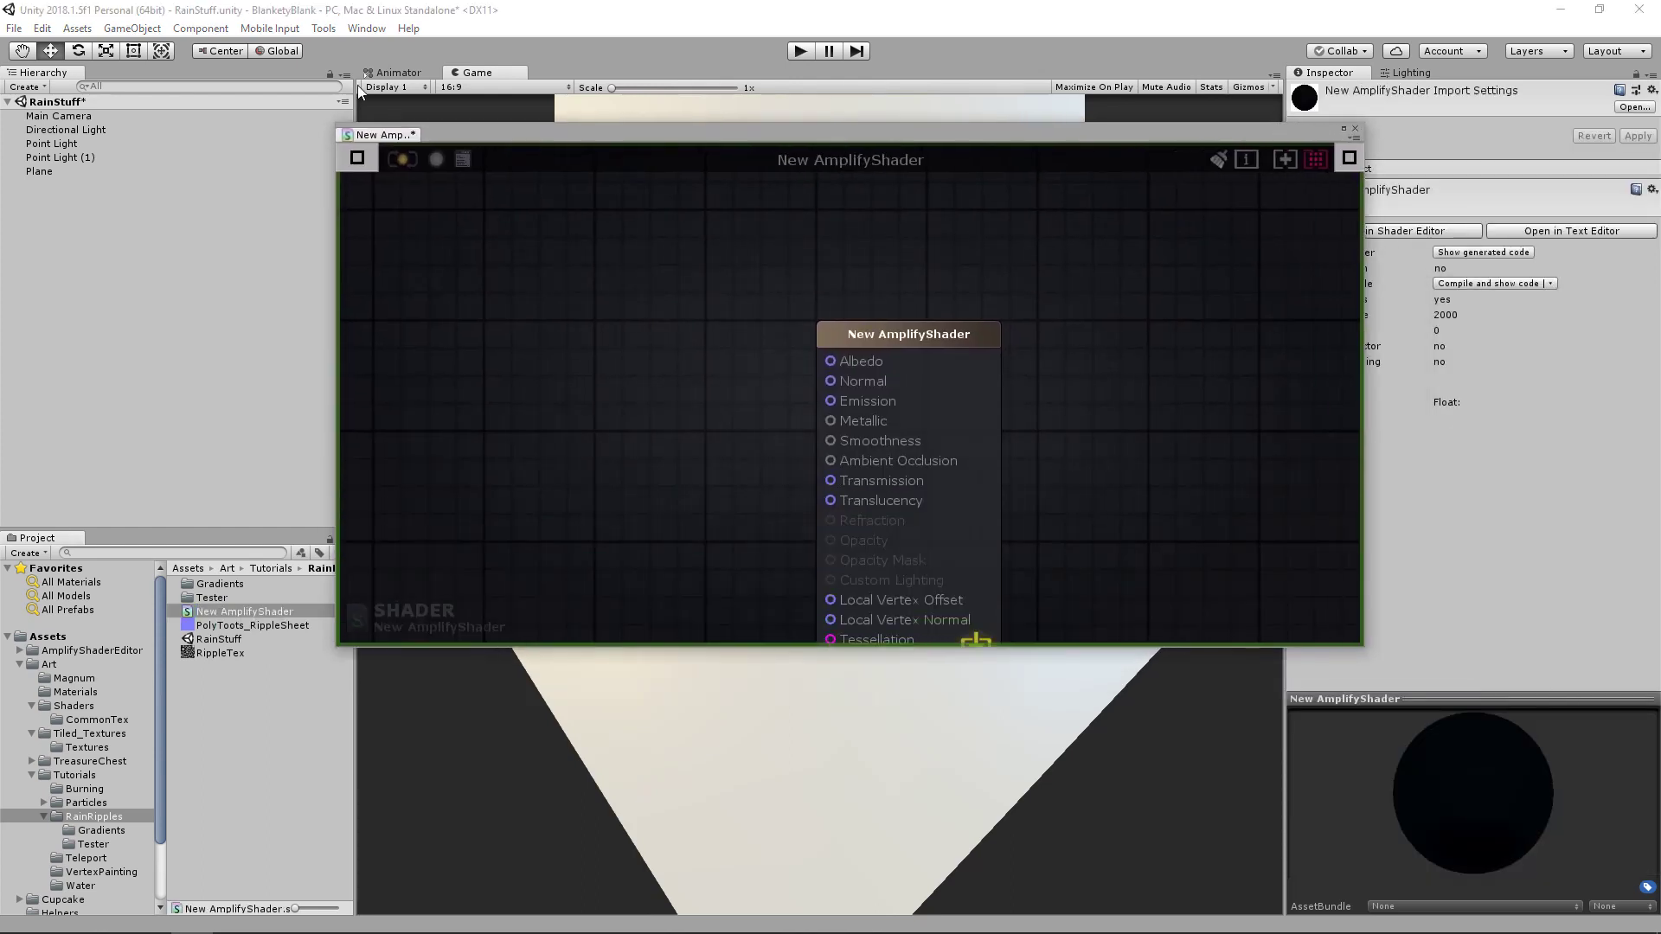
{"action": "left_click_drag", "start_coordinate": [381, 139], "coordinate": [554, 76]}
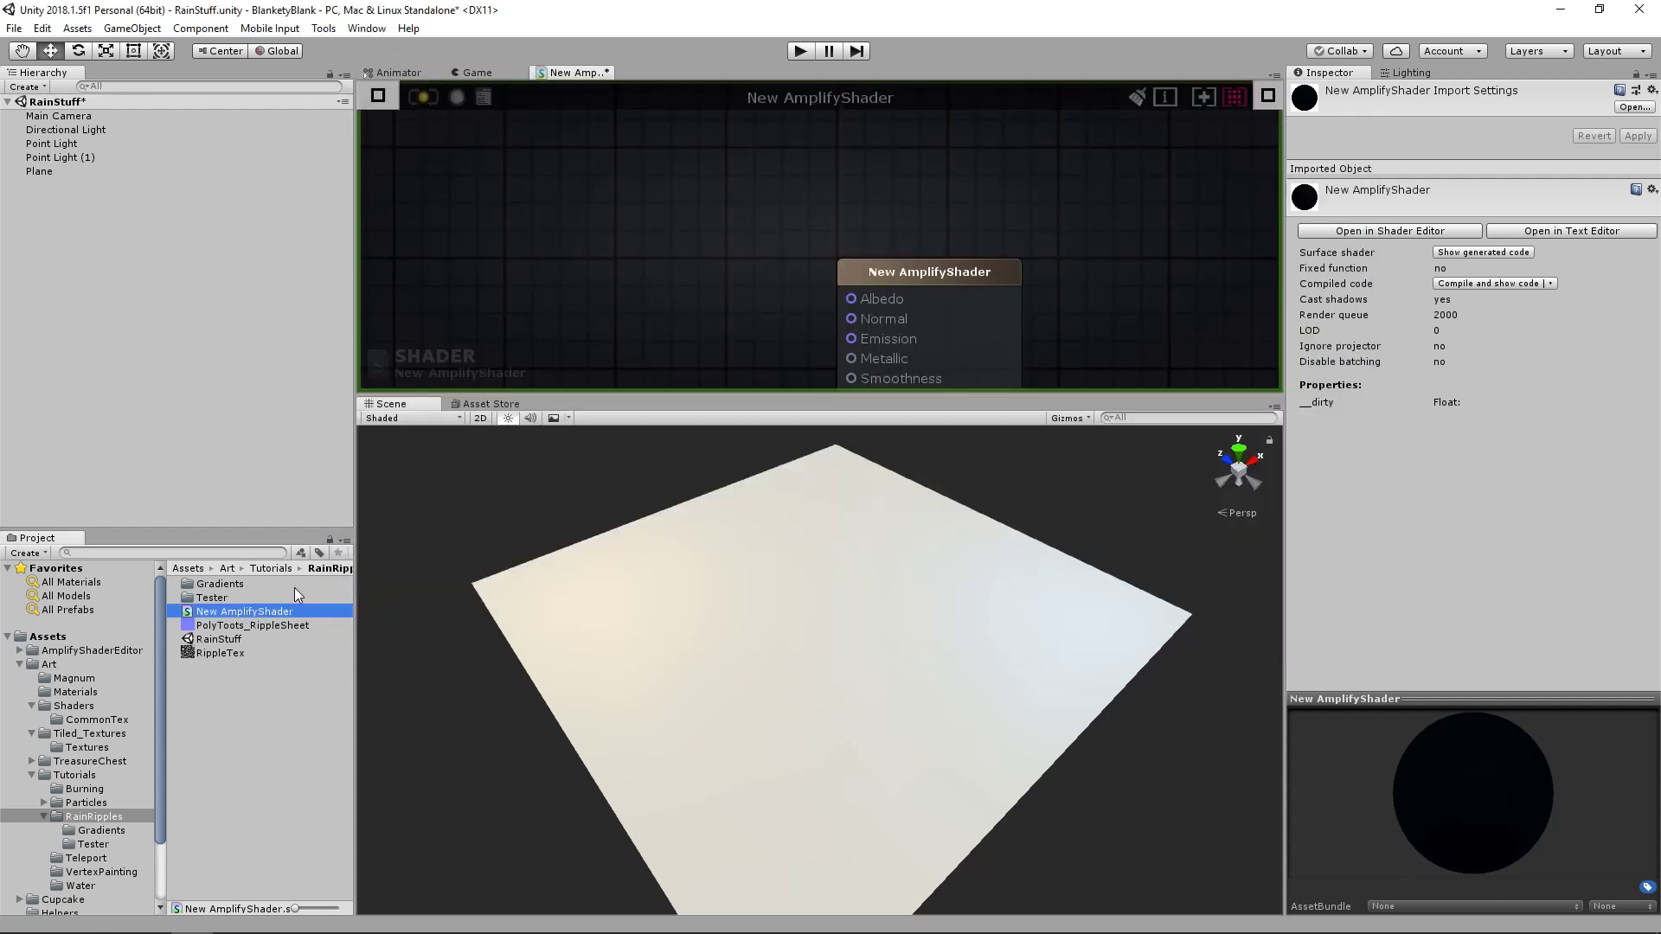
- Set the shader name to PolyToots/FlipbookRain in the output node's properties and compile the shader
{"action": "left_click", "coordinate": [554, 199]}
{"action": "scroll", "coordinate": [553, 199], "scroll_direction": "down", "scroll_amount": 5}
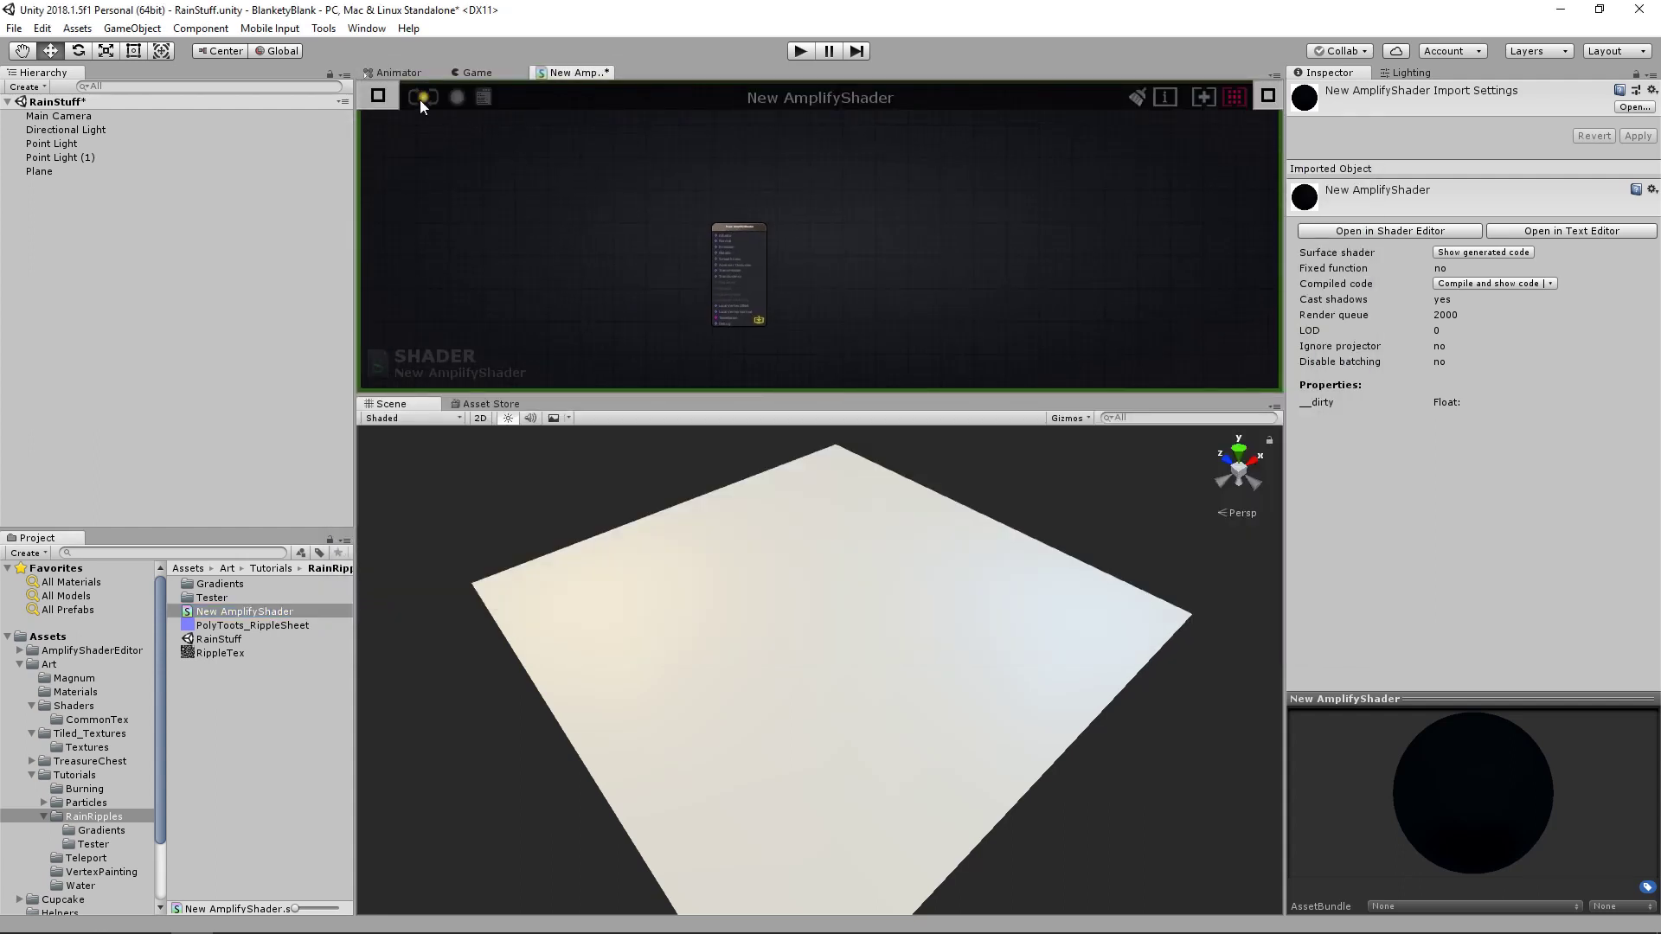
{"action": "left_click", "coordinate": [378, 96]}
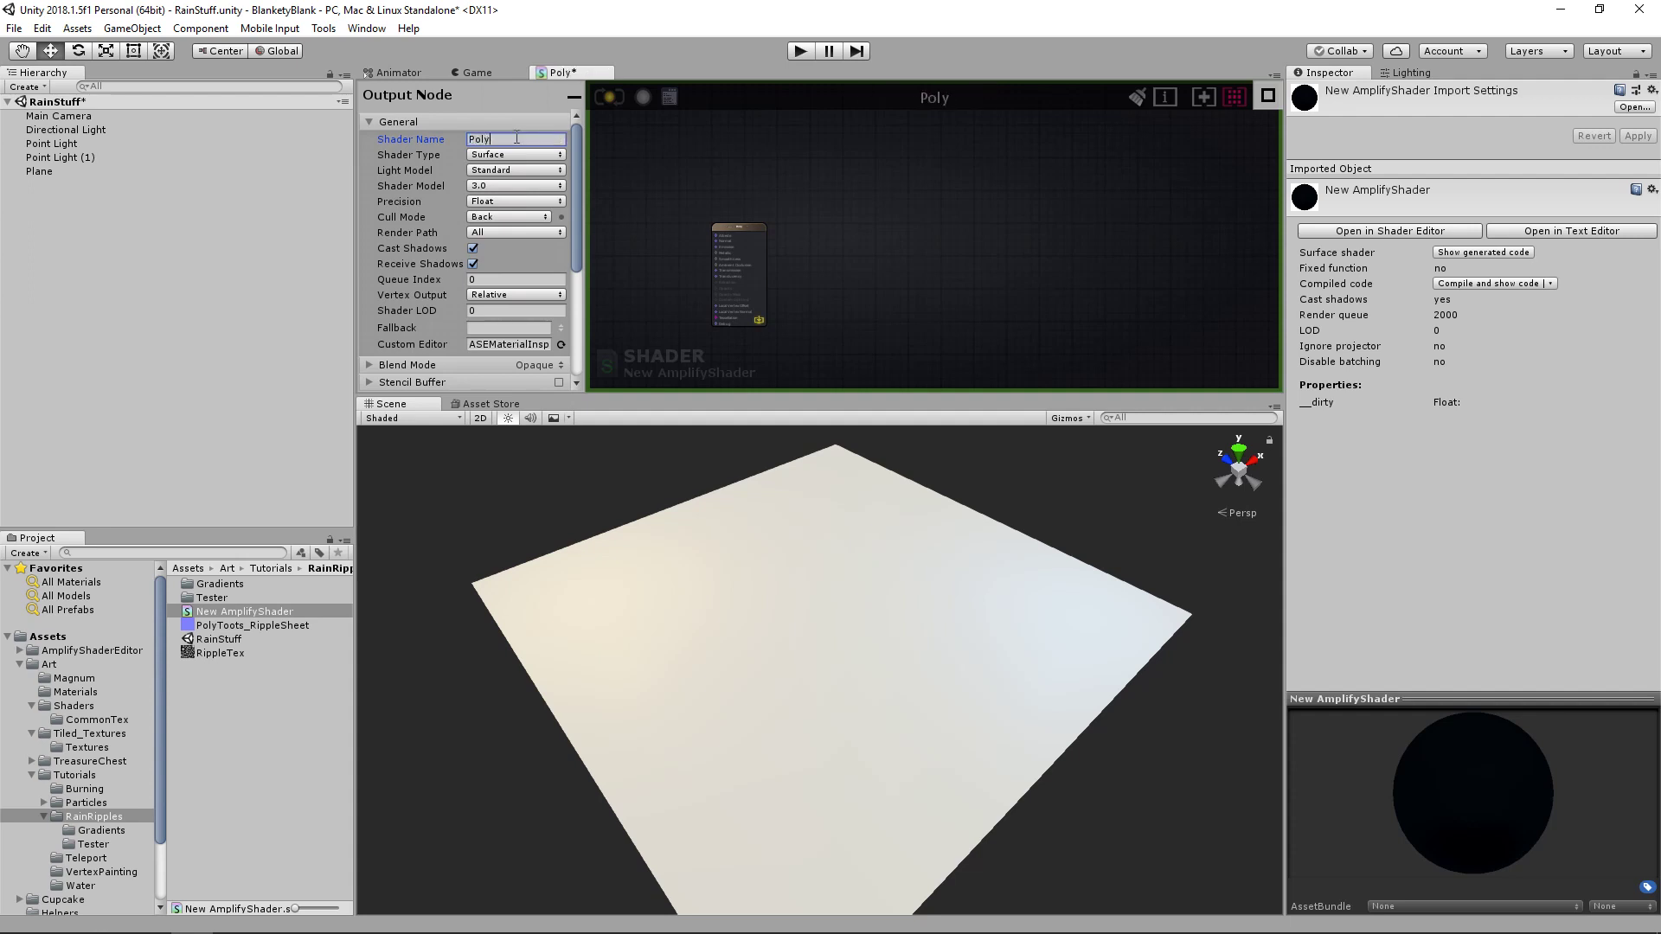
{"action": "left_click", "coordinate": [610, 98]}
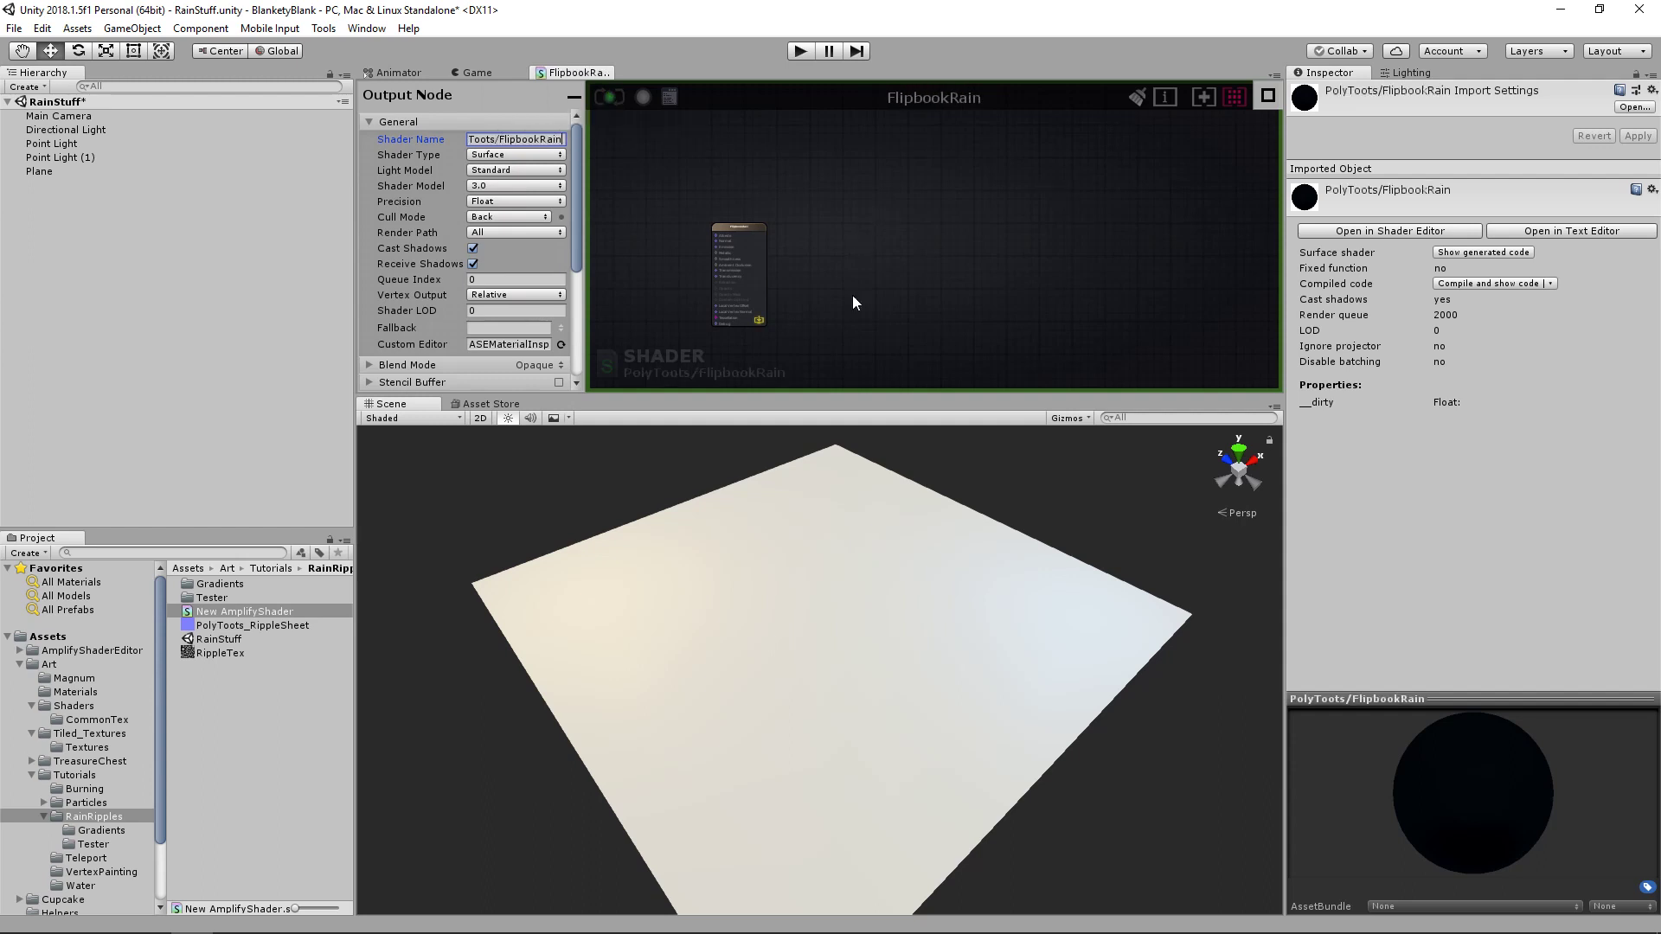
- Rename the new Amplify shader file as PolyToots_FlipbookRain
{"action": "right_click", "coordinate": [252, 609]}
{"action": "left_click", "coordinate": [210, 718]}
{"action": "left_click", "coordinate": [239, 610]}
{"action": "key", "text": "F2"}
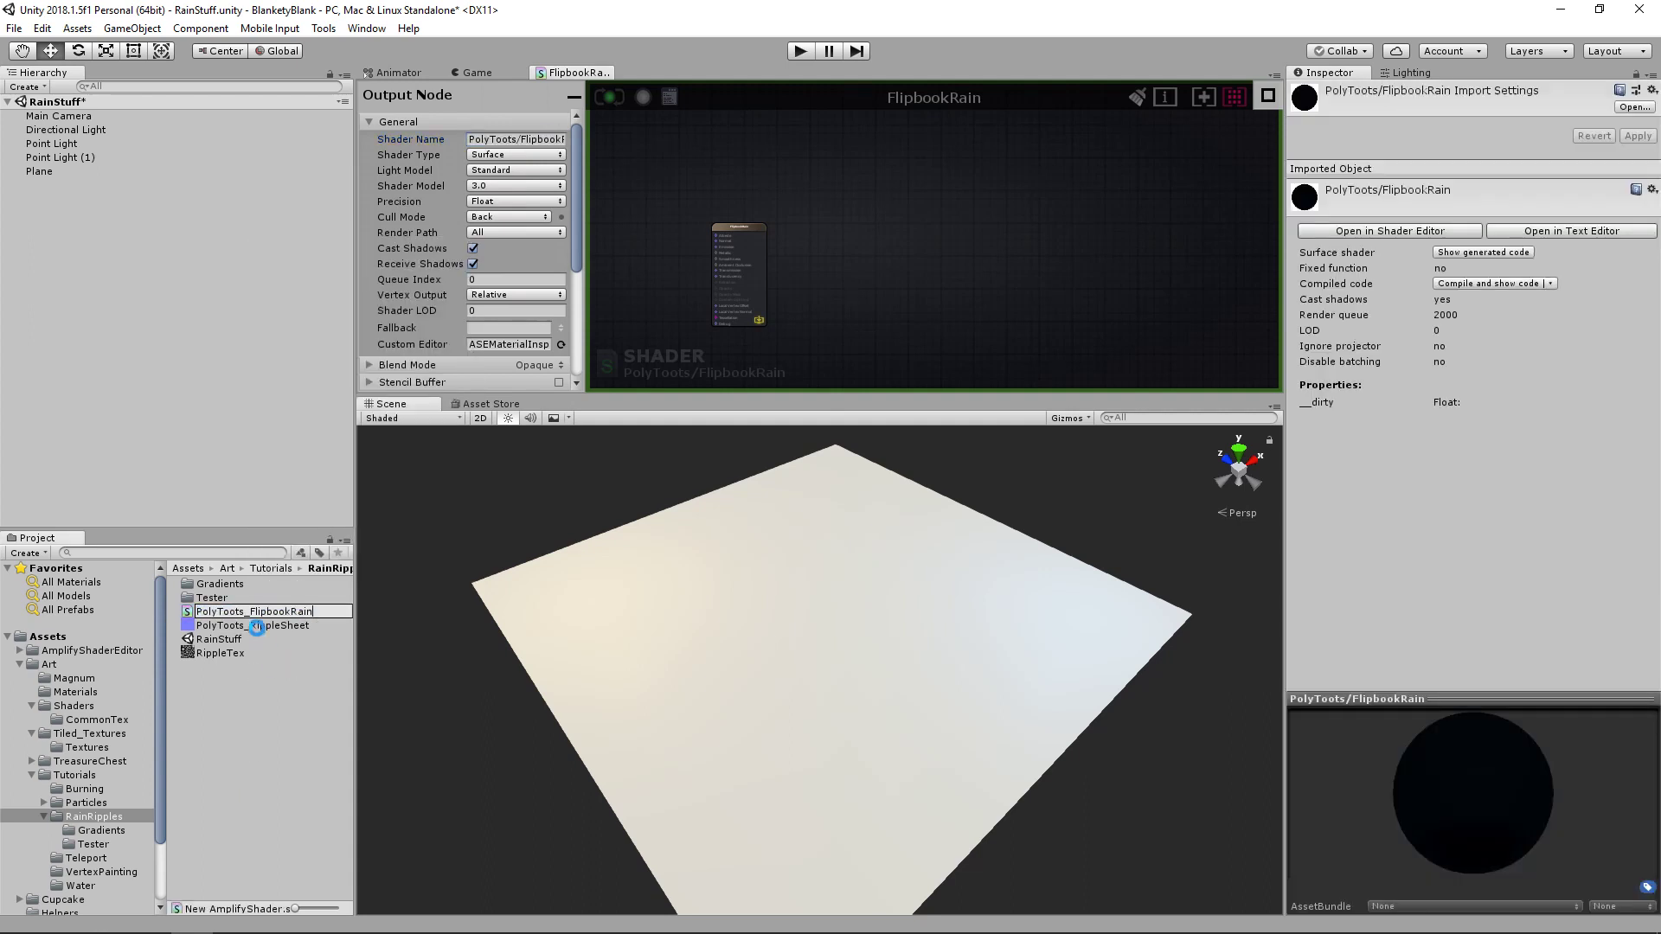
- Create a material named PolyToots_FlipbookRain from the new shader and apply it to the plane
{"action": "right_click", "coordinate": [250, 618]}
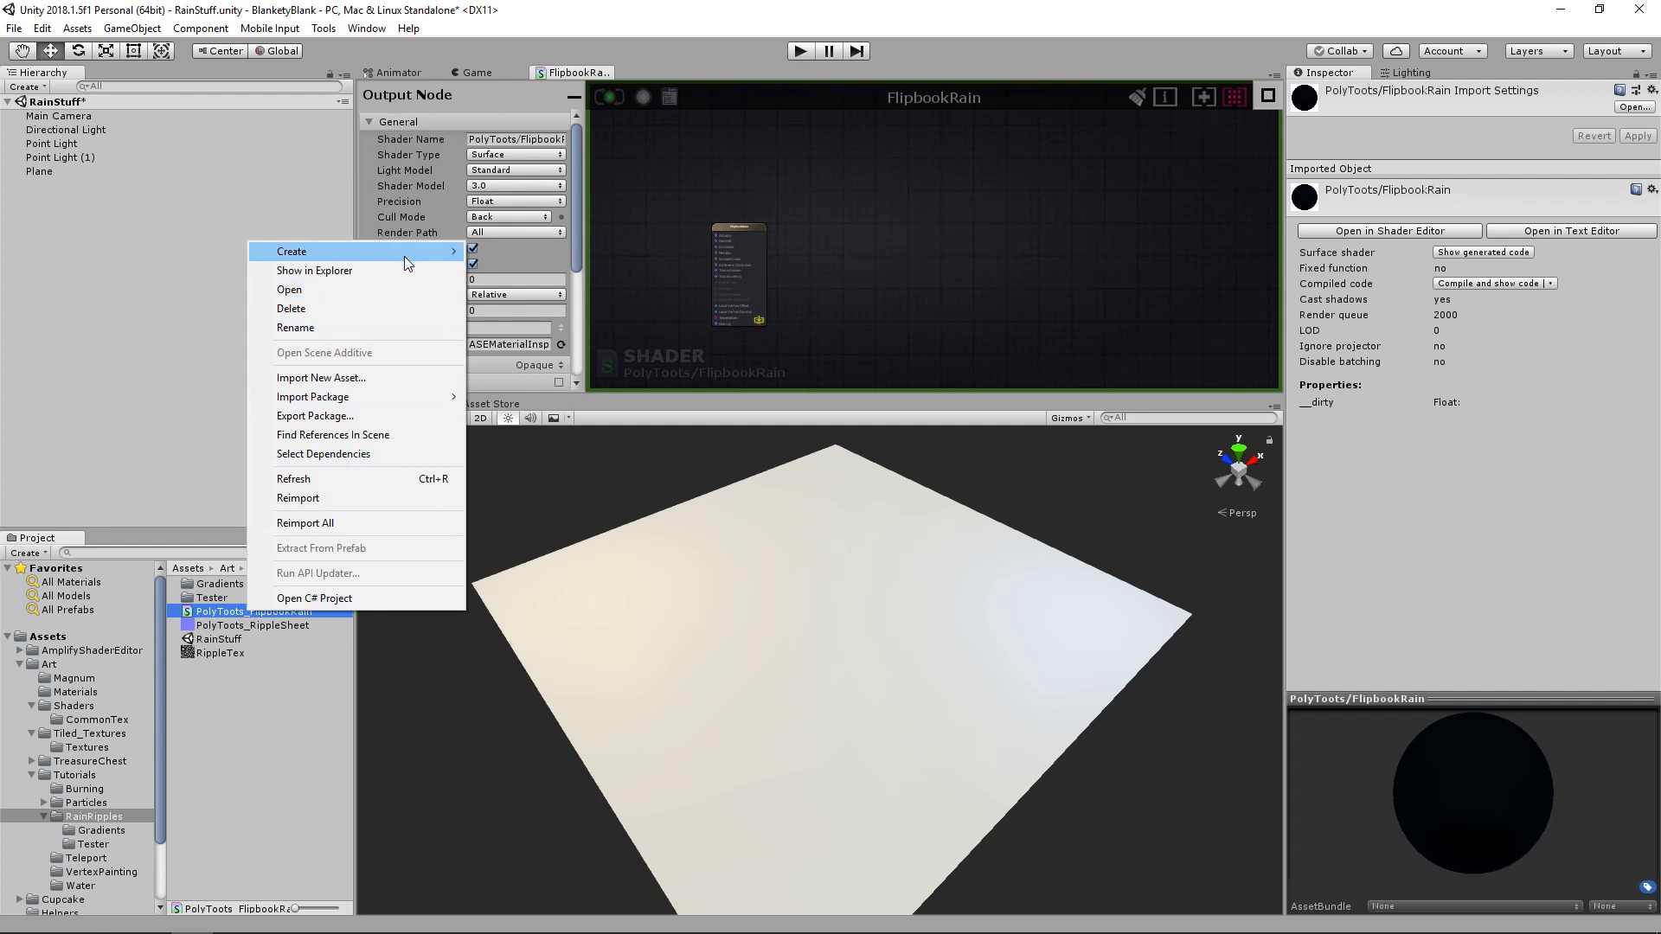
{"action": "mouse_move", "coordinate": [404, 256]}
{"action": "mouse_move", "coordinate": [539, 303]}
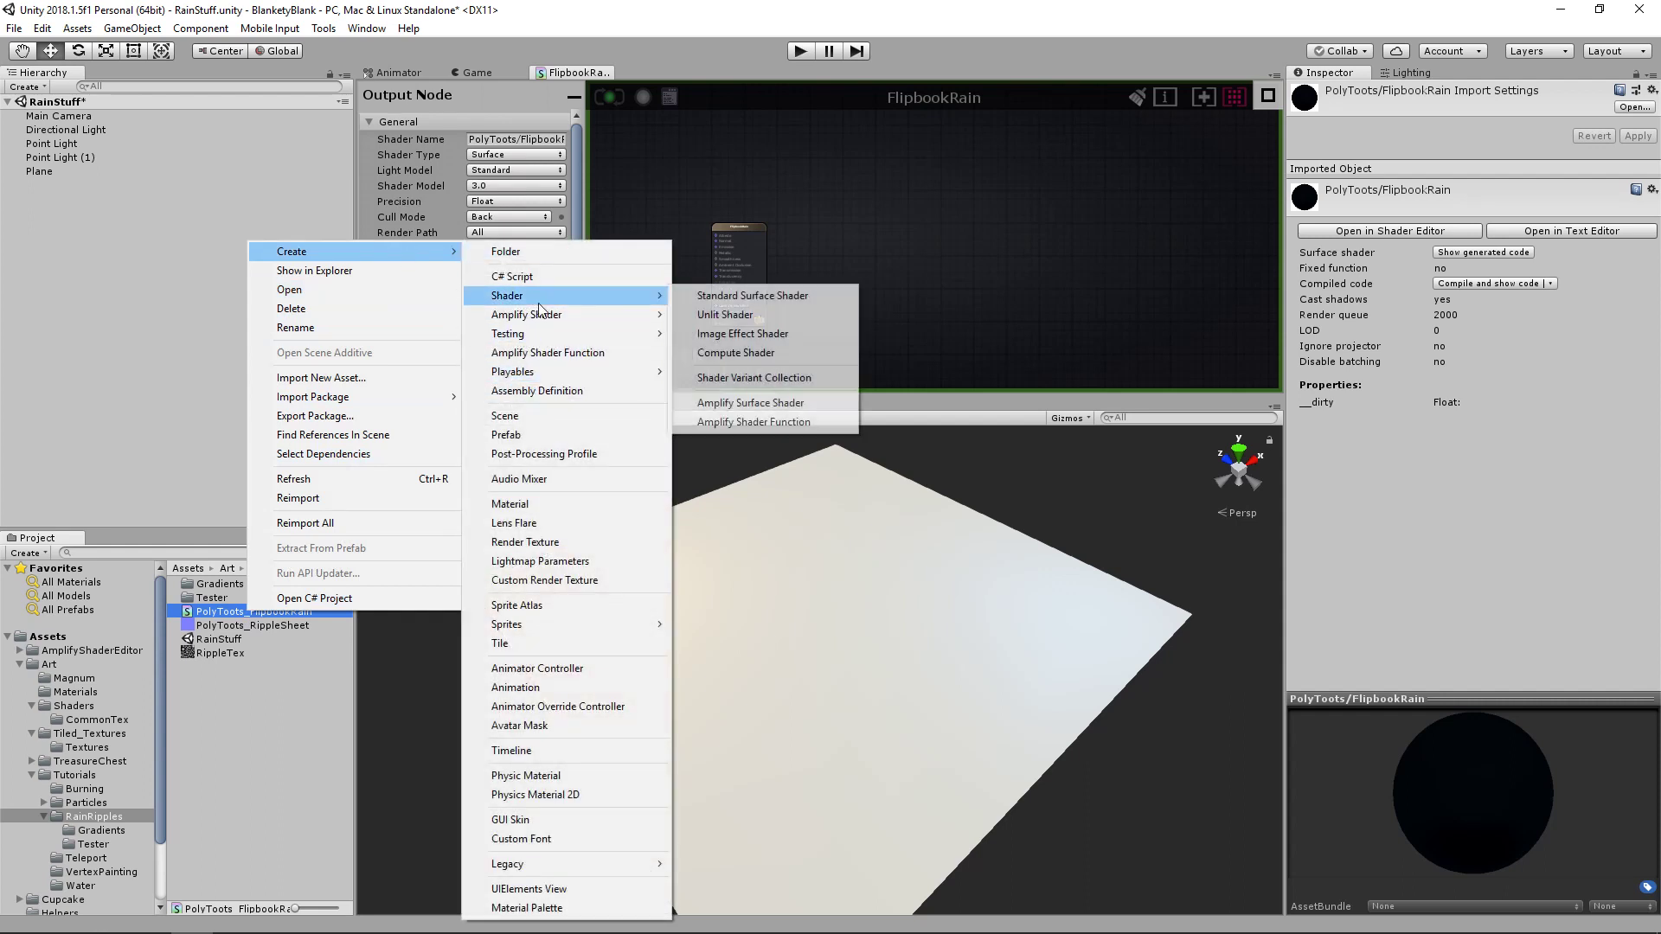
{"action": "left_click", "coordinate": [509, 504]}
{"action": "left_click", "coordinate": [265, 714]}
{"action": "left_click_drag", "start_coordinate": [780, 665], "coordinate": [803, 661]}
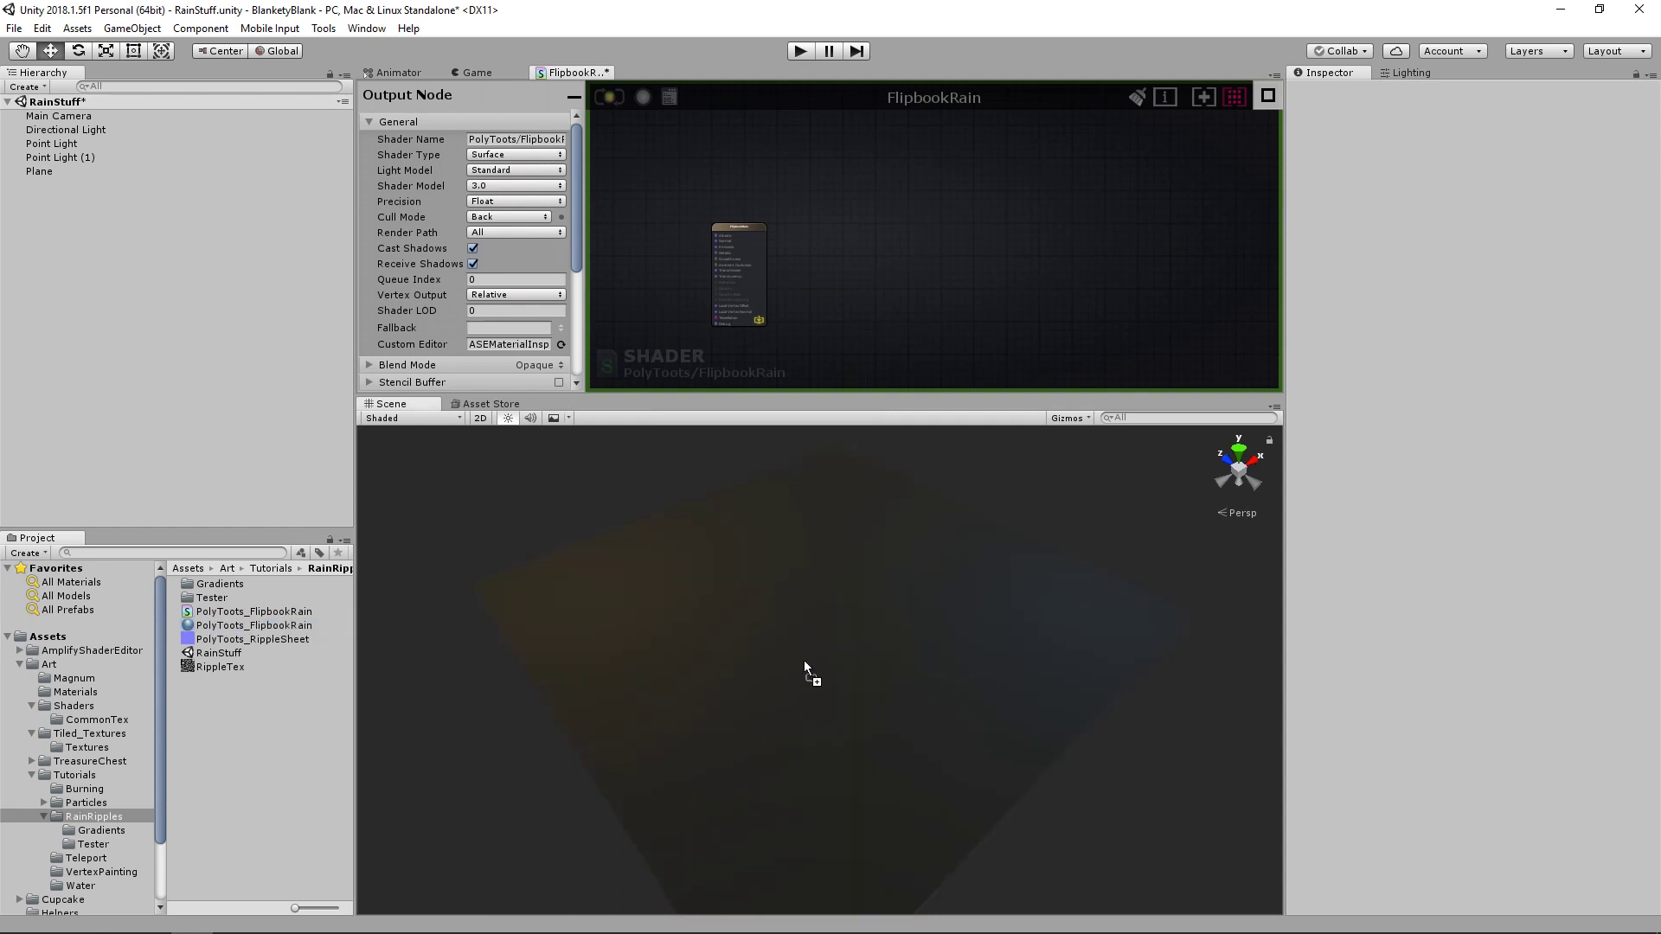
- Select the plane in the scene and enlarge the shader editor area
{"action": "left_click", "coordinate": [803, 661]}
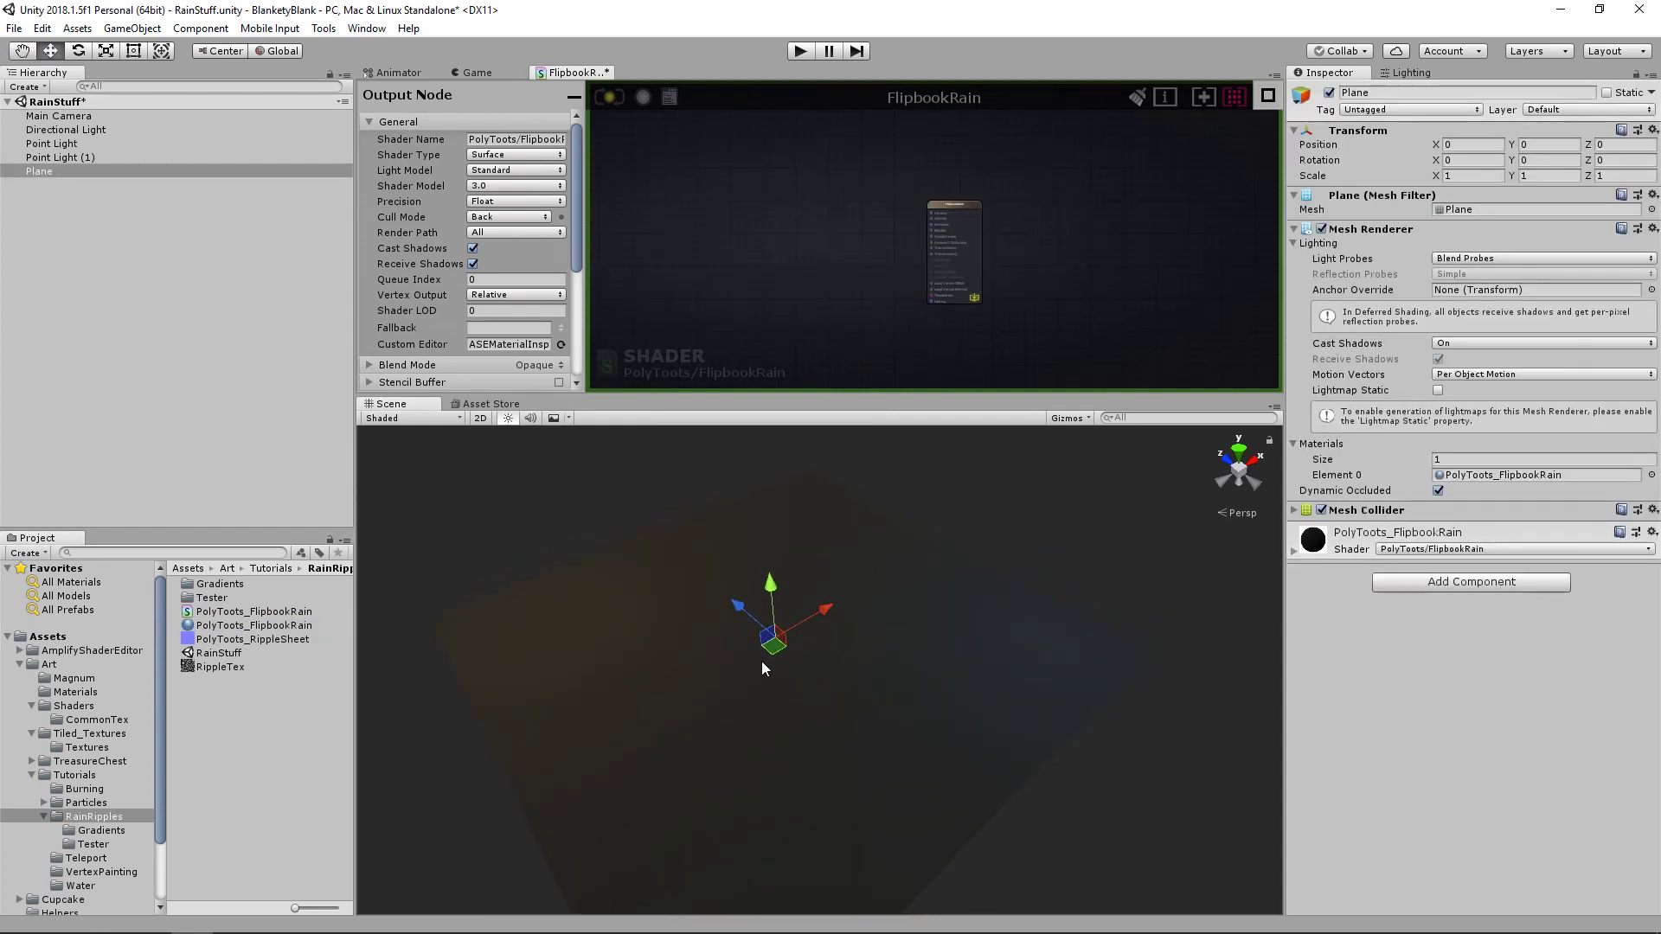
{"action": "middle_click_drag", "start_coordinate": [787, 617], "coordinate": [845, 605]}
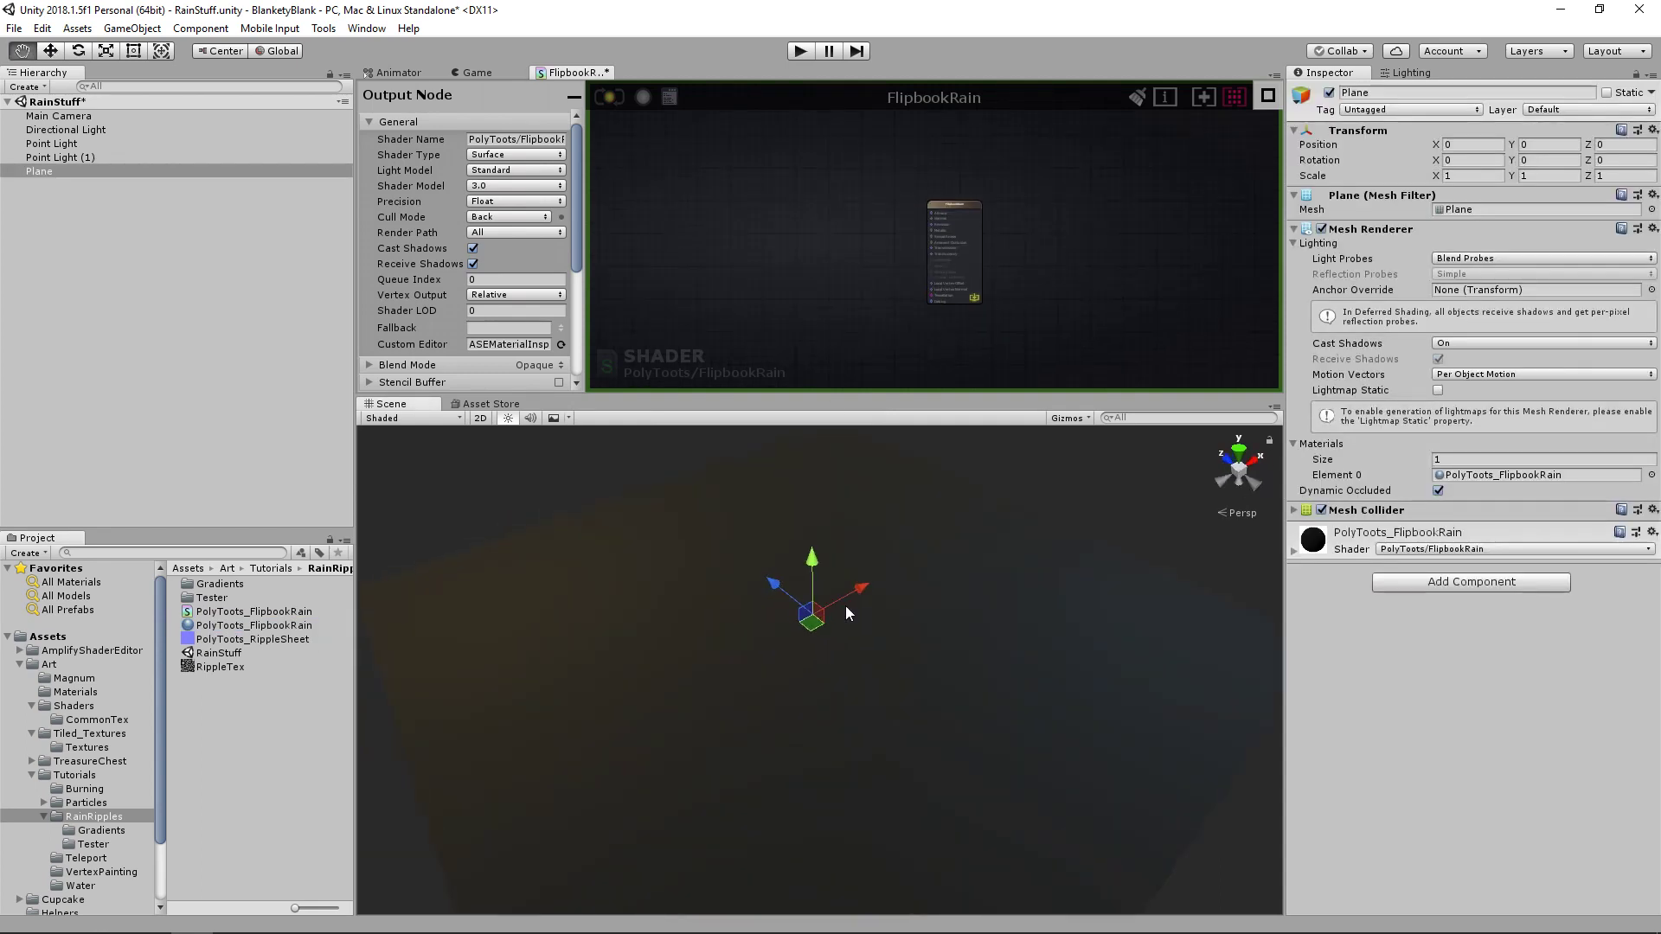
{"action": "scroll", "coordinate": [959, 230], "scroll_direction": "up", "scroll_amount": 3}
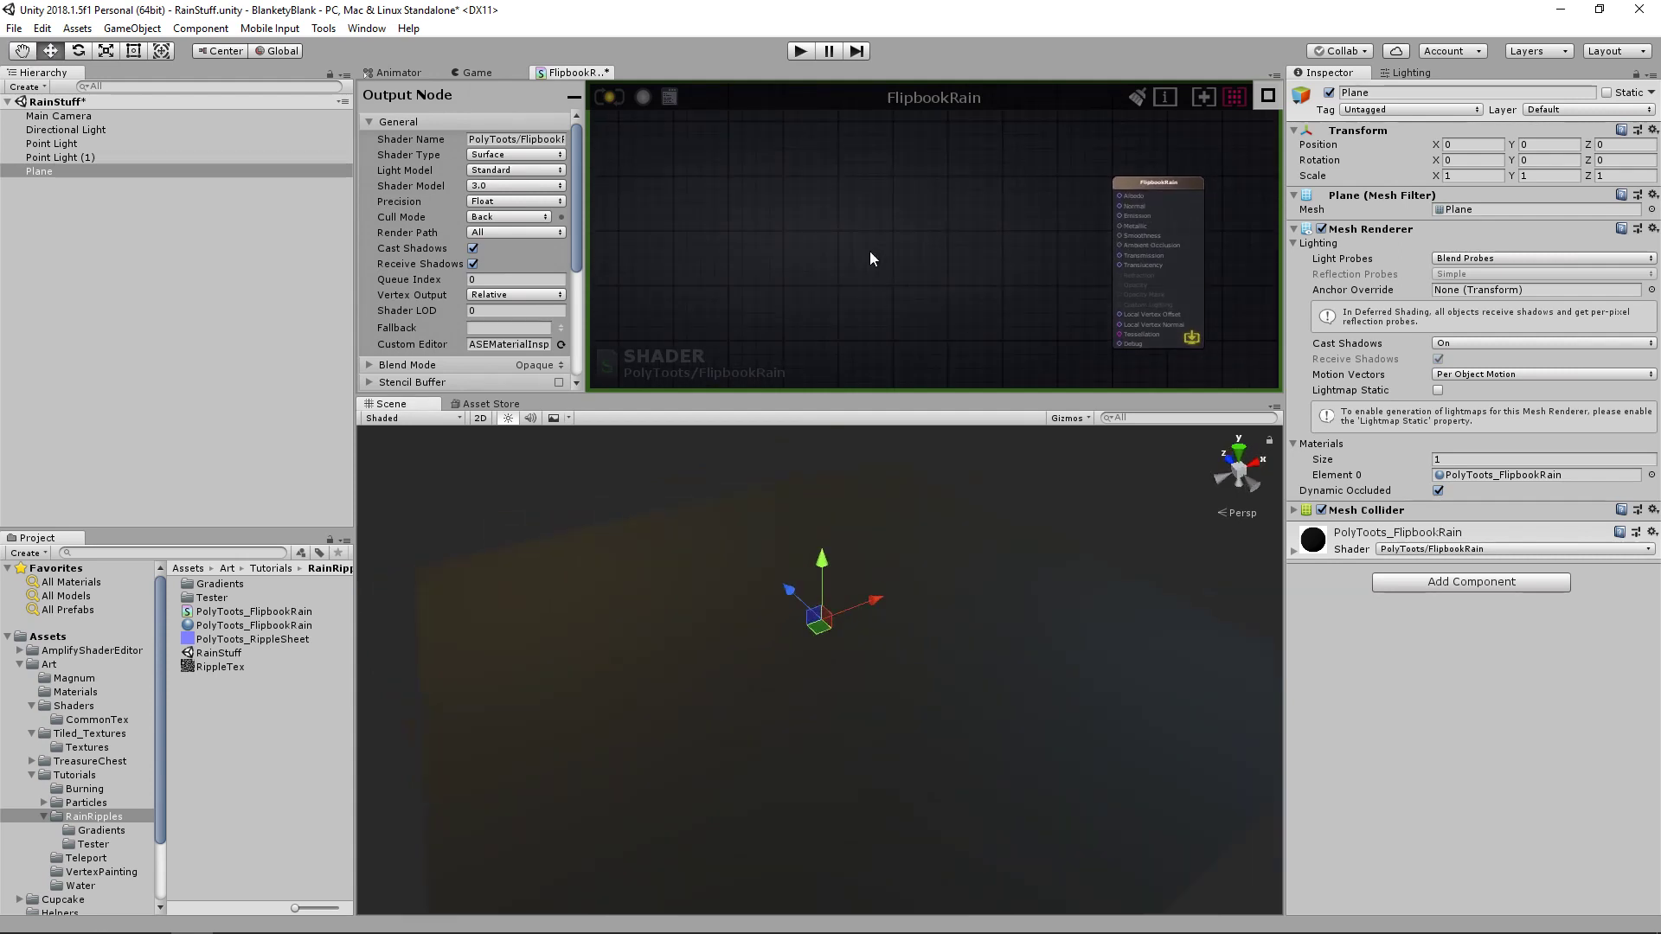
{"action": "left_click_drag", "start_coordinate": [827, 397], "coordinate": [828, 546]}
{"action": "left_click_drag", "start_coordinate": [354, 268], "coordinate": [349, 267]}
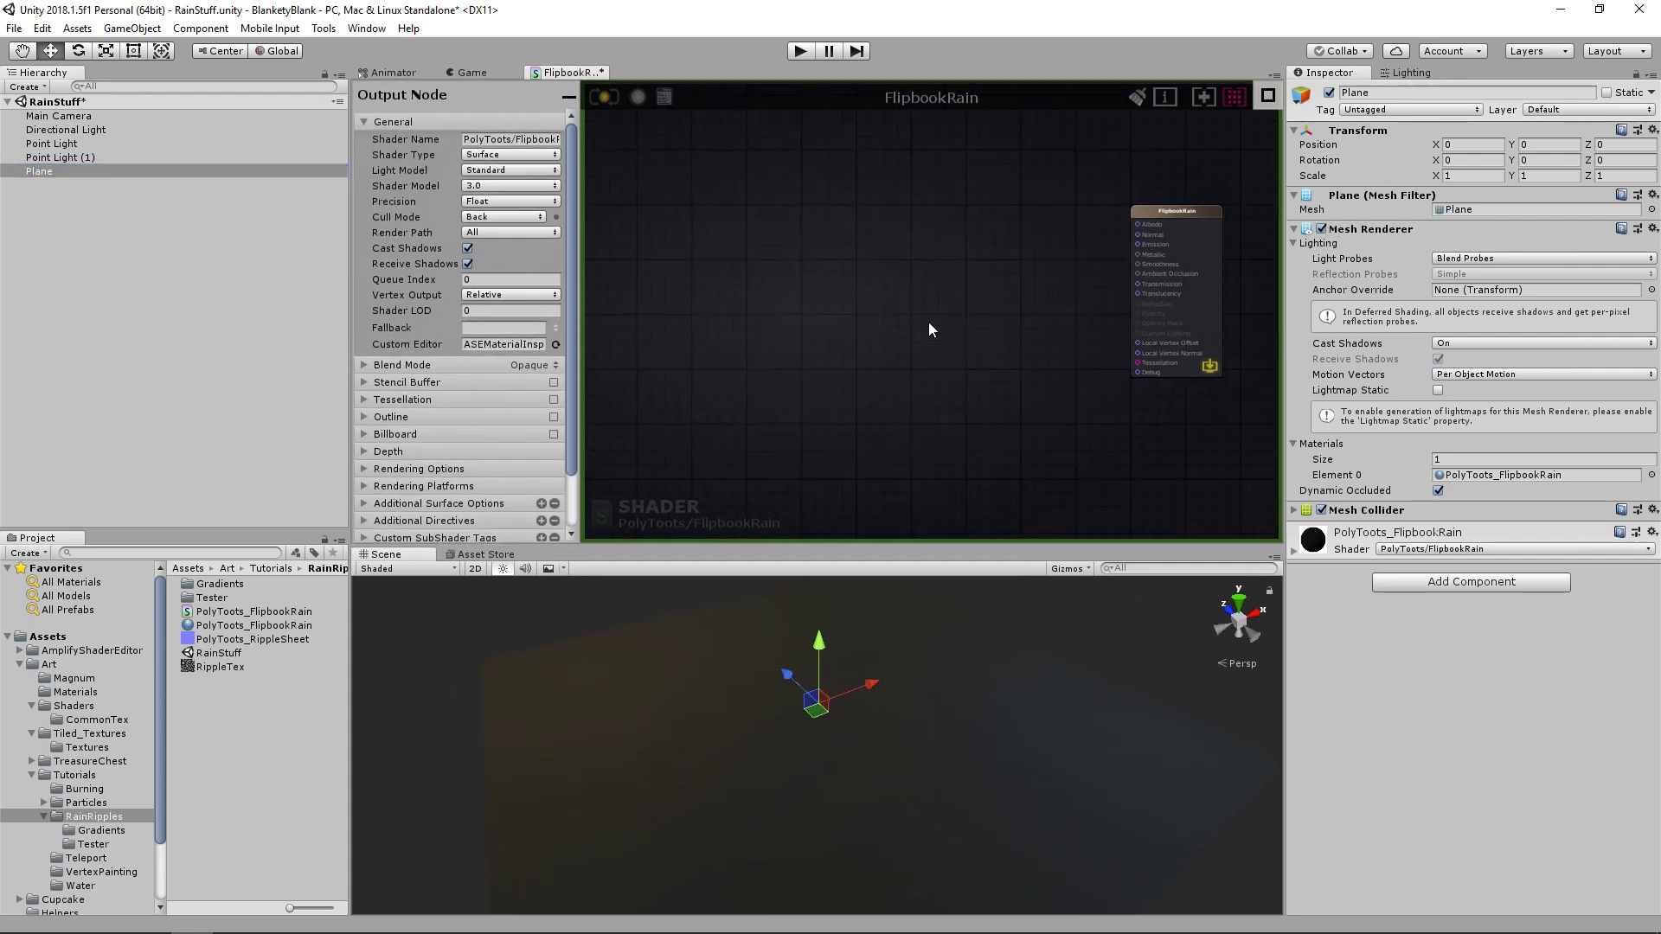
- Add a Flipbook function node to the graph ahead of the output node
{"action": "mouse_move", "coordinate": [929, 322]}
{"action": "middle_mouse_down"}
{"action": "mouse_move", "coordinate": [1009, 318]}
{"action": "mouse_move", "coordinate": [916, 315]}
{"action": "middle_mouse_up"}
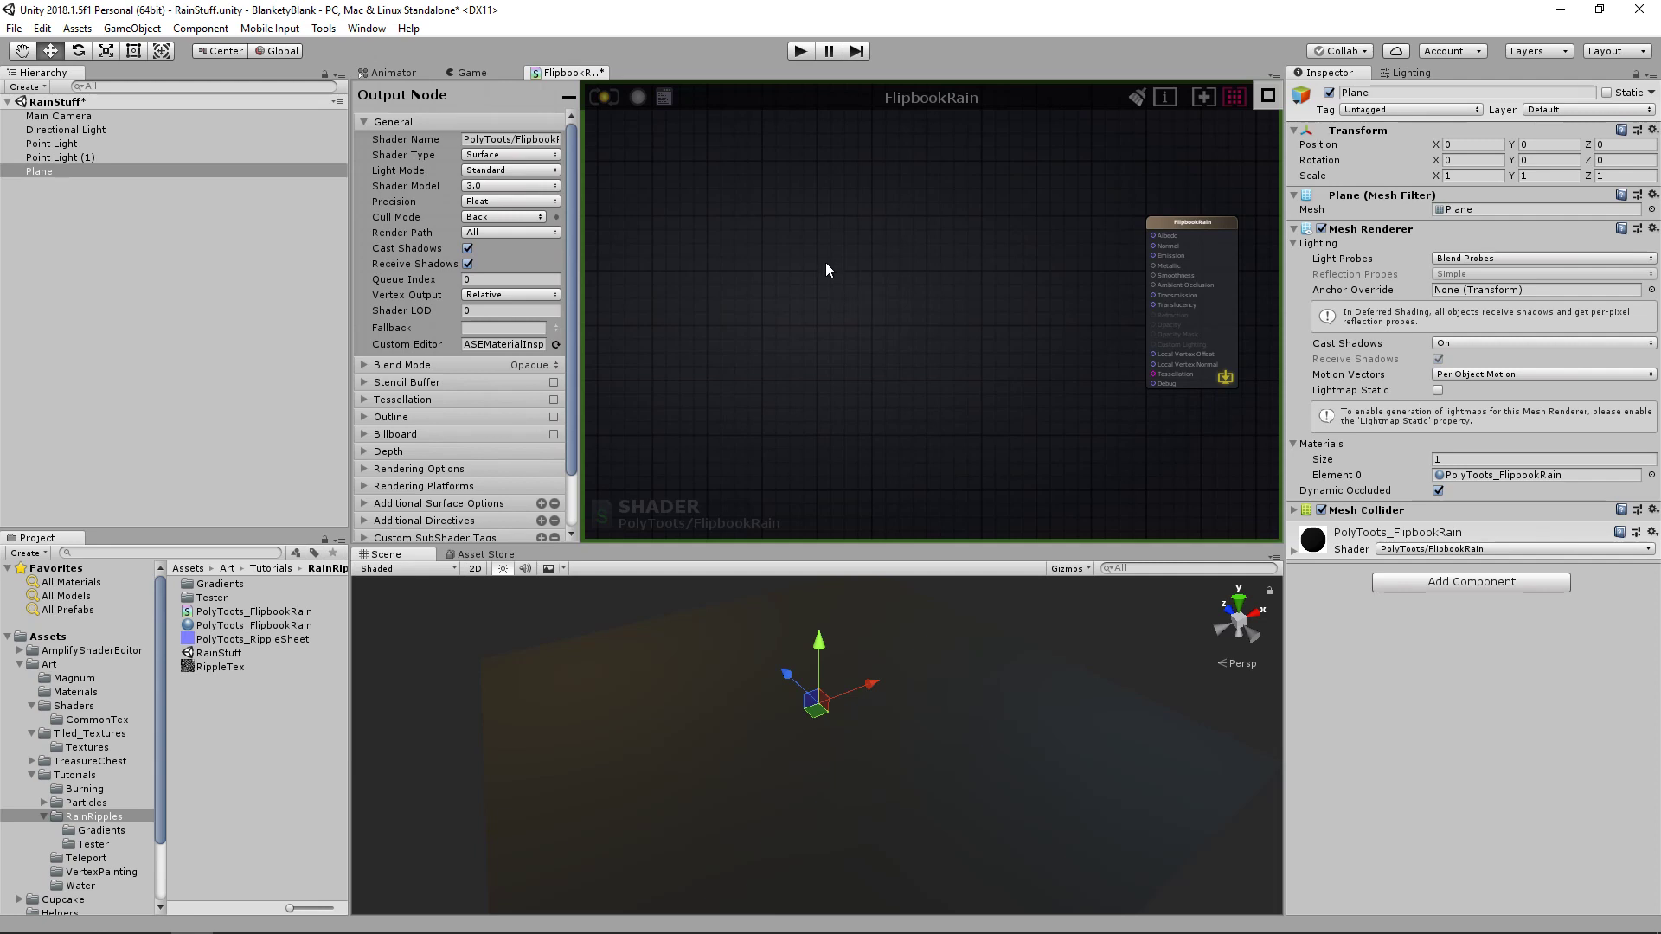
{"action": "middle_click_drag", "start_coordinate": [819, 262], "coordinate": [916, 269]}
{"action": "right_click", "coordinate": [795, 300]}
{"action": "type", "text": "flipbook"}
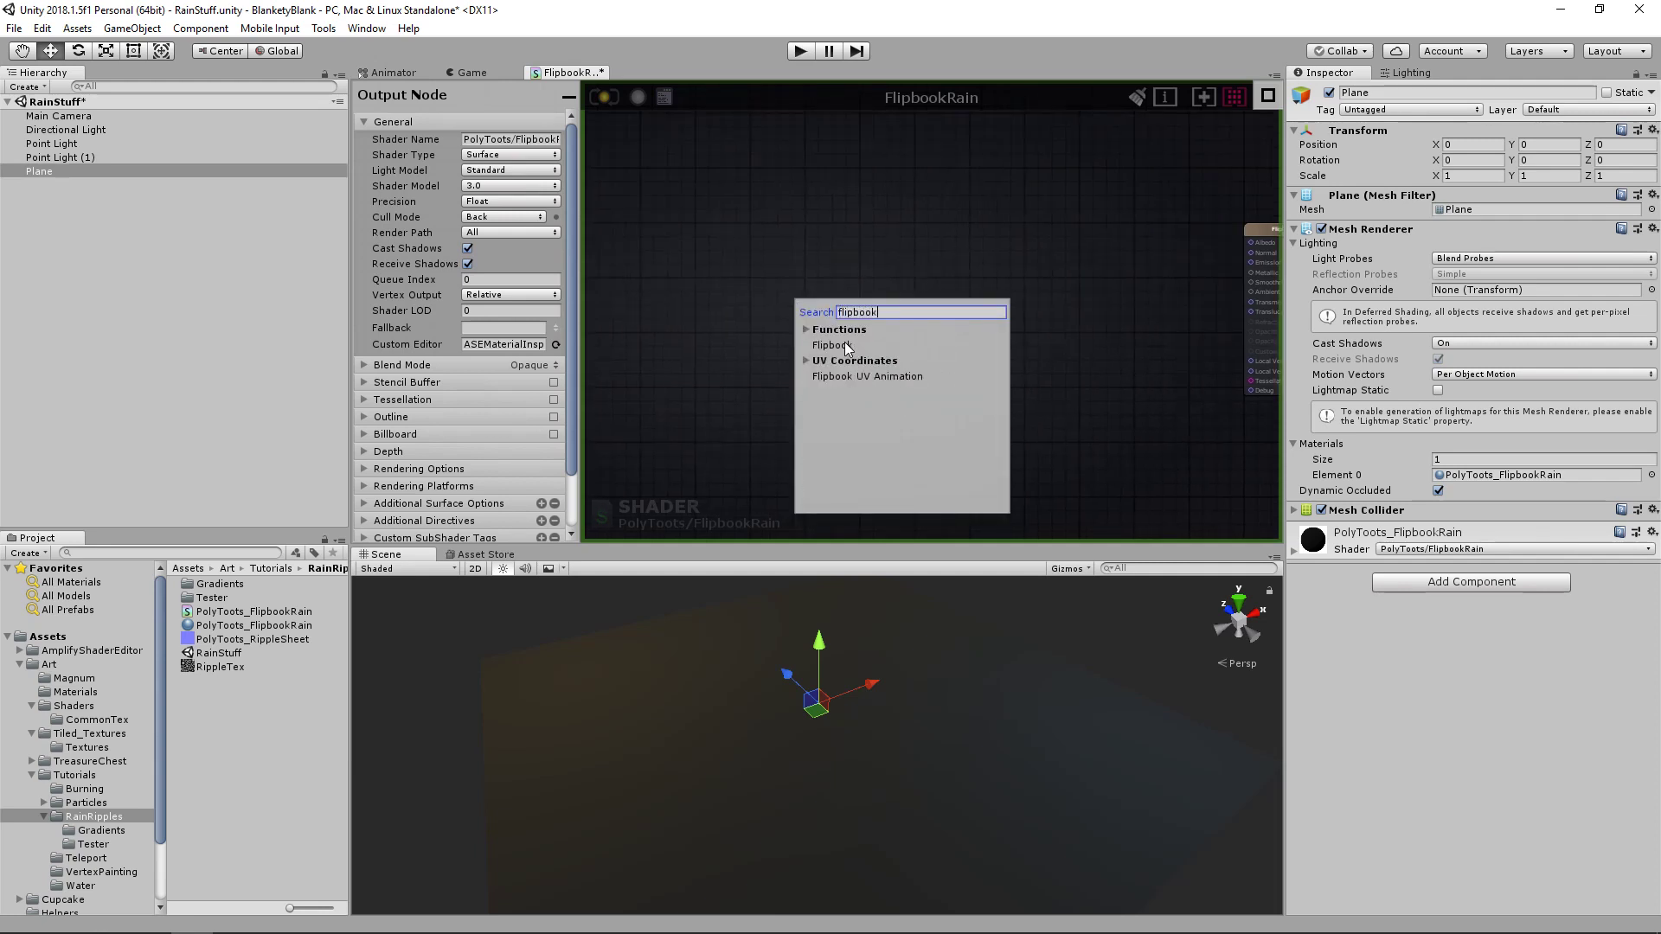
{"action": "left_click", "coordinate": [858, 347]}
{"action": "left_click_drag", "start_coordinate": [868, 303], "coordinate": [898, 246]}
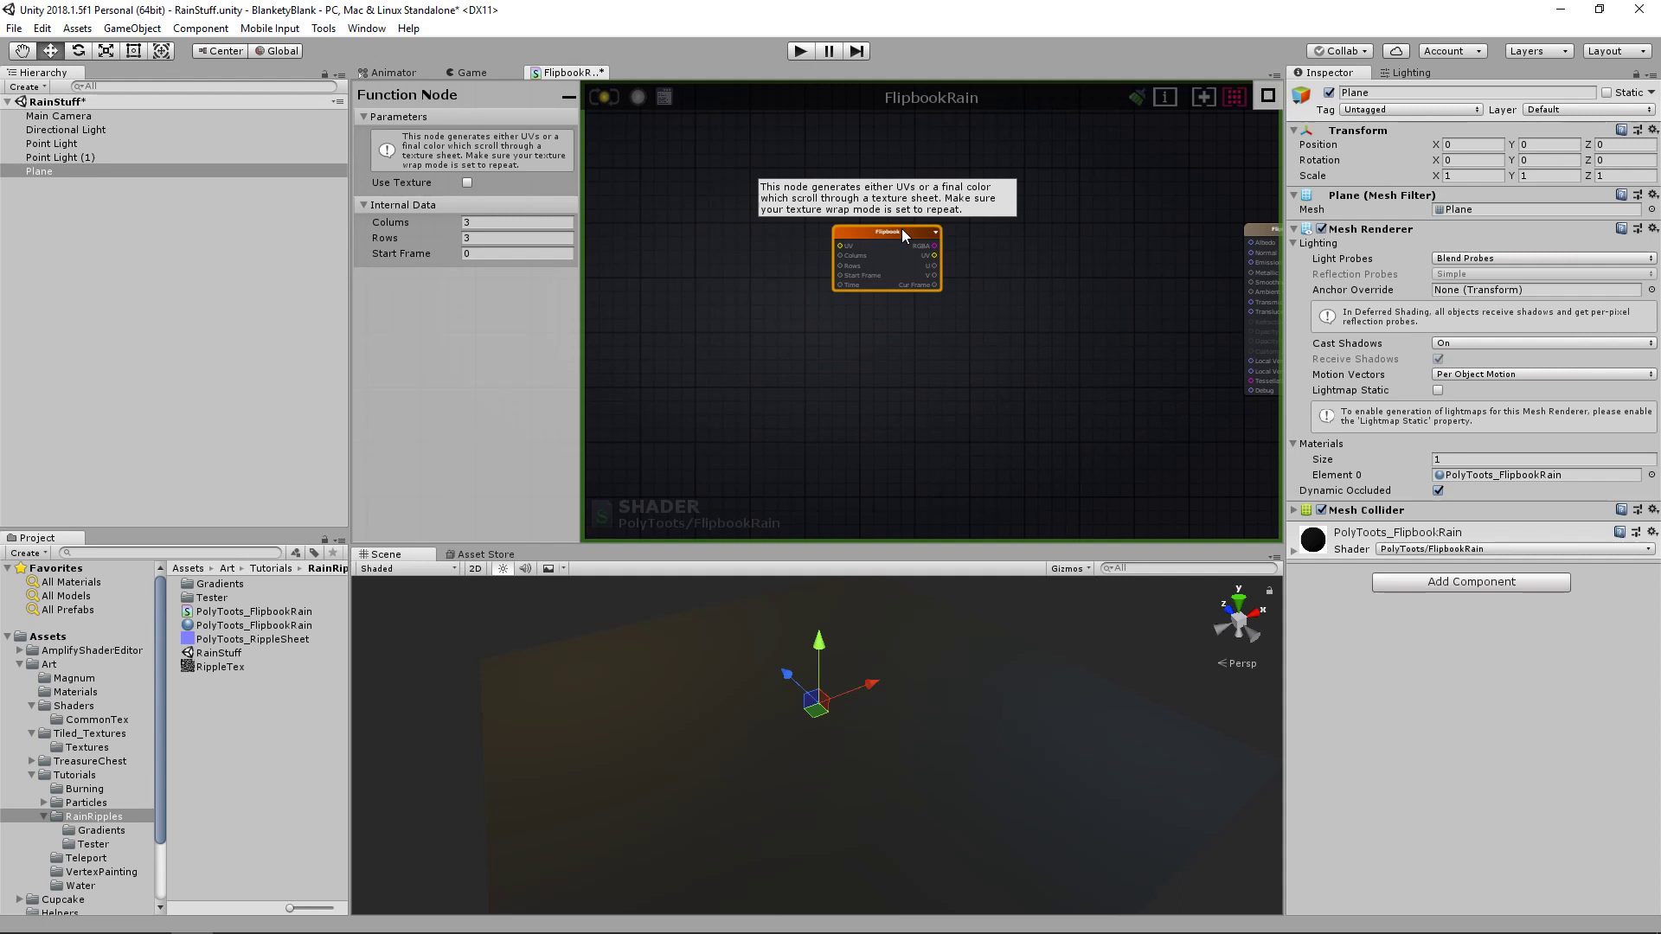
{"action": "left_click_drag", "start_coordinate": [902, 229], "coordinate": [918, 216]}
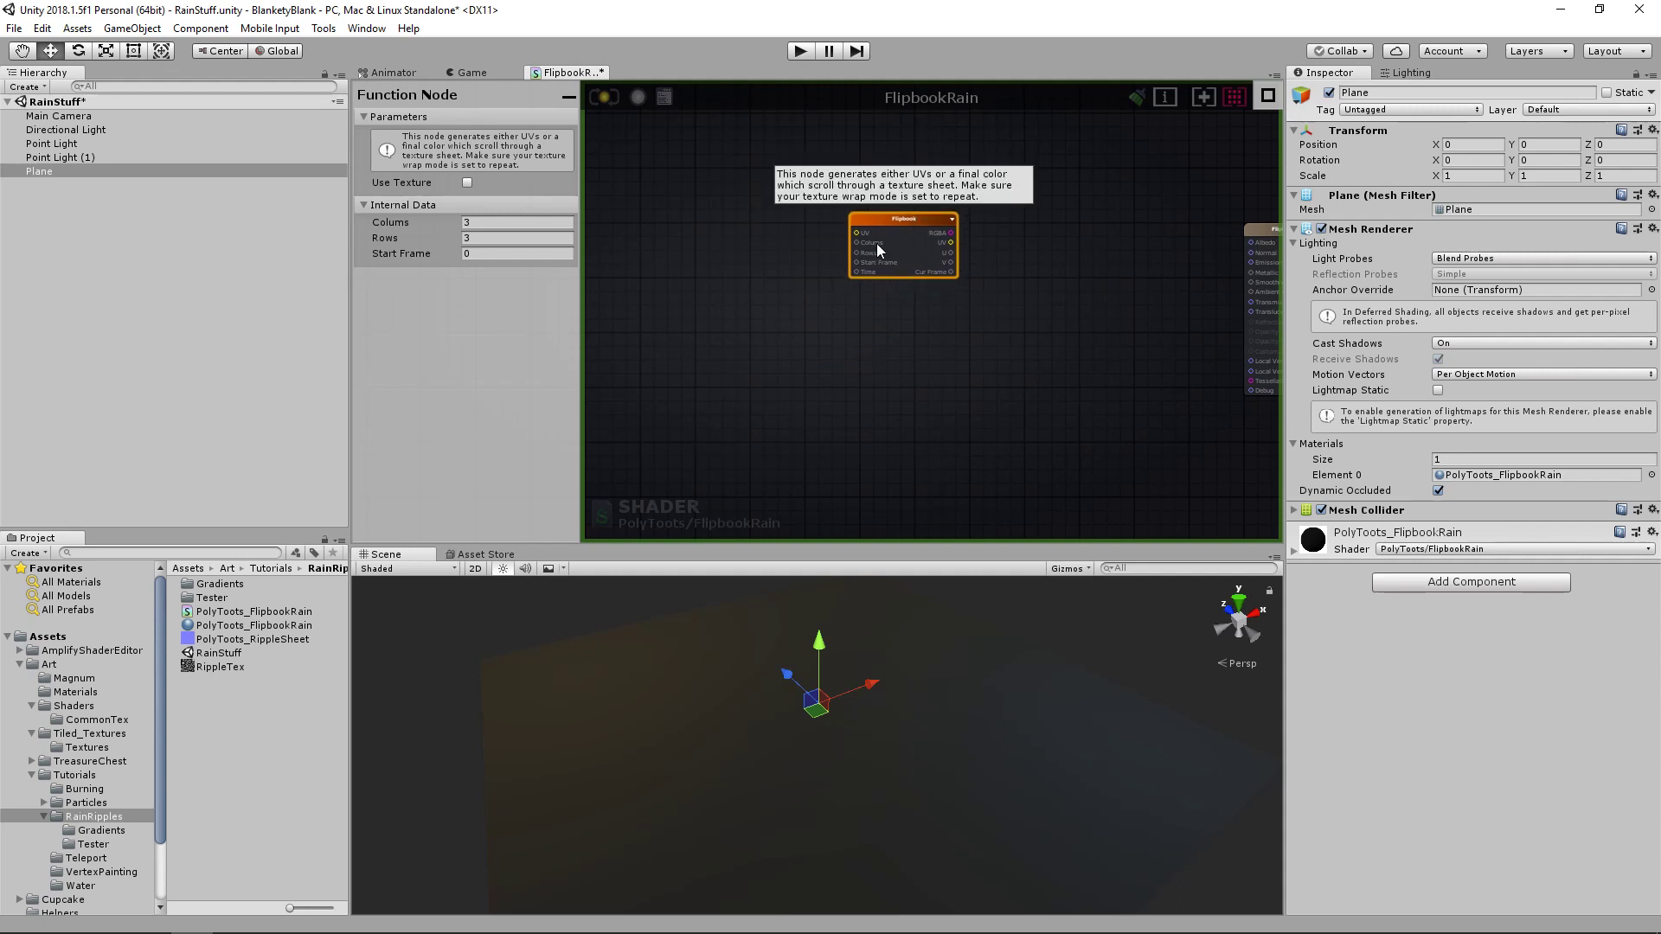
- Add a Texture Coordinates node in front of the Flipbook node
{"action": "middle_click_drag", "start_coordinate": [799, 259], "coordinate": [896, 284]}
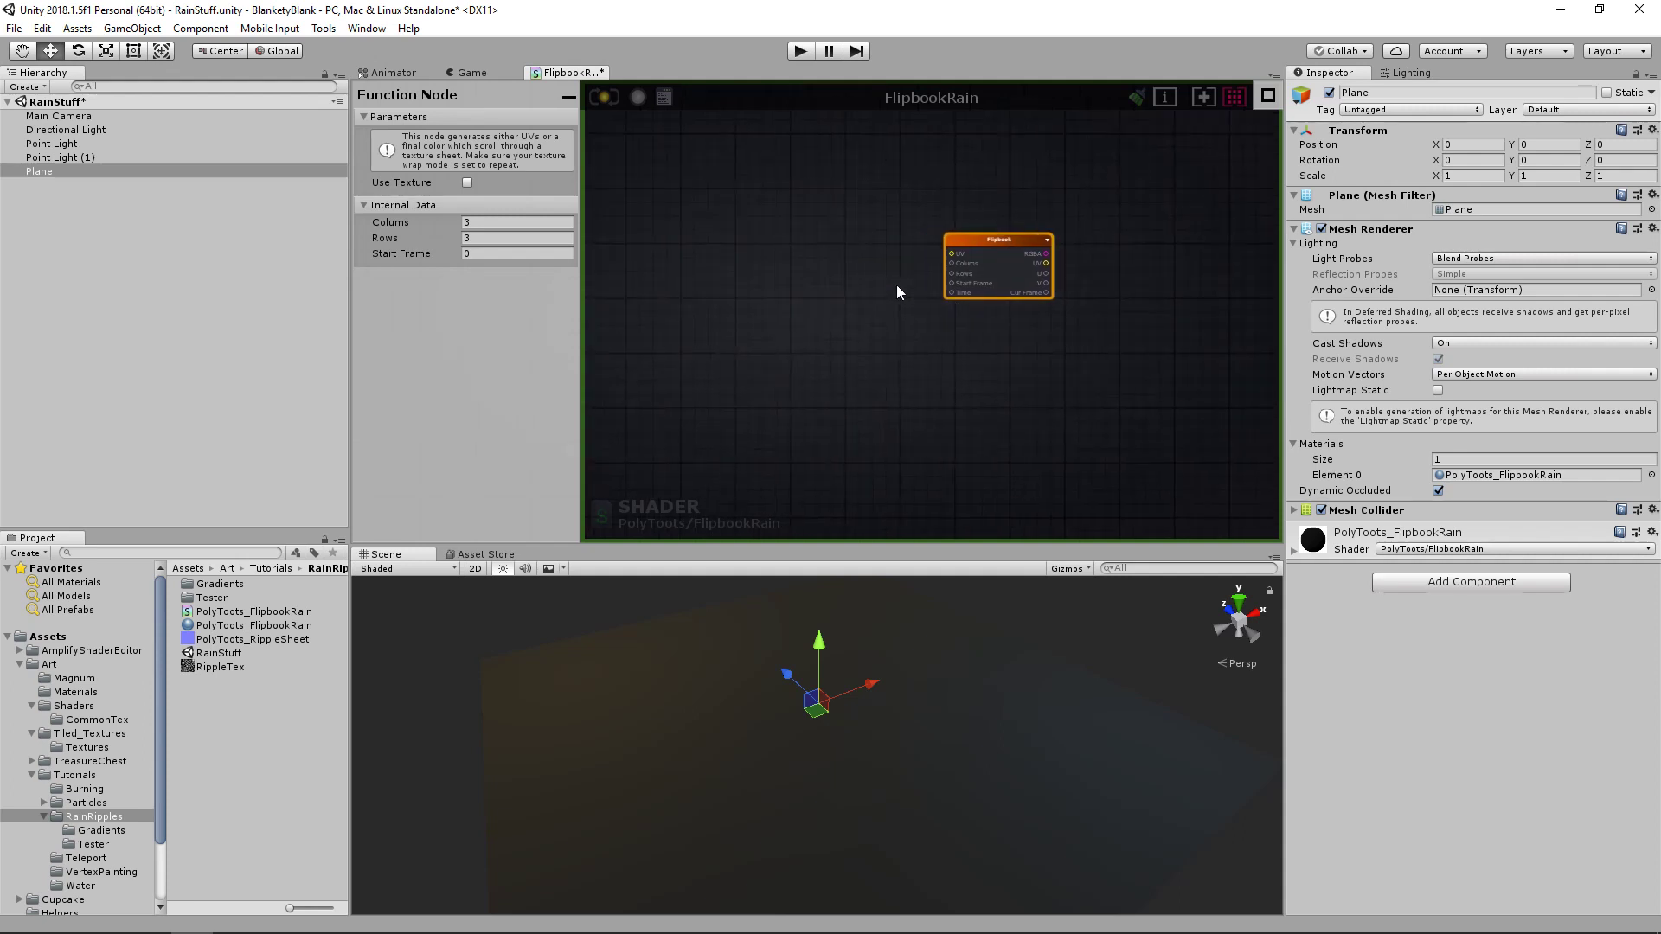
{"action": "scroll", "coordinate": [866, 286], "scroll_direction": "up", "scroll_amount": 2}
{"action": "left_click", "coordinate": [790, 269]}
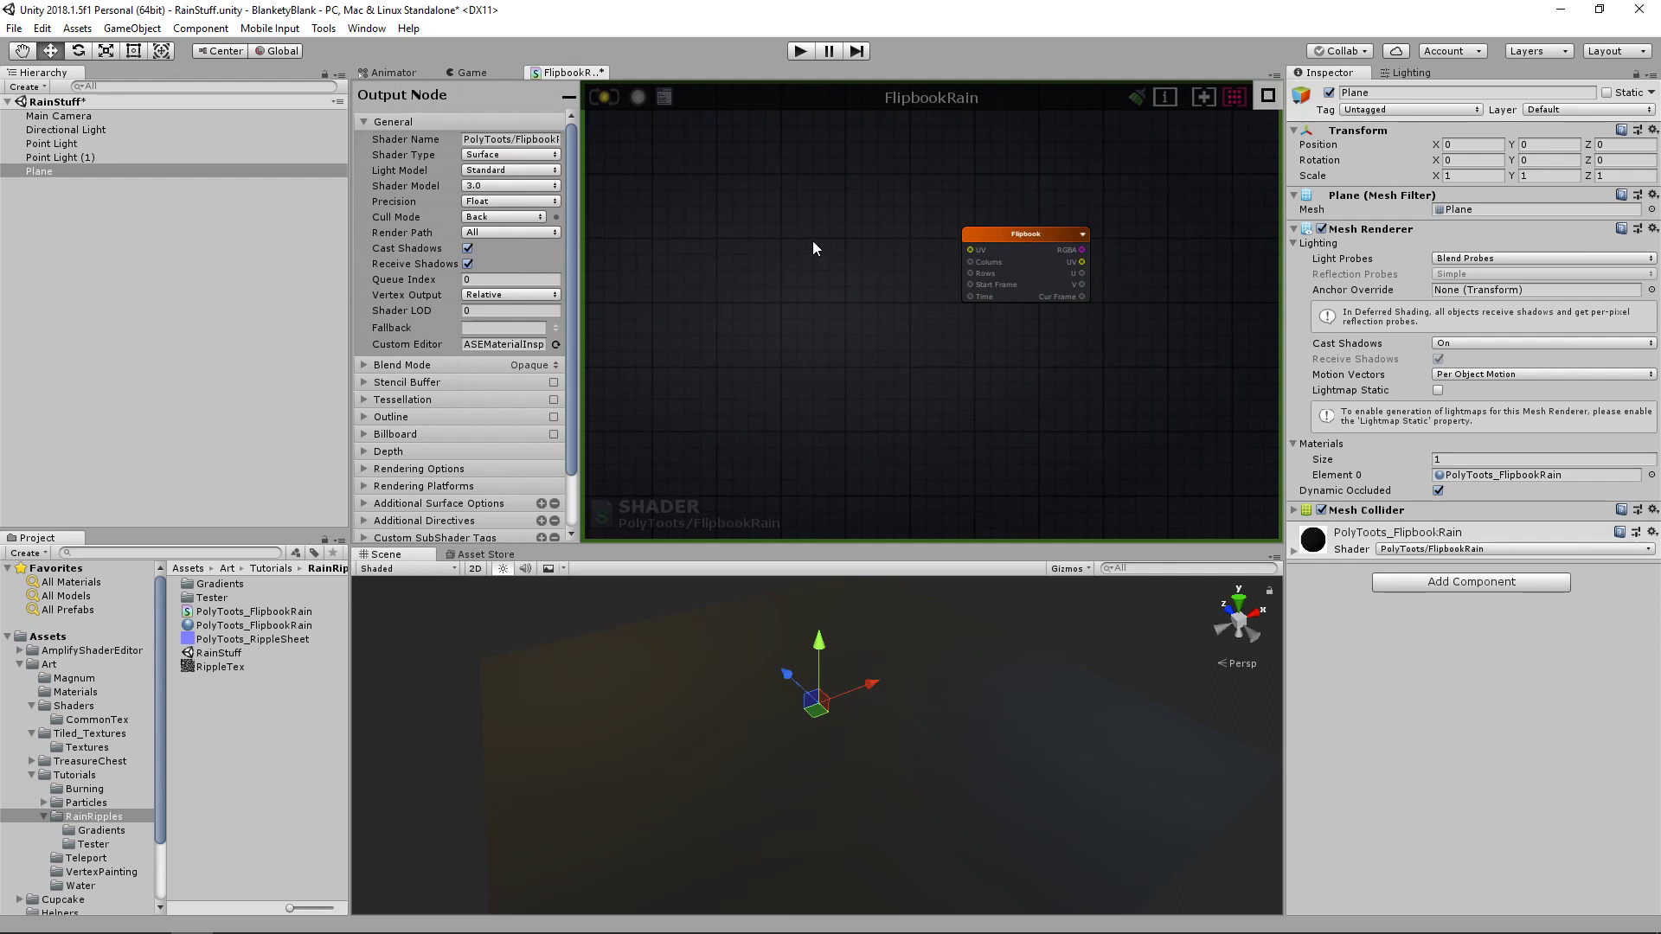
{"action": "middle_click_drag", "start_coordinate": [823, 249], "coordinate": [894, 265]}
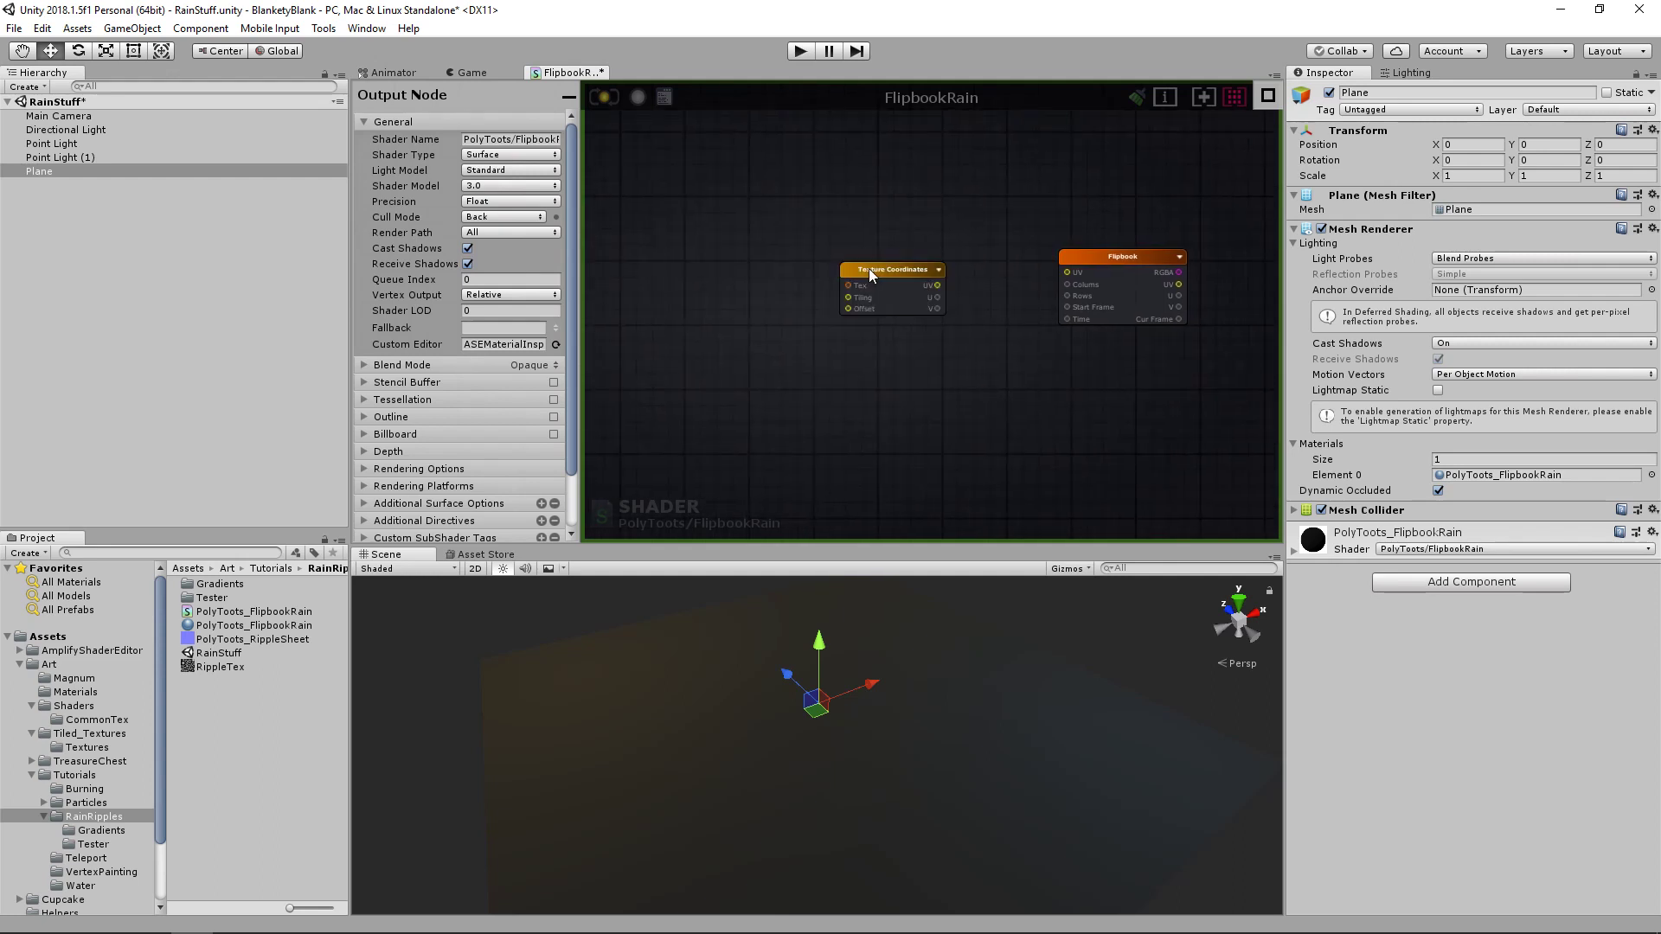
{"action": "left_click_drag", "start_coordinate": [872, 275], "coordinate": [869, 246]}
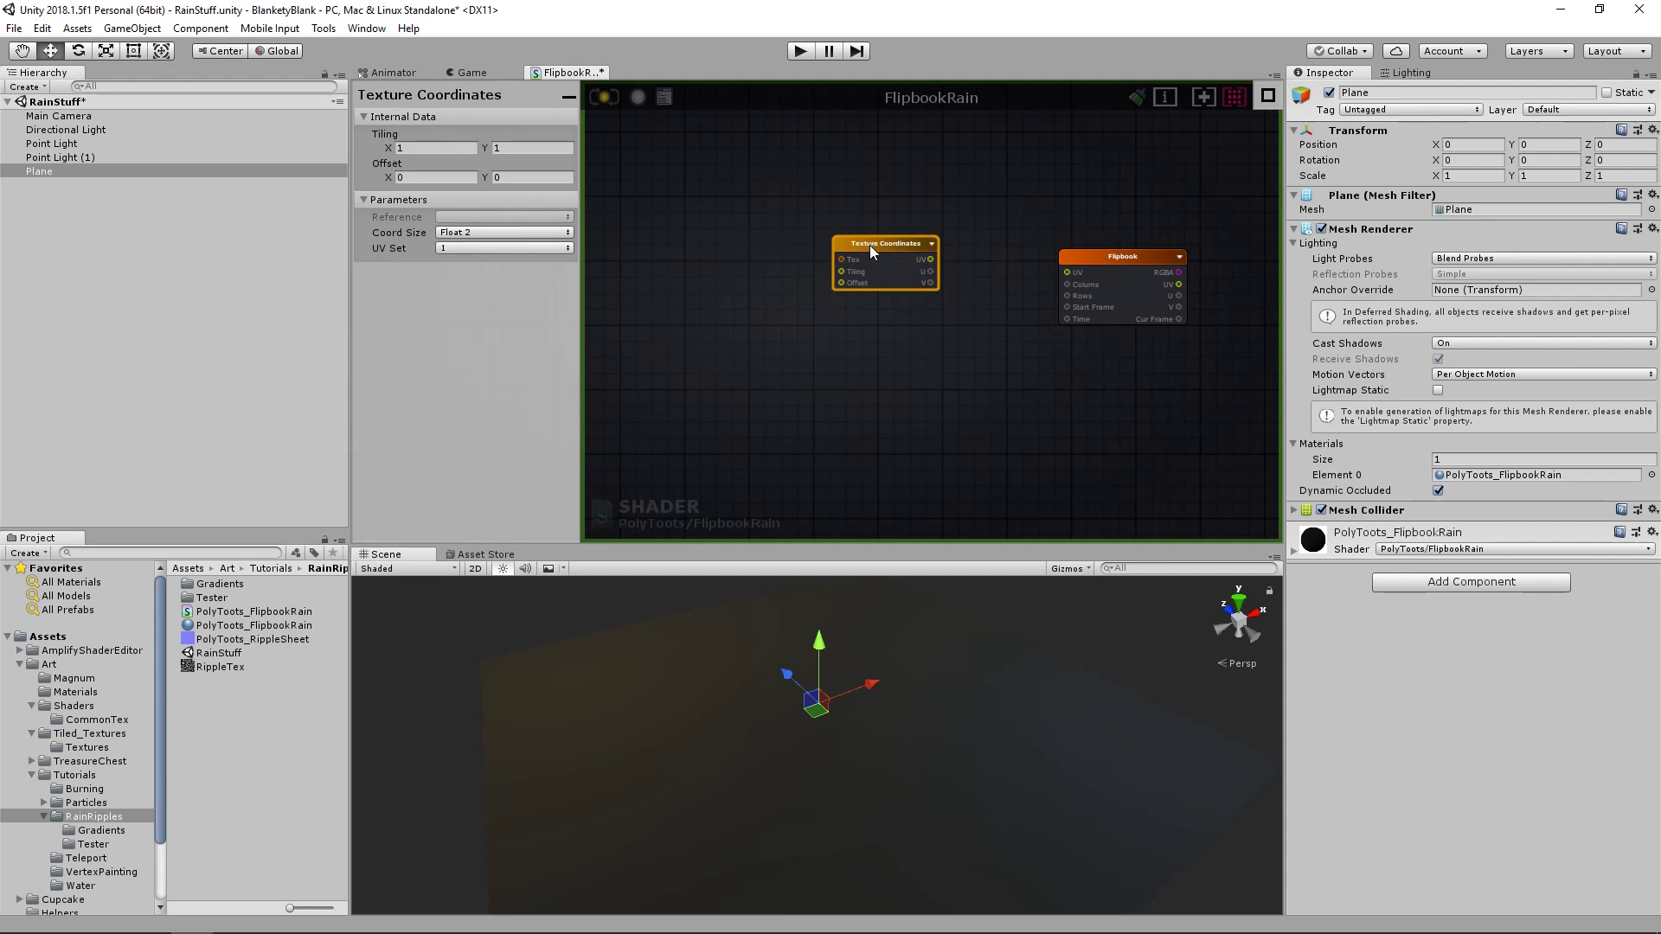
- Add a Float property named Tiling and chain it through the Texture Coordinates' Tiling input into the Flipbook's UV input
{"action": "left_click", "coordinate": [741, 267]}
{"action": "key", "text": "1"}
{"action": "left_click", "coordinate": [720, 249]}
{"action": "left_click_drag", "start_coordinate": [745, 272], "coordinate": [739, 259]}
{"action": "left_click", "coordinate": [497, 135]}
{"action": "left_click", "coordinate": [489, 160]}
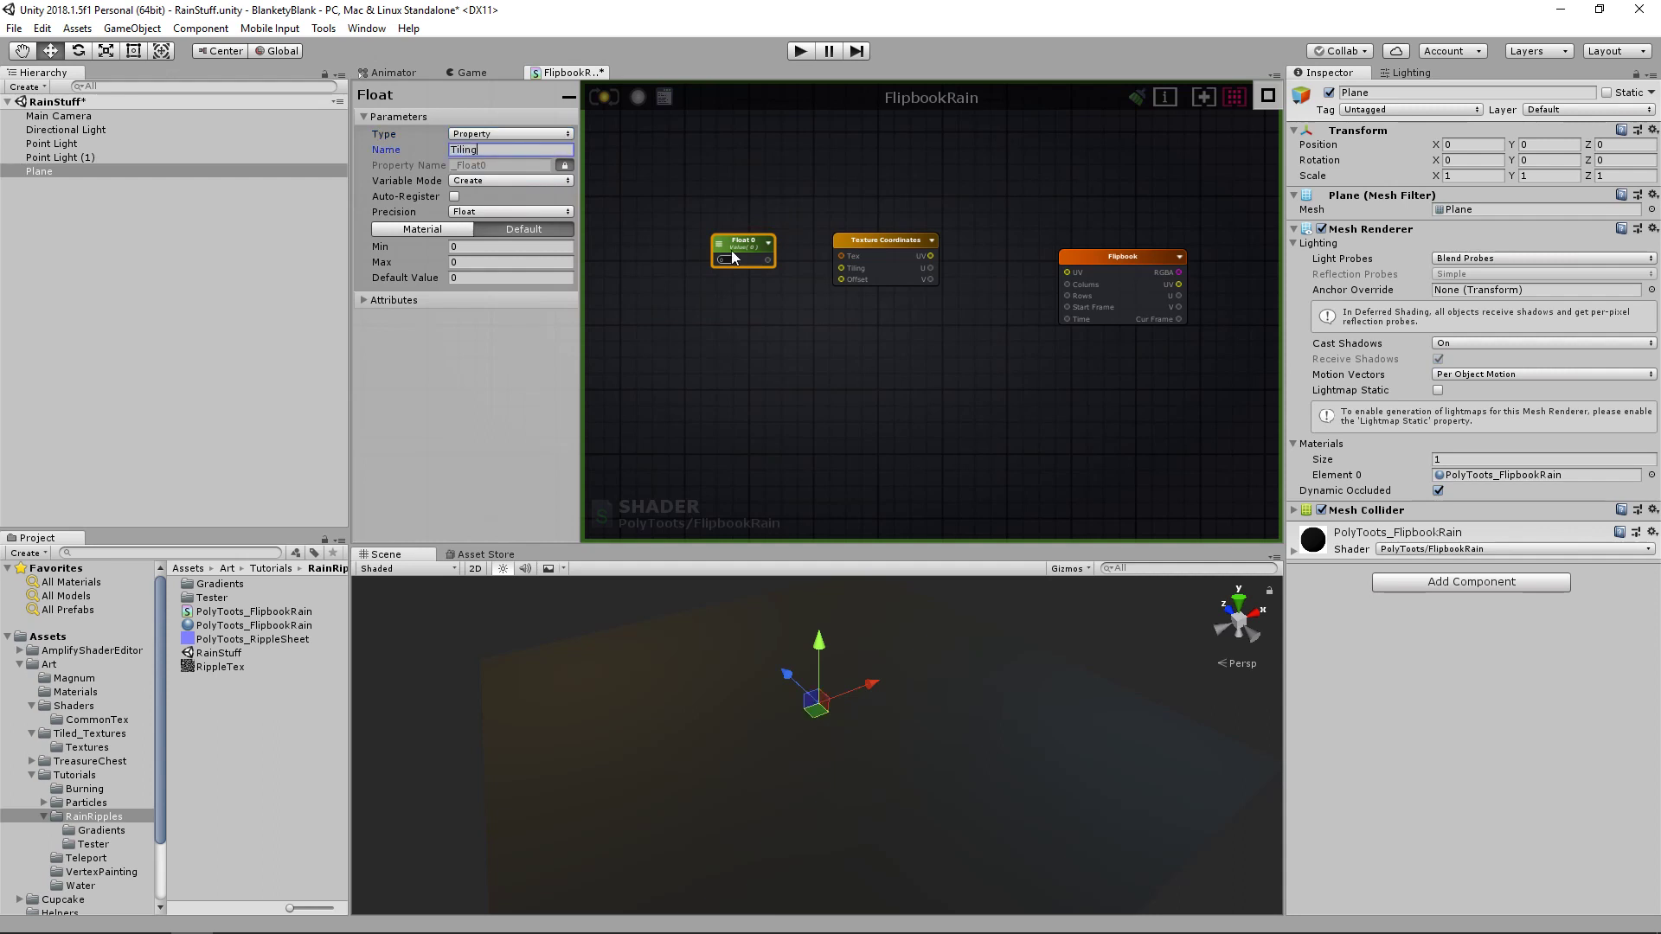
{"action": "left_click_drag", "start_coordinate": [753, 261], "coordinate": [1067, 272]}
- Set the Flipbook node to 2 columns and 2 rows
{"action": "left_click", "coordinate": [1096, 261]}
{"action": "middle_click_drag", "start_coordinate": [1125, 332], "coordinate": [916, 309]}
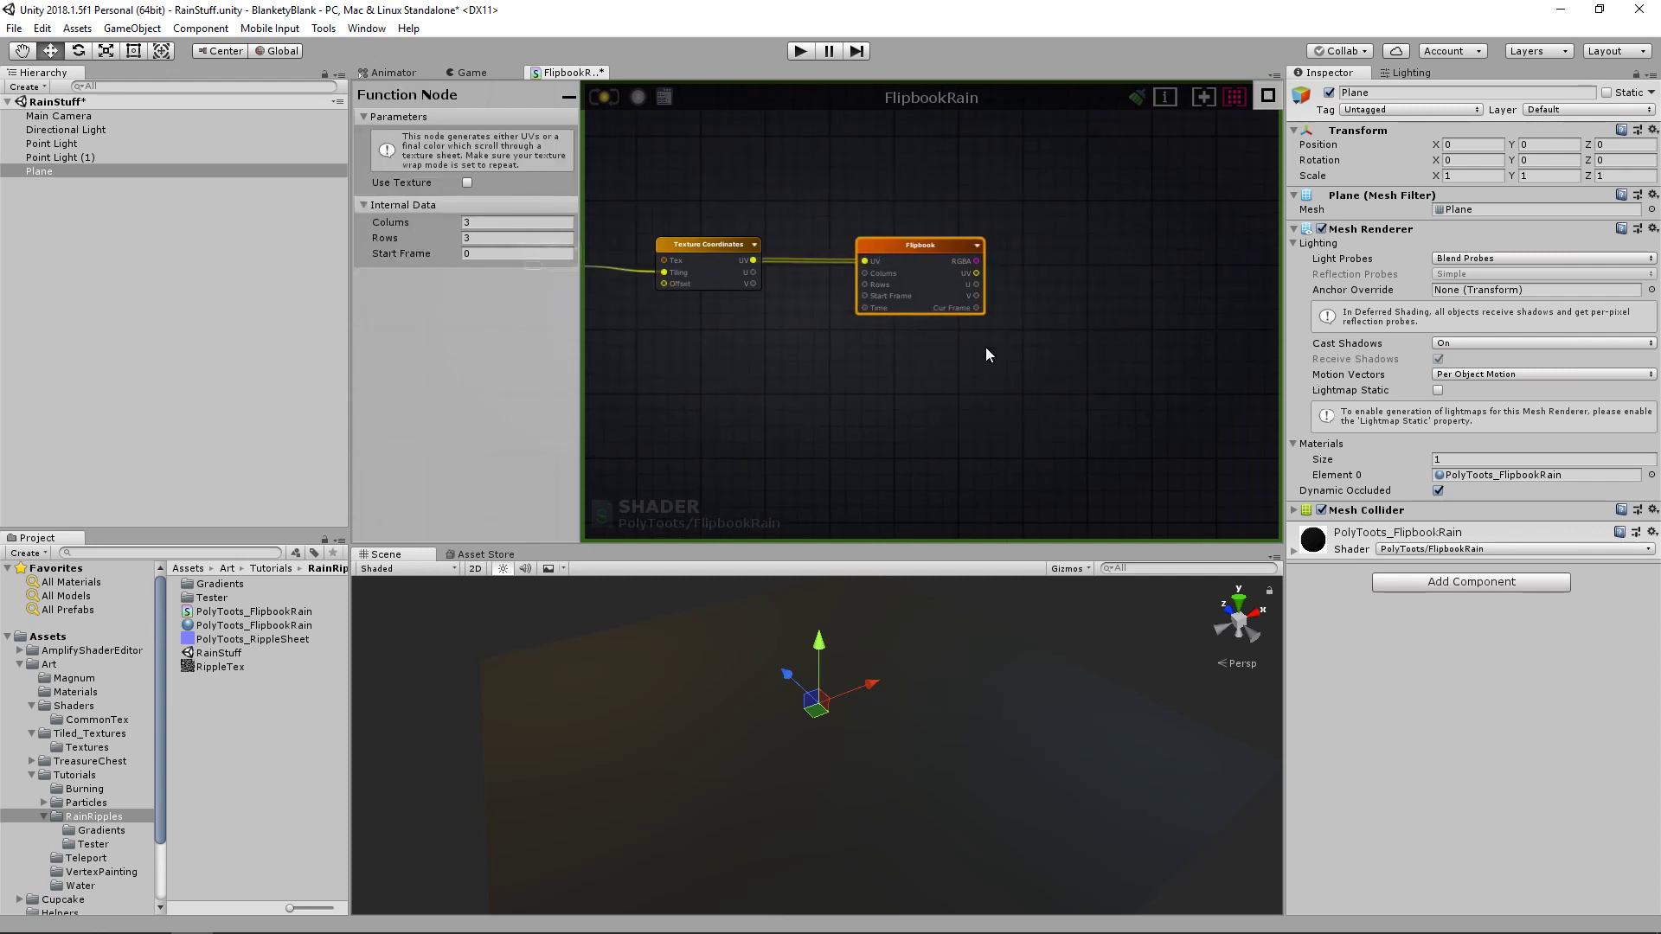
{"action": "middle_click_drag", "start_coordinate": [1020, 376], "coordinate": [991, 366]}
{"action": "left_click", "coordinate": [490, 223]}
{"action": "type", "text": "2"}
{"action": "key", "text": "Tab"}
{"action": "type", "text": "2"}
{"action": "key", "text": "Tab"}
- Try to connect the Flipbook's RGBA output directly to the output node's Albedo input
{"action": "middle_click_drag", "start_coordinate": [1271, 370], "coordinate": [1037, 362]}
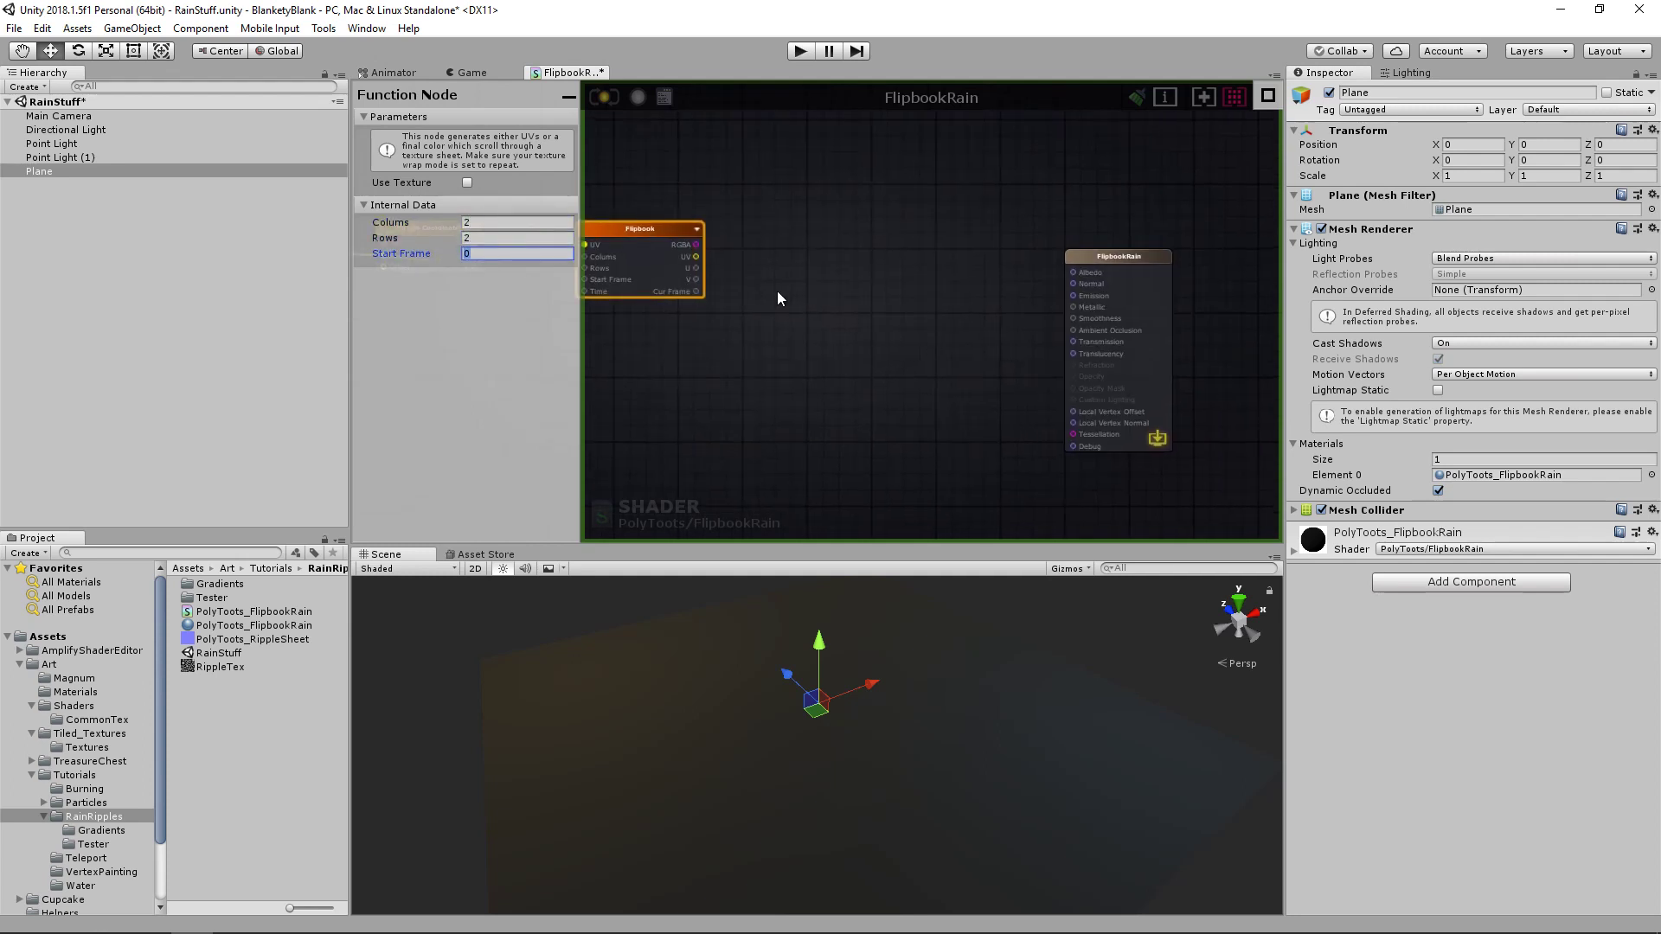
{"action": "left_click_drag", "start_coordinate": [687, 248], "coordinate": [1073, 268]}
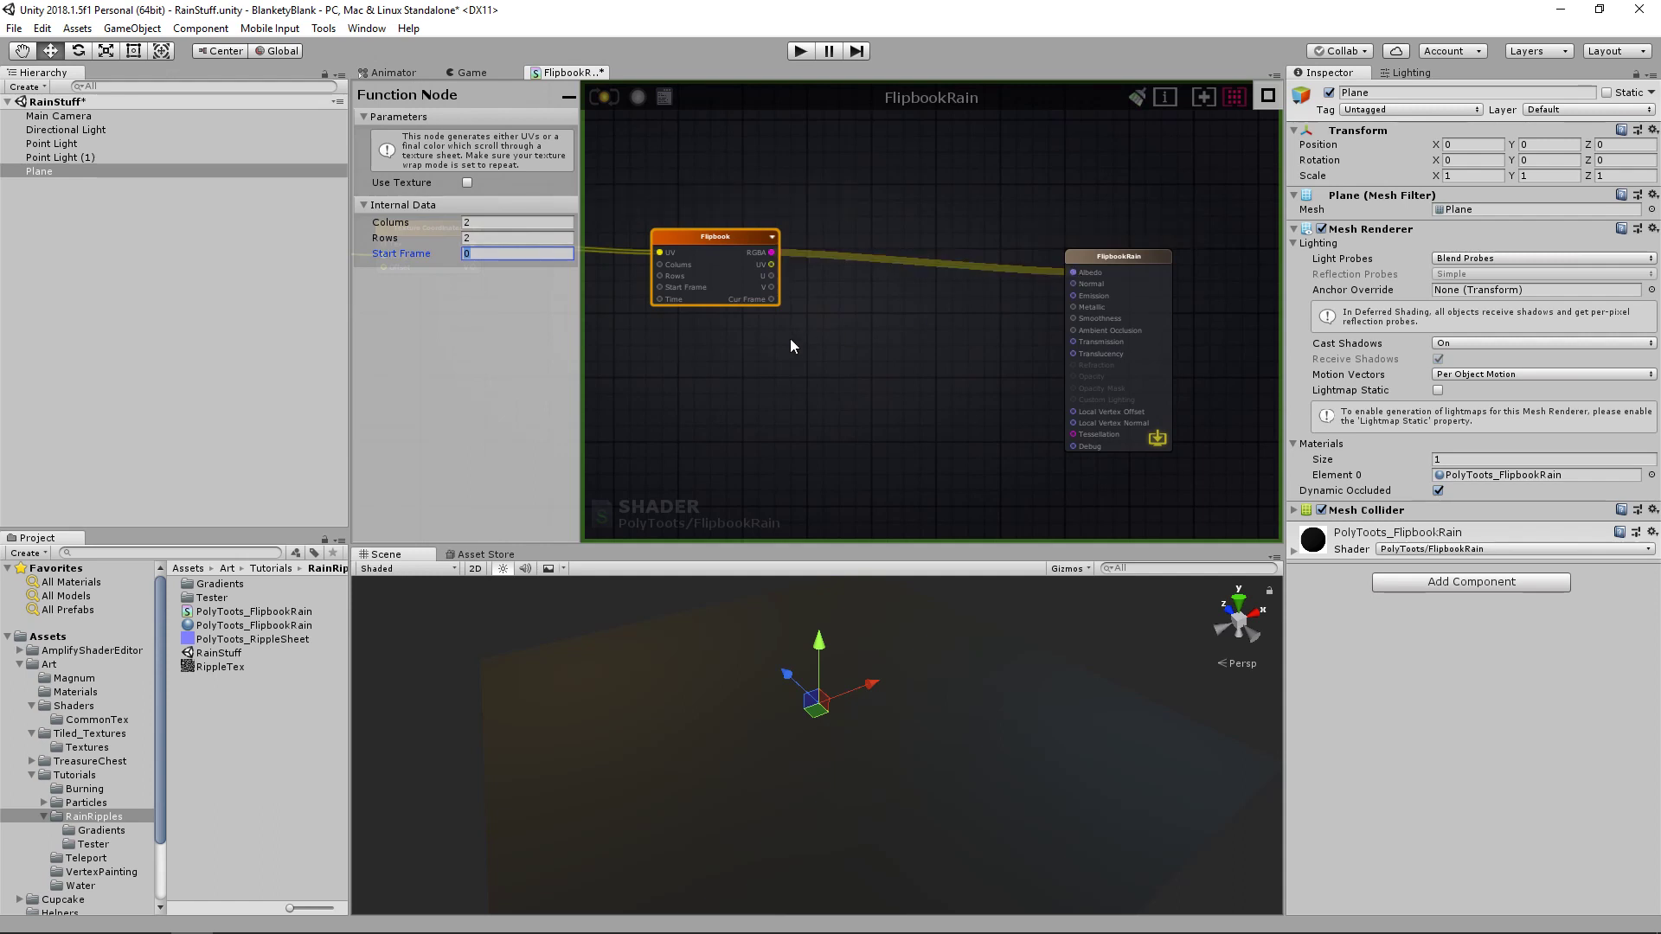
{"action": "left_click", "coordinate": [901, 251]}
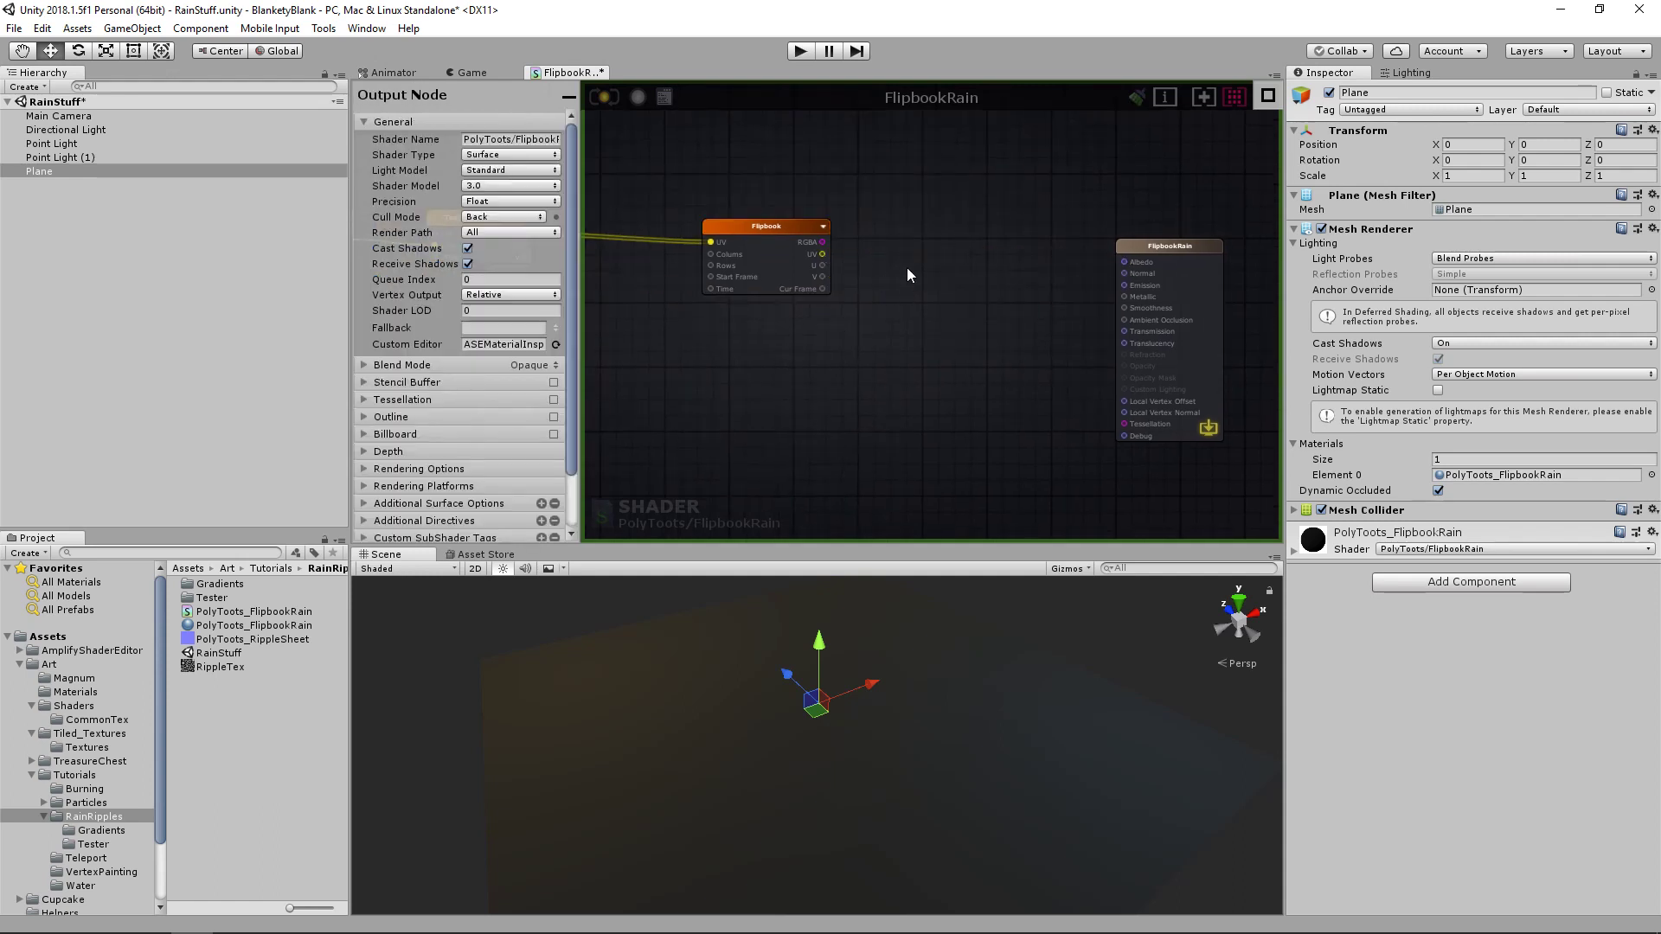
- Add a Texture Sample node between the Flipbook and output nodes and name it FlipBookTest
{"action": "left_click_drag", "start_coordinate": [762, 242], "coordinate": [739, 221]}
{"action": "middle_click_drag", "start_coordinate": [741, 240], "coordinate": [938, 258]}
{"action": "left_click_drag", "start_coordinate": [920, 226], "coordinate": [870, 221]}
{"action": "middle_click_drag", "start_coordinate": [1022, 283], "coordinate": [952, 284]}
{"action": "left_click", "coordinate": [994, 258]}
{"action": "key", "text": "t"}
{"action": "left_click", "coordinate": [993, 258]}
{"action": "left_click_drag", "start_coordinate": [1095, 272], "coordinate": [1052, 227]}
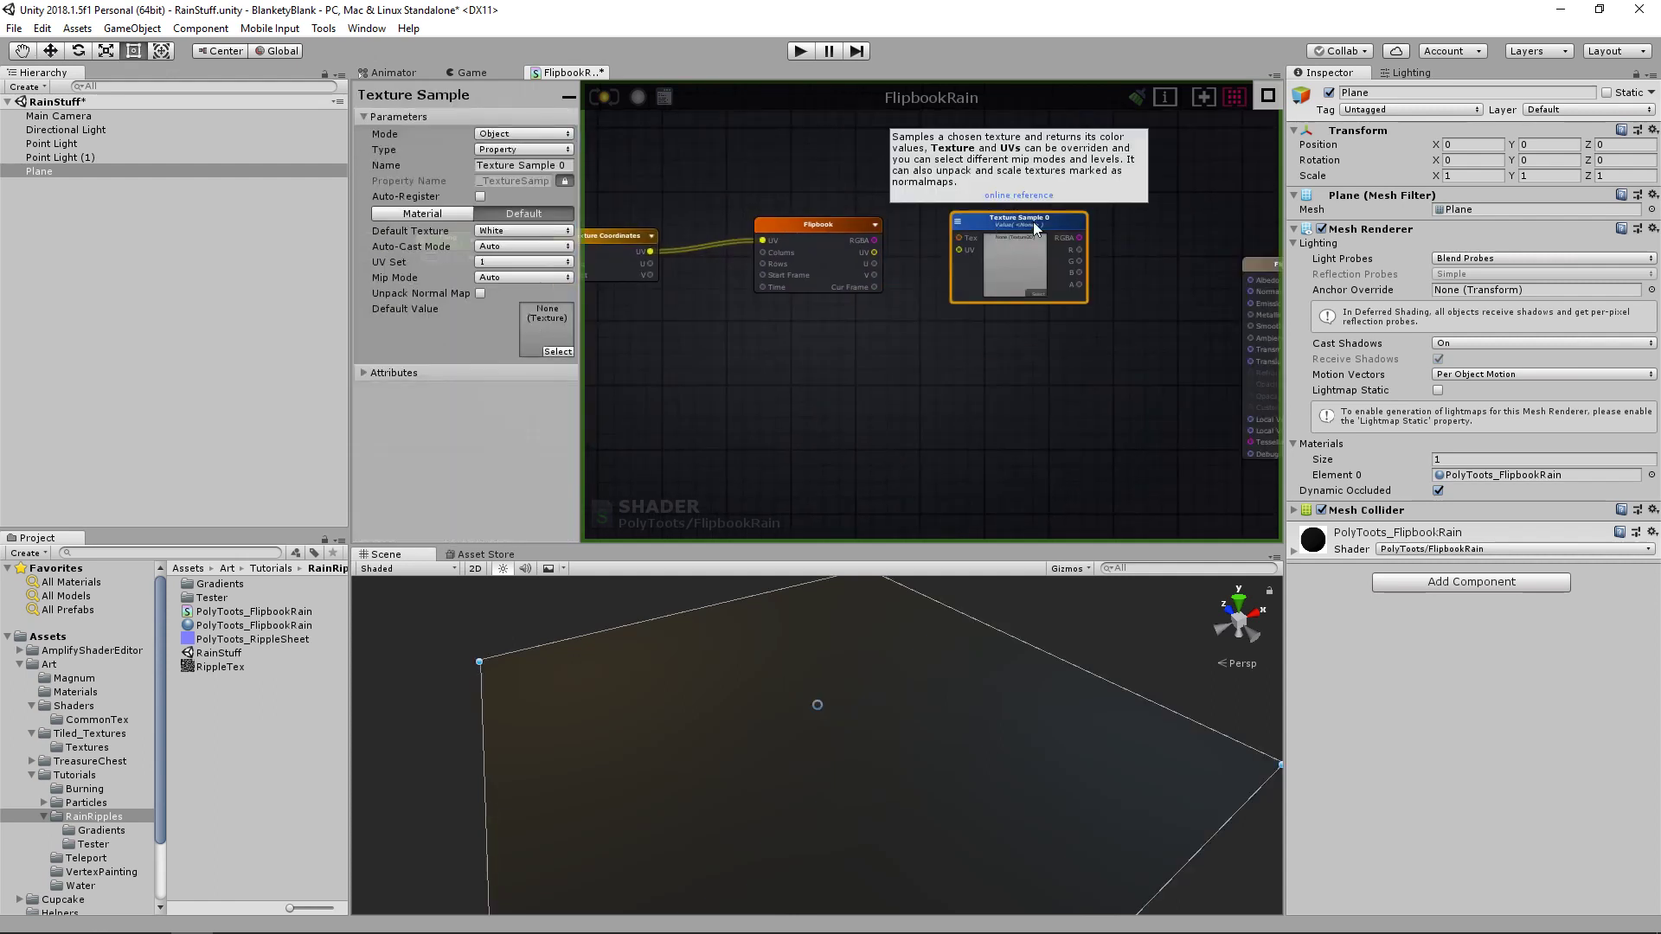
{"action": "left_click", "coordinate": [524, 164]}
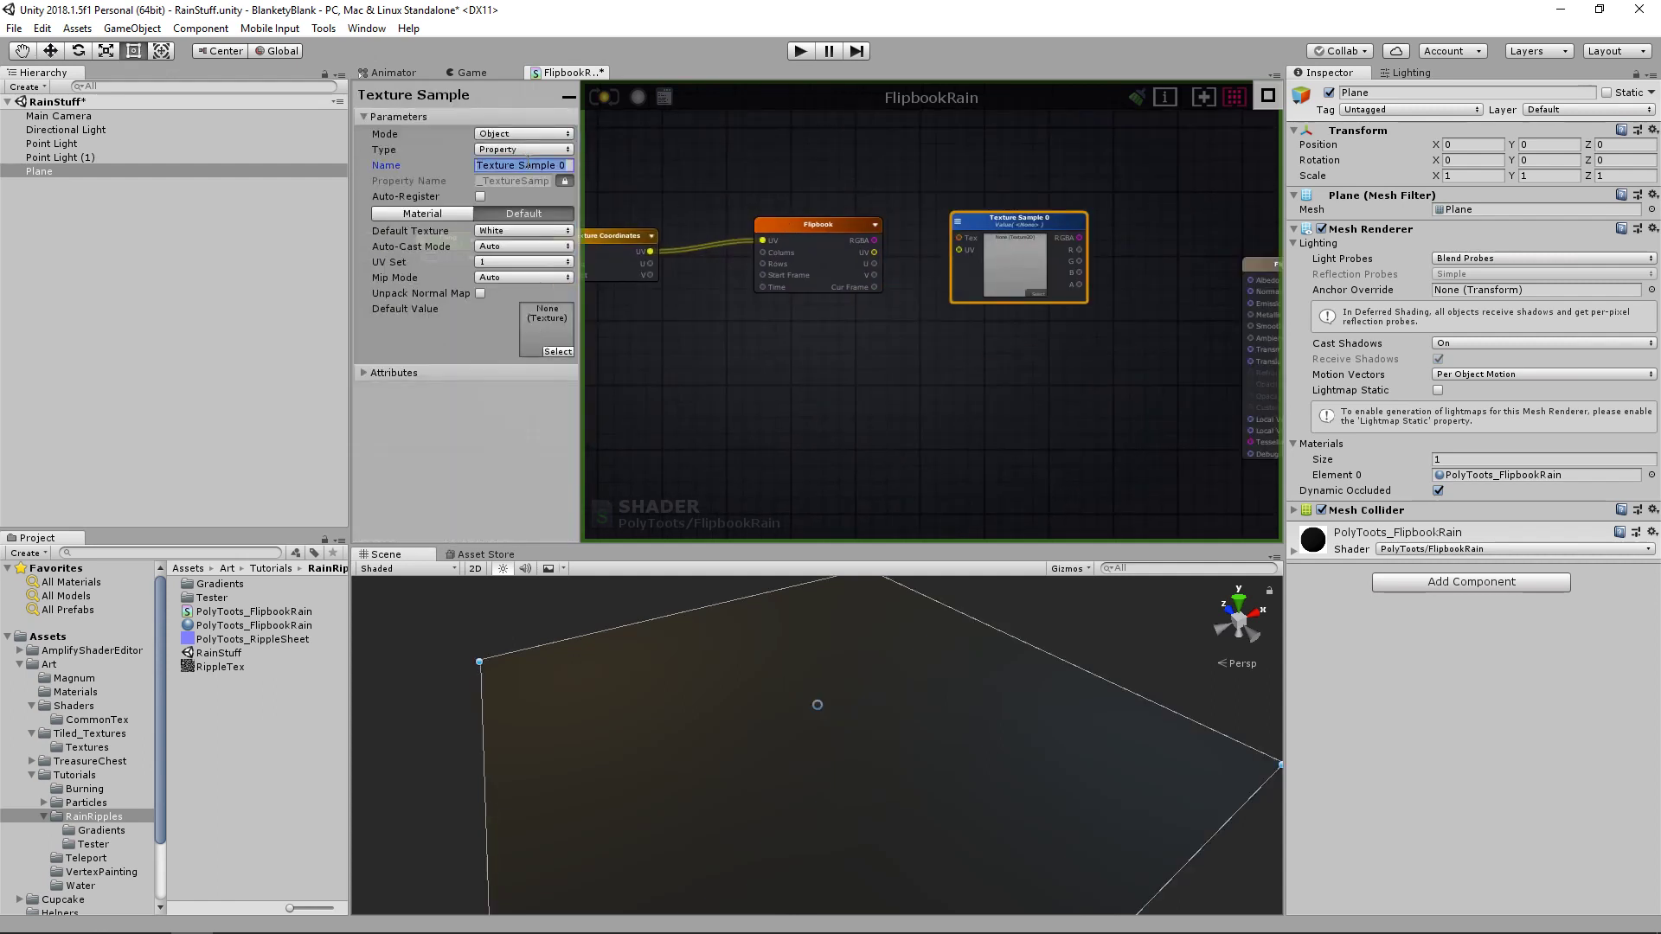
{"action": "type", "text": "FlipBookTest"}
- Connect the Flipbook's UV output to FlipBookTest's UV input and FlipBookTest's RGBA output to Albedo
{"action": "middle_click_drag", "start_coordinate": [1017, 302], "coordinate": [900, 312]}
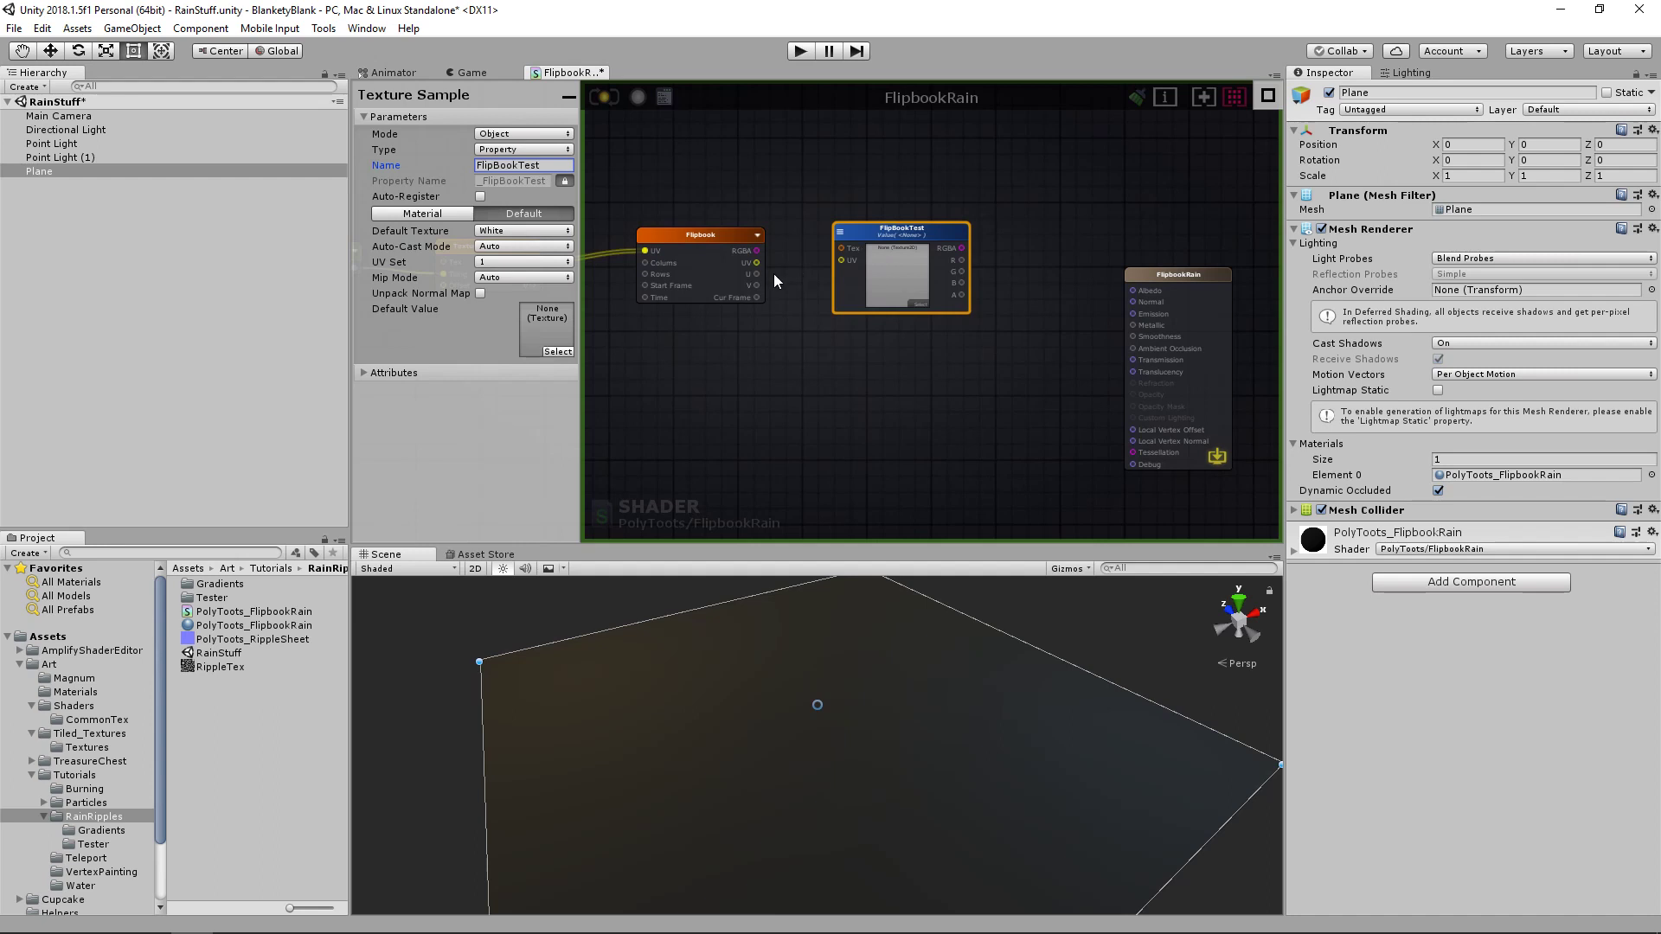
{"action": "left_click_drag", "start_coordinate": [757, 262], "coordinate": [841, 260]}
{"action": "left_click_drag", "start_coordinate": [962, 248], "coordinate": [1132, 291]}
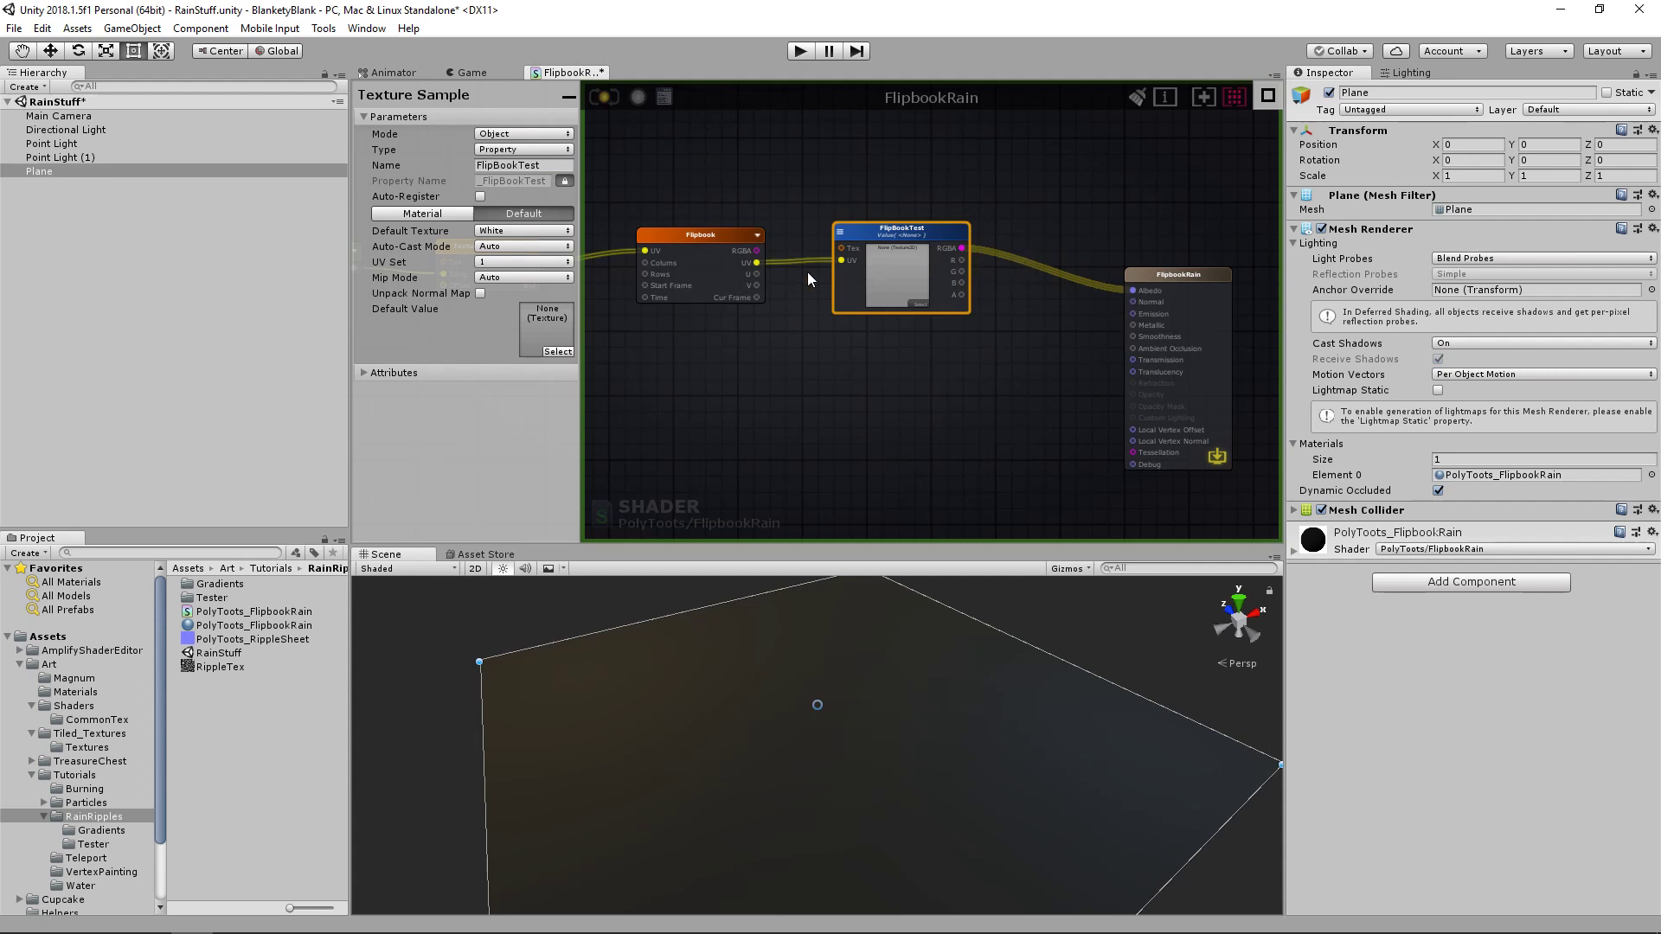
- Arrange the Tiling, Texture Coordinates, Flipbook and FlipBookTest nodes into a tidy row and compile the shader
{"action": "middle_click_drag", "start_coordinate": [687, 264], "coordinate": [885, 277]}
{"action": "left_click_drag", "start_coordinate": [874, 239], "coordinate": [834, 222]}
{"action": "middle_click_drag", "start_coordinate": [661, 268], "coordinate": [831, 285]}
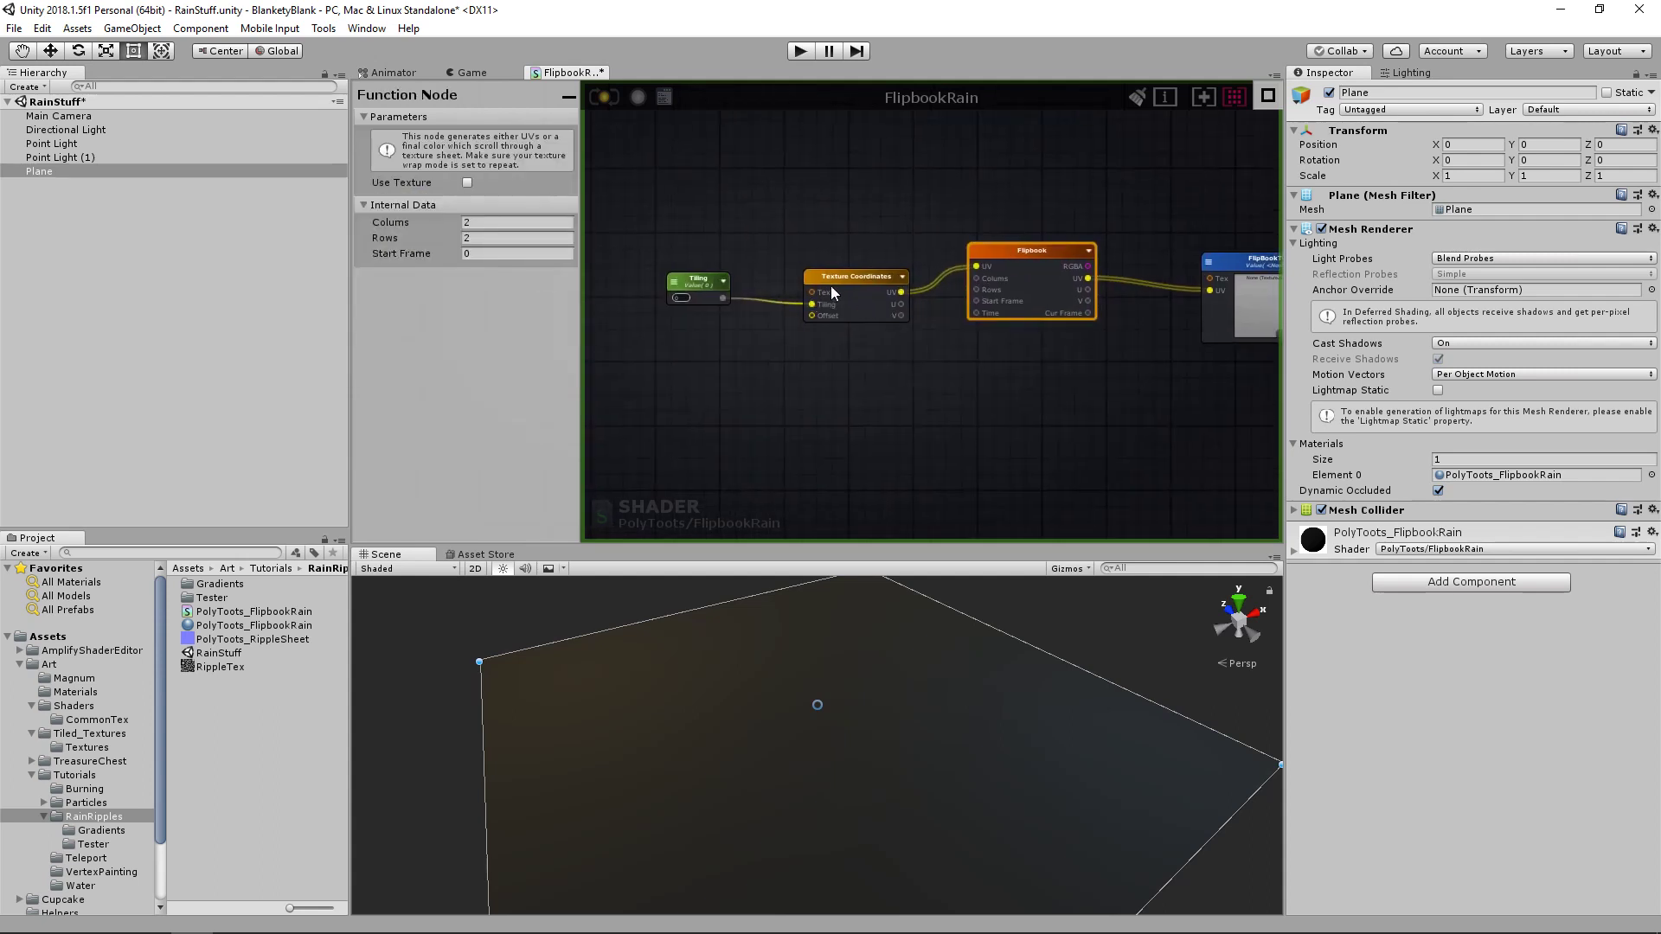
{"action": "left_click_drag", "start_coordinate": [837, 283], "coordinate": [849, 267]}
{"action": "left_click_drag", "start_coordinate": [681, 278], "coordinate": [712, 275]}
{"action": "middle_click_drag", "start_coordinate": [1009, 274], "coordinate": [933, 261]}
{"action": "left_click_drag", "start_coordinate": [931, 258], "coordinate": [933, 225]}
{"action": "left_click_drag", "start_coordinate": [774, 256], "coordinate": [779, 245]}
{"action": "left_click_drag", "start_coordinate": [641, 278], "coordinate": [667, 260]}
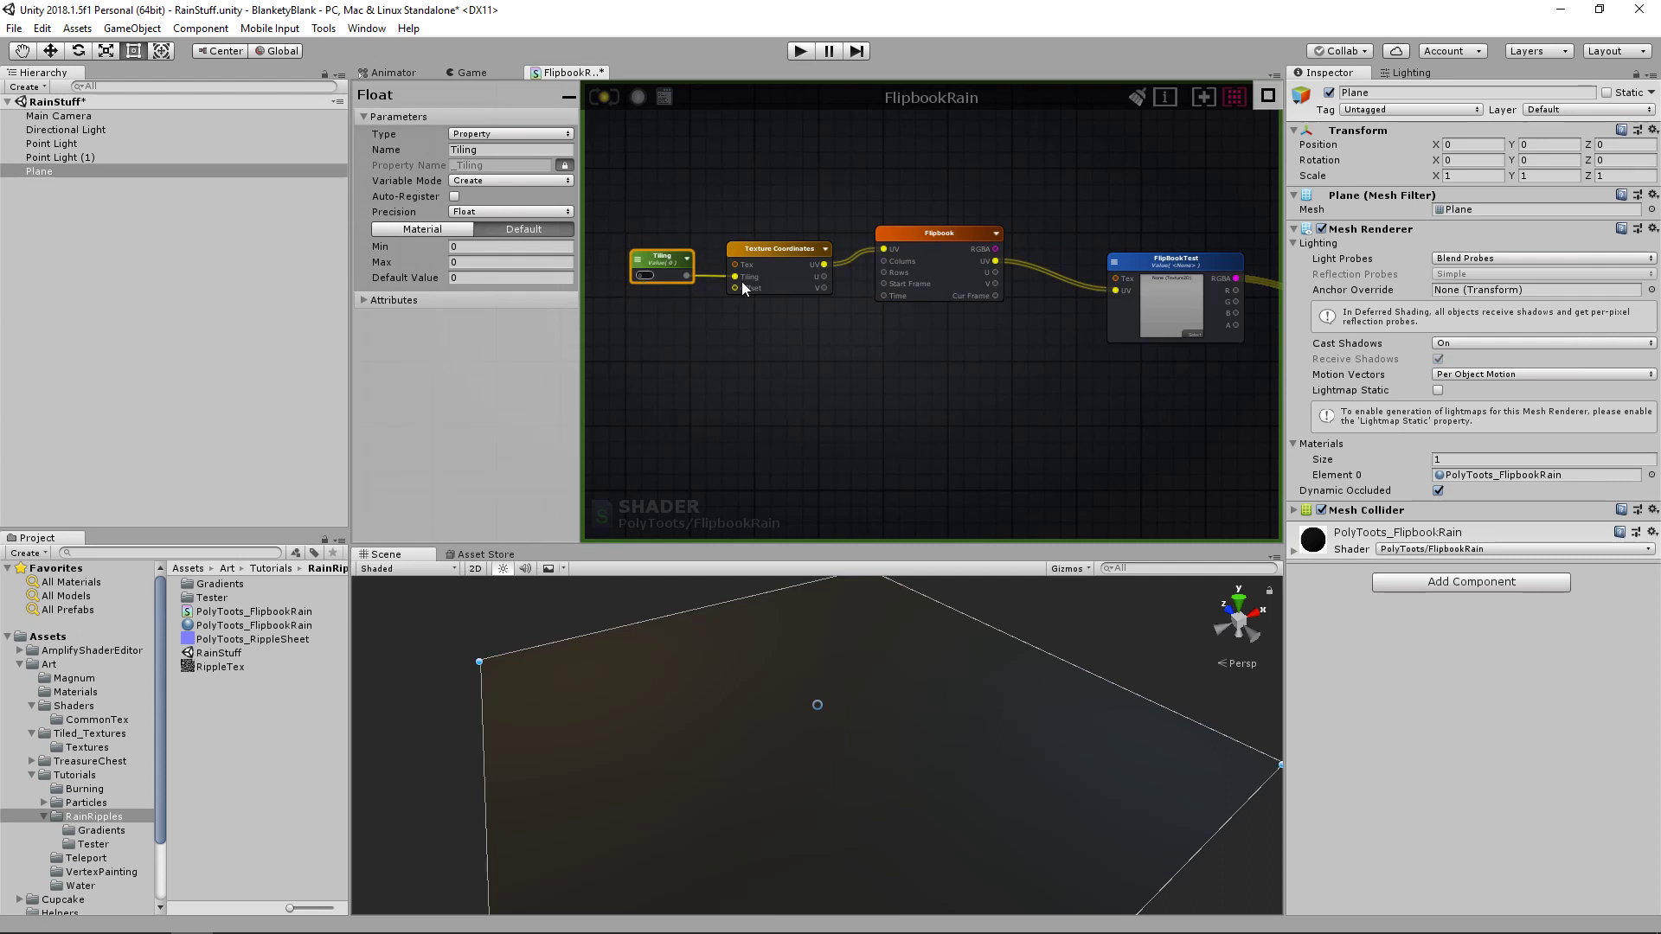
{"action": "middle_click_drag", "start_coordinate": [981, 322], "coordinate": [752, 330]}
{"action": "left_click_drag", "start_coordinate": [916, 263], "coordinate": [877, 257]}
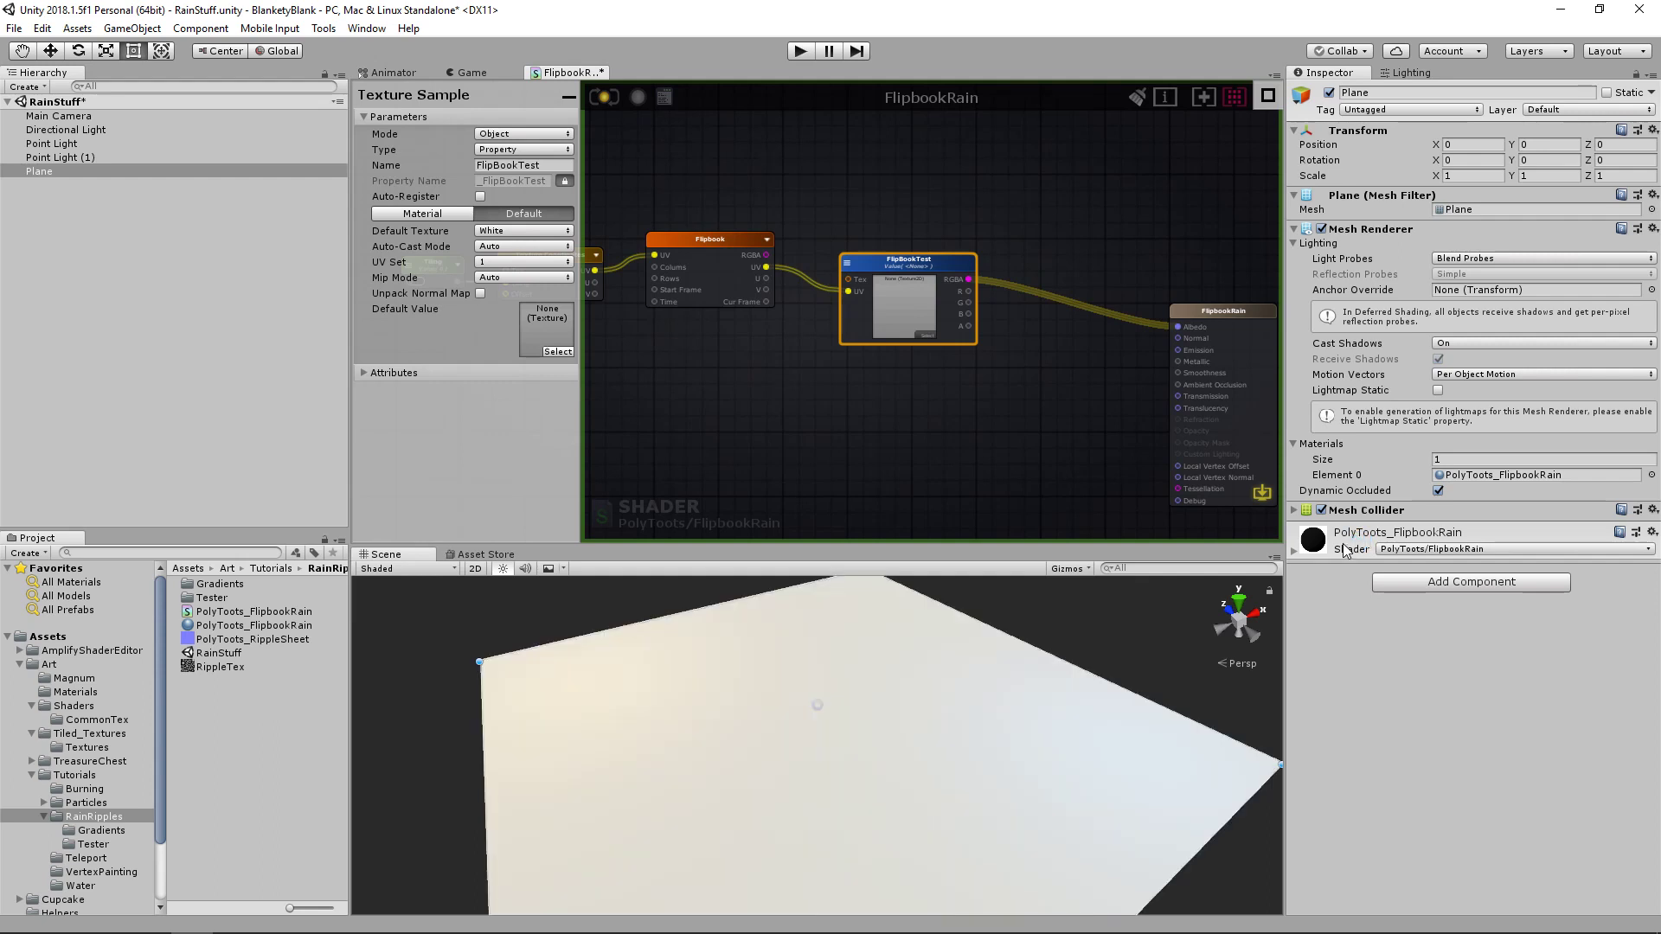
- Assign the 1234 texture to the FlipBookTest slot of the plane's material
{"action": "left_click", "coordinate": [1638, 672]}
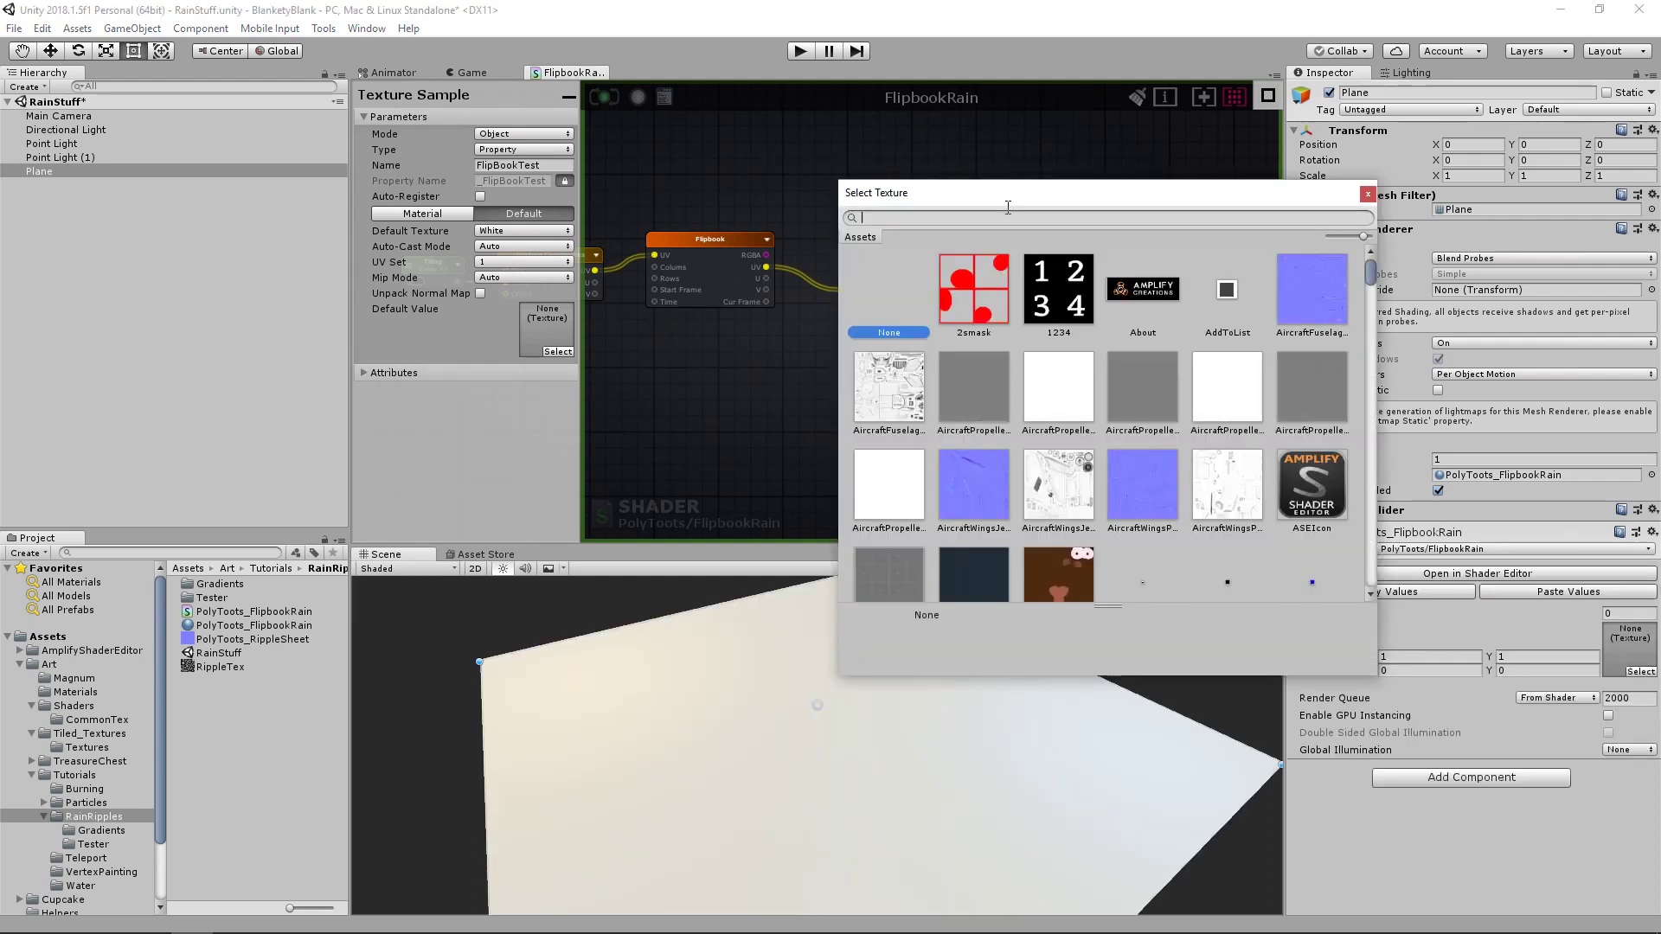
{"action": "left_click", "coordinate": [1064, 312]}
{"action": "double_click", "coordinate": [1048, 283]}
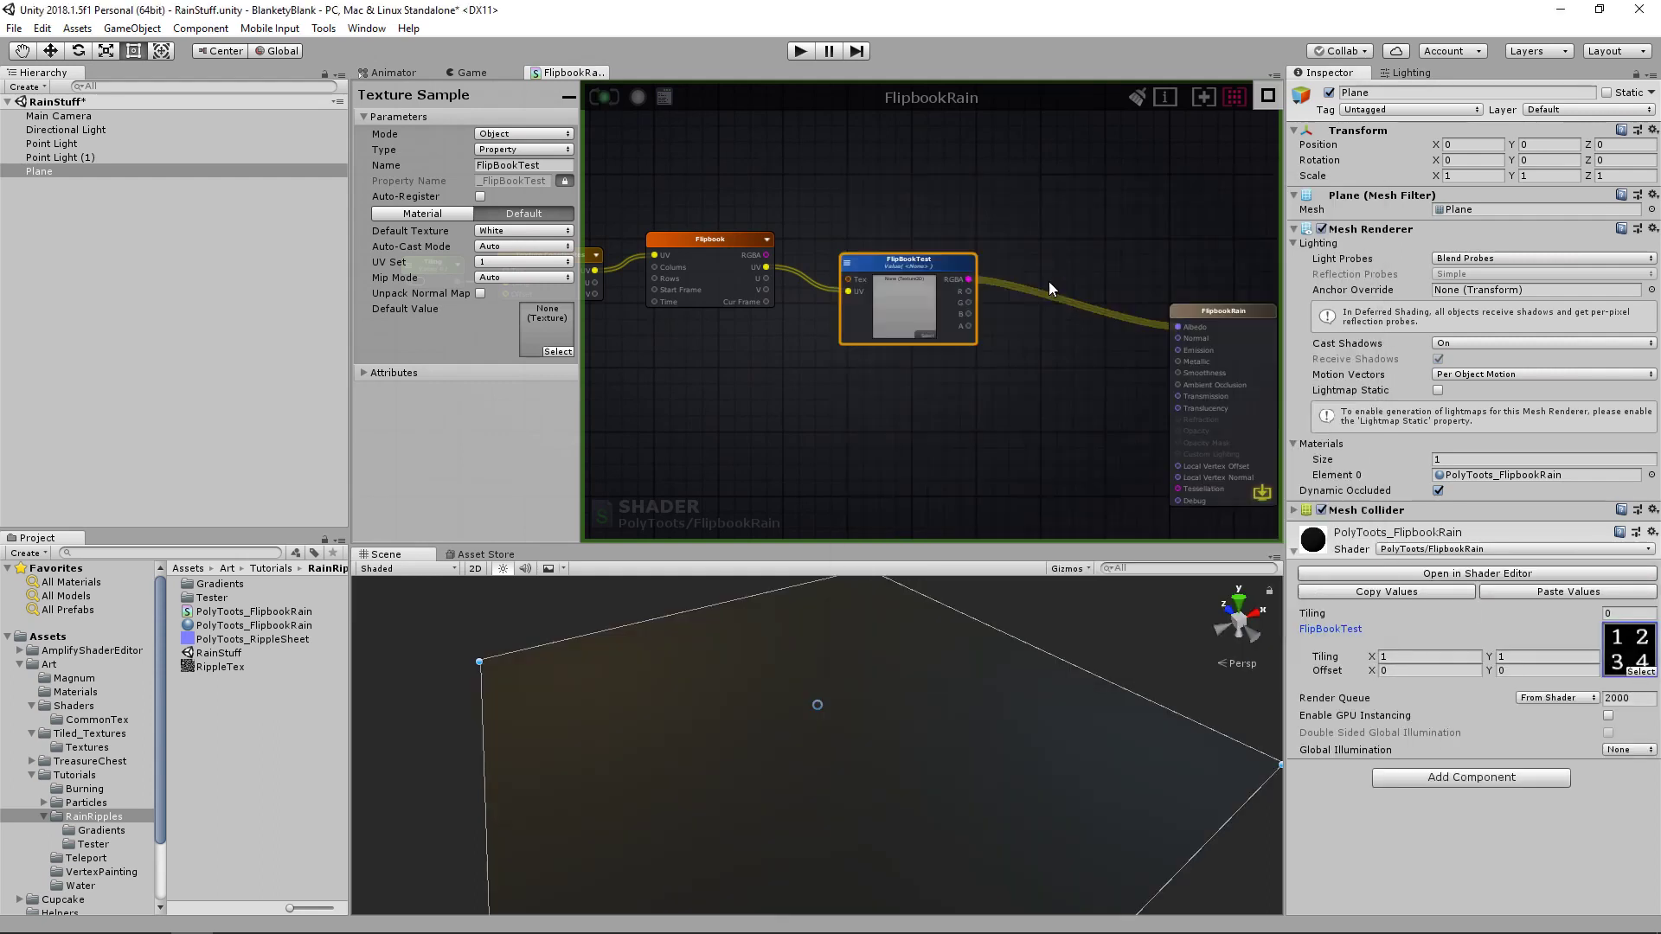
- Add a Time node and a Multiply node below the Texture Coordinates and Flipbook nodes
{"action": "middle_click_drag", "start_coordinate": [769, 360], "coordinate": [906, 329]}
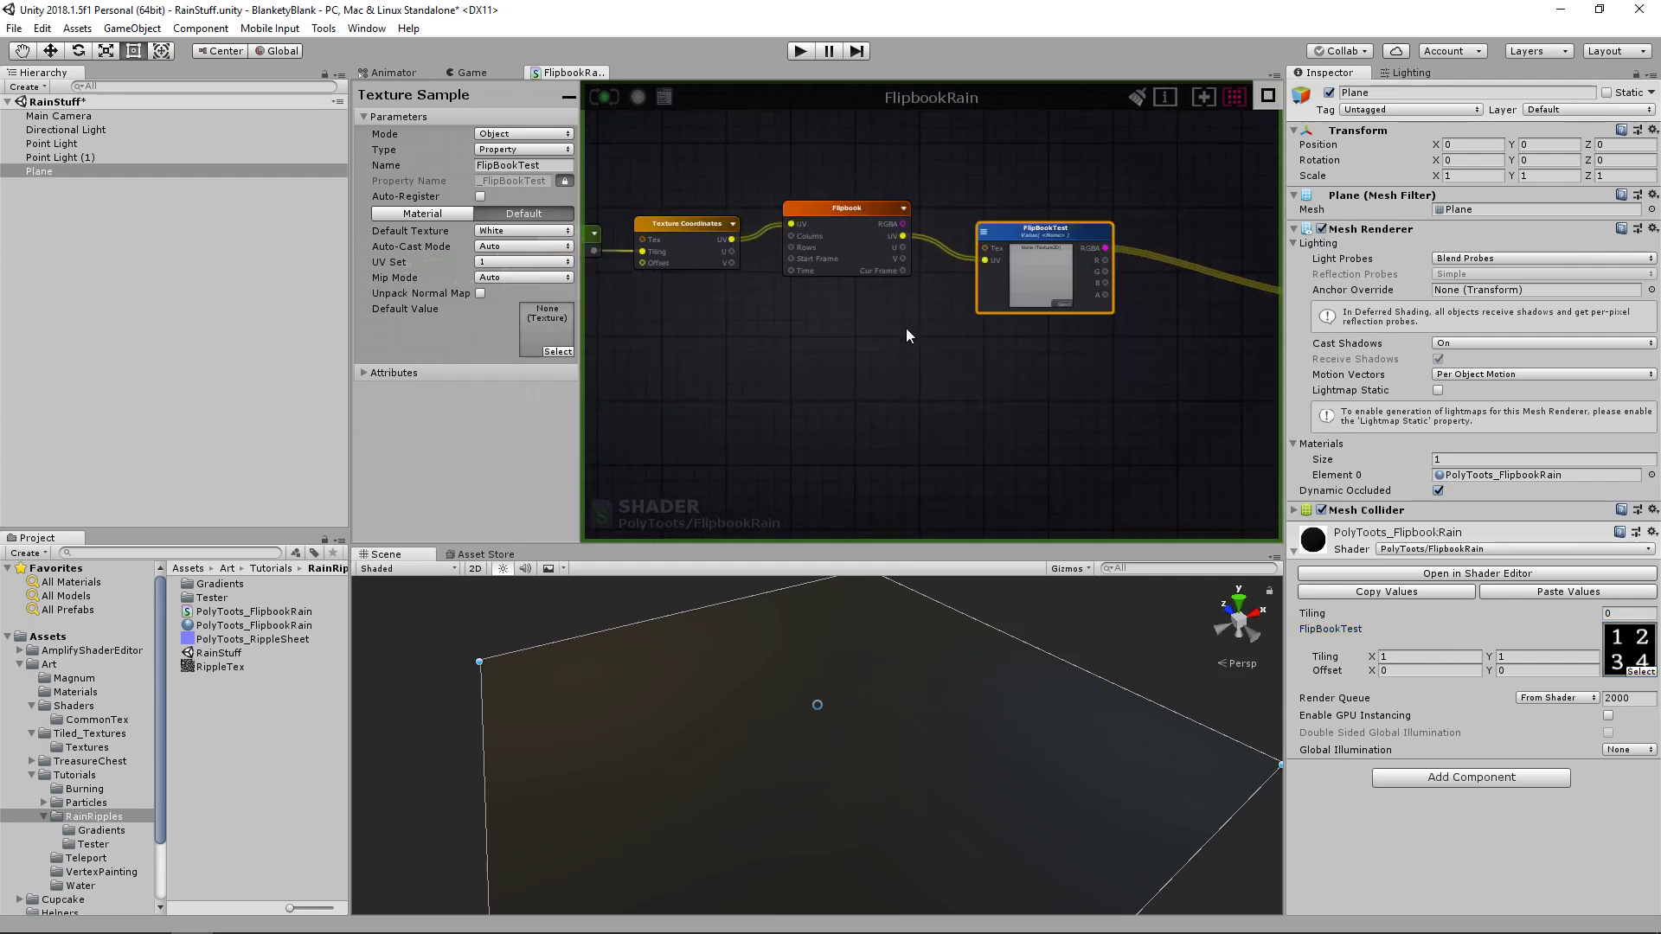
{"action": "left_click", "coordinate": [849, 232]}
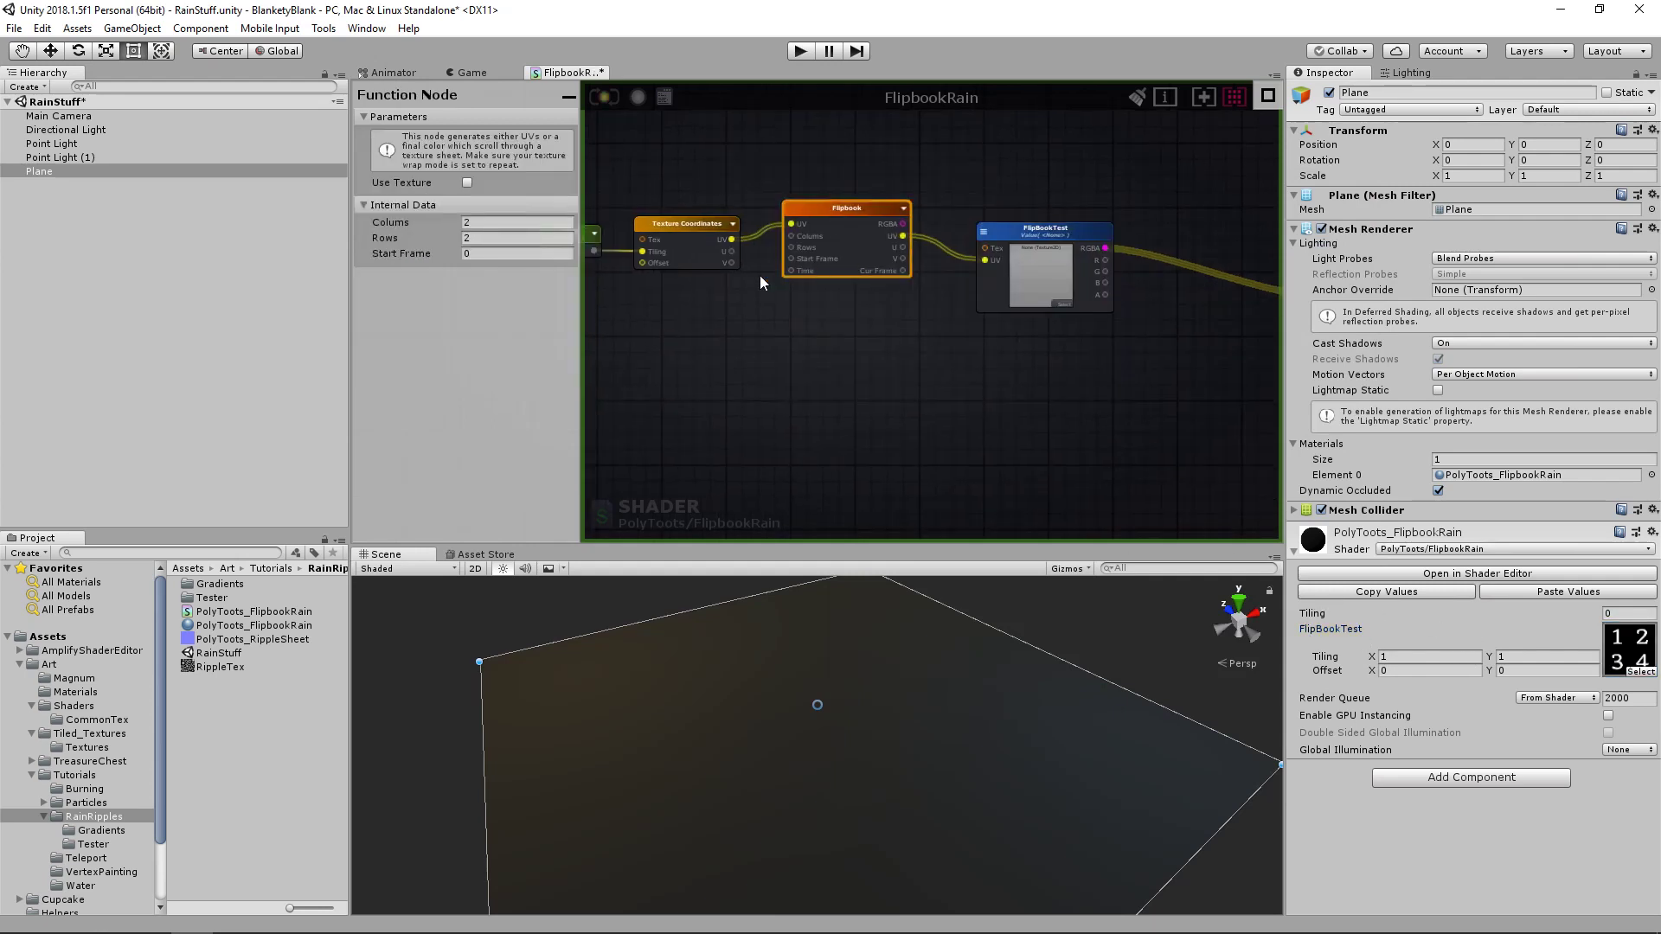
{"action": "middle_click_drag", "start_coordinate": [760, 277], "coordinate": [861, 279]}
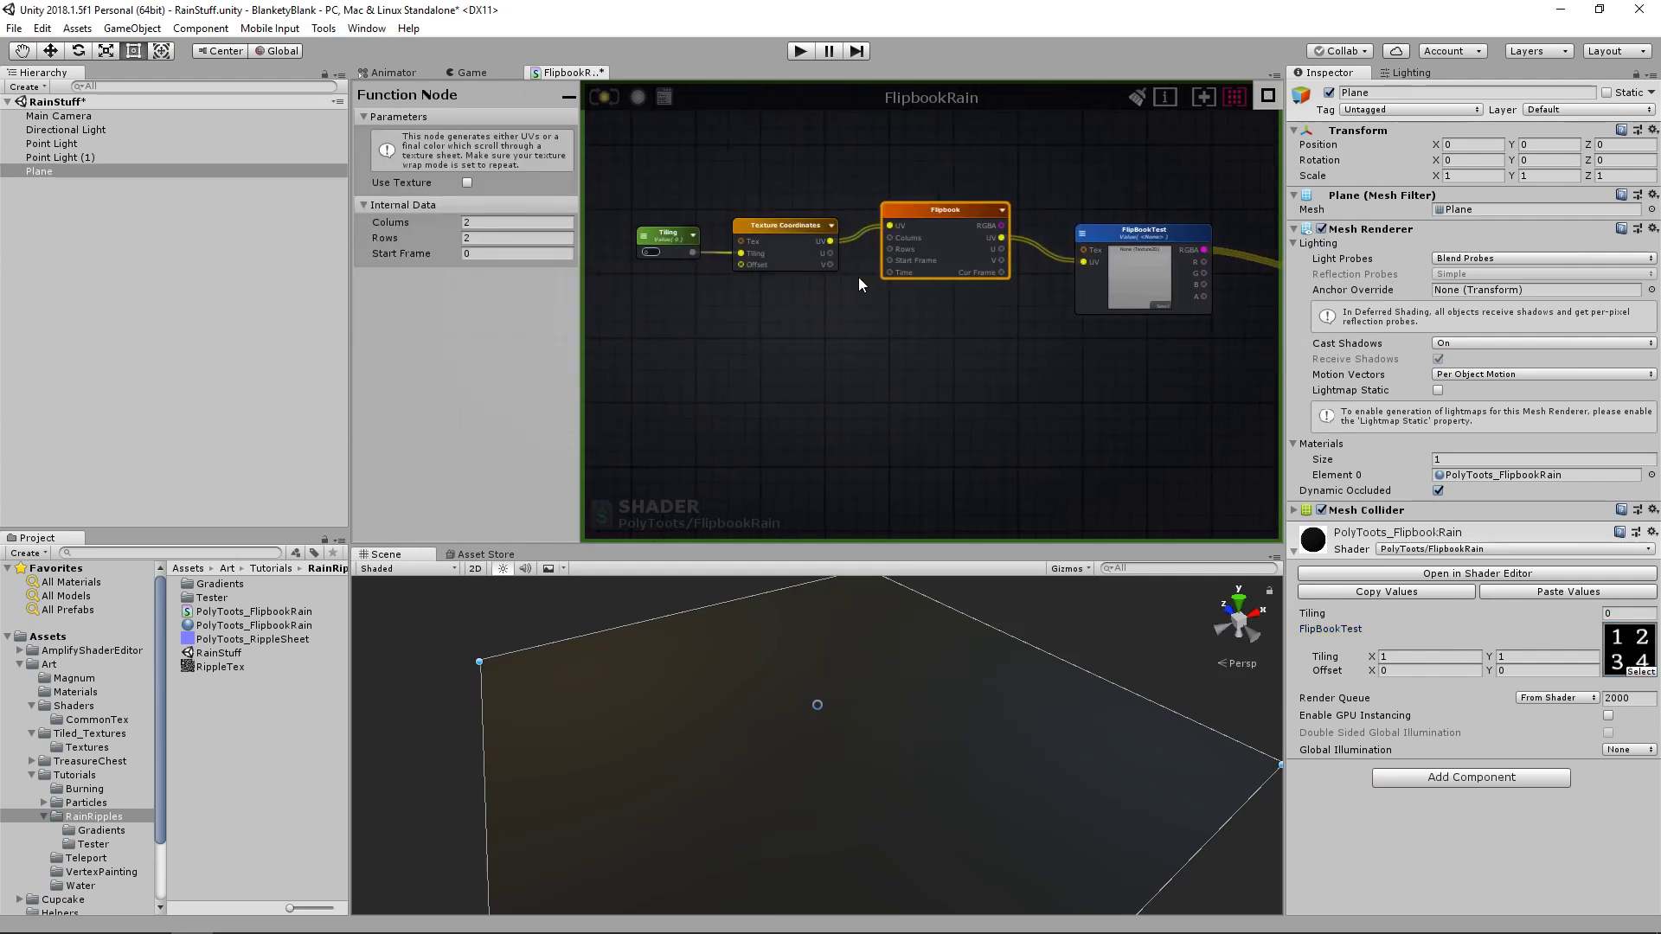
{"action": "left_click", "coordinate": [832, 336]}
{"action": "right_click", "coordinate": [771, 383]}
{"action": "type", "text": "time"}
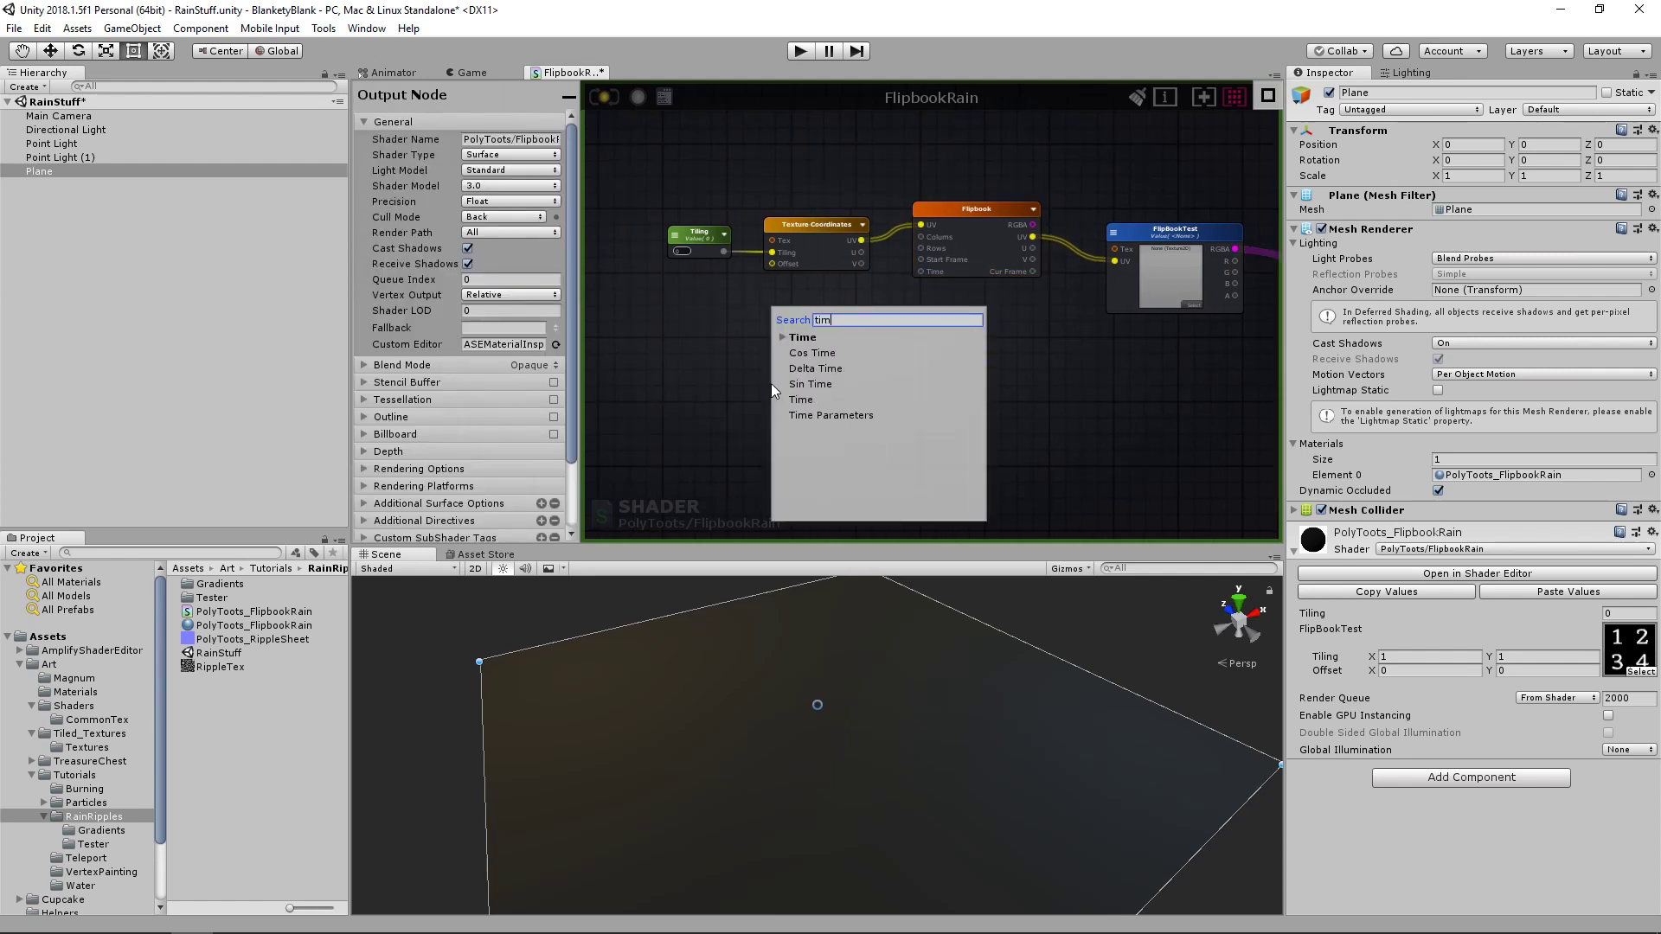
{"action": "left_click", "coordinate": [805, 399]}
{"action": "left_click_drag", "start_coordinate": [806, 396], "coordinate": [808, 356]}
{"action": "key", "text": "m"}
{"action": "left_click", "coordinate": [900, 418]}
{"action": "left_click_drag", "start_coordinate": [923, 424], "coordinate": [907, 396]}
- Add a Float node below the Time node, name it Speed and set its default value to 1
{"action": "key", "text": "1"}
{"action": "left_click", "coordinate": [793, 430]}
{"action": "left_click_drag", "start_coordinate": [820, 437], "coordinate": [809, 417]}
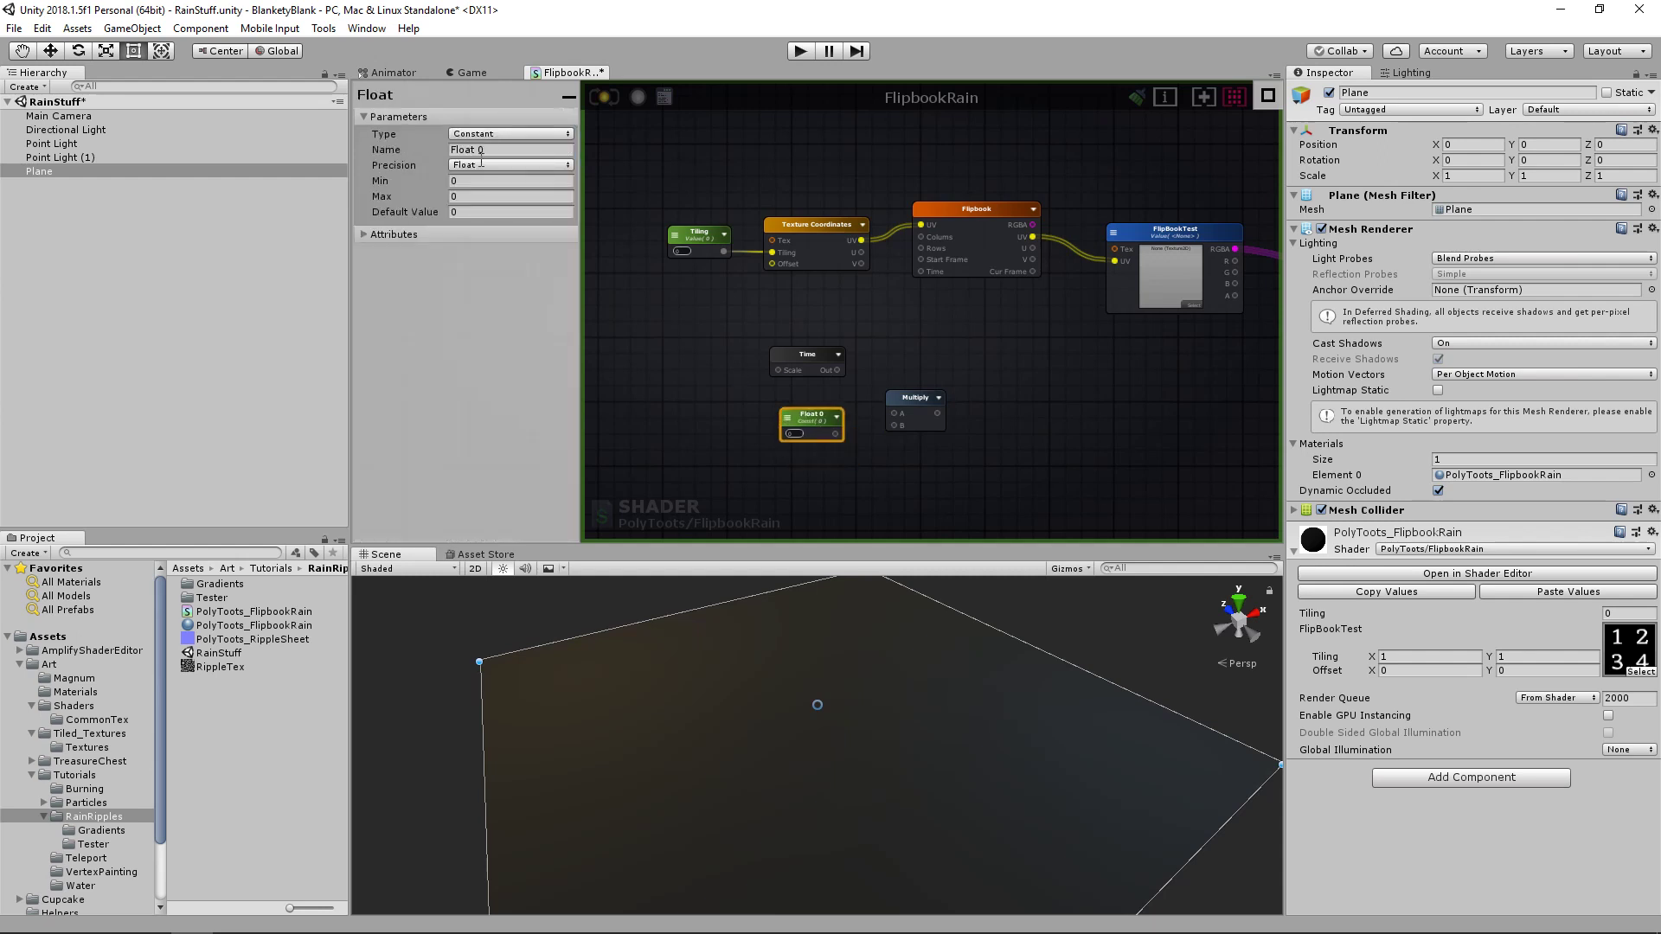
{"action": "left_click", "coordinate": [496, 153]}
{"action": "type", "text": "Speed"}
{"action": "left_click", "coordinate": [484, 211]}
{"action": "type", "text": "1"}
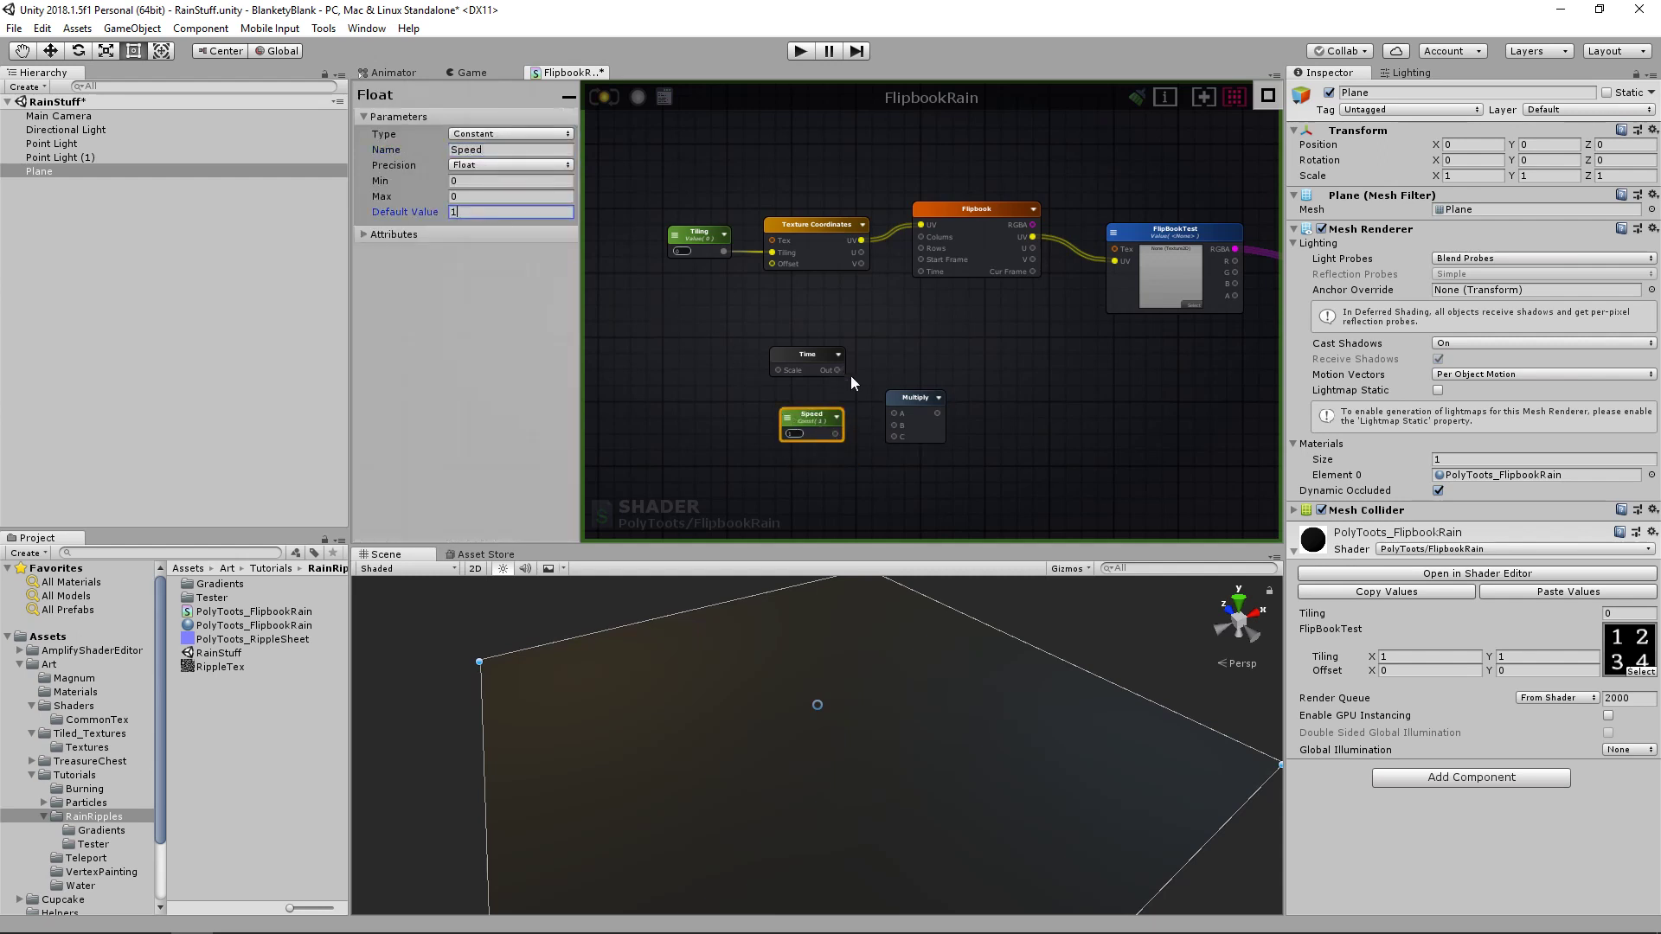
- Multiply Time by Speed, connect the result to the Flipbook's Time input and compile the shader
{"action": "left_click_drag", "start_coordinate": [727, 331], "coordinate": [826, 363]}
{"action": "left_click", "coordinate": [865, 374]}
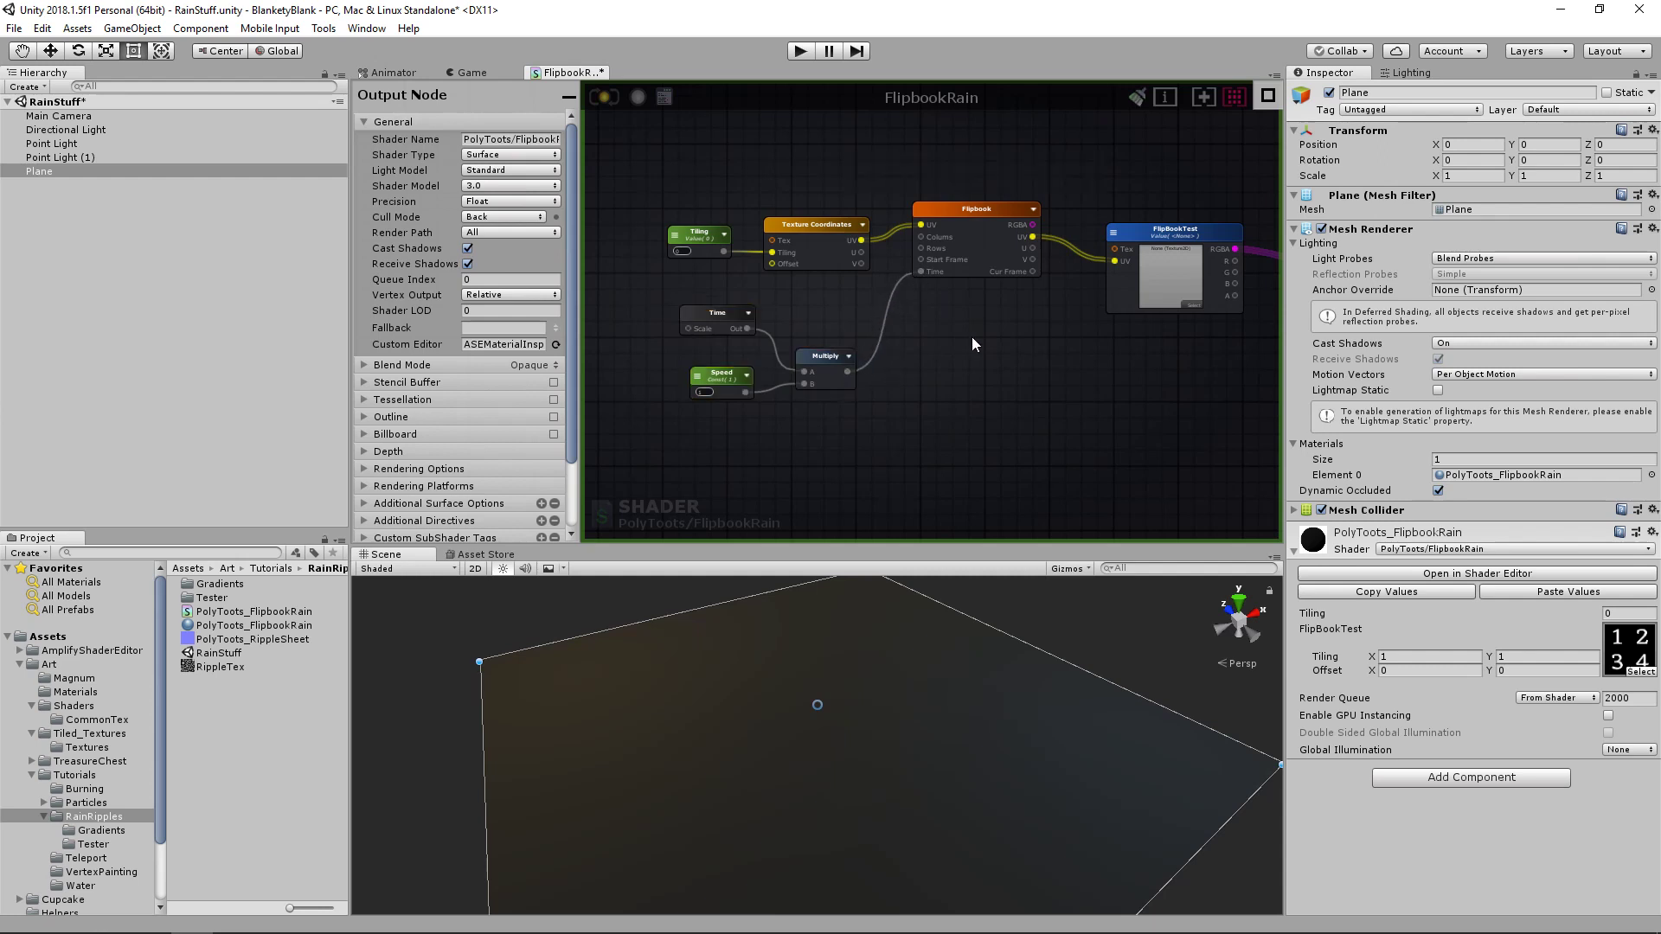
{"action": "middle_click_drag", "start_coordinate": [916, 319], "coordinate": [898, 334]}
{"action": "middle_click_drag", "start_coordinate": [1018, 335], "coordinate": [1001, 334]}
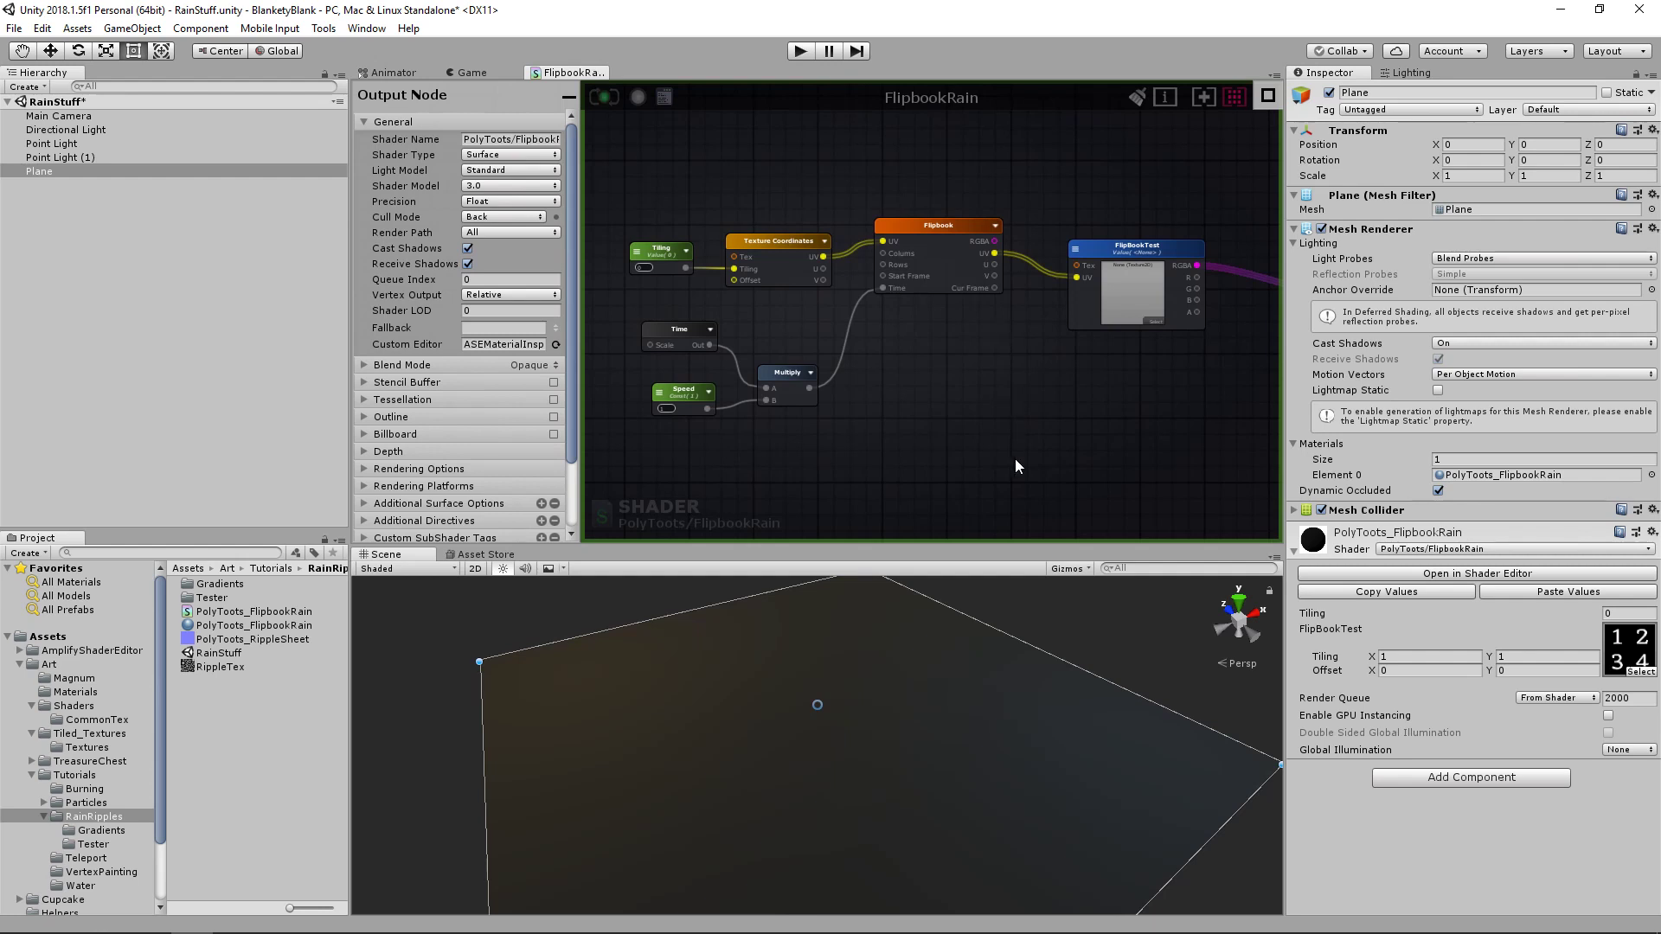
- Set the Tiling value on the plane's FlipbookRain material to 1
{"action": "left_click_drag", "start_coordinate": [1101, 669], "coordinate": [1077, 670], "text": "alt"}
{"action": "right_click_drag", "start_coordinate": [1056, 671], "coordinate": [975, 692], "text": "alt"}
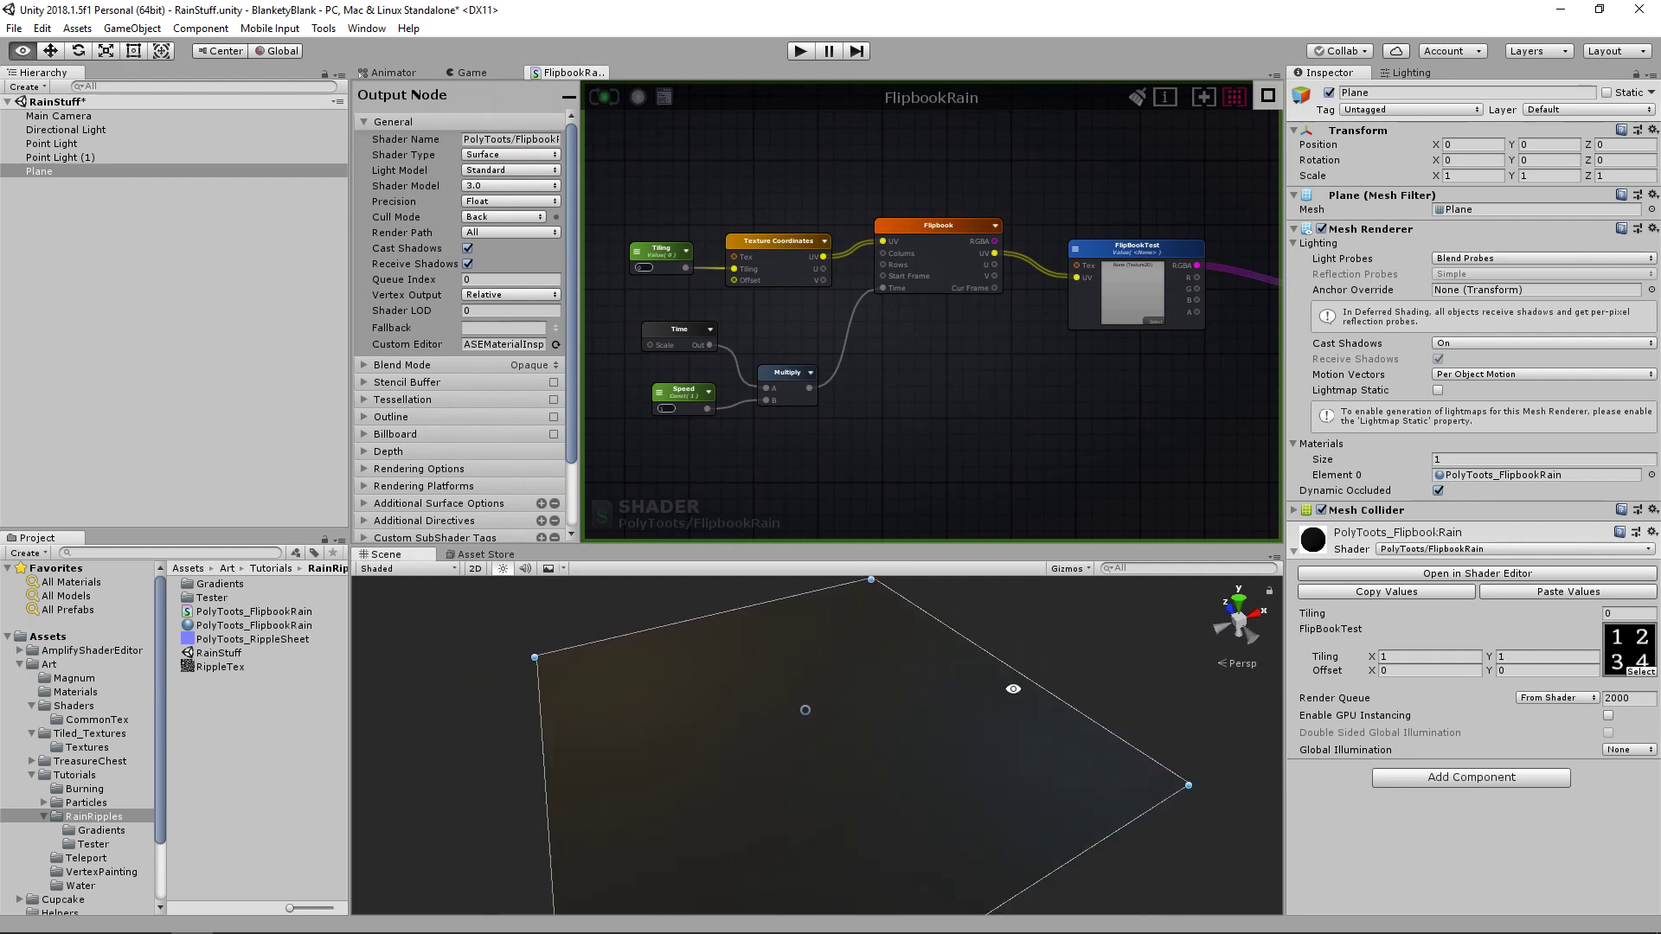
{"action": "left_click", "coordinate": [1632, 612]}
{"action": "type", "text": "1"}
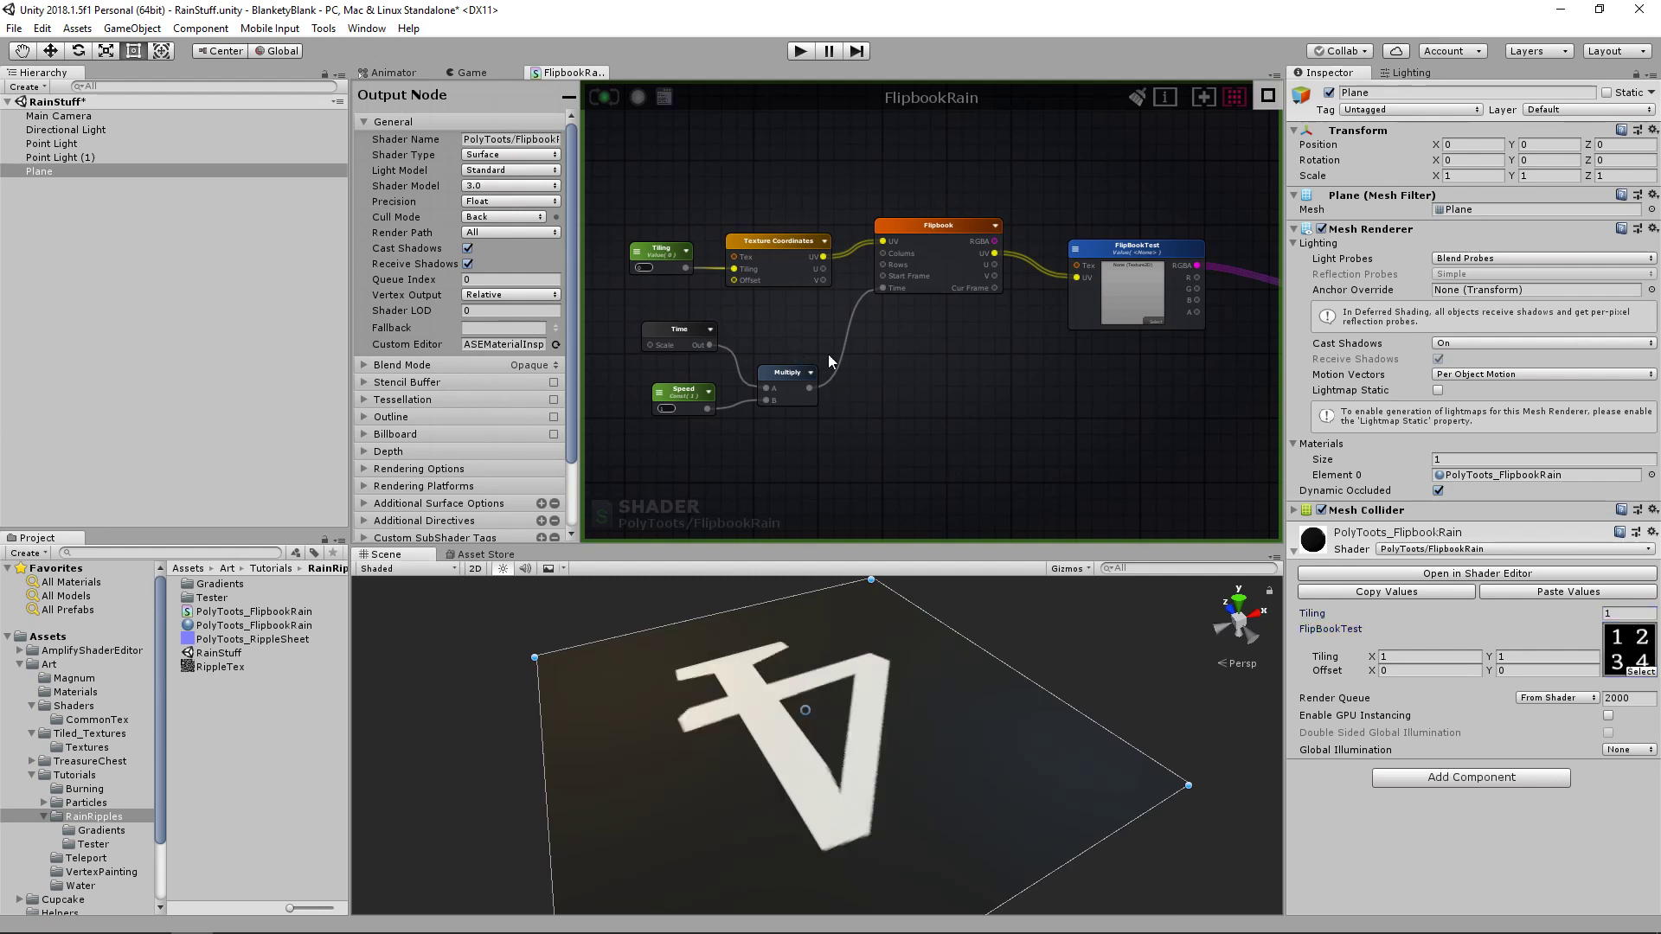
- Set the default value of the Tiling float node in the shader graph to 1
{"action": "right_click_drag", "start_coordinate": [828, 355], "coordinate": [927, 365]}
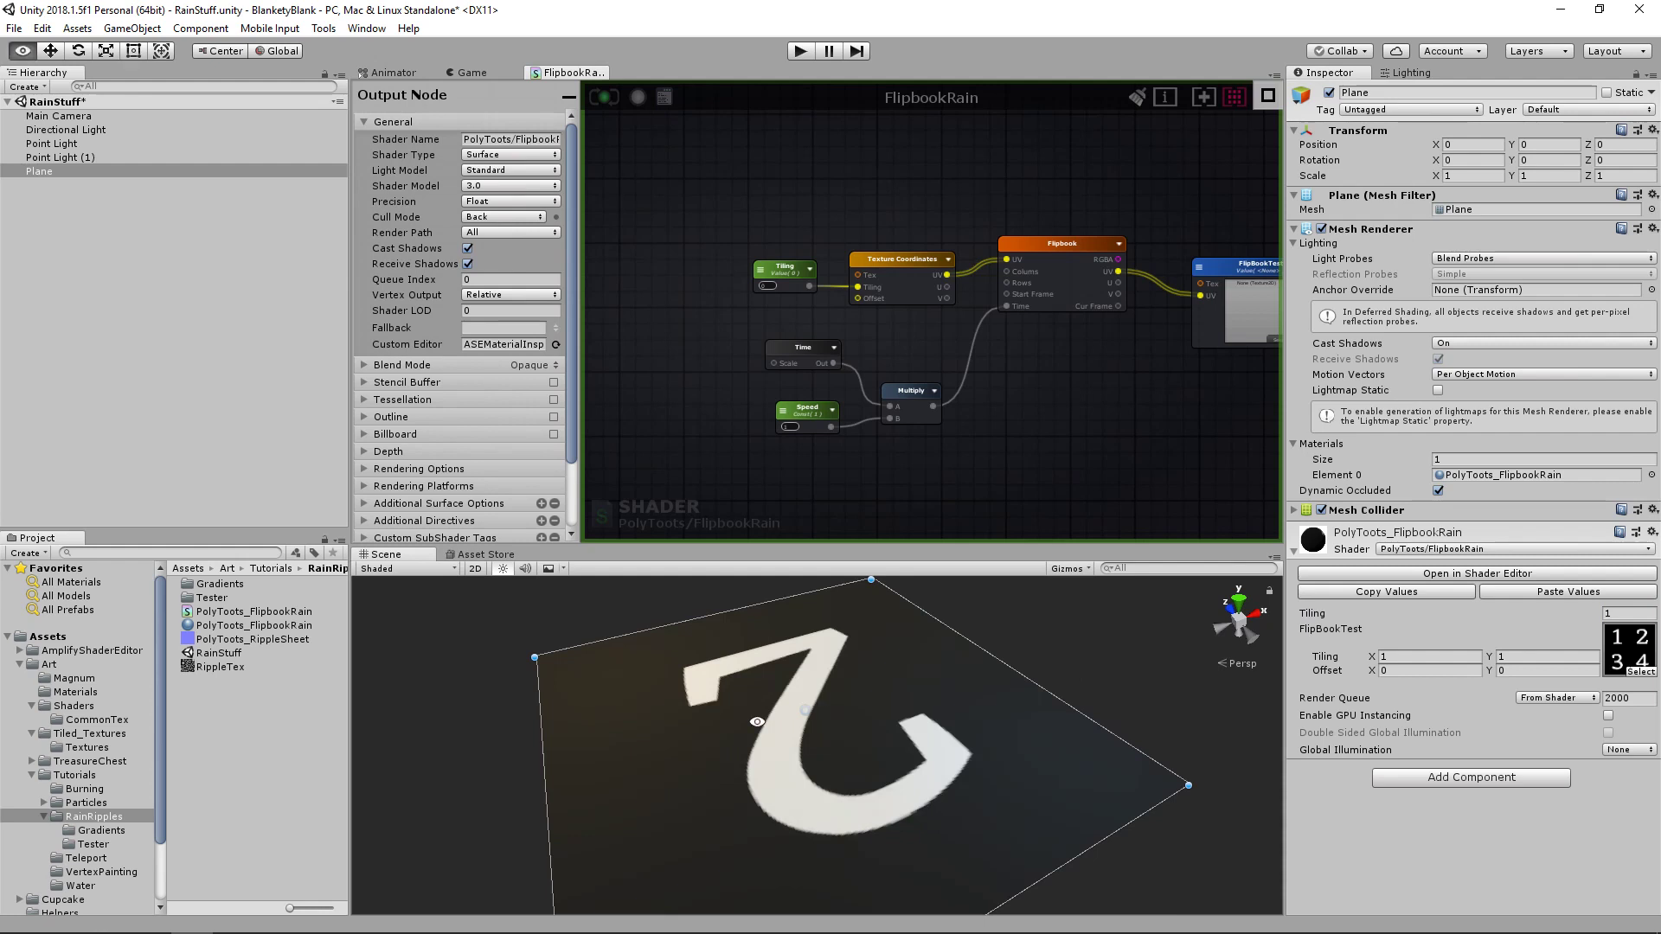
{"action": "left_click_drag", "start_coordinate": [759, 720], "coordinate": [1181, 757], "text": "alt"}
{"action": "left_click", "coordinate": [781, 265]}
{"action": "left_click", "coordinate": [516, 278]}
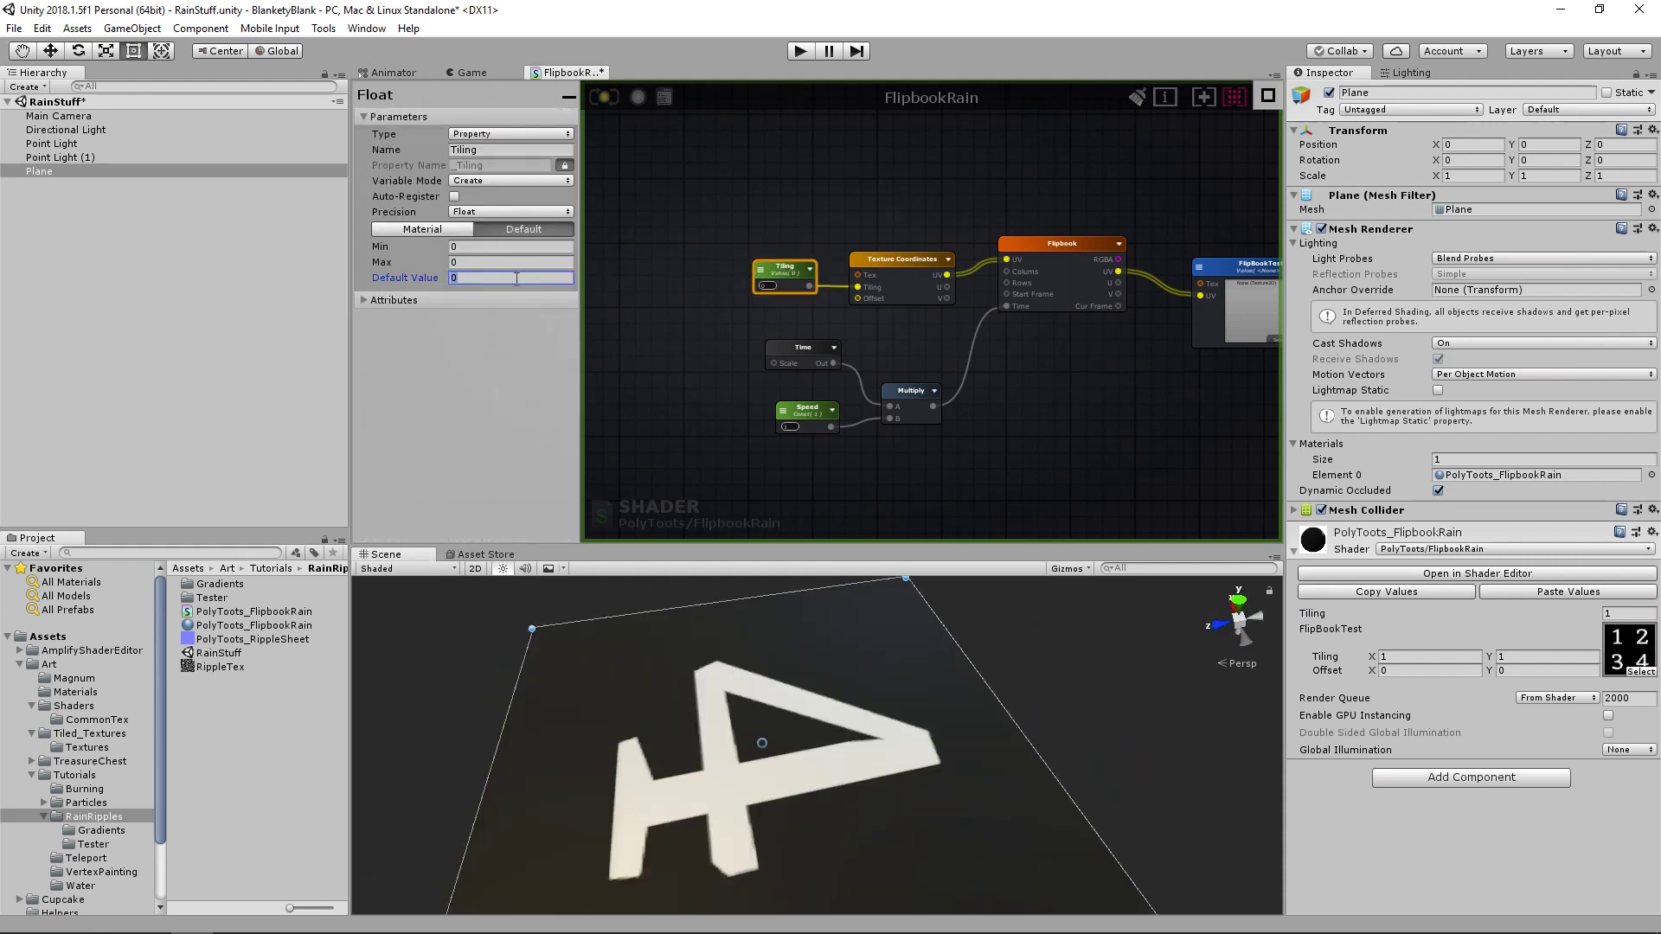
{"action": "type", "text": "1"}
{"action": "left_click", "coordinate": [507, 290]}
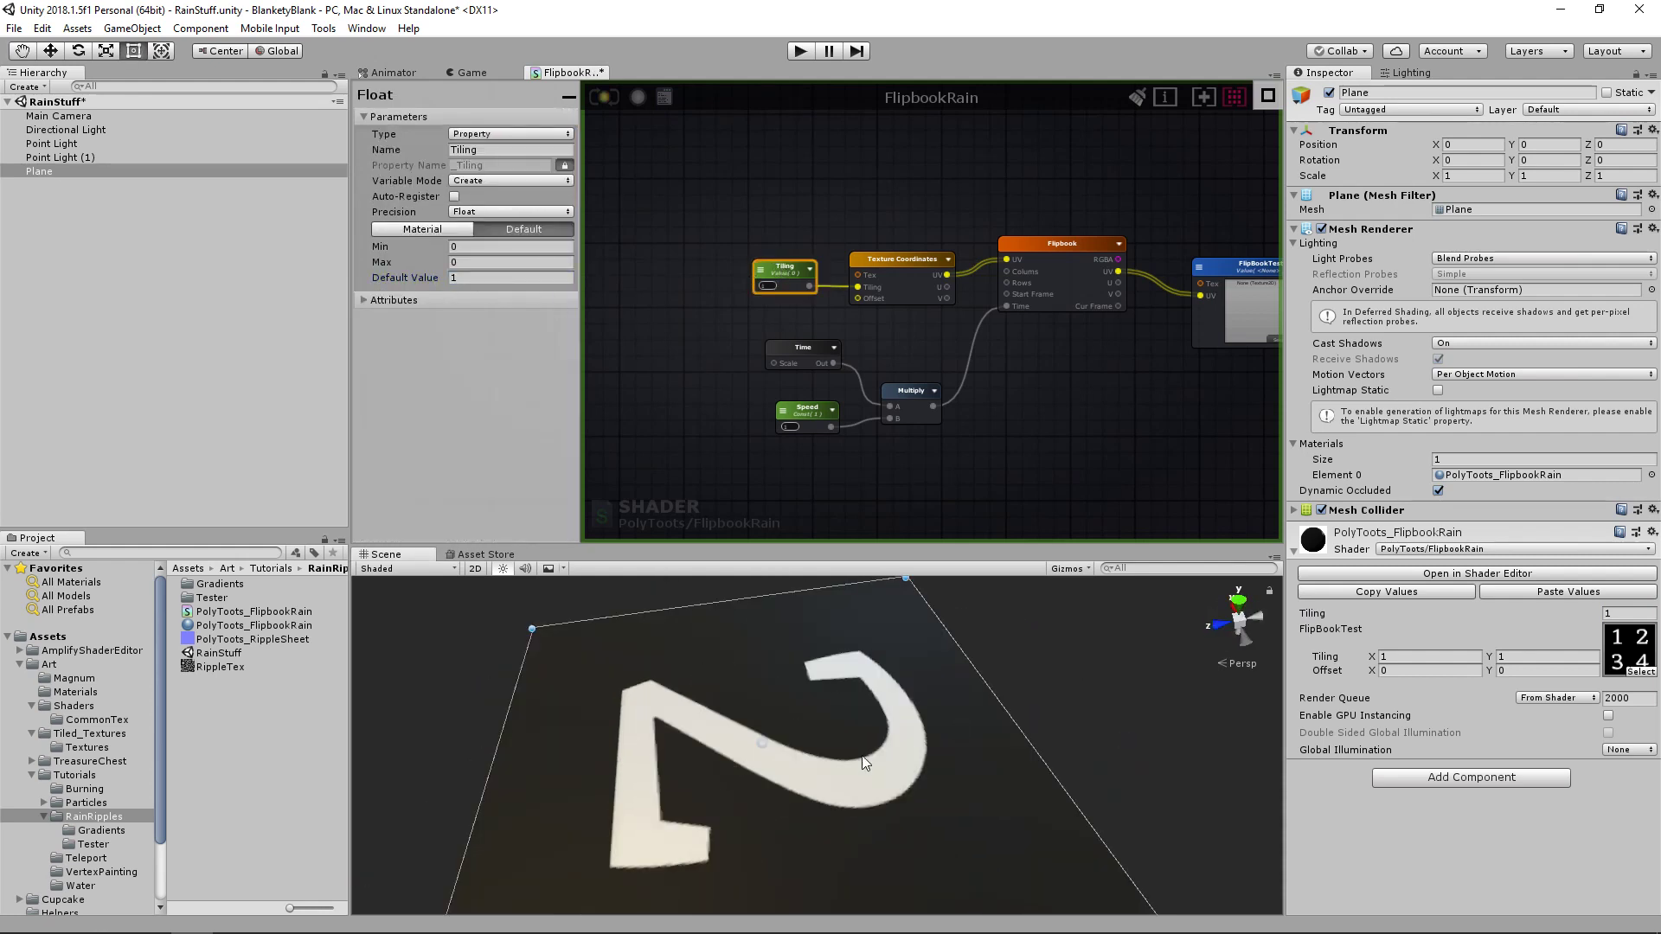
- Change the Speed float node from a constant to a Property and compile the shader
{"action": "left_click_drag", "start_coordinate": [865, 767], "coordinate": [971, 740], "text": "alt"}
{"action": "right_click_drag", "start_coordinate": [971, 740], "coordinate": [943, 719]}
{"action": "left_click", "coordinate": [818, 412]}
{"action": "left_click", "coordinate": [510, 133]}
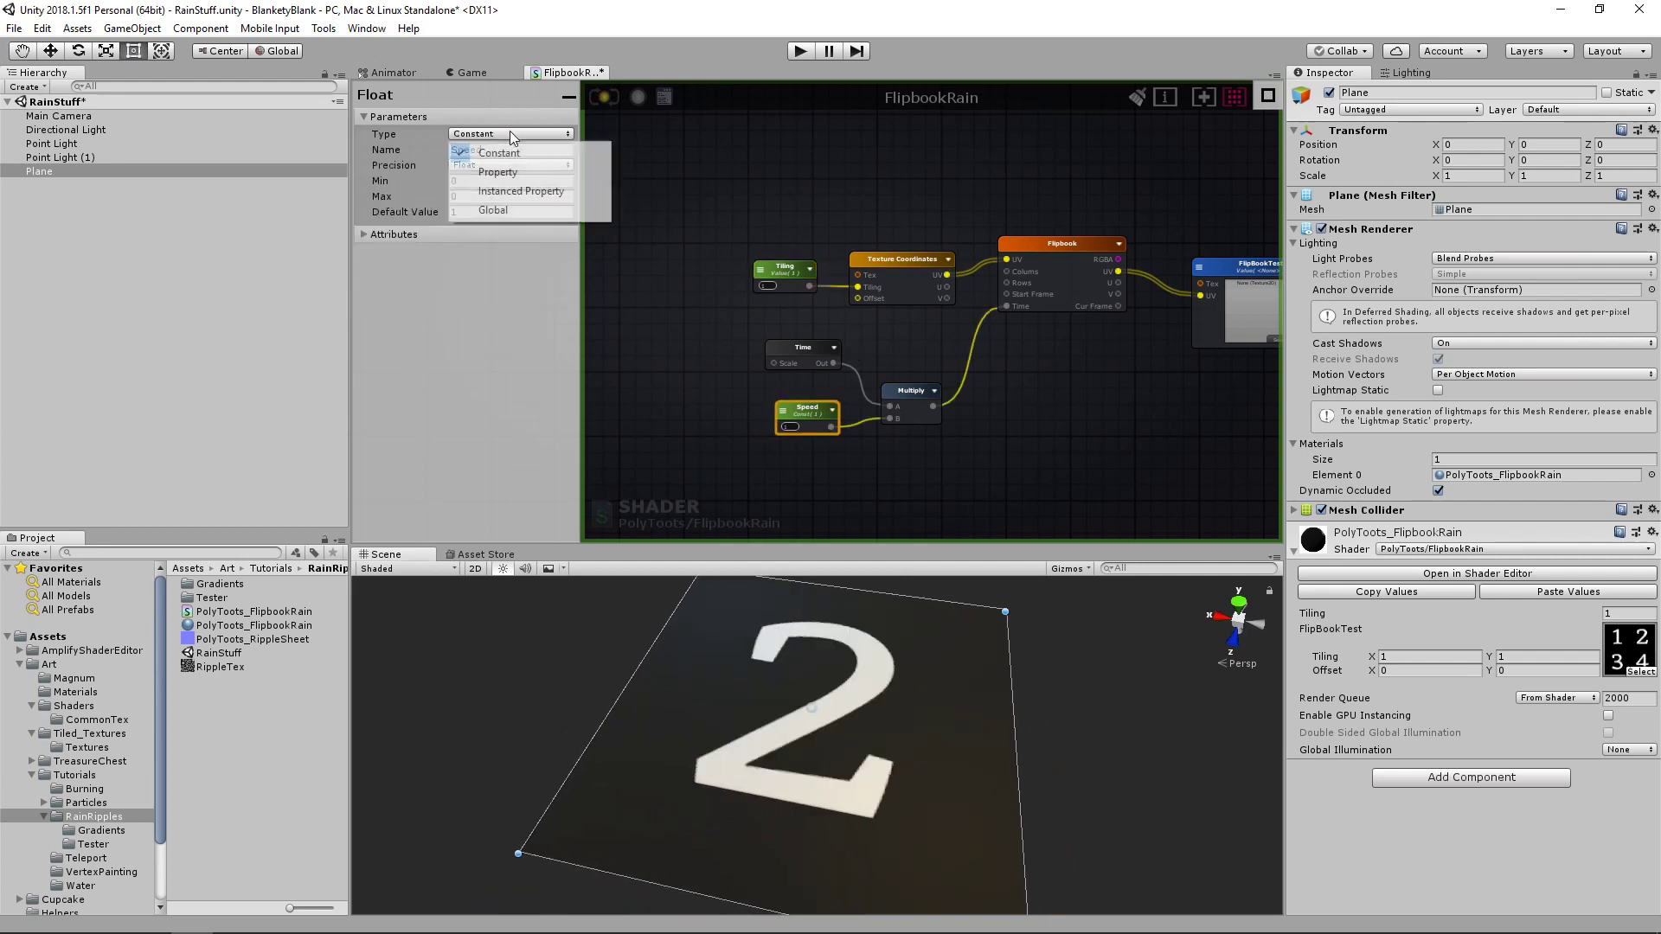
{"action": "left_click", "coordinate": [498, 172]}
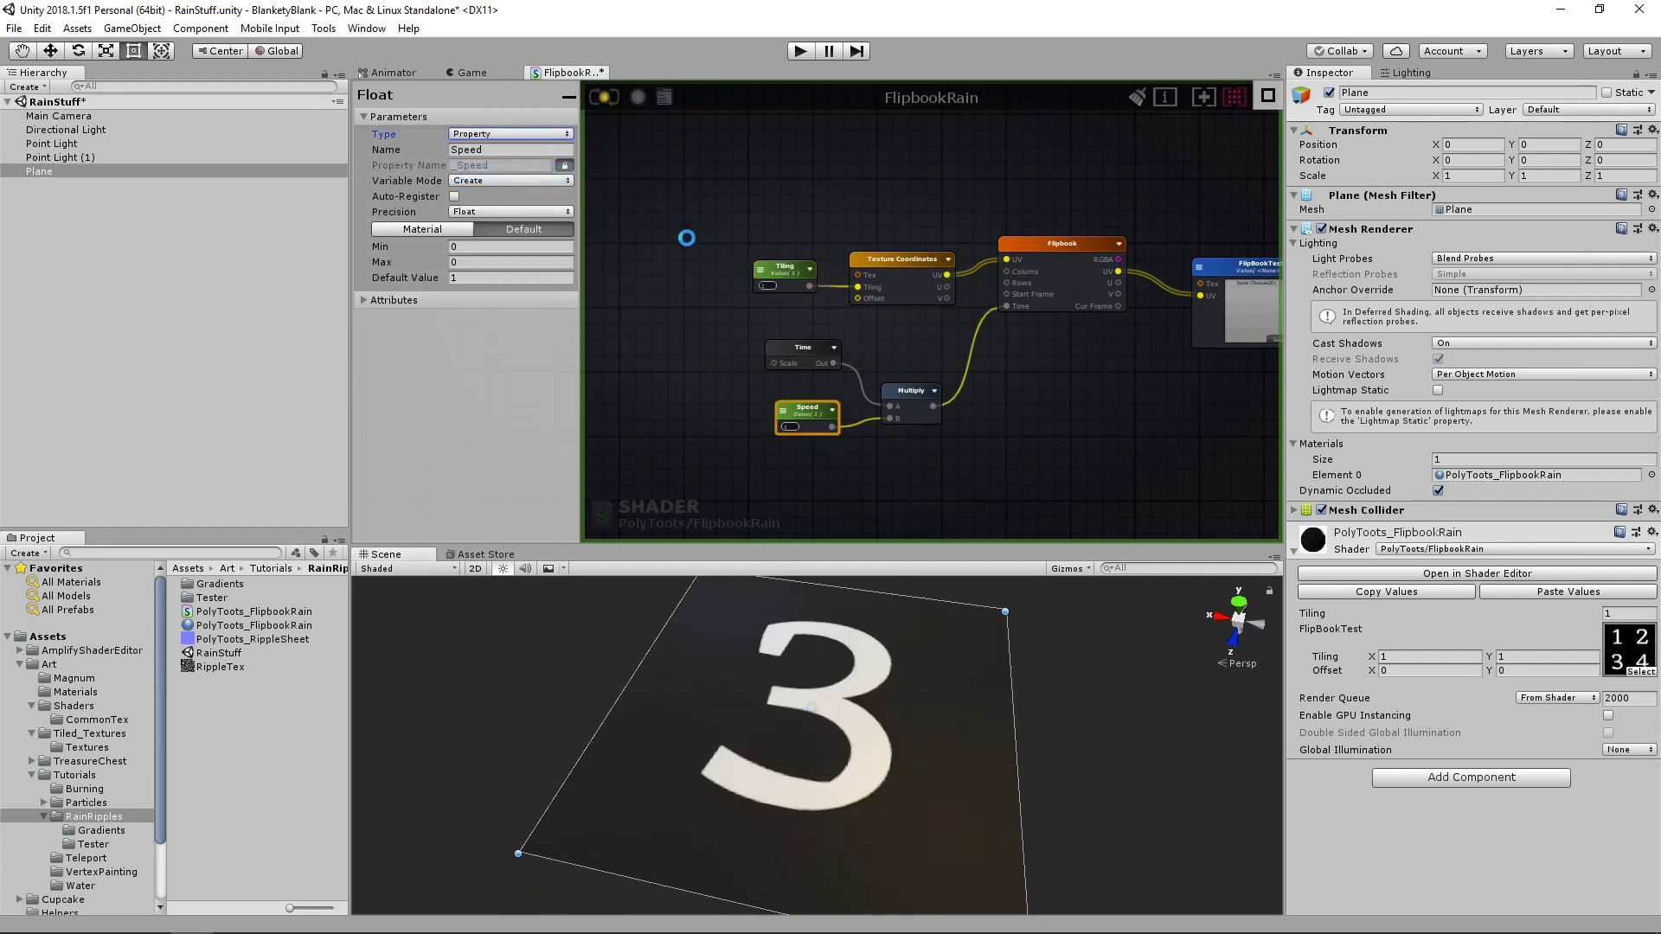
- Try a Speed value of 5 on the plane's material
{"action": "left_click", "coordinate": [1640, 692]}
{"action": "double_click", "coordinate": [1629, 690]}
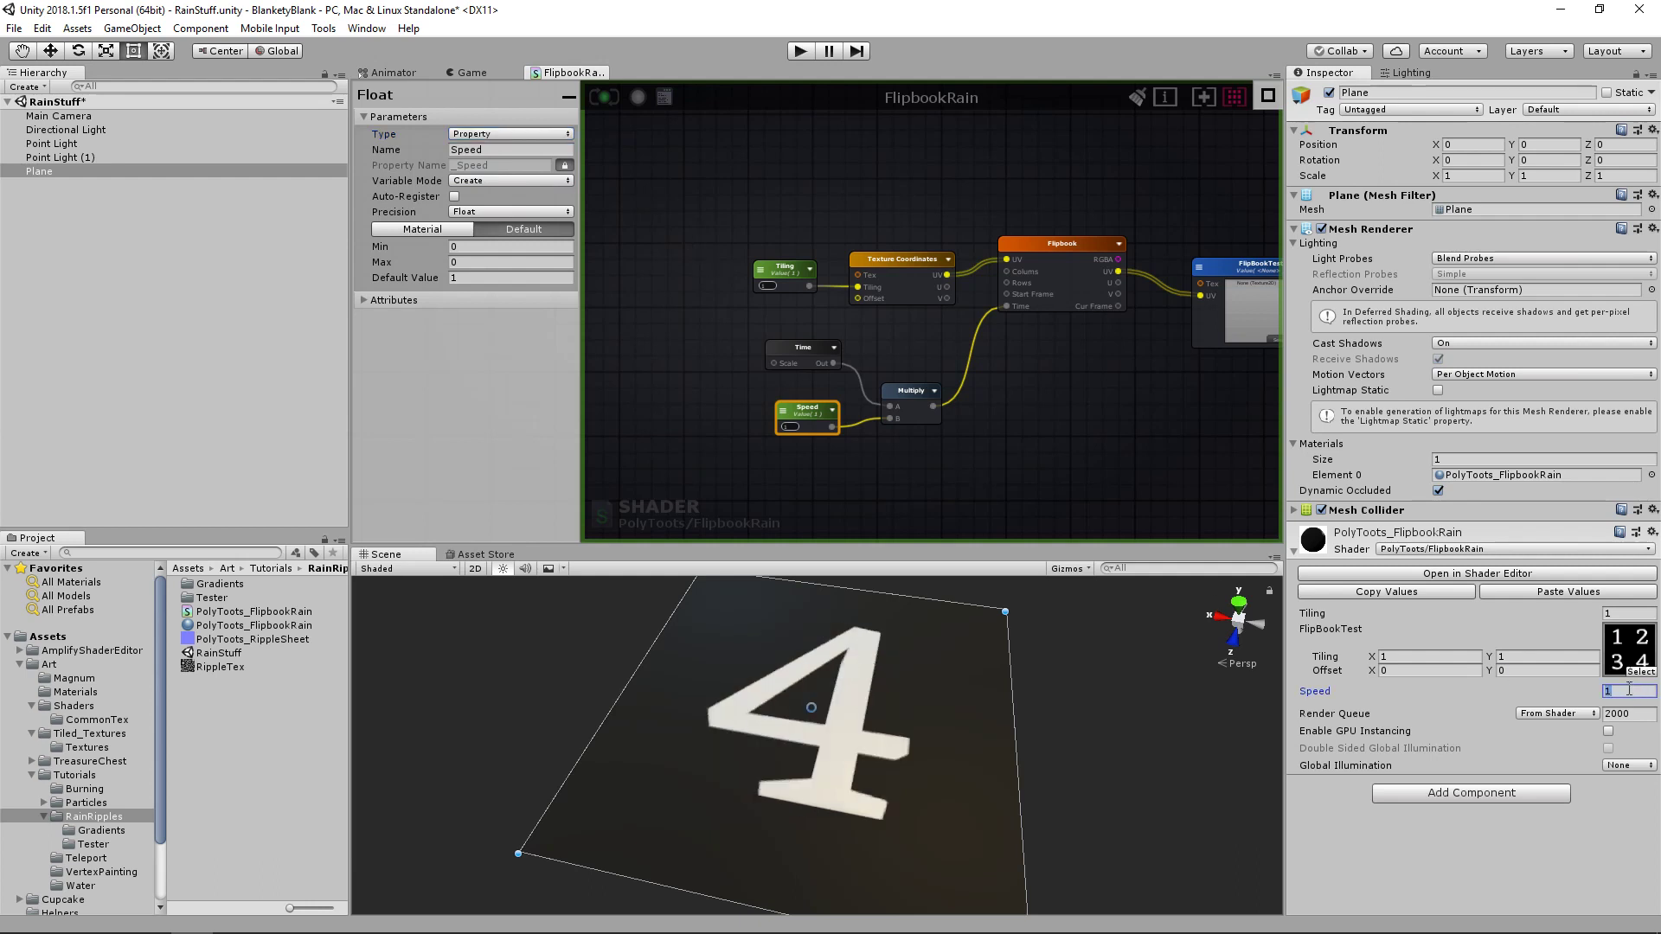
{"action": "type", "text": "5"}
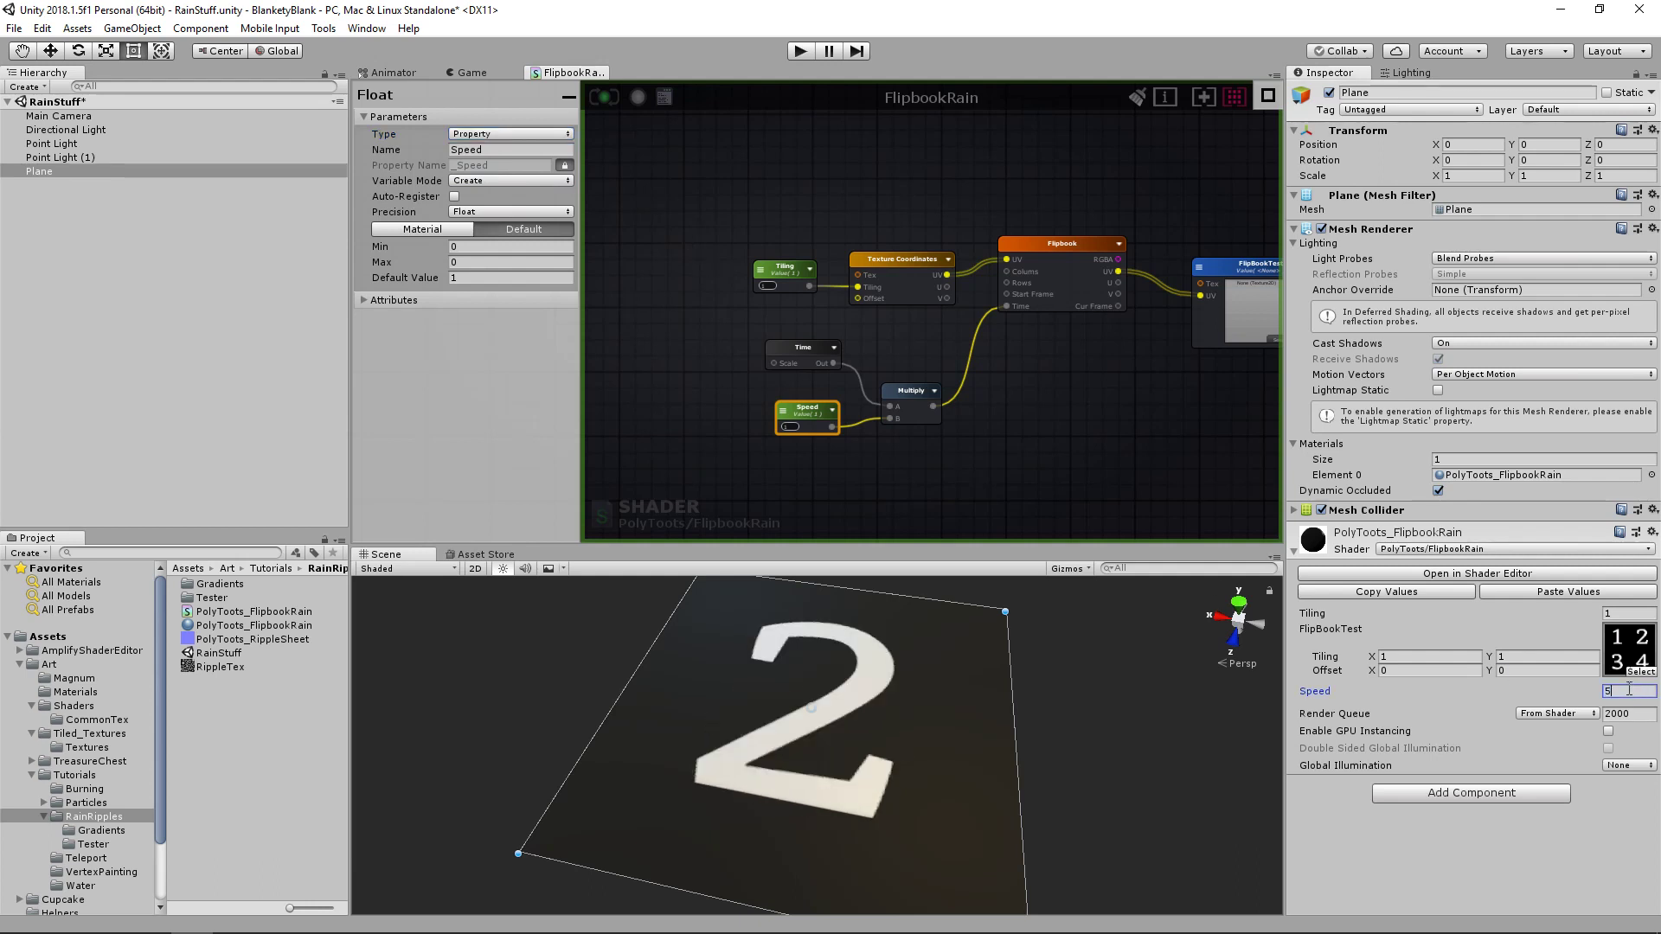
{"action": "key", "text": "Escape"}
- Increase the material's Tiling to repeat the numbers across the plane, settling on a value of 4
{"action": "left_click_drag", "start_coordinate": [966, 726], "coordinate": [938, 703], "text": "alt"}
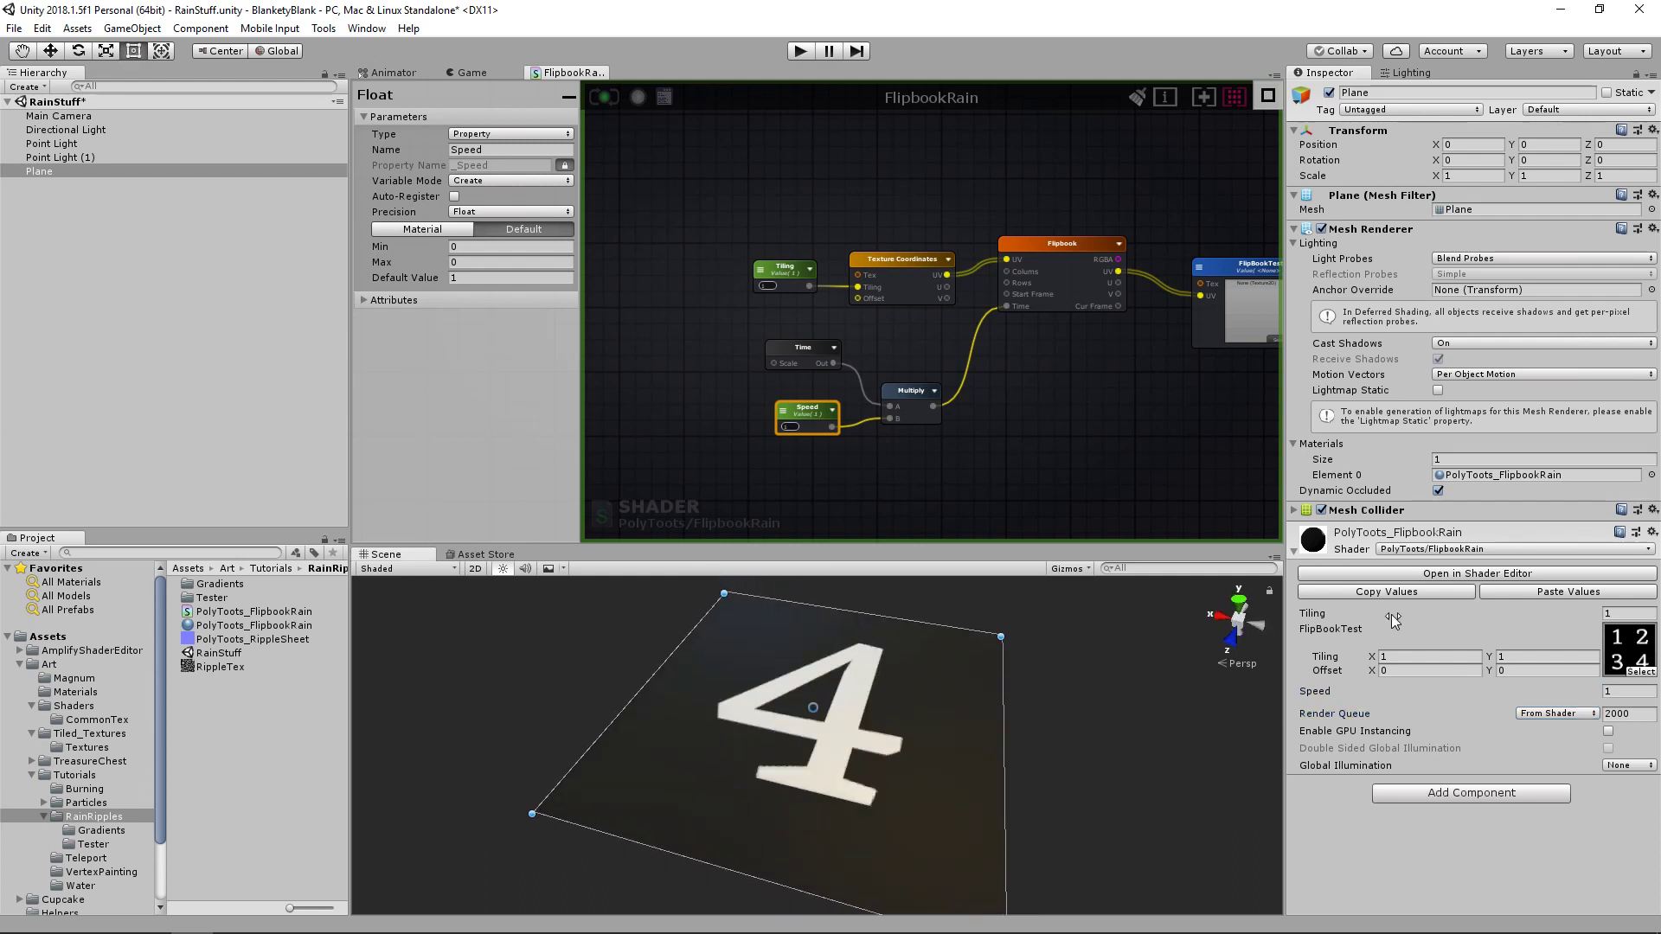
{"action": "left_click_drag", "start_coordinate": [1391, 614], "coordinate": [1426, 613]}
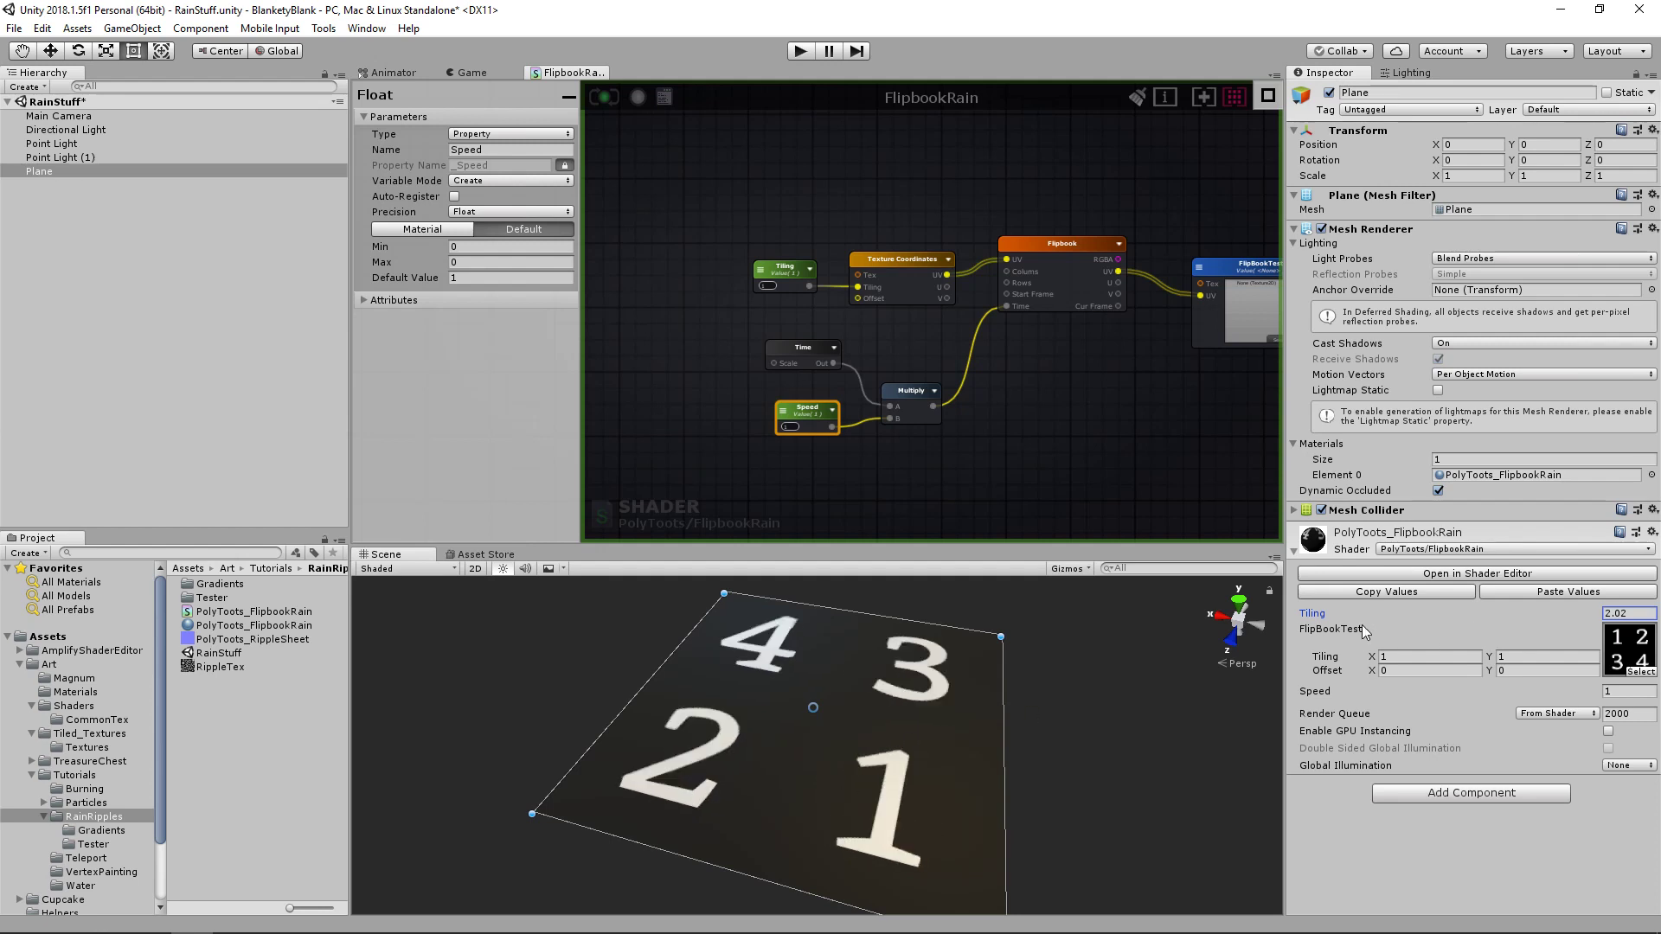
{"action": "left_click_drag", "start_coordinate": [1388, 615], "coordinate": [1437, 614]}
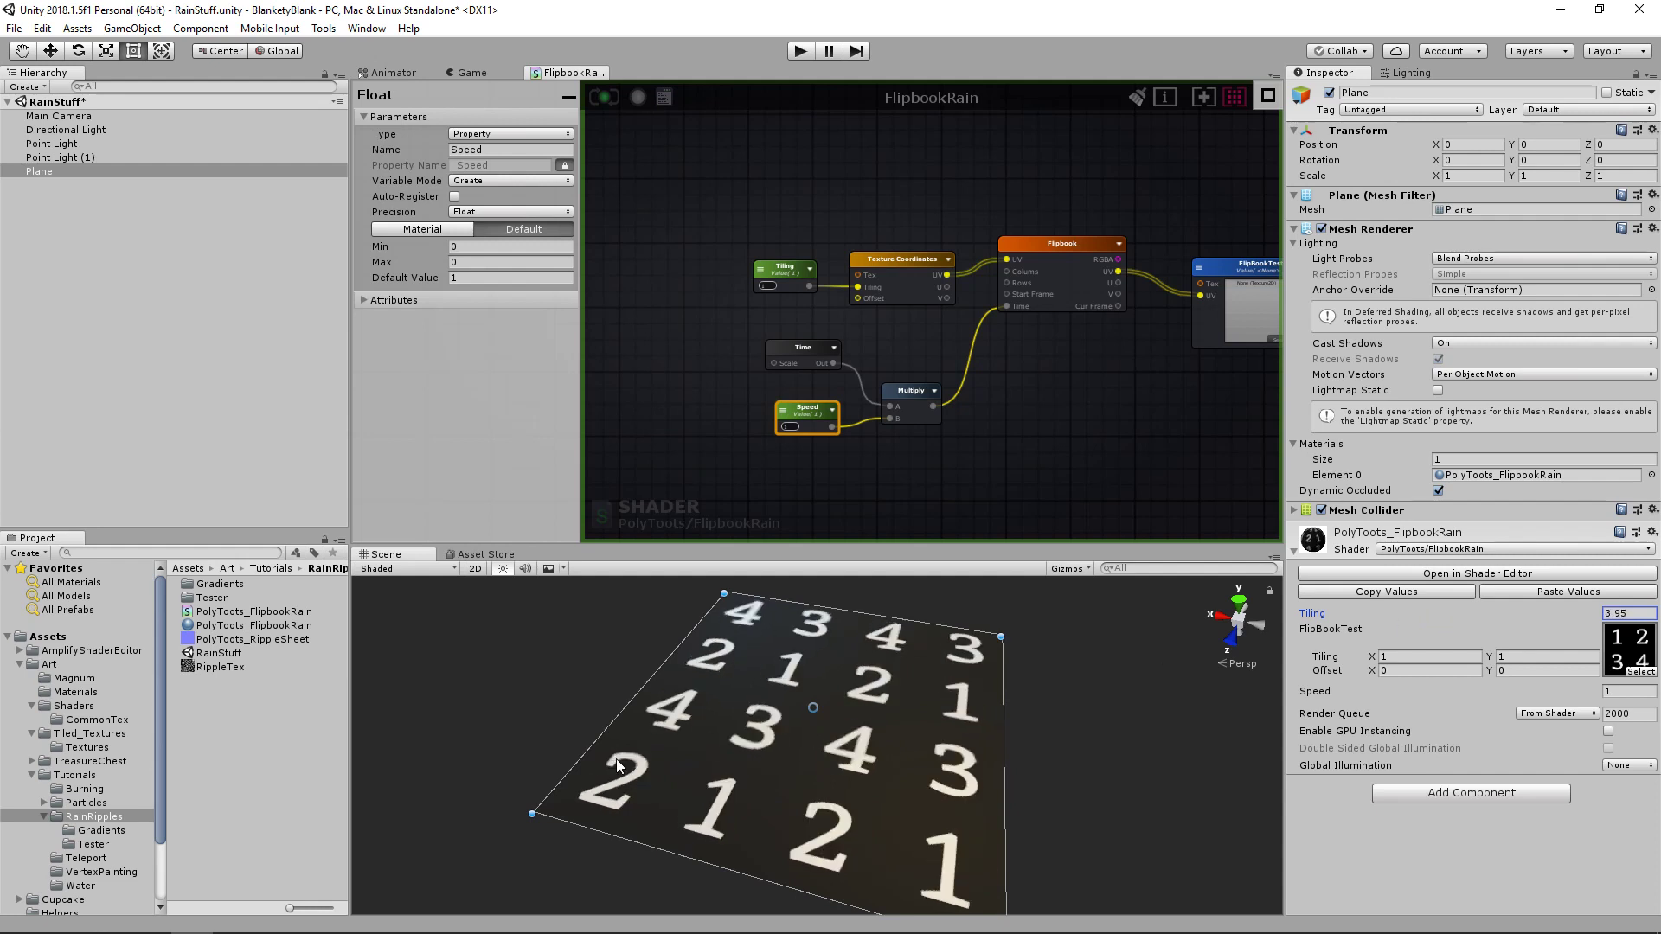
{"action": "middle_click_drag", "start_coordinate": [821, 733], "coordinate": [817, 733]}
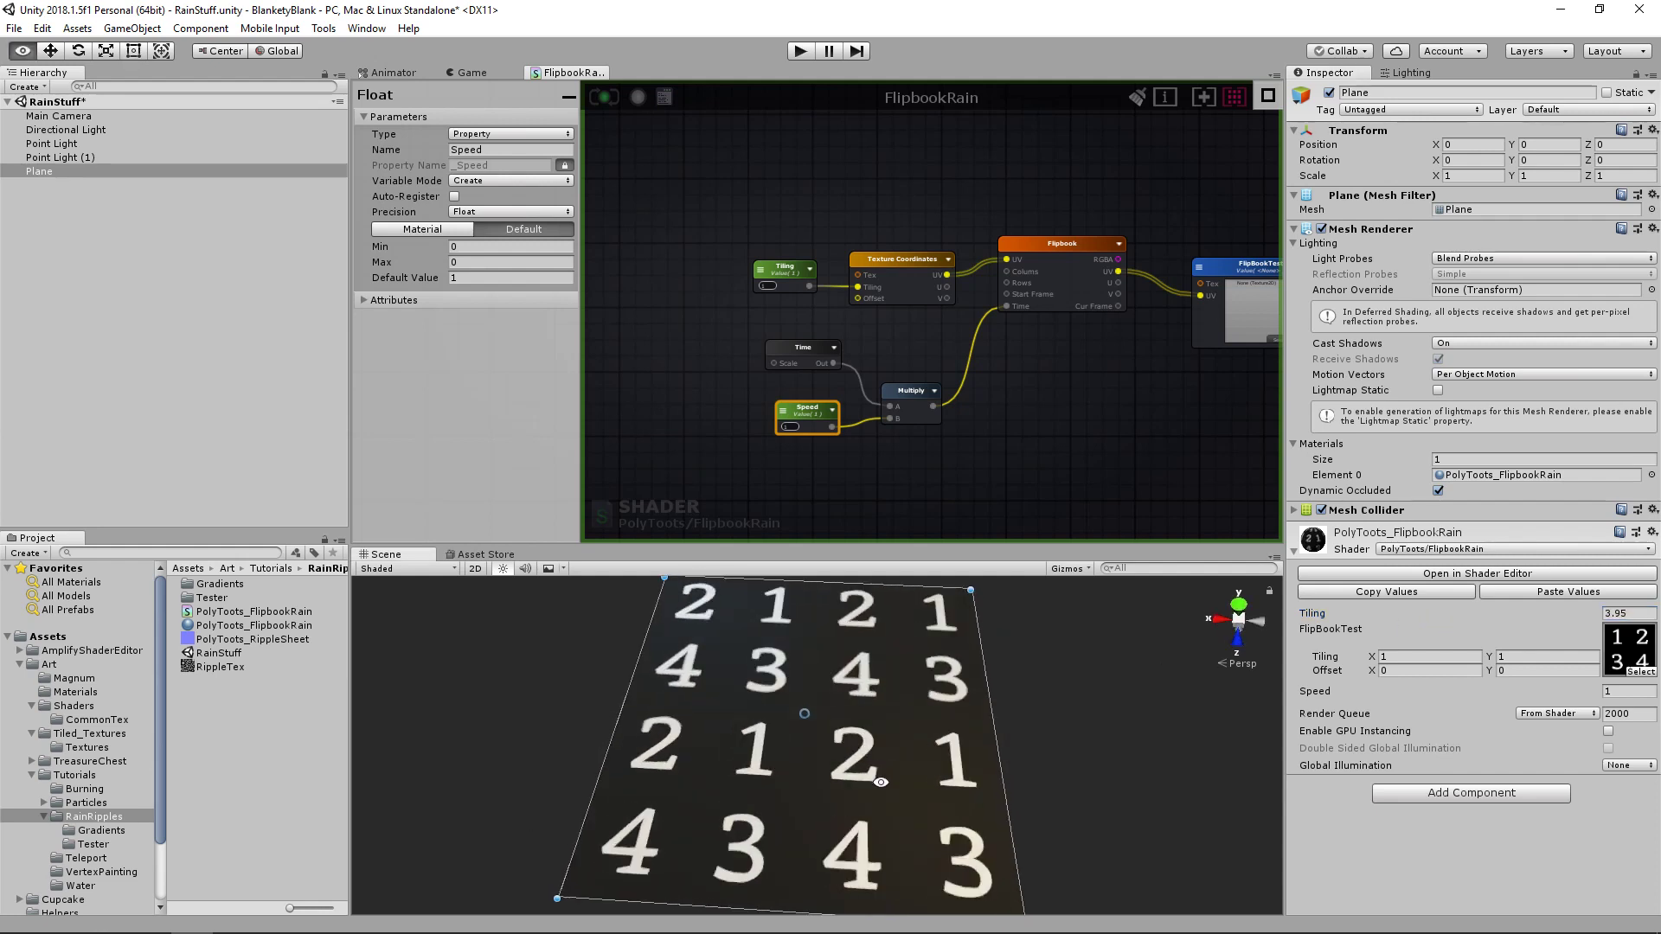
{"action": "left_click_drag", "start_coordinate": [816, 734], "coordinate": [952, 731], "text": "alt"}
{"action": "left_click", "coordinate": [1576, 611]}
{"action": "type", "text": "4"}
{"action": "key", "text": "Tab"}
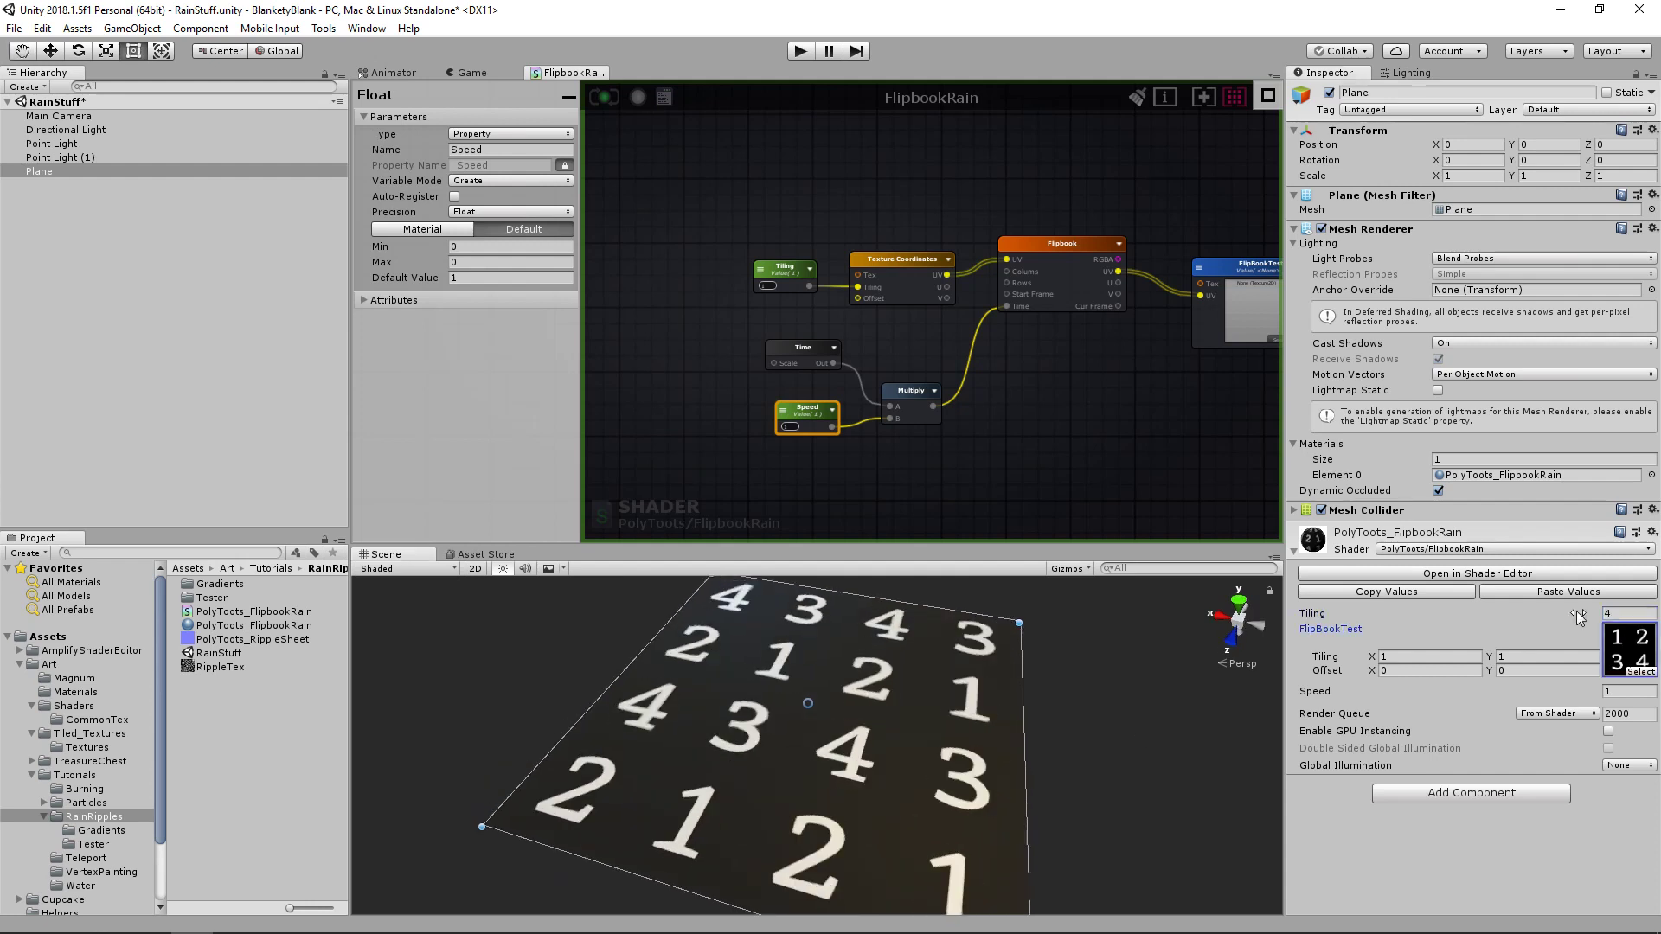
- Adjust the material's Tiling to 4.39
{"action": "mouse_move", "coordinate": [1083, 424]}
{"action": "middle_mouse_down"}
{"action": "mouse_move", "coordinate": [1056, 426]}
{"action": "mouse_move", "coordinate": [1093, 412]}
{"action": "mouse_move", "coordinate": [1062, 411]}
{"action": "middle_mouse_up"}
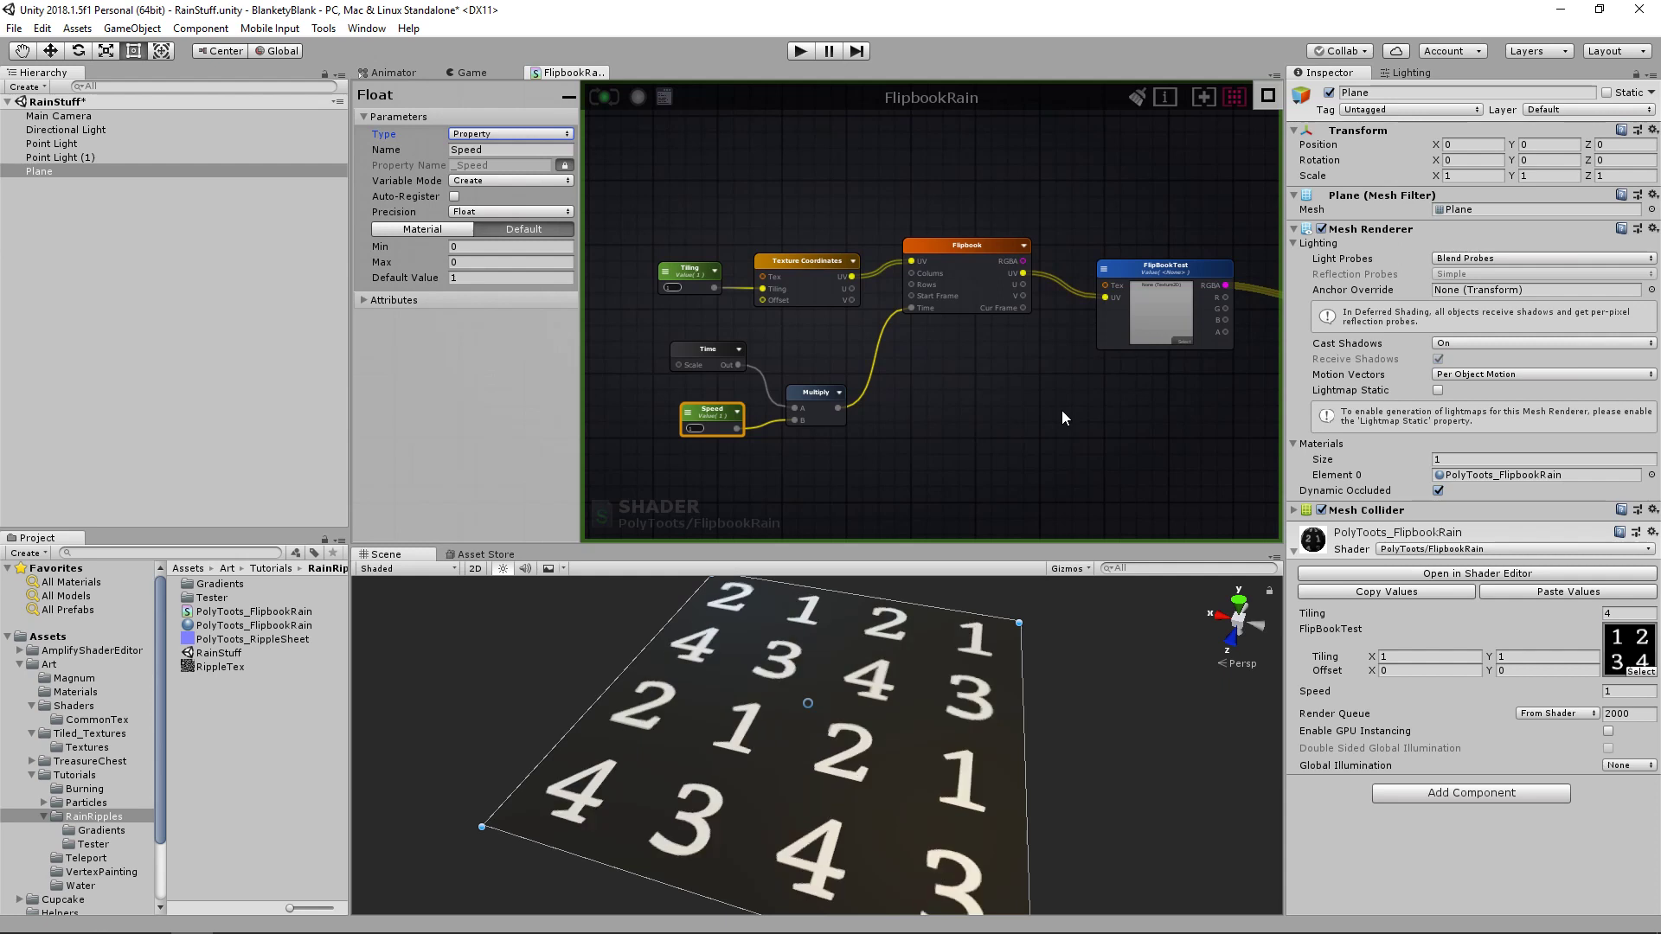
{"action": "middle_click_drag", "start_coordinate": [987, 415], "coordinate": [960, 422]}
{"action": "mouse_move", "coordinate": [1470, 605]}
{"action": "left_mouse_down"}
{"action": "mouse_move", "coordinate": [1443, 616]}
{"action": "mouse_move", "coordinate": [1455, 610]}
{"action": "left_mouse_up"}
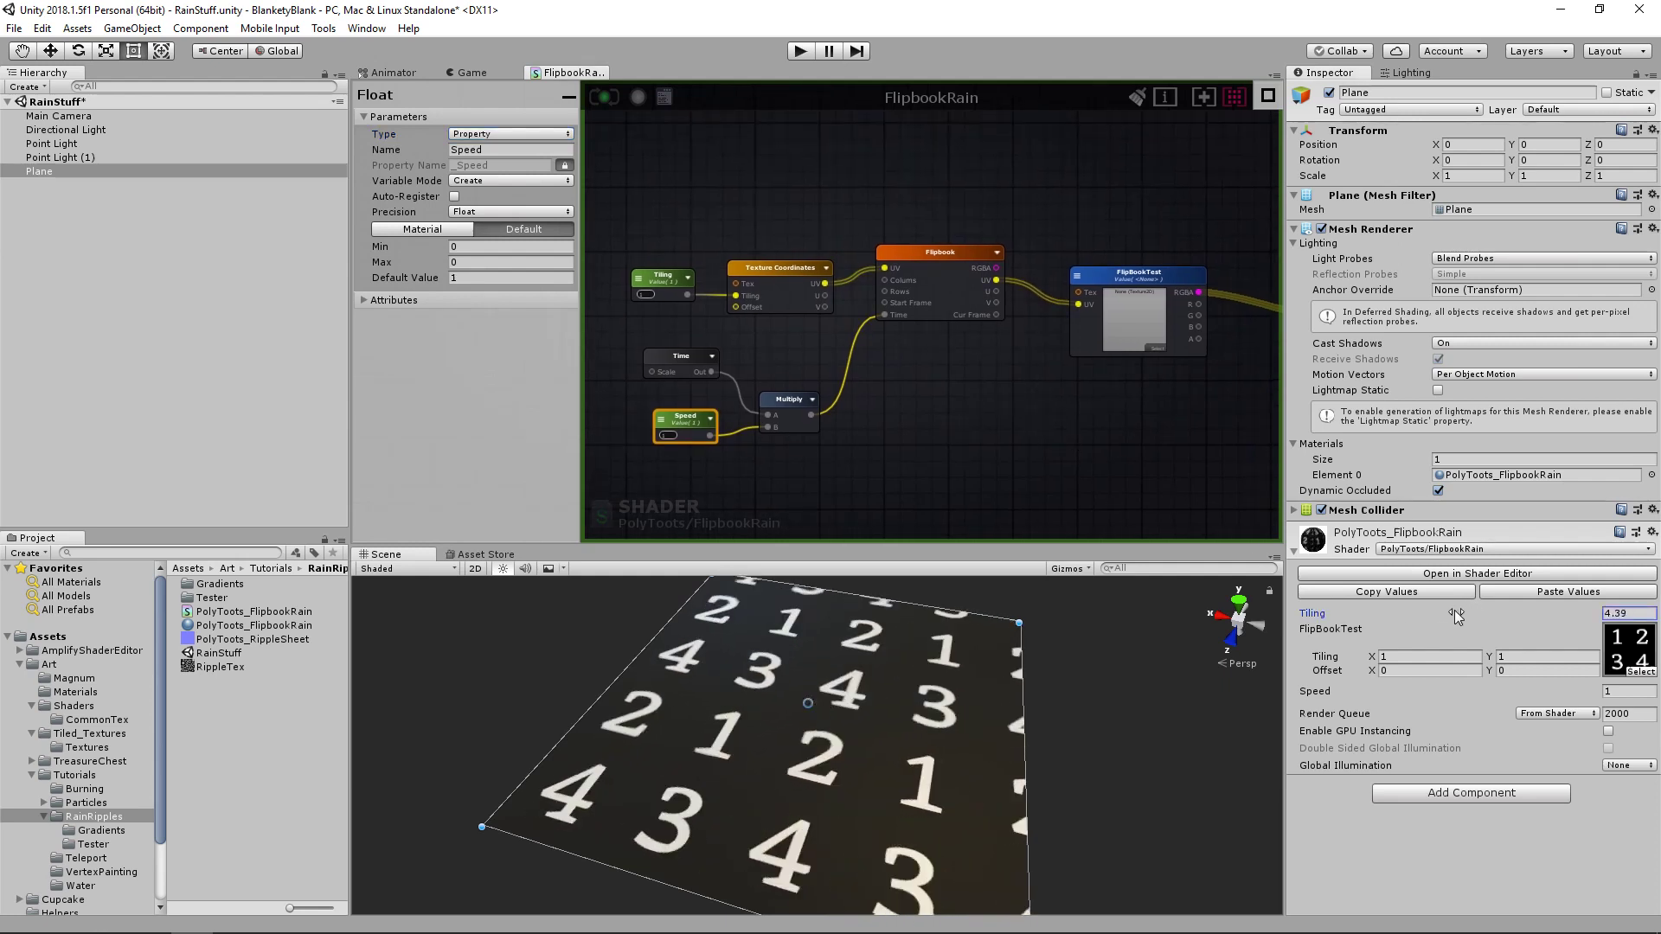
- Shift the Time, Speed and Multiply nodes slightly away from the Flipbook, and move all nodes feeding the output node slightly closer to it
{"action": "middle_click_drag", "start_coordinate": [945, 385], "coordinate": [900, 359]}
{"action": "scroll", "coordinate": [900, 359], "scroll_direction": "down", "scroll_amount": 2}
{"action": "left_click", "coordinate": [937, 386]}
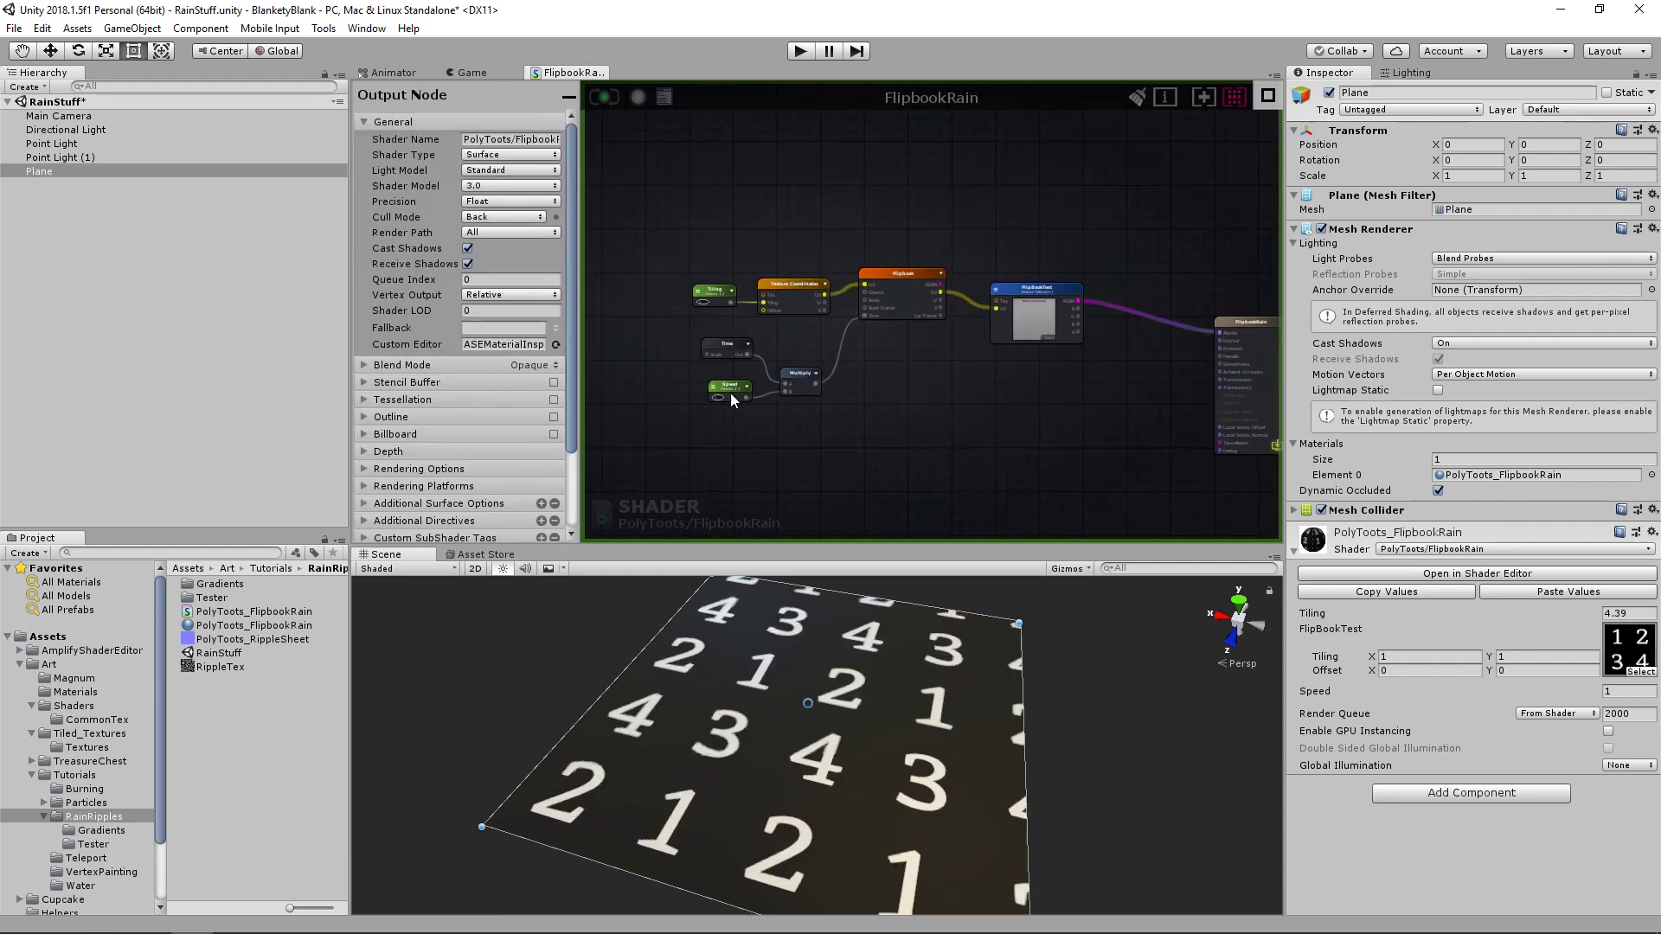
{"action": "left_click_drag", "start_coordinate": [874, 460], "coordinate": [736, 344]}
{"action": "left_click_drag", "start_coordinate": [793, 380], "coordinate": [777, 375]}
{"action": "left_click", "coordinate": [901, 381]}
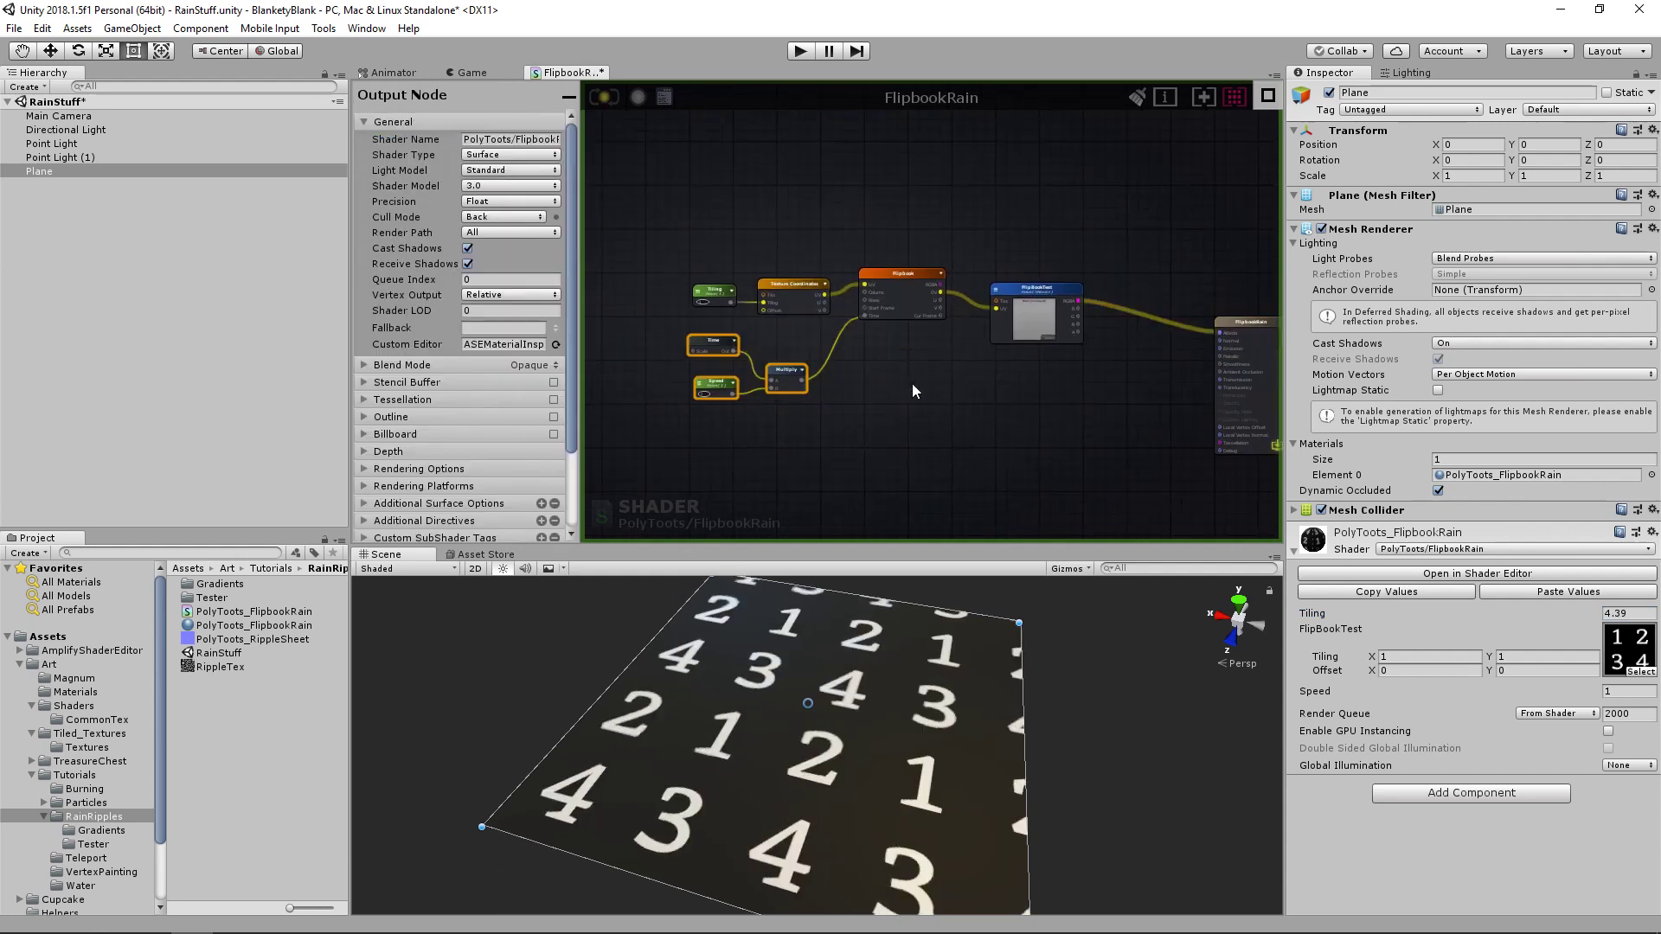
{"action": "left_click_drag", "start_coordinate": [638, 225], "coordinate": [1062, 436]}
{"action": "left_click_drag", "start_coordinate": [1043, 290], "coordinate": [1065, 279]}
{"action": "left_click", "coordinate": [1060, 358]}
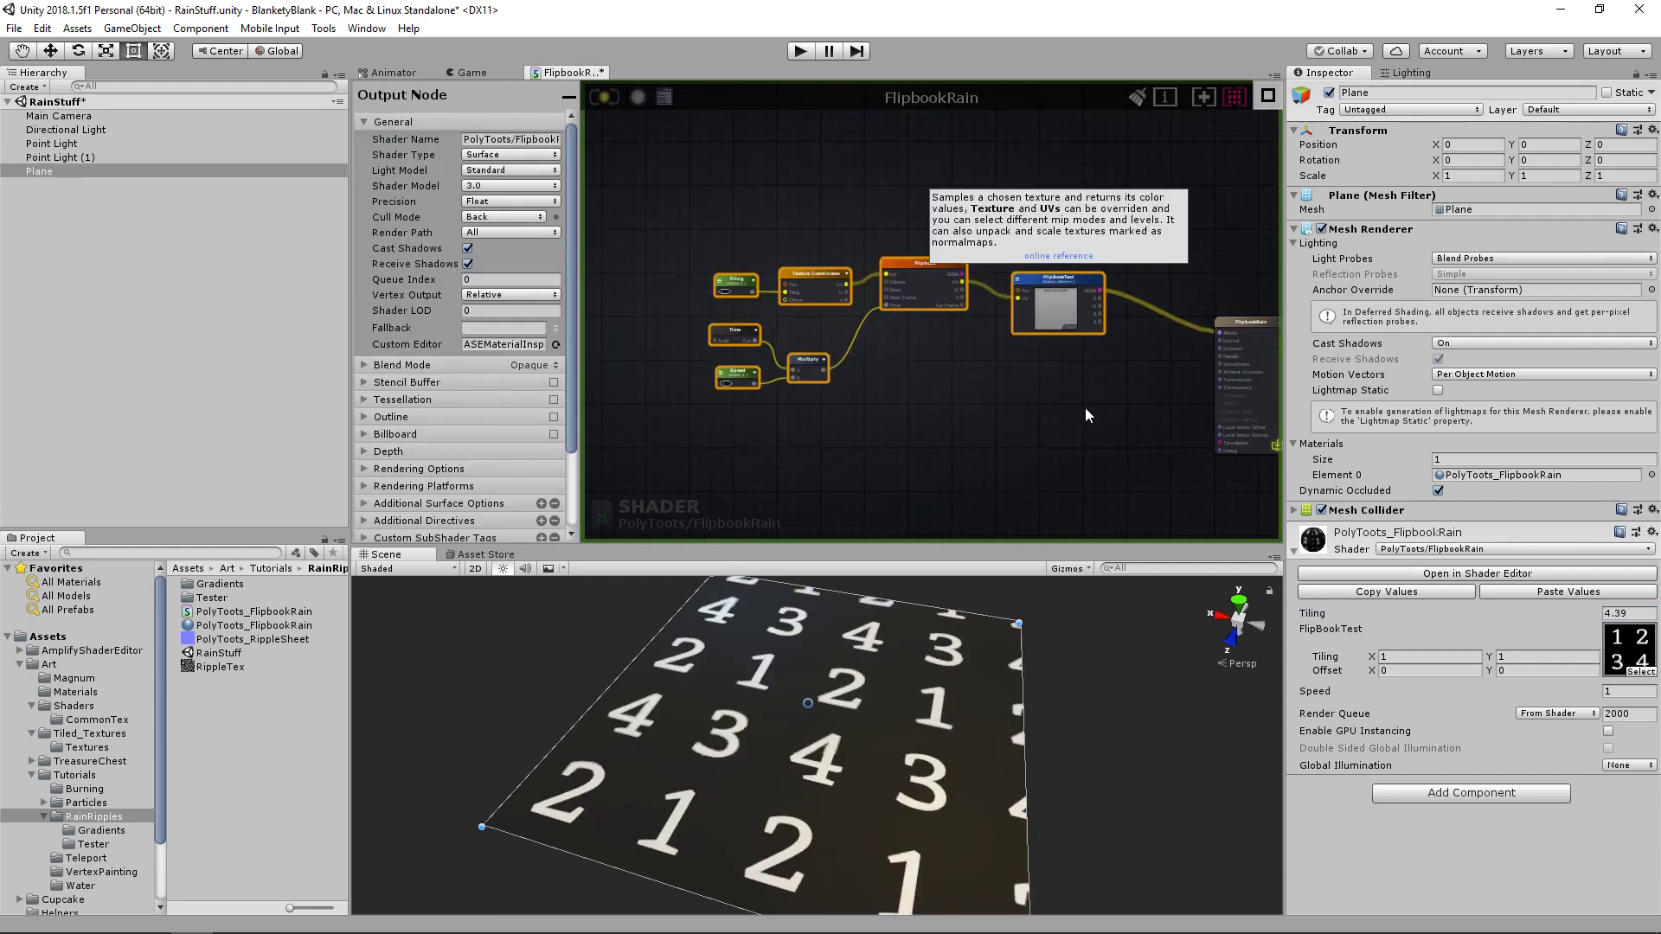
- Disconnect the FlipBookTest texture sample from the shader's output node
{"action": "scroll", "coordinate": [1057, 348], "scroll_direction": "up", "scroll_amount": 2}
{"action": "left_click", "coordinate": [999, 270]}
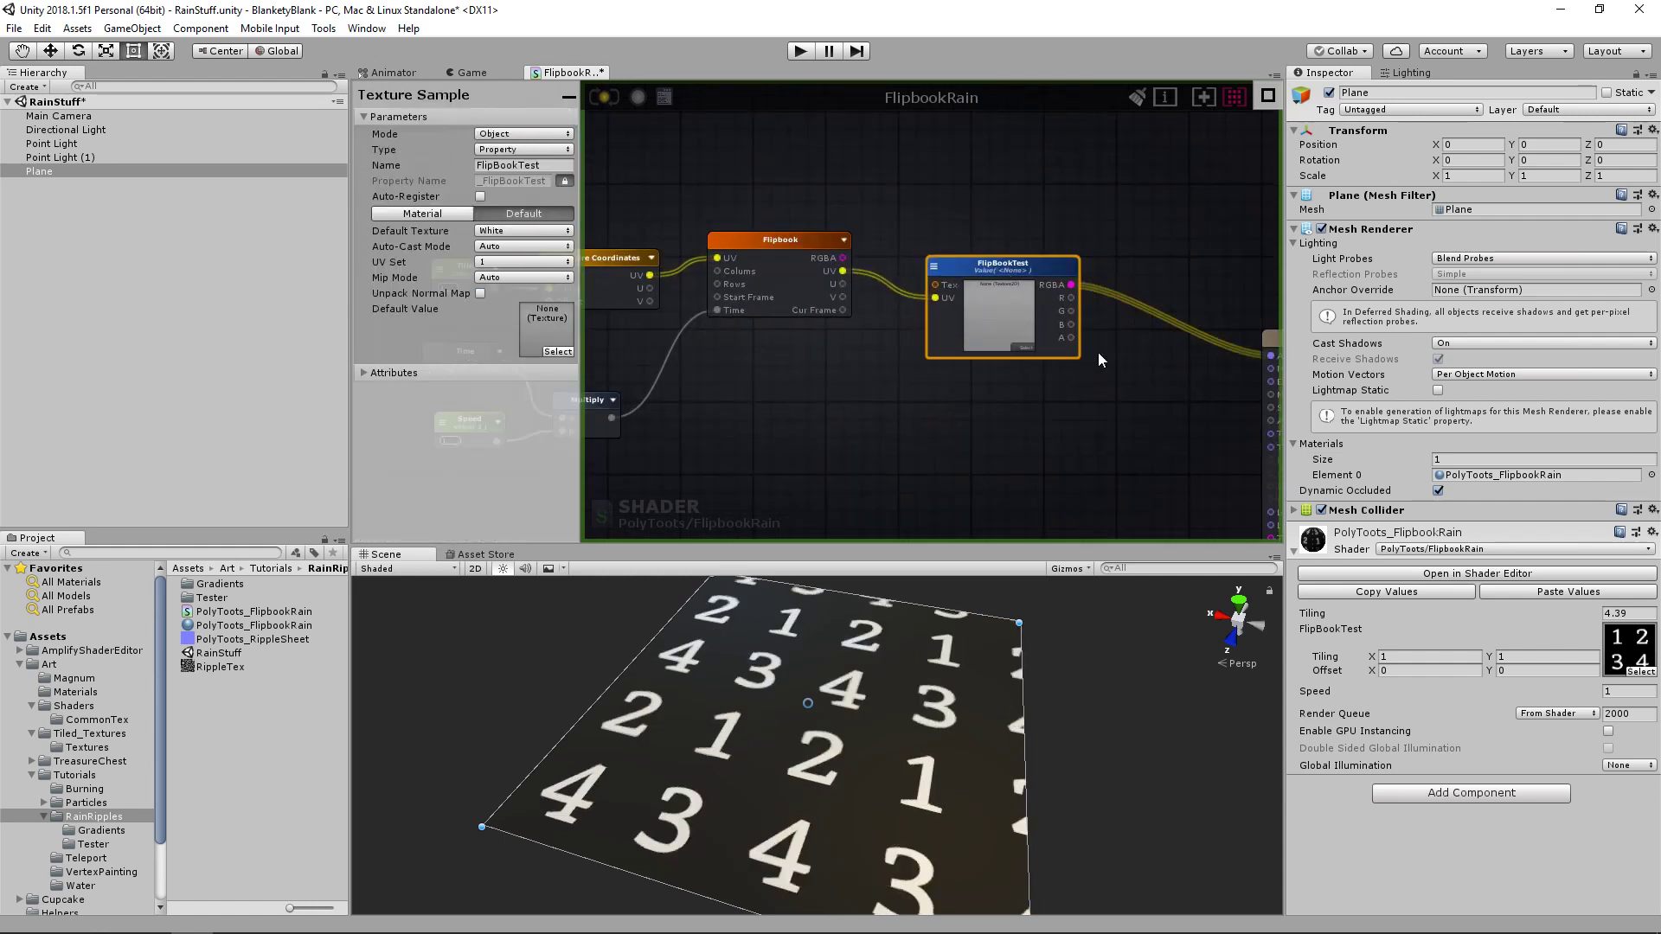
{"action": "middle_click_drag", "start_coordinate": [1202, 356], "coordinate": [1127, 346]}
{"action": "middle_click_drag", "start_coordinate": [931, 288], "coordinate": [1082, 282]}
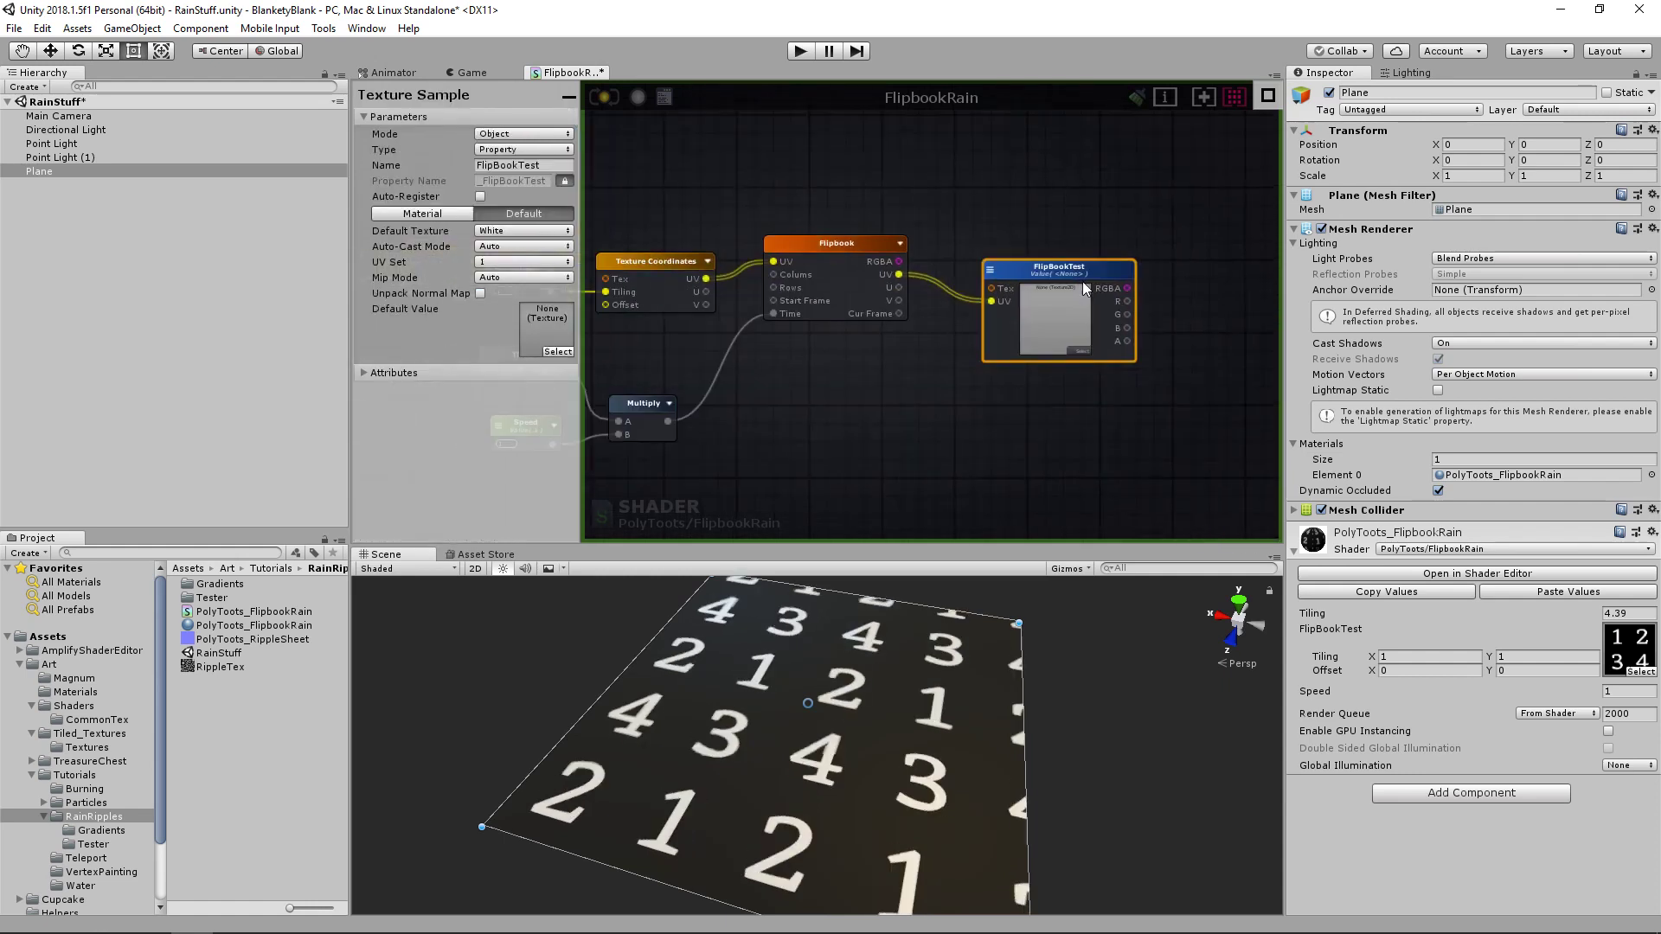
- Rename the FlipBookTest texture sample to the placeholder ihsfhbsdf and nudge the node slightly
{"action": "left_click", "coordinate": [560, 166]}
{"action": "type", "text": "ihsfhbsdf"}
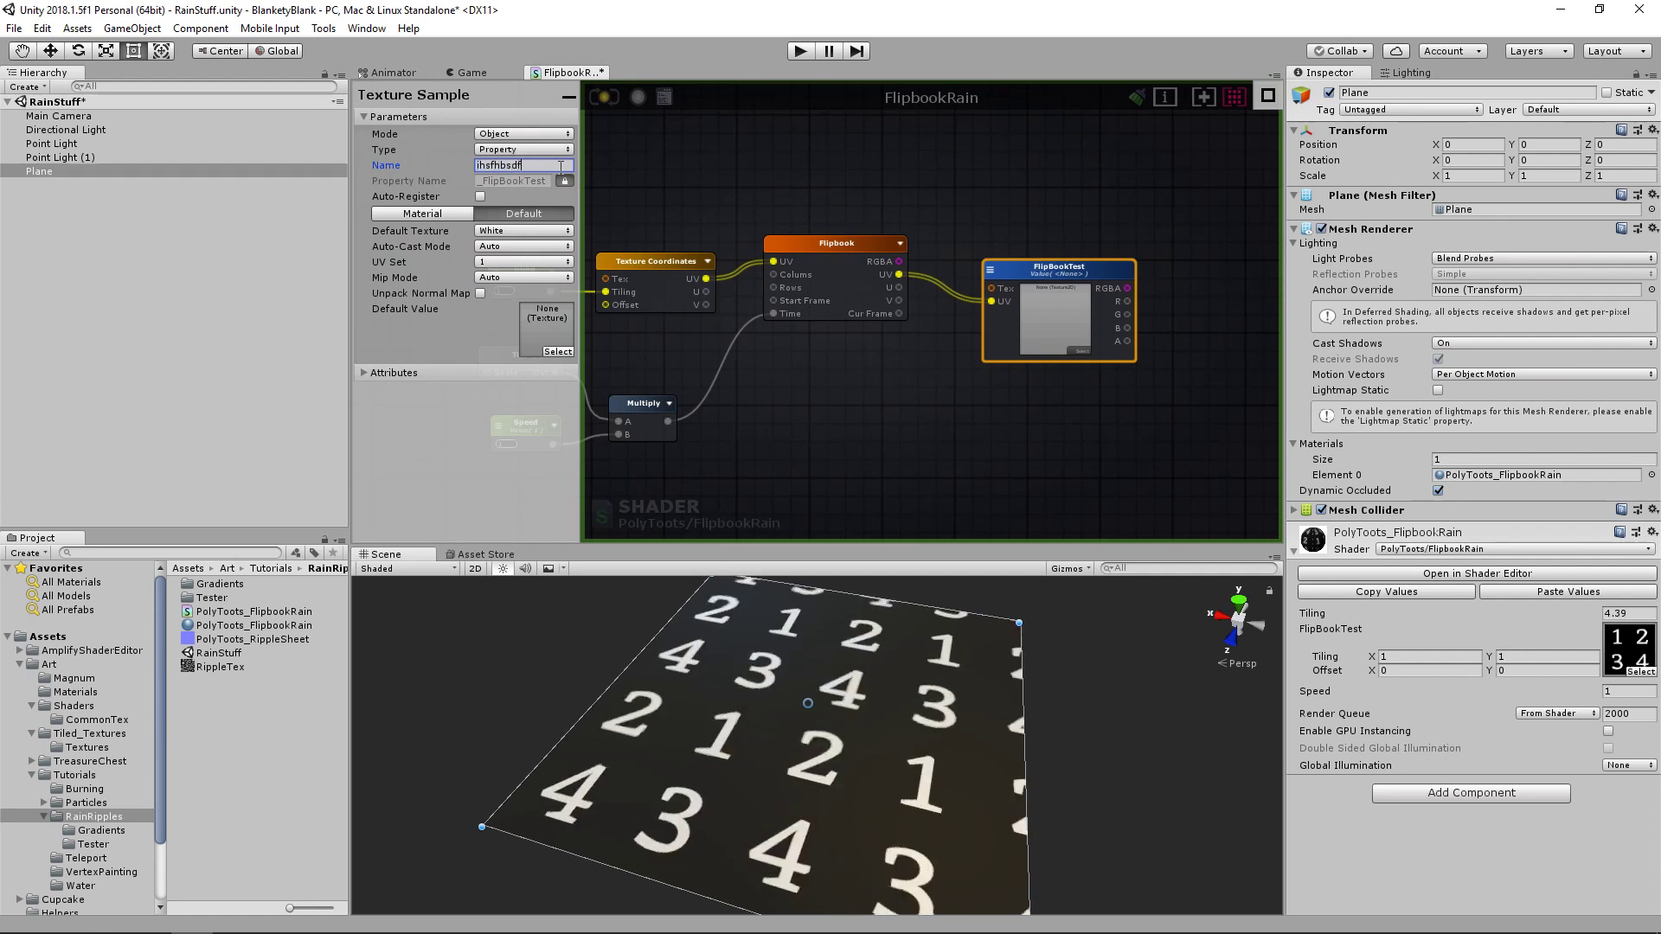
{"action": "left_click_drag", "start_coordinate": [1066, 272], "coordinate": [1073, 258]}
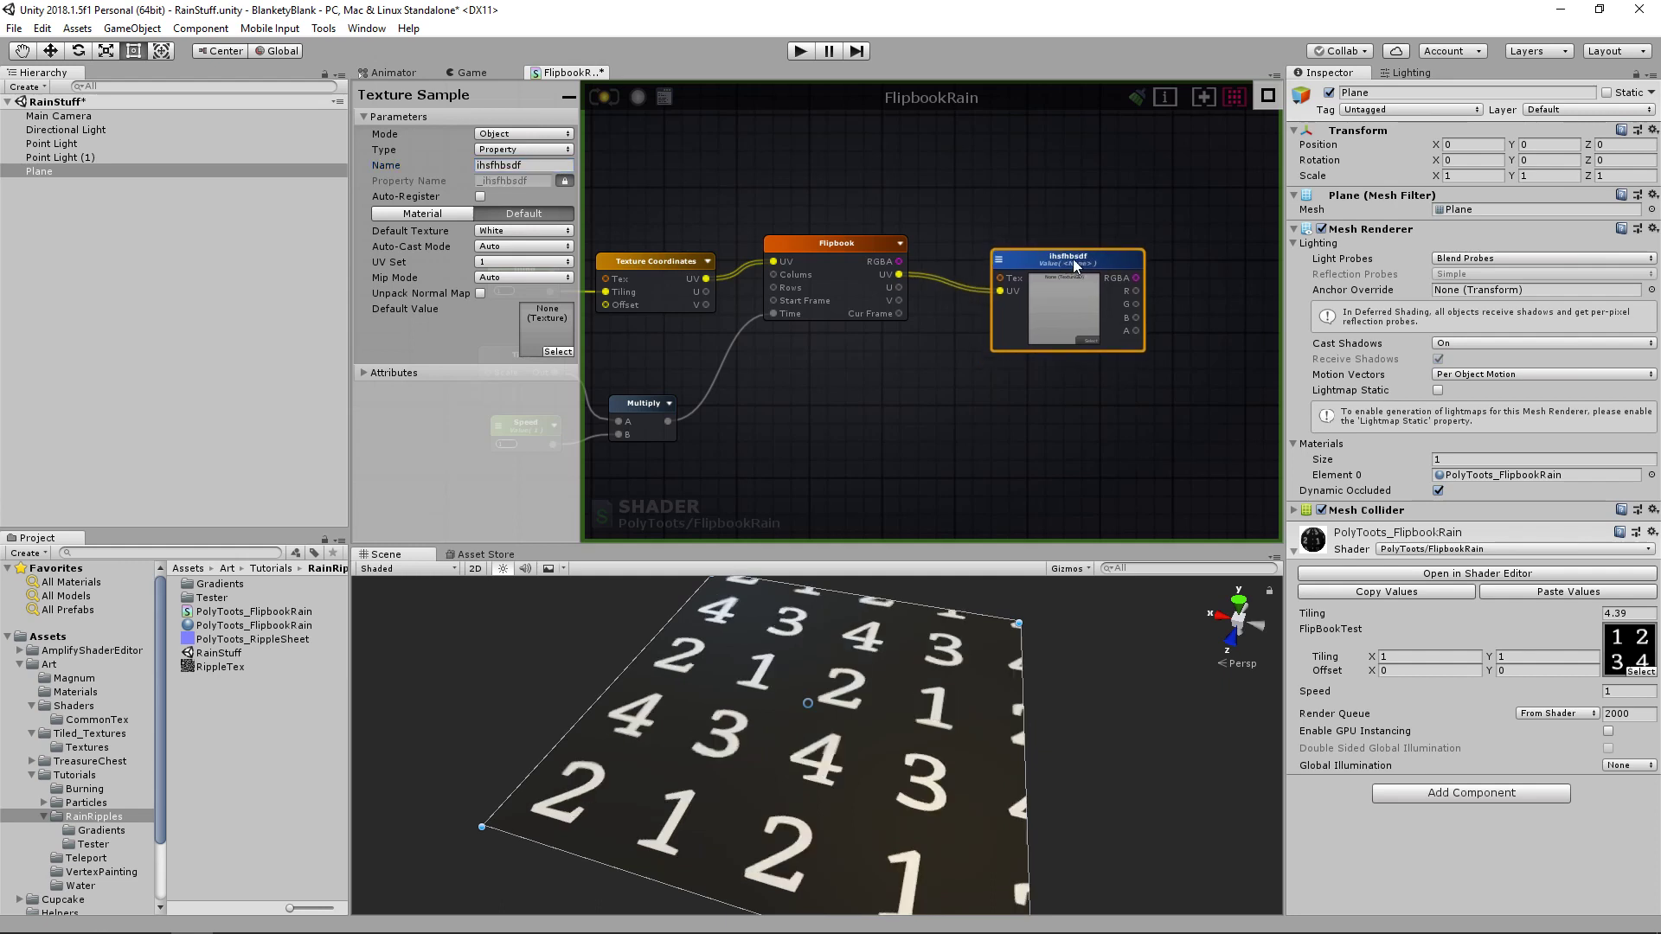
- Add a Texture Object node and place it below the Flipbook node
{"action": "left_click", "coordinate": [932, 403]}
{"action": "middle_click_drag", "start_coordinate": [940, 422], "coordinate": [992, 365]}
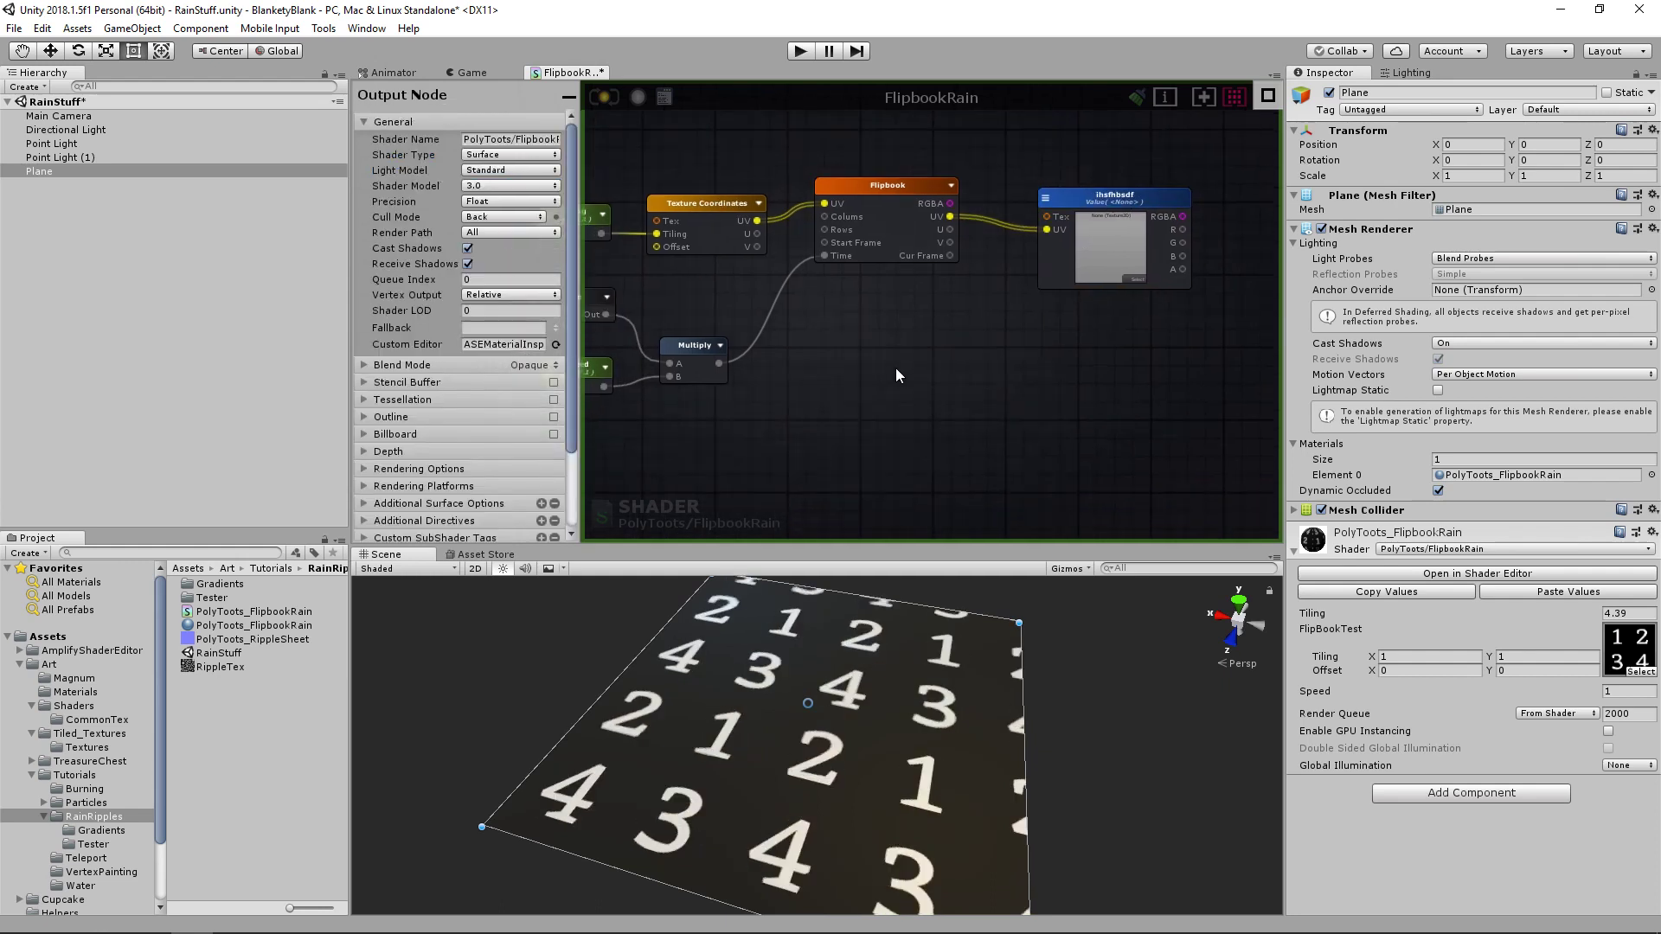
{"action": "right_click", "coordinate": [895, 367]}
{"action": "type", "text": "texture"}
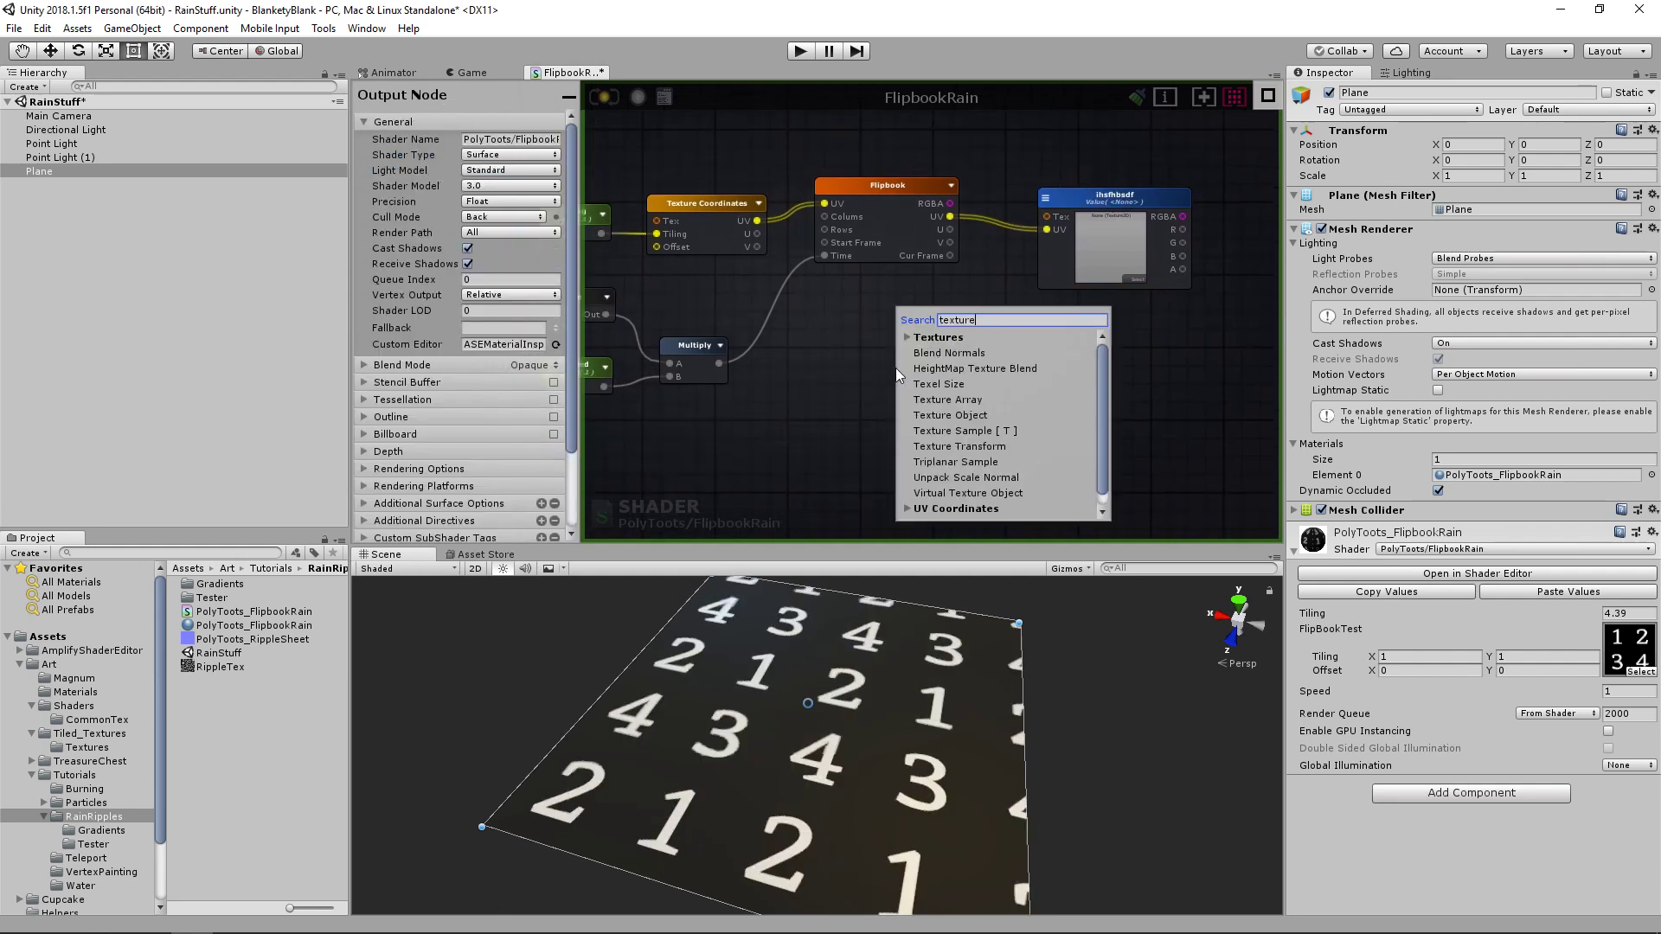
{"action": "left_click", "coordinate": [971, 417]}
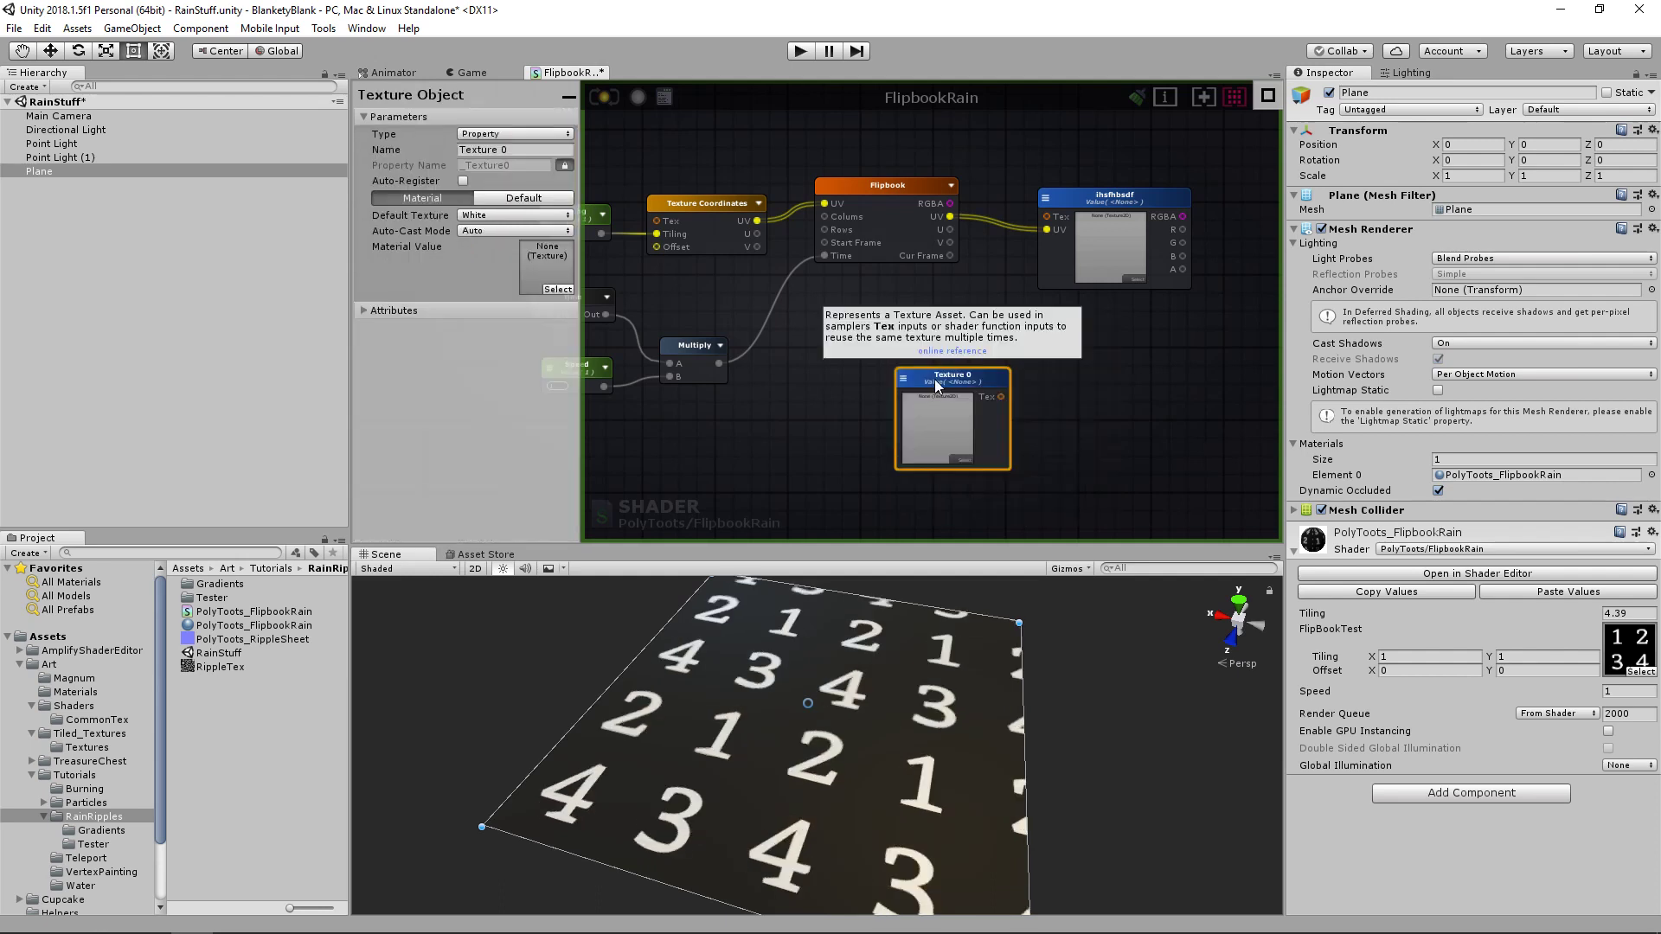
{"action": "left_click_drag", "start_coordinate": [930, 362], "coordinate": [893, 319]}
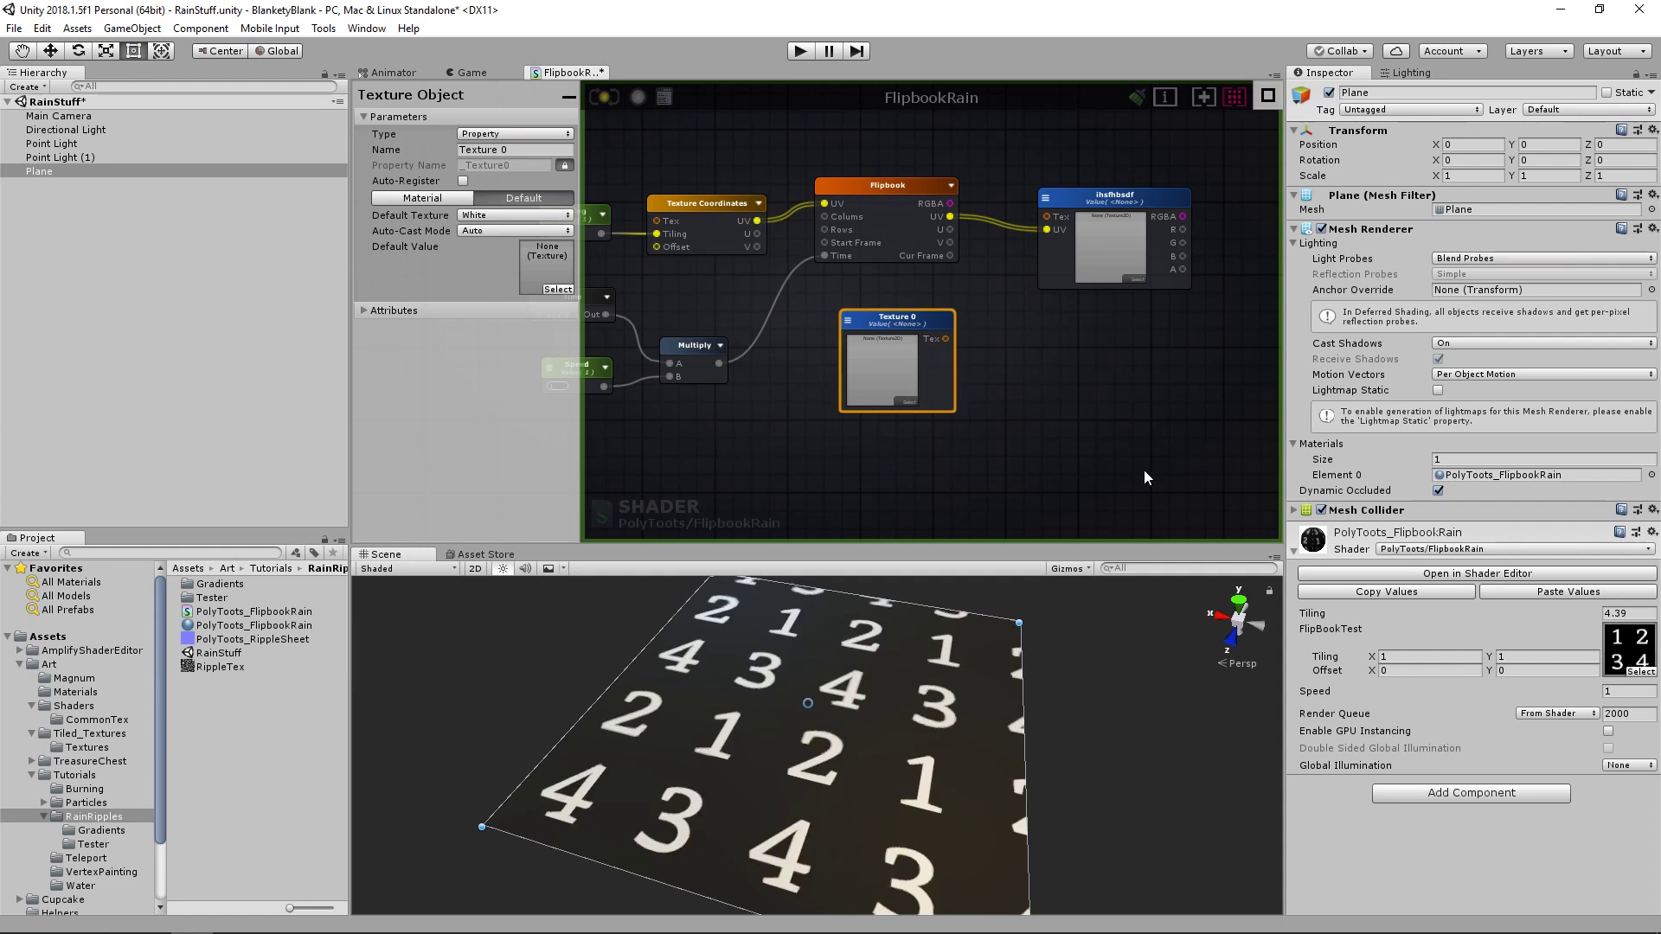
- Connect the Texture Object's Tex output to the Tex input of the texture sample and tidy both nodes
{"action": "left_click", "coordinate": [1083, 221]}
{"action": "left_click_drag", "start_coordinate": [946, 338], "coordinate": [1047, 215]}
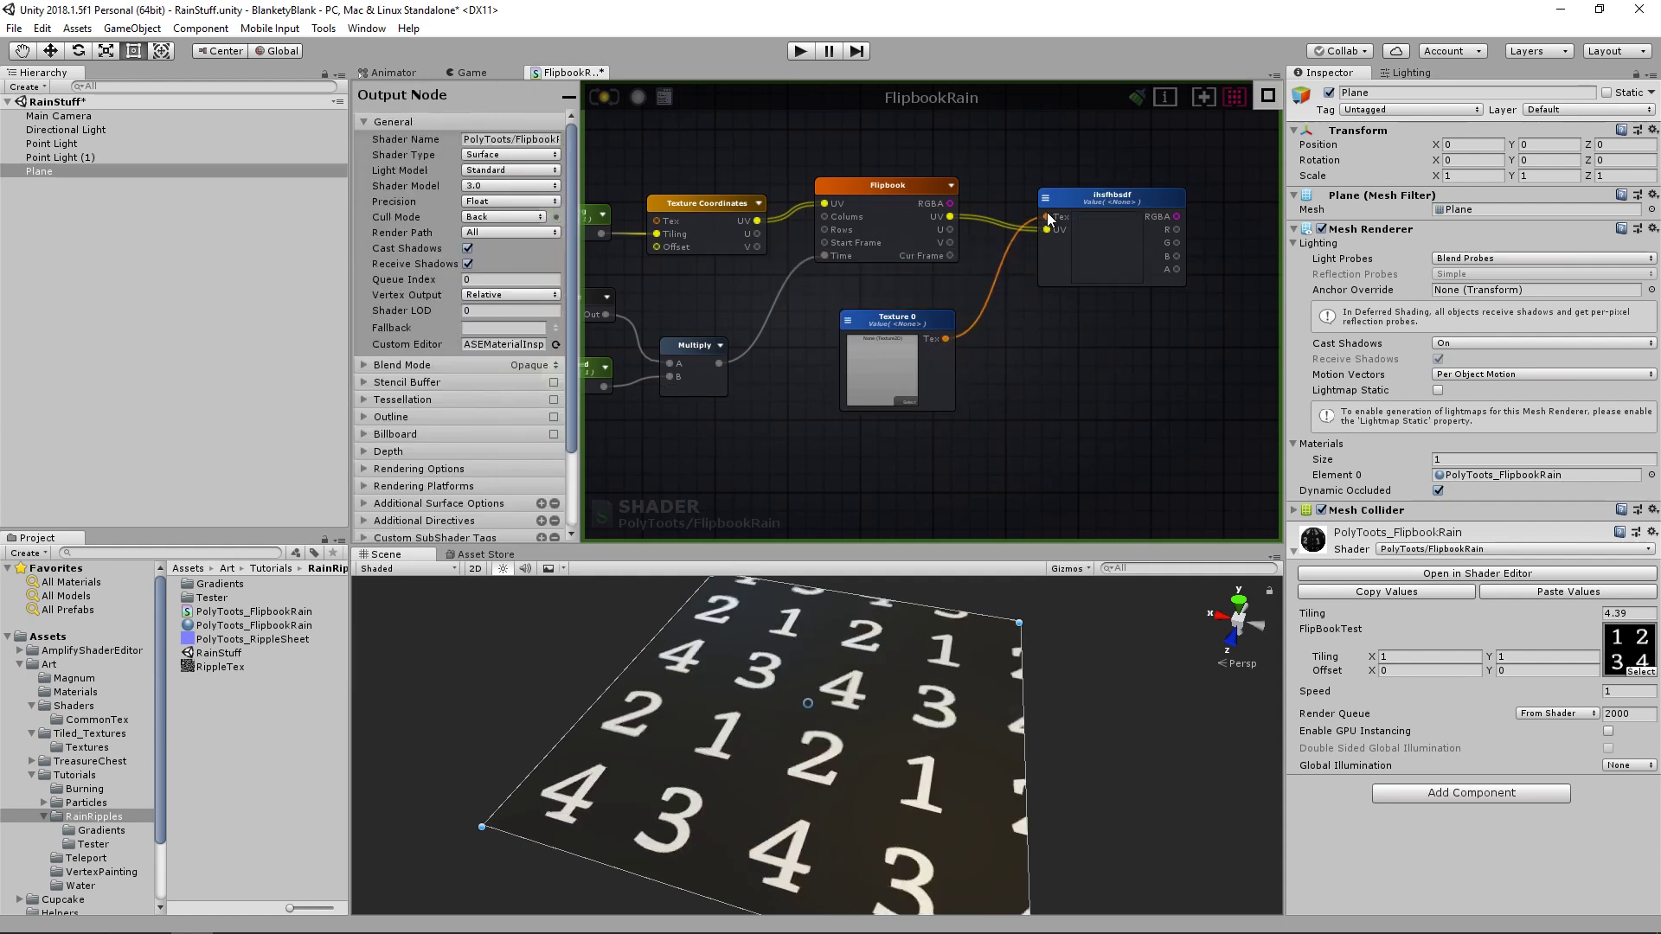
{"action": "left_click", "coordinate": [899, 322]}
{"action": "left_click_drag", "start_coordinate": [900, 322], "coordinate": [898, 308]}
{"action": "left_click_drag", "start_coordinate": [1117, 203], "coordinate": [1104, 207]}
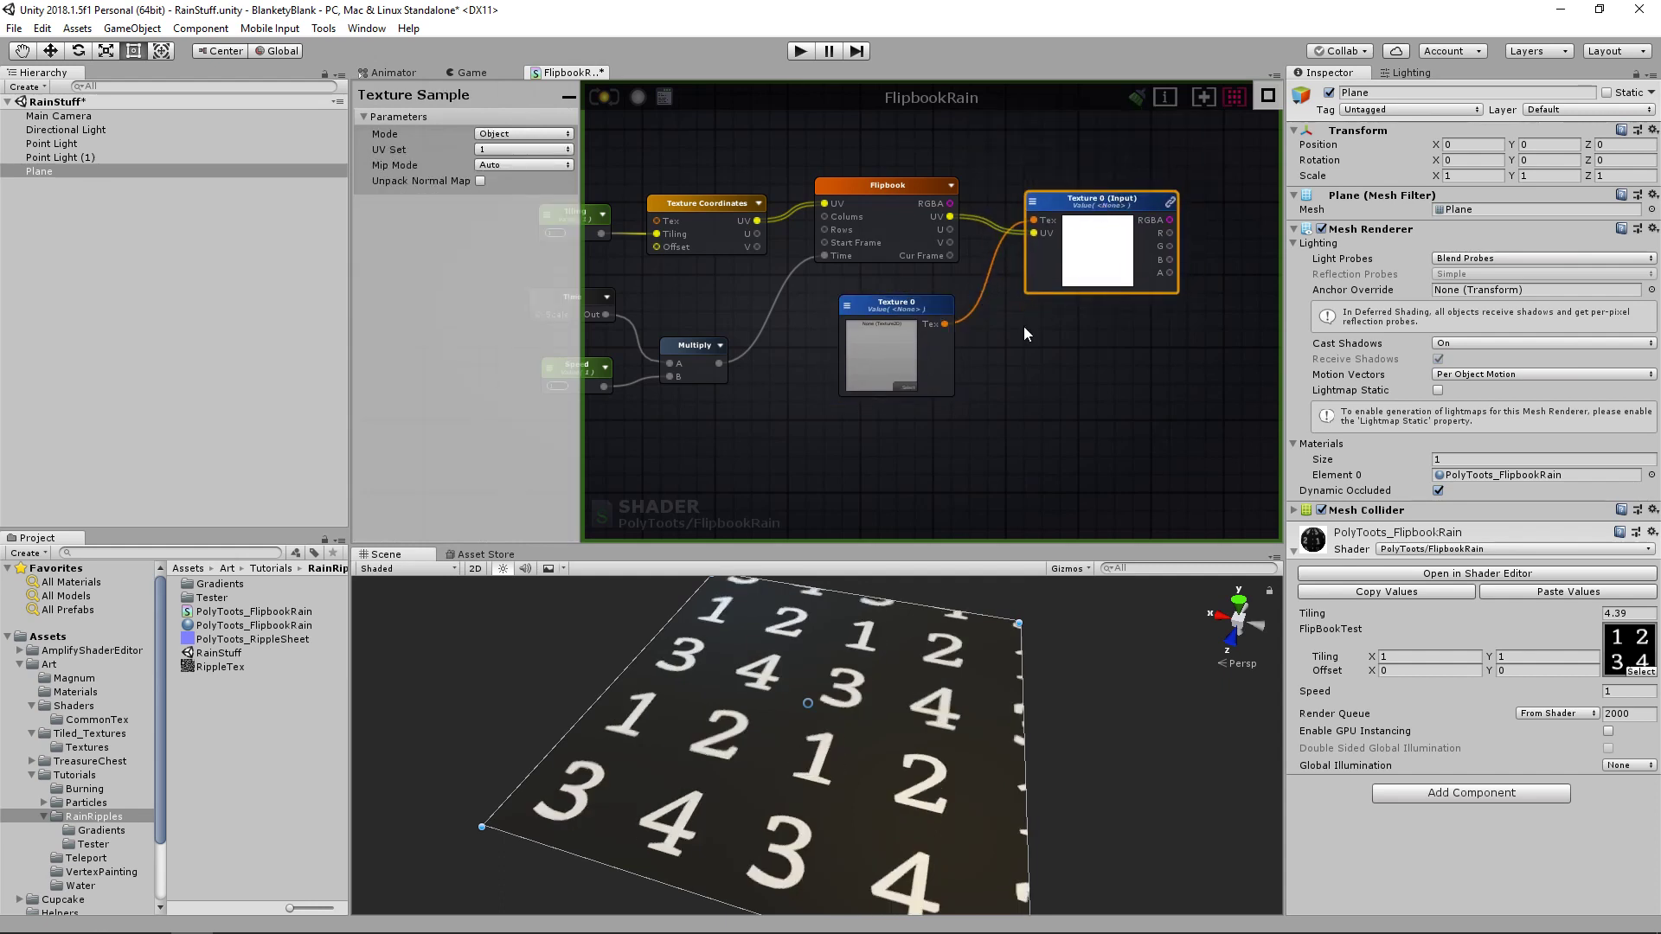
- Name the Texture Object node Ripple Normals and nudge it closer to the texture sample
{"action": "left_click", "coordinate": [918, 307]}
{"action": "left_click", "coordinate": [528, 151]}
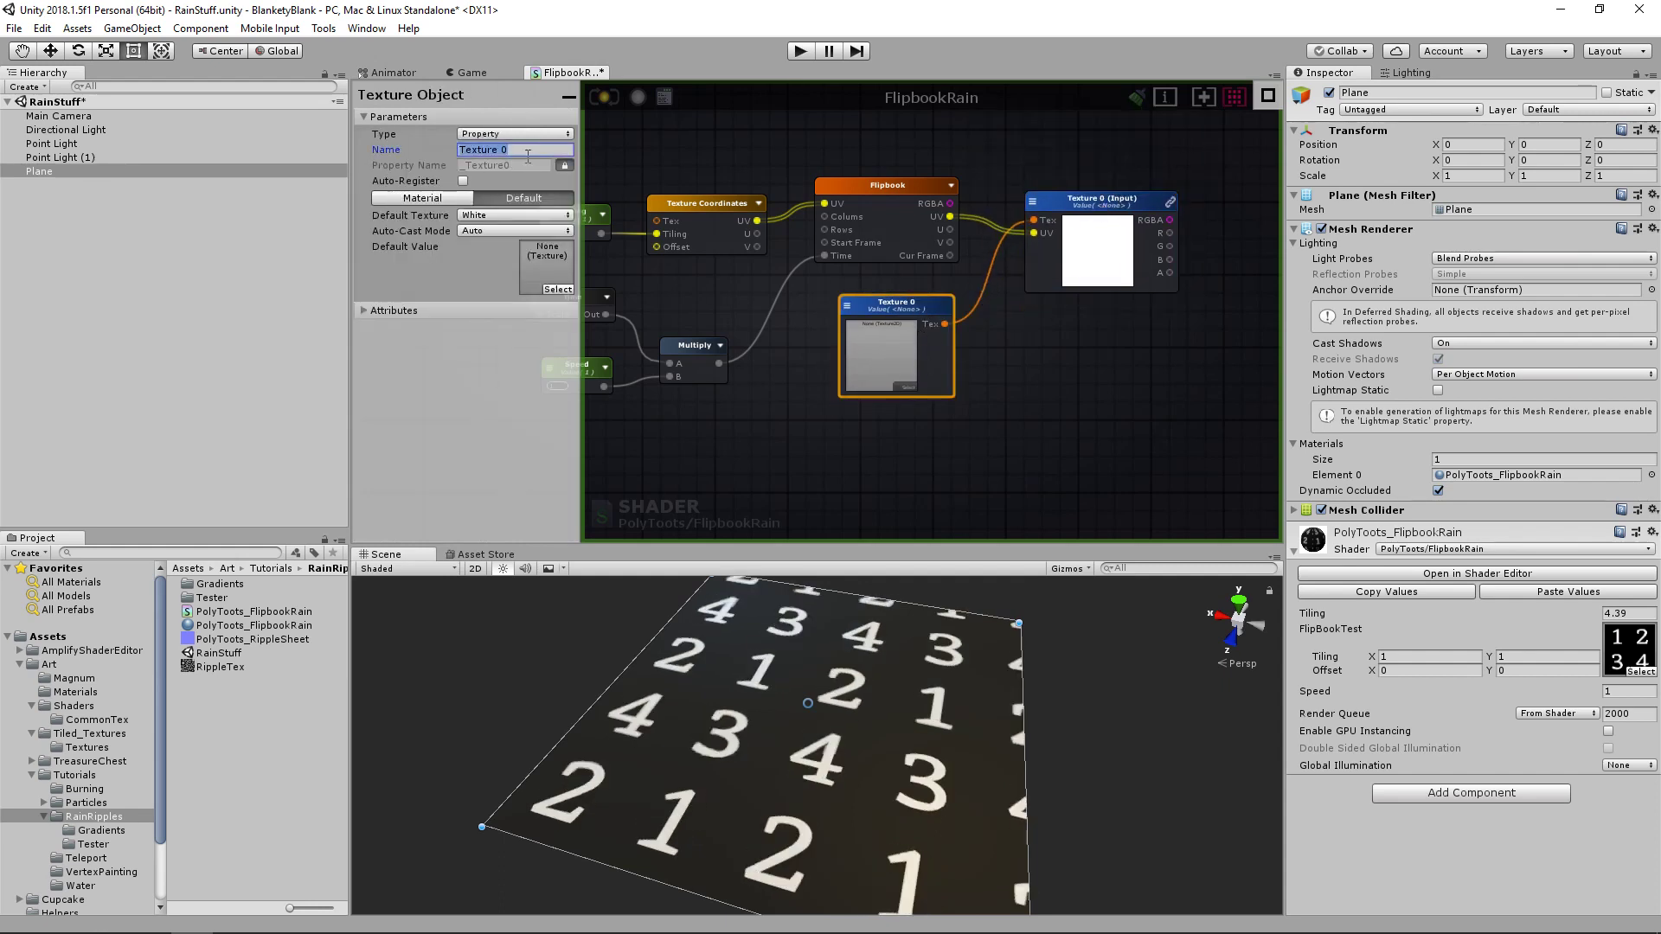
{"action": "type", "text": "Ripple N"}
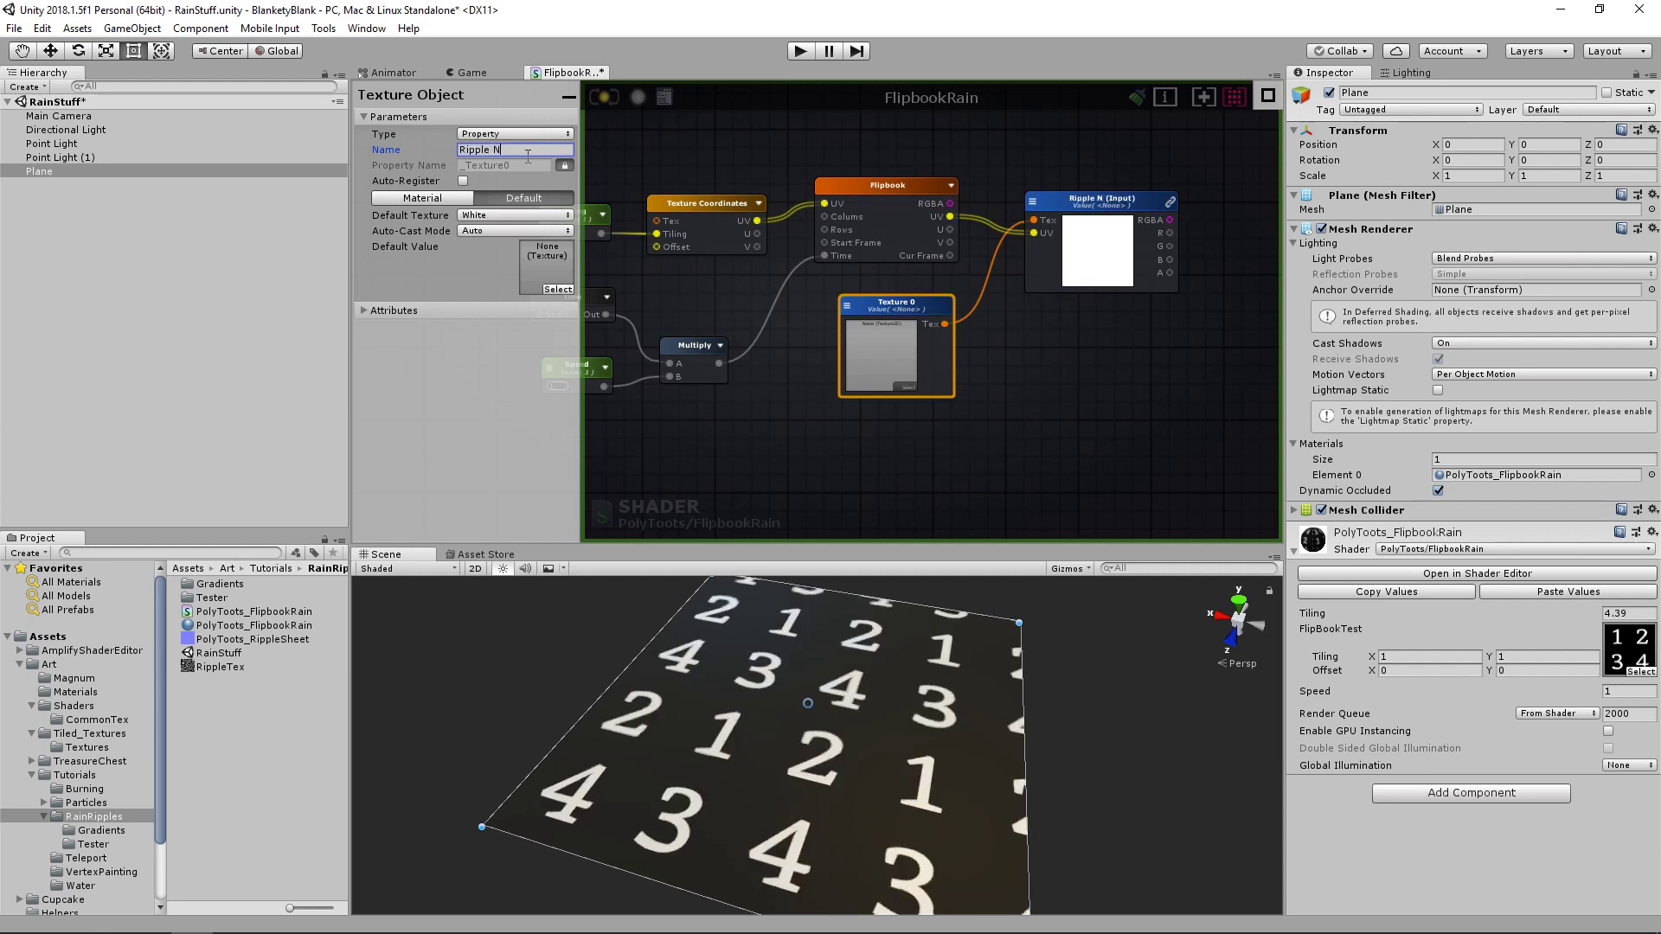
{"action": "type", "text": "ormals"}
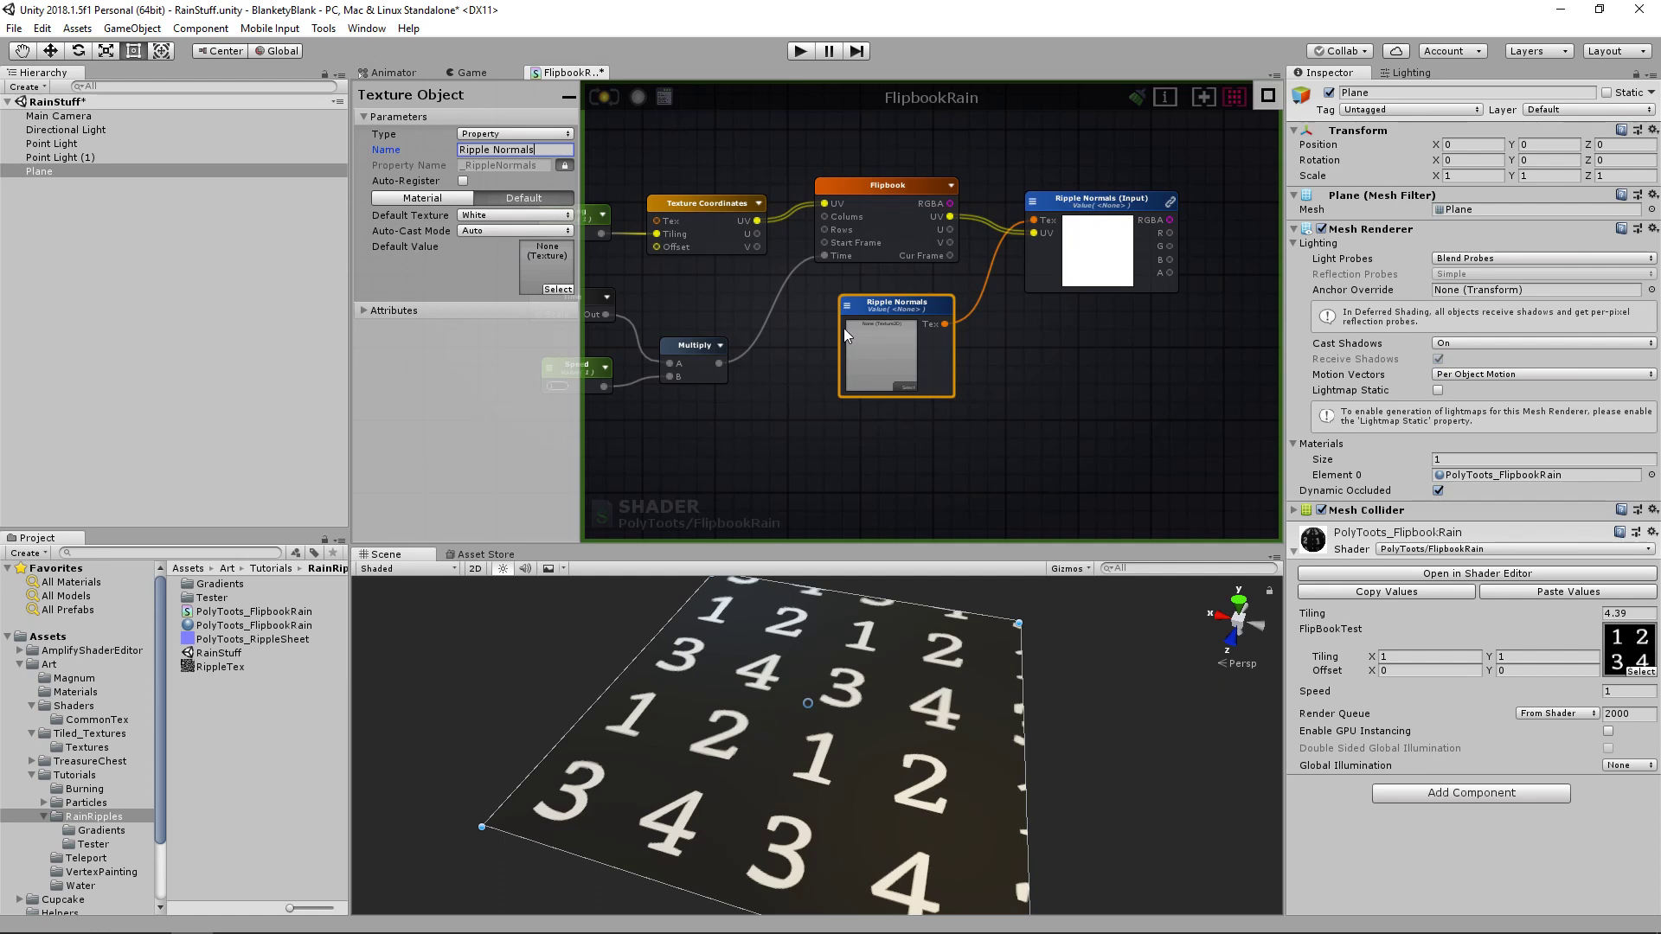
{"action": "left_click_drag", "start_coordinate": [887, 298], "coordinate": [896, 291]}
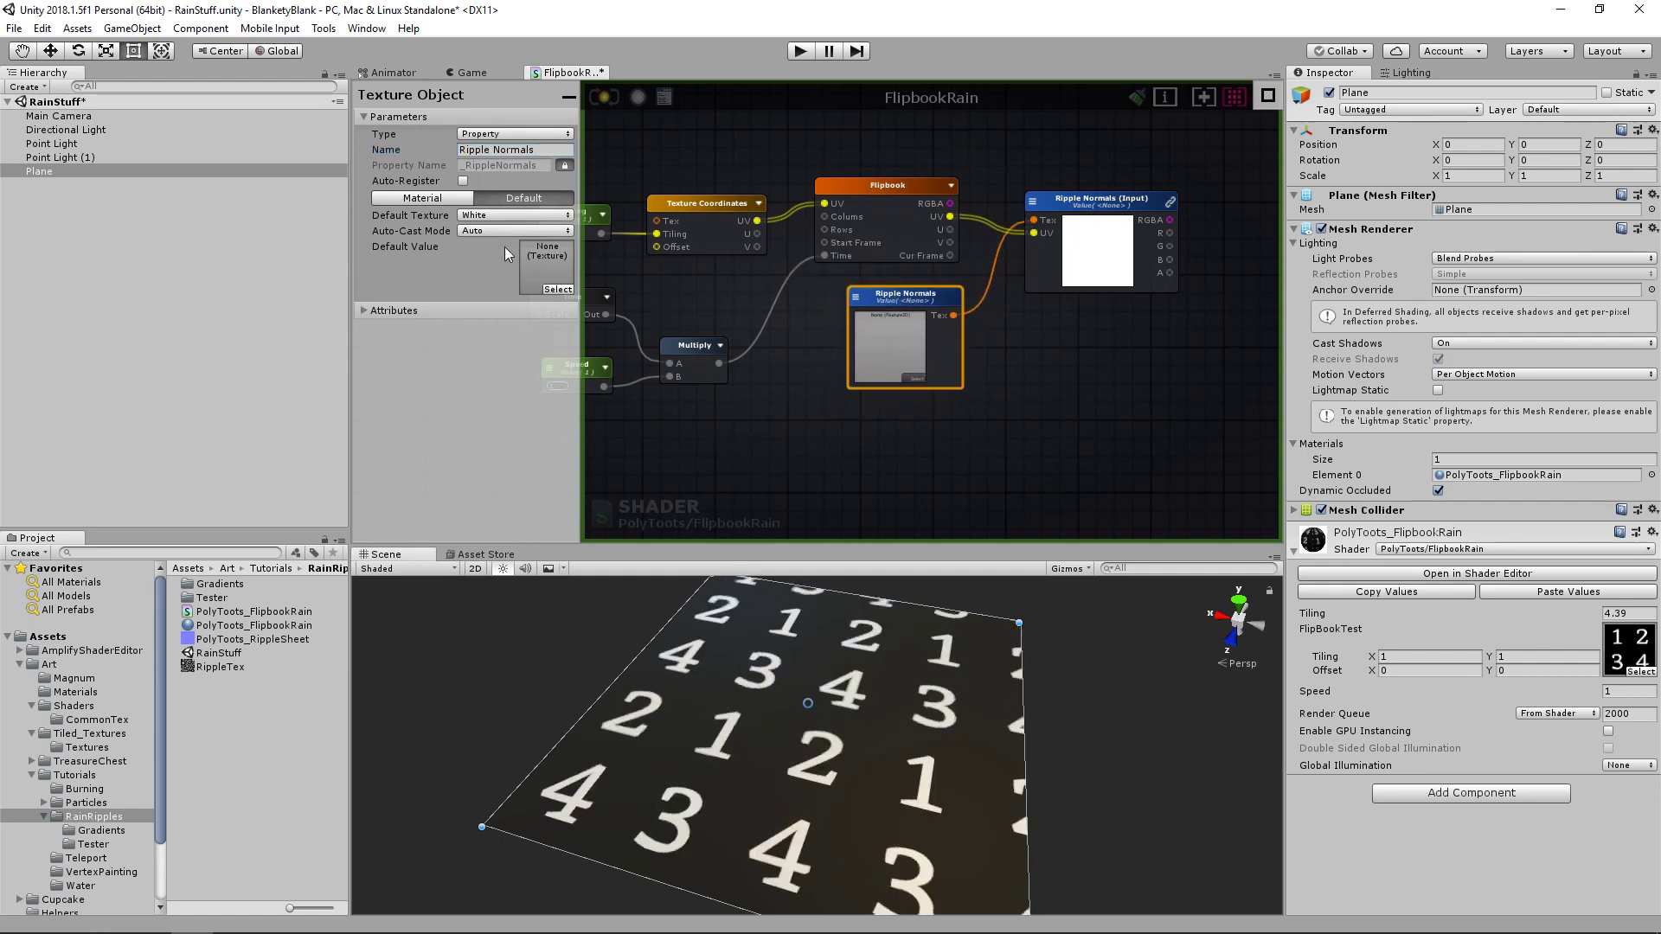
- Enable Unpack Normal Map on the texture sample fed by Ripple Normals
{"action": "left_click", "coordinate": [1091, 201]}
{"action": "left_click", "coordinate": [481, 182]}
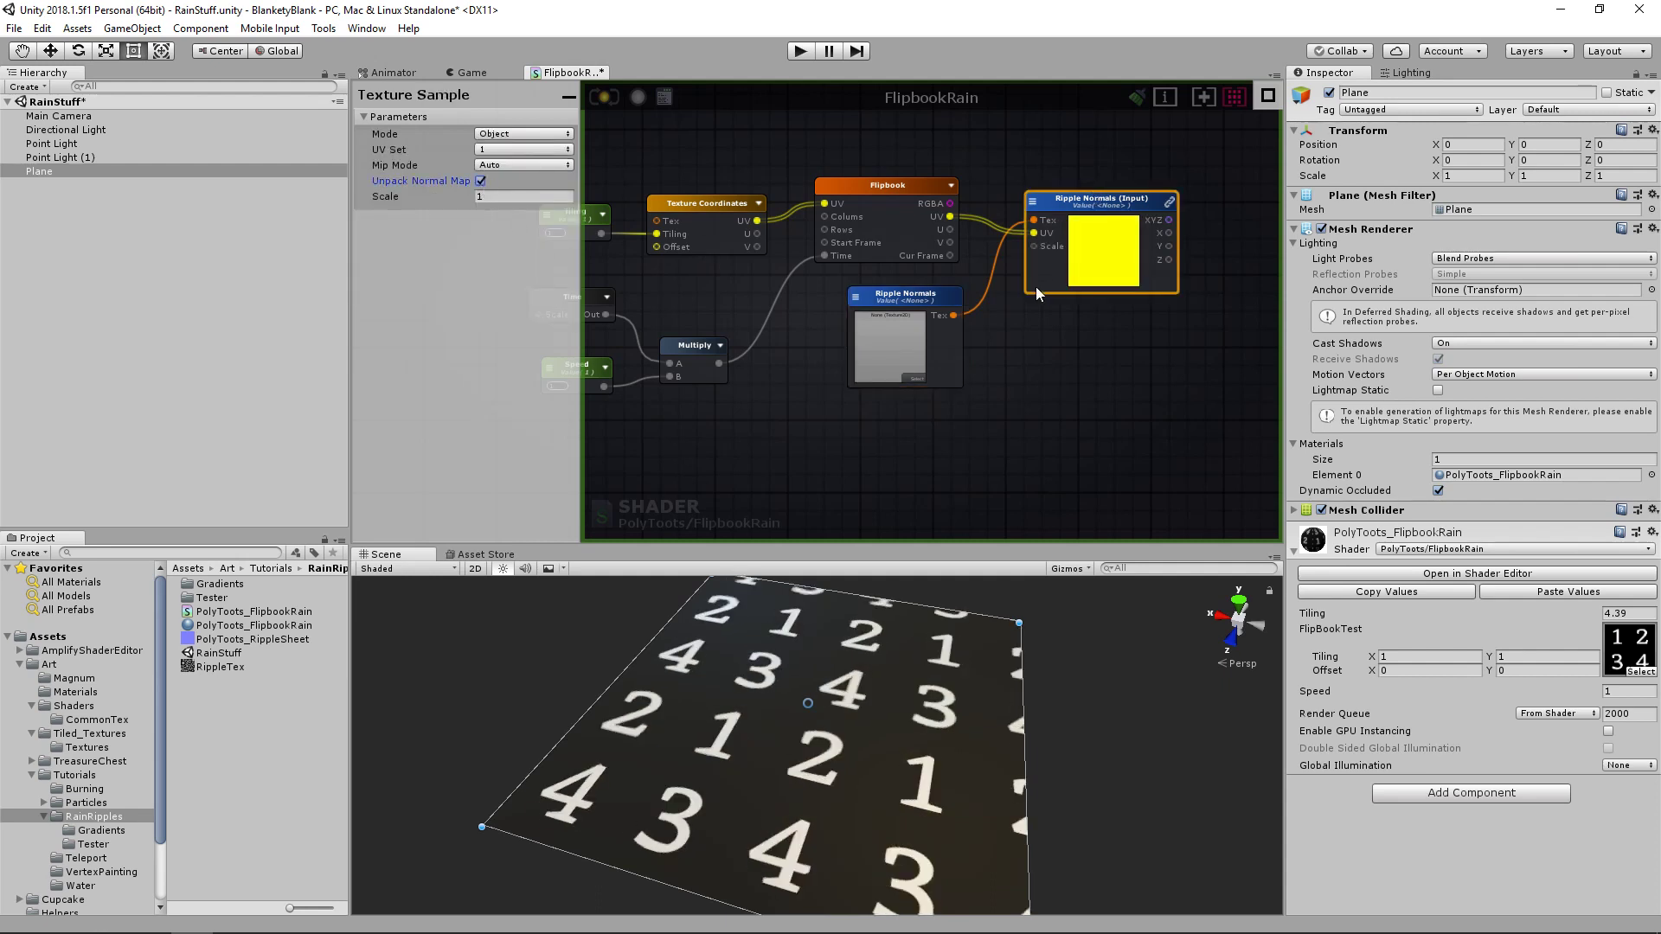
{"action": "middle_click_drag", "start_coordinate": [981, 292], "coordinate": [919, 303]}
{"action": "left_click_drag", "start_coordinate": [1045, 215], "coordinate": [1038, 206]}
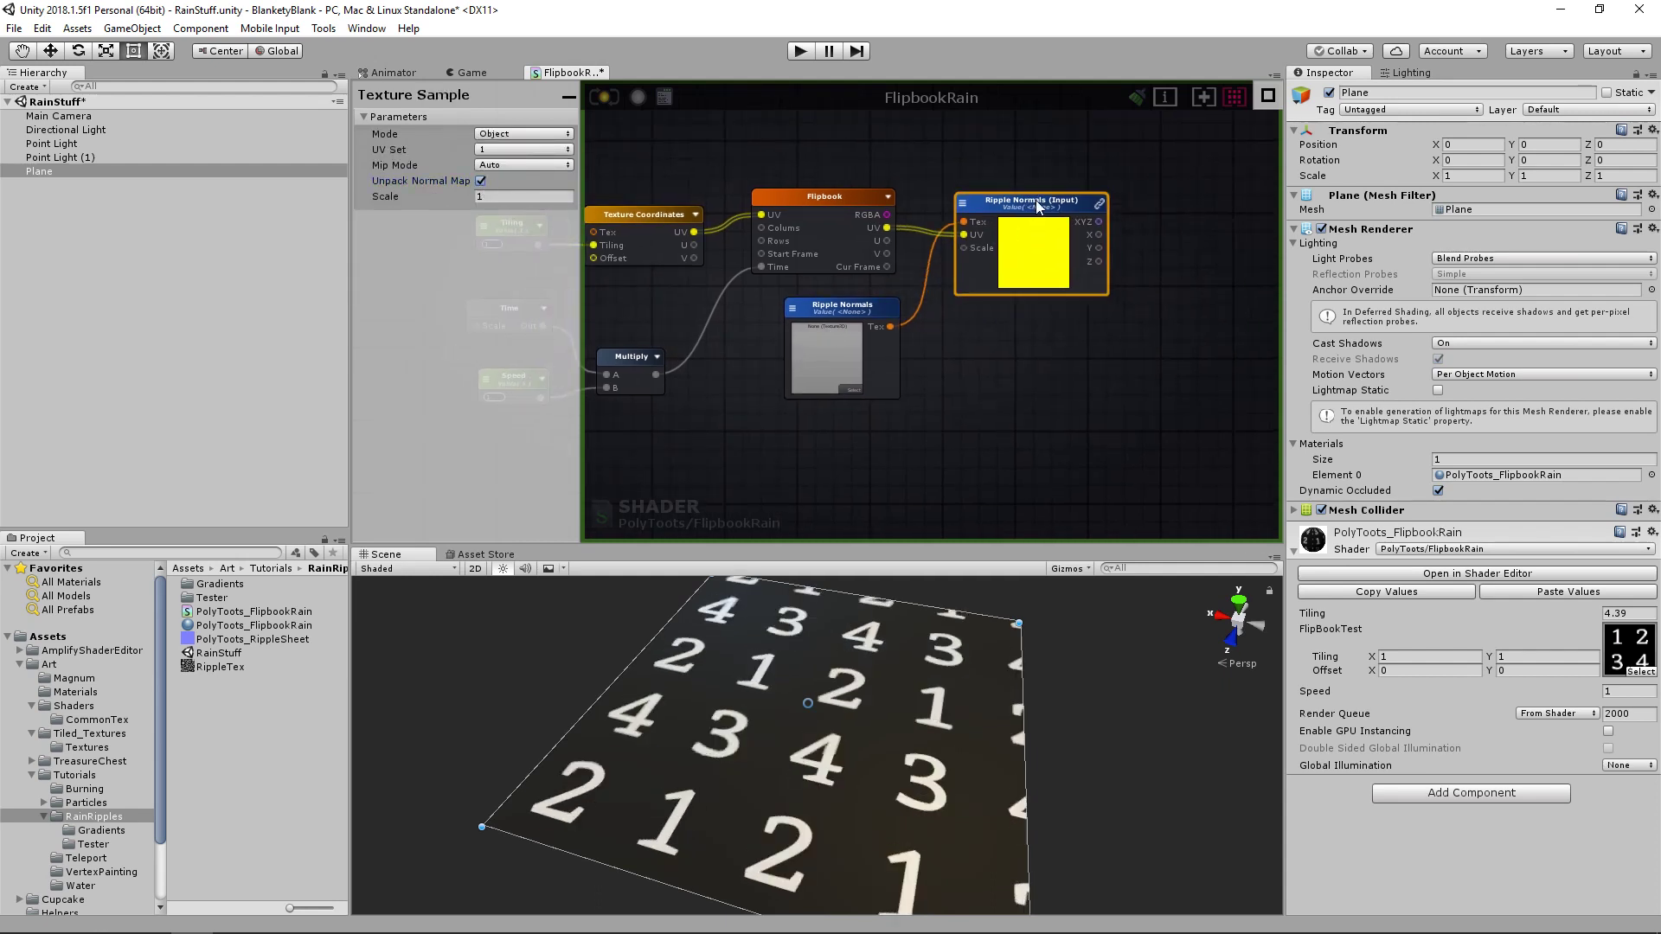
- Connect the XYZ output of the Ripple Normals texture sample to the output node's Normal input and update the shader
{"action": "middle_click_drag", "start_coordinate": [1083, 286], "coordinate": [840, 227]}
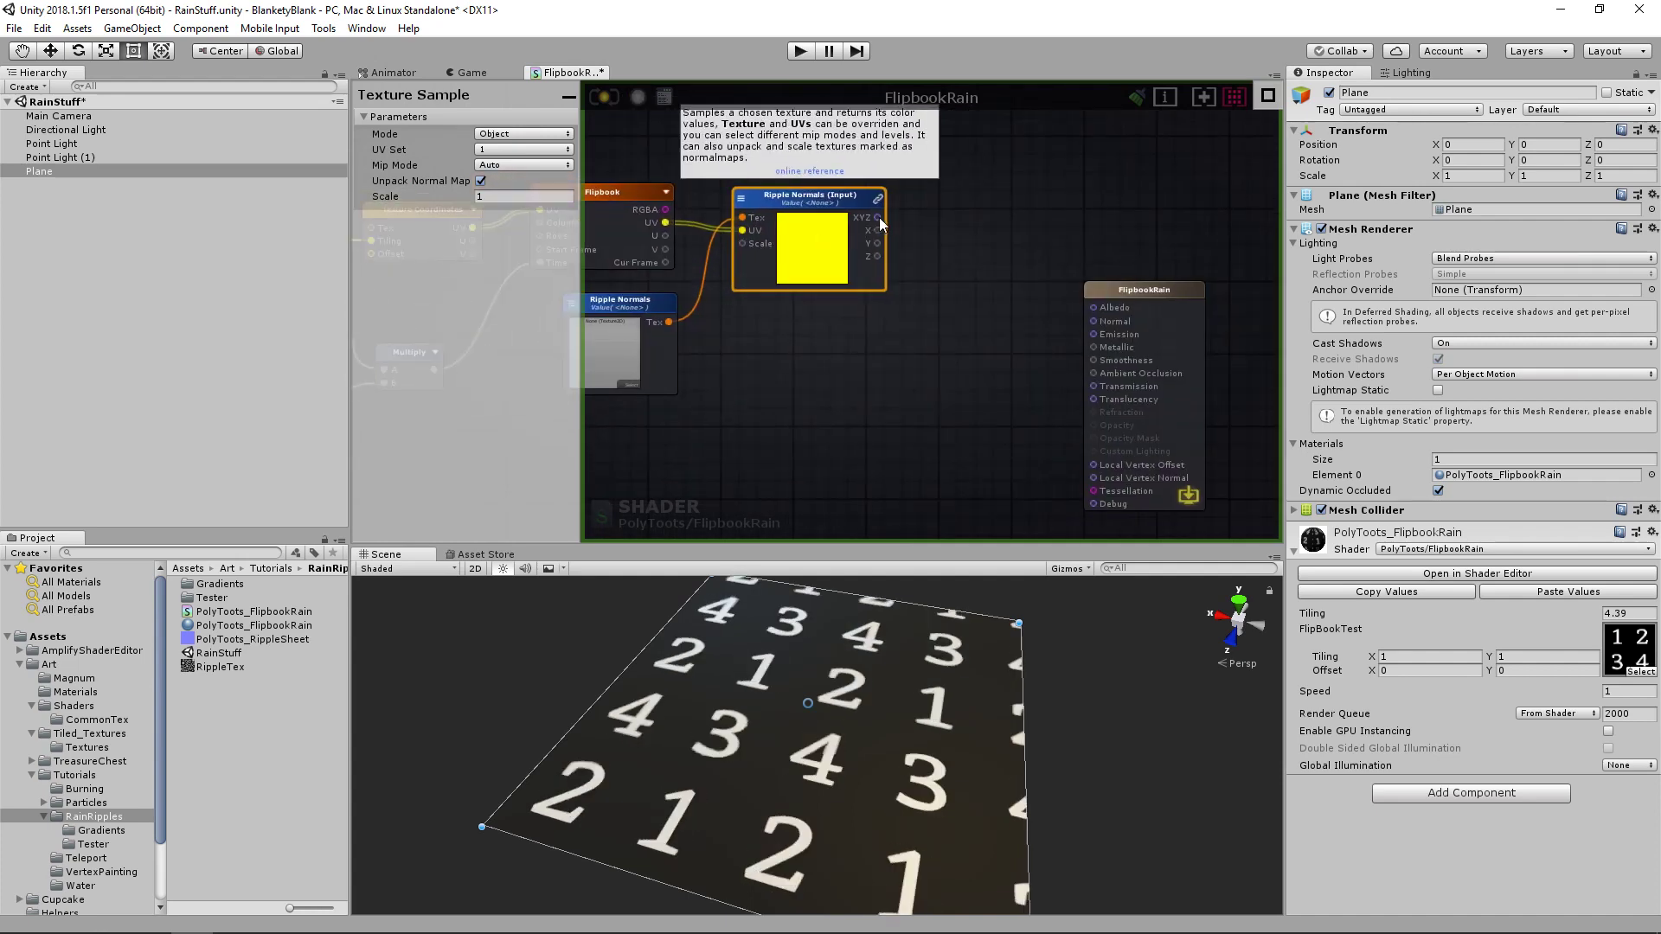
{"action": "left_click_drag", "start_coordinate": [878, 218], "coordinate": [1017, 339]}
{"action": "left_click_drag", "start_coordinate": [1089, 327], "coordinate": [1094, 321]}
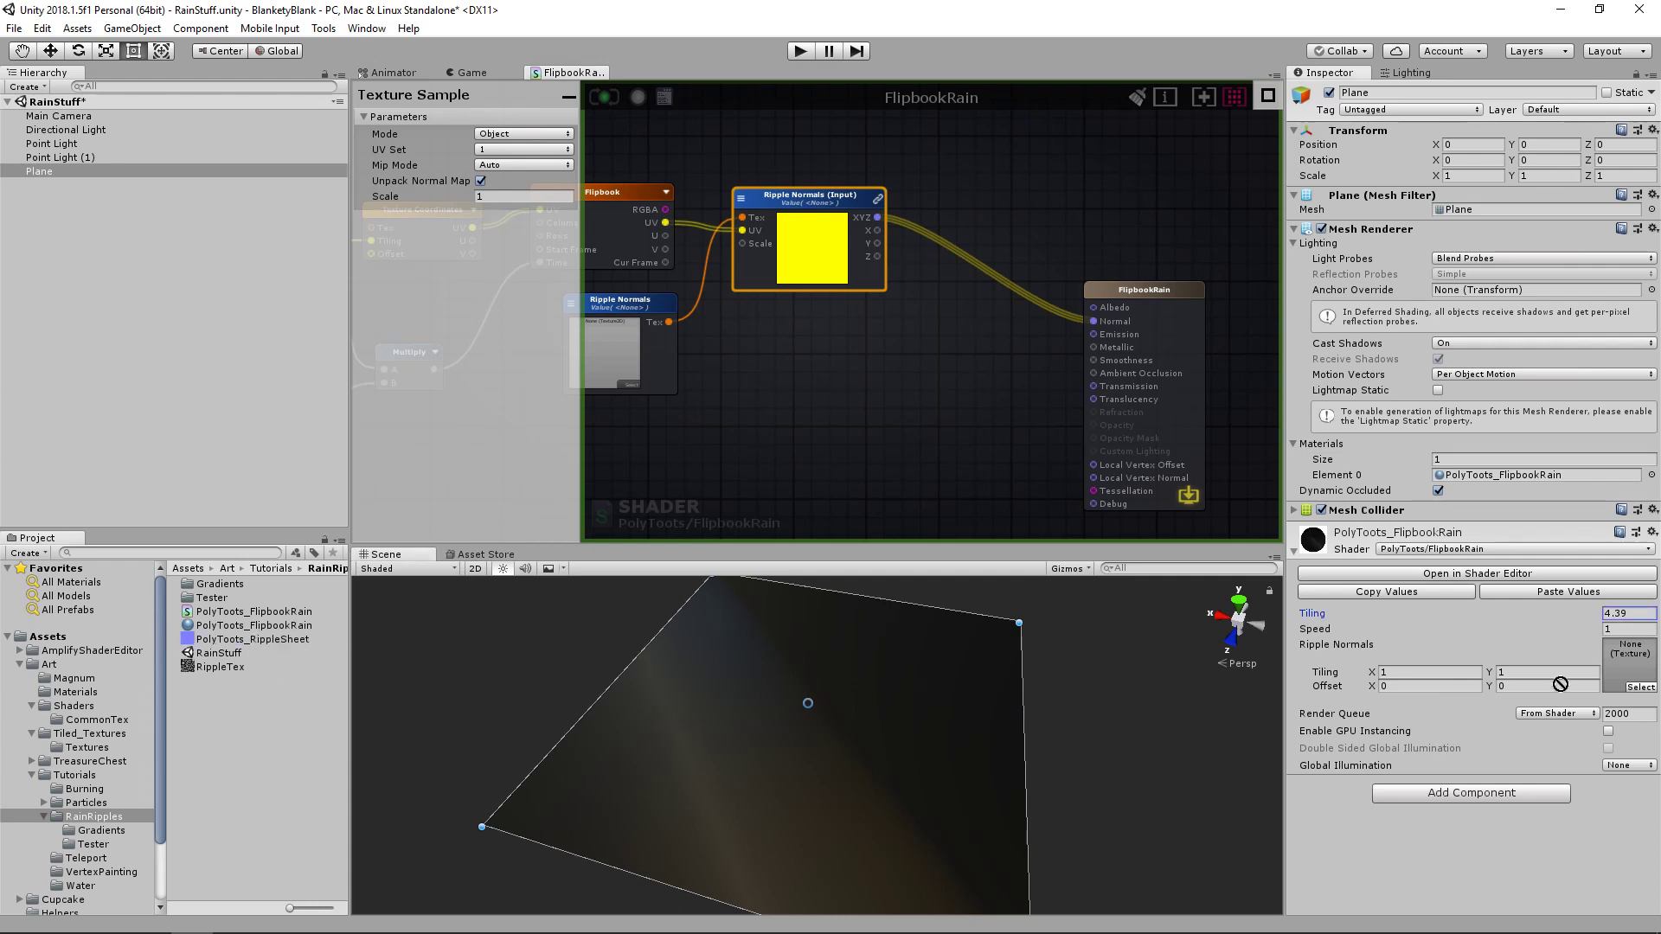
- Assign the PolyToots_RippleSheet texture to the material's Ripple Normals slot
{"action": "left_click_drag", "start_coordinate": [1616, 658], "coordinate": [1617, 658]}
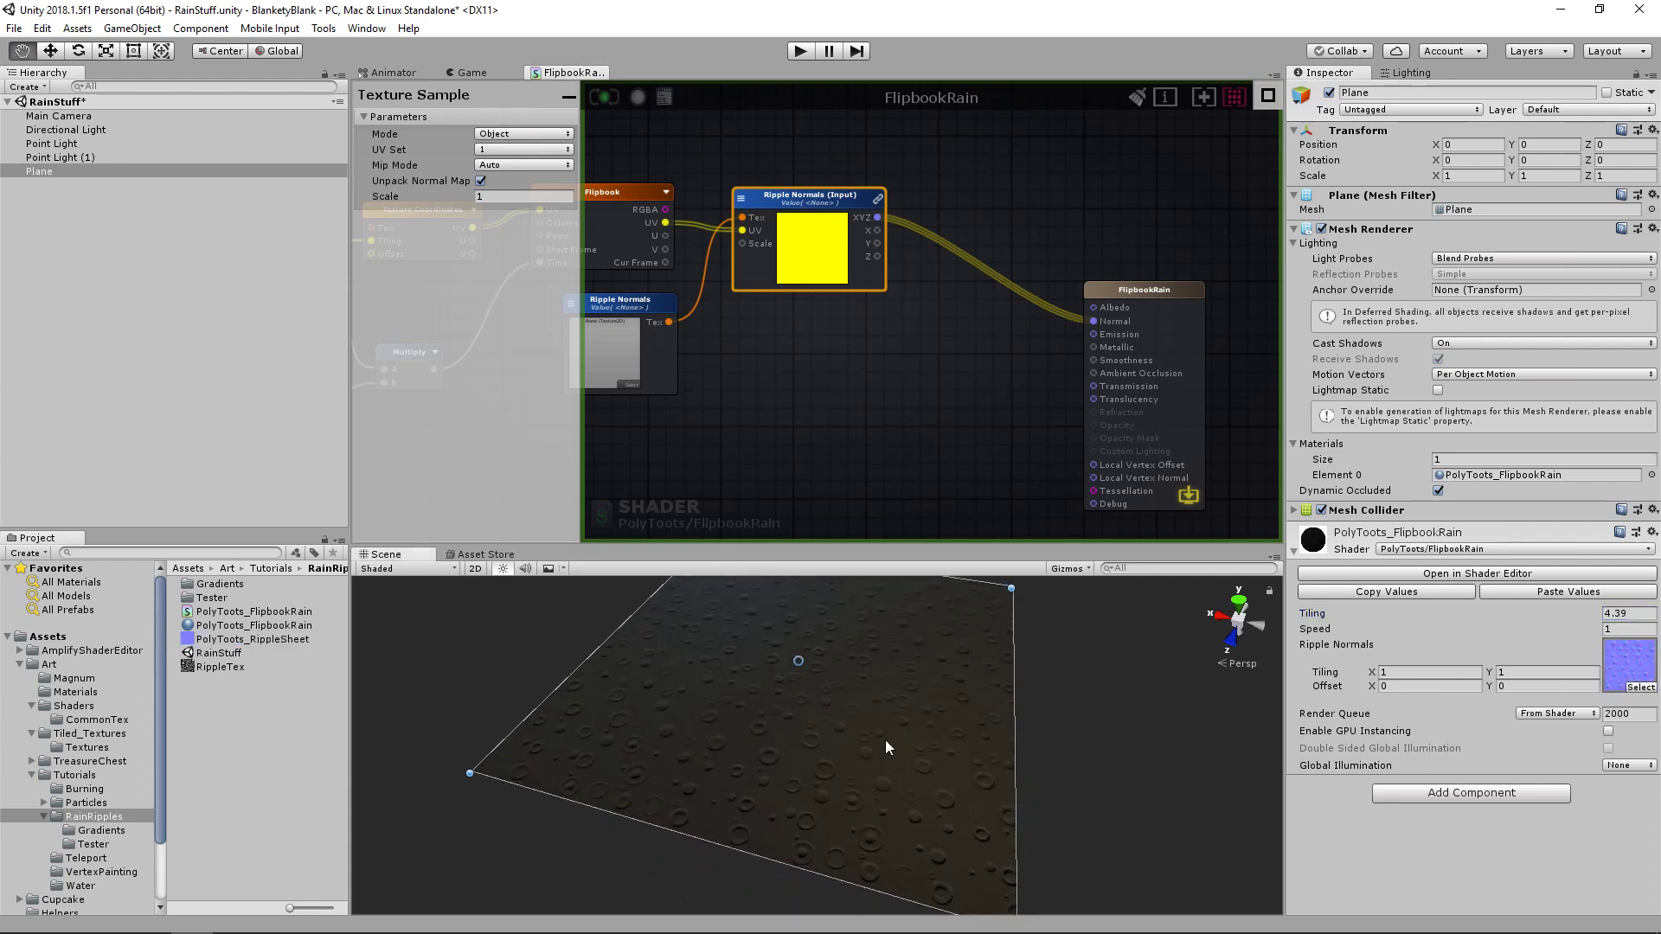
{"action": "mouse_move", "coordinate": [937, 686]}
{"action": "left_mouse_down", "text": "alt"}
{"action": "mouse_move", "coordinate": [926, 738]}
{"action": "mouse_move", "coordinate": [935, 715]}
{"action": "left_mouse_up", "text": "alt"}
- Add a Float node beside the output node with a default value of 0.8 and name it Wetness
{"action": "middle_click_drag", "start_coordinate": [972, 389], "coordinate": [939, 355]}
{"action": "left_click", "coordinate": [940, 355]}
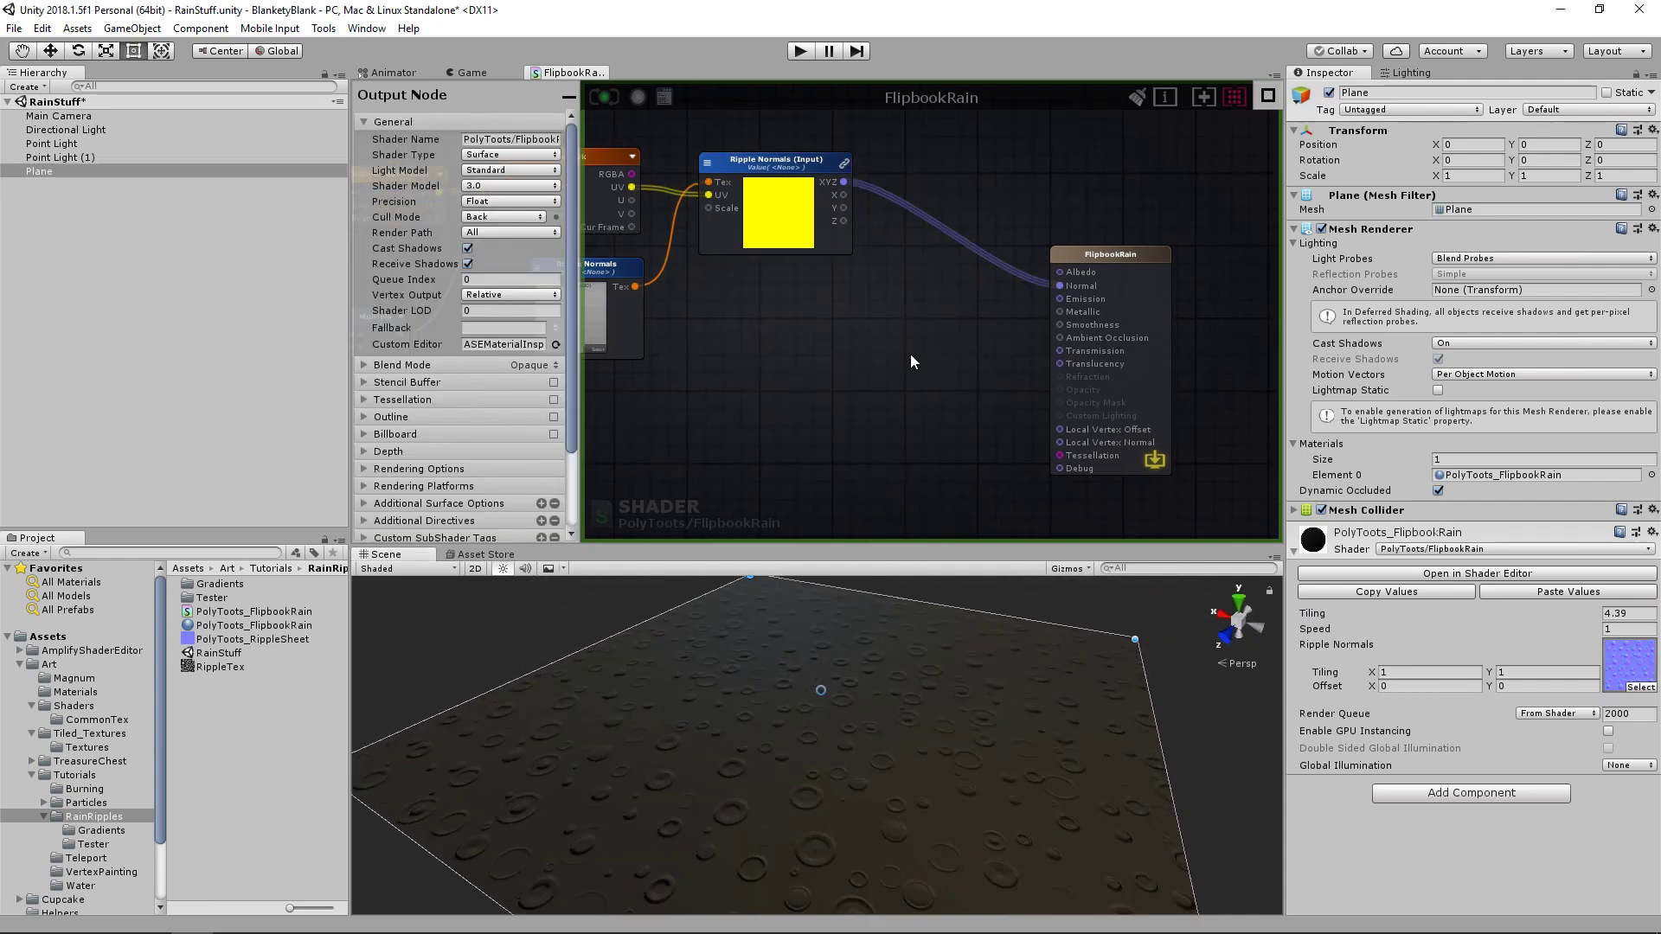
{"action": "left_click_drag", "start_coordinate": [942, 354], "coordinate": [947, 342]}
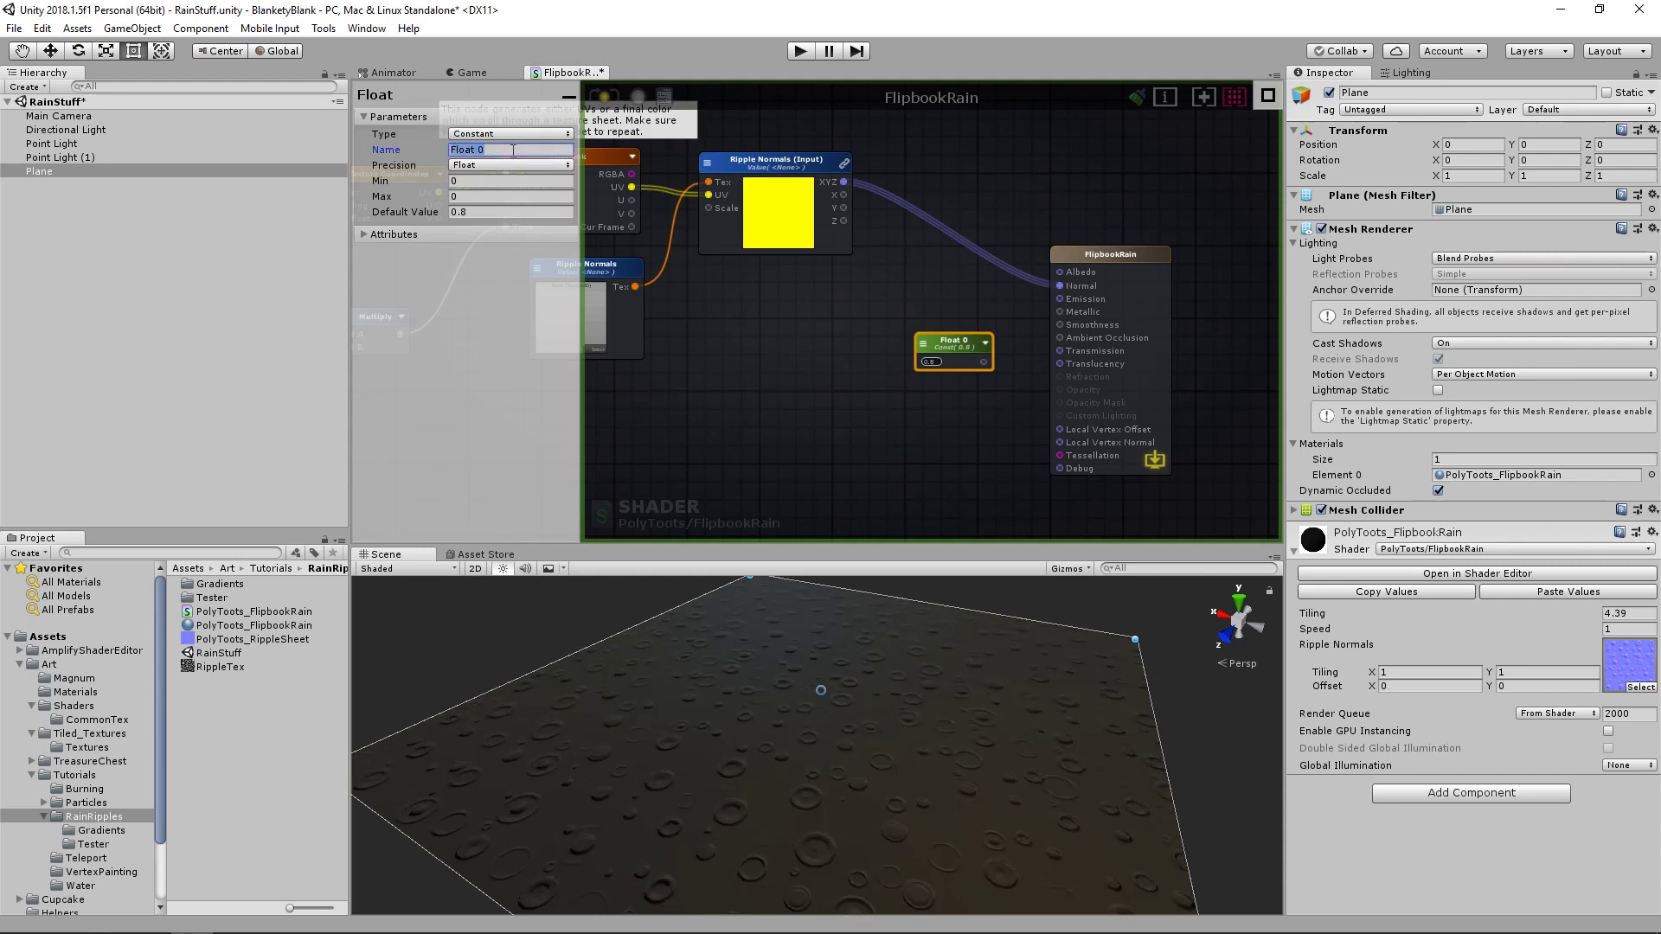
{"action": "type", "text": "ss"}
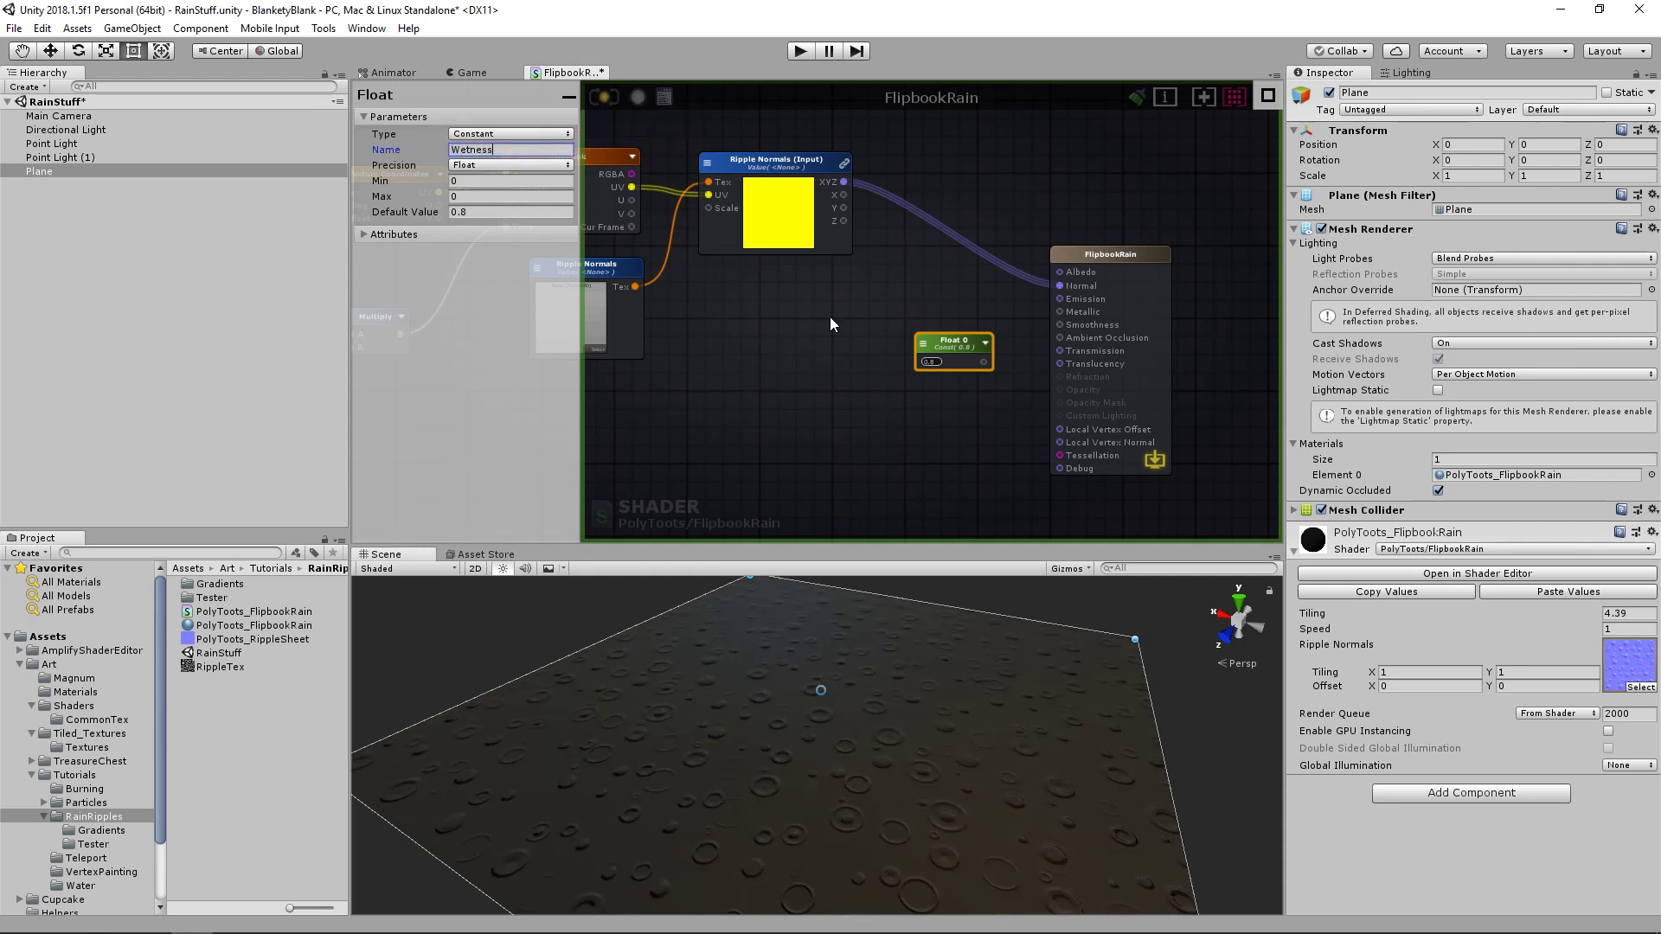
- Connect the Wetness node to the output node's Smoothness input, nudge it closer and update the shader
{"action": "left_click_drag", "start_coordinate": [1050, 310], "coordinate": [1056, 322]}
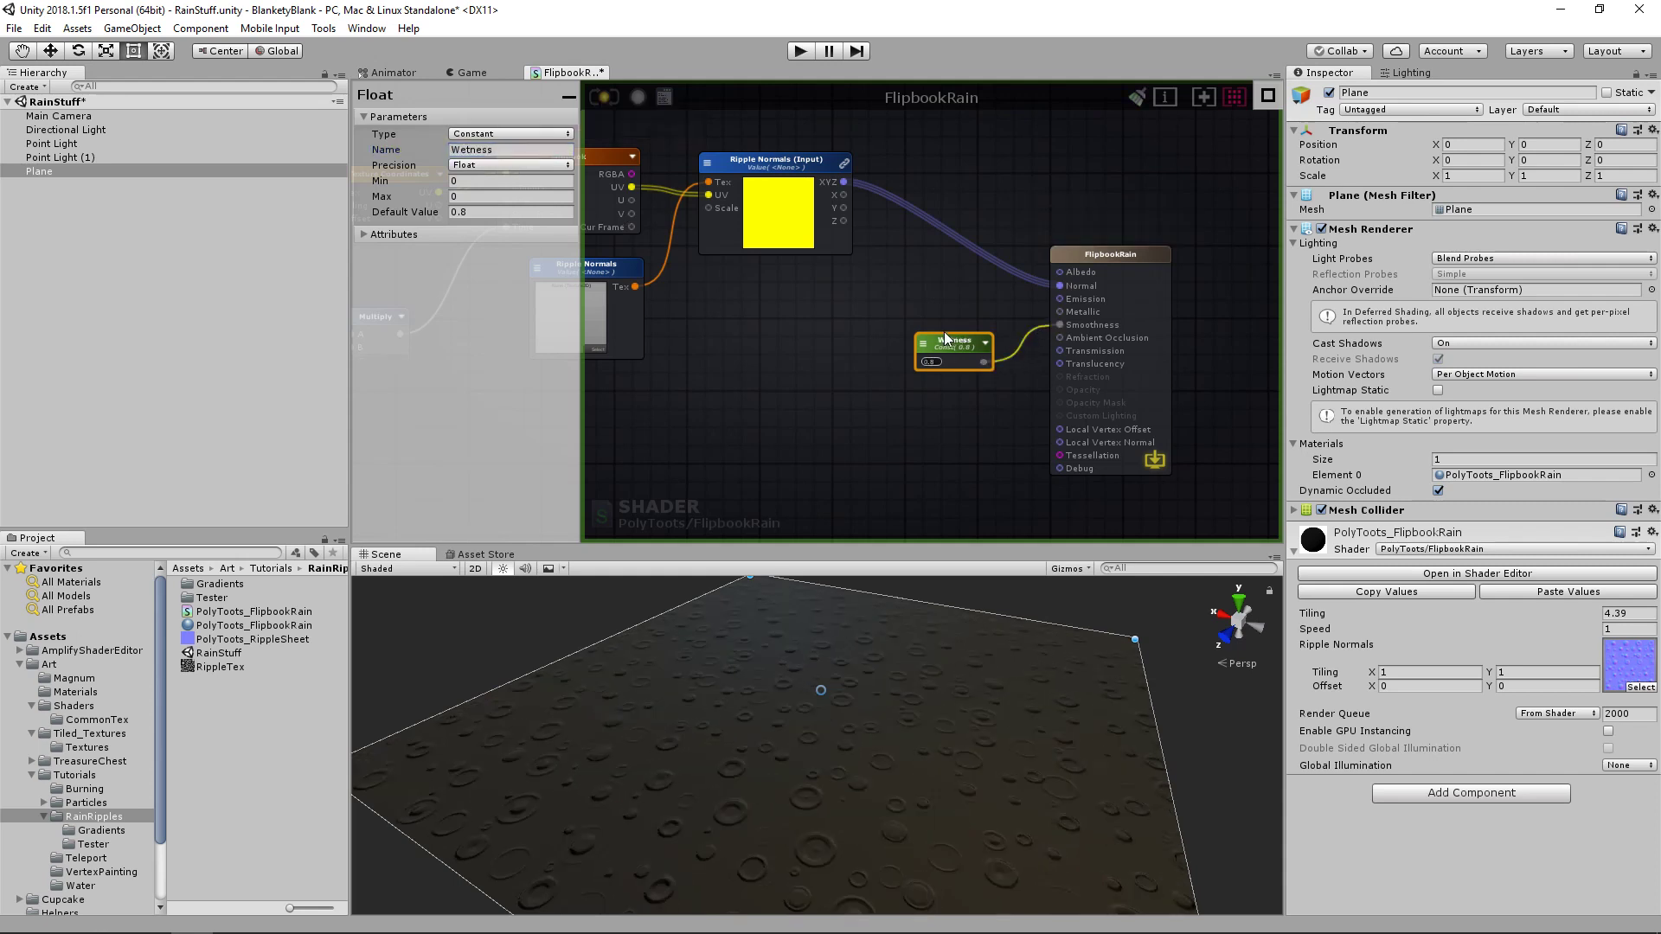
{"action": "left_click_drag", "start_coordinate": [943, 333], "coordinate": [953, 341]}
{"action": "left_click", "coordinate": [605, 102]}
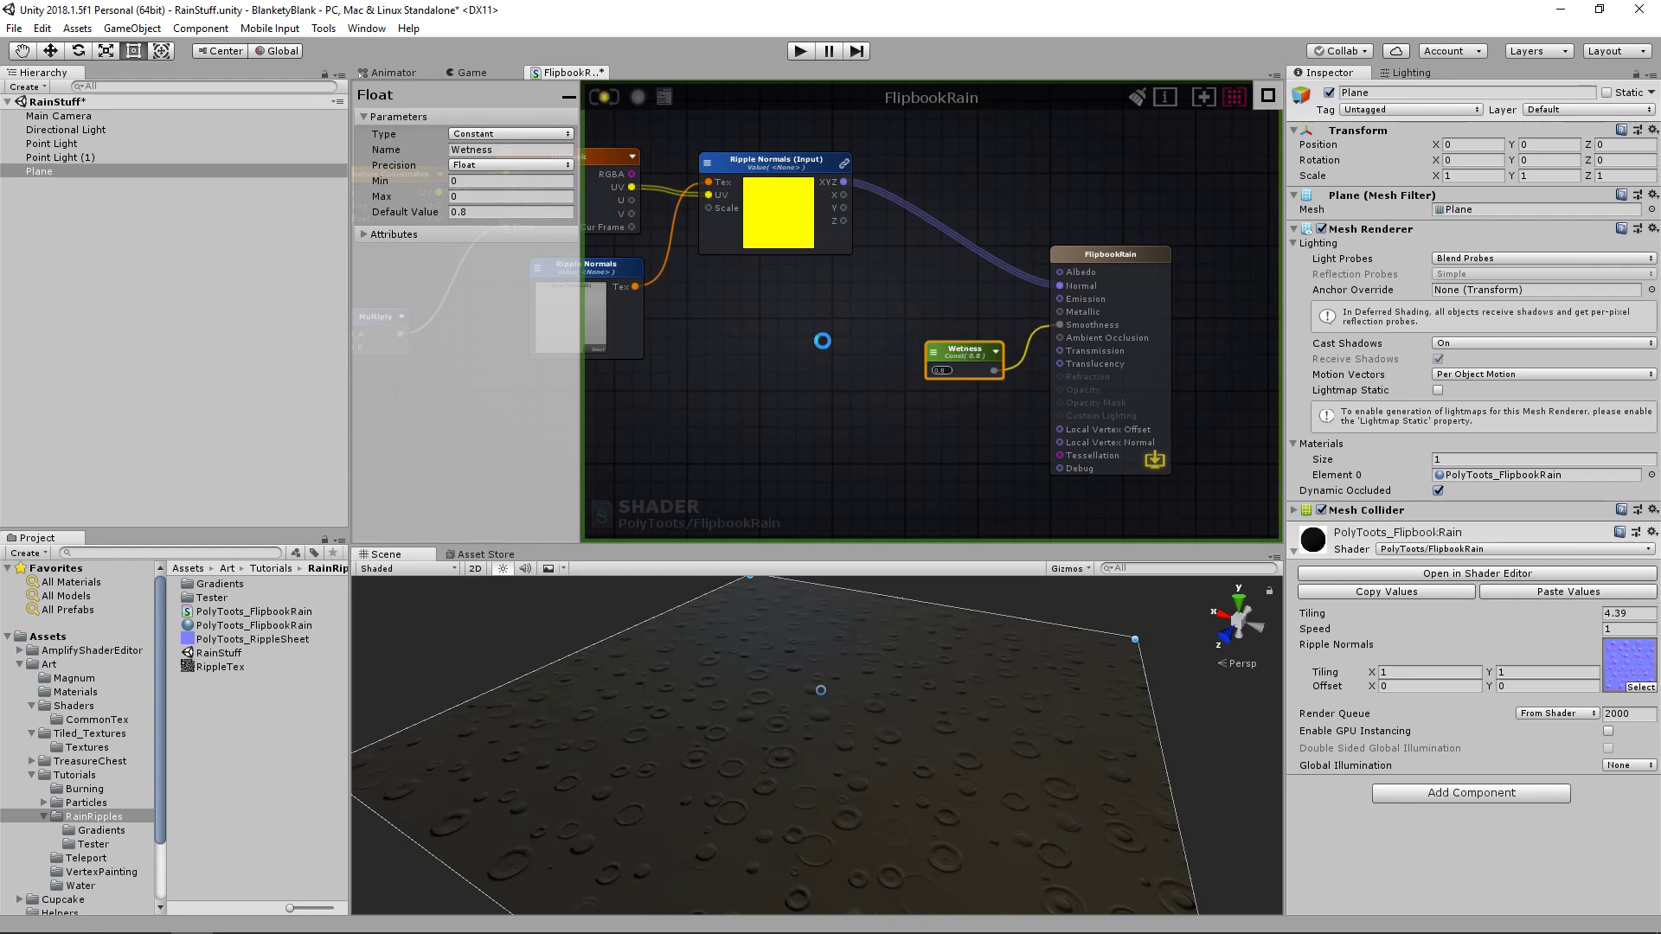
{"action": "left_click_drag", "start_coordinate": [937, 711], "coordinate": [985, 678], "text": "alt"}
{"action": "left_click_drag", "start_coordinate": [881, 691], "coordinate": [926, 686], "text": "alt"}
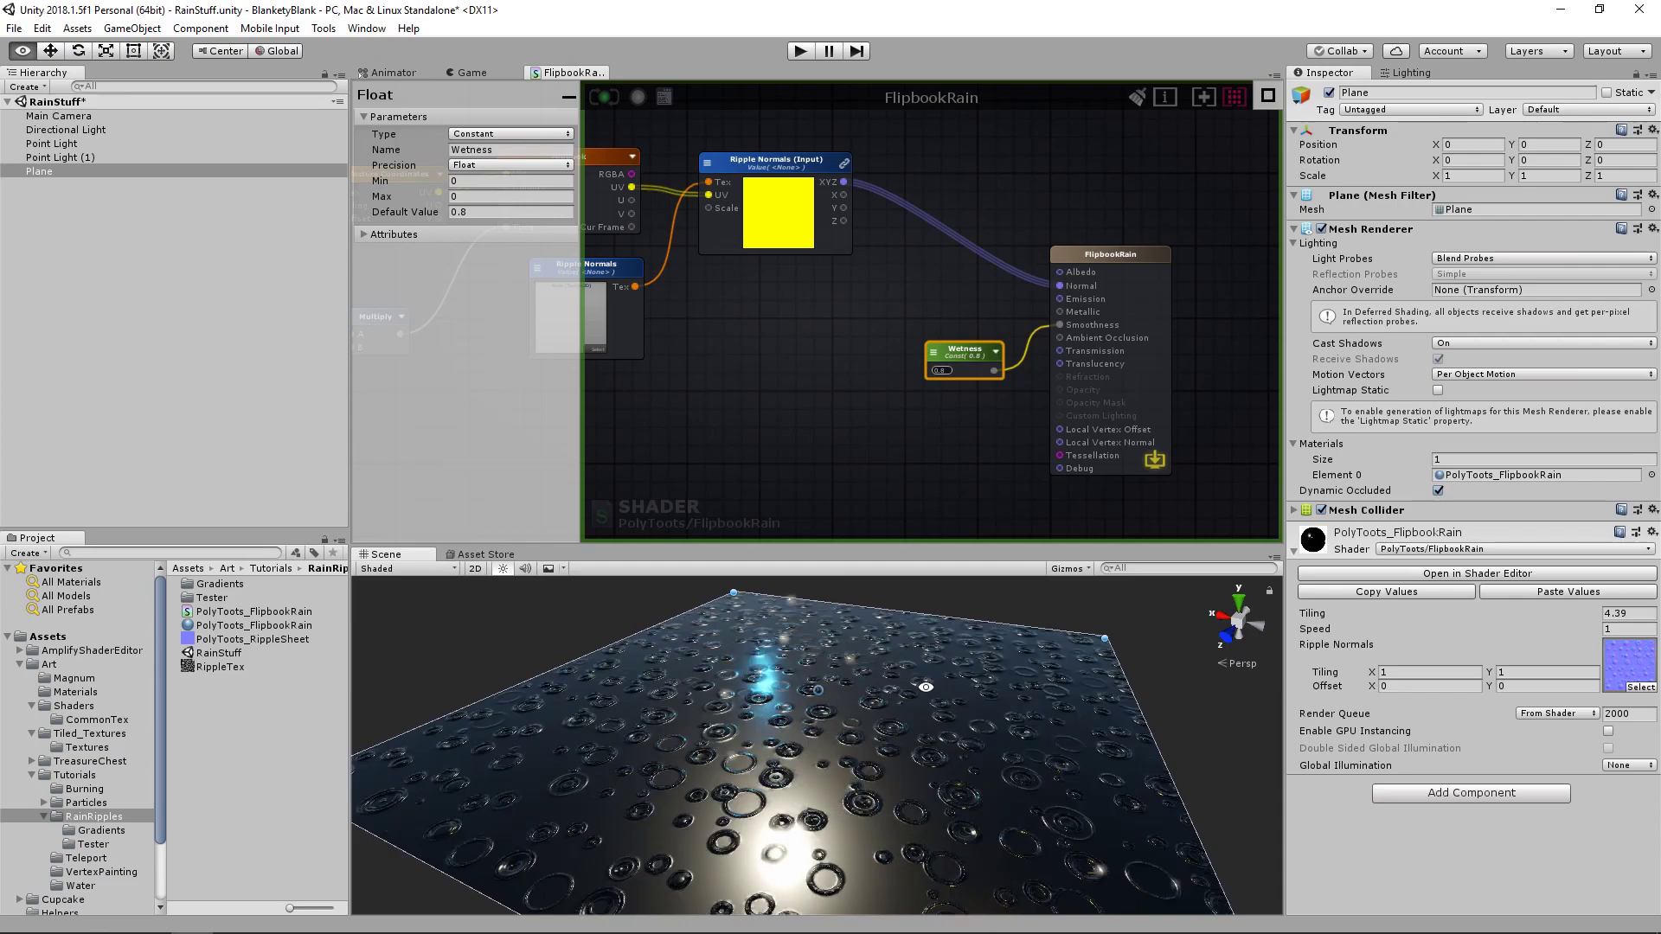
- Set the material's Speed to 8
{"action": "left_click", "coordinate": [1629, 629]}
{"action": "type", "text": "8"}
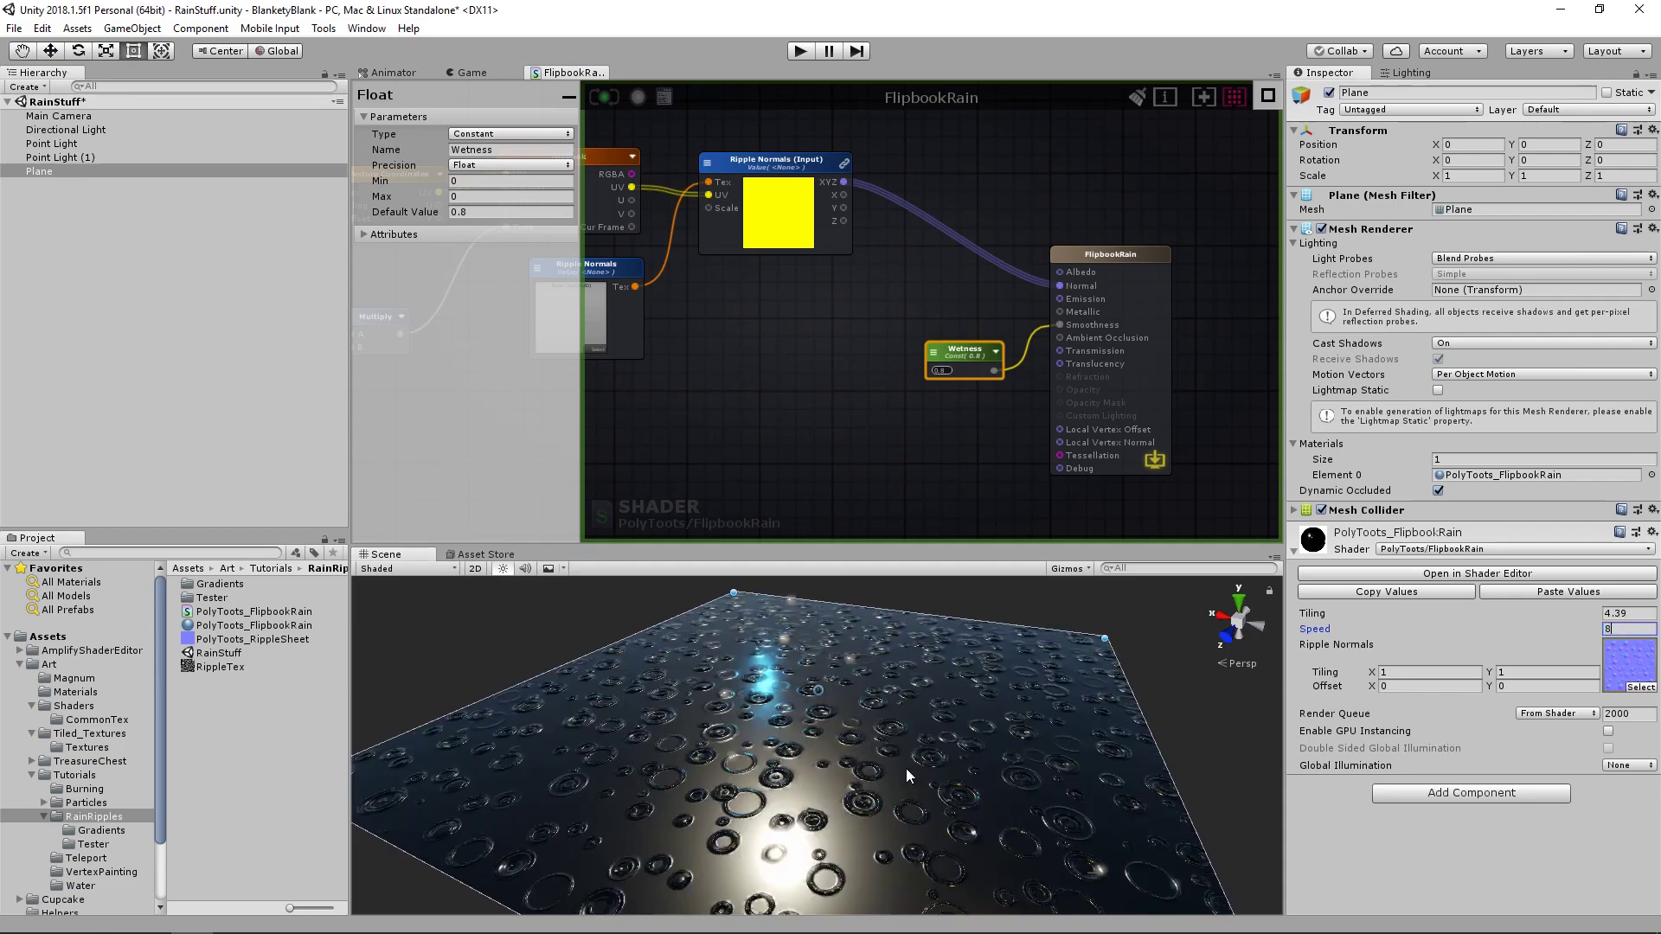
{"action": "left_click_drag", "start_coordinate": [908, 776], "coordinate": [811, 740], "text": "alt"}
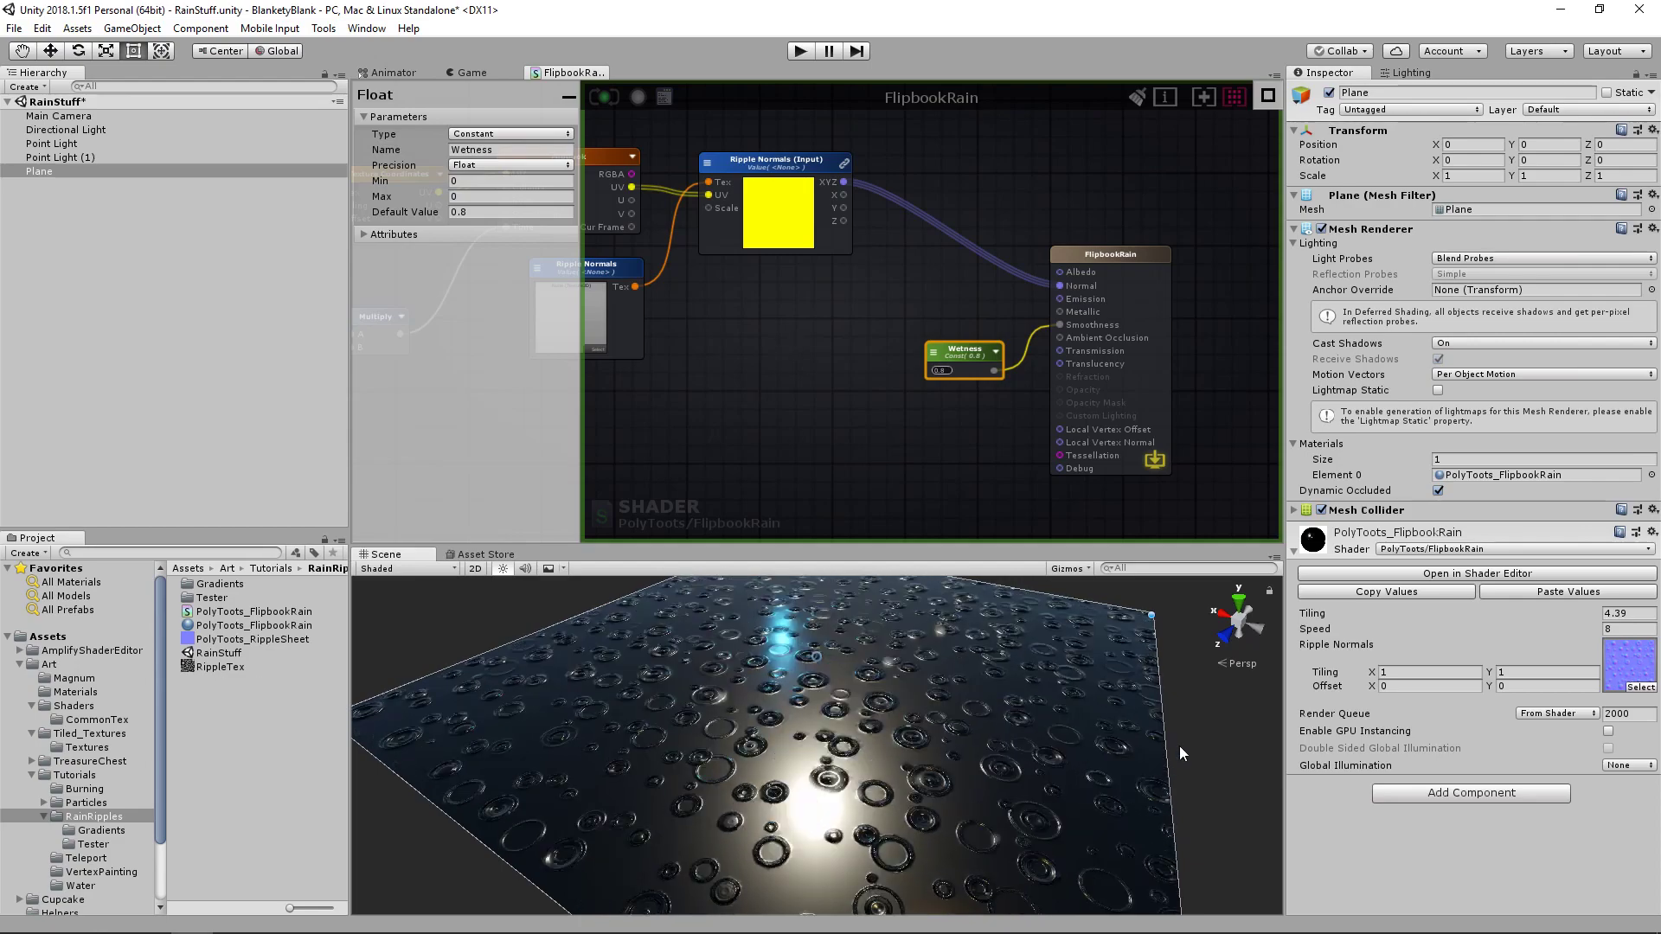
- Set the Flipbook node's columns and rows to 4 each to match the ripple sheet and update the shader
{"action": "middle_click_drag", "start_coordinate": [903, 323], "coordinate": [1157, 365]}
{"action": "middle_click_drag", "start_coordinate": [849, 326], "coordinate": [875, 347]}
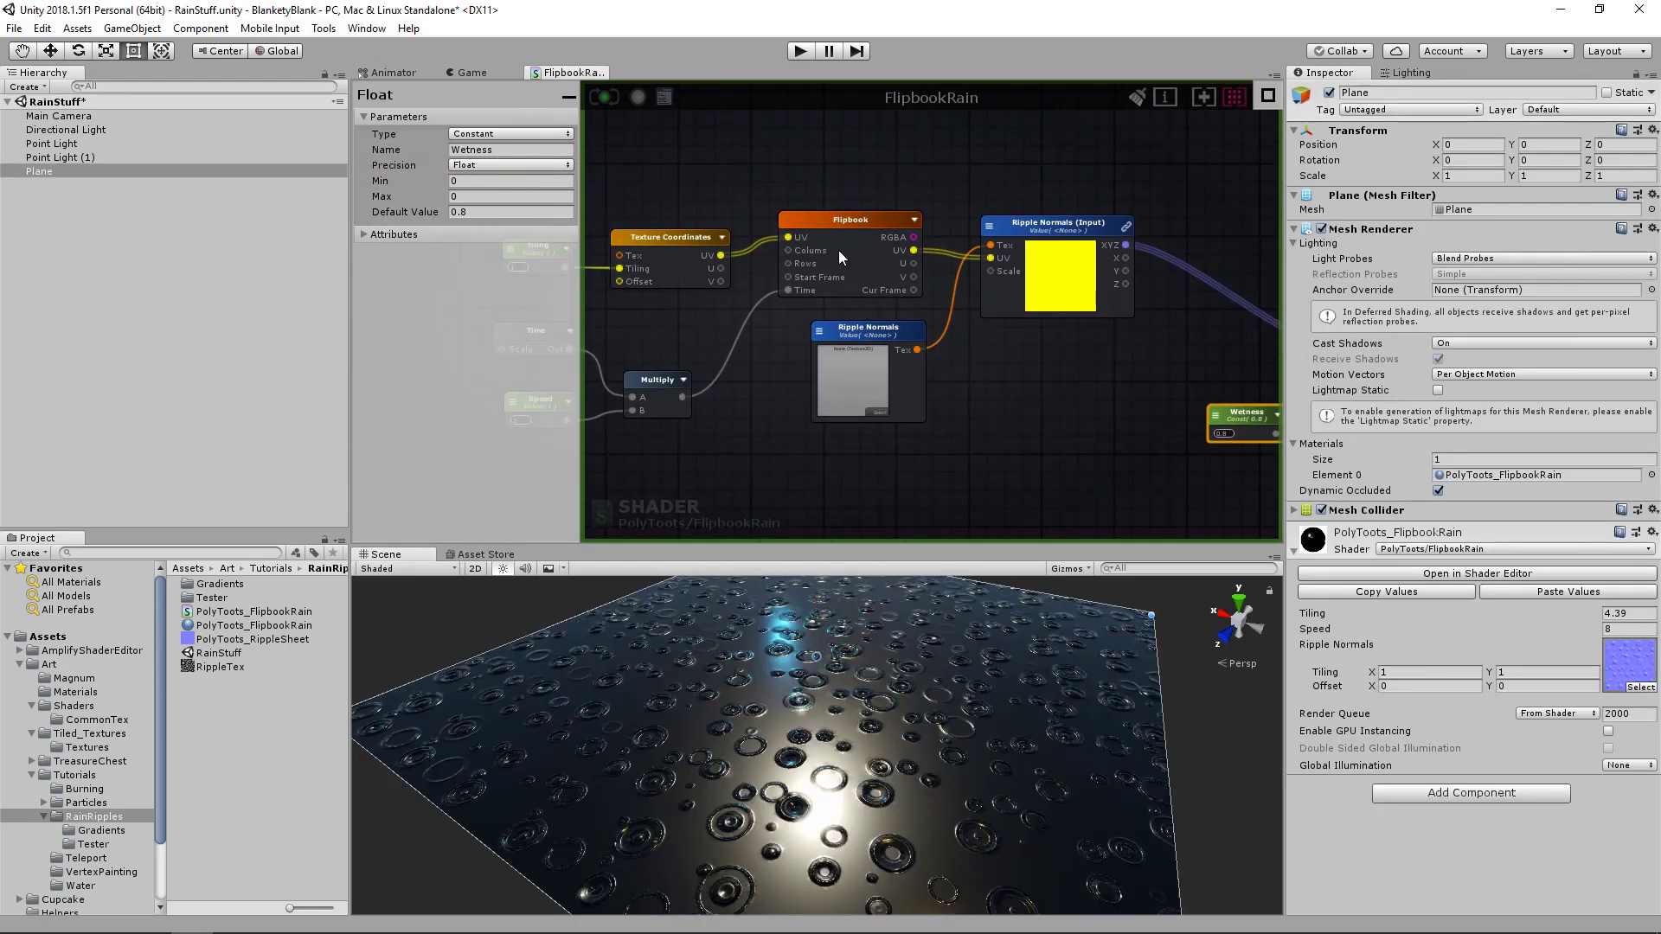
{"action": "left_click", "coordinate": [844, 223]}
{"action": "left_click", "coordinate": [489, 221]}
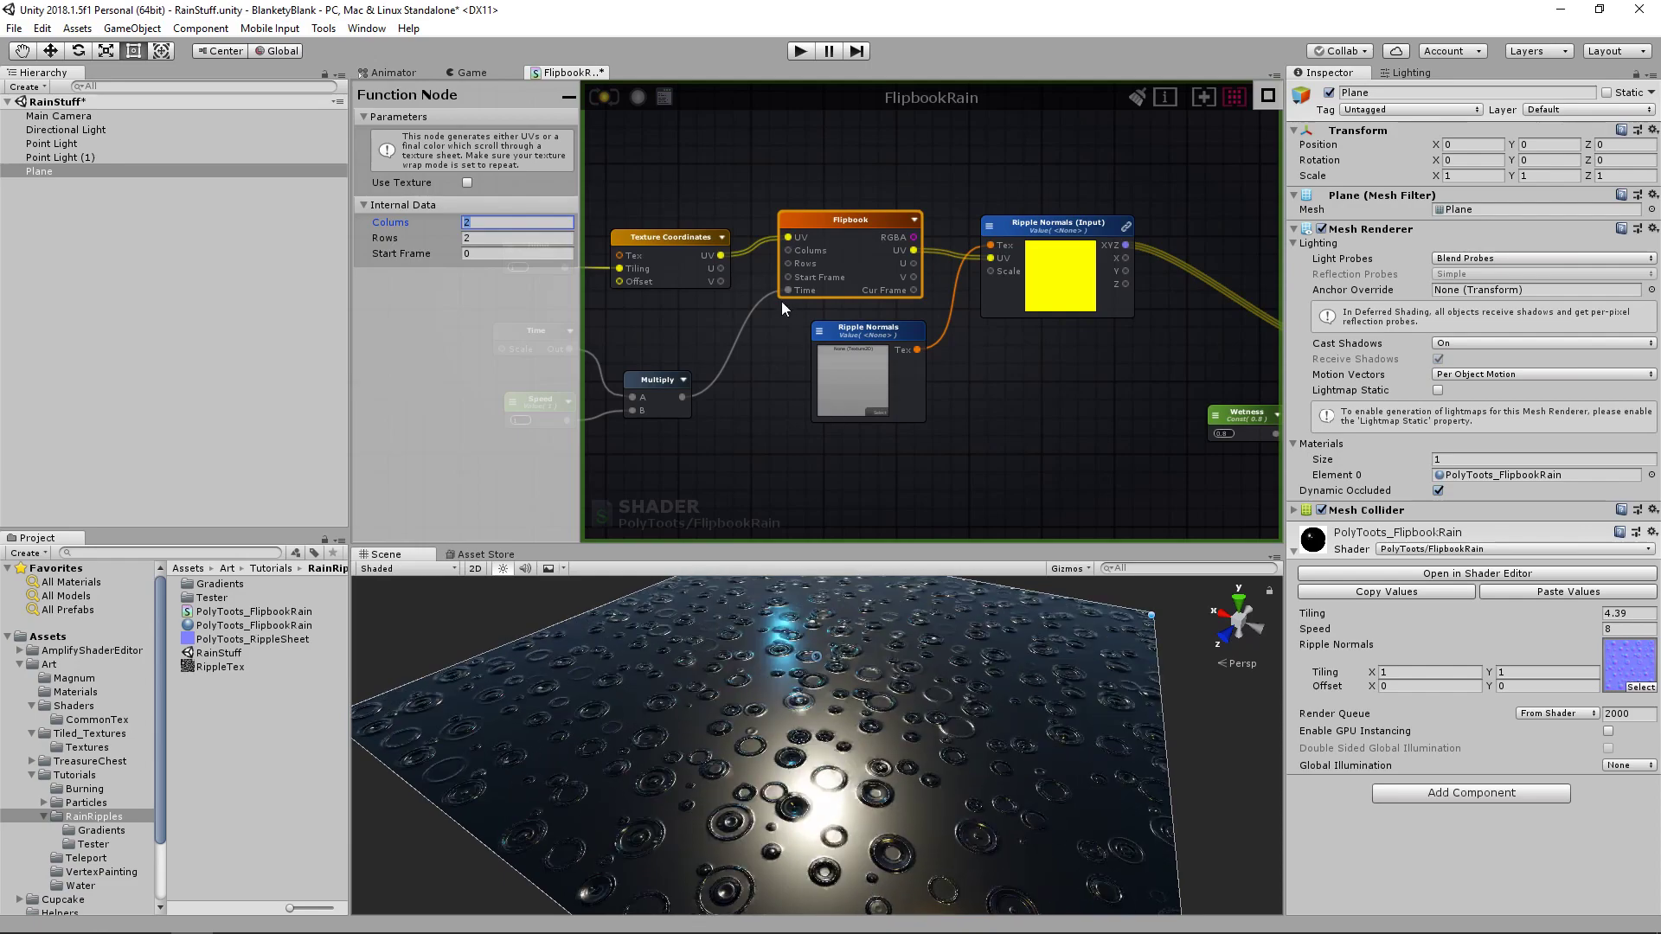
{"action": "mouse_move", "coordinate": [837, 220]}
{"action": "left_mouse_down"}
{"action": "mouse_move", "coordinate": [843, 206]}
{"action": "mouse_move", "coordinate": [832, 220]}
{"action": "left_mouse_up"}
{"action": "left_click", "coordinate": [1611, 654]}
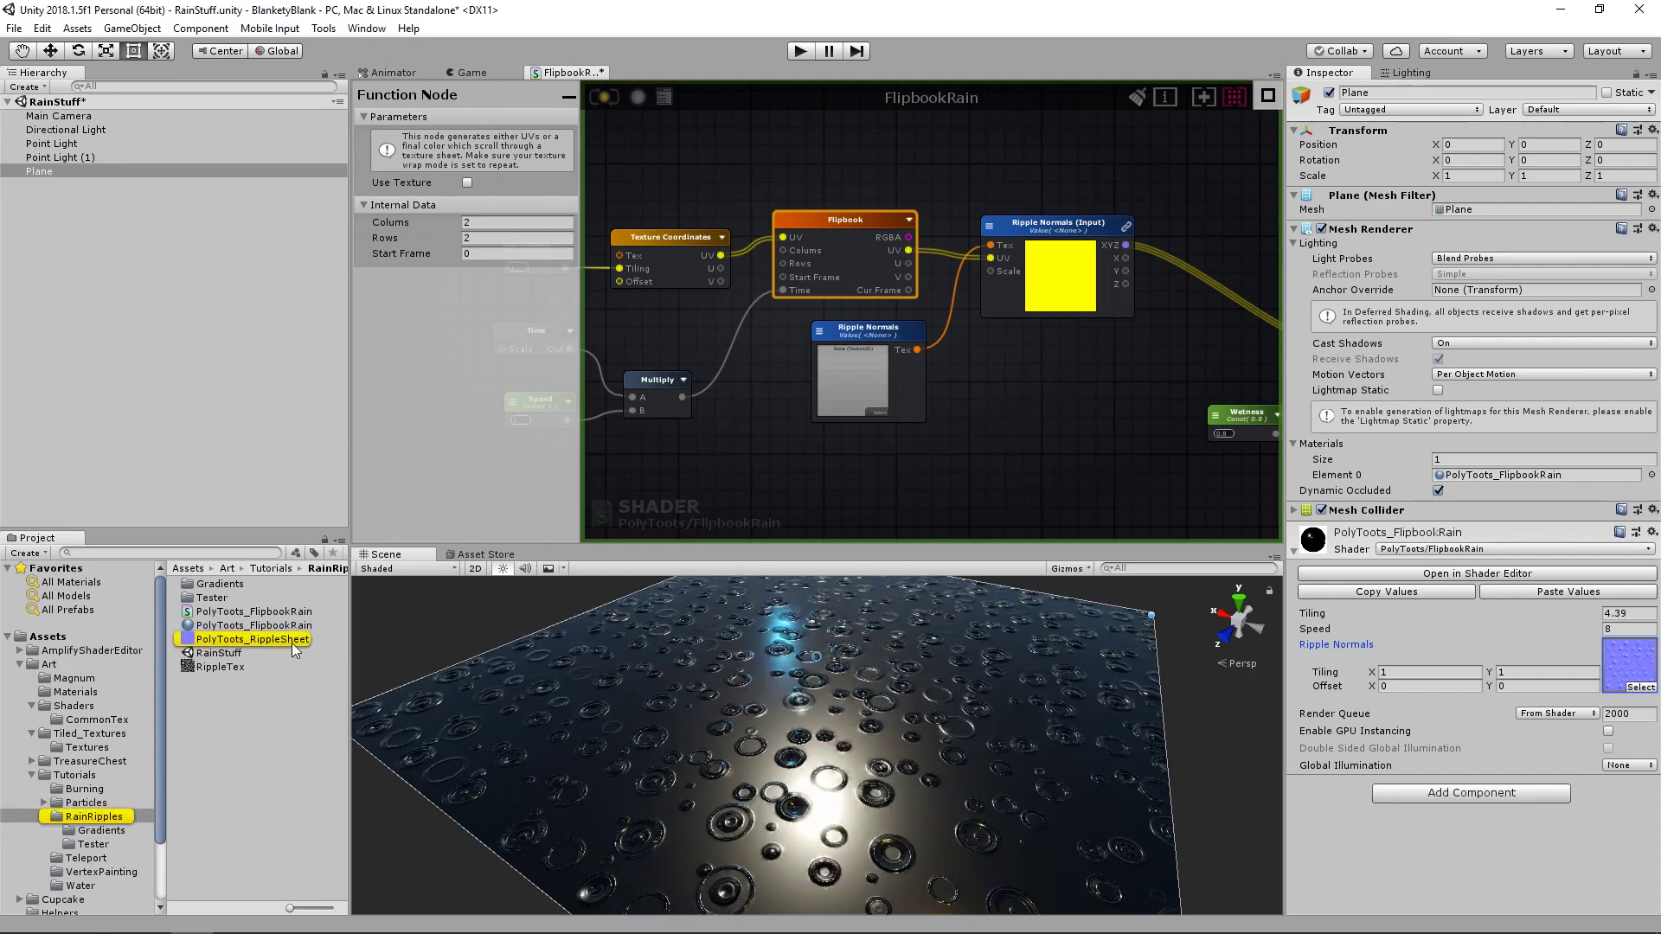
{"action": "left_click", "coordinate": [519, 222]}
{"action": "type", "text": "4"}
{"action": "key", "text": "Tab"}
{"action": "type", "text": "4"}
{"action": "key", "text": "Tab"}
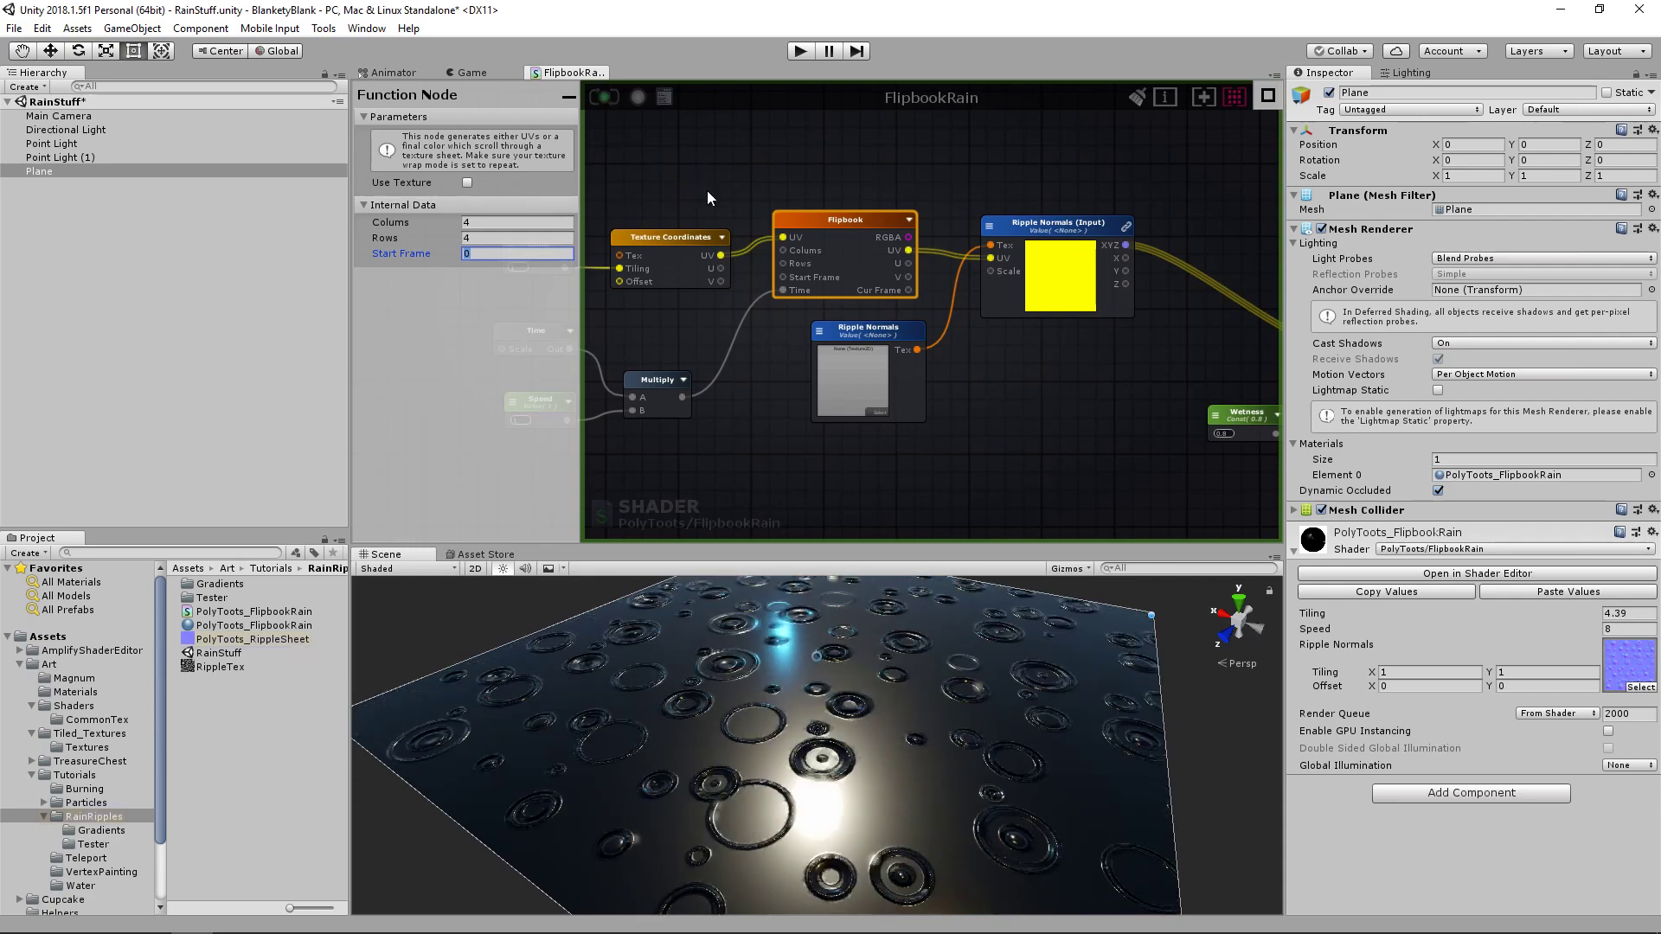
{"action": "left_click_drag", "start_coordinate": [924, 697], "coordinate": [1018, 671], "text": "alt"}
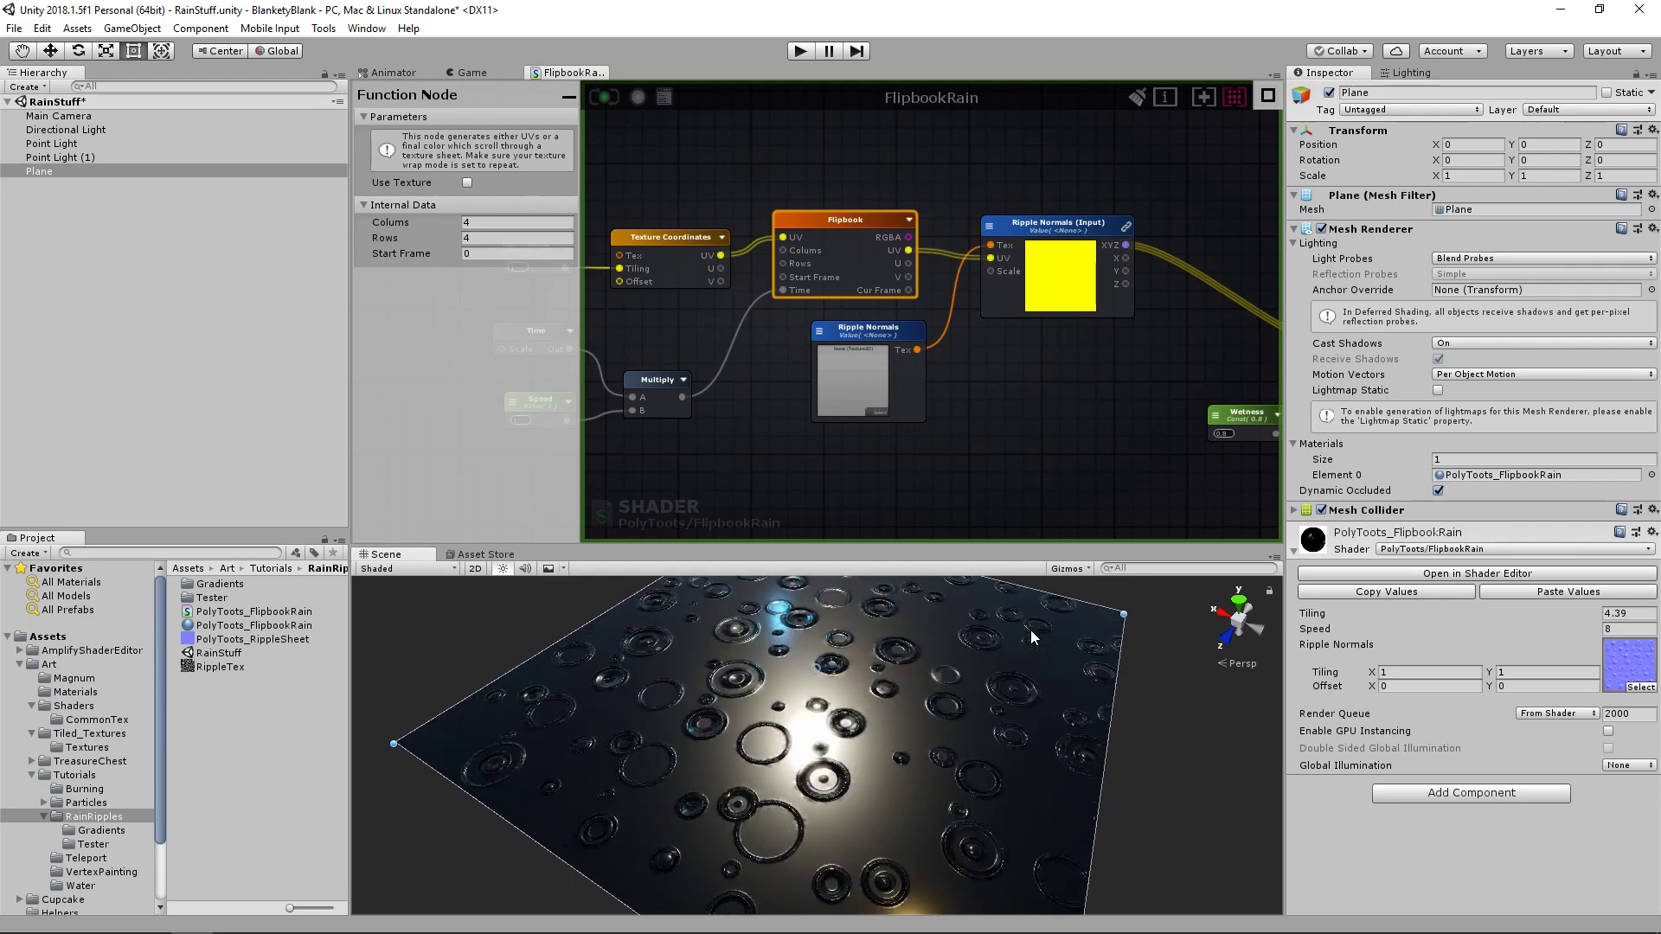
- Move the Tiling and Texture Coordinates nodes together farther away from the Flipbook node to make room between them
{"action": "middle_click_drag", "start_coordinate": [900, 351], "coordinate": [1160, 373]}
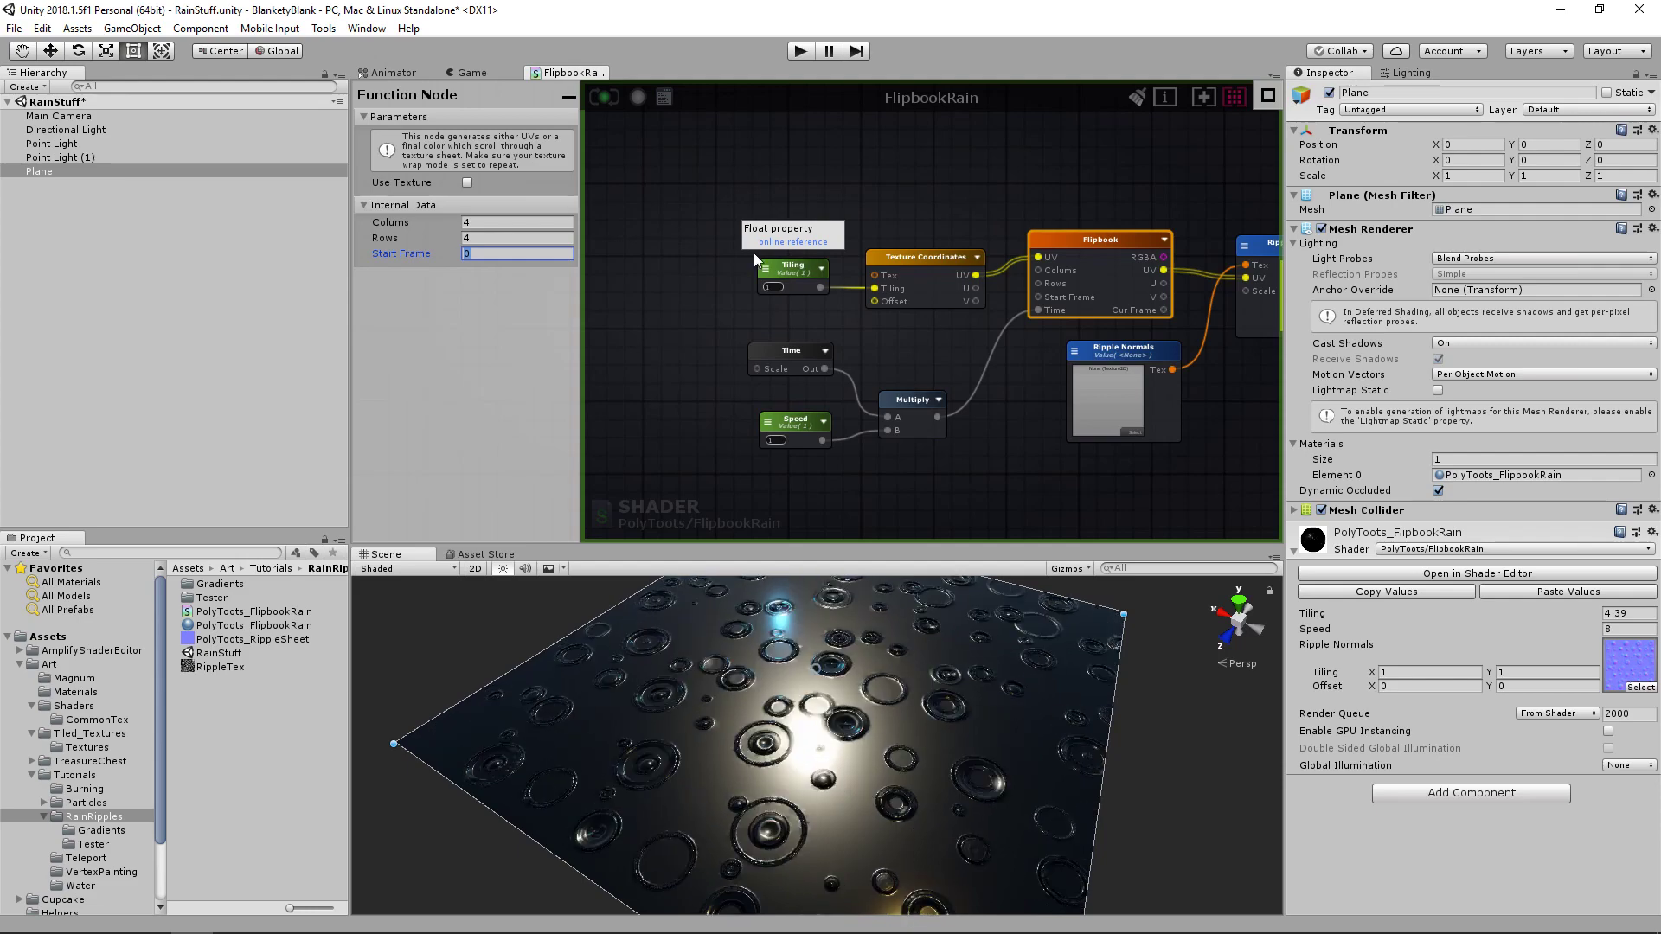
{"action": "mouse_move", "coordinate": [791, 266]}
{"action": "middle_mouse_down"}
{"action": "mouse_move", "coordinate": [854, 273]}
{"action": "mouse_move", "coordinate": [775, 279]}
{"action": "middle_mouse_up"}
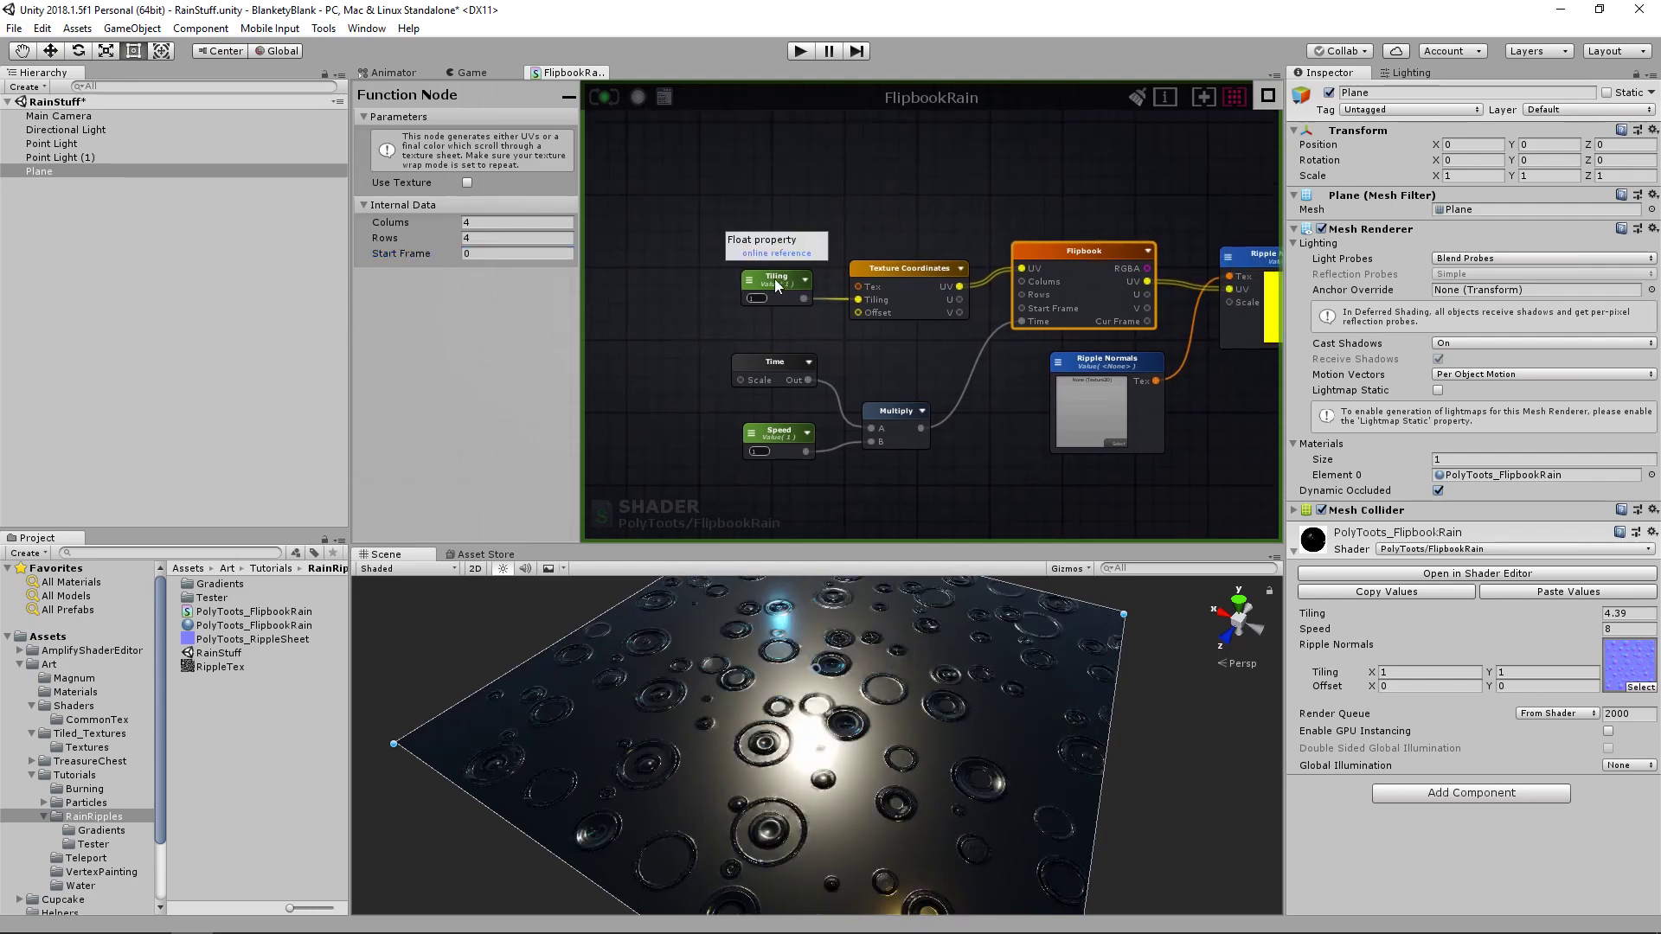
{"action": "left_click_drag", "start_coordinate": [701, 246], "coordinate": [905, 316]}
{"action": "middle_click_drag", "start_coordinate": [849, 312], "coordinate": [928, 325]}
{"action": "scroll", "coordinate": [928, 326], "scroll_direction": "down", "scroll_amount": 1}
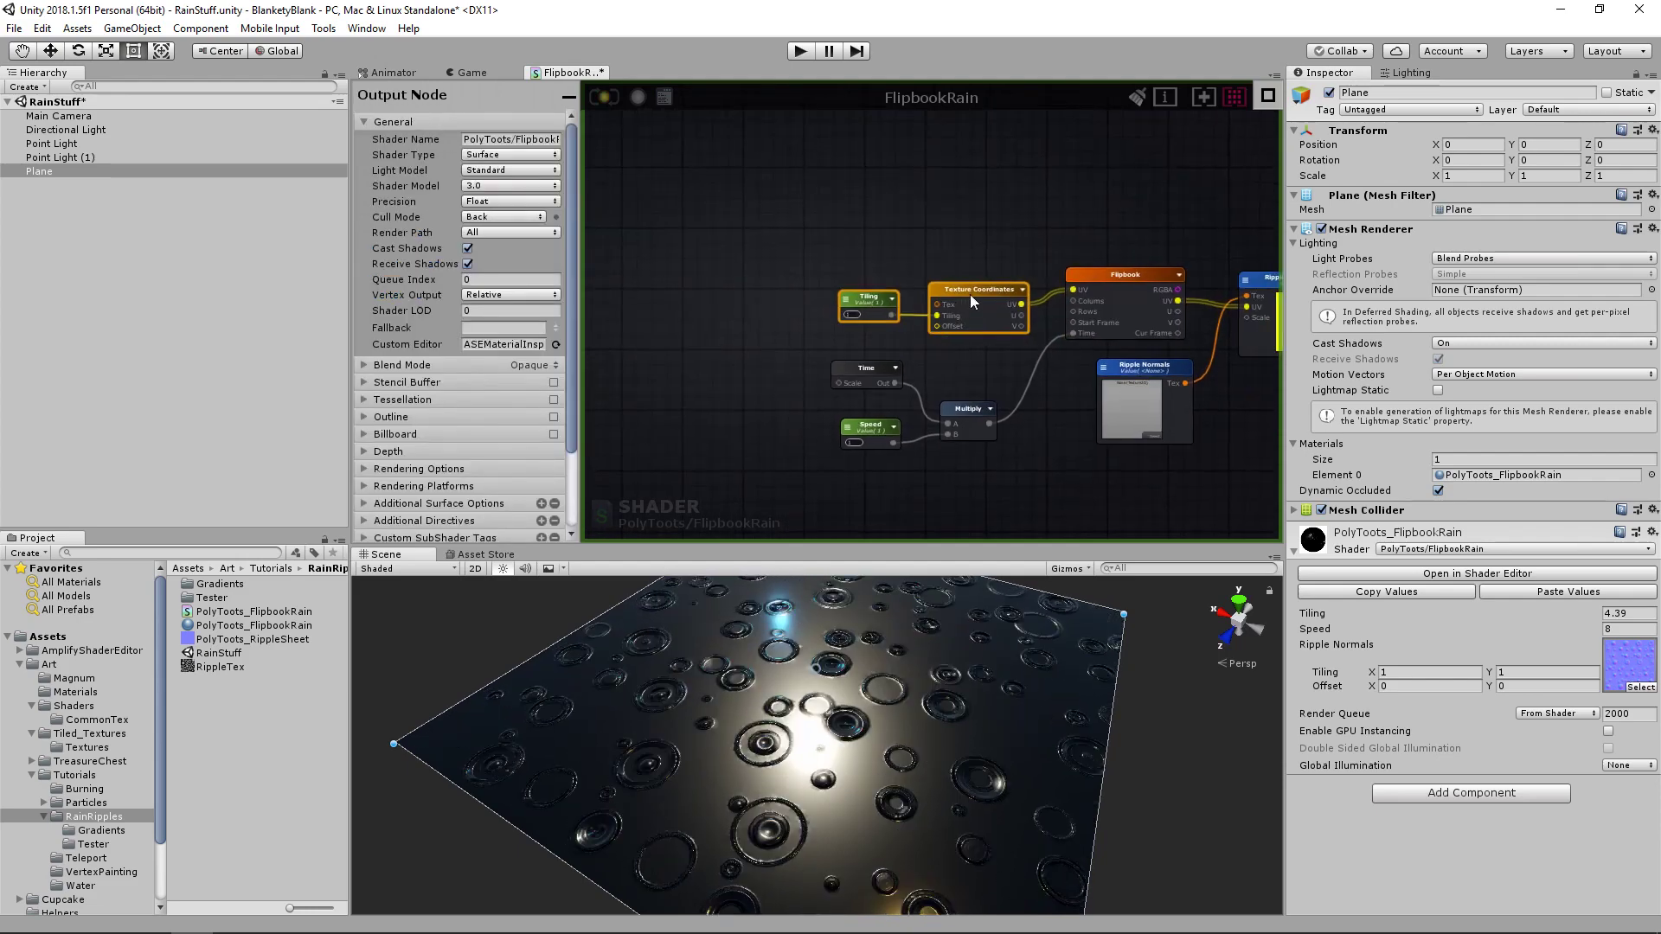
{"action": "left_click_drag", "start_coordinate": [970, 294], "coordinate": [730, 273]}
{"action": "left_click", "coordinate": [727, 276]}
{"action": "scroll", "coordinate": [912, 259], "scroll_direction": "up", "scroll_amount": 1}
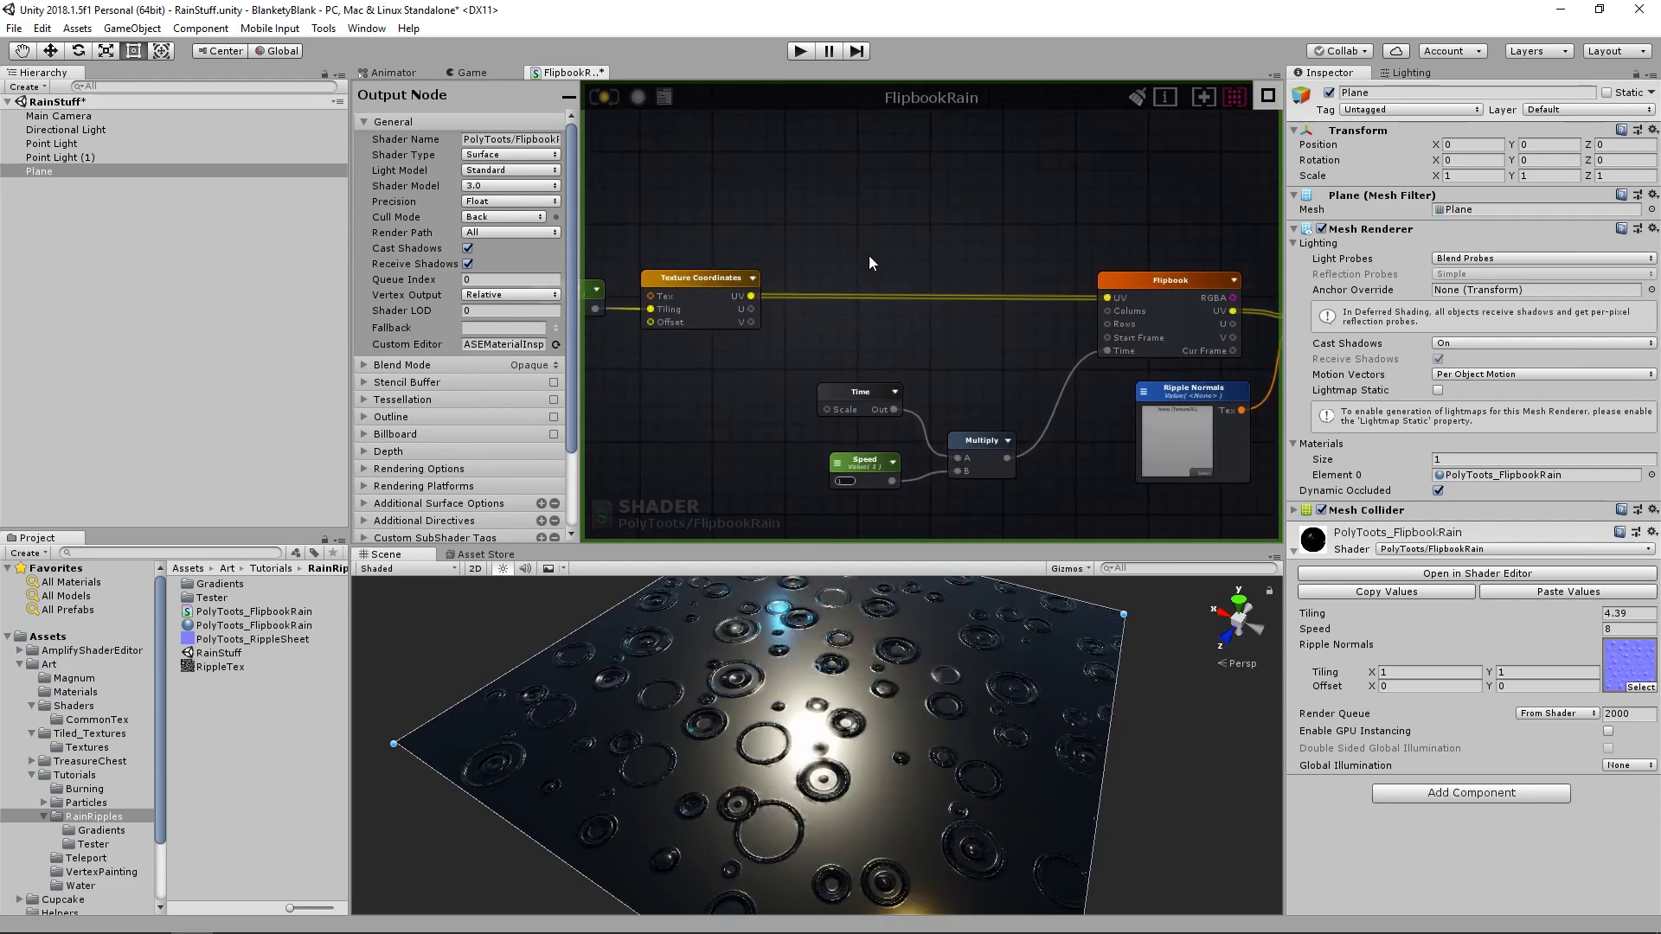
- Add a Fract node above the UV connection and feed it the Texture Coordinates node's U output
{"action": "right_click", "coordinate": [910, 270]}
{"action": "type", "text": "fract"}
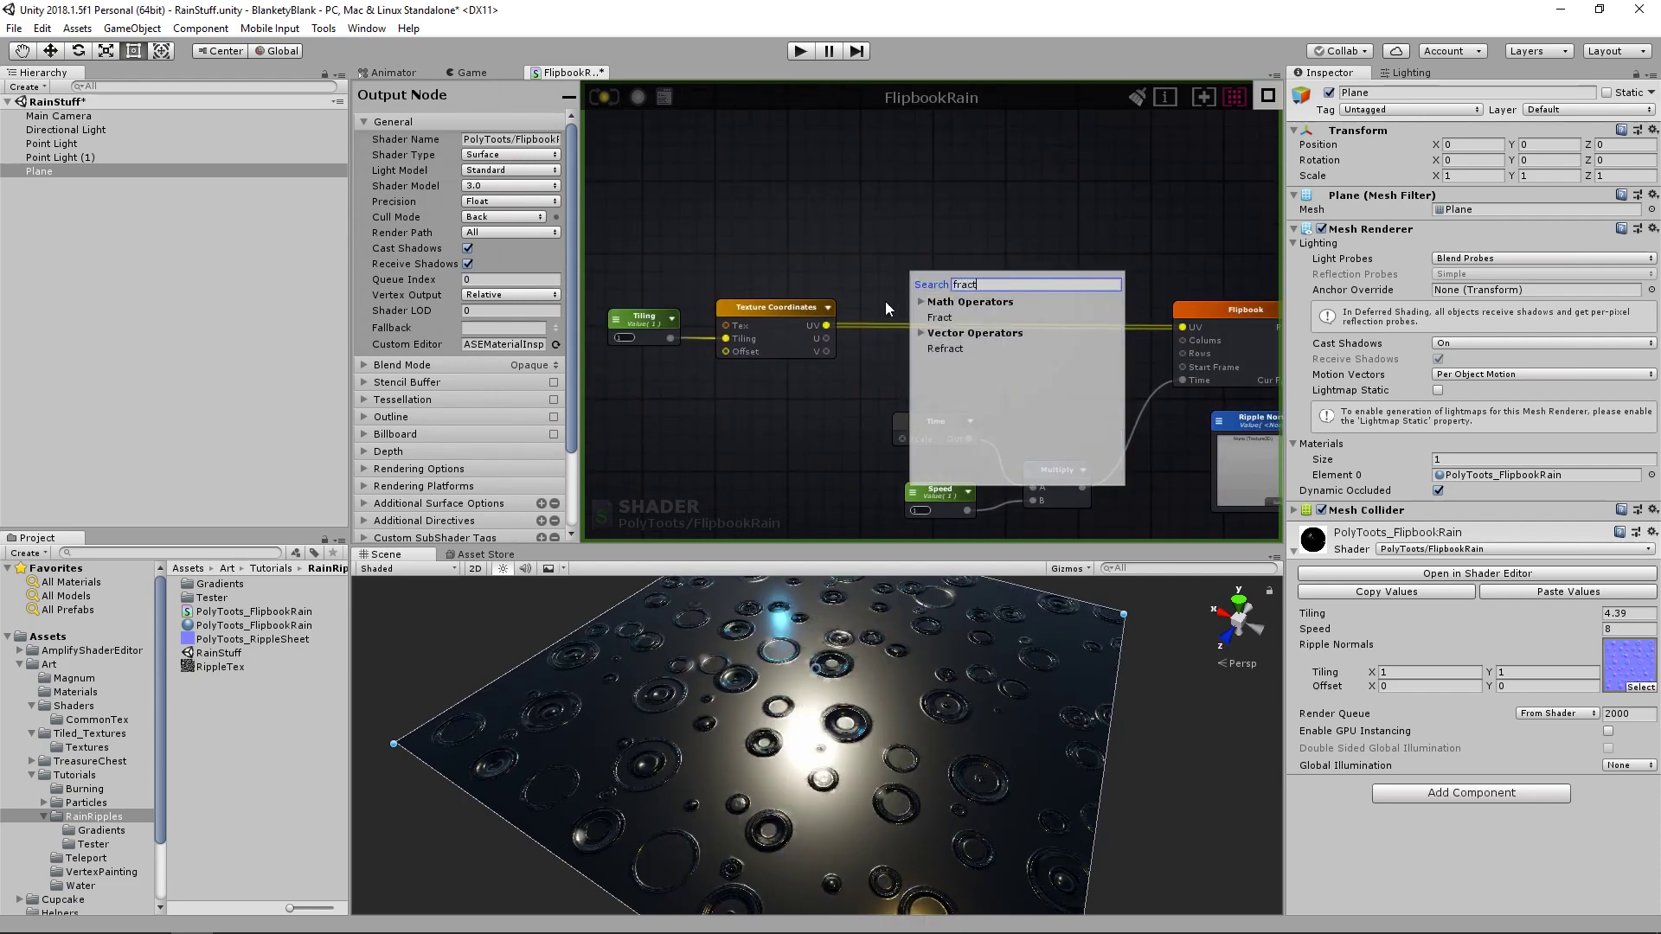
{"action": "left_click", "coordinate": [943, 318]}
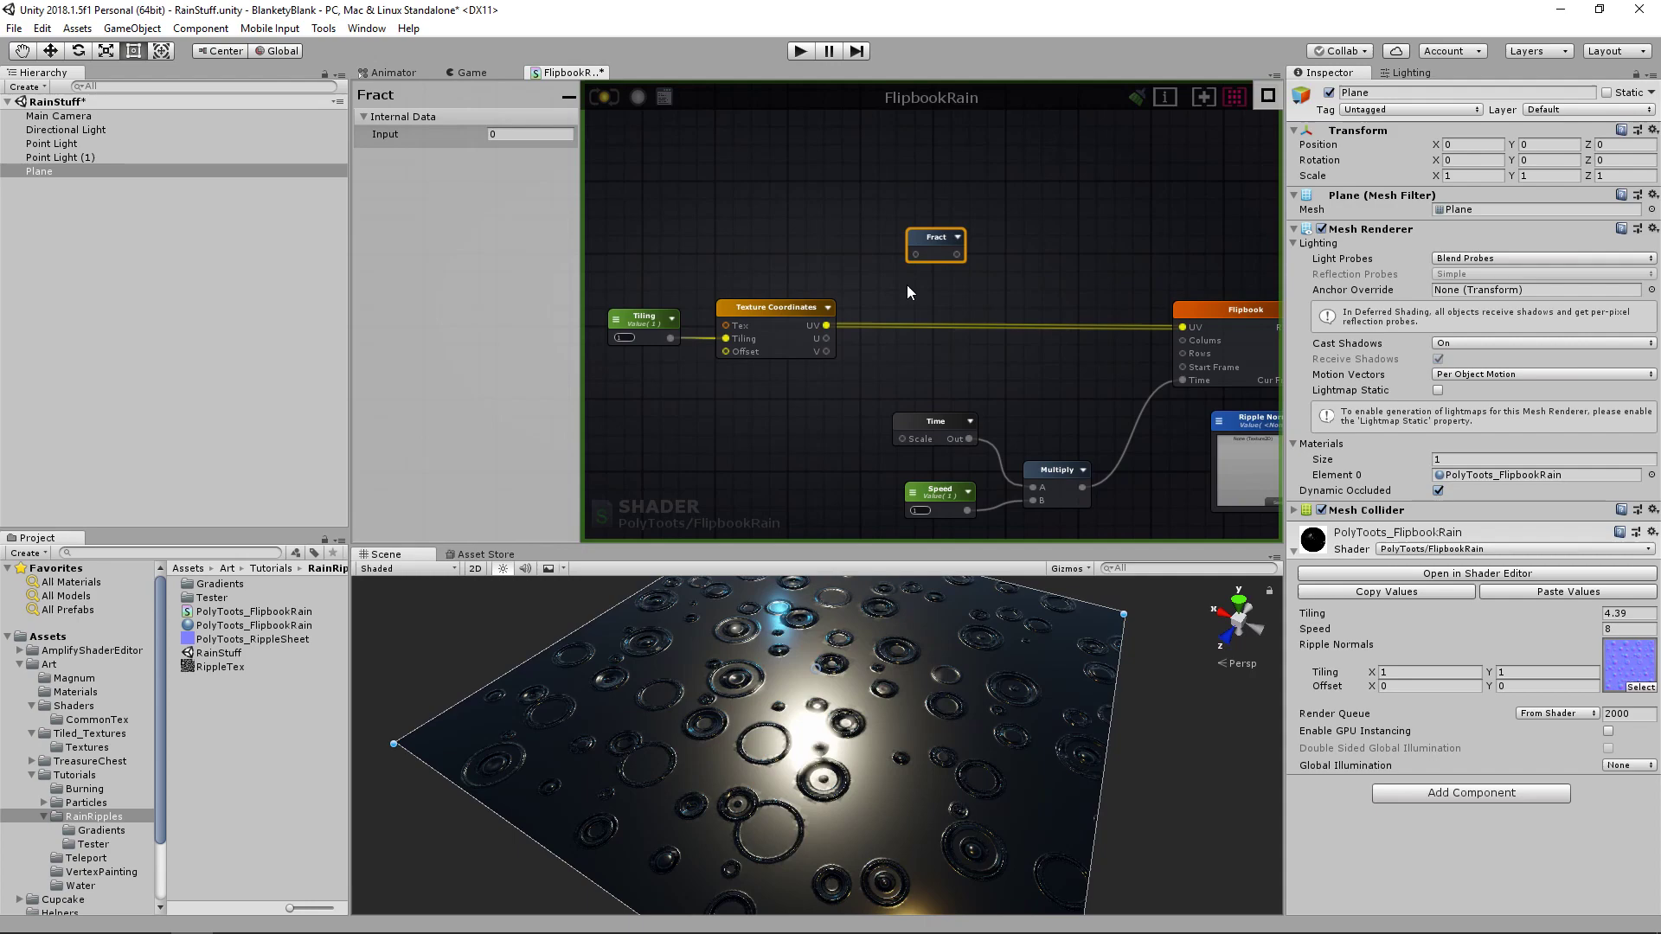
{"action": "left_click_drag", "start_coordinate": [826, 338], "coordinate": [915, 254]}
{"action": "left_click", "coordinate": [949, 324]}
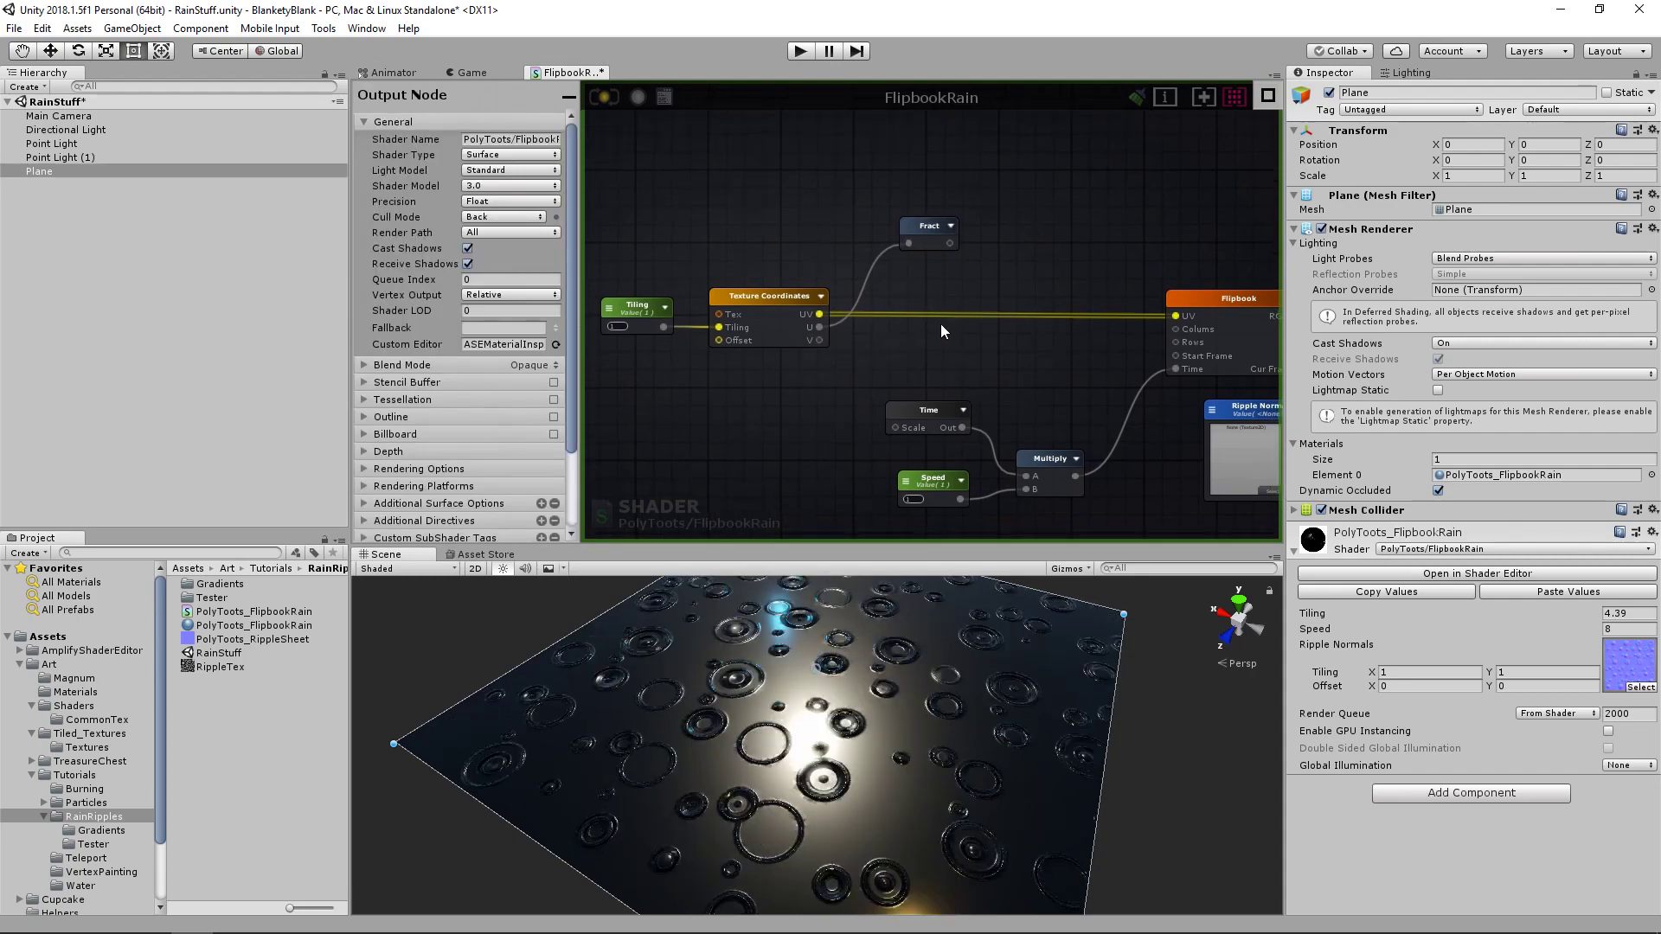
- Add a second Fract node below the first one and feed it the Texture Coordinates node's V output
{"action": "right_click", "coordinate": [933, 308]}
{"action": "type", "text": "frac"}
{"action": "left_click", "coordinate": [966, 354]}
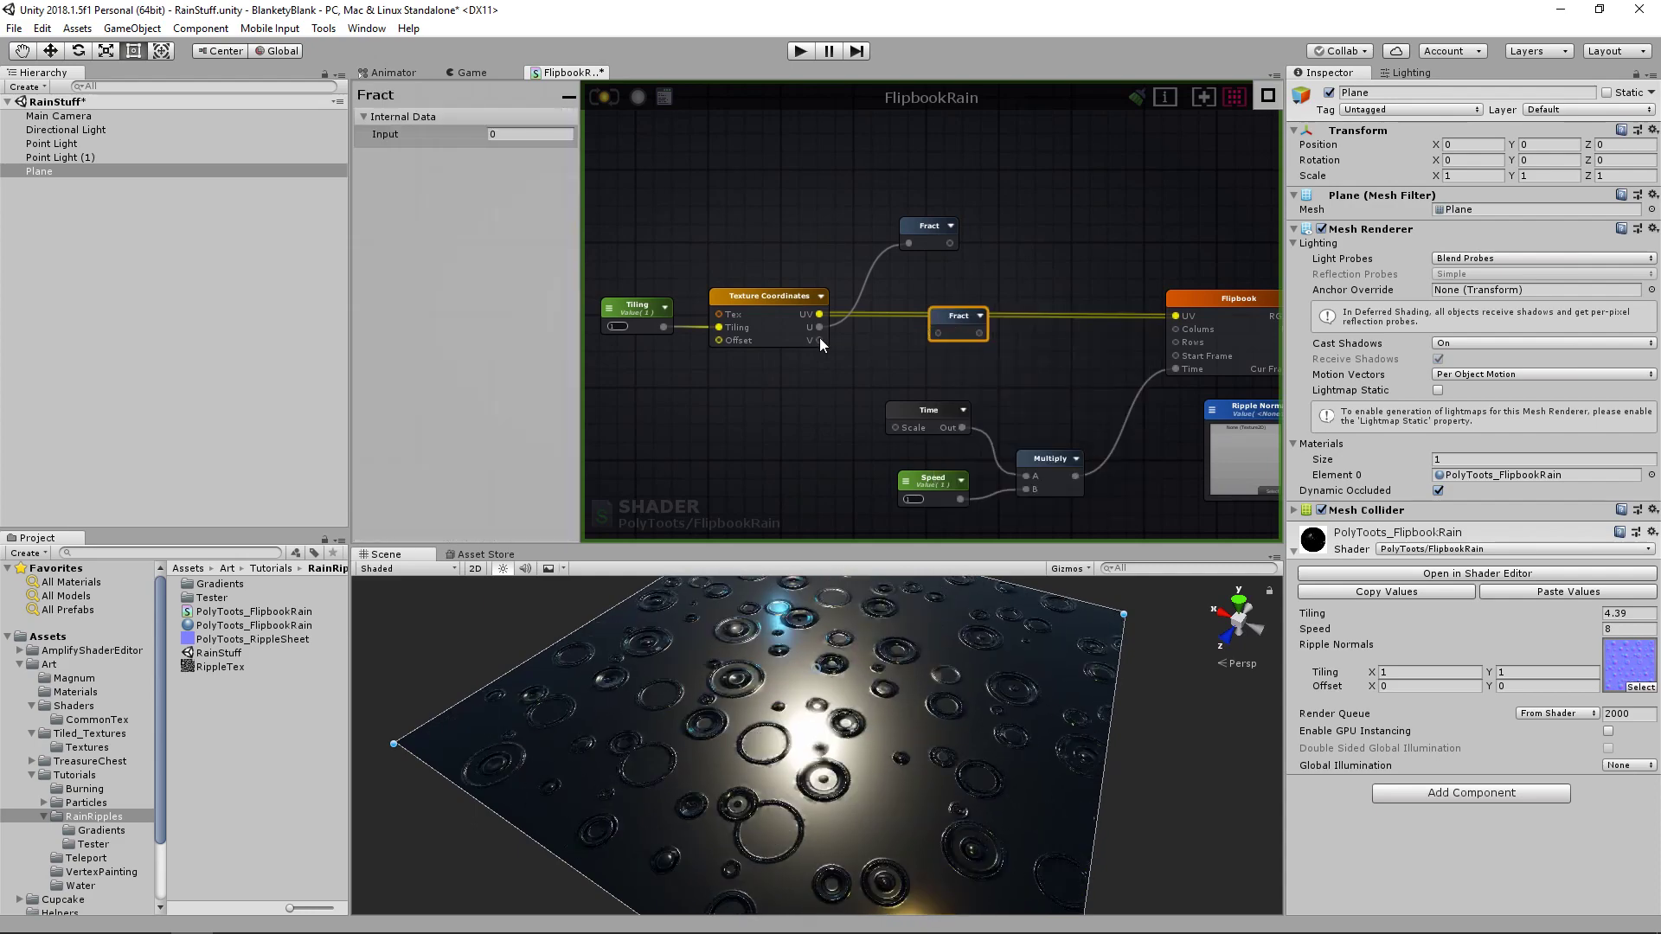
{"action": "left_click", "coordinate": [1014, 329]}
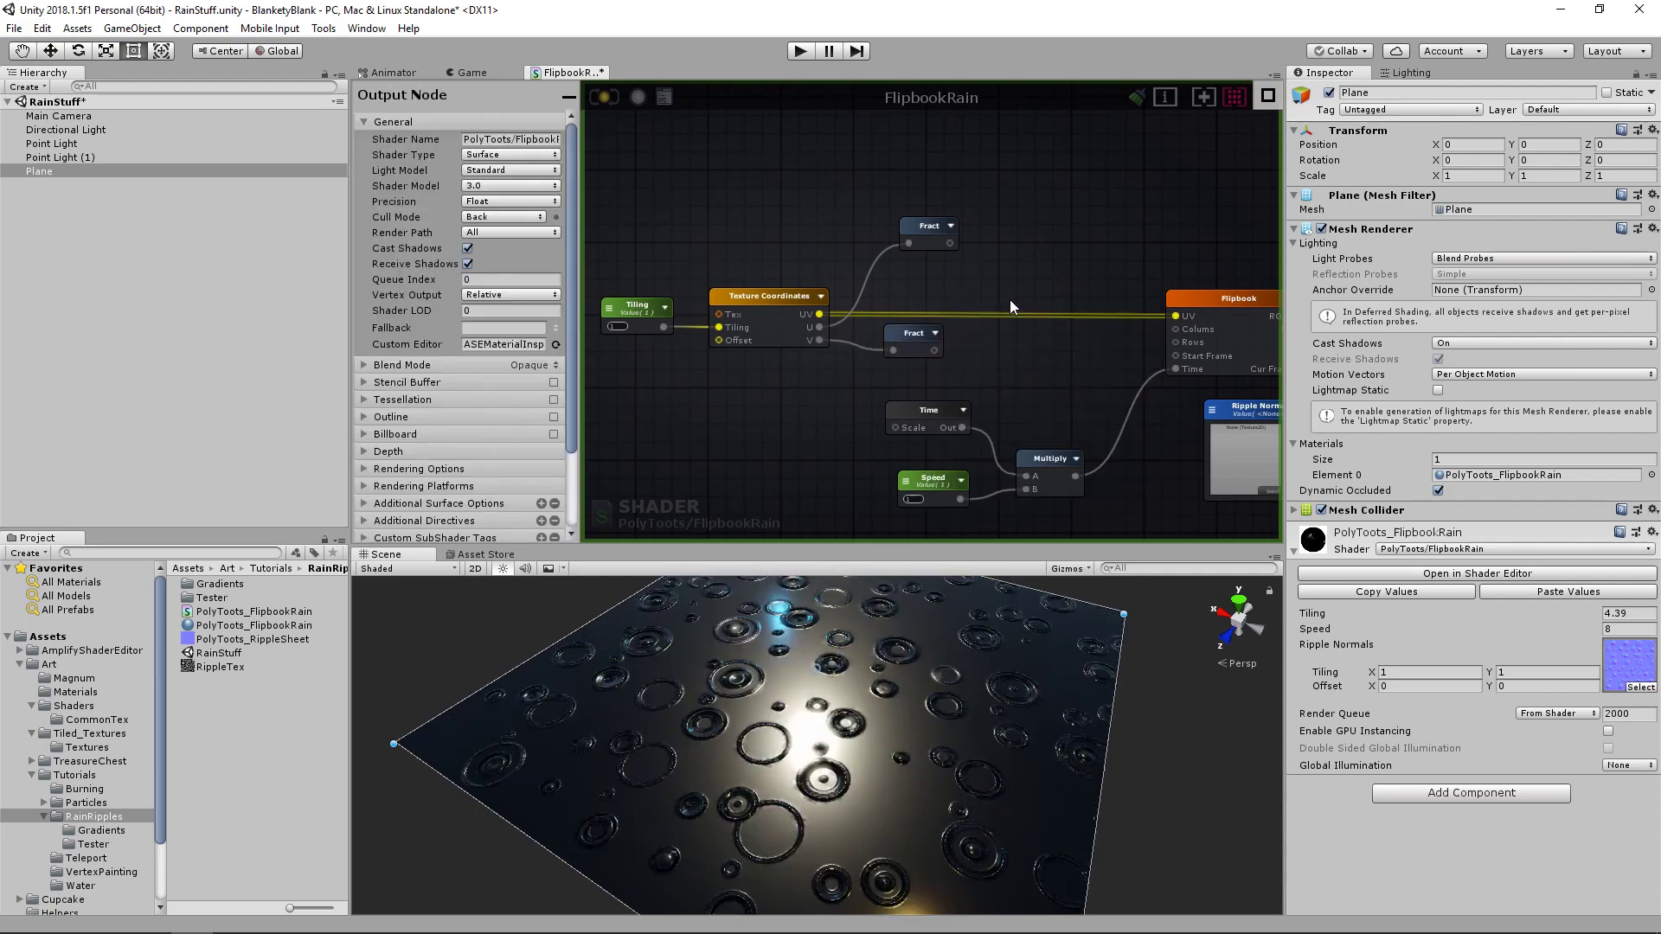
- Add an Append node between the Fract nodes and the Flipbook node
{"action": "right_click", "coordinate": [1036, 305]}
{"action": "type", "text": "append"}
{"action": "left_click", "coordinate": [1066, 339]}
{"action": "left_click_drag", "start_coordinate": [1062, 325], "coordinate": [1033, 282]}
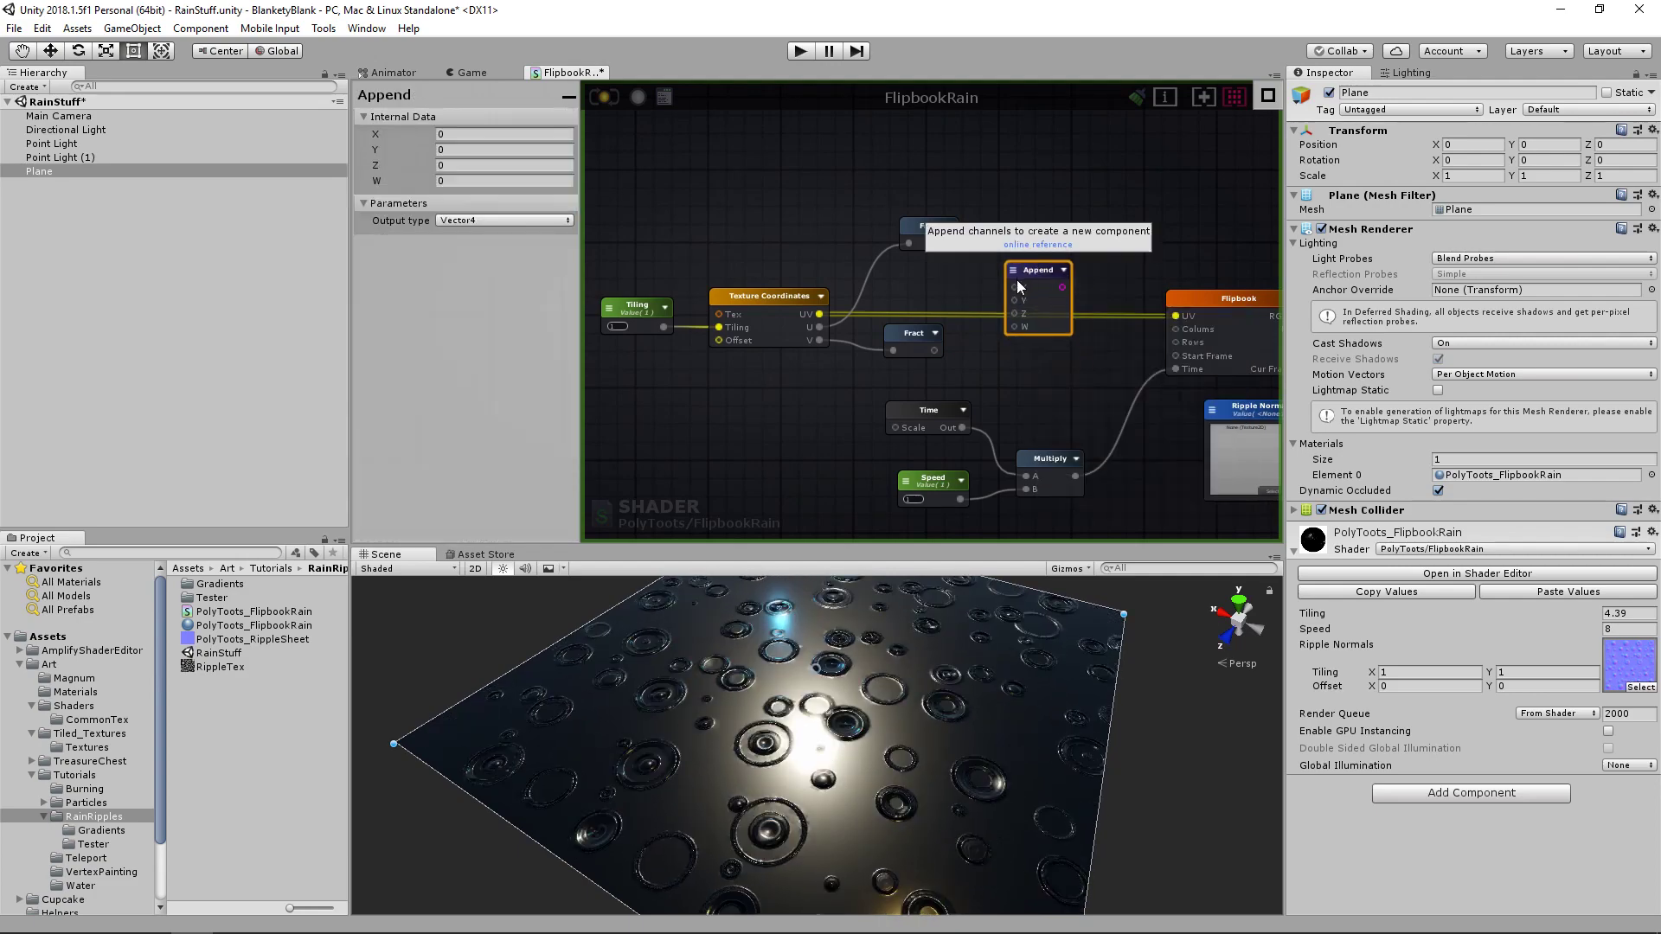
- Wire the U and V Fract nodes through Append's X and Y into the Flipbook's UV input, tidy the nodes and update the shader
{"action": "left_click_drag", "start_coordinate": [951, 243], "coordinate": [1015, 287]}
{"action": "left_click_drag", "start_coordinate": [935, 351], "coordinate": [1175, 316]}
{"action": "left_click_drag", "start_coordinate": [1038, 268], "coordinate": [1028, 284]}
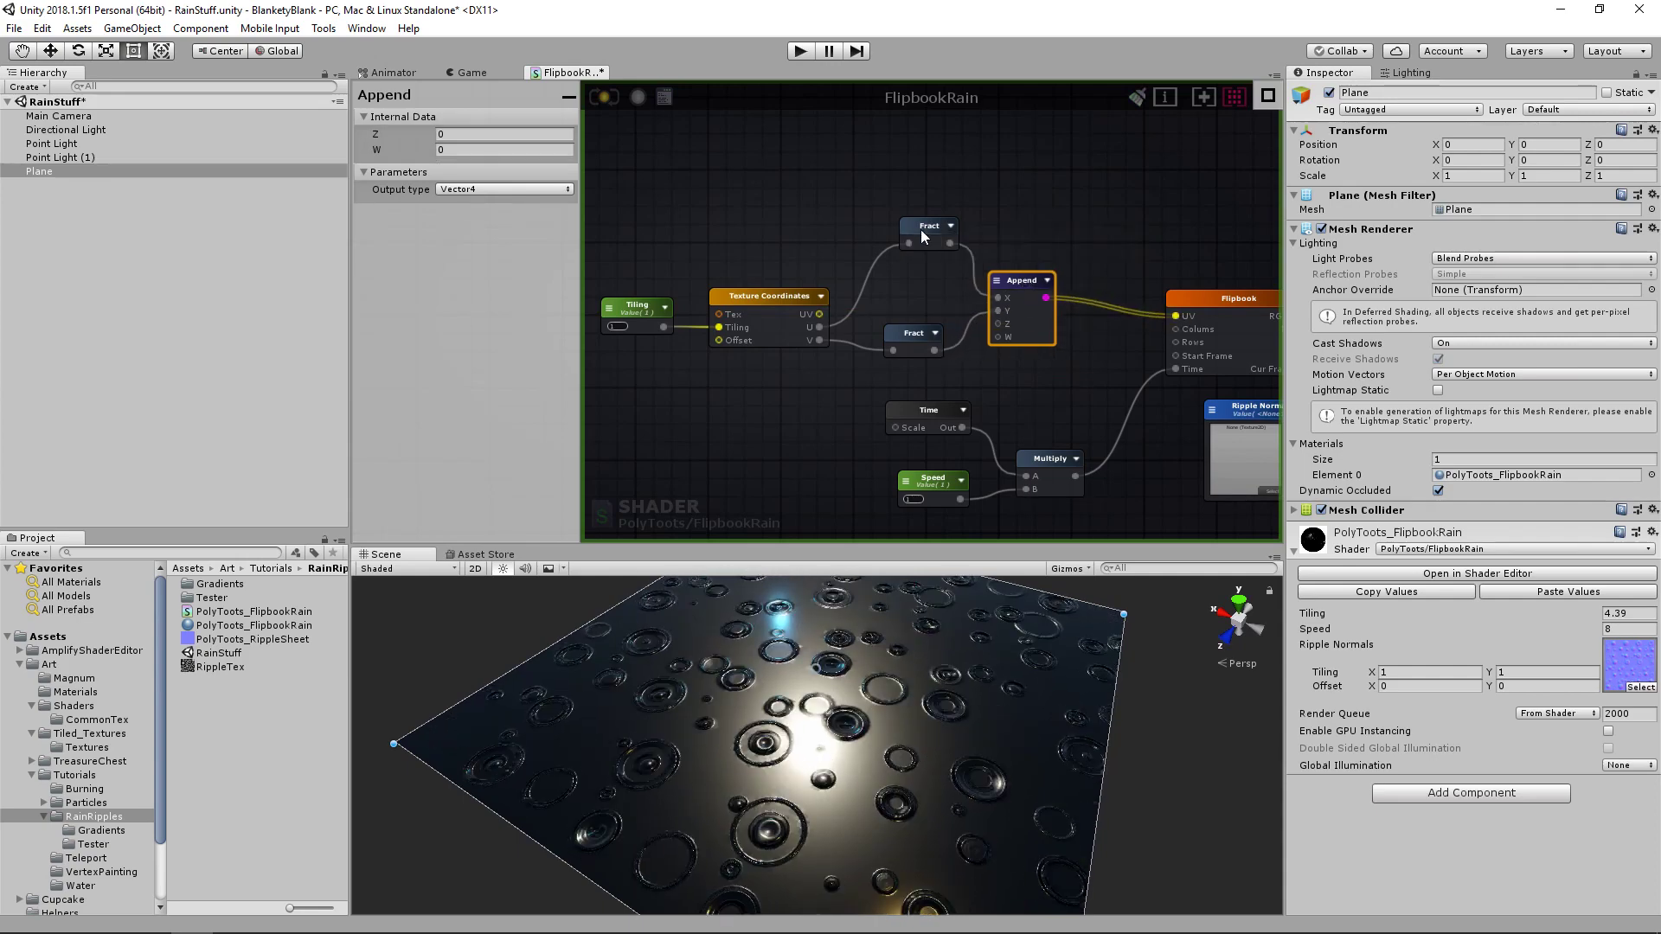
{"action": "left_click_drag", "start_coordinate": [920, 230], "coordinate": [911, 267]}
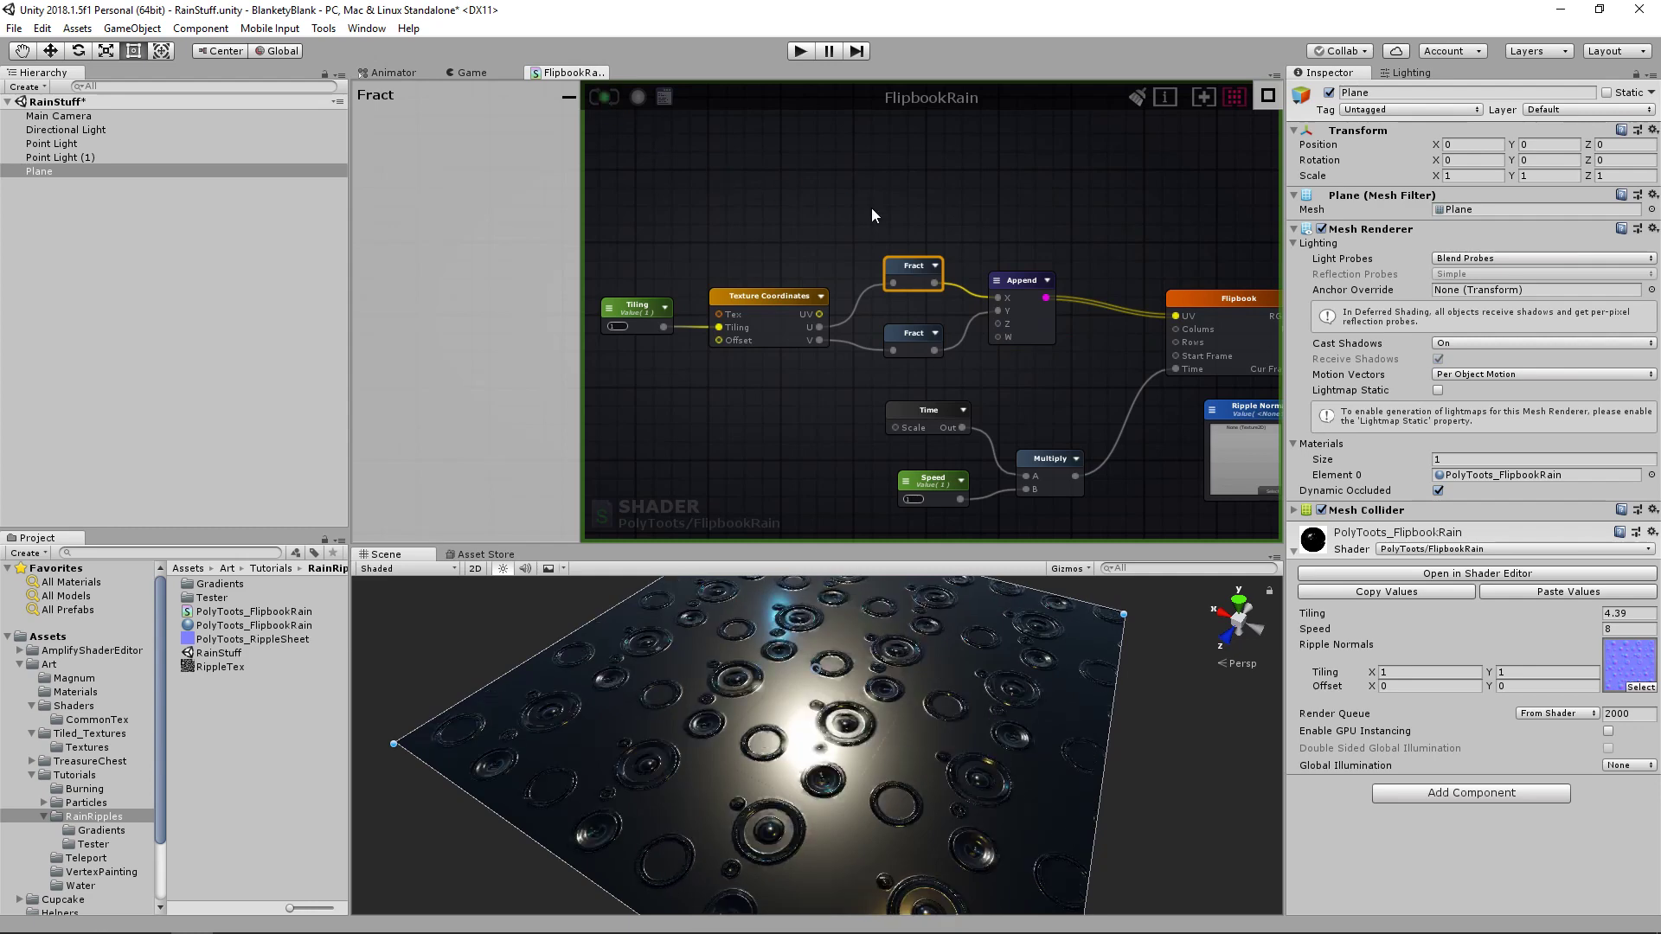
{"action": "scroll", "coordinate": [901, 684], "scroll_direction": "down", "scroll_amount": 4}
{"action": "left_click_drag", "start_coordinate": [901, 683], "coordinate": [900, 720], "text": "alt"}
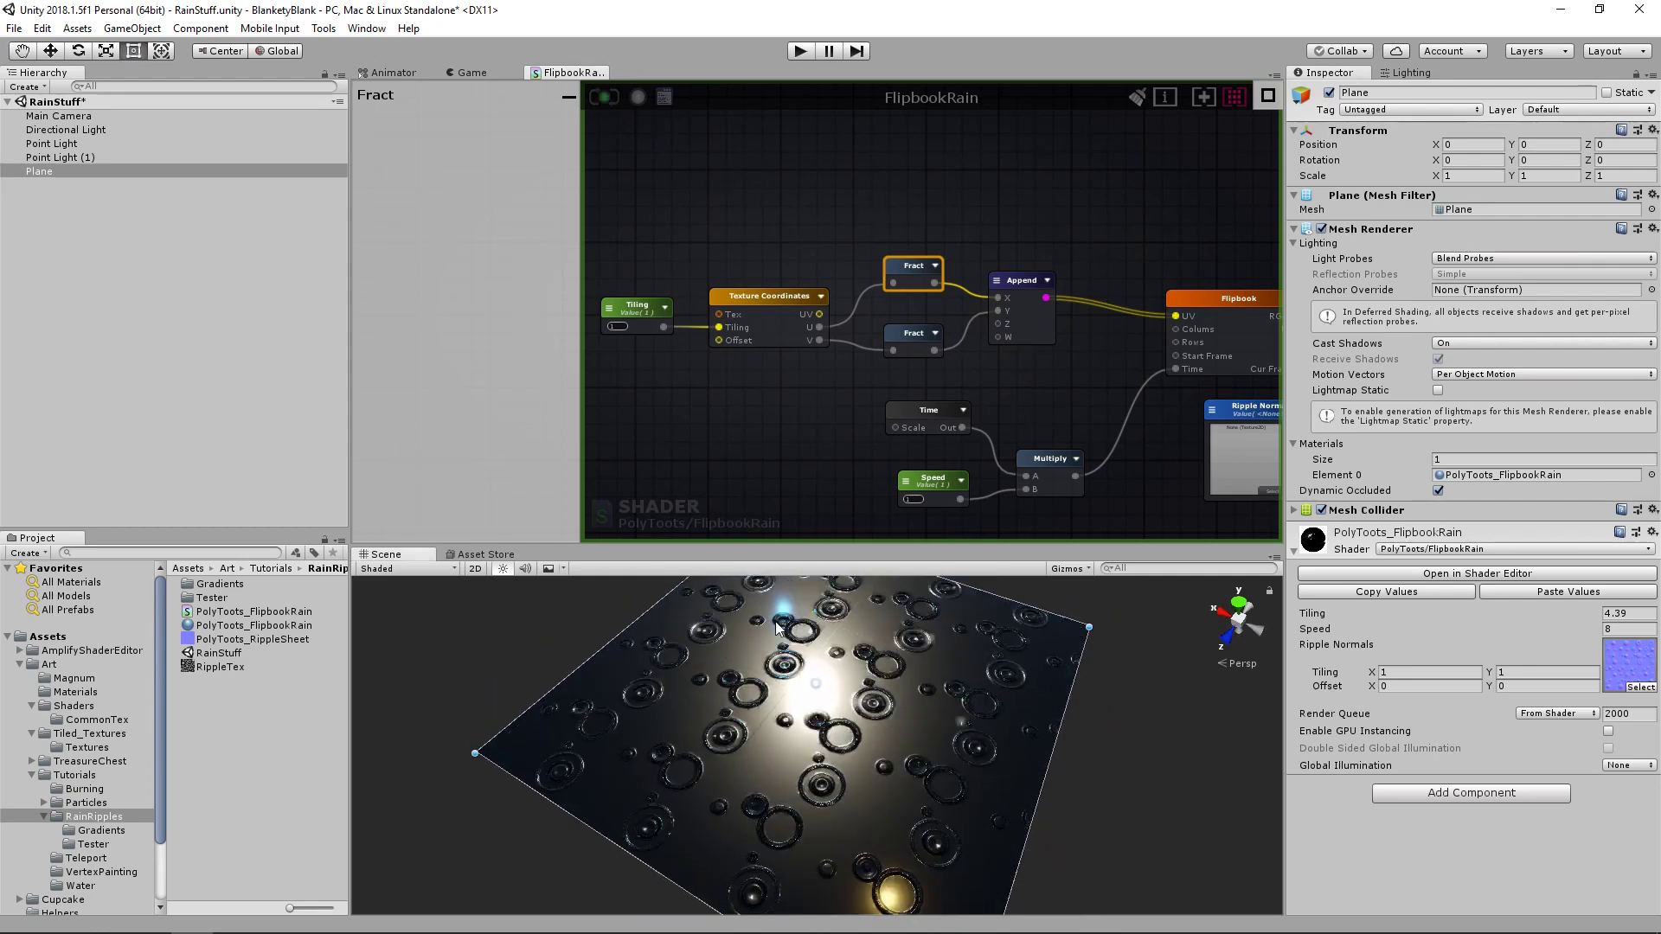
{"action": "mouse_move", "coordinate": [892, 714]}
{"action": "left_mouse_down", "text": "alt"}
{"action": "mouse_move", "coordinate": [844, 696]}
{"action": "mouse_move", "coordinate": [928, 704]}
{"action": "mouse_move", "coordinate": [870, 713]}
{"action": "left_mouse_up", "text": "alt"}
{"action": "scroll", "coordinate": [844, 696], "scroll_direction": "up", "scroll_amount": 5}
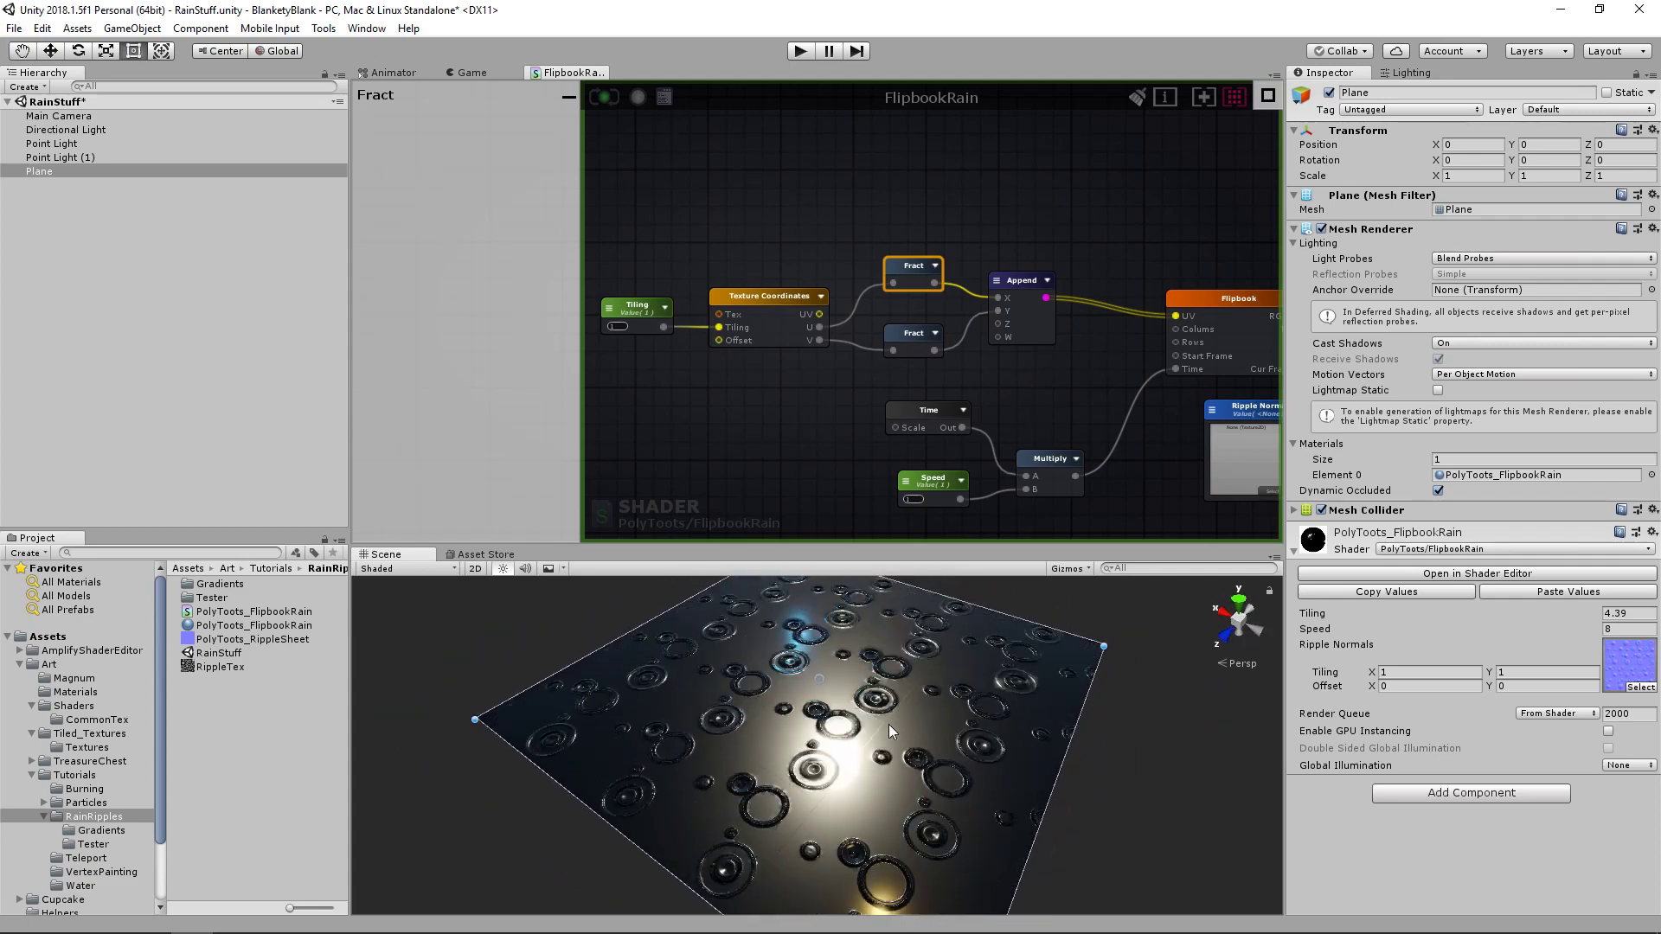
{"action": "left_click_drag", "start_coordinate": [748, 737], "coordinate": [663, 718], "text": "alt"}
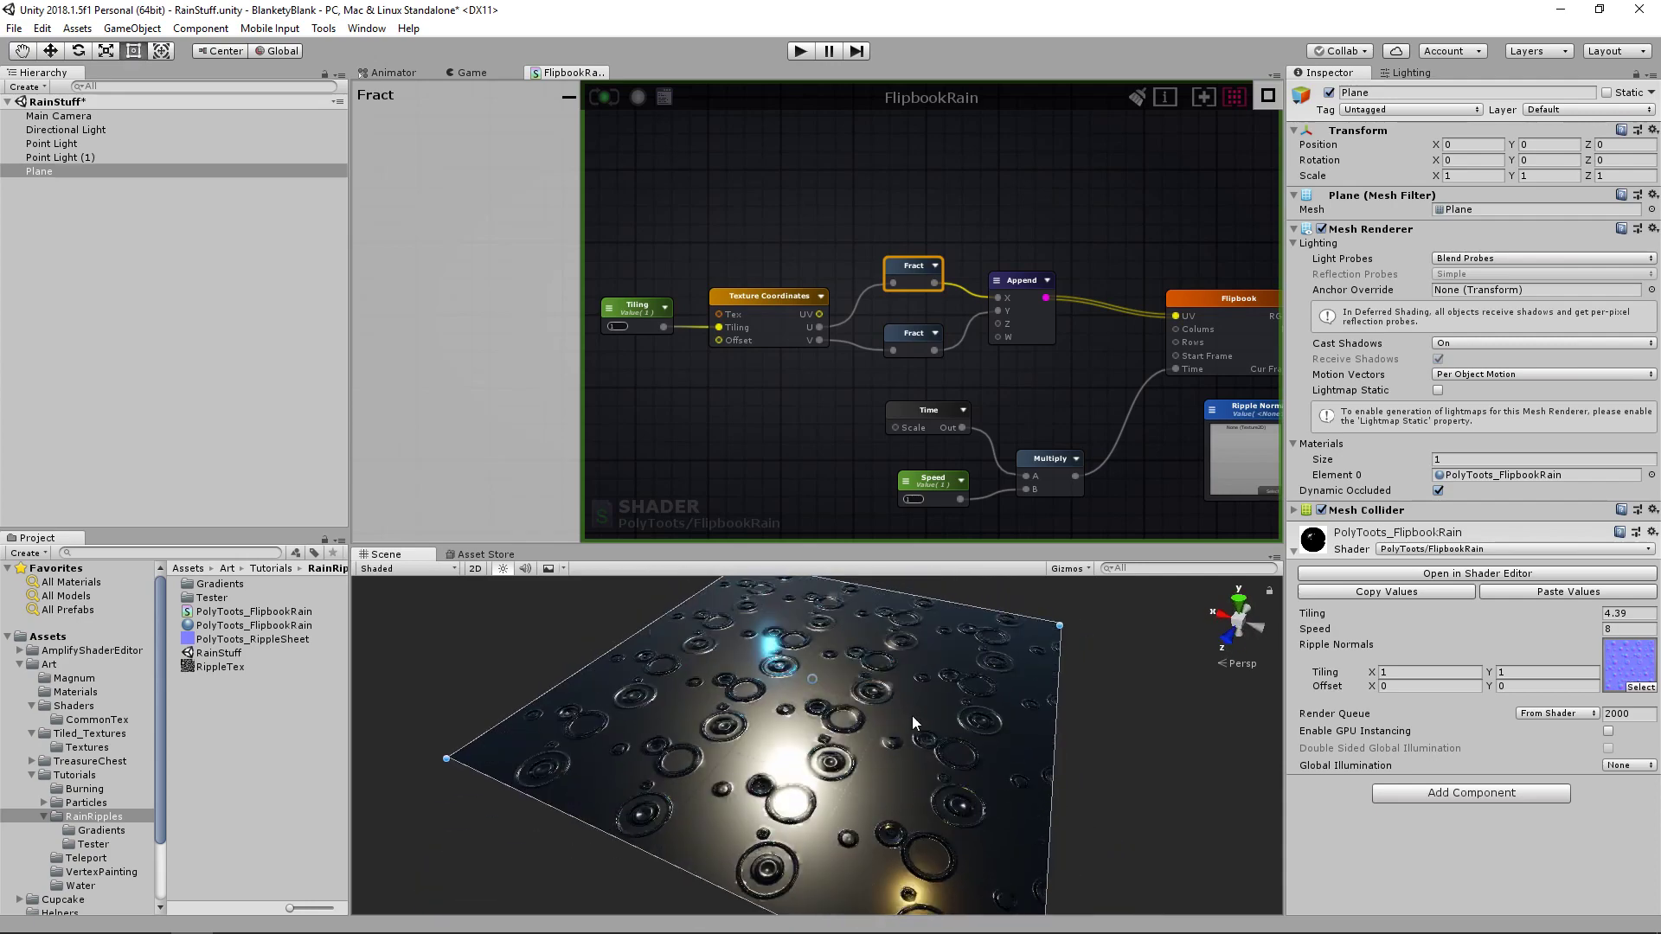
- Add a Float node below the Ripple Normals Texture Object node
{"action": "middle_click_drag", "start_coordinate": [1049, 523], "coordinate": [943, 470]}
{"action": "middle_click_drag", "start_coordinate": [1058, 337], "coordinate": [972, 334]}
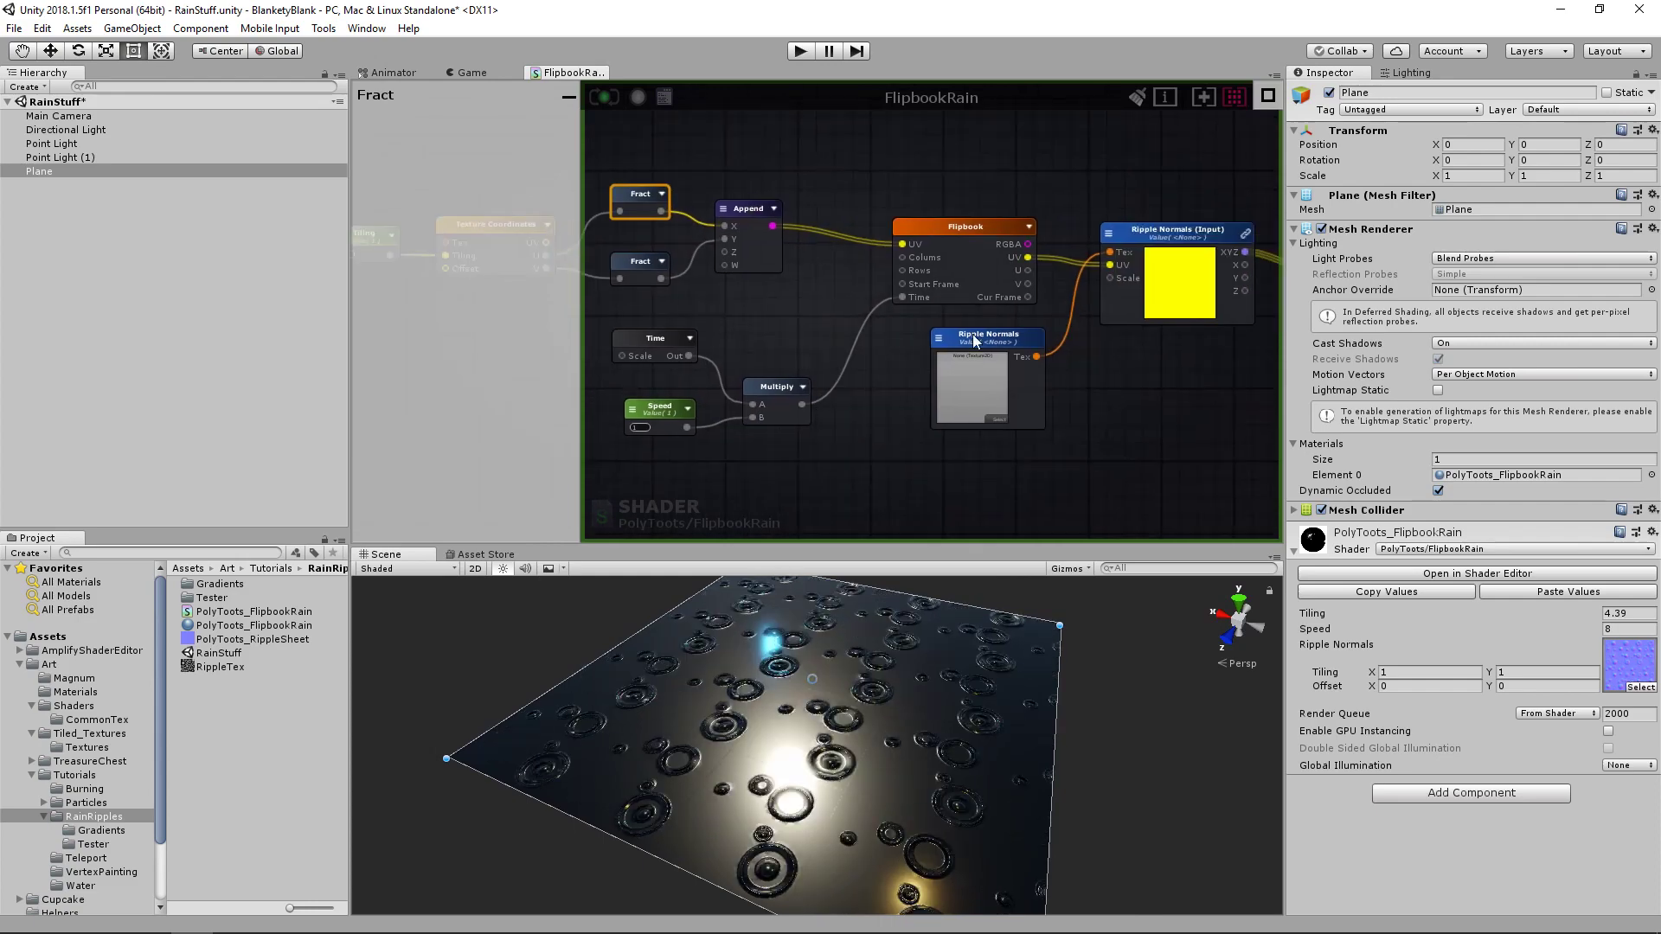
{"action": "left_click", "coordinate": [1124, 277]}
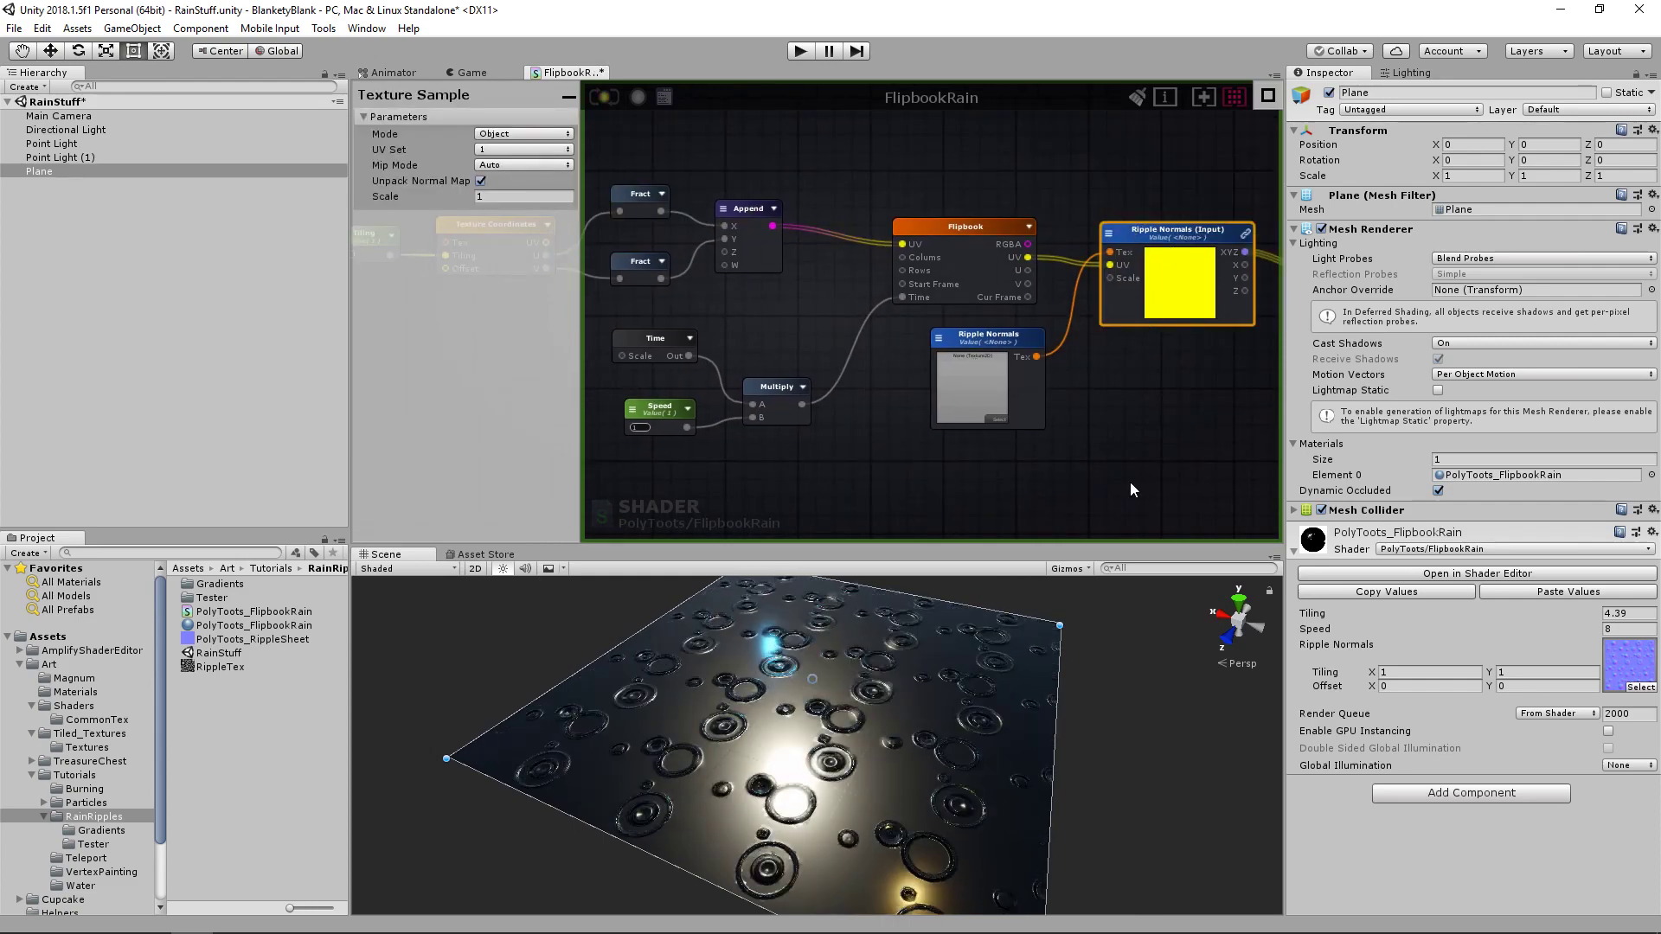
{"action": "middle_click_drag", "start_coordinate": [1165, 468], "coordinate": [1032, 429]}
{"action": "left_click", "coordinate": [884, 344]}
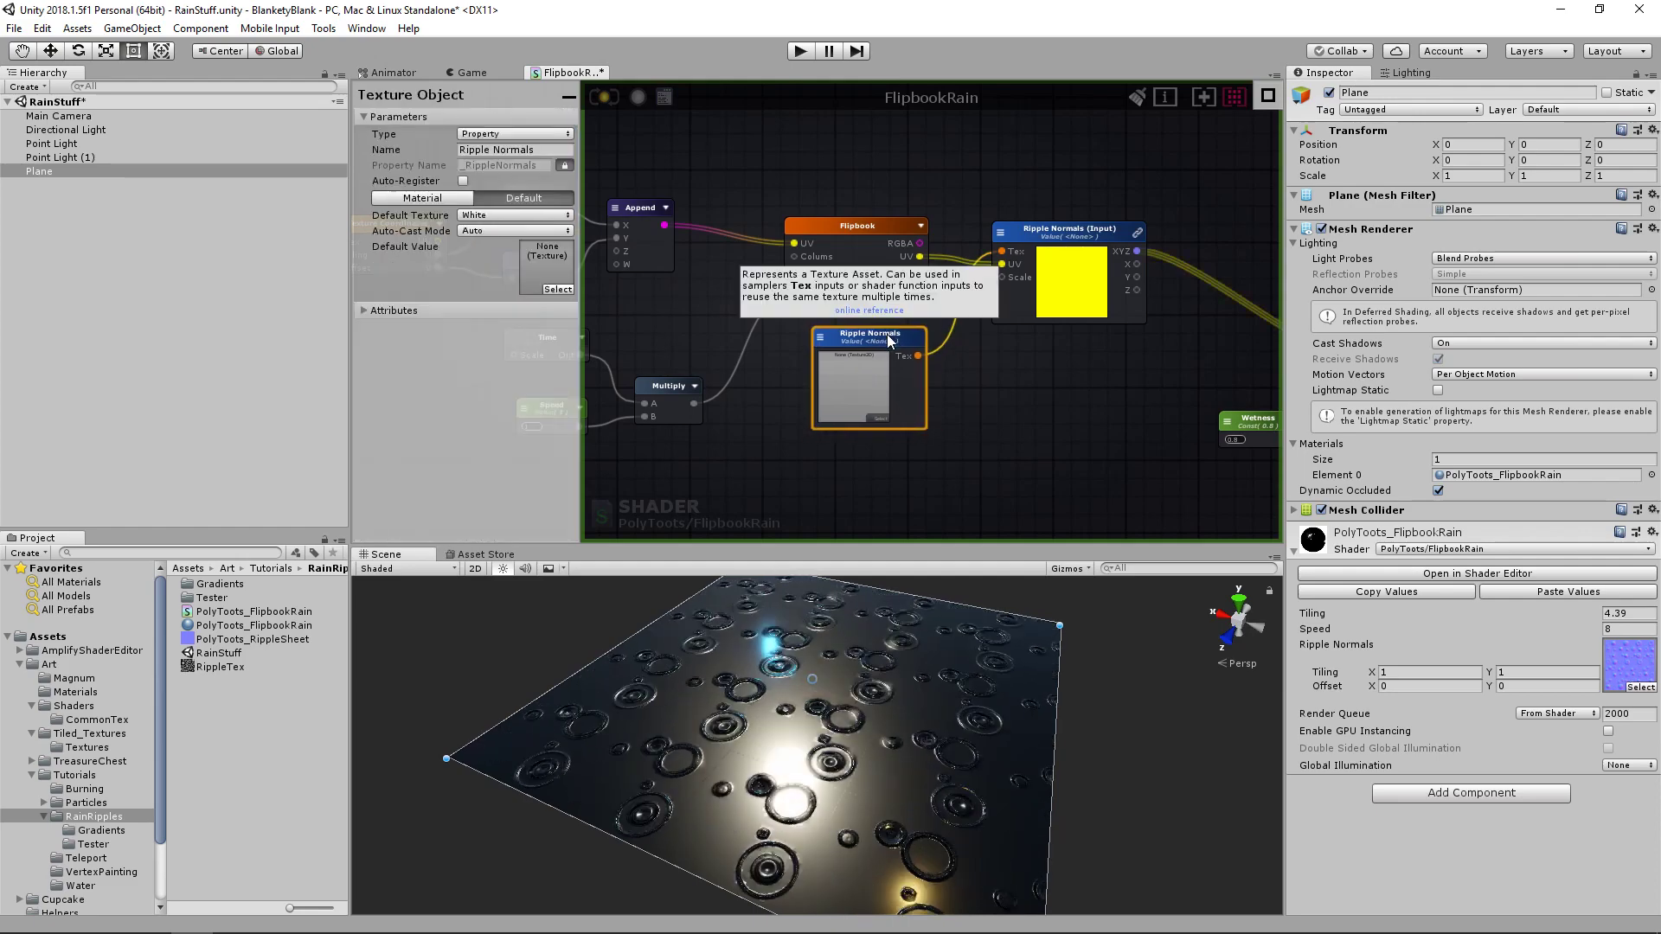
{"action": "left_click", "coordinate": [989, 432]}
{"action": "middle_click_drag", "start_coordinate": [988, 433], "coordinate": [1002, 265]}
{"action": "key", "text": "1"}
{"action": "left_click", "coordinate": [860, 415]}
{"action": "left_click_drag", "start_coordinate": [896, 426], "coordinate": [922, 410]}
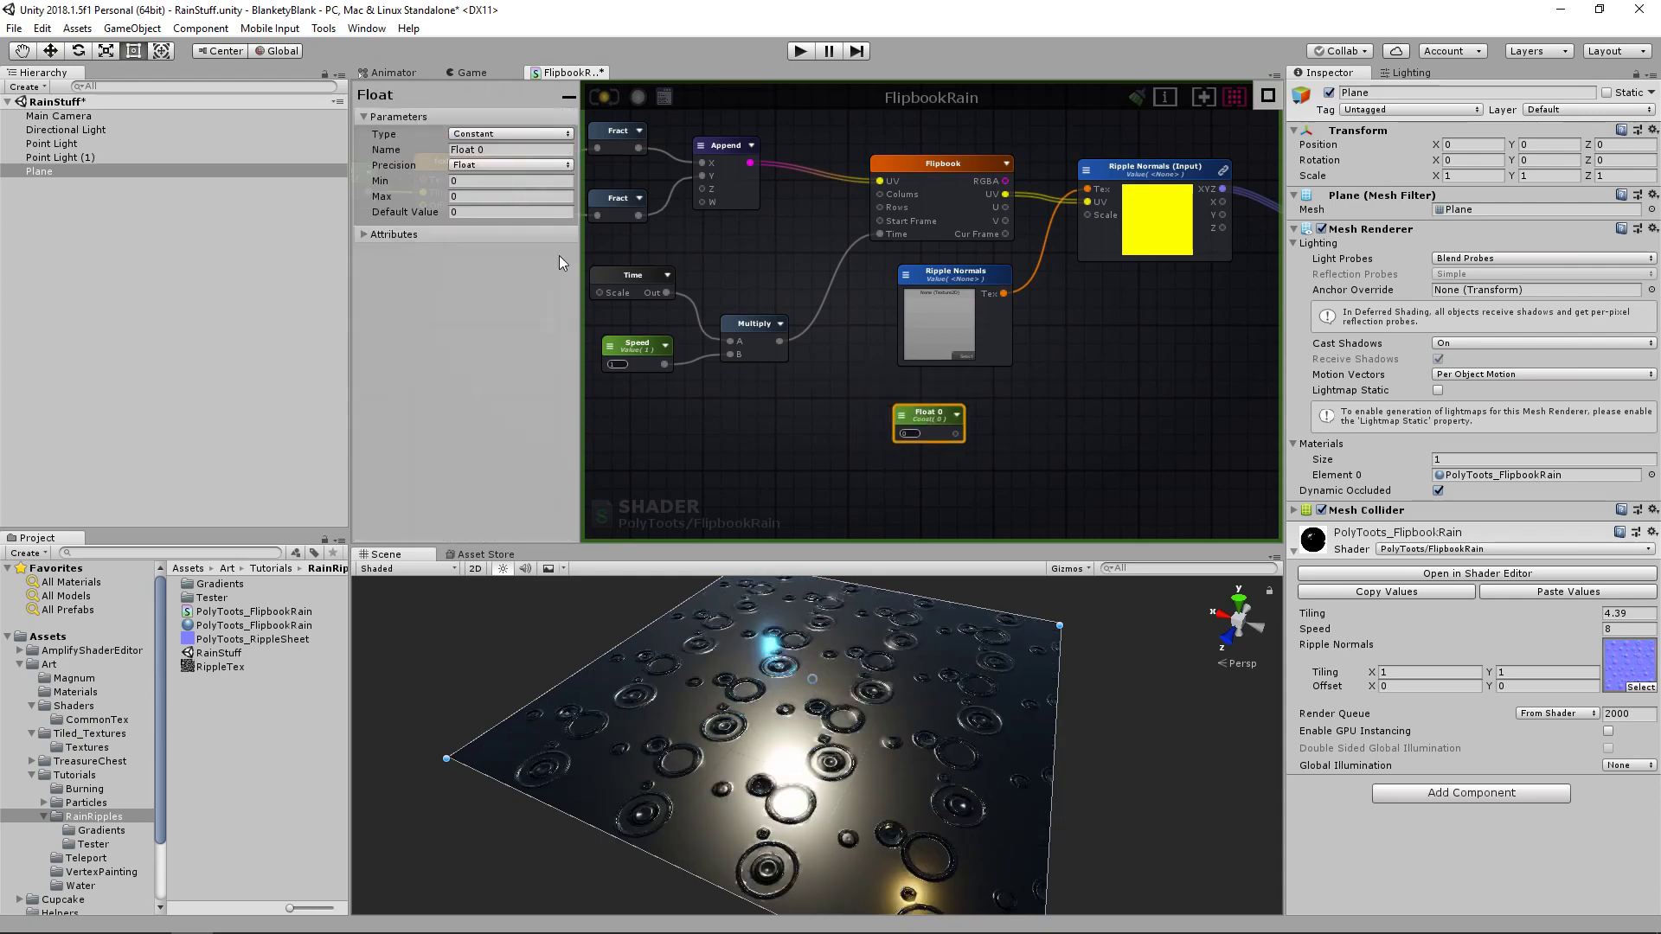
- Turn the Float node into a property named Ripple Strength
{"action": "left_click", "coordinate": [508, 134]}
{"action": "left_click", "coordinate": [495, 169]}
{"action": "left_click", "coordinate": [505, 149]}
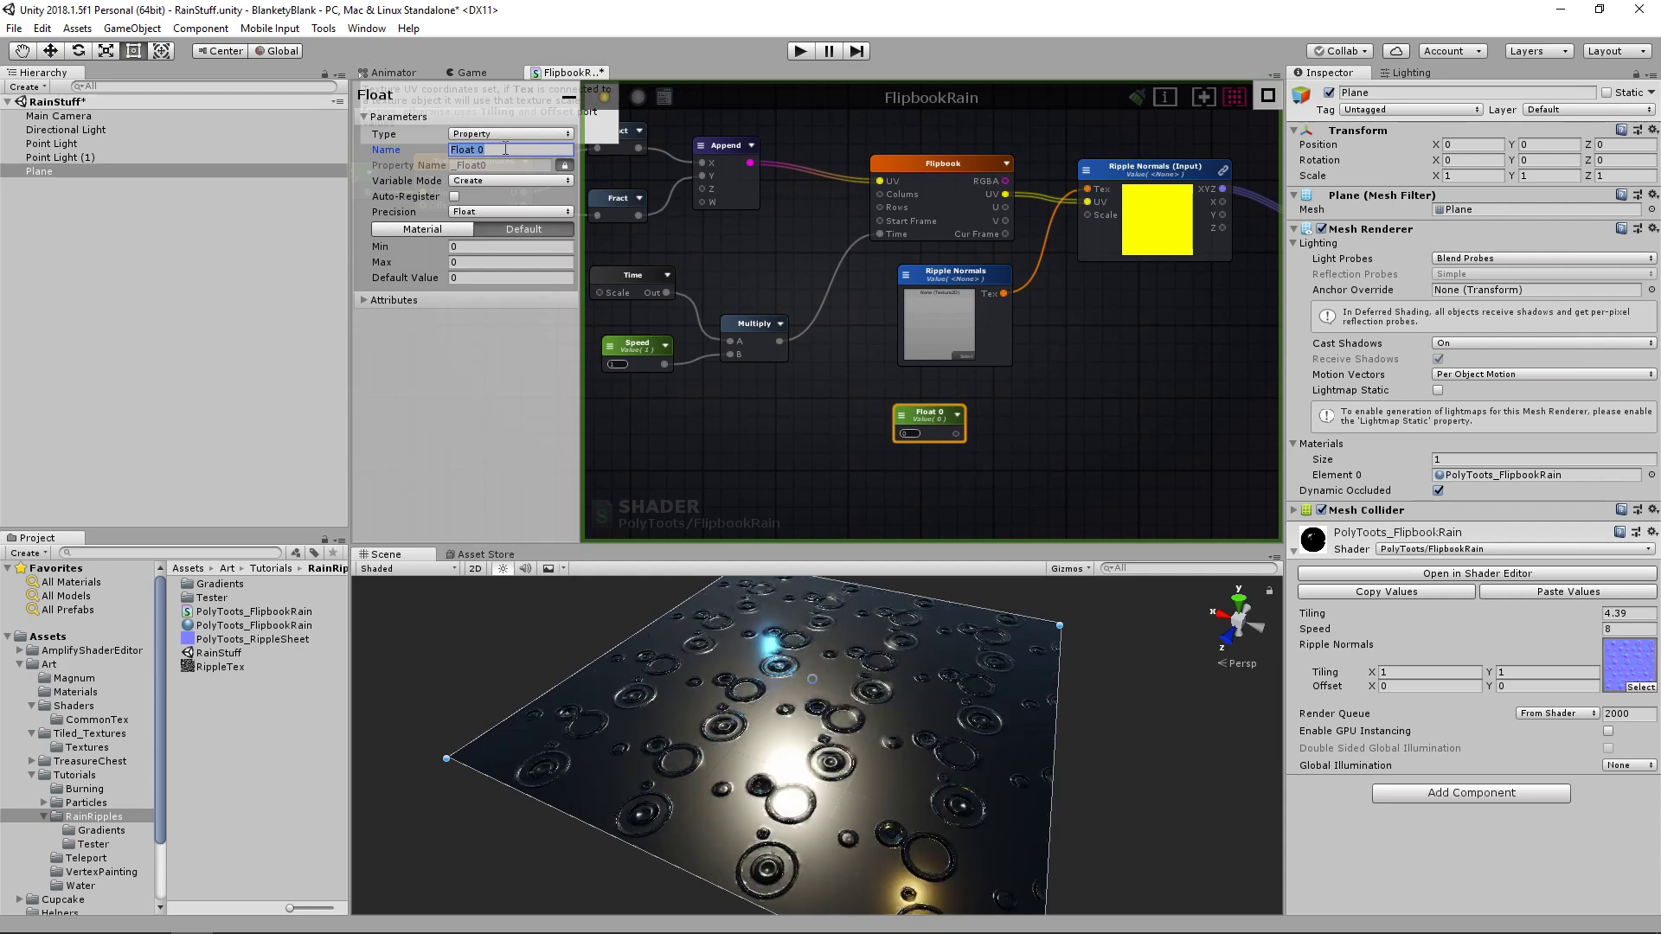
{"action": "type", "text": "Ripple Strength"}
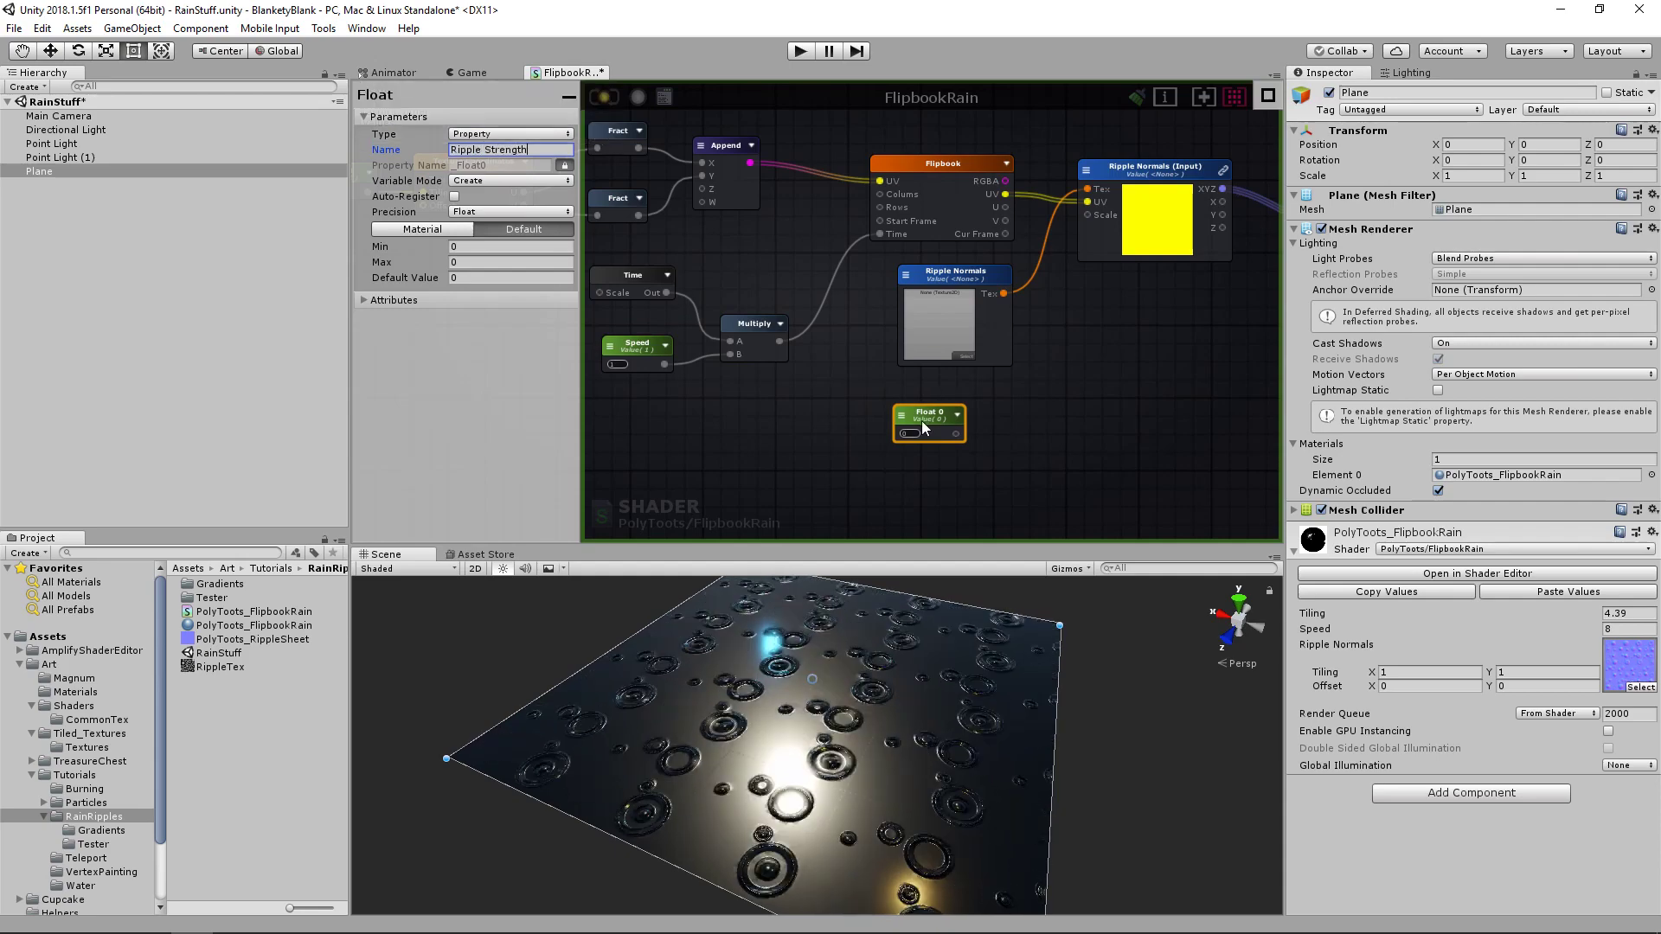
{"action": "key", "text": "Return"}
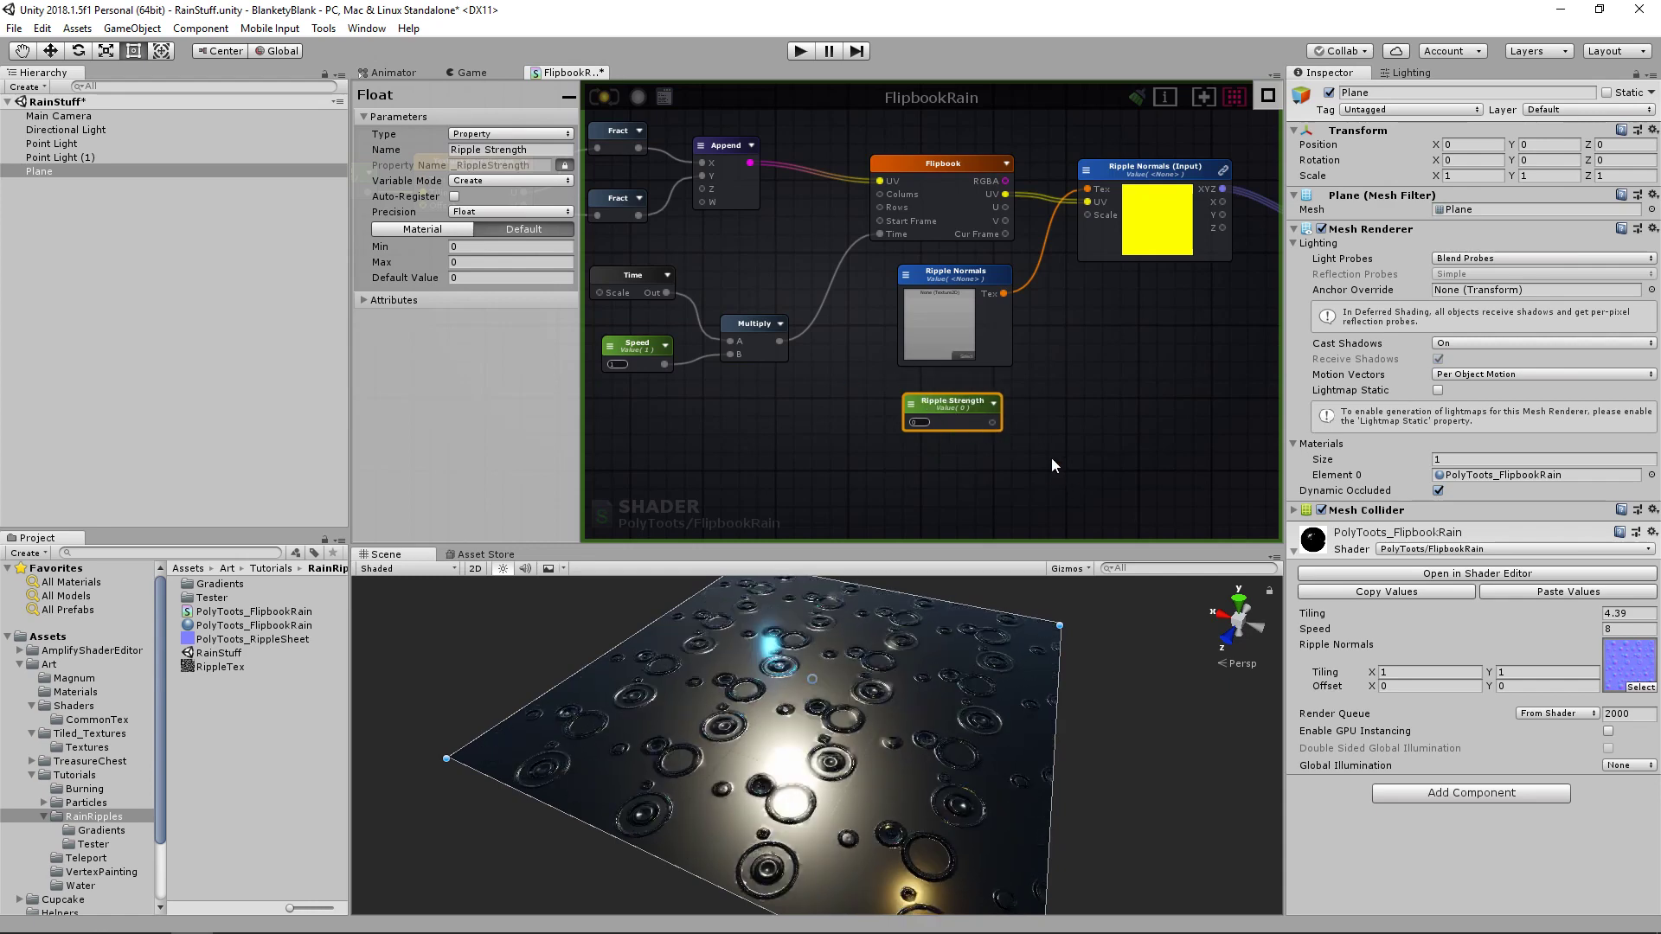
- Feed Ripple Strength into the Scale input of the Ripple Normals sample, update the shader and set the property's default to 0.5
{"action": "left_click_drag", "start_coordinate": [1081, 206], "coordinate": [1086, 214]}
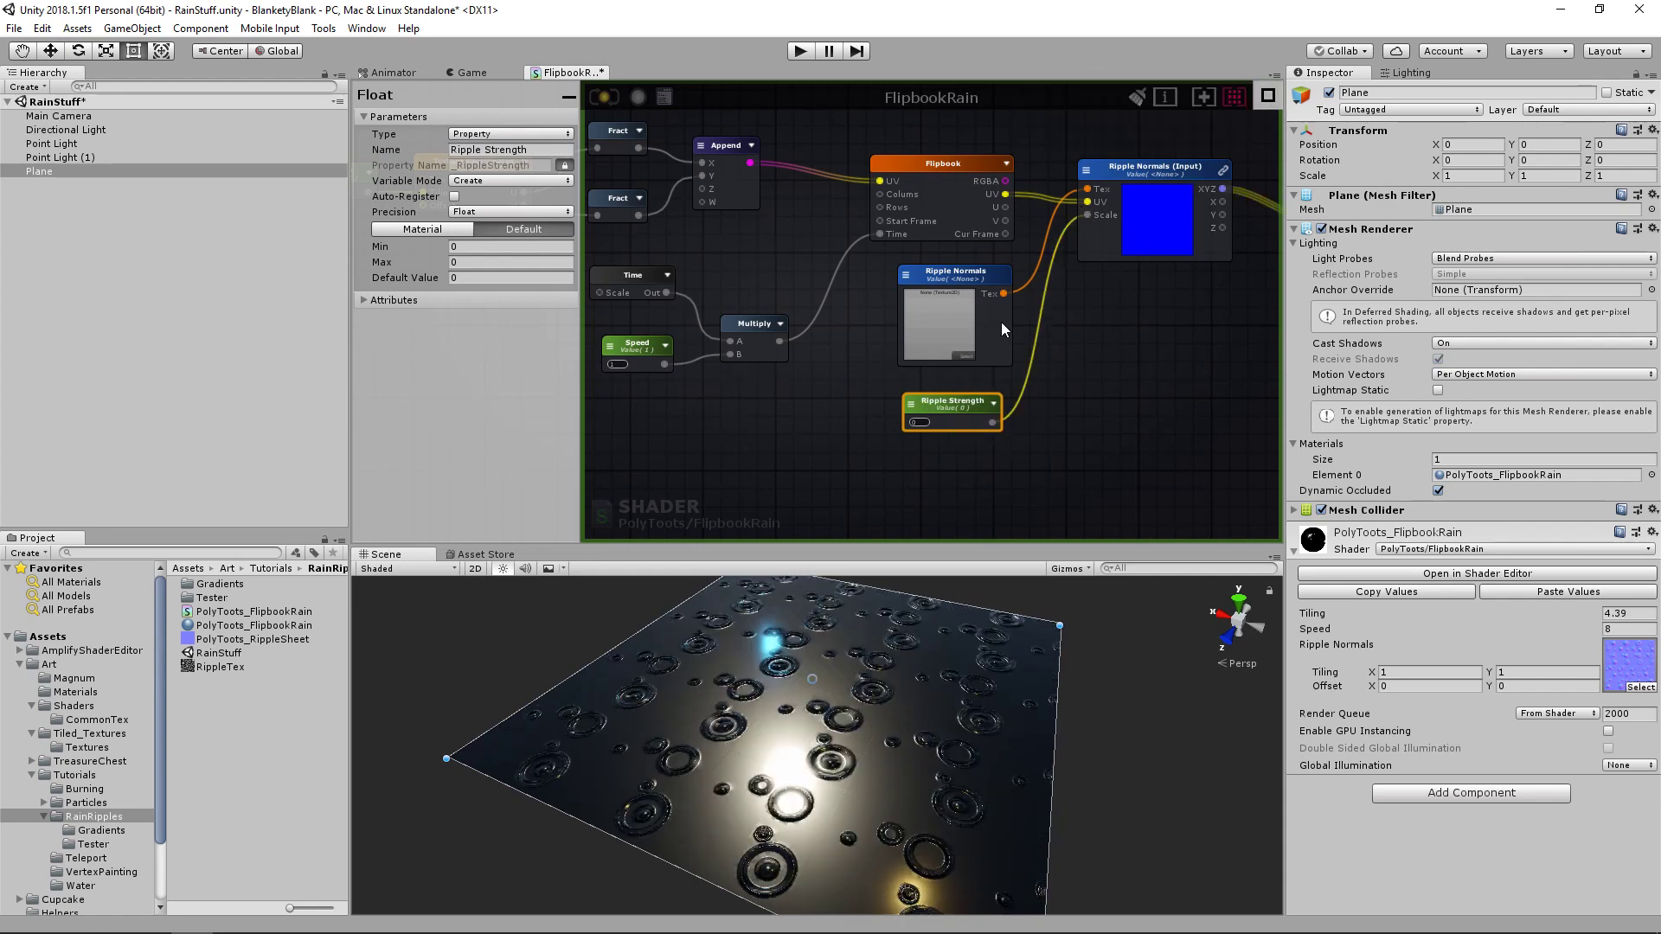
{"action": "left_click", "coordinate": [605, 96]}
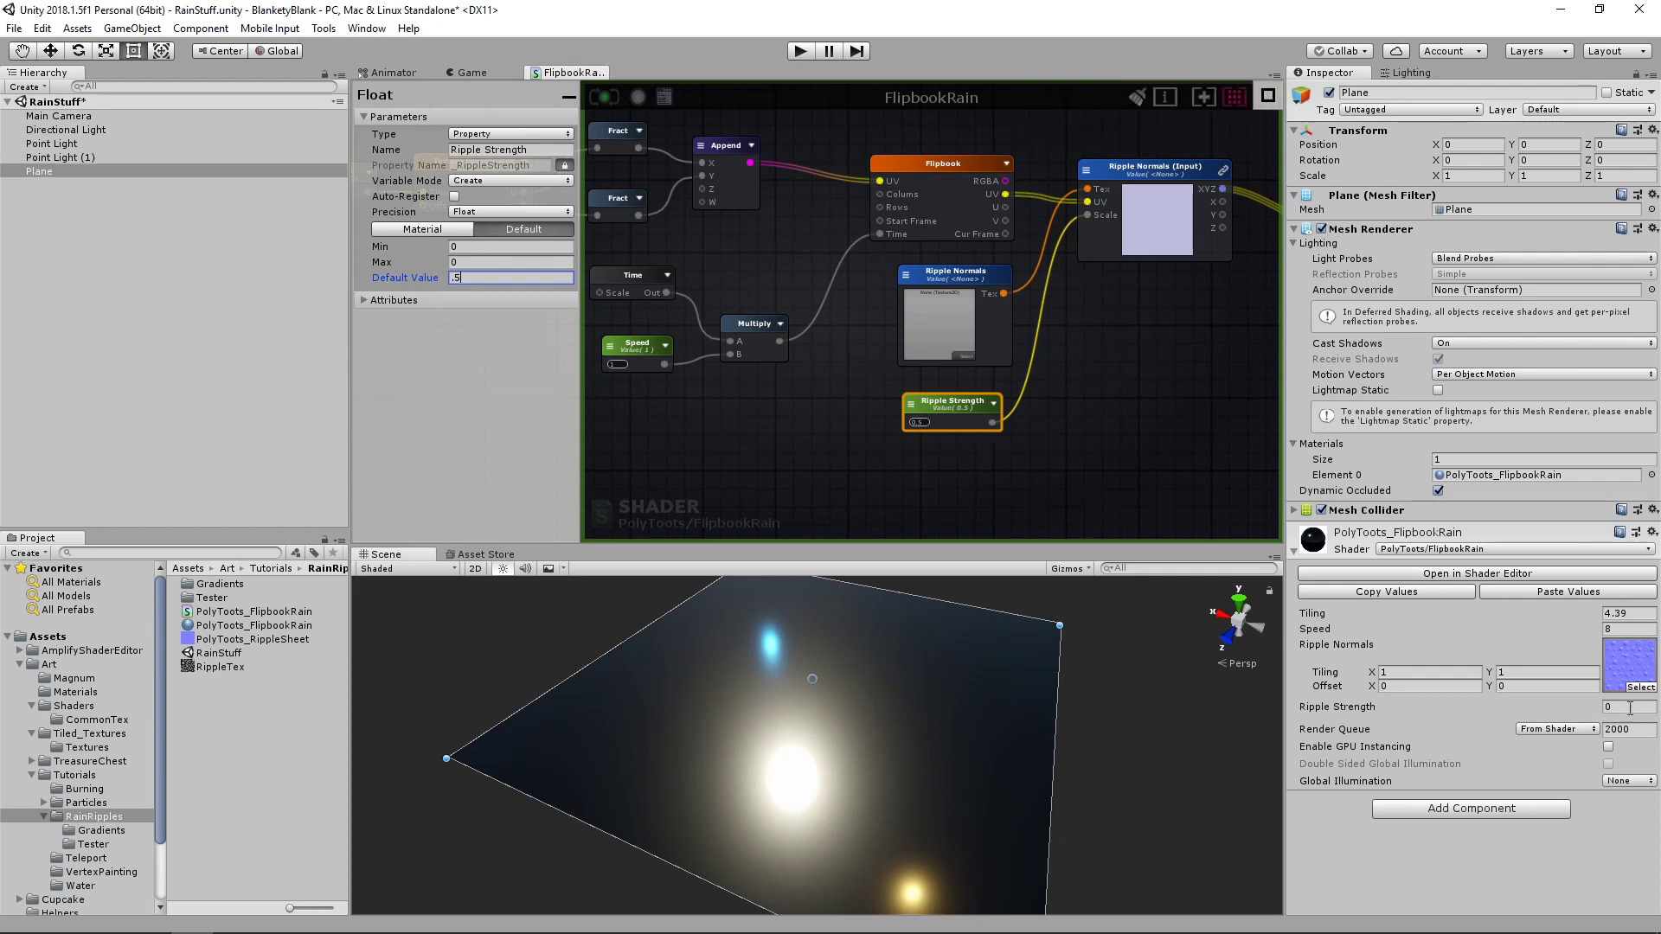
- Try varying the material's Ripple Strength through positive and negative values such as 0.56 and -0.36 while watching the plane
{"action": "left_click_drag", "start_coordinate": [1543, 704], "coordinate": [1546, 710]}
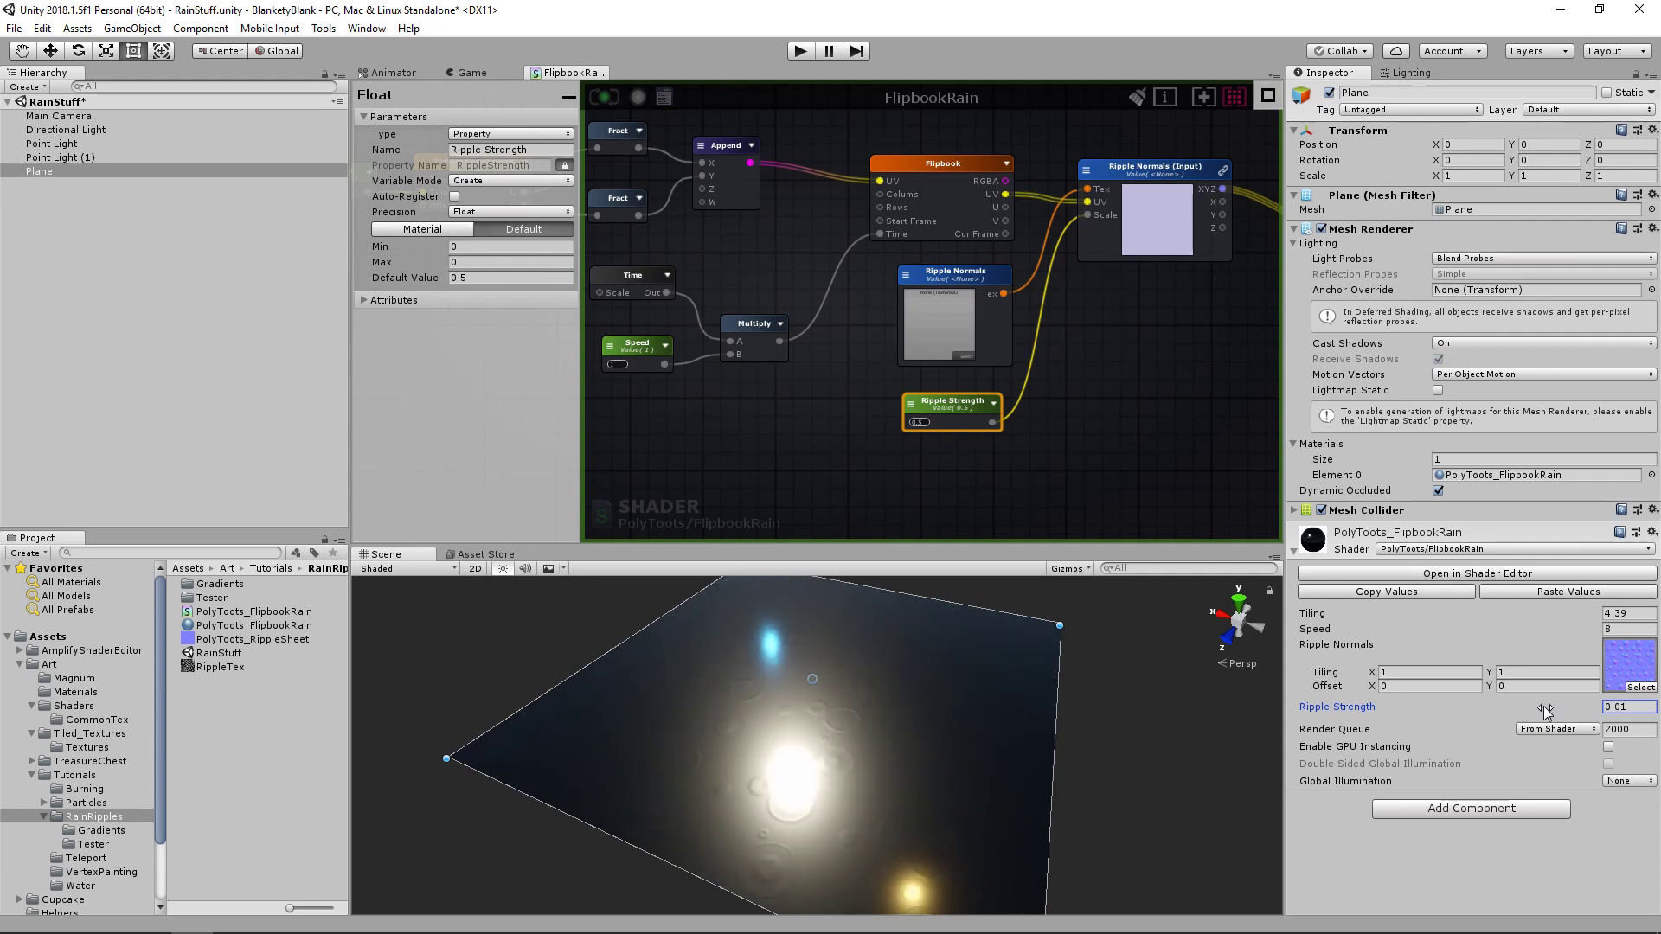
{"action": "left_click_drag", "start_coordinate": [1073, 736], "coordinate": [1116, 735], "text": "alt"}
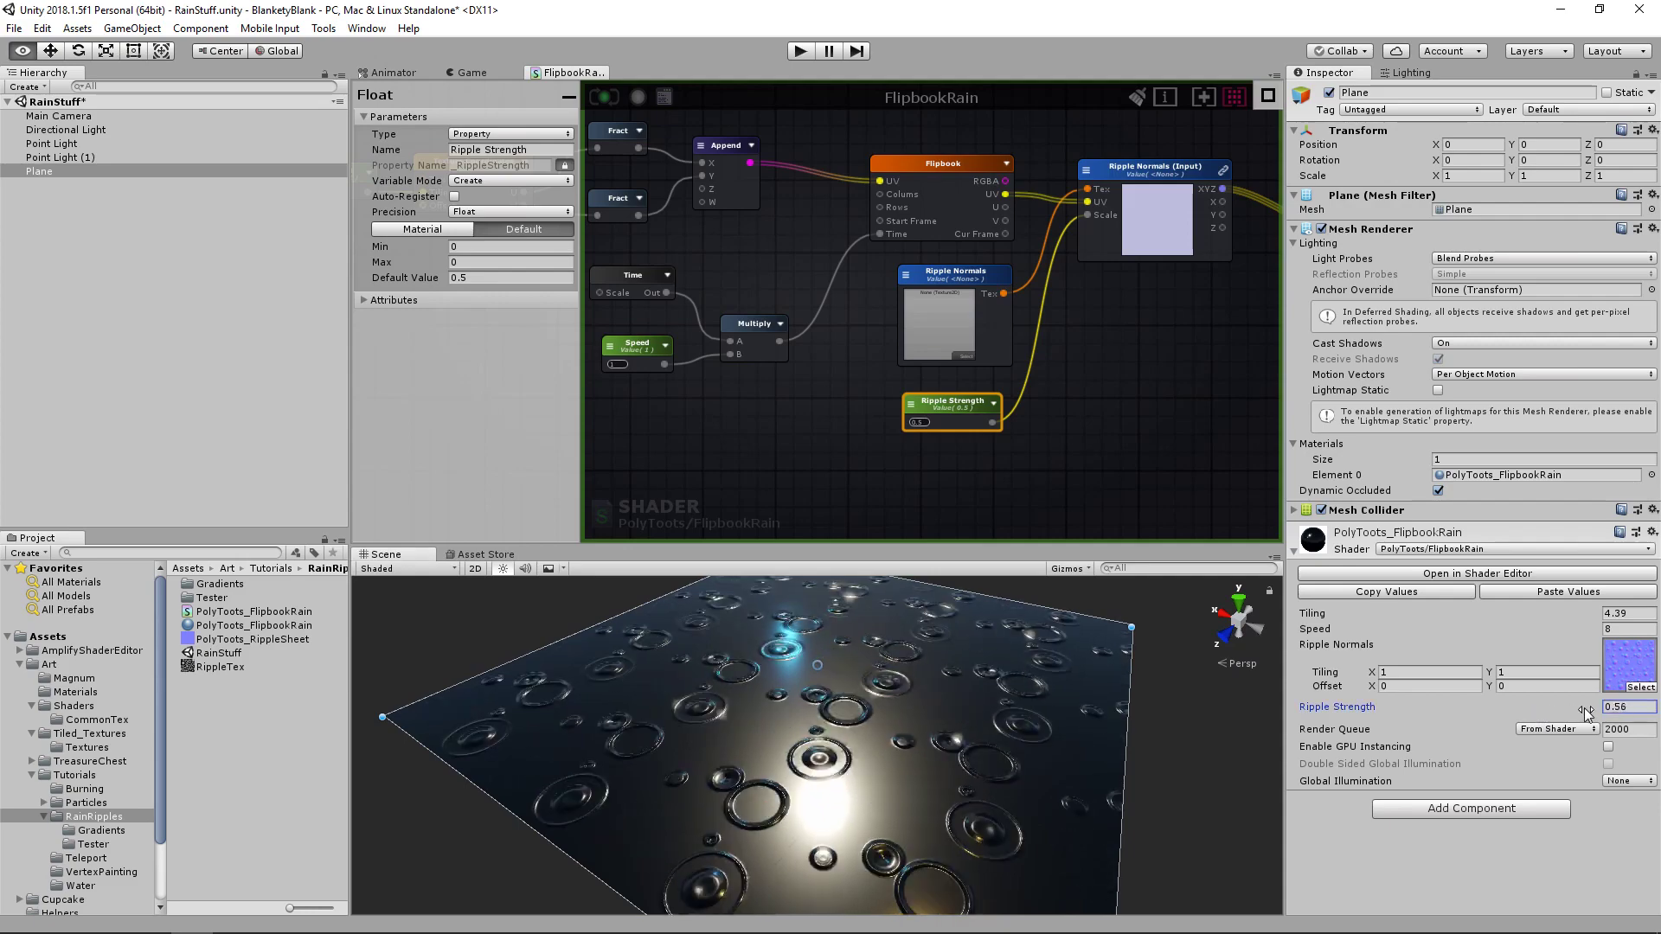
{"action": "left_click_drag", "start_coordinate": [1603, 711], "coordinate": [1476, 704]}
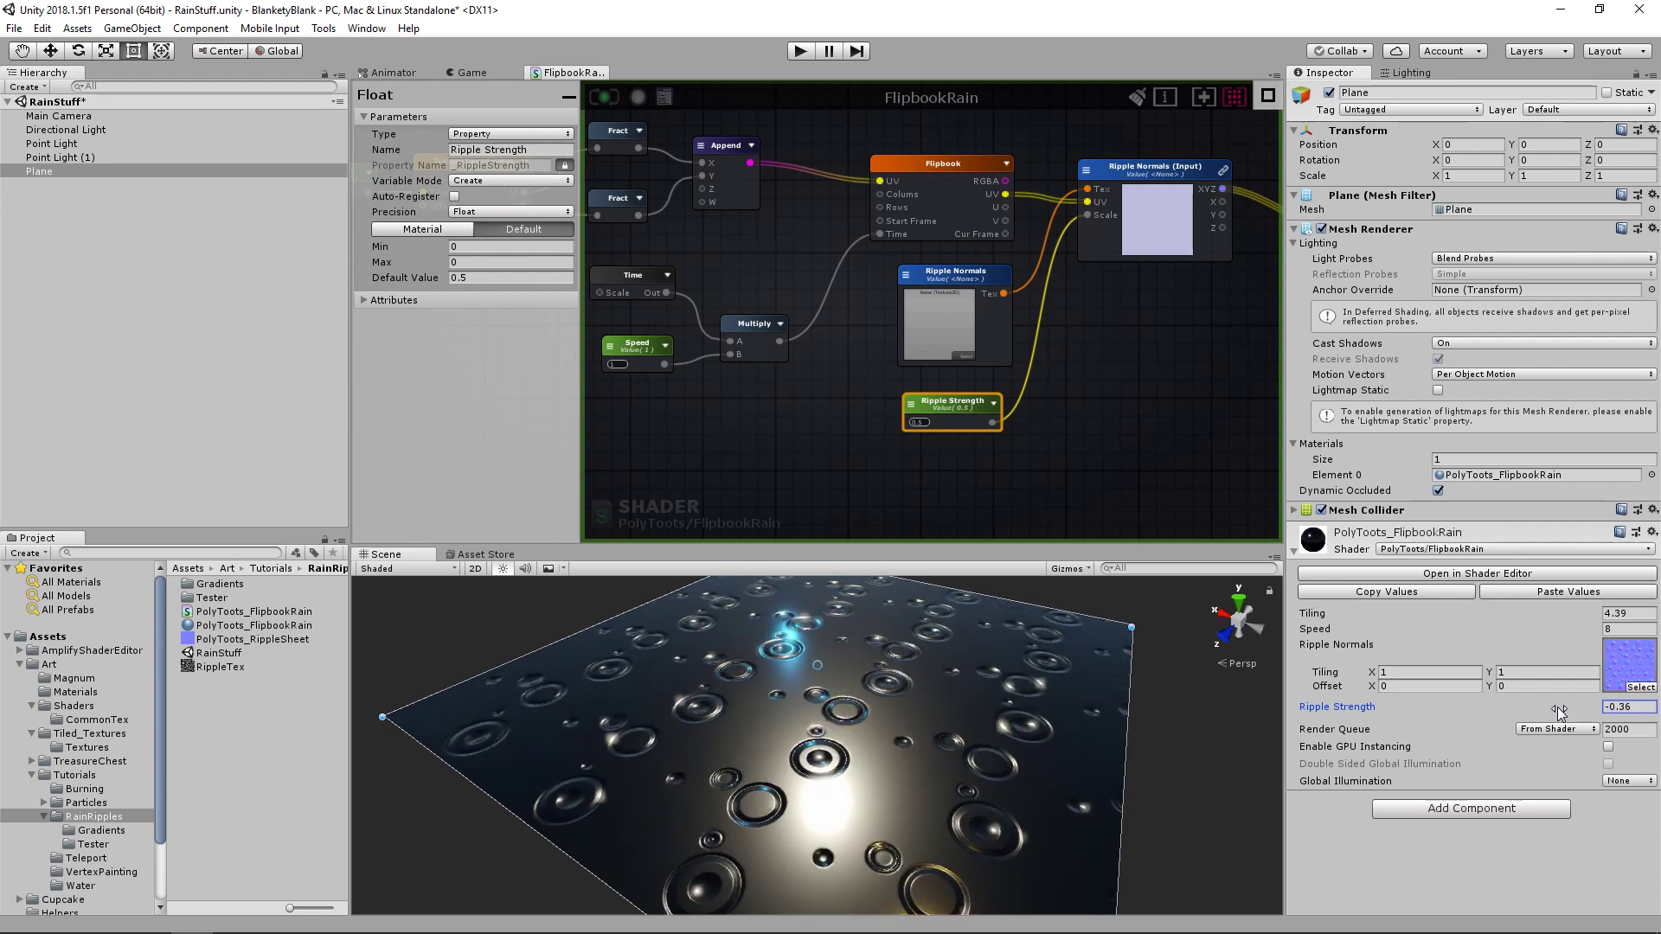
{"action": "left_click_drag", "start_coordinate": [1108, 775], "coordinate": [966, 759], "text": "alt"}
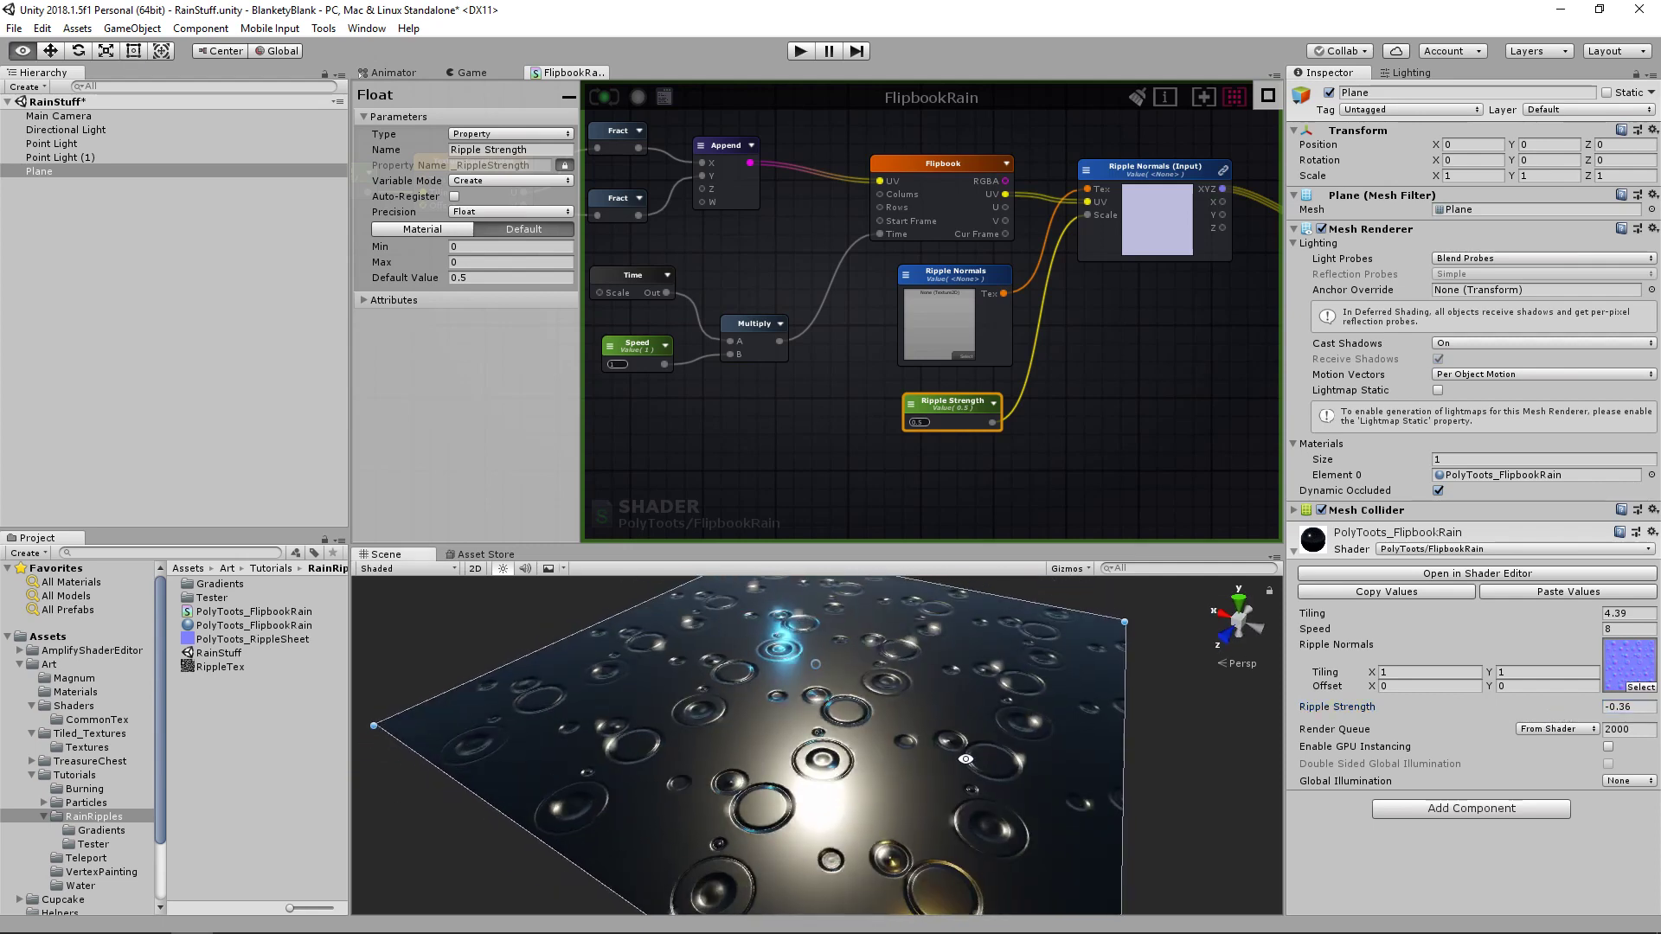
- Set the material's Ripple Strength to 0.5
{"action": "left_click", "coordinate": [1567, 709]}
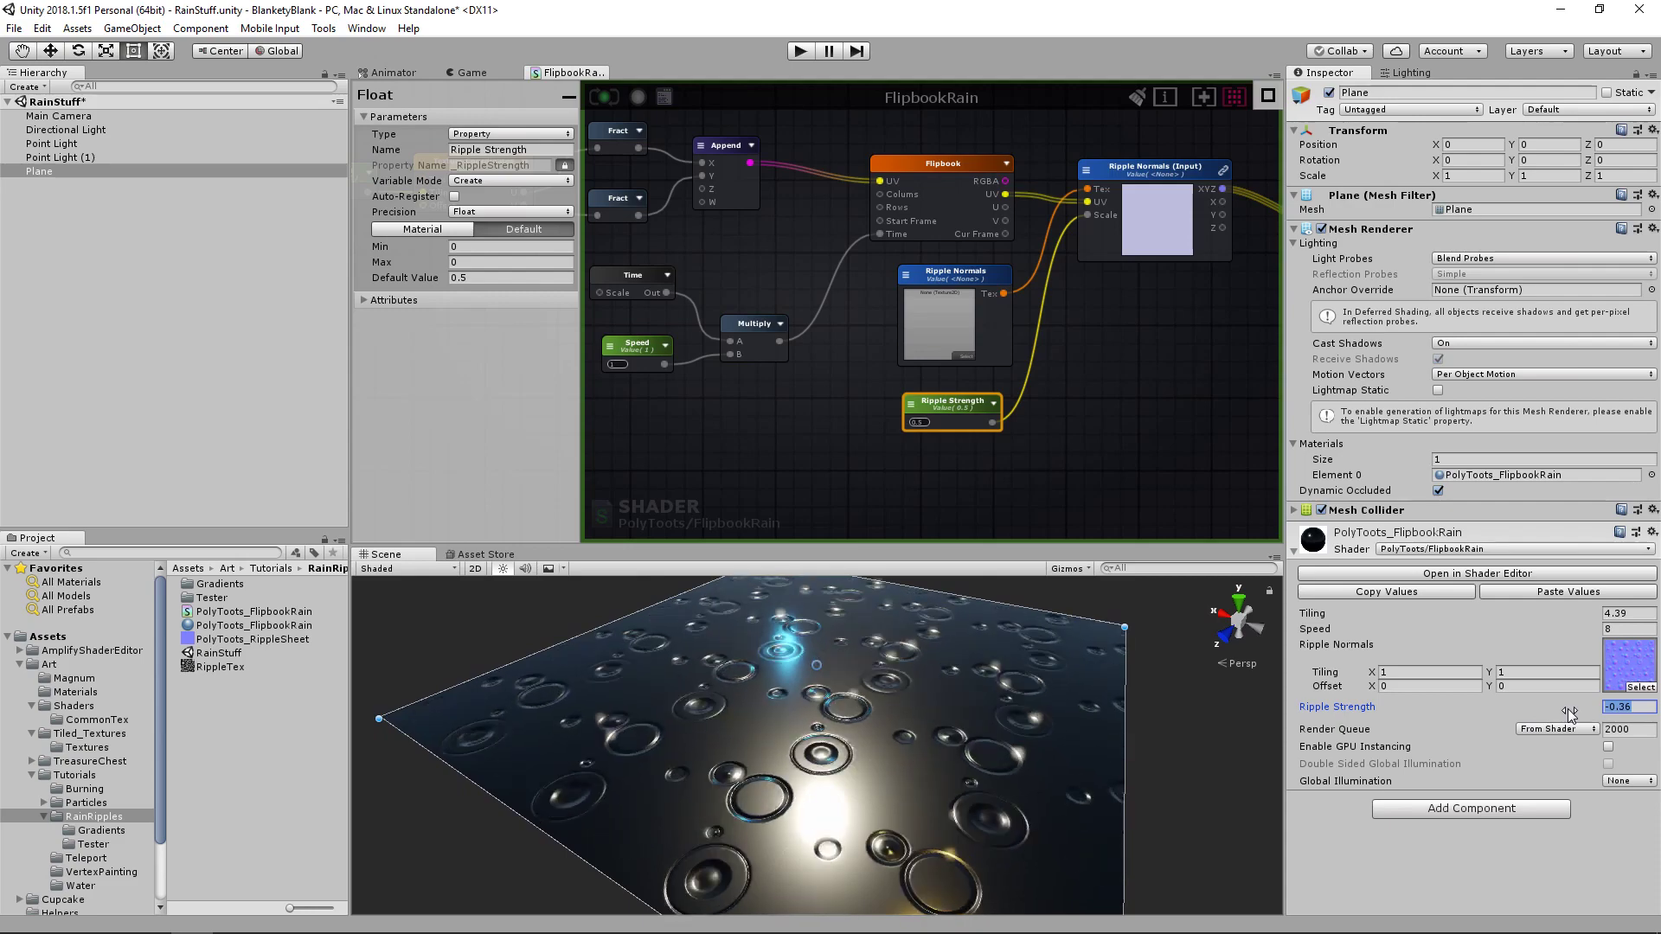
{"action": "type", "text": "0.5"}
{"action": "key", "text": "Tab"}
{"action": "left_click", "coordinate": [1096, 420]}
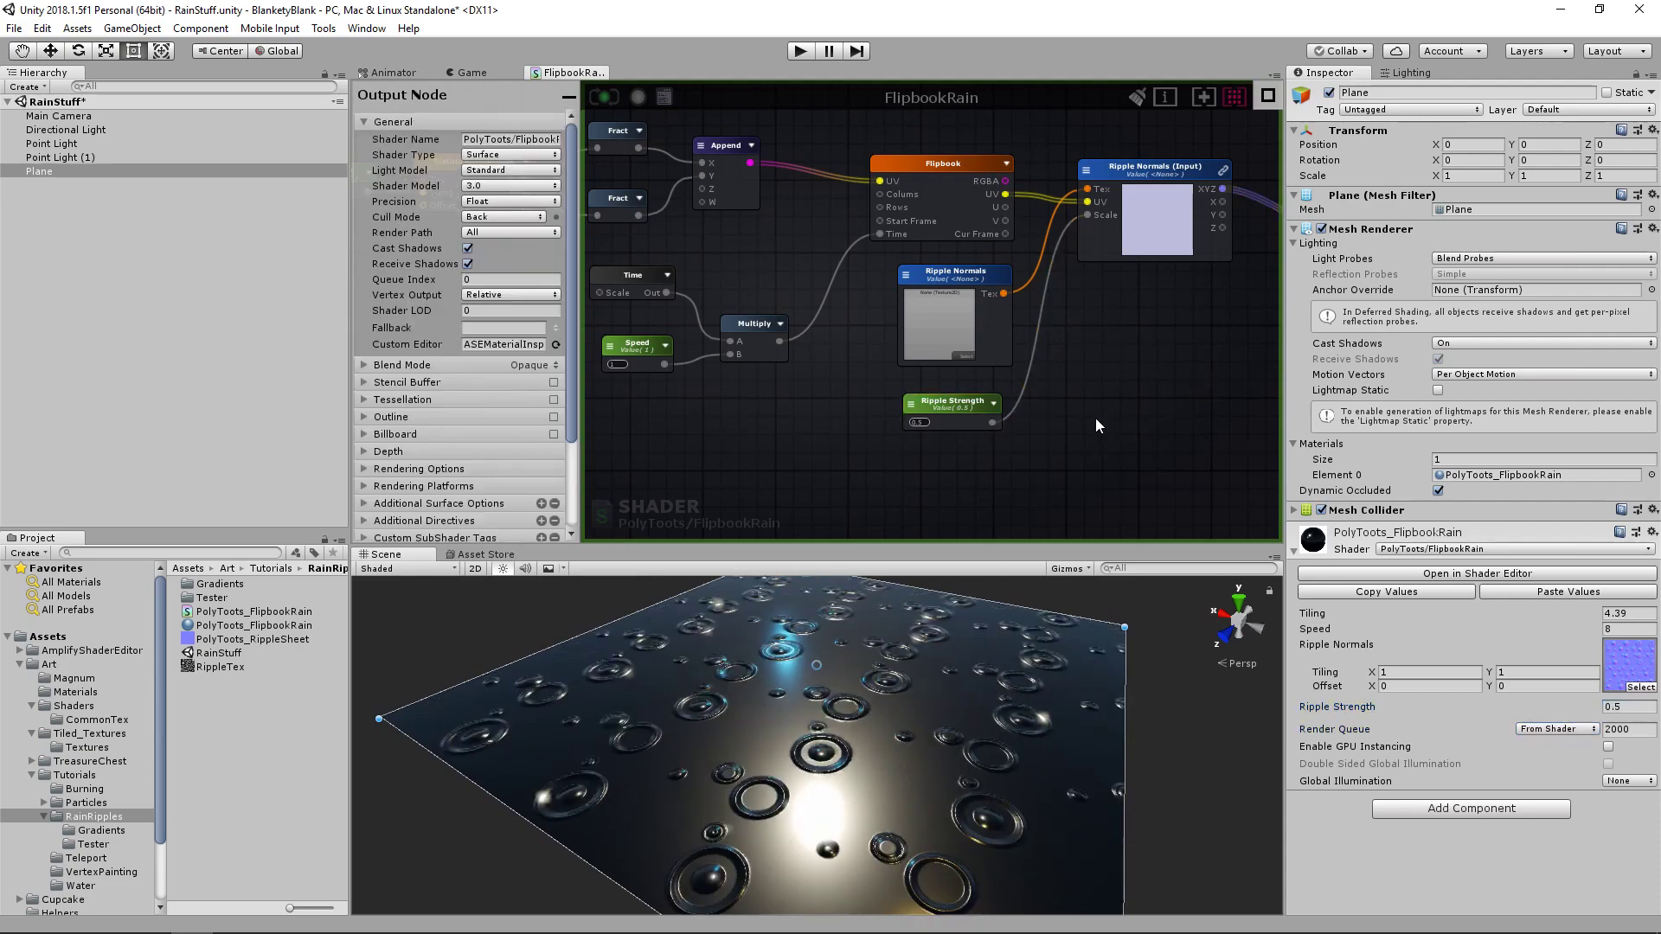
- Move the Ripple Strength node above the Flipbook node and shift the ripple node group farther from the output node
{"action": "middle_click_drag", "start_coordinate": [1093, 309], "coordinate": [921, 360]}
{"action": "scroll", "coordinate": [922, 360], "scroll_direction": "down", "scroll_amount": 6}
{"action": "scroll", "coordinate": [846, 408], "scroll_direction": "up", "scroll_amount": 2}
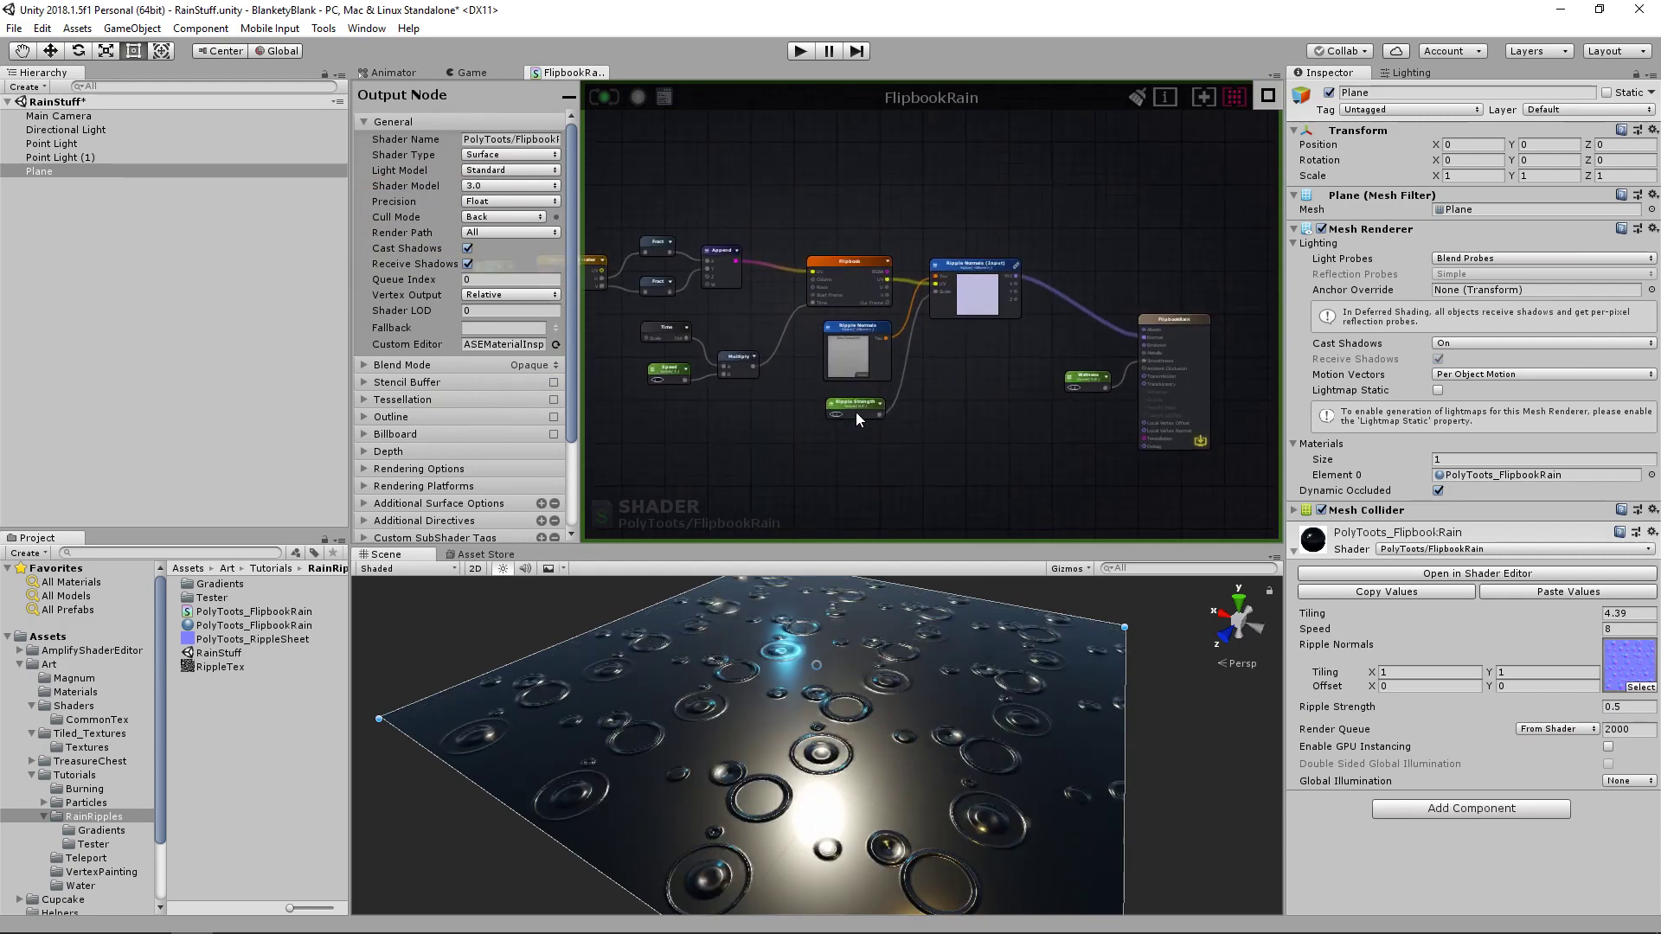
{"action": "left_click", "coordinate": [859, 403]}
{"action": "left_click_drag", "start_coordinate": [867, 287], "coordinate": [854, 203]}
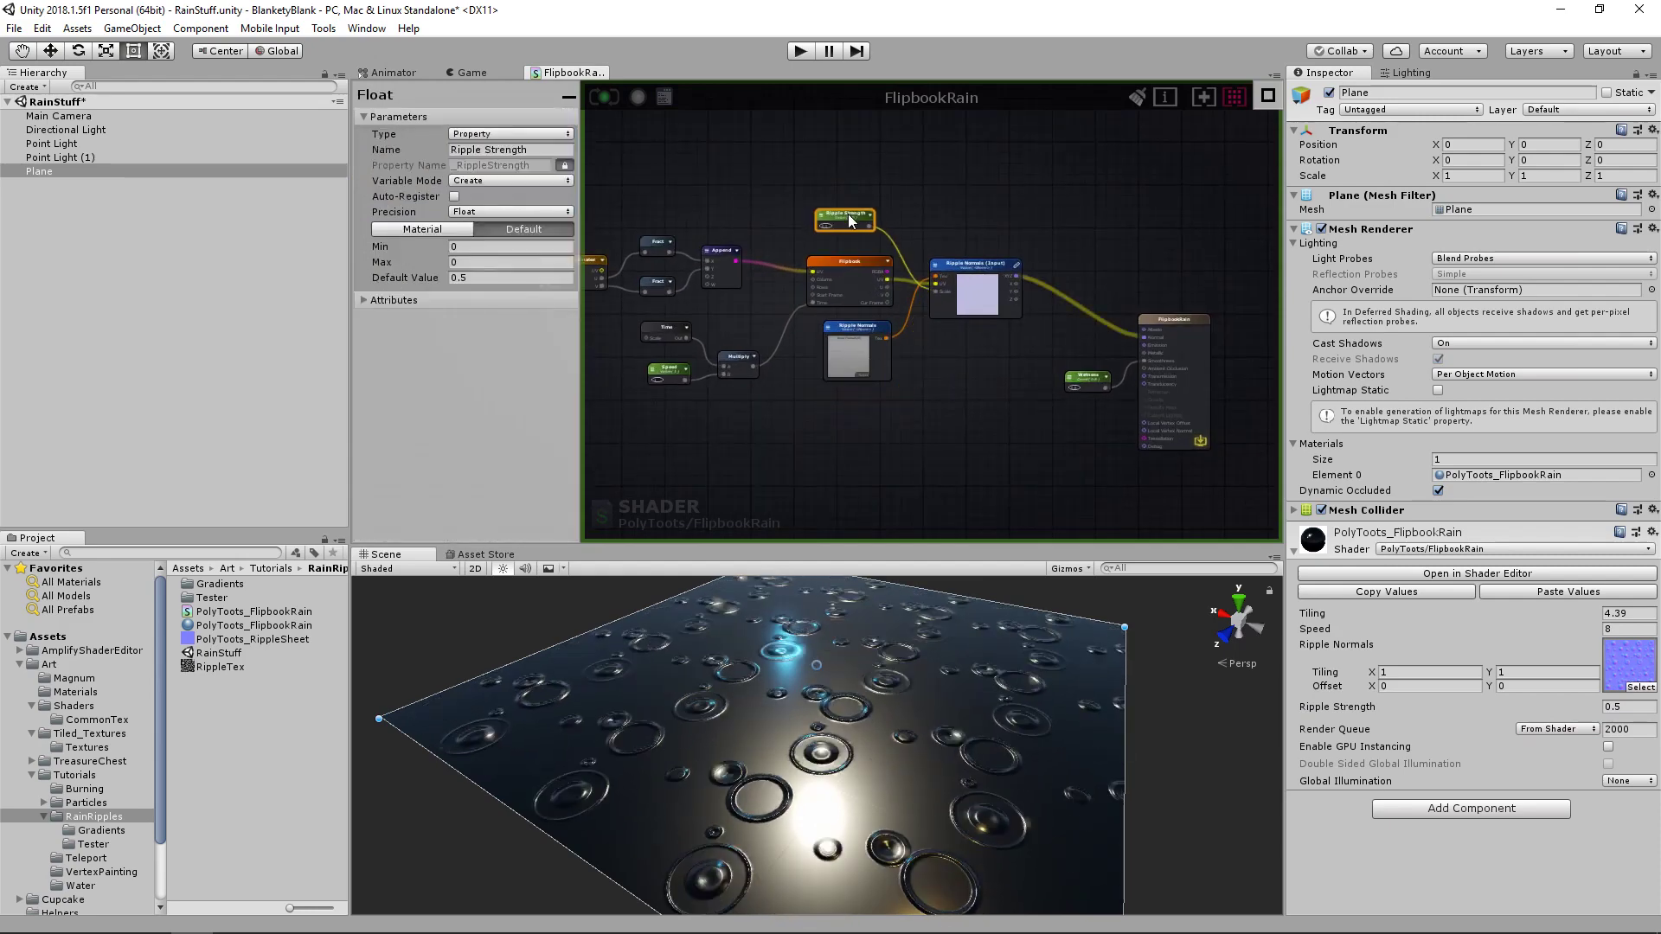
{"action": "middle_click_drag", "start_coordinate": [907, 345], "coordinate": [968, 351]}
{"action": "scroll", "coordinate": [968, 352], "scroll_direction": "down", "scroll_amount": 1}
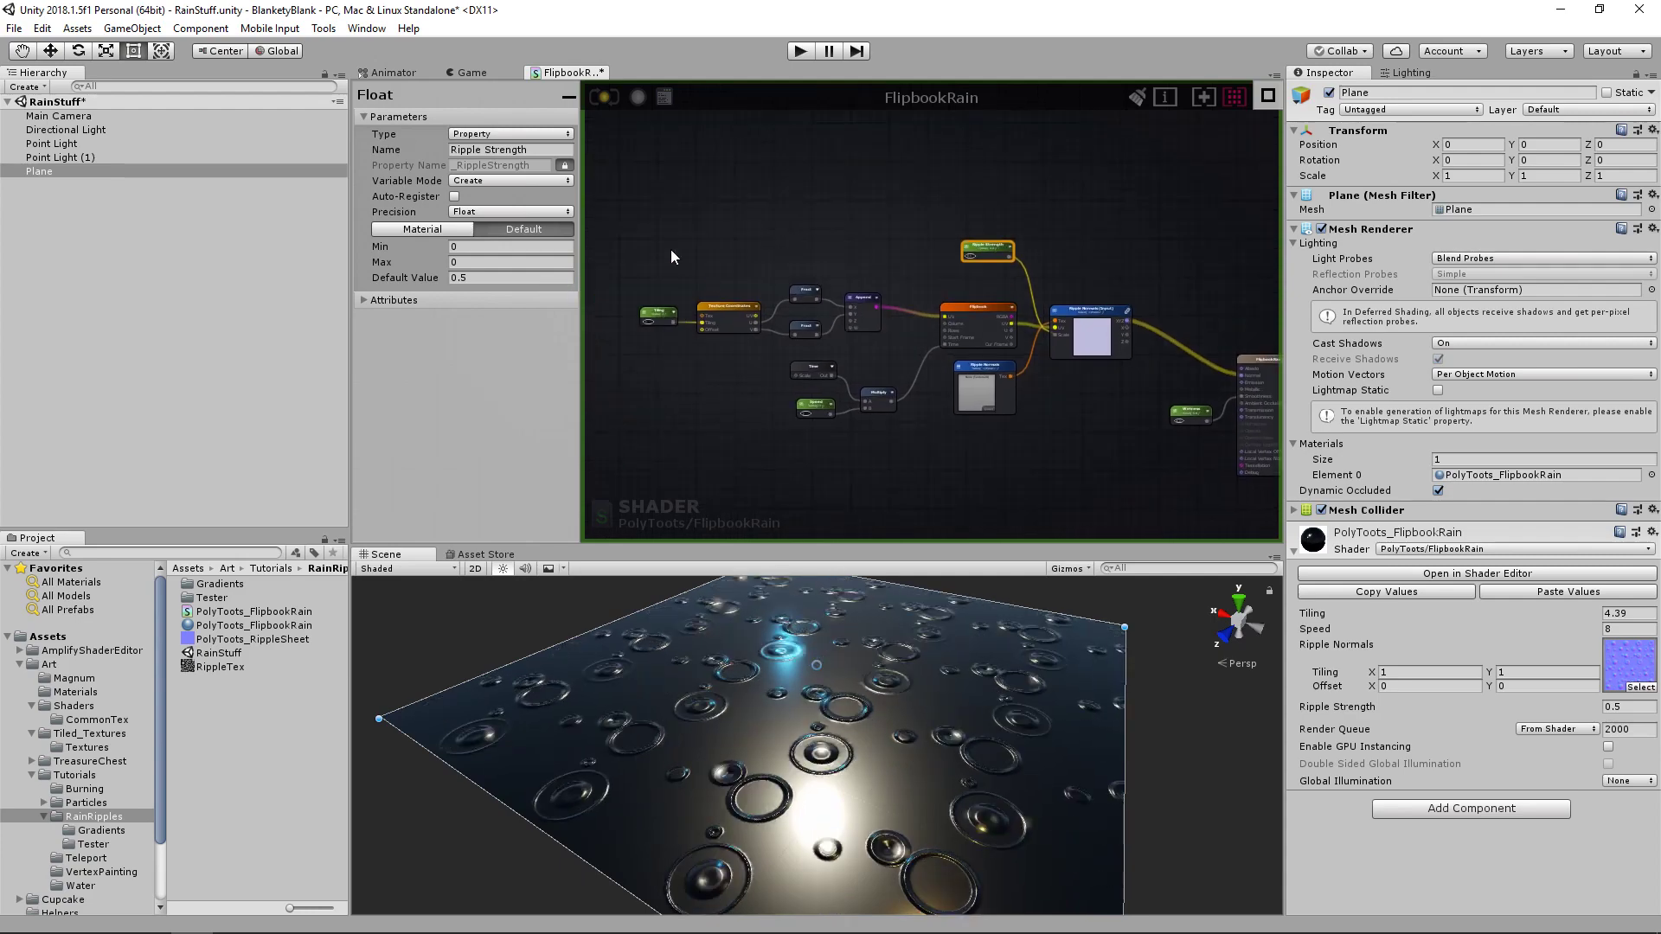
{"action": "left_click_drag", "start_coordinate": [616, 211], "coordinate": [1054, 450]}
{"action": "left_click_drag", "start_coordinate": [1077, 323], "coordinate": [999, 295]}
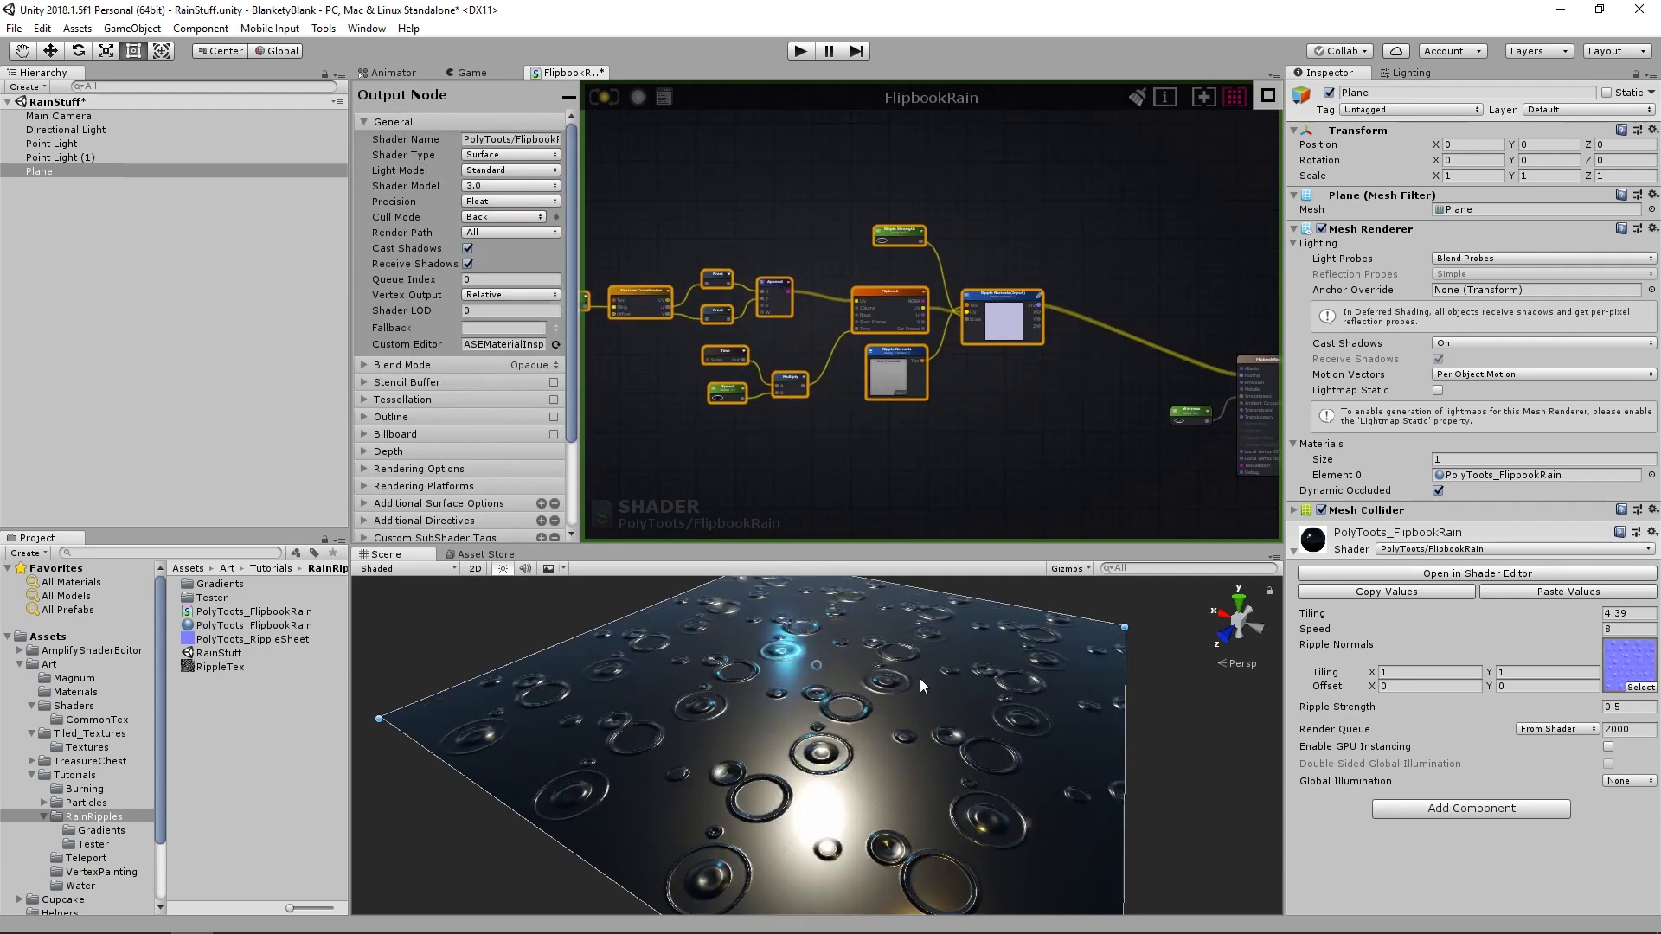
- Examine the animated ripples on the plane from different angles
{"action": "left_click_drag", "start_coordinate": [923, 681], "coordinate": [852, 726], "text": "alt"}
{"action": "right_click_drag", "start_coordinate": [852, 726], "coordinate": [817, 731], "text": "alt"}
{"action": "left_click_drag", "start_coordinate": [818, 731], "coordinate": [856, 726], "text": "alt"}
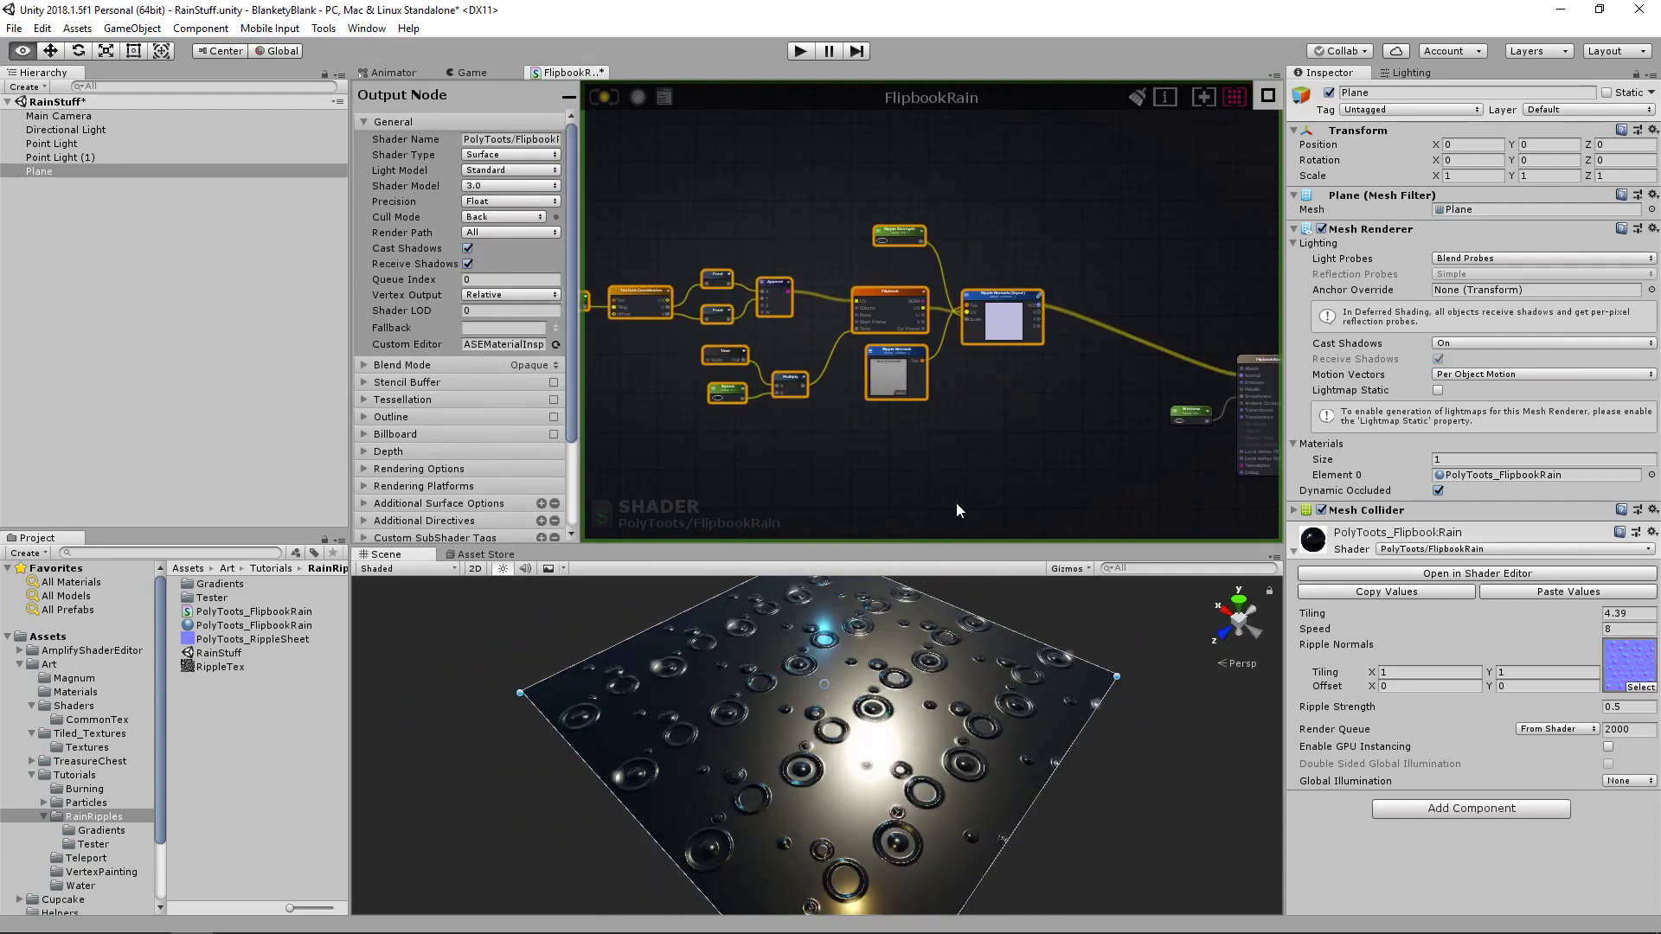
{"action": "middle_click_drag", "start_coordinate": [990, 471], "coordinate": [993, 422]}
{"action": "scroll", "coordinate": [988, 393], "scroll_direction": "up", "scroll_amount": 1}
{"action": "left_click", "coordinate": [988, 393]}
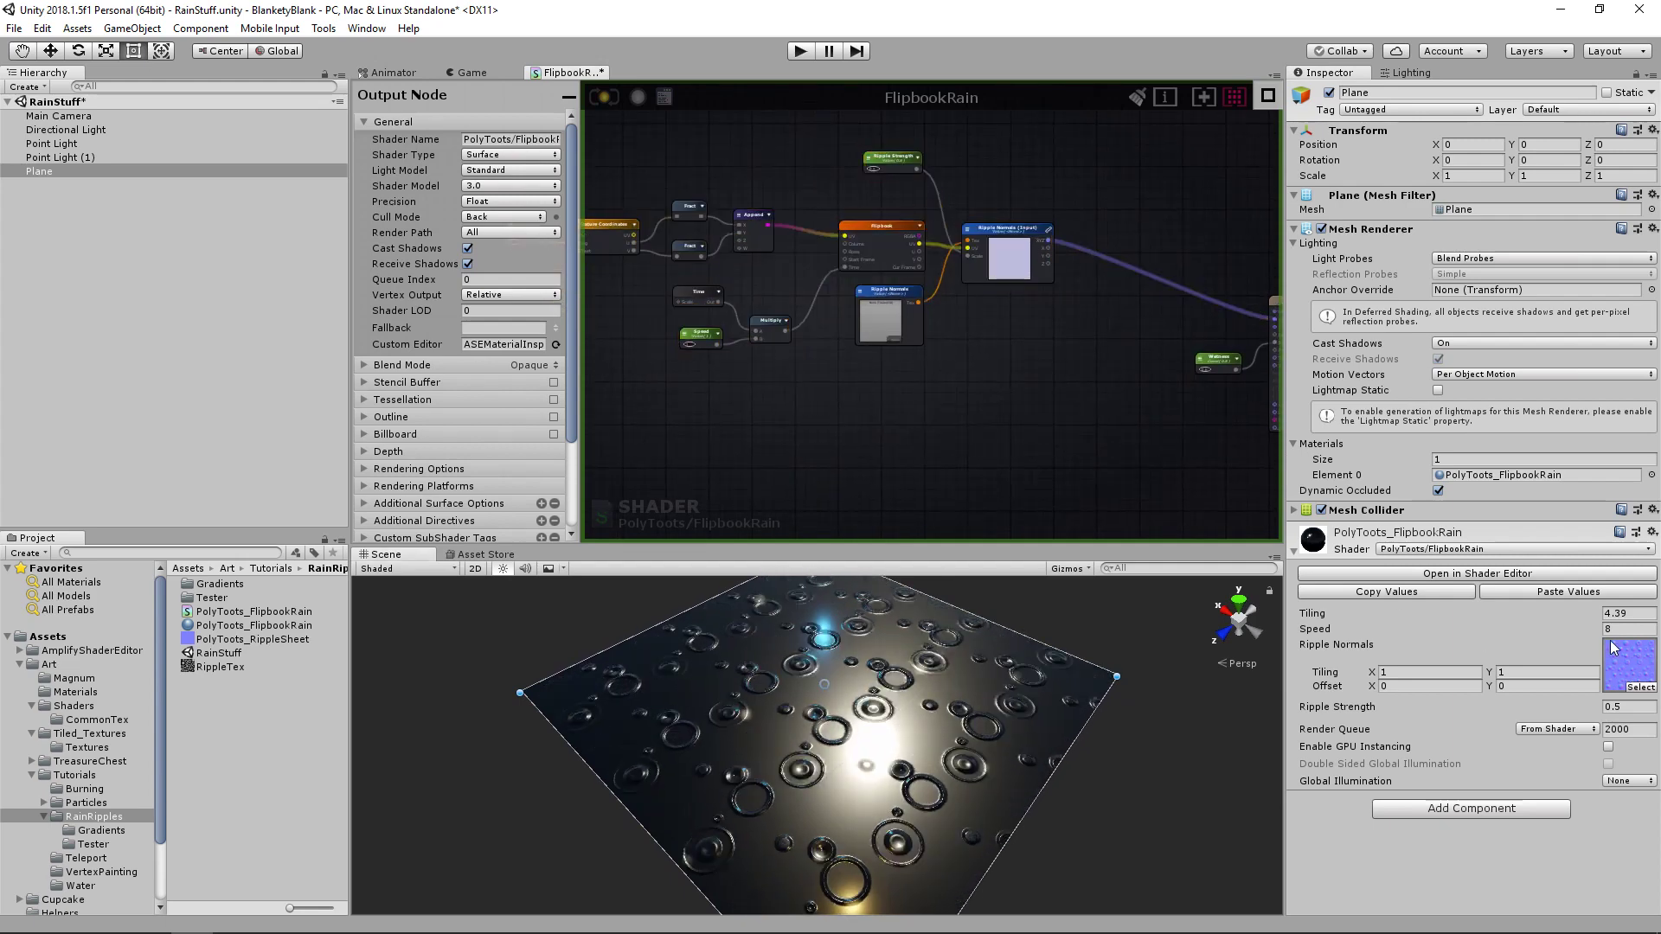
{"action": "scroll", "coordinate": [1125, 692], "scroll_direction": "up", "scroll_amount": 3}
{"action": "left_click_drag", "start_coordinate": [1129, 692], "coordinate": [1230, 656], "text": "alt"}
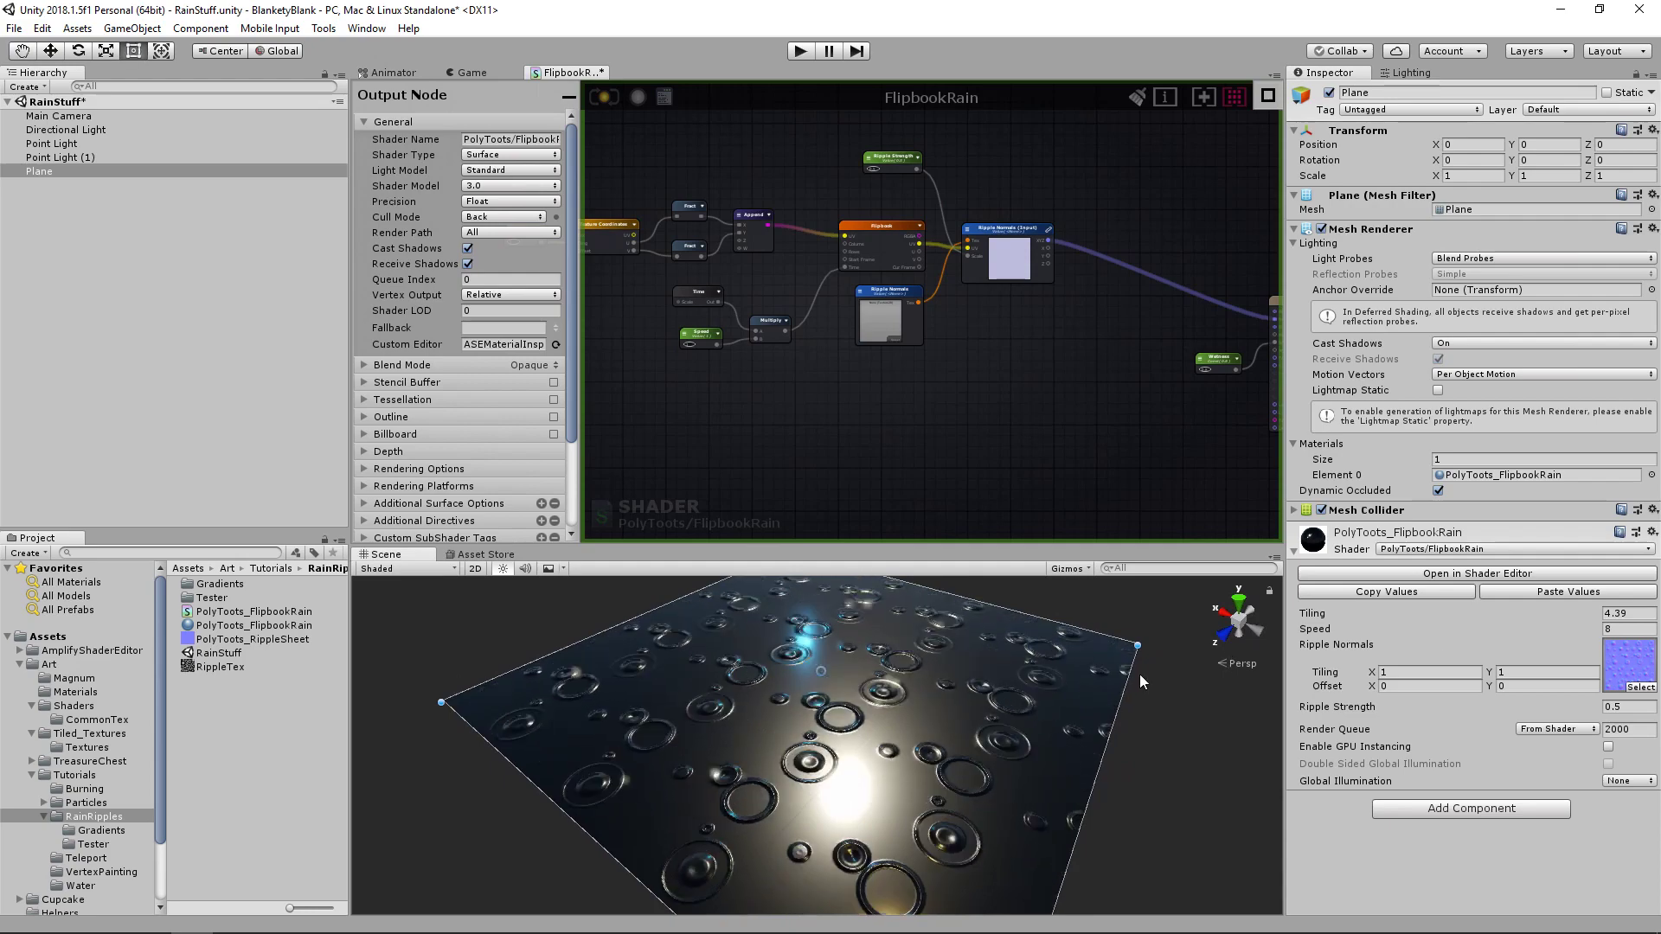
- Set the material's ripple Tiling property to 8
{"action": "left_click_drag", "start_coordinate": [1507, 613], "coordinate": [1602, 623]}
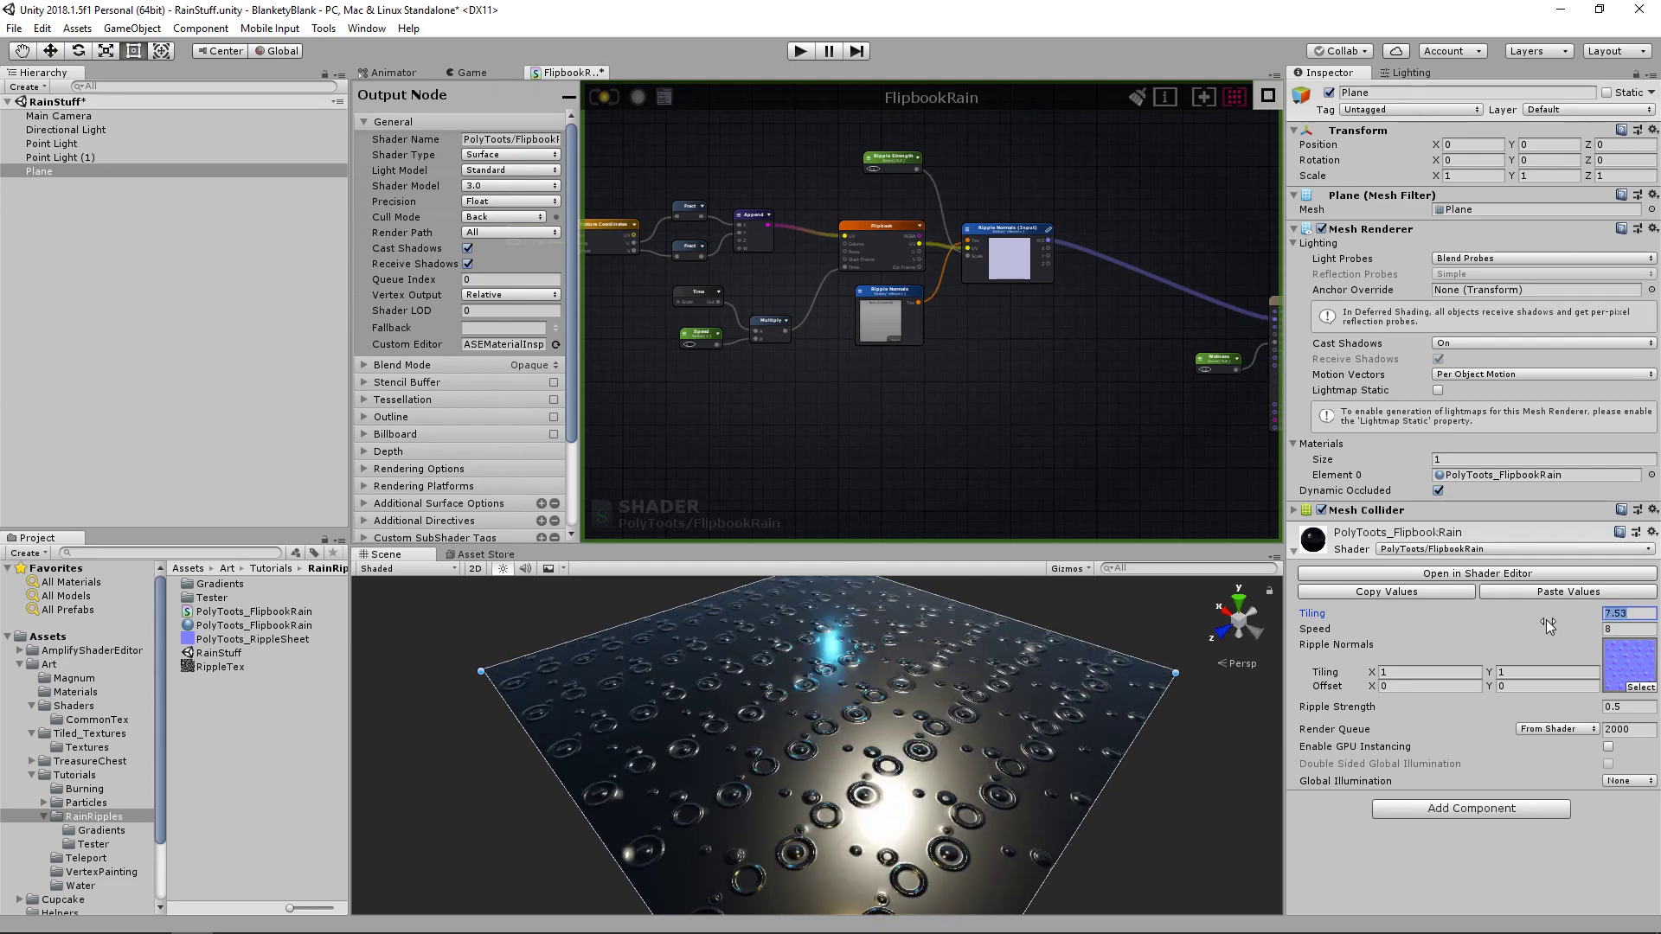
{"action": "type", "text": "8"}
{"action": "key", "text": "Tab"}
{"action": "left_click_drag", "start_coordinate": [891, 714], "coordinate": [947, 749], "text": "alt"}
- Duplicate the Ripple Normals texture sample below the original and feed the Ripple Normals Texture Object into its Tex input
{"action": "middle_click_drag", "start_coordinate": [922, 389], "coordinate": [957, 386]}
{"action": "scroll", "coordinate": [957, 385], "scroll_direction": "up", "scroll_amount": 2}
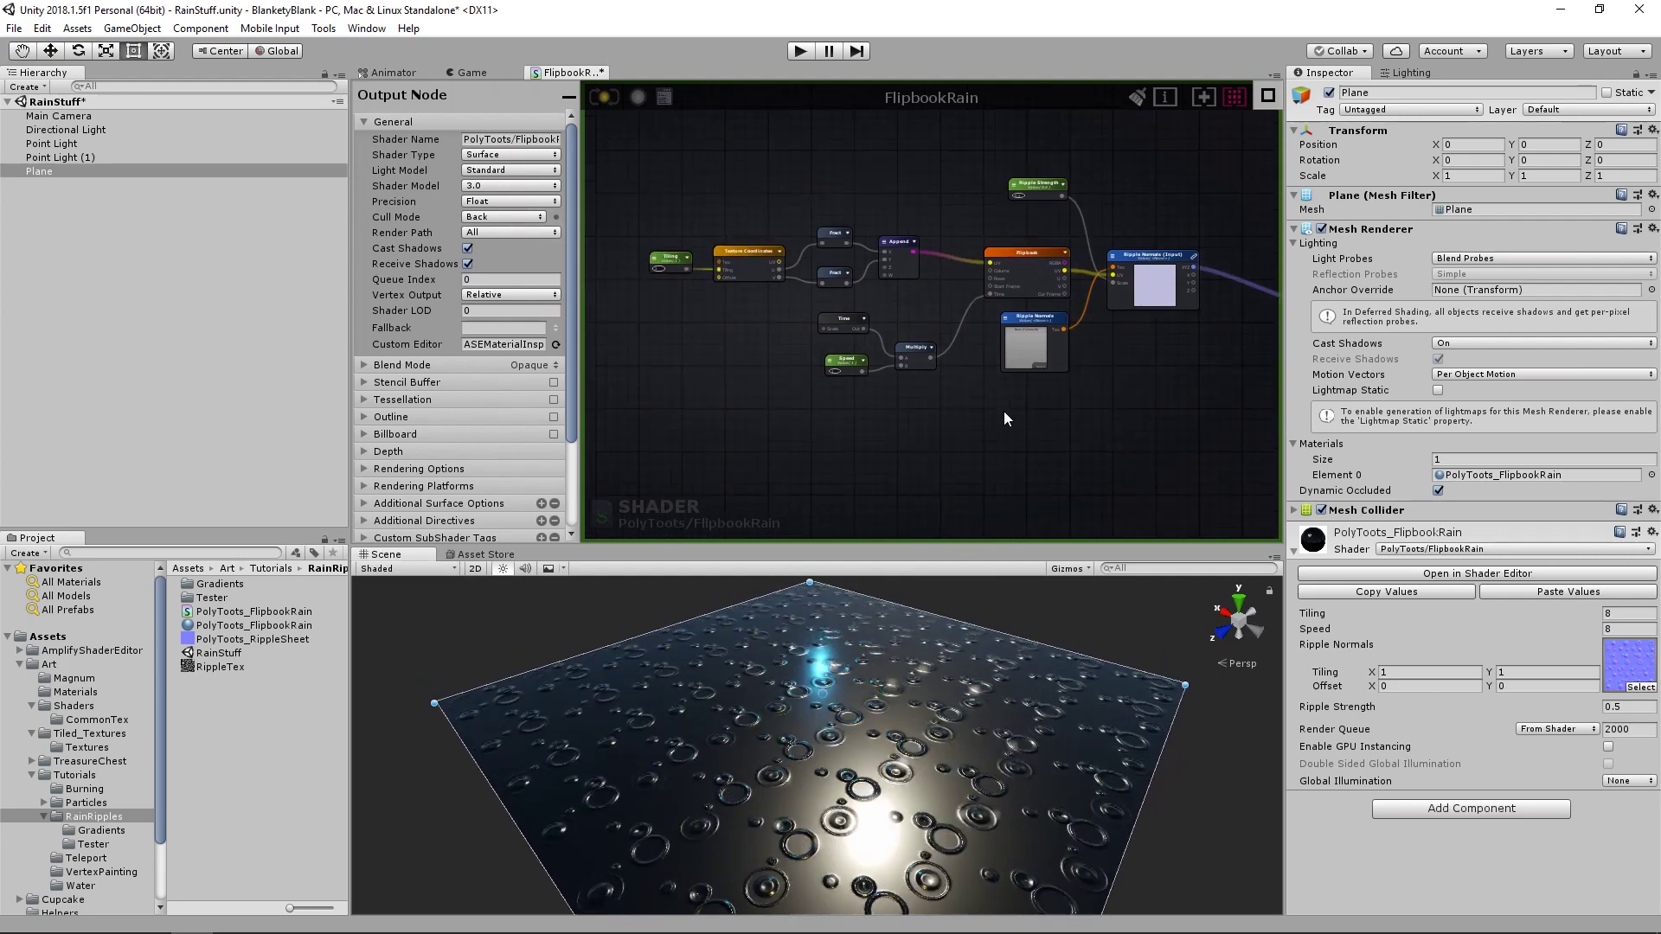
{"action": "scroll", "coordinate": [931, 365], "scroll_direction": "up", "scroll_amount": 2}
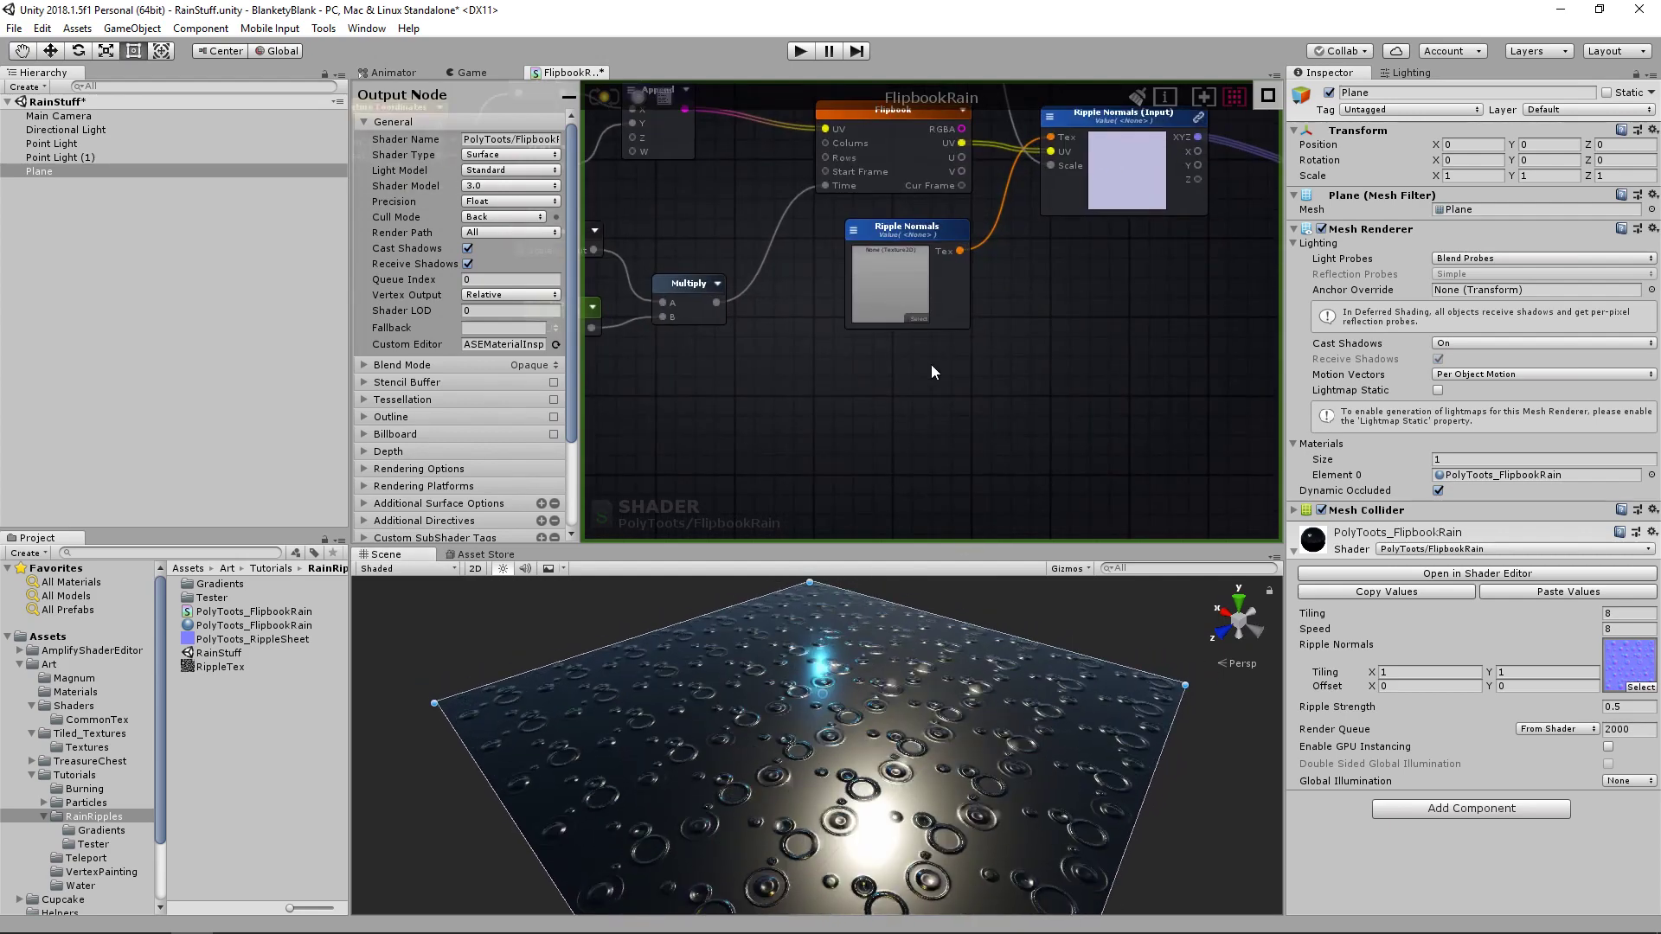
{"action": "middle_click_drag", "start_coordinate": [1008, 397], "coordinate": [897, 371]}
{"action": "middle_click_drag", "start_coordinate": [1019, 109], "coordinate": [993, 154]}
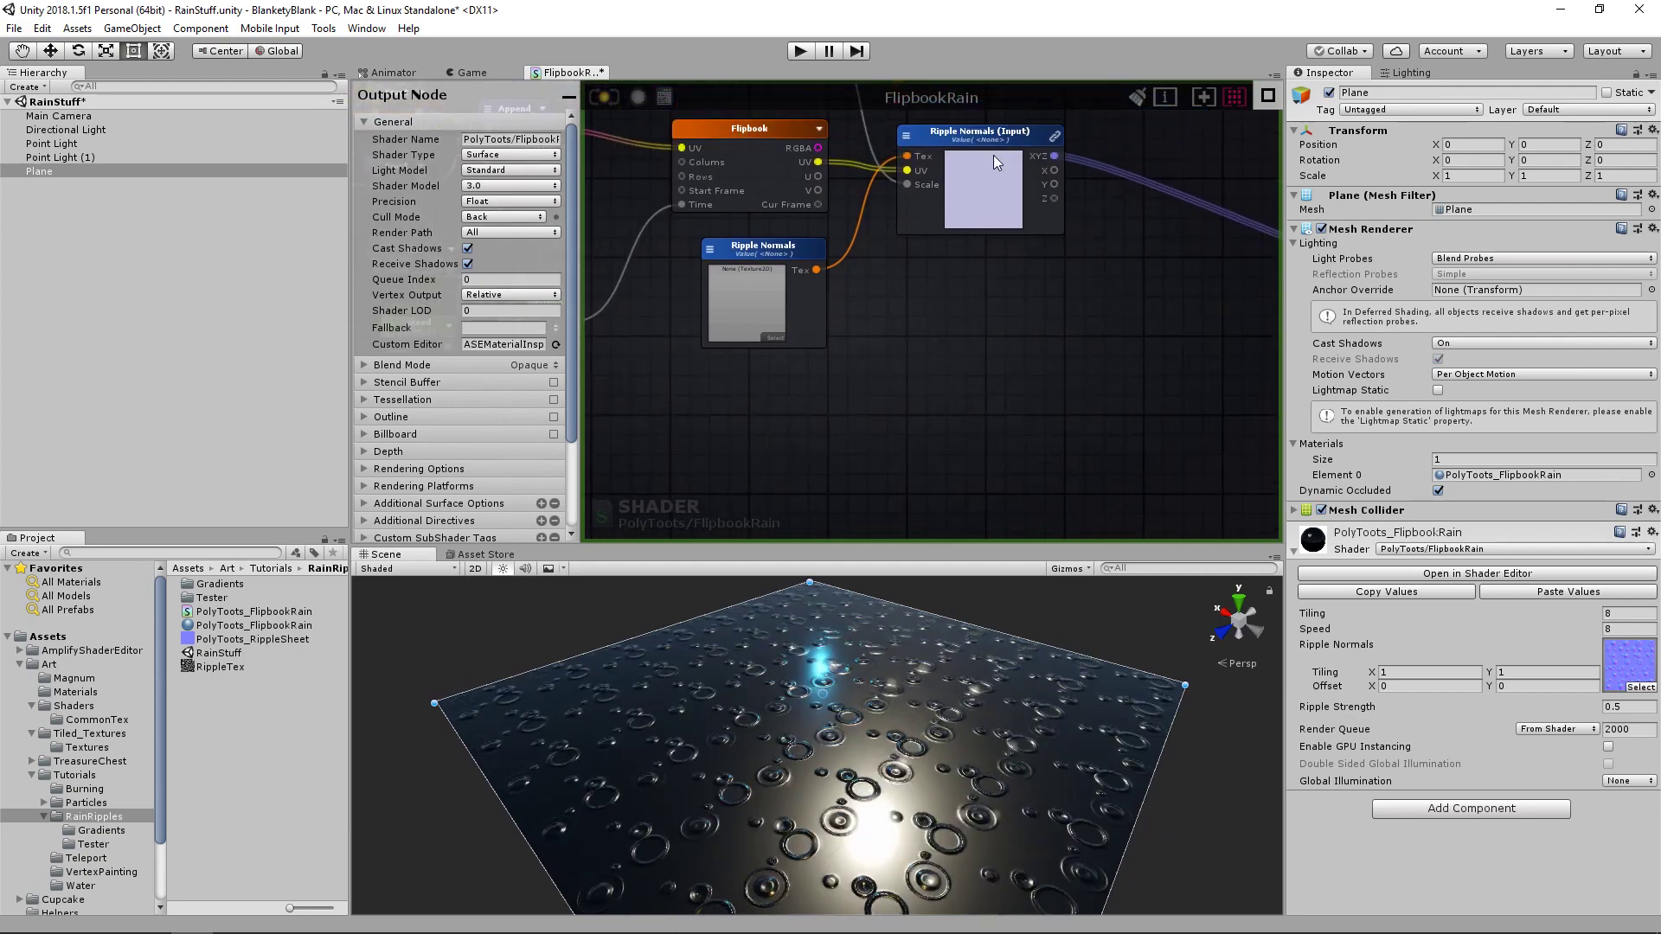
{"action": "left_click", "coordinate": [1066, 142]}
{"action": "middle_click_drag", "start_coordinate": [1081, 240], "coordinate": [962, 273]}
{"action": "scroll", "coordinate": [962, 273], "scroll_direction": "down", "scroll_amount": 3}
{"action": "left_click", "coordinate": [984, 166]}
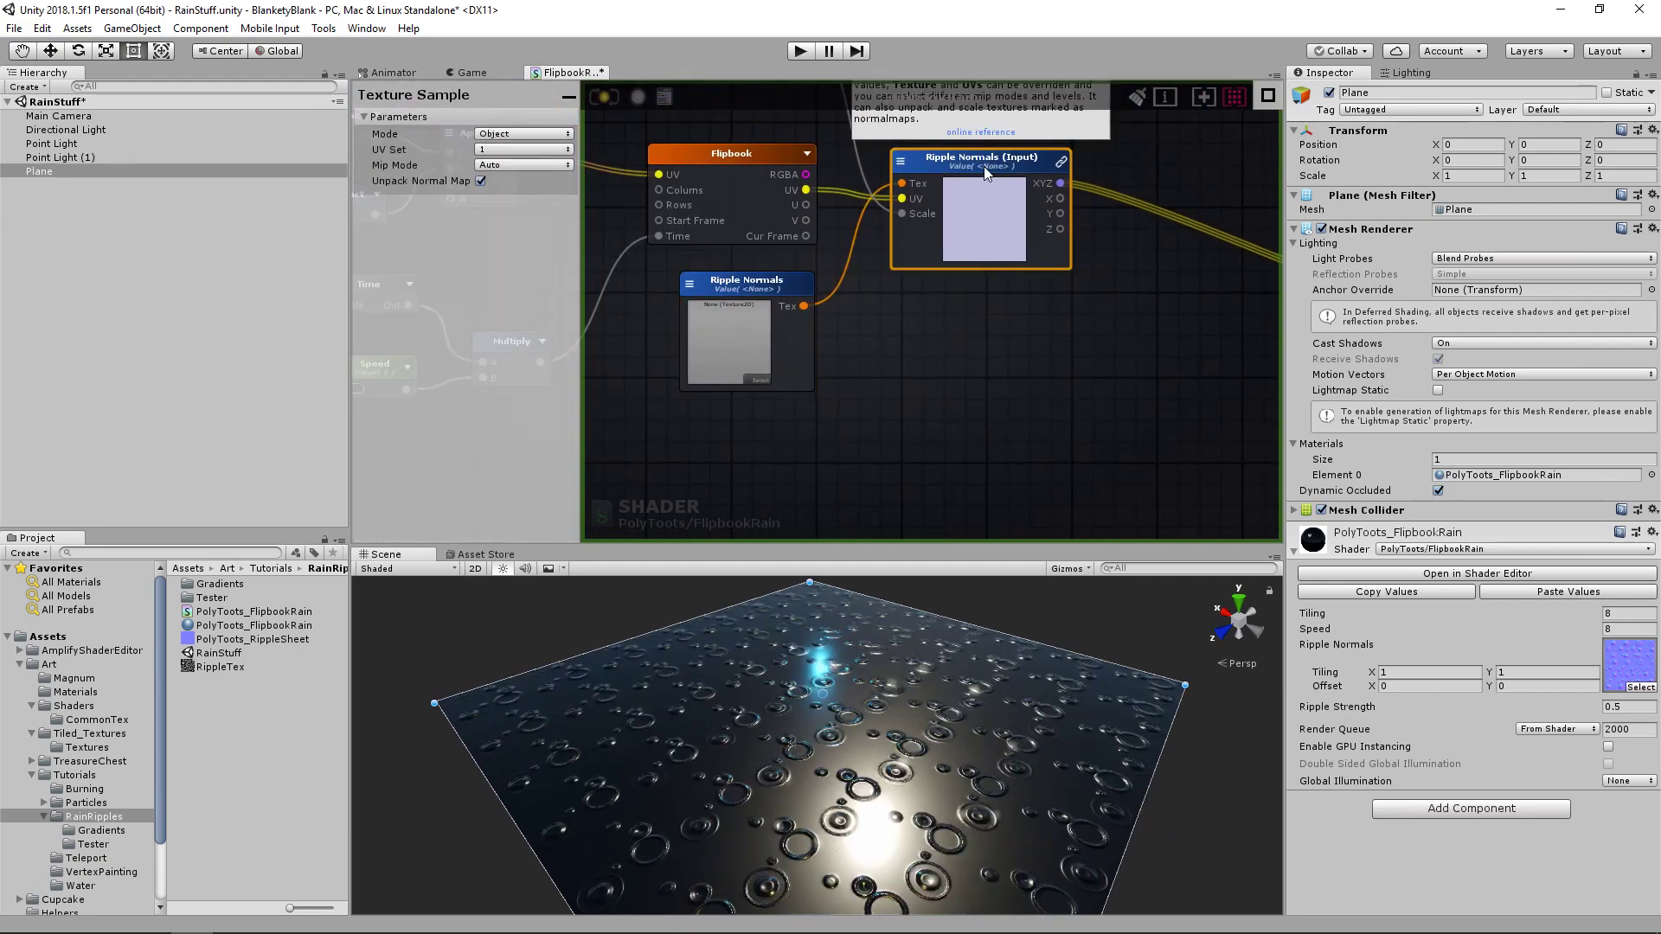
{"action": "key", "text": "ctrl+d"}
{"action": "left_click_drag", "start_coordinate": [1012, 179], "coordinate": [1014, 413]}
{"action": "left_click_drag", "start_coordinate": [804, 305], "coordinate": [935, 440]}
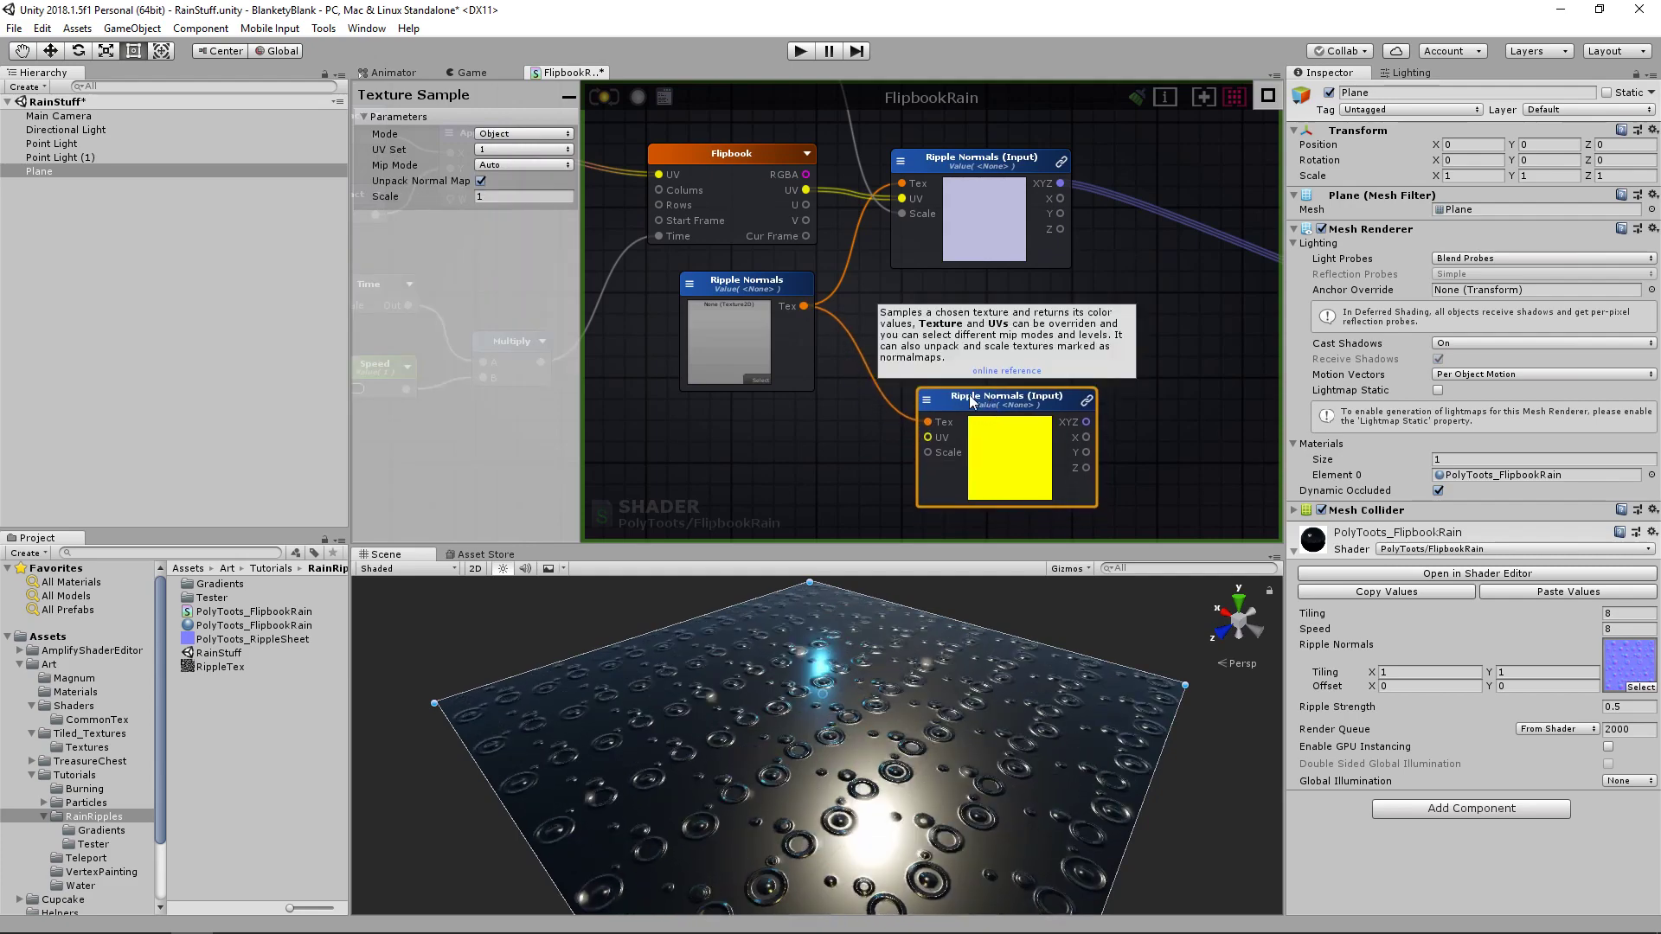
- Nudge the duplicated texture sample into place below the original sample
{"action": "scroll", "coordinate": [792, 365], "scroll_direction": "down", "scroll_amount": 5}
{"action": "middle_click_drag", "start_coordinate": [753, 360], "coordinate": [800, 352]}
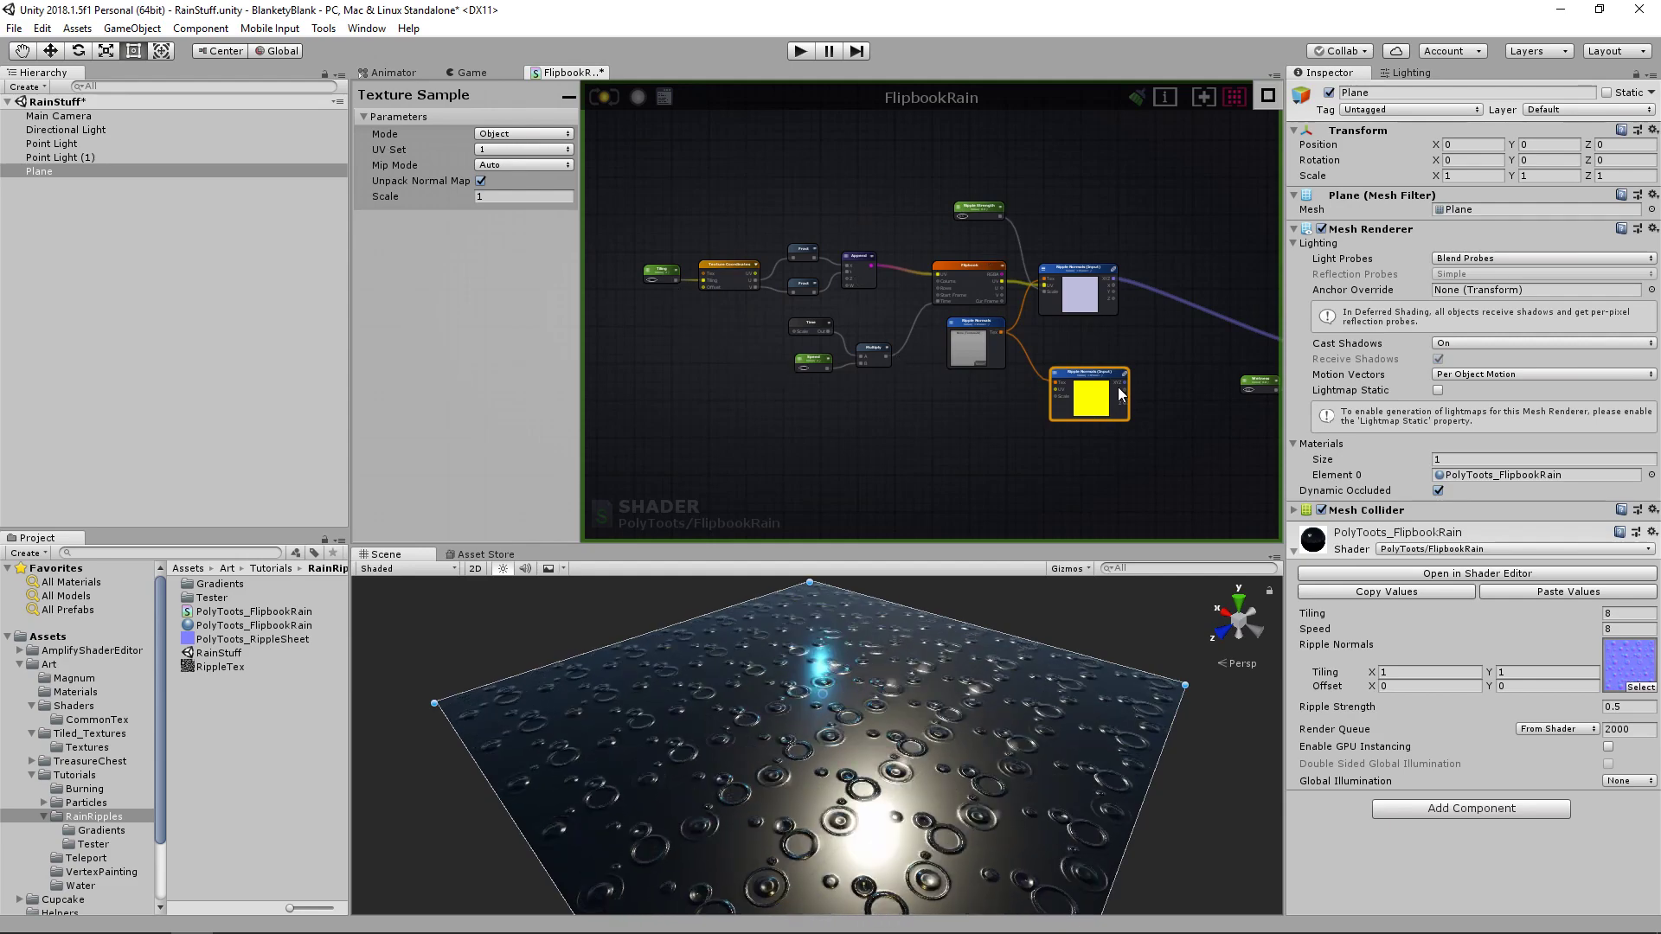
{"action": "left_click_drag", "start_coordinate": [1082, 371], "coordinate": [1080, 373]}
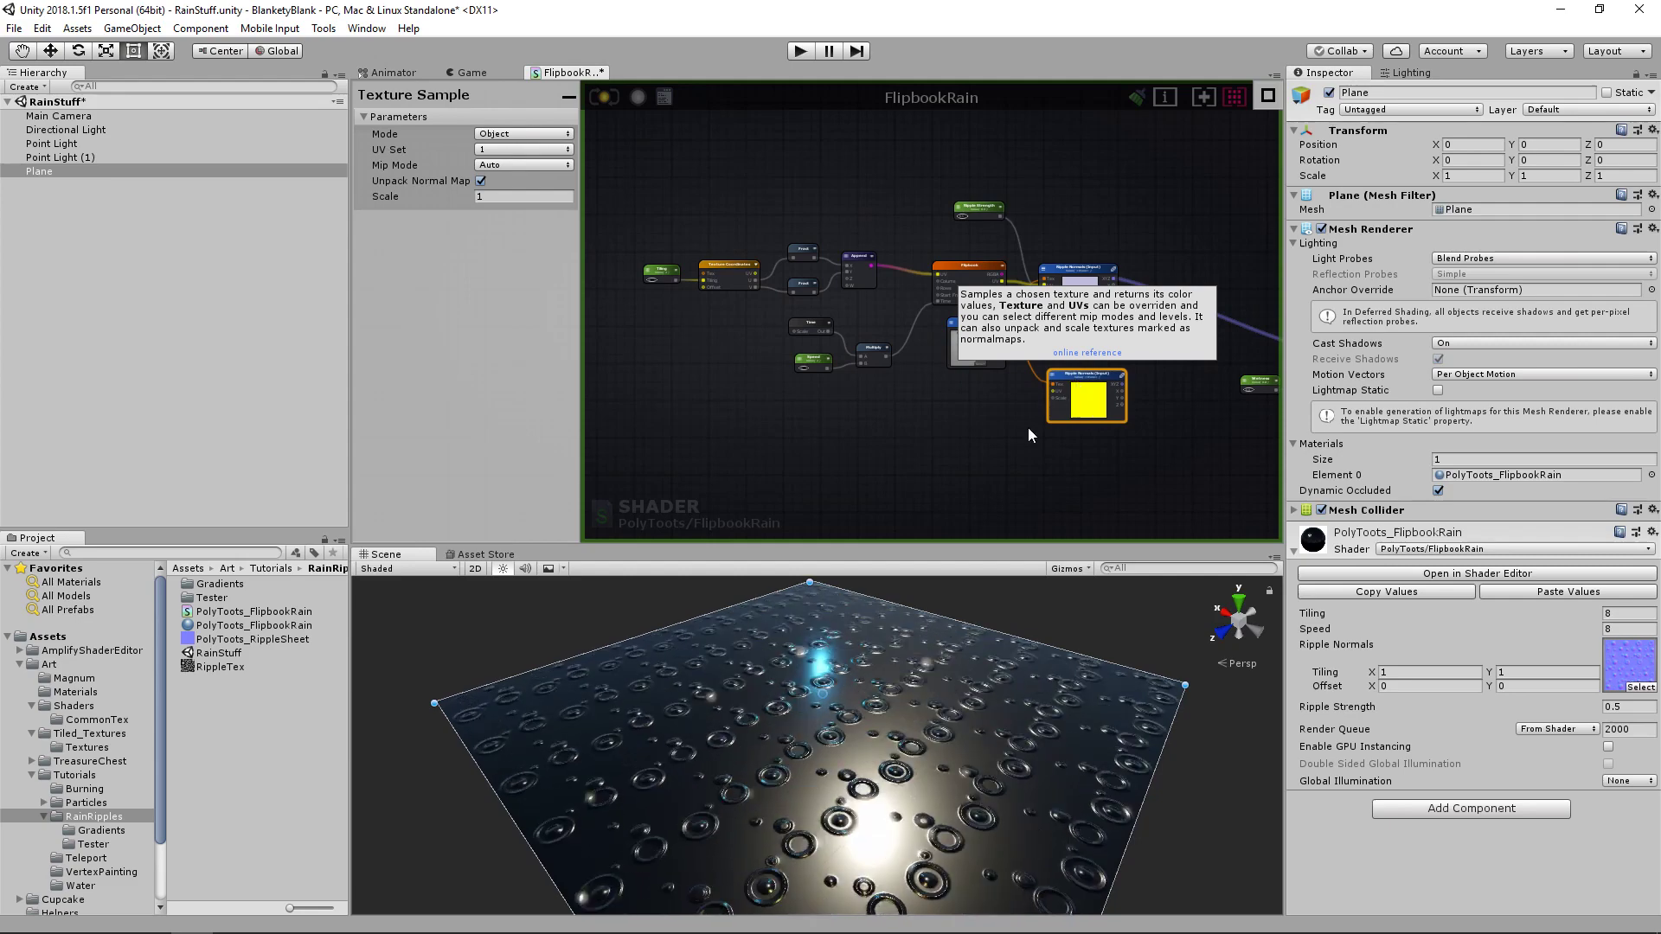
{"action": "scroll", "coordinate": [1029, 435], "scroll_direction": "up", "scroll_amount": 3}
{"action": "left_click_drag", "start_coordinate": [763, 386], "coordinate": [895, 256]}
{"action": "left_click_drag", "start_coordinate": [888, 297], "coordinate": [869, 305]}
{"action": "middle_click_drag", "start_coordinate": [1021, 398], "coordinate": [907, 363]}
- Duplicate the Flipbook node with its 4 columns and 4 rows and place the copy below the Ripple Normals Texture Object
{"action": "left_click", "coordinate": [907, 363]}
{"action": "left_click", "coordinate": [913, 154]}
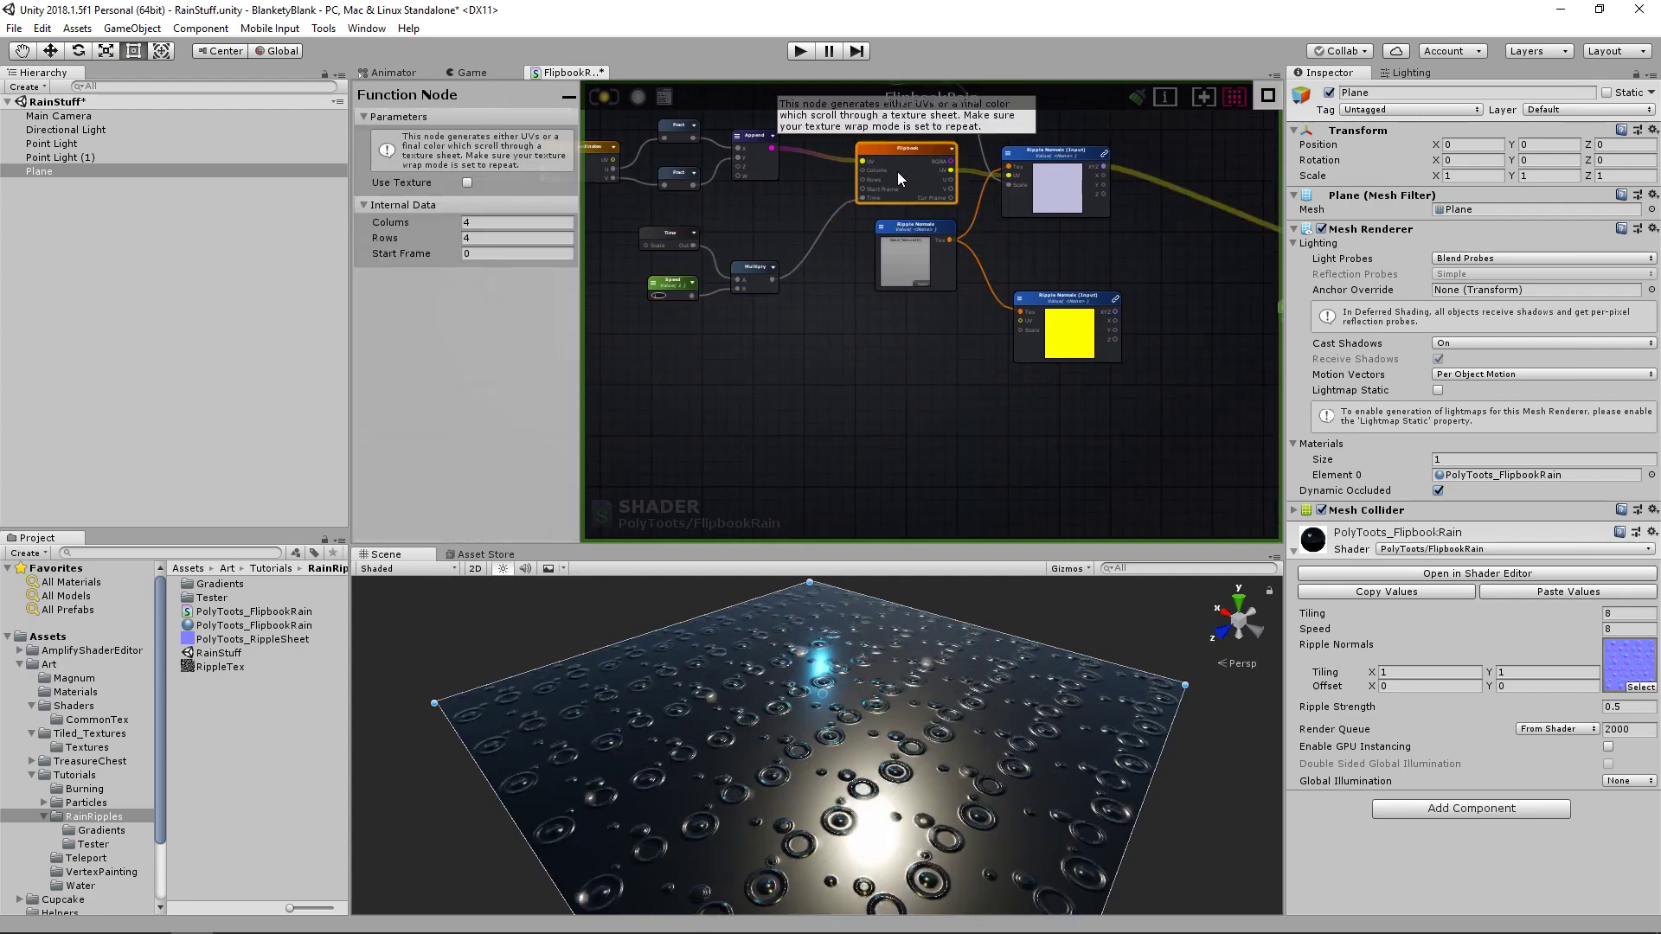
{"action": "middle_click_drag", "start_coordinate": [896, 172], "coordinate": [914, 174]}
{"action": "key", "text": "ctrl+d"}
{"action": "left_click_drag", "start_coordinate": [1018, 263], "coordinate": [932, 332]}
{"action": "scroll", "coordinate": [931, 339], "scroll_direction": "up", "scroll_amount": 1}
{"action": "left_click", "coordinate": [494, 223]}
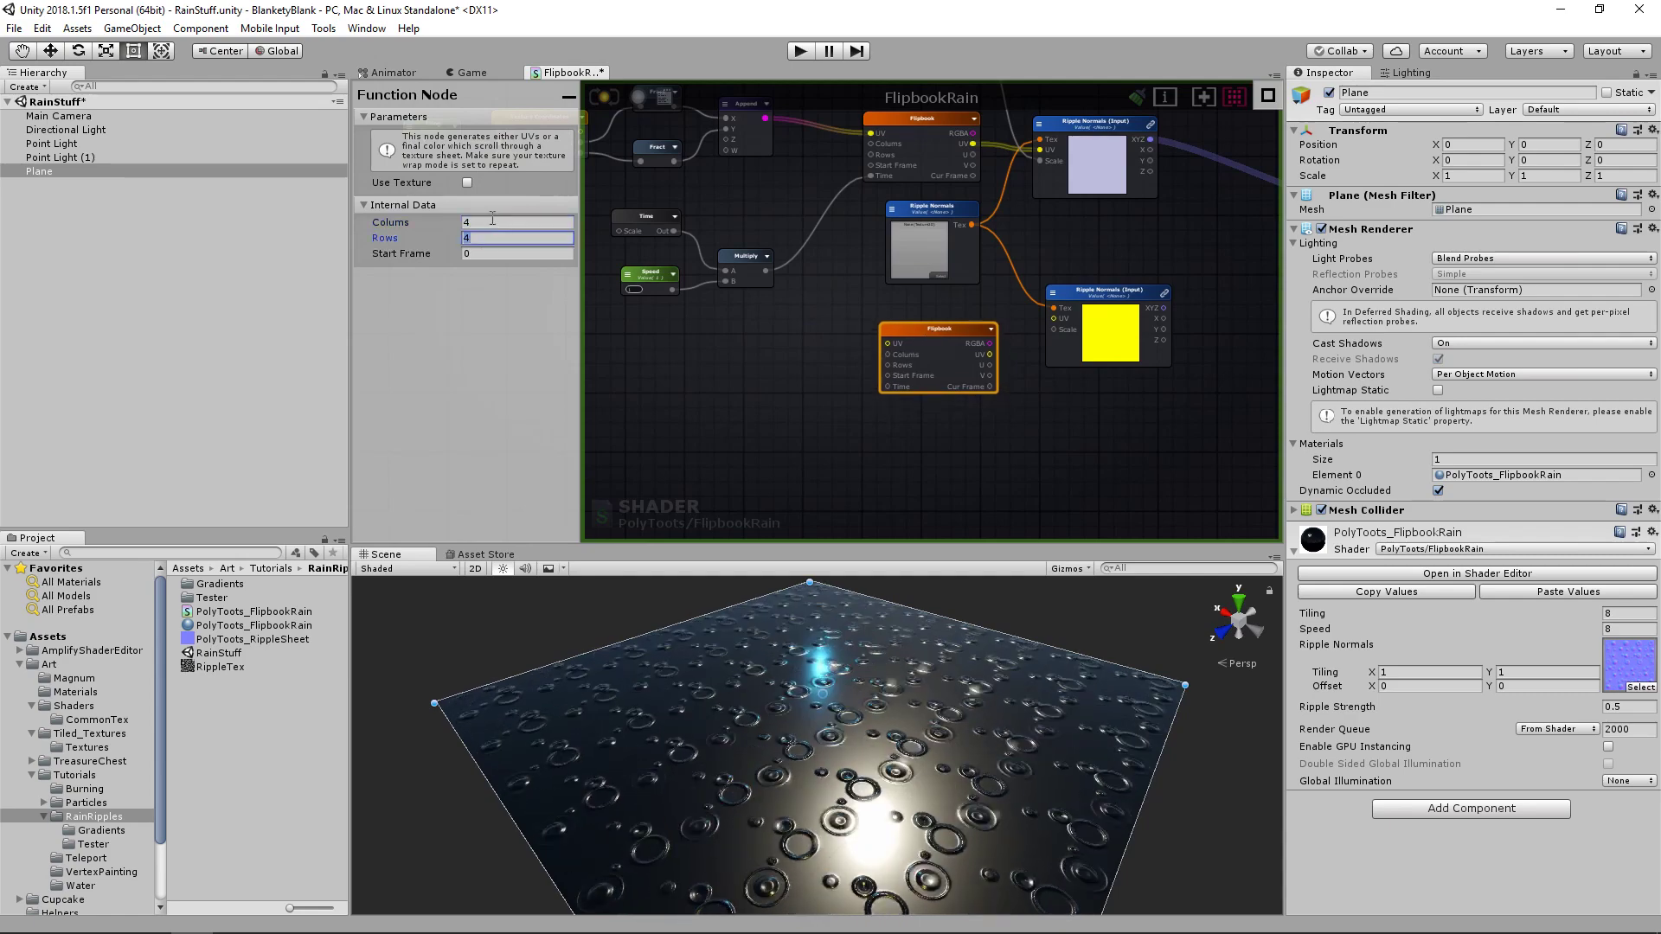
{"action": "left_click", "coordinate": [807, 322]}
{"action": "scroll", "coordinate": [808, 322], "scroll_direction": "up", "scroll_amount": 3}
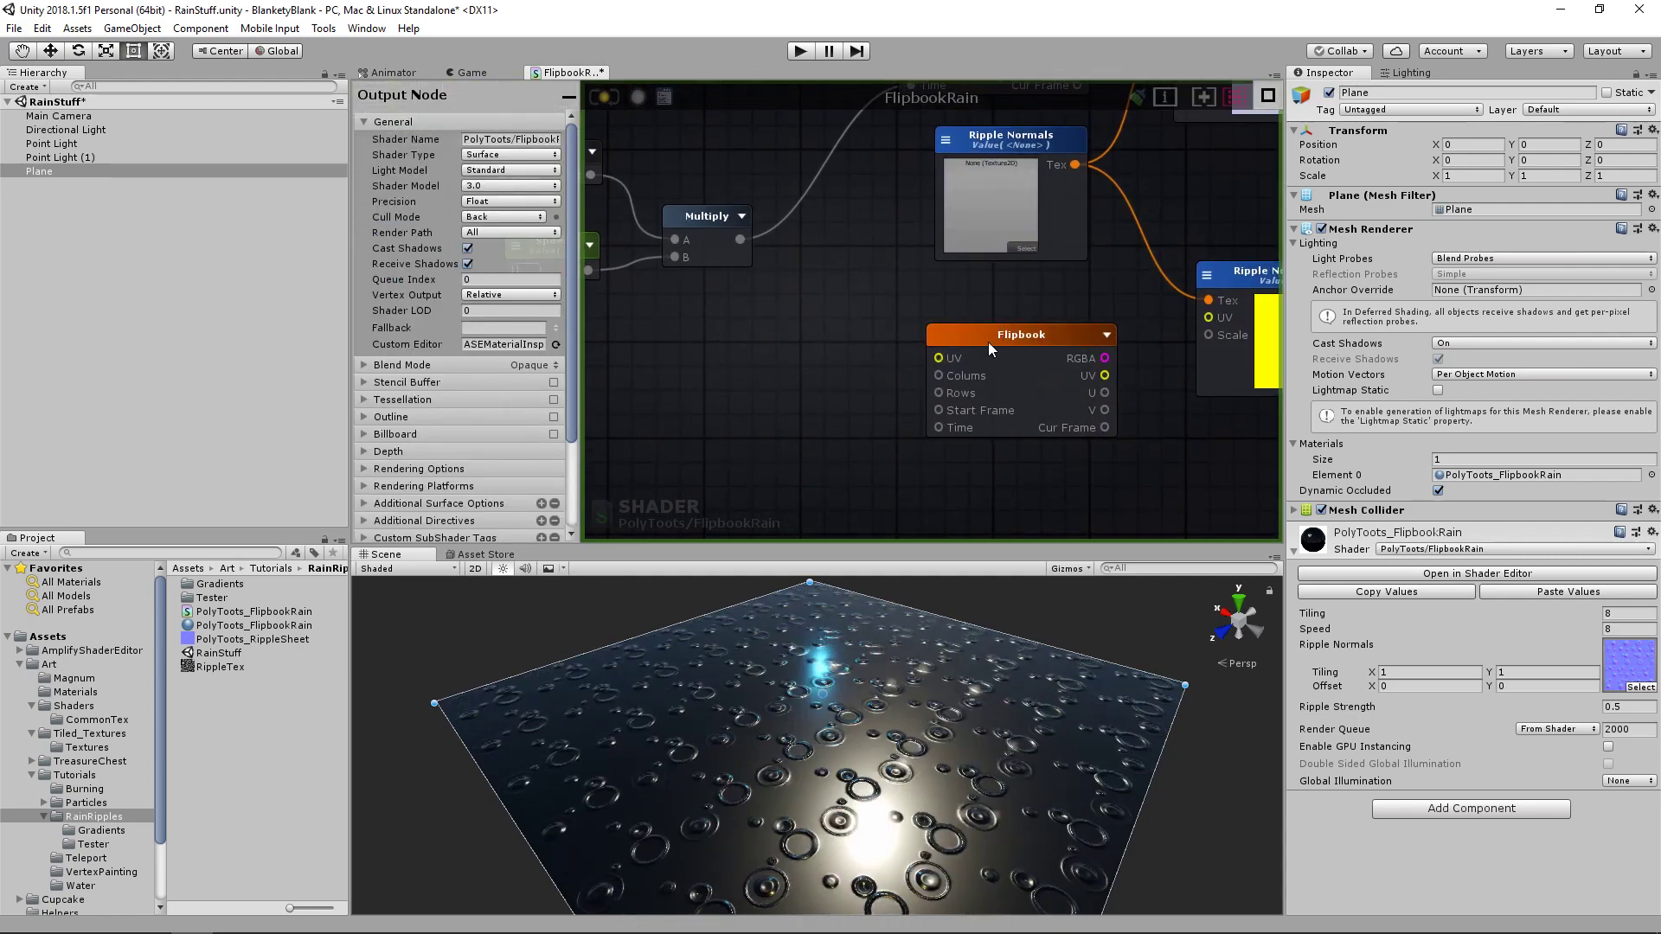
{"action": "left_click_drag", "start_coordinate": [989, 341], "coordinate": [982, 340]}
- Wire Multiply into the second Flipbook's Time input and that Flipbook's UV output into the duplicated sample's UV
{"action": "left_click", "coordinate": [715, 235]}
{"action": "middle_click_drag", "start_coordinate": [810, 322], "coordinate": [984, 324]}
{"action": "left_click_drag", "start_coordinate": [882, 260], "coordinate": [1078, 448]}
{"action": "scroll", "coordinate": [1016, 393], "scroll_direction": "down", "scroll_amount": 1}
{"action": "middle_click_drag", "start_coordinate": [1181, 416], "coordinate": [1045, 404]}
{"action": "left_click_drag", "start_coordinate": [1033, 363], "coordinate": [1159, 344]}
- Disconnect the Tiling node from Texture Coordinates and move it to an empty area away from the other nodes
{"action": "scroll", "coordinate": [893, 418], "scroll_direction": "down", "scroll_amount": 1}
{"action": "middle_click_drag", "start_coordinate": [893, 418], "coordinate": [1040, 378]}
{"action": "scroll", "coordinate": [1005, 391], "scroll_direction": "down", "scroll_amount": 1}
{"action": "middle_click_drag", "start_coordinate": [936, 394], "coordinate": [1001, 345]}
{"action": "middle_click_drag", "start_coordinate": [937, 275], "coordinate": [969, 499]}
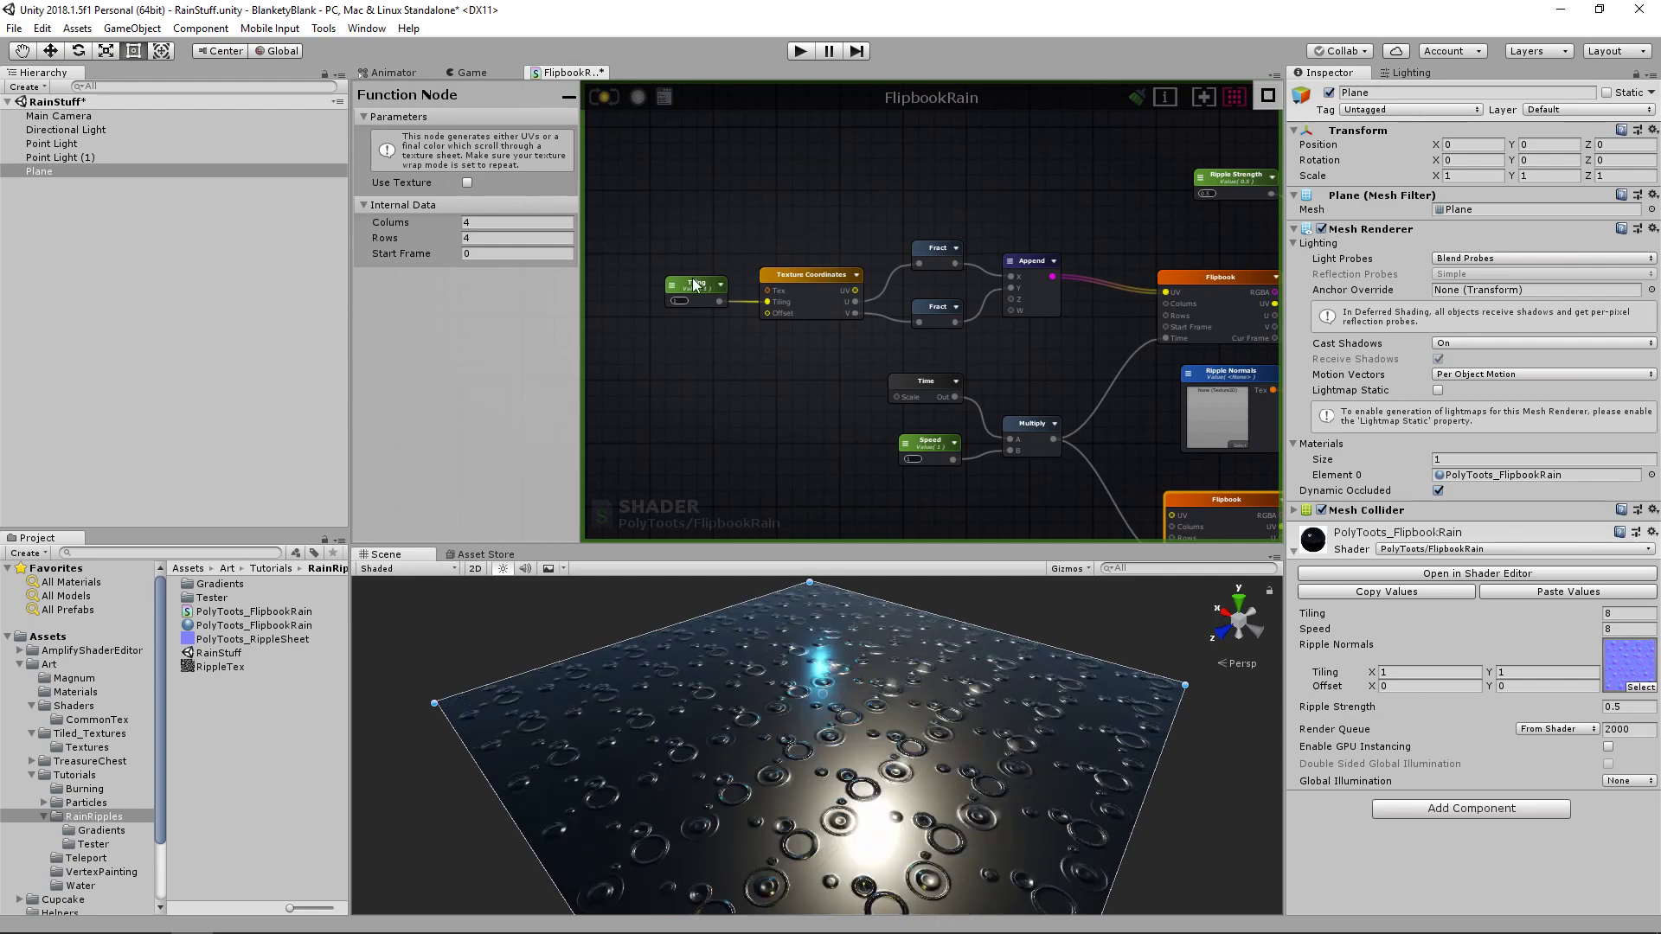
{"action": "left_click_drag", "start_coordinate": [697, 288], "coordinate": [677, 283]}
{"action": "left_click", "coordinate": [768, 302], "text": "alt"}
{"action": "middle_click_drag", "start_coordinate": [791, 315], "coordinate": [958, 389]}
{"action": "left_click_drag", "start_coordinate": [848, 360], "coordinate": [708, 197]}
{"action": "middle_click_drag", "start_coordinate": [708, 197], "coordinate": [739, 256]}
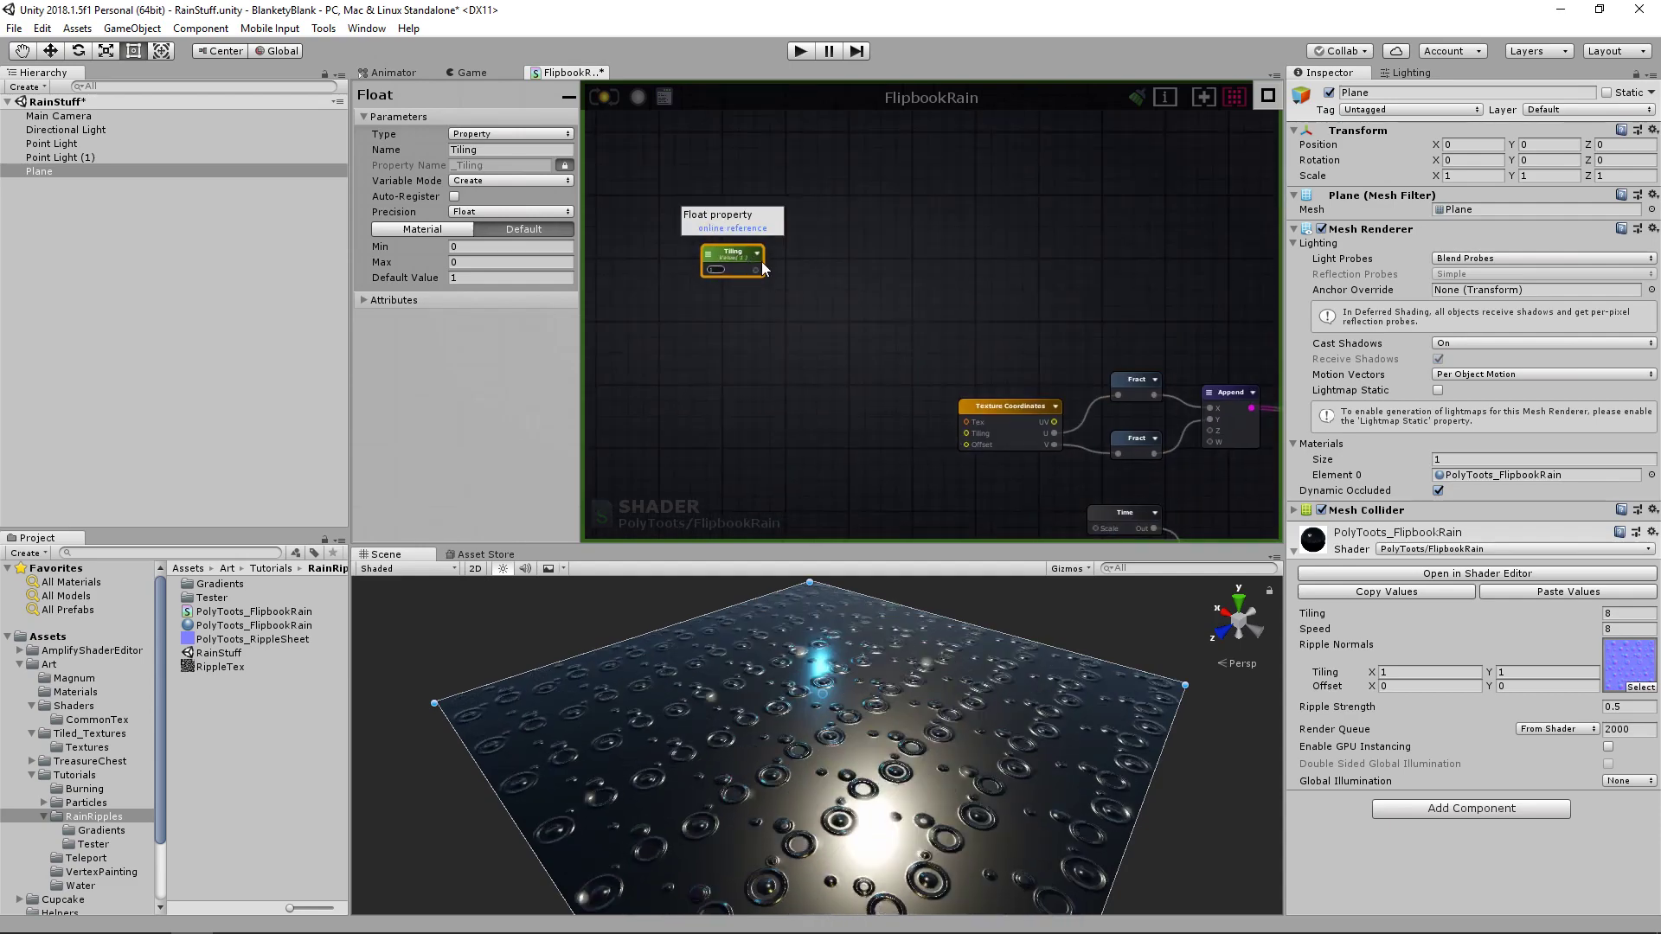
- Add a Register Local Var node named RippleTile beside the Tiling node and feed Tiling into it
{"action": "left_click", "coordinate": [818, 274]}
{"action": "key", "text": "r"}
{"action": "left_click", "coordinate": [855, 280]}
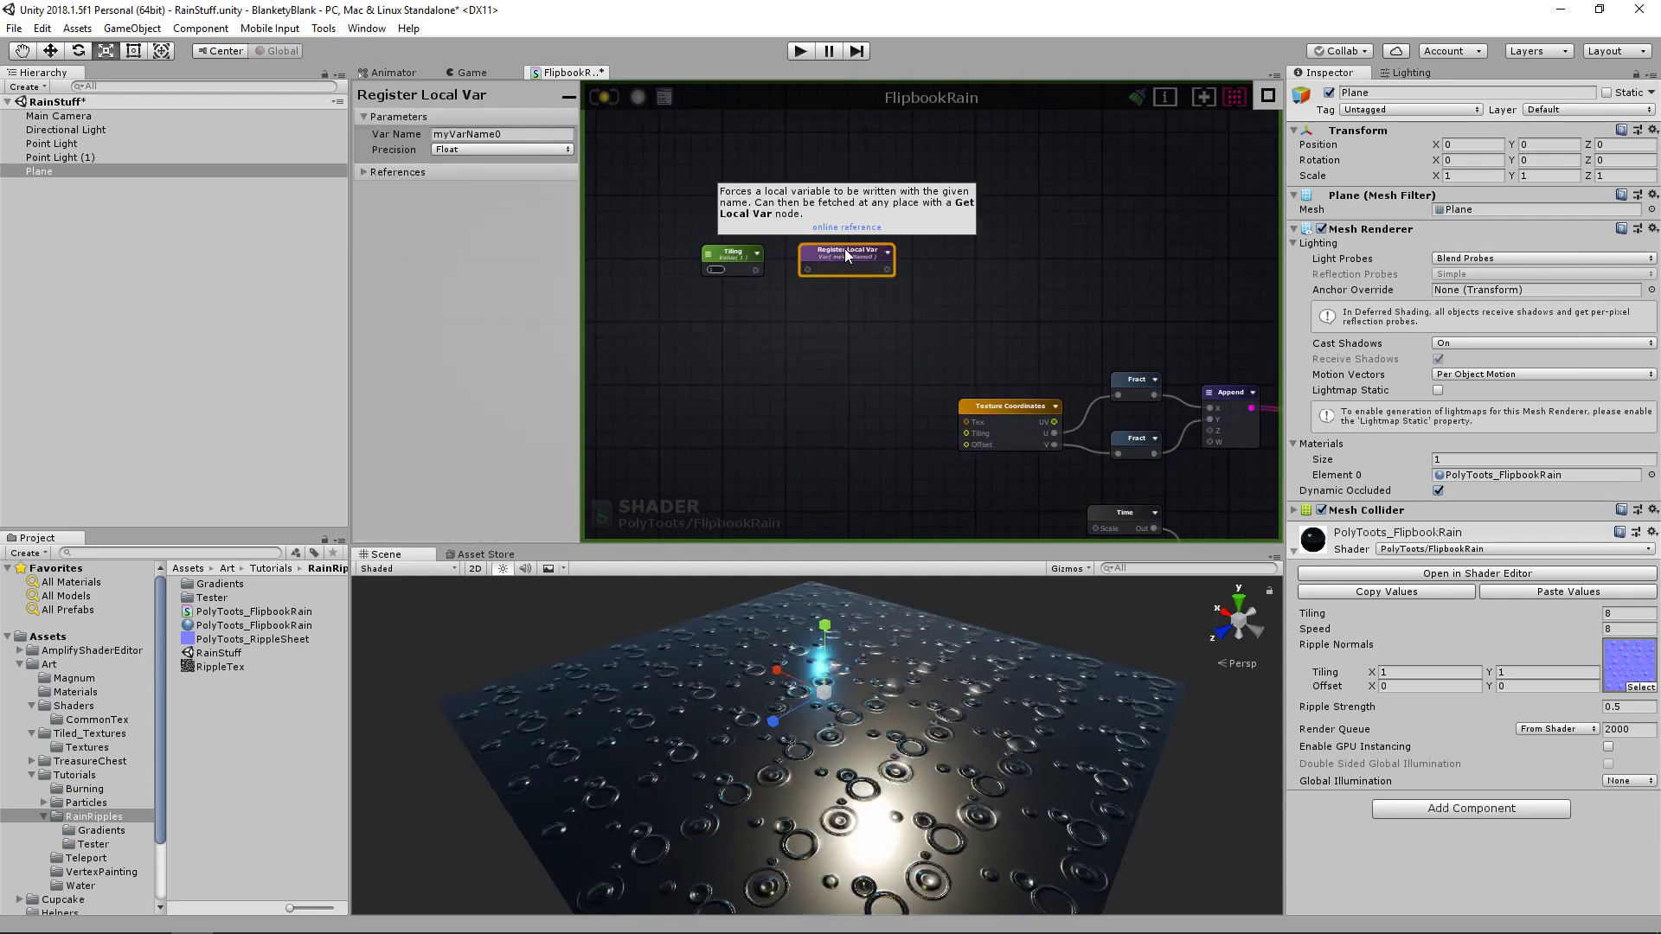
{"action": "left_click_drag", "start_coordinate": [511, 134], "coordinate": [385, 132]}
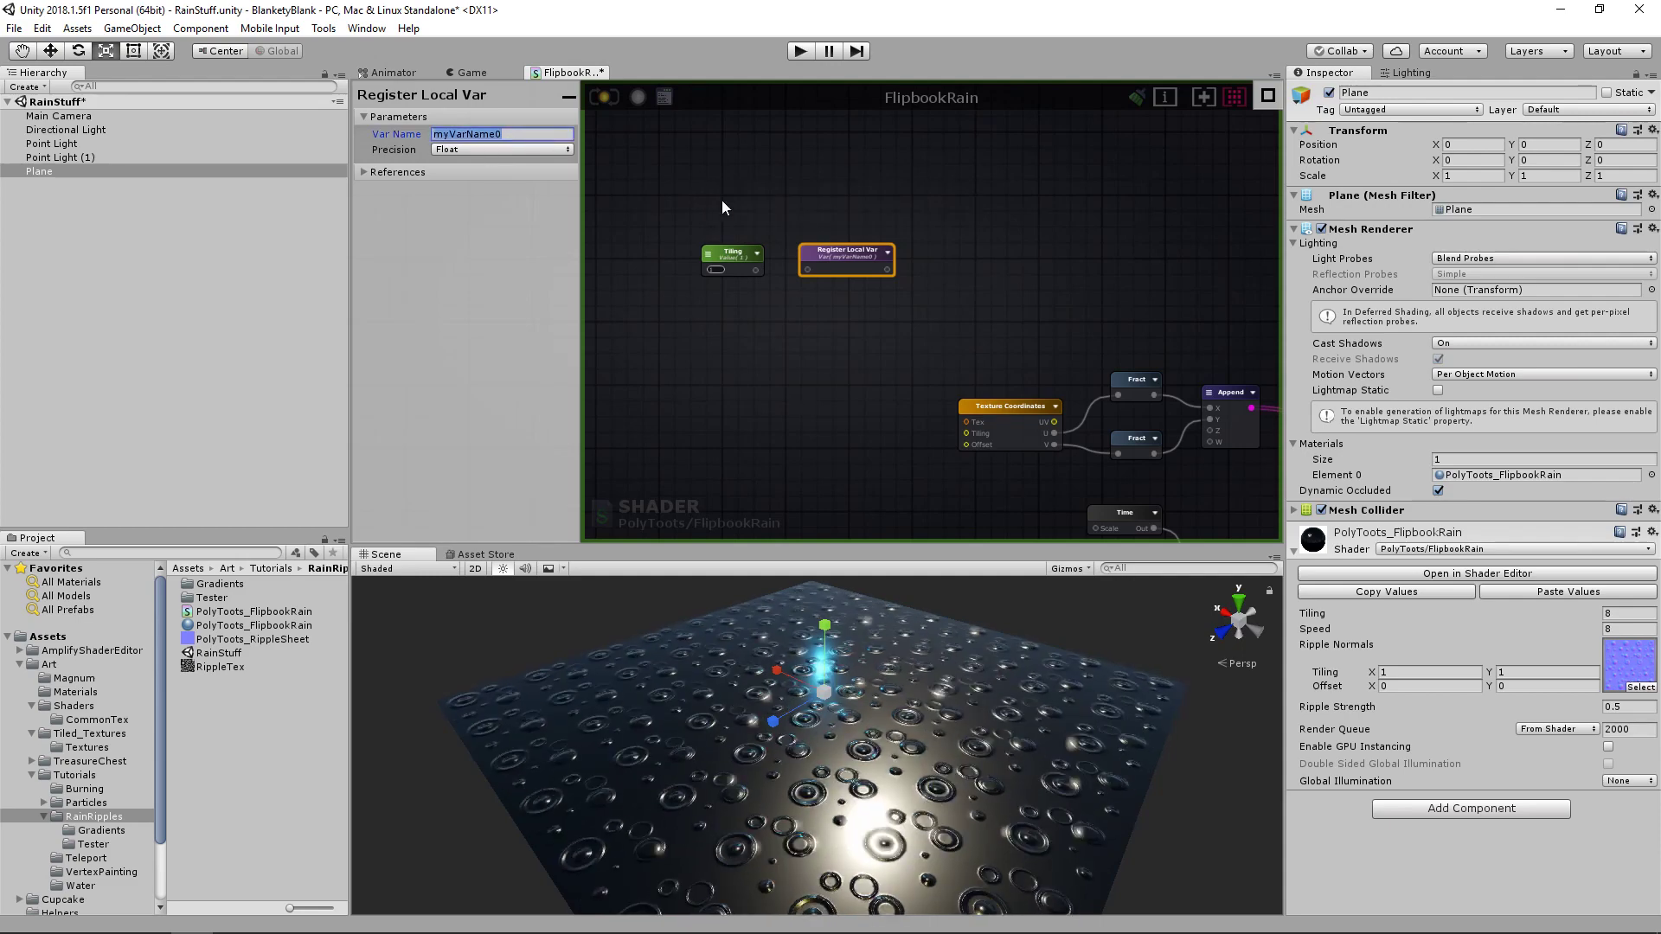
{"action": "type", "text": "RippleTile"}
{"action": "left_click_drag", "start_coordinate": [755, 270], "coordinate": [702, 253]}
{"action": "left_click_drag", "start_coordinate": [847, 261], "coordinate": [832, 258]}
- Group the Tiling and RippleTile nodes in a comment frame titled "Ripple Comment"
{"action": "left_click_drag", "start_coordinate": [991, 205], "coordinate": [642, 292]}
{"action": "key", "text": "c"}
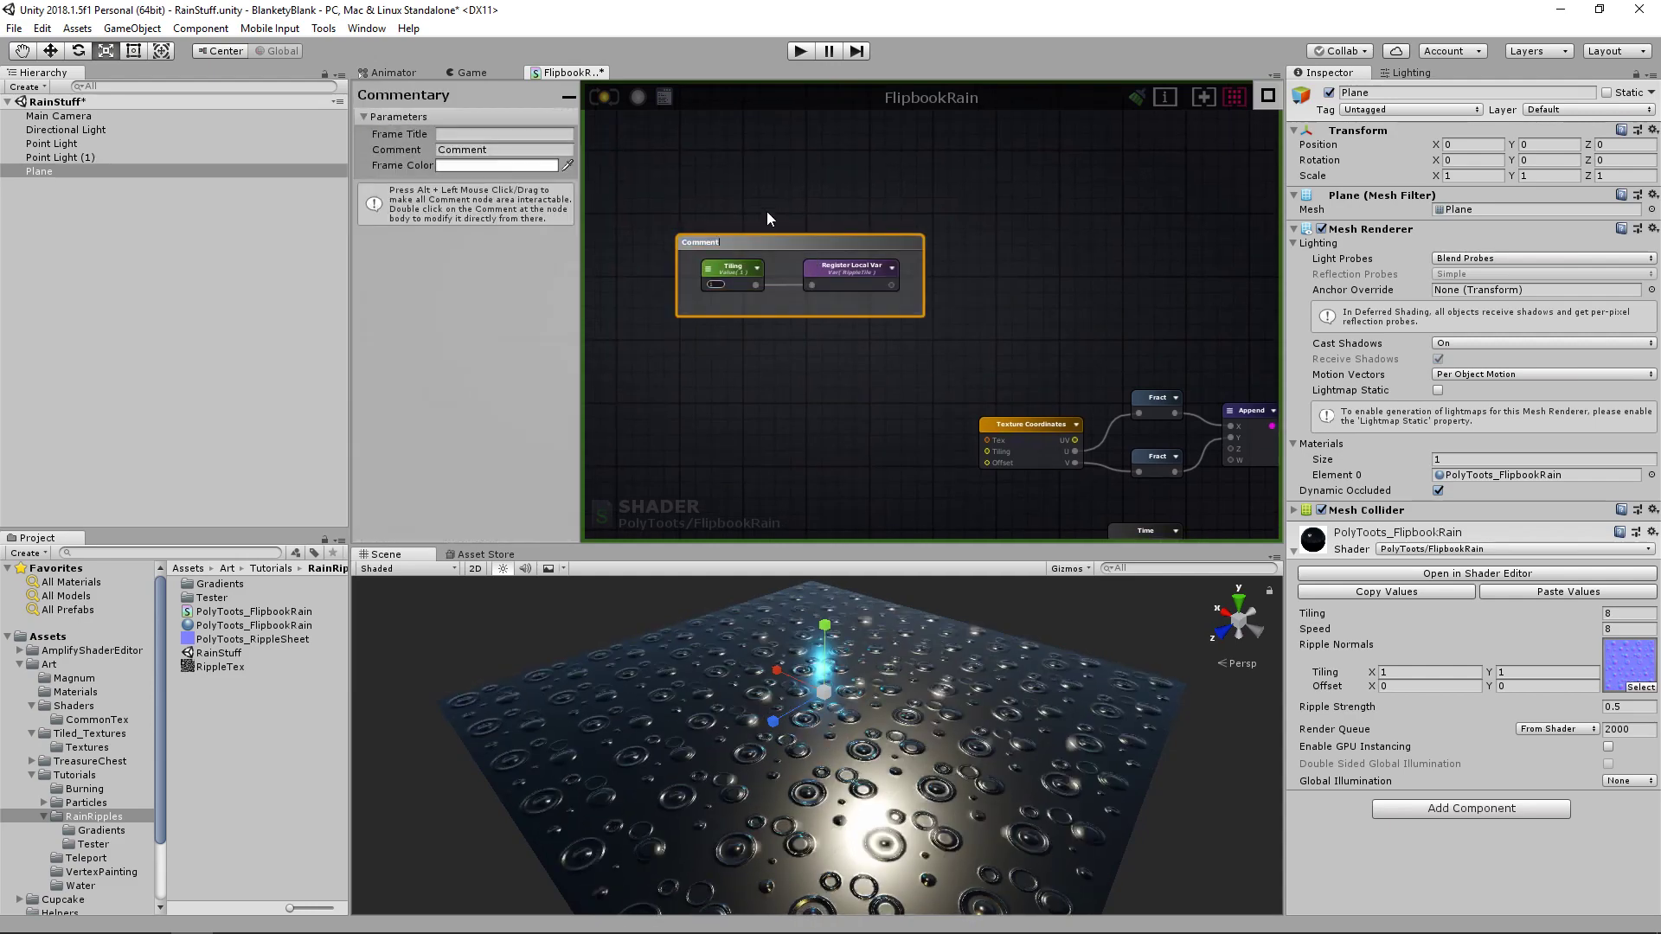
{"action": "left_click", "coordinate": [534, 134]}
{"action": "type", "text": "Ripple Comment"}
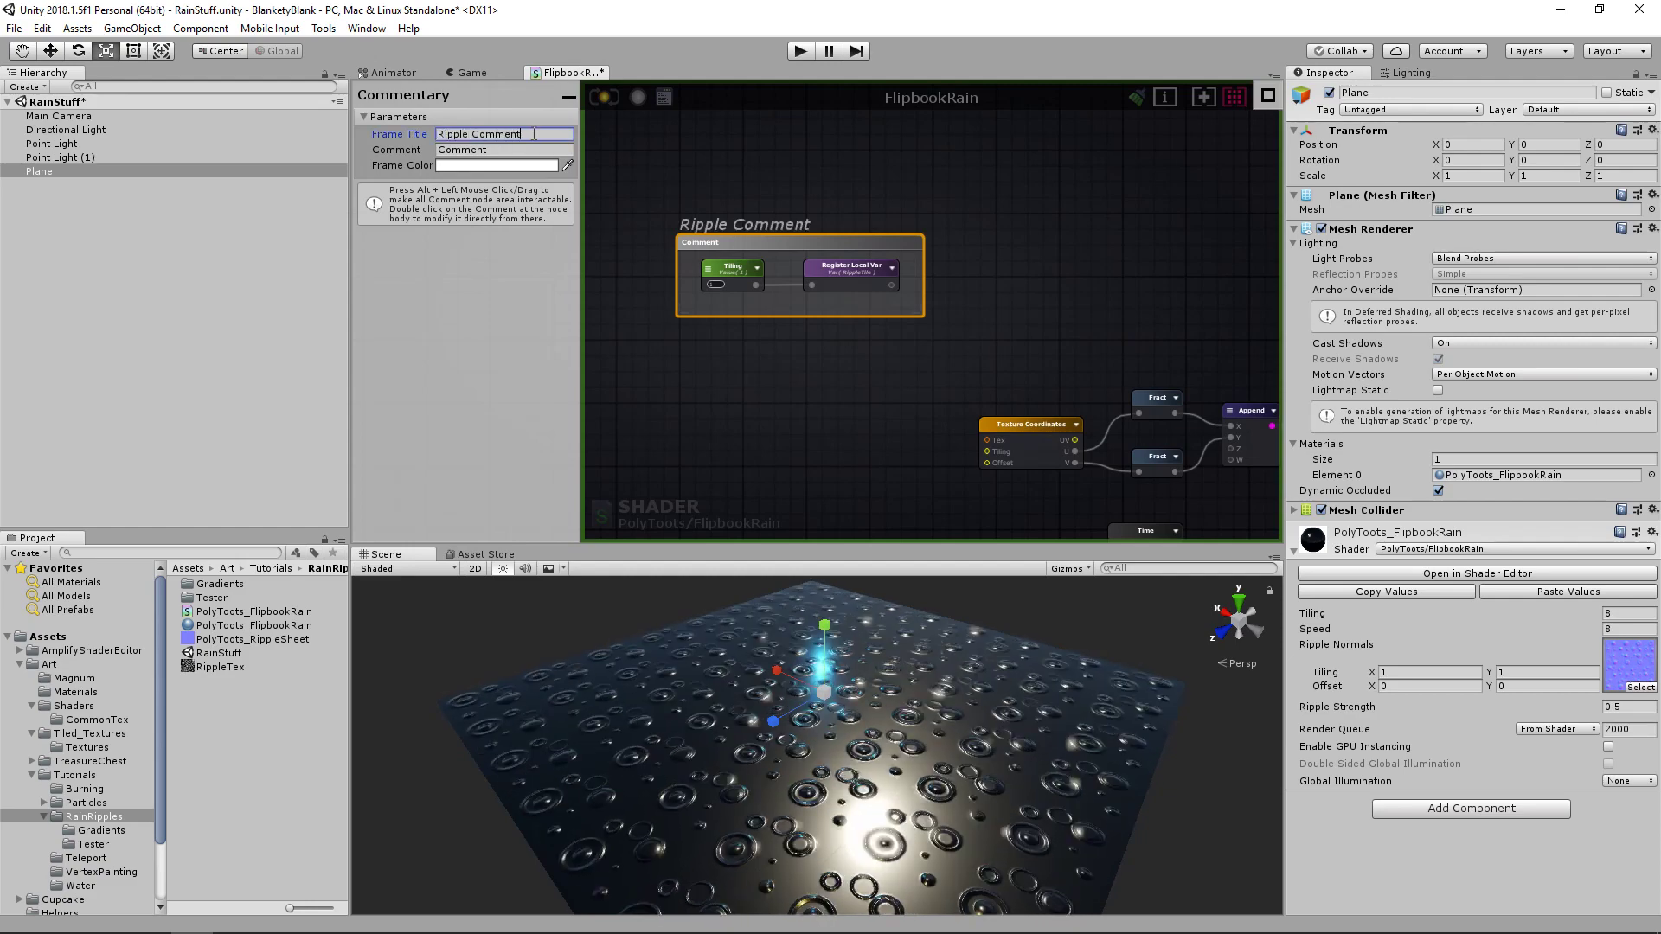
- Move the Ripple Comment frame slightly farther from the ripple nodes
{"action": "left_click", "coordinate": [1001, 214]}
{"action": "left_click_drag", "start_coordinate": [838, 235], "coordinate": [804, 195]}
{"action": "scroll", "coordinate": [917, 294], "scroll_direction": "down", "scroll_amount": 5}
{"action": "left_click", "coordinate": [922, 298]}
{"action": "middle_click_drag", "start_coordinate": [912, 353], "coordinate": [907, 319]}
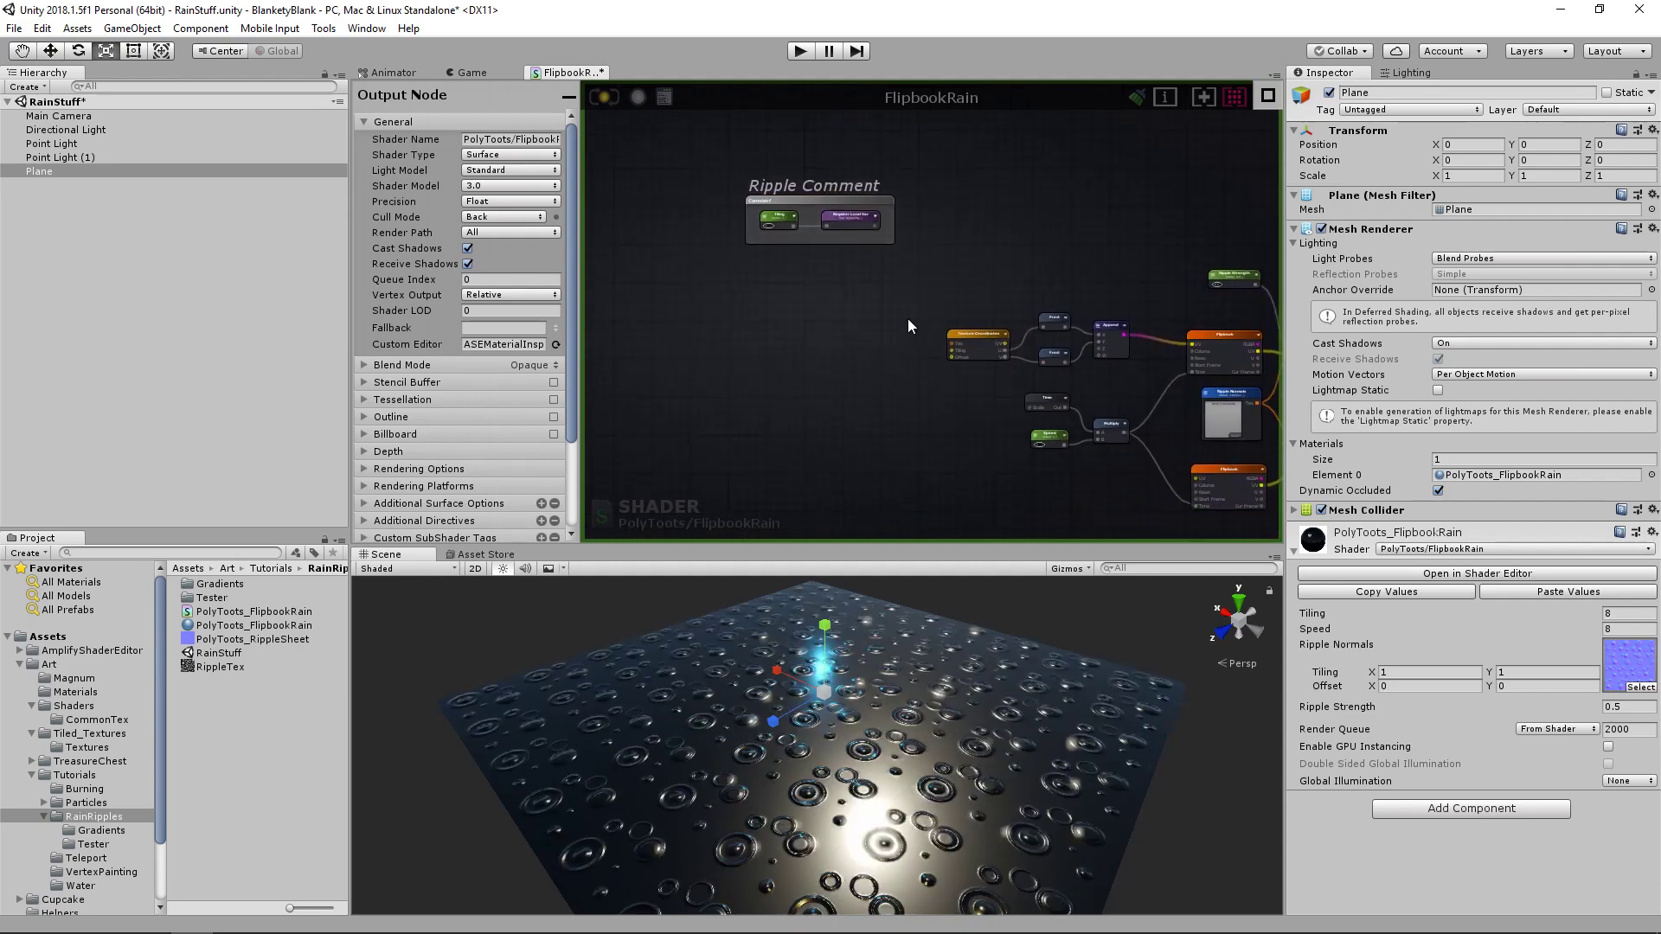
- Add a Get Local Var node referencing RippleTile and feed it into the Tiling input of Texture Coordinates
{"action": "scroll", "coordinate": [907, 318], "scroll_direction": "up", "scroll_amount": 5}
{"action": "scroll", "coordinate": [969, 372], "scroll_direction": "up", "scroll_amount": 2}
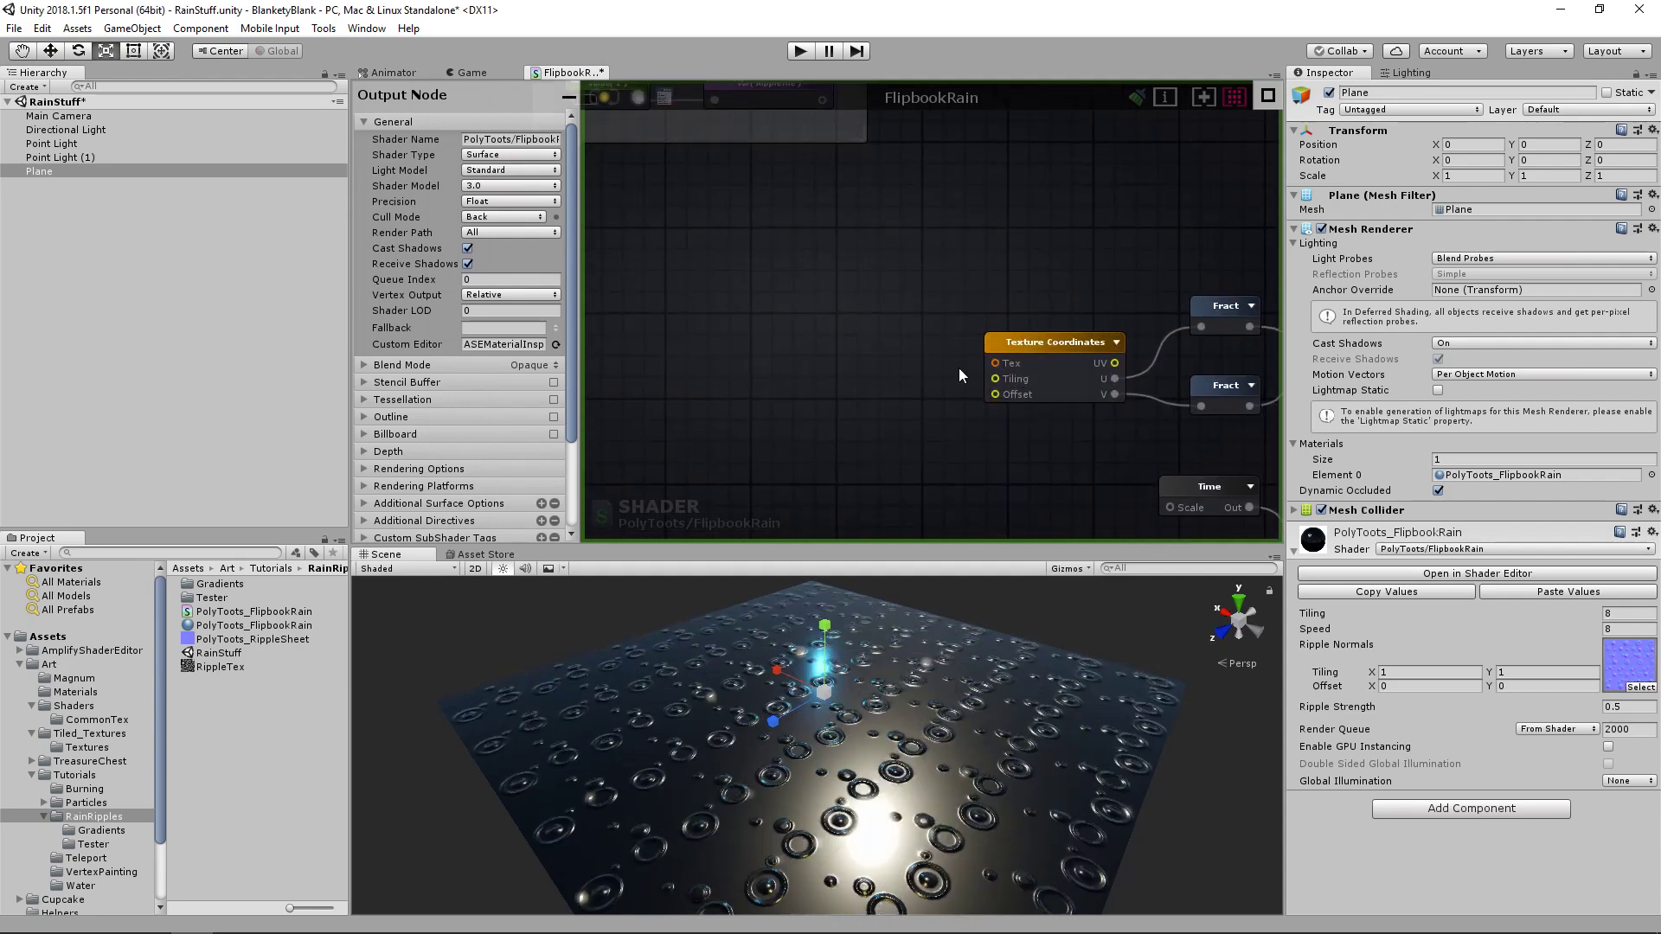
{"action": "left_click", "coordinate": [821, 361]}
{"action": "left_click", "coordinate": [872, 362]}
{"action": "left_click", "coordinate": [876, 360]}
{"action": "left_click_drag", "start_coordinate": [916, 363], "coordinate": [990, 372]}
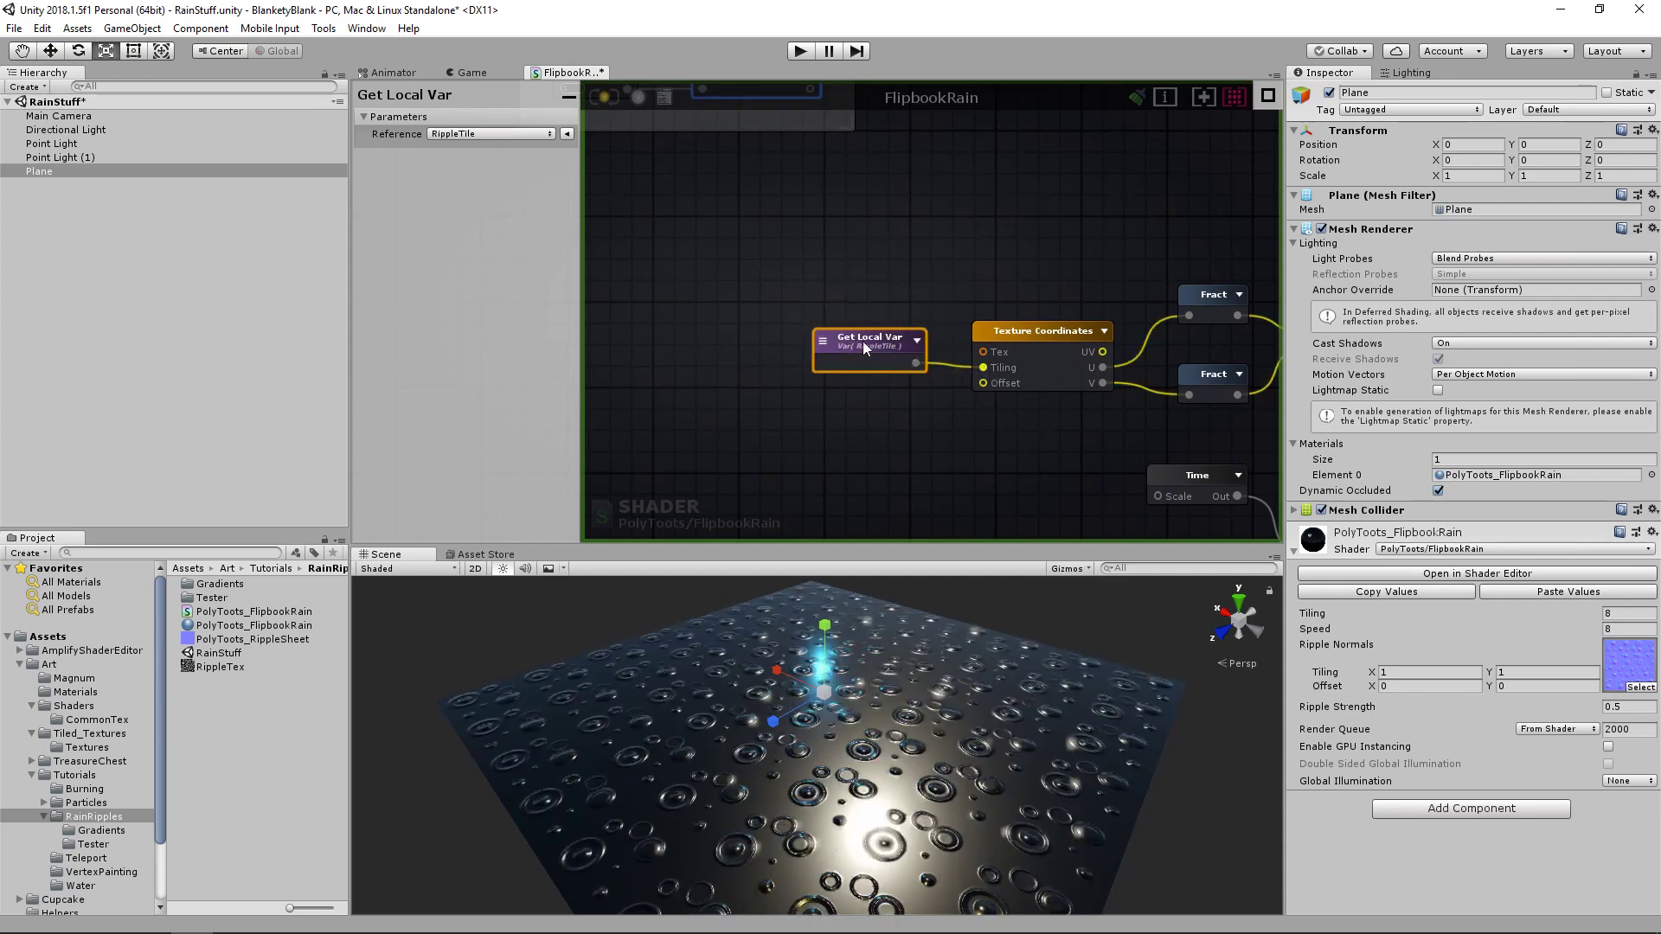
- Duplicate the Texture Coordinates, both Fract nodes and the Append node, placing the copies below the Time and Speed nodes
{"action": "scroll", "coordinate": [940, 381], "scroll_direction": "down", "scroll_amount": 5}
{"action": "left_click_drag", "start_coordinate": [797, 174], "coordinate": [962, 258]}
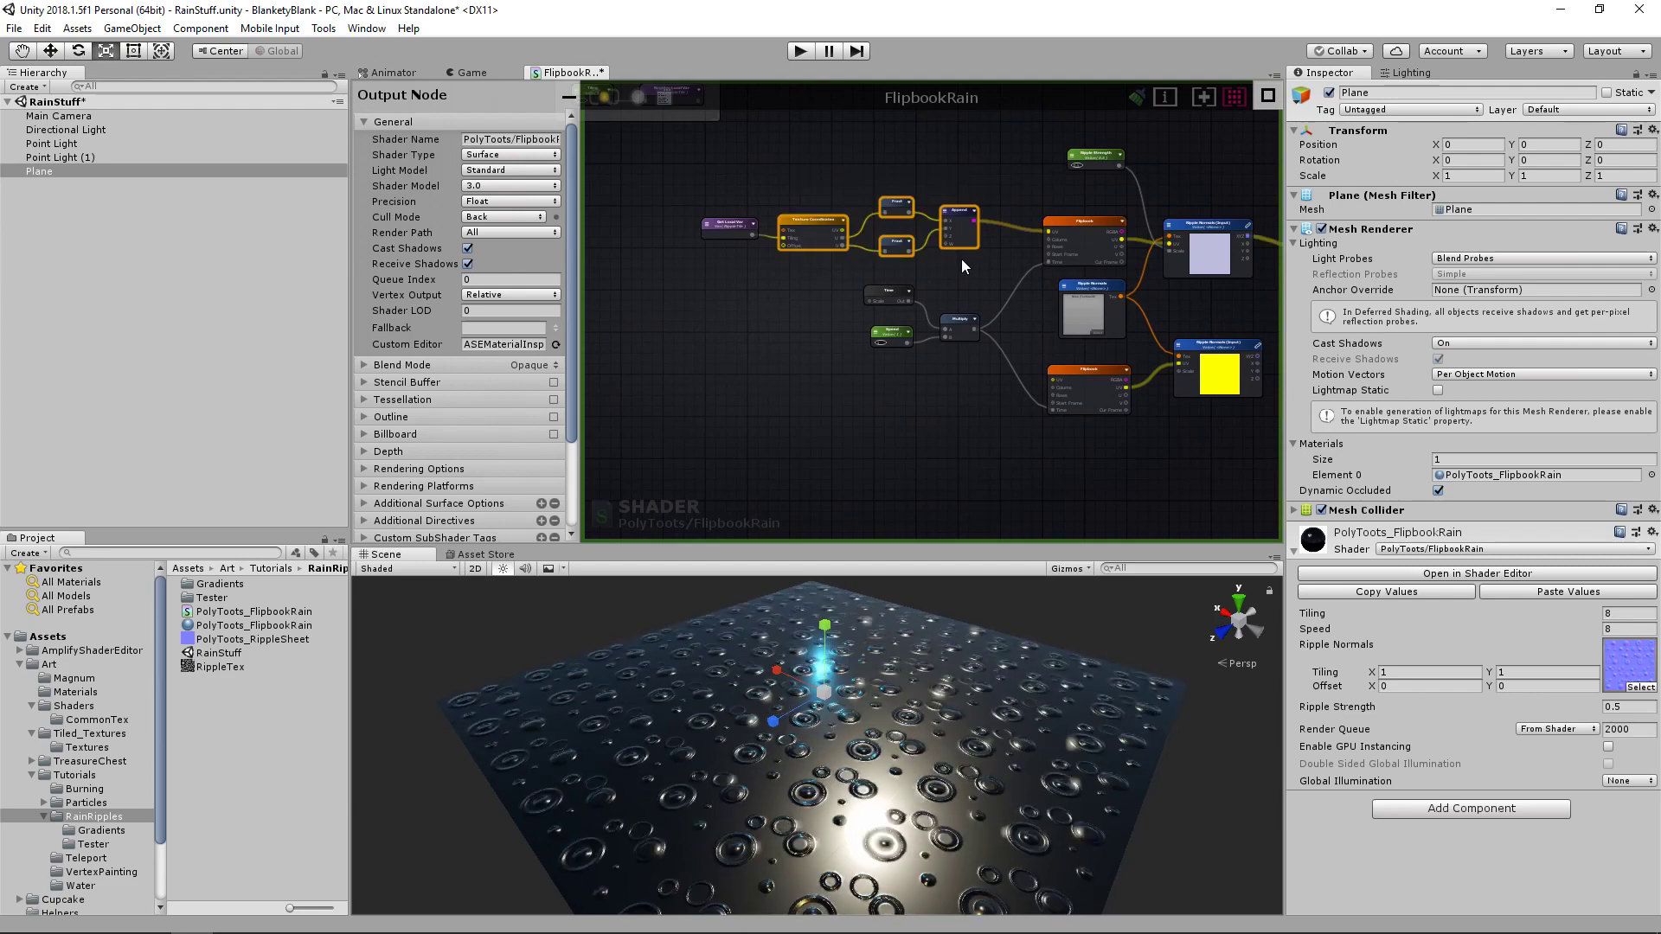
{"action": "key", "text": "ctrl+c"}
{"action": "key", "text": "ctrl+v"}
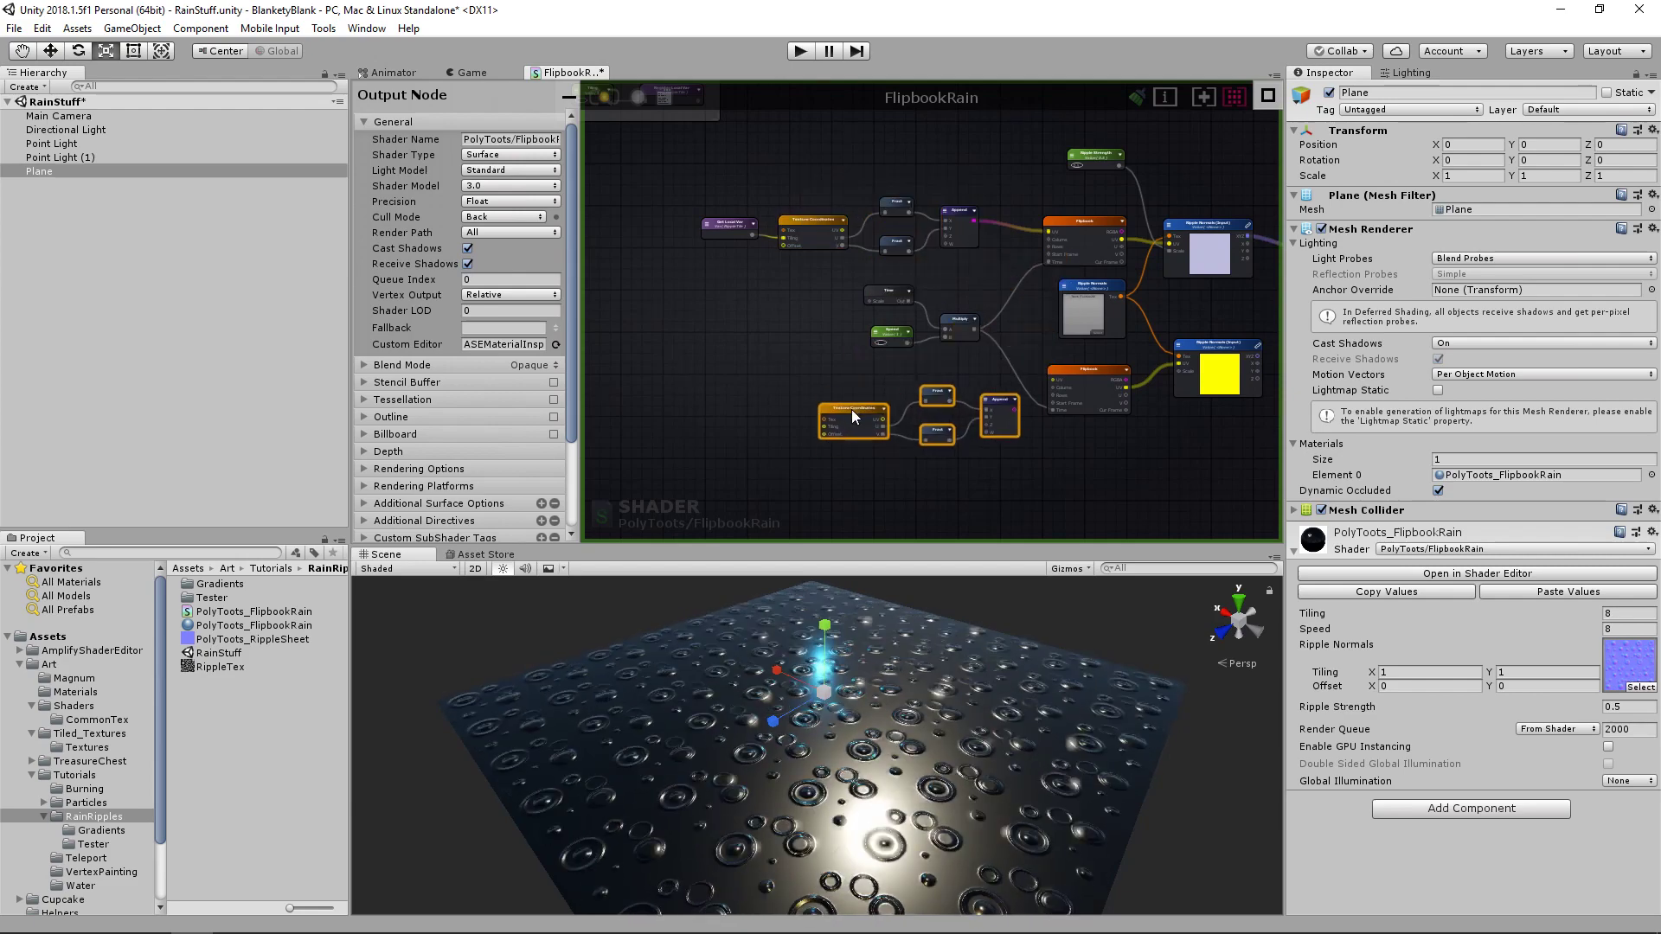
- Add a second Get Local Var node referencing RippleTile and connect it to the duplicated Texture Coordinates' Tiling input
{"action": "left_click", "coordinate": [754, 365]}
{"action": "scroll", "coordinate": [808, 407], "scroll_direction": "up", "scroll_amount": 4}
{"action": "key", "text": "g"}
{"action": "left_click", "coordinate": [798, 379]}
{"action": "left_click", "coordinate": [824, 391]}
{"action": "left_click", "coordinate": [804, 388]}
{"action": "left_click", "coordinate": [841, 411]}
{"action": "left_click_drag", "start_coordinate": [880, 400], "coordinate": [820, 384]}
- Wire the original RippleTile Get Local Var into the duplicated Texture Coordinates' Tiling input and delete the second Get Local Var
{"action": "middle_click_drag", "start_coordinate": [759, 176], "coordinate": [798, 306]}
{"action": "scroll", "coordinate": [800, 303], "scroll_direction": "down", "scroll_amount": 1}
{"action": "left_click", "coordinate": [799, 259]}
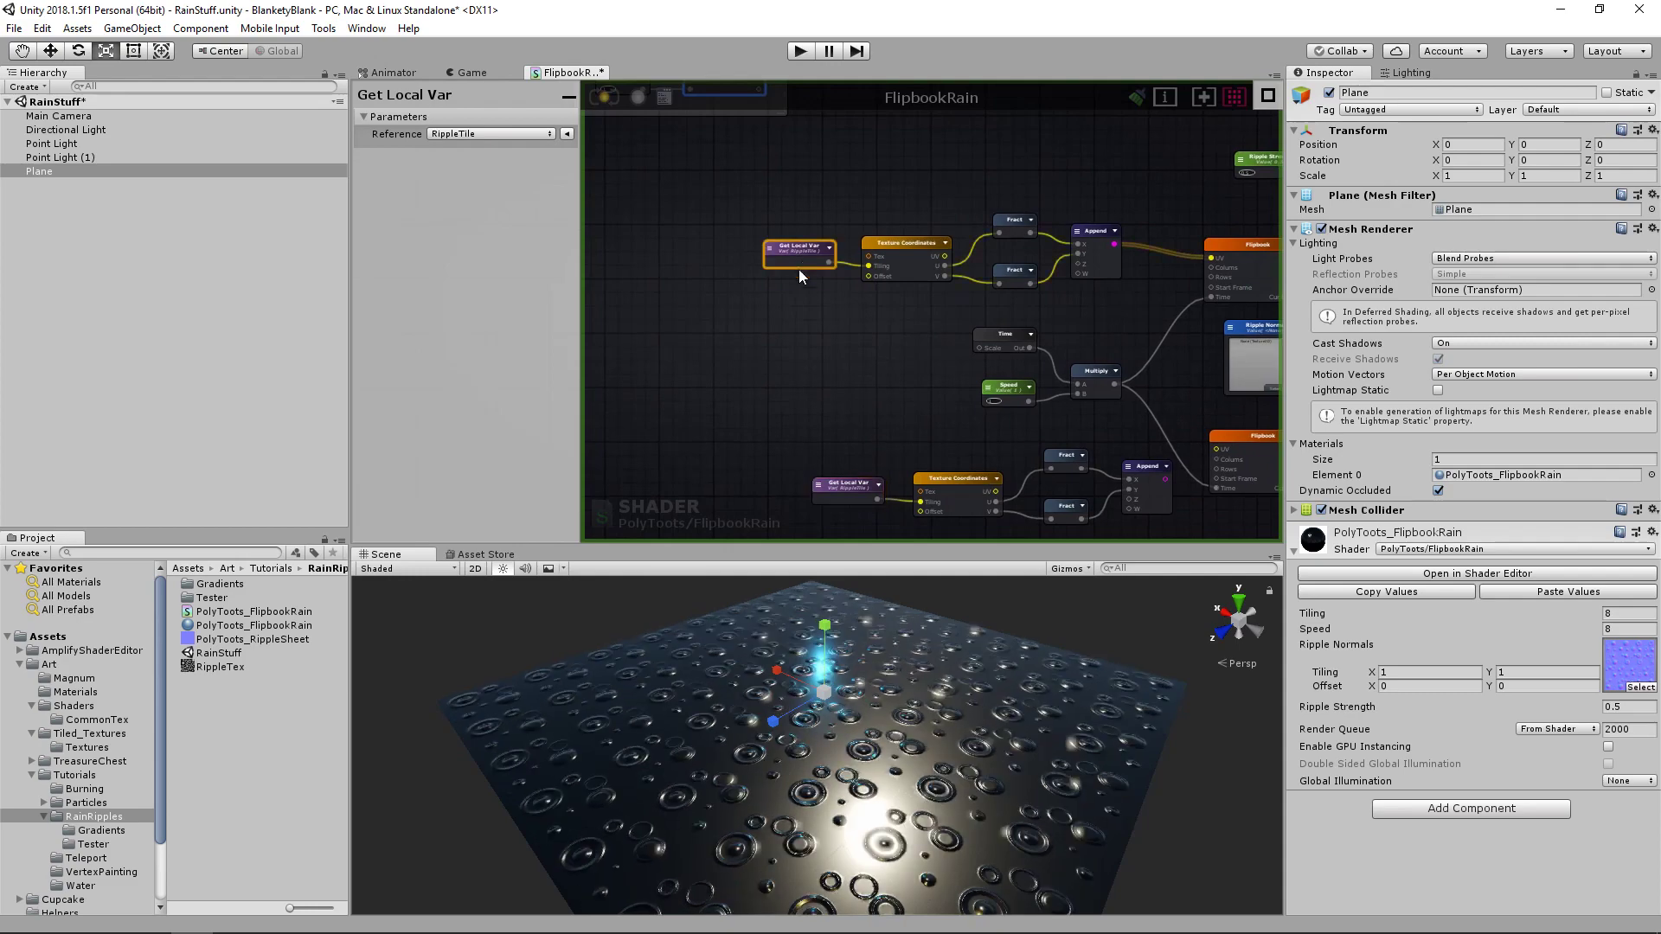
{"action": "left_click_drag", "start_coordinate": [798, 262], "coordinate": [919, 503]}
{"action": "left_click", "coordinate": [855, 487]}
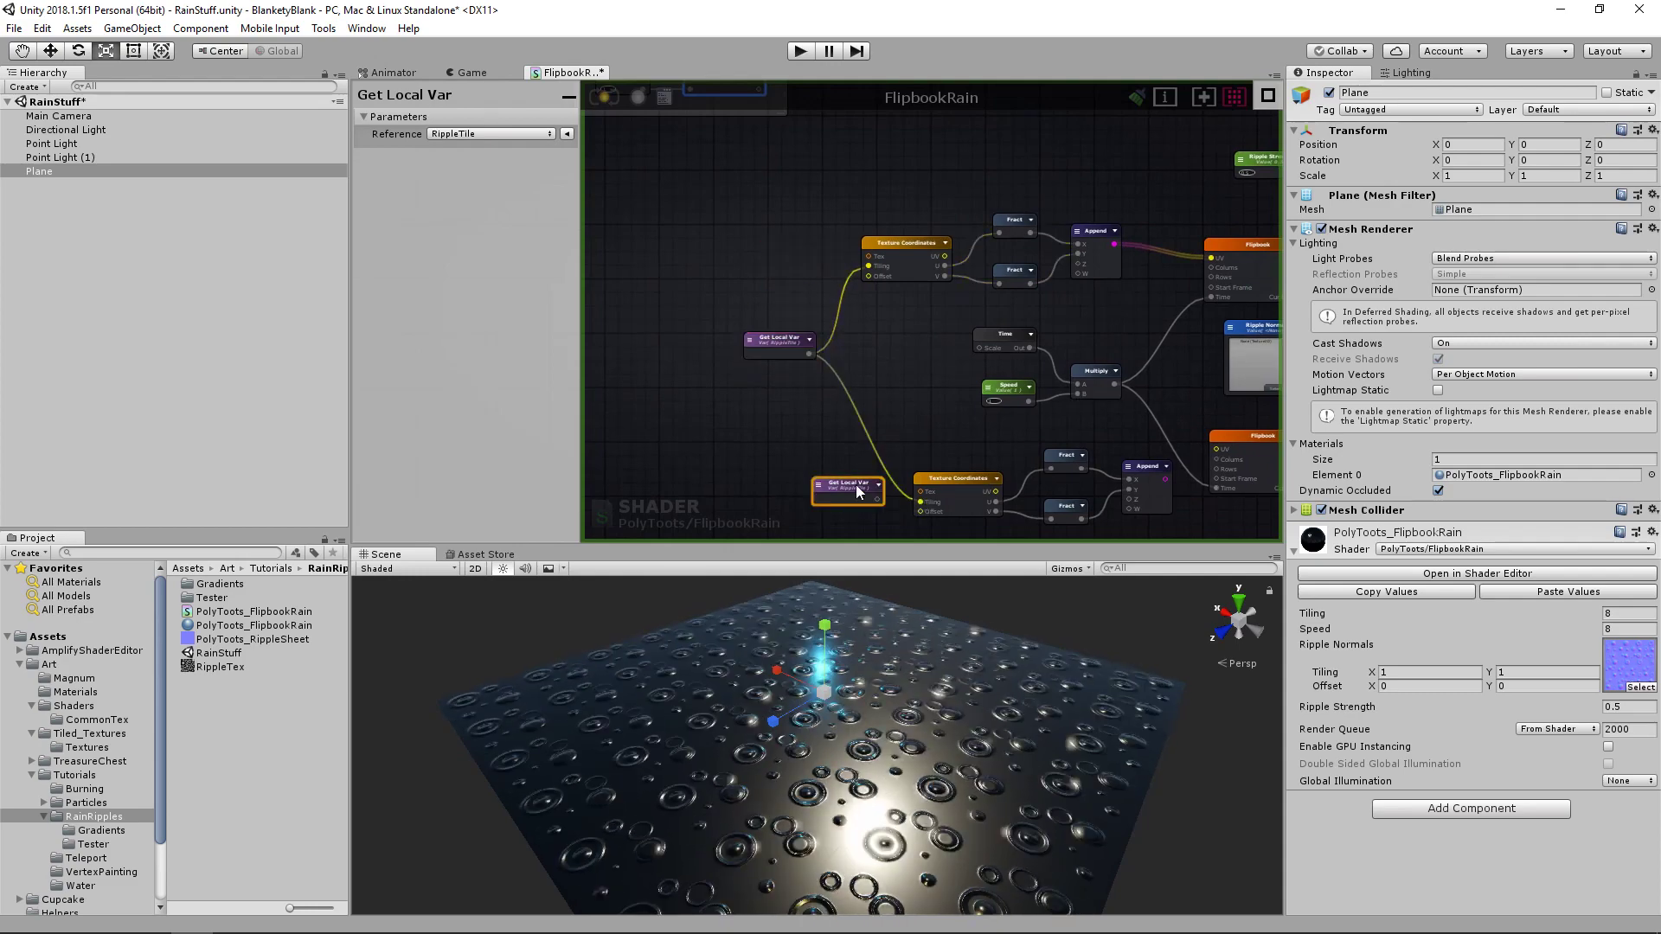
{"action": "key", "text": "Delete"}
- Align the duplicated UV nodes beneath the originals and place the RippleTile Get Local Var midway before both Texture Coordinates nodes
{"action": "left_click_drag", "start_coordinate": [773, 344], "coordinate": [793, 387]}
{"action": "middle_click_drag", "start_coordinate": [952, 467], "coordinate": [856, 412]}
{"action": "mouse_move", "coordinate": [865, 423]}
{"action": "left_mouse_down"}
{"action": "mouse_move", "coordinate": [841, 423]}
{"action": "mouse_move", "coordinate": [849, 412]}
{"action": "left_mouse_up"}
{"action": "scroll", "coordinate": [840, 348], "scroll_direction": "down", "scroll_amount": 1}
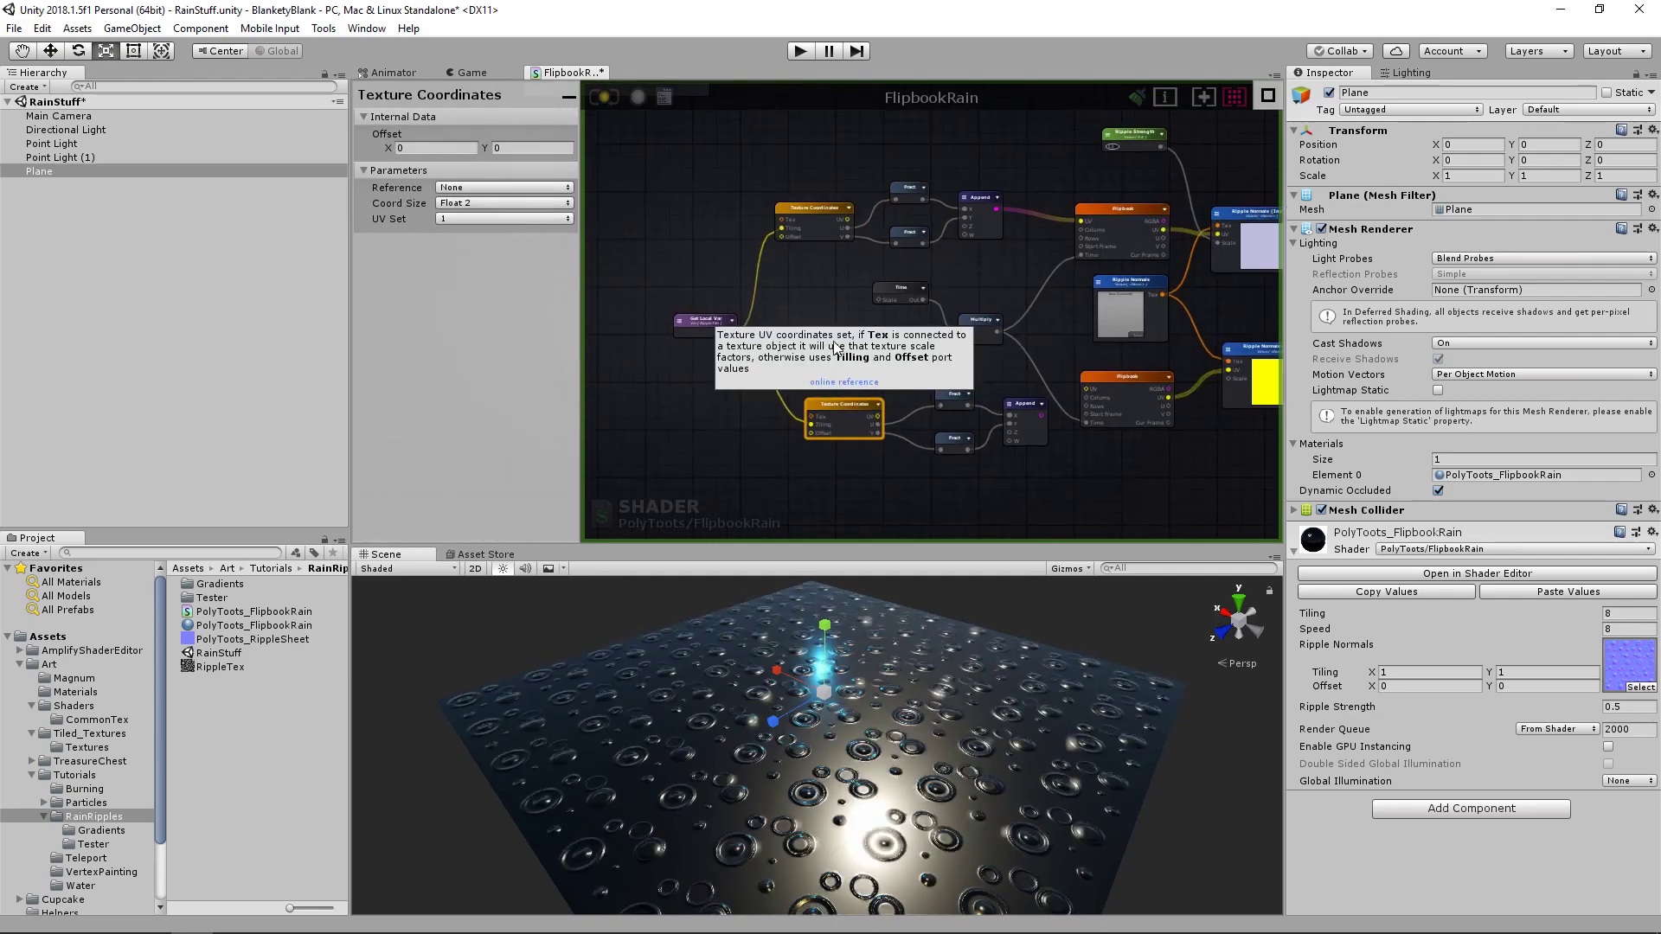
{"action": "left_click", "coordinate": [823, 296]}
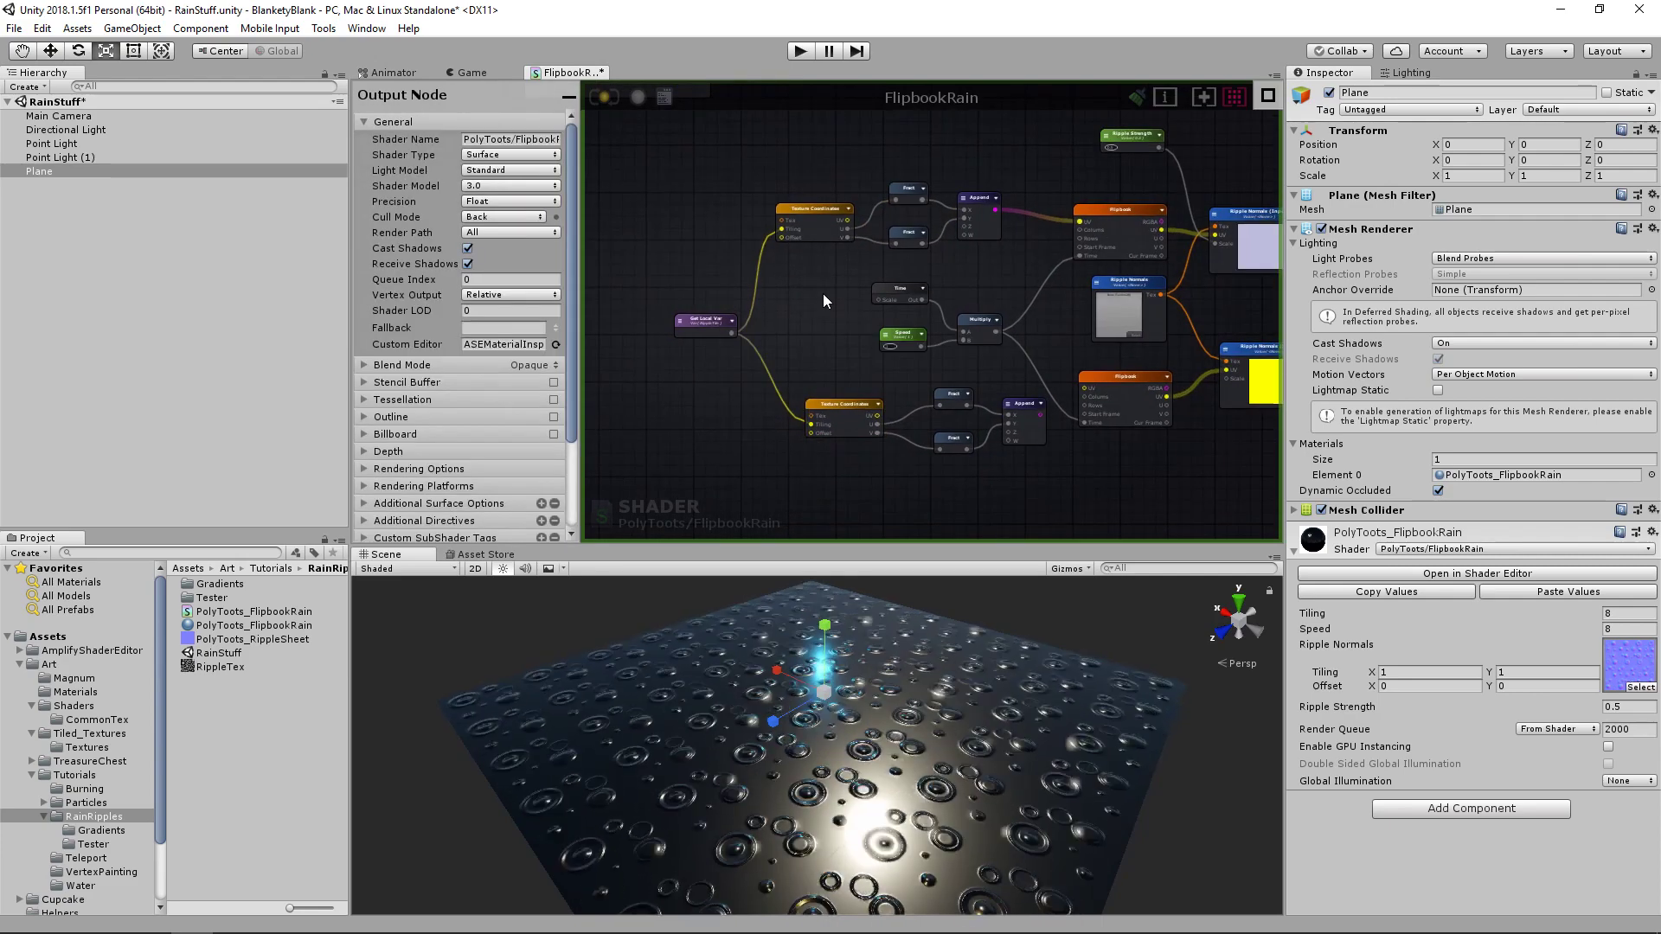
{"action": "middle_click_drag", "start_coordinate": [932, 434], "coordinate": [926, 383]}
{"action": "left_click_drag", "start_coordinate": [827, 442], "coordinate": [989, 353]}
{"action": "left_click_drag", "start_coordinate": [729, 265], "coordinate": [687, 261]}
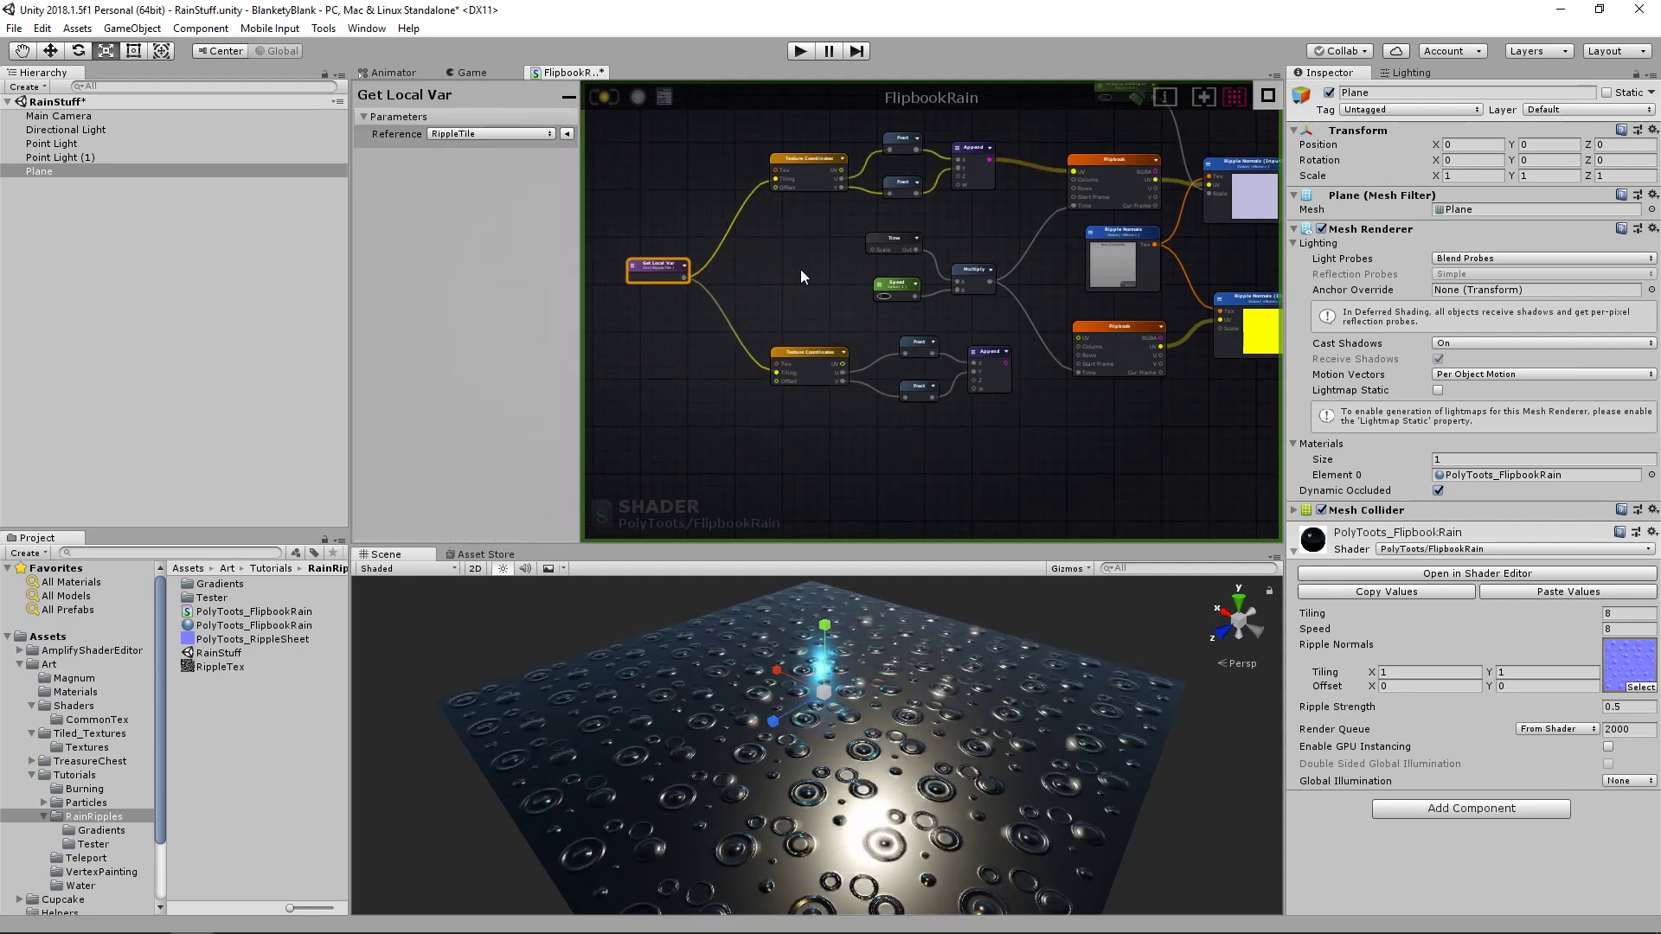
{"action": "middle_click_drag", "start_coordinate": [771, 272], "coordinate": [748, 279]}
{"action": "left_click_drag", "start_coordinate": [645, 277], "coordinate": [654, 269]}
- Connect the duplicated Append node's output to the second Flipbook's UV input
{"action": "middle_click_drag", "start_coordinate": [736, 340], "coordinate": [775, 388]}
{"action": "middle_click_drag", "start_coordinate": [679, 140], "coordinate": [802, 300]}
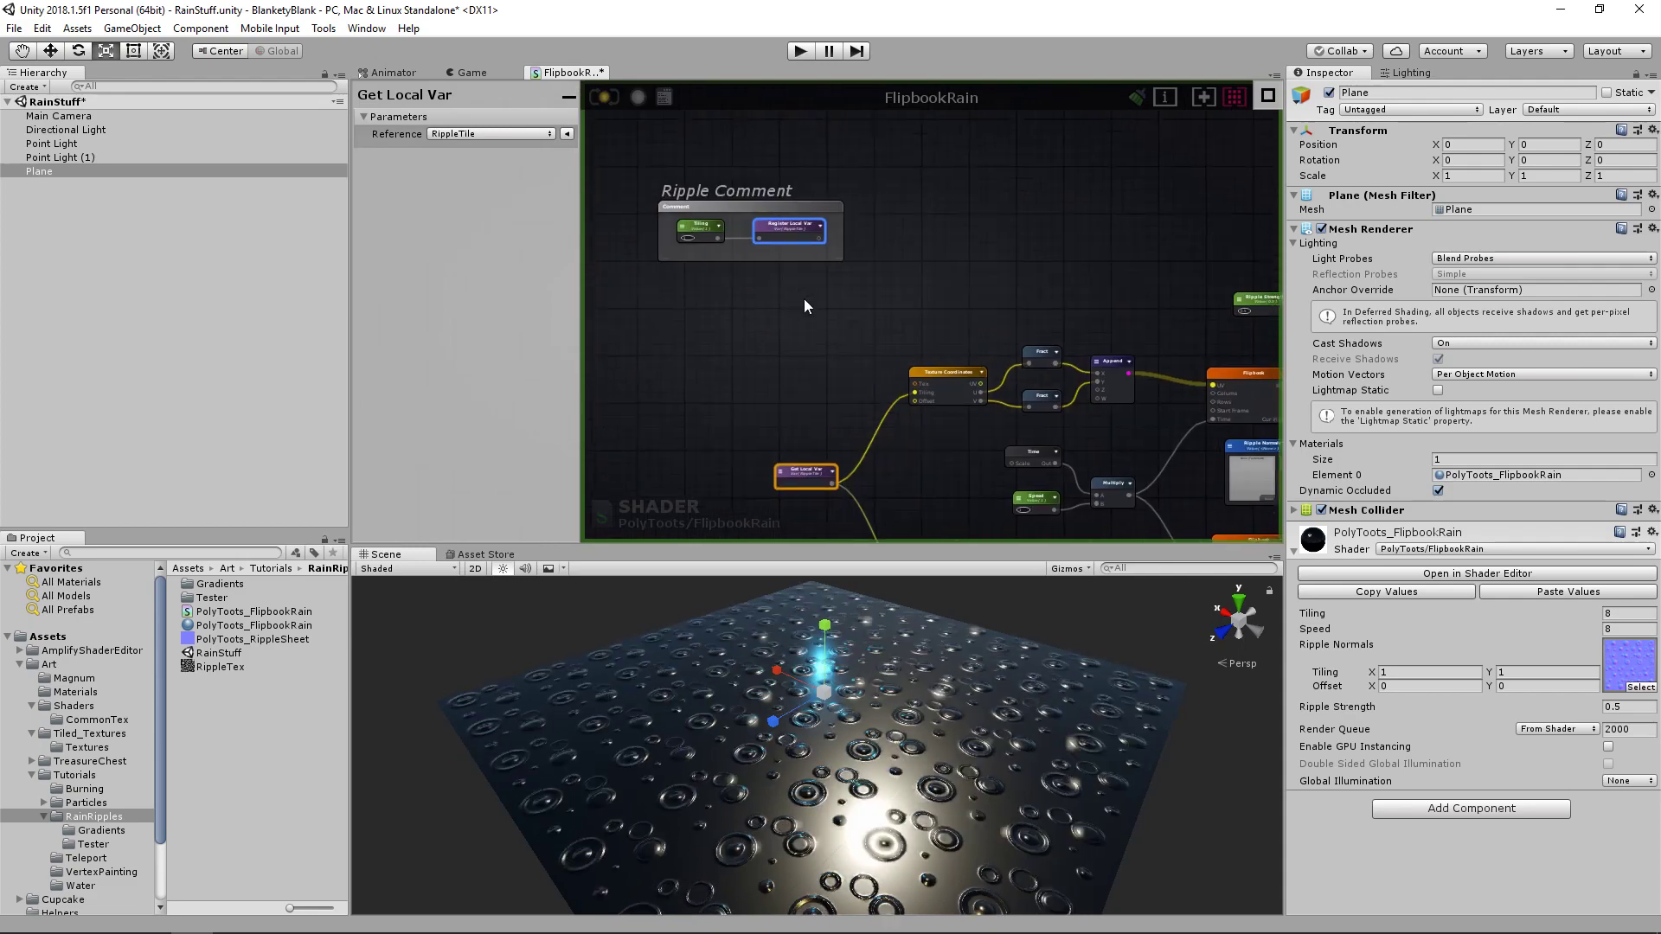
{"action": "scroll", "coordinate": [788, 230], "scroll_direction": "up", "scroll_amount": 2}
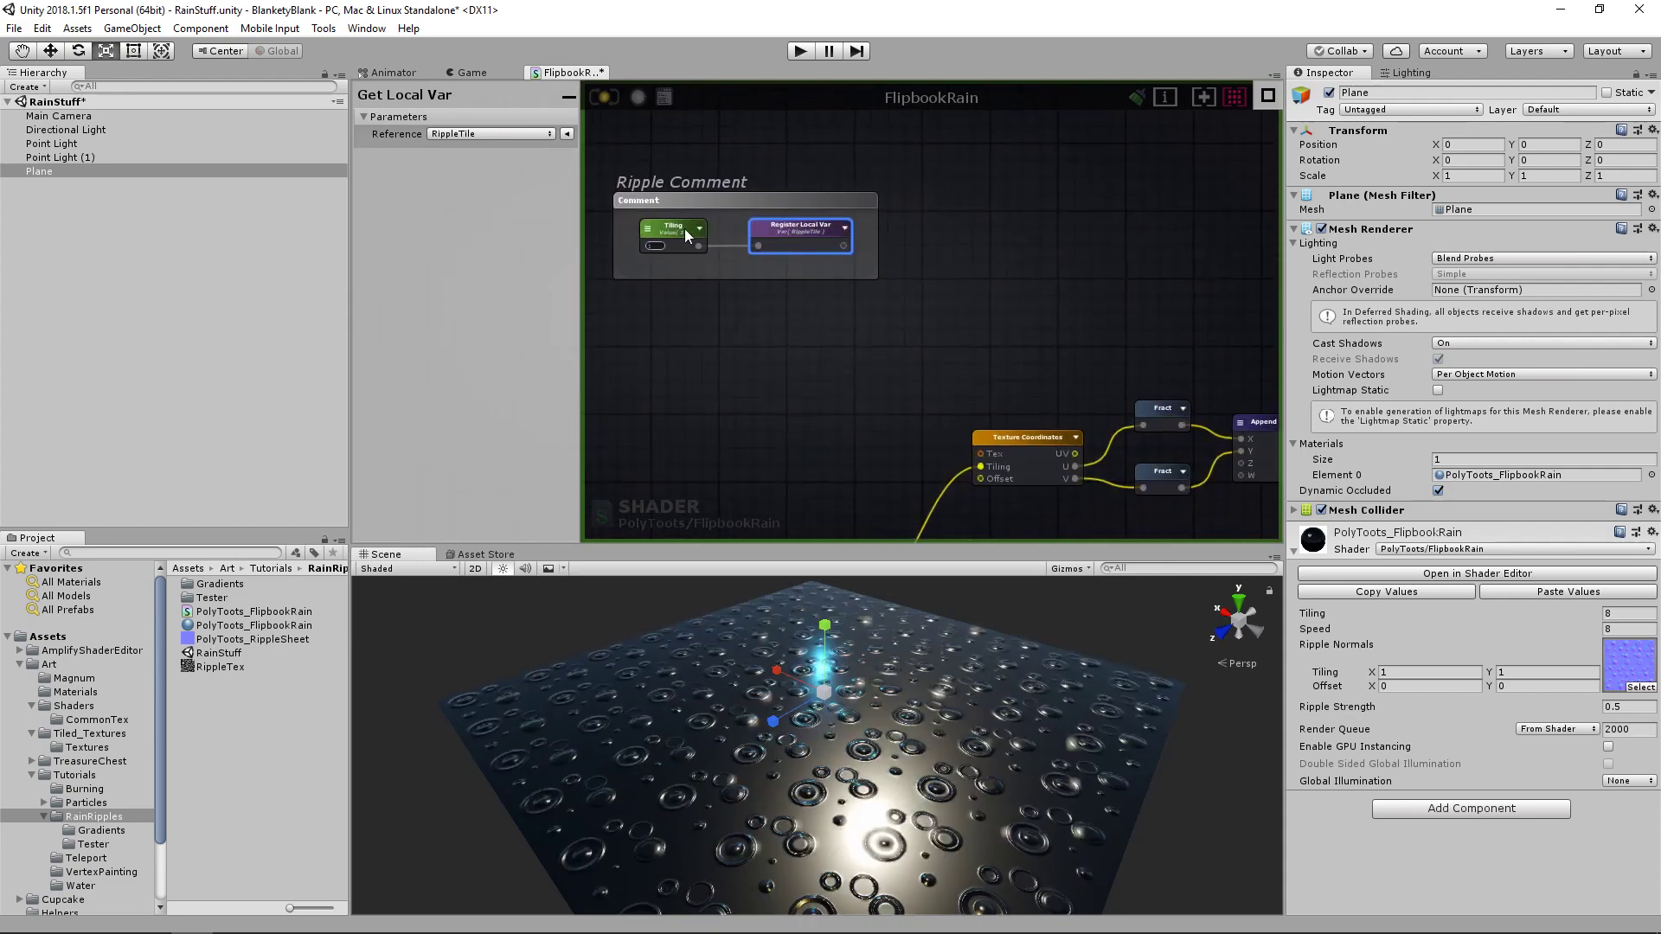
{"action": "scroll", "coordinate": [822, 303], "scroll_direction": "down", "scroll_amount": 2}
{"action": "middle_click_drag", "start_coordinate": [962, 495], "coordinate": [885, 336]}
{"action": "scroll", "coordinate": [887, 345], "scroll_direction": "up", "scroll_amount": 2}
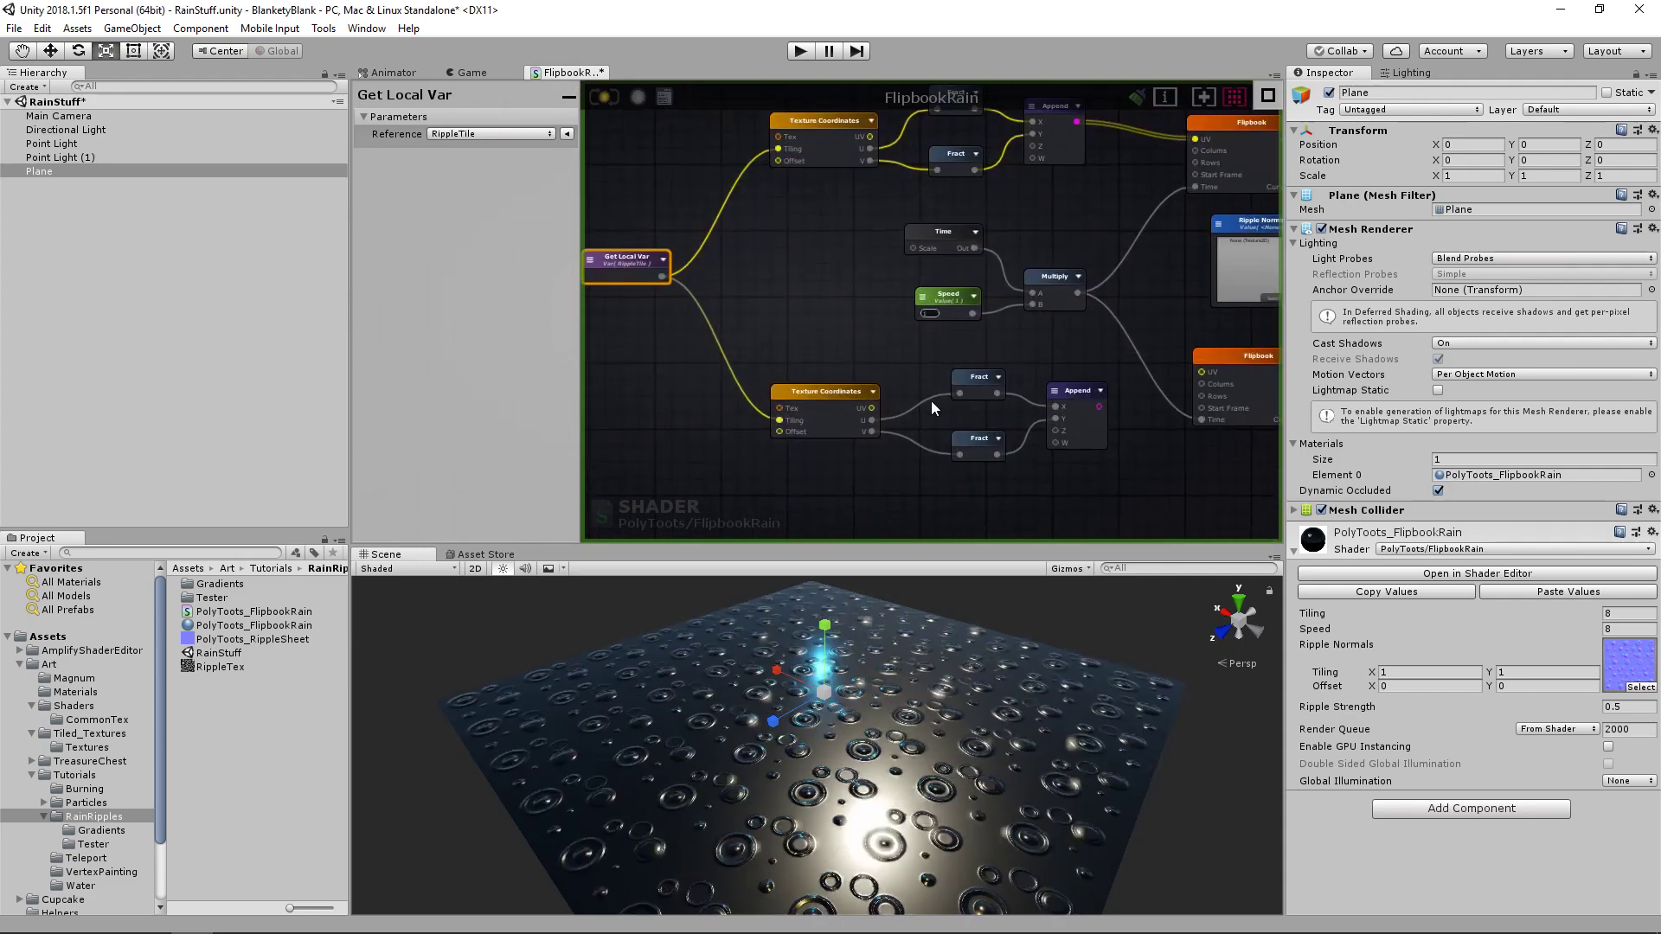
{"action": "middle_click_drag", "start_coordinate": [1099, 410], "coordinate": [973, 362]}
{"action": "left_click", "coordinate": [838, 329]}
{"action": "left_click_drag", "start_coordinate": [965, 353], "coordinate": [1066, 319]}
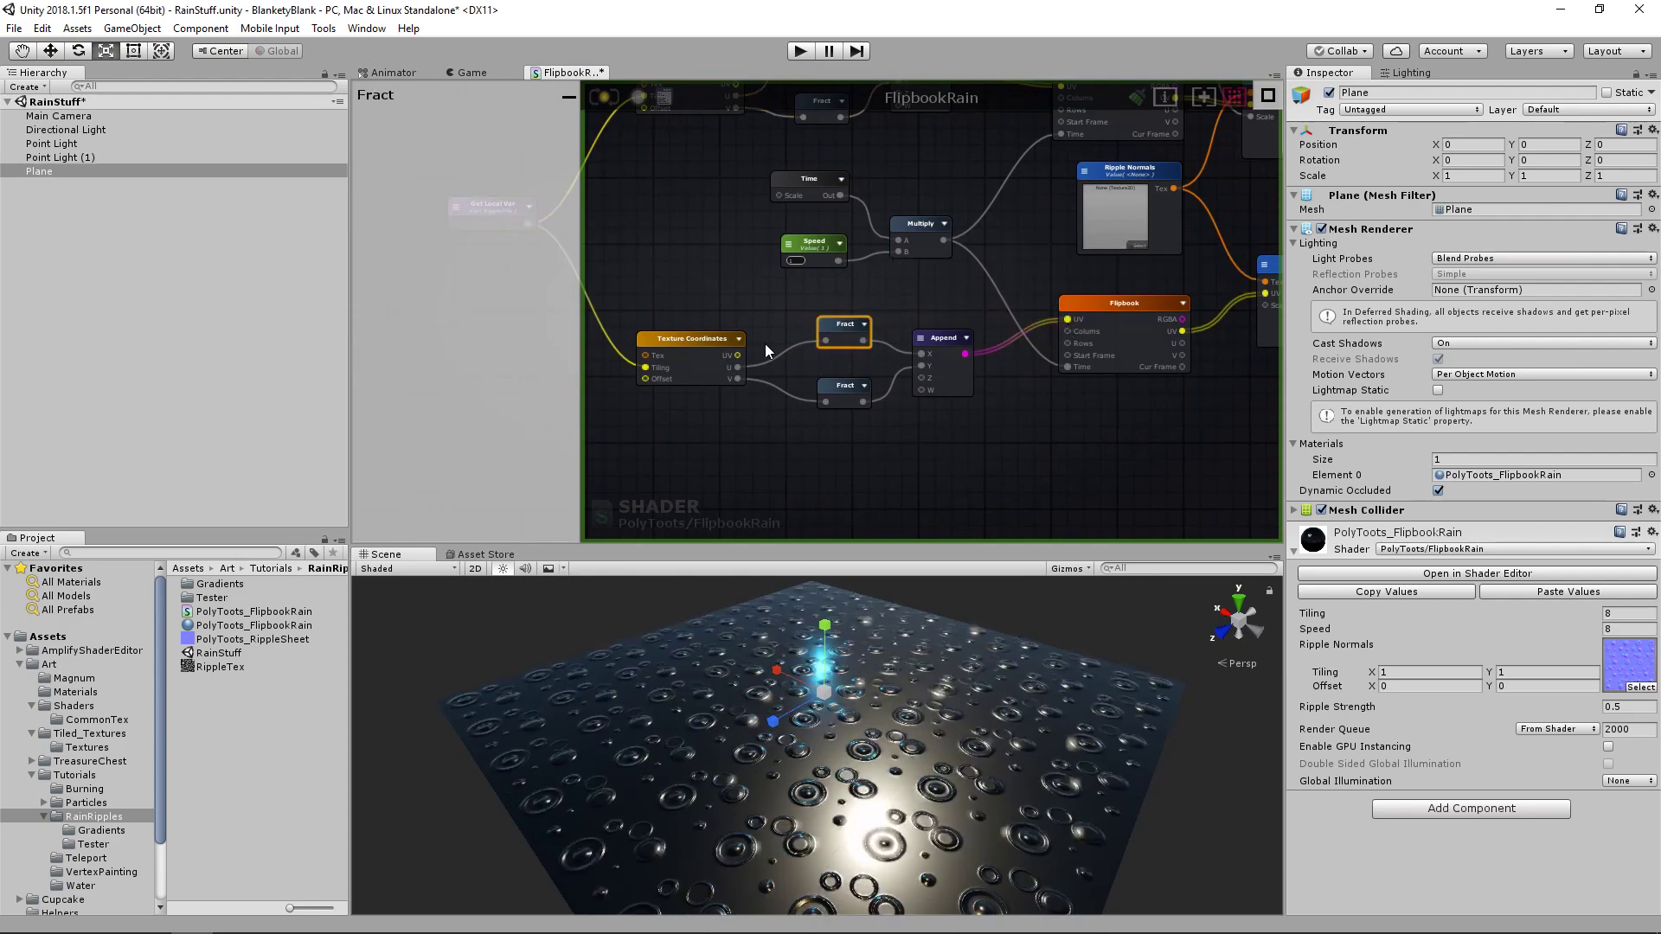
- Set the duplicated Texture Coordinates' Offset to X 0.6 and Y 0.45, and recompile the shader
{"action": "left_click", "coordinate": [697, 340]}
{"action": "mouse_move", "coordinate": [1030, 328]}
{"action": "middle_mouse_down"}
{"action": "mouse_move", "coordinate": [1325, 336]}
{"action": "mouse_move", "coordinate": [1028, 333]}
{"action": "middle_mouse_up"}
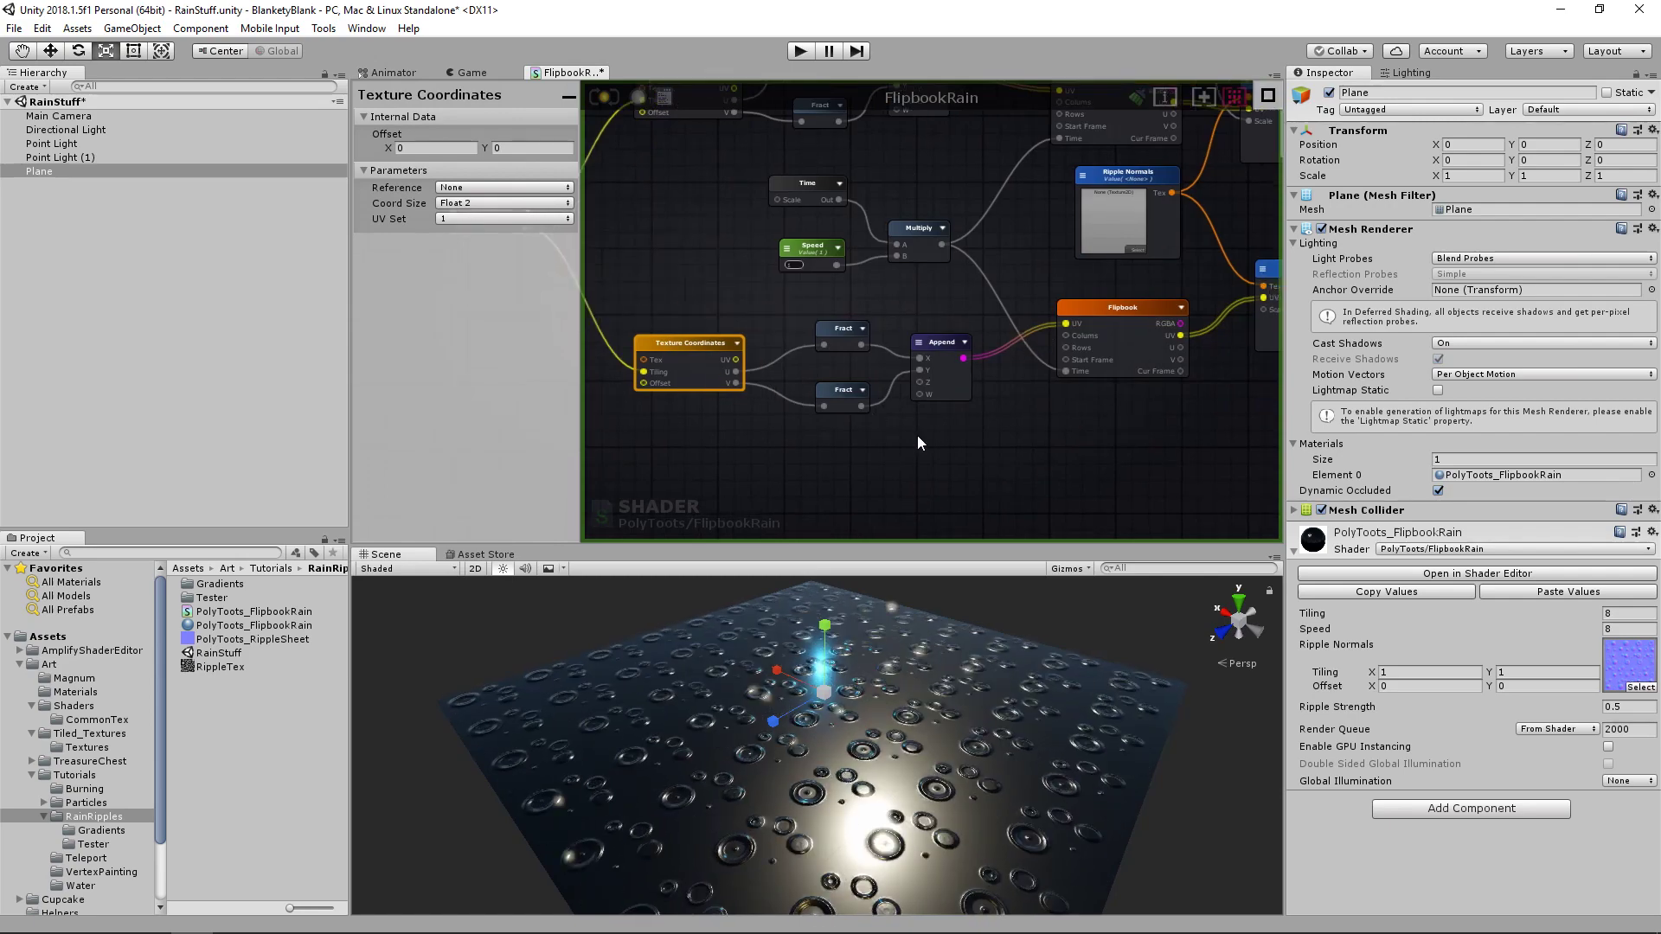
{"action": "left_click", "coordinate": [1131, 384]}
{"action": "mouse_move", "coordinate": [1132, 384]}
{"action": "middle_mouse_down"}
{"action": "mouse_move", "coordinate": [932, 391]}
{"action": "mouse_move", "coordinate": [1134, 346]}
{"action": "middle_mouse_up"}
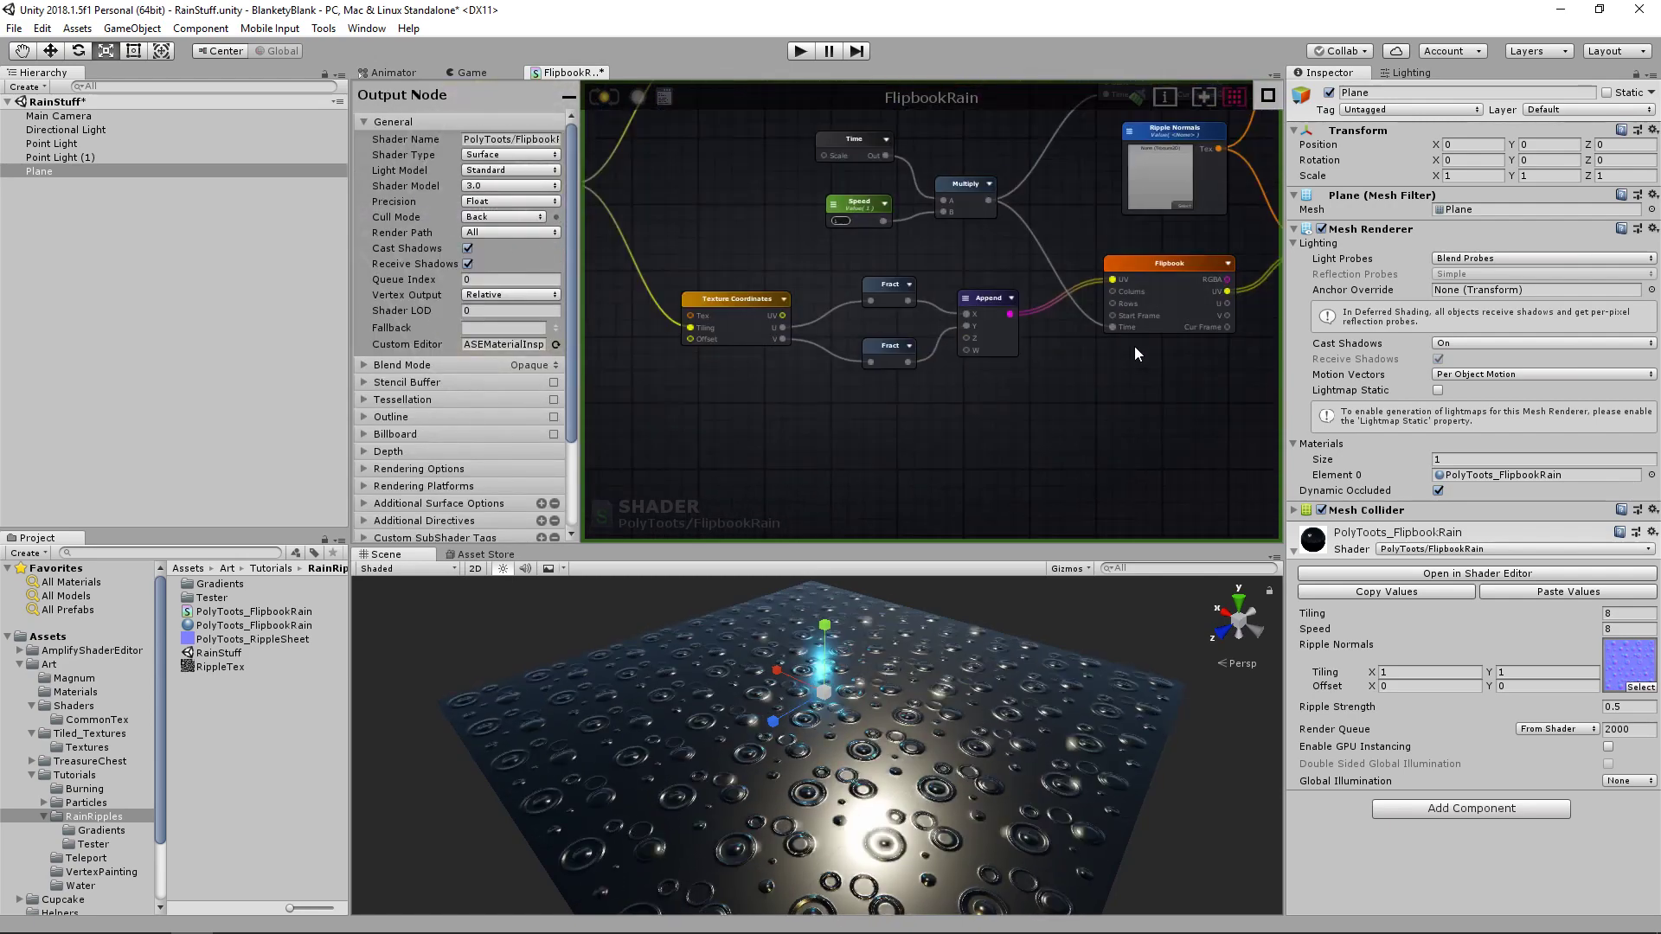
{"action": "middle_click_drag", "start_coordinate": [917, 346], "coordinate": [1138, 346]}
{"action": "middle_click_drag", "start_coordinate": [843, 361], "coordinate": [905, 310]}
{"action": "left_click", "coordinate": [905, 309]}
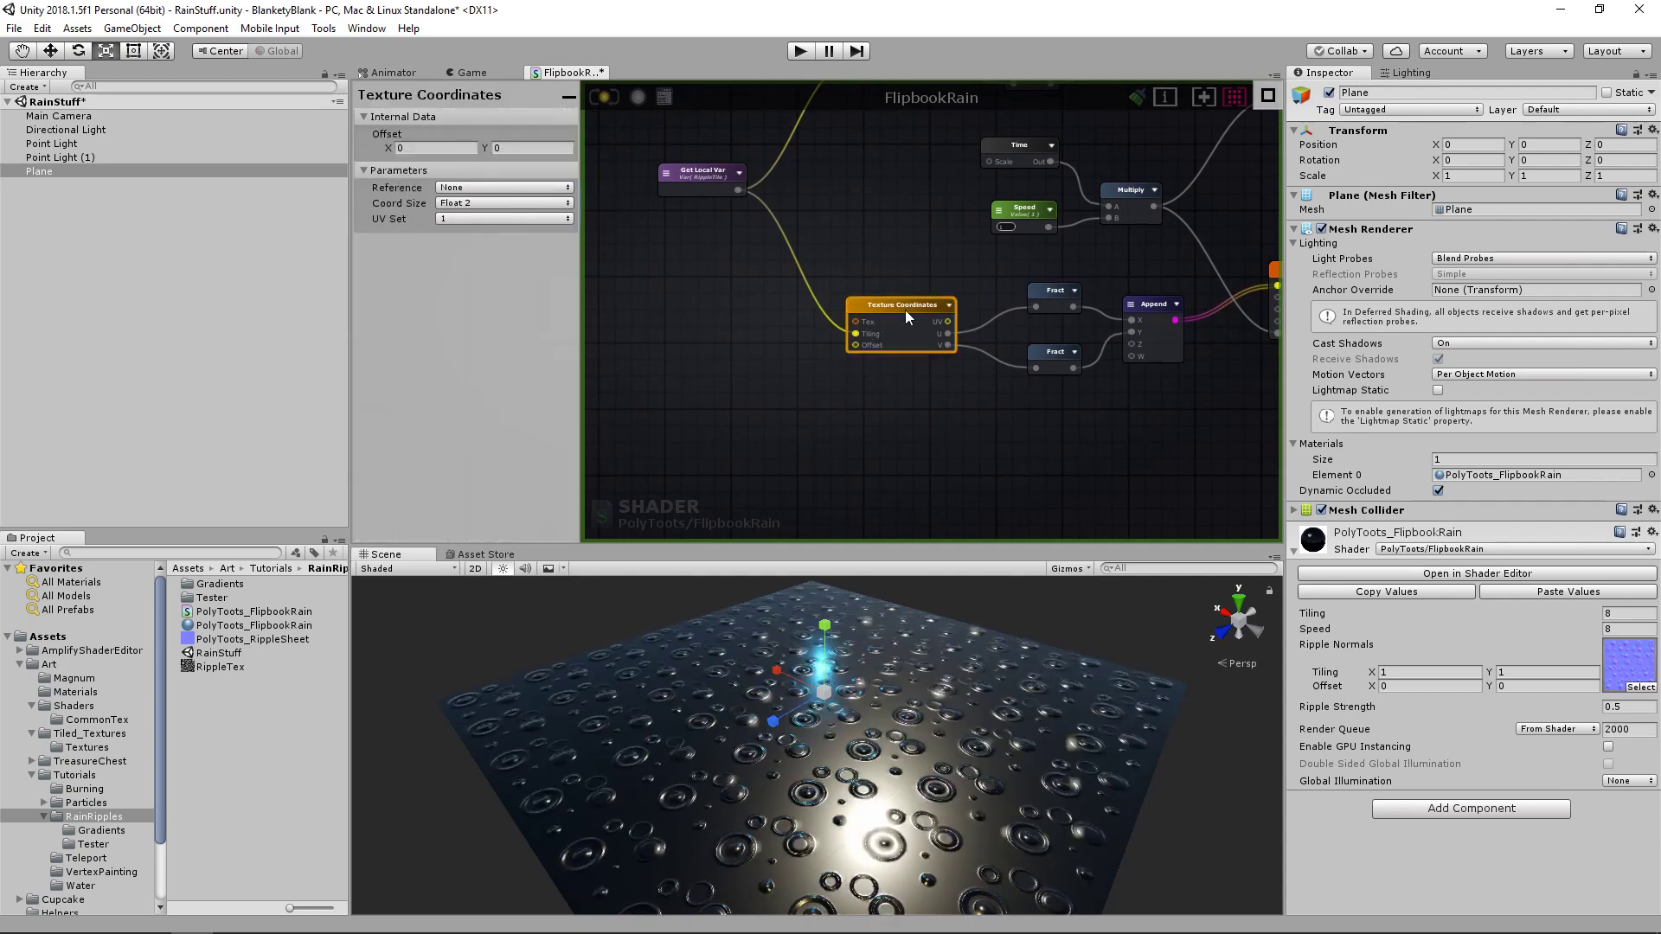
{"action": "left_click_drag", "start_coordinate": [389, 148], "coordinate": [507, 148]}
{"action": "left_click", "coordinate": [609, 97]}
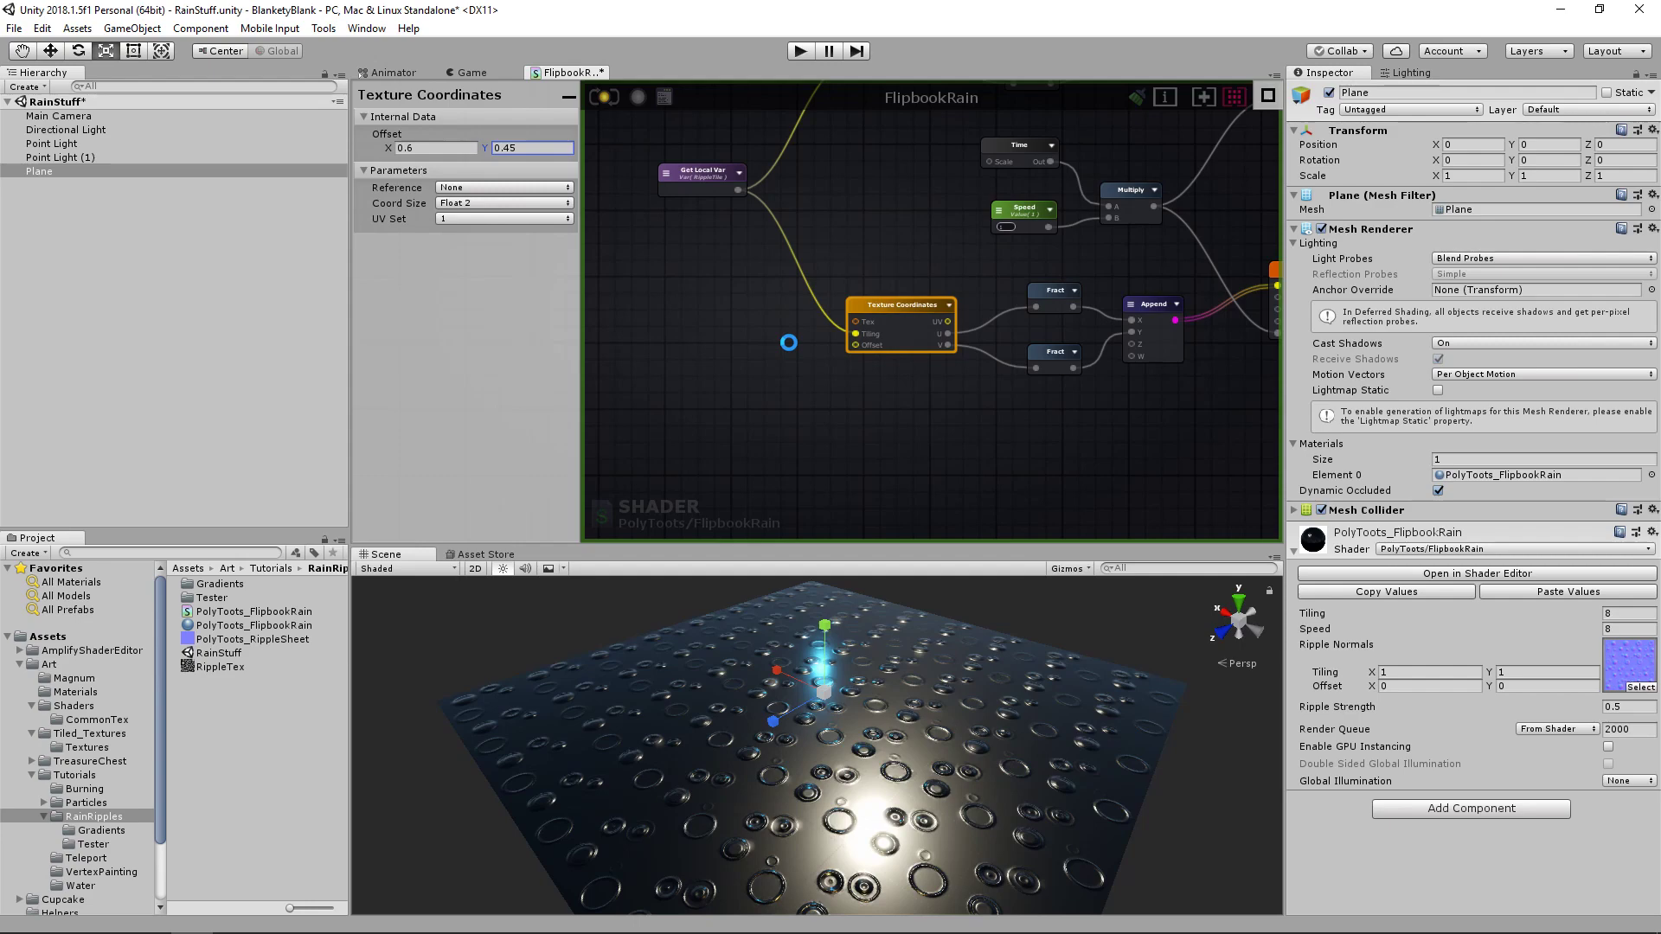
- Move the Ripple Comment frame with its nodes farther above the main ripple graph
{"action": "middle_click_drag", "start_coordinate": [1119, 351], "coordinate": [714, 425]}
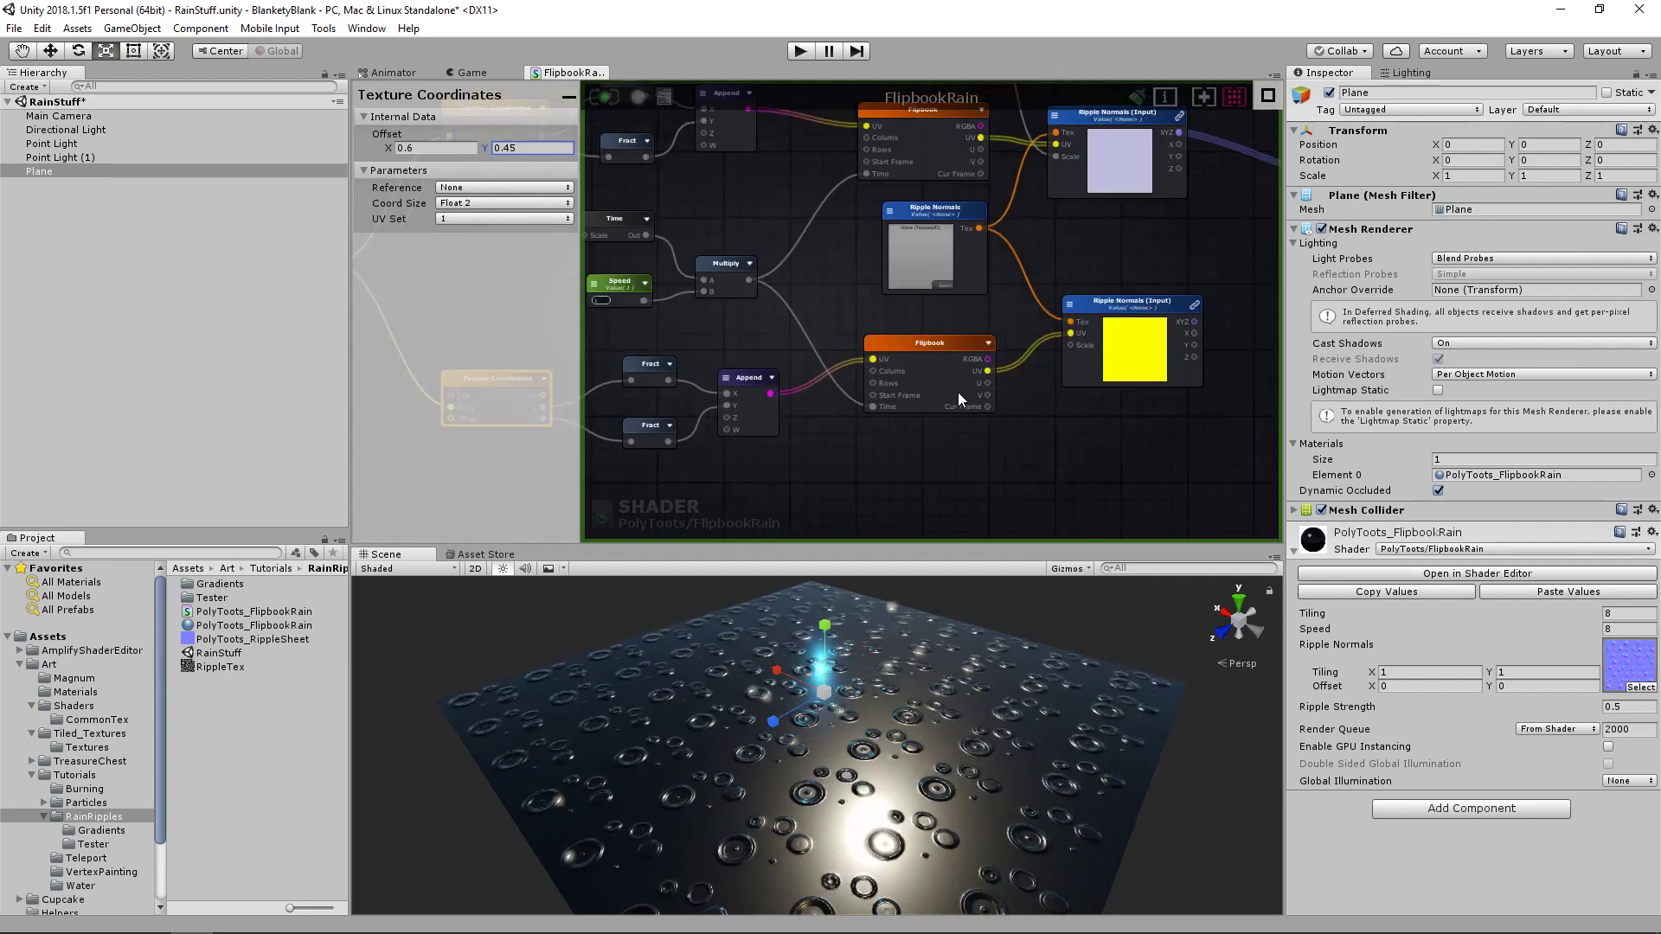
{"action": "middle_click_drag", "start_coordinate": [958, 392], "coordinate": [638, 461]}
{"action": "left_click", "coordinate": [1115, 381]}
{"action": "middle_click_drag", "start_coordinate": [622, 281], "coordinate": [933, 329]}
{"action": "scroll", "coordinate": [932, 328], "scroll_direction": "down", "scroll_amount": 5}
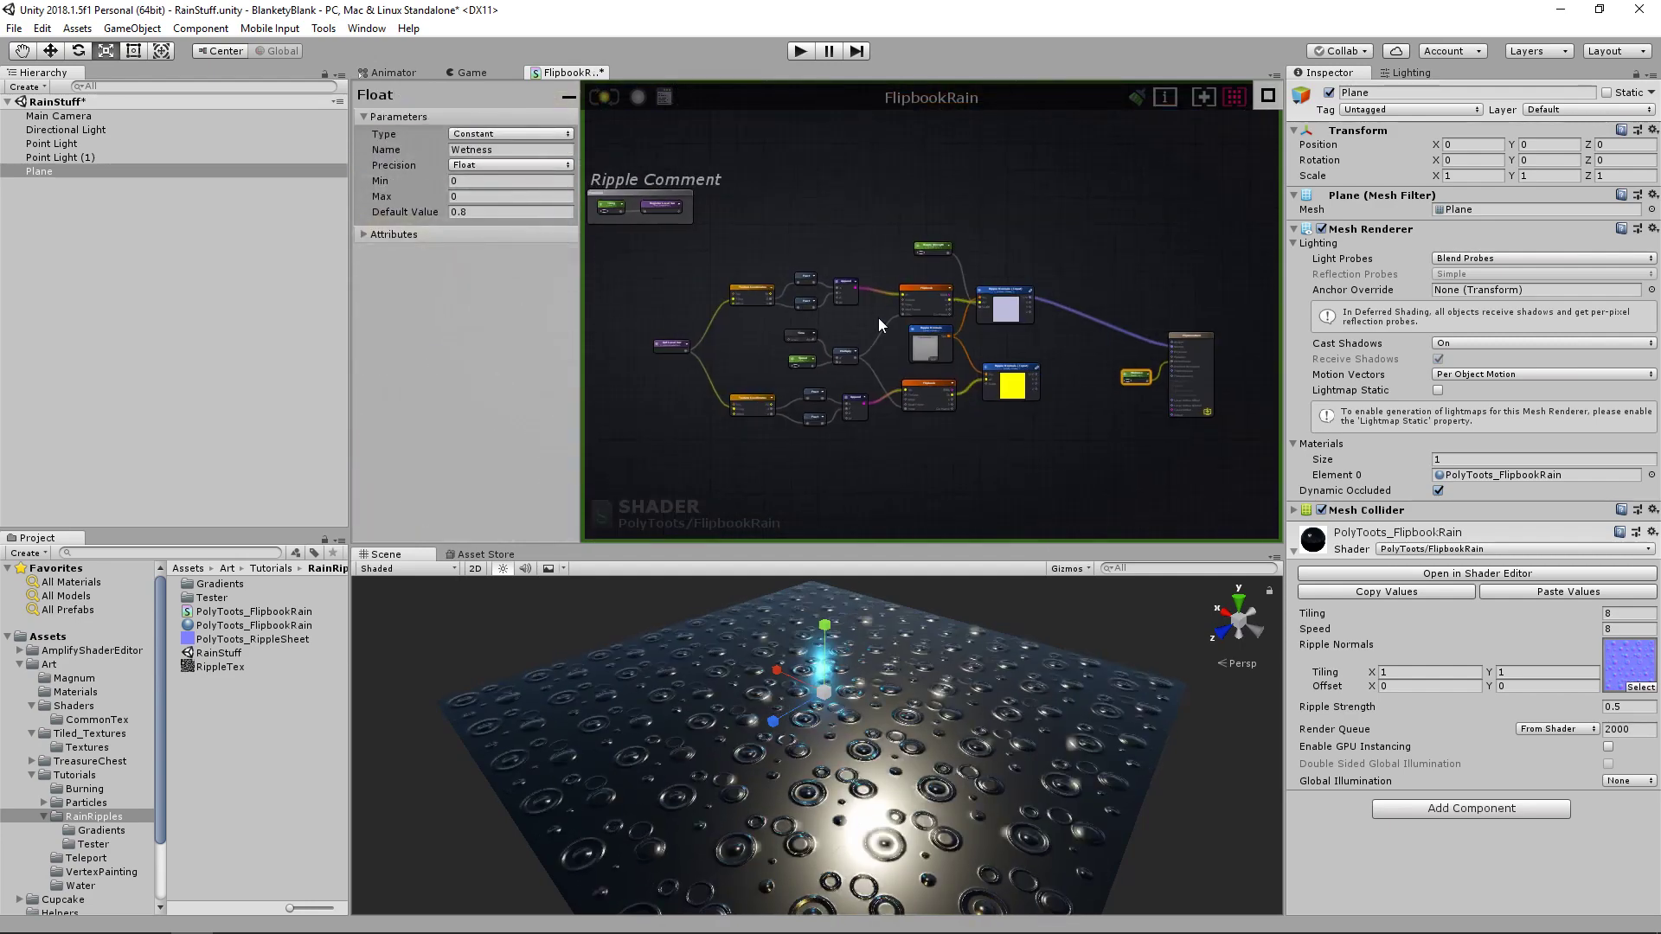
{"action": "left_click", "coordinate": [740, 248]}
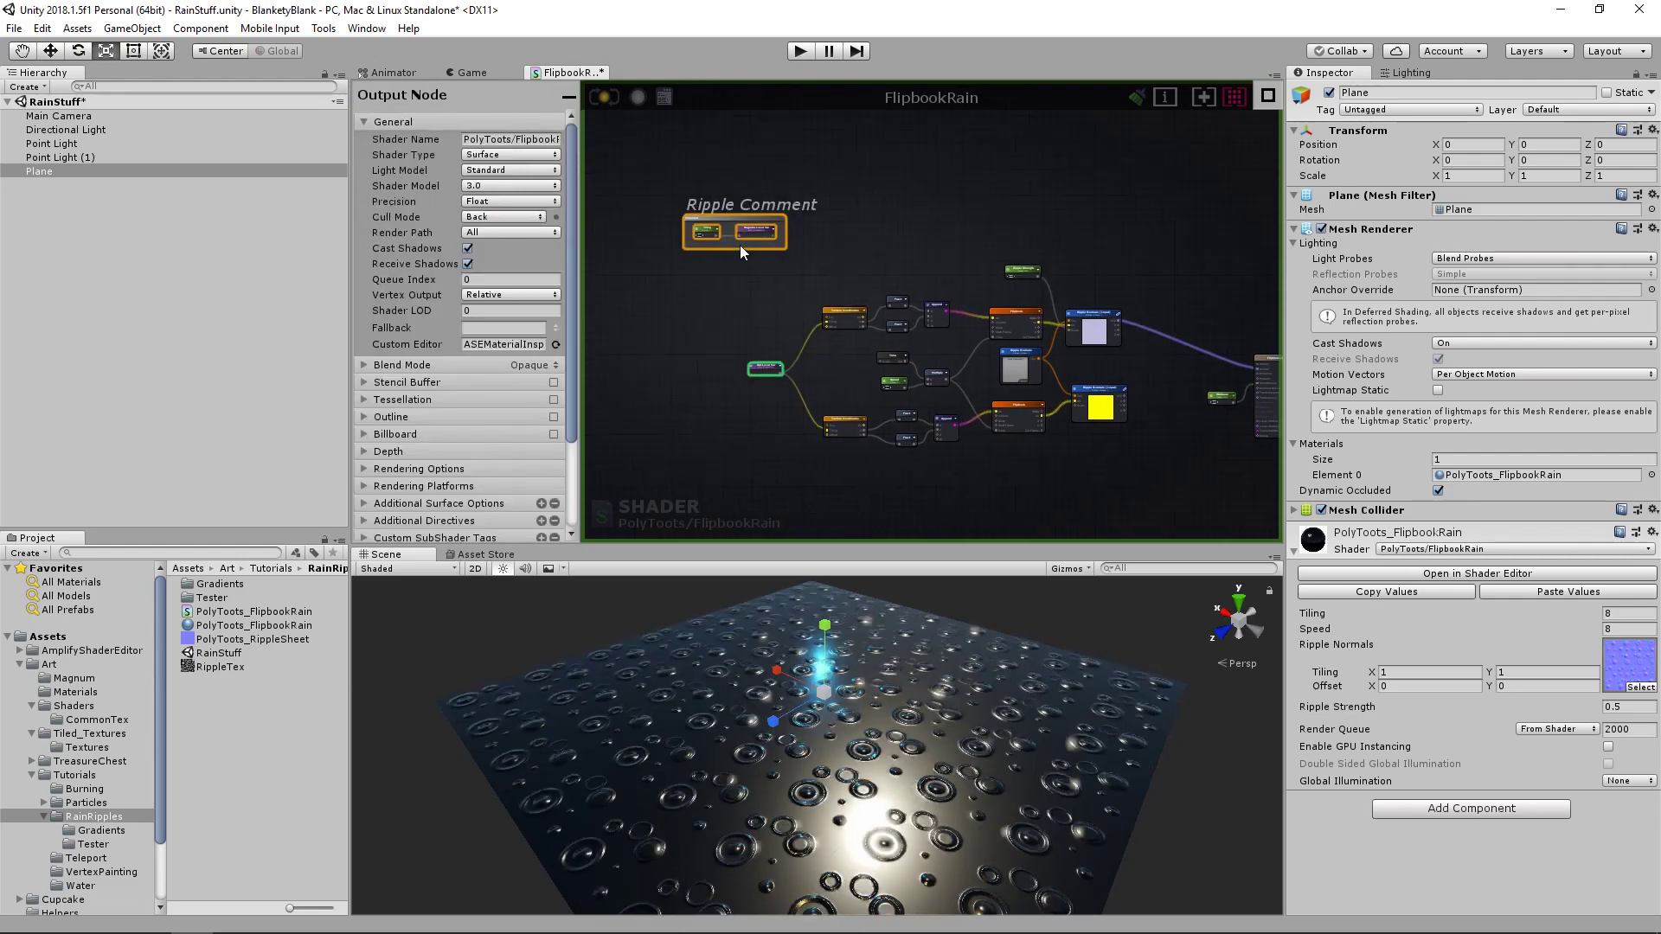
{"action": "left_click_drag", "start_coordinate": [733, 242], "coordinate": [712, 158]}
{"action": "left_click_drag", "start_coordinate": [694, 231], "coordinate": [1139, 471]}
- Add a Blend Normals node and wire the first Ripple Normals sample into Normal A and the second into Normal B
{"action": "scroll", "coordinate": [1012, 385], "scroll_direction": "up", "scroll_amount": 5}
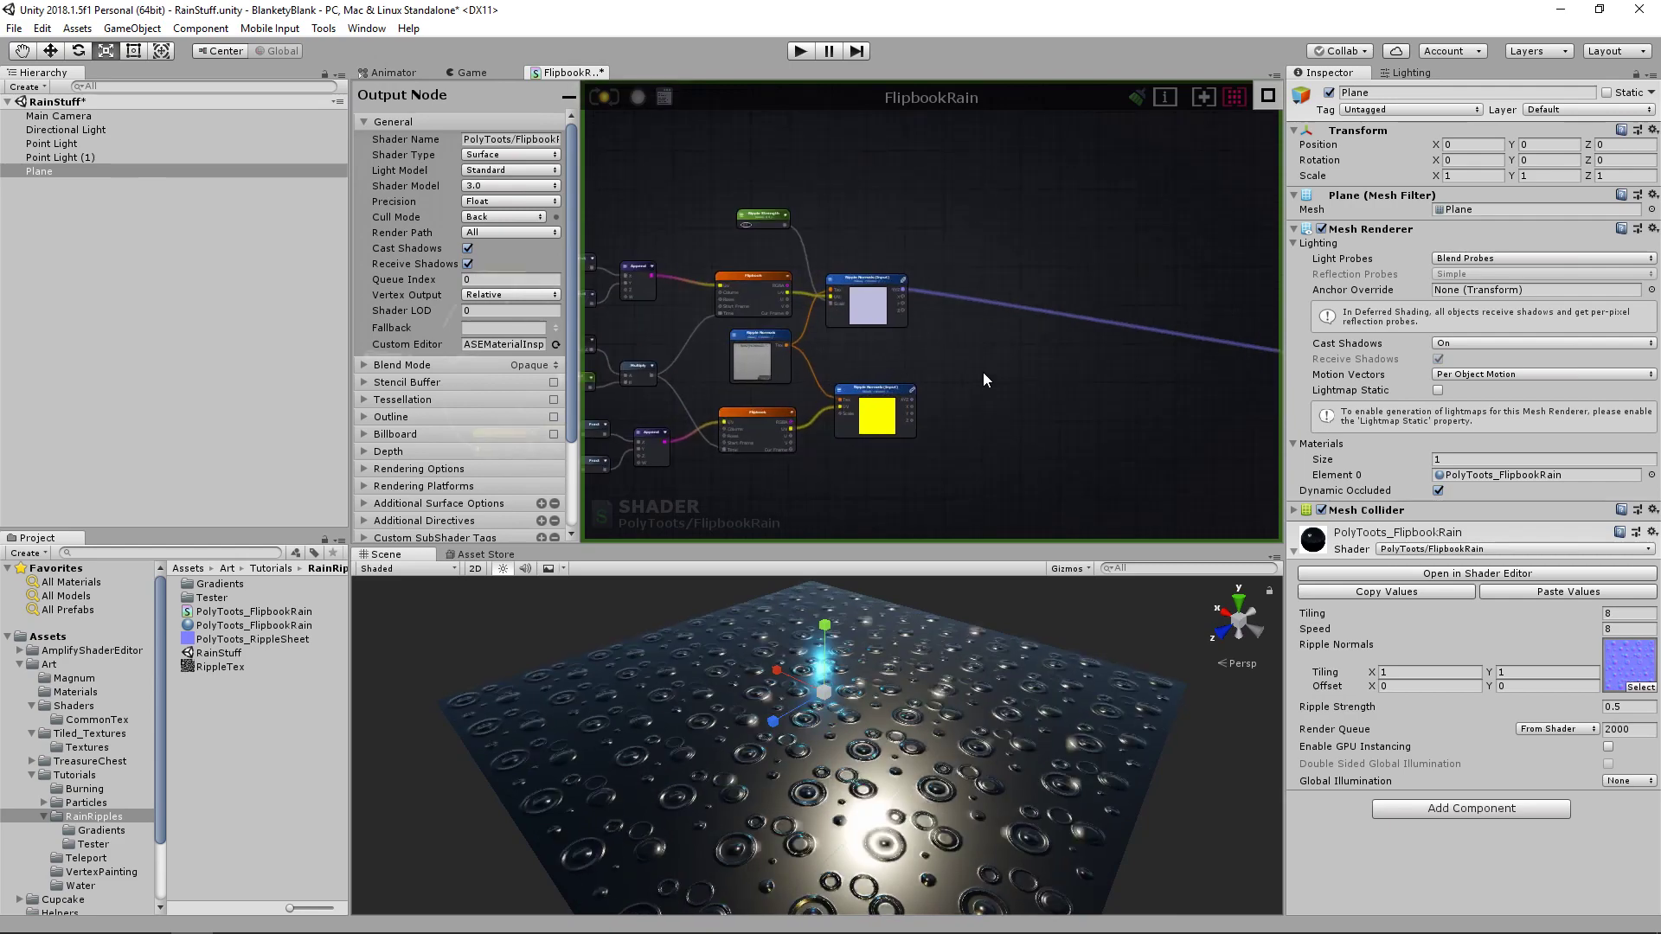
{"action": "scroll", "coordinate": [1000, 375], "scroll_direction": "up", "scroll_amount": 4}
{"action": "right_click", "coordinate": [926, 305]}
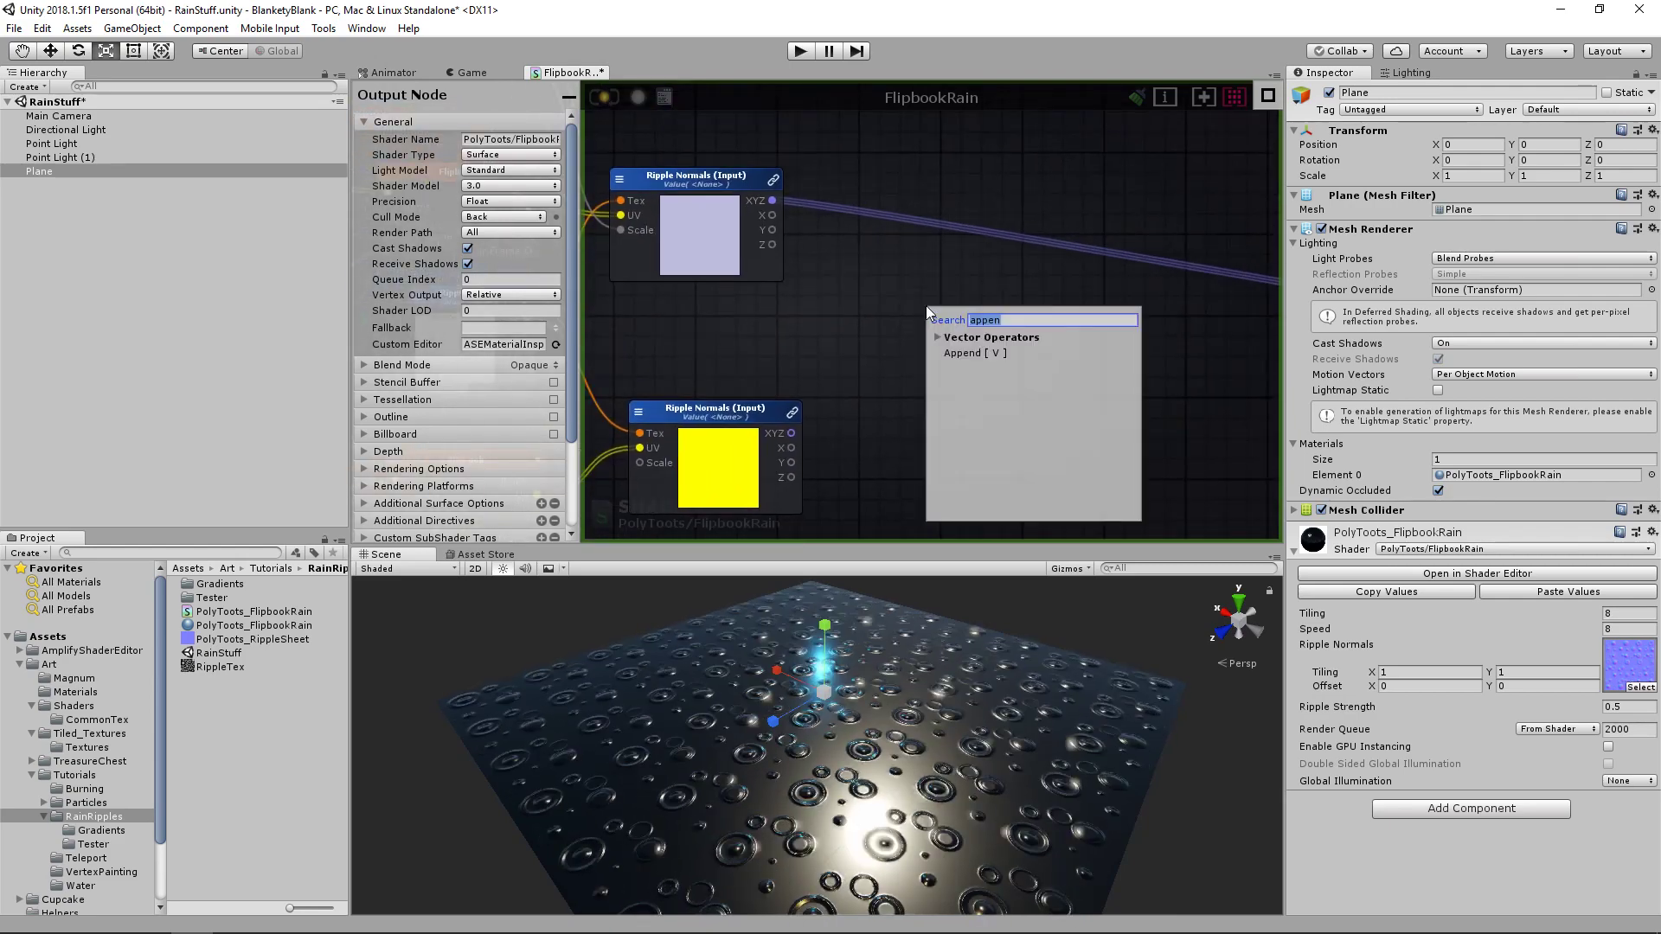
{"action": "type", "text": "blend"}
{"action": "left_click", "coordinate": [988, 449]}
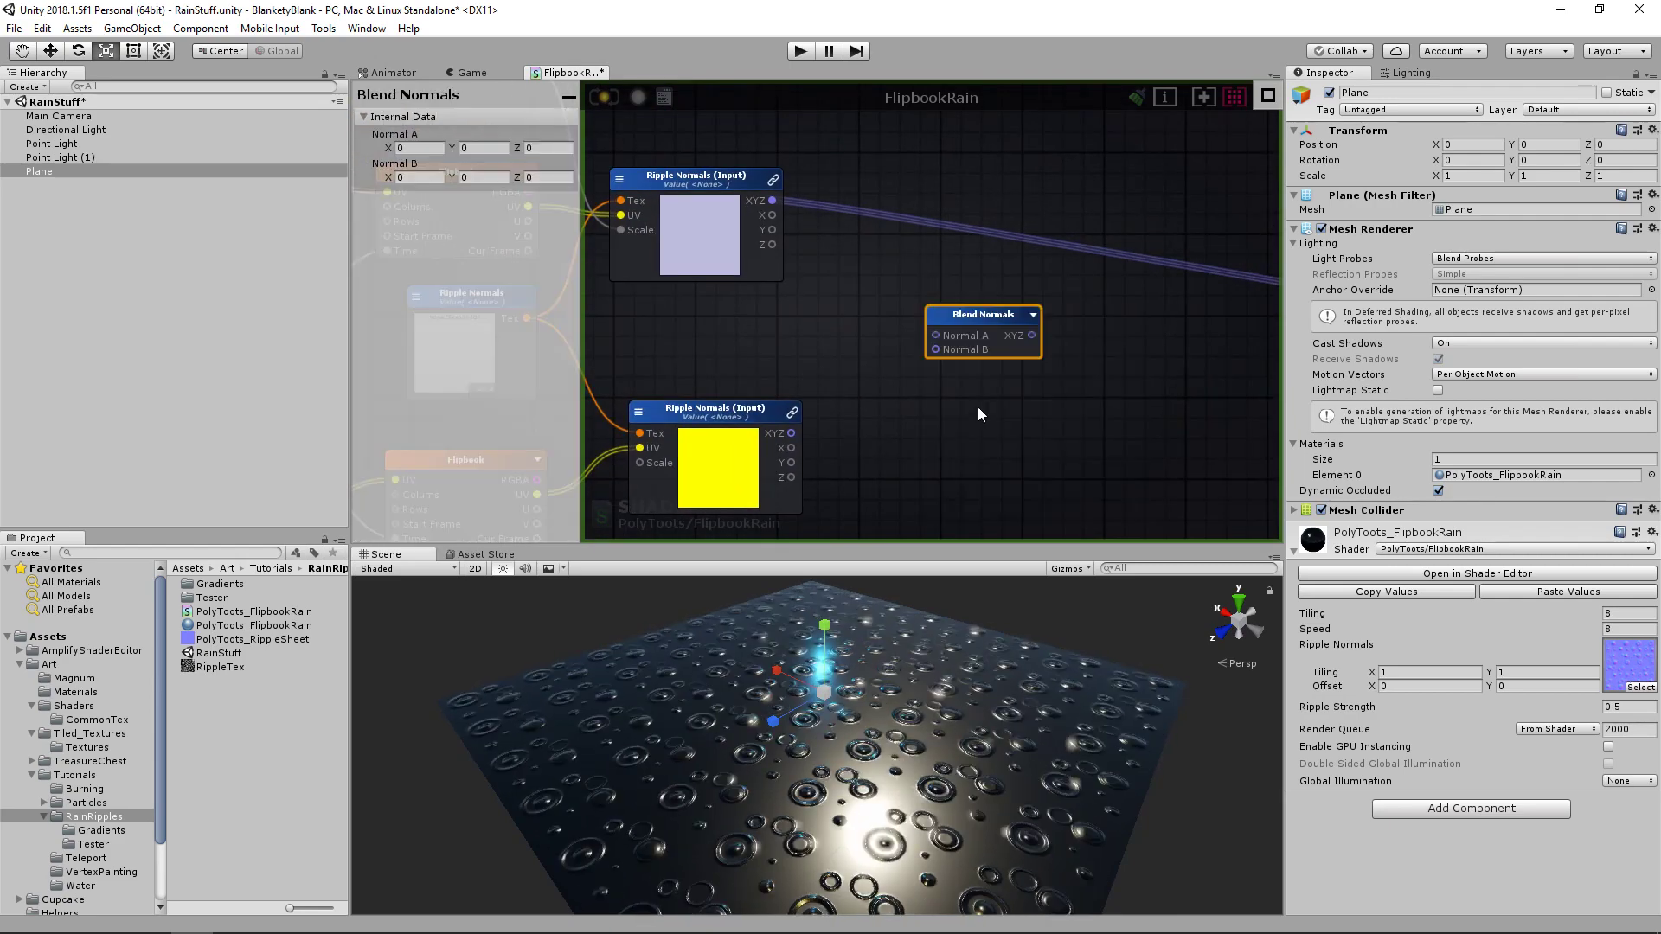
{"action": "left_click_drag", "start_coordinate": [960, 318], "coordinate": [940, 305]}
{"action": "left_click_drag", "start_coordinate": [772, 201], "coordinate": [896, 329]}
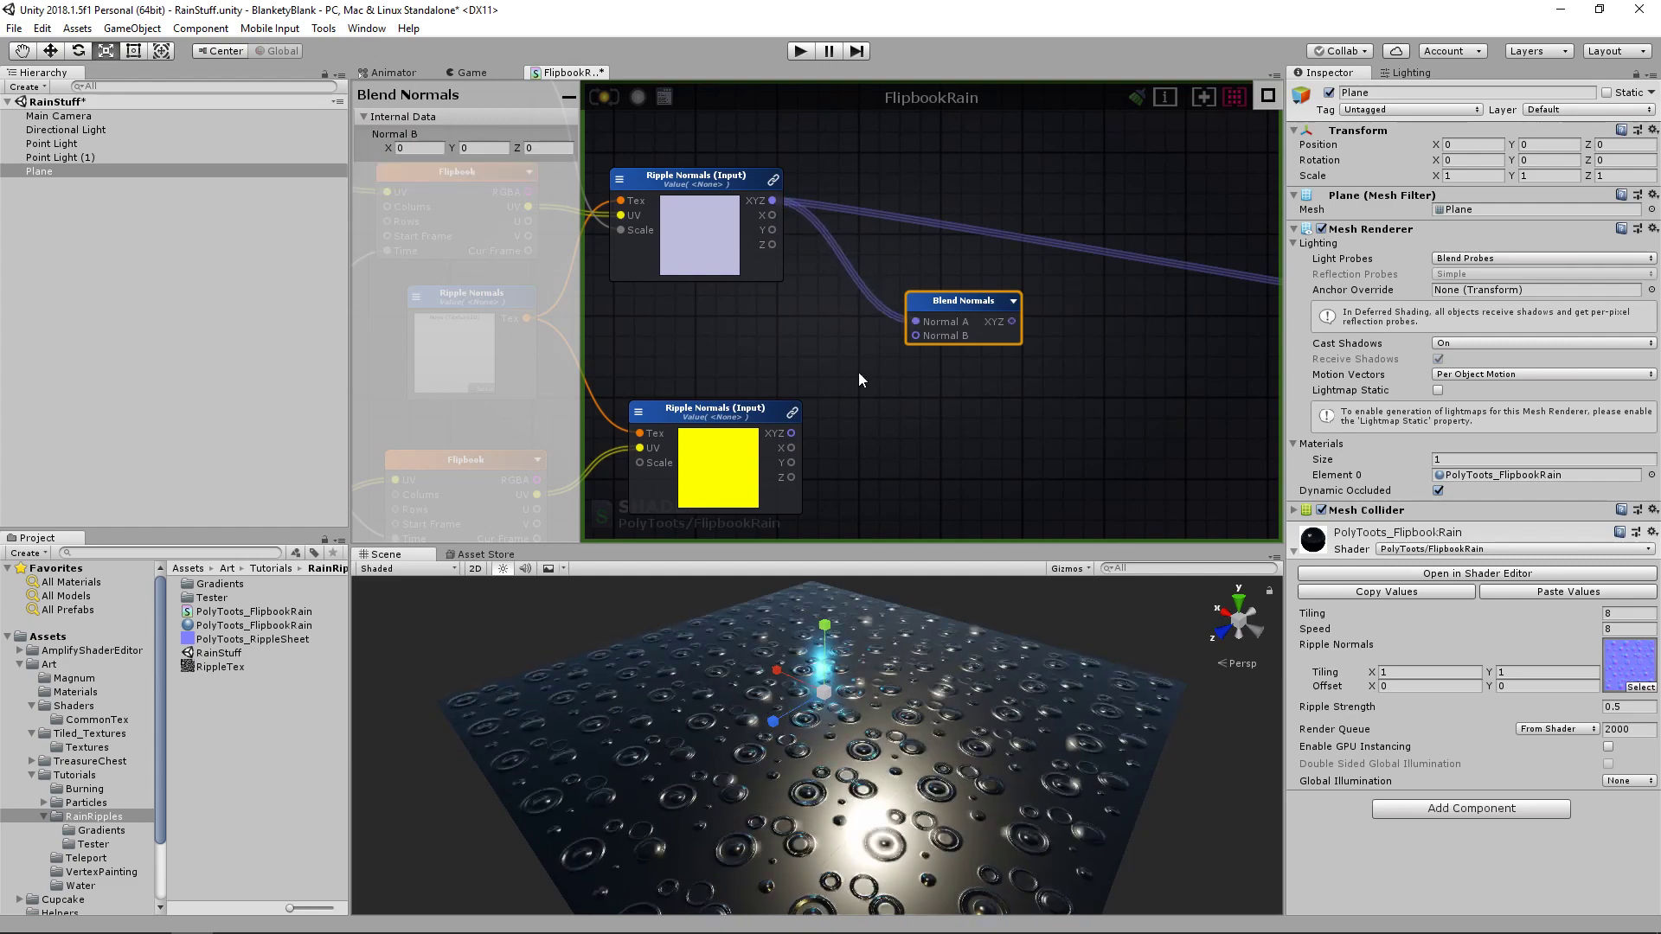
{"action": "left_click_drag", "start_coordinate": [791, 433], "coordinate": [916, 335]}
{"action": "left_click_drag", "start_coordinate": [952, 298], "coordinate": [926, 299]}
- Add a Register Local Var node named RippleNormals after Blend Normals and feed the blended XYZ output into it
{"action": "middle_click_drag", "start_coordinate": [1083, 322], "coordinate": [937, 325]}
{"action": "left_click", "coordinate": [937, 325]}
{"action": "left_click", "coordinate": [933, 304]}
{"action": "middle_click_drag", "start_coordinate": [1136, 359], "coordinate": [1078, 347]}
{"action": "scroll", "coordinate": [979, 341], "scroll_direction": "down", "scroll_amount": 2}
{"action": "scroll", "coordinate": [873, 356], "scroll_direction": "up", "scroll_amount": 2}
{"action": "scroll", "coordinate": [873, 363], "scroll_direction": "up", "scroll_amount": 2}
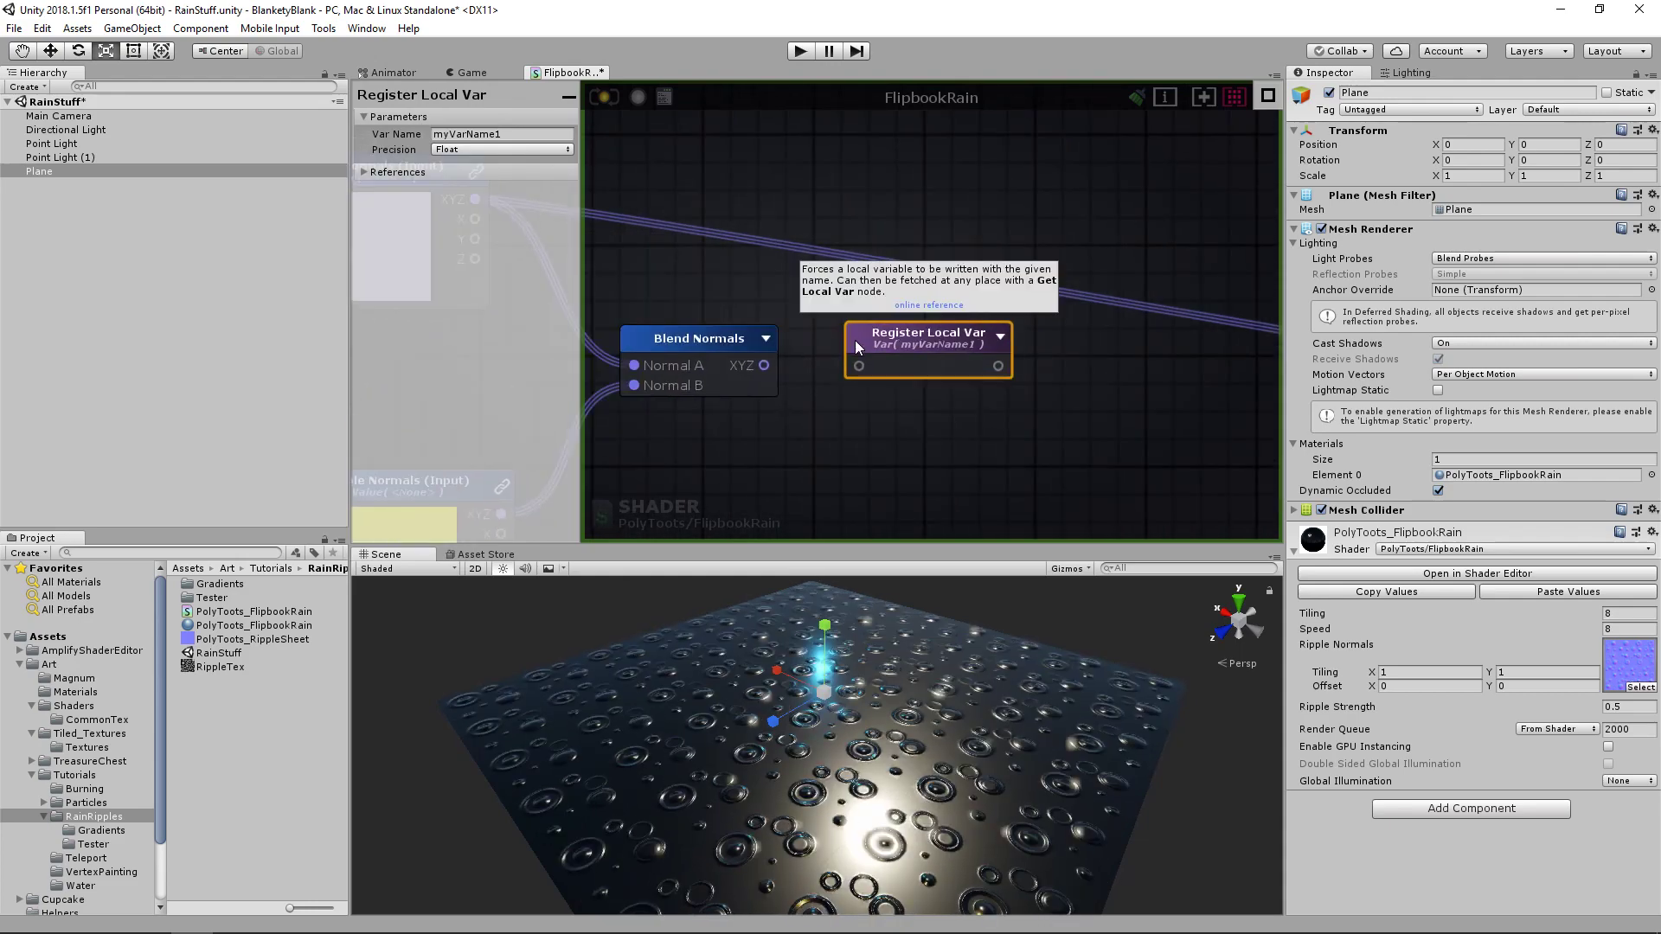
{"action": "left_click", "coordinate": [545, 133]}
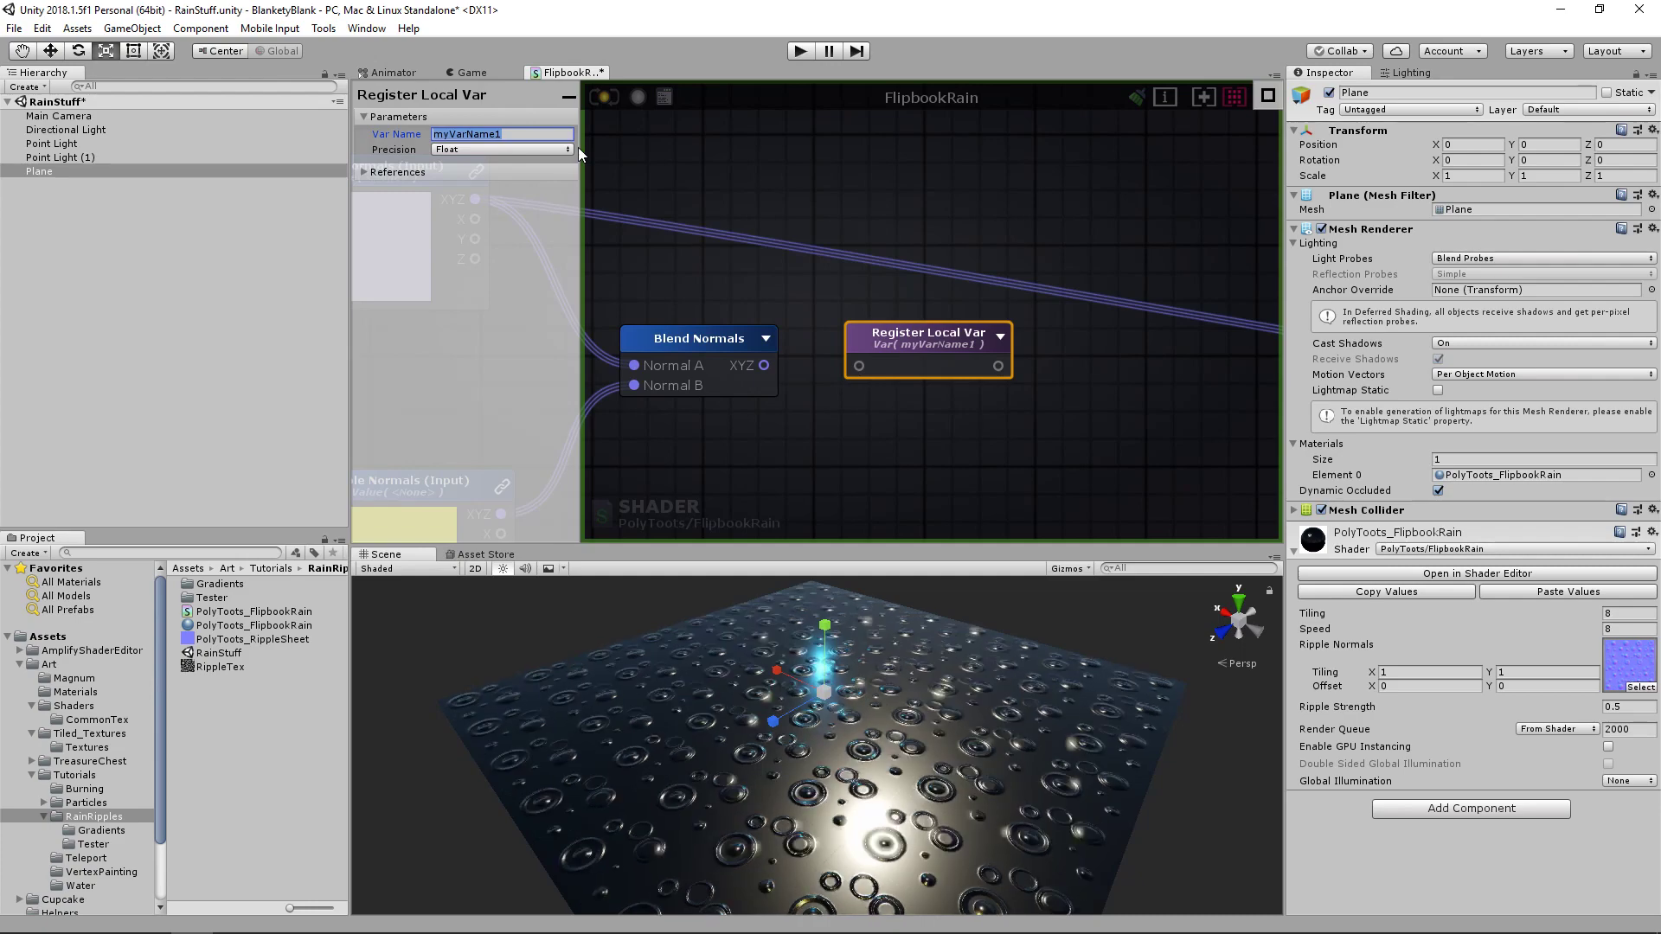
{"action": "type", "text": "RippleNormals"}
{"action": "left_click_drag", "start_coordinate": [838, 362], "coordinate": [859, 366]}
- Add a Get Local Var node referencing RippleNormals beside the output node and connect it to the Normal input
{"action": "middle_click_drag", "start_coordinate": [1263, 369], "coordinate": [628, 331]}
{"action": "middle_click_drag", "start_coordinate": [983, 299], "coordinate": [992, 239]}
{"action": "left_click", "coordinate": [892, 311]}
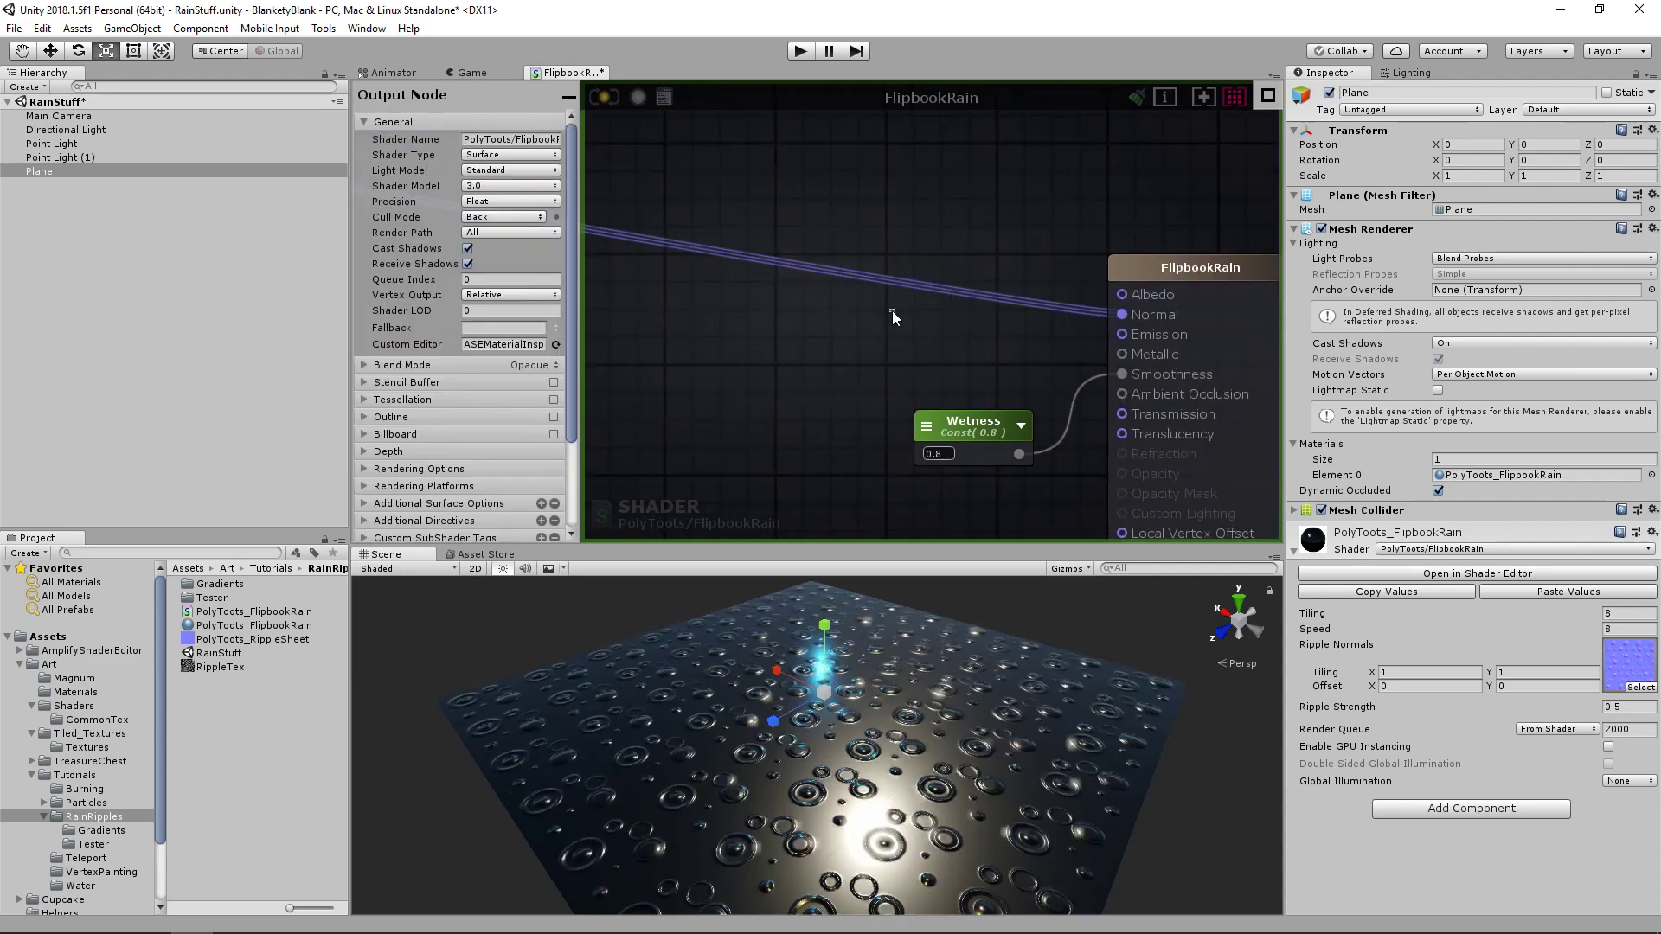
{"action": "key", "text": "g"}
{"action": "left_click", "coordinate": [857, 289]}
{"action": "left_click", "coordinate": [868, 305]}
{"action": "left_click", "coordinate": [905, 340]}
{"action": "left_click_drag", "start_coordinate": [1014, 333], "coordinate": [1123, 314]}
{"action": "scroll", "coordinate": [865, 277], "scroll_direction": "down", "scroll_amount": 5}
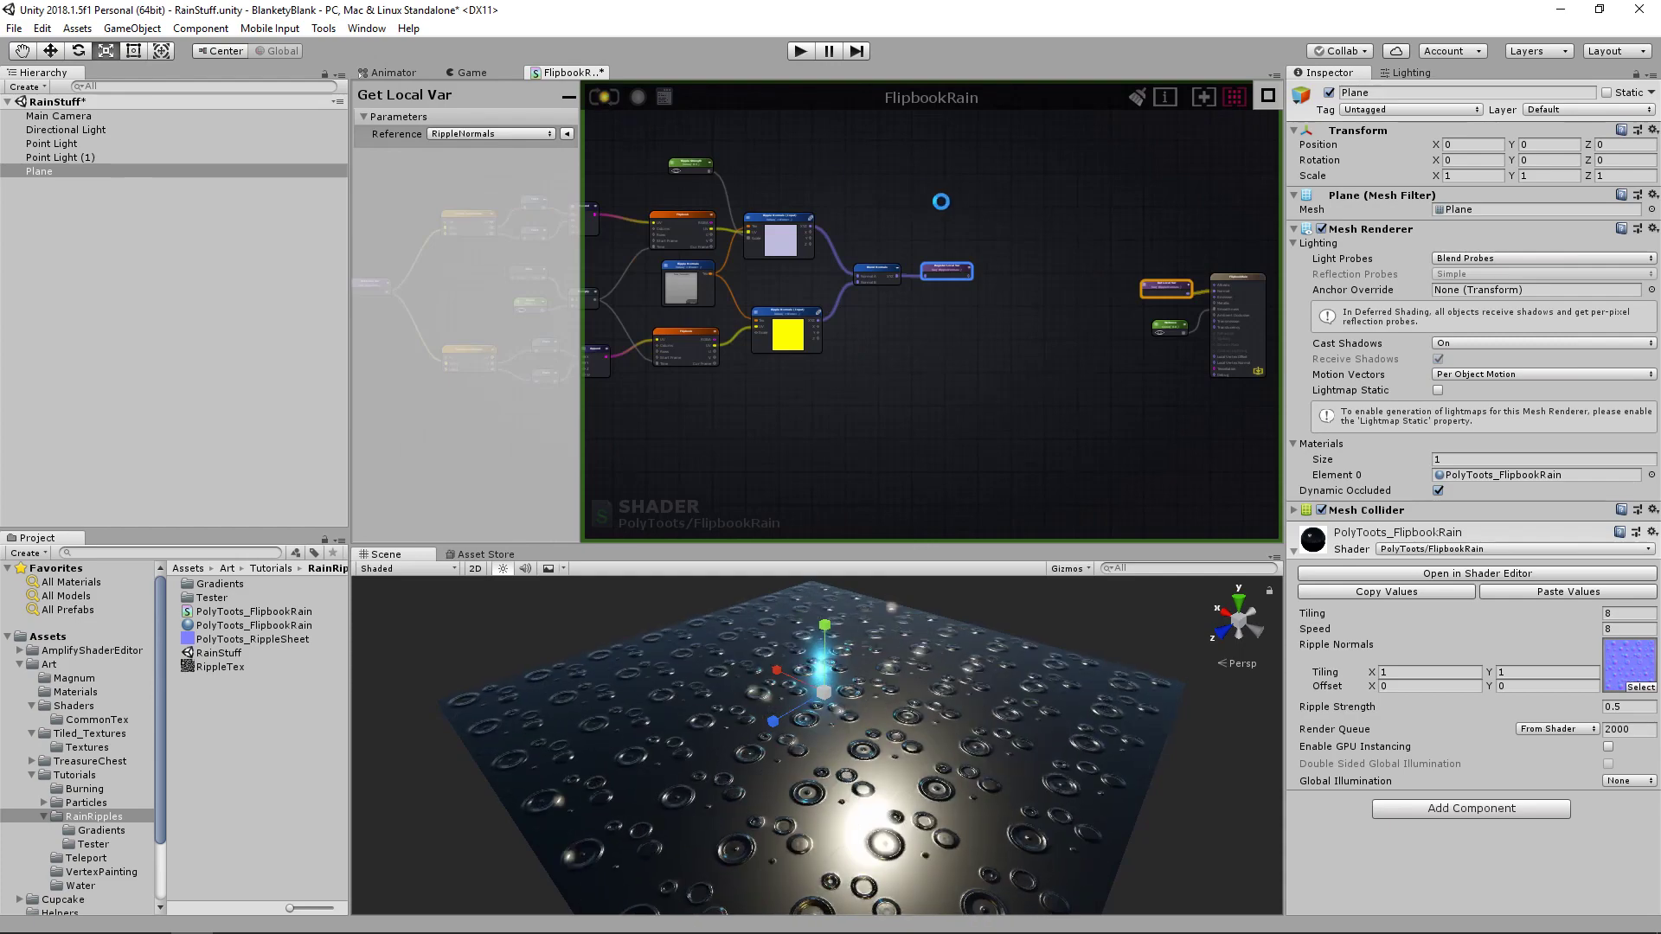
- Add a Vector2 node beside the duplicated Texture Coordinates and connect its XY output to the Offset input
{"action": "middle_click_drag", "start_coordinate": [860, 753], "coordinate": [864, 720]}
{"action": "mouse_move", "coordinate": [863, 719]}
{"action": "left_mouse_down"}
{"action": "mouse_move", "coordinate": [818, 778]}
{"action": "mouse_move", "coordinate": [891, 723]}
{"action": "mouse_move", "coordinate": [887, 735]}
{"action": "left_mouse_up"}
{"action": "right_click_drag", "start_coordinate": [887, 736], "coordinate": [932, 727], "text": "alt"}
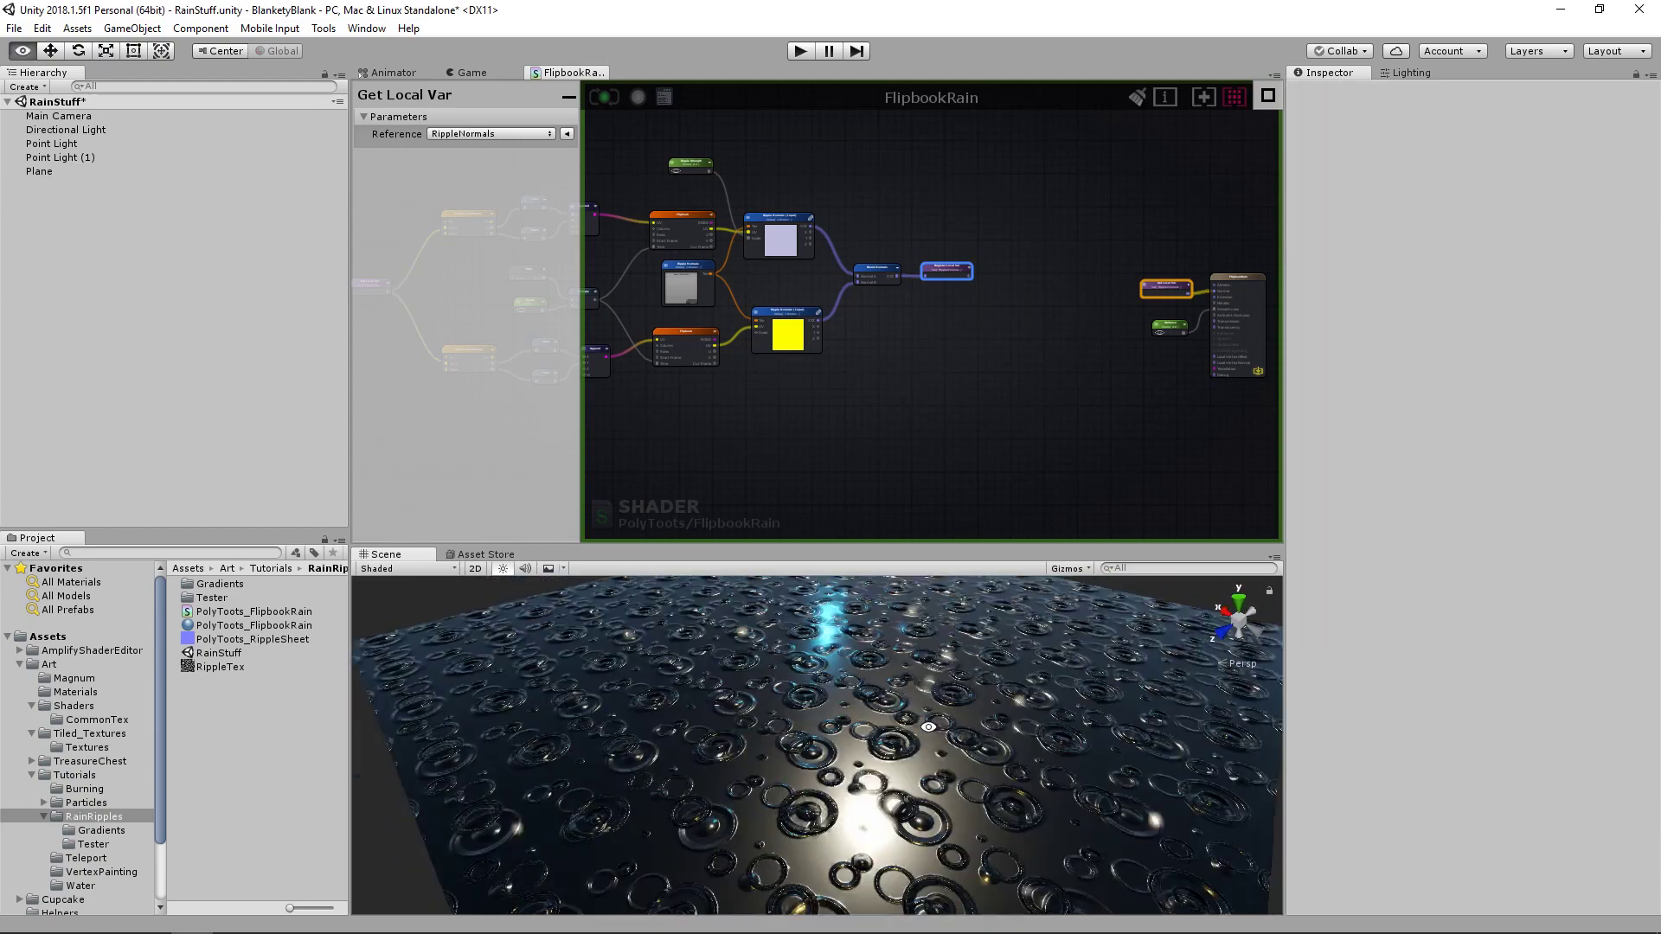
{"action": "middle_click_drag", "start_coordinate": [554, 406], "coordinate": [907, 406]}
{"action": "scroll", "coordinate": [847, 384], "scroll_direction": "up", "scroll_amount": 5}
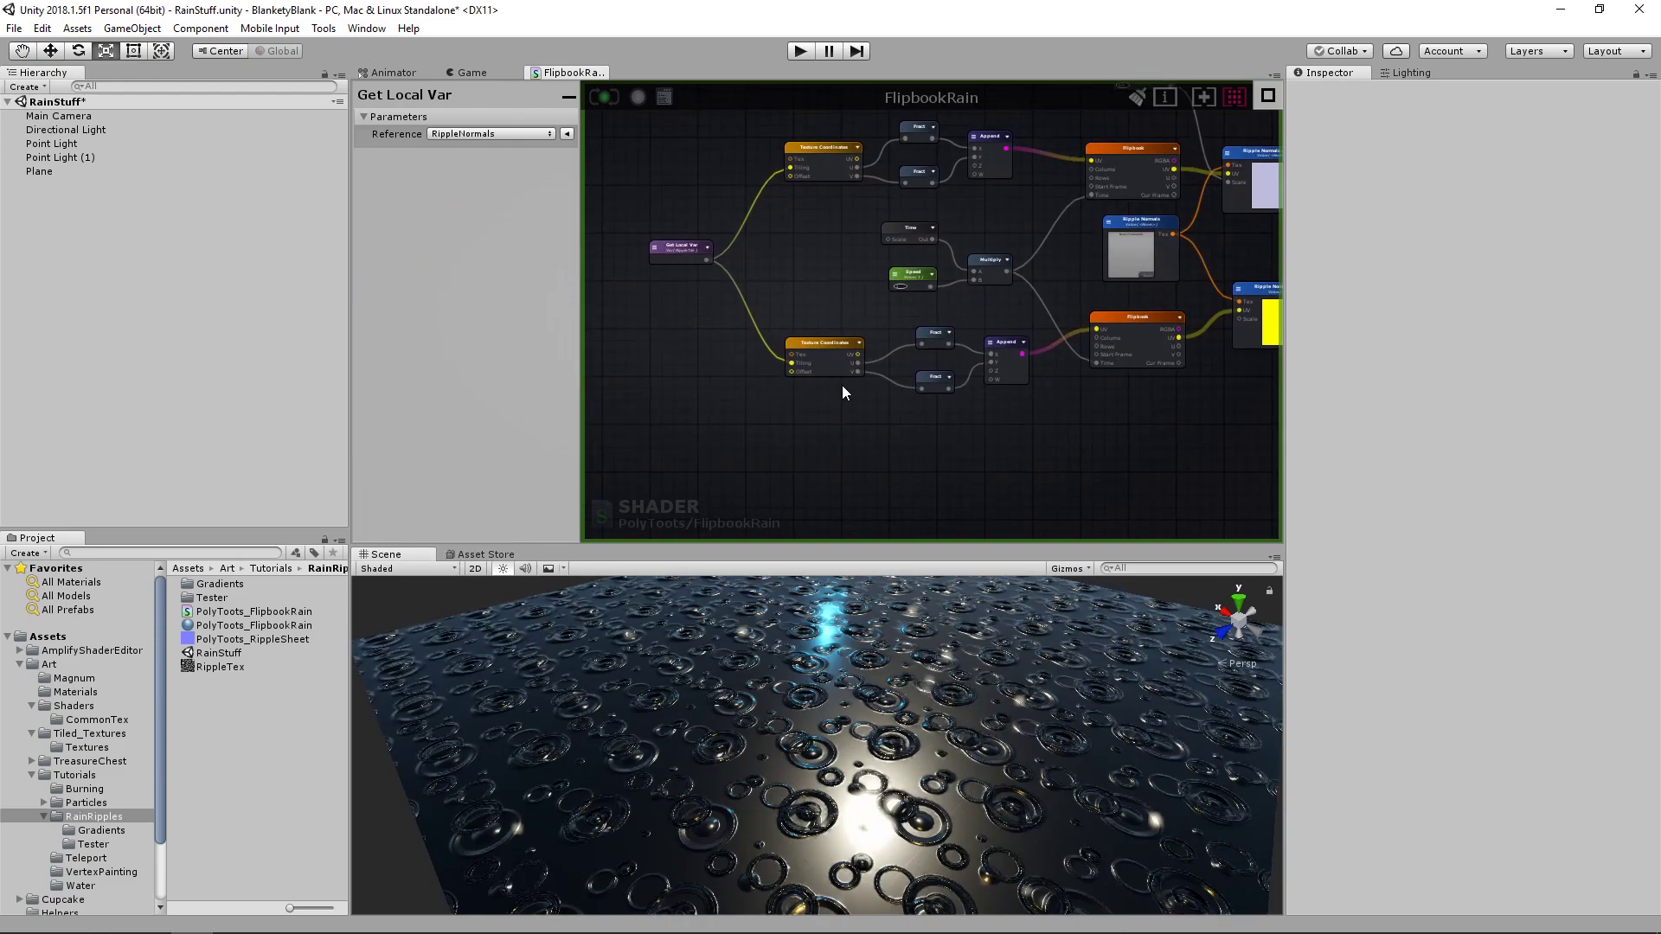
{"action": "scroll", "coordinate": [972, 437], "scroll_direction": "up", "scroll_amount": 1}
{"action": "middle_click_drag", "start_coordinate": [1101, 452], "coordinate": [1062, 450]}
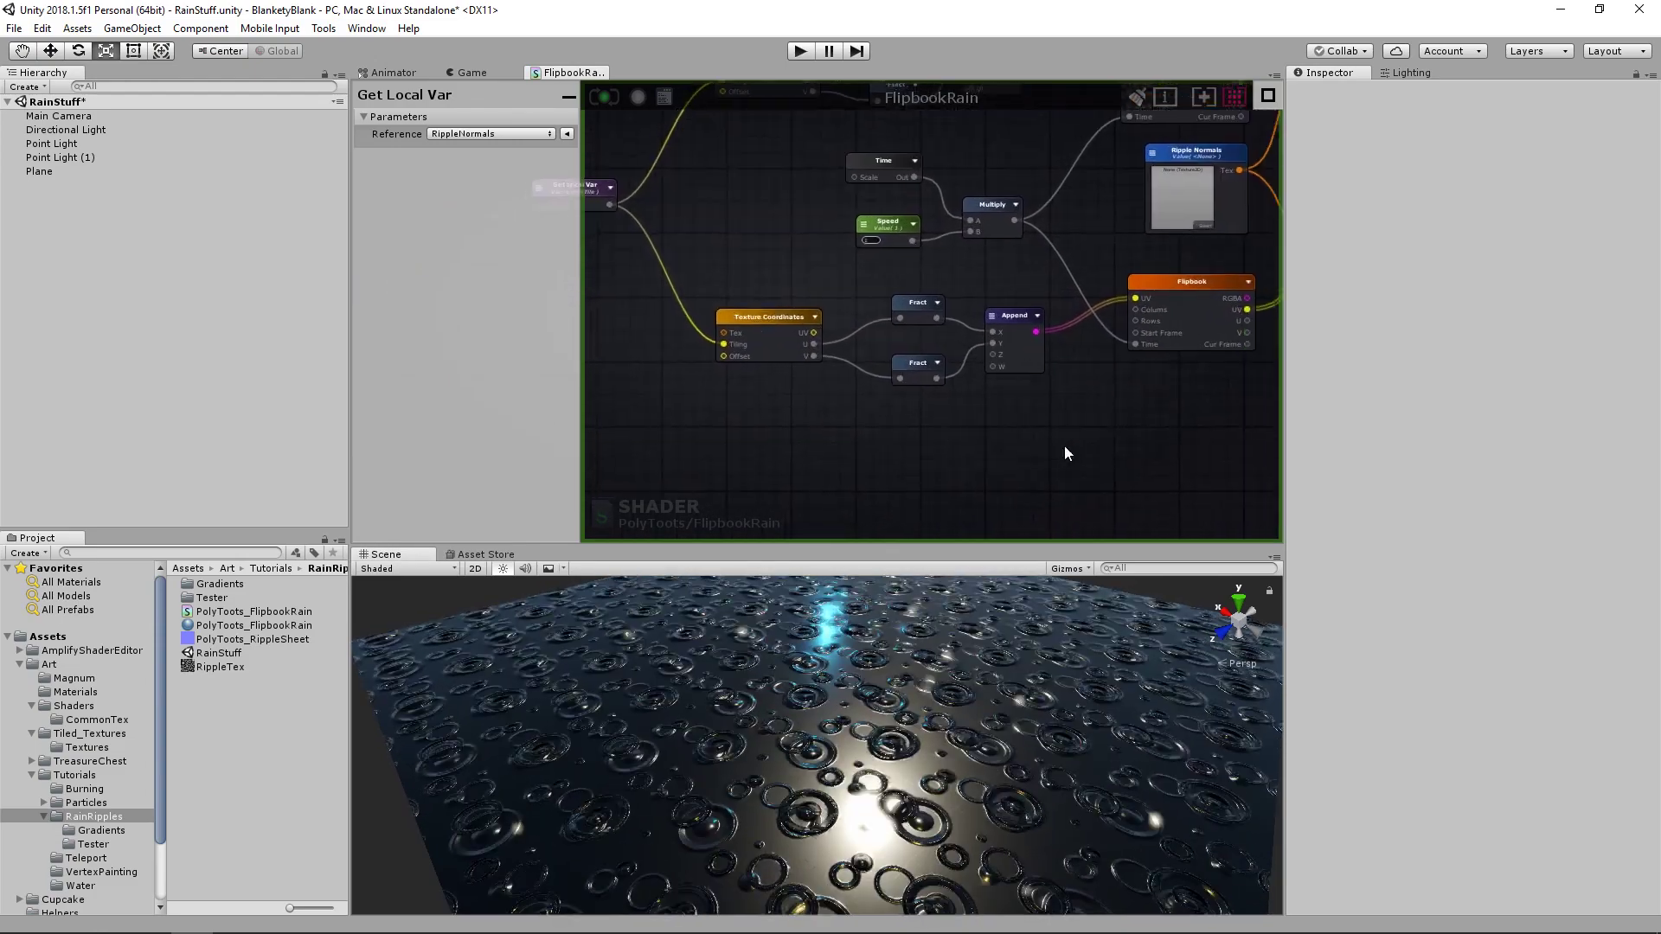
{"action": "middle_click_drag", "start_coordinate": [753, 430], "coordinate": [895, 428]}
{"action": "scroll", "coordinate": [807, 355], "scroll_direction": "up", "scroll_amount": 2}
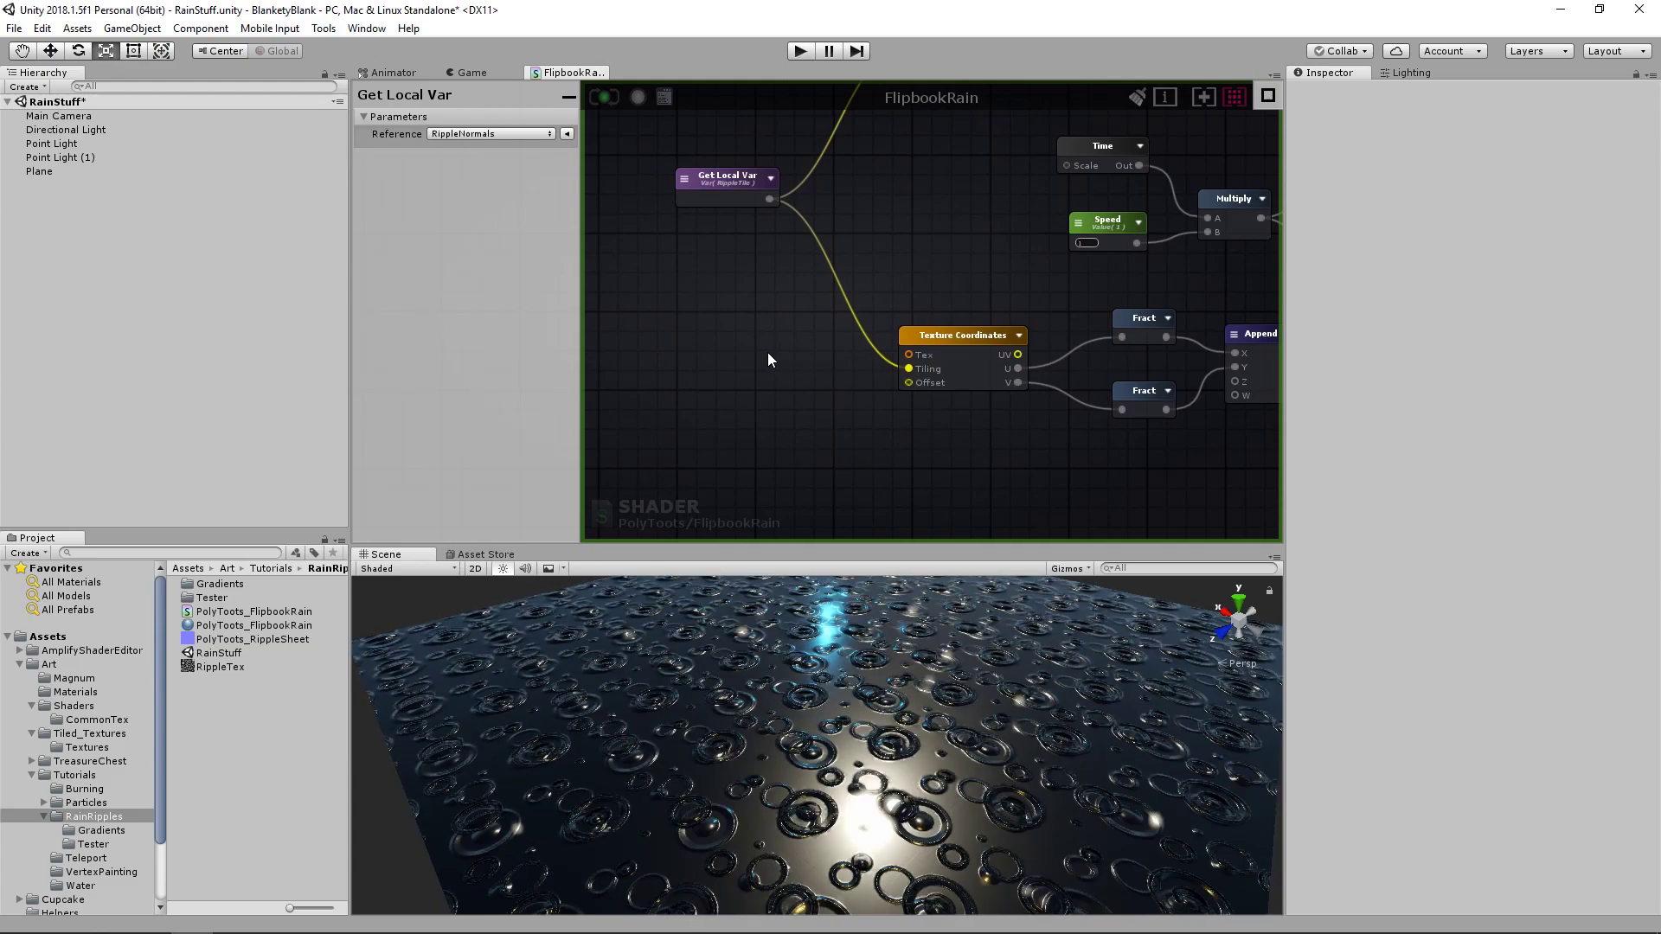
{"action": "right_click", "coordinate": [767, 351]}
{"action": "type", "text": "vector"}
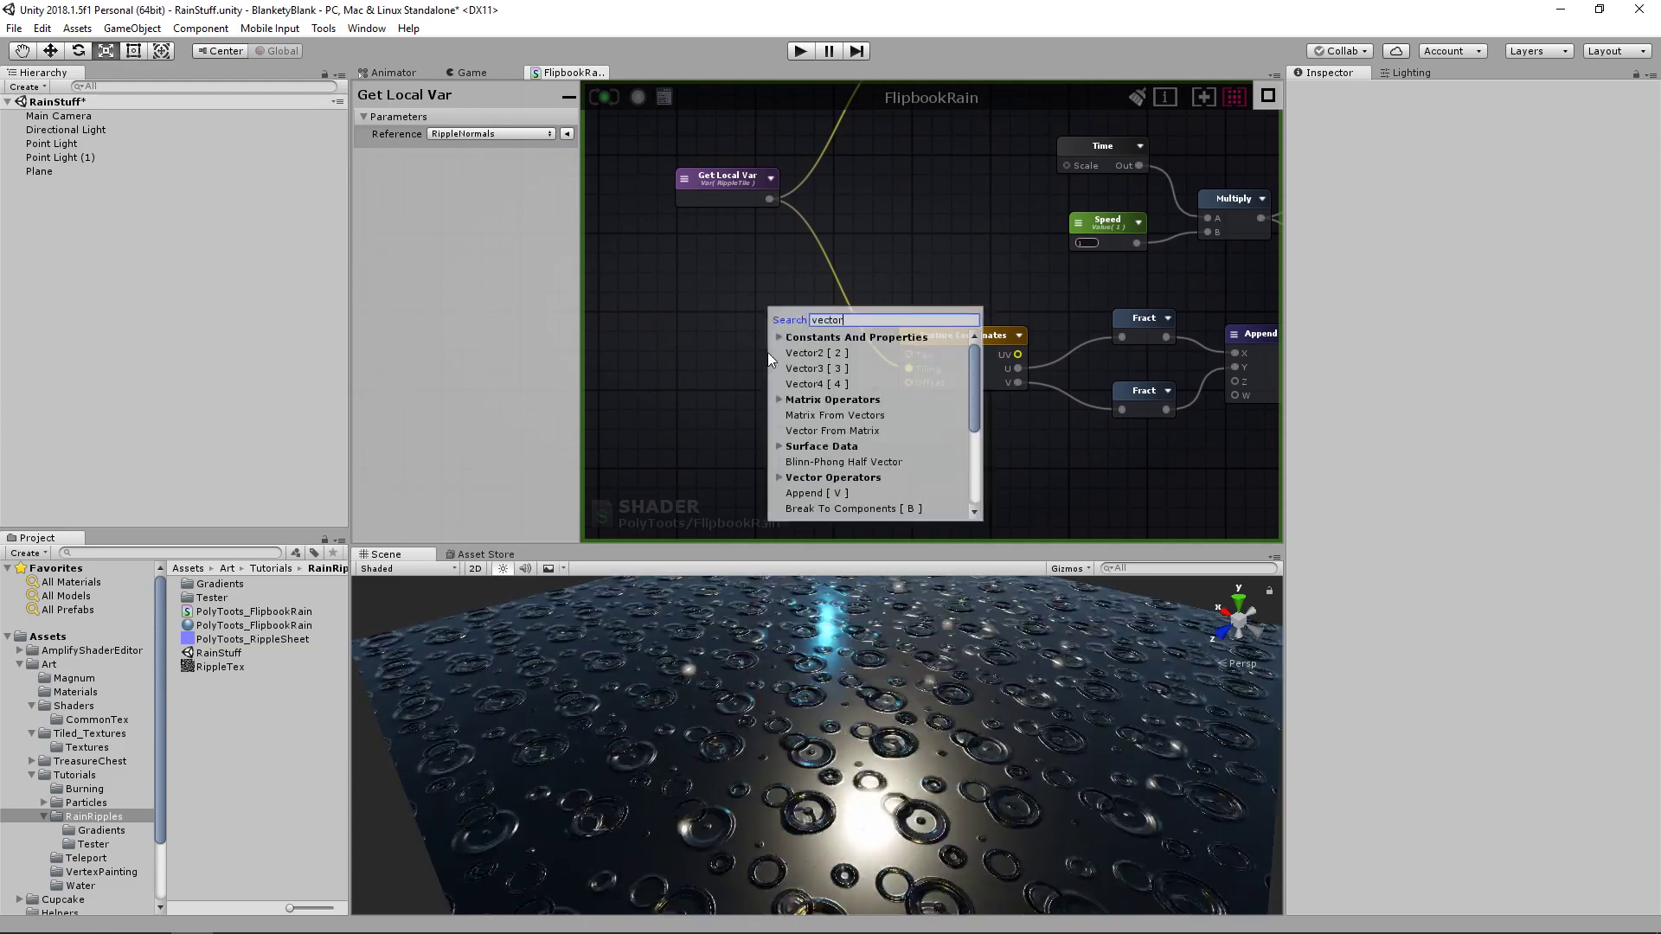
{"action": "left_click", "coordinate": [788, 352]}
{"action": "left_click_drag", "start_coordinate": [810, 354], "coordinate": [797, 343]}
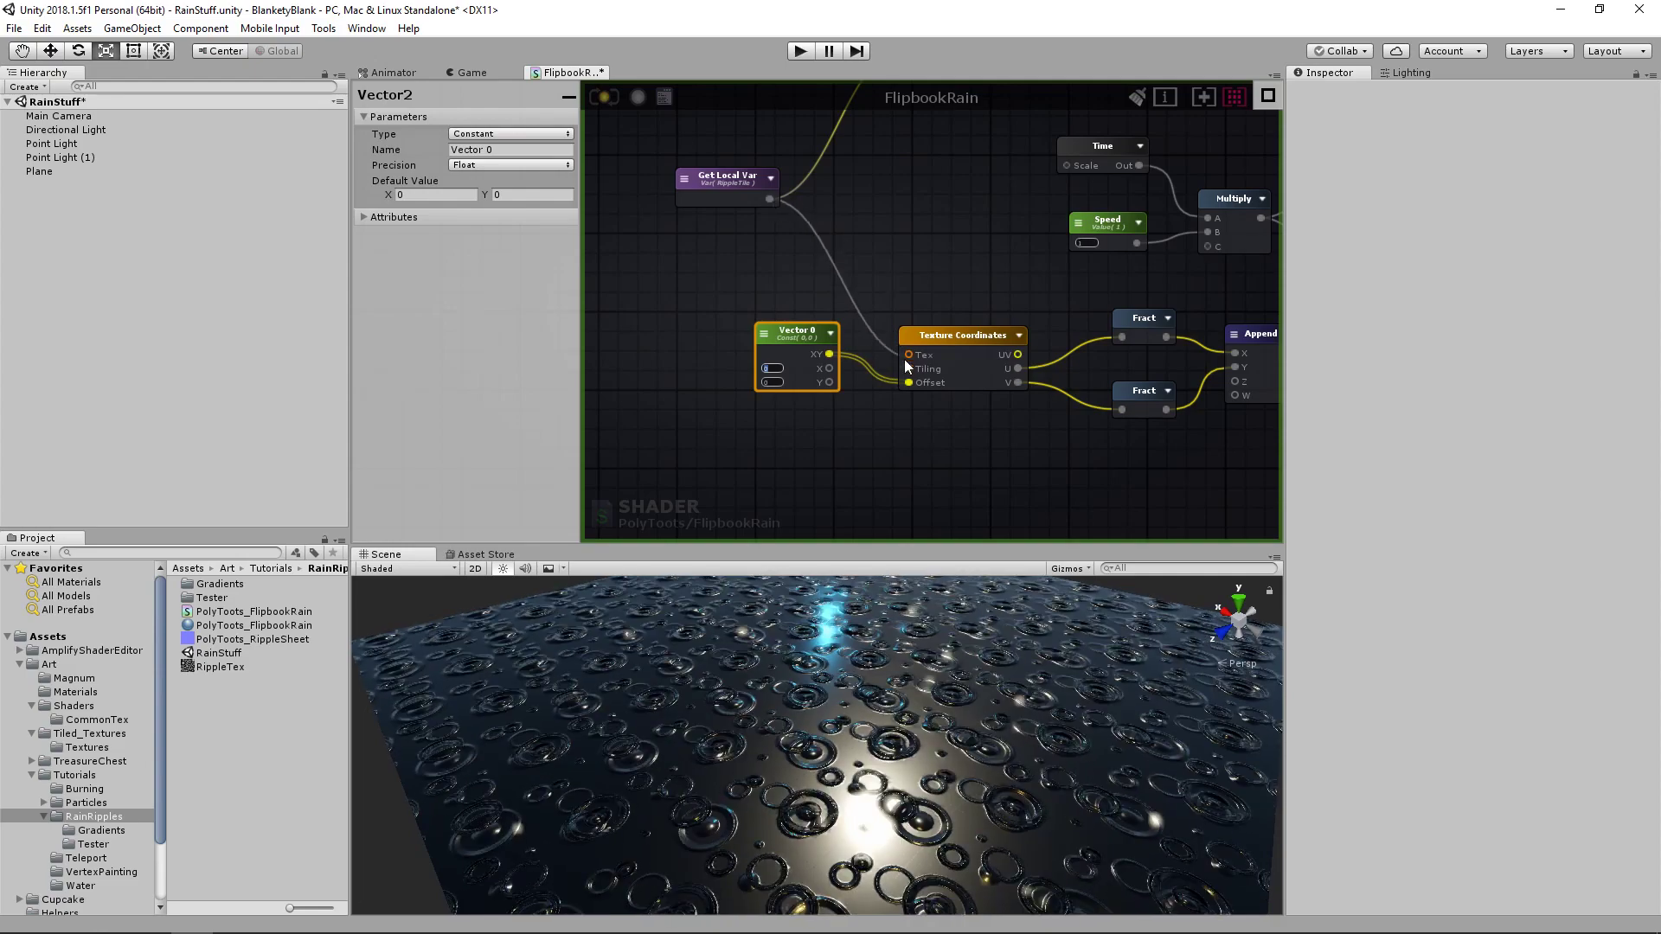
- Insert a Divide node between the RippleTile Get Local Var and the duplicated Texture Coordinates' Tiling input, moving the Vector2 node below it
{"action": "left_click_drag", "start_coordinate": [801, 332], "coordinate": [807, 336]}
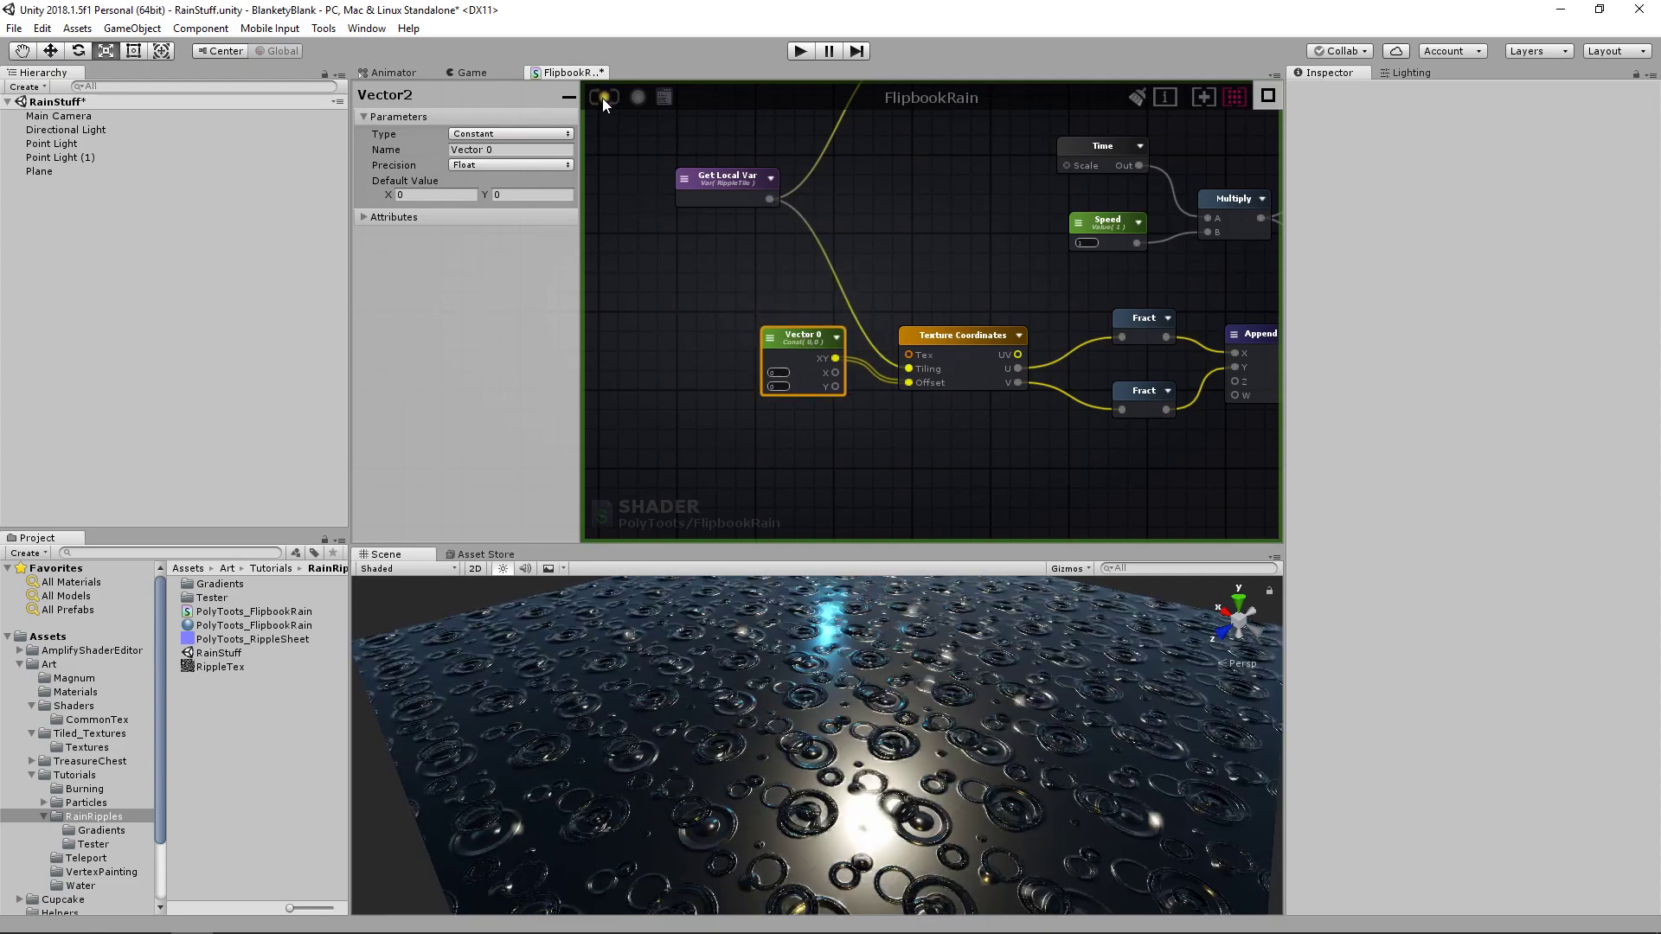
{"action": "left_click_drag", "start_coordinate": [797, 341], "coordinate": [791, 397]}
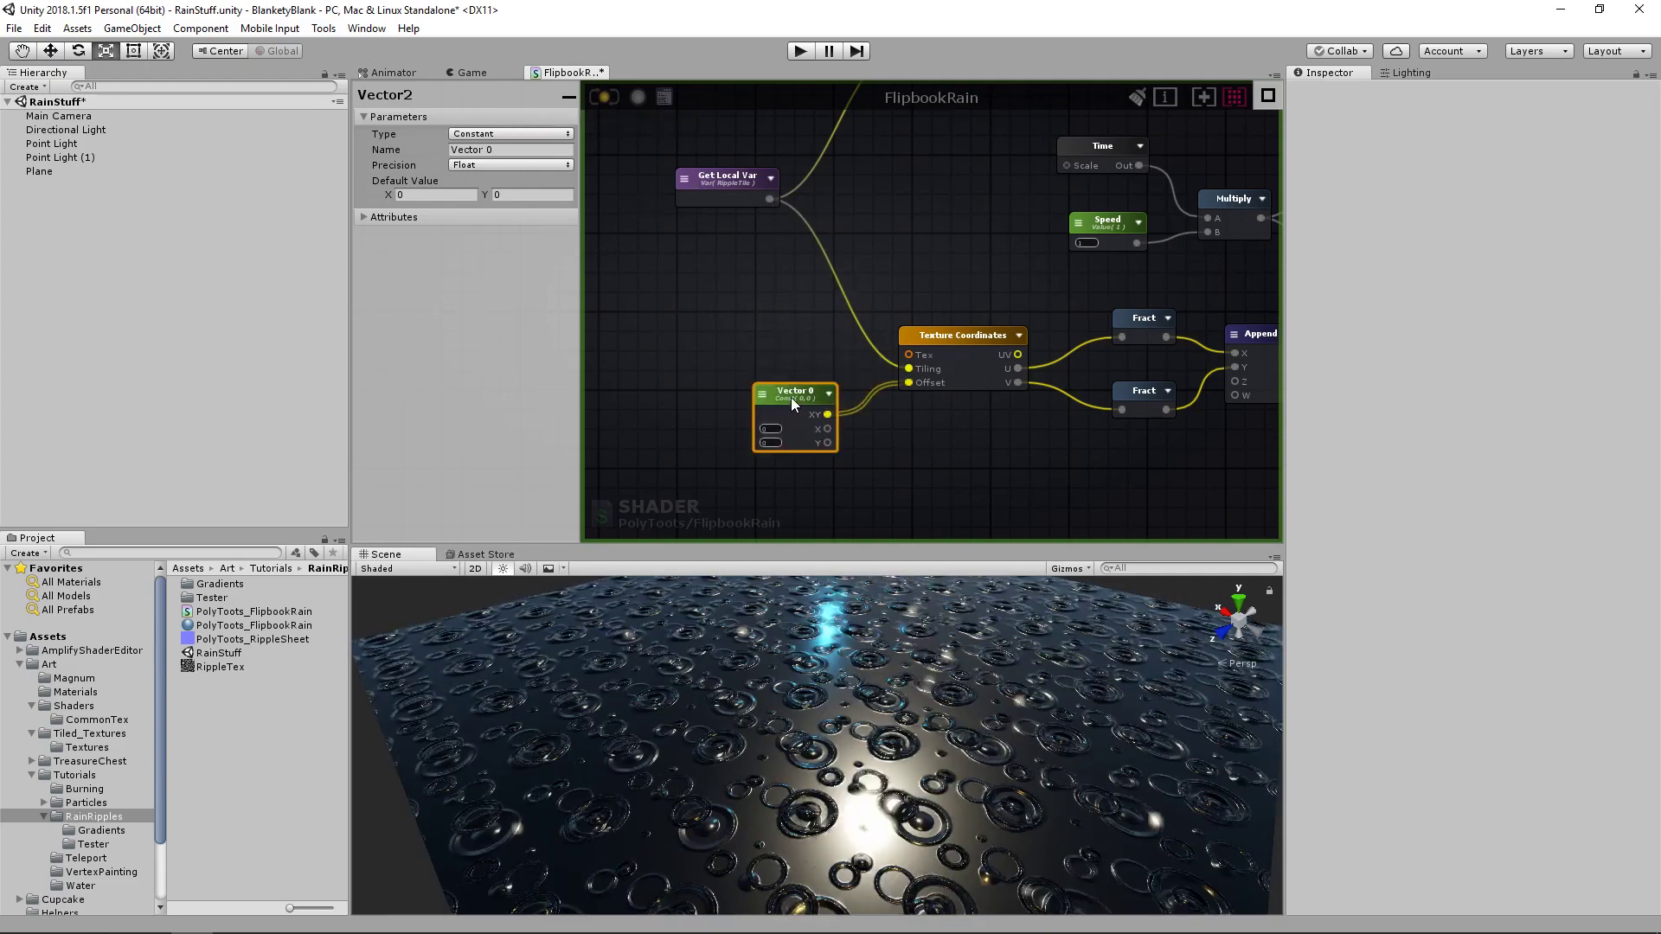
{"action": "left_click", "coordinate": [777, 273]}
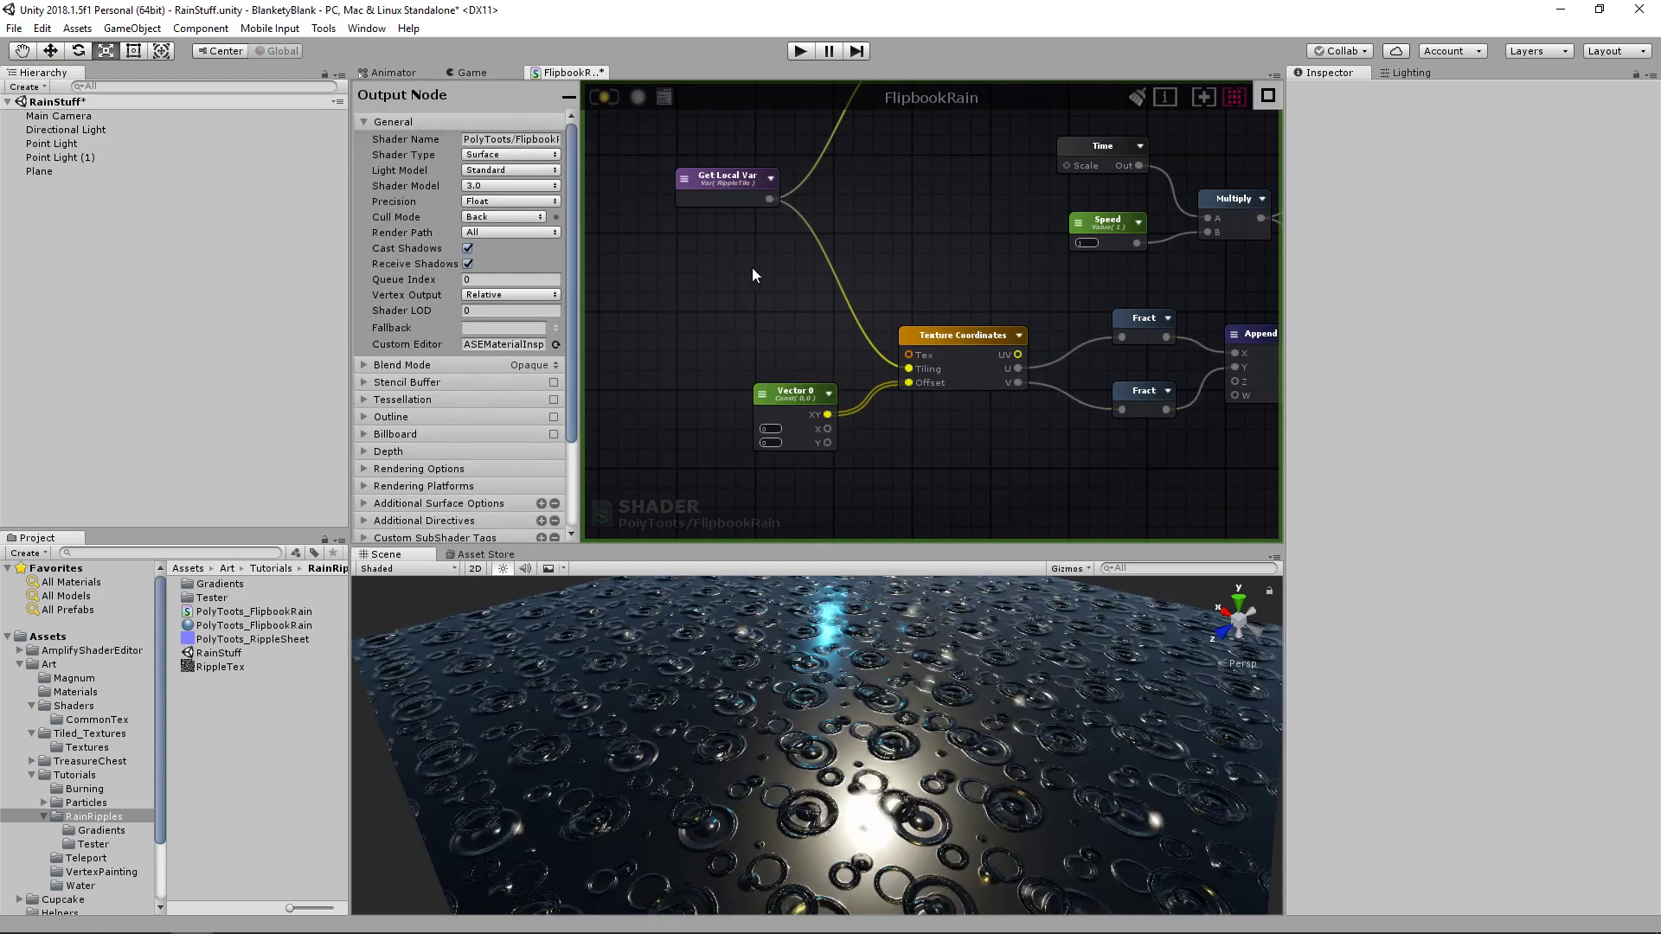
{"action": "key", "text": "d"}
{"action": "left_click", "coordinate": [764, 269]}
{"action": "left_click_drag", "start_coordinate": [770, 200], "coordinate": [829, 274]}
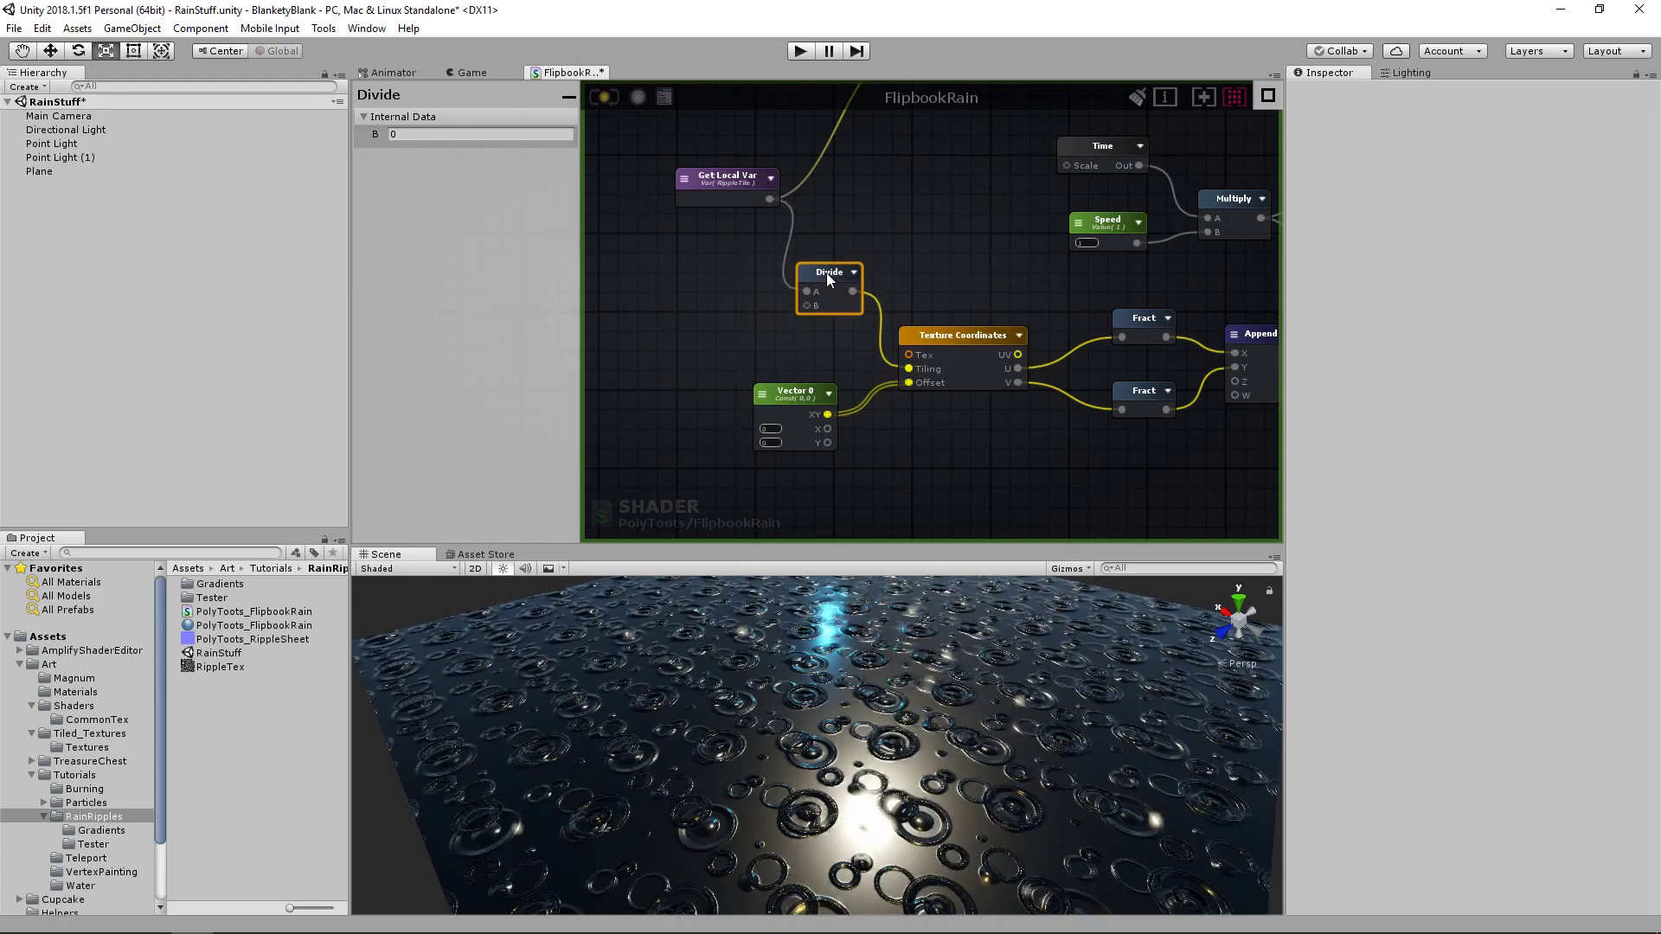
{"action": "left_click_drag", "start_coordinate": [738, 184], "coordinate": [725, 183]}
{"action": "middle_click_drag", "start_coordinate": [910, 218], "coordinate": [829, 346]}
{"action": "scroll", "coordinate": [829, 346], "scroll_direction": "down", "scroll_amount": 1}
{"action": "scroll", "coordinate": [833, 351], "scroll_direction": "down", "scroll_amount": 2}
{"action": "scroll", "coordinate": [869, 426], "scroll_direction": "up", "scroll_amount": 1}
{"action": "middle_click_drag", "start_coordinate": [872, 428], "coordinate": [900, 366]}
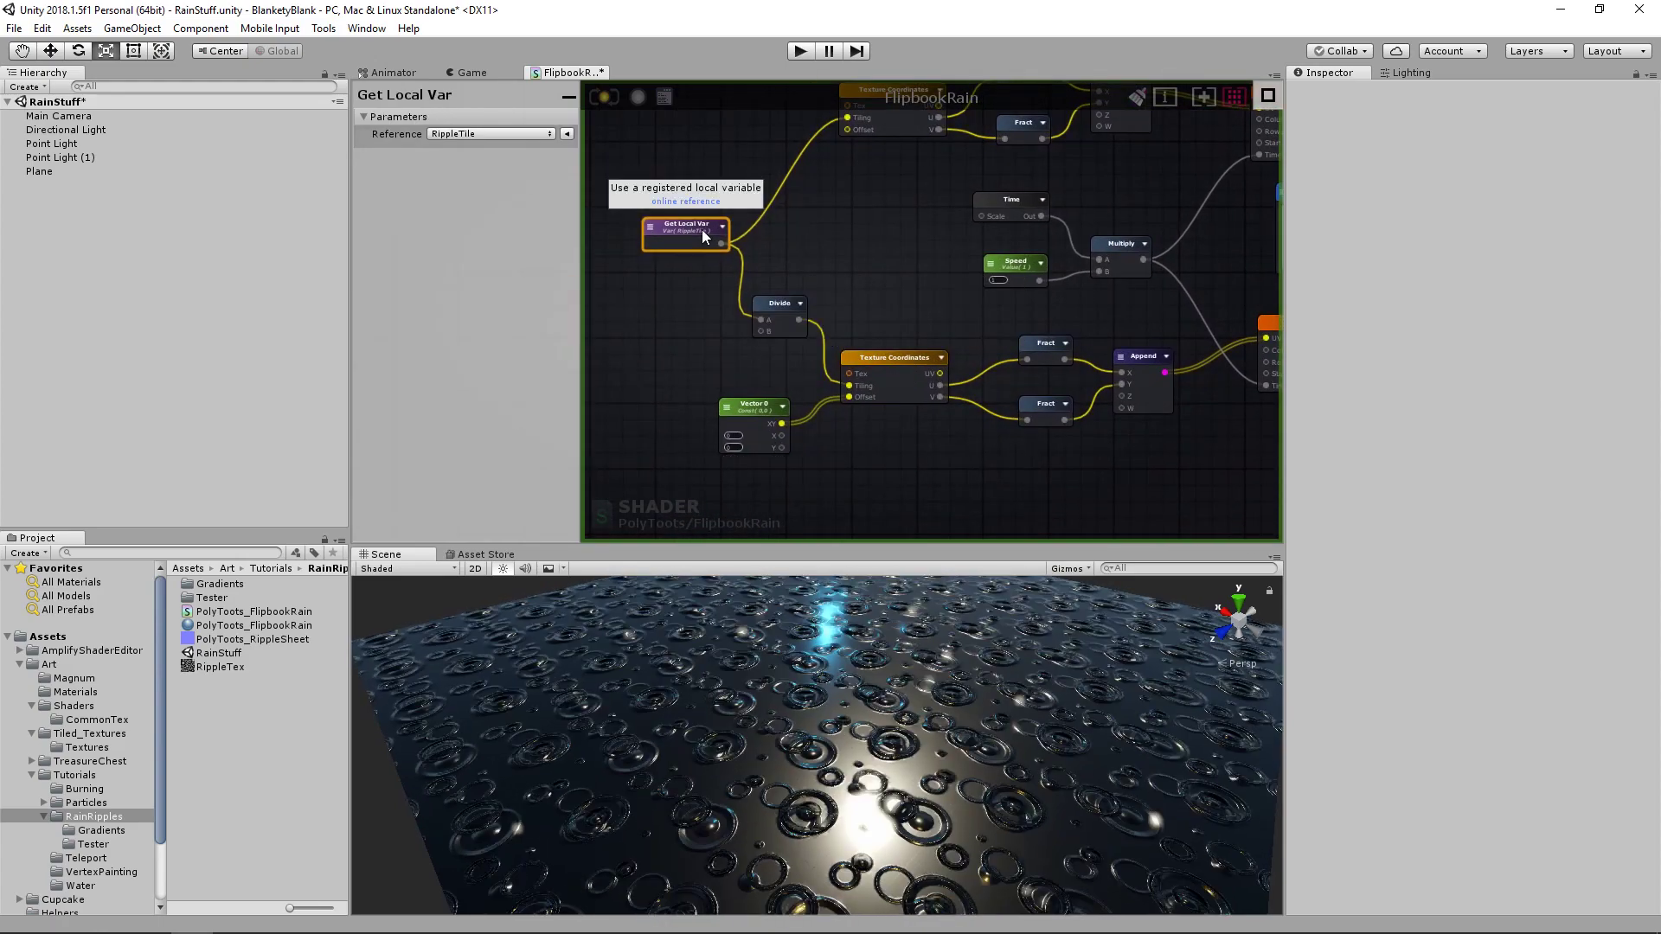
- Set the Divide node's B value to 0.9
{"action": "left_click", "coordinate": [772, 304]}
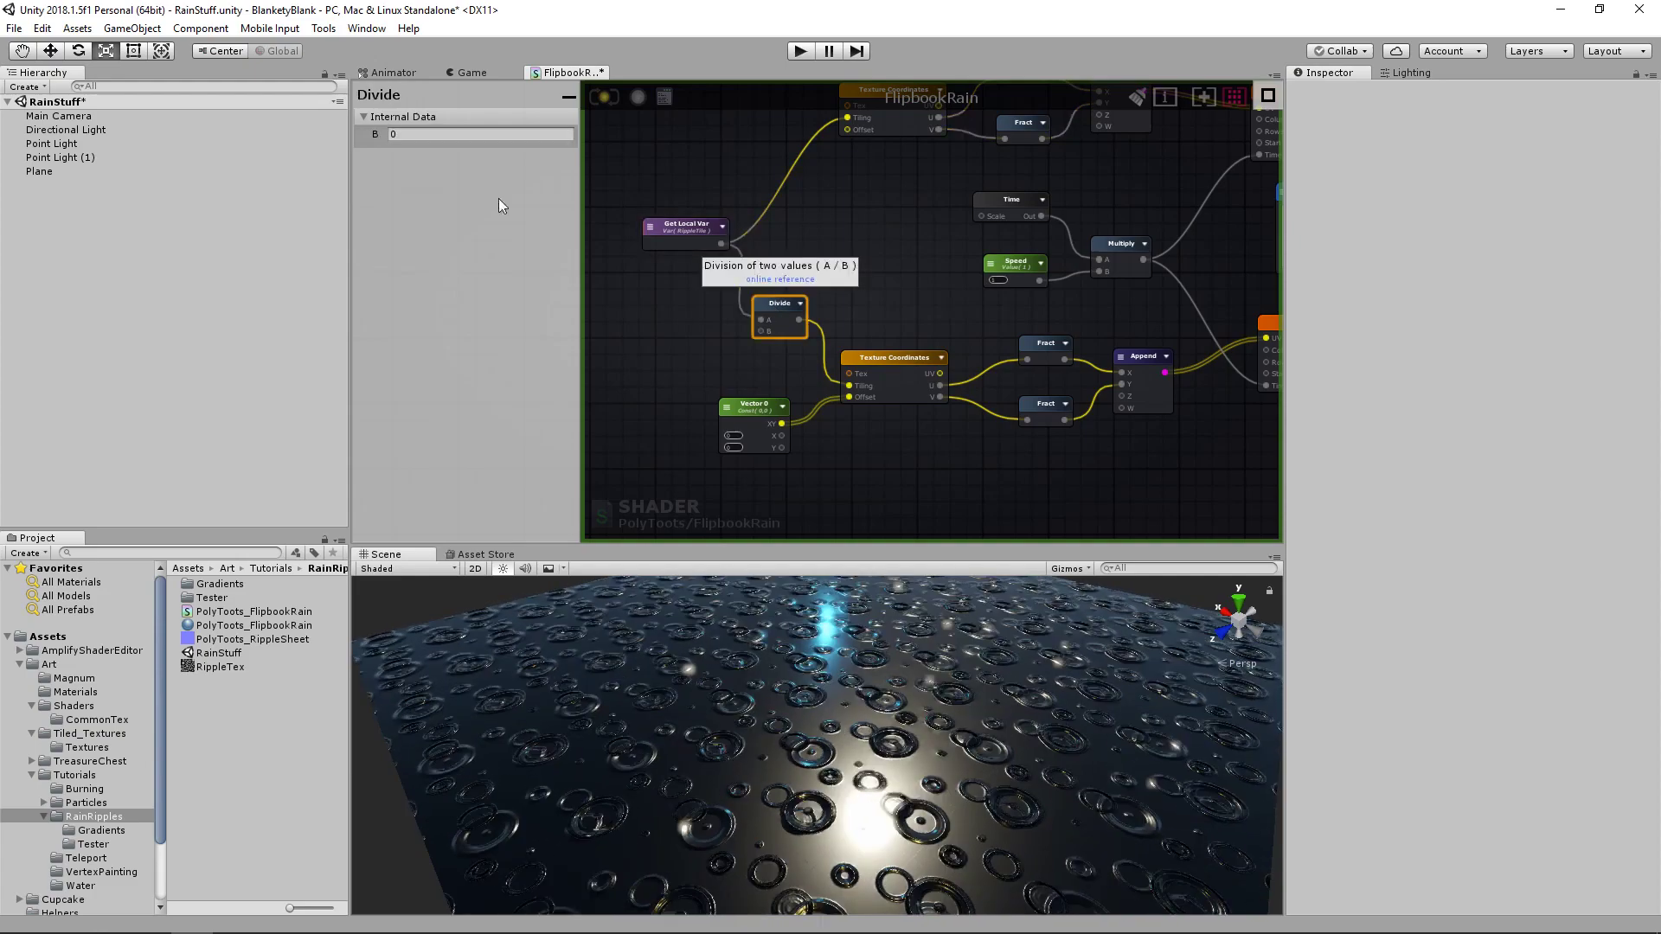
{"action": "left_click", "coordinate": [403, 137]}
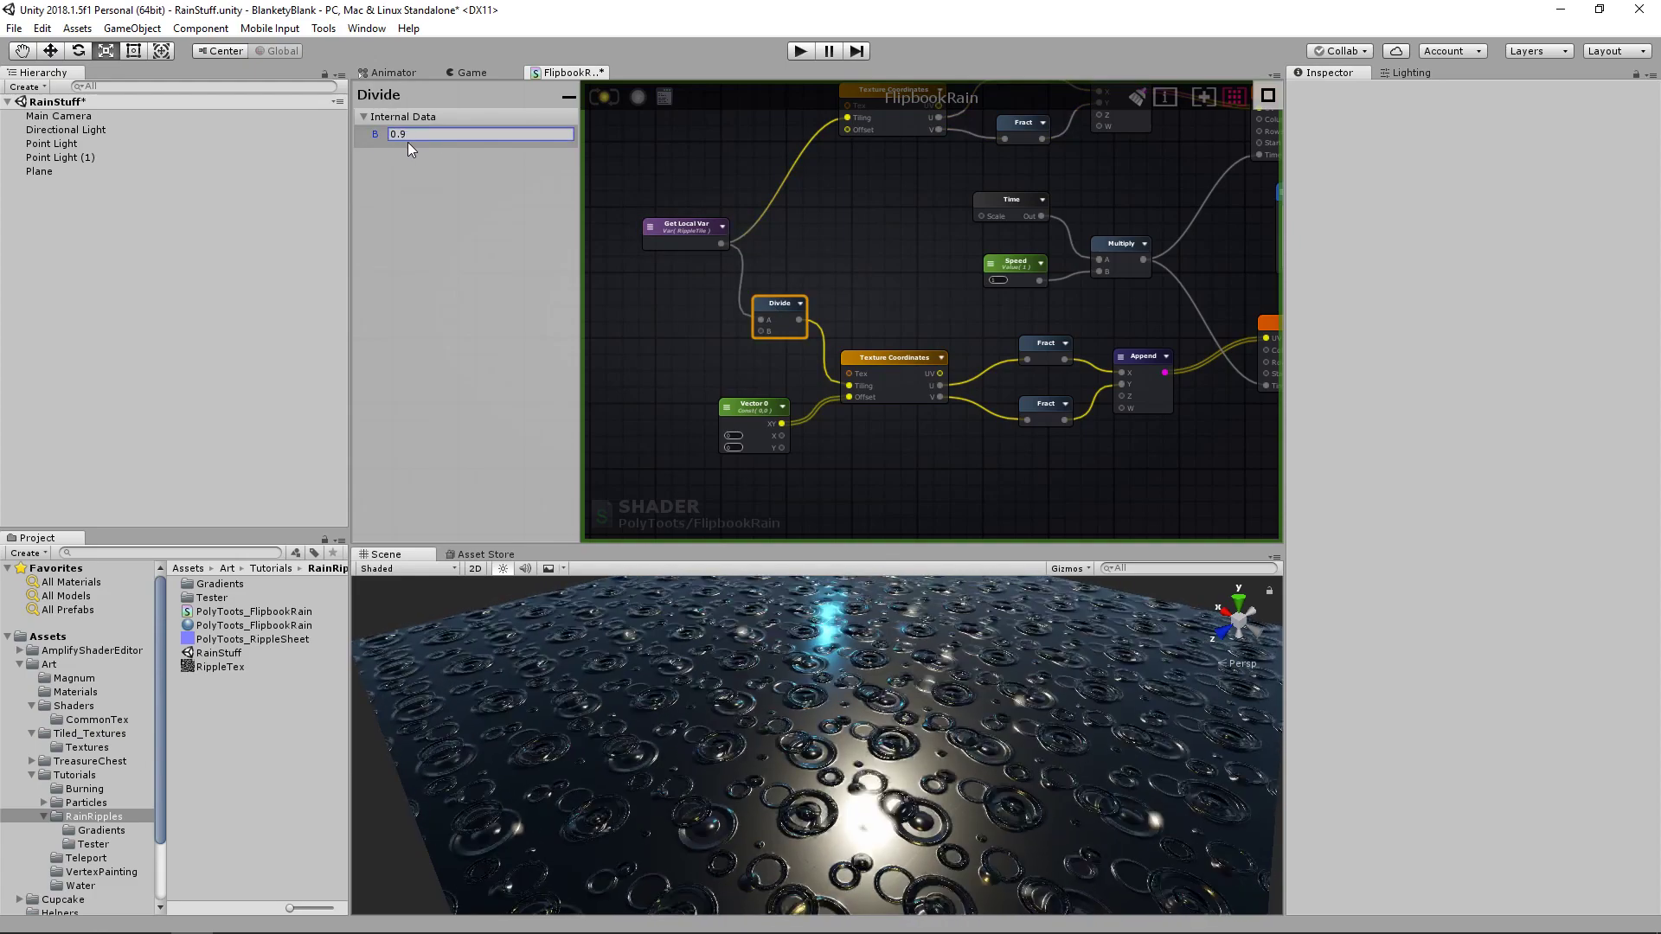
{"action": "left_click_drag", "start_coordinate": [779, 304], "coordinate": [780, 301]}
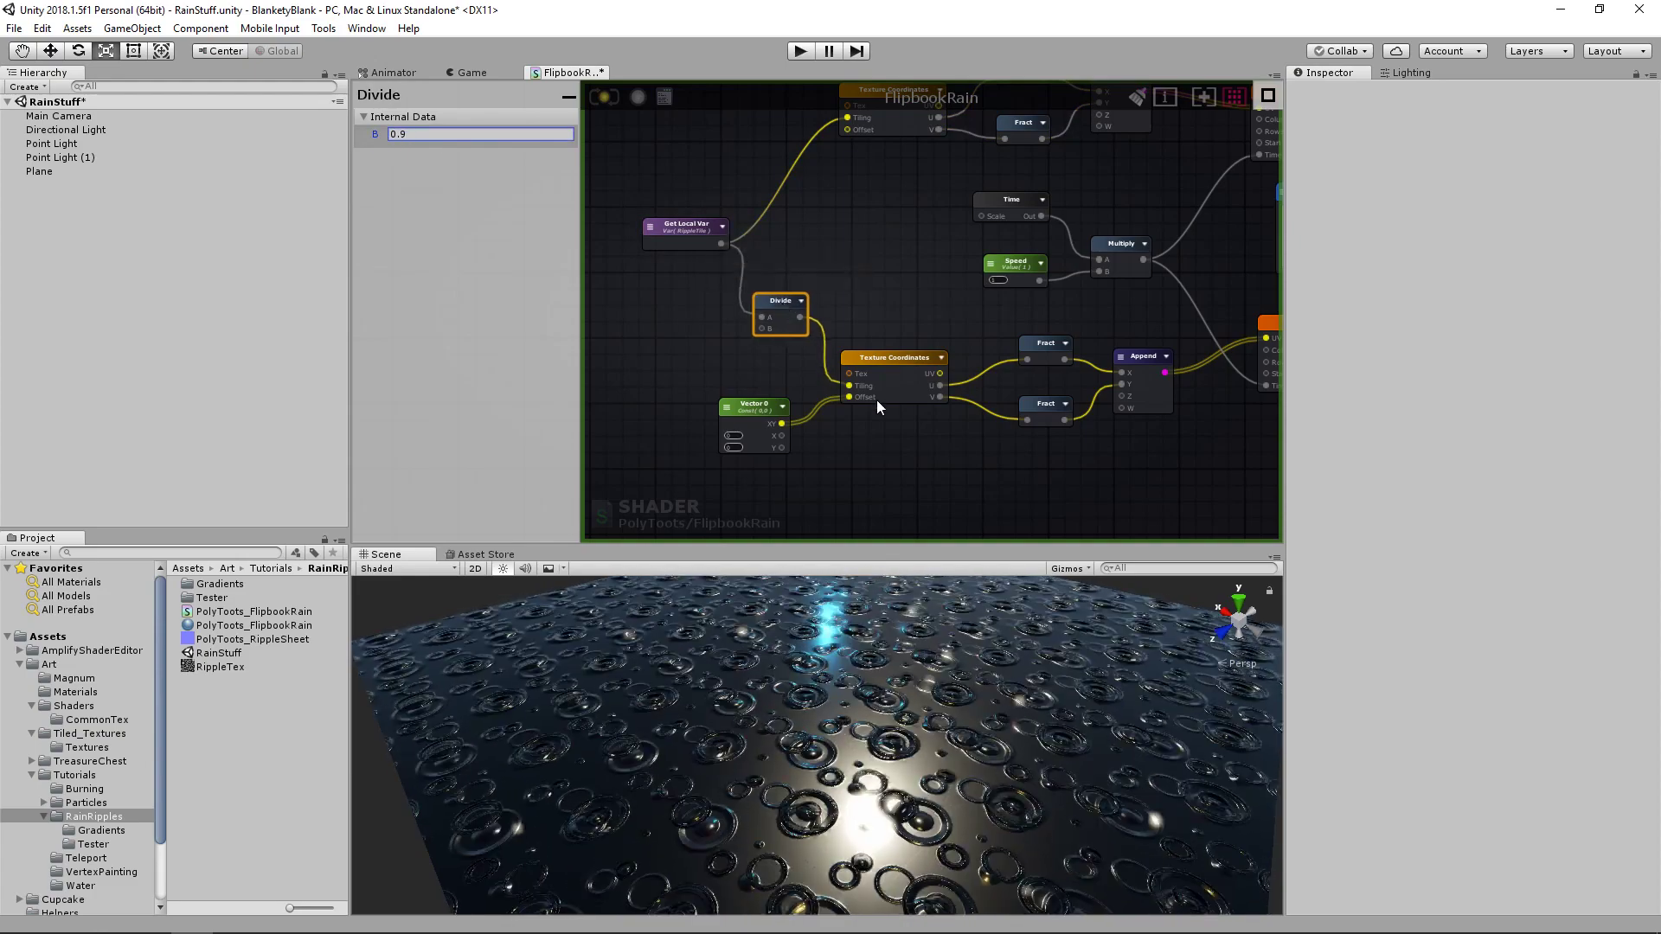
- Change the Vector2 node feeding the duplicated Texture Coordinates' Offset from a constant to the Property type
{"action": "scroll", "coordinate": [875, 402], "scroll_direction": "up", "scroll_amount": 2}
{"action": "left_click", "coordinate": [775, 372]}
{"action": "left_click_drag", "start_coordinate": [774, 367], "coordinate": [775, 362]}
{"action": "left_click", "coordinate": [511, 134]}
{"action": "left_click", "coordinate": [500, 172]}
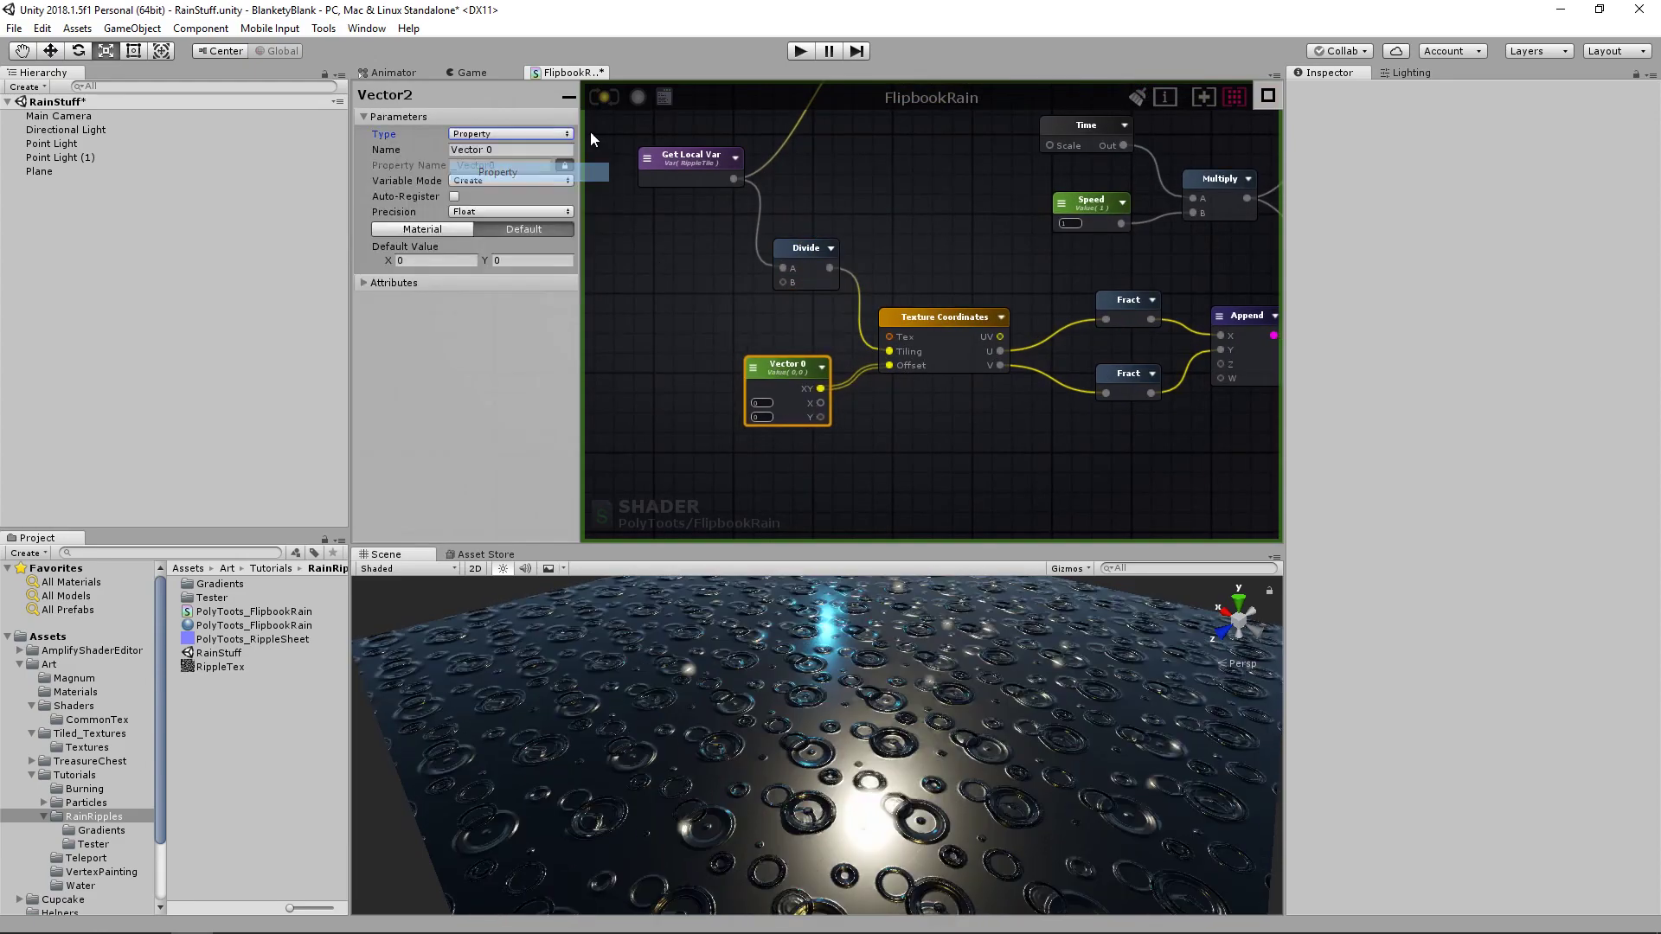
- Examine how the two blended ripple layers overlap on the plane from several angles, checking the Texture Coordinates and Vector2 nodes
{"action": "middle_click_drag", "start_coordinate": [926, 388], "coordinate": [839, 370]}
{"action": "right_click_drag", "start_coordinate": [937, 699], "coordinate": [905, 705], "text": "alt"}
{"action": "left_click_drag", "start_coordinate": [905, 704], "coordinate": [846, 777], "text": "alt"}
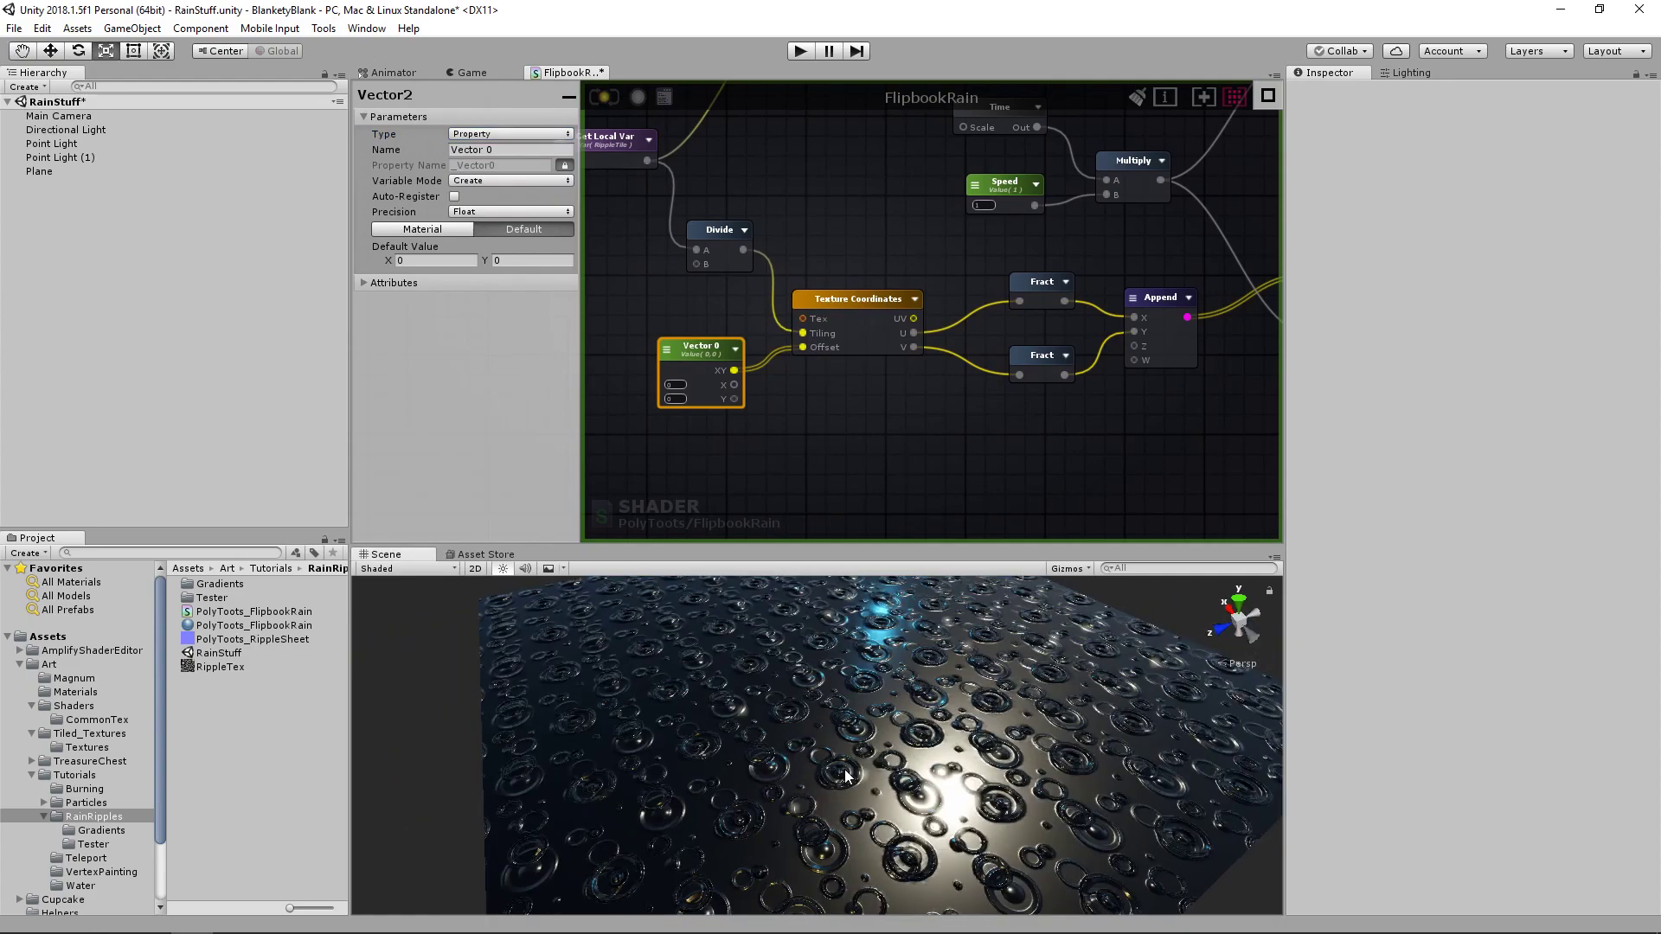
{"action": "scroll", "coordinate": [857, 776], "scroll_direction": "down", "scroll_amount": 3}
{"action": "scroll", "coordinate": [909, 779], "scroll_direction": "up", "scroll_amount": 4}
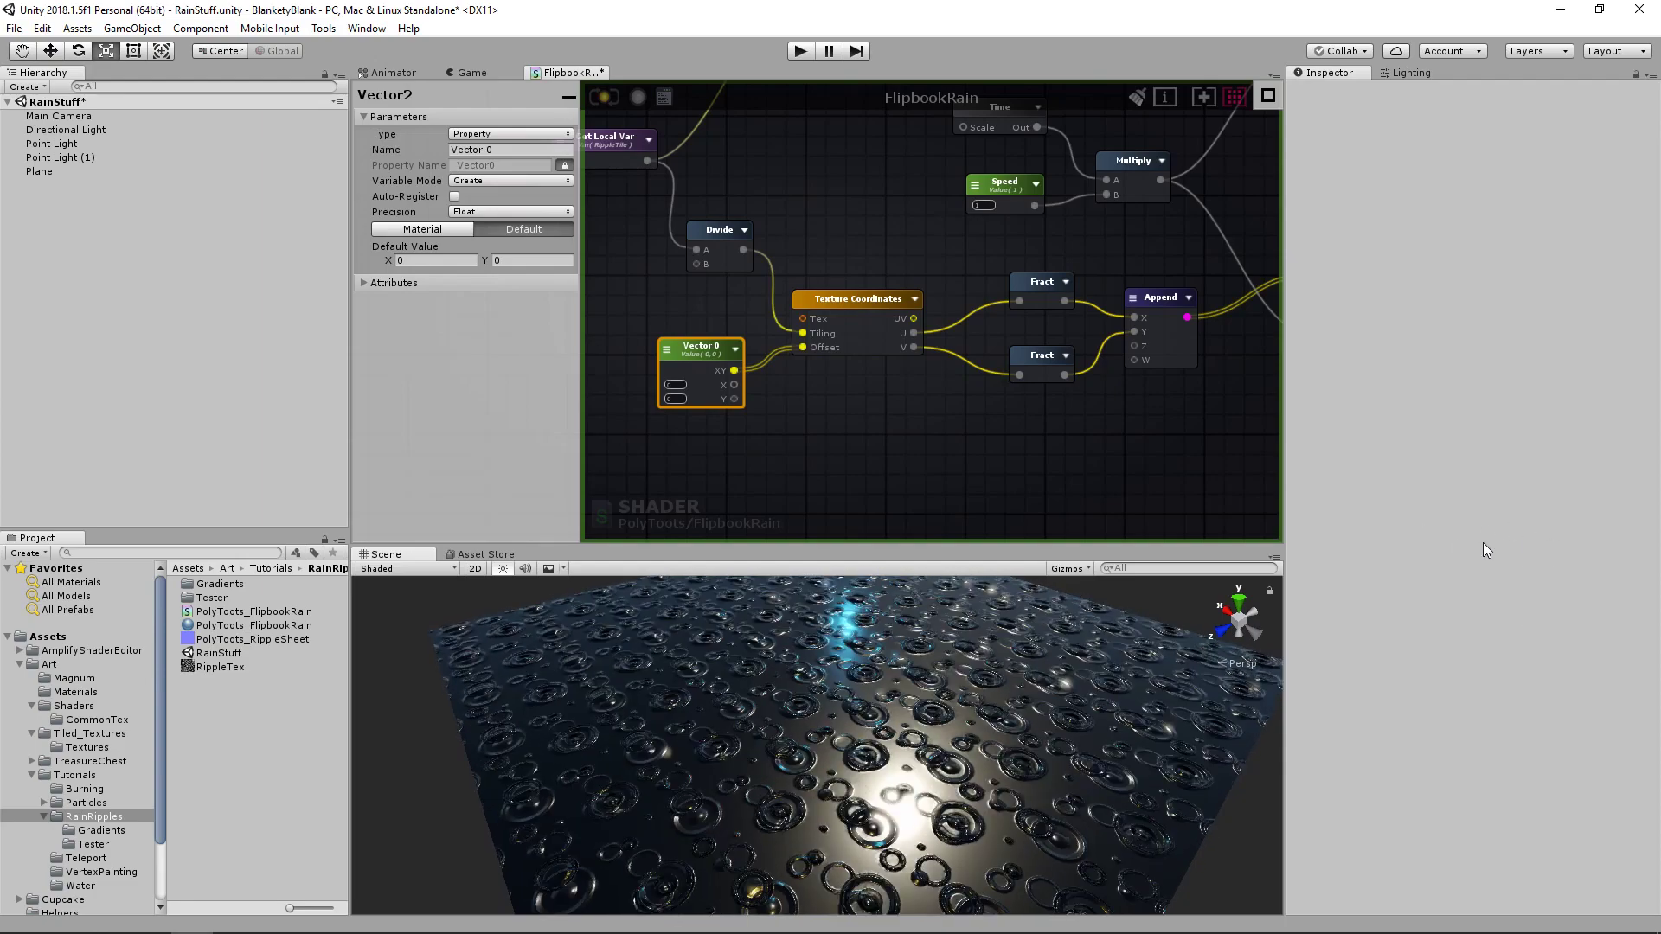
{"action": "left_click", "coordinate": [864, 301]}
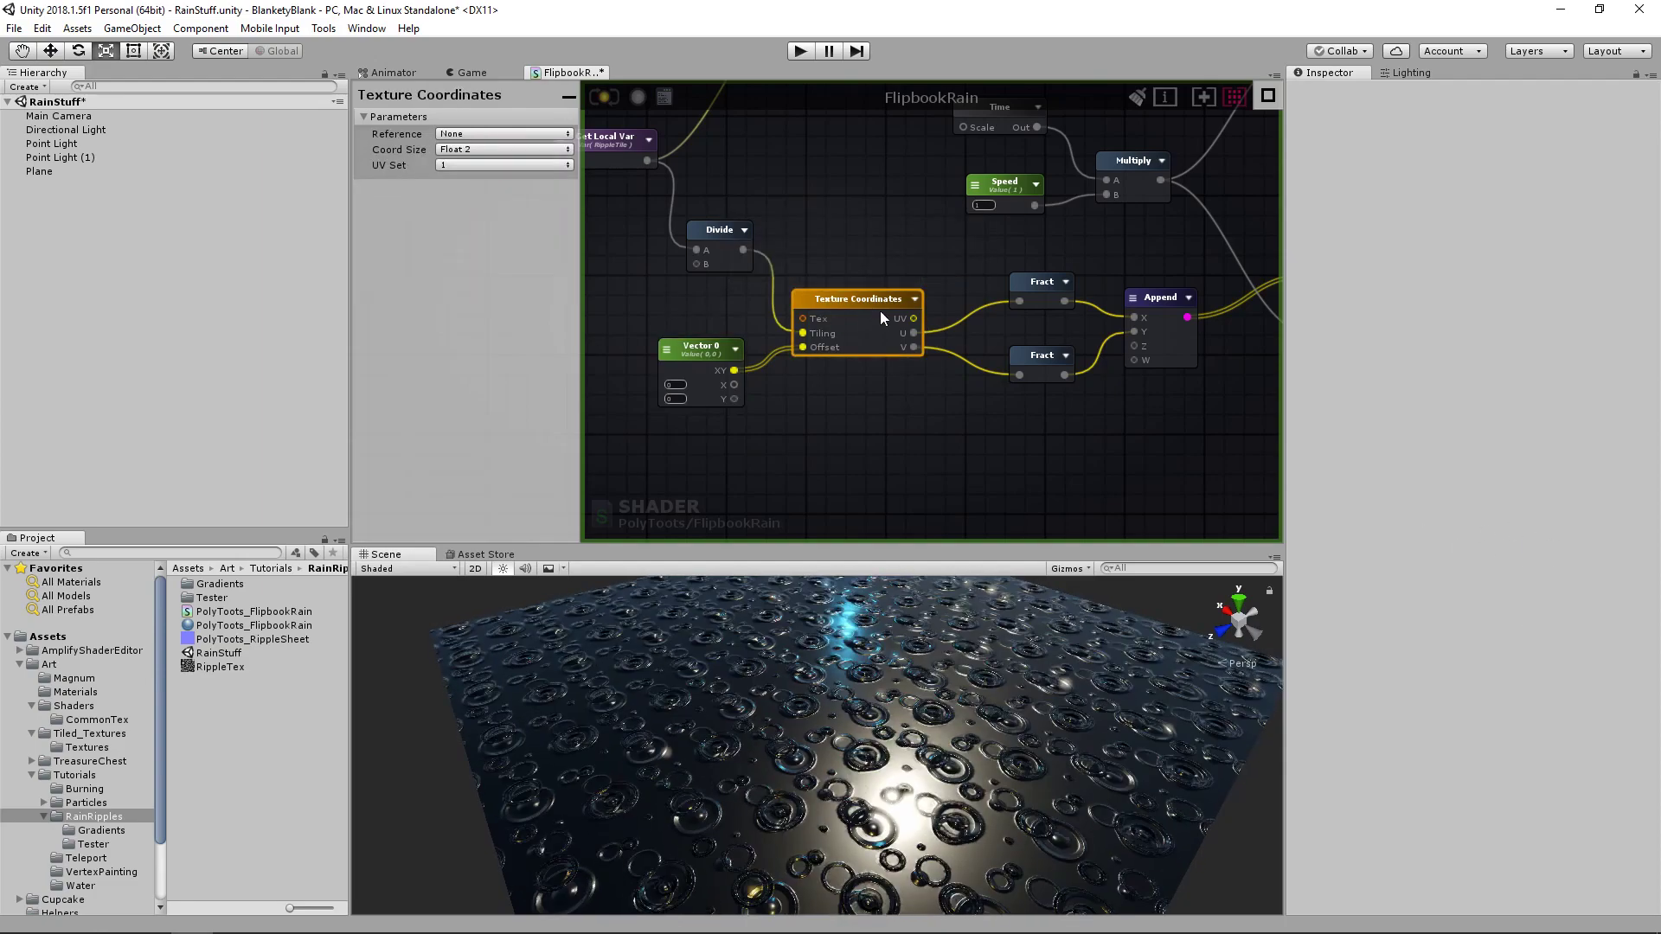
{"action": "left_click", "coordinate": [702, 351]}
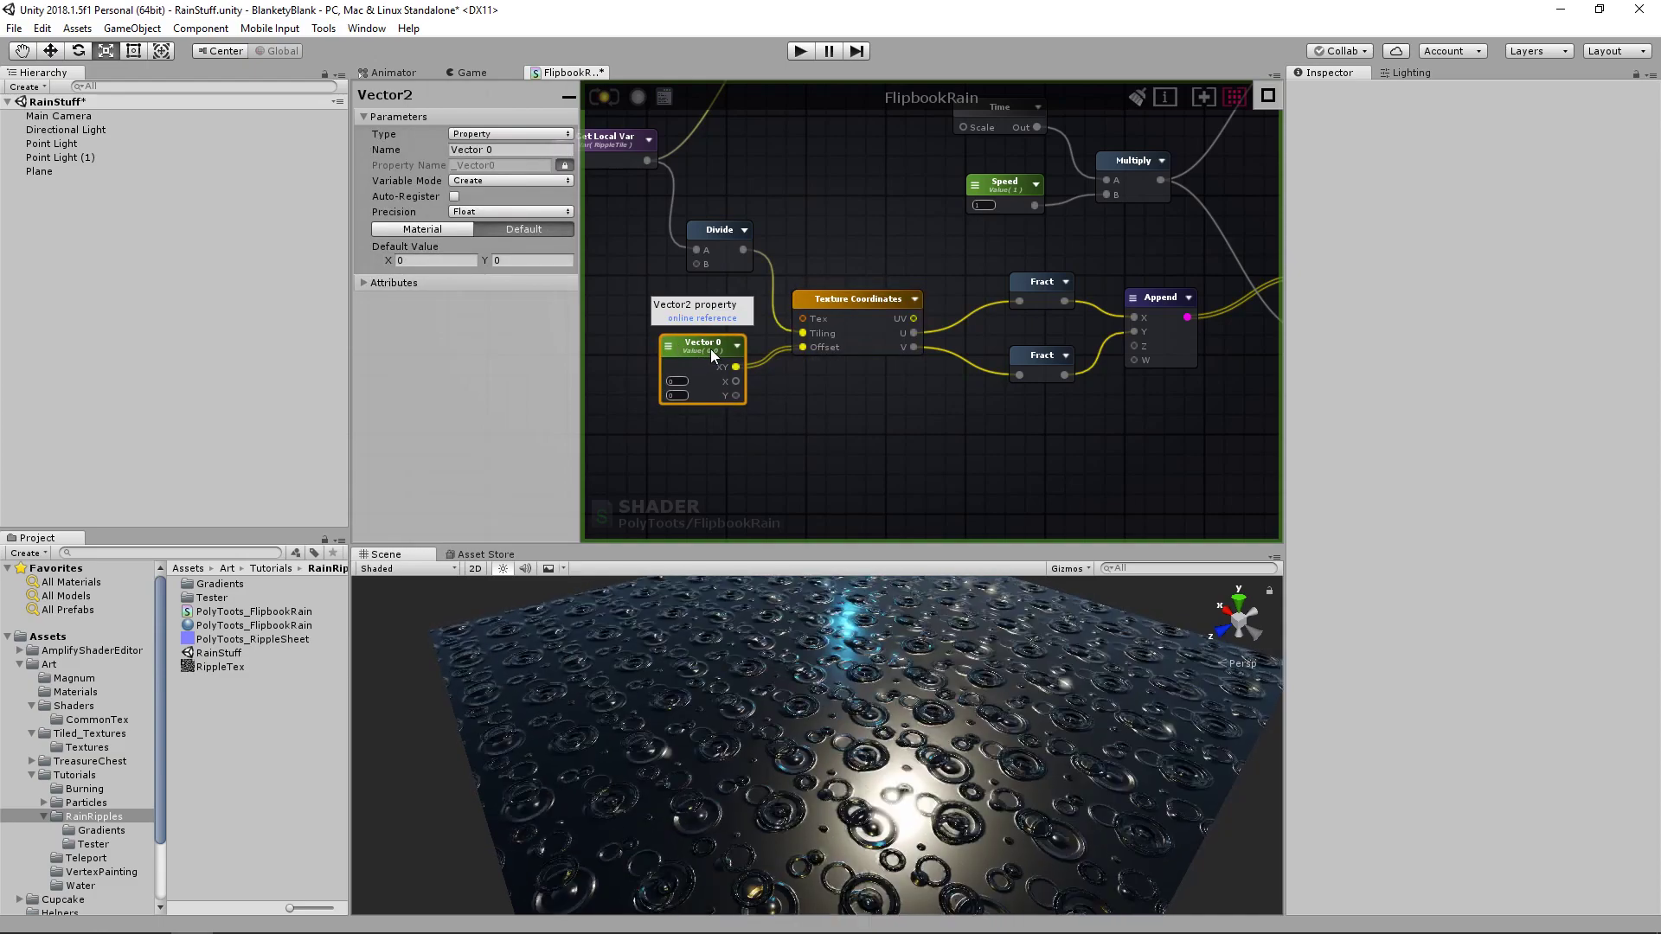
{"action": "left_click_drag", "start_coordinate": [703, 347], "coordinate": [703, 346]}
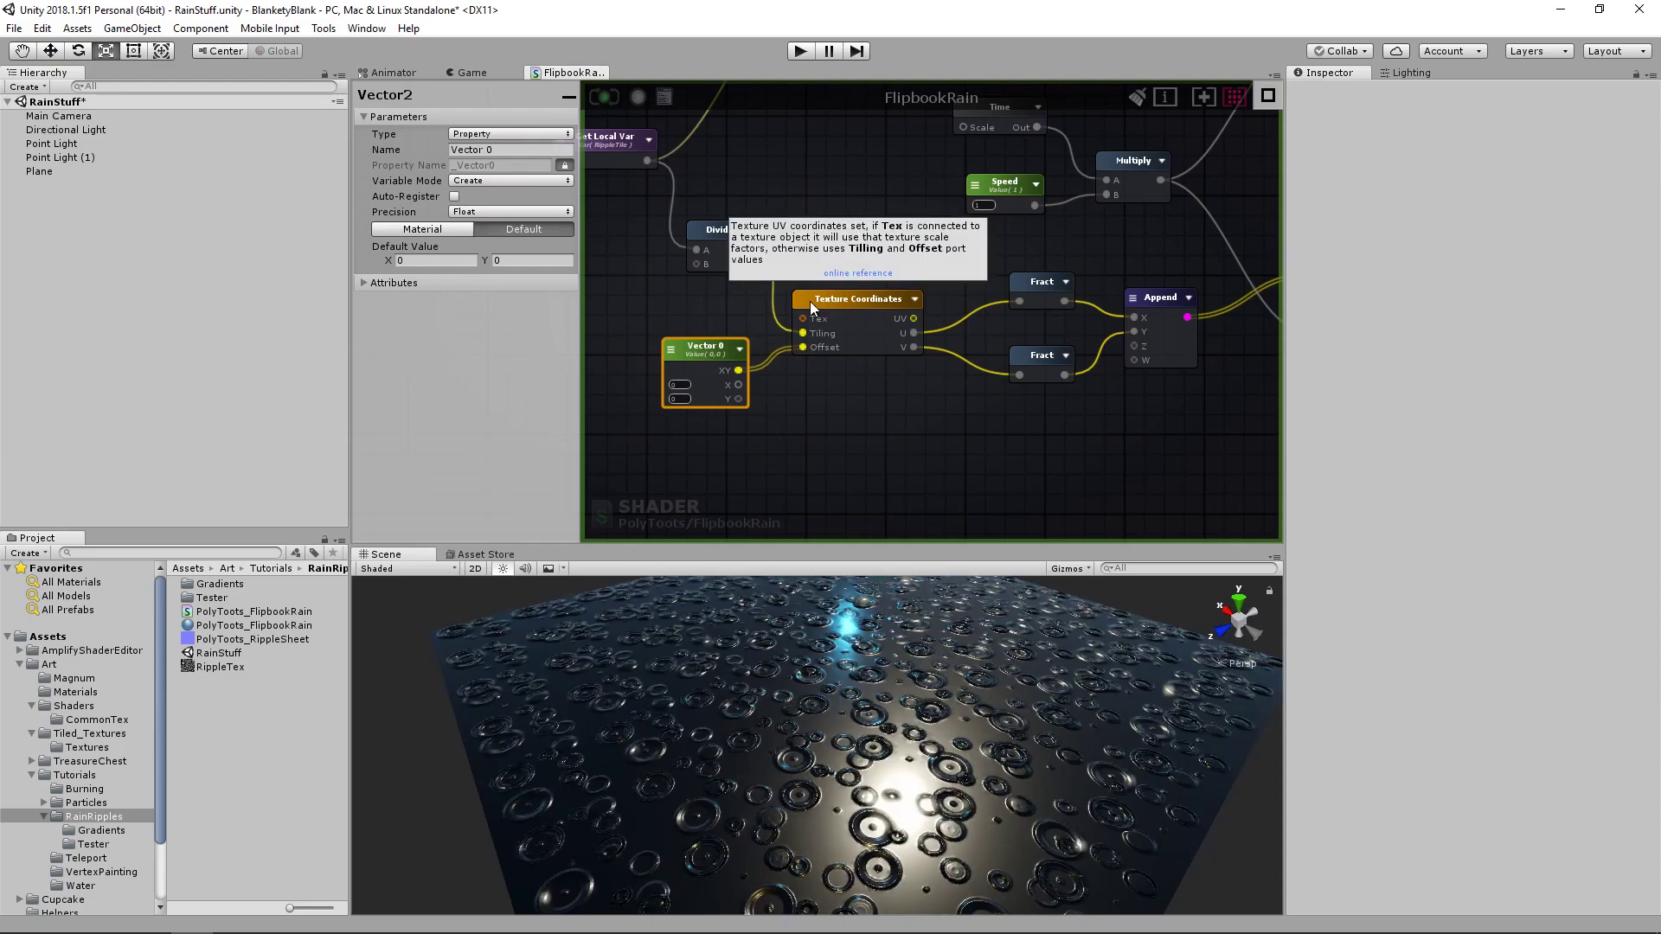
{"action": "left_click_drag", "start_coordinate": [986, 728], "coordinate": [943, 731], "text": "alt"}
{"action": "left_click_drag", "start_coordinate": [846, 390], "coordinate": [884, 388]}
- Set the Divide node's B value to 0.6 and view the ripples on the plane up close
{"action": "left_click", "coordinate": [723, 236]}
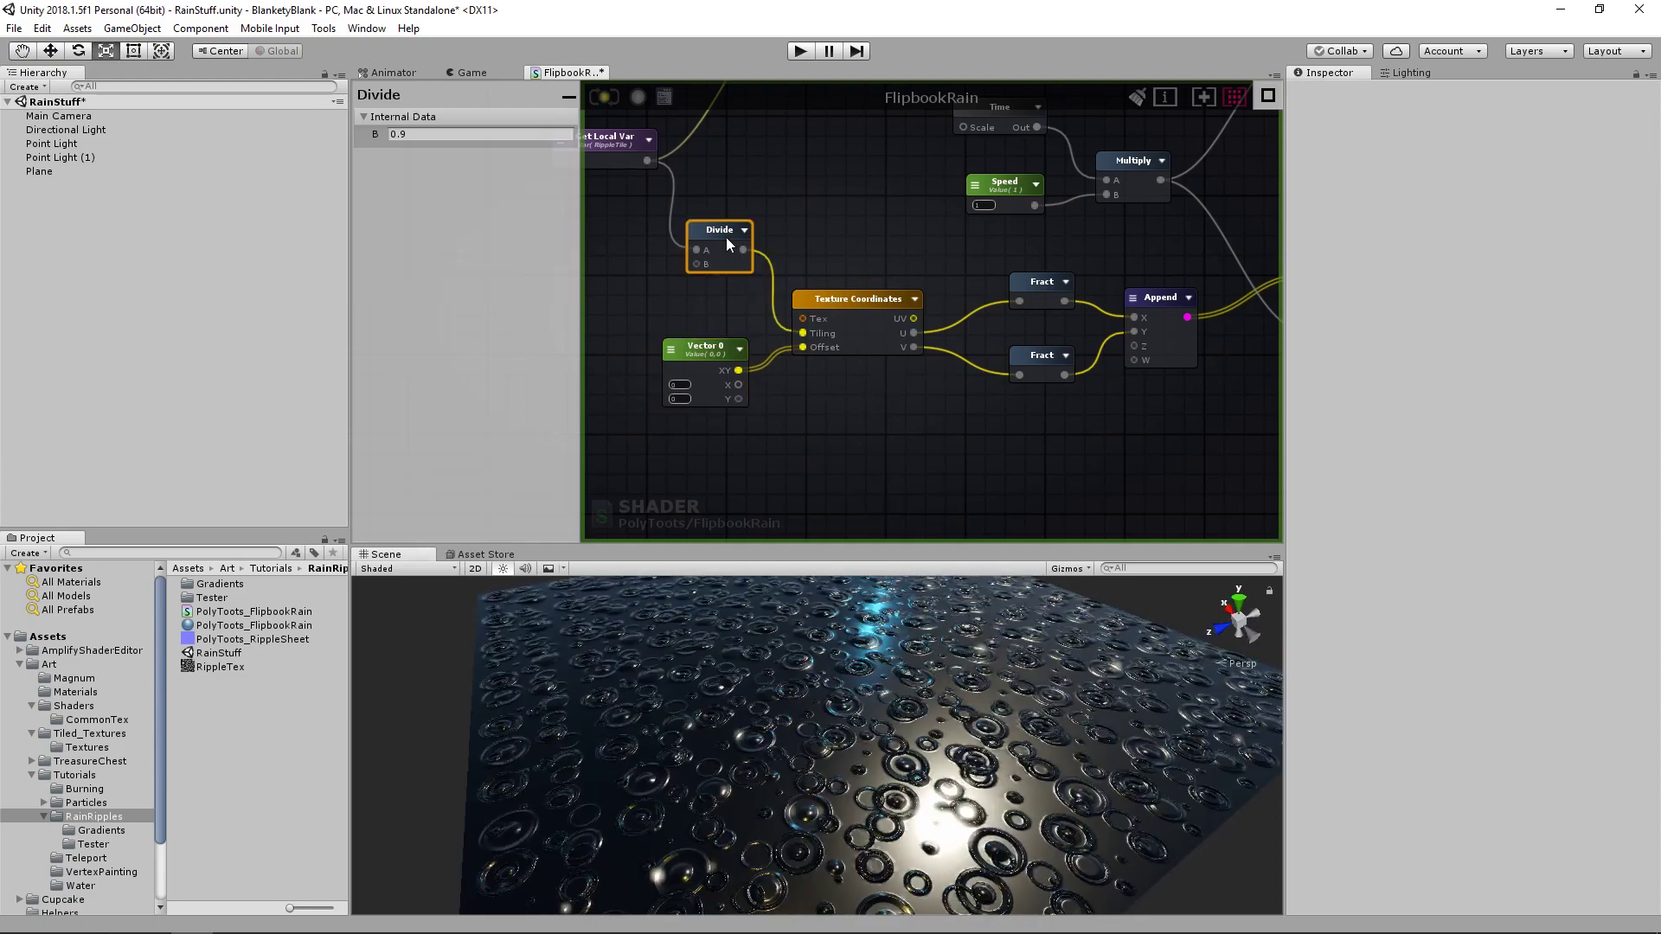
{"action": "mouse_move", "coordinate": [865, 671]}
{"action": "left_mouse_down", "text": "alt"}
{"action": "mouse_move", "coordinate": [805, 667]}
{"action": "mouse_move", "coordinate": [844, 670]}
{"action": "left_mouse_up", "text": "alt"}
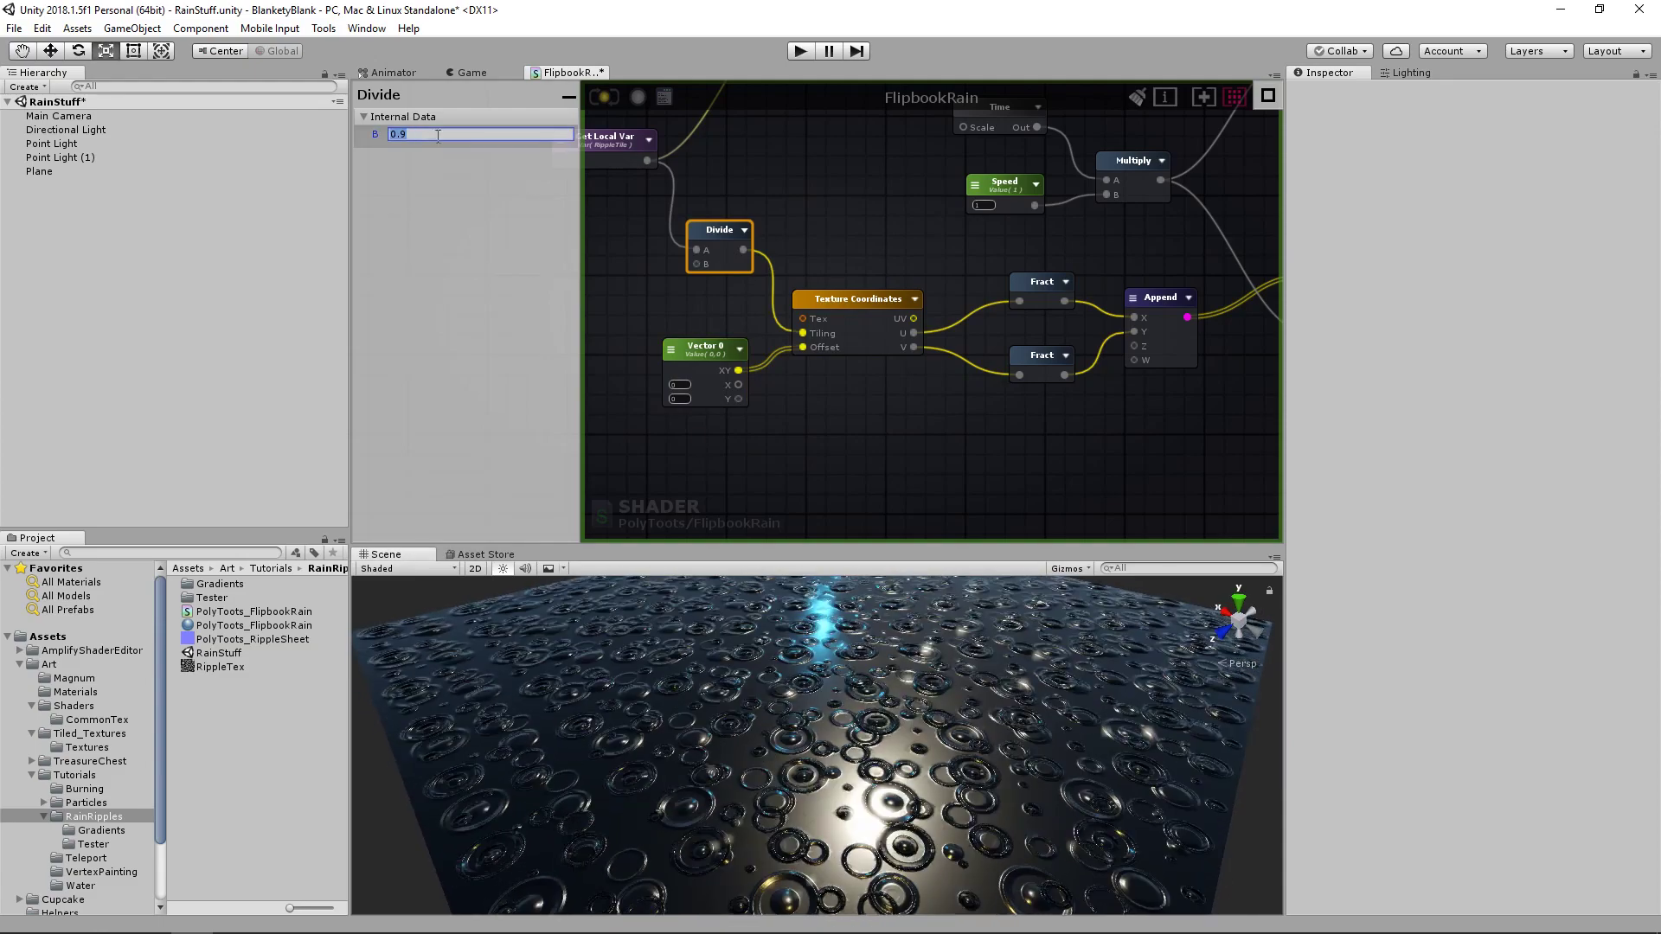
{"action": "left_click", "coordinate": [434, 134]}
{"action": "left_click", "coordinate": [374, 134]}
{"action": "left_click_drag", "start_coordinate": [373, 133], "coordinate": [366, 133]}
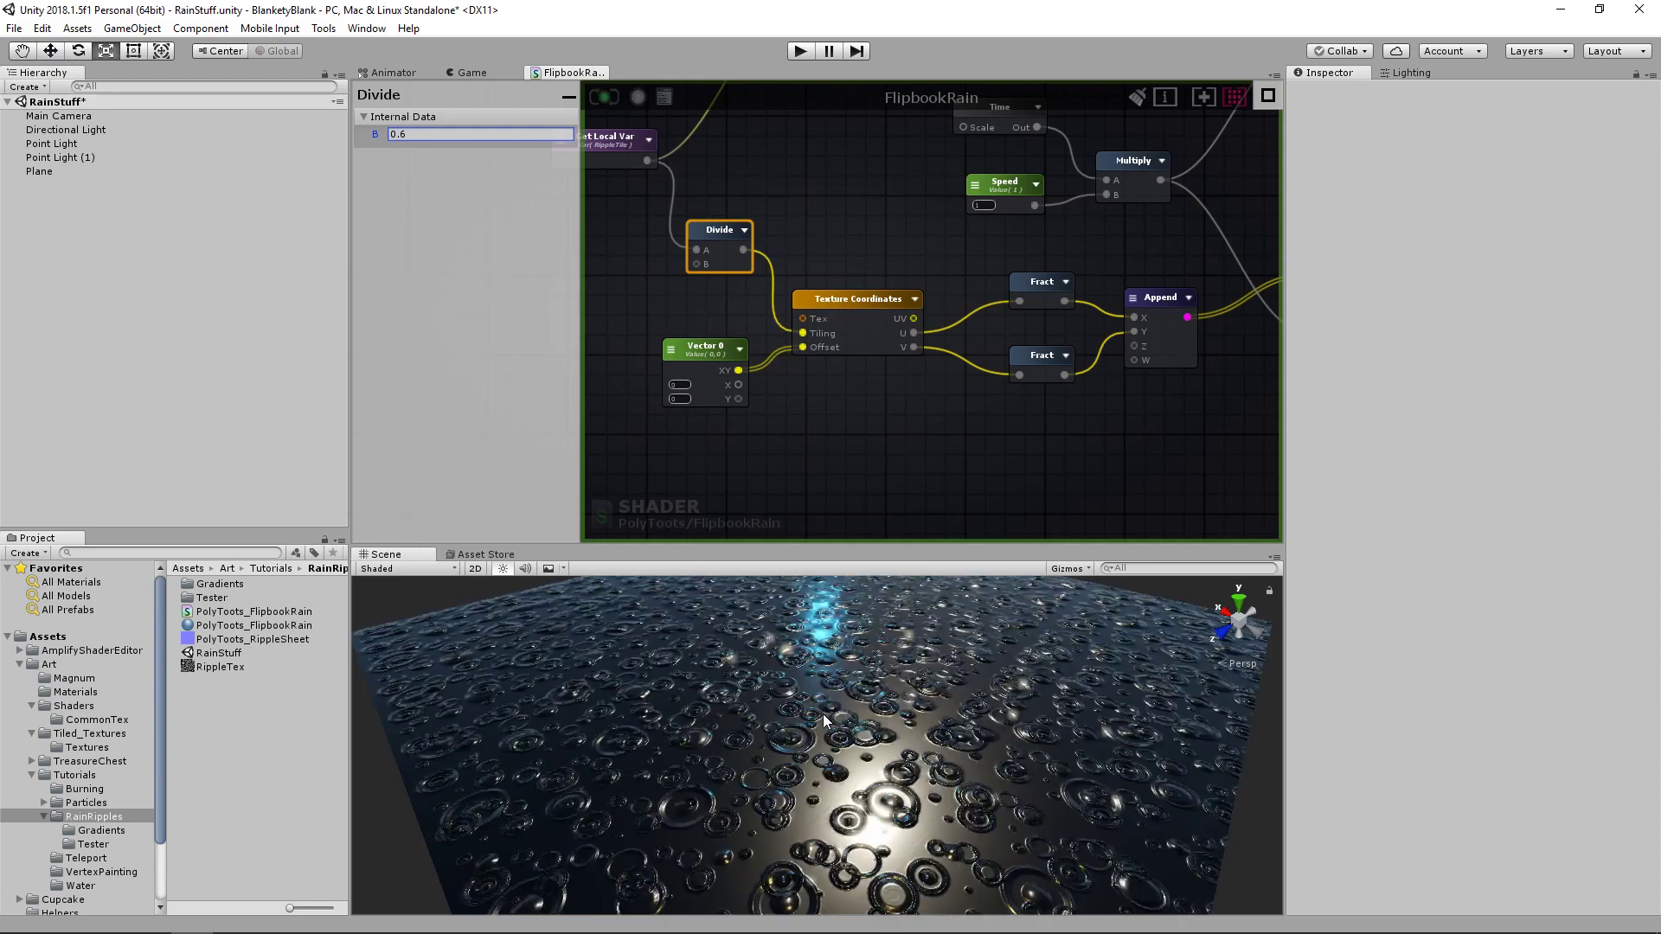
{"action": "scroll", "coordinate": [874, 705], "scroll_direction": "up", "scroll_amount": 2}
{"action": "mouse_move", "coordinate": [881, 704]}
{"action": "left_mouse_down", "text": "alt"}
{"action": "mouse_move", "coordinate": [919, 705]}
{"action": "mouse_move", "coordinate": [839, 734]}
{"action": "left_mouse_up", "text": "alt"}
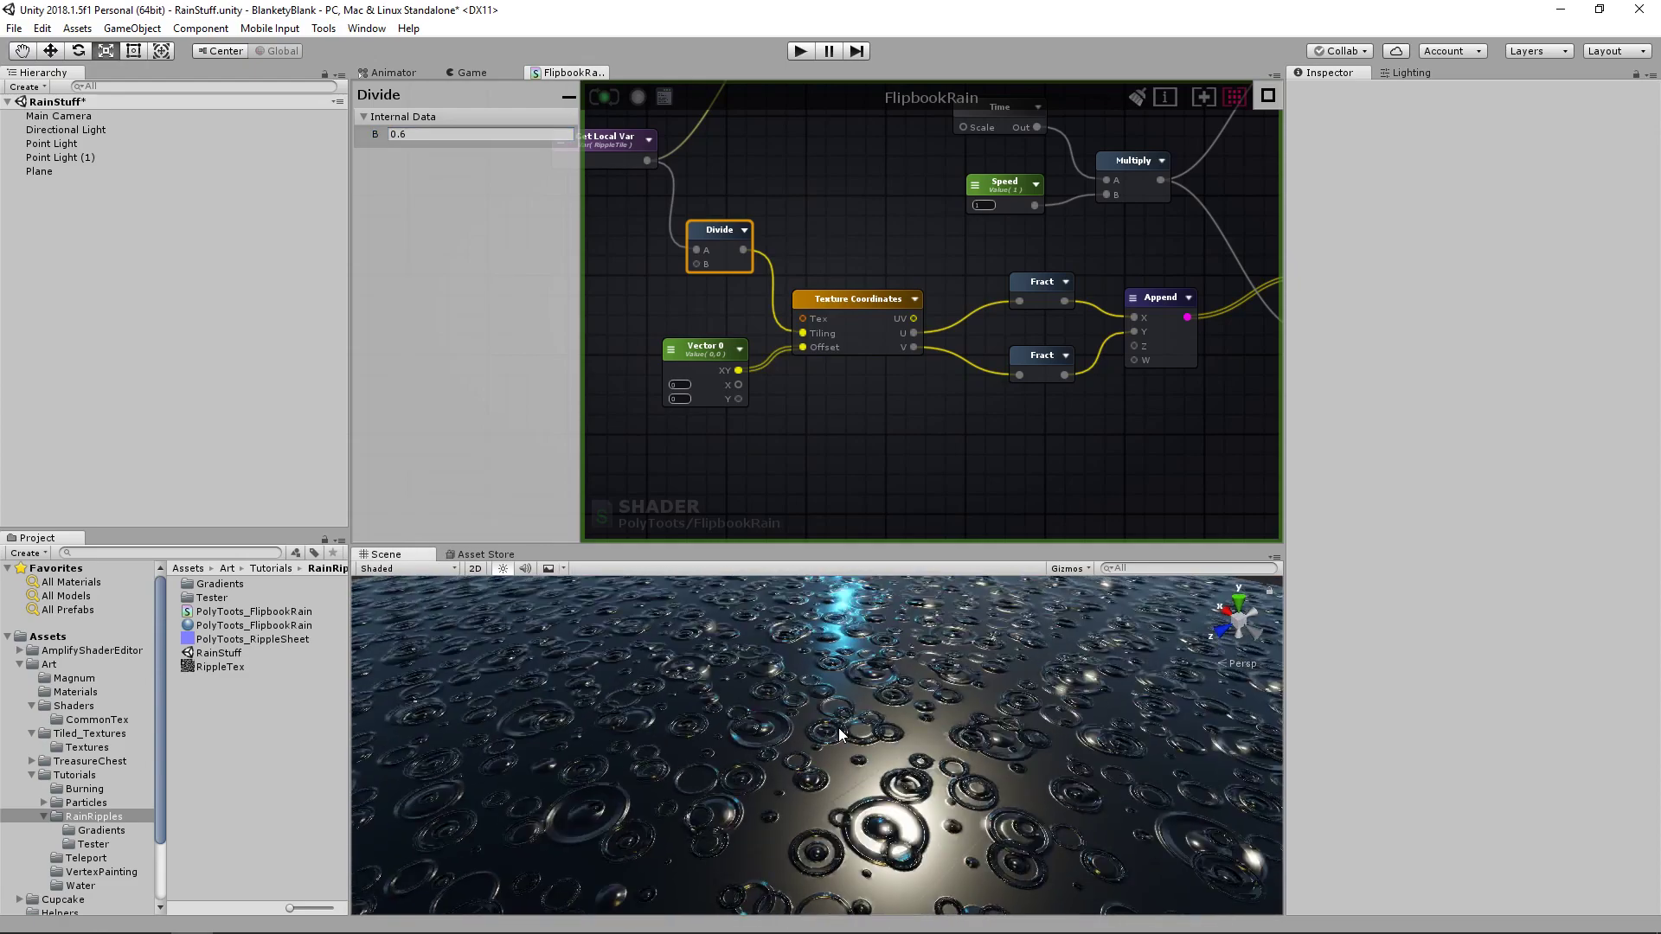
- Select the plane in the scene and set its FlipbookRain material's Tiling to 8
{"action": "middle_click_drag", "start_coordinate": [823, 334], "coordinate": [881, 440]}
{"action": "scroll", "coordinate": [829, 292], "scroll_direction": "down", "scroll_amount": 2}
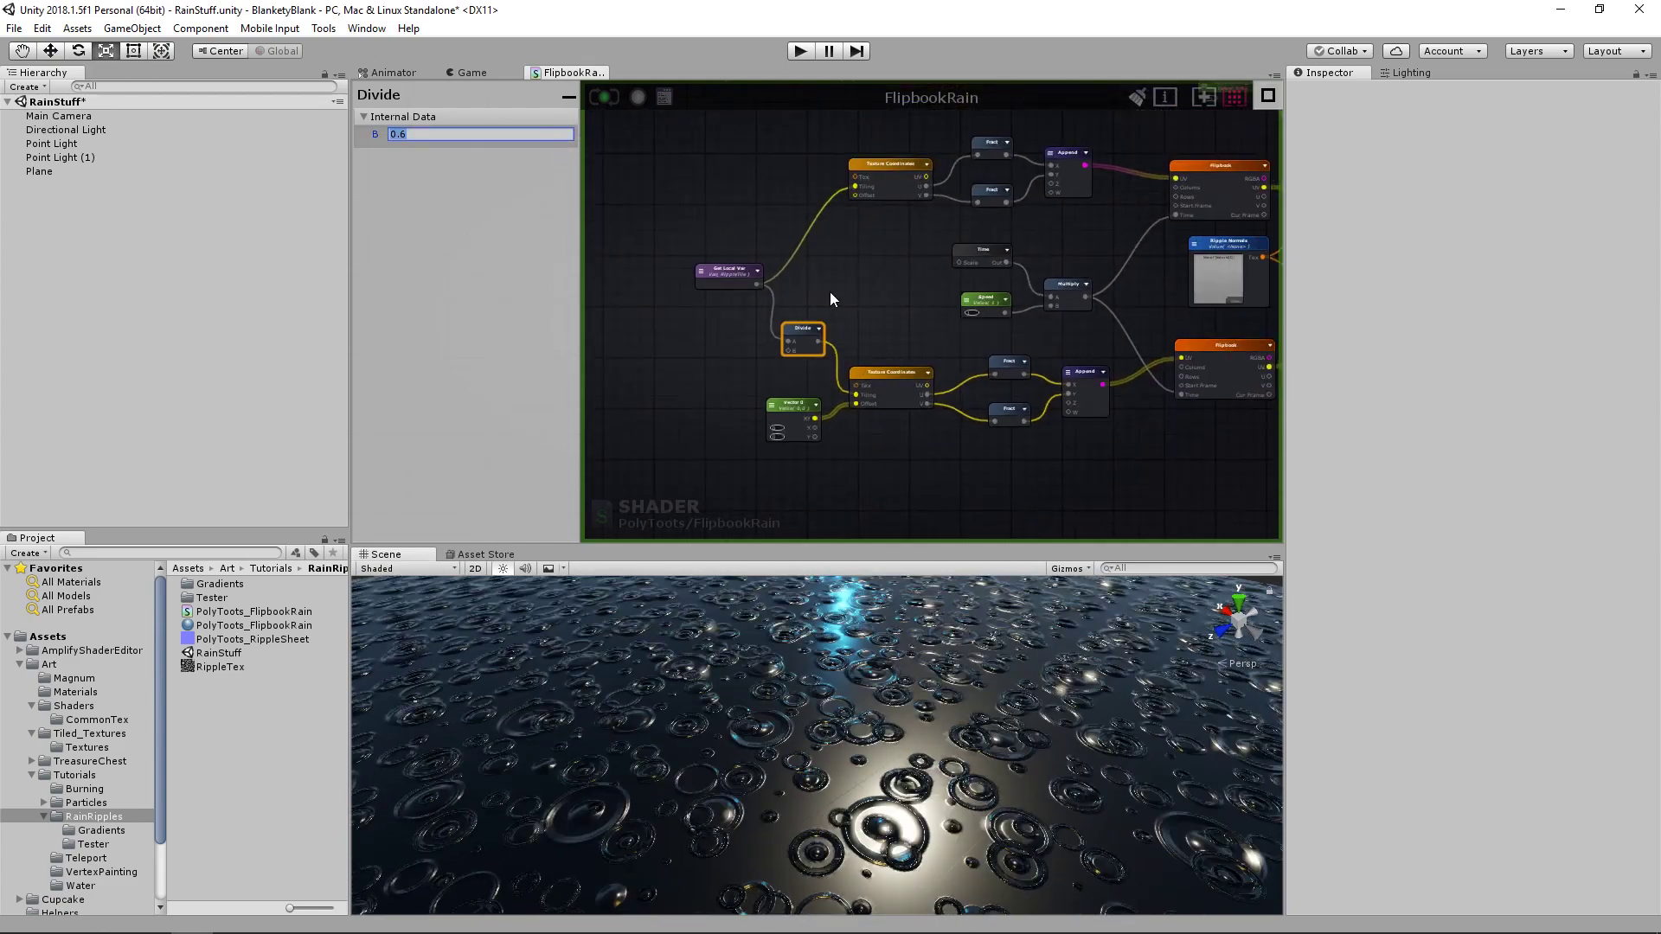
{"action": "left_click", "coordinate": [890, 716]}
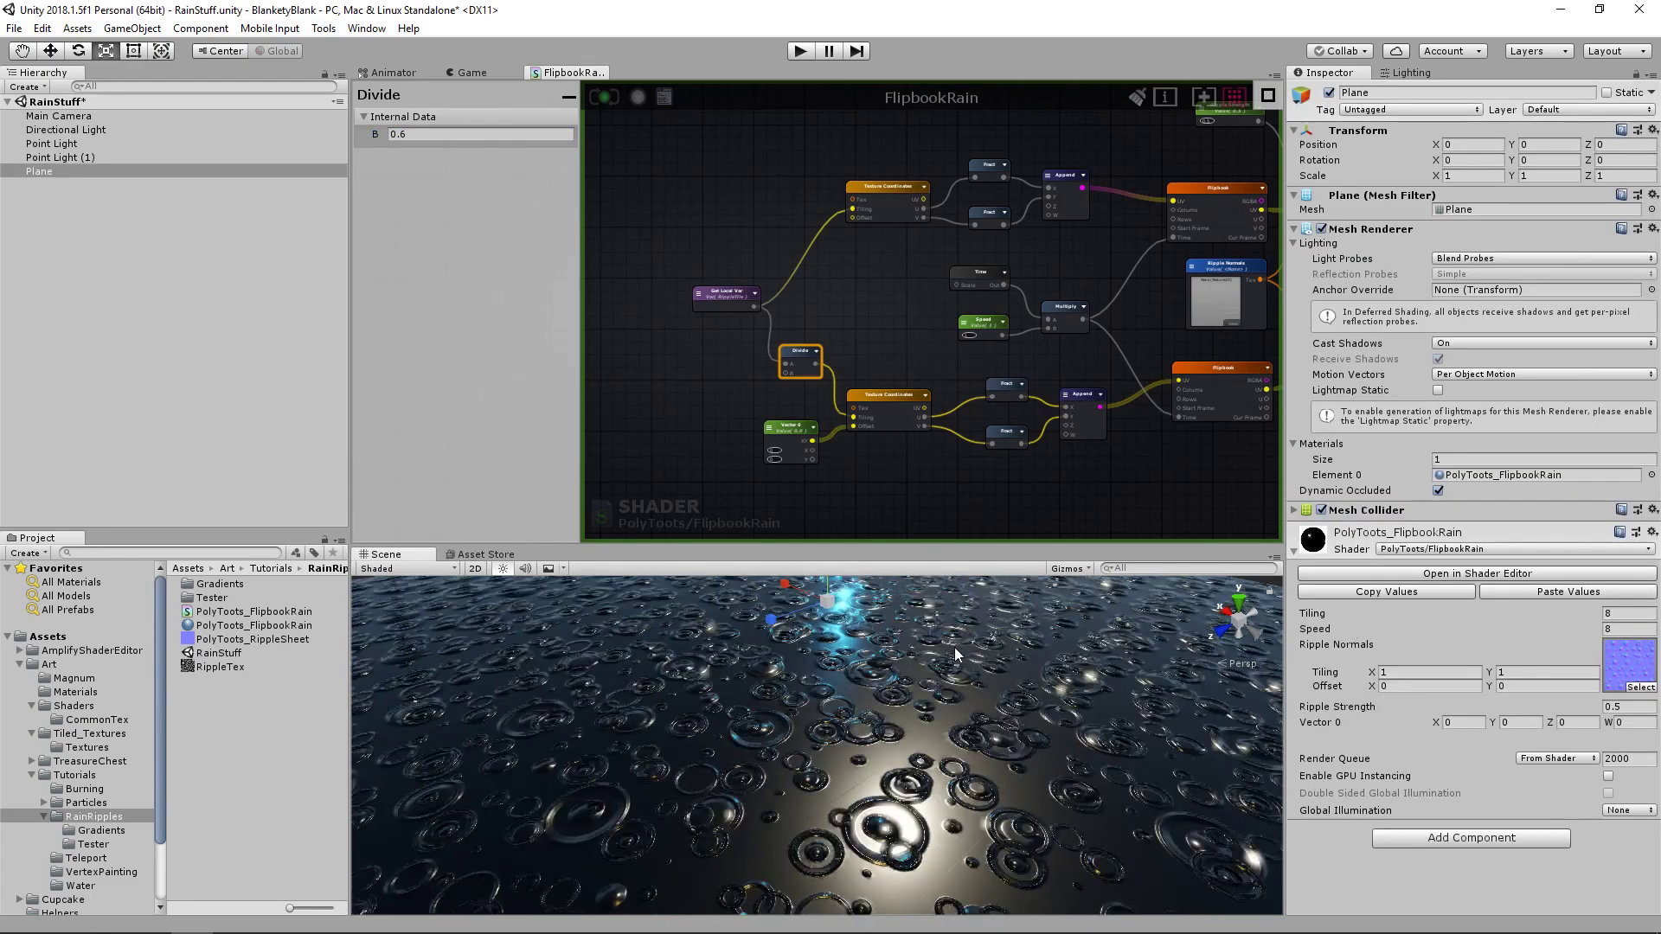
{"action": "mouse_move", "coordinate": [1503, 613]}
{"action": "left_mouse_down"}
{"action": "mouse_move", "coordinate": [1465, 615]}
{"action": "mouse_move", "coordinate": [1533, 616]}
{"action": "mouse_move", "coordinate": [1461, 614]}
{"action": "mouse_move", "coordinate": [1505, 615]}
{"action": "left_mouse_up"}
{"action": "left_click_drag", "start_coordinate": [1642, 610], "coordinate": [1524, 610]}
{"action": "type", "text": "8"}
- Inspect the ripple density and layer overlap across the plane from different distances and angles
{"action": "middle_click_drag", "start_coordinate": [825, 333], "coordinate": [790, 302]}
{"action": "scroll", "coordinate": [791, 303], "scroll_direction": "up", "scroll_amount": 1}
{"action": "scroll", "coordinate": [790, 303], "scroll_direction": "up", "scroll_amount": 1}
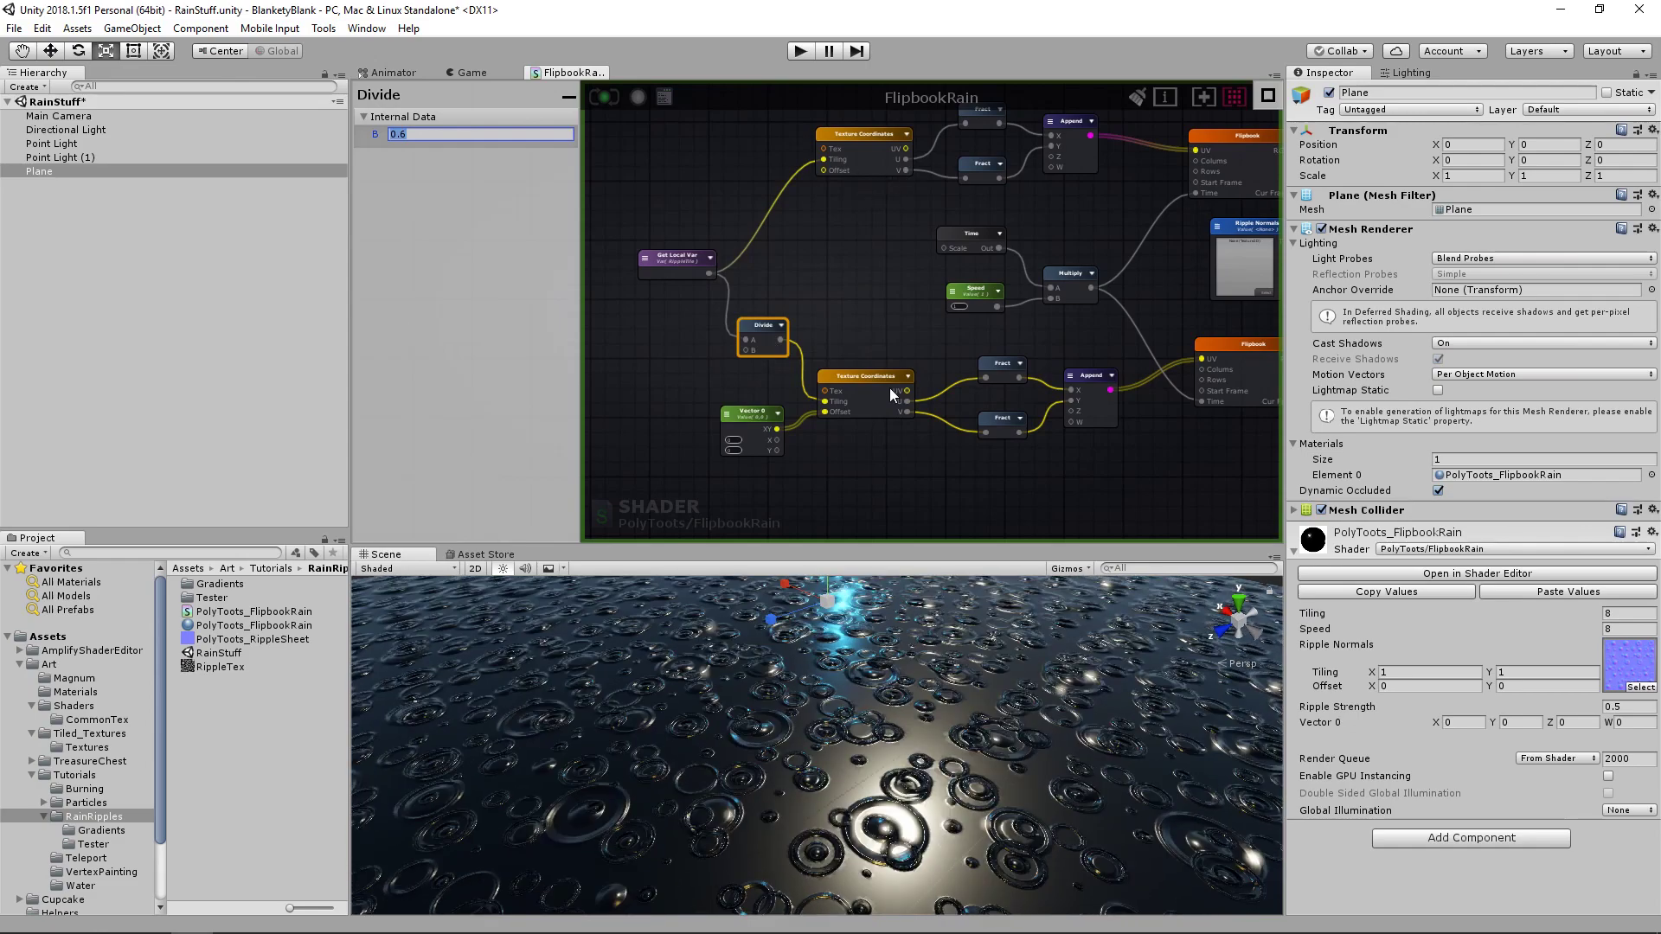
{"action": "right_click_drag", "start_coordinate": [959, 722], "coordinate": [959, 721], "text": "alt"}
{"action": "scroll", "coordinate": [959, 720], "scroll_direction": "down", "scroll_amount": 3}
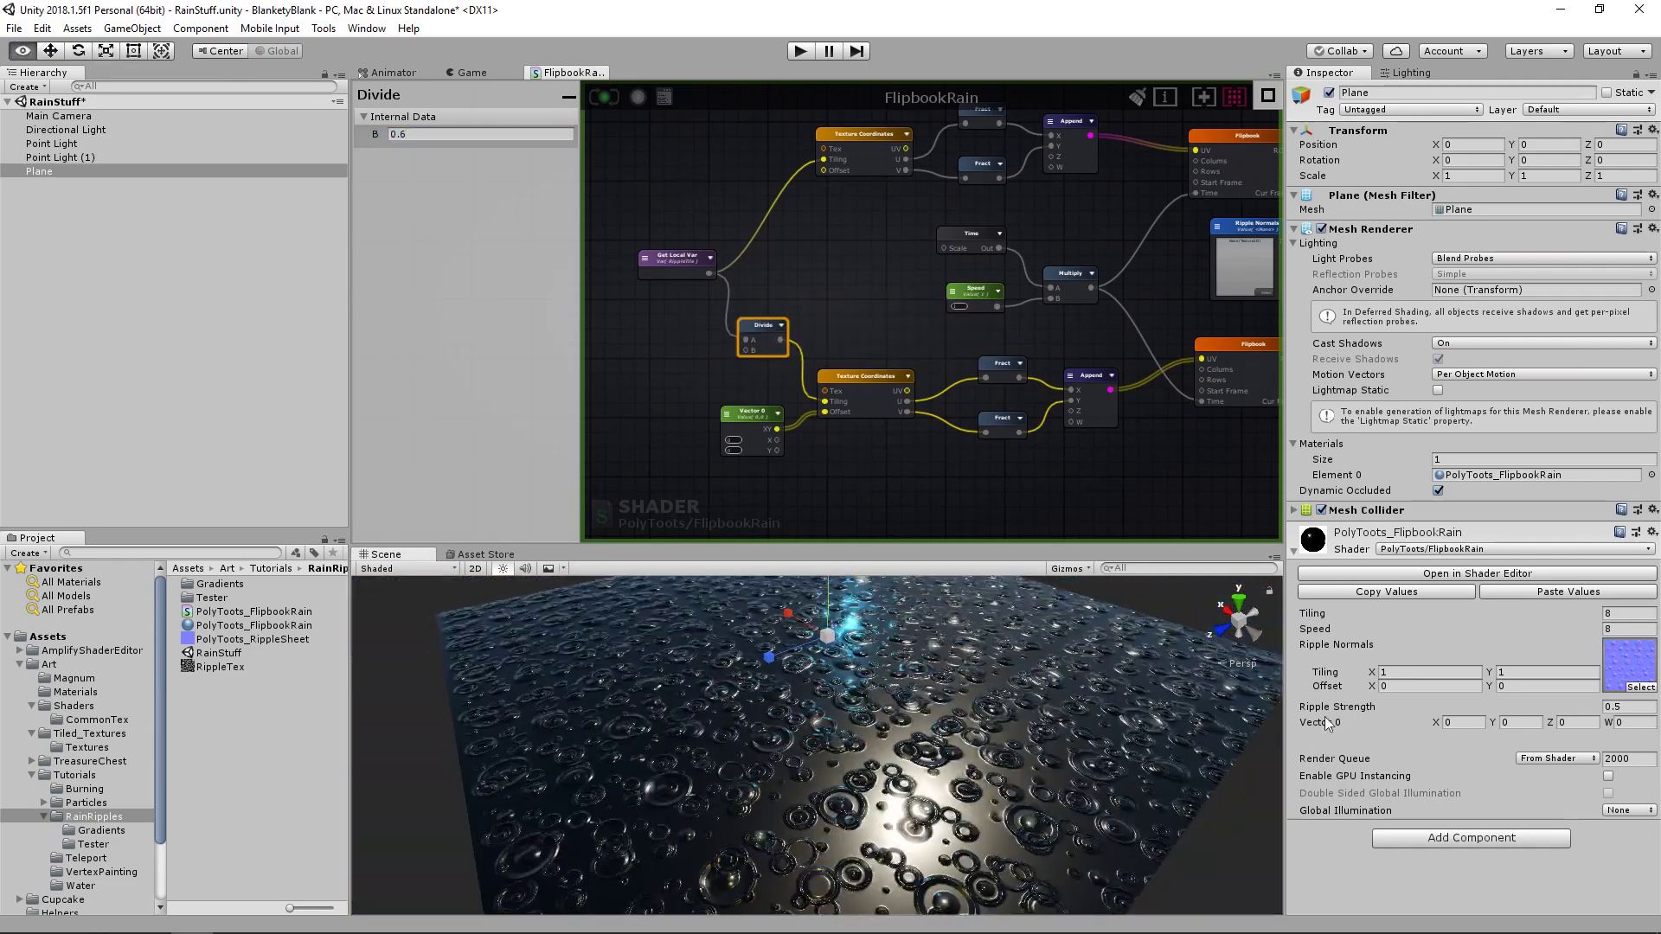
{"action": "left_click_drag", "start_coordinate": [931, 701], "coordinate": [988, 687], "text": "alt"}
{"action": "left_click_drag", "start_coordinate": [878, 732], "coordinate": [1004, 705], "text": "alt"}
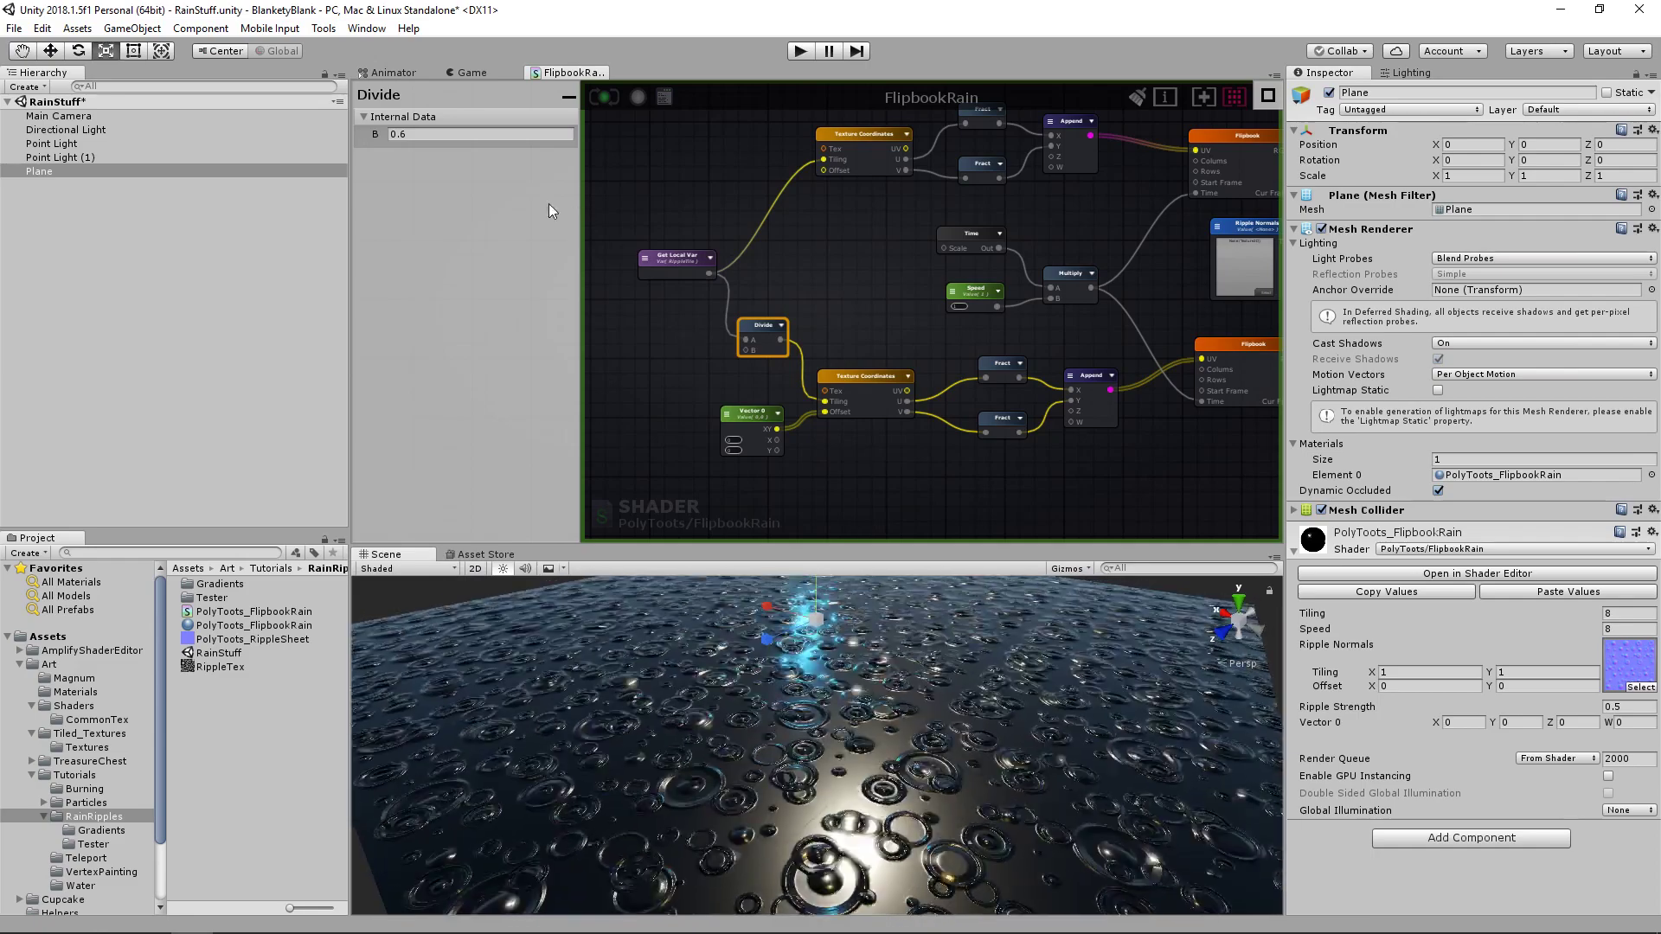
- Set the material's Vector 0 offset to X 0.89 and Y 0.39 to shift the second ripple layer
{"action": "middle_click_drag", "start_coordinate": [756, 433], "coordinate": [735, 397]}
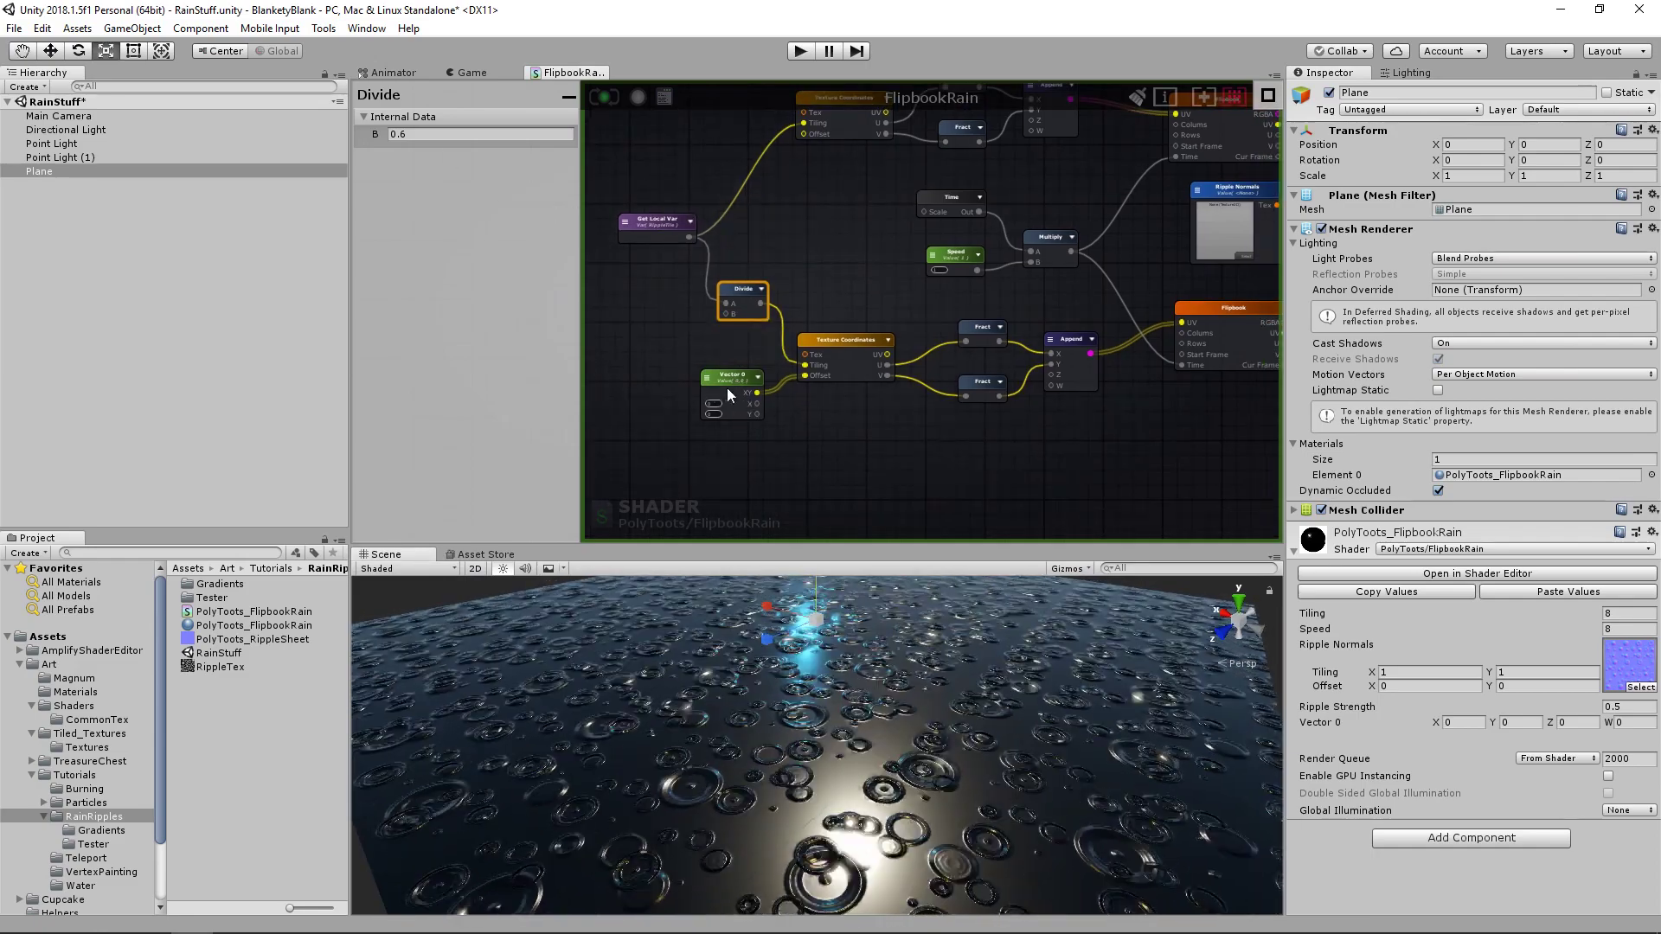
{"action": "middle_click_drag", "start_coordinate": [913, 439], "coordinate": [926, 400]}
{"action": "scroll", "coordinate": [928, 400], "scroll_direction": "up", "scroll_amount": 1}
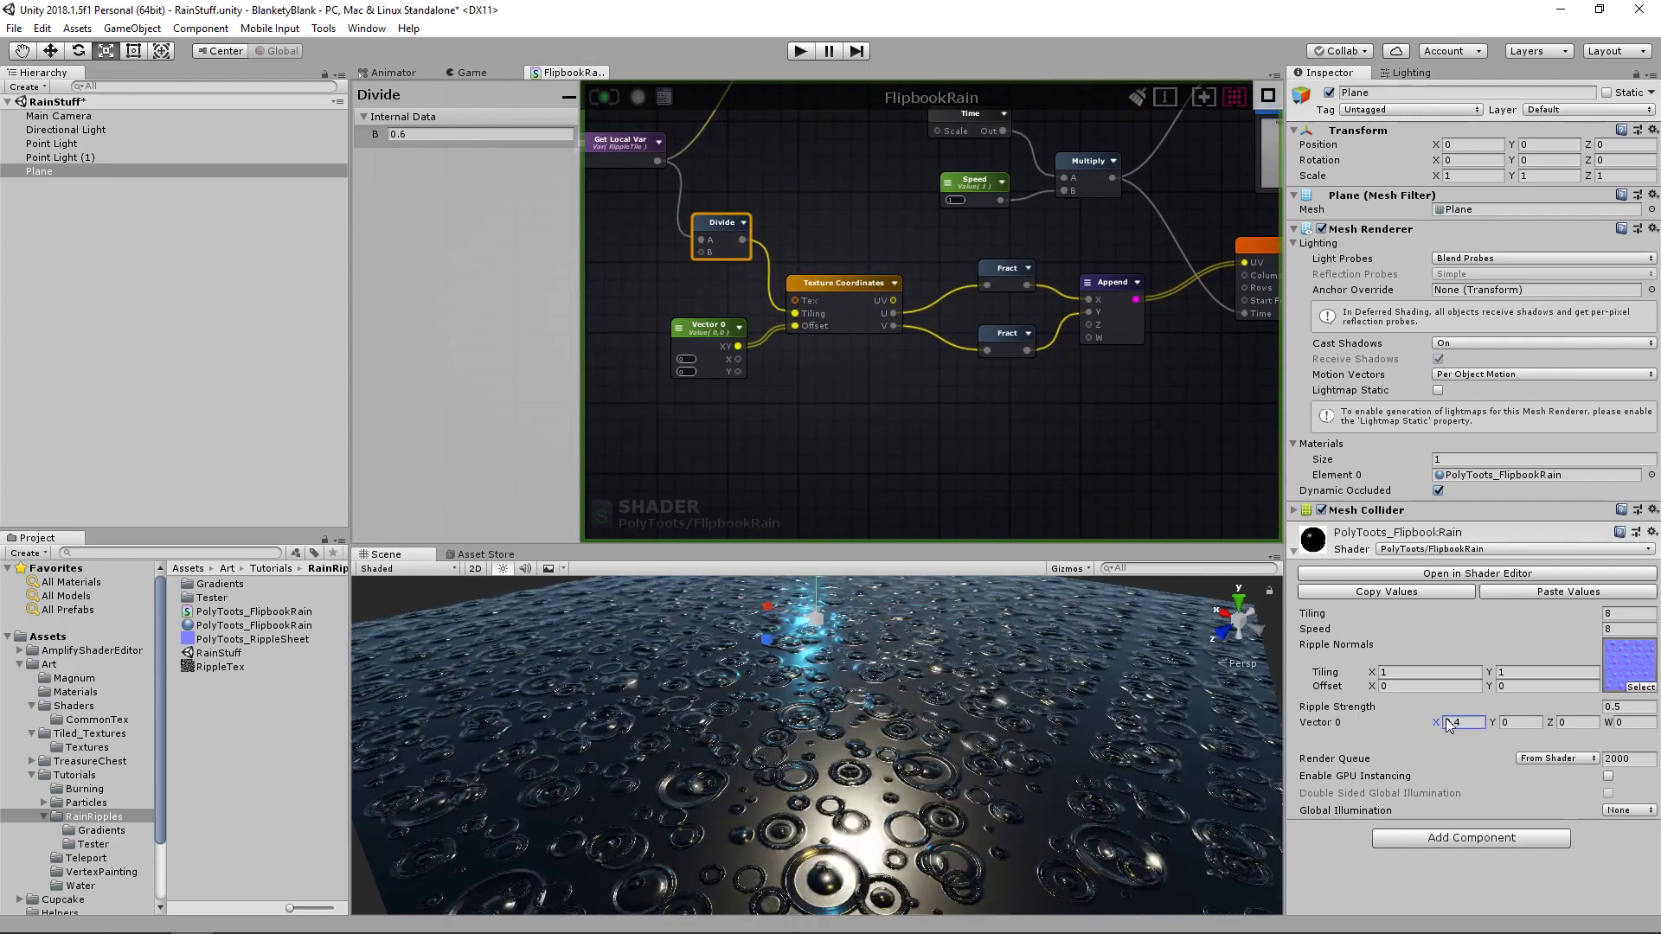
{"action": "left_click_drag", "start_coordinate": [1502, 718], "coordinate": [1471, 730]}
{"action": "scroll", "coordinate": [1081, 657], "scroll_direction": "down", "scroll_amount": 3}
{"action": "left_click_drag", "start_coordinate": [1081, 657], "coordinate": [1030, 697], "text": "alt"}
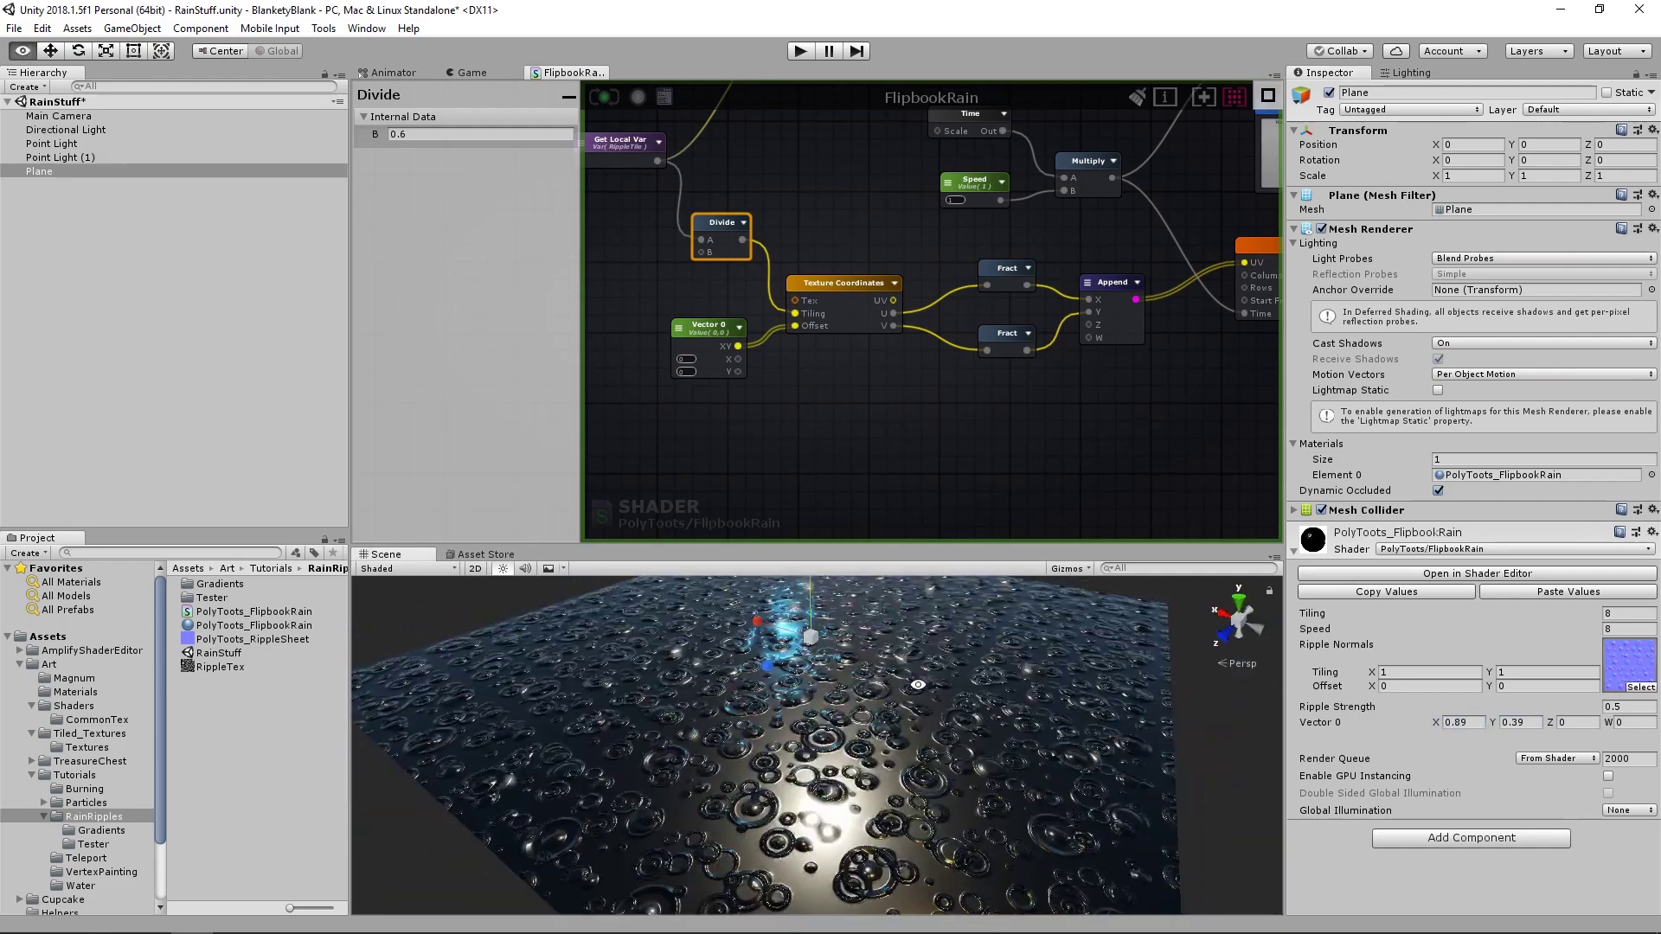
{"action": "left_click_drag", "start_coordinate": [728, 332], "coordinate": [736, 338]}
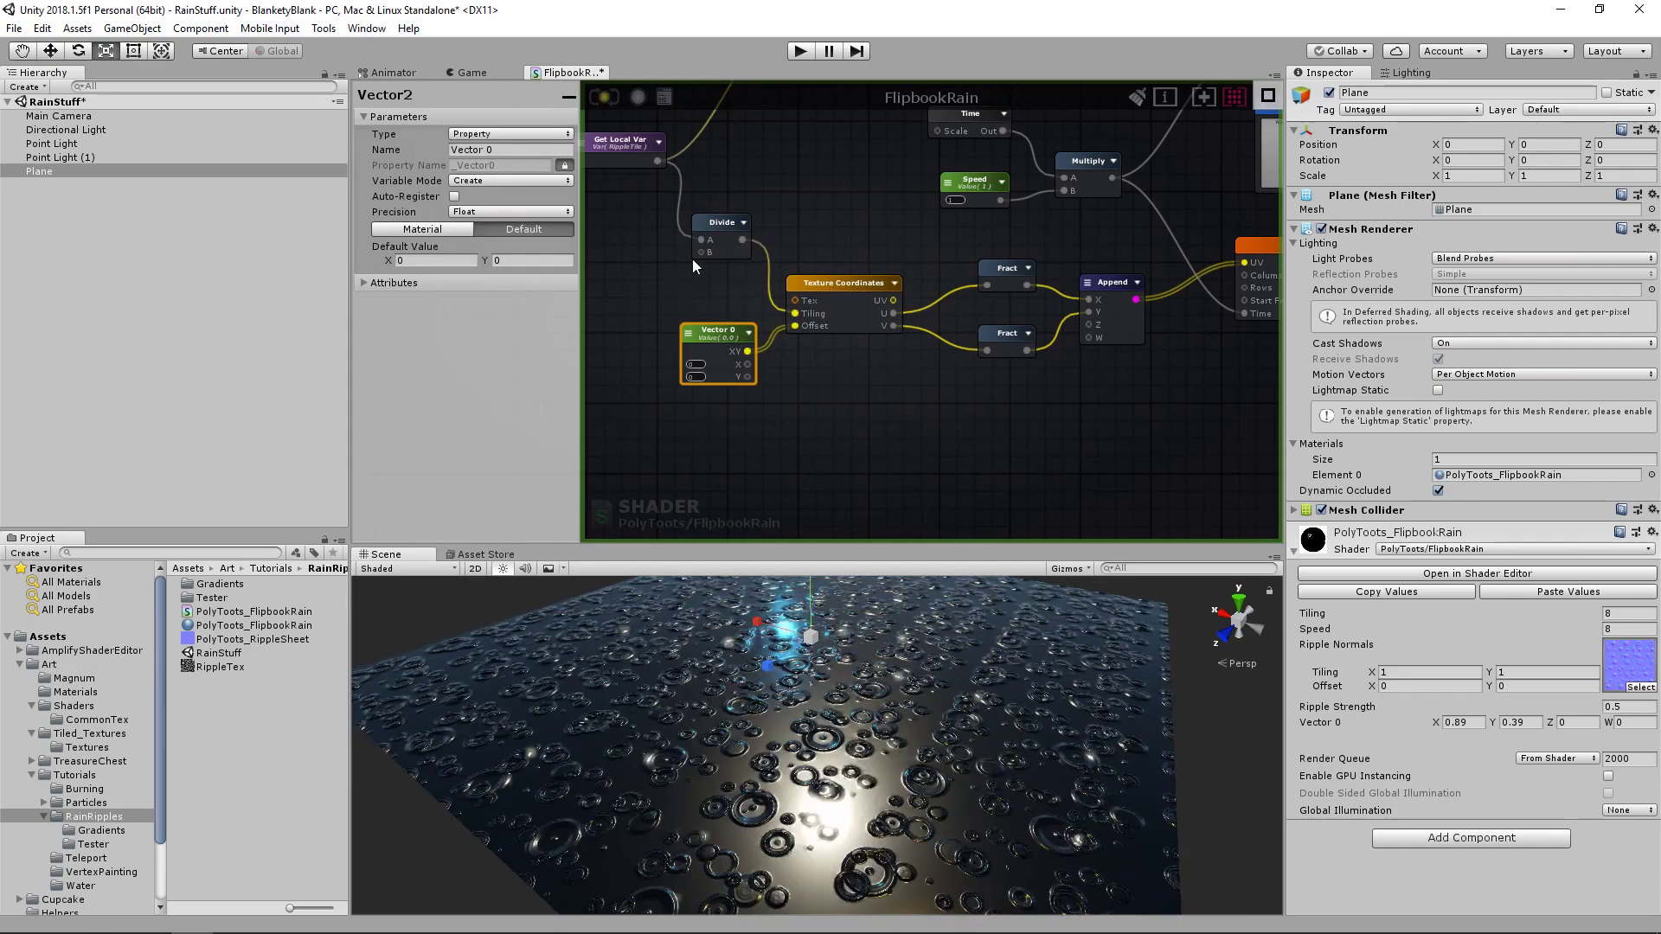
{"action": "left_click_drag", "start_coordinate": [884, 685], "coordinate": [703, 752], "text": "alt"}
{"action": "right_click_drag", "start_coordinate": [704, 753], "coordinate": [959, 779], "text": "alt"}
{"action": "middle_click_drag", "start_coordinate": [959, 779], "coordinate": [1014, 807]}
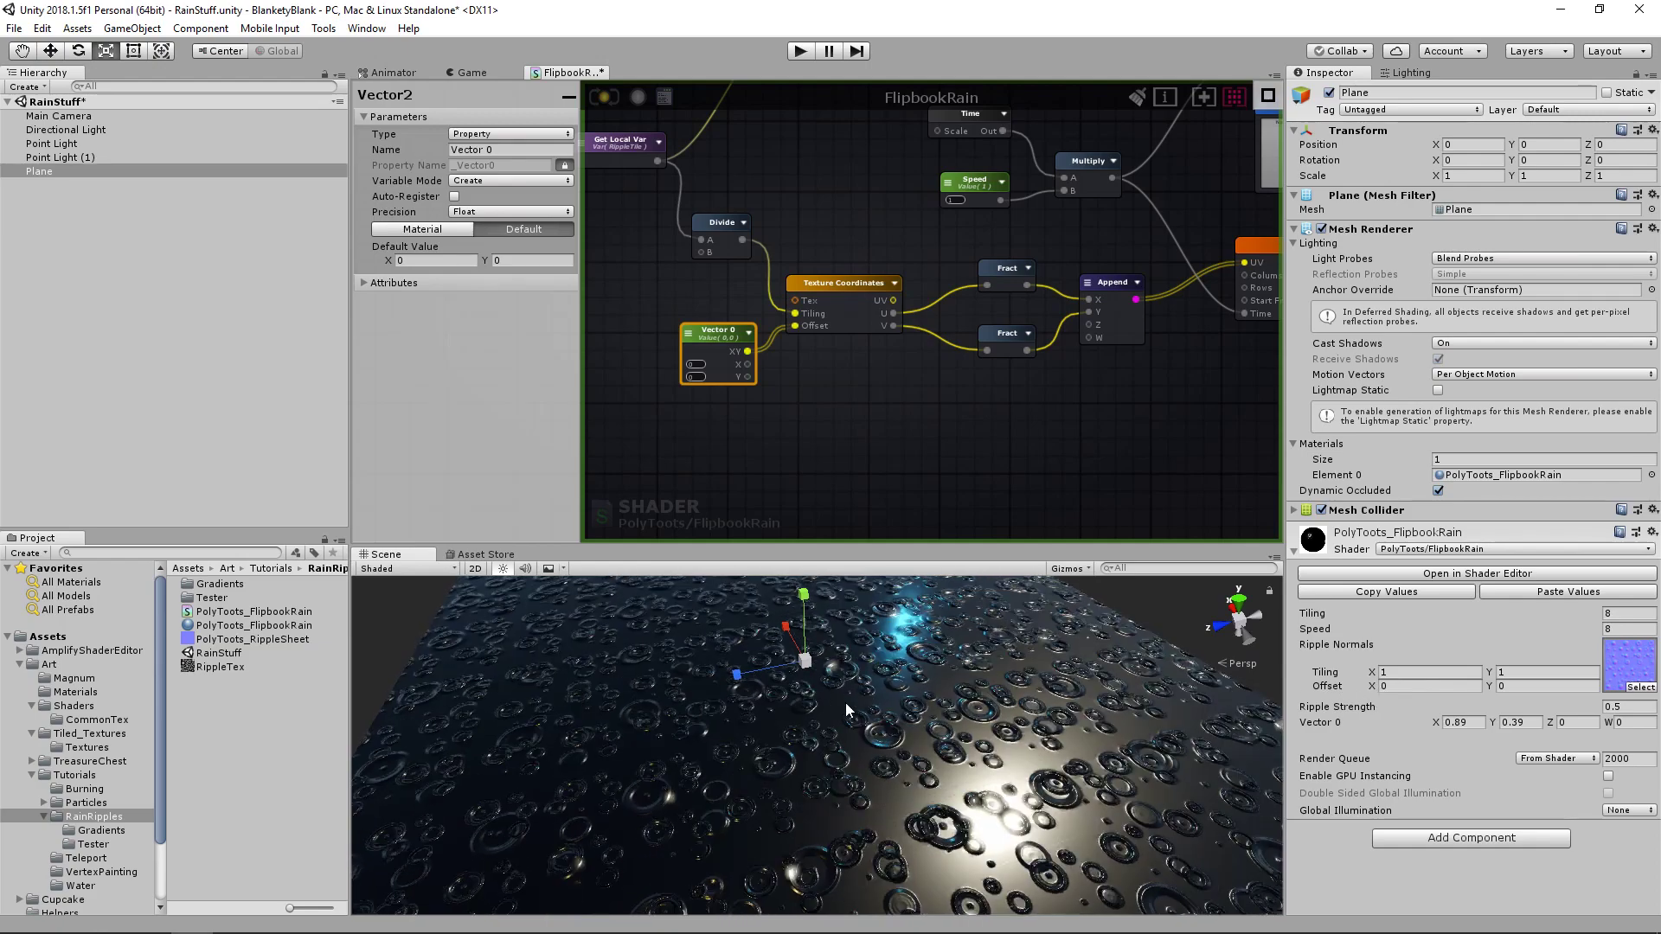
{"action": "key", "text": "ctrl+z"}
{"action": "key", "text": "ctrl+z"}
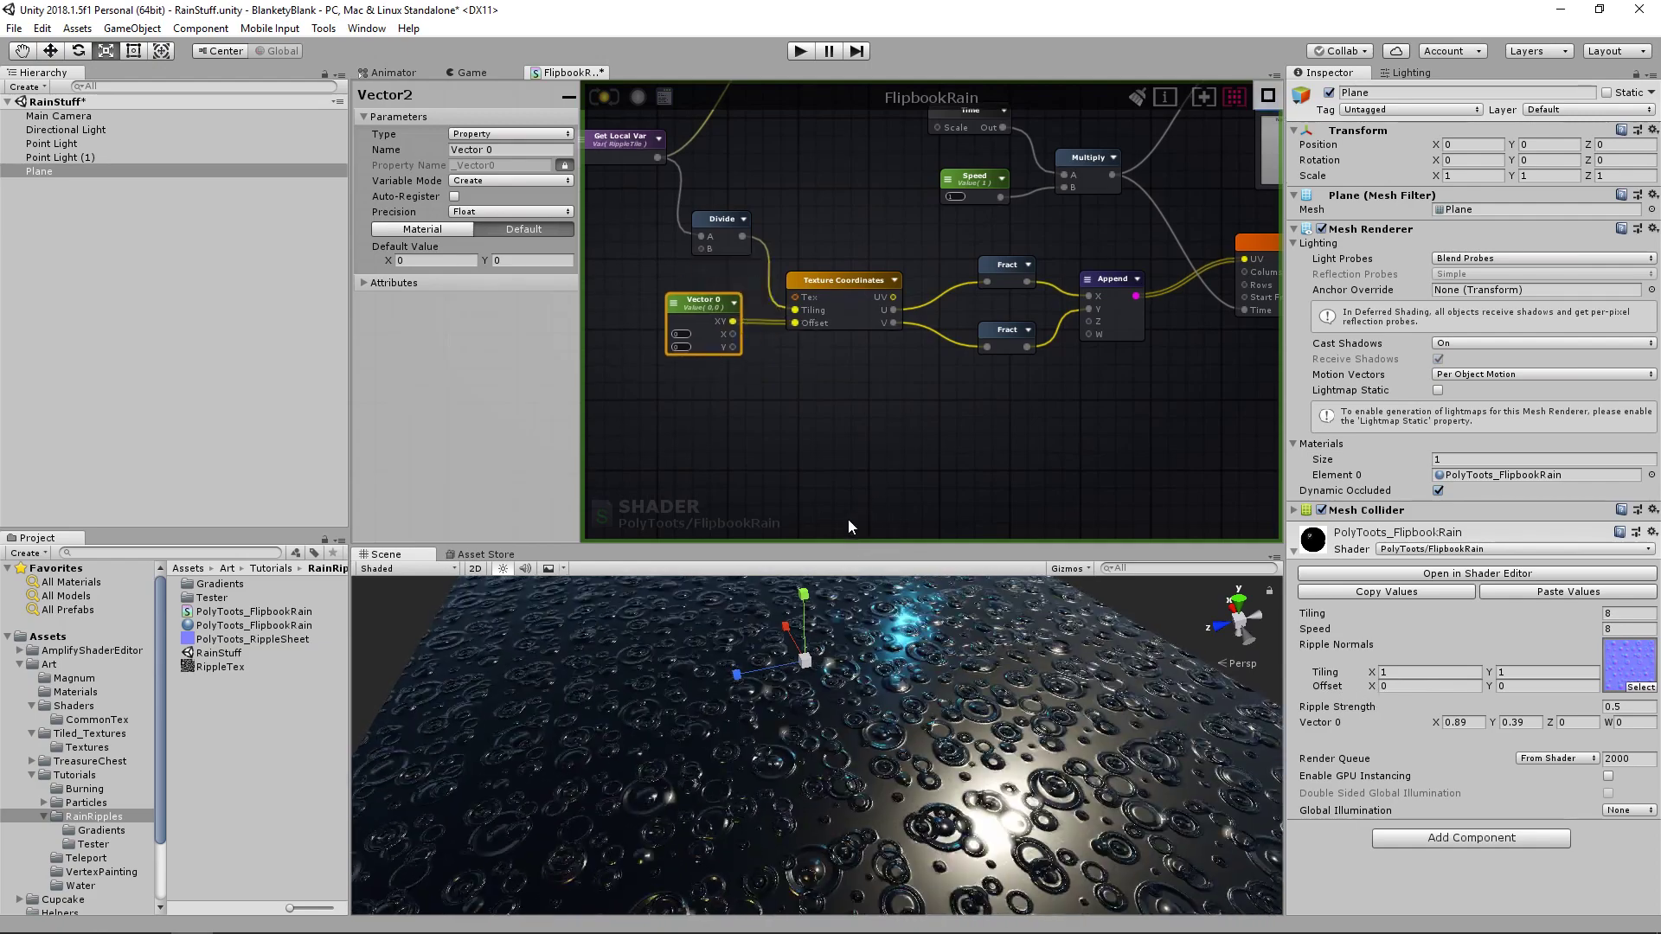
- Enlarge the scene view and adjust the material's Vector 0 offset to X 0.77 and Y 0.53
{"action": "left_click_drag", "start_coordinate": [865, 545], "coordinate": [865, 496]}
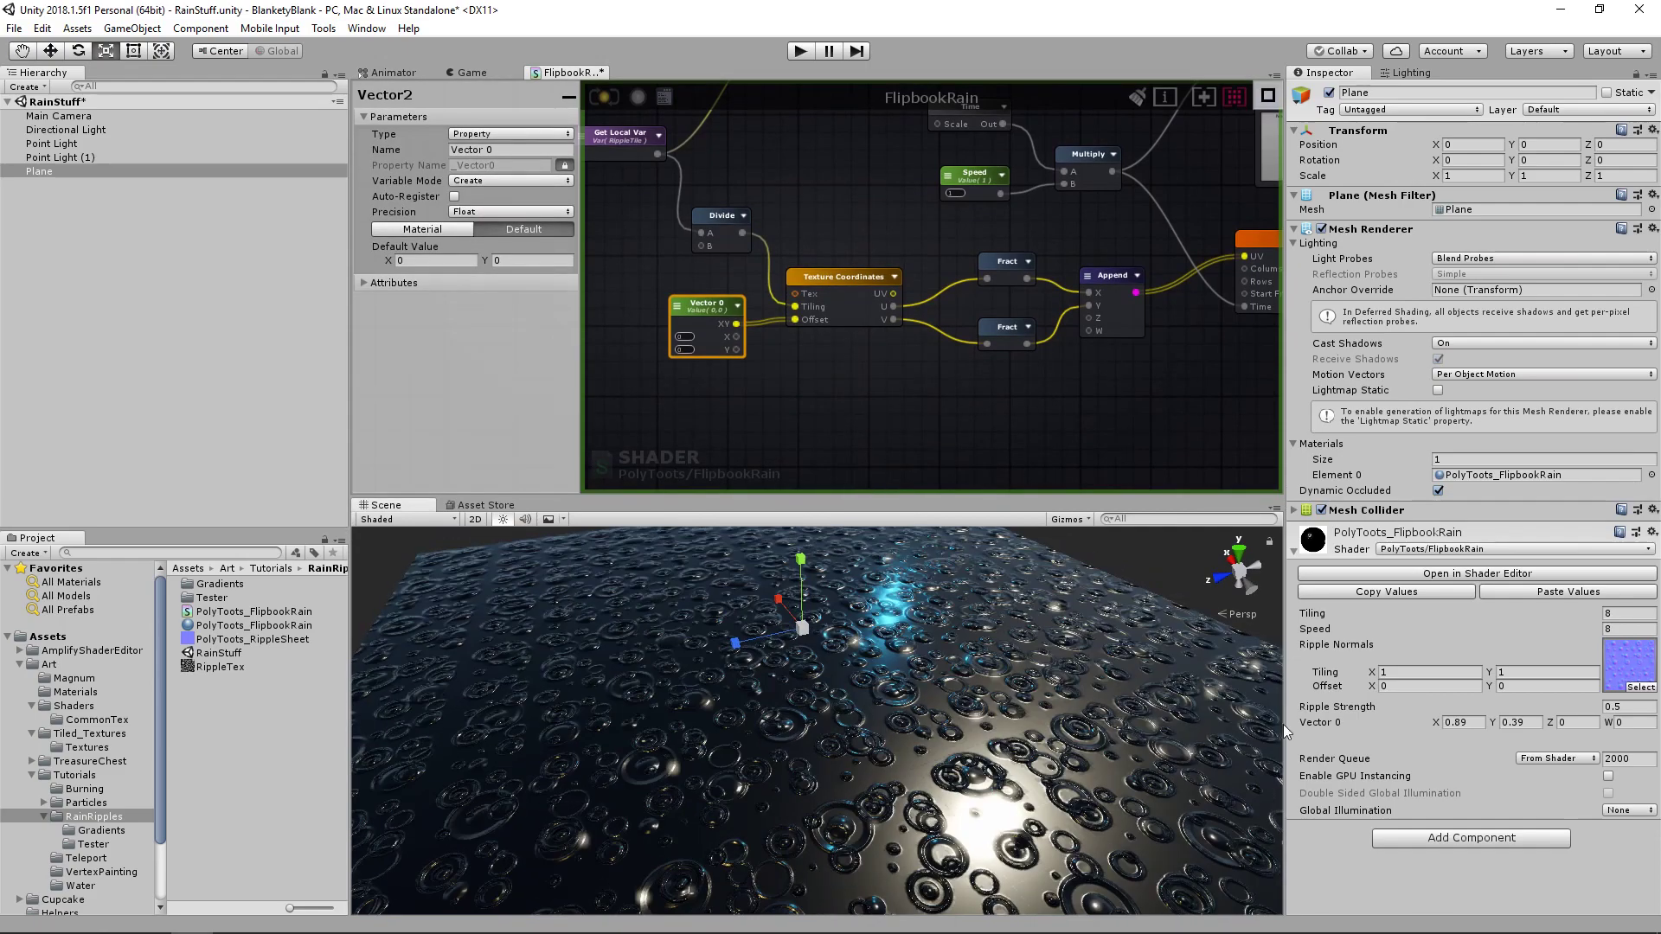
{"action": "left_click_drag", "start_coordinate": [1438, 723], "coordinate": [1447, 720], "text": "alt"}
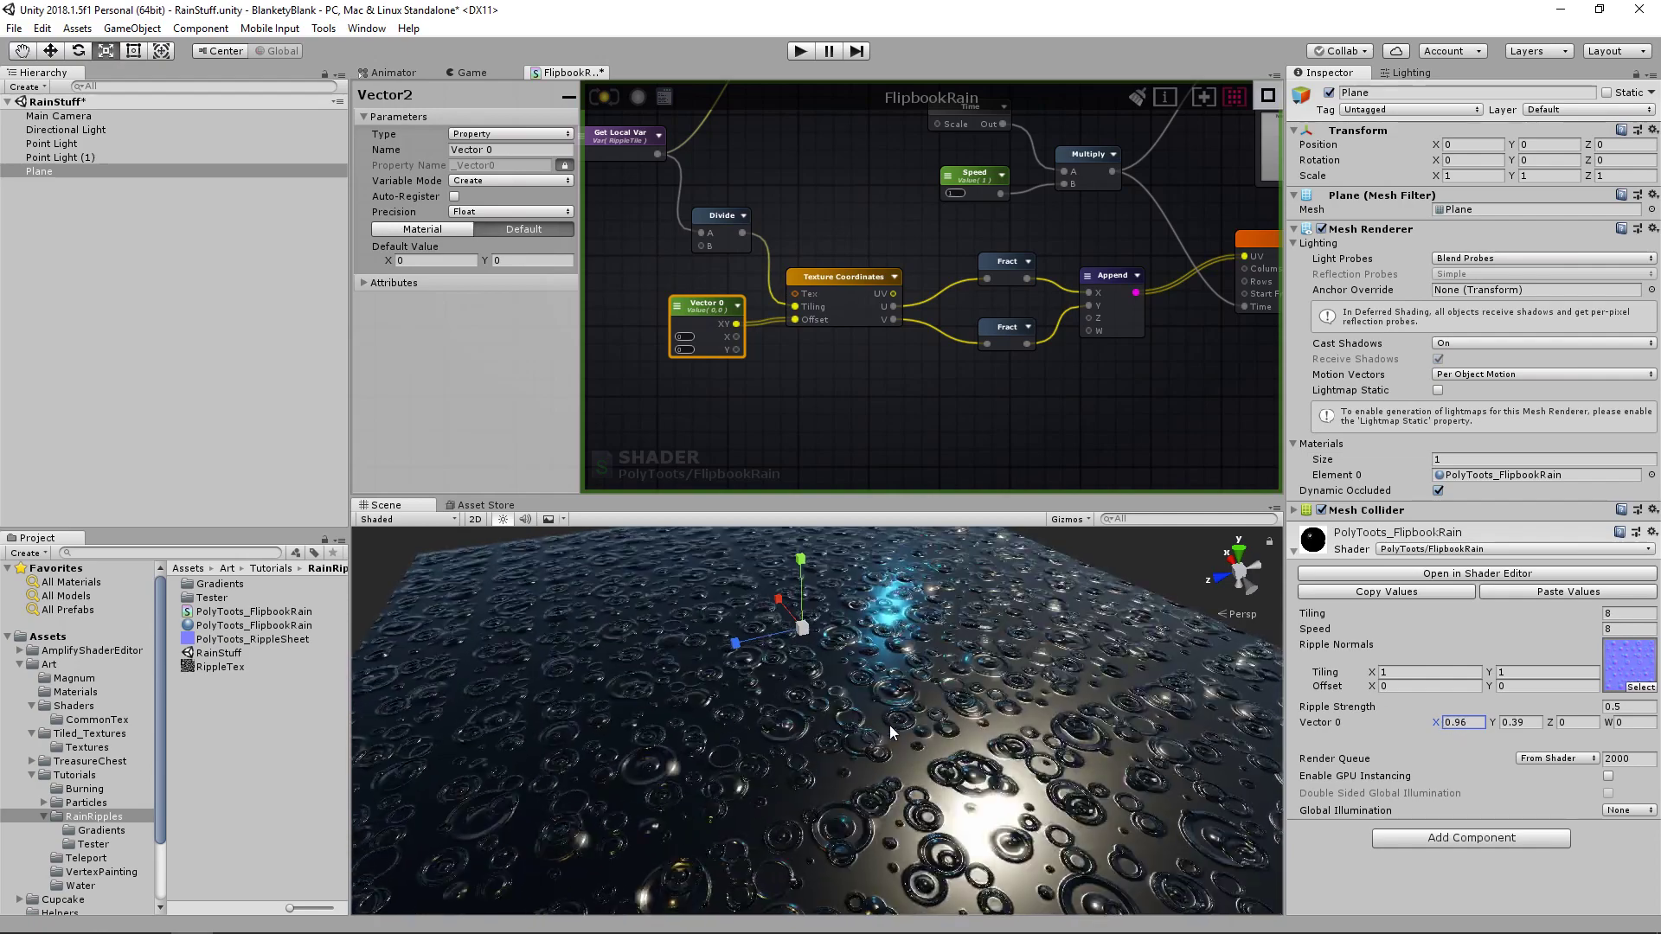
{"action": "left_click_drag", "start_coordinate": [1493, 724], "coordinate": [1414, 722], "text": "alt"}
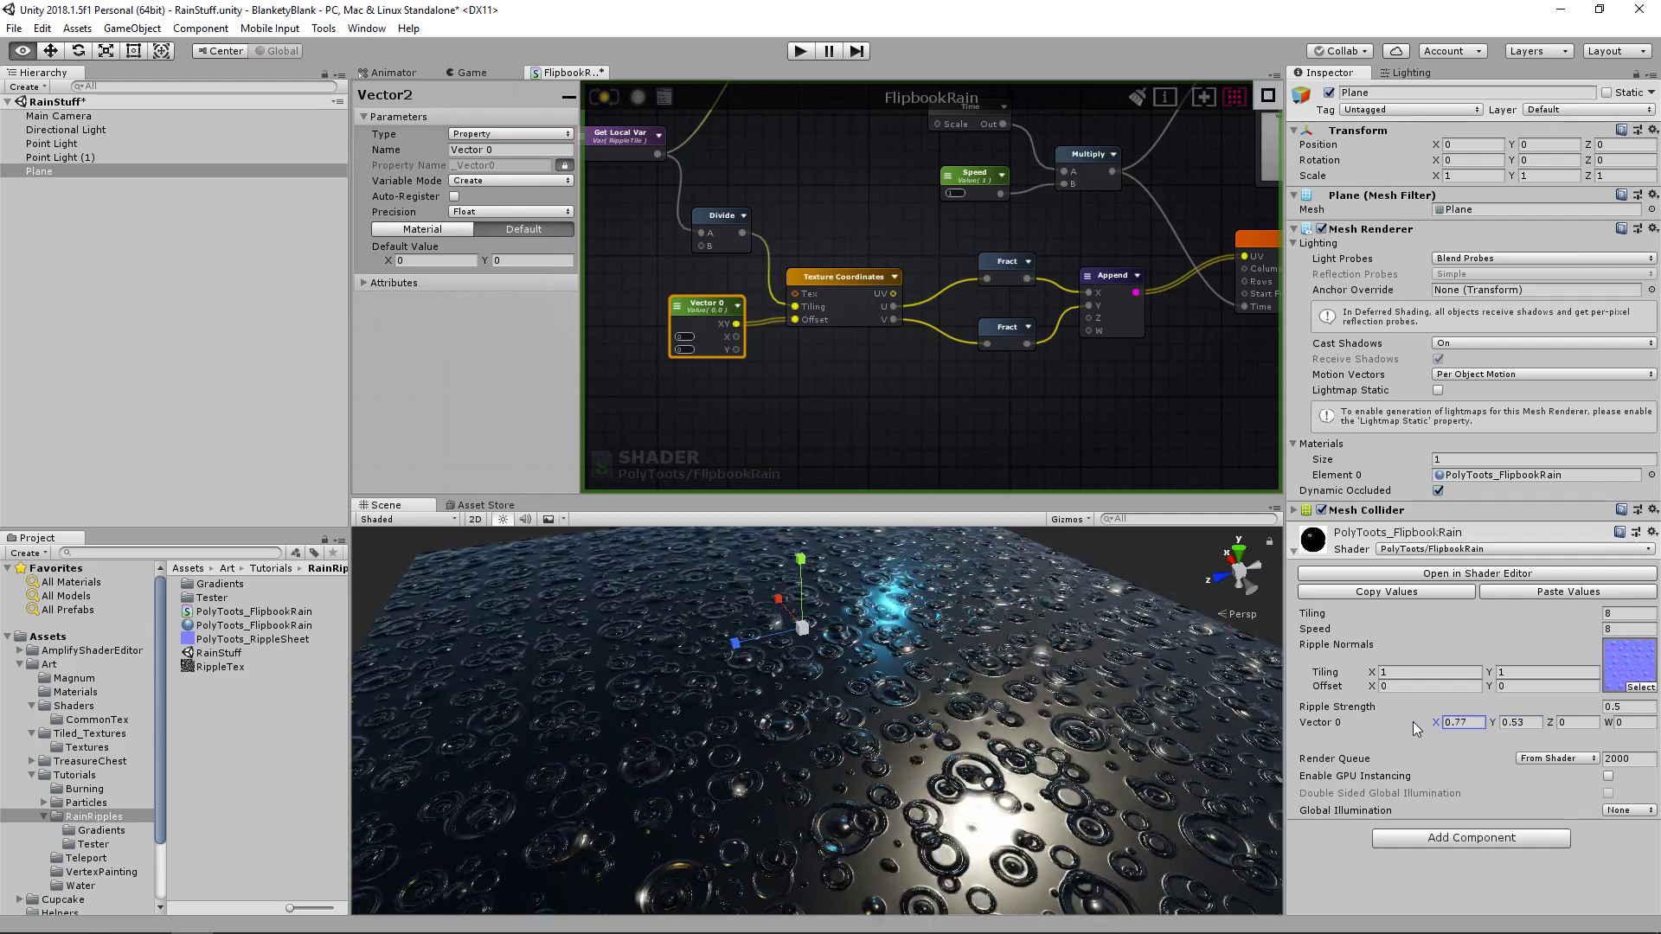
{"action": "left_click_drag", "start_coordinate": [792, 735], "coordinate": [969, 737], "text": "alt"}
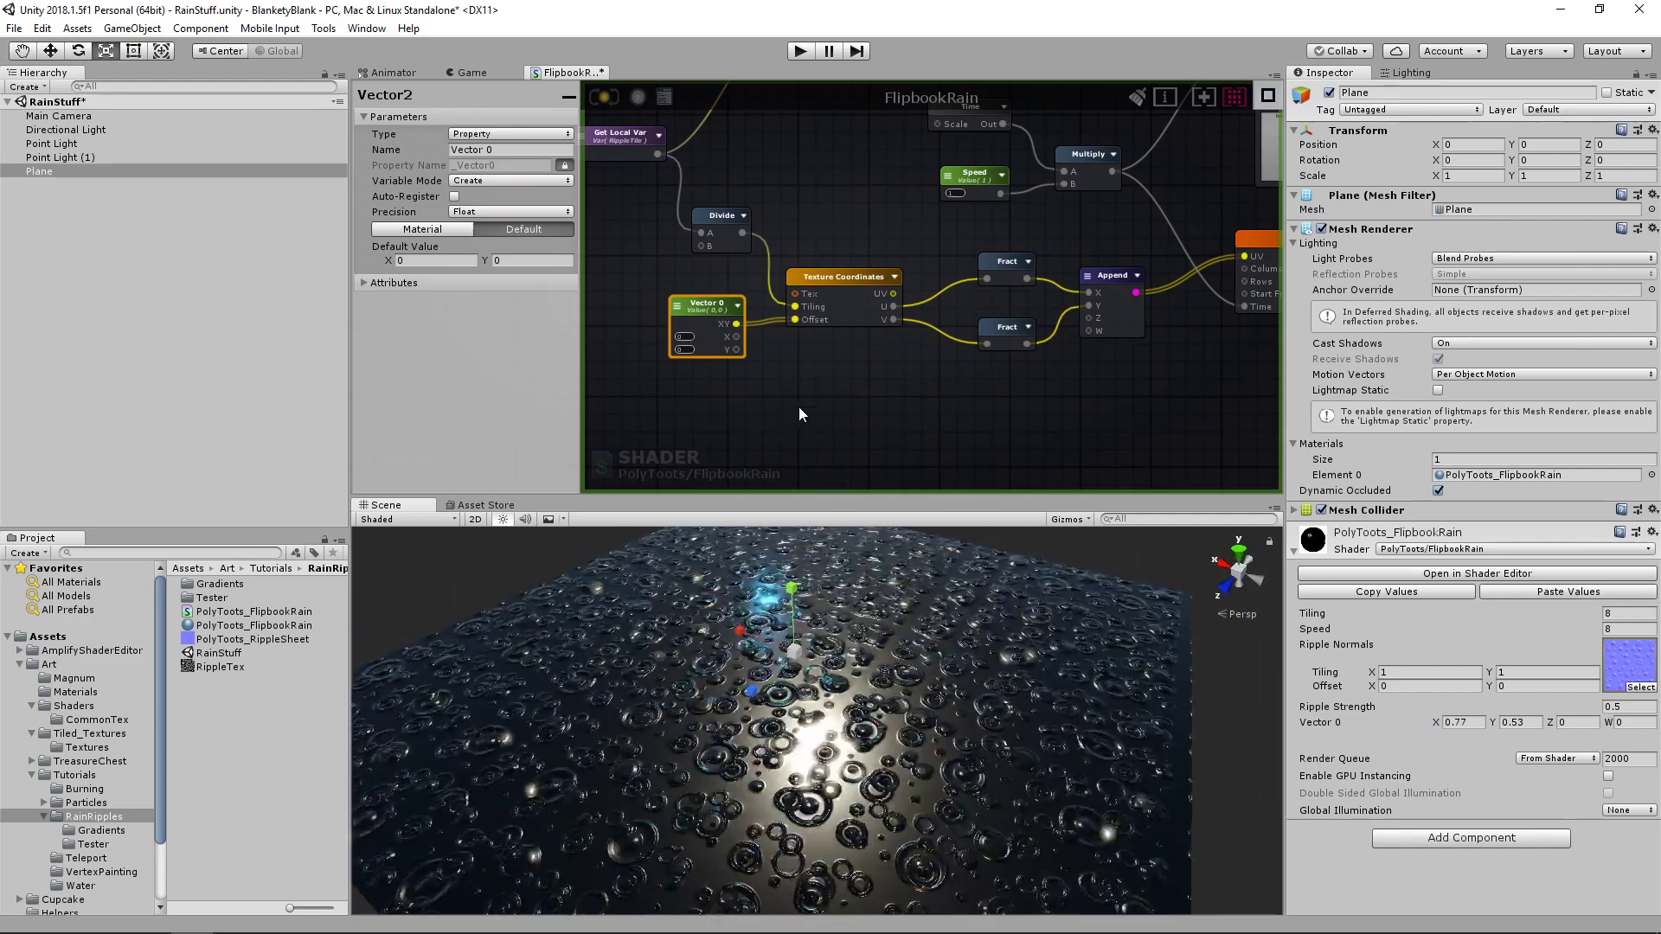
- Set the second layer's Texture Coordinates node offset to X 0.77 and Y 0.53, matching the material's Vector 0 values
{"action": "left_click", "coordinate": [1454, 722]}
{"action": "left_click", "coordinate": [840, 279]}
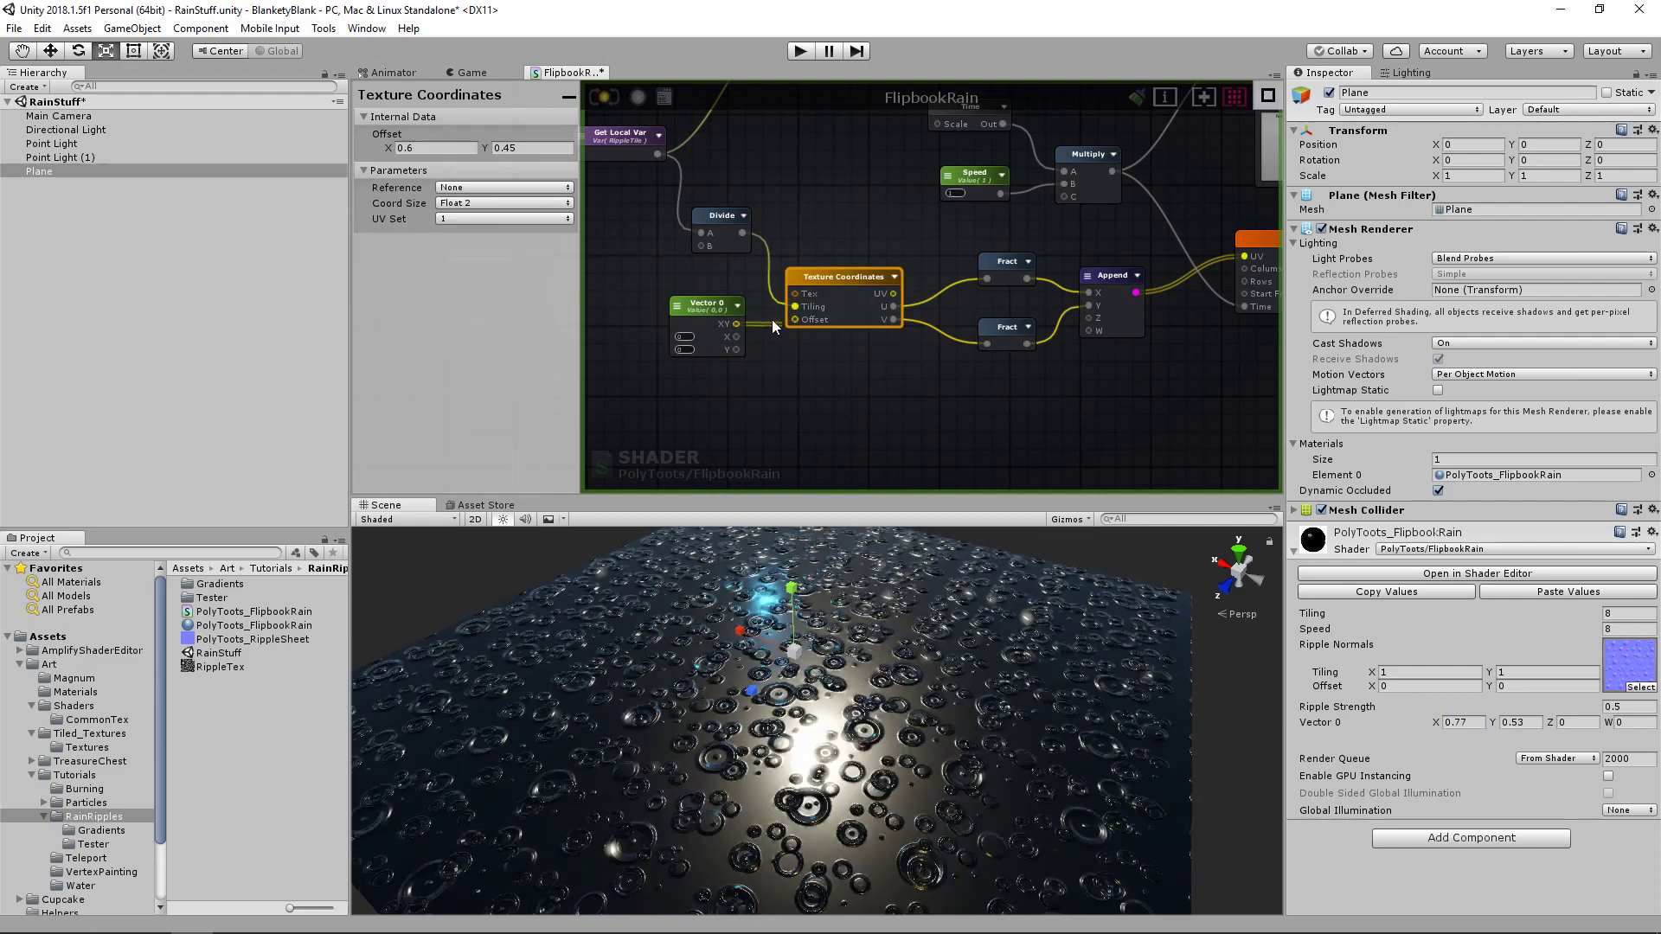
{"action": "left_click", "coordinate": [437, 148]}
{"action": "type", "text": "0.77"}
{"action": "left_click", "coordinate": [1520, 722]}
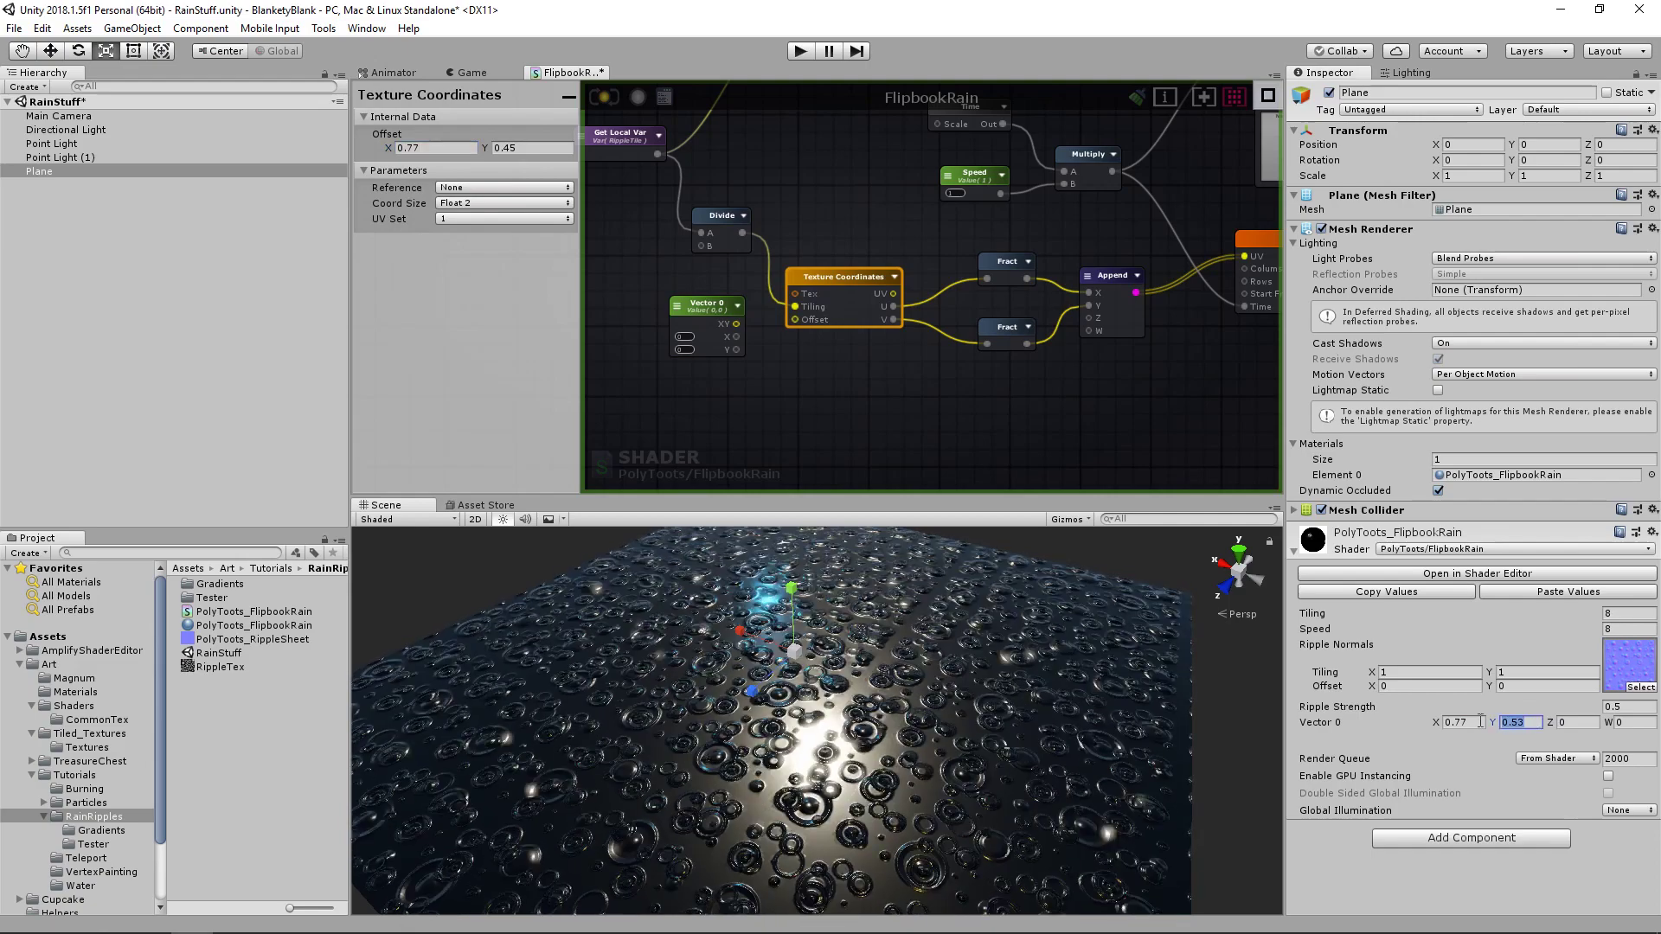
{"action": "left_click", "coordinate": [532, 148]}
{"action": "type", "text": "0.53"}
- Delete the Vector 0 node that feeds the second layer's Texture Coordinates offset
{"action": "left_click", "coordinate": [664, 298]}
{"action": "left_click", "coordinate": [697, 305]}
{"action": "key", "text": "Delete"}
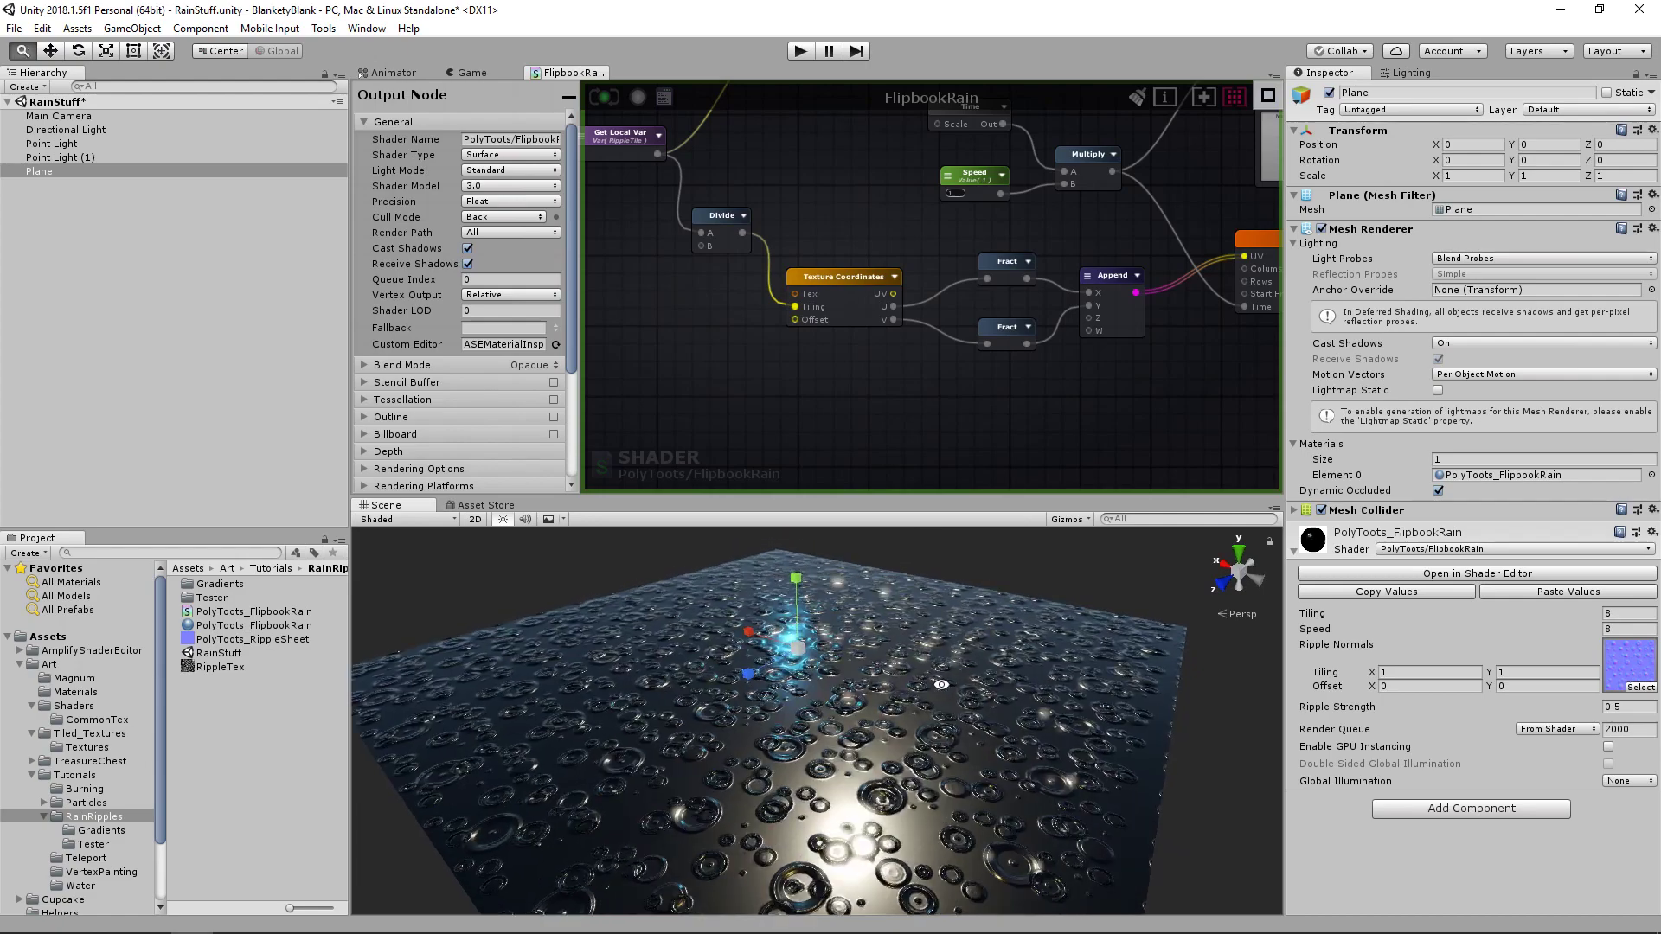
- Group all nodes of the two ripple layers in a comment frame titled "Ripple Normals"
{"action": "scroll", "coordinate": [962, 384], "scroll_direction": "down", "scroll_amount": 5}
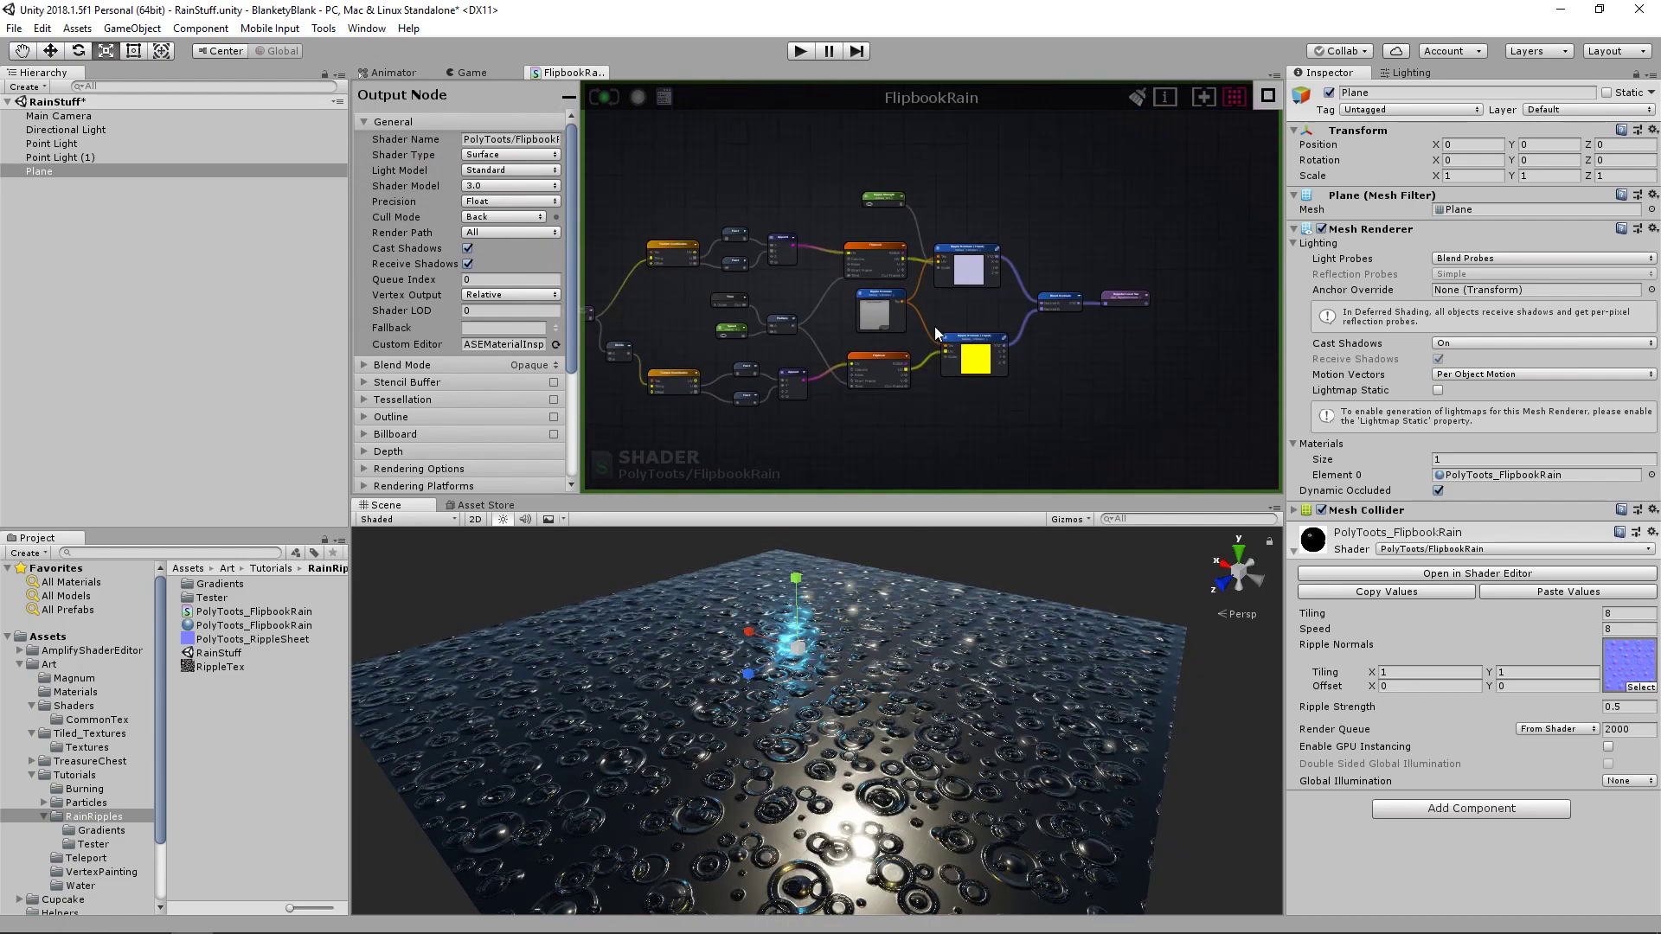
{"action": "middle_click_drag", "start_coordinate": [989, 336], "coordinate": [1057, 329]}
{"action": "scroll", "coordinate": [943, 315], "scroll_direction": "down", "scroll_amount": 4}
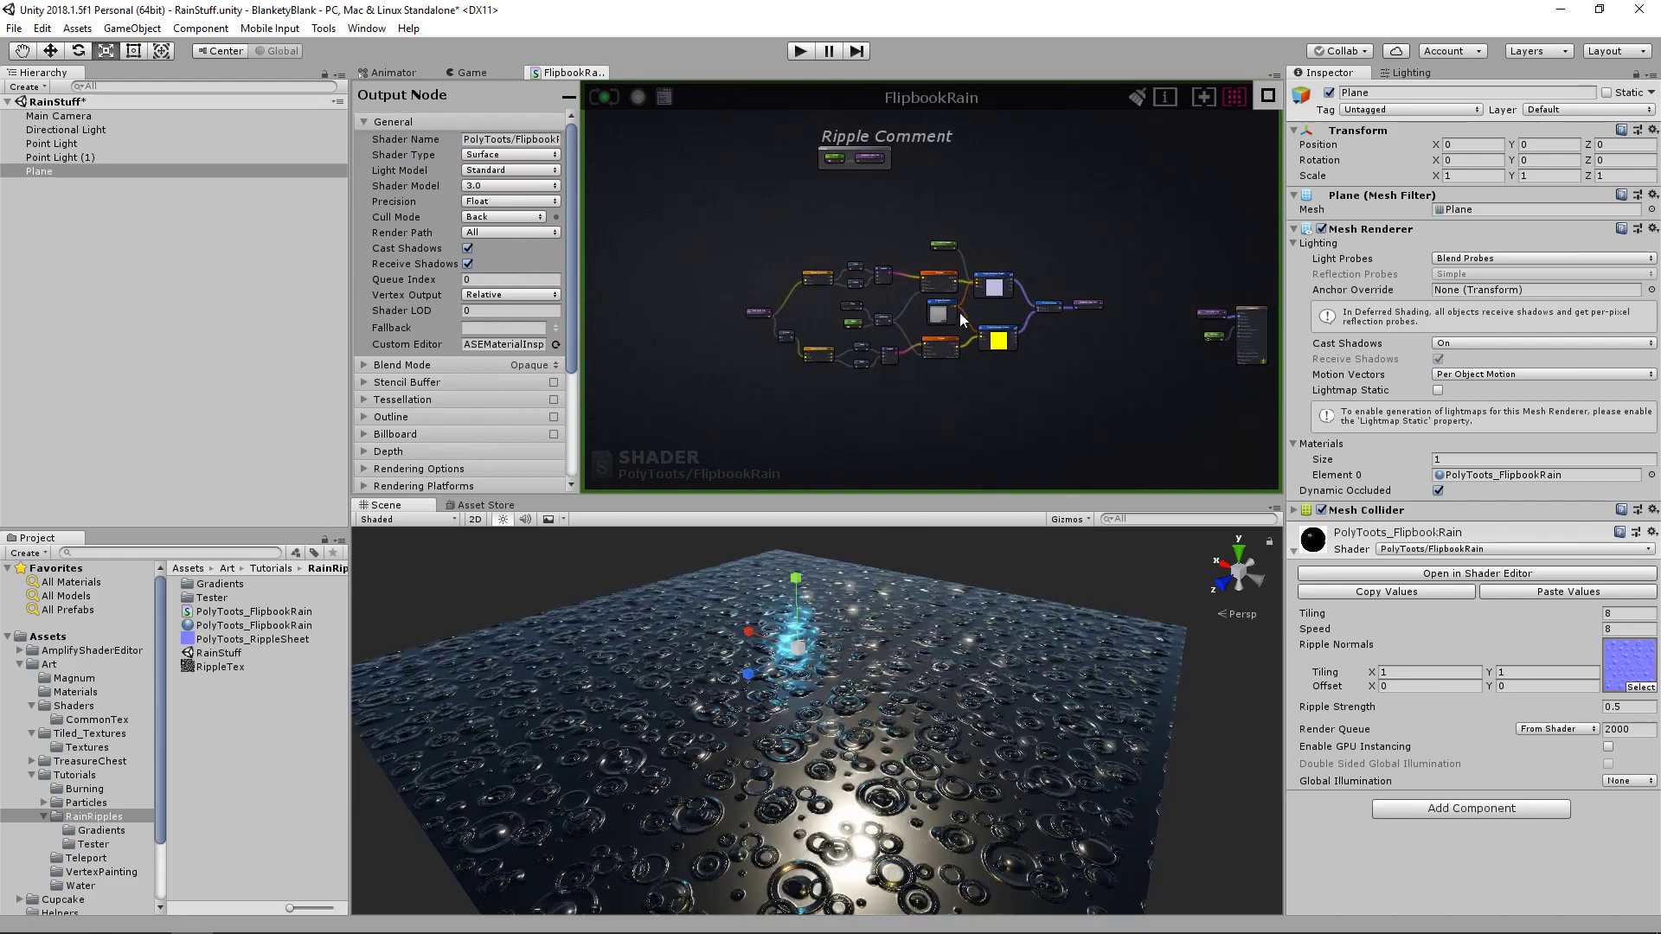
{"action": "left_click_drag", "start_coordinate": [709, 237], "coordinate": [1116, 403]}
{"action": "middle_click_drag", "start_coordinate": [1013, 351], "coordinate": [1020, 365]}
{"action": "key", "text": "c"}
{"action": "left_click", "coordinate": [824, 246]}
{"action": "left_click", "coordinate": [821, 251]}
{"action": "left_click", "coordinate": [509, 135]}
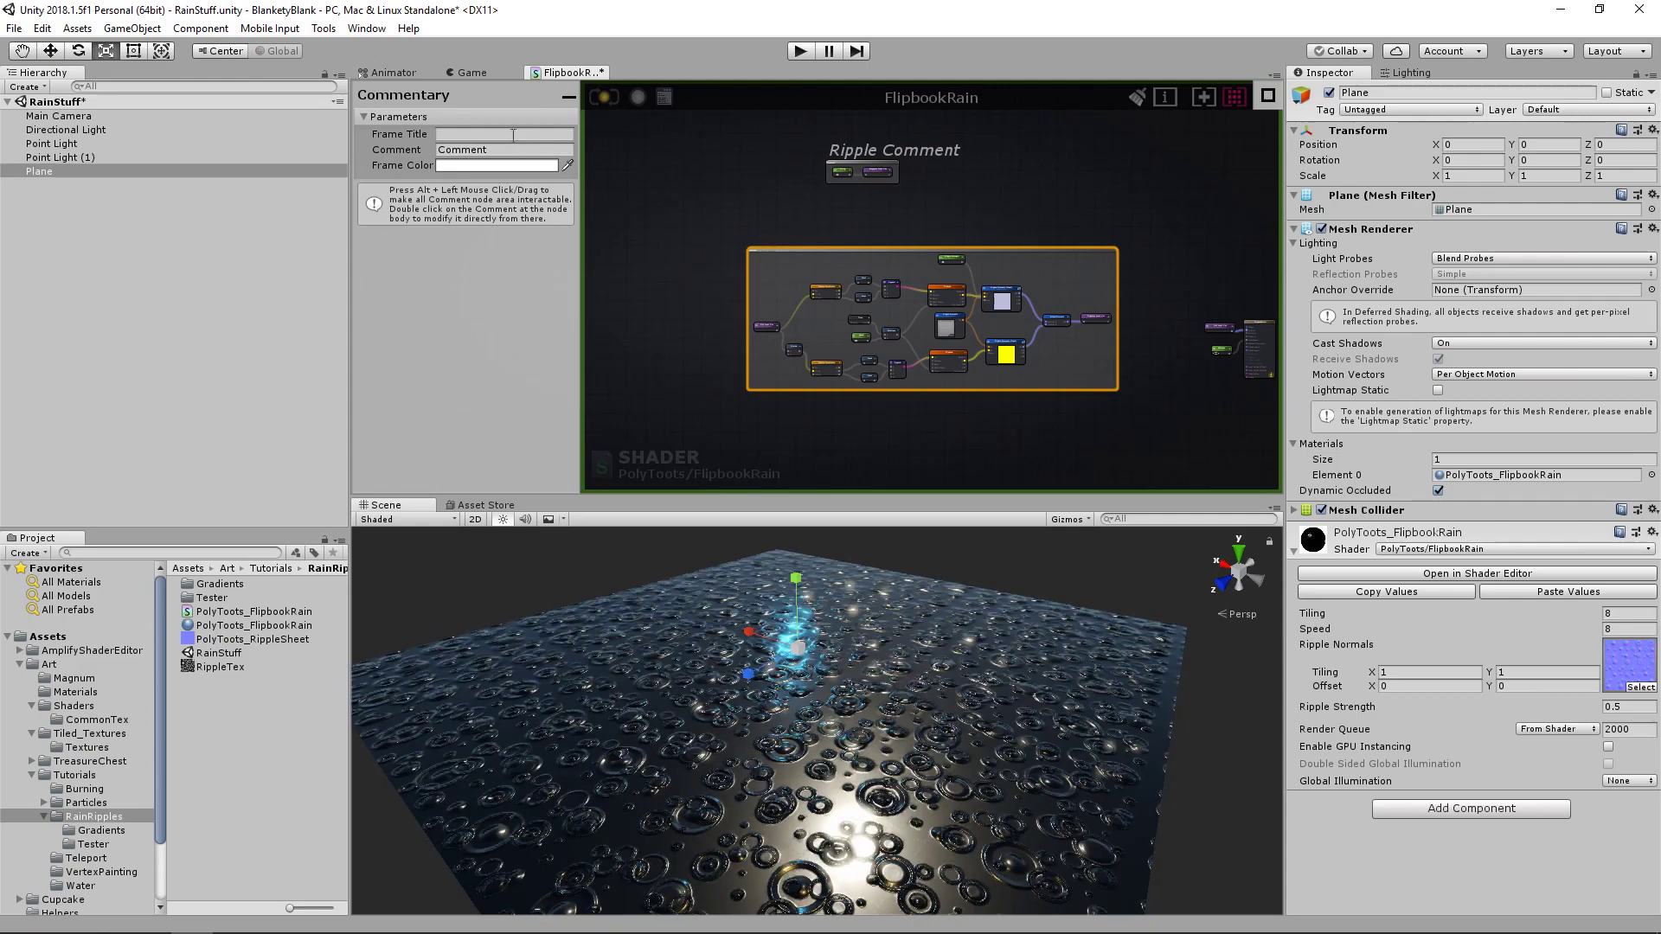
{"action": "type", "text": "Ripple Normals"}
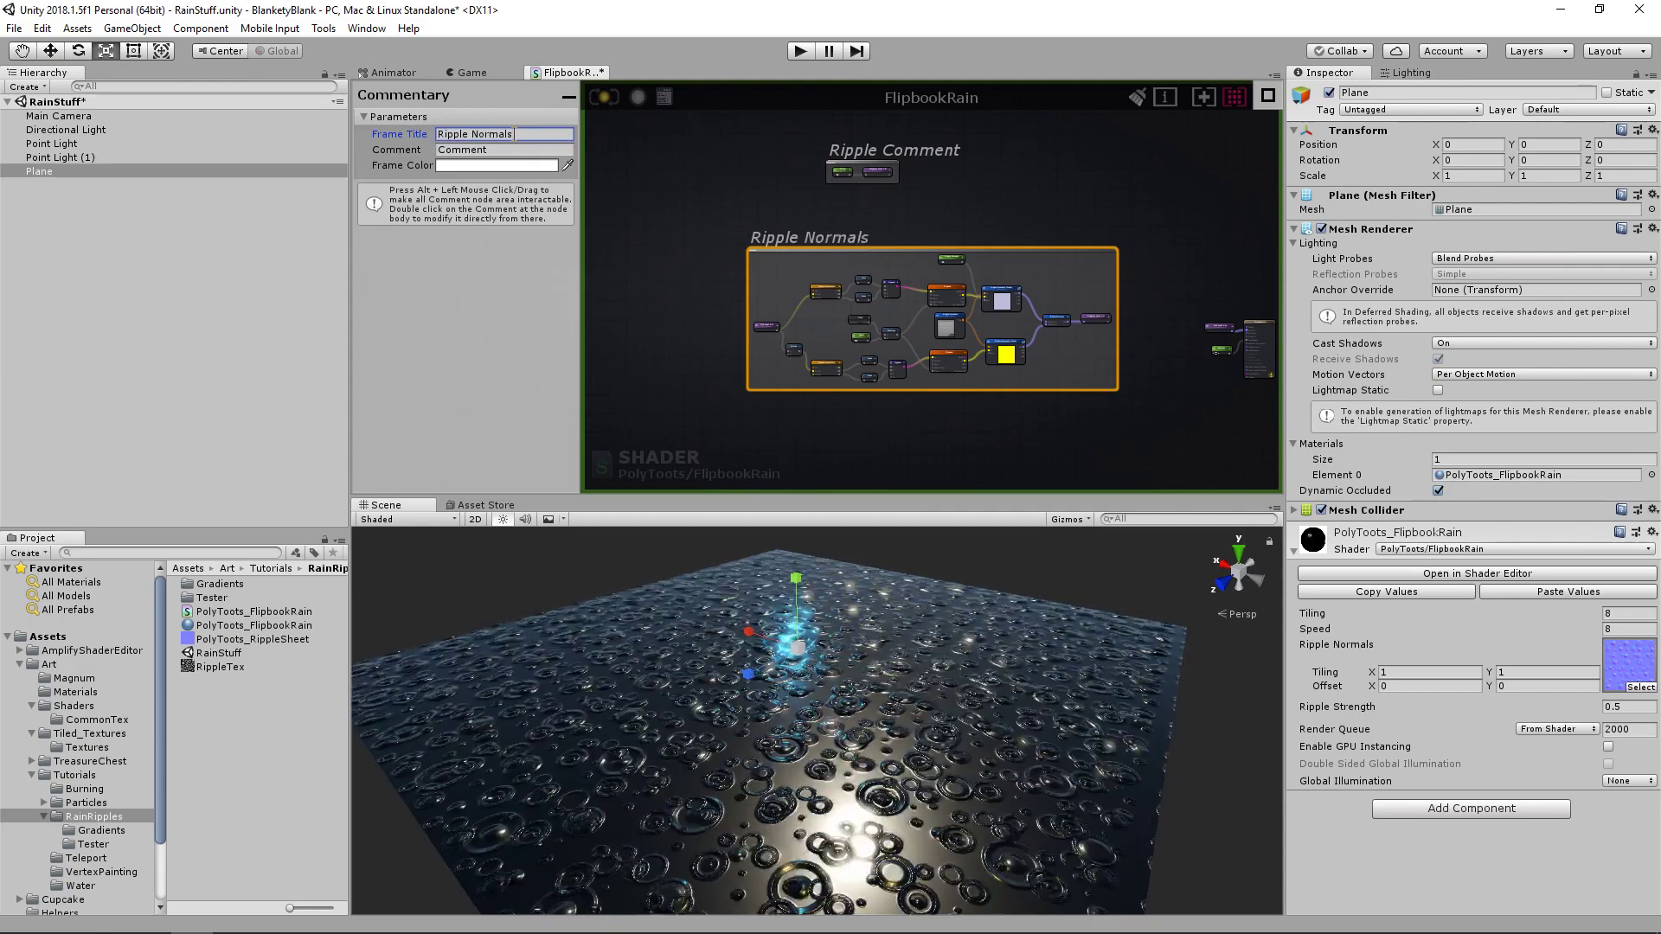
- Shift the Ripple Normals frame slightly down and place the Ripple Comment frame just above its upper-left corner
{"action": "left_click", "coordinate": [1126, 245]}
{"action": "left_click", "coordinate": [1069, 272]}
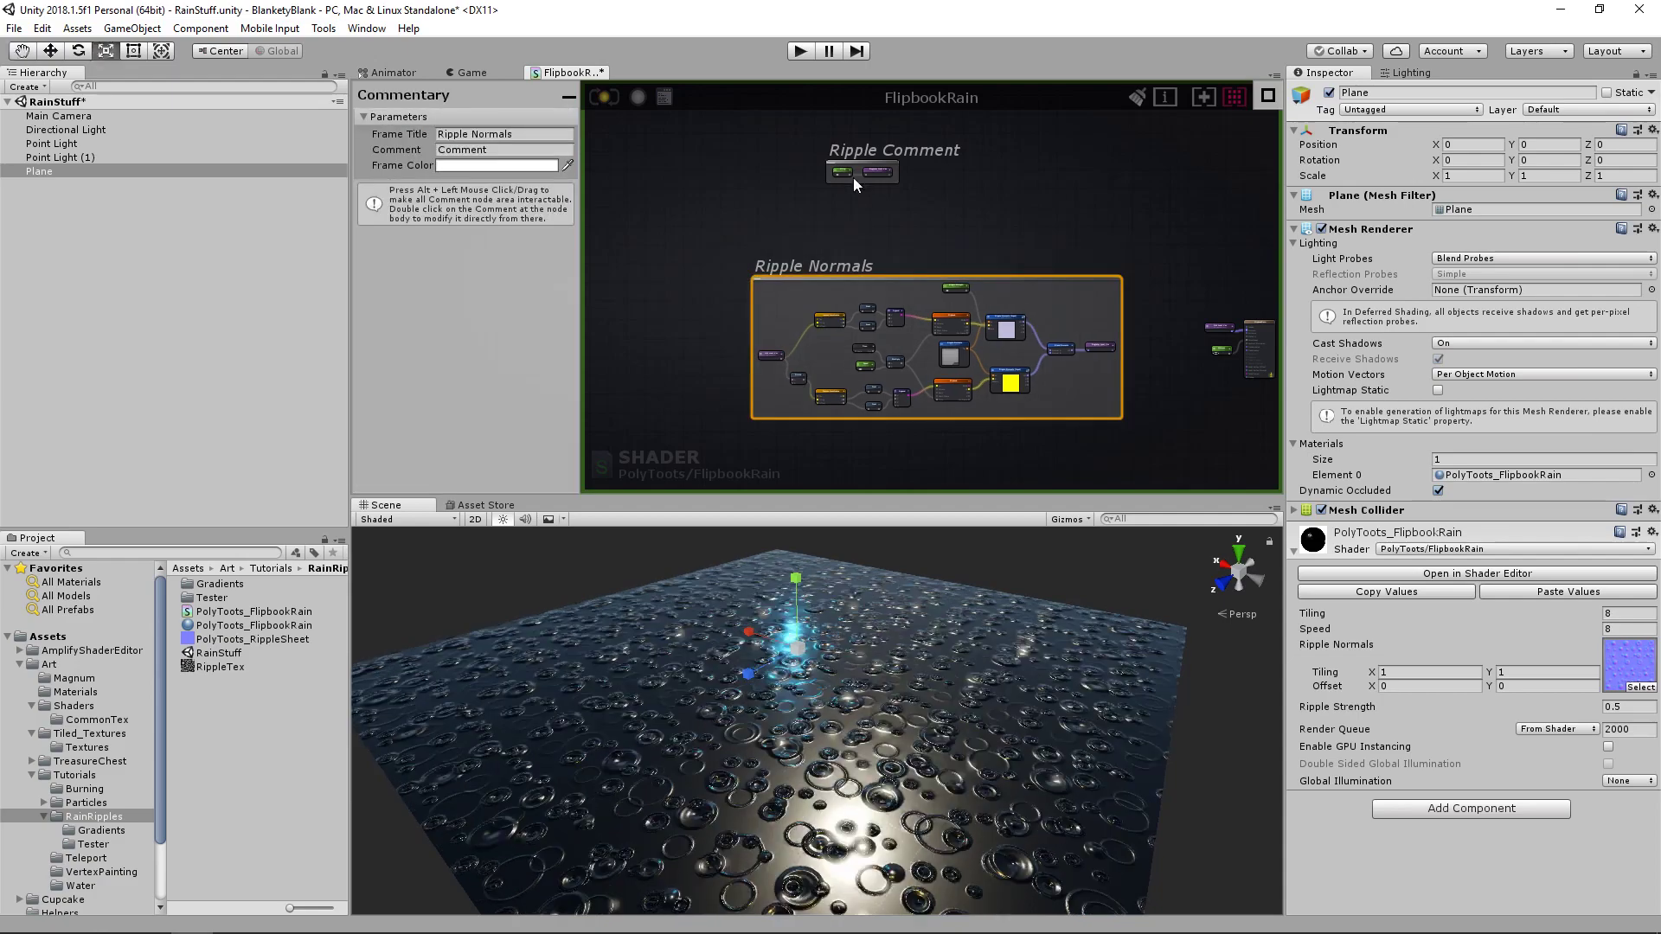
{"action": "scroll", "coordinate": [912, 199], "scroll_direction": "up", "scroll_amount": 1}
{"action": "left_click", "coordinate": [908, 197]}
{"action": "left_click", "coordinate": [886, 180]}
{"action": "left_click", "coordinate": [837, 211]}
{"action": "left_click", "coordinate": [891, 180]}
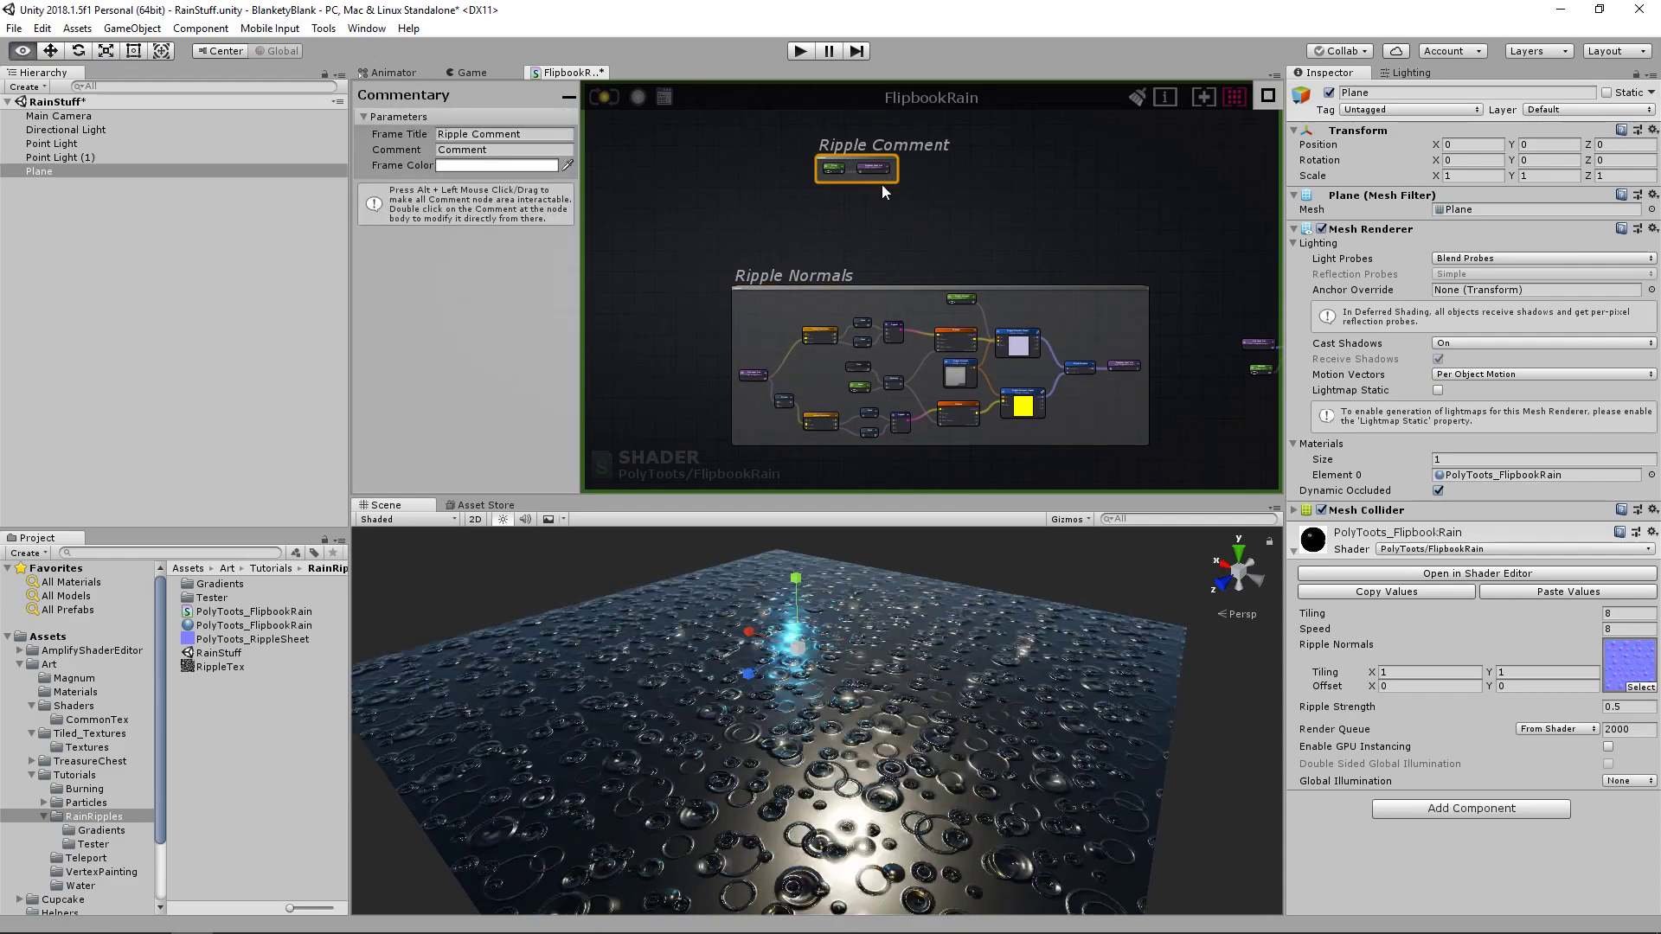
{"action": "left_click_drag", "start_coordinate": [881, 185], "coordinate": [817, 230]}
- Inspect the plane from different angles and try the material's Ripple Strength at 0.05
{"action": "scroll", "coordinate": [878, 707], "scroll_direction": "up", "scroll_amount": 5}
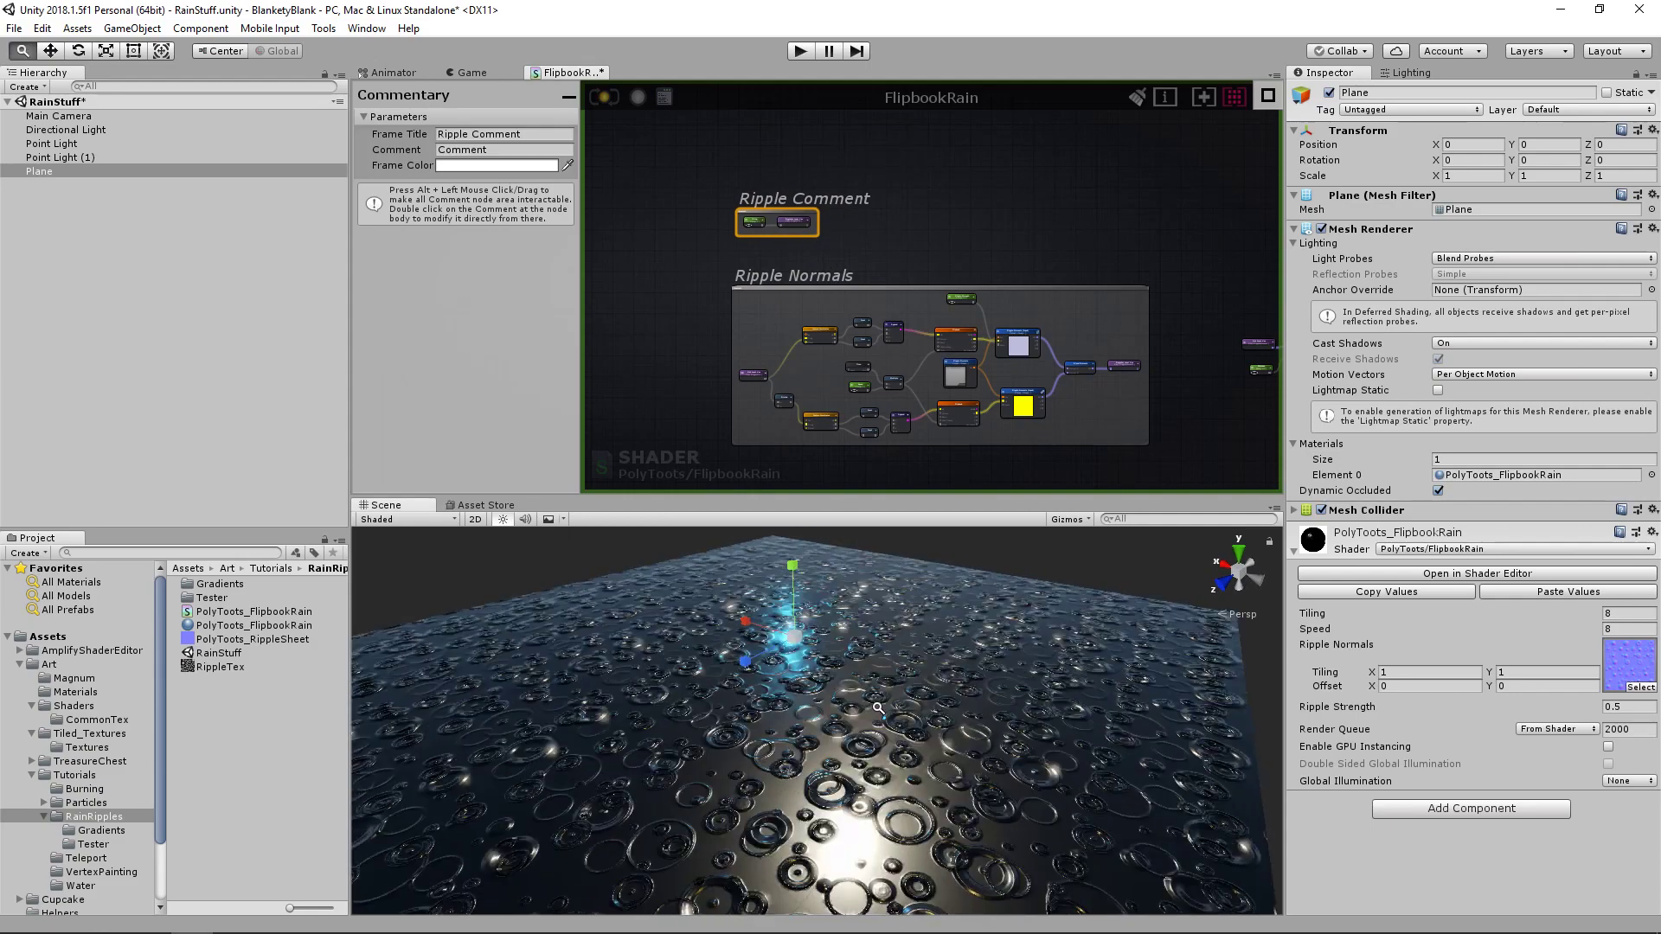
{"action": "right_click_drag", "start_coordinate": [878, 708], "coordinate": [861, 702], "text": "alt"}
{"action": "middle_click_drag", "start_coordinate": [1095, 344], "coordinate": [1067, 301]}
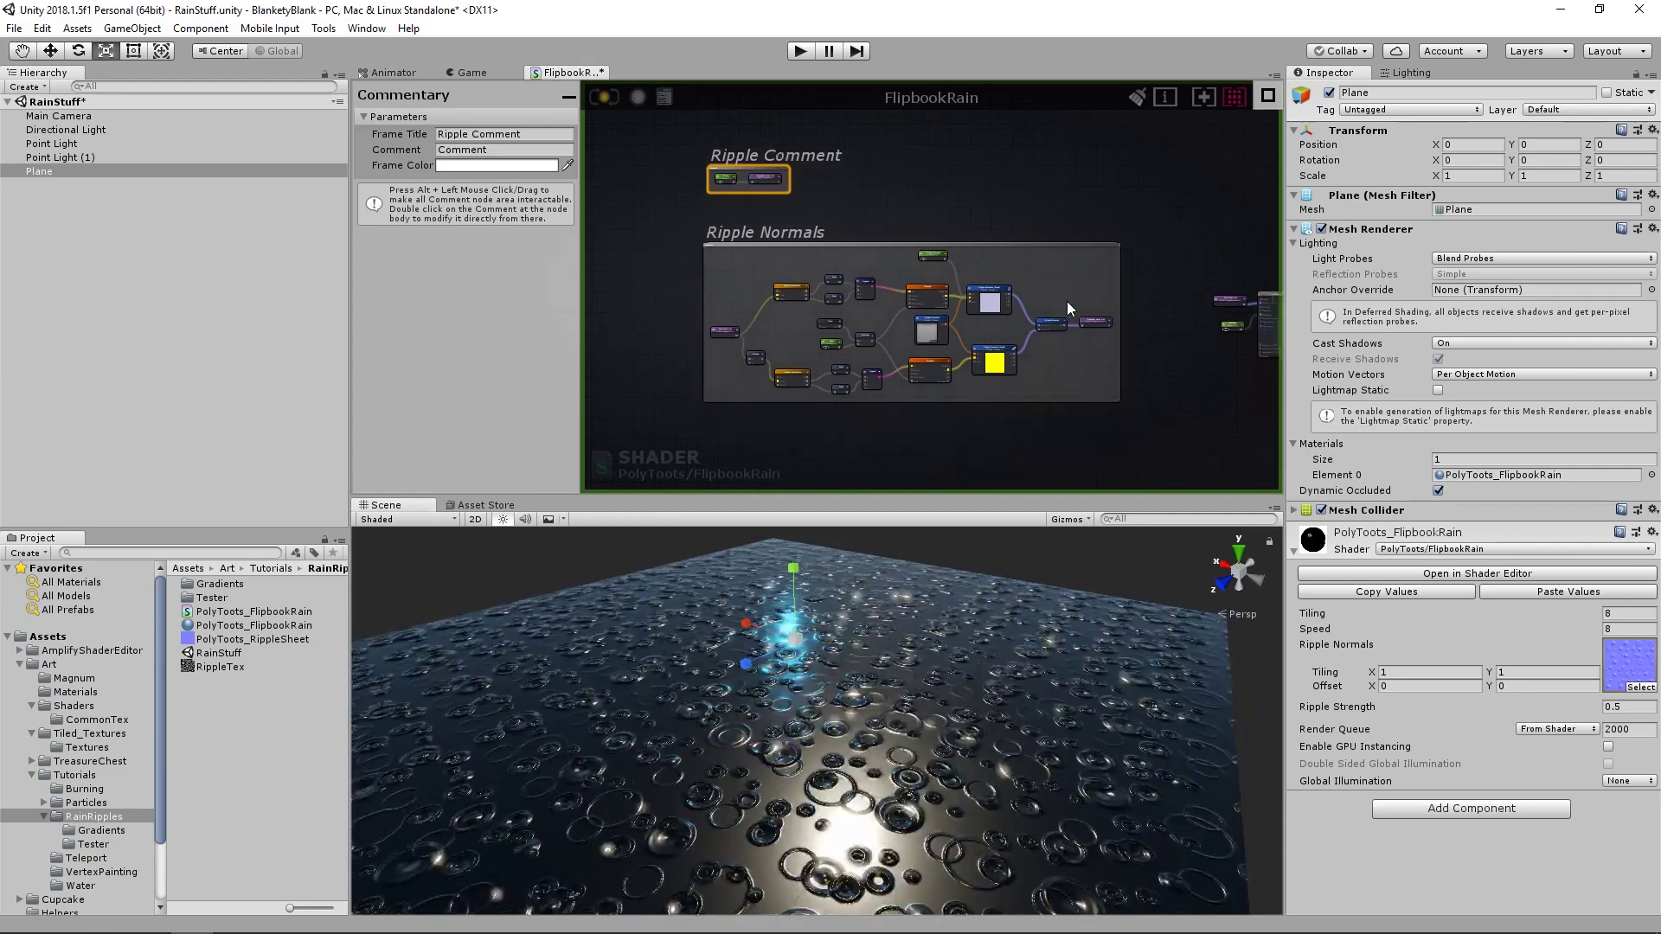
{"action": "left_click_drag", "start_coordinate": [979, 667], "coordinate": [964, 684], "text": "alt"}
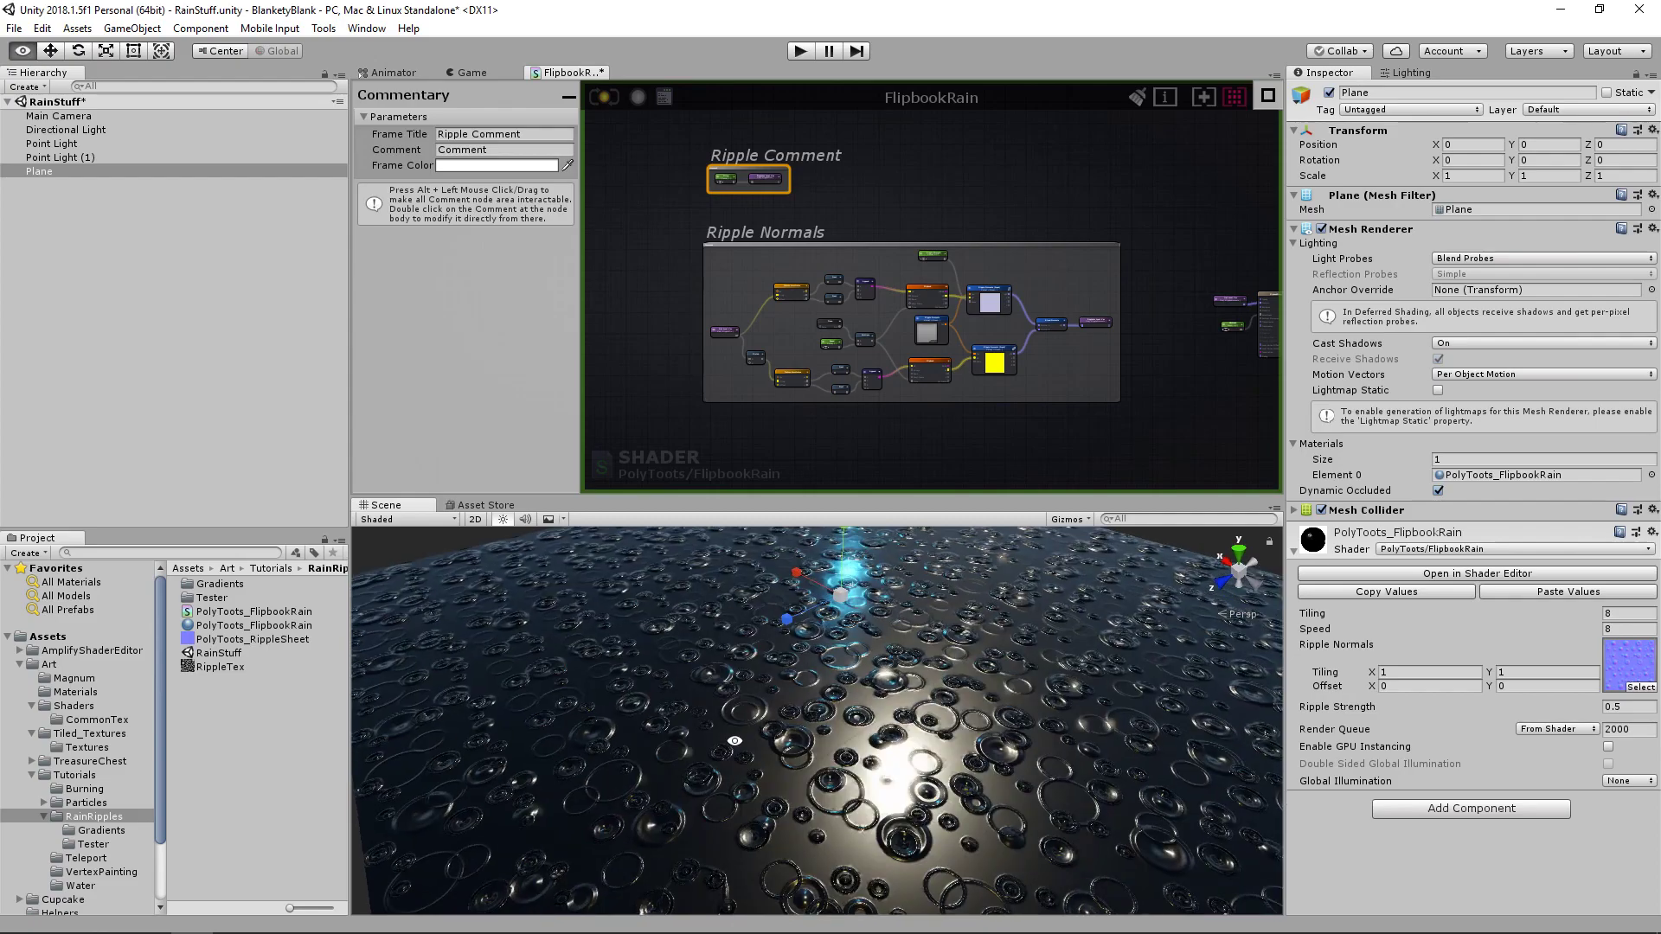
{"action": "left_click_drag", "start_coordinate": [778, 708], "coordinate": [764, 631], "text": "alt"}
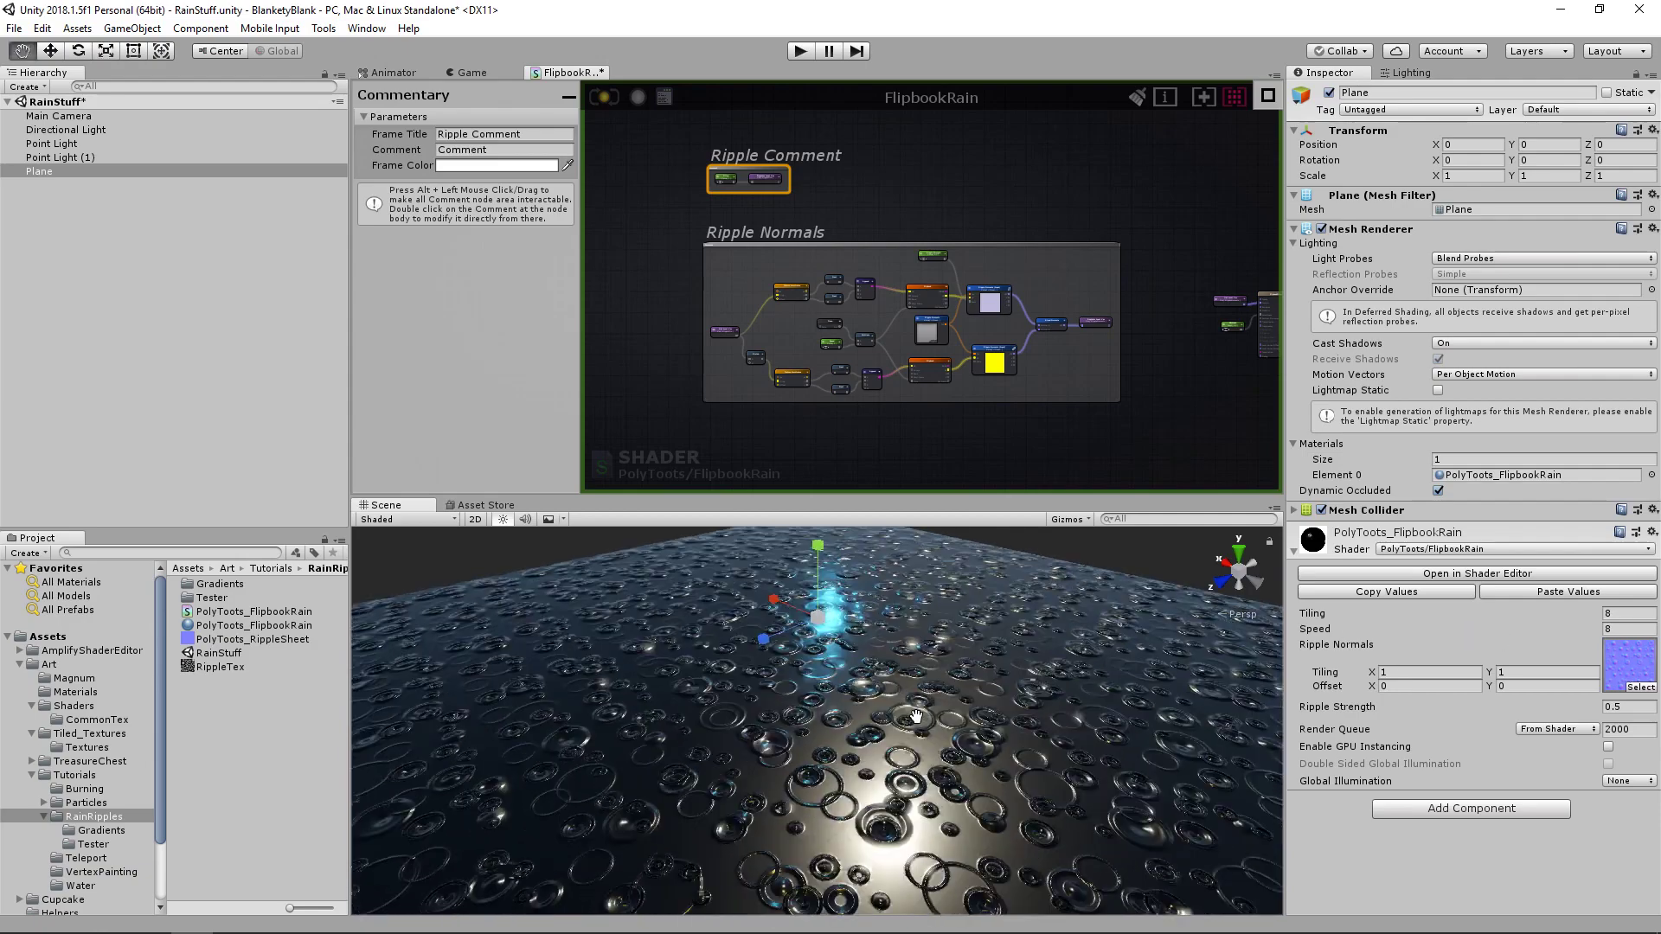
{"action": "left_click_drag", "start_coordinate": [1570, 708], "coordinate": [1524, 708]}
{"action": "left_click_drag", "start_coordinate": [1003, 753], "coordinate": [1063, 705], "text": "alt"}
- Reposition the Ripple Strength node and connect its output to the Scale input of the second Ripple Normals sampler
{"action": "middle_click_drag", "start_coordinate": [926, 337], "coordinate": [922, 325]}
{"action": "scroll", "coordinate": [924, 325], "scroll_direction": "up", "scroll_amount": 5}
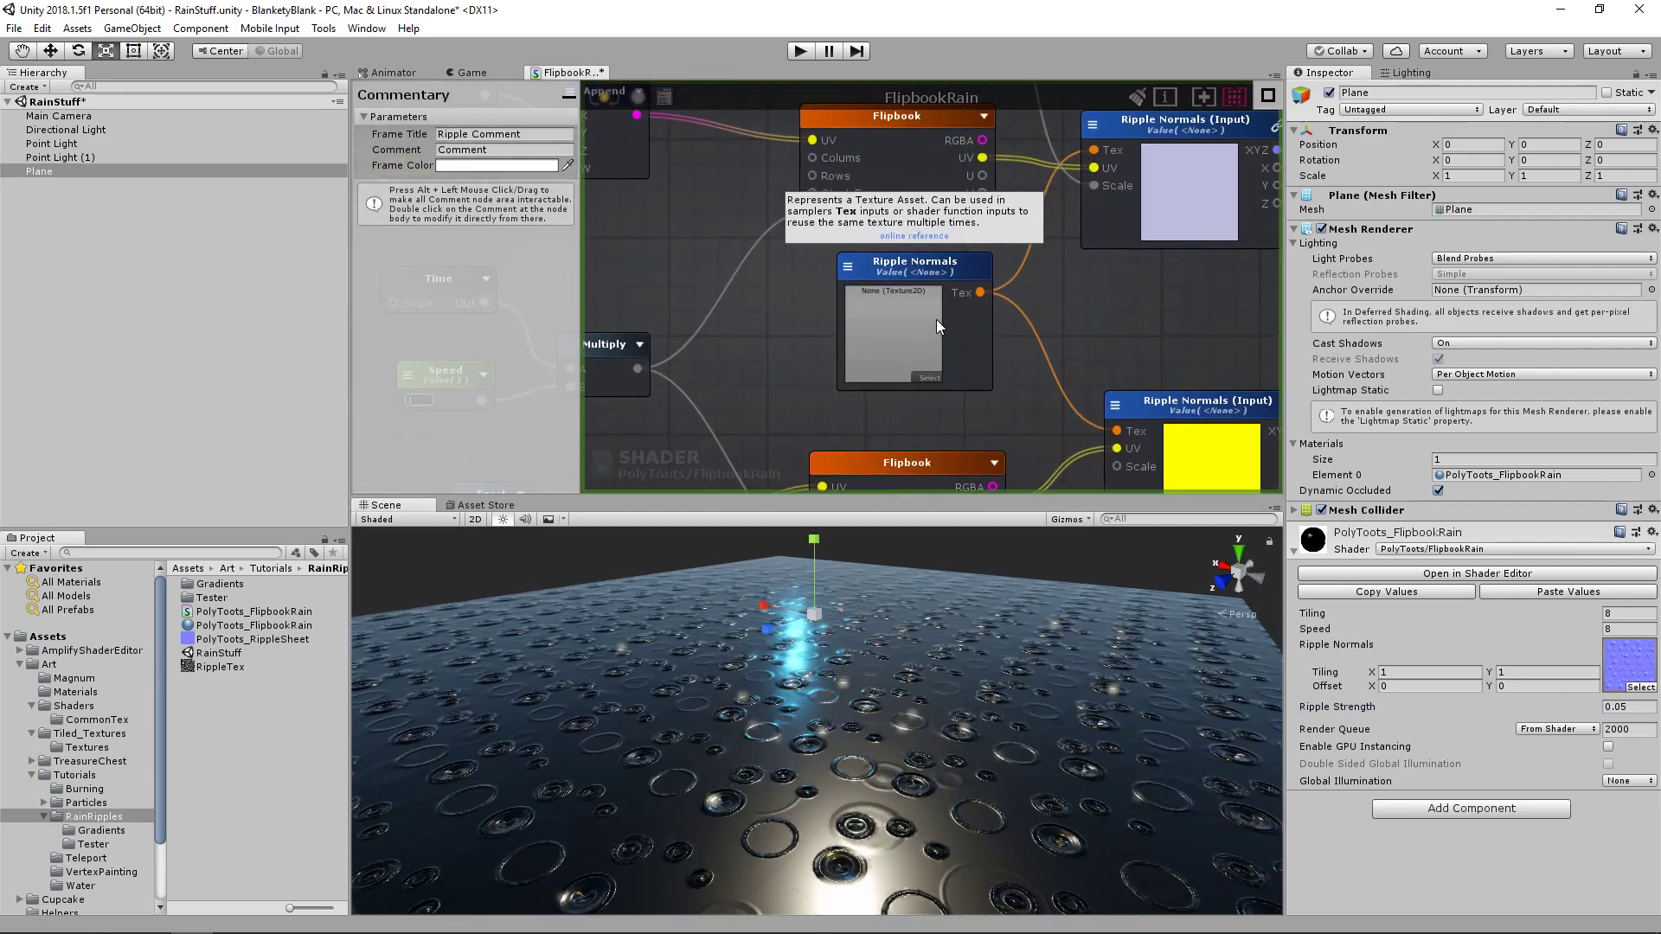
{"action": "scroll", "coordinate": [1014, 324], "scroll_direction": "down", "scroll_amount": 4}
{"action": "middle_click_drag", "start_coordinate": [1014, 323], "coordinate": [1017, 384]}
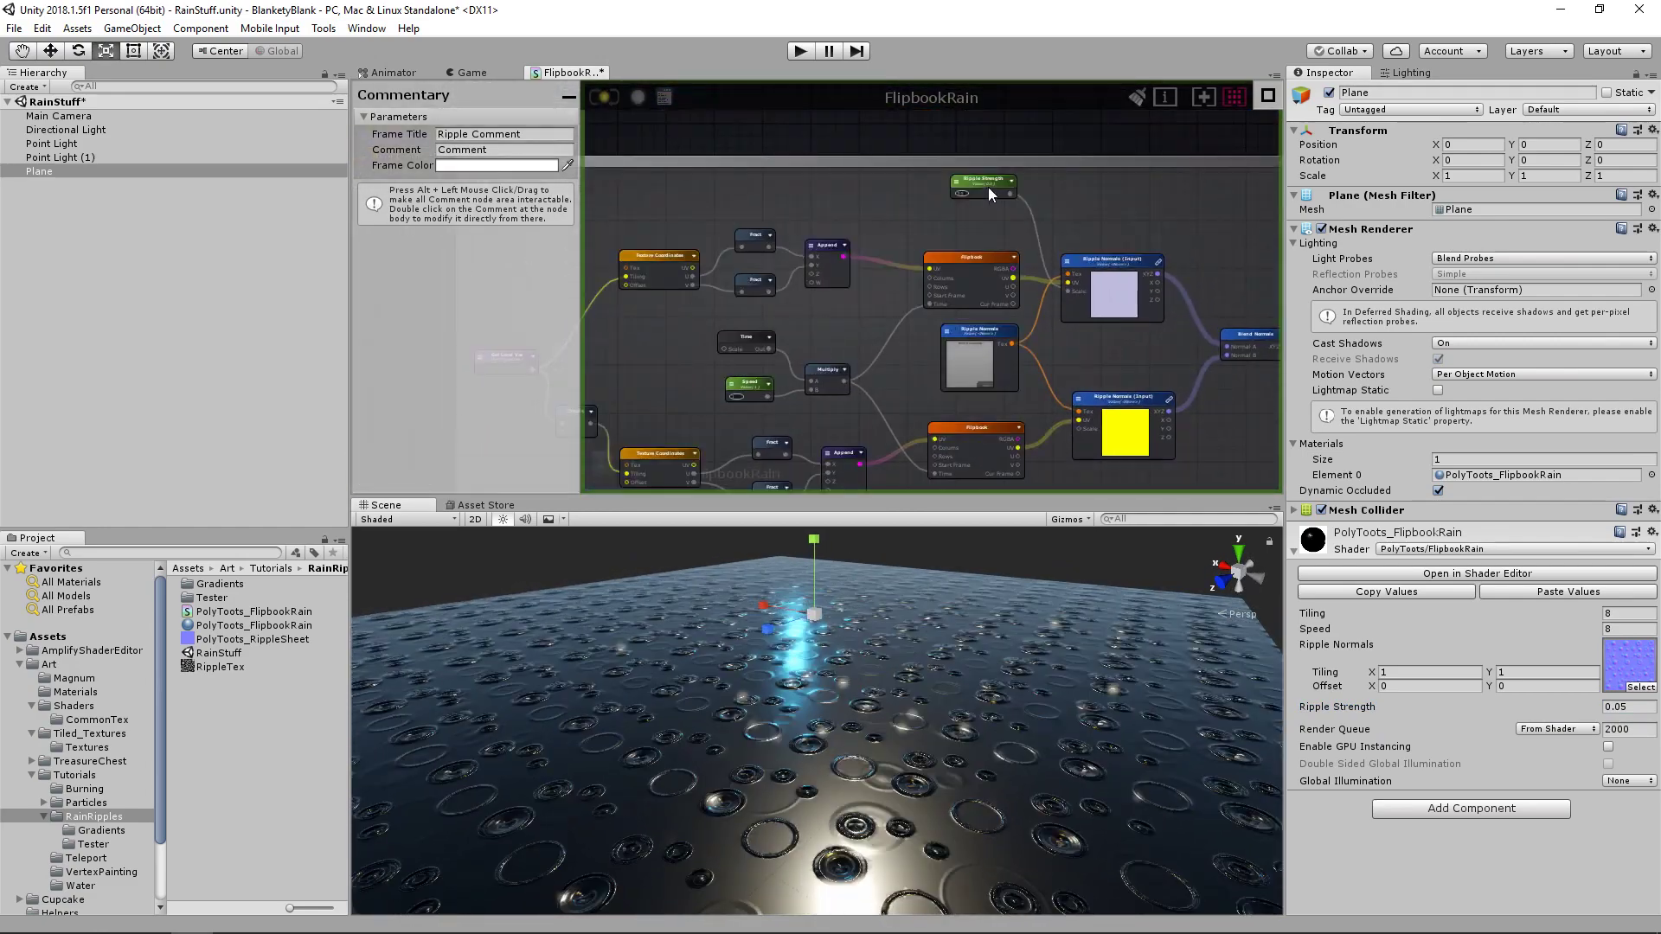
{"action": "left_click_drag", "start_coordinate": [986, 189], "coordinate": [962, 206]}
{"action": "middle_click_drag", "start_coordinate": [1054, 277], "coordinate": [950, 256]}
{"action": "left_click_drag", "start_coordinate": [951, 253], "coordinate": [963, 408]}
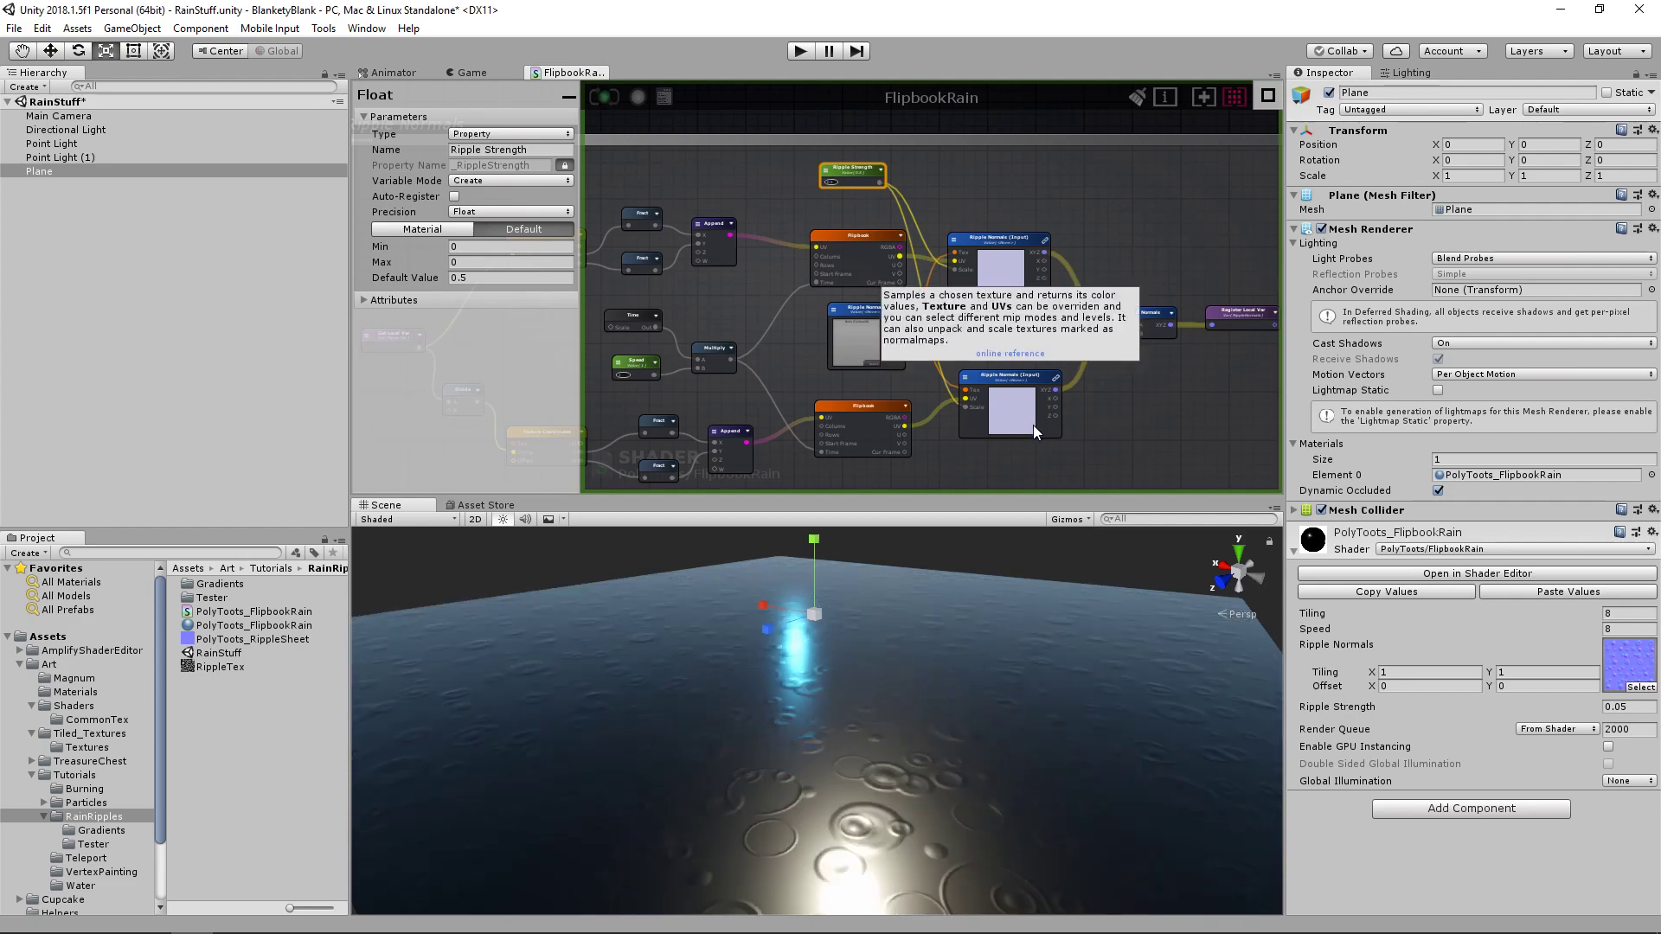
- Try the material's Ripple Strength at 0.09, 0.28 and 0.4, viewing the plane from different angles
{"action": "left_click_drag", "start_coordinate": [1521, 709], "coordinate": [1524, 704]}
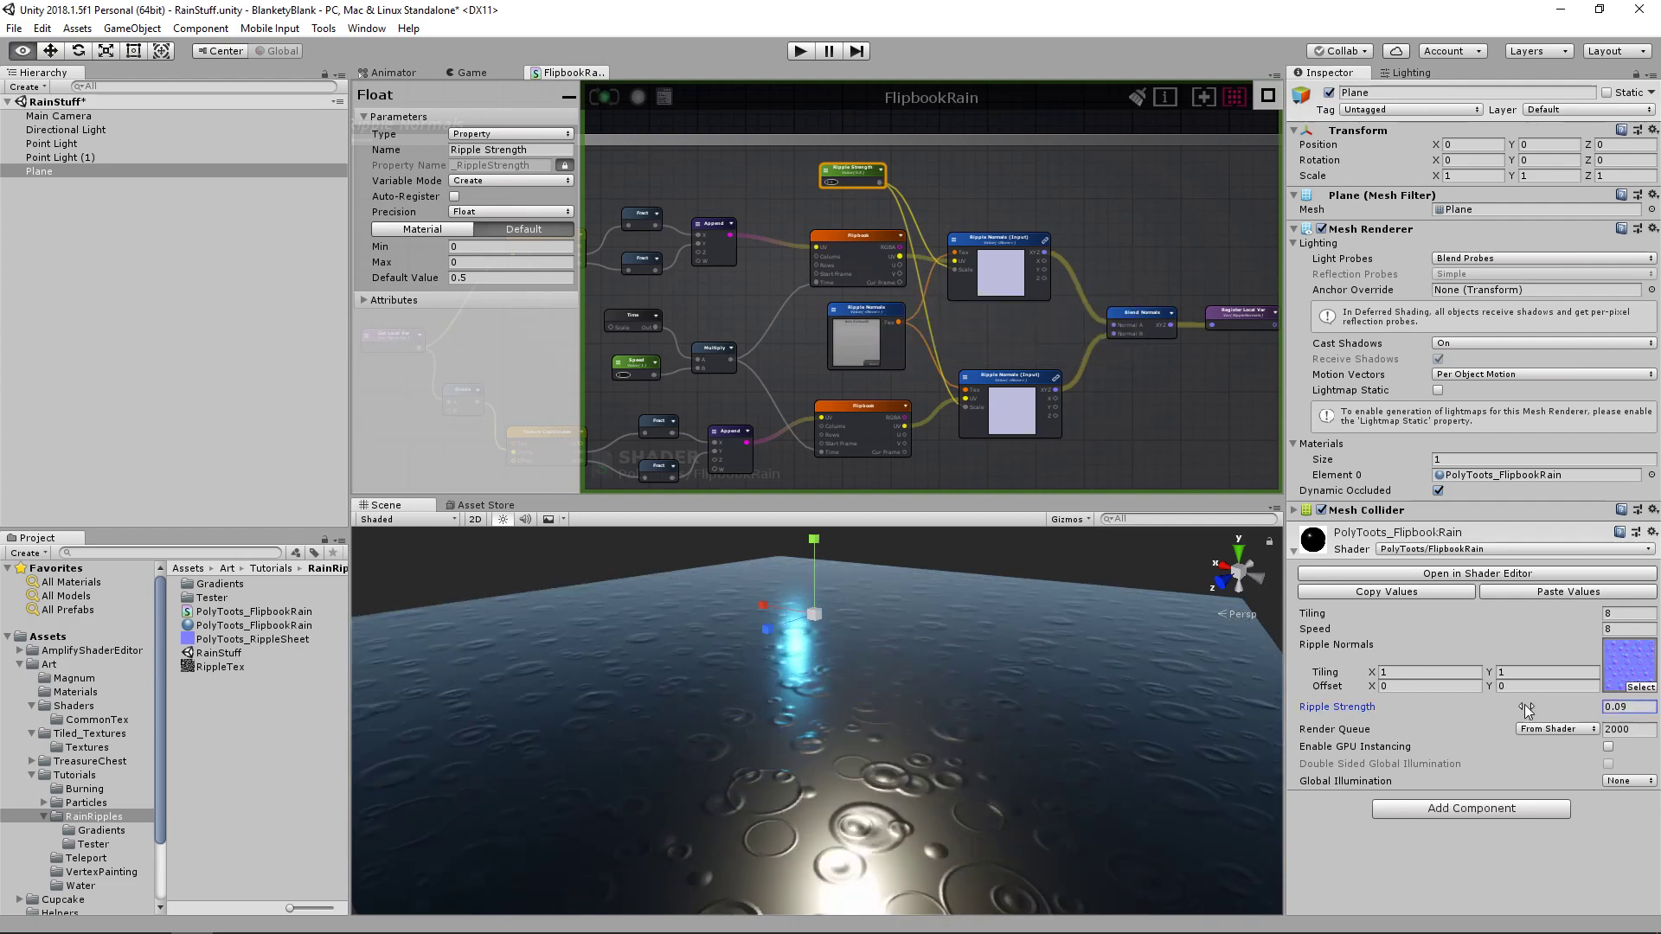
{"action": "left_click_drag", "start_coordinate": [1052, 697], "coordinate": [1125, 695], "text": "alt"}
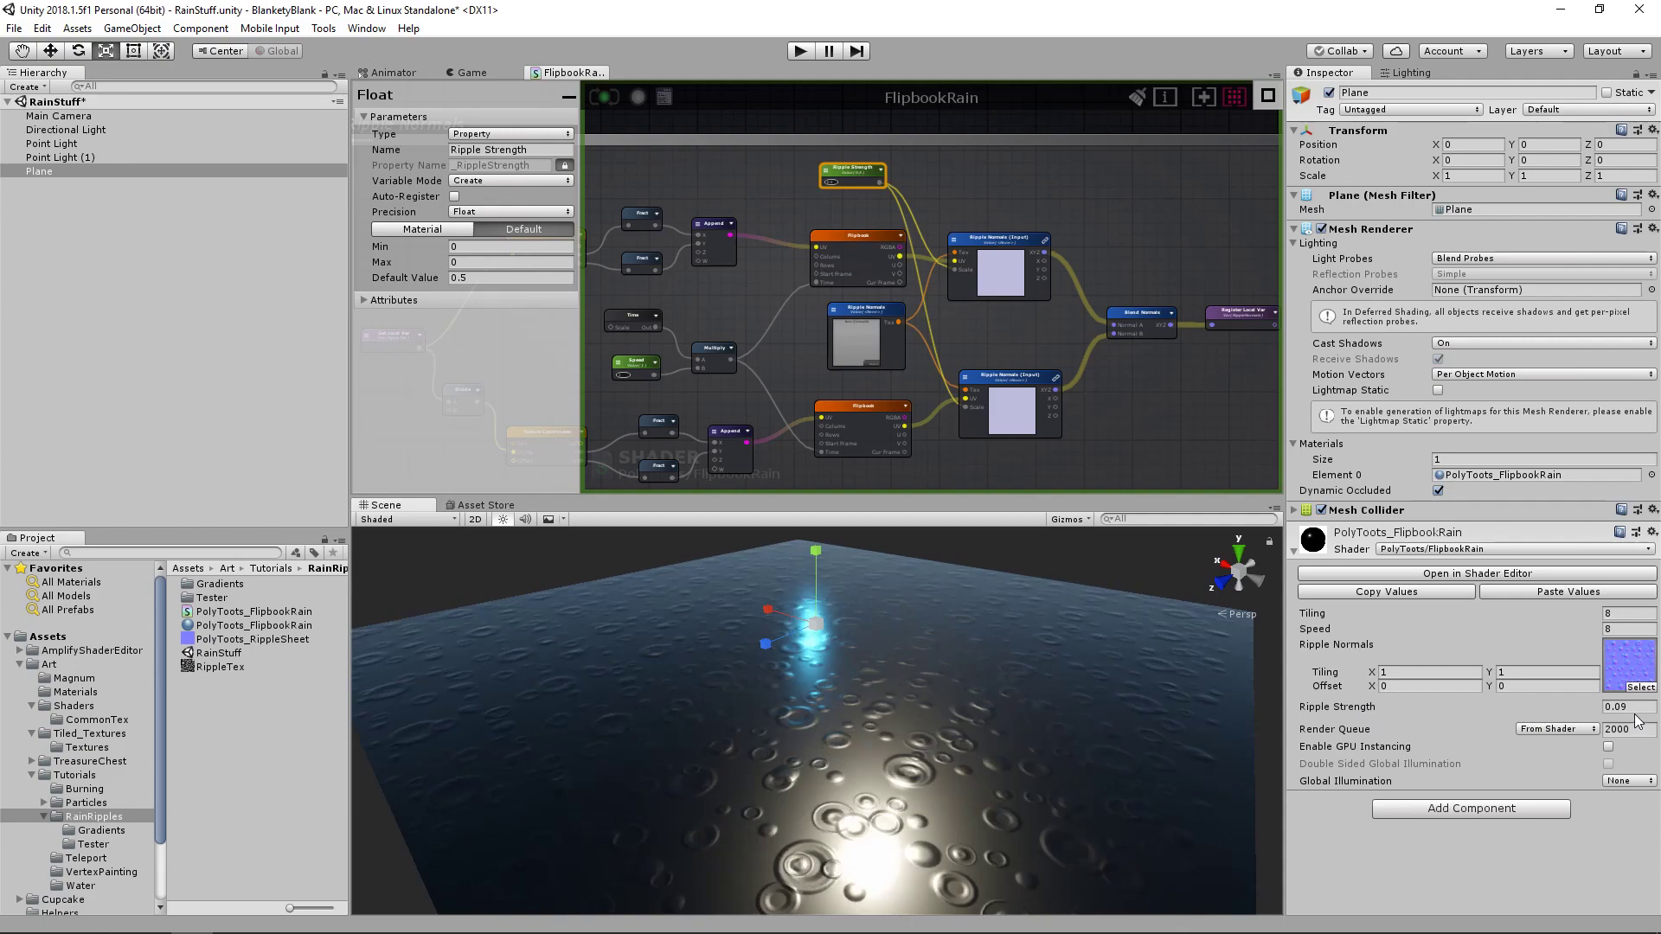
{"action": "left_click_drag", "start_coordinate": [1544, 709], "coordinate": [1564, 708]}
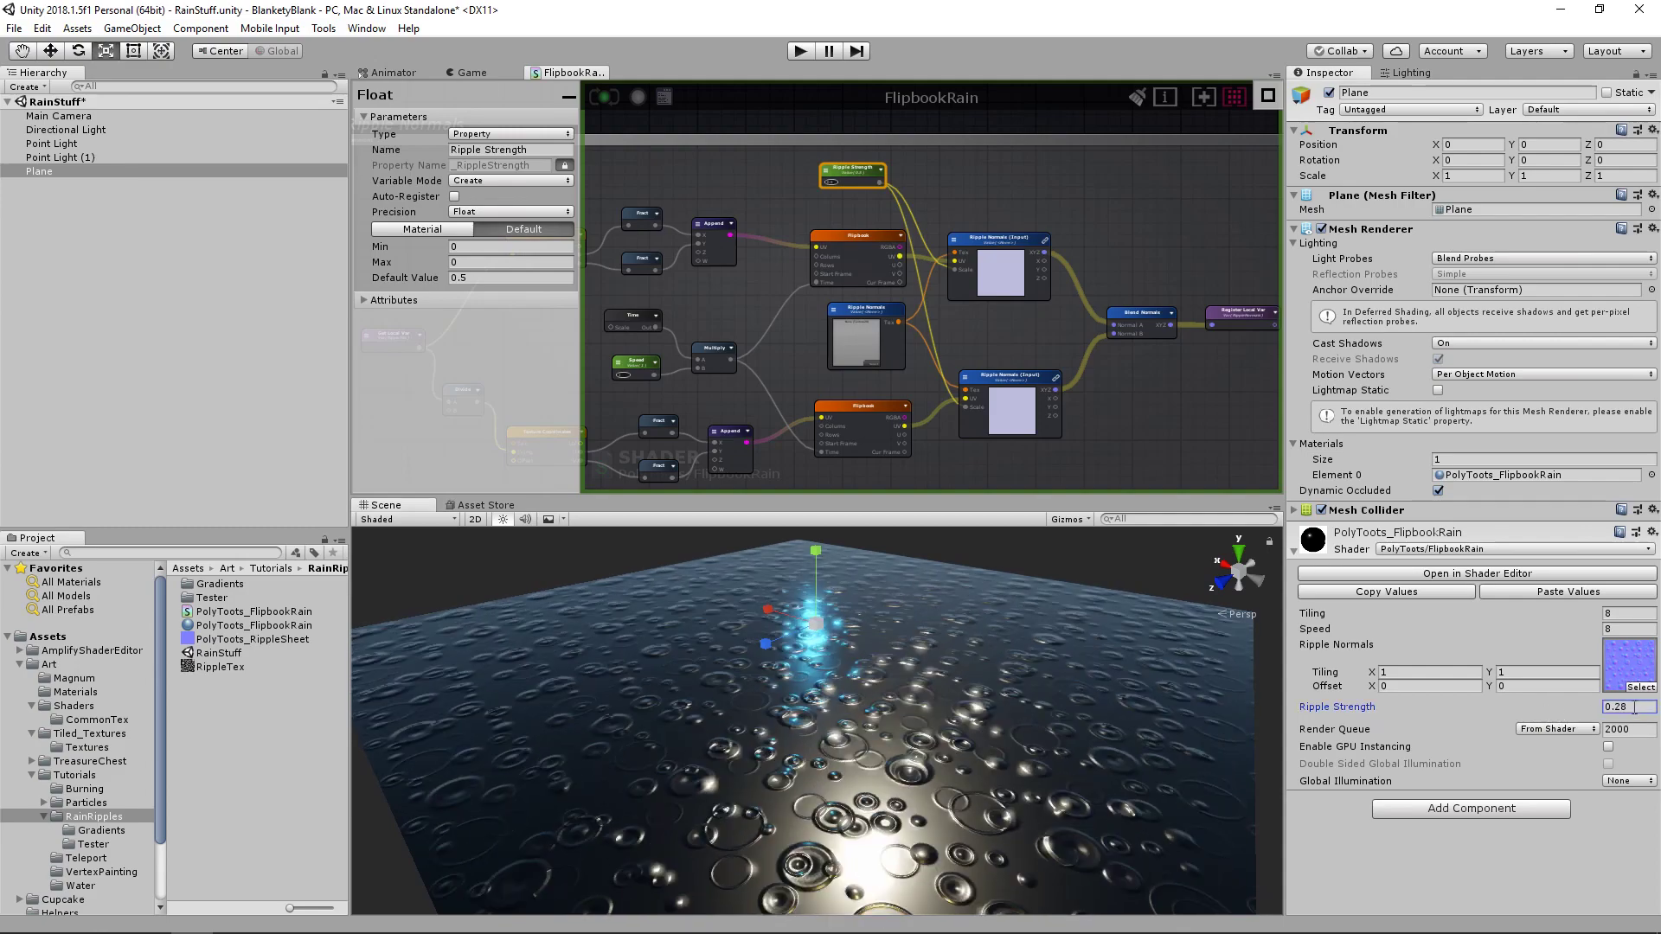
{"action": "type", "text": ".4"}
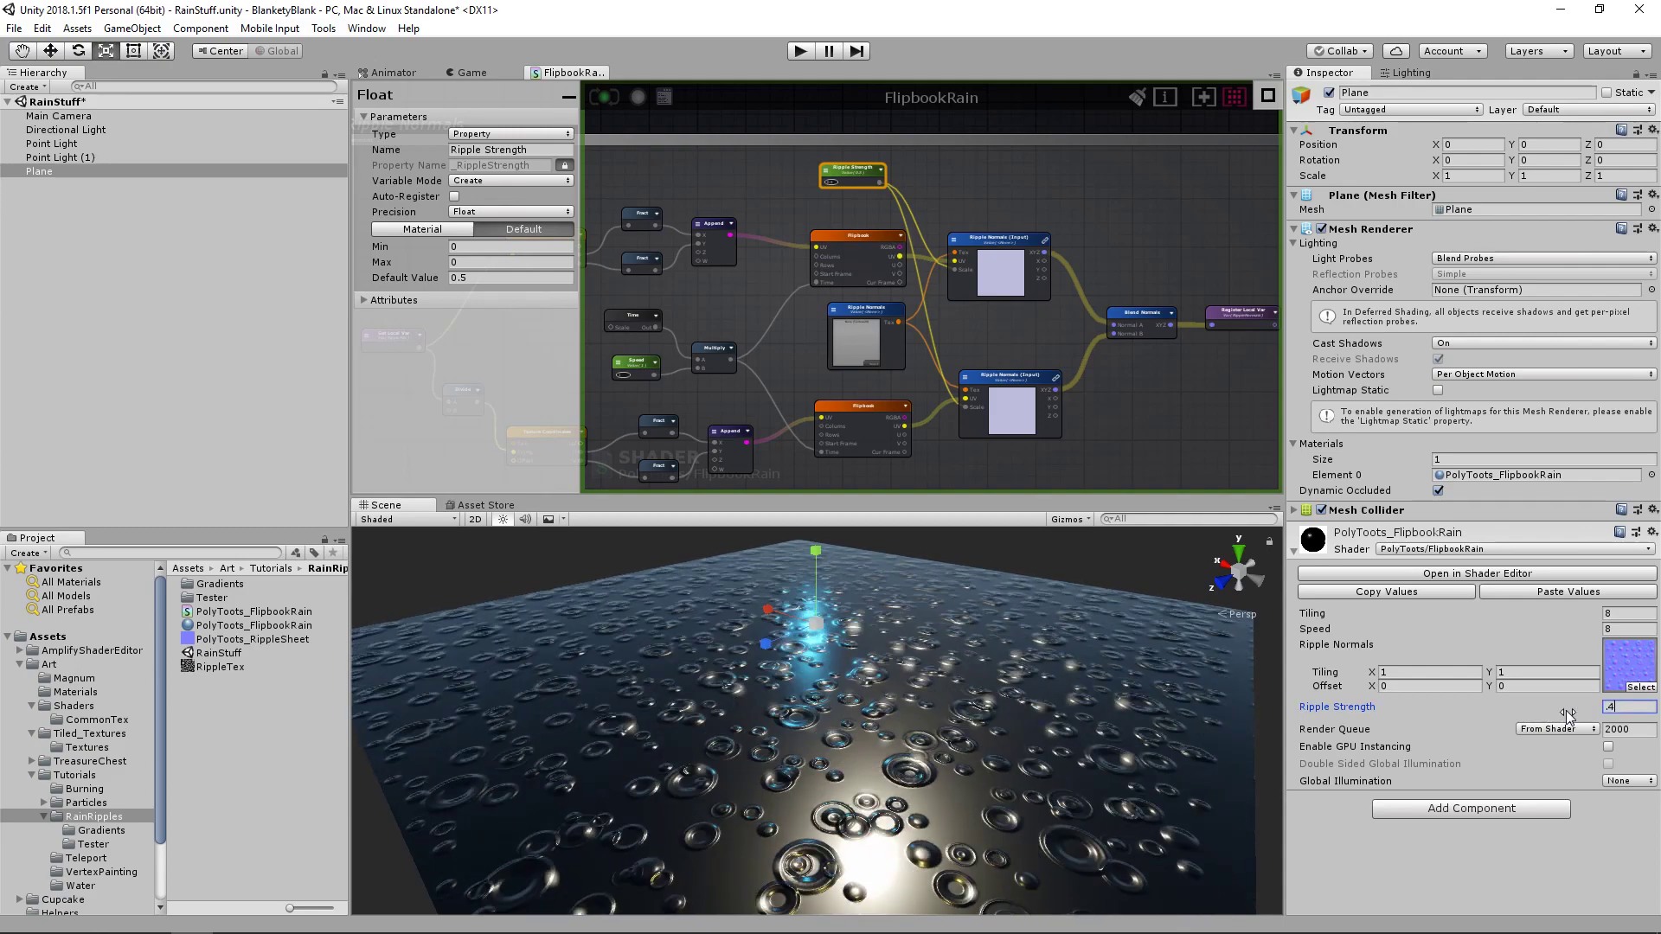
{"action": "left_click_drag", "start_coordinate": [880, 664], "coordinate": [691, 711], "text": "alt"}
{"action": "middle_click_drag", "start_coordinate": [691, 704], "coordinate": [704, 709]}
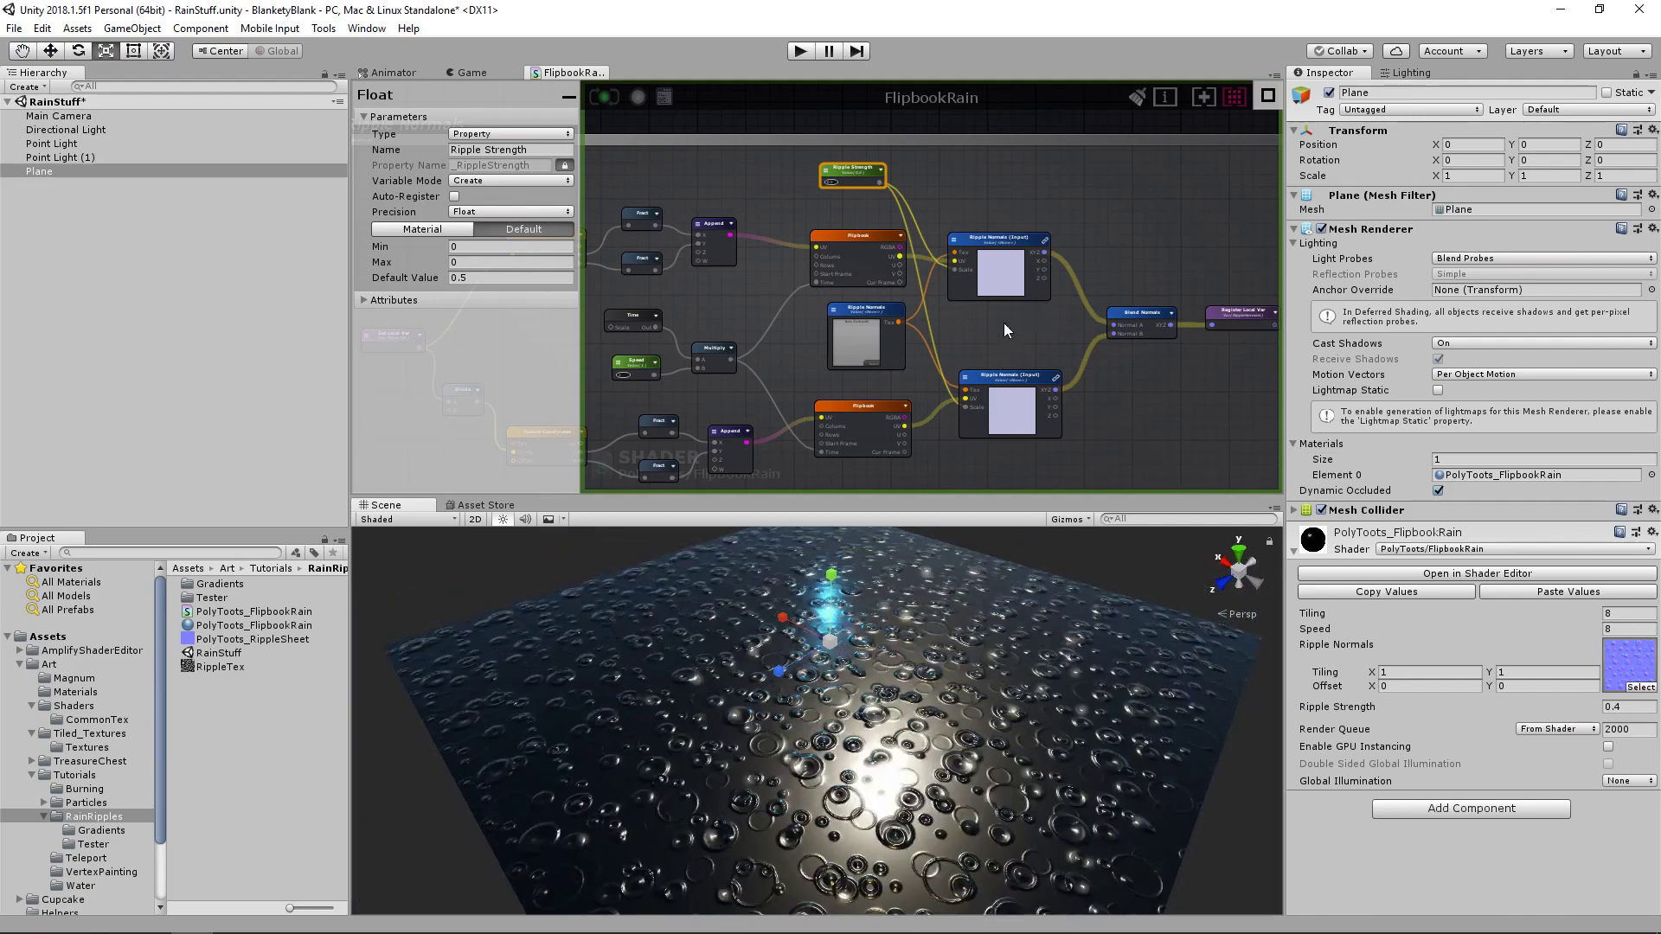
- Move the Ripple Comment frame beside the upper-left edge of the Ripple Normals frame
{"action": "mouse_move", "coordinate": [862, 324]}
{"action": "middle_click_drag", "start_coordinate": [1002, 193], "coordinate": [1009, 267]}
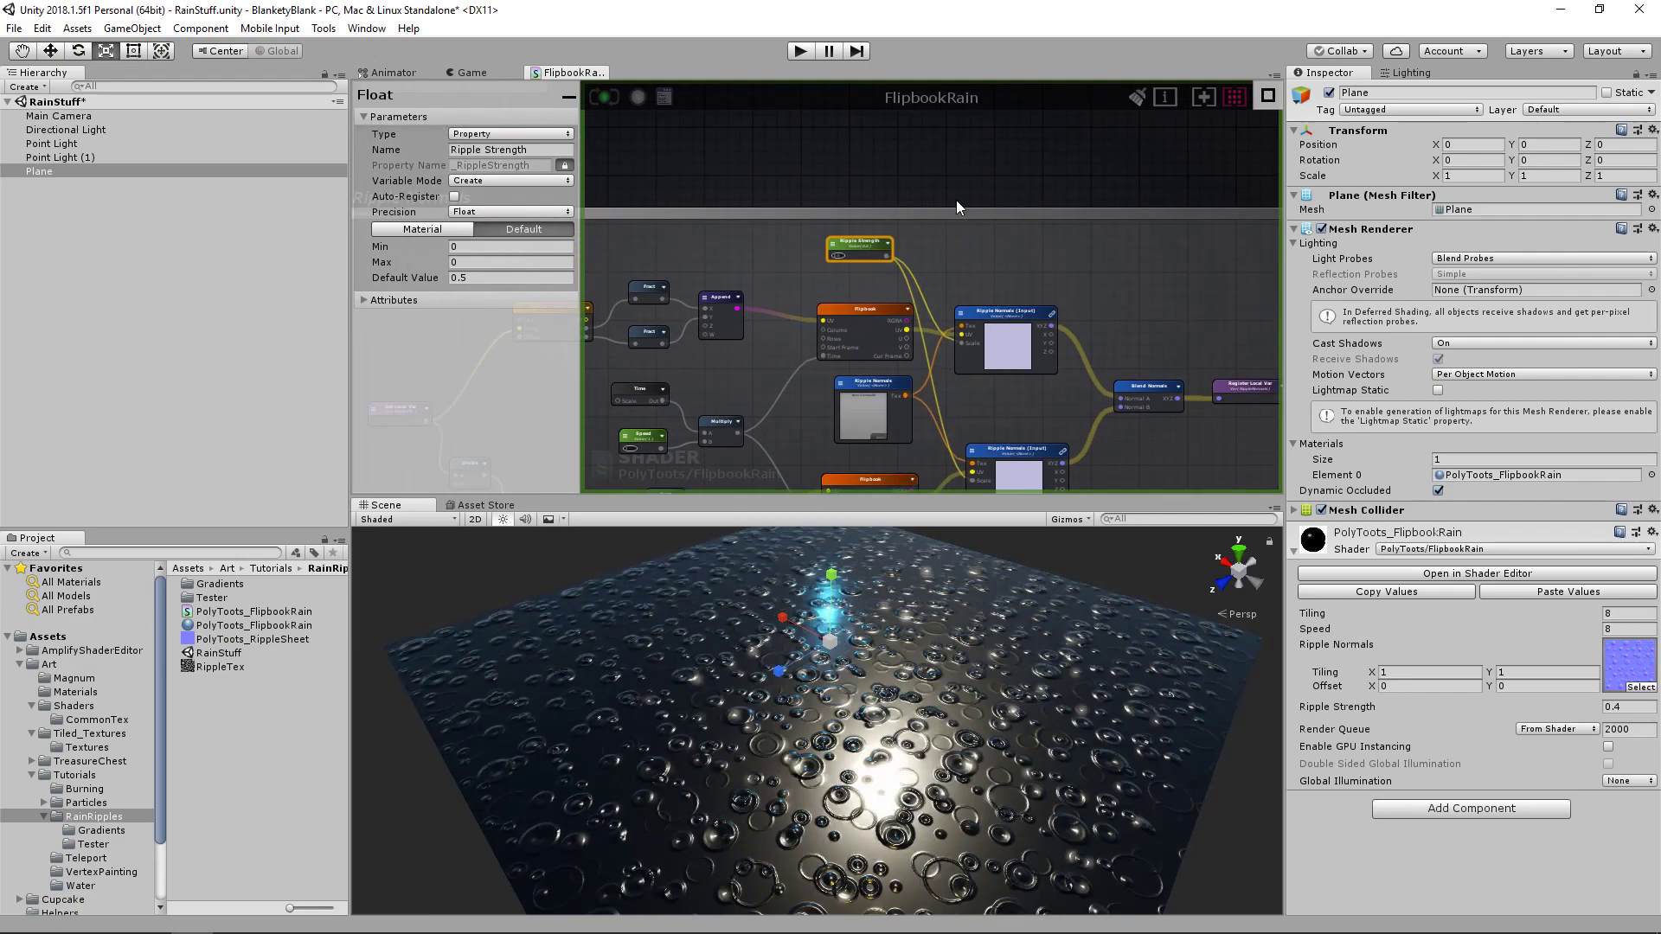
{"action": "left_click", "coordinate": [1004, 239]}
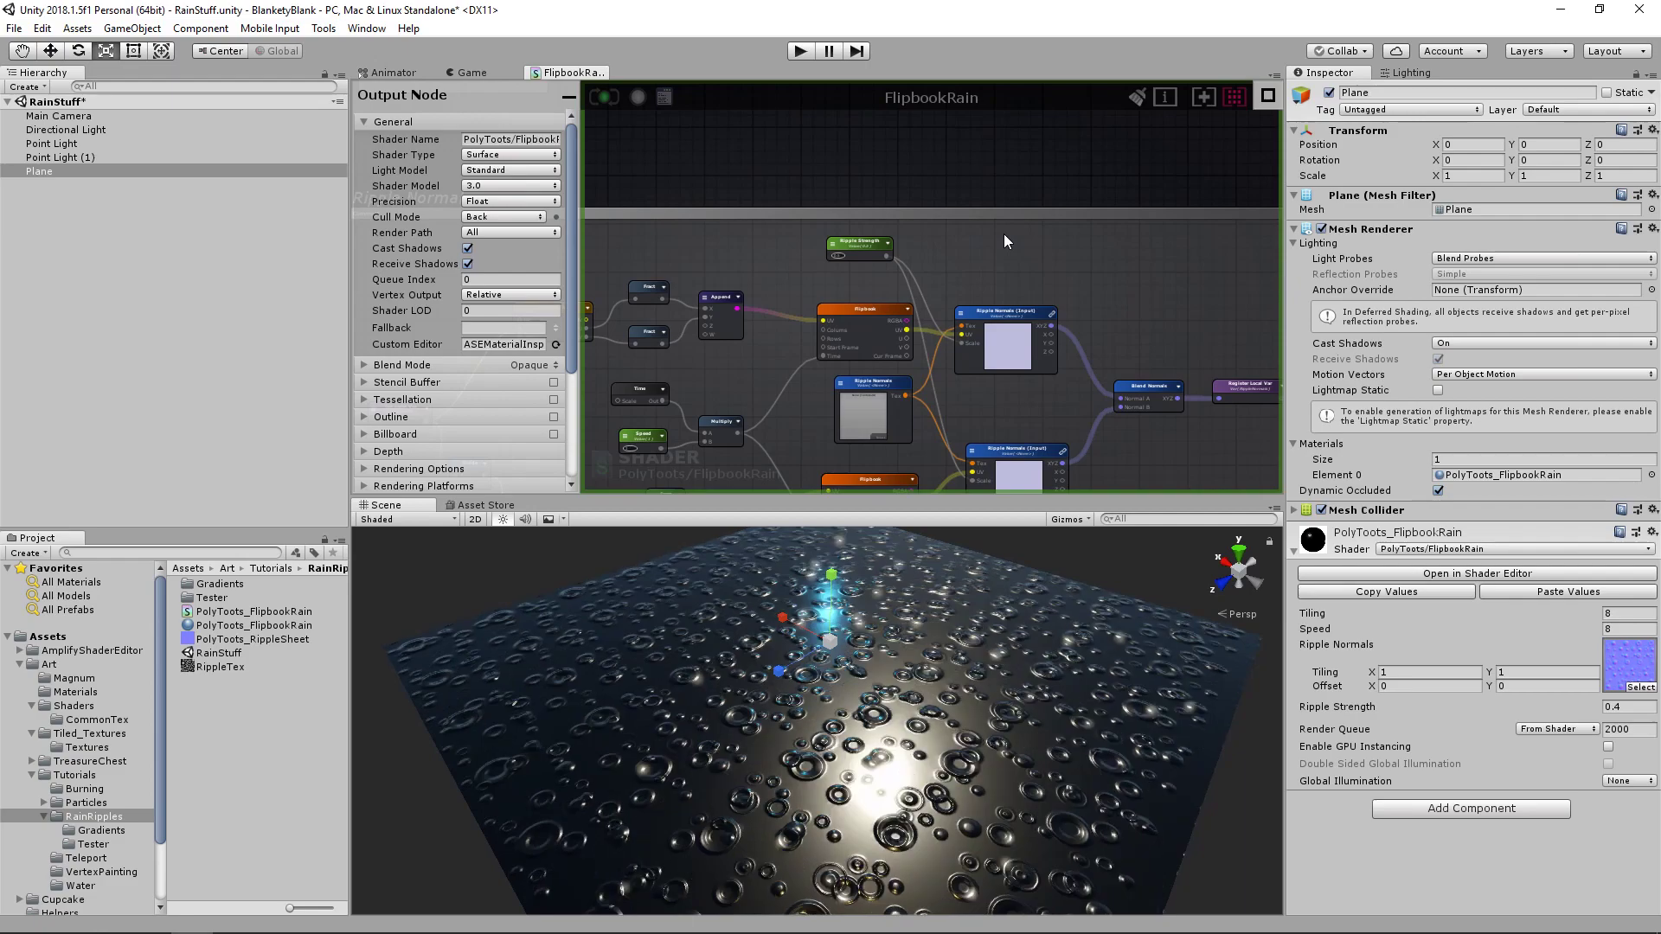
{"action": "middle_click_drag", "start_coordinate": [1108, 331], "coordinate": [1097, 258]}
{"action": "scroll", "coordinate": [1031, 285], "scroll_direction": "down", "scroll_amount": 5}
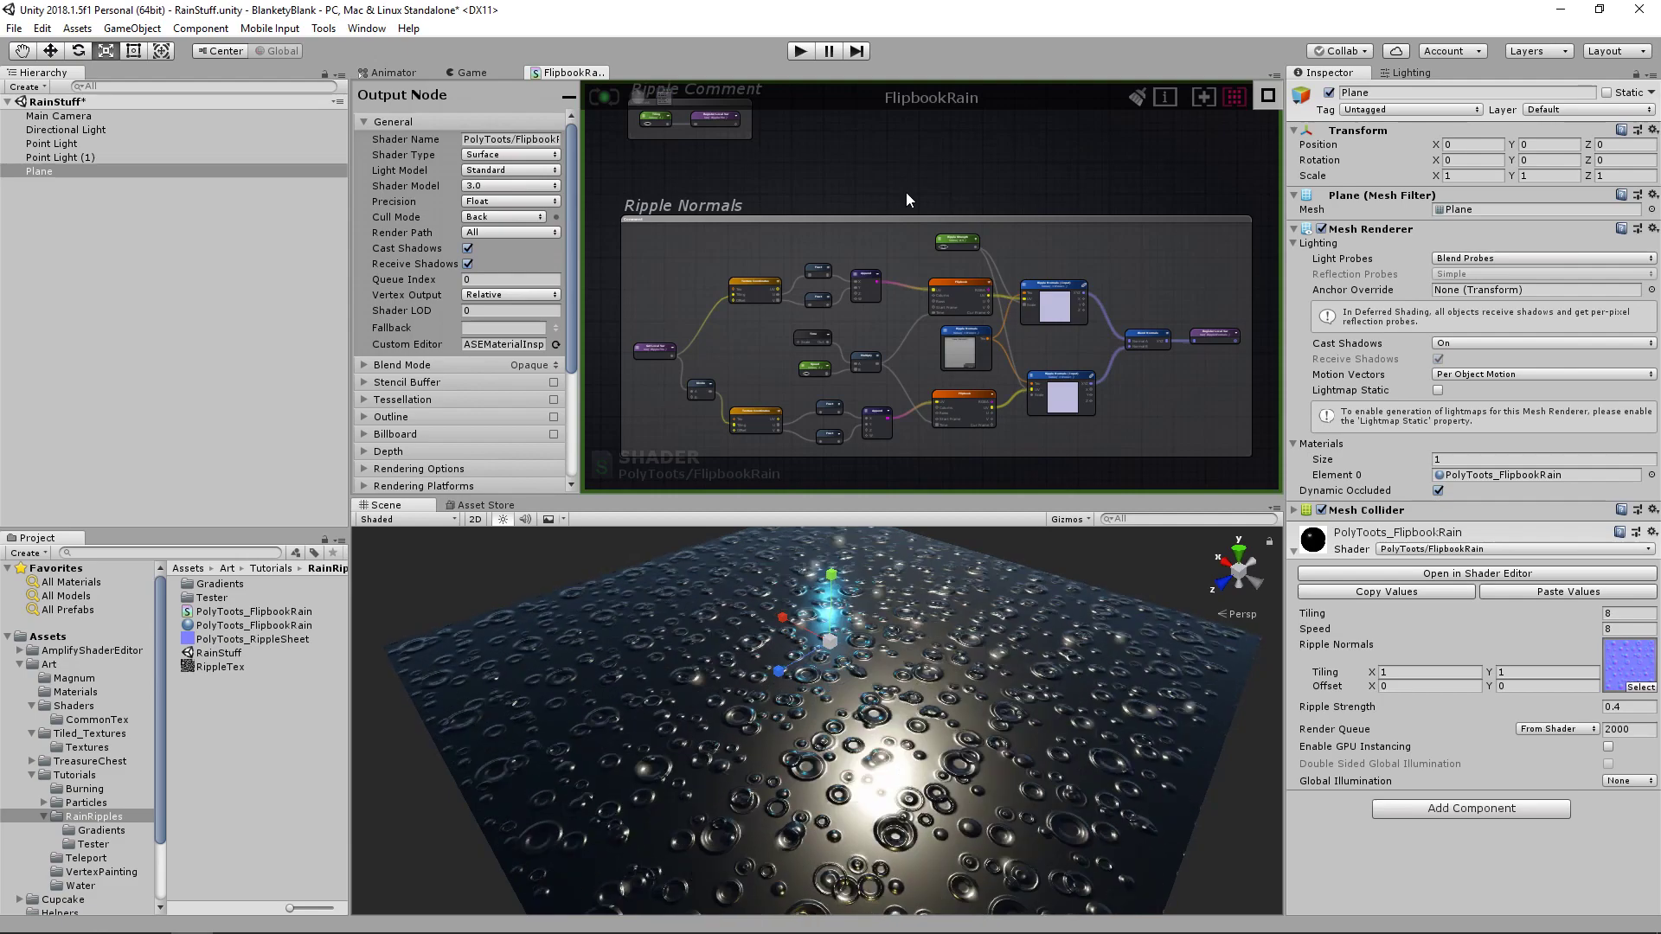
{"action": "middle_click_drag", "start_coordinate": [906, 192], "coordinate": [879, 282]}
{"action": "left_click", "coordinate": [787, 265]}
{"action": "left_click_drag", "start_coordinate": [789, 267], "coordinate": [647, 365]}
{"action": "left_click", "coordinate": [815, 282]}
{"action": "scroll", "coordinate": [815, 280], "scroll_direction": "down", "scroll_amount": 1}
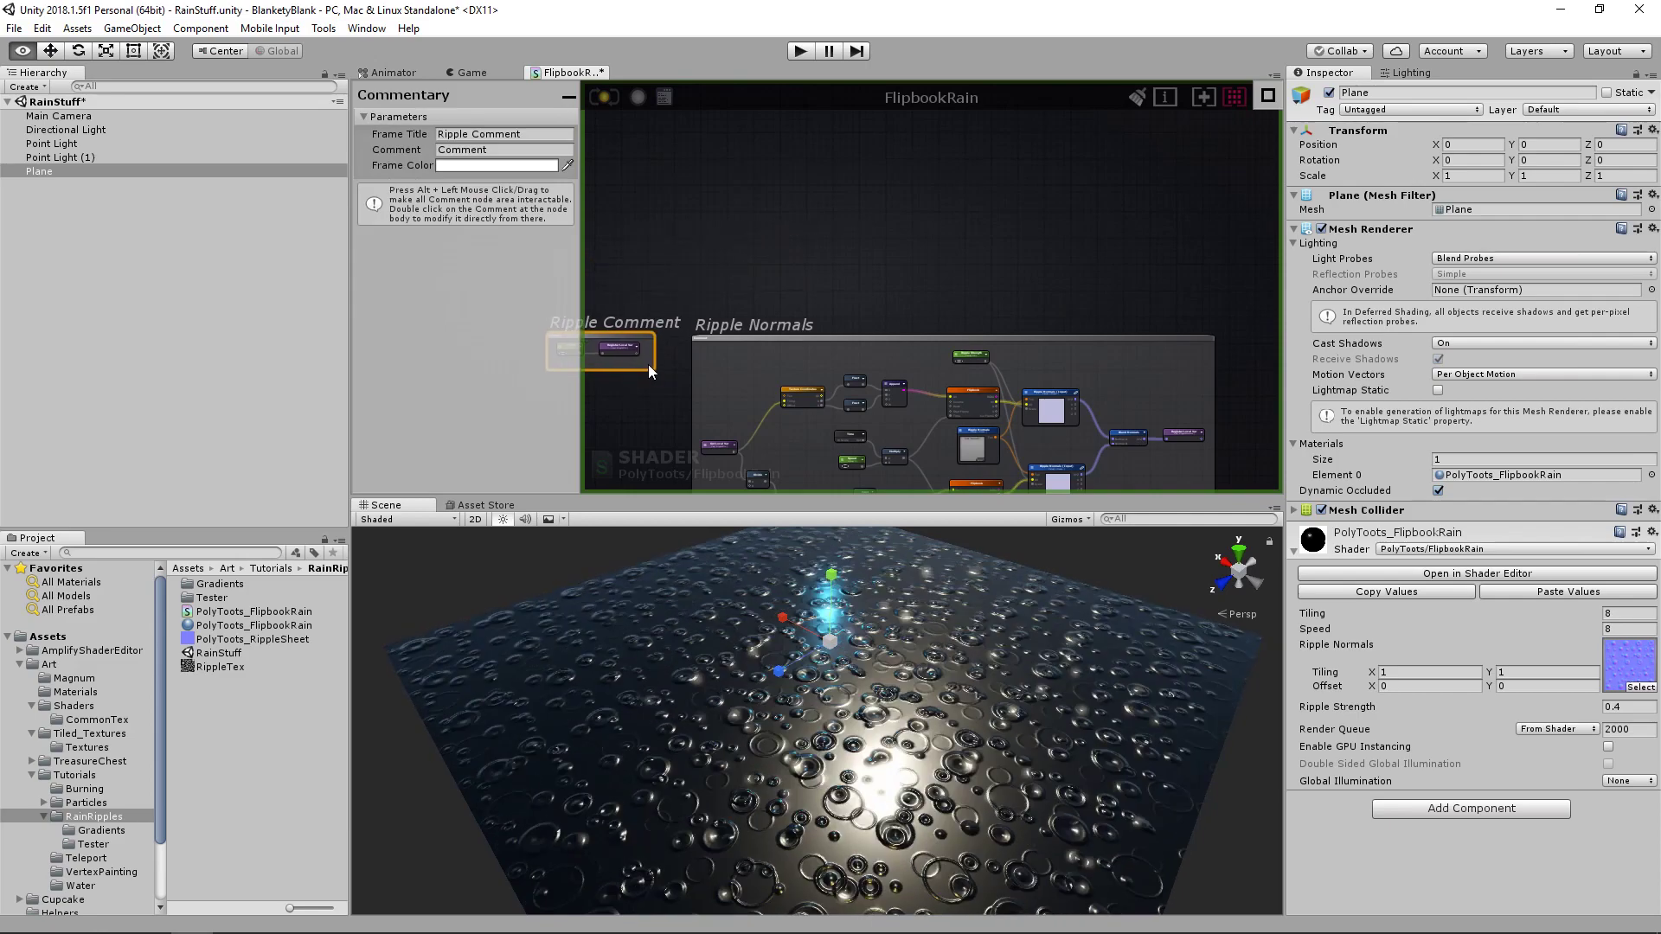
{"action": "middle_click_drag", "start_coordinate": [684, 368], "coordinate": [729, 270]}
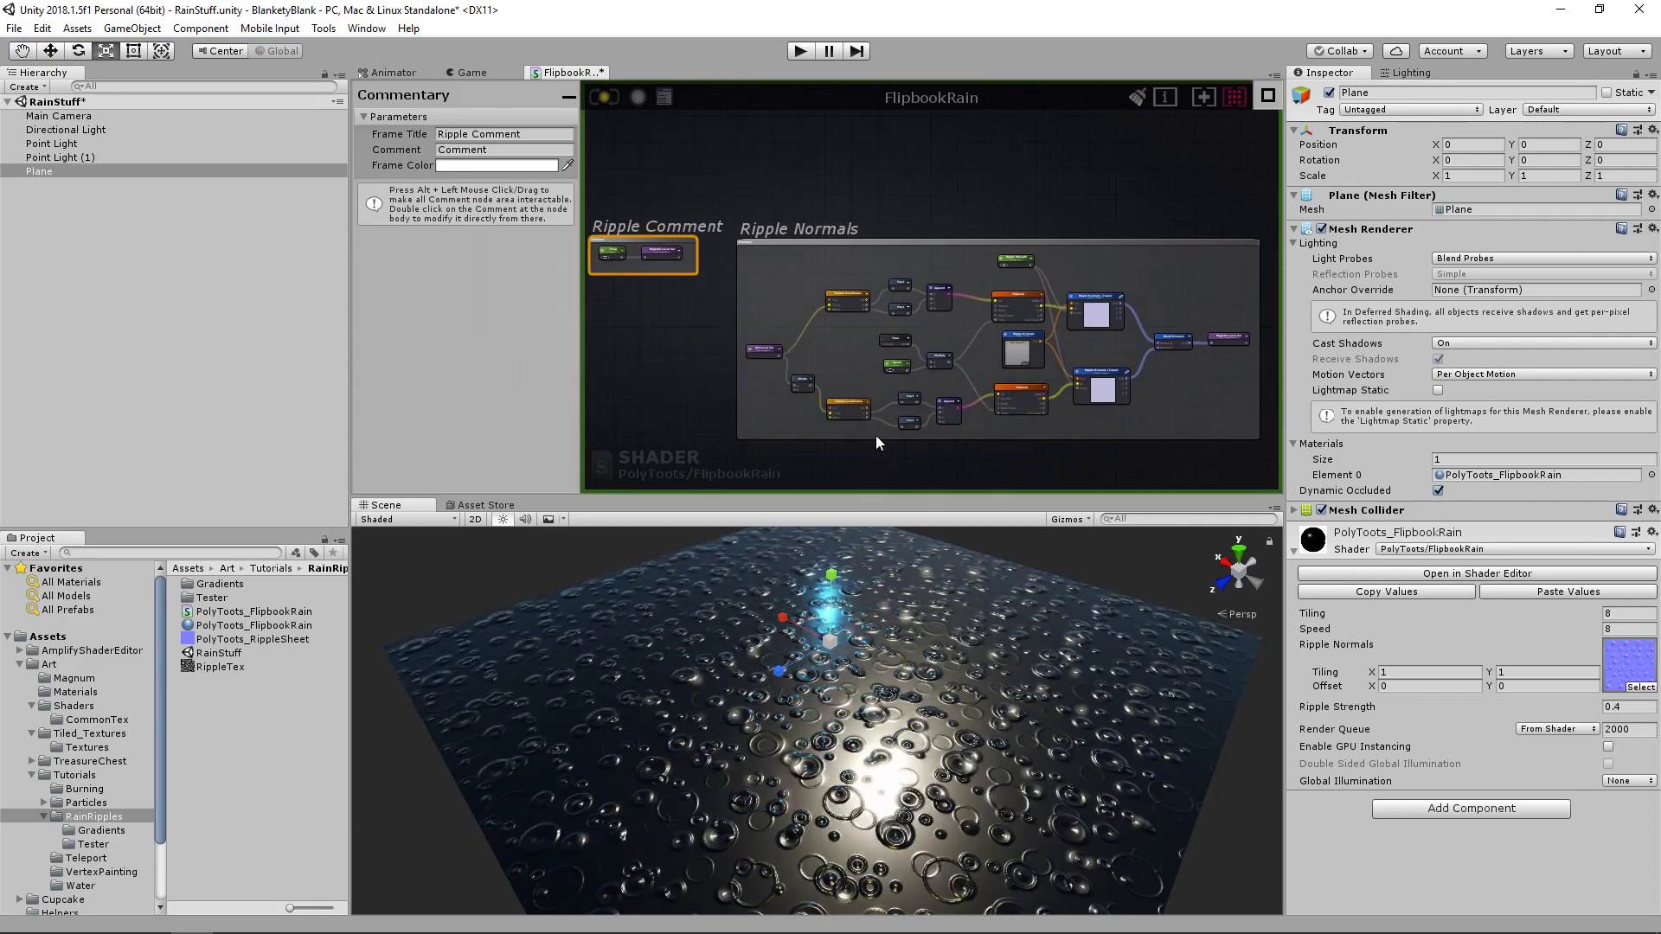
- Select the Ripple Strength node in the graph and set the material's Ripple Strength to 0.18
{"action": "left_click", "coordinate": [870, 245]}
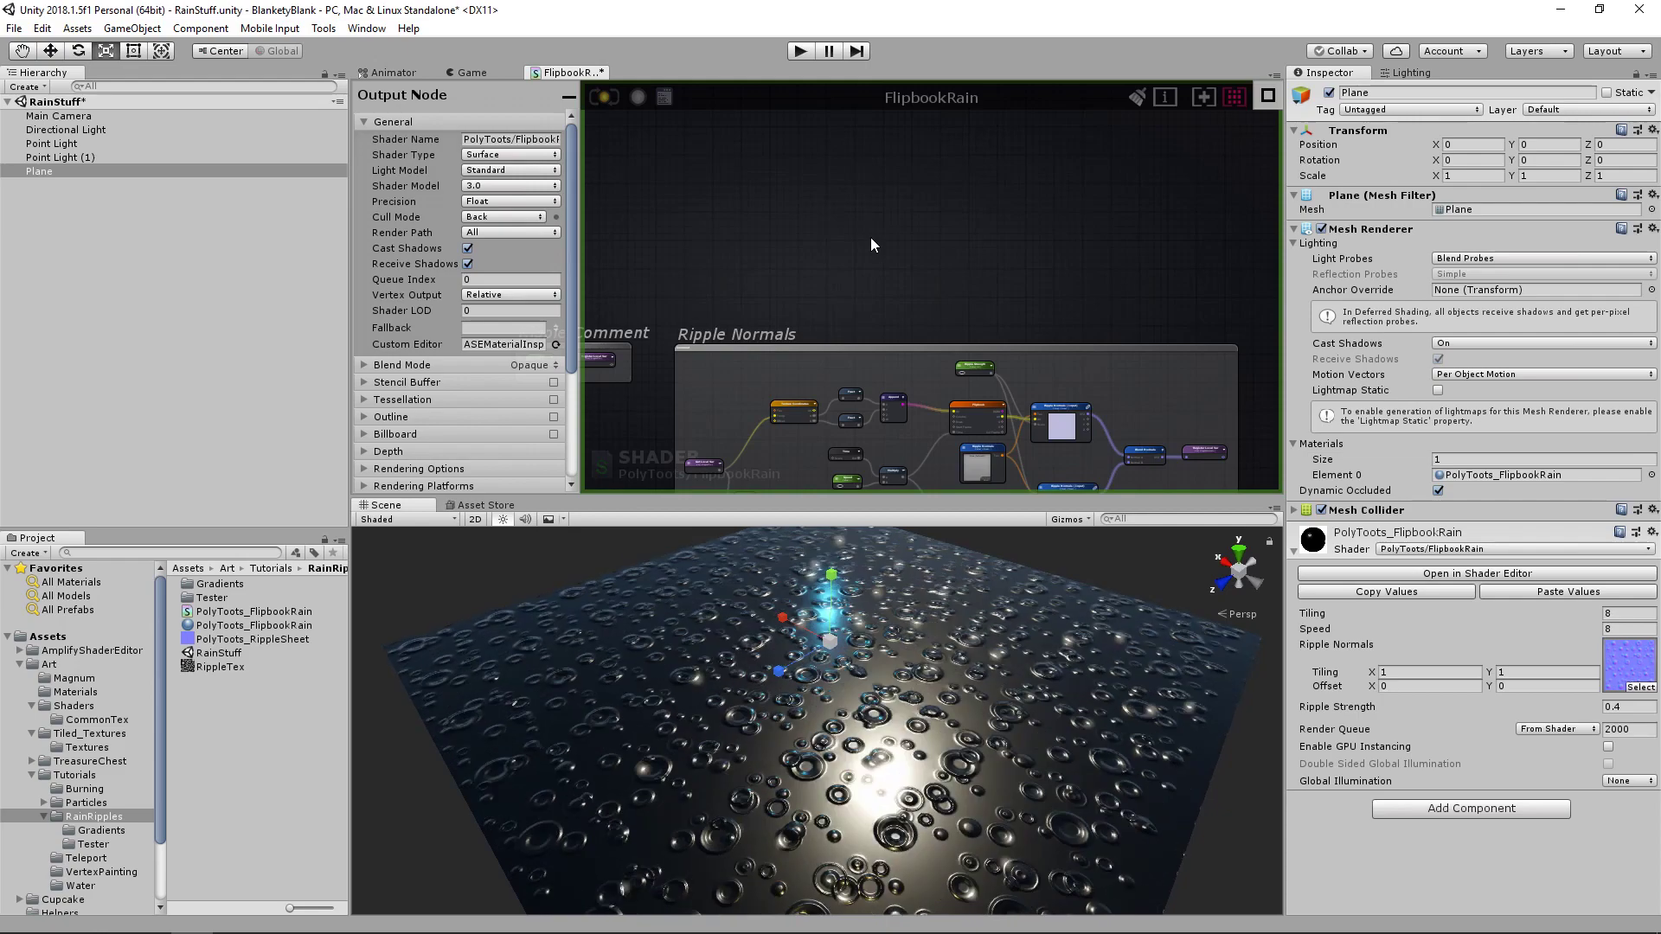
{"action": "middle_click_drag", "start_coordinate": [1034, 429], "coordinate": [959, 322]}
{"action": "scroll", "coordinate": [955, 322], "scroll_direction": "up", "scroll_amount": 2}
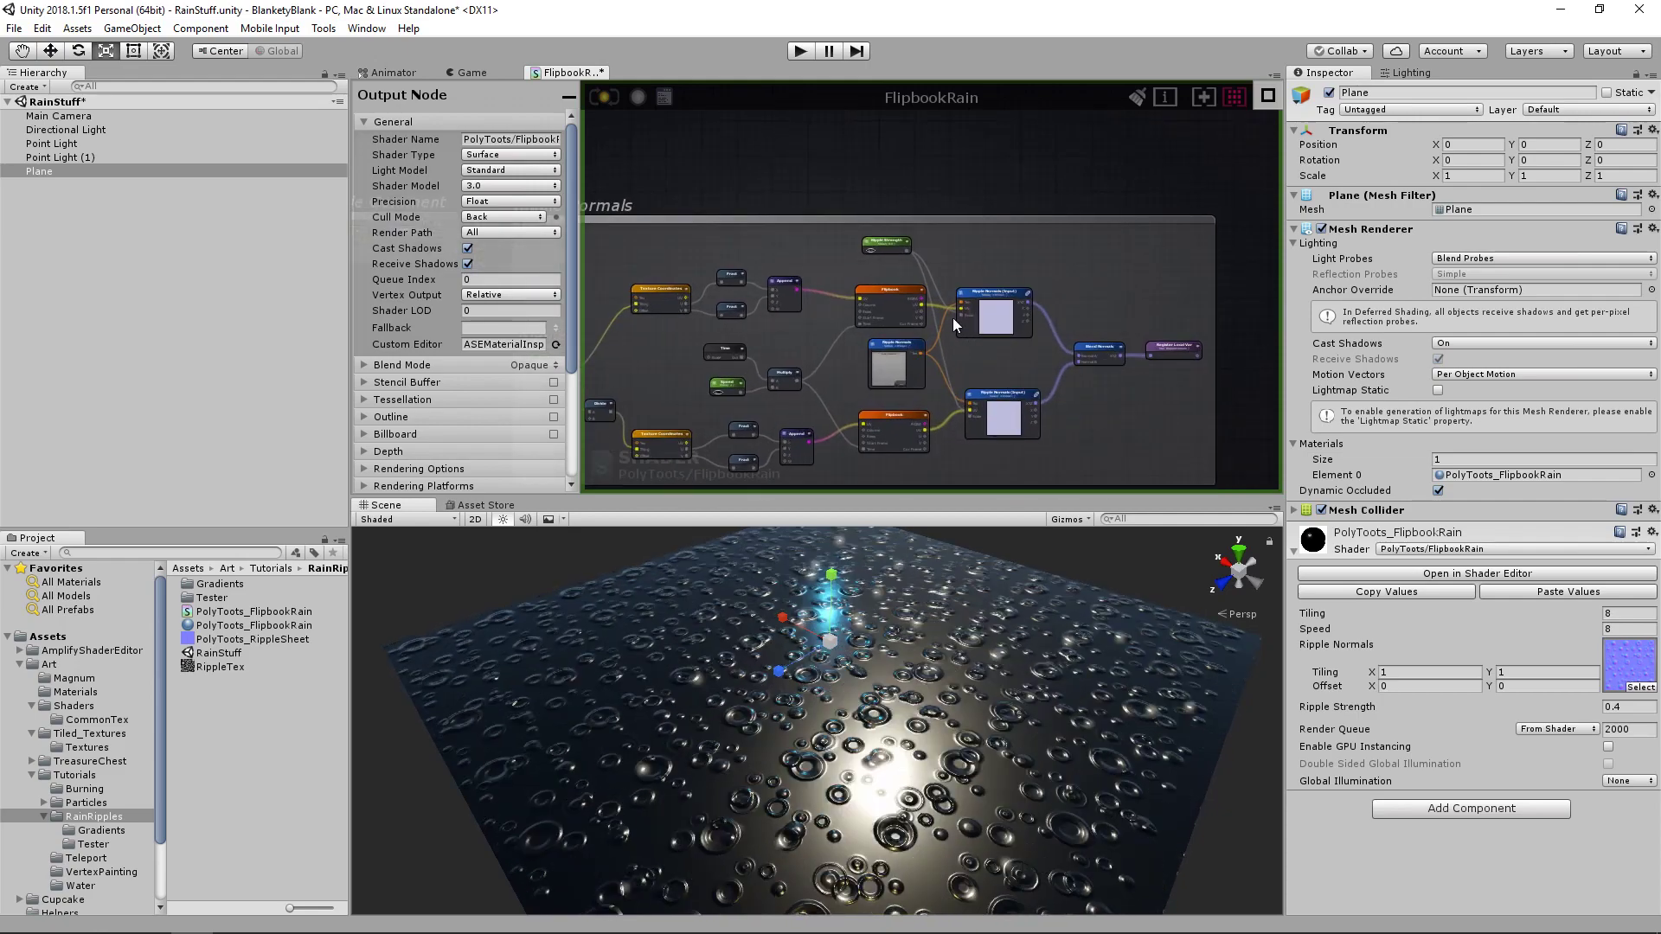
{"action": "left_click", "coordinate": [890, 242]}
{"action": "scroll", "coordinate": [899, 253], "scroll_direction": "up", "scroll_amount": 3}
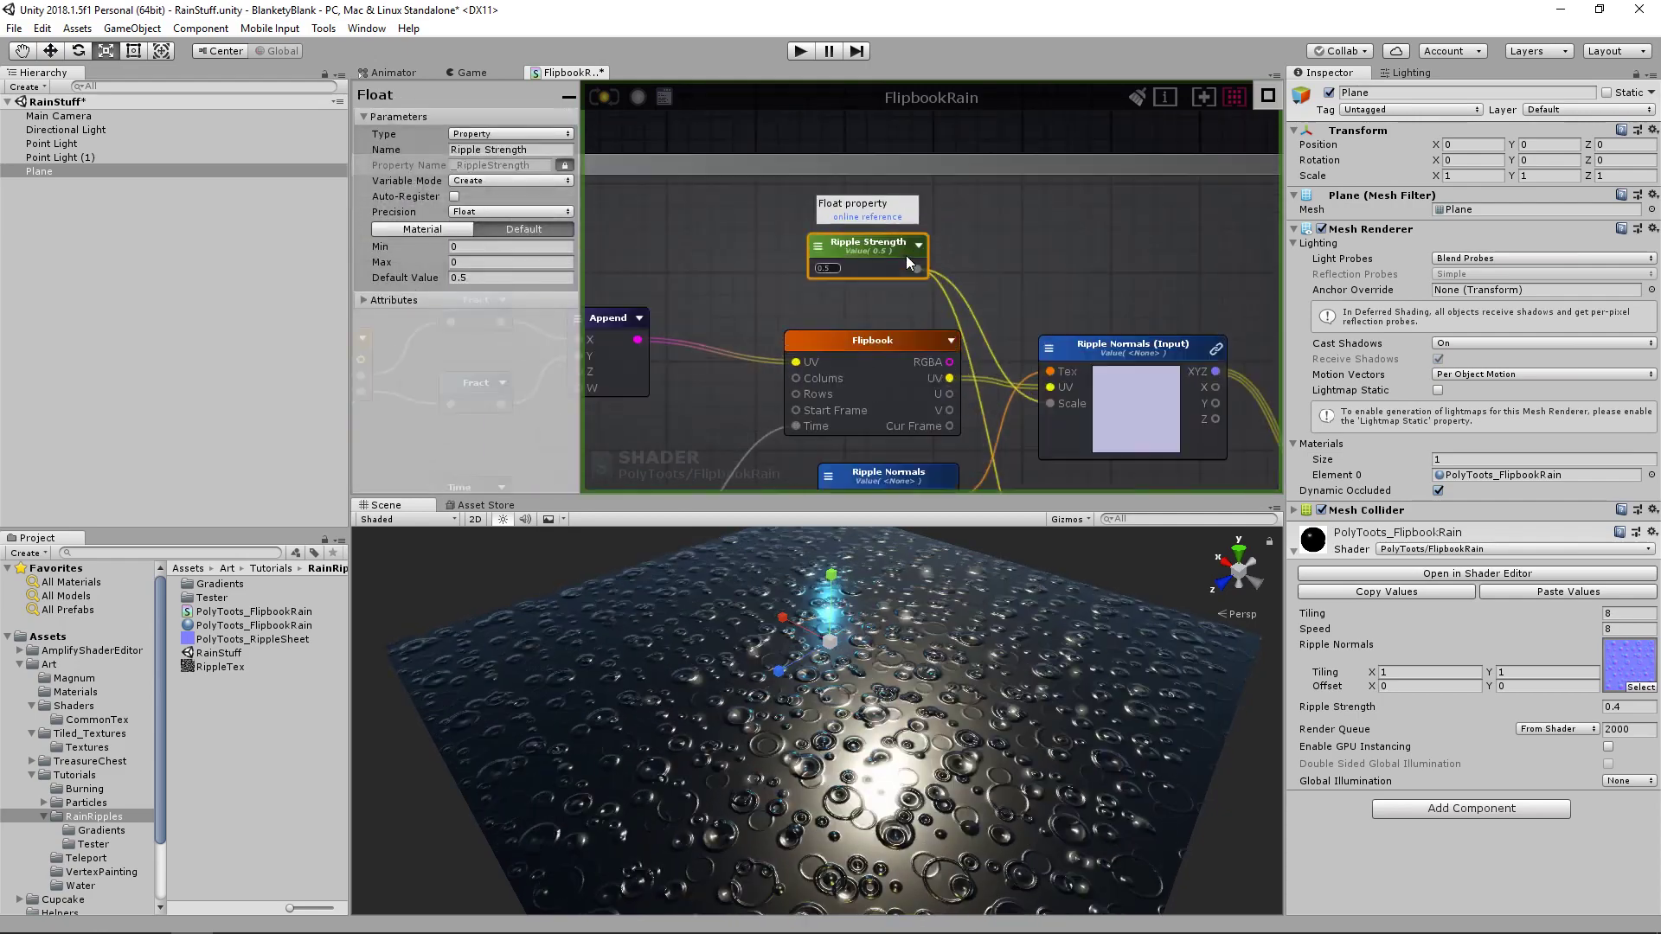
{"action": "scroll", "coordinate": [906, 256], "scroll_direction": "up", "scroll_amount": 1}
{"action": "left_click_drag", "start_coordinate": [1575, 709], "coordinate": [1547, 714]}
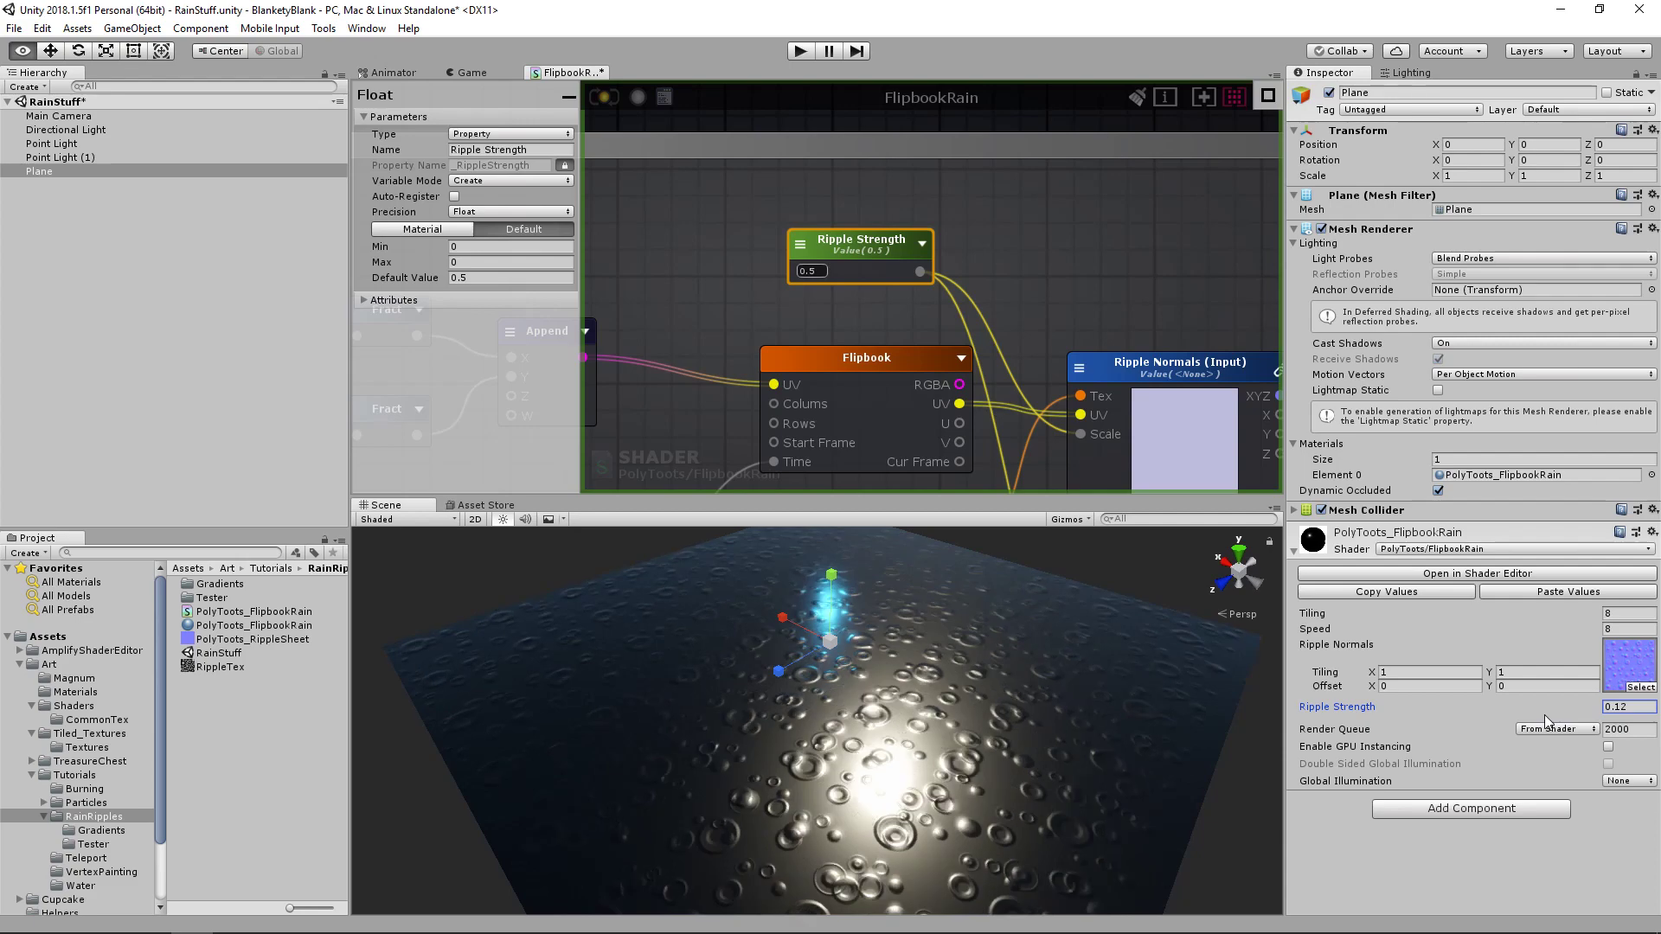
{"action": "mouse_move", "coordinate": [1543, 718]}
{"action": "left_mouse_down"}
{"action": "mouse_move", "coordinate": [1570, 713]}
{"action": "mouse_move", "coordinate": [1551, 716]}
{"action": "left_mouse_up"}
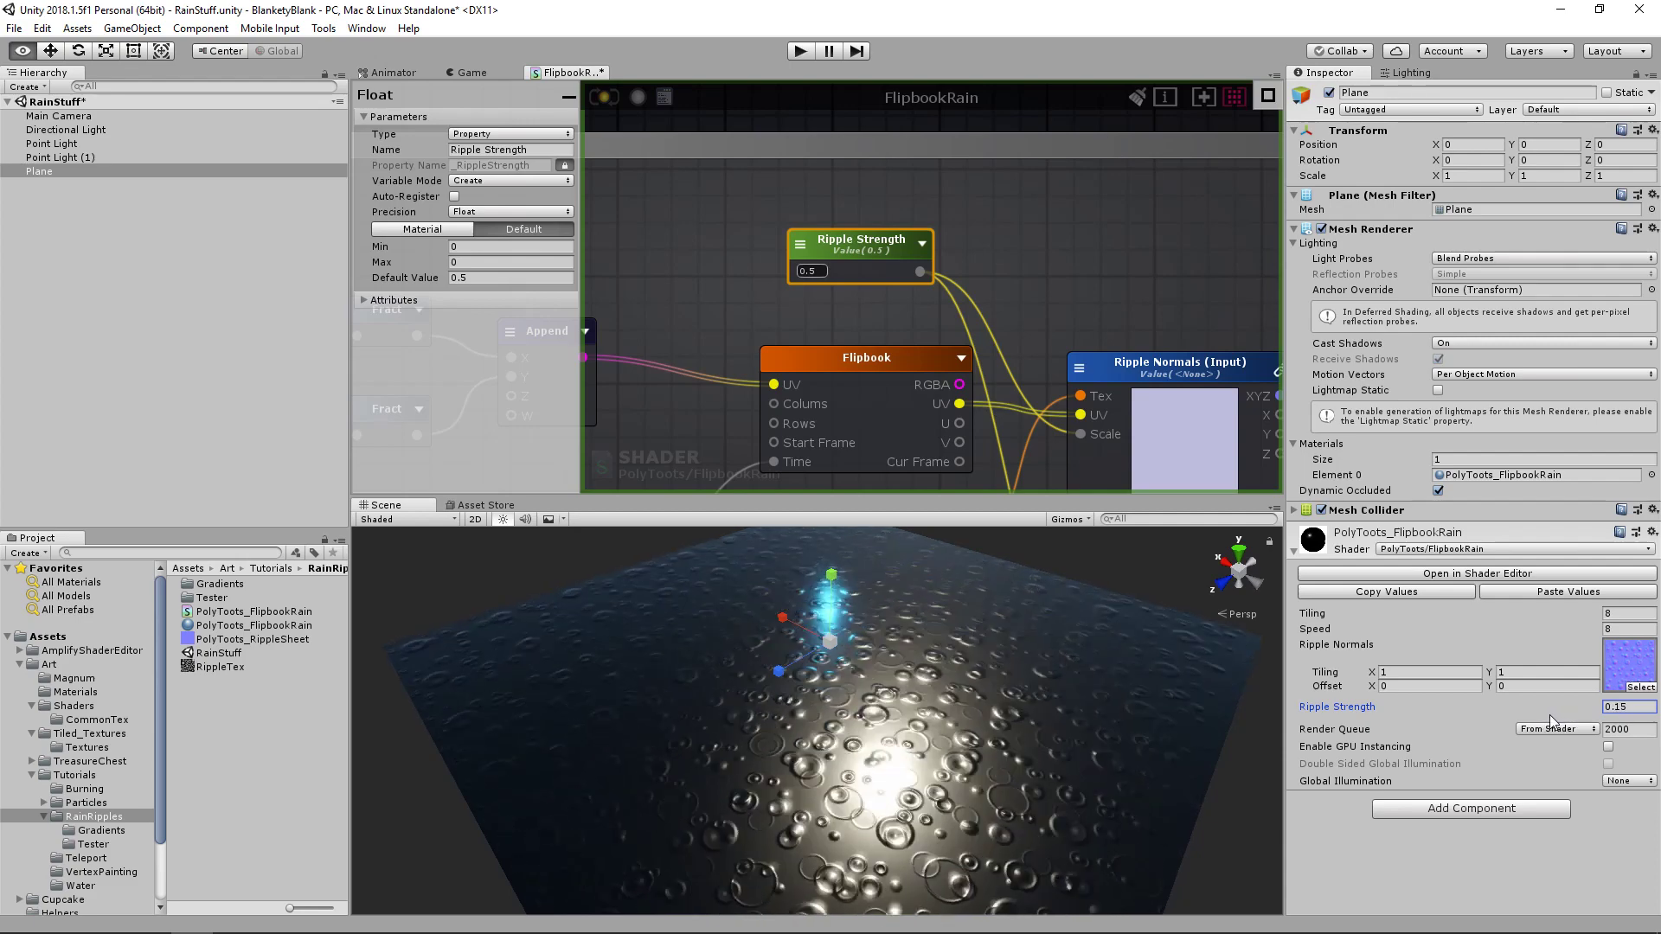
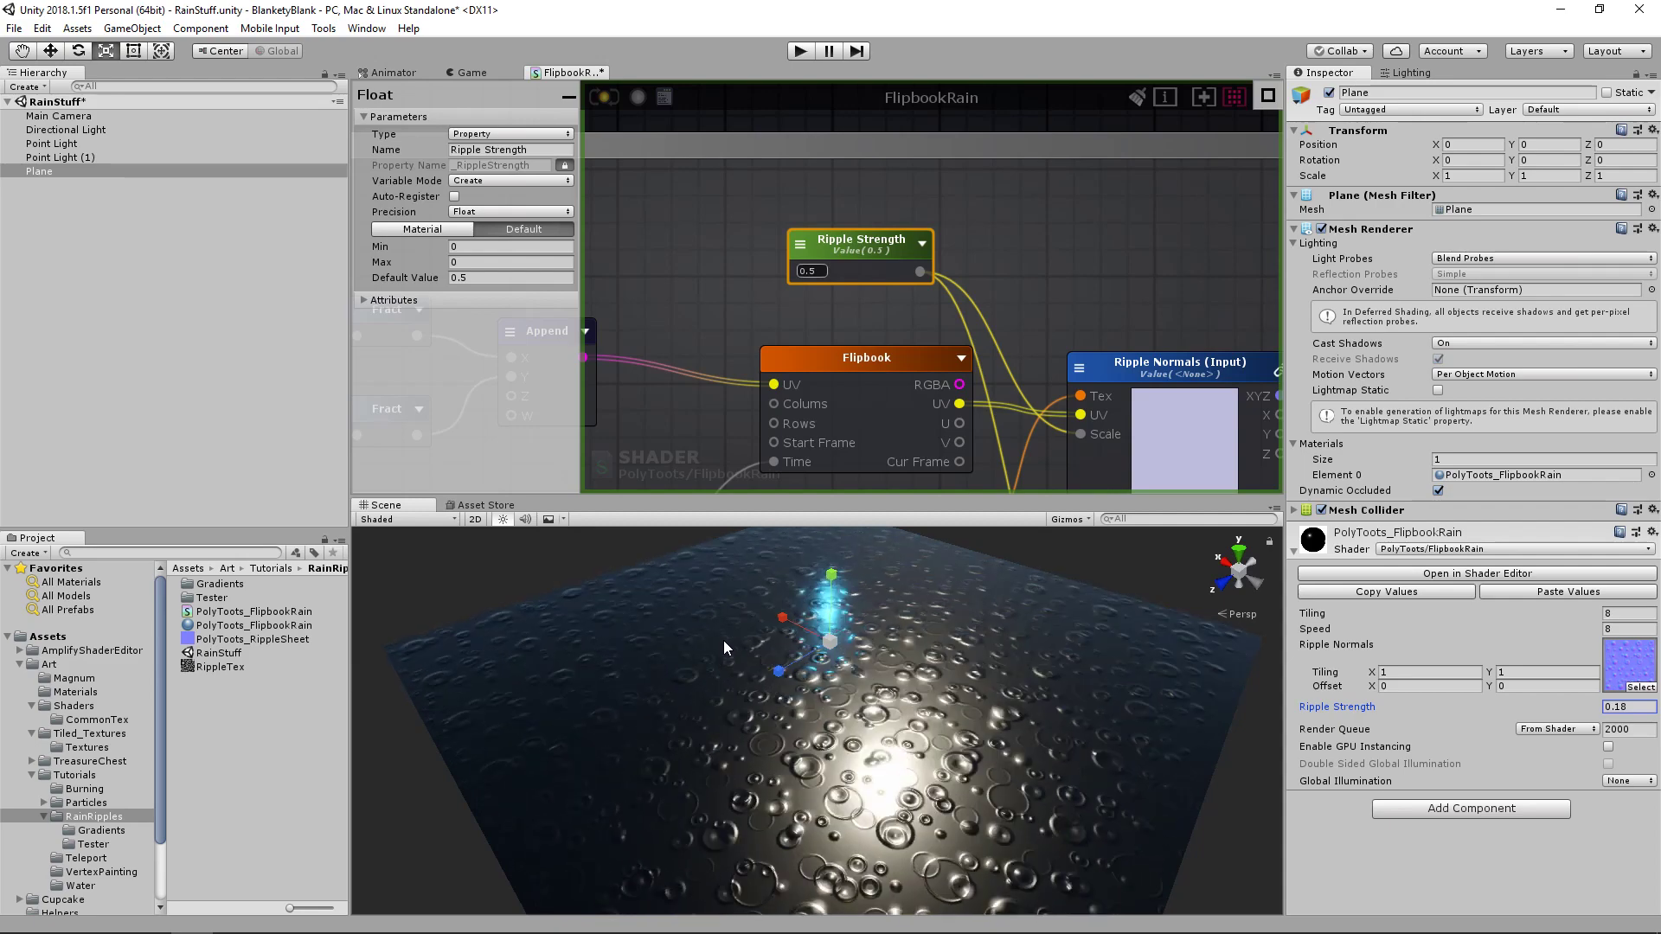
- Add a Noise Generator node in the empty graph area above the Ripple Normals frame
{"action": "scroll", "coordinate": [943, 273], "scroll_direction": "down", "scroll_amount": 5}
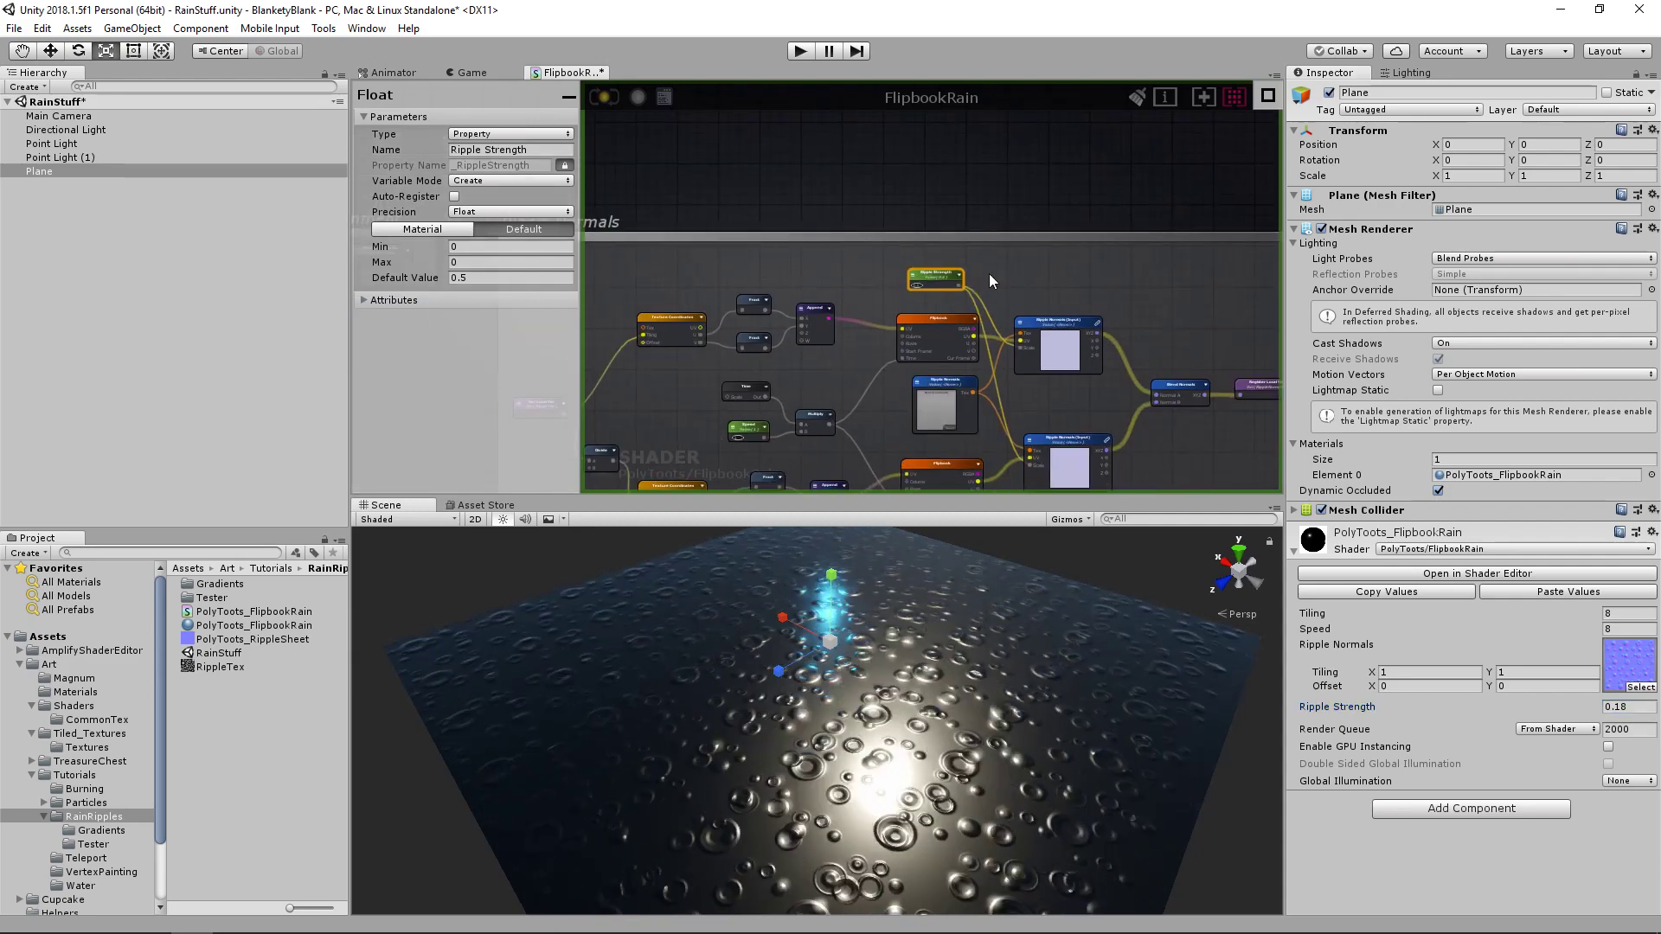
{"action": "scroll", "coordinate": [984, 278], "scroll_direction": "down", "scroll_amount": 3}
{"action": "middle_click_drag", "start_coordinate": [920, 216], "coordinate": [942, 288]}
{"action": "scroll", "coordinate": [943, 289], "scroll_direction": "up", "scroll_amount": 3}
{"action": "left_click", "coordinate": [906, 219]}
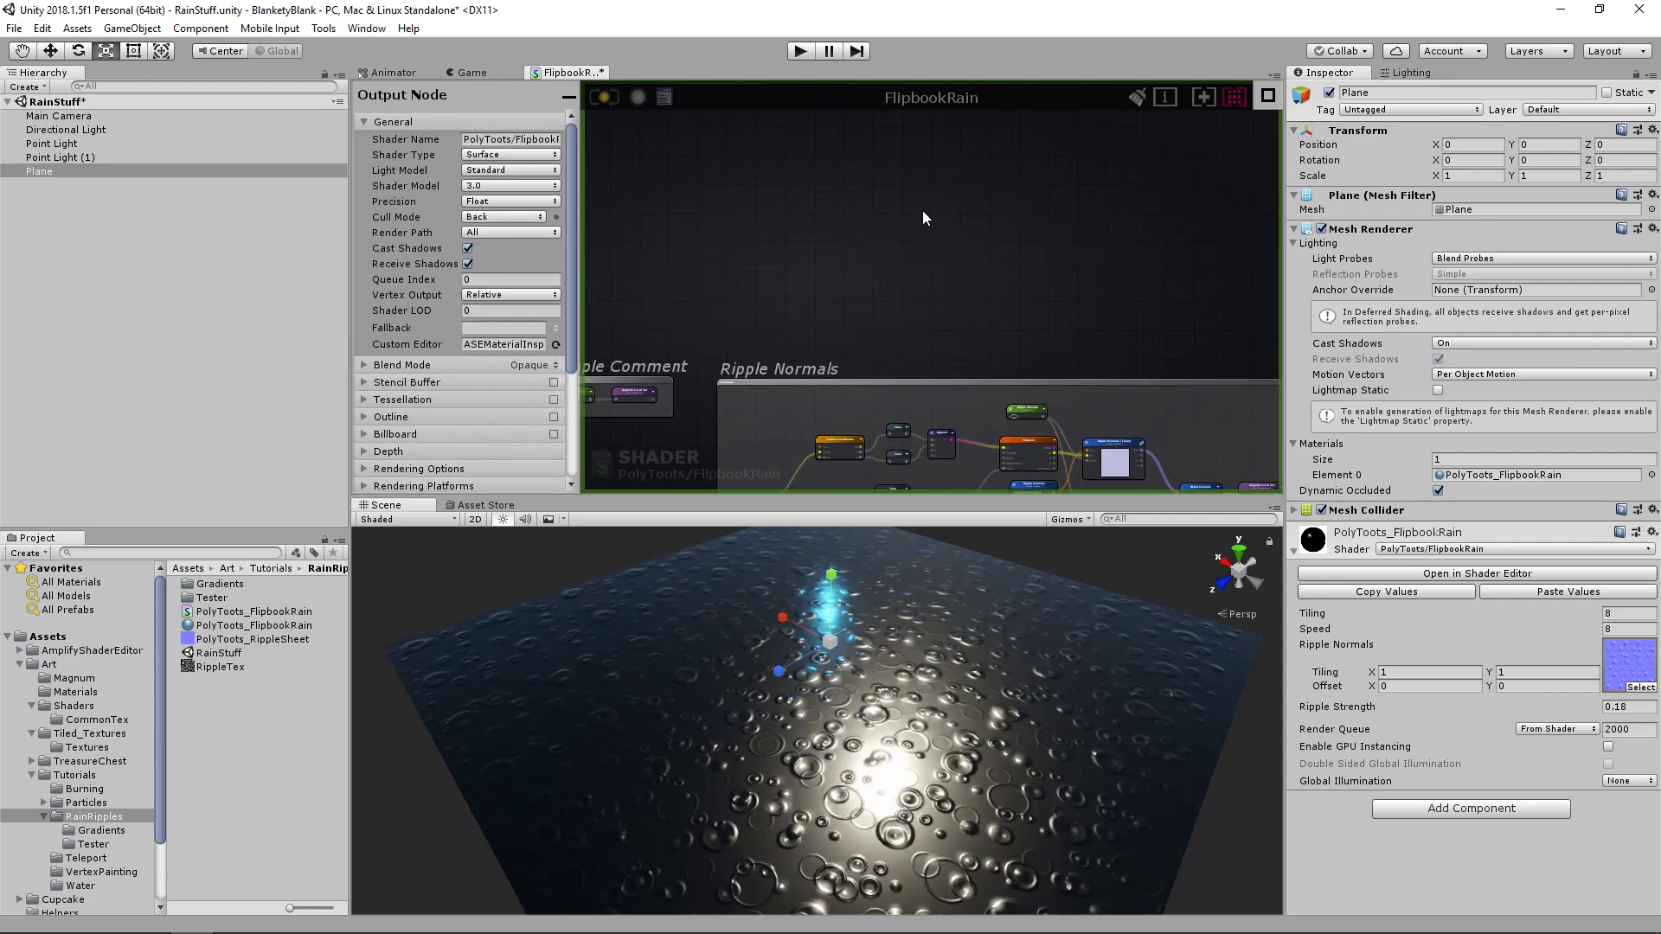
{"action": "scroll", "coordinate": [922, 218], "scroll_direction": "up", "scroll_amount": 4}
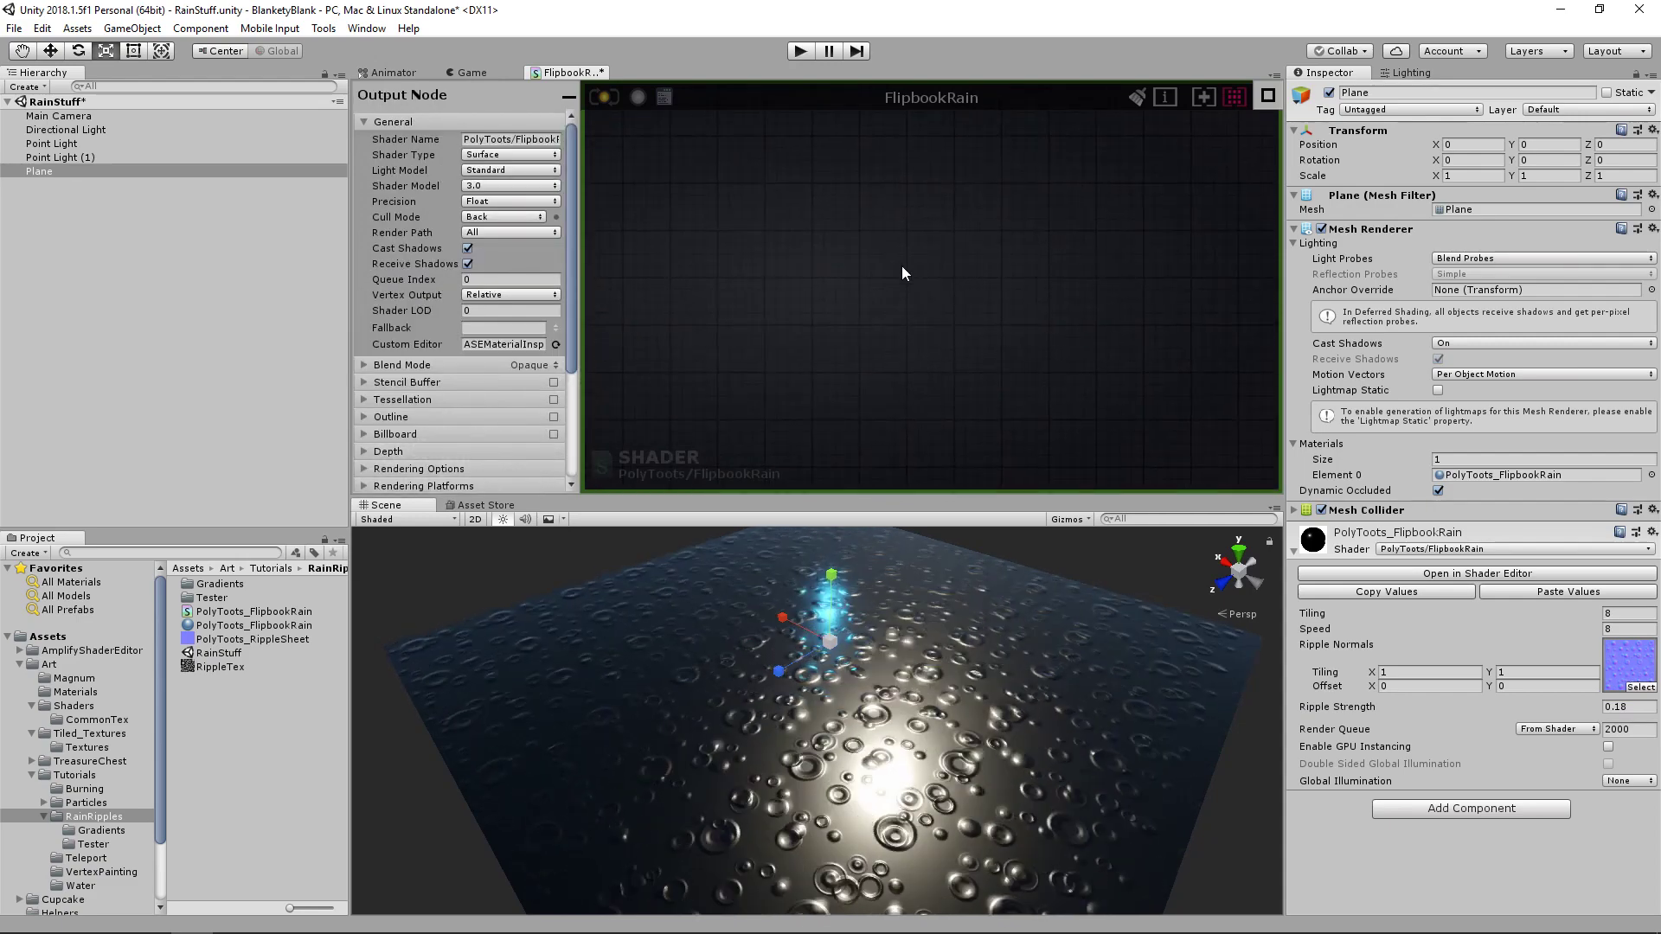
{"action": "right_click", "coordinate": [880, 268]}
{"action": "type", "text": "noi"}
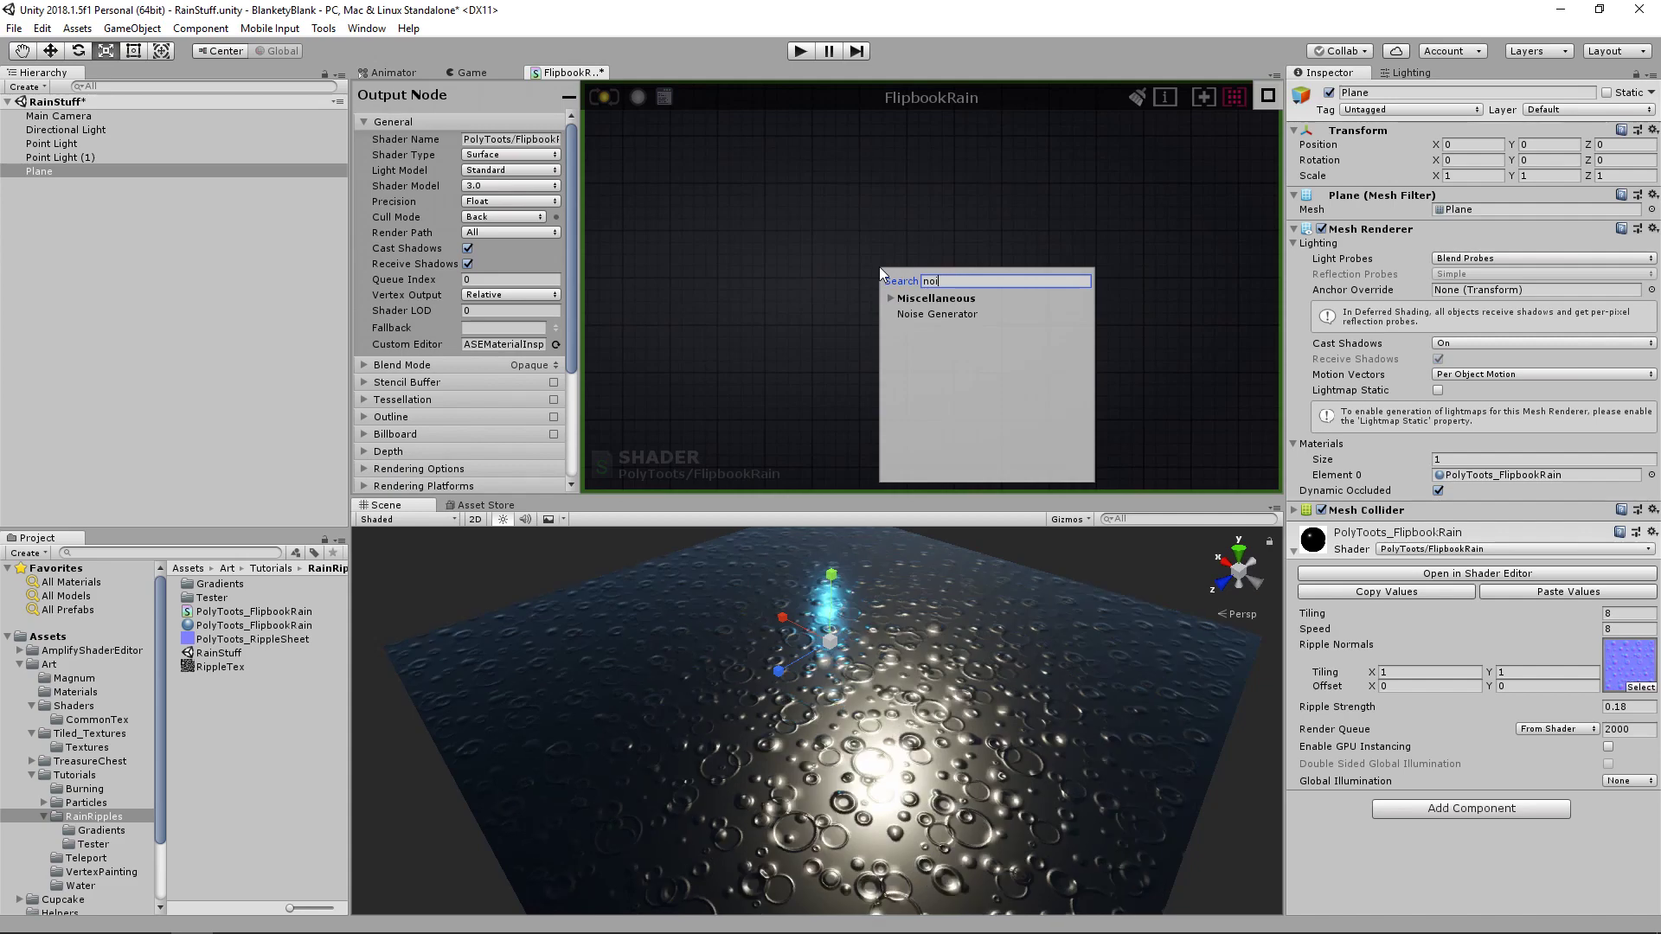
{"action": "left_click", "coordinate": [939, 315]}
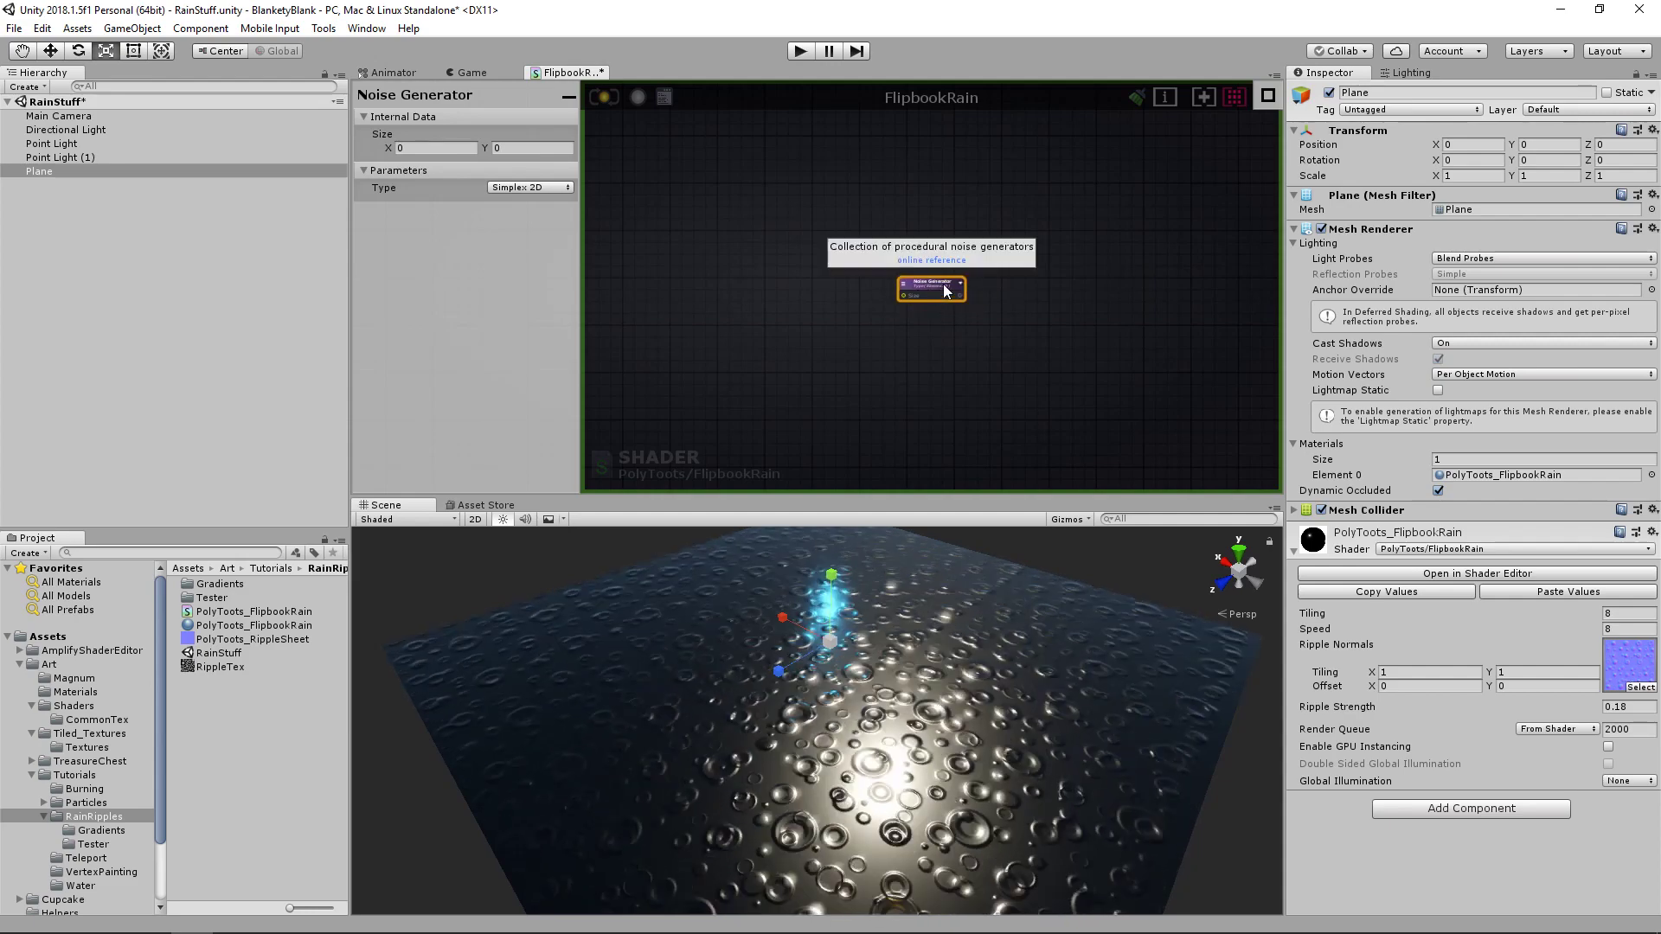
{"action": "scroll", "coordinate": [941, 287], "scroll_direction": "up", "scroll_amount": 4}
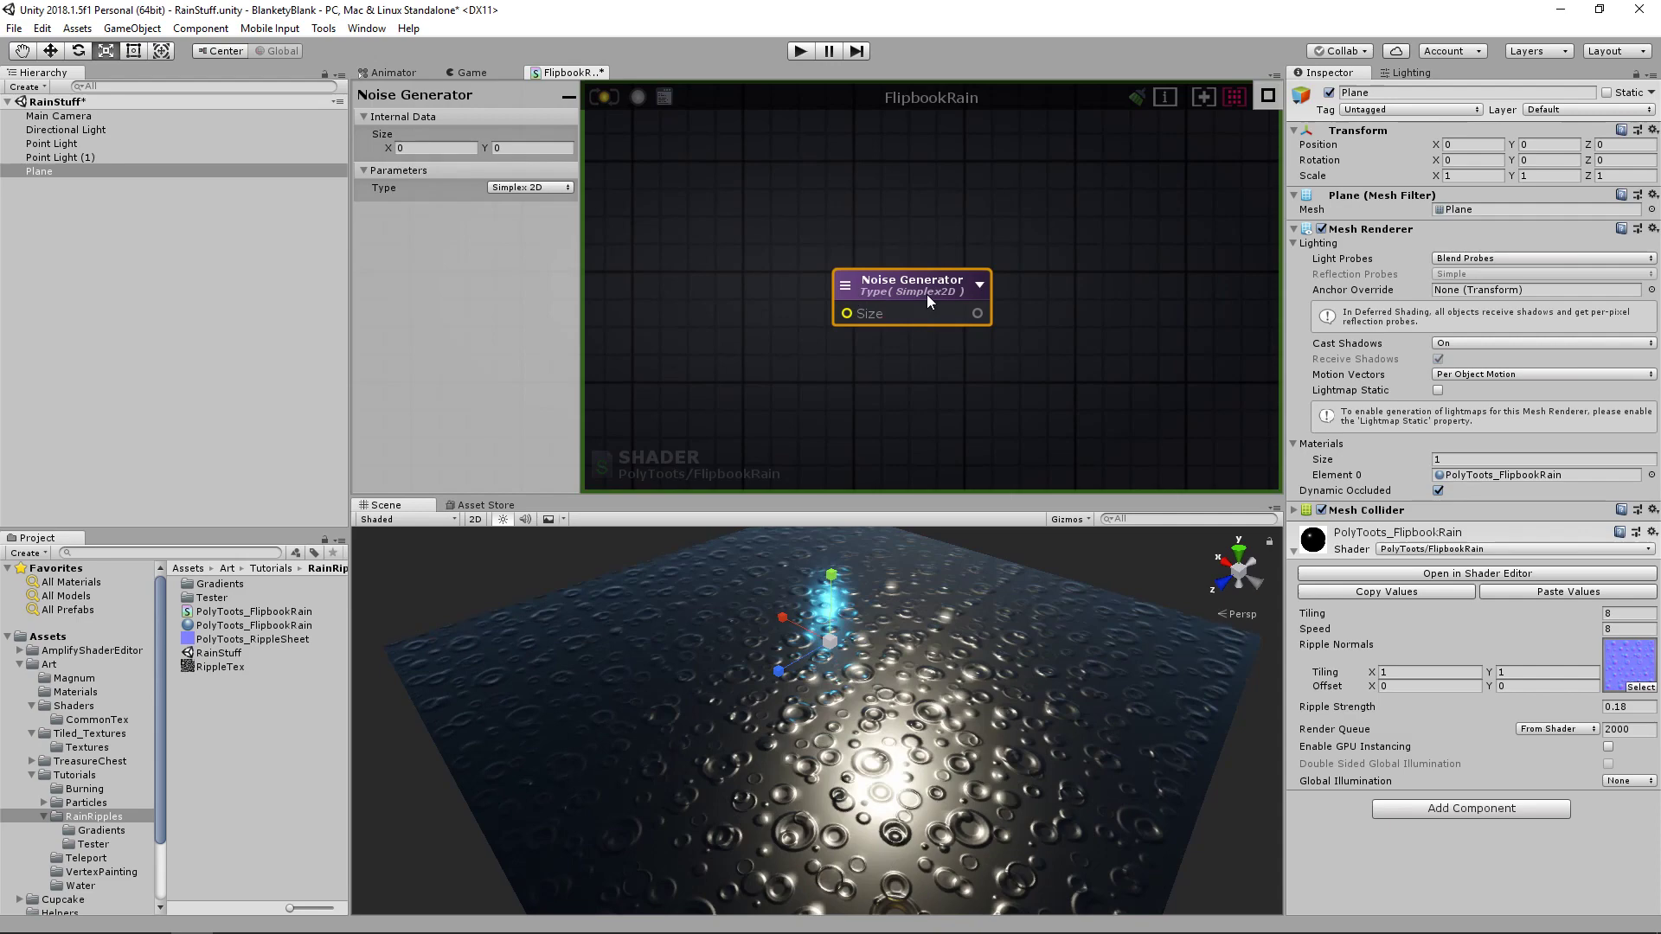
{"action": "scroll", "coordinate": [927, 294], "scroll_direction": "down", "scroll_amount": 2}
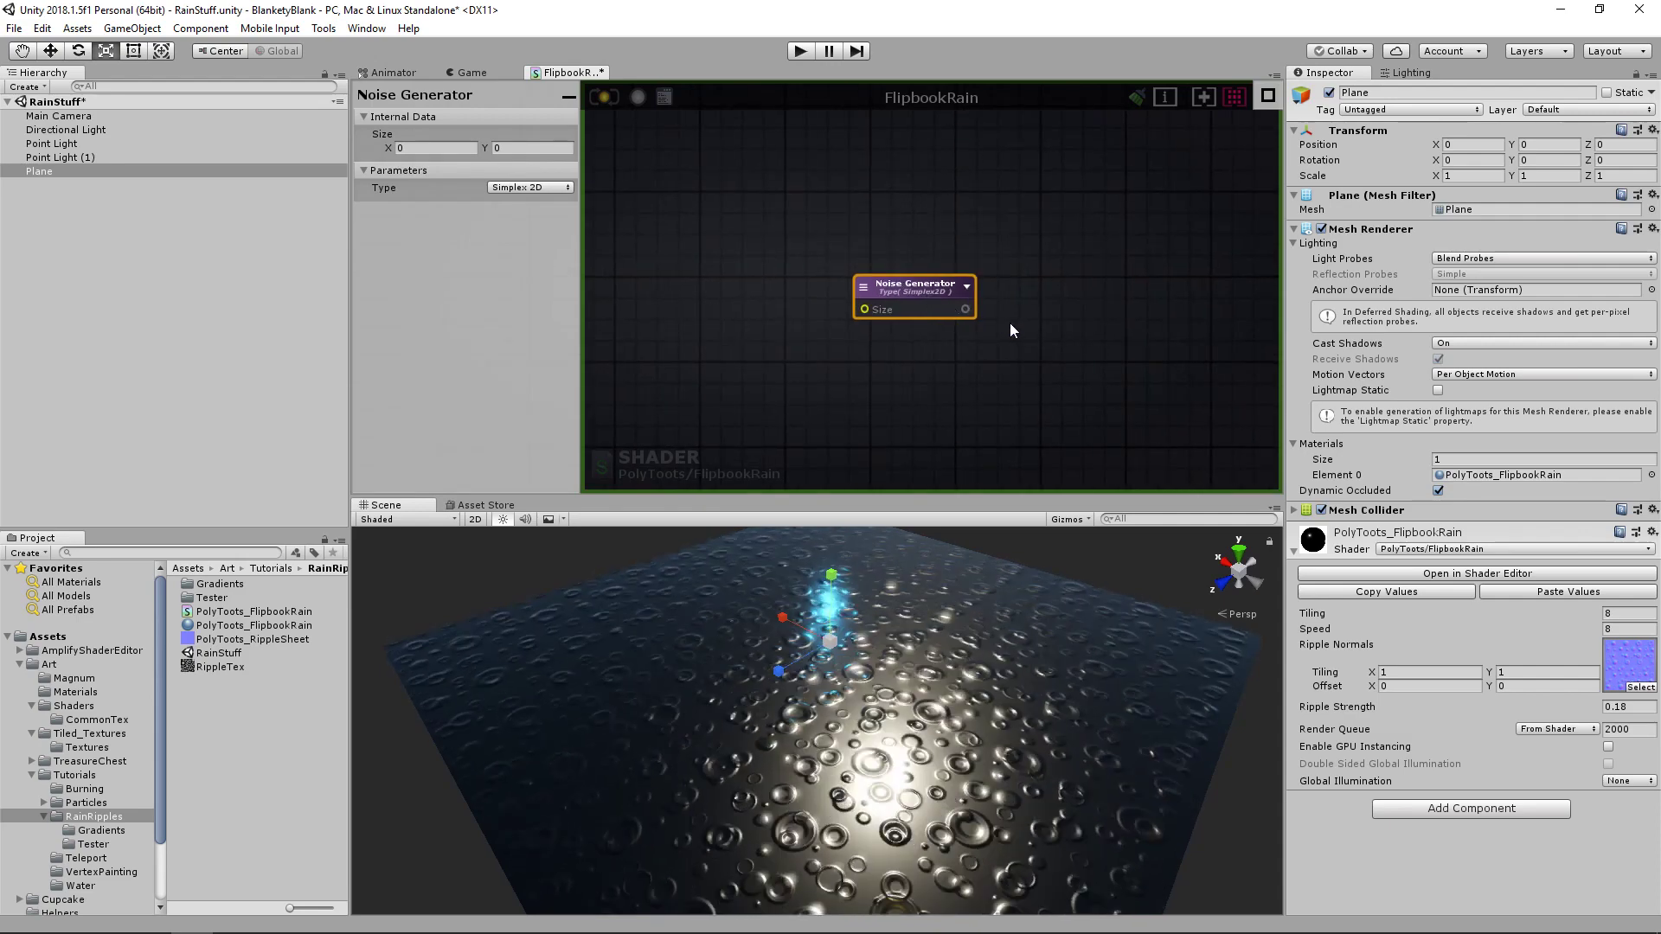
- Search the Ripple Normals texture picker for noise textures and close it without choosing one
{"action": "left_click", "coordinate": [1649, 689]}
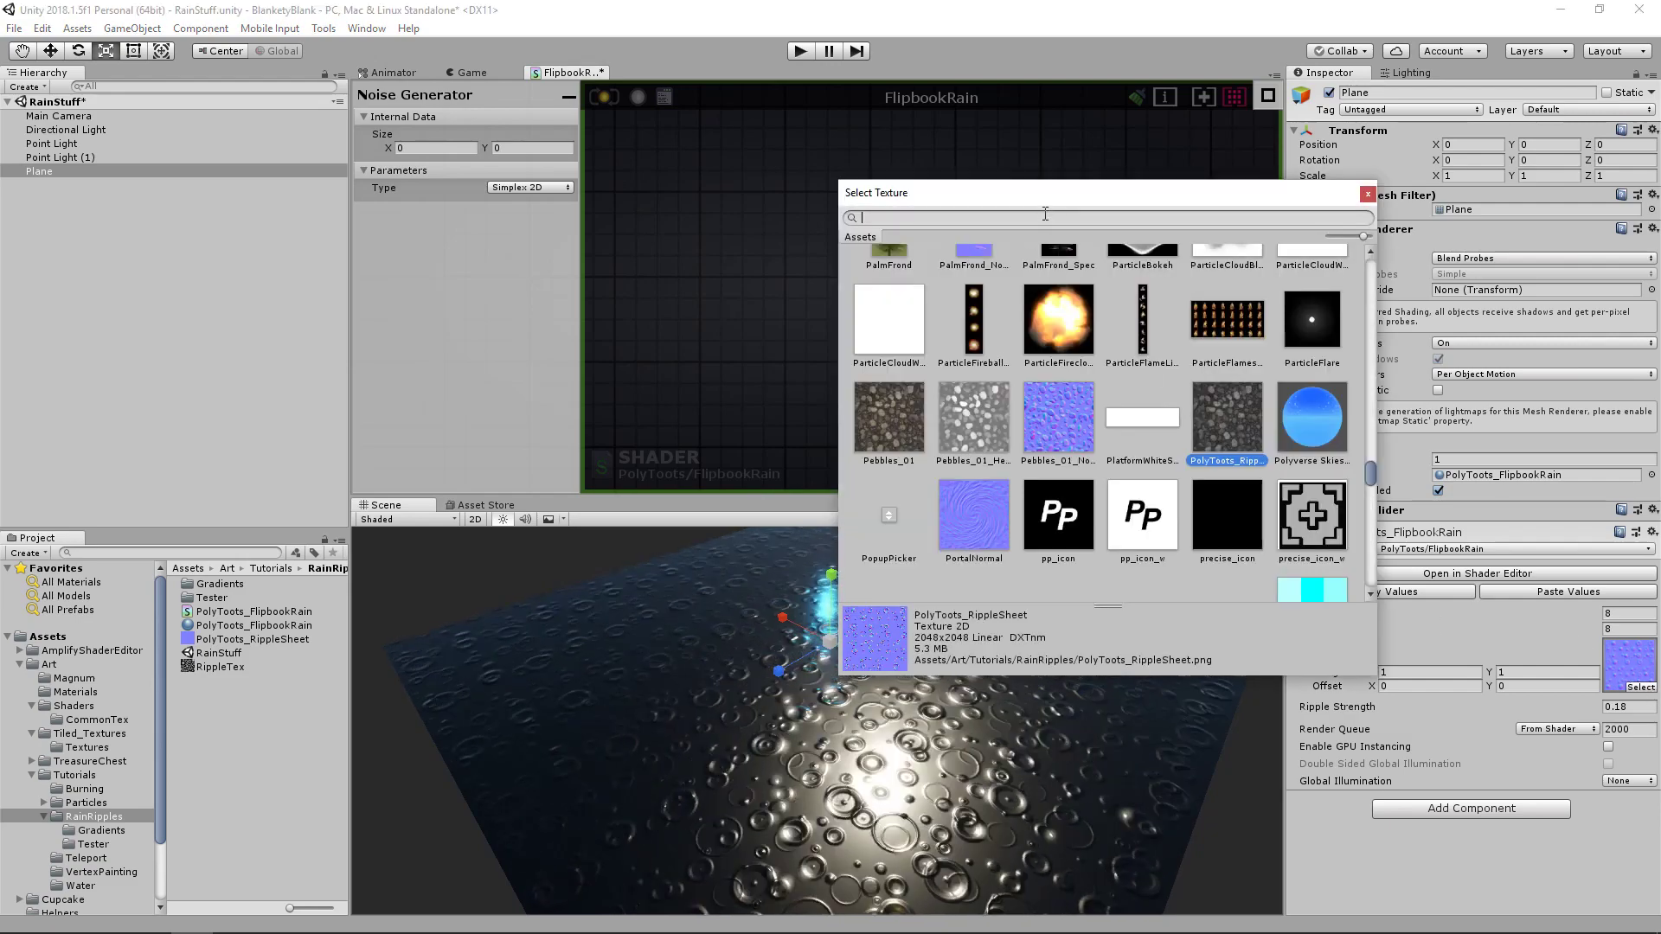
{"action": "type", "text": "noise"}
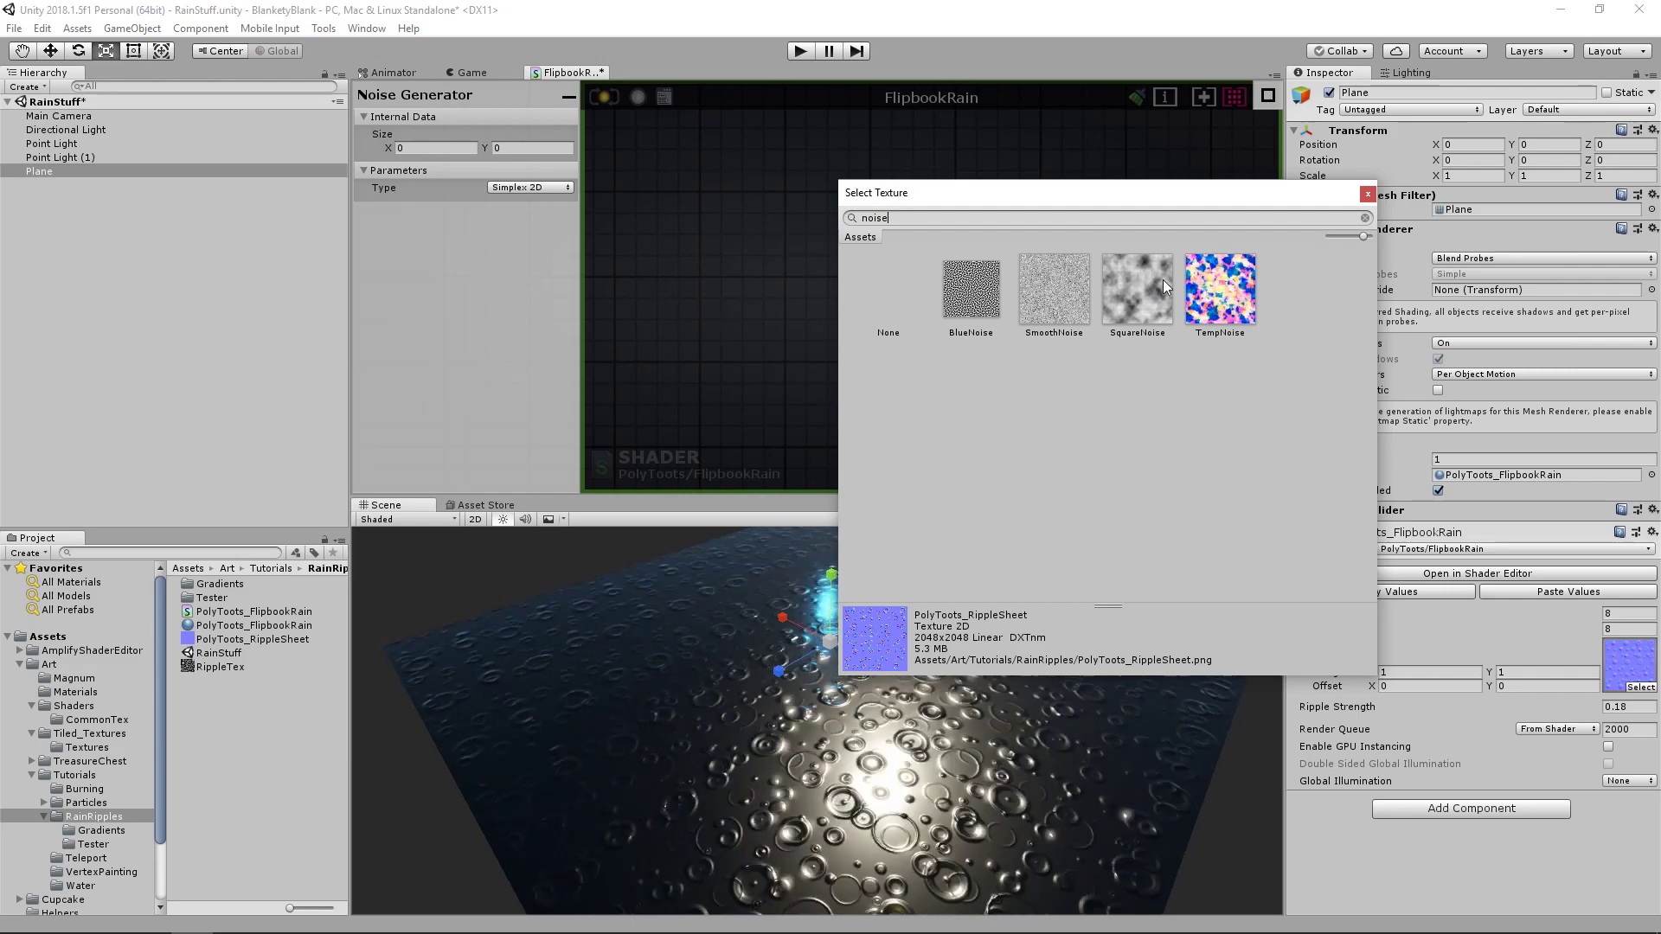
{"action": "left_click", "coordinate": [1371, 196]}
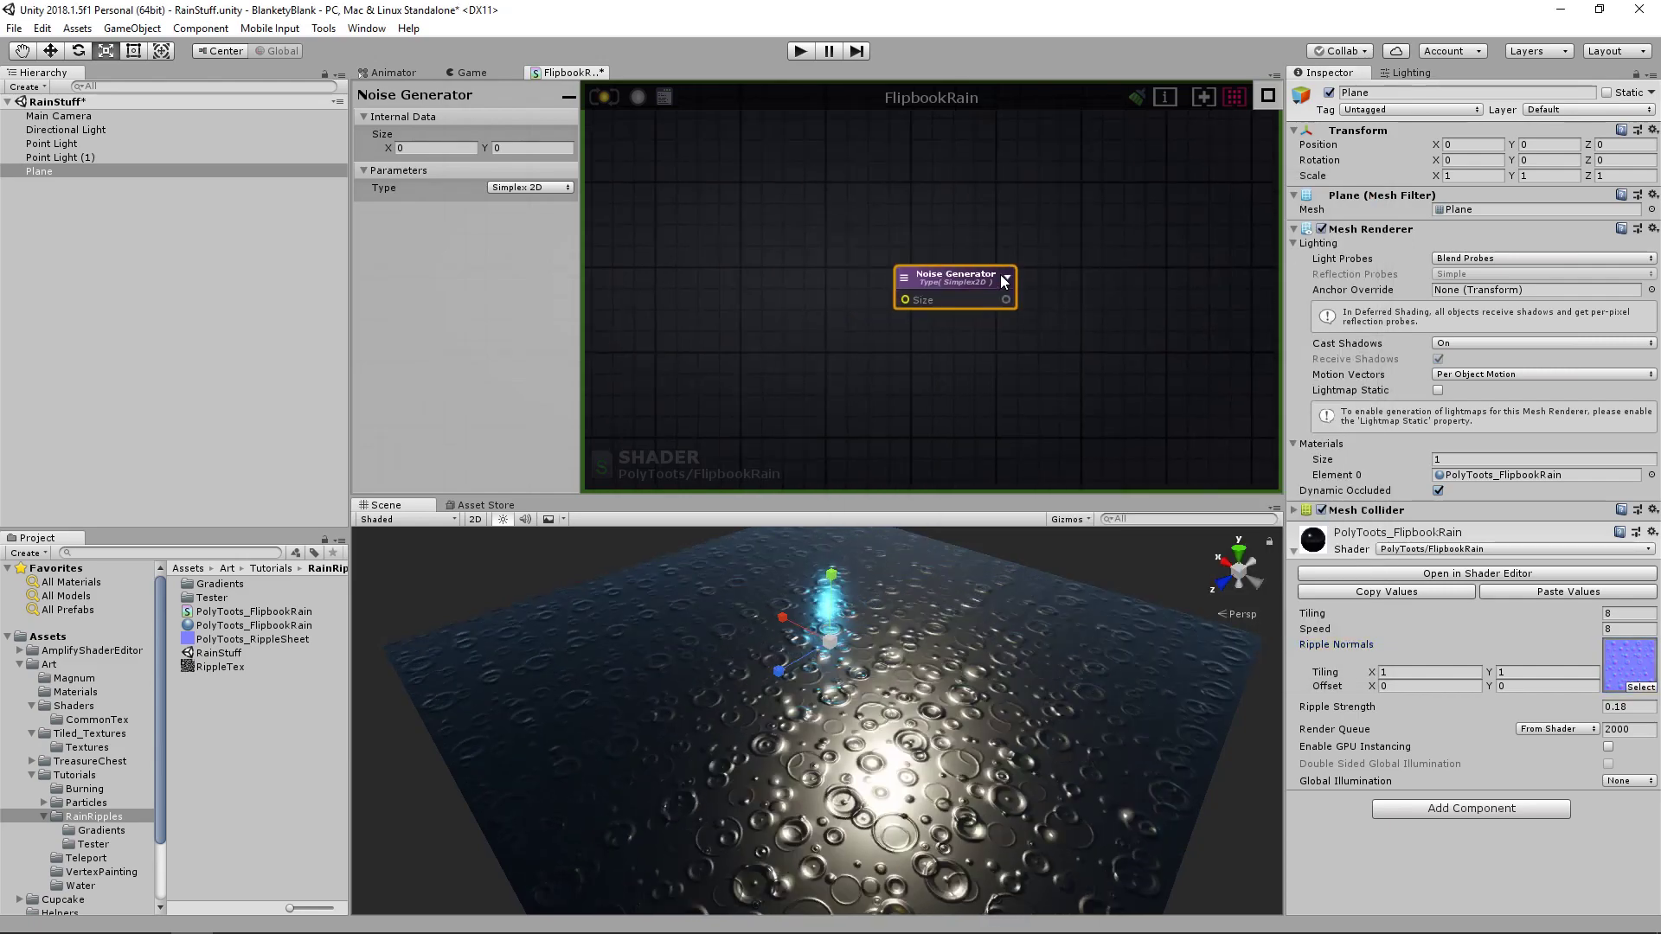
- Add a Texture Coordinates node before the Noise Generator, leaving room between the two nodes
{"action": "left_click_drag", "start_coordinate": [959, 277], "coordinate": [937, 280]}
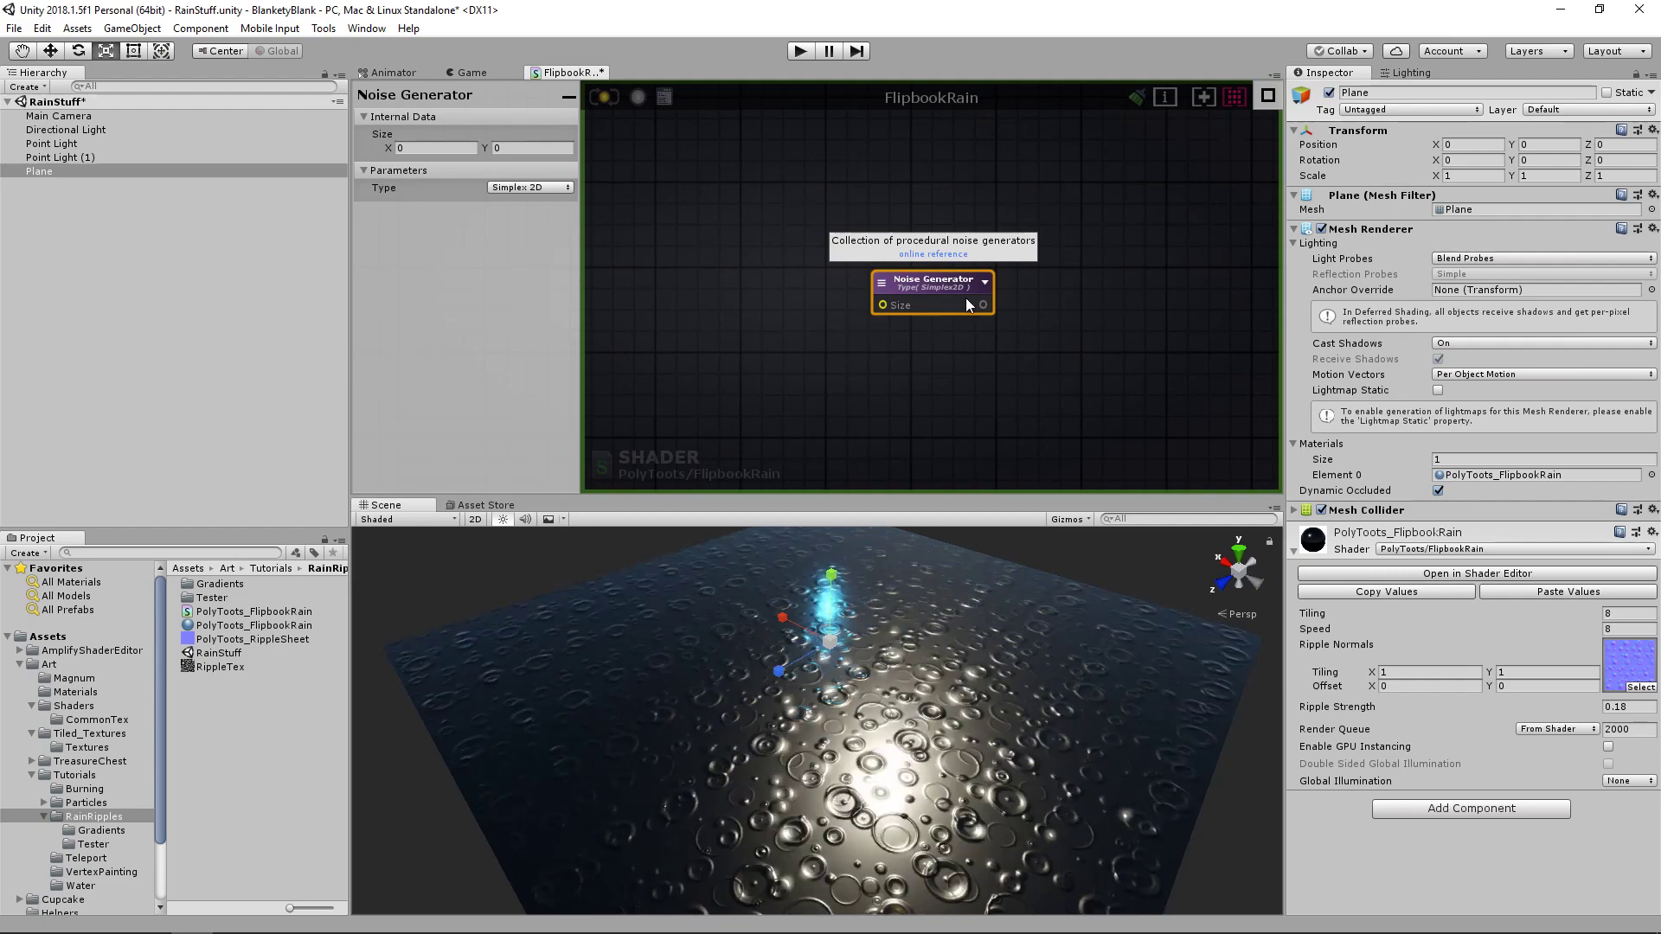
{"action": "middle_click_drag", "start_coordinate": [836, 325], "coordinate": [1007, 329]}
{"action": "scroll", "coordinate": [995, 329], "scroll_direction": "down", "scroll_amount": 3}
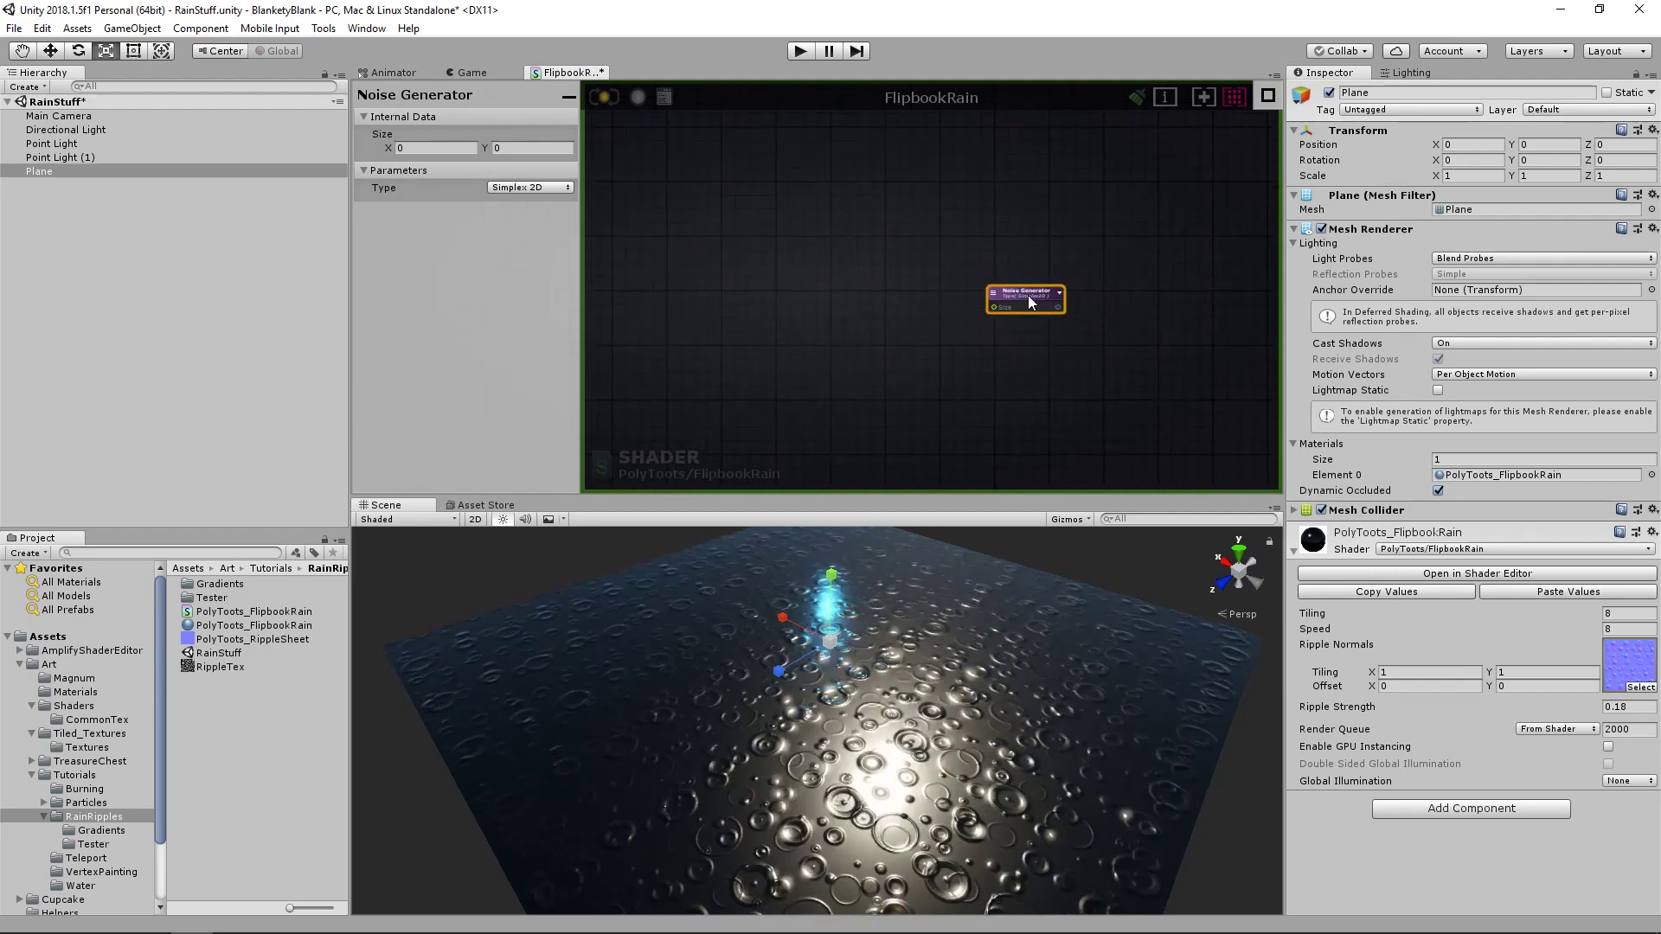
{"action": "scroll", "coordinate": [917, 308], "scroll_direction": "up", "scroll_amount": 1}
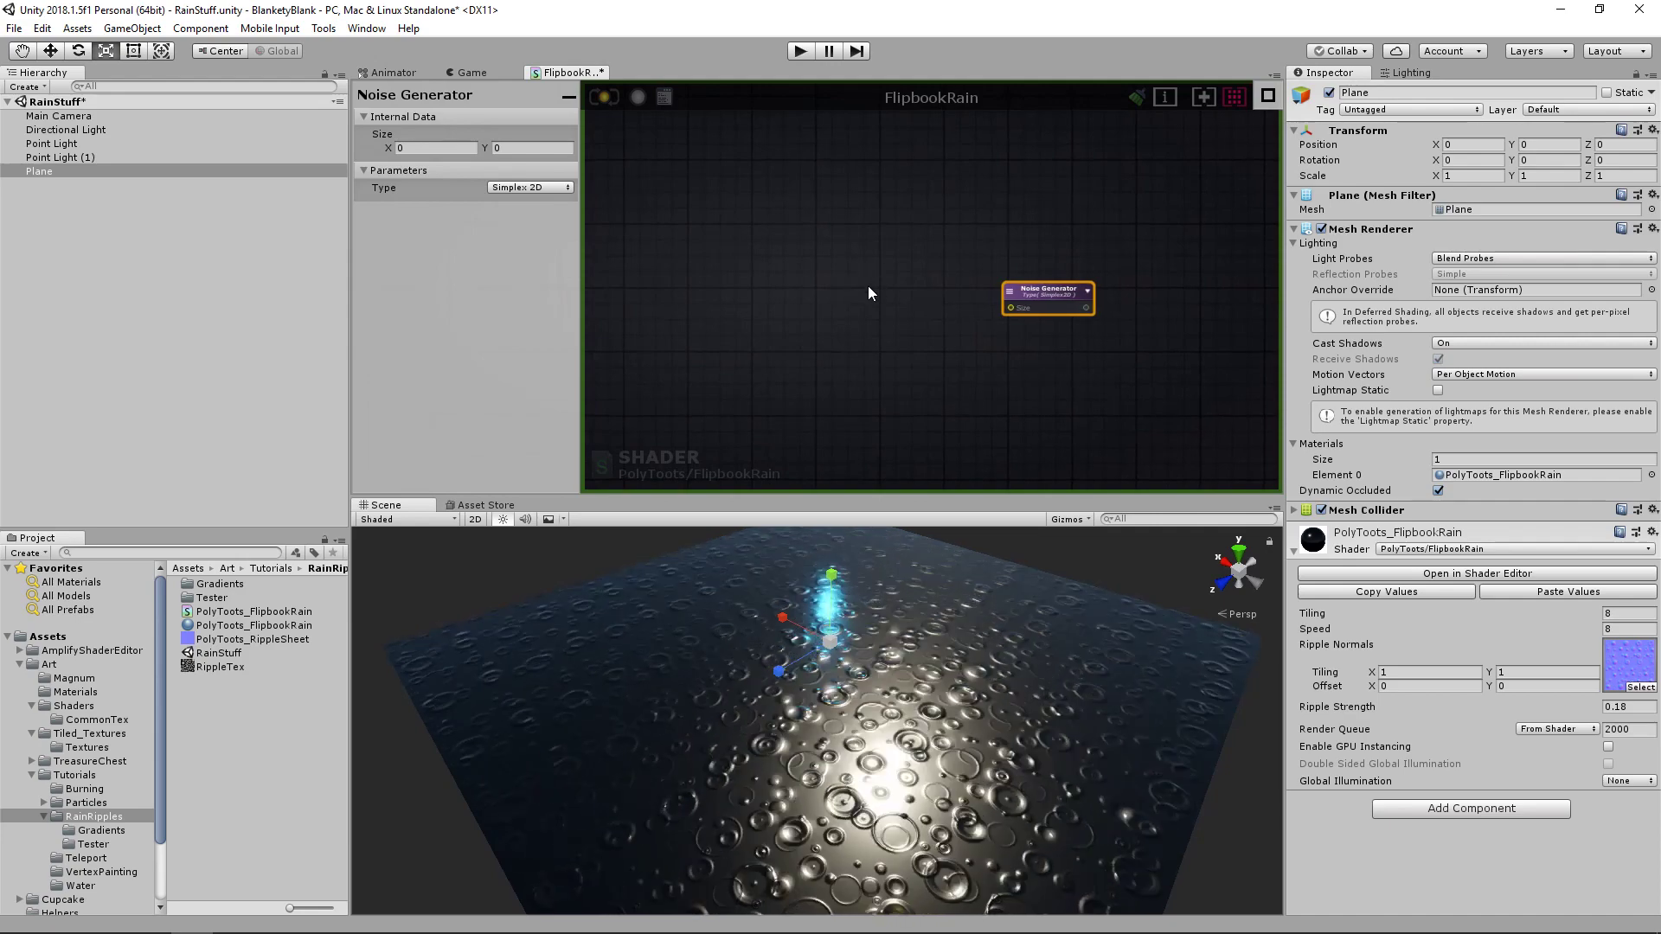
{"action": "left_click", "coordinate": [869, 292]}
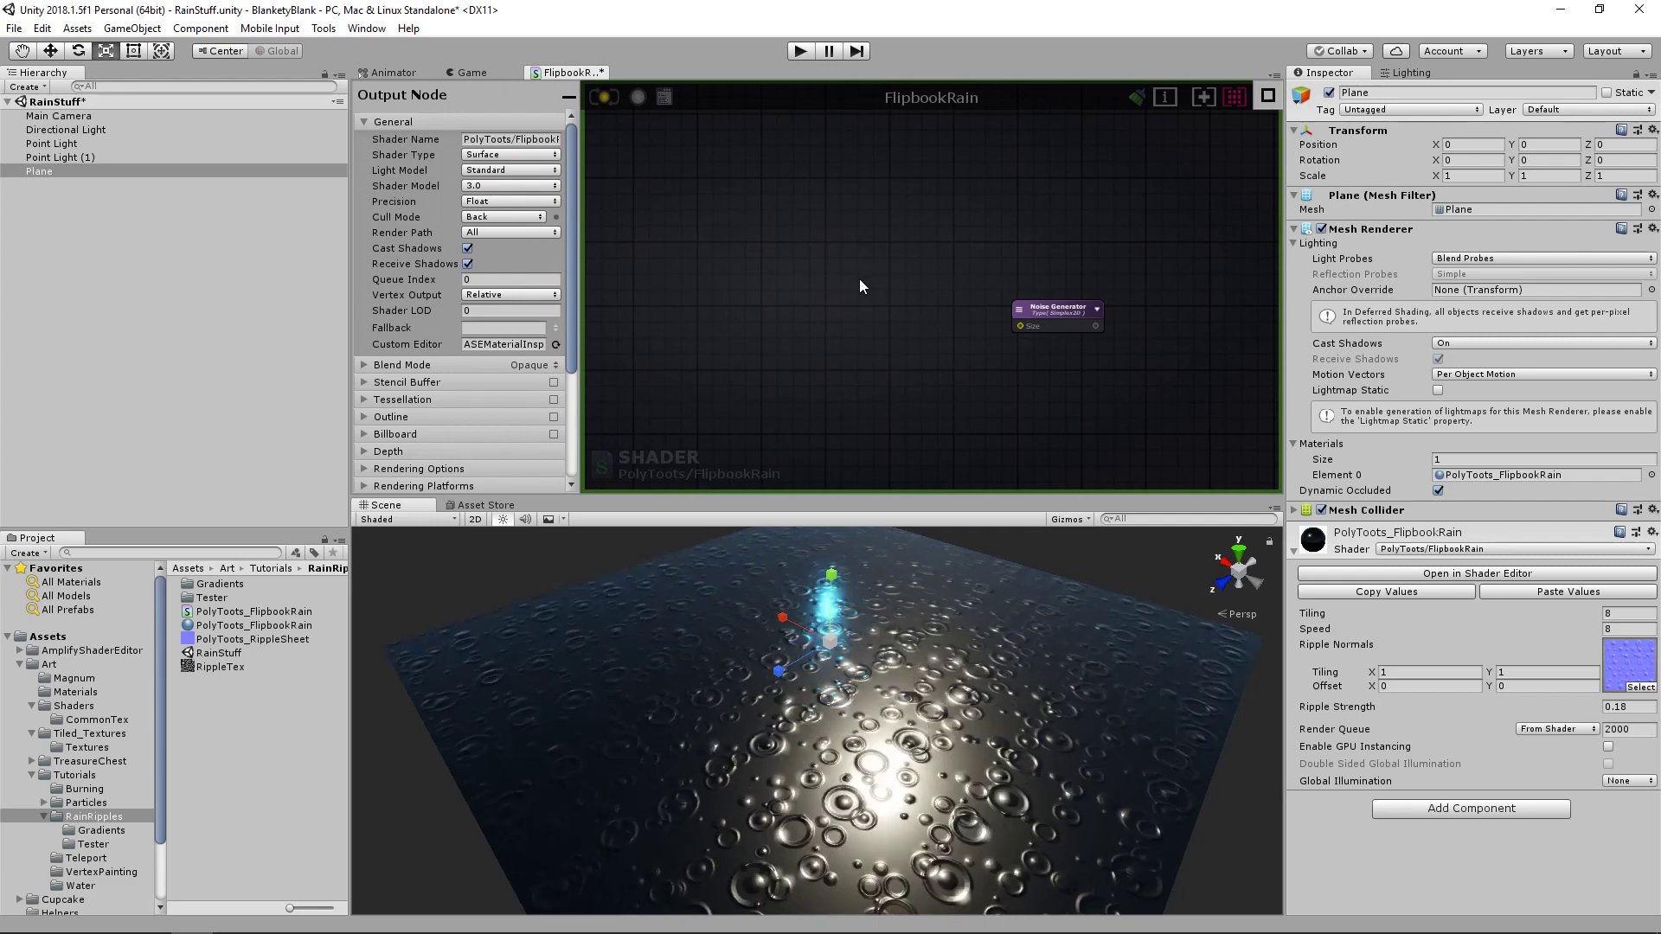
{"action": "left_click", "coordinate": [850, 288]}
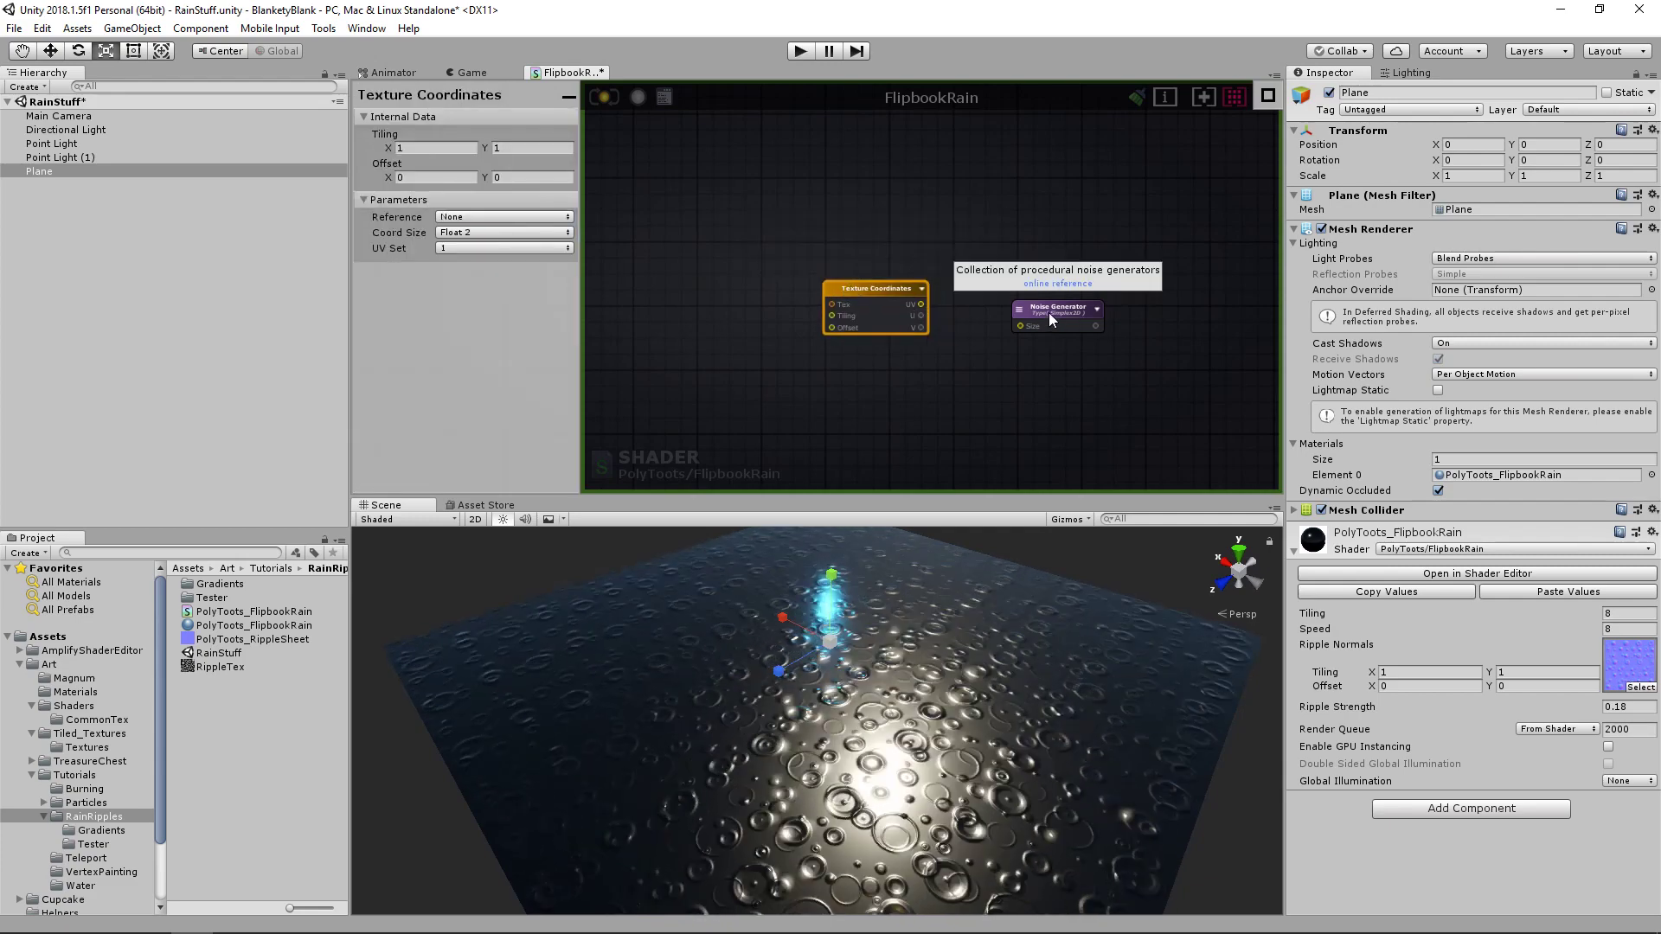
{"action": "left_click_drag", "start_coordinate": [1051, 319], "coordinate": [1043, 309]}
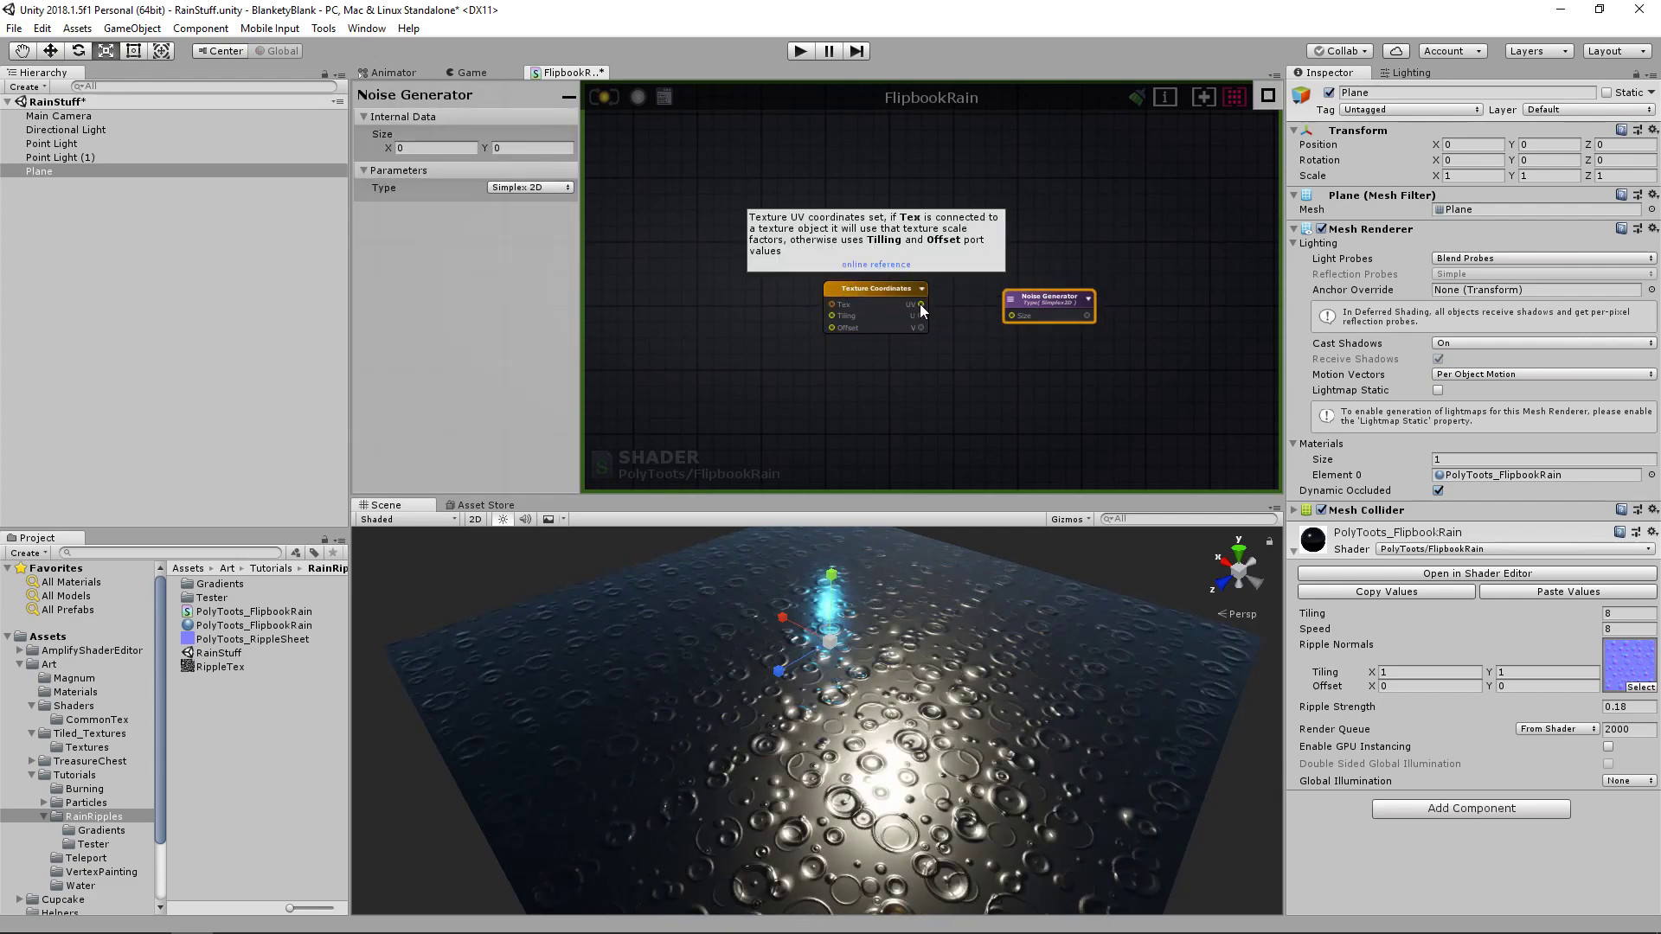
{"action": "left_click_drag", "start_coordinate": [894, 299], "coordinate": [800, 268]}
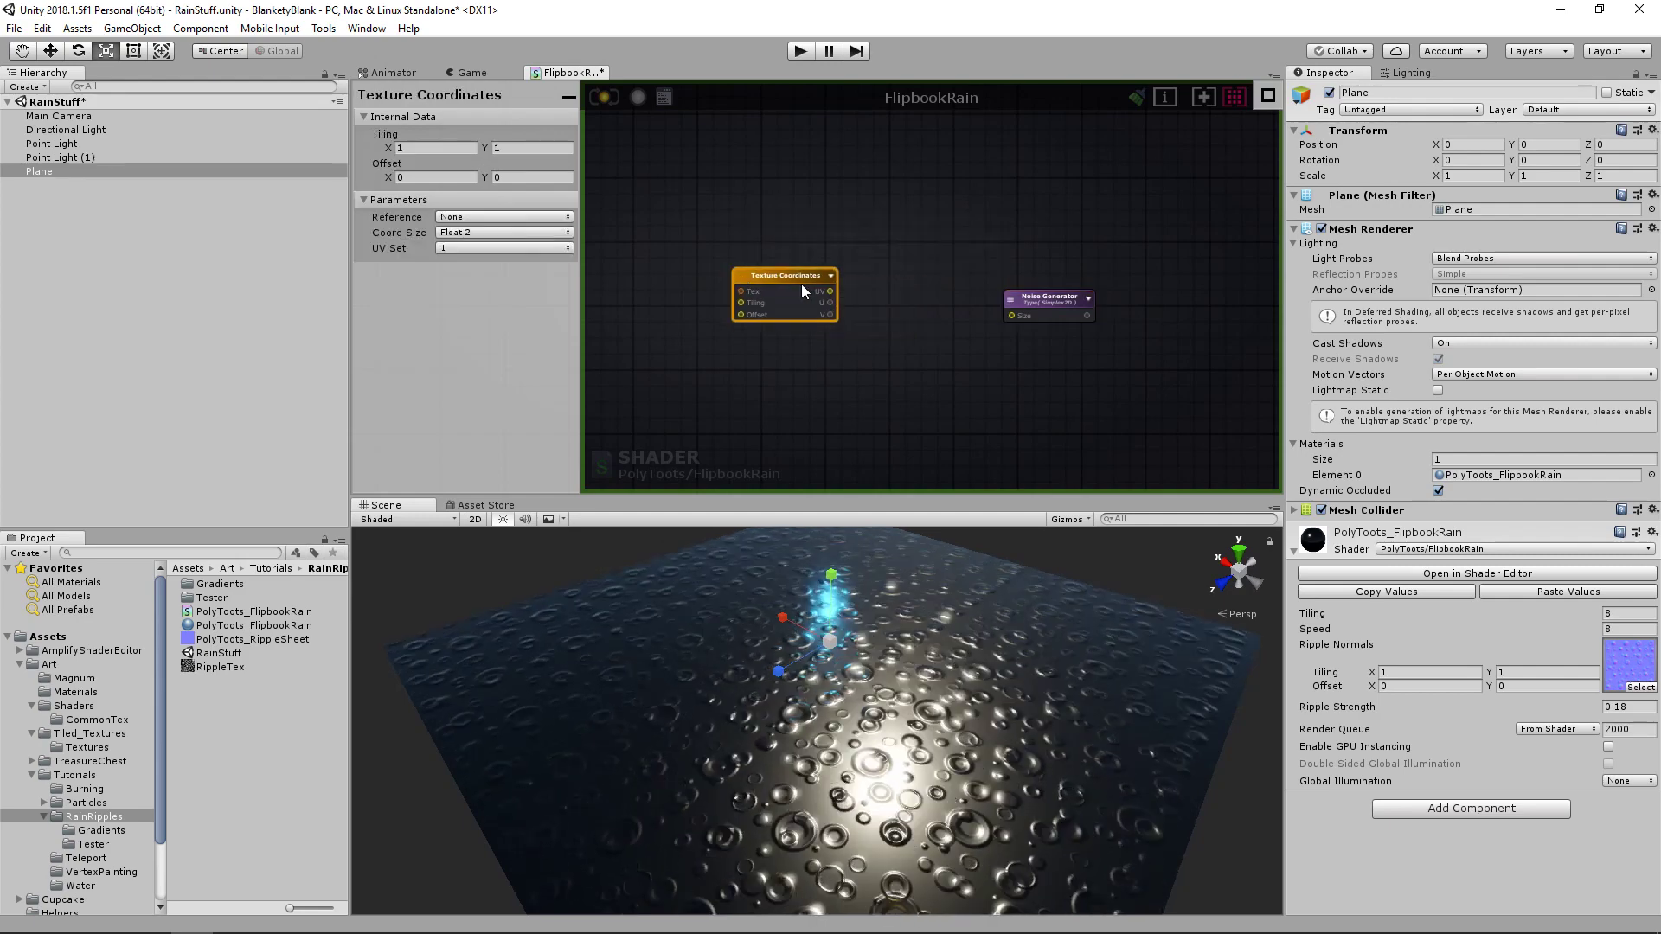
- Add a Panner node and wire the Texture Coordinates UV through it into the Noise Generator's Size input
{"action": "left_click", "coordinate": [952, 326]}
{"action": "right_click", "coordinate": [952, 326]}
{"action": "type", "text": "panner"}
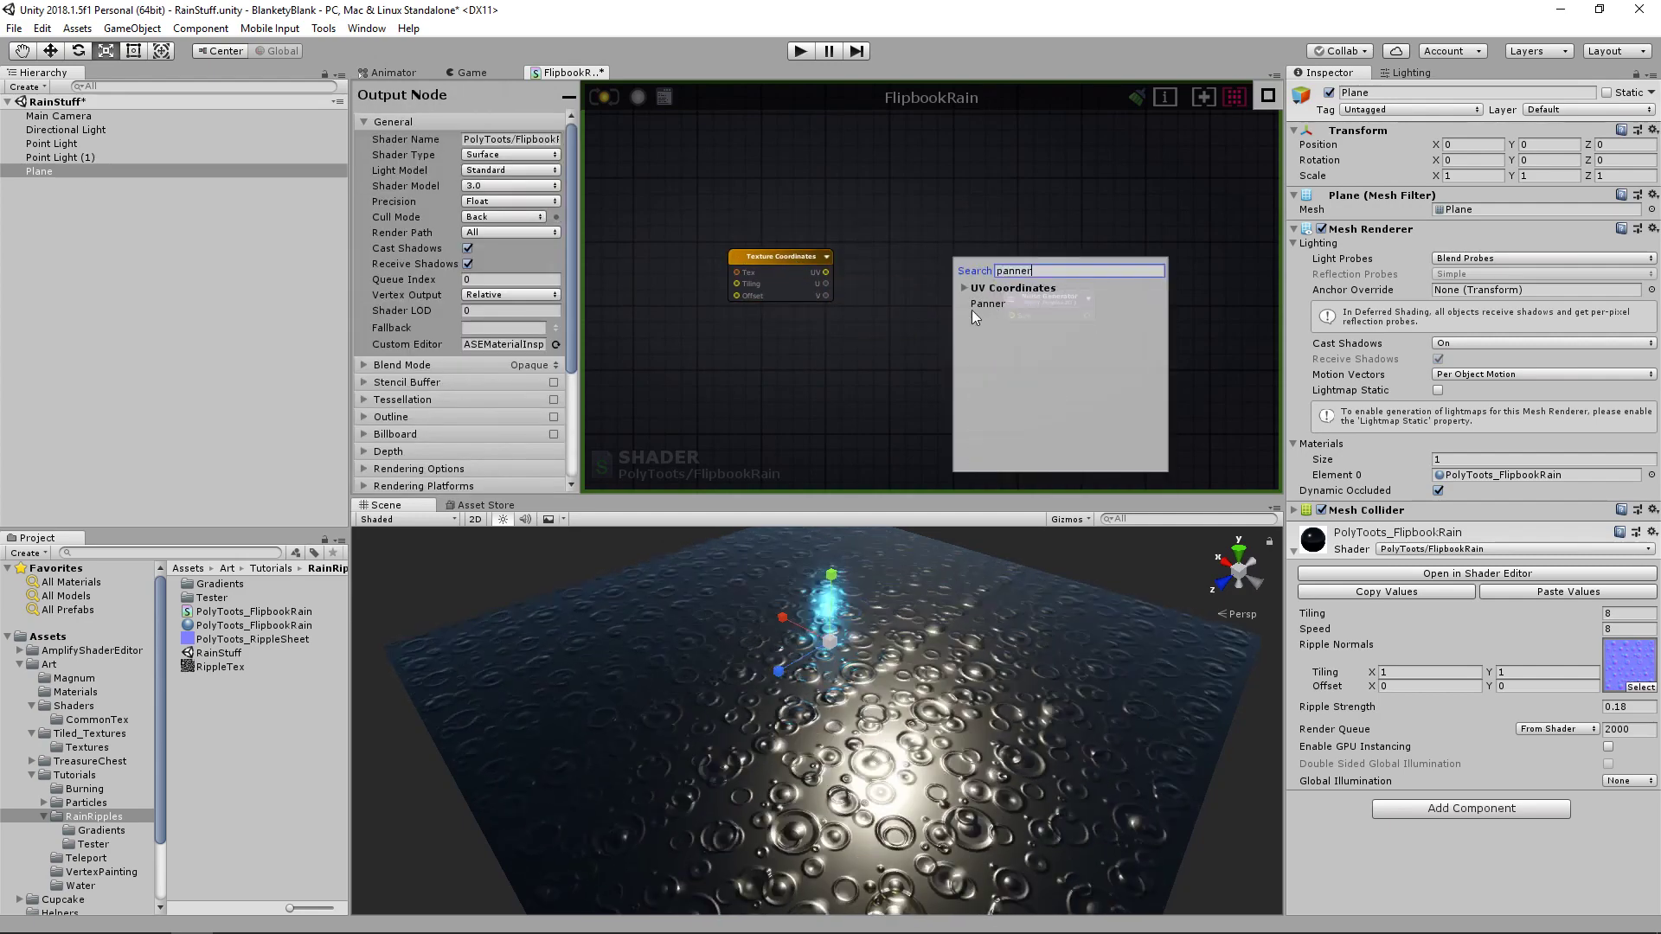
{"action": "left_click", "coordinate": [969, 305]}
{"action": "left_click_drag", "start_coordinate": [978, 332], "coordinate": [787, 270]}
{"action": "left_click_drag", "start_coordinate": [949, 281], "coordinate": [1010, 316]}
{"action": "left_click", "coordinate": [1055, 376]}
{"action": "middle_click_drag", "start_coordinate": [1042, 365], "coordinate": [1015, 356]}
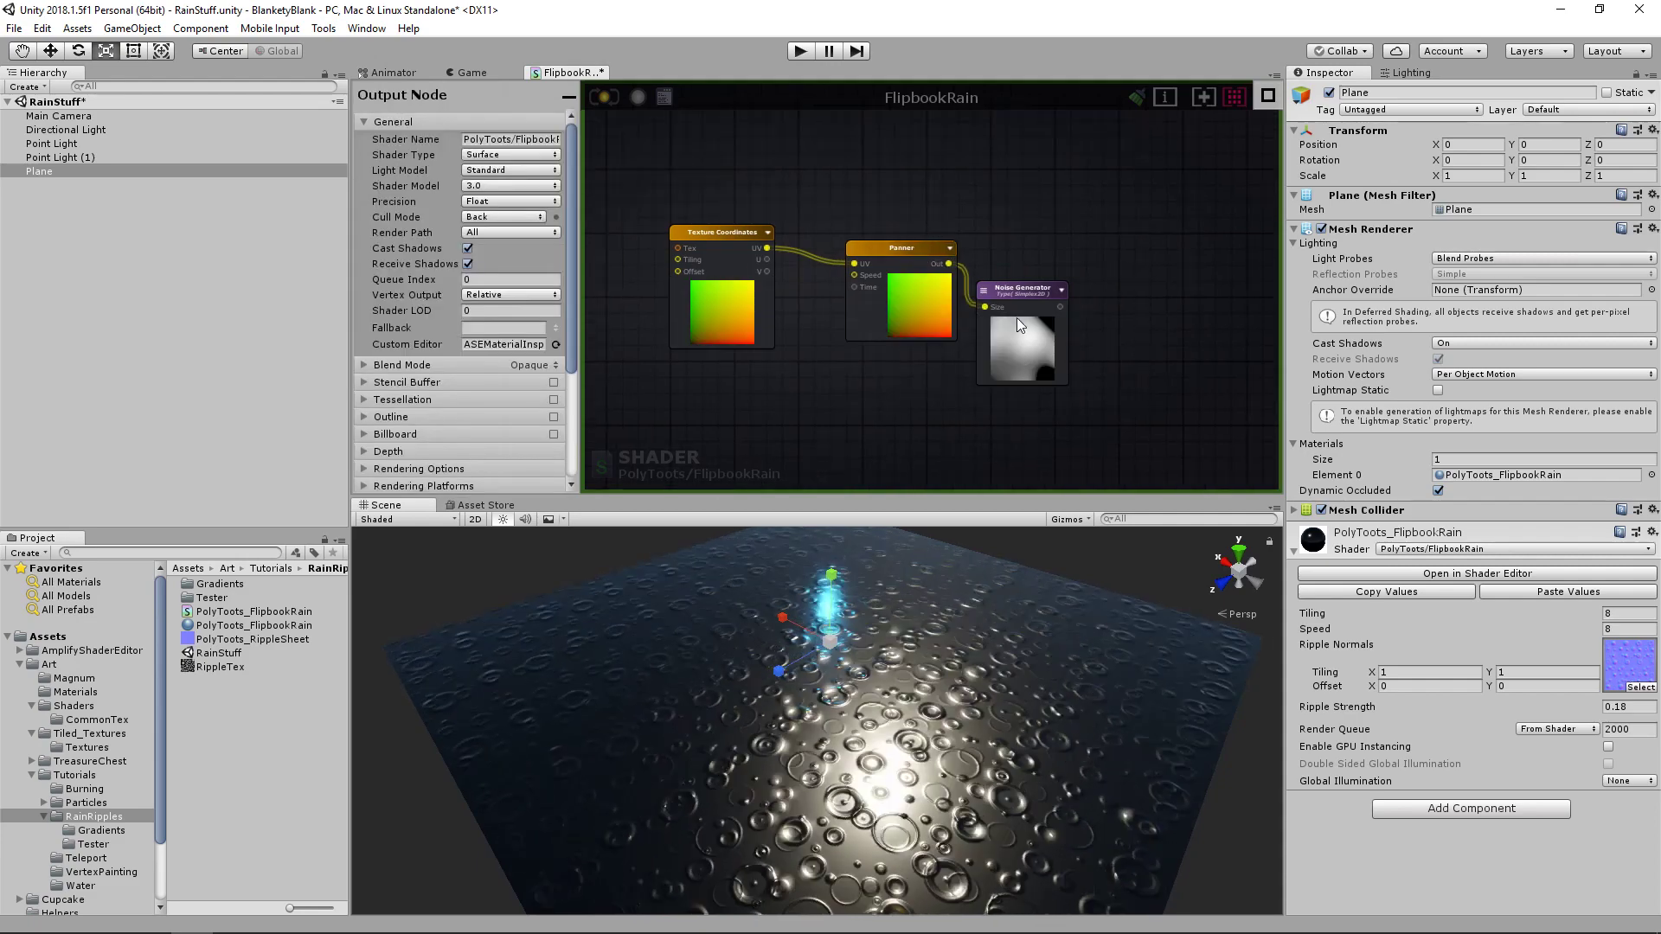
- Move the Noise Generator node closer in line with the Panner node
{"action": "left_click", "coordinate": [1016, 318]}
{"action": "scroll", "coordinate": [1030, 345], "scroll_direction": "down", "scroll_amount": 2}
{"action": "scroll", "coordinate": [1029, 345], "scroll_direction": "down", "scroll_amount": 2}
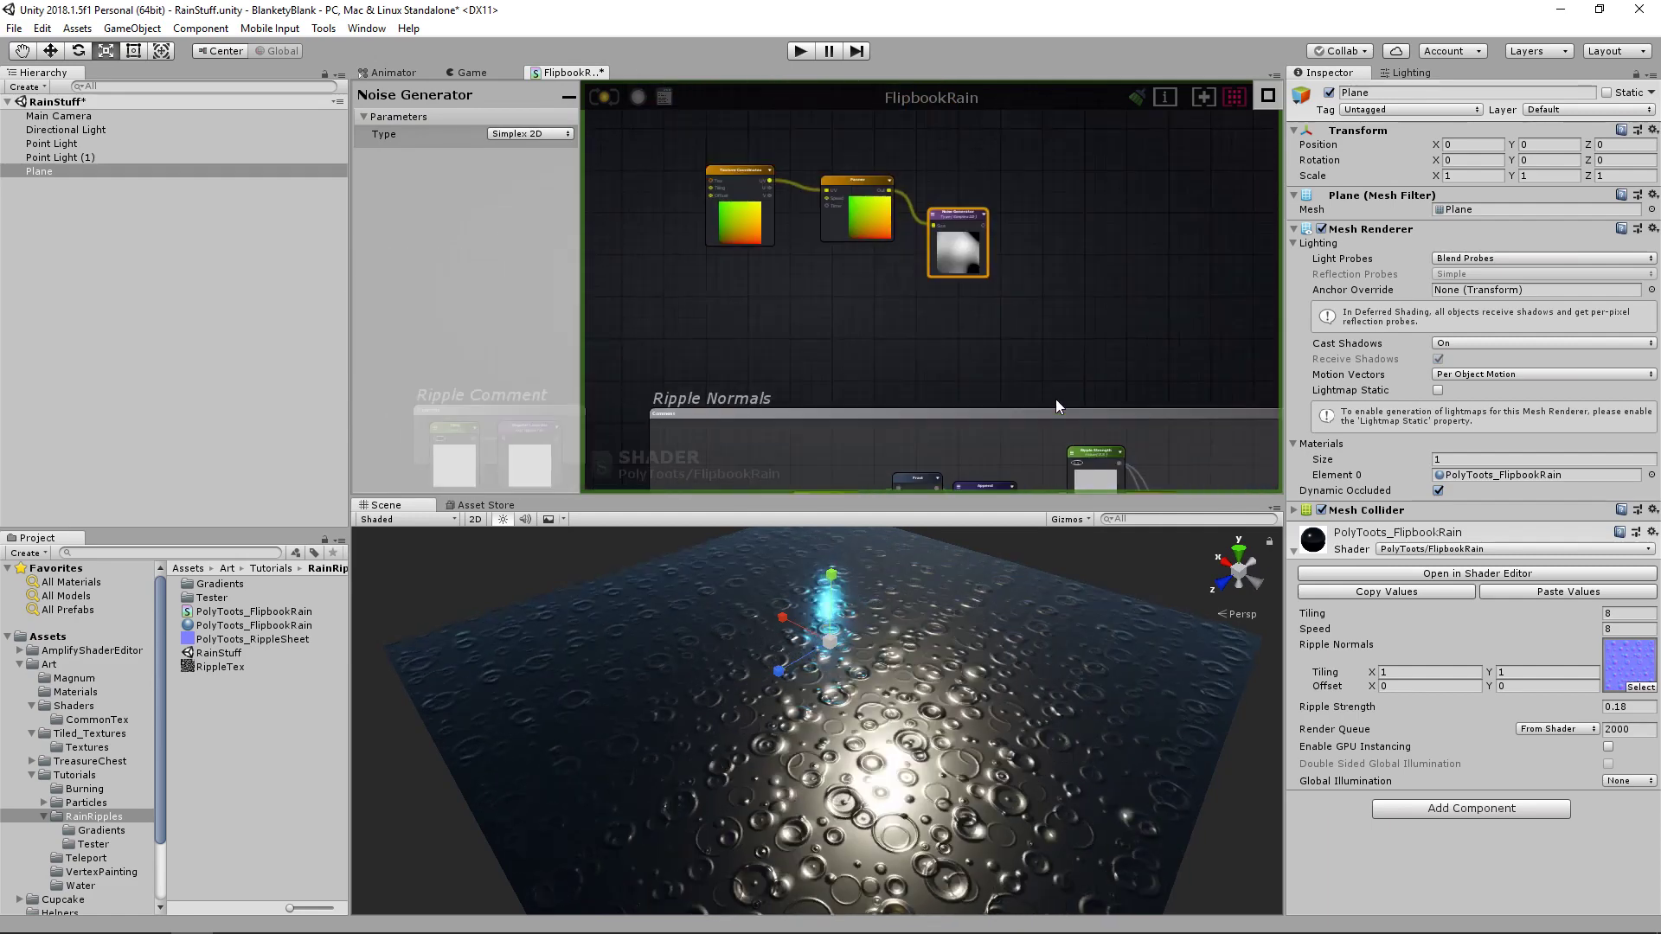
{"action": "scroll", "coordinate": [846, 296], "scroll_direction": "up", "scroll_amount": 1}
{"action": "left_click", "coordinate": [893, 237]}
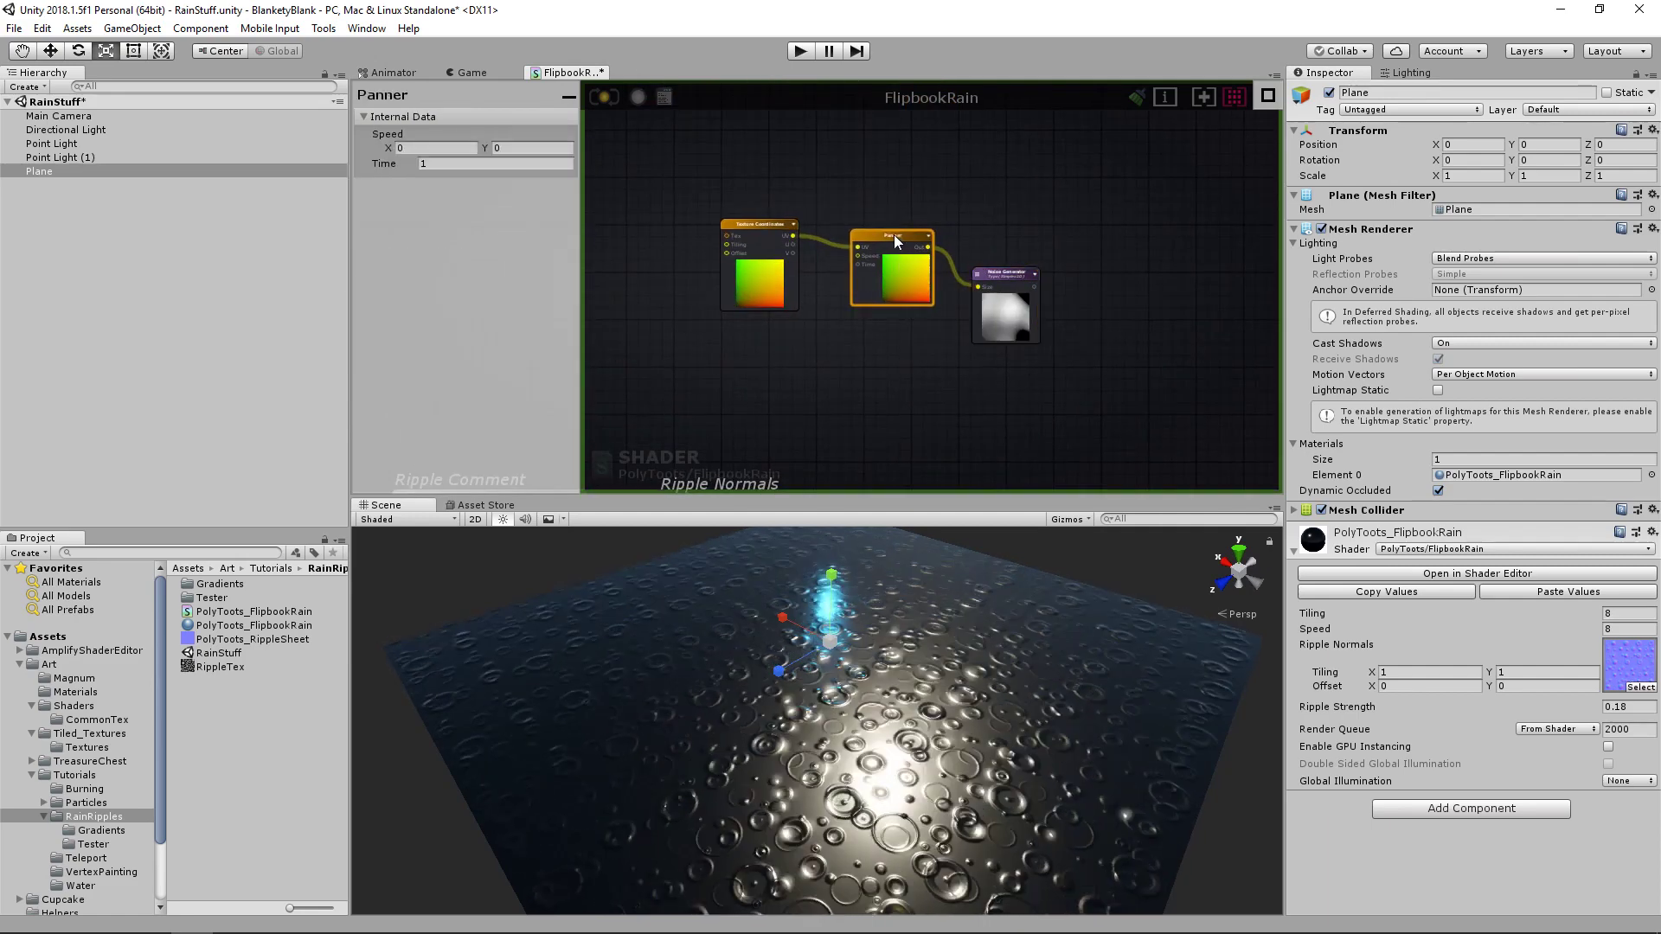
{"action": "left_click_drag", "start_coordinate": [1018, 277], "coordinate": [998, 251]}
{"action": "middle_click_drag", "start_coordinate": [809, 237], "coordinate": [1014, 272]}
- Set the Texture Coordinates node's Tiling to 5 in X and 5 in Y
{"action": "left_click_drag", "start_coordinate": [977, 258], "coordinate": [968, 255]}
{"action": "middle_click_drag", "start_coordinate": [1000, 263], "coordinate": [936, 254]}
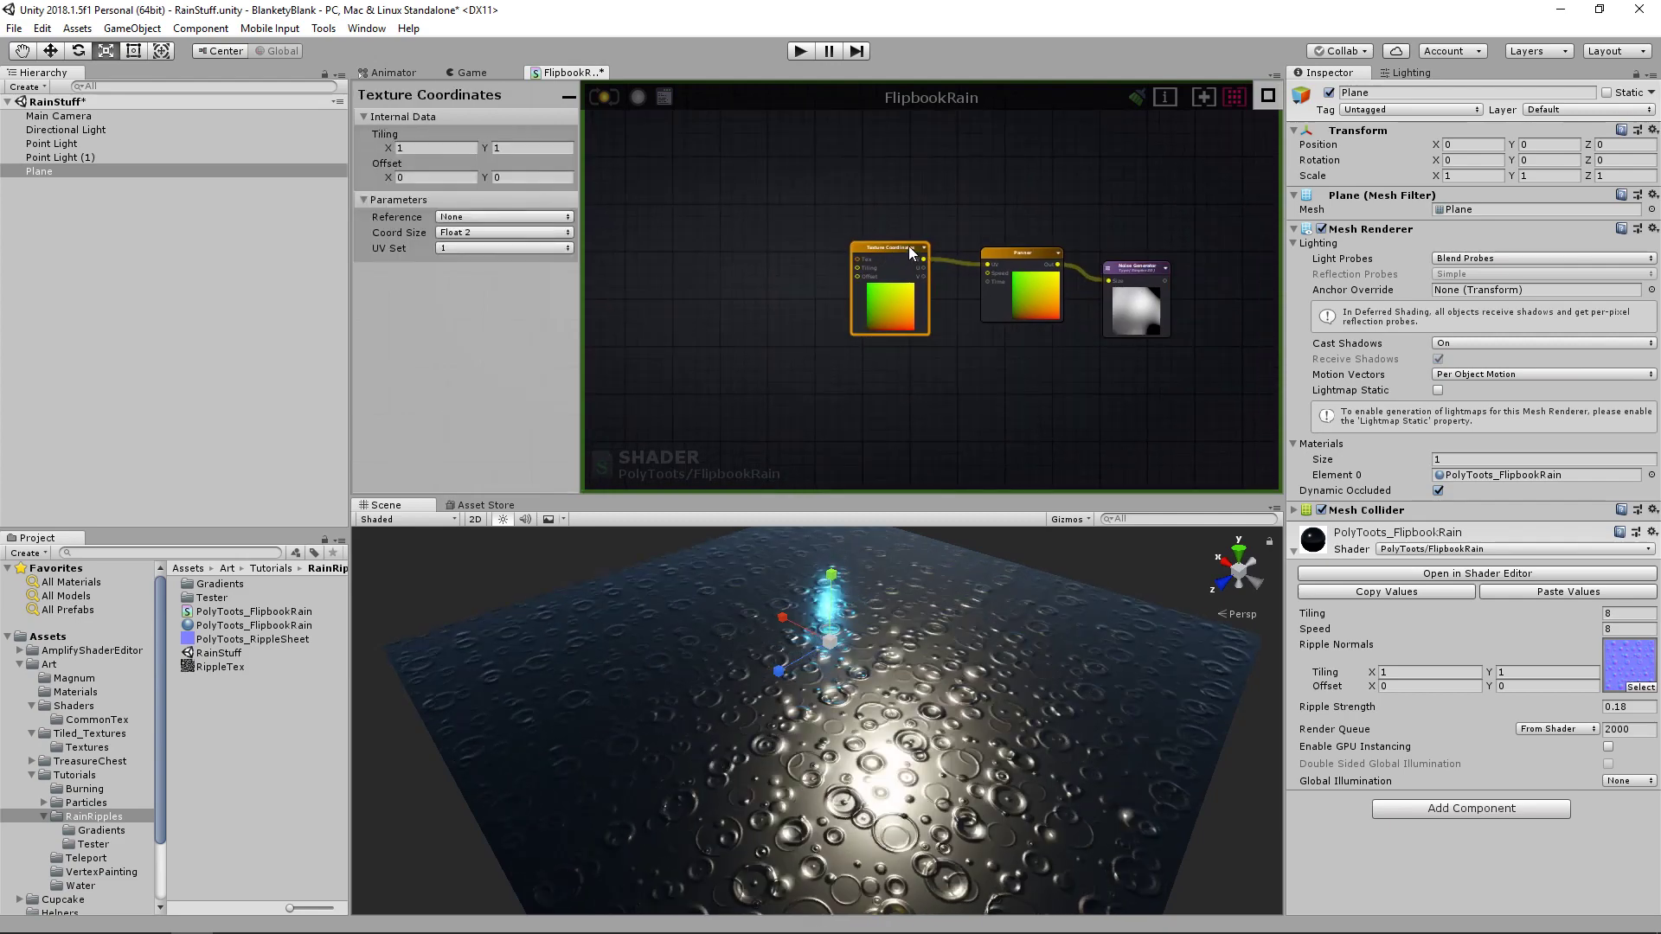
{"action": "type", "text": "5"}
{"action": "key", "text": "Tab"}
{"action": "type", "text": "5"}
{"action": "key", "text": "Tab"}
{"action": "scroll", "coordinate": [1176, 319], "scroll_direction": "up", "scroll_amount": 5}
{"action": "middle_click_drag", "start_coordinate": [1150, 283], "coordinate": [1083, 278]}
{"action": "middle_click_drag", "start_coordinate": [988, 297], "coordinate": [993, 302]}
{"action": "scroll", "coordinate": [993, 303], "scroll_direction": "down", "scroll_amount": 4}
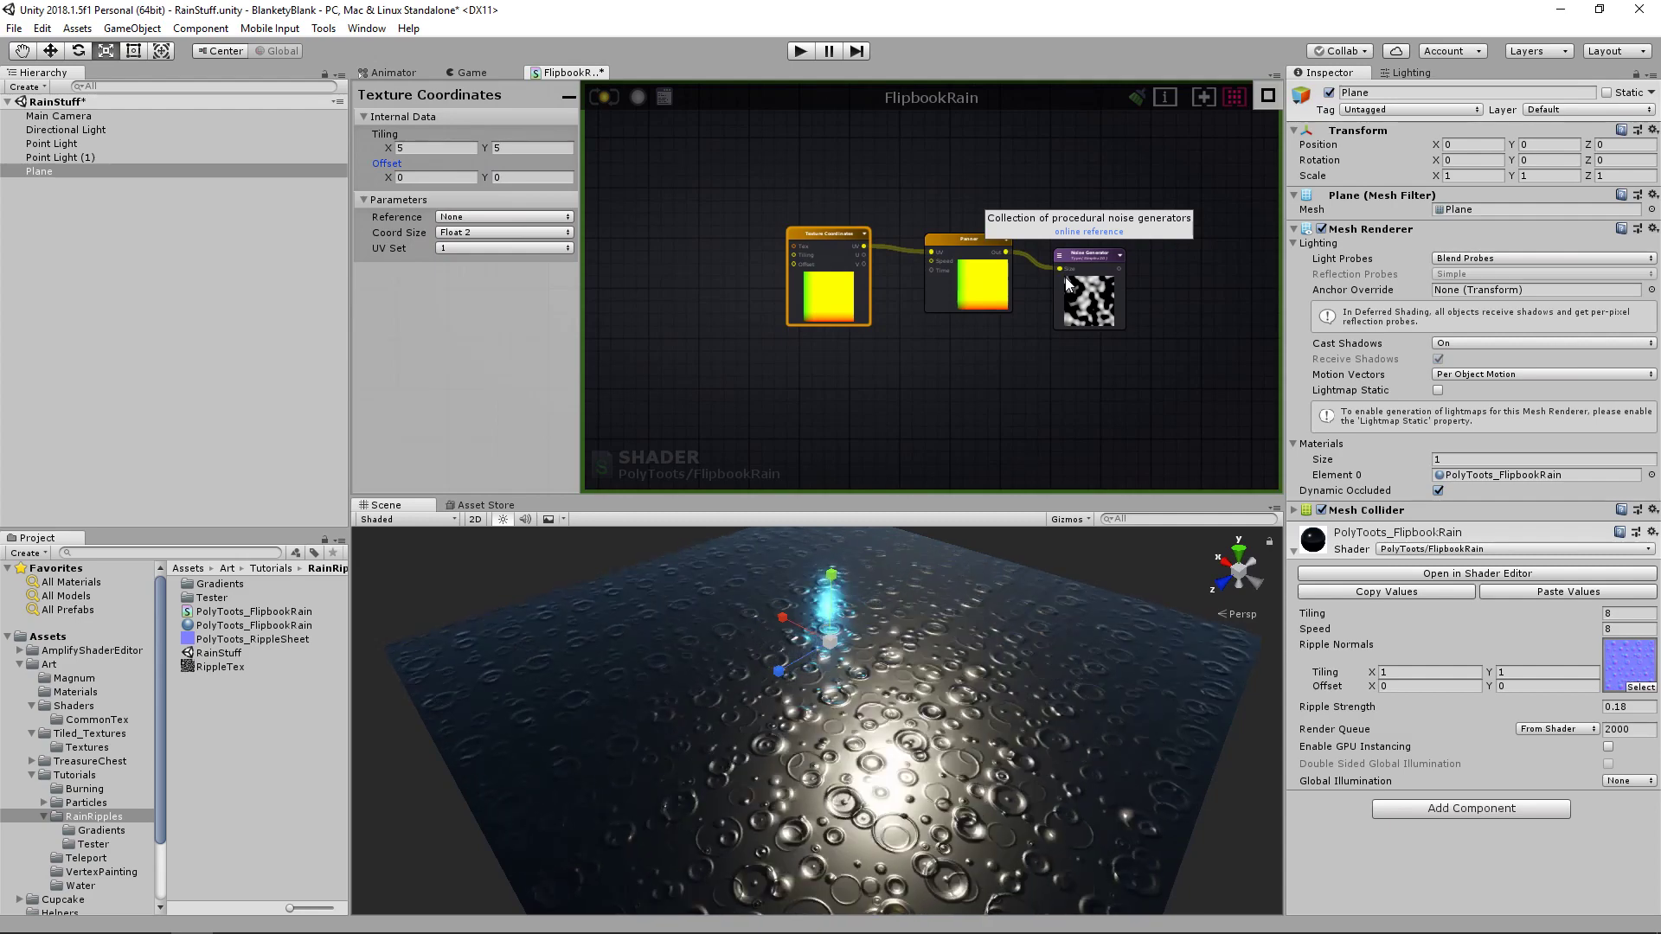
- Add a Get Local Var node in front of the noise chain's Texture Coordinates node
{"action": "mouse_move", "coordinate": [818, 230]}
{"action": "left_click_drag", "start_coordinate": [819, 230], "coordinate": [805, 231]}
{"action": "middle_click_drag", "start_coordinate": [785, 265], "coordinate": [839, 270]}
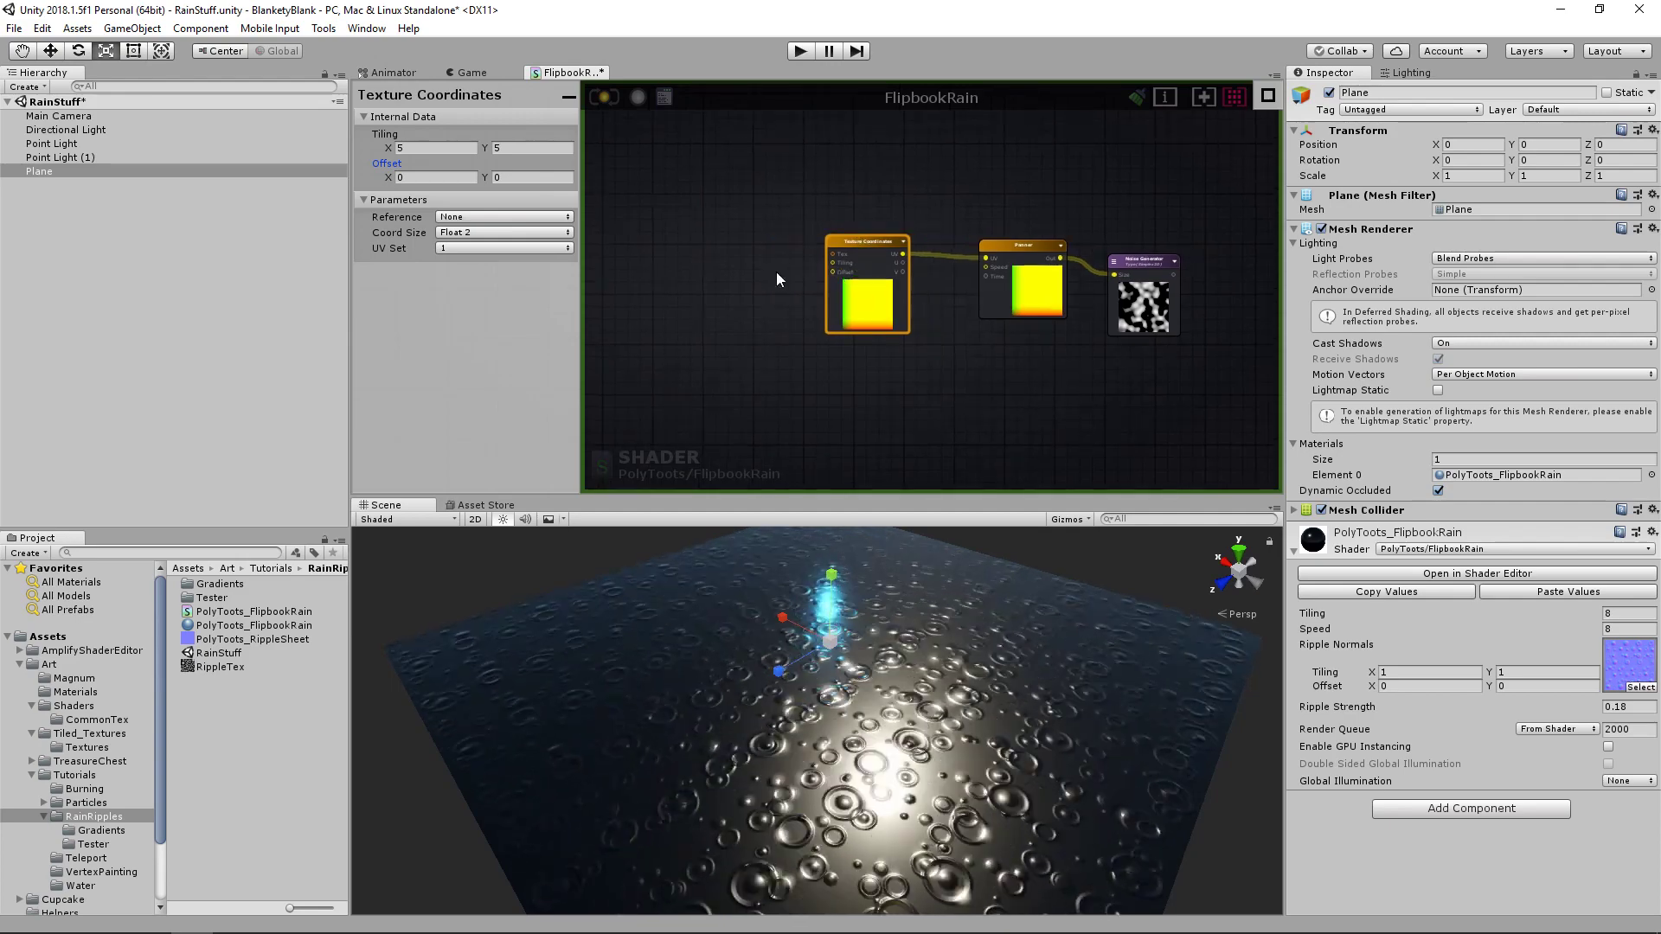
{"action": "left_click_drag", "start_coordinate": [874, 241], "coordinate": [886, 237]}
{"action": "middle_click_drag", "start_coordinate": [726, 257], "coordinate": [822, 266]}
{"action": "left_click", "coordinate": [822, 266]}
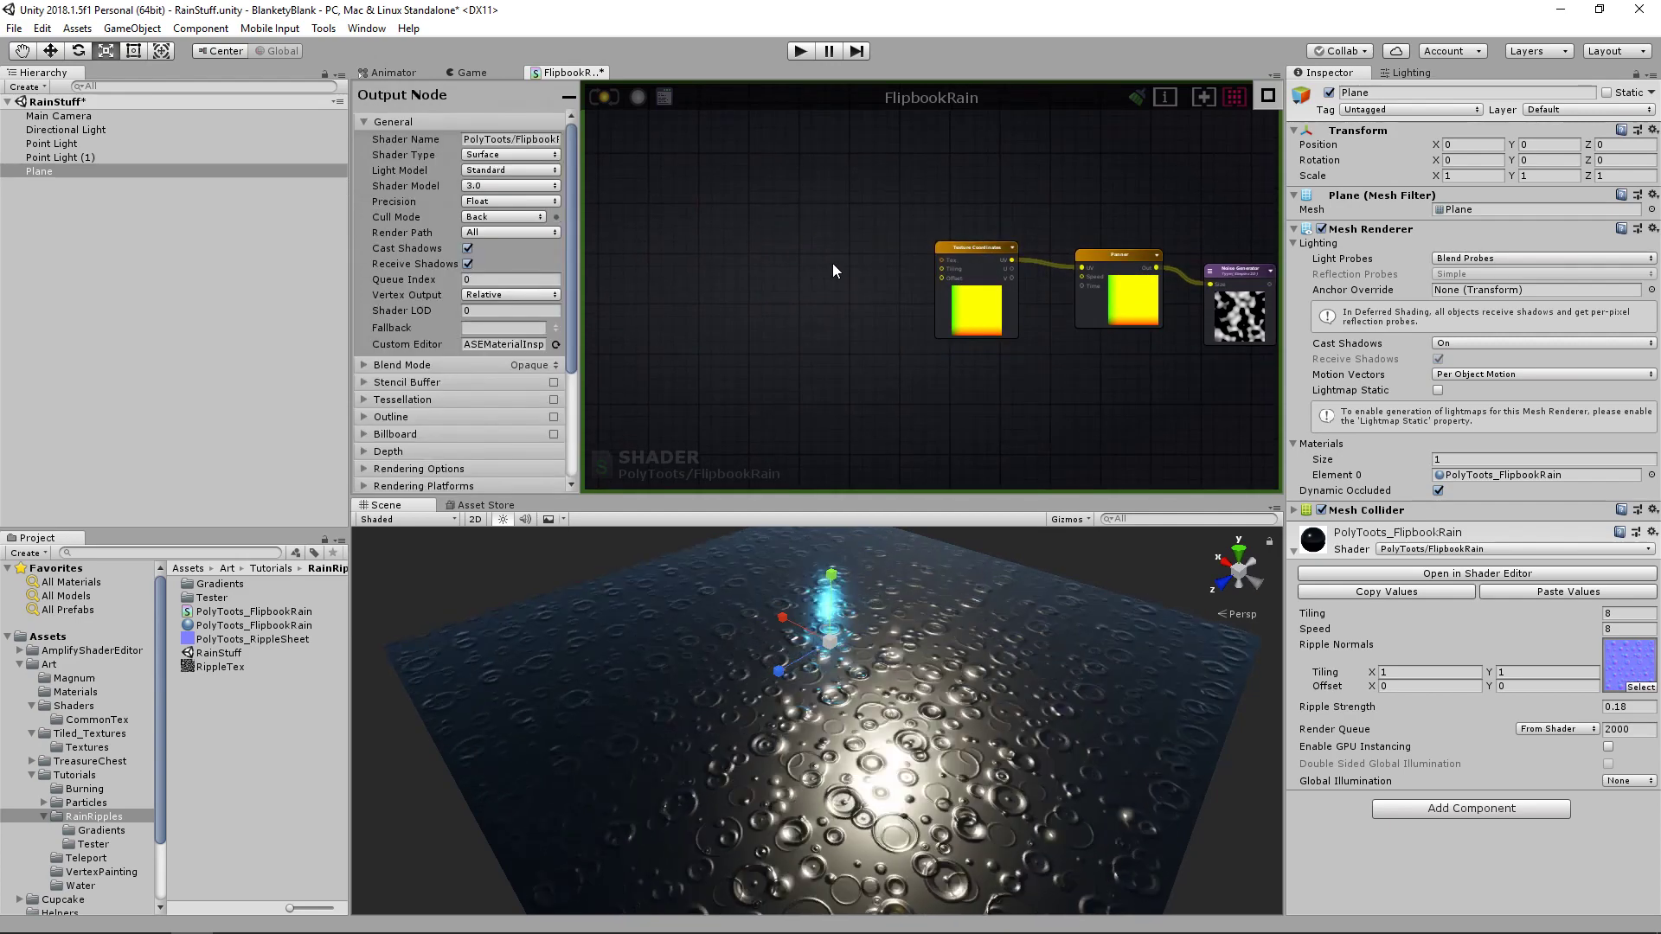
{"action": "middle_click_drag", "start_coordinate": [868, 267], "coordinate": [831, 270]}
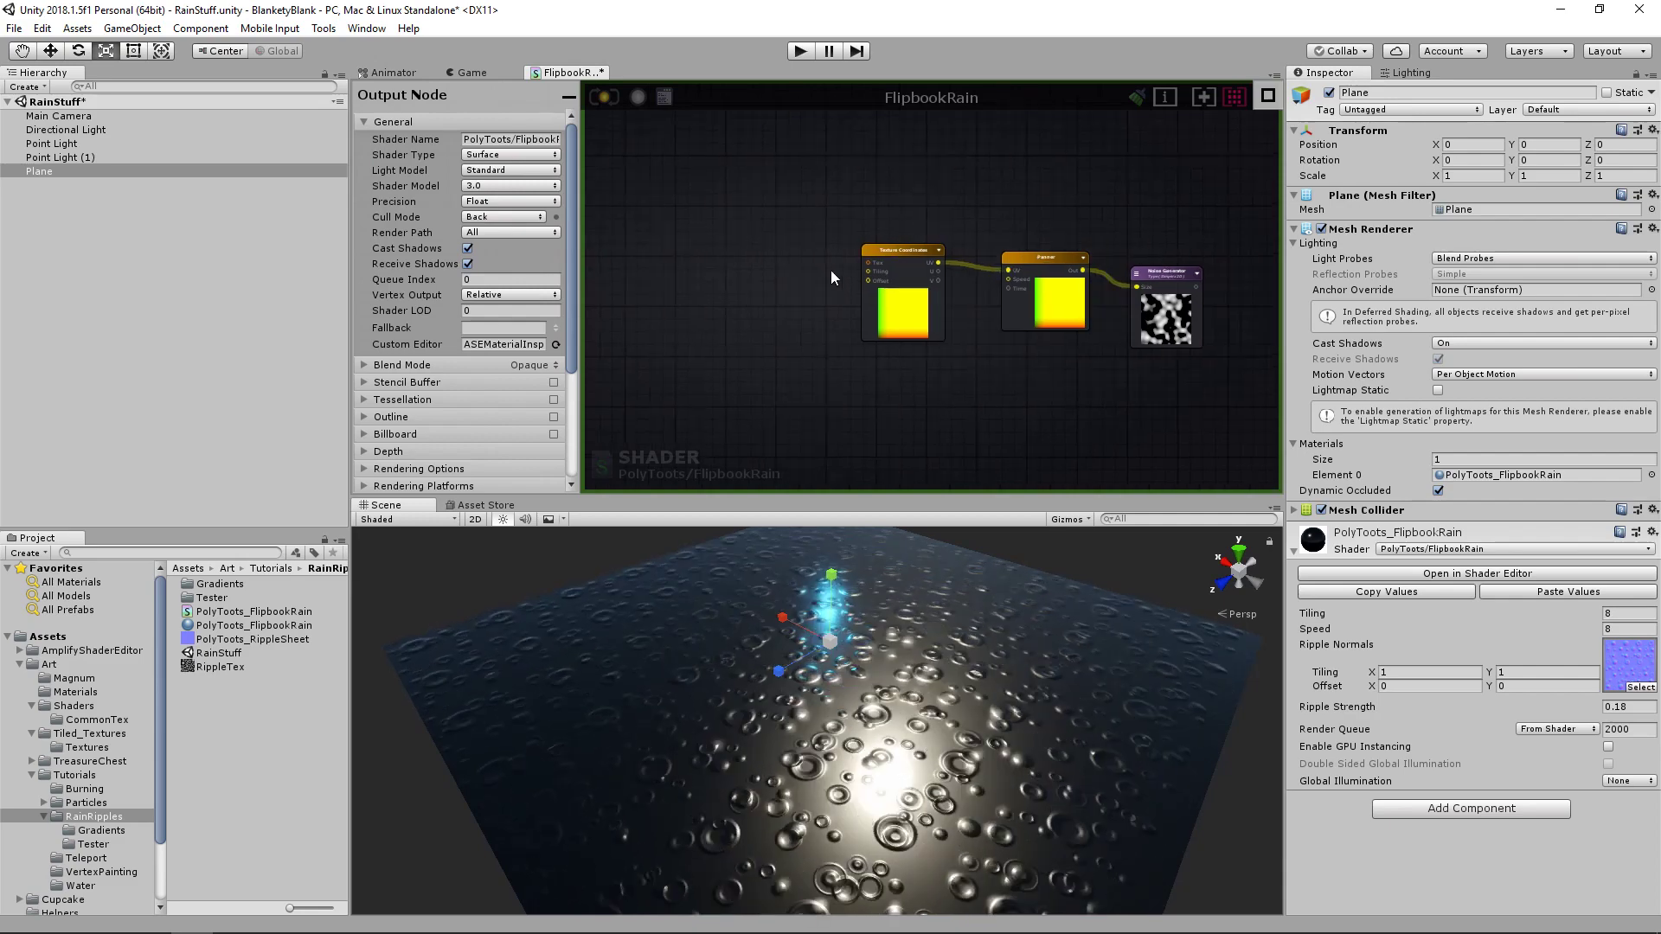
{"action": "right_click", "coordinate": [734, 256]}
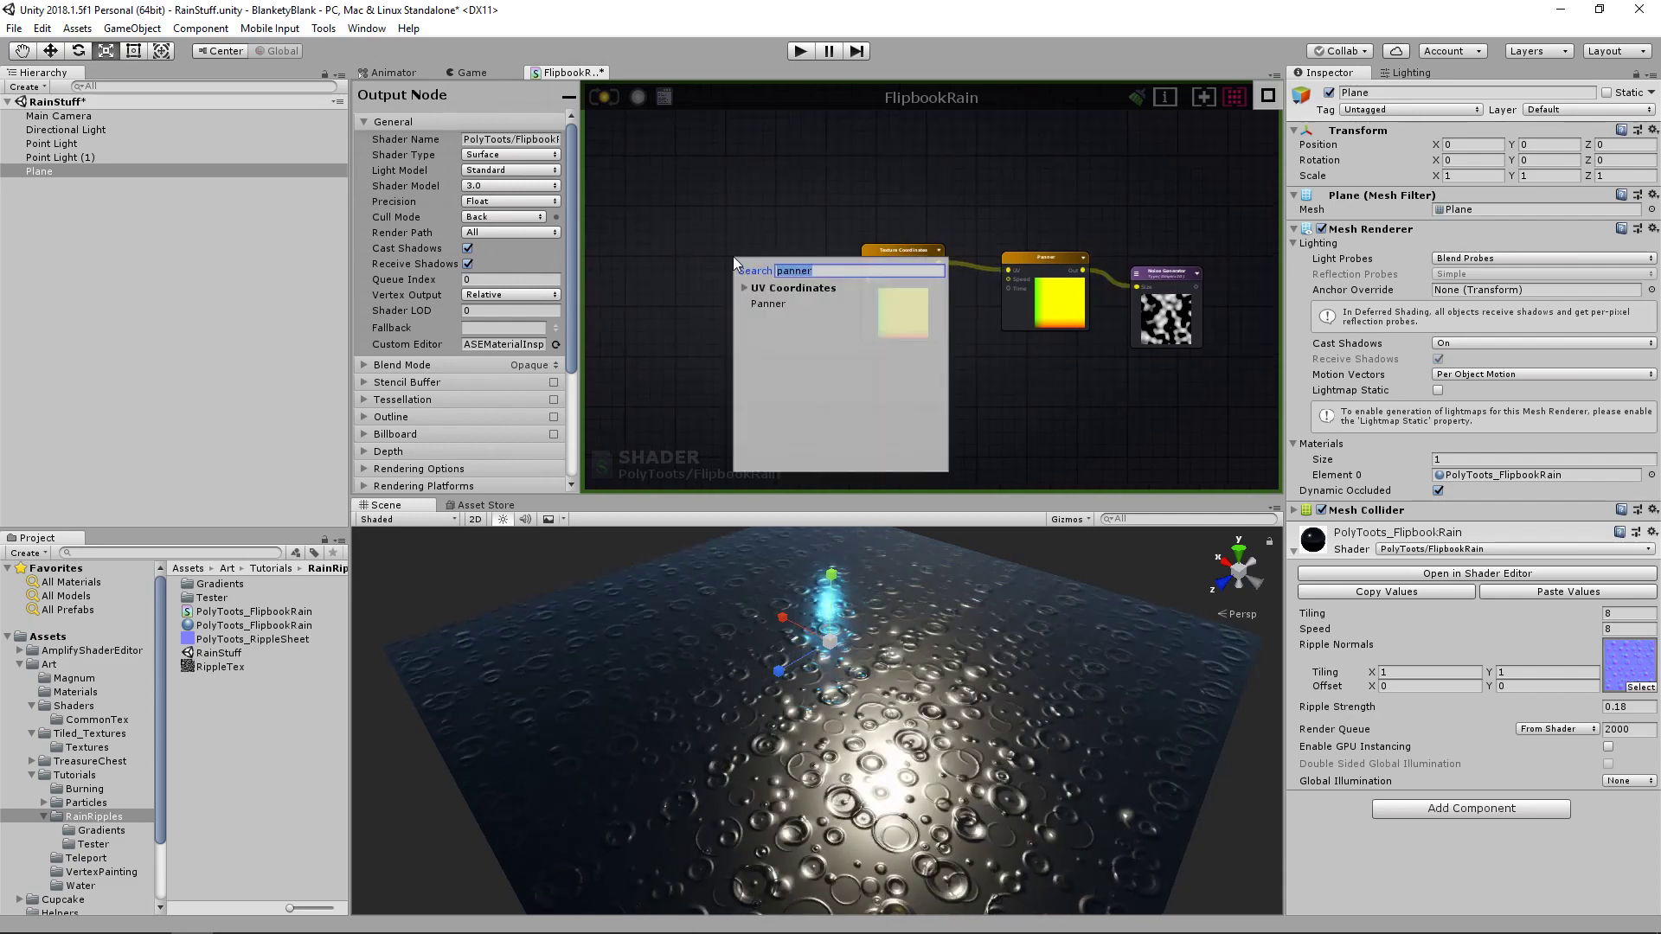
{"action": "type", "text": "get"}
{"action": "left_click", "coordinate": [788, 305]}
{"action": "left_click", "coordinate": [897, 251]}
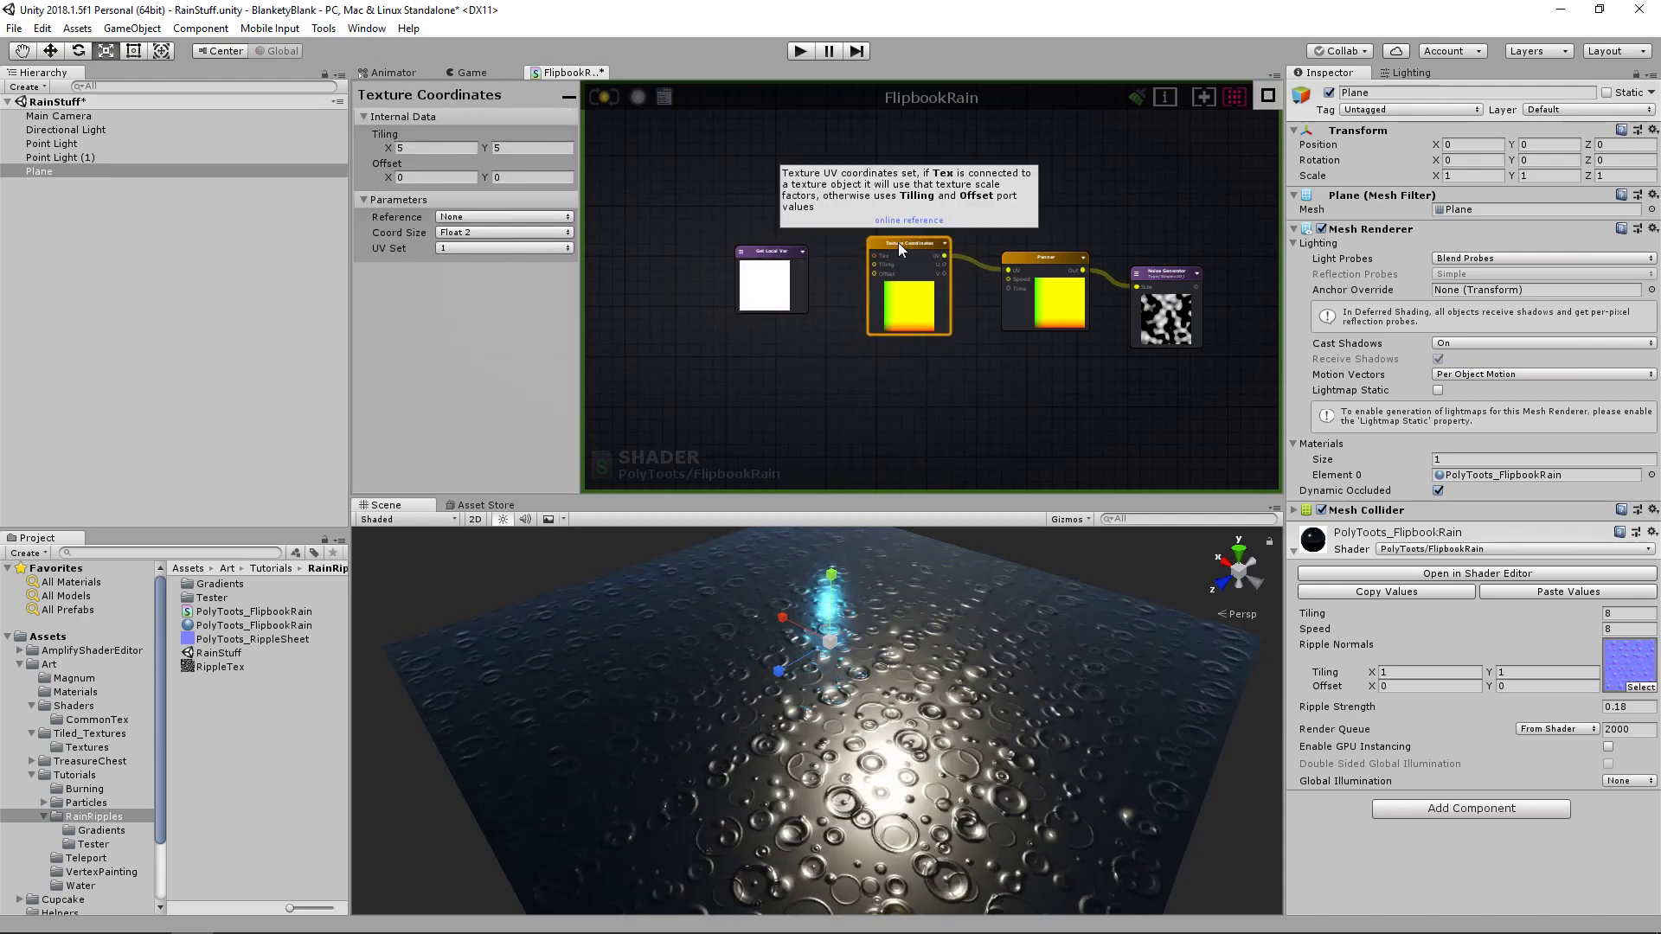
{"action": "left_click_drag", "start_coordinate": [903, 242], "coordinate": [909, 242]}
- Enlarge the Ripple Comment frame so it fully encloses the Tiling and Register Local Var nodes
{"action": "double_click", "coordinate": [767, 263]}
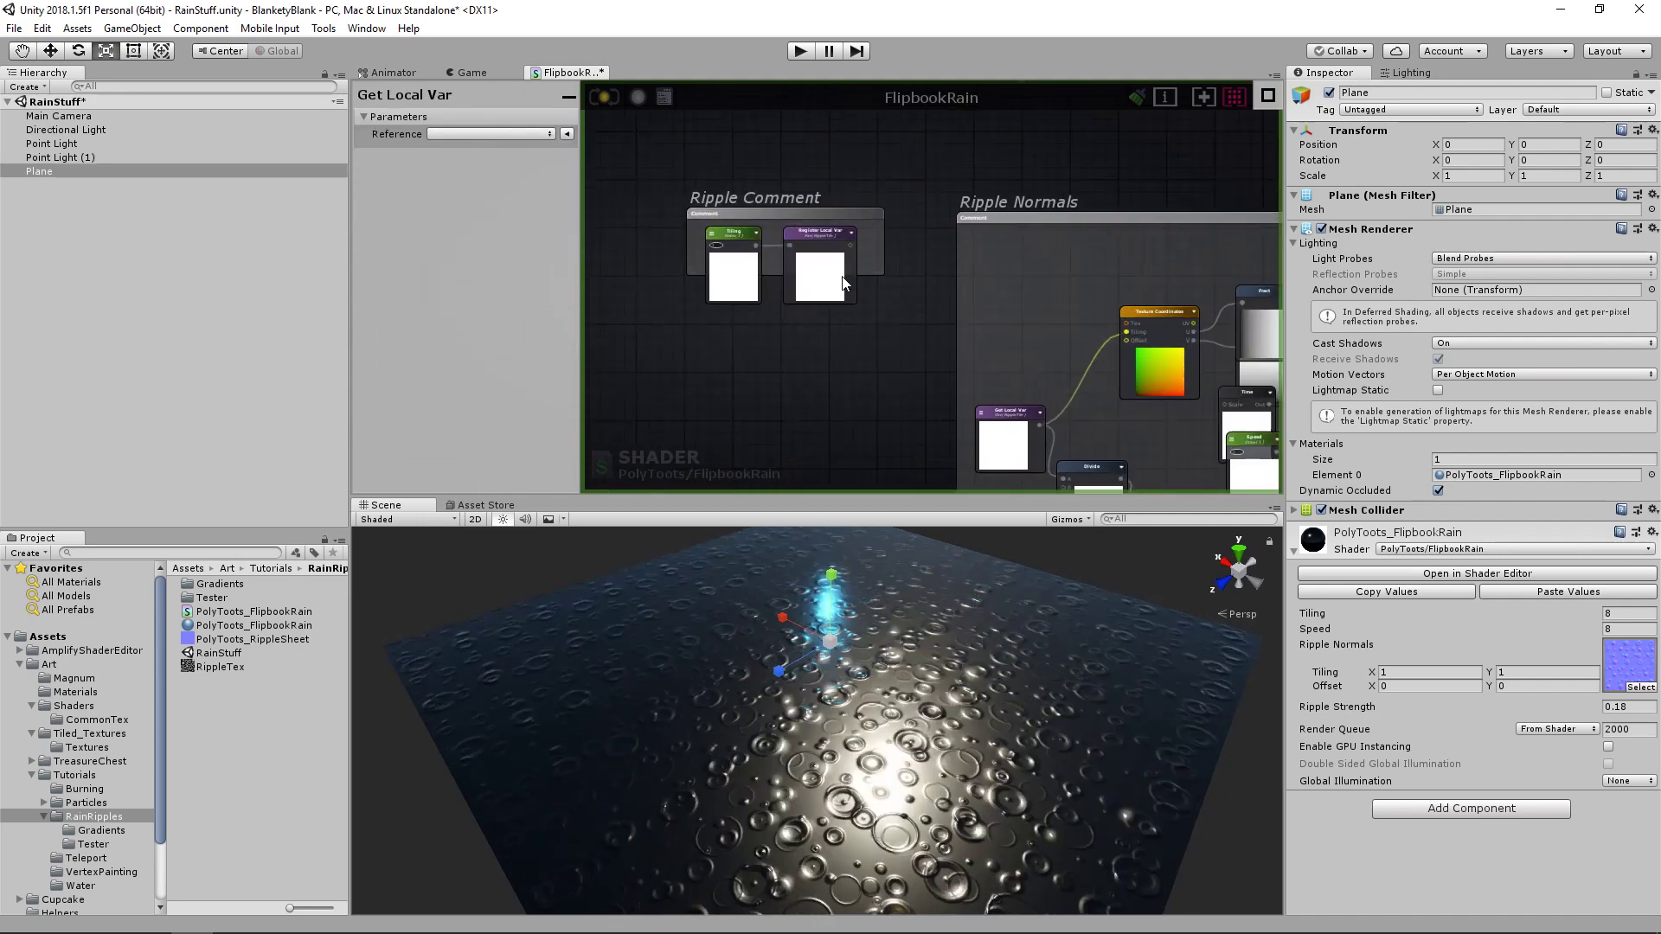
{"action": "left_click", "coordinate": [883, 267]}
{"action": "left_click_drag", "start_coordinate": [890, 278], "coordinate": [897, 333]}
{"action": "left_click", "coordinate": [713, 232]}
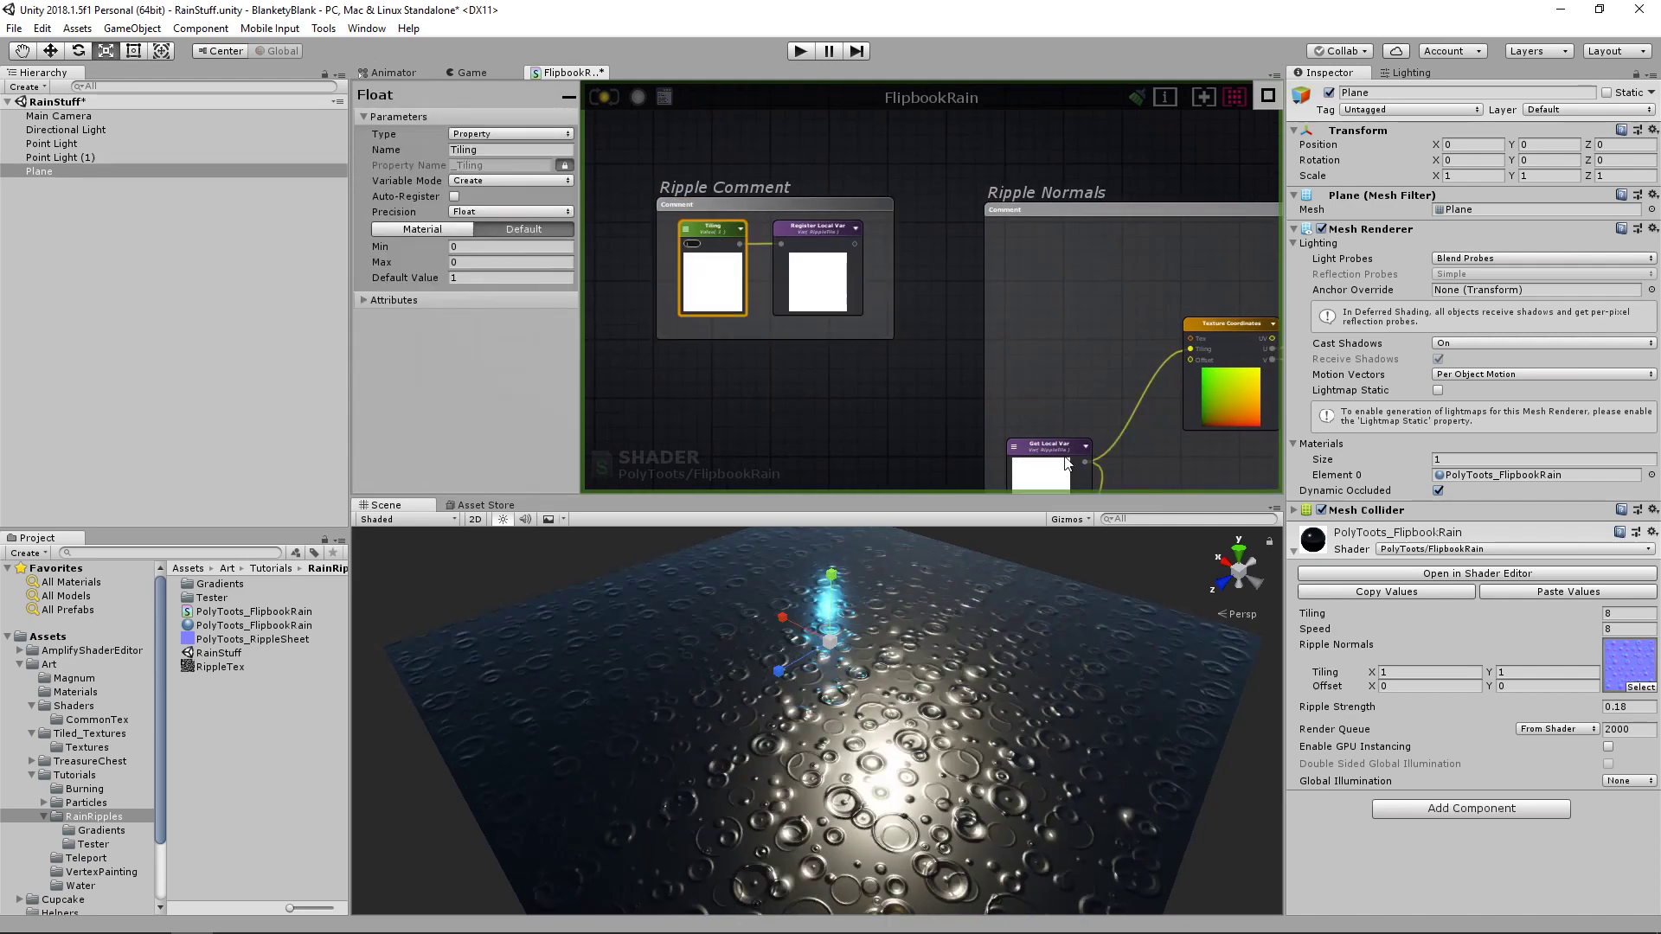
{"action": "left_click", "coordinate": [897, 294]}
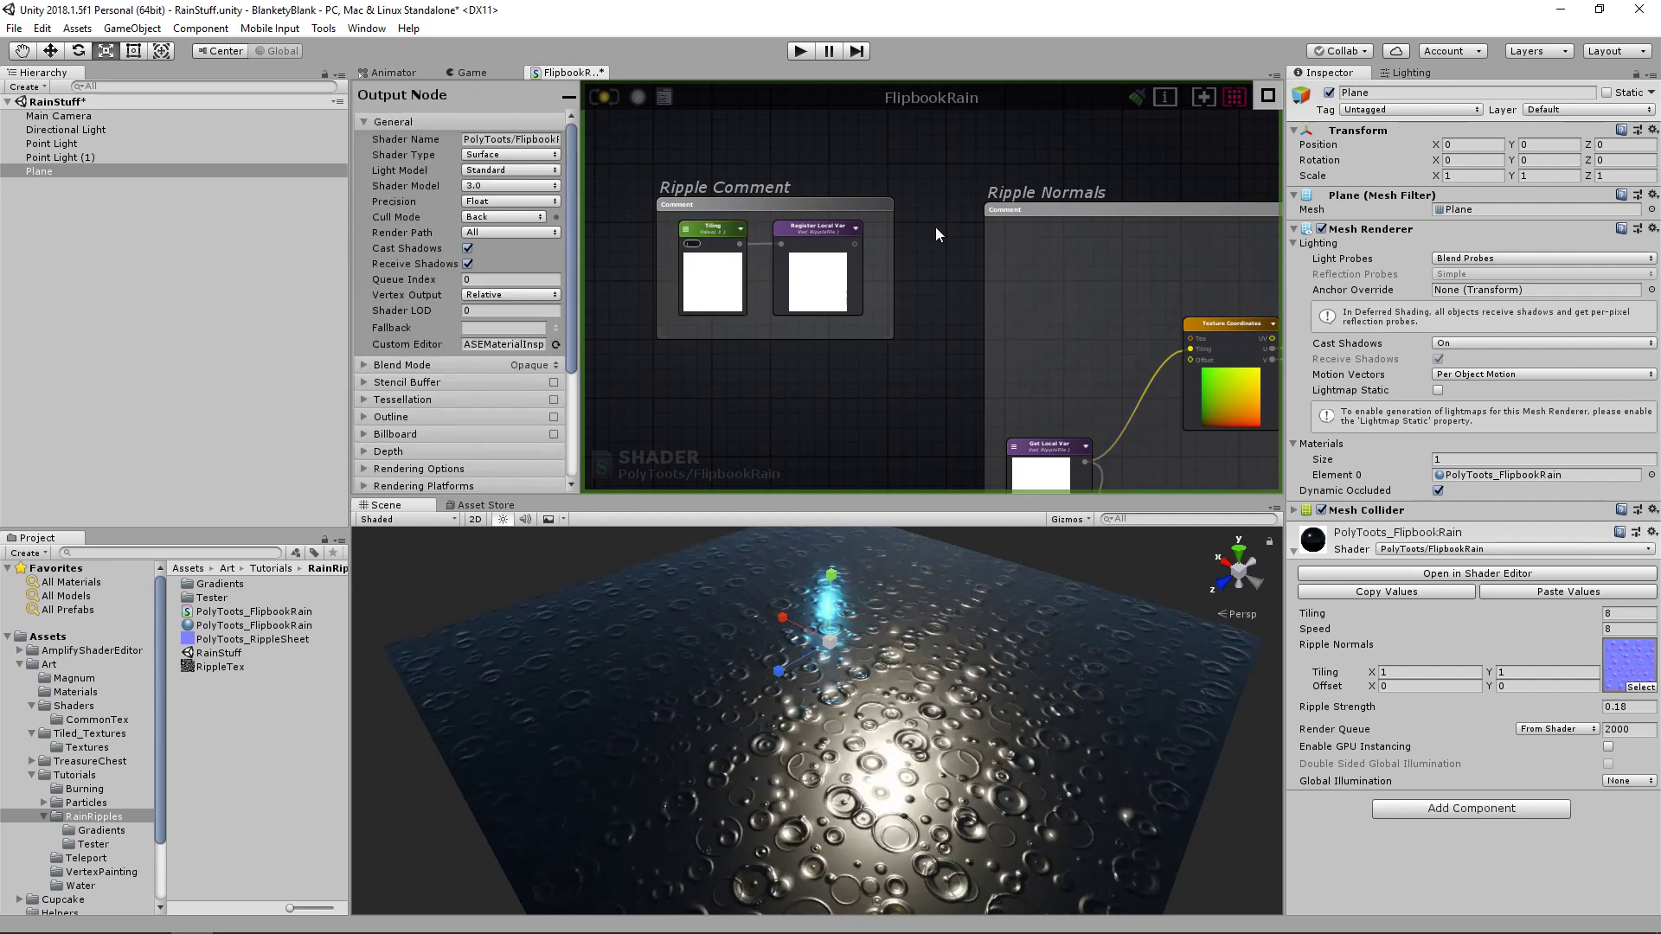
- Set the new Get Local Var node to RippleTile and connect it to the Texture Coordinates' Tiling input
{"action": "middle_click_drag", "start_coordinate": [946, 192], "coordinate": [929, 310]}
{"action": "left_click", "coordinate": [784, 246]}
{"action": "left_click", "coordinate": [789, 215]}
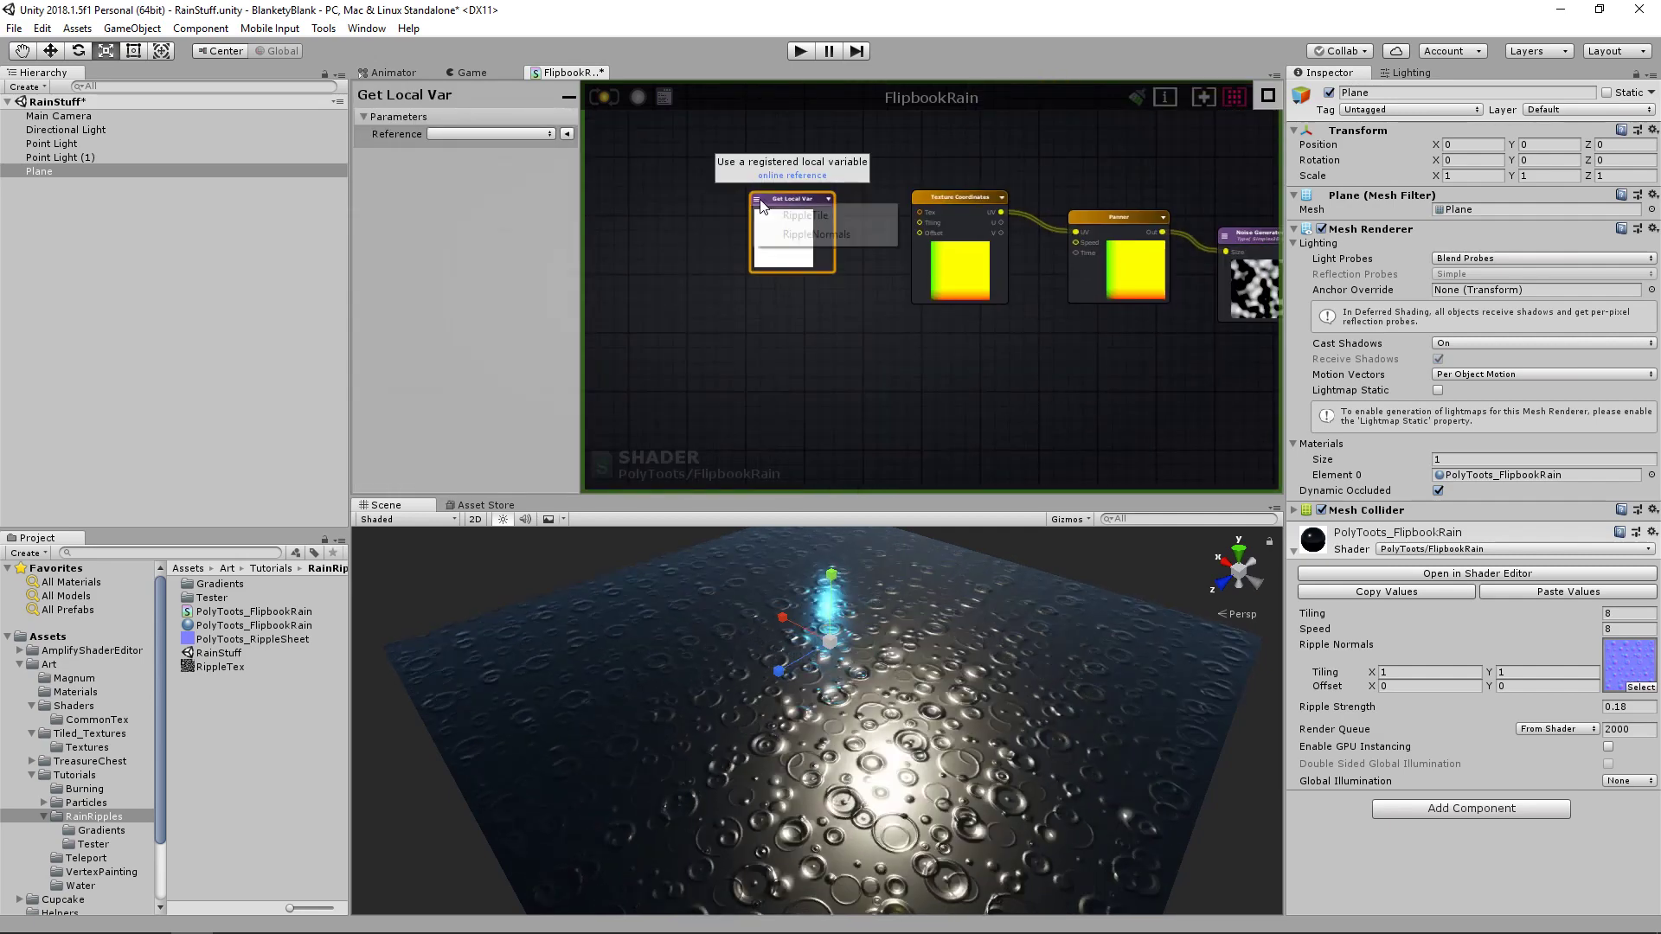
{"action": "left_click", "coordinate": [822, 213]}
{"action": "mouse_move", "coordinate": [827, 216]}
{"action": "left_mouse_down"}
{"action": "mouse_move", "coordinate": [922, 232]}
{"action": "mouse_move", "coordinate": [826, 195]}
{"action": "left_mouse_up"}
{"action": "middle_click_drag", "start_coordinate": [1053, 264], "coordinate": [855, 268]}
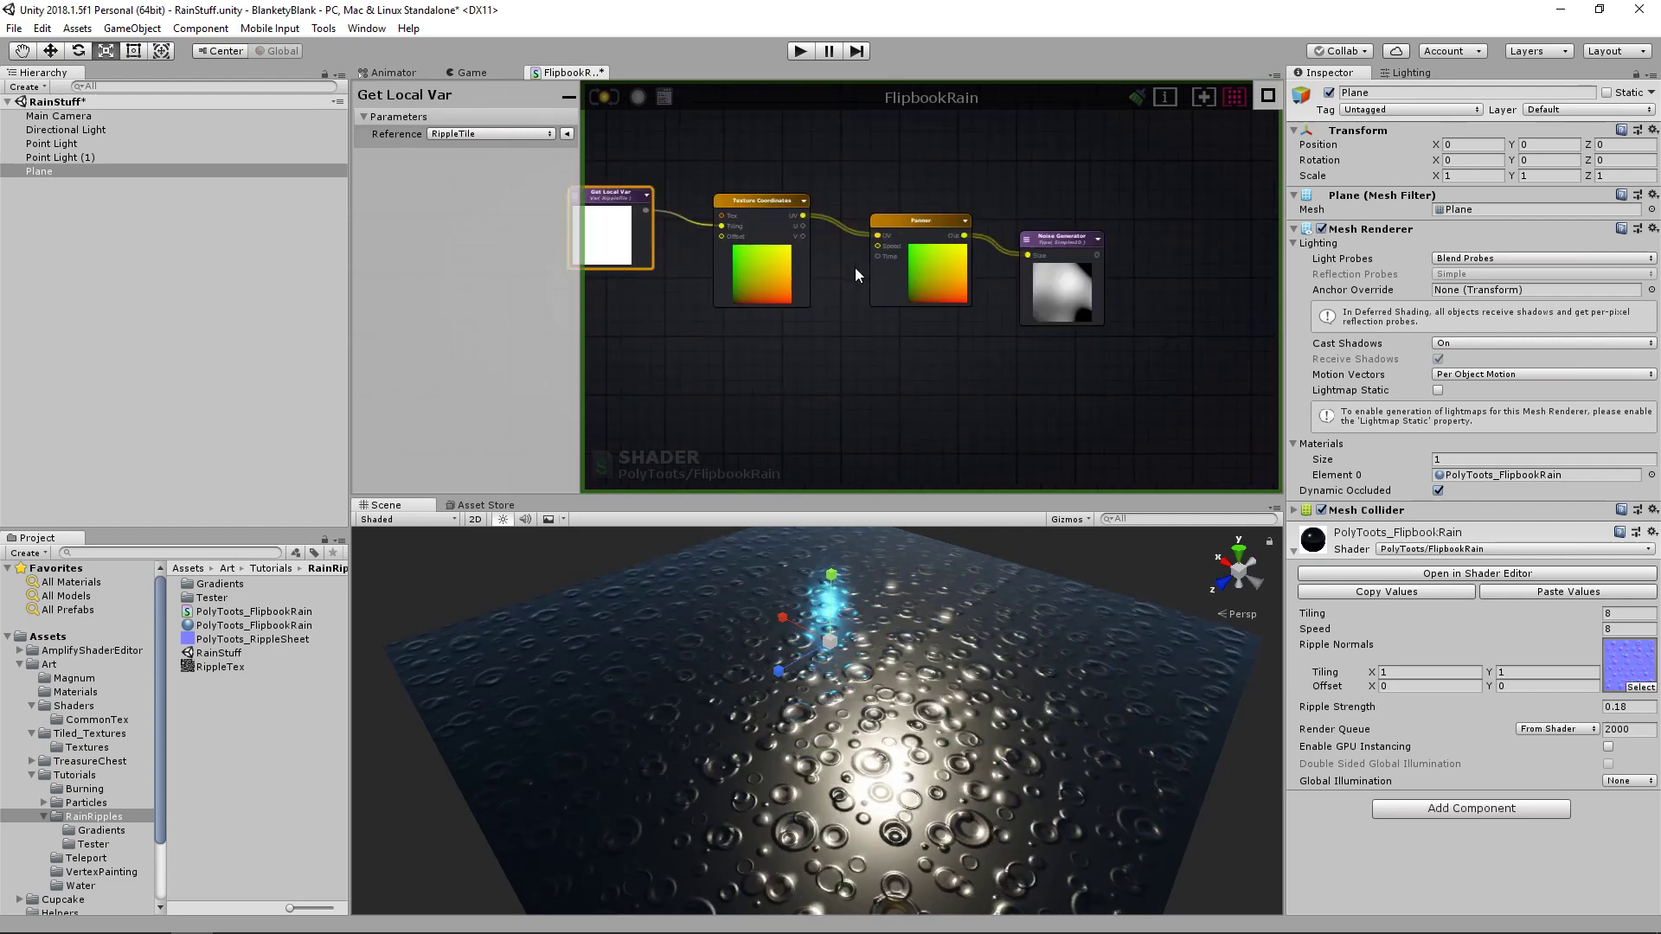
- Line up the Get Local Var, Texture Coordinates, Panner and Noise Generator nodes in a compact row
{"action": "scroll", "coordinate": [1015, 279], "scroll_direction": "down", "scroll_amount": 2}
{"action": "left_click_drag", "start_coordinate": [1112, 214], "coordinate": [816, 257]}
{"action": "left_click", "coordinate": [966, 348]}
{"action": "left_click_drag", "start_coordinate": [933, 273], "coordinate": [919, 262]}
{"action": "left_click", "coordinate": [1037, 278]}
{"action": "left_click", "coordinate": [1030, 283]}
{"action": "left_click_drag", "start_coordinate": [932, 255], "coordinate": [1000, 256]}
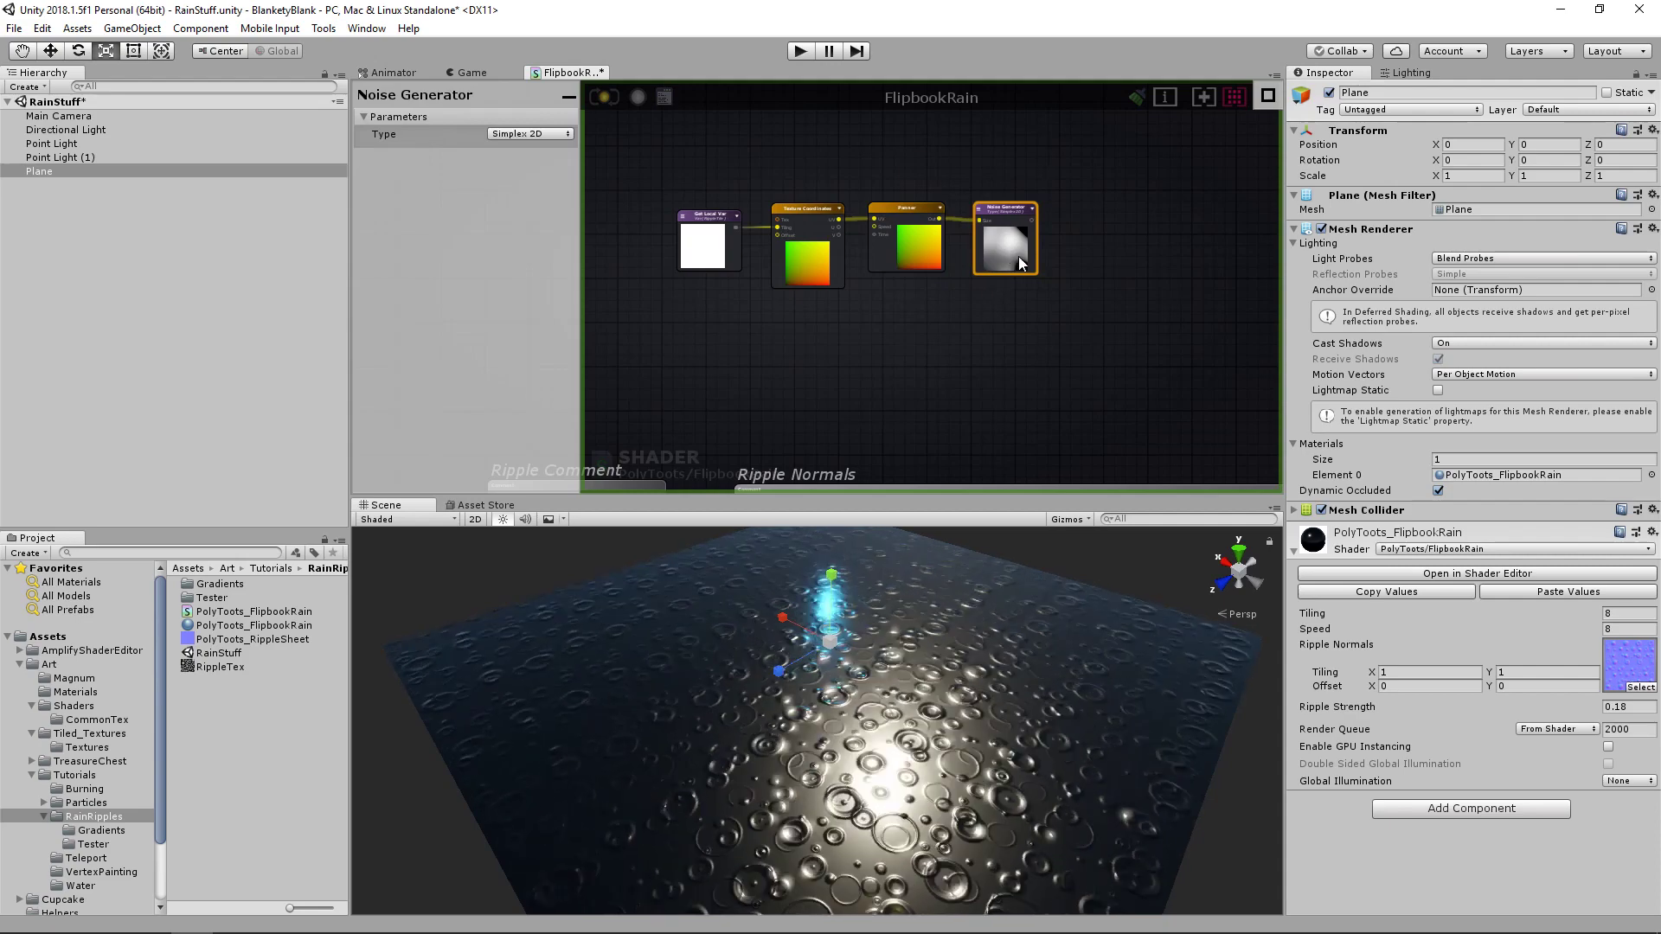
{"action": "mouse_move", "coordinate": [1026, 265]}
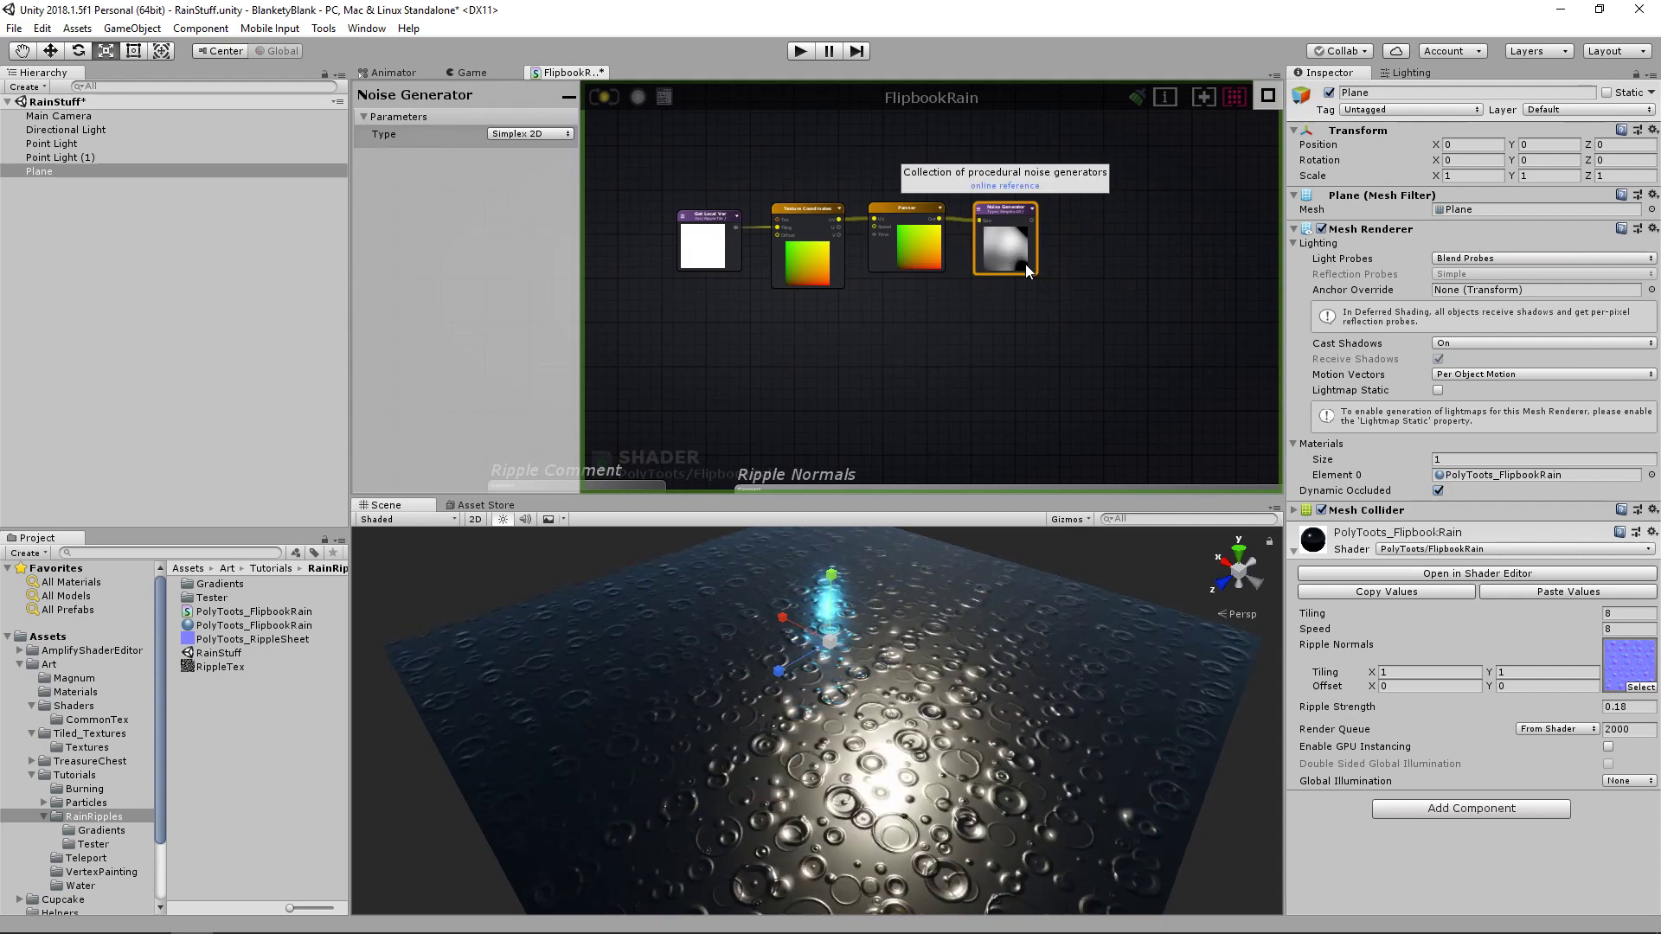
- Add a Time node below the Texture Coordinates node of the noise chain
{"action": "middle_click_drag", "start_coordinate": [1115, 286], "coordinate": [994, 293]}
{"action": "left_click", "coordinate": [992, 294]}
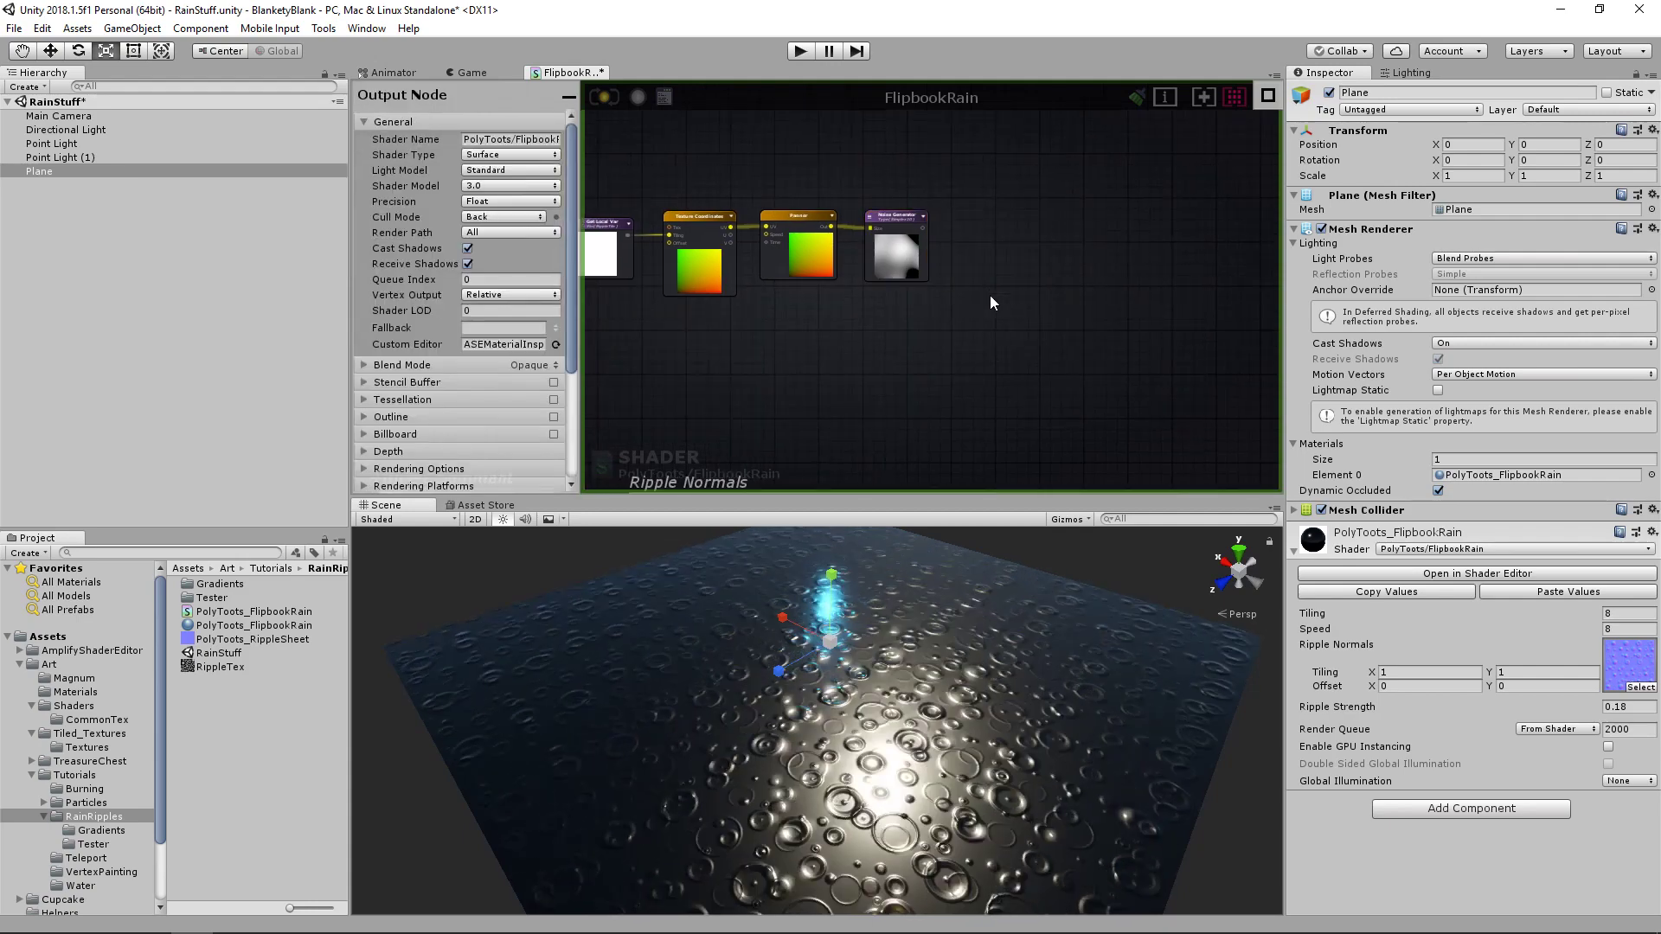
{"action": "middle_click_drag", "start_coordinate": [995, 302], "coordinate": [955, 264]}
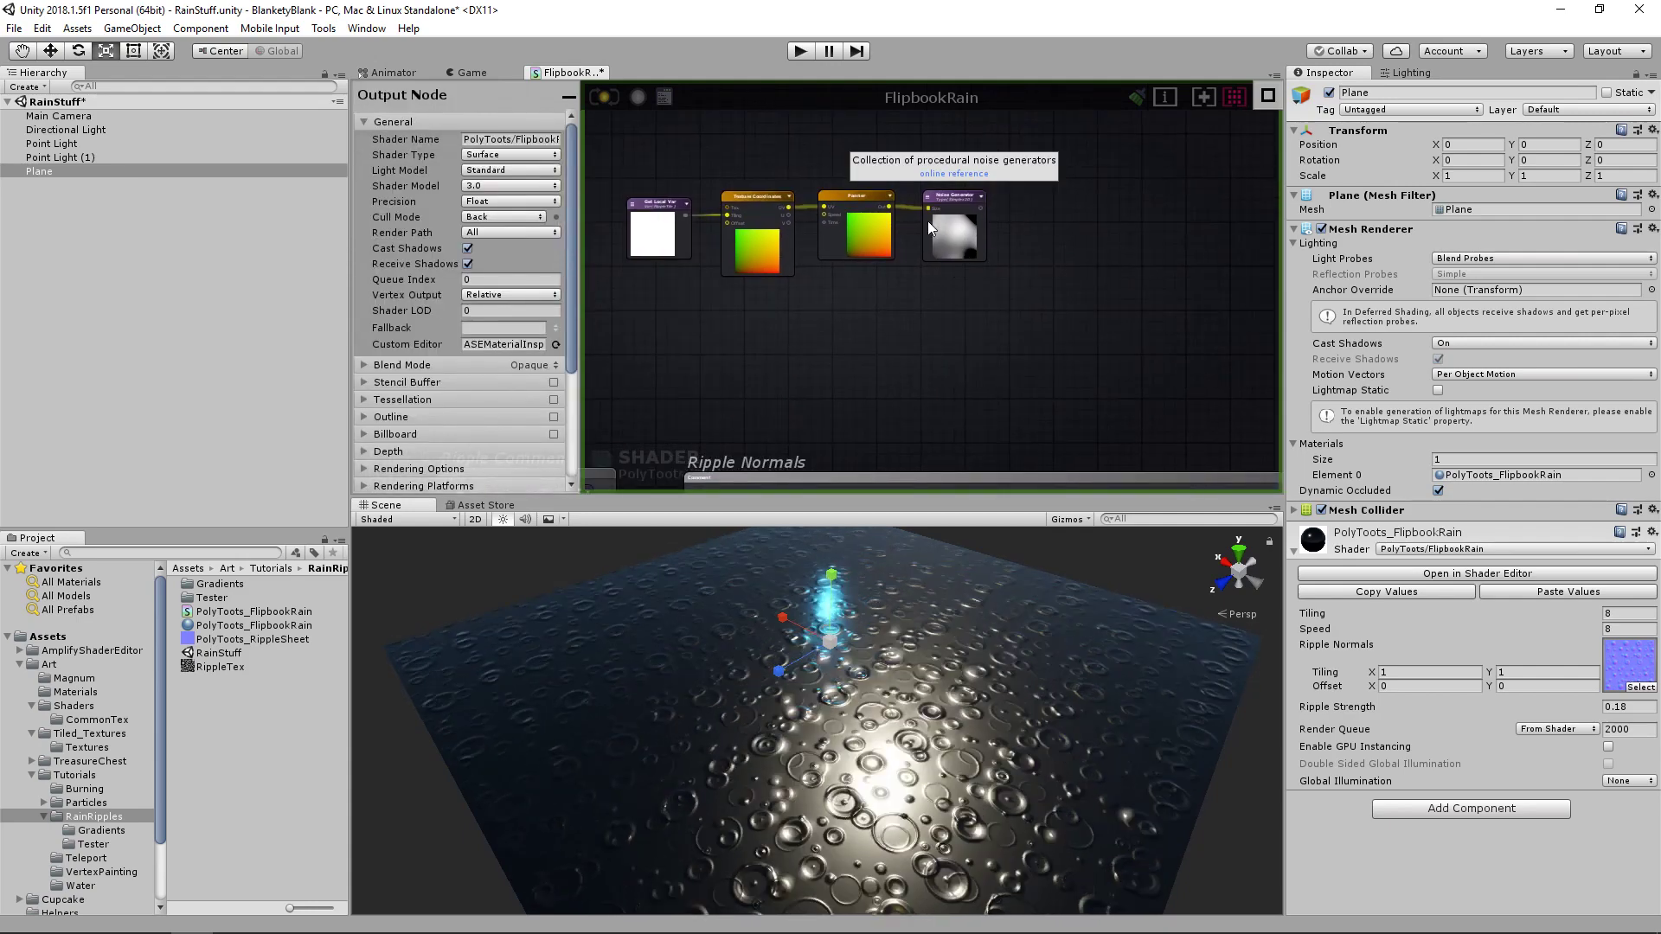
{"action": "left_click", "coordinate": [883, 236]}
{"action": "left_click", "coordinate": [922, 324]}
{"action": "scroll", "coordinate": [917, 325], "scroll_direction": "up", "scroll_amount": 1}
{"action": "right_click", "coordinate": [916, 315]}
{"action": "type", "text": "time"}
{"action": "left_click", "coordinate": [945, 349]}
{"action": "left_click_drag", "start_coordinate": [945, 349], "coordinate": [914, 326]}
- Add a Multiply node beside the Time node and a Float node directly beneath it
{"action": "left_click", "coordinate": [1038, 344]}
{"action": "key", "text": "m"}
{"action": "left_click", "coordinate": [1039, 345]}
{"action": "left_click_drag", "start_coordinate": [1062, 354], "coordinate": [1033, 331]}
{"action": "left_click", "coordinate": [943, 404]}
{"action": "key", "text": "1"}
{"action": "left_click", "coordinate": [943, 403]}
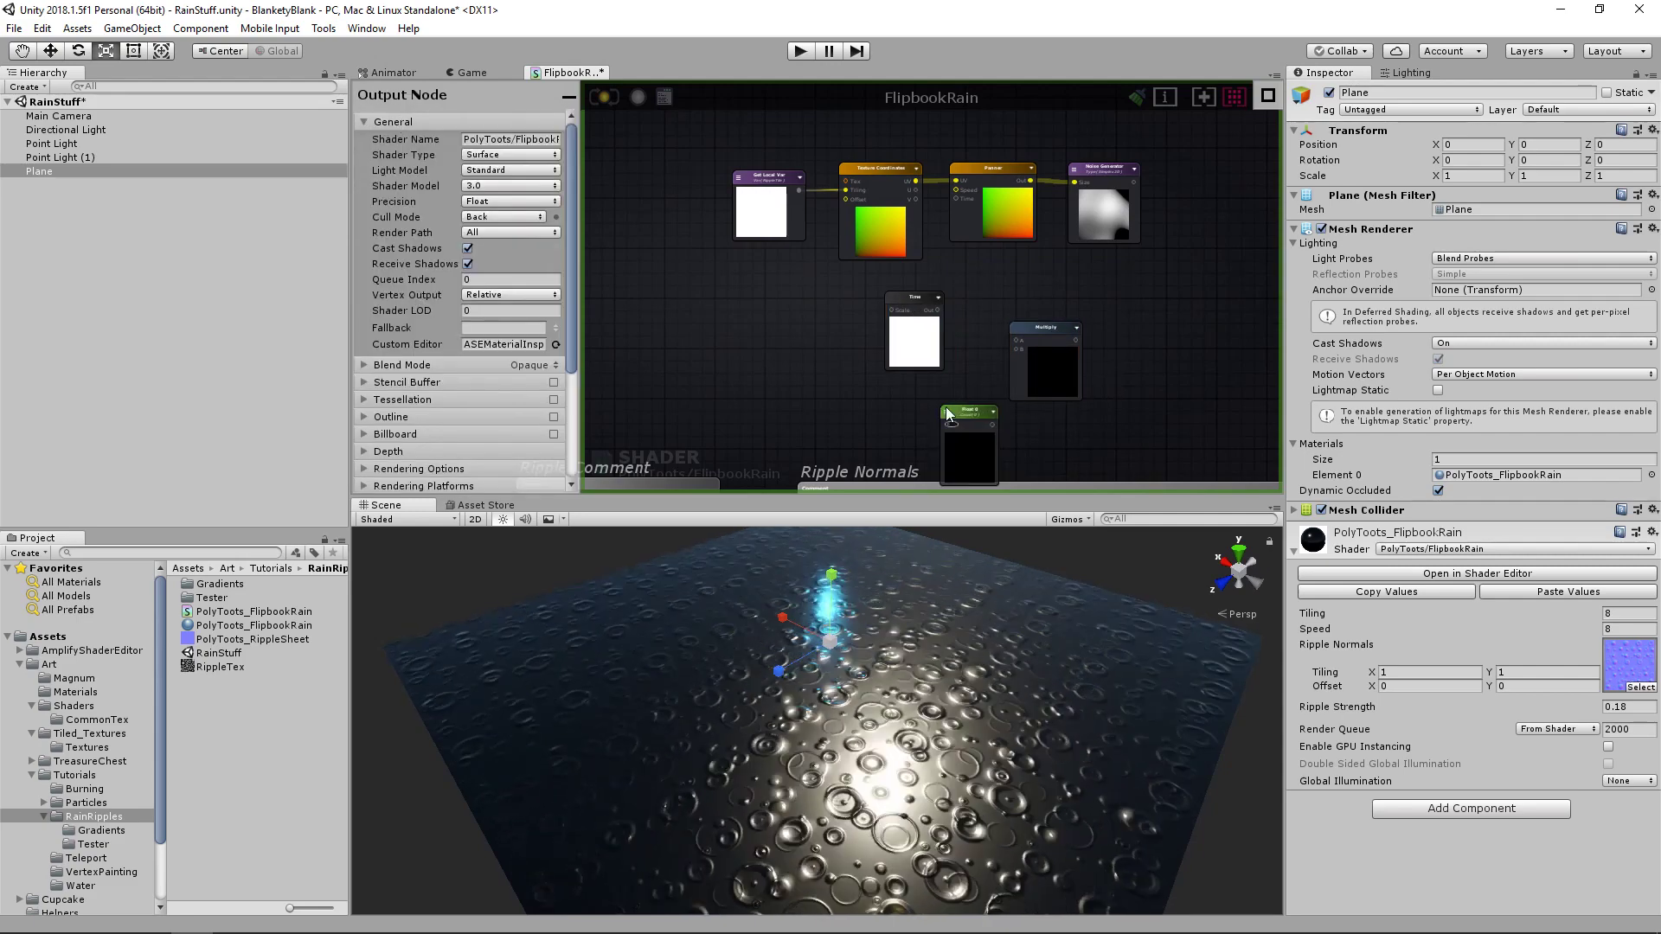
{"action": "left_click_drag", "start_coordinate": [971, 412], "coordinate": [926, 394]}
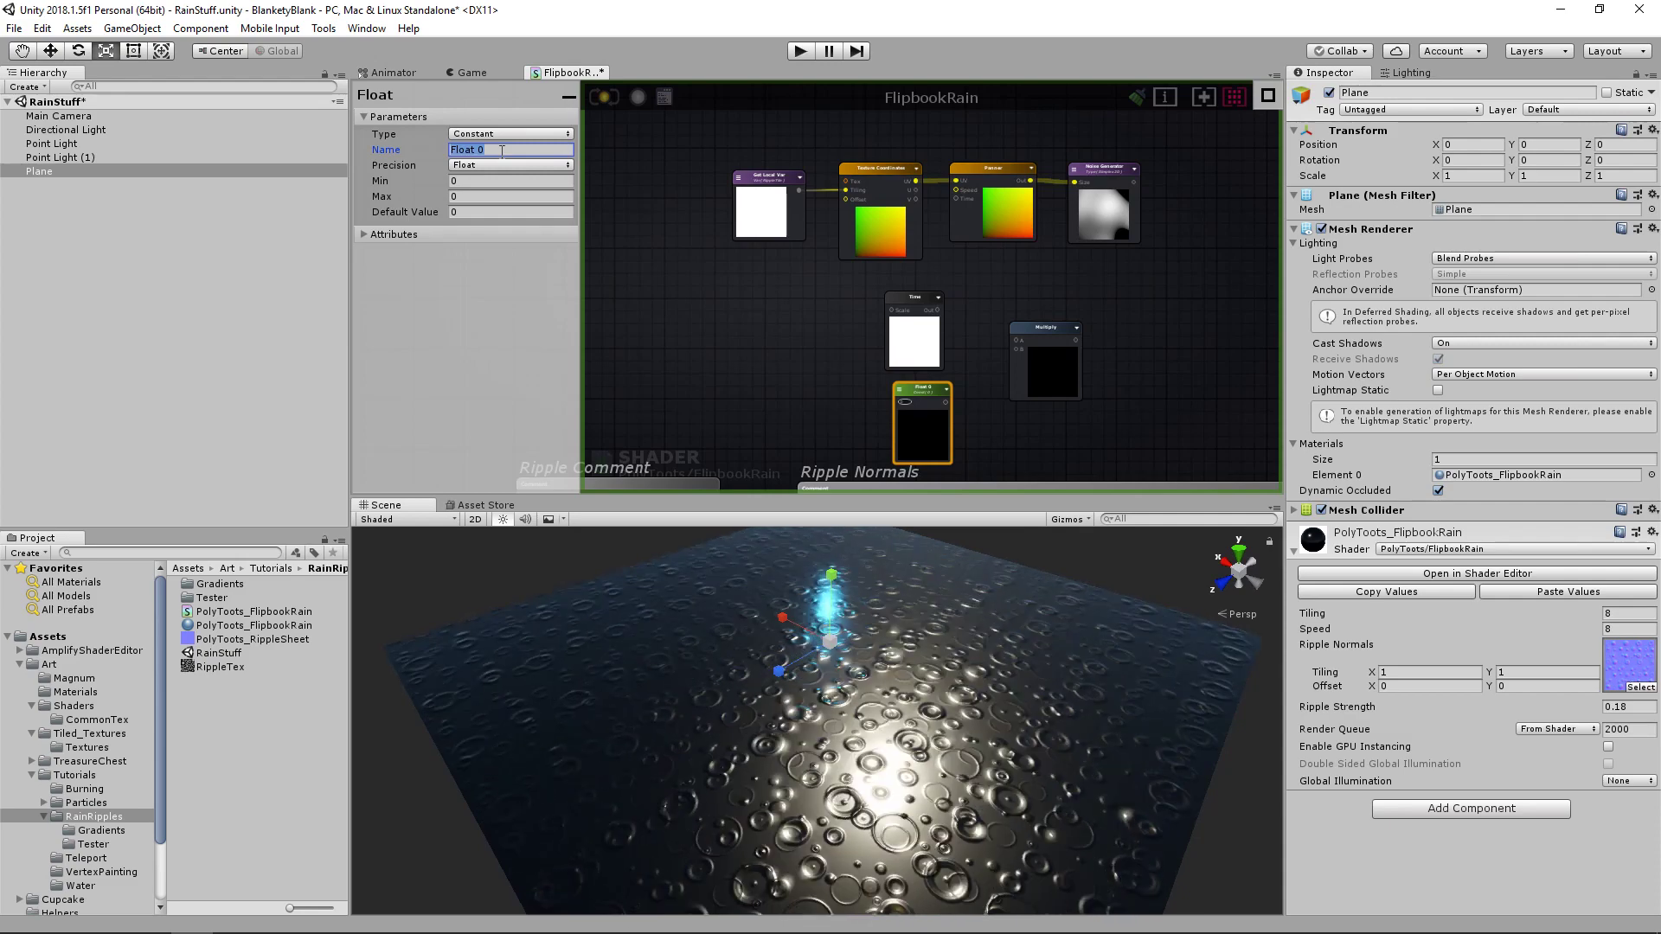
- Set the new Float's default value to 0.3 and line it up beneath the Time node
{"action": "left_click_drag", "start_coordinate": [825, 326], "coordinate": [938, 398]}
{"action": "left_click_drag", "start_coordinate": [933, 395], "coordinate": [930, 376]}
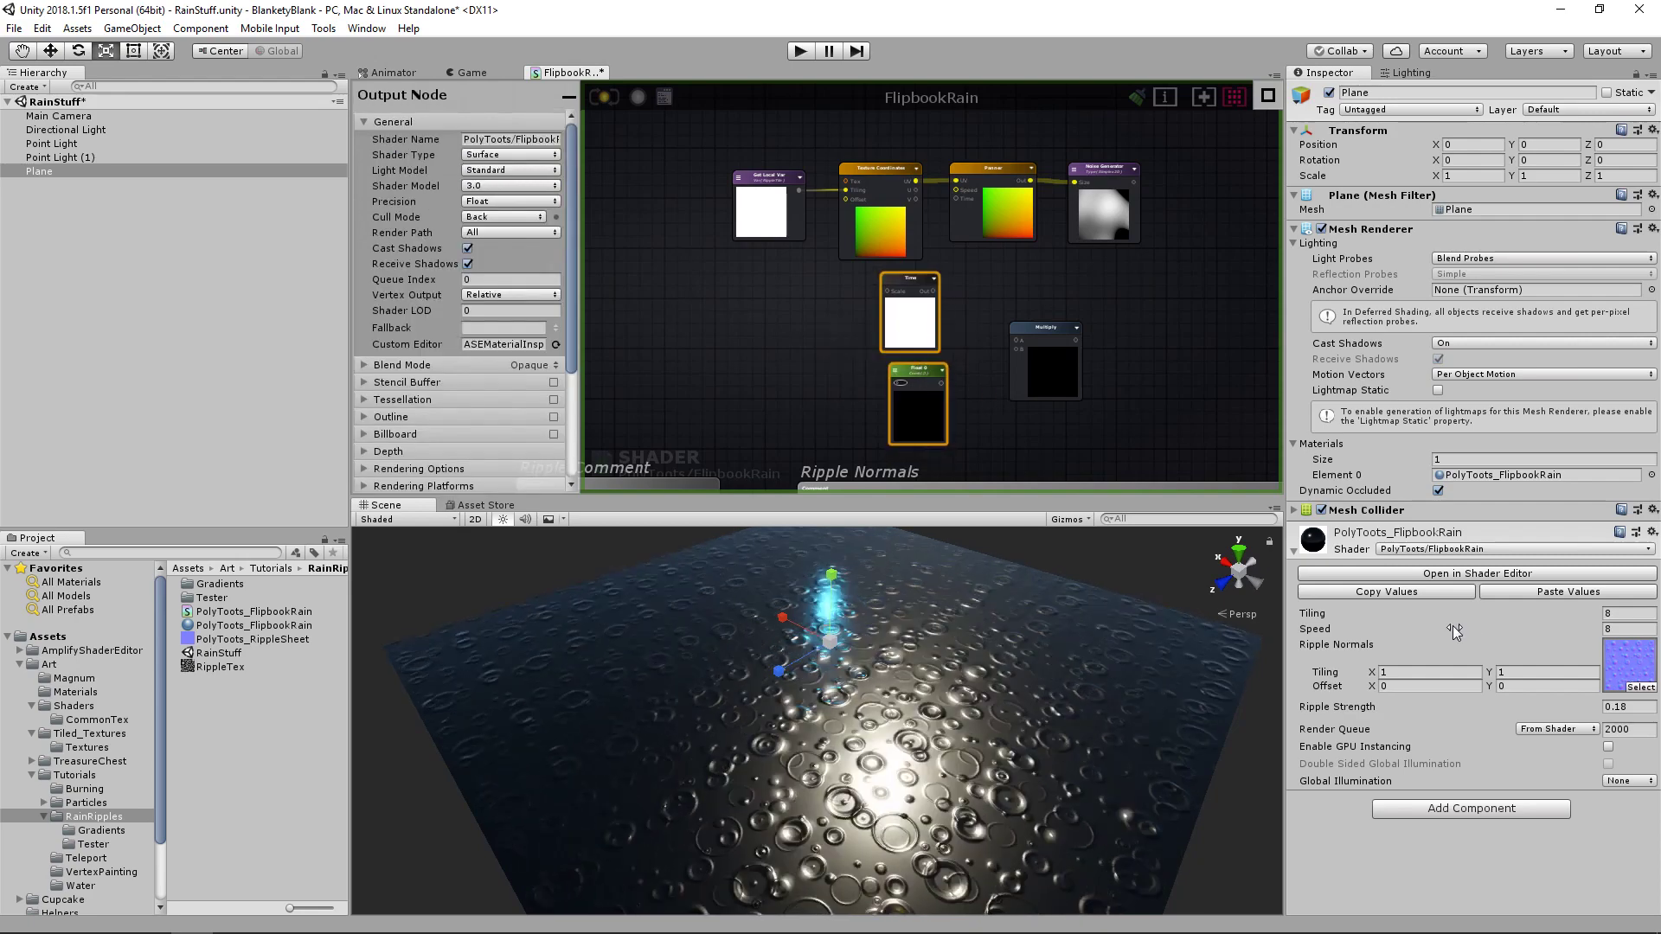
{"action": "left_click_drag", "start_coordinate": [904, 383], "coordinate": [898, 382]}
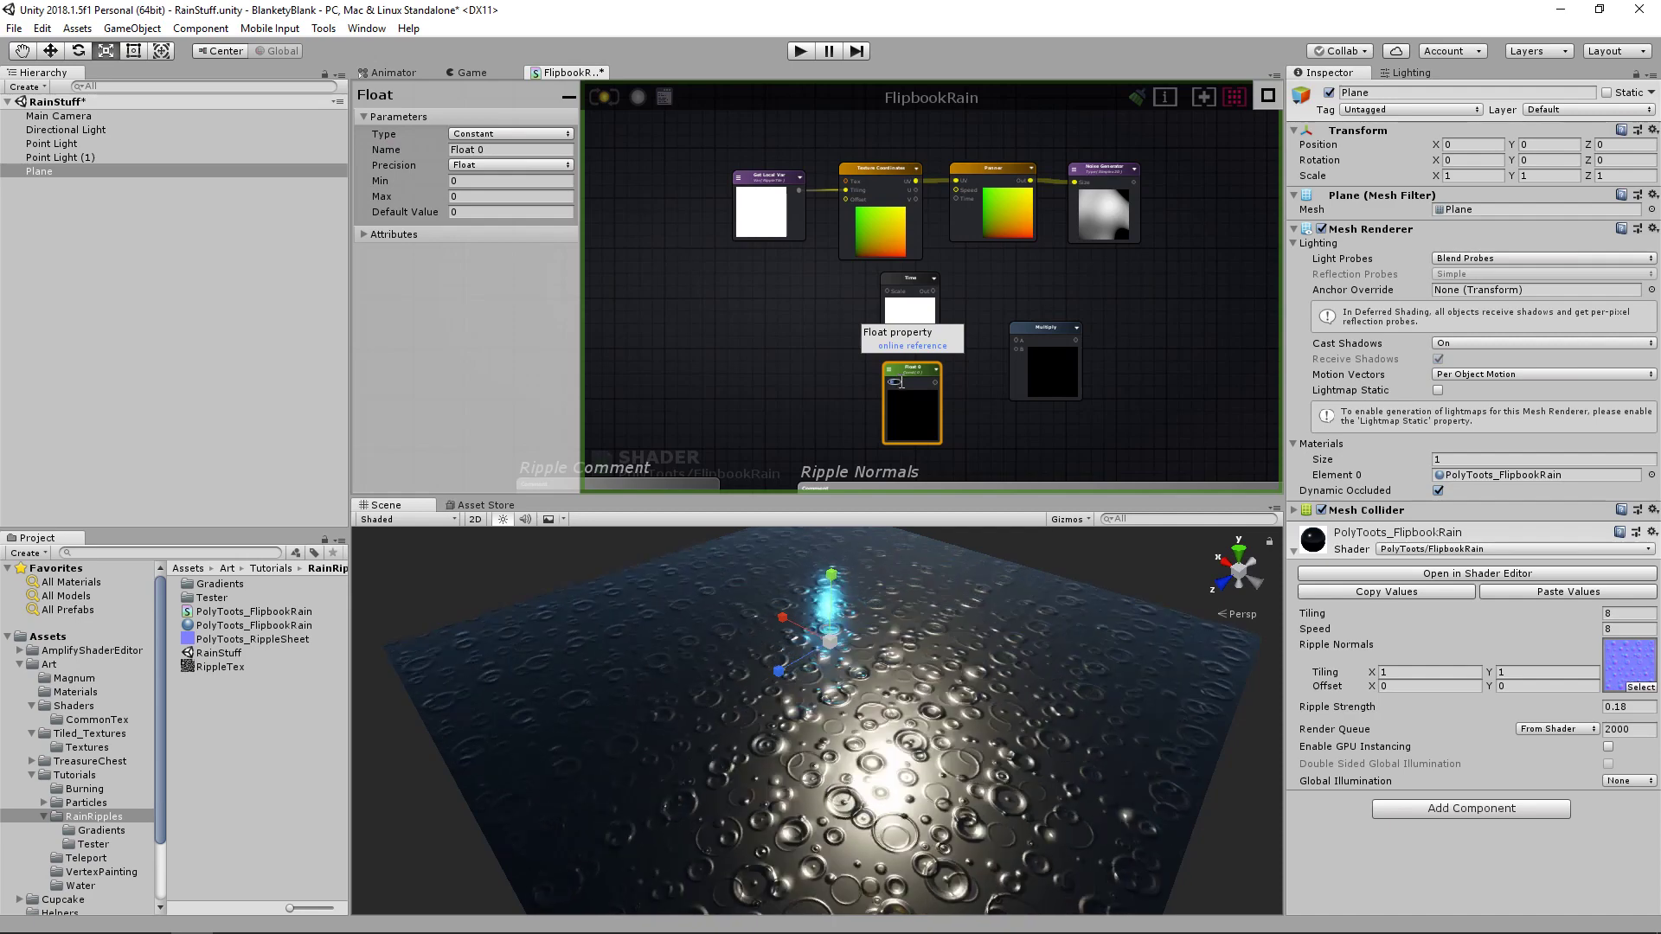
{"action": "type", "text": "0.3"}
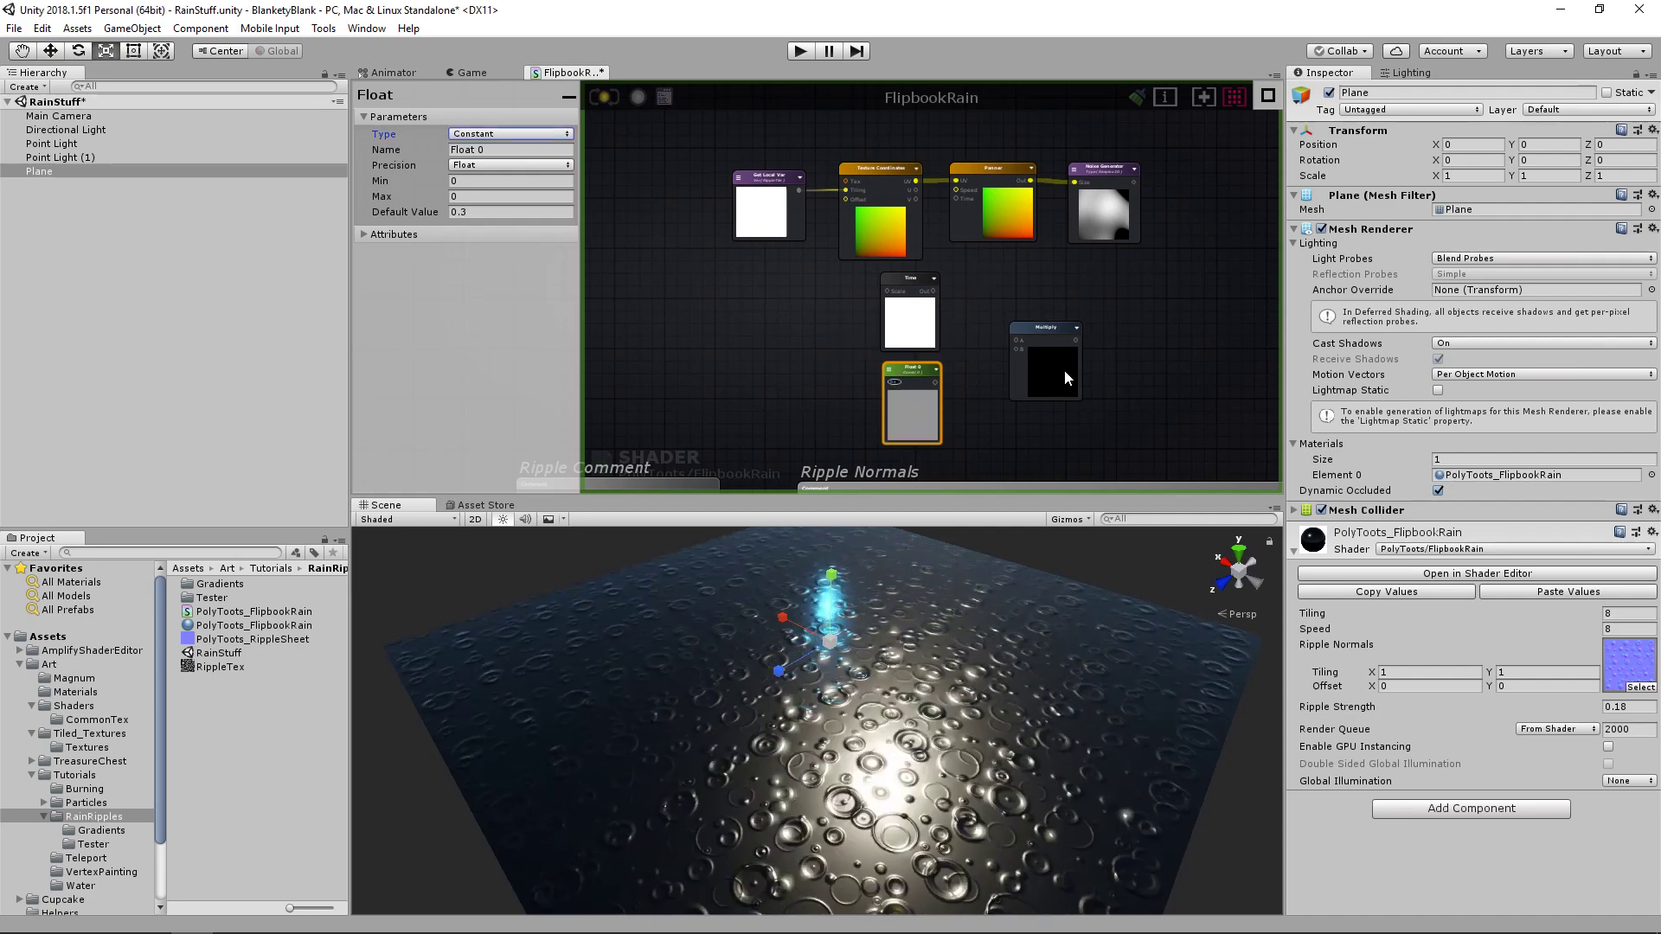
{"action": "right_click_drag", "start_coordinate": [949, 315], "coordinate": [898, 310]}
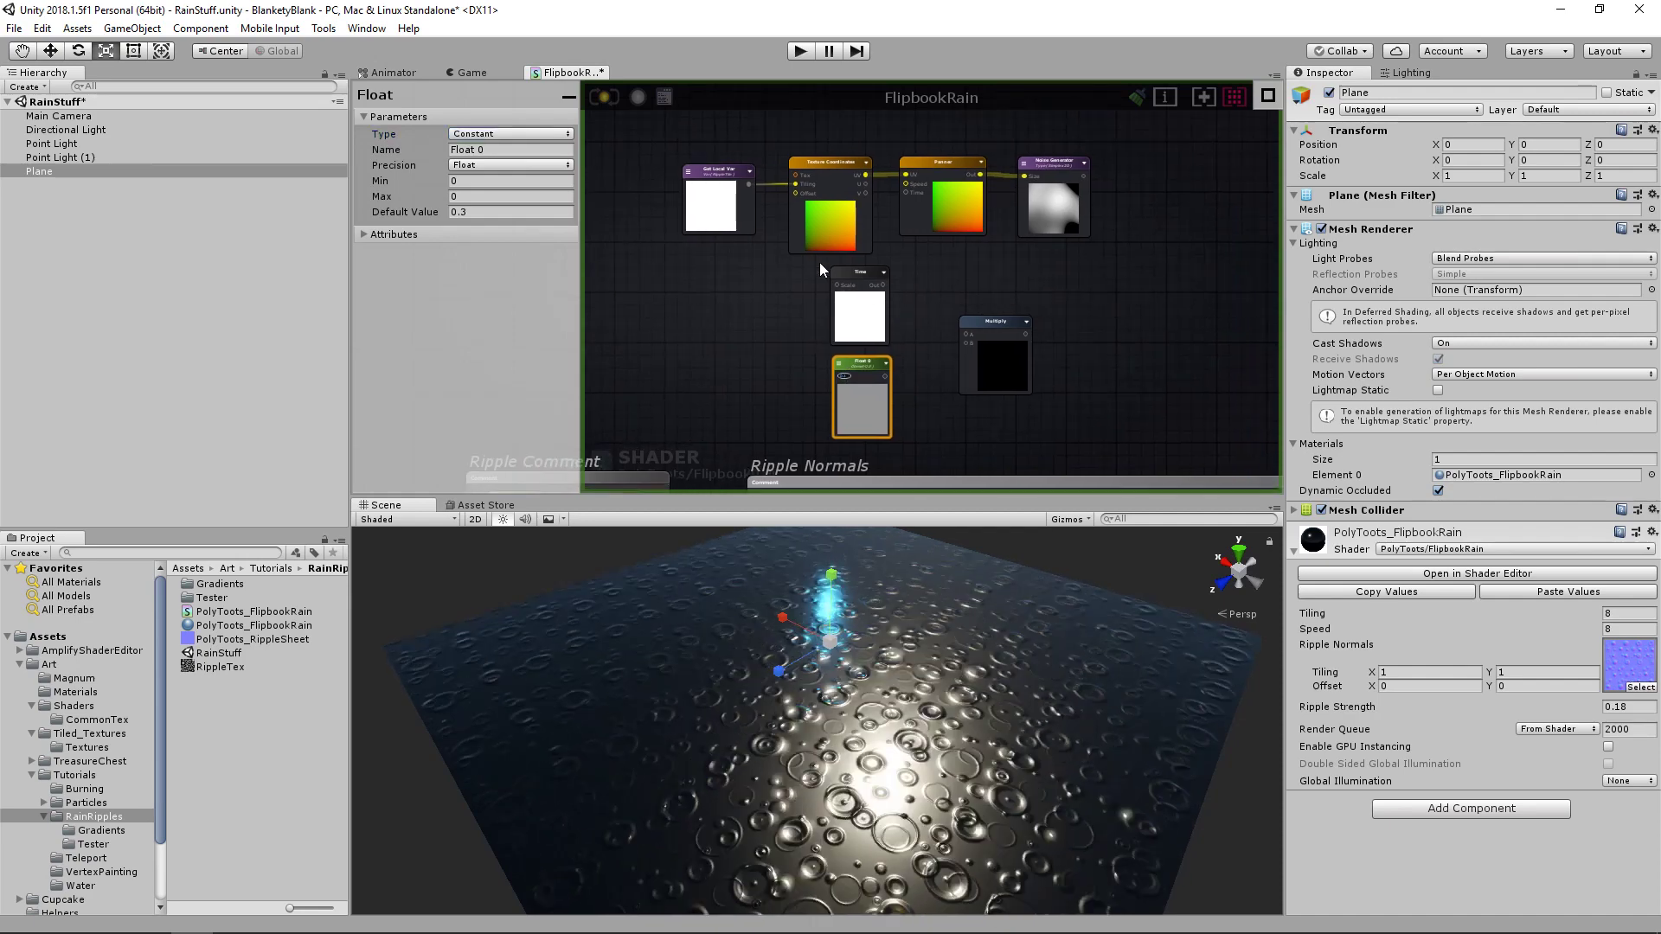
{"action": "left_click_drag", "start_coordinate": [723, 187], "coordinate": [717, 192]}
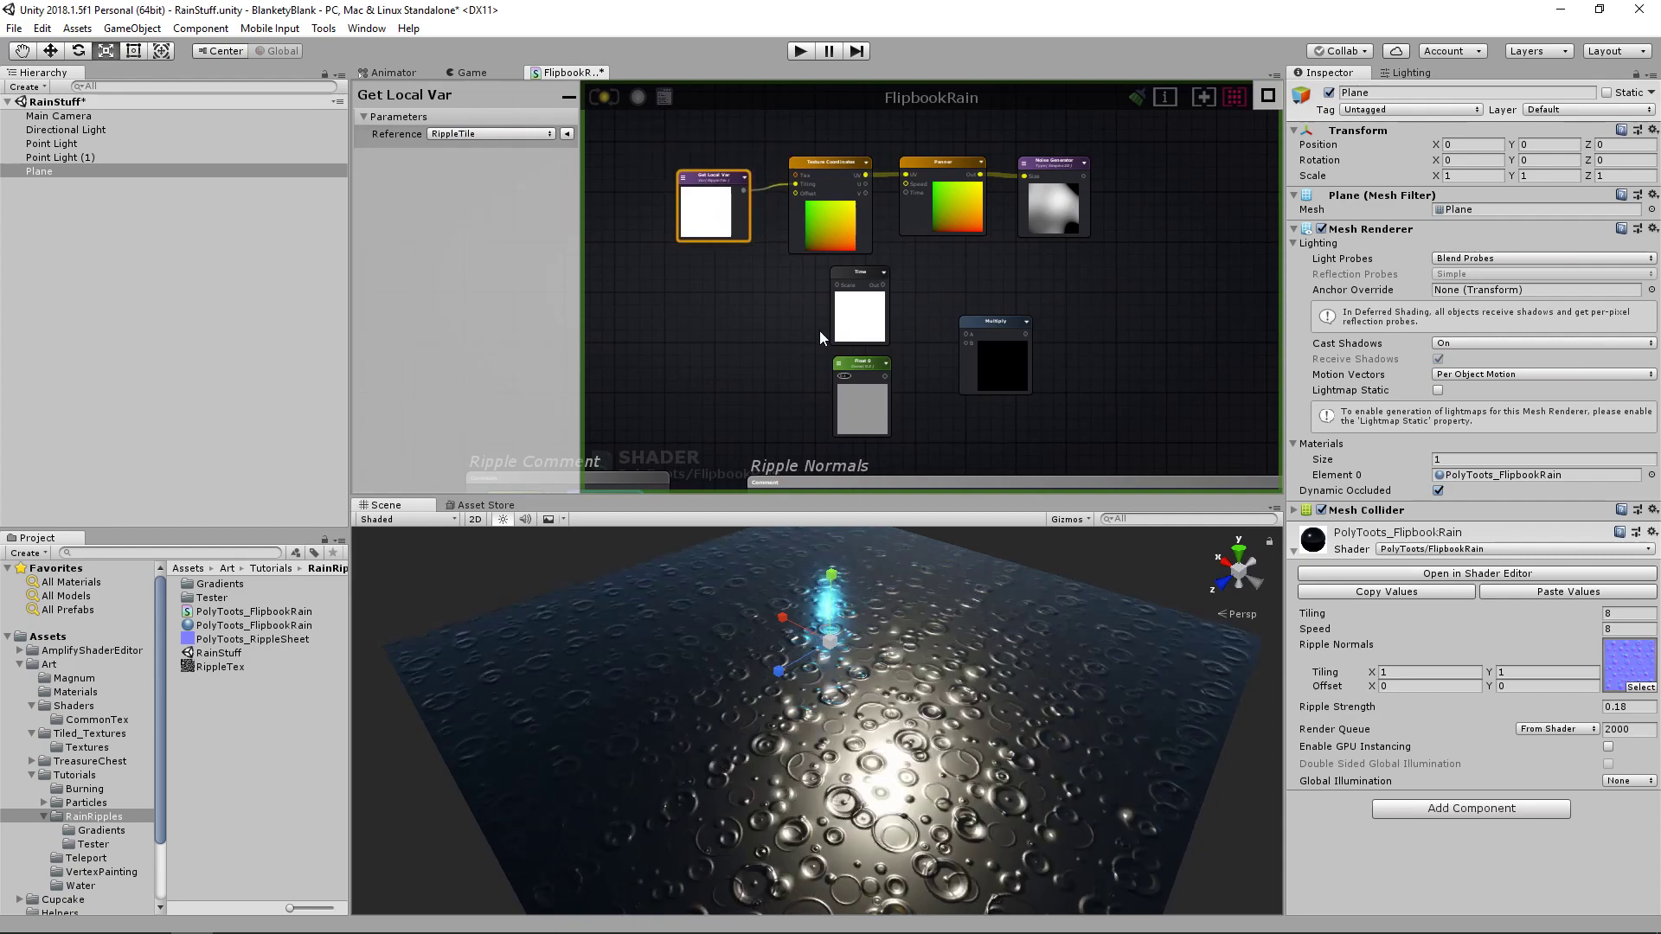
{"action": "left_click_drag", "start_coordinate": [891, 692], "coordinate": [958, 694], "text": "alt"}
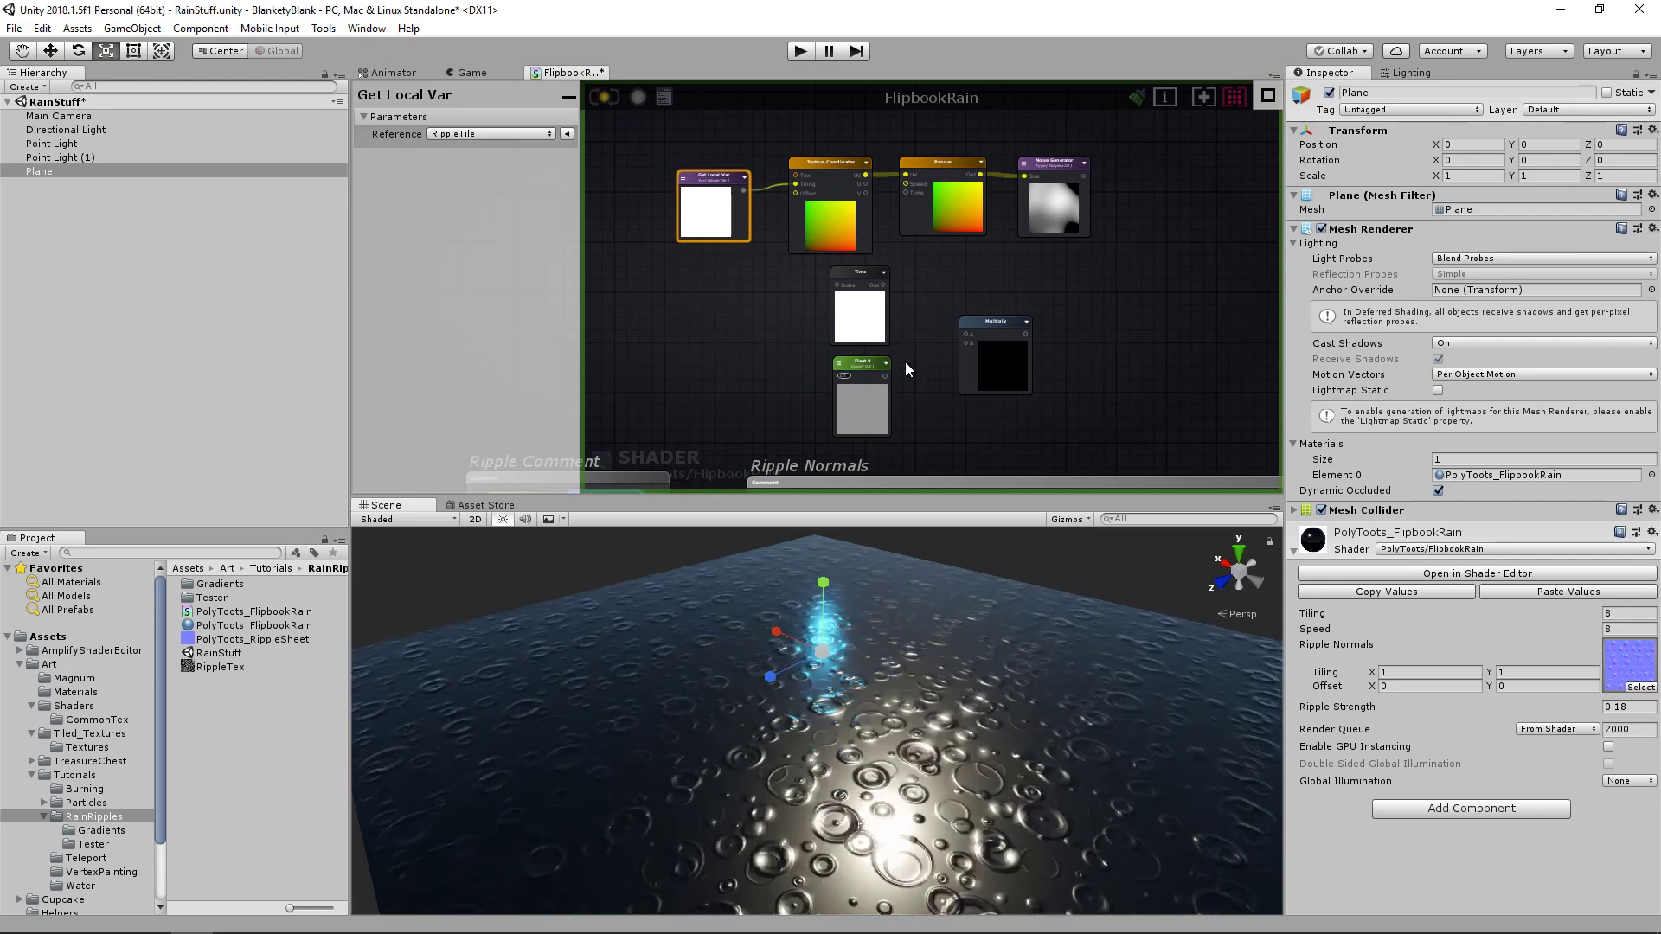
- Connect the Time node to the Multiply's A input and the Float to its B input
{"action": "left_click", "coordinate": [871, 310]}
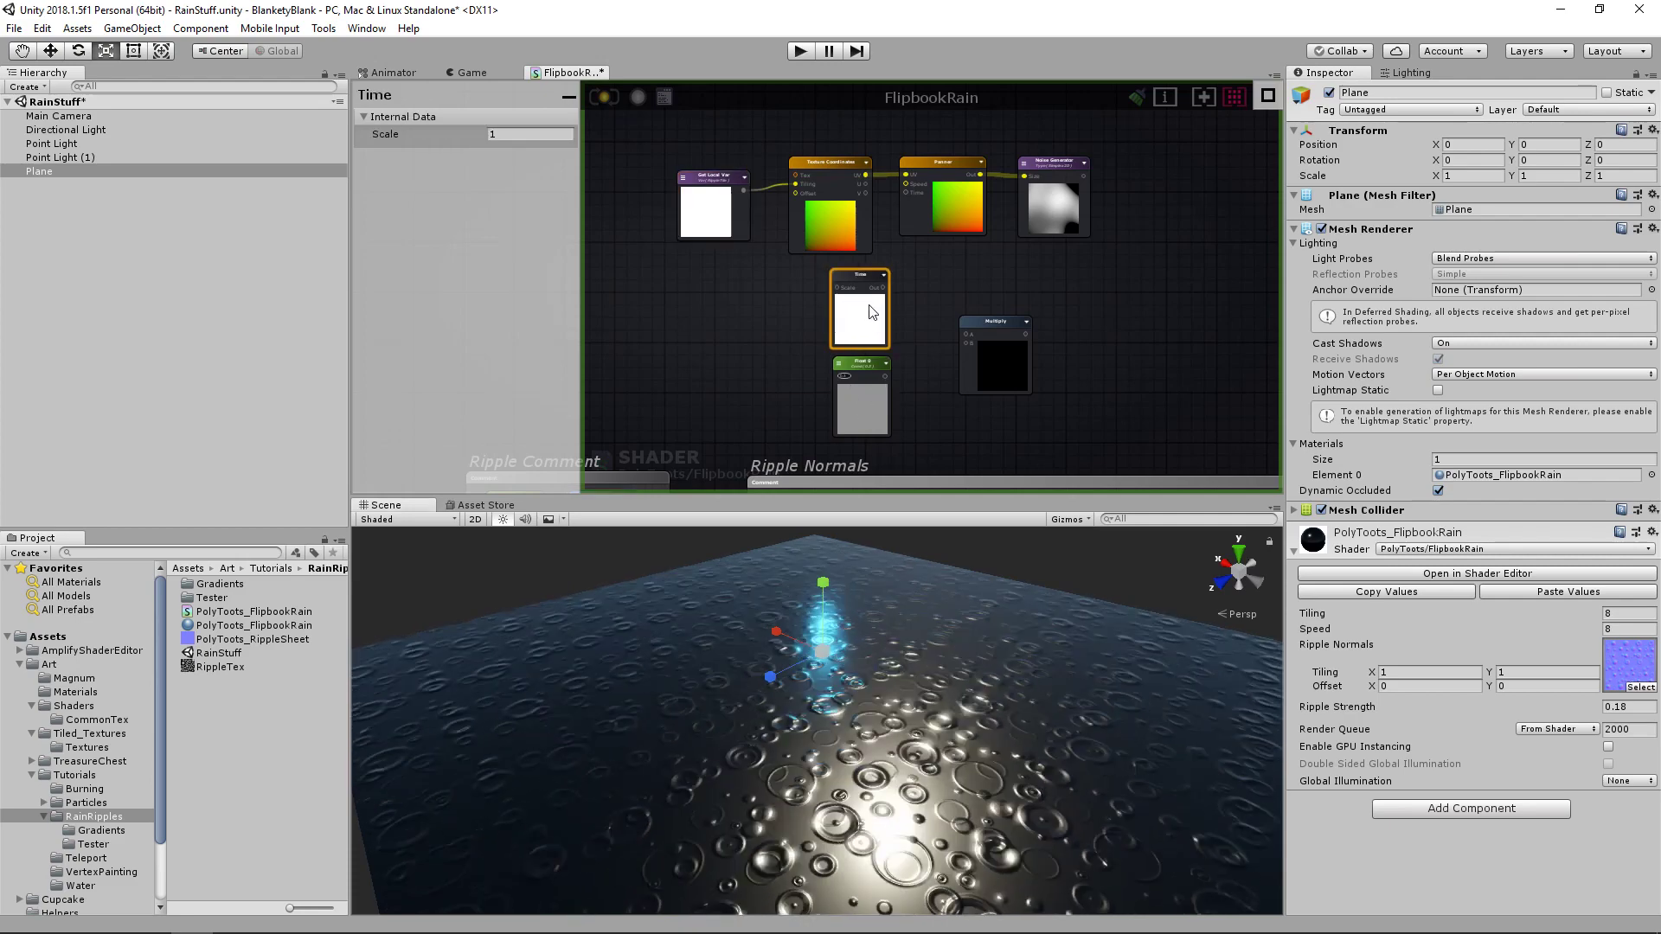
{"action": "left_click_drag", "start_coordinate": [885, 286], "coordinate": [968, 332]}
{"action": "left_click_drag", "start_coordinate": [884, 376], "coordinate": [967, 322]}
{"action": "left_click", "coordinate": [991, 322]}
- Turn the 0.3 Float into a material property named Ripple Mask Speed
{"action": "left_click", "coordinate": [862, 364]}
{"action": "left_click", "coordinate": [514, 151]}
{"action": "left_click", "coordinate": [517, 135]}
{"action": "left_click", "coordinate": [507, 154]}
{"action": "left_click", "coordinate": [507, 135]}
{"action": "left_click", "coordinate": [507, 171]}
{"action": "left_click", "coordinate": [515, 150]}
{"action": "type", "text": "Mask Speed"}
{"action": "key", "text": "Return"}
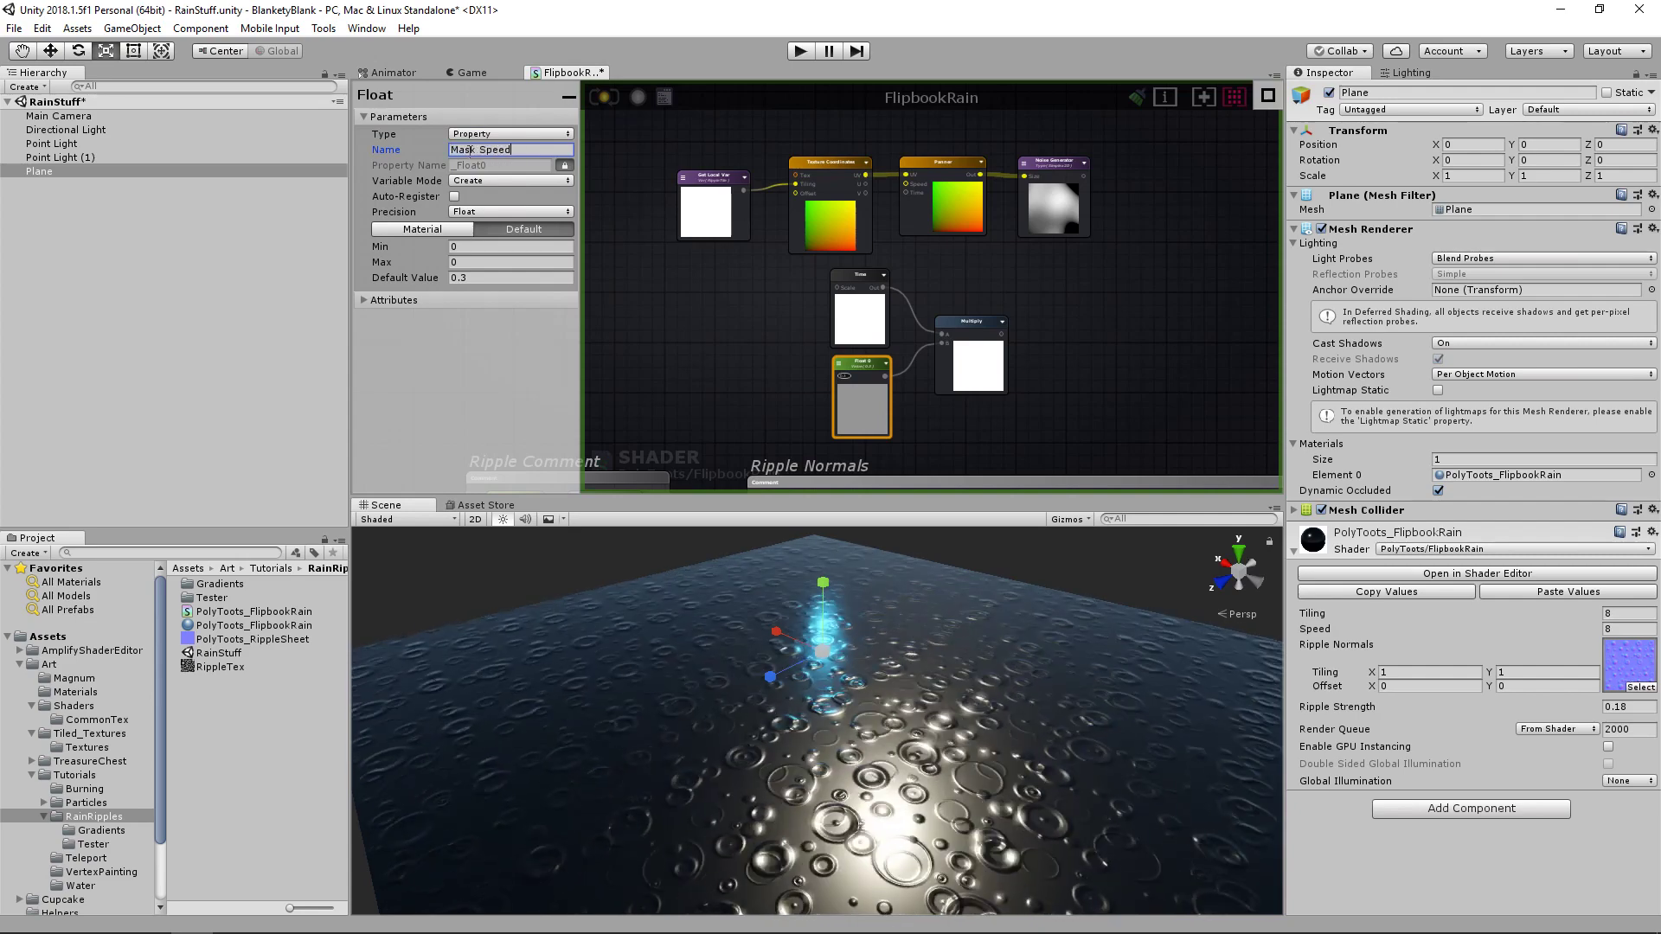
{"action": "type", "text": "Ripple"}
- Move the Time, Ripple Mask Speed and Multiply nodes beneath the noise chain and connect the Multiply to the Panner's Time input
{"action": "left_click", "coordinate": [1072, 340]}
{"action": "left_click_drag", "start_coordinate": [654, 152], "coordinate": [1075, 243]}
{"action": "left_click_drag", "start_coordinate": [1071, 218], "coordinate": [1018, 191]}
{"action": "left_click", "coordinate": [964, 327], "text": "ctrl"}
{"action": "left_click_drag", "start_coordinate": [970, 346], "coordinate": [759, 322]}
{"action": "middle_click_drag", "start_coordinate": [818, 283], "coordinate": [945, 317]}
{"action": "left_click_drag", "start_coordinate": [709, 149], "coordinate": [927, 237]}
{"action": "left_click", "coordinate": [904, 364]}
{"action": "left_click_drag", "start_coordinate": [917, 344], "coordinate": [981, 200]}
- Set the Panner's speed to 1 on X and 1 on Y, and shift the Noise Generator slightly away from it
{"action": "right_click_drag", "start_coordinate": [1028, 221], "coordinate": [966, 258]}
{"action": "left_click", "coordinate": [965, 258]}
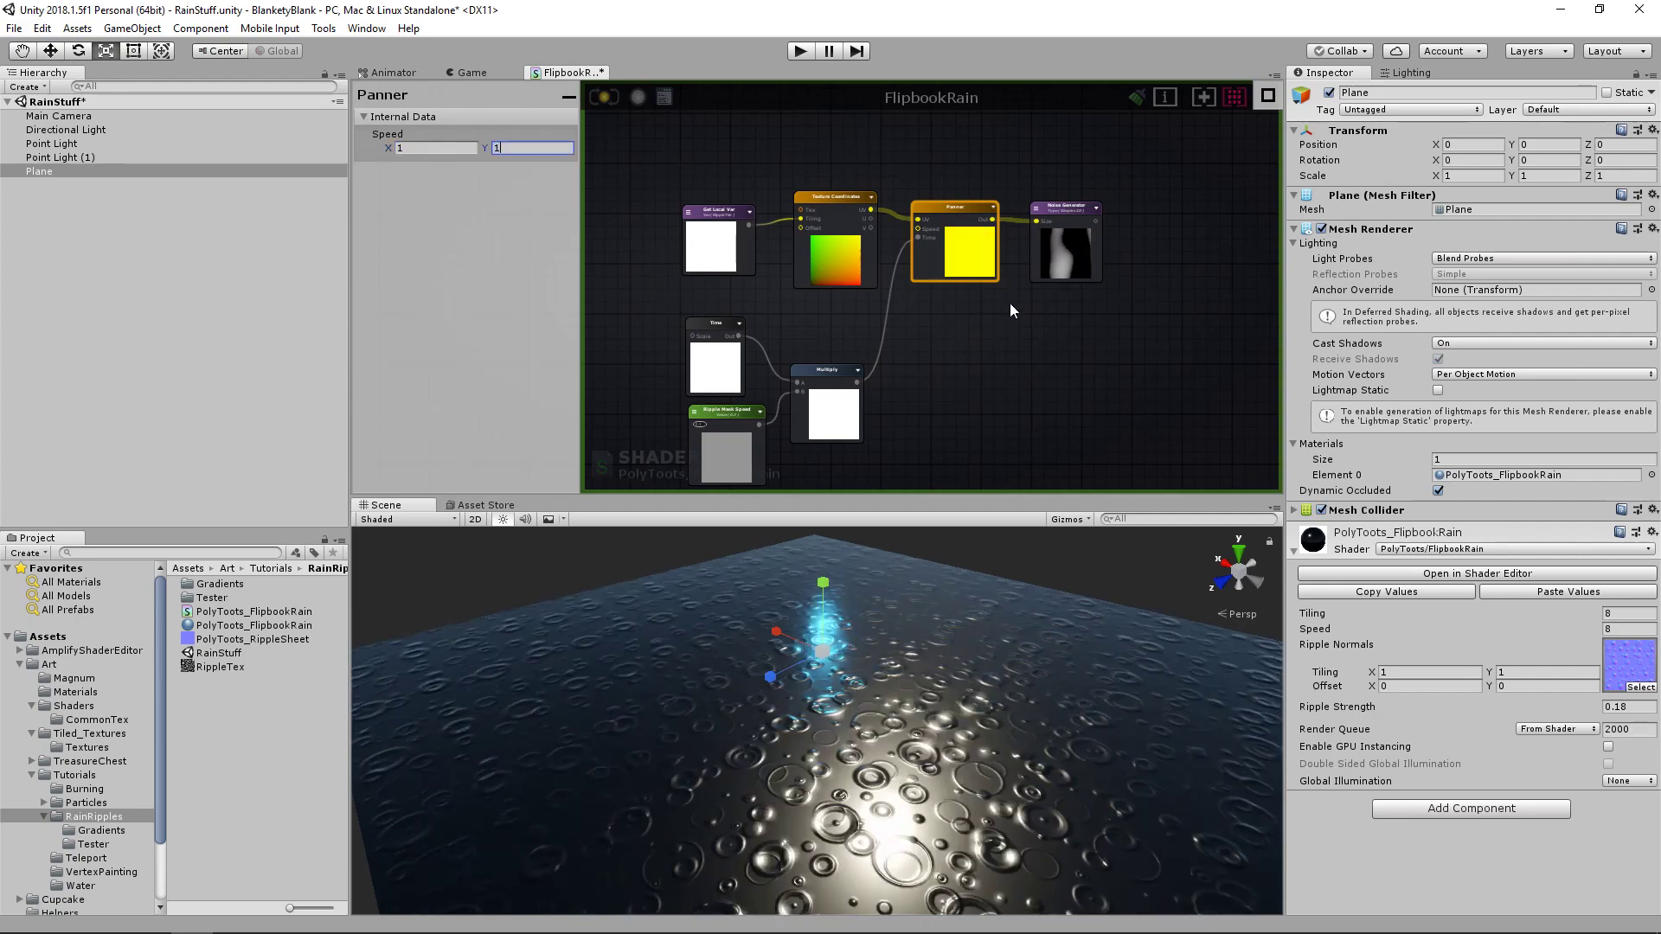
{"action": "left_click_drag", "start_coordinate": [1059, 258], "coordinate": [1071, 265]}
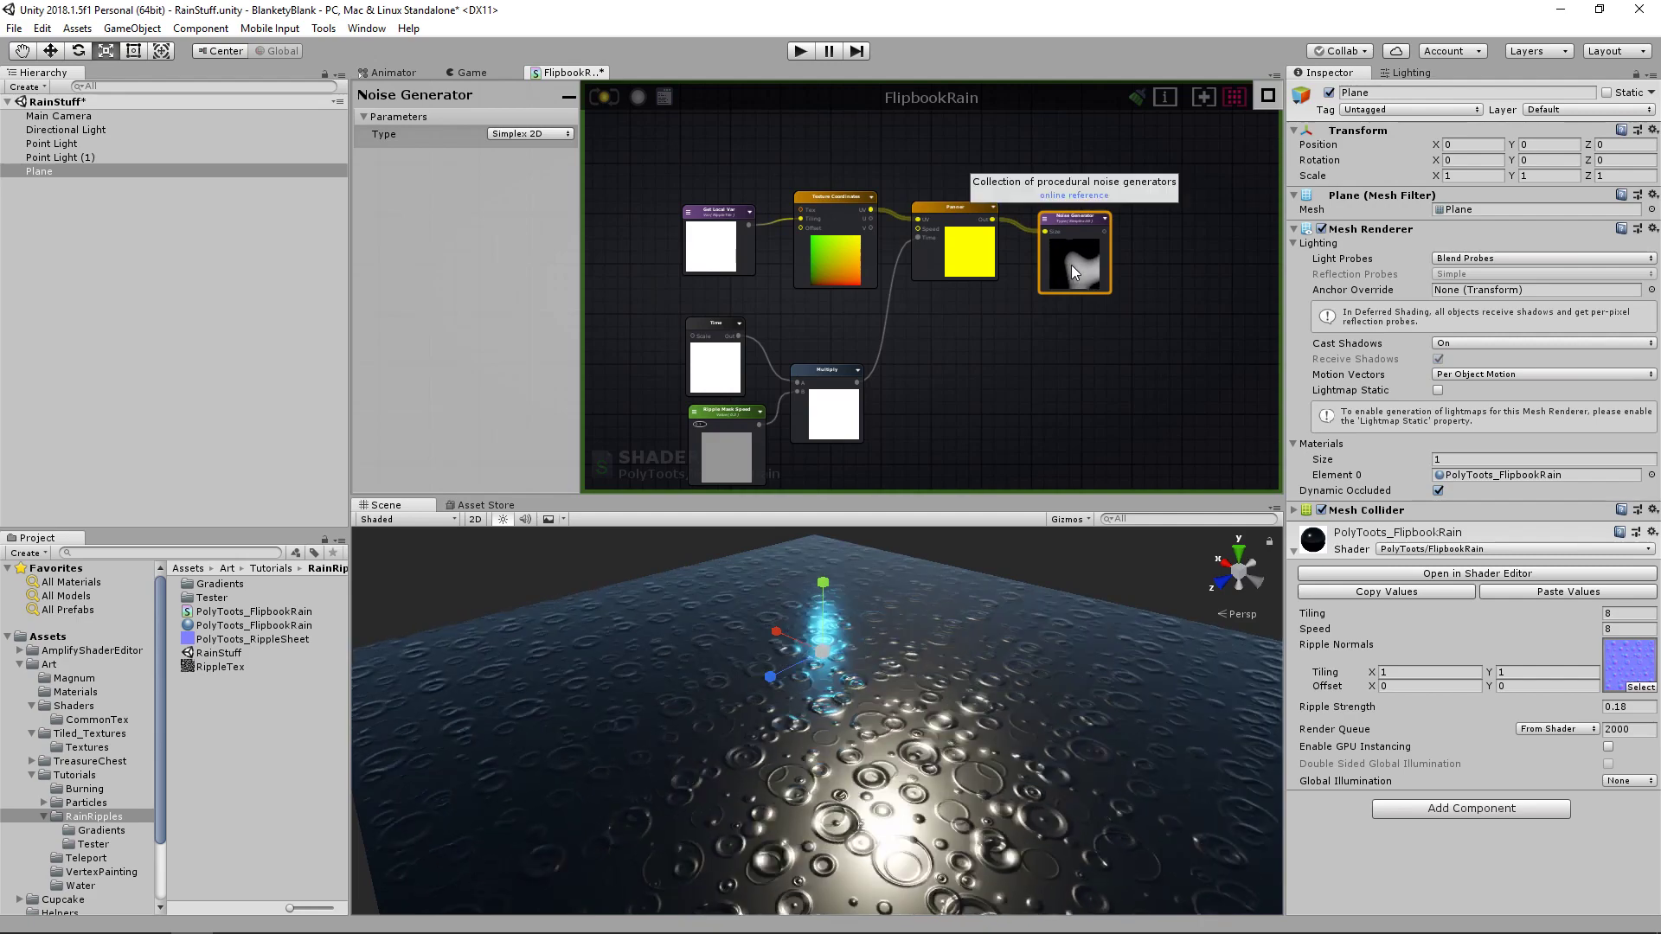
{"action": "left_click", "coordinate": [1083, 319]}
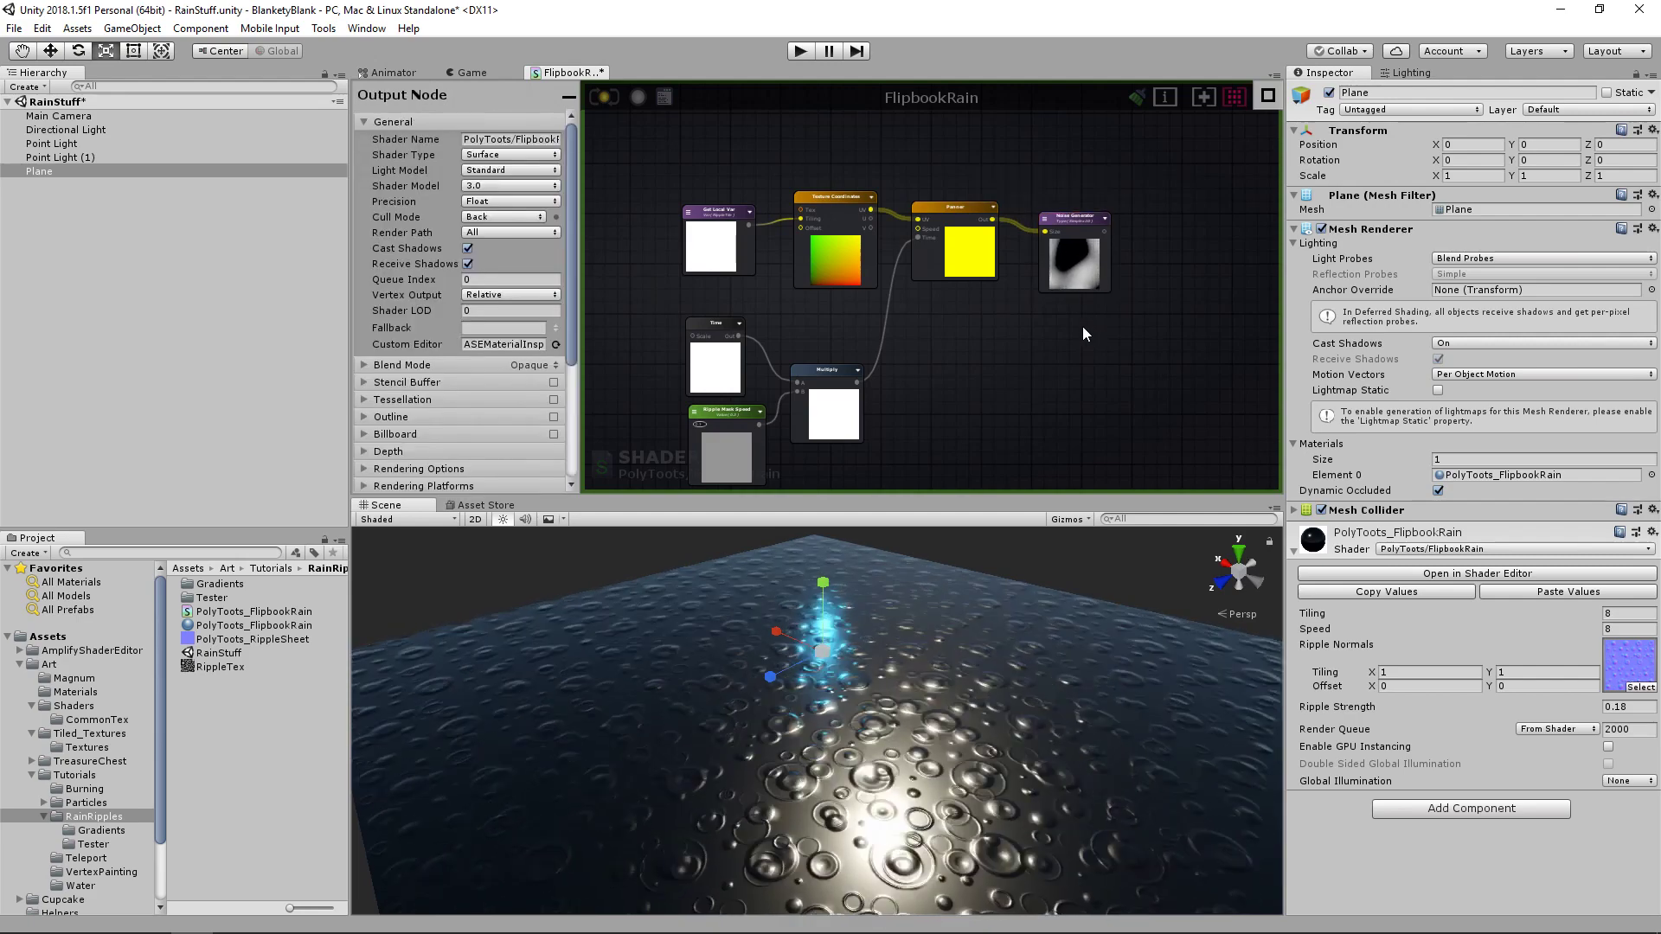
- Add a Register Local Var node named RippleMask after the Noise Generator
{"action": "middle_click_drag", "start_coordinate": [1082, 325], "coordinate": [903, 341]}
{"action": "scroll", "coordinate": [988, 296], "scroll_direction": "up", "scroll_amount": 2}
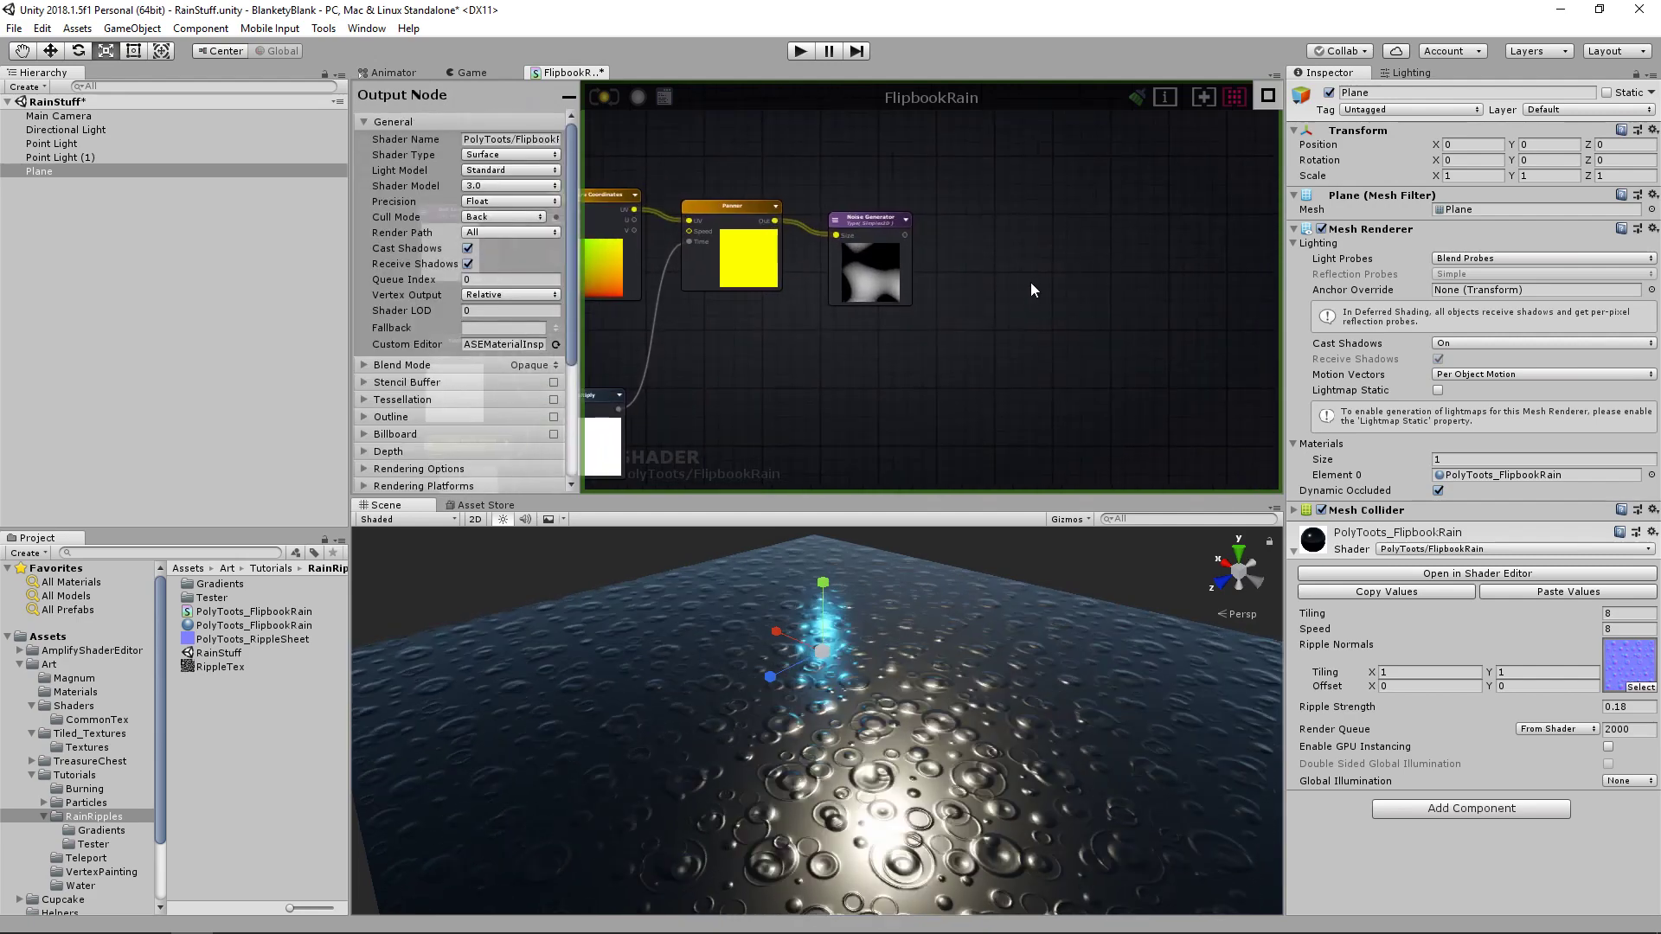
{"action": "left_click", "coordinate": [983, 275]}
{"action": "scroll", "coordinate": [1046, 318], "scroll_direction": "down", "scroll_amount": 2}
{"action": "scroll", "coordinate": [1052, 339], "scroll_direction": "up", "scroll_amount": 4}
{"action": "scroll", "coordinate": [1068, 336], "scroll_direction": "up", "scroll_amount": 3}
{"action": "left_click", "coordinate": [519, 133]}
{"action": "type", "text": "RippleMs"}
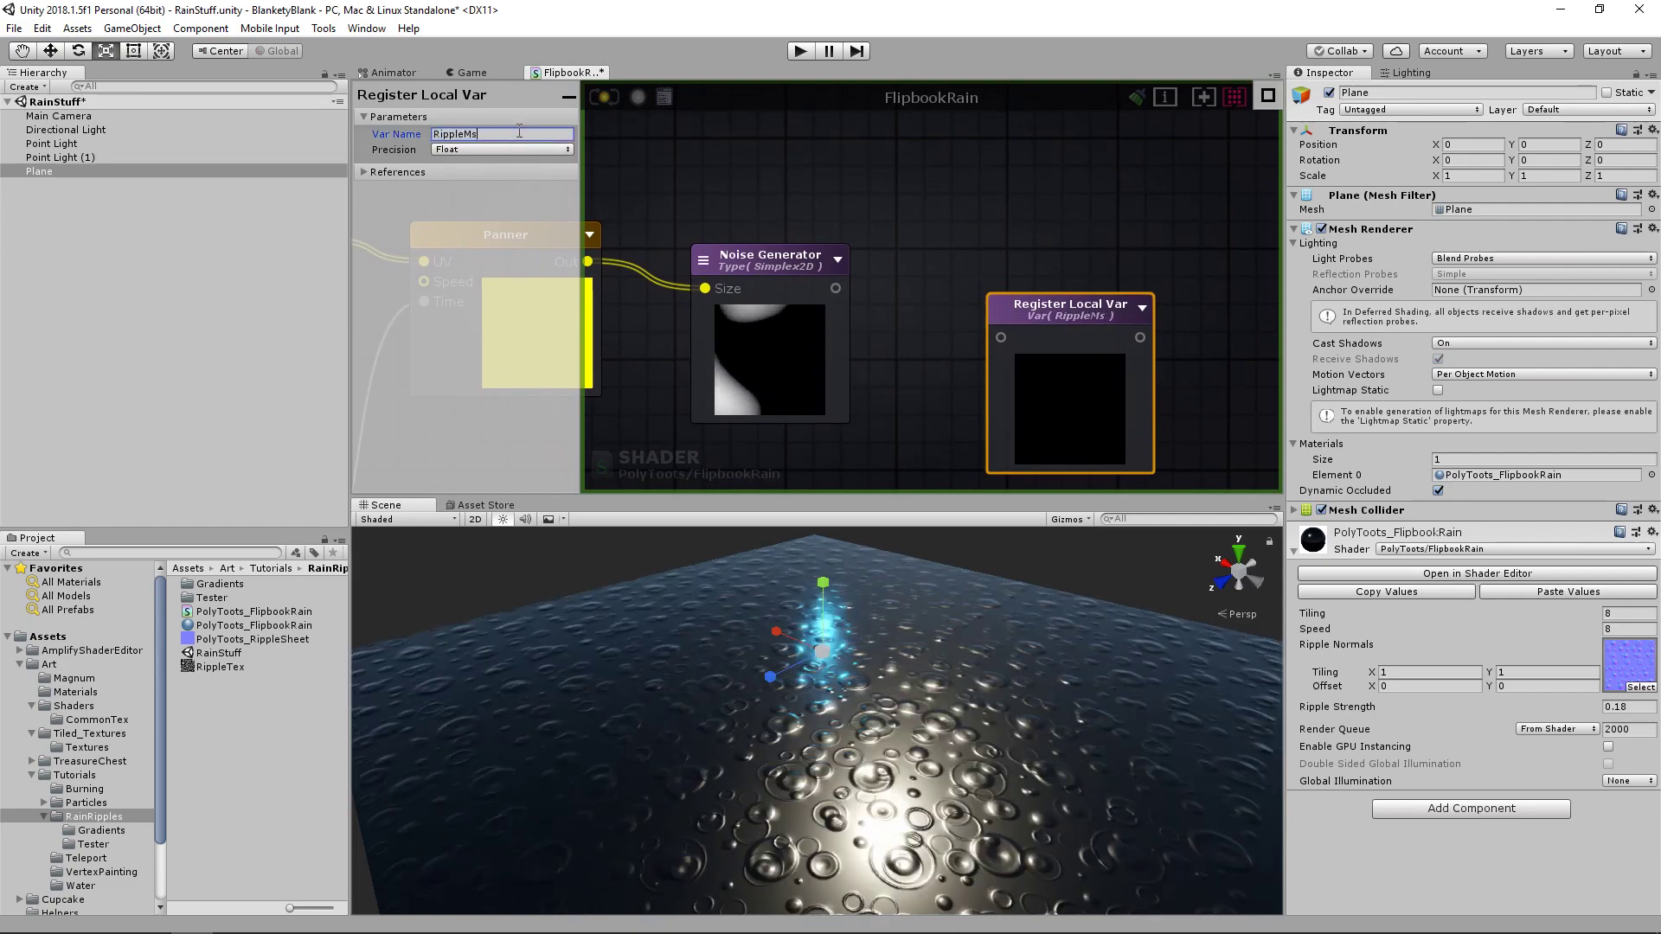
{"action": "type", "text": "kask"}
- Untangle the Ripple Normals nodes into spaced rows, keeping the shared time, texture and Ripple Strength nodes between the two flipbook chains
{"action": "scroll", "coordinate": [994, 245], "scroll_direction": "down", "scroll_amount": 5}
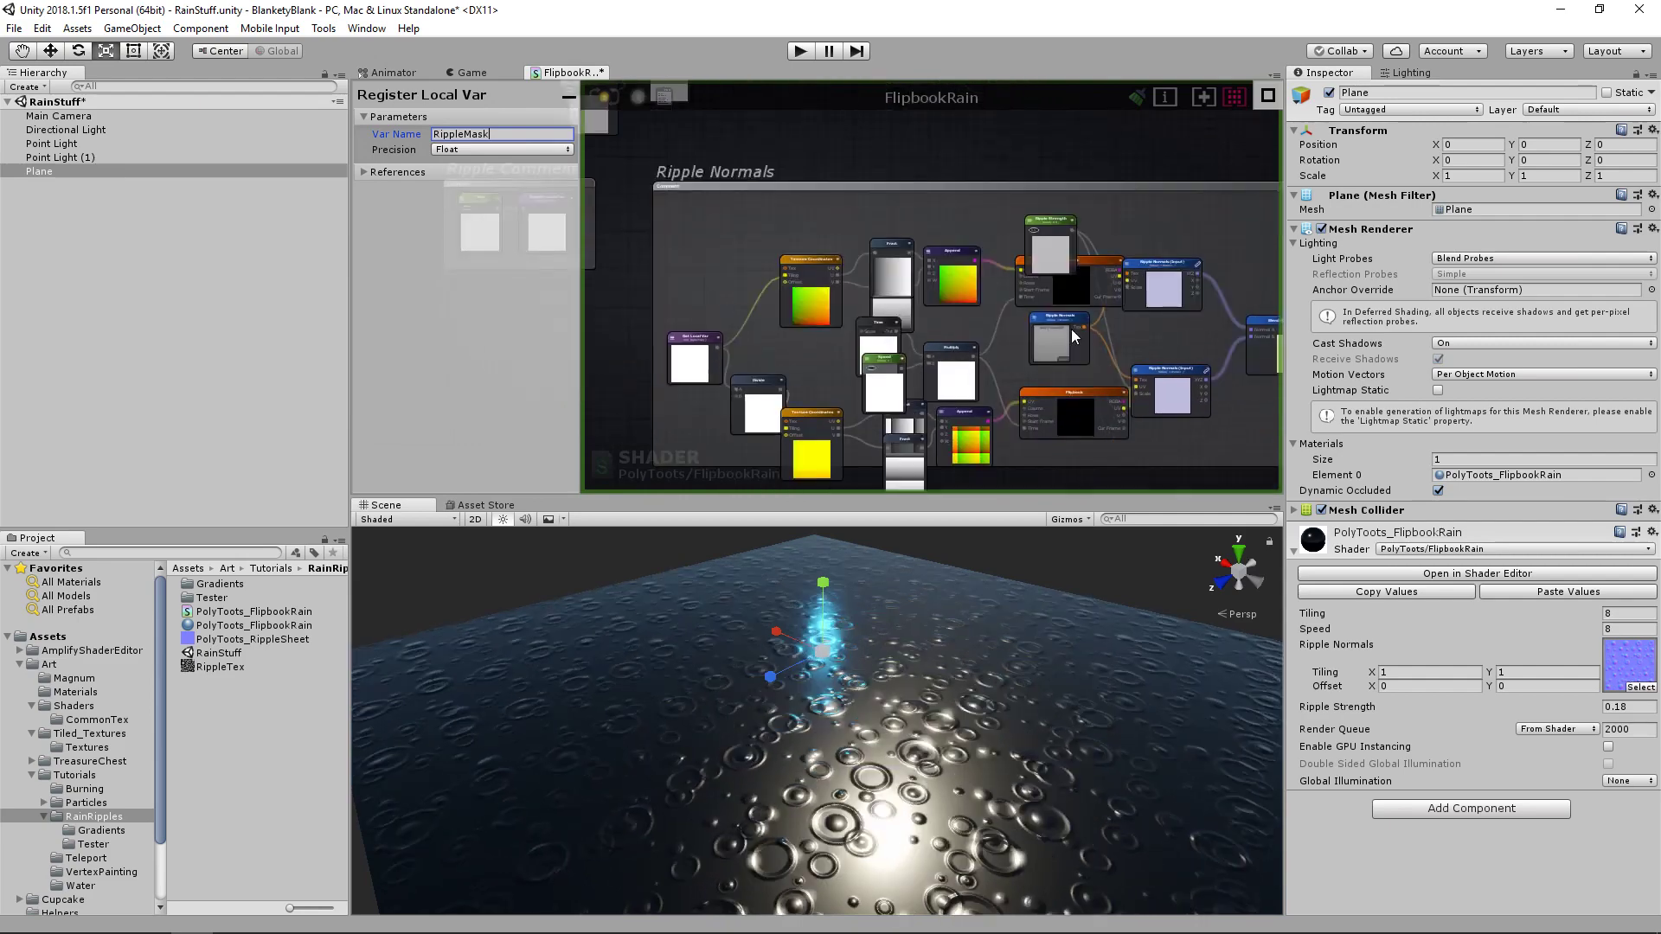
{"action": "scroll", "coordinate": [1057, 325], "scroll_direction": "up", "scroll_amount": 3}
{"action": "scroll", "coordinate": [1058, 325], "scroll_direction": "down", "scroll_amount": 4}
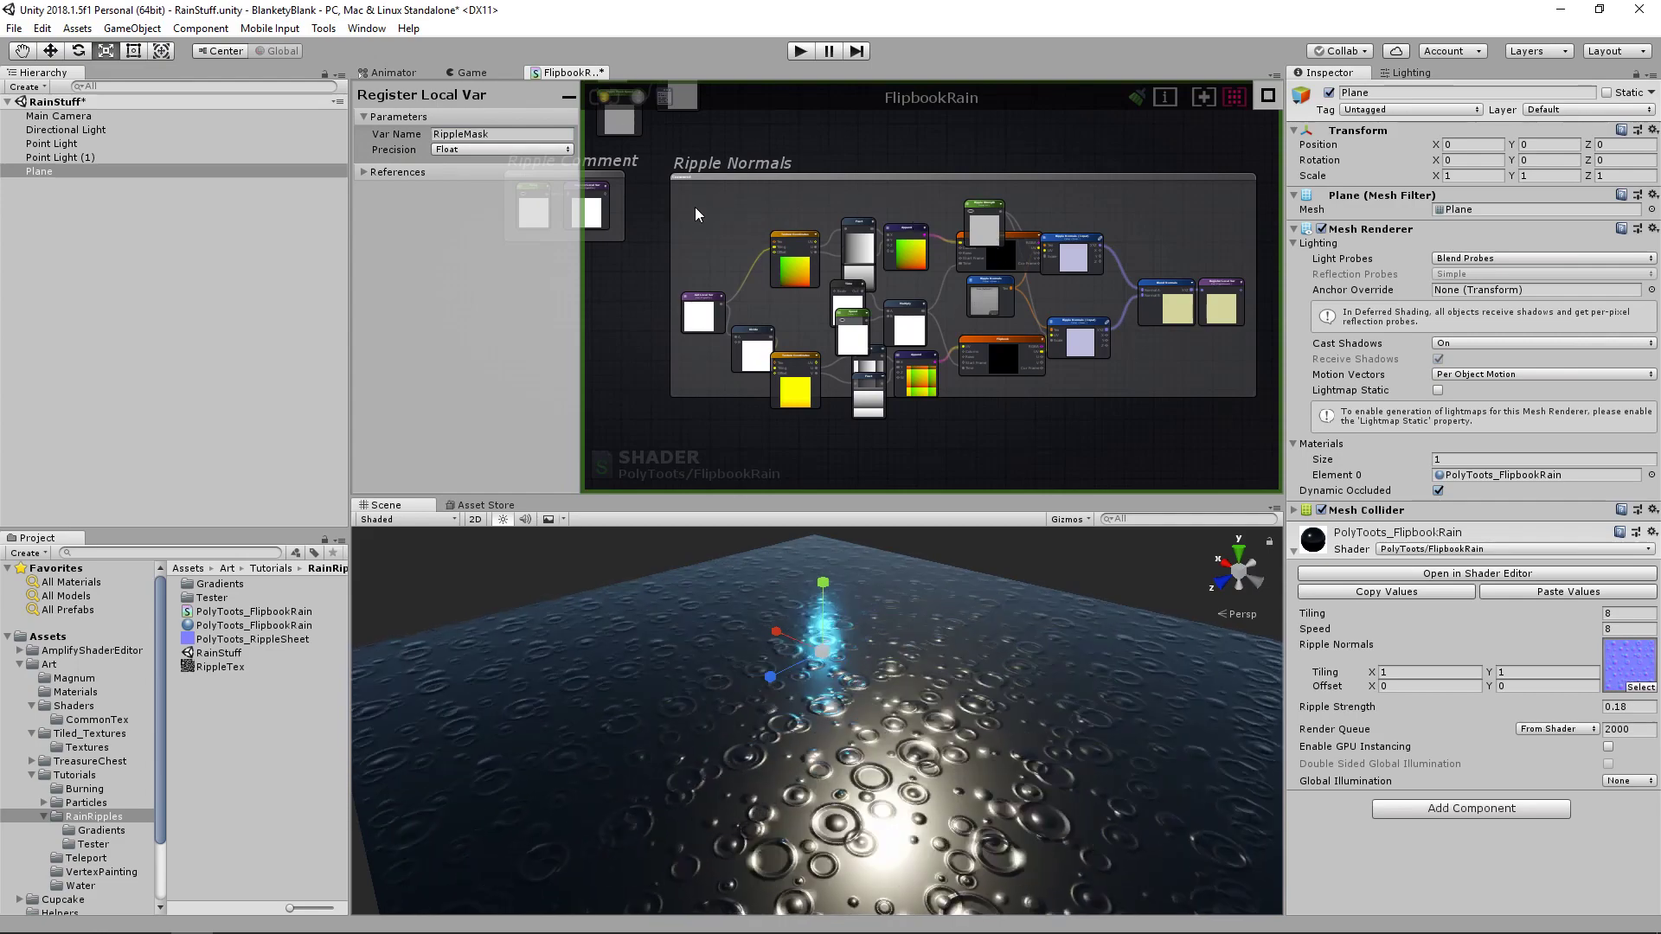
{"action": "left_click_drag", "start_coordinate": [696, 207], "coordinate": [1125, 406]}
{"action": "left_click_drag", "start_coordinate": [1002, 355], "coordinate": [1011, 399]}
{"action": "left_click", "coordinate": [1004, 296]}
{"action": "scroll", "coordinate": [1078, 229], "scroll_direction": "up", "scroll_amount": 4}
{"action": "scroll", "coordinate": [1079, 229], "scroll_direction": "down", "scroll_amount": 4}
{"action": "left_click", "coordinate": [814, 342]}
{"action": "left_click_drag", "start_coordinate": [898, 363], "coordinate": [820, 324]}
{"action": "left_click_drag", "start_coordinate": [829, 258], "coordinate": [821, 282]}
{"action": "left_click_drag", "start_coordinate": [836, 161], "coordinate": [836, 128]}
{"action": "middle_click_drag", "start_coordinate": [836, 129], "coordinate": [766, 160]}
{"action": "left_click_drag", "start_coordinate": [891, 204], "coordinate": [950, 313]}
{"action": "left_click_drag", "start_coordinate": [941, 259], "coordinate": [905, 265]}
{"action": "scroll", "coordinate": [1036, 282], "scroll_direction": "up", "scroll_amount": 3}
{"action": "left_click_drag", "start_coordinate": [1083, 372], "coordinate": [675, 295]}
{"action": "left_click_drag", "start_coordinate": [990, 327], "coordinate": [982, 371]}
{"action": "left_click_drag", "start_coordinate": [825, 232], "coordinate": [814, 273]}
{"action": "left_click", "coordinate": [811, 329], "text": "shift"}
{"action": "left_click_drag", "start_coordinate": [881, 280], "coordinate": [835, 272], "text": "shift"}
{"action": "left_click_drag", "start_coordinate": [1142, 454], "coordinate": [787, 341]}
{"action": "middle_click_drag", "start_coordinate": [982, 373], "coordinate": [974, 328]}
{"action": "scroll", "coordinate": [944, 245], "scroll_direction": "down", "scroll_amount": 3}
{"action": "left_click", "coordinate": [945, 245]}
{"action": "left_click", "coordinate": [678, 291]}
- Enclose the whole noise mask chain in a comment frame titled RippleMask
{"action": "scroll", "coordinate": [990, 261], "scroll_direction": "up", "scroll_amount": 3}
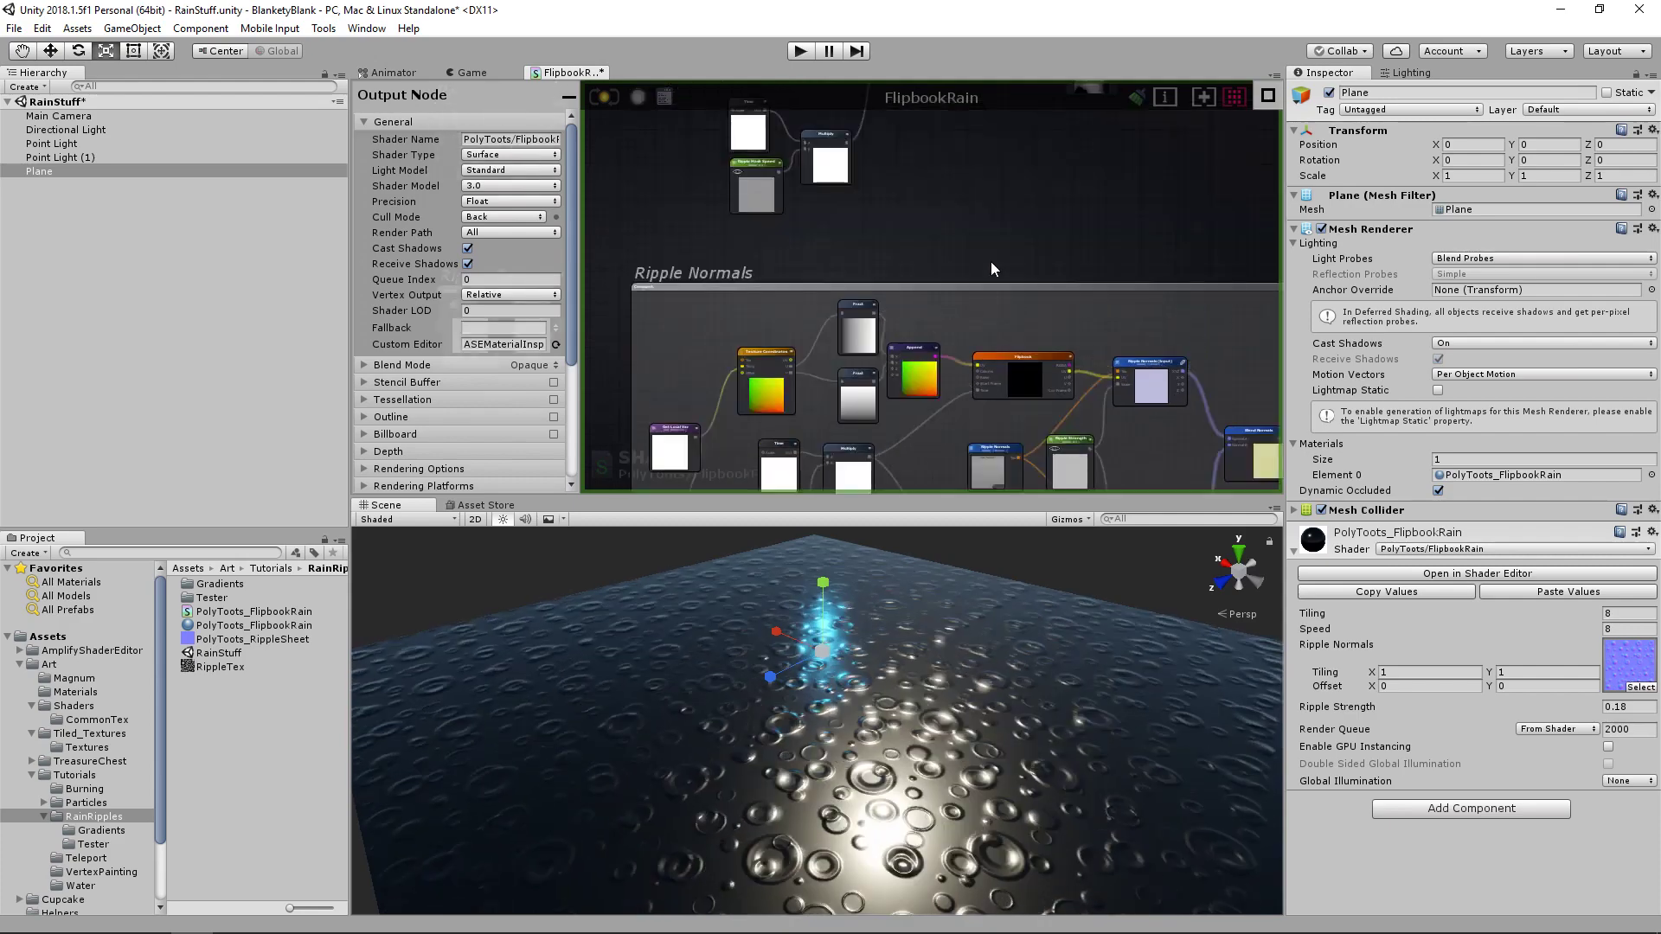
{"action": "scroll", "coordinate": [1035, 320], "scroll_direction": "up", "scroll_amount": 2}
{"action": "right_click_drag", "start_coordinate": [1034, 320], "coordinate": [1006, 295]}
{"action": "left_click_drag", "start_coordinate": [1167, 174], "coordinate": [734, 378]}
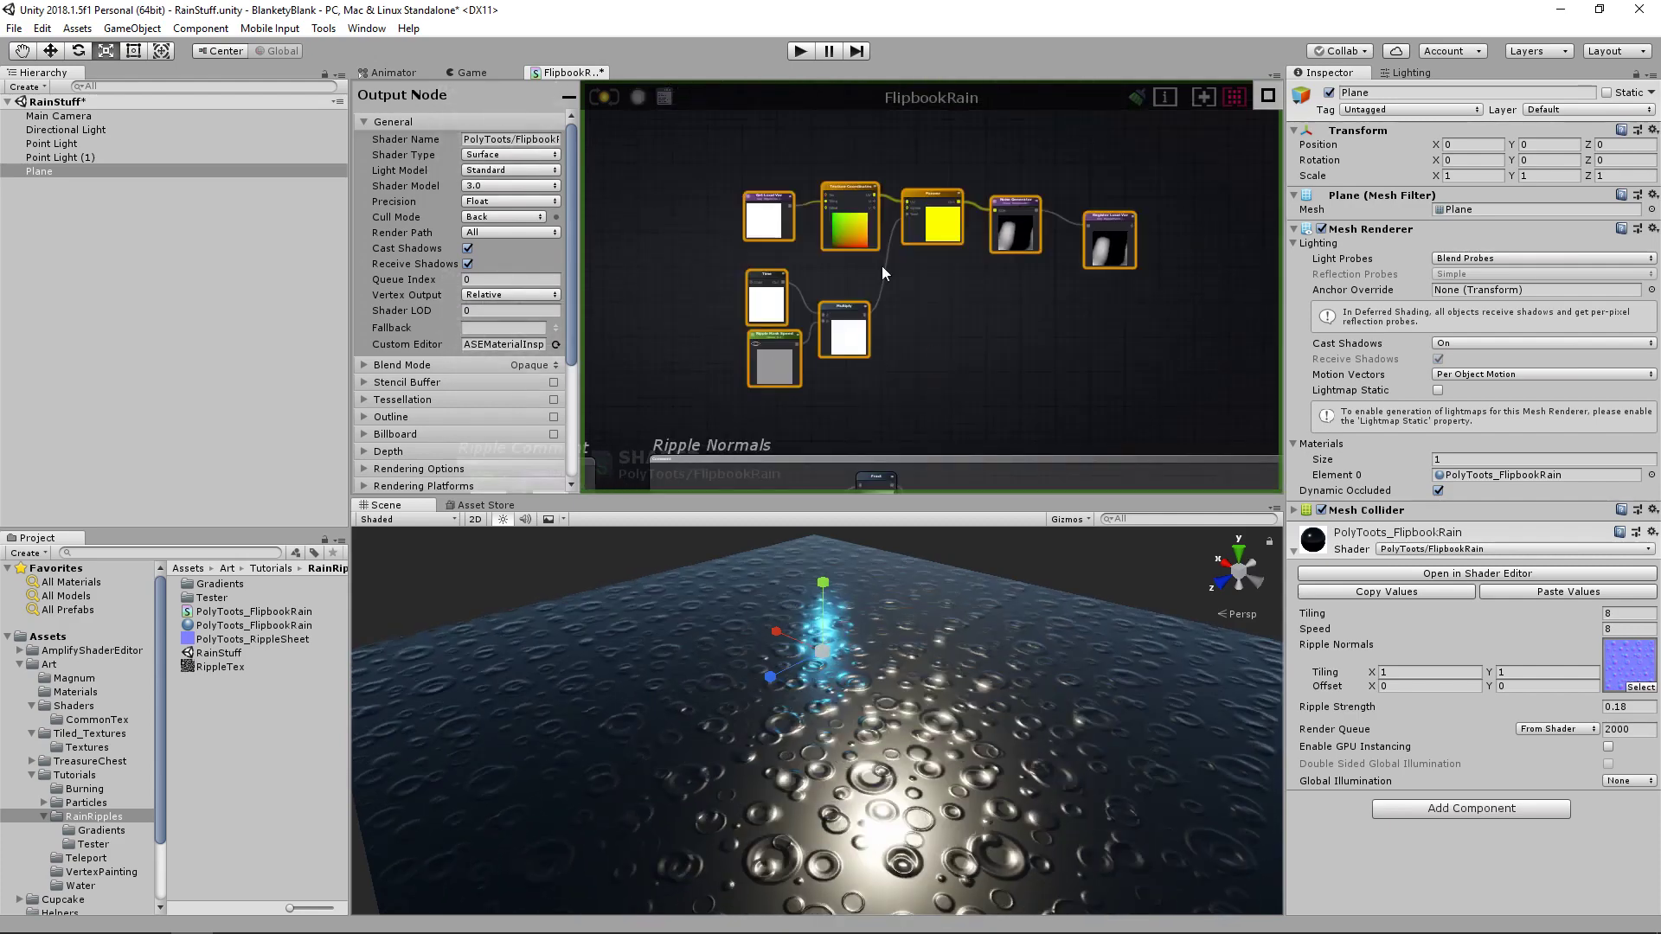
{"action": "key", "text": "c"}
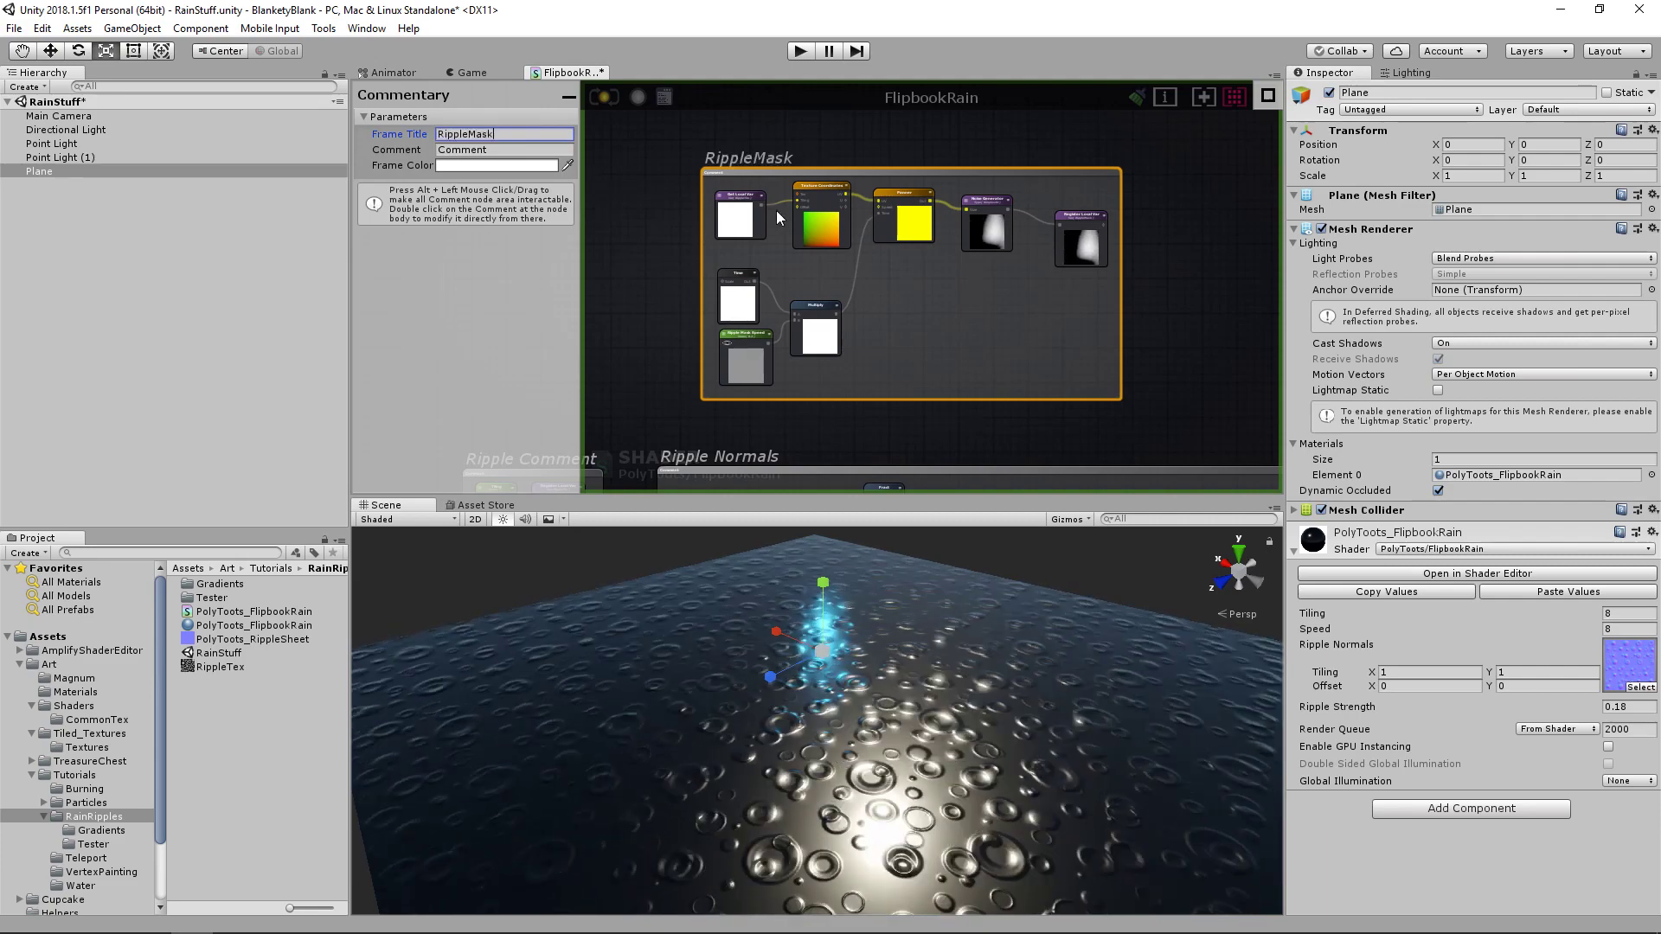
{"action": "middle_click_drag", "start_coordinate": [1154, 283], "coordinate": [1034, 276]}
{"action": "left_click", "coordinate": [974, 229]}
- Replace the Ripple Strength node in the Ripple Normals frame with a Get Local Var node
{"action": "middle_click_drag", "start_coordinate": [1038, 441], "coordinate": [1016, 191]}
{"action": "middle_click_drag", "start_coordinate": [1018, 350], "coordinate": [1021, 286]}
{"action": "left_click", "coordinate": [955, 303]}
{"action": "scroll", "coordinate": [990, 323], "scroll_direction": "up", "scroll_amount": 6}
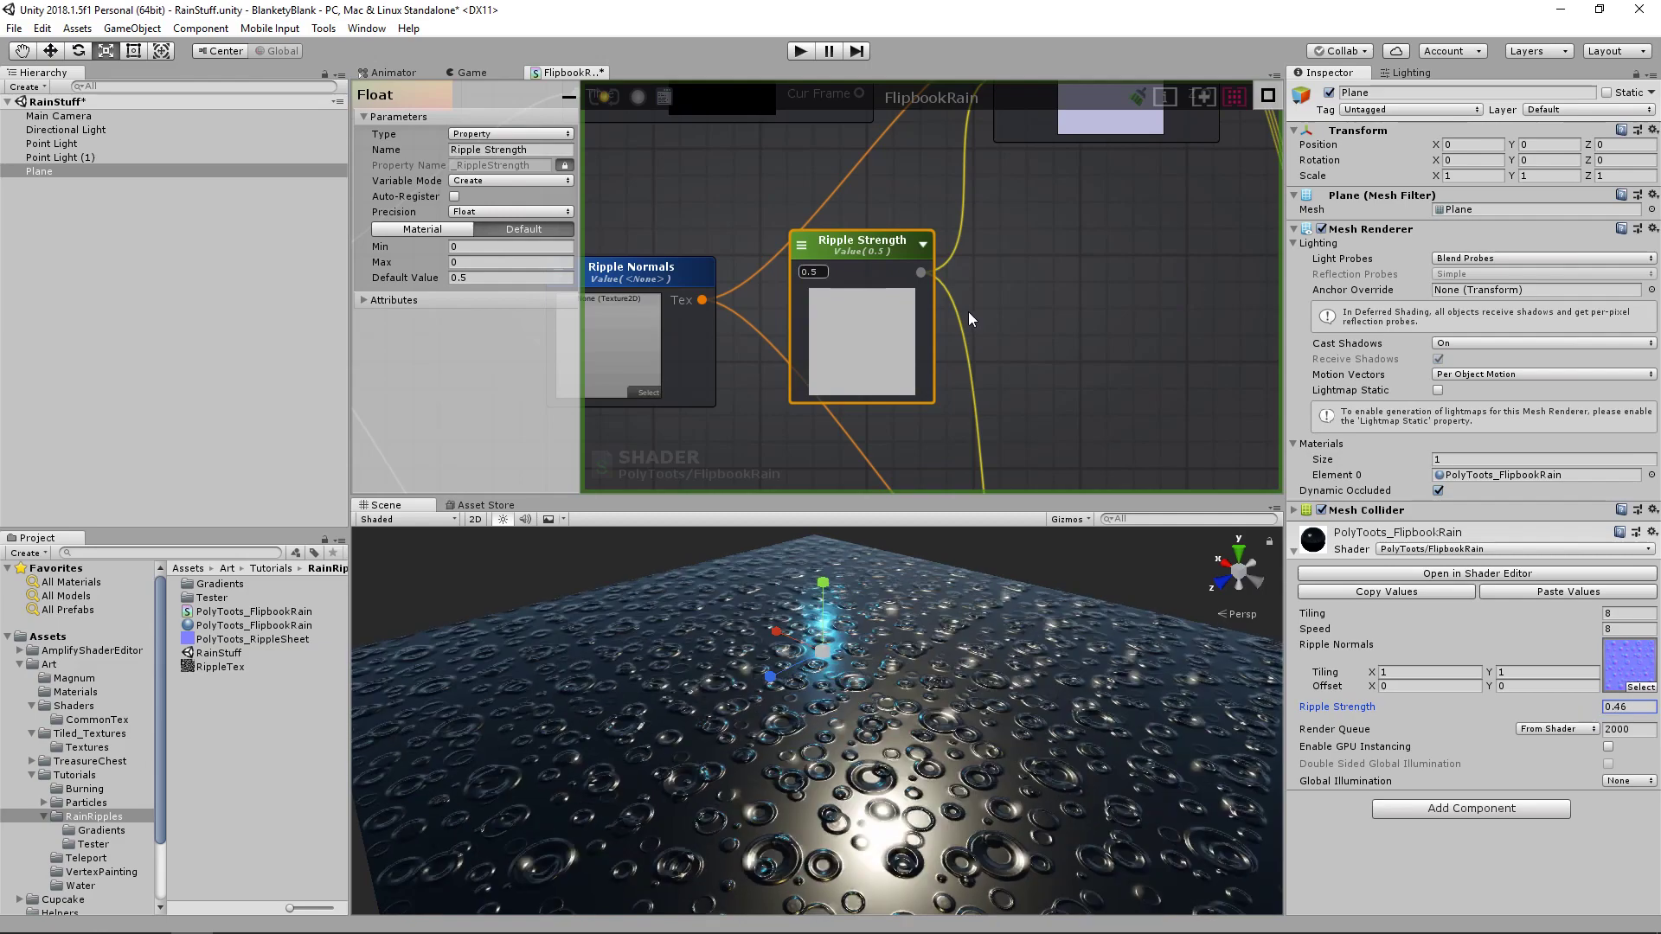
{"action": "scroll", "coordinate": [964, 339], "scroll_direction": "down", "scroll_amount": 3}
{"action": "left_click", "coordinate": [962, 345]}
{"action": "left_click", "coordinate": [892, 321]}
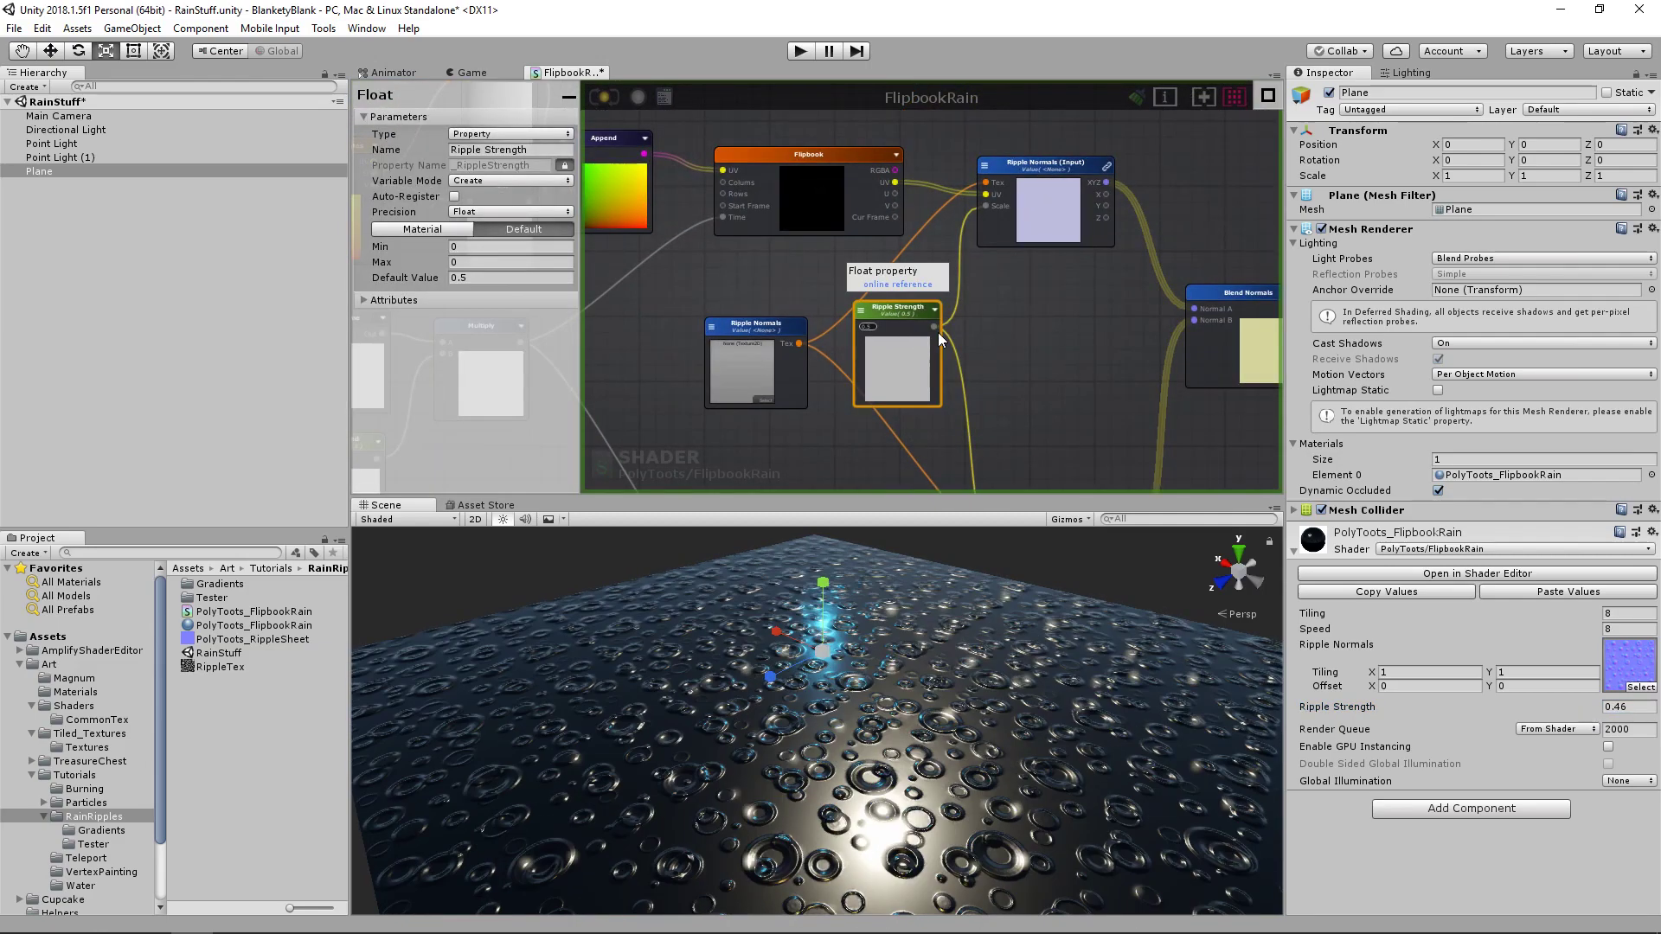
{"action": "key", "text": "Delete"}
{"action": "key", "text": "g"}
{"action": "left_click", "coordinate": [899, 335]}
{"action": "left_click_drag", "start_coordinate": [927, 342], "coordinate": [898, 326]}
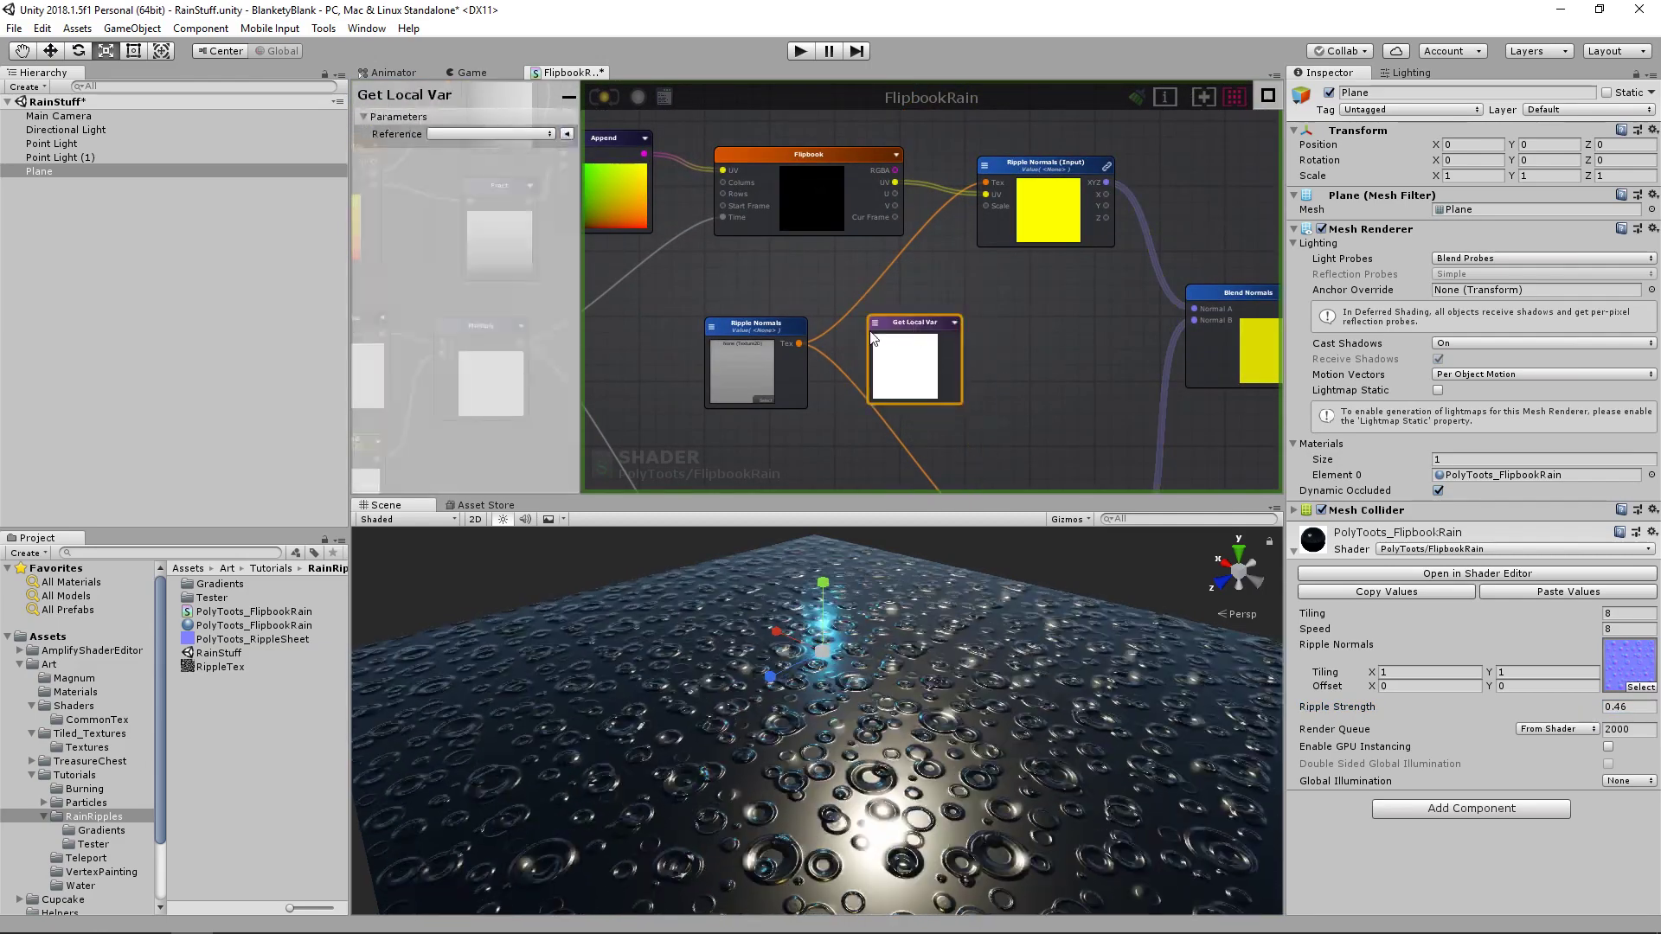
- Set the Get Local Var to RippleMask and connect it to the Scale input of both Ripple Normals samples
{"action": "left_click", "coordinate": [876, 323]}
{"action": "left_click", "coordinate": [917, 378]}
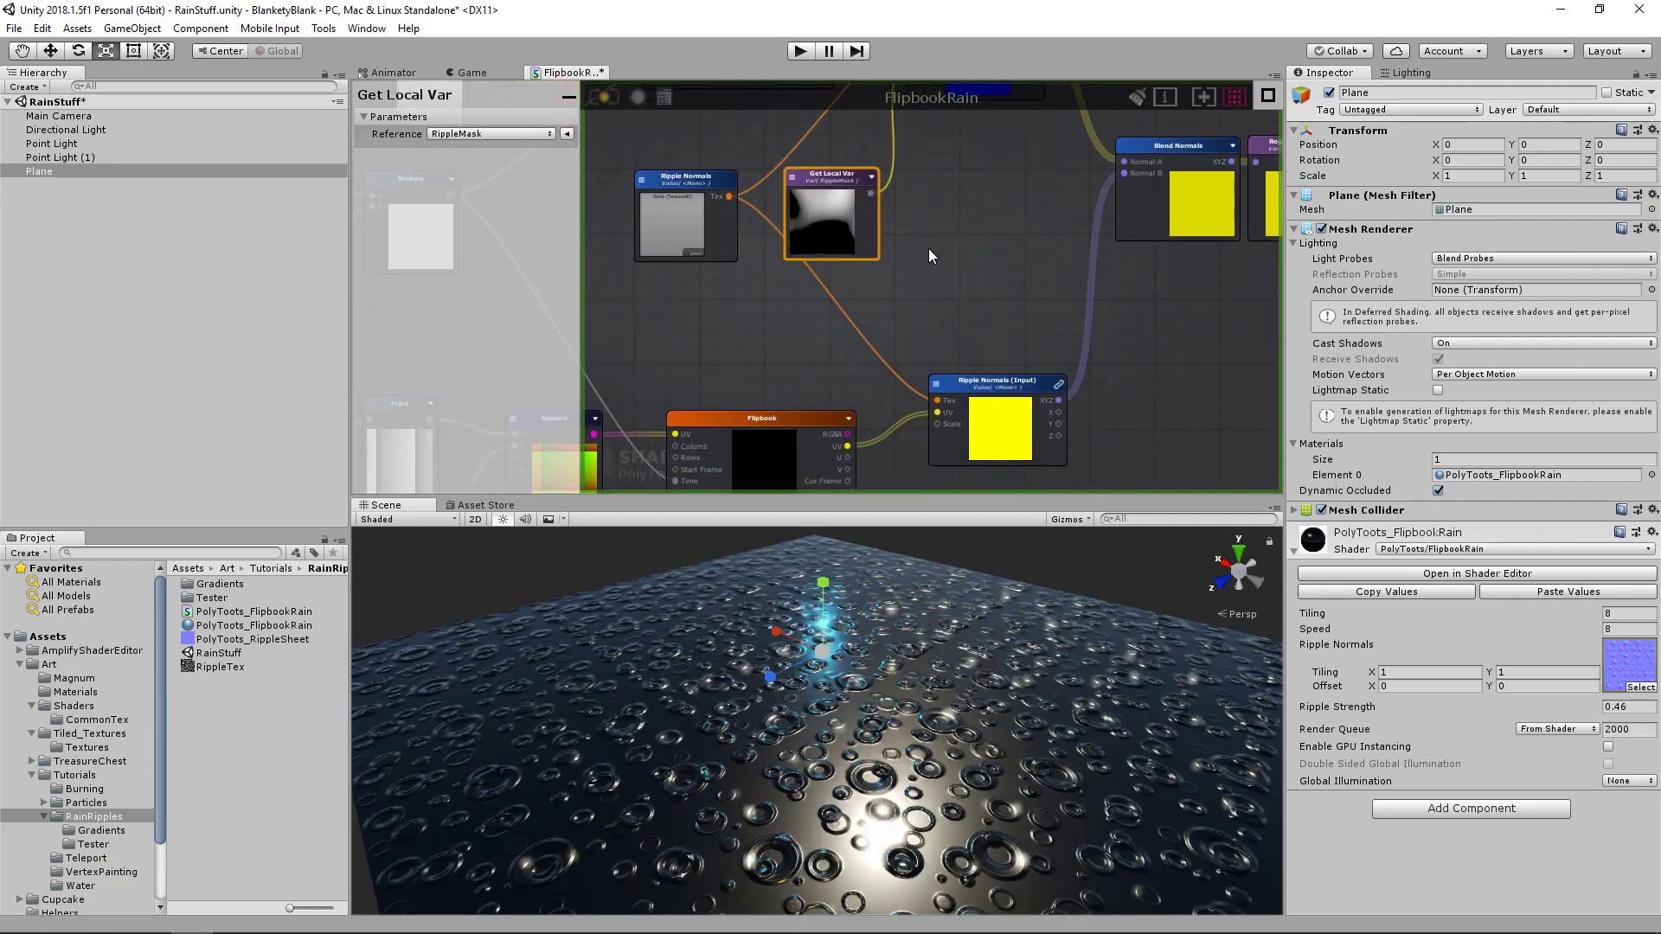
{"action": "left_click_drag", "start_coordinate": [916, 422], "coordinate": [915, 401]}
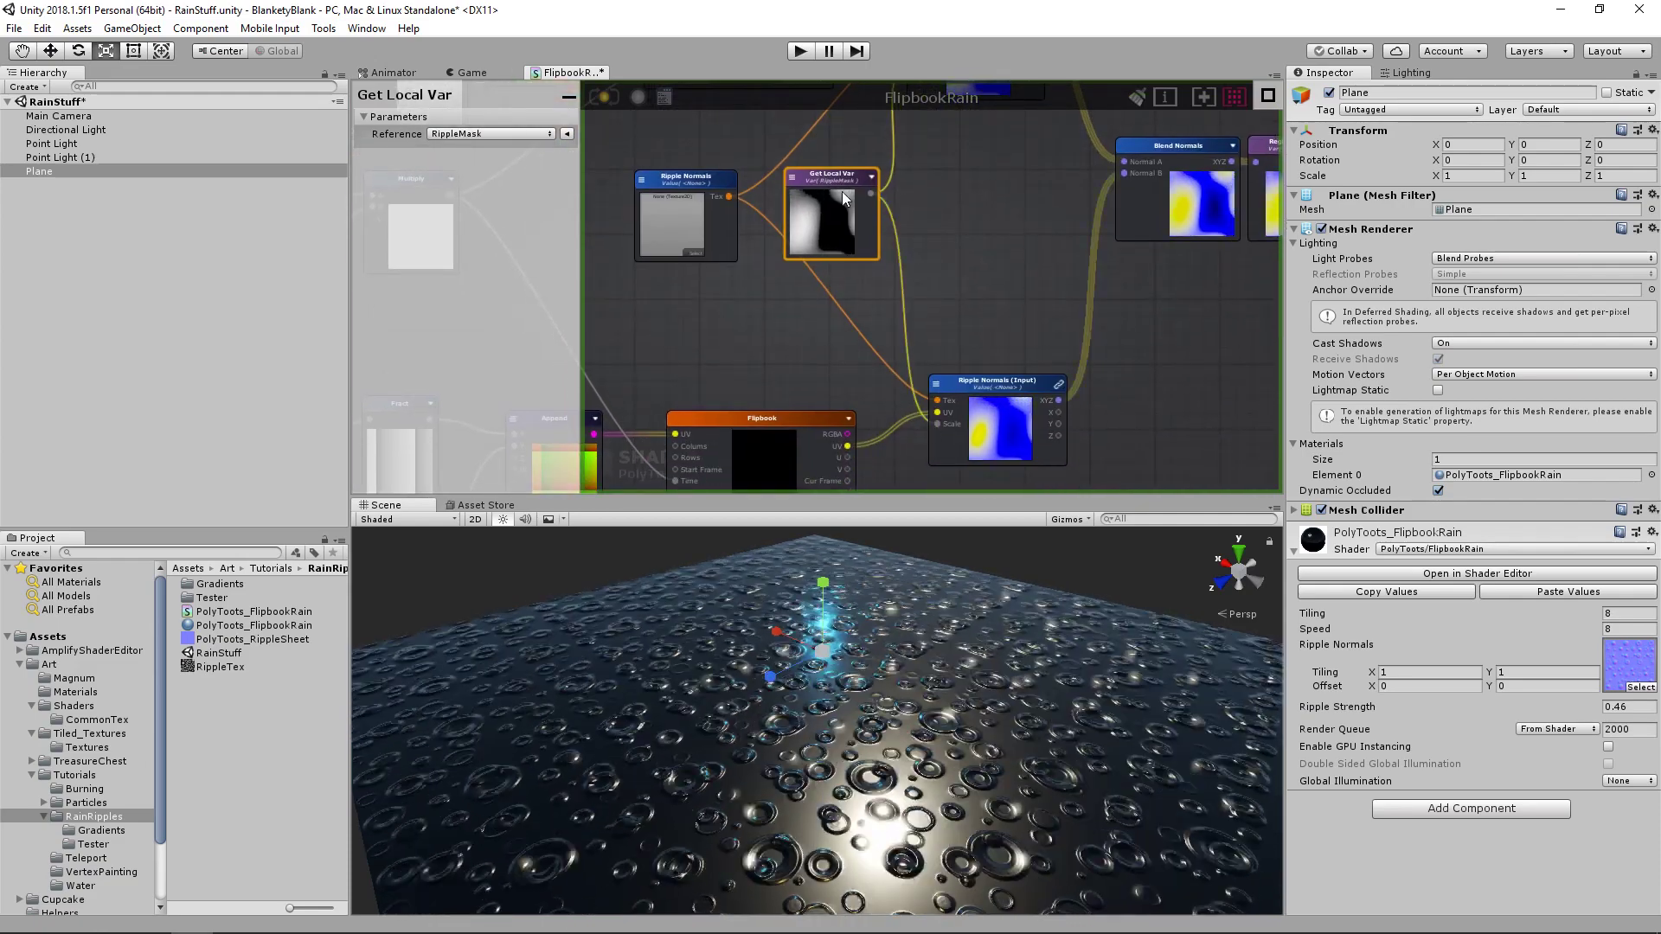
{"action": "scroll", "coordinate": [919, 210], "scroll_direction": "down", "scroll_amount": 3}
{"action": "scroll", "coordinate": [899, 259], "scroll_direction": "up", "scroll_amount": 2}
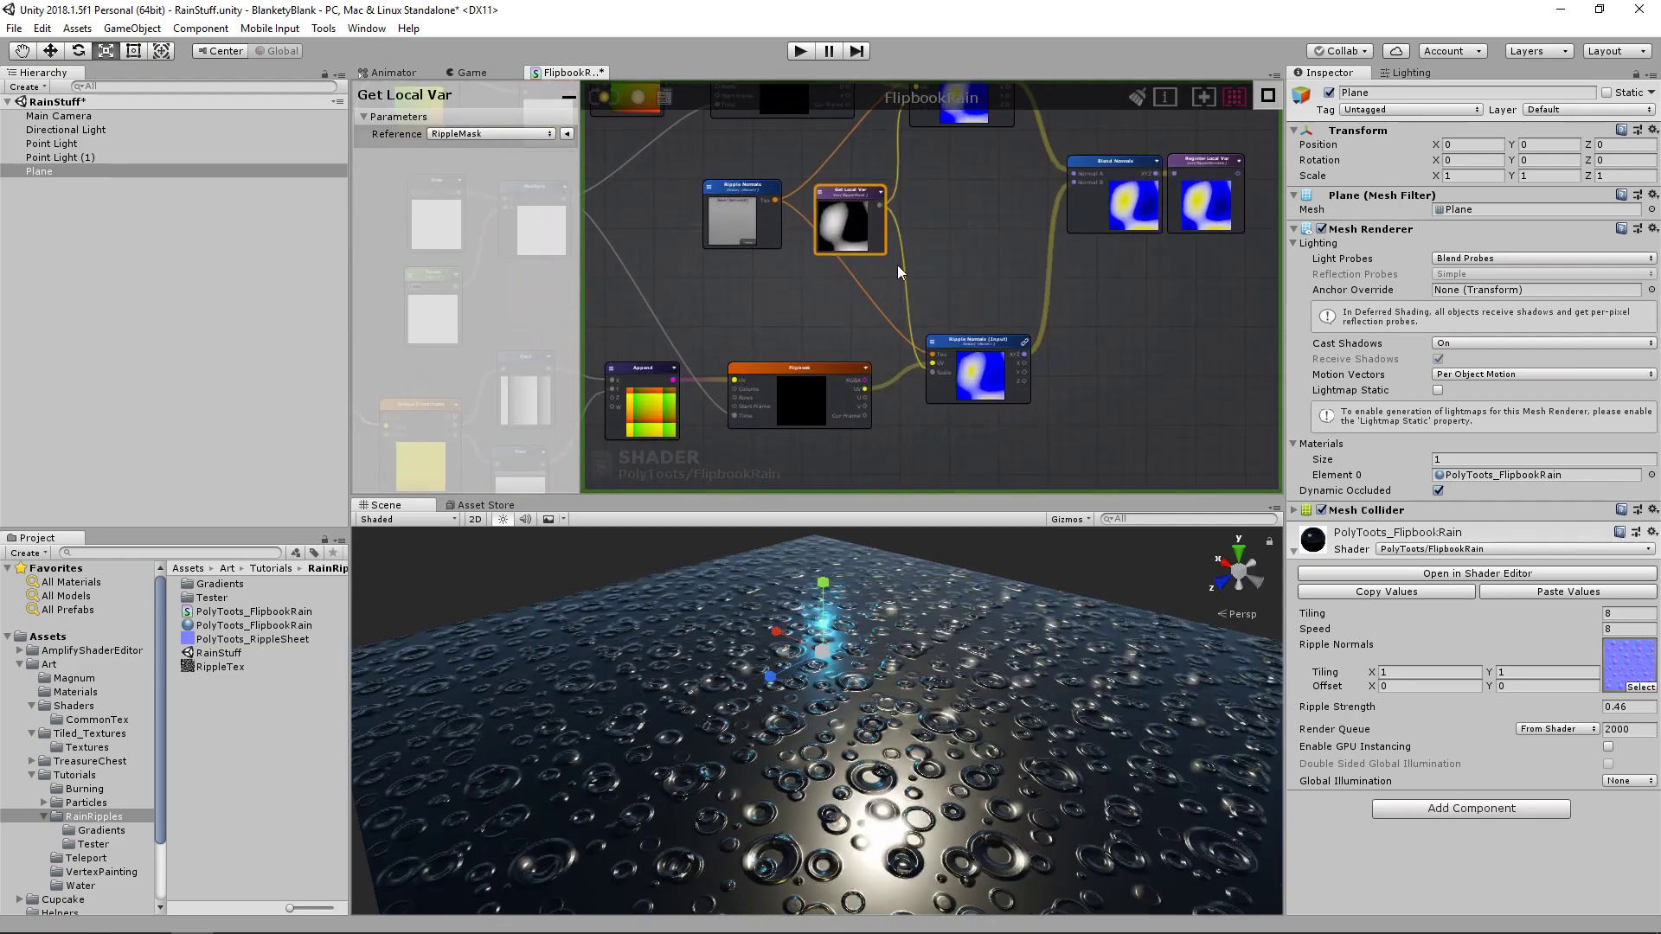
- Save the updated shader and inspect the masked ripples on the plane from several angles
{"action": "middle_click_drag", "start_coordinate": [898, 267], "coordinate": [760, 364]}
{"action": "left_click_drag", "start_coordinate": [1080, 297], "coordinate": [1099, 298]}
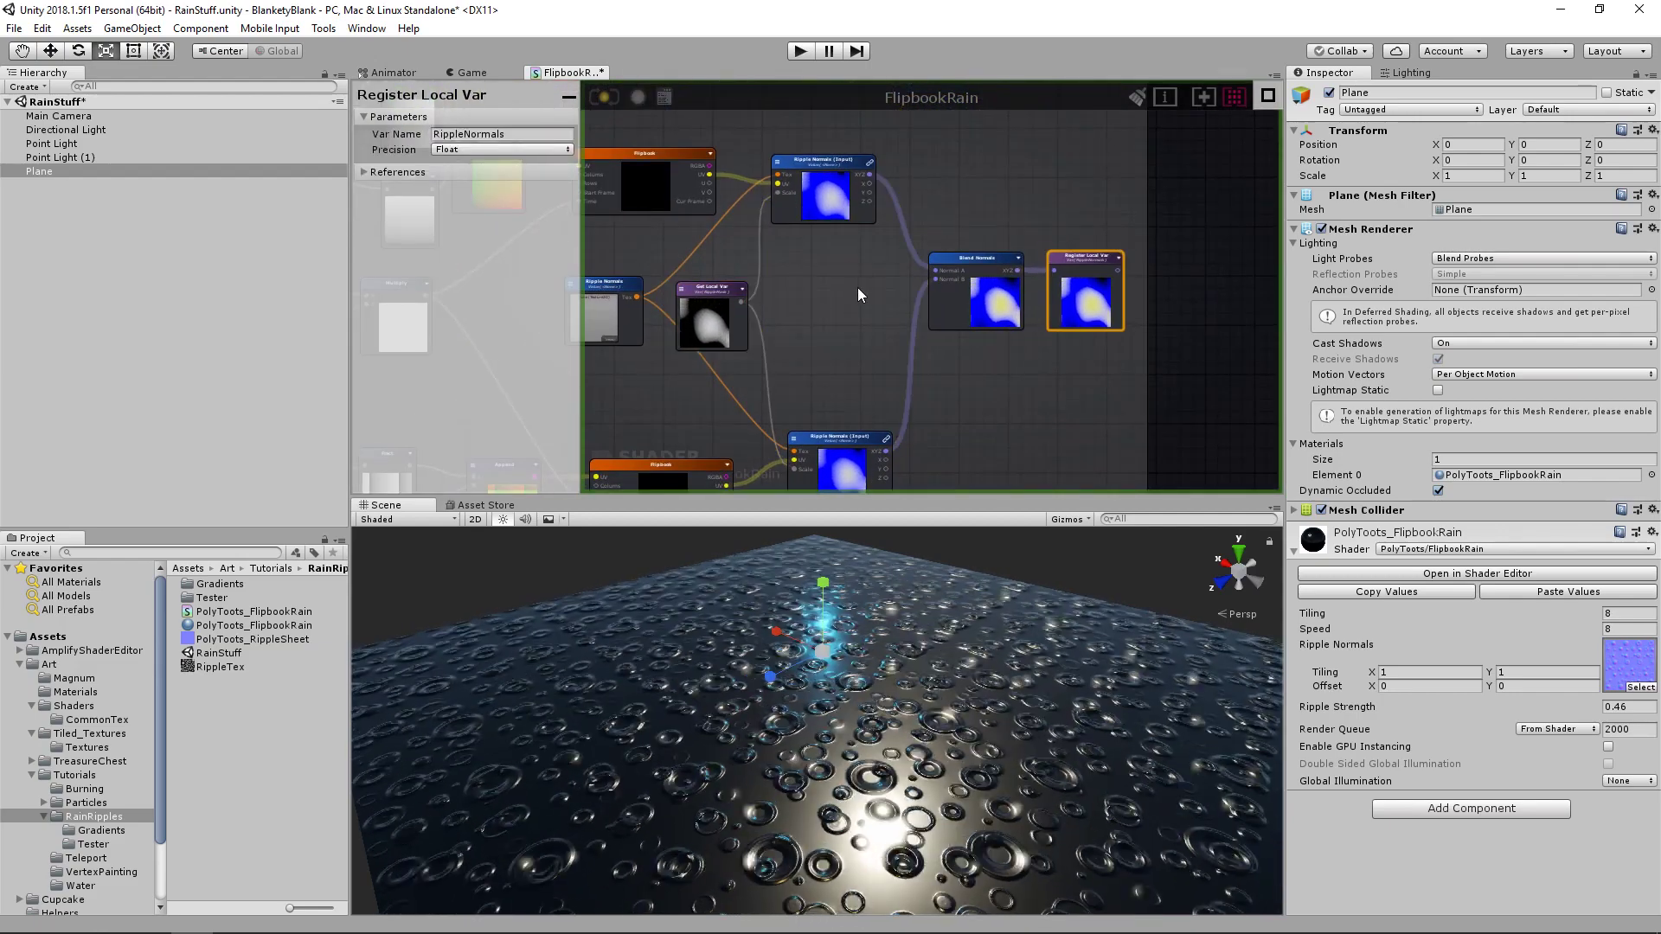
{"action": "middle_click_drag", "start_coordinate": [859, 290], "coordinate": [964, 295]}
{"action": "left_click", "coordinate": [603, 99]}
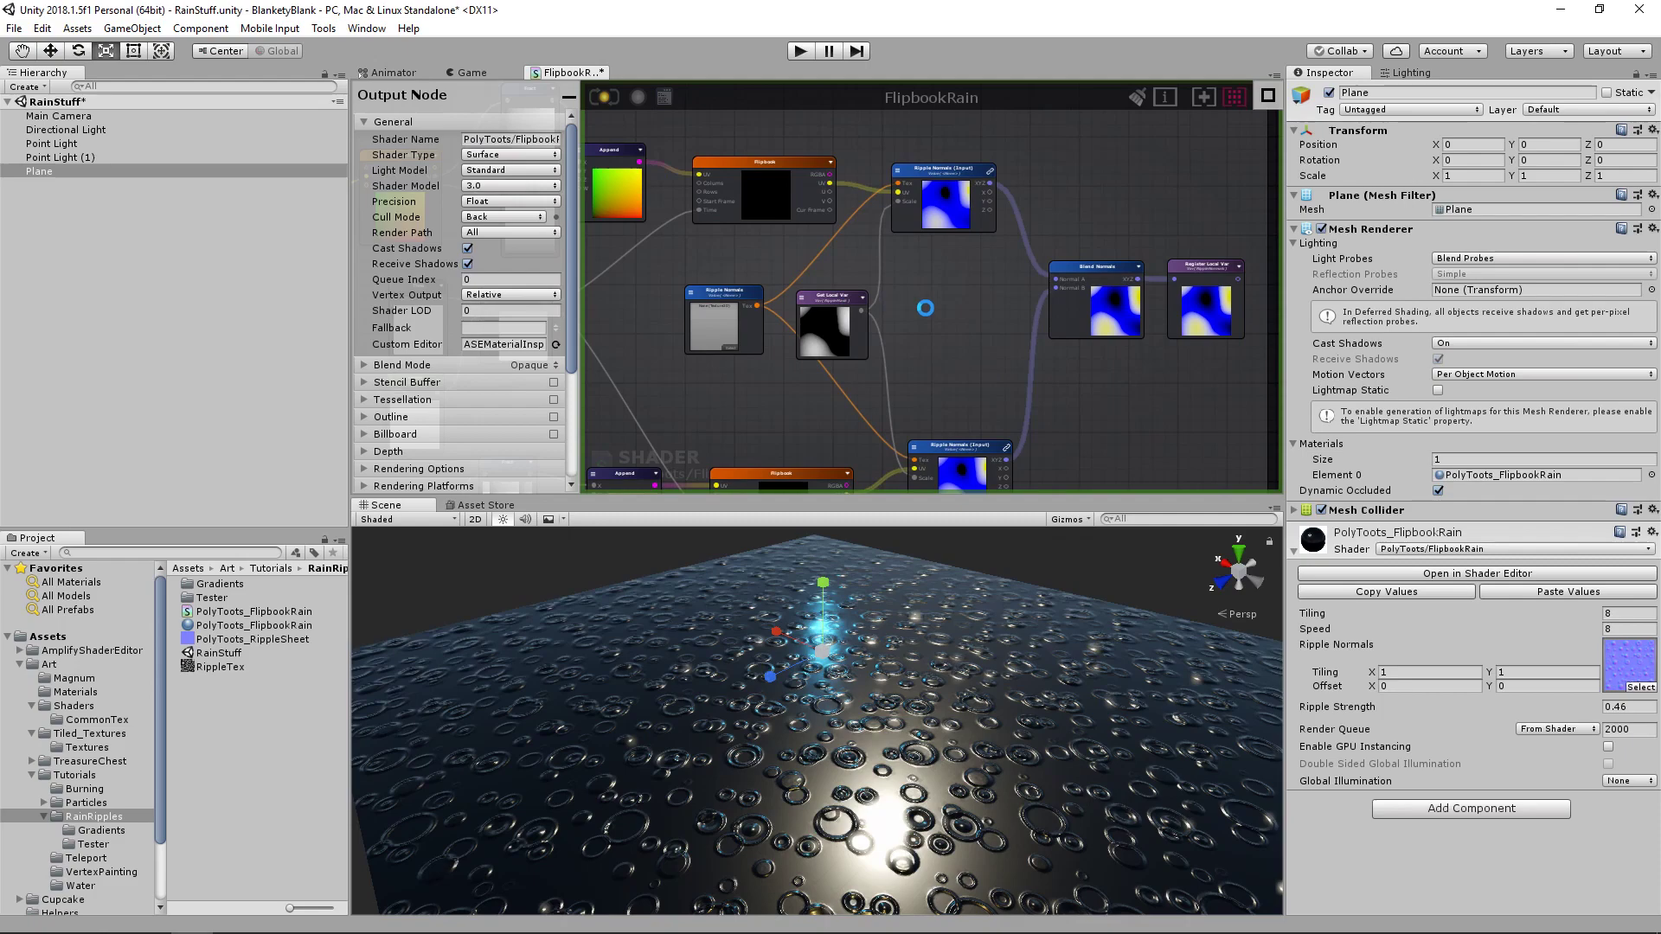
{"action": "middle_click_drag", "start_coordinate": [888, 704], "coordinate": [910, 687]}
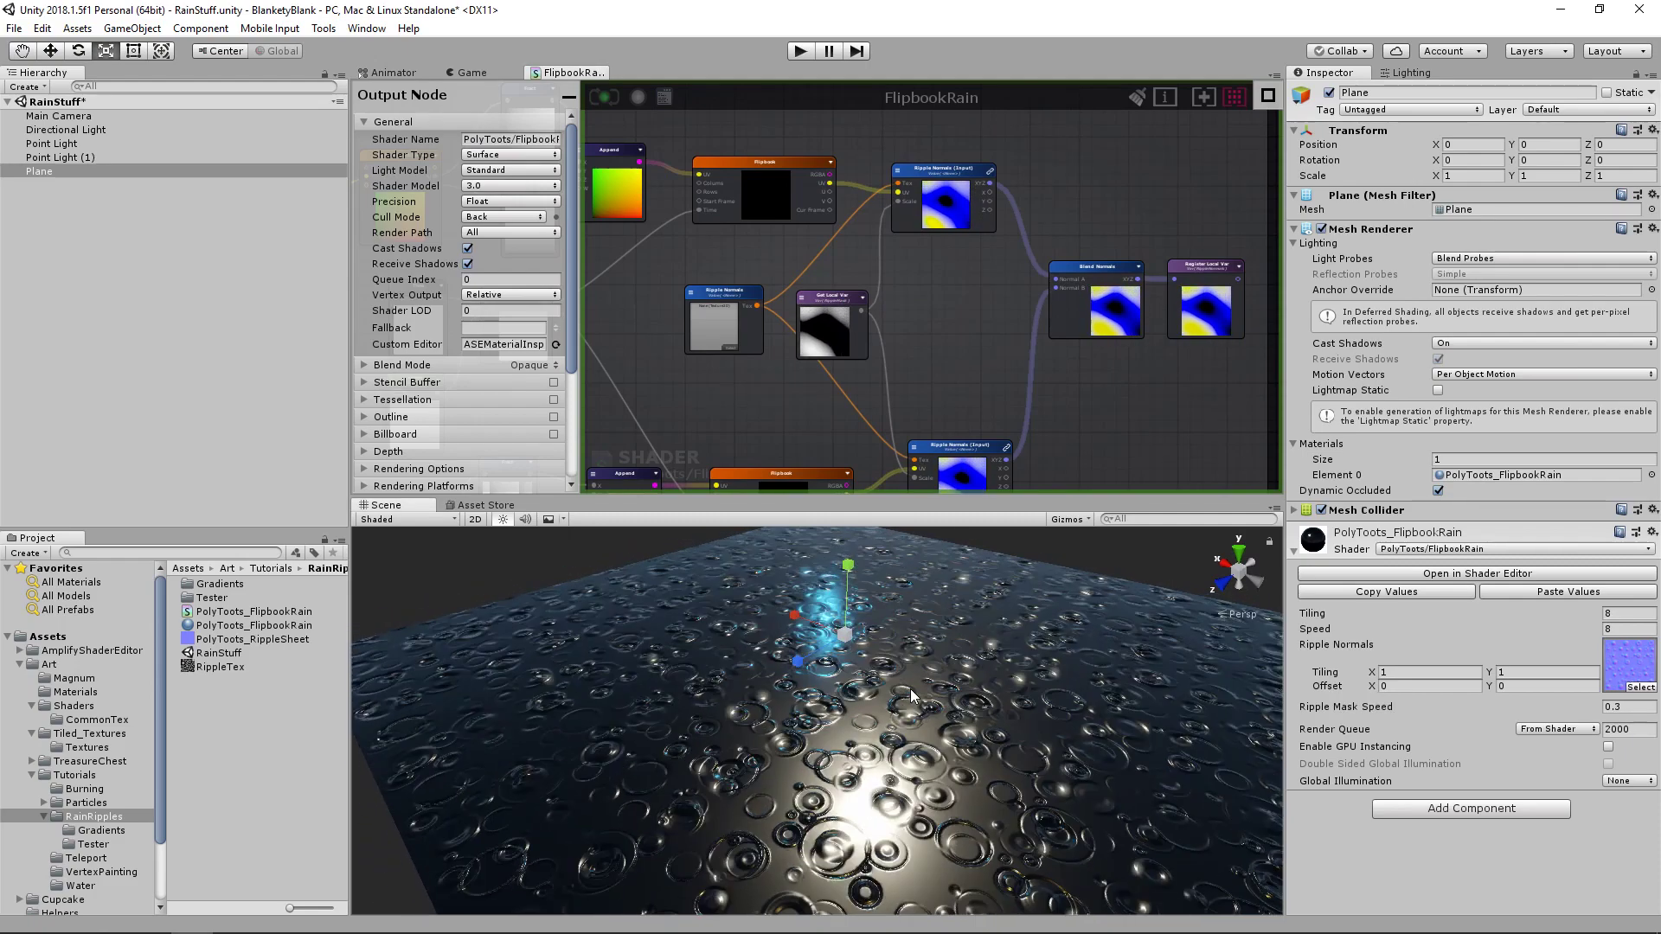
{"action": "left_click_drag", "start_coordinate": [761, 685], "coordinate": [1124, 658], "text": "alt"}
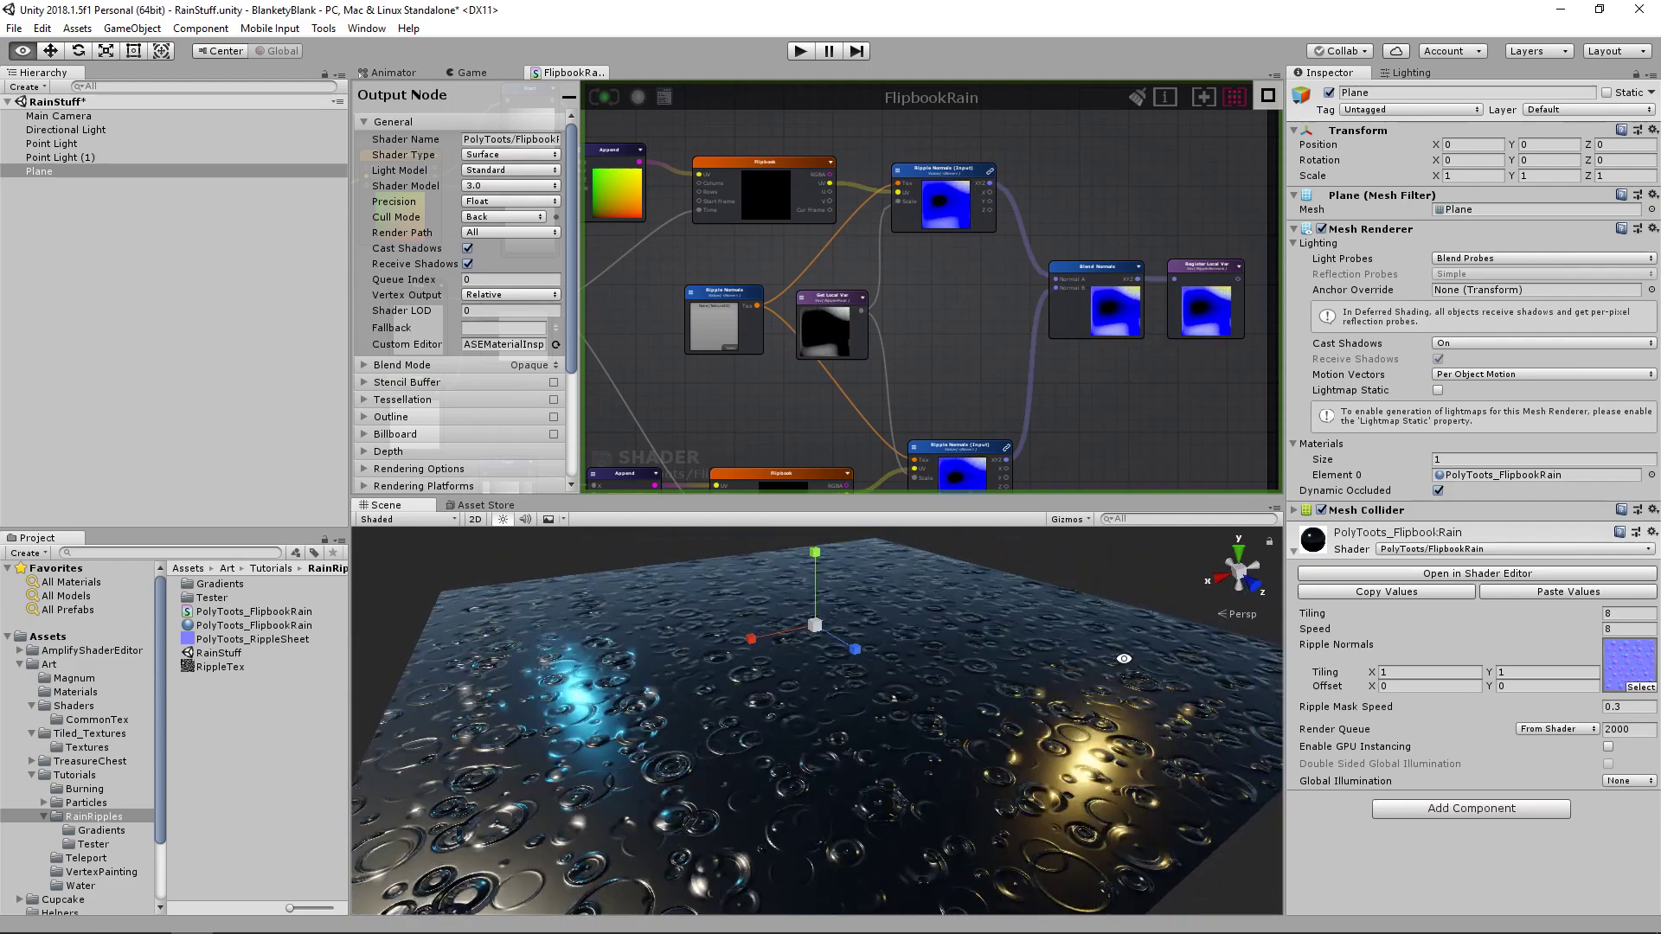
{"action": "left_click_drag", "start_coordinate": [1124, 659], "coordinate": [544, 708], "text": "alt"}
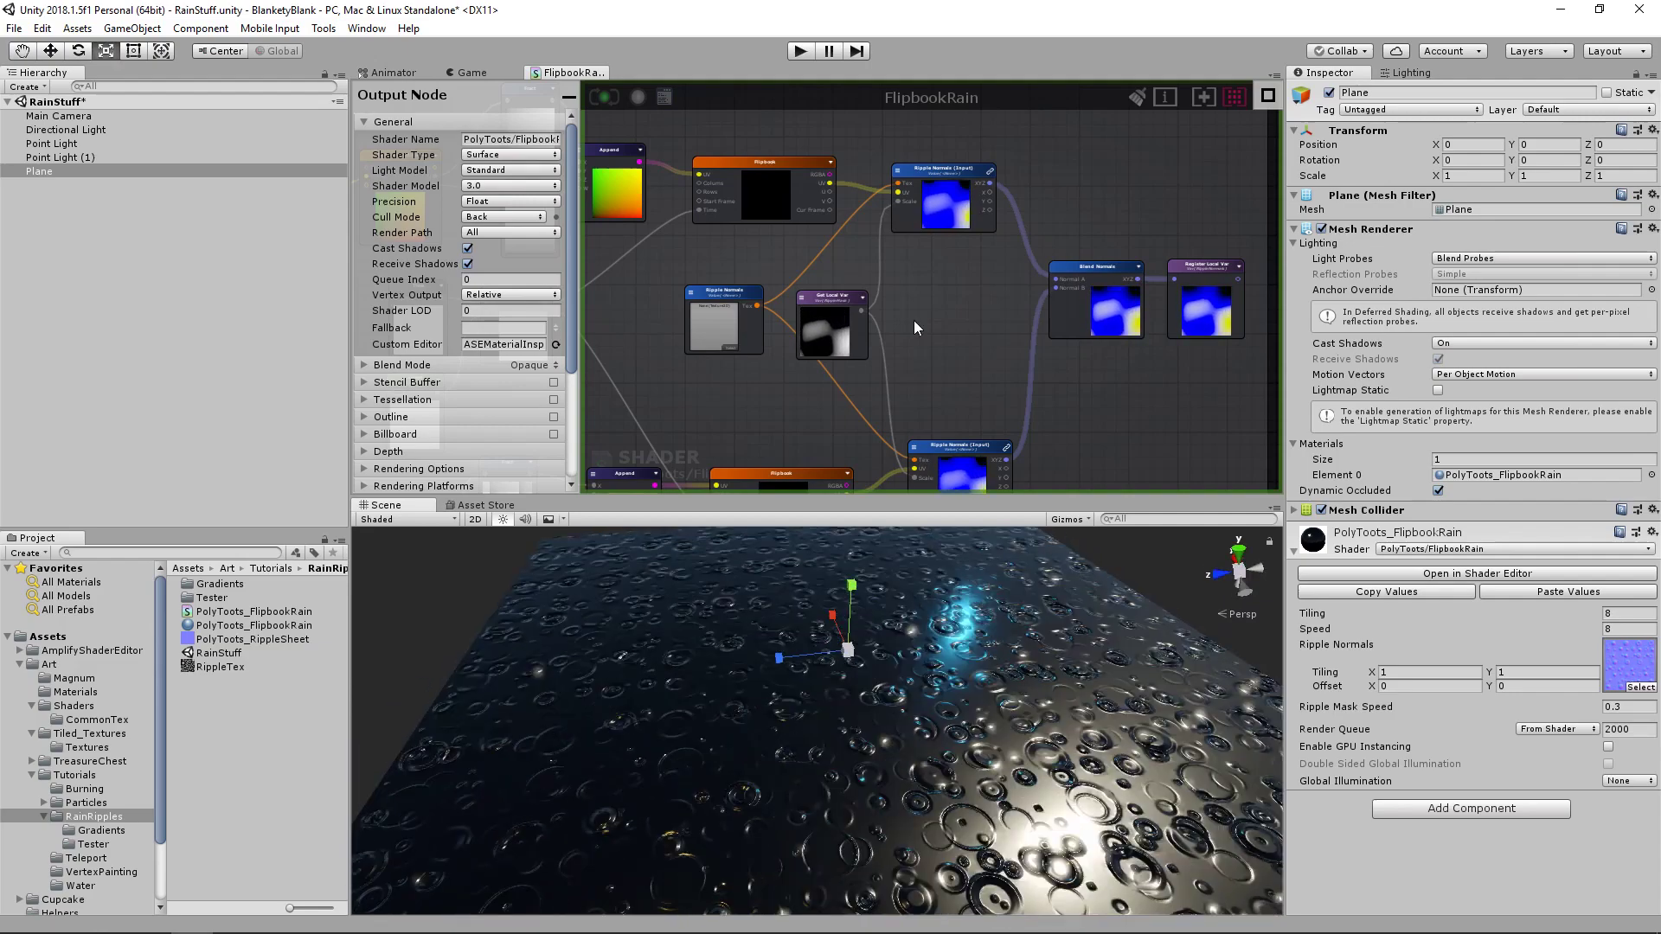
- Examine the Ripple Normals samples and the Noise Generator that drives the mask in the RippleMask frame
{"action": "left_click_drag", "start_coordinate": [827, 299], "coordinate": [821, 302]}
{"action": "middle_click_drag", "start_coordinate": [891, 309], "coordinate": [879, 263]}
{"action": "left_click_drag", "start_coordinate": [950, 397], "coordinate": [939, 383]}
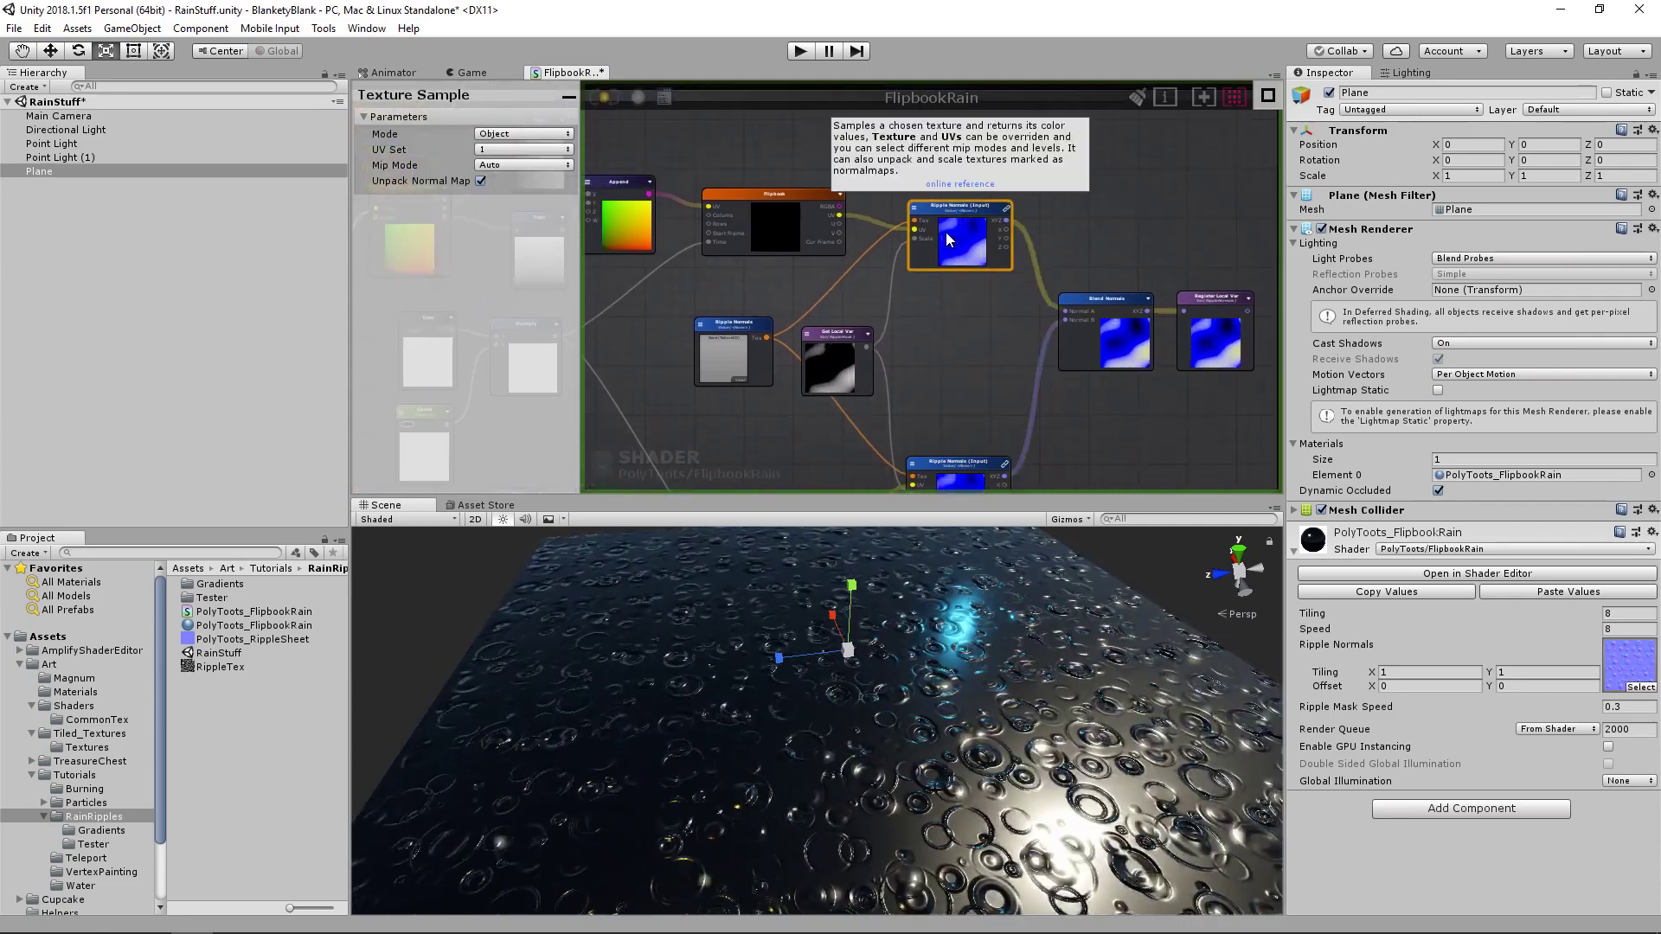
{"action": "left_click", "coordinate": [921, 224]}
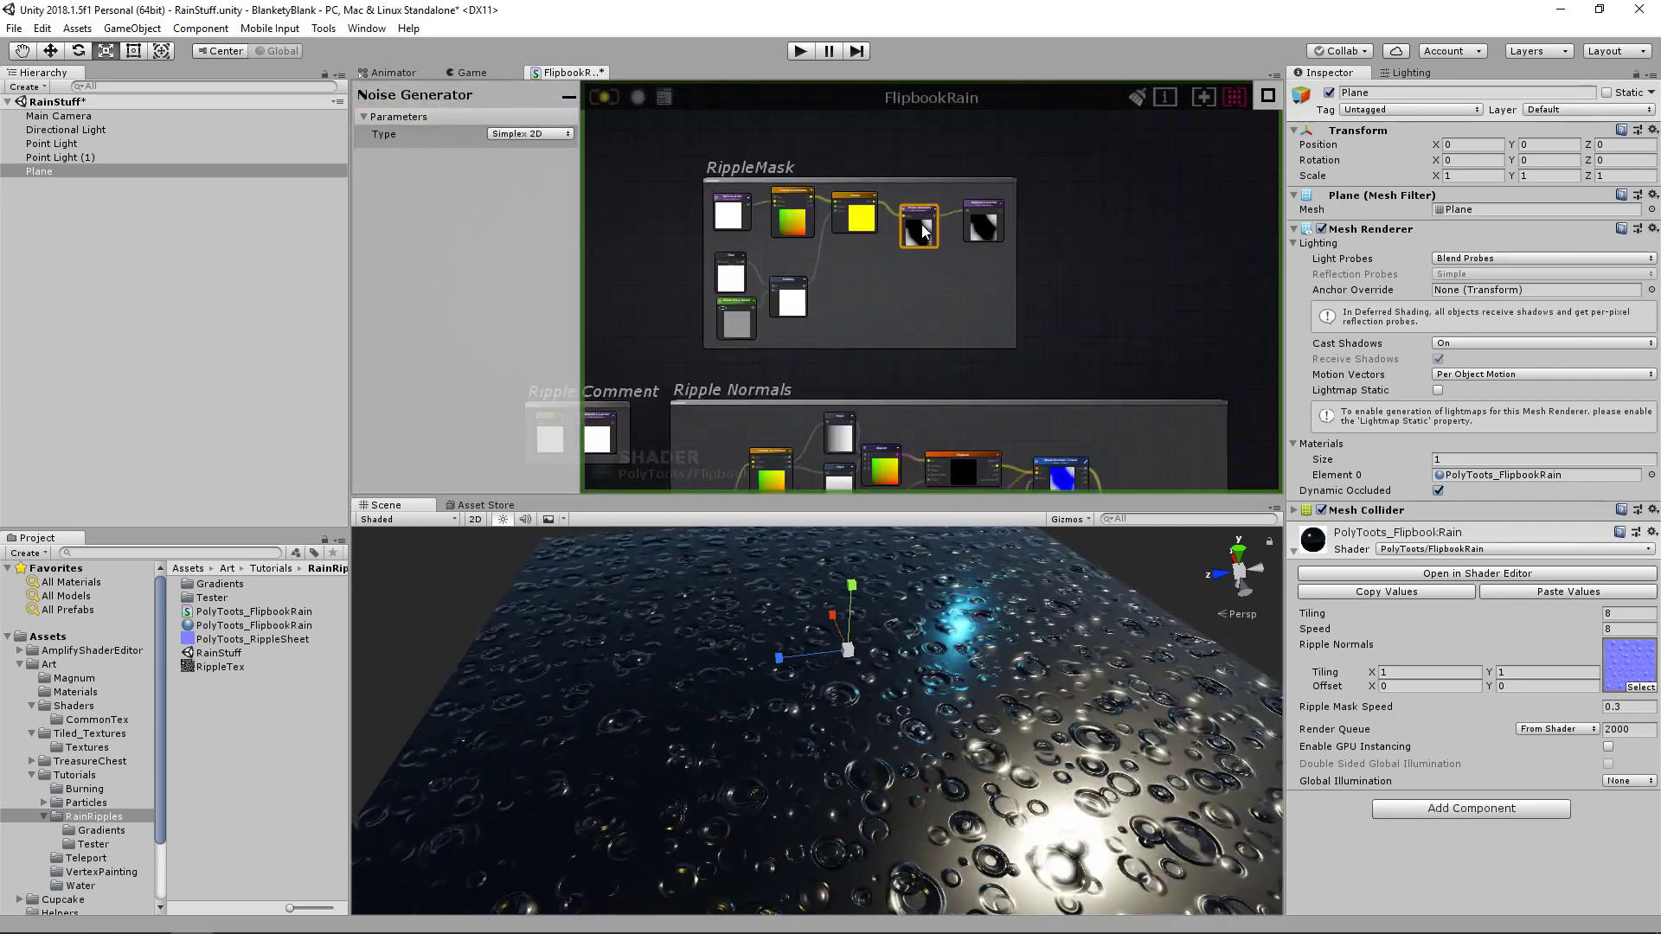
{"action": "scroll", "coordinate": [921, 218], "scroll_direction": "up", "scroll_amount": 5}
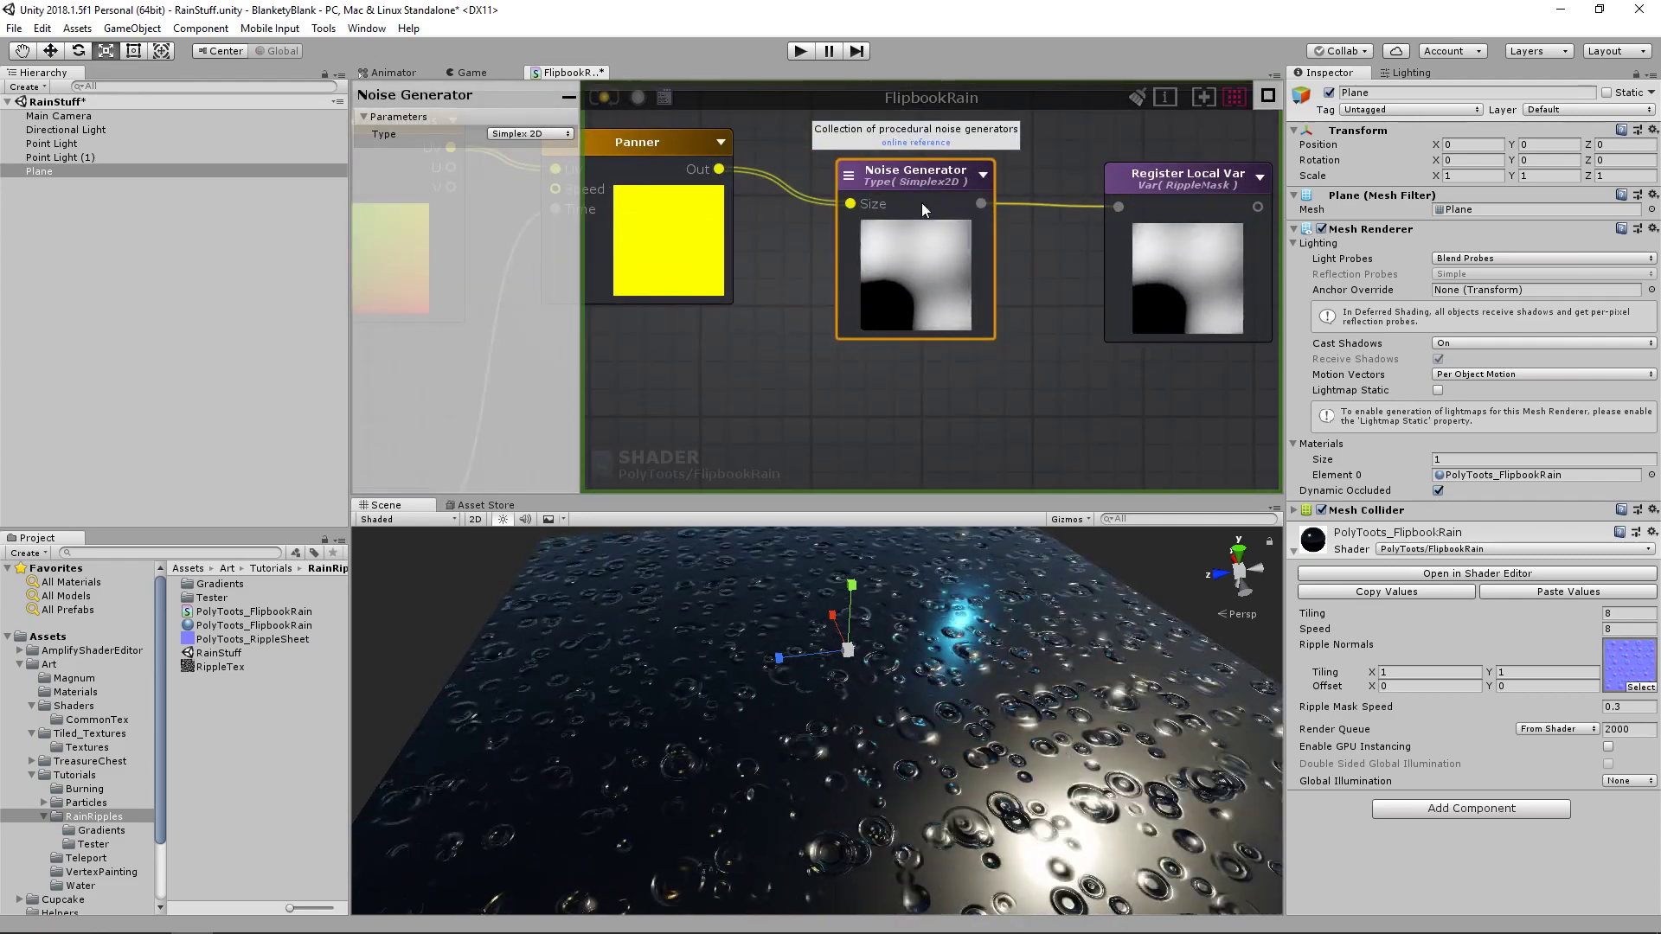
{"action": "scroll", "coordinate": [922, 202], "scroll_direction": "down", "scroll_amount": 5}
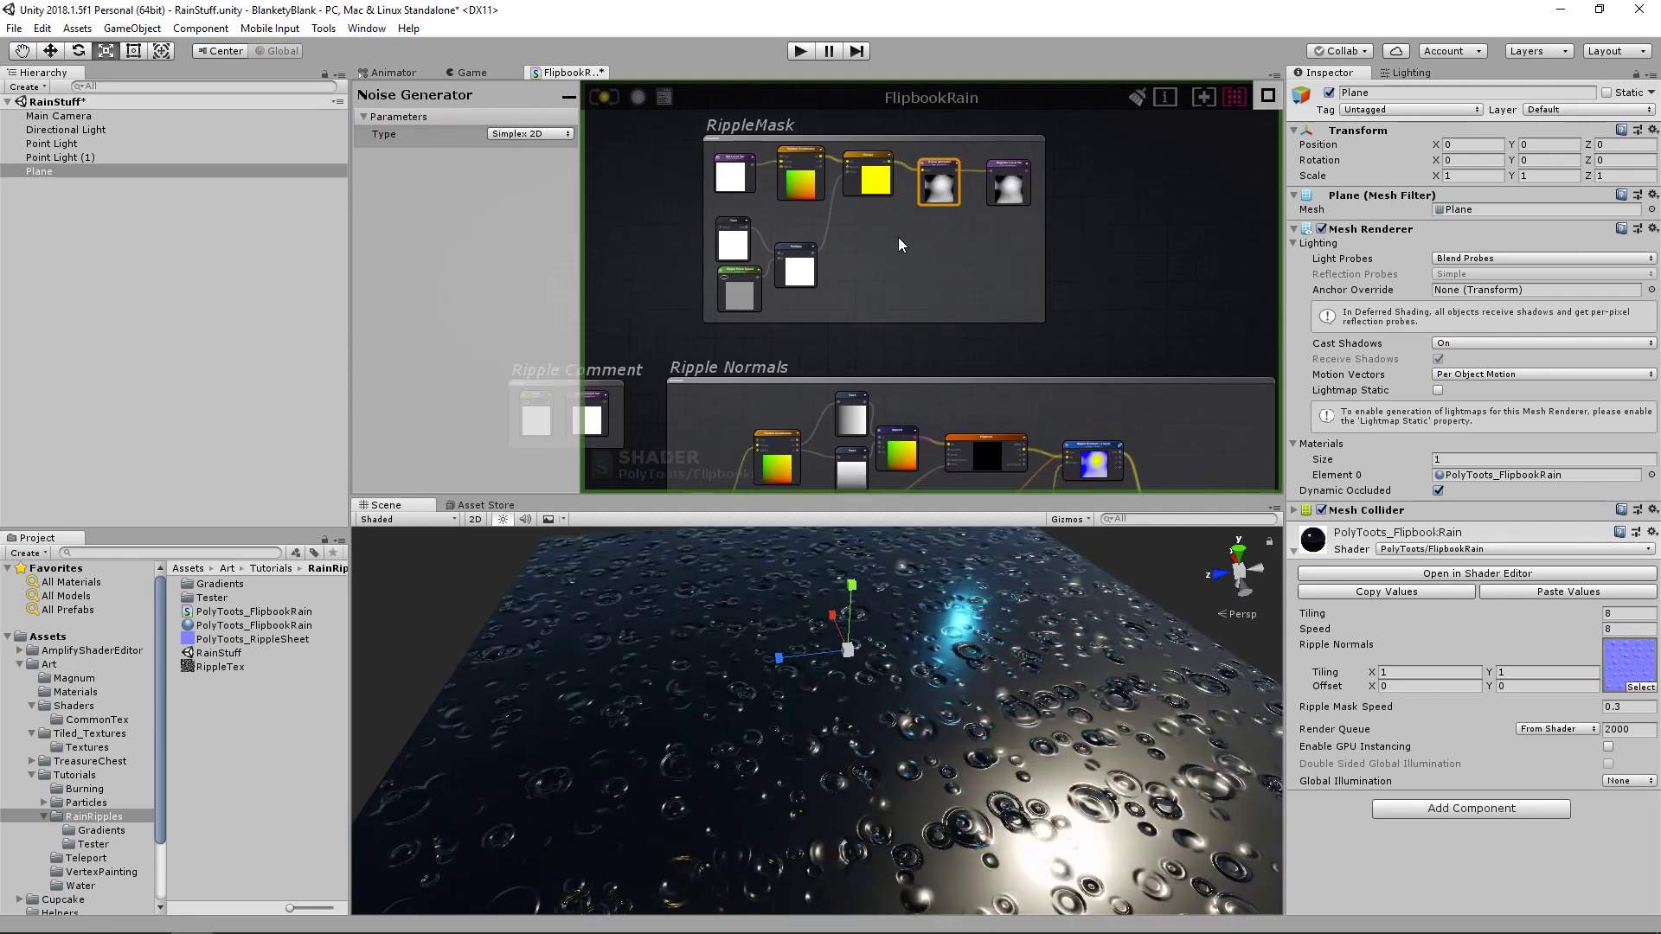
- Enlarge the RippleMask comment frame to make room for a second noise chain
{"action": "middle_click_drag", "start_coordinate": [898, 238], "coordinate": [919, 309]}
{"action": "left_click_drag", "start_coordinate": [951, 313], "coordinate": [976, 289]}
{"action": "left_click", "coordinate": [1014, 365]}
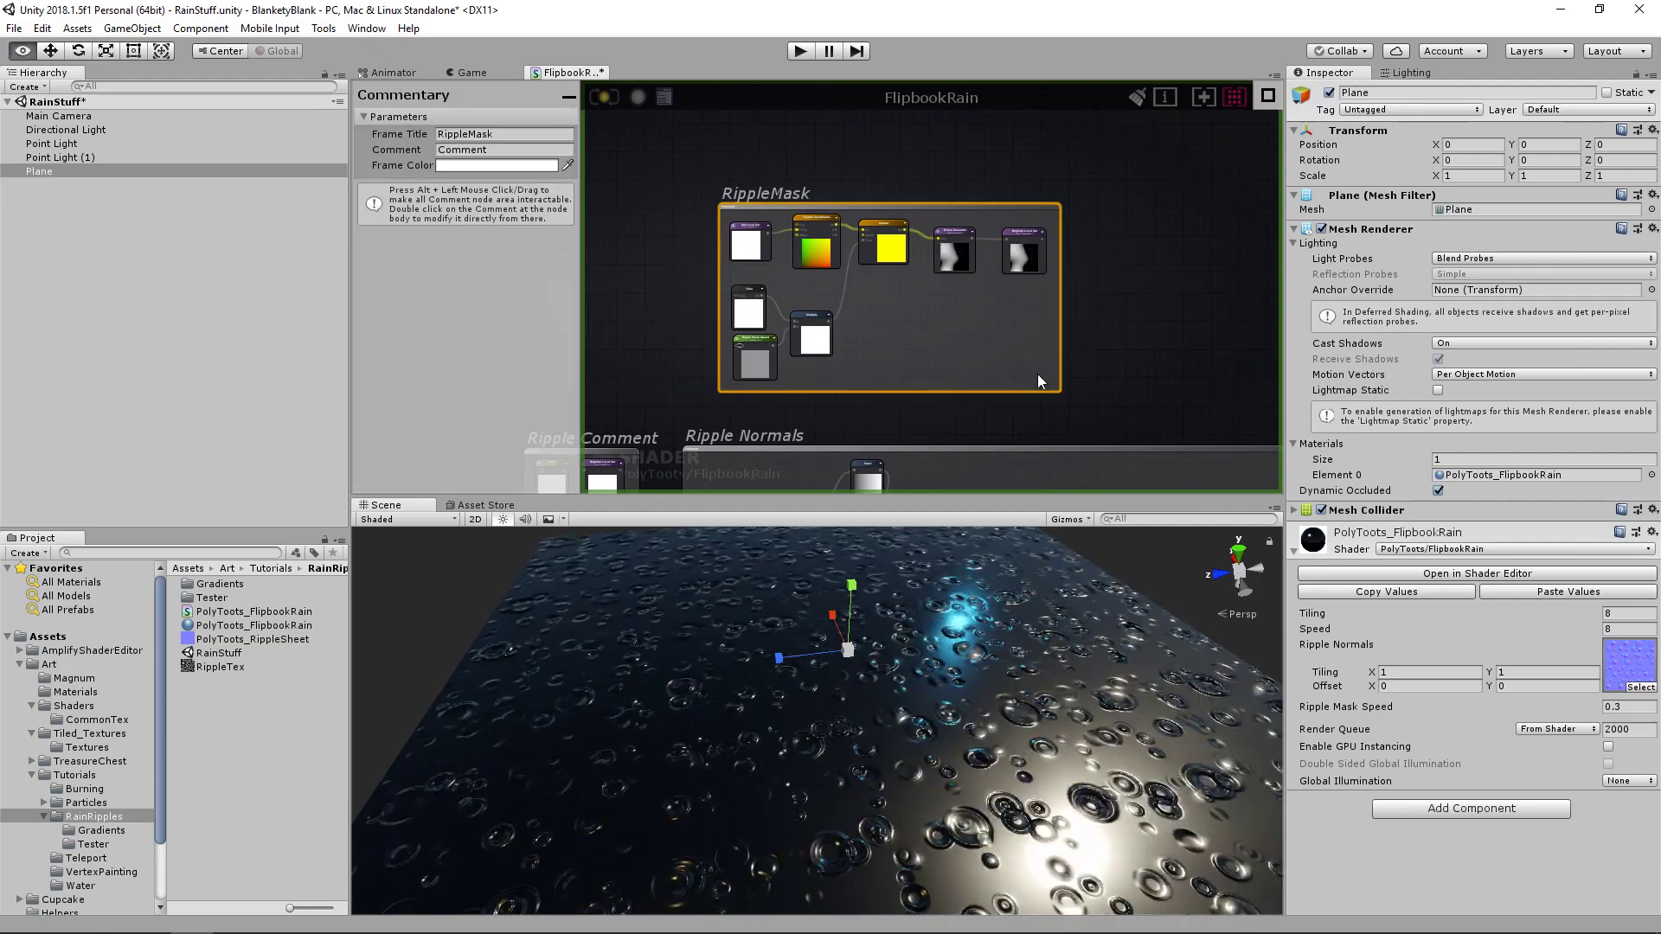
{"action": "left_click_drag", "start_coordinate": [1040, 384], "coordinate": [995, 272]}
{"action": "scroll", "coordinate": [995, 272], "scroll_direction": "down", "scroll_amount": 2}
{"action": "middle_click_drag", "start_coordinate": [995, 274], "coordinate": [981, 337]}
{"action": "left_click_drag", "start_coordinate": [995, 299], "coordinate": [1175, 409], "text": "alt"}
{"action": "left_click", "coordinate": [1040, 314]}
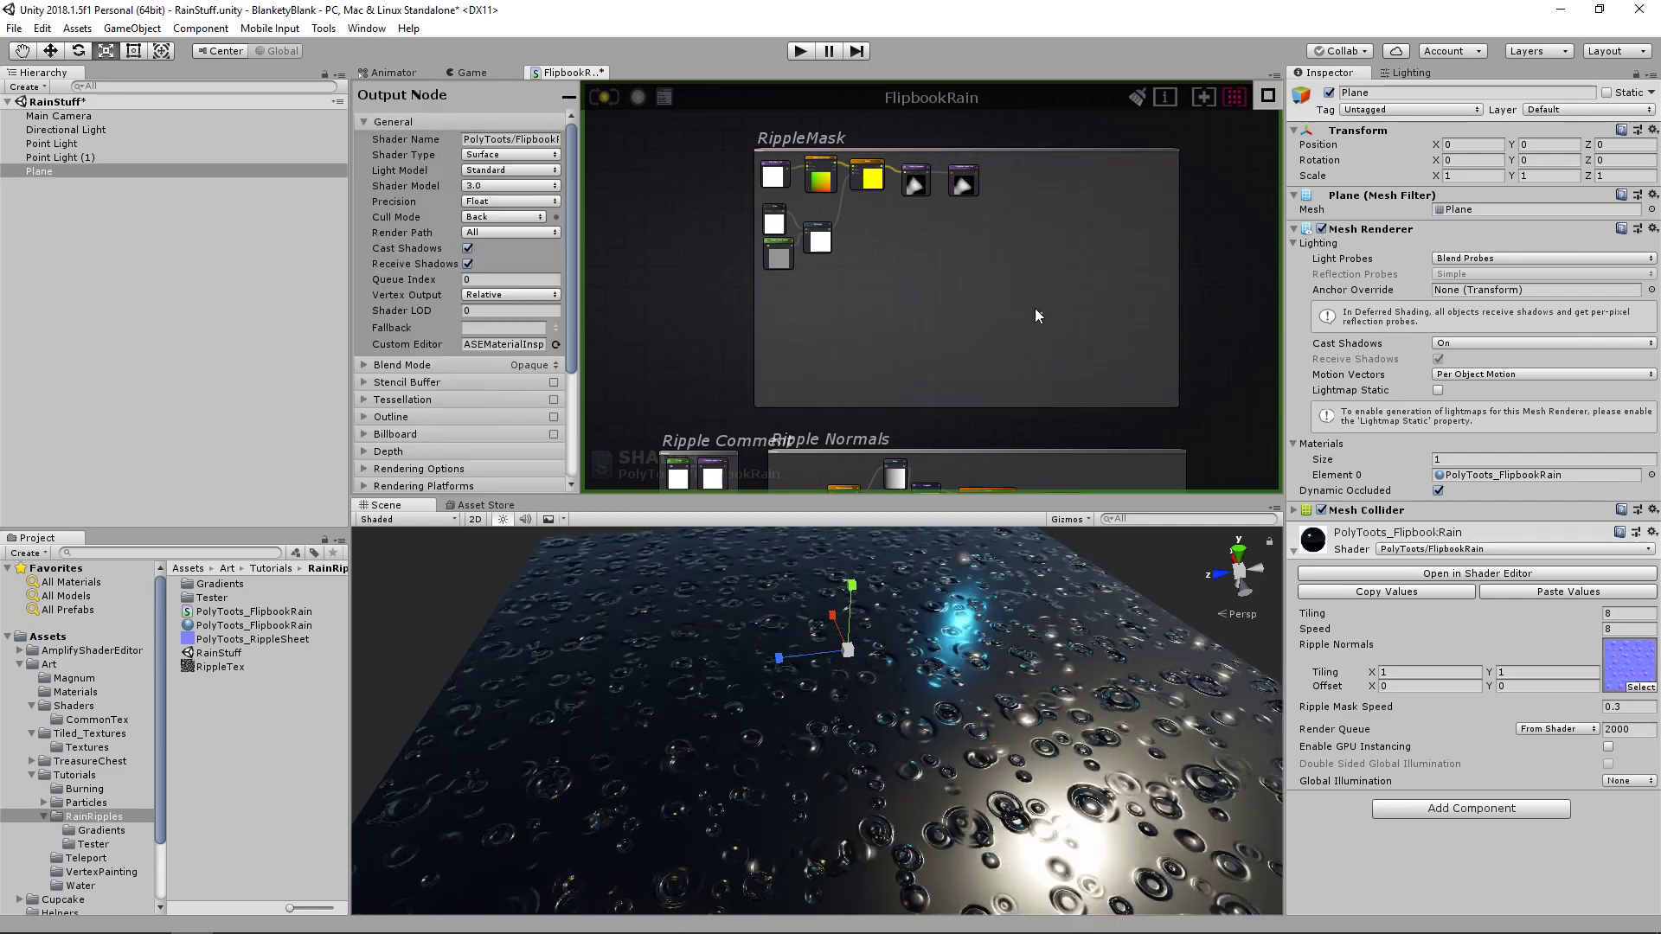
- Duplicate the Simplex 2D Noise Generator and place the copy below the original inside the RippleMask frame
{"action": "scroll", "coordinate": [911, 272], "scroll_direction": "up", "scroll_amount": 2}
{"action": "middle_click_drag", "start_coordinate": [911, 271], "coordinate": [1033, 319]}
{"action": "scroll", "coordinate": [1046, 256], "scroll_direction": "up", "scroll_amount": 1}
{"action": "middle_click_drag", "start_coordinate": [1046, 256], "coordinate": [1020, 299]}
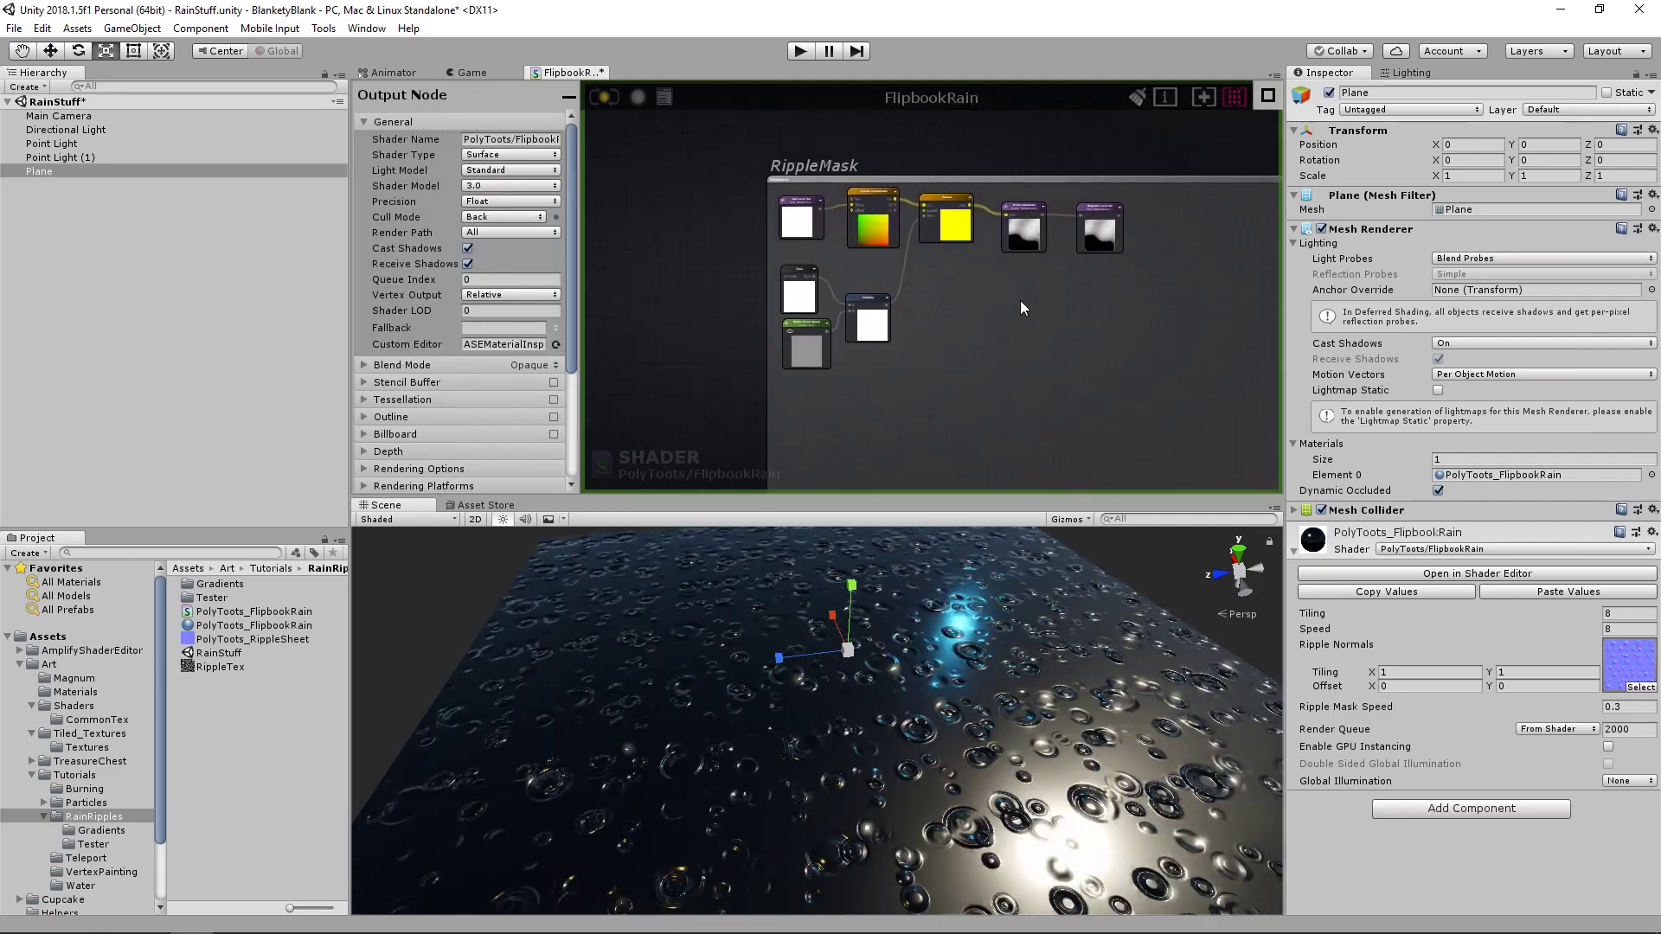
{"action": "left_click", "coordinate": [1023, 234]}
{"action": "key", "text": "ctrl+d"}
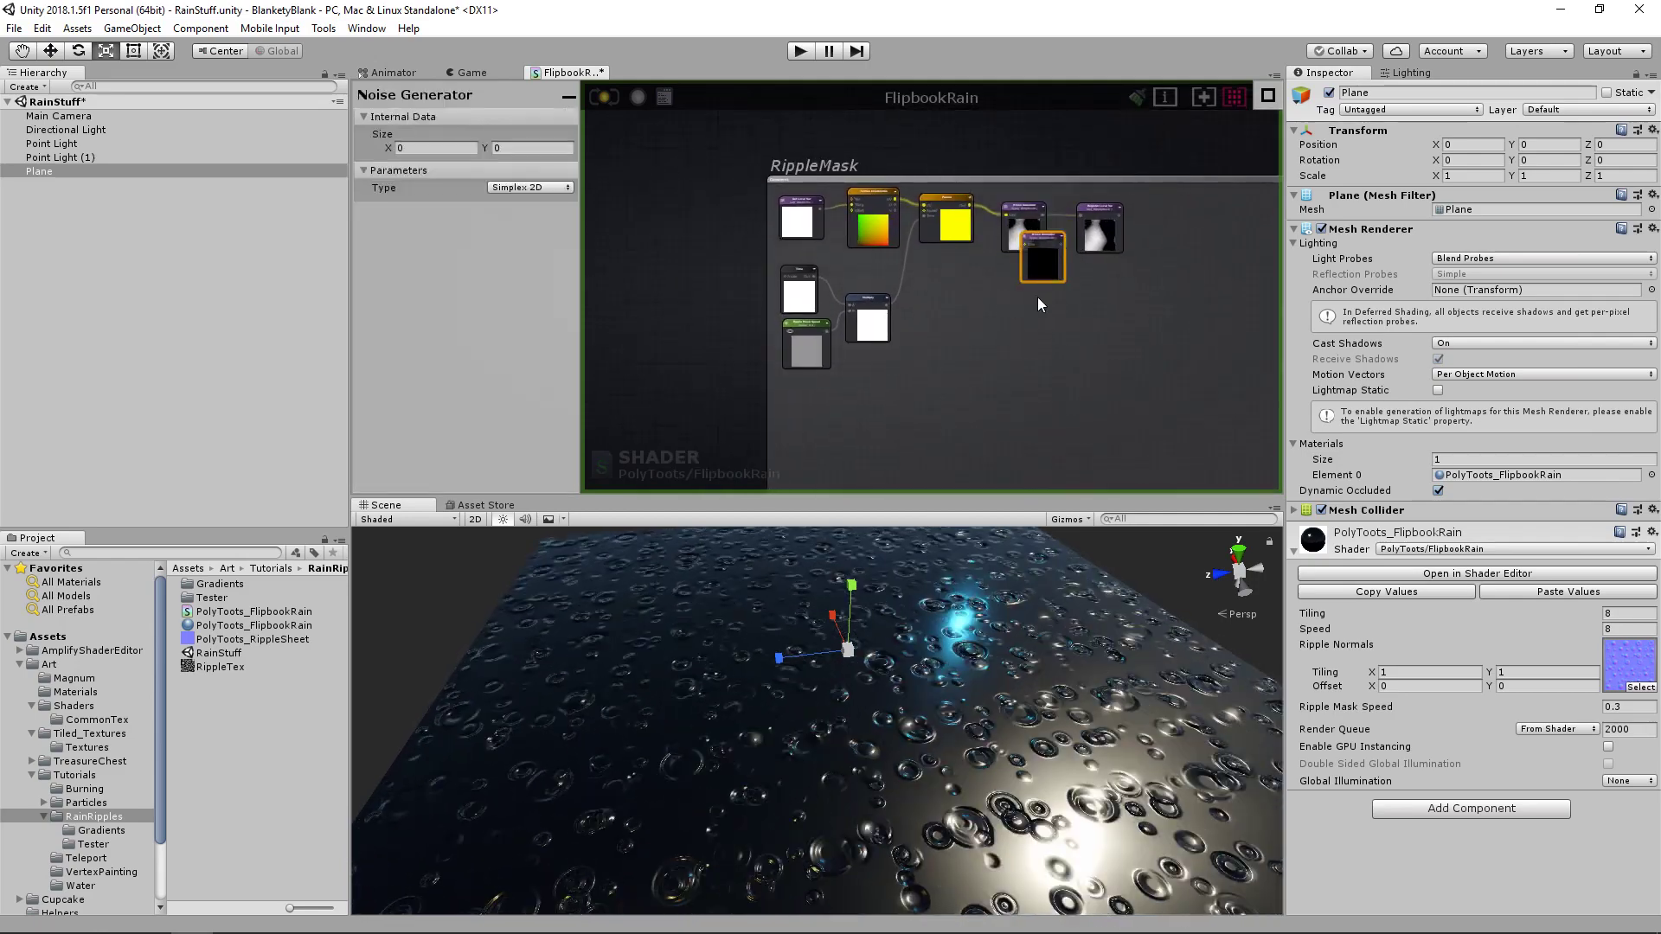
{"action": "left_click", "coordinate": [974, 350]}
{"action": "scroll", "coordinate": [963, 345], "scroll_direction": "up", "scroll_amount": 3}
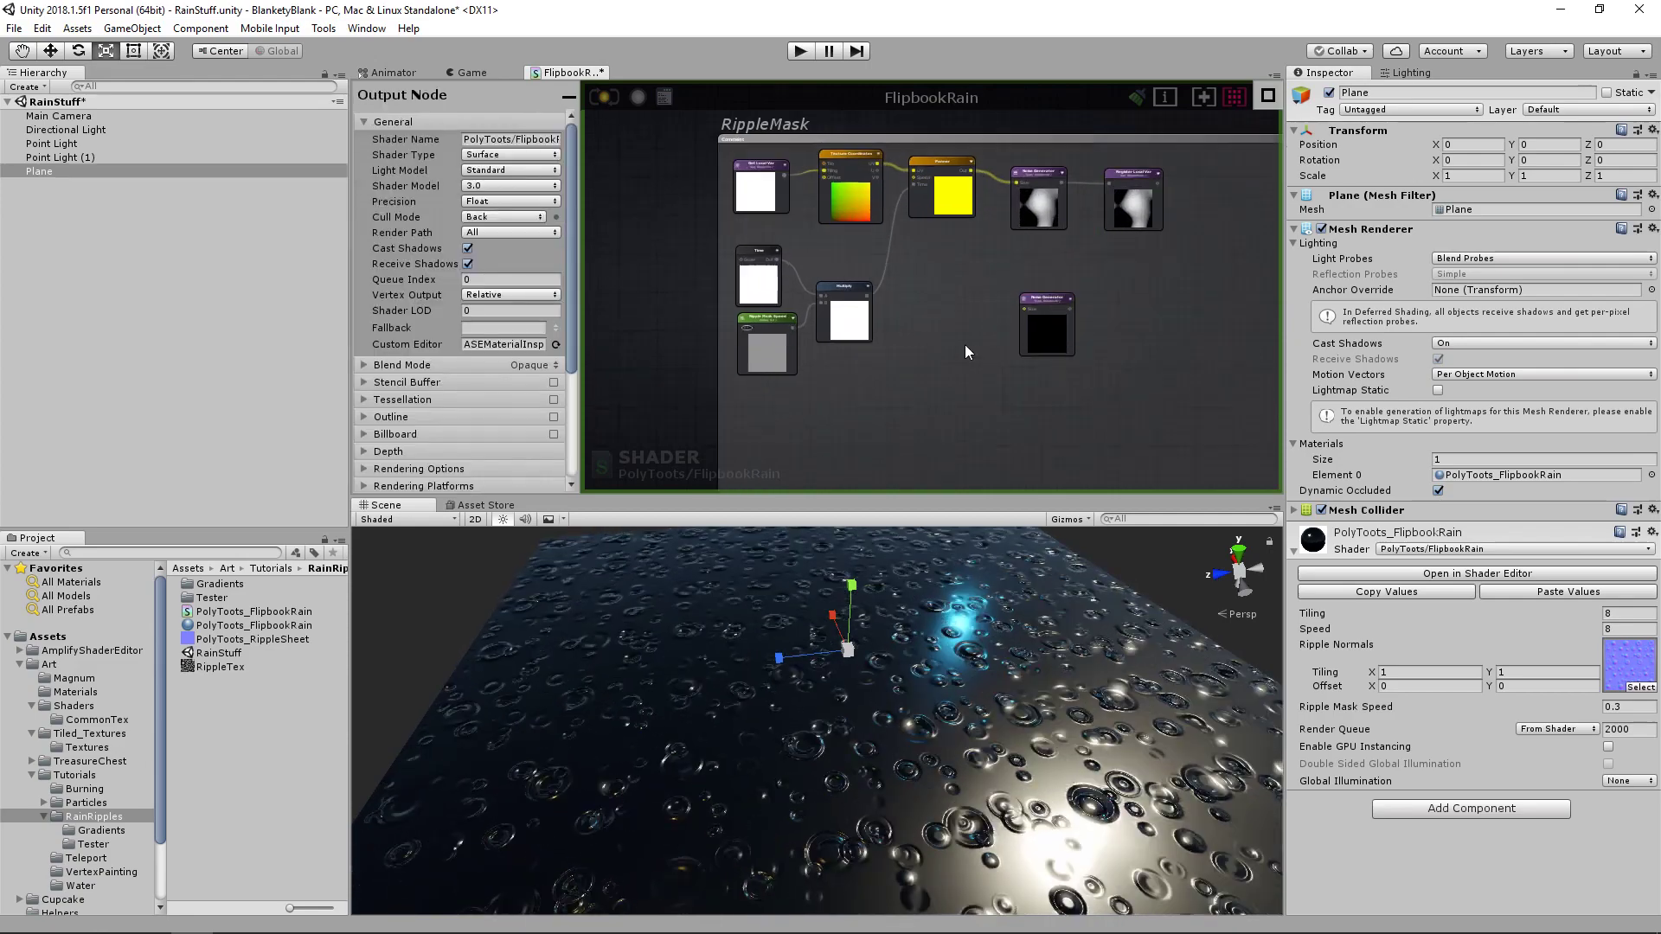
- Duplicate the mask's Texture Coordinates and Panner nodes below the Multiply node and connect Multiply to the copied Panner's Time input
{"action": "left_click", "coordinate": [952, 179]}
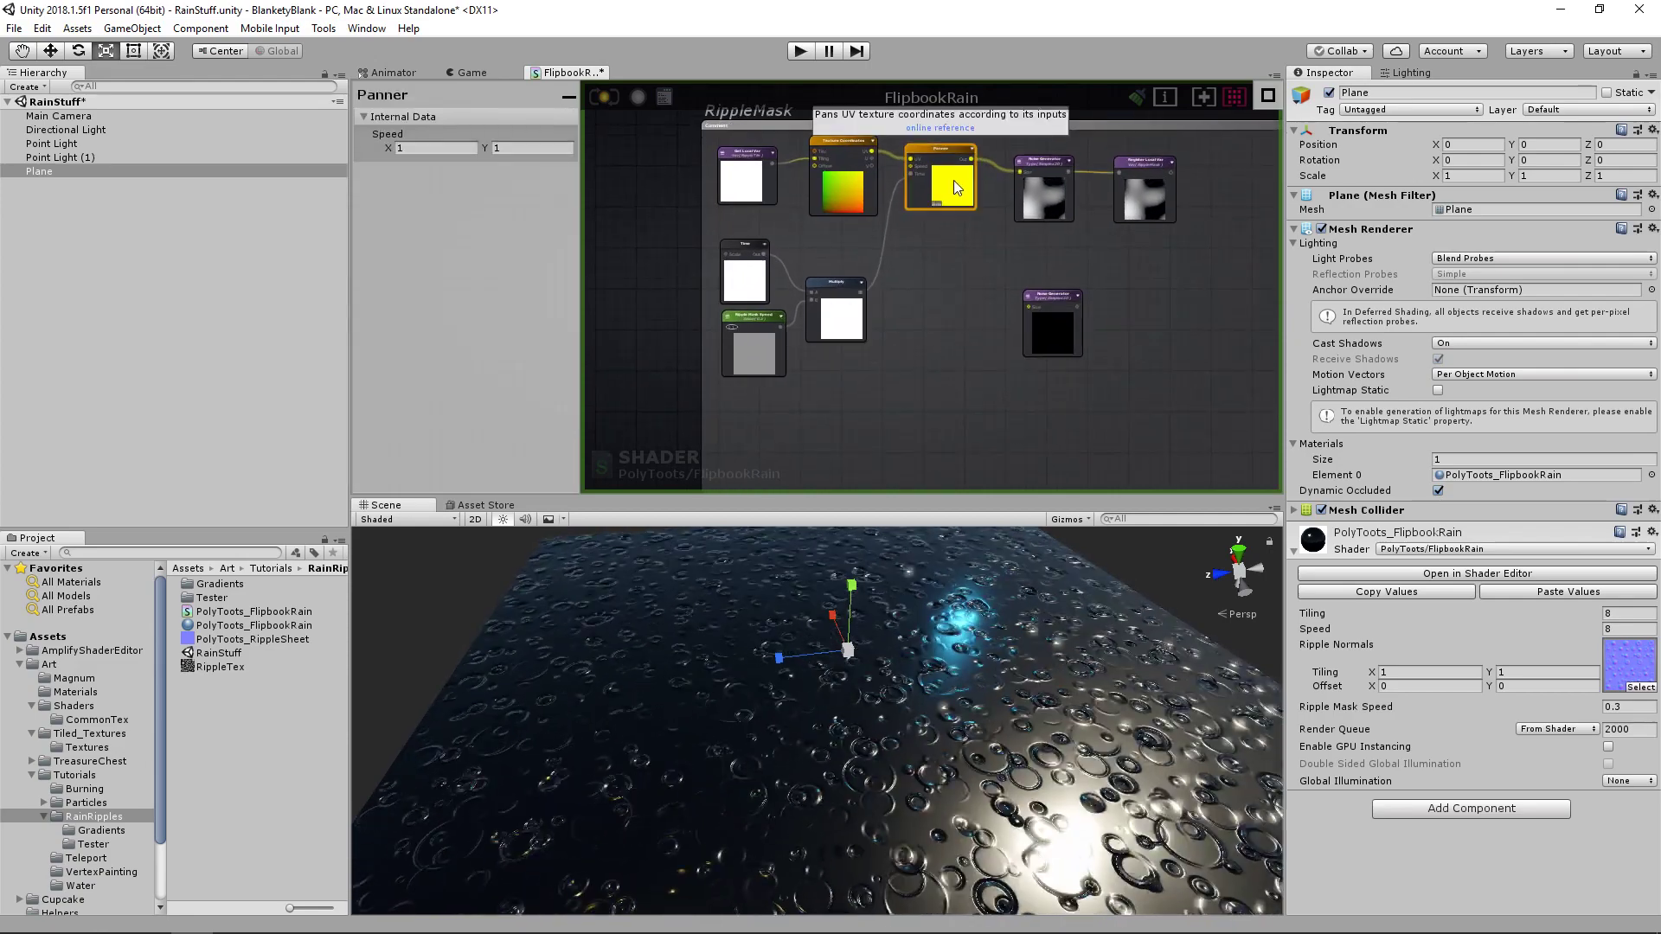
{"action": "left_click", "coordinate": [855, 189], "text": "shift"}
{"action": "key", "text": "ctrl+d"}
{"action": "left_click_drag", "start_coordinate": [947, 225], "coordinate": [962, 386]}
{"action": "middle_click_drag", "start_coordinate": [963, 386], "coordinate": [986, 344]}
{"action": "left_click", "coordinate": [964, 251]}
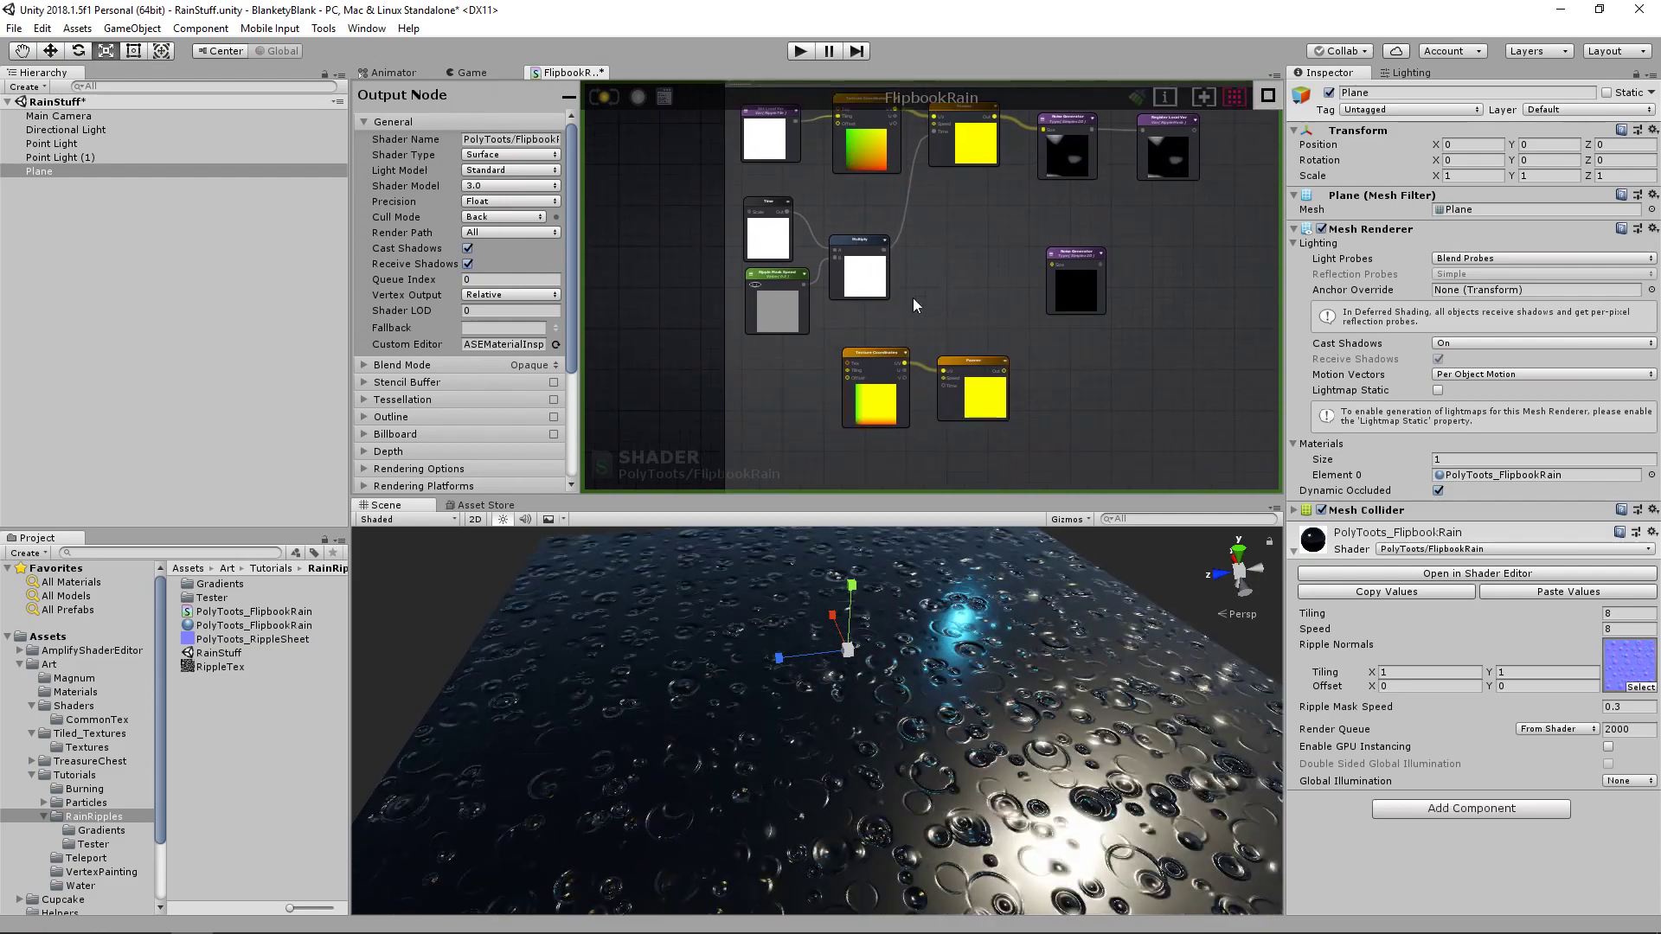
{"action": "left_click_drag", "start_coordinate": [957, 392], "coordinate": [979, 387]}
{"action": "left_click", "coordinate": [895, 267]}
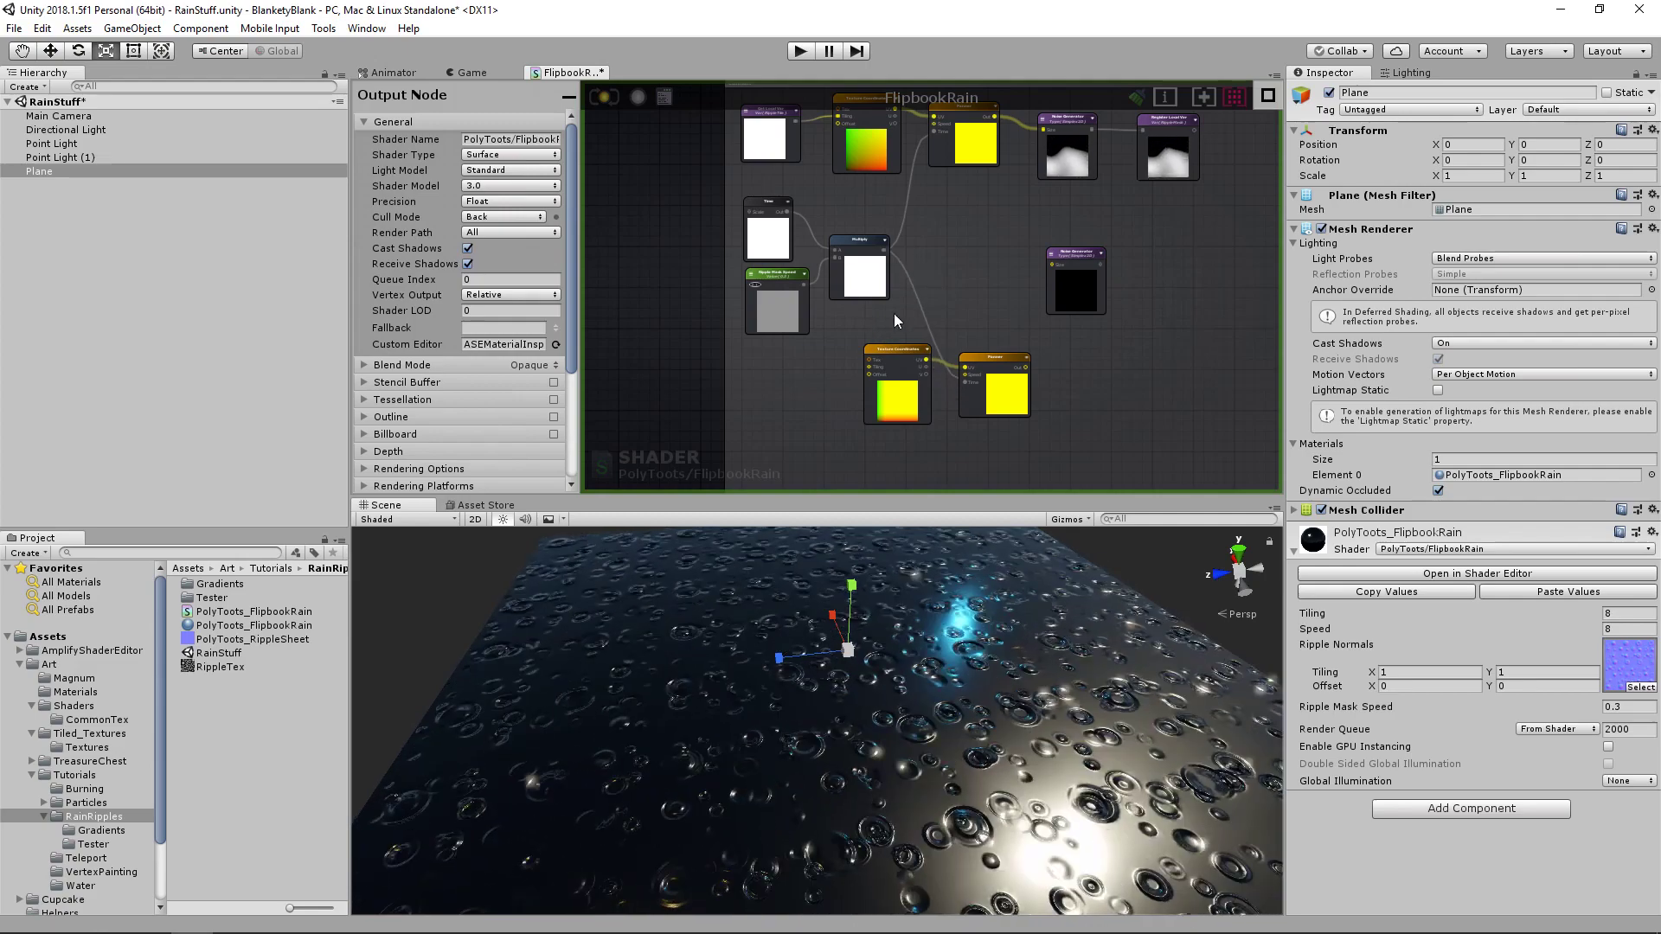
- Add a Get Local Var node set to RippleTile and connect it to the Tiling input of the copied Texture Coordinates
{"action": "middle_click_drag", "start_coordinate": [838, 360], "coordinate": [856, 294]}
{"action": "left_click", "coordinate": [787, 199]}
{"action": "scroll", "coordinate": [830, 346], "scroll_direction": "up", "scroll_amount": 1}
{"action": "left_click", "coordinate": [808, 363]}
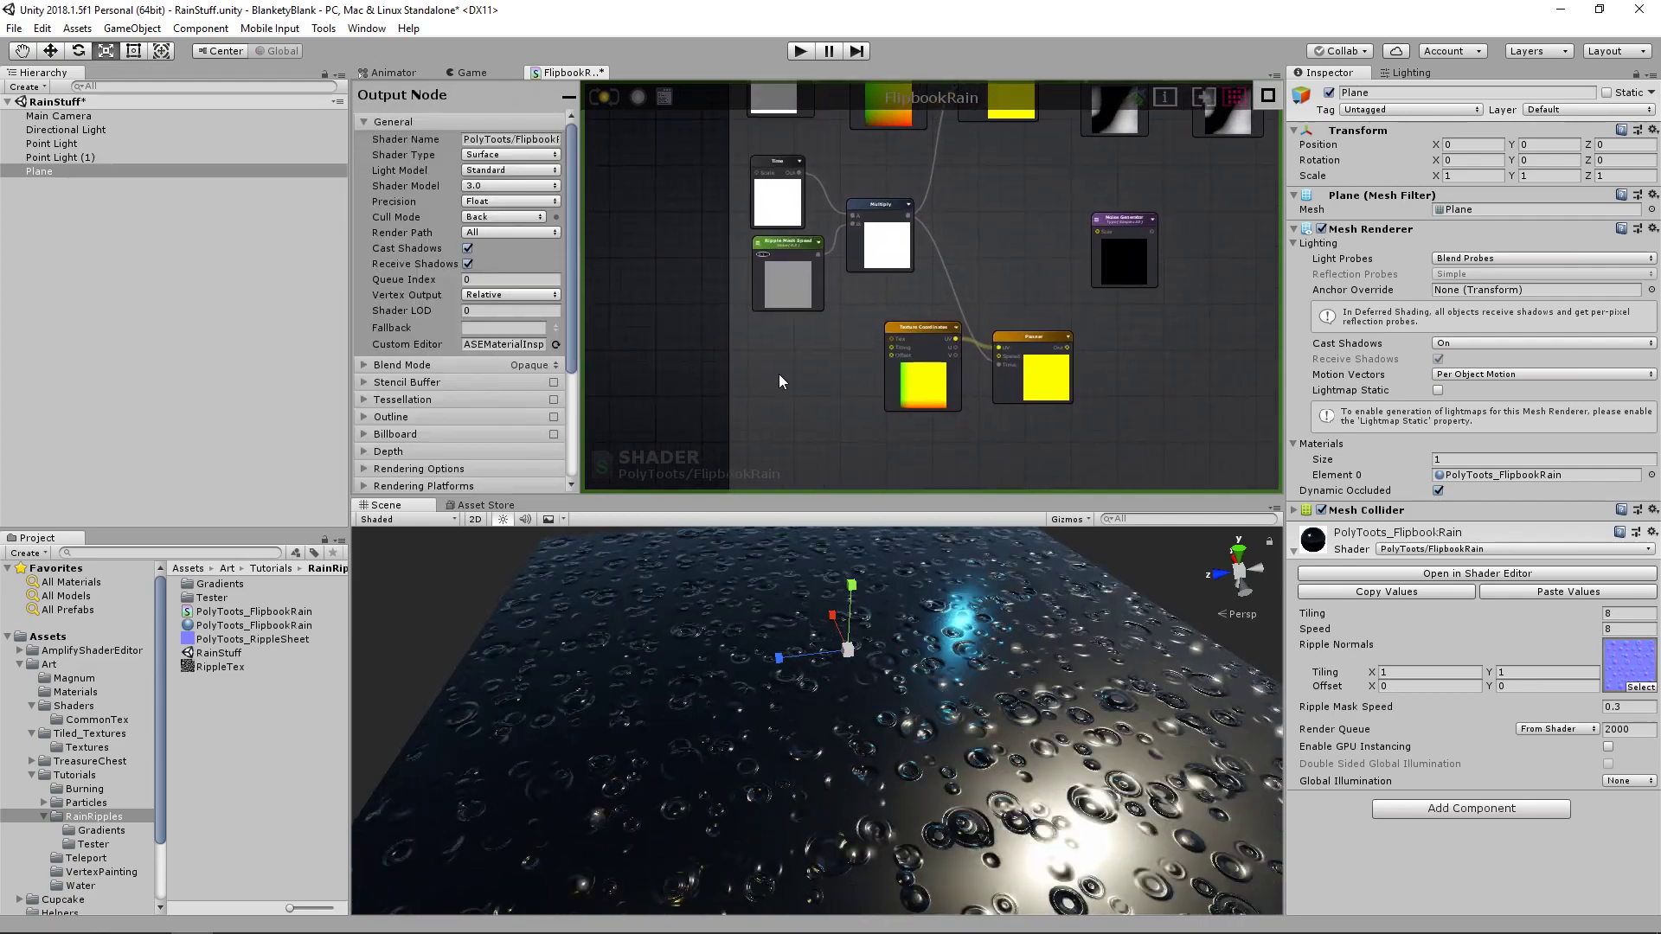
{"action": "key", "text": "g"}
{"action": "left_click", "coordinate": [779, 373]}
{"action": "left_click", "coordinate": [799, 372]}
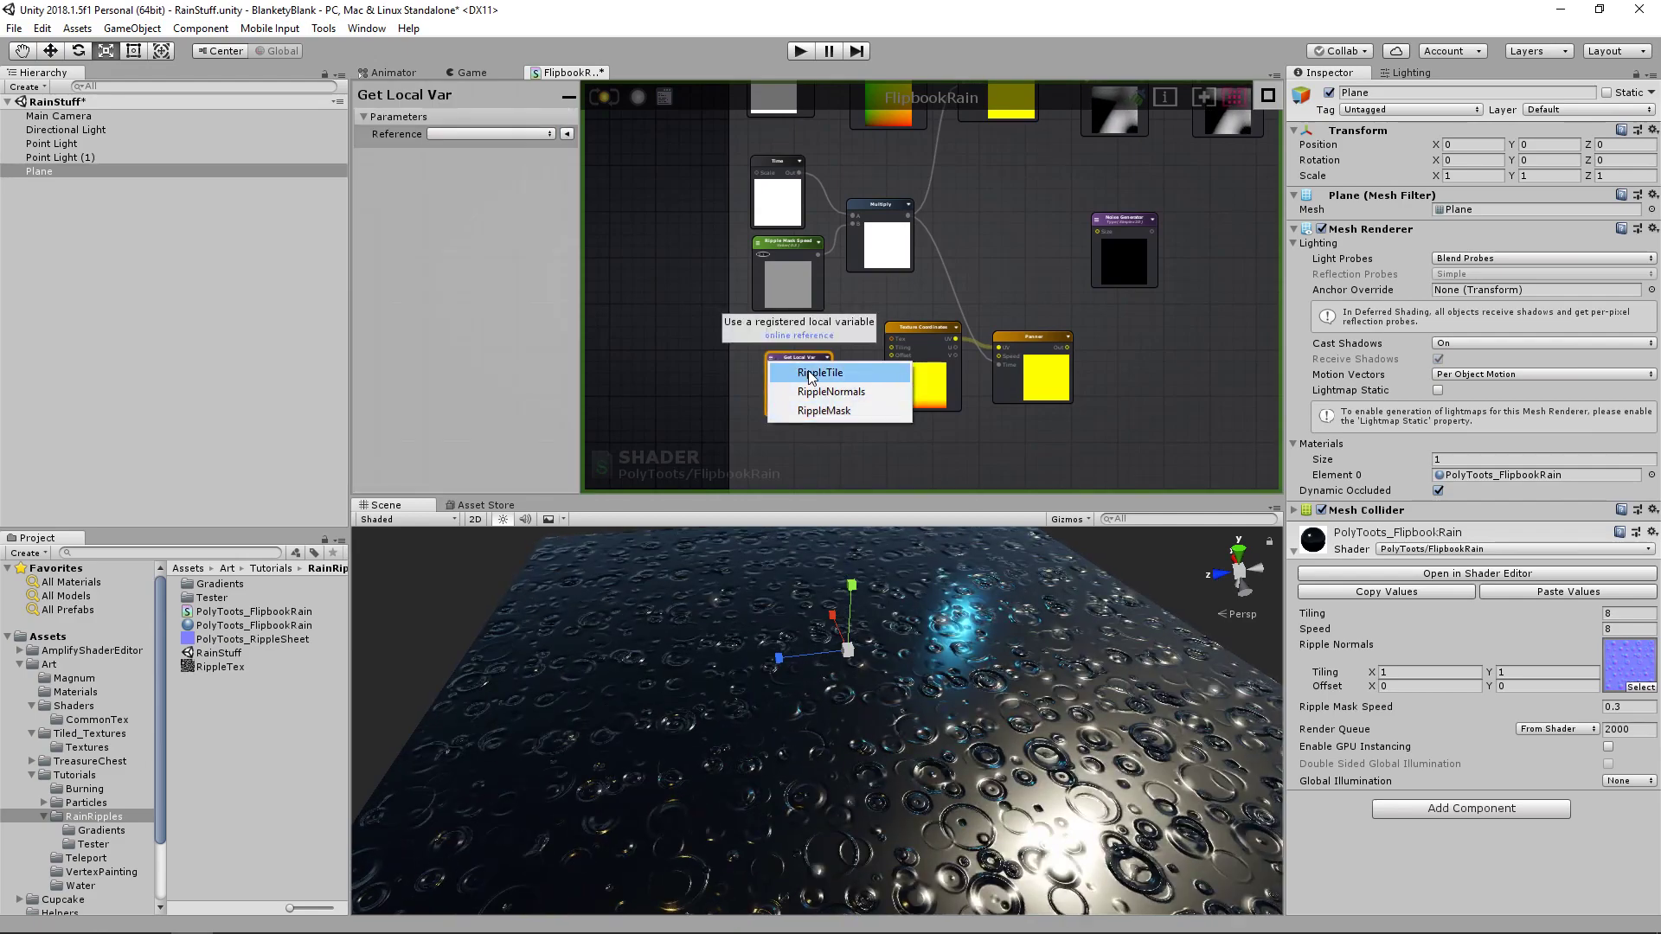
{"action": "left_click", "coordinate": [803, 365]}
{"action": "left_click_drag", "start_coordinate": [828, 371], "coordinate": [891, 340]}
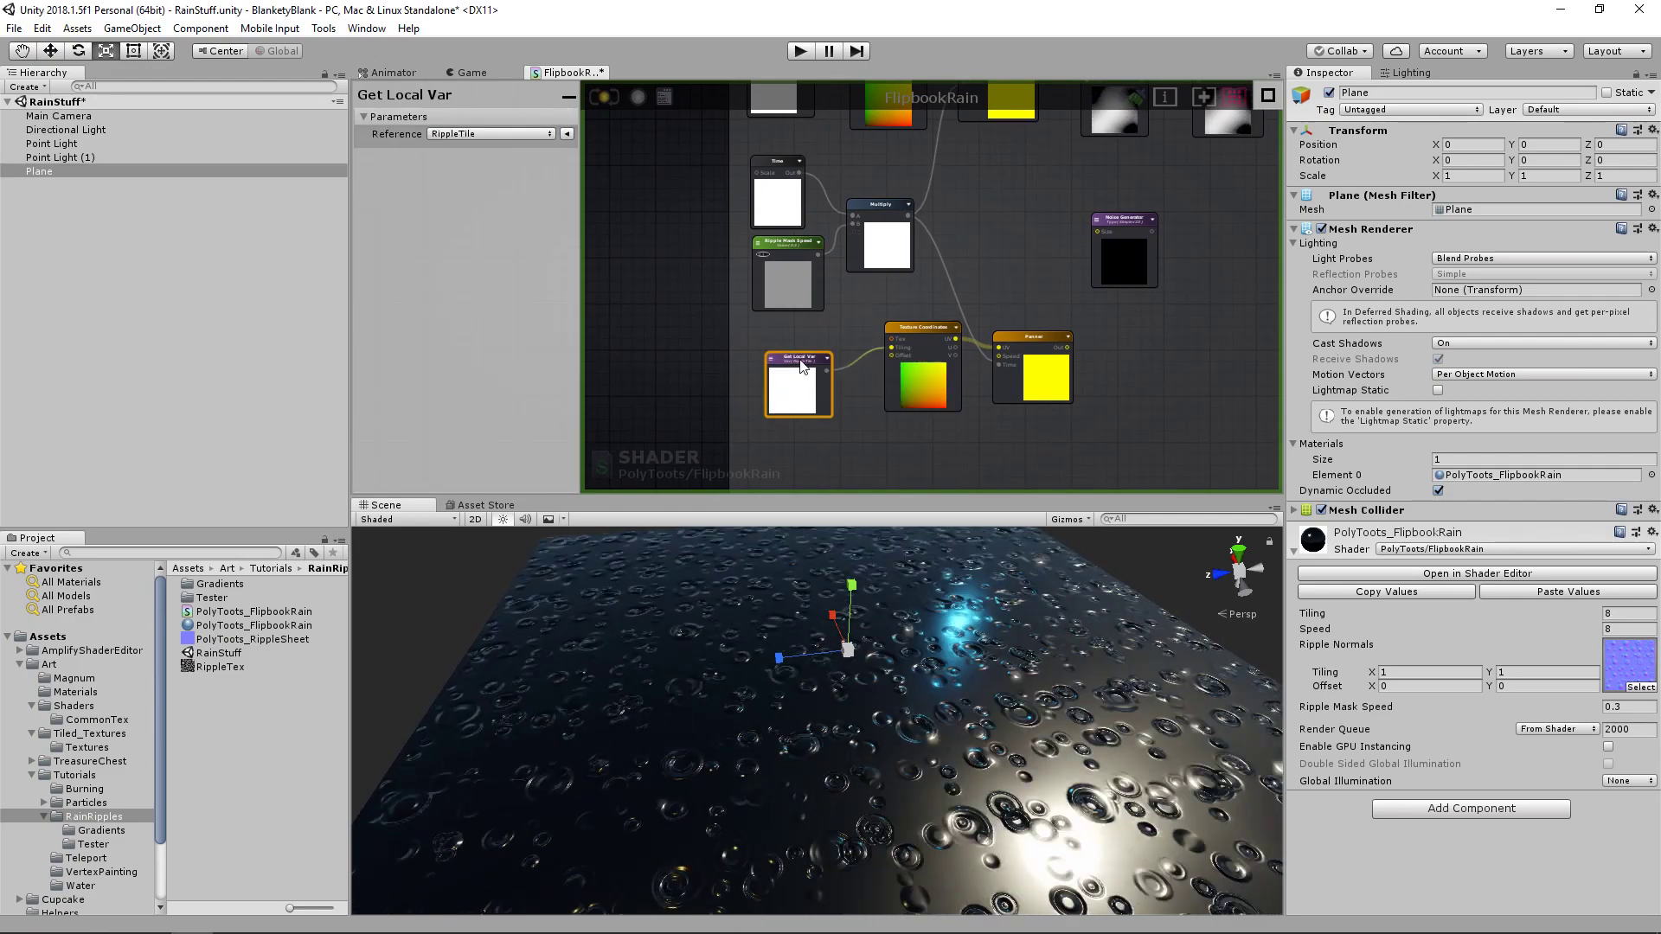
- Retitle the Ripple Comment frame as Ripple Tile
{"action": "scroll", "coordinate": [917, 324], "scroll_direction": "down", "scroll_amount": 2}
{"action": "left_click", "coordinate": [967, 303]}
{"action": "scroll", "coordinate": [909, 328], "scroll_direction": "down", "scroll_amount": 3}
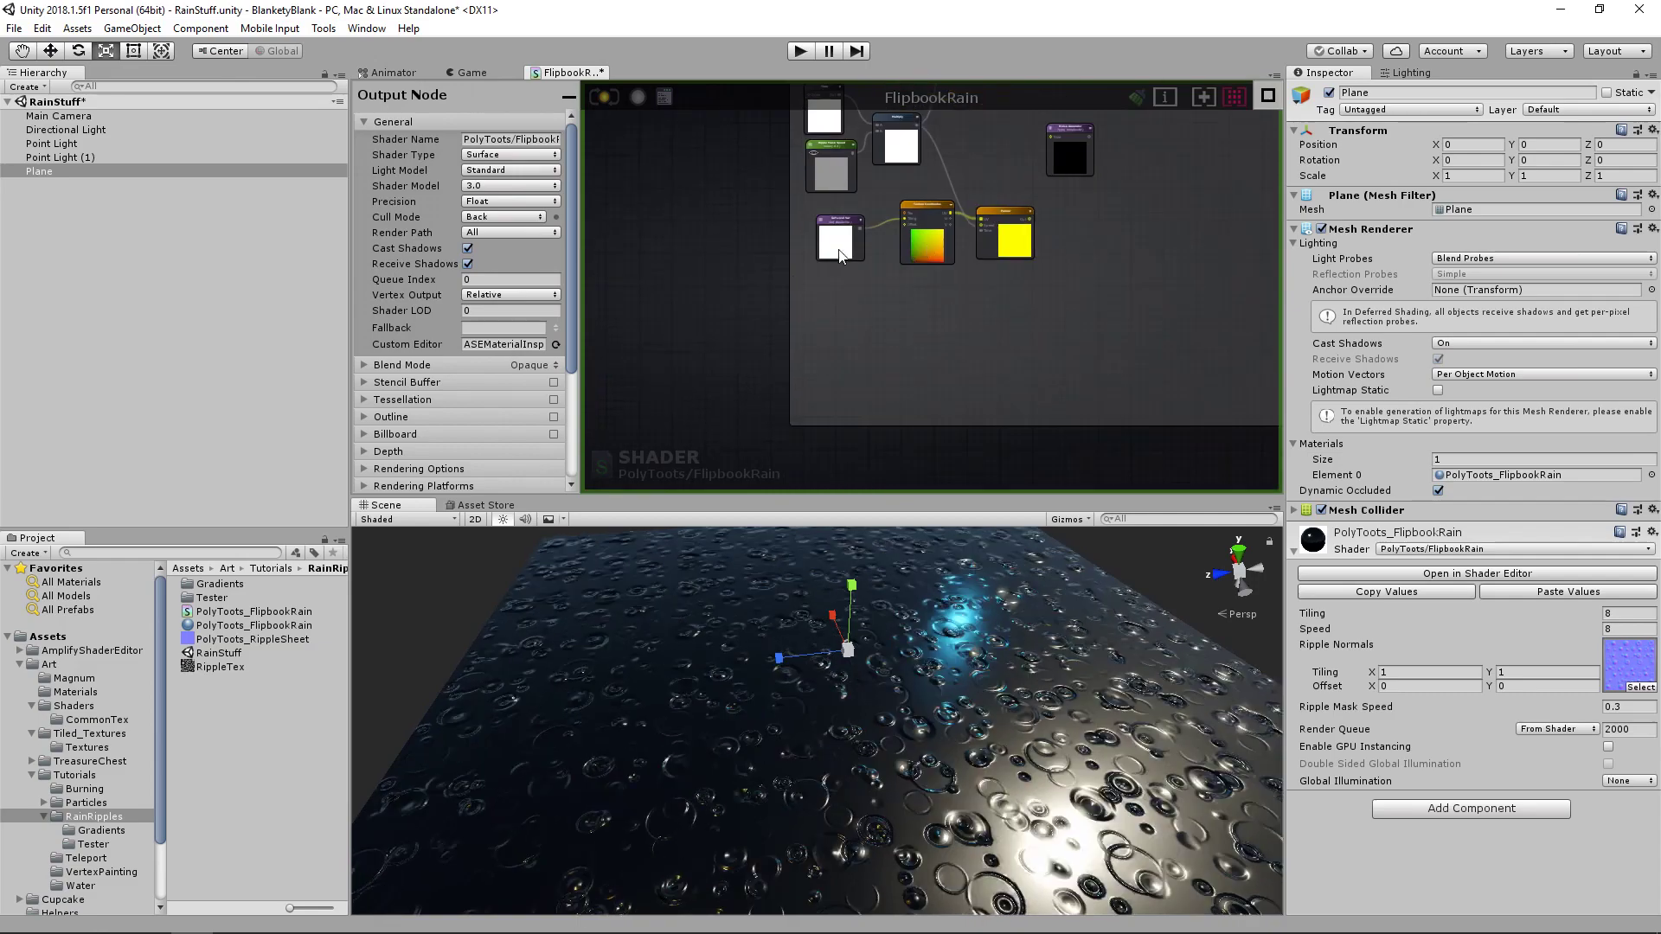
{"action": "middle_click_drag", "start_coordinate": [927, 435], "coordinate": [933, 302]}
{"action": "middle_click_drag", "start_coordinate": [791, 433], "coordinate": [819, 298]}
{"action": "scroll", "coordinate": [818, 297], "scroll_direction": "up", "scroll_amount": 3}
{"action": "scroll", "coordinate": [914, 331], "scroll_direction": "up", "scroll_amount": 1}
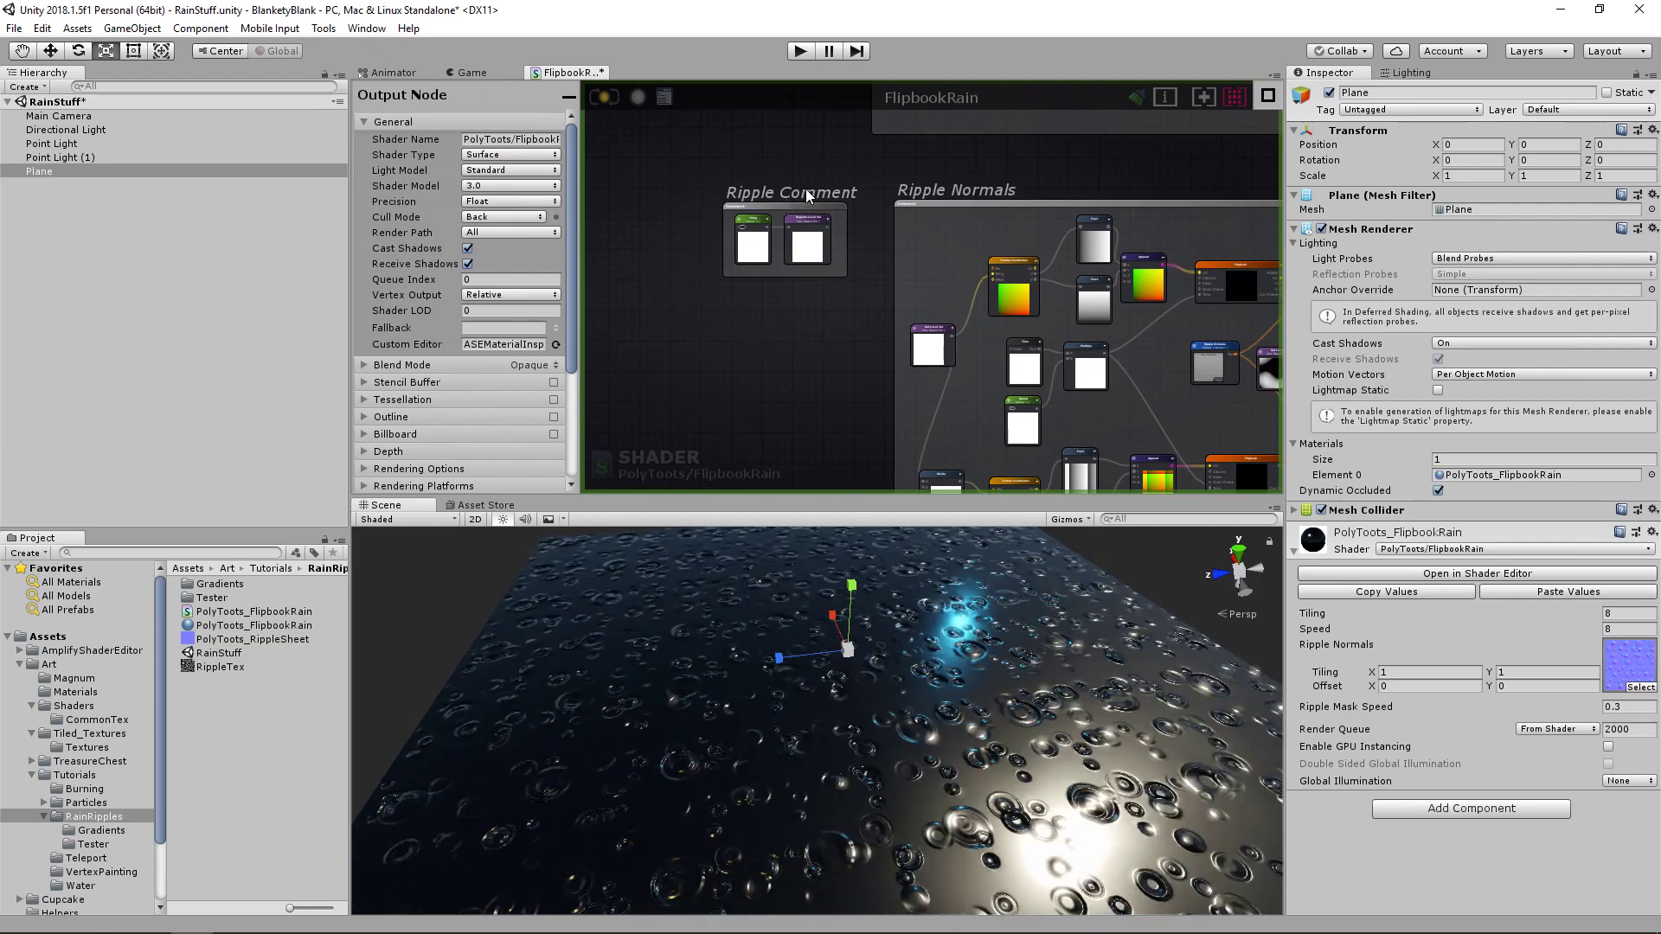
{"action": "left_click", "coordinate": [786, 205]}
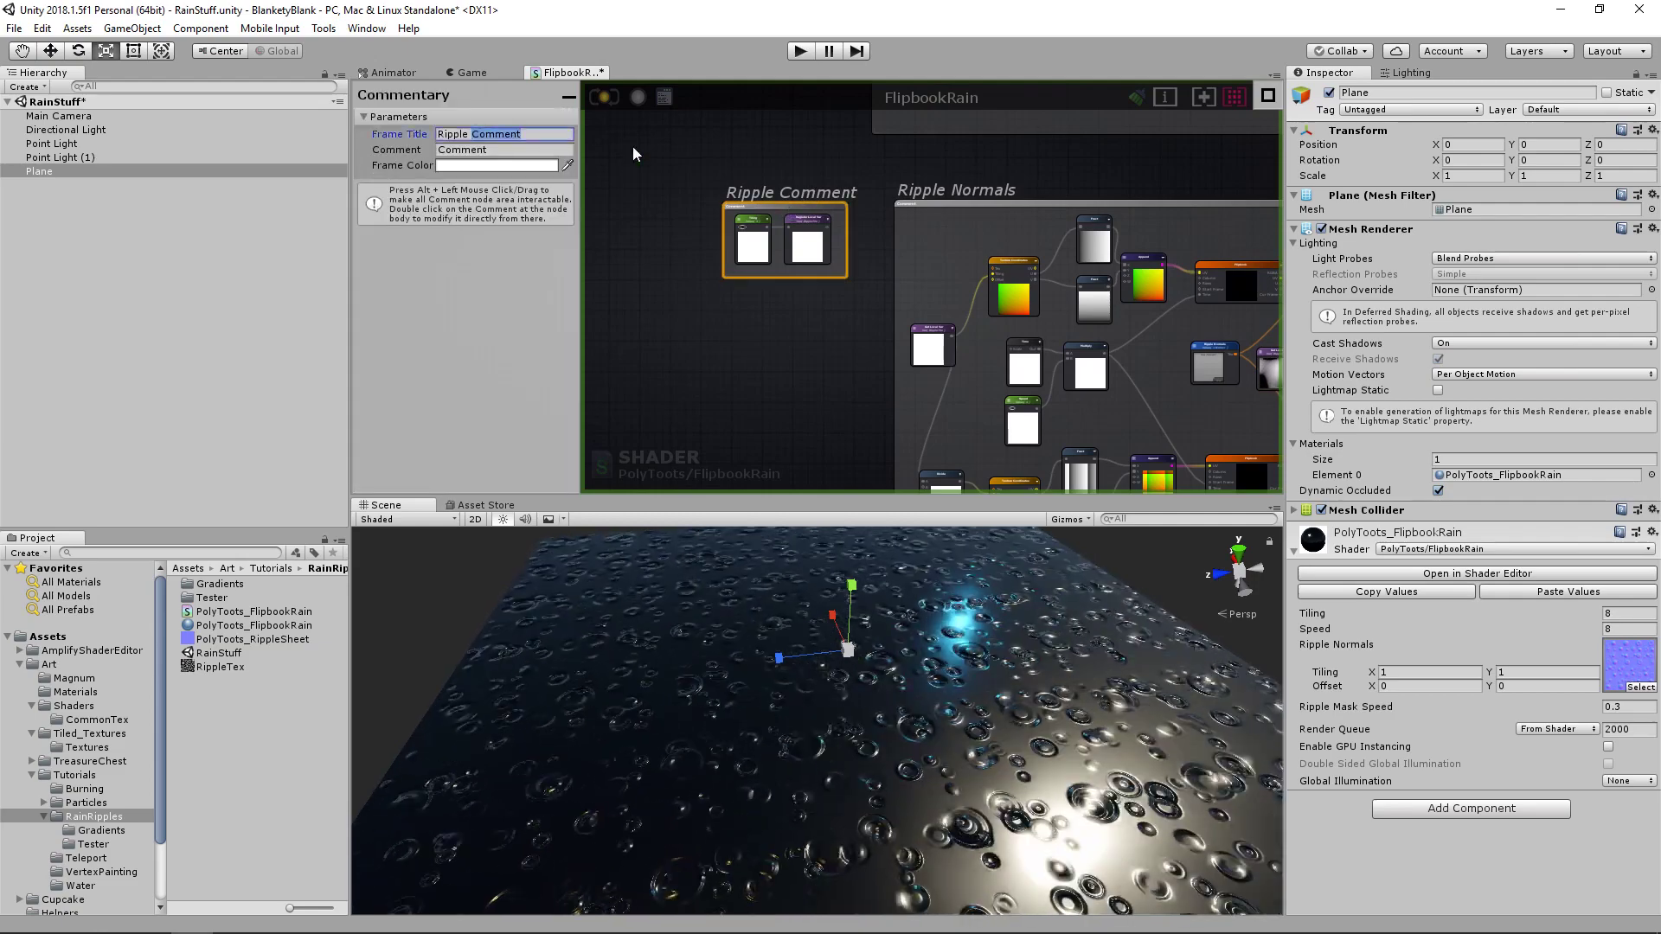
{"action": "type", "text": "Tile"}
{"action": "left_click", "coordinate": [745, 295]}
- Check where the RippleTile local variable is used across the Ripple Normals and RippleMask frames
{"action": "left_click", "coordinate": [805, 239]}
{"action": "scroll", "coordinate": [969, 355], "scroll_direction": "up", "scroll_amount": 2}
{"action": "middle_click_drag", "start_coordinate": [974, 364], "coordinate": [891, 380]}
{"action": "middle_click_drag", "start_coordinate": [909, 147], "coordinate": [932, 376]}
{"action": "scroll", "coordinate": [933, 363], "scroll_direction": "down", "scroll_amount": 4}
{"action": "middle_click_drag", "start_coordinate": [1114, 393], "coordinate": [987, 236]}
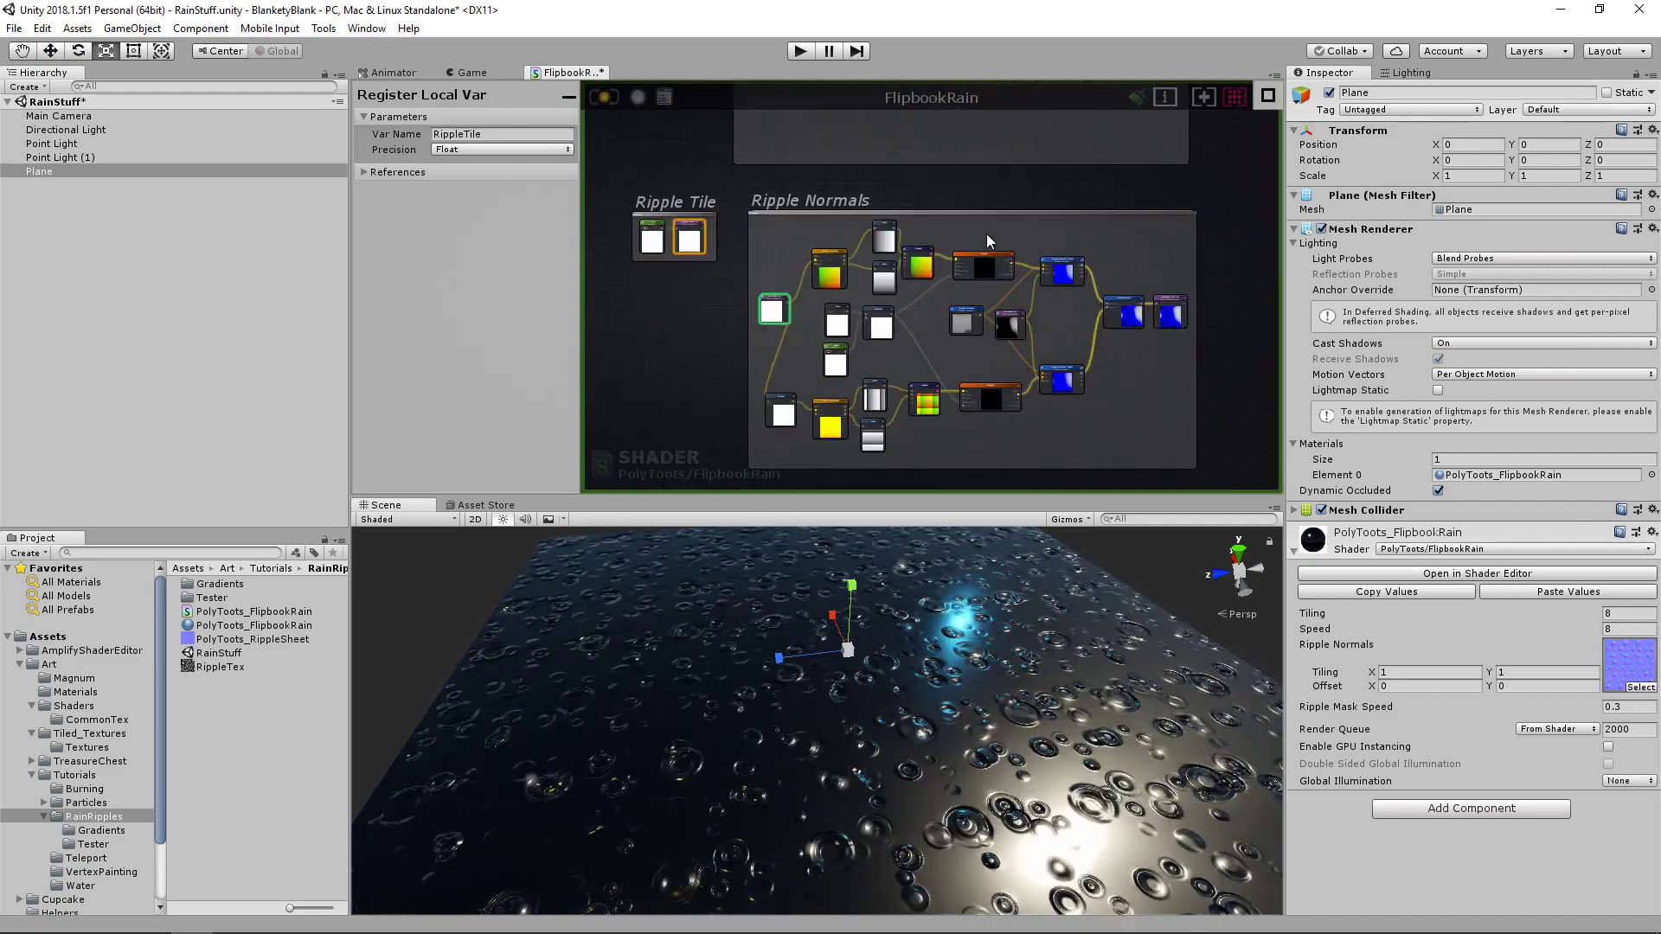
{"action": "left_click", "coordinate": [1140, 405]}
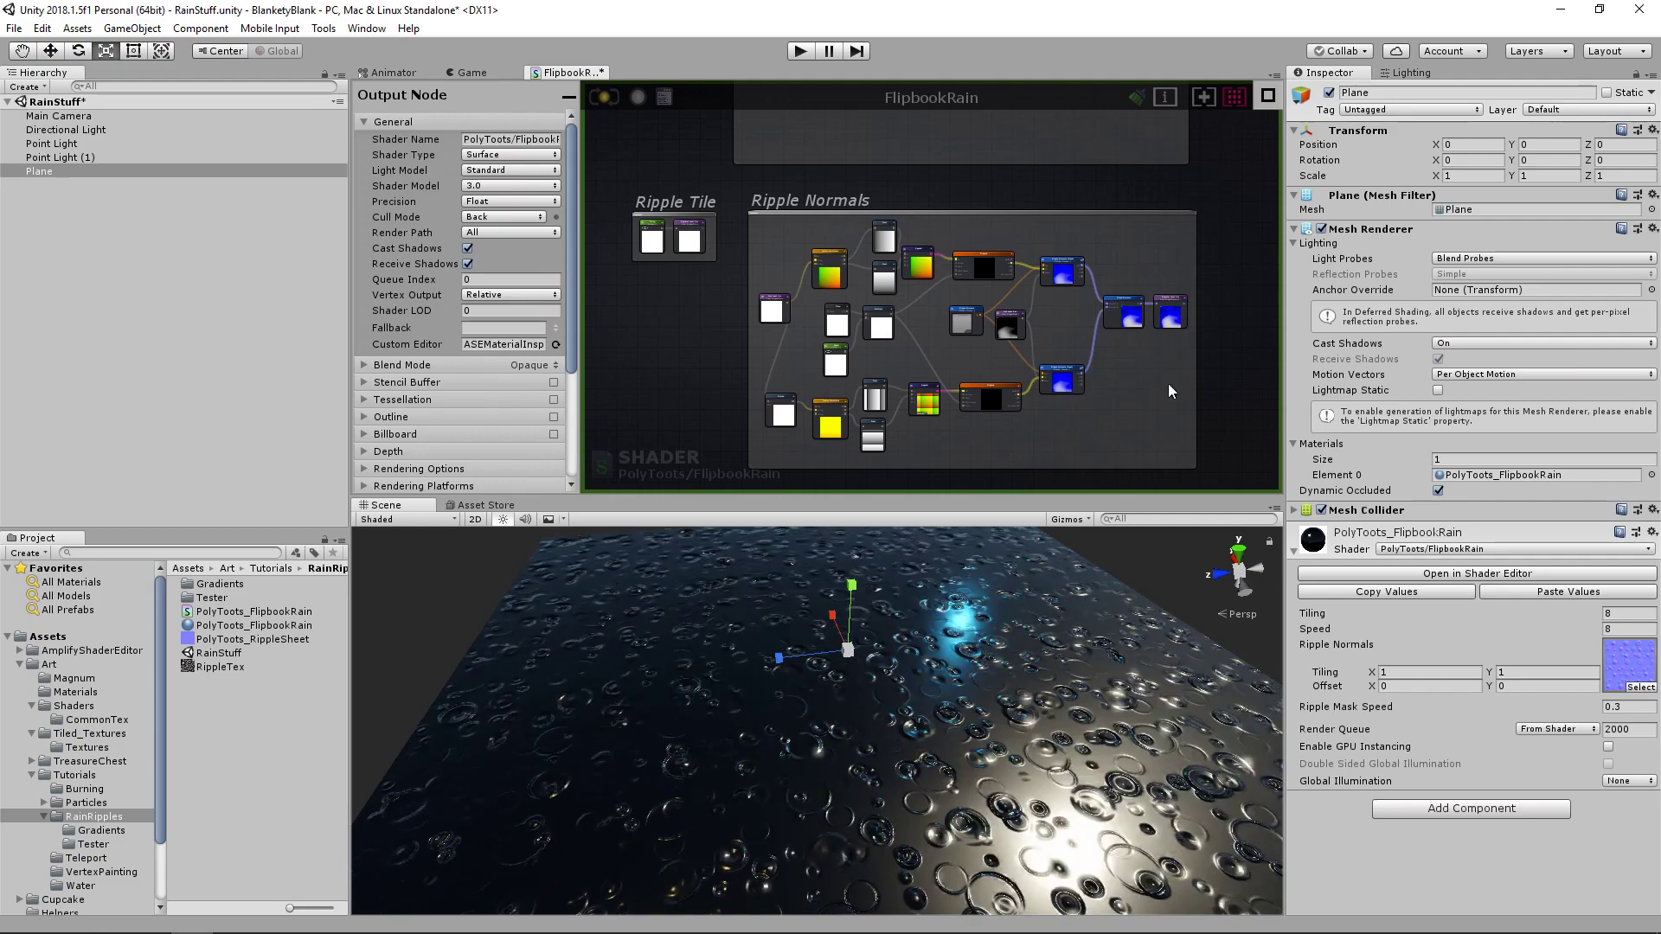
{"action": "middle_click_drag", "start_coordinate": [944, 206], "coordinate": [978, 412]}
{"action": "middle_click_drag", "start_coordinate": [1005, 242], "coordinate": [1010, 297]}
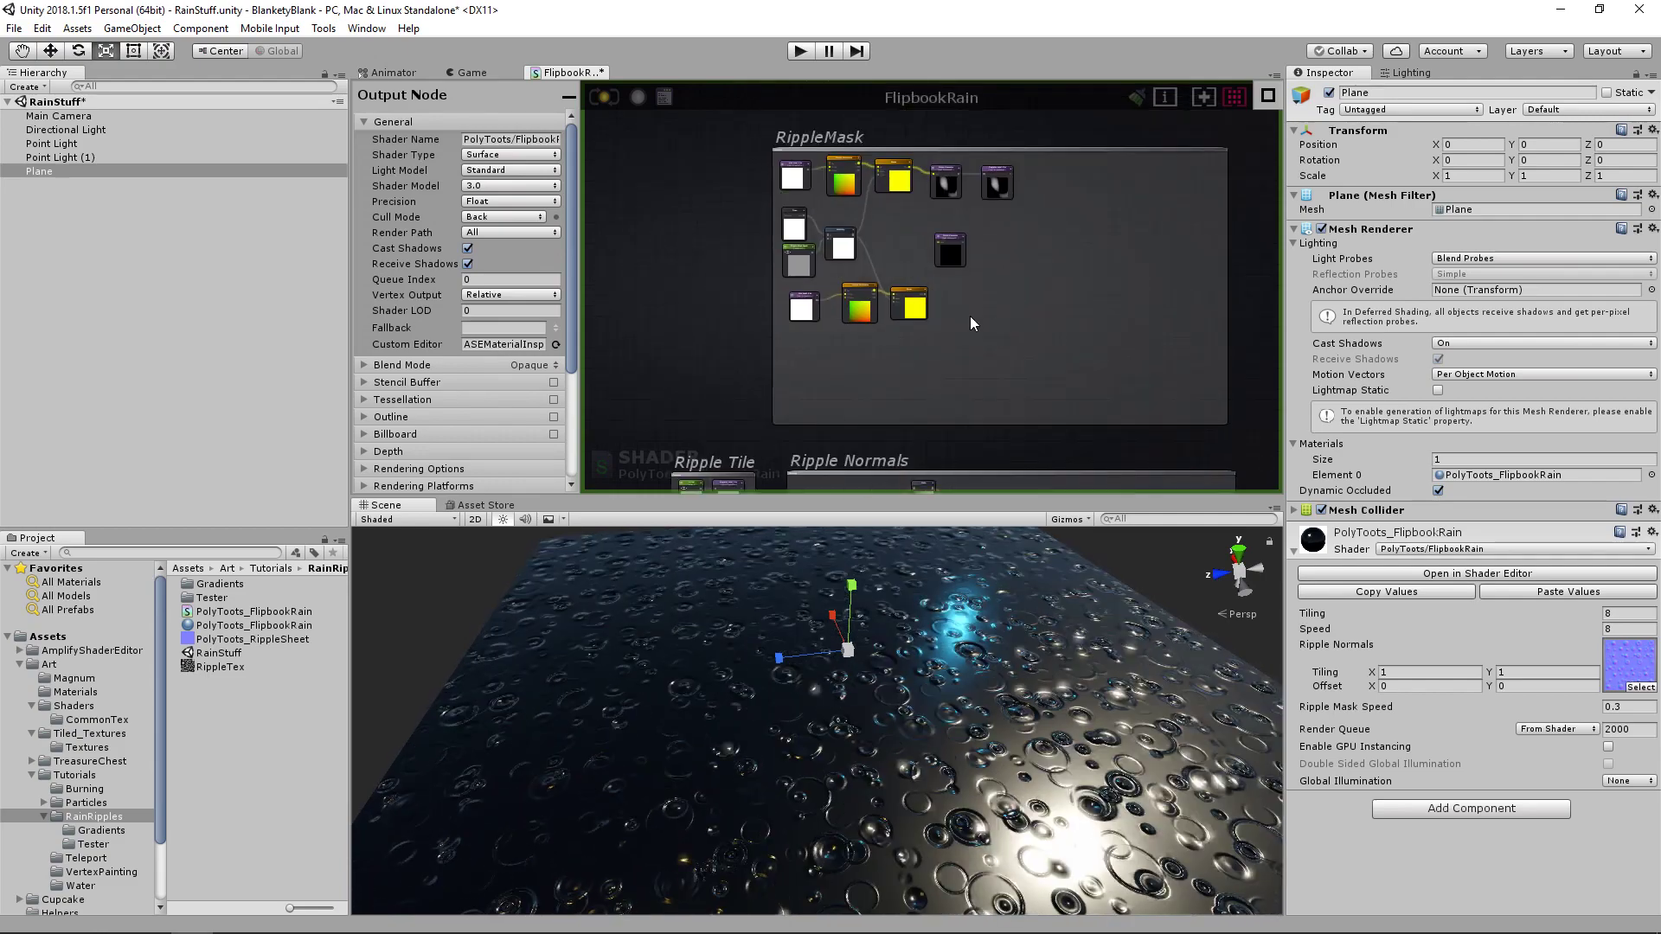
- Reposition the copied Noise Generator and connect the copied Panner's output to its Size input
{"action": "scroll", "coordinate": [969, 315], "scroll_direction": "up", "scroll_amount": 2}
{"action": "left_click_drag", "start_coordinate": [1142, 154], "coordinate": [744, 445]}
{"action": "left_click_drag", "start_coordinate": [965, 291], "coordinate": [994, 294]}
{"action": "left_click", "coordinate": [1139, 322]}
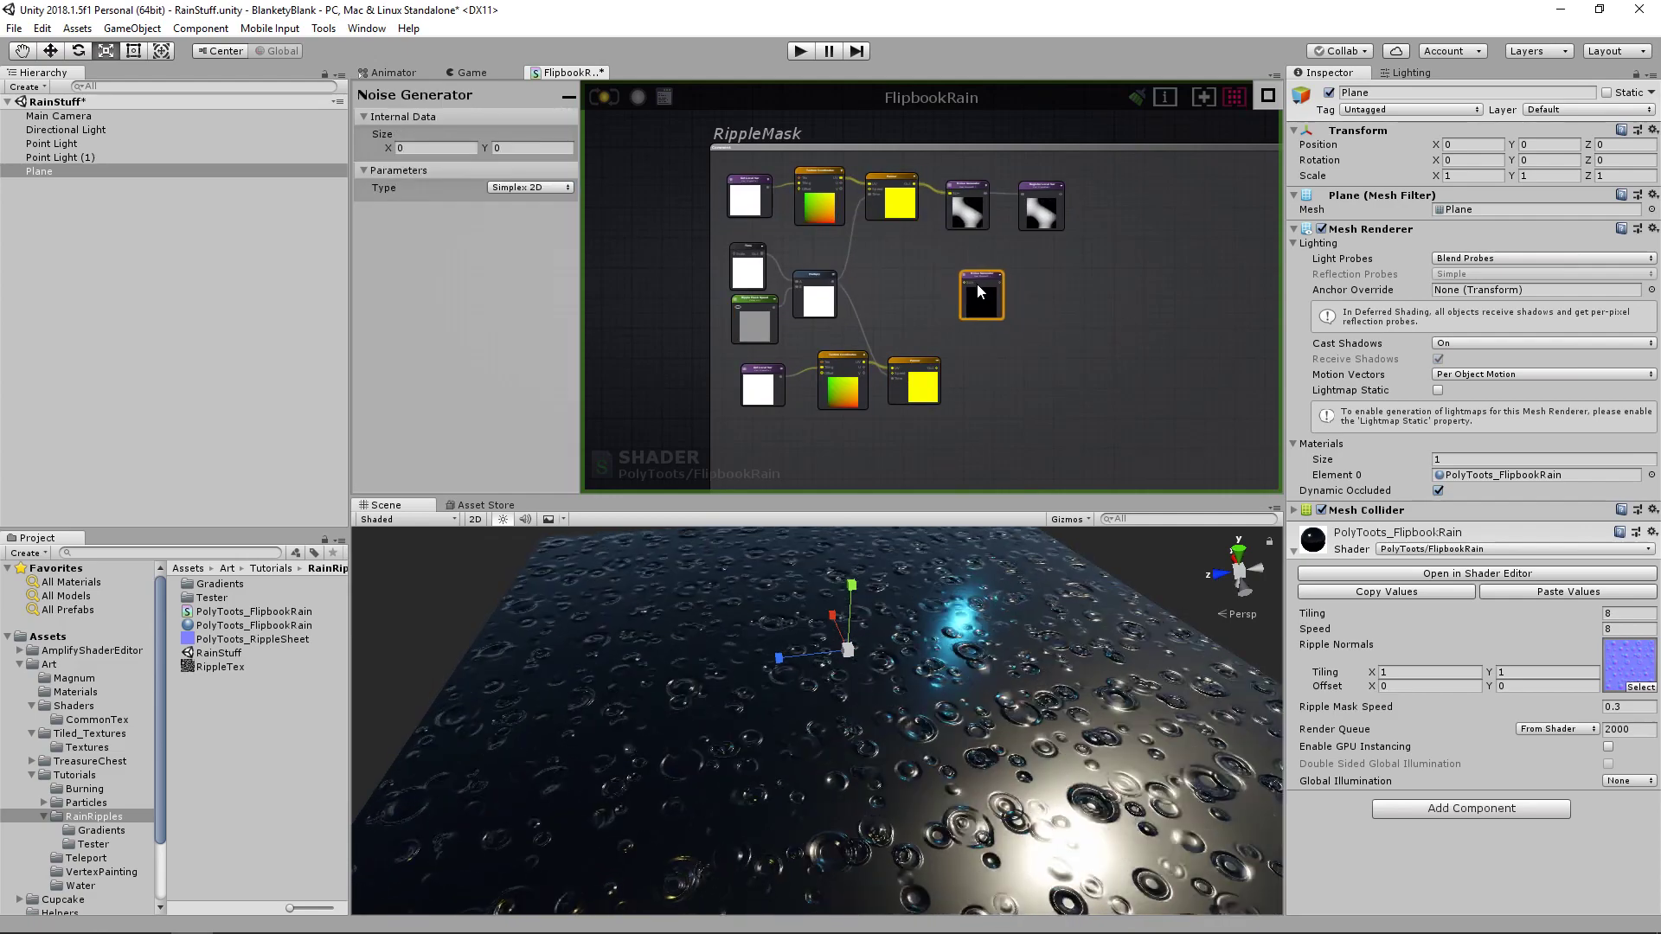
{"action": "scroll", "coordinate": [940, 323], "scroll_direction": "up", "scroll_amount": 2}
{"action": "left_click_drag", "start_coordinate": [938, 382], "coordinate": [942, 269]}
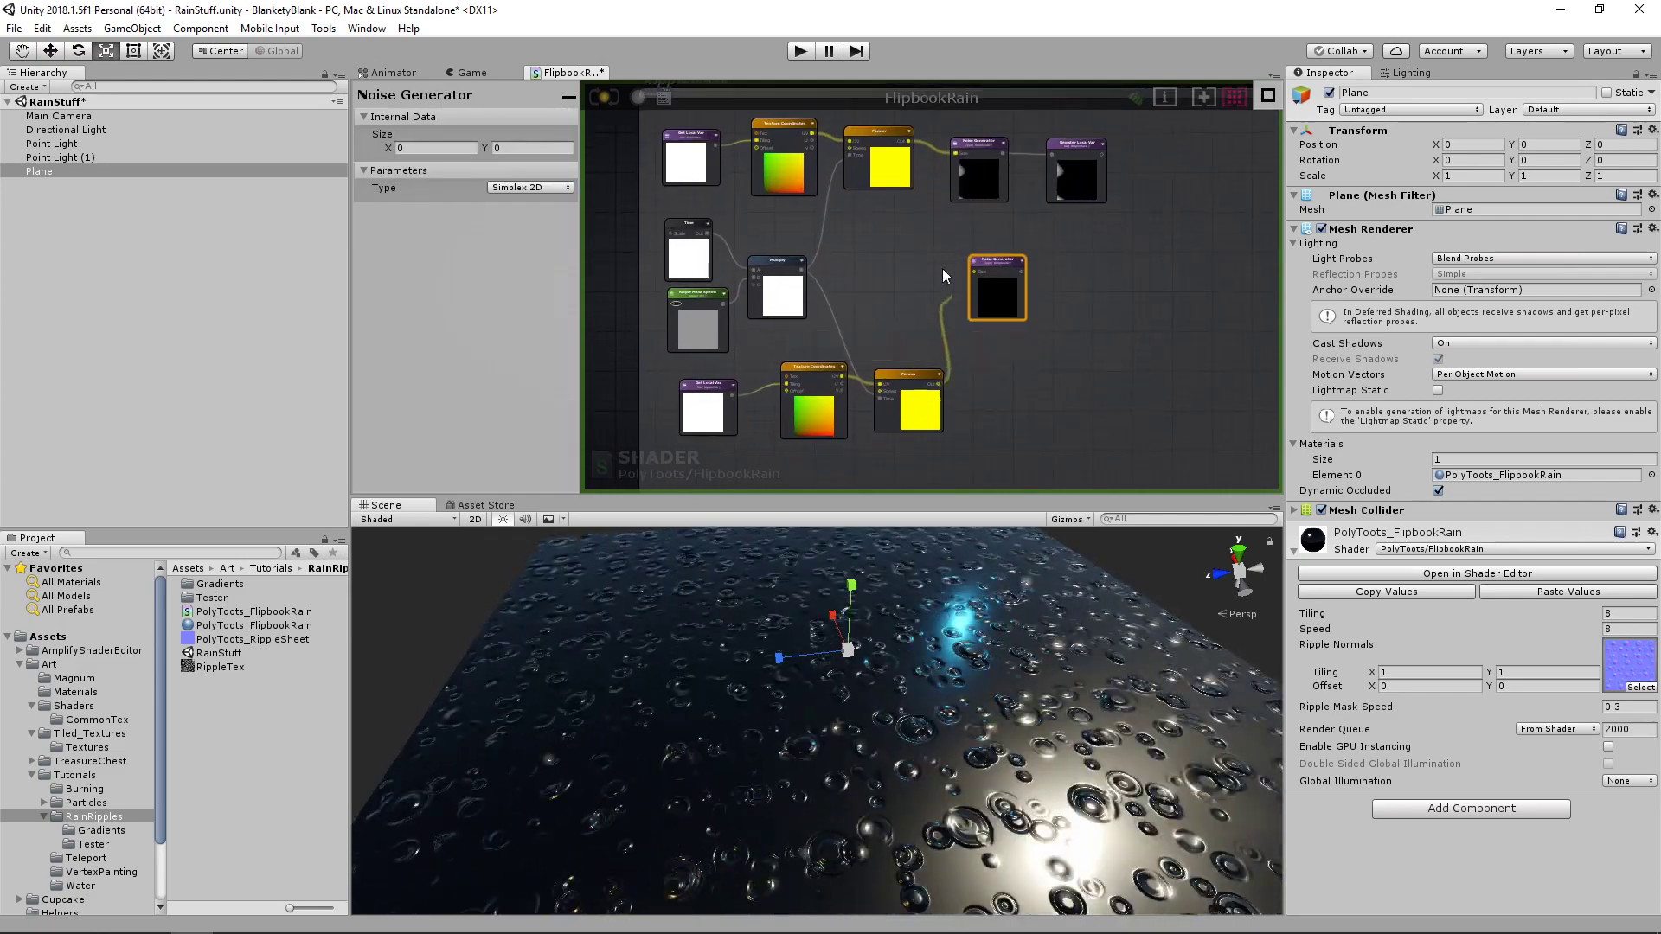
{"action": "left_click", "coordinate": [825, 374]}
{"action": "left_click", "coordinate": [861, 368]}
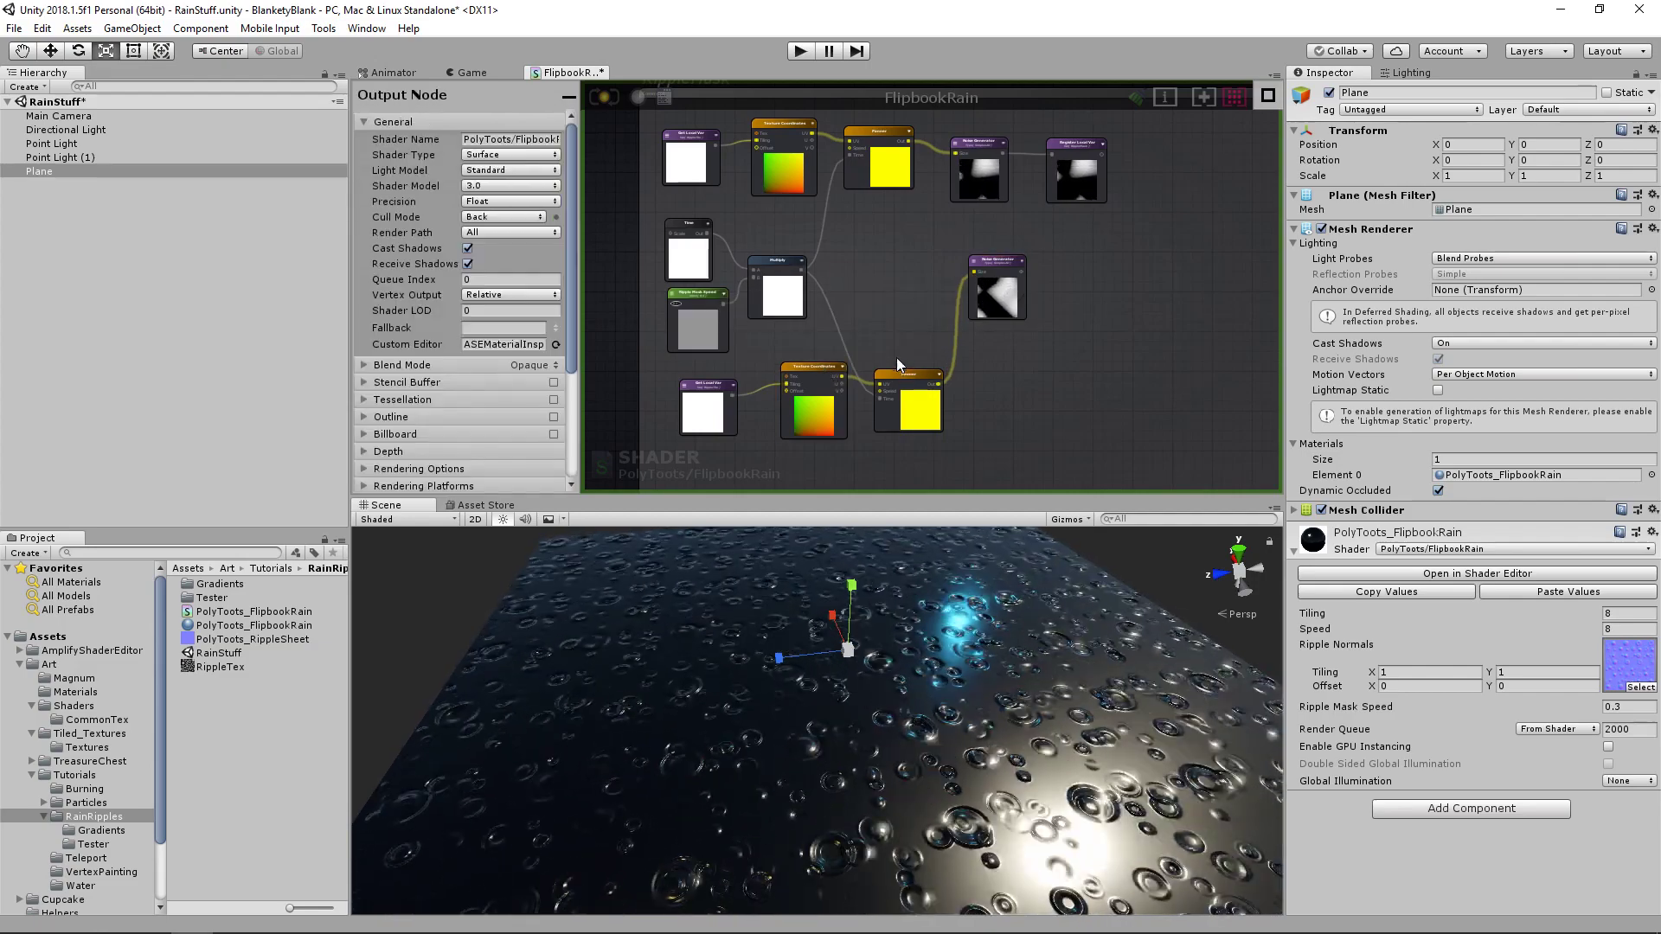
- Set the copied Panner's speed to -1 in X and -1 in Y
{"action": "left_click", "coordinate": [904, 381]}
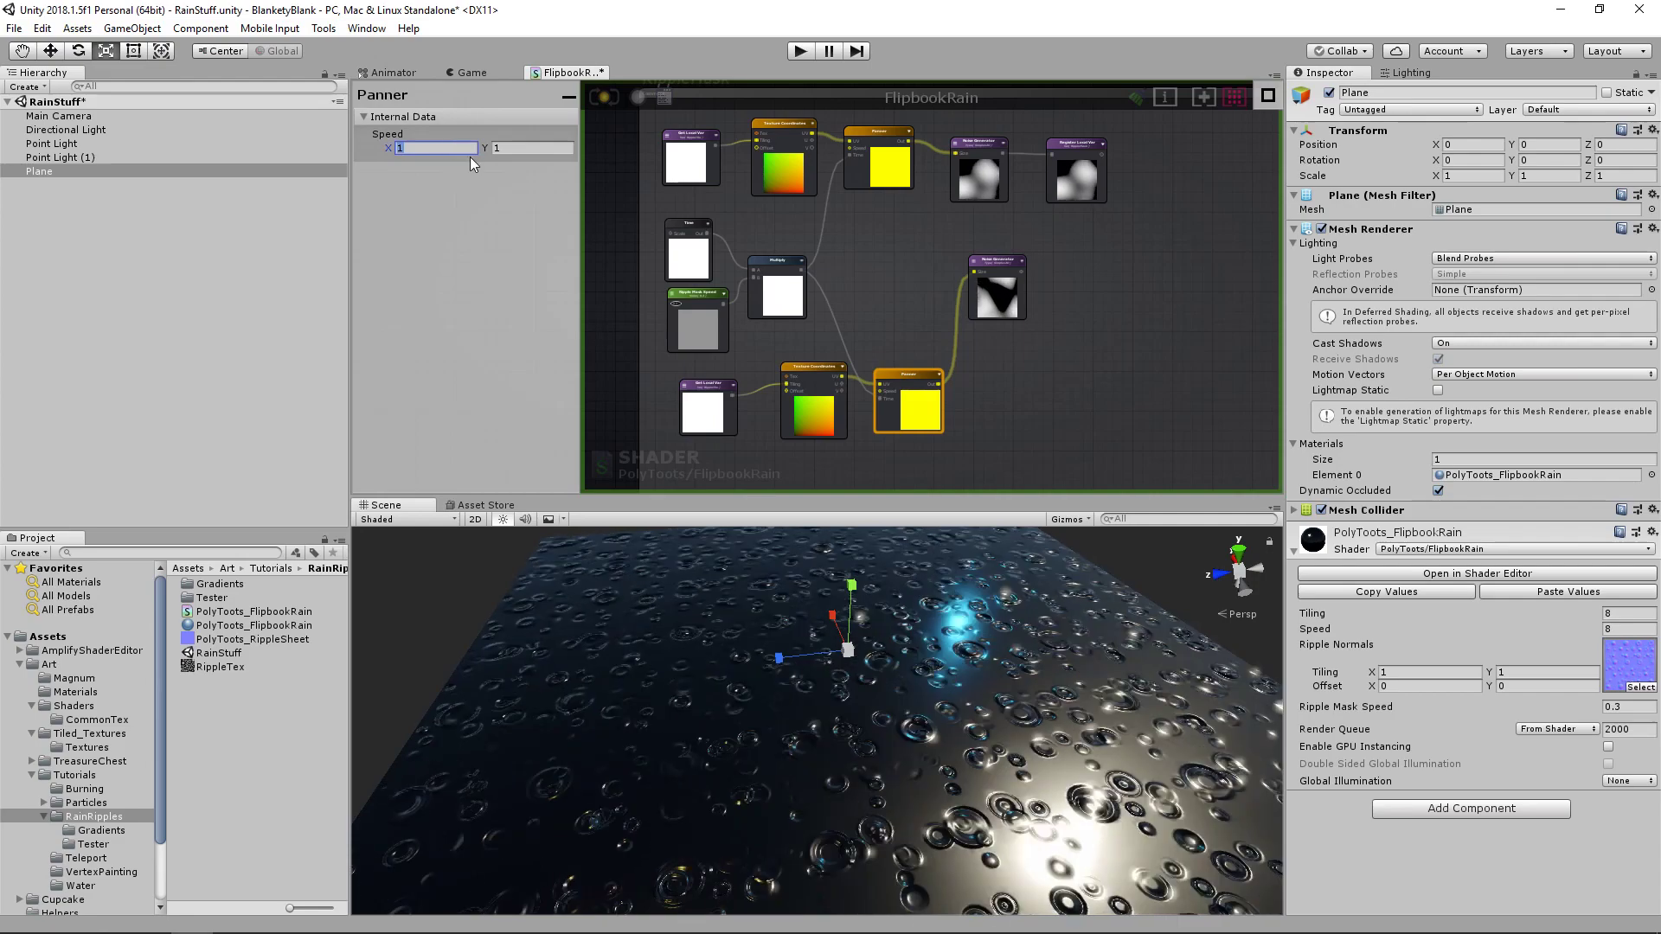
{"action": "type", "text": "-1"}
{"action": "key", "text": "Tab"}
{"action": "type", "text": "-1"}
{"action": "key", "text": "Return"}
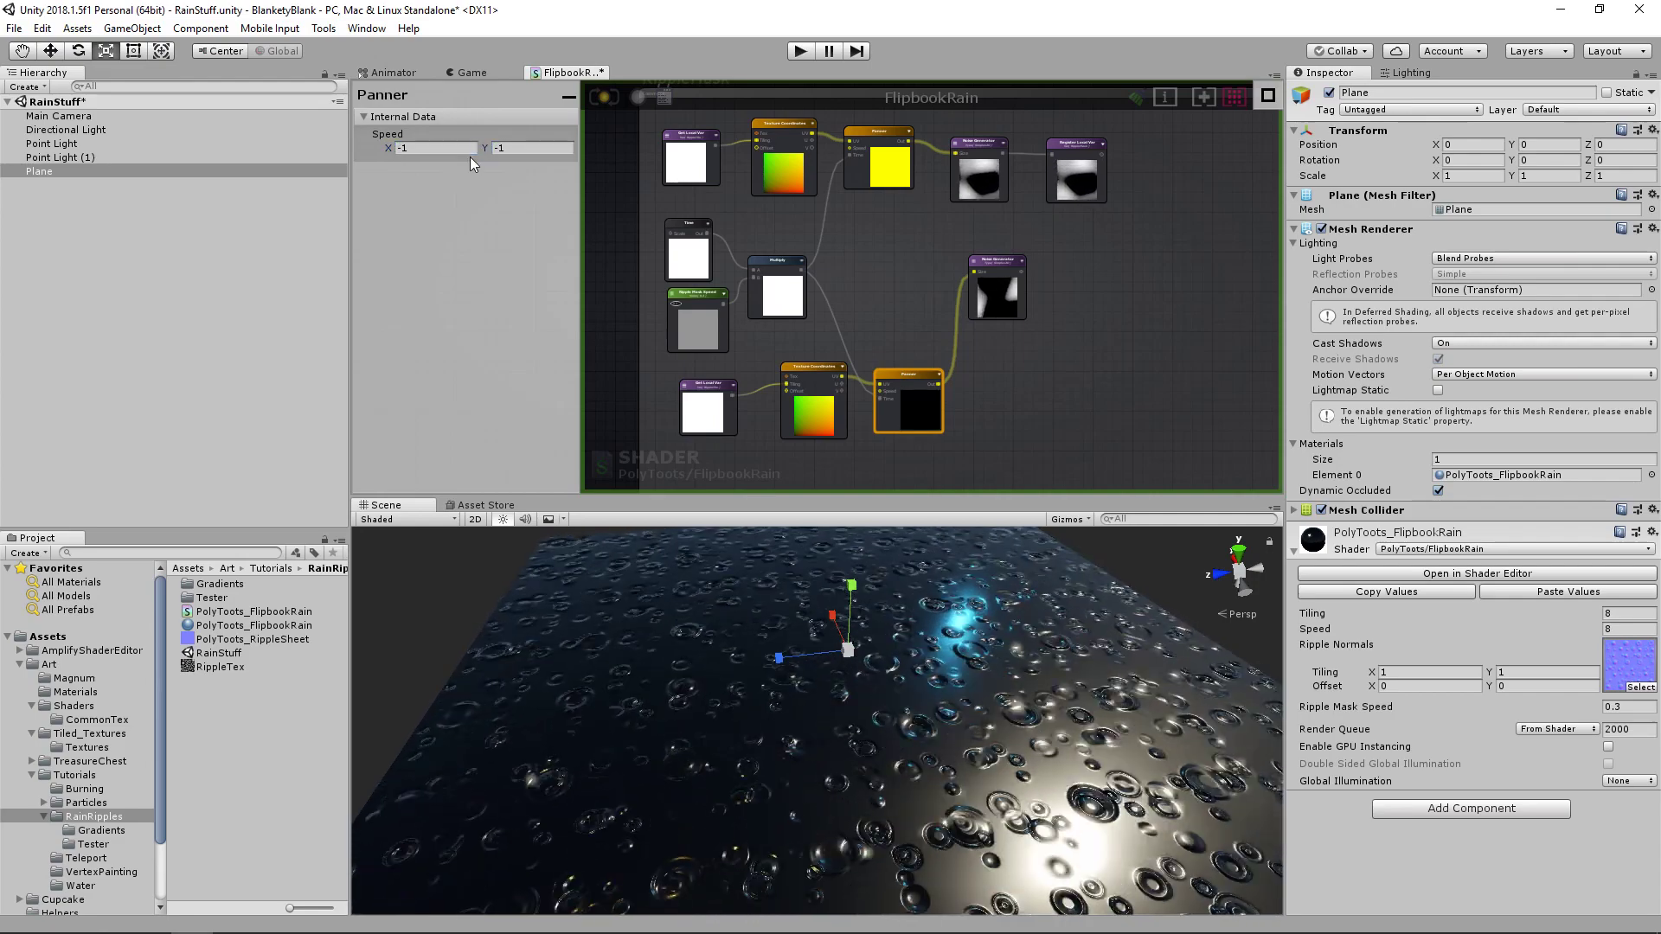
- Move the RippleMask Register Local Var aside and insert an Add node fed by both Noise Generators on inputs A and B
{"action": "middle_click_drag", "start_coordinate": [916, 266], "coordinate": [788, 315]}
{"action": "left_click_drag", "start_coordinate": [956, 227], "coordinate": [1084, 270]}
{"action": "left_click", "coordinate": [983, 313]}
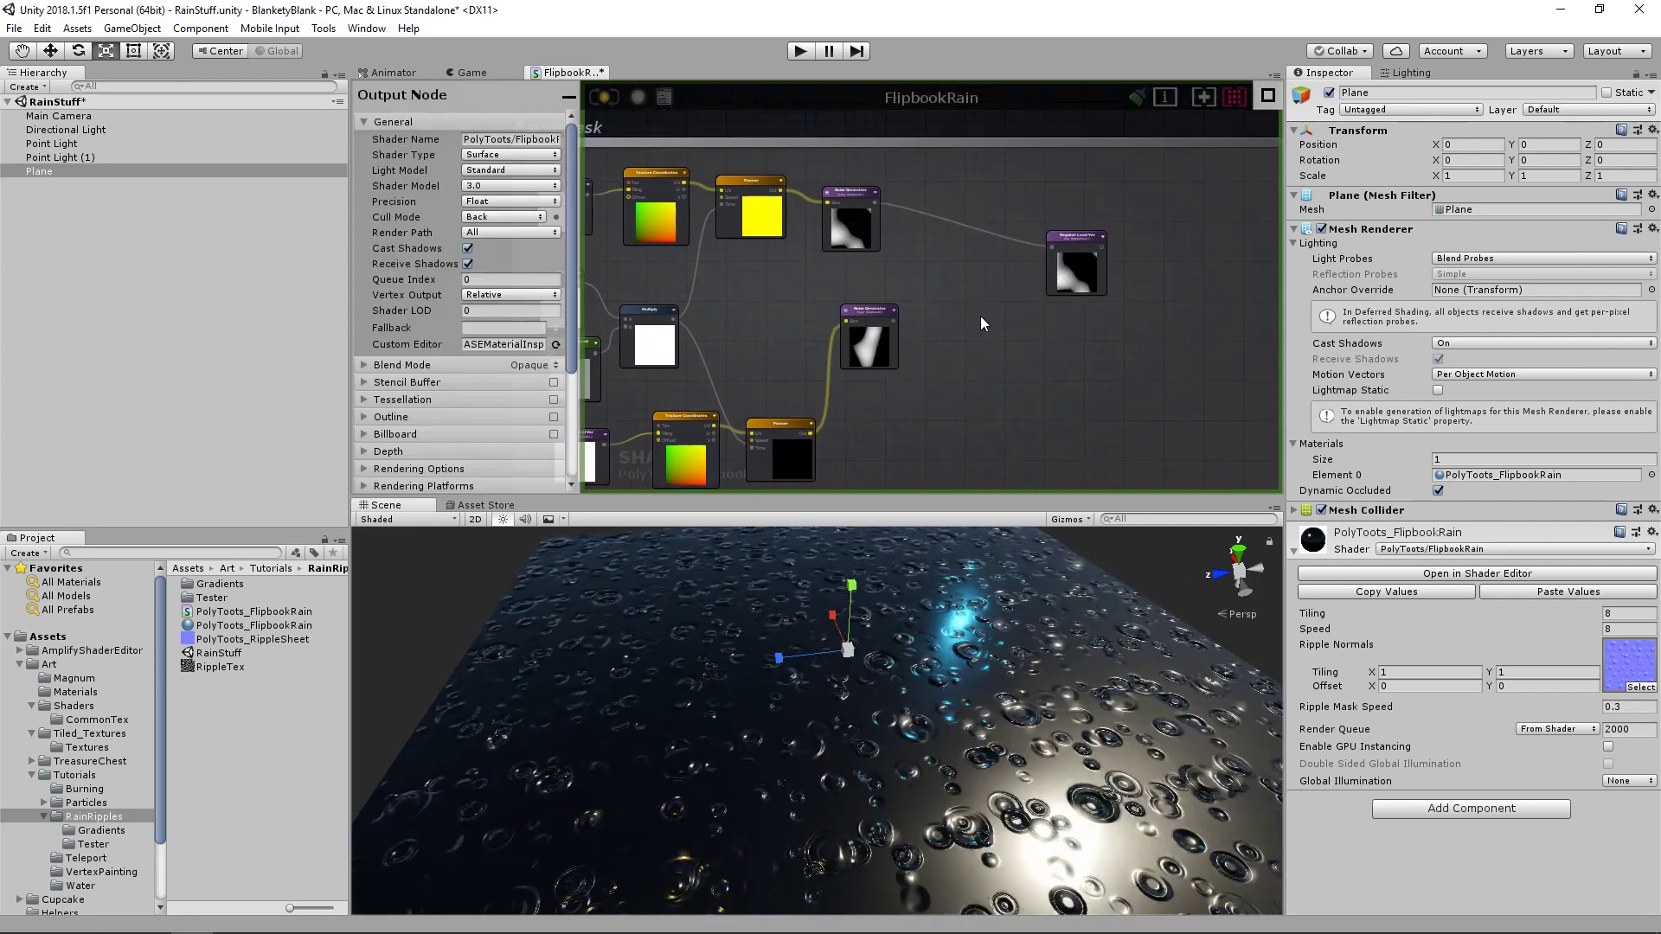
{"action": "key", "text": "a"}
{"action": "left_click", "coordinate": [959, 297]}
{"action": "left_click_drag", "start_coordinate": [966, 311], "coordinate": [957, 277]}
{"action": "left_click_drag", "start_coordinate": [876, 204], "coordinate": [953, 283]}
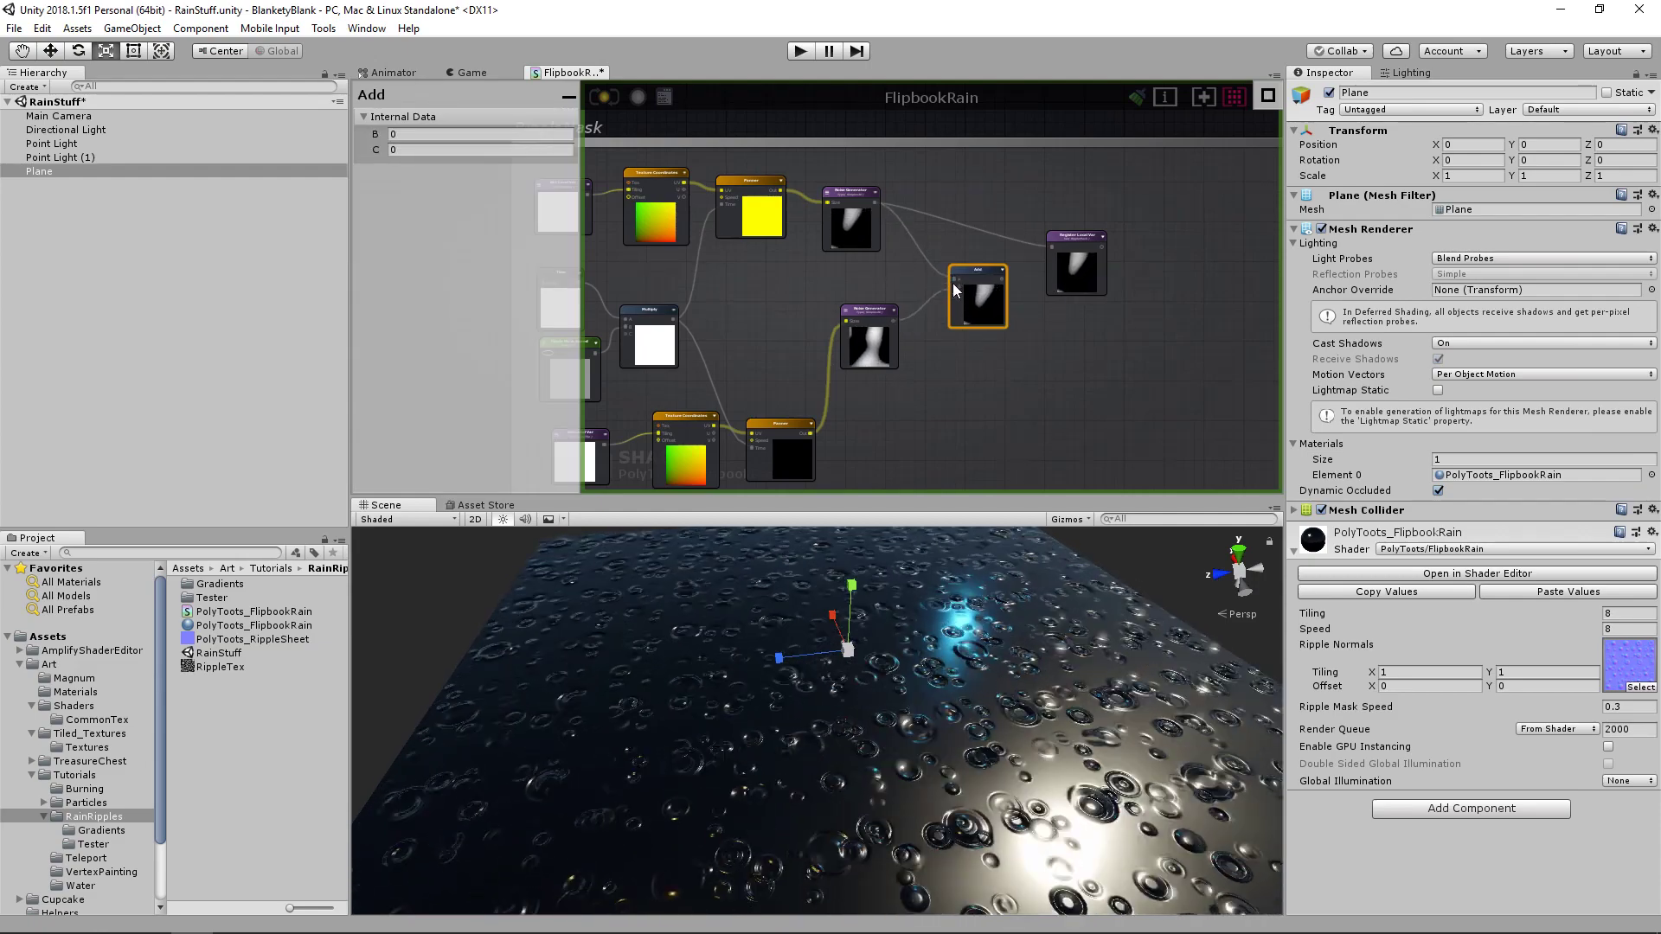
{"action": "left_click_drag", "start_coordinate": [861, 342], "coordinate": [859, 335]}
{"action": "left_click_drag", "start_coordinate": [879, 250], "coordinate": [883, 252]}
- Compare the Add node's combined noise preview with the two Noise Generator previews
{"action": "left_click", "coordinate": [965, 313]}
{"action": "scroll", "coordinate": [983, 308], "scroll_direction": "up", "scroll_amount": 3}
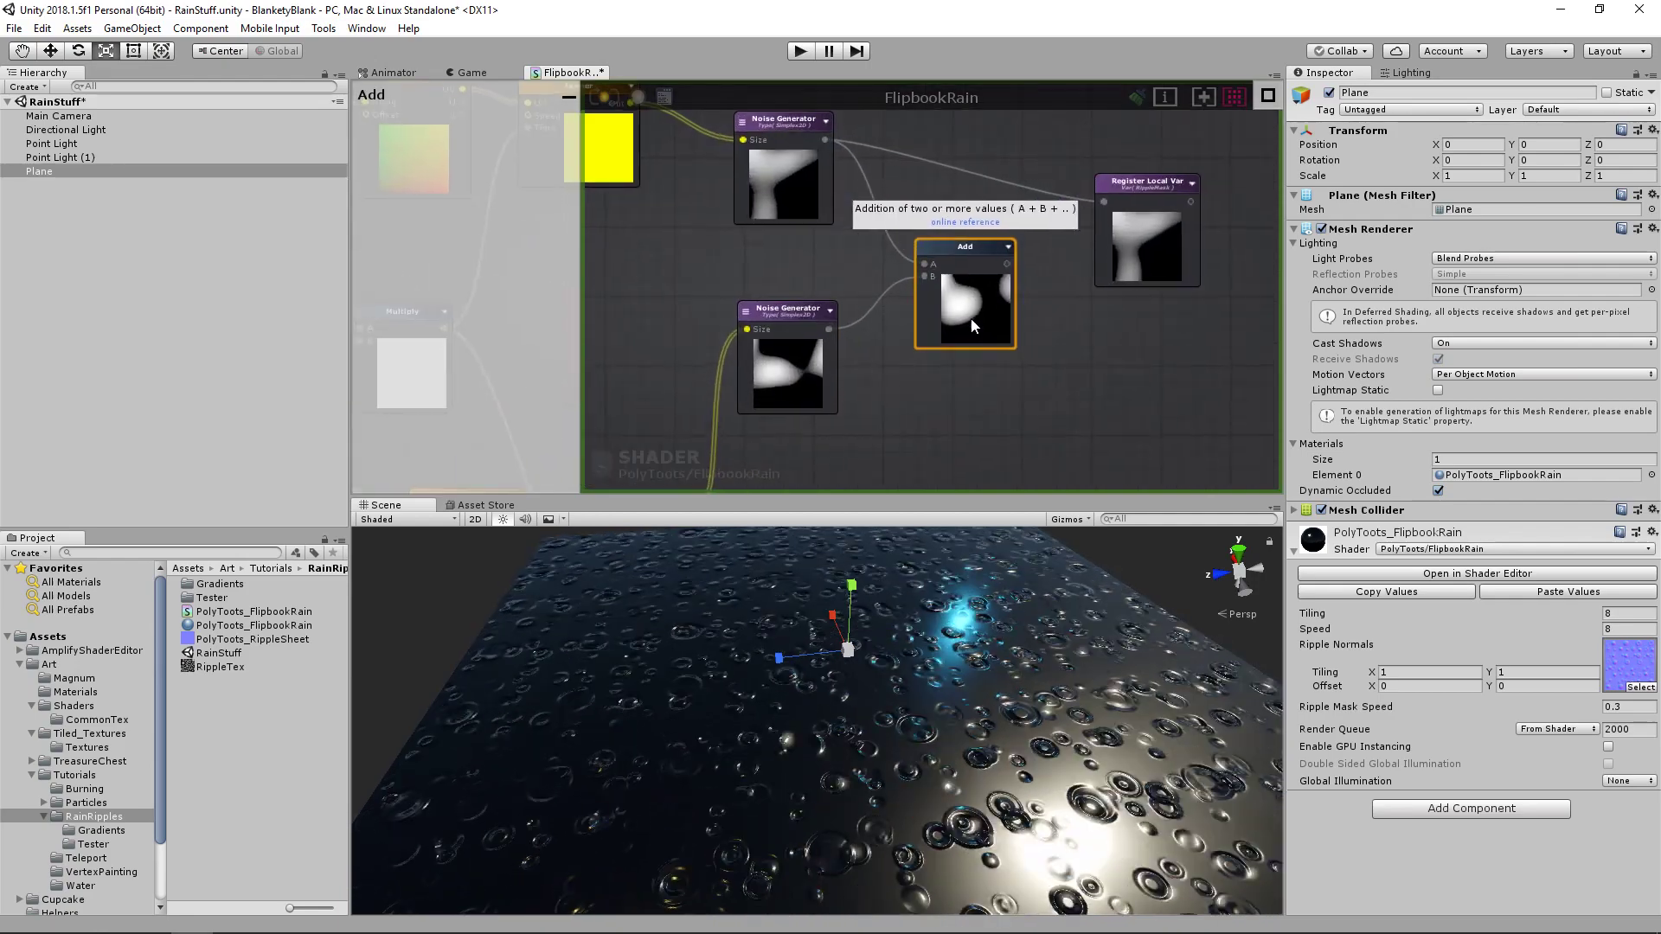
{"action": "scroll", "coordinate": [961, 294], "scroll_direction": "down", "scroll_amount": 5}
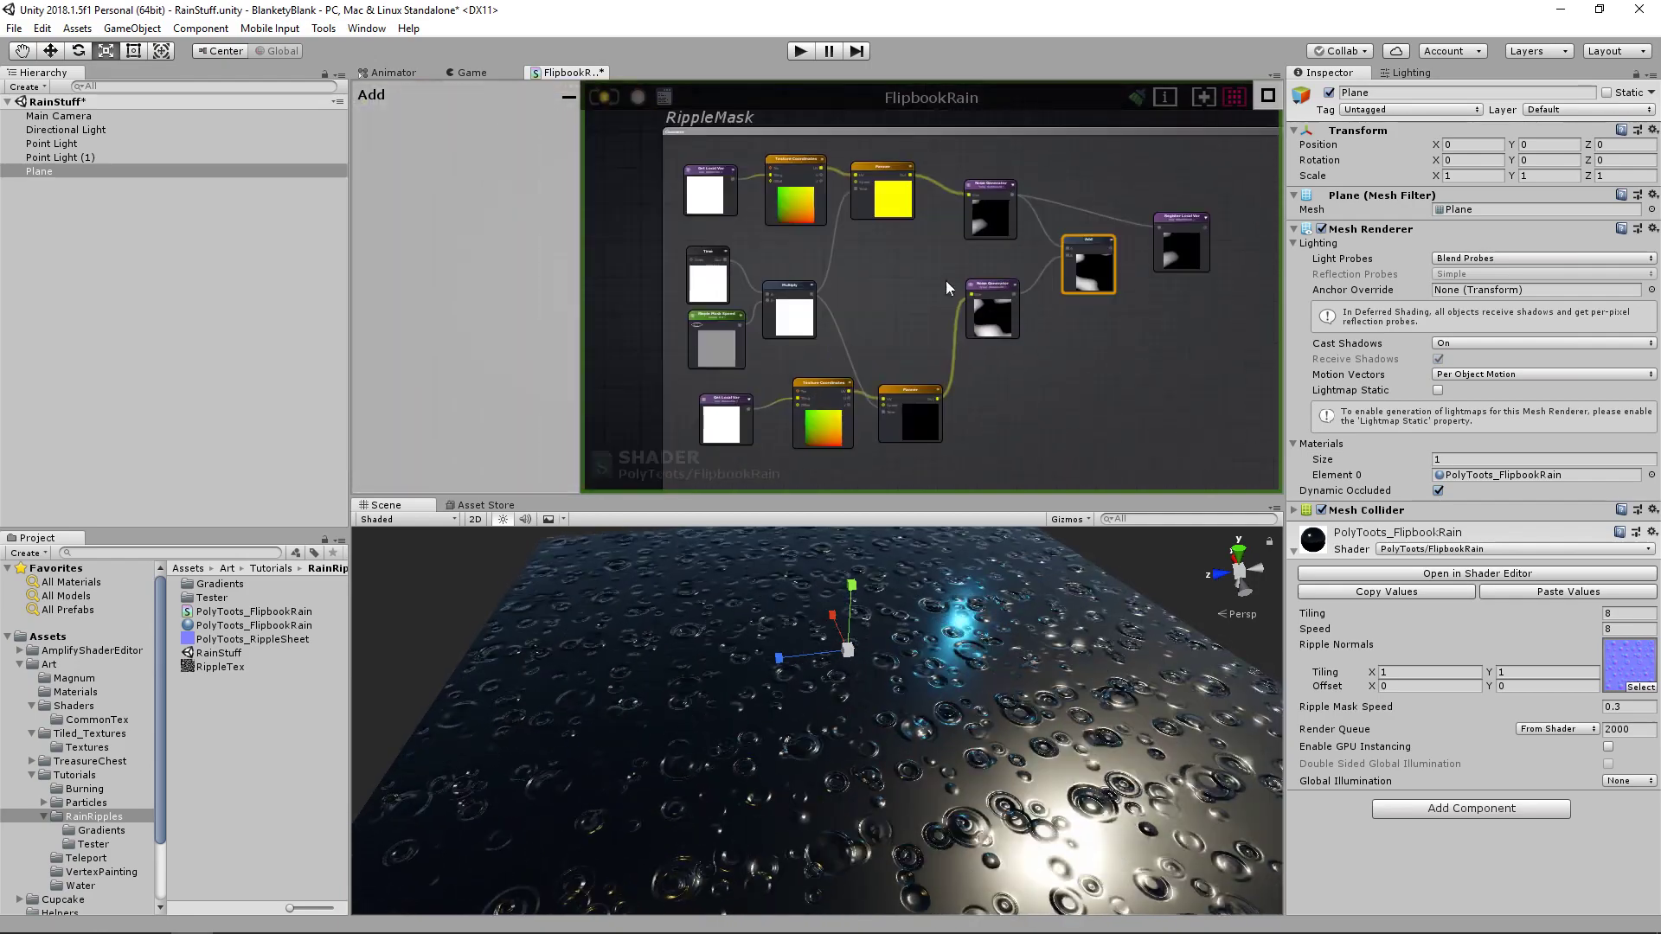
{"action": "left_click_drag", "start_coordinate": [681, 160], "coordinate": [1088, 436]}
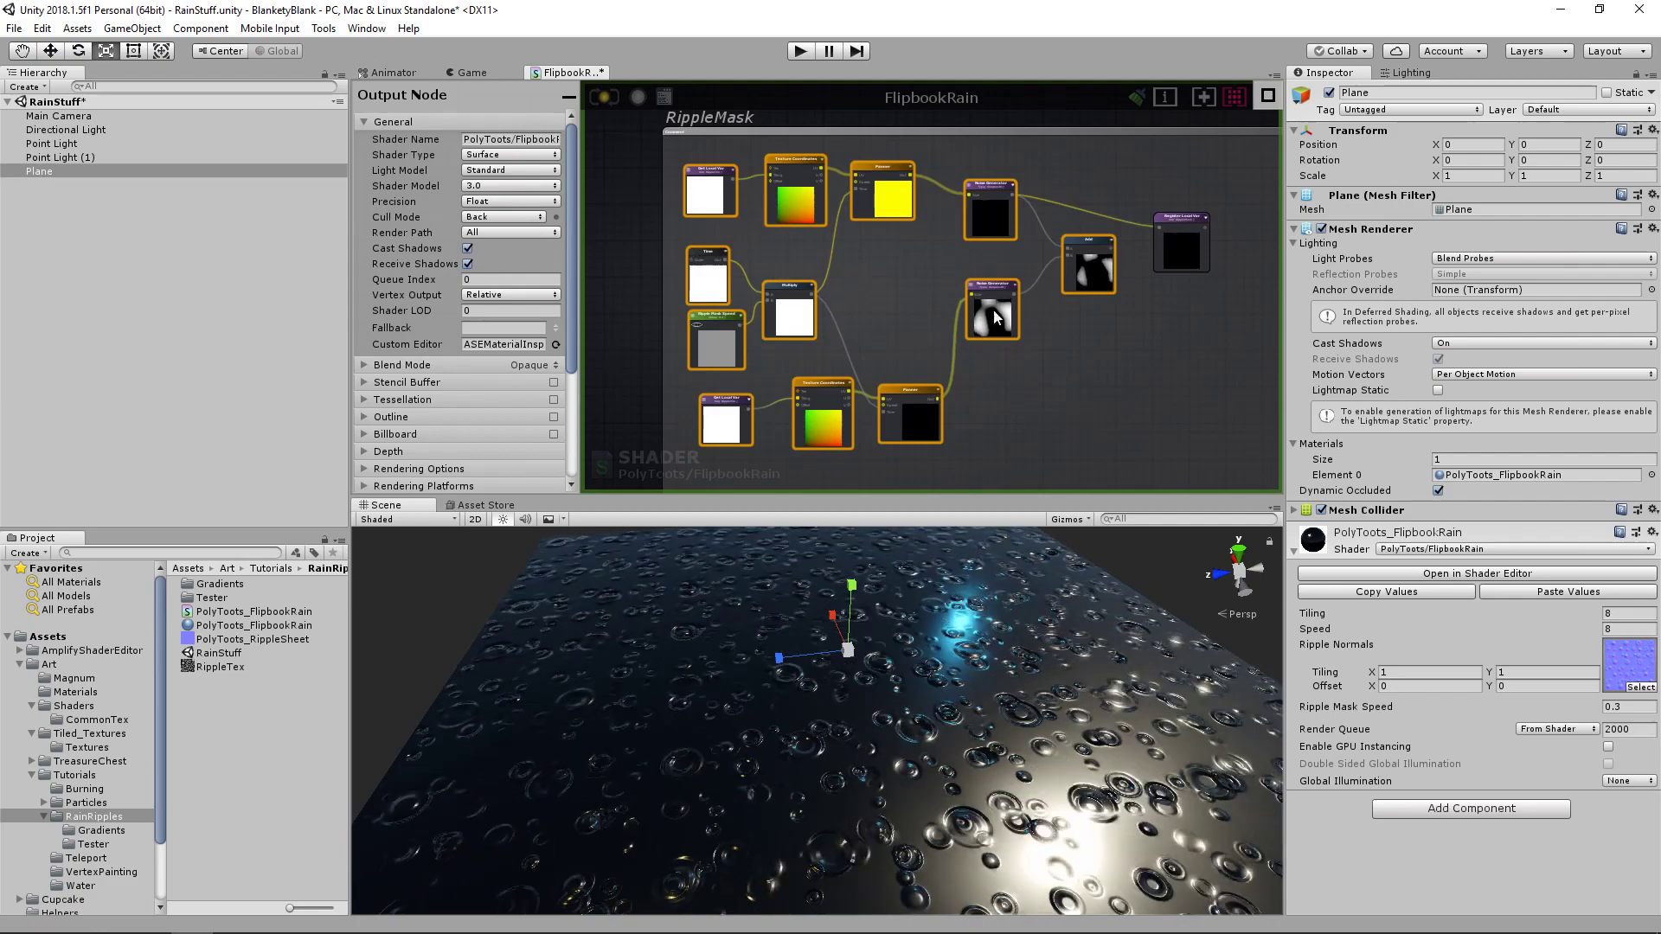
{"action": "scroll", "coordinate": [1124, 286], "scroll_direction": "up", "scroll_amount": 5}
{"action": "left_click", "coordinate": [1089, 353]}
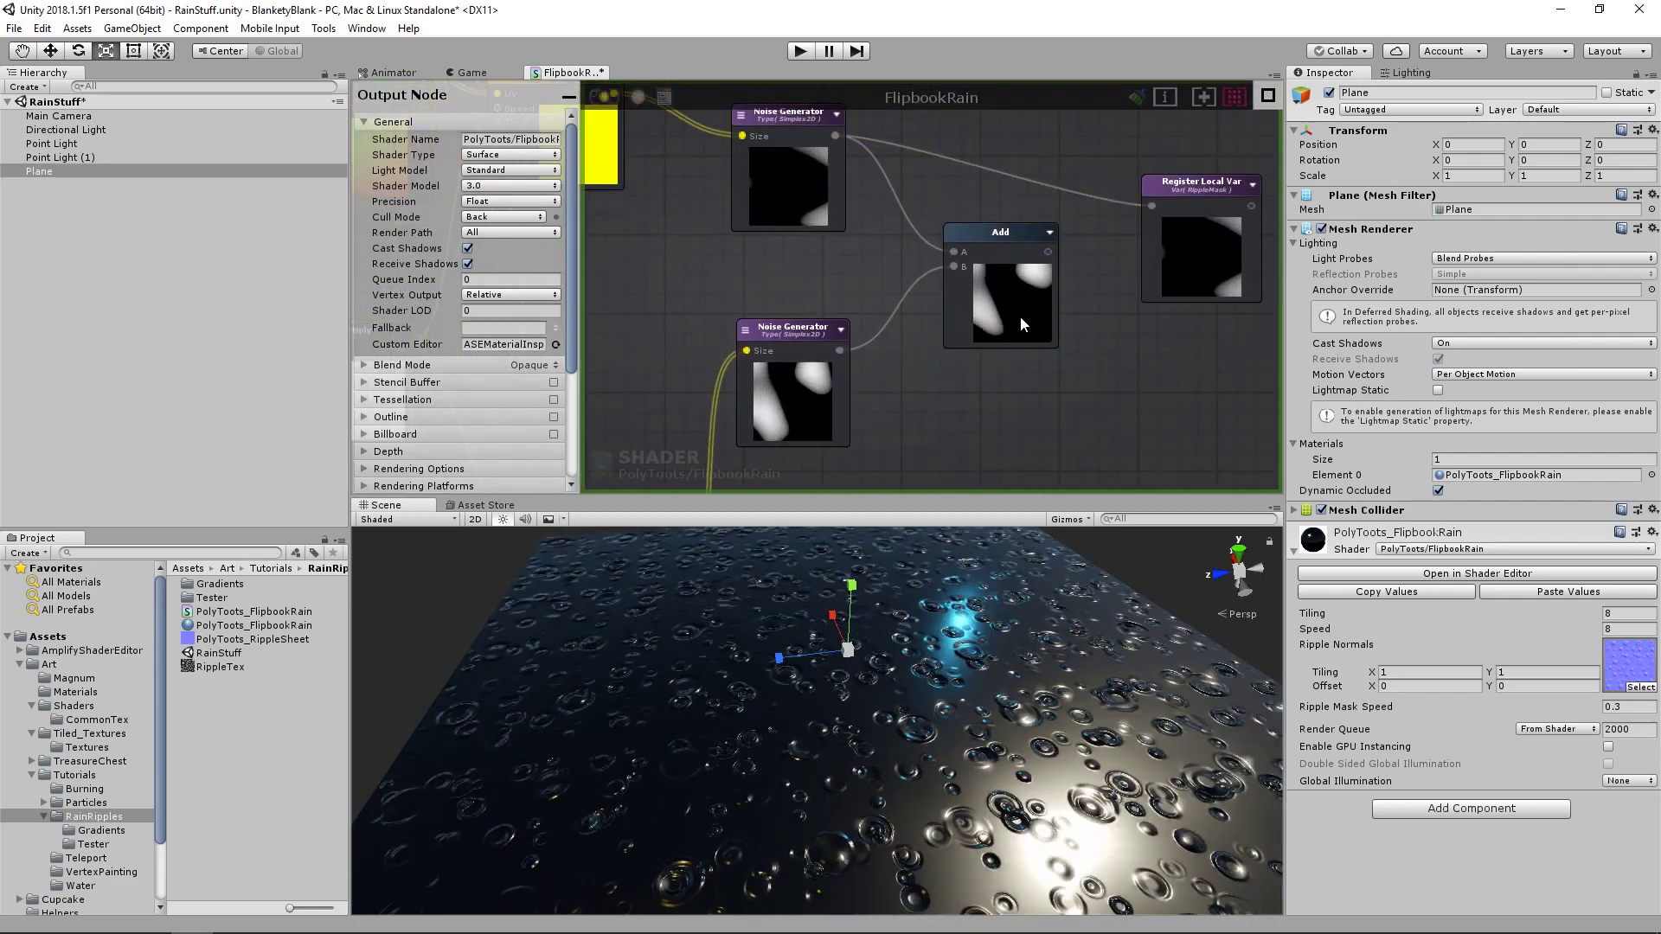
{"action": "scroll", "coordinate": [1020, 315], "scroll_direction": "down", "scroll_amount": 4}
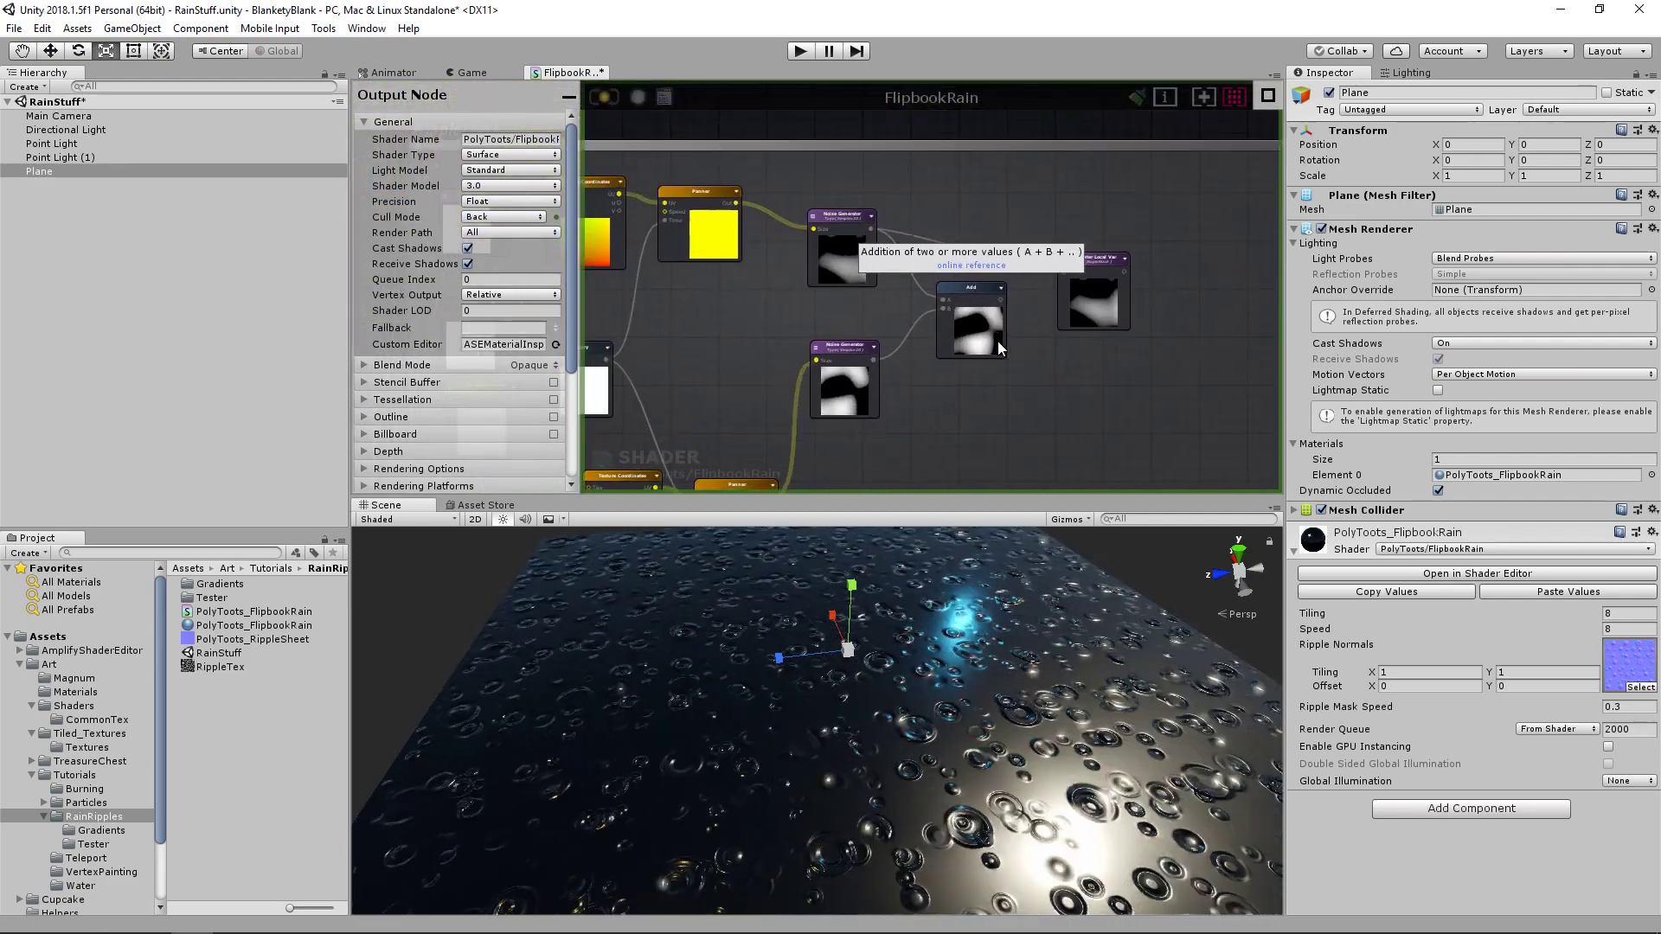
{"action": "scroll", "coordinate": [981, 336], "scroll_direction": "up", "scroll_amount": 1}
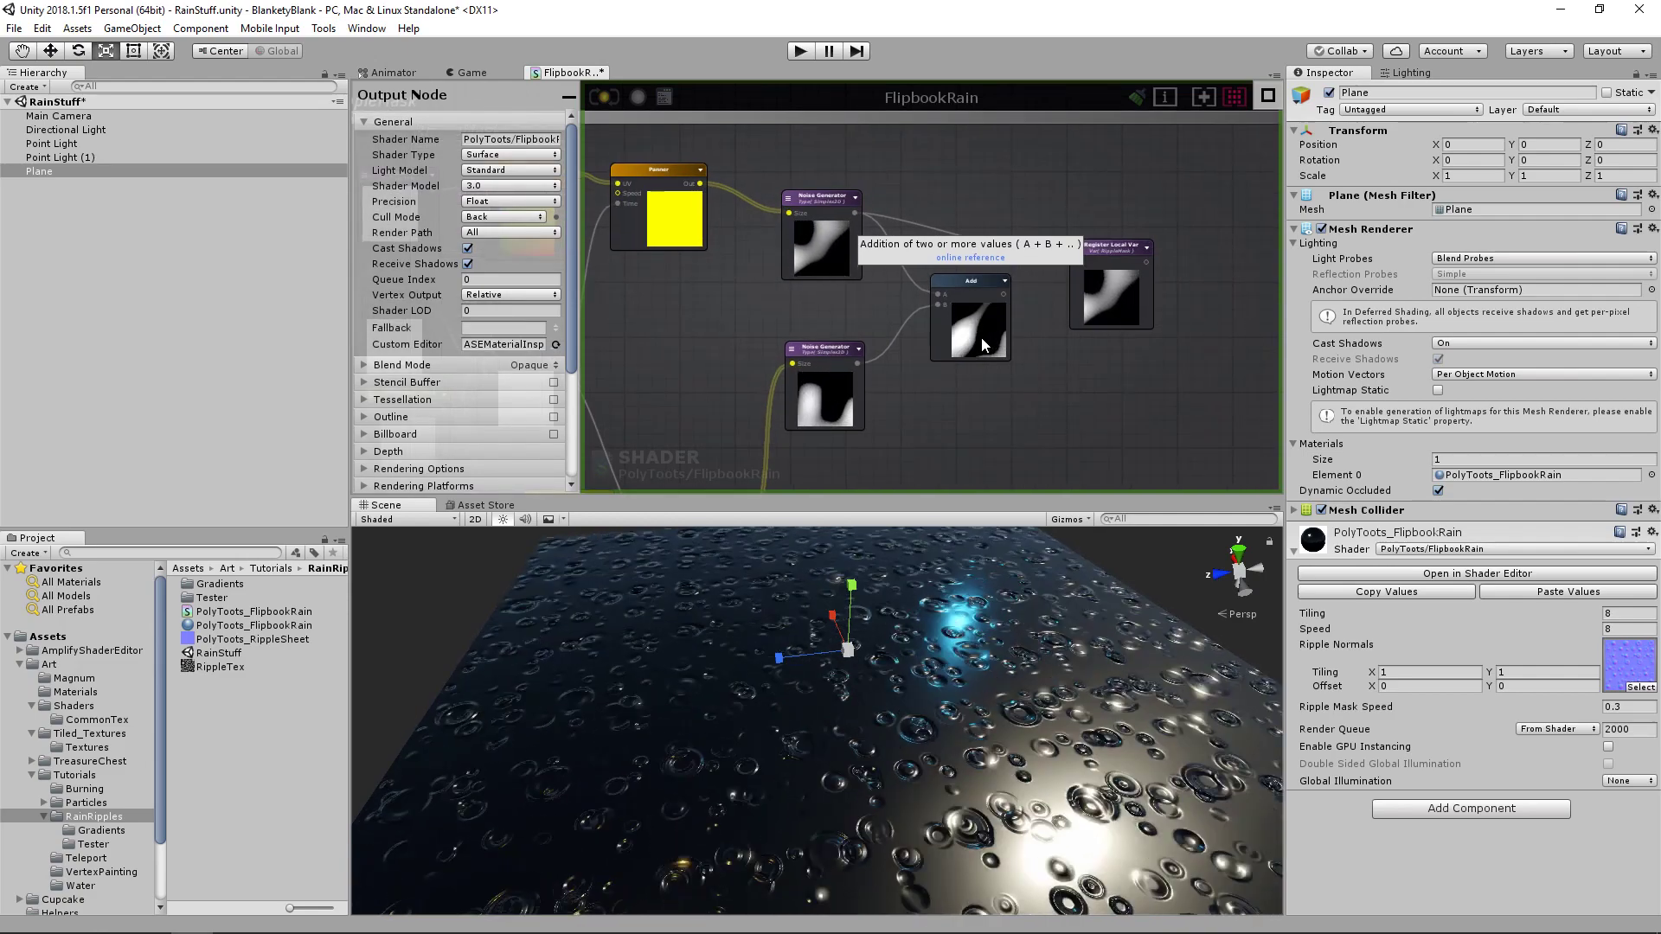
{"action": "scroll", "coordinate": [986, 339], "scroll_direction": "up", "scroll_amount": 1}
{"action": "scroll", "coordinate": [971, 346], "scroll_direction": "down", "scroll_amount": 3}
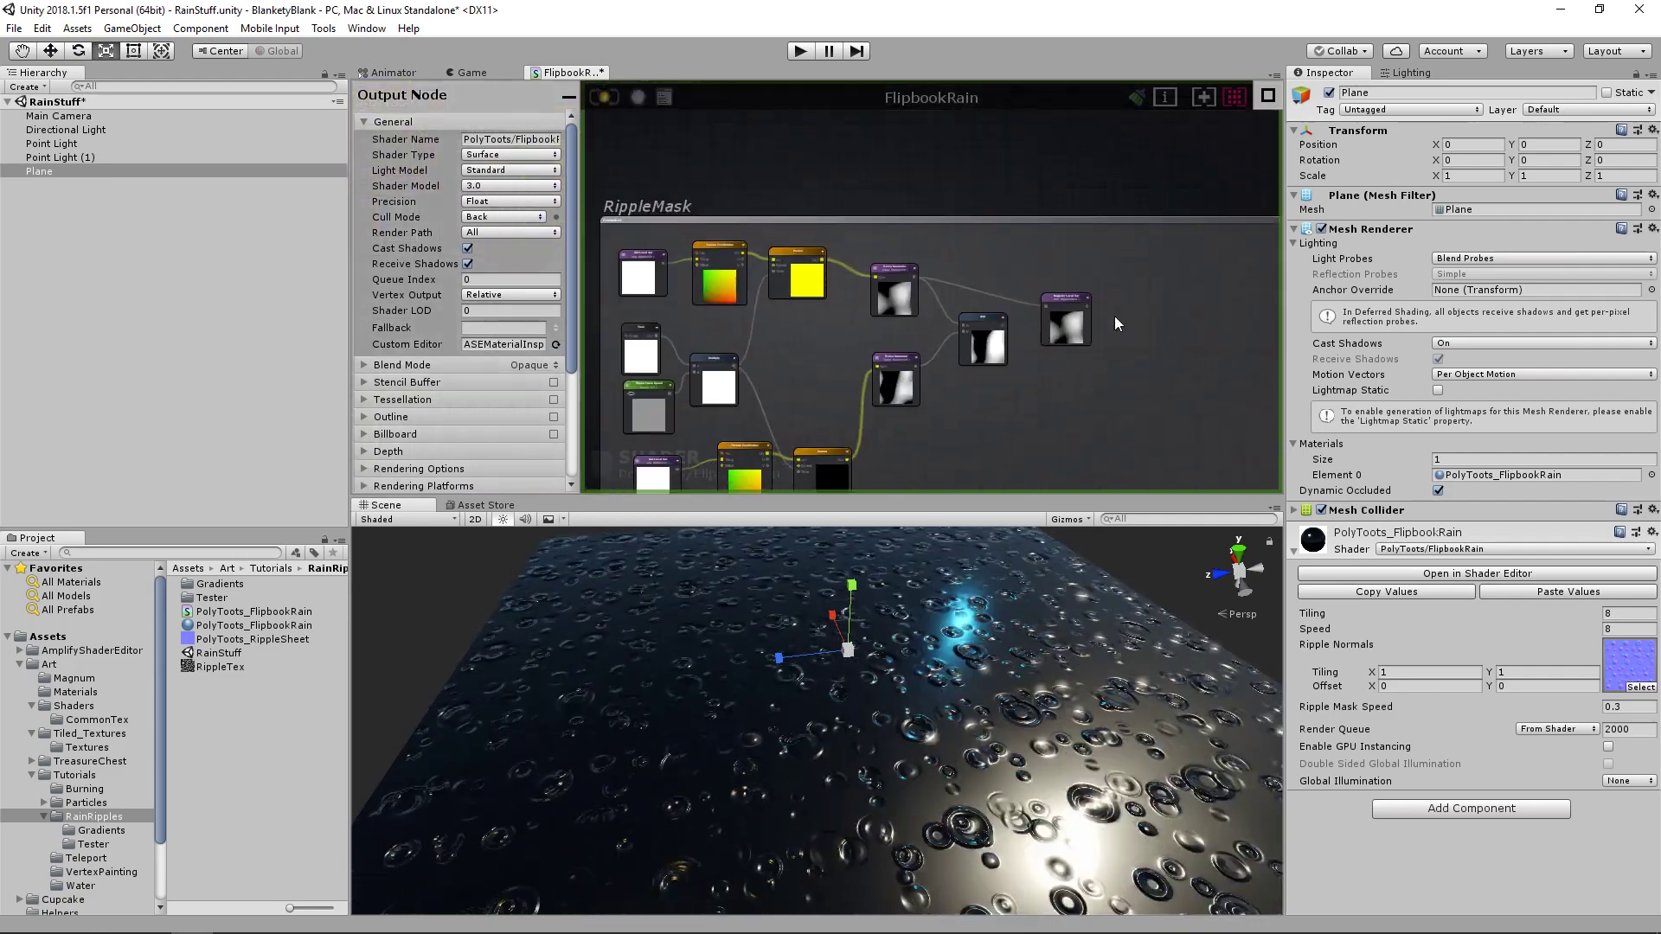
- Reposition the RippleMask Register Local Var beside the Add node and feed it with the Add node's output
{"action": "left_click", "coordinate": [1083, 327]}
{"action": "scroll", "coordinate": [1036, 386], "scroll_direction": "up", "scroll_amount": 2}
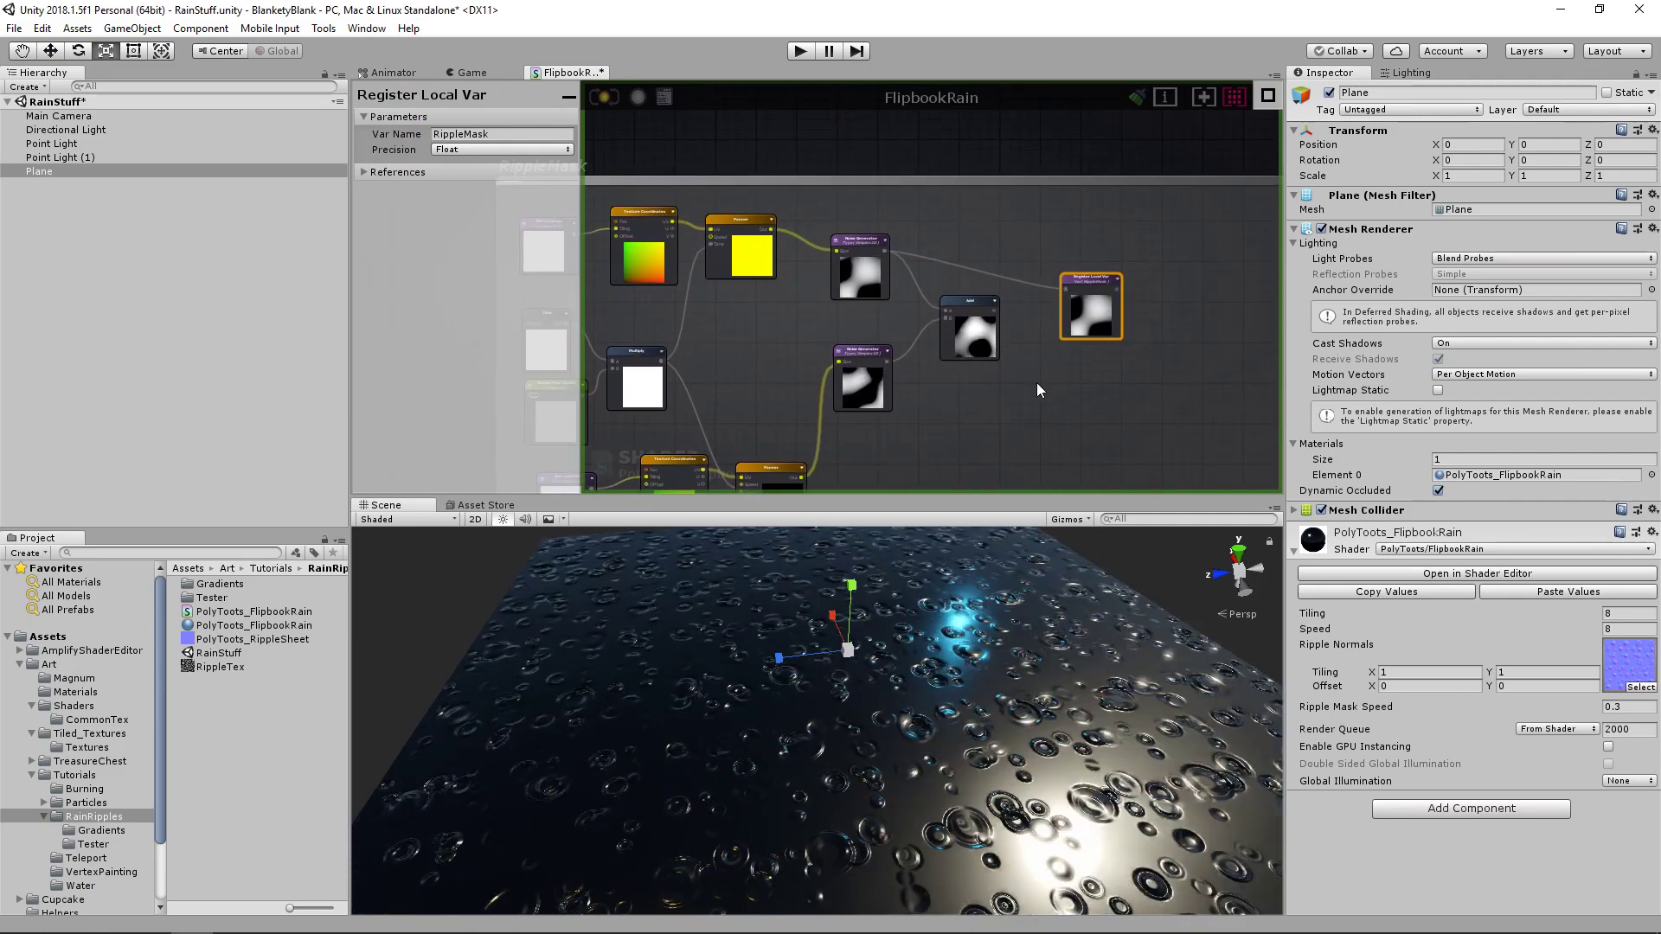
{"action": "mouse_move", "coordinate": [1038, 339]}
{"action": "middle_mouse_down"}
{"action": "mouse_move", "coordinate": [1143, 280]}
{"action": "mouse_move", "coordinate": [1038, 310]}
{"action": "middle_mouse_up"}
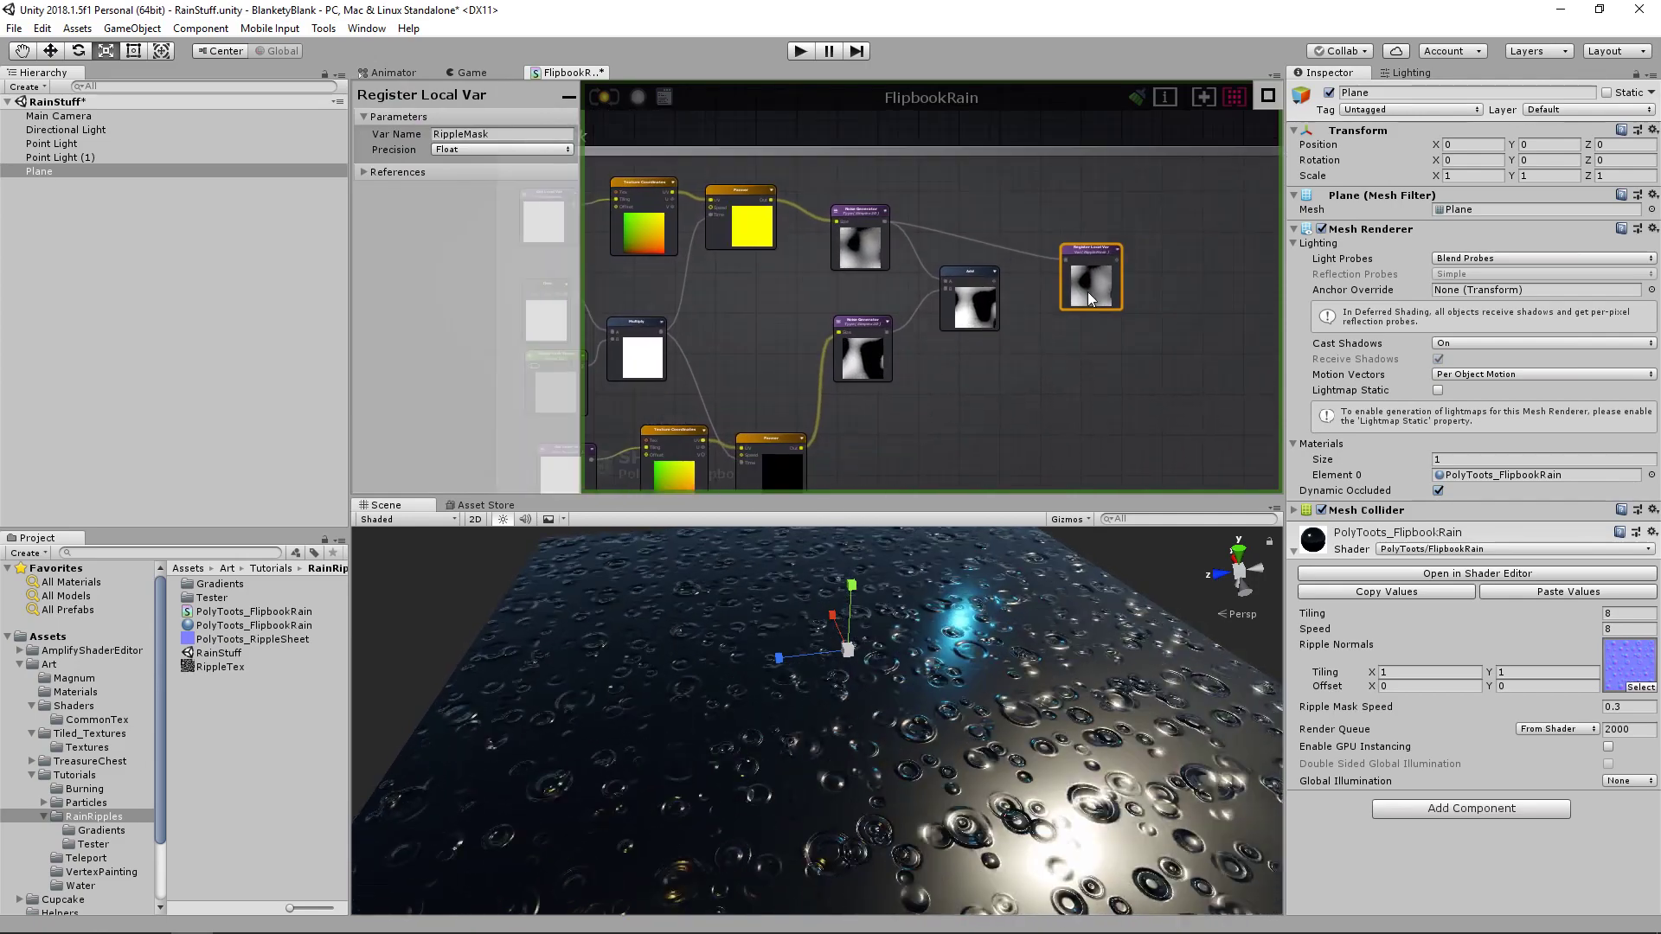
{"action": "scroll", "coordinate": [981, 293], "scroll_direction": "up", "scroll_amount": 3}
{"action": "scroll", "coordinate": [1073, 317], "scroll_direction": "down", "scroll_amount": 1}
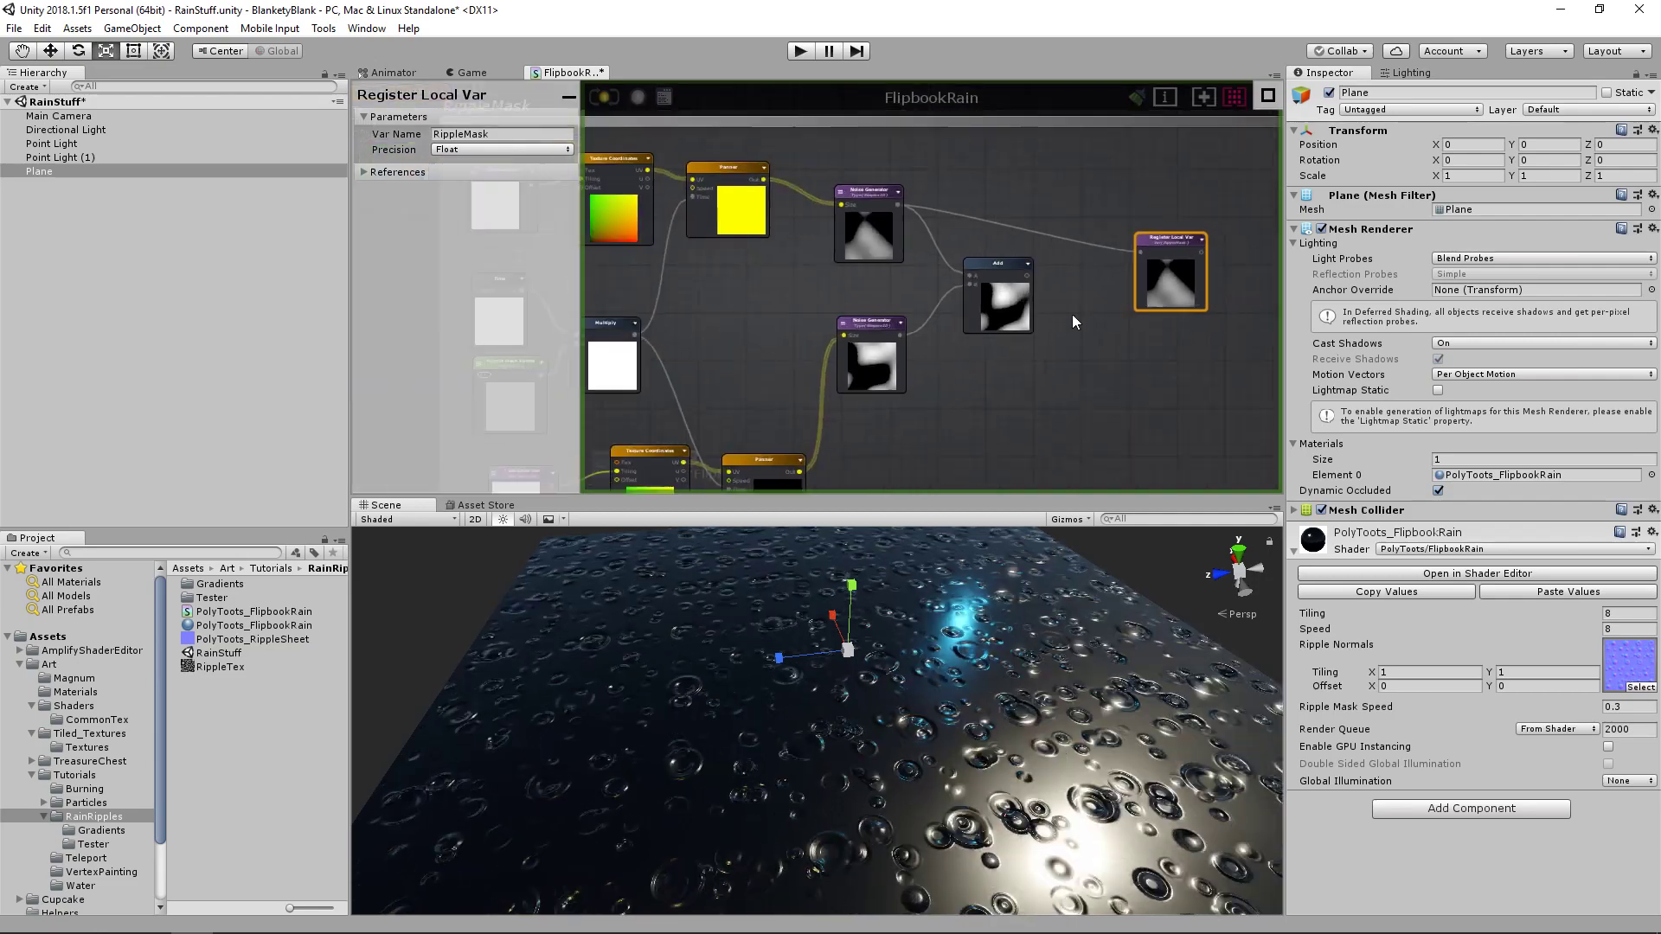
{"action": "middle_click_drag", "start_coordinate": [1072, 314], "coordinate": [978, 321]}
{"action": "left_click_drag", "start_coordinate": [1052, 294], "coordinate": [1085, 293]}
{"action": "left_click_drag", "start_coordinate": [935, 285], "coordinate": [1057, 325]}
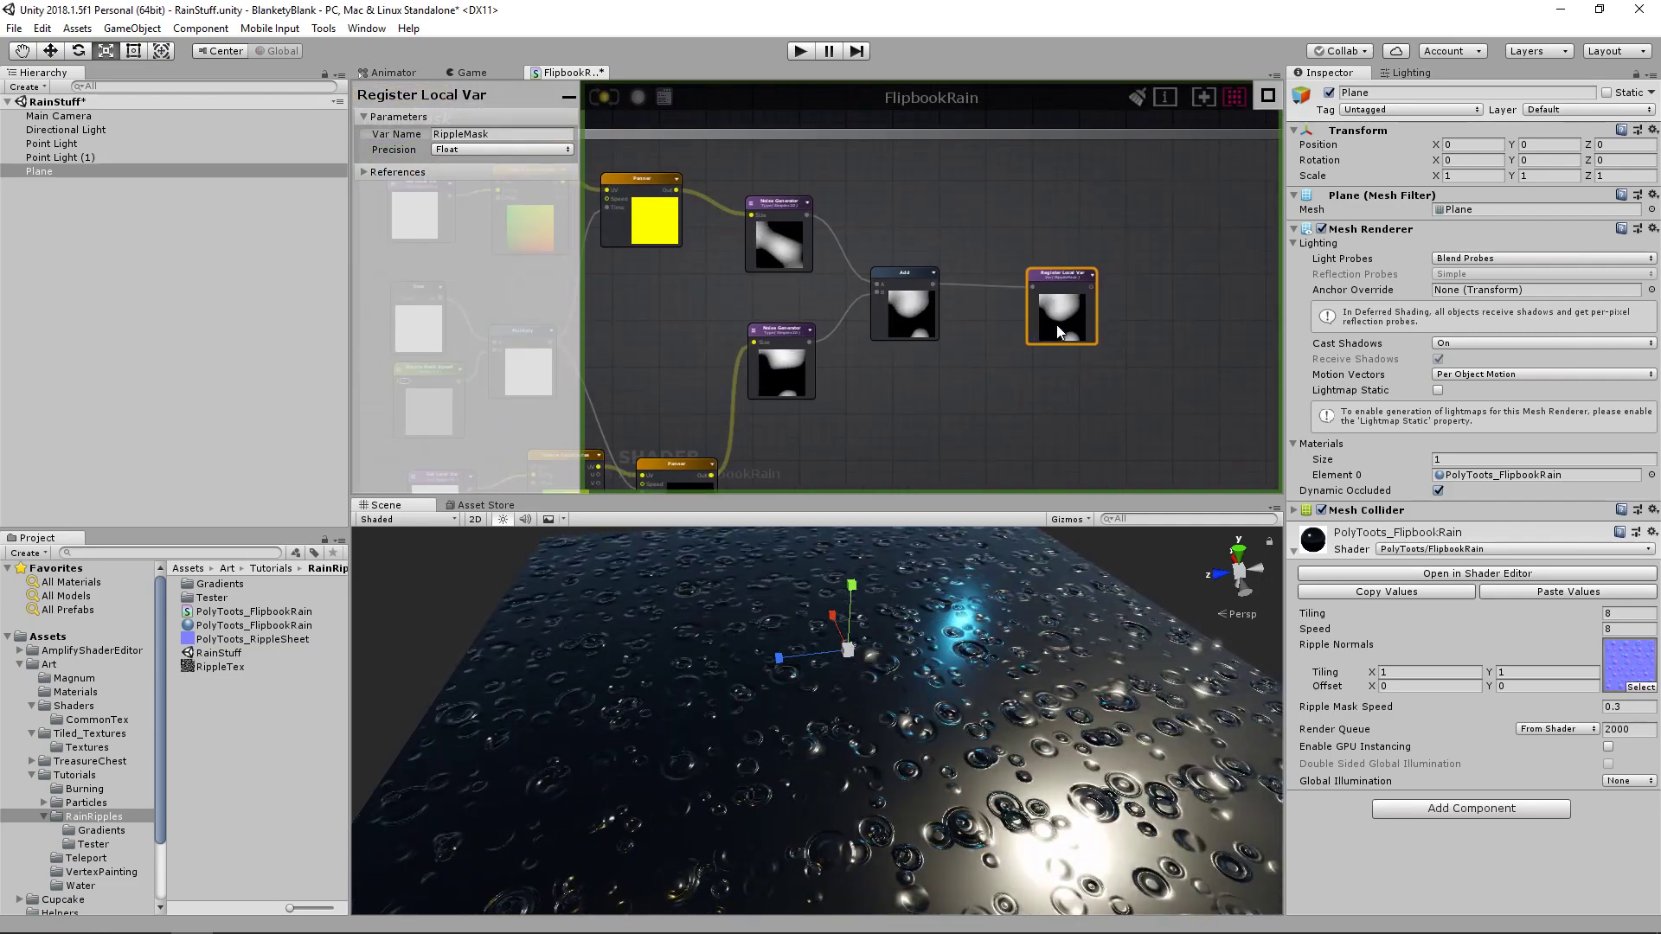
{"action": "scroll", "coordinate": [1068, 351], "scroll_direction": "down", "scroll_amount": 4}
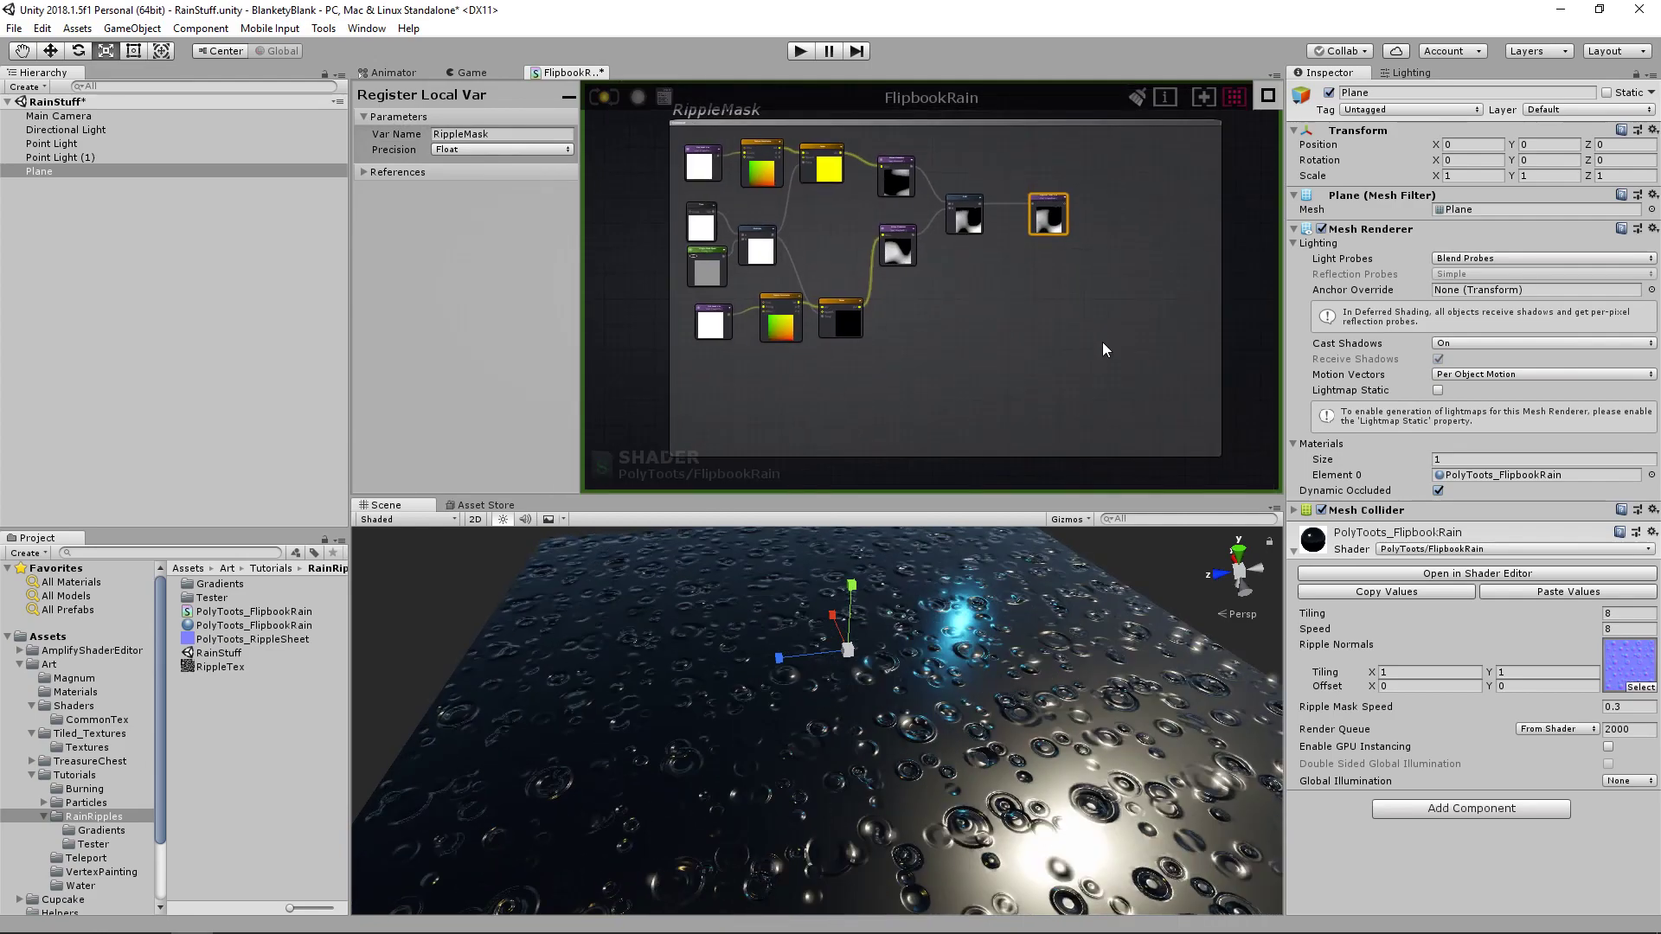
- Shrink the RippleMask comment frame so that it fits closely around its nodes
{"action": "left_click", "coordinate": [1103, 341]}
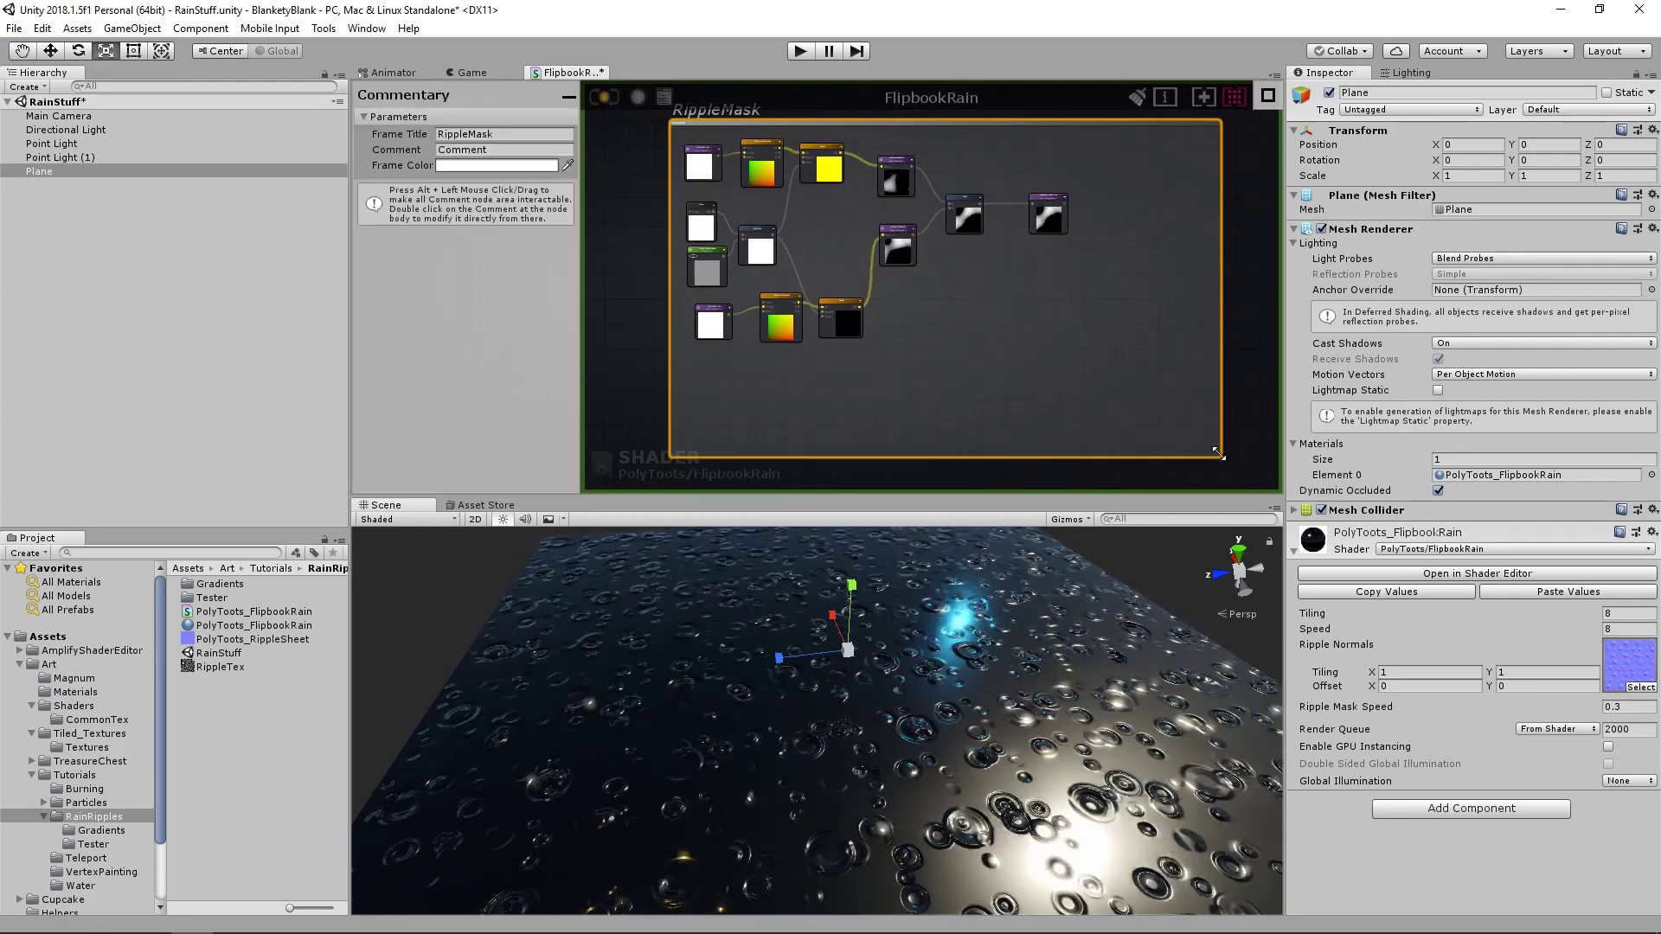
{"action": "left_click_drag", "start_coordinate": [1198, 429], "coordinate": [1055, 377]}
{"action": "left_click", "coordinate": [1063, 319]}
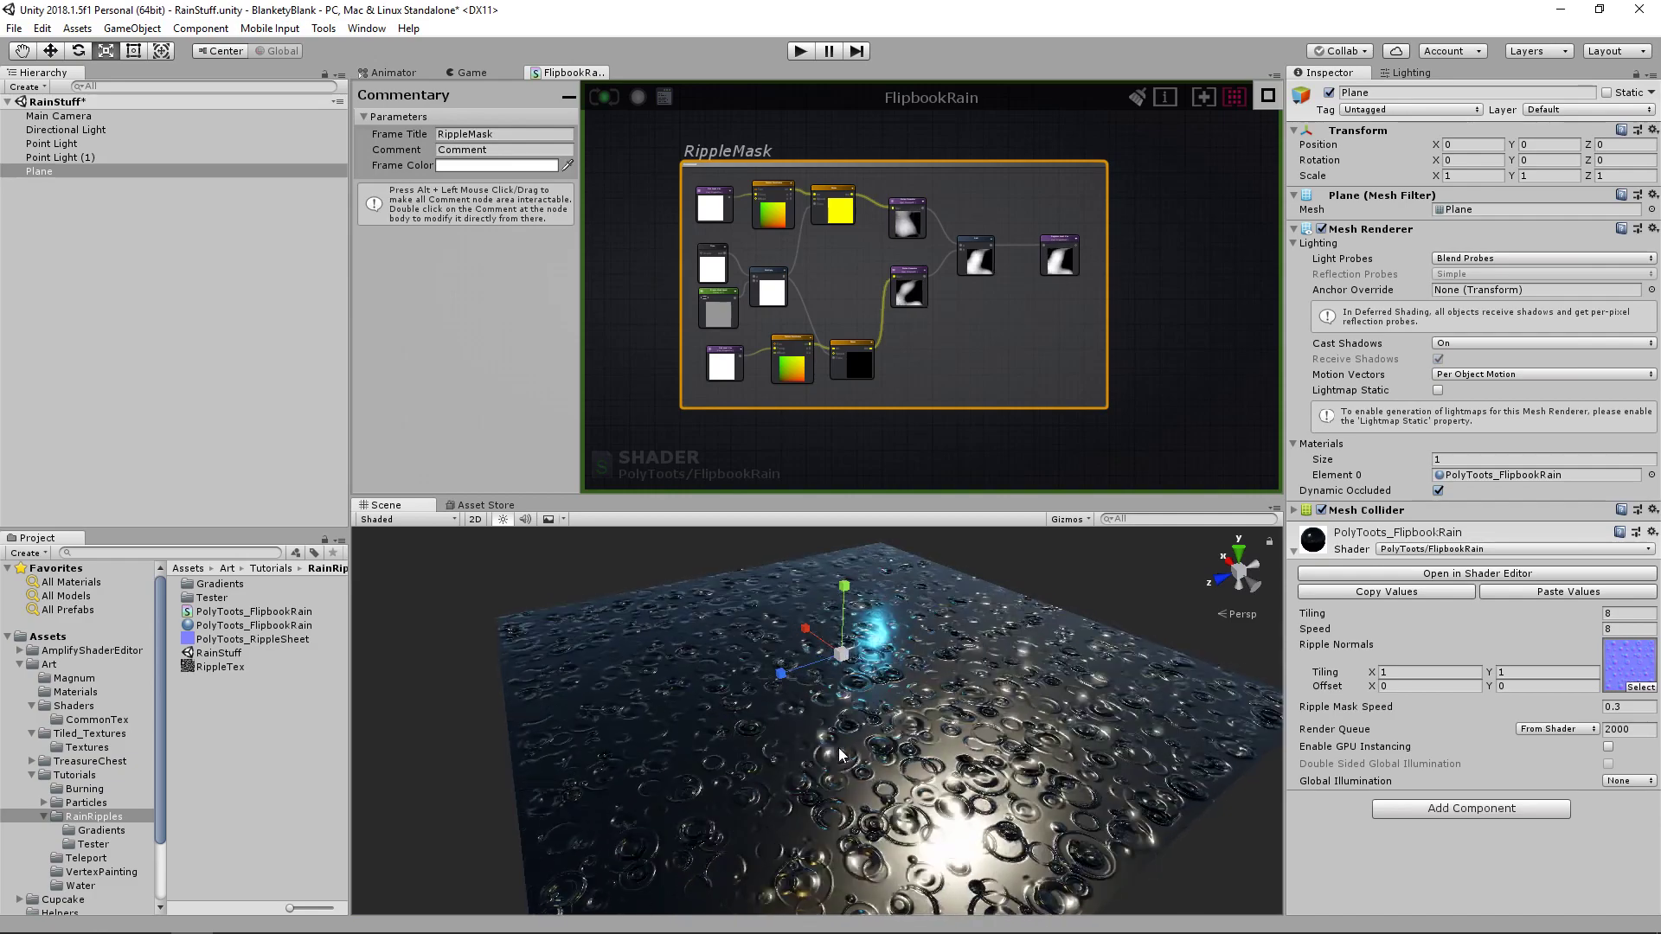
- Set the rain material's Speed to 12 and inspect the ripples on the plane from several angles
{"action": "left_click", "coordinate": [1595, 632]}
{"action": "type", "text": "12"}
{"action": "key", "text": "Tab"}
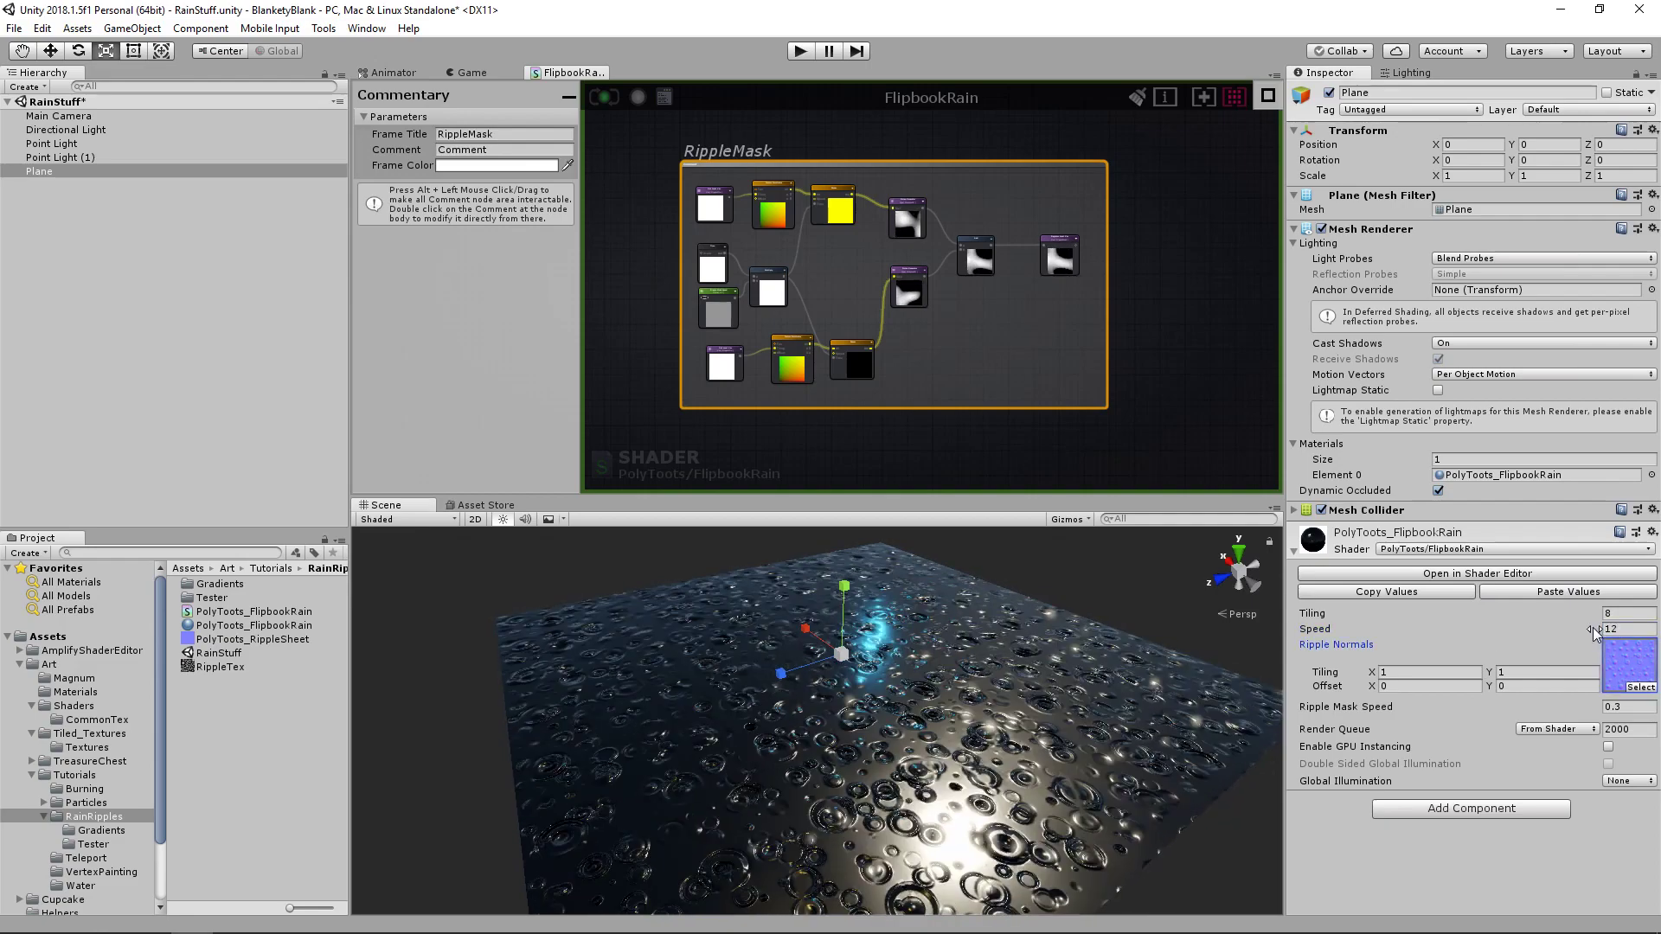
{"action": "mouse_move", "coordinate": [896, 677]}
{"action": "left_mouse_down", "text": "alt"}
{"action": "mouse_move", "coordinate": [920, 679]}
{"action": "mouse_move", "coordinate": [791, 711]}
{"action": "mouse_move", "coordinate": [948, 690]}
{"action": "mouse_move", "coordinate": [868, 689]}
{"action": "left_mouse_up", "text": "alt"}
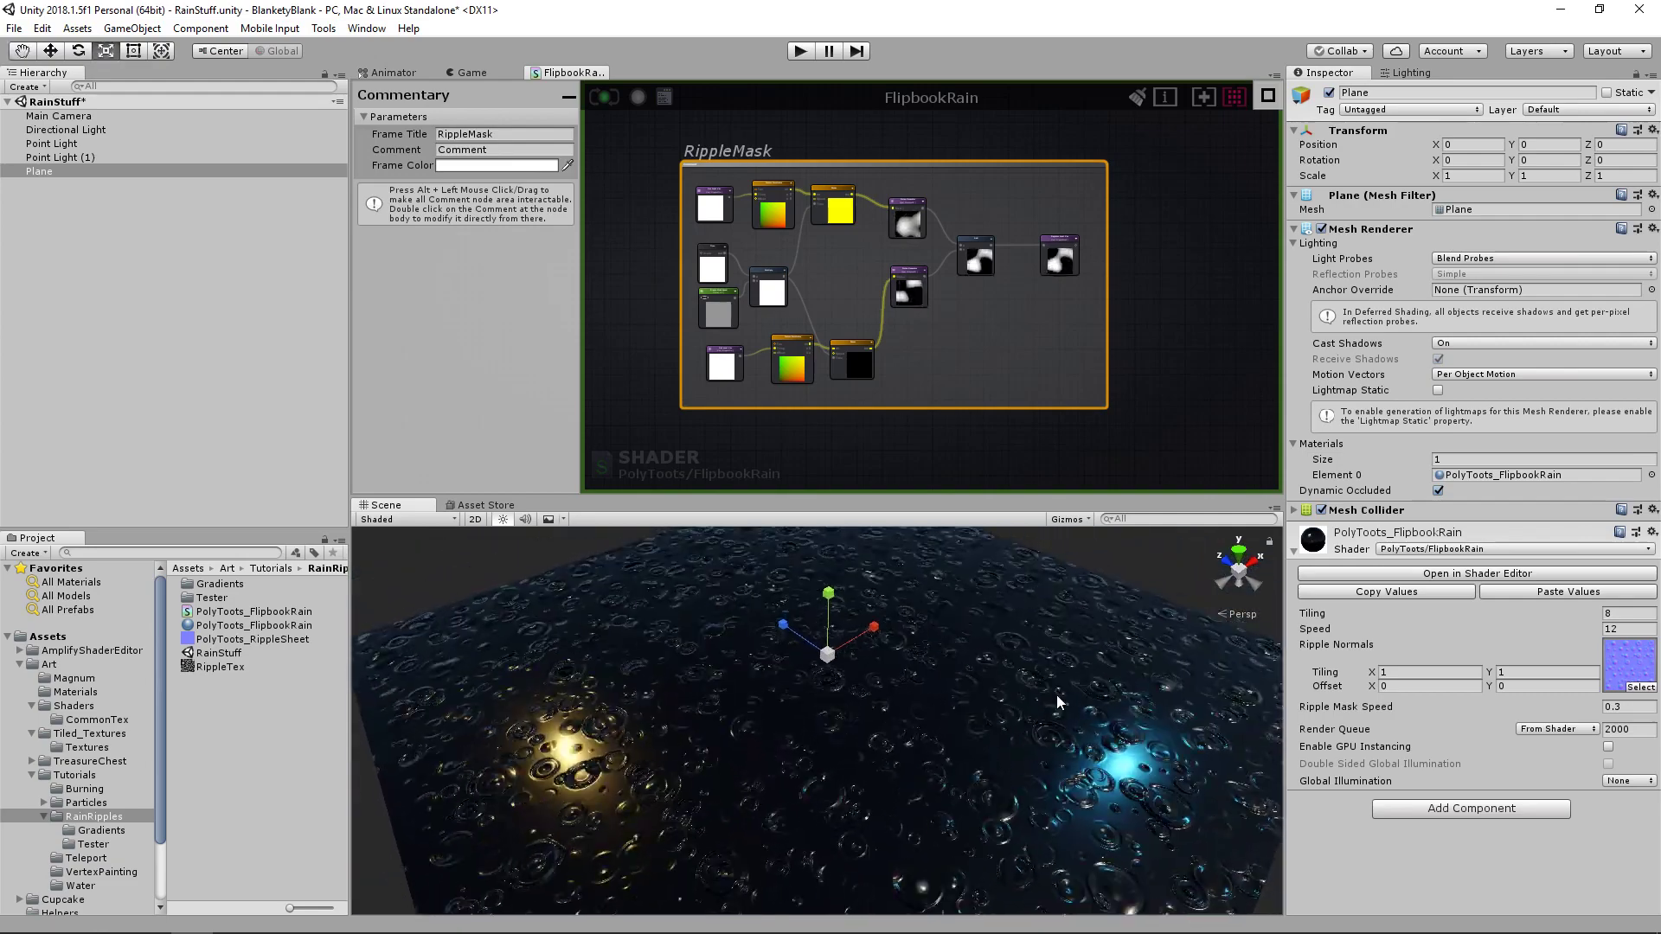
{"action": "left_click", "coordinate": [988, 342]}
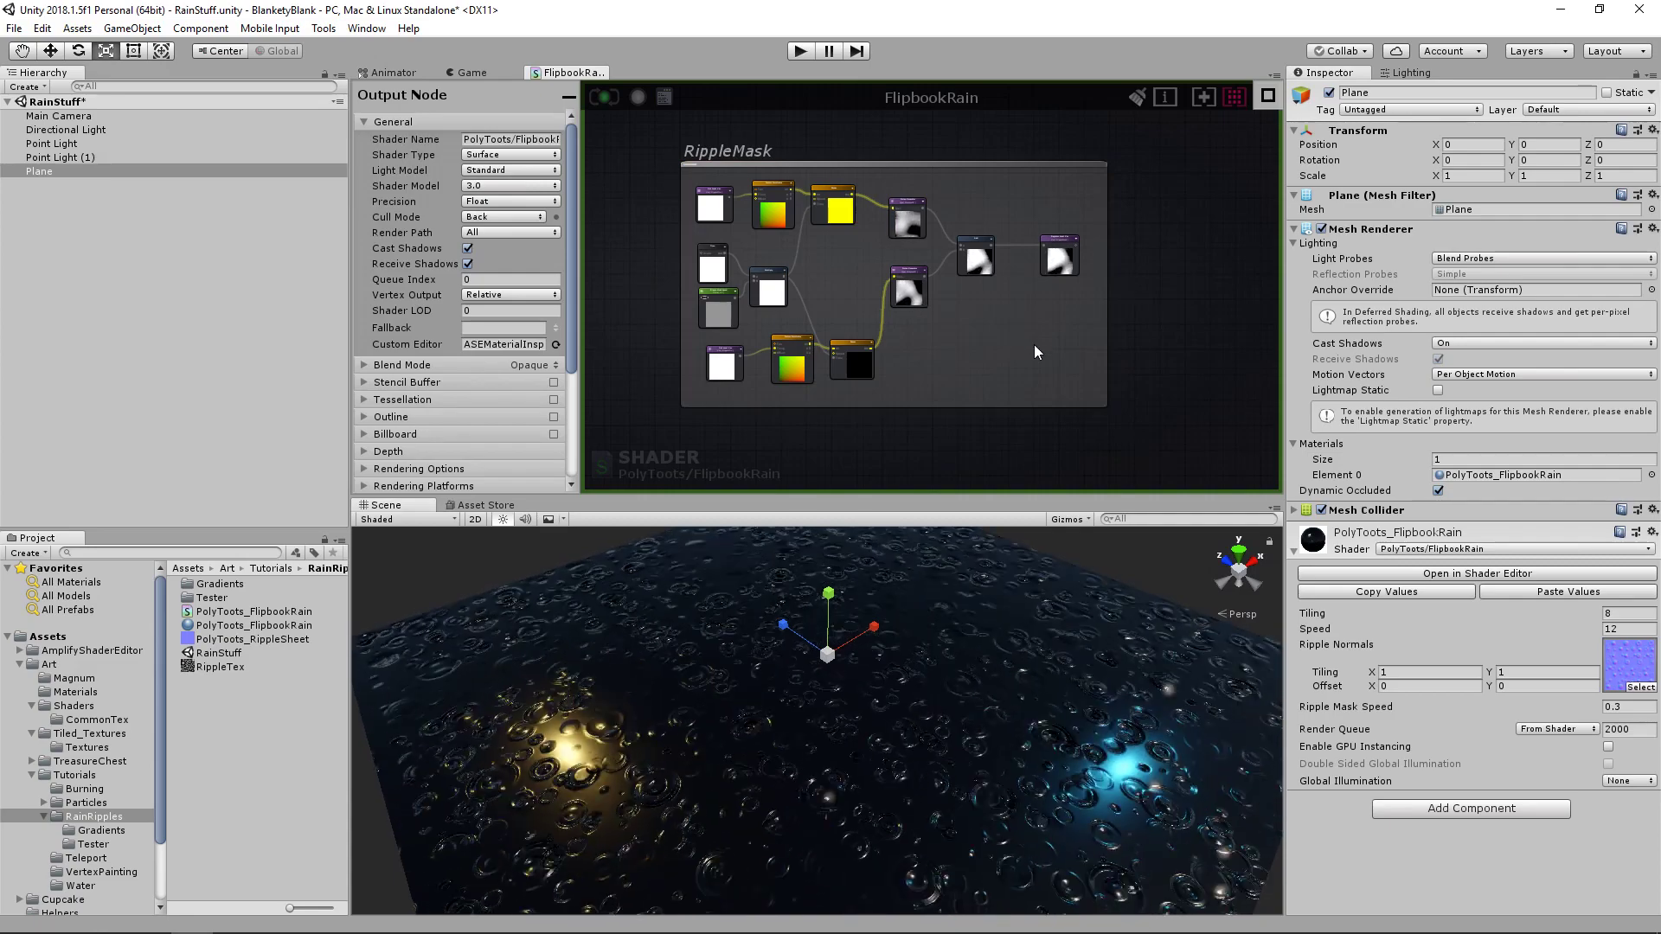
{"action": "left_click_drag", "start_coordinate": [1064, 658], "coordinate": [960, 655], "text": "alt"}
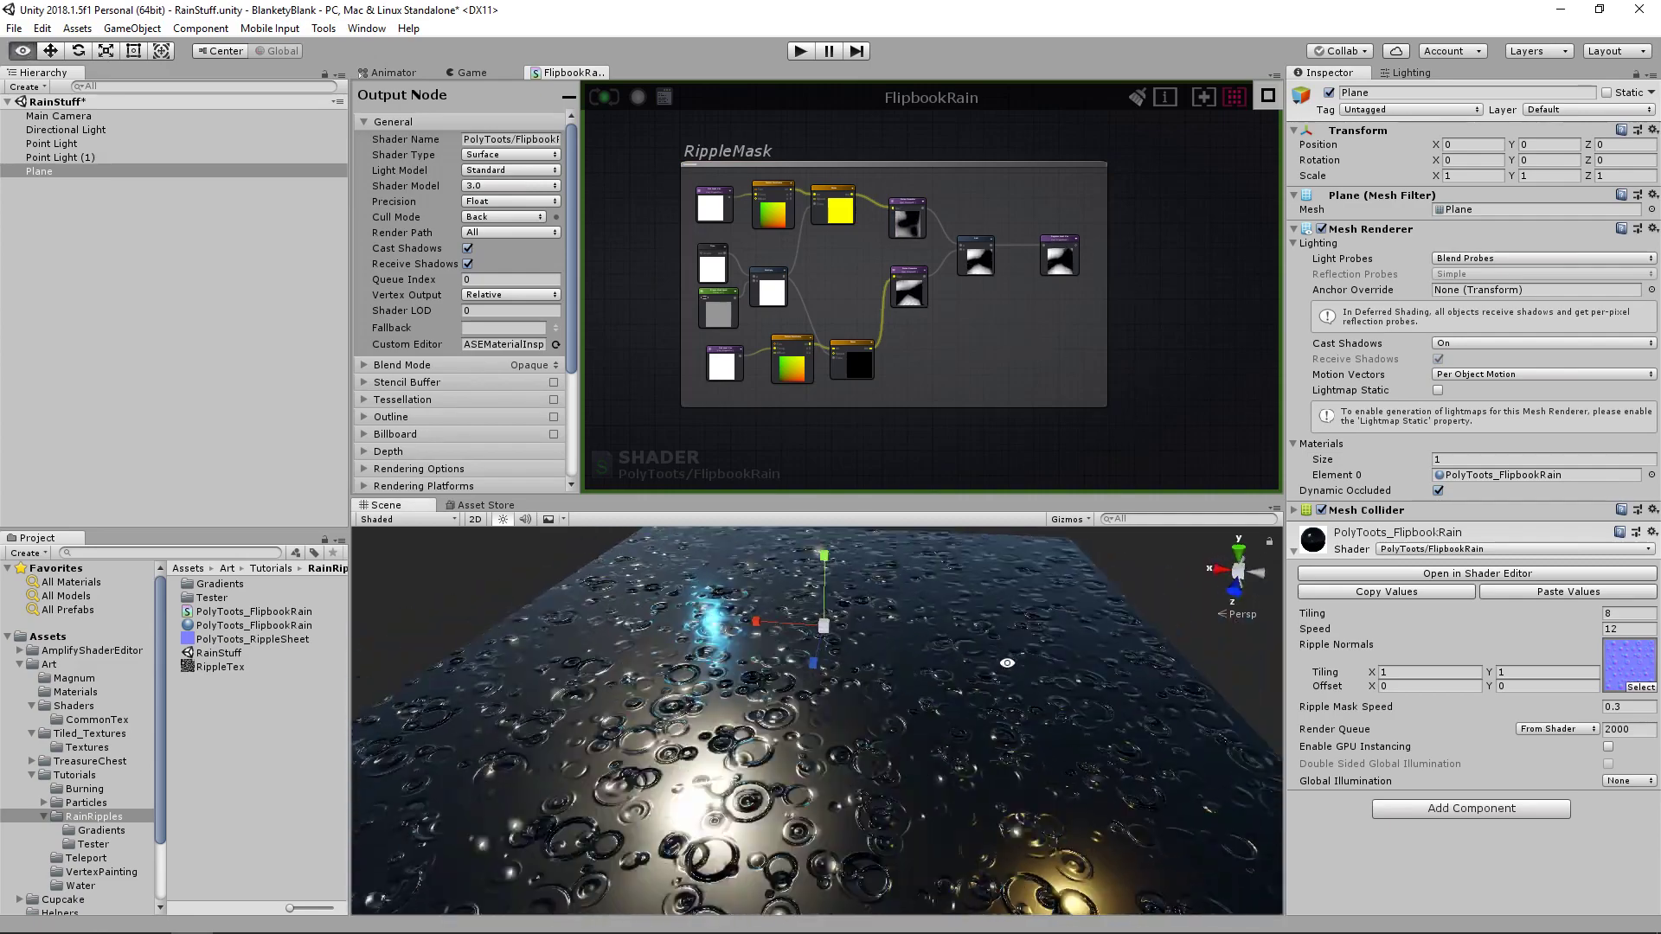
- Move the RippleMask Register Local Var farther from the Add node and disconnect the two
{"action": "scroll", "coordinate": [1051, 289], "scroll_direction": "up", "scroll_amount": 3}
{"action": "left_click_drag", "start_coordinate": [1066, 268], "coordinate": [1100, 270]}
{"action": "middle_click_drag", "start_coordinate": [1032, 267], "coordinate": [1009, 311]}
{"action": "scroll", "coordinate": [1011, 362], "scroll_direction": "up", "scroll_amount": 1}
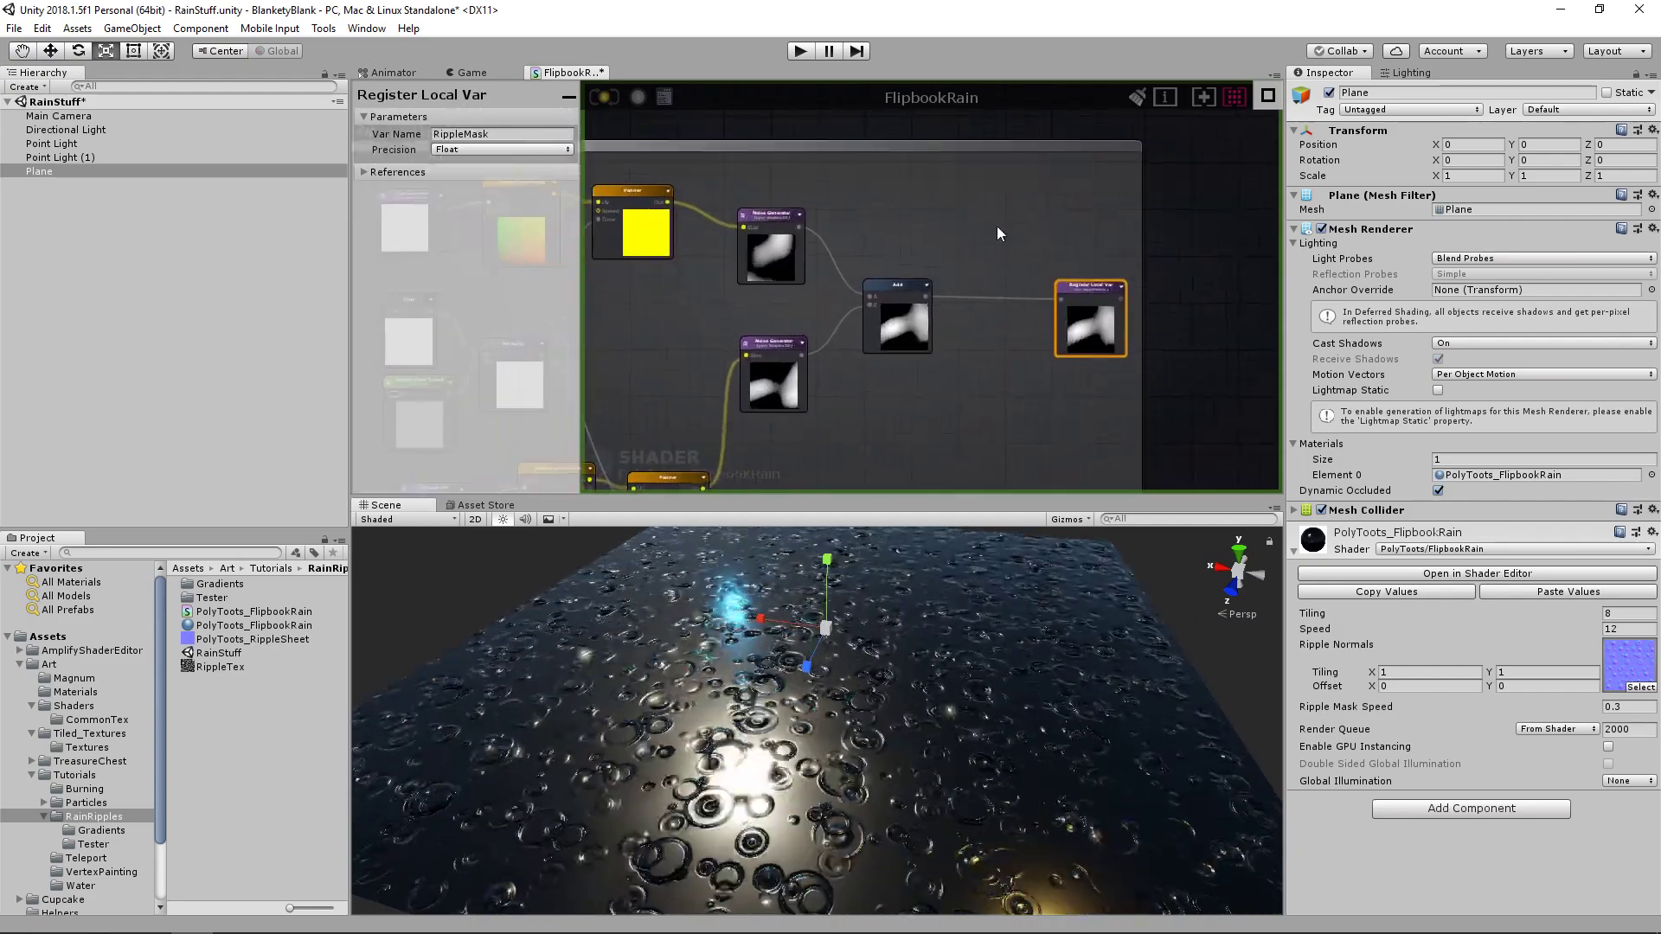
{"action": "left_click", "coordinate": [999, 237]}
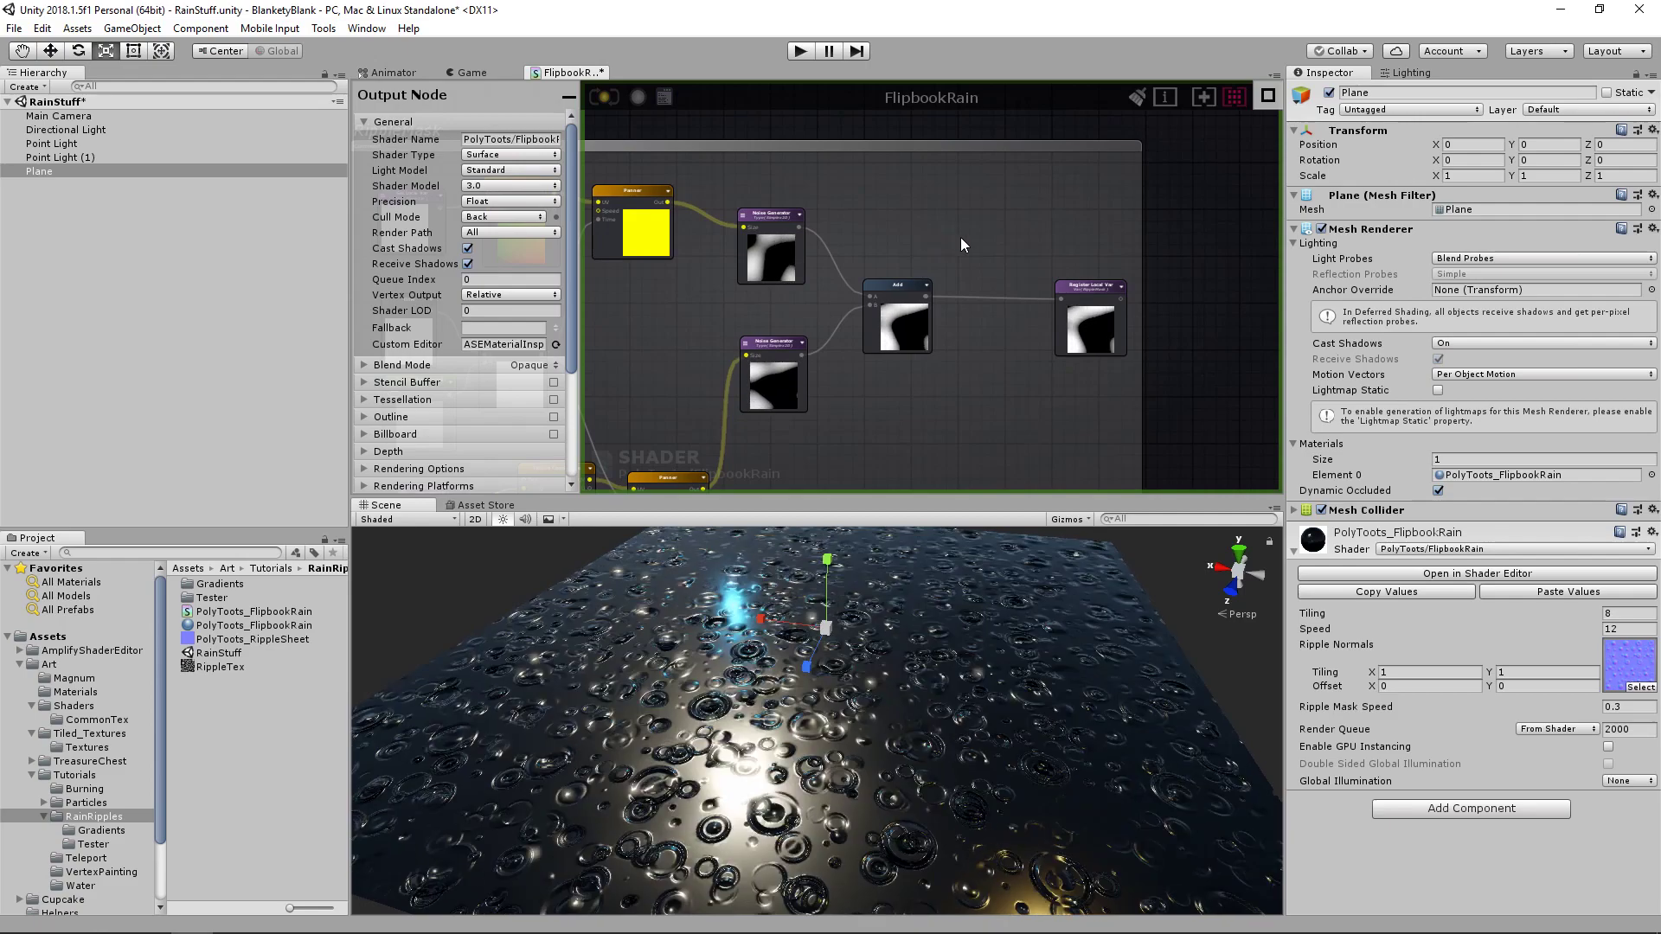
{"action": "left_click_drag", "start_coordinate": [897, 285], "coordinate": [891, 286]}
{"action": "left_click_drag", "start_coordinate": [1062, 300], "coordinate": [981, 282]}
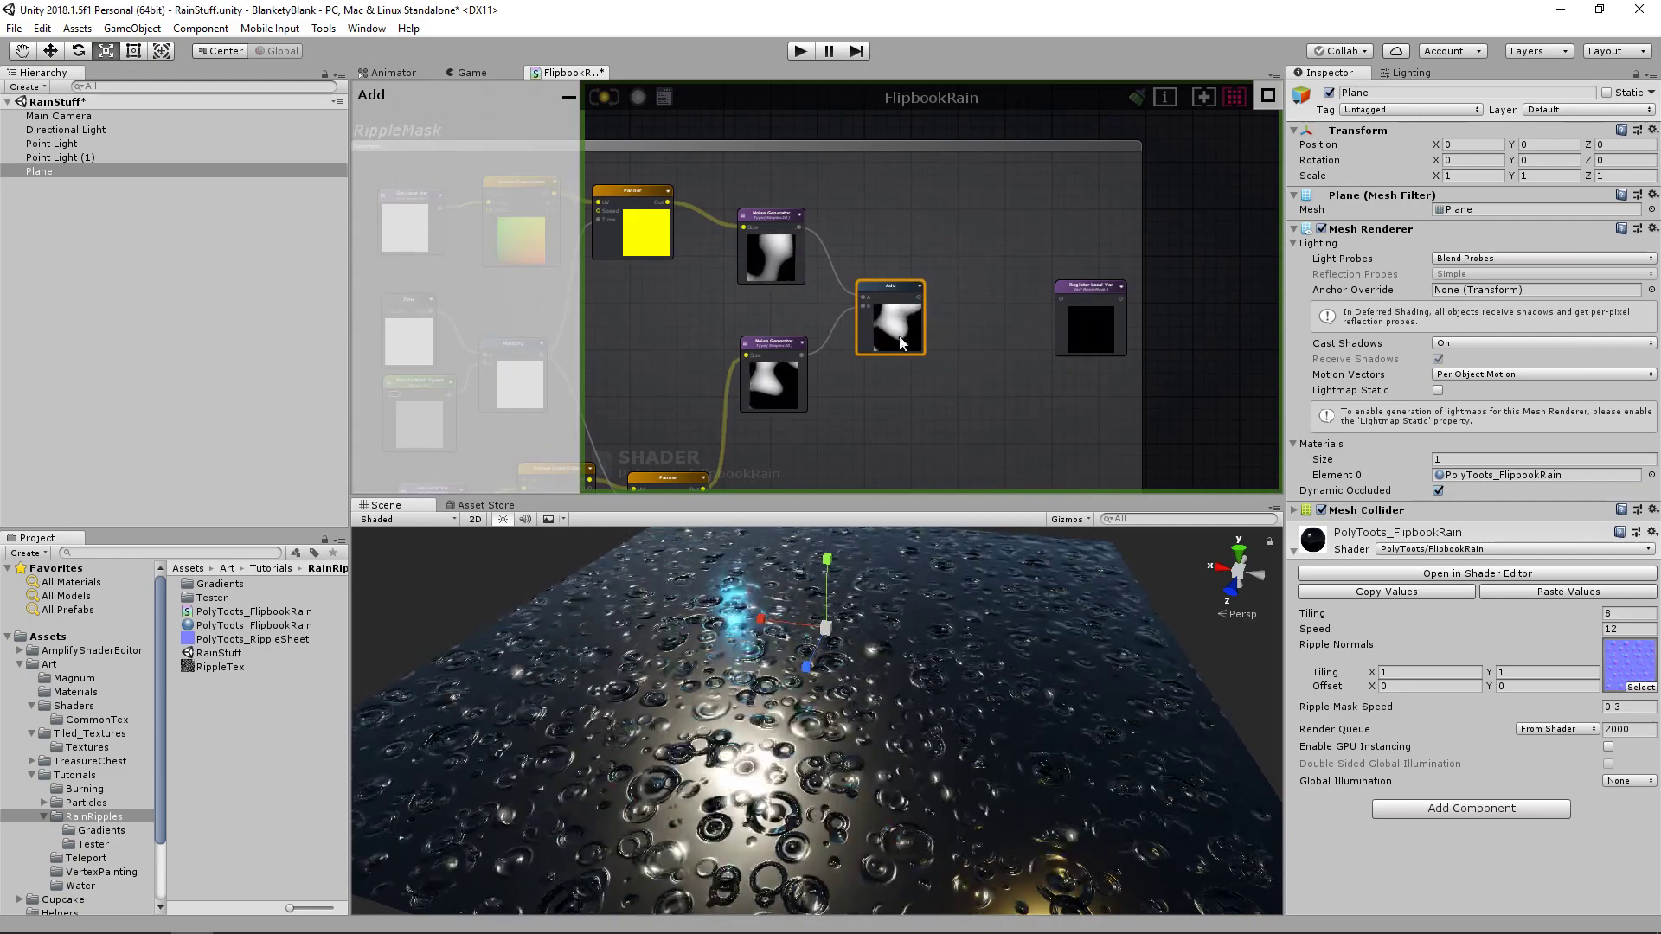
- Place a Multiply node between the Add node and the RippleMask Register Local Var
{"action": "key", "text": "m"}
{"action": "left_click", "coordinate": [994, 322]}
{"action": "left_click_drag", "start_coordinate": [1025, 330], "coordinate": [1004, 286]}
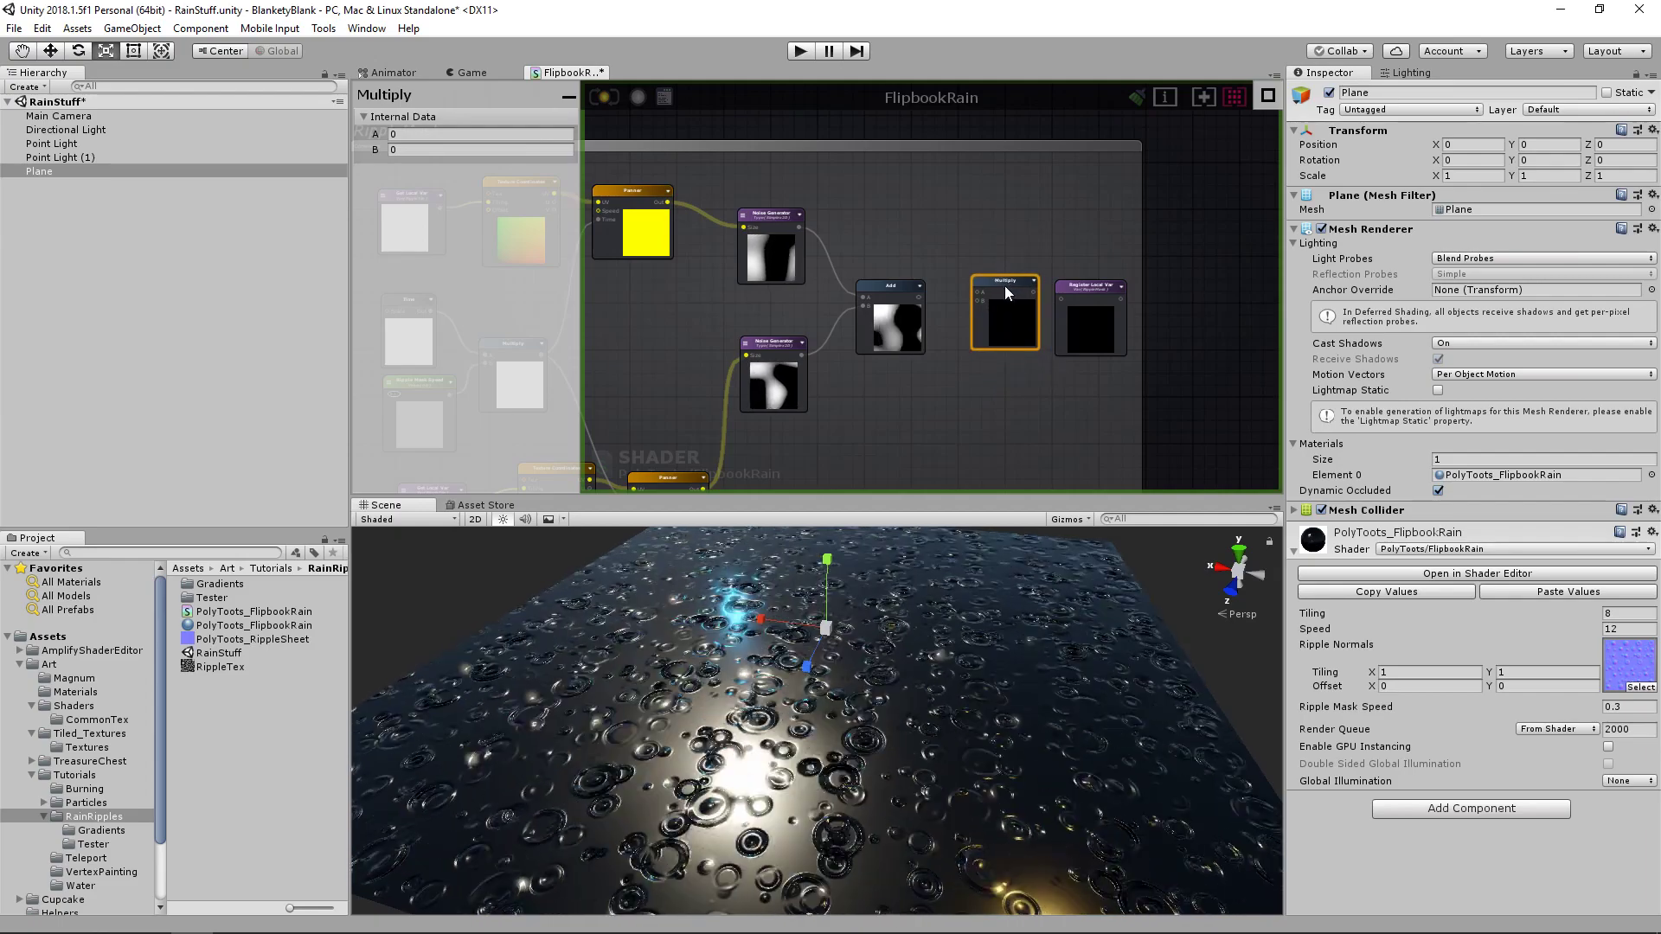
- Create a Float node, multiply it with the Add node's output, and feed the product into the RippleMask Register Local Var
{"action": "left_click", "coordinate": [909, 213]}
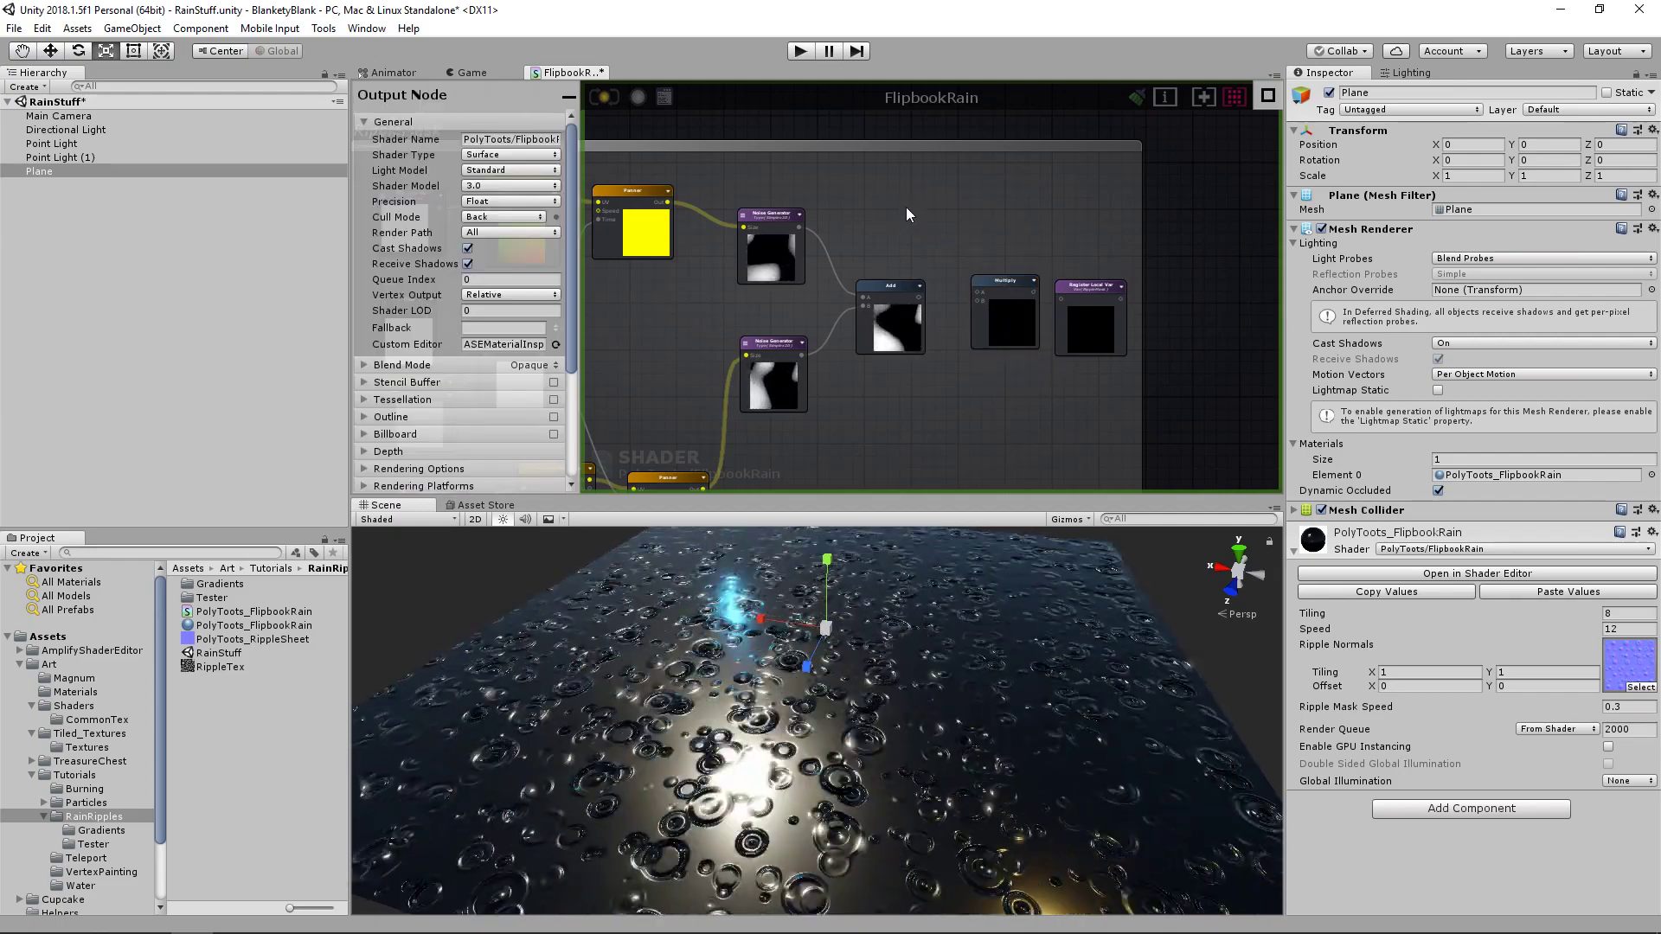
{"action": "left_click", "coordinate": [903, 200]}
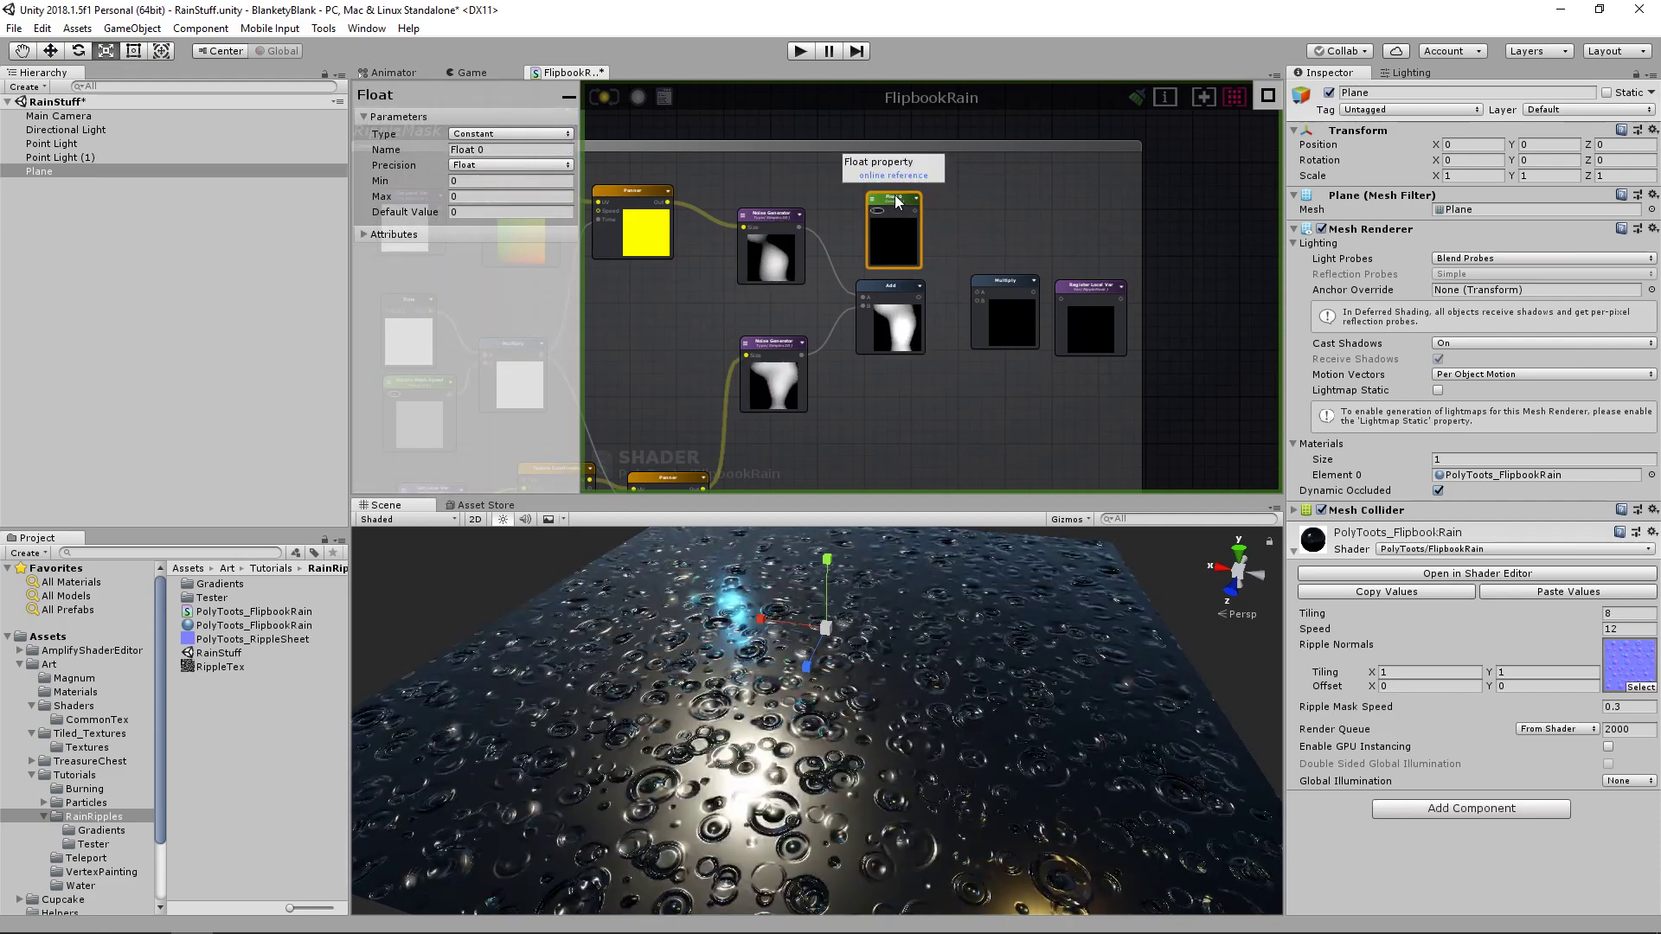
{"action": "left_click_drag", "start_coordinate": [916, 199], "coordinate": [1059, 299]}
- Set the new Float node's default value to 3
{"action": "left_click", "coordinate": [458, 211]}
{"action": "type", "text": "1.12"}
{"action": "left_click_drag", "start_coordinate": [465, 213], "coordinate": [512, 210]}
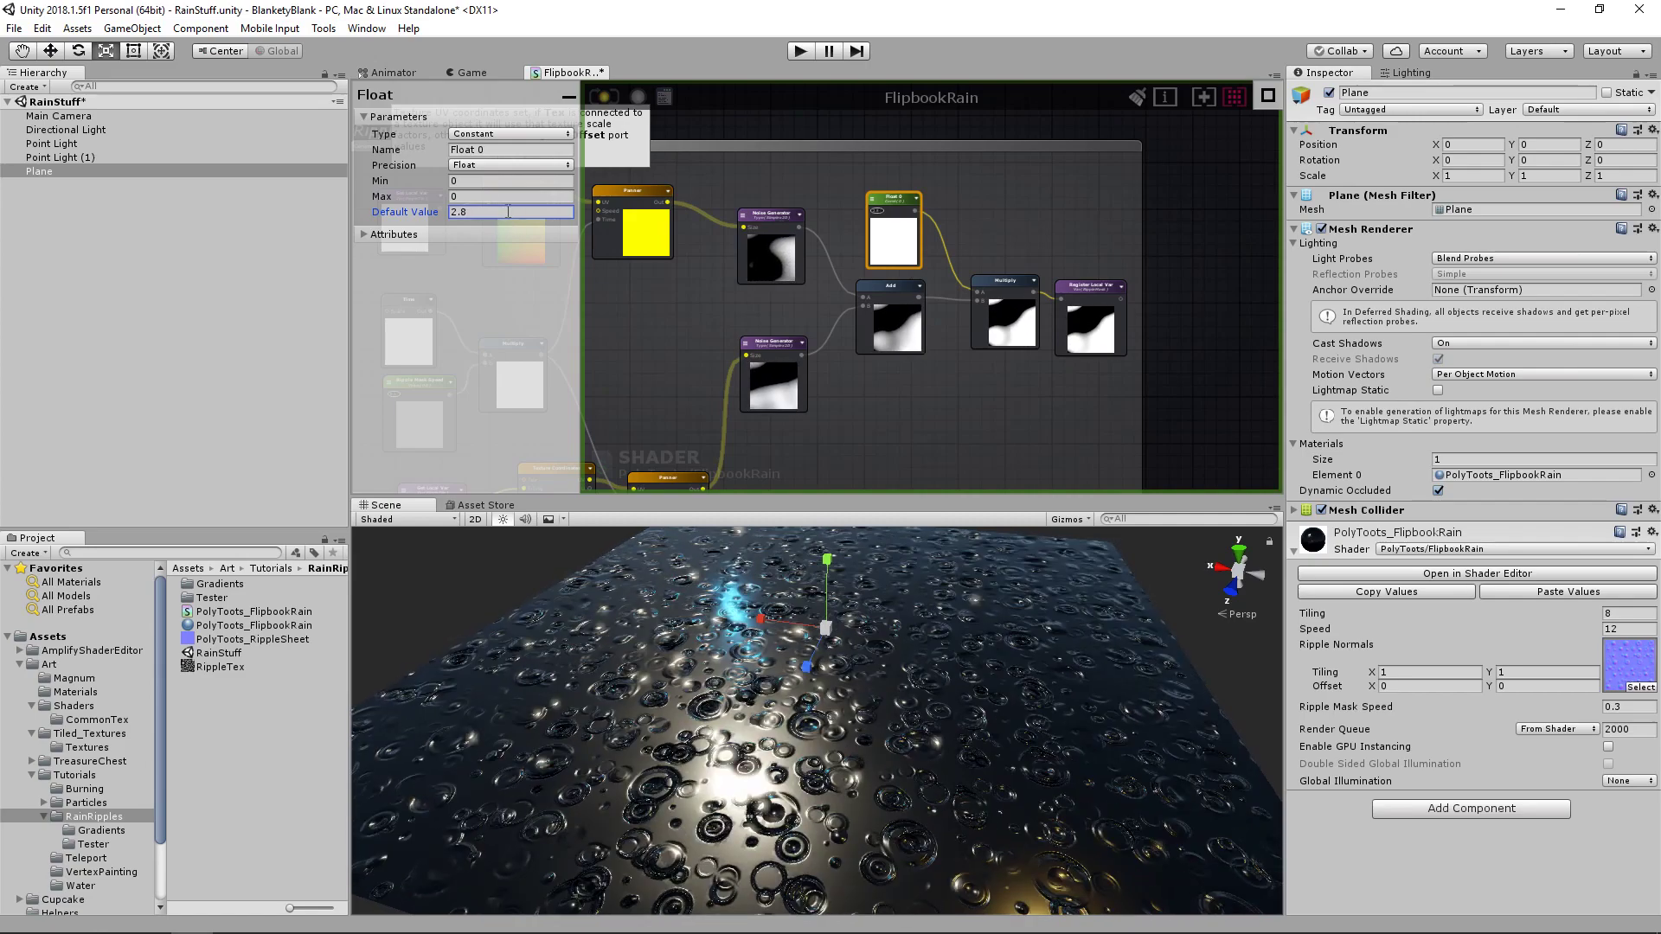
{"action": "left_click", "coordinate": [508, 211]}
{"action": "type", "text": "3"}
{"action": "middle_click_drag", "start_coordinate": [1080, 381], "coordinate": [1051, 381]}
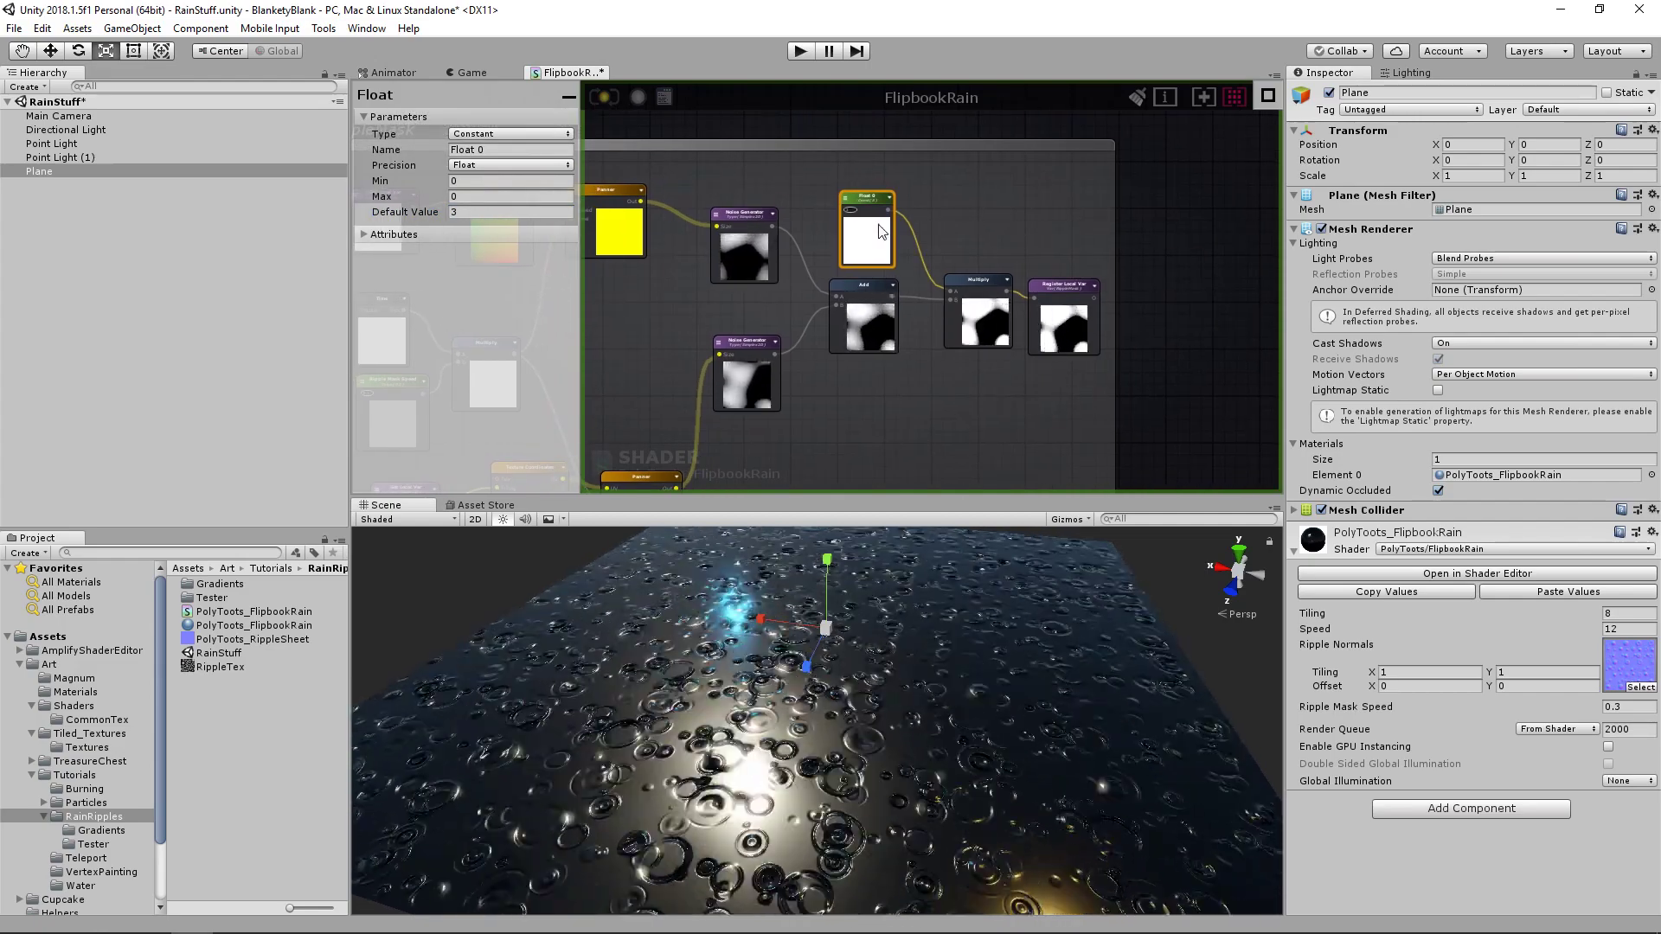
- Rename the Float node as Mask Strength and update the shader
{"action": "left_click", "coordinate": [538, 150]}
{"action": "type", "text": "Mask"}
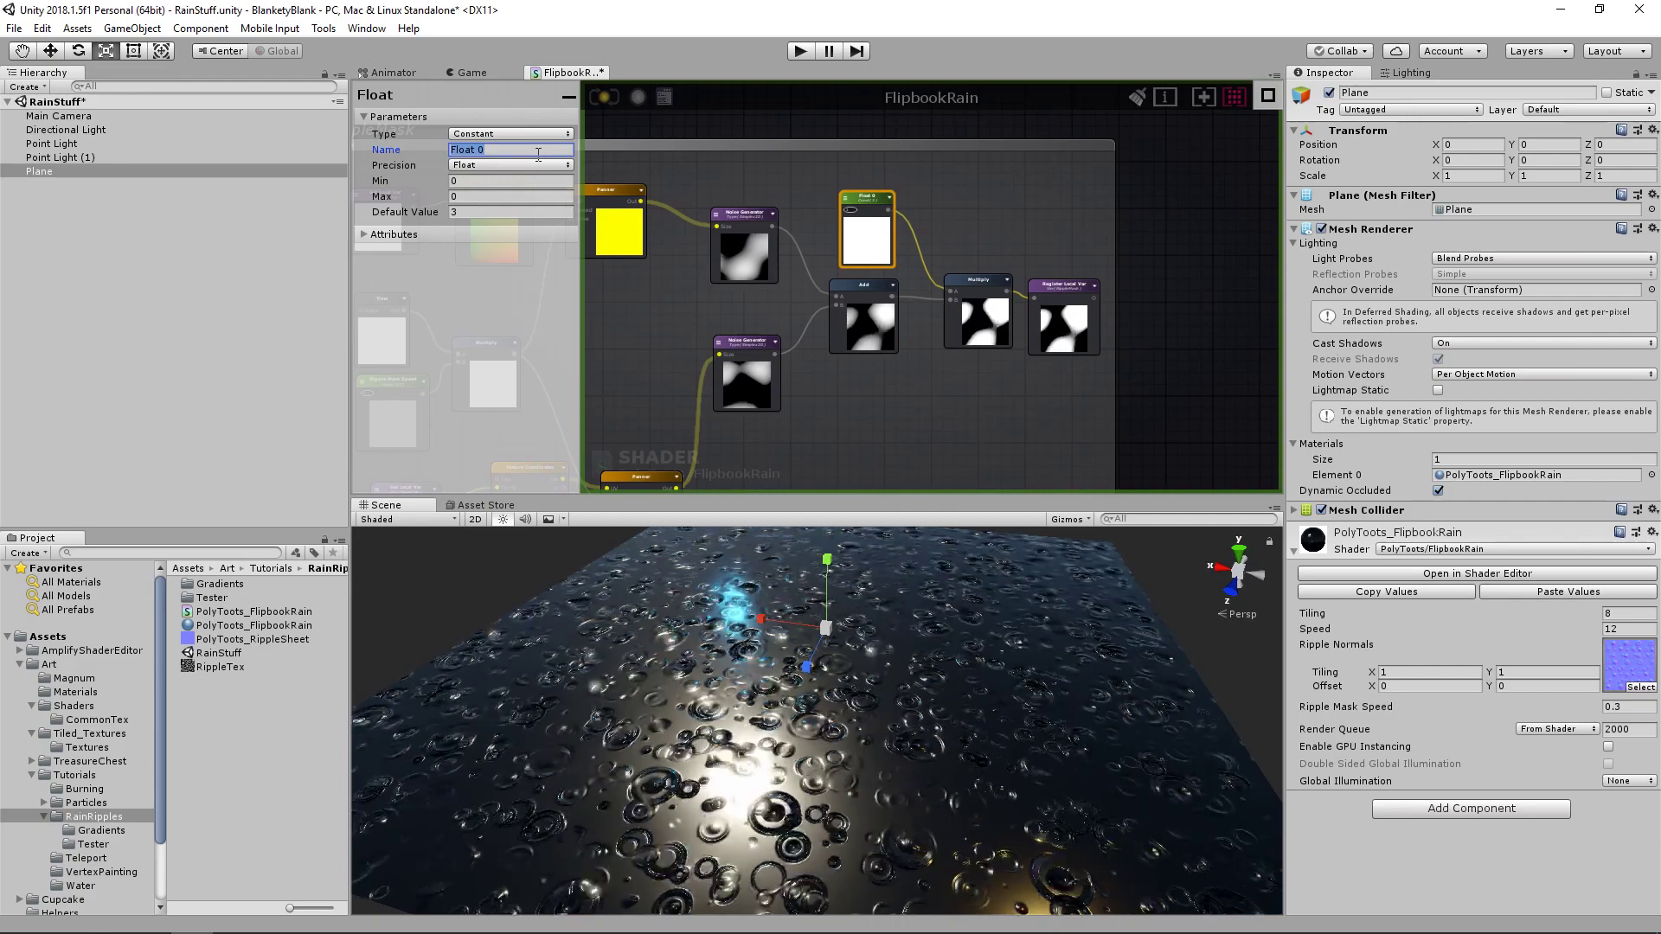
{"action": "type", "text": " Strength"}
{"action": "left_click", "coordinate": [610, 97]}
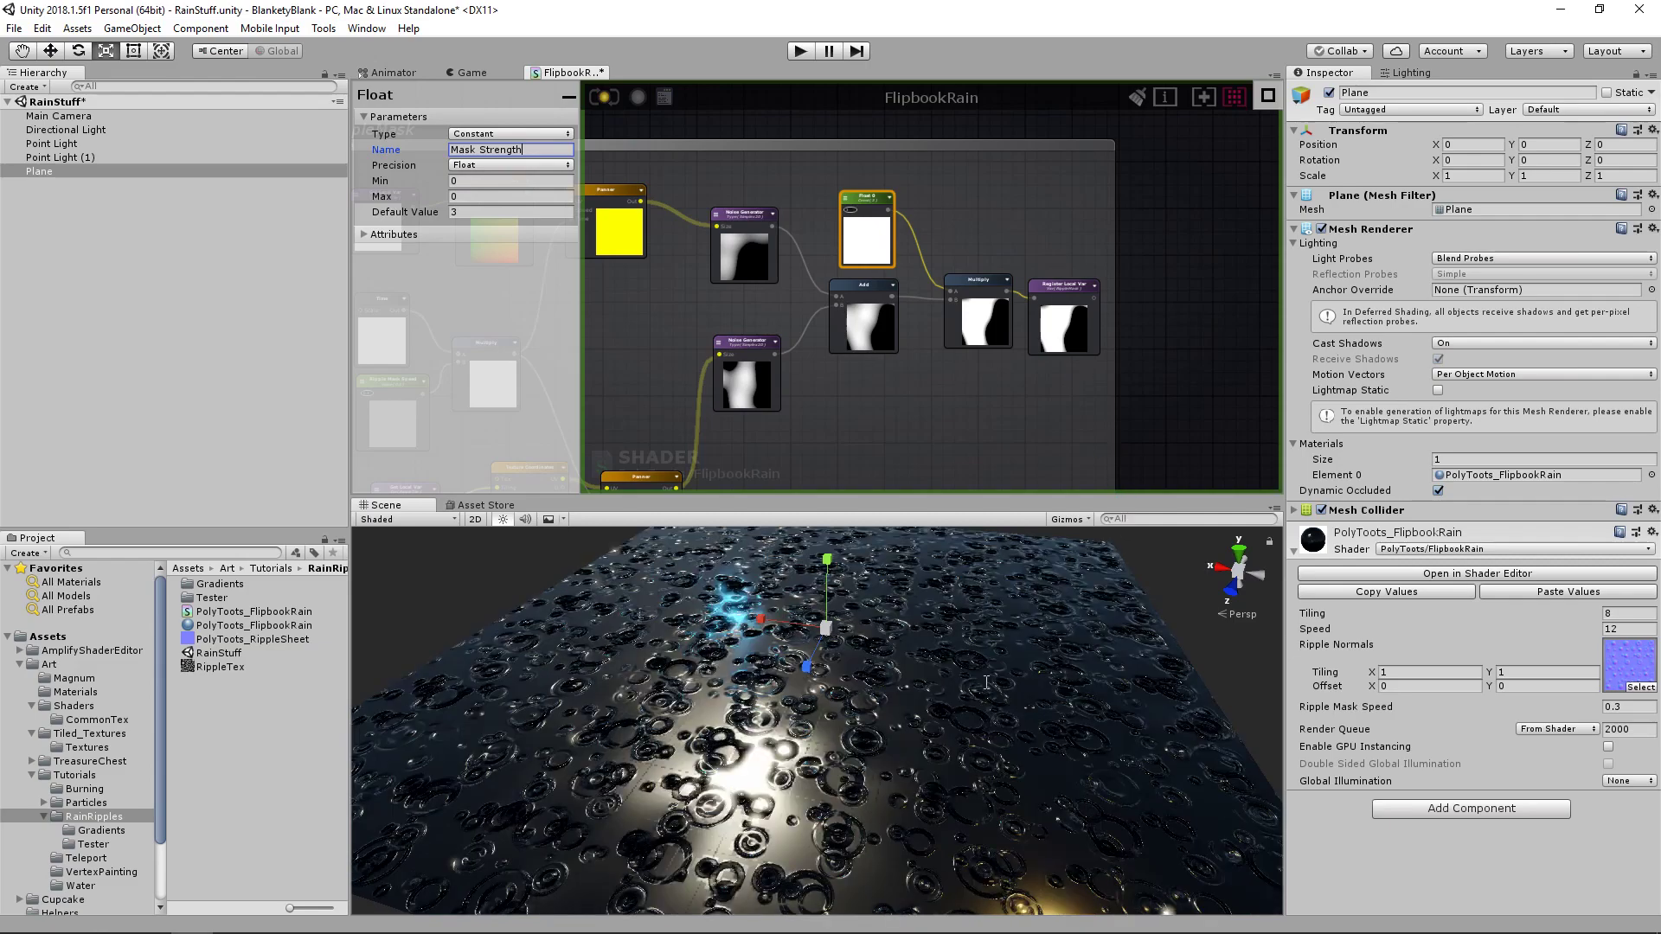
- Change the Mask Strength float node's type from Constant to Property and update the shader
{"action": "left_click_drag", "start_coordinate": [963, 694], "coordinate": [895, 709], "text": "alt"}
{"action": "scroll", "coordinate": [895, 709], "scroll_direction": "down", "scroll_amount": 3}
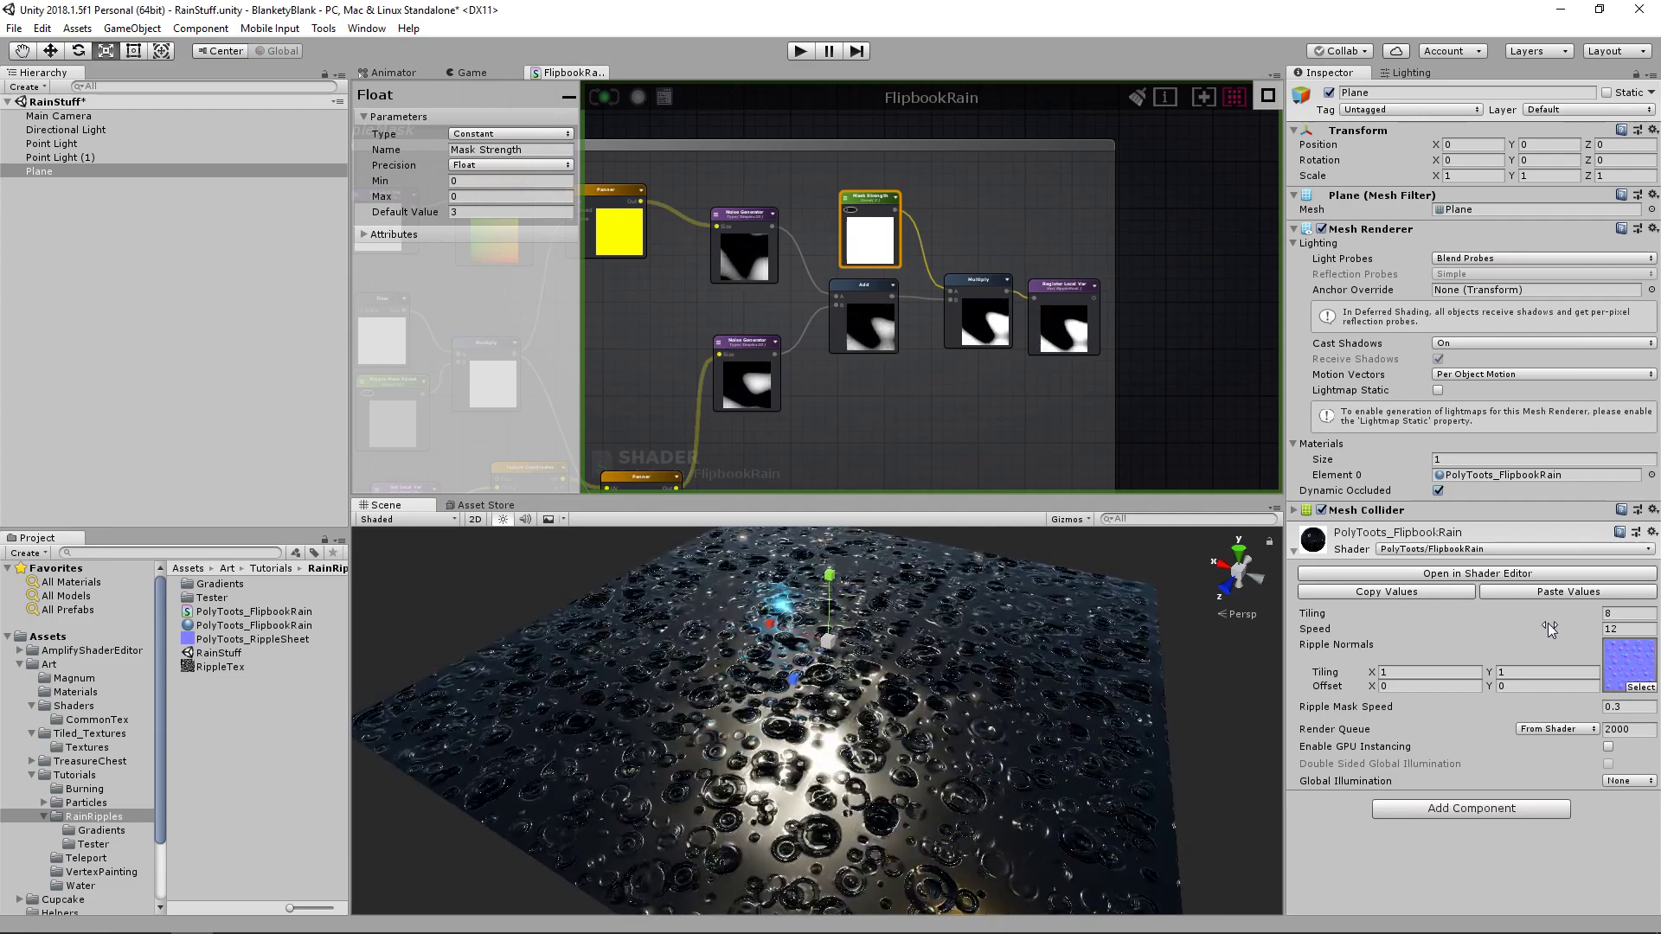
{"action": "left_click", "coordinate": [537, 134]}
{"action": "left_click", "coordinate": [484, 170]}
{"action": "left_click", "coordinate": [609, 97]}
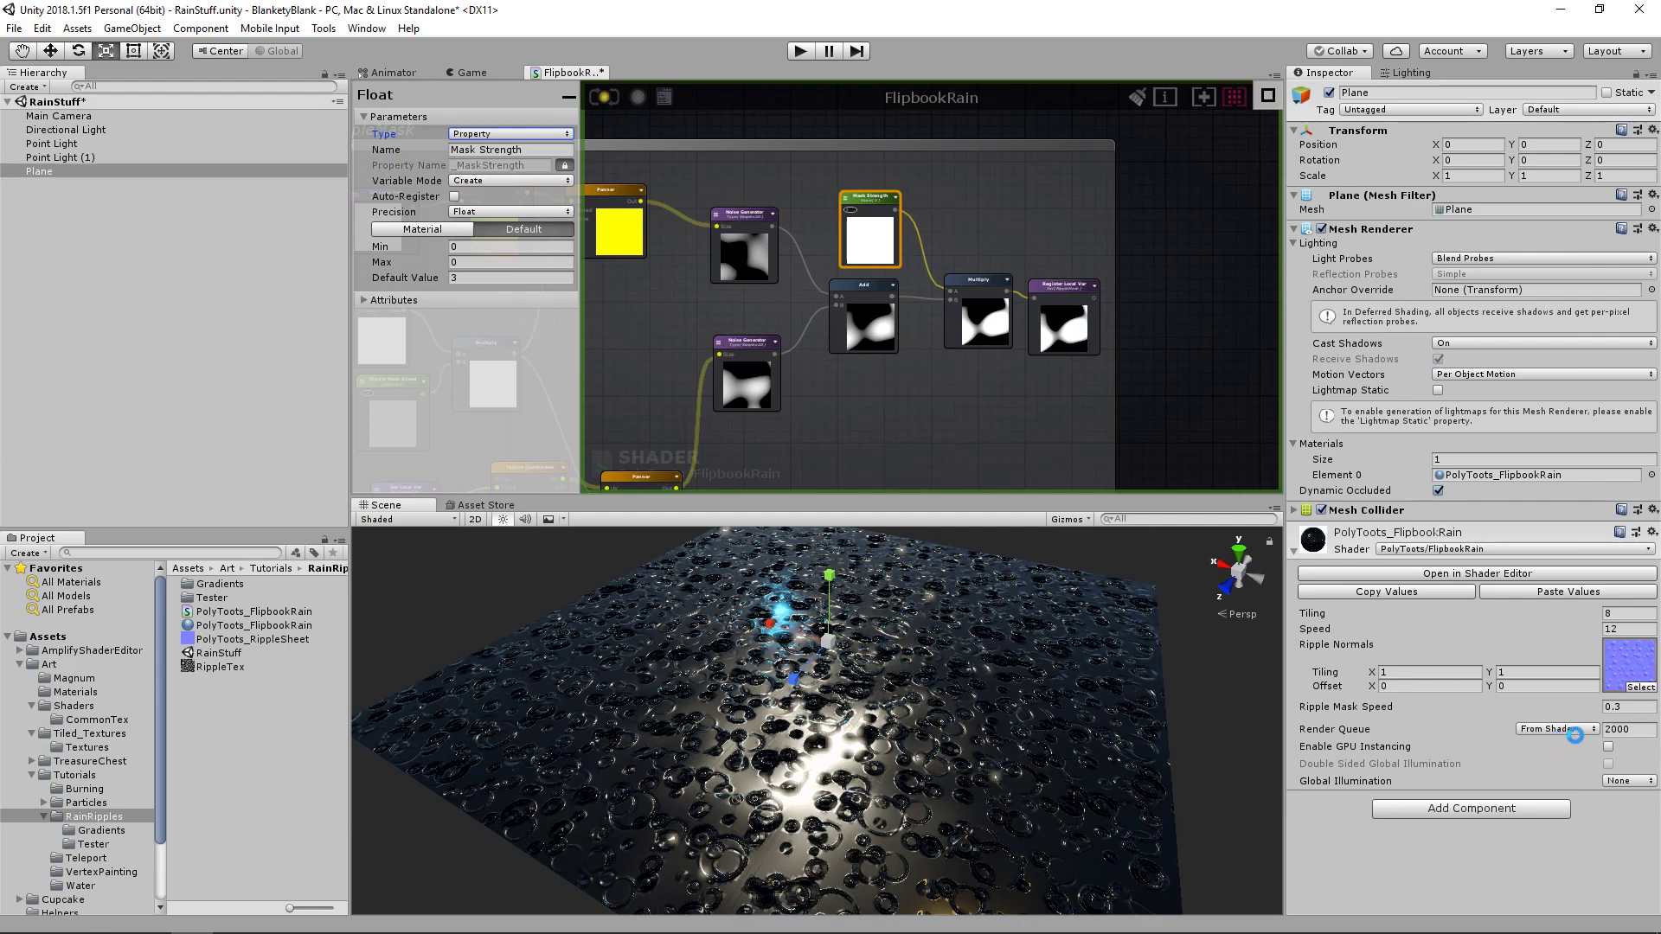
- Lower the plane material's Mask Strength to 0.18 to test the ripples' intensity
{"action": "left_click_drag", "start_coordinate": [1580, 723], "coordinate": [1496, 723]}
{"action": "left_click_drag", "start_coordinate": [868, 244], "coordinate": [864, 244]}
{"action": "scroll", "coordinate": [868, 250], "scroll_direction": "down", "scroll_amount": 1}
{"action": "scroll", "coordinate": [869, 250], "scroll_direction": "up", "scroll_amount": 1}
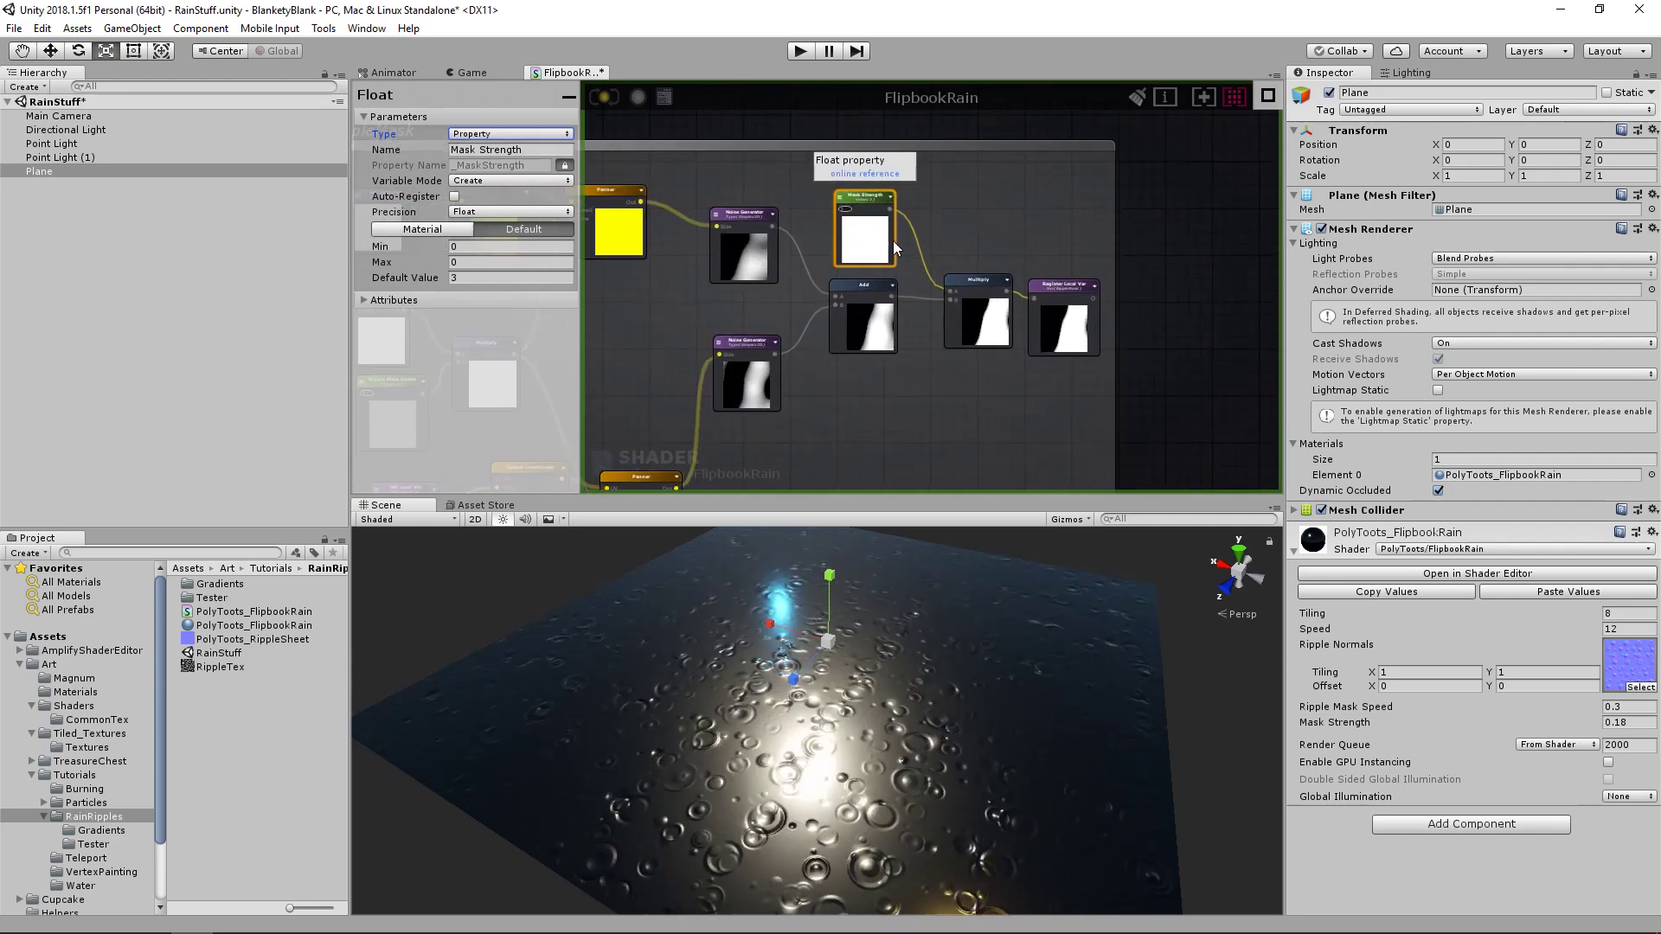
- Rename the Mask Strength float property in the RippleMask group to Ripple Strength
{"action": "middle_click_drag", "start_coordinate": [864, 466], "coordinate": [946, 310]}
{"action": "scroll", "coordinate": [948, 313], "scroll_direction": "down", "scroll_amount": 7}
{"action": "scroll", "coordinate": [953, 217], "scroll_direction": "up", "scroll_amount": 11}
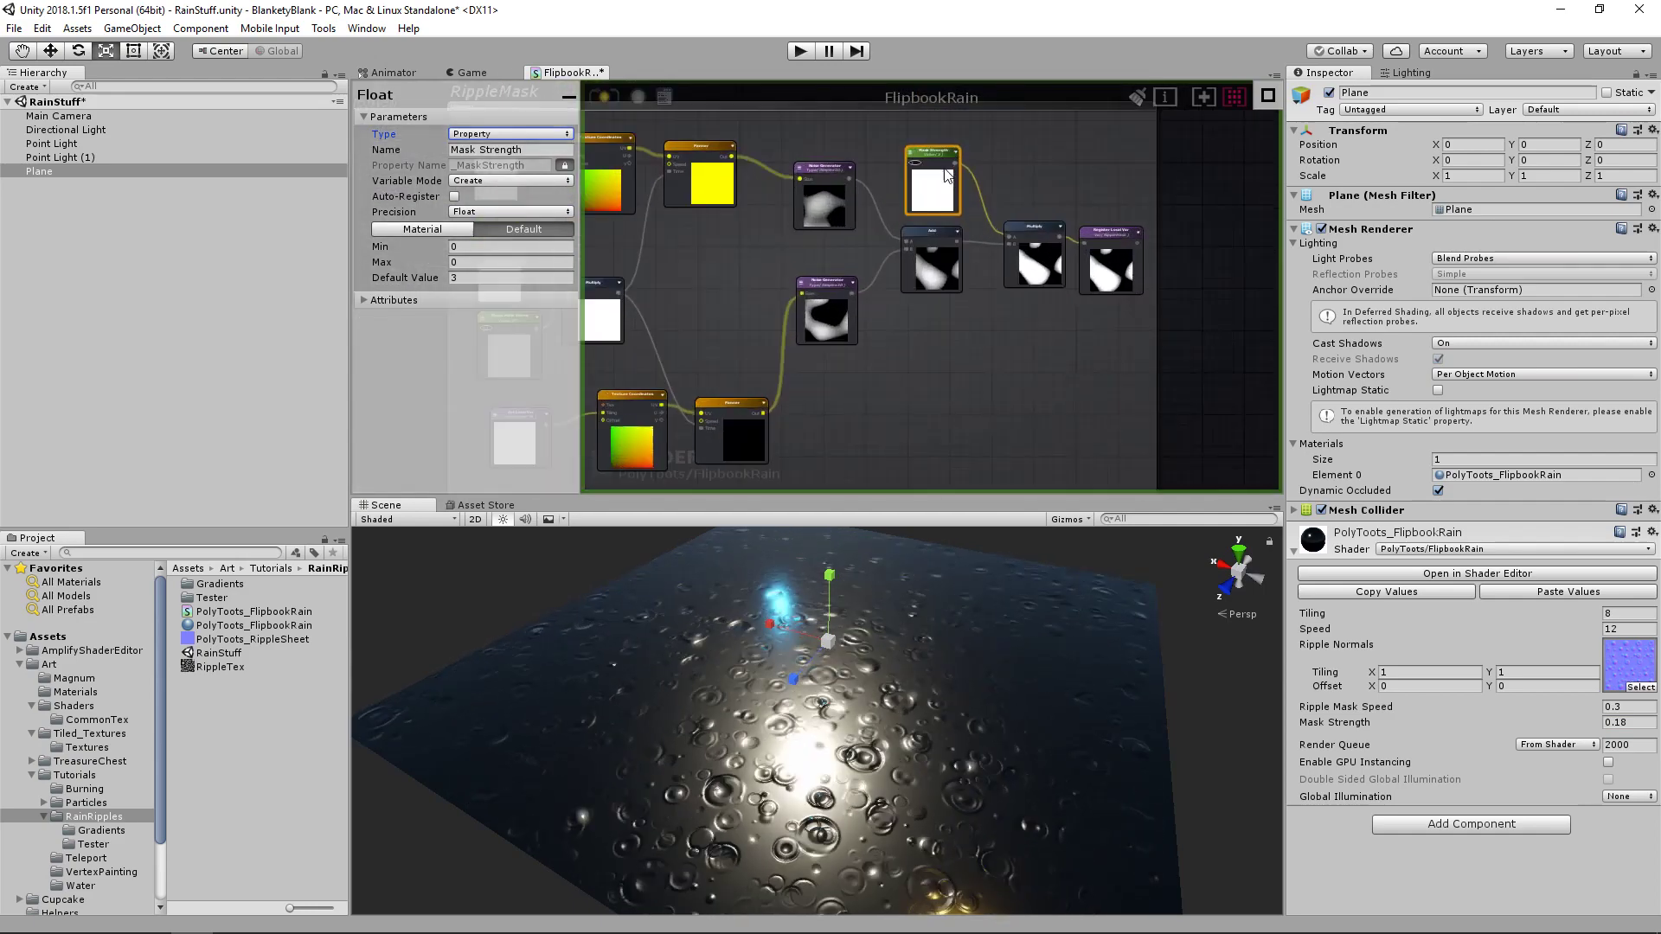
{"action": "scroll", "coordinate": [949, 185], "scroll_direction": "down", "scroll_amount": 3}
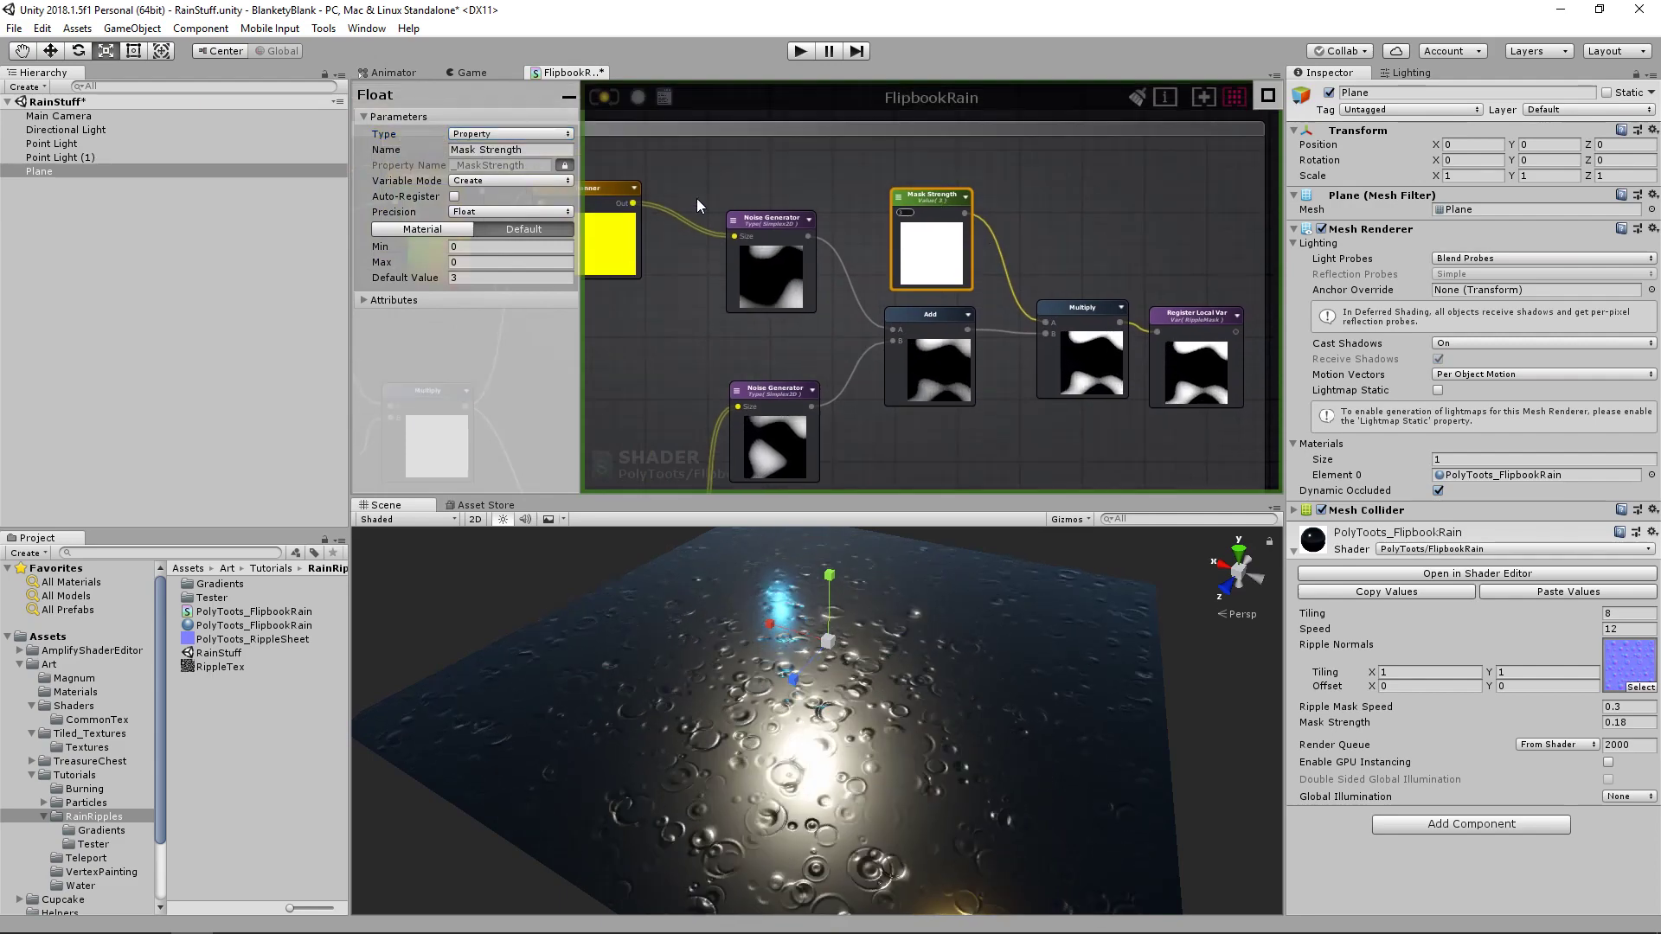
{"action": "double_click", "coordinate": [460, 149]}
{"action": "type", "text": "Rip"}
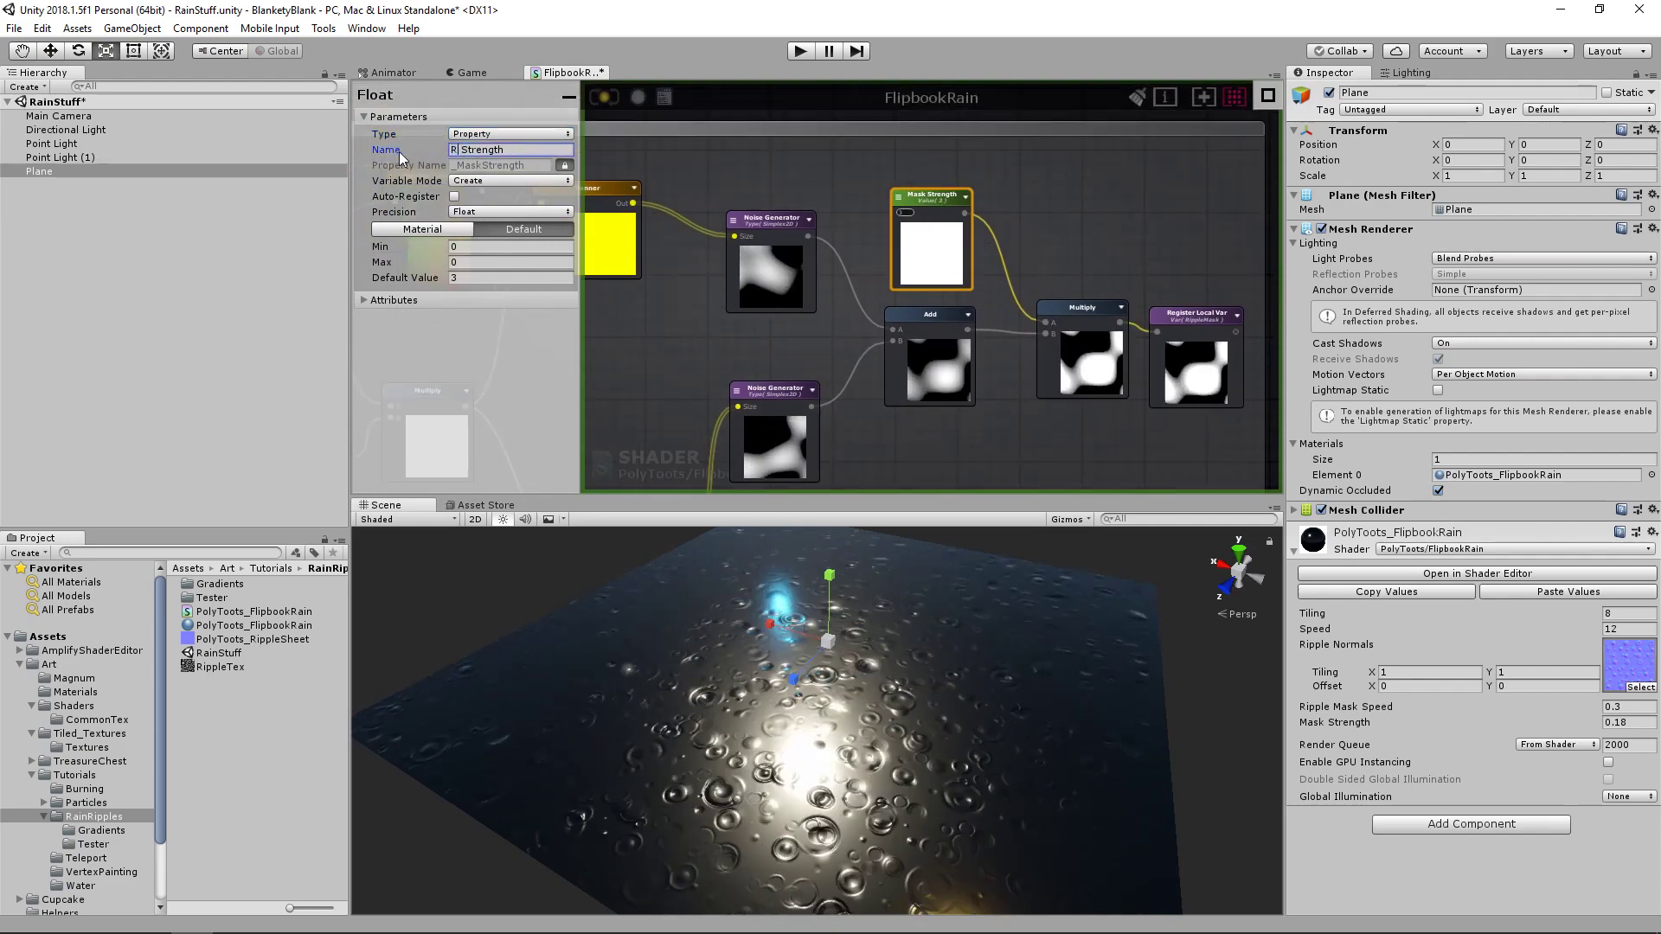
{"action": "type", "text": "ple"}
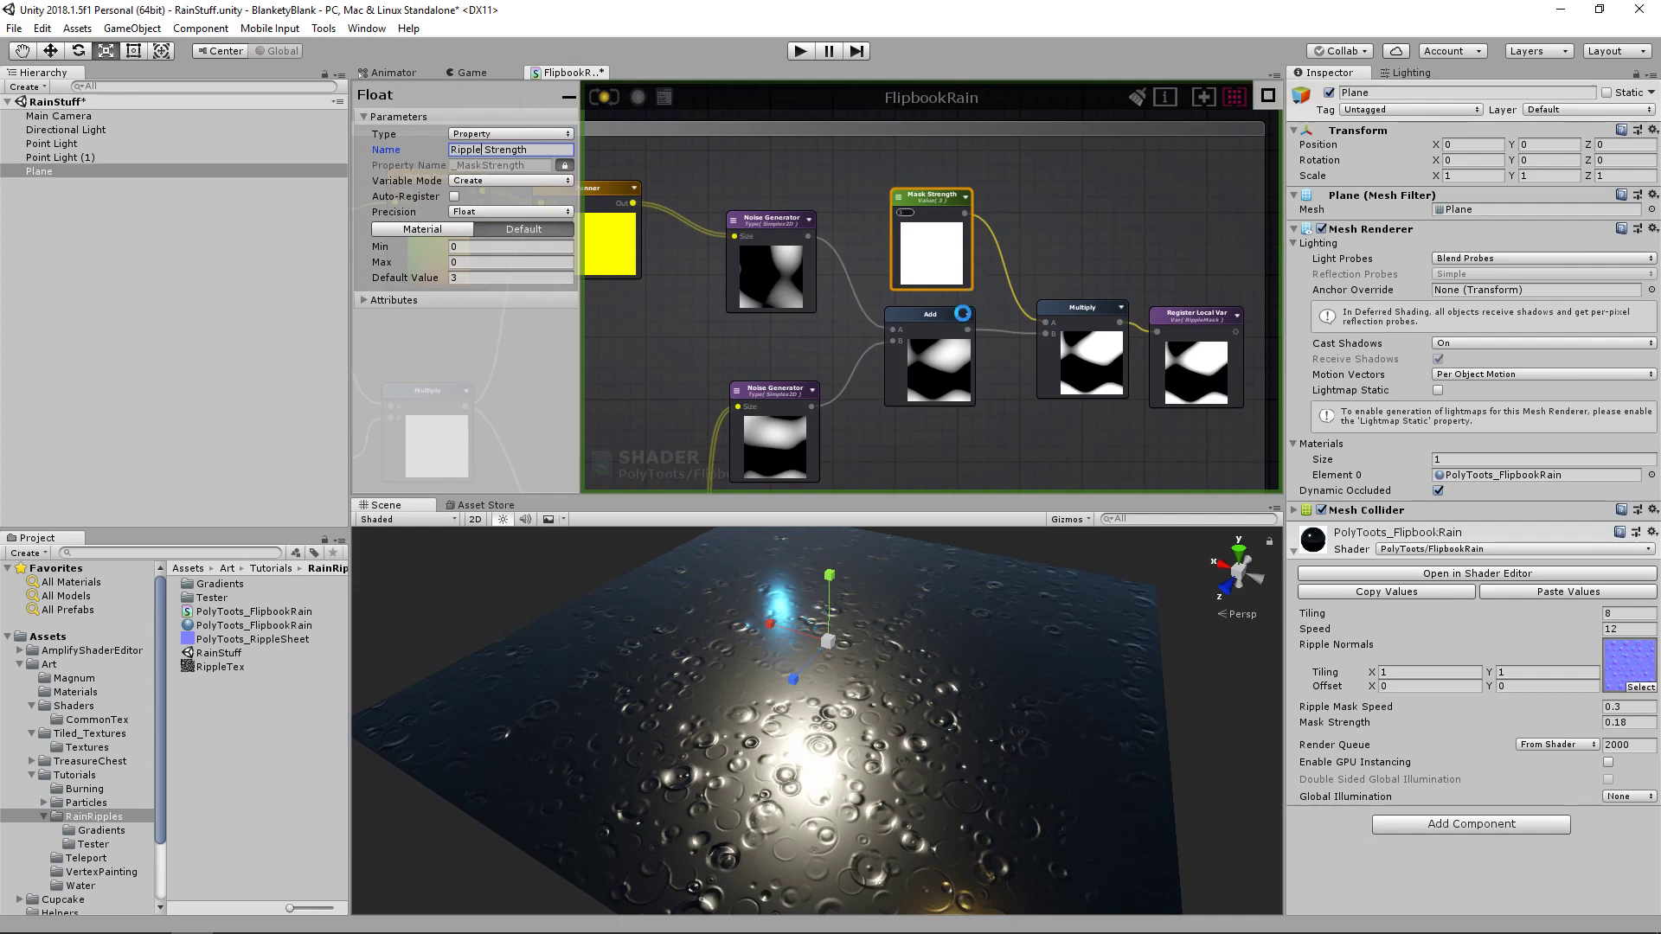
- Set the Ripple Strength property's default value to 0.5
{"action": "scroll", "coordinate": [995, 286], "scroll_direction": "down", "scroll_amount": 5}
{"action": "middle_click_drag", "start_coordinate": [900, 486], "coordinate": [936, 185]}
{"action": "left_click", "coordinate": [509, 277]}
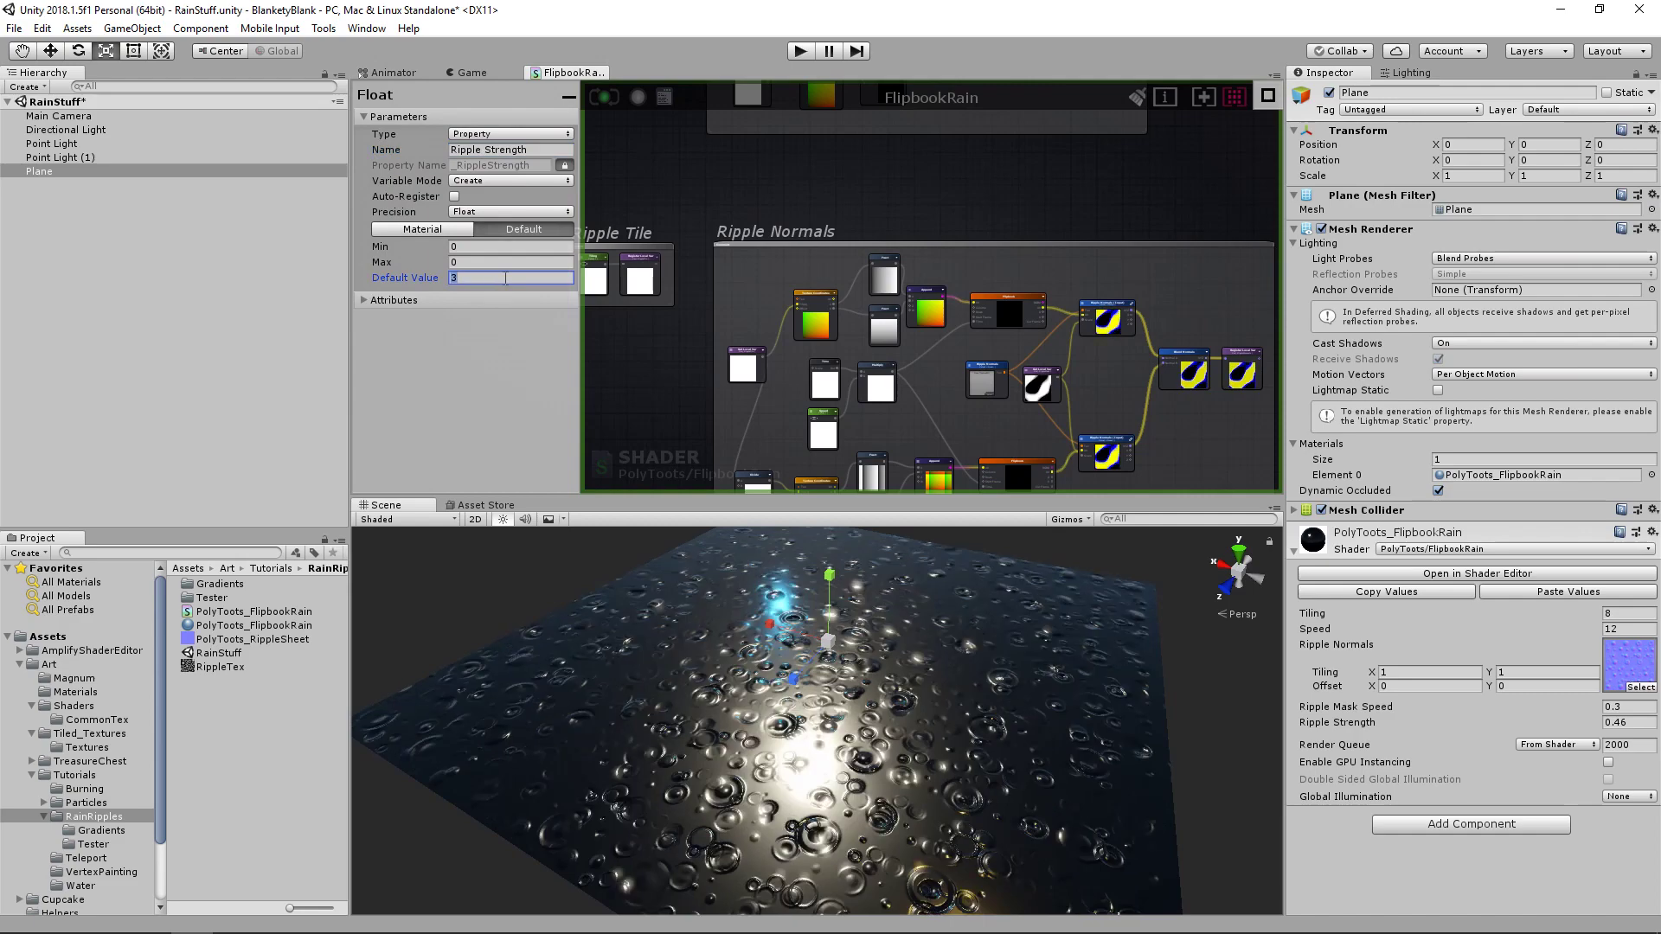
{"action": "type", "text": ".5"}
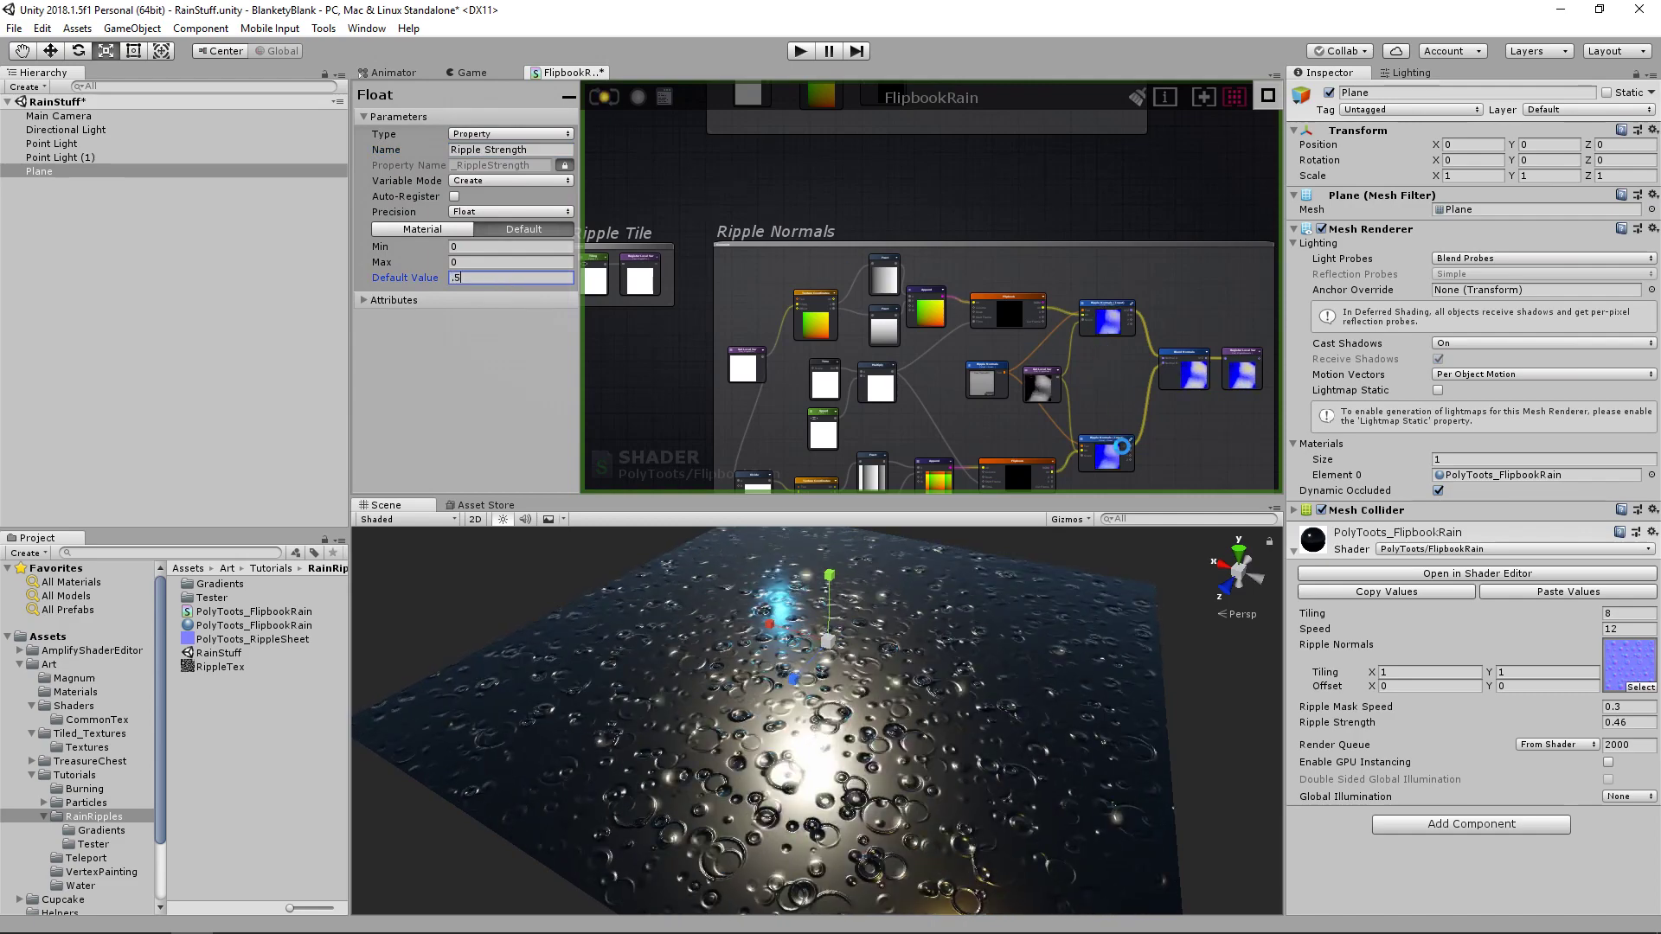
- Examine how the RippleMask variable node feeds the texture samples in the Ripple Normals group
{"action": "scroll", "coordinate": [1135, 413], "scroll_direction": "up", "scroll_amount": 4}
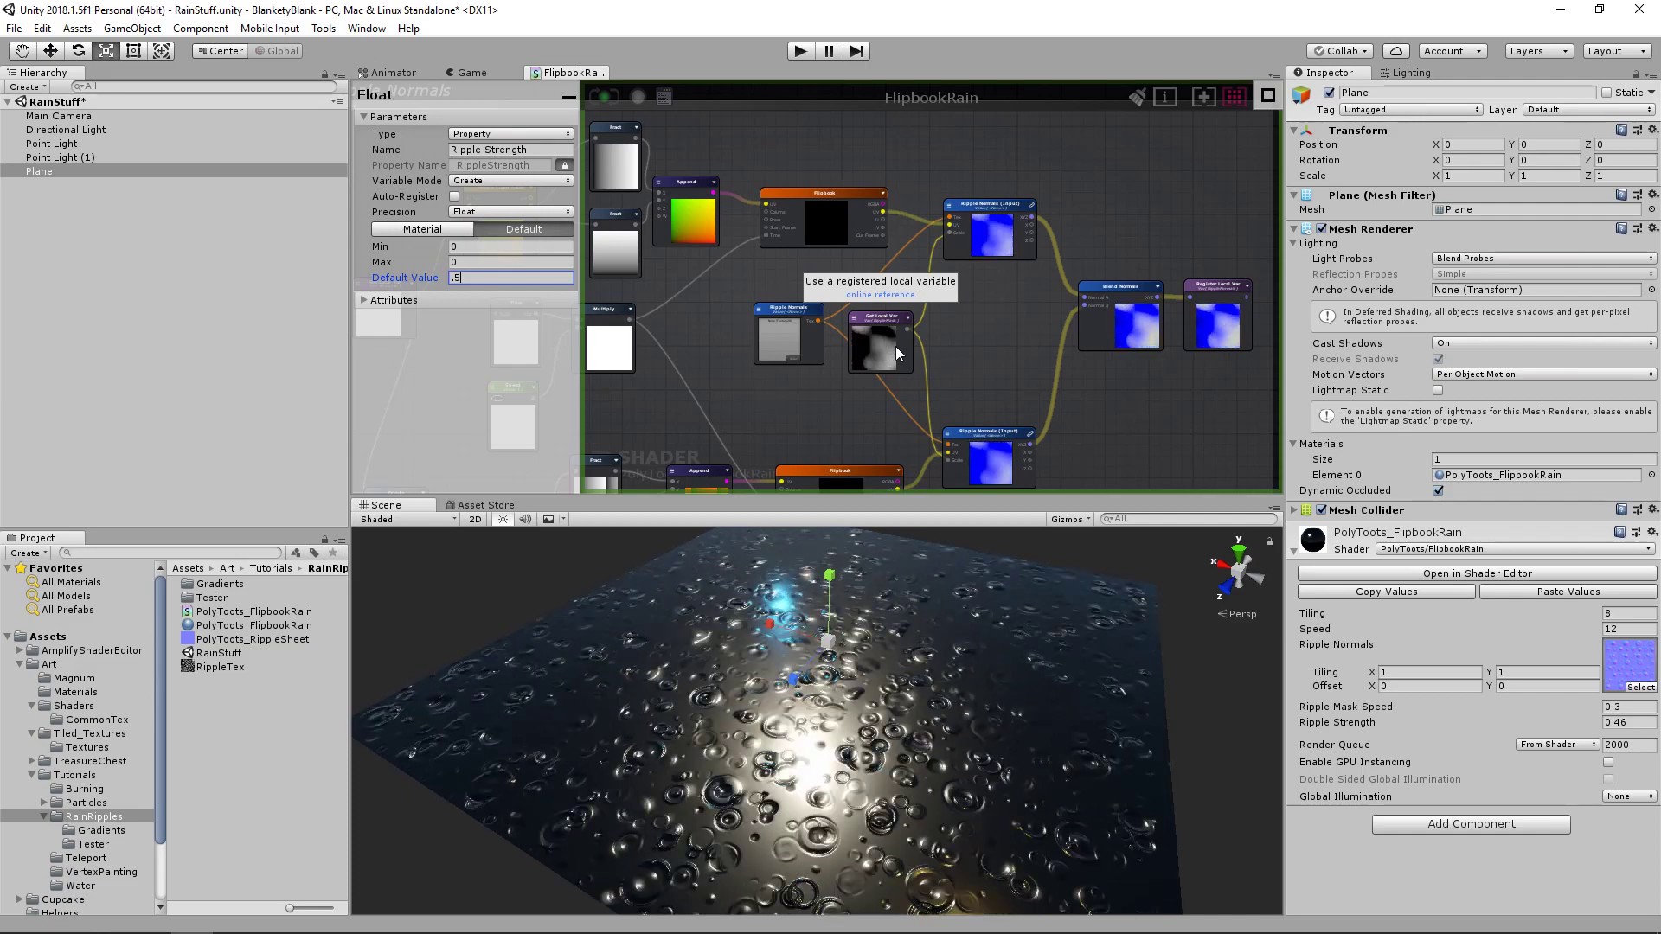
{"action": "left_click", "coordinate": [1009, 367]}
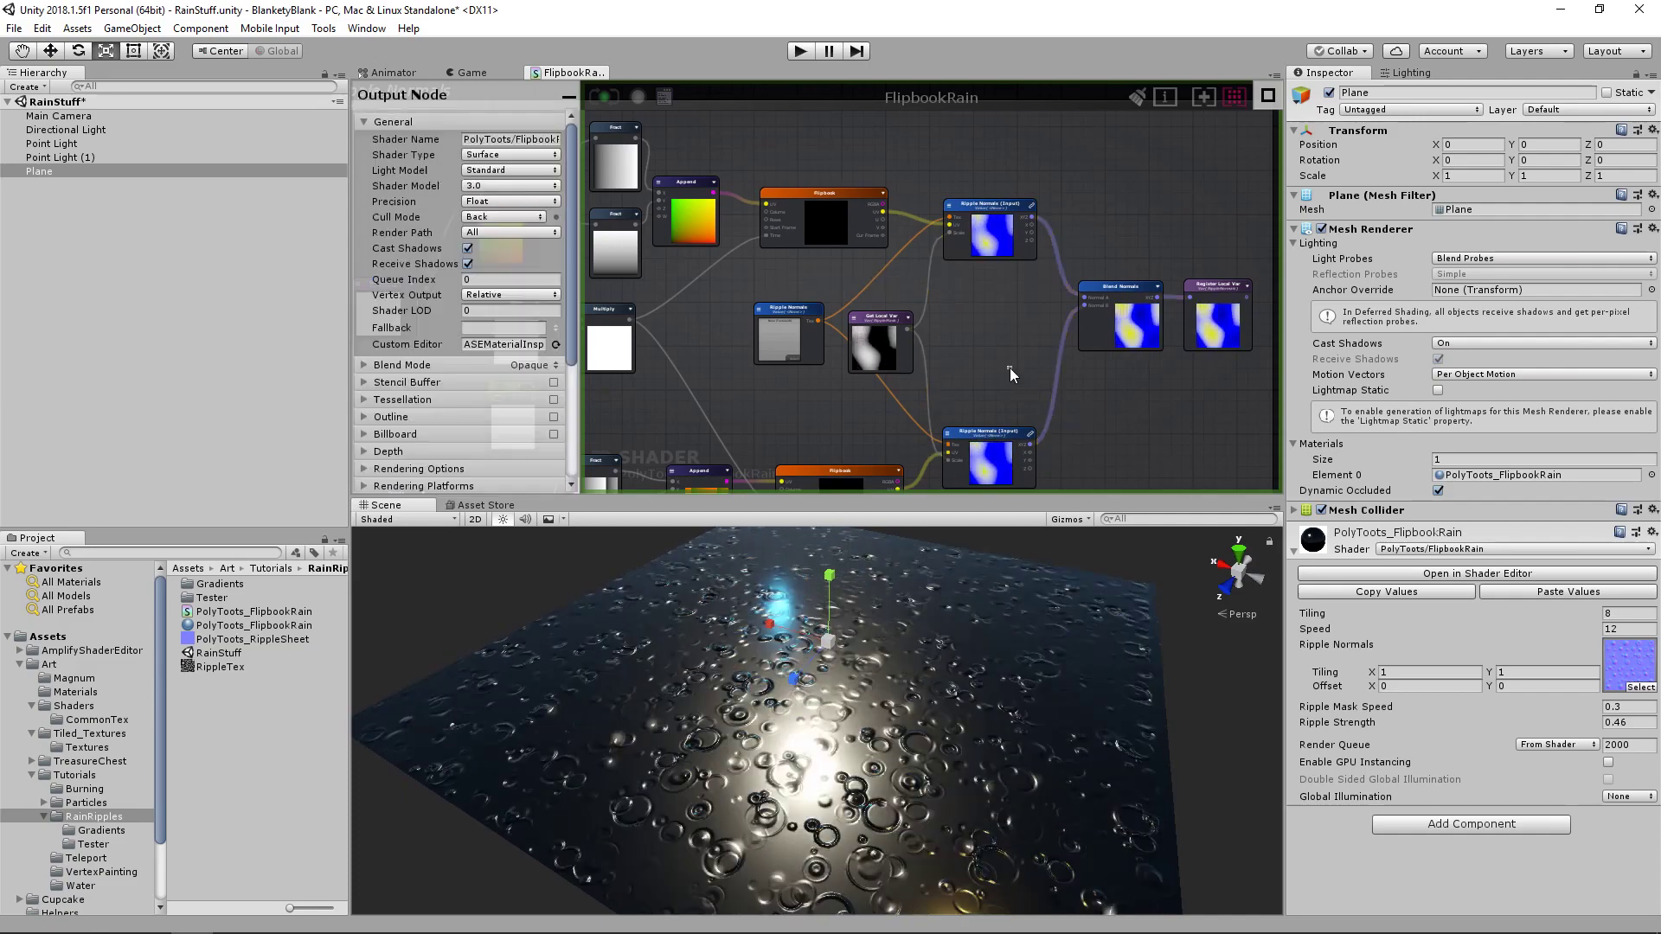
{"action": "key", "text": "w"}
{"action": "left_click", "coordinate": [1211, 691]}
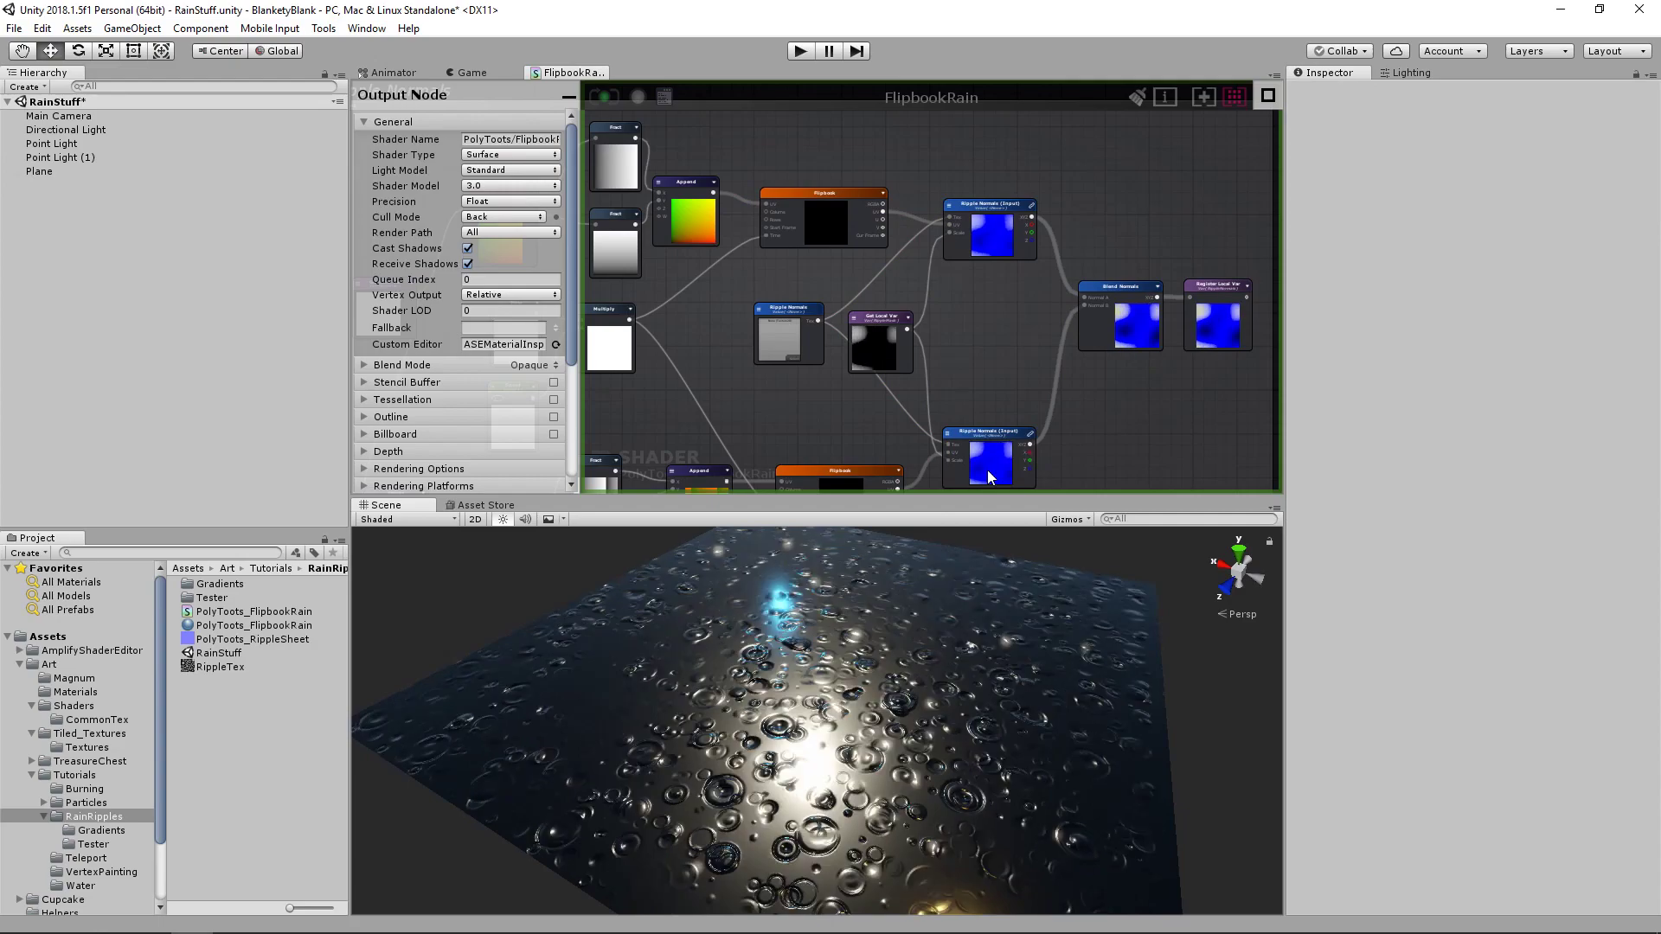
{"action": "left_click", "coordinate": [880, 326]}
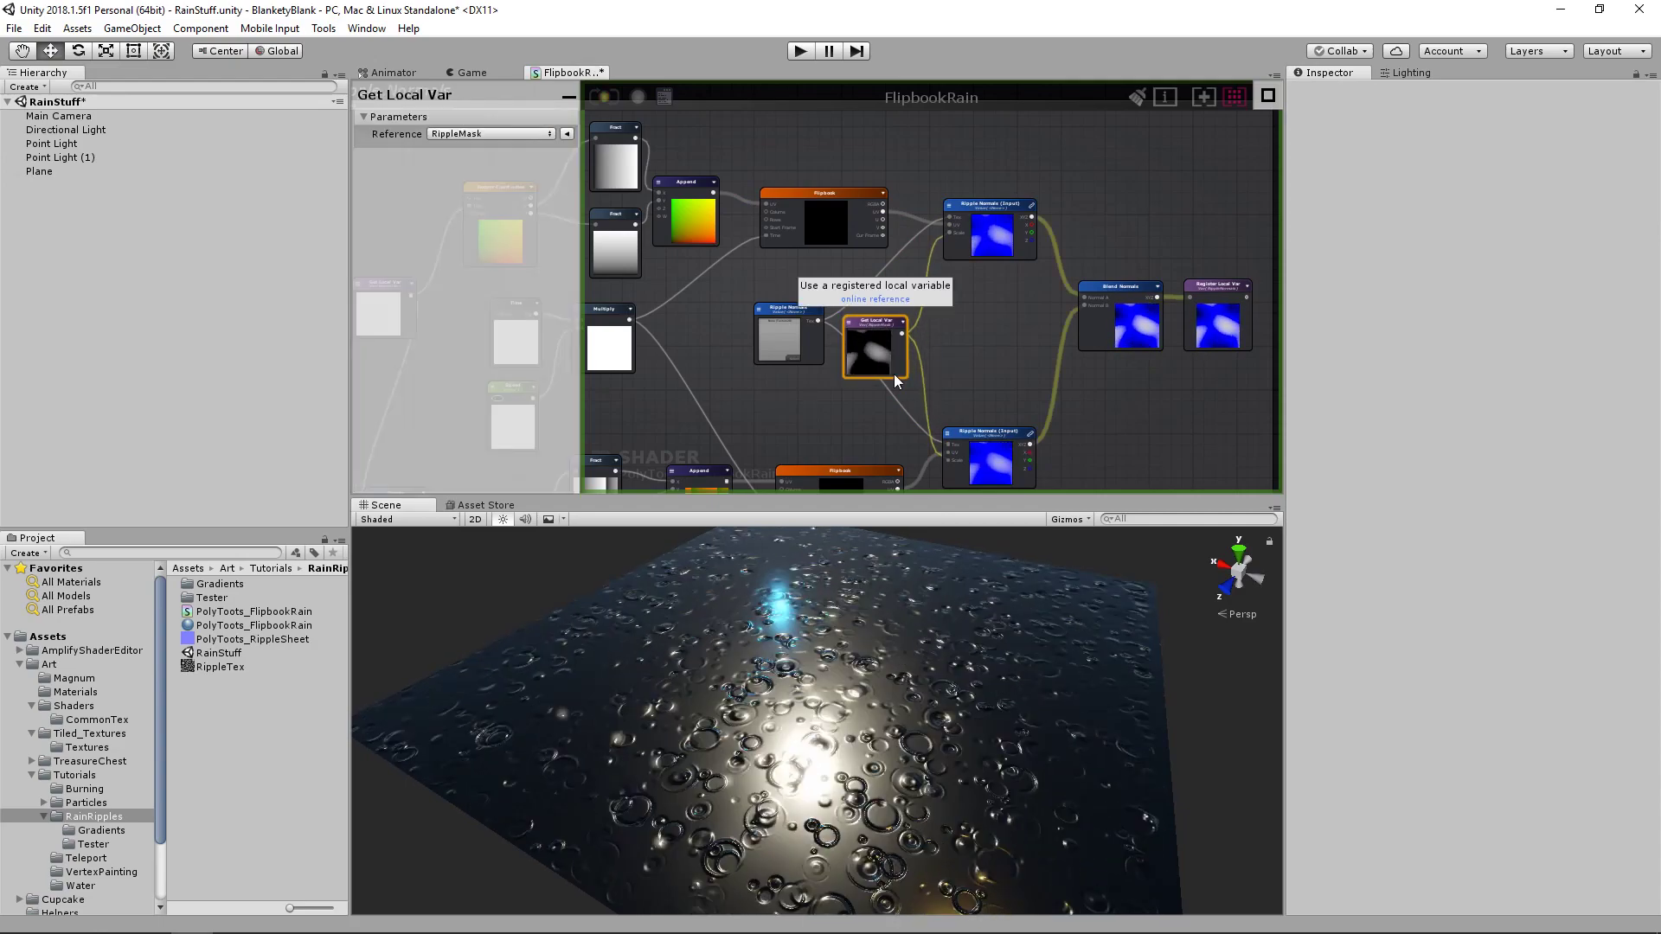
{"action": "scroll", "coordinate": [891, 346], "scroll_direction": "up", "scroll_amount": 3}
{"action": "scroll", "coordinate": [890, 337], "scroll_direction": "down", "scroll_amount": 5}
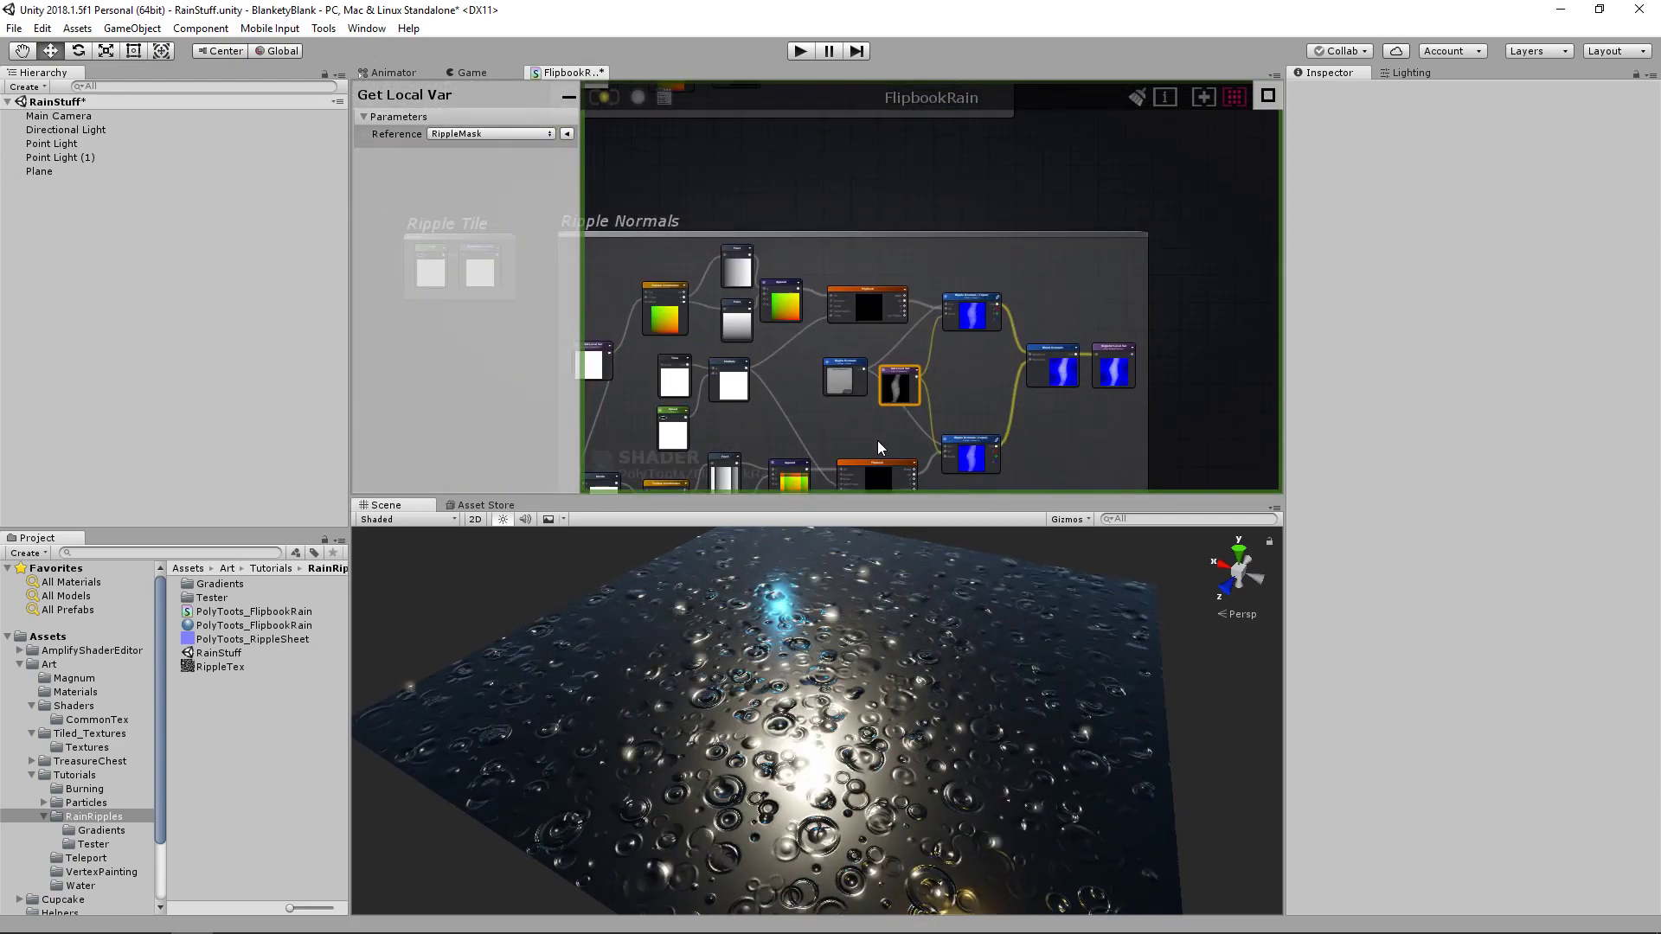
- Set the maximum of the Ripple Strength property in the RippleMask group to 1
{"action": "middle_click_drag", "start_coordinate": [941, 180], "coordinate": [986, 432]}
{"action": "scroll", "coordinate": [942, 226], "scroll_direction": "up", "scroll_amount": 3}
{"action": "middle_click_drag", "start_coordinate": [945, 253], "coordinate": [942, 293]}
{"action": "scroll", "coordinate": [942, 293], "scroll_direction": "up", "scroll_amount": 2}
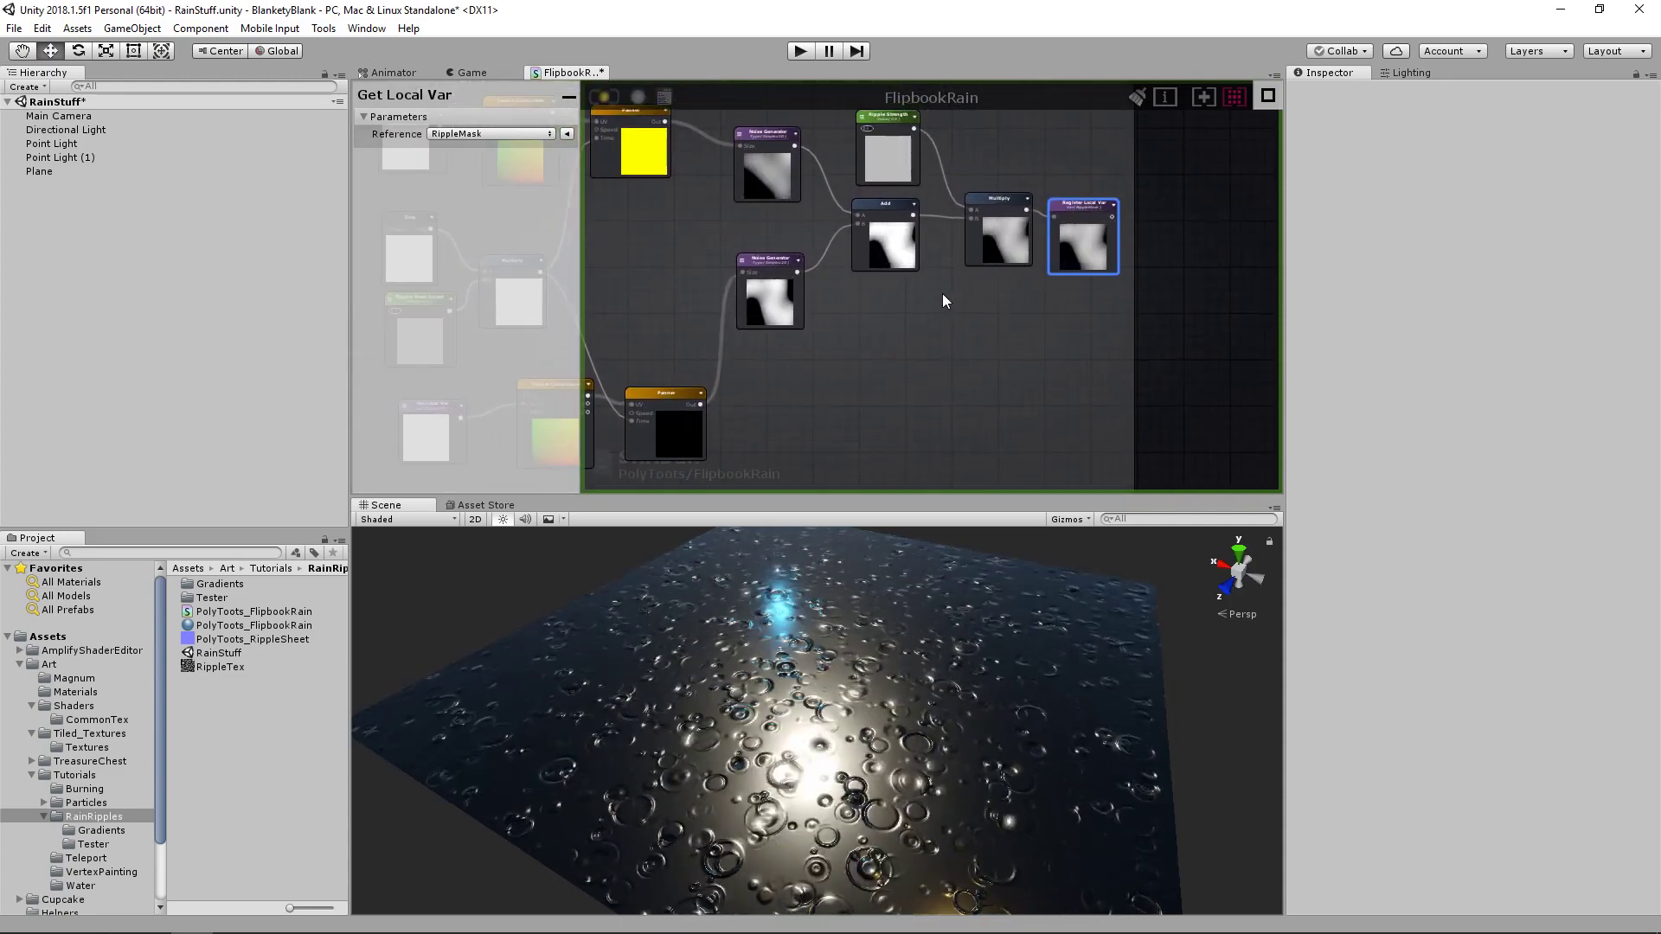
{"action": "middle_click_drag", "start_coordinate": [983, 258], "coordinate": [979, 331]}
{"action": "left_click", "coordinate": [887, 213]}
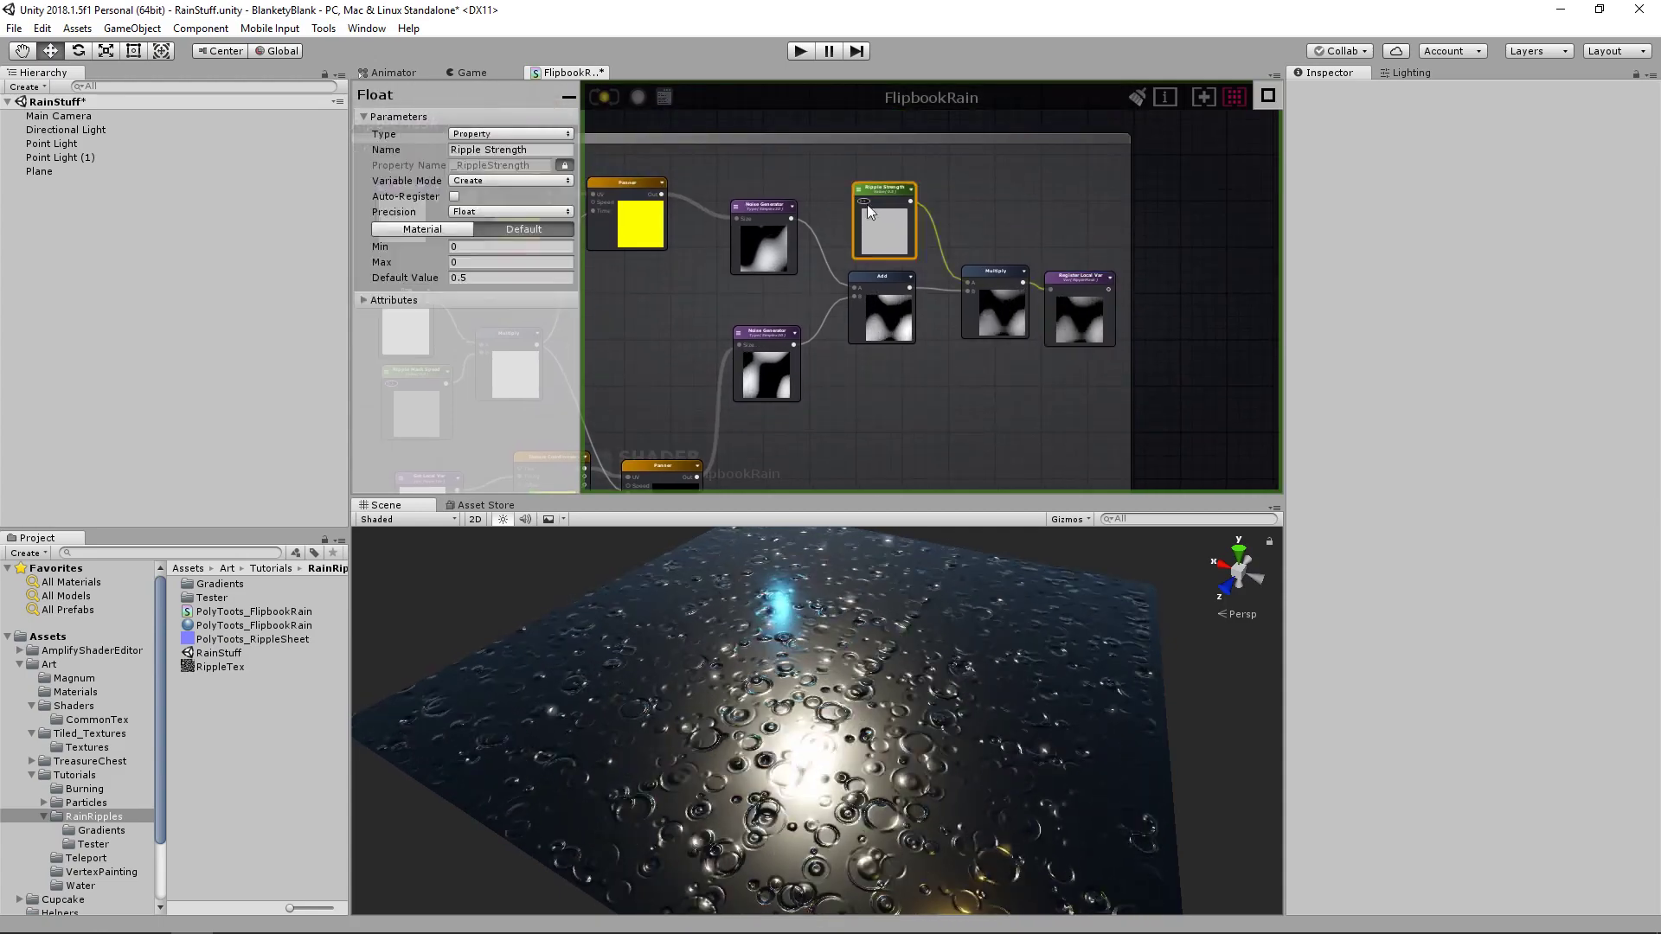
{"action": "left_click", "coordinate": [489, 263]}
{"action": "type", "text": "1"}
{"action": "key", "text": "Tab"}
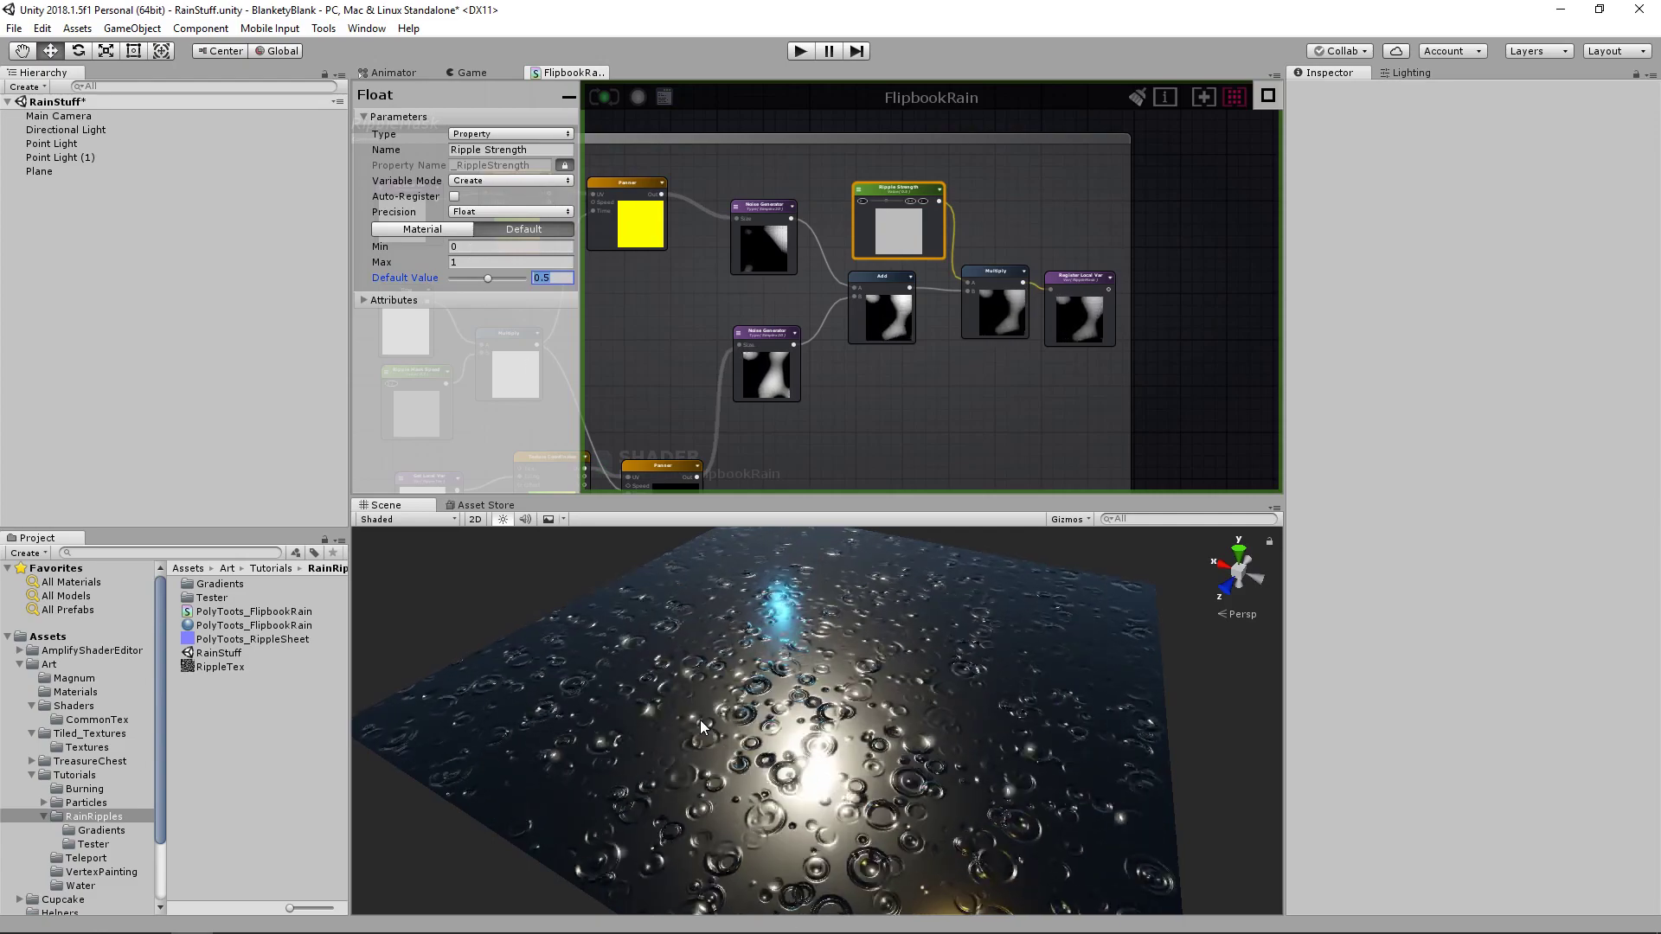
- Select the plane and set its material's Ripple Strength to about 0.231
{"action": "left_click", "coordinate": [765, 729]}
{"action": "left_click_drag", "start_coordinate": [1523, 723], "coordinate": [1435, 739]}
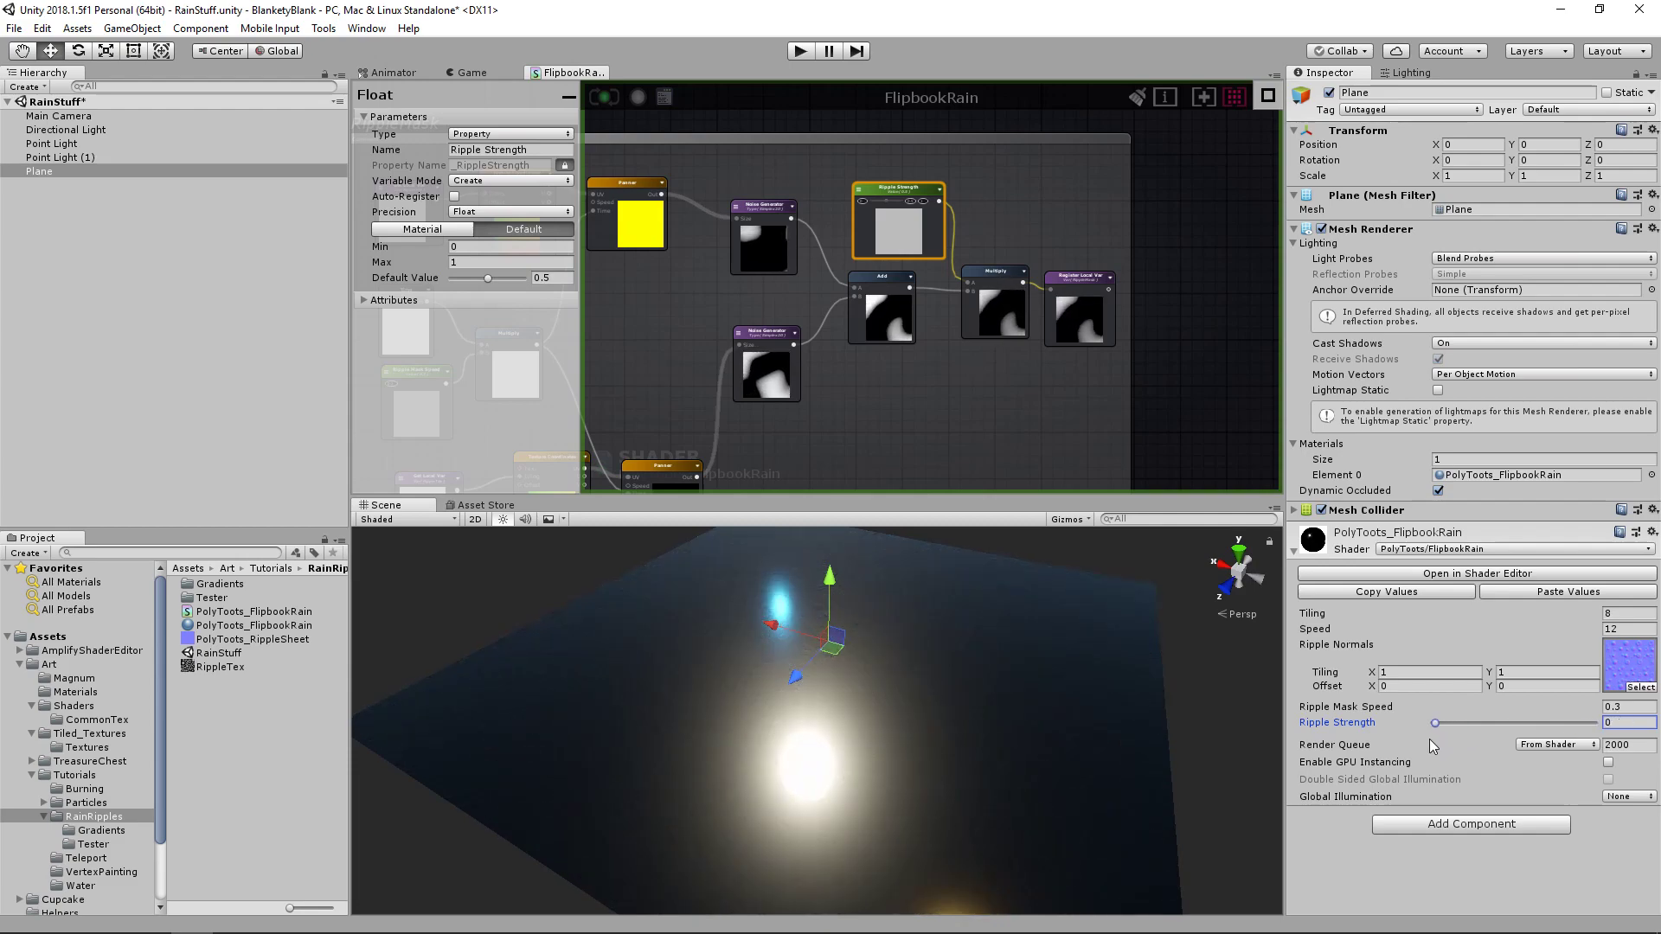
{"action": "left_click_drag", "start_coordinate": [1431, 739], "coordinate": [1473, 740]}
{"action": "left_click_drag", "start_coordinate": [1027, 664], "coordinate": [986, 626], "text": "alt"}
- Examine the RippleMask group and the connections into the FlipbookRain output node
{"action": "middle_click_drag", "start_coordinate": [846, 353], "coordinate": [1123, 337]}
{"action": "scroll", "coordinate": [952, 338], "scroll_direction": "down", "scroll_amount": 2}
{"action": "middle_click_drag", "start_coordinate": [983, 370], "coordinate": [883, 305]}
{"action": "middle_click_drag", "start_coordinate": [799, 185], "coordinate": [772, 237]}
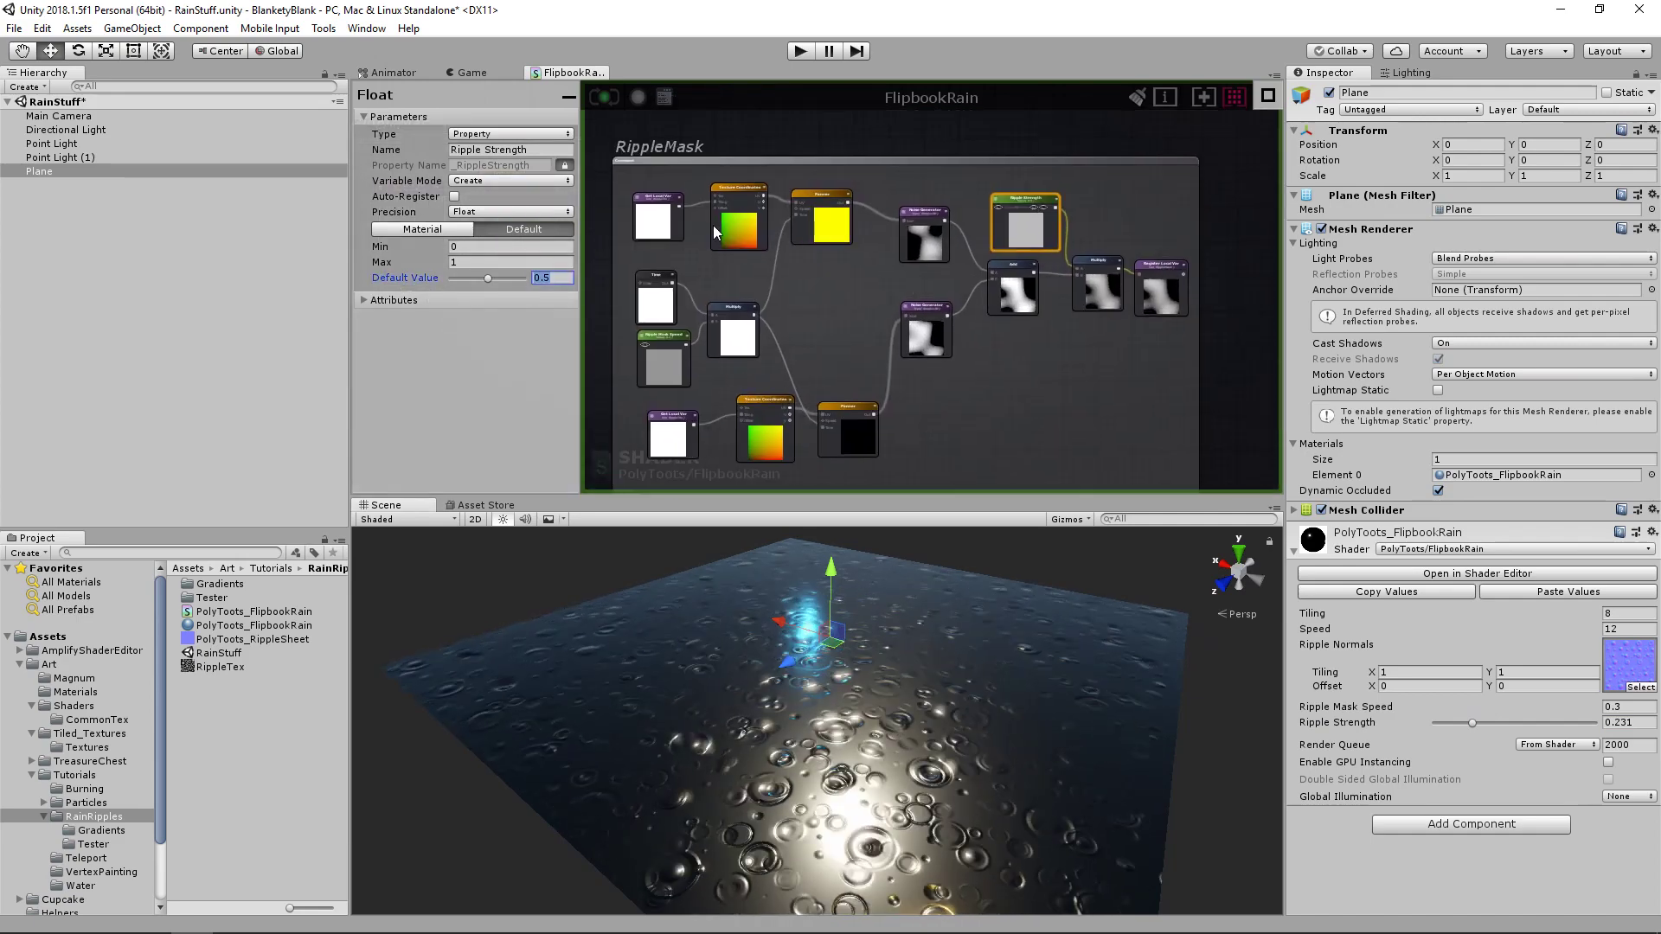
{"action": "left_click", "coordinate": [1064, 237]}
{"action": "scroll", "coordinate": [1062, 240], "scroll_direction": "down", "scroll_amount": 3}
{"action": "scroll", "coordinate": [1003, 329], "scroll_direction": "up", "scroll_amount": 3}
{"action": "middle_click_drag", "start_coordinate": [1029, 431], "coordinate": [988, 288]}
{"action": "scroll", "coordinate": [1028, 311], "scroll_direction": "down", "scroll_amount": 3}
{"action": "middle_click_drag", "start_coordinate": [1160, 468], "coordinate": [968, 382]}
{"action": "middle_click_drag", "start_coordinate": [1238, 286], "coordinate": [1009, 342]}
{"action": "scroll", "coordinate": [1008, 342], "scroll_direction": "up", "scroll_amount": 5}
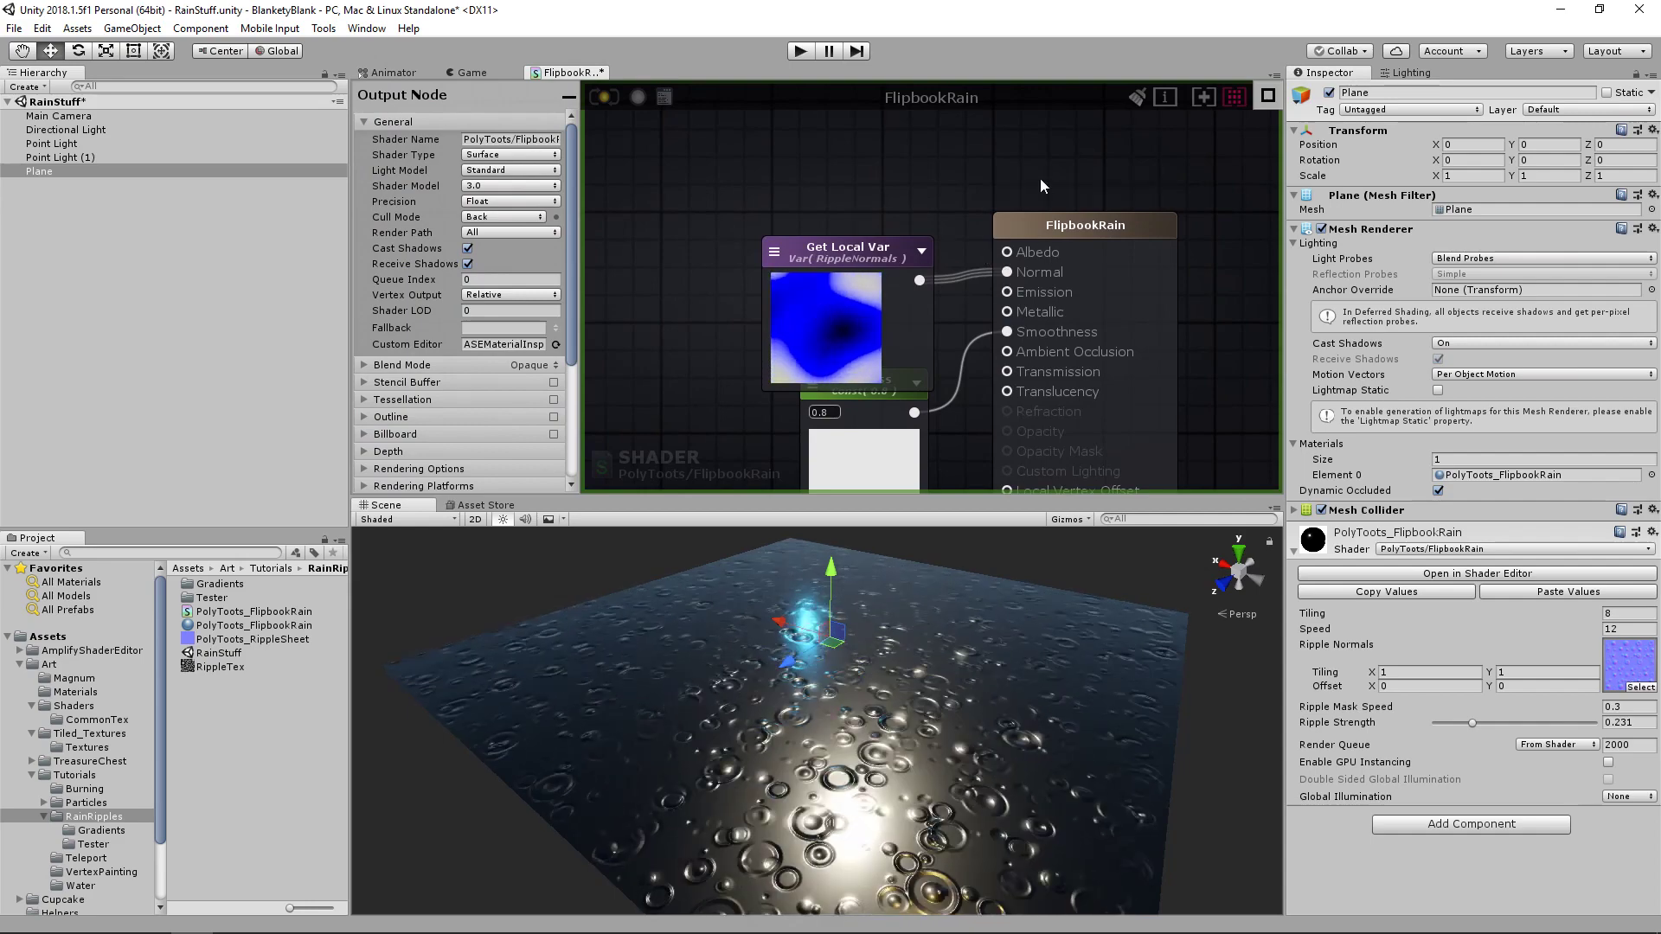
- Add a Texture Sample node in the empty area above the output node and name it Albedo
{"action": "scroll", "coordinate": [1042, 277], "scroll_direction": "down", "scroll_amount": 4}
{"action": "middle_click_drag", "start_coordinate": [1042, 276], "coordinate": [1000, 344]}
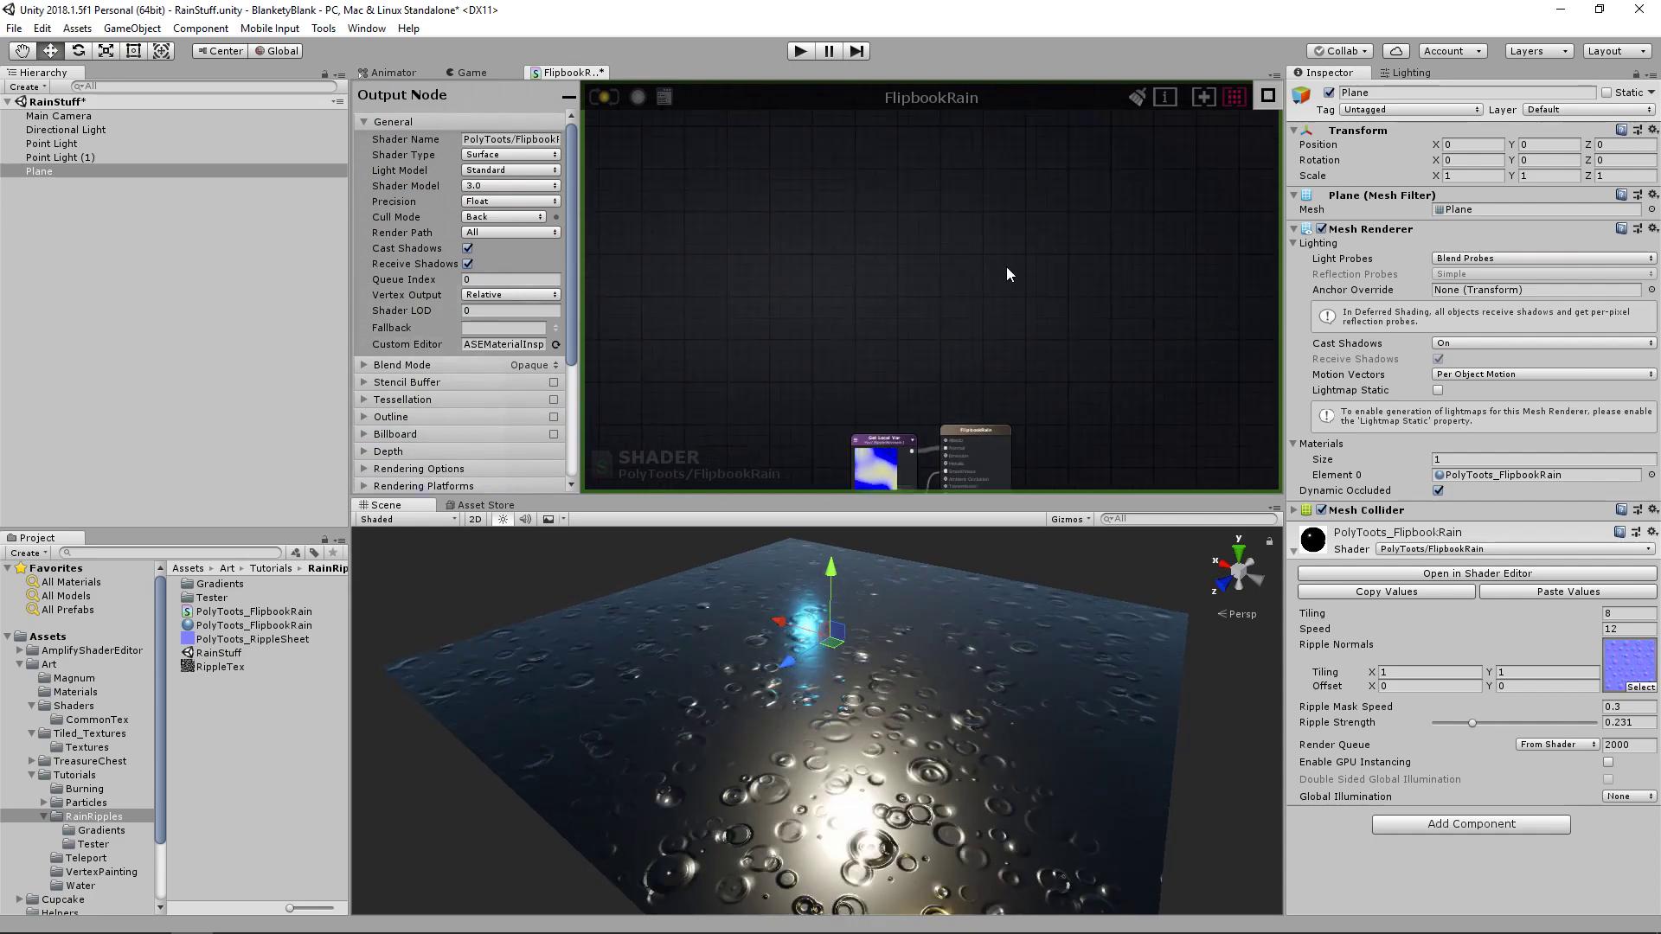
{"action": "scroll", "coordinate": [984, 300], "scroll_direction": "up", "scroll_amount": 1}
{"action": "key", "text": "t"}
{"action": "left_click", "coordinate": [962, 247]}
{"action": "left_click", "coordinate": [525, 135]}
{"action": "left_click", "coordinate": [608, 156]}
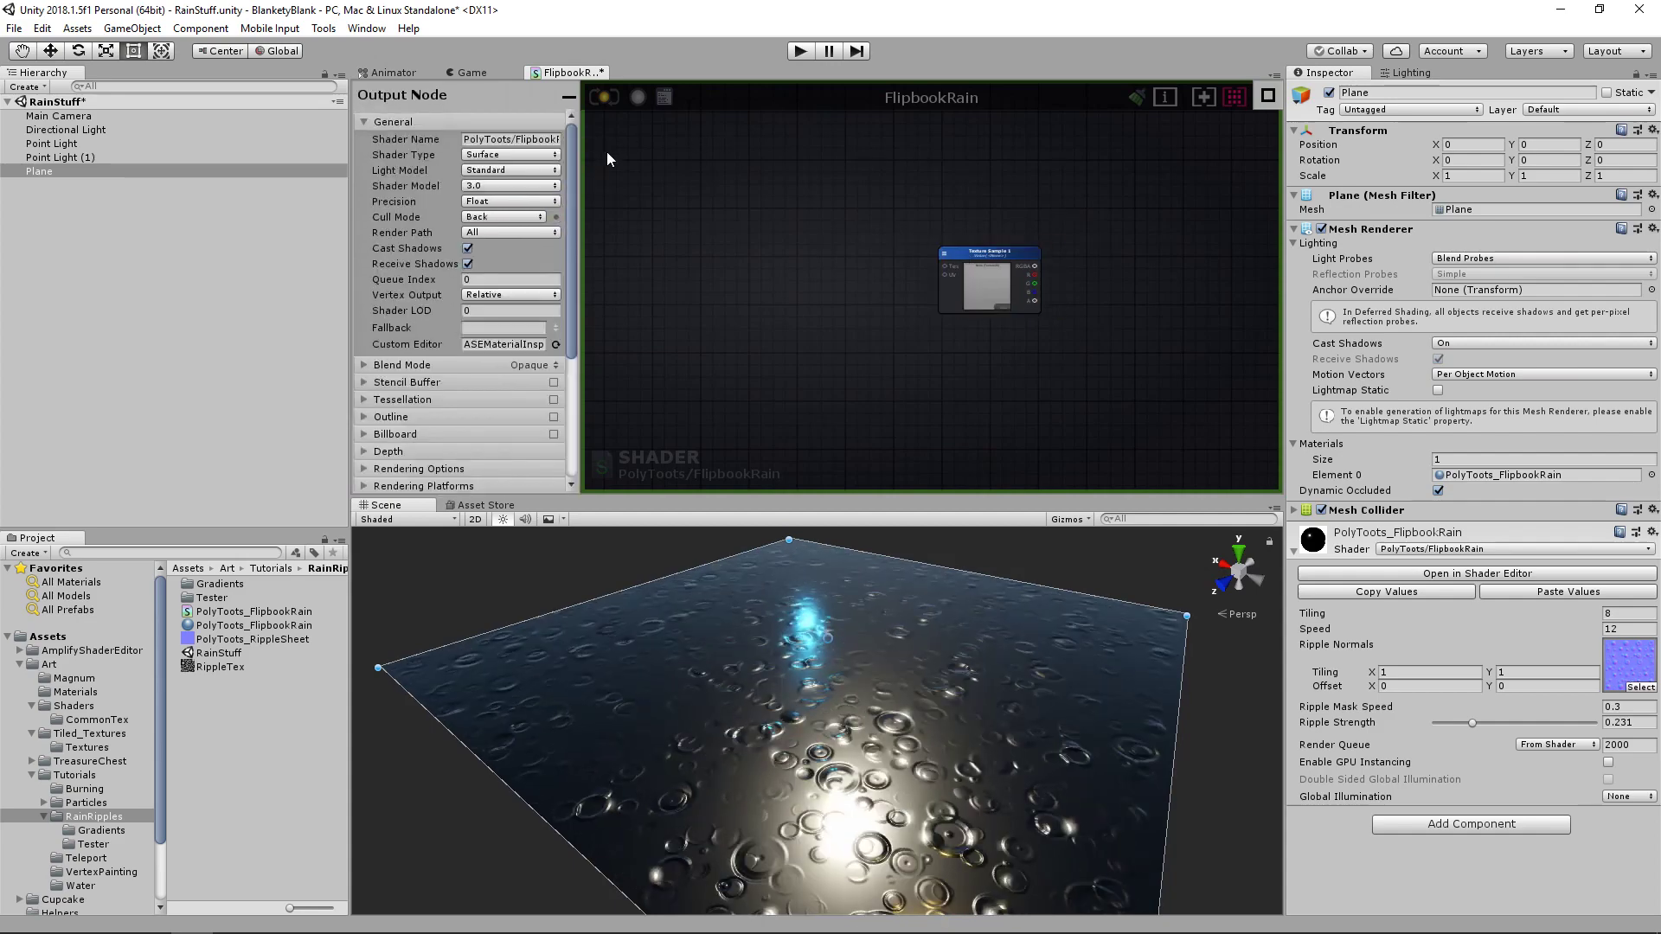
{"action": "left_click", "coordinate": [963, 254]}
{"action": "left_click", "coordinate": [535, 165]}
{"action": "type", "text": "Albedo"}
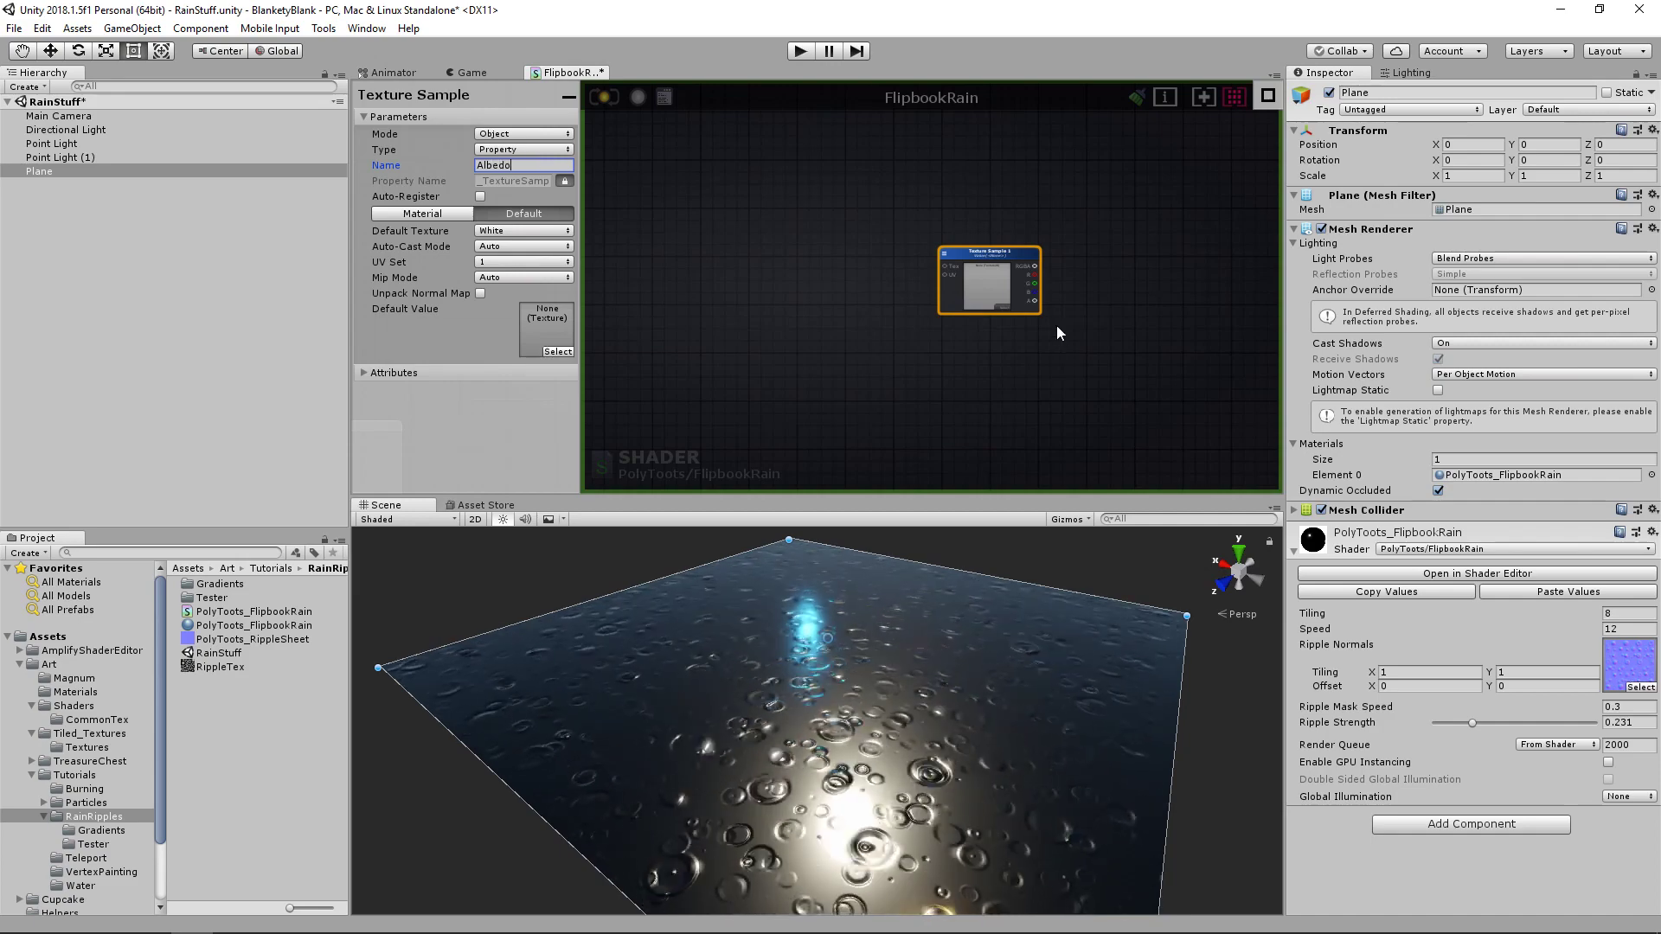
- Reposition the Albedo texture node and add a Multiply node beside it
{"action": "left_click_drag", "start_coordinate": [990, 251], "coordinate": [975, 243]}
{"action": "left_click", "coordinate": [1118, 289]}
{"action": "left_click", "coordinate": [984, 248]}
{"action": "scroll", "coordinate": [1067, 317], "scroll_direction": "up", "scroll_amount": 1}
{"action": "middle_click_drag", "start_coordinate": [976, 272], "coordinate": [978, 285]}
{"action": "left_click_drag", "start_coordinate": [978, 284], "coordinate": [977, 313]}
{"action": "key", "text": "m"}
{"action": "left_click", "coordinate": [1105, 323]}
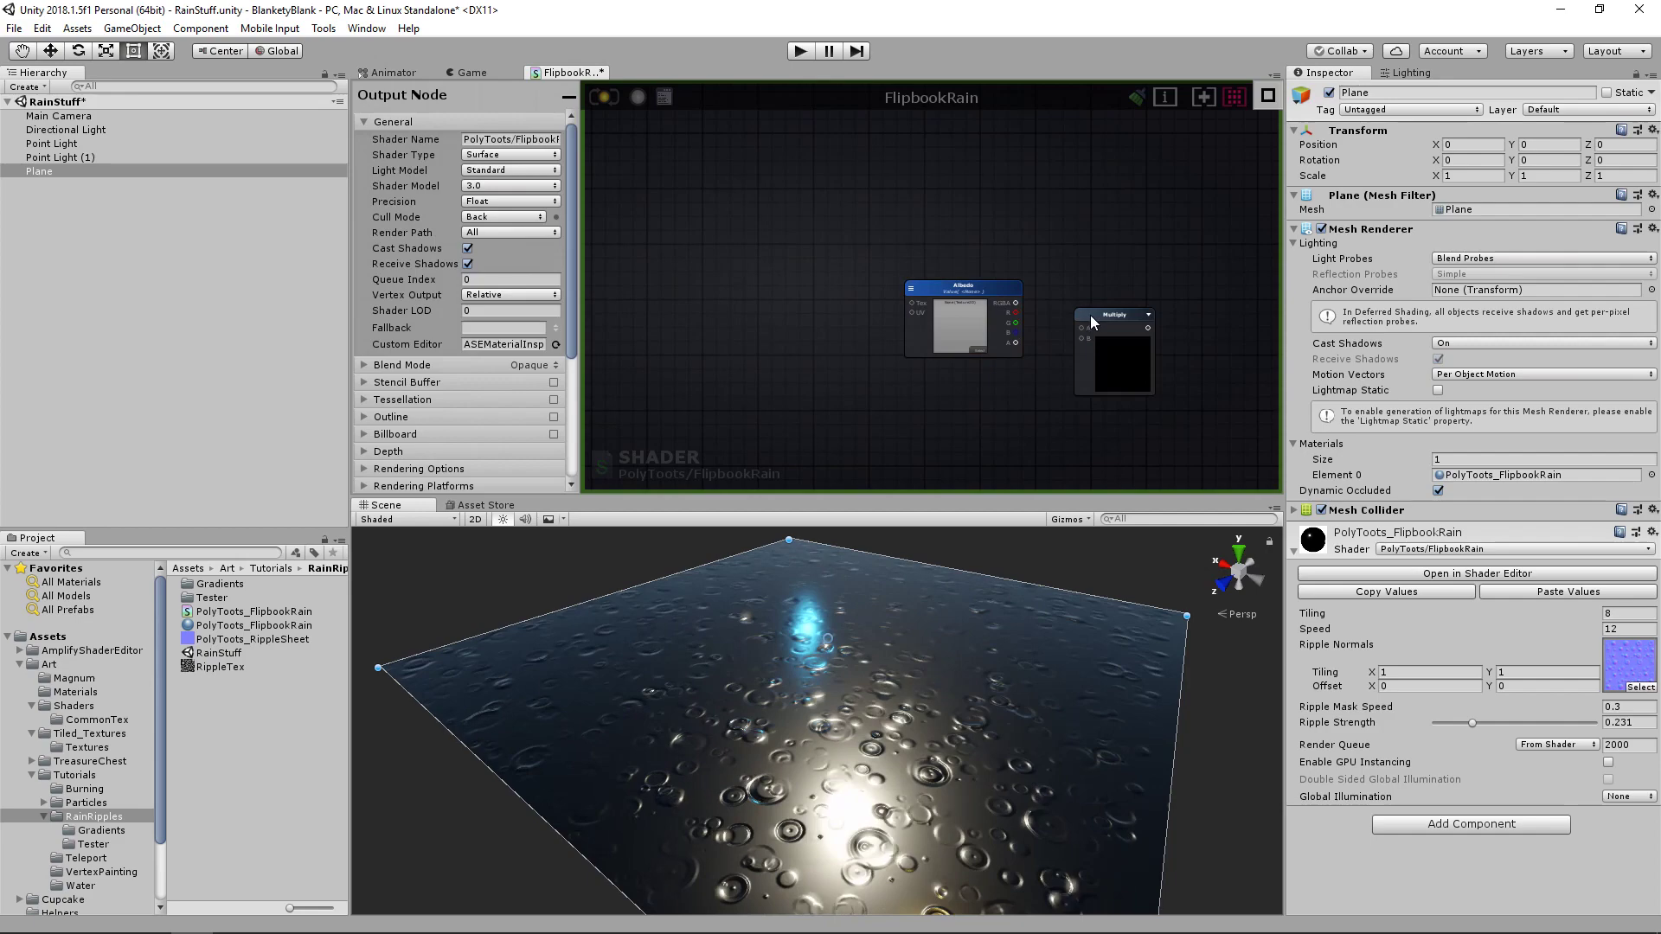
- Add a second Texture Sample node above Albedo and name it Ambient Oclussion
{"action": "middle_click_drag", "start_coordinate": [1053, 253], "coordinate": [1041, 314]}
{"action": "left_click", "coordinate": [971, 273]}
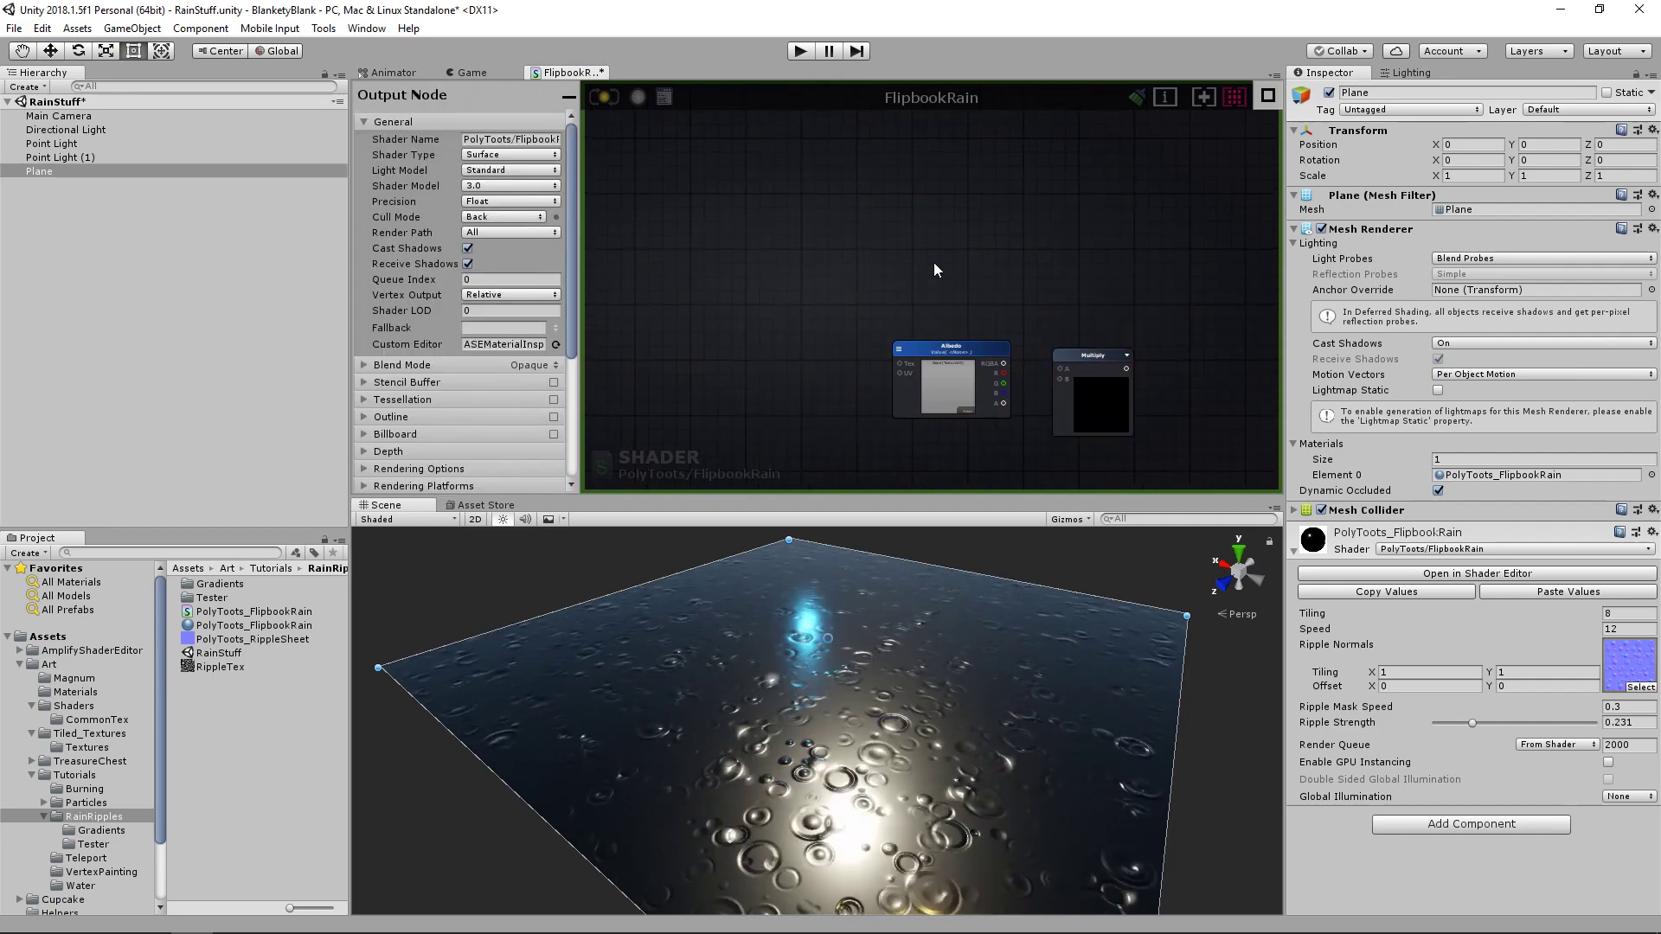
{"action": "key", "text": "t"}
{"action": "left_click", "coordinate": [933, 262]}
{"action": "left_click", "coordinate": [522, 166]}
{"action": "type", "text": "Ambient Oclussion"}
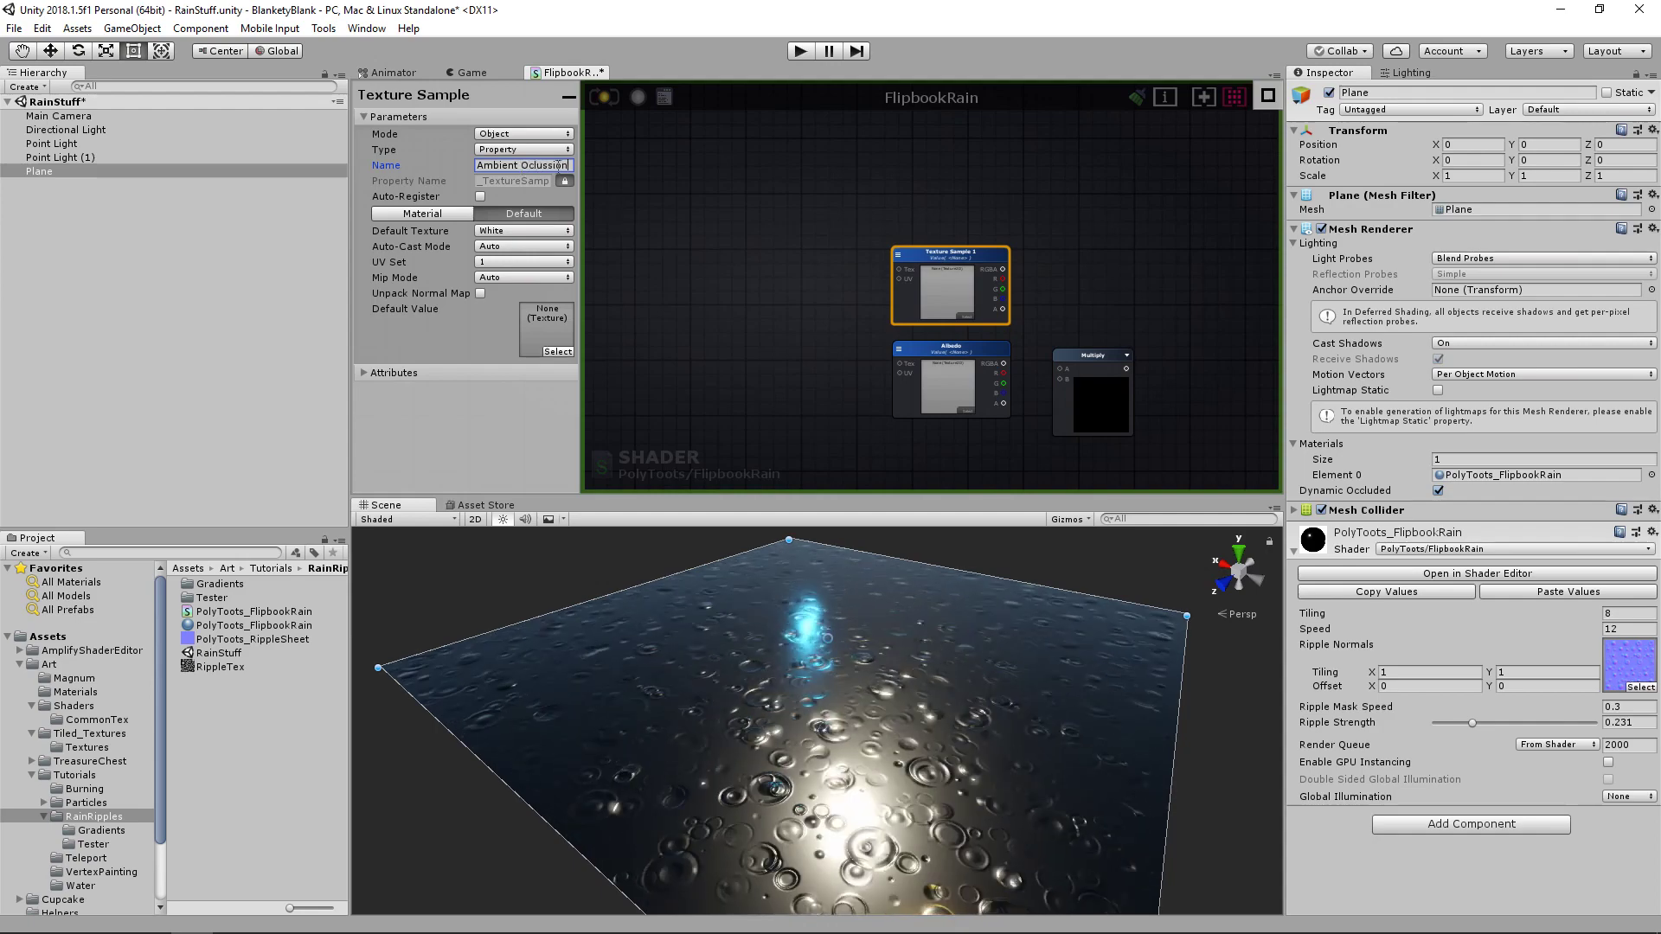
{"action": "key", "text": "Return"}
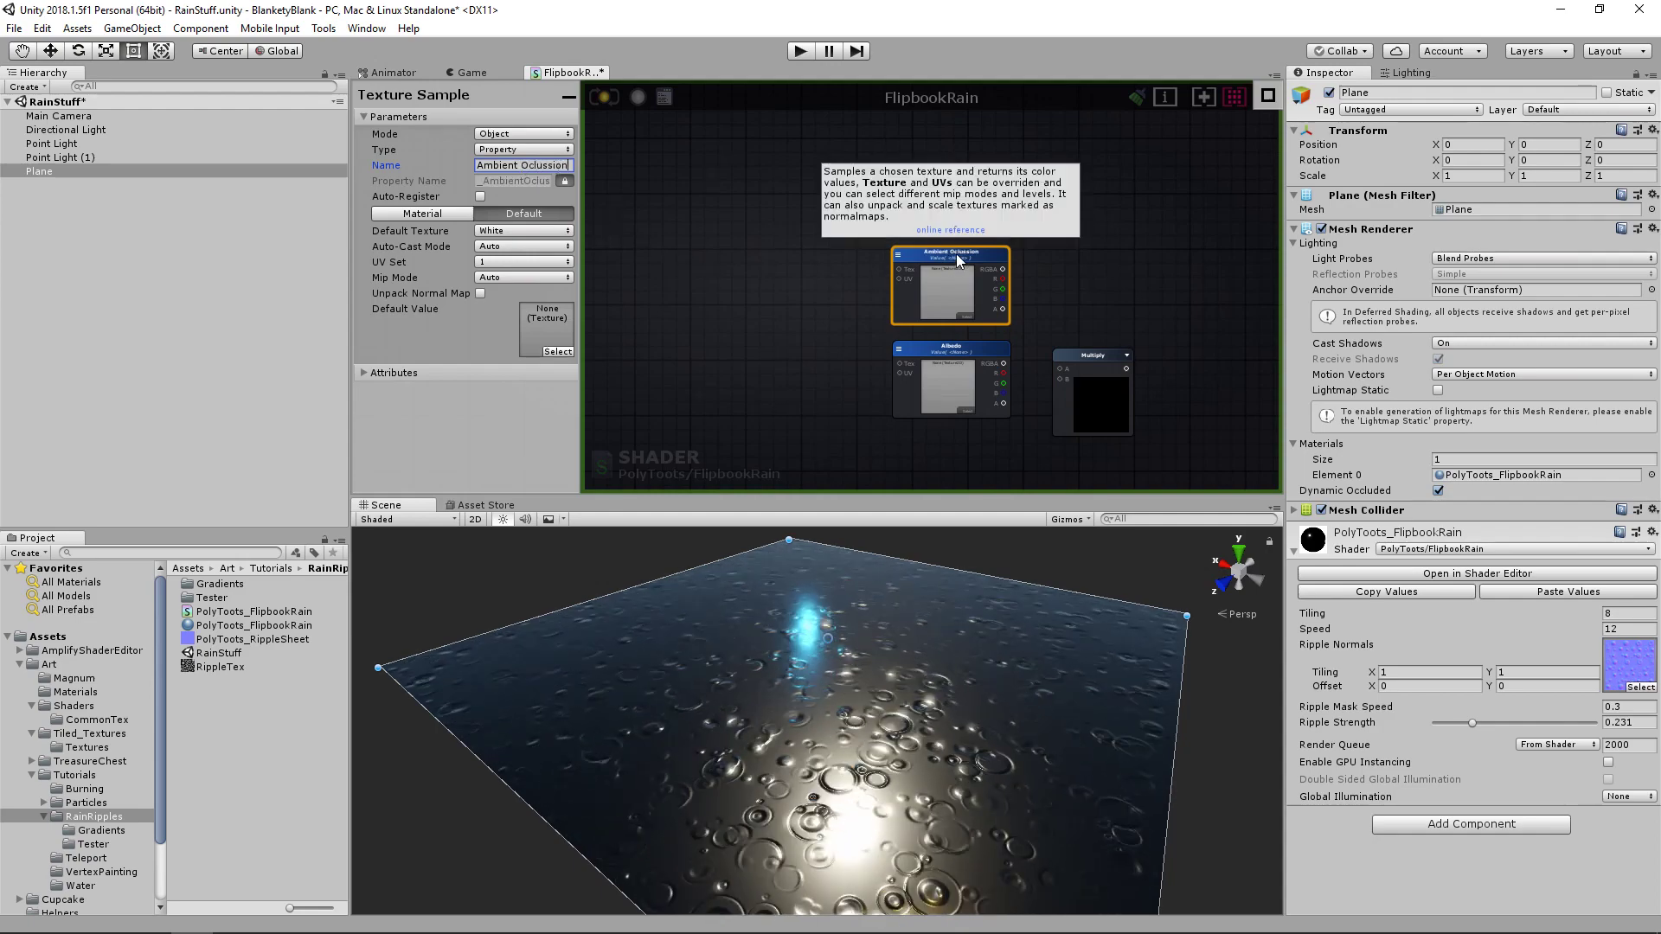
{"action": "left_click_drag", "start_coordinate": [957, 254], "coordinate": [958, 248]}
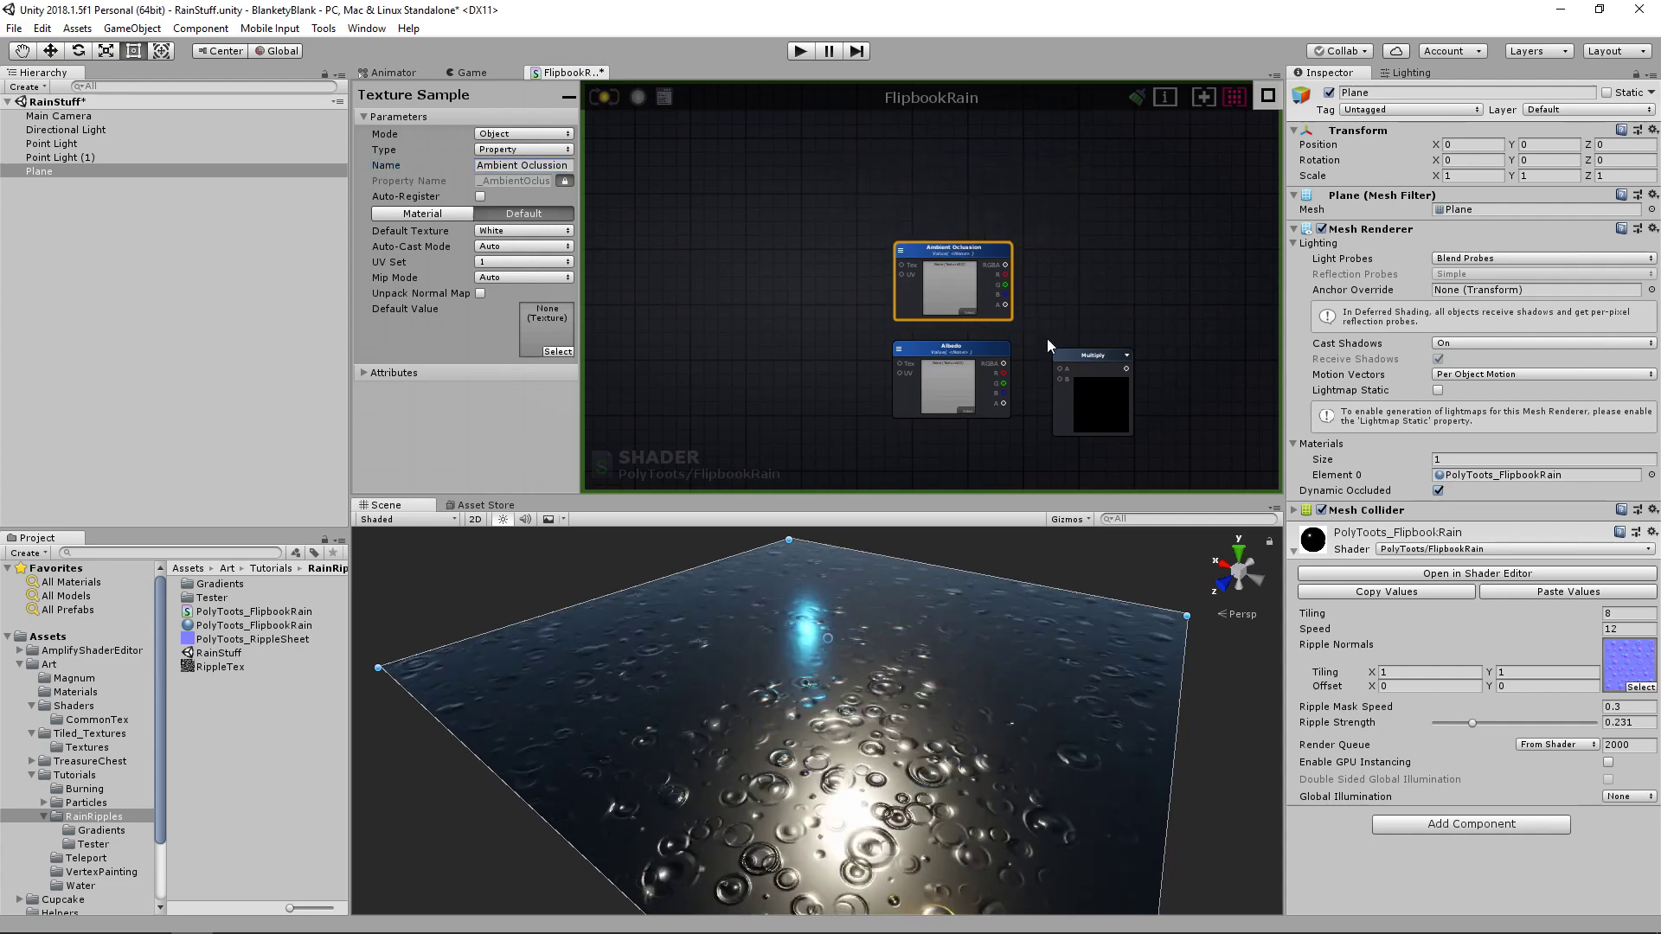
- Move the Multiply node between the two textures and connect Ambient Oclussion to input A and Albedo to input B
{"action": "middle_click_drag", "start_coordinate": [1088, 360], "coordinate": [980, 326]}
{"action": "scroll", "coordinate": [980, 326], "scroll_direction": "up", "scroll_amount": 1}
{"action": "left_click_drag", "start_coordinate": [982, 332], "coordinate": [995, 275]}
{"action": "left_click_drag", "start_coordinate": [883, 213], "coordinate": [955, 281]}
{"action": "left_click_drag", "start_coordinate": [881, 328], "coordinate": [955, 293]}
{"action": "left_click", "coordinate": [840, 329]}
{"action": "left_click", "coordinate": [978, 326]}
- Add a Color node below the Multiply node, name it Tint and set its default value to white (FFFFFF)
{"action": "scroll", "coordinate": [985, 358], "scroll_direction": "down", "scroll_amount": 3}
{"action": "left_click", "coordinate": [961, 367]}
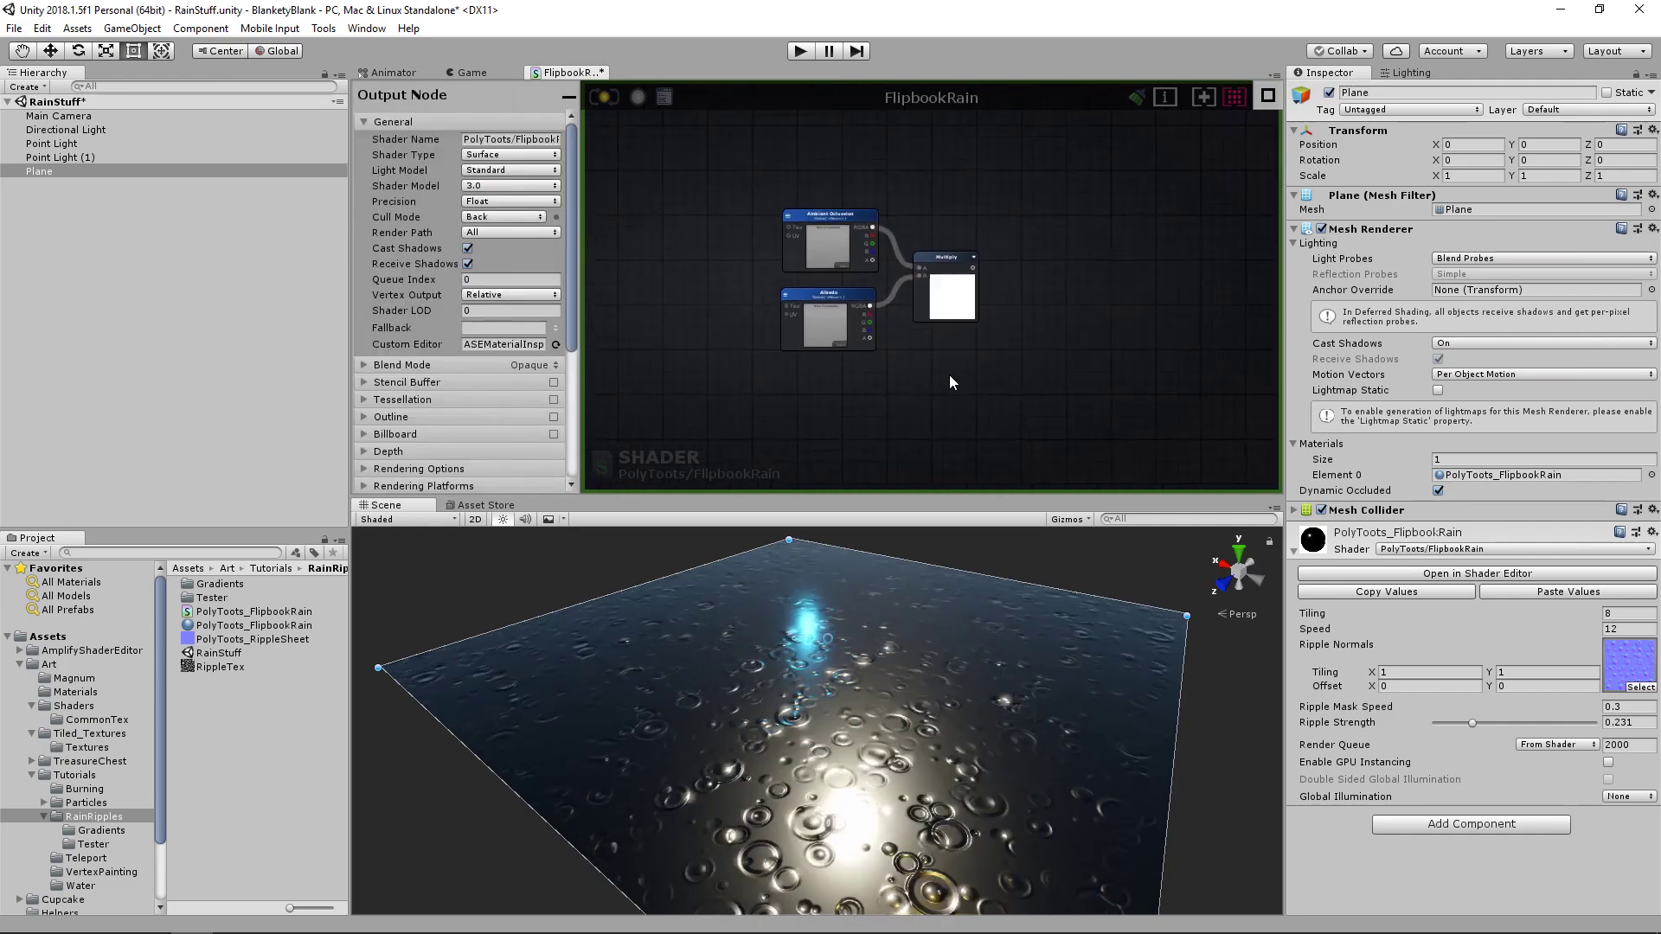
{"action": "left_click_drag", "start_coordinate": [972, 397], "coordinate": [964, 362]}
{"action": "left_click", "coordinate": [511, 149]}
{"action": "type", "text": "Tint"}
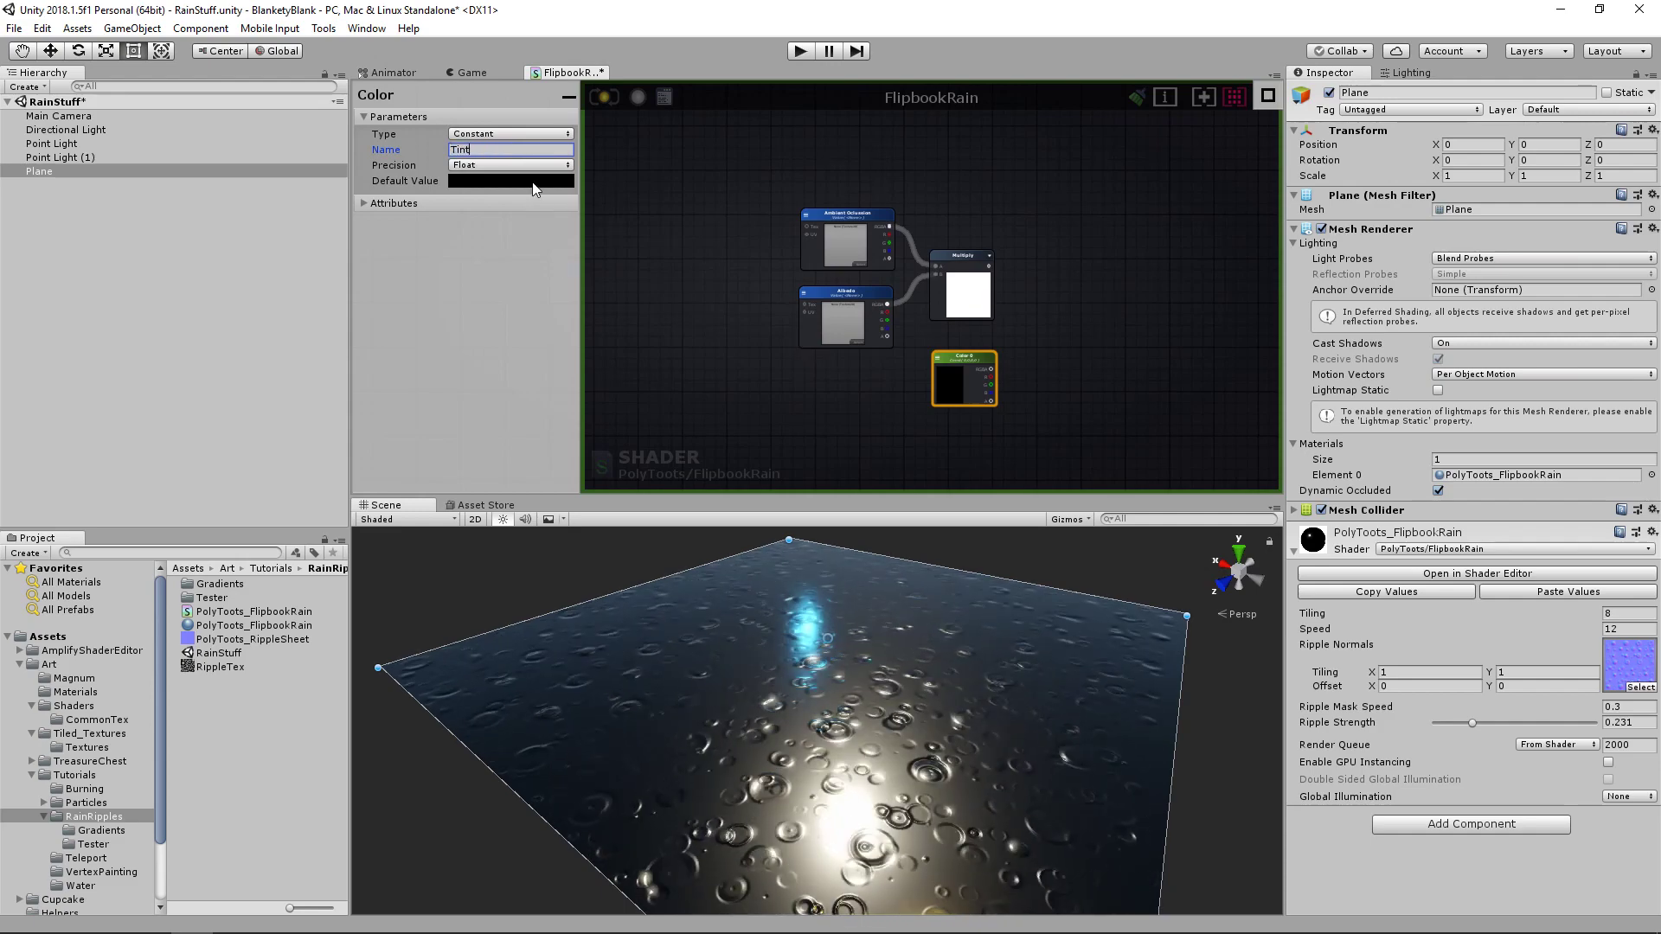
{"action": "left_click", "coordinate": [949, 385]}
{"action": "left_click_drag", "start_coordinate": [1134, 401], "coordinate": [1081, 342]}
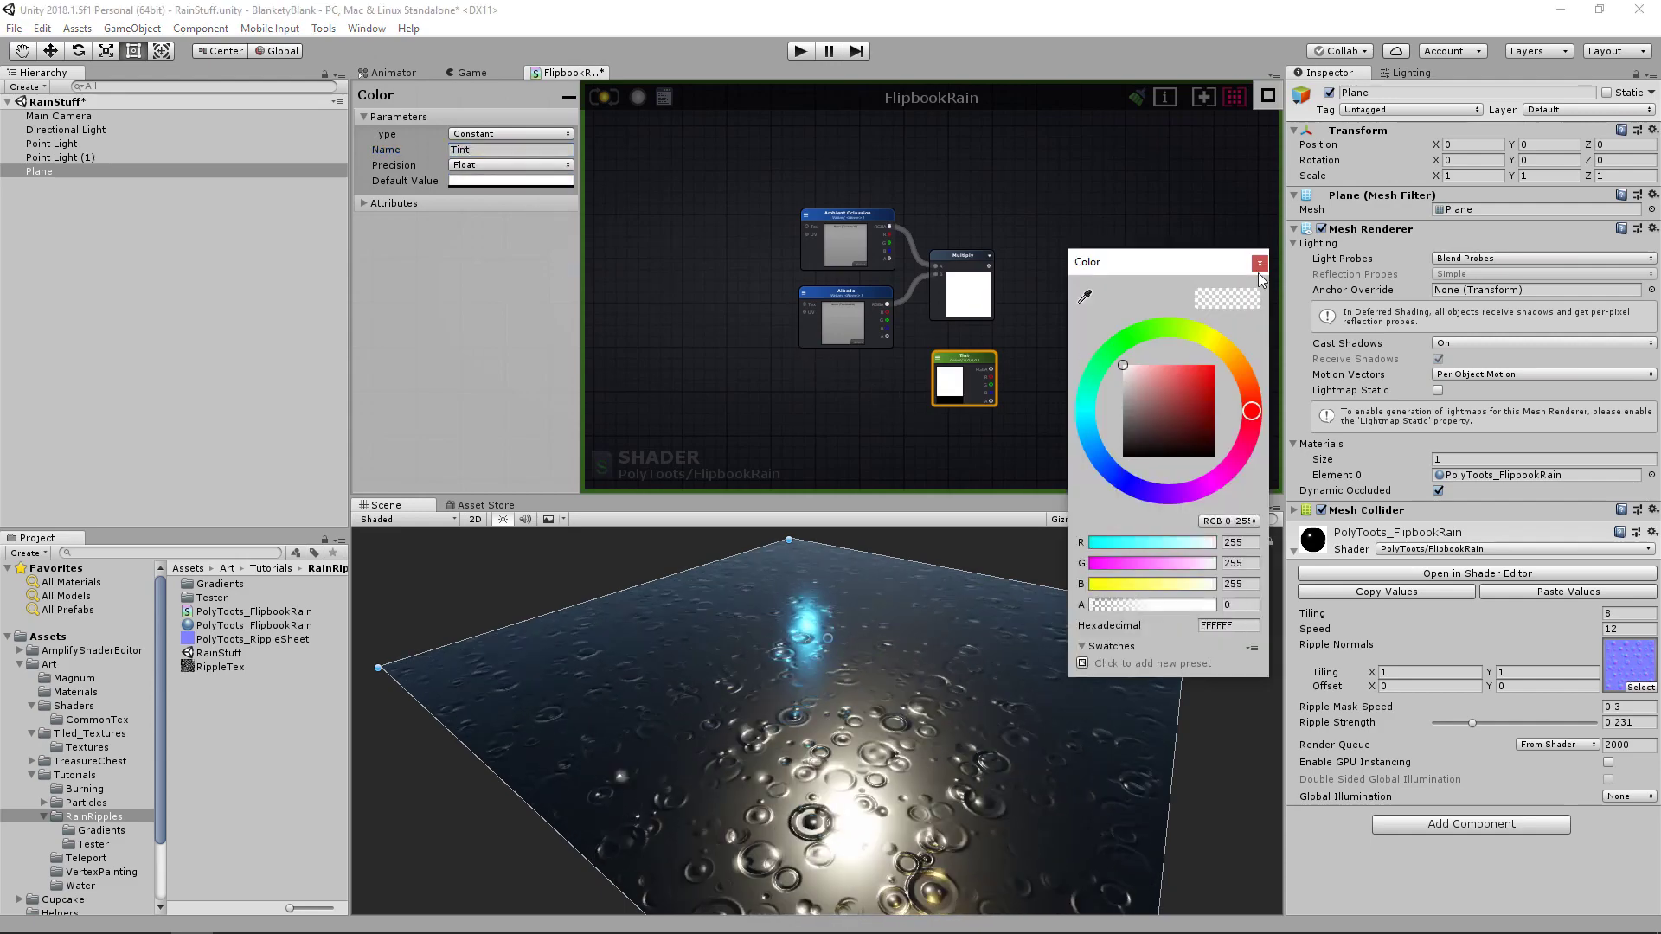
- Arrange the nodes with Tint below Albedo and the Multiply node farther from the textures
{"action": "scroll", "coordinate": [995, 322], "scroll_direction": "up", "scroll_amount": 2}
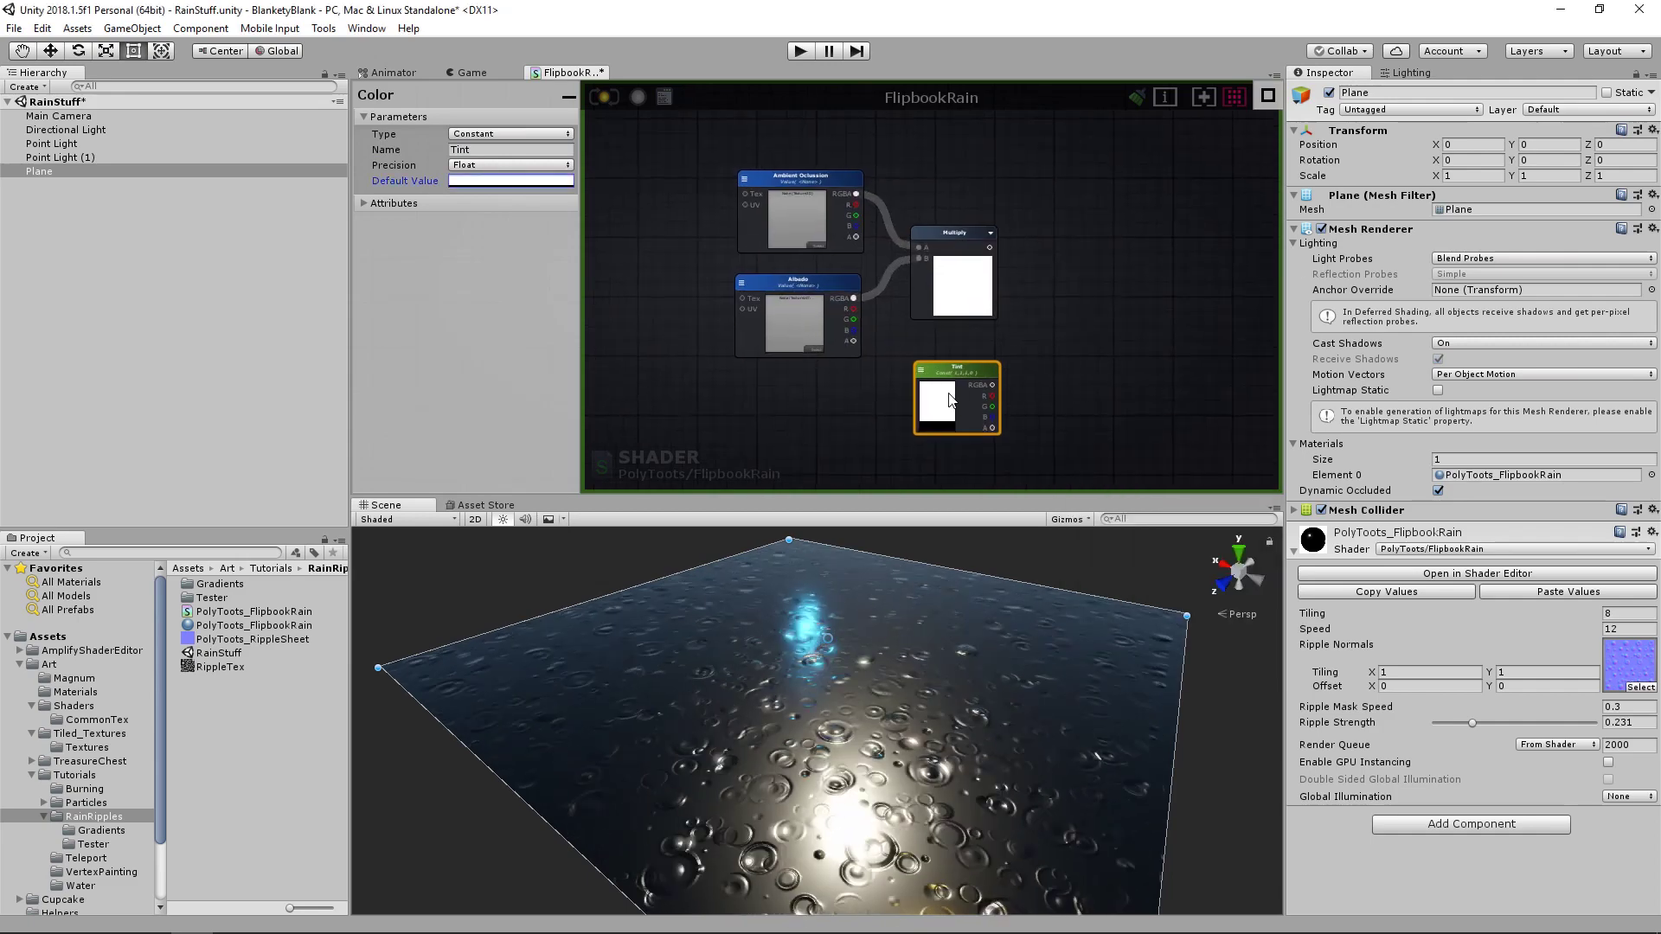
{"action": "left_click_drag", "start_coordinate": [897, 393], "coordinate": [852, 402]}
{"action": "left_click_drag", "start_coordinate": [962, 282], "coordinate": [1009, 272]}
- Try to connect the Tint color to the Multiply node's third input
{"action": "left_click_drag", "start_coordinate": [894, 404], "coordinate": [923, 356]}
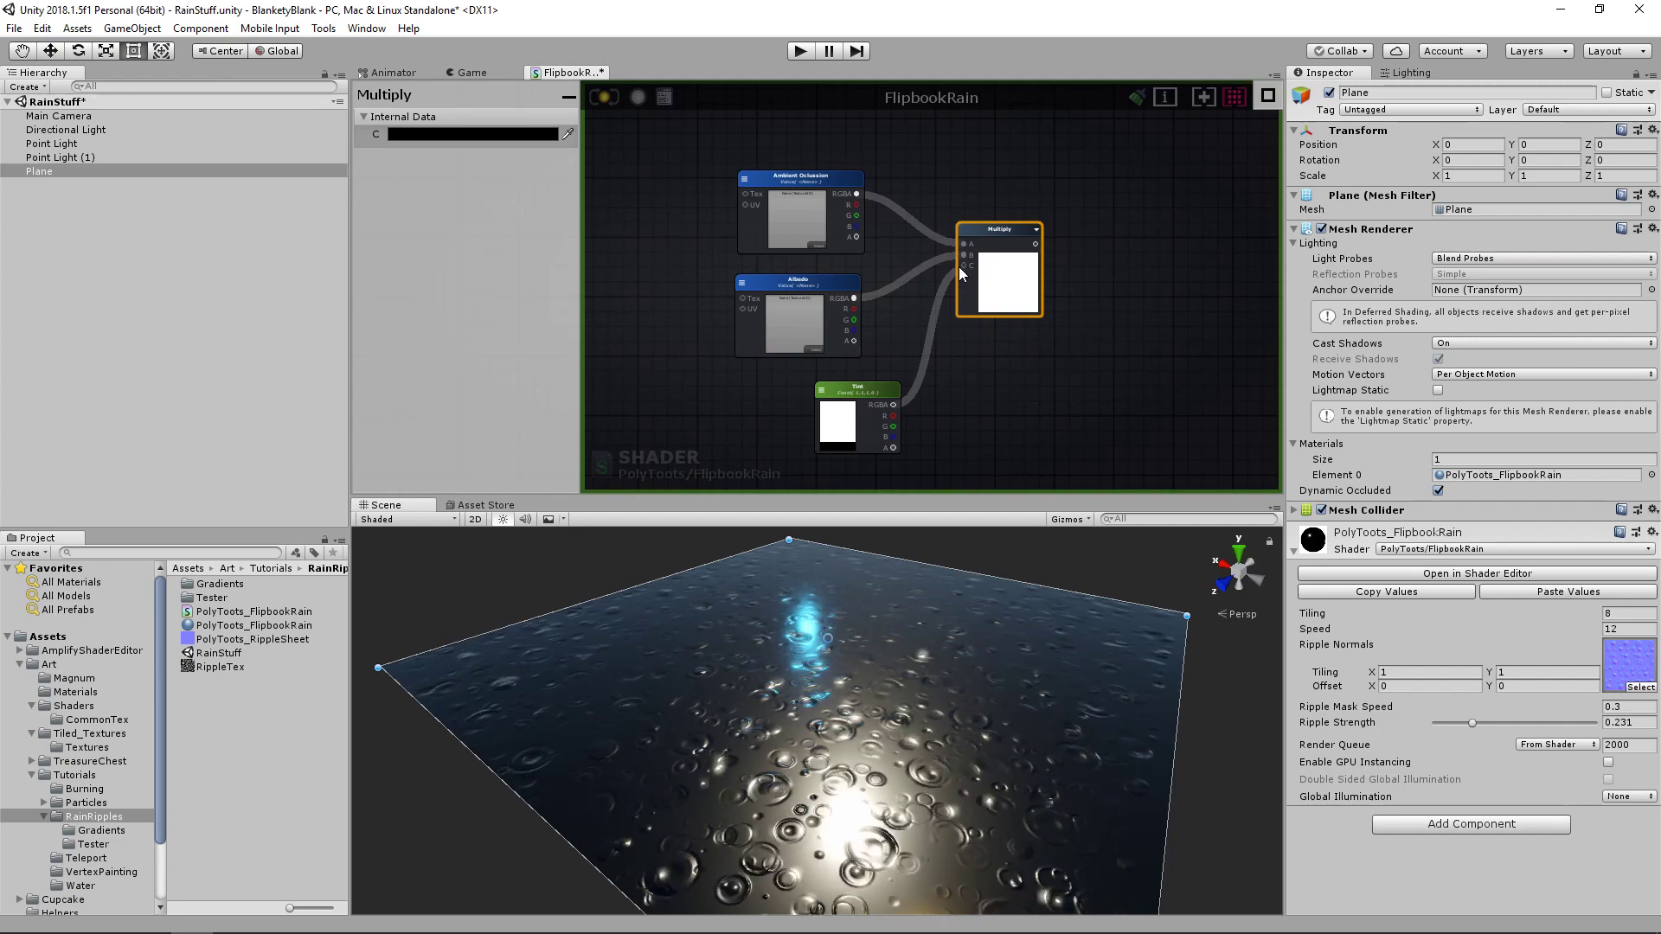
{"action": "left_click_drag", "start_coordinate": [959, 267], "coordinate": [923, 350]}
{"action": "key", "text": "Escape"}
- Add a second Multiply node below the first one and connect Albedo's RGBA output to its input A
{"action": "left_click_drag", "start_coordinate": [992, 282], "coordinate": [1021, 253]}
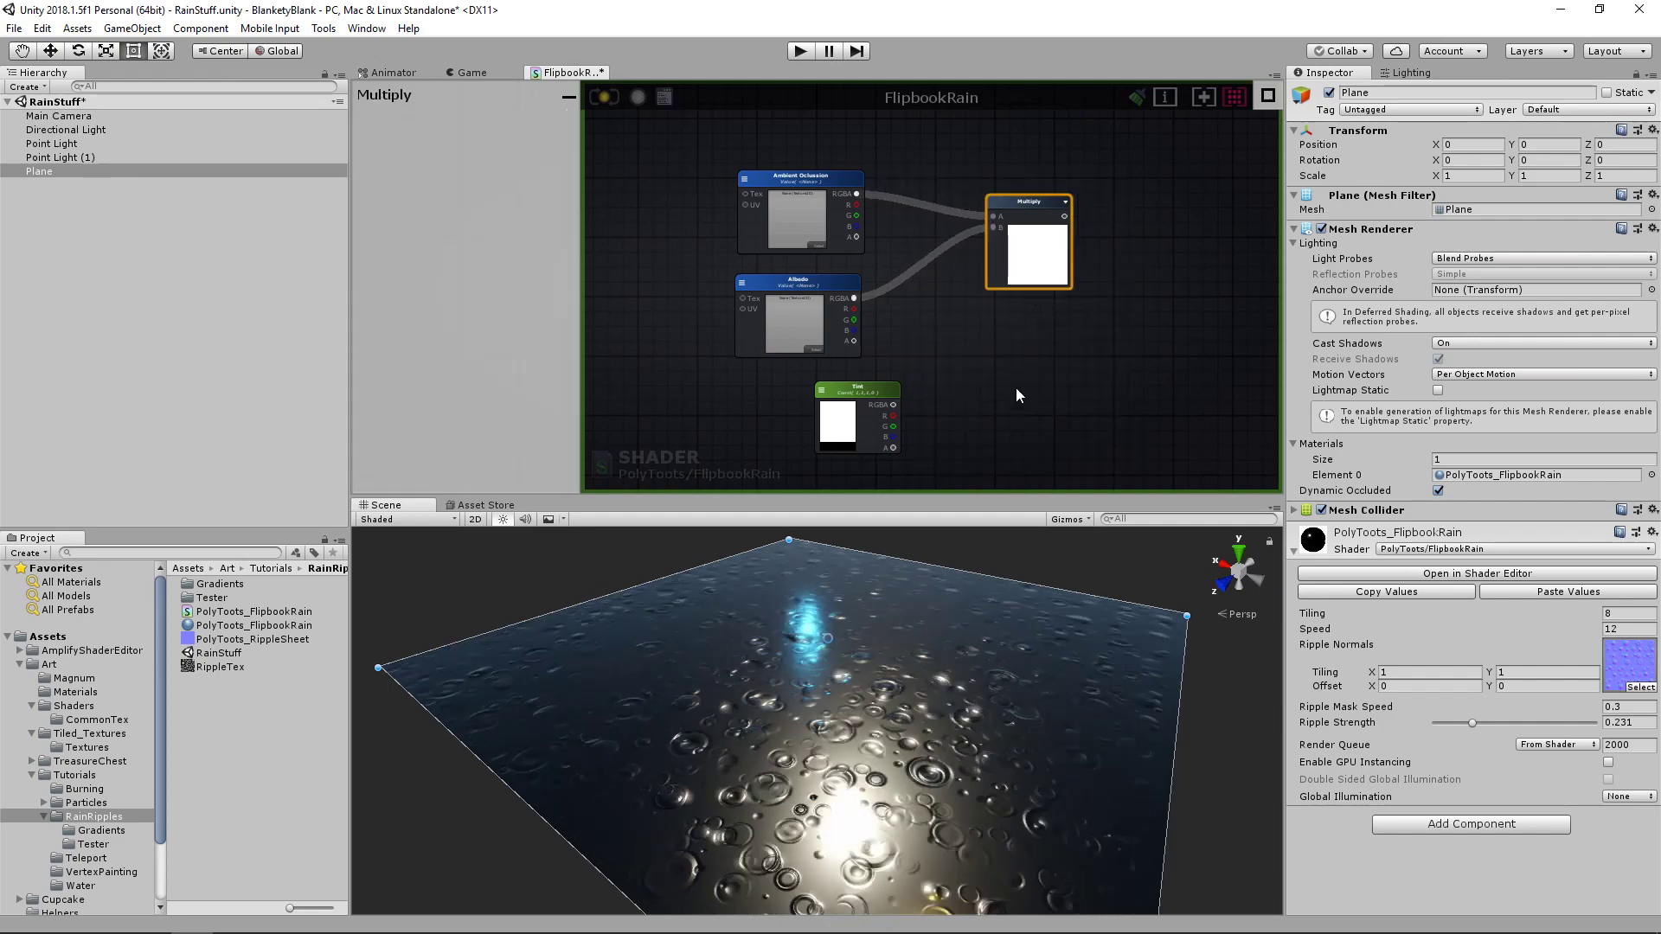
{"action": "left_click", "coordinate": [1018, 387]}
{"action": "scroll", "coordinate": [1018, 387], "scroll_direction": "up", "scroll_amount": 1}
{"action": "key", "text": "m"}
{"action": "left_click_drag", "start_coordinate": [1008, 379], "coordinate": [985, 309]}
{"action": "left_click_drag", "start_coordinate": [826, 285], "coordinate": [995, 337]}
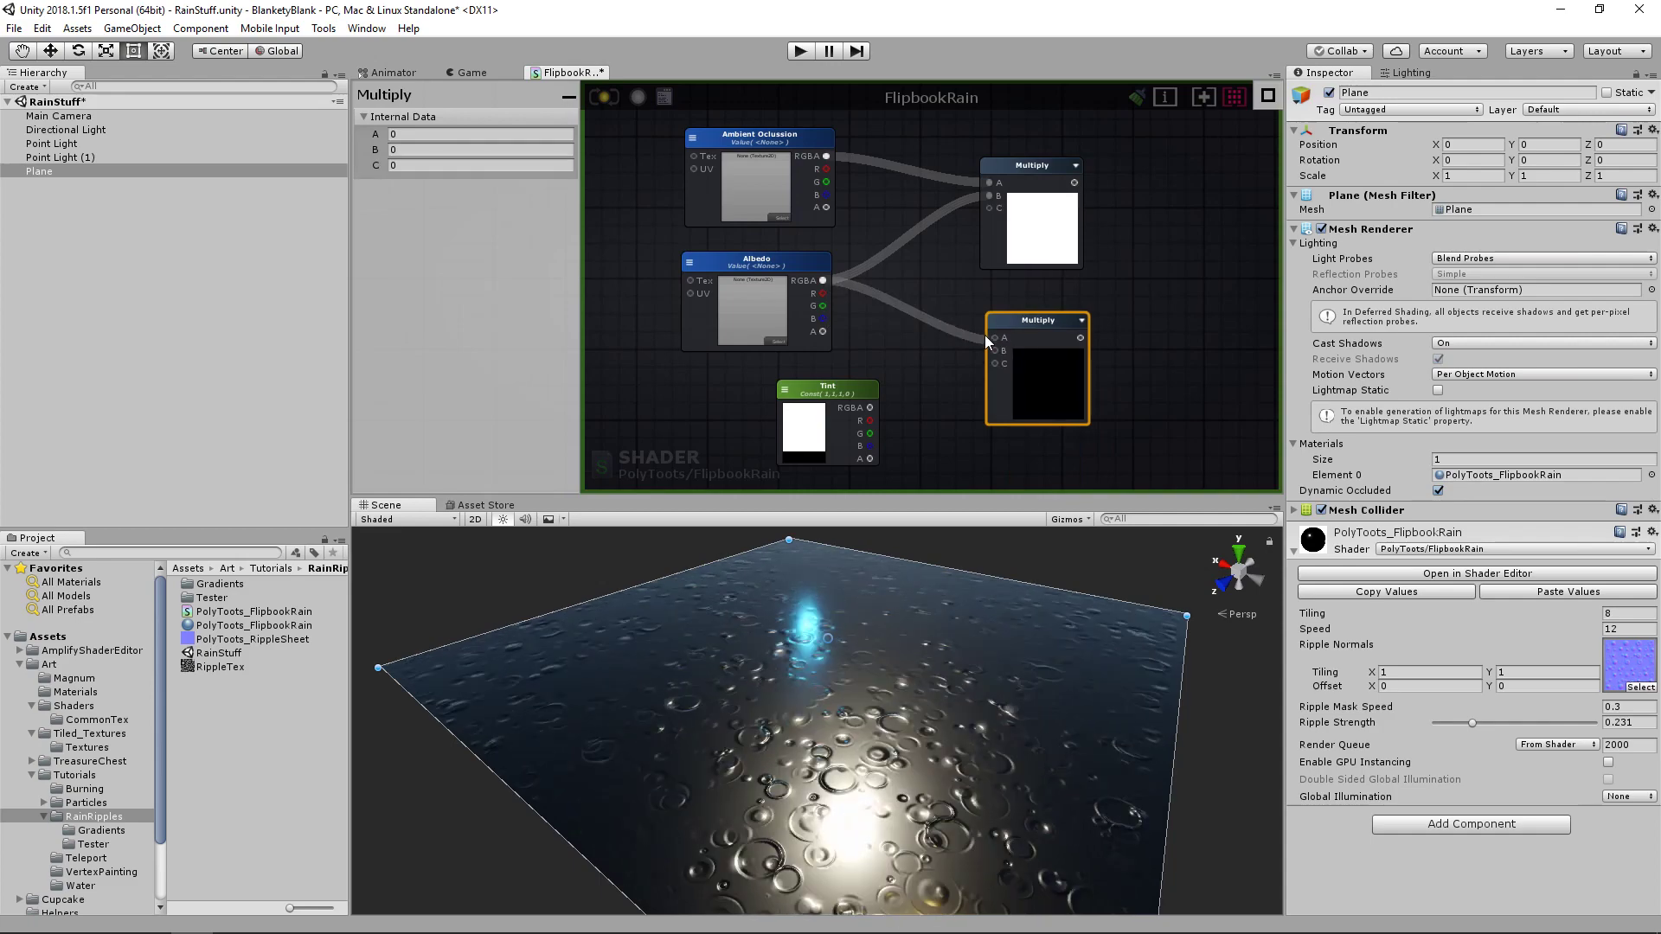
- Connect Tint's RGBA output to the second Multiply node's input B, and combine both Multiply outputs in a third Multiply node
{"action": "left_click_drag", "start_coordinate": [870, 407], "coordinate": [1000, 375]}
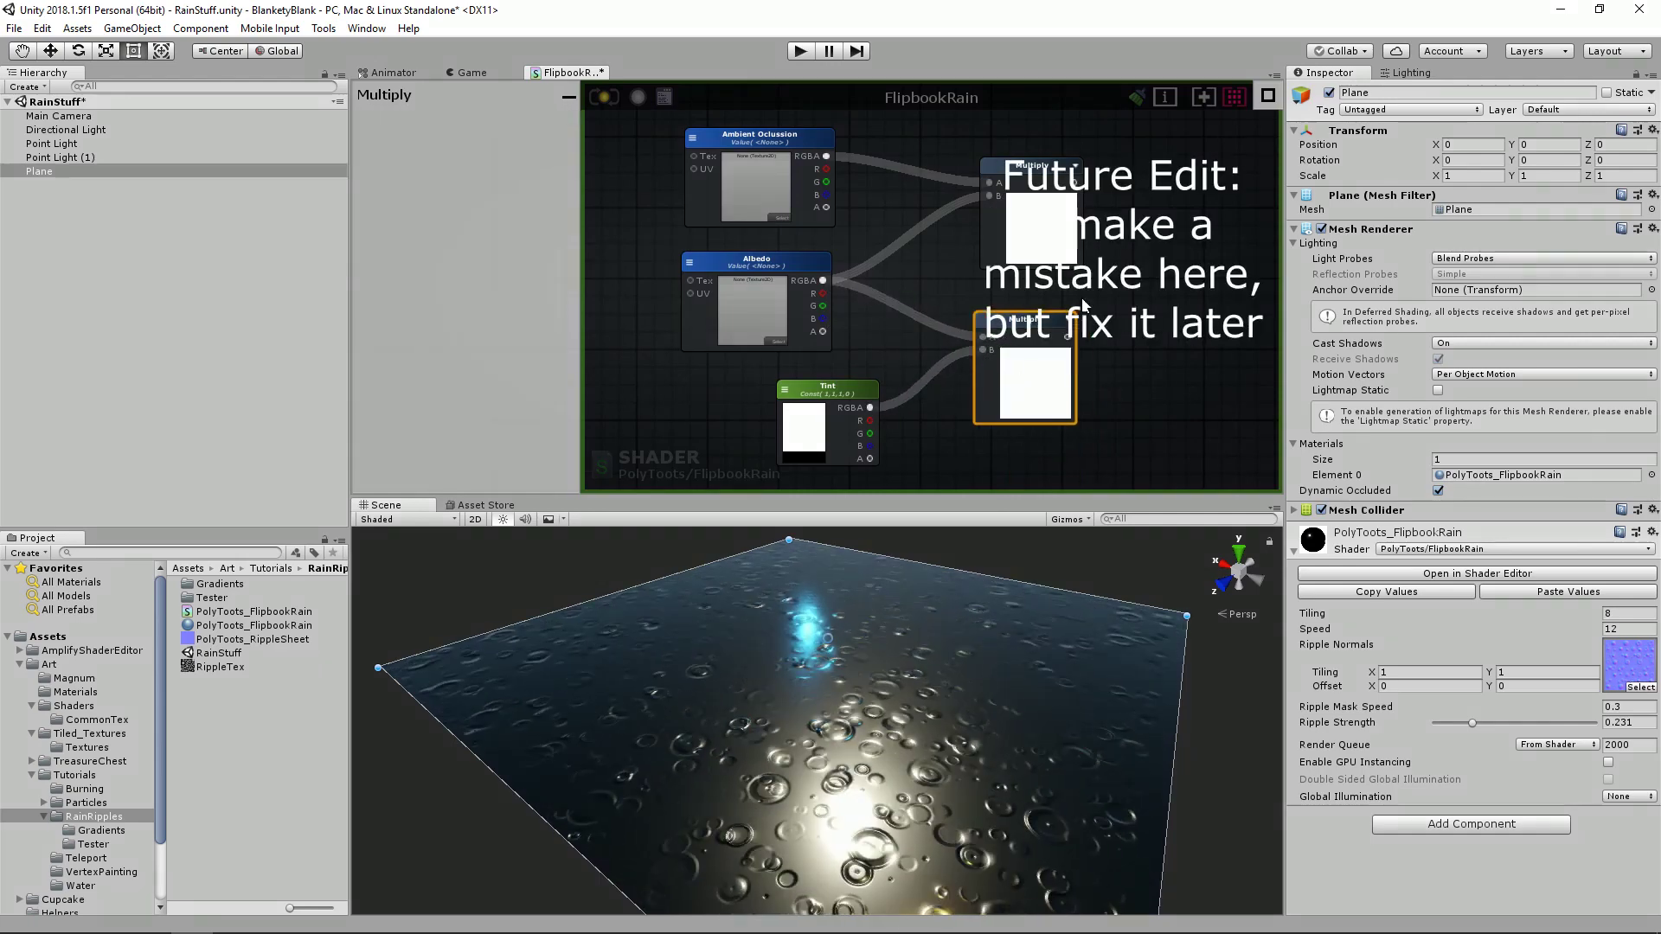
{"action": "middle_click_drag", "start_coordinate": [1176, 285], "coordinate": [1088, 336]}
{"action": "key", "text": "m"}
{"action": "left_click", "coordinate": [1100, 322]}
{"action": "left_click_drag", "start_coordinate": [1119, 334], "coordinate": [1094, 294]}
{"action": "left_click_drag", "start_coordinate": [986, 235], "coordinate": [1085, 308]}
{"action": "left_click_drag", "start_coordinate": [980, 388], "coordinate": [1085, 321]}
{"action": "scroll", "coordinate": [1013, 365], "scroll_direction": "down", "scroll_amount": 5}
{"action": "scroll", "coordinate": [973, 343], "scroll_direction": "up", "scroll_amount": 3}
{"action": "scroll", "coordinate": [995, 382], "scroll_direction": "up", "scroll_amount": 1}
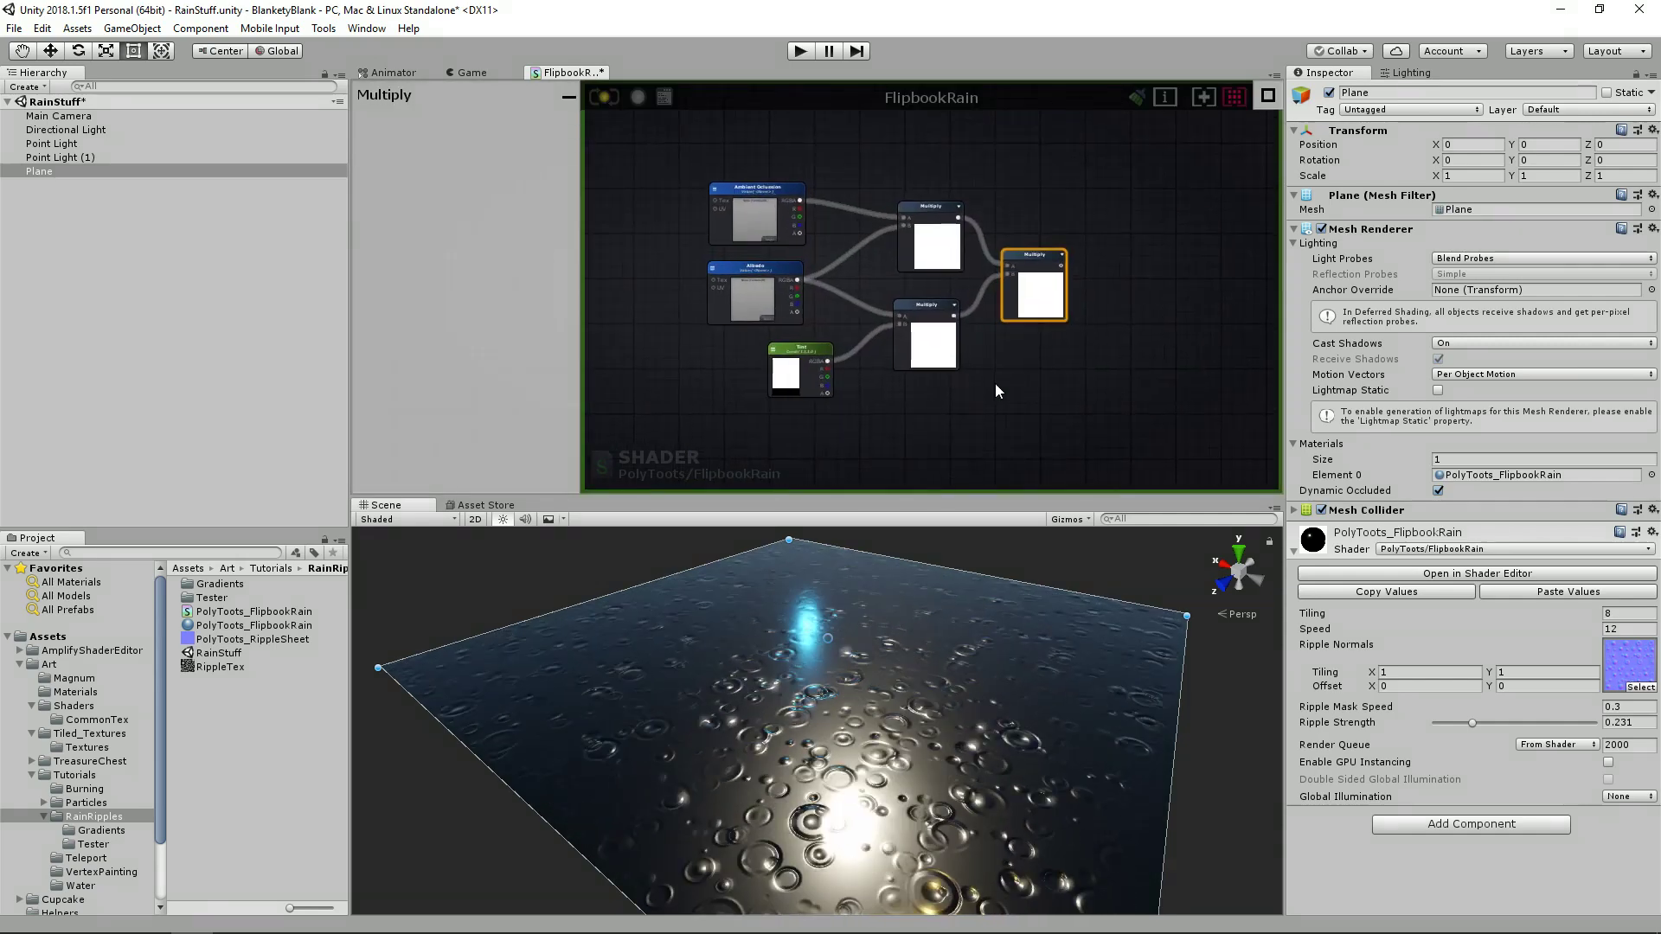
- Add a Register Local Var node named Albedo after the third Multiply node and connect that Multiply's output to it
{"action": "left_click", "coordinate": [1064, 333]}
{"action": "left_click_drag", "start_coordinate": [662, 174], "coordinate": [1064, 390]}
{"action": "left_click_drag", "start_coordinate": [767, 220], "coordinate": [751, 221]}
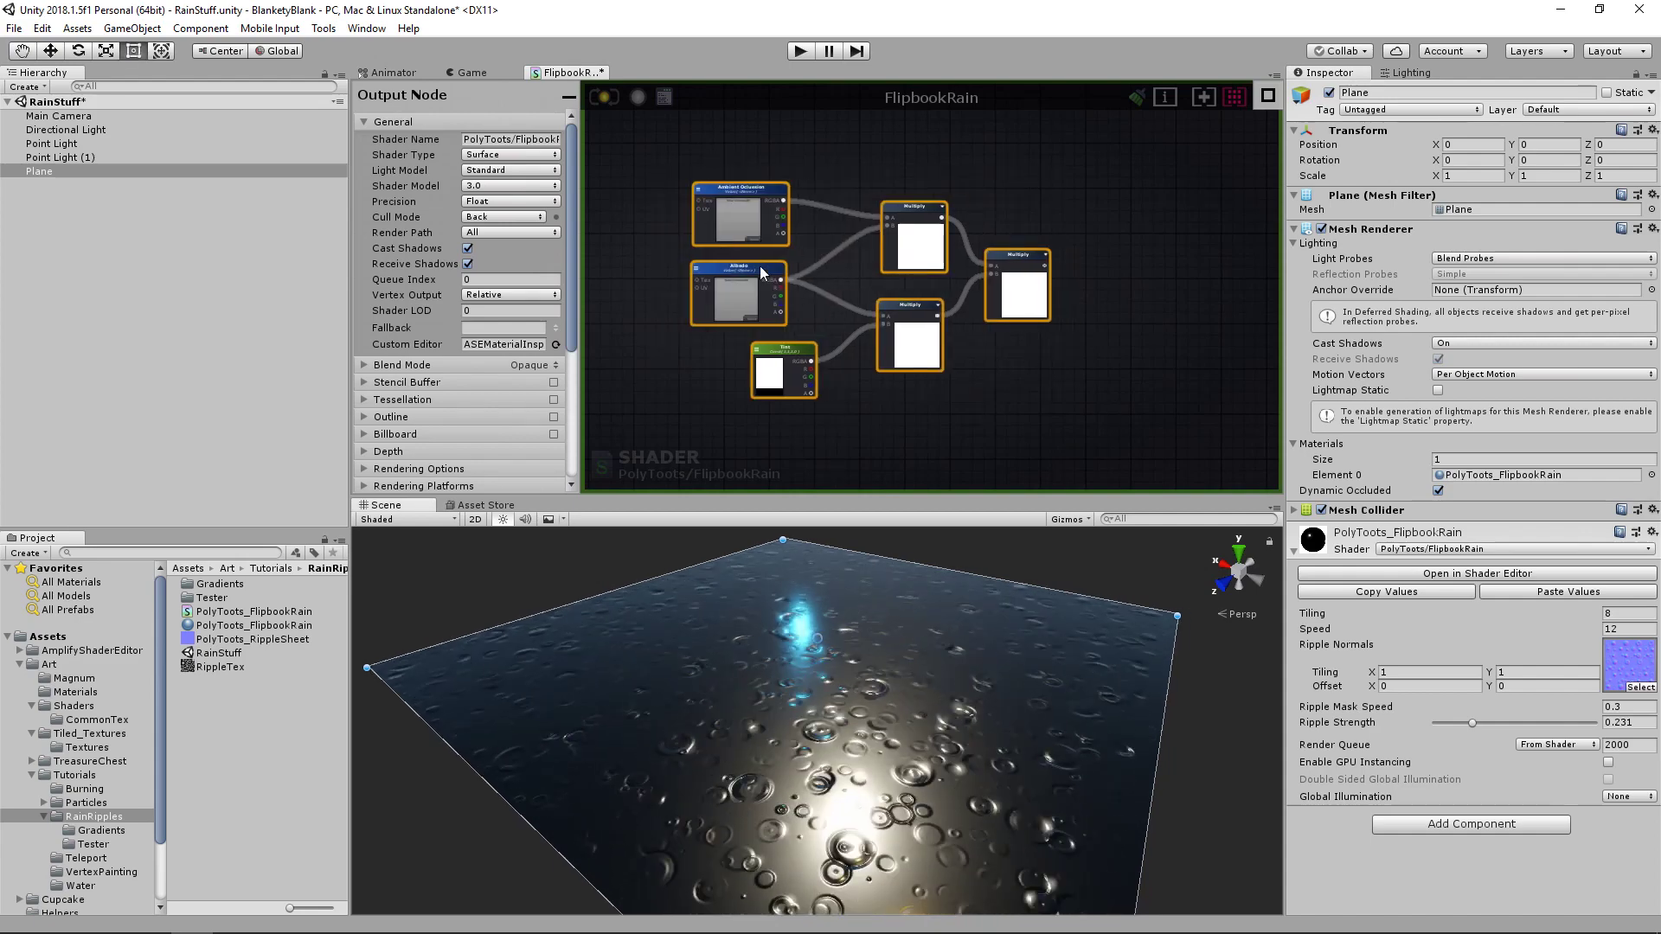
{"action": "middle_click_drag", "start_coordinate": [1140, 296], "coordinate": [1052, 333]}
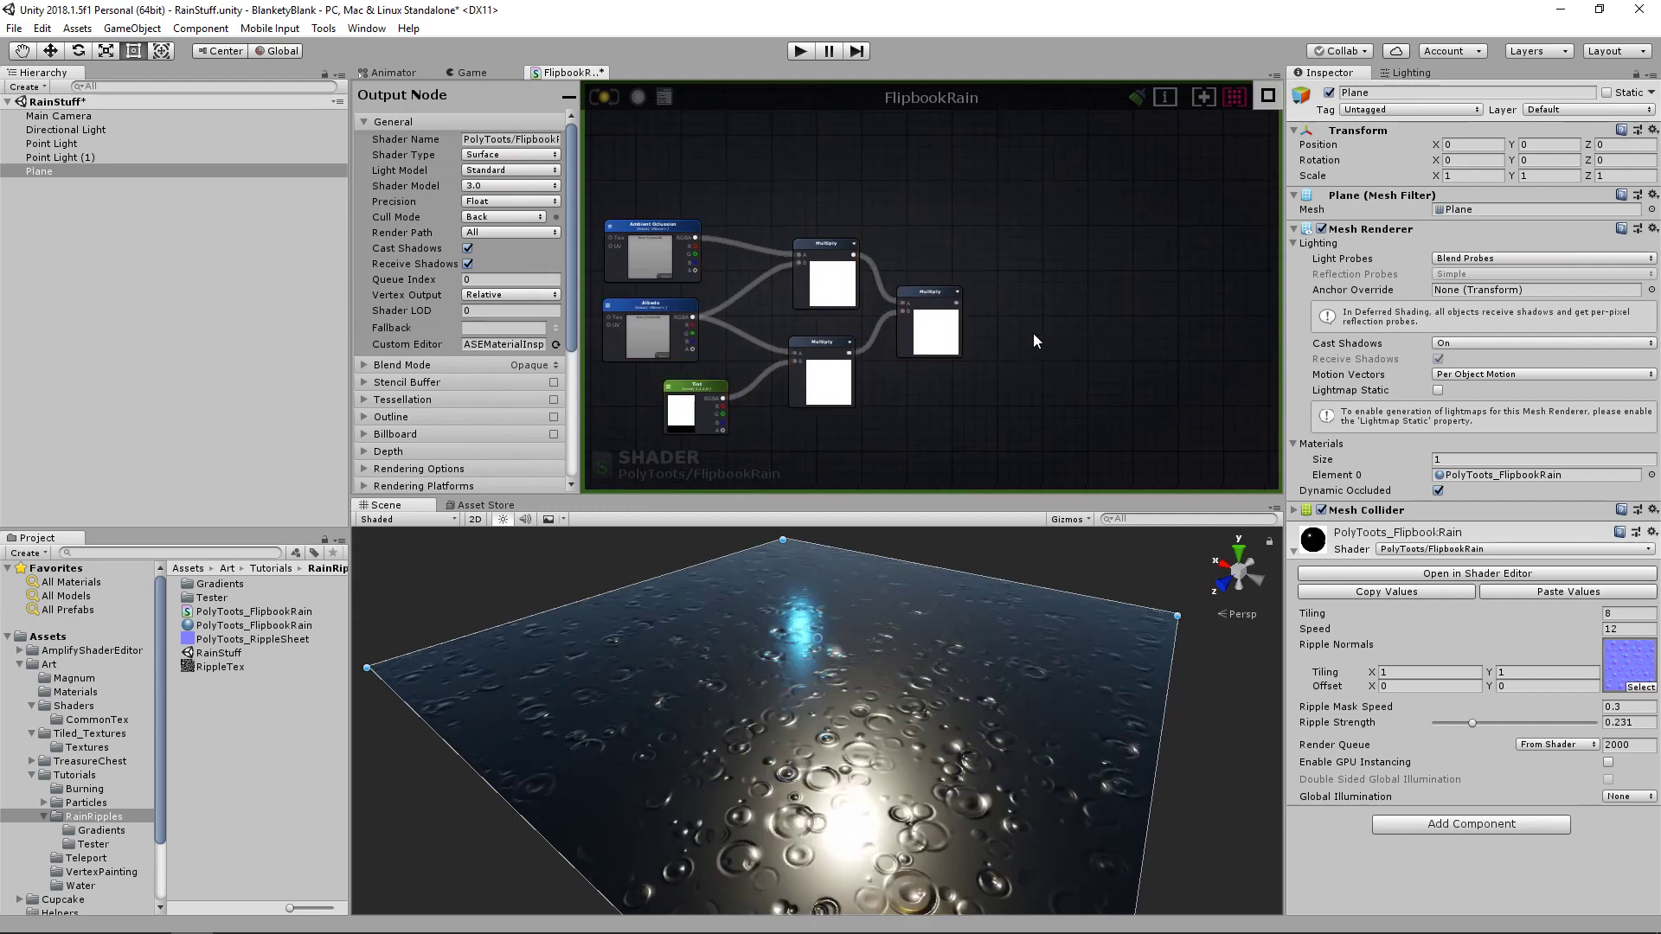
{"action": "left_click", "coordinate": [1035, 334]}
{"action": "left_click", "coordinate": [522, 131]}
{"action": "type", "text": "Albedo"}
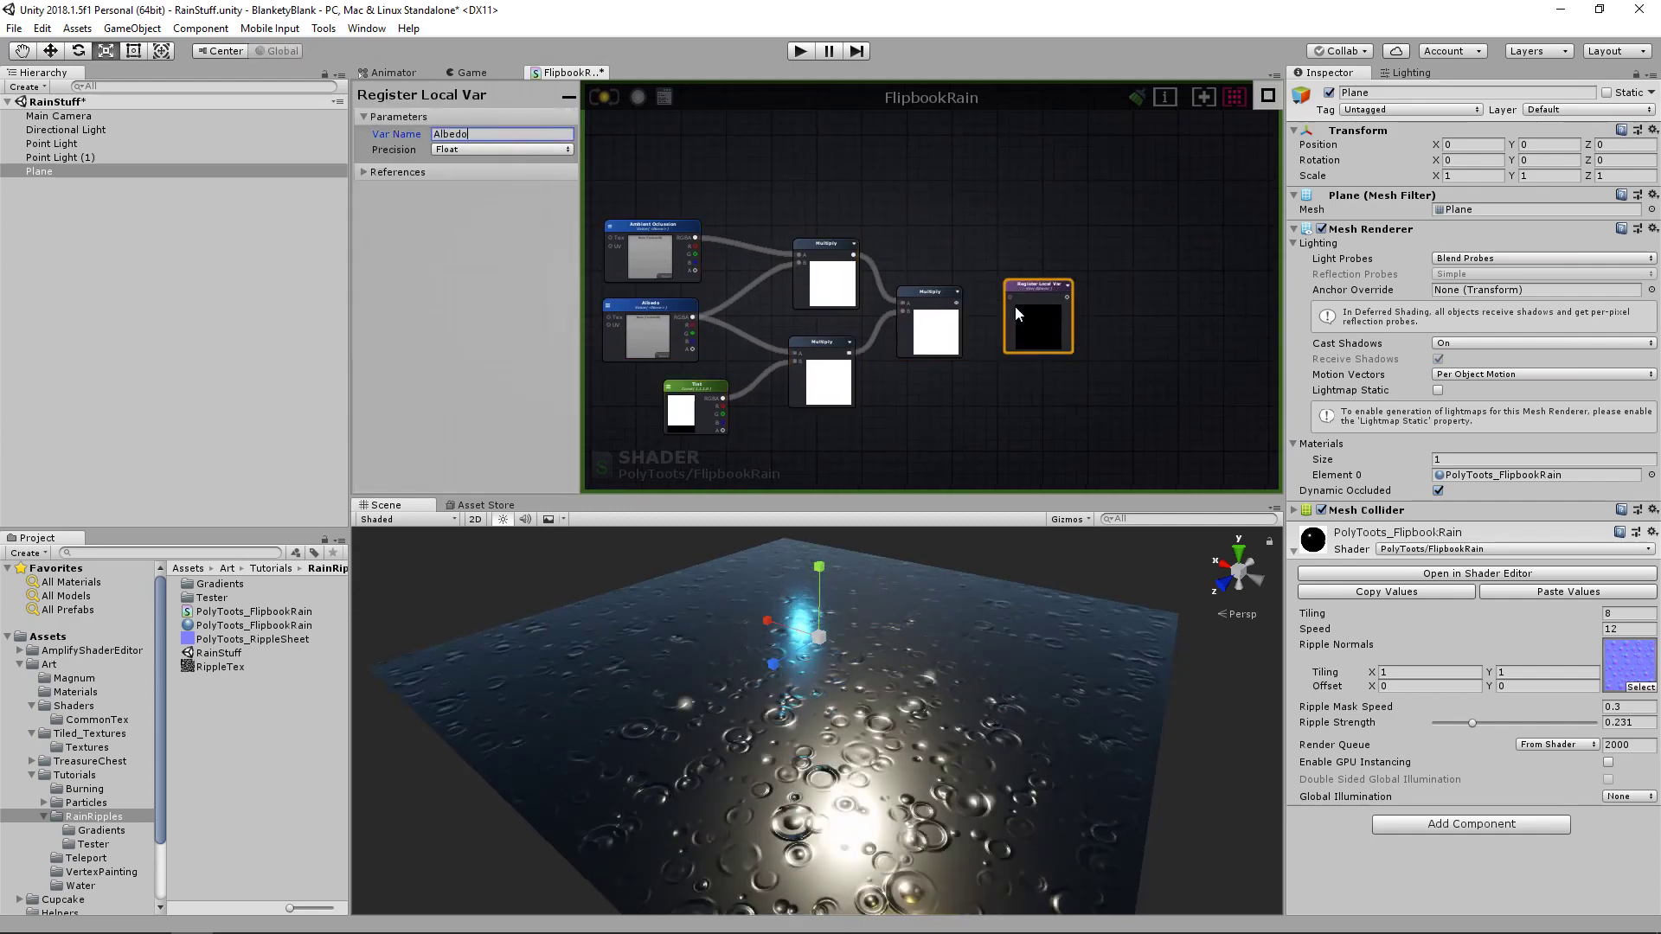
{"action": "left_click_drag", "start_coordinate": [956, 303], "coordinate": [1053, 332]}
- Add a Get Local Var node that references Albedo and connect it to the Albedo input of the FlipbookRain output node
{"action": "middle_click_drag", "start_coordinate": [729, 459], "coordinate": [1090, 183]}
{"action": "scroll", "coordinate": [837, 315], "scroll_direction": "up", "scroll_amount": 1}
{"action": "scroll", "coordinate": [837, 315], "scroll_direction": "up", "scroll_amount": 1}
{"action": "left_click", "coordinate": [900, 209]}
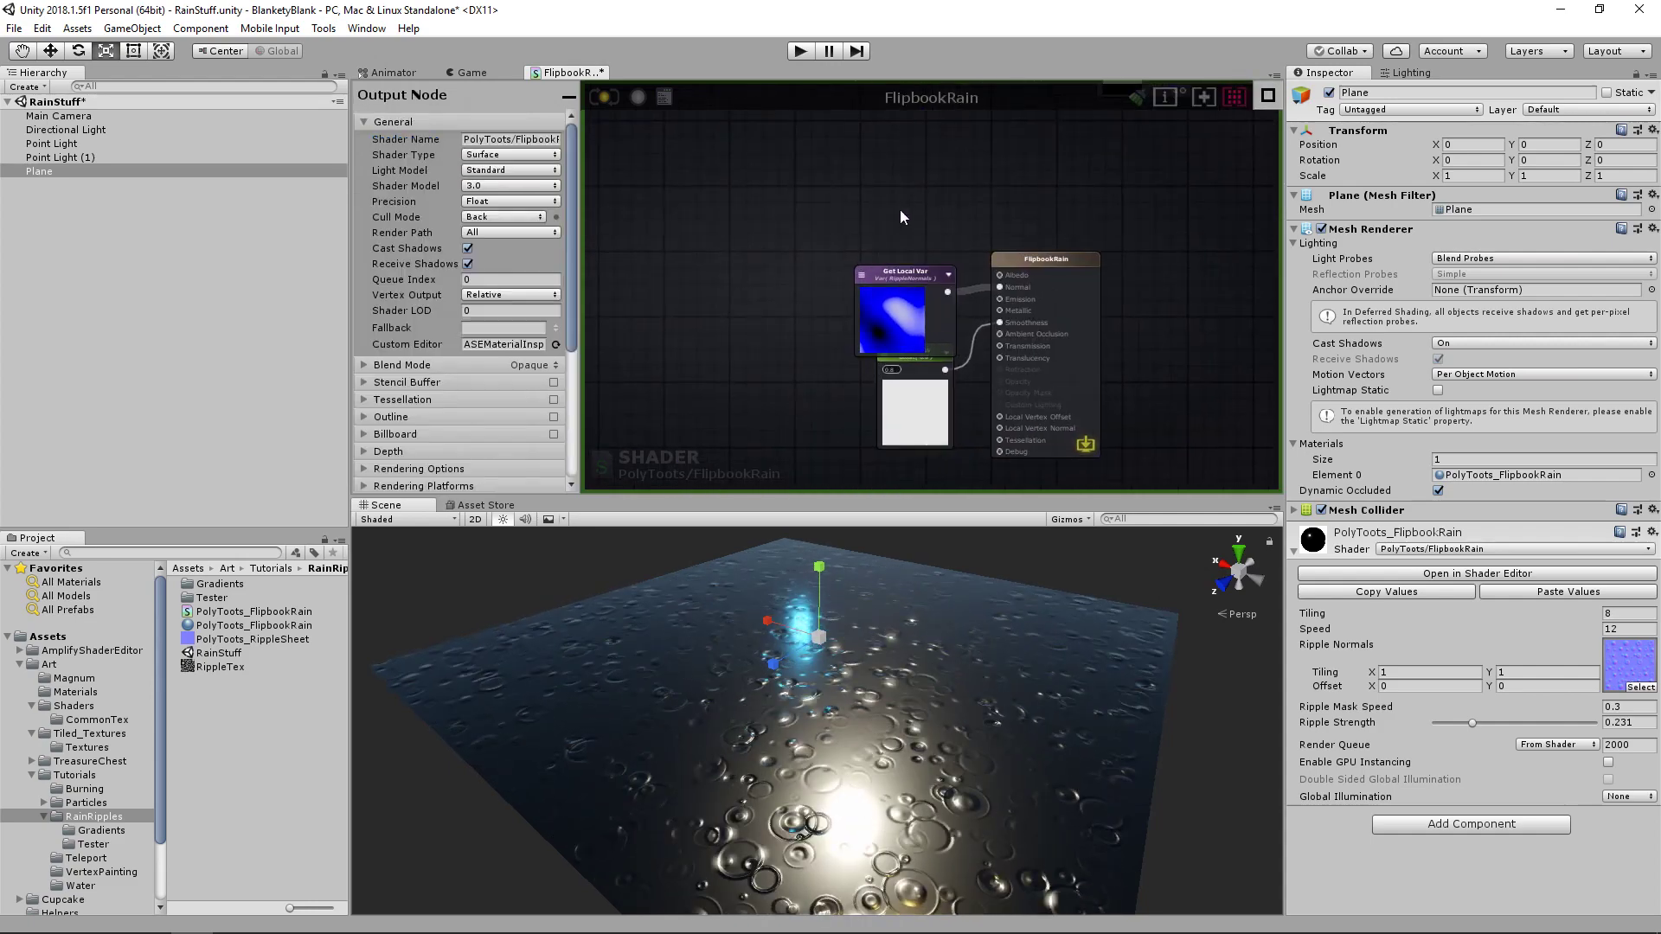
{"action": "middle_click_drag", "start_coordinate": [878, 170], "coordinate": [863, 257]}
{"action": "key", "text": "g"}
{"action": "left_click", "coordinate": [847, 246]}
{"action": "left_click_drag", "start_coordinate": [853, 254], "coordinate": [981, 356]}
{"action": "left_click", "coordinate": [837, 226]}
{"action": "left_click", "coordinate": [872, 299]}
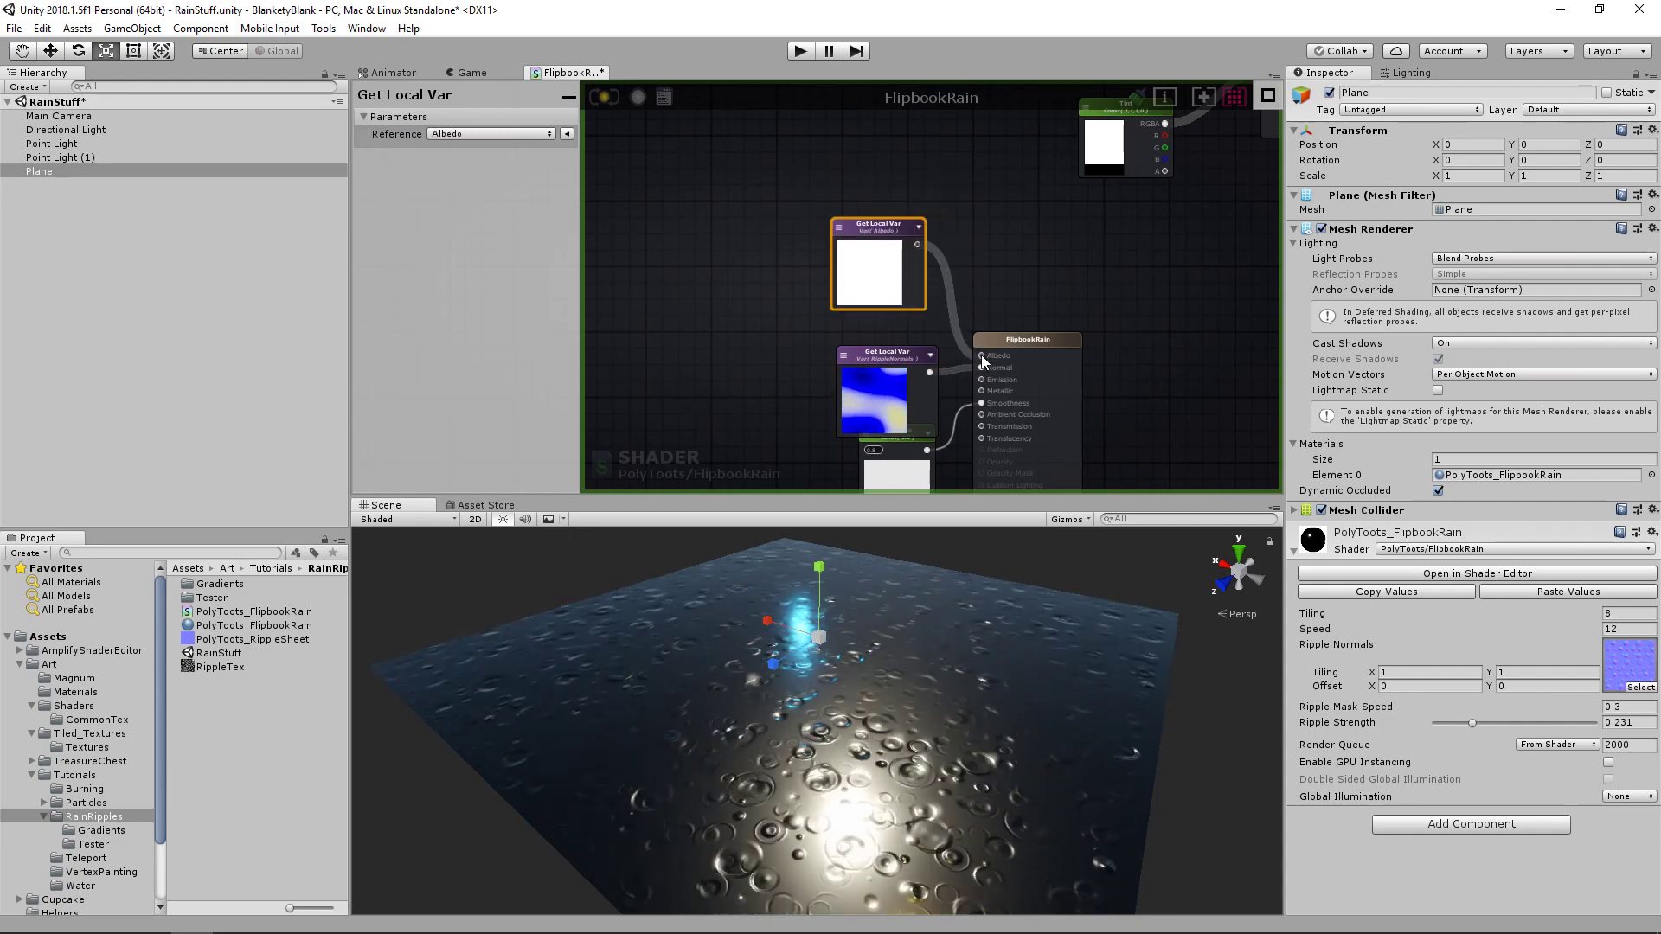
- Move the whole group of albedo nodes to a clear area above the output node
{"action": "left_click", "coordinate": [781, 340]}
{"action": "key", "text": "f"}
{"action": "left_click_drag", "start_coordinate": [1151, 223], "coordinate": [771, 407]}
{"action": "left_click_drag", "start_coordinate": [922, 344], "coordinate": [941, 302]}
{"action": "scroll", "coordinate": [946, 360], "scroll_direction": "up", "scroll_amount": 2}
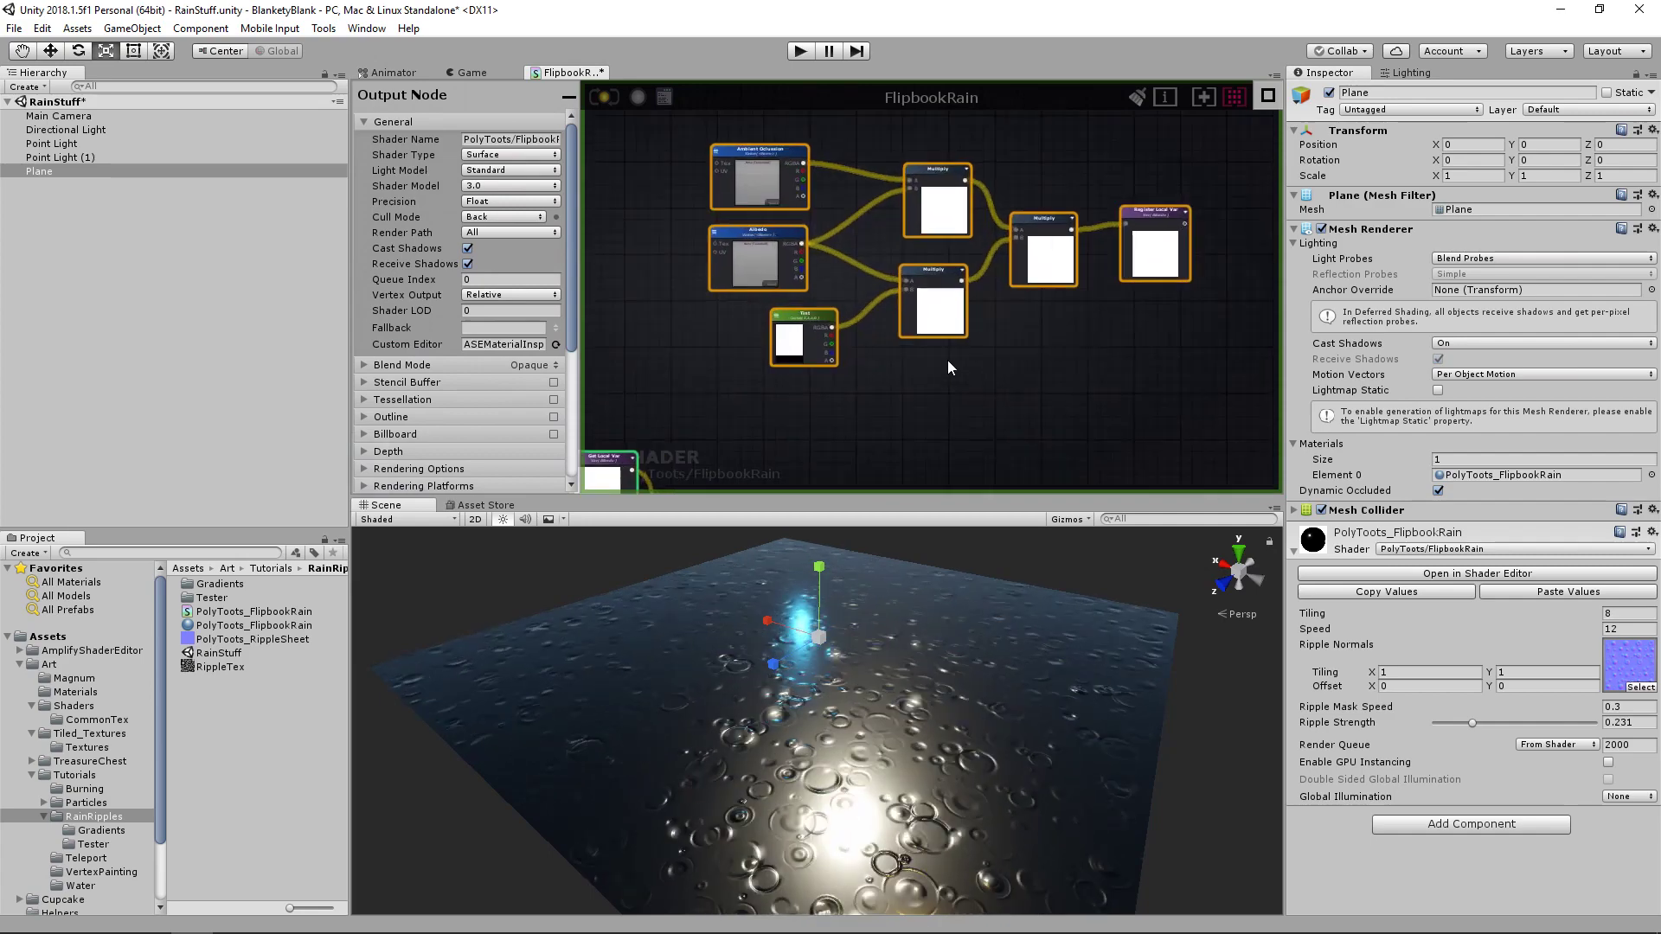
{"action": "left_click", "coordinate": [775, 325]}
{"action": "middle_click_drag", "start_coordinate": [775, 324], "coordinate": [874, 342]}
{"action": "middle_click_drag", "start_coordinate": [1072, 213], "coordinate": [856, 403]}
{"action": "left_click_drag", "start_coordinate": [886, 262], "coordinate": [822, 198]}
- Group the albedo nodes, from the textures to the Register Local Var node, in a titled comment frame
{"action": "scroll", "coordinate": [995, 313], "scroll_direction": "down", "scroll_amount": 4}
{"action": "middle_click_drag", "start_coordinate": [930, 436], "coordinate": [875, 299]}
{"action": "left_click_drag", "start_coordinate": [759, 227], "coordinate": [1109, 387]}
{"action": "key", "text": "c"}
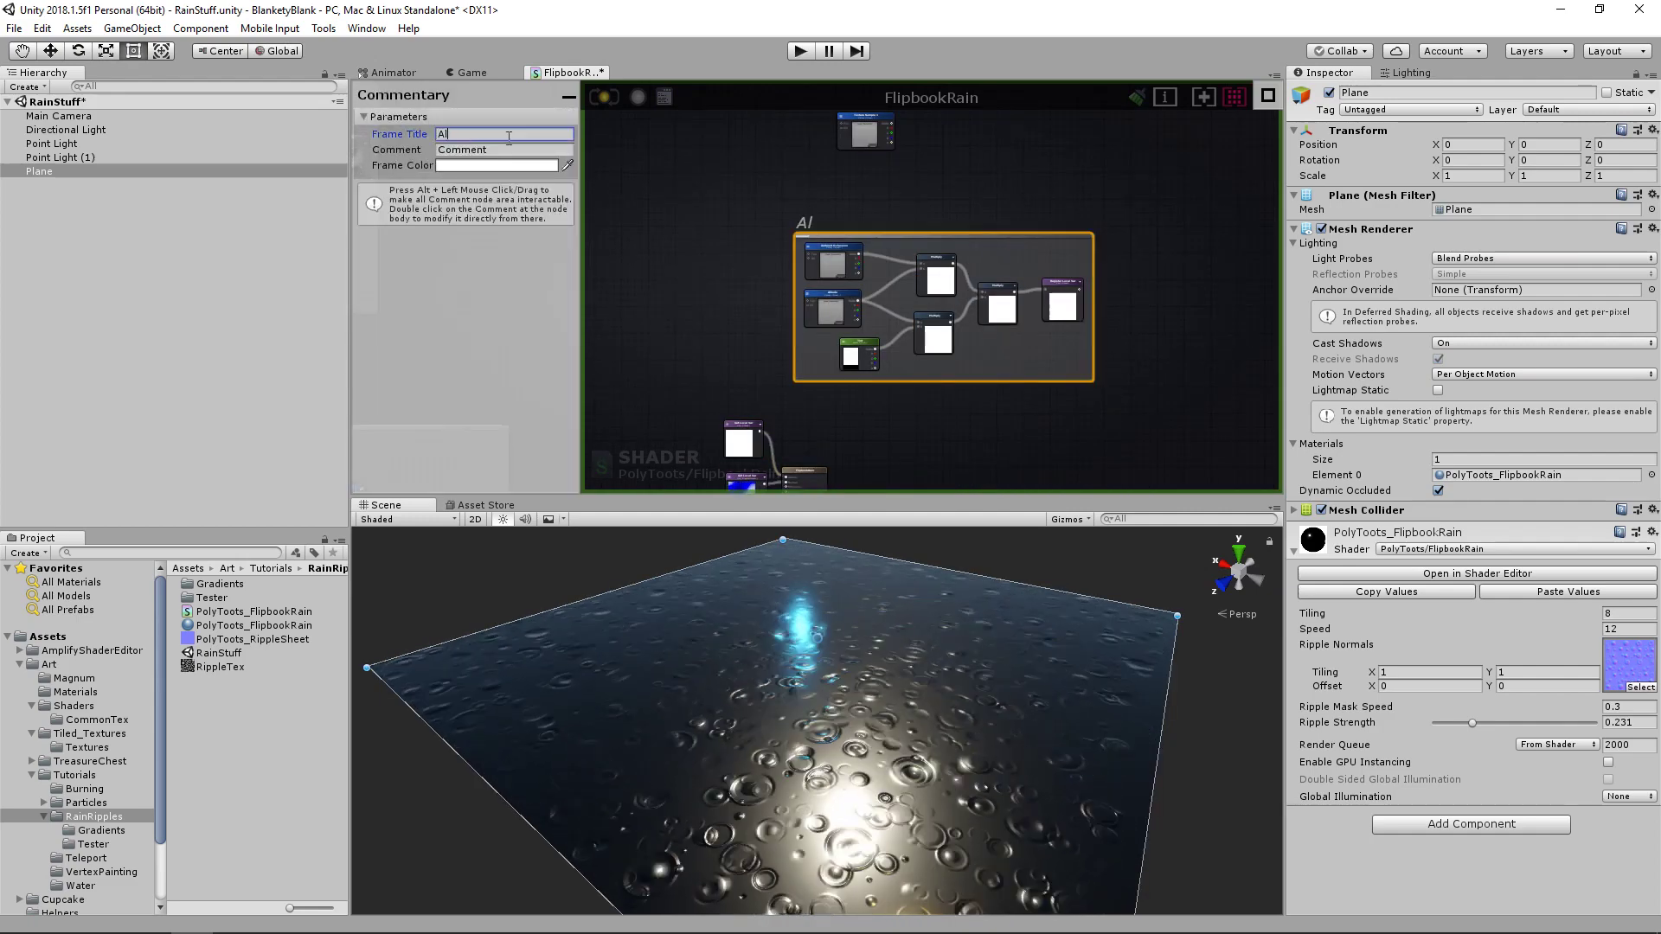
- Name the remaining Texture Sample node Normal Map and enable its Unpack Normal Map option
{"action": "middle_click_drag", "start_coordinate": [919, 239], "coordinate": [920, 390]}
{"action": "scroll", "coordinate": [855, 266], "scroll_direction": "up", "scroll_amount": 3}
{"action": "left_click_drag", "start_coordinate": [877, 254], "coordinate": [834, 253]}
{"action": "scroll", "coordinate": [833, 255], "scroll_direction": "up", "scroll_amount": 2}
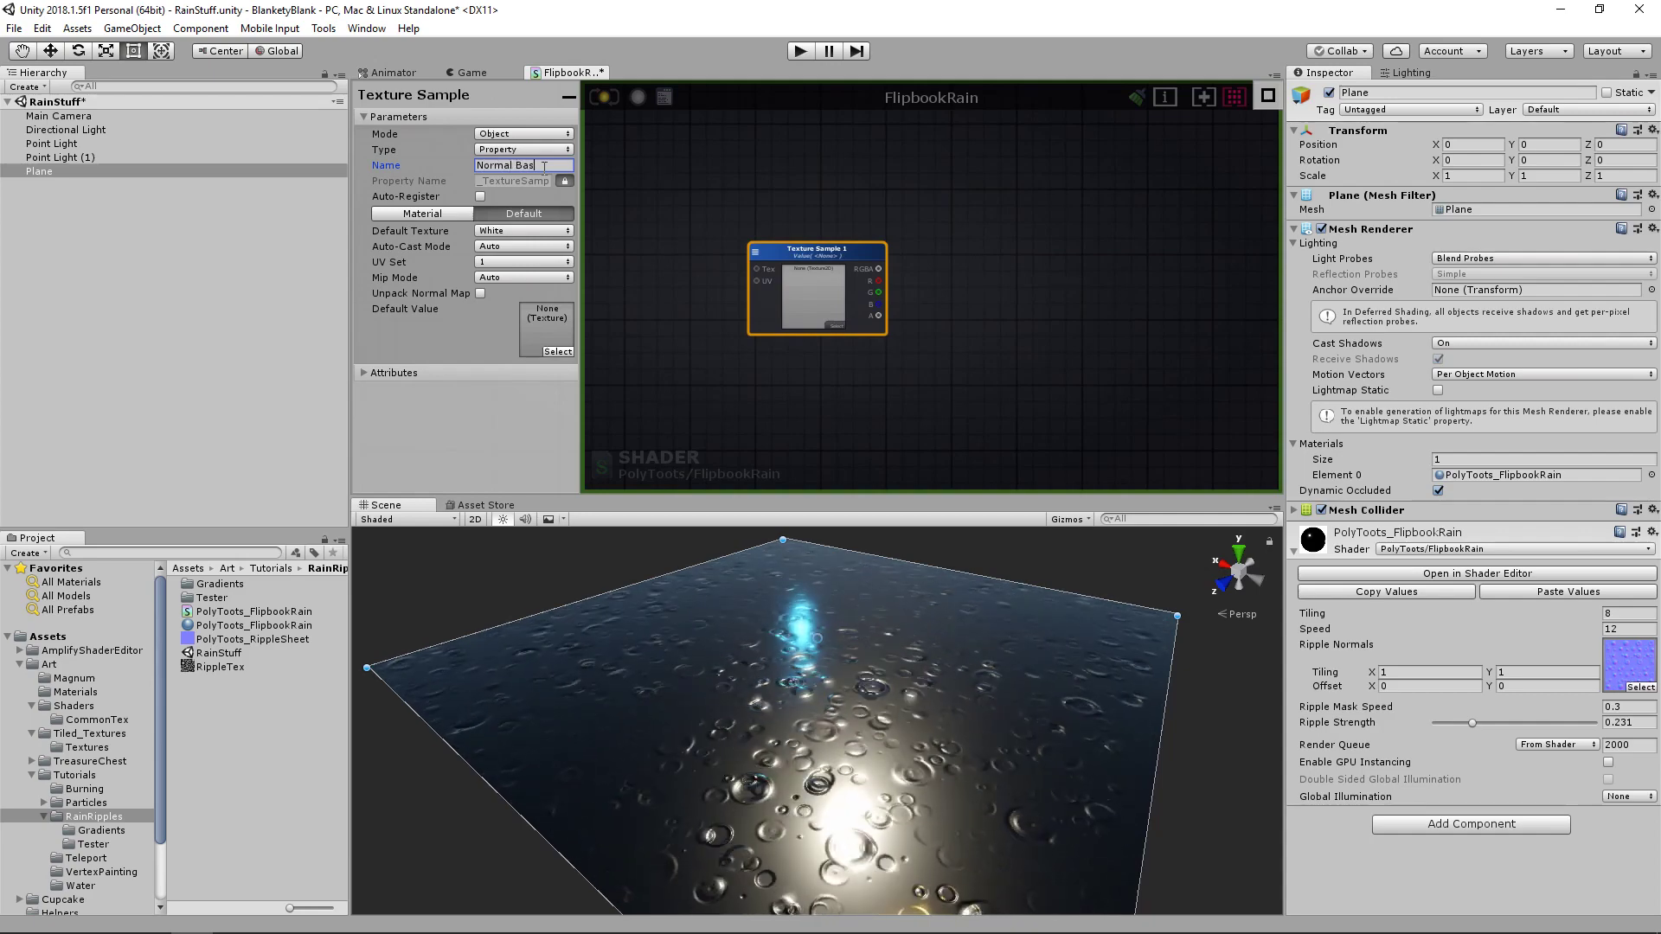
{"action": "key", "text": "Return"}
{"action": "left_click", "coordinate": [756, 337]}
{"action": "left_click", "coordinate": [855, 261]}
{"action": "scroll", "coordinate": [921, 333], "scroll_direction": "down", "scroll_amount": 2}
{"action": "scroll", "coordinate": [896, 333], "scroll_direction": "up", "scroll_amount": 2}
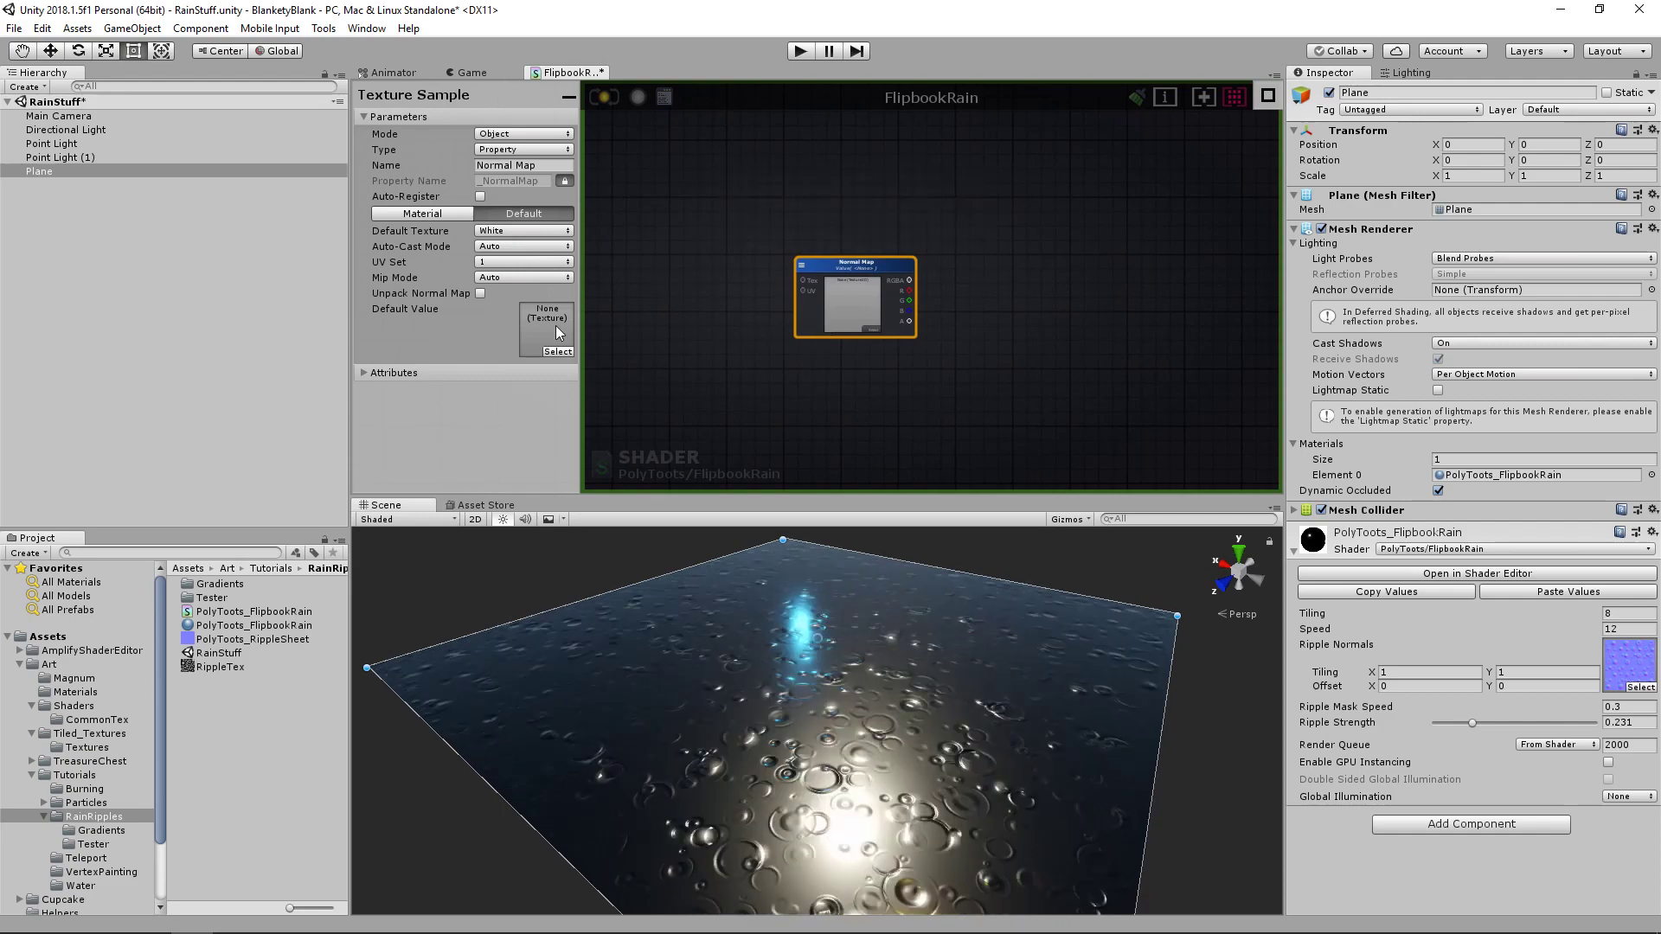
{"action": "left_click", "coordinate": [481, 293]}
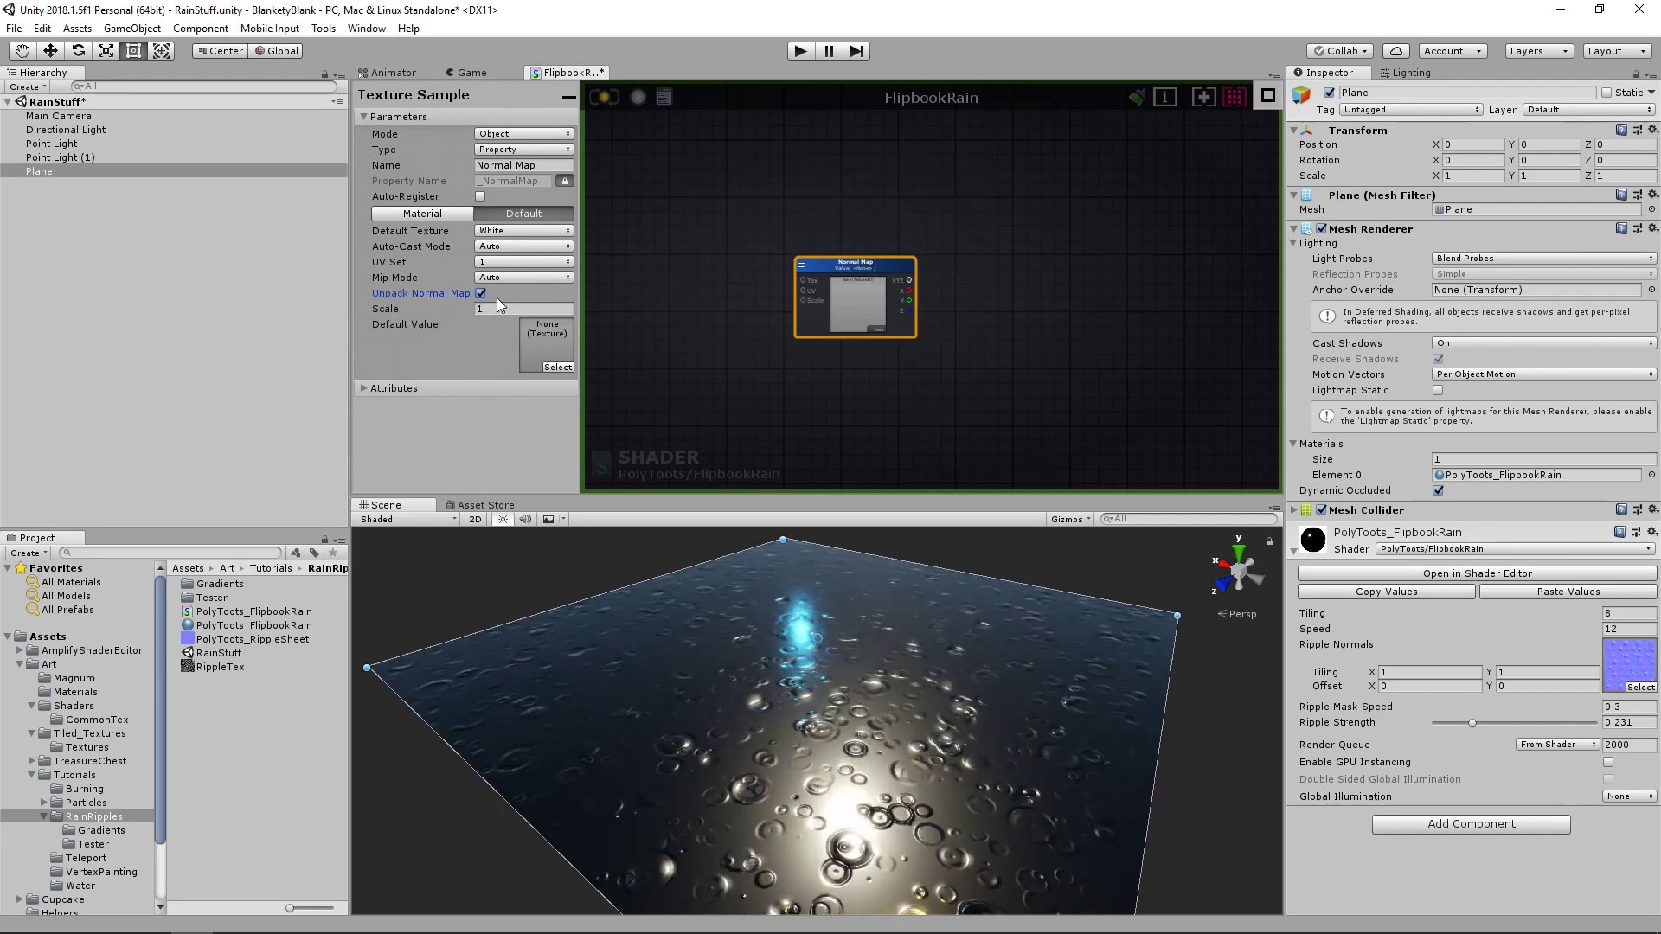
{"action": "mouse_move", "coordinate": [811, 255]}
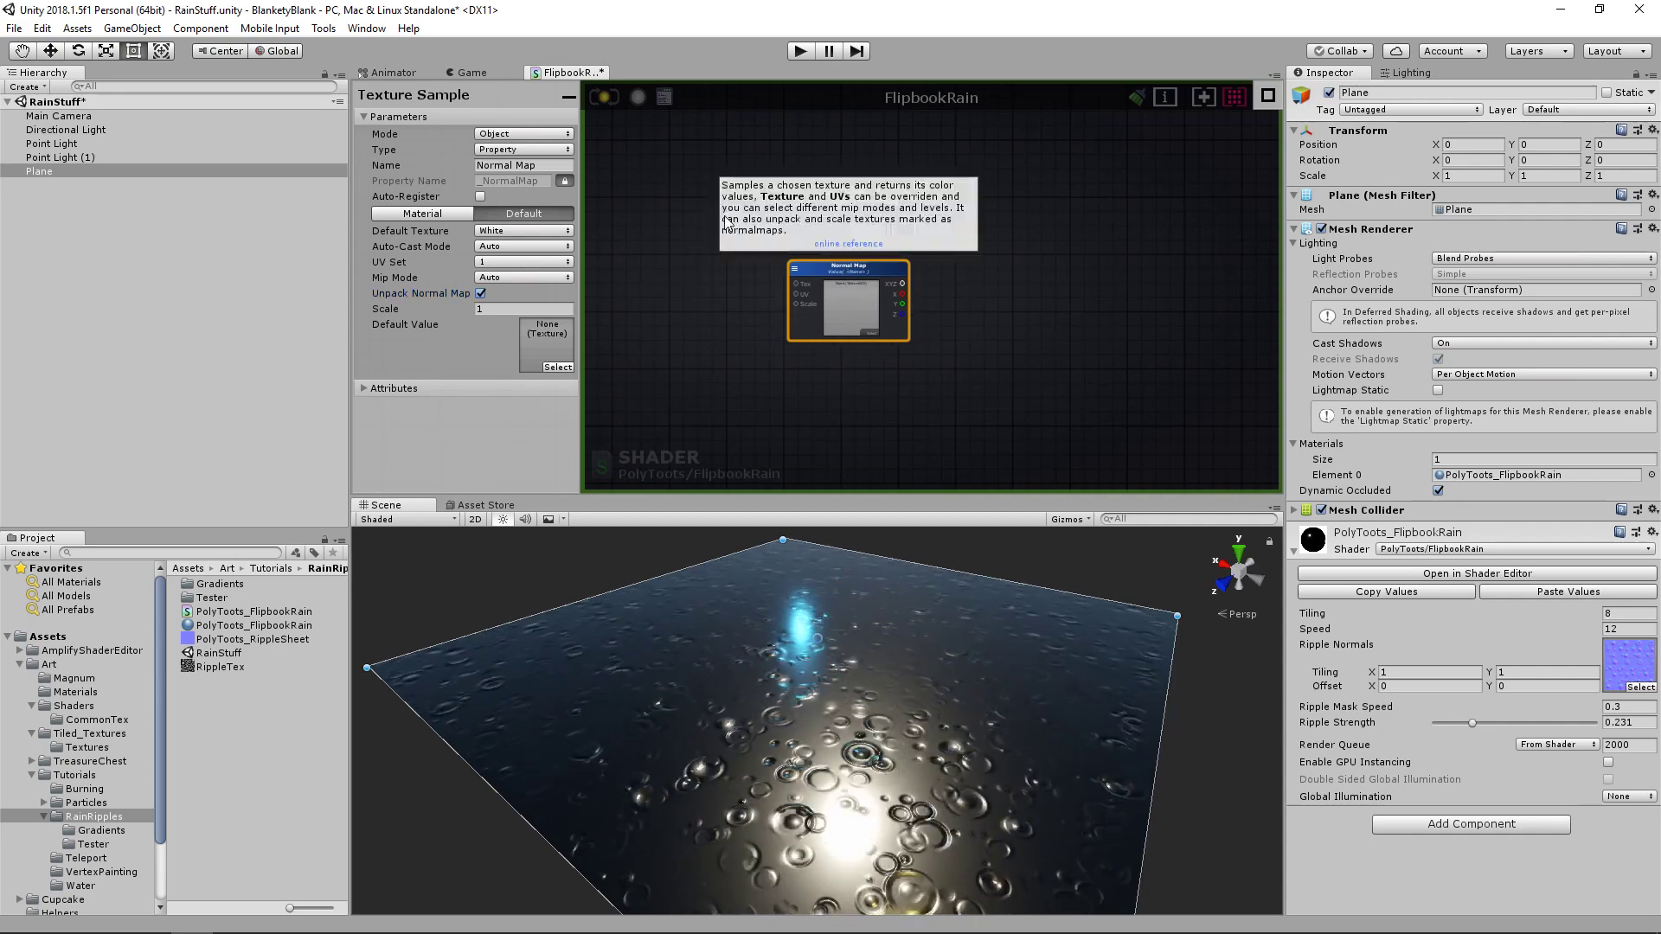
{"action": "left_click", "coordinate": [760, 329]}
{"action": "scroll", "coordinate": [760, 329], "scroll_direction": "up", "scroll_amount": 3}
{"action": "left_click", "coordinate": [821, 313]}
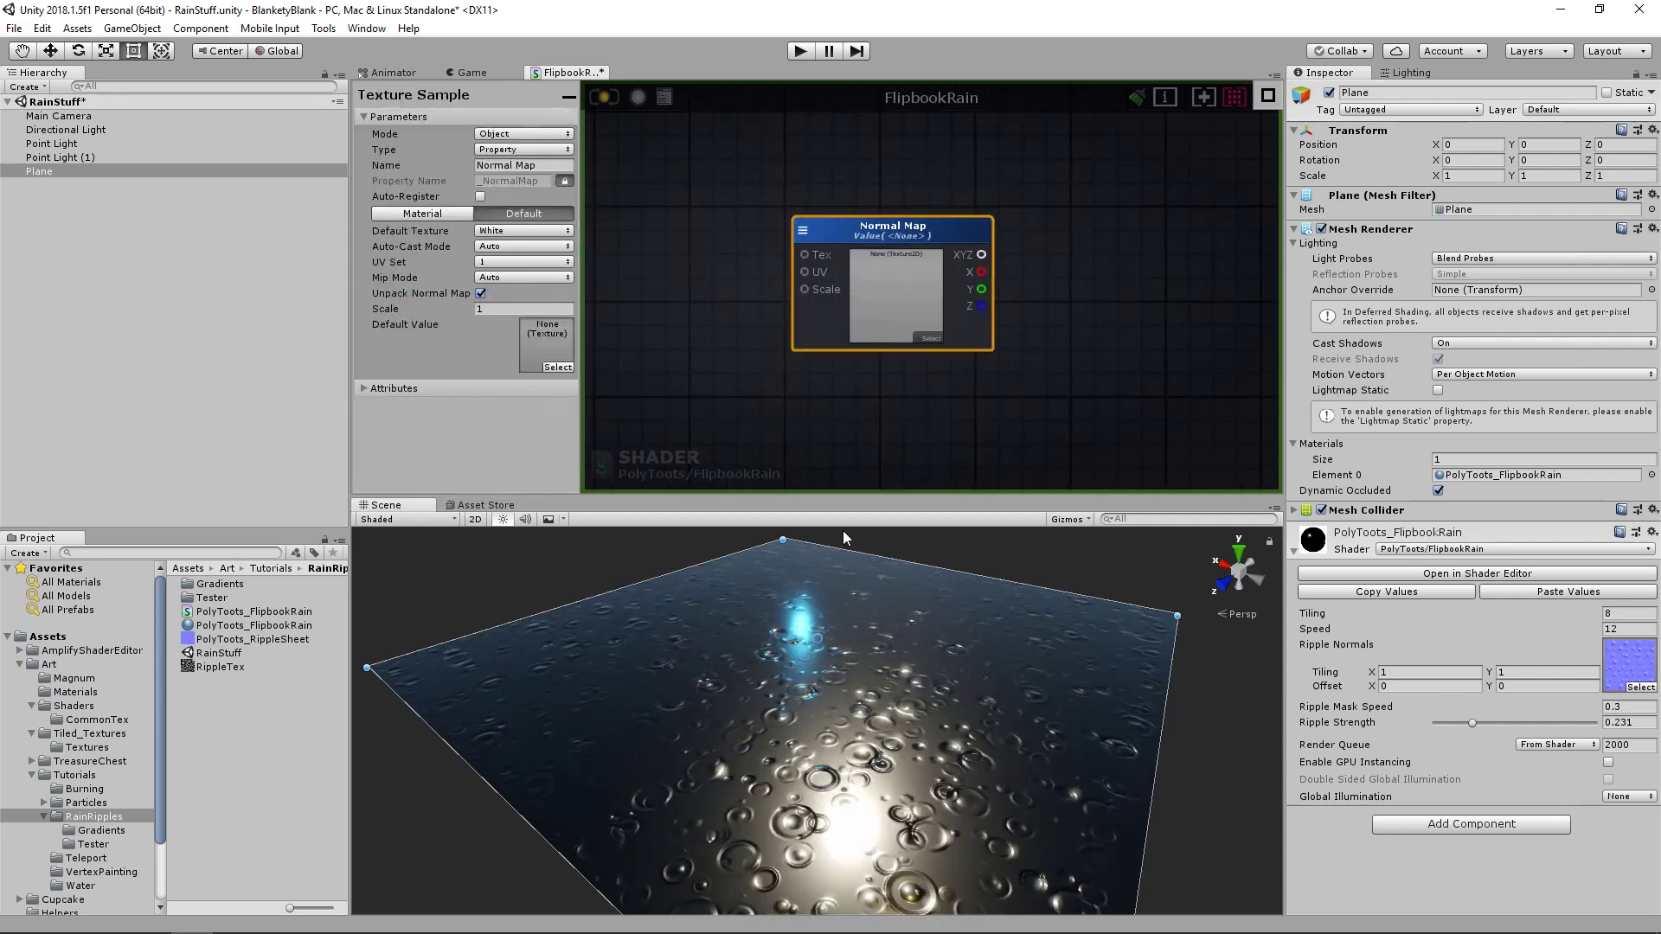
- Set the material's Ripple Strength to 0.209 and slightly reposition the Normal Map node in the graph
{"action": "mouse_move", "coordinate": [1473, 724]}
{"action": "left_mouse_down"}
{"action": "mouse_move", "coordinate": [1438, 725]}
{"action": "mouse_move", "coordinate": [1484, 720]}
{"action": "mouse_move", "coordinate": [1469, 723]}
{"action": "left_mouse_up"}
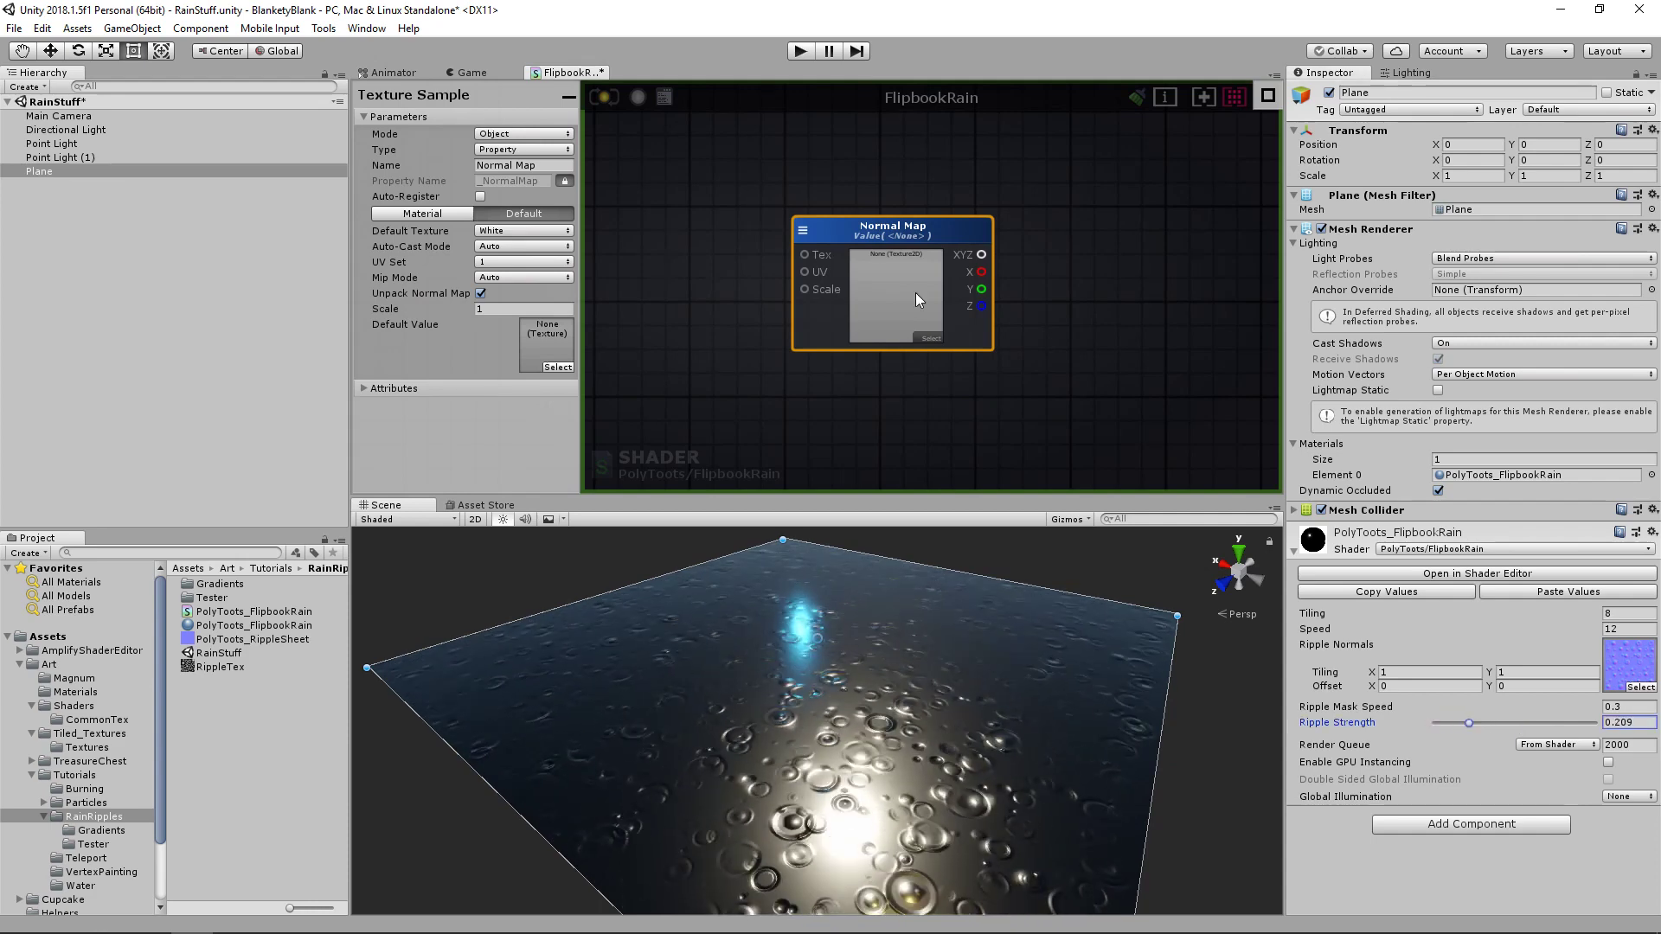
{"action": "left_click_drag", "start_coordinate": [871, 223], "coordinate": [885, 234]}
{"action": "scroll", "coordinate": [892, 299], "scroll_direction": "down", "scroll_amount": 3}
{"action": "scroll", "coordinate": [878, 313], "scroll_direction": "up", "scroll_amount": 3}
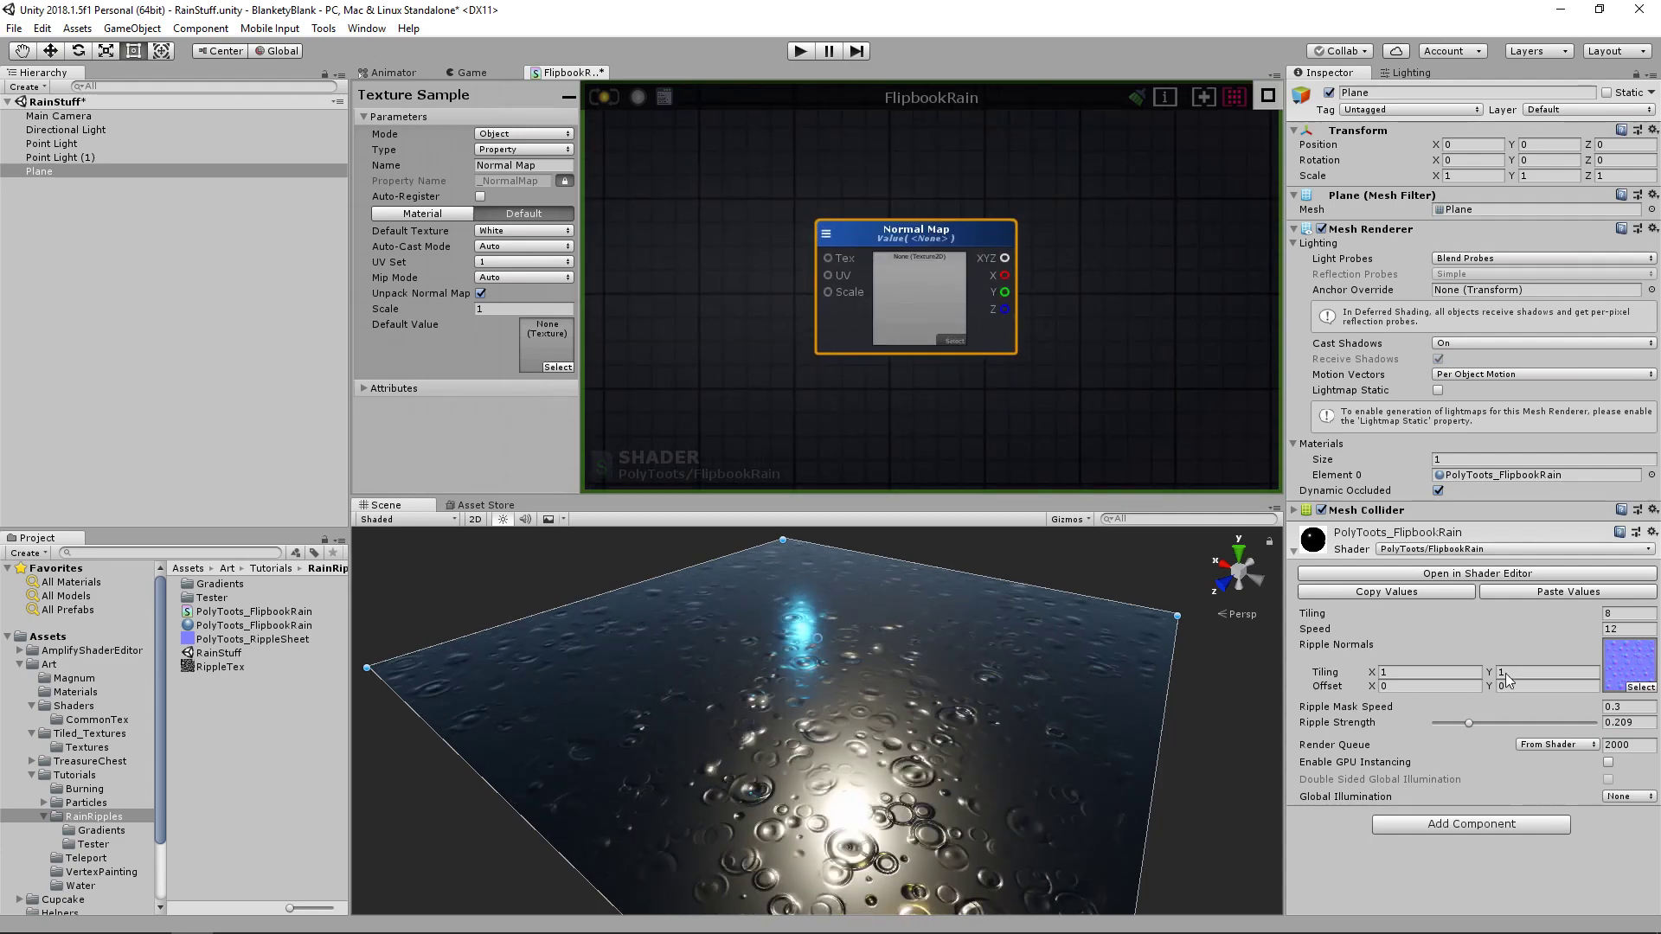
{"action": "left_click_drag", "start_coordinate": [915, 228], "coordinate": [901, 235]}
- Add a Register Local Var node to the right of the Normal Map node
{"action": "middle_click_drag", "start_coordinate": [969, 284], "coordinate": [850, 288]}
{"action": "left_click", "coordinate": [1002, 300]}
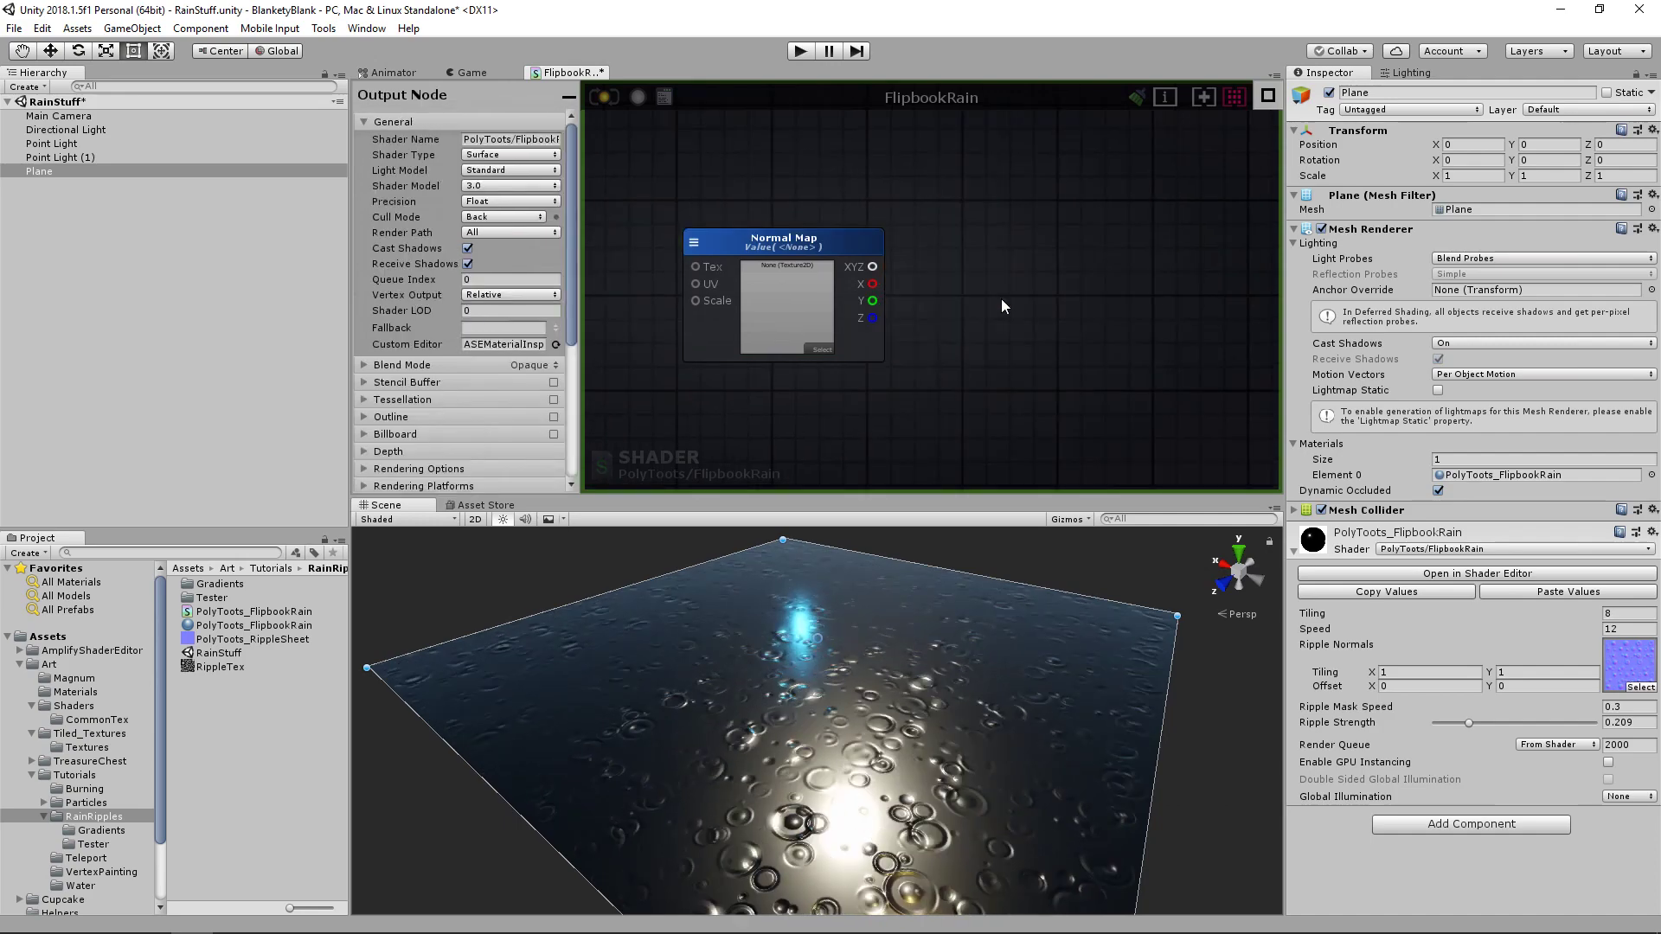
{"action": "left_click_drag", "start_coordinate": [782, 247], "coordinate": [772, 252]}
{"action": "left_click", "coordinate": [1019, 284]}
{"action": "key", "text": "r"}
{"action": "left_click", "coordinate": [1018, 275]}
{"action": "left_click_drag", "start_coordinate": [1046, 284], "coordinate": [1019, 237]}
- Name the new local variable BaseNormals and connect the Normal Map node's XYZ output to it
{"action": "left_click", "coordinate": [526, 134]}
{"action": "key", "text": "ctrl+a"}
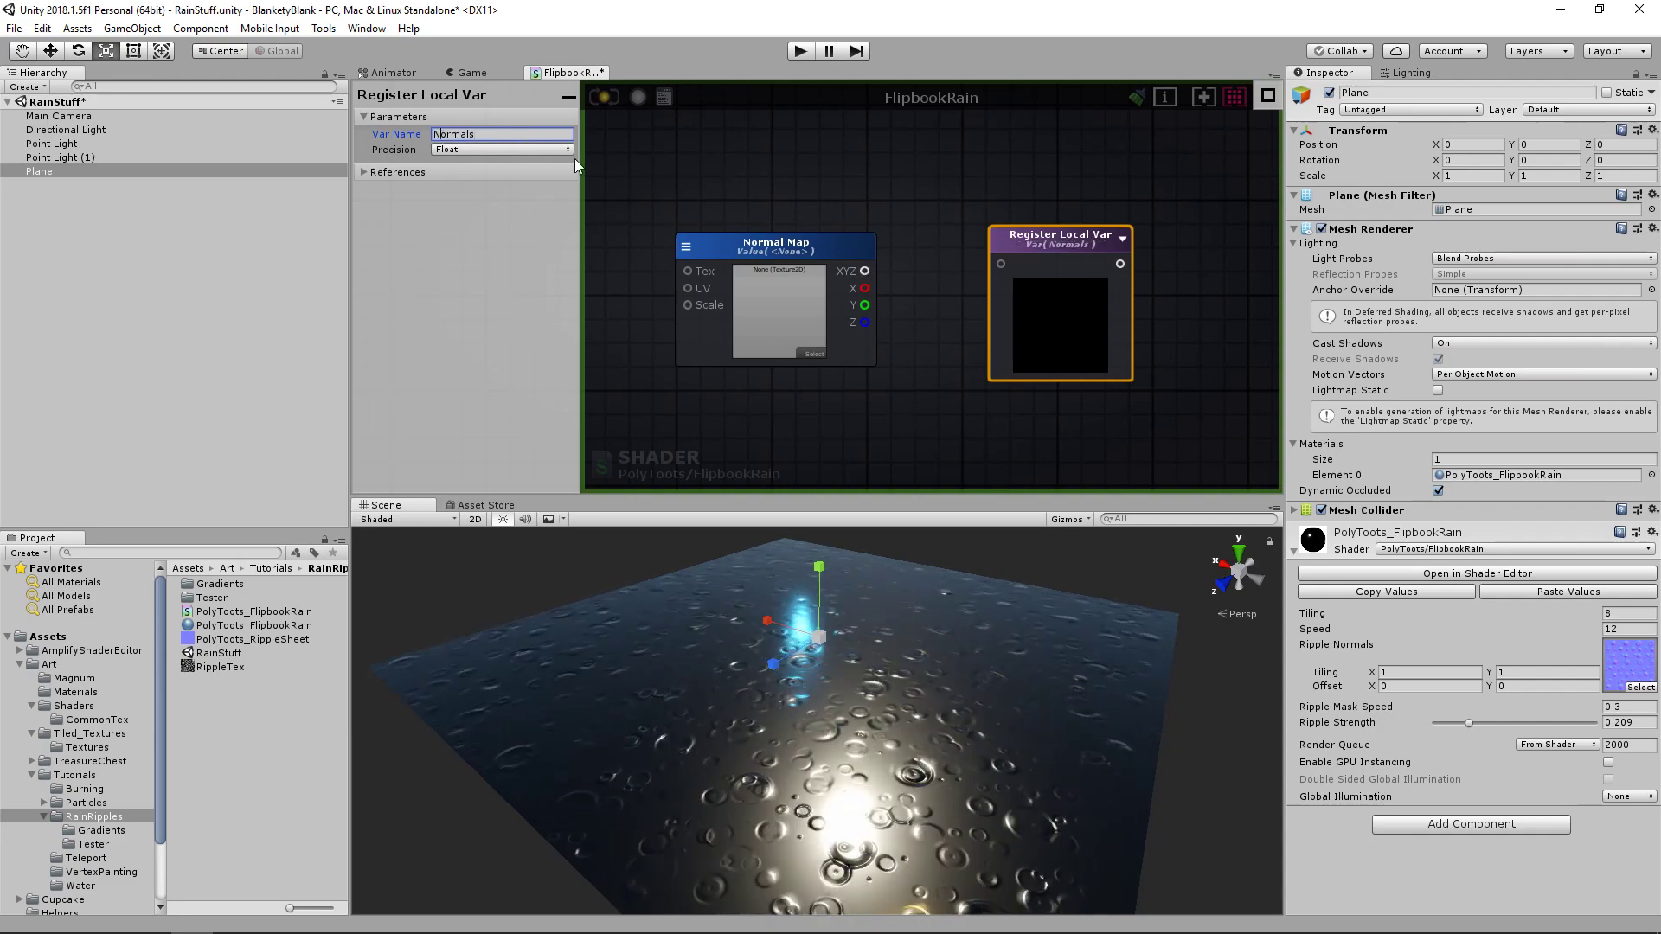
{"action": "type", "text": "Bse"}
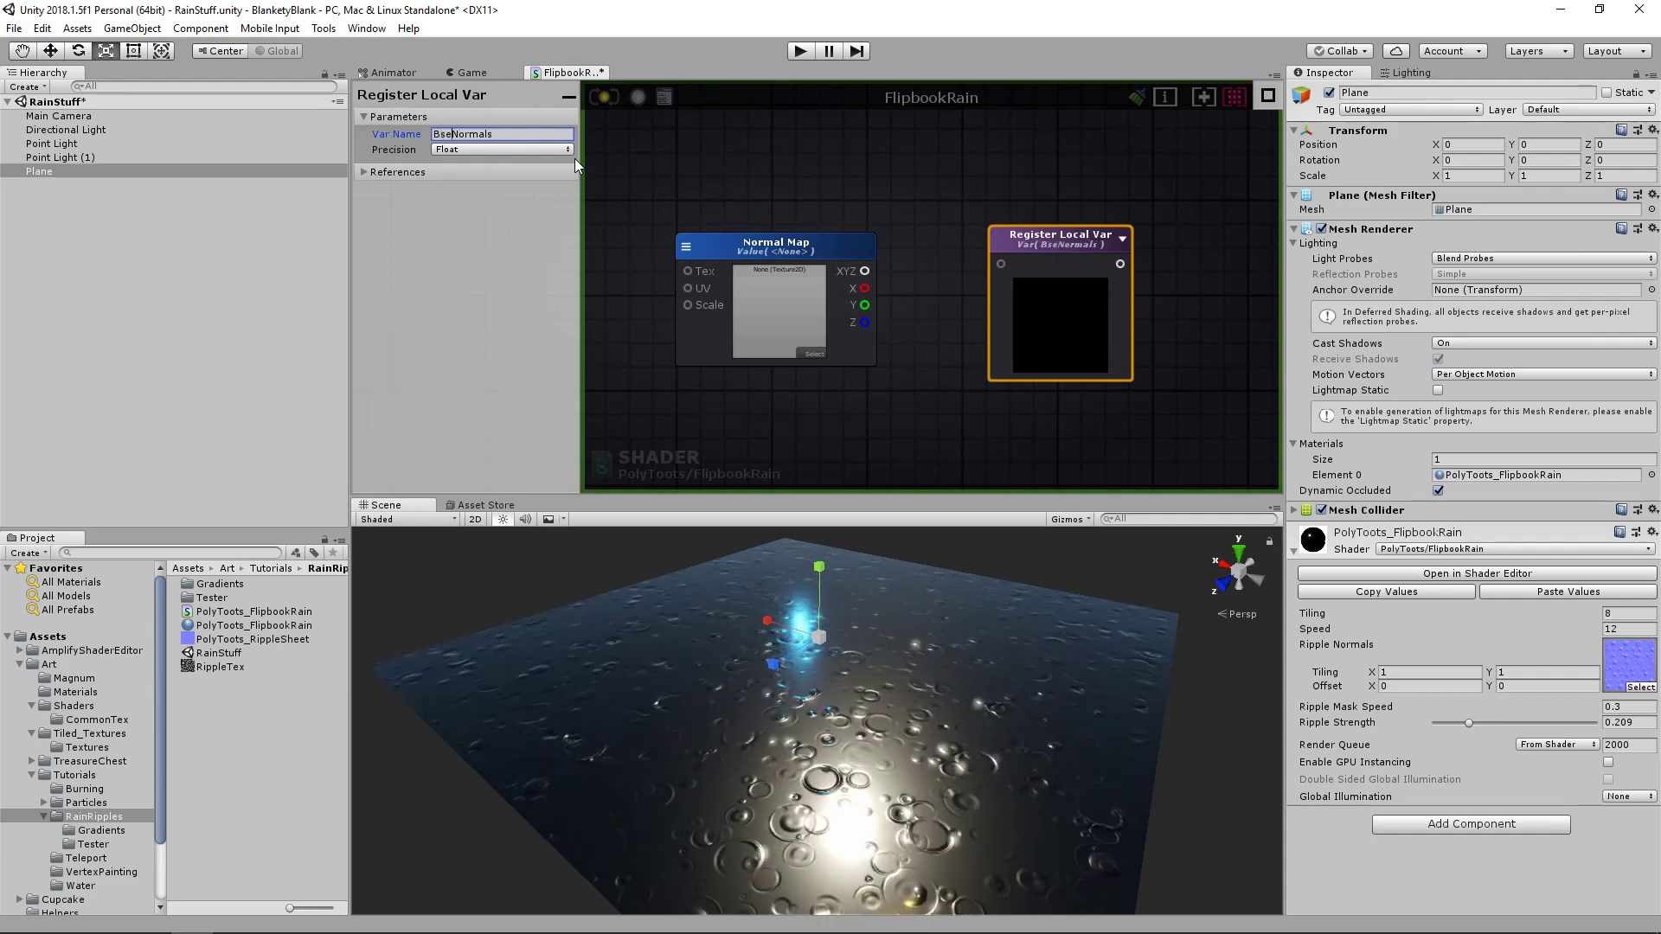
{"action": "key", "text": "Left"}
{"action": "key", "text": "Left"}
{"action": "type", "text": "a"}
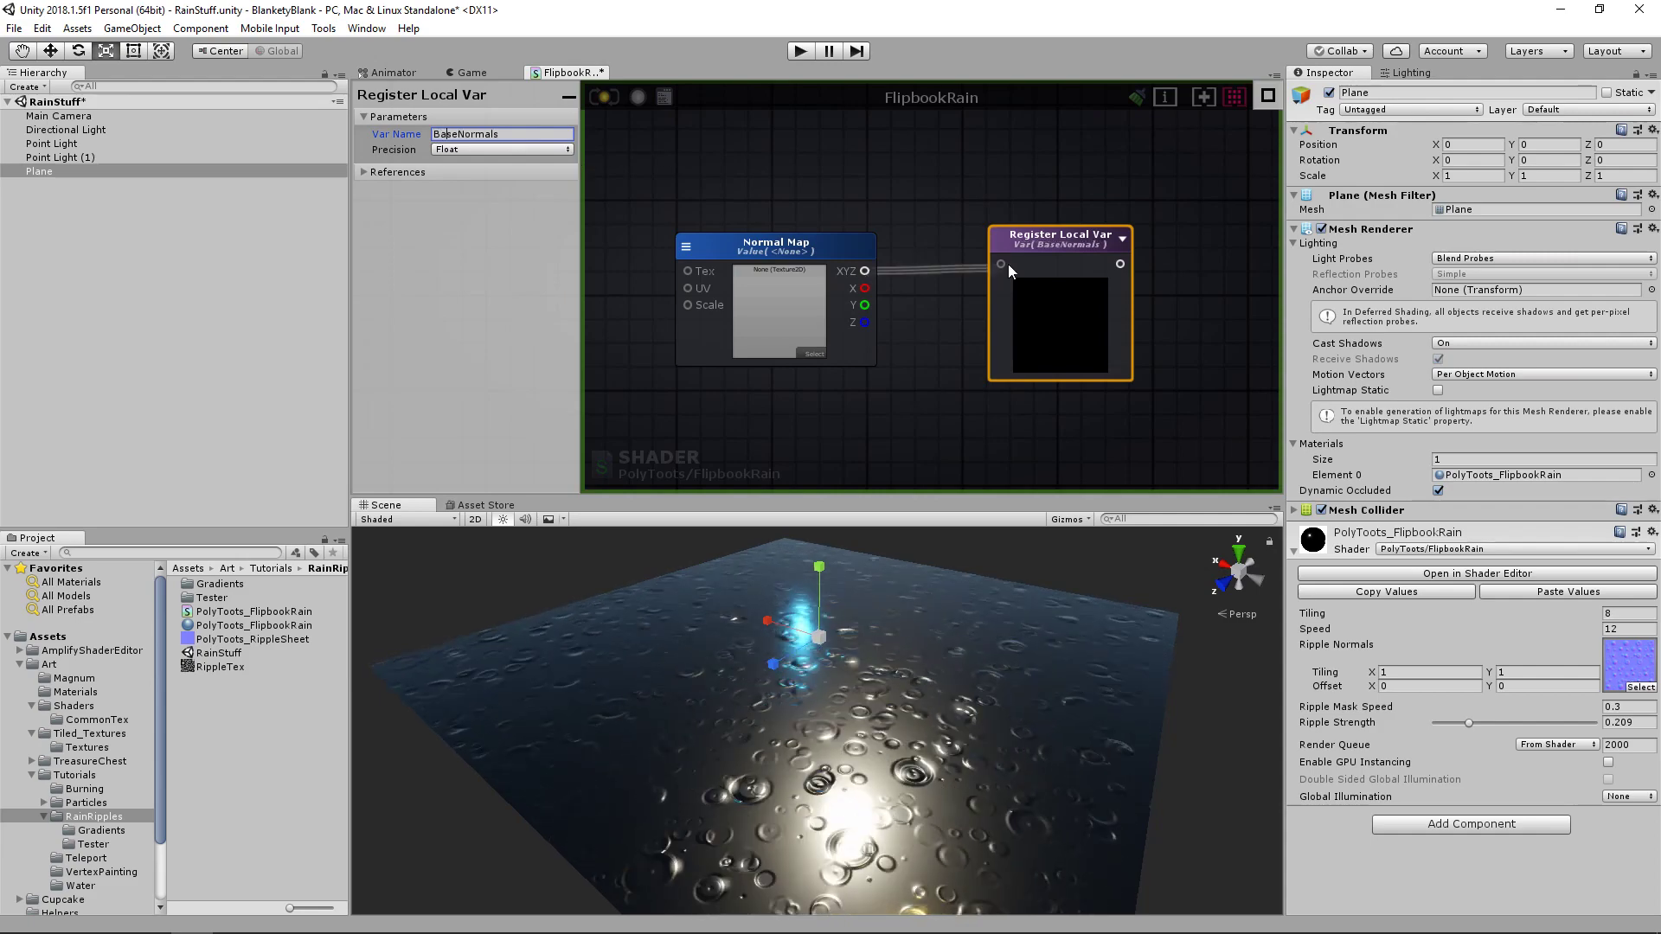
- Add a Get Local Var node that references BaseNormals beside the RippleNormals node near the shader output
{"action": "scroll", "coordinate": [854, 329], "scroll_direction": "down", "scroll_amount": 8}
{"action": "scroll", "coordinate": [1010, 293], "scroll_direction": "up", "scroll_amount": 6}
{"action": "left_click", "coordinate": [808, 282]}
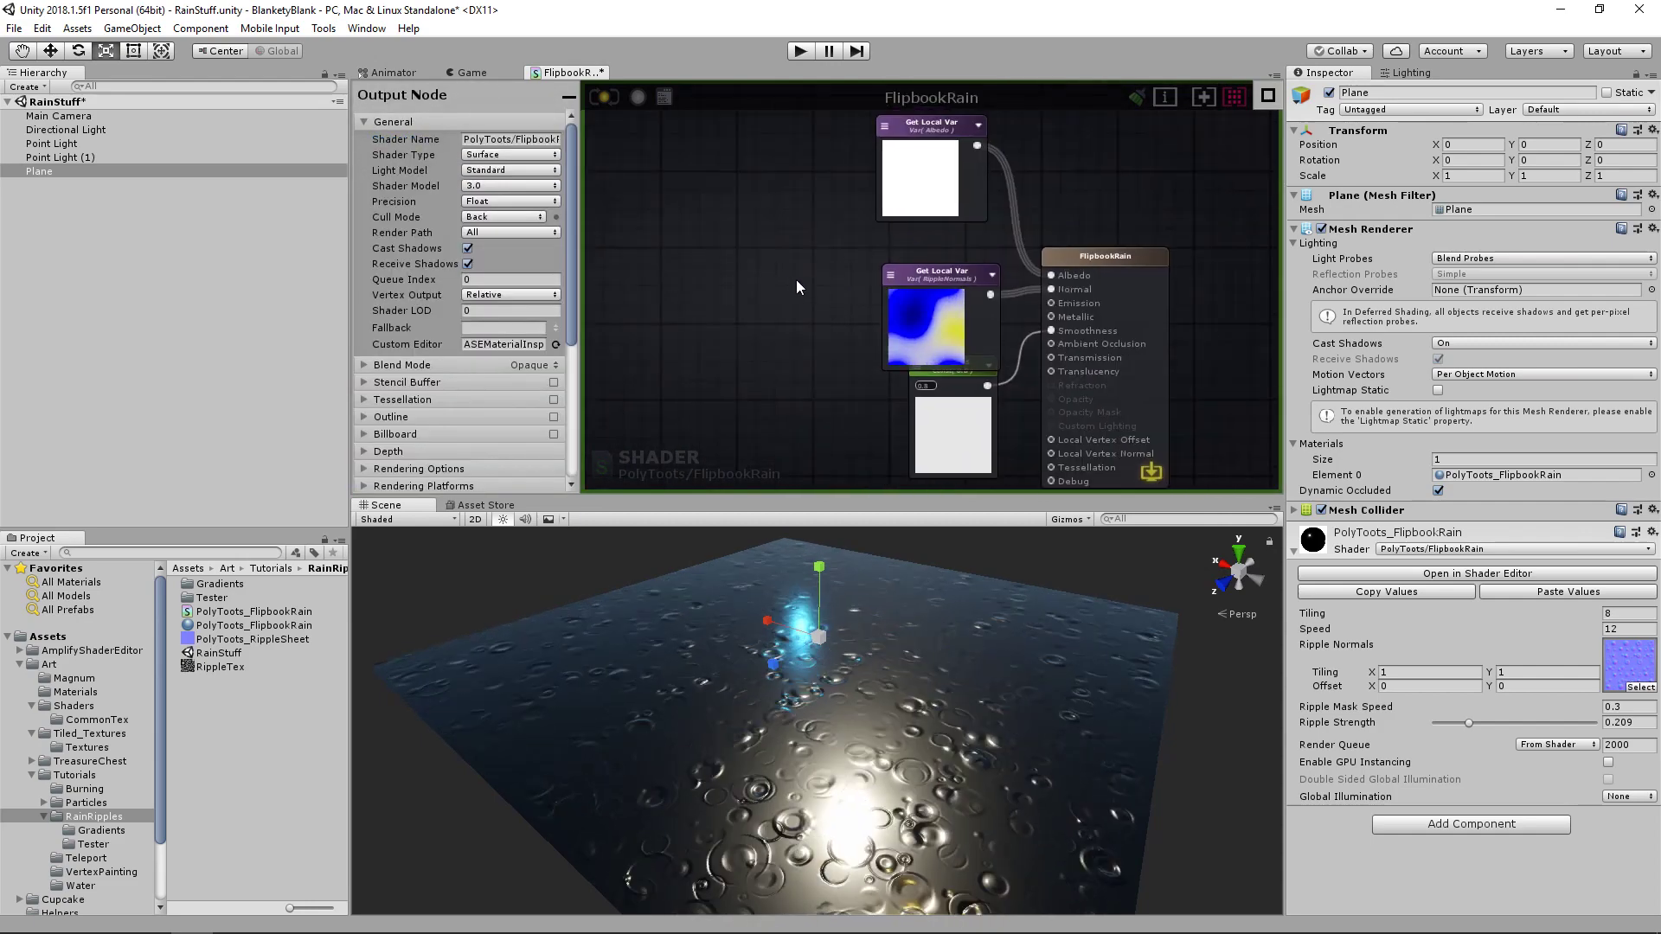
{"action": "key", "text": "g"}
{"action": "left_click", "coordinate": [734, 248]}
{"action": "left_click", "coordinate": [741, 257]}
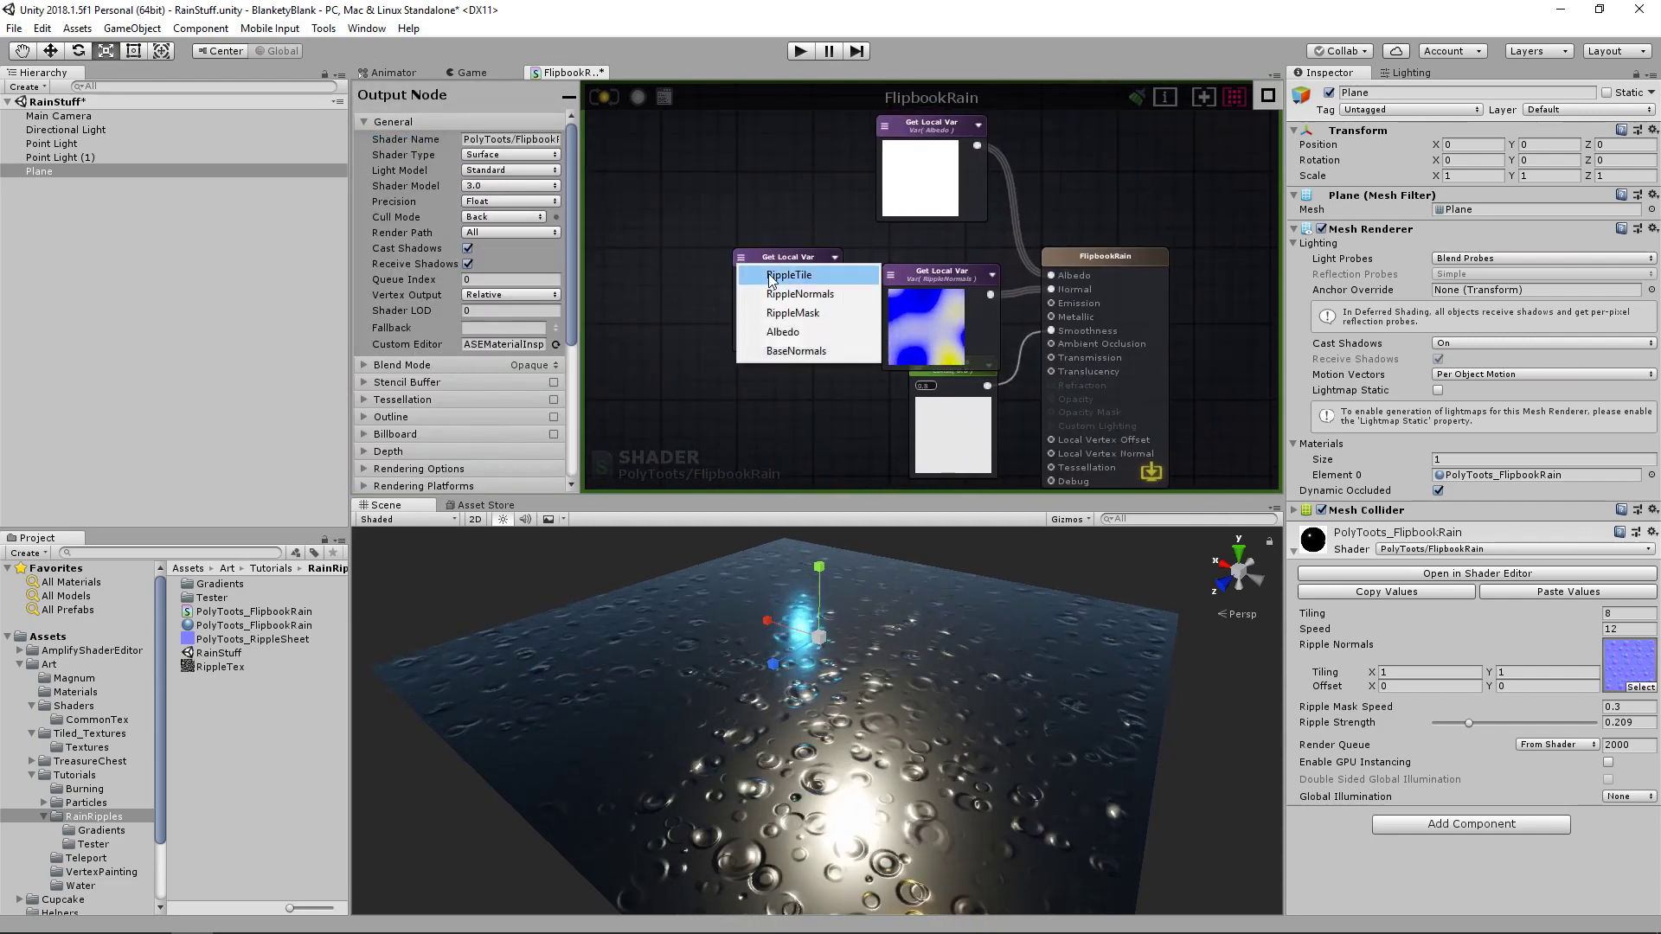
{"action": "left_click", "coordinate": [789, 351]}
- Stack the BaseNormals node above the RippleNormals node, leaving free space between them and the output node
{"action": "left_click_drag", "start_coordinate": [838, 262], "coordinate": [753, 282]}
{"action": "left_click", "coordinate": [791, 355]}
{"action": "middle_click_drag", "start_coordinate": [792, 355], "coordinate": [923, 334]}
{"action": "left_click_drag", "start_coordinate": [891, 242], "coordinate": [840, 189]}
{"action": "left_click_drag", "start_coordinate": [1043, 289], "coordinate": [1024, 297]}
{"action": "left_click_drag", "start_coordinate": [931, 347], "coordinate": [783, 353]}
{"action": "left_click_drag", "start_coordinate": [882, 229], "coordinate": [815, 230]}
{"action": "left_click", "coordinate": [940, 284]}
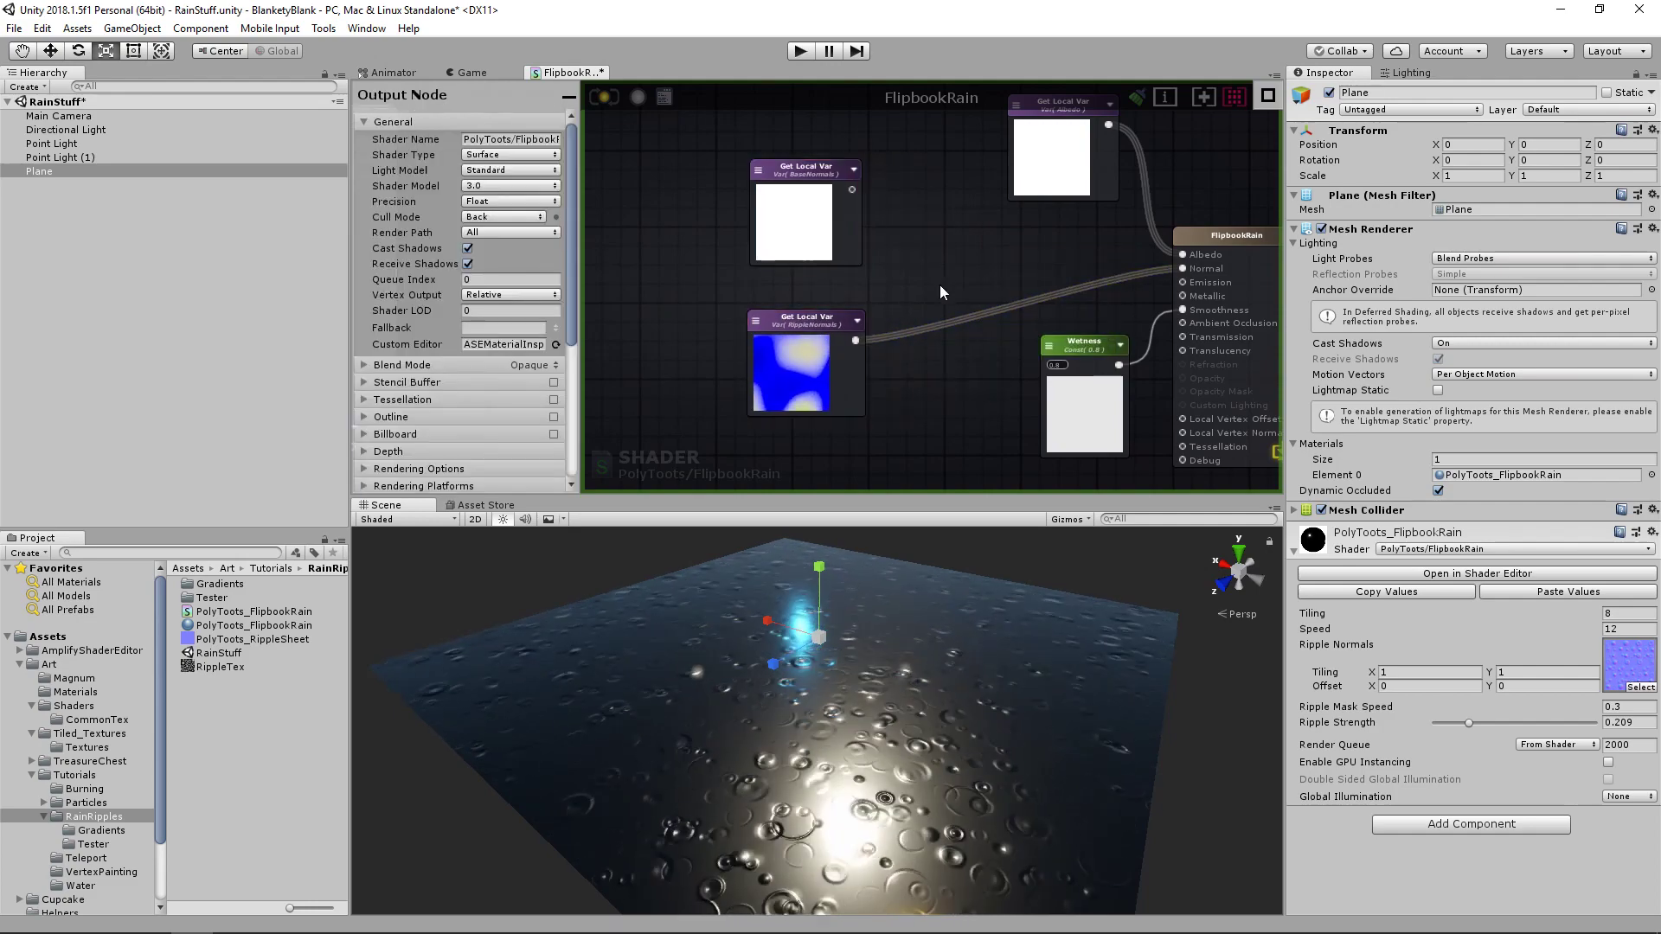
{"action": "right_click", "coordinate": [940, 284]}
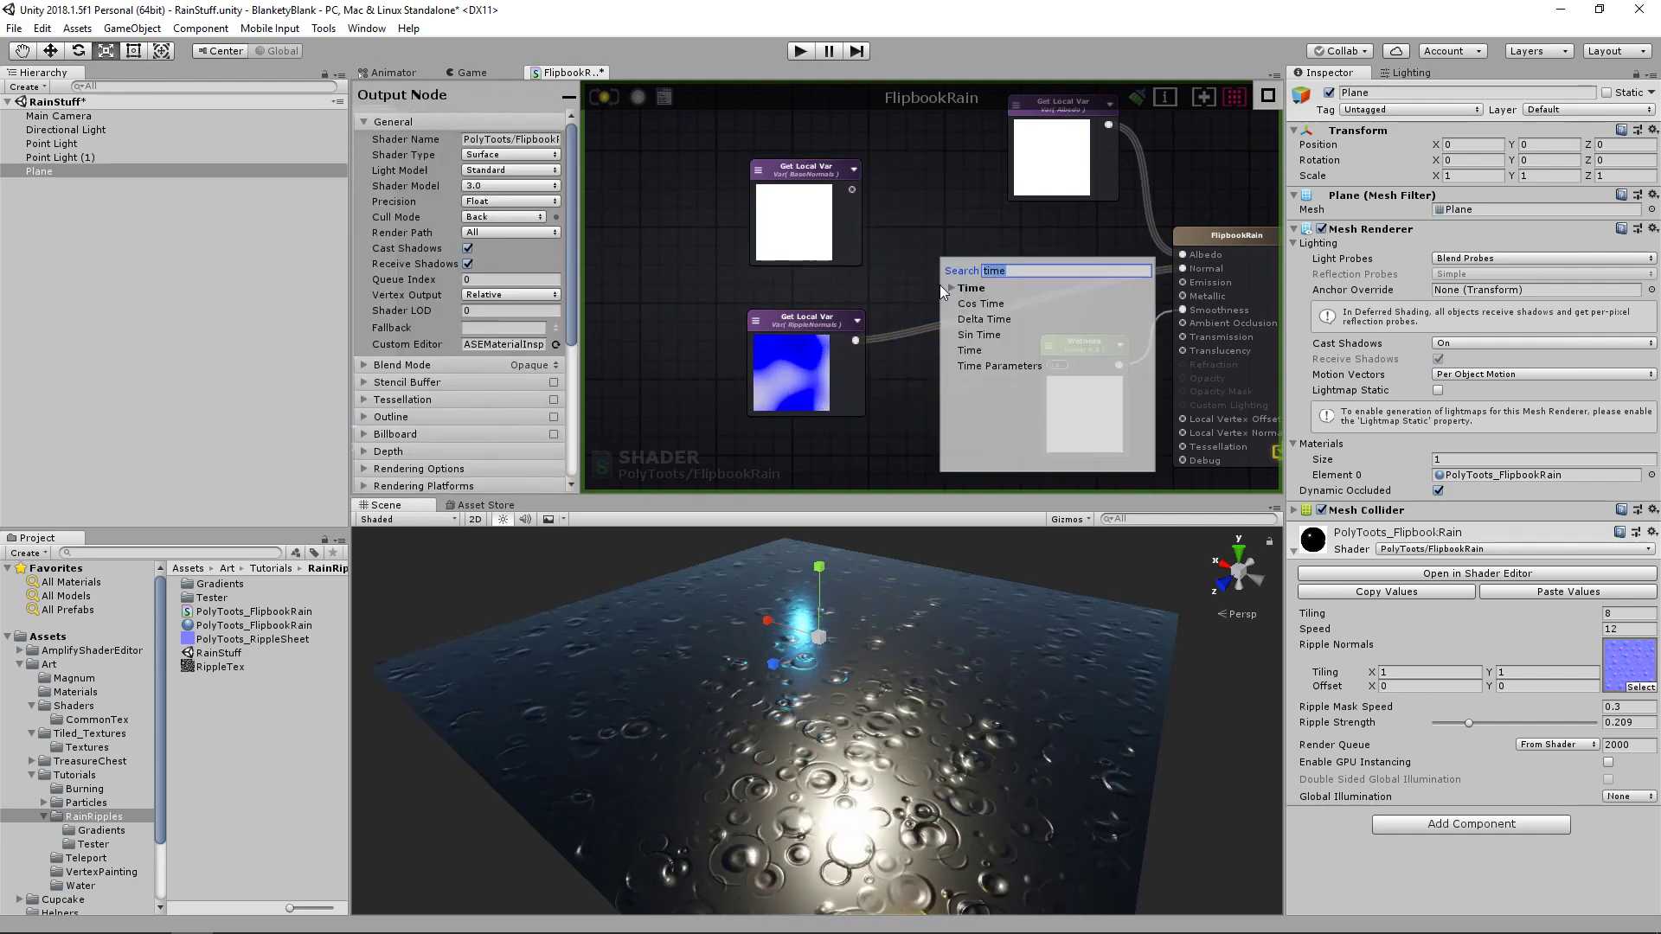
{"action": "type", "text": "blend"}
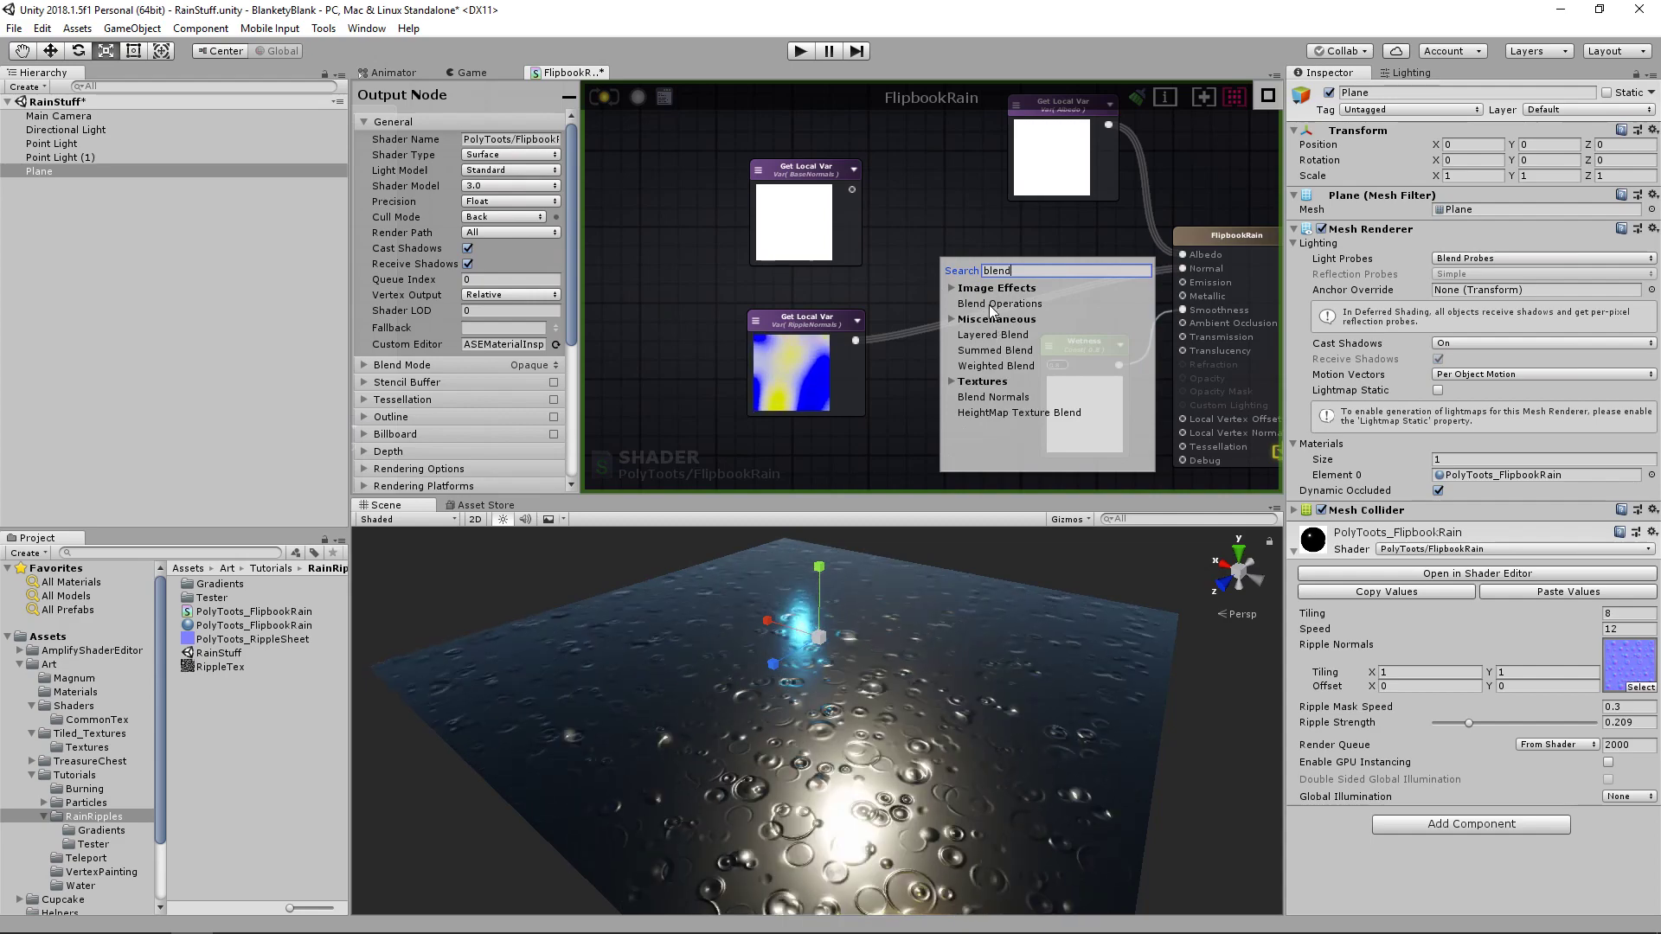
{"action": "left_click", "coordinate": [982, 303]}
{"action": "left_click", "coordinate": [807, 325]}
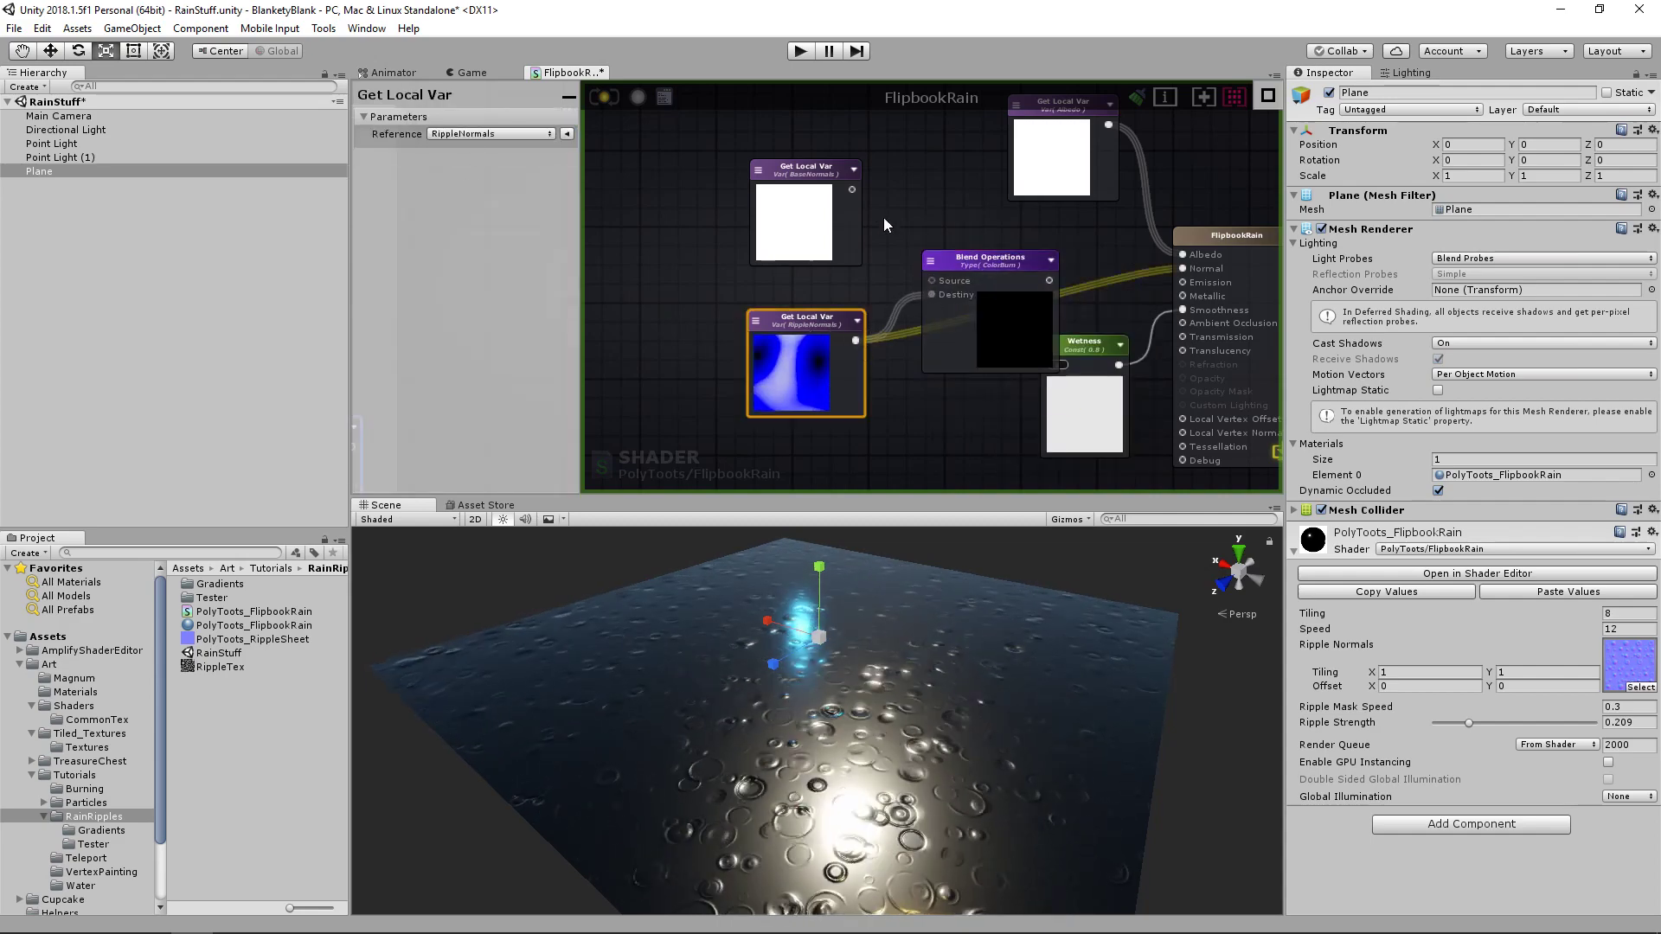
{"action": "left_click", "coordinate": [965, 258]}
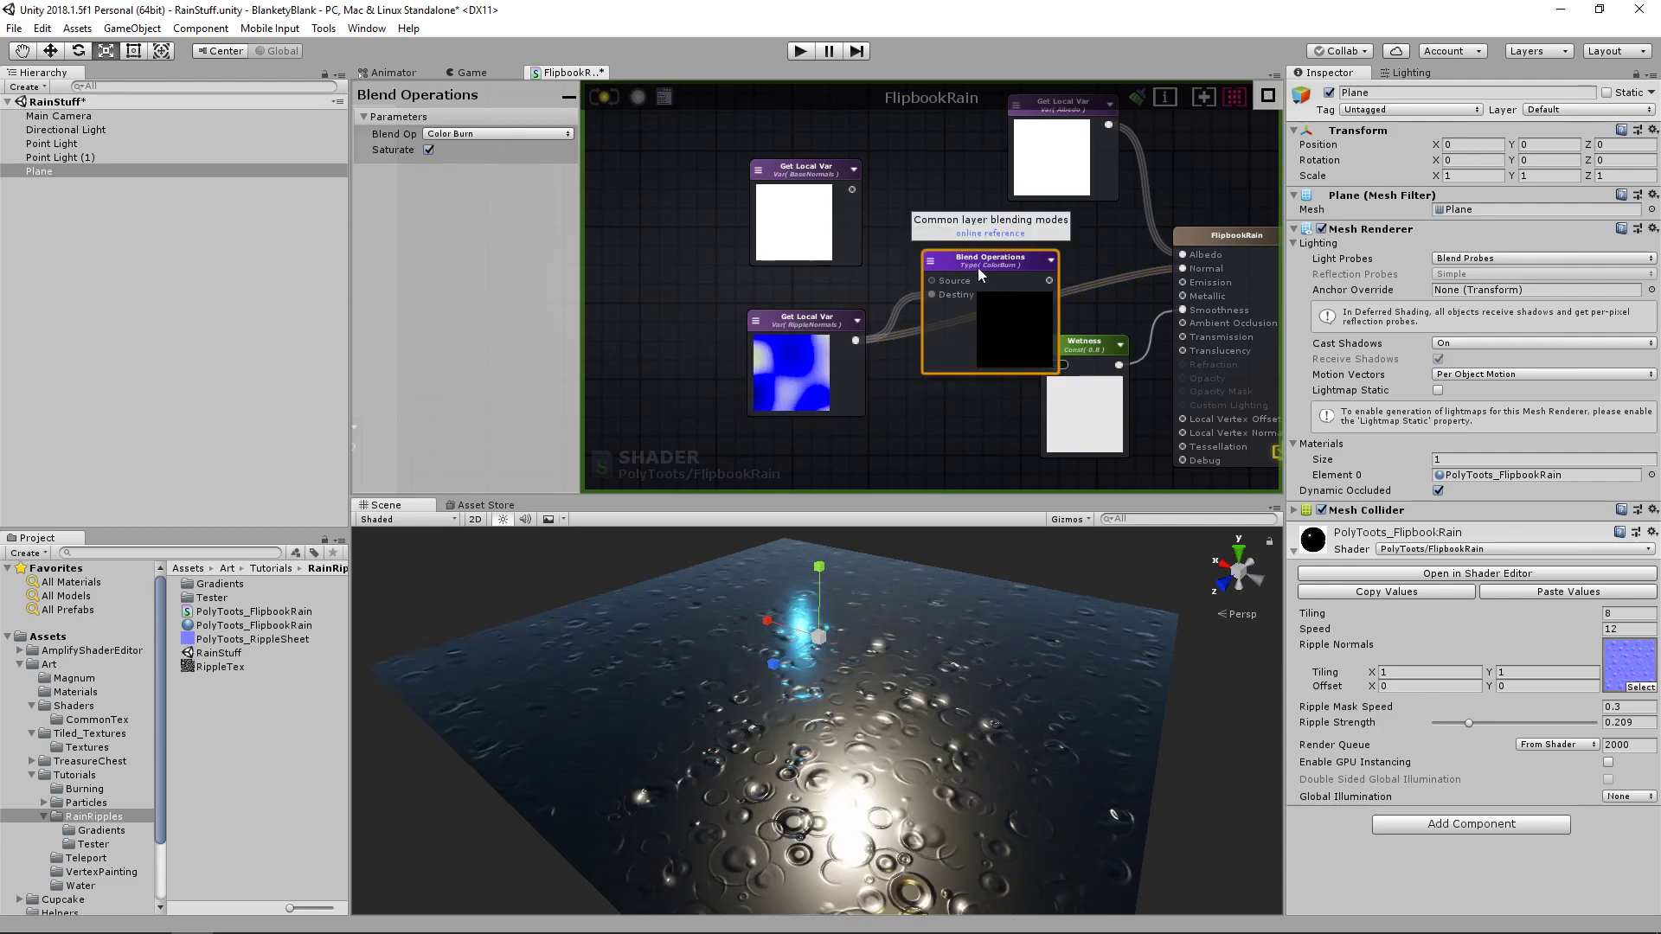
{"action": "key", "text": "Delete"}
- Add a Blend Normals node and connect BaseNormals to Normal A and RippleNormals to Normal B
{"action": "right_click", "coordinate": [978, 267]}
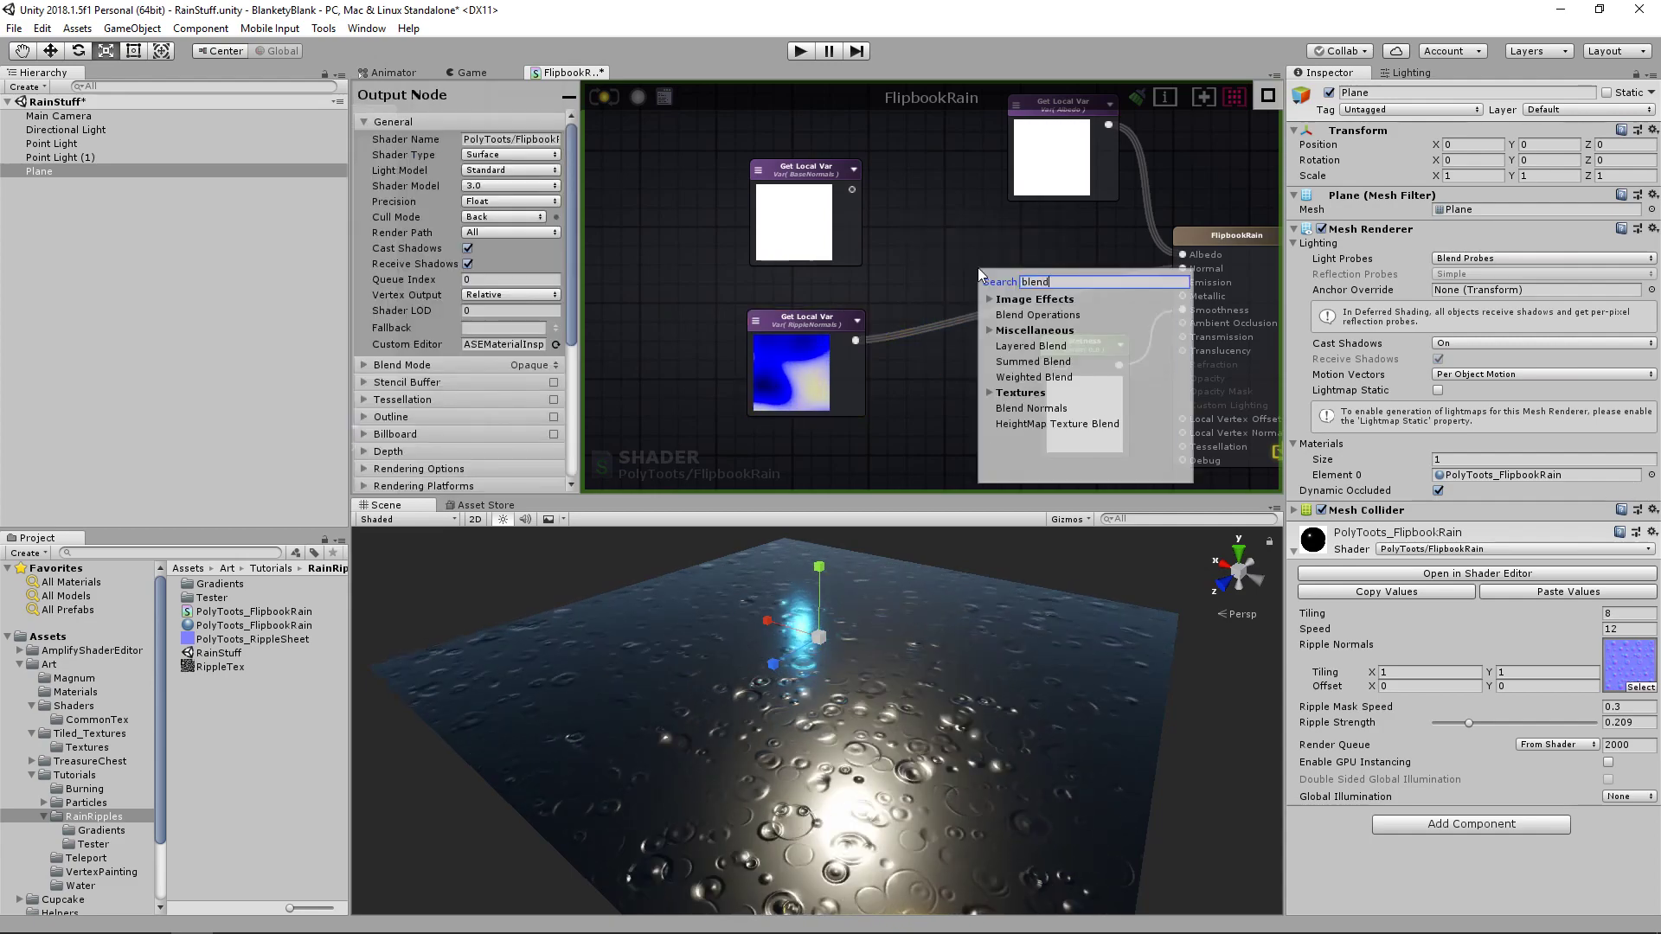
{"action": "left_click", "coordinate": [1031, 408]}
{"action": "left_click_drag", "start_coordinate": [1028, 278], "coordinate": [981, 251]}
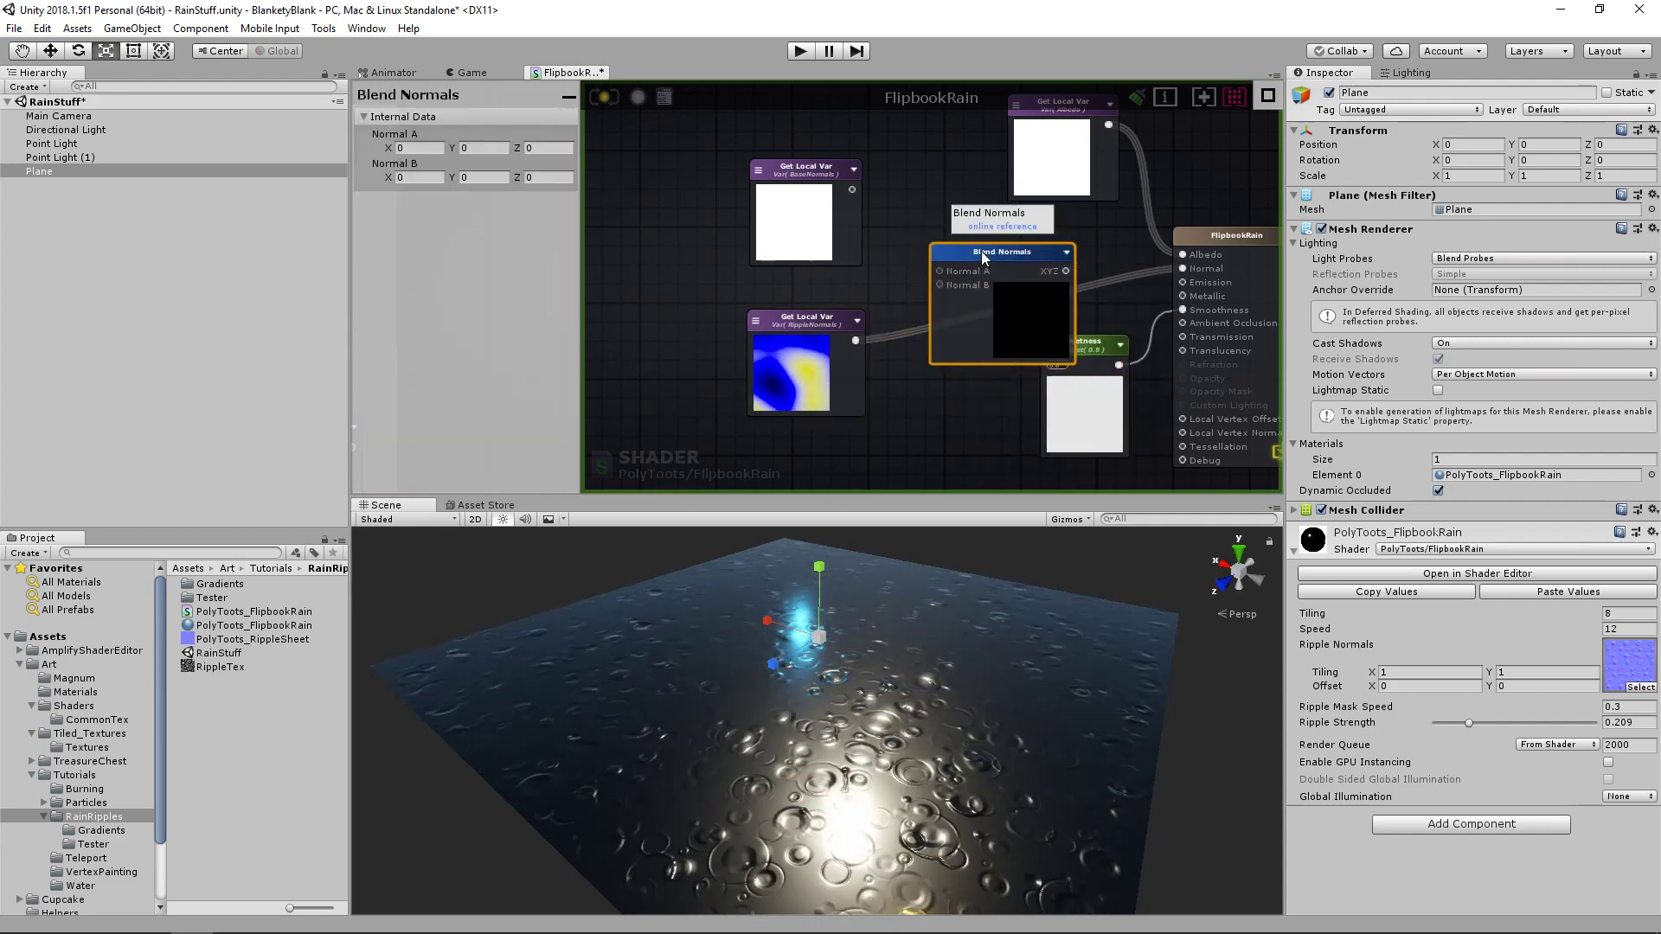
{"action": "left_click_drag", "start_coordinate": [852, 189], "coordinate": [939, 270]}
{"action": "left_click_drag", "start_coordinate": [855, 340], "coordinate": [981, 252]}
- Connect the Blend Normals XYZ output to the shader's Normal input and tidy the positions of the connected nodes
{"action": "left_click", "coordinate": [828, 321]}
{"action": "left_click_drag", "start_coordinate": [806, 319], "coordinate": [804, 302]}
{"action": "left_click_drag", "start_coordinate": [809, 176], "coordinate": [797, 180]}
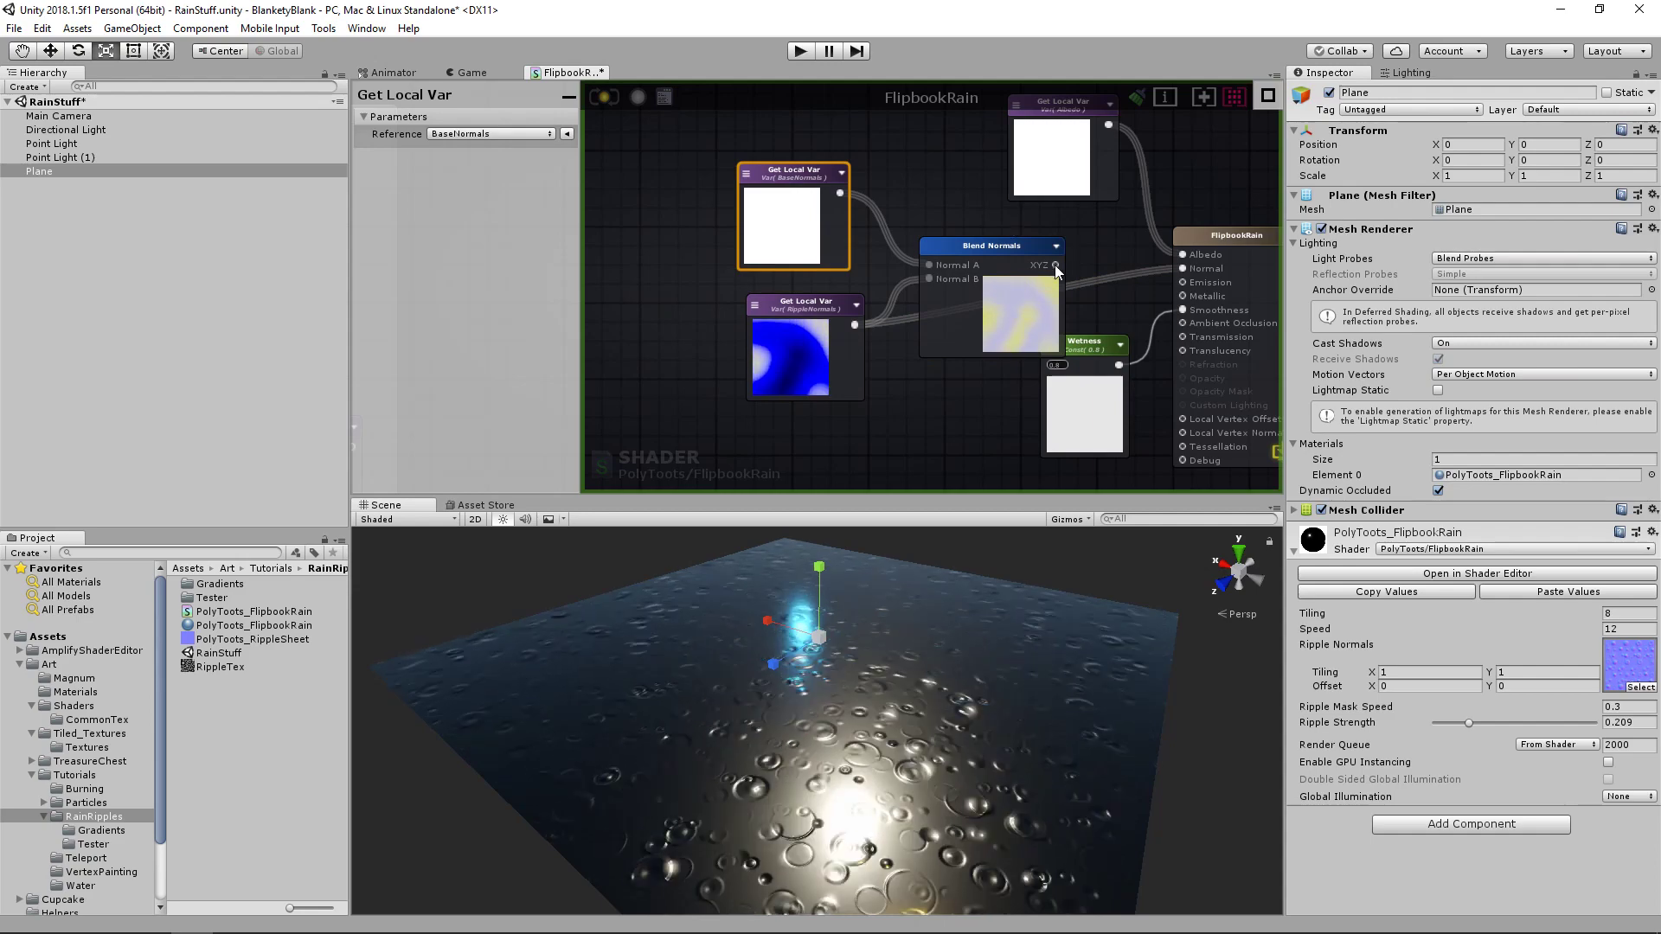
{"action": "left_click_drag", "start_coordinate": [1009, 246], "coordinate": [1001, 240]}
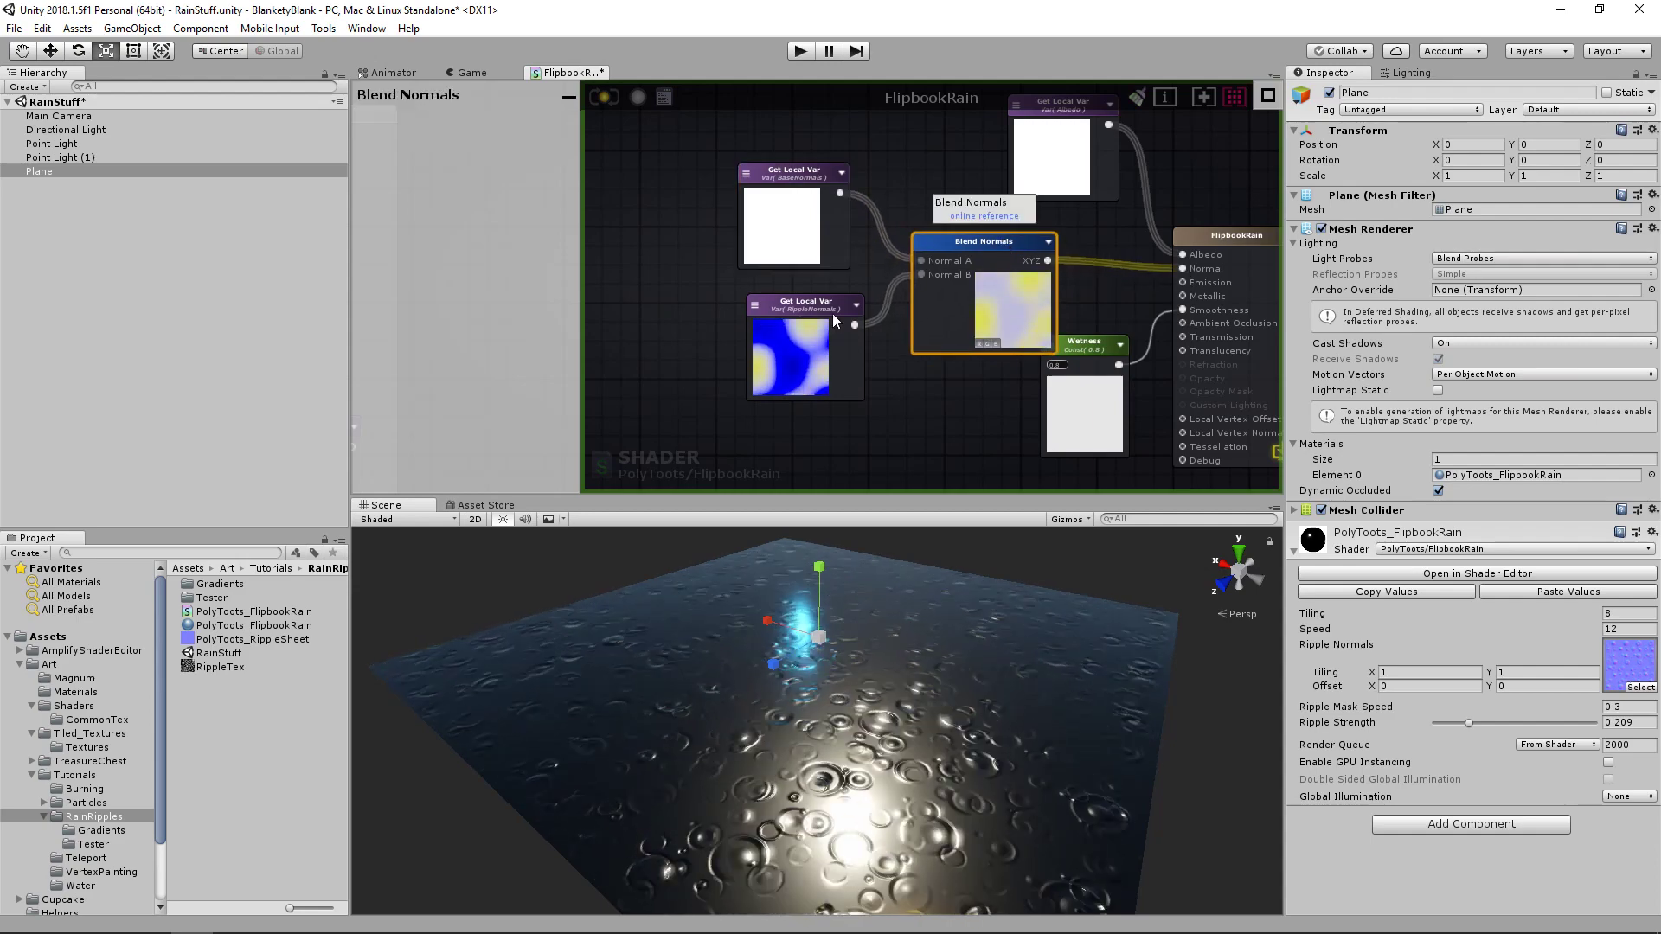
- Reorder the material properties so that Albedo, Ambient Oclussion and Normal Map come directly after Tiling
{"action": "left_click", "coordinate": [705, 316]}
{"action": "scroll", "coordinate": [484, 346], "scroll_direction": "down", "scroll_amount": 5}
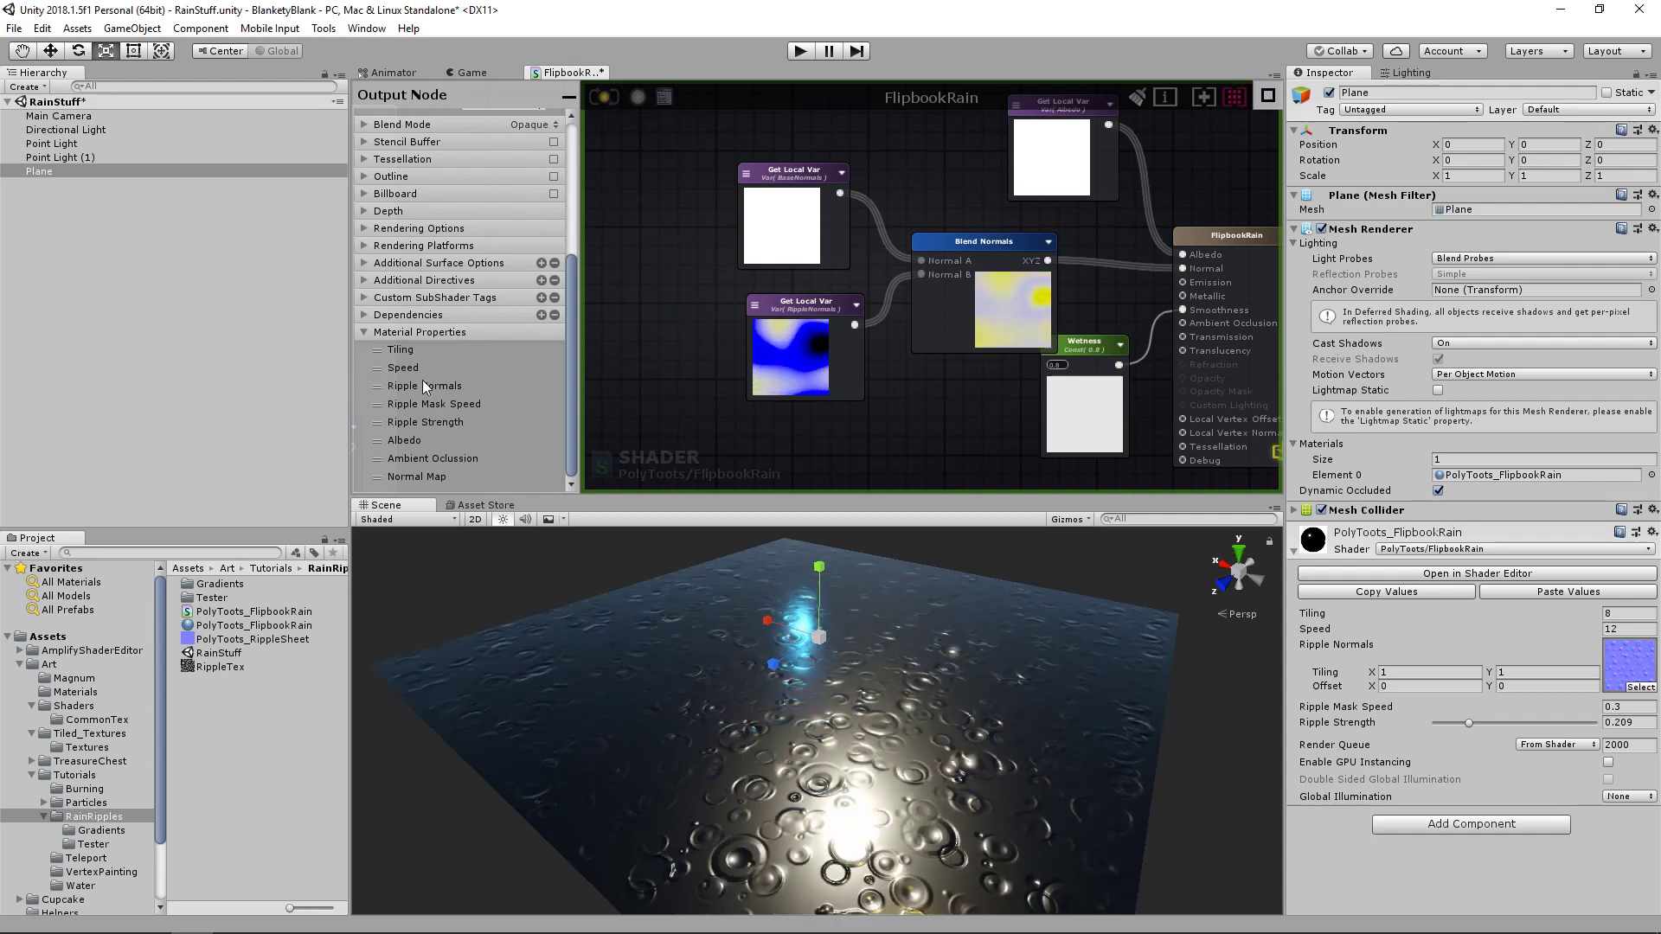
{"action": "left_click_drag", "start_coordinate": [424, 422], "coordinate": [387, 356]}
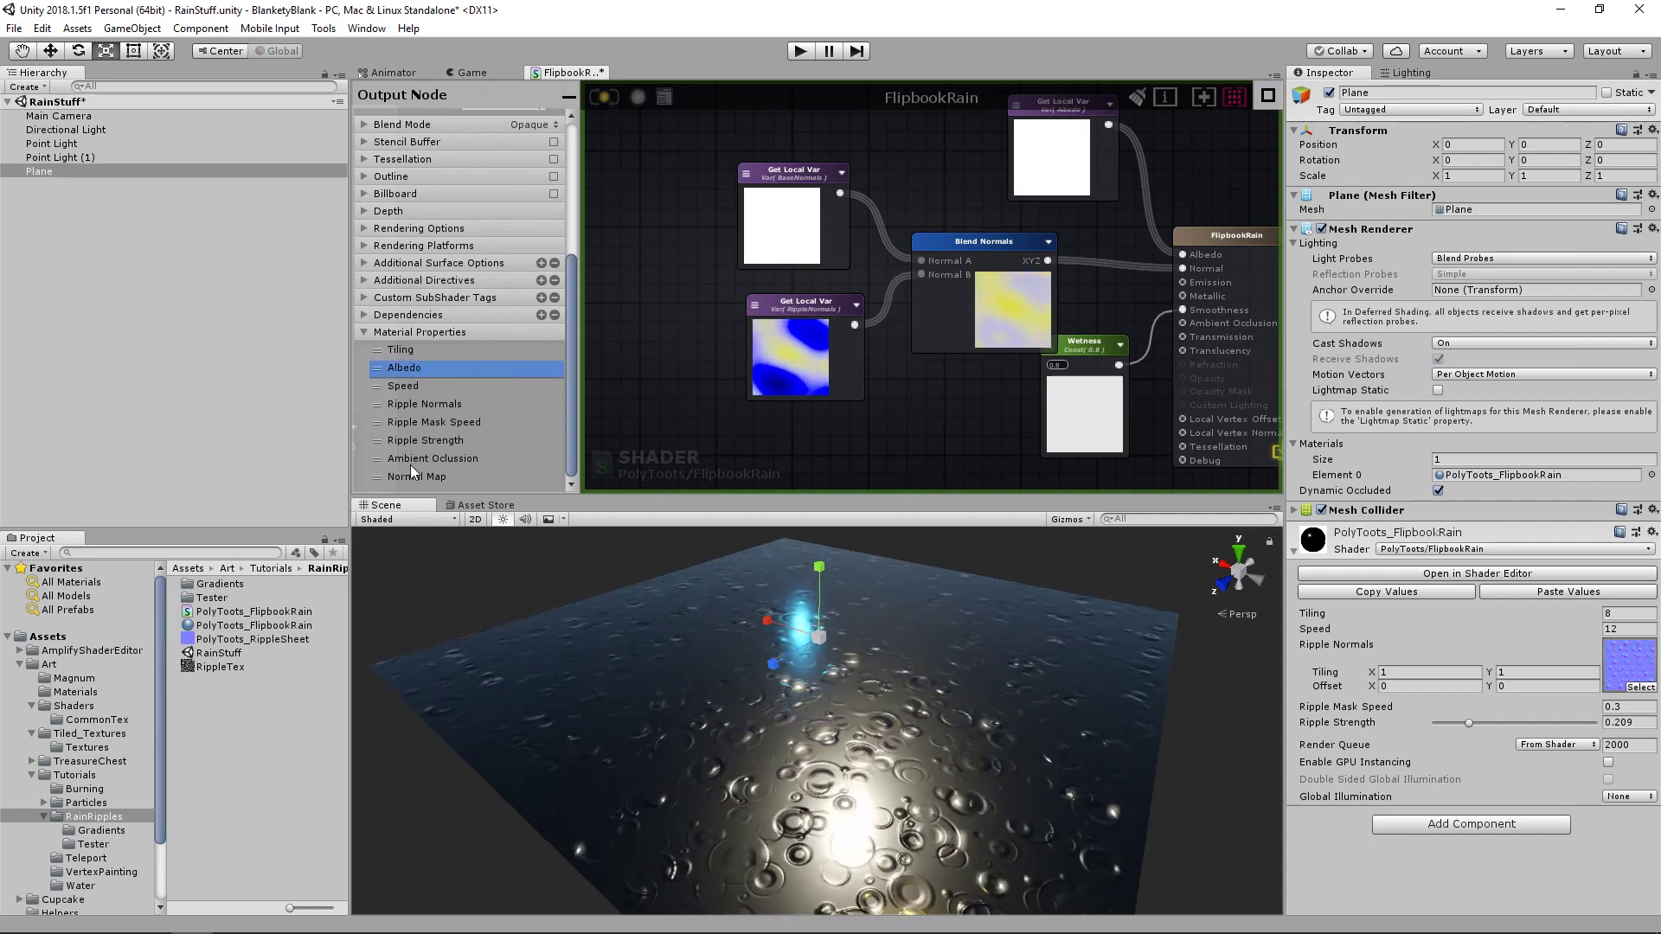
{"action": "left_click_drag", "start_coordinate": [419, 457], "coordinate": [441, 408]}
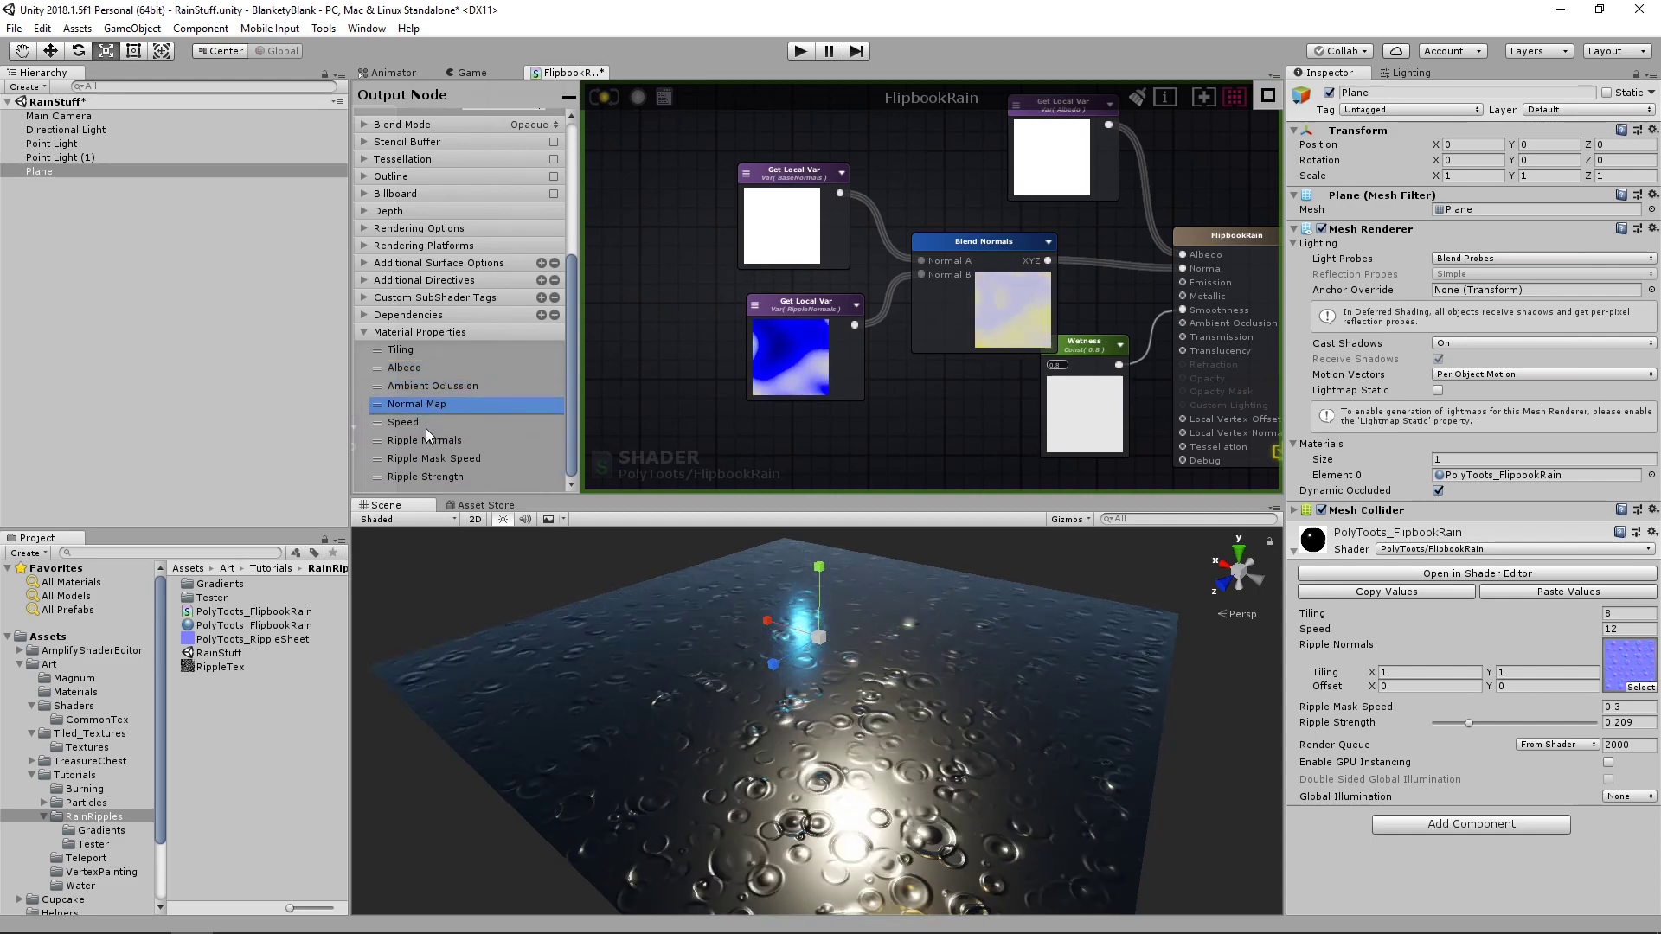
- Rename the Speed property to Ripple Speed and save the shader
{"action": "double_click", "coordinate": [427, 426]}
{"action": "key", "text": "ctrl+s"}
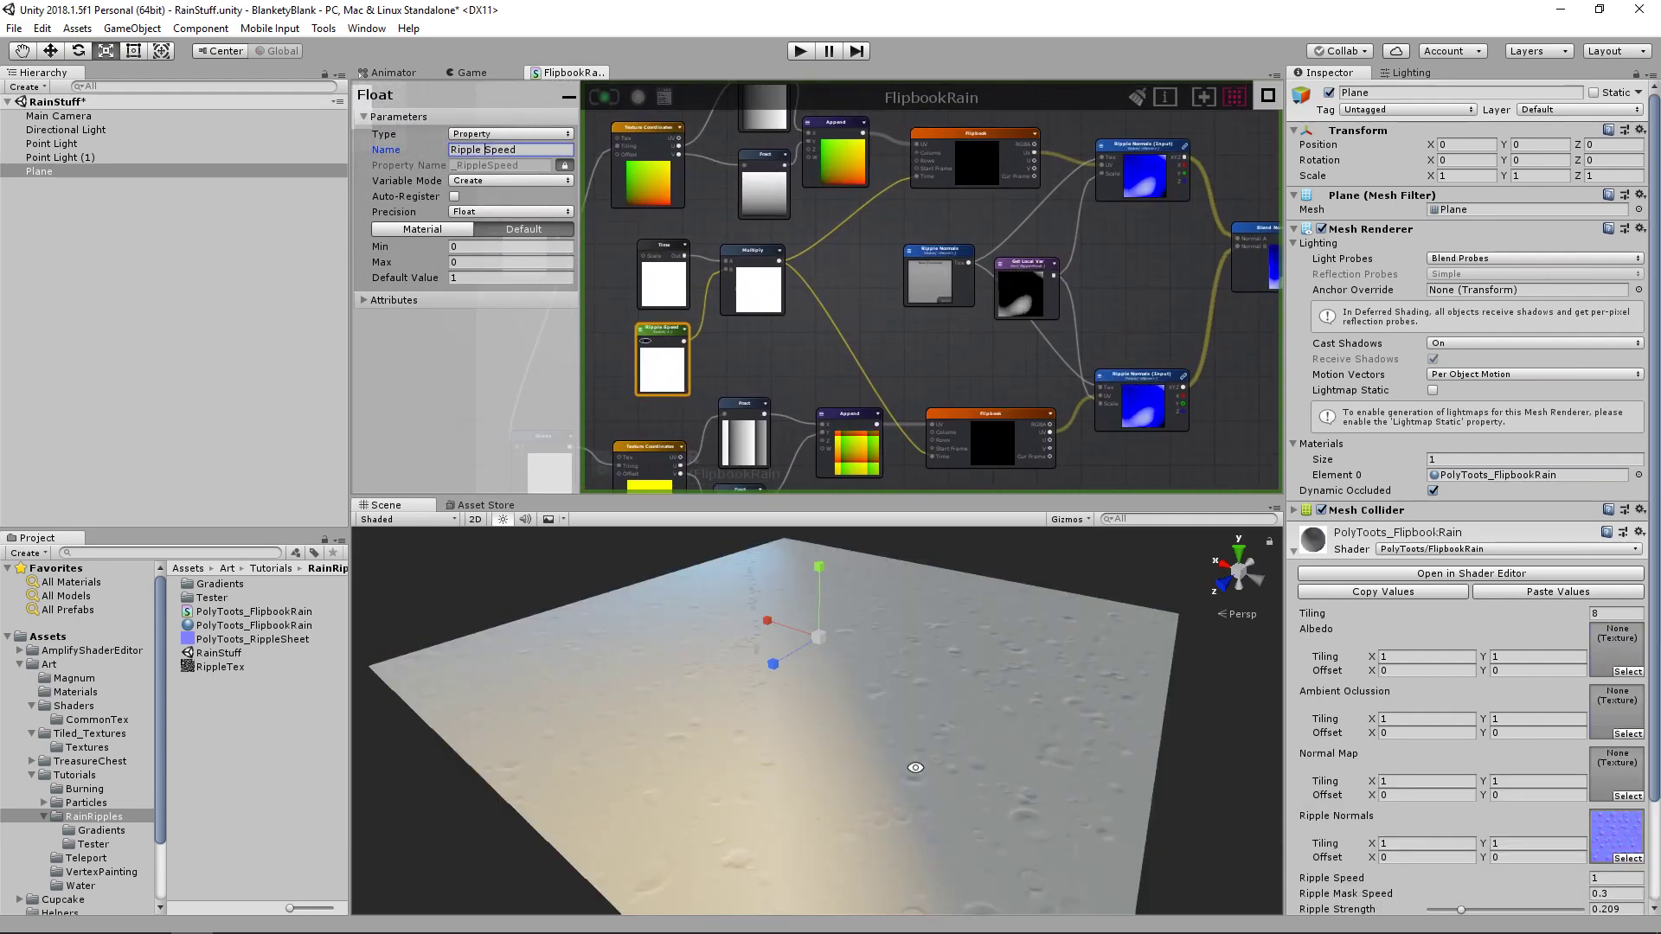
- Set the material's Ripple Speed to 12 and view the ripples on the plane
{"action": "left_click_drag", "start_coordinate": [913, 768], "coordinate": [958, 734], "text": "alt"}
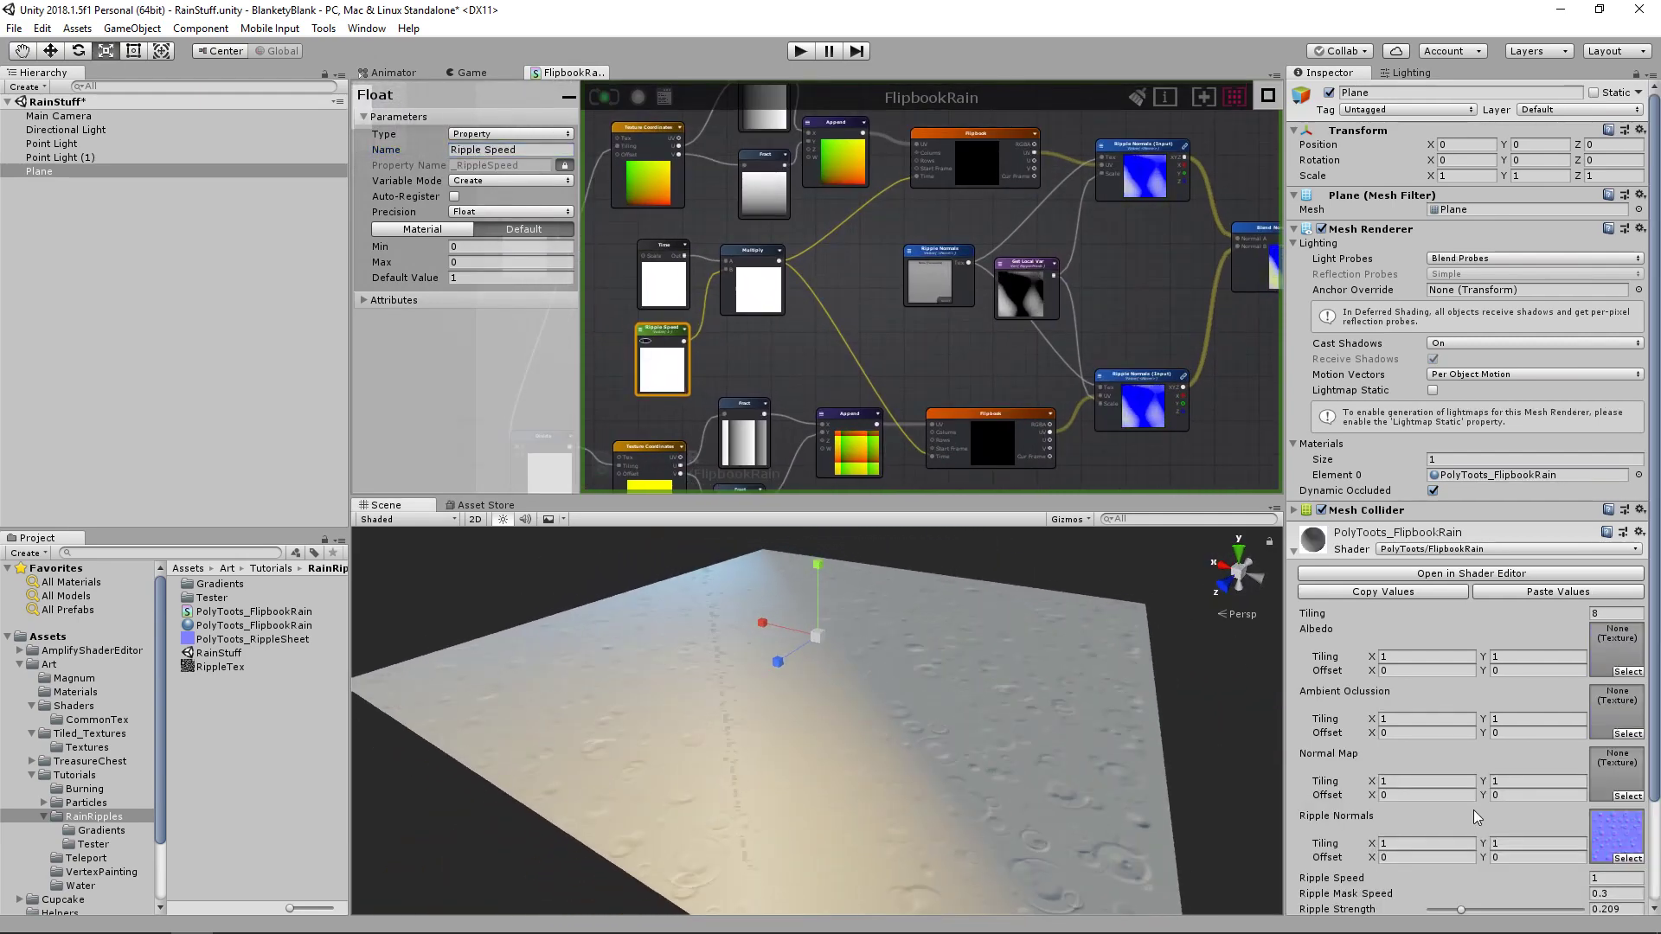
{"action": "left_click_drag", "start_coordinate": [892, 726], "coordinate": [853, 770], "text": "alt"}
{"action": "scroll", "coordinate": [1557, 718], "scroll_direction": "down", "scroll_amount": 3}
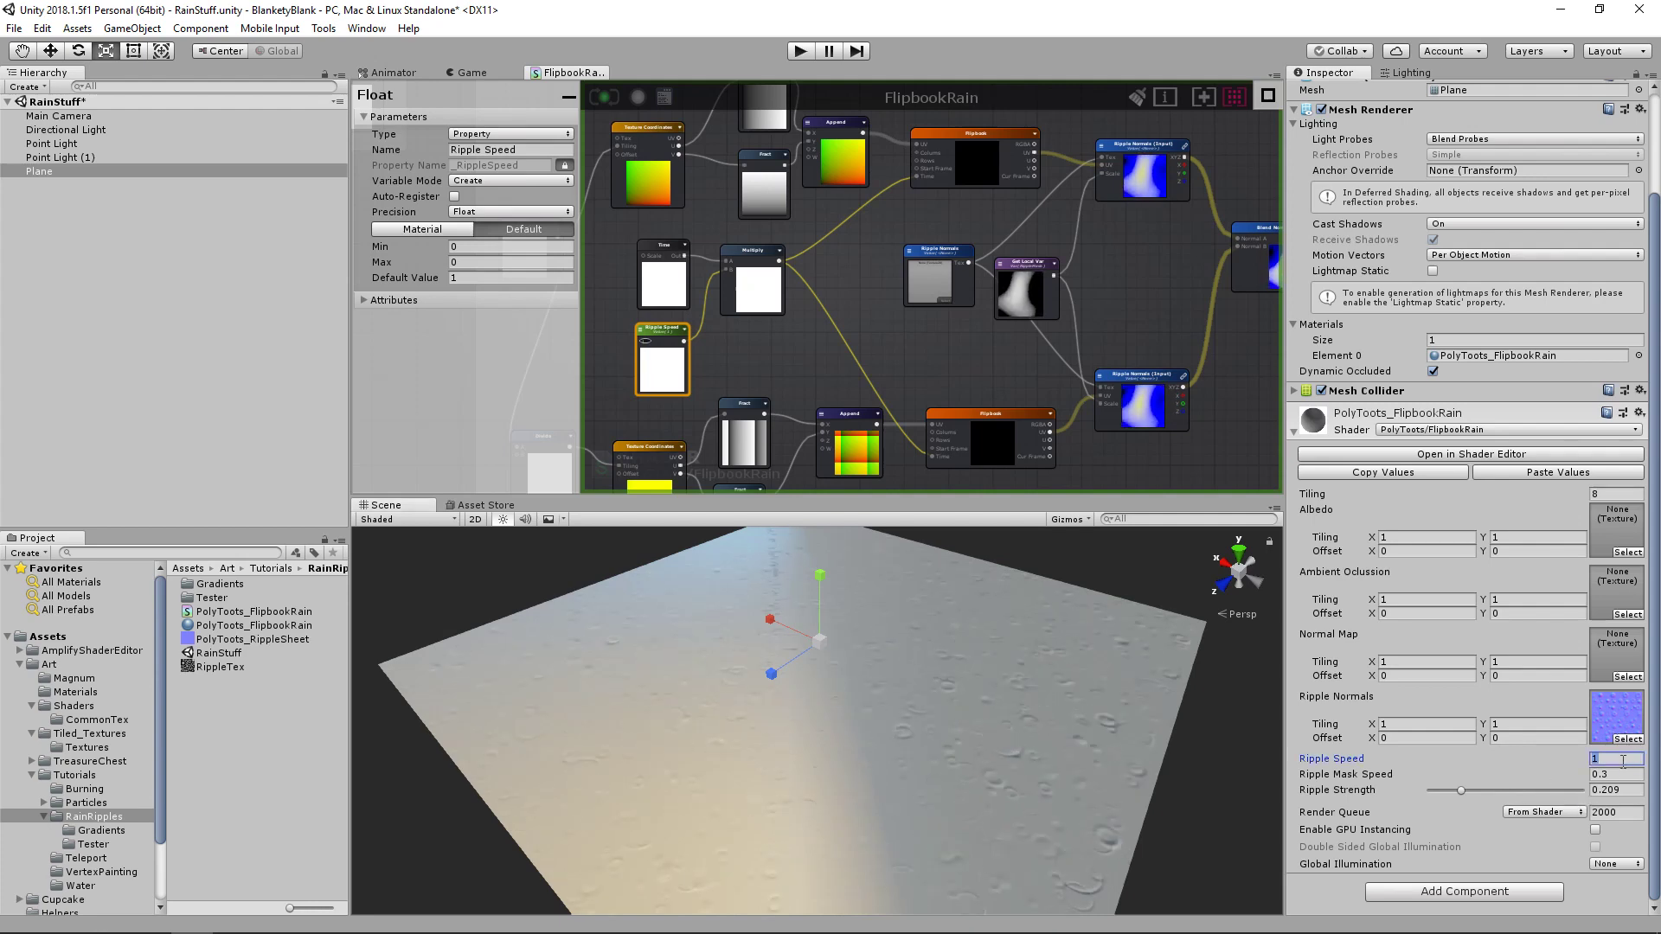
{"action": "left_click_drag", "start_coordinate": [939, 735], "coordinate": [986, 735], "text": "alt"}
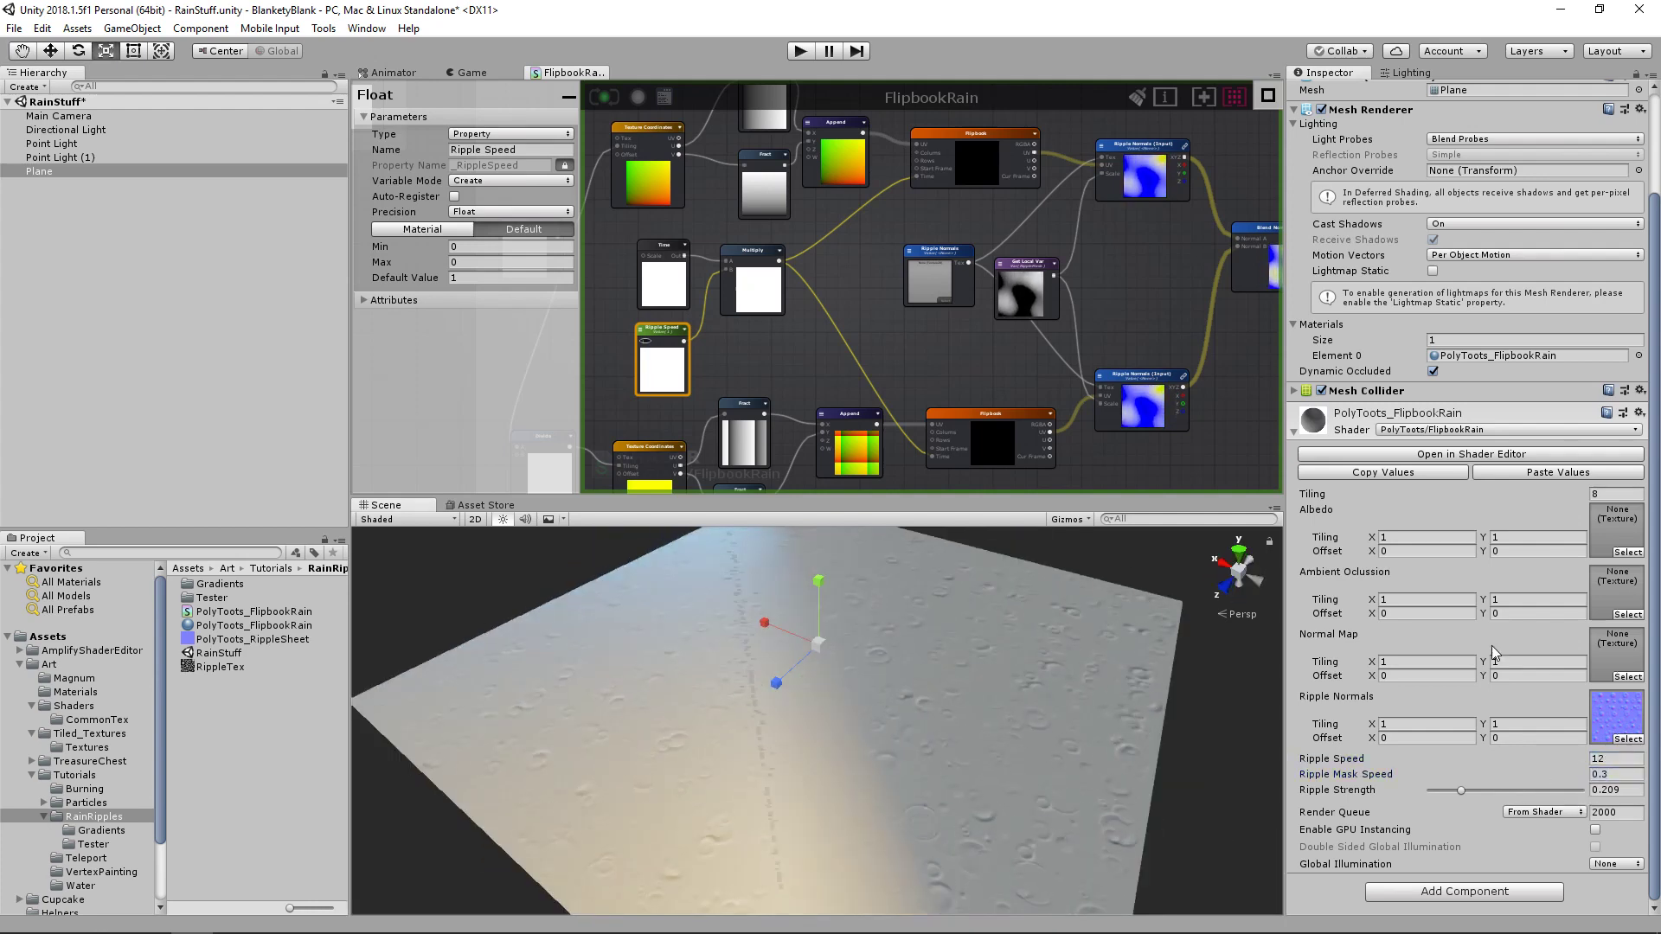
- Assign the Pebbles_01 texture to the material's Albedo slot
{"action": "middle_click_drag", "start_coordinate": [1054, 294], "coordinate": [814, 379]}
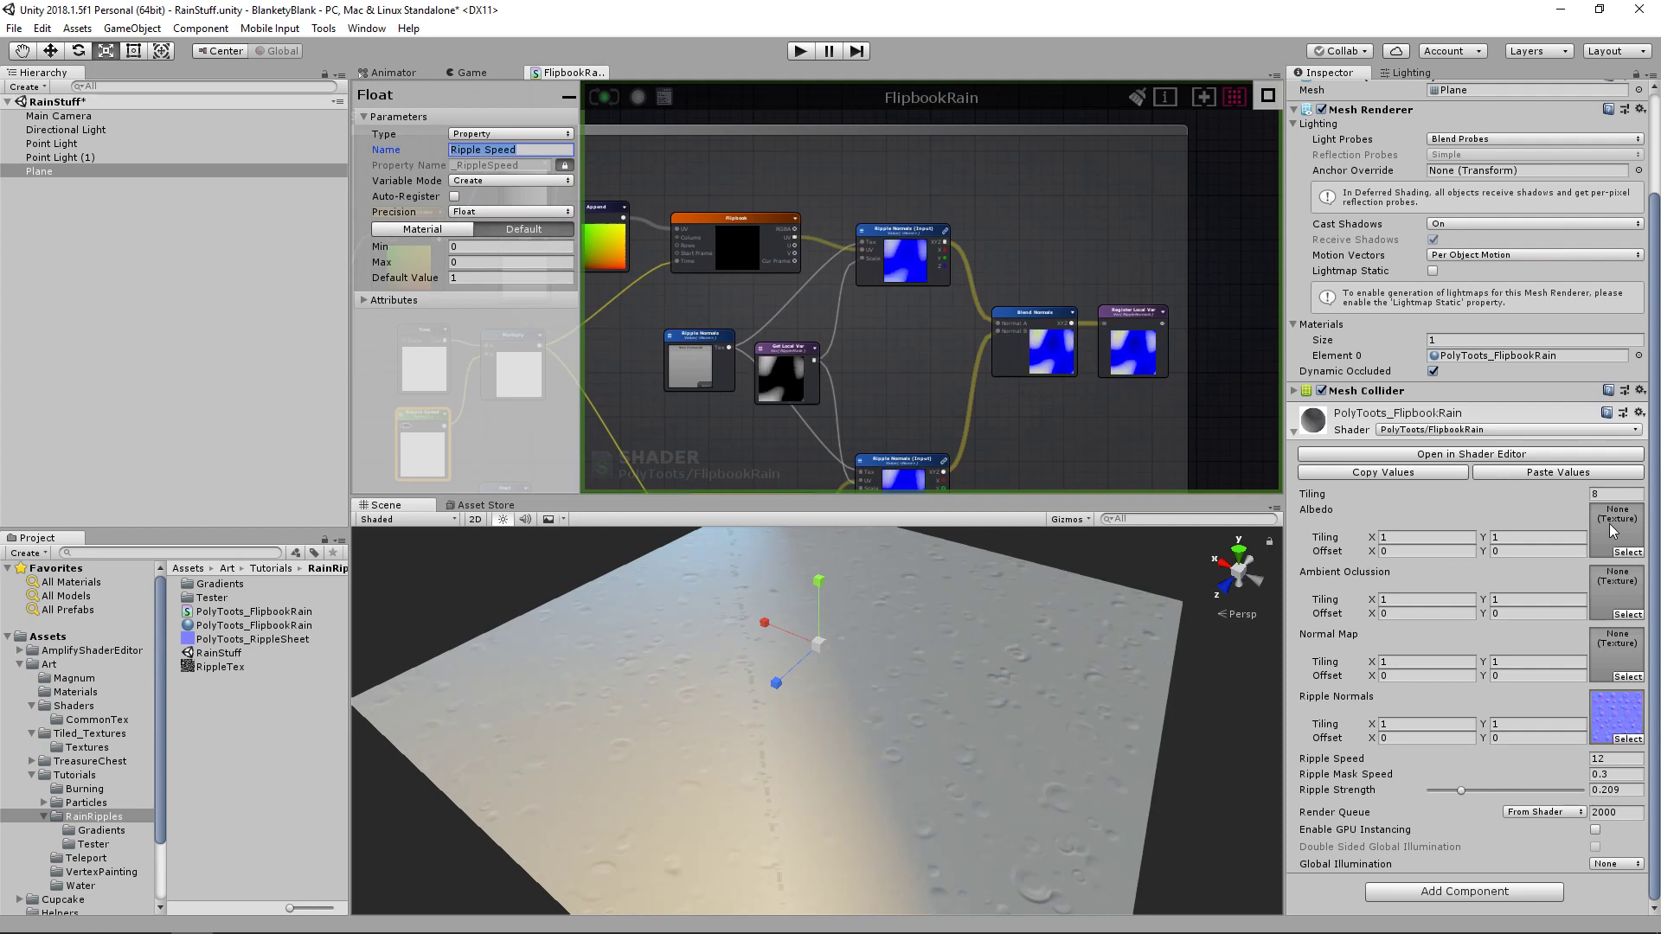
{"action": "left_click", "coordinate": [1626, 553]}
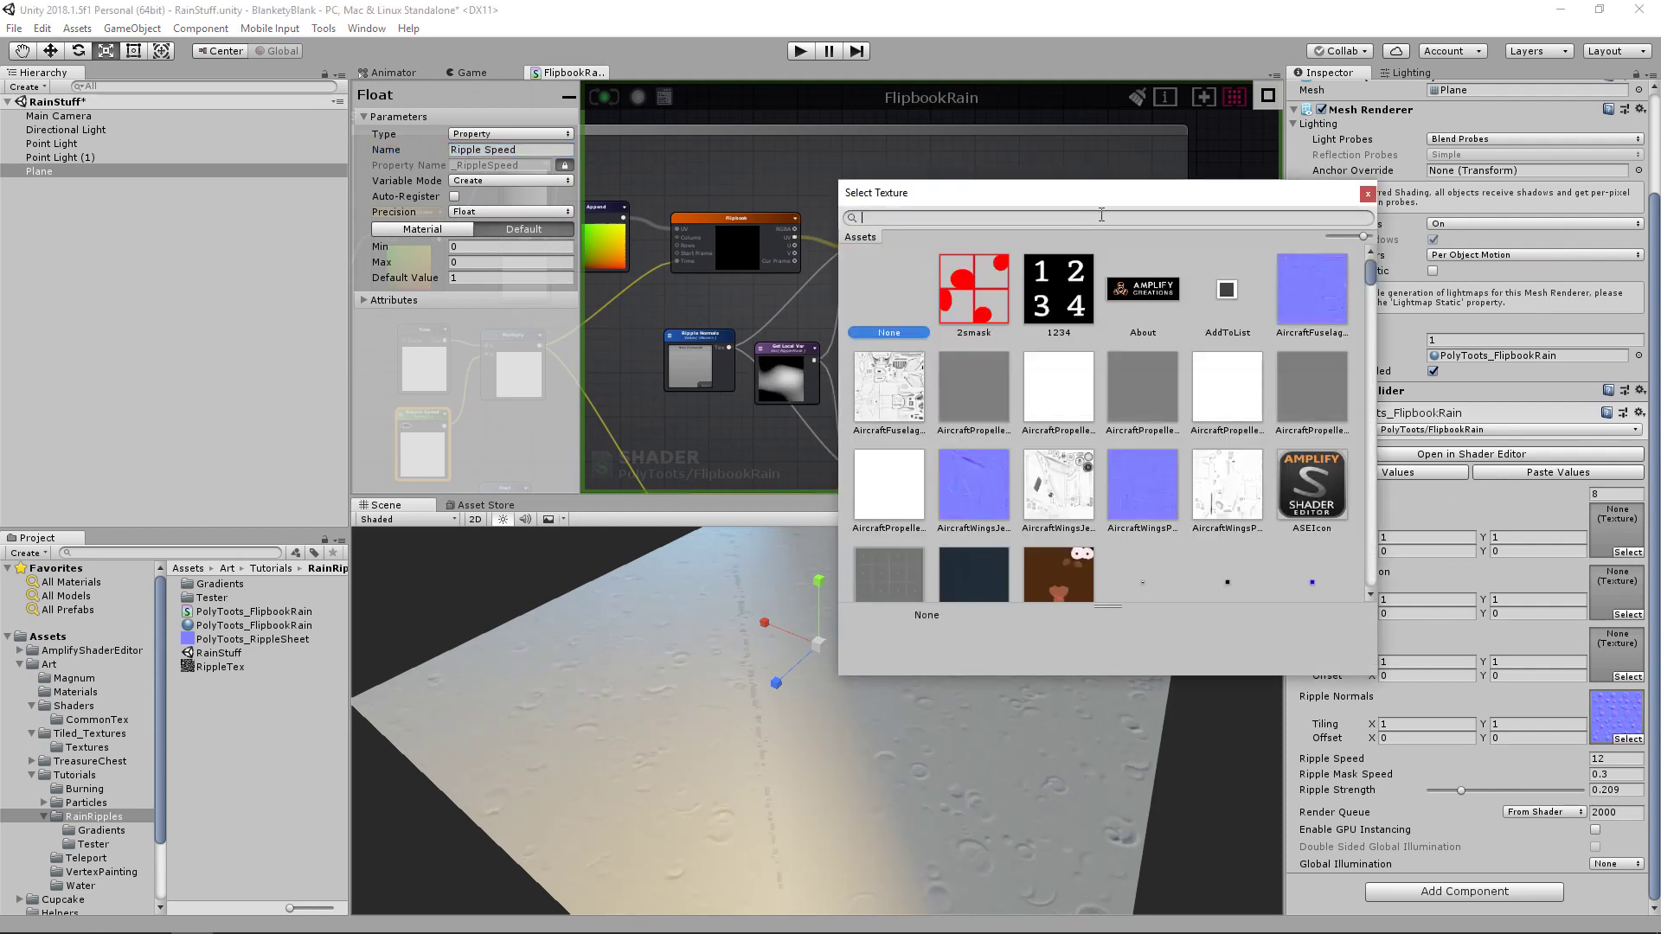
{"action": "type", "text": "pebb"}
{"action": "left_click", "coordinate": [969, 295]}
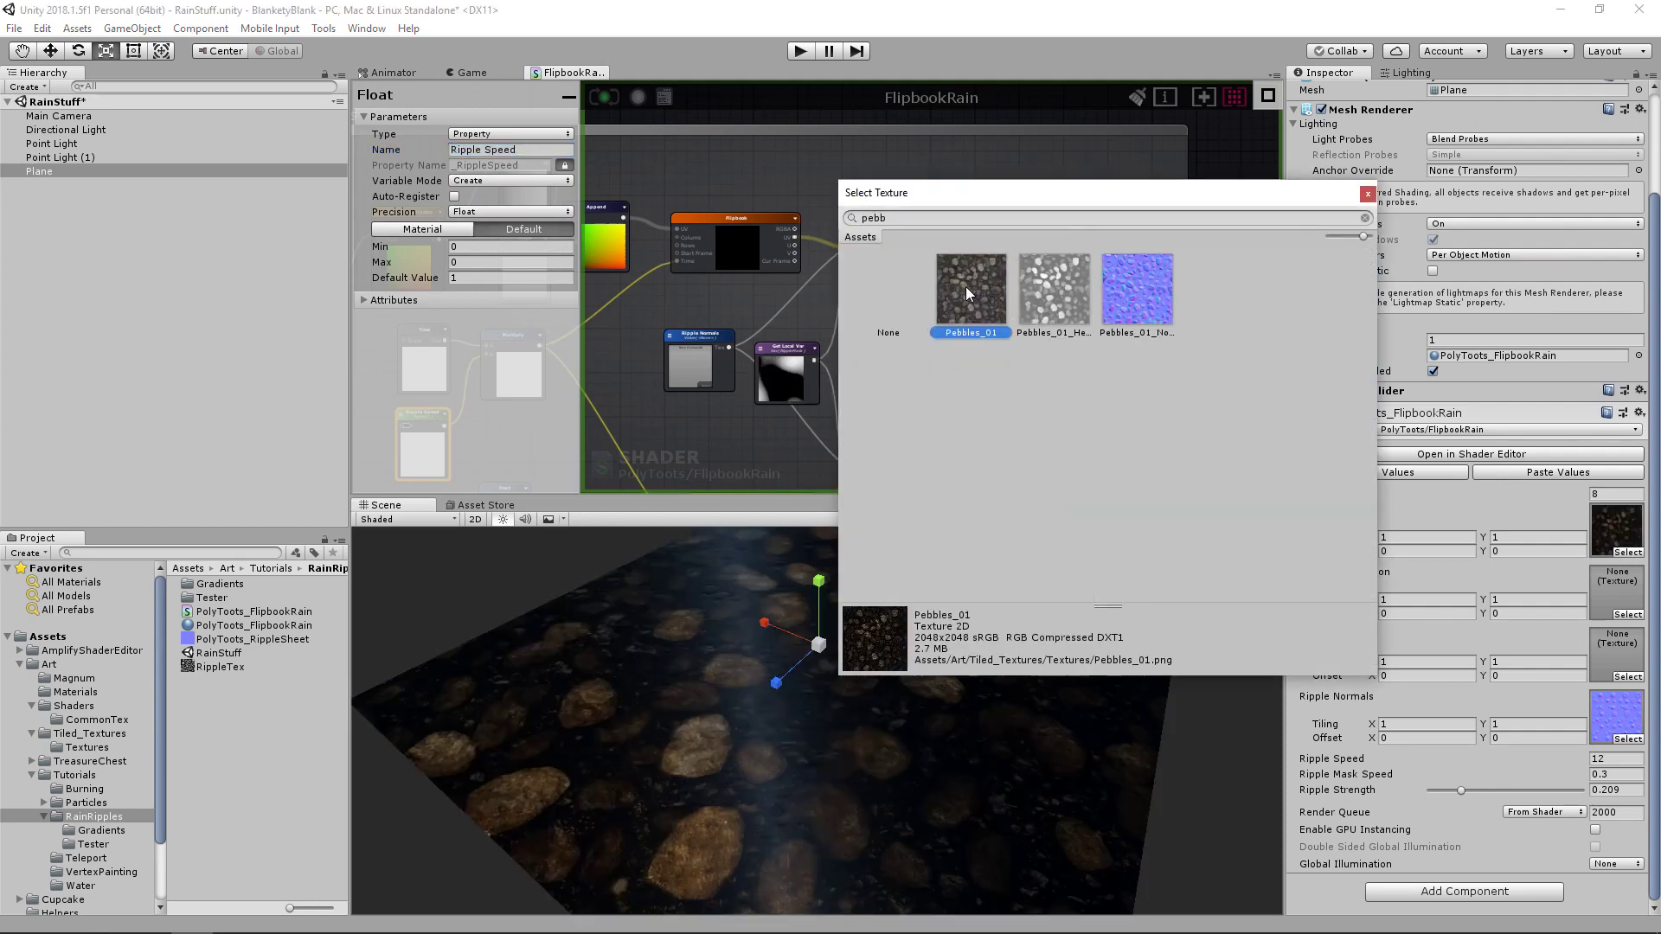
{"action": "double_click", "coordinate": [966, 288]}
{"action": "left_click_drag", "start_coordinate": [998, 635], "coordinate": [957, 664], "text": "alt"}
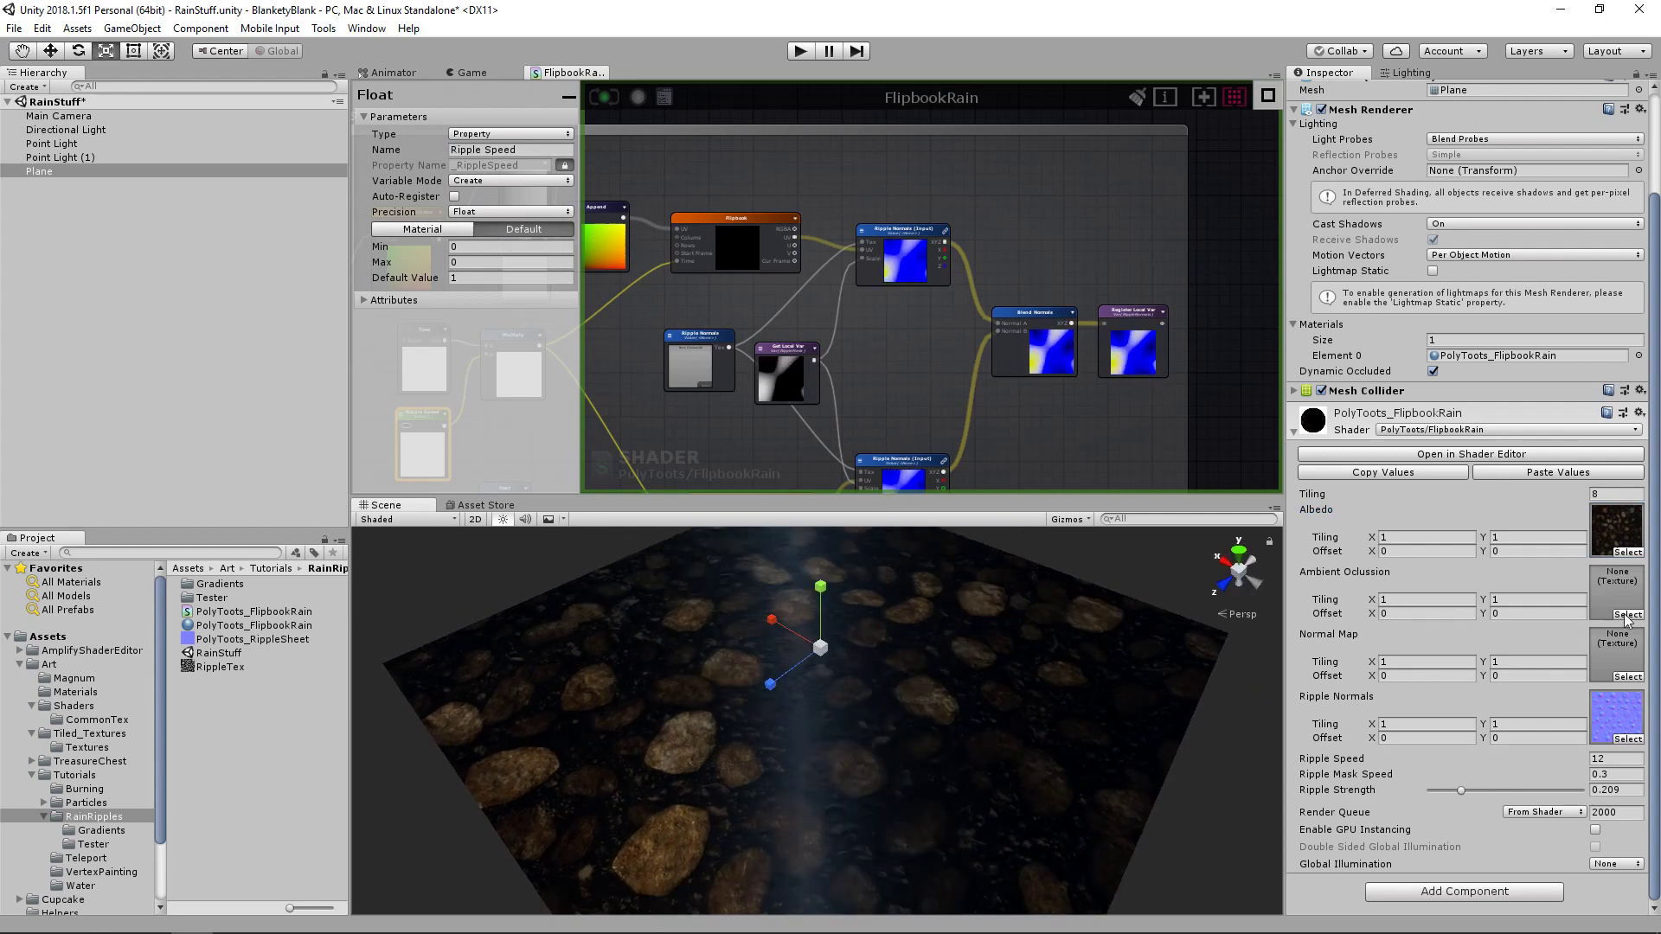
- Assign the Pebbles_01_Normals texture to the material's Normal Map slot and adjust Tiling to 8.1
{"action": "left_click", "coordinate": [1627, 677]}
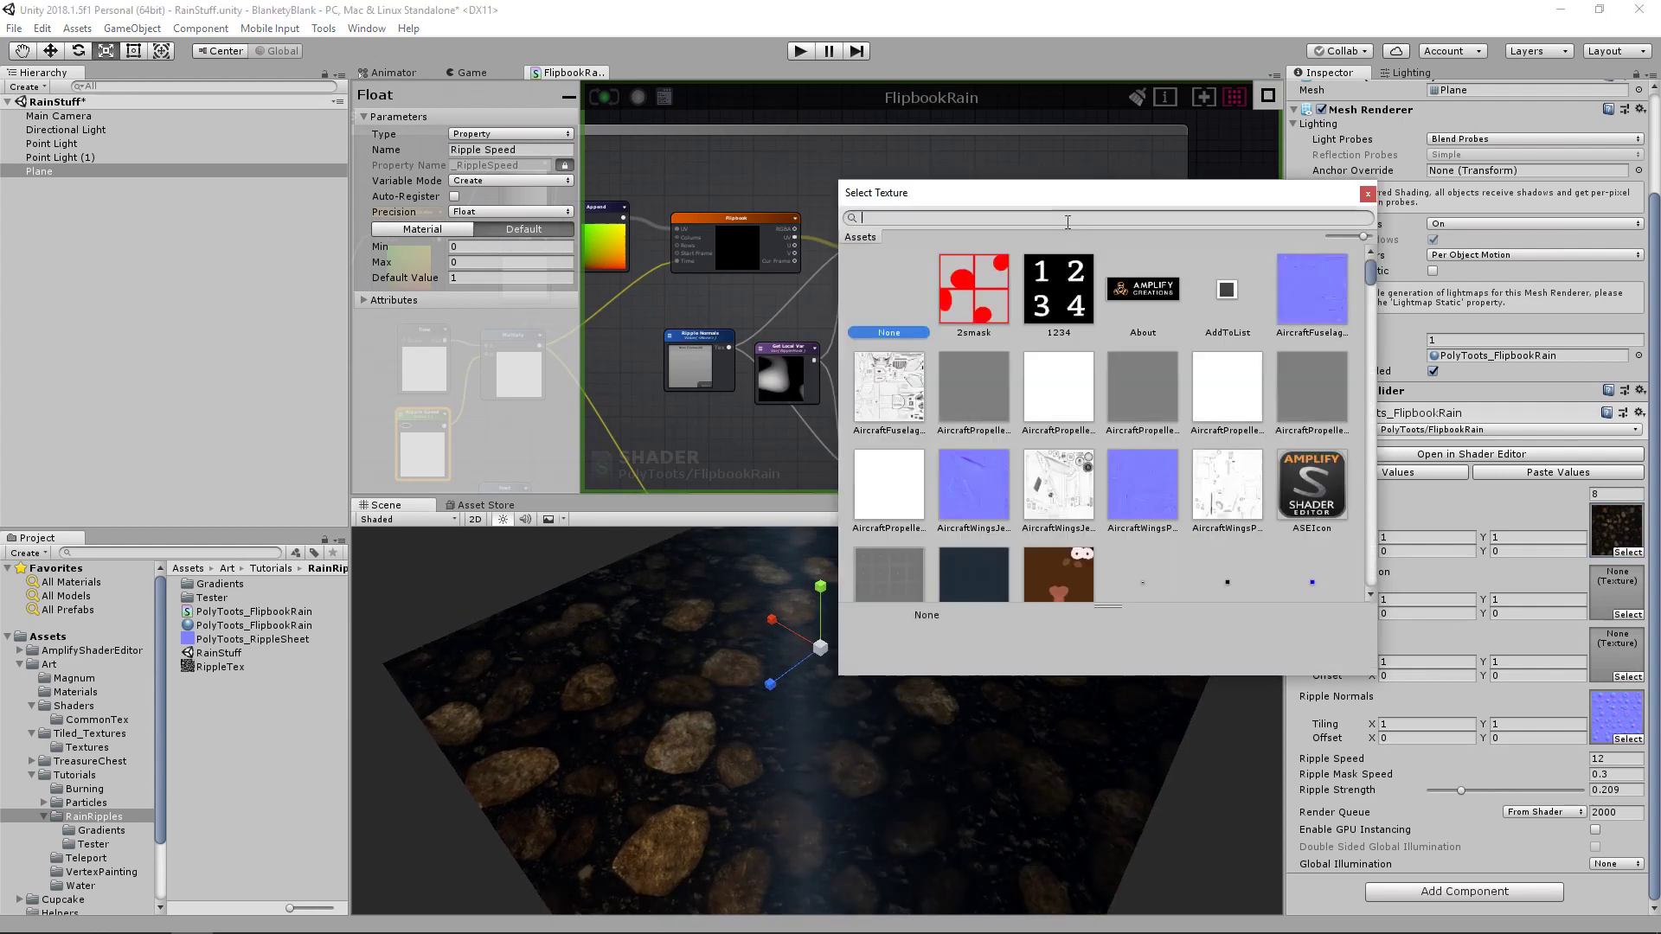
{"action": "type", "text": "pebble"}
{"action": "left_click", "coordinate": [1136, 294]}
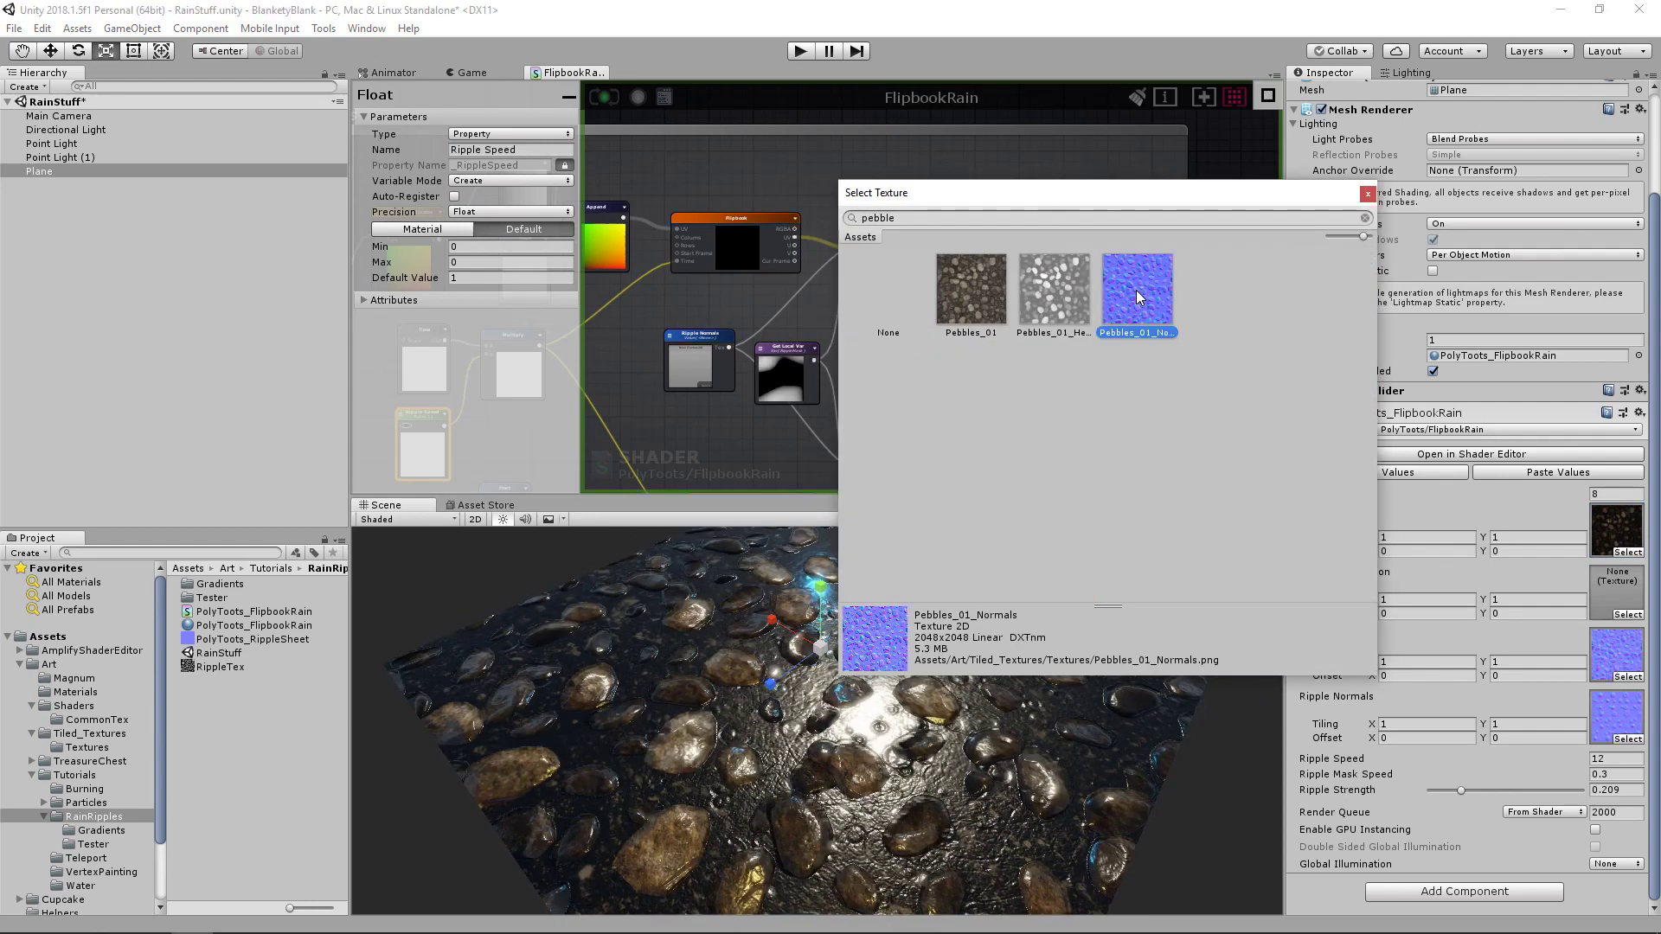
{"action": "double_click", "coordinate": [1151, 312]}
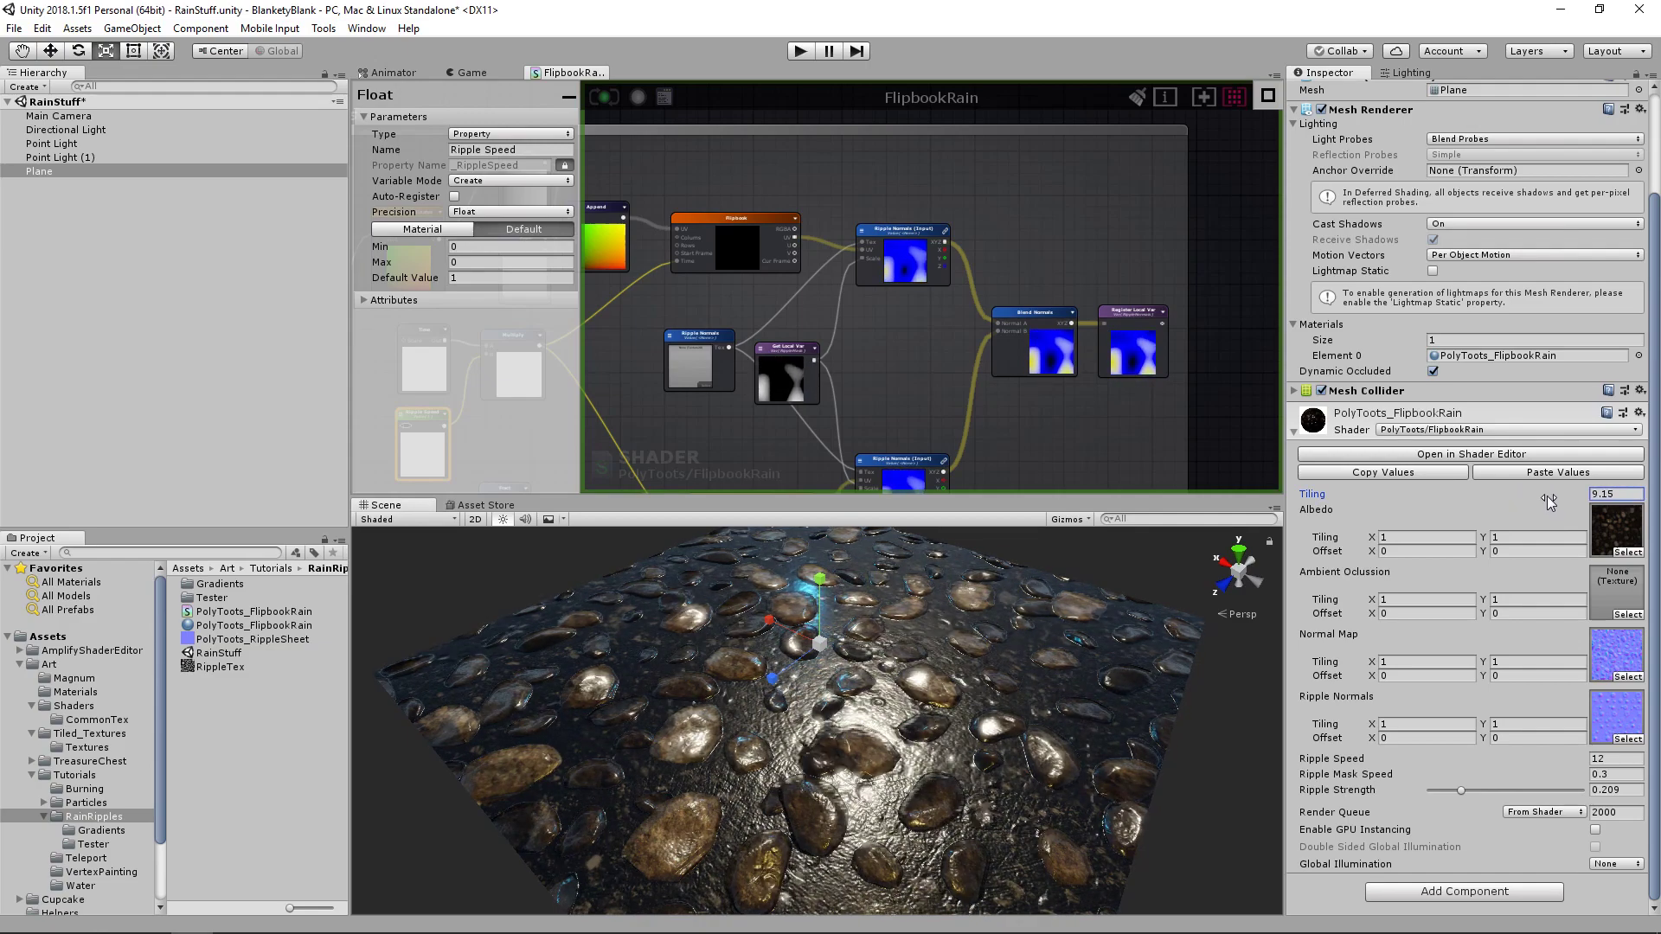
{"action": "left_click_drag", "start_coordinate": [1527, 499], "coordinate": [1541, 499]}
- Rename the Tiling property in the Ripple Tile group to Ripple Tiling and save the shader
{"action": "middle_click_drag", "start_coordinate": [948, 323], "coordinate": [1211, 305]}
{"action": "middle_click_drag", "start_coordinate": [853, 323], "coordinate": [931, 318]}
{"action": "scroll", "coordinate": [930, 319], "scroll_direction": "down", "scroll_amount": 2}
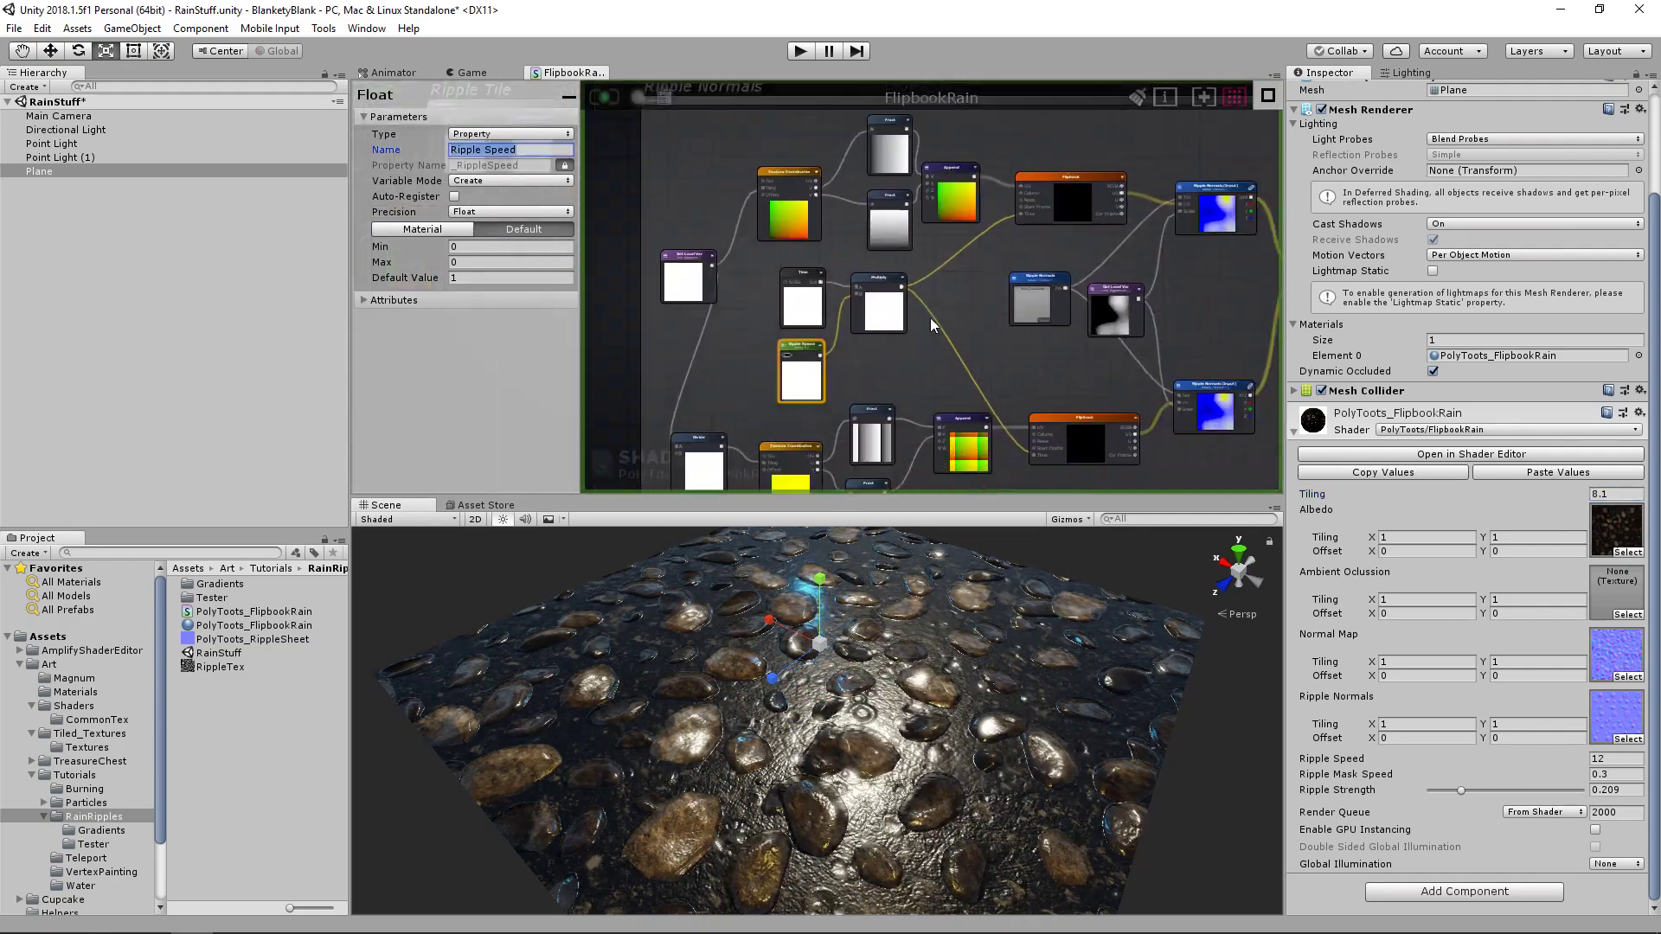
{"action": "left_click", "coordinate": [880, 370]}
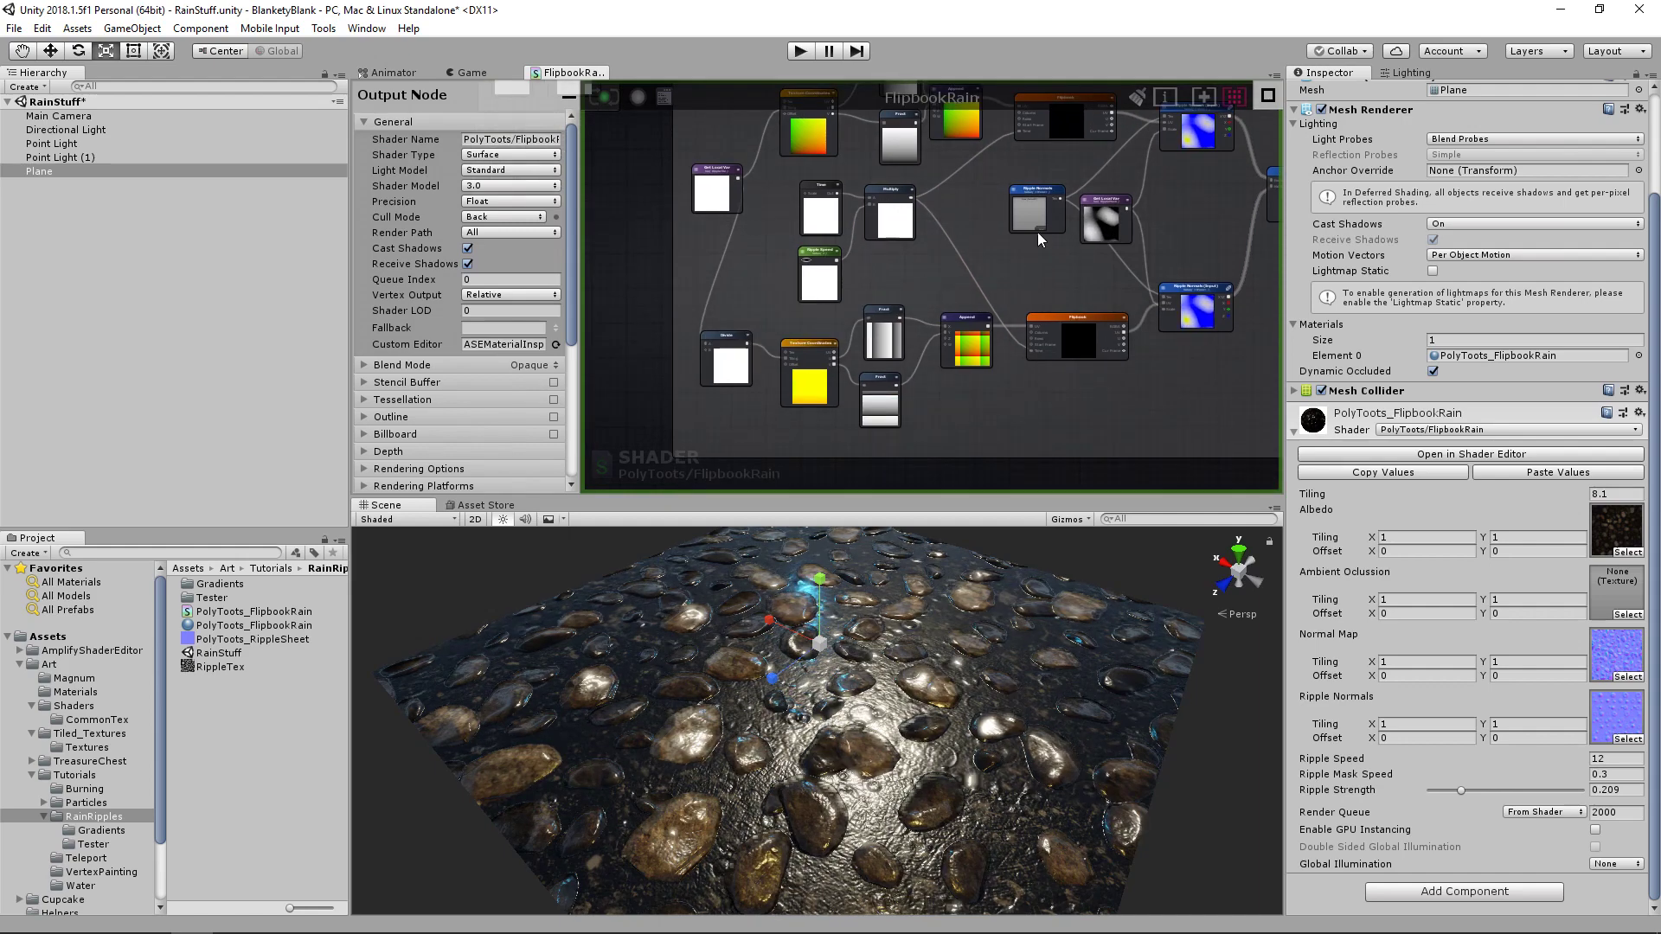
{"action": "middle_click_drag", "start_coordinate": [1047, 220], "coordinate": [1247, 440]}
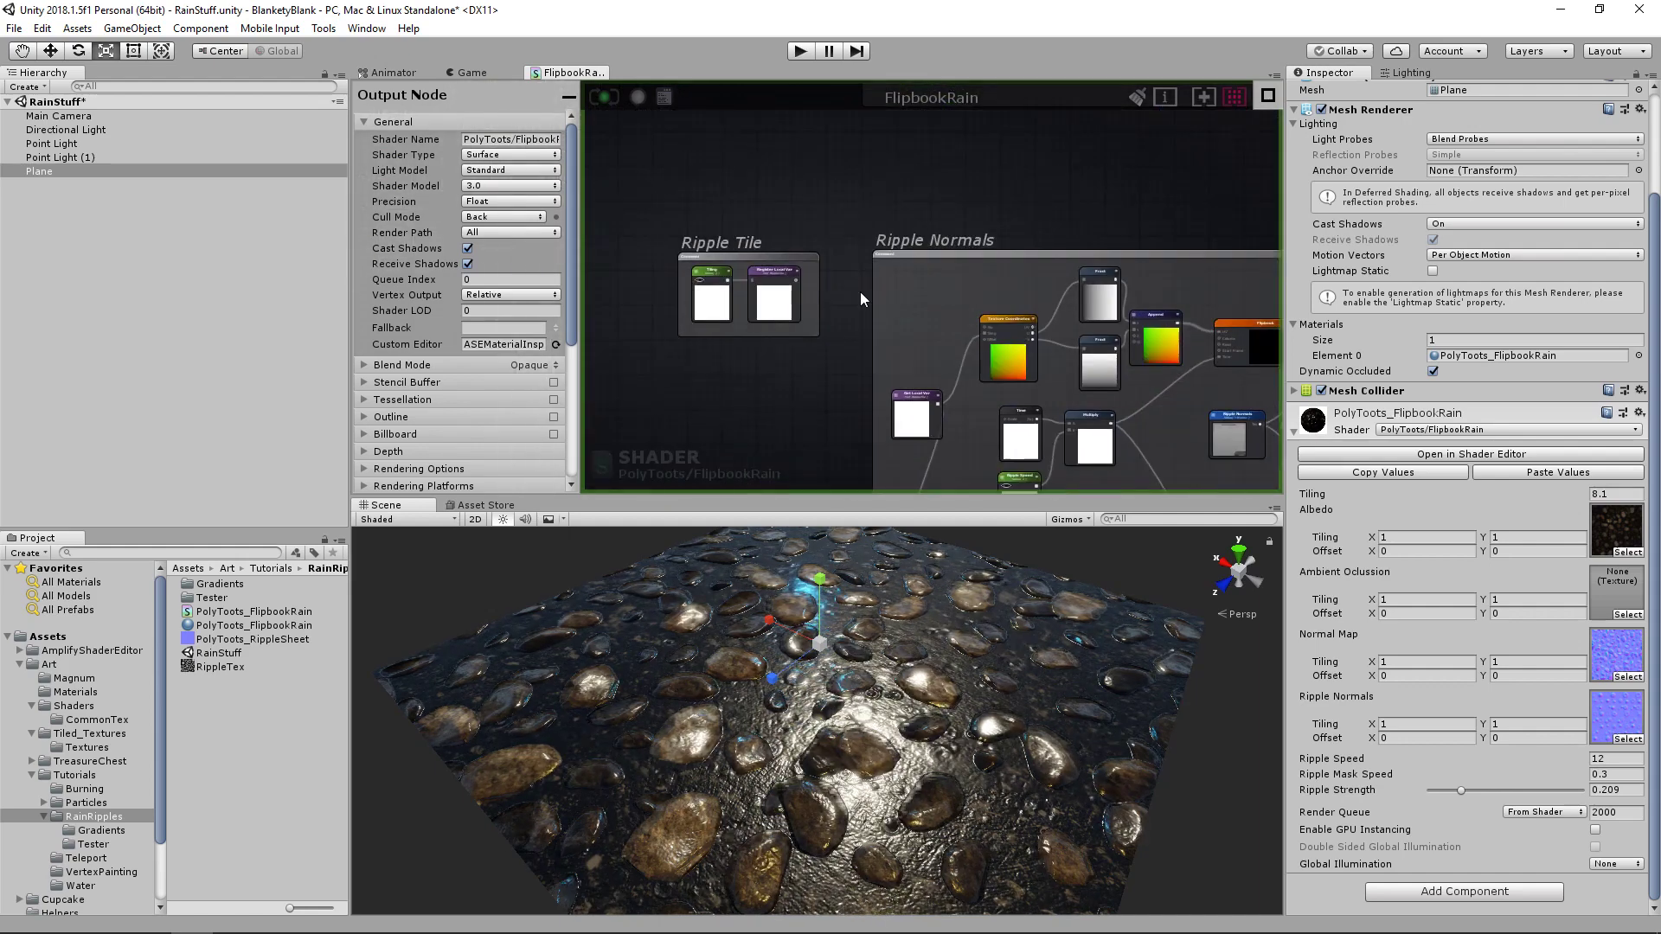
{"action": "left_click", "coordinate": [712, 282]}
{"action": "key", "text": "Left"}
{"action": "type", "text": "Ripple"}
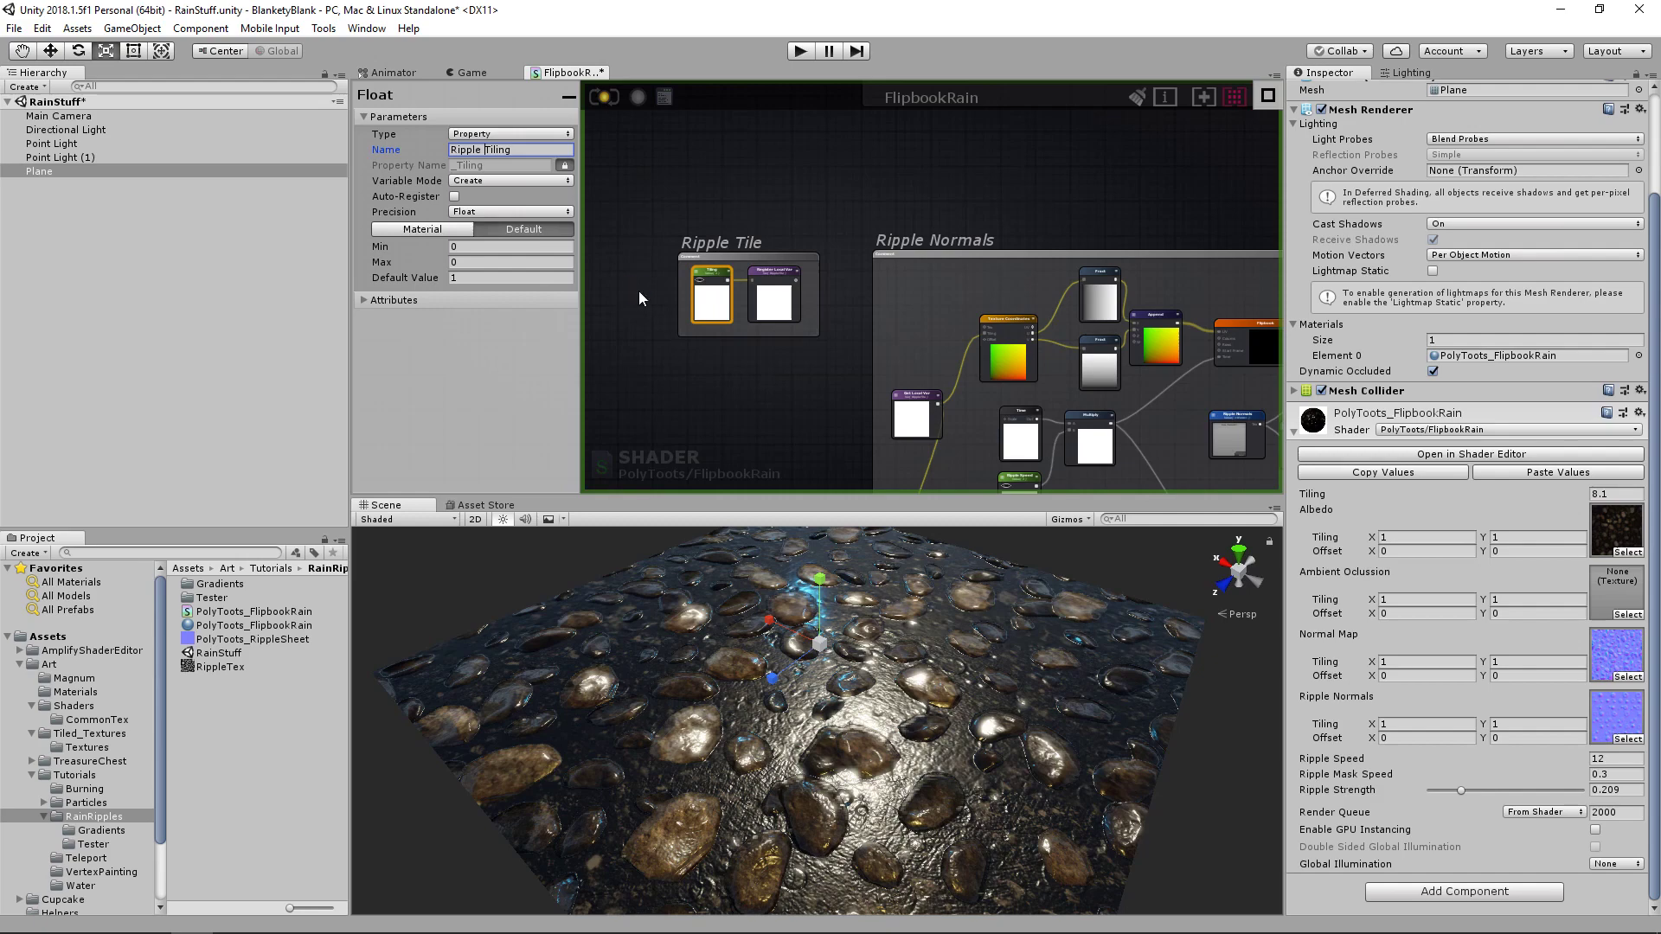
{"action": "left_click", "coordinate": [641, 320]}
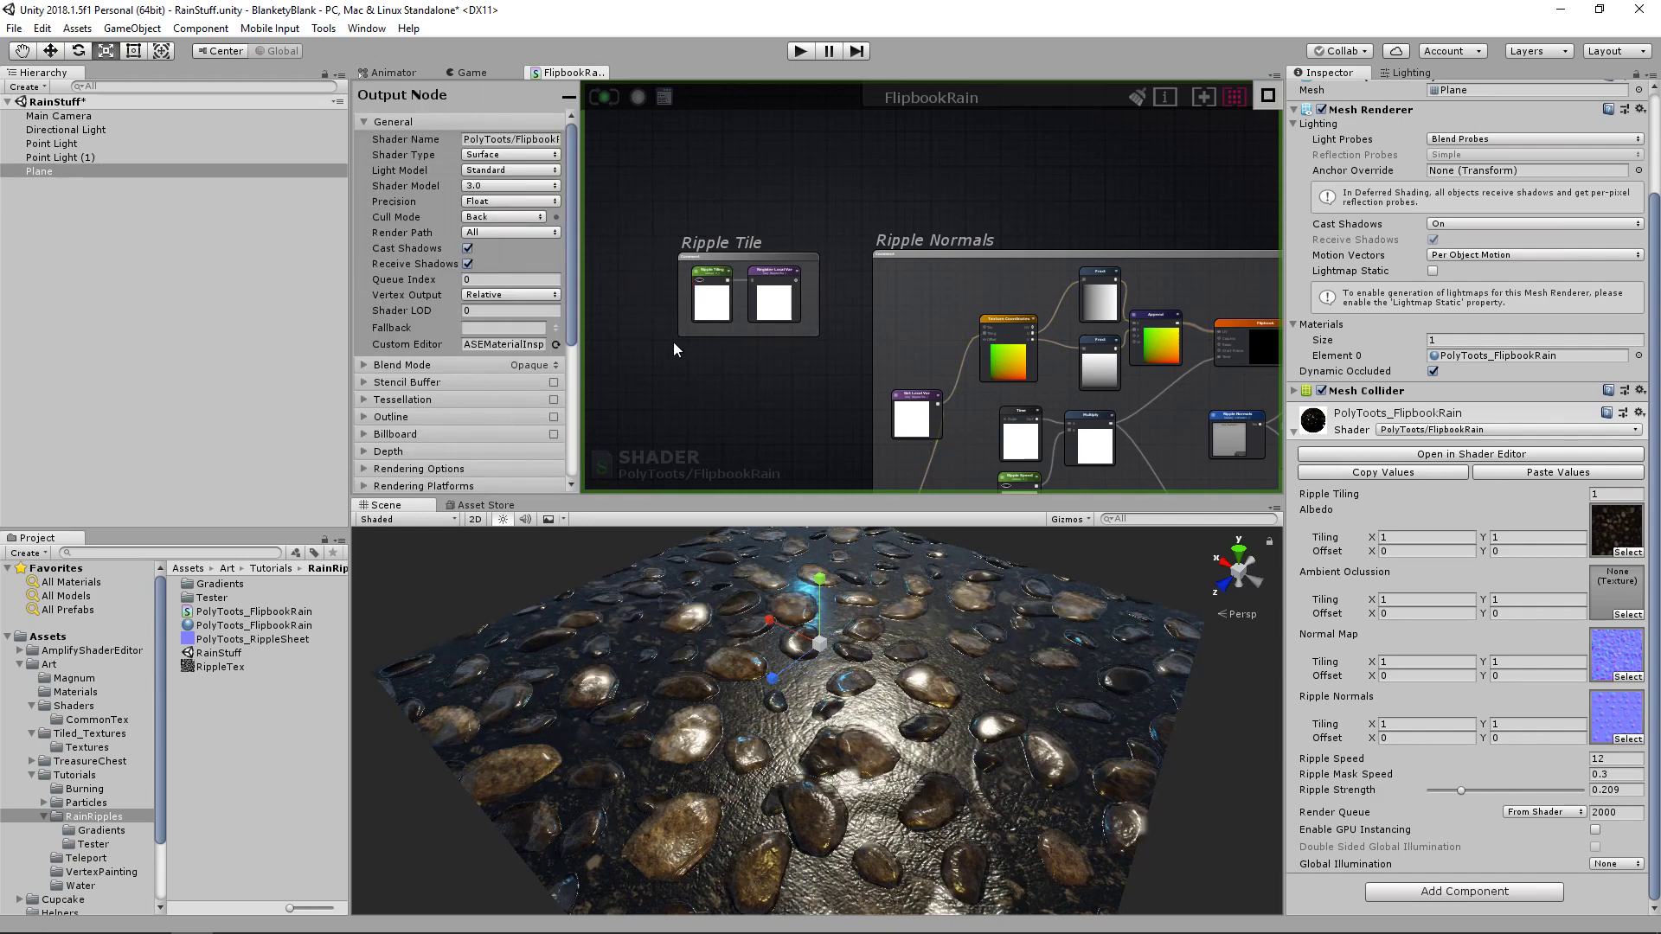
- Move Ripple Tiling in the material properties to between Ripple Normals and Ripple Speed
{"action": "scroll", "coordinate": [629, 361], "scroll_direction": "down", "scroll_amount": 3}
{"action": "scroll", "coordinate": [502, 398], "scroll_direction": "down", "scroll_amount": 3}
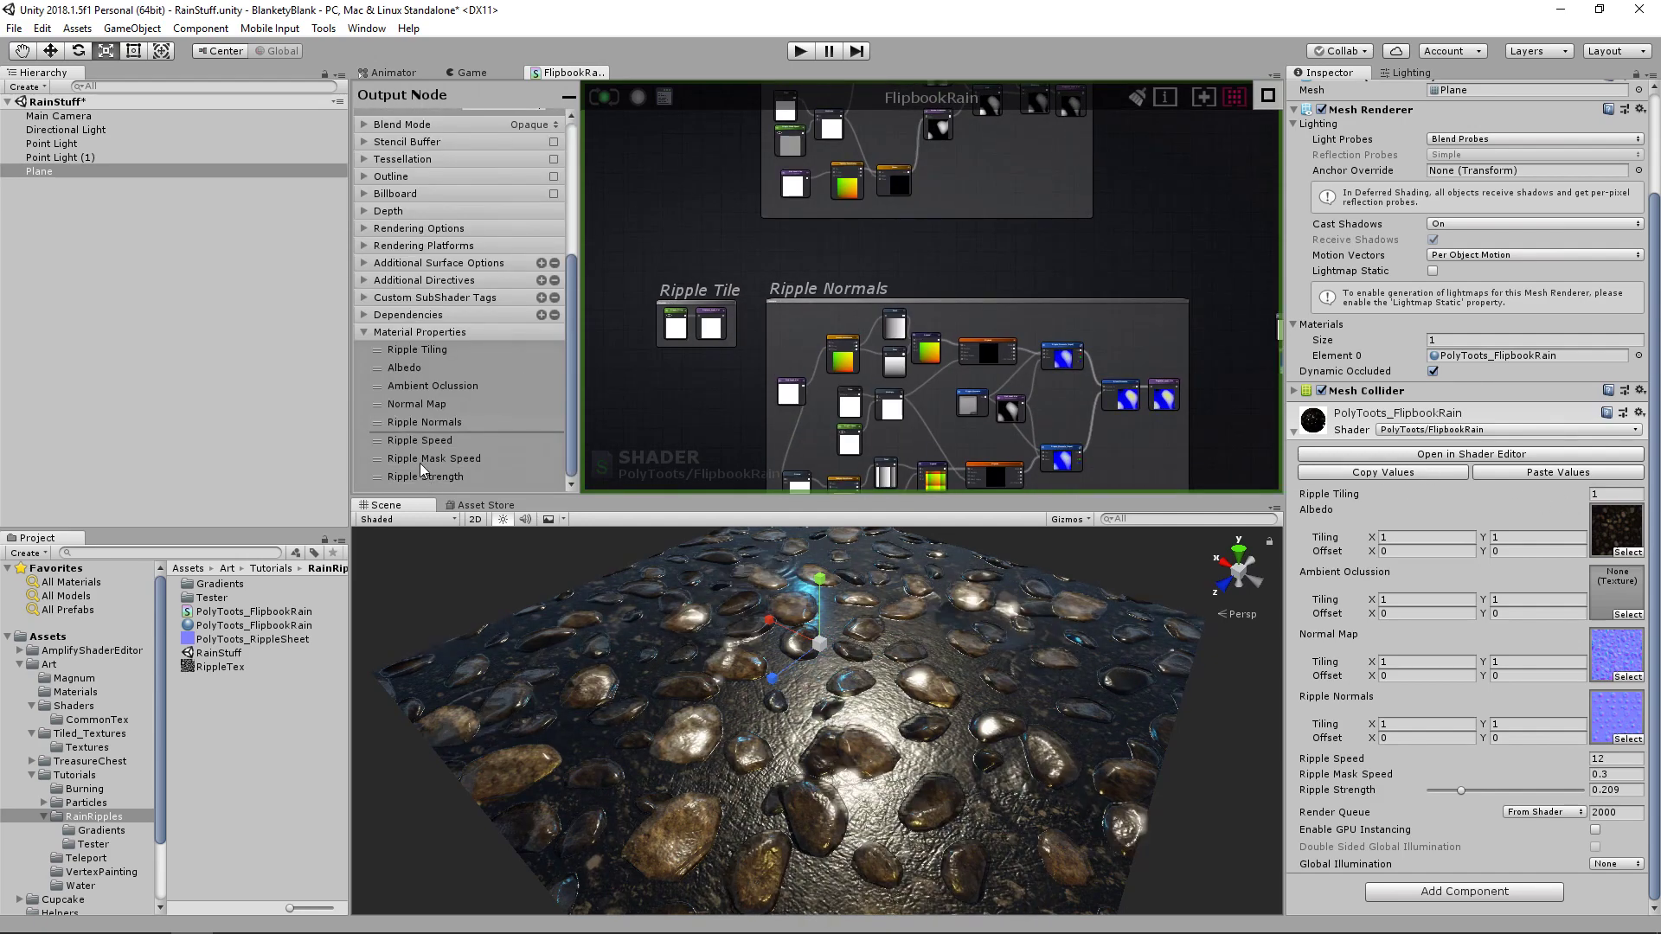
{"action": "left_click_drag", "start_coordinate": [419, 353], "coordinate": [446, 422]}
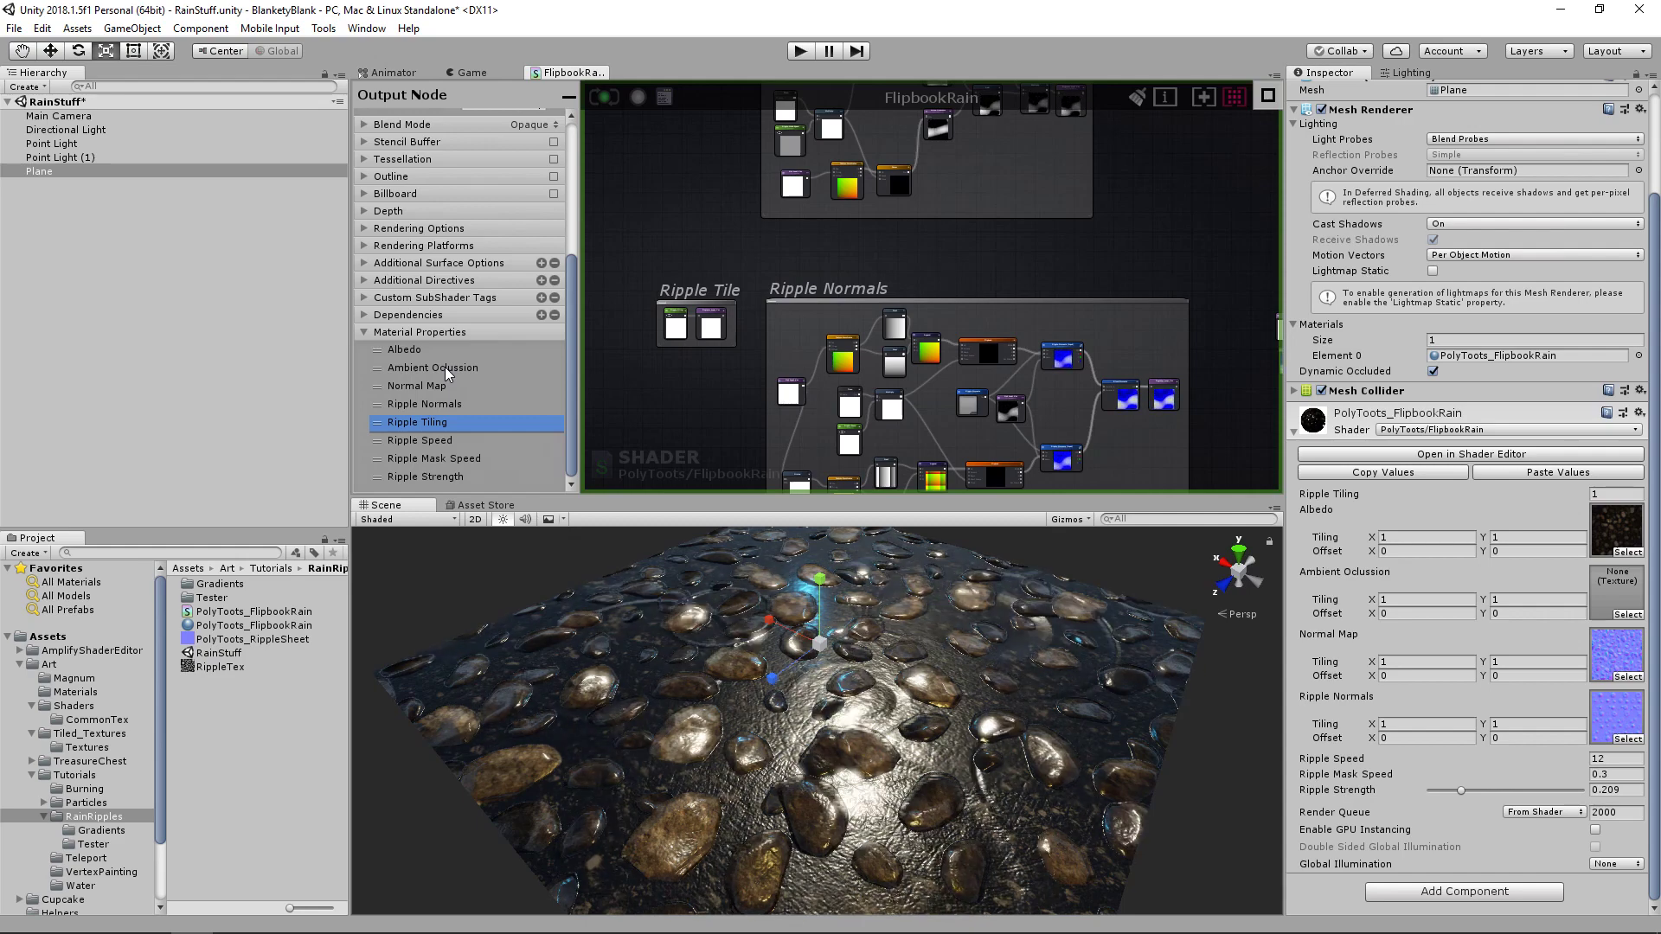
{"action": "left_click", "coordinate": [1168, 258]}
- Set the material's Ripple Tiling to 8.01 and check the ripples on the pebbled plane
{"action": "middle_click_drag", "start_coordinate": [941, 313], "coordinate": [801, 410]}
{"action": "scroll", "coordinate": [800, 411], "scroll_direction": "down", "scroll_amount": 3}
{"action": "middle_click_drag", "start_coordinate": [1164, 312], "coordinate": [922, 282]}
{"action": "scroll", "coordinate": [925, 282], "scroll_direction": "up", "scroll_amount": 5}
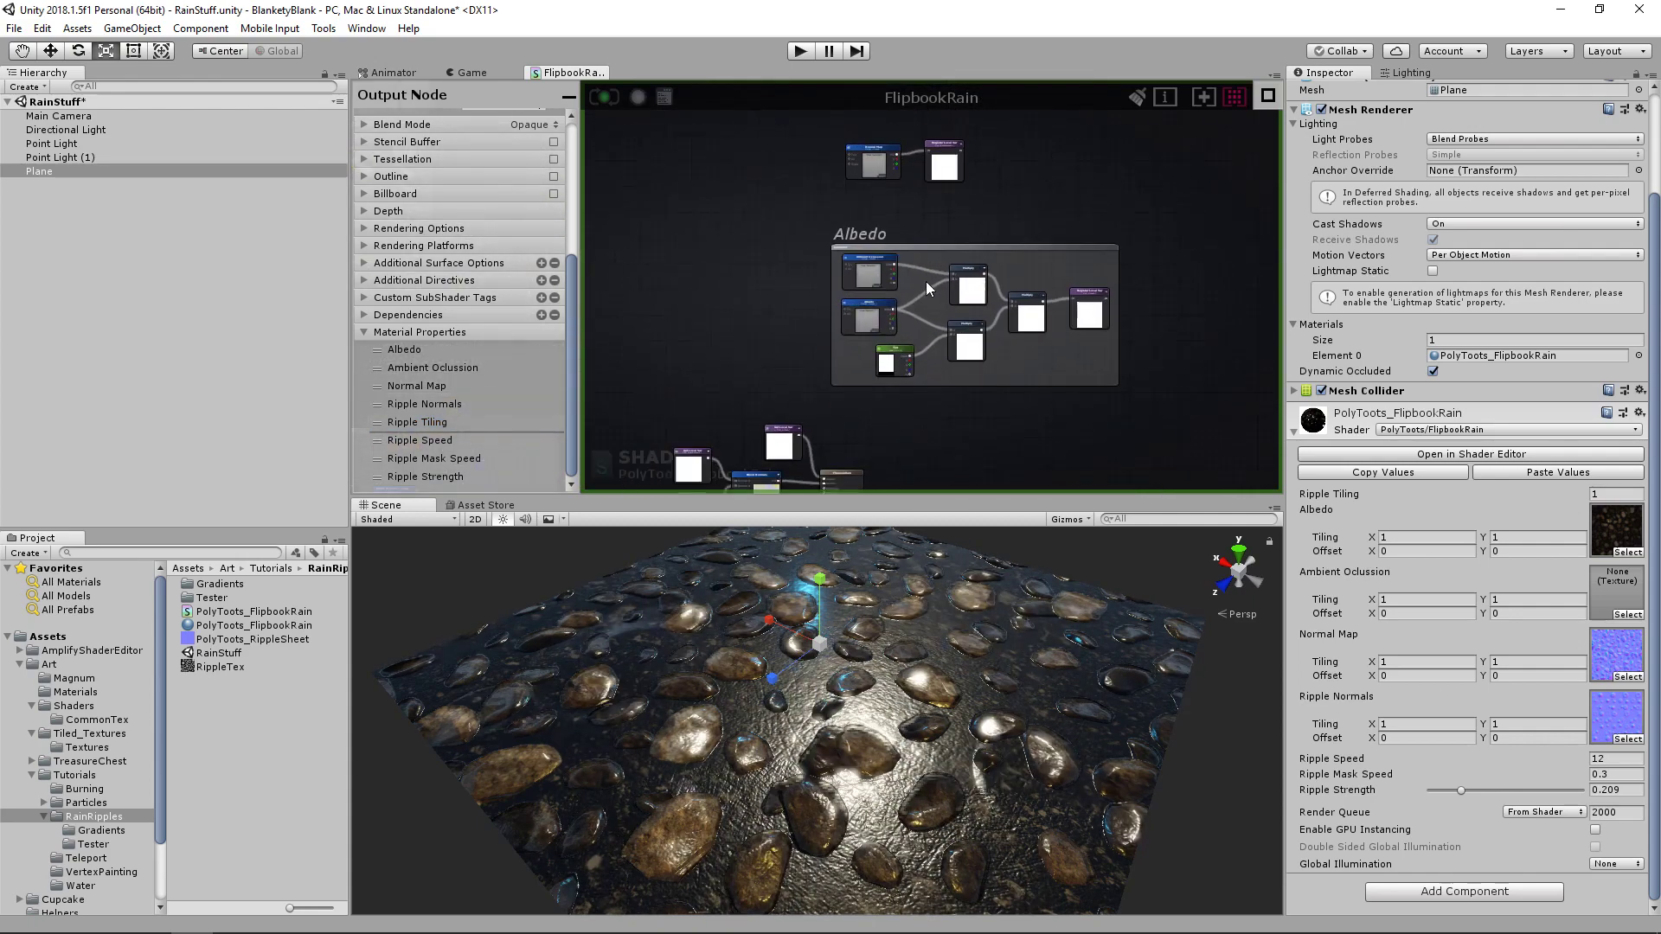
{"action": "scroll", "coordinate": [922, 288], "scroll_direction": "up", "scroll_amount": 4}
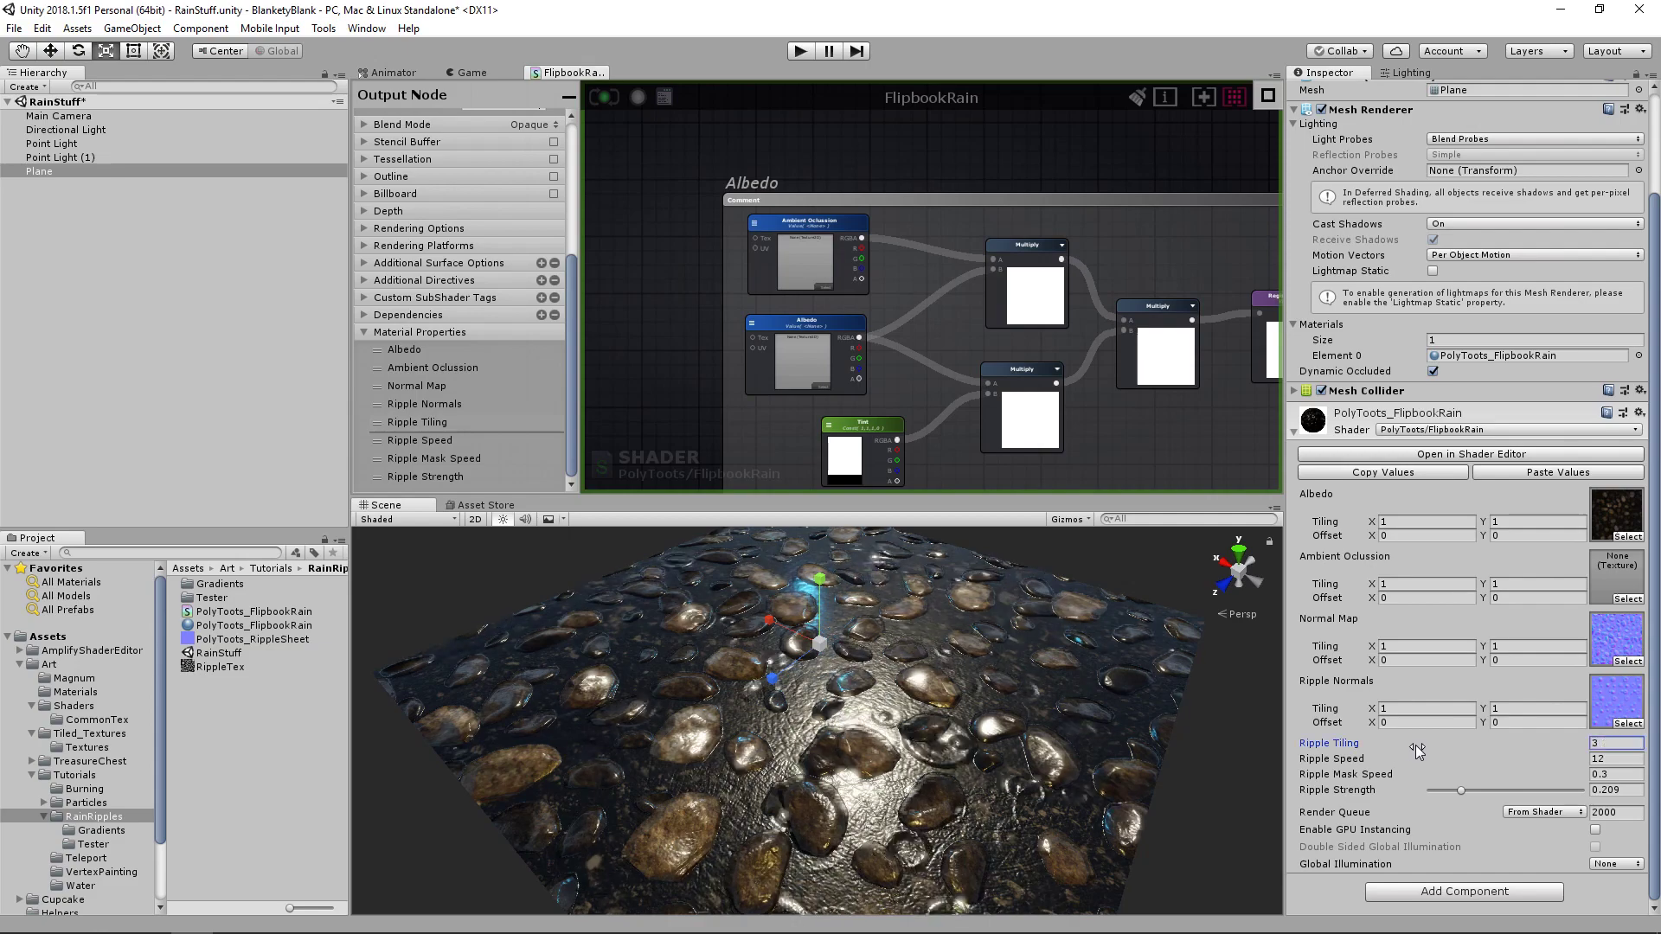
{"action": "left_click_drag", "start_coordinate": [1446, 749], "coordinate": [1466, 749]}
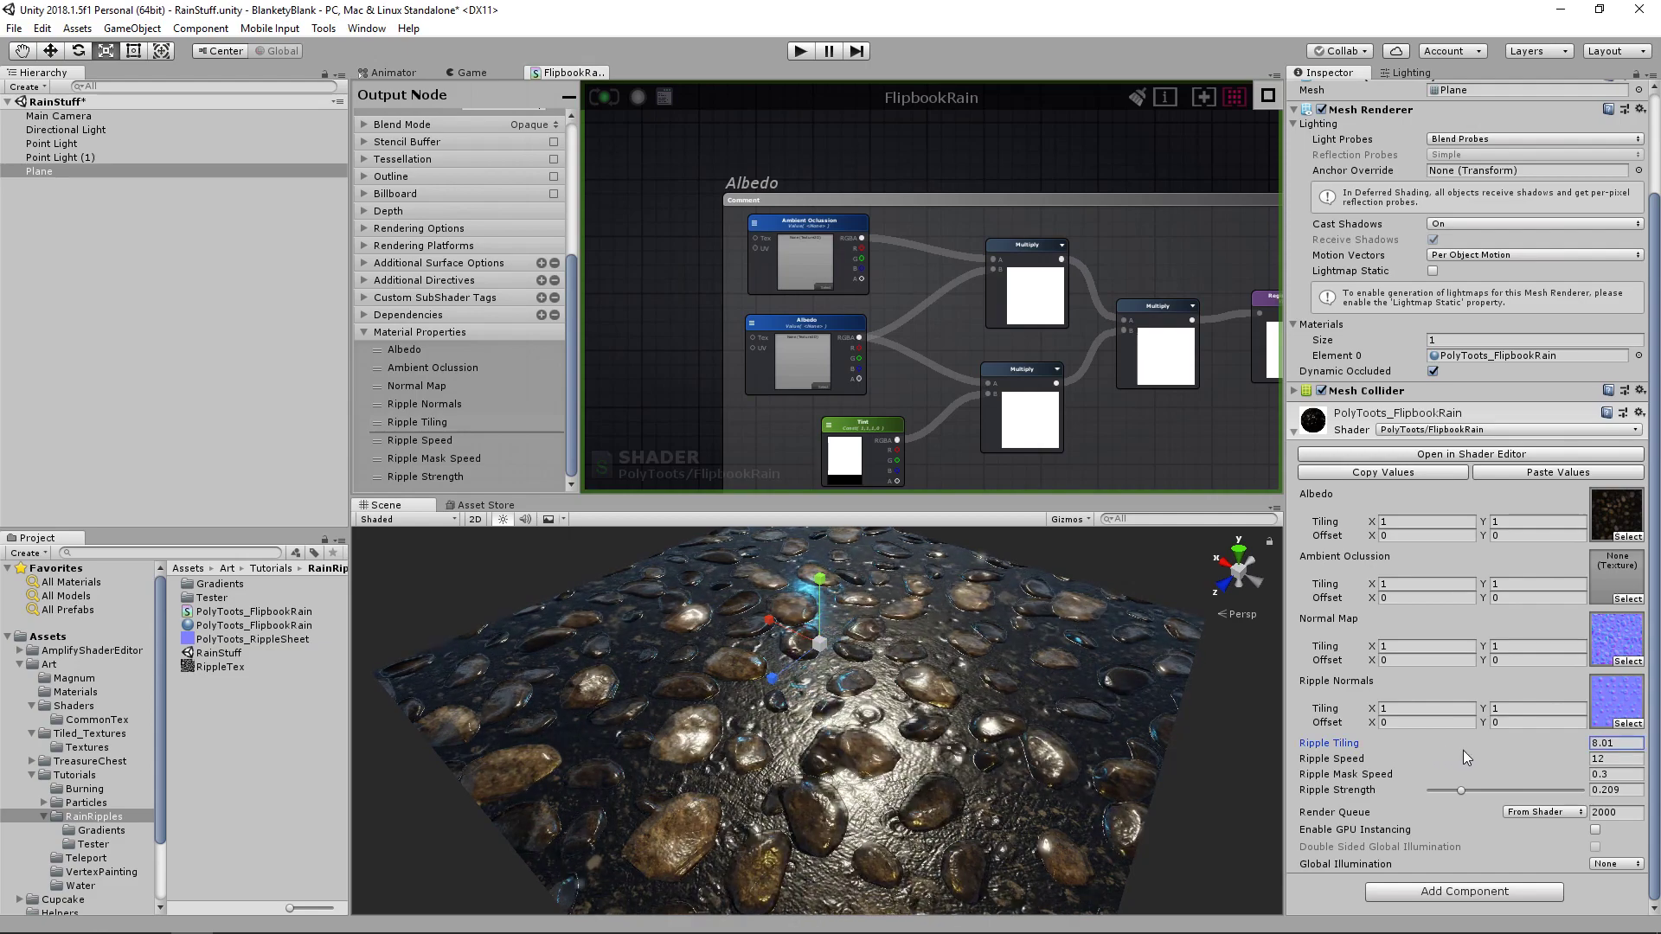
{"action": "left_click_drag", "start_coordinate": [952, 683], "coordinate": [1014, 691], "text": "alt"}
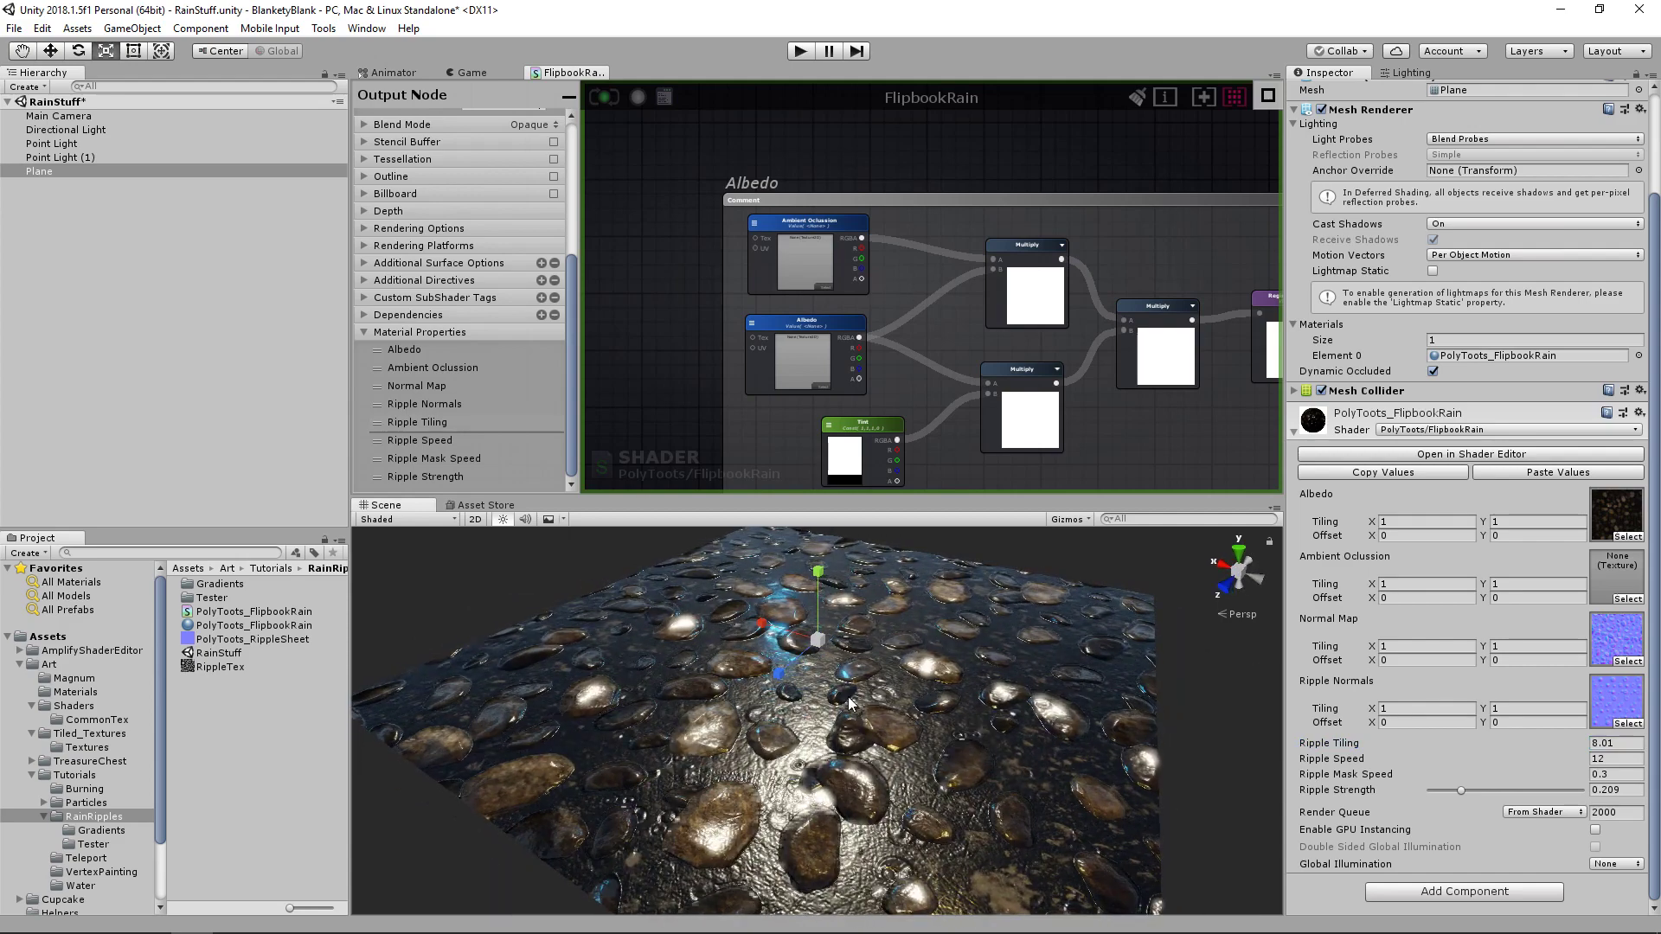
- Add a Texture Coordinates node and a Float node in the empty area beside the Albedo group
{"action": "right_click_drag", "start_coordinate": [844, 319], "coordinate": [991, 357]}
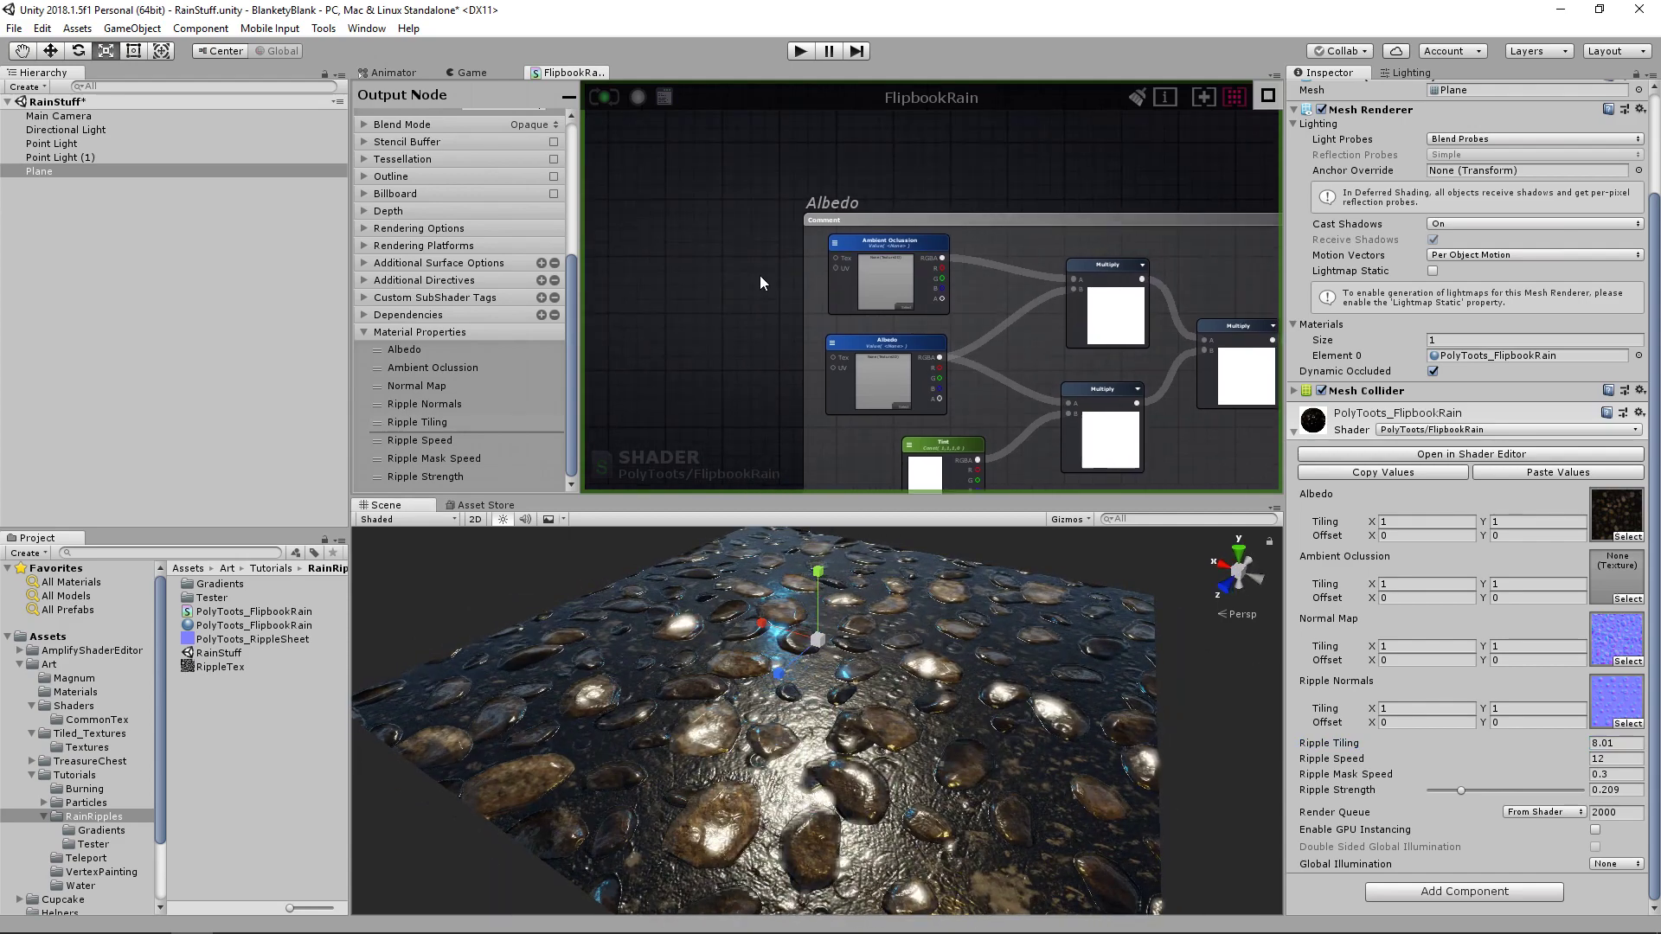
{"action": "middle_click_drag", "start_coordinate": [748, 277], "coordinate": [845, 293]}
{"action": "right_click_drag", "start_coordinate": [791, 298], "coordinate": [857, 308]}
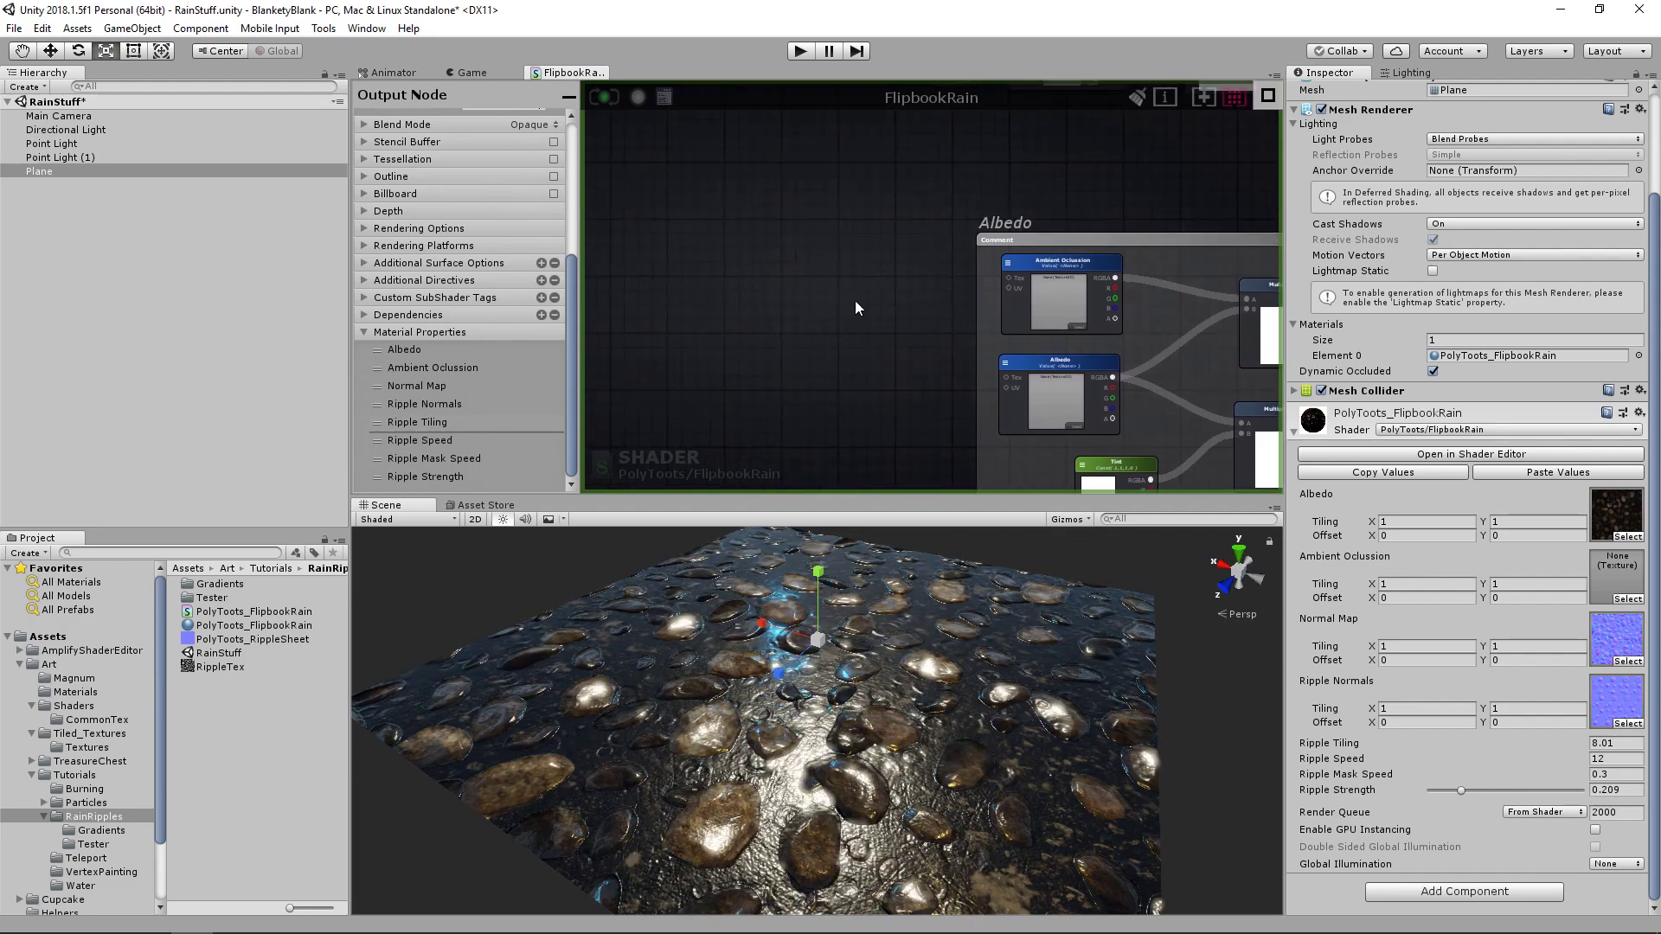
{"action": "left_click", "coordinate": [740, 283]}
{"action": "right_click_drag", "start_coordinate": [737, 295], "coordinate": [771, 324]}
{"action": "left_click", "coordinate": [769, 322]}
{"action": "left_click", "coordinate": [768, 322]}
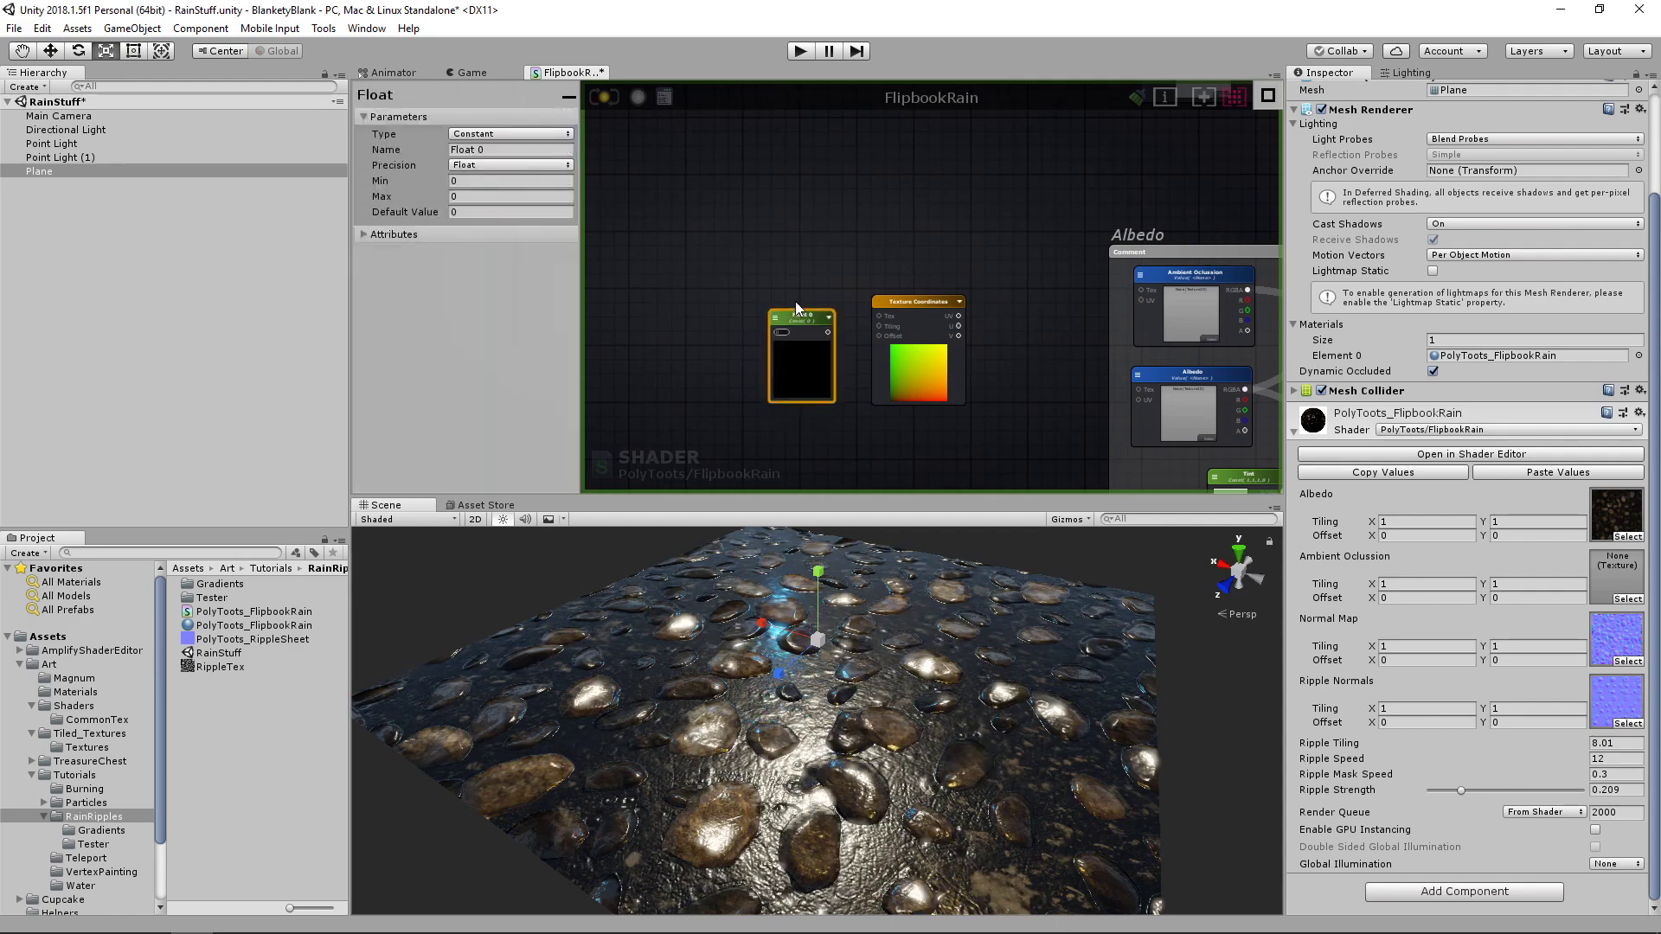
- Turn the new Float node into a Property named Tiling
{"action": "left_click", "coordinate": [510, 134]}
{"action": "left_click", "coordinate": [509, 170]}
{"action": "left_click", "coordinate": [510, 149]}
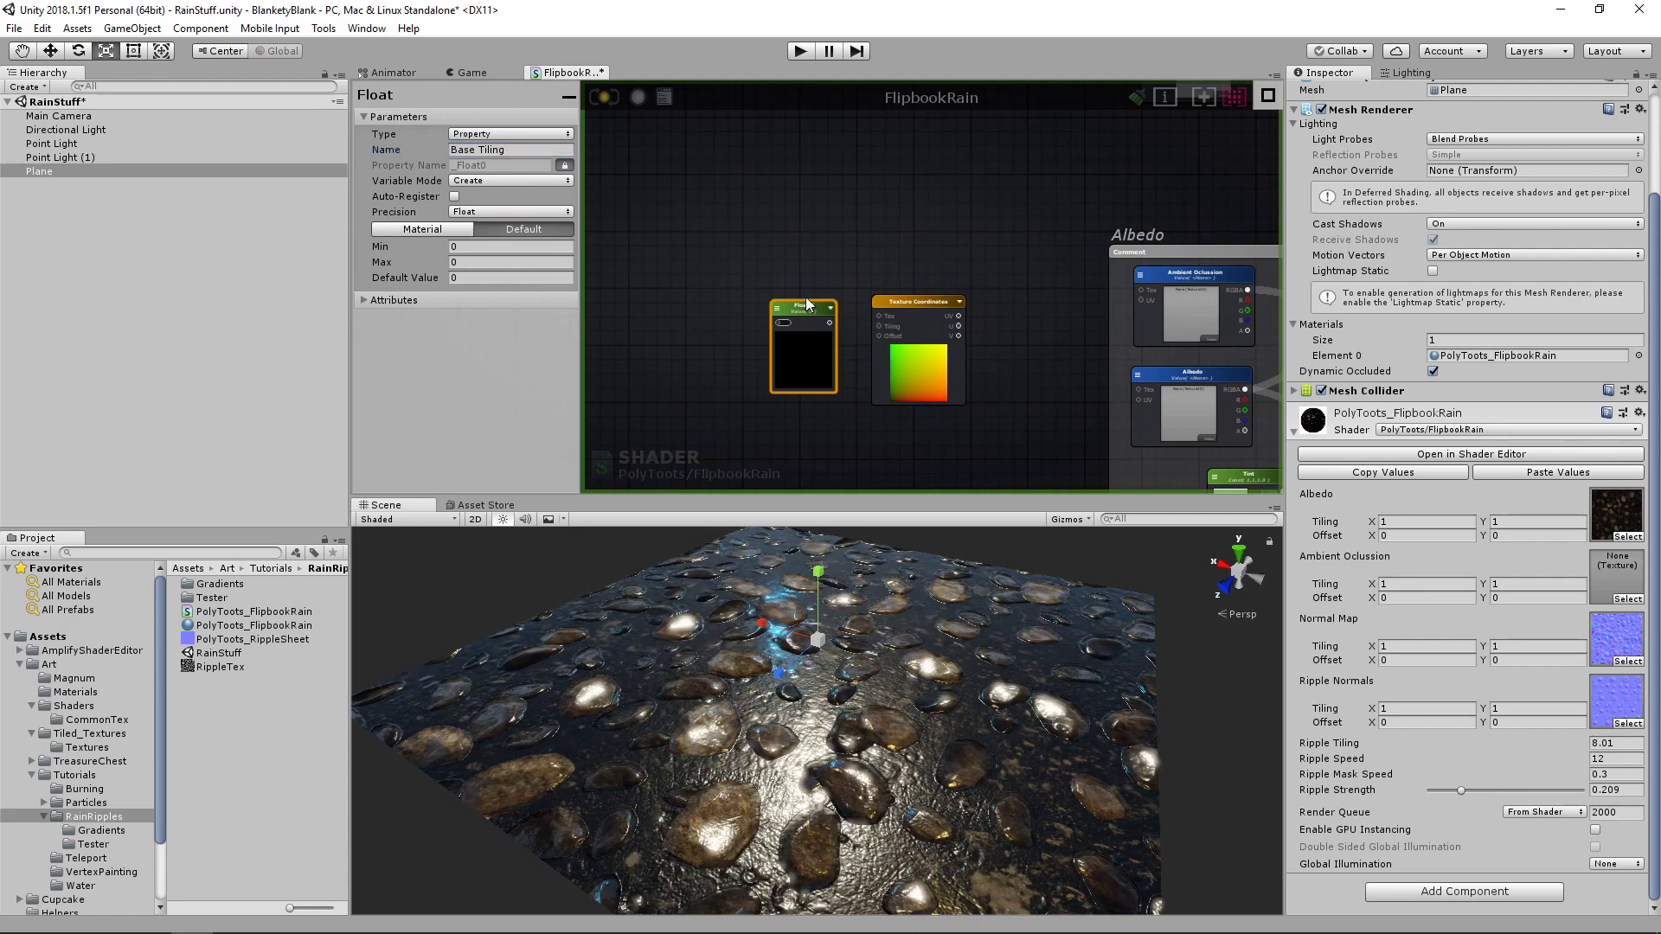
{"action": "left_click_drag", "start_coordinate": [808, 303], "coordinate": [806, 291]}
{"action": "key", "text": "BackSpace"}
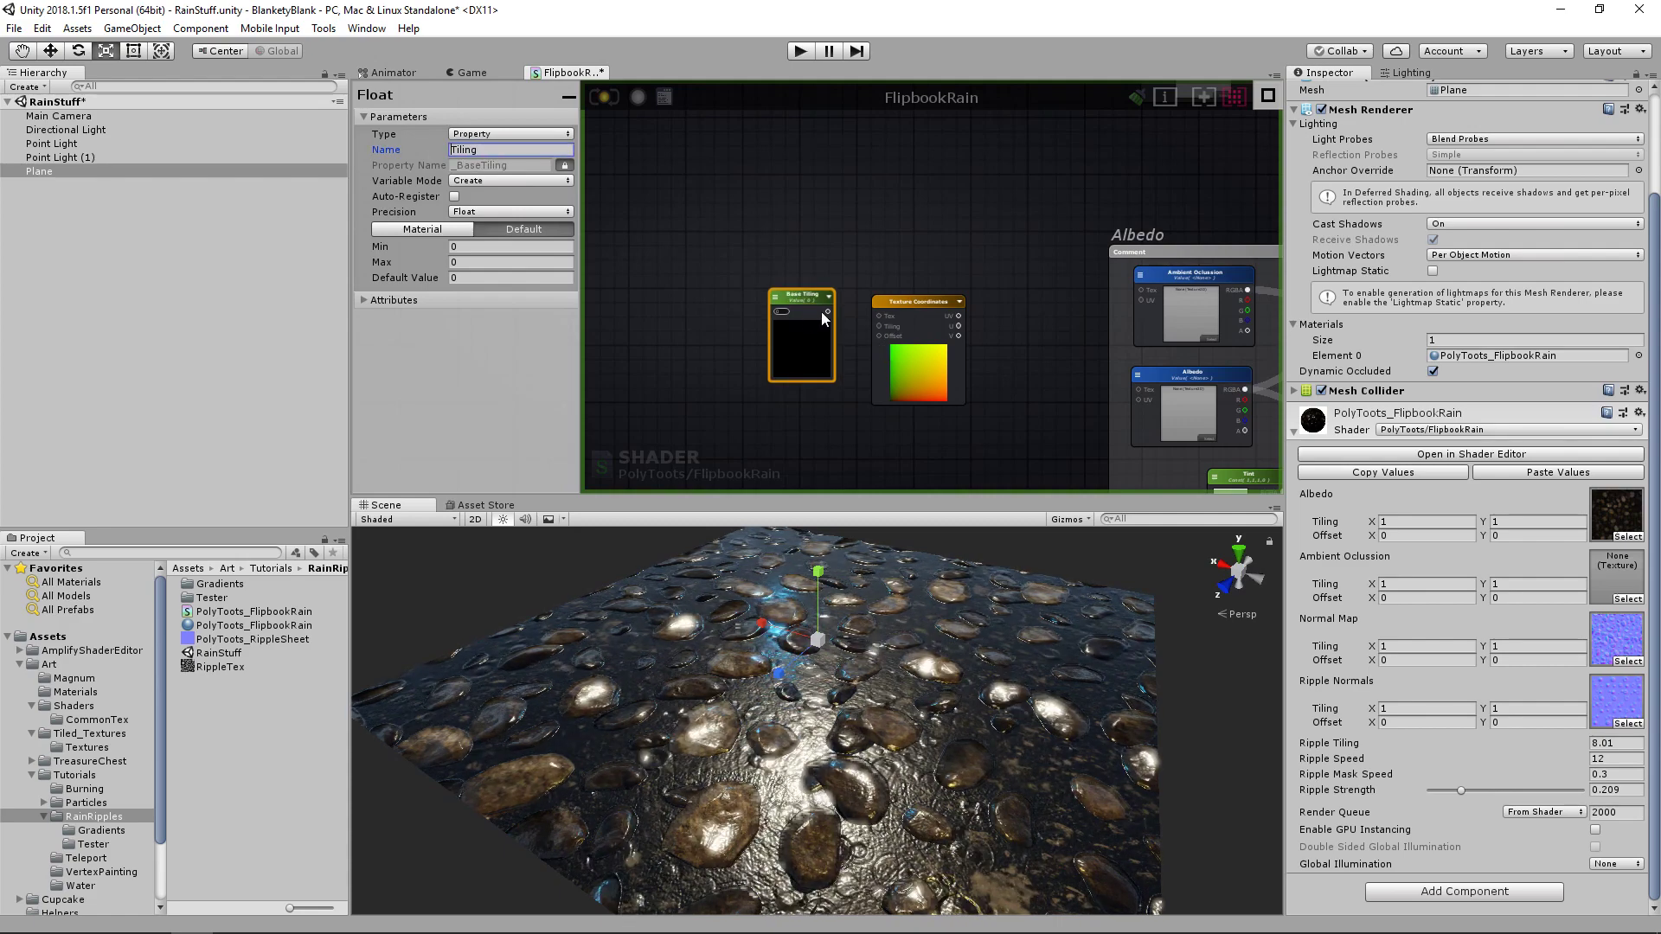
- Connect the Tiling float to the Texture Coordinates Tiling input and set its default value to 1
{"action": "left_click_drag", "start_coordinate": [830, 311], "coordinate": [879, 326]}
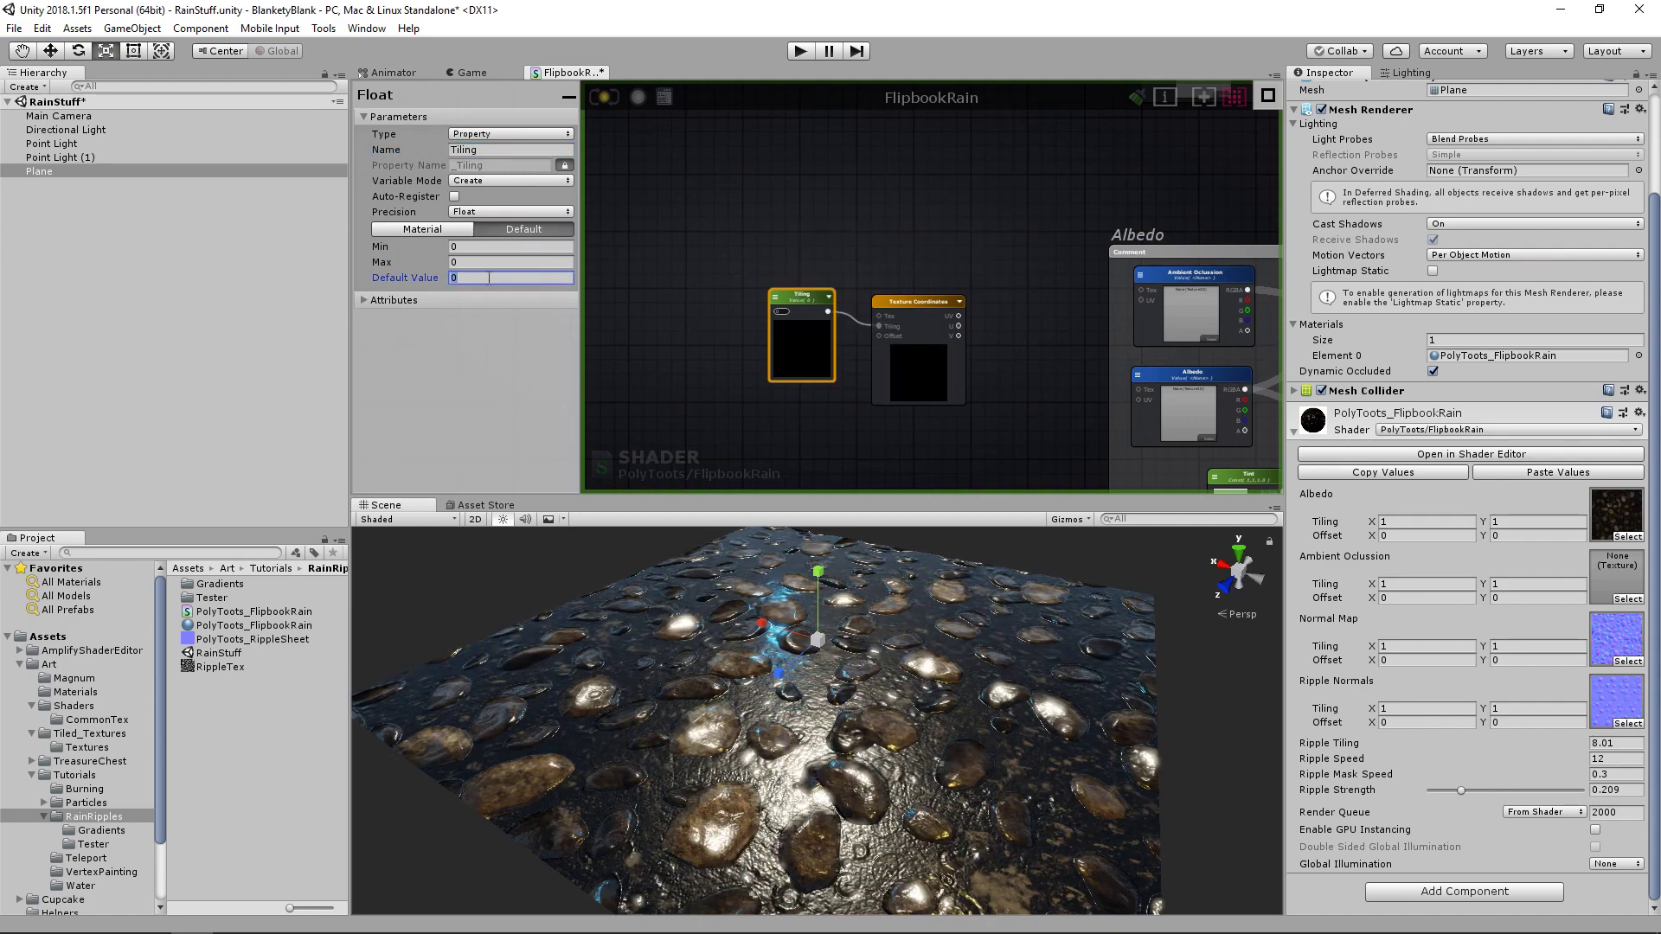
{"action": "type", "text": "1"}
{"action": "key", "text": "Return"}
- Connect the Texture Coordinates UV output to the UV inputs of Ambient Oclussion and Albedo, and reposition the two tiling nodes
{"action": "middle_click_drag", "start_coordinate": [1228, 454], "coordinate": [1116, 443]}
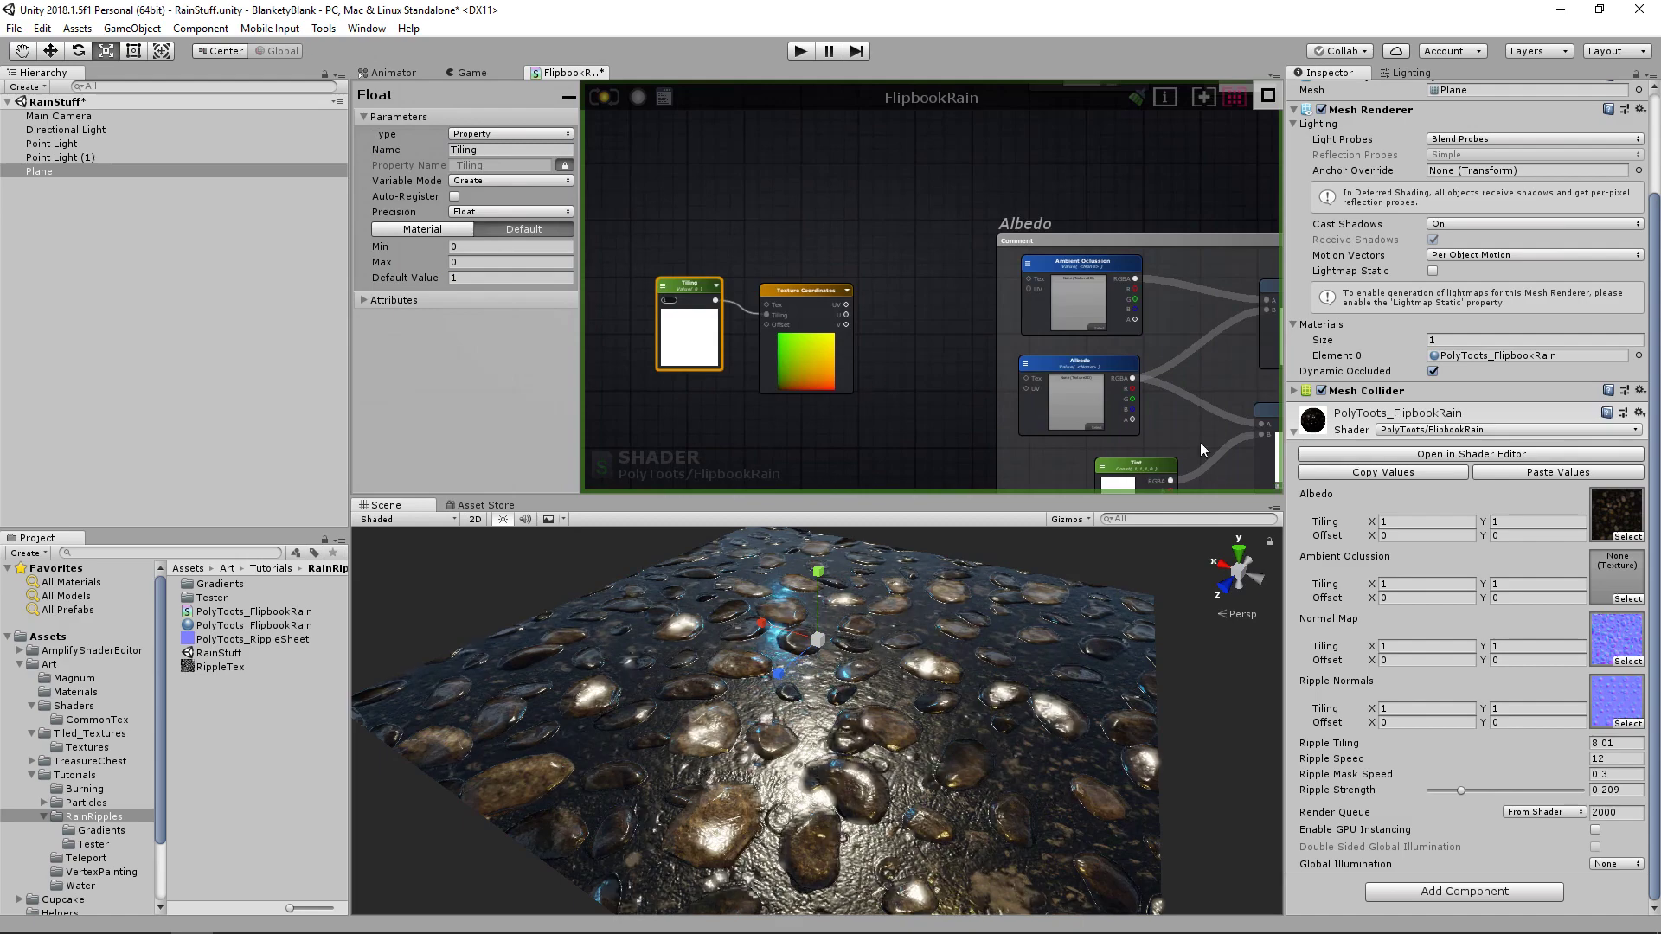
{"action": "left_click", "coordinate": [810, 289]}
{"action": "mouse_move", "coordinate": [809, 289]}
{"action": "middle_mouse_down"}
{"action": "mouse_move", "coordinate": [906, 281]}
{"action": "mouse_move", "coordinate": [827, 294]}
{"action": "middle_mouse_up"}
{"action": "left_click_drag", "start_coordinate": [828, 294], "coordinate": [1008, 284]}
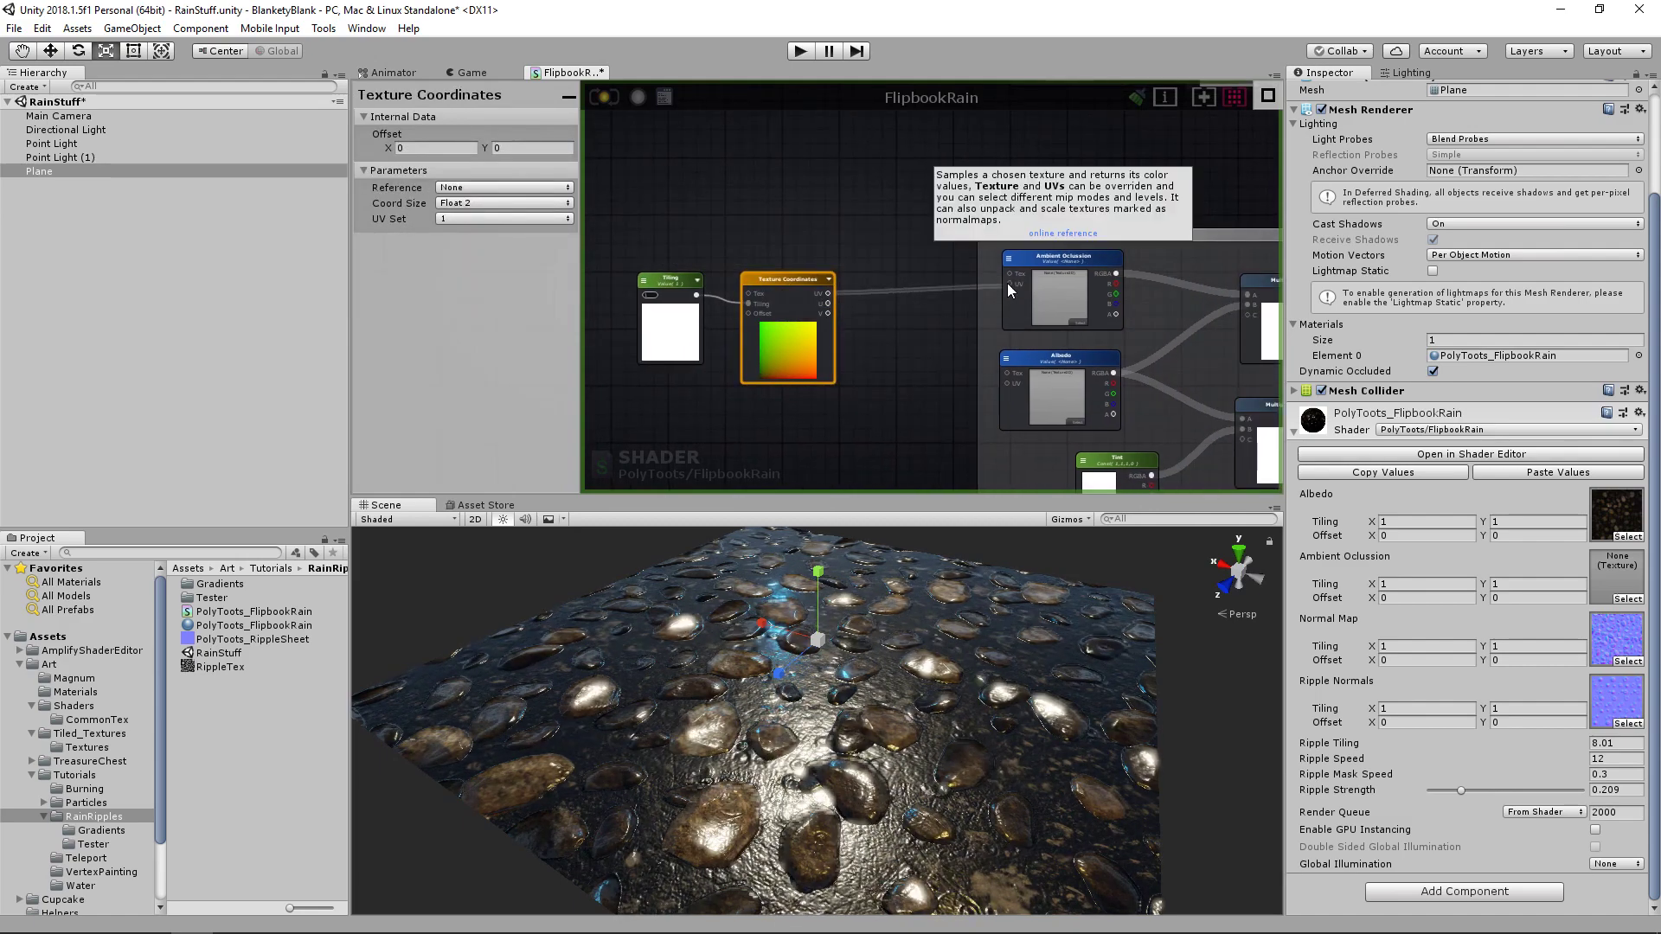
{"action": "left_click_drag", "start_coordinate": [1009, 381], "coordinate": [1009, 383]}
{"action": "left_click", "coordinate": [671, 327], "text": "shift"}
{"action": "left_click_drag", "start_coordinate": [820, 353], "coordinate": [872, 385]}
- Frame the Normal Map sampler and its Register Local Var node in a comment group titled Normal Map
{"action": "scroll", "coordinate": [910, 313], "scroll_direction": "down", "scroll_amount": 3}
{"action": "middle_click_drag", "start_coordinate": [911, 210], "coordinate": [885, 272]}
{"action": "left_click", "coordinate": [941, 265]}
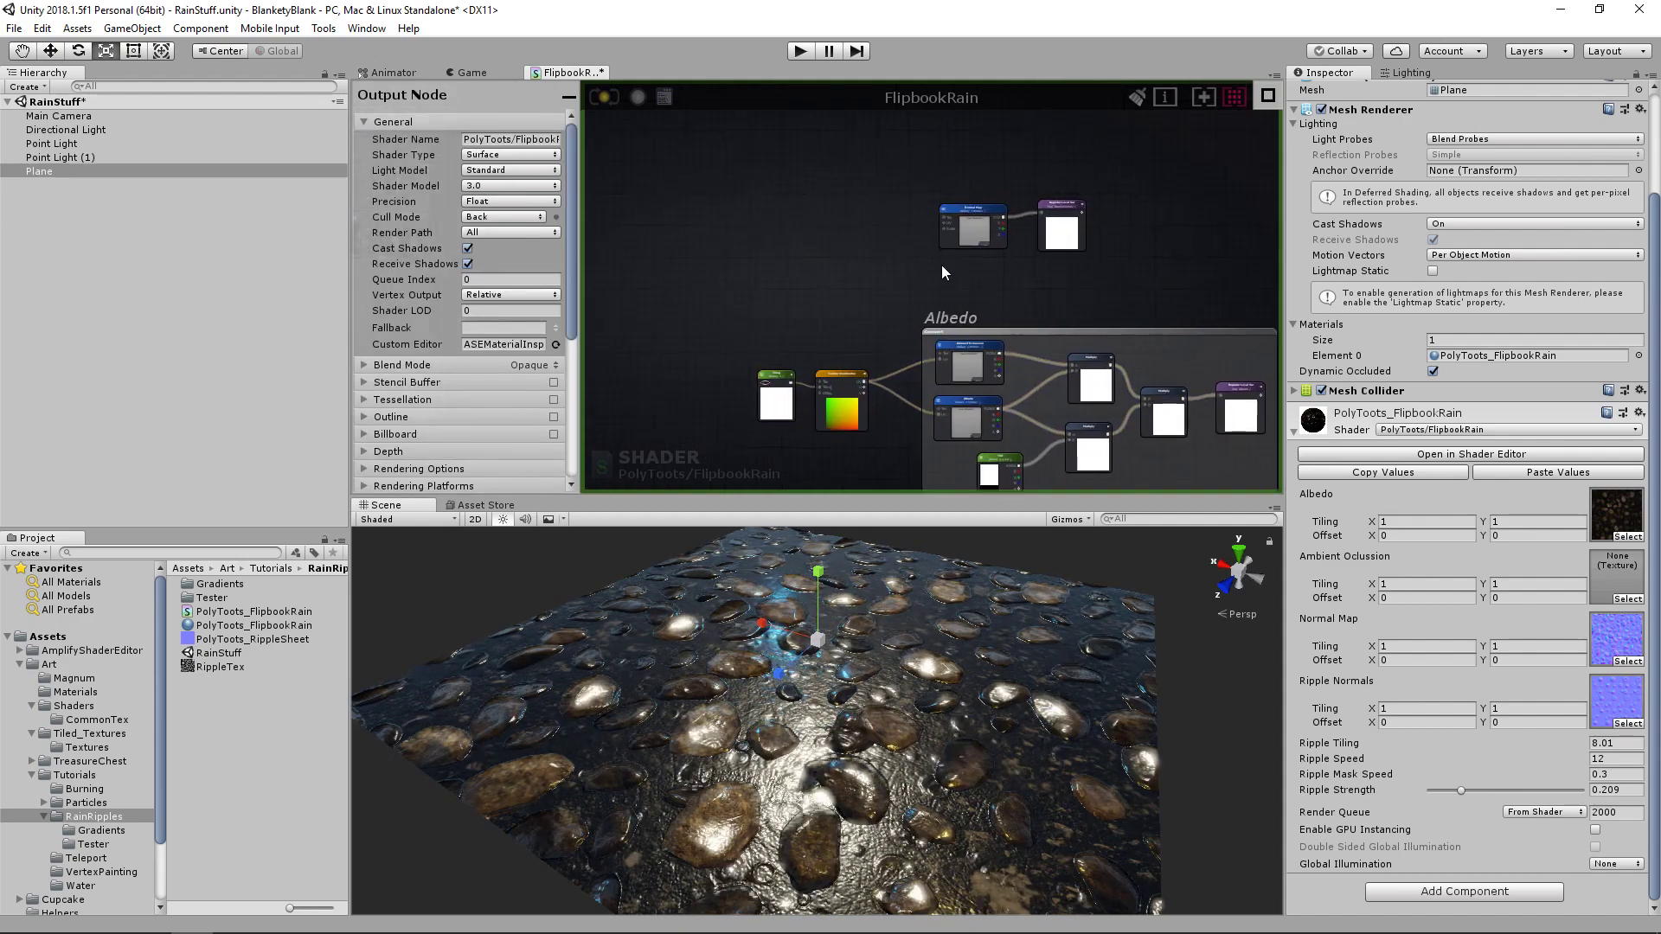
{"action": "scroll", "coordinate": [941, 265], "scroll_direction": "up", "scroll_amount": 1}
{"action": "left_click_drag", "start_coordinate": [1112, 240], "coordinate": [1094, 249]}
{"action": "middle_click_drag", "start_coordinate": [1094, 249], "coordinate": [1068, 296]}
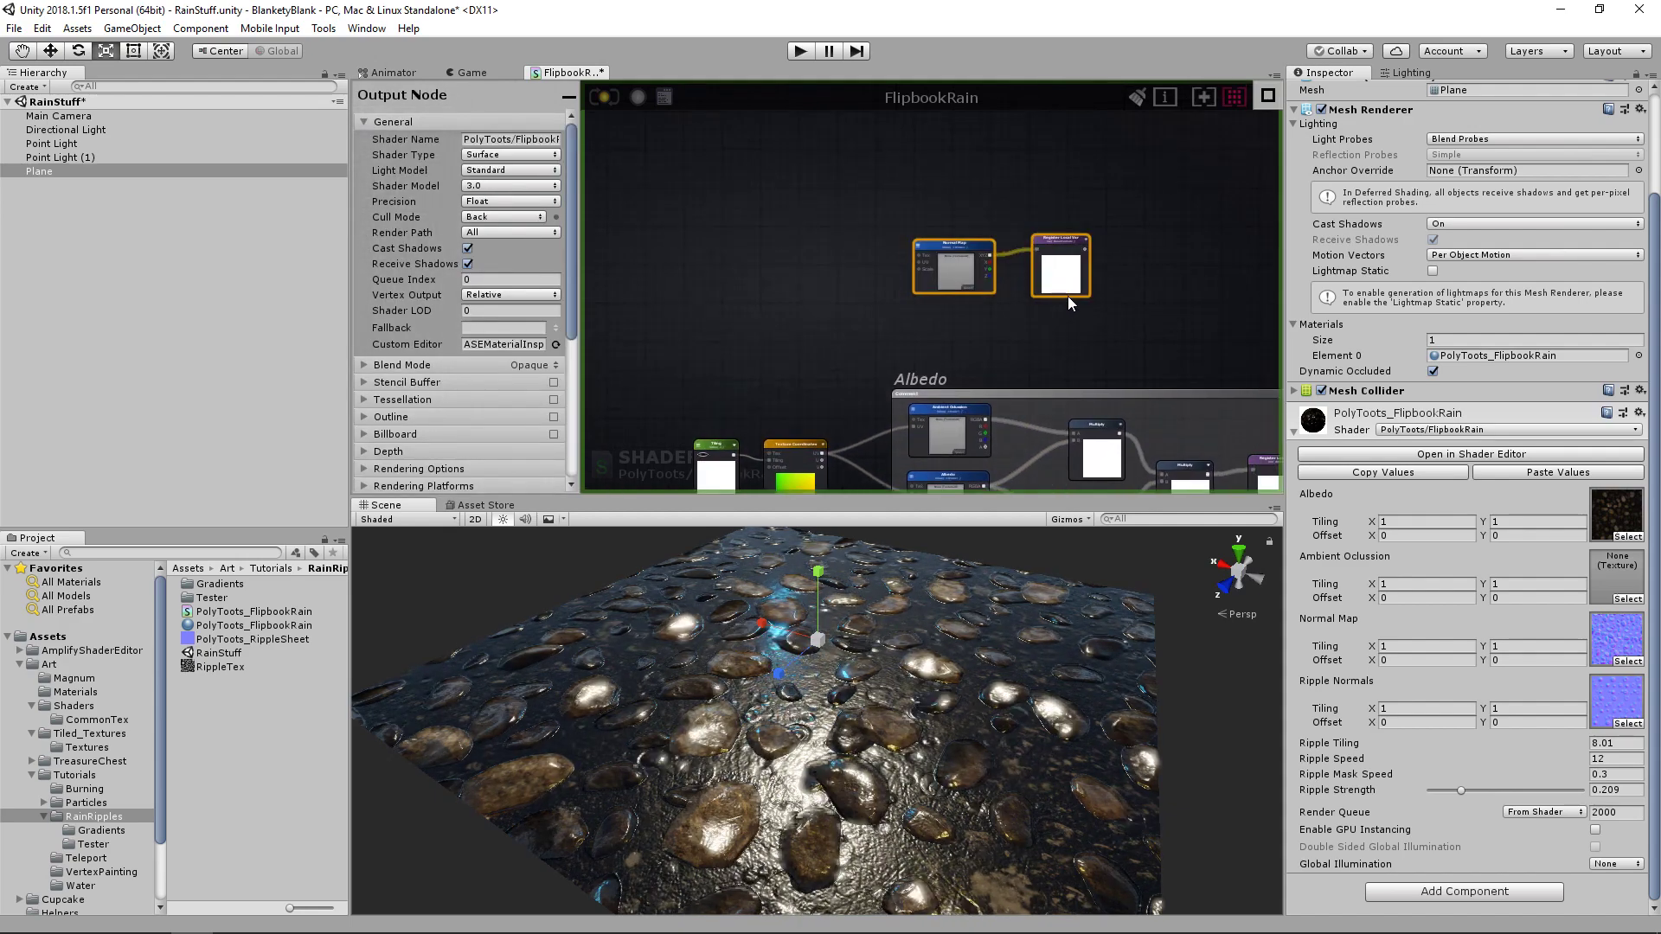
{"action": "key", "text": "c"}
{"action": "left_click", "coordinate": [1003, 235]}
{"action": "left_click", "coordinate": [1026, 222]}
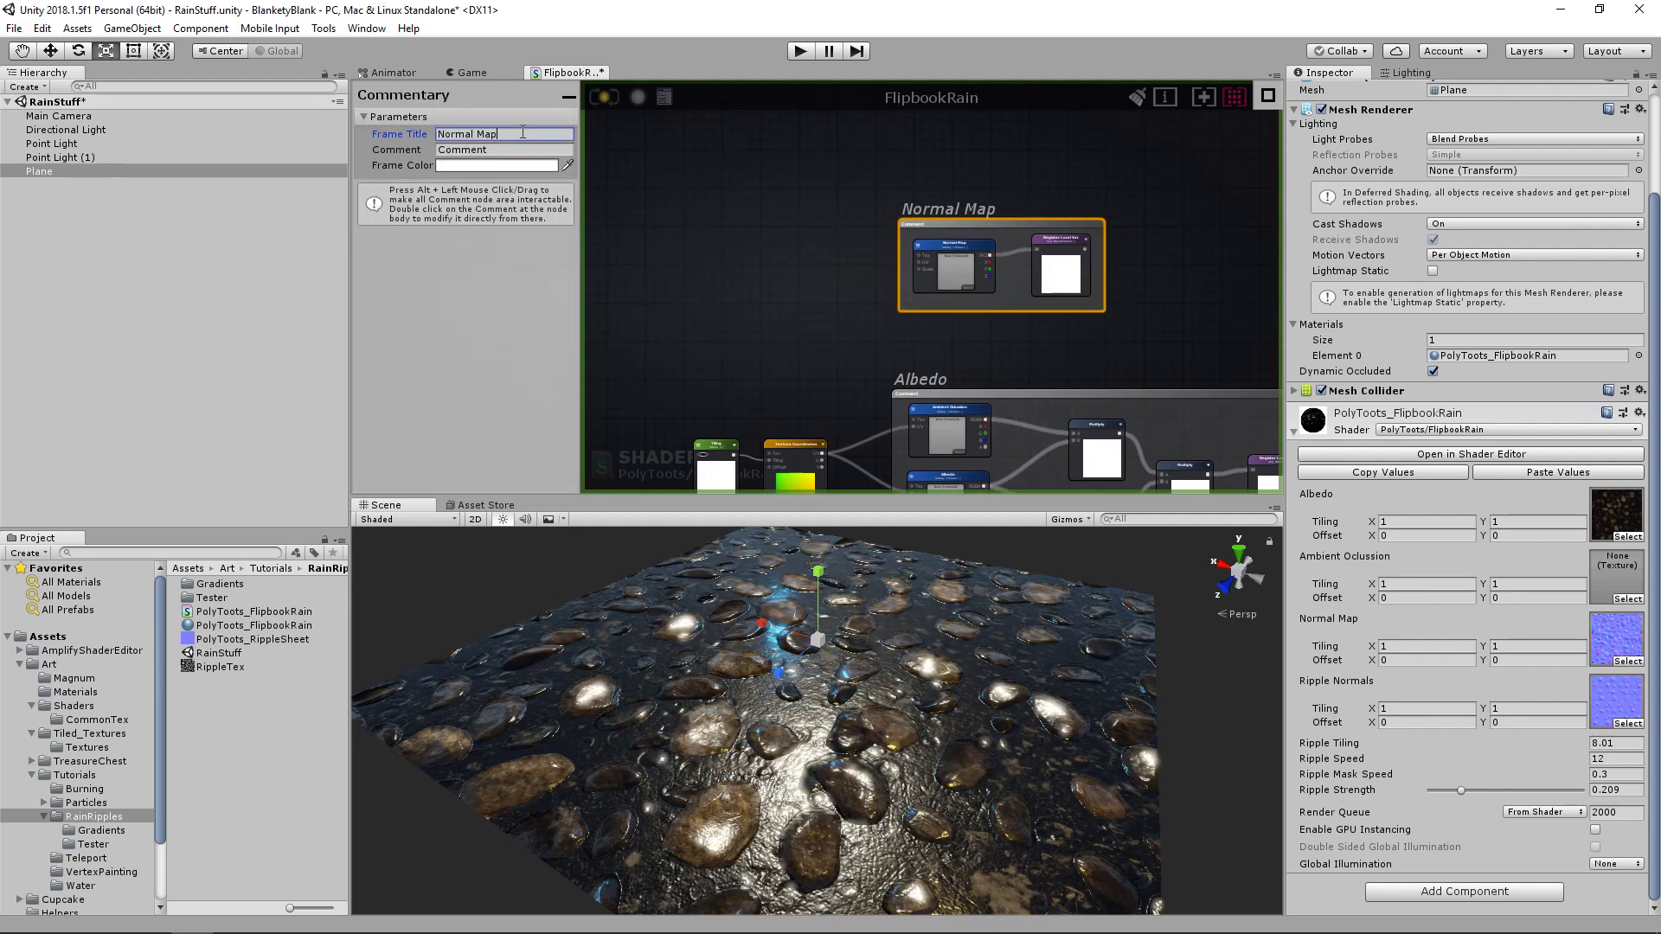
{"action": "left_click", "coordinate": [797, 362]}
- Connect the Texture Coordinates UV output to the UV input of the Normal Map sampler
{"action": "scroll", "coordinate": [857, 241], "scroll_direction": "up", "scroll_amount": 1}
{"action": "mouse_move", "coordinate": [845, 442]}
{"action": "middle_mouse_down"}
{"action": "mouse_move", "coordinate": [857, 240]}
{"action": "mouse_move", "coordinate": [846, 415]}
{"action": "middle_mouse_up"}
{"action": "scroll", "coordinate": [846, 416], "scroll_direction": "up", "scroll_amount": 1}
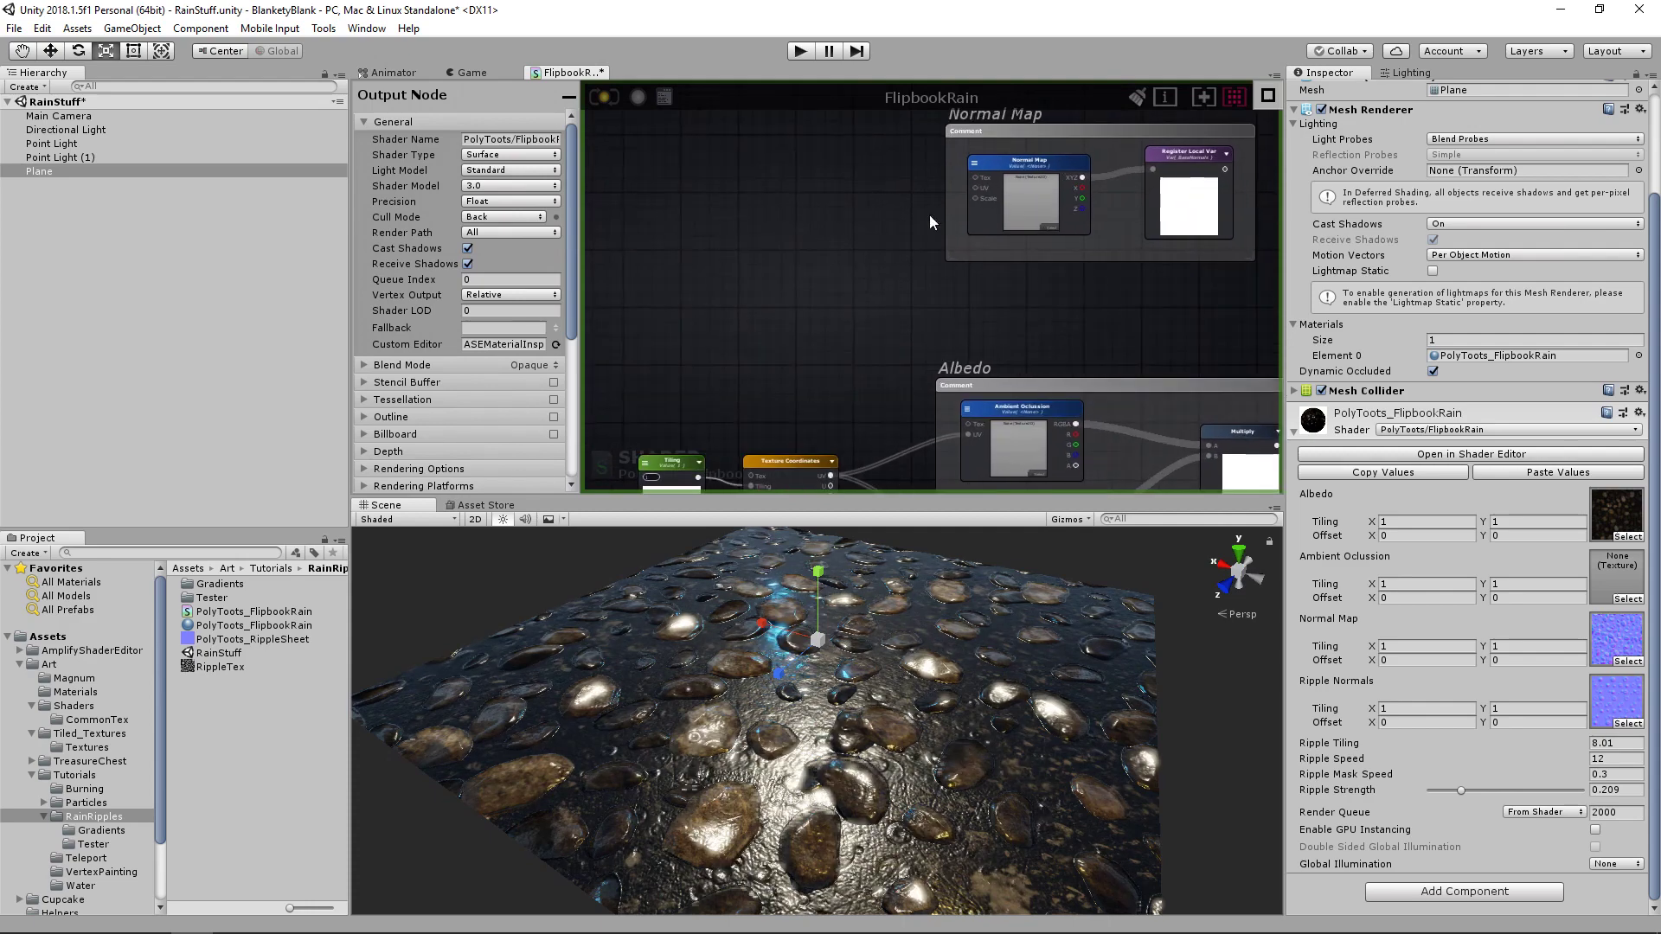
{"action": "scroll", "coordinate": [873, 346], "scroll_direction": "down", "scroll_amount": 3}
{"action": "scroll", "coordinate": [889, 356], "scroll_direction": "up", "scroll_amount": 3}
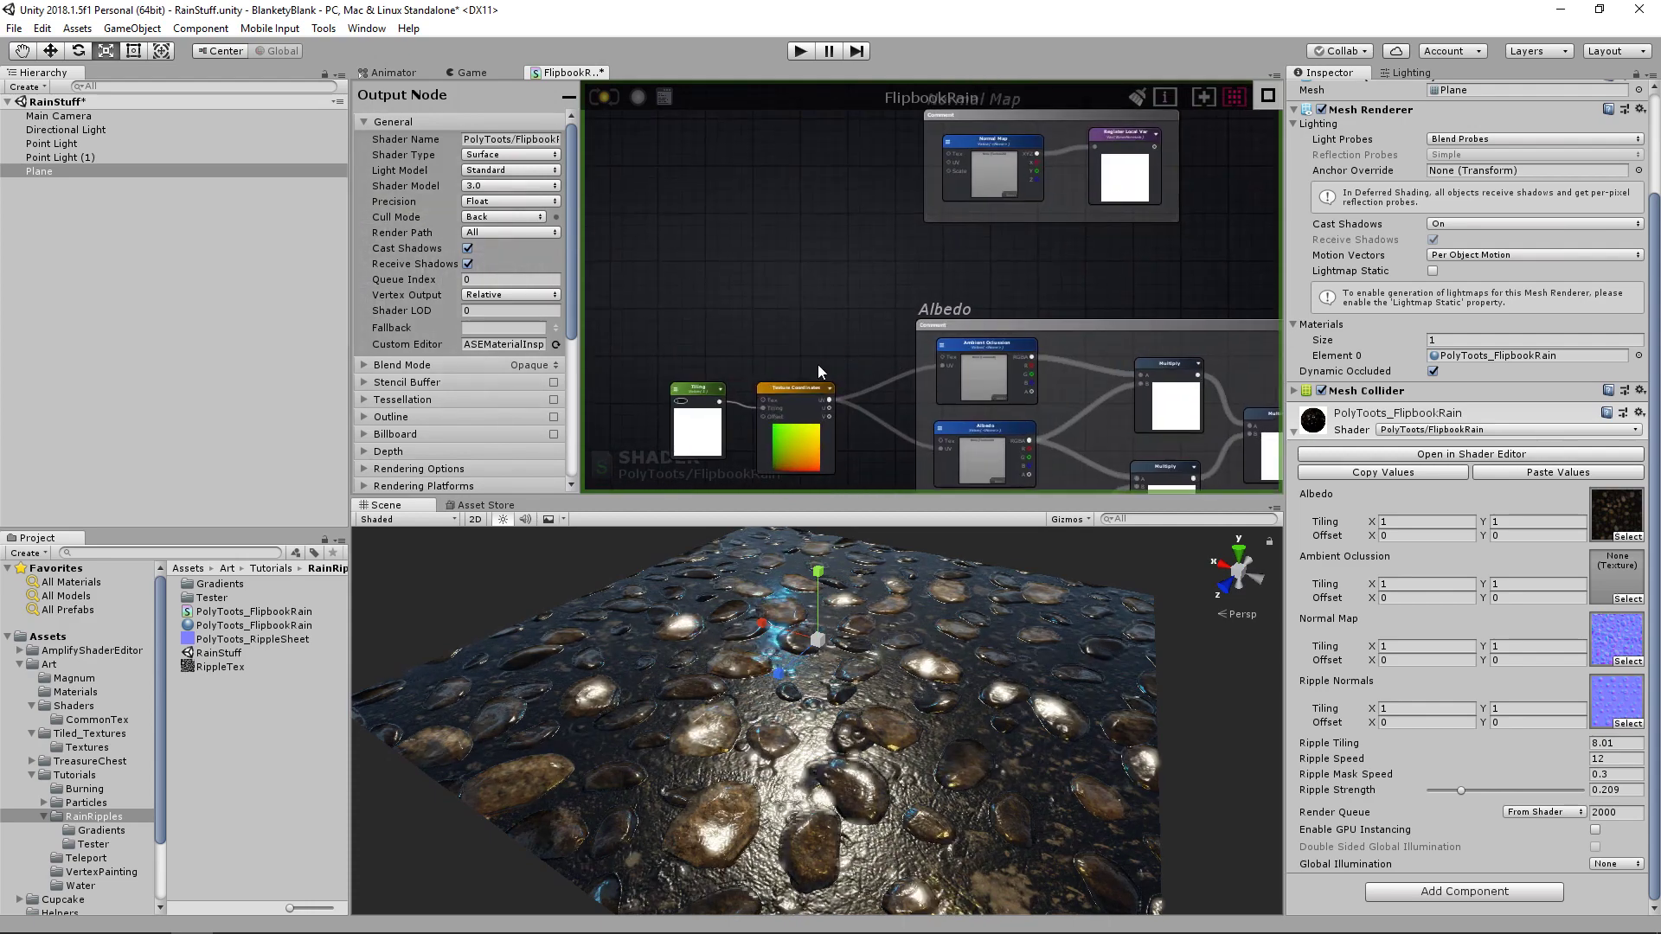
{"action": "middle_click_drag", "start_coordinate": [818, 365], "coordinate": [777, 390]}
{"action": "left_click_drag", "start_coordinate": [788, 423], "coordinate": [908, 185]}
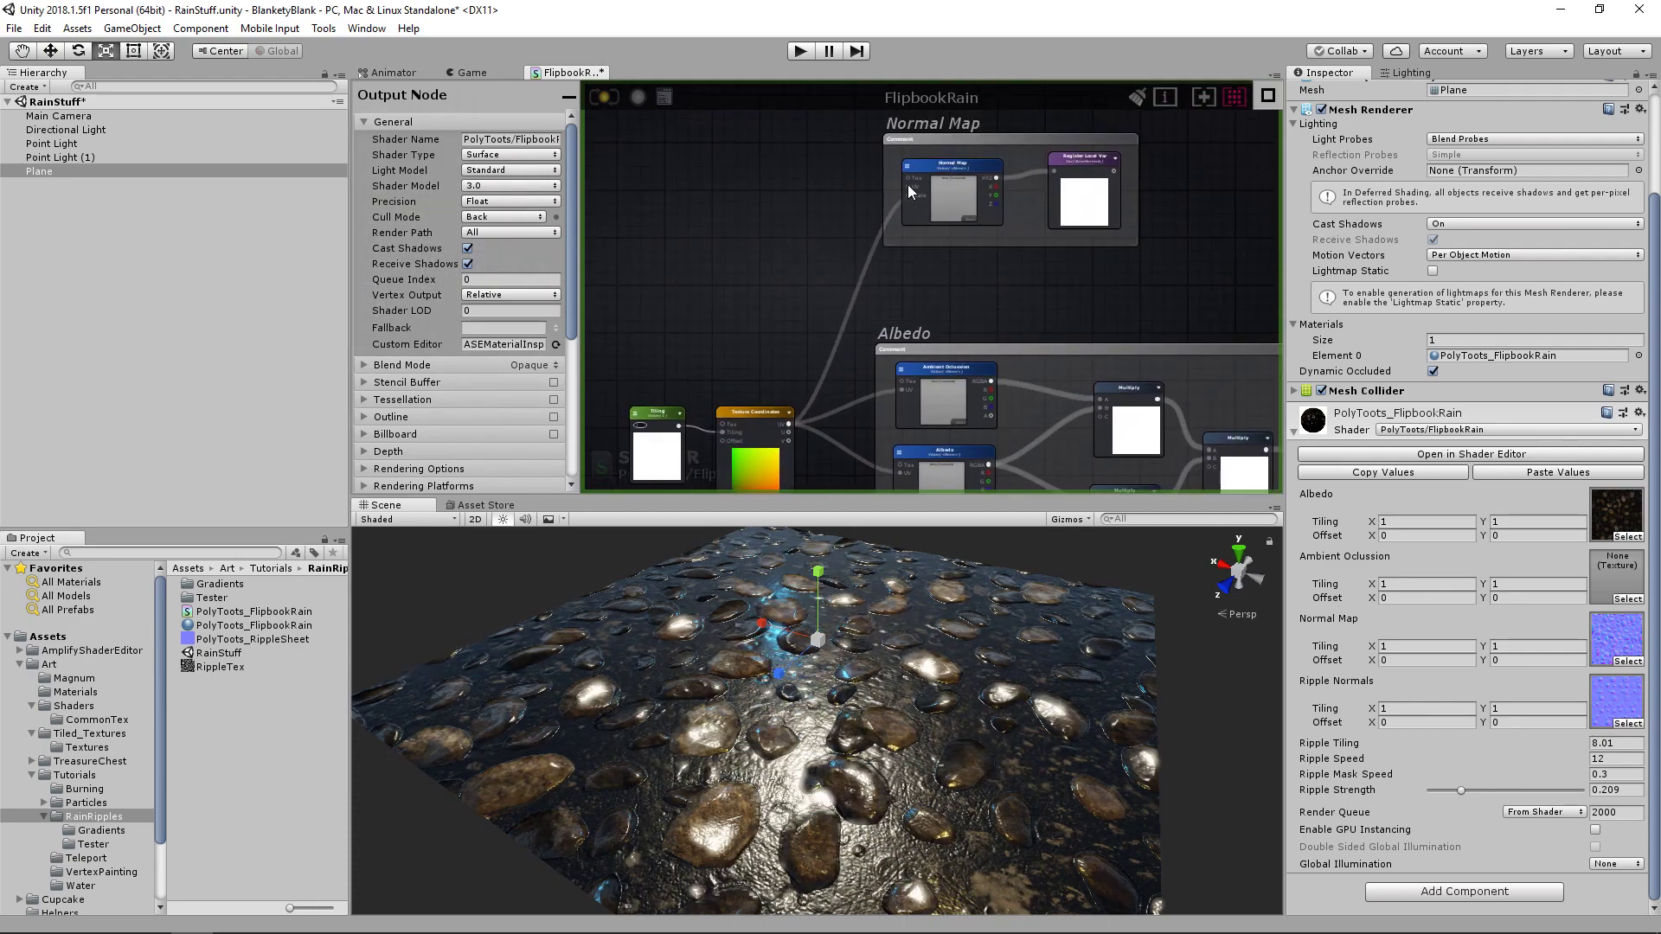
- Reposition the Tiling and Texture Coordinates nodes higher in the graph, beside the gap between the Normal Map and Albedo groups
{"action": "scroll", "coordinate": [1004, 242], "scroll_direction": "down", "scroll_amount": 3}
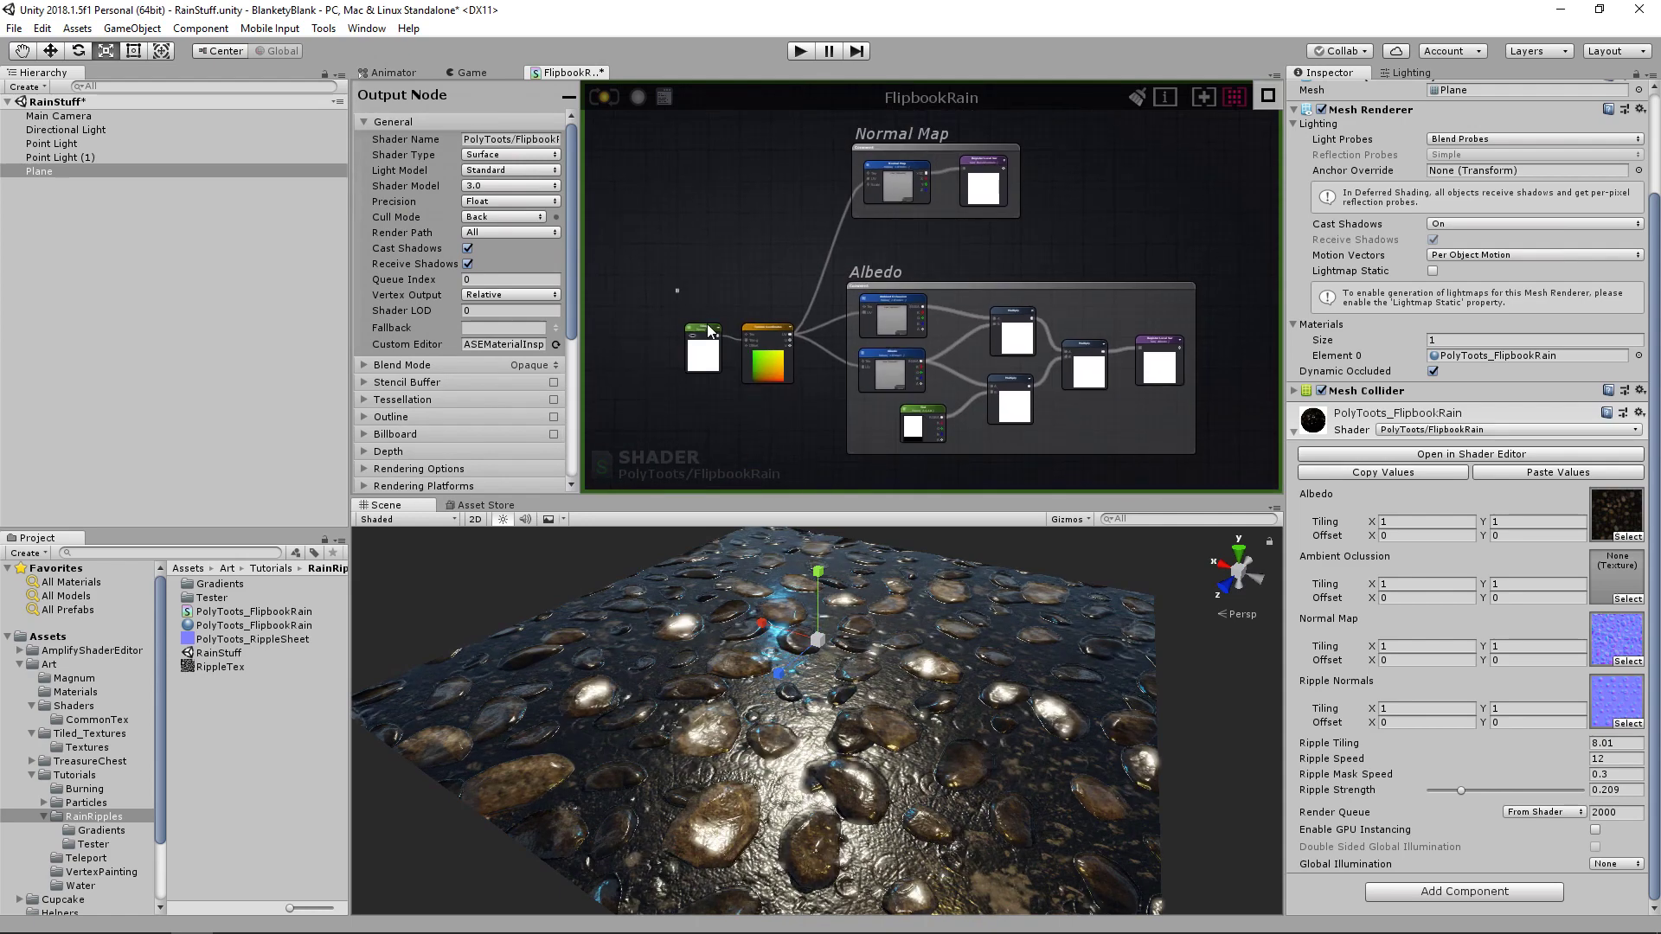
{"action": "left_click_drag", "start_coordinate": [708, 332], "coordinate": [688, 270]}
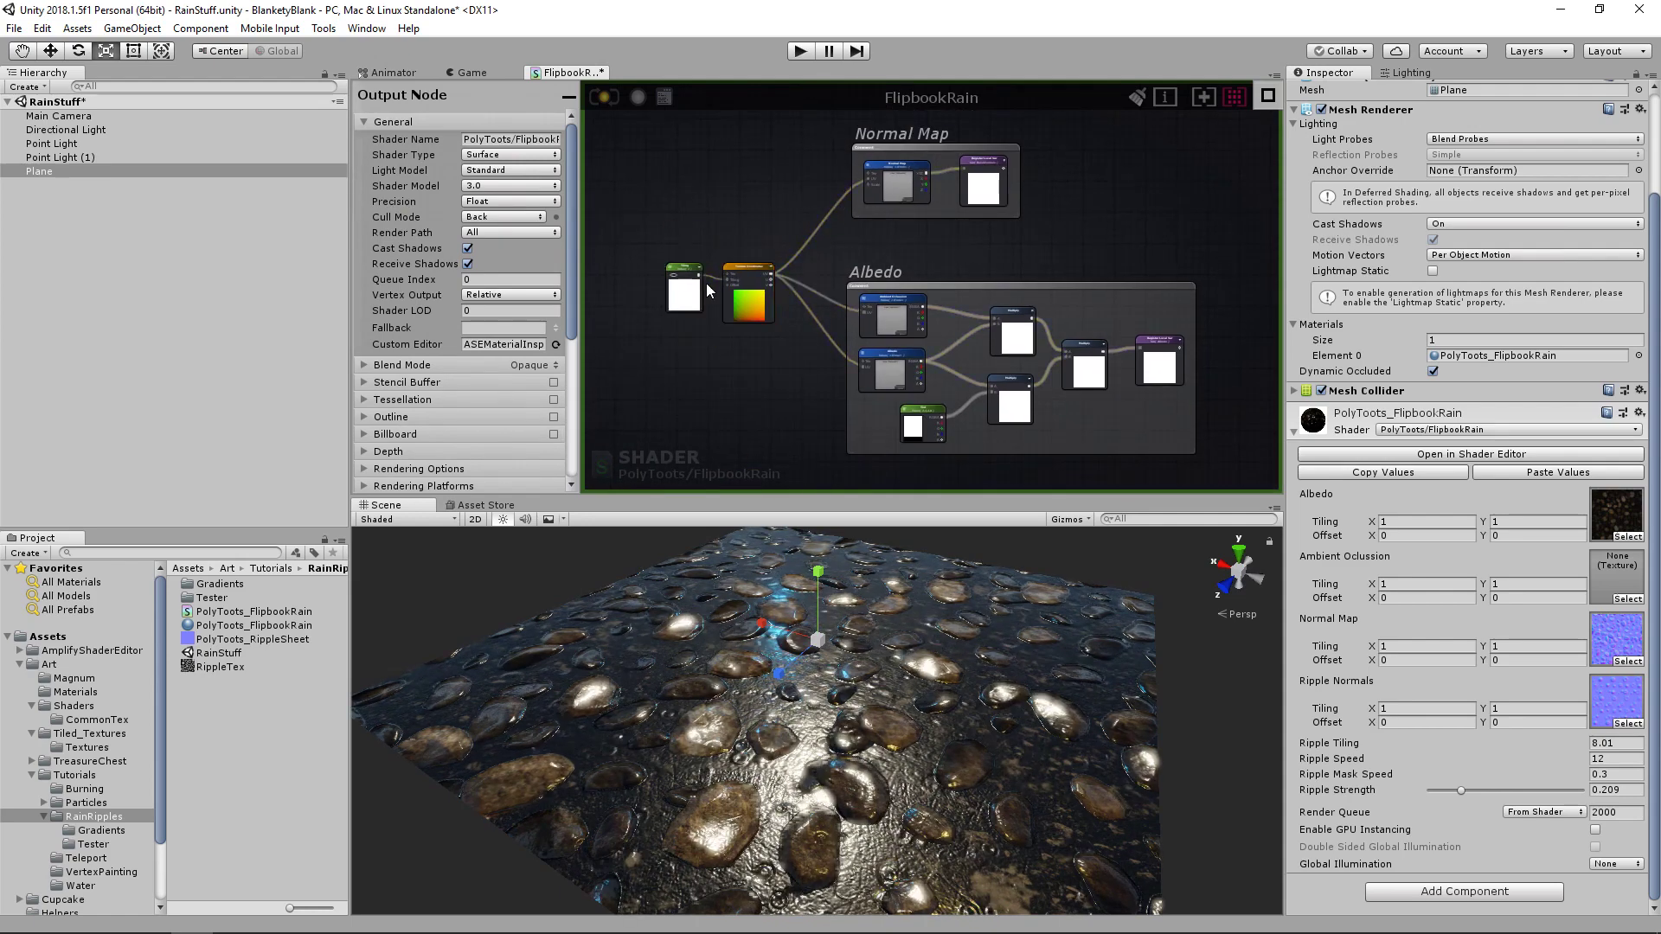
{"action": "middle_click_drag", "start_coordinate": [808, 302], "coordinate": [820, 308]}
{"action": "left_click_drag", "start_coordinate": [1135, 431], "coordinate": [1171, 429]}
{"action": "left_click_drag", "start_coordinate": [682, 260], "coordinate": [773, 320]}
{"action": "left_click", "coordinate": [954, 218]}
{"action": "left_click", "coordinate": [1026, 243]}
{"action": "scroll", "coordinate": [1026, 243], "scroll_direction": "down", "scroll_amount": 1}
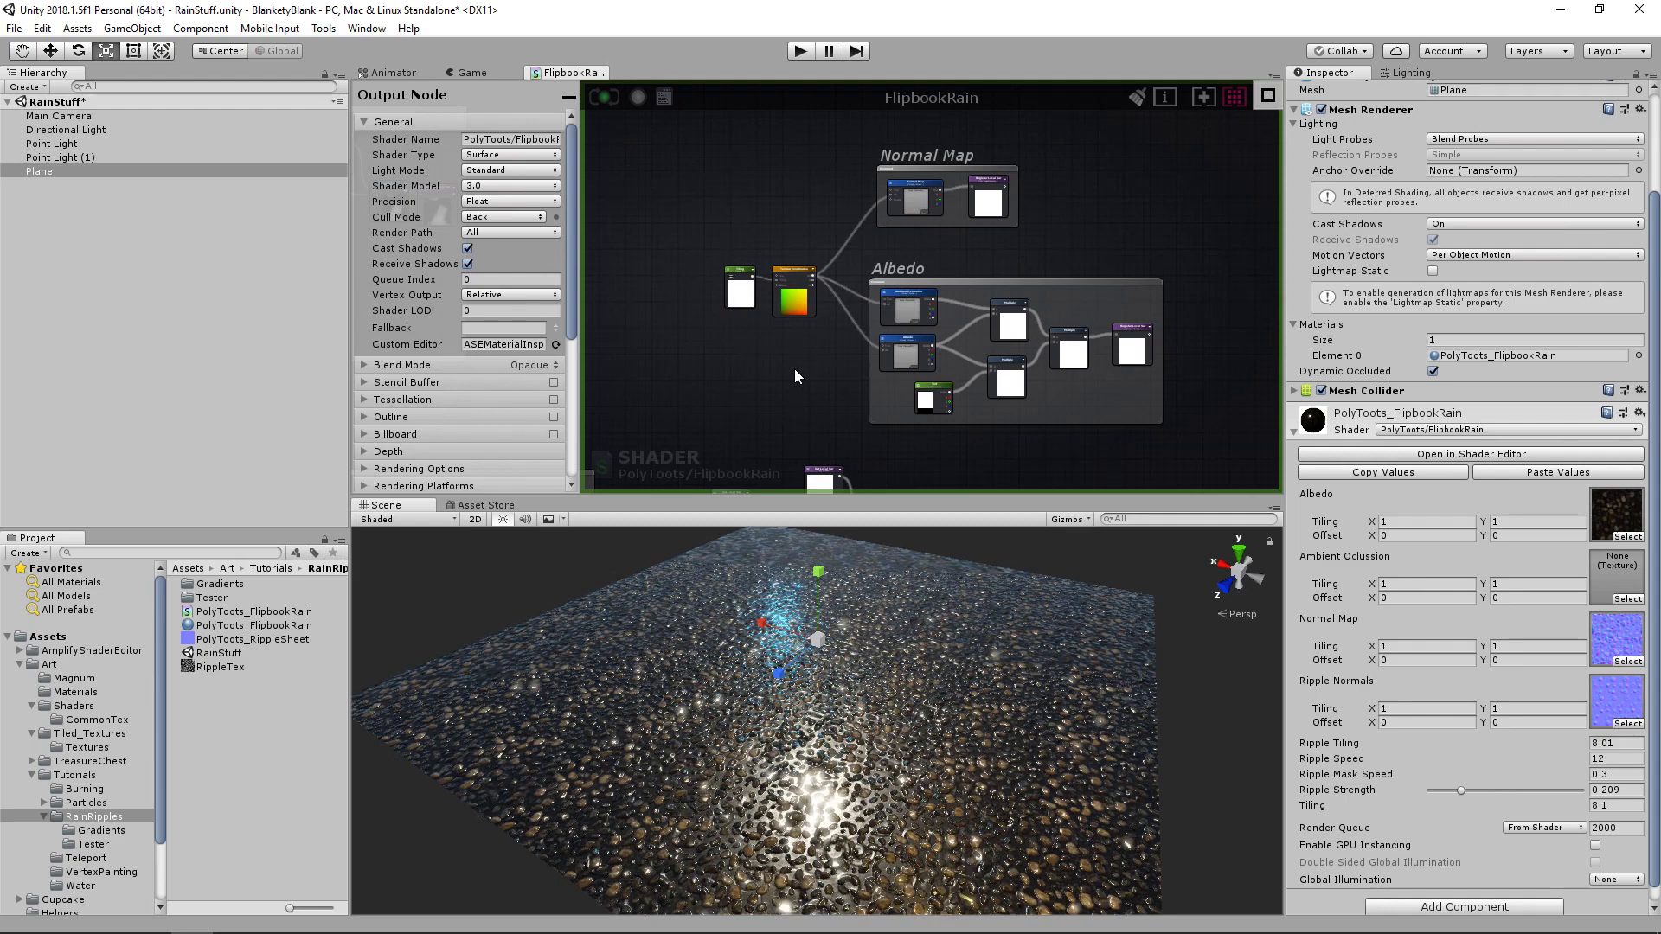
- Try base Tiling values of 1, 2 and 4 on the material
{"action": "left_click", "coordinate": [740, 286]}
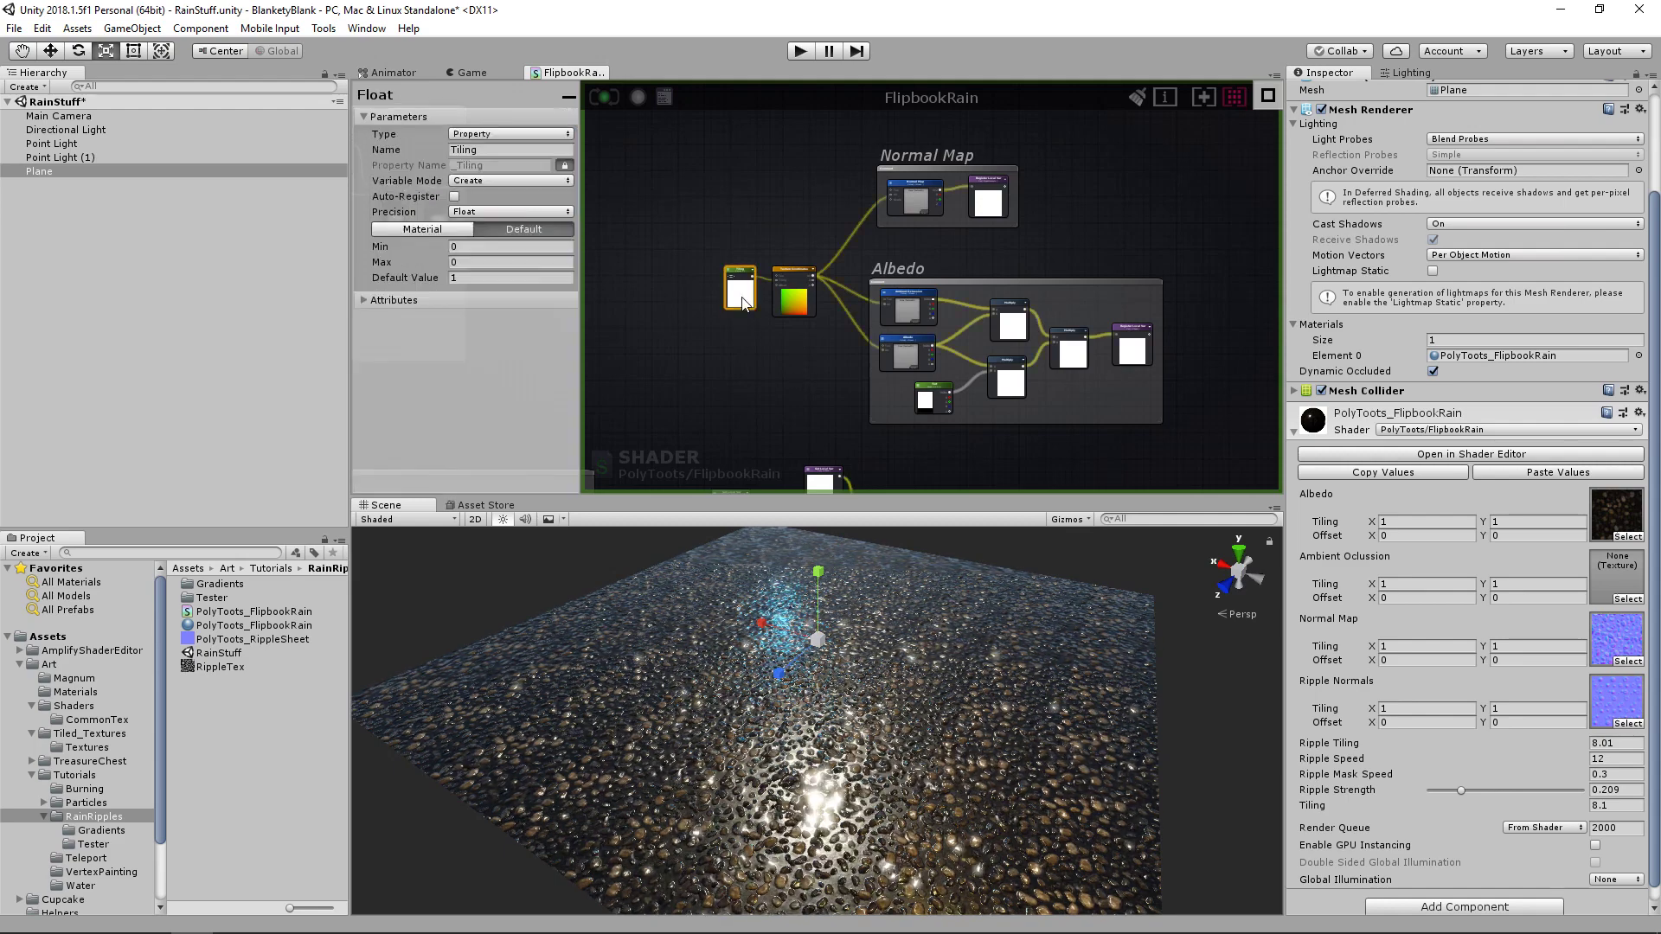
{"action": "scroll", "coordinate": [824, 360], "scroll_direction": "up", "scroll_amount": 1}
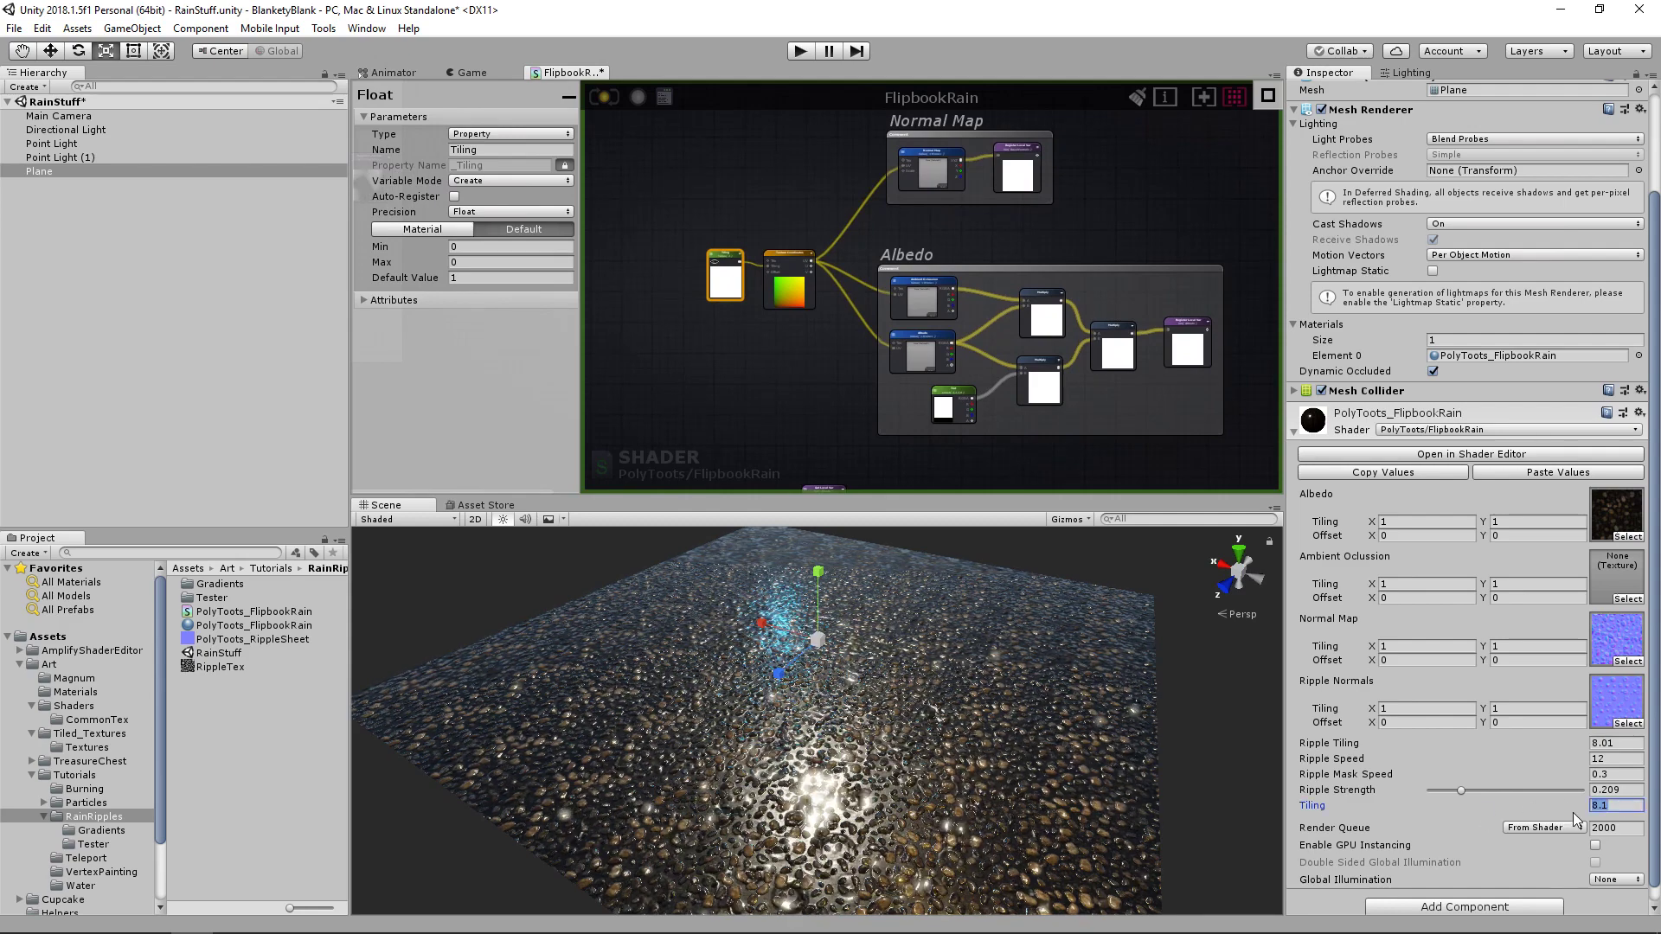
{"action": "type", "text": "1"}
{"action": "left_click_drag", "start_coordinate": [1605, 808], "coordinate": [1561, 806]}
{"action": "type", "text": "2"}
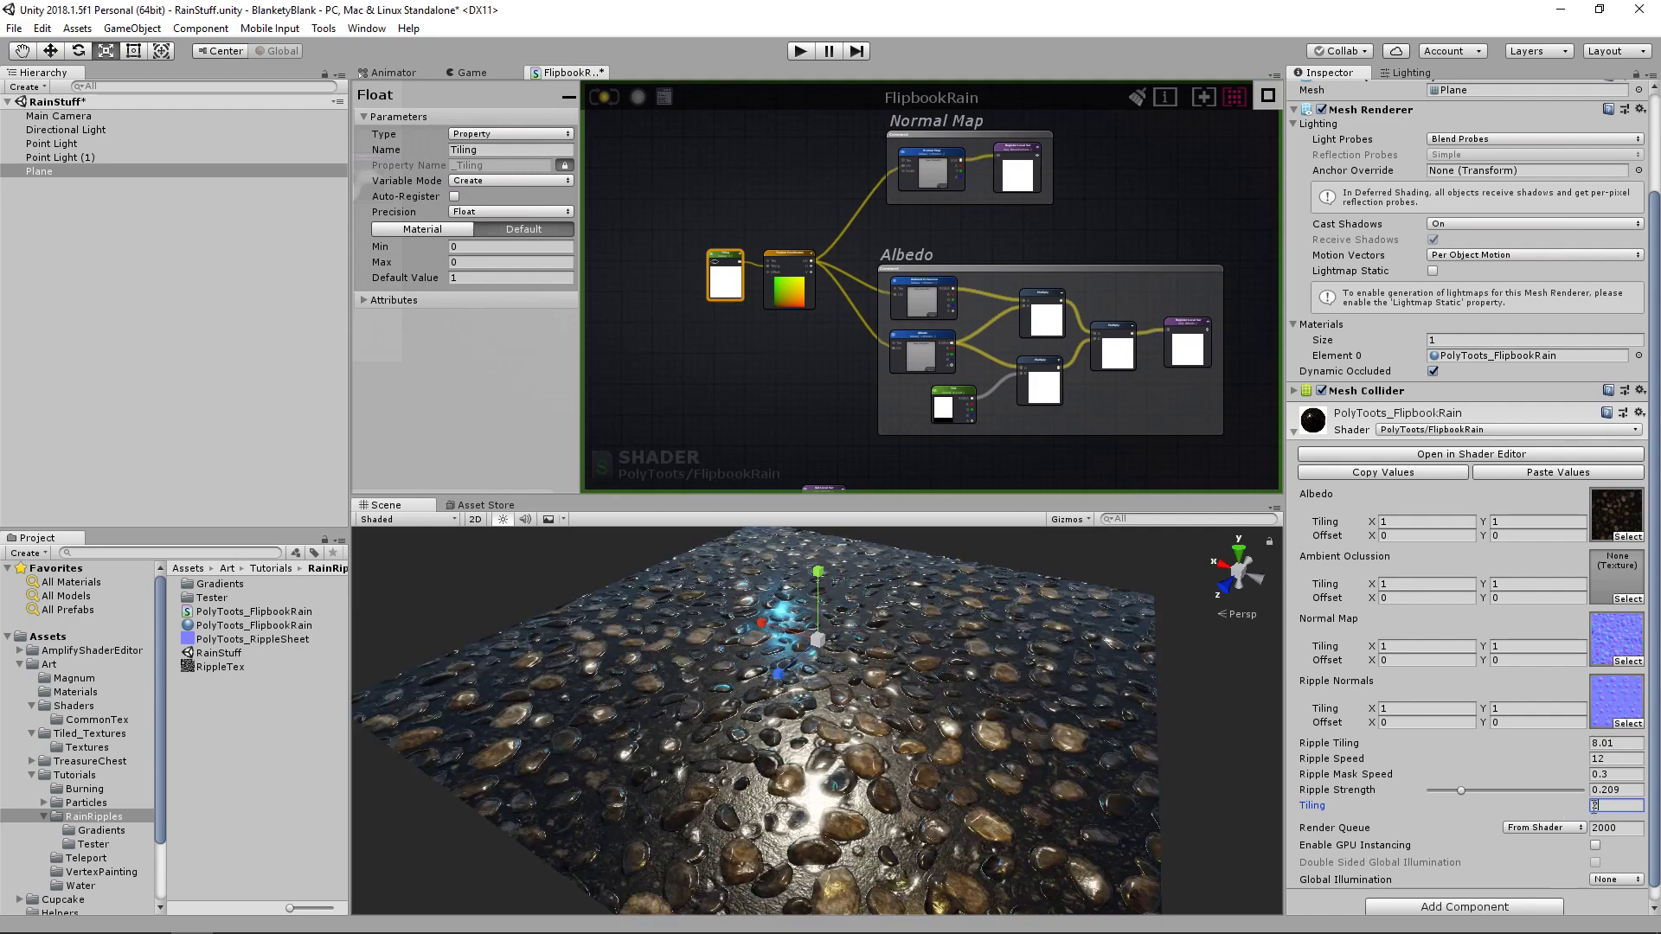
{"action": "key", "text": "BackSpace"}
{"action": "type", "text": "4"}
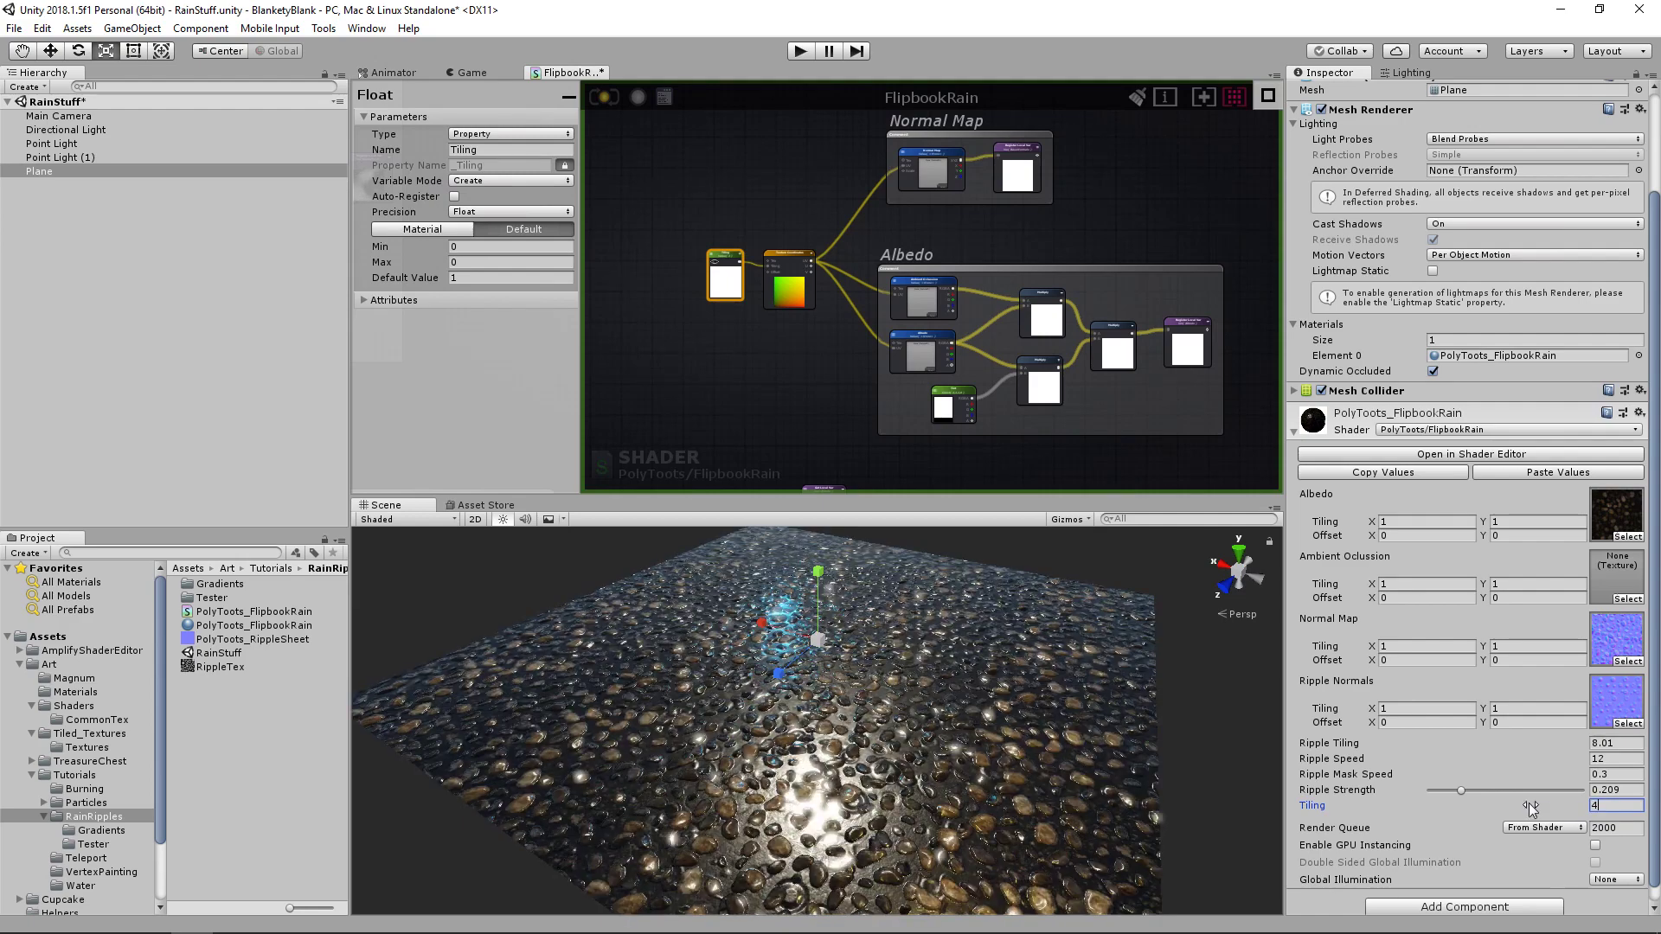
- Move Tiling to the head of the shader's material properties order and save the shader
{"action": "left_click", "coordinate": [683, 386]}
{"action": "scroll", "coordinate": [433, 396], "scroll_direction": "down", "scroll_amount": 5}
{"action": "left_click_drag", "start_coordinate": [417, 475], "coordinate": [448, 331]}
{"action": "left_click", "coordinate": [602, 96]}
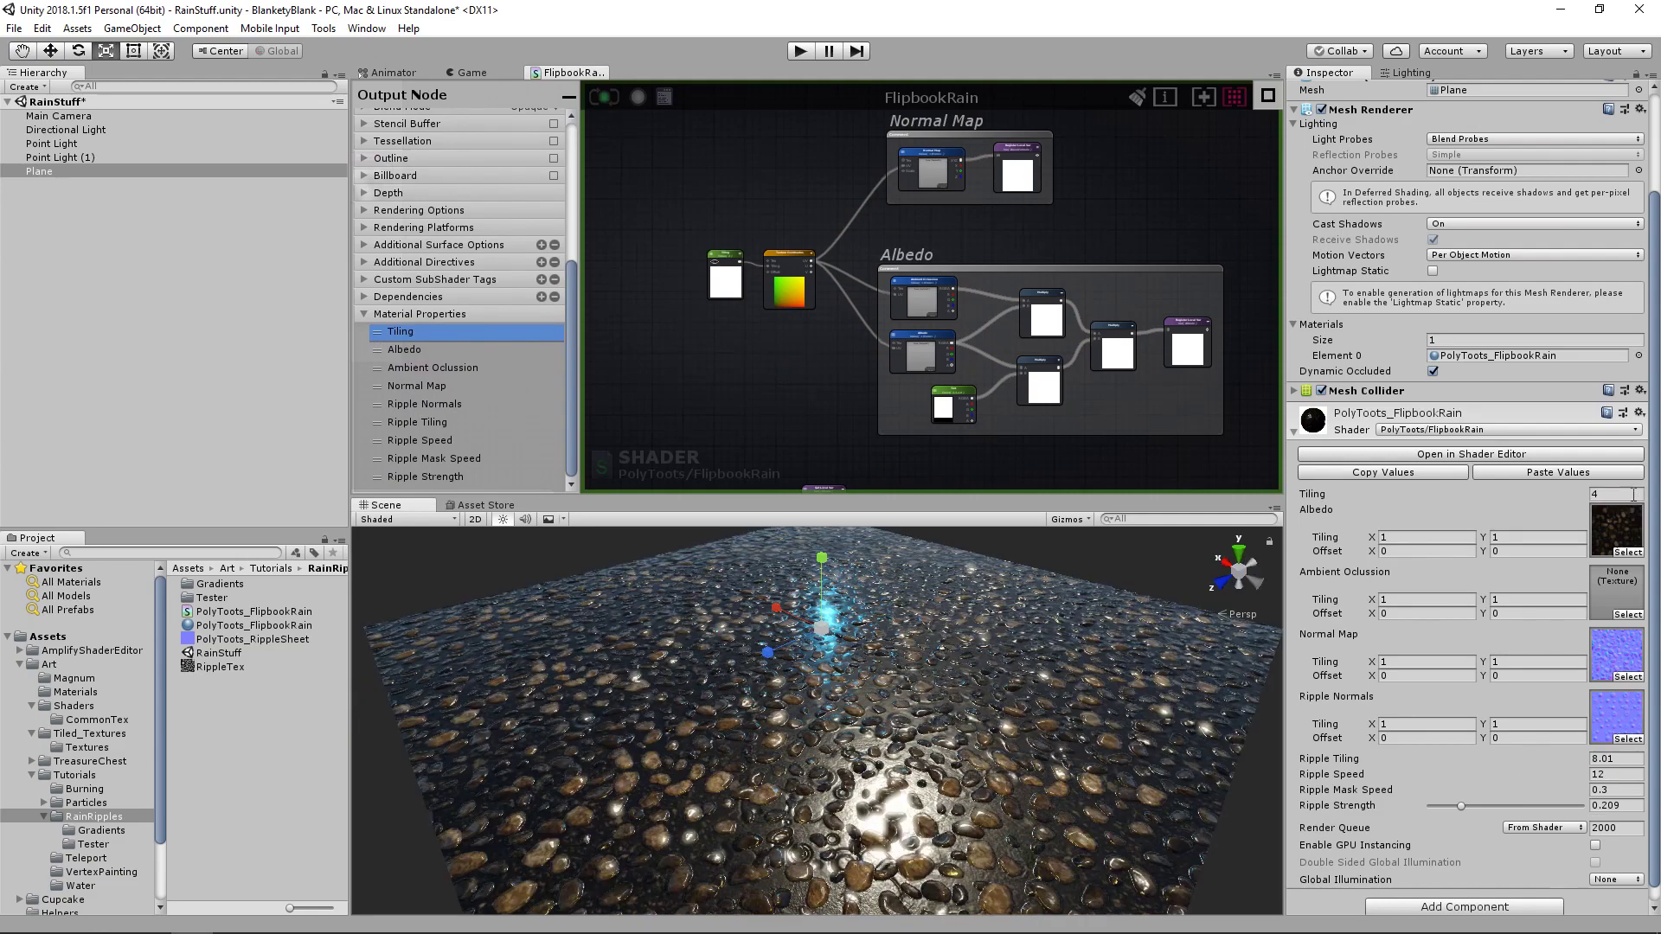
- Set the material's base Tiling to 2
{"action": "left_click", "coordinate": [1615, 494]}
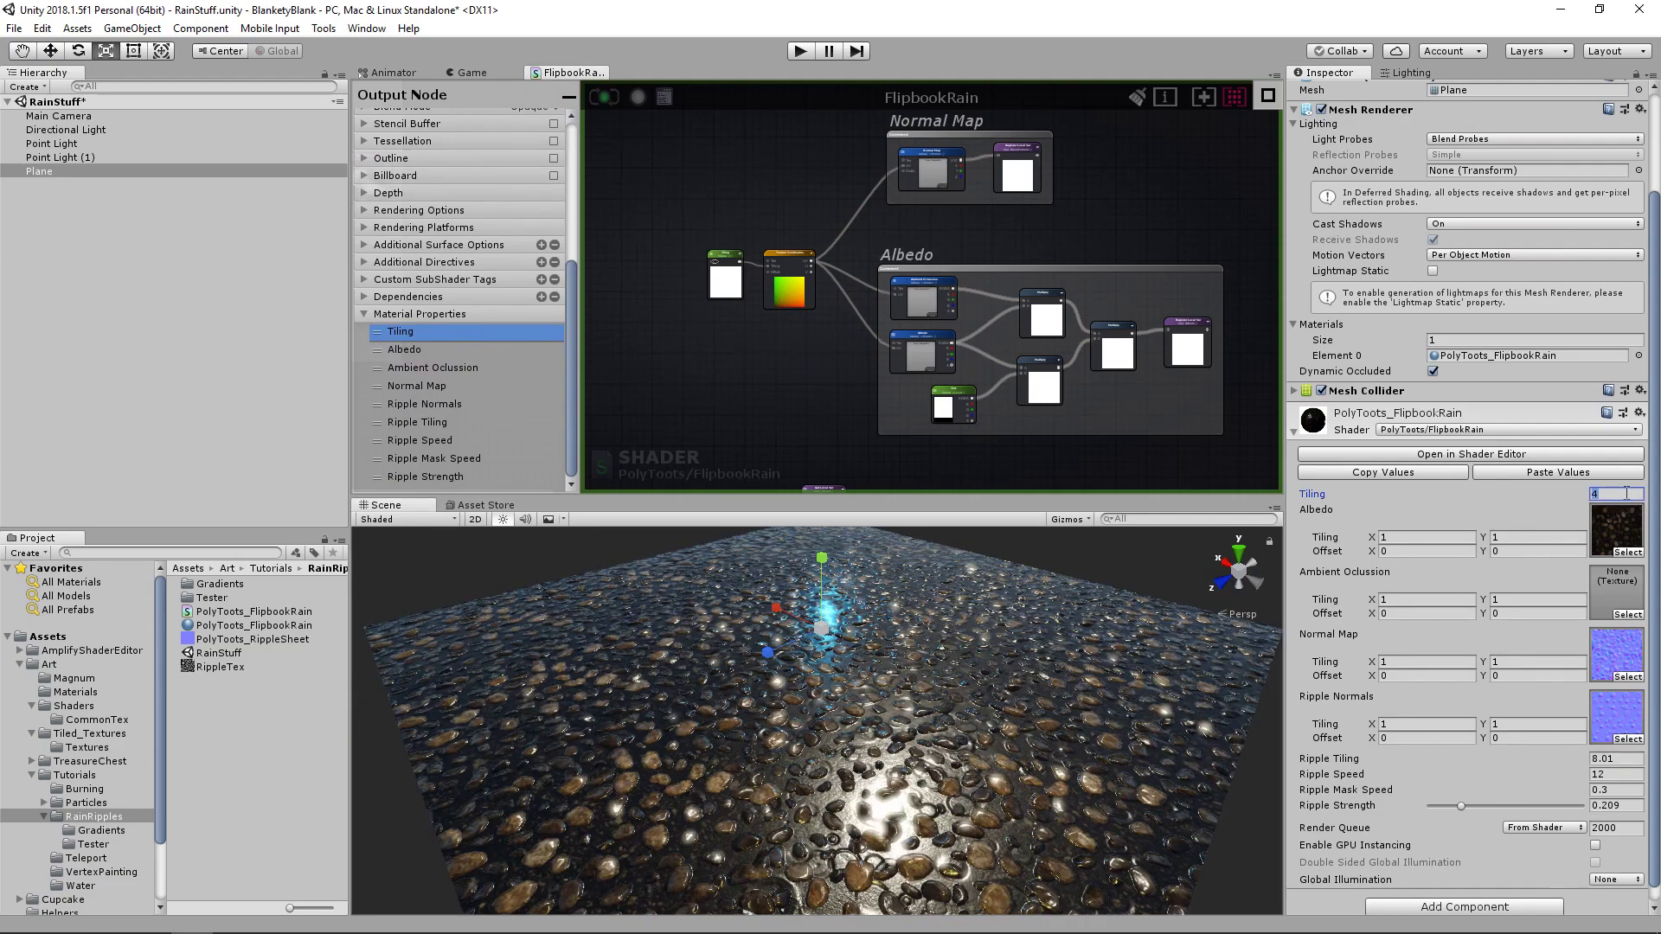
{"action": "type", "text": "2"}
{"action": "key", "text": "Tab"}
{"action": "mouse_move", "coordinate": [952, 696]}
{"action": "left_mouse_down", "text": "alt"}
{"action": "mouse_move", "coordinate": [916, 701]}
{"action": "mouse_move", "coordinate": [1159, 680]}
{"action": "mouse_move", "coordinate": [872, 700]}
{"action": "mouse_move", "coordinate": [957, 673]}
{"action": "left_mouse_up", "text": "alt"}
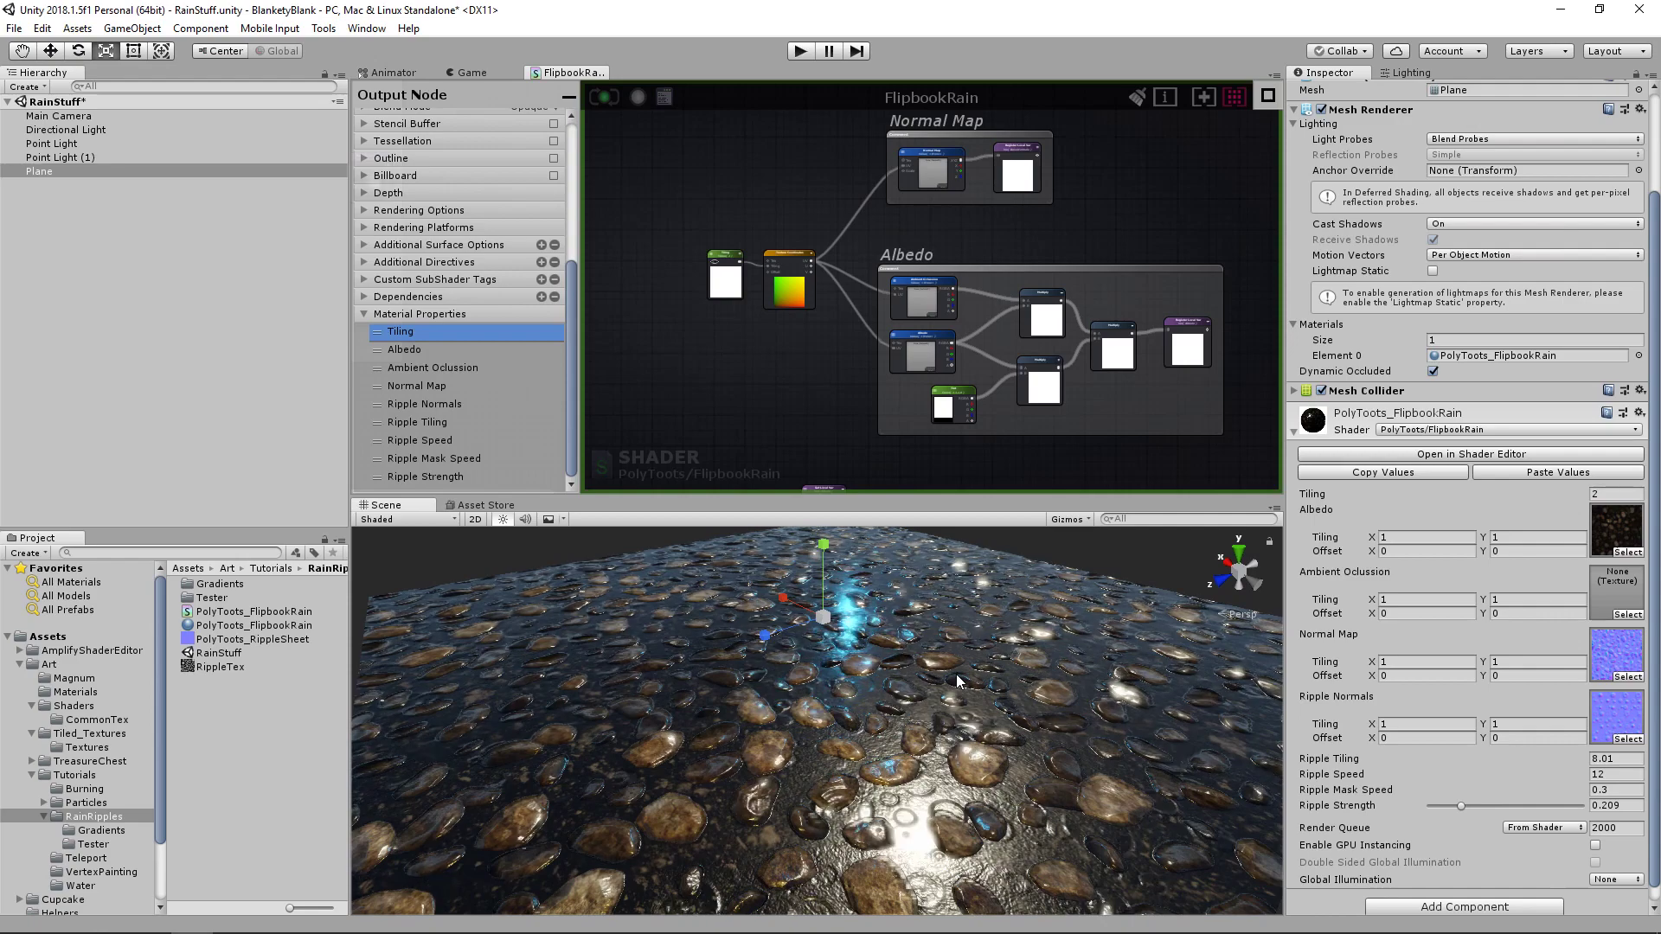
{"action": "left_click_drag", "start_coordinate": [848, 683], "coordinate": [878, 727], "text": "alt"}
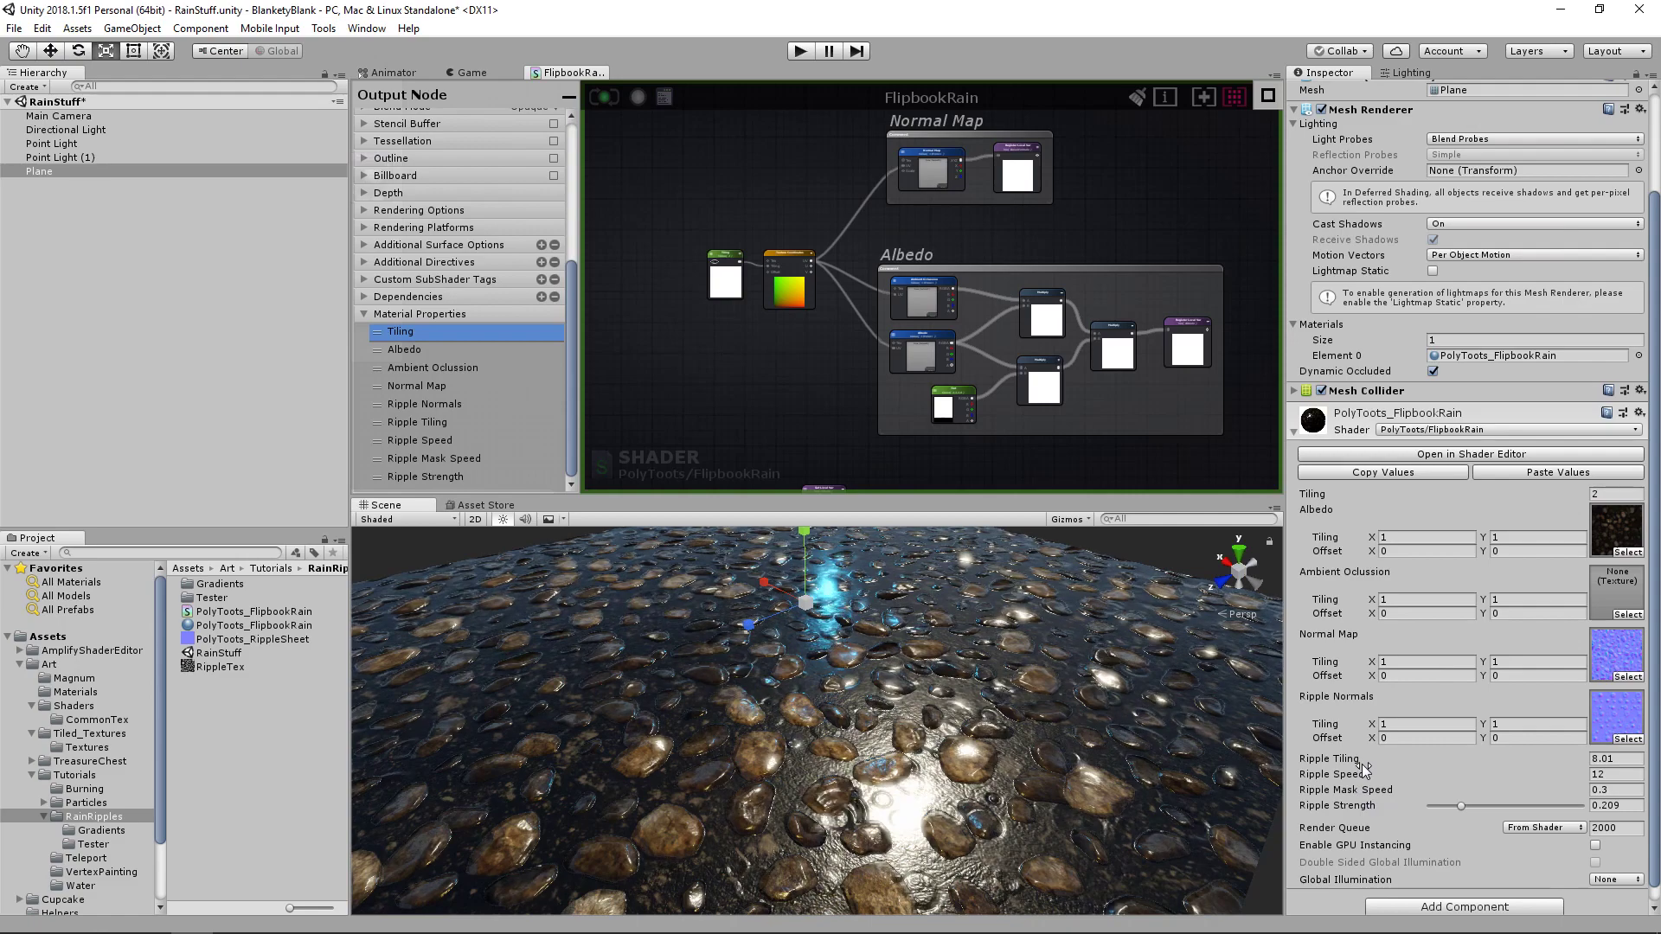
- Change the type of the Wetness float feeding Smoothness from Constant to Property
{"action": "scroll", "coordinate": [1351, 641], "scroll_direction": "down", "scroll_amount": 1}
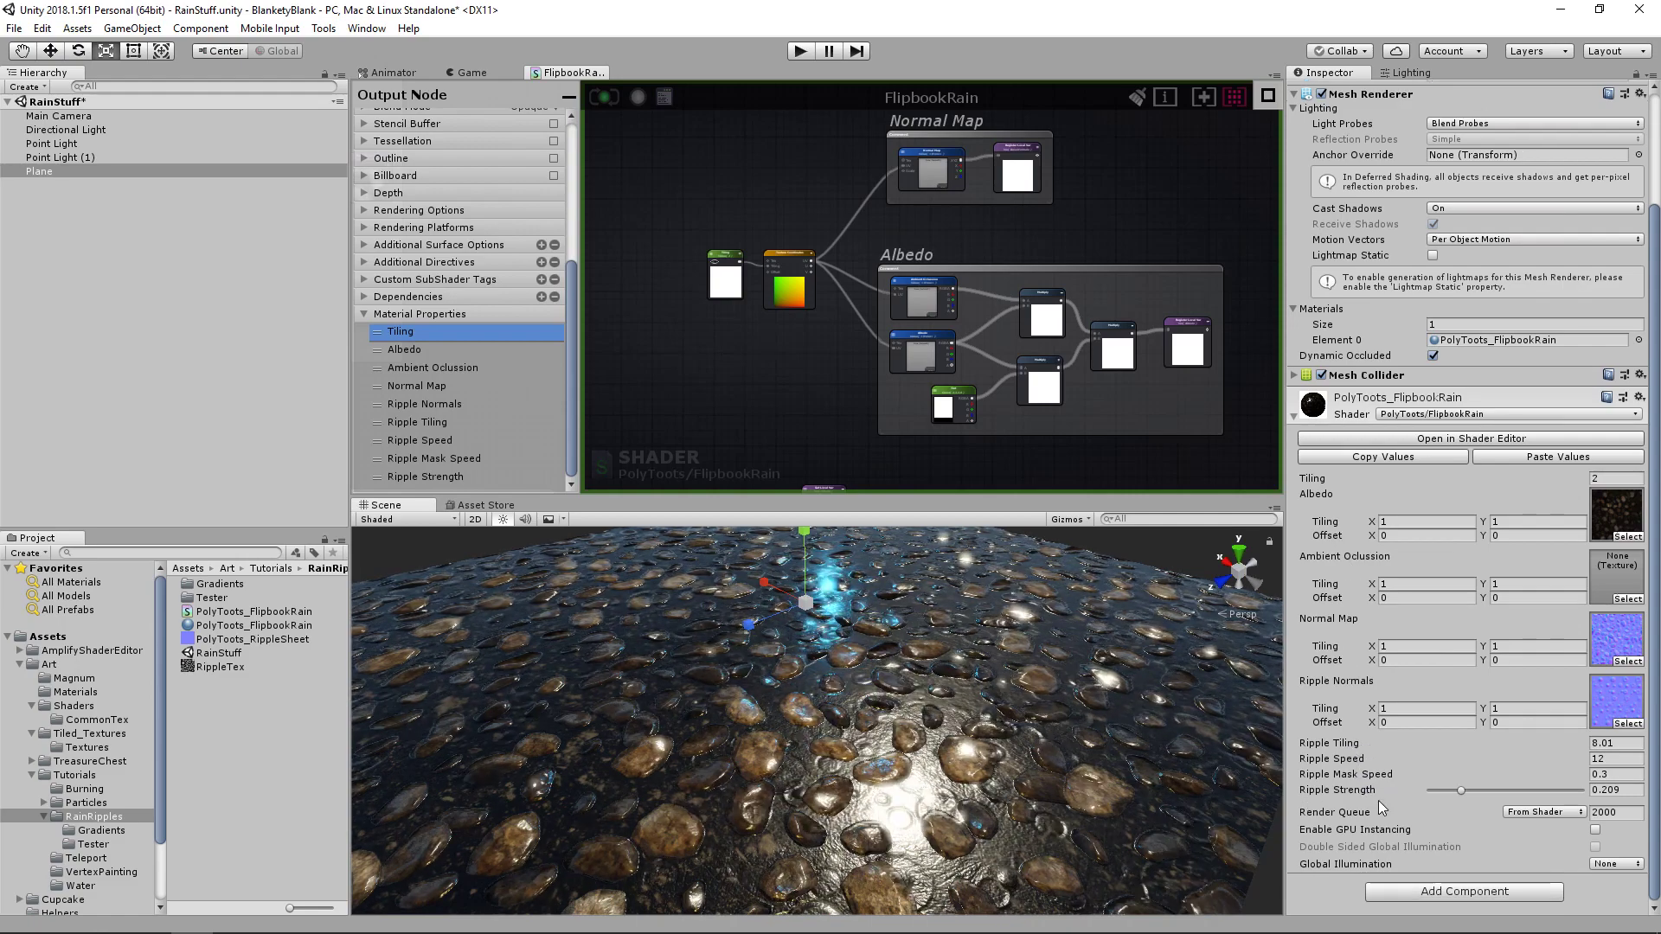
{"action": "middle_click_drag", "start_coordinate": [876, 370], "coordinate": [1111, 258]}
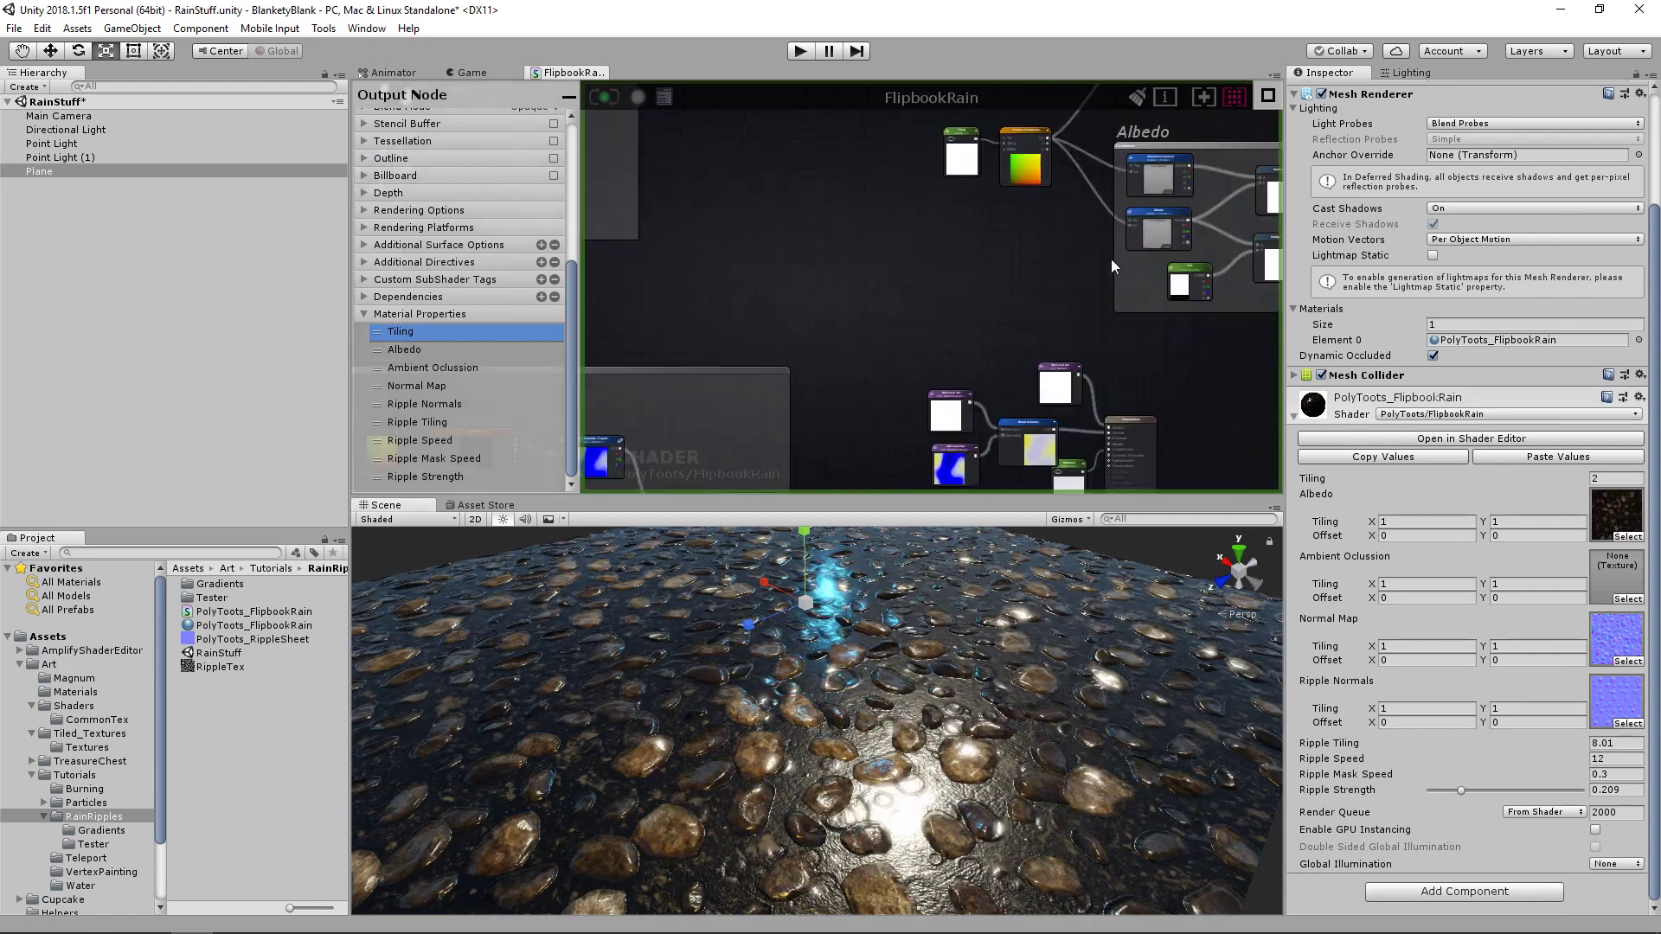
{"action": "scroll", "coordinate": [1111, 258], "scroll_direction": "down", "scroll_amount": 5}
{"action": "middle_click_drag", "start_coordinate": [1060, 389], "coordinate": [935, 318]}
{"action": "scroll", "coordinate": [943, 323], "scroll_direction": "up", "scroll_amount": 4}
{"action": "scroll", "coordinate": [945, 325], "scroll_direction": "up", "scroll_amount": 5}
{"action": "left_click", "coordinate": [980, 266]}
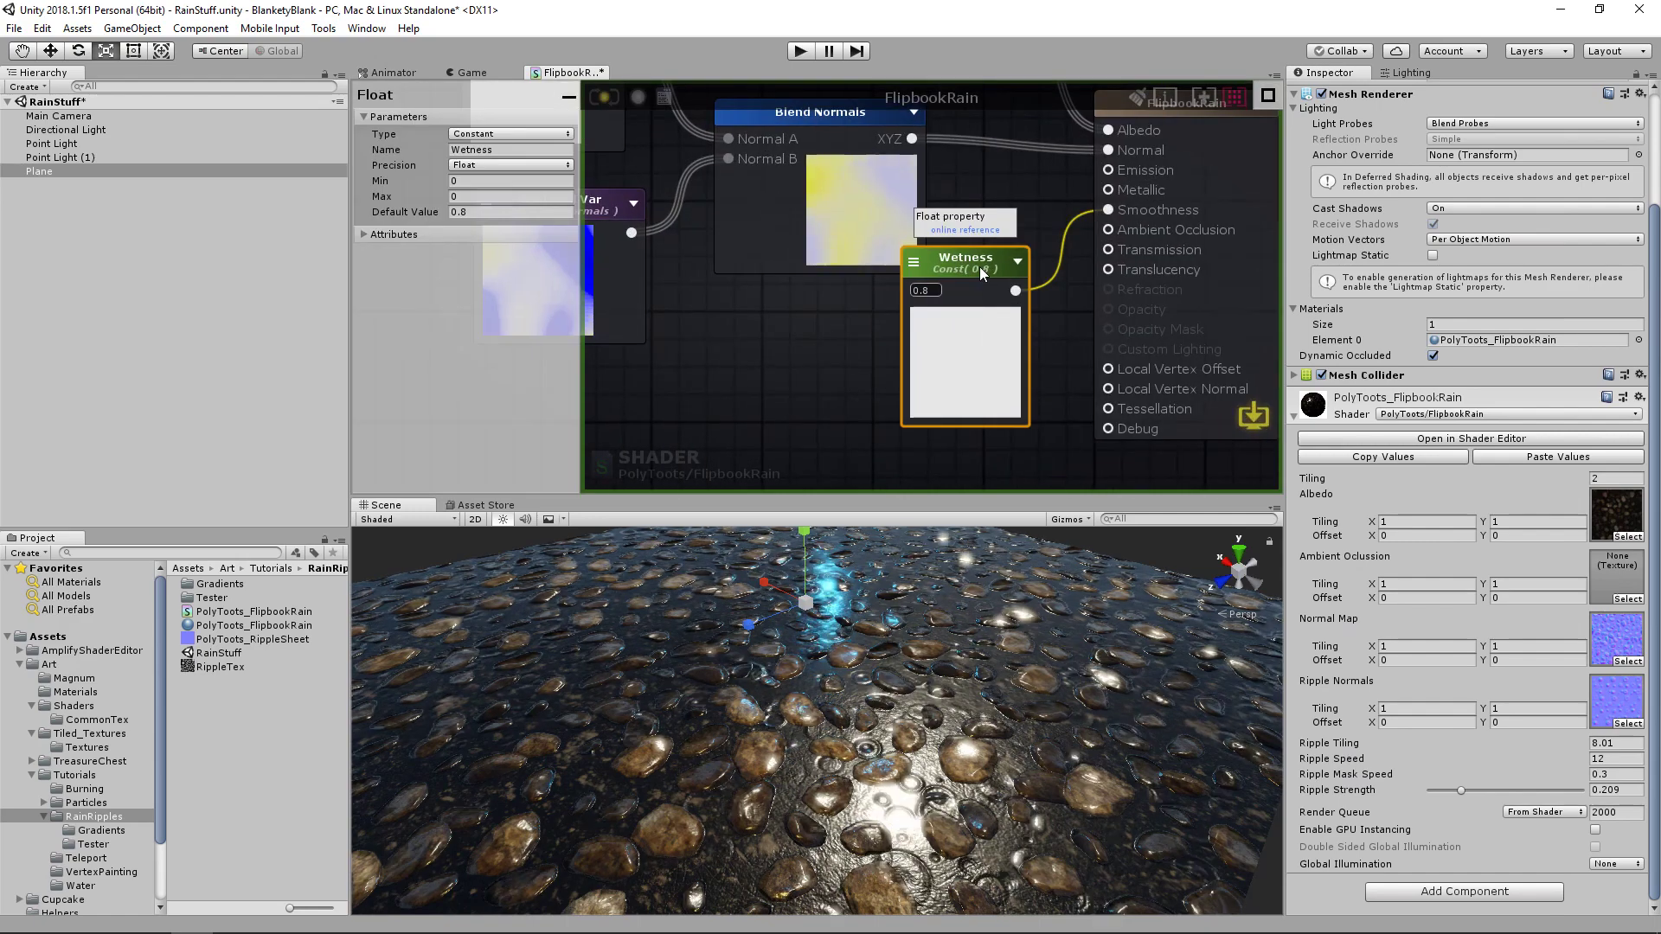
{"action": "left_click", "coordinate": [527, 134]}
{"action": "left_click", "coordinate": [498, 171]}
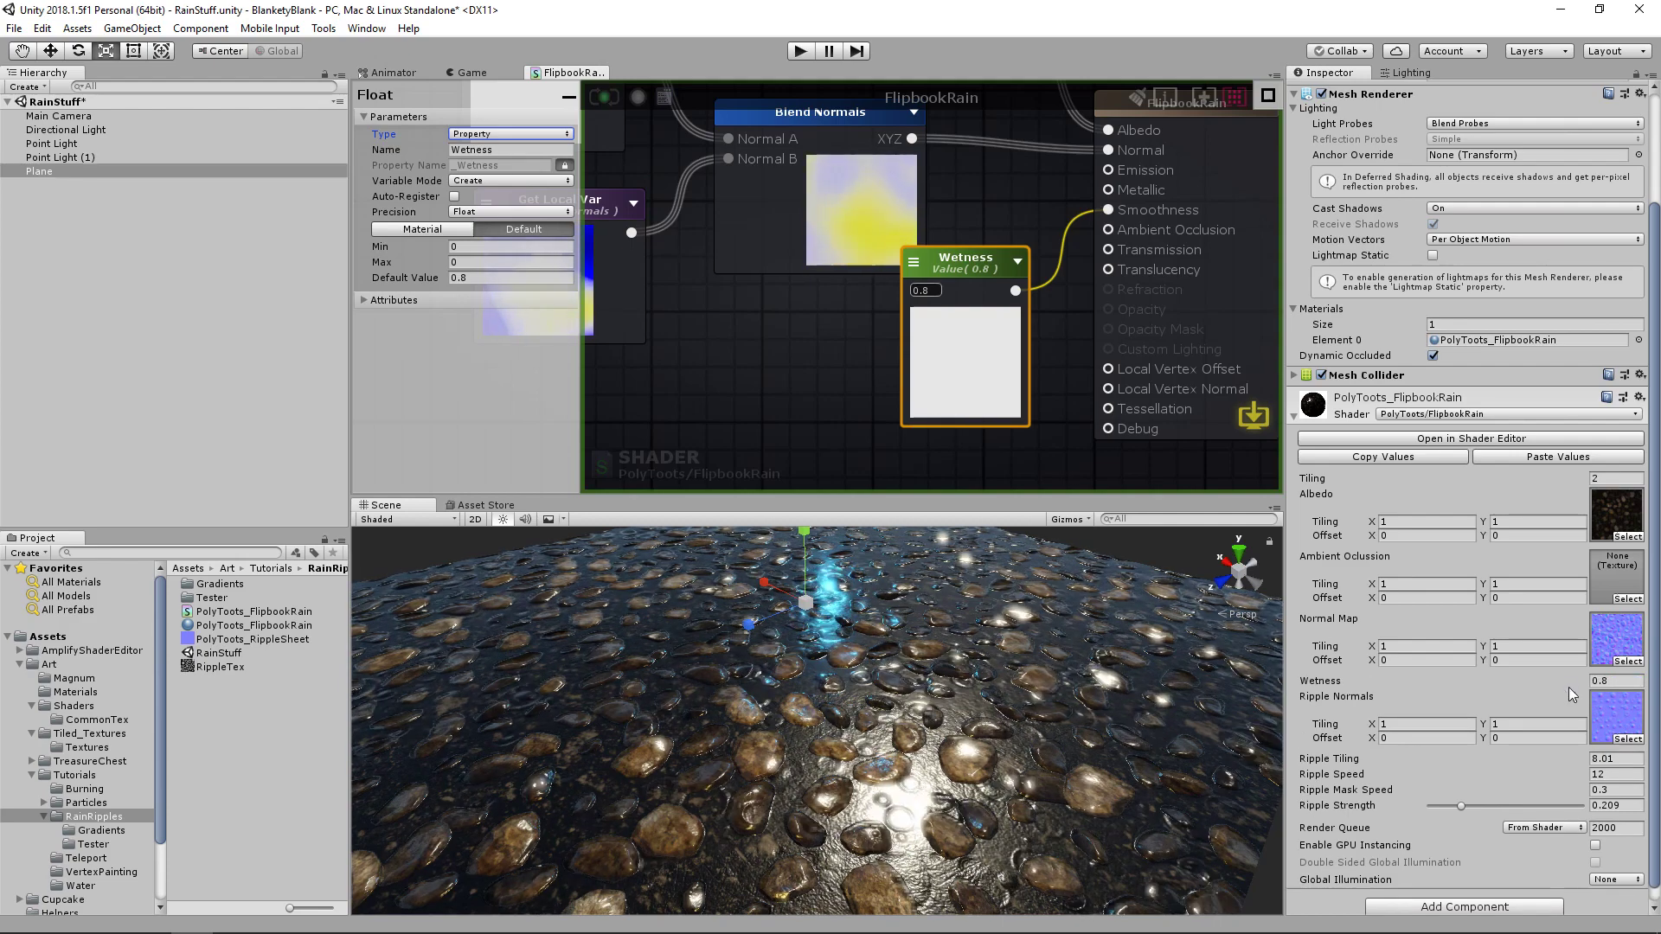
- Set the Wetness property's maximum to 1 so it becomes a slider
{"action": "left_click", "coordinate": [491, 262]}
{"action": "type", "text": "1"}
{"action": "key", "text": "Tab"}
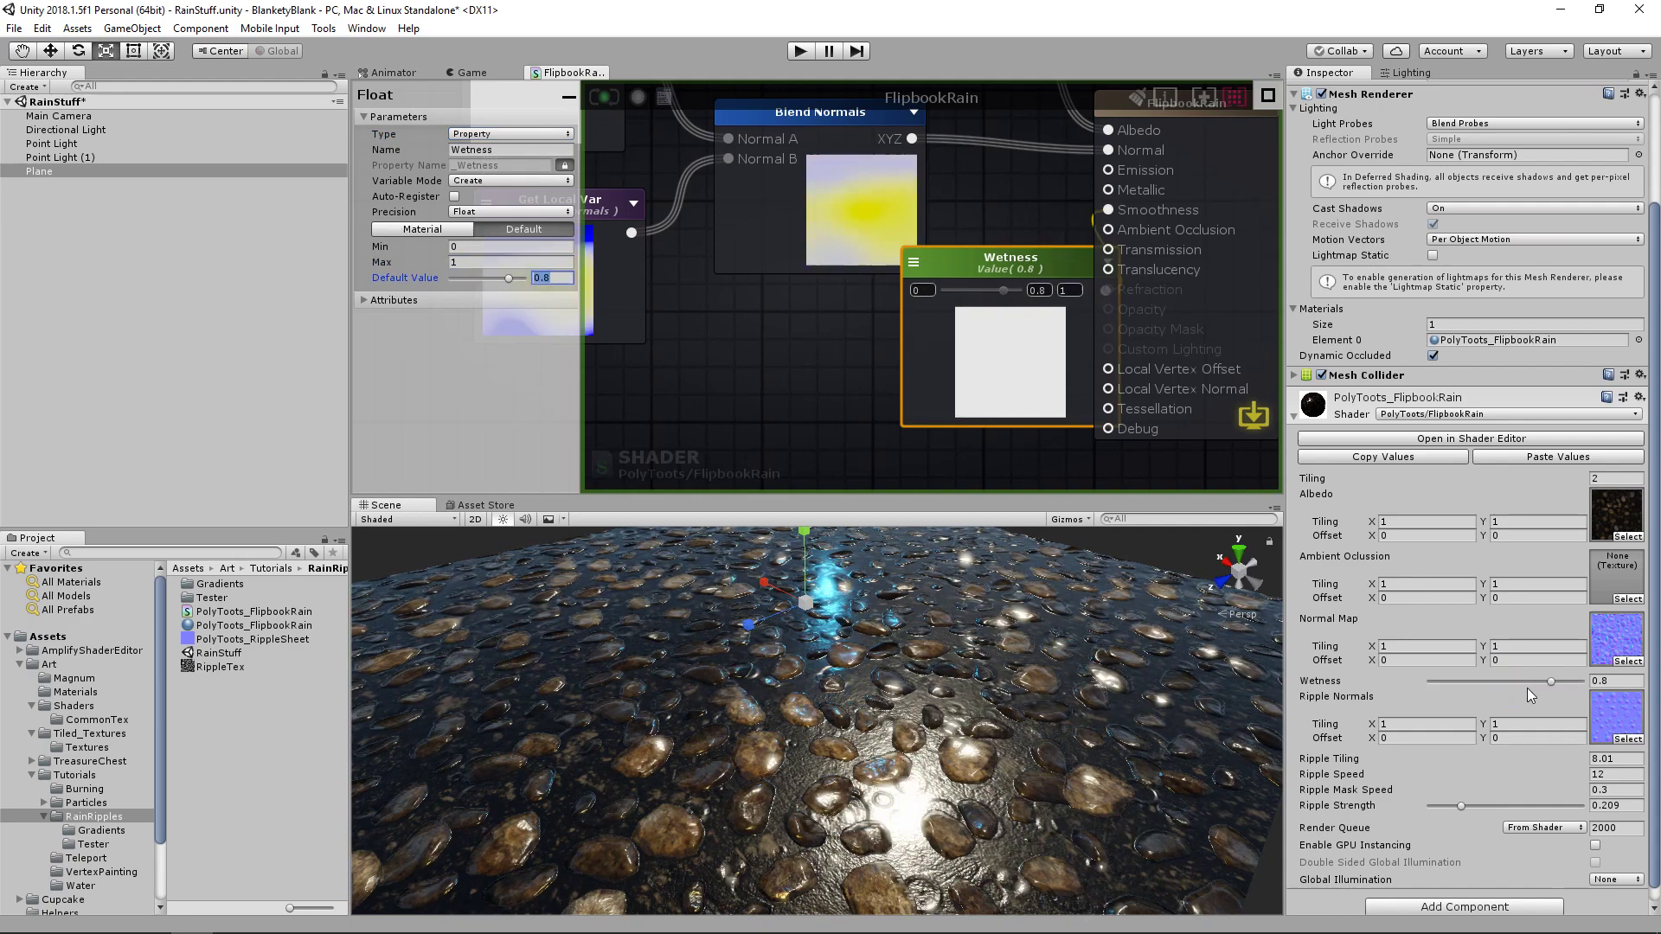
- Test the material's Wetness at 0, and raise it to about 0.912
{"action": "left_click", "coordinate": [1551, 682]}
{"action": "left_click_drag", "start_coordinate": [1518, 681], "coordinate": [1424, 681]}
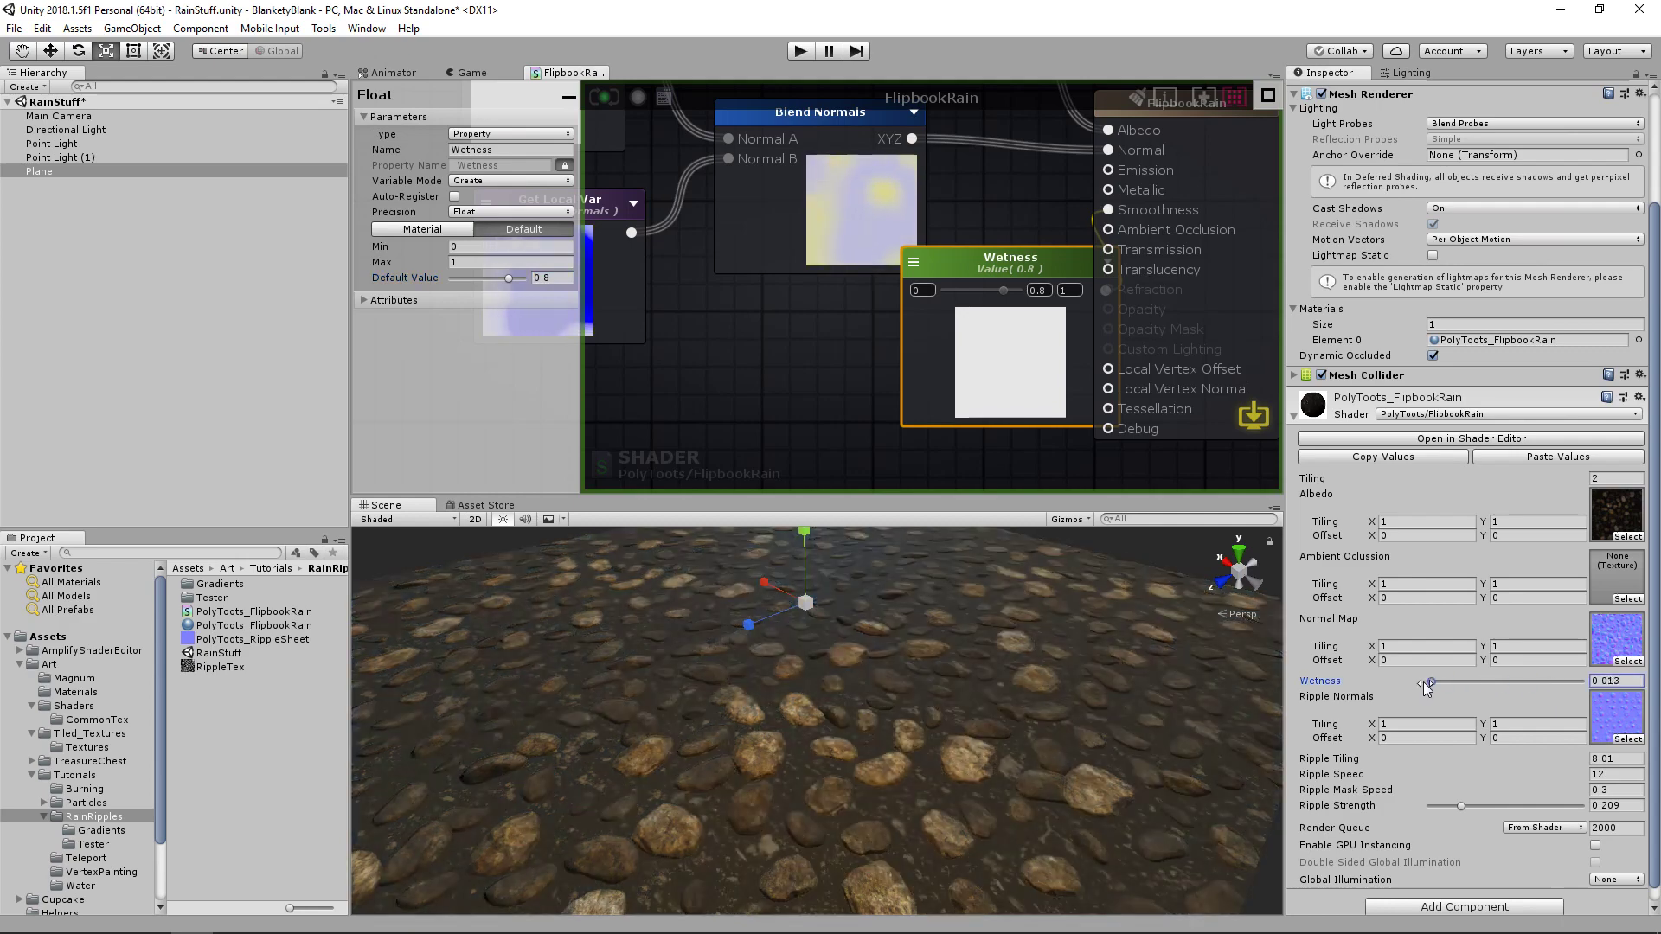
{"action": "scroll", "coordinate": [1008, 675], "scroll_direction": "down", "scroll_amount": 6}
{"action": "left_click_drag", "start_coordinate": [1008, 670], "coordinate": [1007, 690], "text": "alt"}
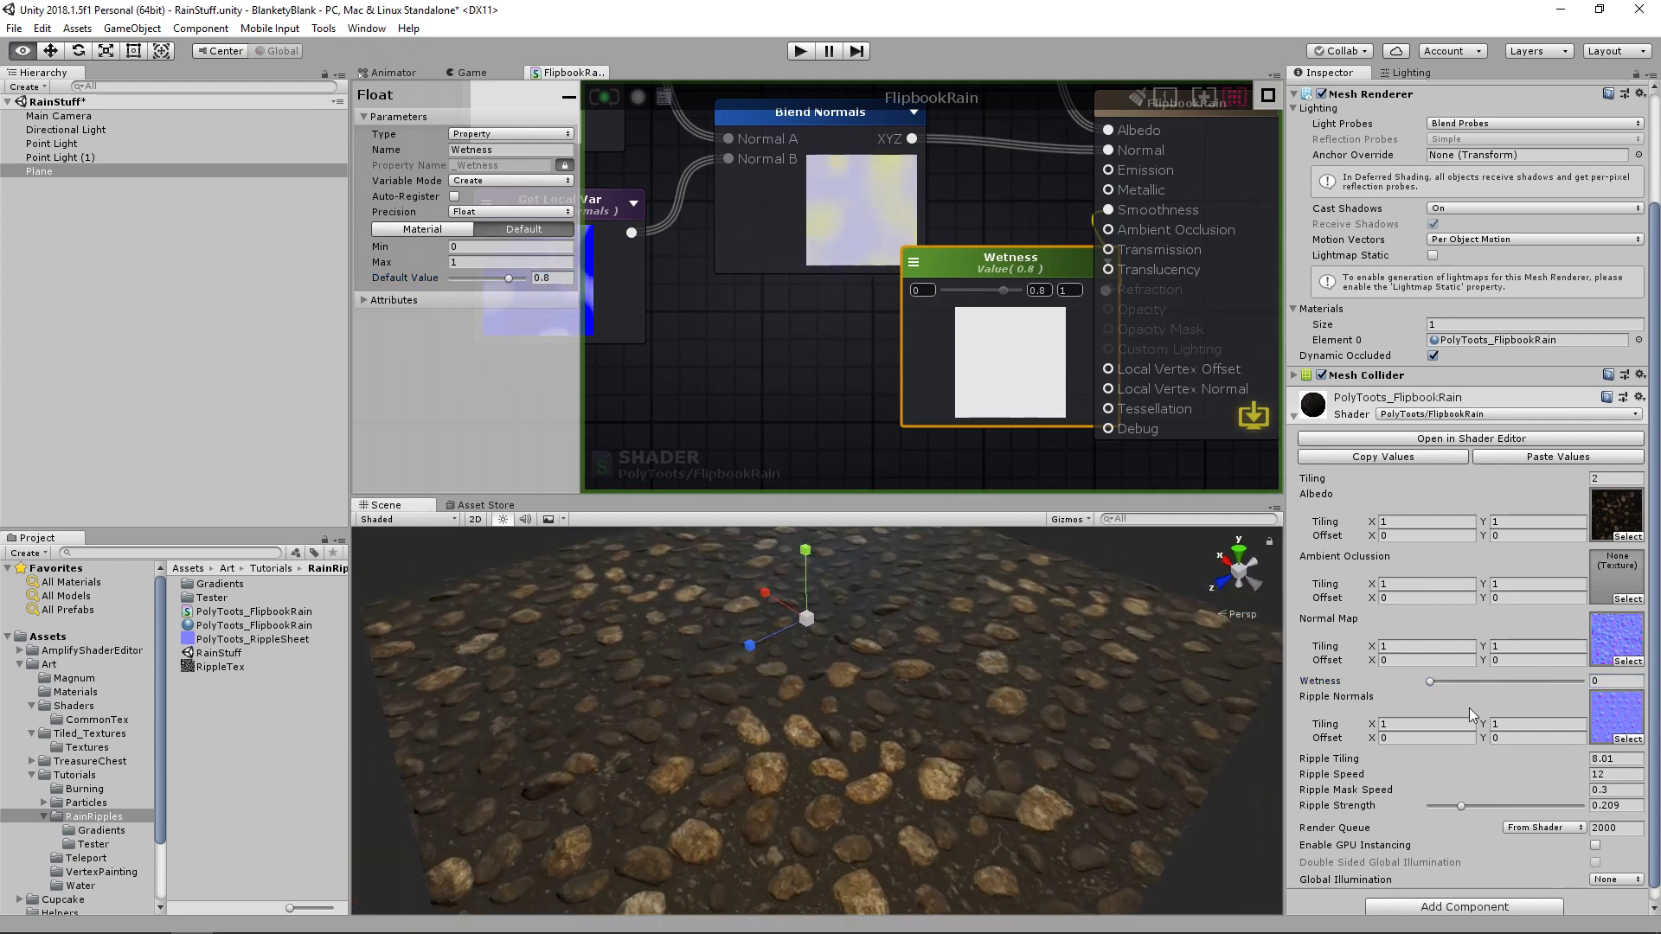
{"action": "left_click_drag", "start_coordinate": [1440, 682], "coordinate": [1570, 691]}
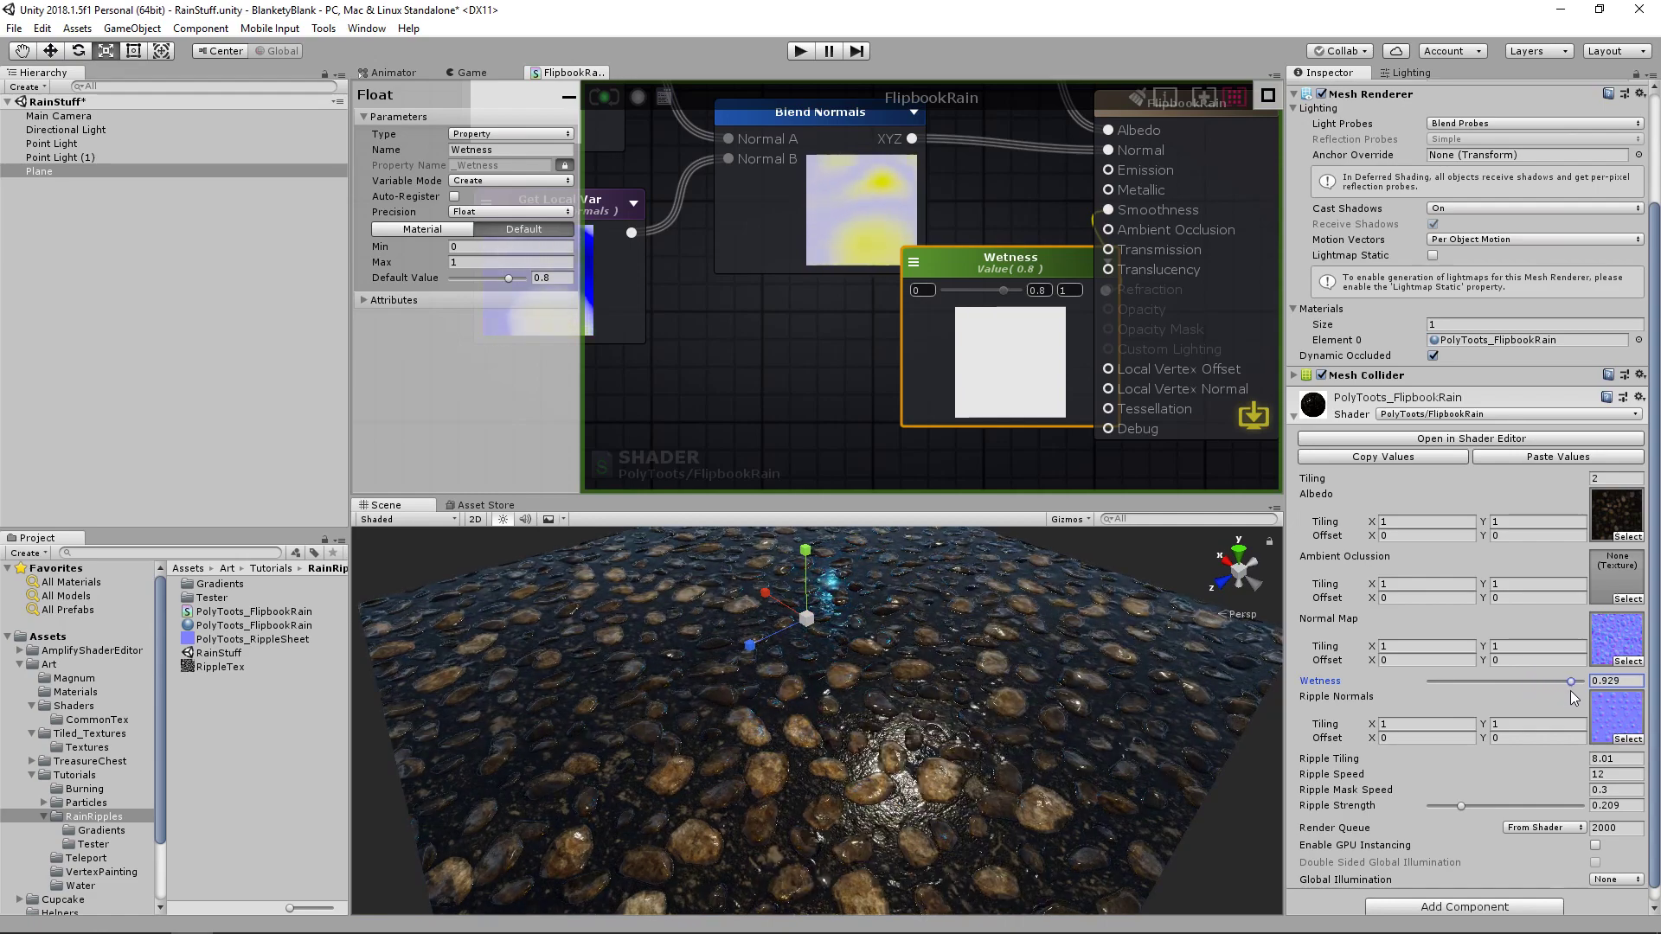
{"action": "middle_click_drag", "start_coordinate": [934, 718], "coordinate": [989, 766]}
{"action": "left_click_drag", "start_coordinate": [989, 766], "coordinate": [1151, 693], "text": "alt"}
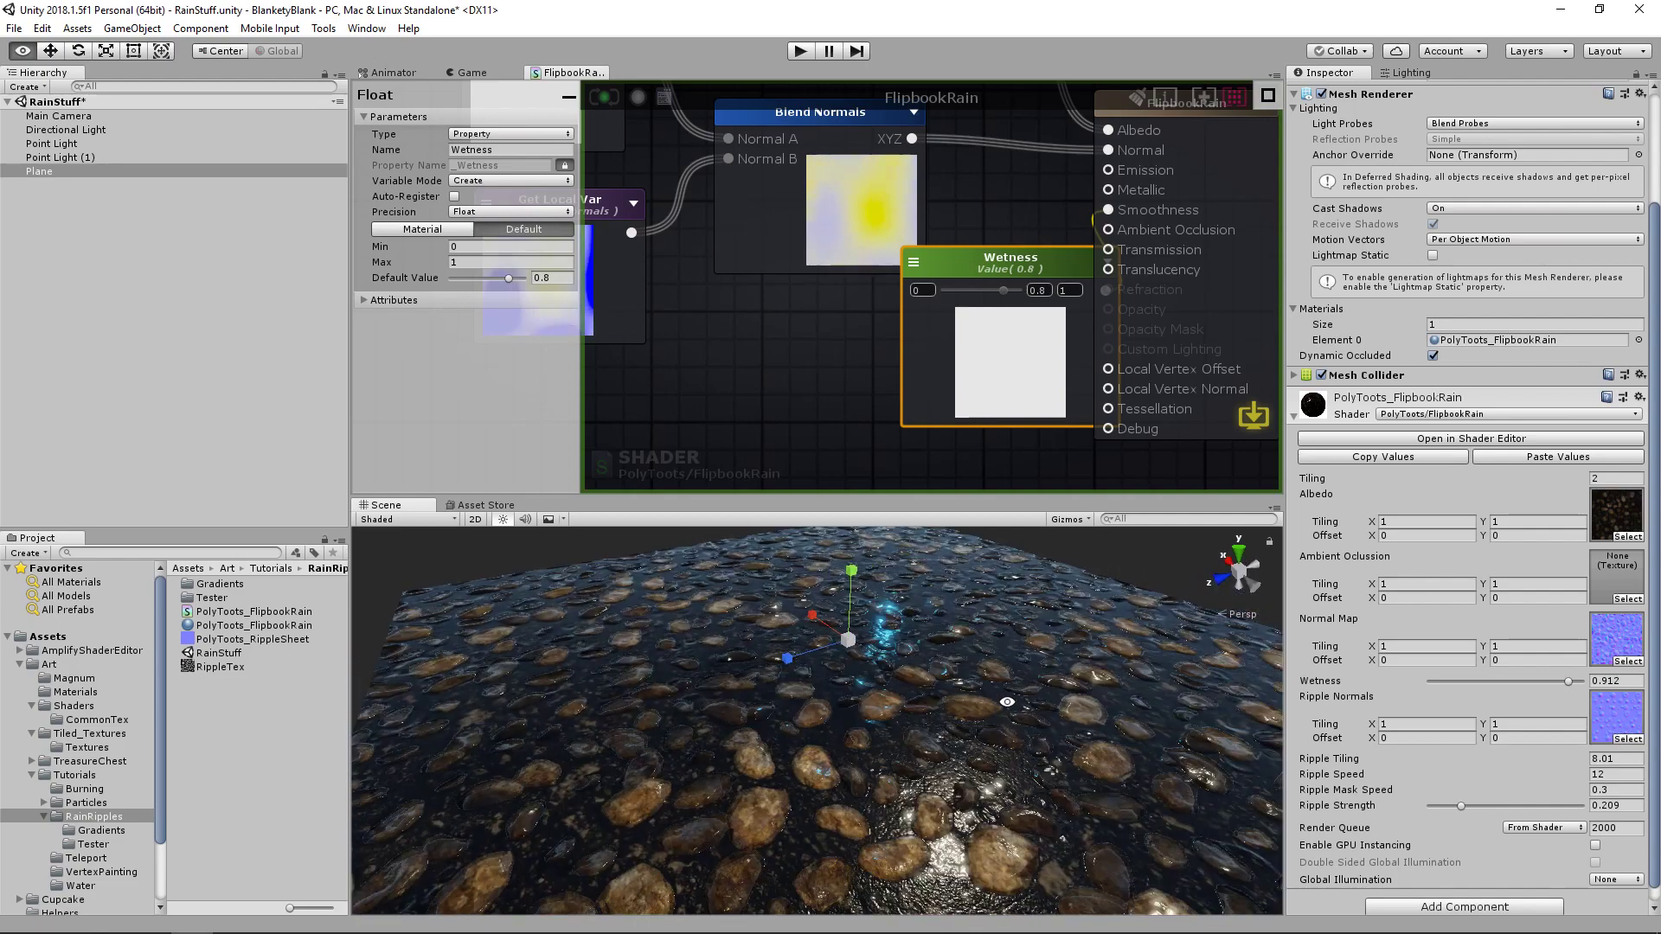
- Change the type of the Tint color node in the Albedo group to Property
{"action": "scroll", "coordinate": [886, 325], "scroll_direction": "down", "scroll_amount": 5}
{"action": "left_click", "coordinate": [990, 241]}
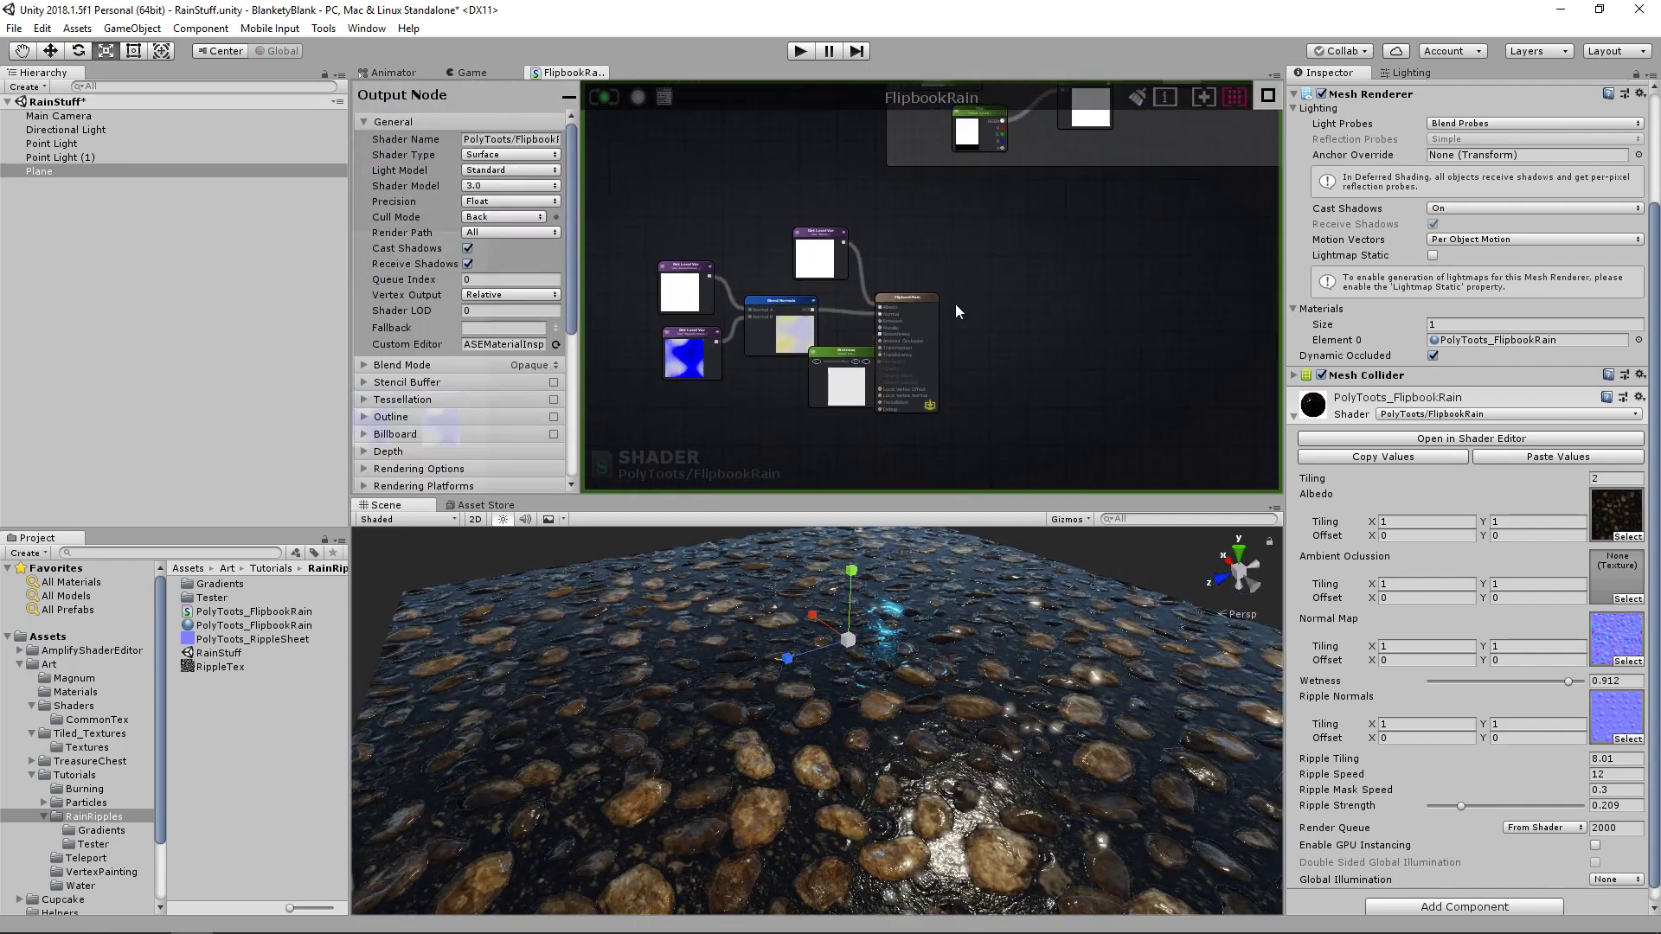
{"action": "middle_click_drag", "start_coordinate": [989, 240], "coordinate": [919, 436]}
{"action": "scroll", "coordinate": [873, 282], "scroll_direction": "up", "scroll_amount": 4}
{"action": "left_click", "coordinate": [943, 336]}
{"action": "left_click", "coordinate": [526, 134]}
{"action": "left_click", "coordinate": [489, 167]}
{"action": "left_click", "coordinate": [640, 316]}
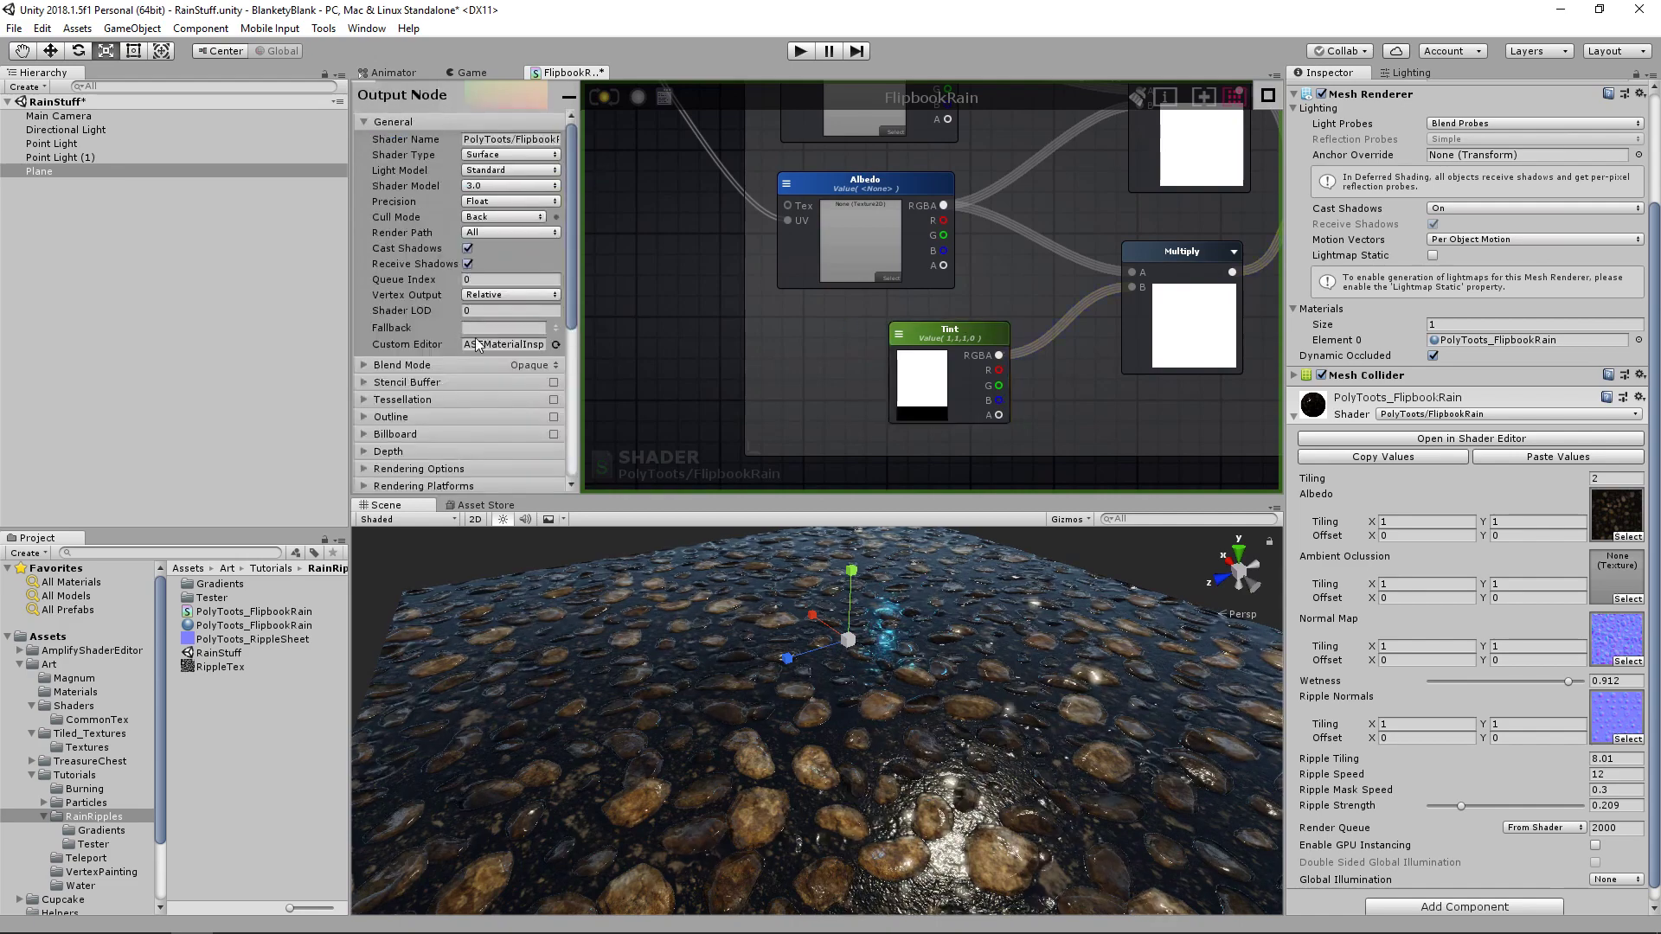
- Move Tint directly below Tiling in the material properties order and save the shader
{"action": "scroll", "coordinate": [467, 381], "scroll_direction": "down", "scroll_amount": 6}
{"action": "left_click_drag", "start_coordinate": [432, 423], "coordinate": [417, 298]}
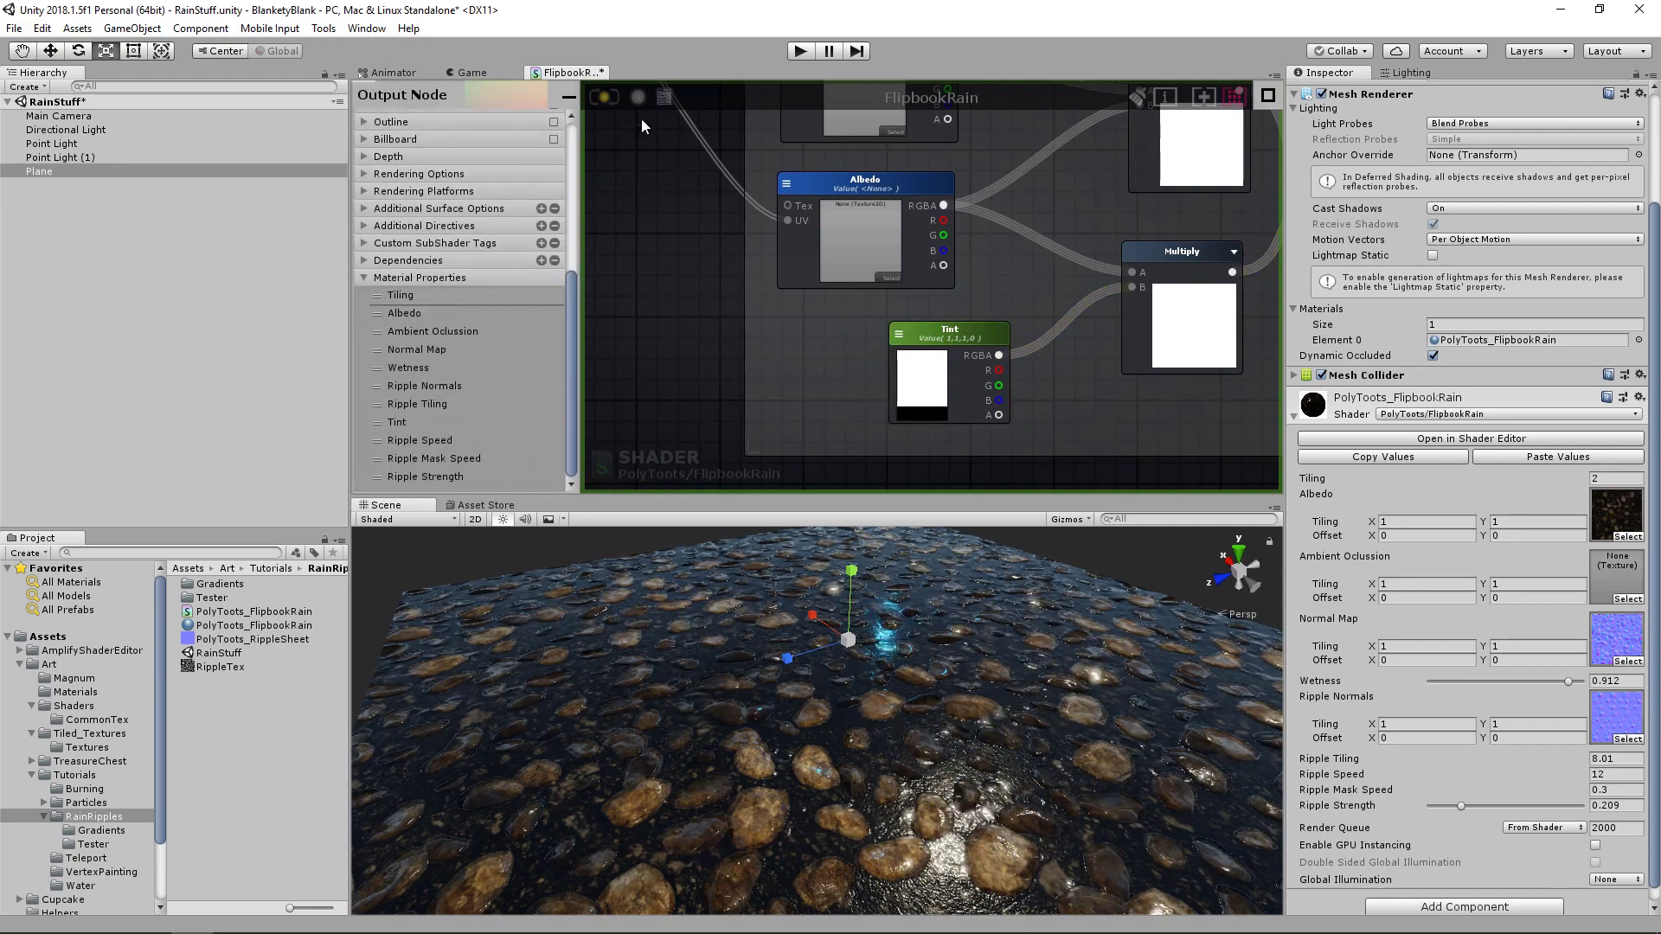
{"action": "left_click_drag", "start_coordinate": [418, 426], "coordinate": [444, 313]}
{"action": "left_click", "coordinate": [604, 96]}
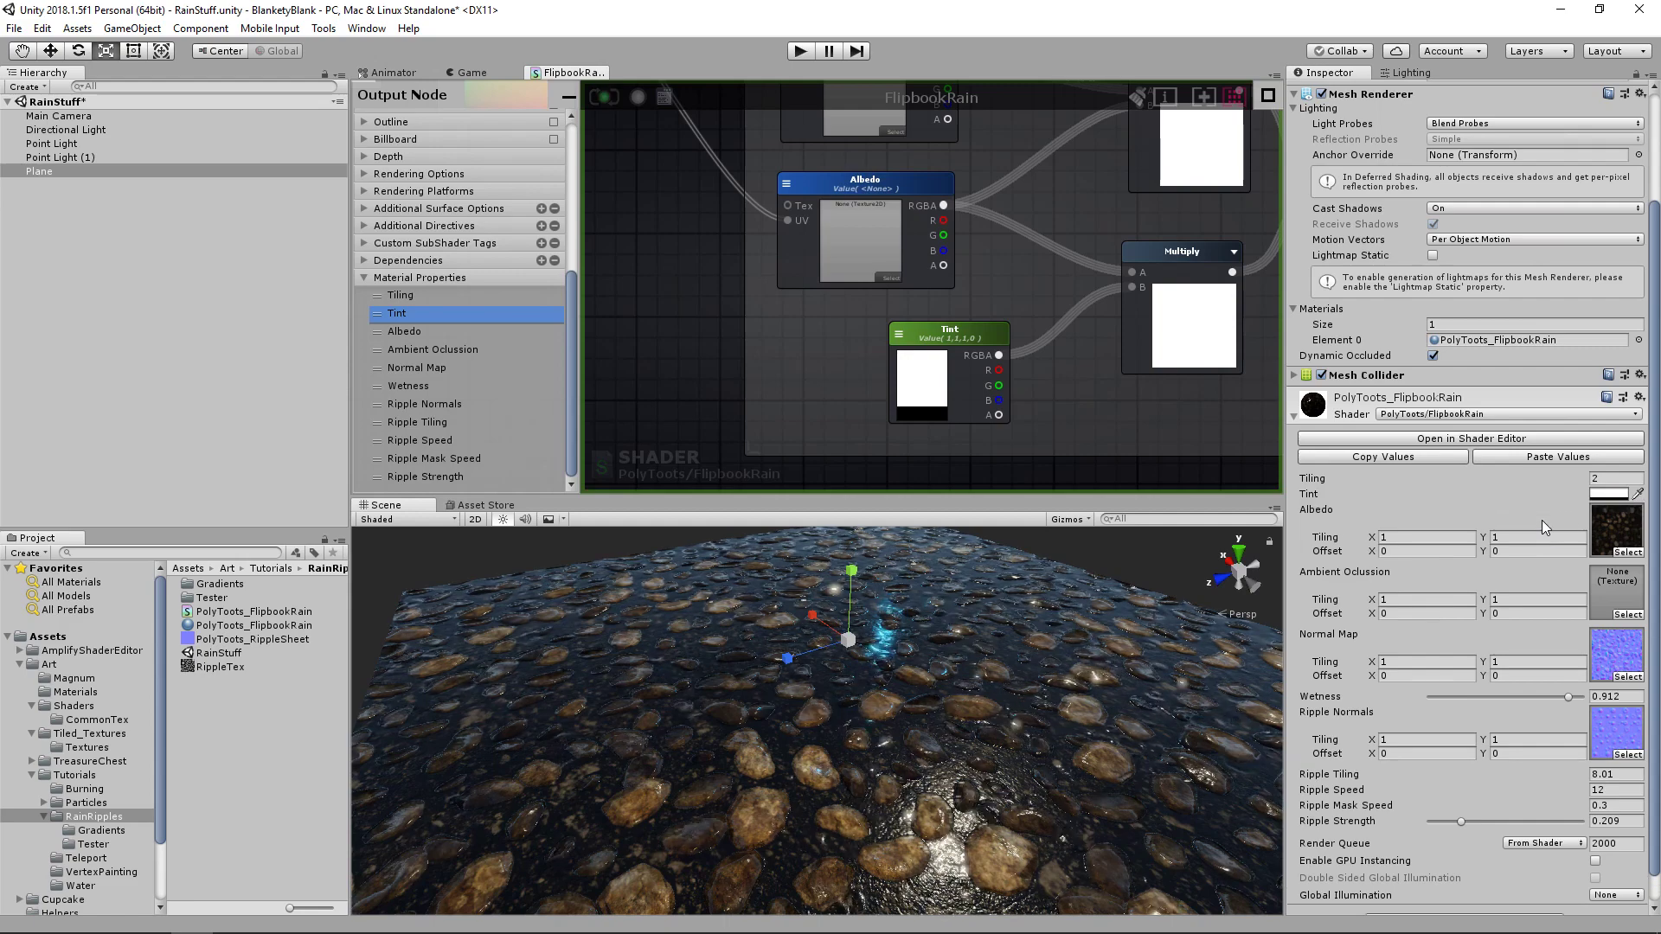
- Set the material's Tint alpha to 255, keeping the color FFFFFF
{"action": "left_click", "coordinate": [1609, 493]}
{"action": "left_click_drag", "start_coordinate": [1192, 607], "coordinate": [1225, 605]}
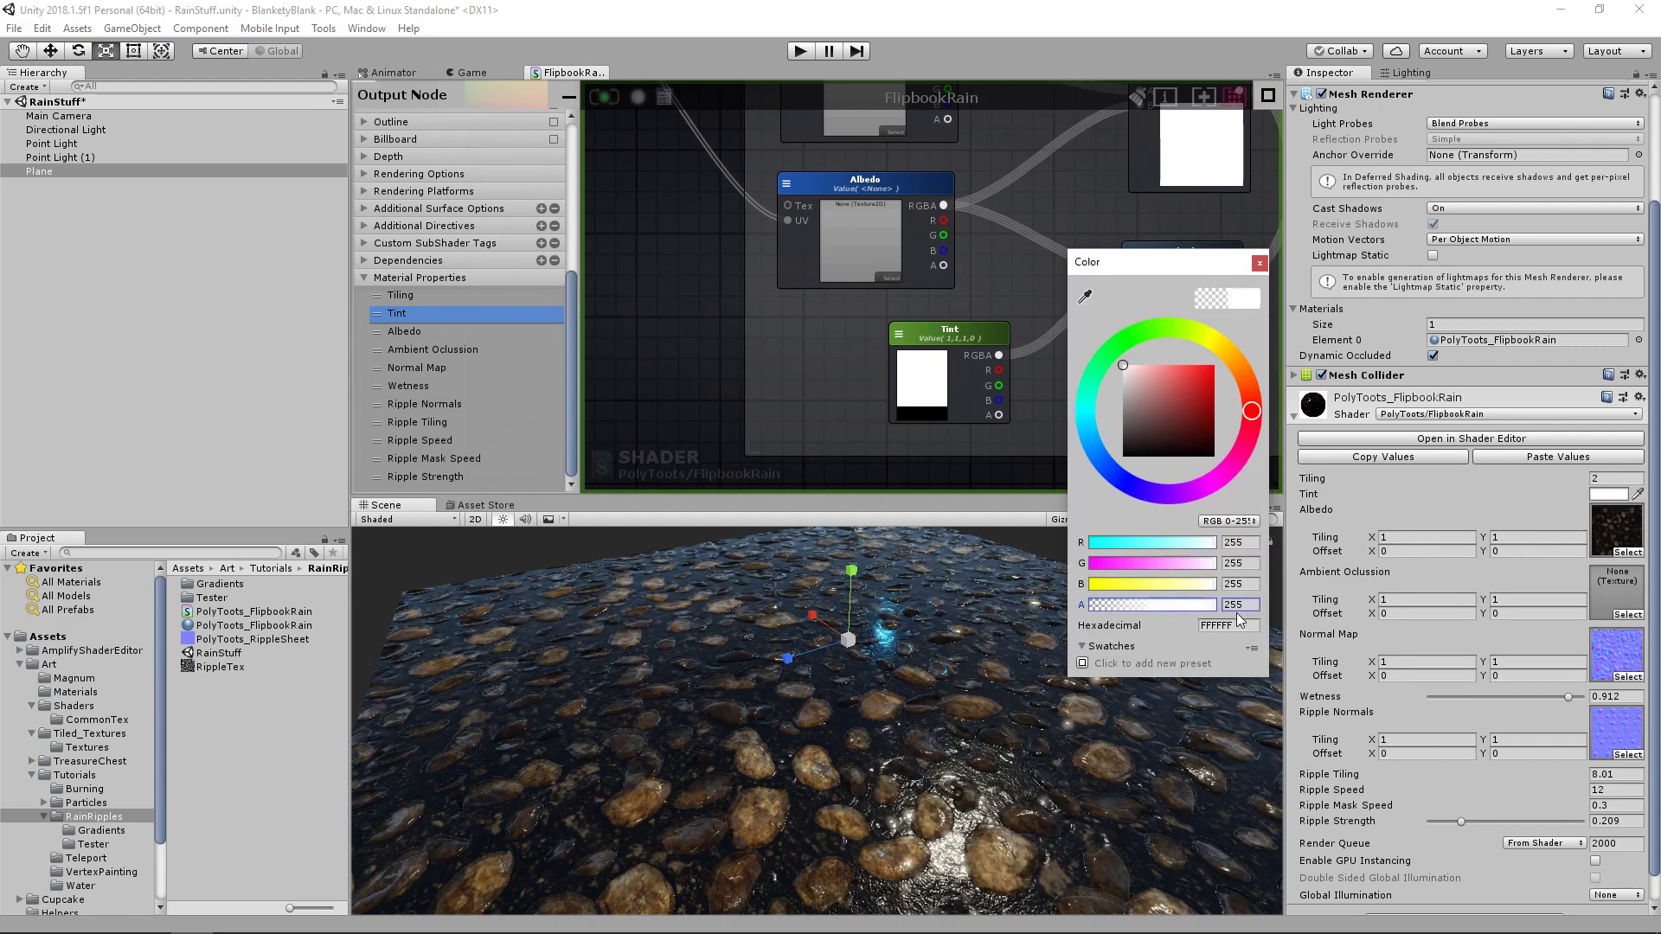
{"action": "mouse_move", "coordinate": [1172, 412]}
{"action": "left_mouse_down"}
{"action": "mouse_move", "coordinate": [1077, 429]}
{"action": "mouse_move", "coordinate": [1125, 309]}
{"action": "left_mouse_up"}
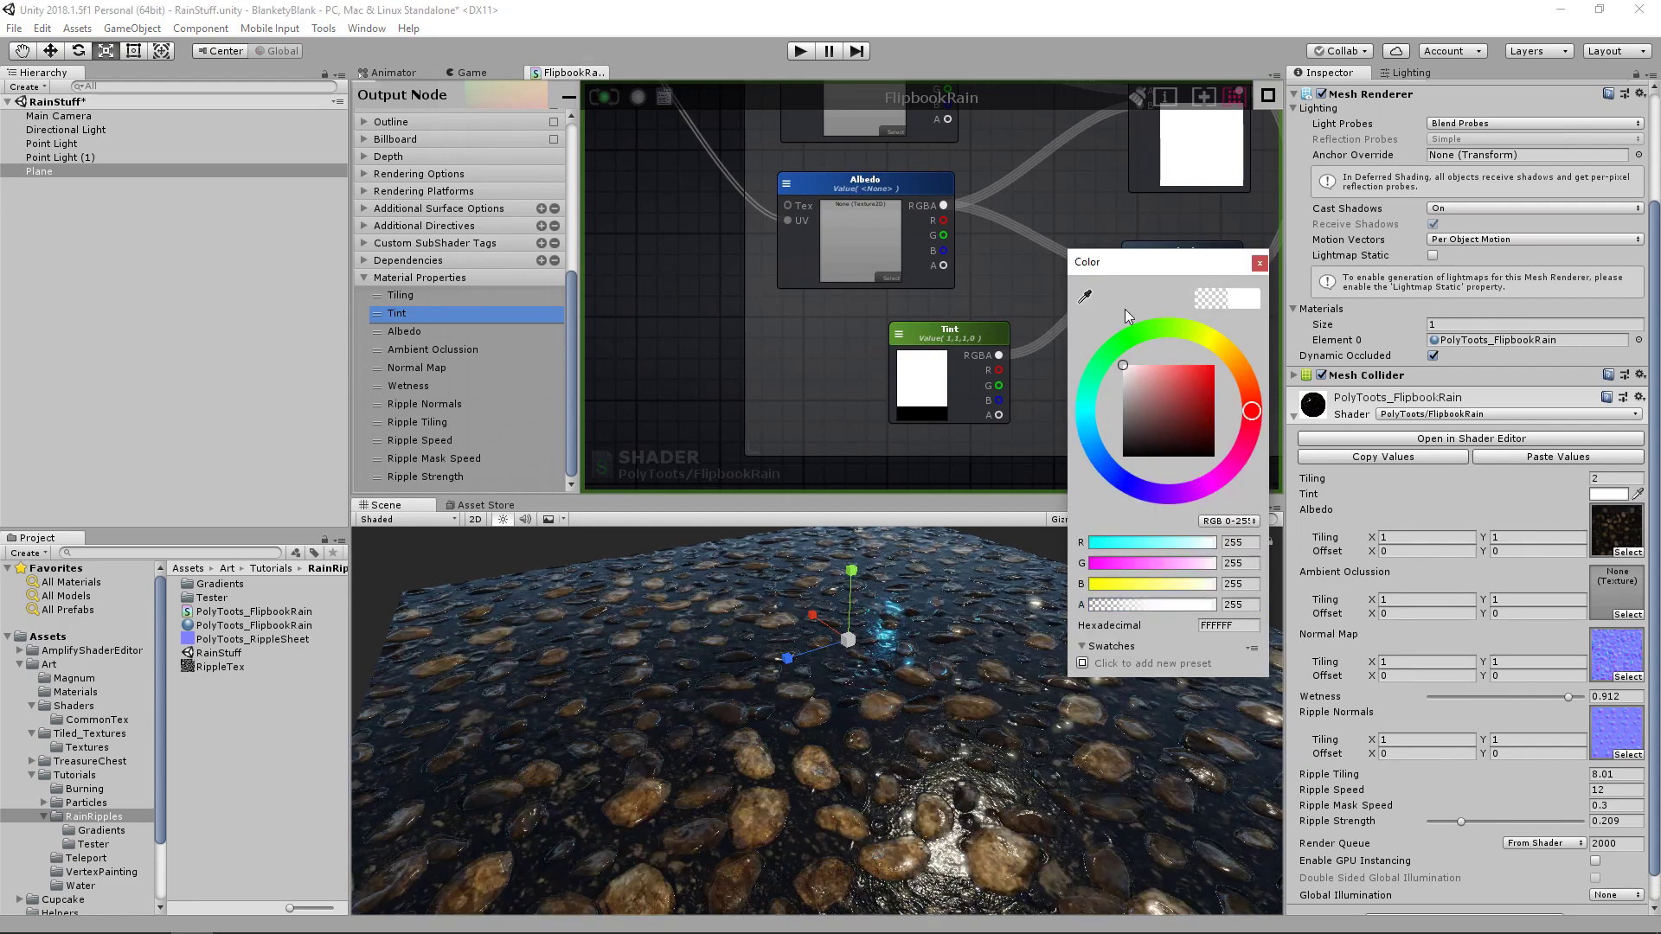
{"action": "left_click", "coordinate": [1259, 263]}
- Examine the wet pebble plane from several angles and review the Albedo, Normal Map and output node layout
{"action": "left_click_drag", "start_coordinate": [1056, 620], "coordinate": [971, 647], "text": "alt"}
{"action": "left_click", "coordinate": [1038, 585]}
{"action": "left_click_drag", "start_coordinate": [1038, 585], "coordinate": [1021, 747], "text": "alt"}
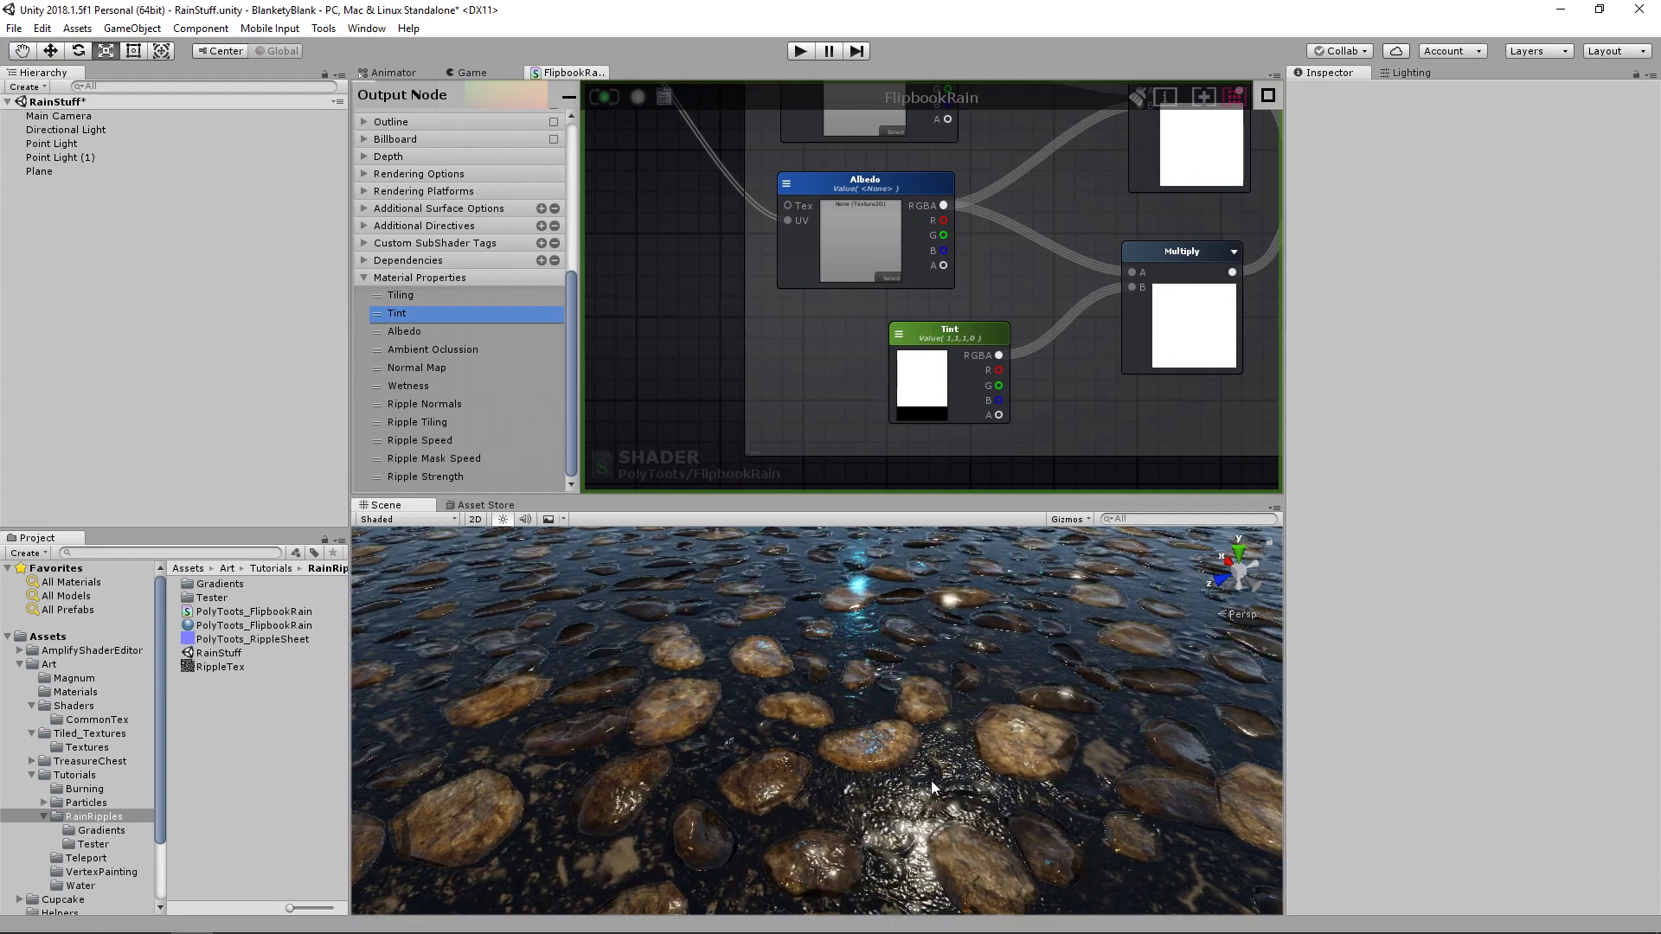
{"action": "left_click_drag", "start_coordinate": [1031, 728], "coordinate": [926, 749], "text": "alt"}
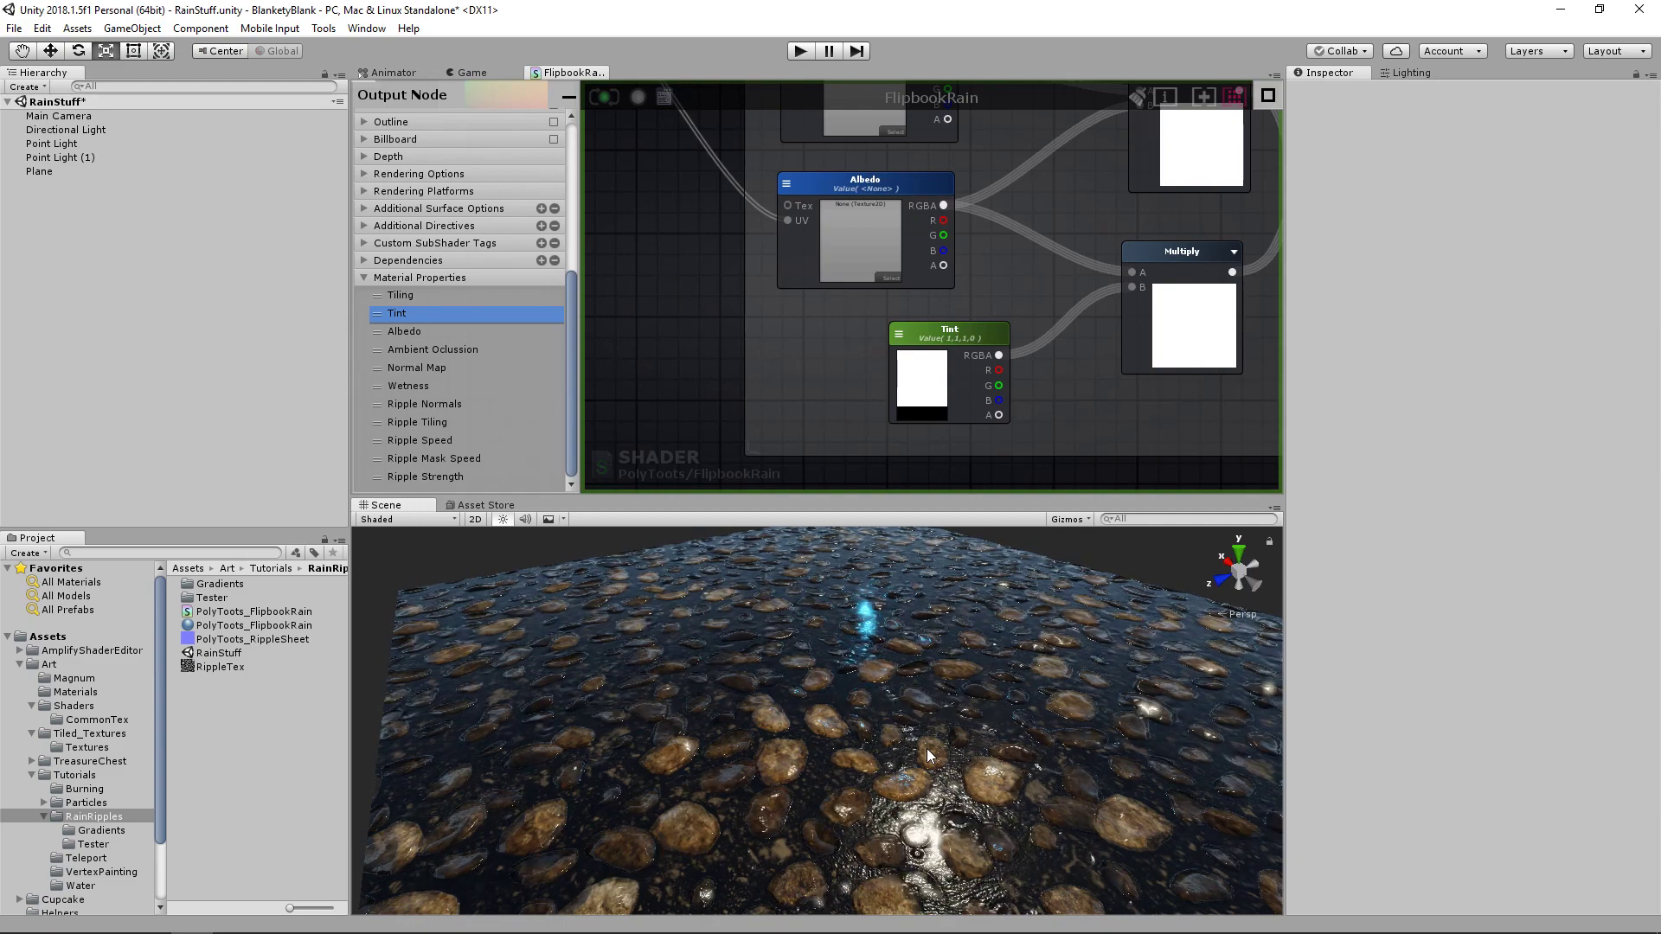
{"action": "middle_click_drag", "start_coordinate": [852, 372], "coordinate": [948, 366]}
{"action": "scroll", "coordinate": [948, 366], "scroll_direction": "down", "scroll_amount": 1}
{"action": "scroll", "coordinate": [952, 367], "scroll_direction": "down", "scroll_amount": 5}
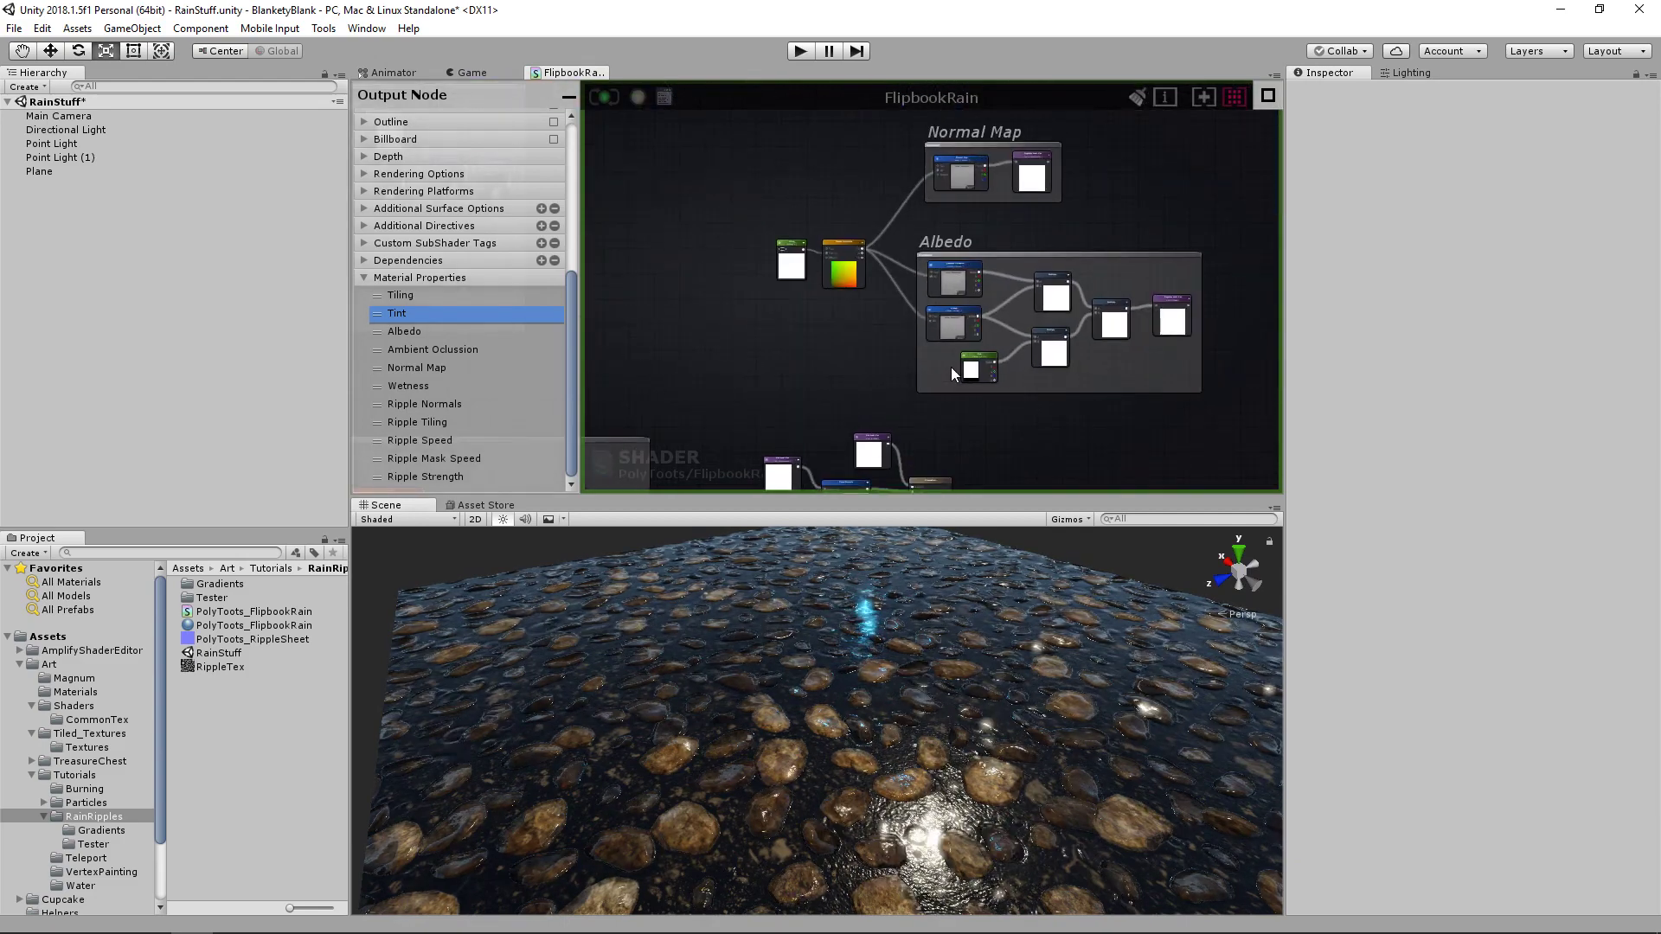
{"action": "mouse_move", "coordinate": [922, 662]}
{"action": "left_mouse_down", "text": "alt"}
{"action": "mouse_move", "coordinate": [935, 680]}
{"action": "mouse_move", "coordinate": [922, 649]}
{"action": "left_mouse_up", "text": "alt"}
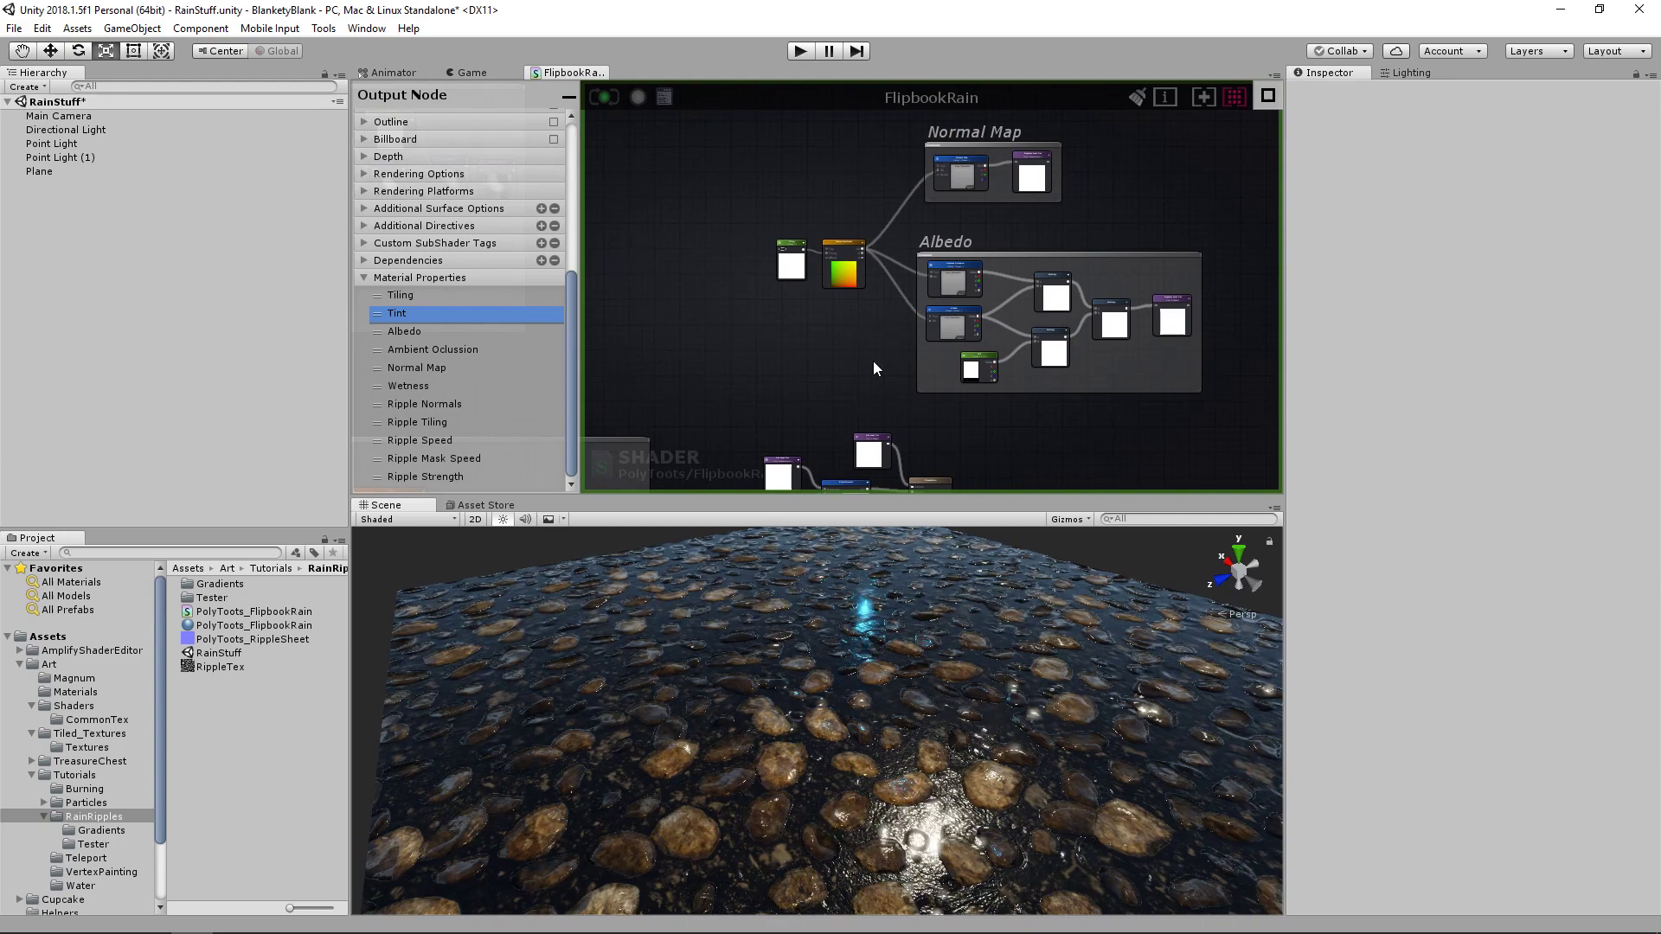
{"action": "left_click", "coordinate": [906, 344]}
{"action": "middle_click_drag", "start_coordinate": [933, 381], "coordinate": [855, 287]}
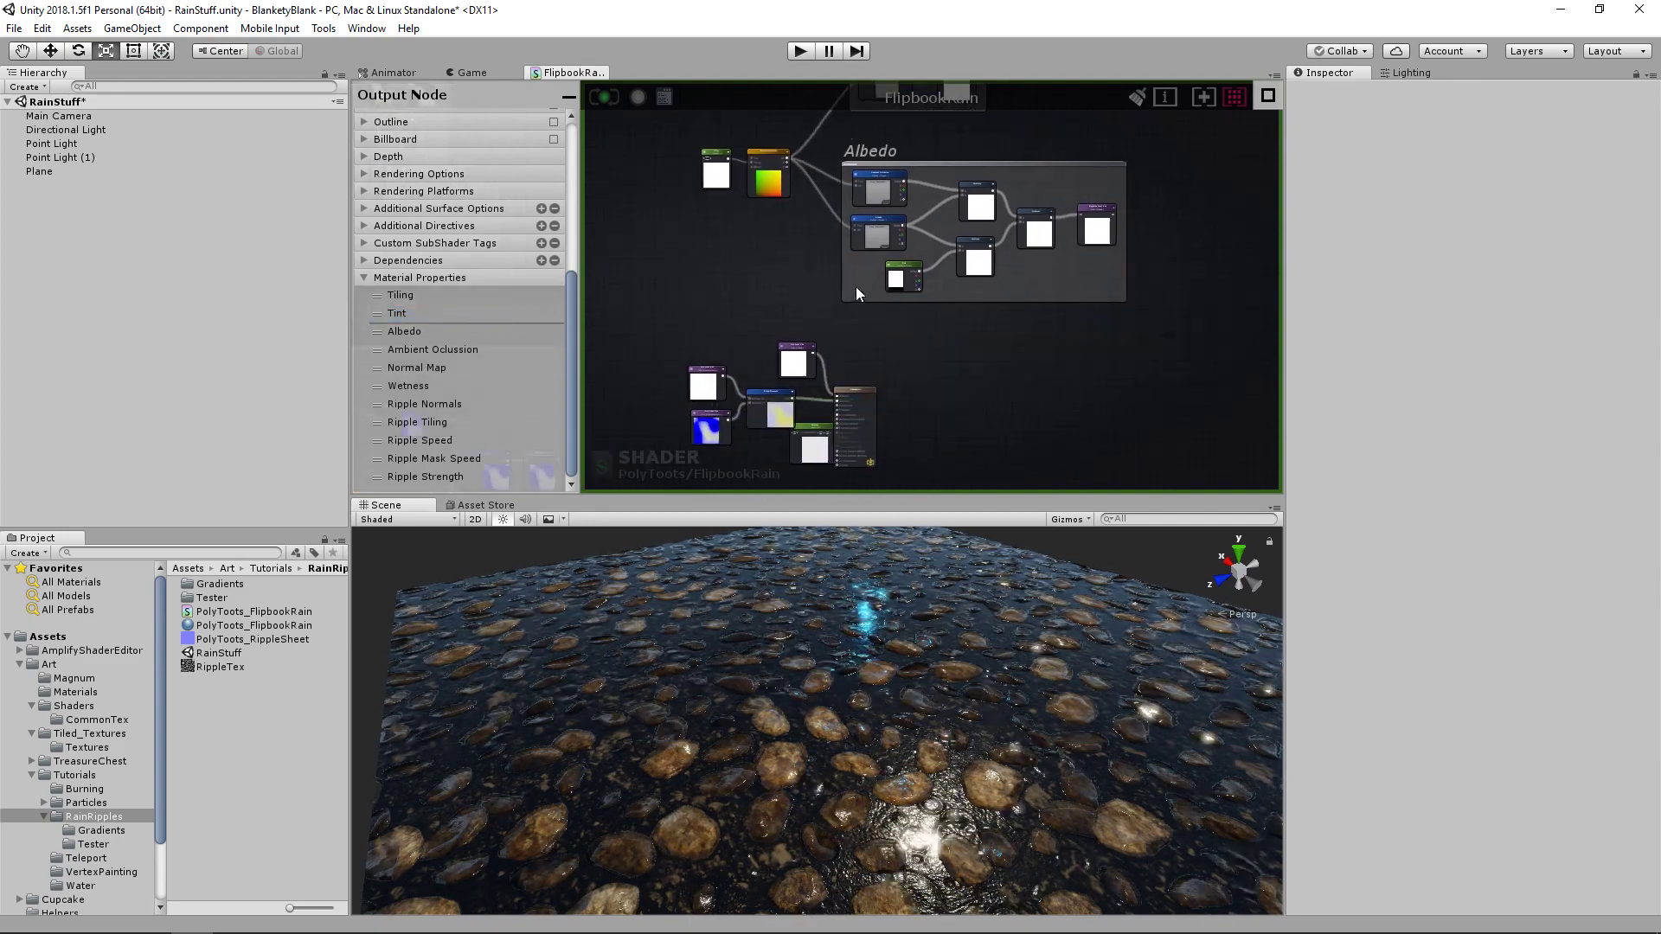
{"action": "scroll", "coordinate": [896, 377], "scroll_direction": "up", "scroll_amount": 2}
{"action": "middle_click_drag", "start_coordinate": [890, 404], "coordinate": [1071, 388]}
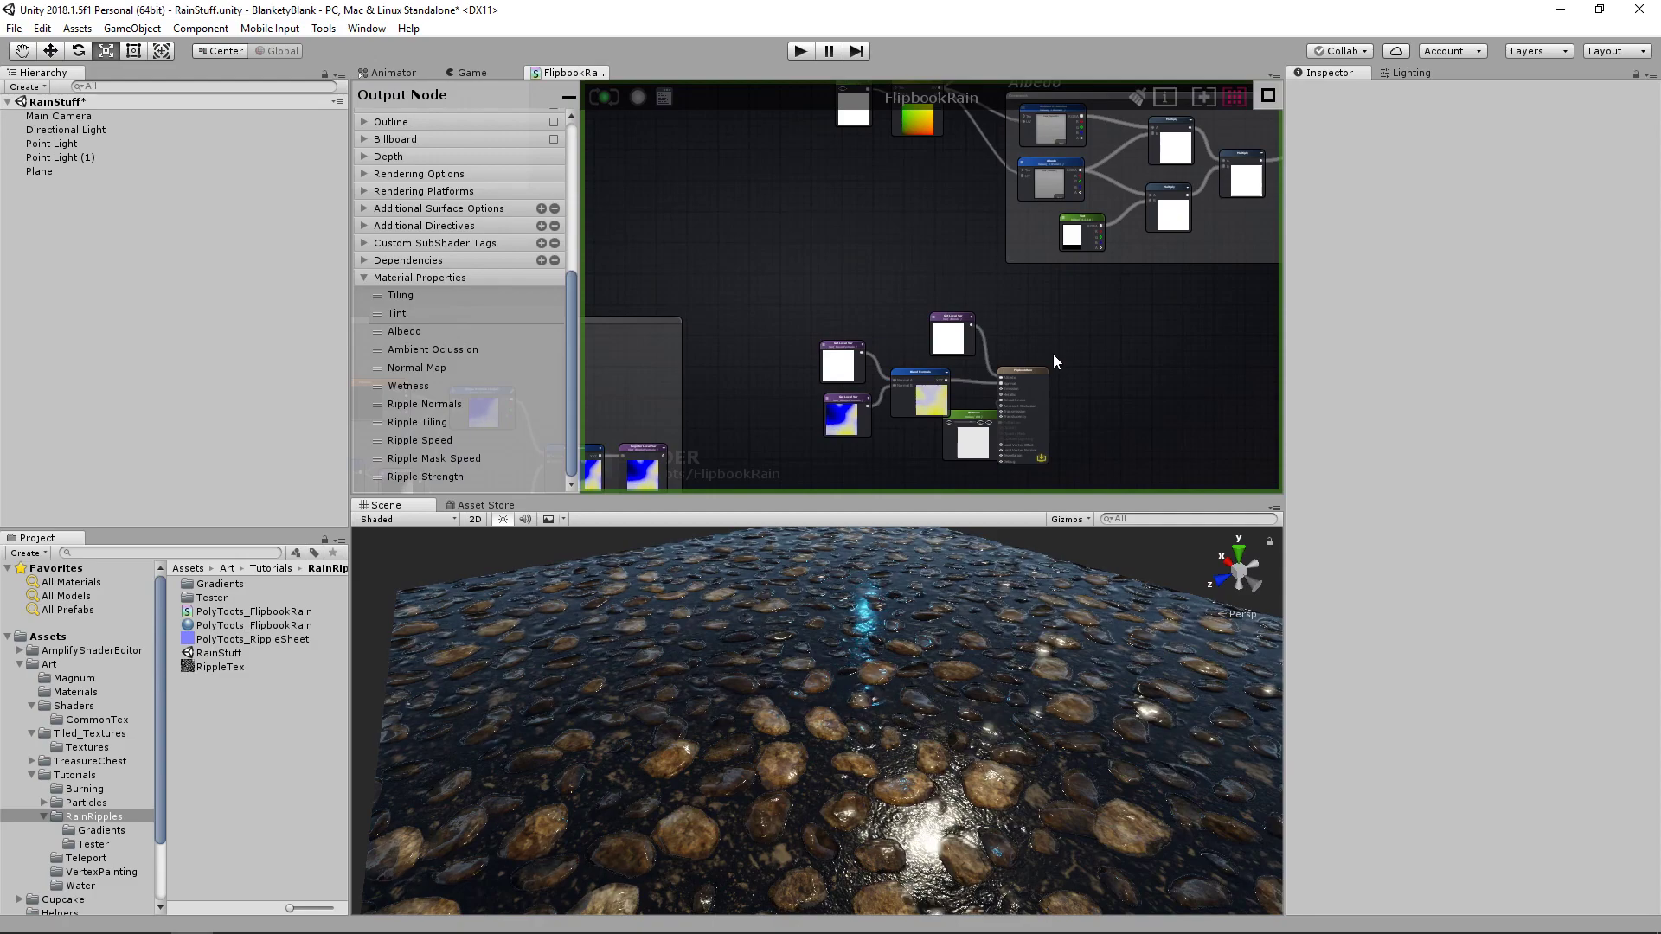
{"action": "left_click_drag", "start_coordinate": [865, 675], "coordinate": [922, 683], "text": "alt"}
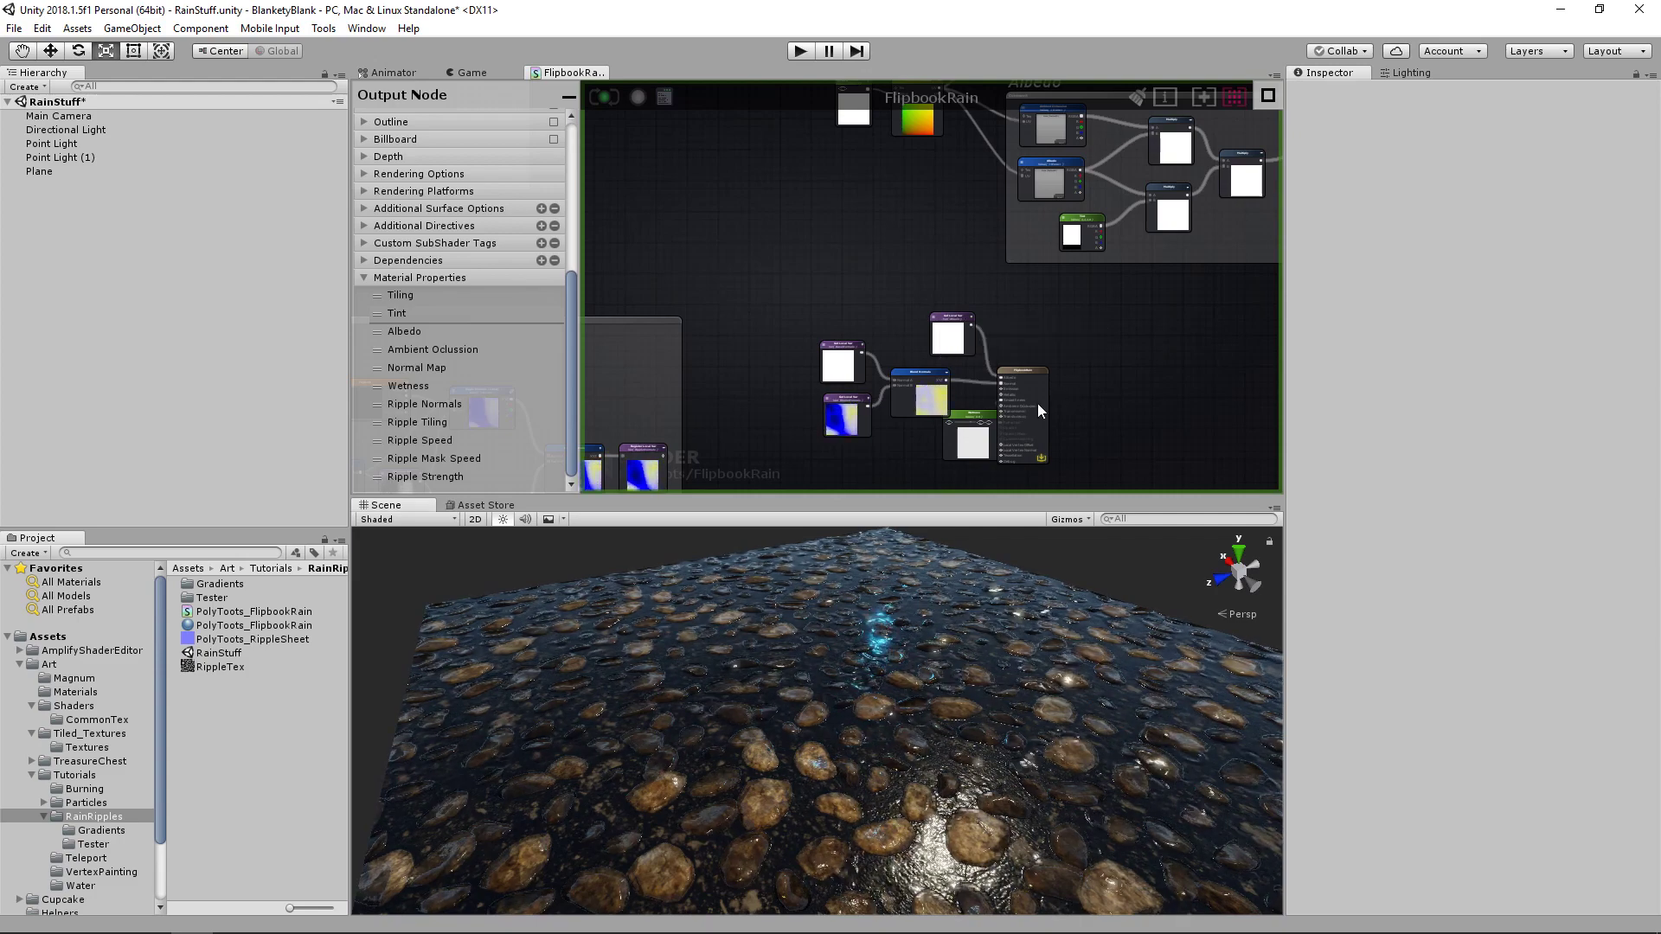
{"action": "middle_click_drag", "start_coordinate": [1109, 336], "coordinate": [1042, 375]}
{"action": "left_click_drag", "start_coordinate": [916, 624], "coordinate": [949, 624], "text": "alt"}
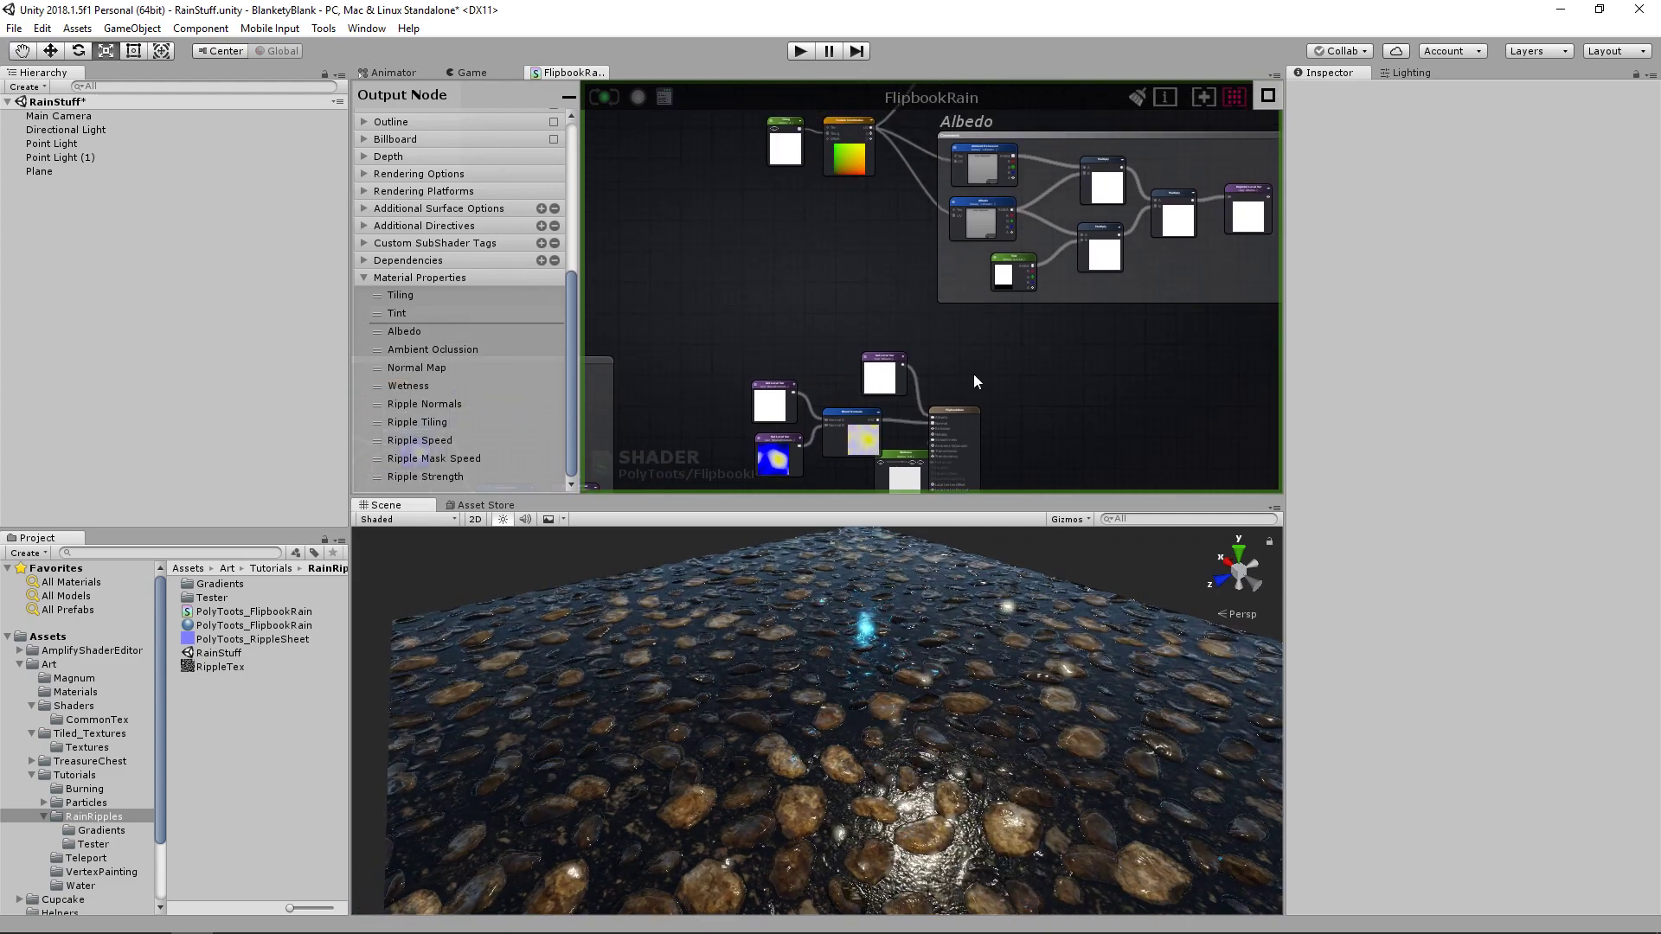
{"action": "scroll", "coordinate": [1061, 698], "scroll_direction": "up", "scroll_amount": 3}
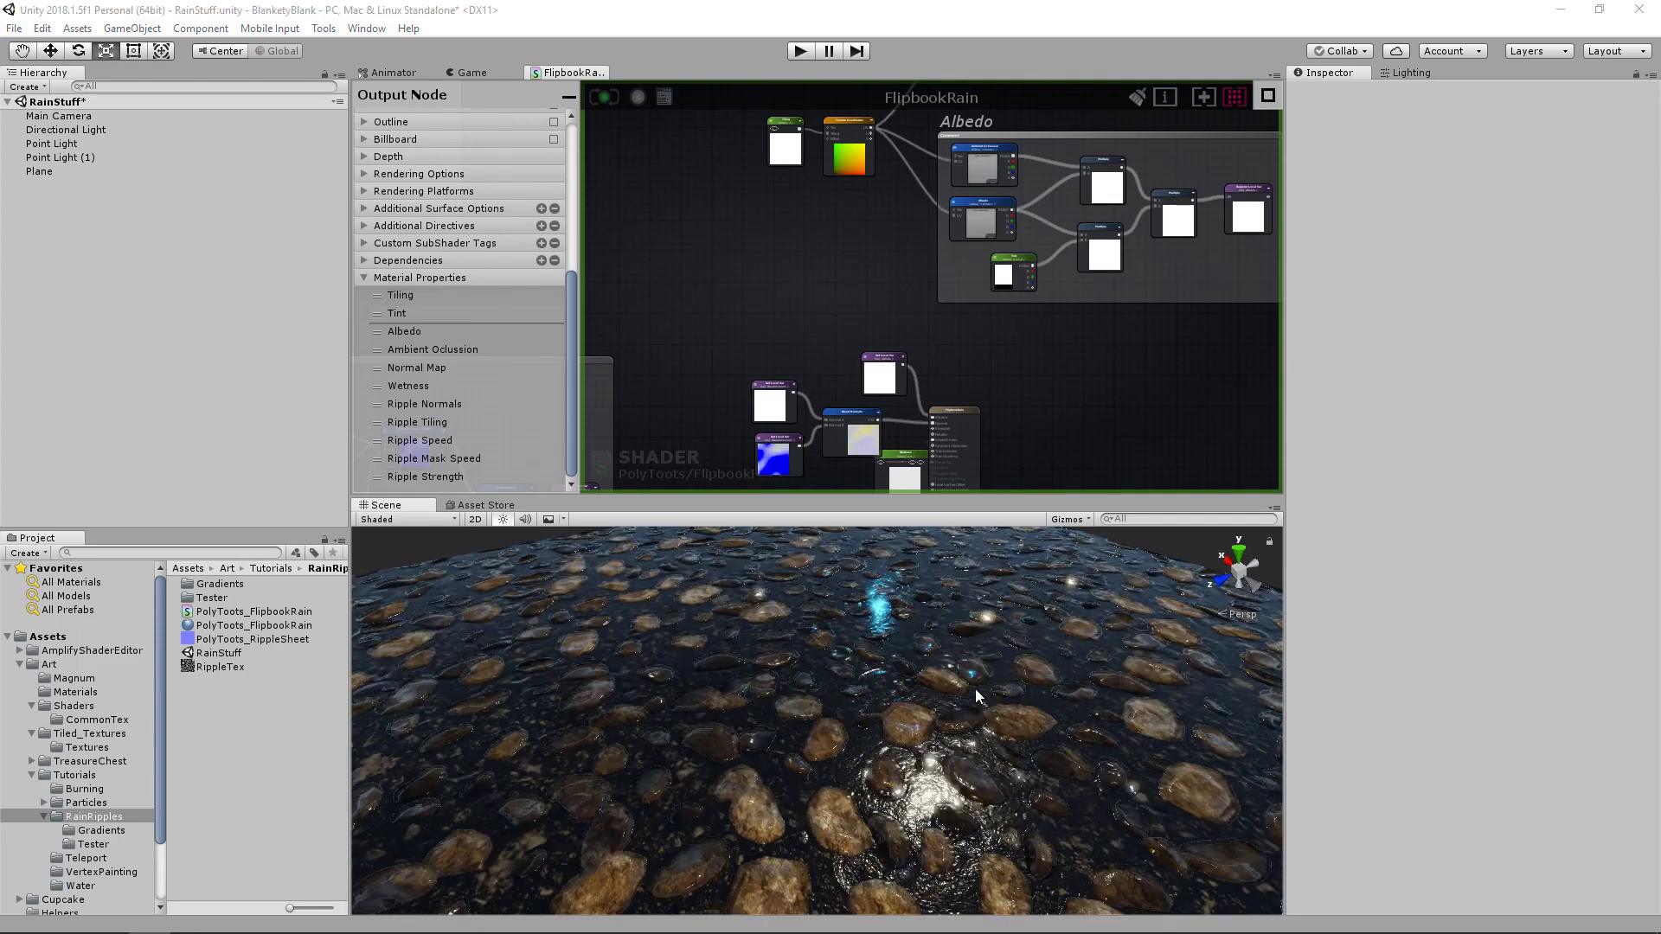
- Add a Texture Sample node in the empty graph area below the ripple group
{"action": "middle_click_drag", "start_coordinate": [1034, 418], "coordinate": [1047, 282]}
{"action": "scroll", "coordinate": [1047, 282], "scroll_direction": "down", "scroll_amount": 4}
{"action": "middle_click_drag", "start_coordinate": [915, 316], "coordinate": [886, 355]}
{"action": "scroll", "coordinate": [886, 356], "scroll_direction": "up", "scroll_amount": 3}
{"action": "scroll", "coordinate": [932, 361], "scroll_direction": "up", "scroll_amount": 1}
{"action": "middle_click_drag", "start_coordinate": [1012, 337], "coordinate": [958, 360]}
{"action": "scroll", "coordinate": [958, 359], "scroll_direction": "up", "scroll_amount": 2}
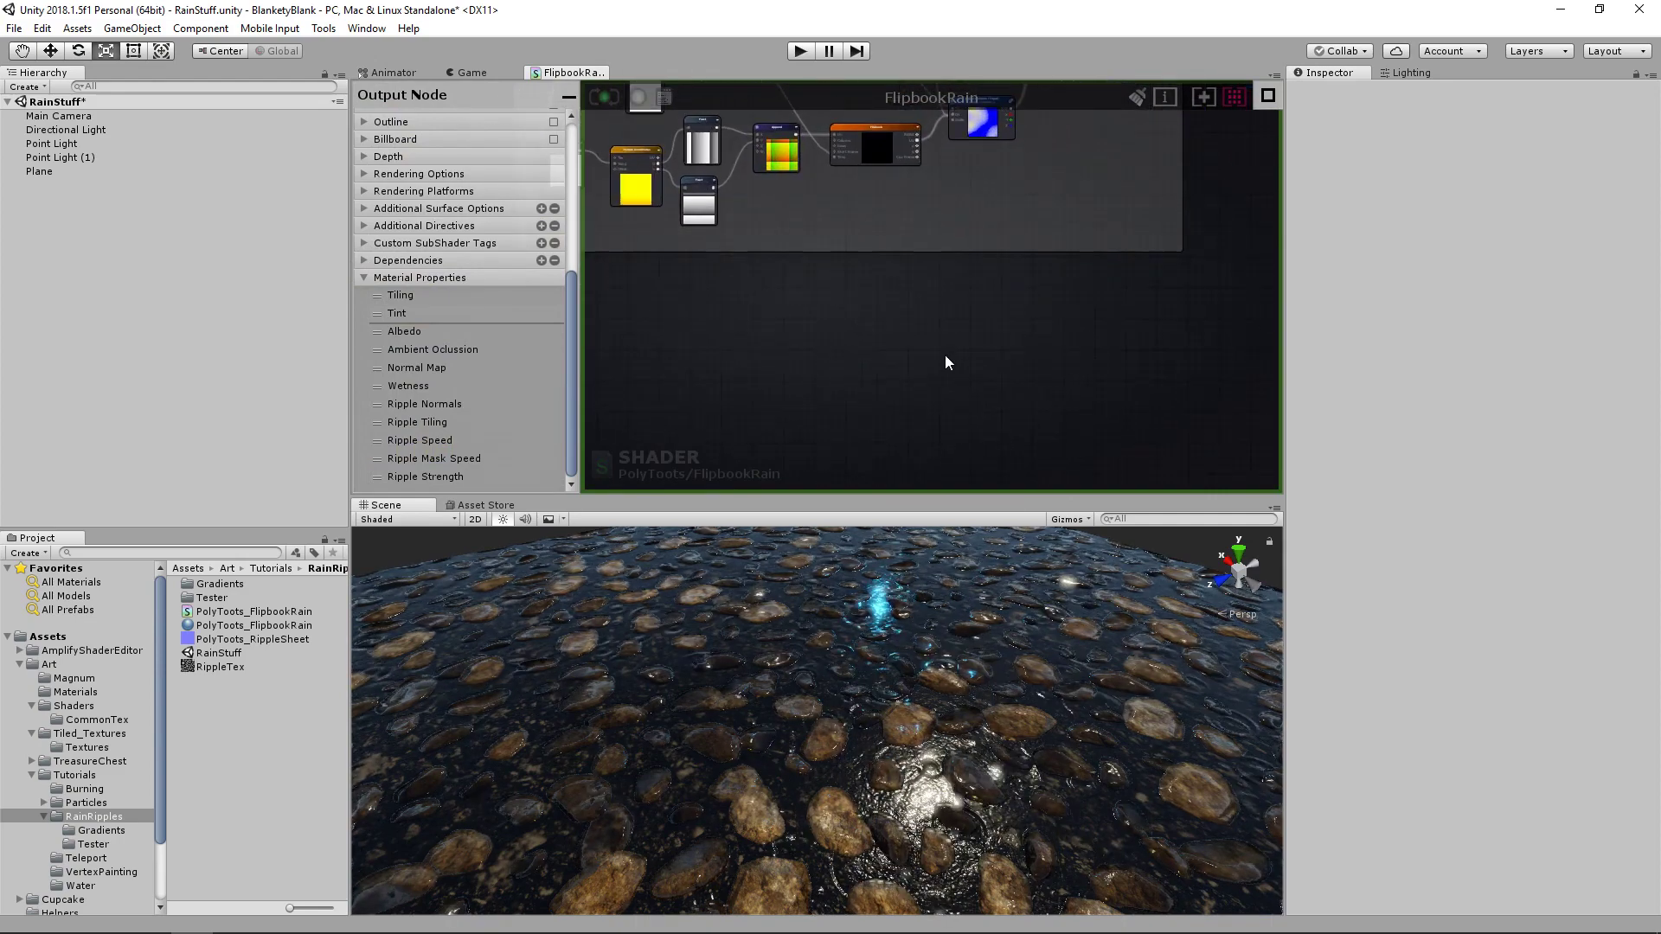
{"action": "key", "text": "t"}
{"action": "left_click", "coordinate": [993, 342]}
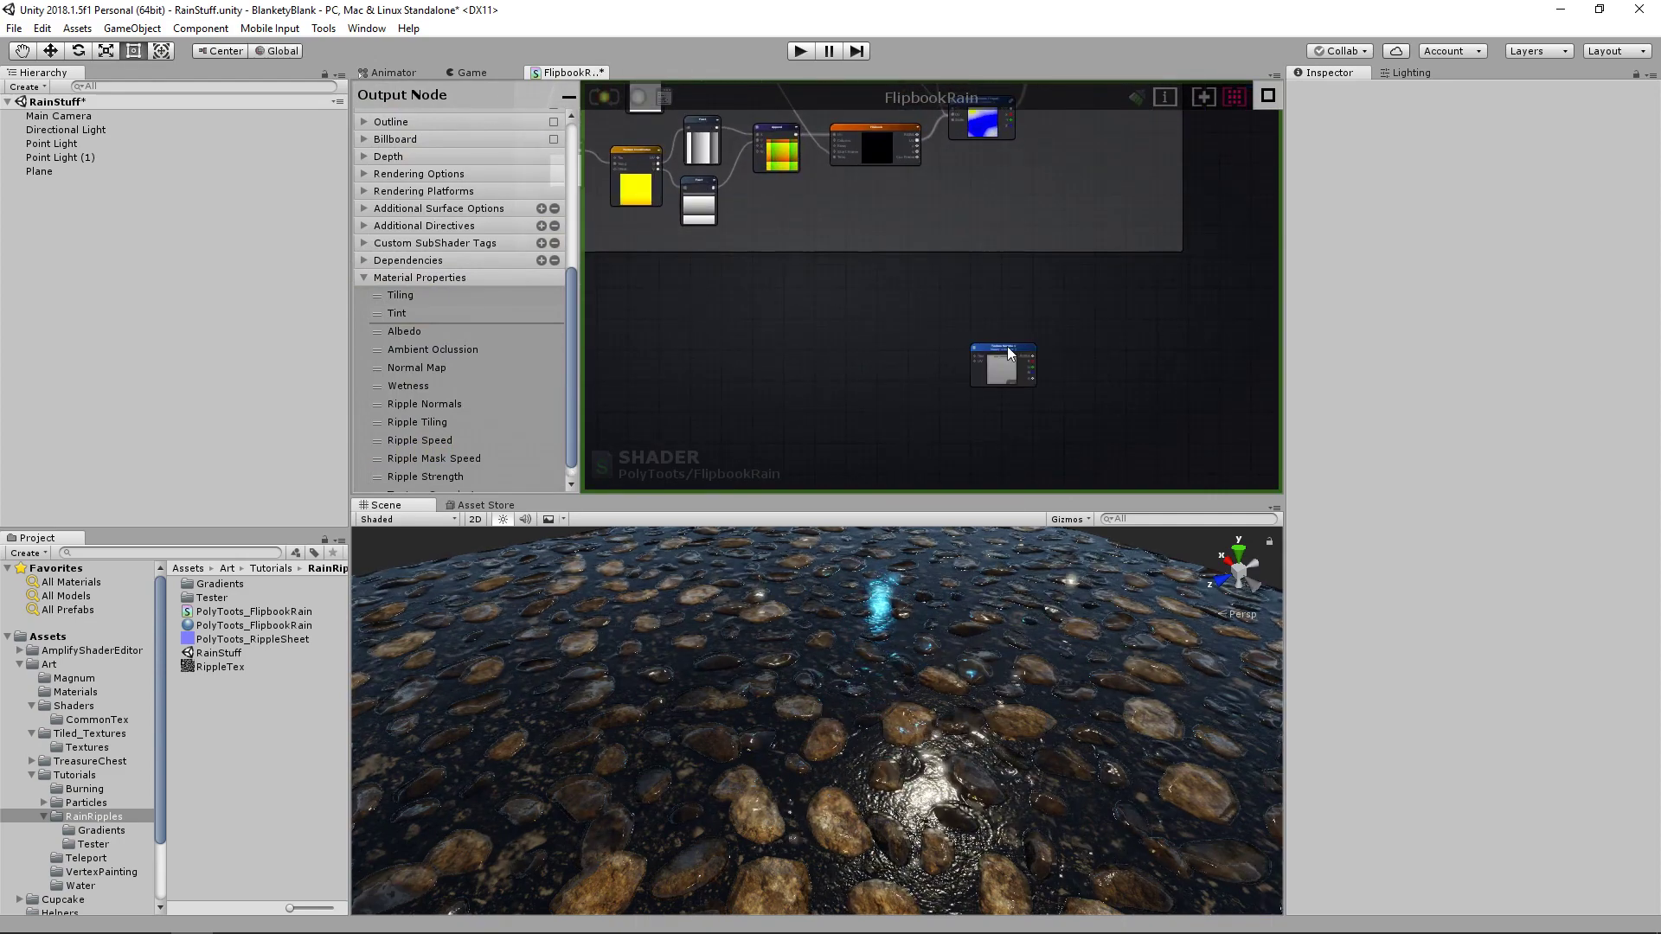
{"action": "scroll", "coordinate": [993, 318], "scroll_direction": "up", "scroll_amount": 3}
{"action": "scroll", "coordinate": [994, 292], "scroll_direction": "down", "scroll_amount": 3}
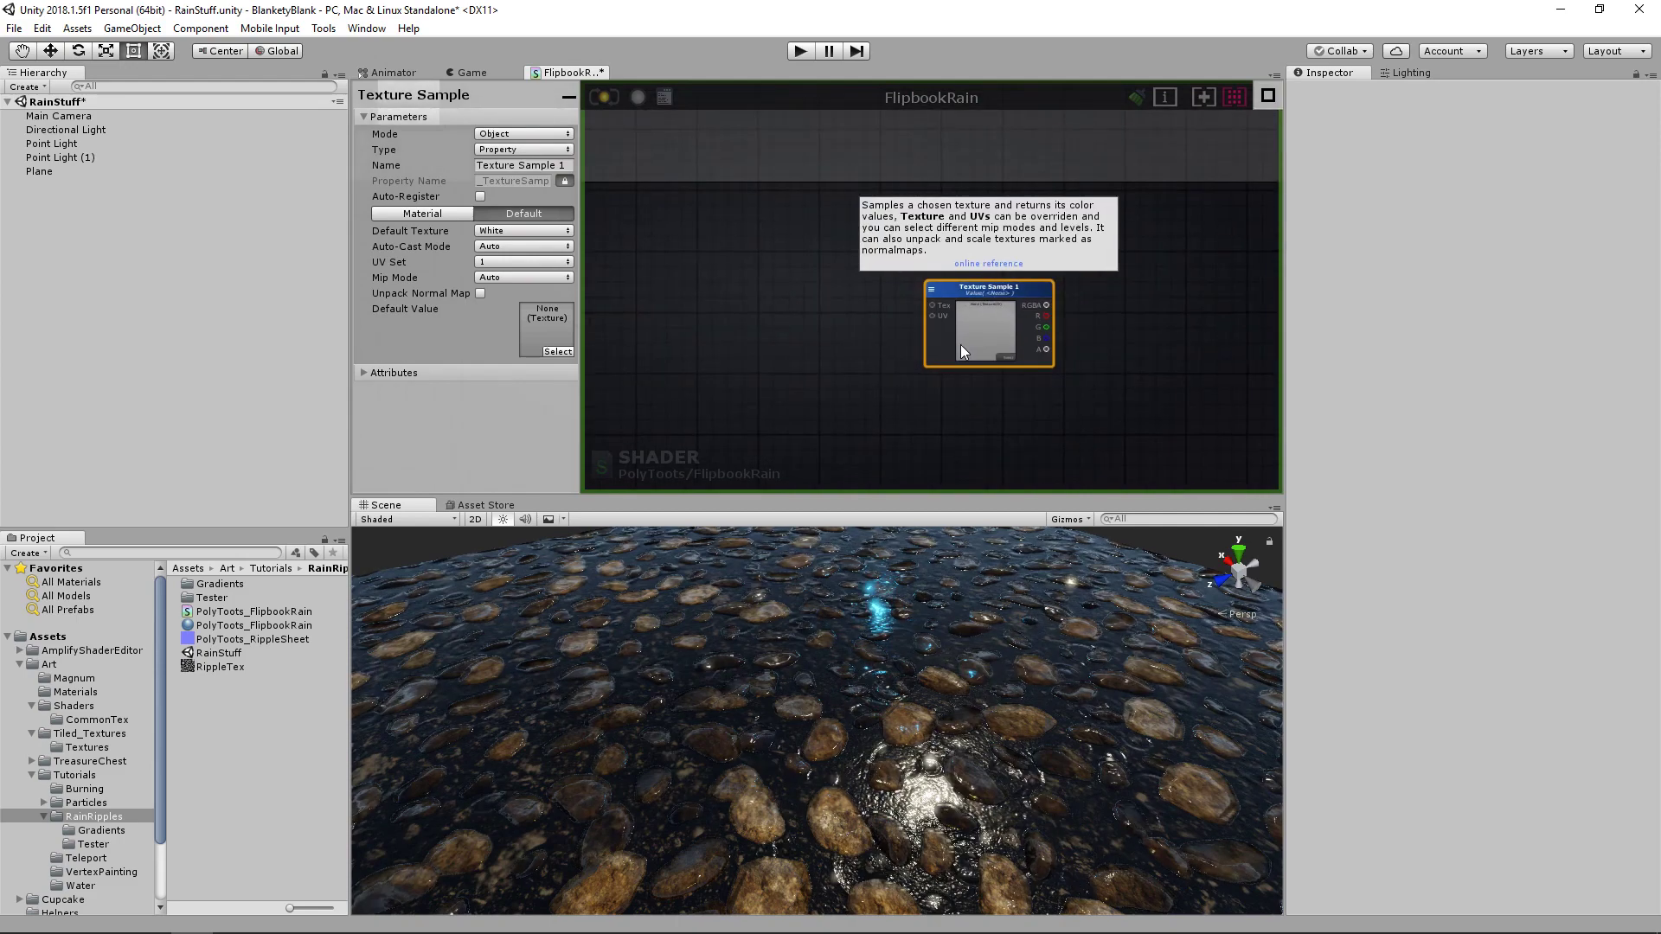
- Rename the new texture sample as Puddle Normals
{"action": "scroll", "coordinate": [891, 325], "scroll_direction": "up", "scroll_amount": 3}
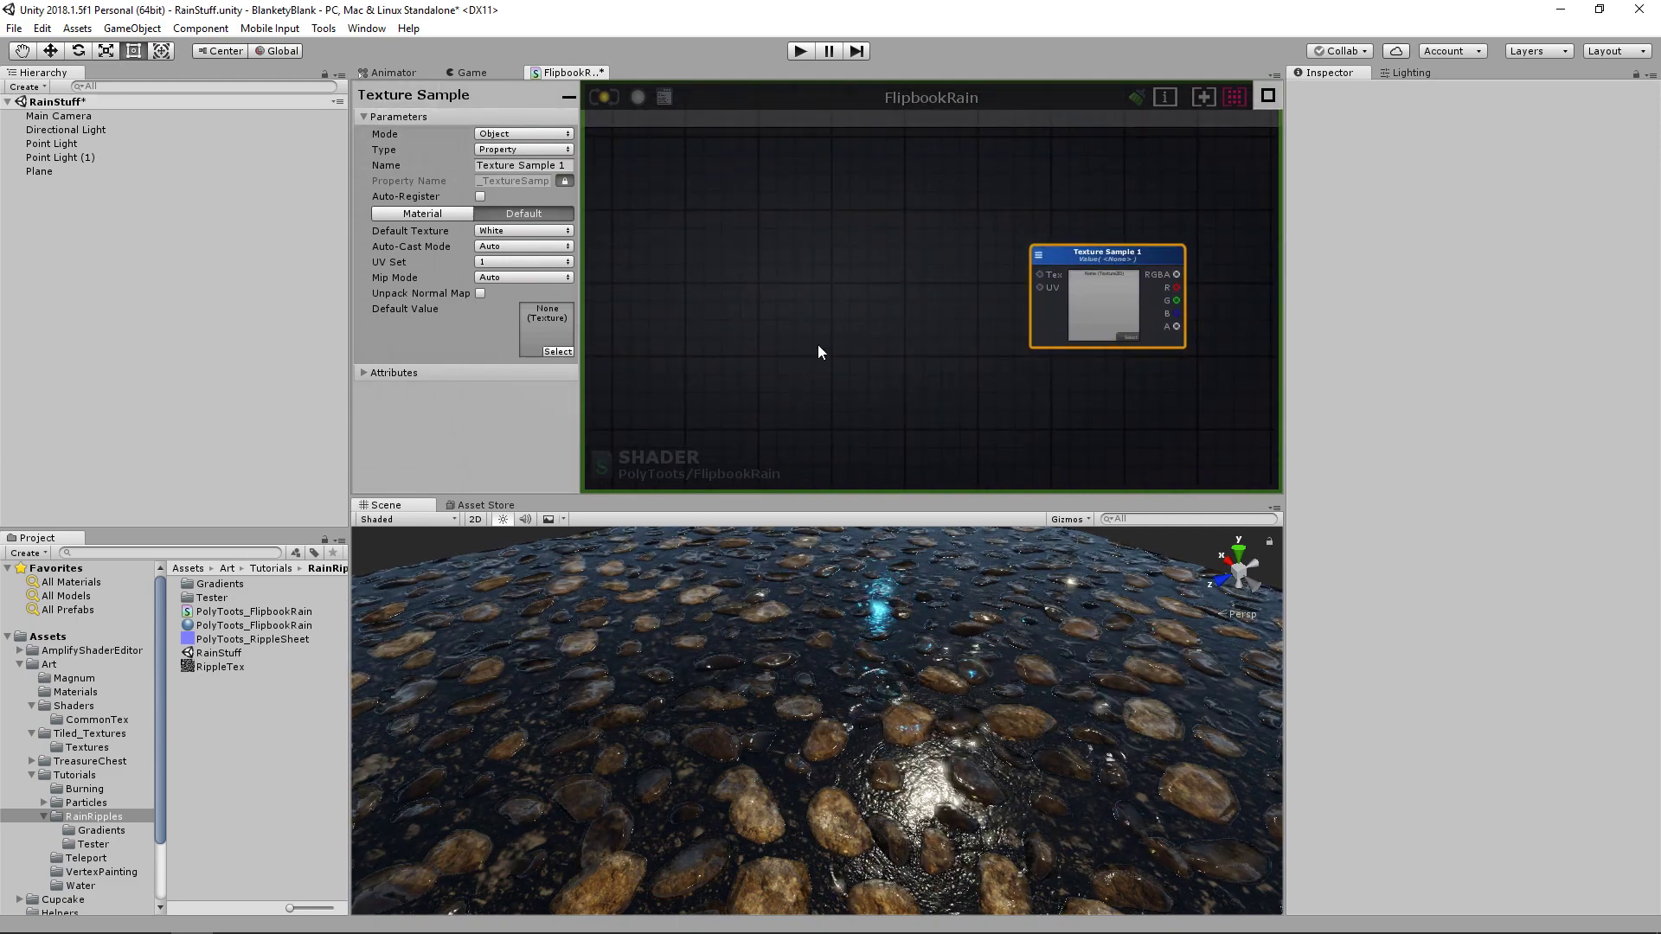
{"action": "left_click_drag", "start_coordinate": [1128, 258], "coordinate": [1110, 259]}
{"action": "left_click", "coordinate": [531, 168]}
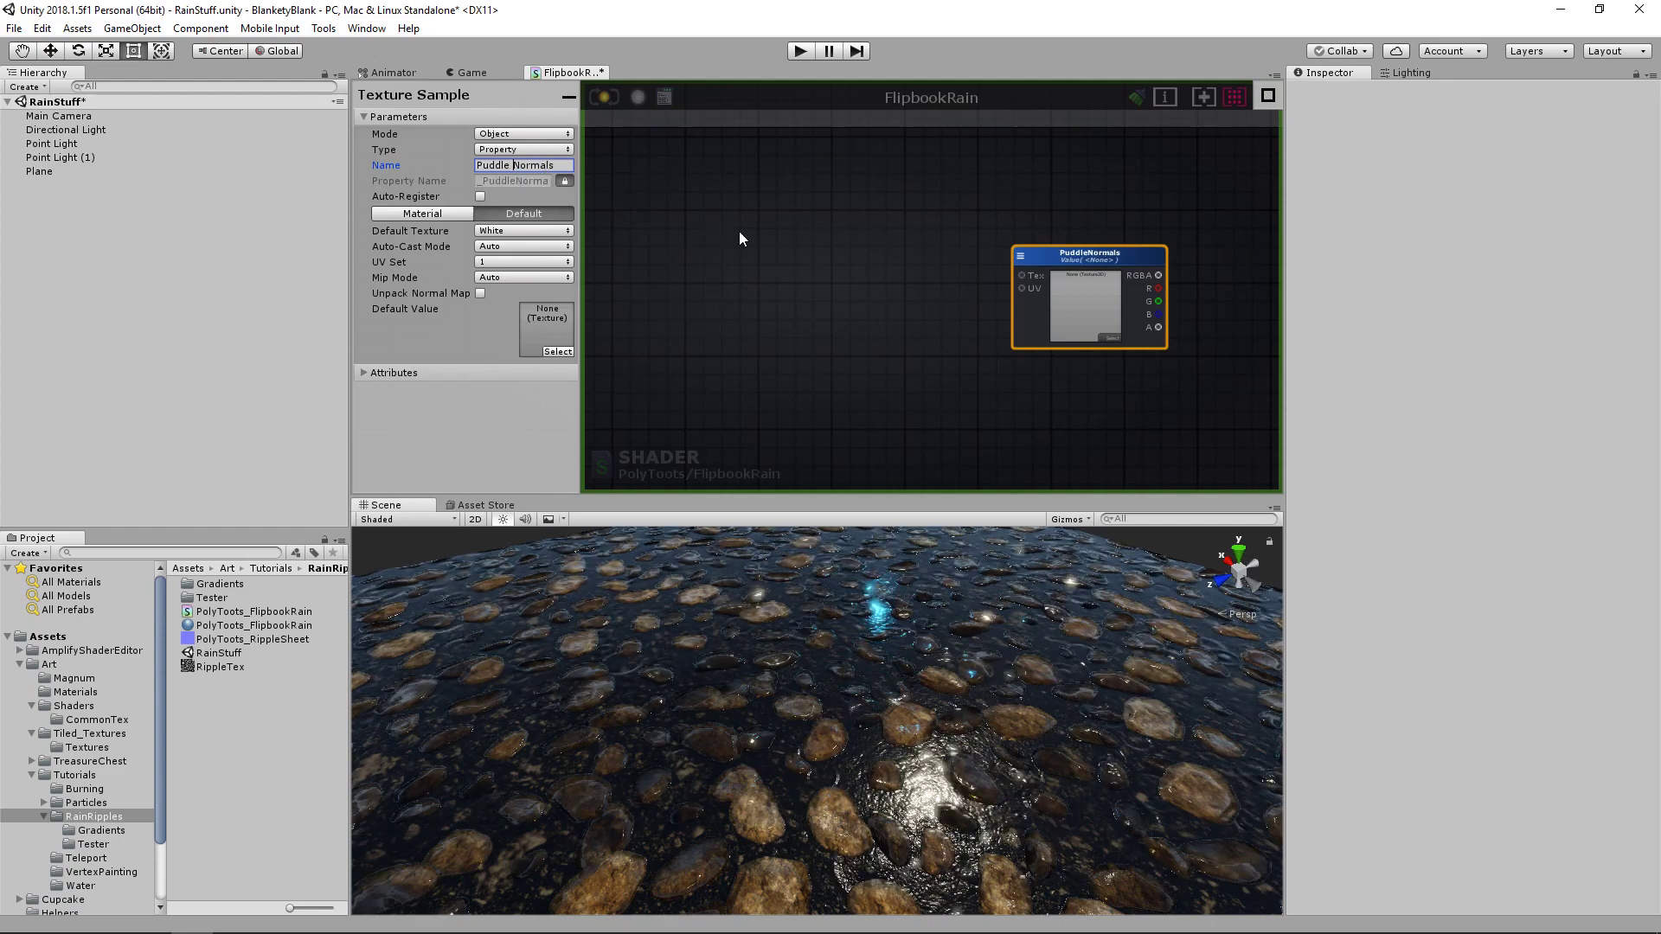
{"action": "middle_click_drag", "start_coordinate": [990, 310], "coordinate": [945, 317]}
{"action": "left_click", "coordinate": [848, 291]}
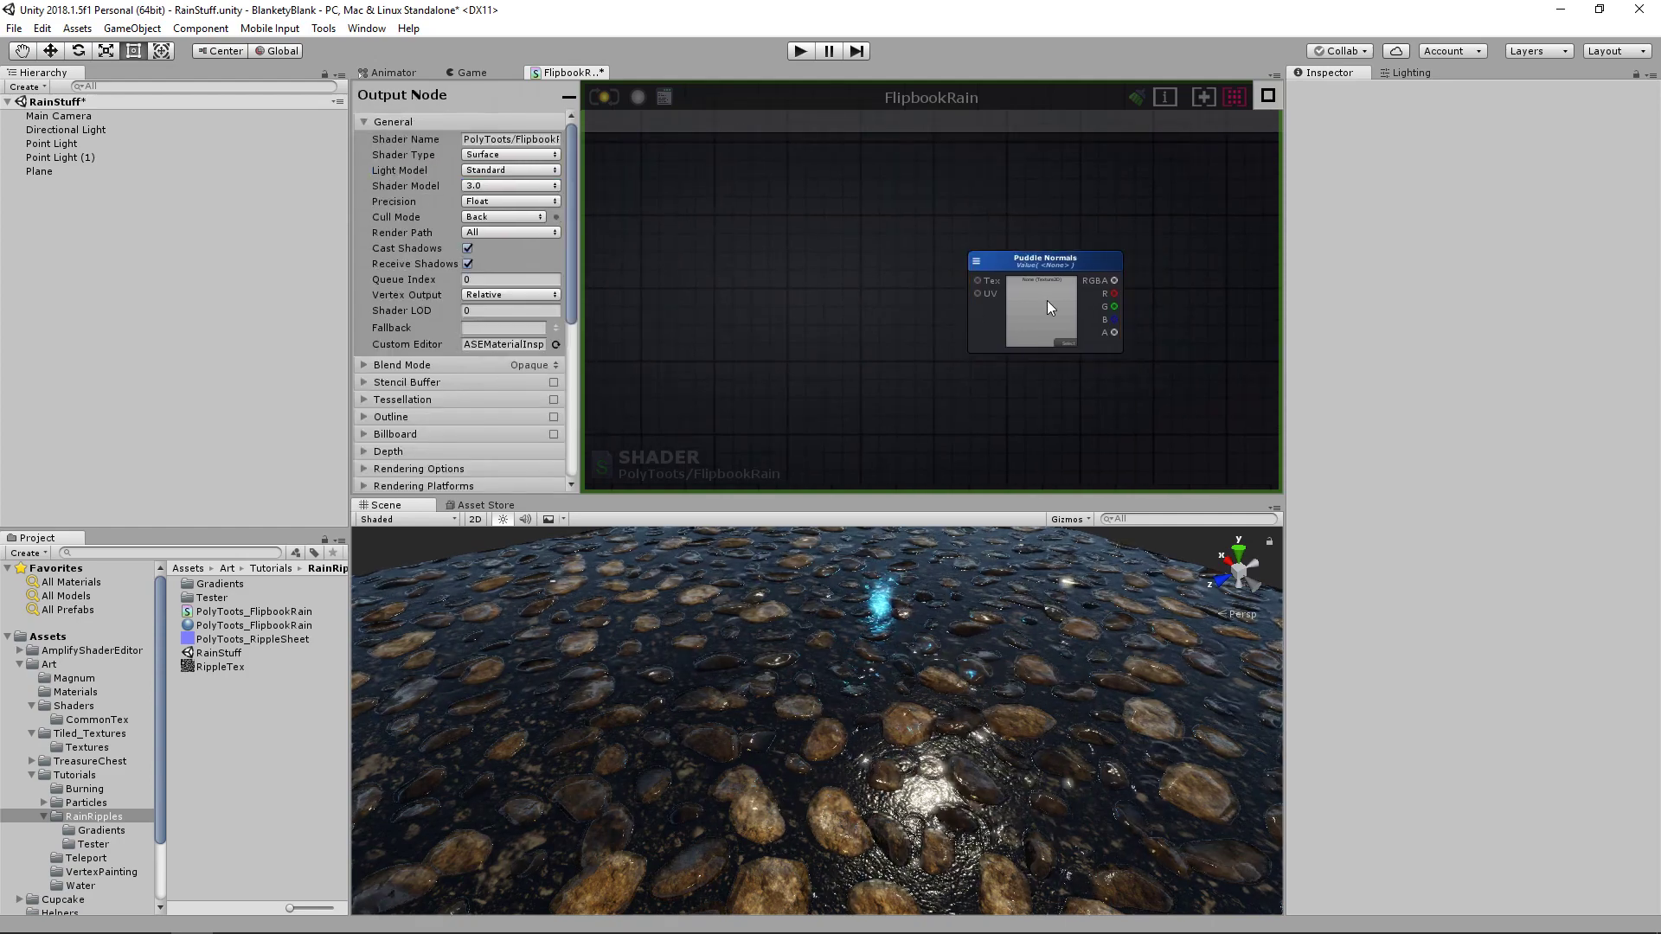
- Add a Register Local Var node named PuddleNorms and feed it from the Puddle Normals RGBA output
{"action": "left_click", "coordinate": [1054, 267]}
{"action": "middle_click_drag", "start_coordinate": [1085, 297], "coordinate": [908, 299]}
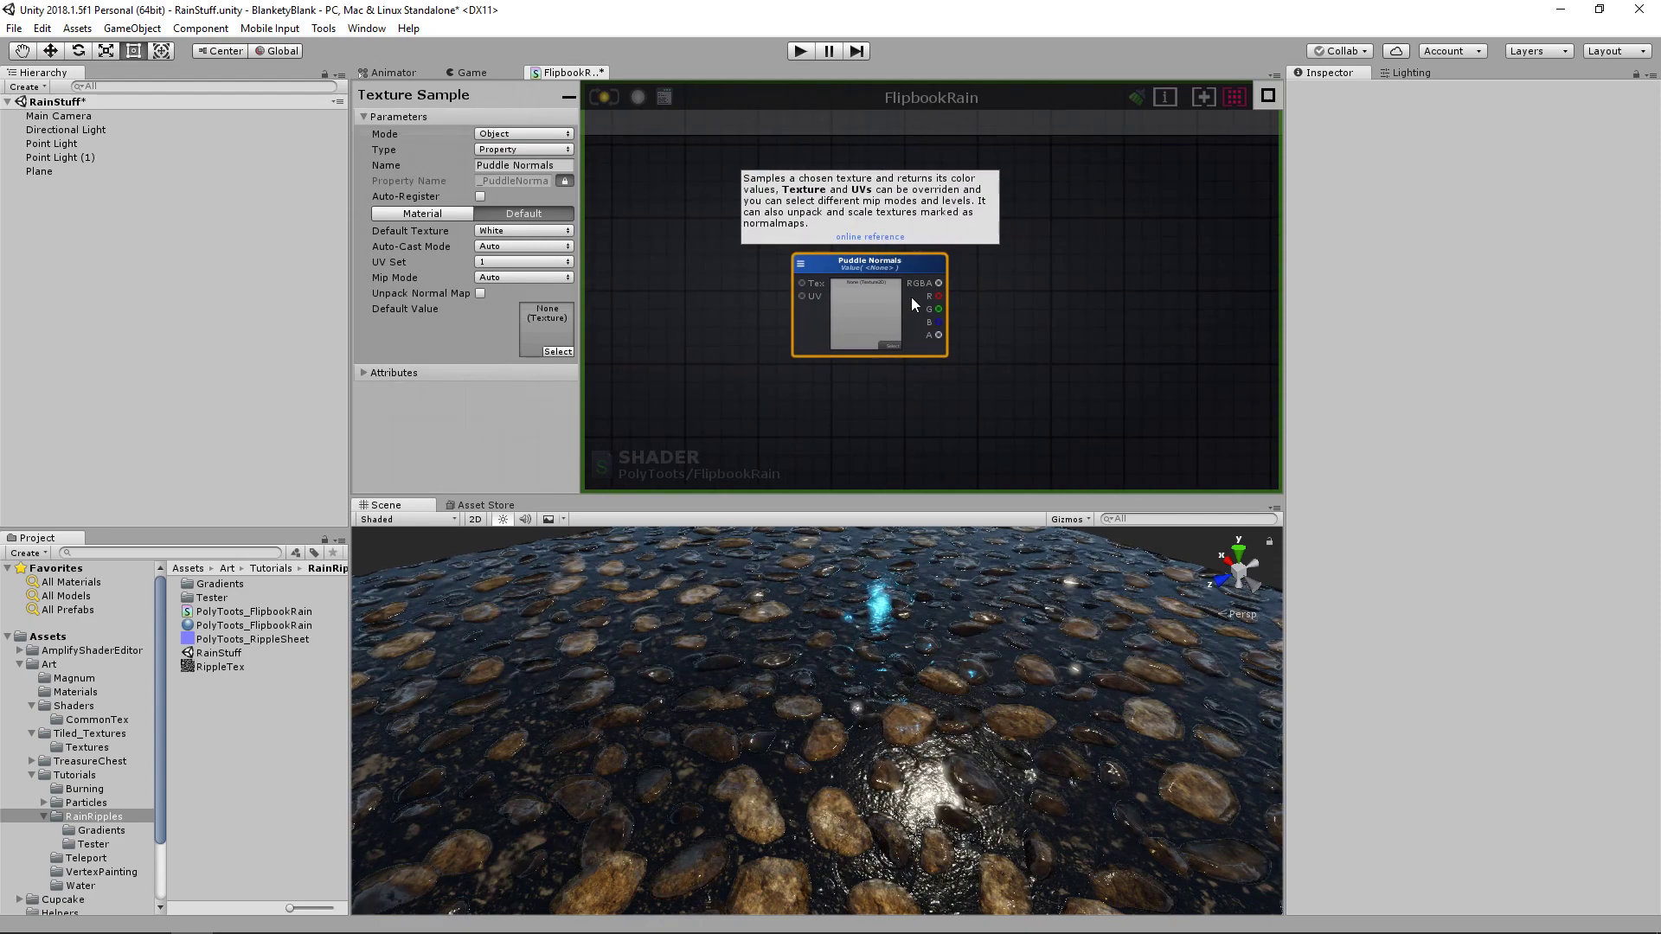
{"action": "middle_click_drag", "start_coordinate": [1025, 302], "coordinate": [917, 311]}
{"action": "left_click", "coordinate": [1024, 308]}
{"action": "left_click", "coordinate": [1023, 308]}
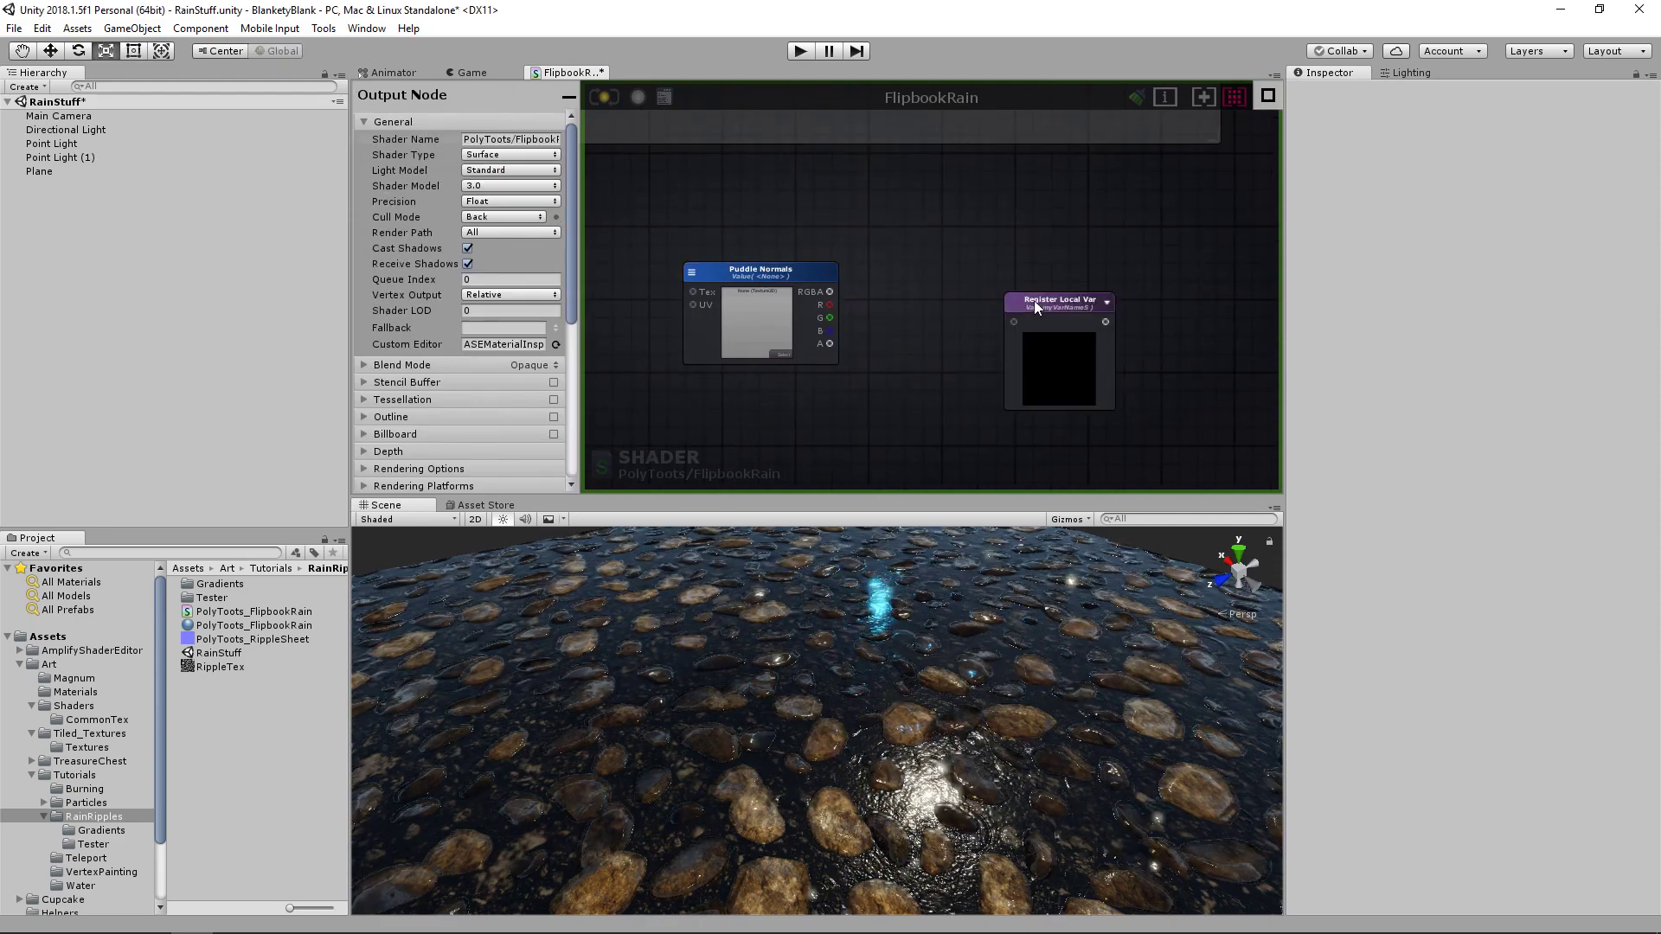
{"action": "left_click", "coordinate": [547, 133]}
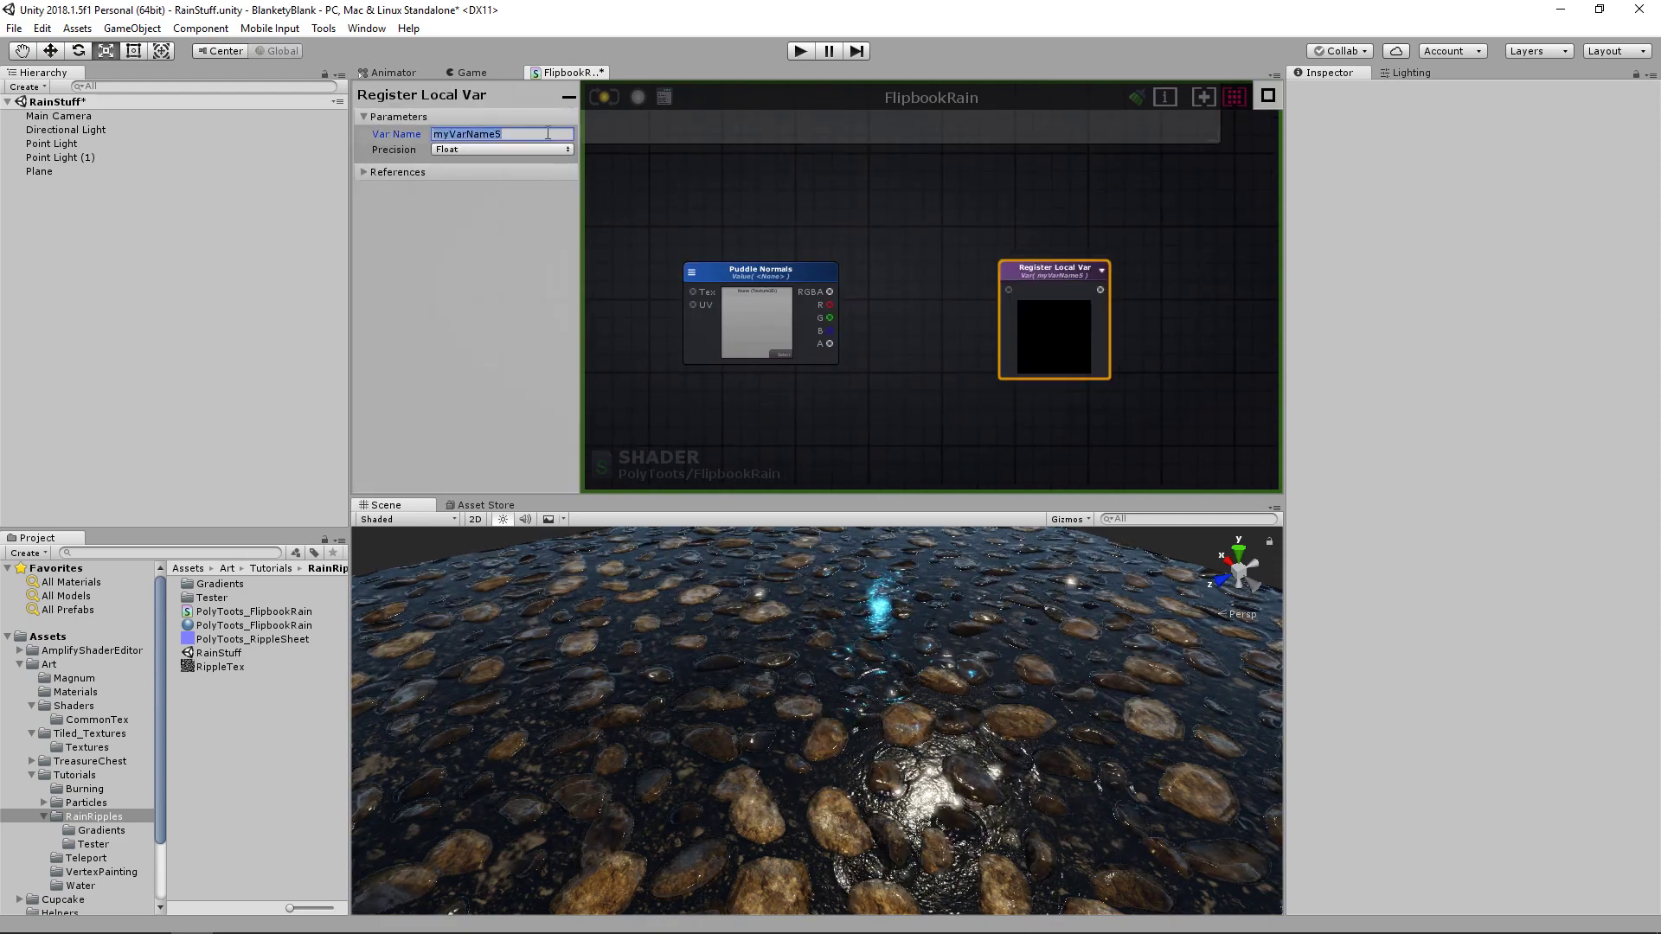
{"action": "type", "text": "PuddleNorms"}
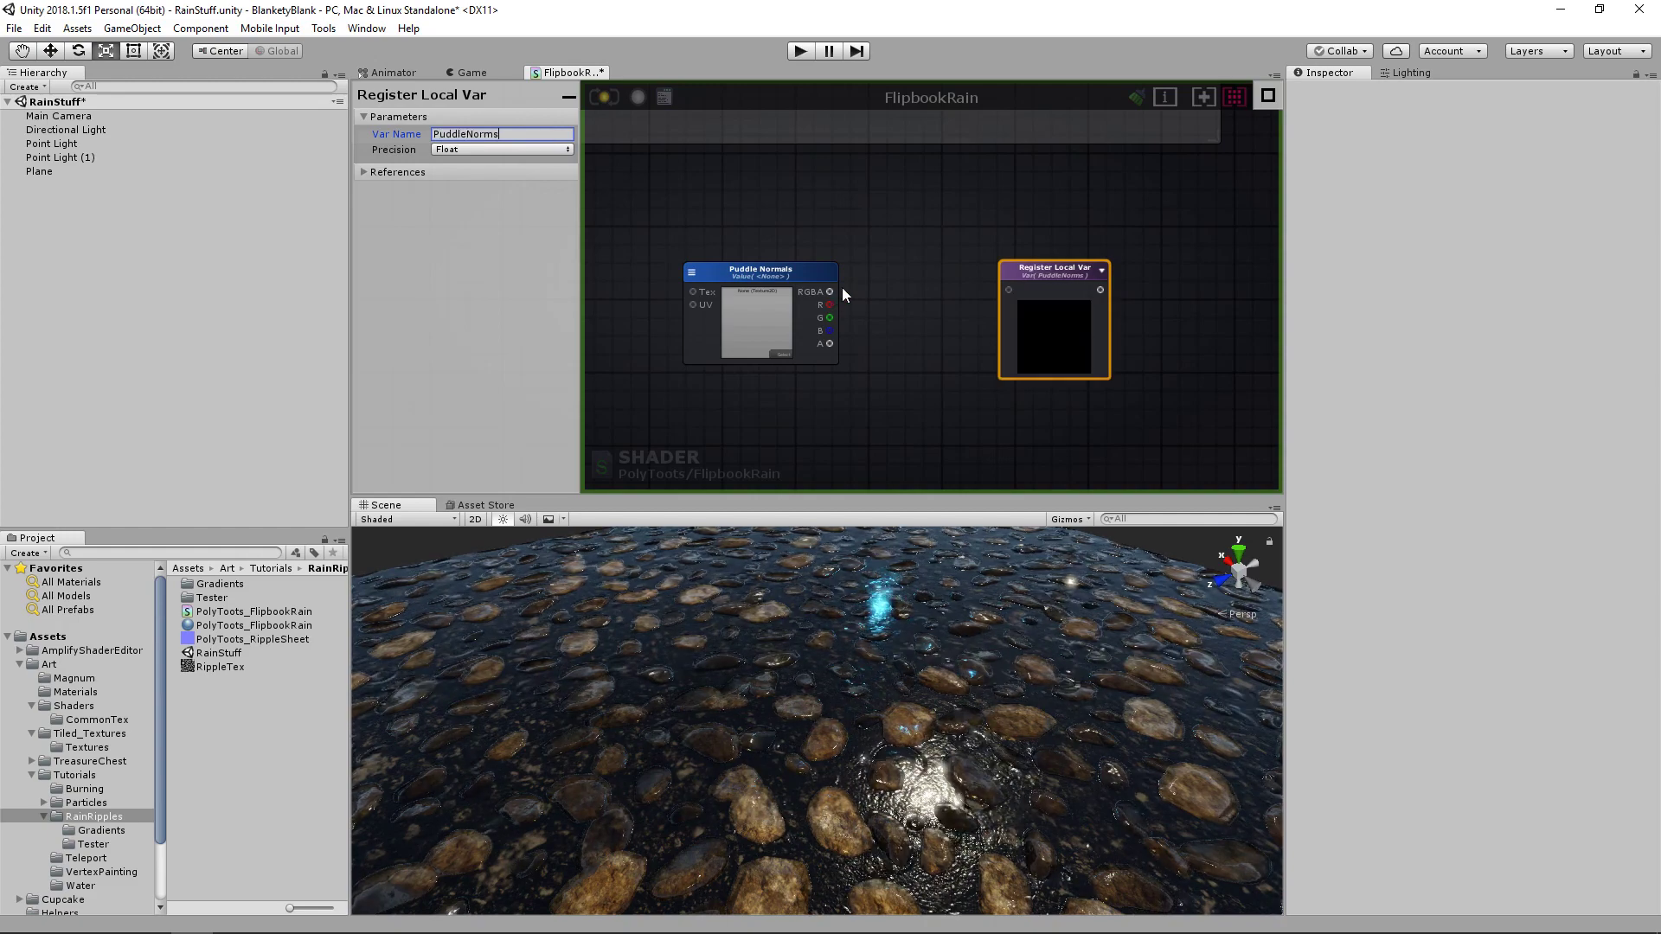
{"action": "left_click_drag", "start_coordinate": [829, 291], "coordinate": [1014, 289]}
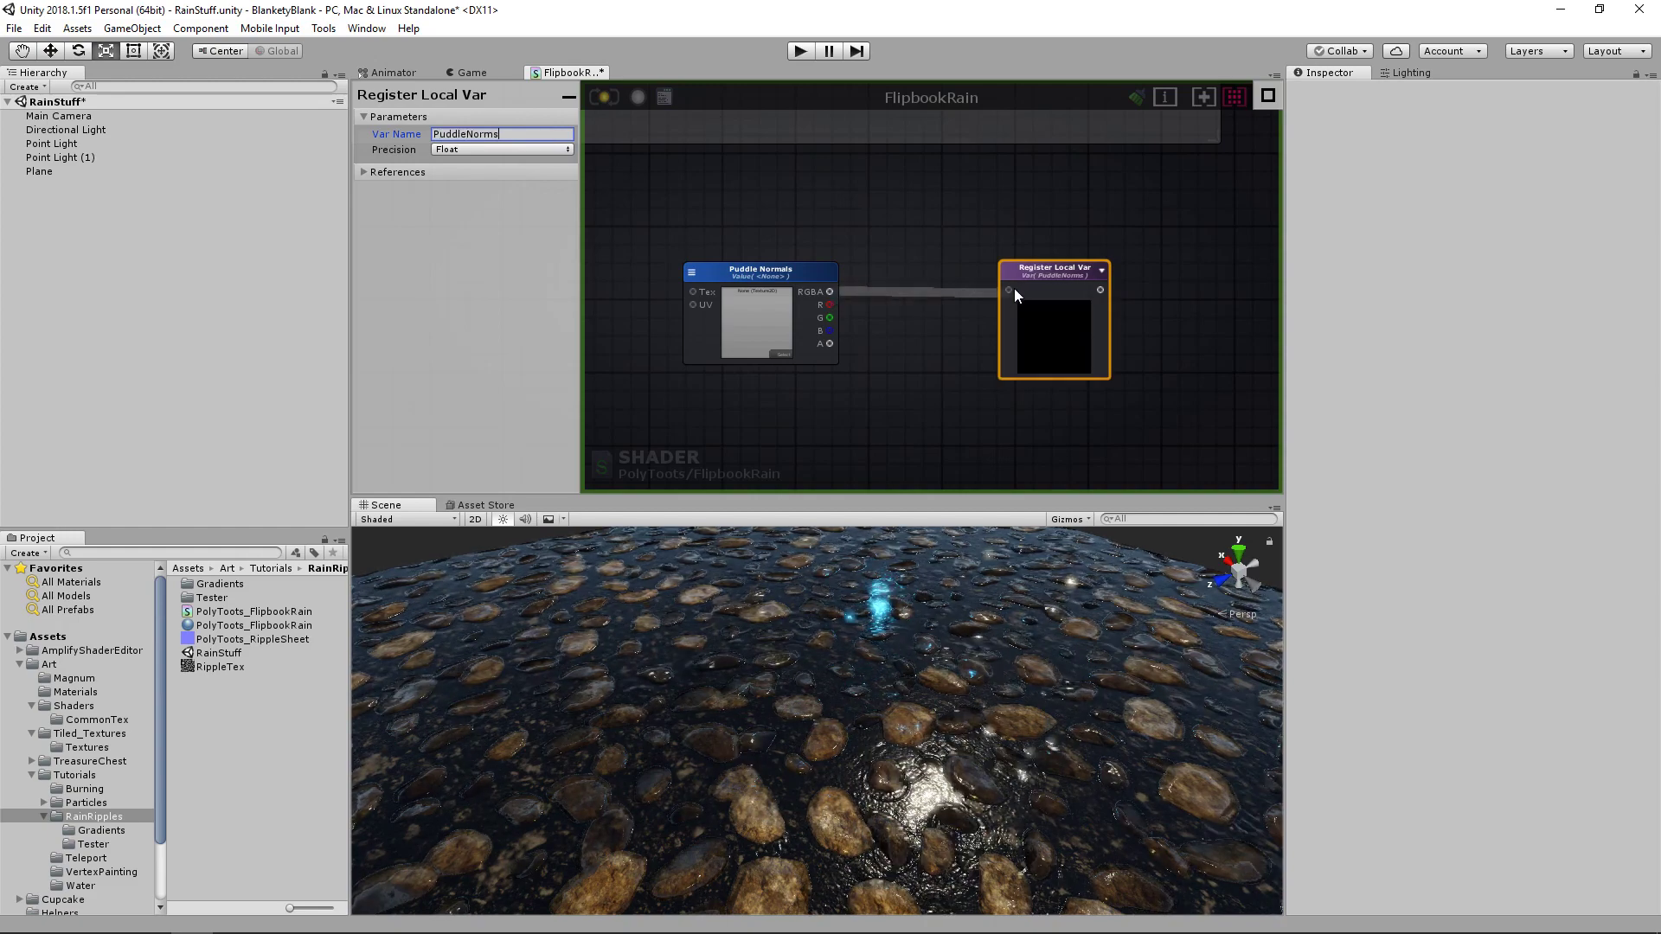
- Add a Texture Coordinates node to the left of the Puddle Normals sample
{"action": "left_click", "coordinate": [730, 283]}
{"action": "middle_click_drag", "start_coordinate": [856, 287], "coordinate": [1143, 302]}
{"action": "left_click", "coordinate": [856, 314]}
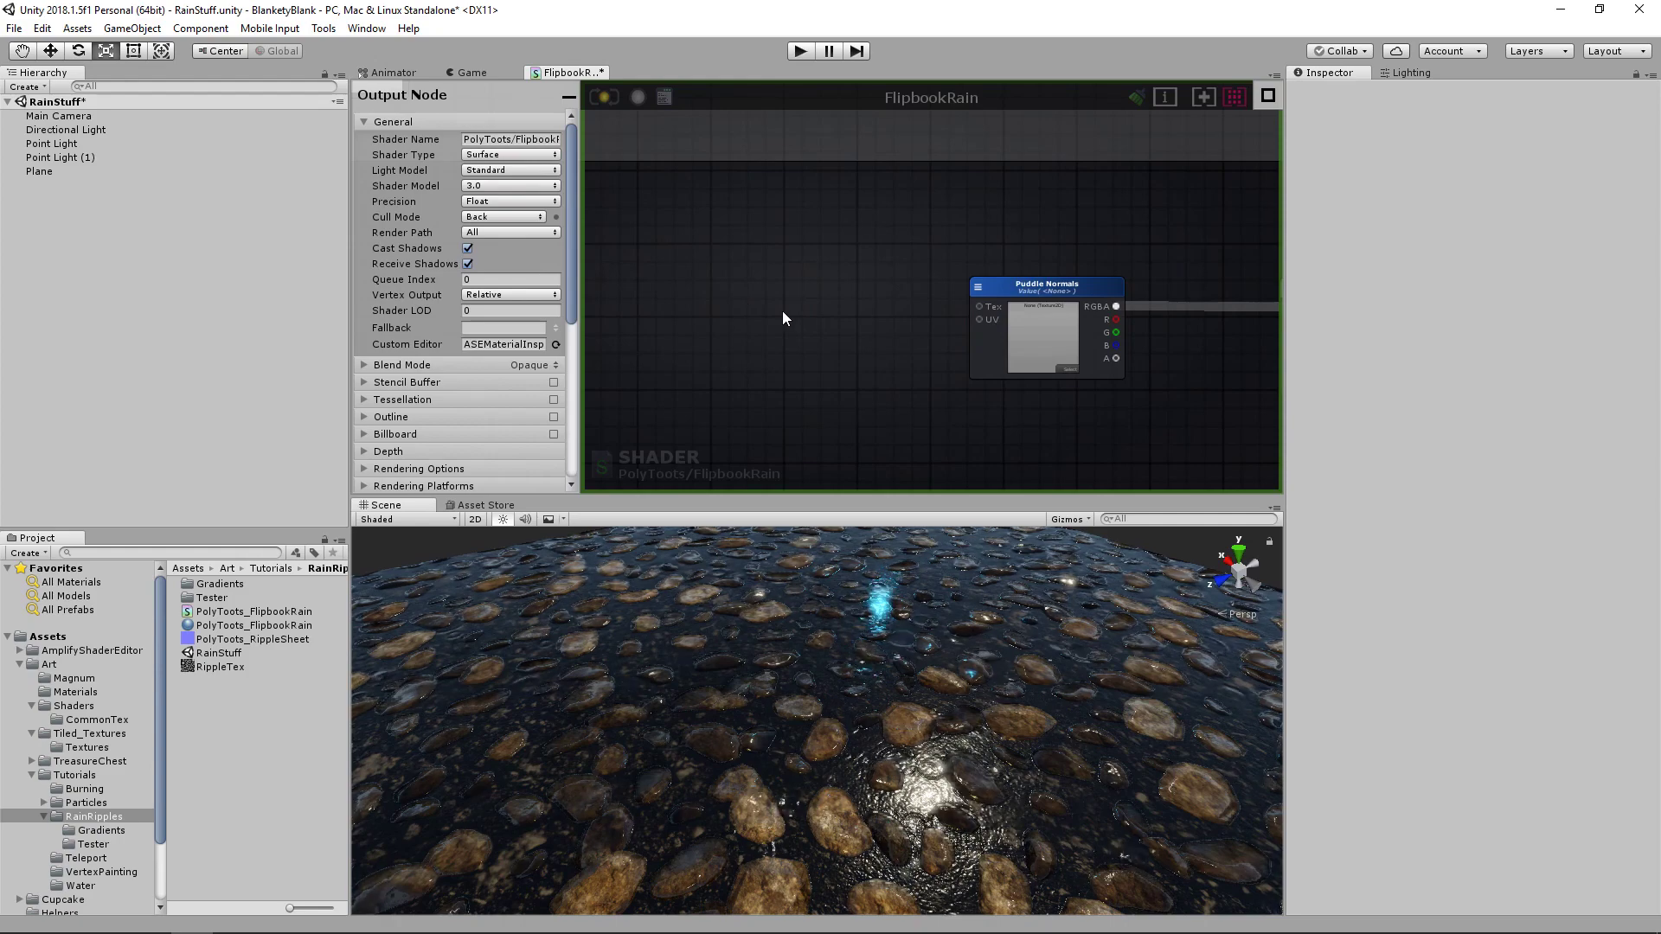
{"action": "left_click", "coordinate": [764, 277]}
{"action": "middle_click_drag", "start_coordinate": [768, 278], "coordinate": [893, 285]}
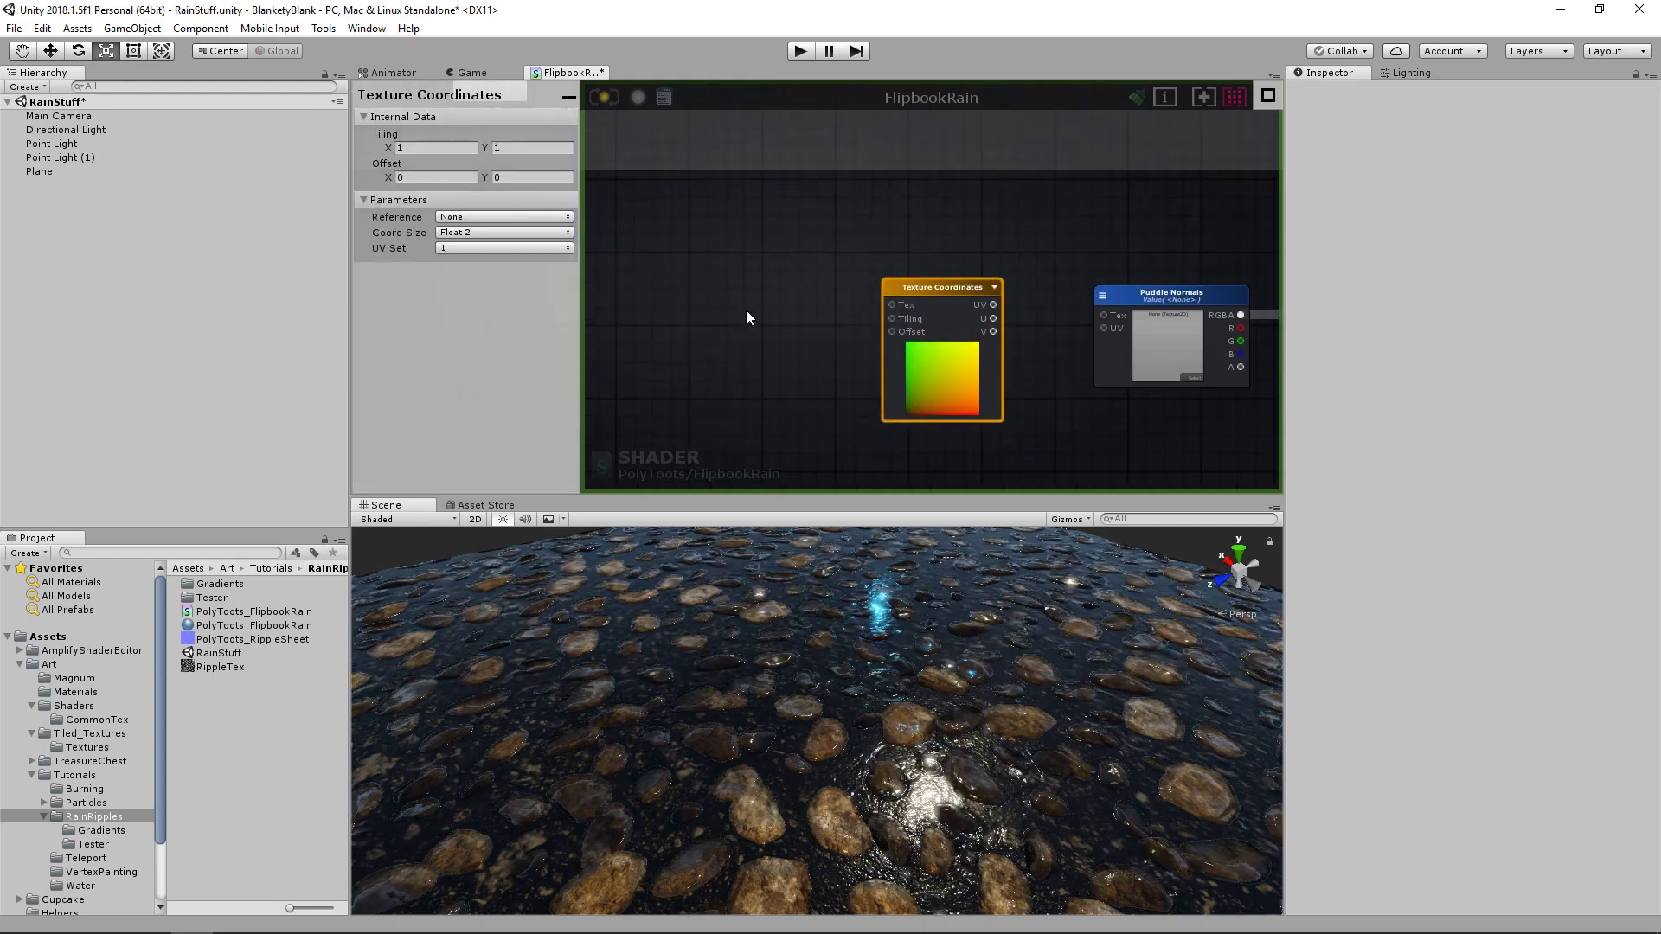
{"action": "left_click", "coordinate": [746, 311]}
{"action": "middle_click_drag", "start_coordinate": [808, 319], "coordinate": [869, 307]}
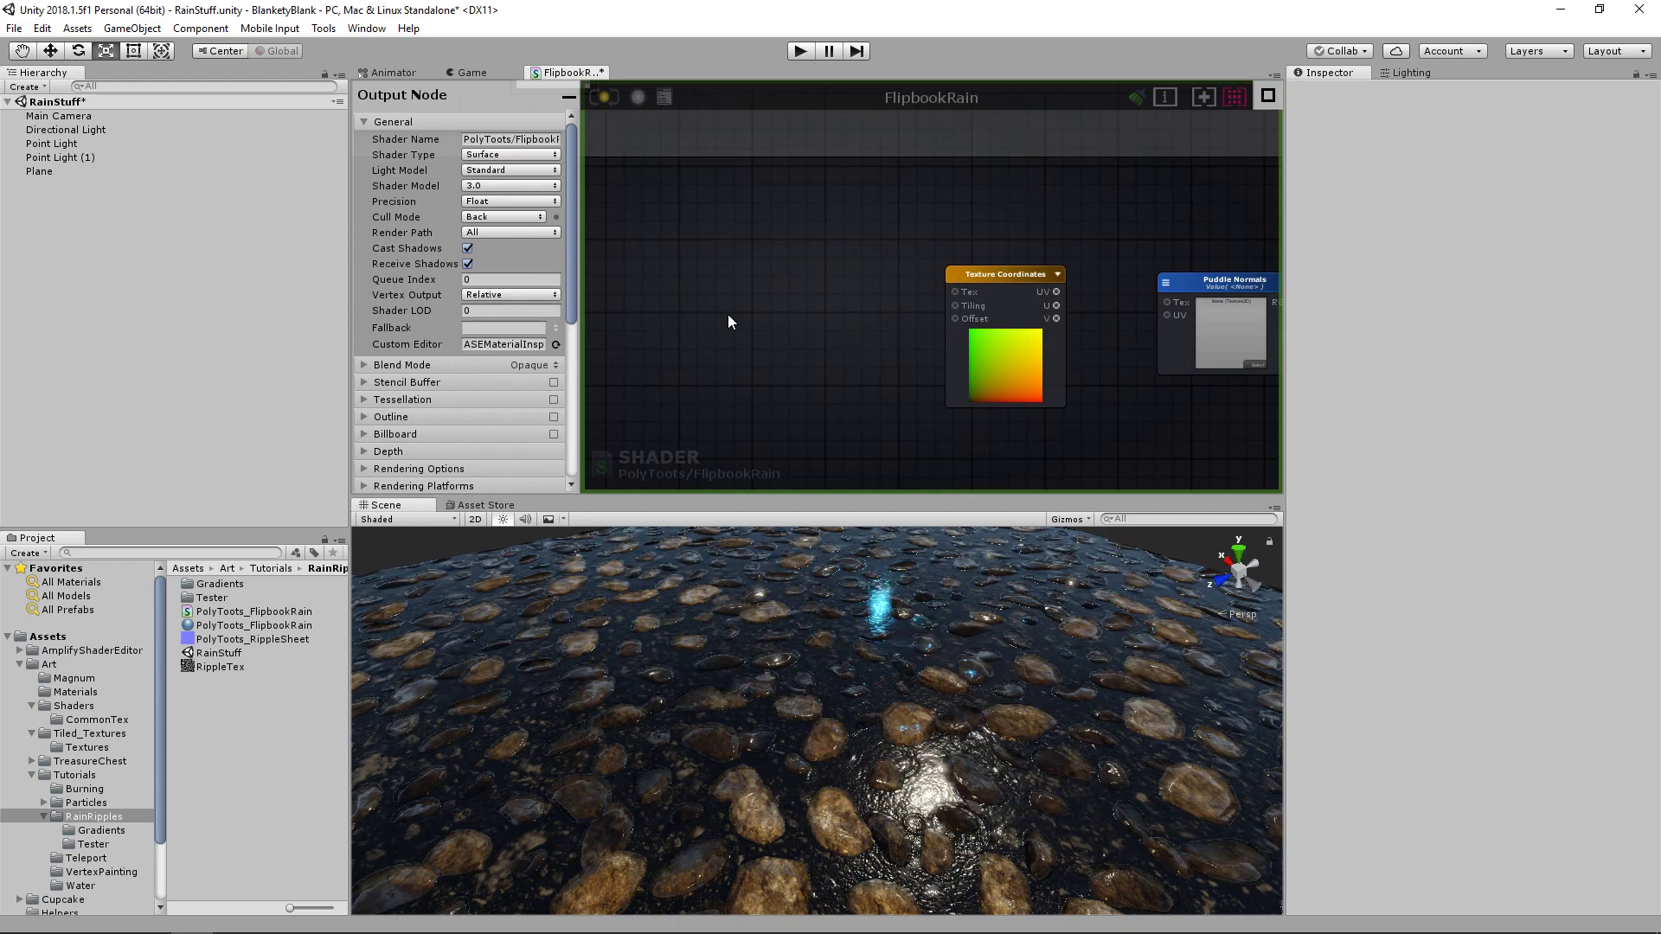
{"action": "middle_click_drag", "start_coordinate": [808, 307], "coordinate": [844, 306]}
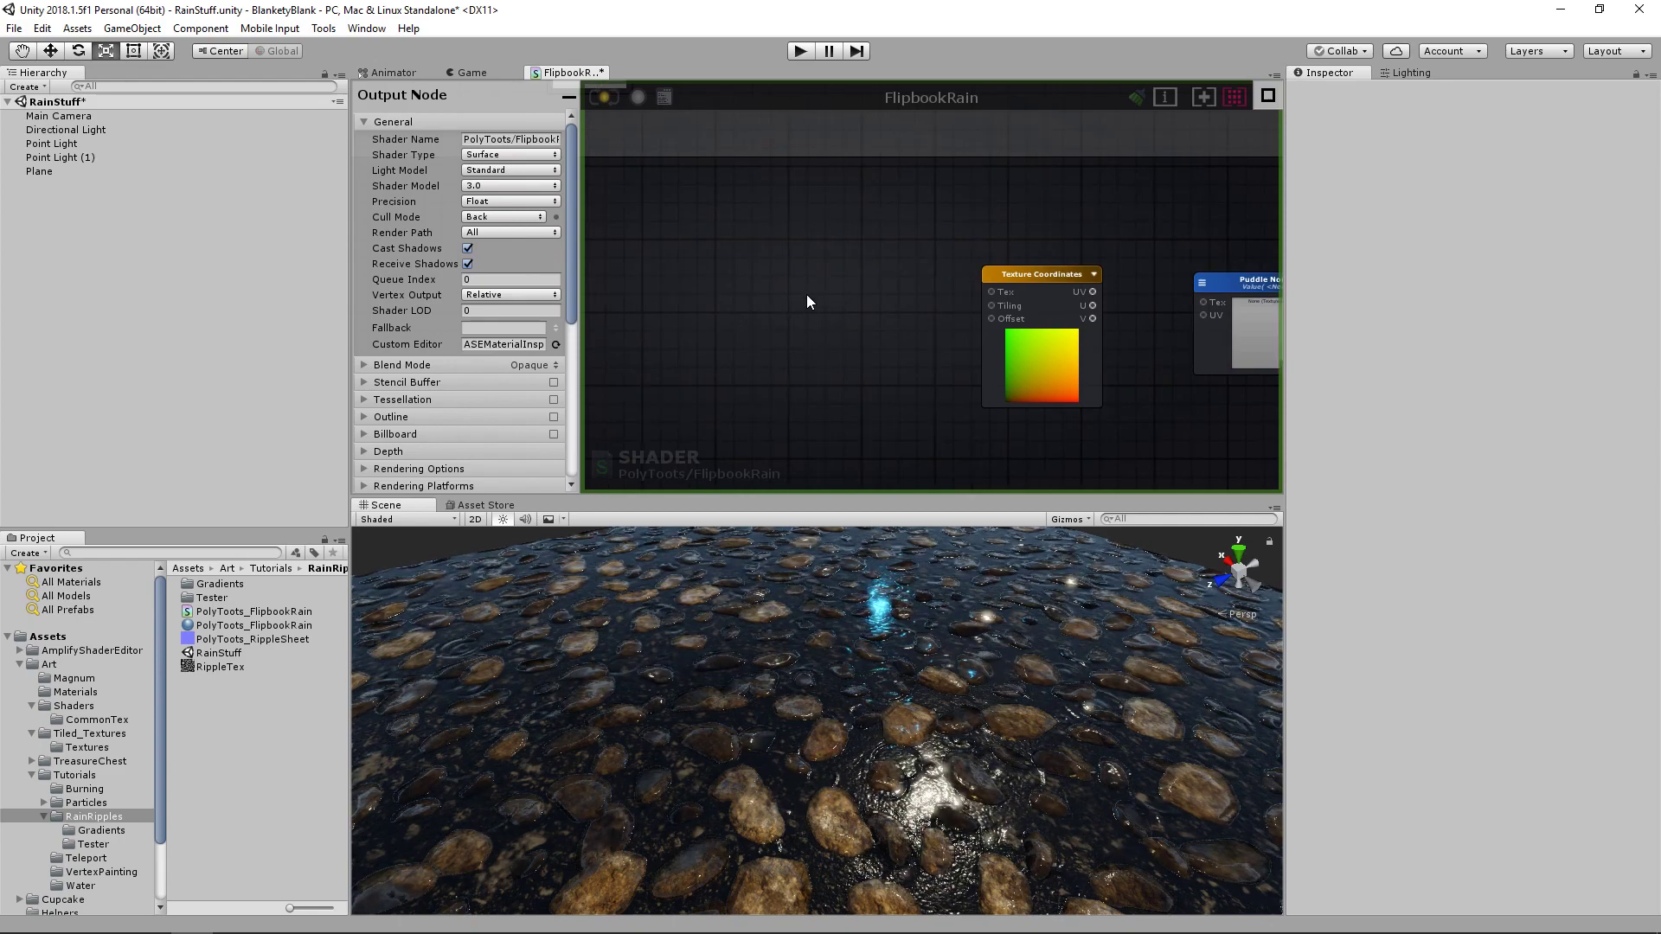
- Add a Get Local Var node beside the Texture Coordinates node and set its reference to BaseNormals
{"action": "key", "text": "g"}
{"action": "left_click", "coordinate": [750, 277]}
{"action": "left_click_drag", "start_coordinate": [777, 289], "coordinate": [755, 274]}
{"action": "left_click", "coordinate": [735, 272]}
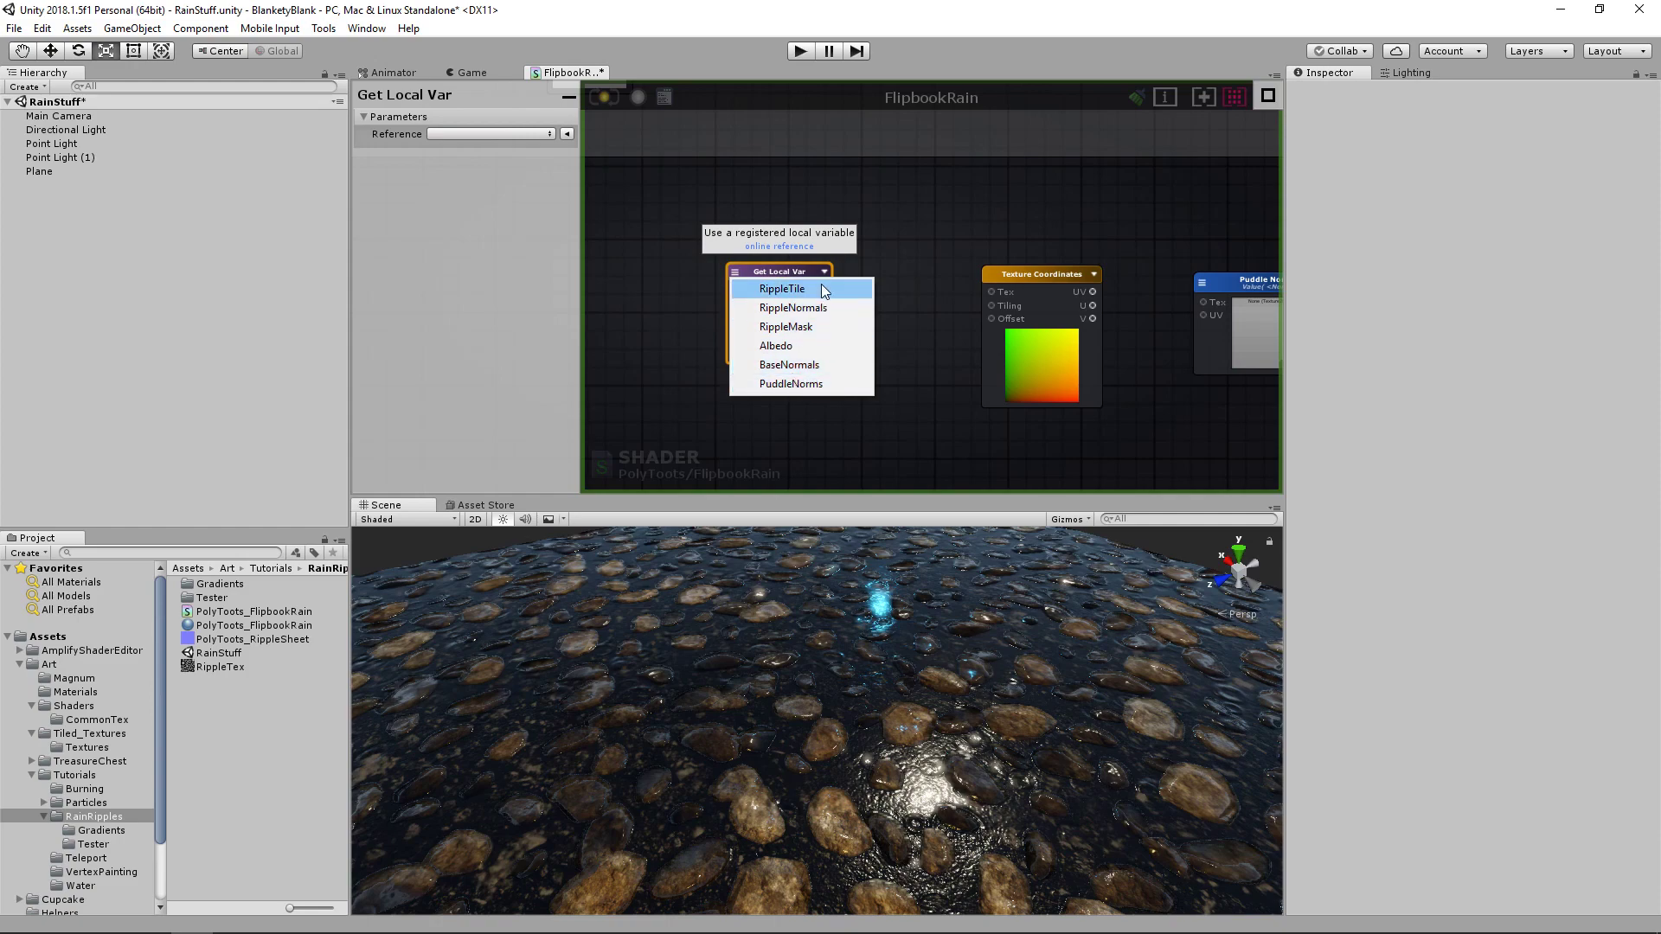
{"action": "left_click", "coordinate": [826, 367]}
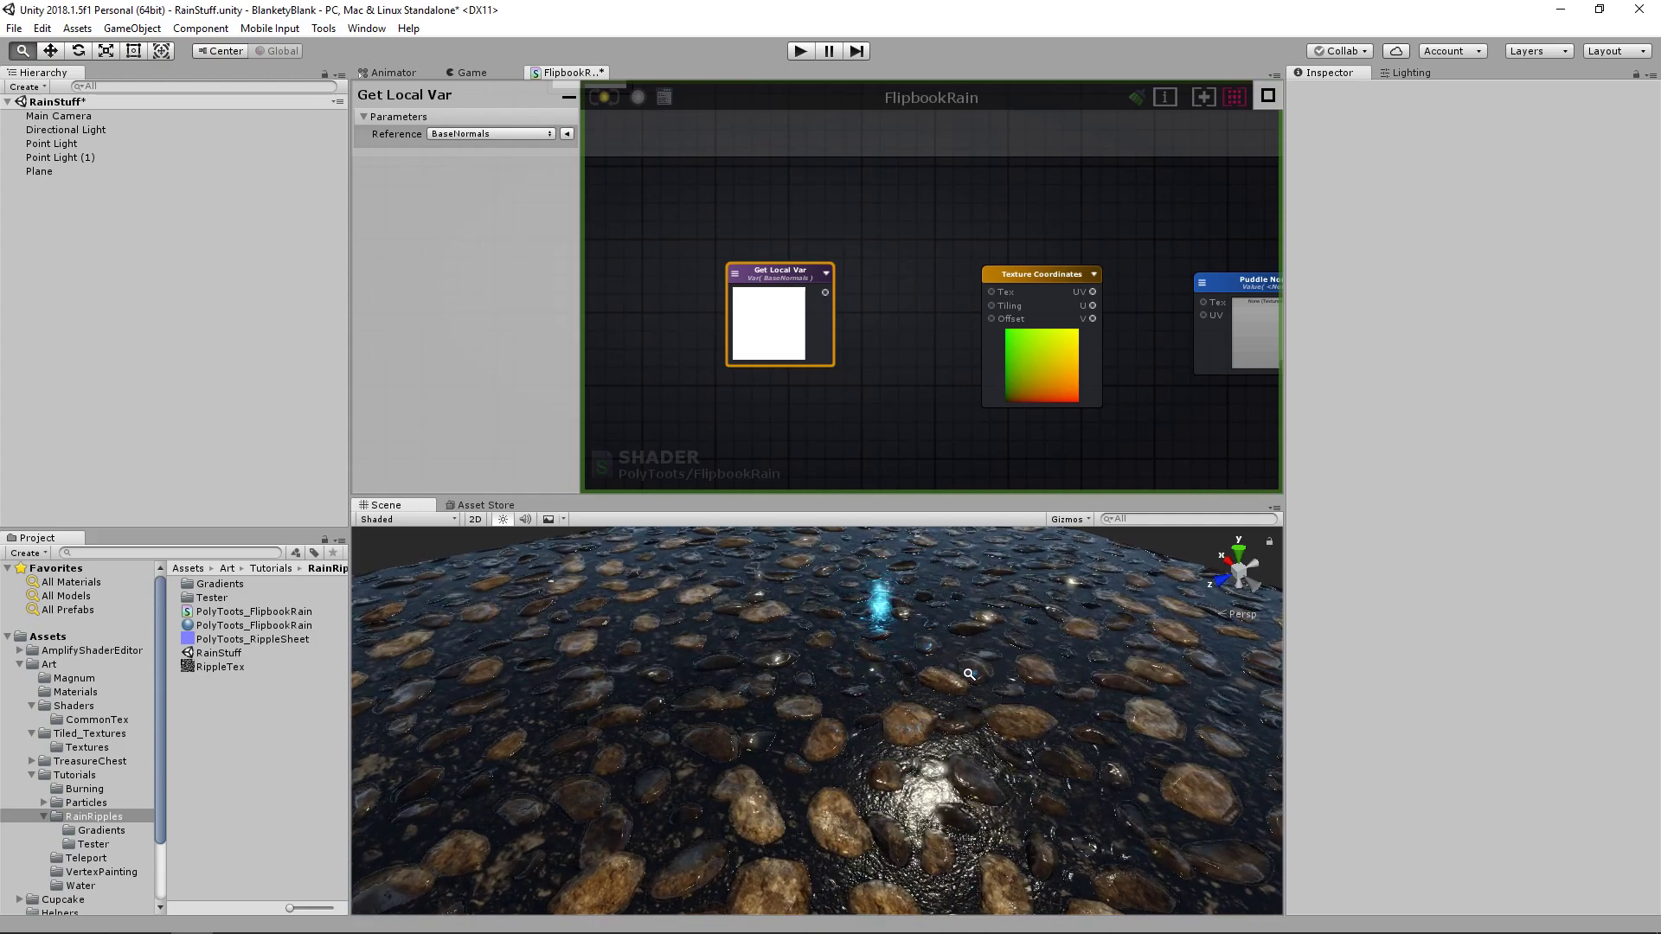
- Try base Tiling values of 3.1 and 4.71 on the plane's material and restore the Tiling to 2
{"action": "scroll", "coordinate": [969, 674], "scroll_direction": "down", "scroll_amount": 3}
{"action": "left_click", "coordinate": [1002, 740]}
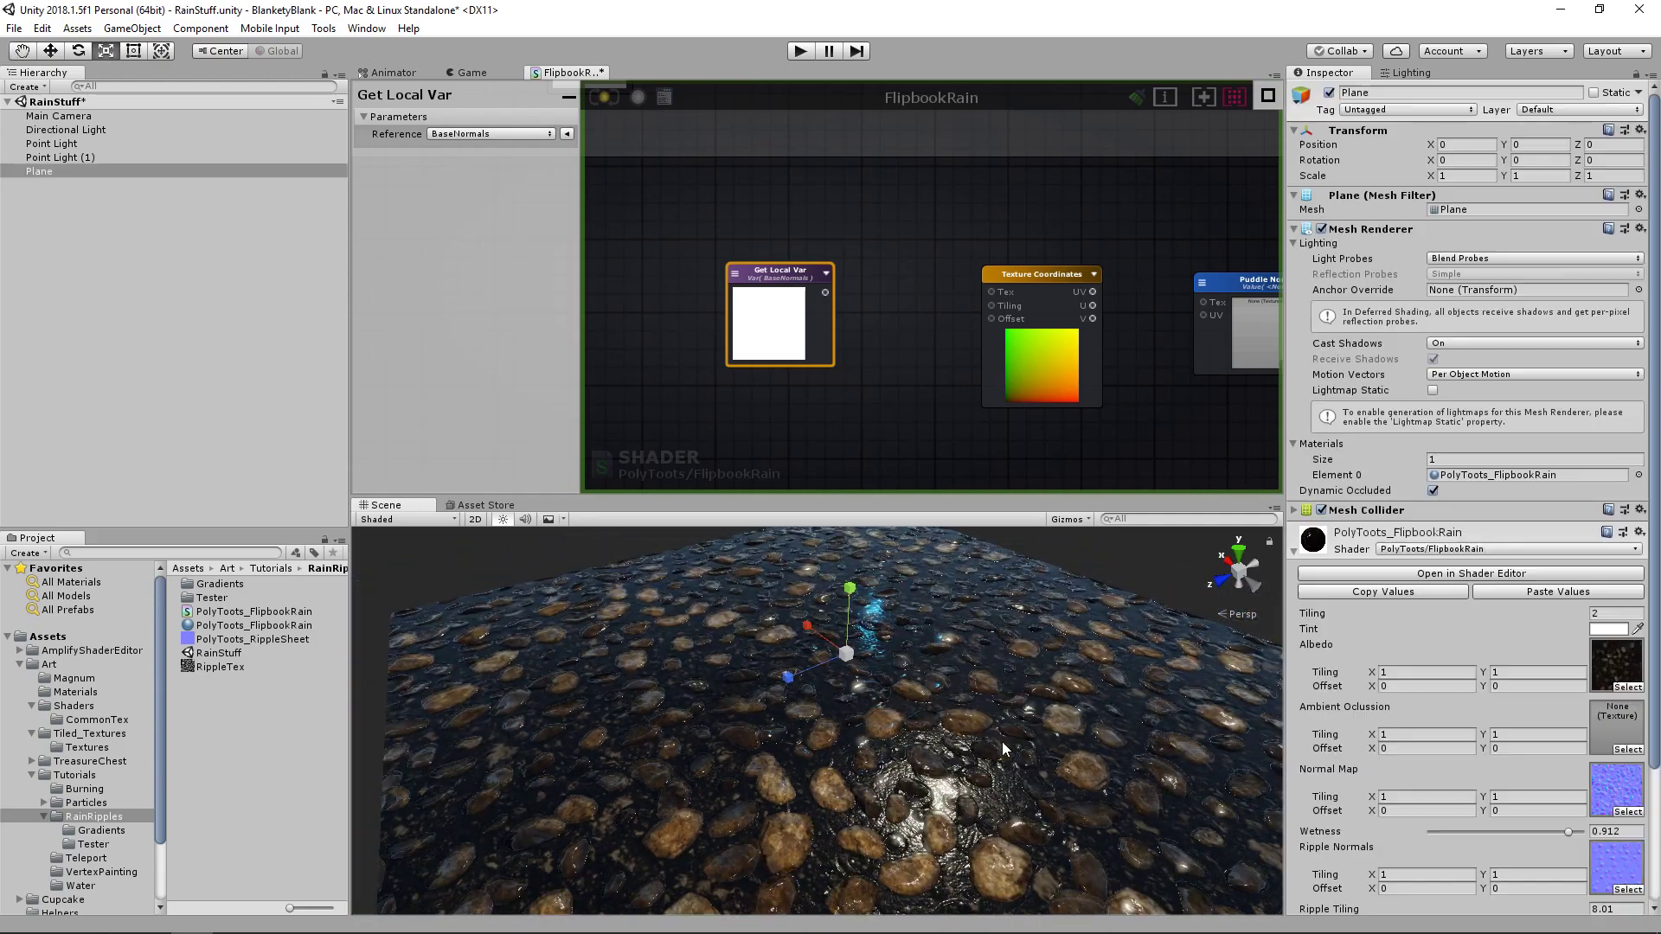
{"action": "mouse_move", "coordinate": [1532, 614]}
{"action": "left_mouse_down"}
{"action": "mouse_move", "coordinate": [1574, 618]}
{"action": "mouse_move", "coordinate": [1556, 624]}
{"action": "left_mouse_up"}
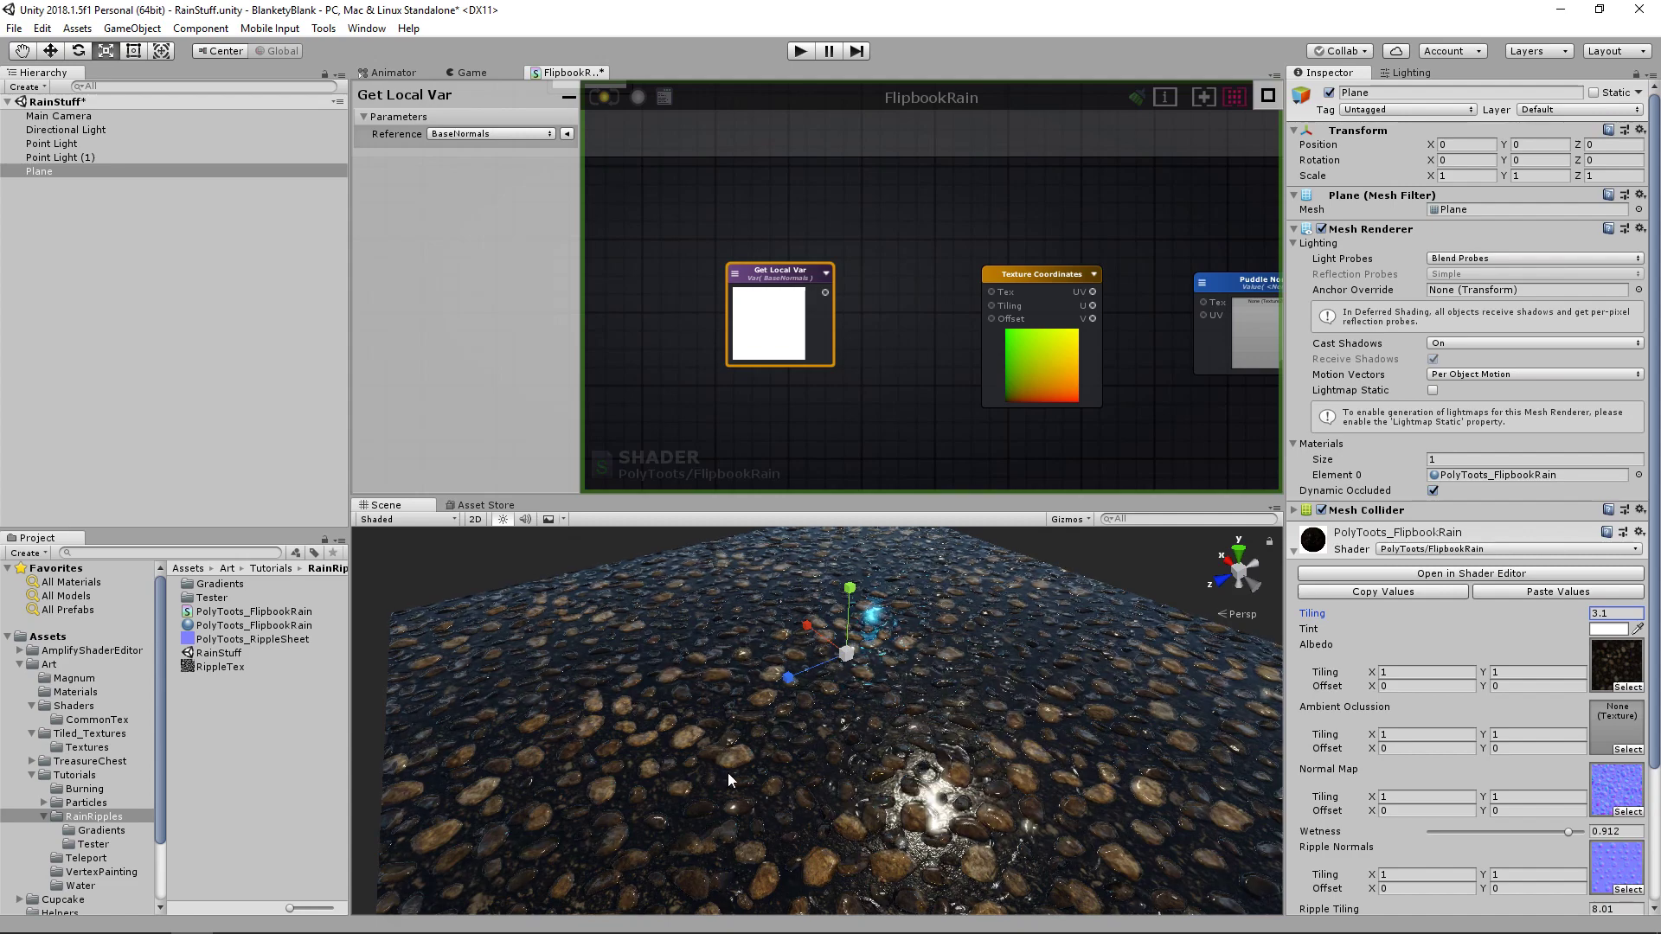
{"action": "mouse_move", "coordinate": [1523, 612]}
{"action": "left_mouse_down"}
{"action": "mouse_move", "coordinate": [1559, 610]}
{"action": "mouse_move", "coordinate": [1540, 610]}
{"action": "left_mouse_up"}
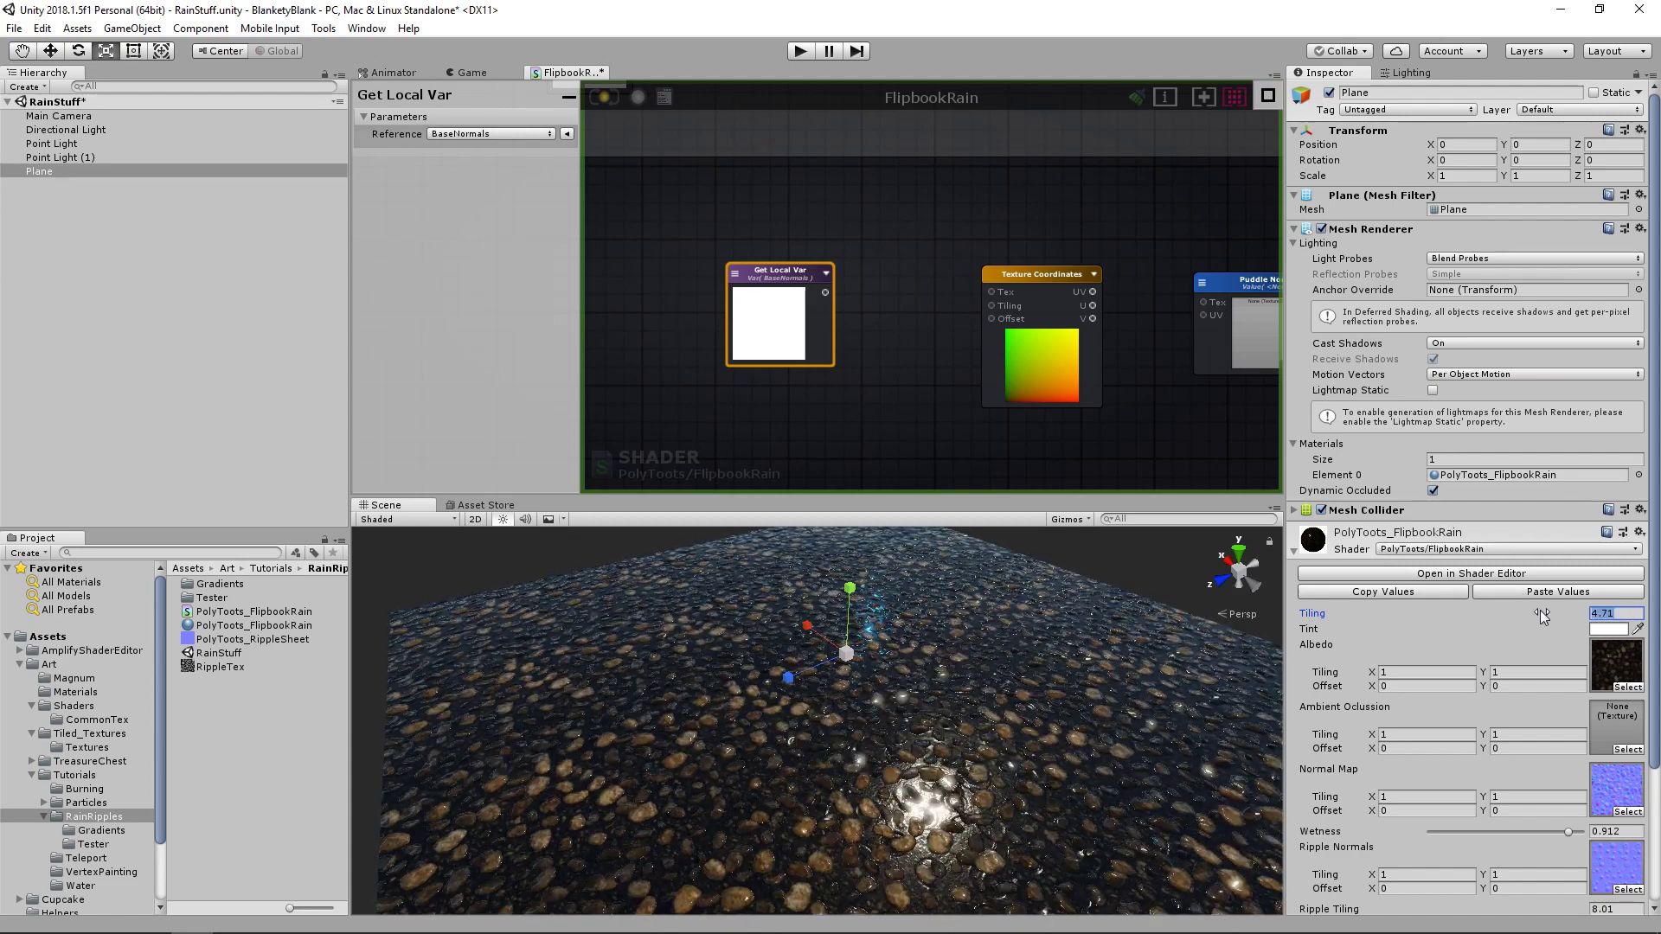
{"action": "type", "text": "2"}
{"action": "key", "text": "Tab"}
- Connect the BaseNormals variable to the Tiling input of the Texture Coordinates node and place it closer to that node
{"action": "left_click", "coordinate": [908, 271]}
{"action": "left_click_drag", "start_coordinate": [778, 270], "coordinate": [992, 310]}
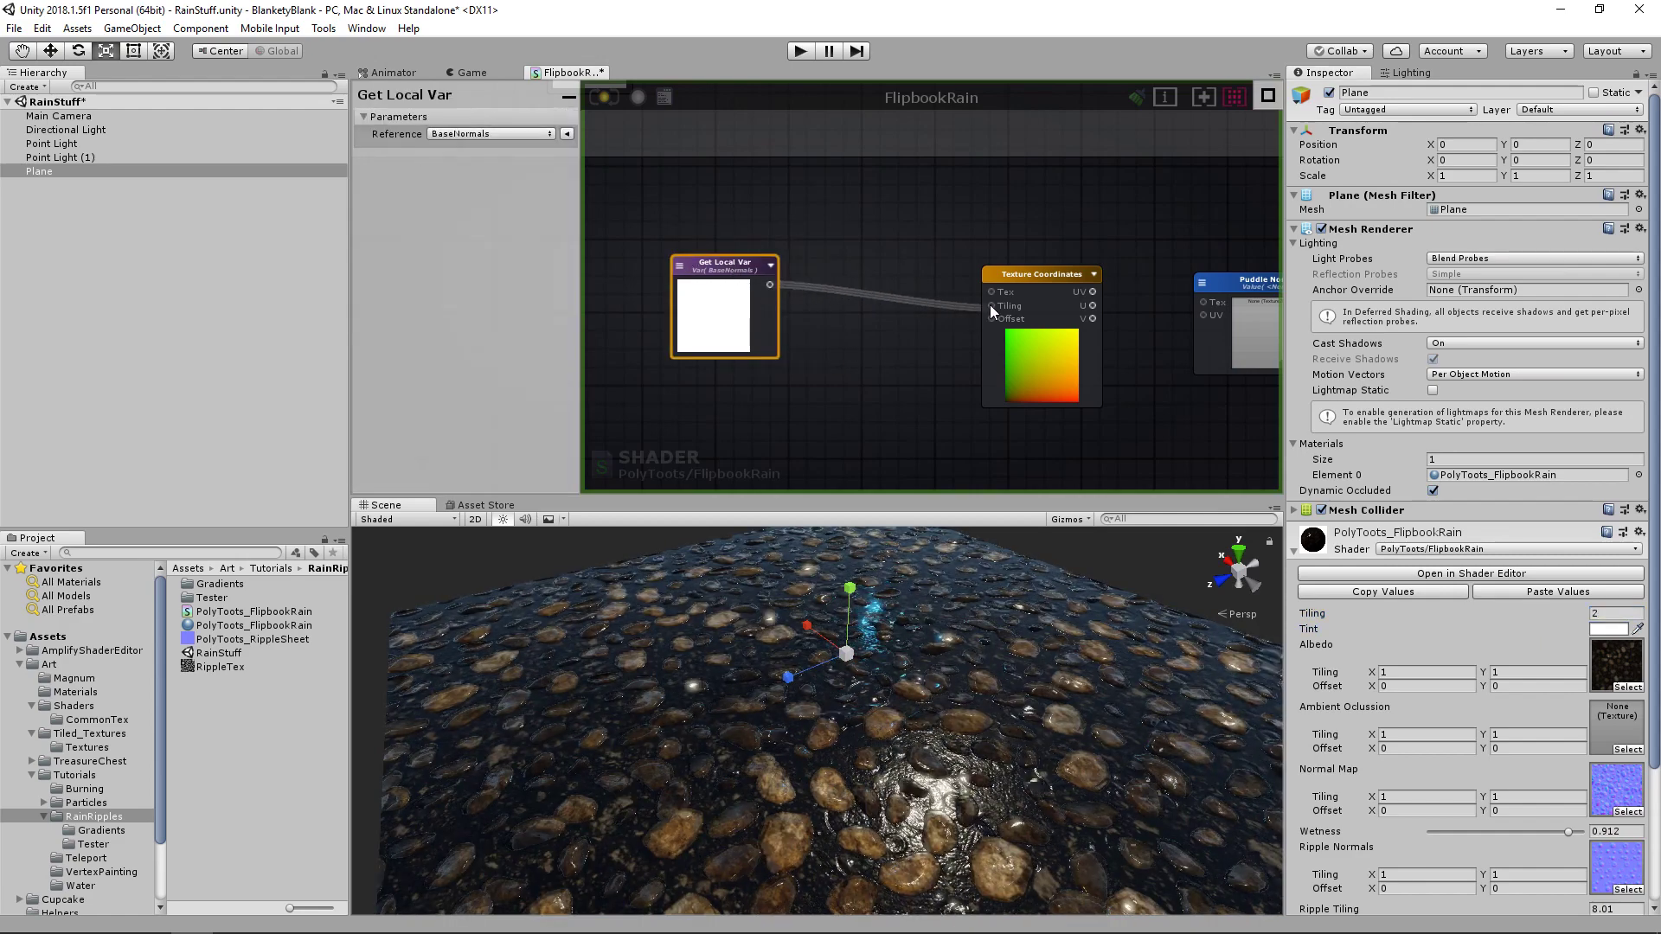
{"action": "left_click_drag", "start_coordinate": [726, 311], "coordinate": [827, 319]}
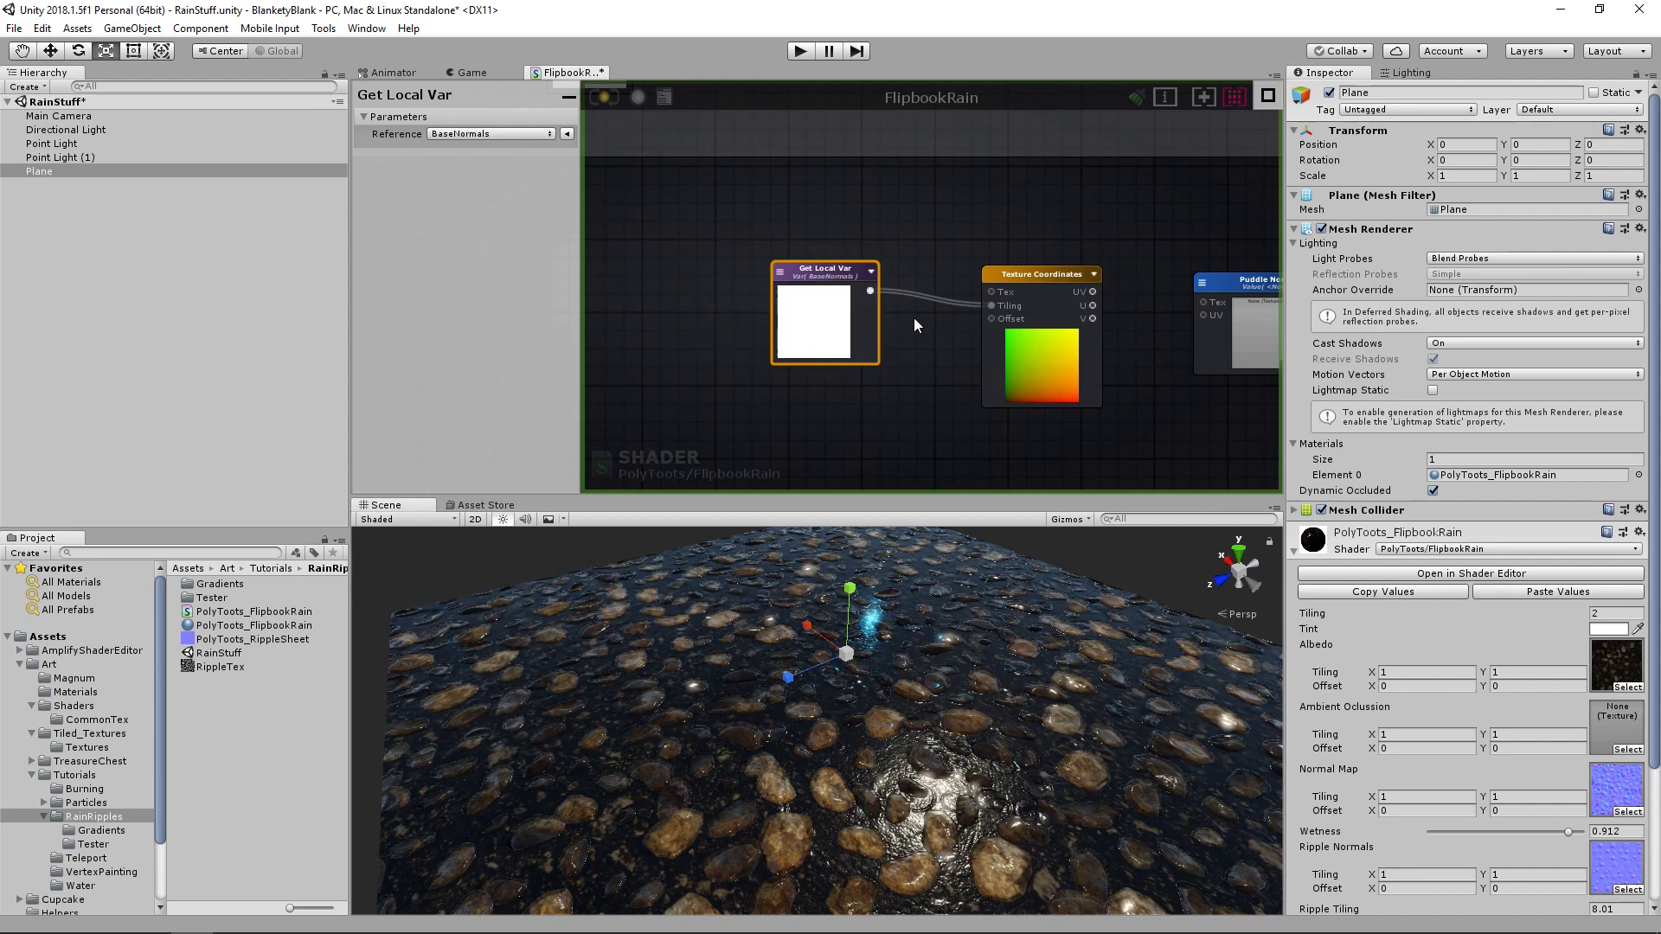
{"action": "right_click_drag", "start_coordinate": [913, 318], "coordinate": [758, 312]}
{"action": "scroll", "coordinate": [1472, 671], "scroll_direction": "down", "scroll_amount": 3}
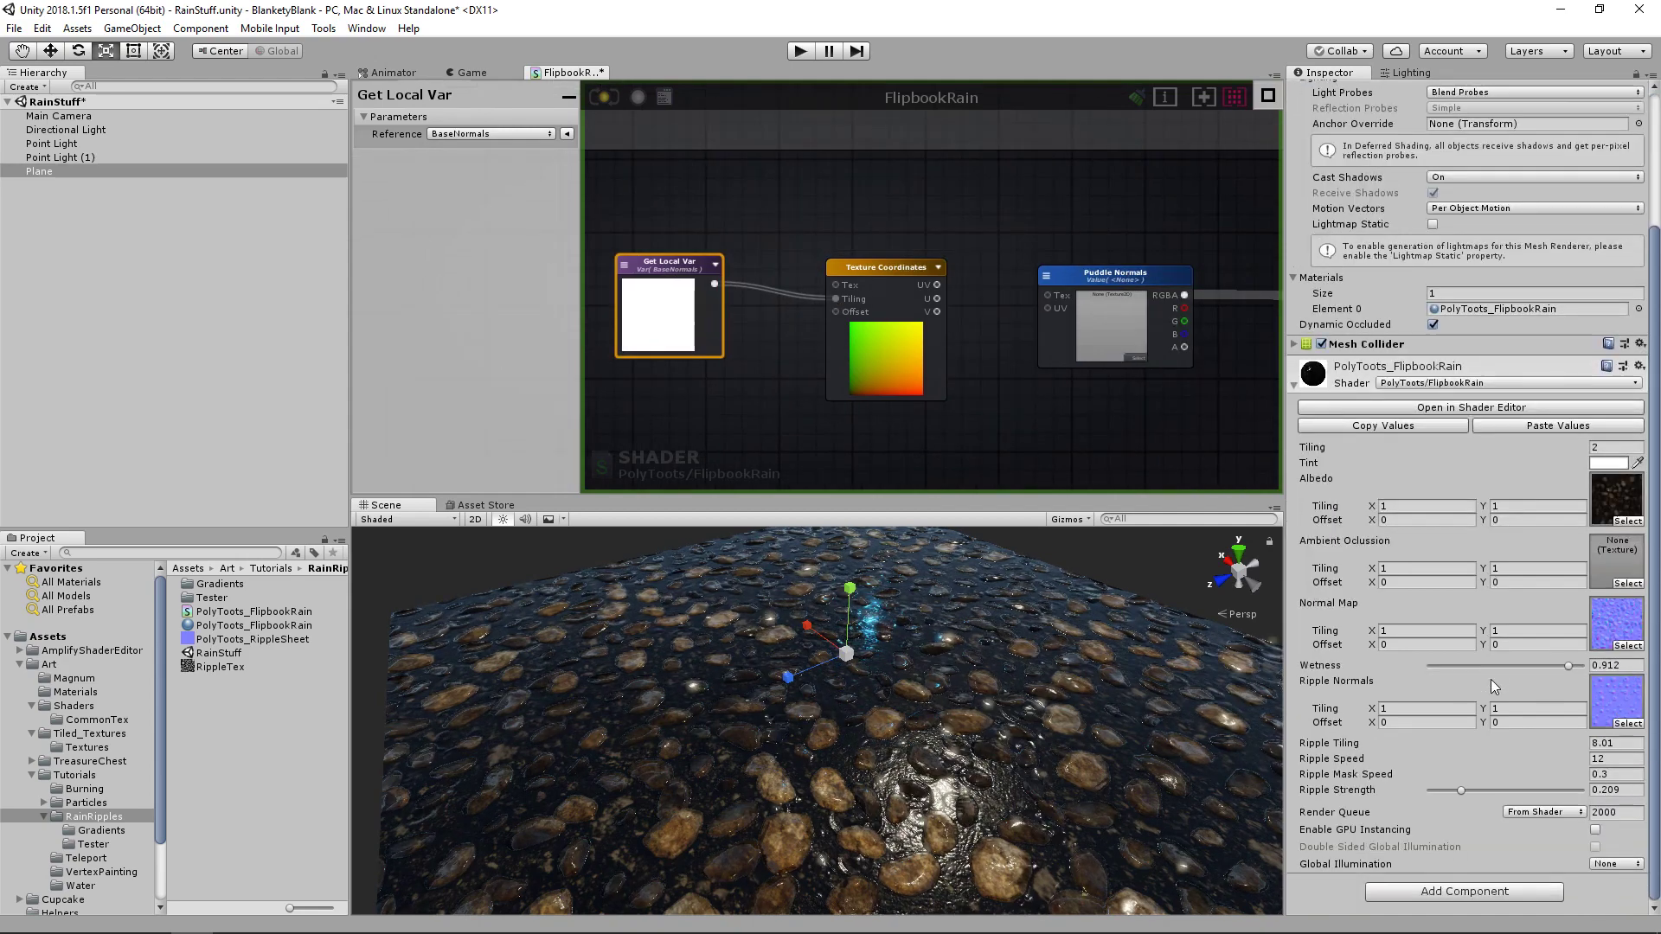
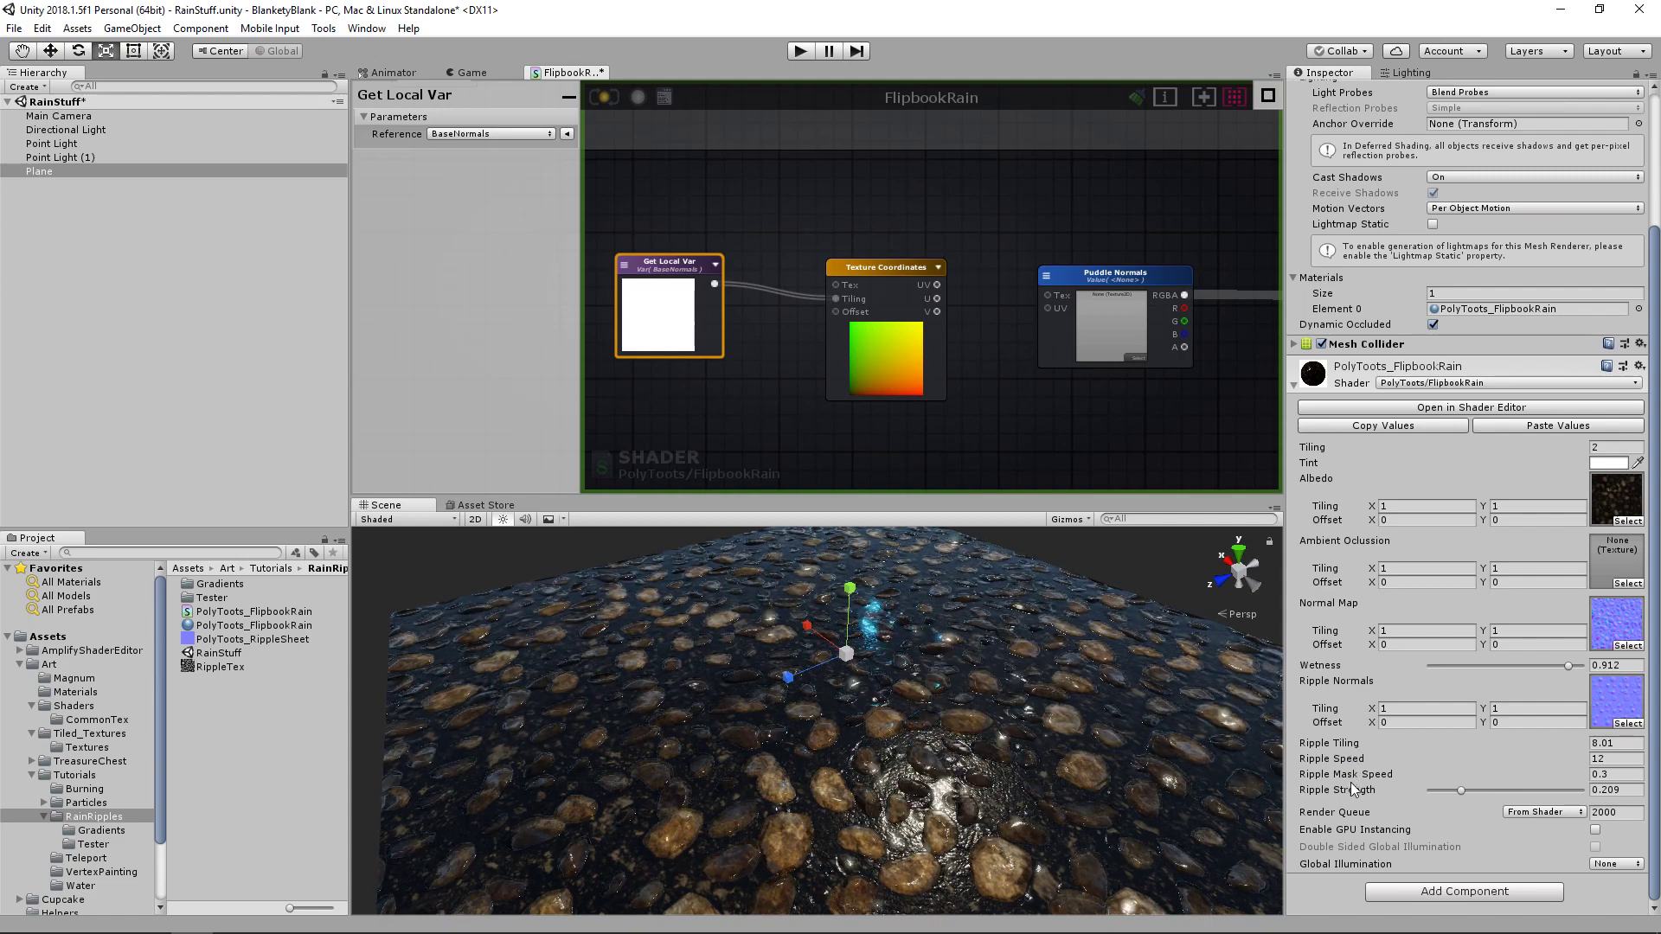
- Connect the Texture Coordinates UV output to the Puddle Normals UV input and tidy the spacing of these nodes
{"action": "left_click_drag", "start_coordinate": [901, 272], "coordinate": [897, 262]}
{"action": "left_click", "coordinate": [1047, 284]}
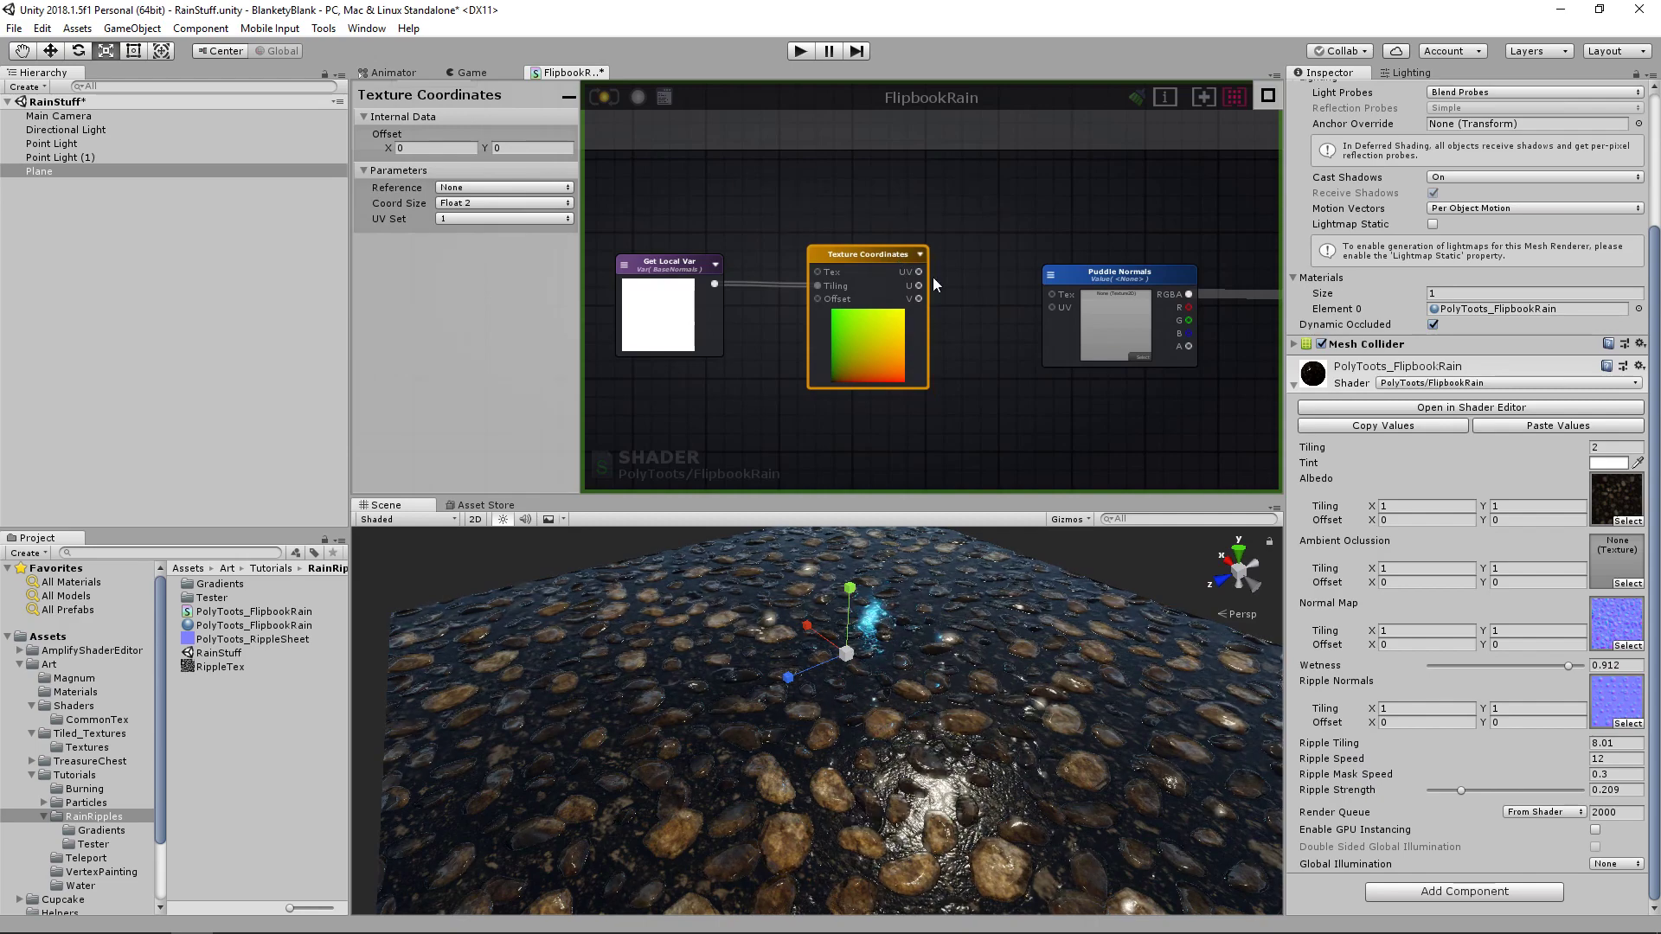
{"action": "left_click_drag", "start_coordinate": [1052, 309], "coordinate": [1037, 304]}
{"action": "left_click_drag", "start_coordinate": [699, 271], "coordinate": [714, 272]}
- Save the shader and enable Unpack Normal Map on the Puddle Normals texture sample
{"action": "middle_click_drag", "start_coordinate": [1071, 318], "coordinate": [959, 337]}
{"action": "scroll", "coordinate": [879, 330], "scroll_direction": "down", "scroll_amount": 2}
{"action": "left_click", "coordinate": [608, 97]}
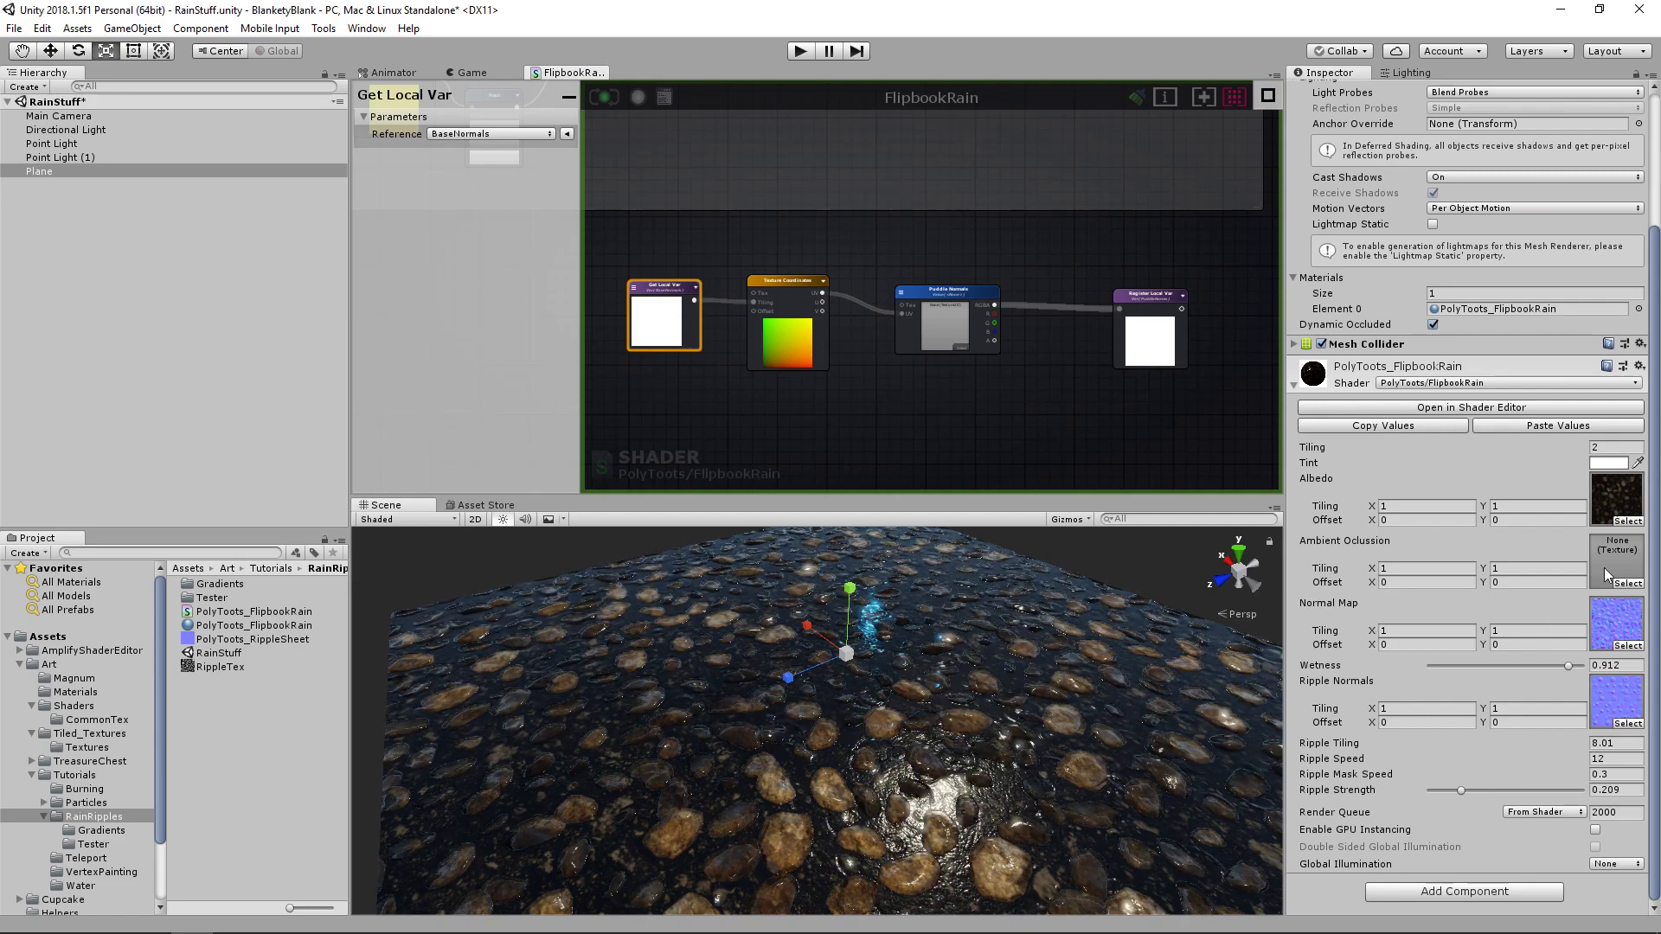
{"action": "scroll", "coordinate": [1519, 662], "scroll_direction": "up", "scroll_amount": 2}
{"action": "left_click", "coordinate": [937, 294]}
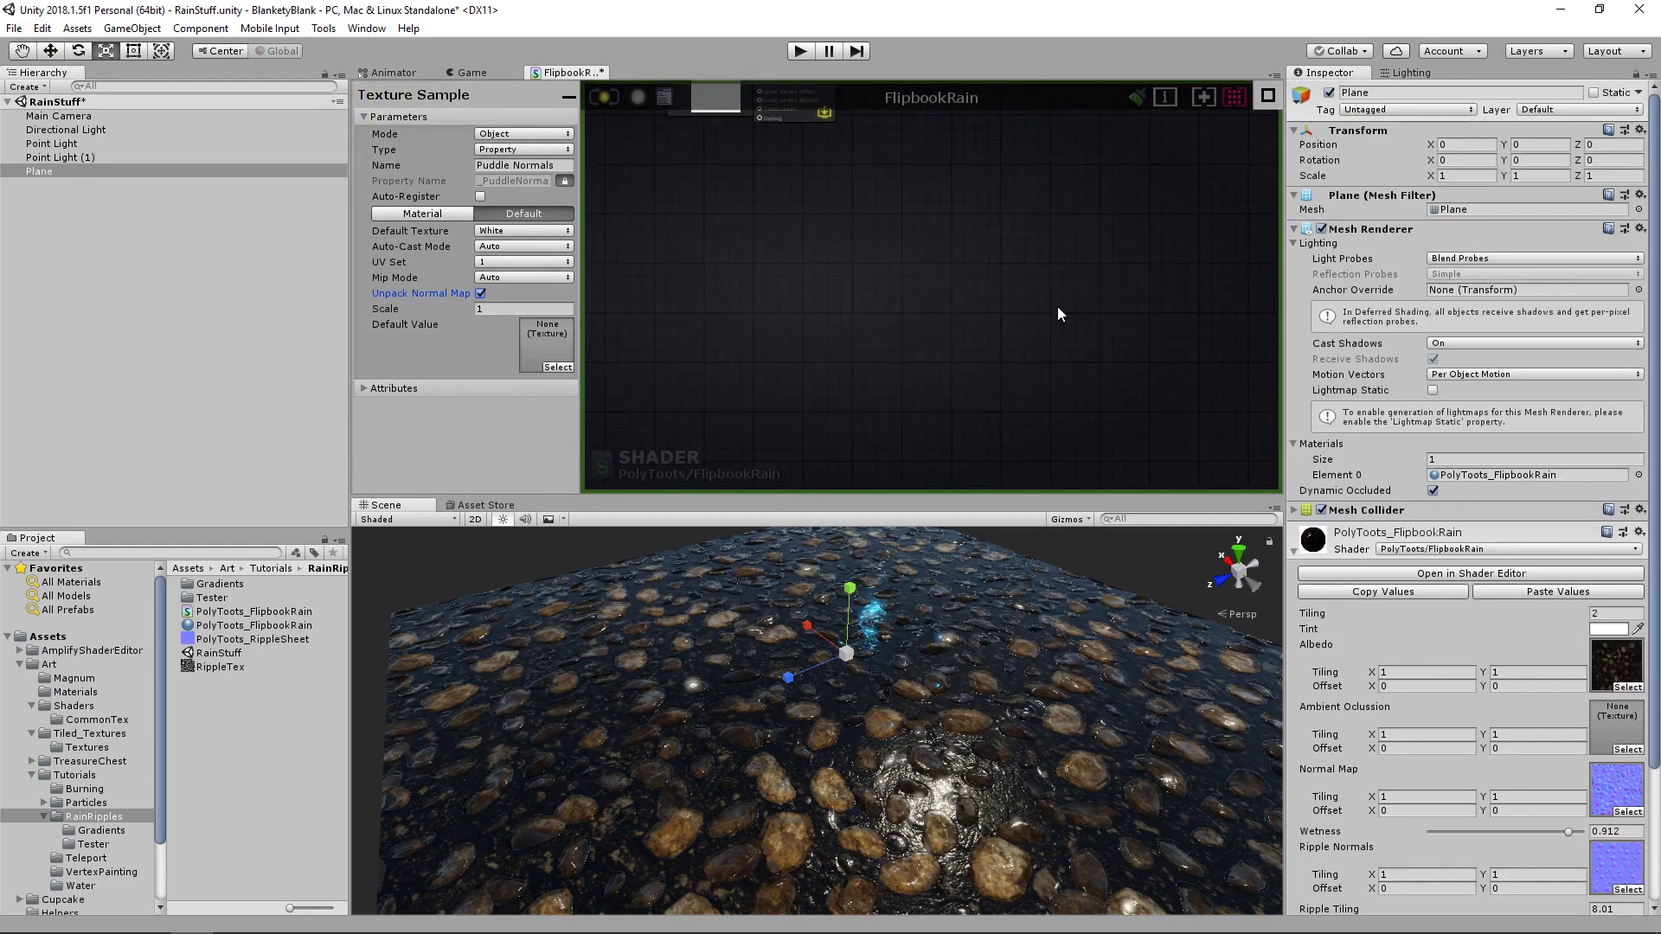
- Spread out the nodes around the output node, moving the normal blend group left, Wetness down and the Albedo variable up
{"action": "scroll", "coordinate": [1057, 307], "scroll_direction": "down", "scroll_amount": 3}
{"action": "middle_click_drag", "start_coordinate": [901, 251], "coordinate": [1028, 327]}
{"action": "scroll", "coordinate": [1059, 313], "scroll_direction": "up", "scroll_amount": 5}
{"action": "scroll", "coordinate": [1078, 313], "scroll_direction": "down", "scroll_amount": 2}
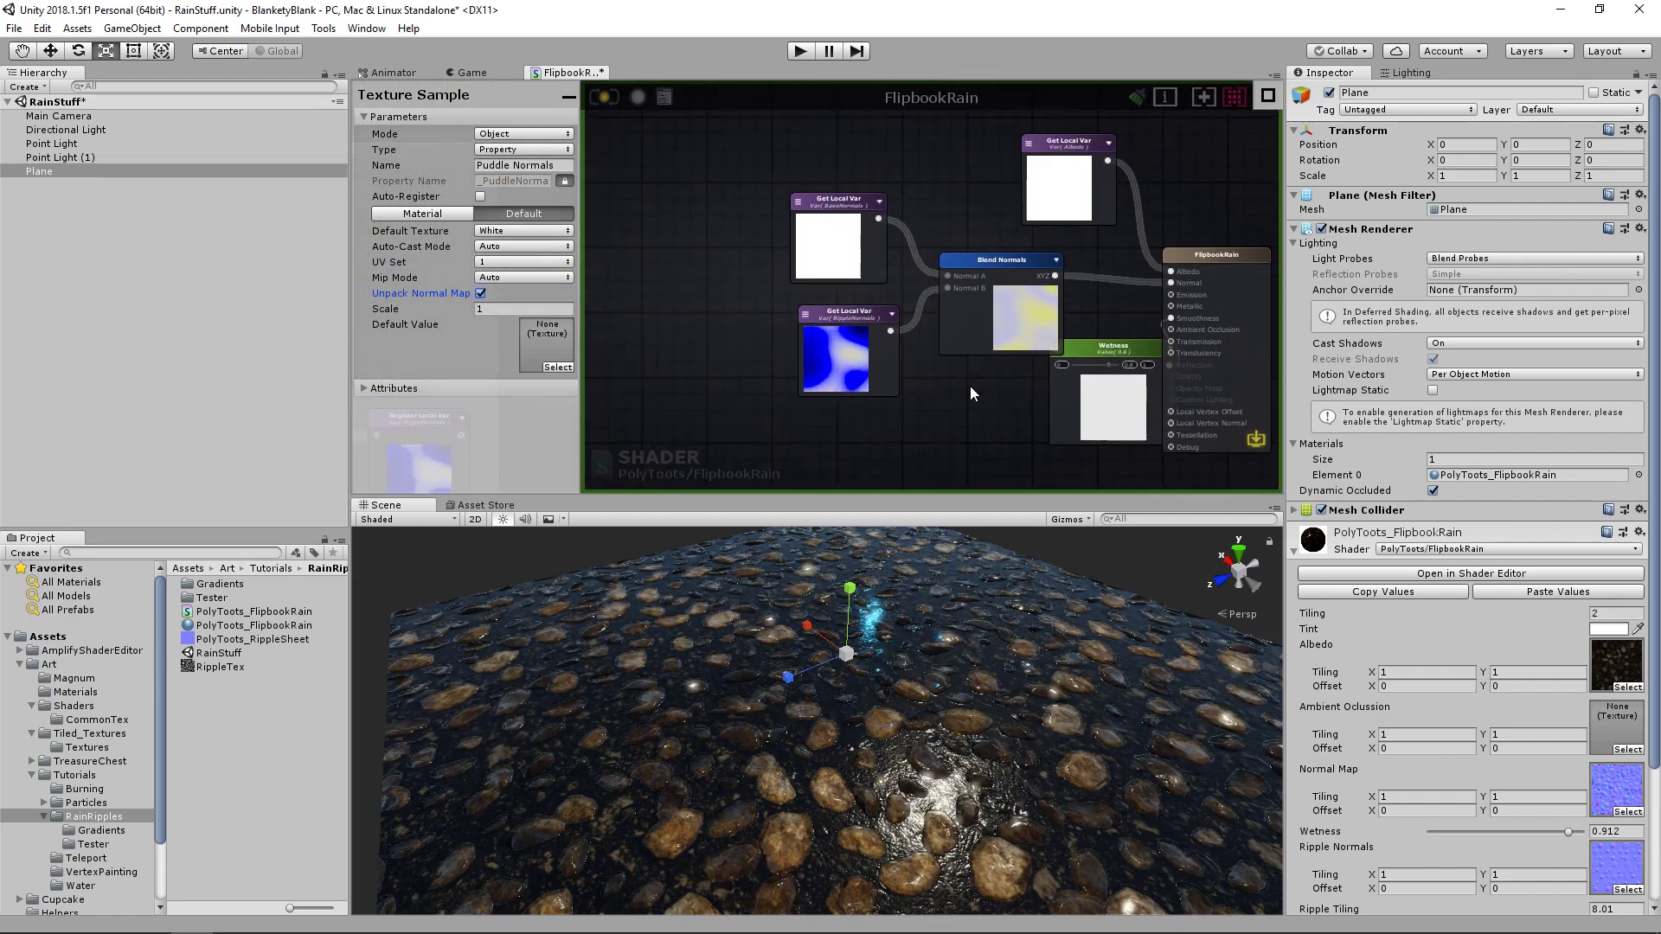
{"action": "scroll", "coordinate": [969, 391], "scroll_direction": "down", "scroll_amount": 4}
{"action": "left_click", "coordinate": [966, 408]}
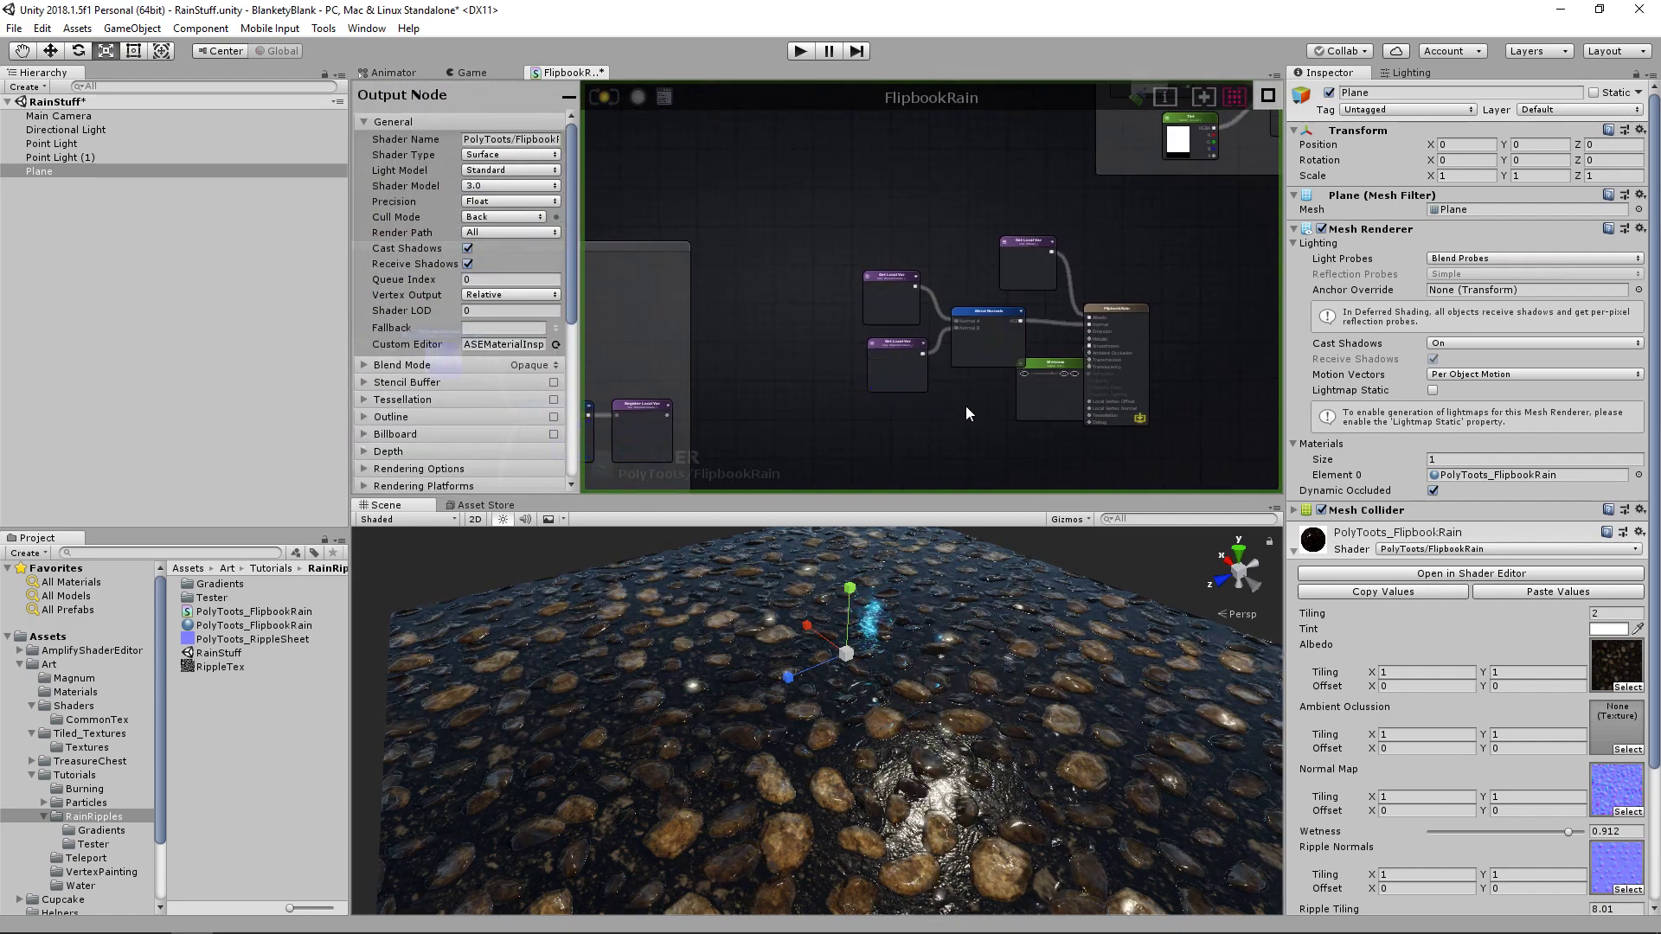
{"action": "scroll", "coordinate": [981, 377], "scroll_direction": "up", "scroll_amount": 2}
{"action": "left_click_drag", "start_coordinate": [764, 187], "coordinate": [979, 353]}
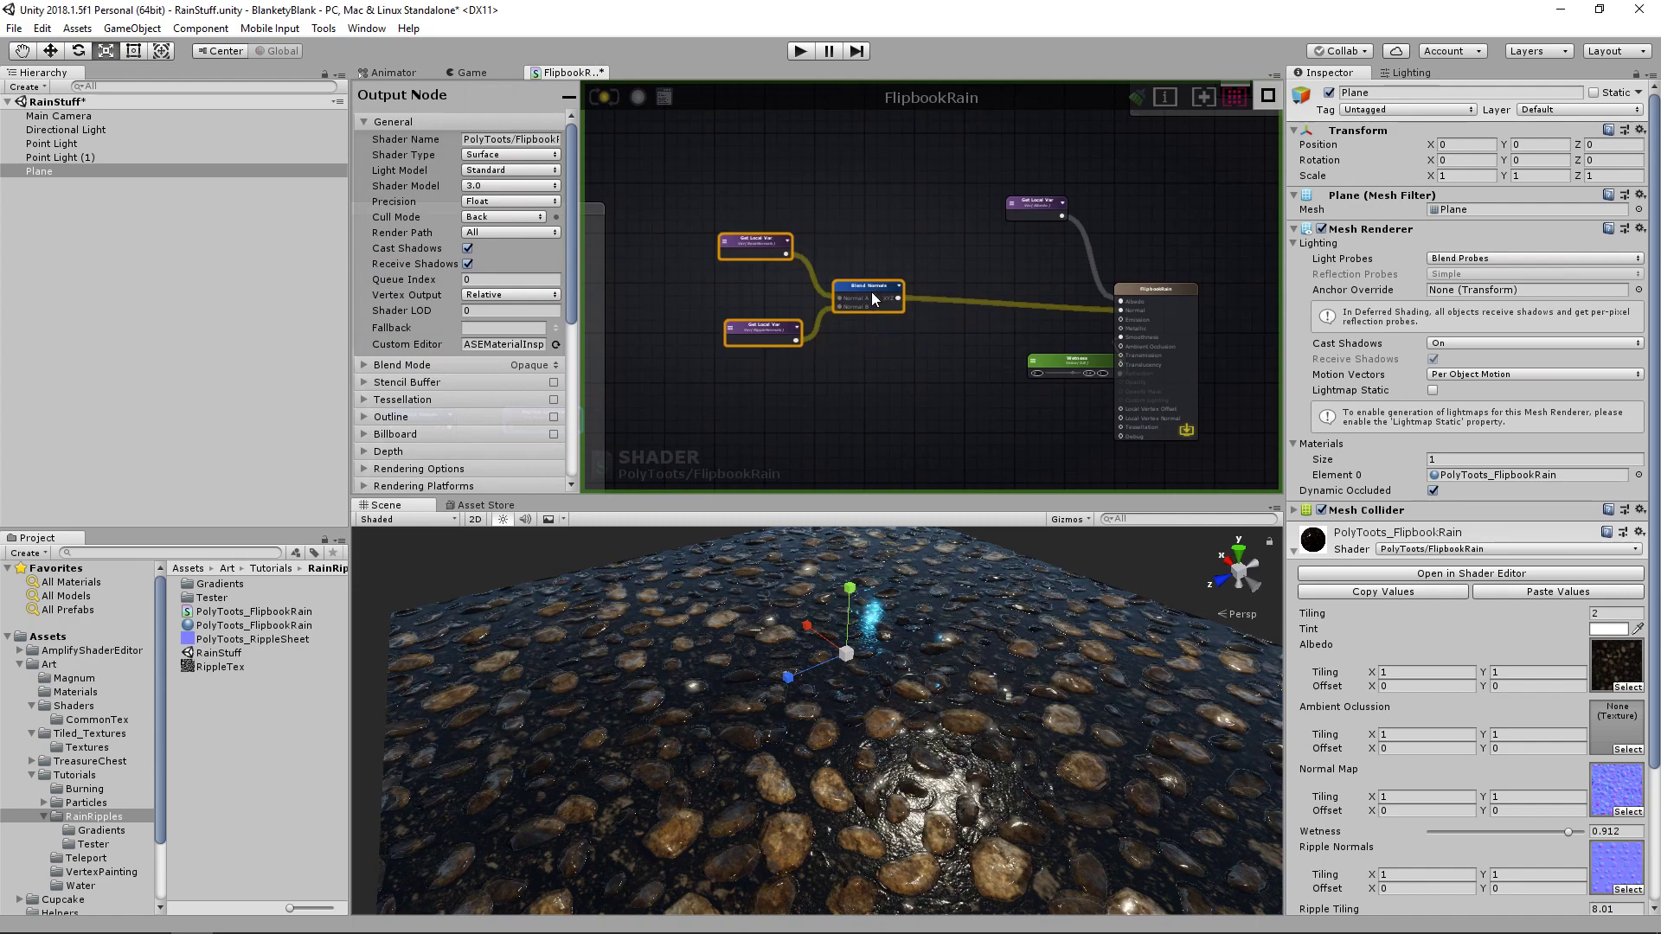
{"action": "left_click_drag", "start_coordinate": [1082, 359], "coordinate": [1025, 414]}
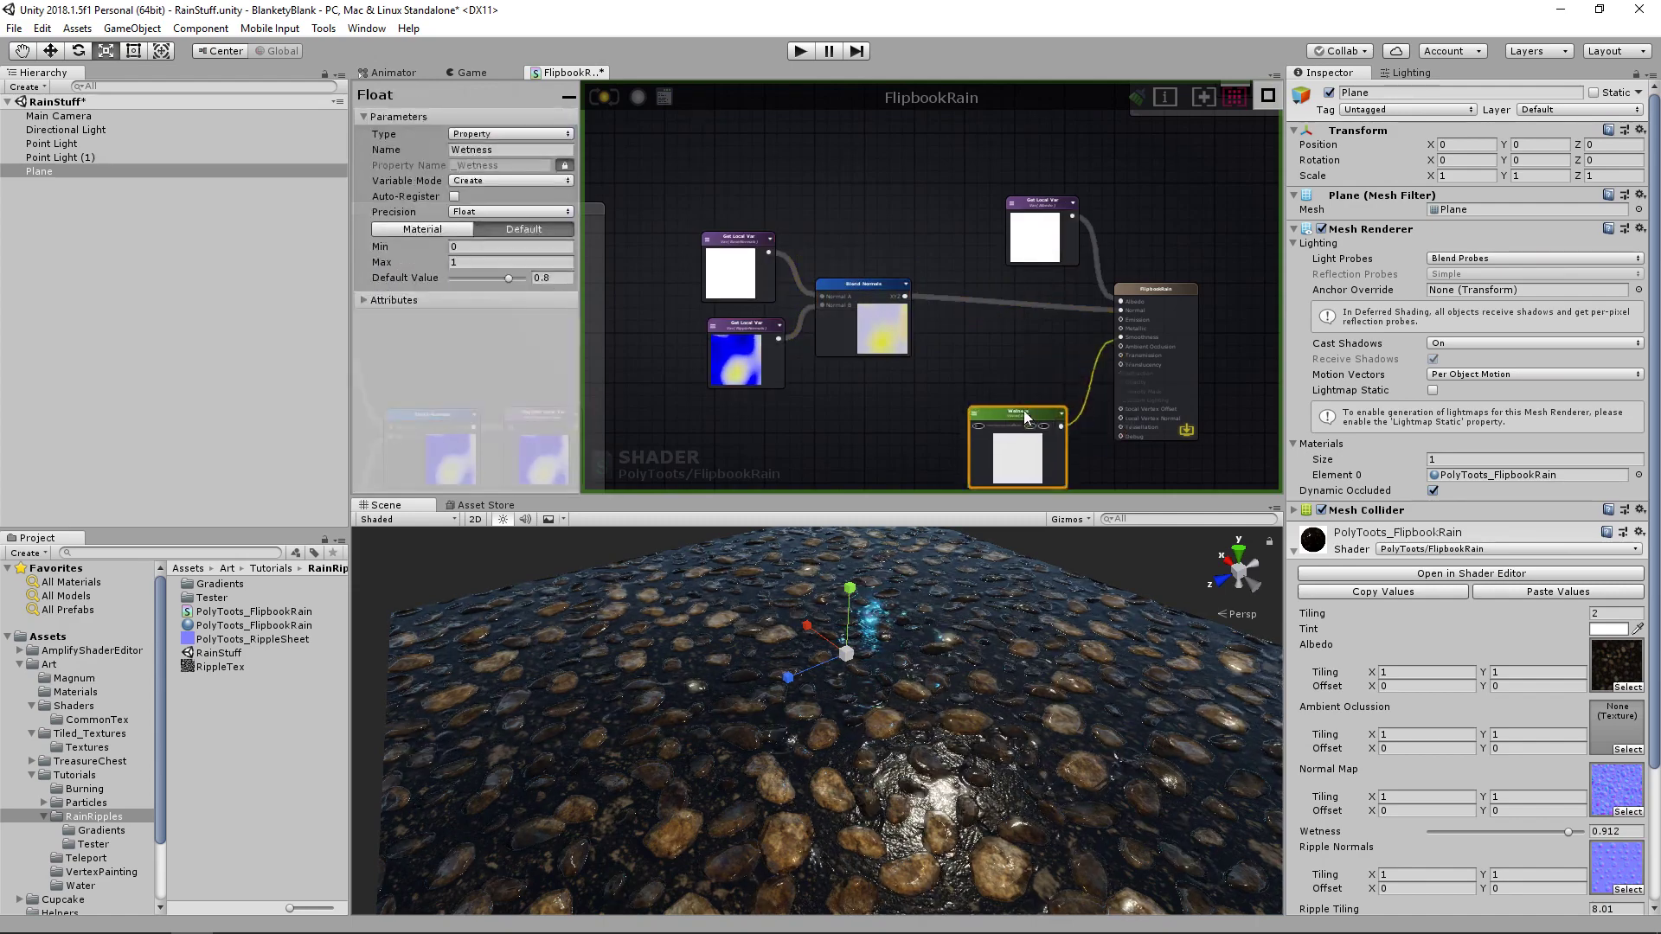
{"action": "left_click_drag", "start_coordinate": [1041, 208], "coordinate": [1019, 176]}
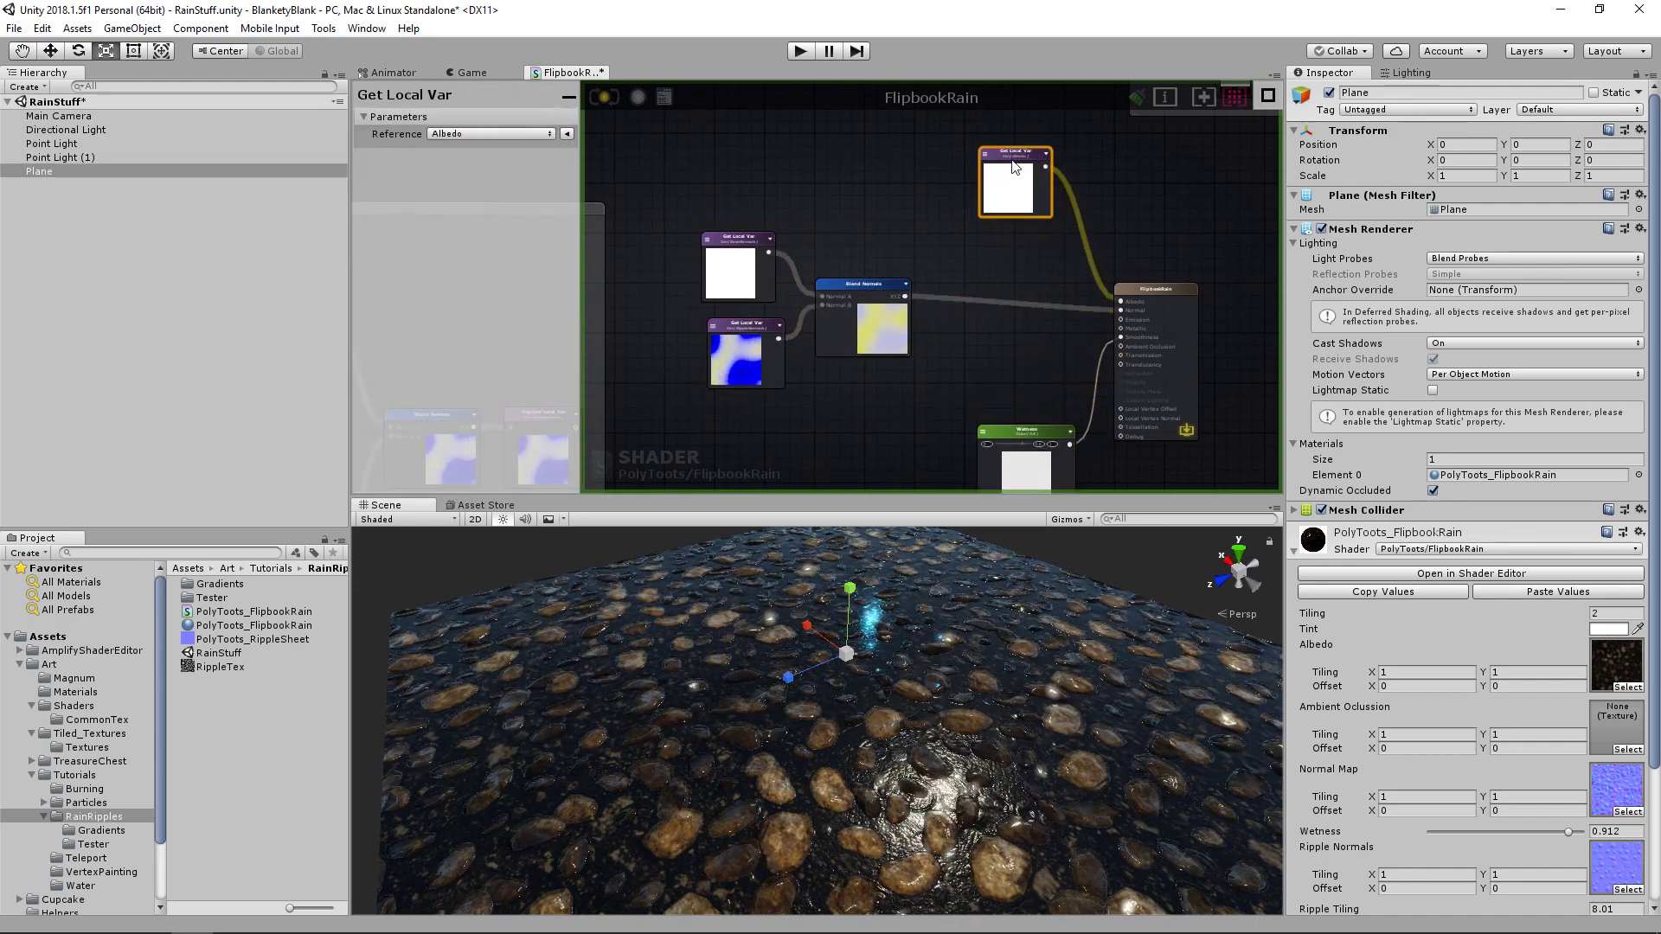
{"action": "middle_click_drag", "start_coordinate": [1054, 302], "coordinate": [1015, 266]}
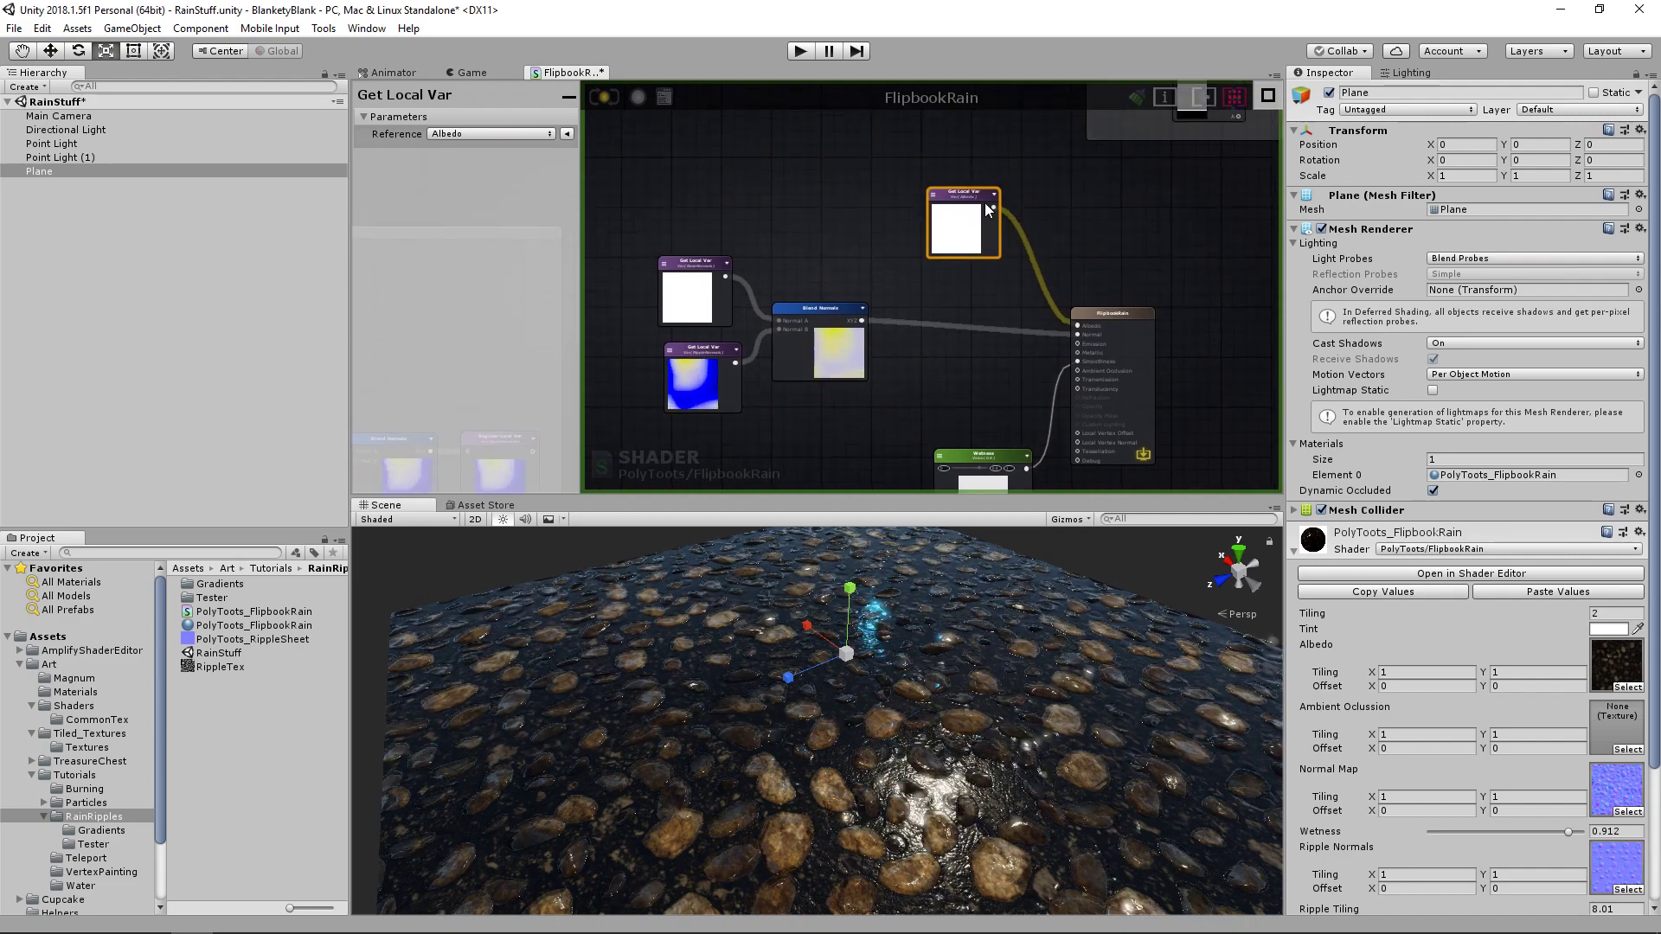
- Reposition the Blend Normals node together with its two input variables to the left of the output node
{"action": "scroll", "coordinate": [860, 291], "scroll_direction": "down", "scroll_amount": 3}
{"action": "left_click_drag", "start_coordinate": [791, 208], "coordinate": [915, 342]}
{"action": "left_click_drag", "start_coordinate": [921, 266], "coordinate": [1054, 277]}
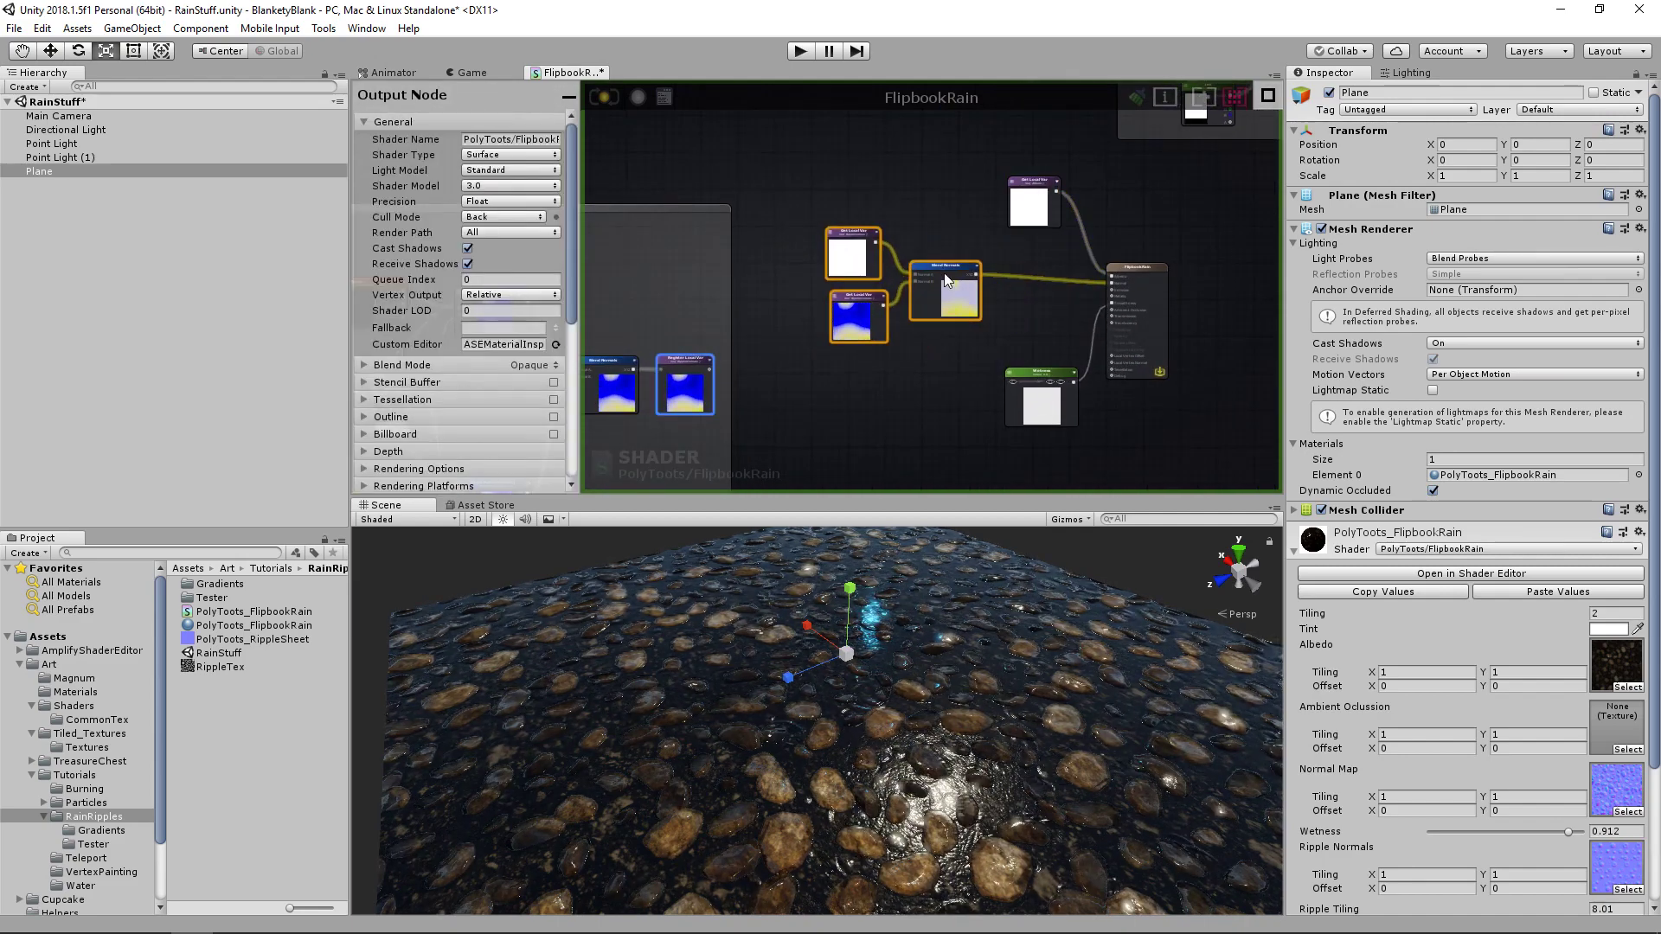
{"action": "scroll", "coordinate": [1152, 310], "scroll_direction": "up", "scroll_amount": 5}
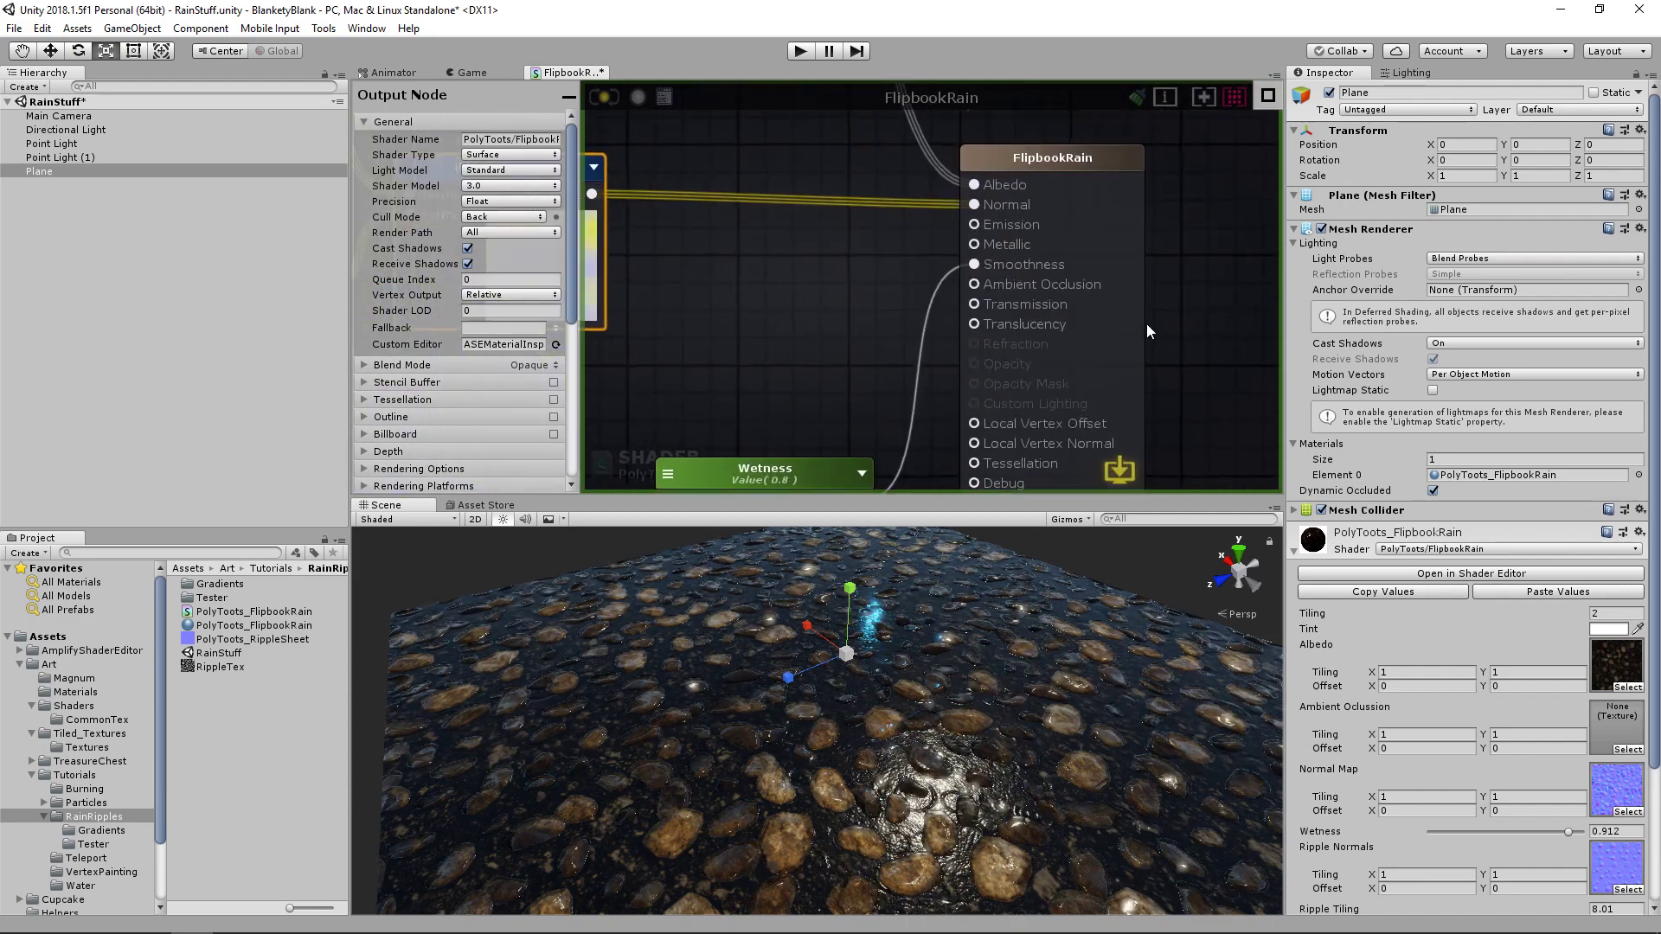
- Nudge the FlipbookRain output node so its Normal input lines up with the Blend Normals output
{"action": "scroll", "coordinate": [1198, 340], "scroll_direction": "down", "scroll_amount": 2}
{"action": "right_click_drag", "start_coordinate": [1081, 311], "coordinate": [1013, 298]}
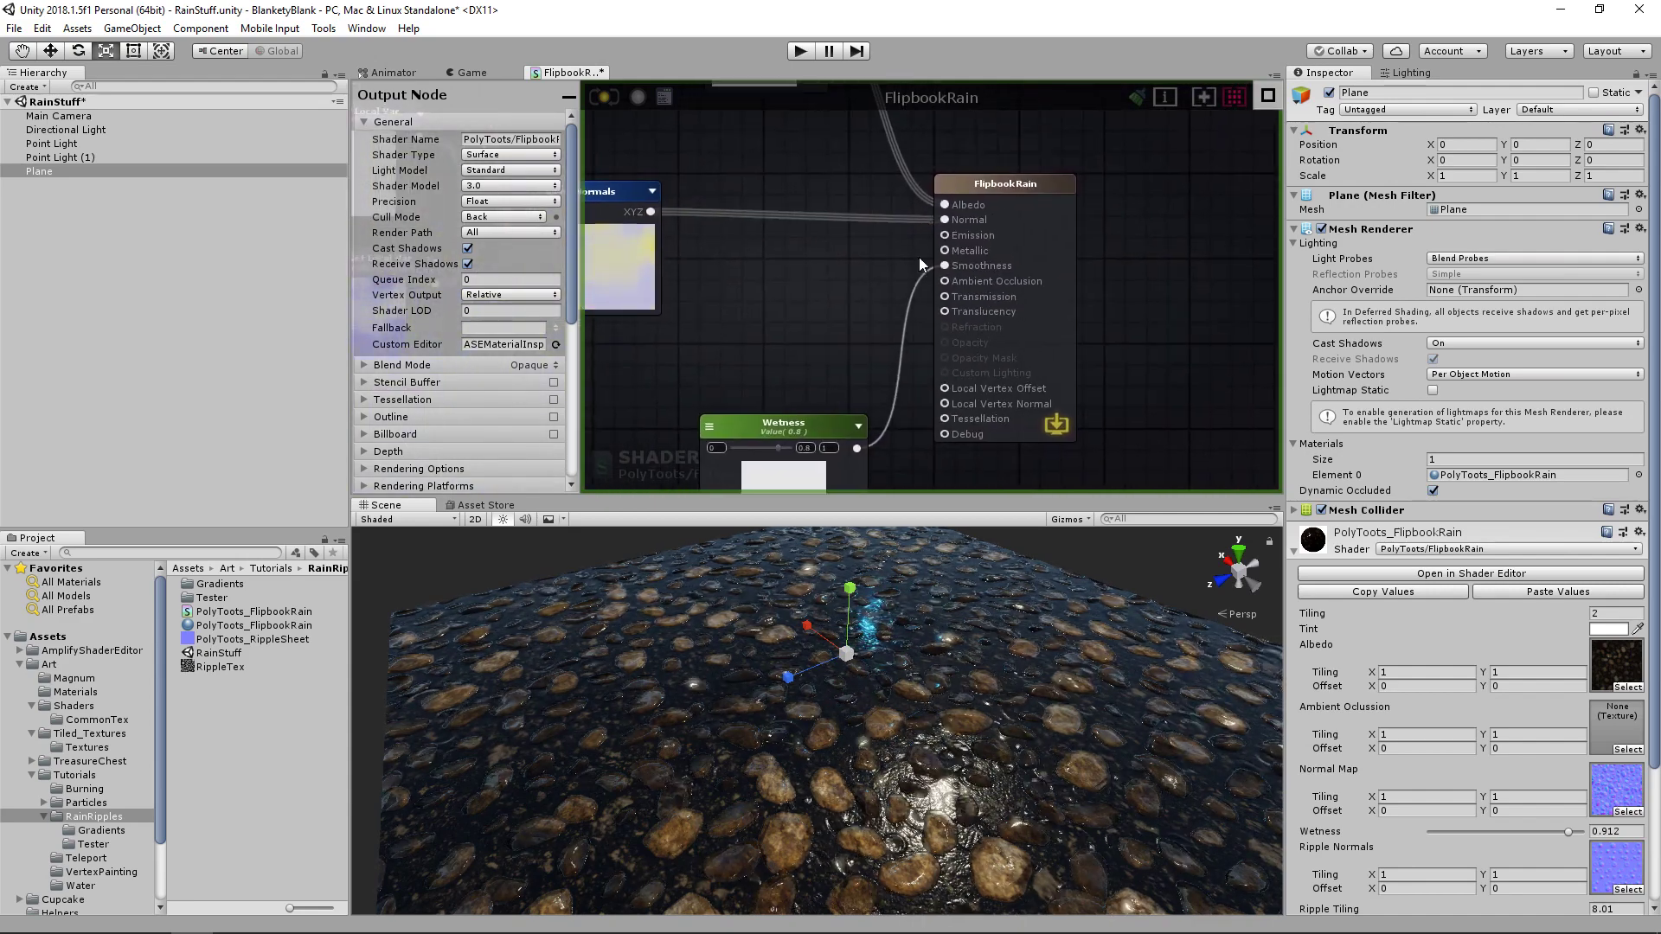
{"action": "middle_click_drag", "start_coordinate": [920, 285], "coordinate": [967, 287]}
{"action": "scroll", "coordinate": [1088, 324], "scroll_direction": "down", "scroll_amount": 2}
{"action": "left_click", "coordinate": [1031, 203]}
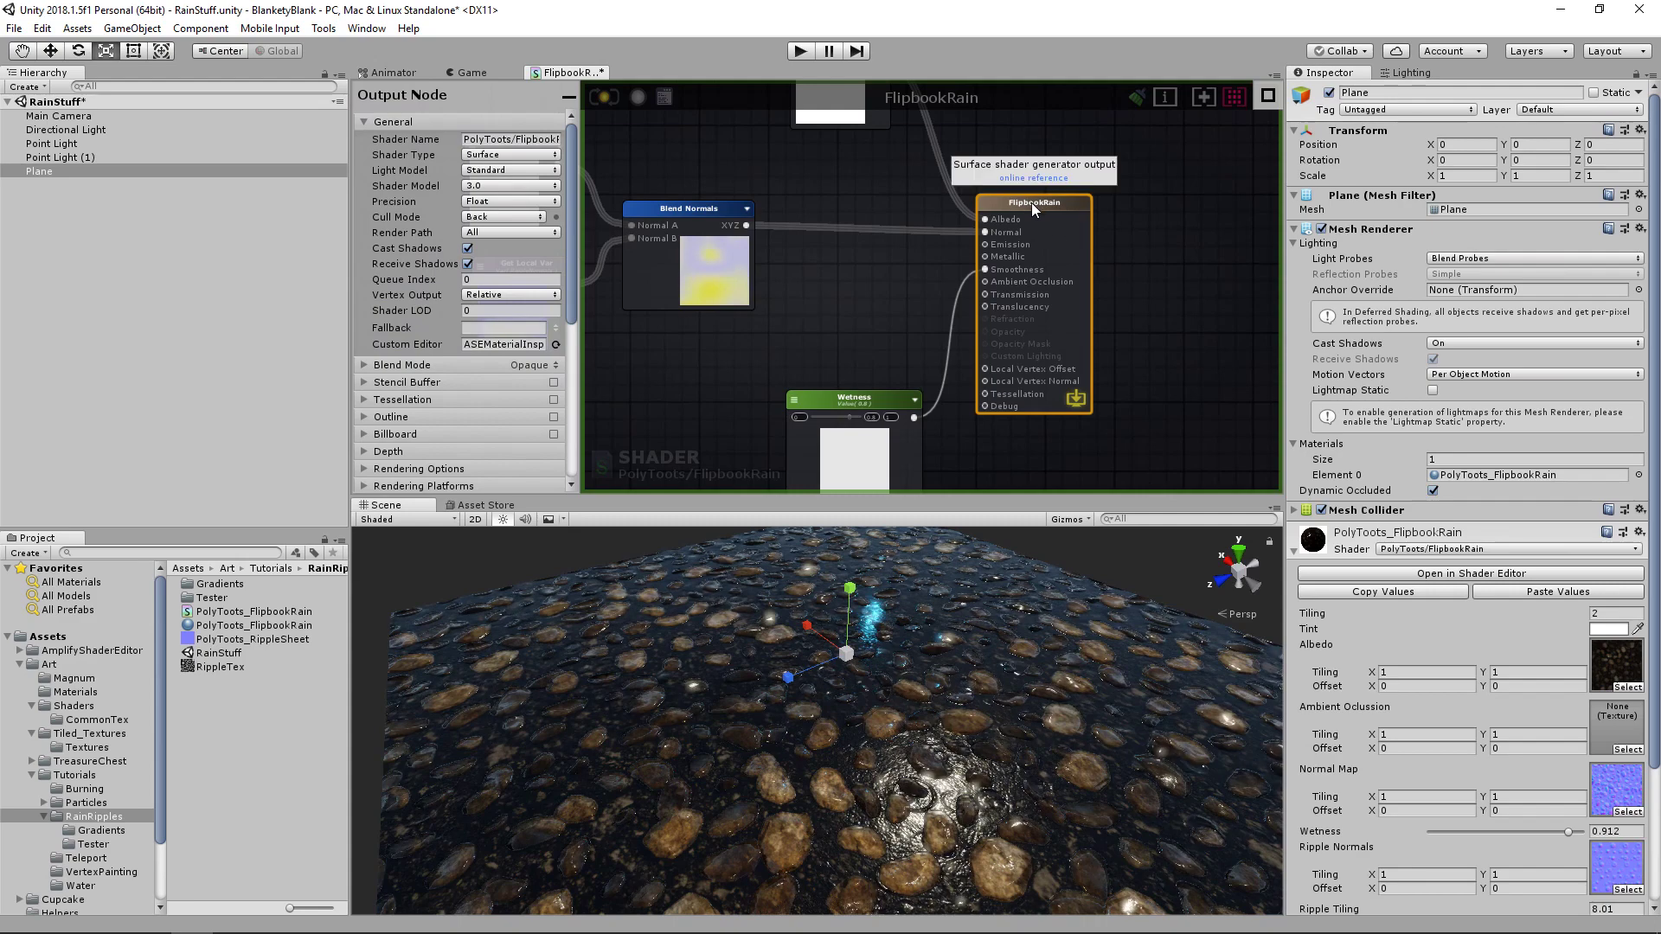
{"action": "left_click_drag", "start_coordinate": [1035, 201], "coordinate": [1041, 195]}
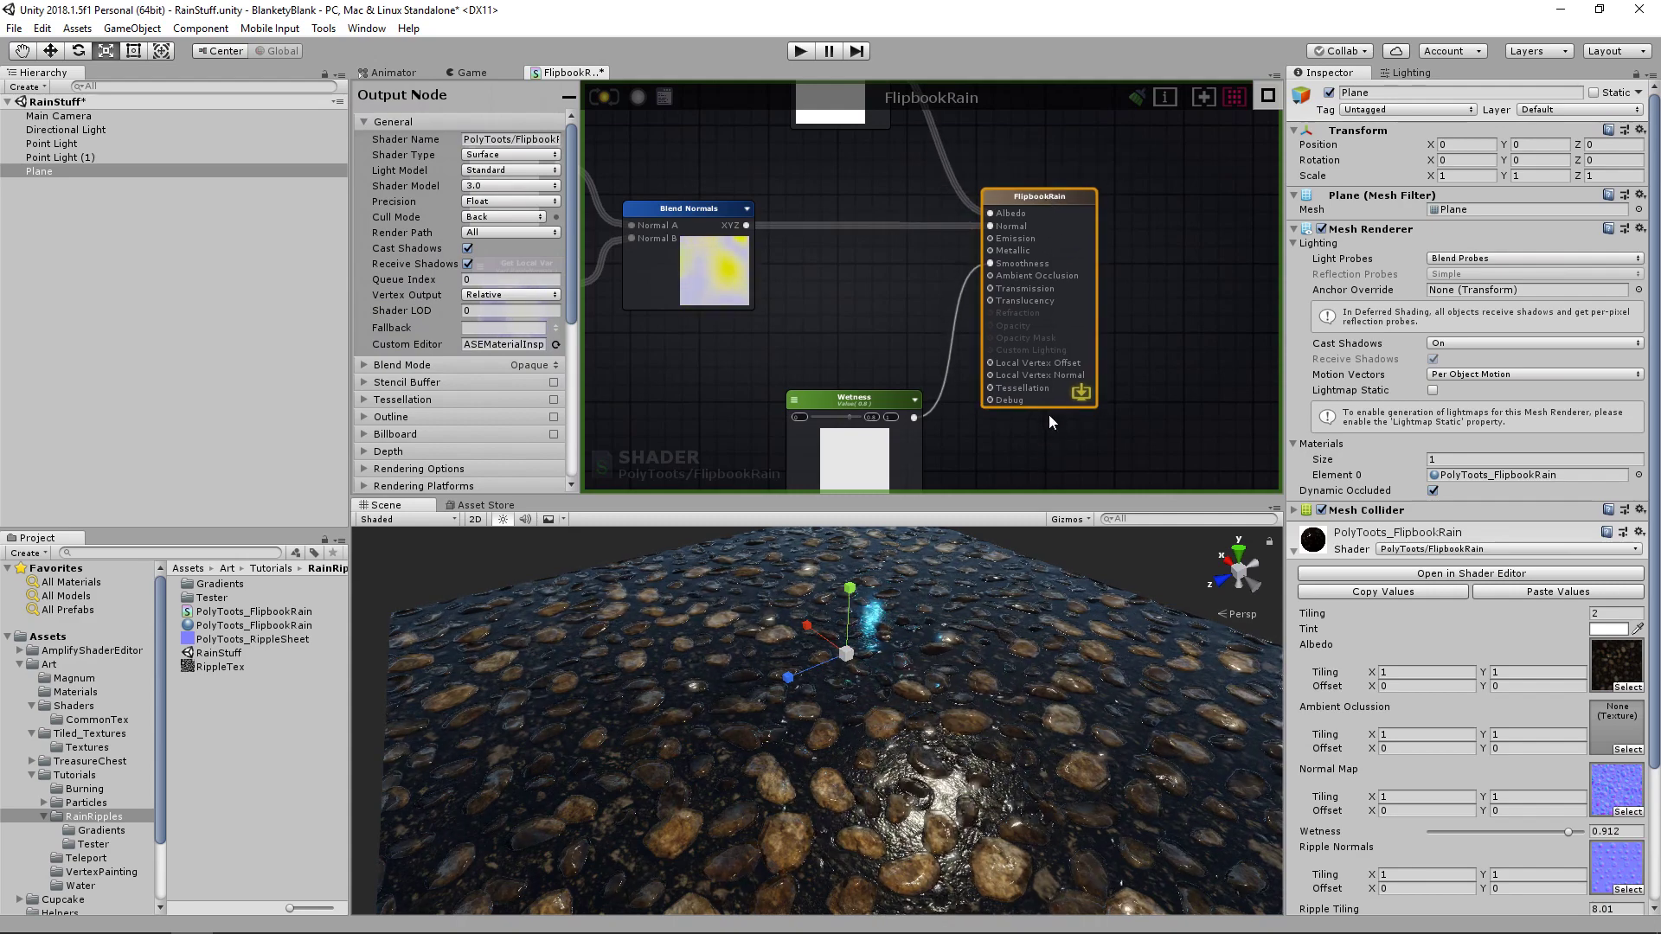
{"action": "right_click_drag", "start_coordinate": [1040, 432], "coordinate": [1052, 314]}
{"action": "middle_click_drag", "start_coordinate": [1031, 318], "coordinate": [1041, 444]}
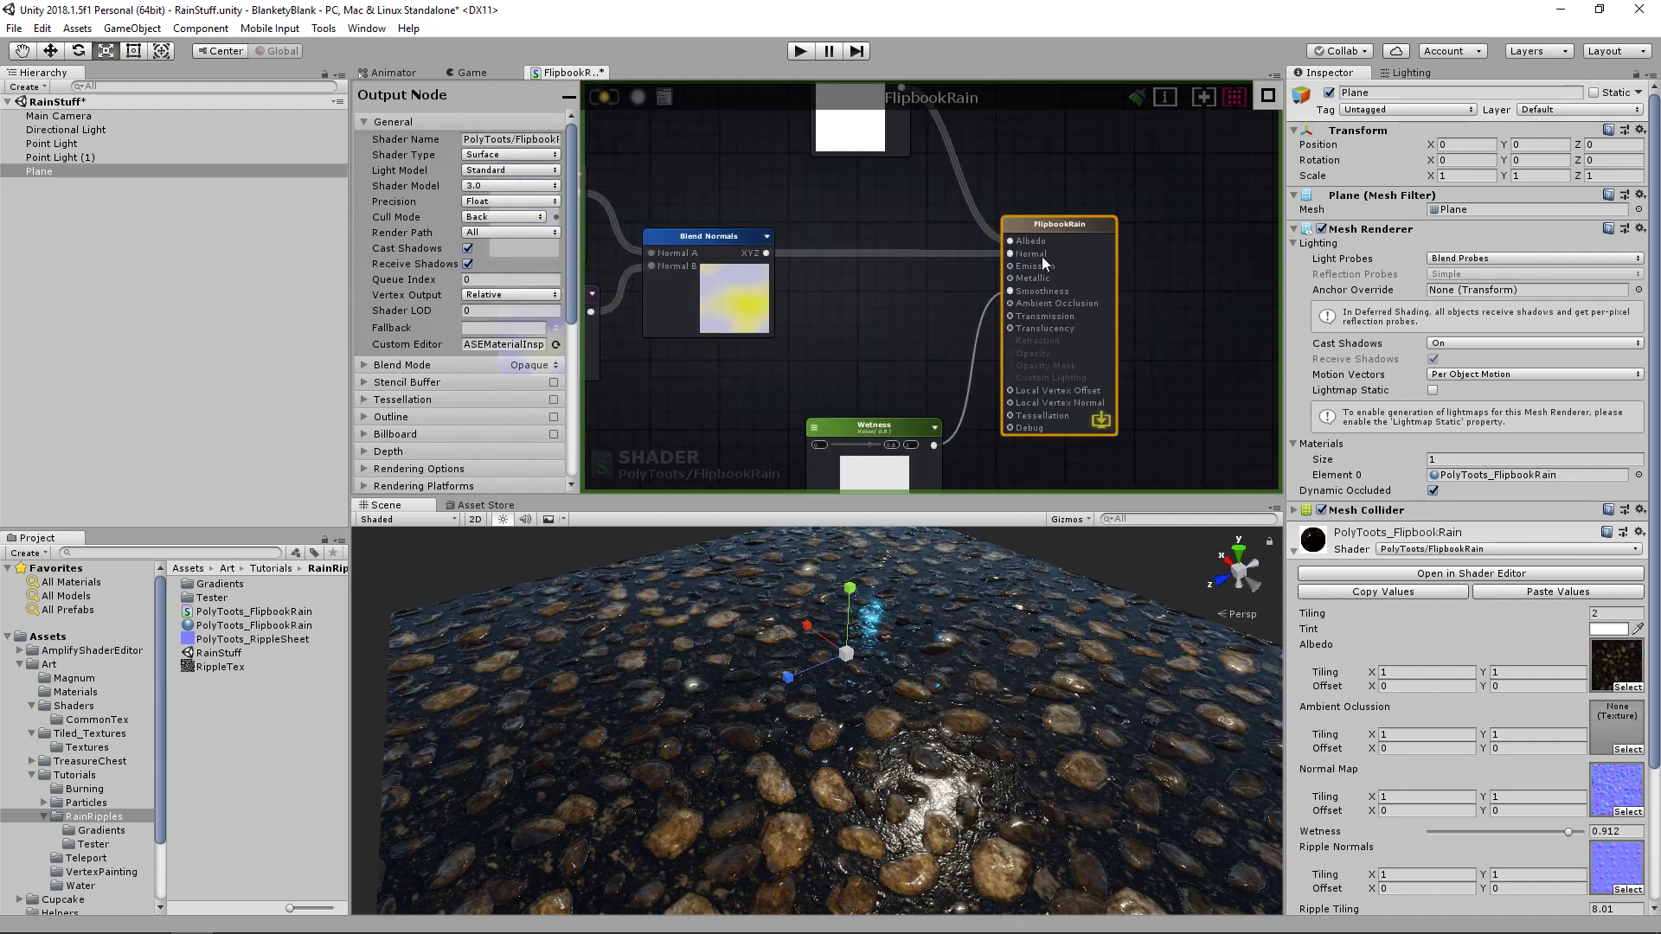
- Move the Blend Normals node with its two input variables further left, leaving room before the output node
{"action": "scroll", "coordinate": [998, 356], "scroll_direction": "down", "scroll_amount": 2}
{"action": "middle_click_drag", "start_coordinate": [957, 348], "coordinate": [1072, 370]}
{"action": "left_click_drag", "start_coordinate": [789, 264], "coordinate": [956, 363]}
{"action": "left_click_drag", "start_coordinate": [996, 344], "coordinate": [920, 315]}
{"action": "left_click", "coordinate": [993, 337]}
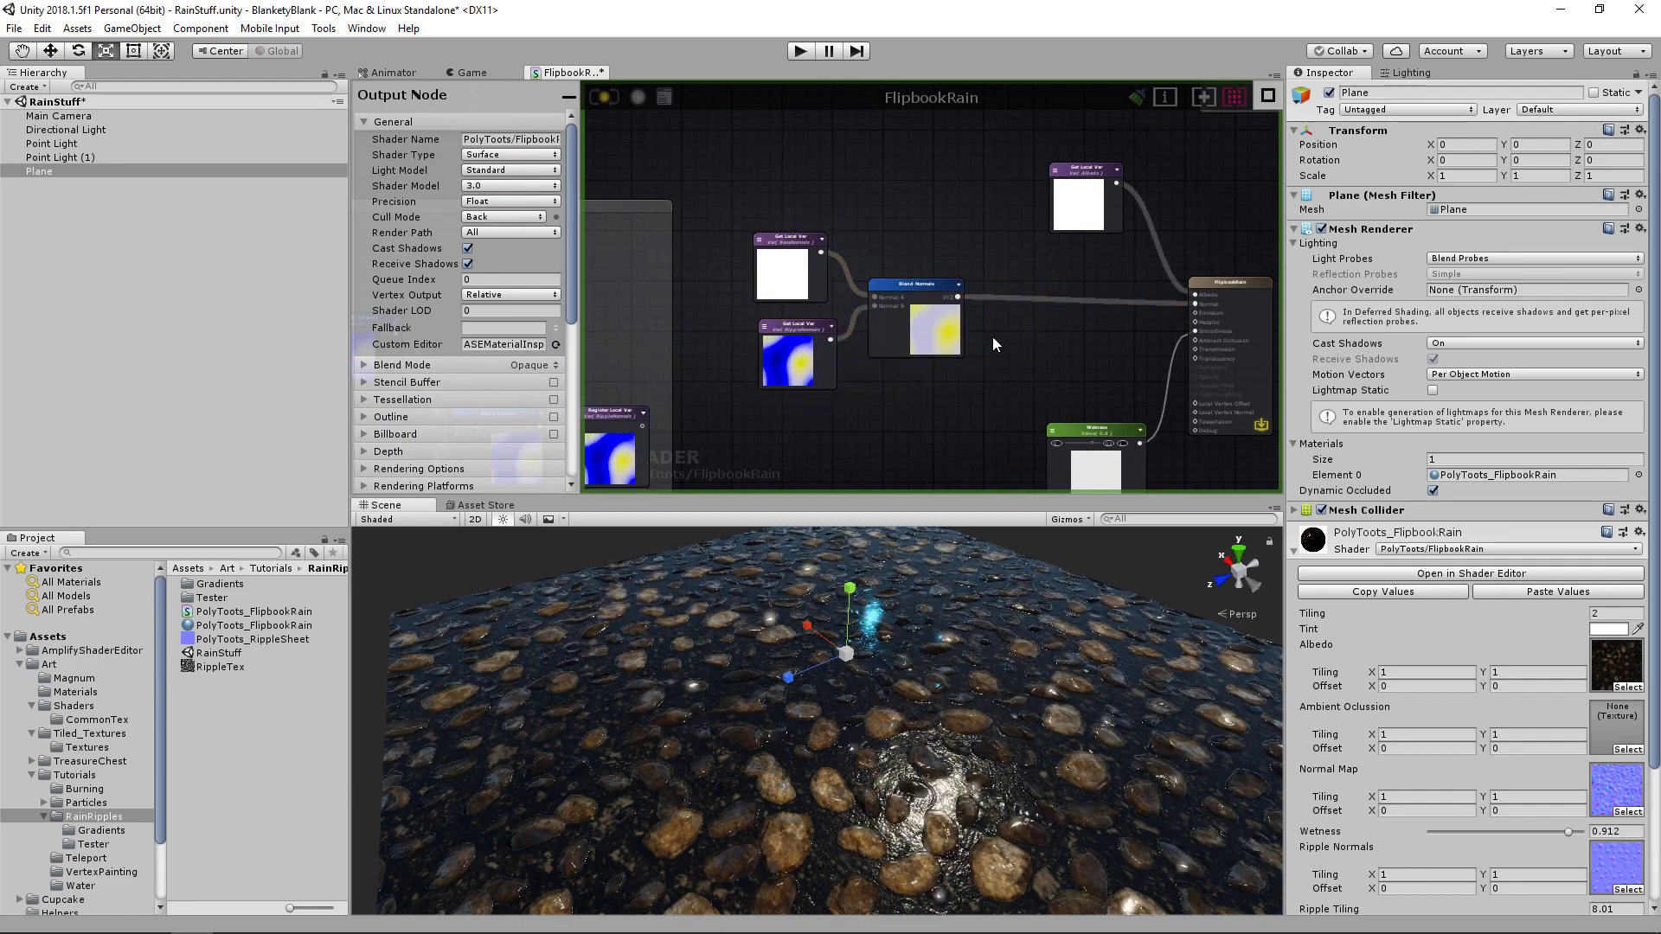
- Add a second Blend Normals node before the output node and reroute the first blend's result into its Normal A
{"action": "right_click", "coordinate": [993, 337]}
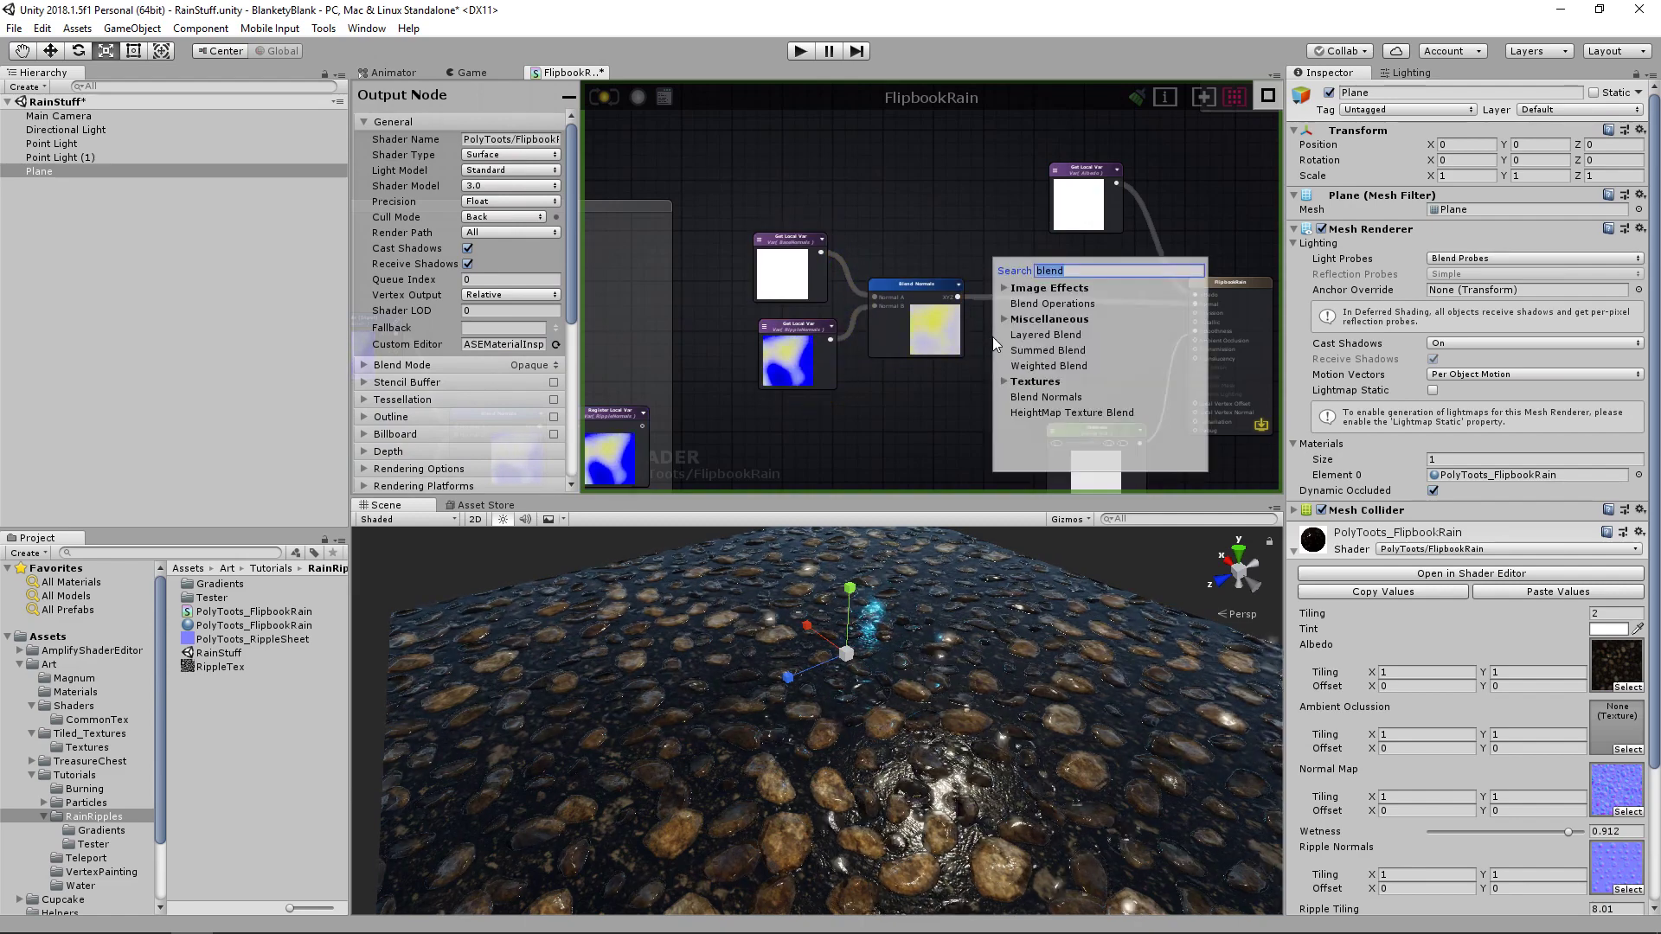
{"action": "type", "text": "normal"}
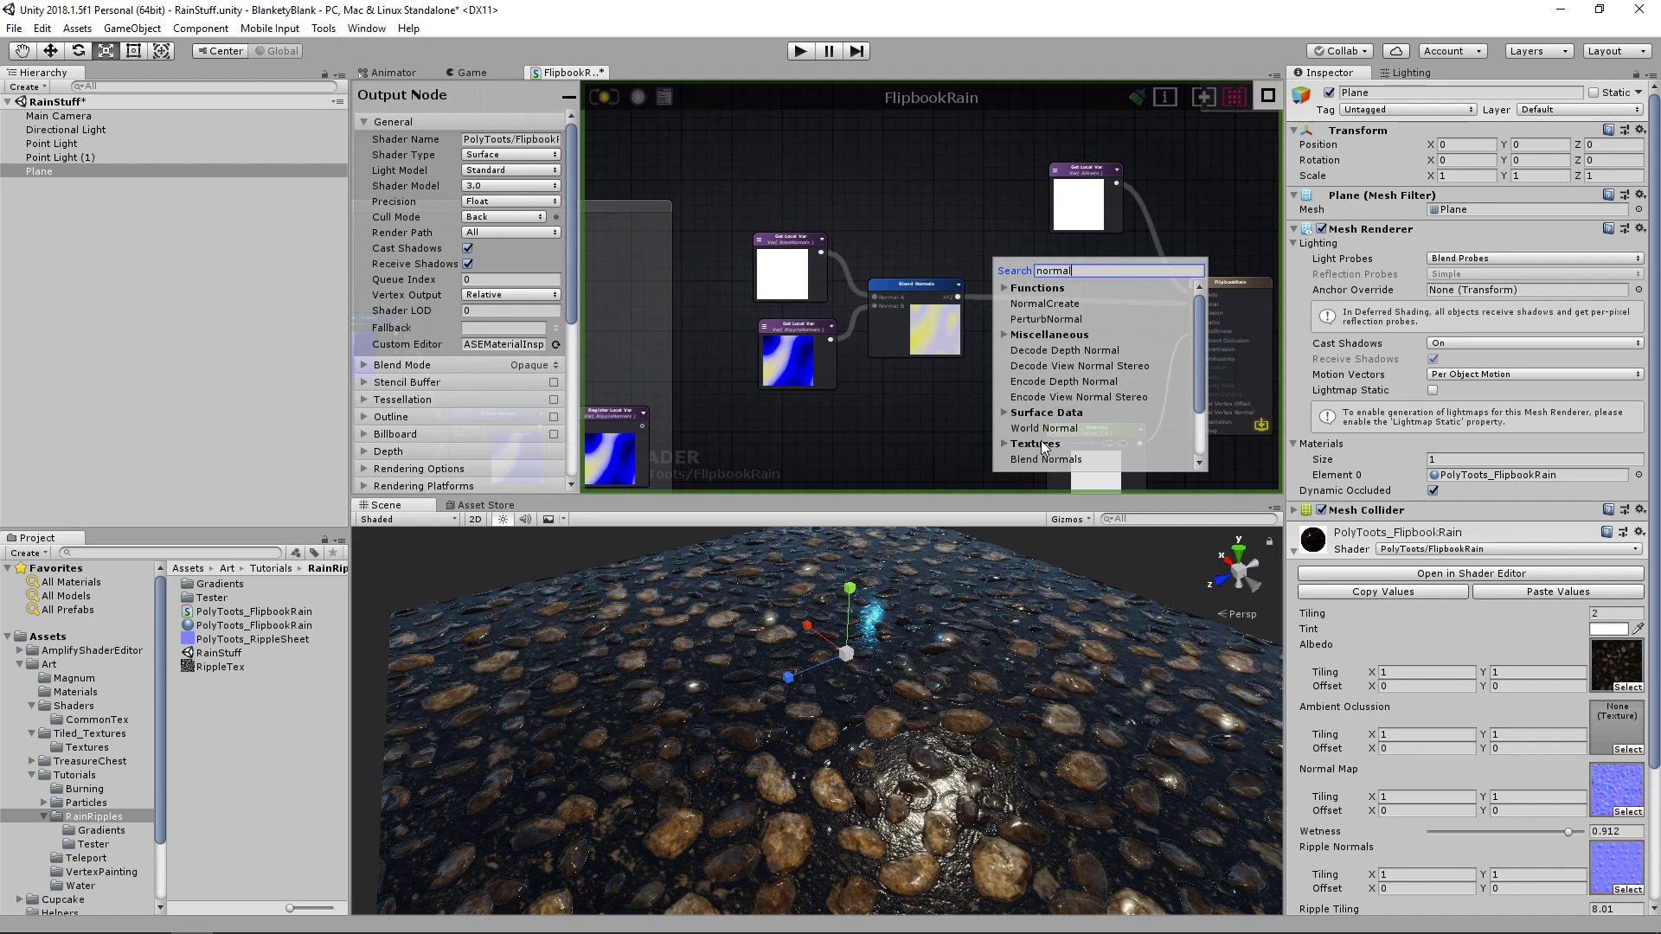
{"action": "scroll", "coordinate": [1067, 413], "scroll_direction": "down", "scroll_amount": 3}
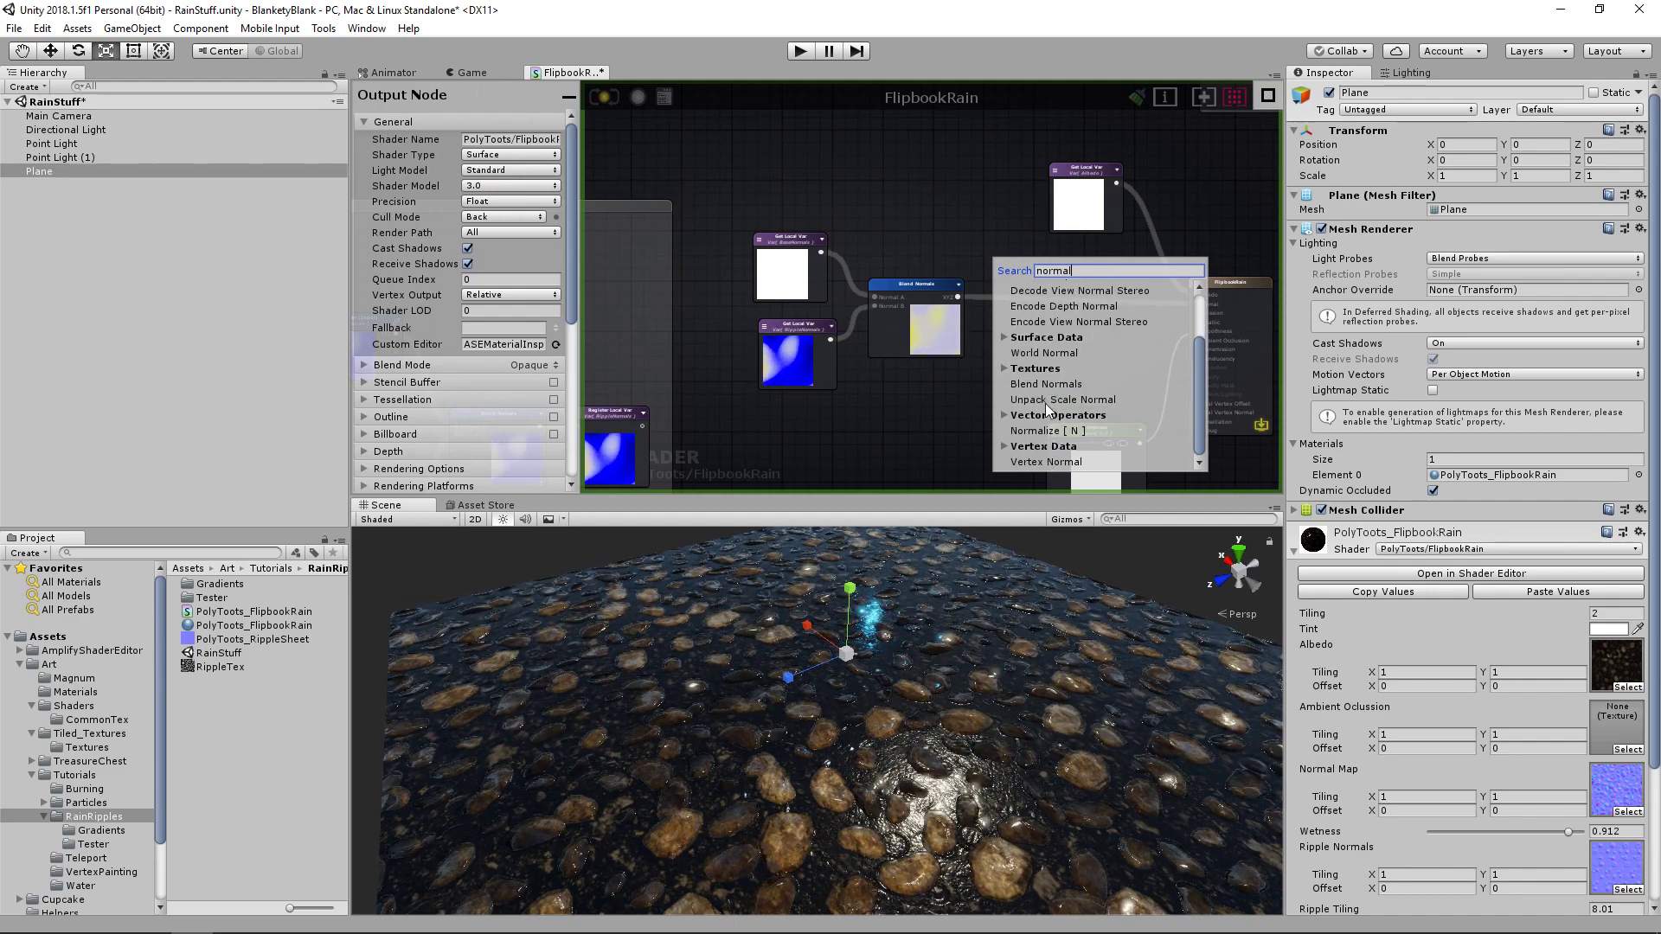
{"action": "scroll", "coordinate": [1060, 368], "scroll_direction": "up", "scroll_amount": 3}
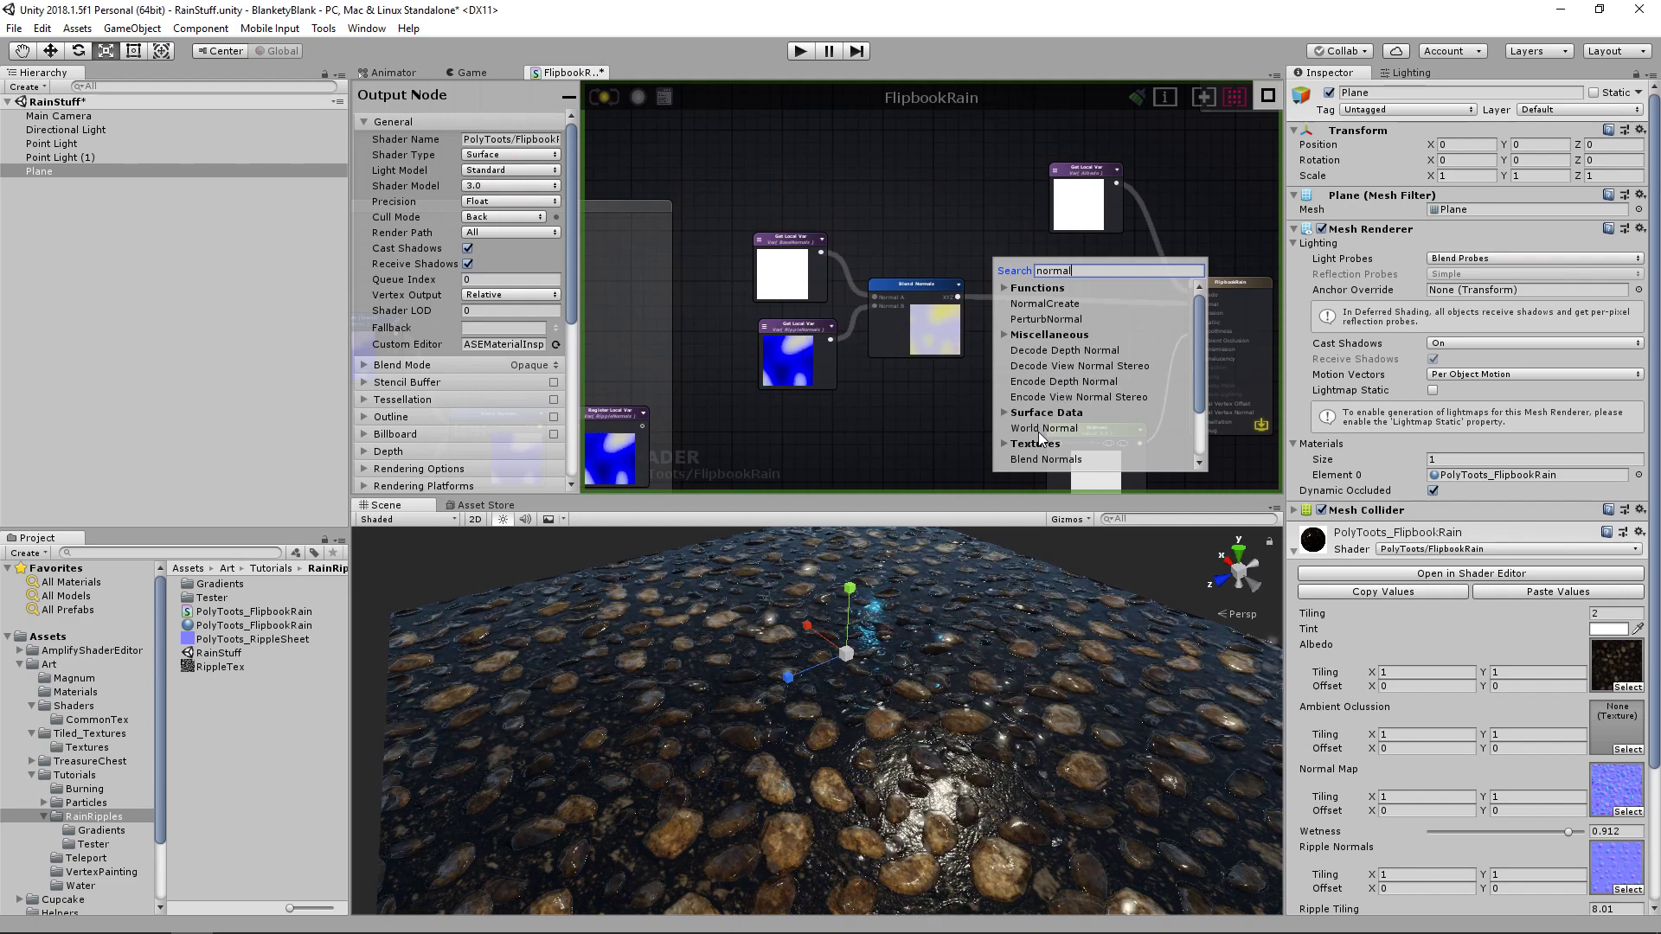
{"action": "left_click", "coordinate": [1047, 459]}
{"action": "left_click_drag", "start_coordinate": [1043, 335], "coordinate": [1064, 298]}
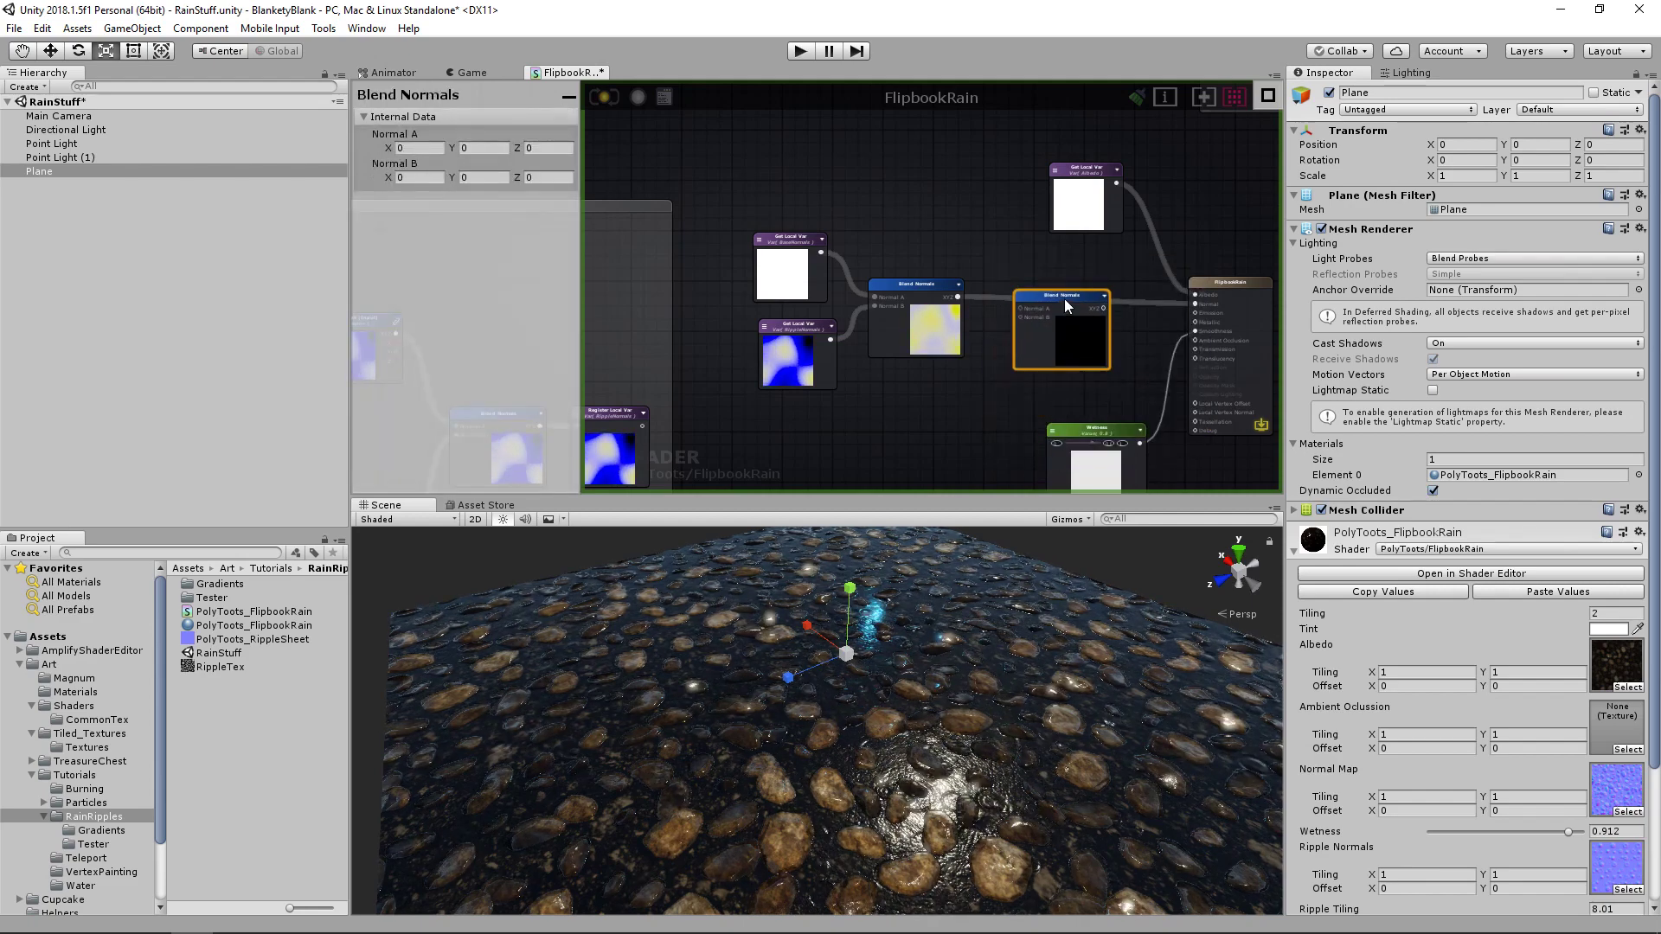
{"action": "left_click_drag", "start_coordinate": [1046, 298], "coordinate": [1032, 273]}
{"action": "left_click_drag", "start_coordinate": [1194, 304], "coordinate": [1161, 304]}
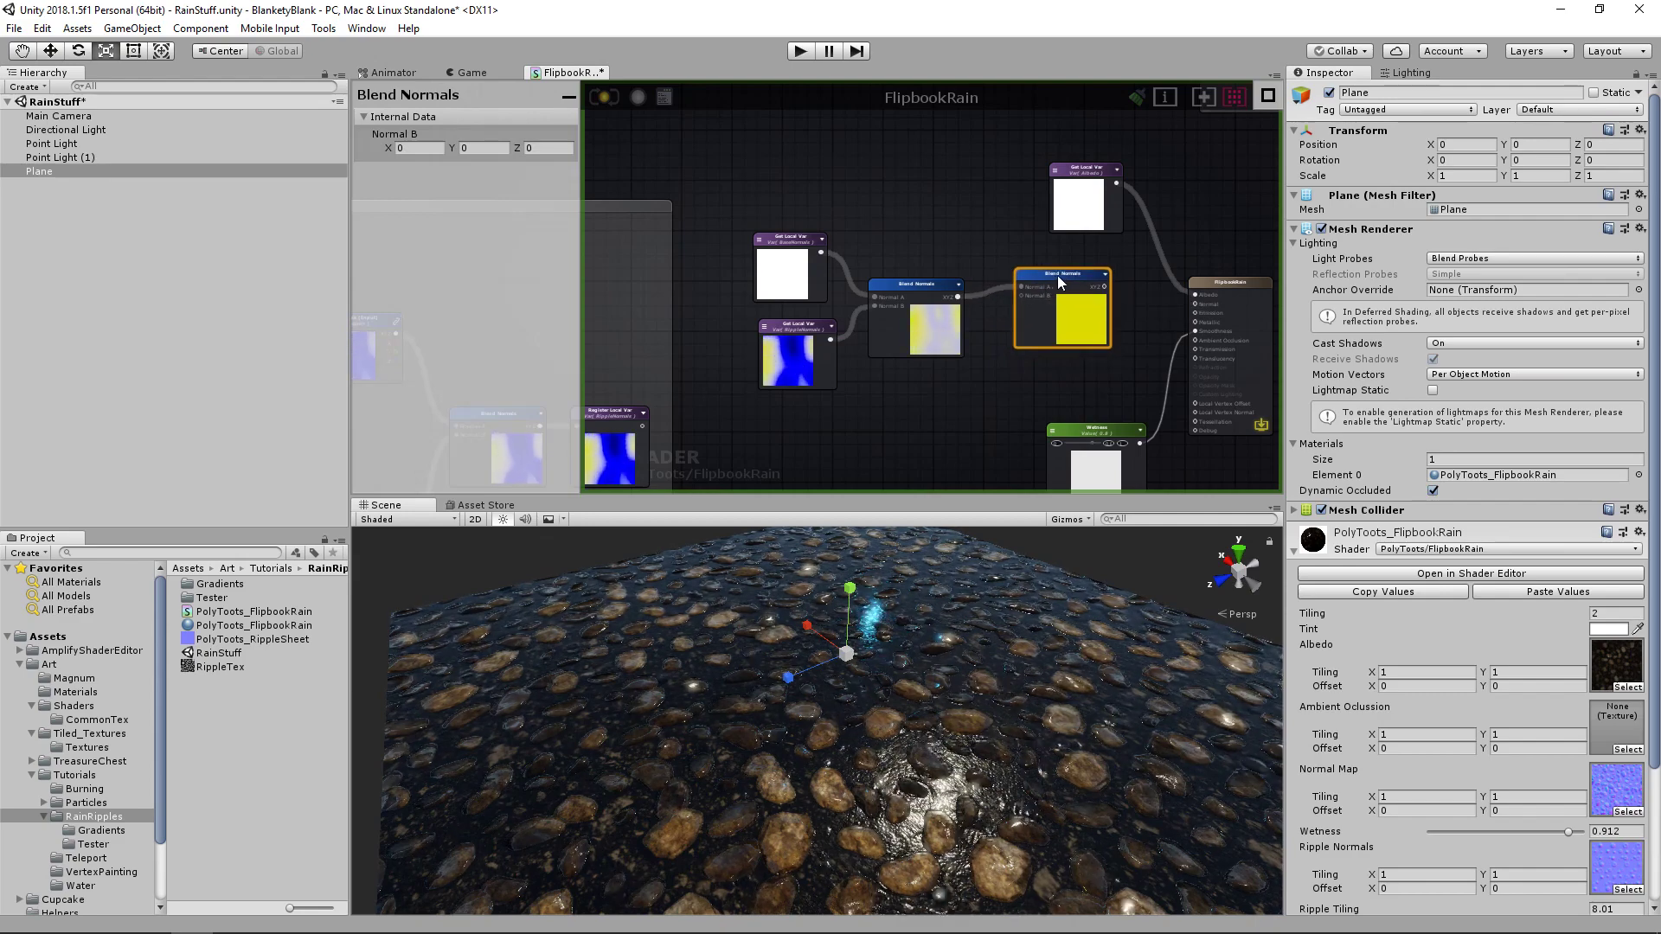
- Feed a new Get Local Var referencing PuddleNorms into the second blend's Normal B and connect that blend to the output's Normal
{"action": "left_click", "coordinate": [966, 392]}
{"action": "key", "text": "g"}
{"action": "left_click", "coordinate": [919, 418]}
{"action": "left_click_drag", "start_coordinate": [952, 431], "coordinate": [912, 376]}
{"action": "left_click", "coordinate": [904, 387]}
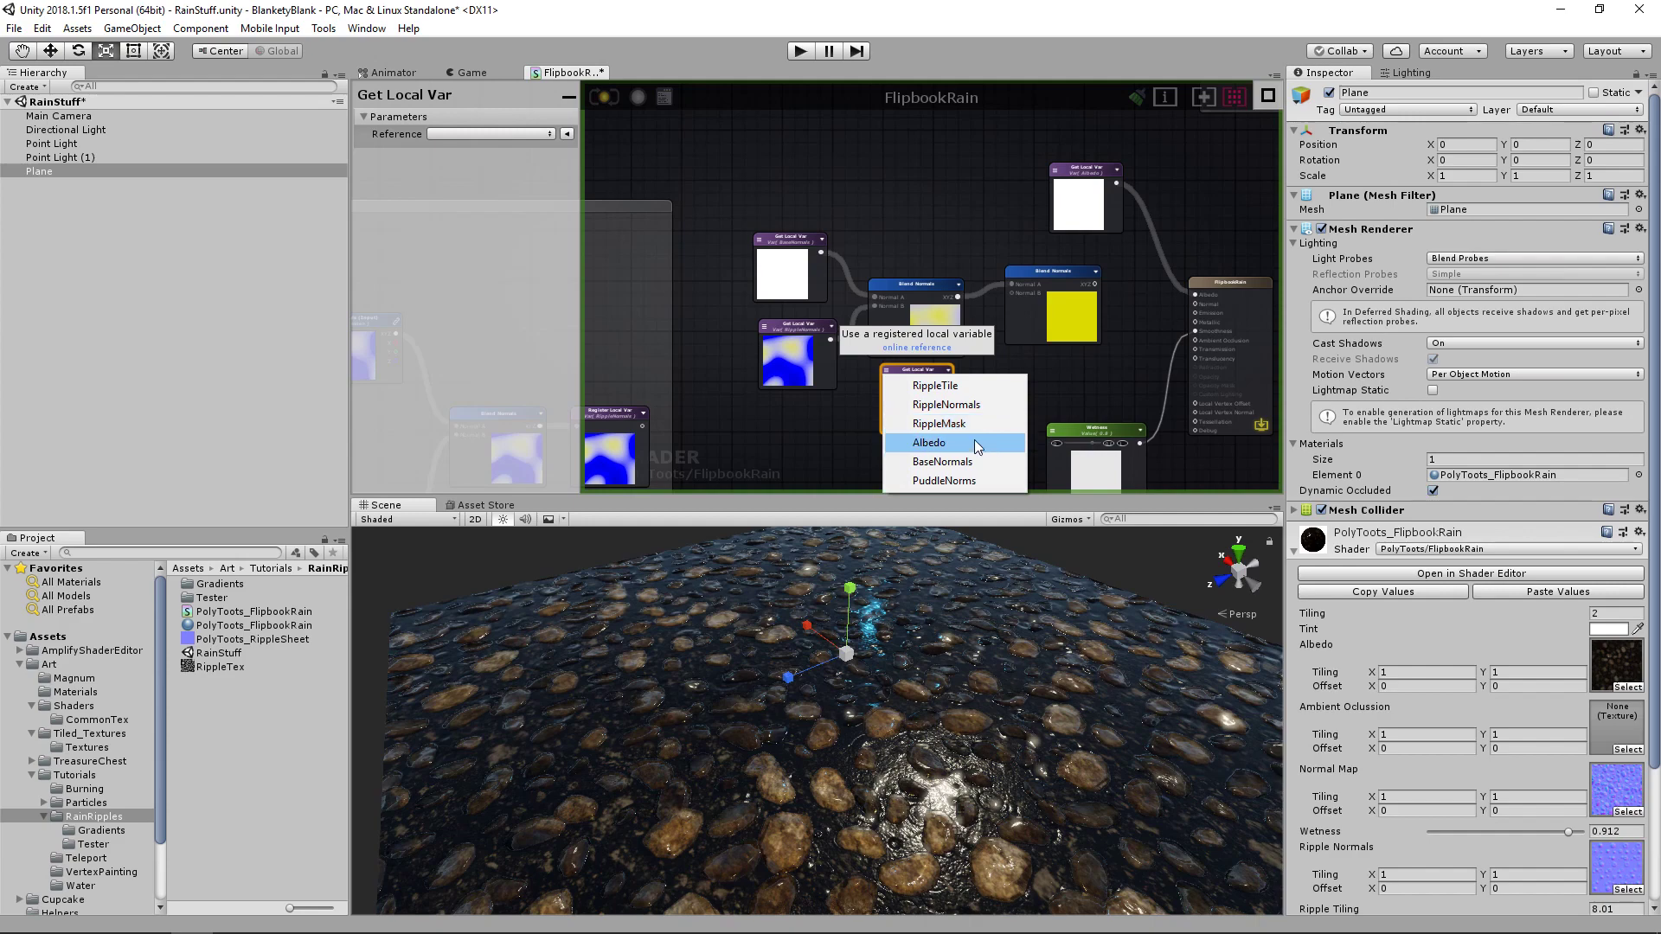
{"action": "left_click", "coordinate": [951, 481]}
{"action": "left_click_drag", "start_coordinate": [1030, 275], "coordinate": [1195, 303]}
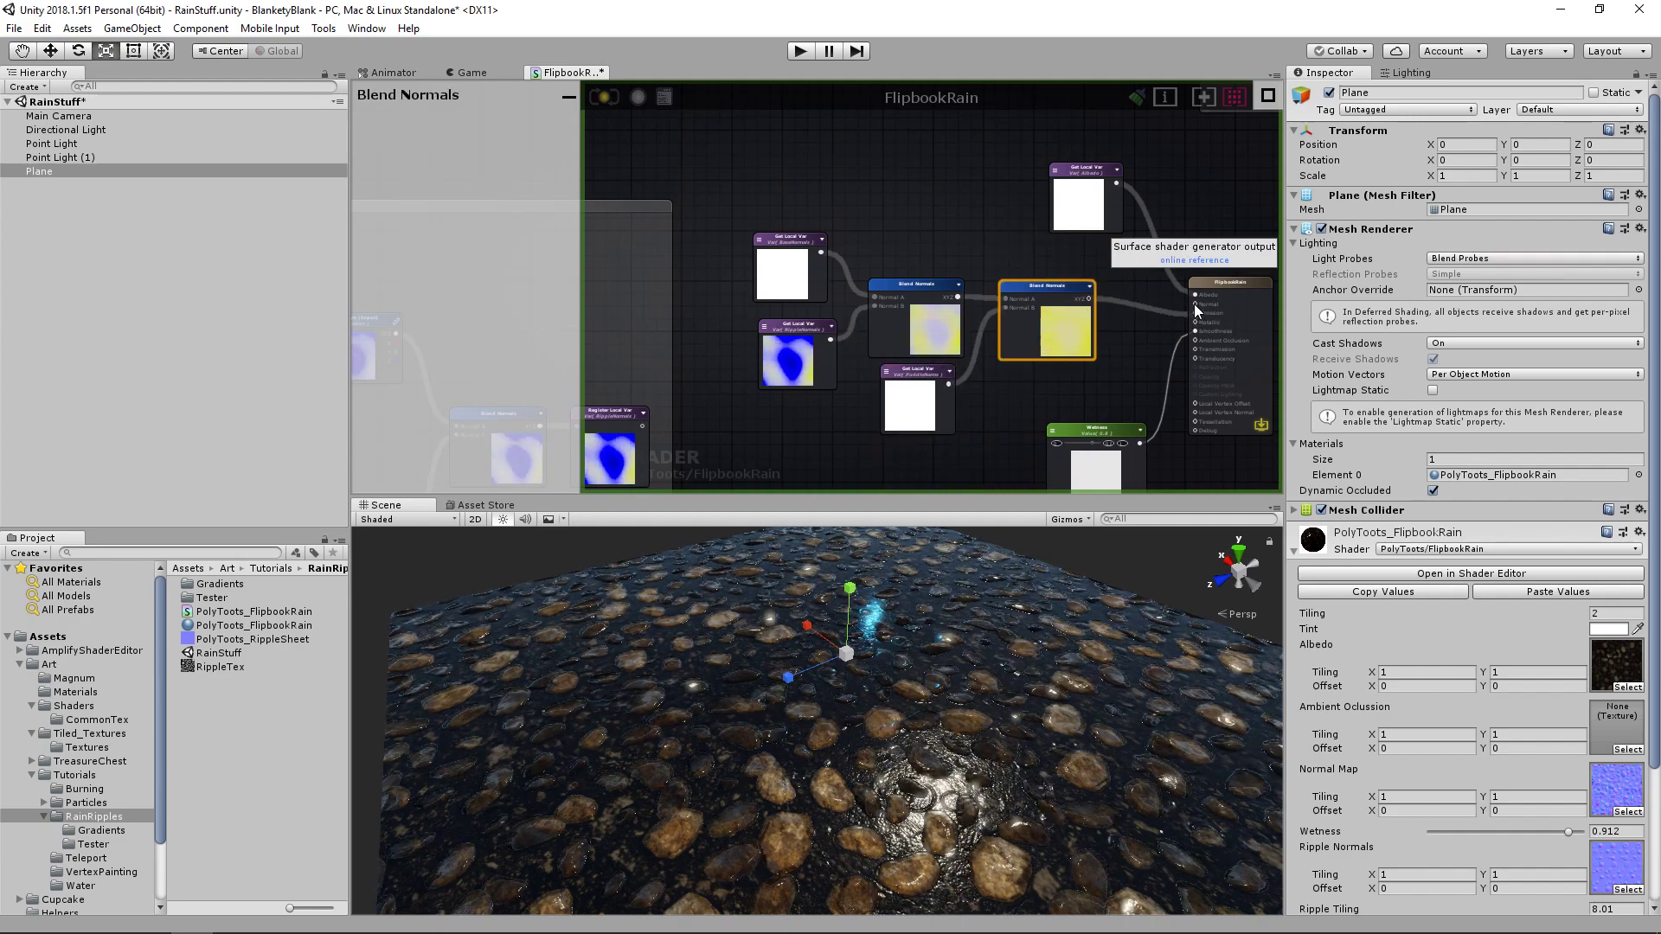
- Save the shader with the second Blend Normals node wired into the output
{"action": "scroll", "coordinate": [1133, 320], "scroll_direction": "up", "scroll_amount": 5}
{"action": "middle_click_drag", "start_coordinate": [1090, 325], "coordinate": [984, 330]}
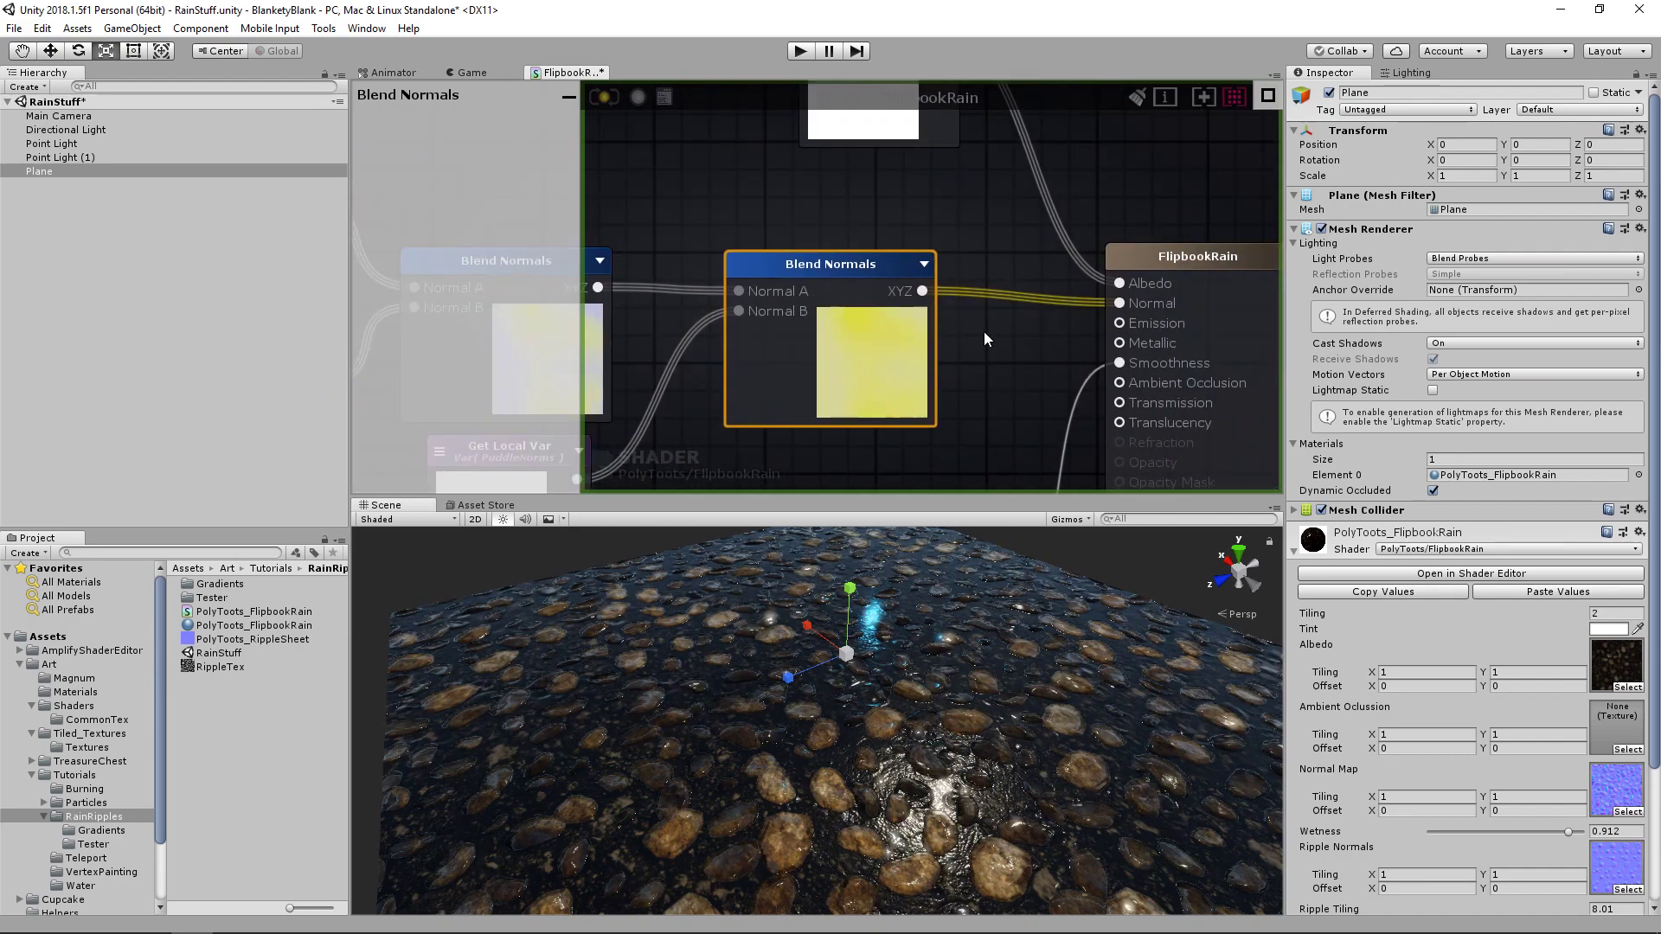
{"action": "scroll", "coordinate": [995, 320], "scroll_direction": "down", "scroll_amount": 2}
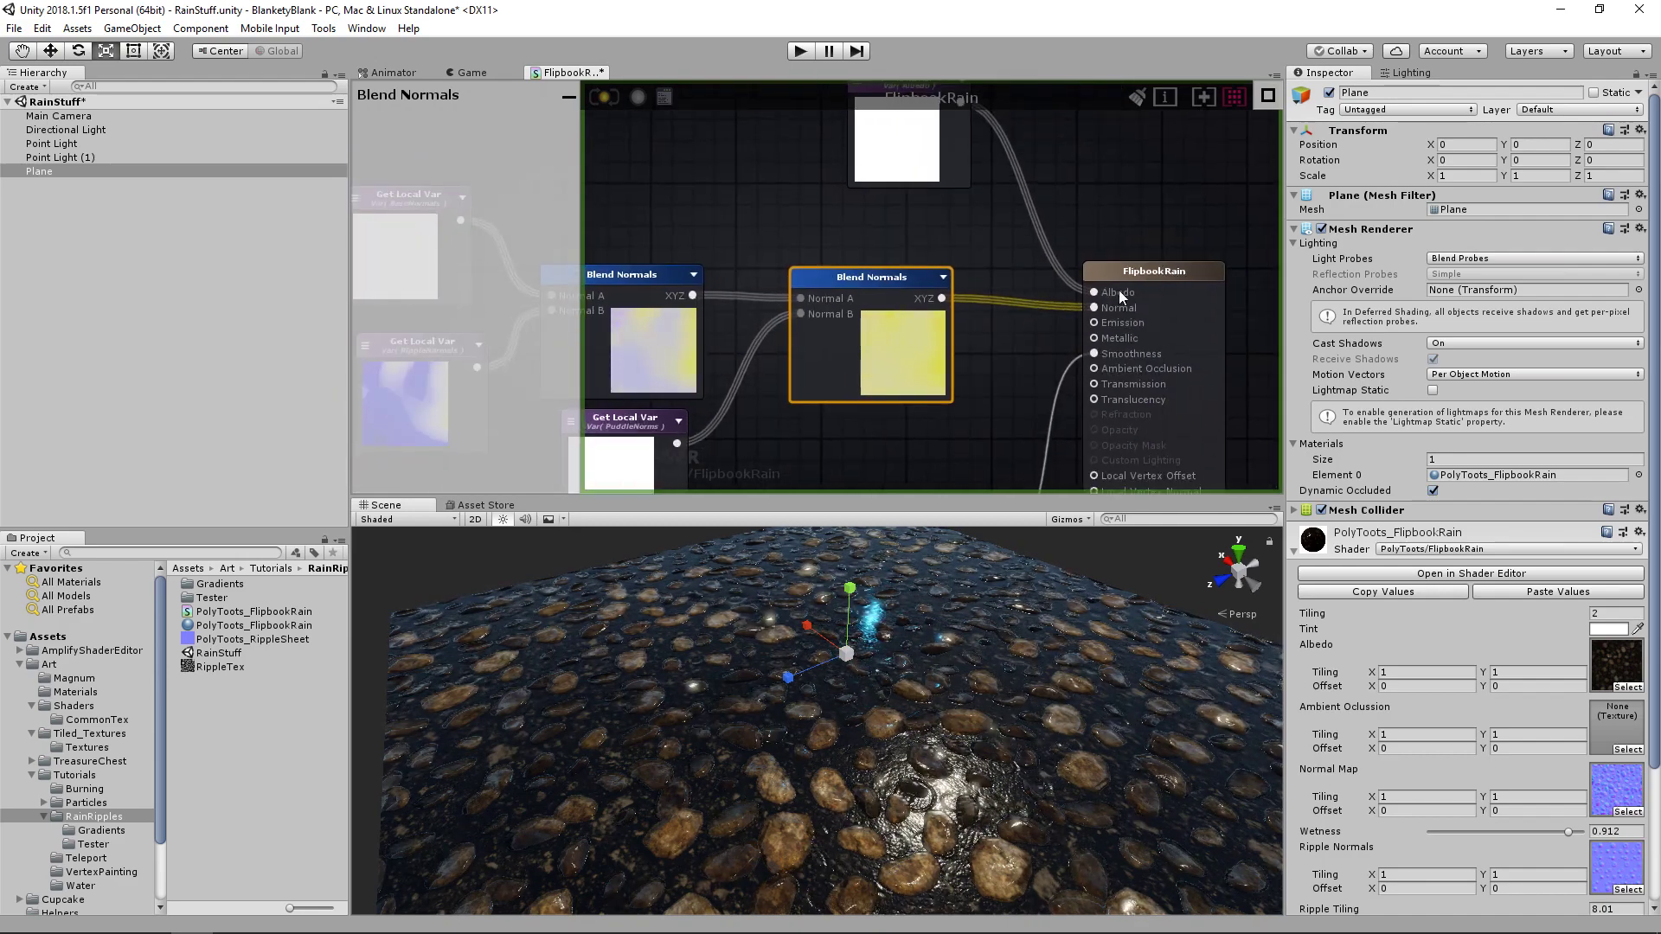
{"action": "scroll", "coordinate": [638, 351], "scroll_direction": "down", "scroll_amount": 2}
{"action": "middle_click_drag", "start_coordinate": [639, 351], "coordinate": [869, 288]}
{"action": "scroll", "coordinate": [874, 288], "scroll_direction": "down", "scroll_amount": 1}
{"action": "left_click", "coordinate": [884, 340]}
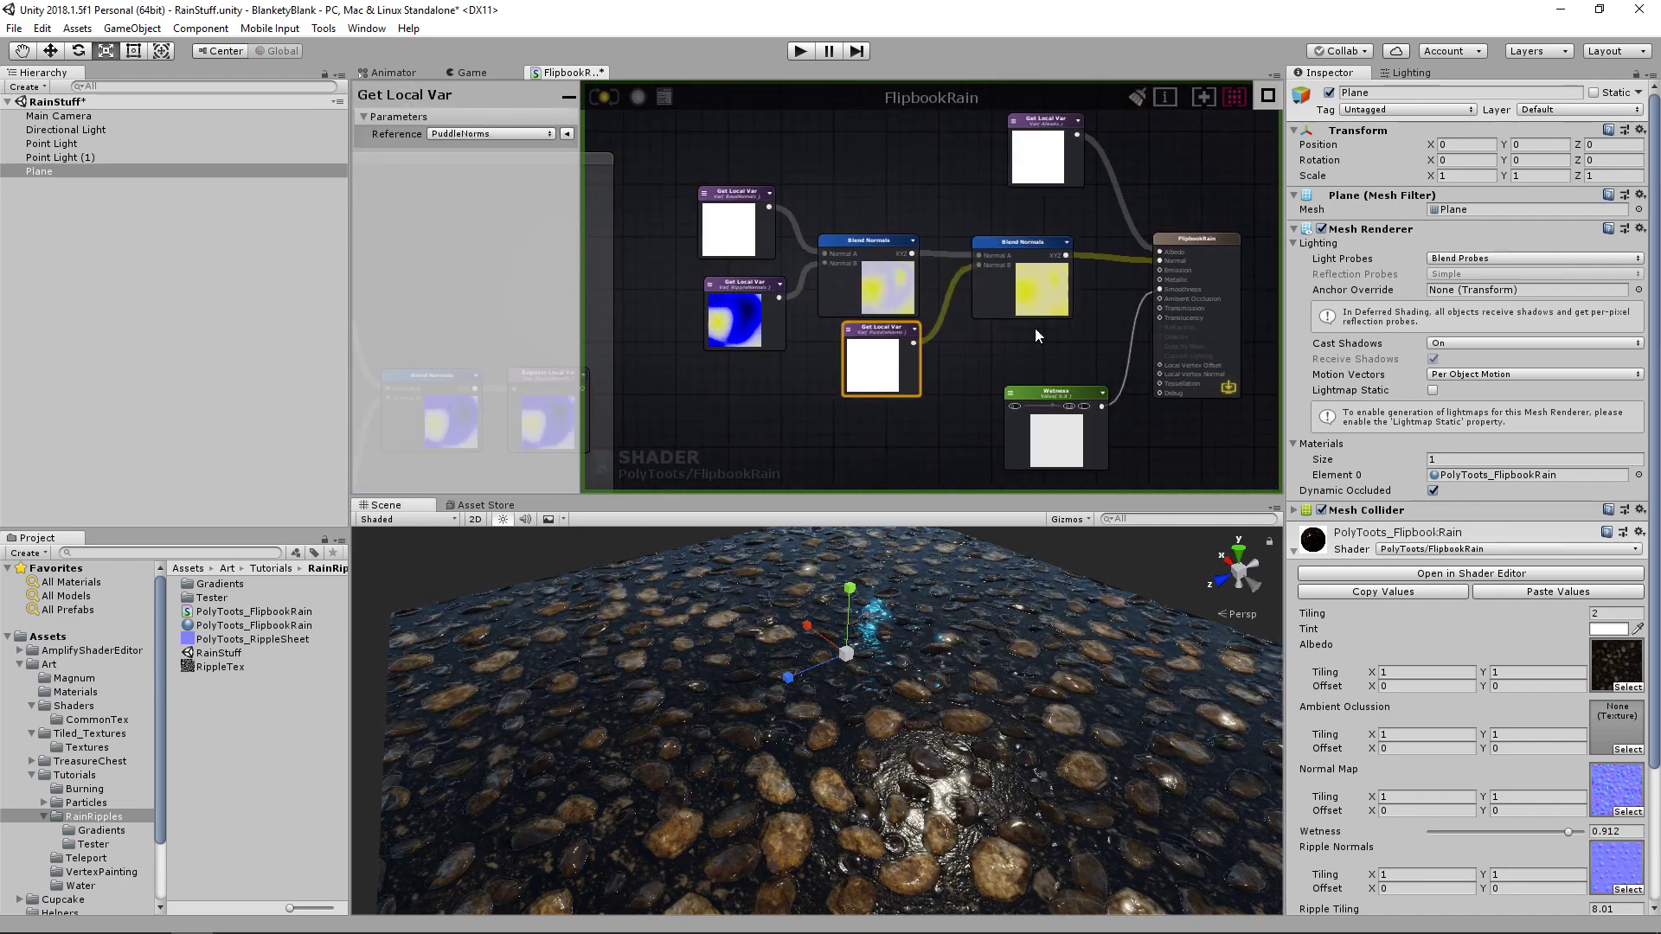
{"action": "scroll", "coordinate": [1036, 335], "scroll_direction": "up", "scroll_amount": 1}
{"action": "left_click", "coordinate": [995, 351]}
{"action": "middle_click_drag", "start_coordinate": [995, 352], "coordinate": [934, 355]}
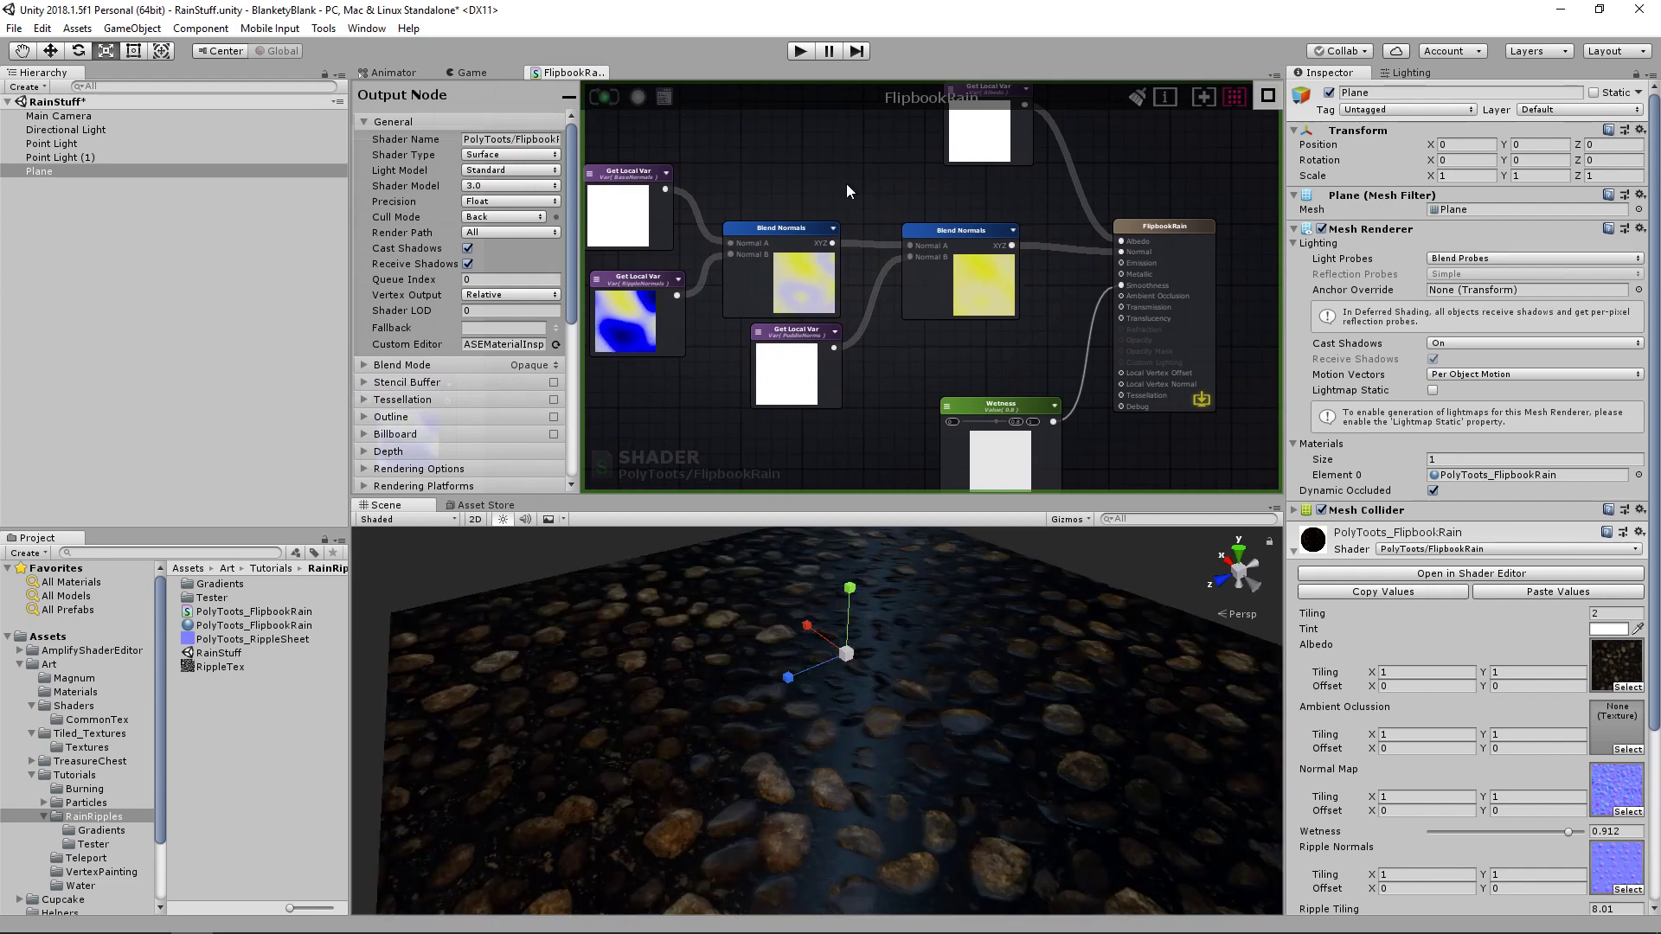
- Examine the Puddle Normals node chain, the material's puddle texture slot and the plane's surface from several angles
{"action": "left_click", "coordinate": [971, 252]}
{"action": "left_click_drag", "start_coordinate": [899, 649], "coordinate": [869, 641], "text": "alt"}
{"action": "scroll", "coordinate": [952, 365], "scroll_direction": "down", "scroll_amount": 4}
{"action": "middle_click_drag", "start_coordinate": [822, 374], "coordinate": [980, 357]}
{"action": "middle_click_drag", "start_coordinate": [661, 484], "coordinate": [1073, 232]}
{"action": "scroll", "coordinate": [947, 349], "scroll_direction": "up", "scroll_amount": 5}
{"action": "scroll", "coordinate": [1525, 683], "scroll_direction": "down", "scroll_amount": 5}
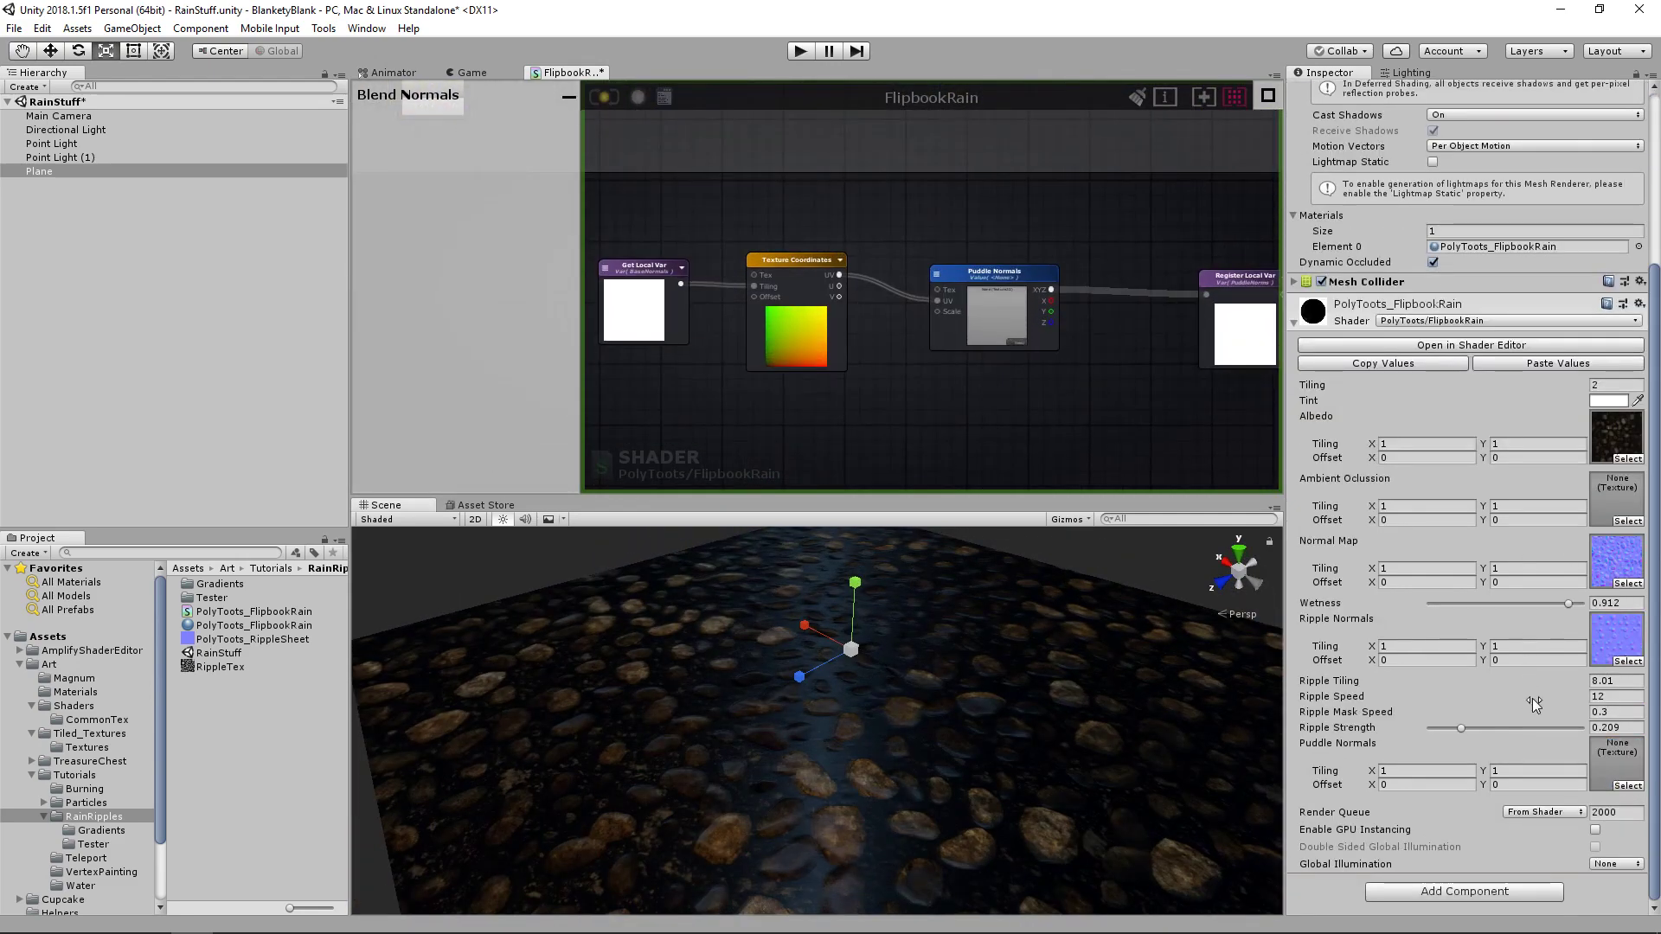
{"action": "left_click_drag", "start_coordinate": [943, 717], "coordinate": [921, 704], "text": "alt"}
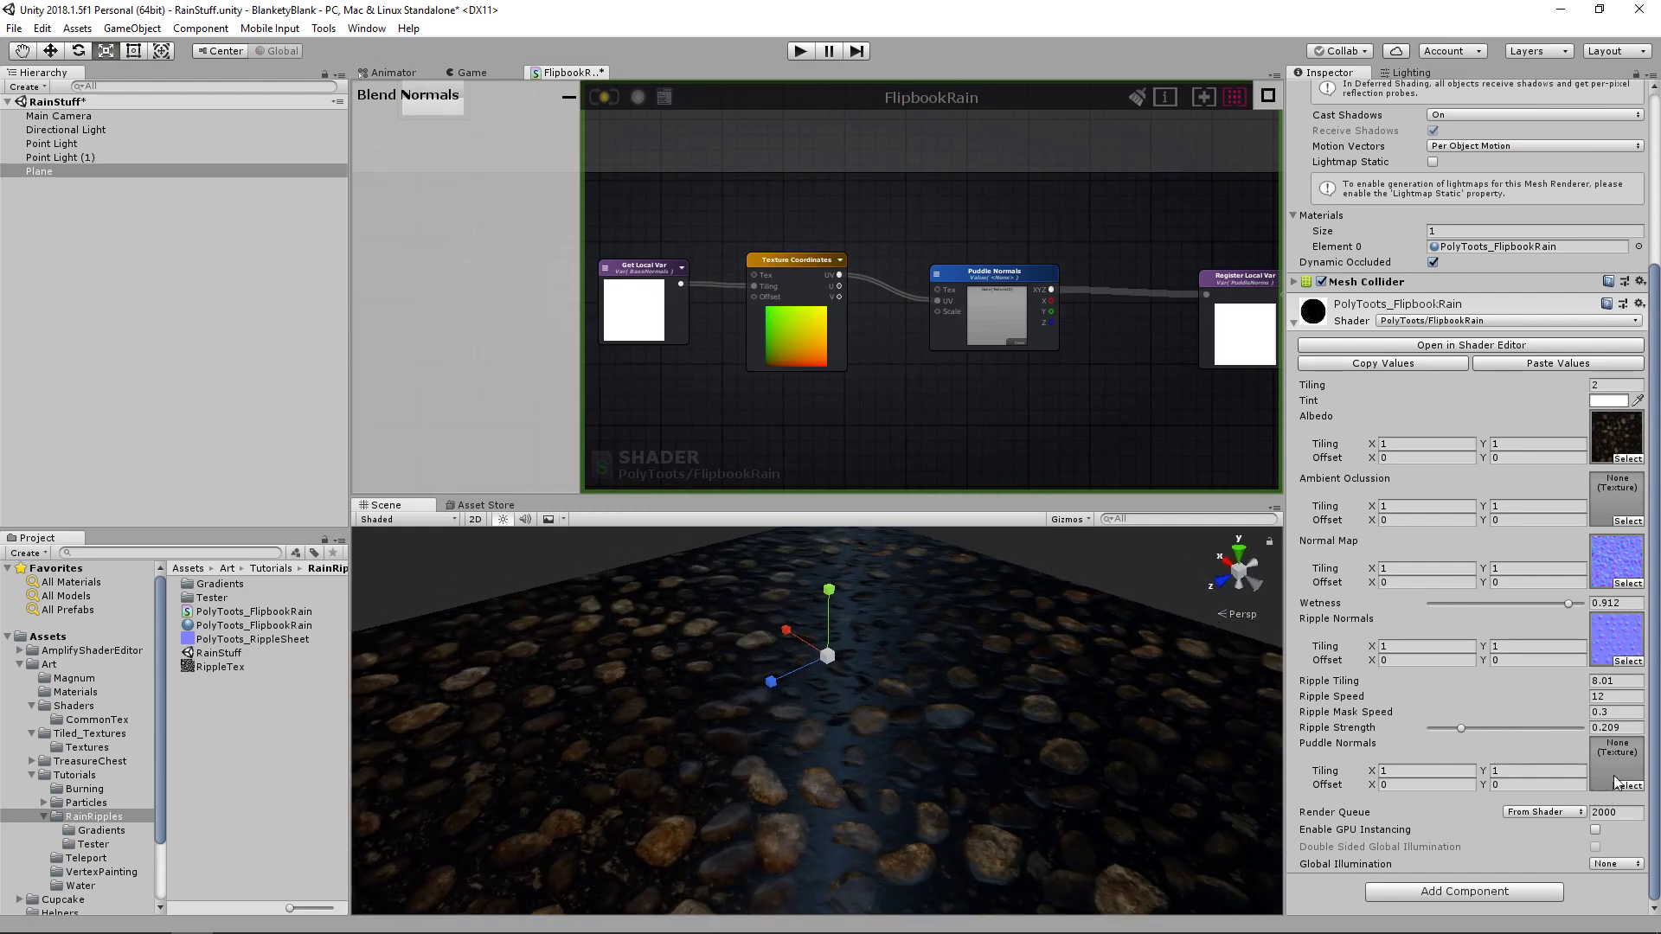
{"action": "left_click_drag", "start_coordinate": [848, 668], "coordinate": [836, 662], "text": "alt"}
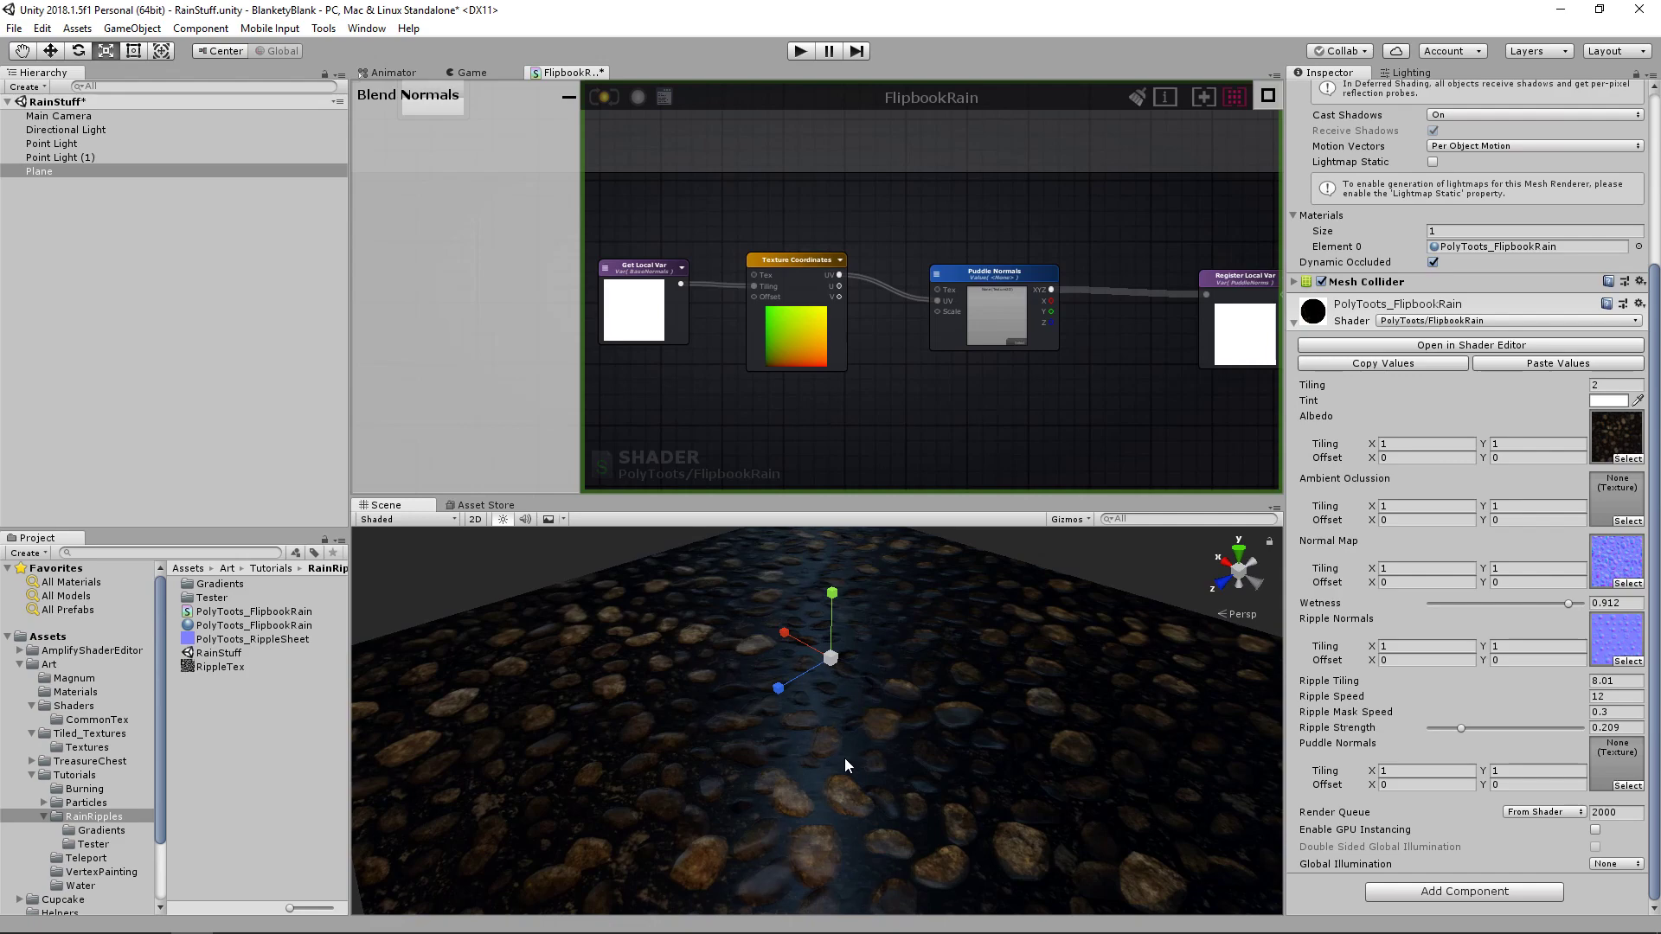
{"action": "left_click_drag", "start_coordinate": [968, 756], "coordinate": [629, 661], "text": "alt"}
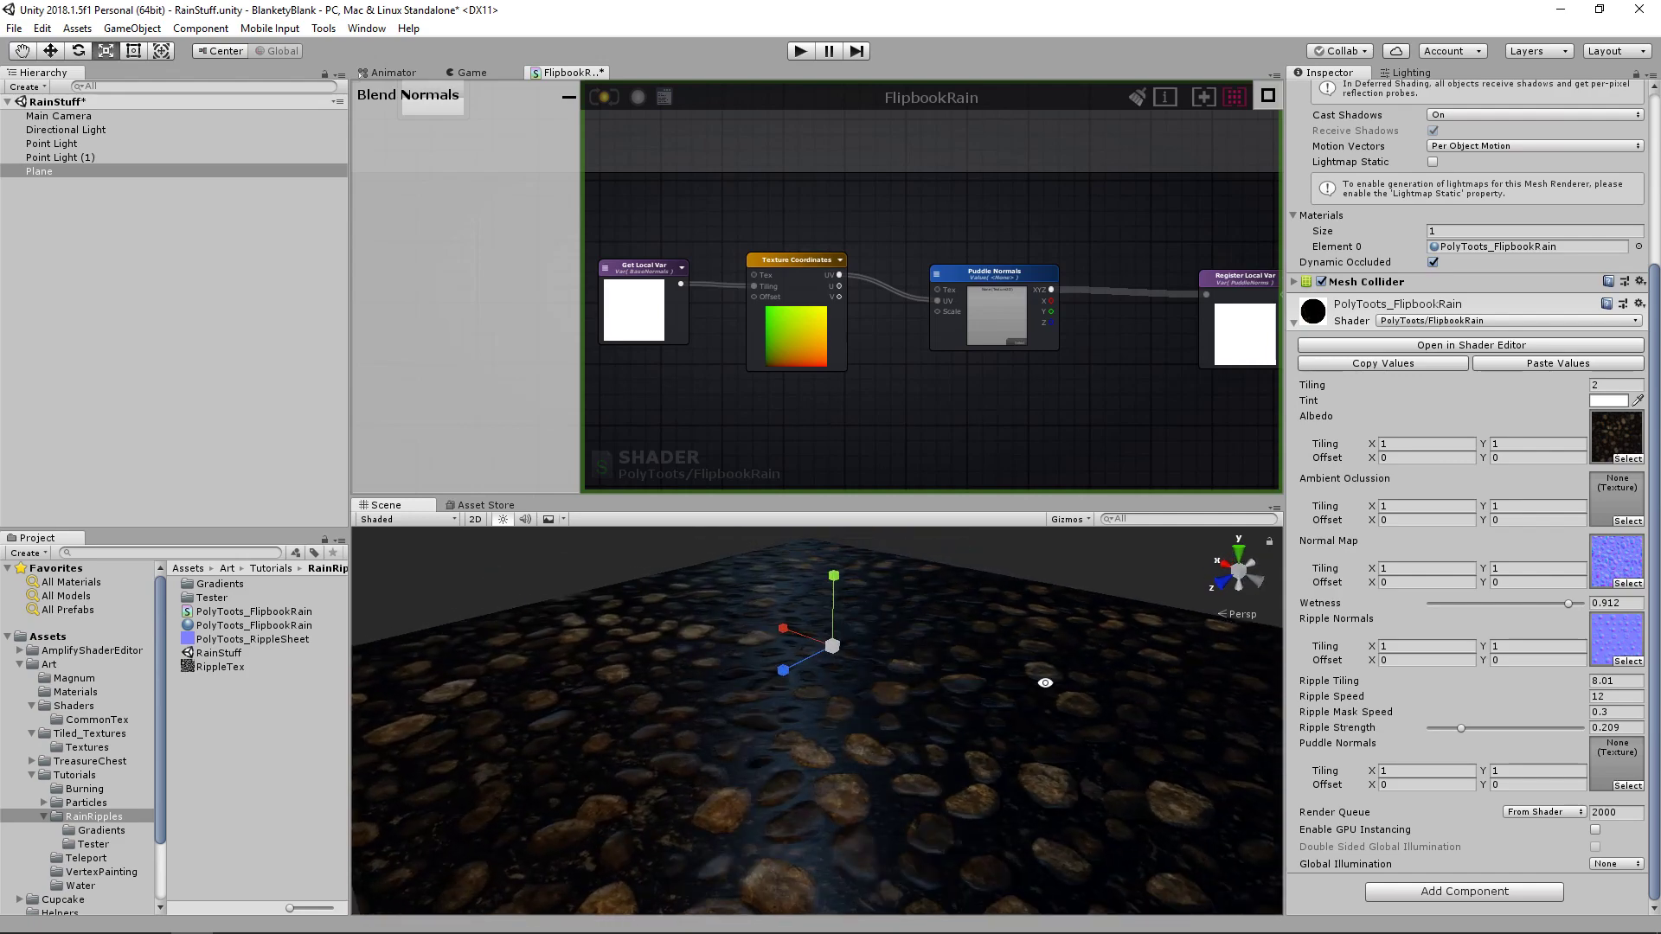
{"action": "left_click_drag", "start_coordinate": [1045, 683], "coordinate": [1026, 677], "text": "alt"}
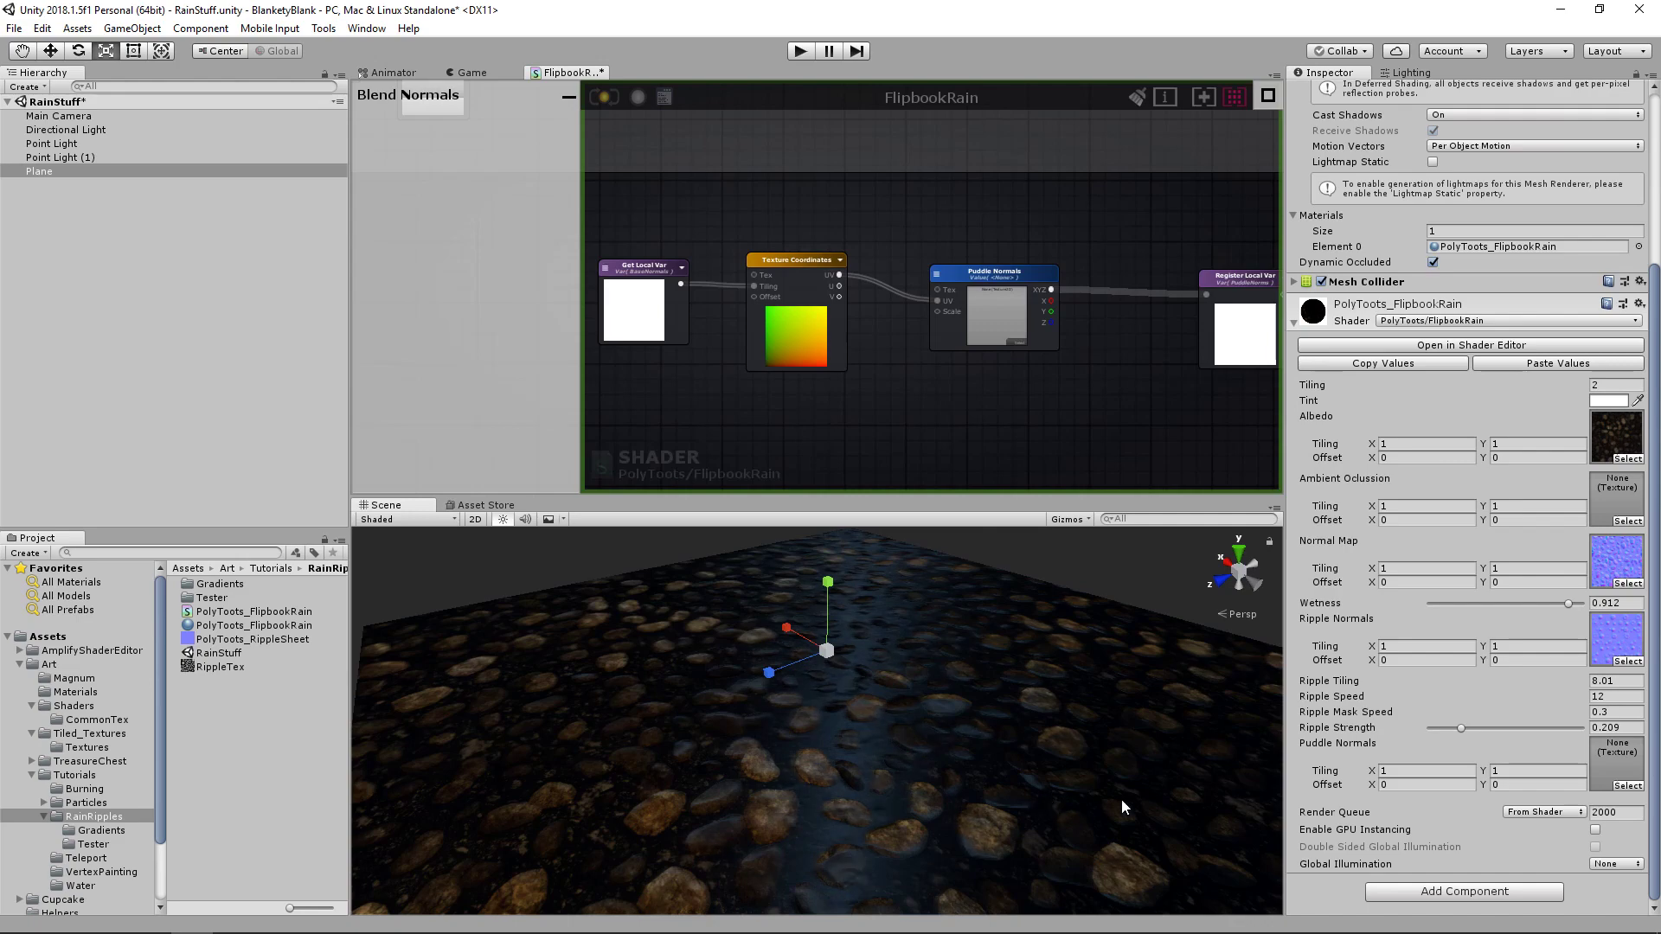
{"action": "left_click_drag", "start_coordinate": [846, 686], "coordinate": [951, 706], "text": "alt"}
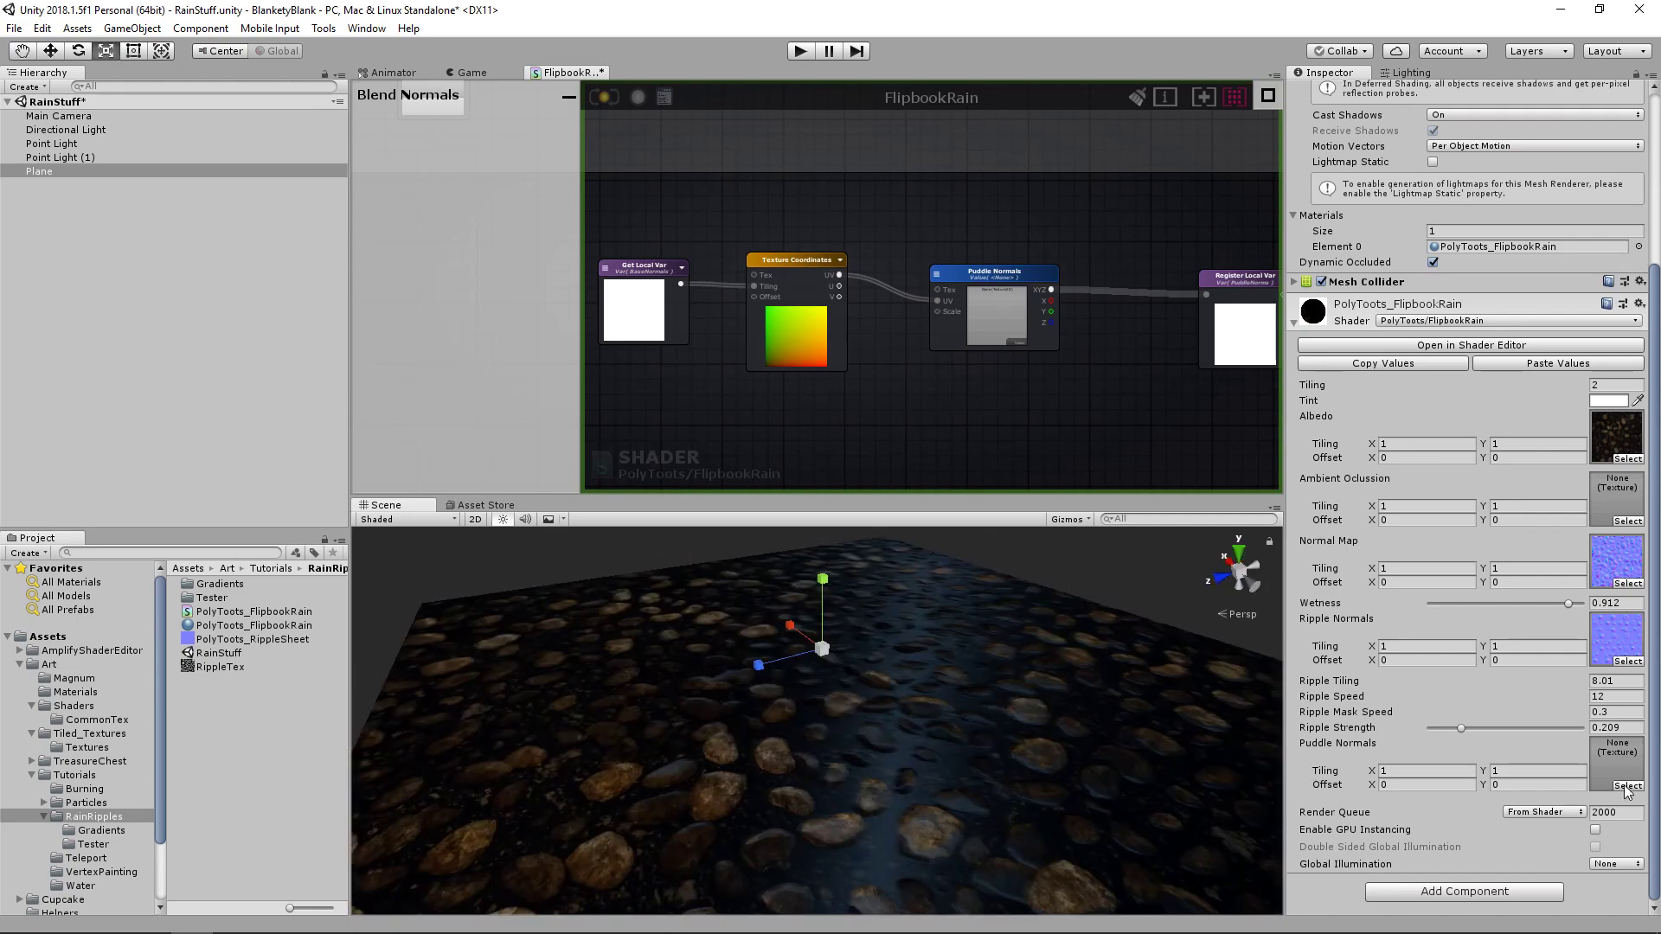
- Assign the WaterBump texture from the CommonTex folder to the material's Puddle Normals and view the surface up close
{"action": "left_click", "coordinate": [1627, 786]}
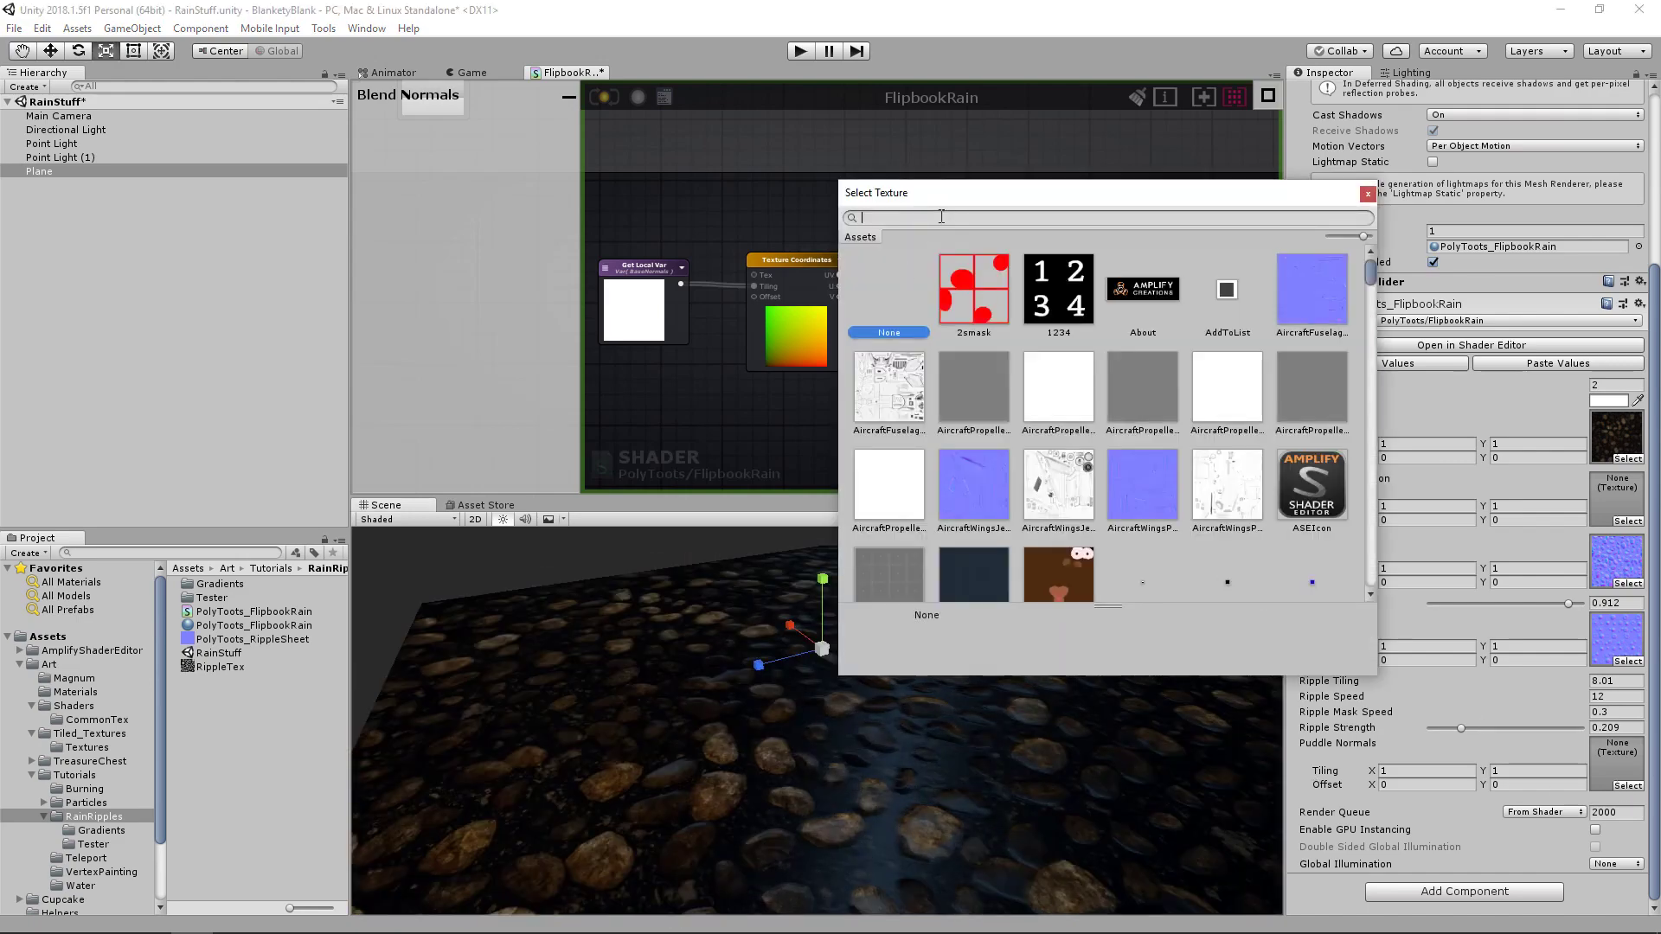
{"action": "type", "text": "water"}
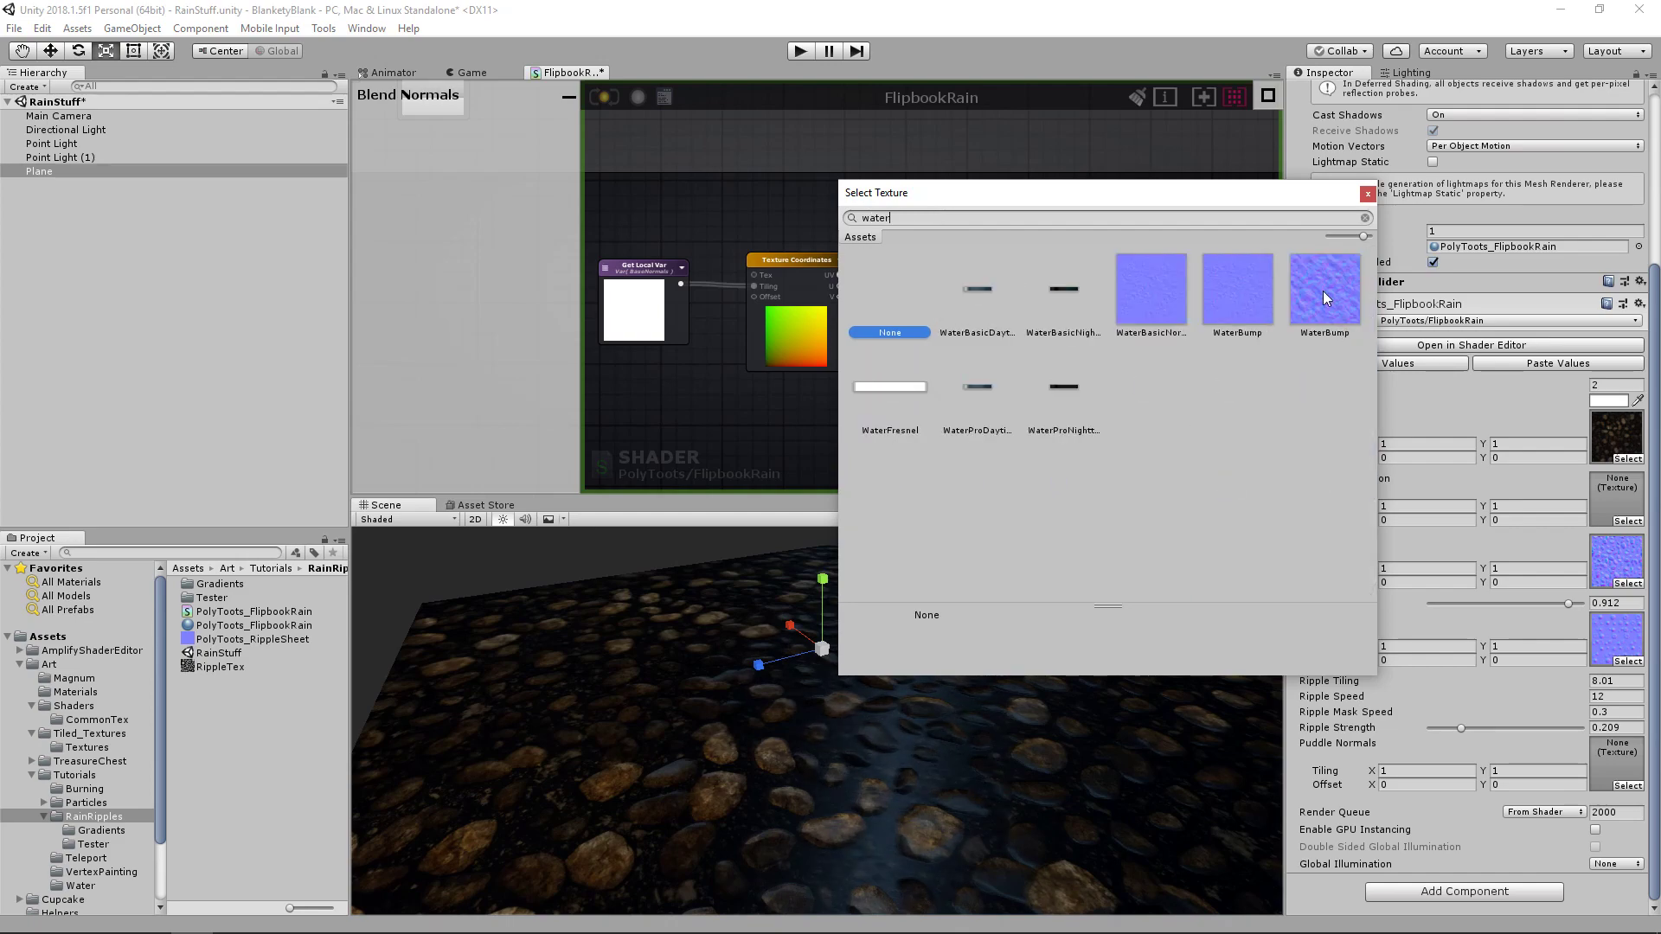
{"action": "left_click", "coordinate": [1322, 290]}
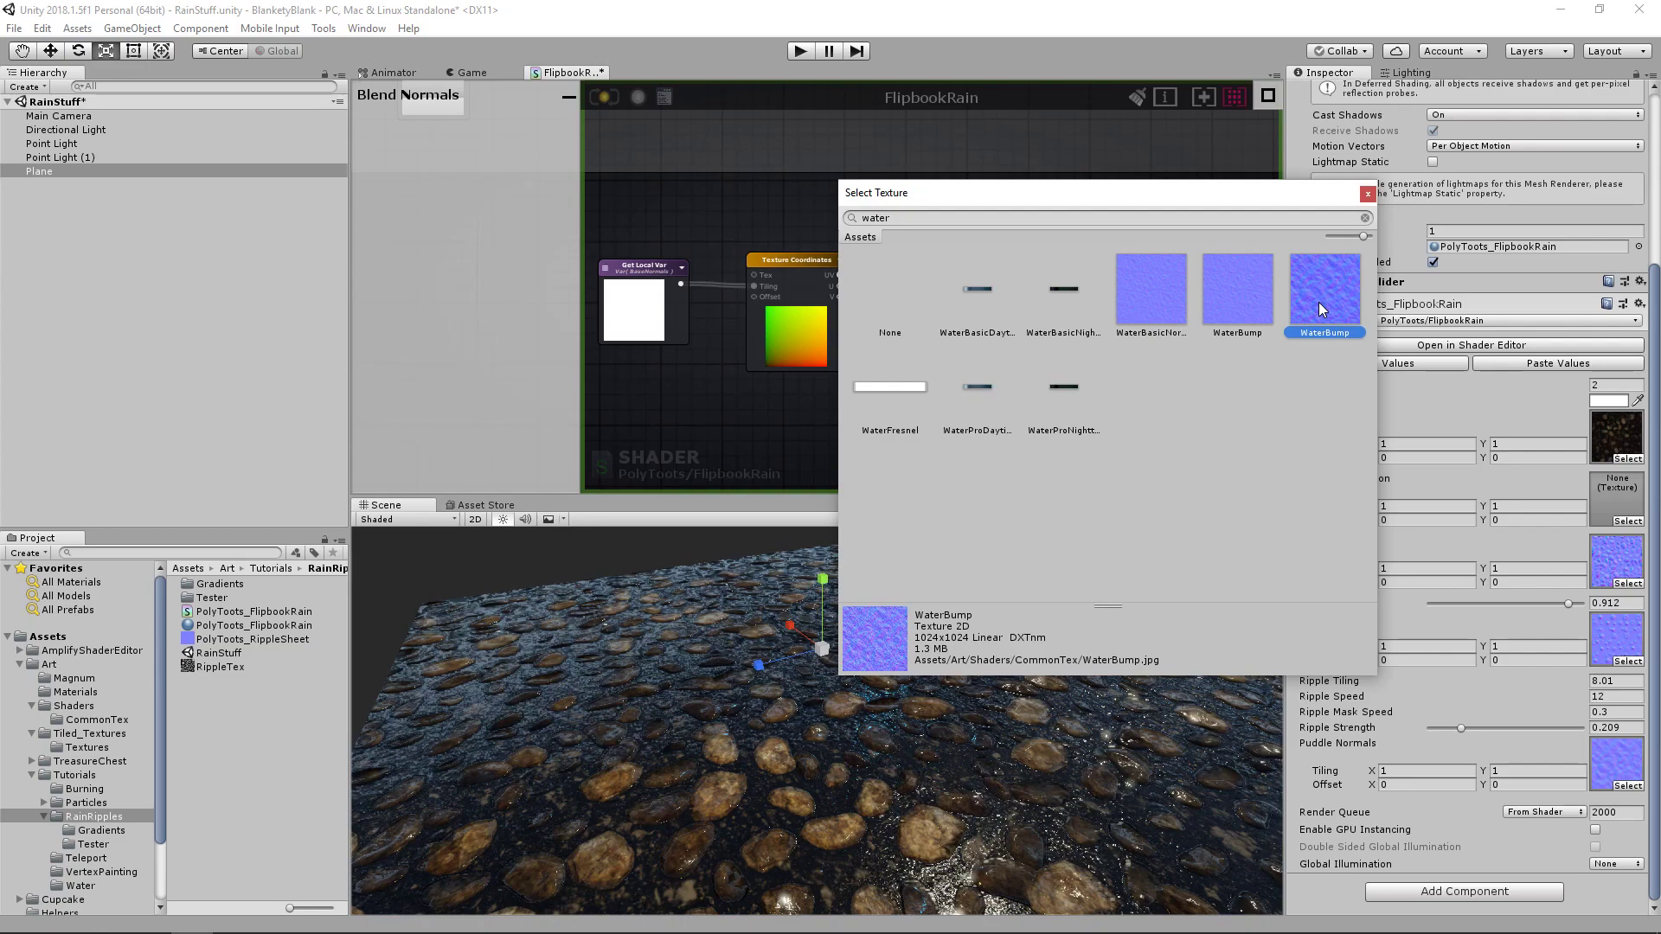
{"action": "double_click", "coordinate": [1319, 302]}
{"action": "left_click_drag", "start_coordinate": [900, 718], "coordinate": [931, 745], "text": "alt"}
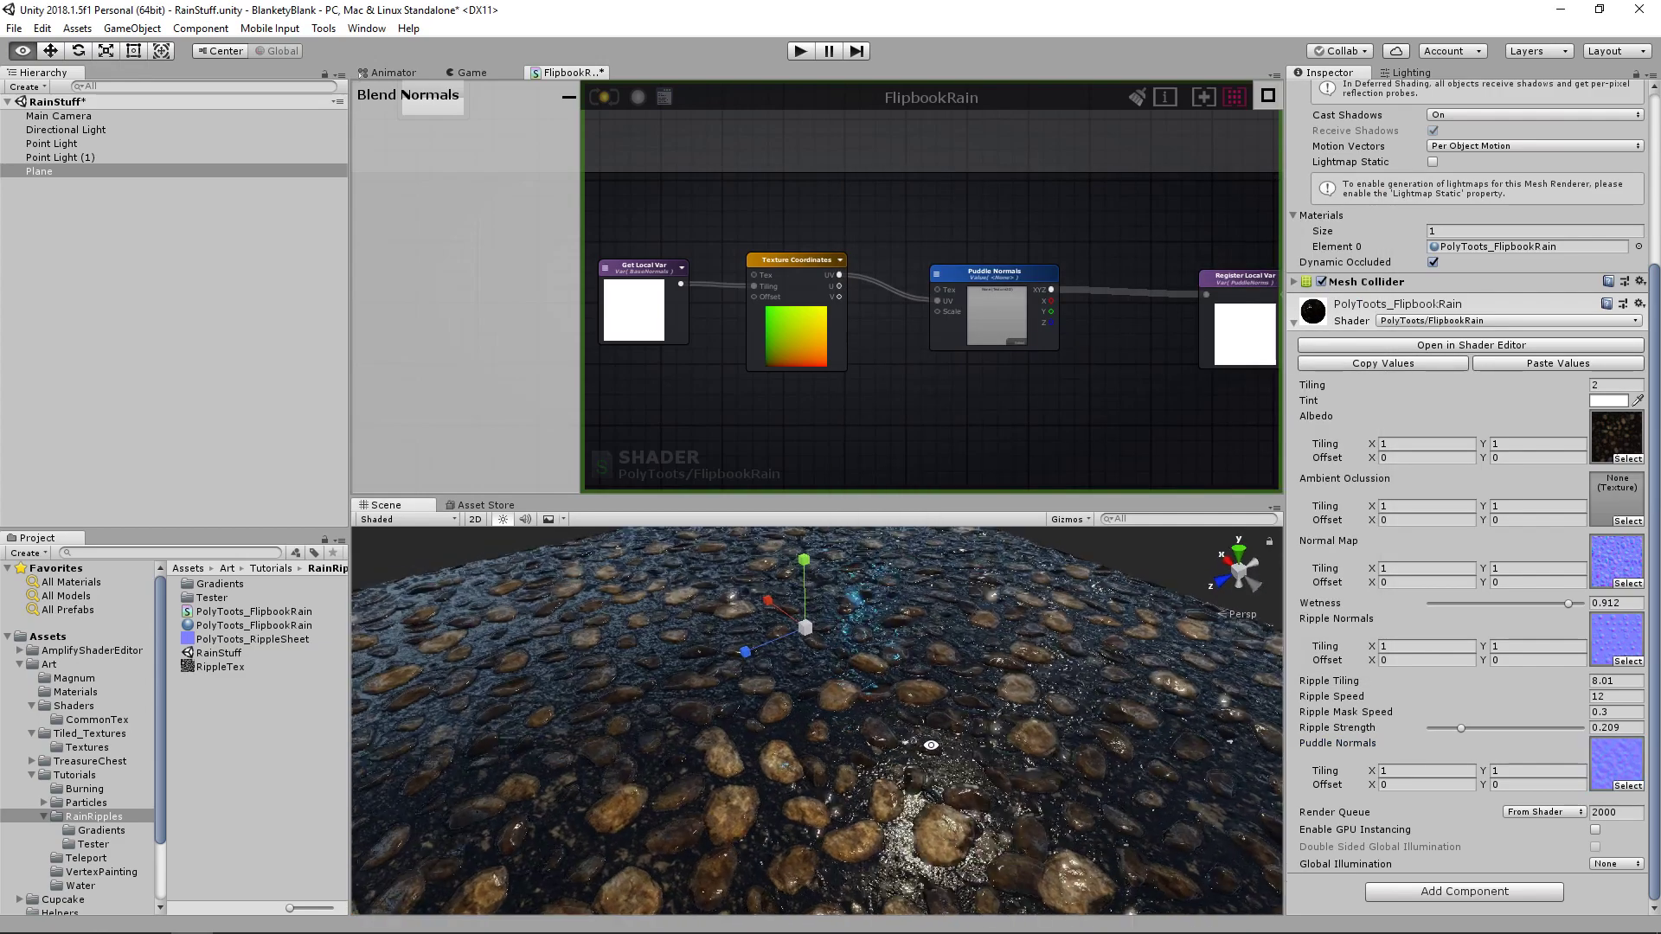
{"action": "right_click_drag", "start_coordinate": [931, 745], "coordinate": [1384, 757], "text": "alt"}
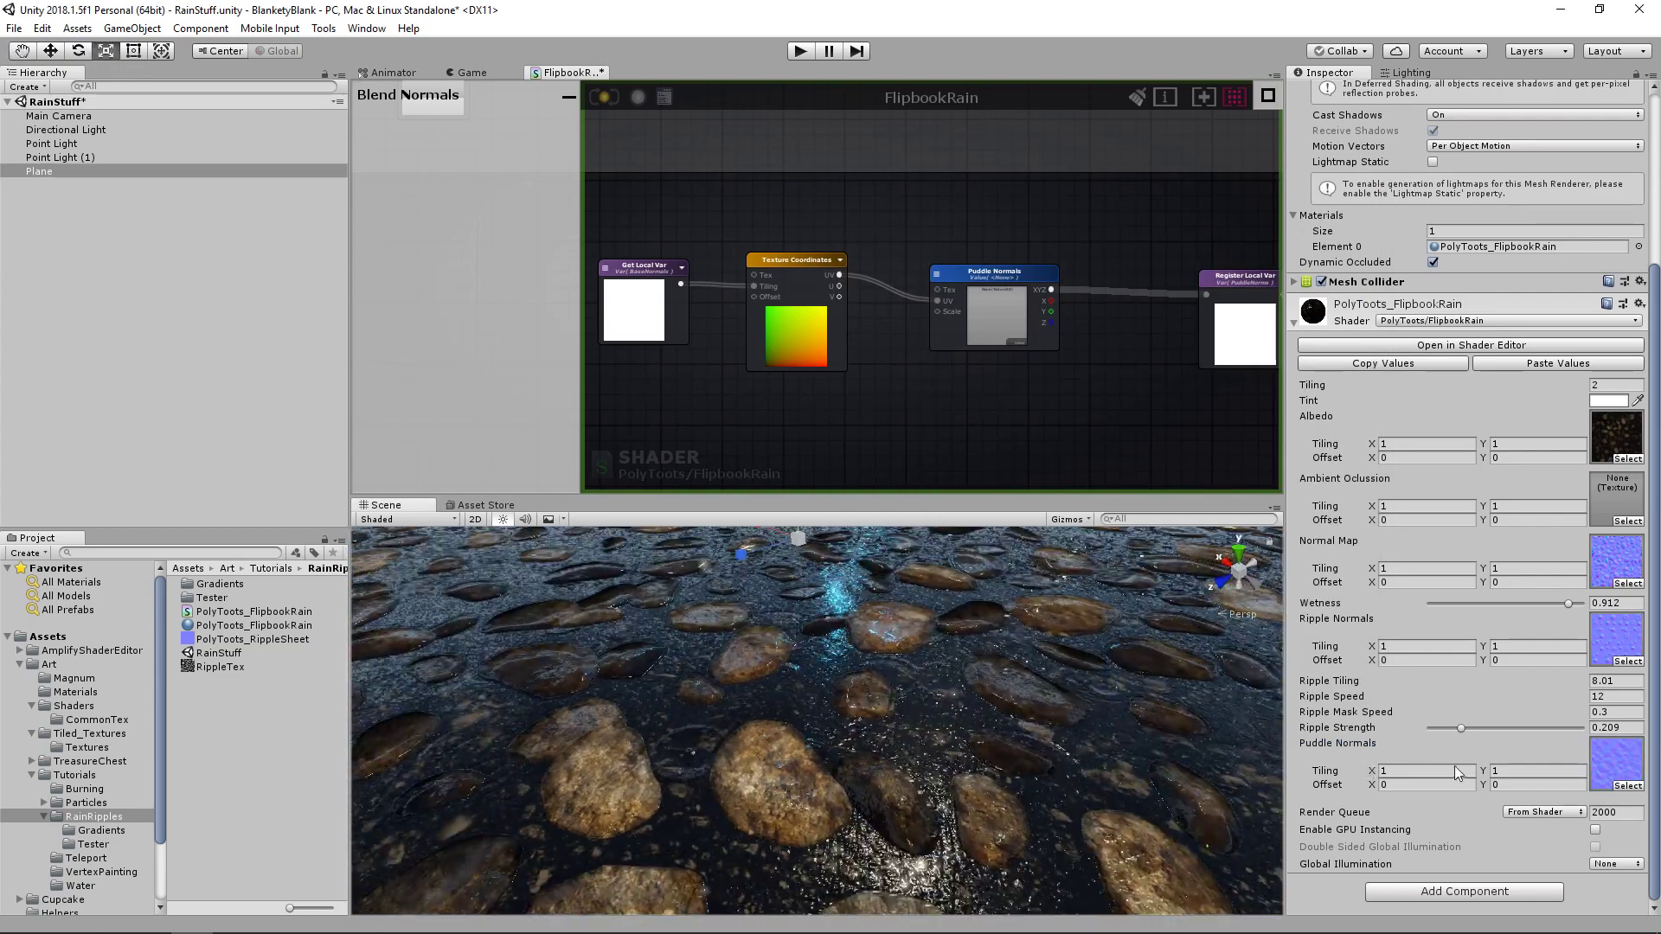
- Move the Get Local Var node feeding the puddle Texture Coordinates further away to make room between the two
{"action": "scroll", "coordinate": [983, 372], "scroll_direction": "up", "scroll_amount": 4}
{"action": "left_click", "coordinate": [971, 359]}
{"action": "middle_click_drag", "start_coordinate": [853, 299], "coordinate": [1009, 341]}
{"action": "left_click_drag", "start_coordinate": [696, 260], "coordinate": [629, 221]}
{"action": "middle_click_drag", "start_coordinate": [628, 222], "coordinate": [835, 273]}
{"action": "left_click_drag", "start_coordinate": [834, 273], "coordinate": [744, 242]}
{"action": "middle_click_drag", "start_coordinate": [905, 386], "coordinate": [895, 351]}
{"action": "left_click", "coordinate": [896, 350]}
{"action": "scroll", "coordinate": [897, 352], "scroll_direction": "down", "scroll_amount": 3}
{"action": "left_click", "coordinate": [766, 258]}
{"action": "left_click", "coordinate": [921, 350]}
{"action": "scroll", "coordinate": [921, 350], "scroll_direction": "up", "scroll_amount": 2}
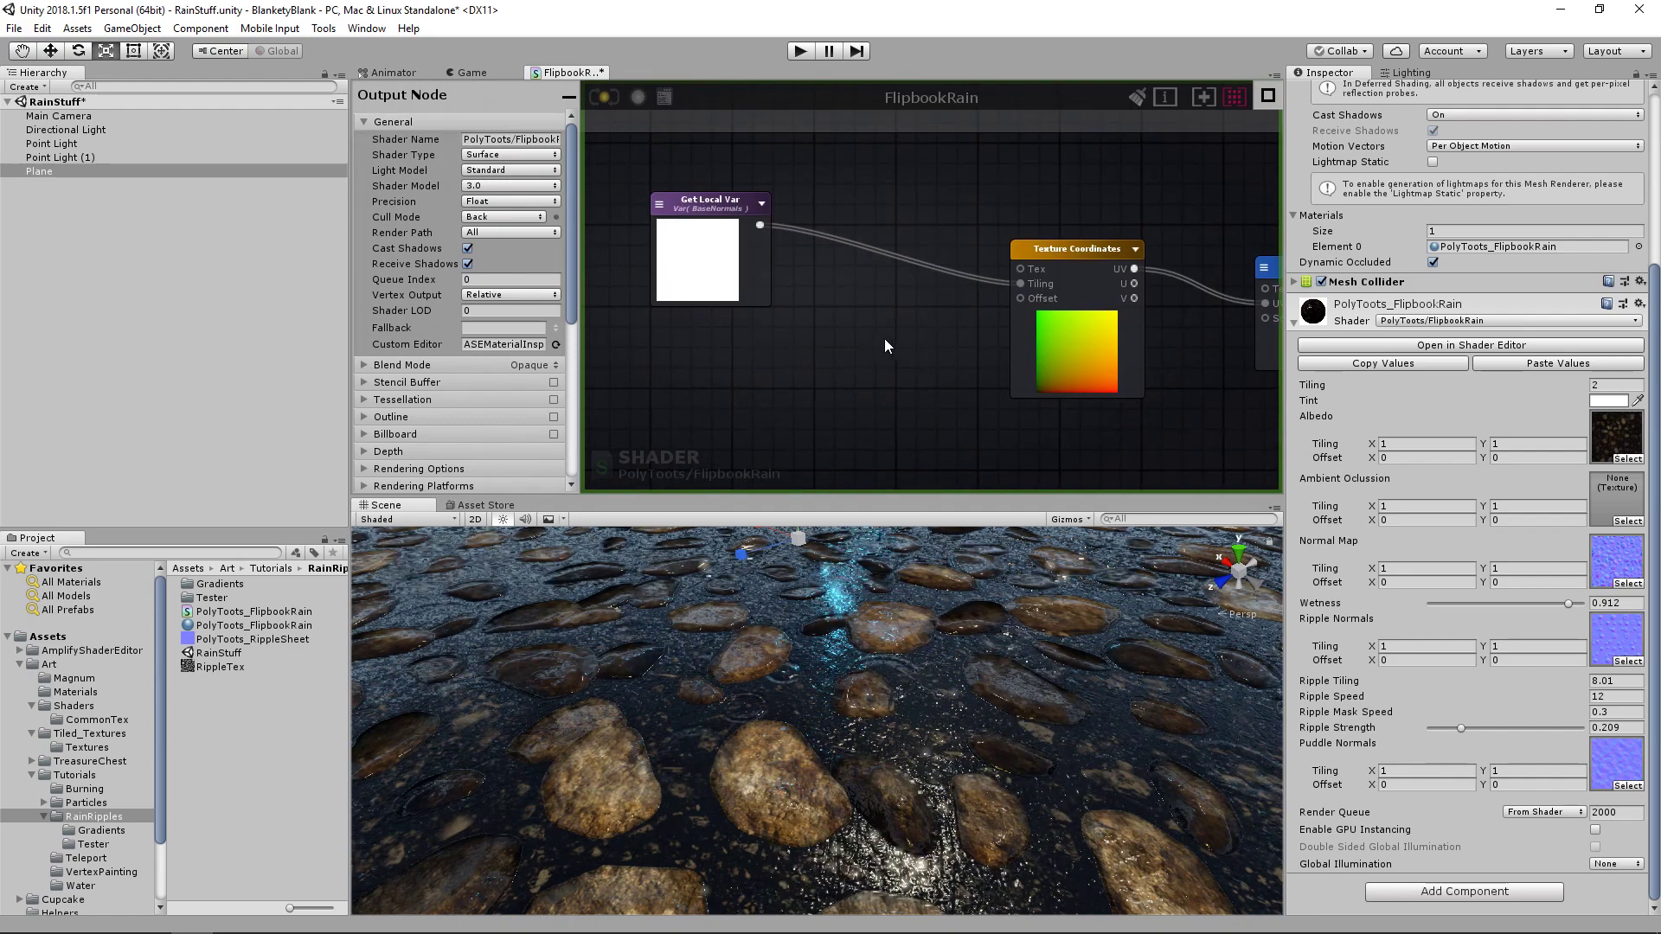
- Divide the Get Local Var value by a new Float property and connect the Divide result to the puddle Texture Coordinates Tiling
{"action": "left_click", "coordinate": [880, 336]}
{"action": "left_click_drag", "start_coordinate": [900, 329], "coordinate": [849, 261]}
{"action": "key", "text": "1"}
{"action": "left_click", "coordinate": [679, 364]}
{"action": "left_click_drag", "start_coordinate": [706, 365], "coordinate": [694, 345]}
{"action": "left_click", "coordinate": [511, 133]}
{"action": "left_click", "coordinate": [475, 167]}
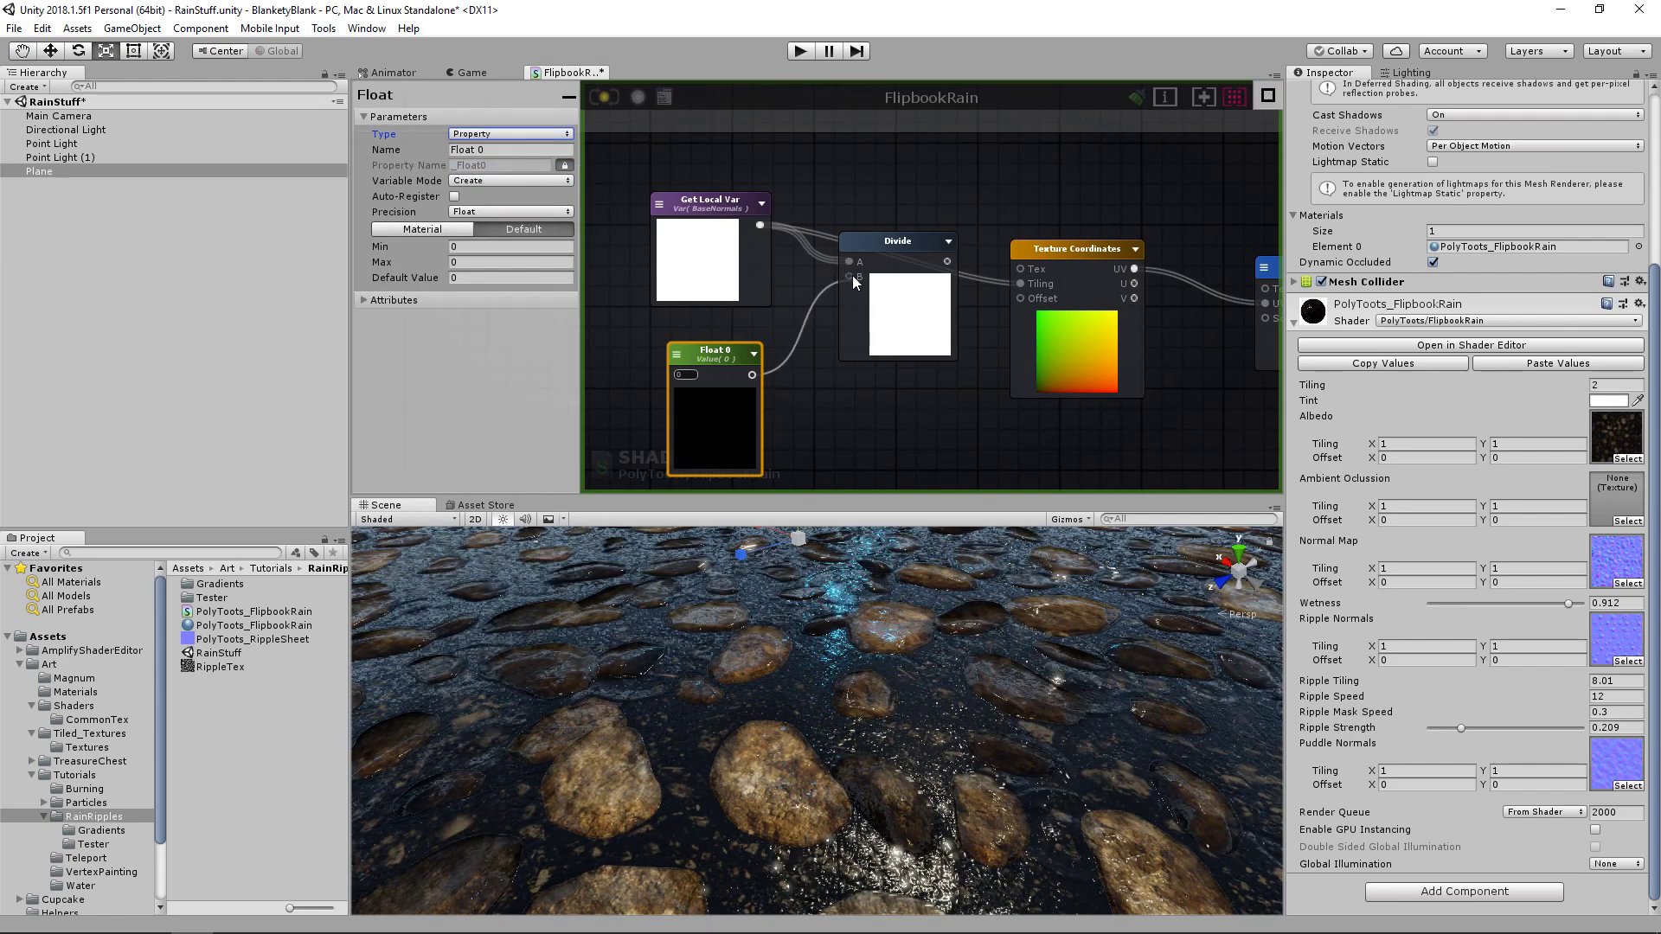
{"action": "left_click", "coordinate": [899, 251]}
{"action": "middle_click_drag", "start_coordinate": [1120, 332], "coordinate": [915, 296]}
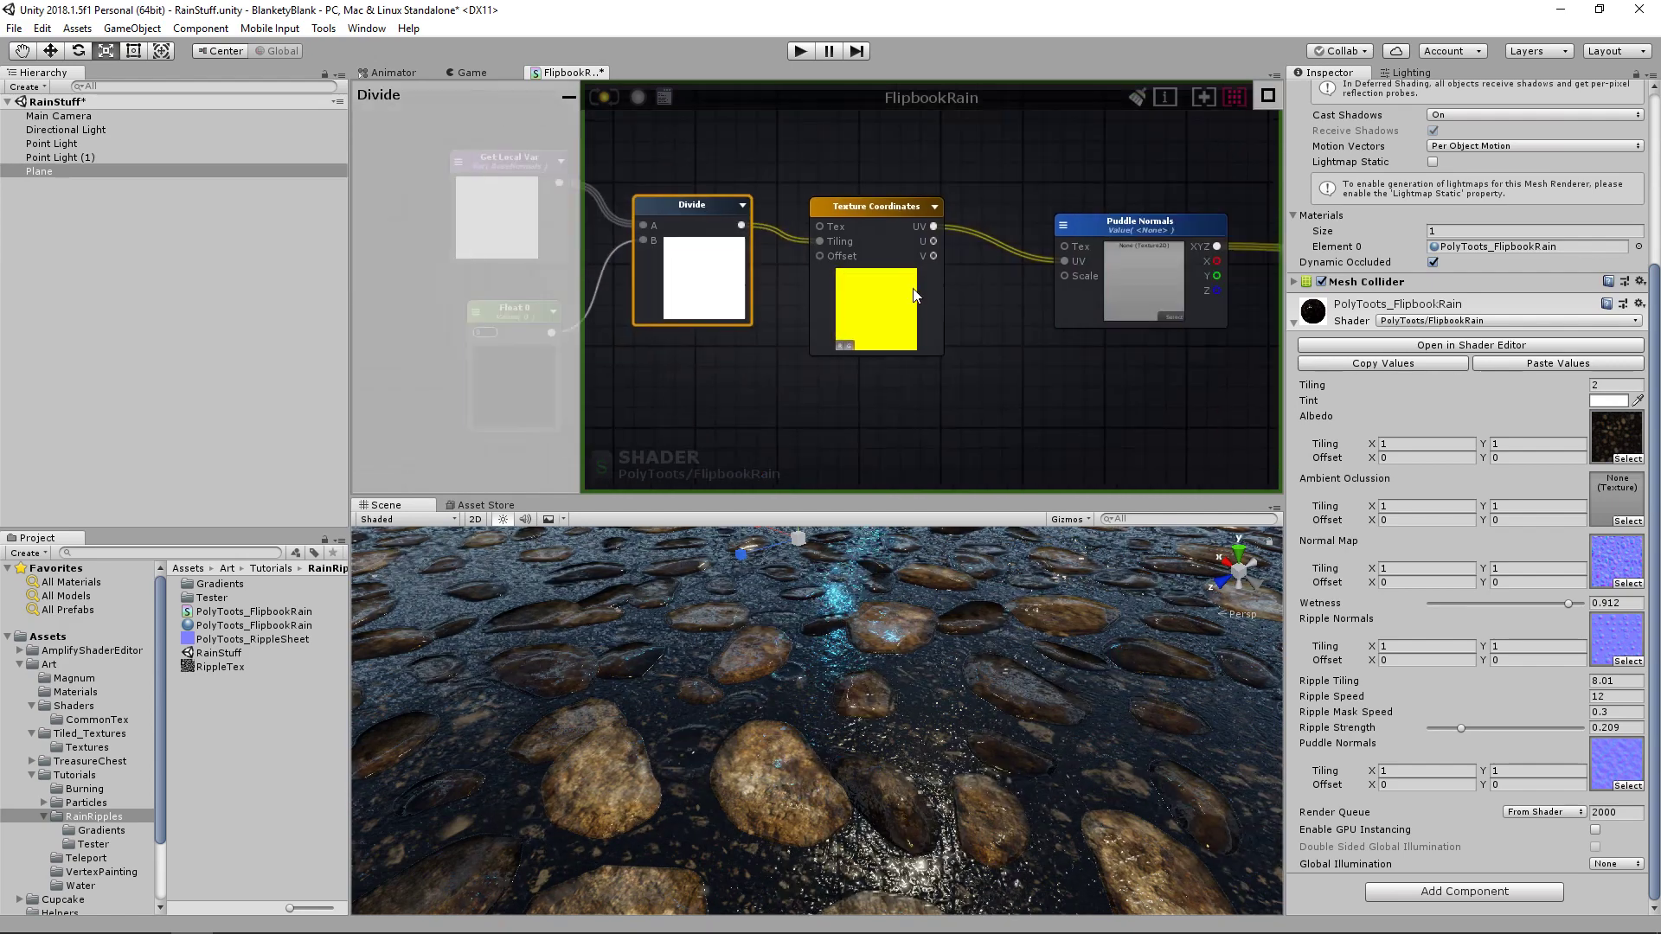
- Add a Float property named Puddle Strength below the Texture Coordinates node and connect it to the Puddle Normals Scale
{"action": "left_click", "coordinate": [1057, 371]}
{"action": "middle_click_drag", "start_coordinate": [1056, 371], "coordinate": [987, 338]}
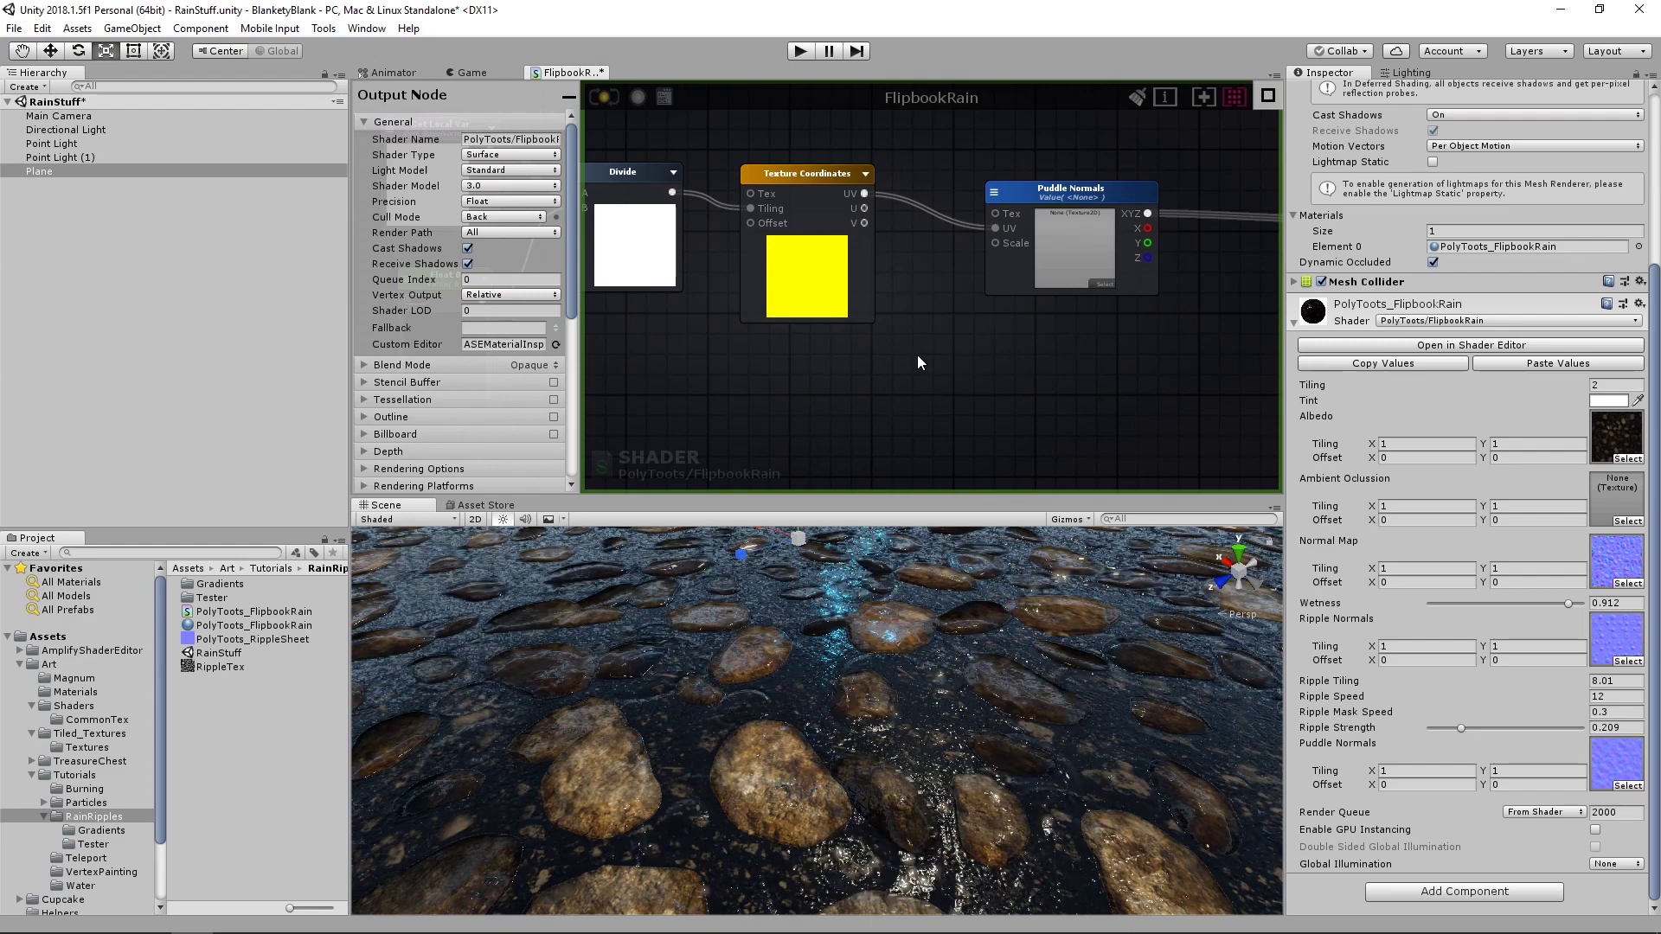
{"action": "key", "text": "1"}
{"action": "left_click", "coordinate": [919, 354]}
{"action": "left_click_drag", "start_coordinate": [934, 364], "coordinate": [905, 326]}
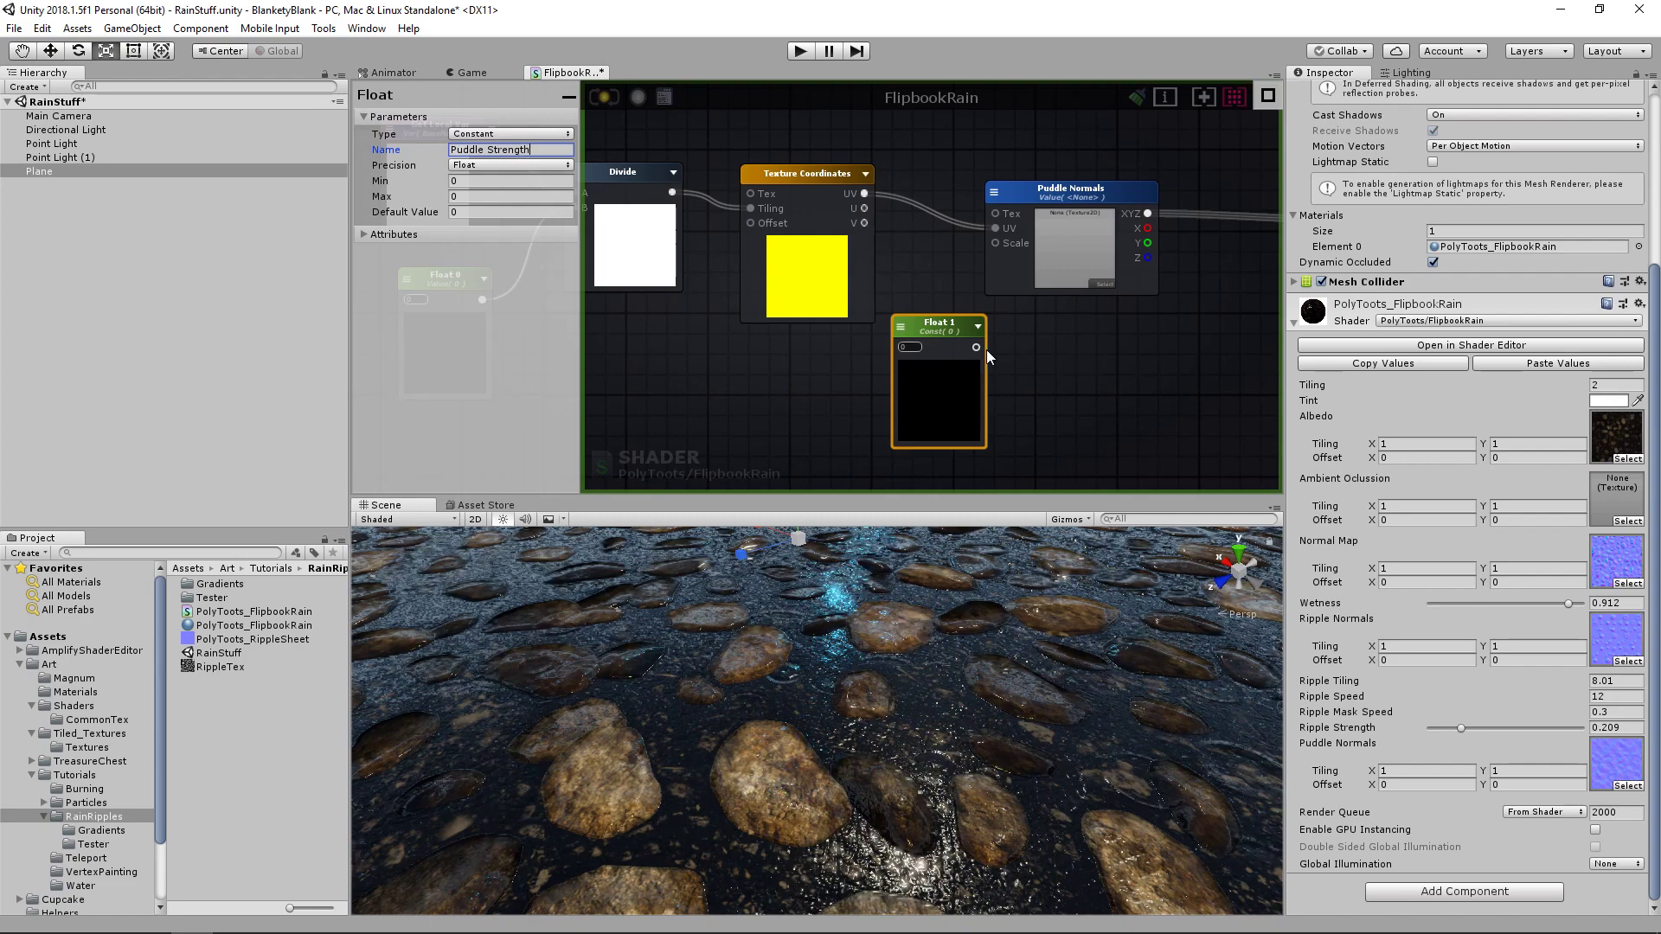
{"action": "left_click", "coordinate": [499, 133]}
{"action": "left_click", "coordinate": [489, 149]}
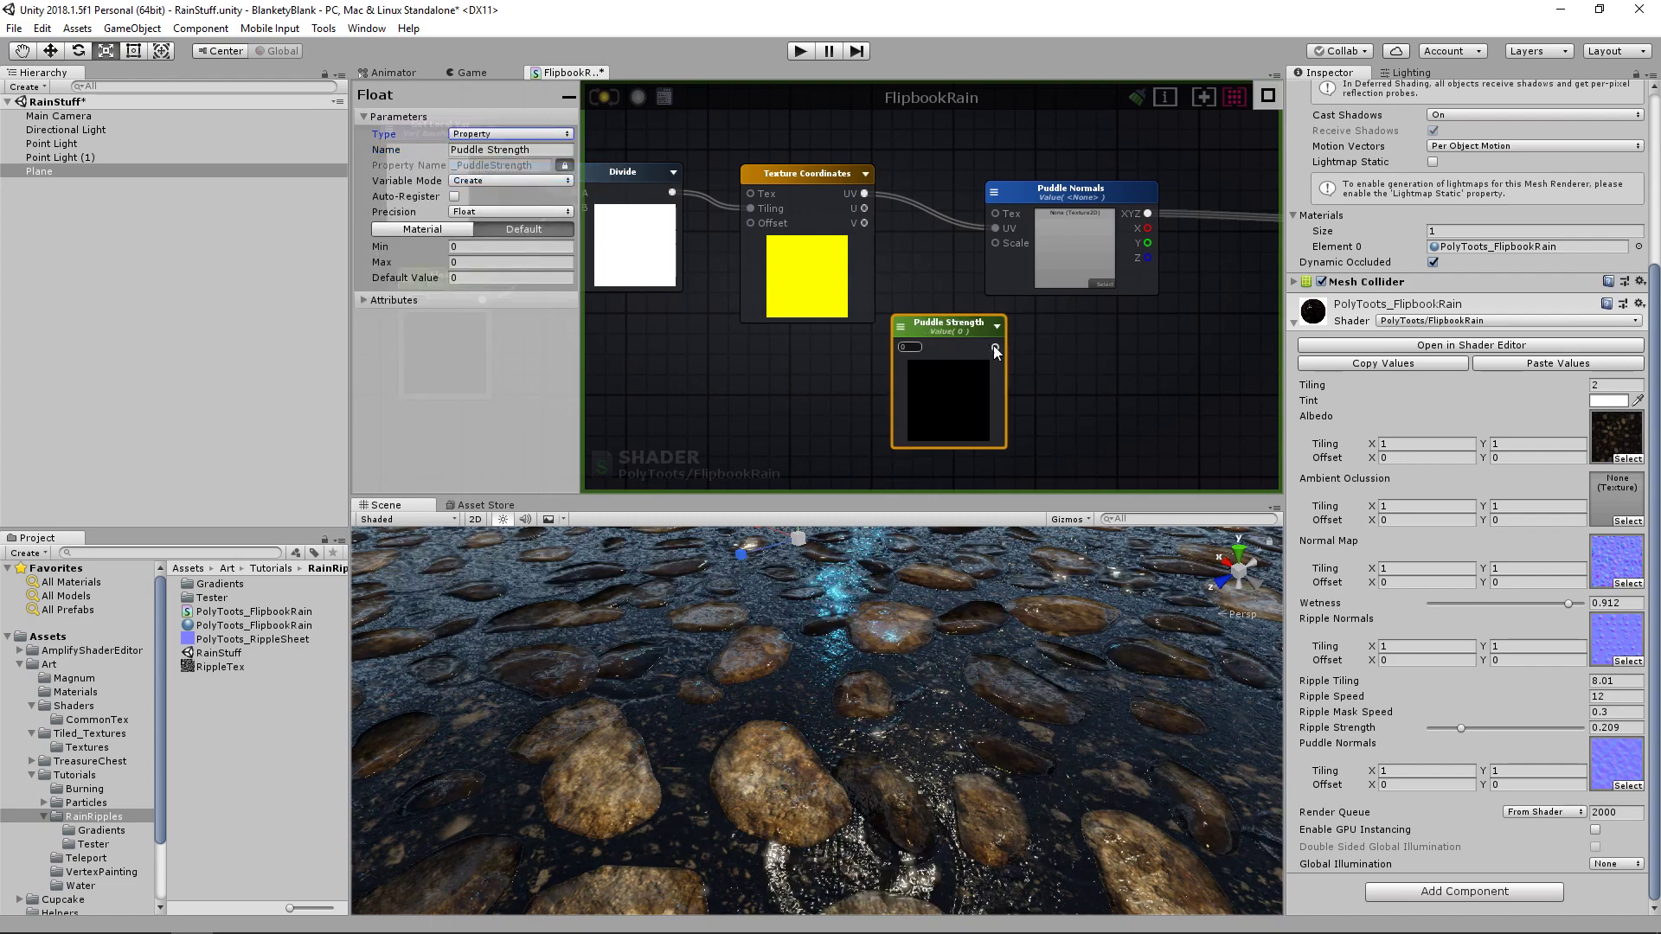
{"action": "left_click_drag", "start_coordinate": [993, 246], "coordinate": [996, 243]}
{"action": "left_click_drag", "start_coordinate": [956, 327], "coordinate": [823, 356]}
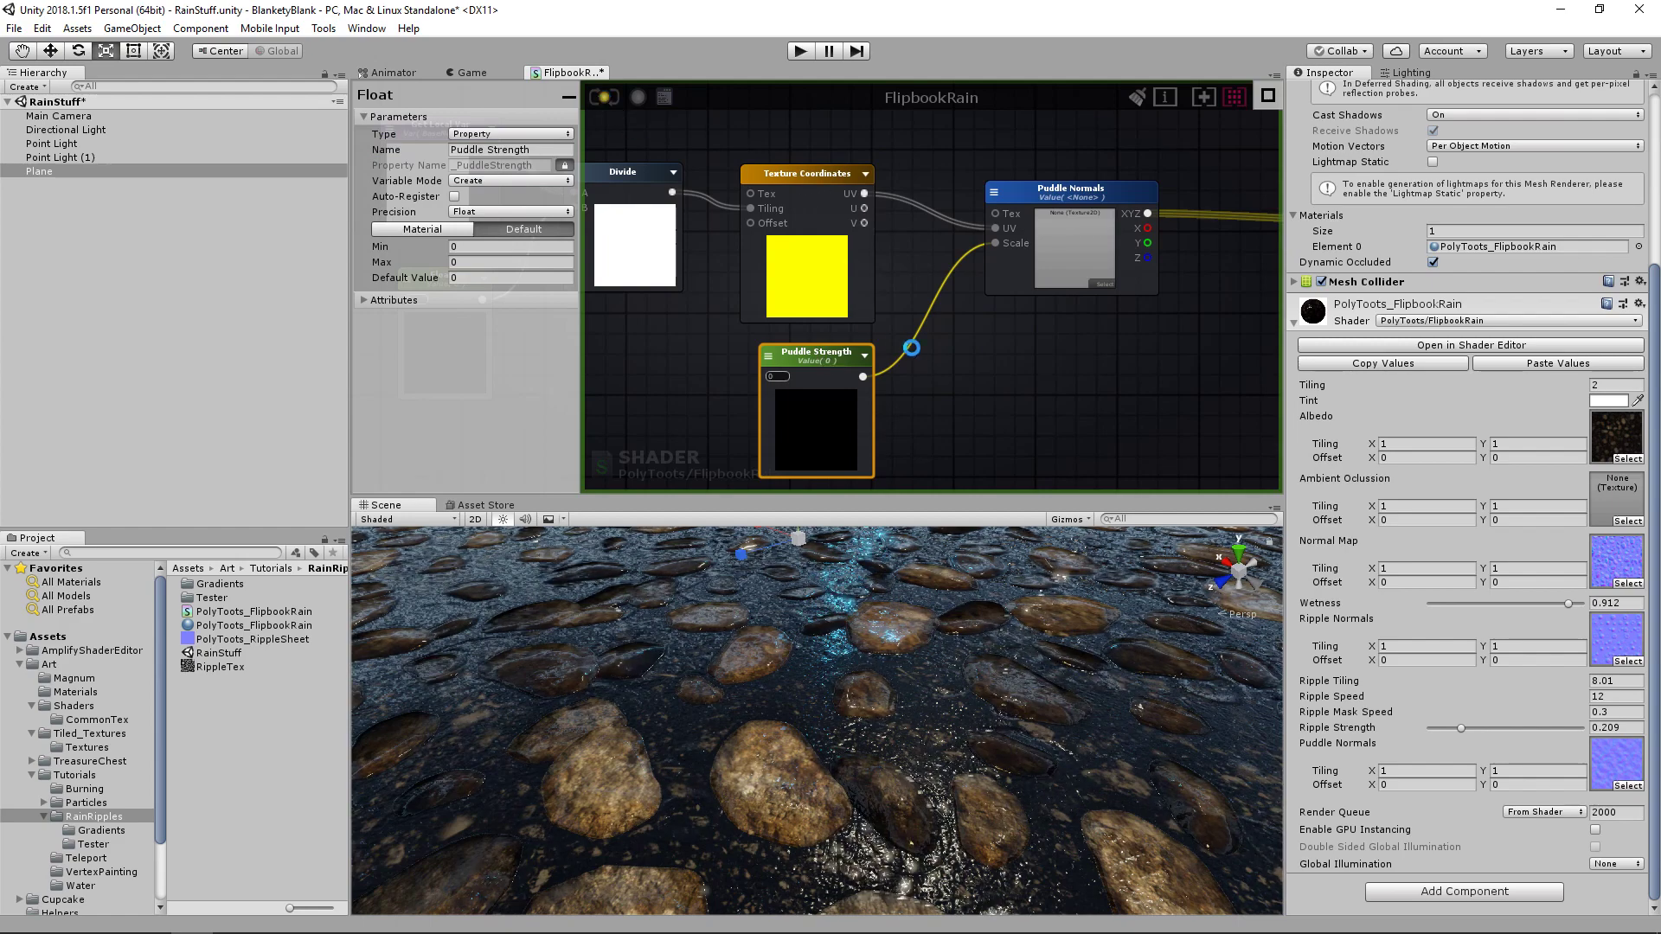
- Set the Puddle Strength node's default value to 0.3 and recompile the shader
{"action": "left_click", "coordinate": [779, 377]}
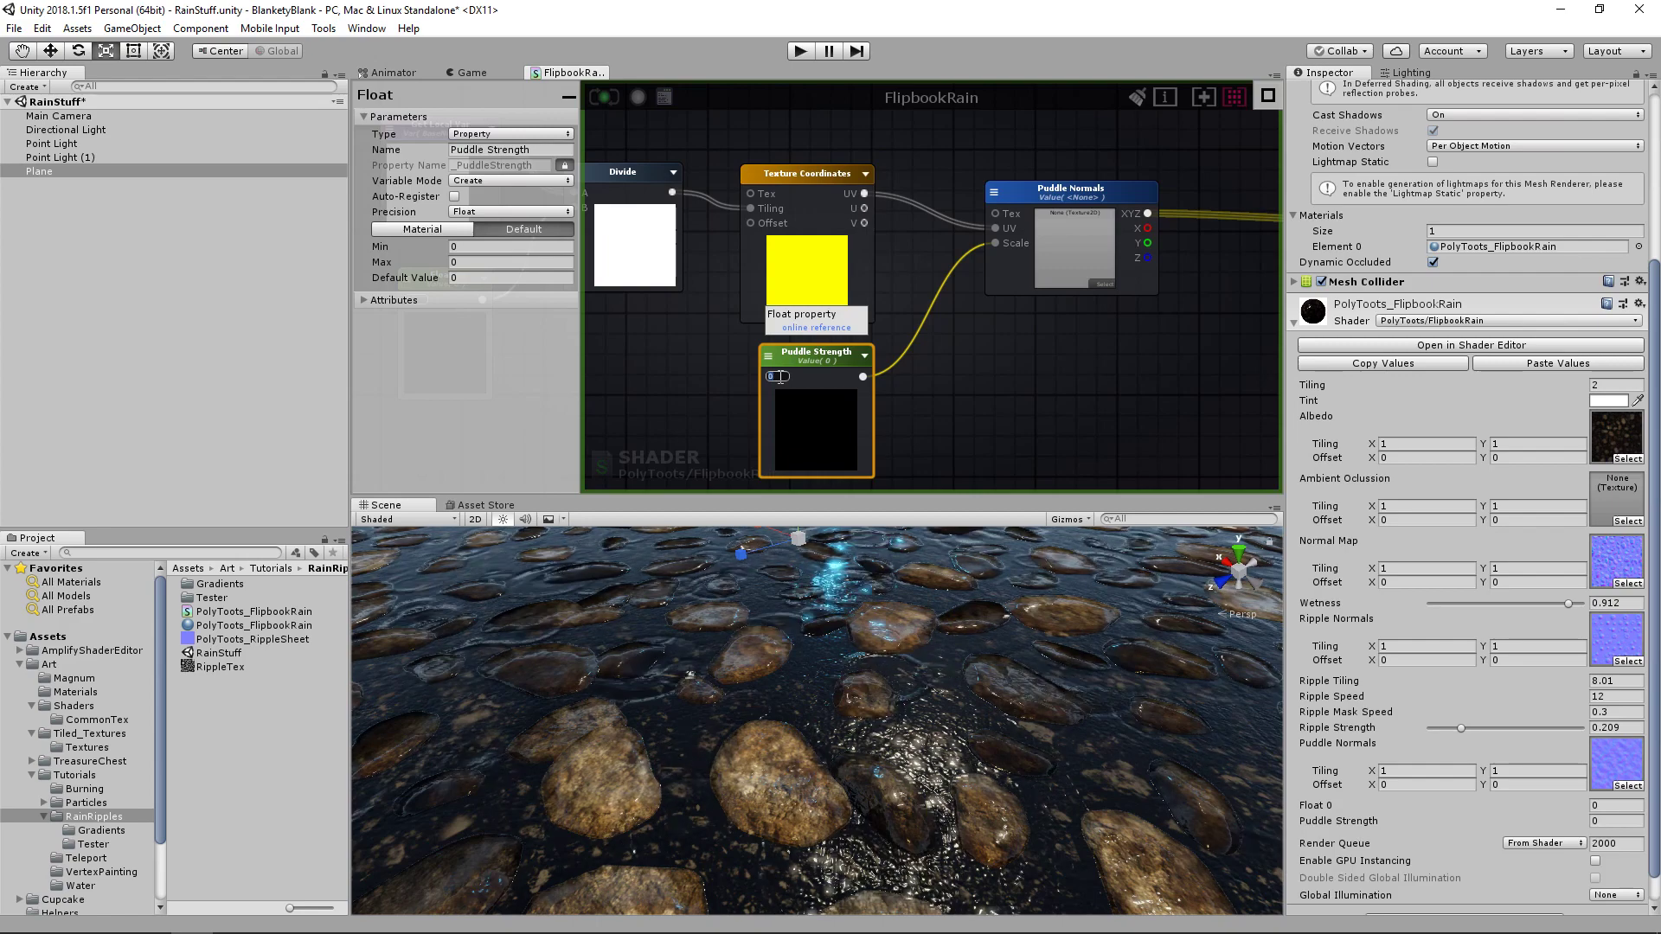
{"action": "type", "text": "0.3"}
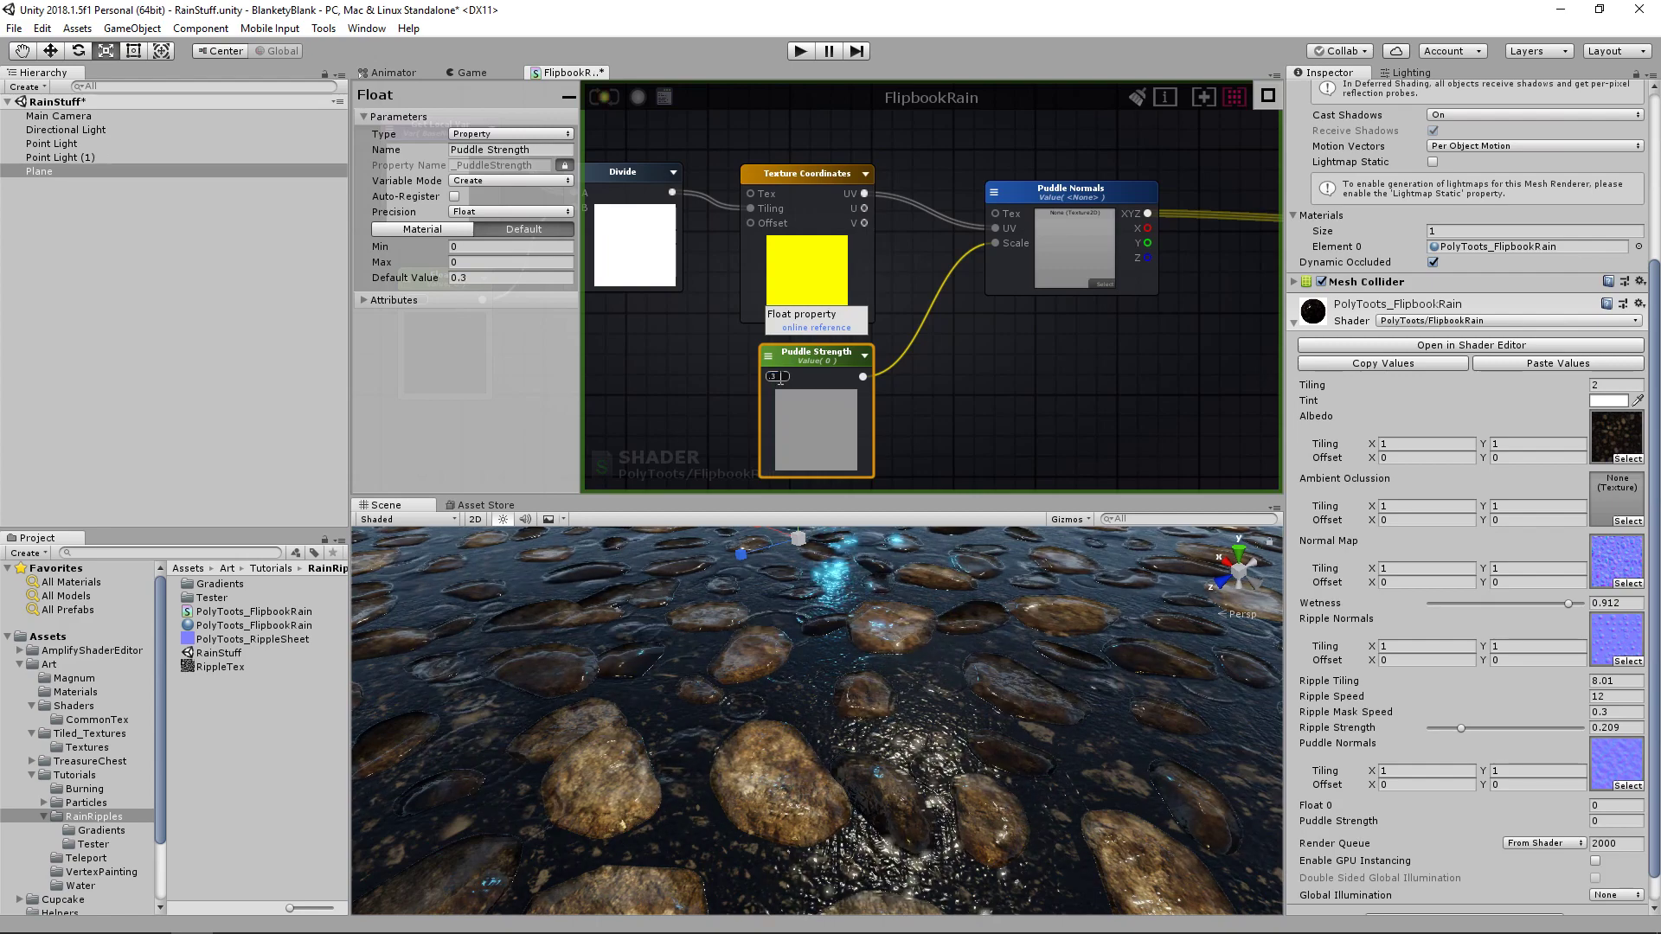
{"action": "left_click", "coordinate": [603, 100]}
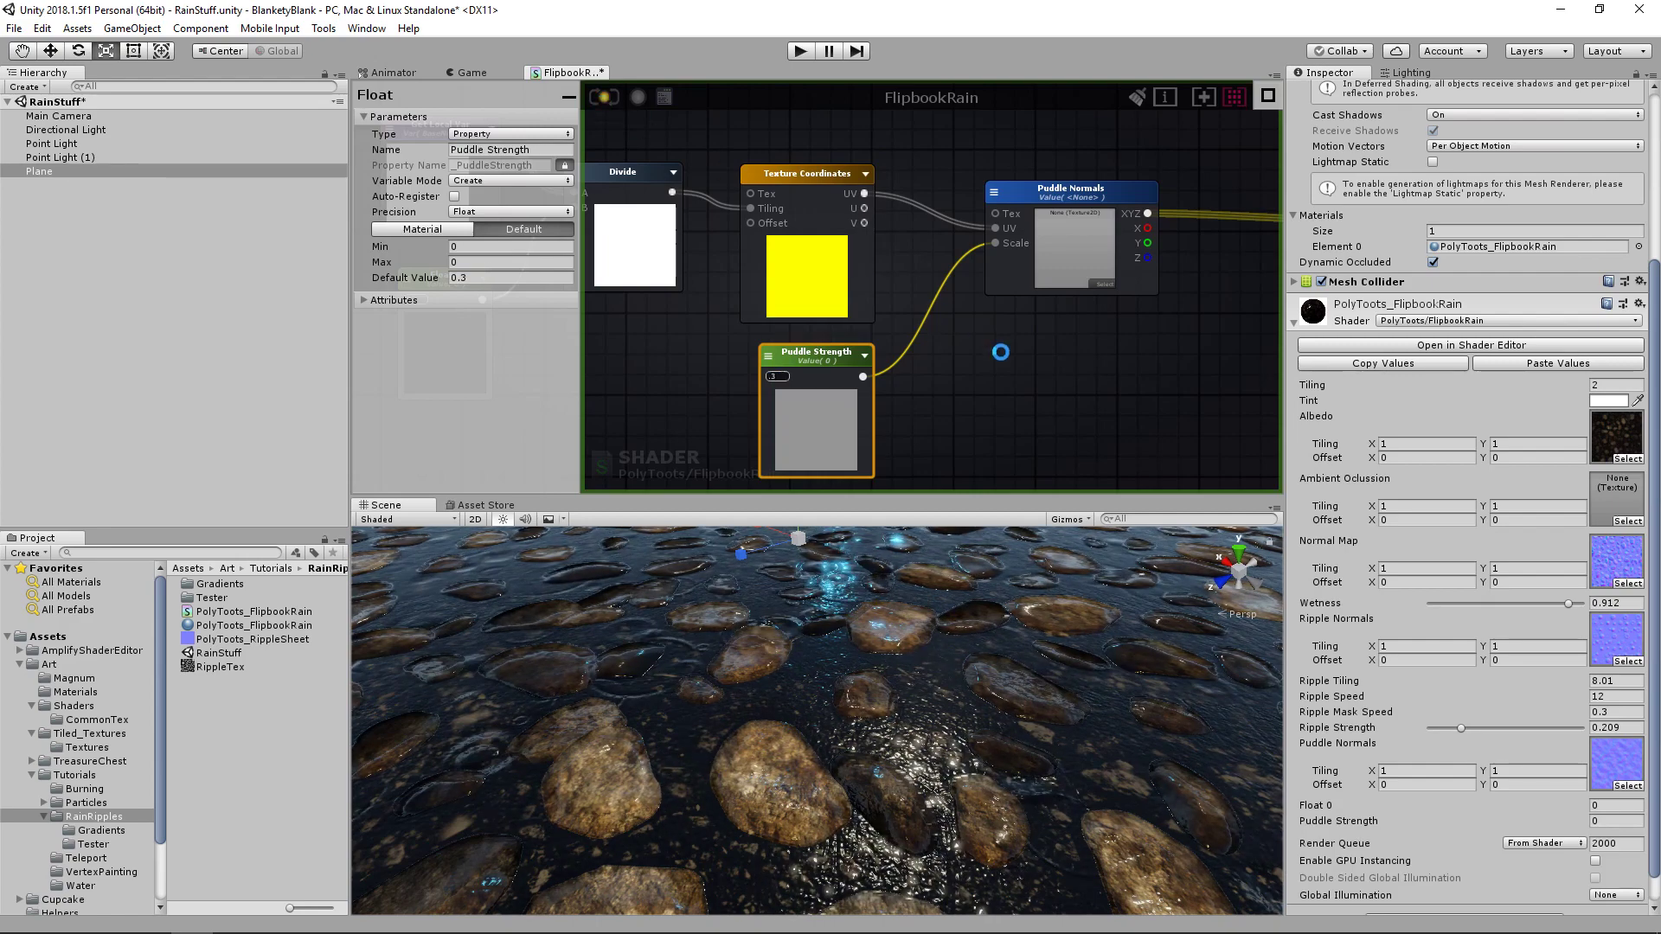
- Try a Puddle Strength of 21.49 on the material and view the pebble surface from several distances
{"action": "middle_click_drag", "start_coordinate": [870, 320], "coordinate": [1091, 334]}
{"action": "left_click", "coordinate": [674, 291]}
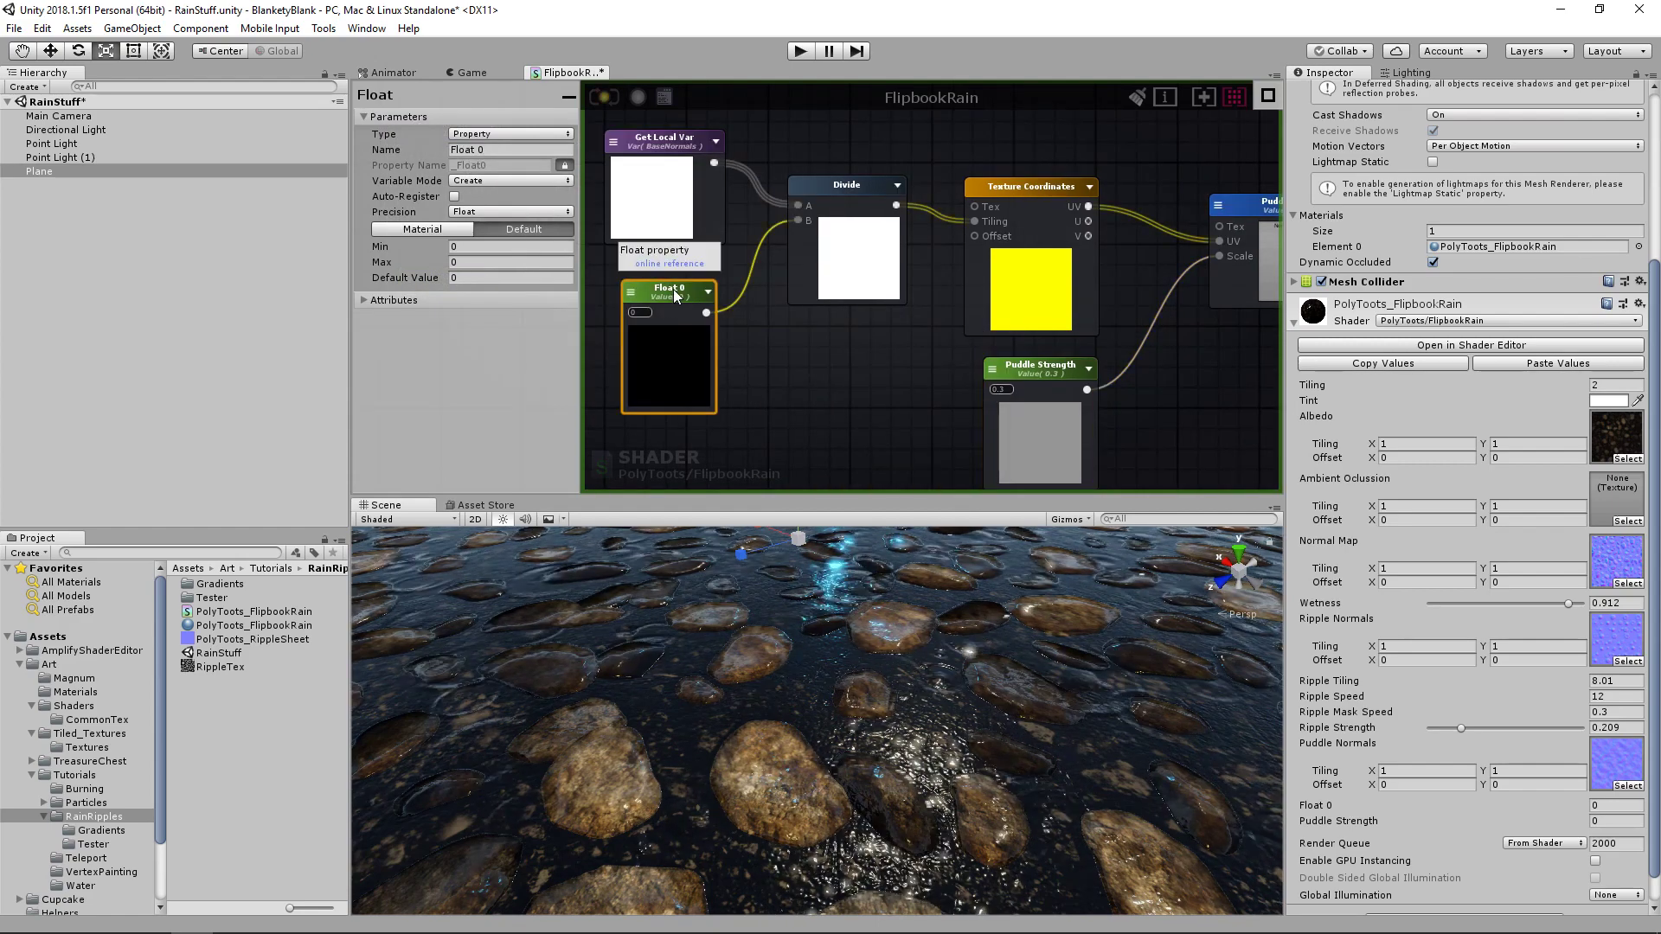
{"action": "scroll", "coordinate": [970, 720], "scroll_direction": "down", "scroll_amount": 3}
{"action": "scroll", "coordinate": [970, 720], "scroll_direction": "up", "scroll_amount": 1}
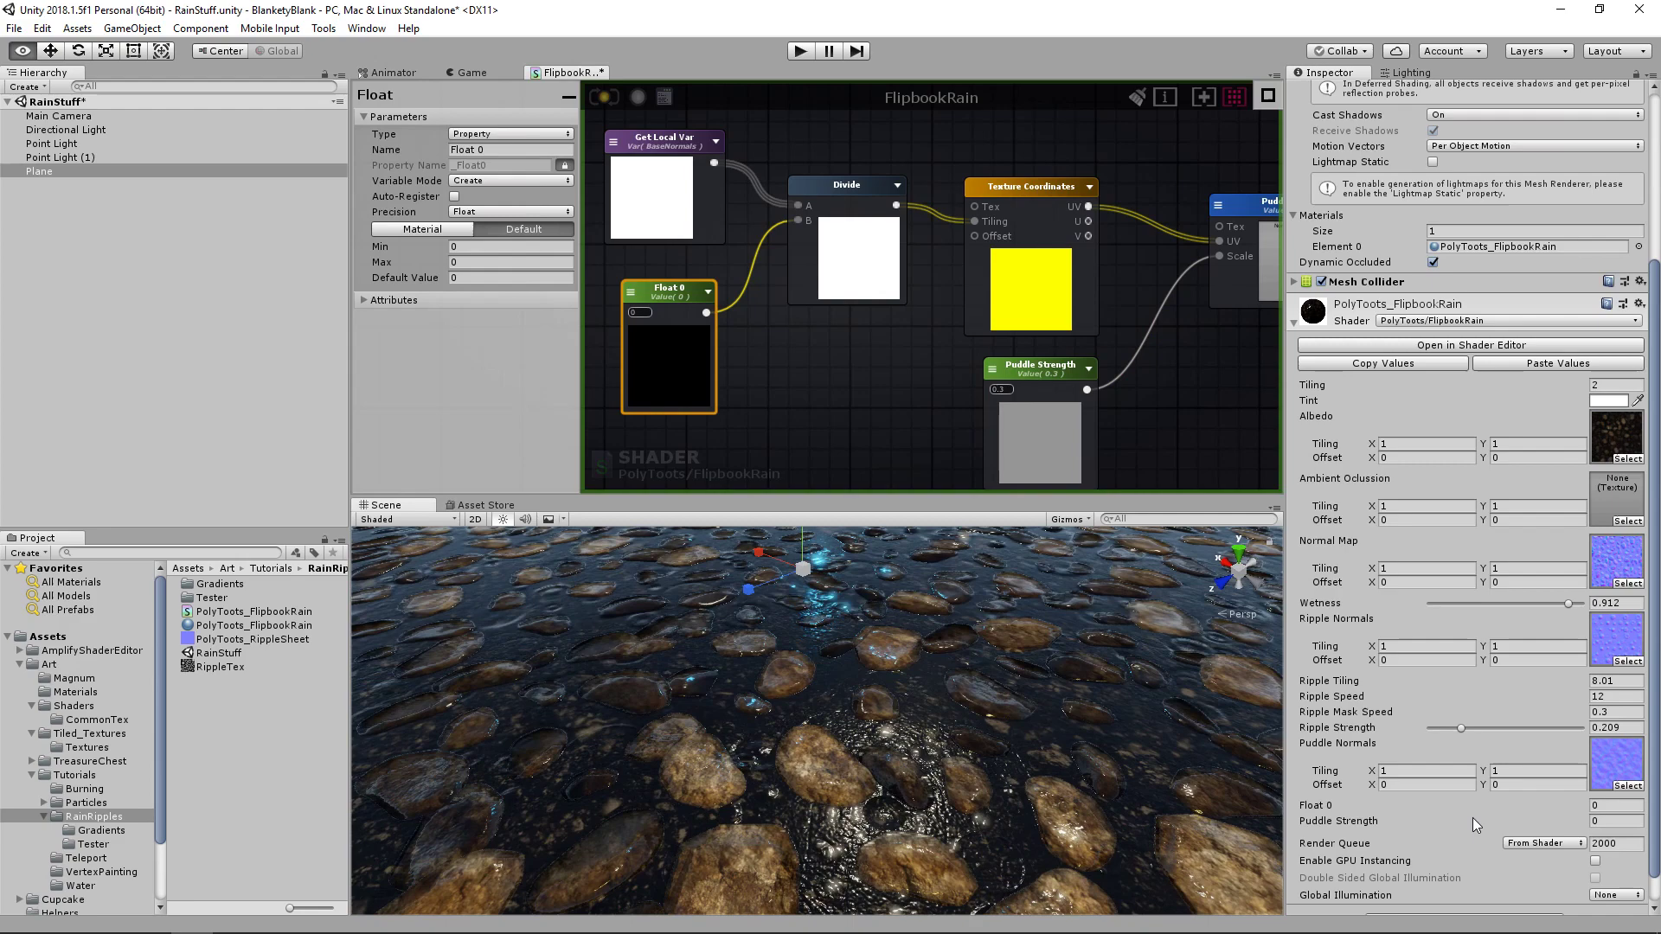
{"action": "left_click_drag", "start_coordinate": [1456, 823], "coordinate": [182, 805]}
{"action": "scroll", "coordinate": [829, 693], "scroll_direction": "down", "scroll_amount": 5}
{"action": "left_click_drag", "start_coordinate": [829, 693], "coordinate": [863, 727], "text": "alt"}
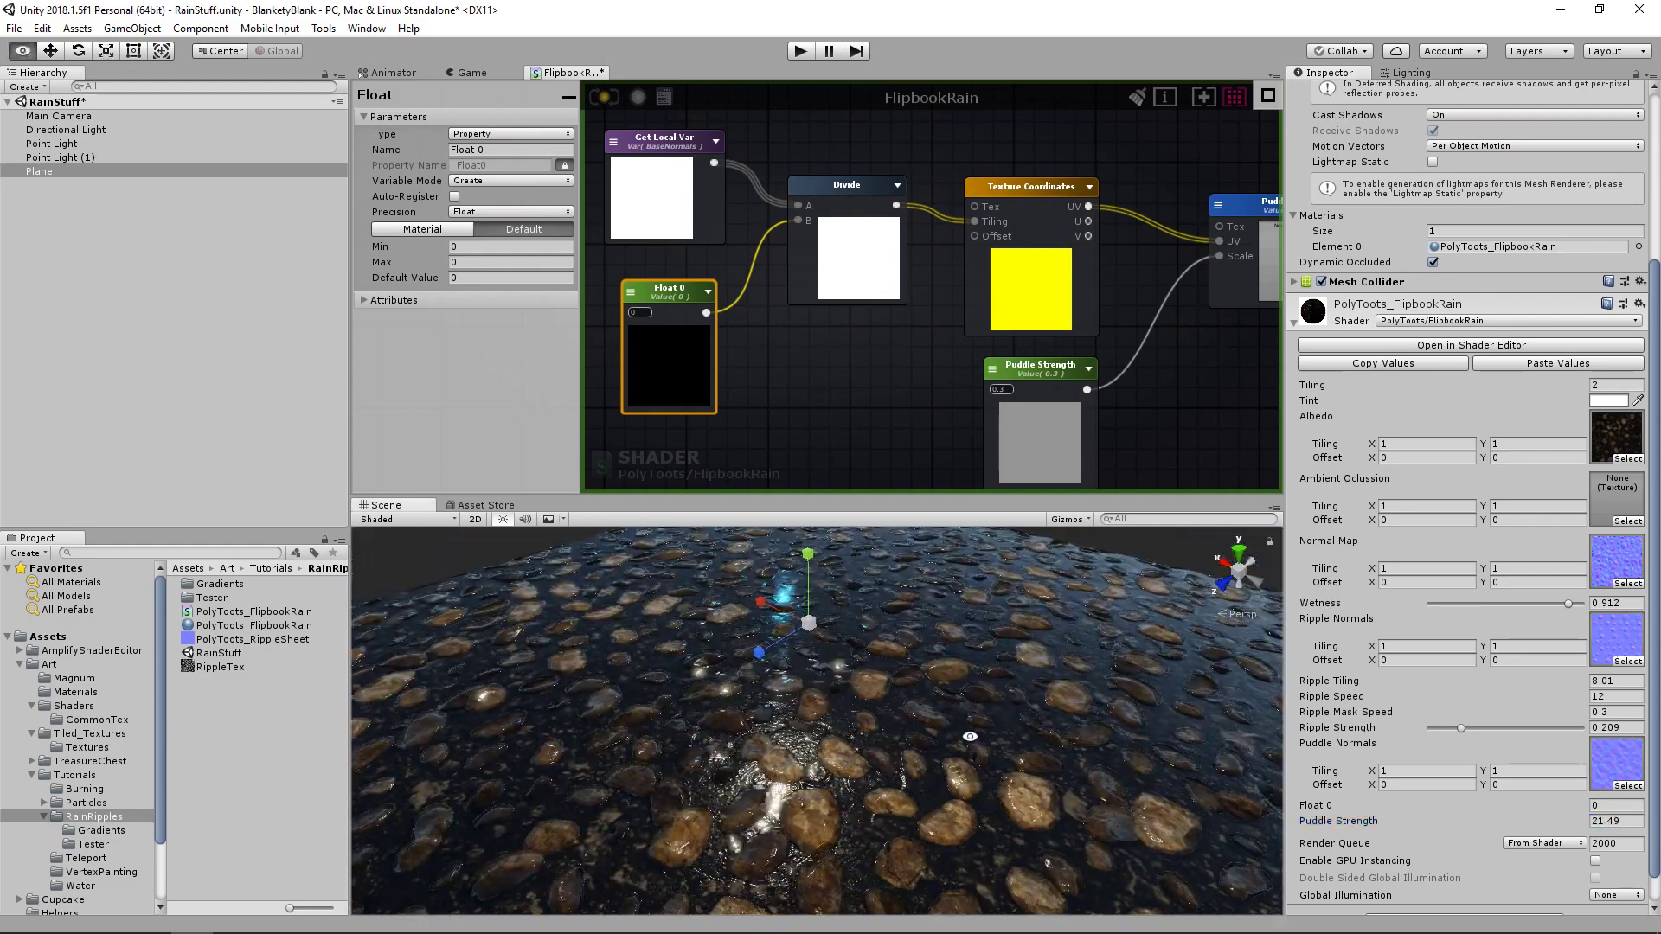
- Set both Float 0 and Puddle Strength to 1 on the material
{"action": "left_click", "coordinate": [1612, 805]}
{"action": "type", "text": "1"}
{"action": "key", "text": "Tab"}
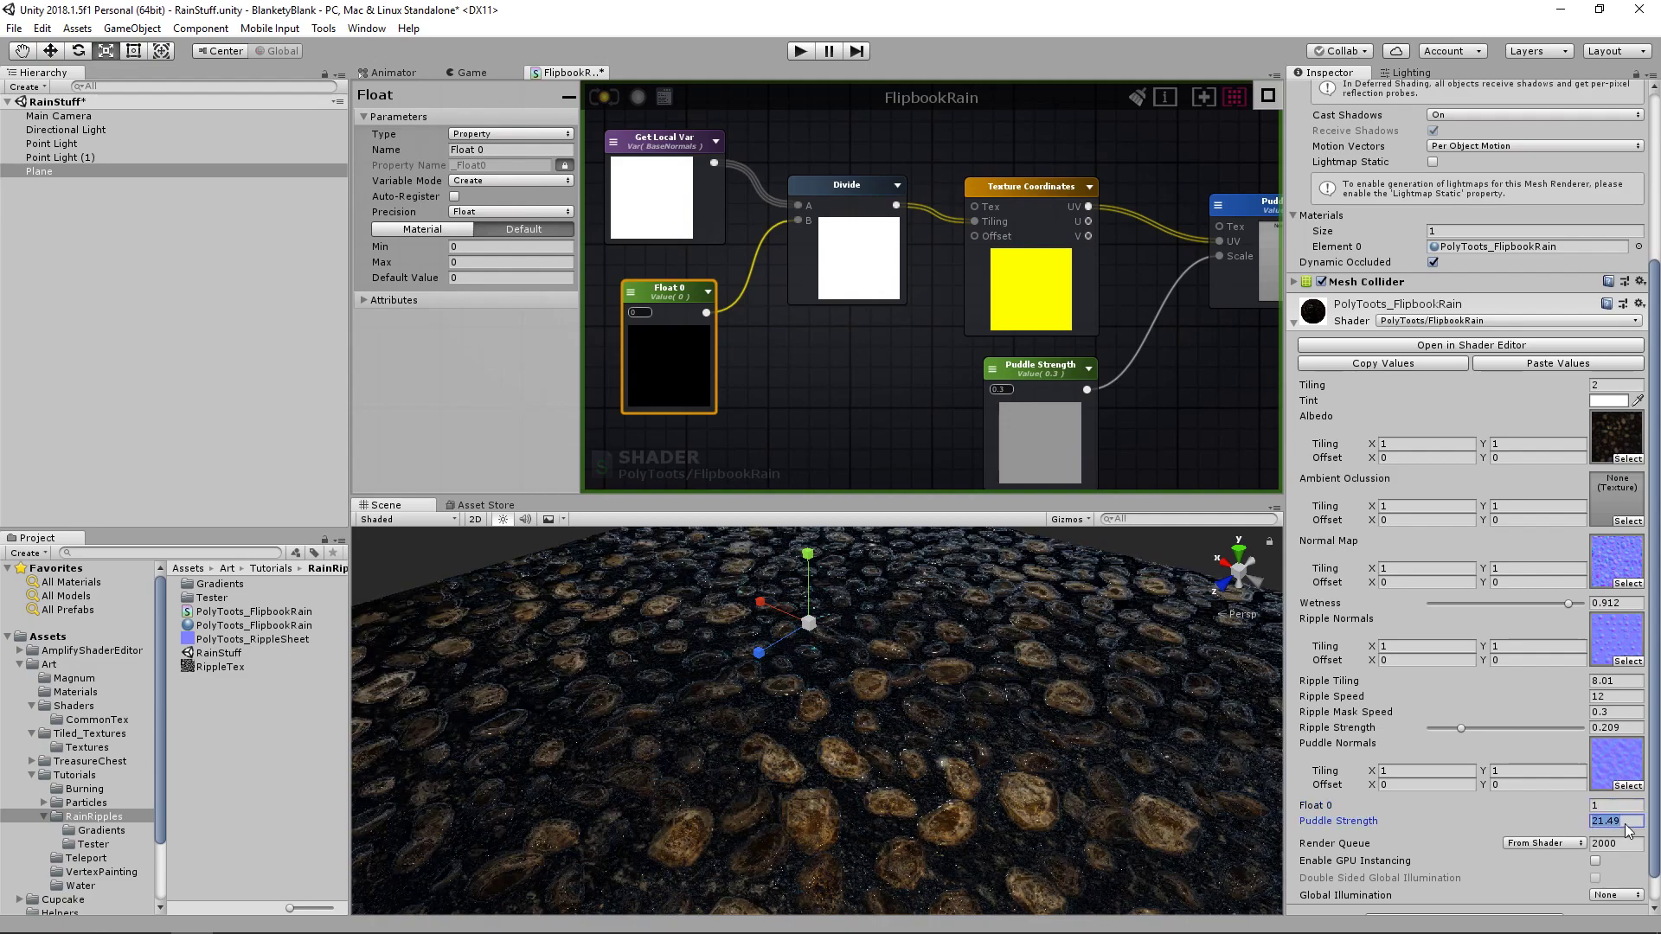
{"action": "type", "text": "1"}
{"action": "key", "text": "Return"}
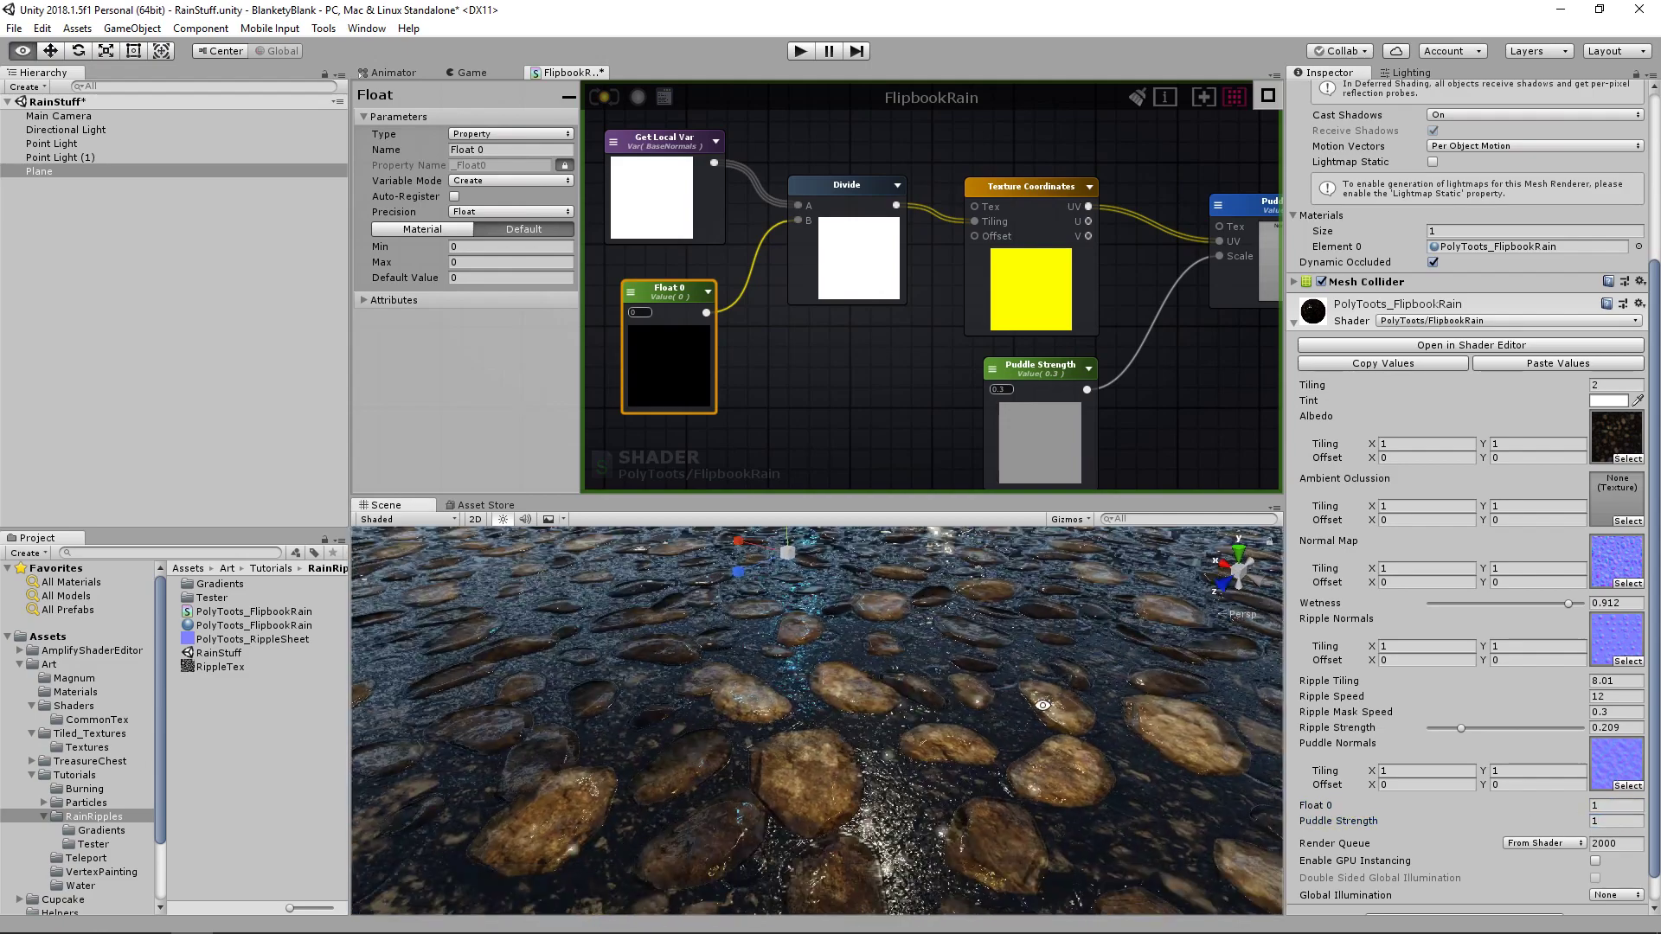
- Reduce the material's Ripple Strength to 0 so only the puddle normals affect the surface
{"action": "left_click", "coordinate": [1616, 682]}
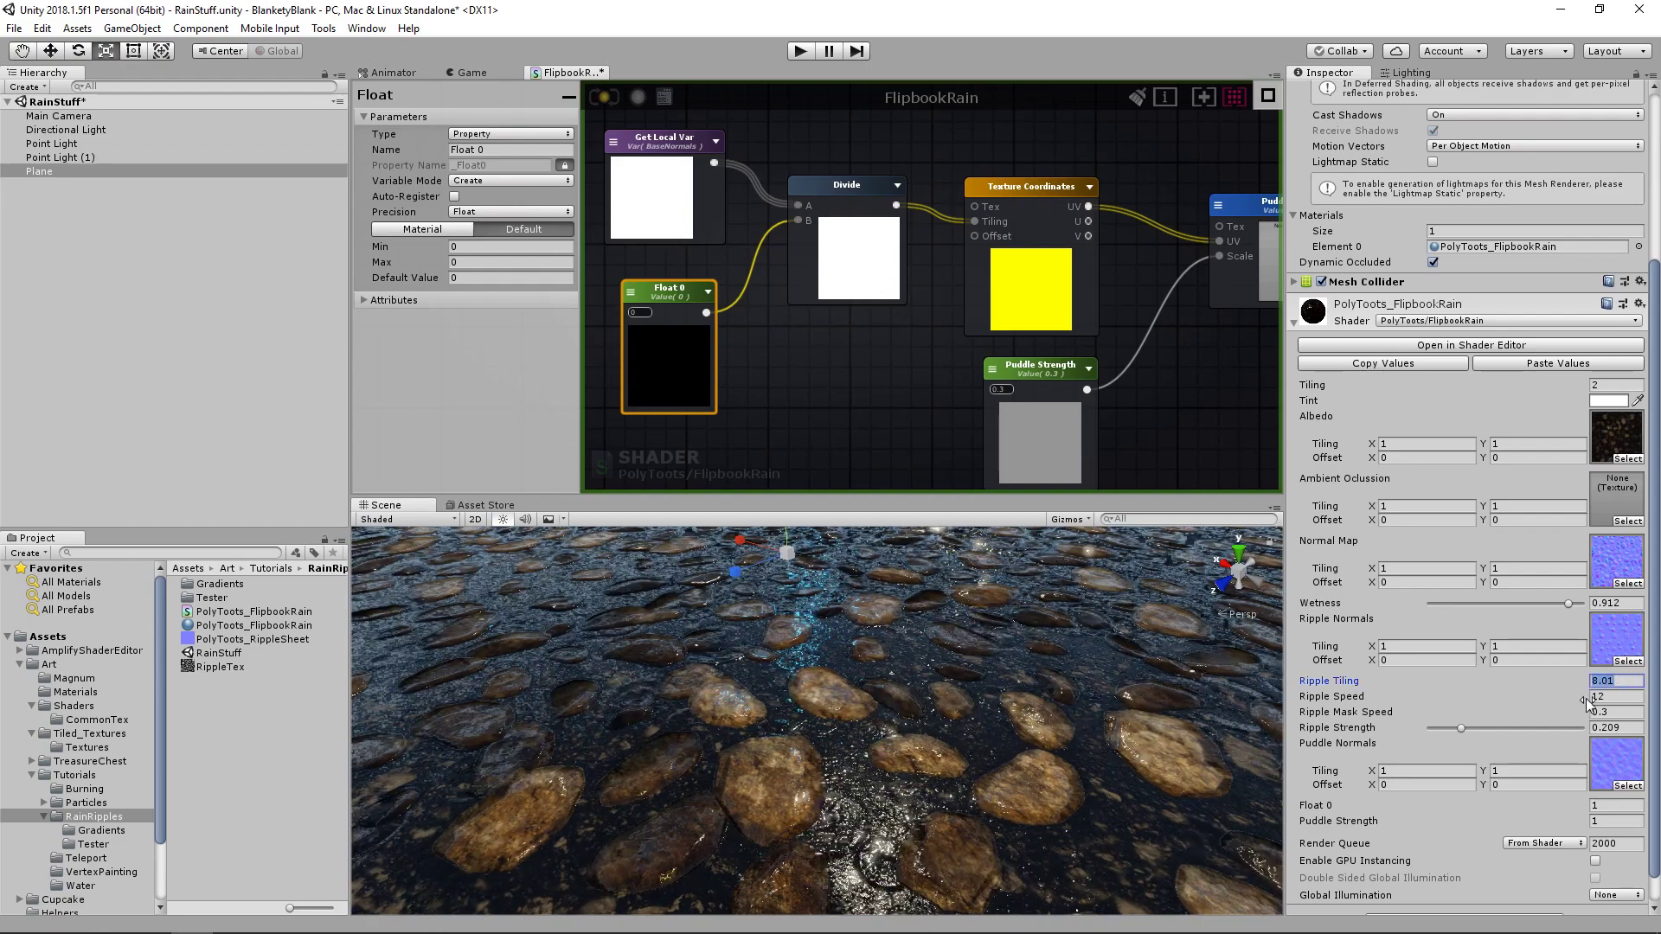
{"action": "left_click_drag", "start_coordinate": [1464, 730], "coordinate": [1370, 732]}
{"action": "left_click_drag", "start_coordinate": [923, 682], "coordinate": [741, 693], "text": "alt"}
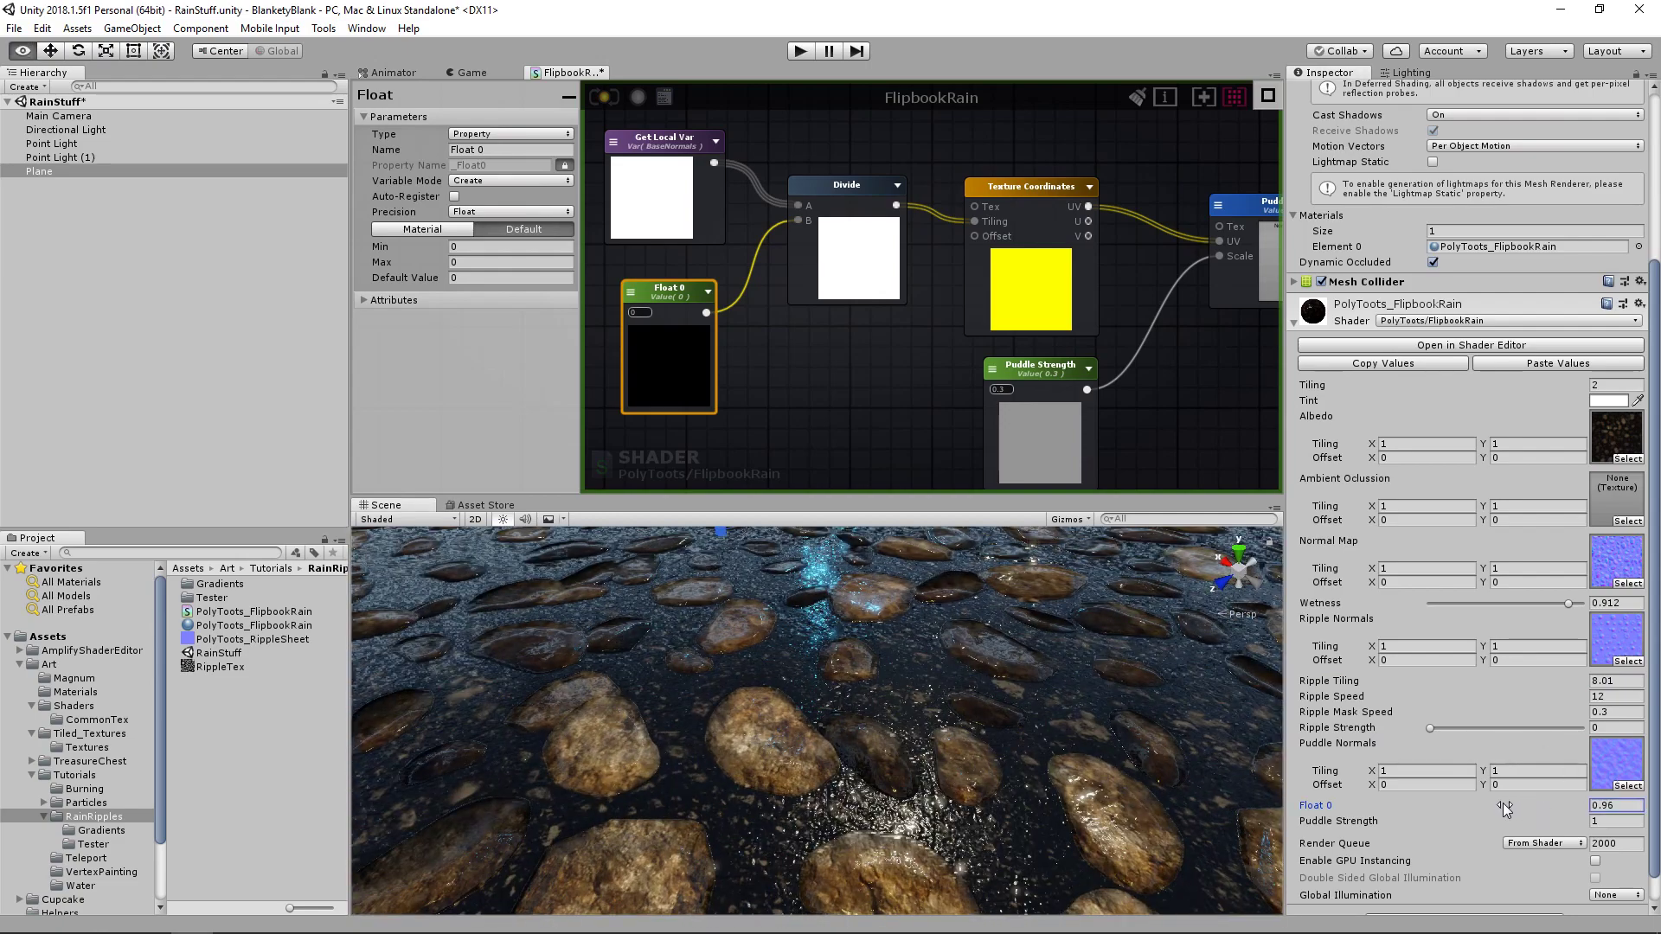
- Try a Float 0 value of 1.63 on the material and view the surface from another angle
{"action": "left_click_drag", "start_coordinate": [1510, 806], "coordinate": [1577, 807]}
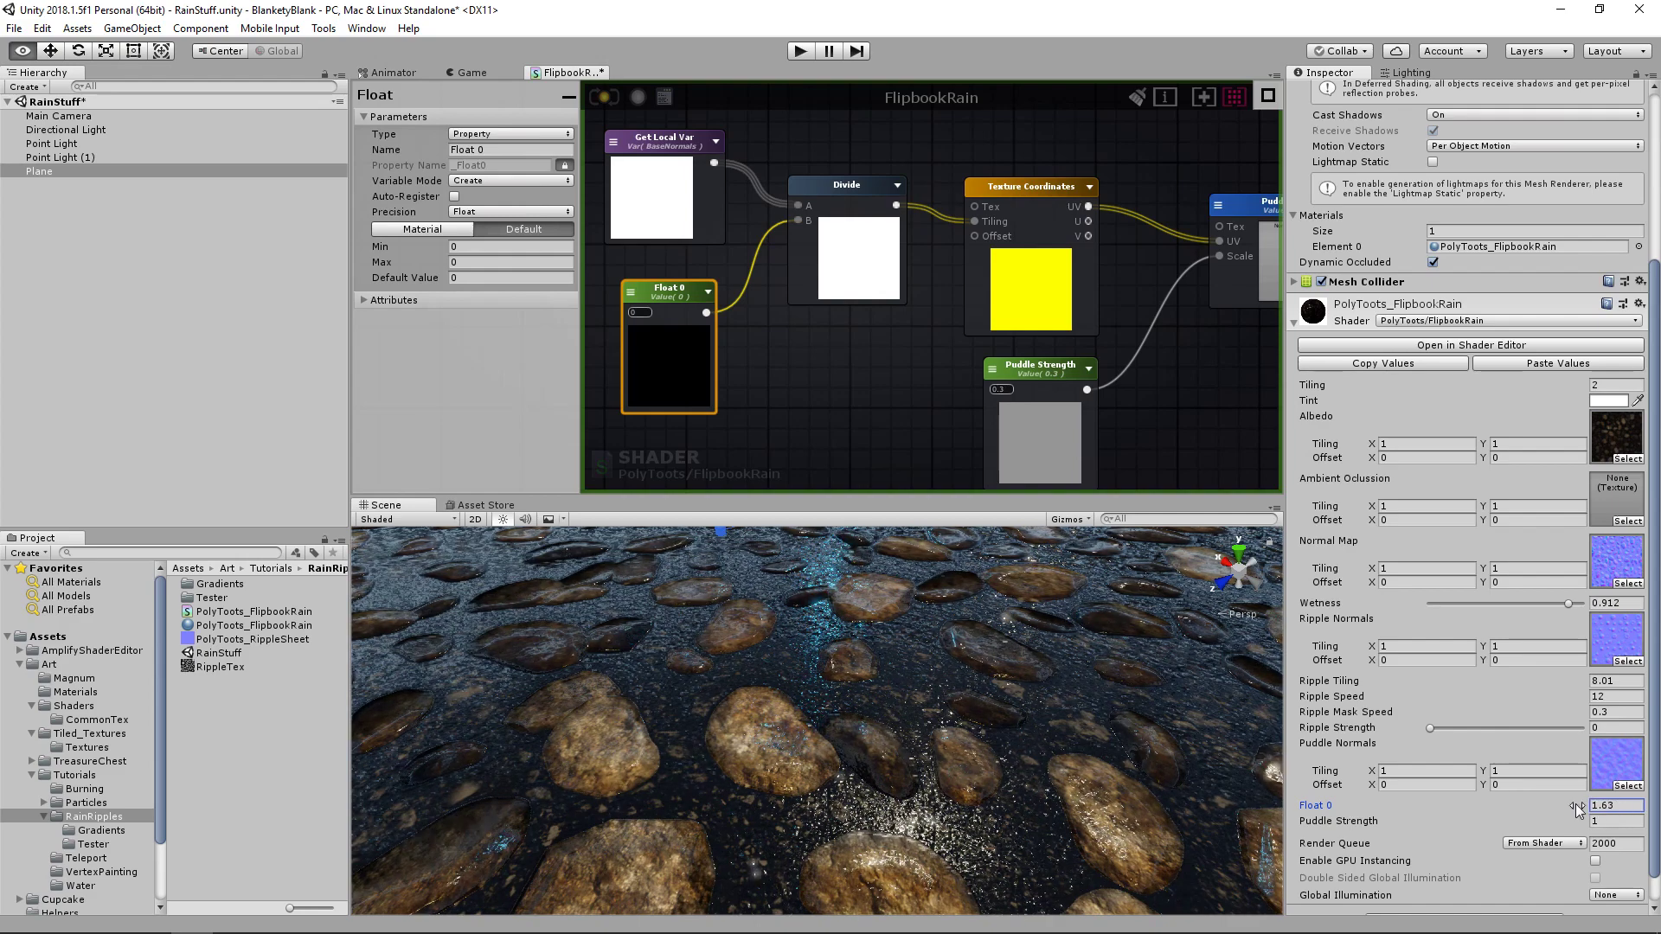
{"action": "scroll", "coordinate": [875, 667], "scroll_direction": "down", "scroll_amount": 5}
{"action": "left_click_drag", "start_coordinate": [875, 668], "coordinate": [603, 657], "text": "alt"}
{"action": "right_click_drag", "start_coordinate": [604, 657], "coordinate": [1065, 710], "text": "alt"}
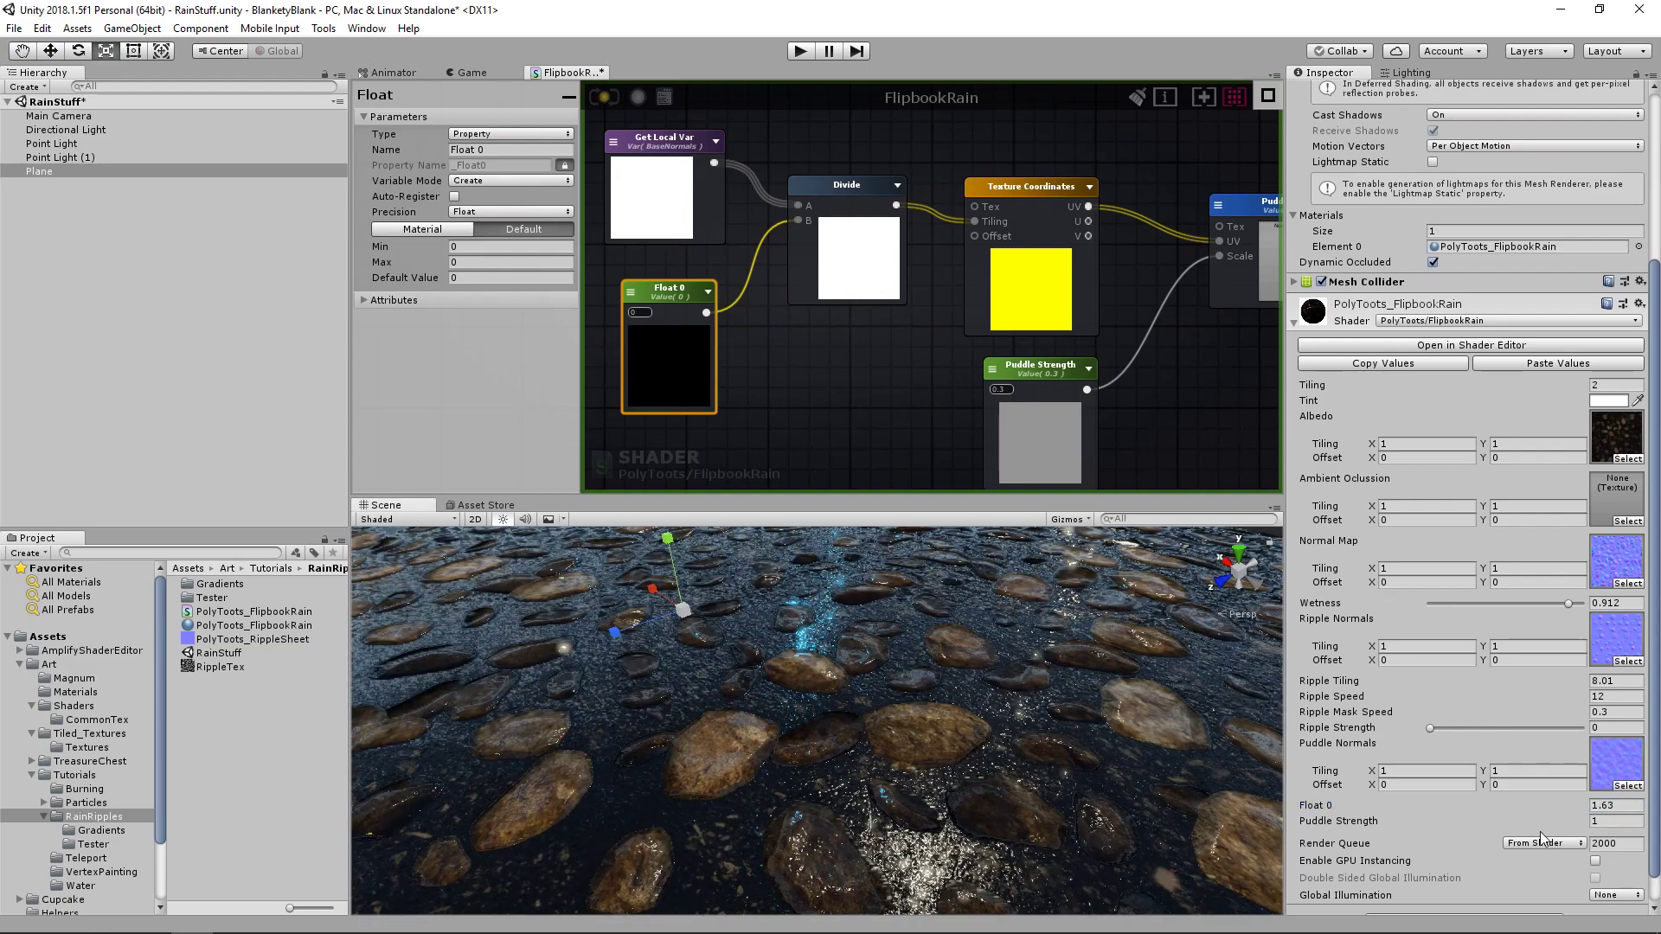
- Examine the Get Local Var and Blend Normals nodes feeding the output Normal, and compare them with the surface and the puddle nodes
{"action": "scroll", "coordinate": [893, 321], "scroll_direction": "down", "scroll_amount": 6}
{"action": "middle_click_drag", "start_coordinate": [1190, 360], "coordinate": [986, 482]}
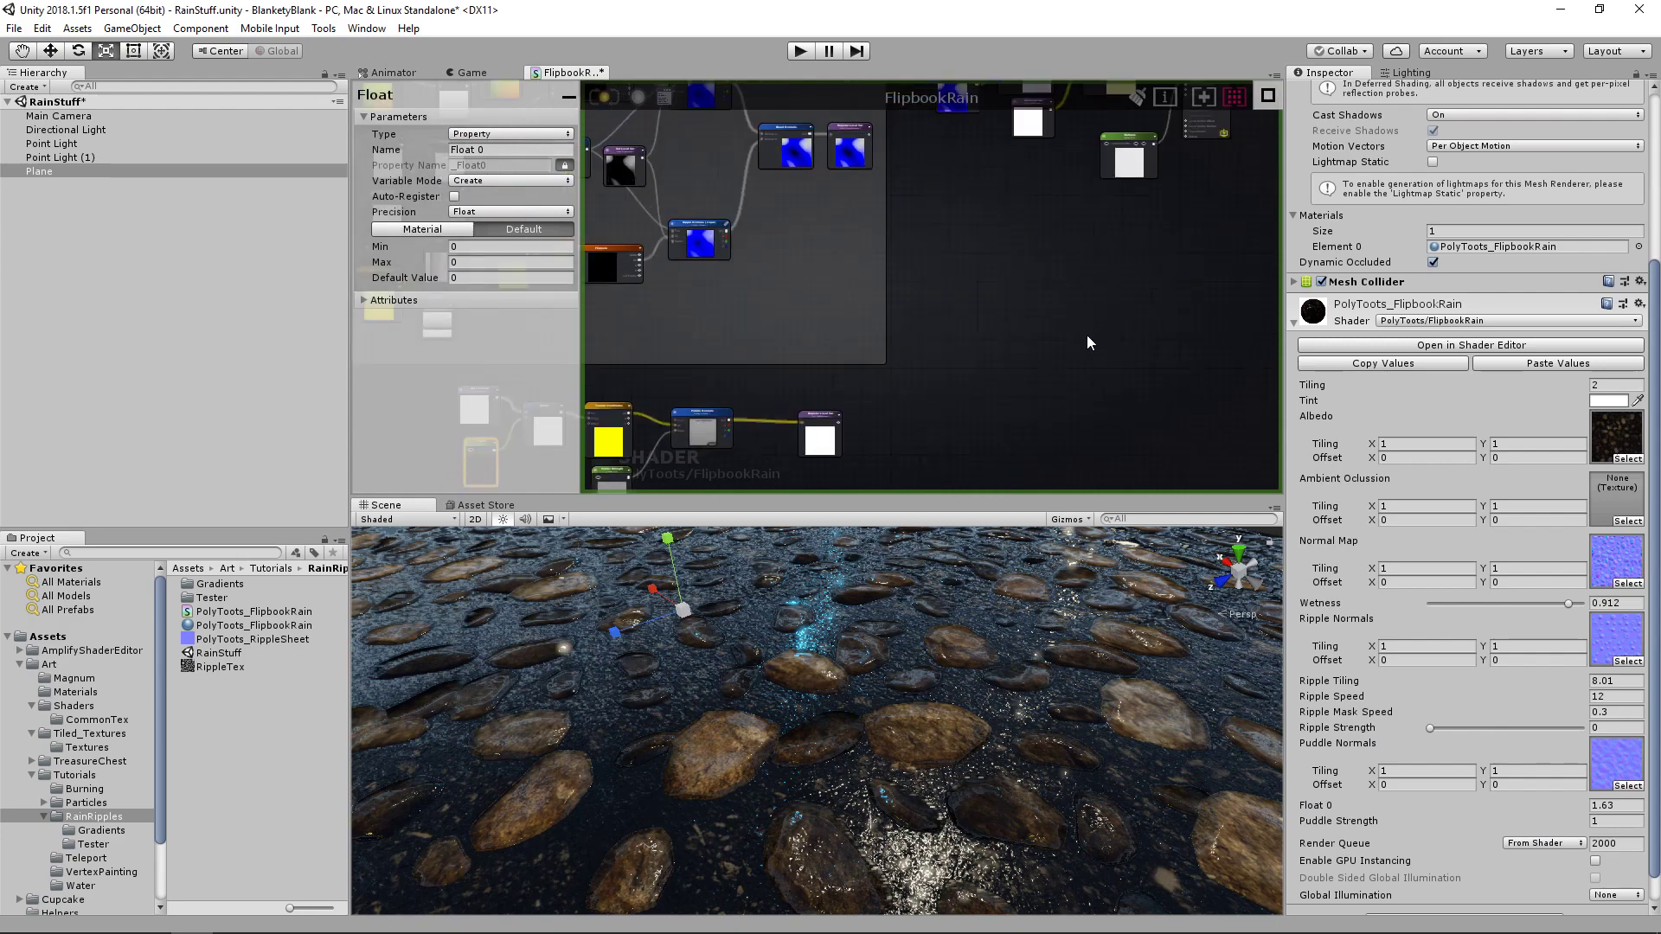
{"action": "middle_click_drag", "start_coordinate": [1086, 335], "coordinate": [838, 489]}
{"action": "scroll", "coordinate": [865, 241], "scroll_direction": "up", "scroll_amount": 5}
{"action": "left_click", "coordinate": [845, 174]}
{"action": "middle_click_drag", "start_coordinate": [868, 209], "coordinate": [1052, 267]}
{"action": "left_click", "coordinate": [851, 342]}
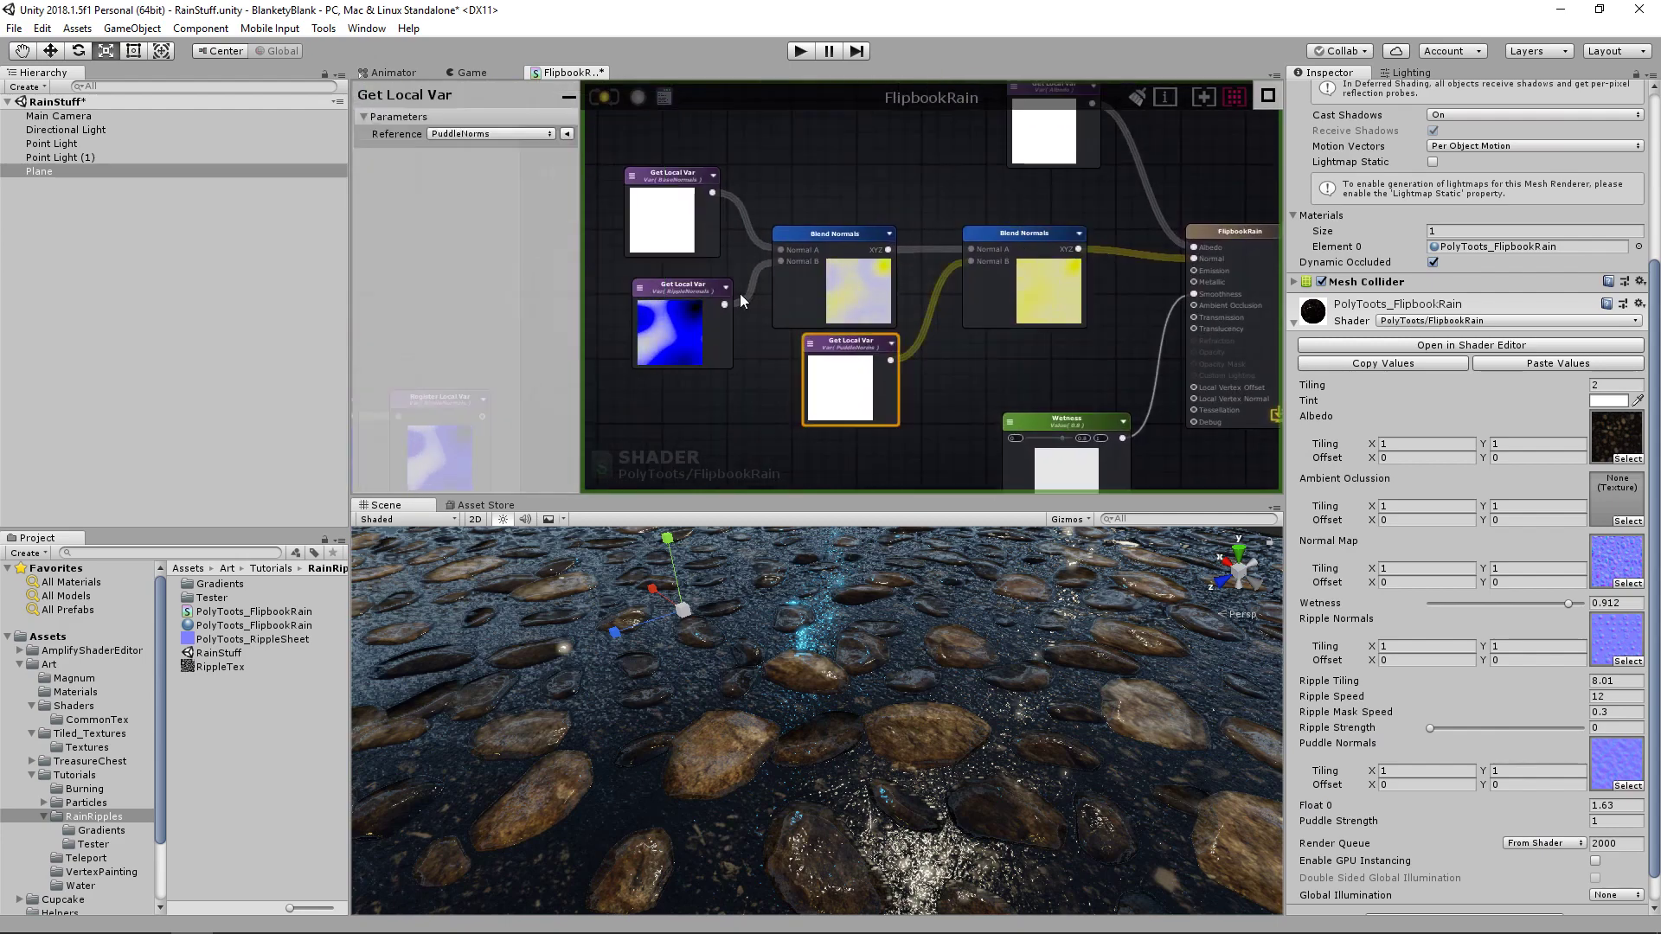
{"action": "middle_click_drag", "start_coordinate": [740, 293], "coordinate": [856, 325]}
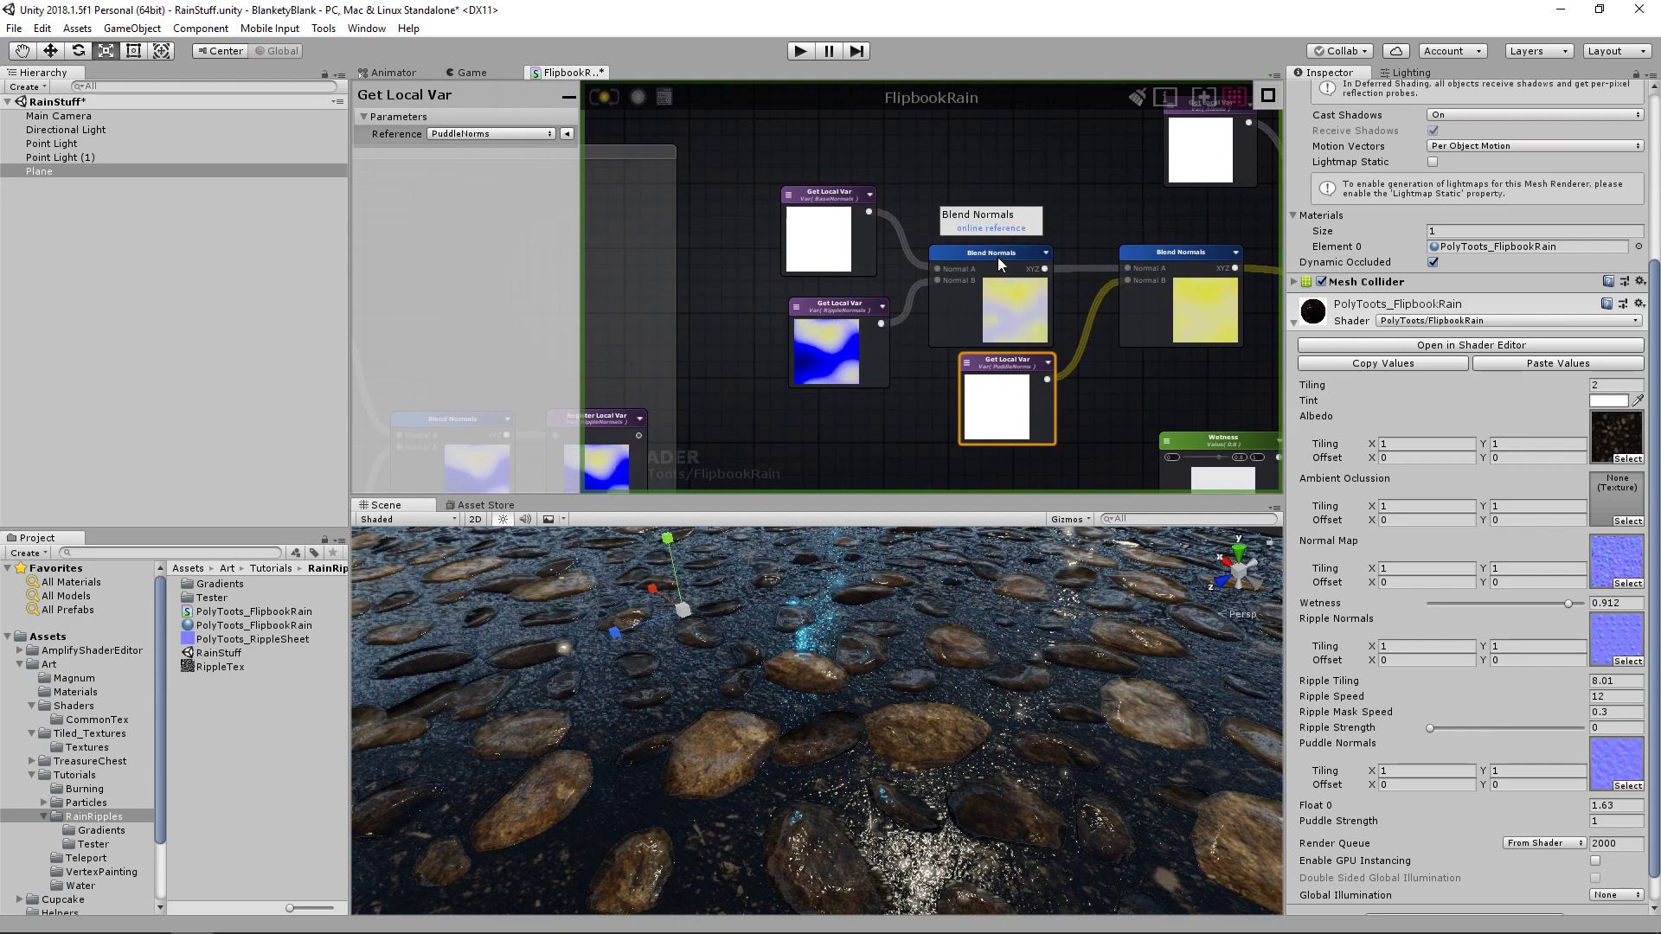
{"action": "middle_click_drag", "start_coordinate": [1163, 346], "coordinate": [1014, 320]}
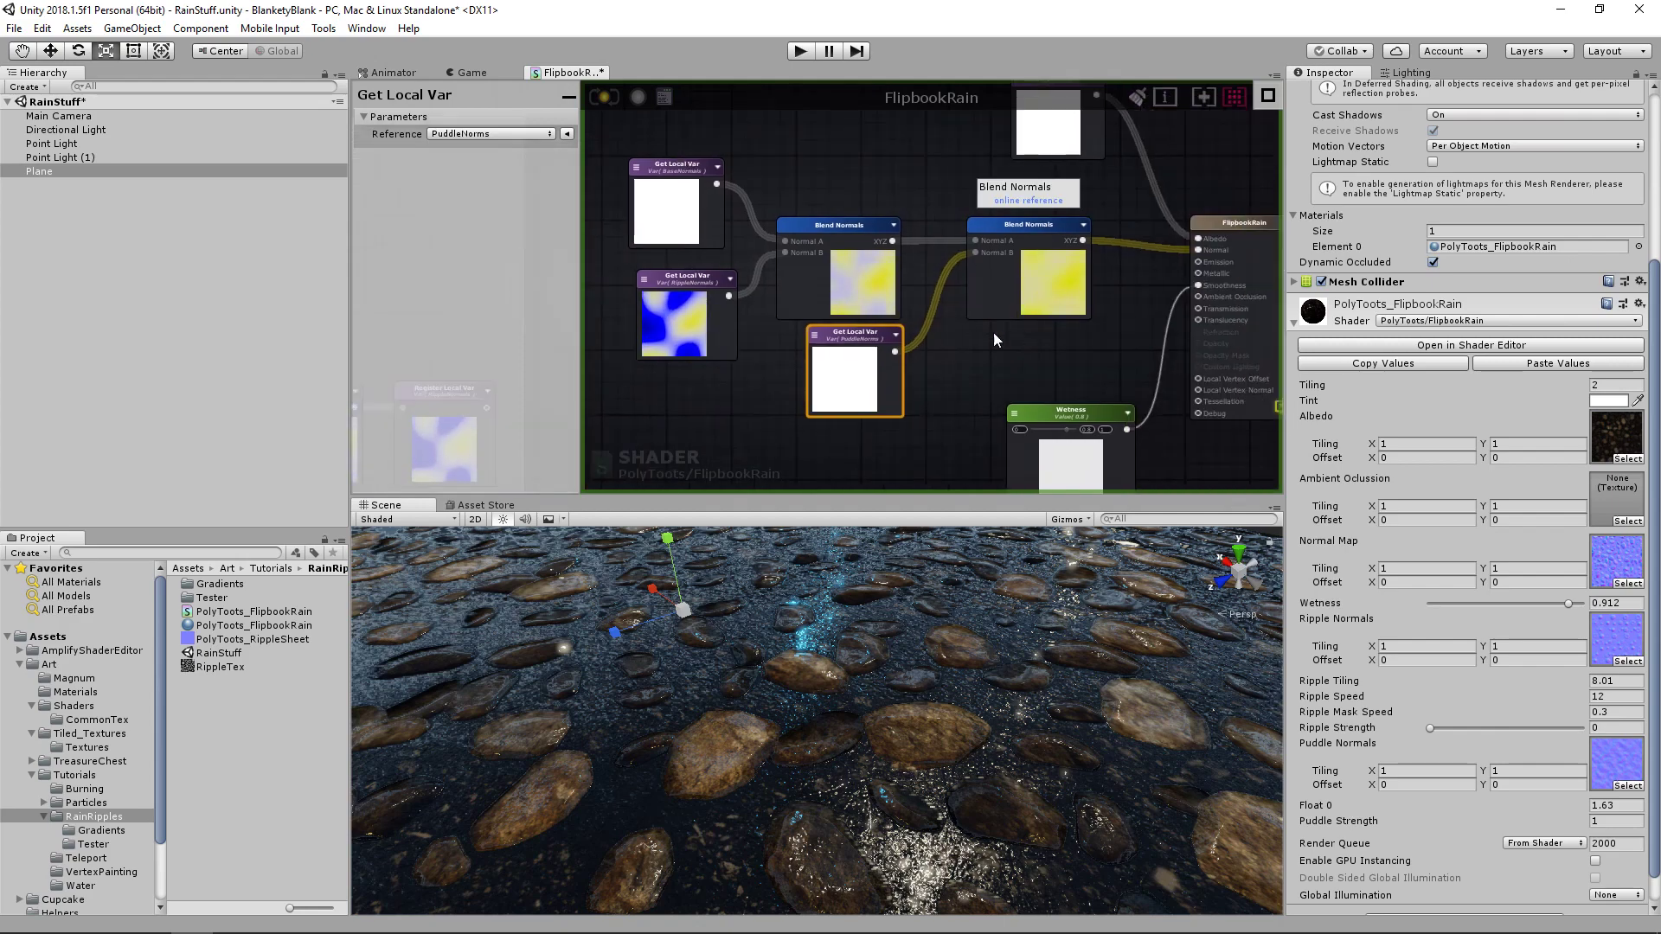
{"action": "scroll", "coordinate": [928, 699], "scroll_direction": "down", "scroll_amount": 4}
{"action": "left_click_drag", "start_coordinate": [837, 686], "coordinate": [847, 645], "text": "alt"}
{"action": "scroll", "coordinate": [847, 645], "scroll_direction": "up", "scroll_amount": 2}
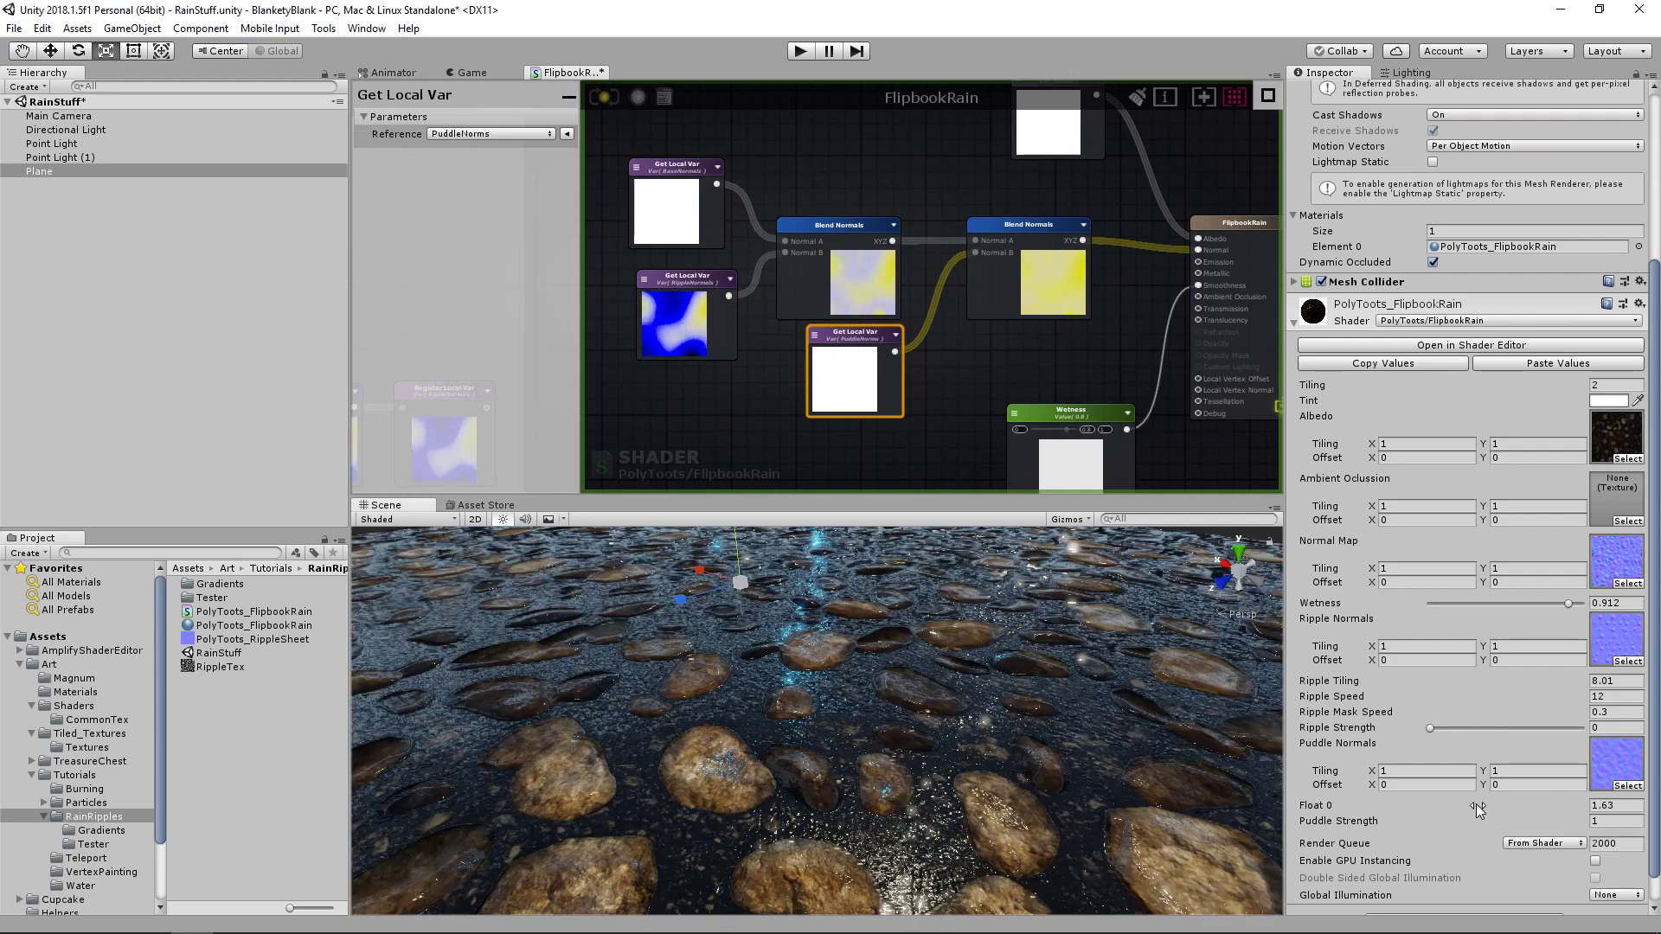
{"action": "scroll", "coordinate": [1057, 360], "scroll_direction": "down", "scroll_amount": 4}
{"action": "scroll", "coordinate": [881, 309], "scroll_direction": "up", "scroll_amount": 8}
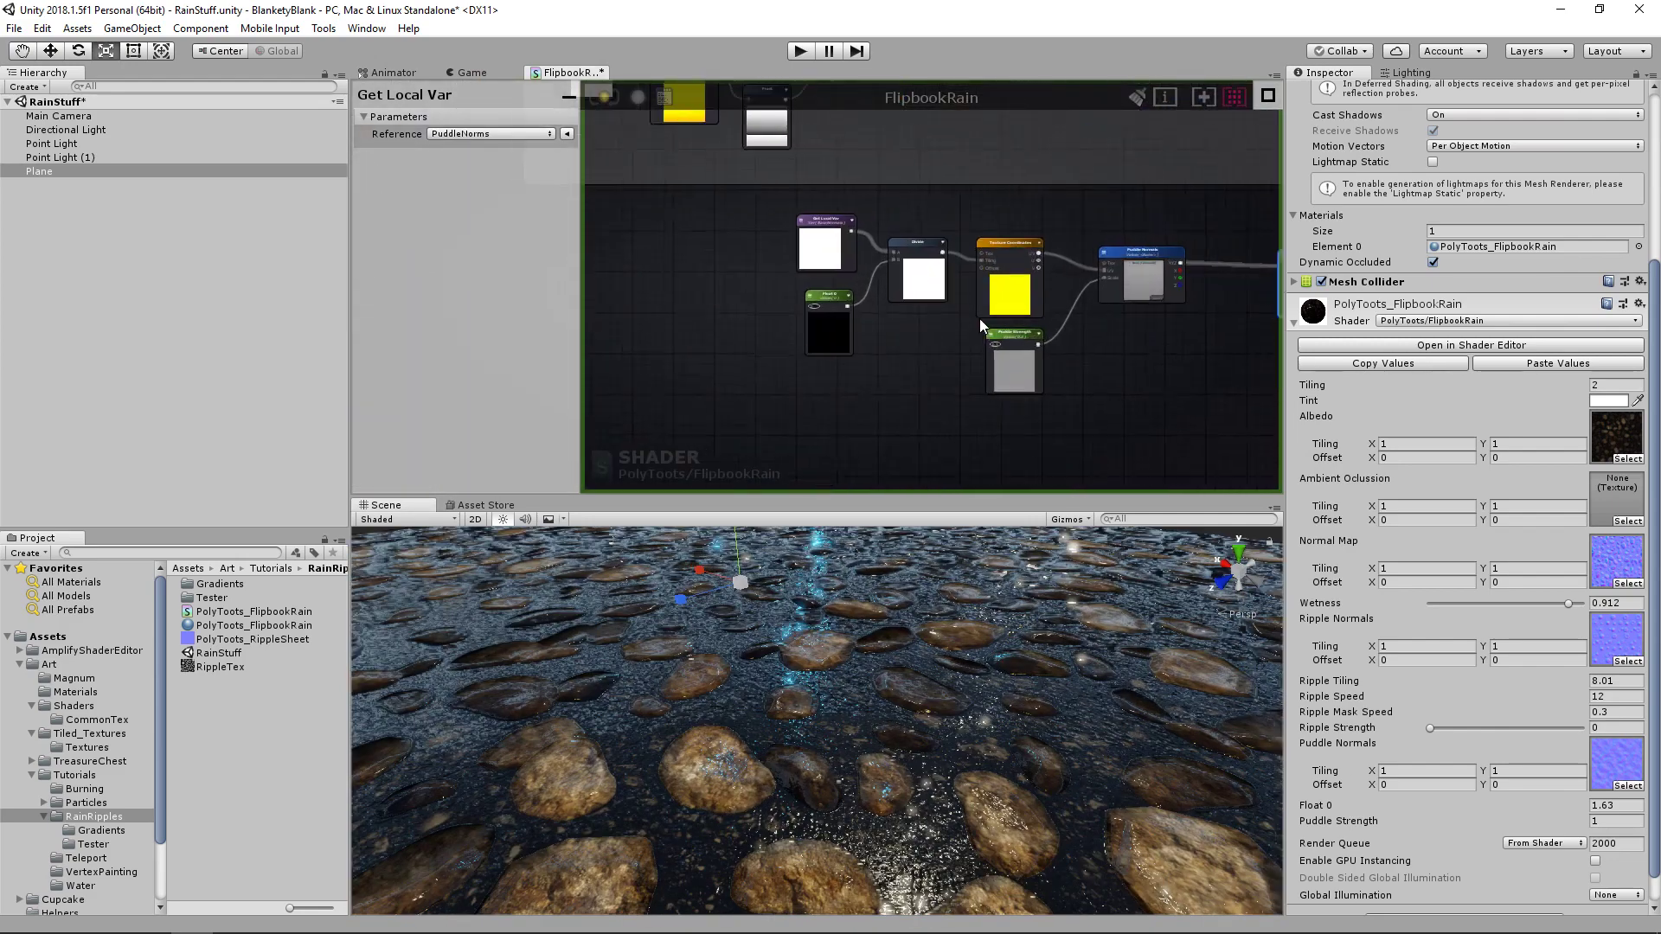
- Test the material's base Tiling, restore it to 2, and try a Float 0 value of 1.48
{"action": "scroll", "coordinate": [977, 283], "scroll_direction": "down", "scroll_amount": 4}
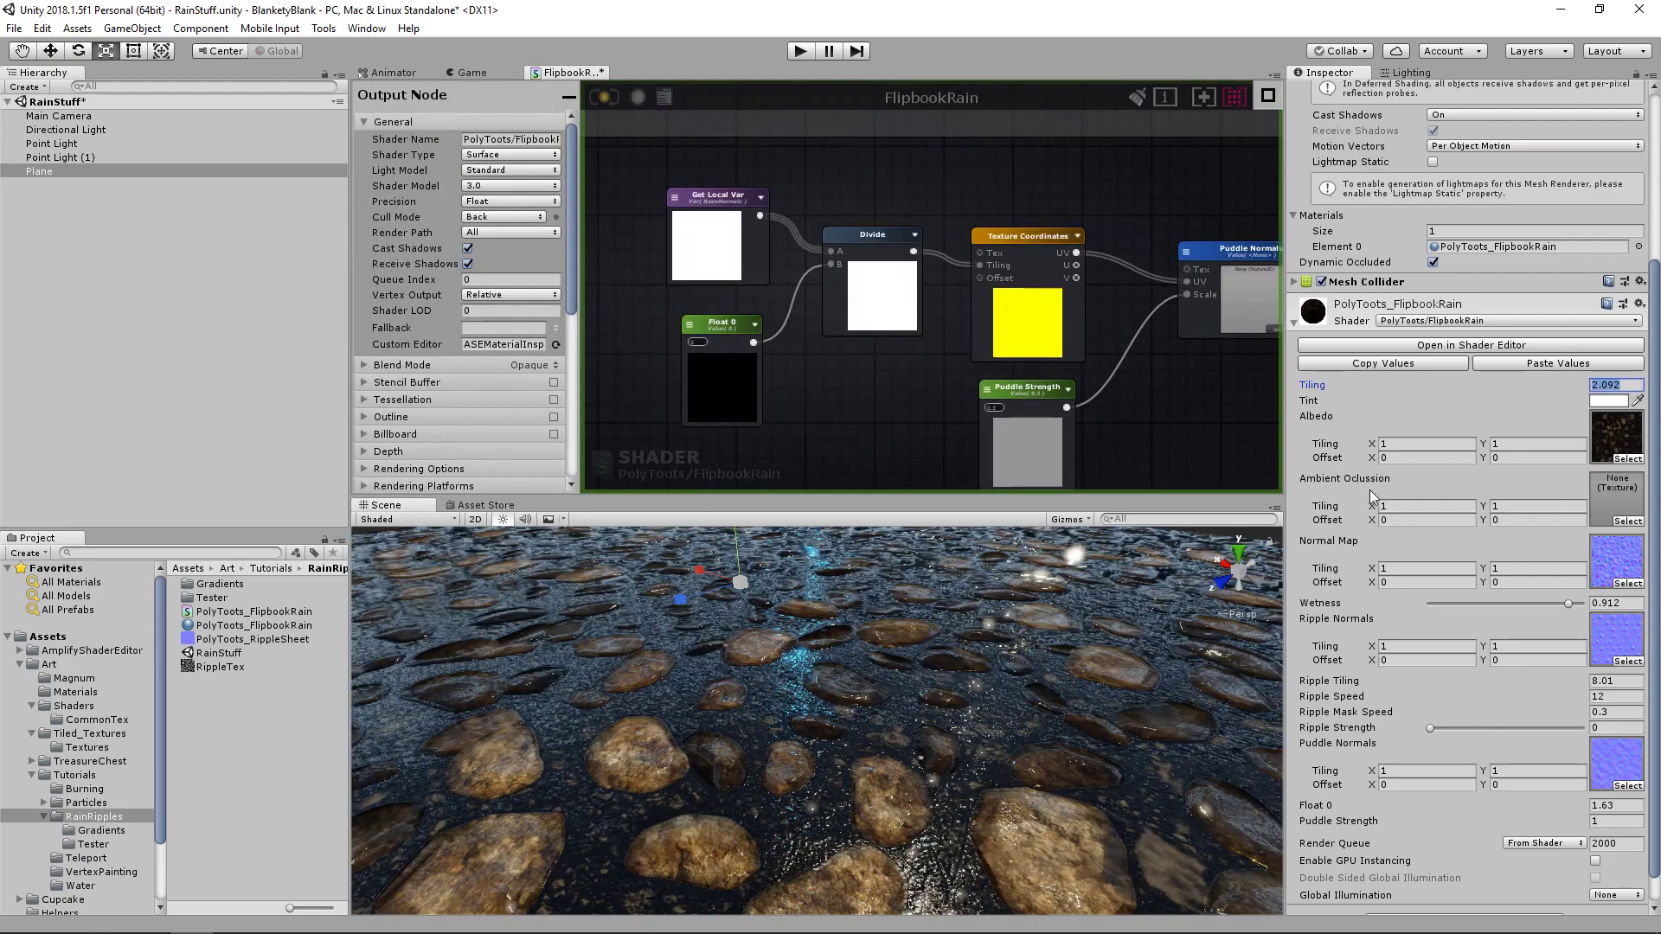
{"action": "type", "text": "2"}
{"action": "left_click_drag", "start_coordinate": [1049, 701], "coordinate": [1023, 762], "text": "alt"}
{"action": "right_click_drag", "start_coordinate": [1022, 762], "coordinate": [1025, 740]}
{"action": "mouse_move", "coordinate": [1557, 808]}
{"action": "left_mouse_down"}
{"action": "mouse_move", "coordinate": [1478, 808]}
{"action": "mouse_move", "coordinate": [1548, 809]}
{"action": "left_mouse_up"}
- Delete the Divide node and the Get Local Var node that feed the puddle Texture Coordinates
{"action": "middle_click_drag", "start_coordinate": [813, 301], "coordinate": [897, 307]}
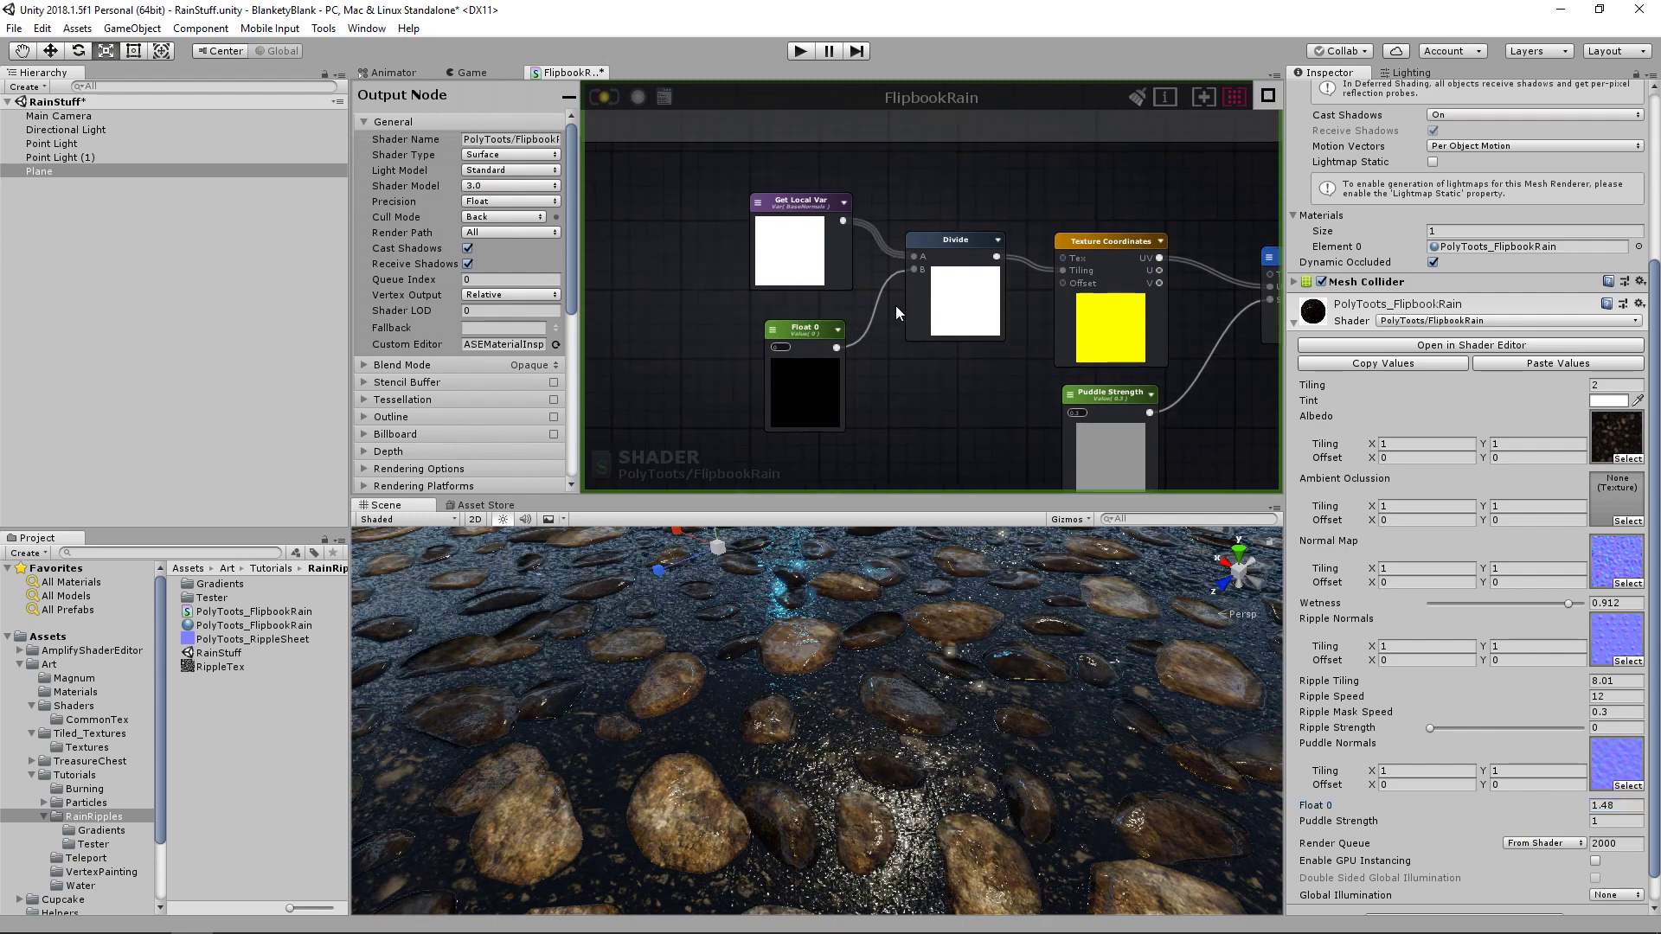
{"action": "left_click", "coordinate": [952, 300]}
{"action": "key", "text": "Delete"}
{"action": "left_click", "coordinate": [789, 247]}
{"action": "key", "text": "Delete"}
- Rename the Float 0 property to Puddle Tiling and connect it to the puddle Texture Coordinates Tiling
{"action": "left_click", "coordinate": [807, 358]}
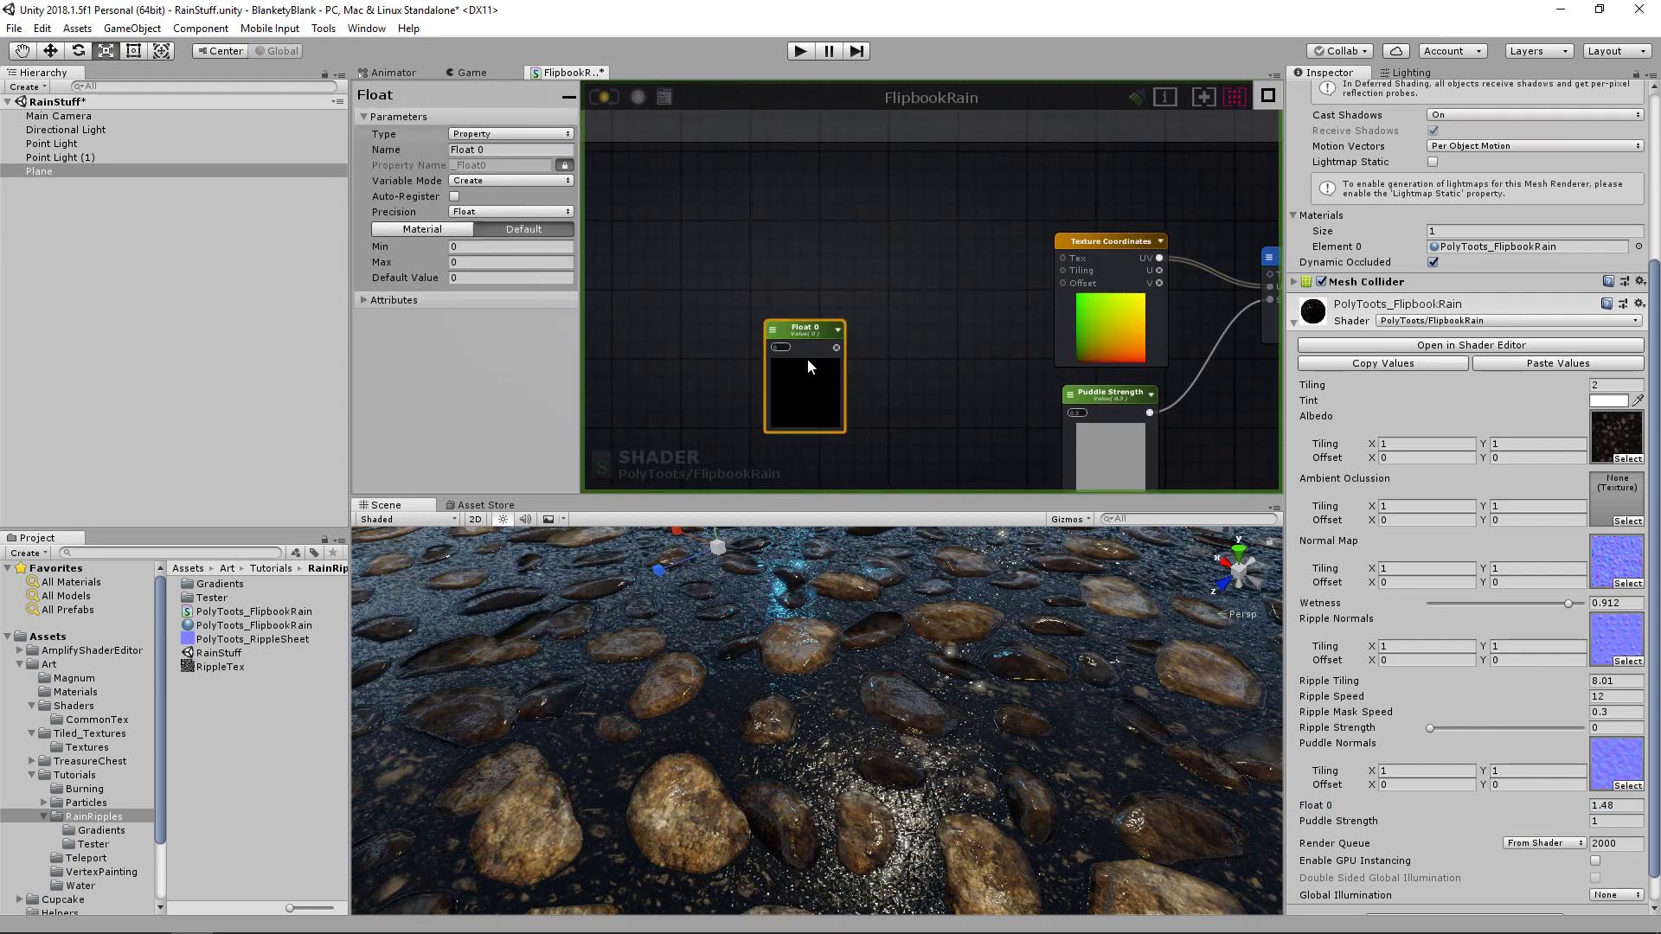
{"action": "left_click", "coordinate": [504, 136]}
{"action": "left_click", "coordinate": [688, 230]}
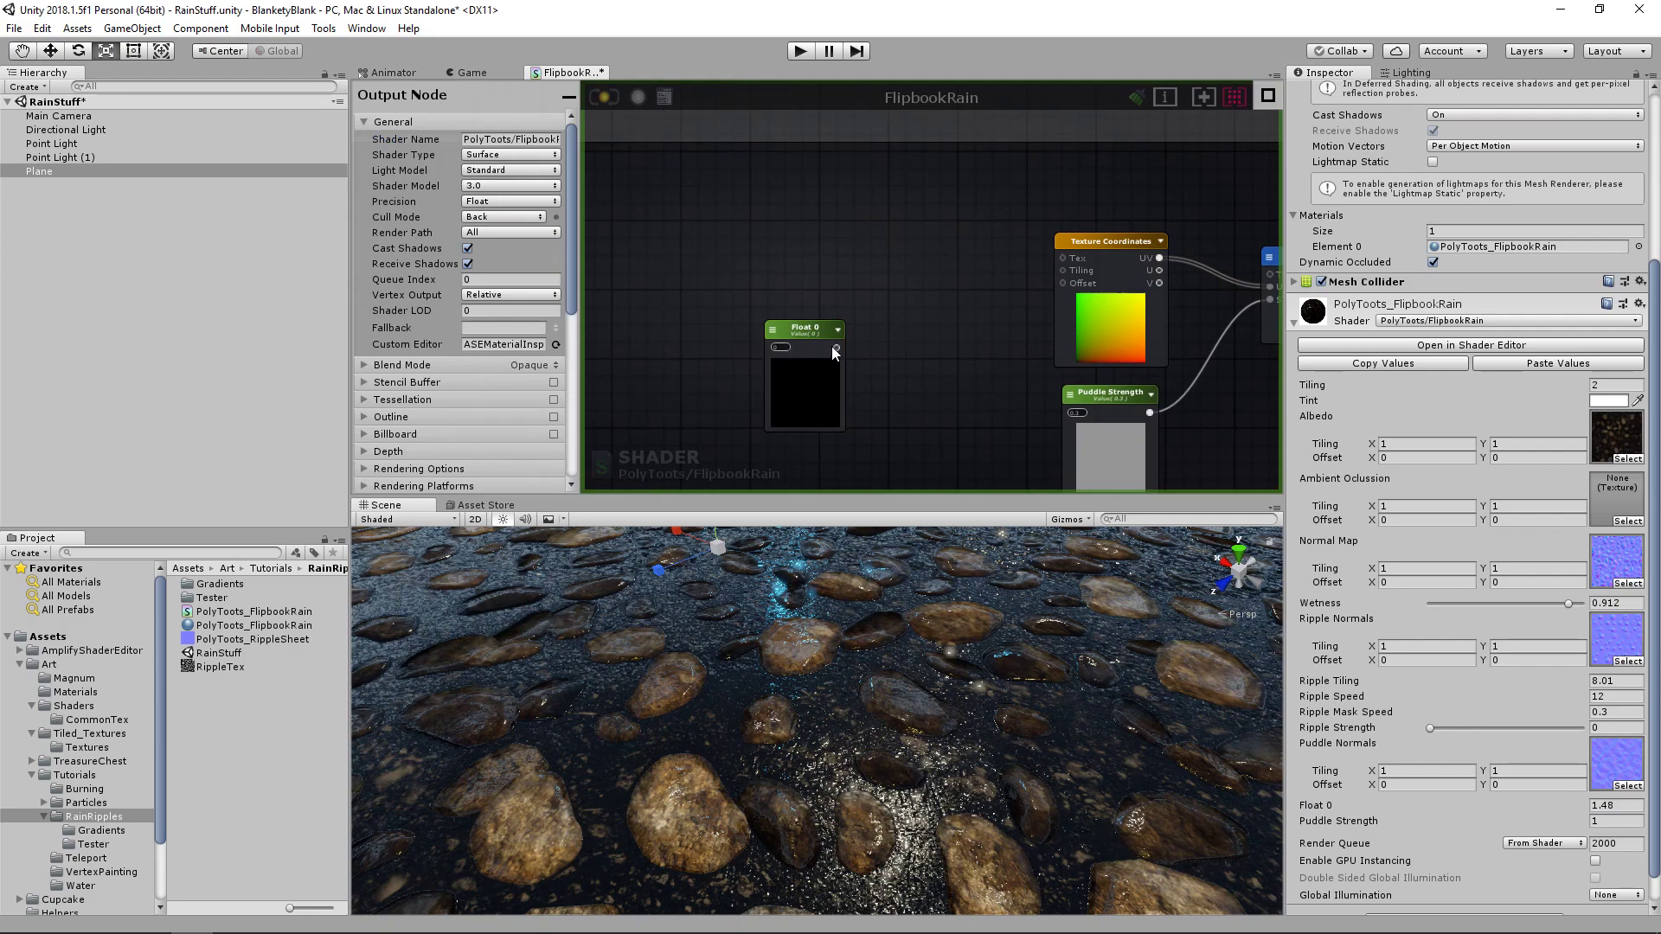
{"action": "left_click", "coordinate": [832, 352]}
{"action": "left_click", "coordinate": [508, 134]}
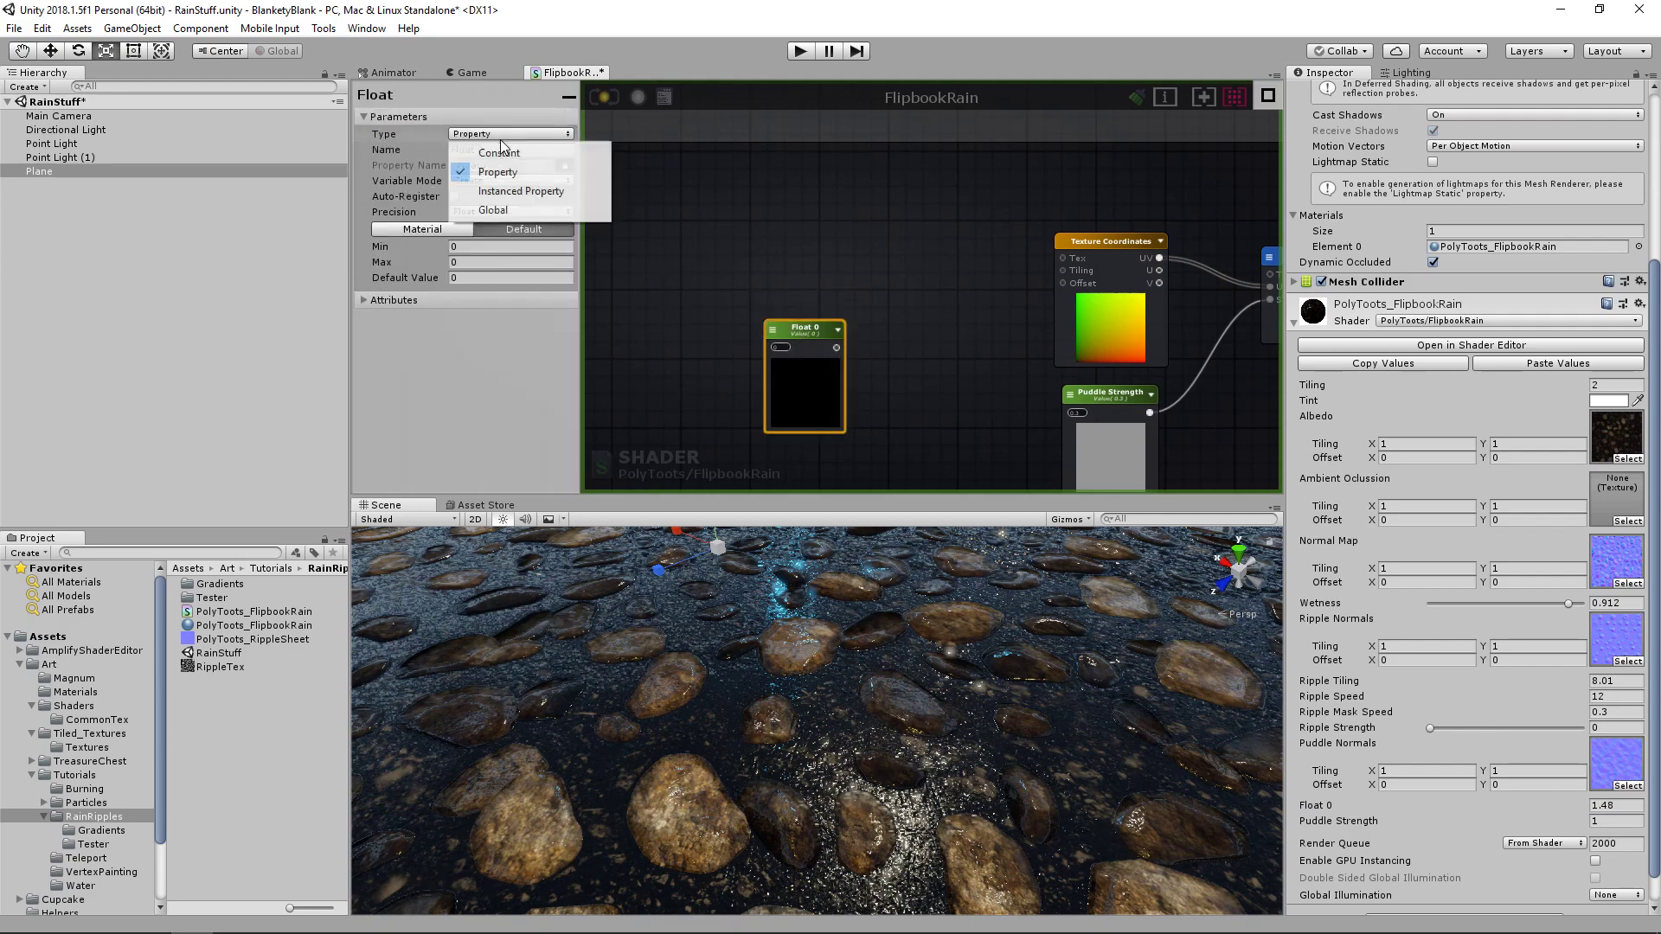
{"action": "left_click", "coordinate": [519, 168]}
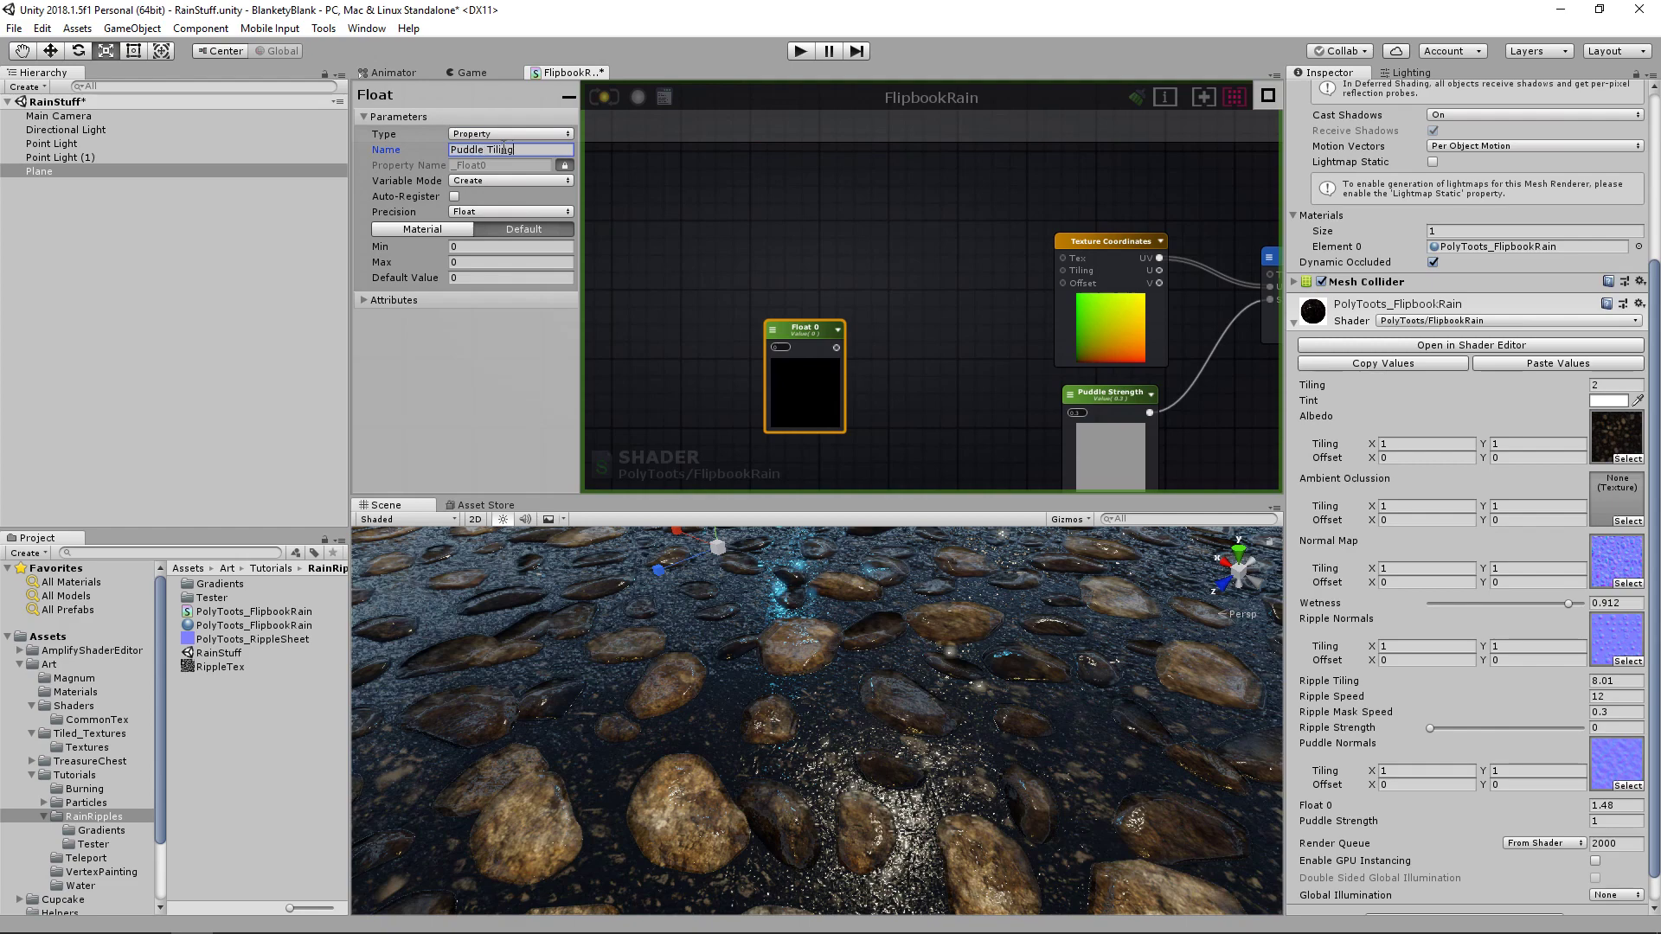
{"action": "left_click_drag", "start_coordinate": [804, 329], "coordinate": [1066, 271]}
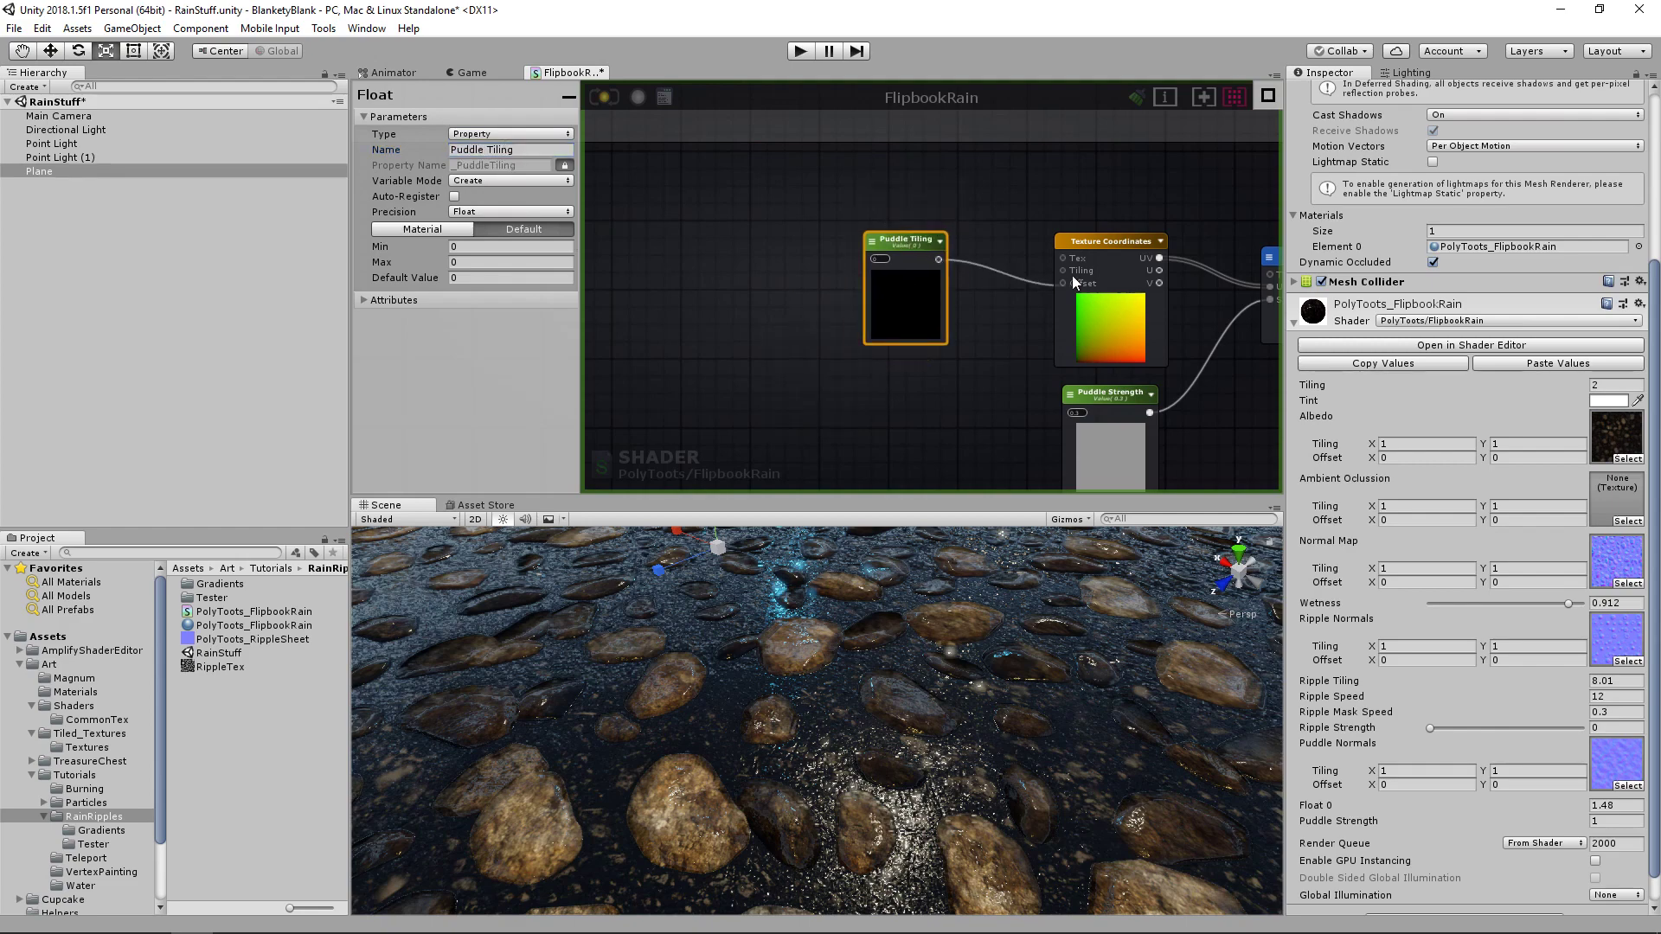
- Move the Puddle Normals and Register Local Var nodes closer to the Texture Coordinates node and recompile the shader
{"action": "middle_click_drag", "start_coordinate": [1104, 341], "coordinate": [921, 324]}
{"action": "scroll", "coordinate": [921, 324], "scroll_direction": "down", "scroll_amount": 1}
{"action": "middle_click_drag", "start_coordinate": [977, 378], "coordinate": [916, 329]}
{"action": "middle_click_drag", "start_coordinate": [1057, 290], "coordinate": [911, 325]}
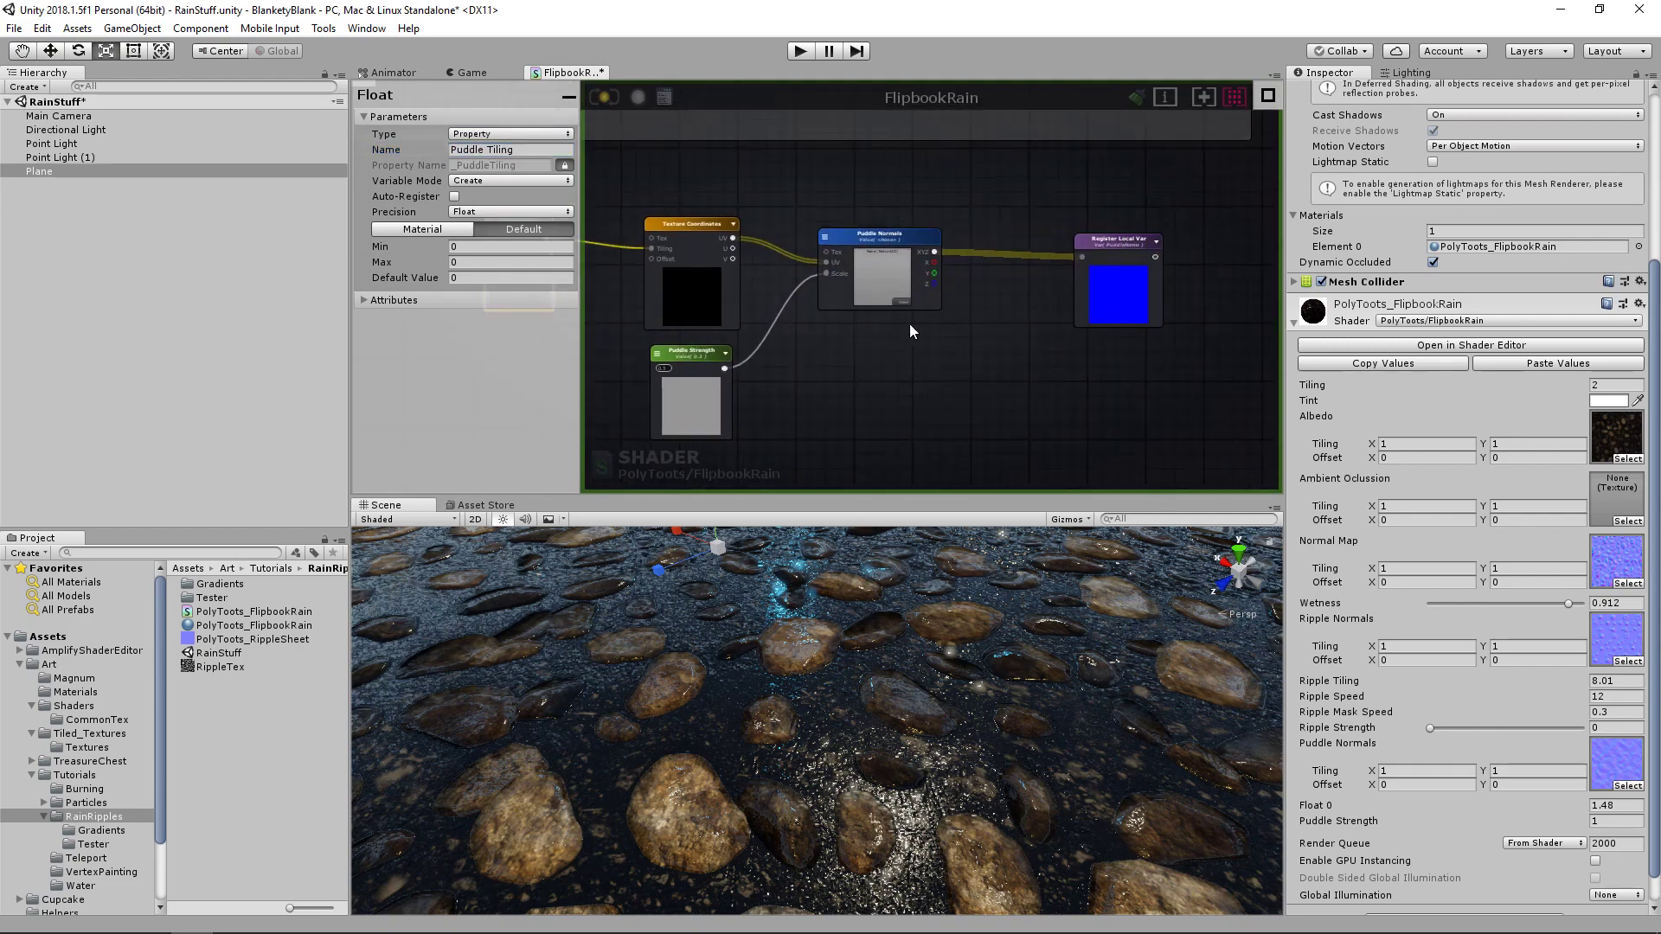
{"action": "left_click_drag", "start_coordinate": [877, 240], "coordinate": [860, 229]}
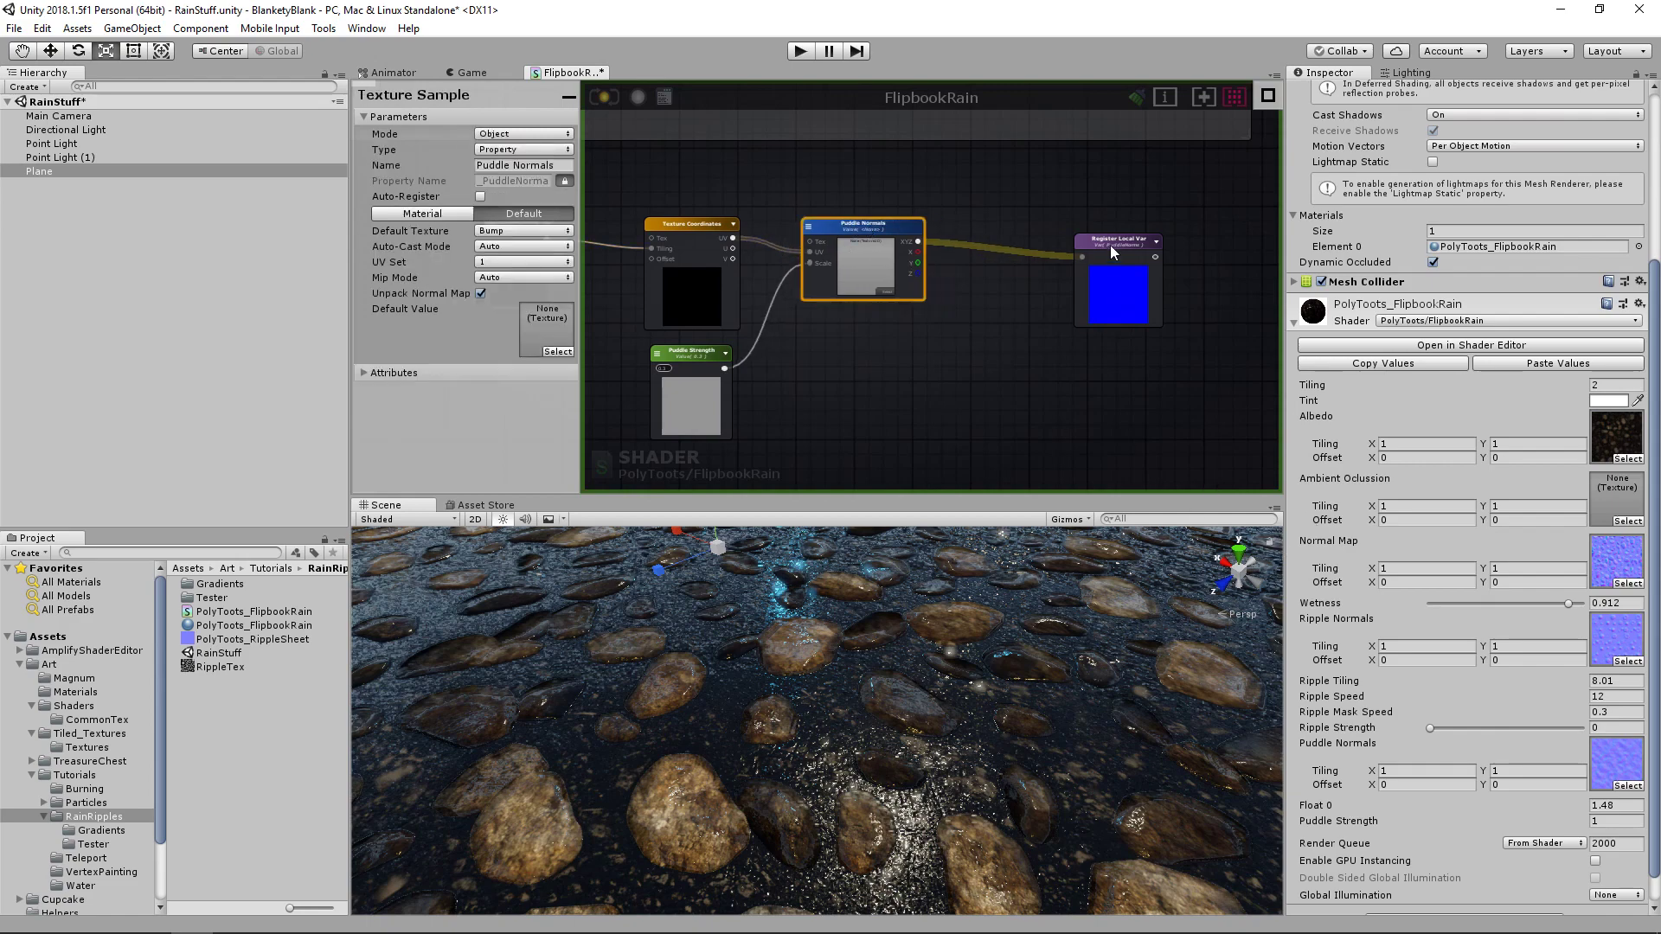
{"action": "left_click_drag", "start_coordinate": [1115, 252], "coordinate": [1041, 243]}
{"action": "left_click", "coordinate": [877, 231]}
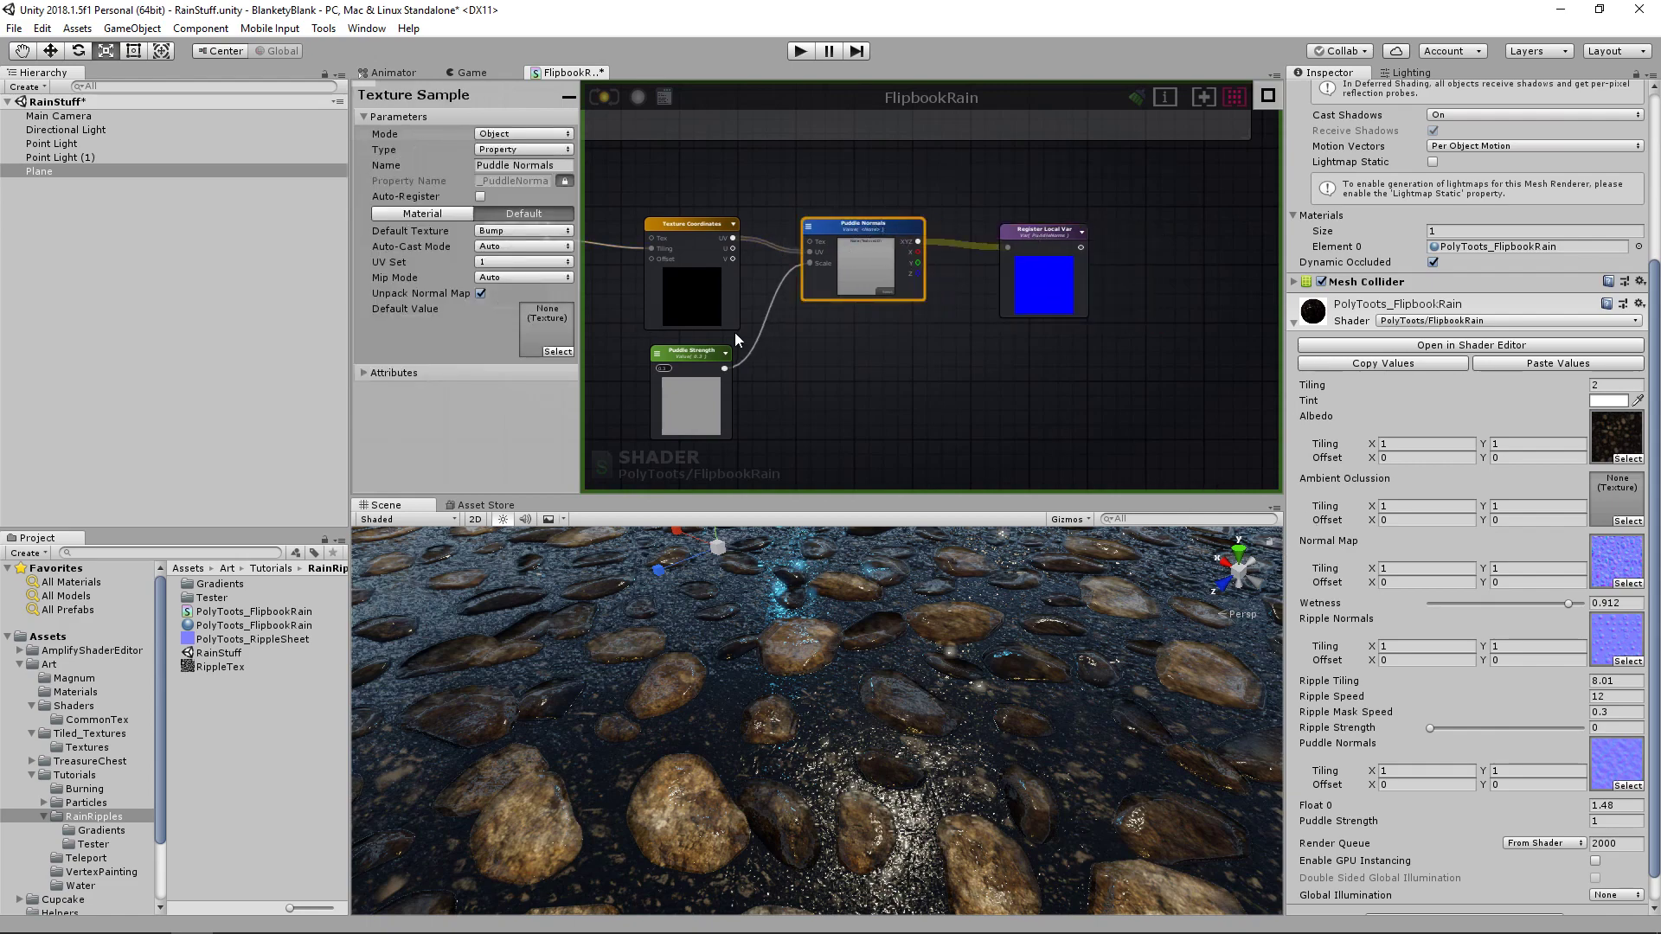
{"action": "left_click", "coordinate": [1039, 248]}
{"action": "middle_click_drag", "start_coordinate": [697, 365], "coordinate": [808, 361]}
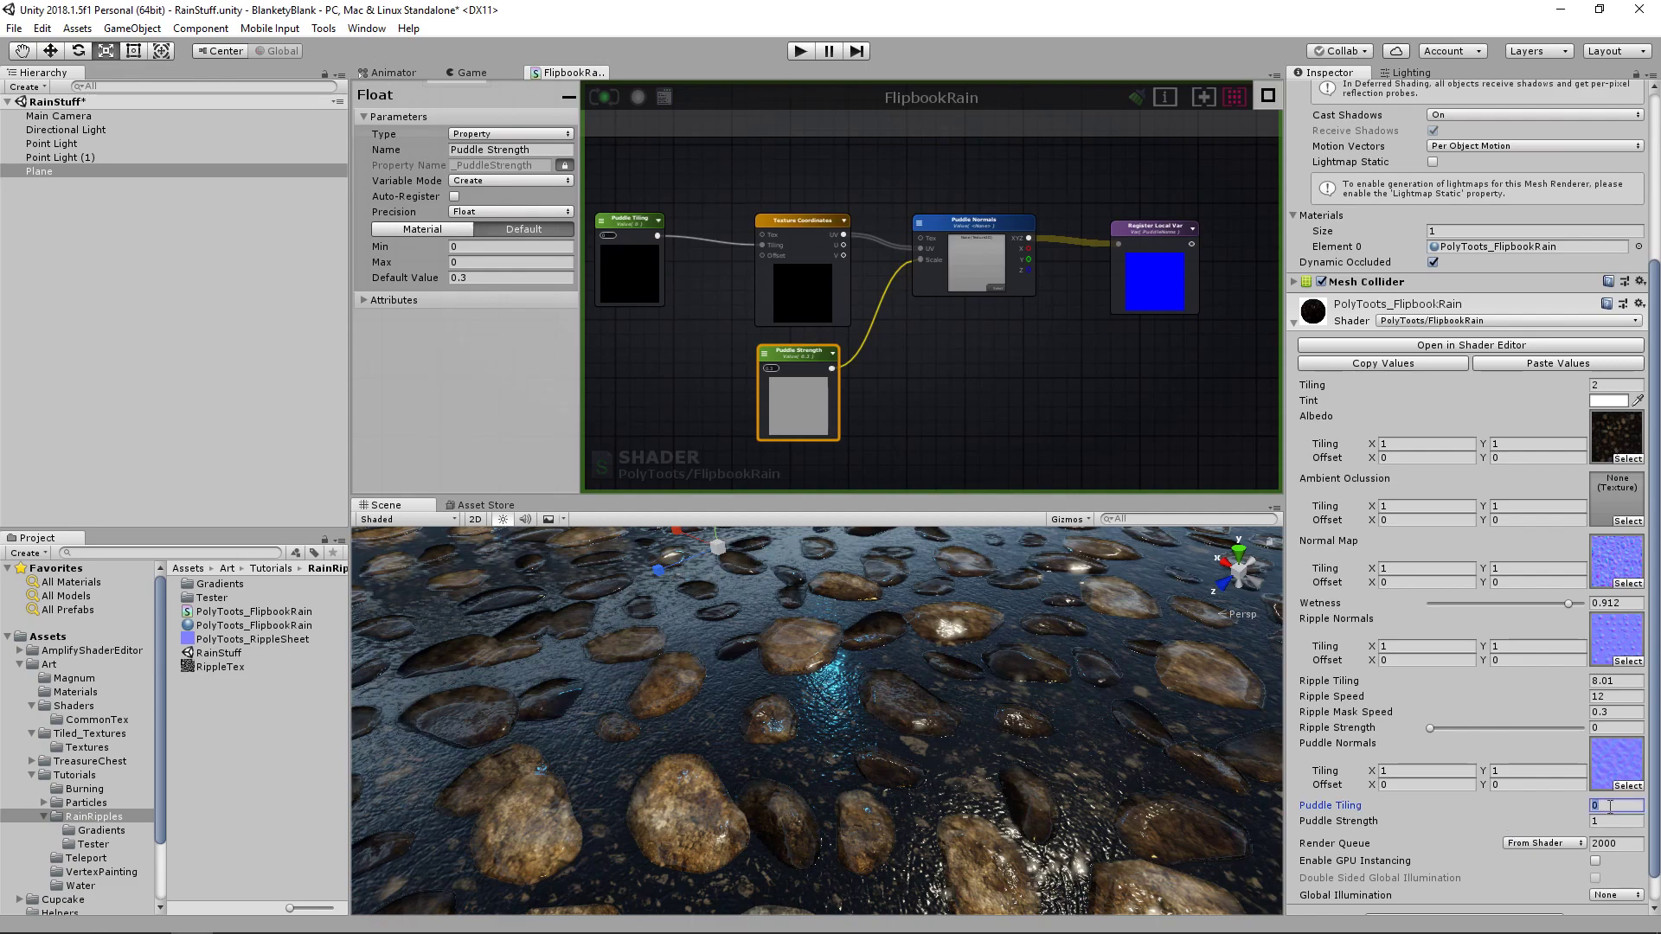
- Try Puddle Tiling values of 1, 1.89 and 2 on the material while viewing the surface
{"action": "type", "text": "1"}
{"action": "key", "text": "Tab"}
{"action": "right_click_drag", "start_coordinate": [1139, 758], "coordinate": [925, 606], "text": "alt"}
{"action": "left_click_drag", "start_coordinate": [925, 605], "coordinate": [994, 711], "text": "alt"}
{"action": "left_click_drag", "start_coordinate": [1504, 807], "coordinate": [1524, 808]}
{"action": "right_click_drag", "start_coordinate": [884, 367], "coordinate": [1014, 365]}
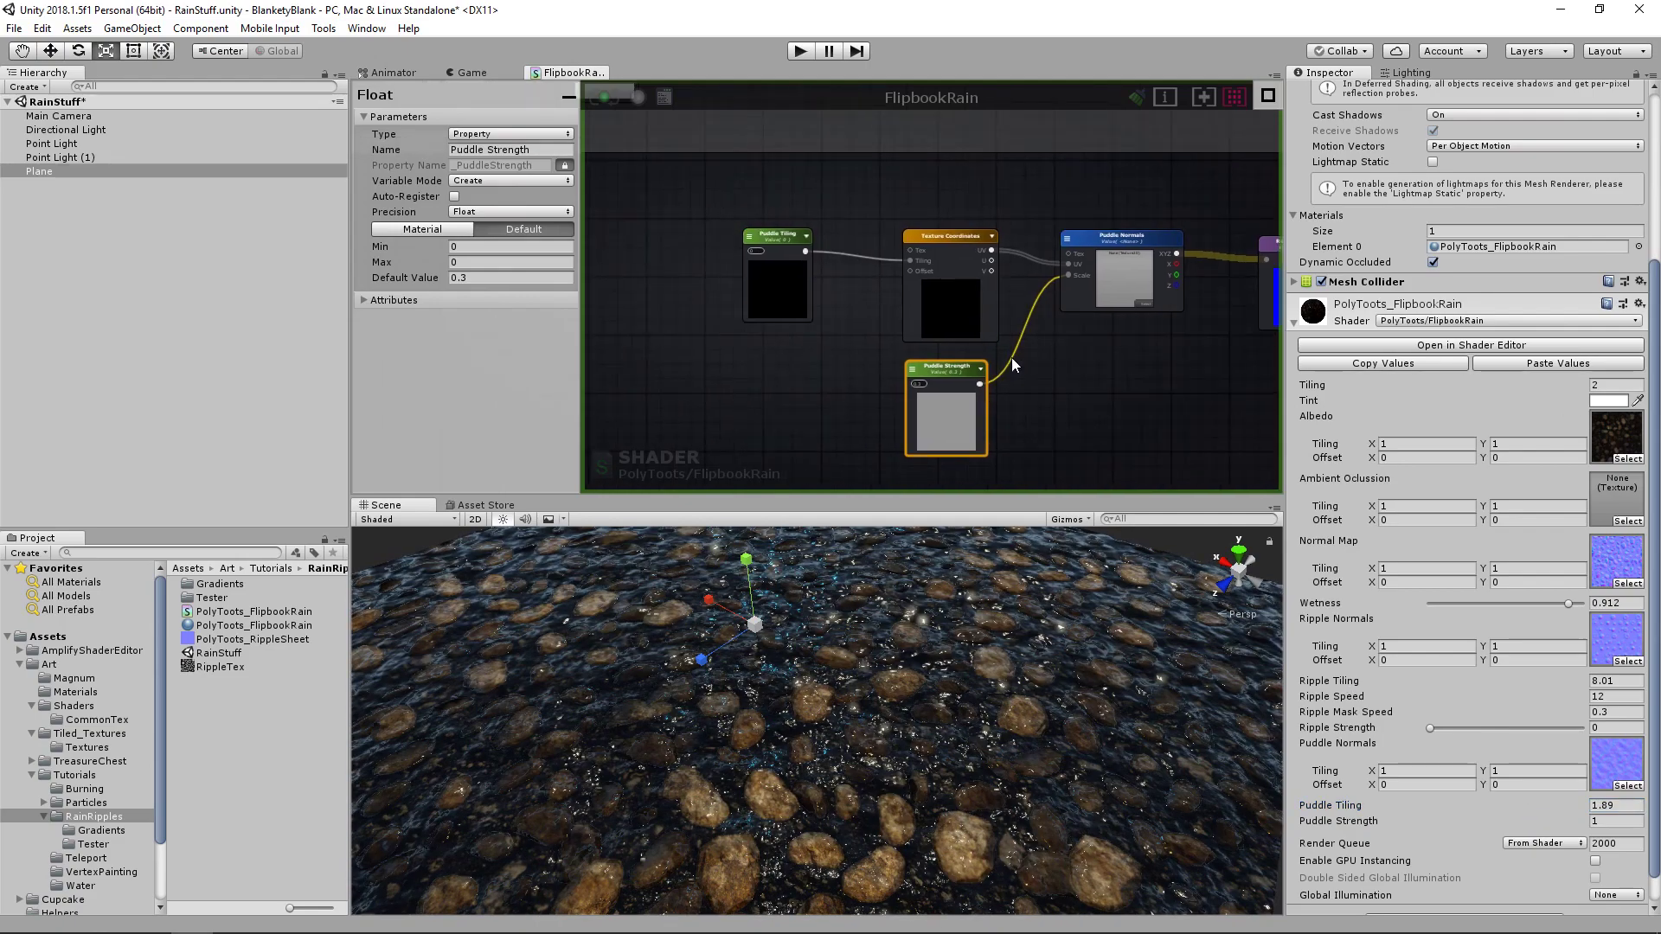
{"action": "type", "text": "2"}
{"action": "key", "text": "Tab"}
- Shift the Puddle Strength node slightly and set the material's Puddle Tiling to 3
{"action": "left_click_drag", "start_coordinate": [922, 386], "coordinate": [801, 417], "text": "alt"}
{"action": "left_click", "coordinate": [801, 425]}
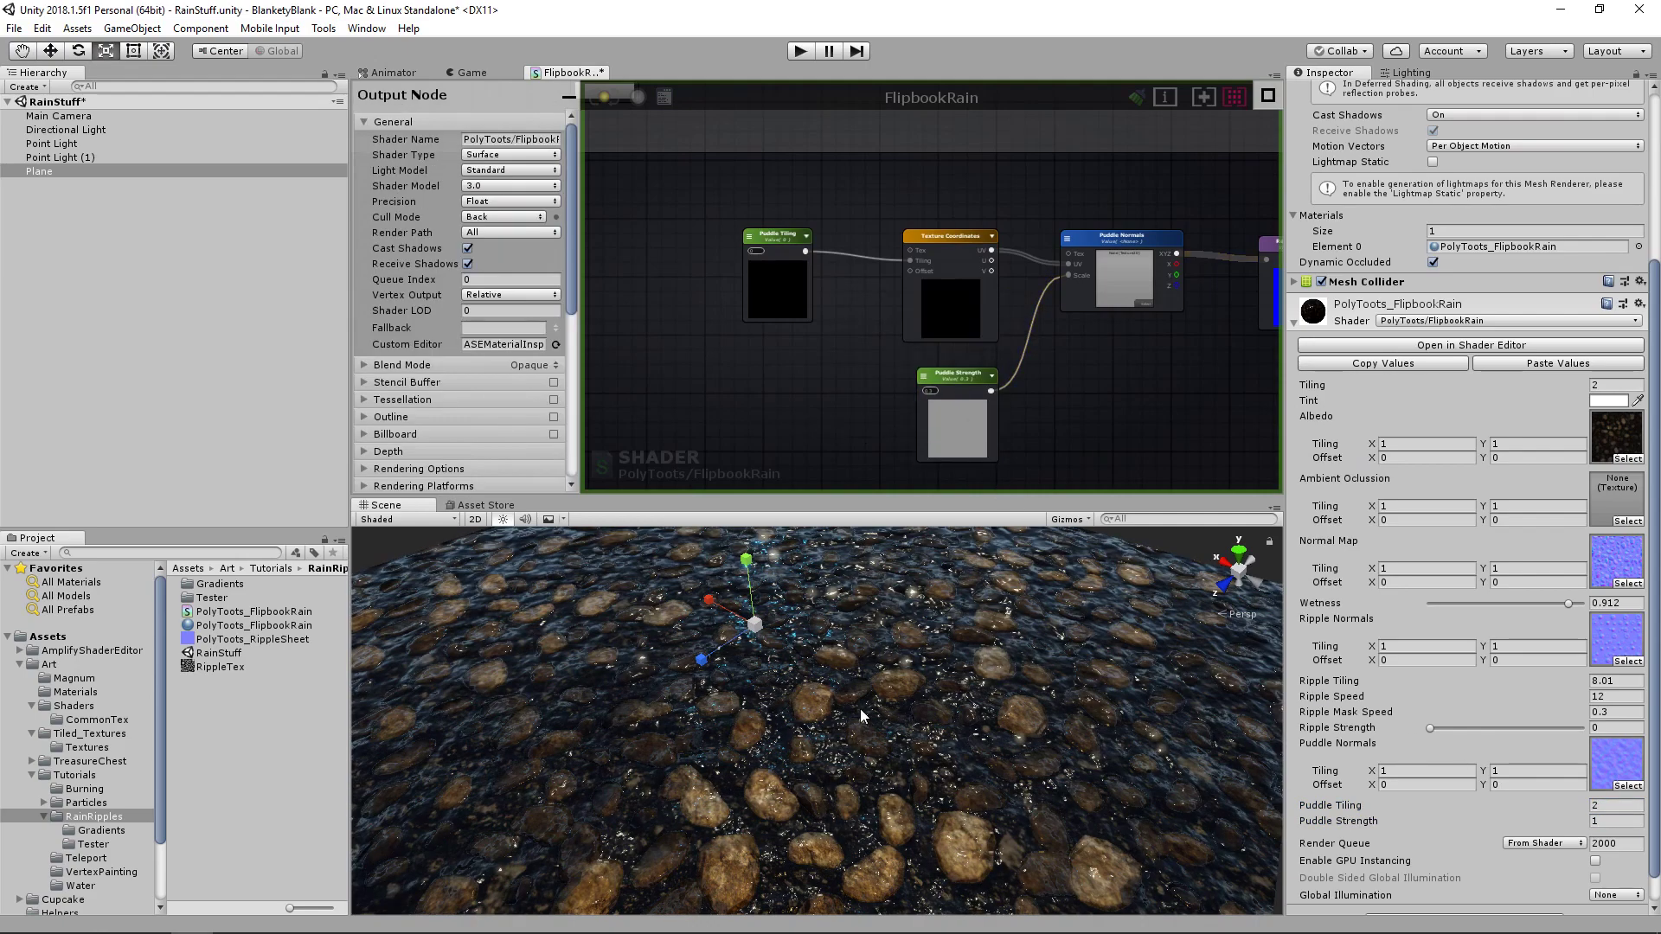
{"action": "scroll", "coordinate": [874, 657], "scroll_direction": "down", "scroll_amount": 5}
{"action": "scroll", "coordinate": [872, 649], "scroll_direction": "up", "scroll_amount": 5}
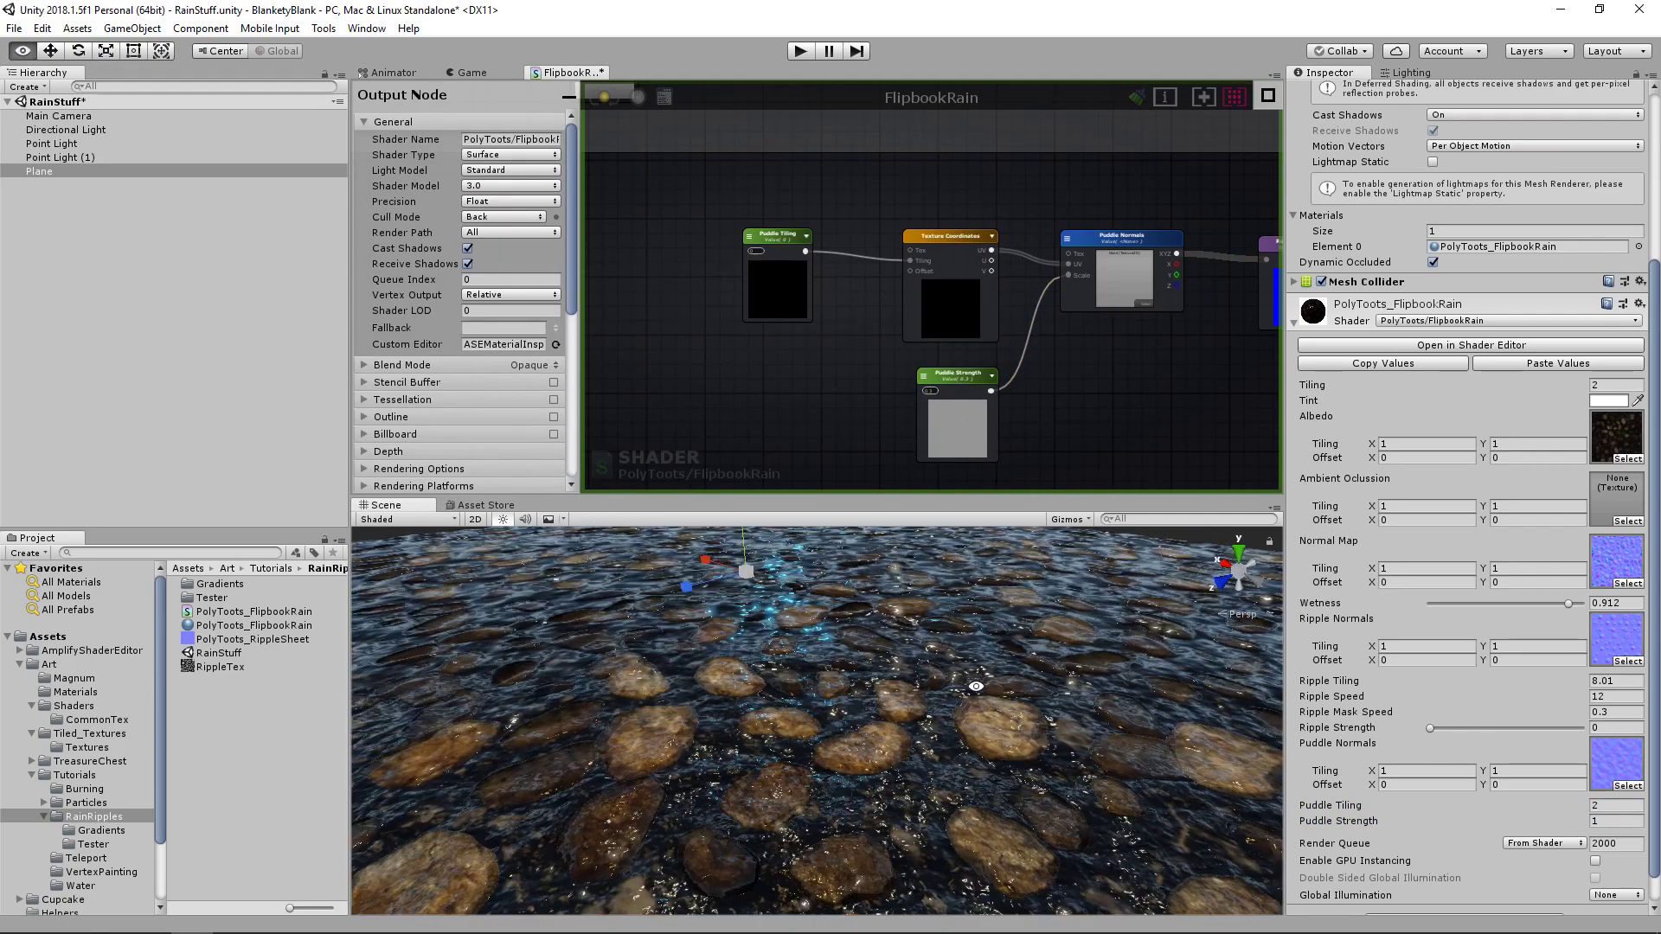
{"action": "left_click_drag", "start_coordinate": [1436, 807], "coordinate": [1647, 813]}
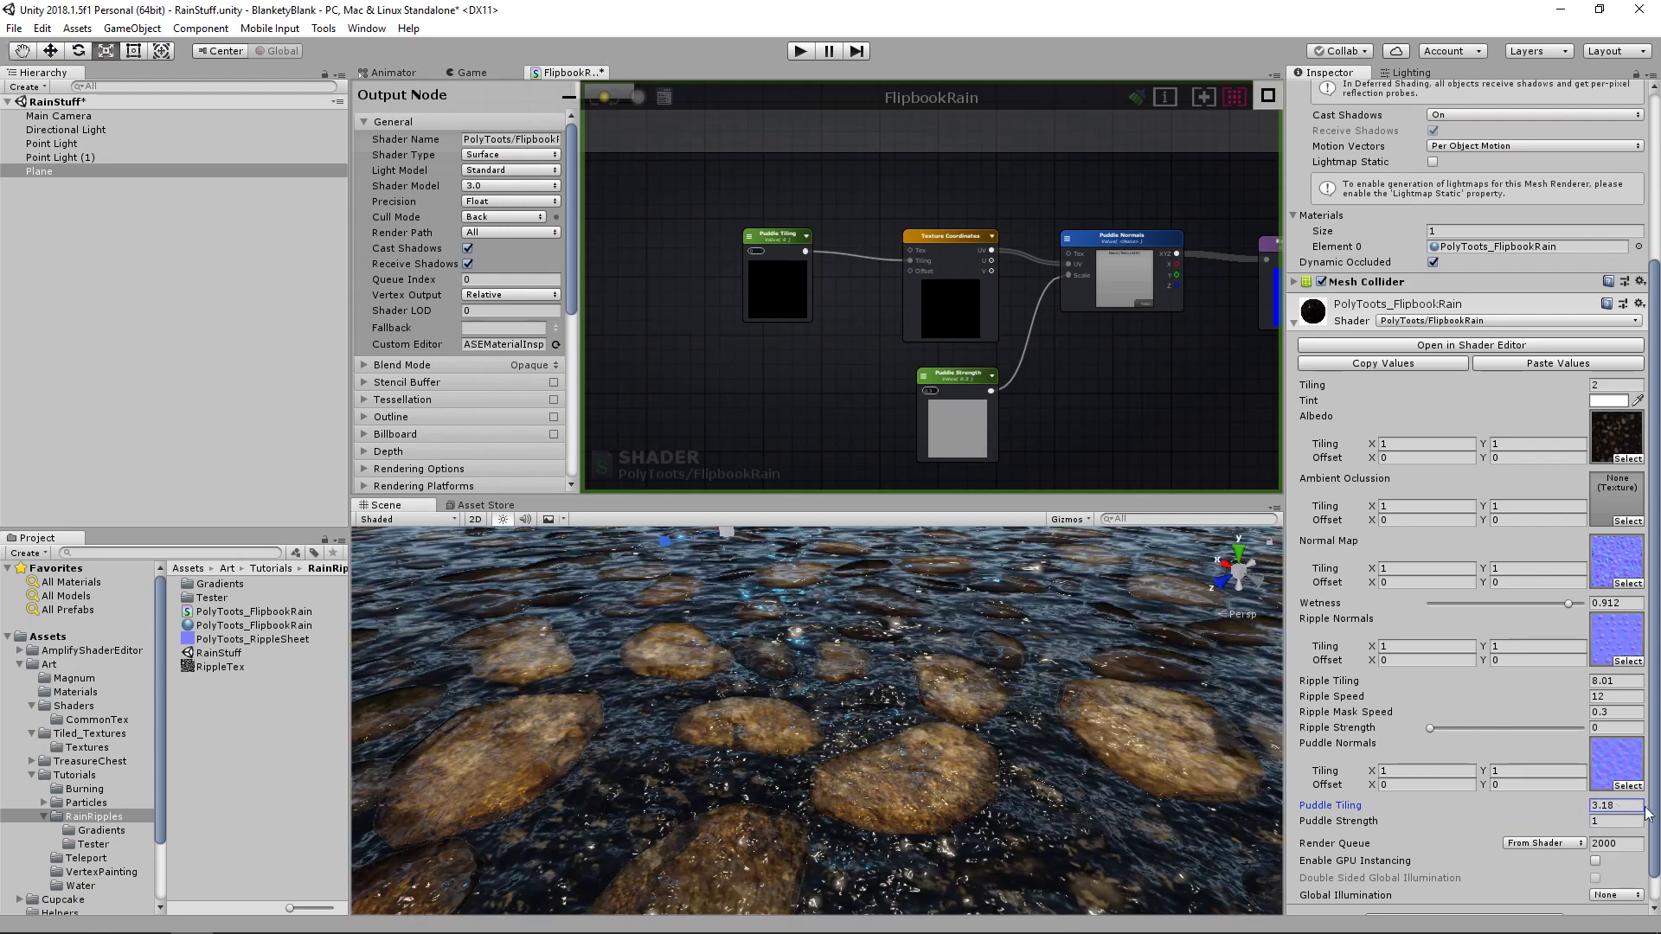
{"action": "type", "text": "3"}
- Adjust the material's Puddle Strength to 0.65
{"action": "left_click", "coordinate": [1523, 820]}
{"action": "left_click_drag", "start_coordinate": [1560, 828], "coordinate": [1495, 825]}
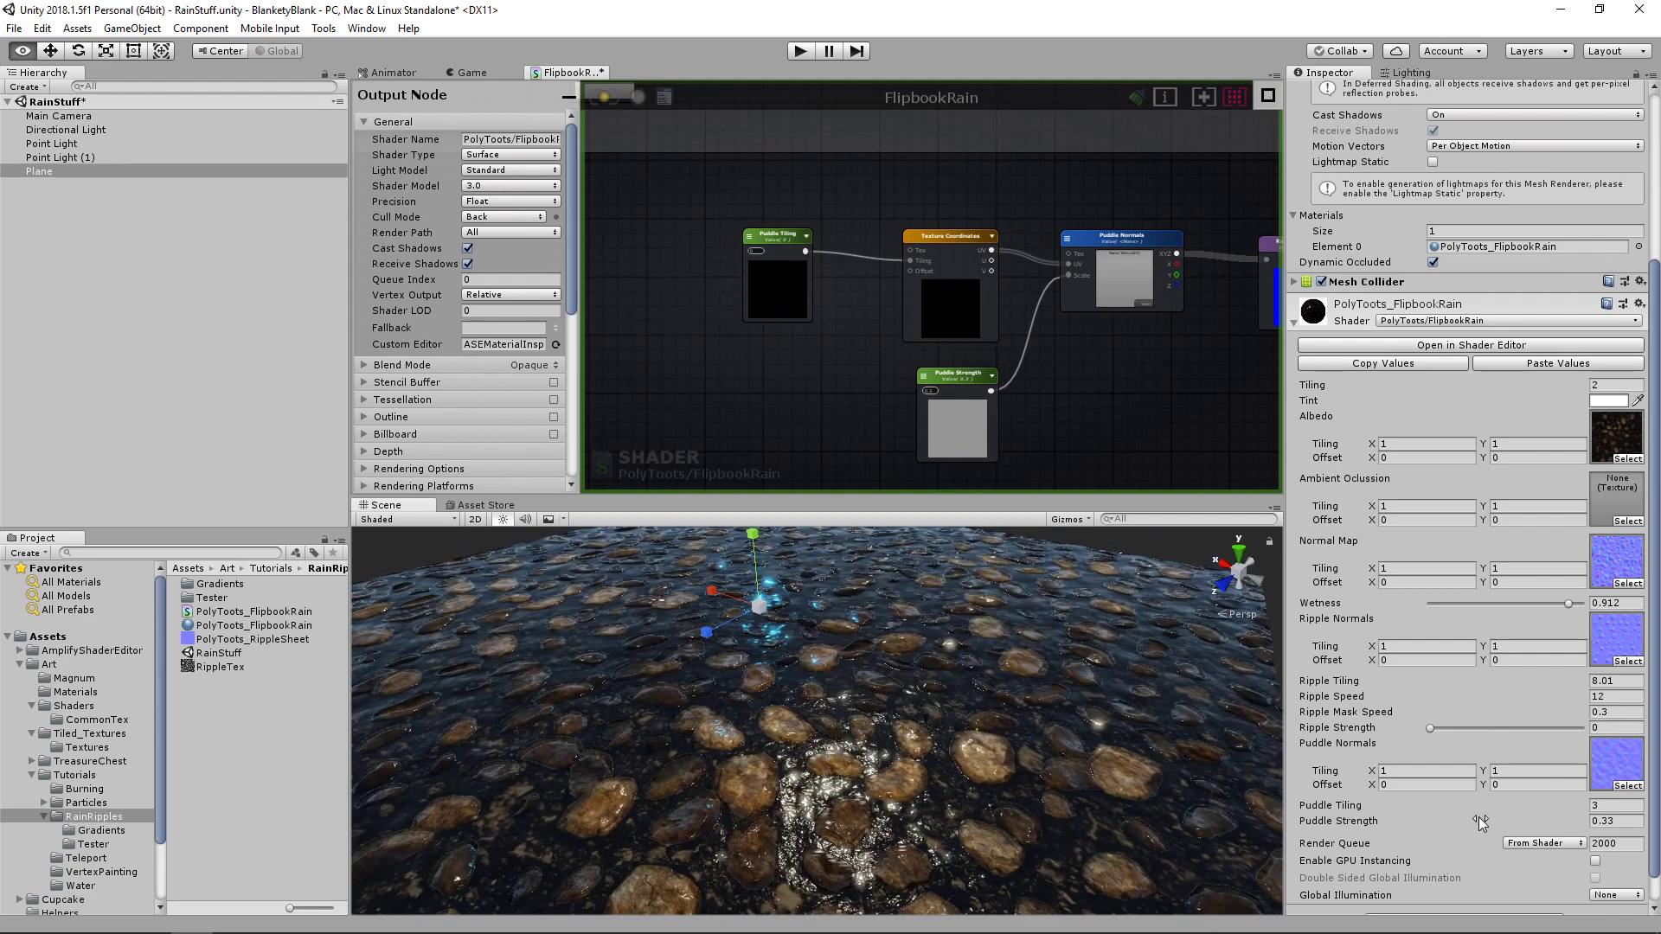
{"action": "left_click_drag", "start_coordinate": [1464, 828], "coordinate": [1540, 827]}
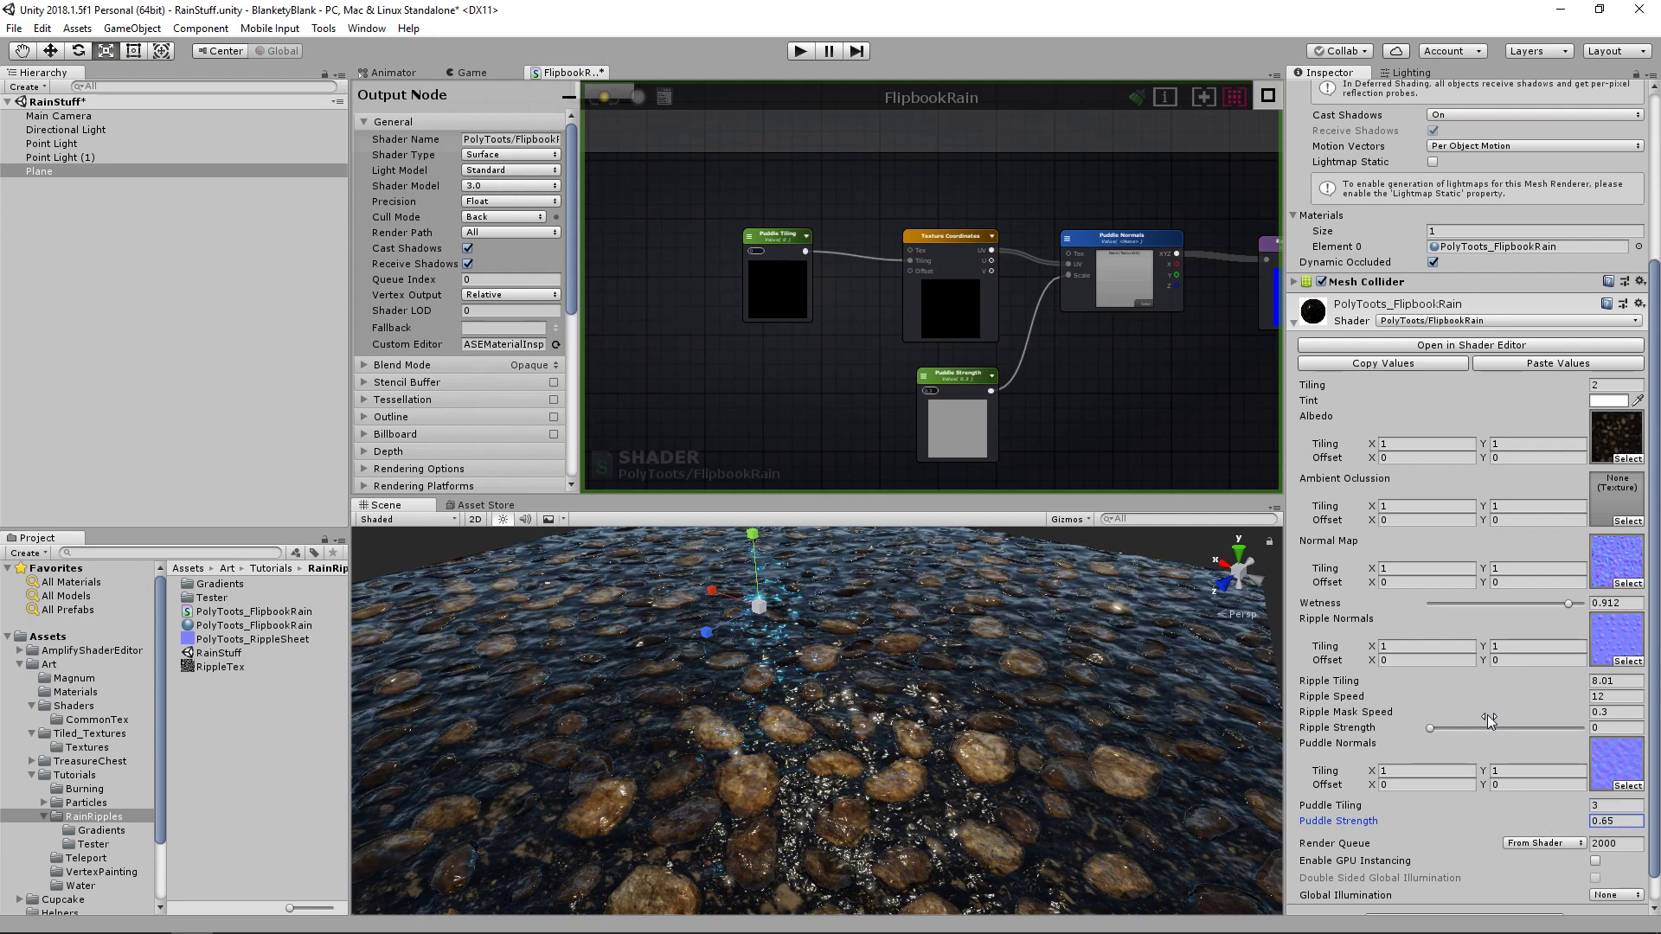
- Add a Texture Object node below the Puddle Normals sample and move the Puddle Strength node aside
{"action": "mouse_move", "coordinate": [1420, 731]}
{"action": "left_mouse_down"}
{"action": "mouse_move", "coordinate": [1455, 735]}
{"action": "mouse_move", "coordinate": [1430, 731]}
{"action": "left_mouse_up"}
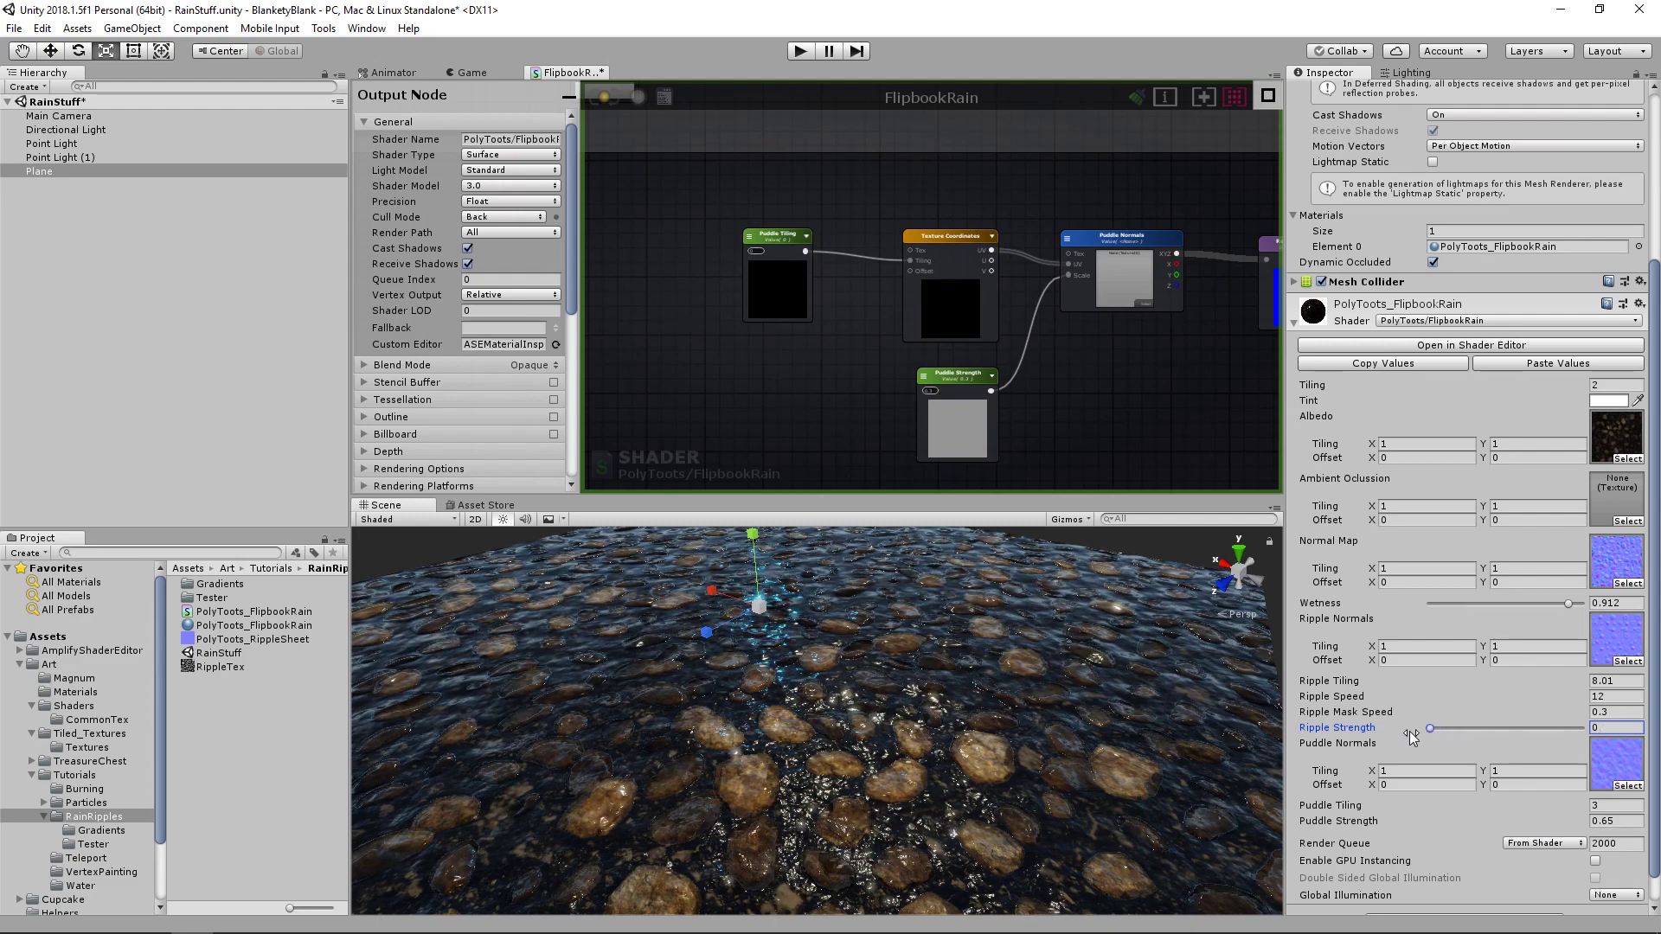
{"action": "left_click_drag", "start_coordinate": [1010, 647], "coordinate": [971, 649], "text": "alt"}
{"action": "middle_click_drag", "start_coordinate": [1123, 334], "coordinate": [991, 335]}
{"action": "middle_click_drag", "start_coordinate": [862, 370], "coordinate": [936, 363]}
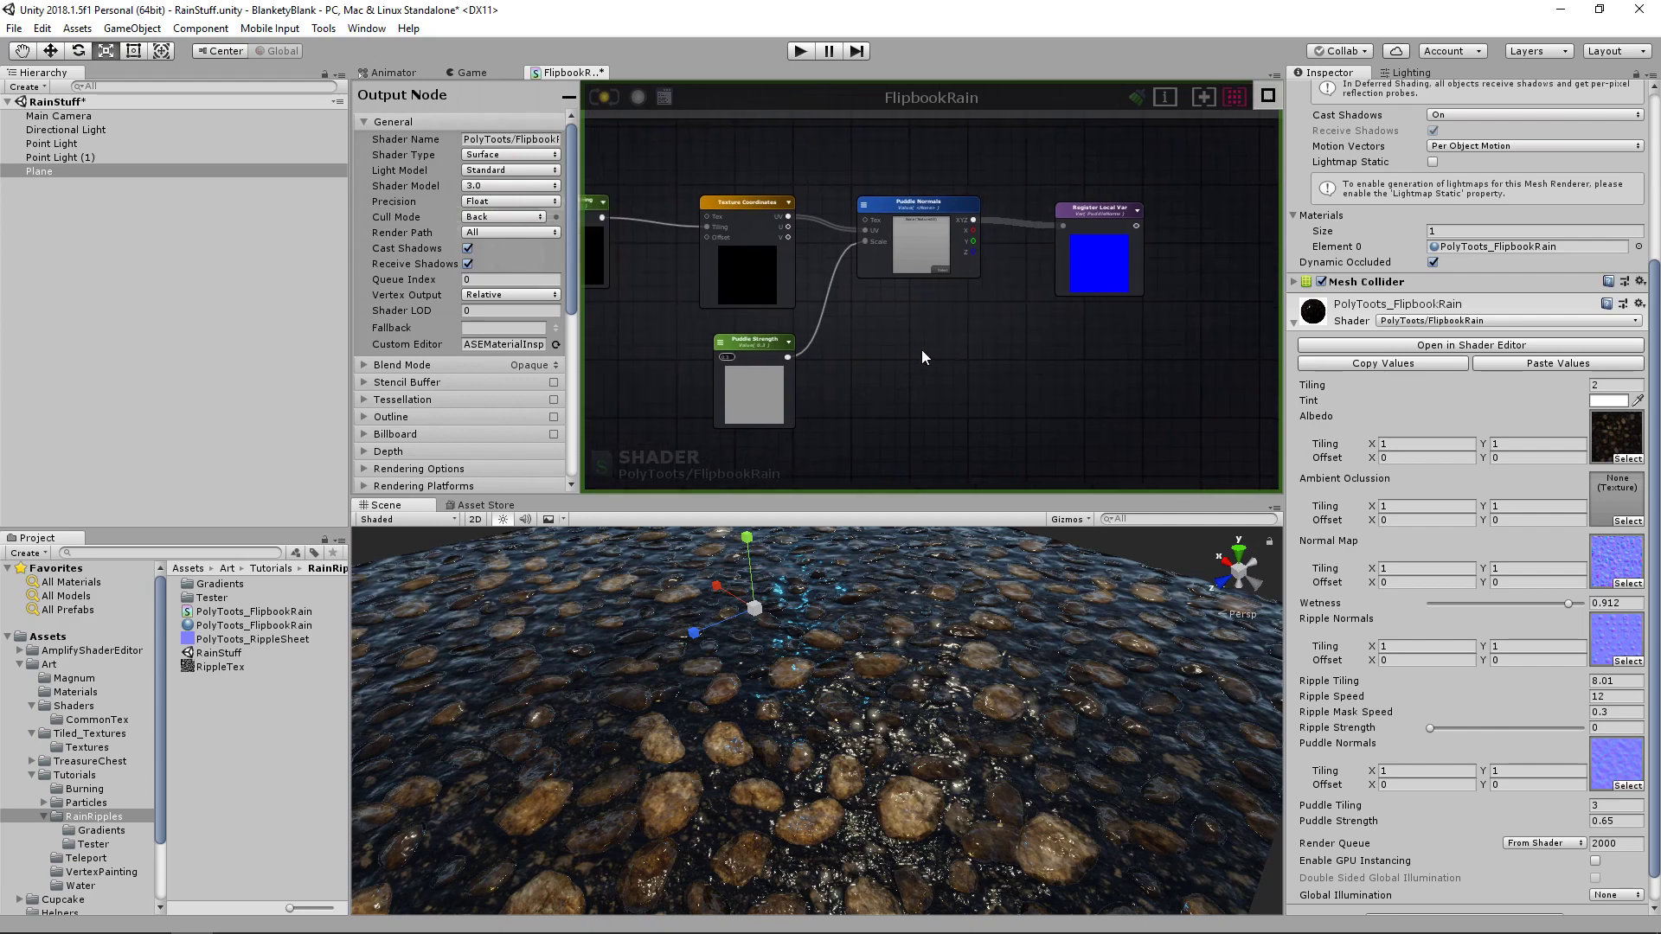
{"action": "right_click", "coordinate": [902, 353]}
{"action": "type", "text": "tex"}
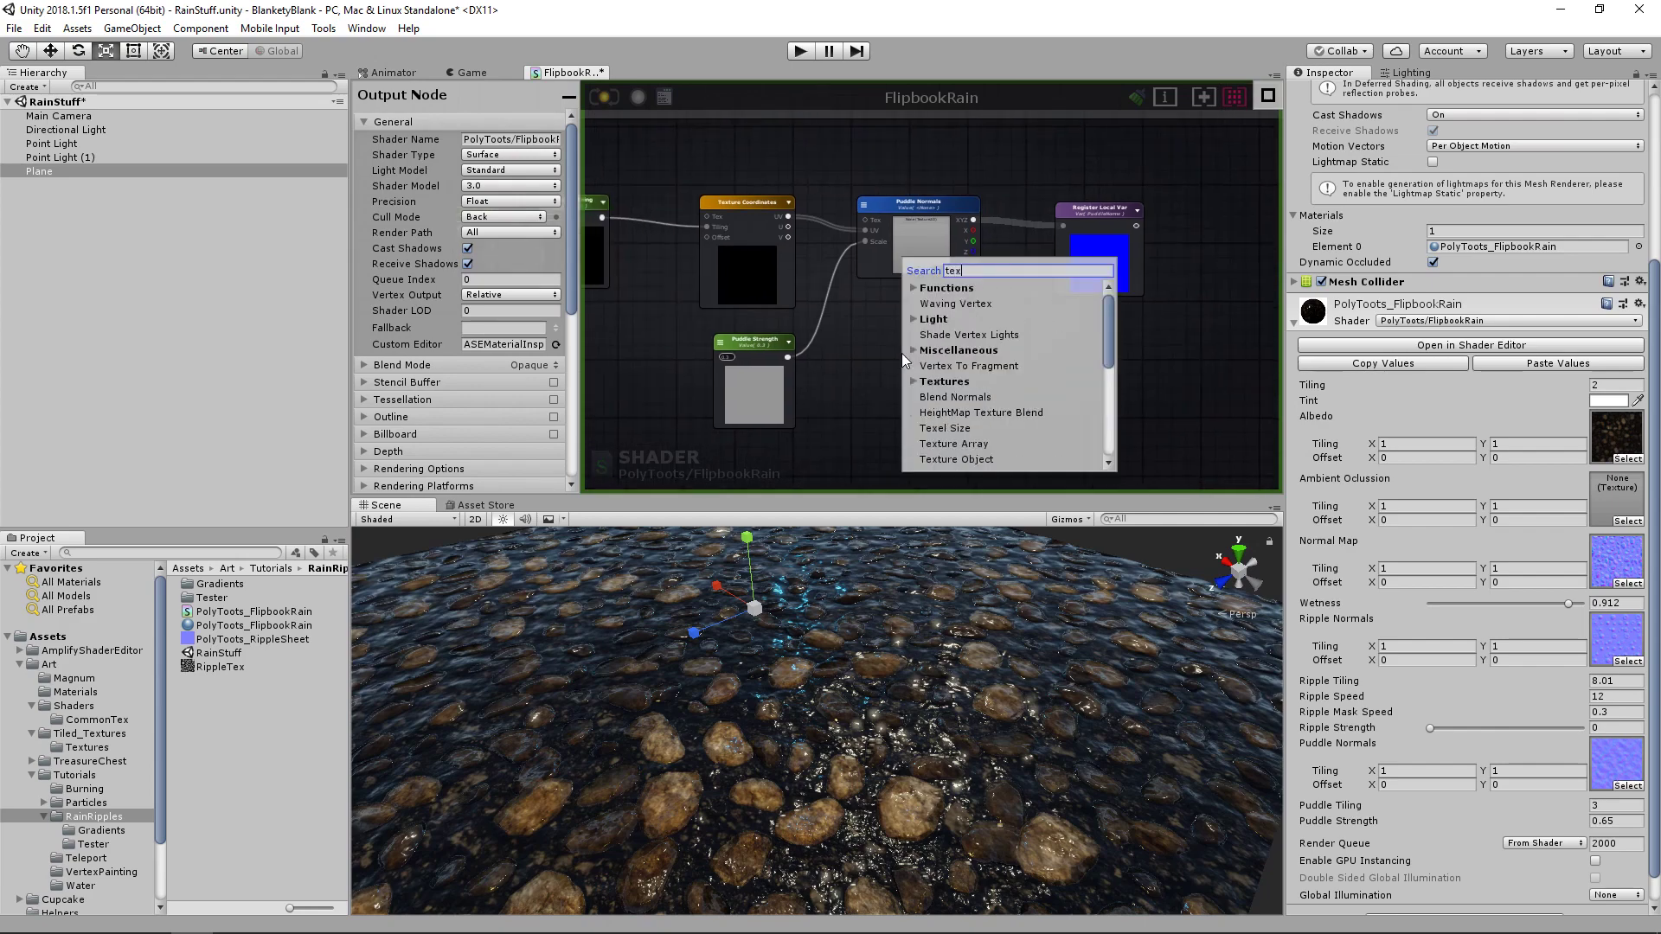
{"action": "scroll", "coordinate": [902, 353], "scroll_direction": "down", "scroll_amount": 3}
{"action": "left_click", "coordinate": [976, 381]}
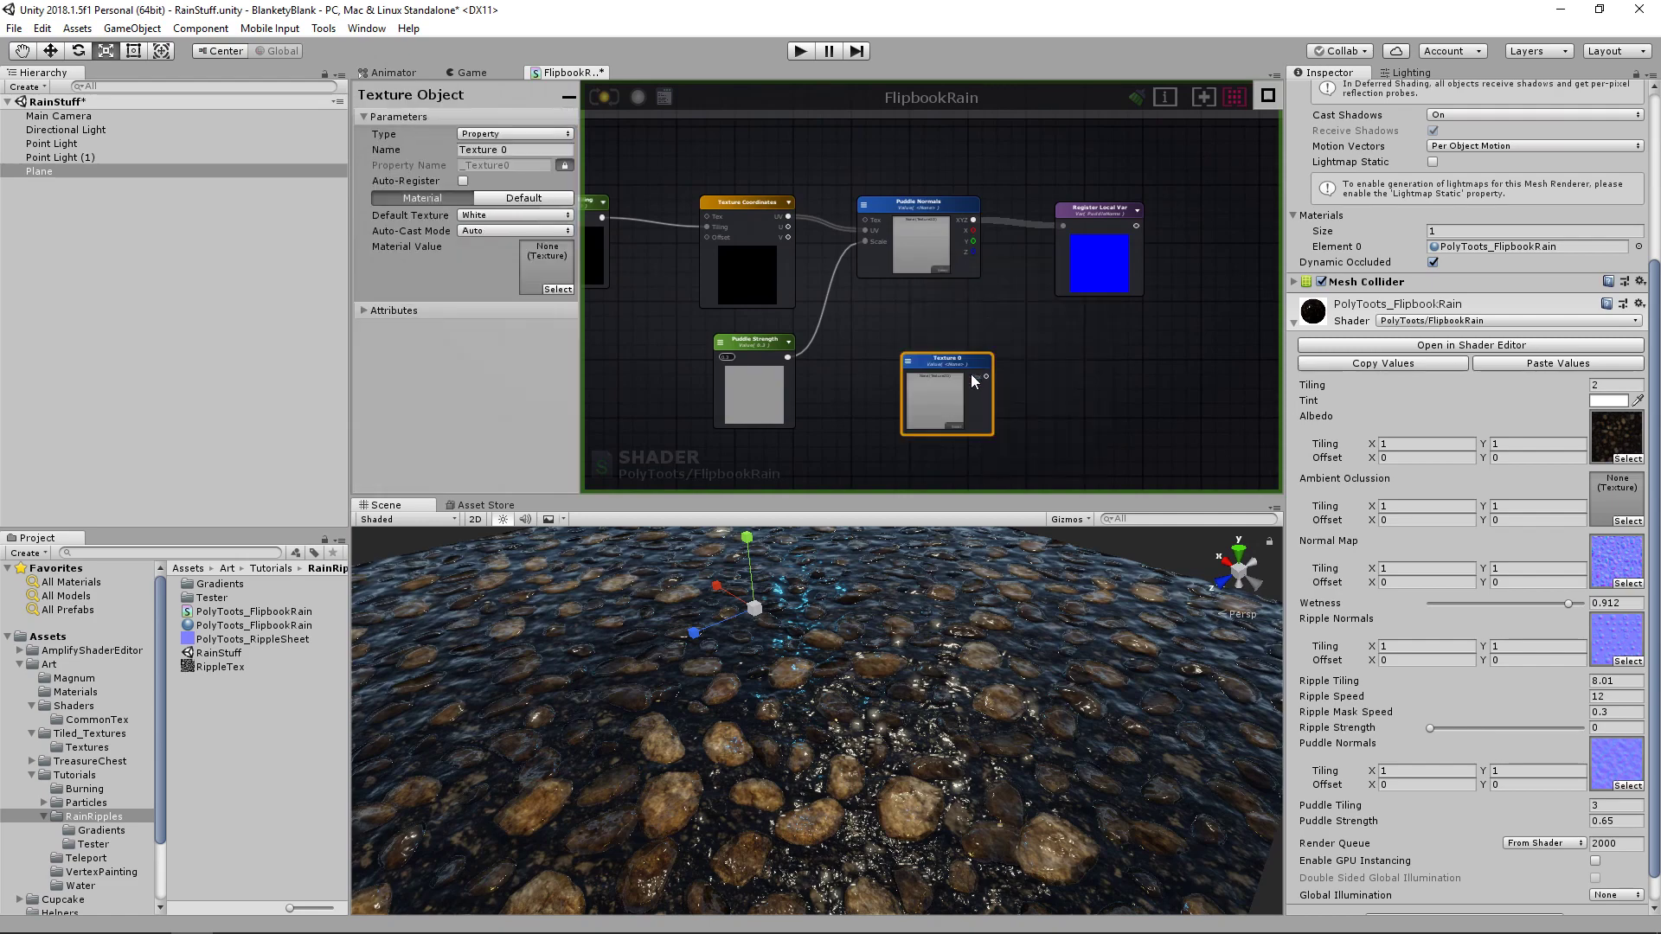
{"action": "left_click_drag", "start_coordinate": [956, 364], "coordinate": [943, 347]}
{"action": "left_click_drag", "start_coordinate": [760, 344], "coordinate": [708, 342]}
- Give the existing Puddle Normals sample a placeholder name and name the new Texture Object Puddle Normals
{"action": "left_click", "coordinate": [926, 192]}
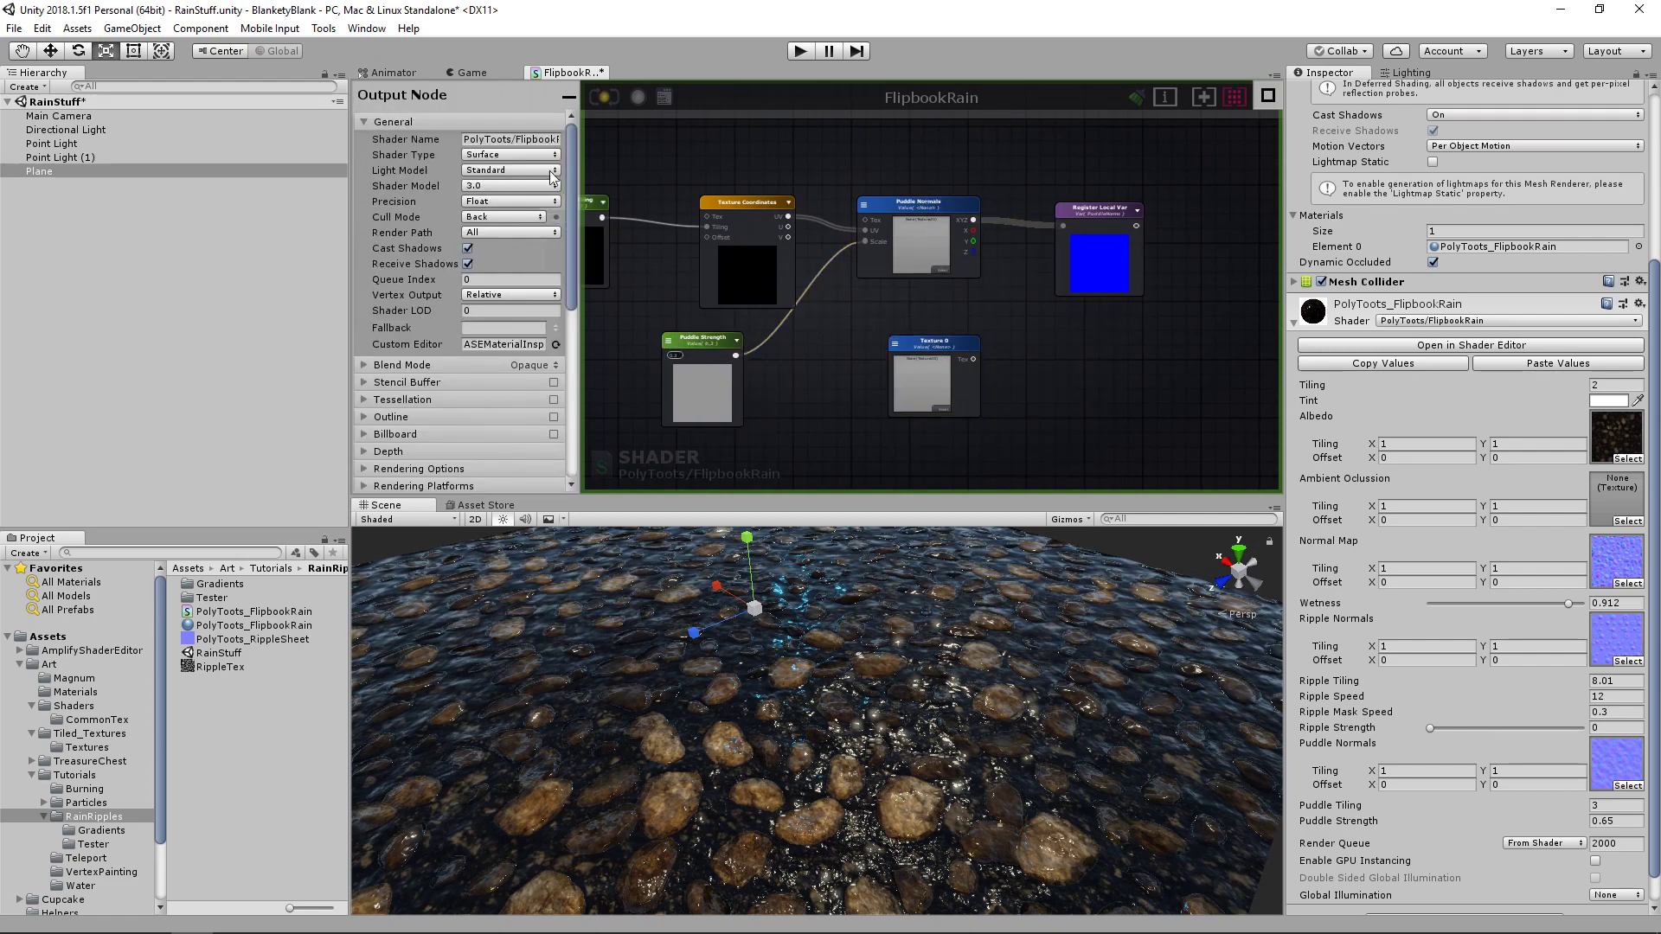
{"action": "left_click", "coordinate": [905, 215]}
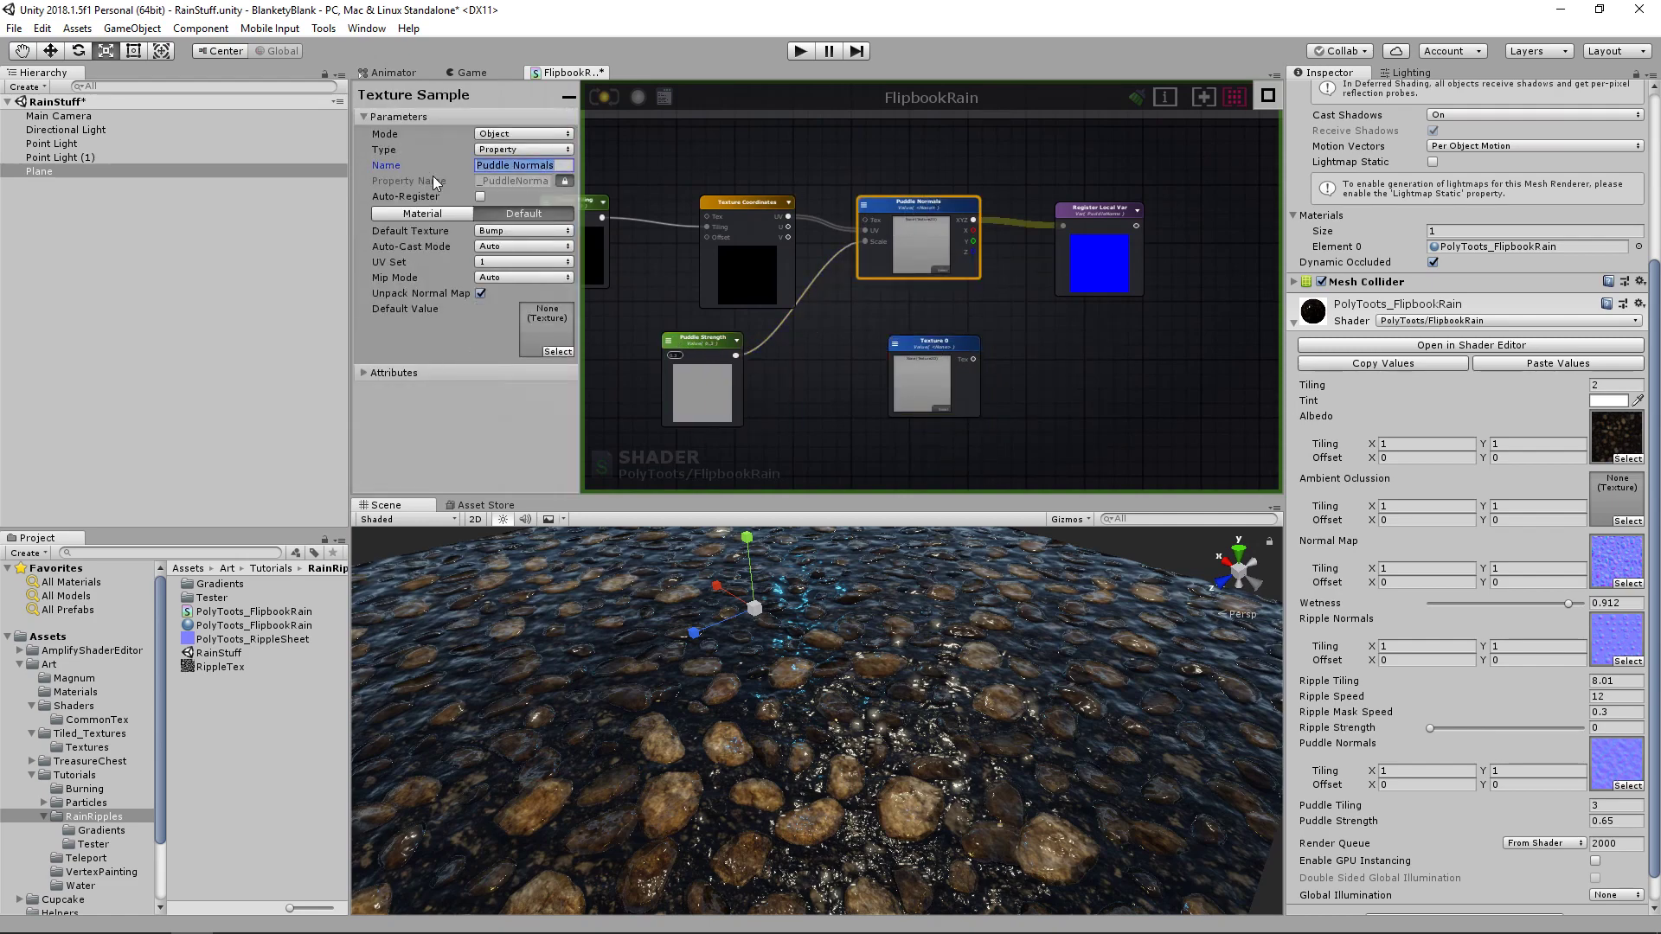
{"action": "type", "text": "hrbghbg"}
{"action": "left_click", "coordinate": [963, 330]}
{"action": "left_click", "coordinate": [931, 341]}
{"action": "left_click", "coordinate": [416, 148]}
{"action": "type", "text": "Puddle Normals"}
- Move the Puddle Normals Texture Object beside Puddle Strength and connect it to the normal sample's Tex input
{"action": "left_click_drag", "start_coordinate": [929, 345], "coordinate": [813, 328]}
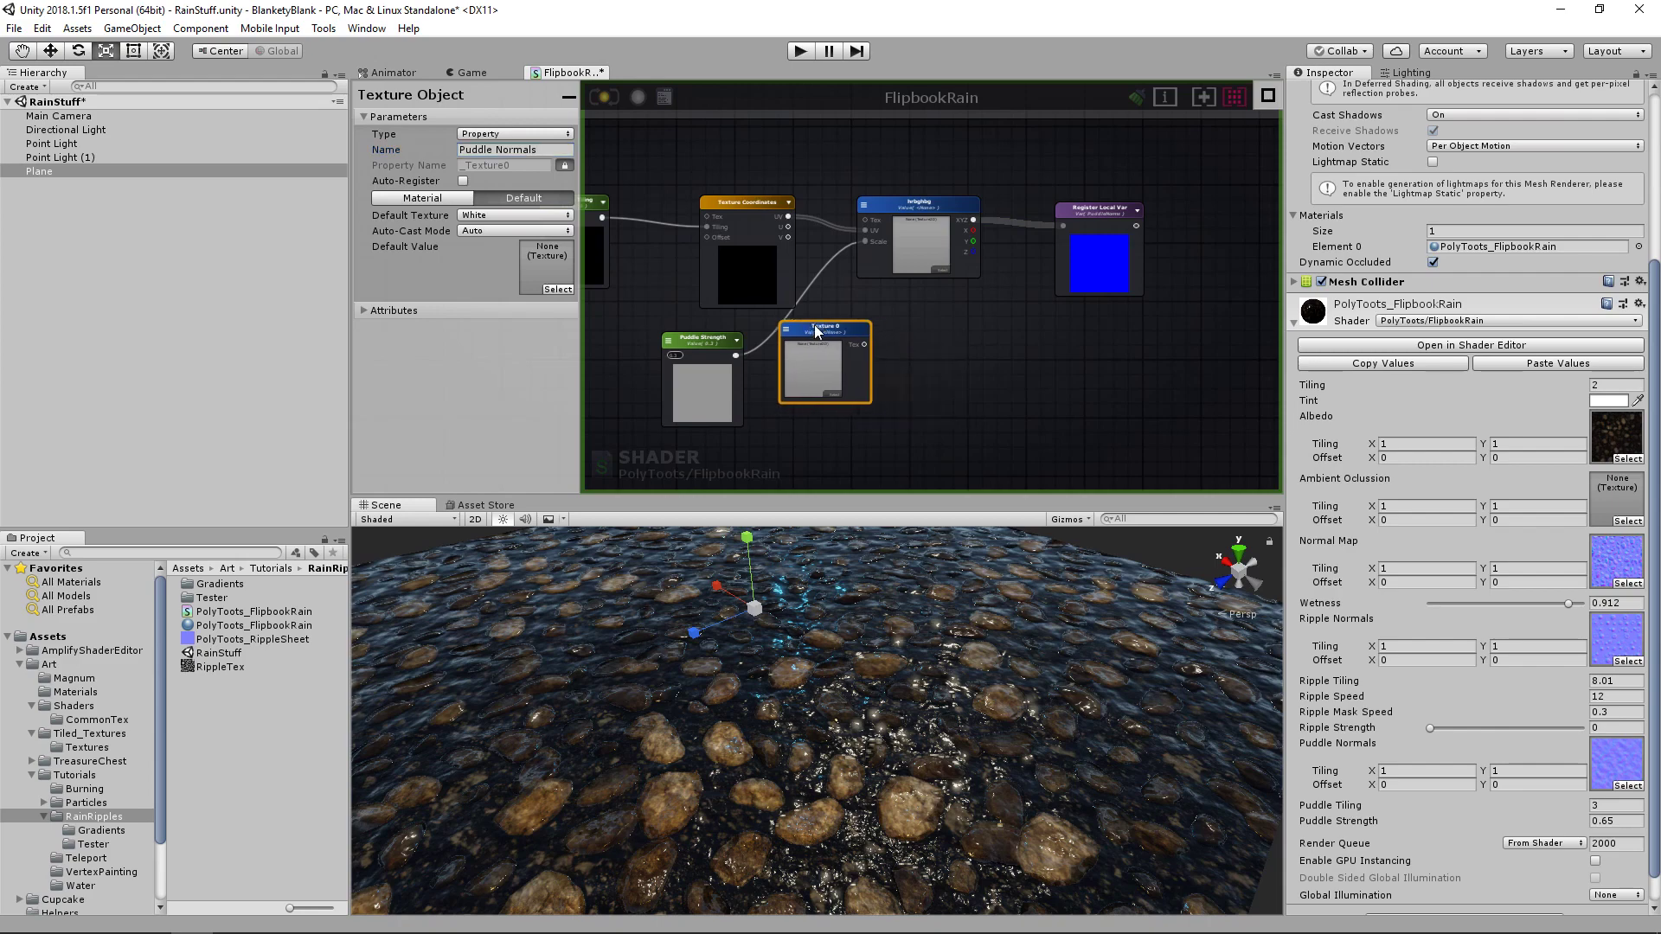
{"action": "left_click_drag", "start_coordinate": [855, 233], "coordinate": [865, 221]}
{"action": "middle_click_drag", "start_coordinate": [960, 423], "coordinate": [924, 371]}
{"action": "left_click", "coordinate": [924, 370]}
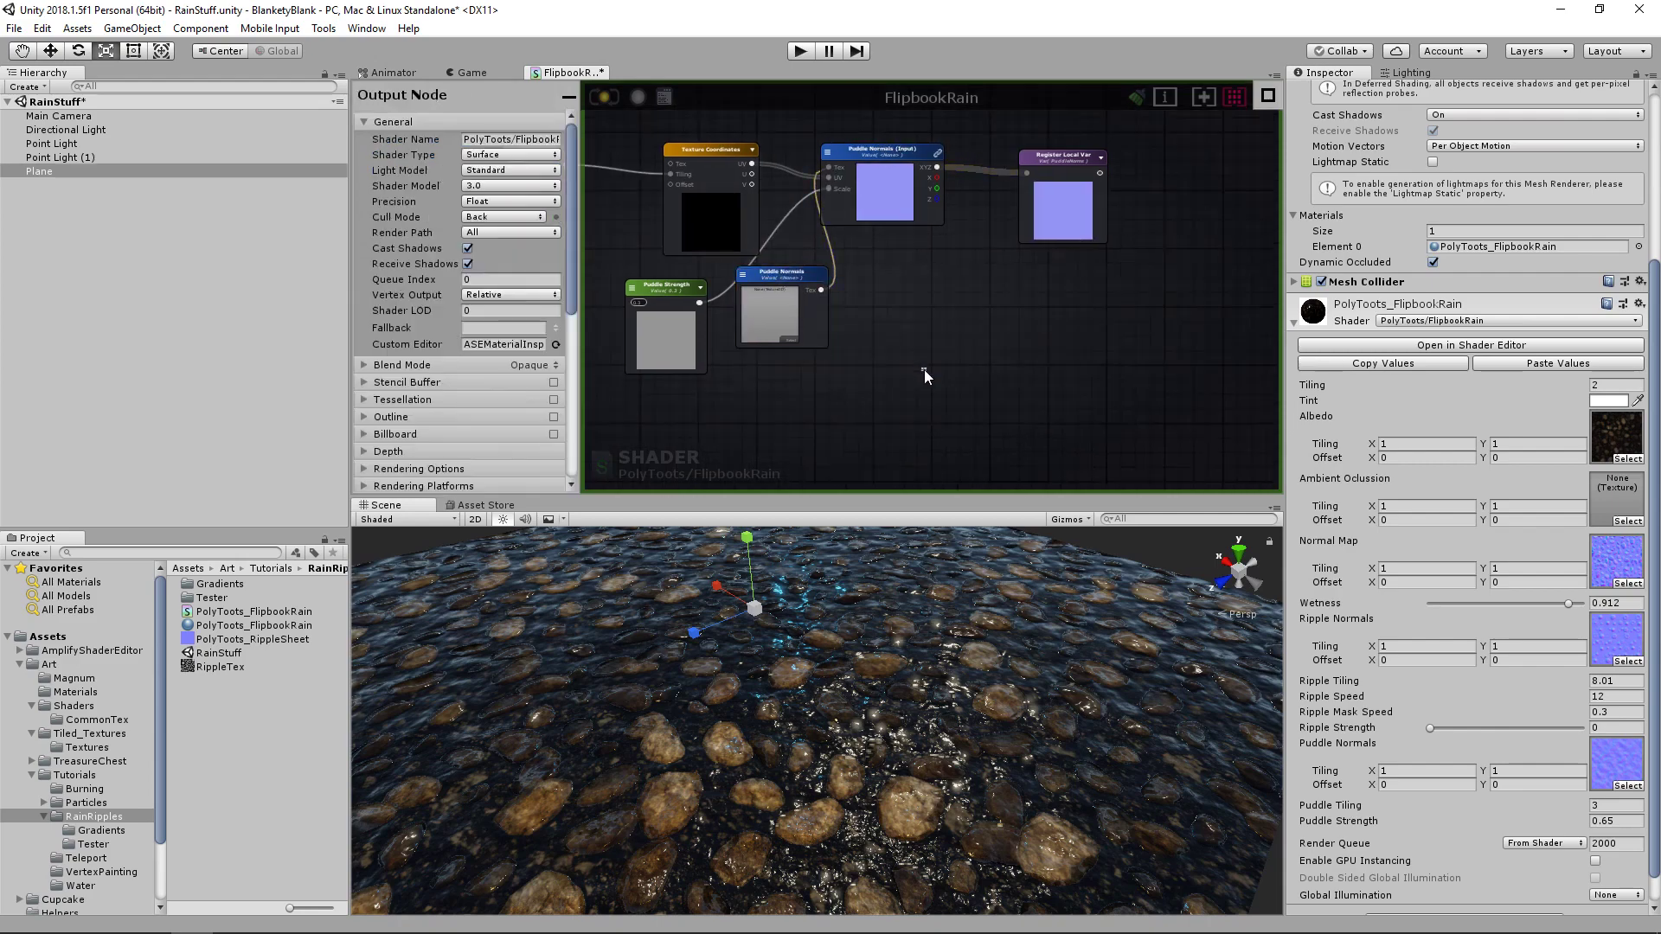
- Add a second Texture Sample node fed by the Puddle Normals Texture Object and spread out the surrounding puddle nodes
{"action": "key", "text": "t"}
{"action": "left_click", "coordinate": [908, 347]}
{"action": "mouse_move", "coordinate": [910, 348]}
{"action": "left_mouse_down"}
{"action": "mouse_move", "coordinate": [880, 330]}
{"action": "mouse_move", "coordinate": [887, 350]}
{"action": "left_mouse_up"}
{"action": "middle_click_drag", "start_coordinate": [665, 360], "coordinate": [793, 362]}
{"action": "left_click_drag", "start_coordinate": [781, 324], "coordinate": [693, 314]}
{"action": "left_click_drag", "start_coordinate": [910, 319], "coordinate": [962, 318]}
{"action": "left_click_drag", "start_coordinate": [770, 322], "coordinate": [807, 322]}
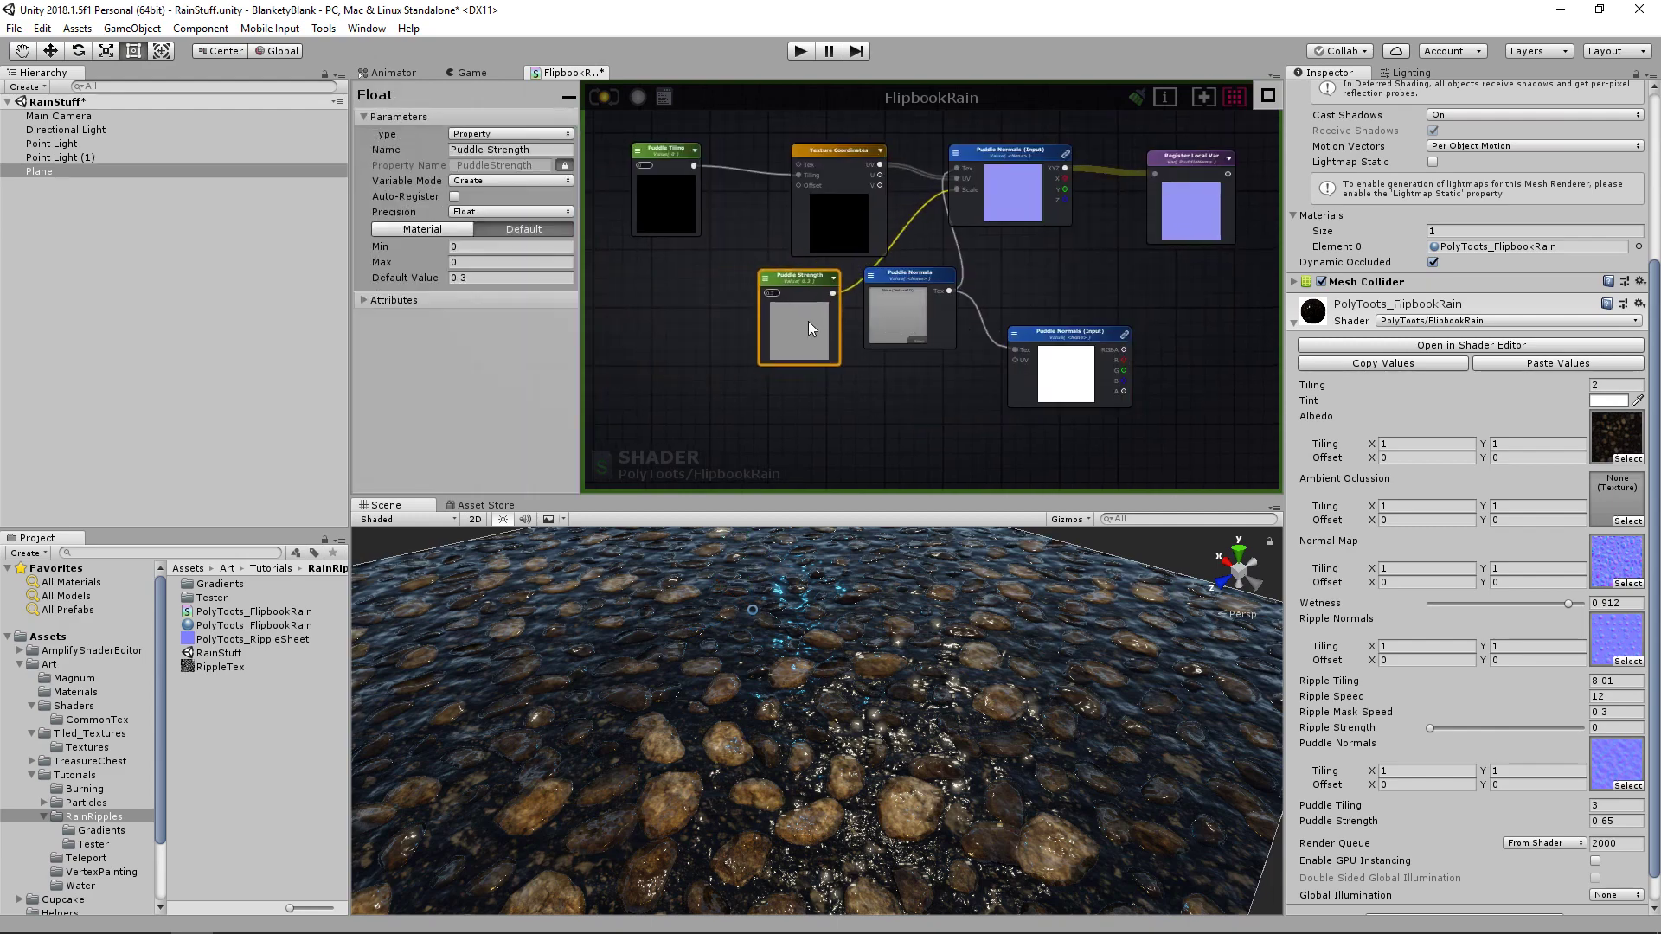
- Enable Unpack Normal Map on the second puddle sample and connect Puddle Strength to its Scale input
{"action": "left_click_drag", "start_coordinate": [999, 369], "coordinate": [1008, 385]}
{"action": "left_click", "coordinate": [1183, 325]}
{"action": "left_click", "coordinate": [1062, 336]}
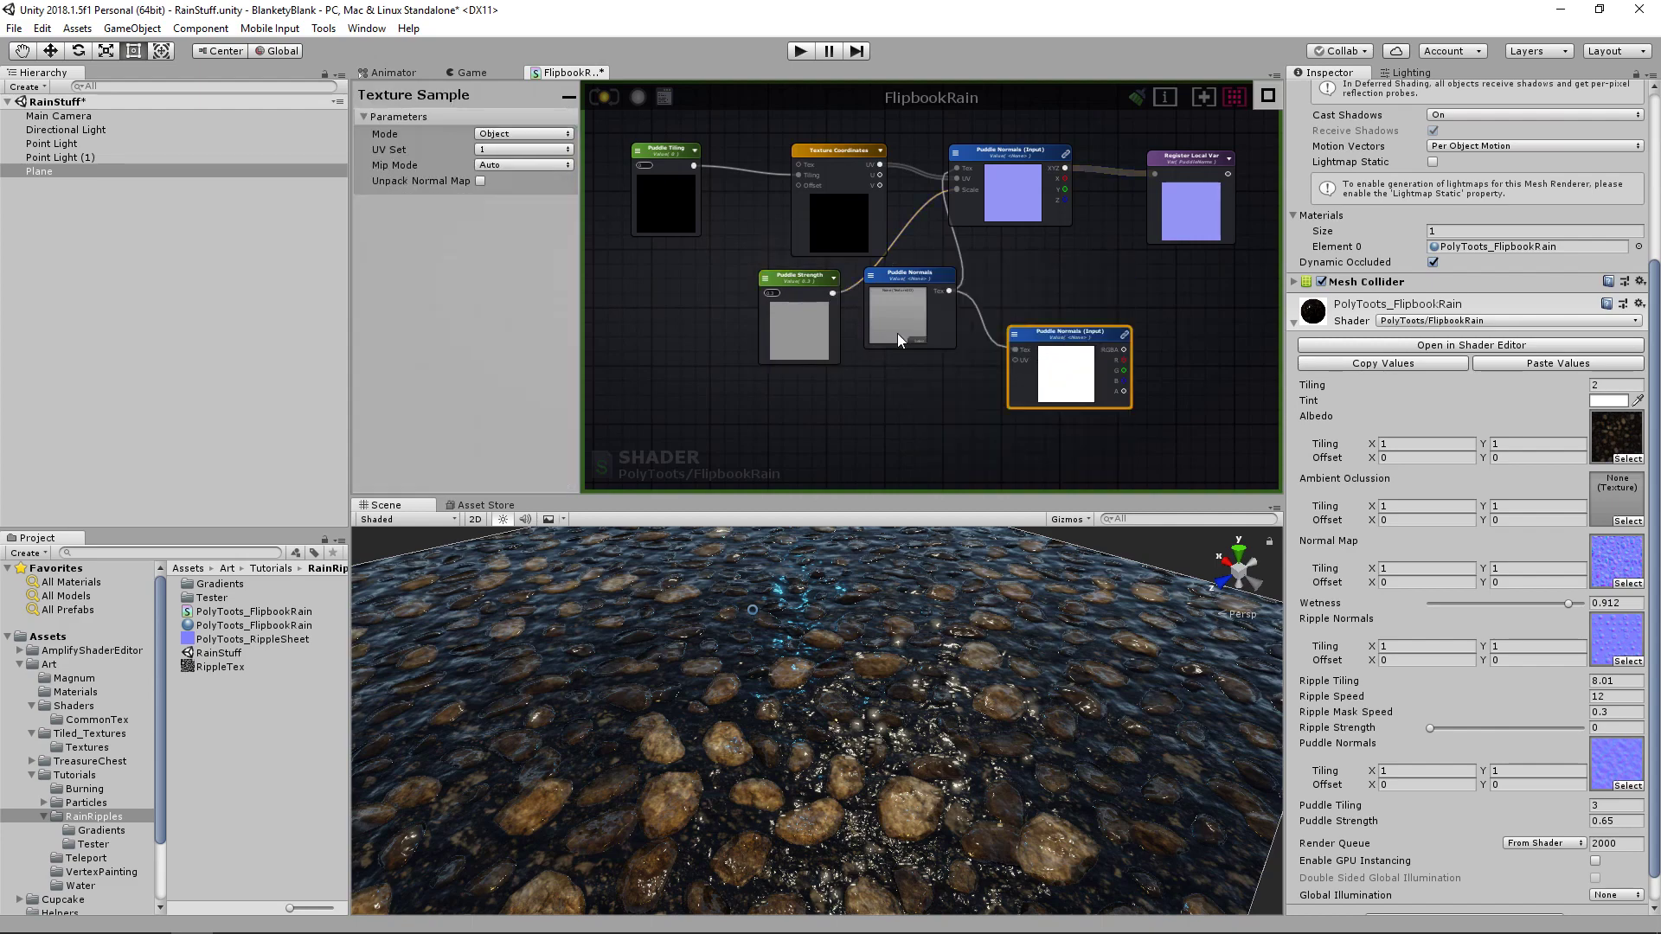
{"action": "left_click", "coordinate": [480, 180]}
{"action": "left_click", "coordinate": [800, 350]}
{"action": "left_click_drag", "start_coordinate": [1017, 344], "coordinate": [997, 348]}
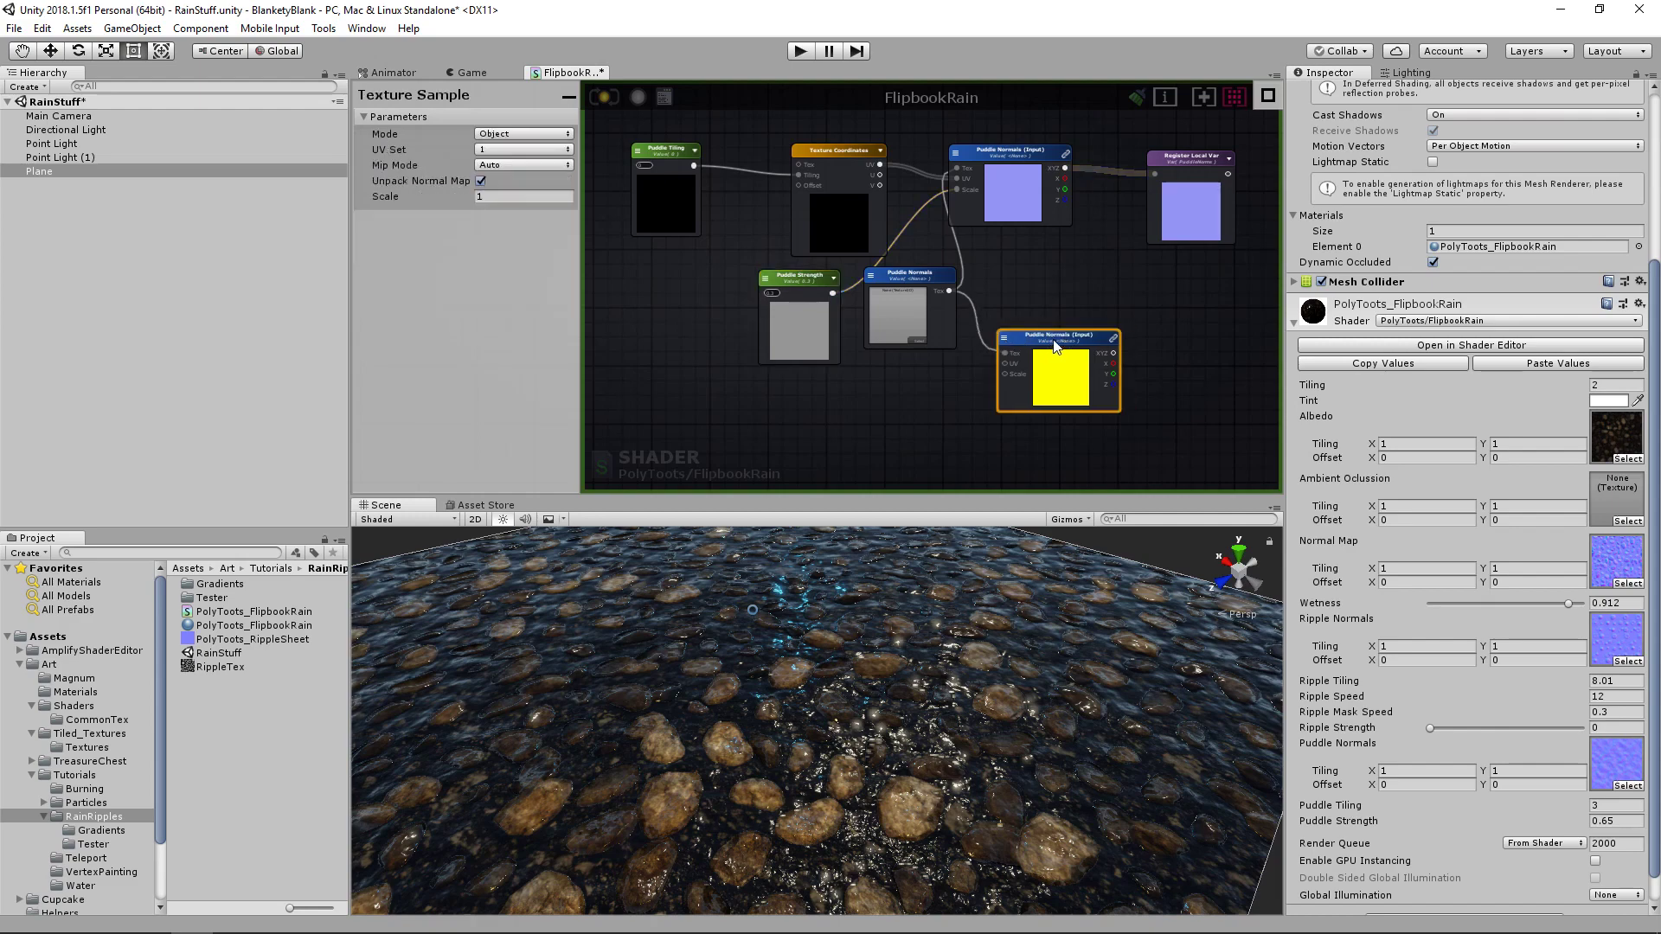
{"action": "left_click", "coordinate": [906, 273]}
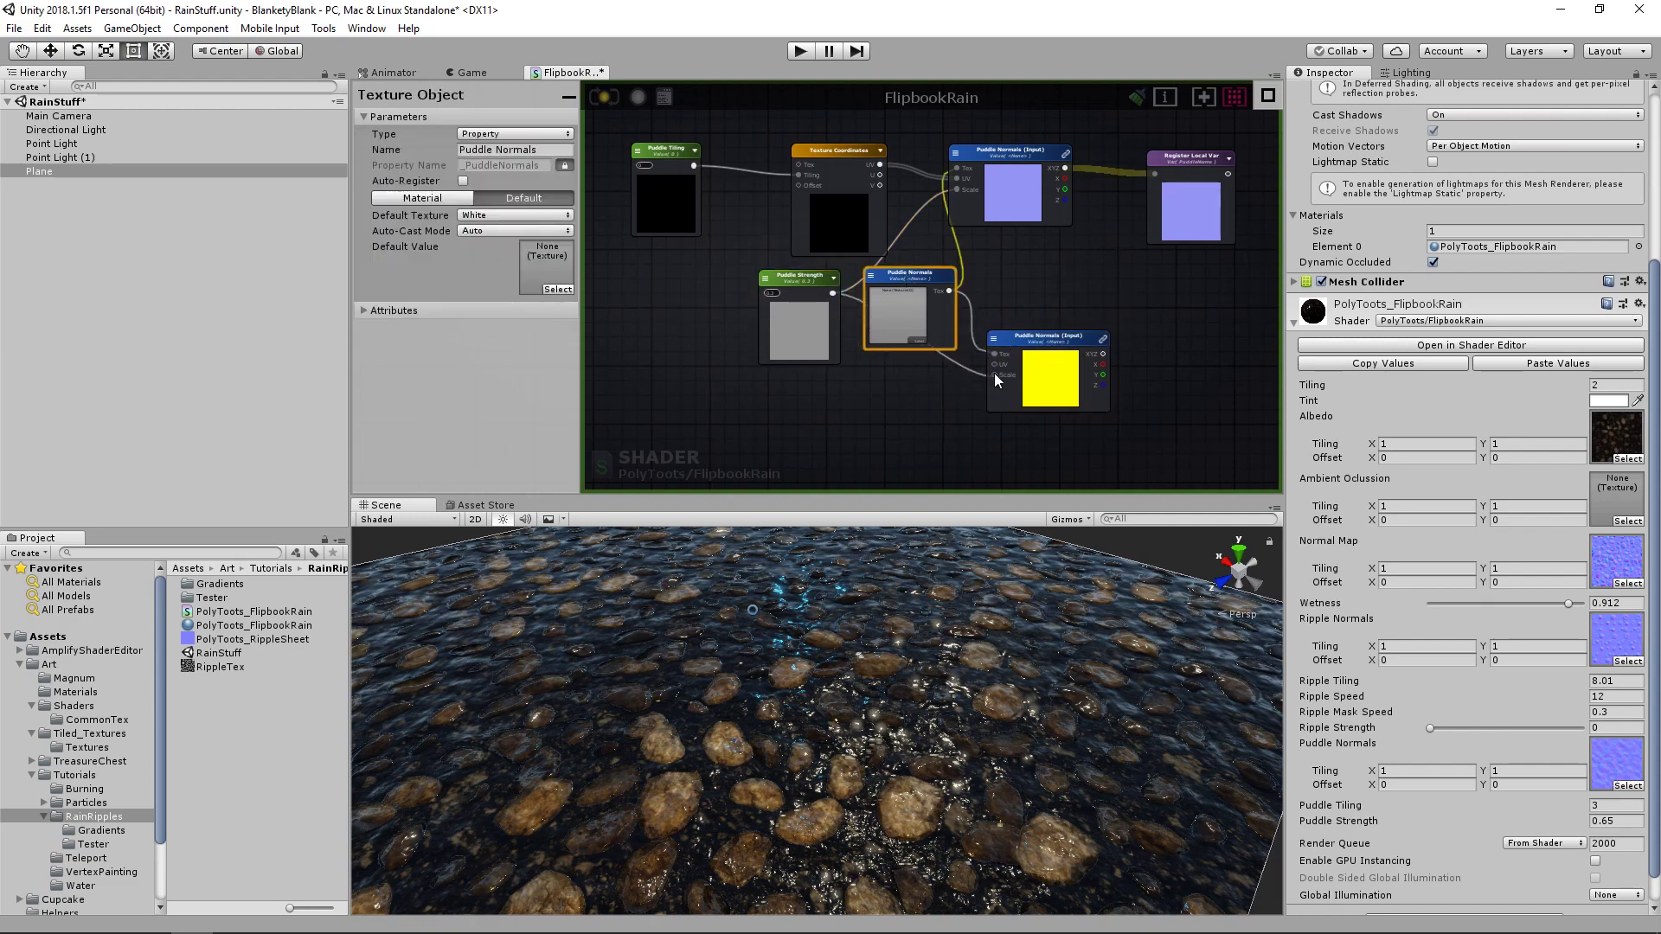
{"action": "left_click_drag", "start_coordinate": [993, 374], "coordinate": [994, 374]}
- Rearrange the Puddle Strength, Puddle Normals and second sample nodes below the first puddle sample
{"action": "scroll", "coordinate": [1120, 347], "scroll_direction": "down", "scroll_amount": 2}
{"action": "left_click_drag", "start_coordinate": [1120, 414], "coordinate": [861, 308]}
{"action": "left_click_drag", "start_coordinate": [982, 330], "coordinate": [952, 360]}
{"action": "left_click", "coordinate": [1125, 318]}
{"action": "left_click_drag", "start_coordinate": [1051, 372], "coordinate": [1070, 362]}
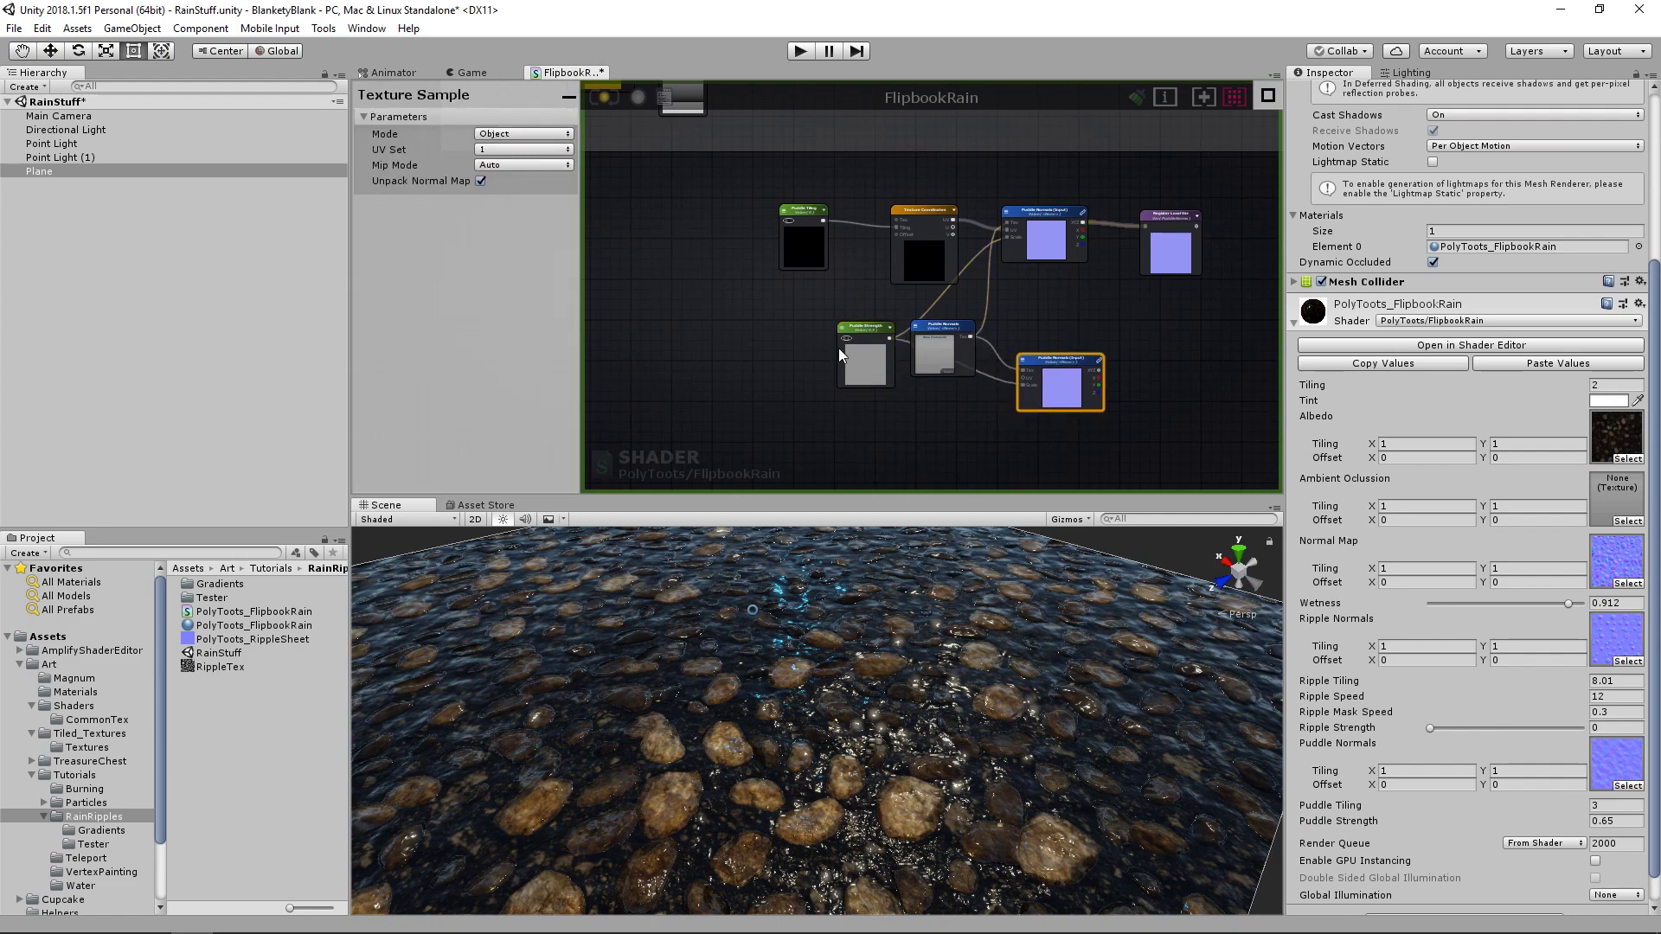
{"action": "left_click_drag", "start_coordinate": [839, 348], "coordinate": [842, 316]}
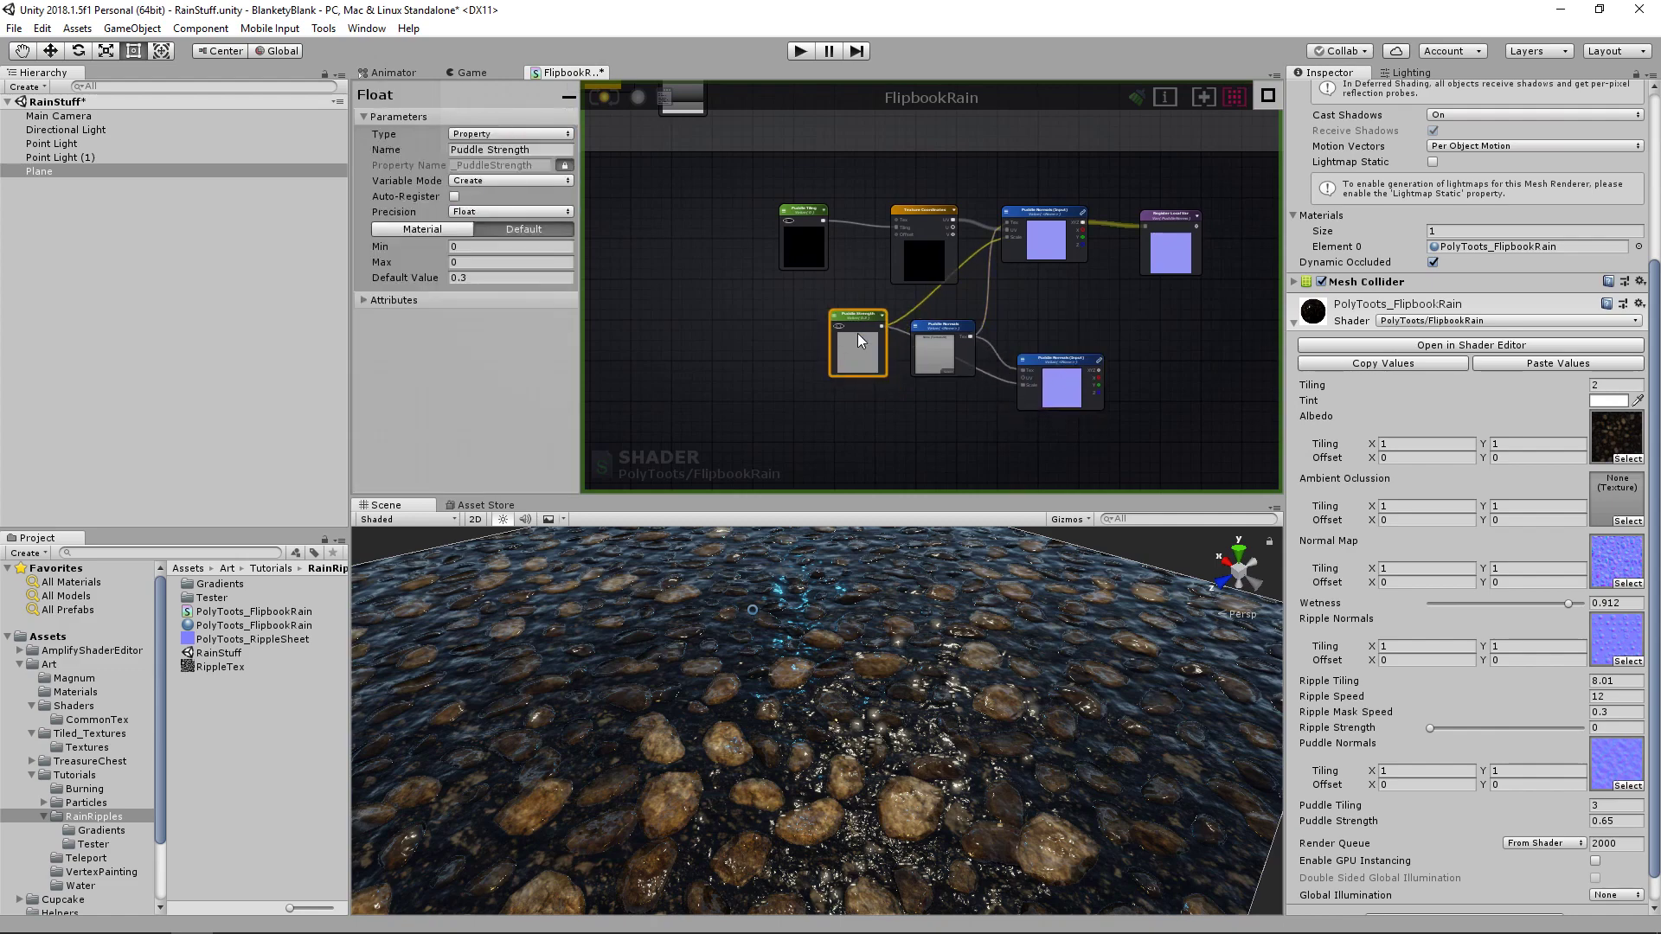
{"action": "left_click", "coordinate": [943, 374]}
{"action": "scroll", "coordinate": [943, 372], "scroll_direction": "up", "scroll_amount": 2}
{"action": "left_click", "coordinate": [957, 299]}
{"action": "left_click_drag", "start_coordinate": [955, 294], "coordinate": [950, 281]}
{"action": "middle_click_drag", "start_coordinate": [940, 290], "coordinate": [928, 329]}
{"action": "left_click_drag", "start_coordinate": [941, 320], "coordinate": [943, 313]}
{"action": "left_click_drag", "start_coordinate": [833, 321], "coordinate": [824, 318]}
- Shift the Puddle Tiling and Texture Coordinates nodes away from the puddle samples to make room between them
{"action": "left_click", "coordinate": [728, 190]}
{"action": "left_click_drag", "start_coordinate": [729, 190], "coordinate": [751, 192]}
{"action": "middle_click_drag", "start_coordinate": [828, 221], "coordinate": [830, 222]}
{"action": "left_click_drag", "start_coordinate": [877, 197], "coordinate": [739, 221], "text": "shift"}
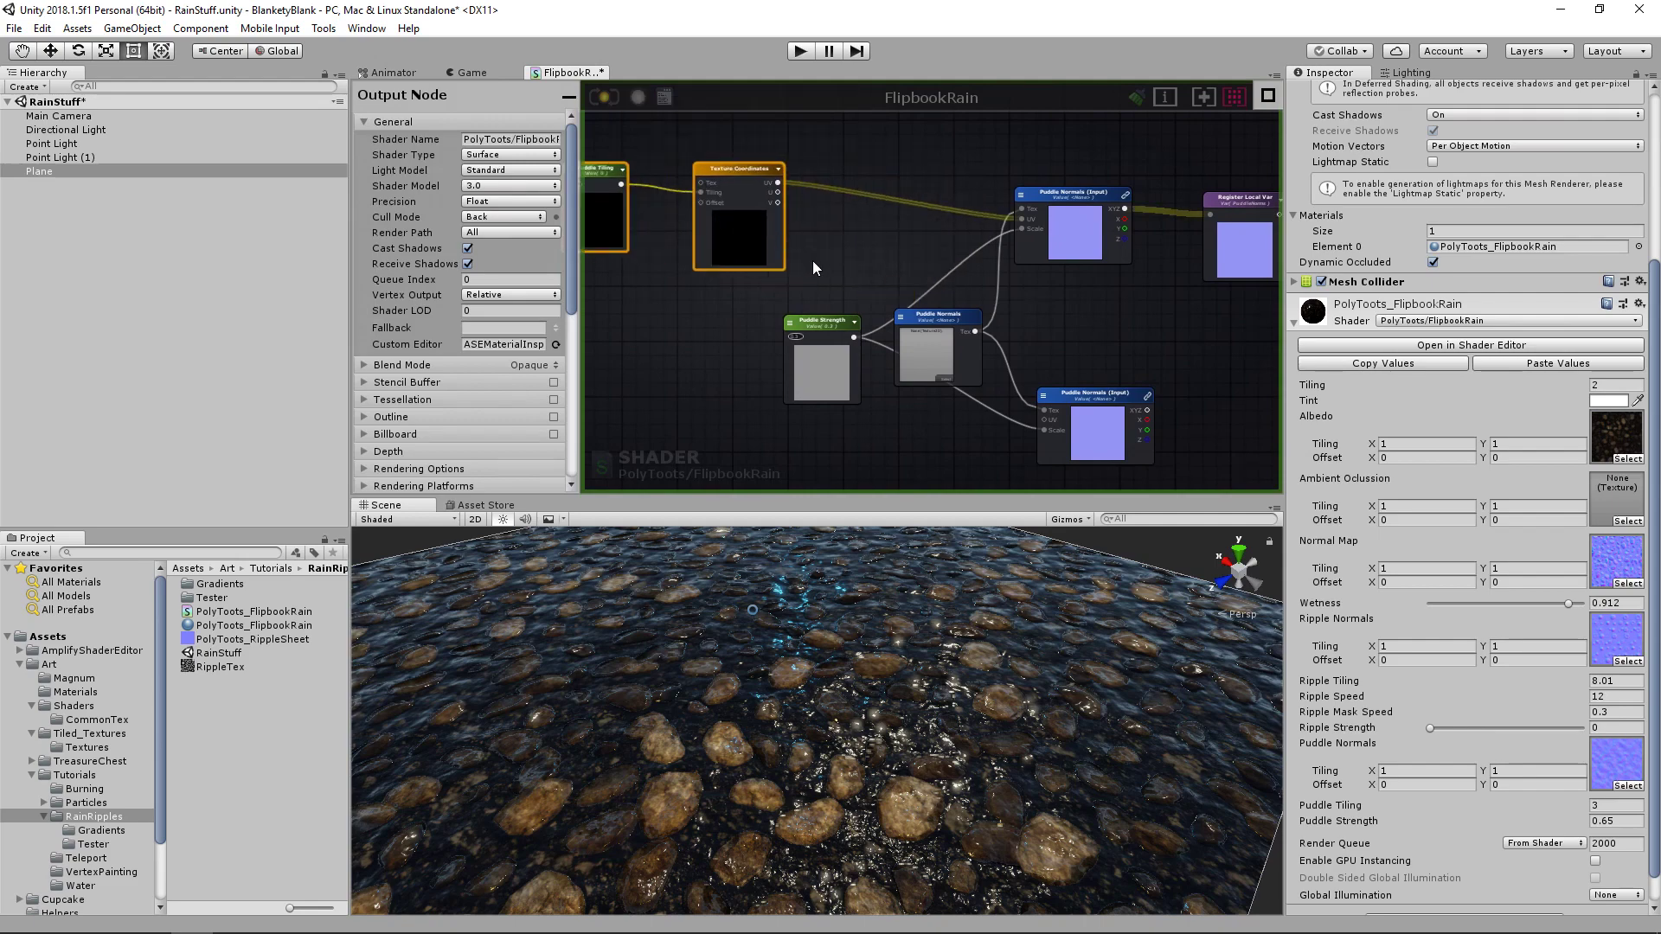
{"action": "middle_click_drag", "start_coordinate": [959, 323], "coordinate": [935, 293]}
{"action": "left_click", "coordinate": [843, 204]}
{"action": "middle_click_drag", "start_coordinate": [840, 203], "coordinate": [885, 241]}
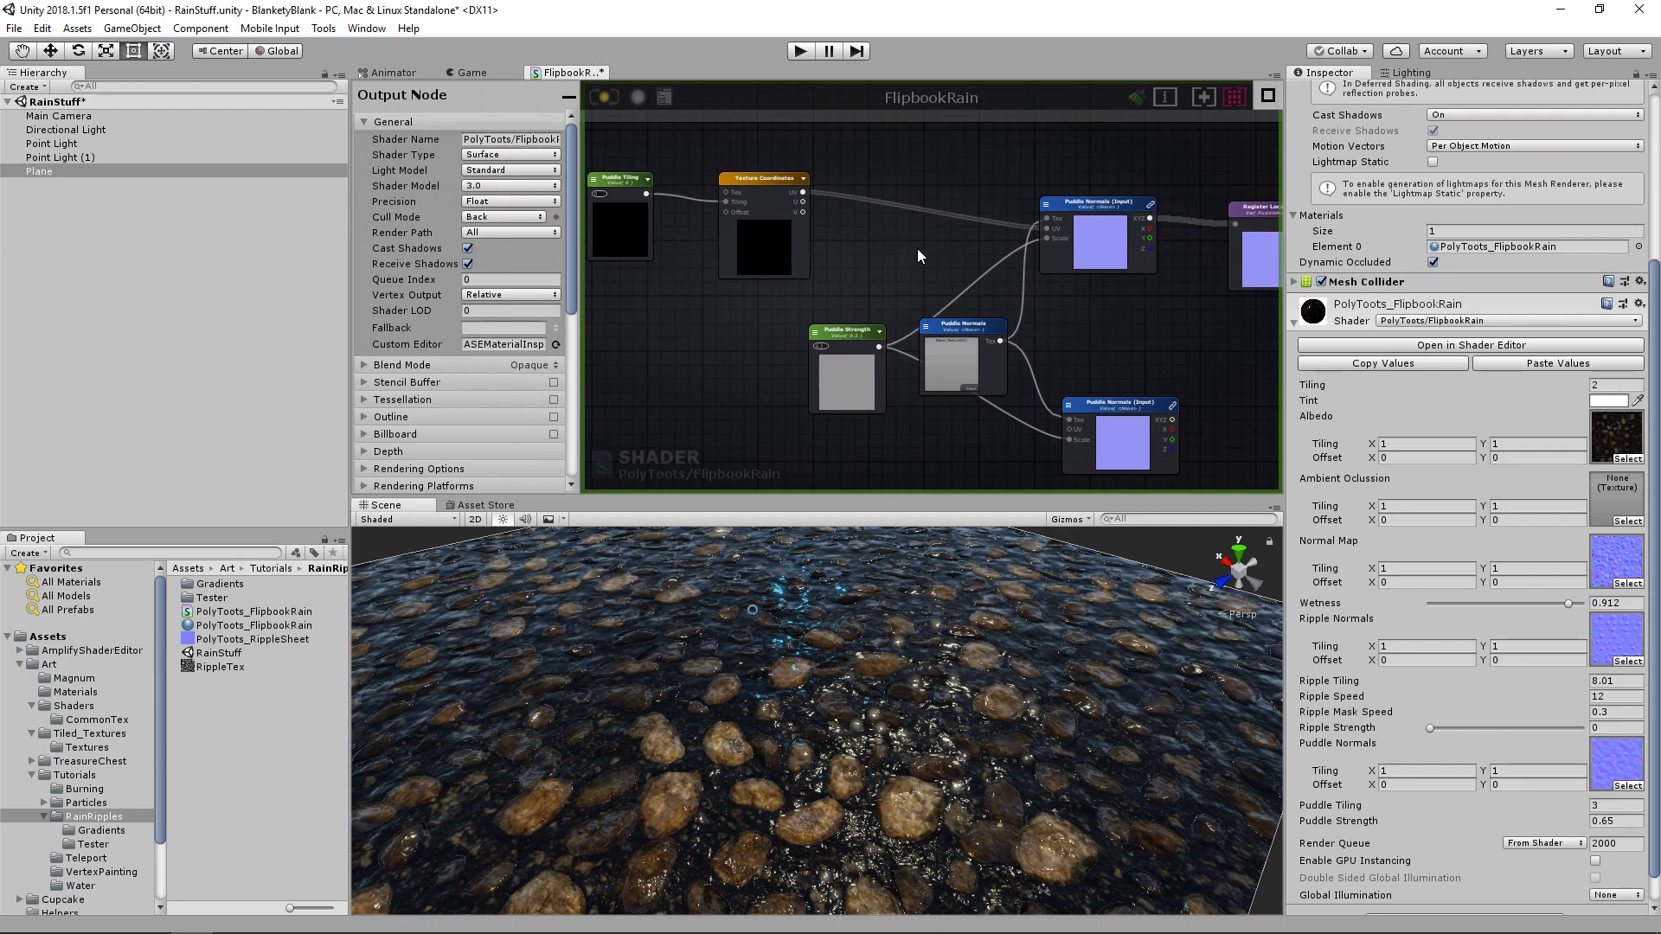
- Add a Panner node after Texture Coordinates and connect the coordinates' UV output to its UV input
{"action": "key", "text": "r"}
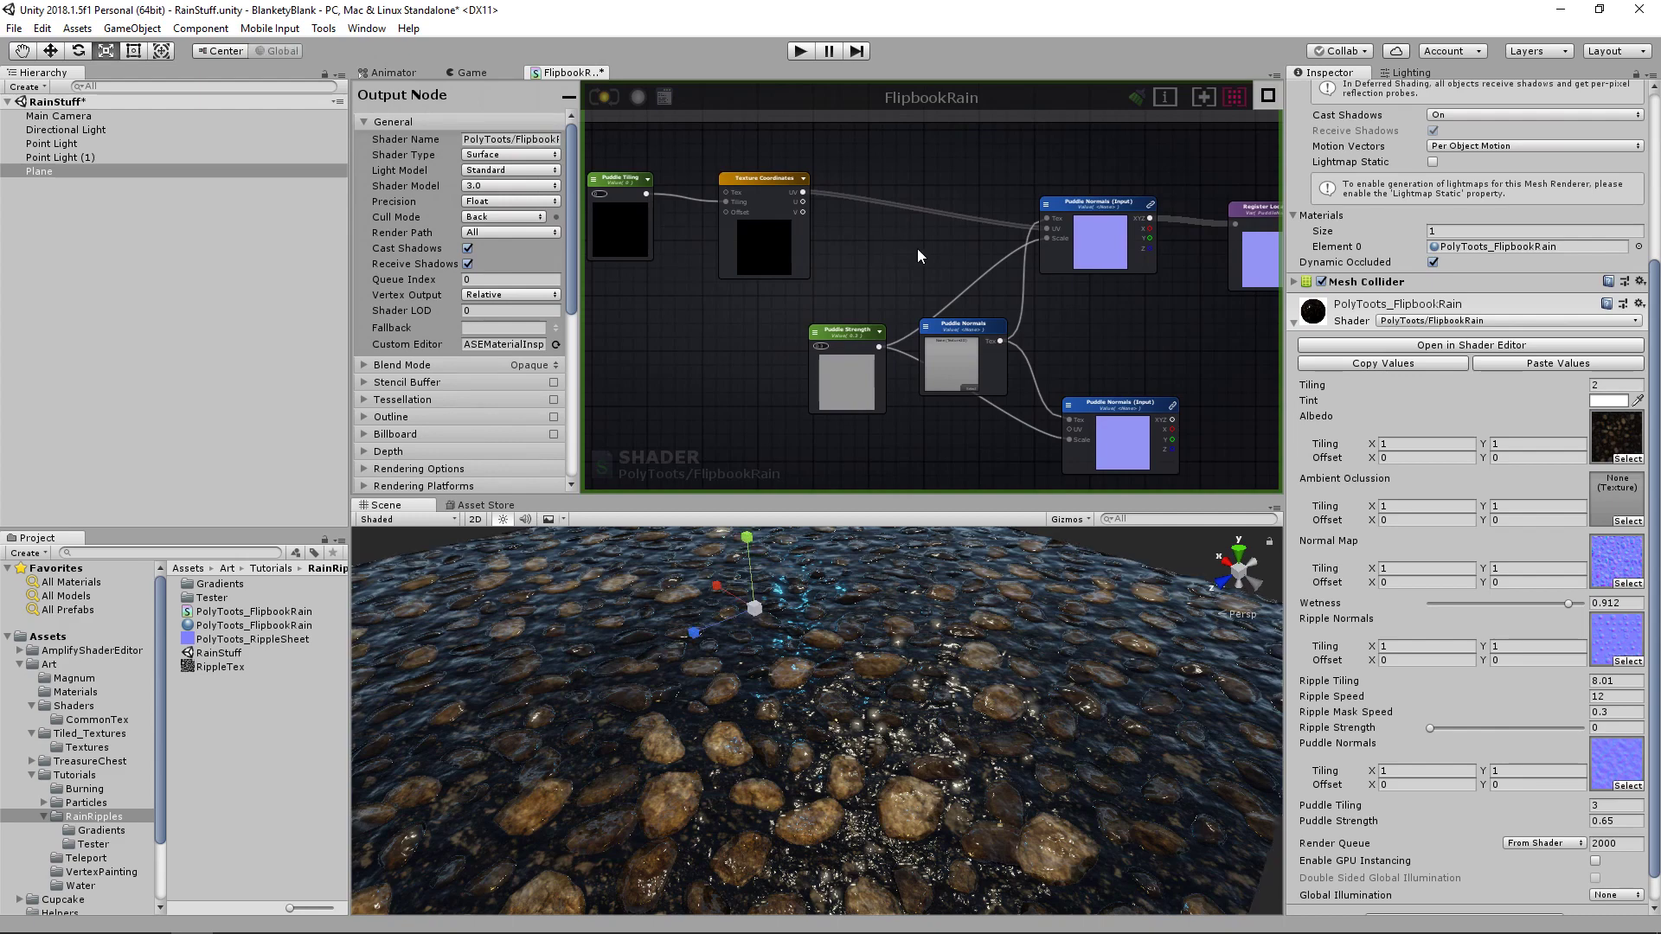
{"action": "right_click", "coordinate": [917, 247]}
{"action": "type", "text": "pann"}
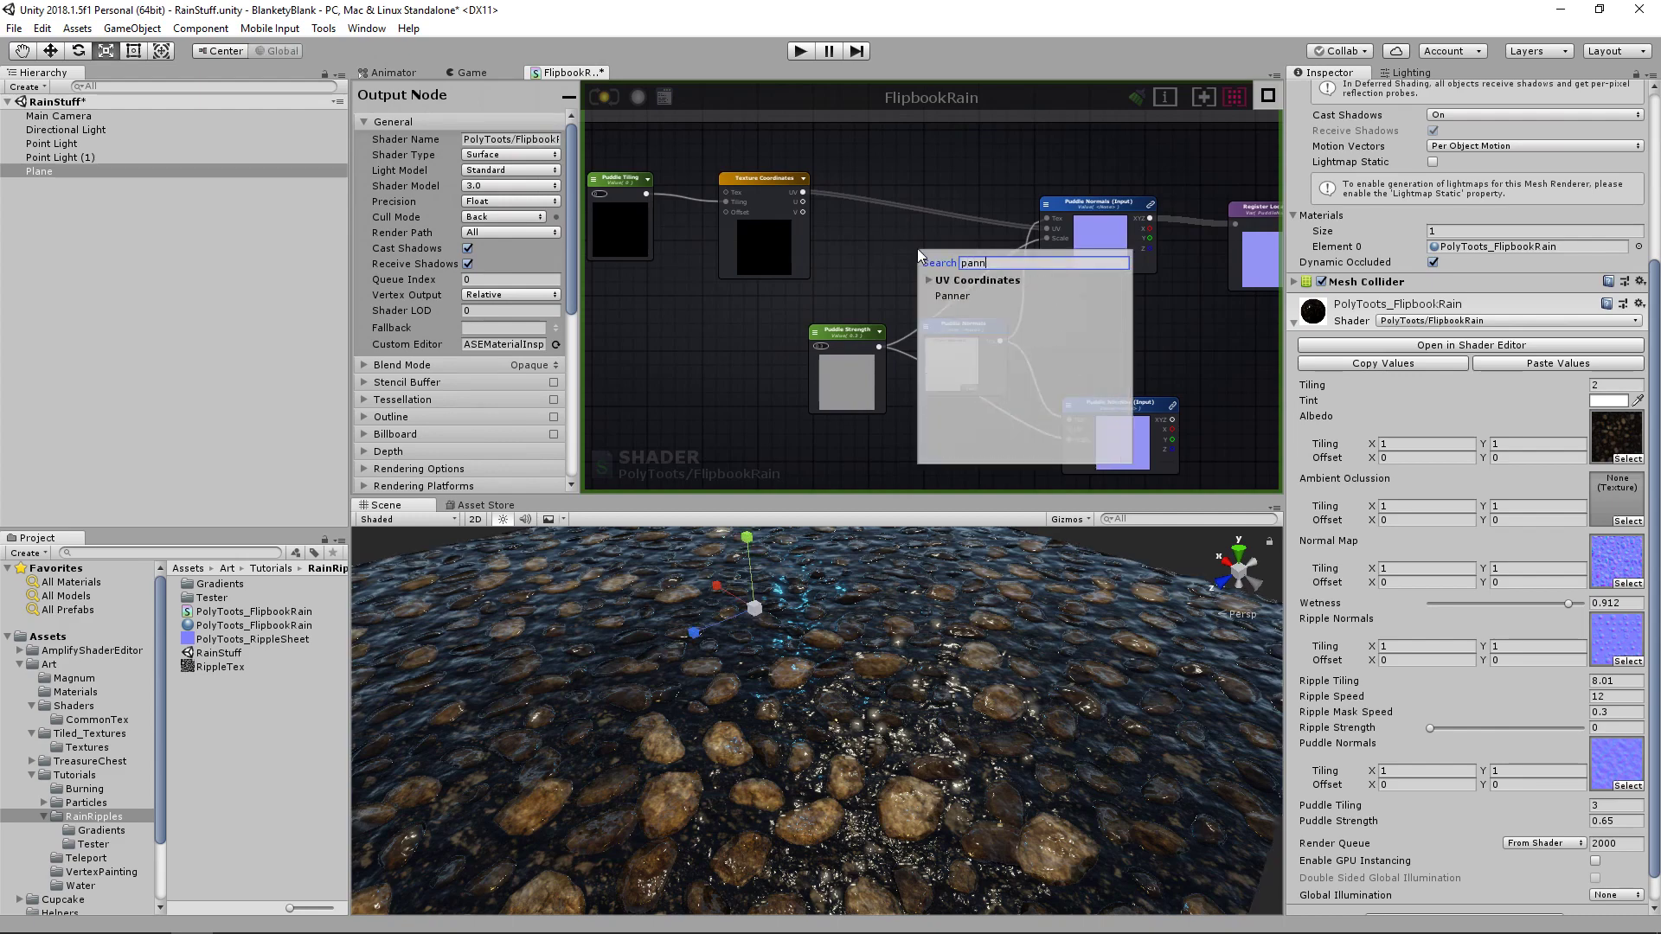
{"action": "left_click", "coordinate": [952, 296]}
{"action": "left_click_drag", "start_coordinate": [954, 296], "coordinate": [861, 201]}
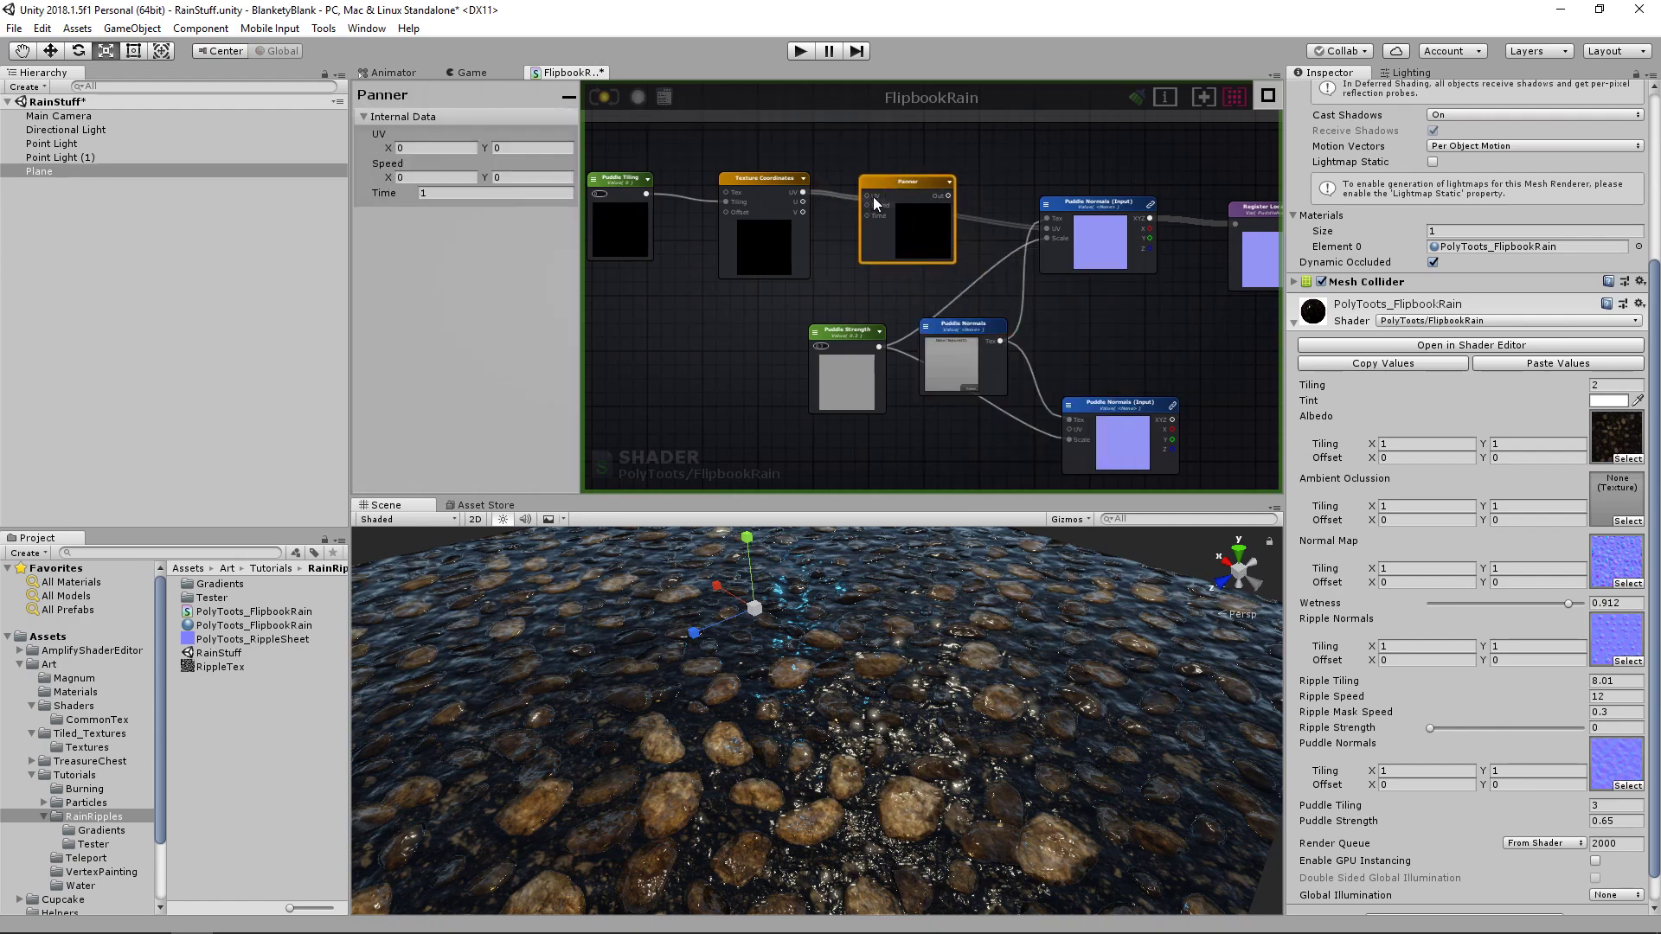
{"action": "mouse_move", "coordinate": [811, 328]}
{"action": "middle_mouse_down"}
{"action": "mouse_move", "coordinate": [916, 292]}
{"action": "mouse_move", "coordinate": [841, 337]}
{"action": "middle_mouse_up"}
{"action": "left_click", "coordinate": [813, 319]}
{"action": "left_click", "coordinate": [945, 246]}
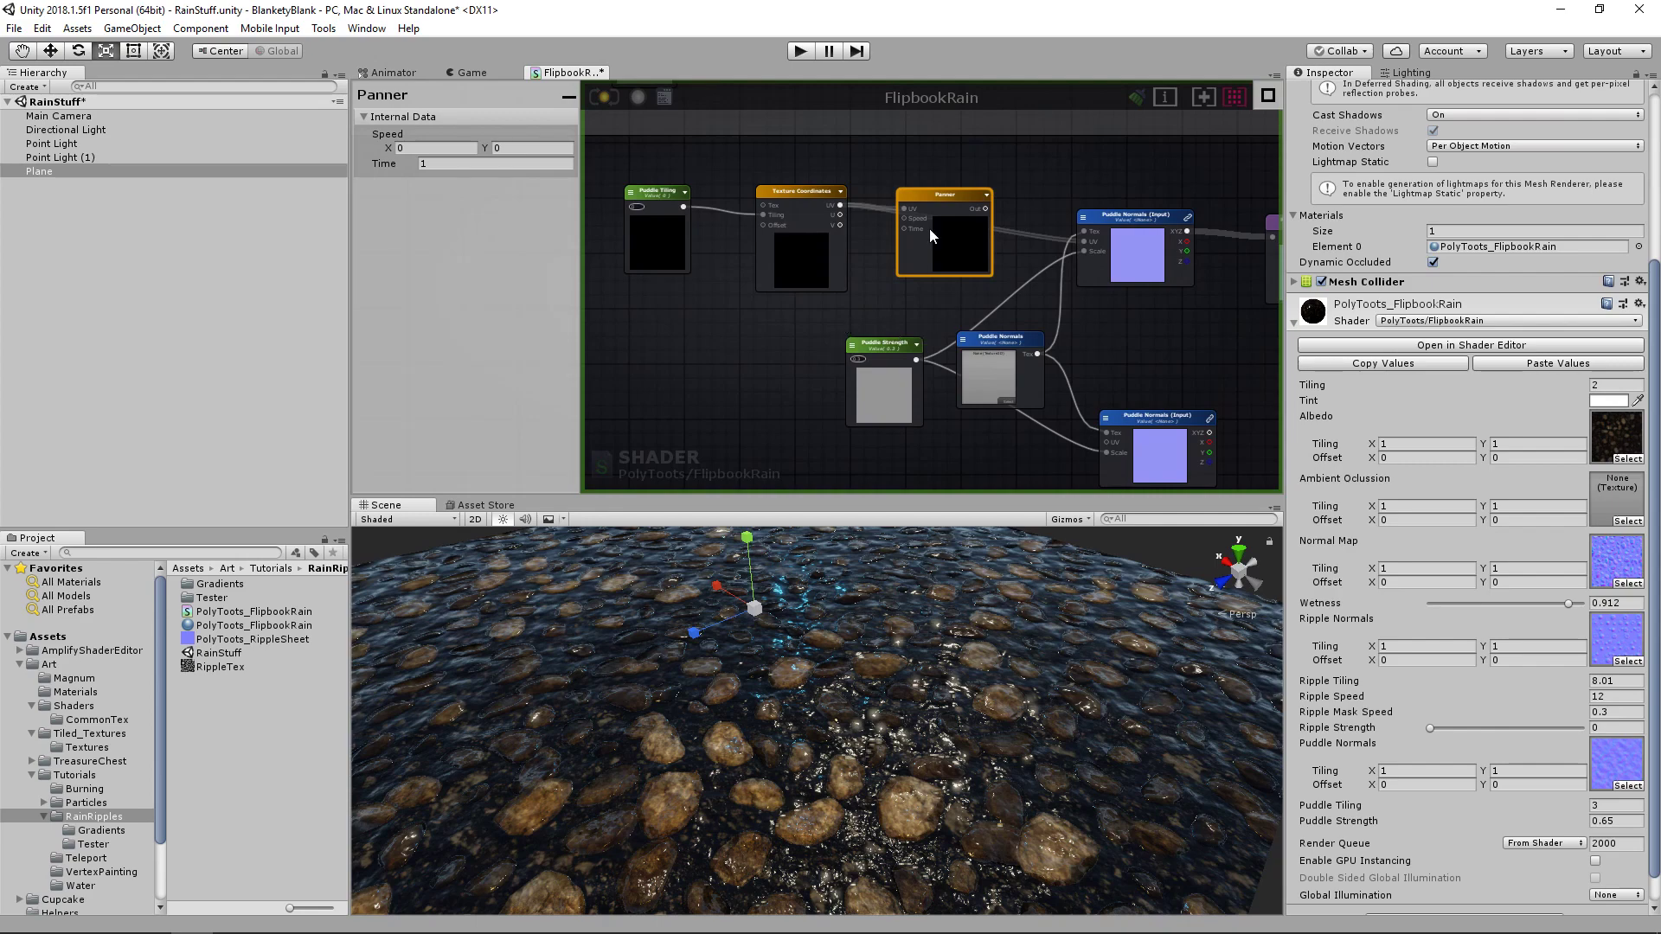
- Create a Float property named Puddle Speed and connect it to the Panner's Speed input
{"action": "left_click", "coordinate": [739, 375]}
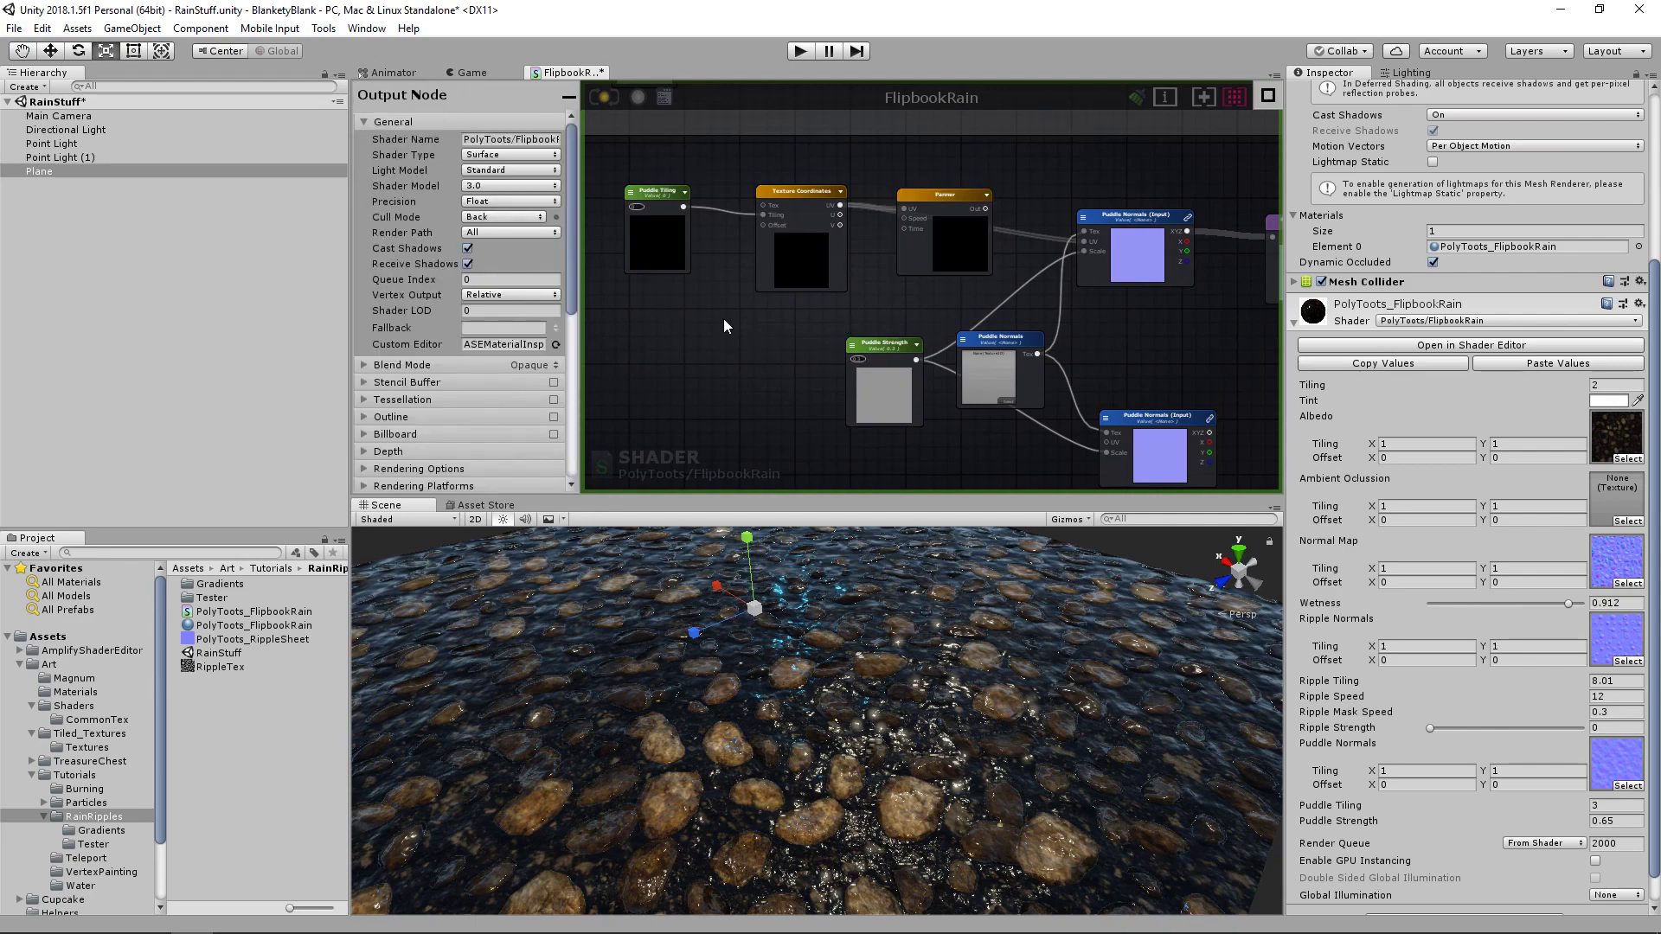
{"action": "left_click", "coordinate": [731, 339]}
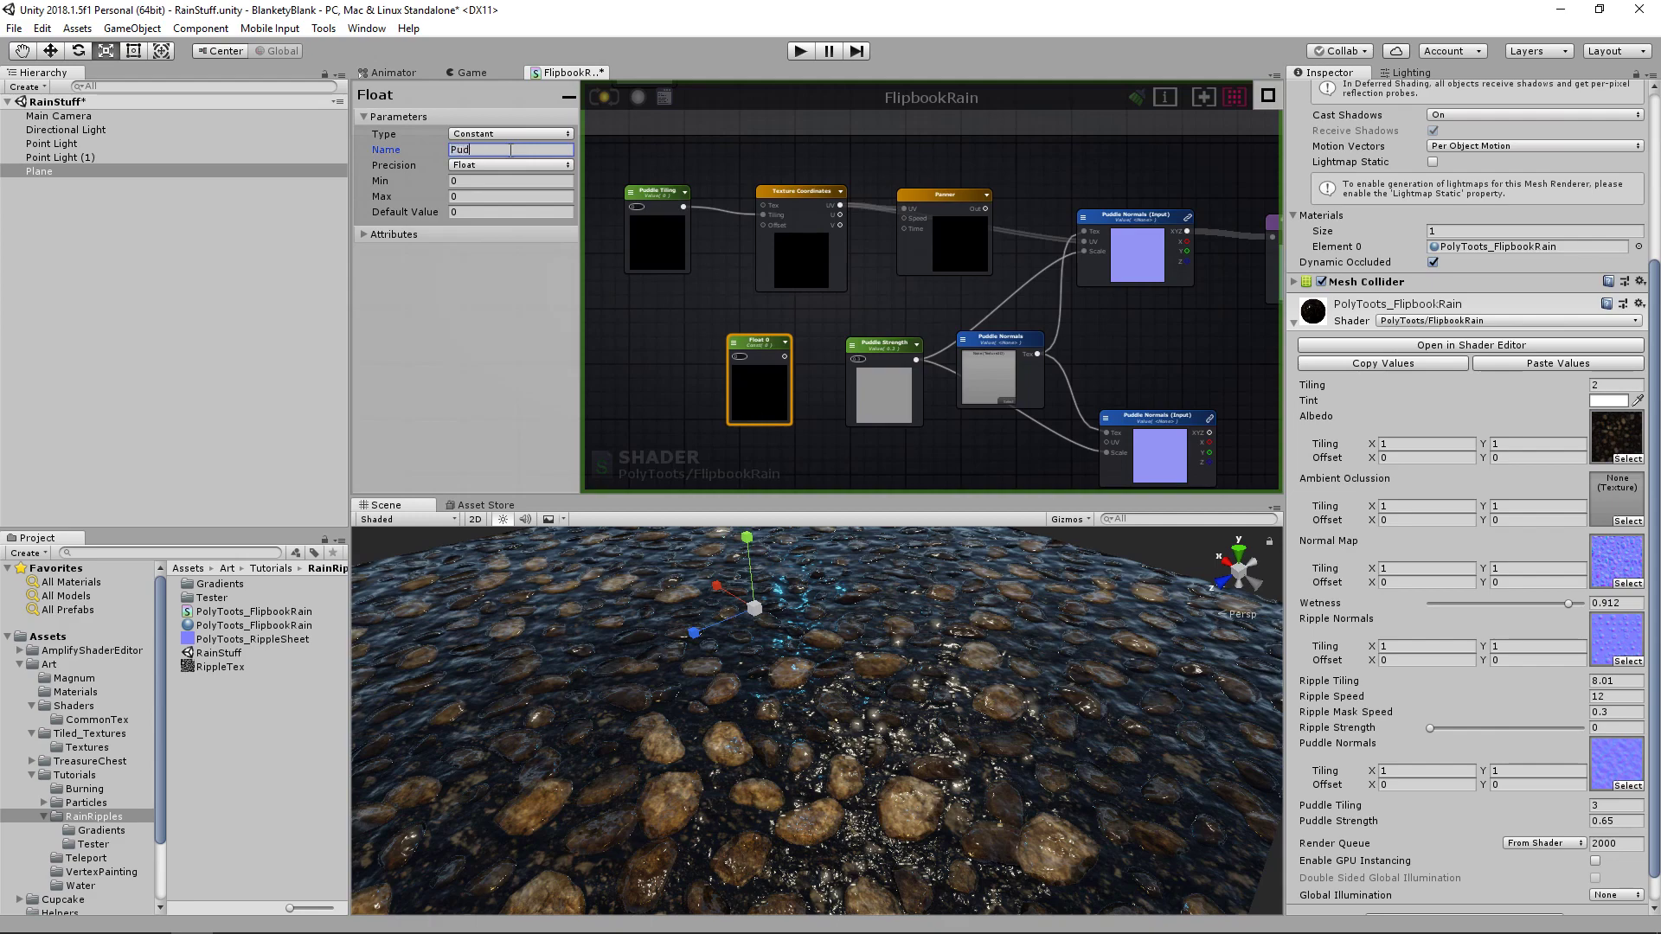
{"action": "left_click", "coordinate": [543, 135]}
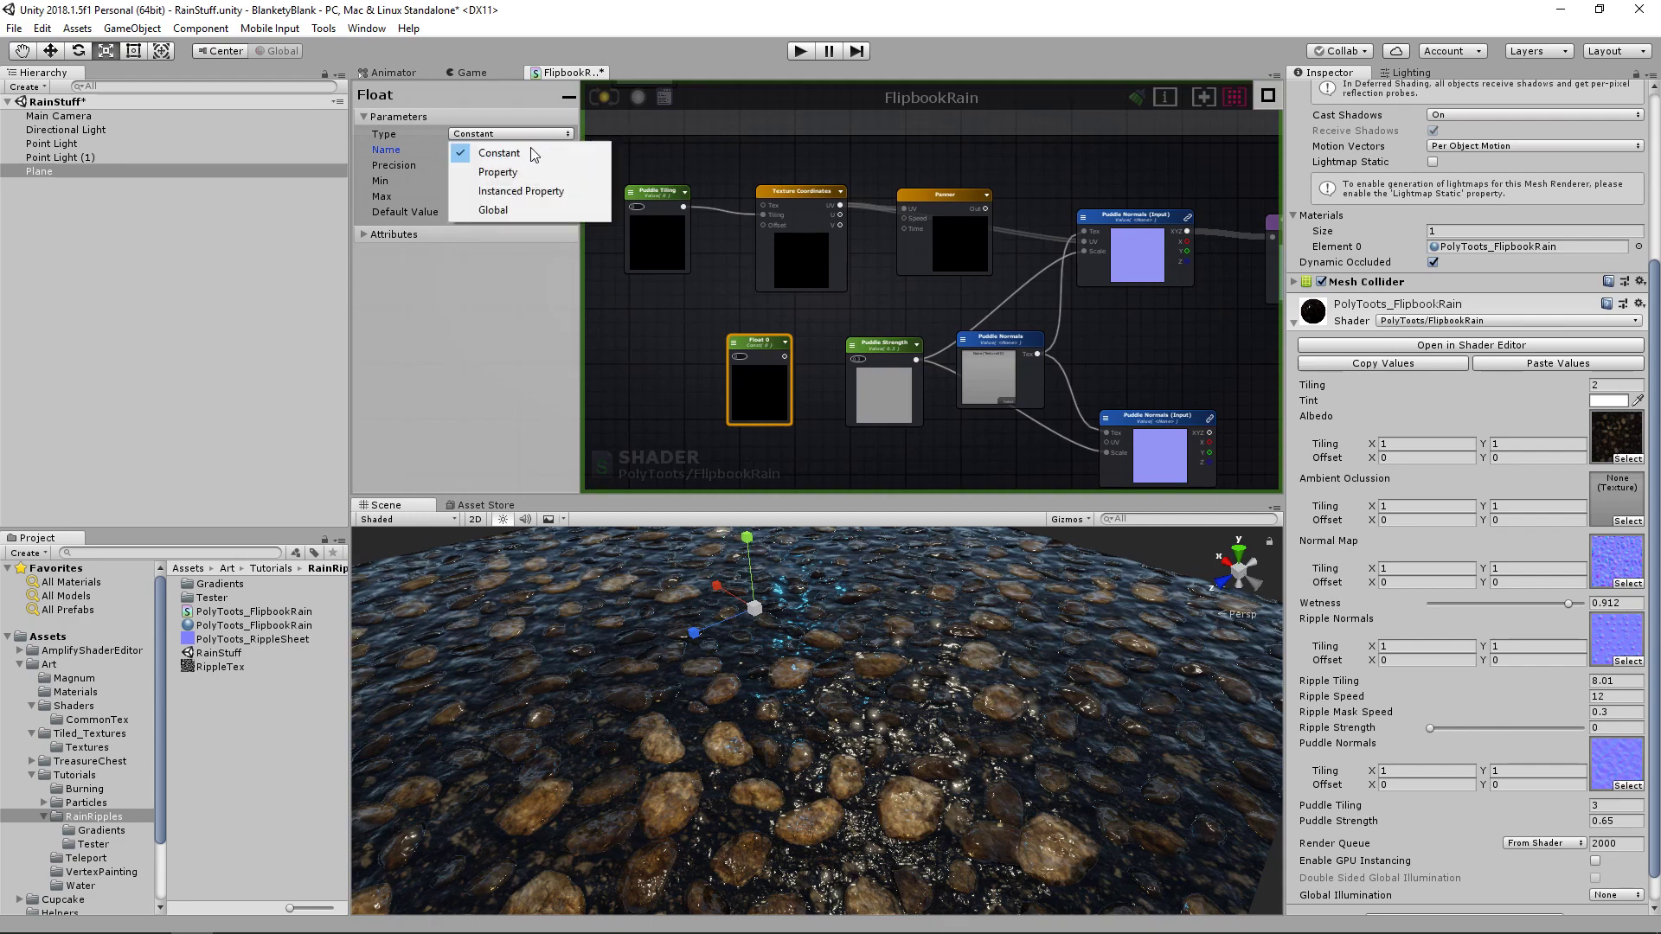
{"action": "left_click", "coordinate": [519, 172]}
{"action": "middle_click_drag", "start_coordinate": [806, 348], "coordinate": [772, 350]}
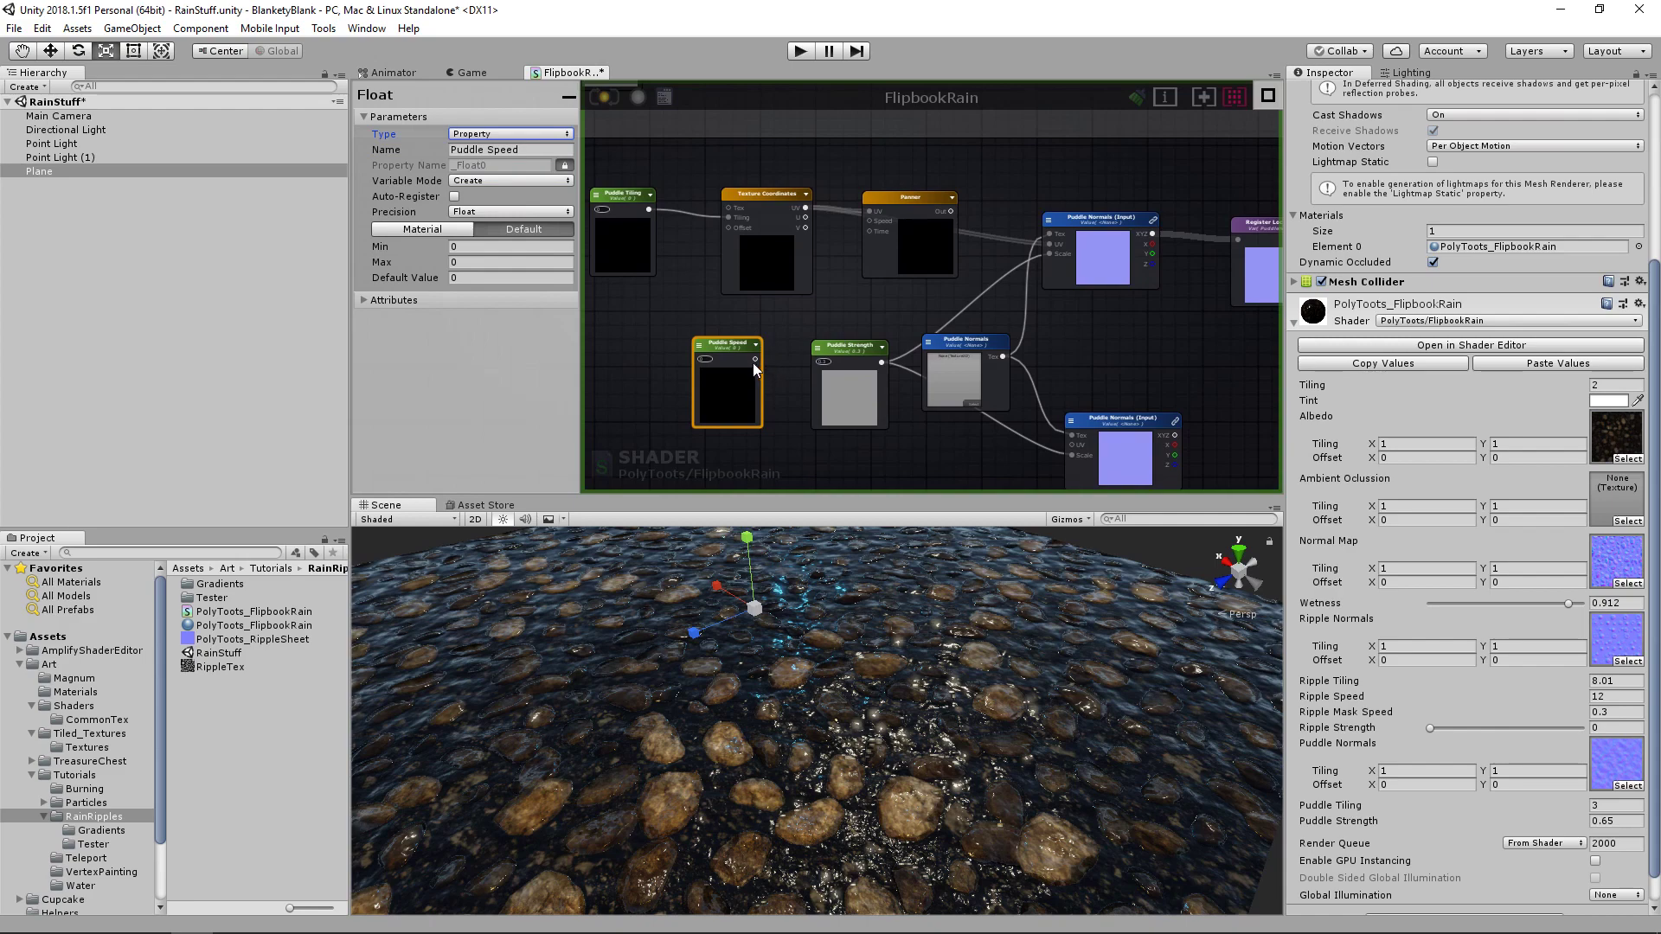
{"action": "left_click_drag", "start_coordinate": [754, 358], "coordinate": [869, 220]}
{"action": "left_click", "coordinate": [916, 246]}
{"action": "middle_click_drag", "start_coordinate": [916, 246], "coordinate": [874, 227]}
- Assign the WaterBump texture from the CommonTex folder as the Puddle Normals Texture Object's default
{"action": "scroll", "coordinate": [843, 247], "scroll_direction": "up", "scroll_amount": 2}
{"action": "left_click", "coordinate": [930, 364]}
{"action": "middle_click_drag", "start_coordinate": [972, 351], "coordinate": [927, 226]}
{"action": "scroll", "coordinate": [926, 227], "scroll_direction": "up", "scroll_amount": 5}
{"action": "middle_click_drag", "start_coordinate": [1037, 253], "coordinate": [1001, 291]}
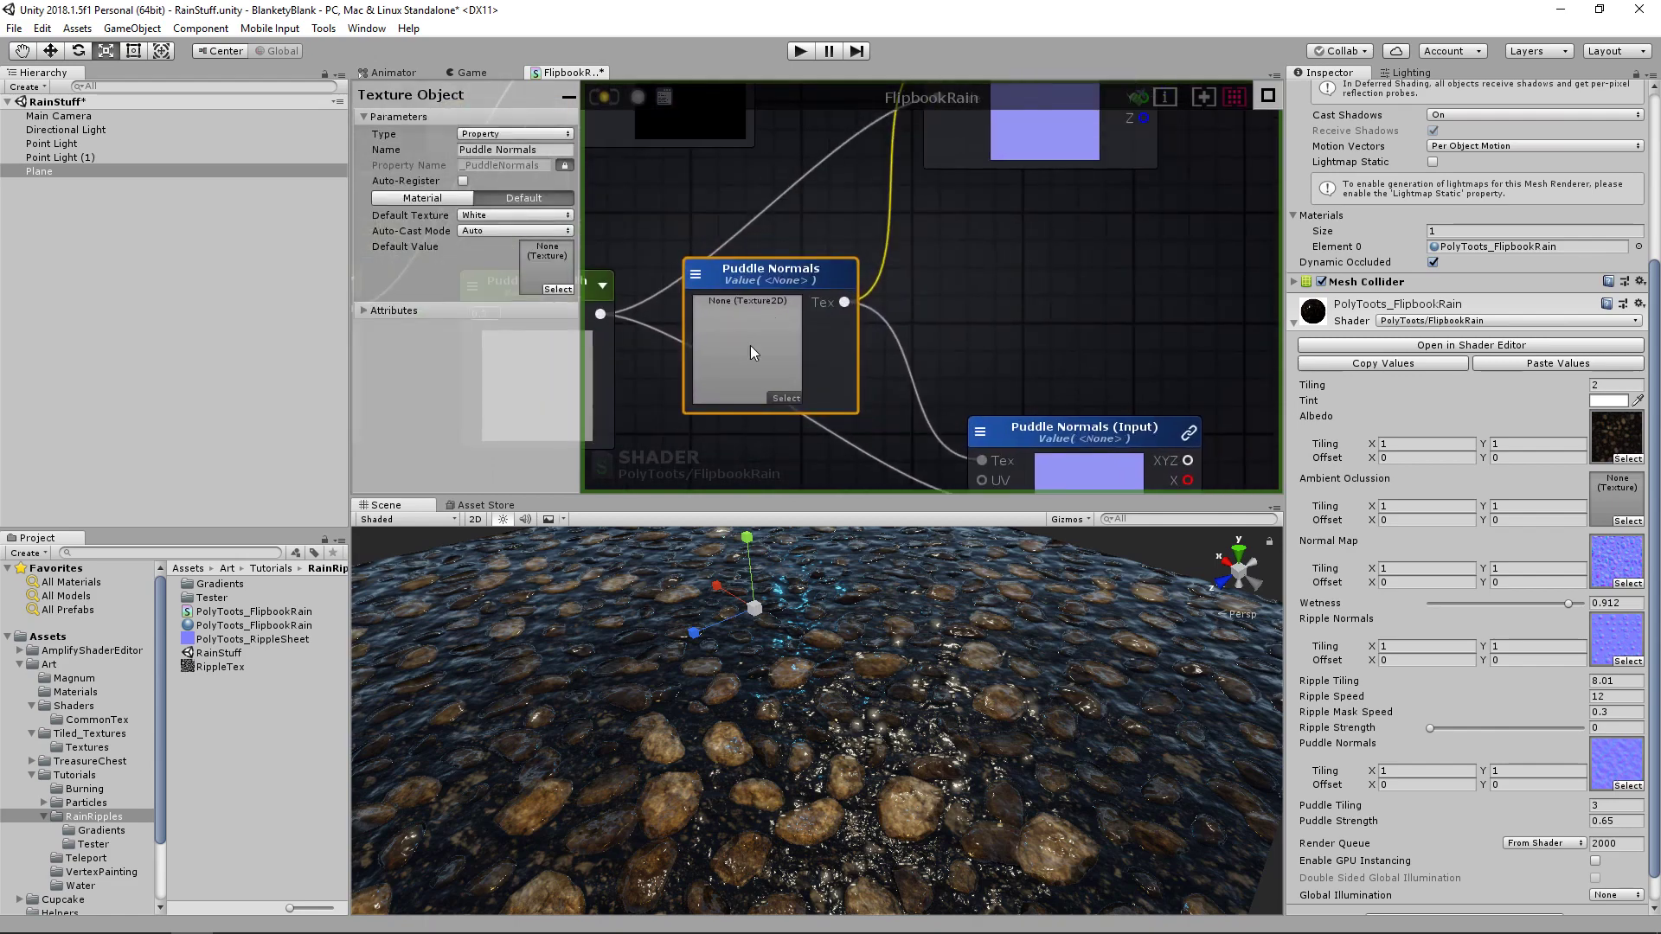
{"action": "left_click_drag", "start_coordinate": [247, 641], "coordinate": [262, 631]}
{"action": "left_click", "coordinate": [97, 721]}
{"action": "left_click_drag", "start_coordinate": [212, 668], "coordinate": [735, 337]}
{"action": "scroll", "coordinate": [930, 364], "scroll_direction": "down", "scroll_amount": 3}
{"action": "scroll", "coordinate": [855, 312], "scroll_direction": "up", "scroll_amount": 2}
{"action": "middle_click_drag", "start_coordinate": [855, 311], "coordinate": [1027, 287]}
{"action": "scroll", "coordinate": [900, 295], "scroll_direction": "down", "scroll_amount": 2}
- Set the Puddle Speed default value to 1
{"action": "left_click", "coordinate": [806, 217]}
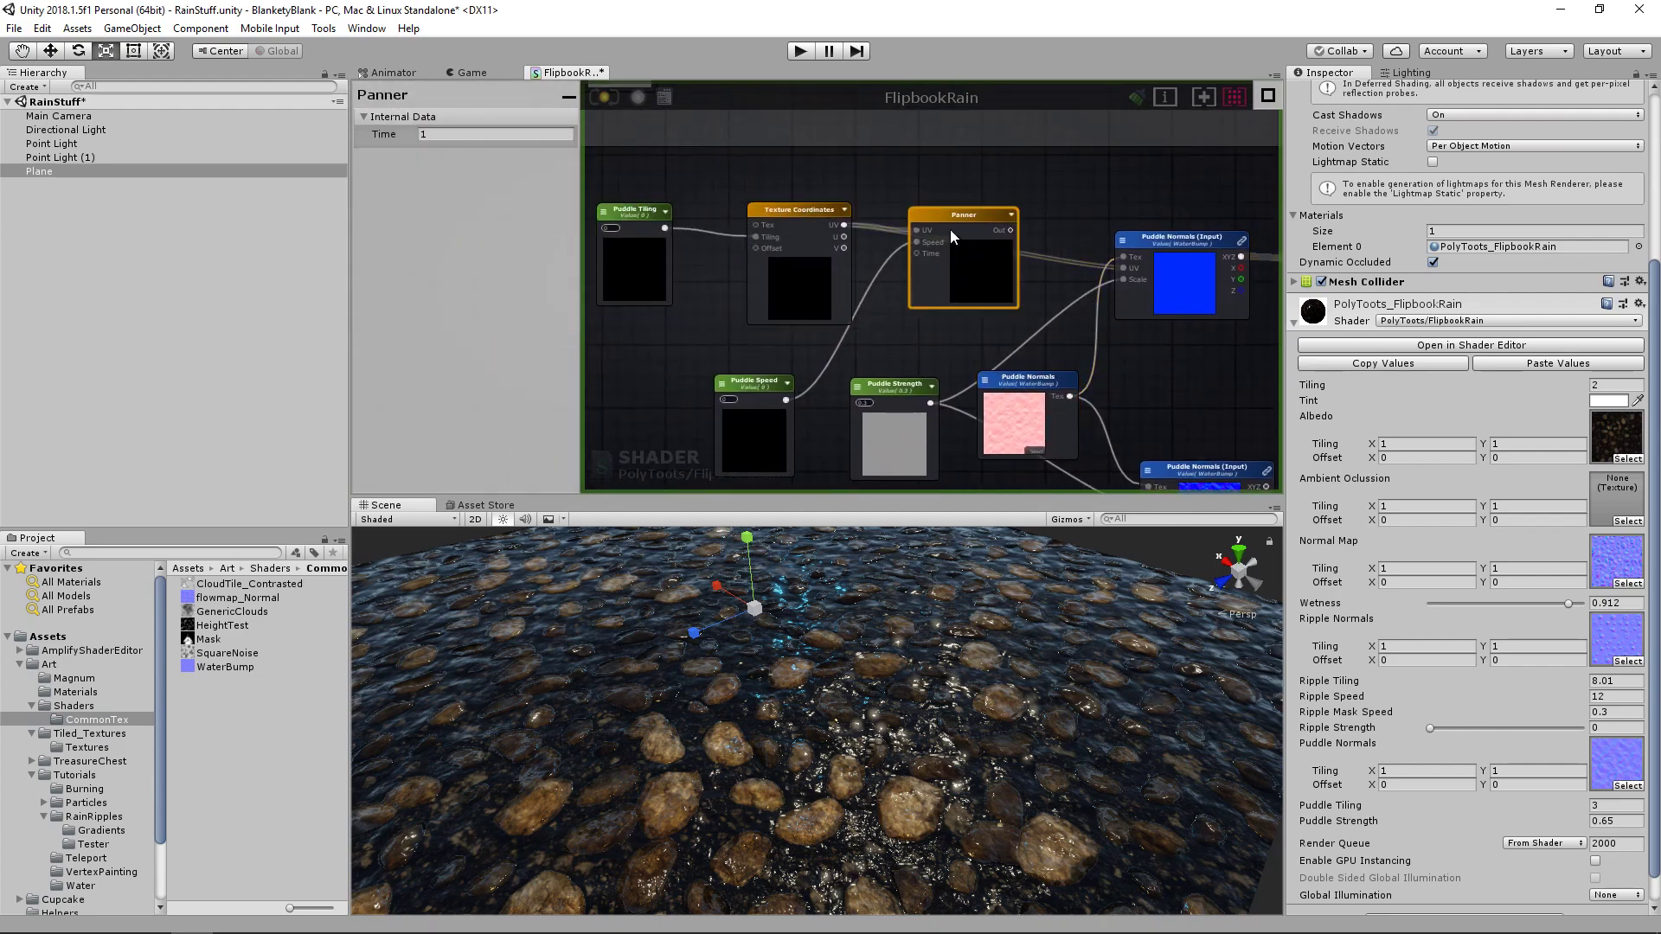
{"action": "left_click", "coordinate": [636, 223]}
{"action": "left_click", "coordinate": [766, 382]}
{"action": "type", "text": "1"}
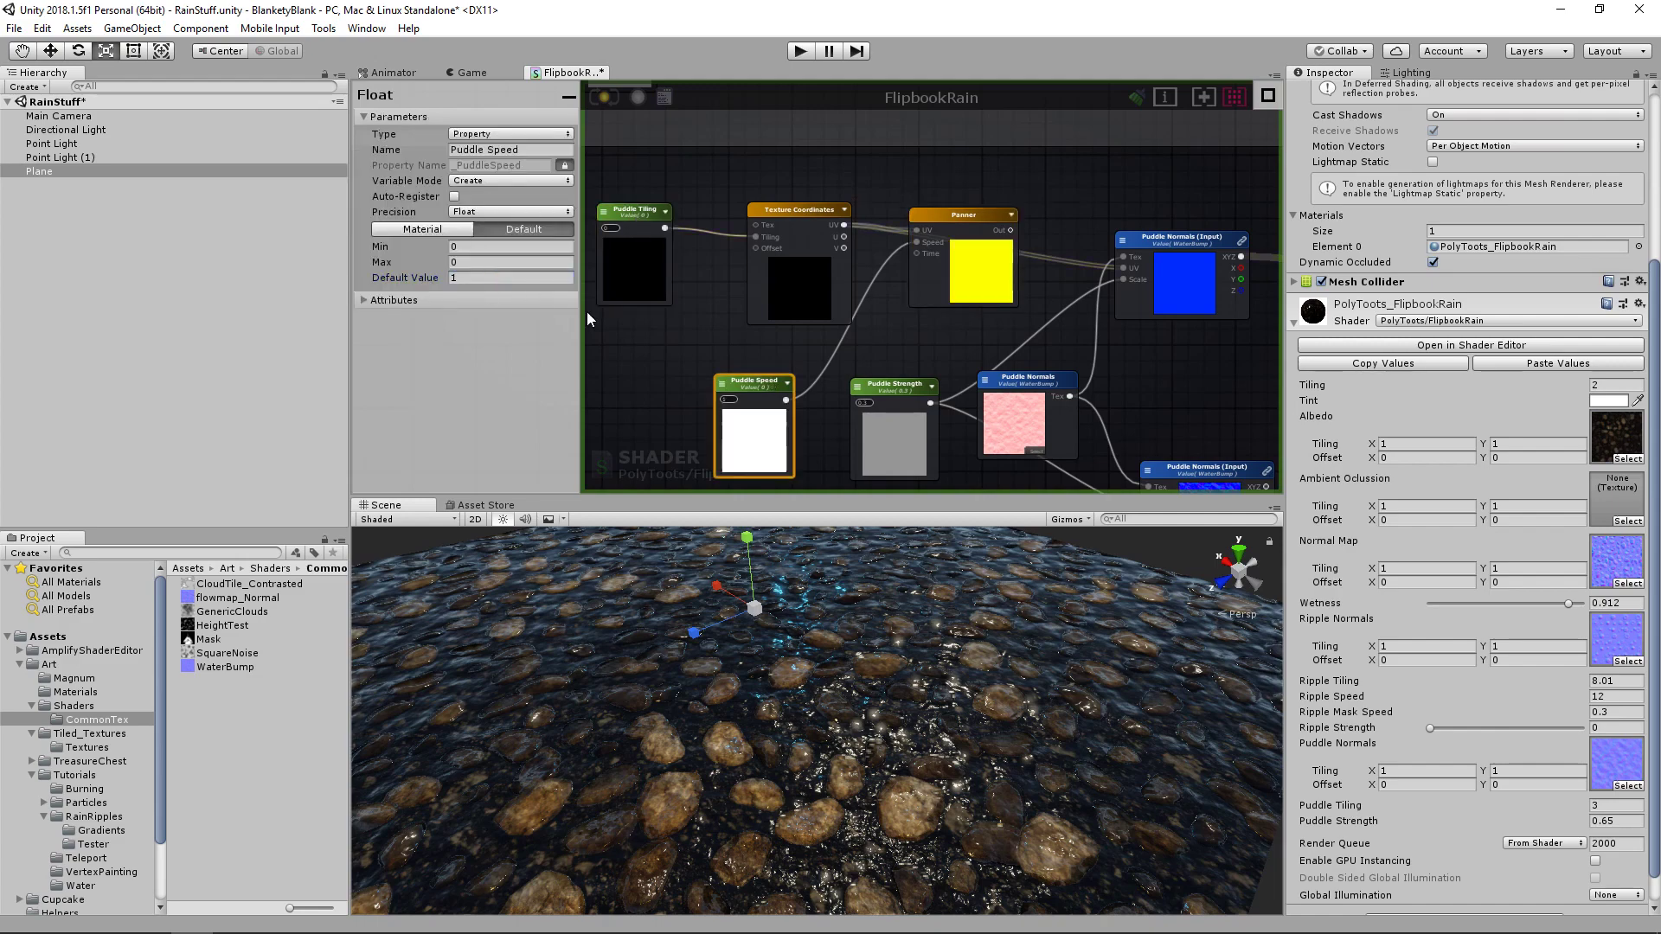
- Connect the Panner output to the first puddle sample's UV input and move the Panner slightly closer to it
{"action": "middle_click_drag", "start_coordinate": [822, 380], "coordinate": [697, 359]}
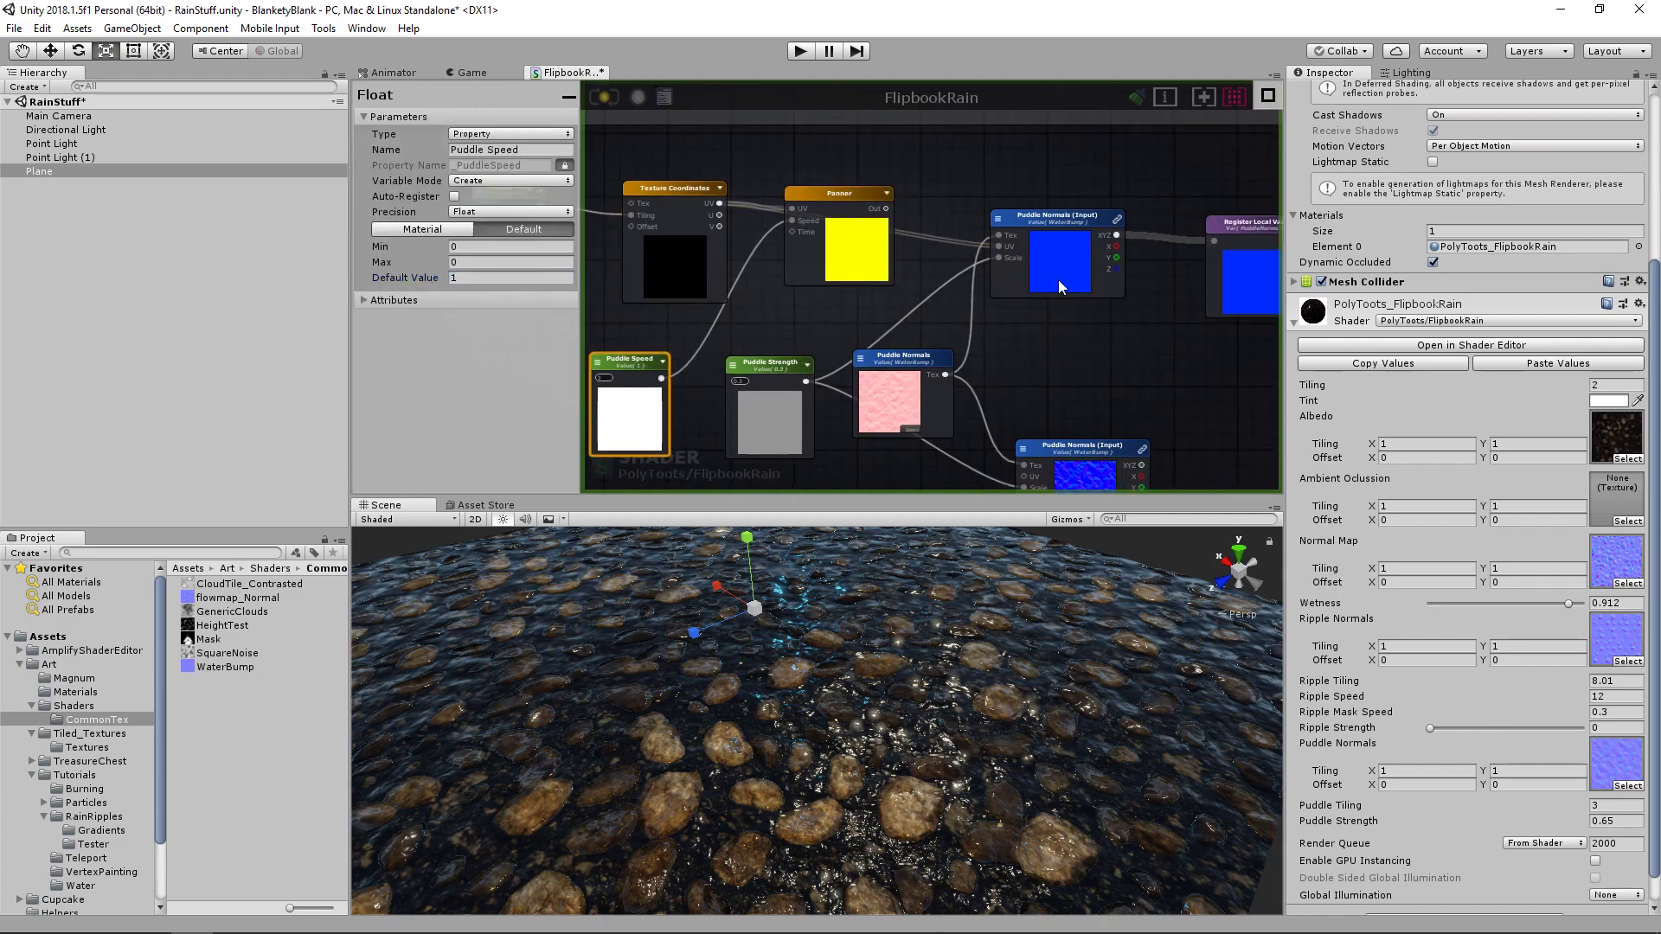
{"action": "scroll", "coordinate": [1053, 279], "scroll_direction": "up", "scroll_amount": 3}
{"action": "scroll", "coordinate": [1051, 277], "scroll_direction": "down", "scroll_amount": 2}
{"action": "mouse_move", "coordinate": [918, 339]}
{"action": "middle_mouse_down"}
{"action": "mouse_move", "coordinate": [981, 261]}
{"action": "mouse_move", "coordinate": [766, 358]}
{"action": "mouse_move", "coordinate": [896, 312]}
{"action": "mouse_move", "coordinate": [900, 336]}
{"action": "middle_mouse_up"}
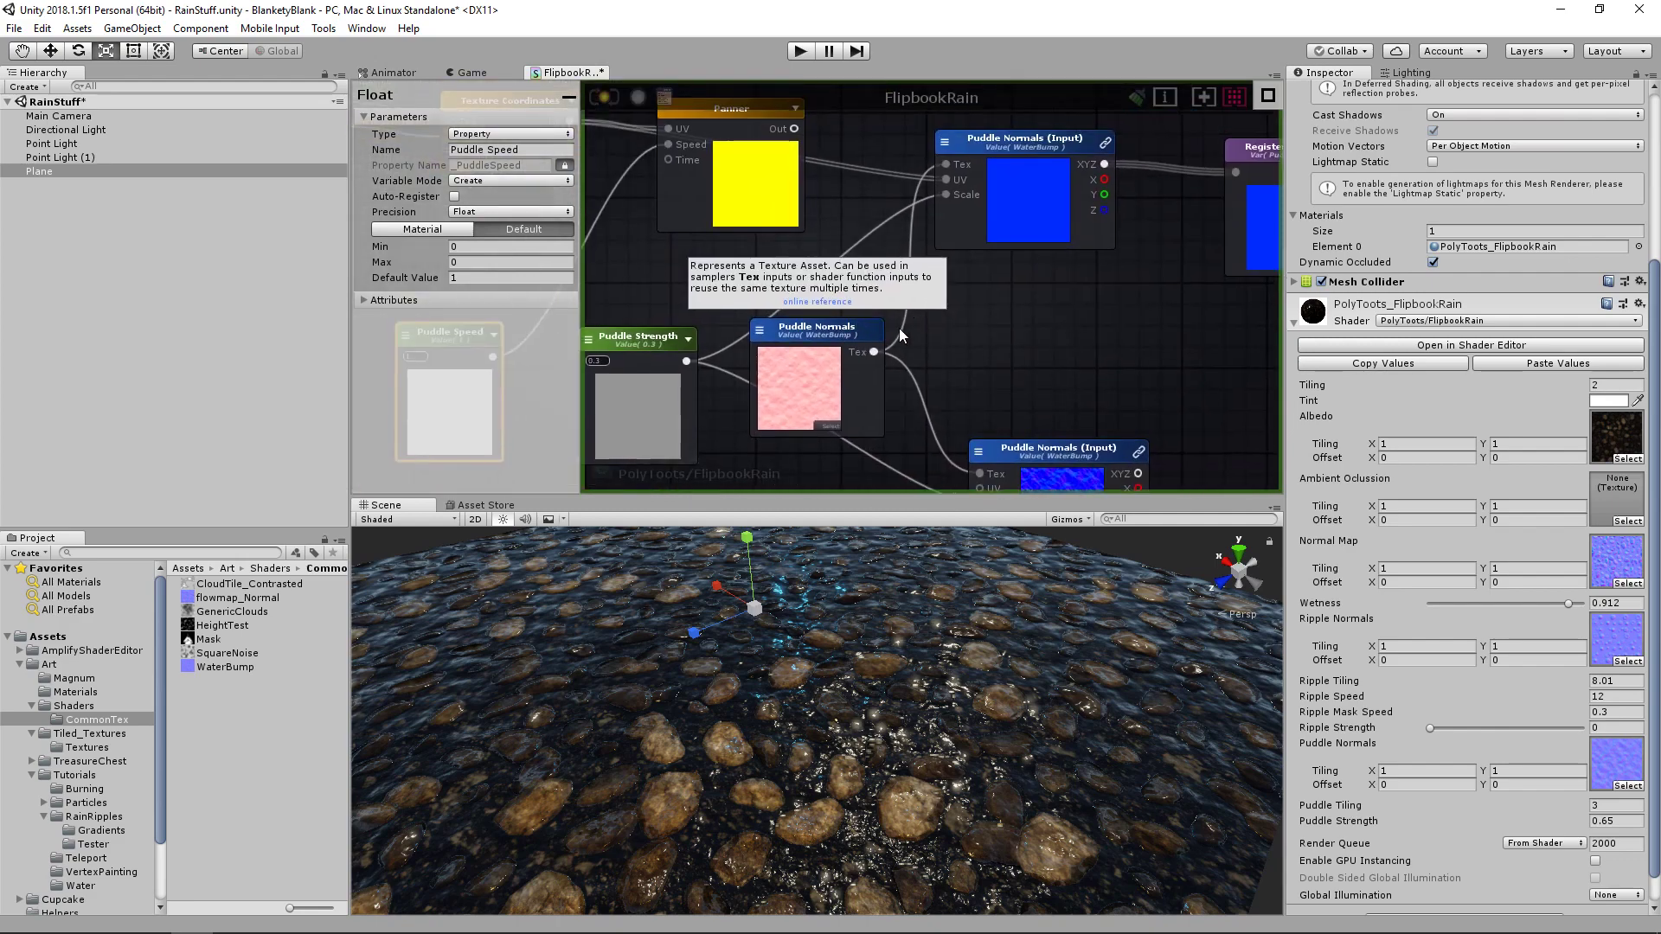
{"action": "left_click", "coordinate": [850, 353]}
{"action": "scroll", "coordinate": [883, 342], "scroll_direction": "down", "scroll_amount": 3}
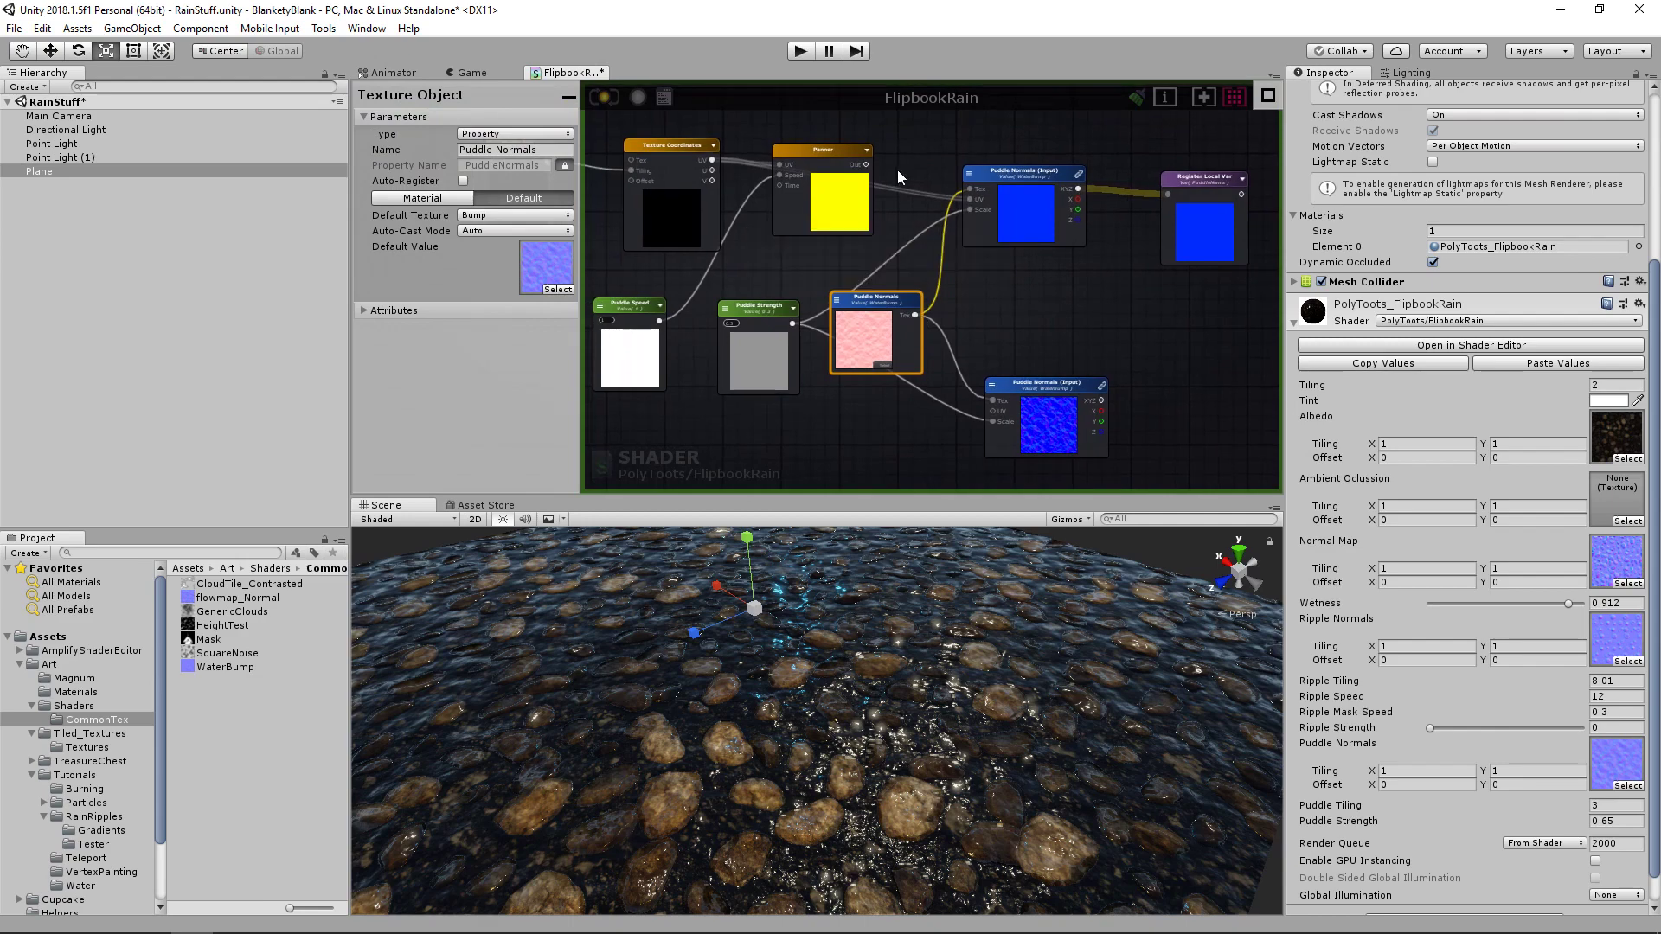
{"action": "scroll", "coordinate": [929, 216], "scroll_direction": "up", "scroll_amount": 3}
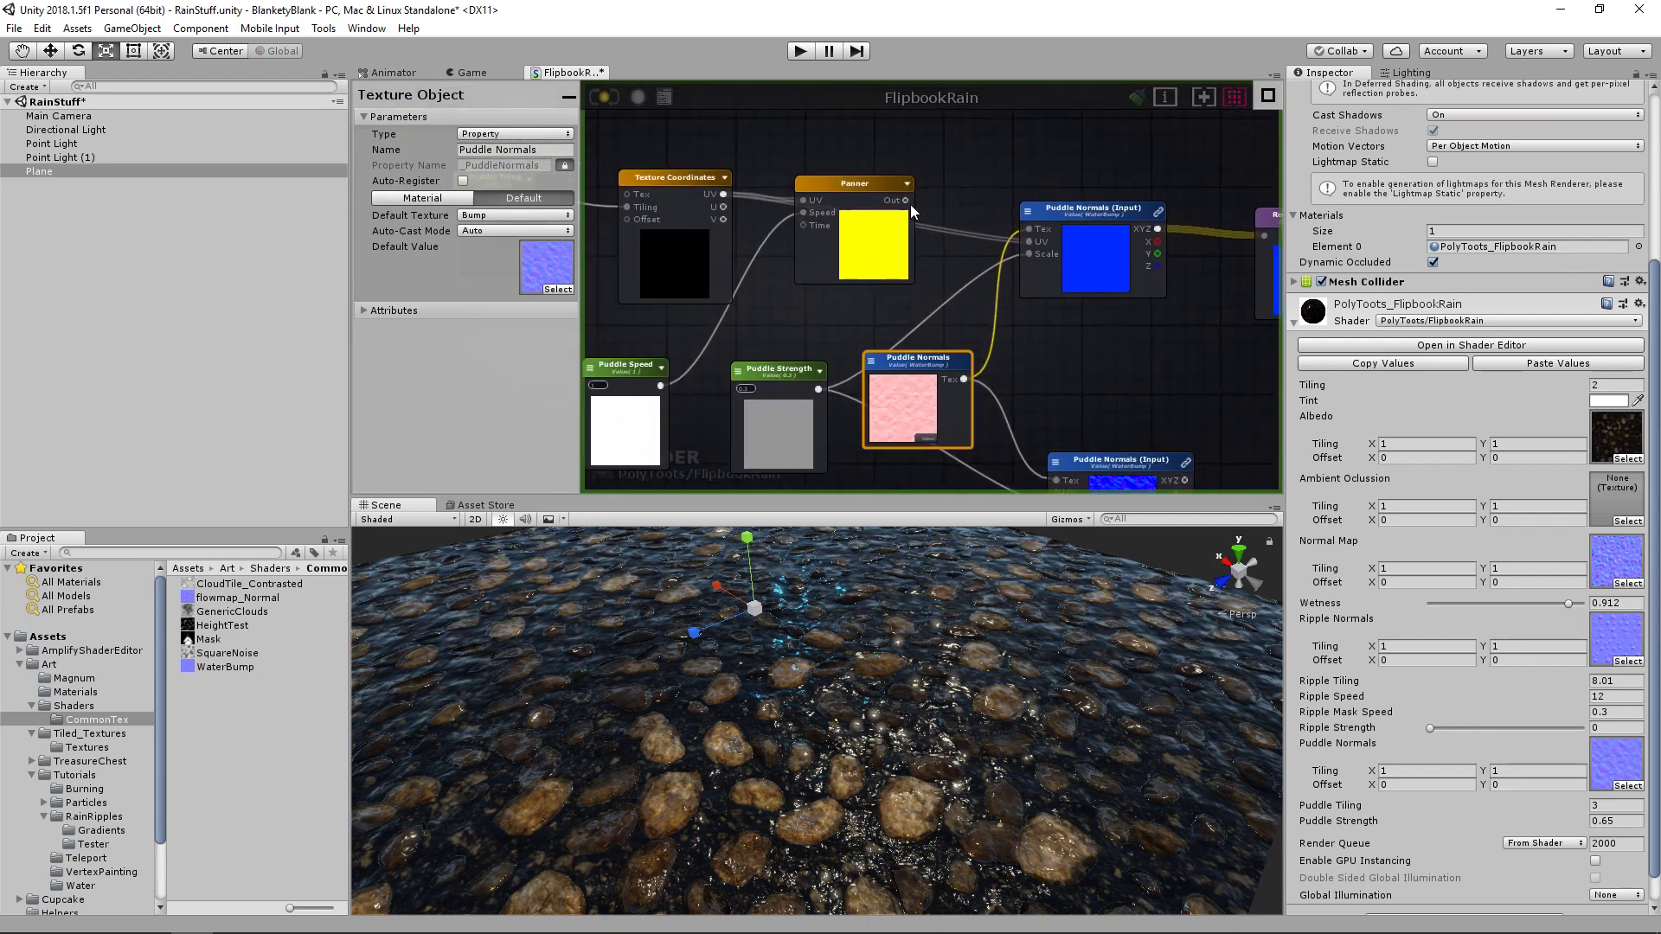
{"action": "left_click_drag", "start_coordinate": [905, 200], "coordinate": [954, 227]}
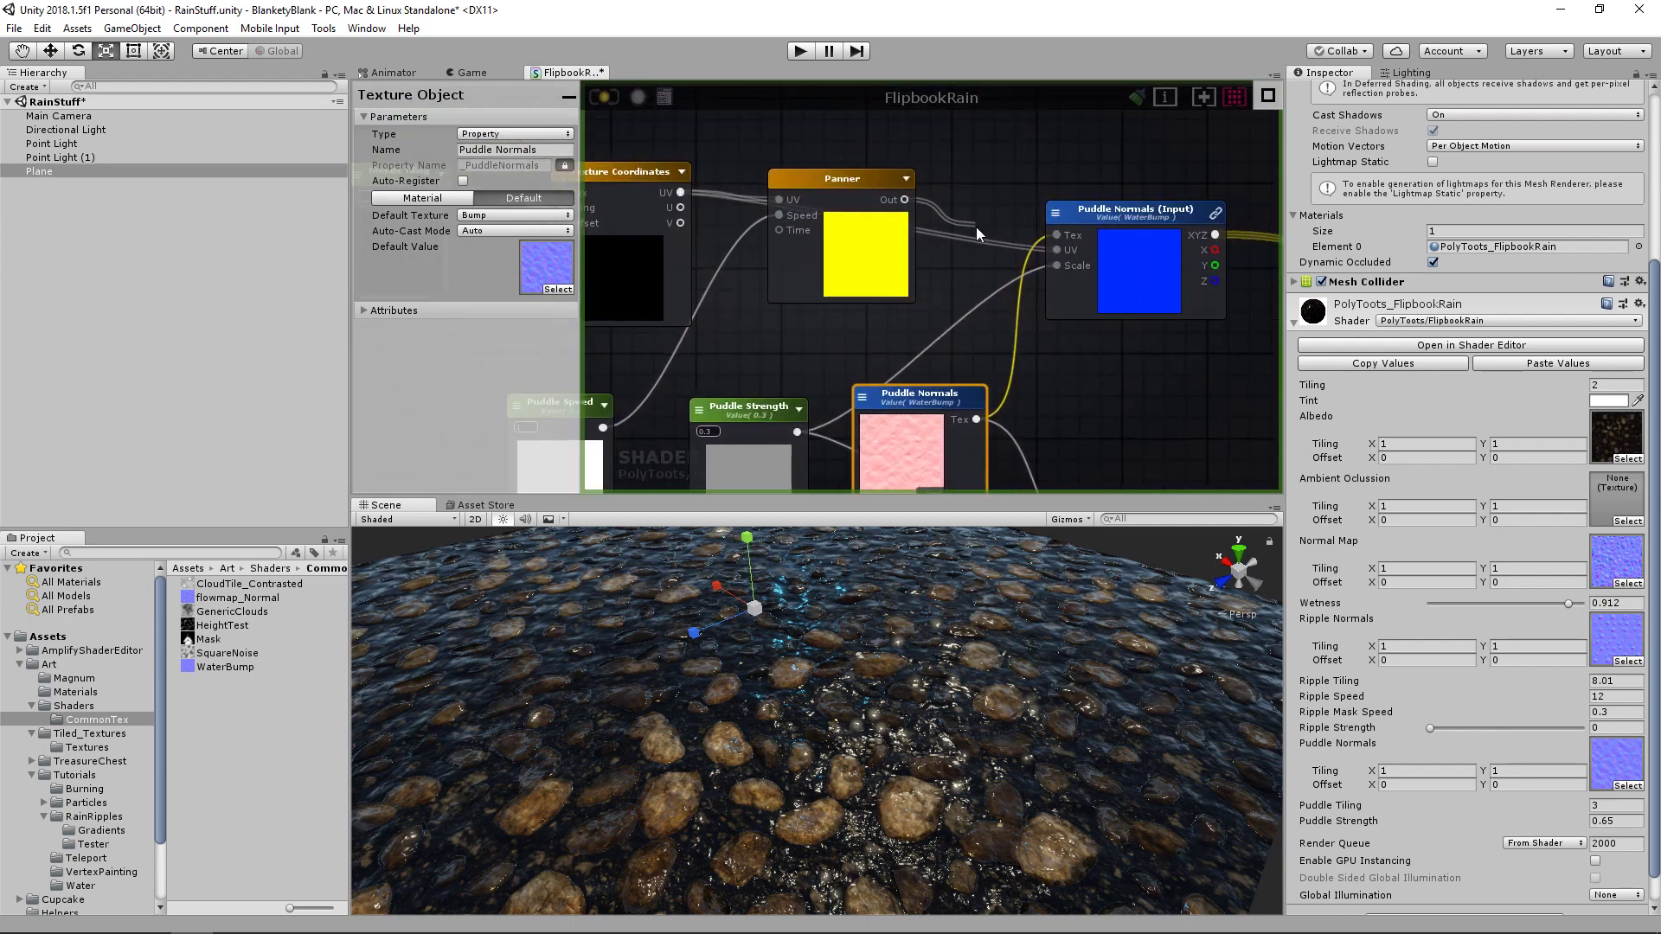
{"action": "left_click_drag", "start_coordinate": [1053, 248], "coordinate": [1054, 247]}
{"action": "left_click_drag", "start_coordinate": [854, 184], "coordinate": [879, 187]}
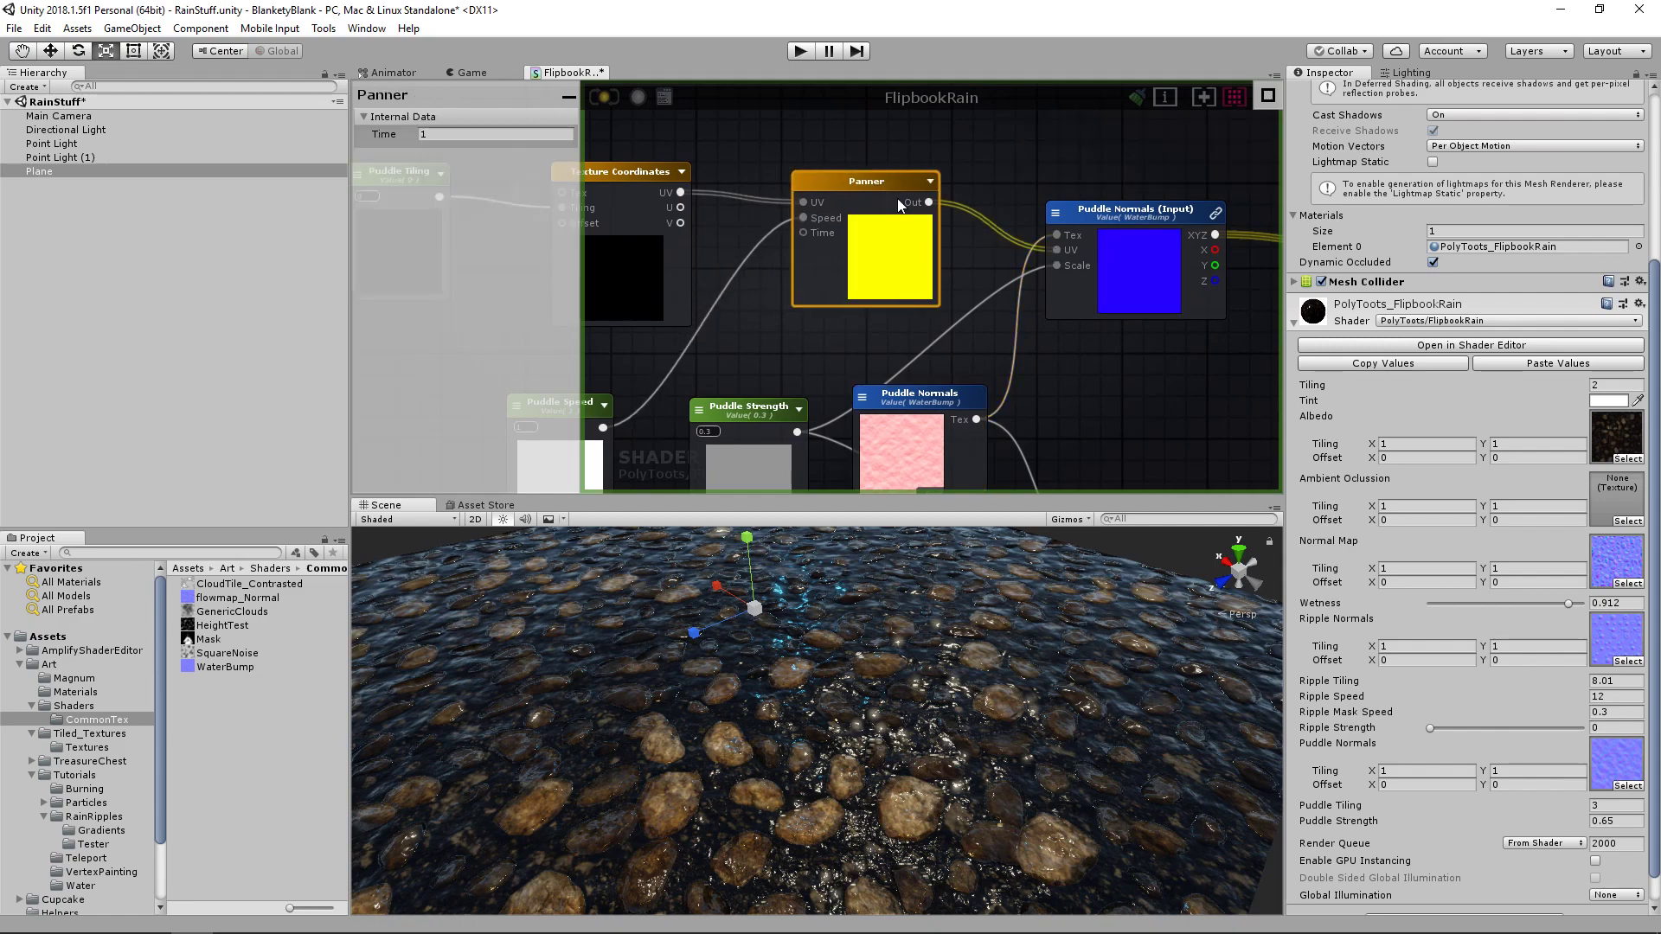
- Set the Puddle Speed node's default value to 0.2
{"action": "middle_click_drag", "start_coordinate": [906, 290], "coordinate": [926, 264]}
{"action": "scroll", "coordinate": [927, 272], "scroll_direction": "down", "scroll_amount": 2}
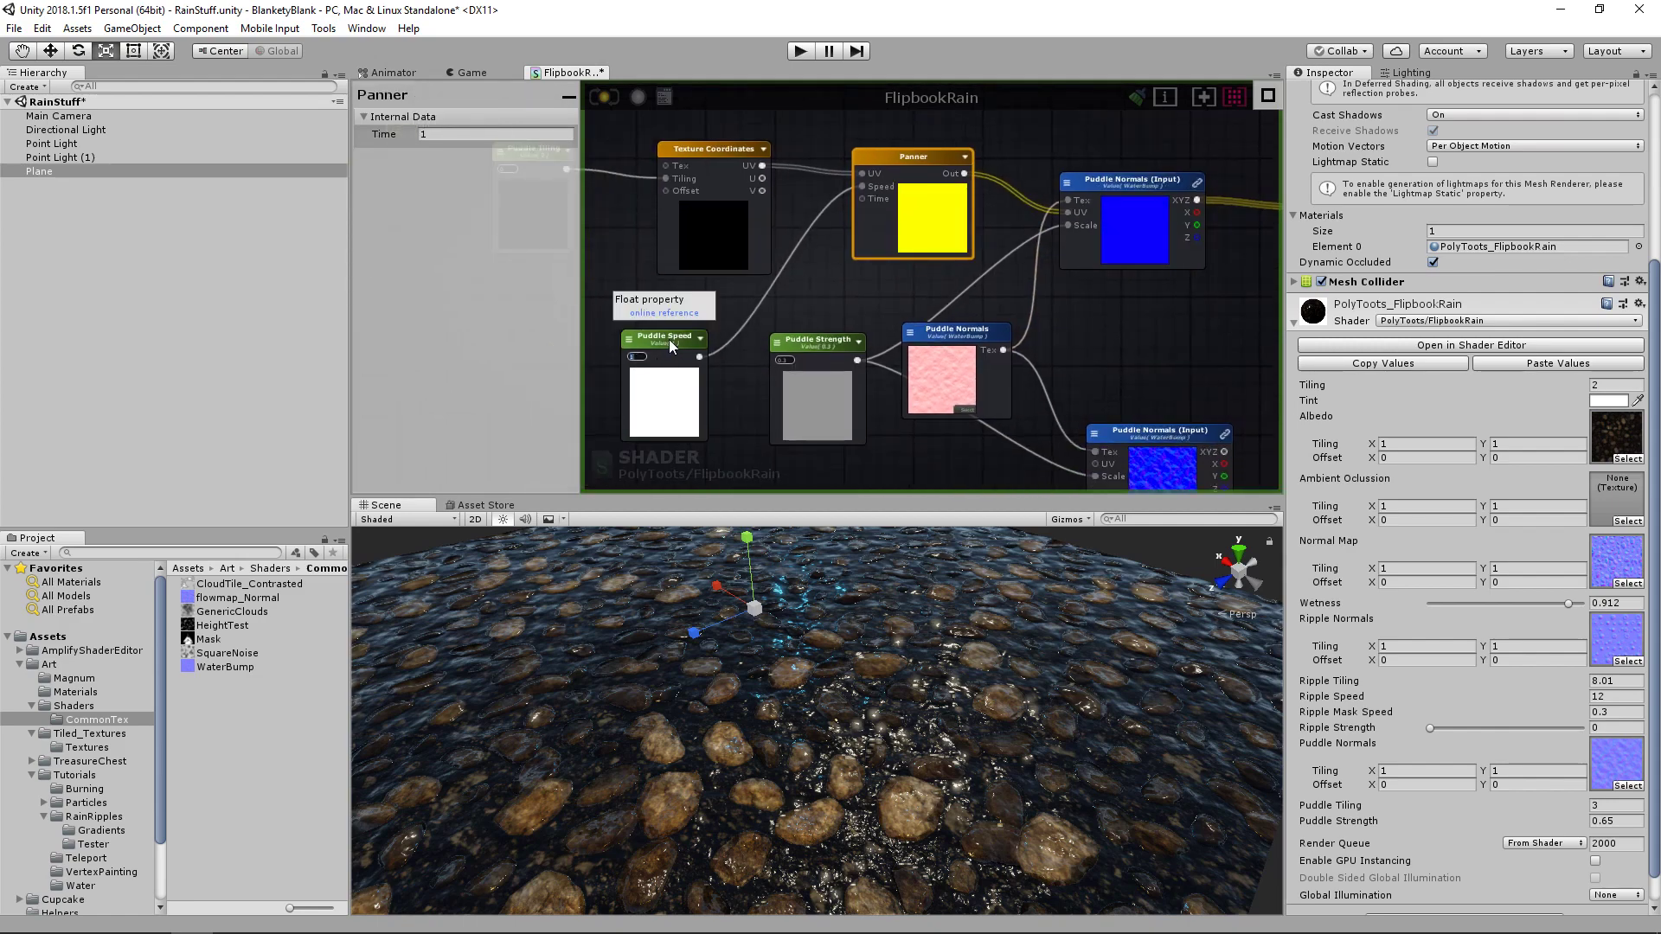
{"action": "type", "text": ".2"}
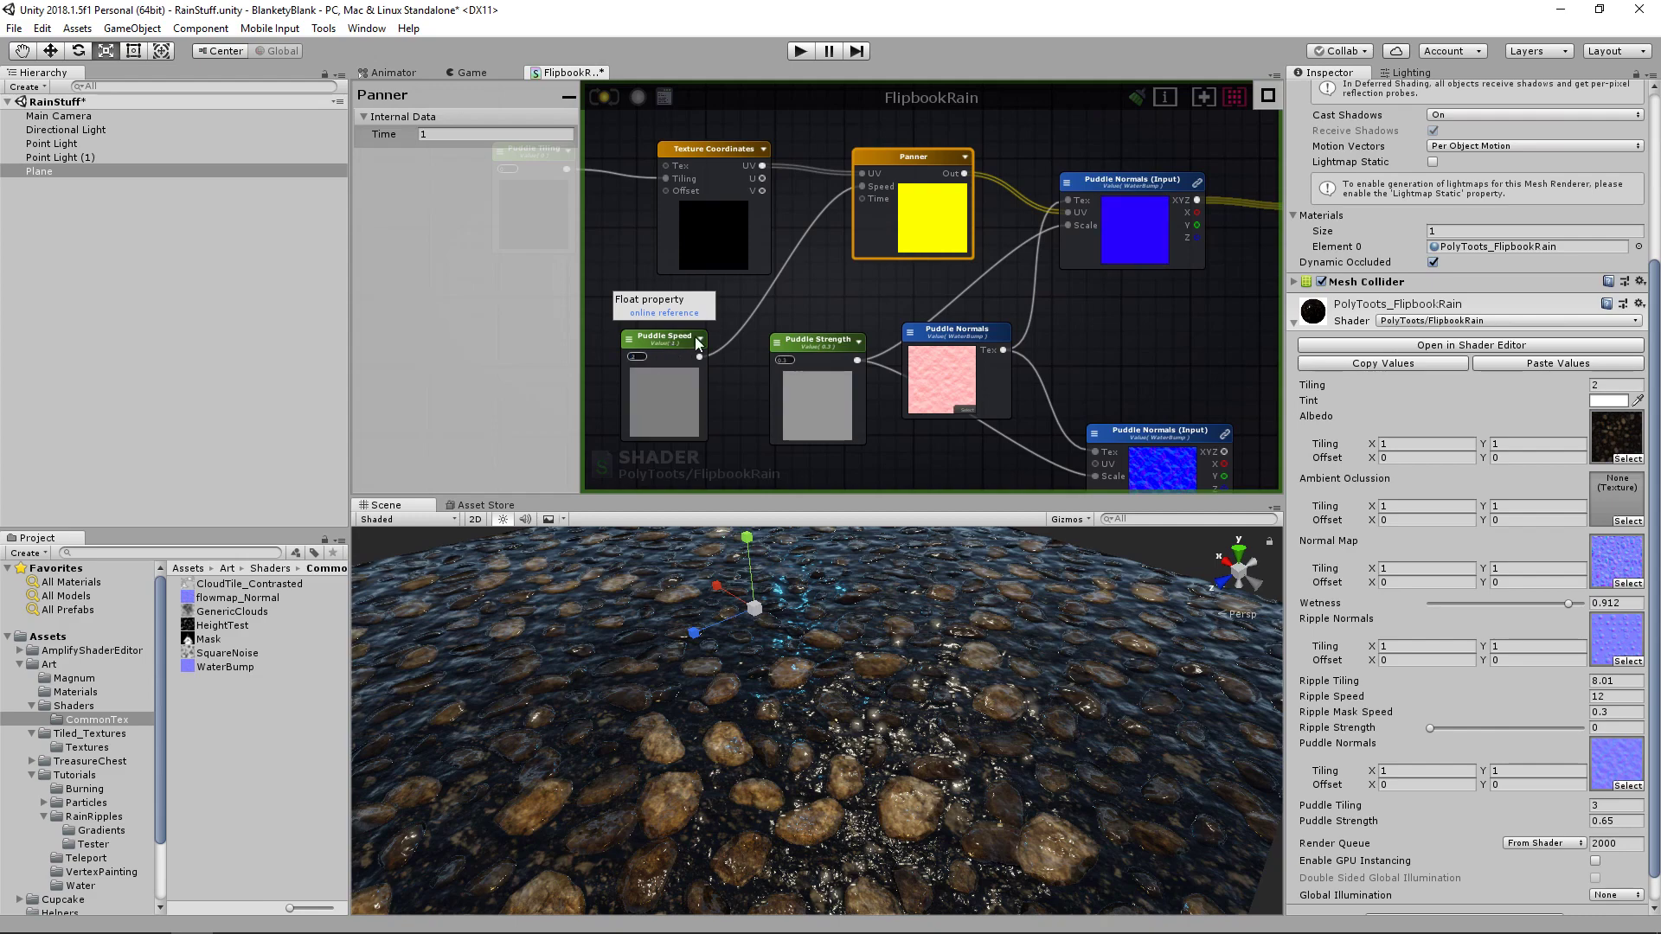
- Set the Puddle Tiling node's default value to 1 and move the node slightly closer to the Texture Coordinates node
{"action": "left_click", "coordinate": [723, 153]}
{"action": "middle_click_drag", "start_coordinate": [629, 208], "coordinate": [798, 243]}
{"action": "left_click", "coordinate": [705, 186]}
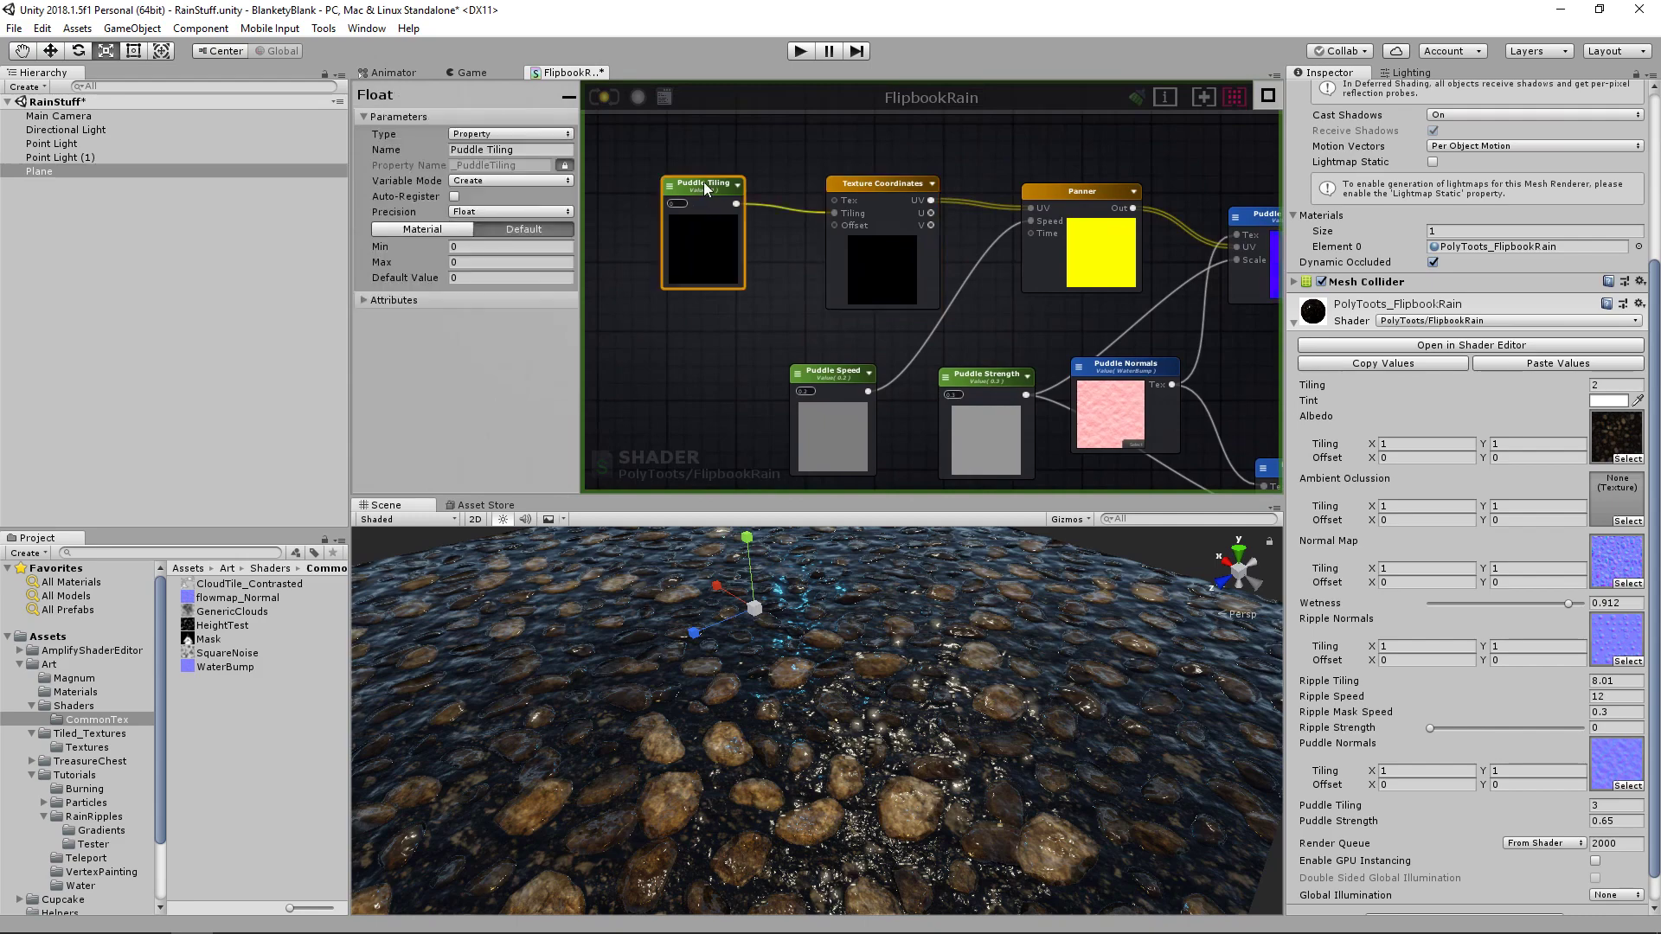
{"action": "type", "text": "1"}
{"action": "key", "text": "Return"}
{"action": "middle_click_drag", "start_coordinate": [1027, 310], "coordinate": [770, 308]}
{"action": "middle_click_drag", "start_coordinate": [585, 281], "coordinate": [780, 283]}
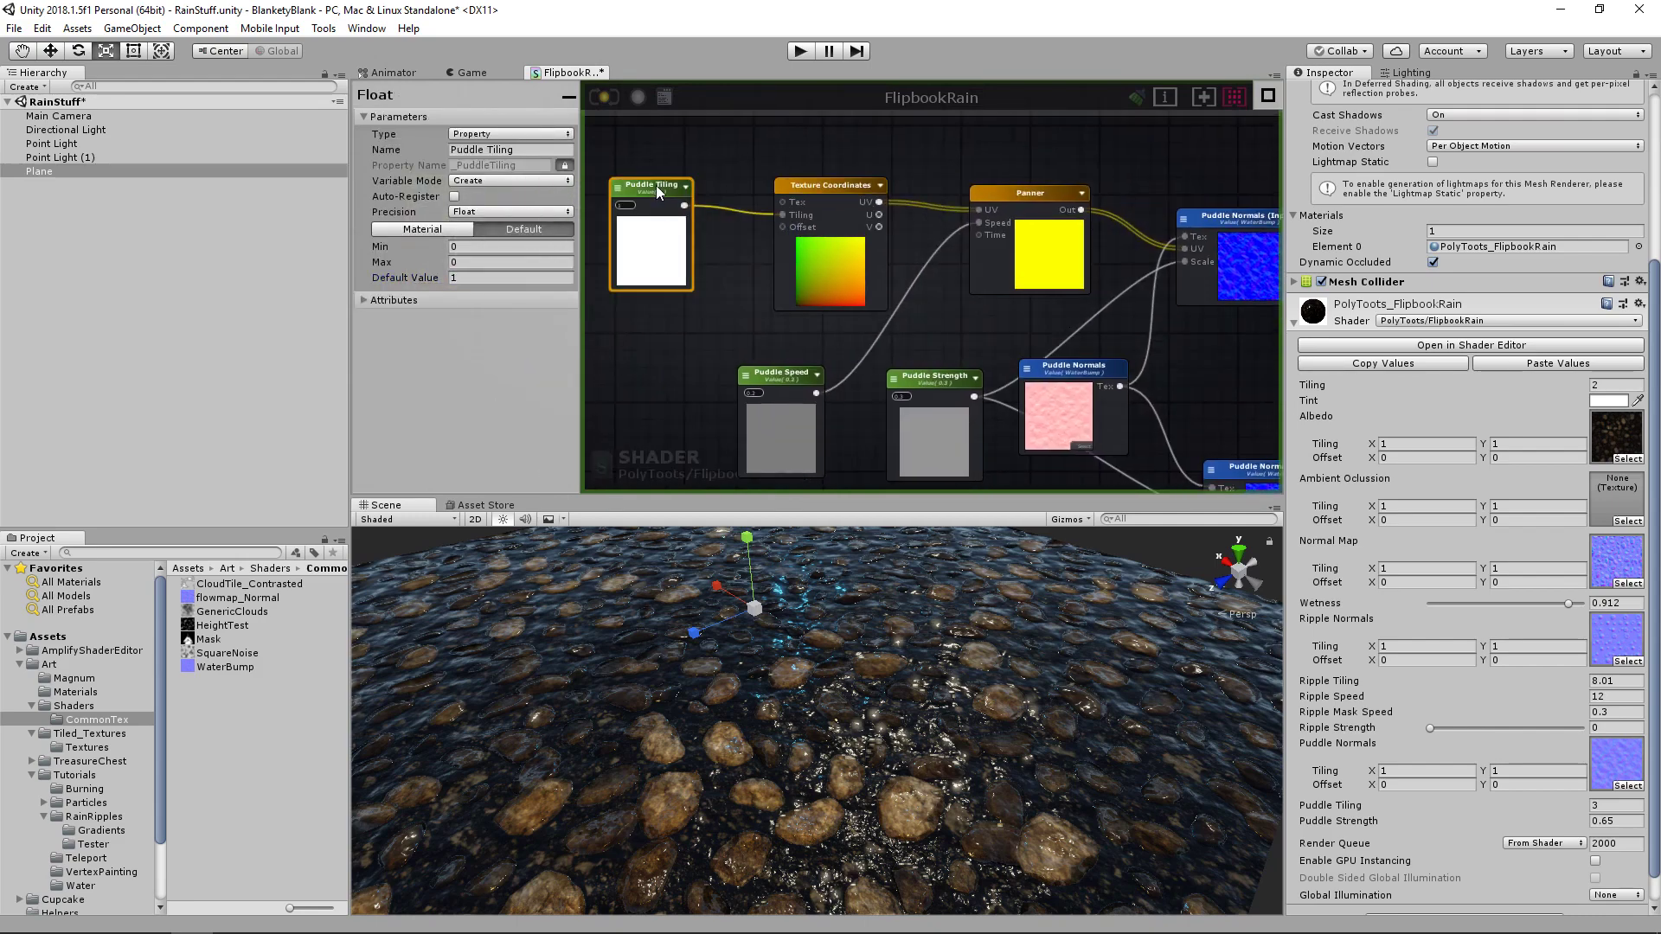
{"action": "middle_click_drag", "start_coordinate": [1126, 289], "coordinate": [936, 249]}
{"action": "middle_click_drag", "start_coordinate": [644, 199], "coordinate": [815, 216]}
{"action": "middle_click_drag", "start_coordinate": [1068, 250], "coordinate": [803, 249]}
{"action": "middle_click_drag", "start_coordinate": [584, 227], "coordinate": [758, 251]}
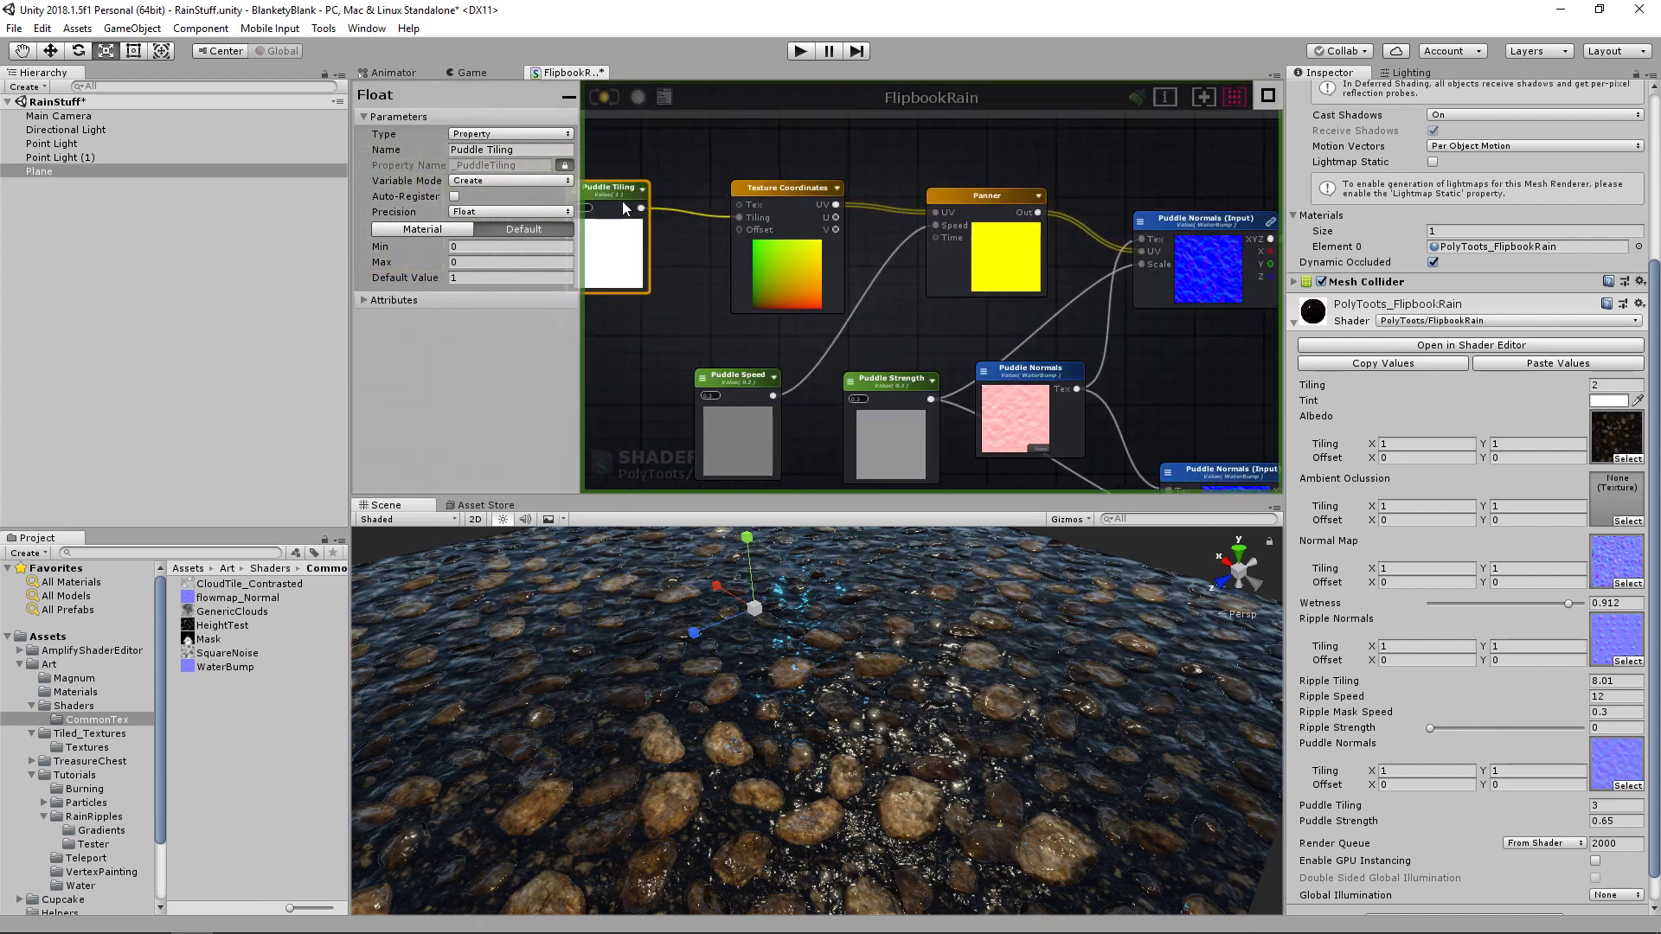
{"action": "left_click_drag", "start_coordinate": [610, 185], "coordinate": [627, 184]}
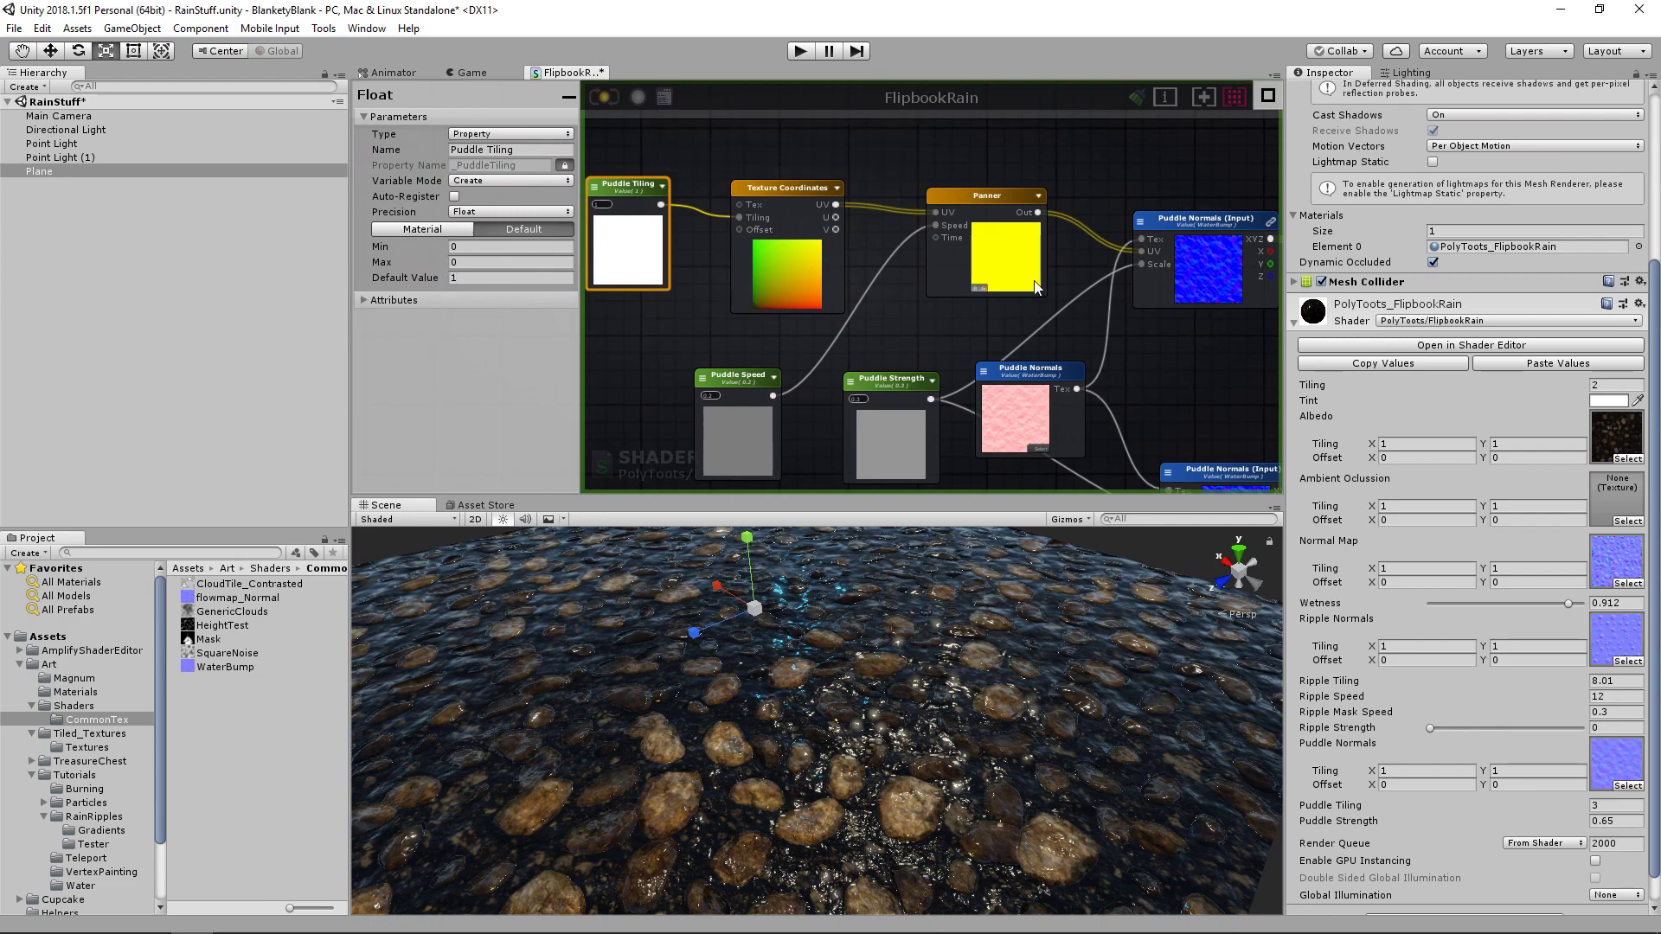
- Set the Puddle Speed node's default value to 0.05
{"action": "middle_click_drag", "start_coordinate": [1126, 293], "coordinate": [1014, 272]}
{"action": "scroll", "coordinate": [1002, 258], "scroll_direction": "up", "scroll_amount": 2}
{"action": "scroll", "coordinate": [890, 253], "scroll_direction": "down", "scroll_amount": 1}
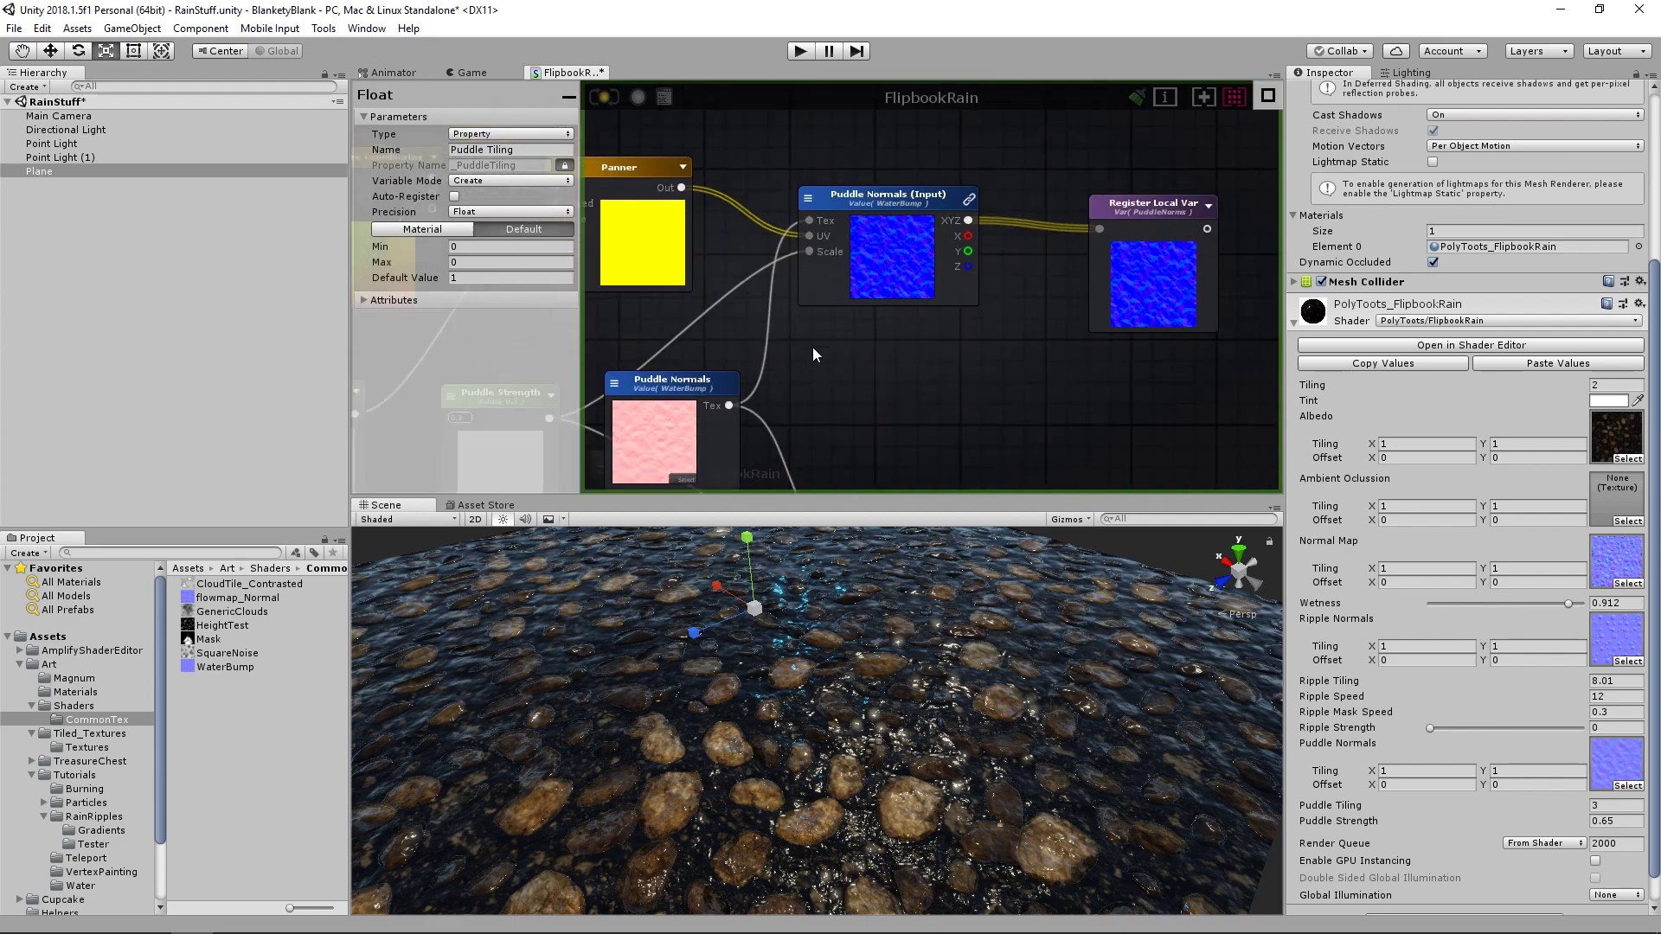
{"action": "middle_click_drag", "start_coordinate": [813, 346], "coordinate": [1044, 294]}
{"action": "middle_click_drag", "start_coordinate": [584, 338], "coordinate": [682, 330]}
{"action": "left_click", "coordinate": [631, 327]}
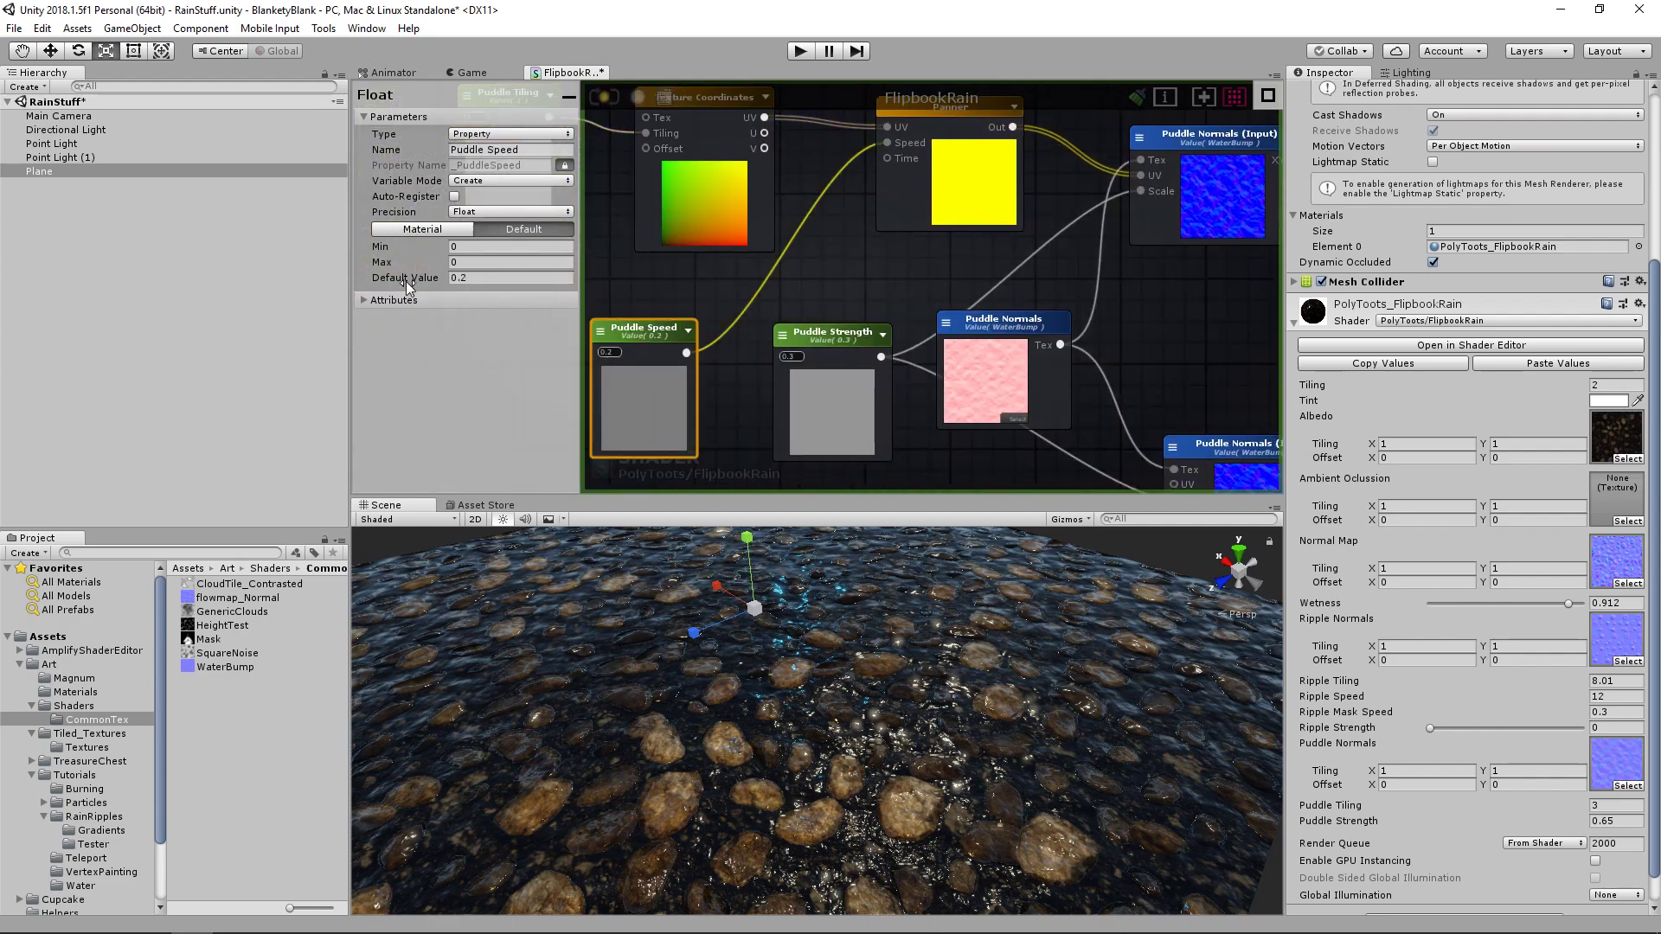
{"action": "left_click_drag", "start_coordinate": [431, 277], "coordinate": [414, 278], "text": "alt"}
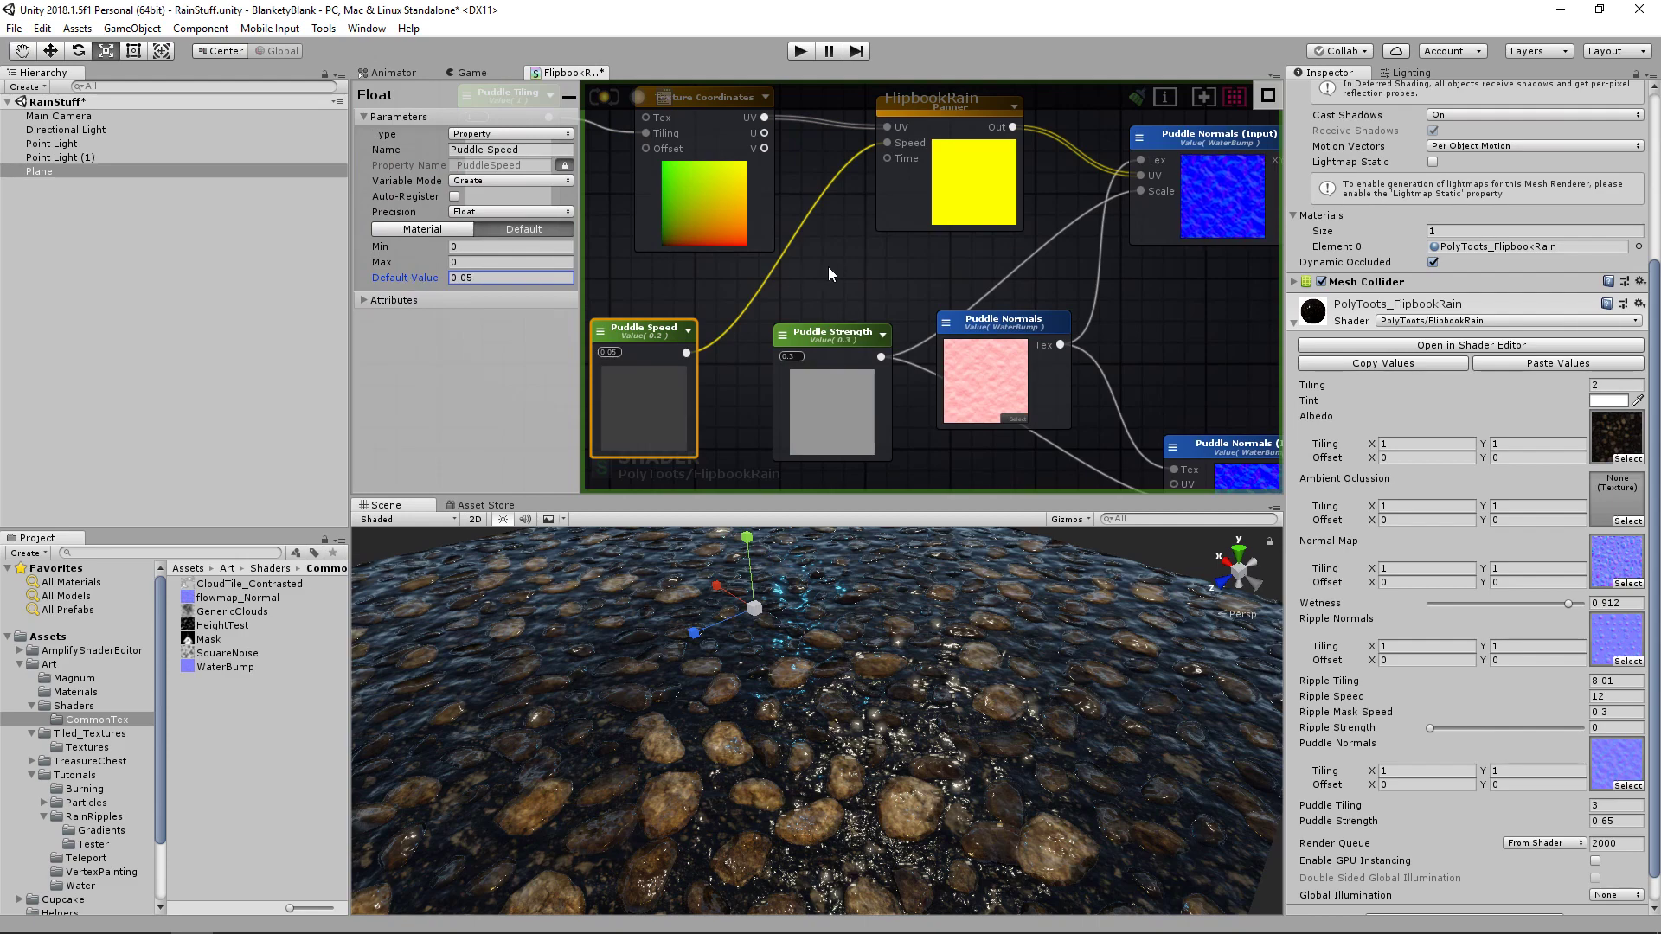
- Add a second Panner node and place it below the Puddle Normals Texture Object
{"action": "right_click", "coordinate": [910, 386]}
{"action": "type", "text": "panner"}
{"action": "left_click", "coordinate": [949, 303]}
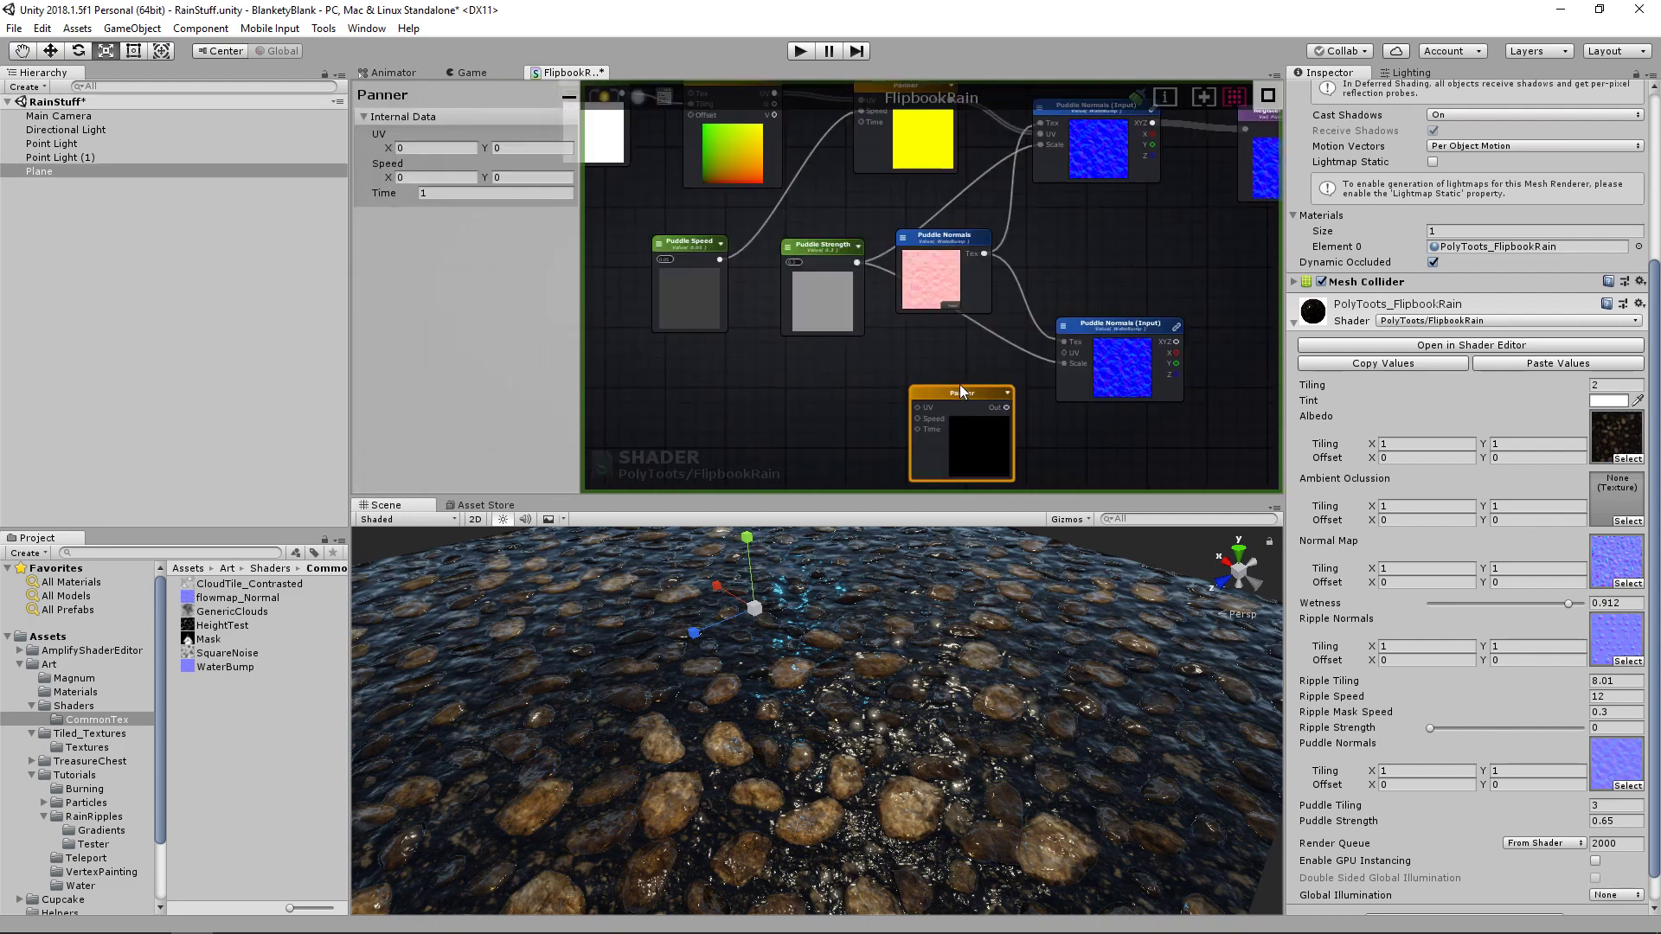
{"action": "left_click_drag", "start_coordinate": [955, 386], "coordinate": [943, 370]}
{"action": "left_click", "coordinate": [884, 165]}
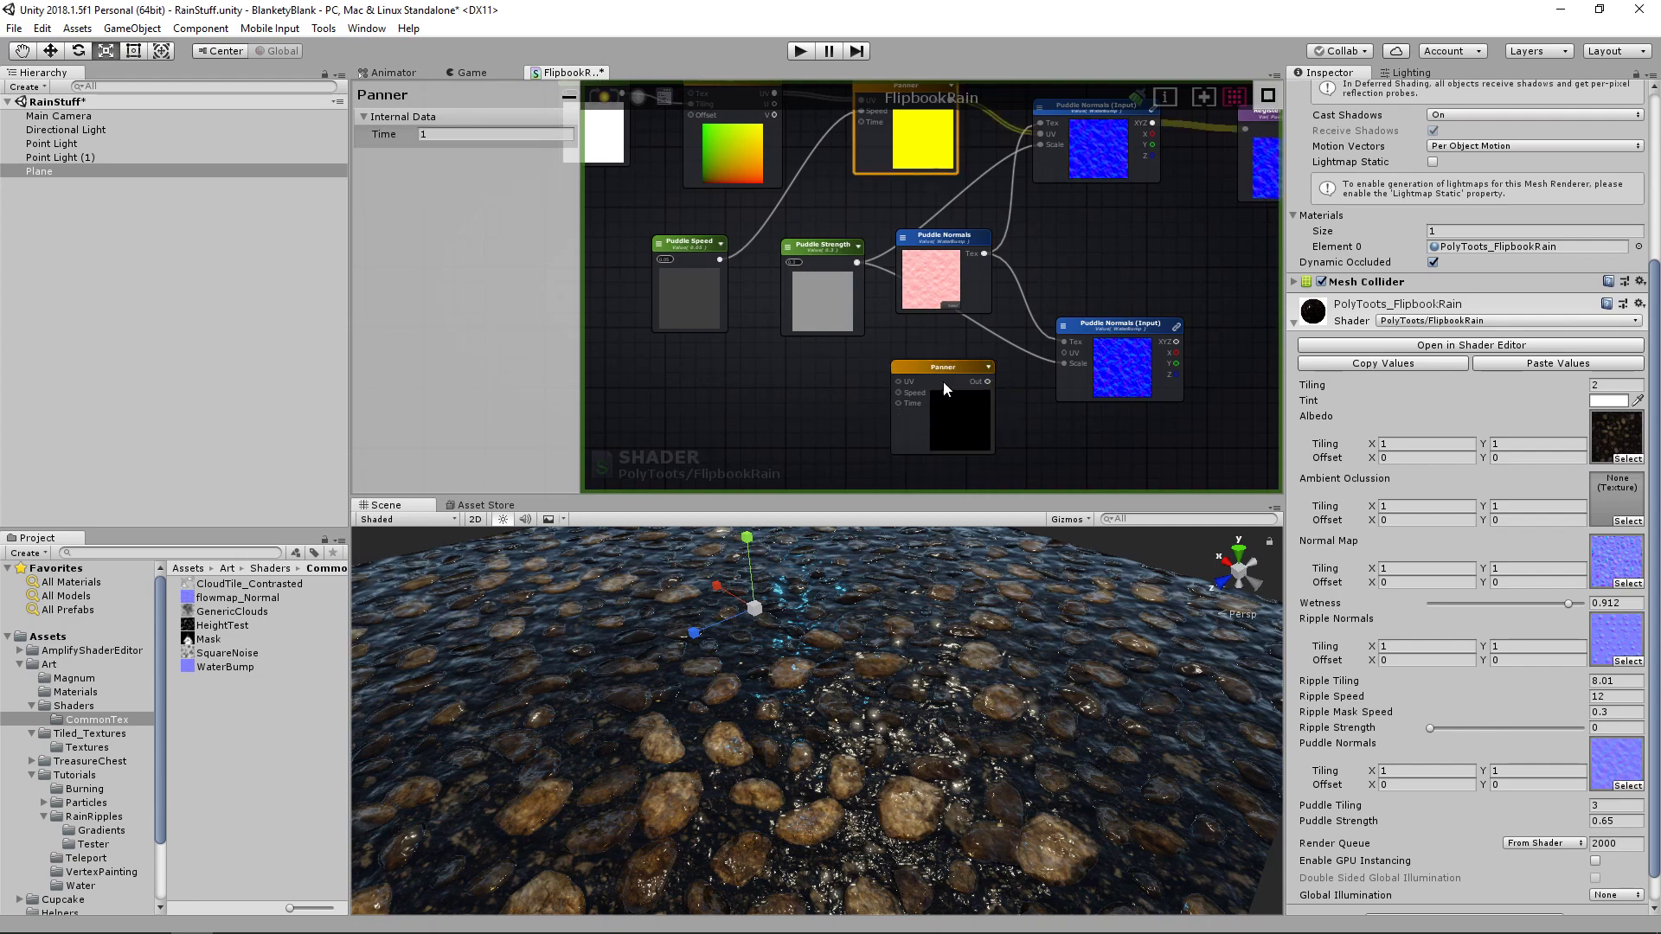
{"action": "left_click_drag", "start_coordinate": [943, 367], "coordinate": [939, 360]}
{"action": "middle_click_drag", "start_coordinate": [922, 255], "coordinate": [928, 276]}
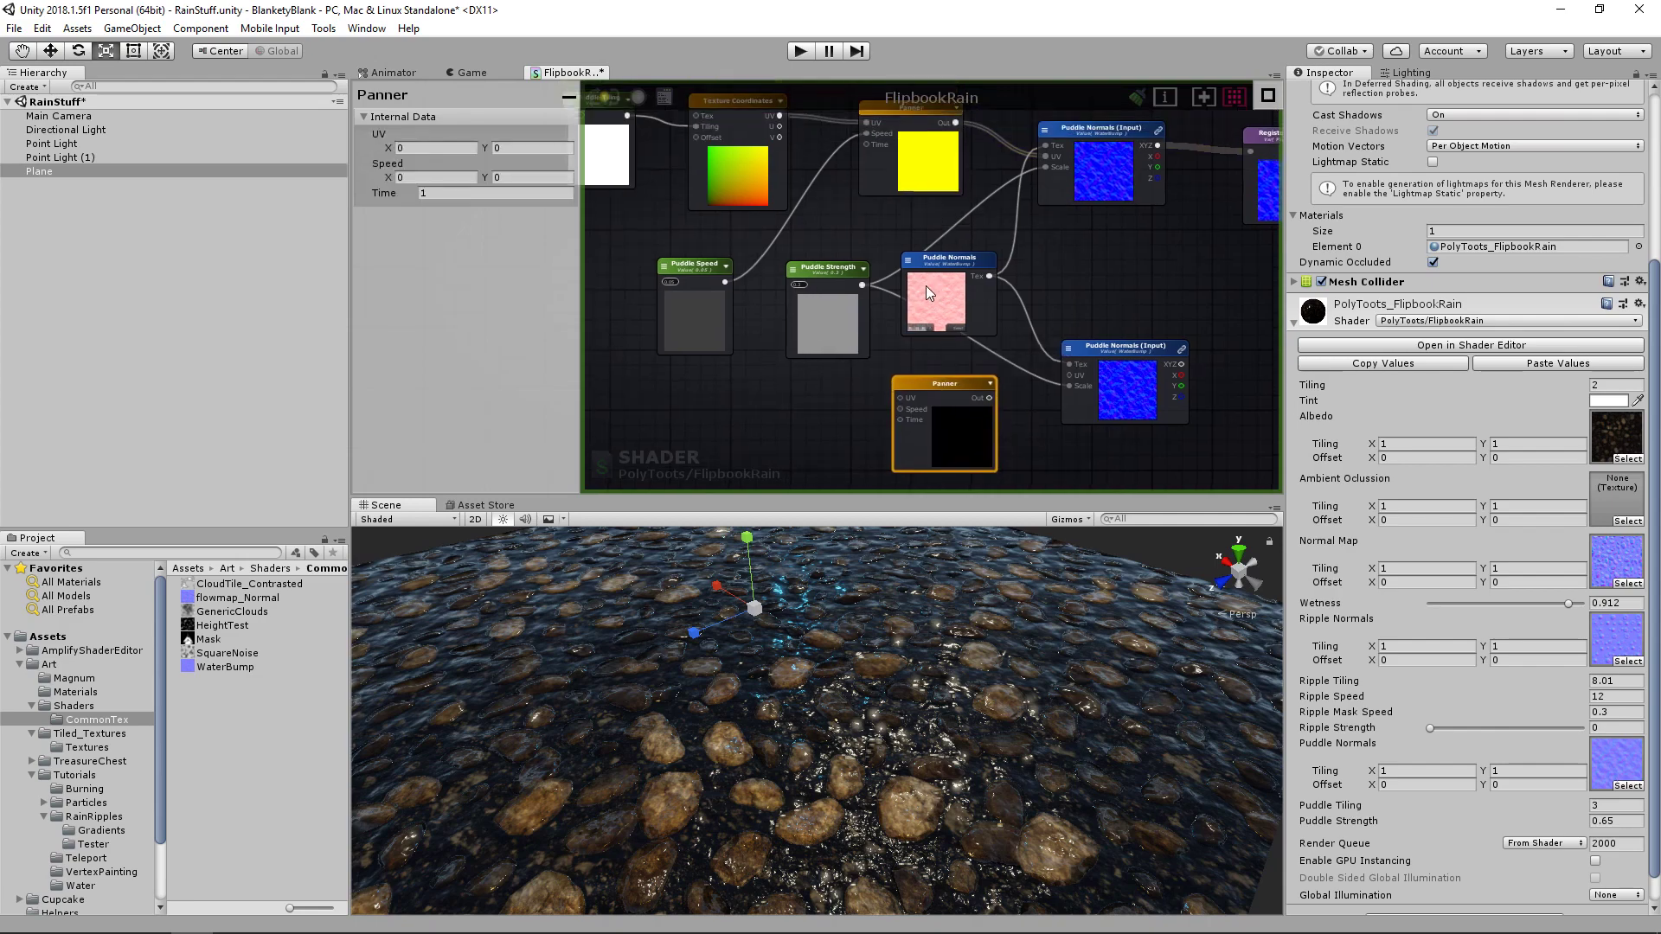
- Wire the second Panner to Puddle Speed, the Texture Coordinates and the second puddle sample's UV, and set its Time to -1
{"action": "left_click_drag", "start_coordinate": [724, 278], "coordinate": [895, 407]}
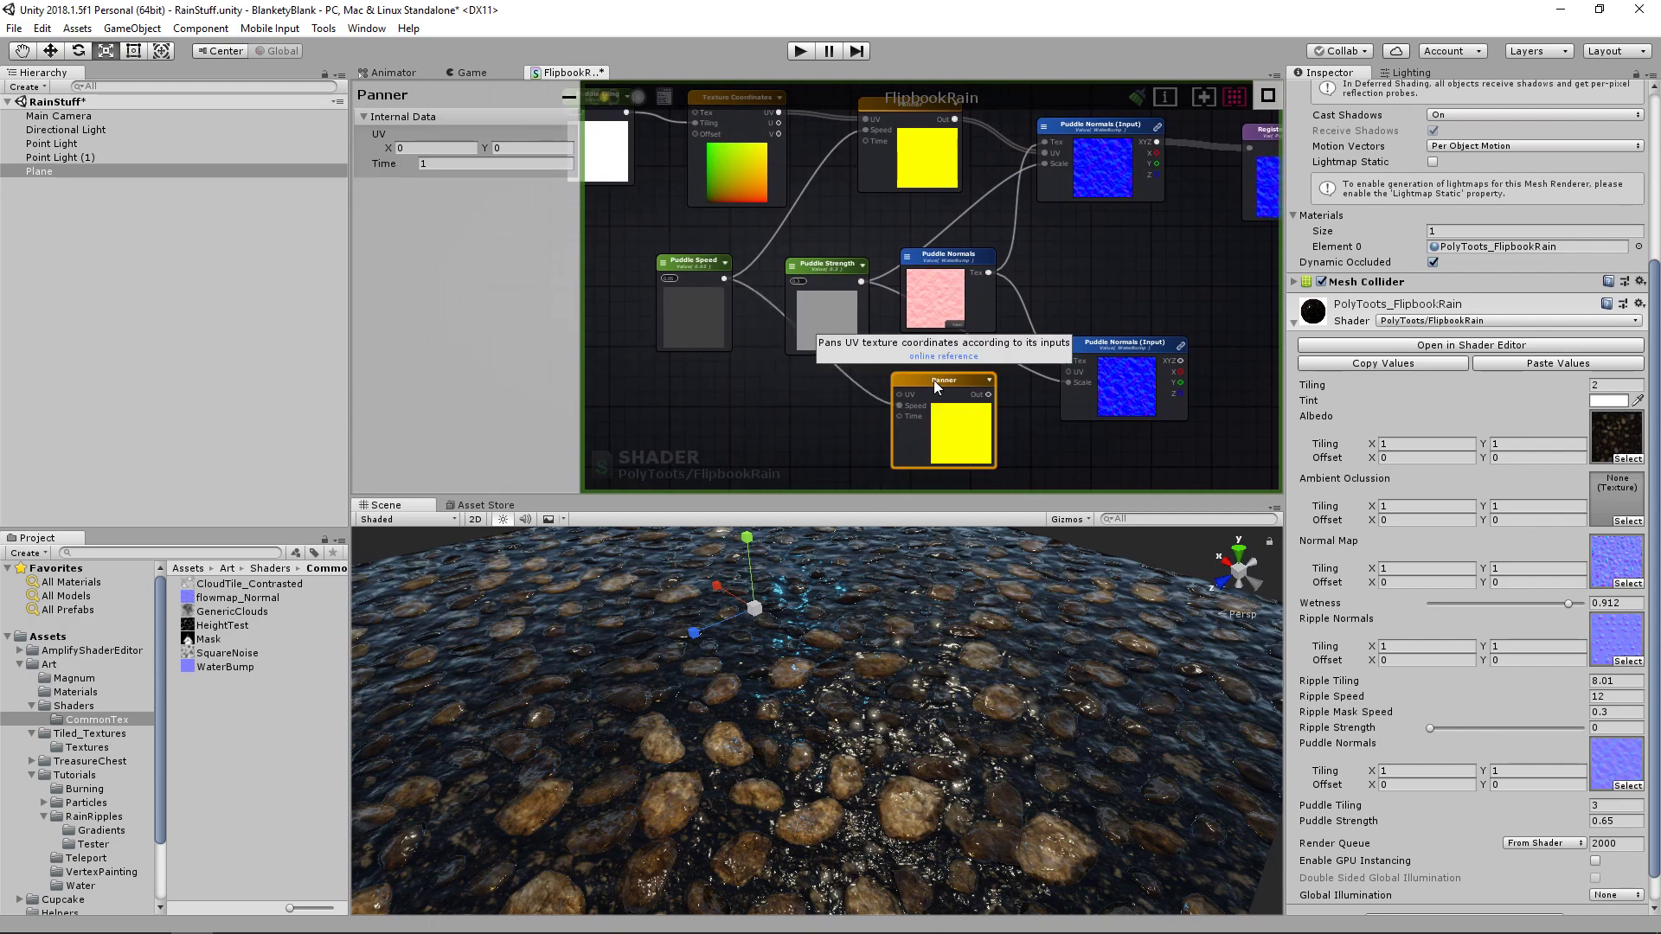
{"action": "left_click_drag", "start_coordinate": [808, 137], "coordinate": [1094, 396]}
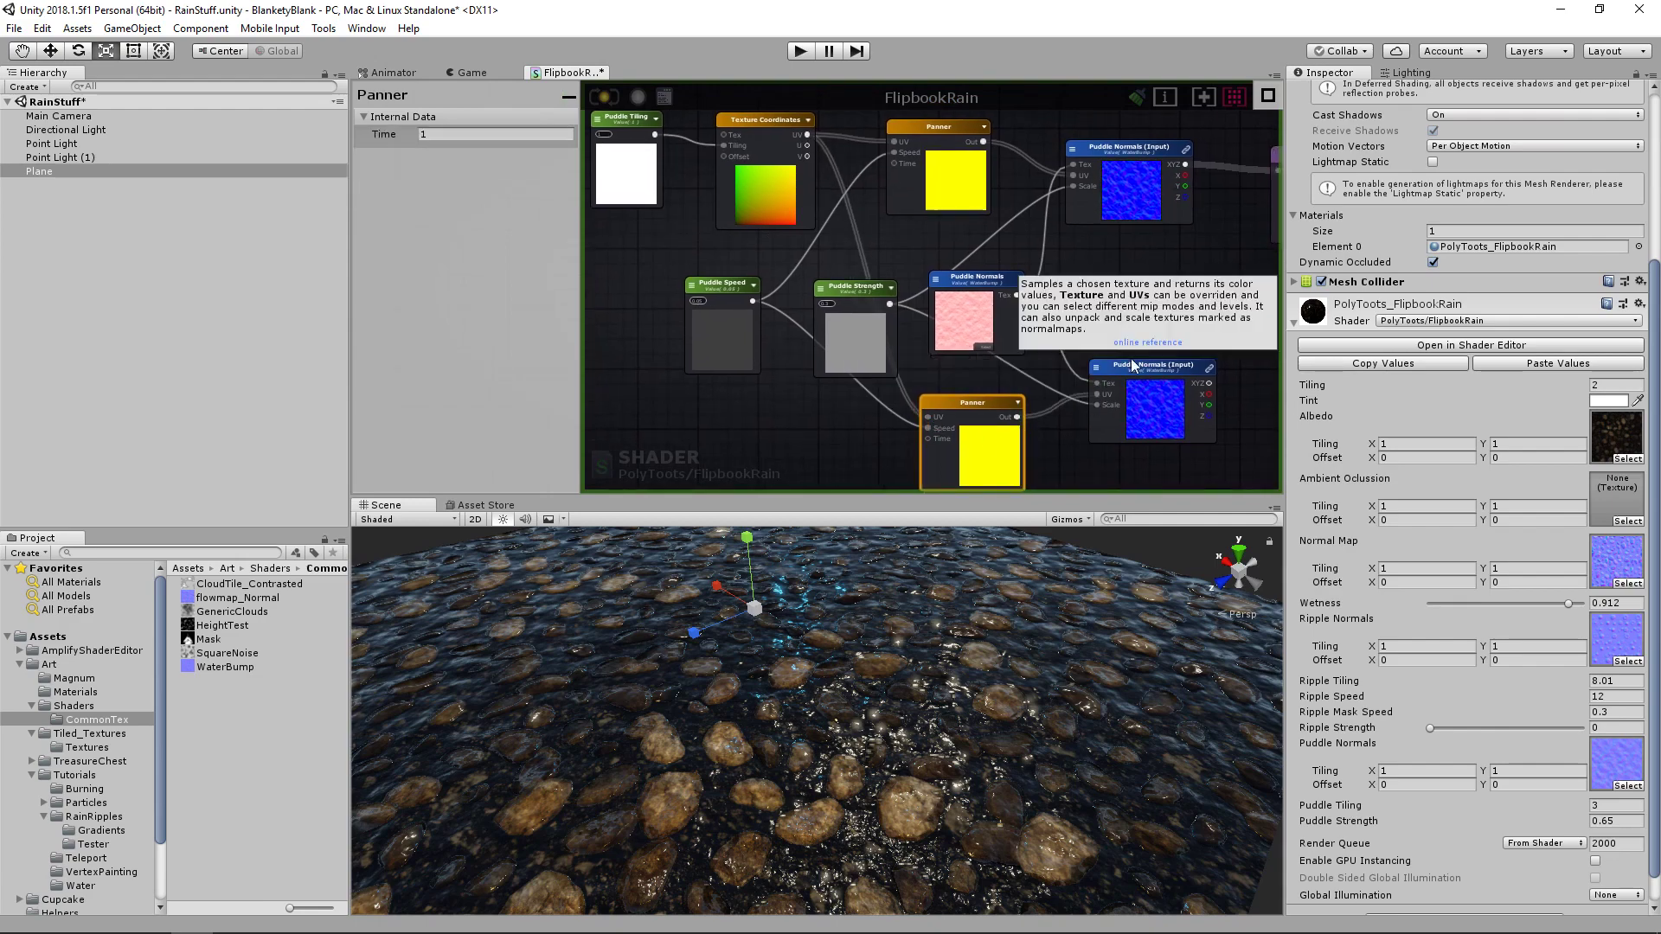
{"action": "left_click", "coordinate": [459, 135]}
{"action": "type", "text": "-1"}
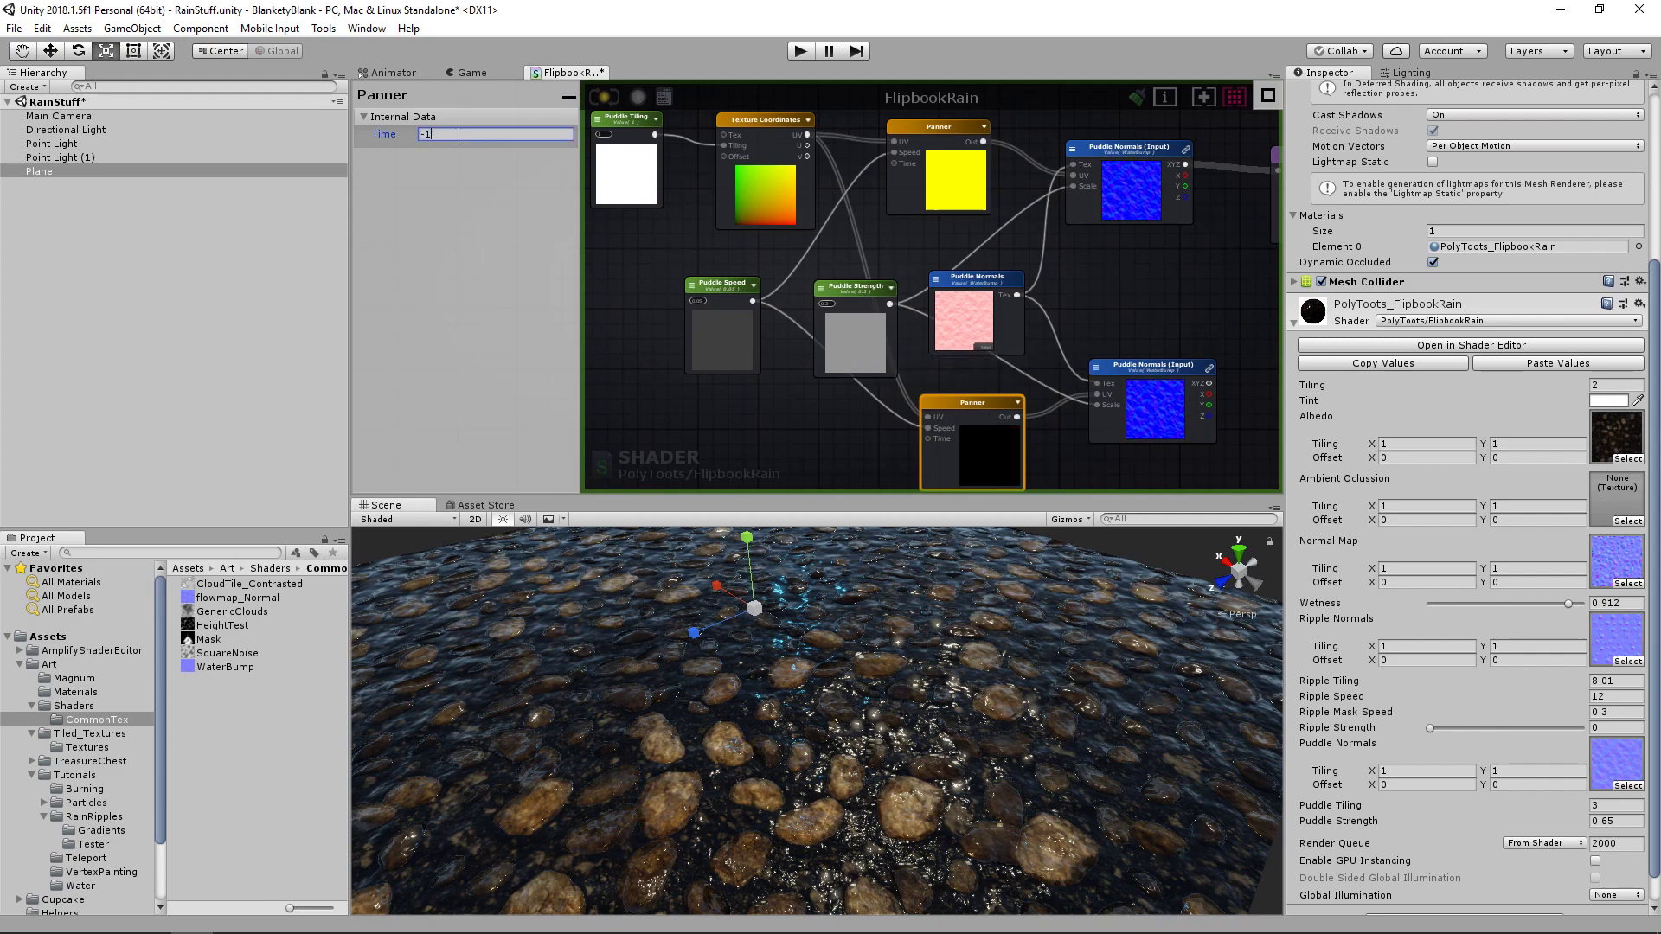
{"action": "left_click", "coordinate": [381, 144]}
- Shift the second Panner away from its sample and move the Puddle Speed node outward to tidy the puddle graph
{"action": "left_click_drag", "start_coordinate": [968, 402], "coordinate": [946, 397]}
{"action": "left_click_drag", "start_coordinate": [725, 348], "coordinate": [655, 363]}
{"action": "left_click", "coordinate": [870, 320]}
{"action": "scroll", "coordinate": [849, 311], "scroll_direction": "down", "scroll_amount": 2}
{"action": "middle_click_drag", "start_coordinate": [687, 262], "coordinate": [705, 319]}
{"action": "left_click_drag", "start_coordinate": [620, 177], "coordinate": [943, 263]}
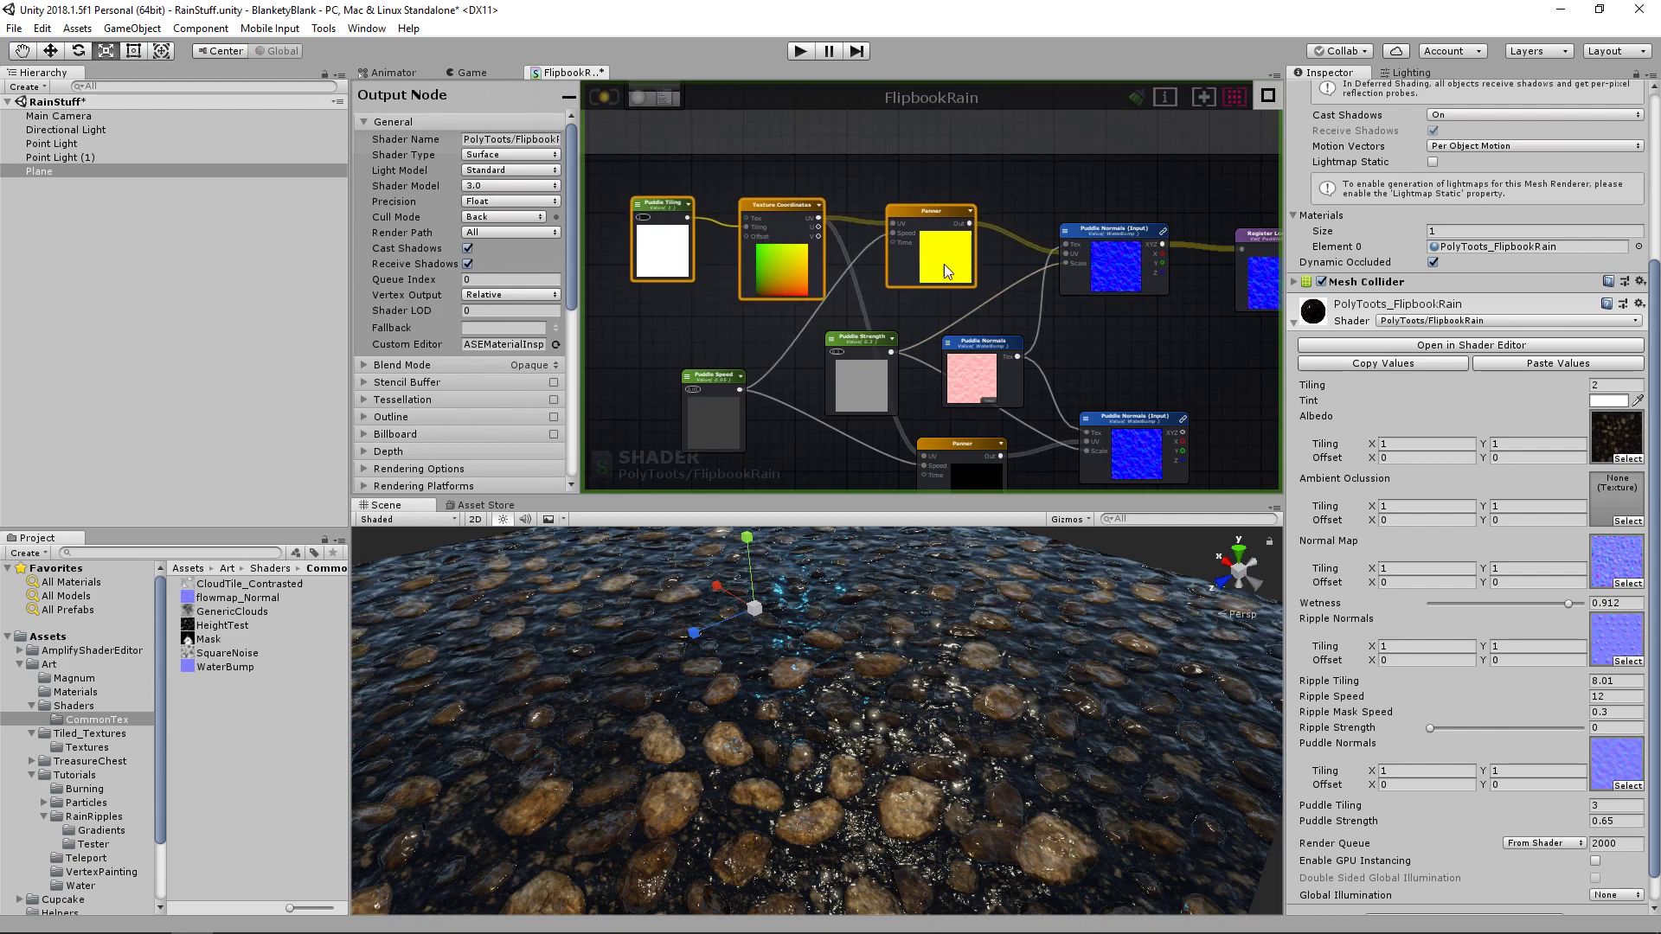
{"action": "middle_click_drag", "start_coordinate": [944, 264], "coordinate": [907, 208]}
{"action": "left_click", "coordinate": [891, 248]}
- Review the connections of the Texture Coordinates, the second Panner and the Puddle Normals Texture Object to both puddle samples
{"action": "left_click", "coordinate": [746, 211]}
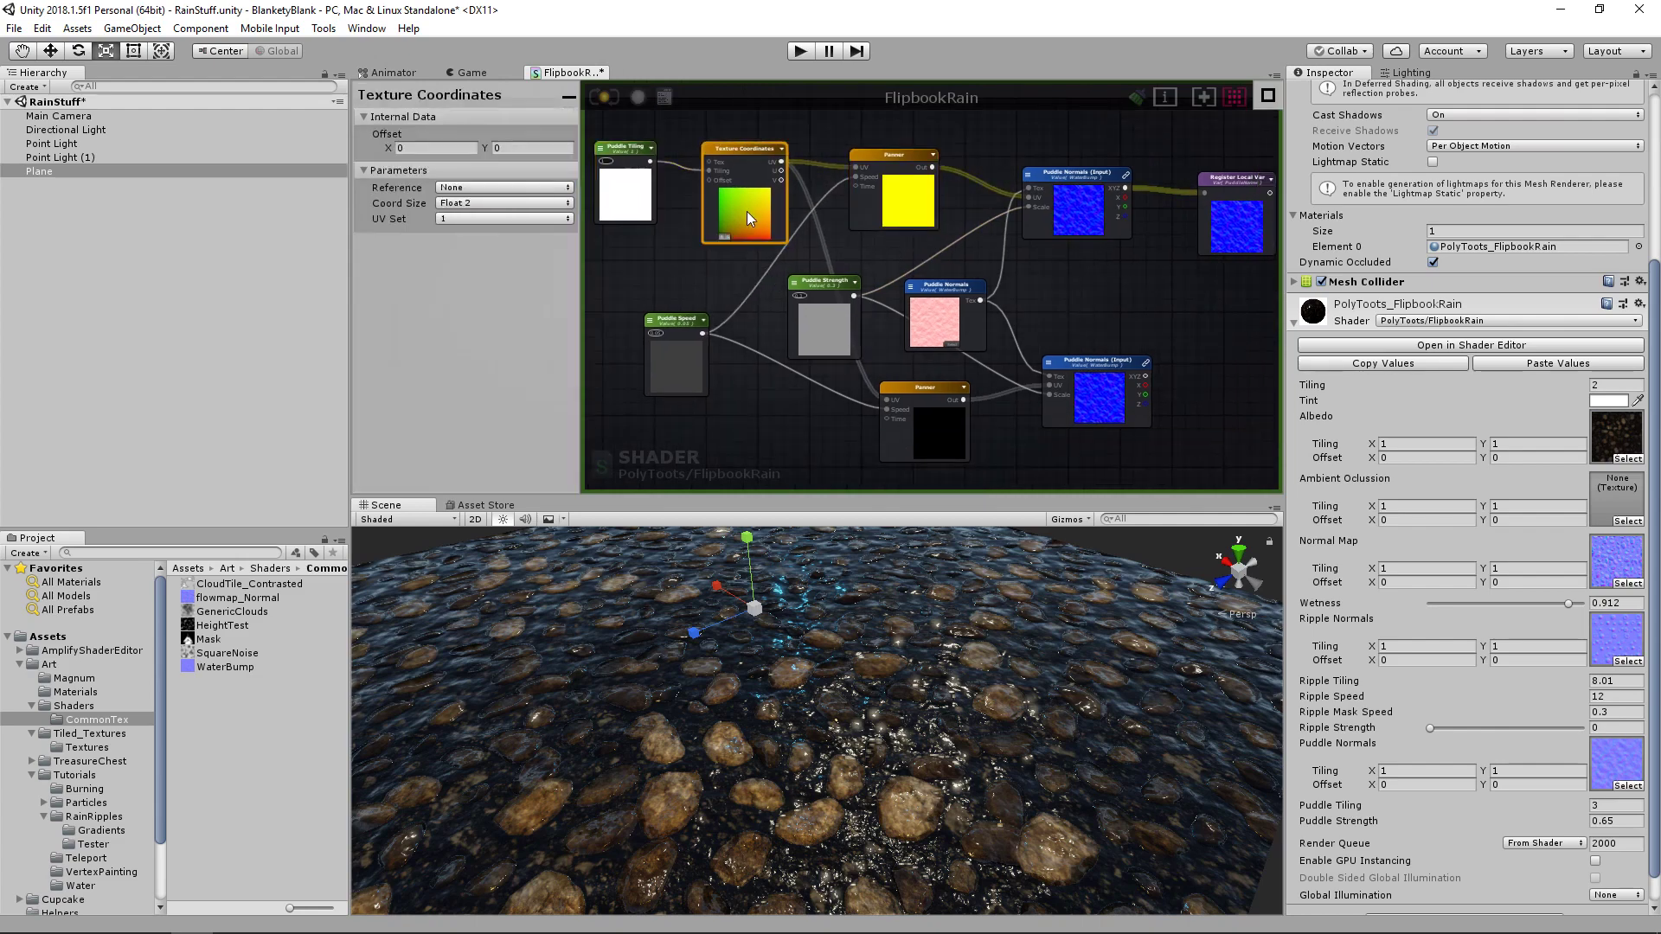
{"action": "left_click", "coordinate": [943, 413]}
{"action": "scroll", "coordinate": [1027, 406], "scroll_direction": "up", "scroll_amount": 3}
{"action": "middle_click_drag", "start_coordinate": [1025, 406], "coordinate": [1004, 401]}
{"action": "left_click", "coordinate": [1107, 360]}
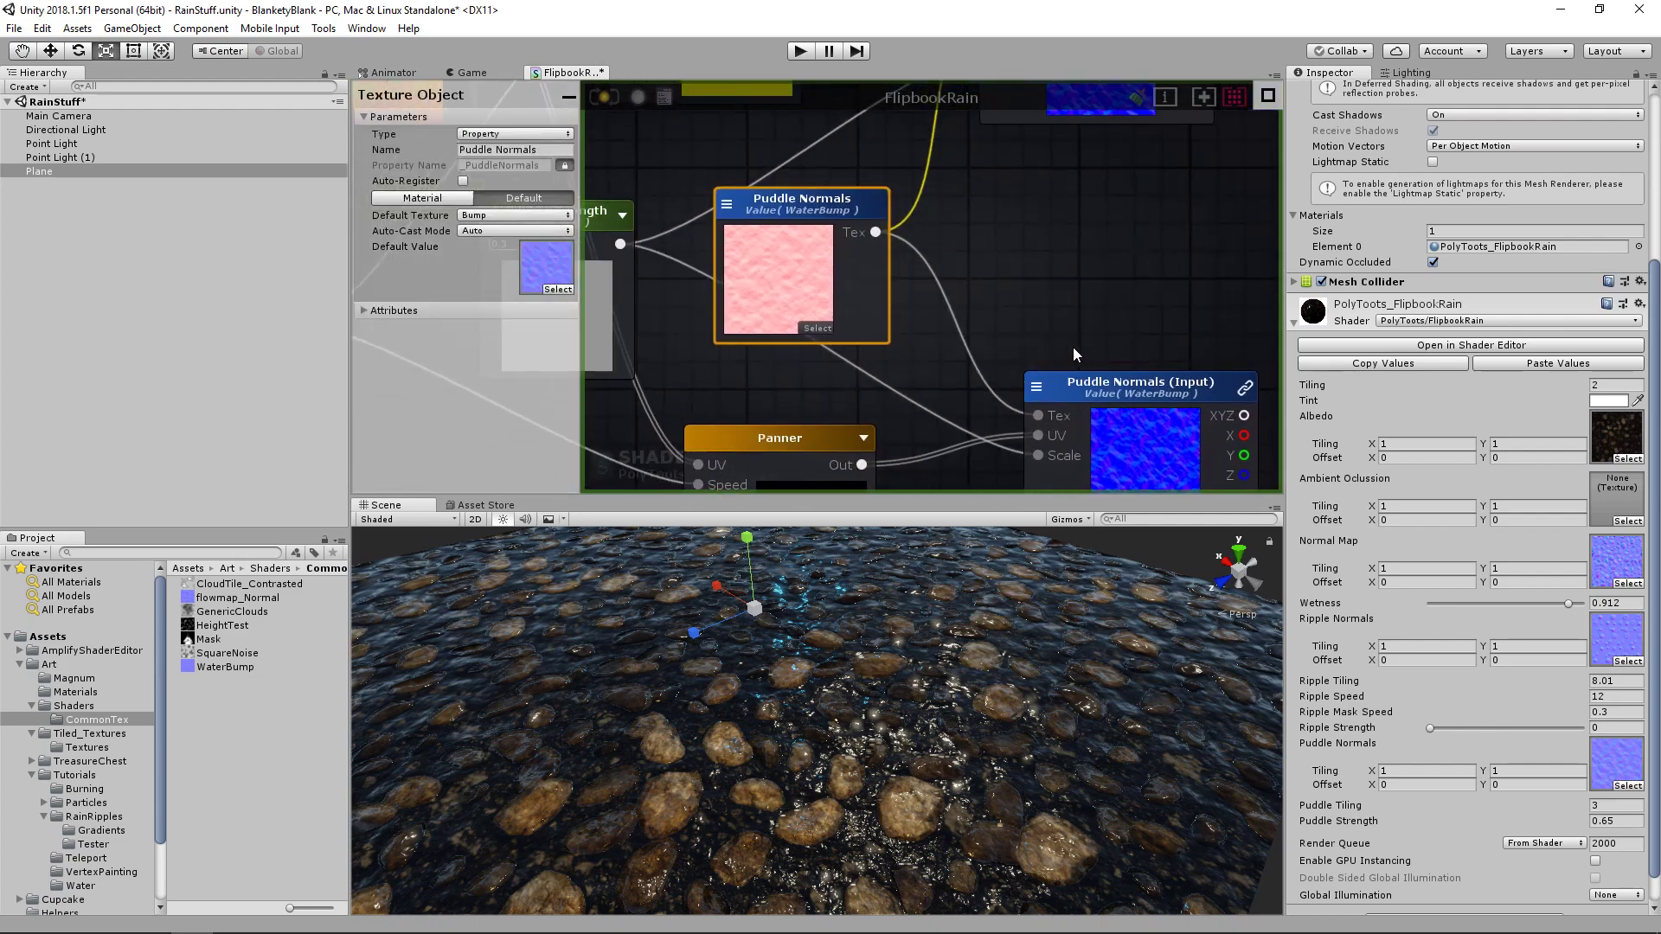
{"action": "left_click", "coordinate": [1091, 303]}
{"action": "scroll", "coordinate": [1091, 303], "scroll_direction": "down", "scroll_amount": 3}
{"action": "middle_click_drag", "start_coordinate": [1084, 266], "coordinate": [958, 330]}
{"action": "middle_click_drag", "start_coordinate": [603, 362], "coordinate": [675, 329]}
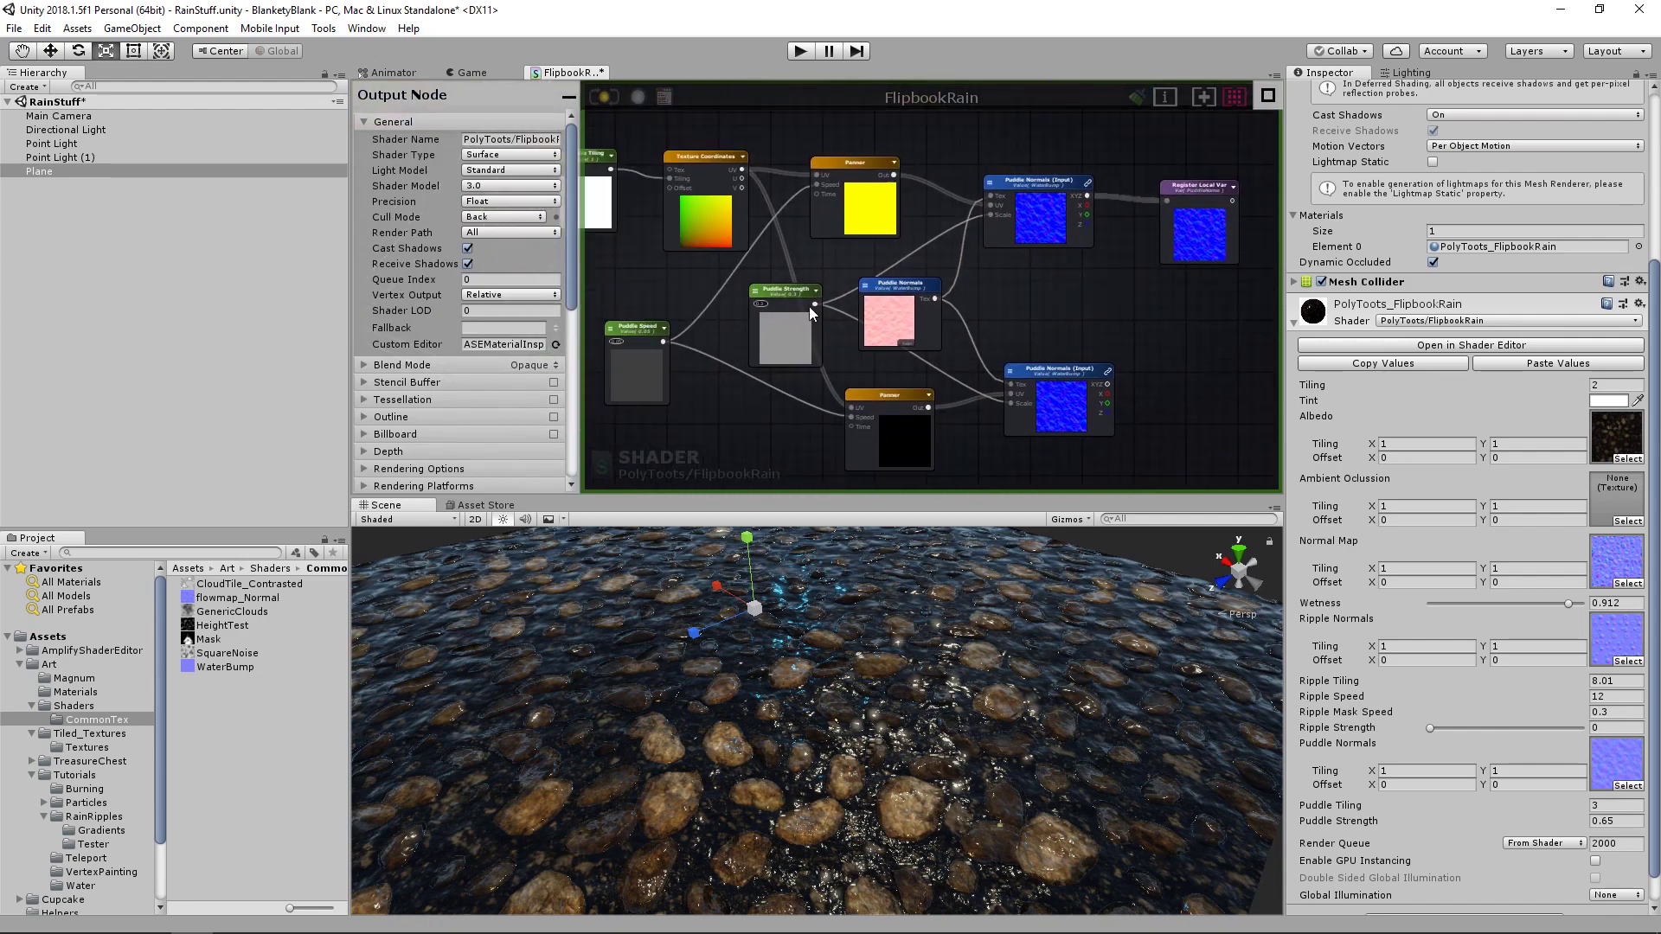
- Nudge the Puddle Strength node slightly and move the Puddle Speed node up closer to it
{"action": "left_click", "coordinate": [788, 279]}
{"action": "left_click_drag", "start_coordinate": [787, 282], "coordinate": [797, 279]}
{"action": "left_click_drag", "start_coordinate": [635, 328], "coordinate": [664, 294]}
{"action": "middle_click_drag", "start_coordinate": [664, 295], "coordinate": [768, 300]}
{"action": "left_click", "coordinate": [680, 163]}
{"action": "left_click", "coordinate": [772, 302]}
{"action": "left_click", "coordinate": [890, 283]}
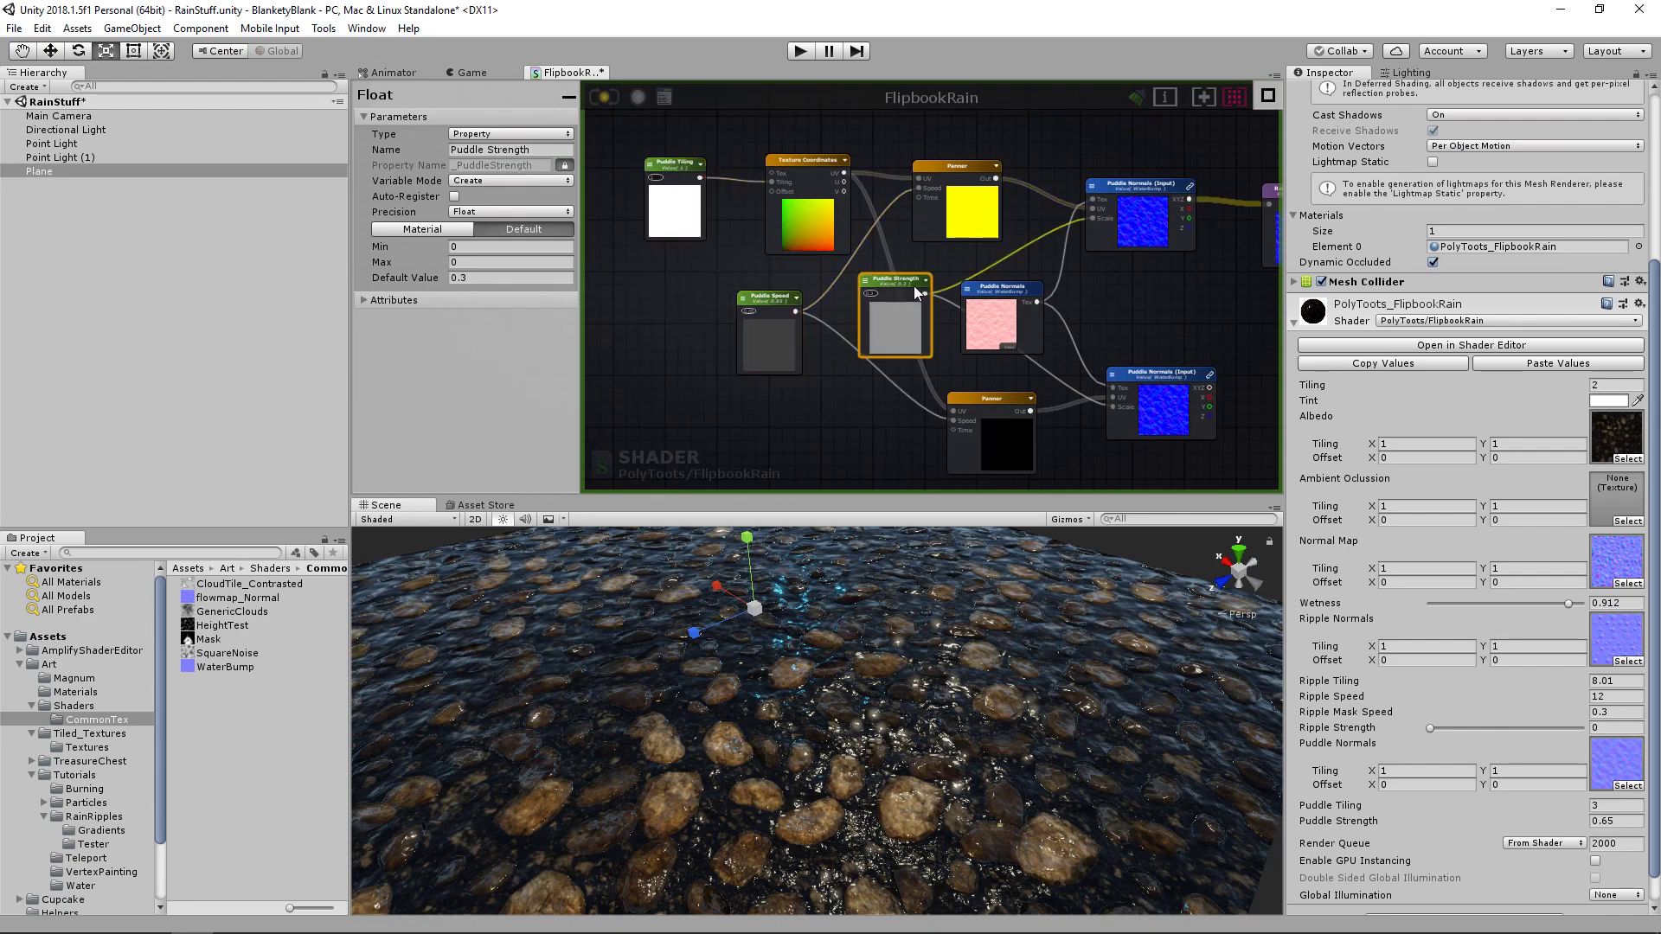
- Move the PuddleNorms Register Local Var node farther from the samples and add a Blend Normals node in the gap
{"action": "middle_click_drag", "start_coordinate": [1150, 301], "coordinate": [912, 319]}
{"action": "left_click", "coordinate": [914, 319]}
{"action": "left_click_drag", "start_coordinate": [1083, 269], "coordinate": [1218, 307]}
{"action": "left_click", "coordinate": [1035, 302]}
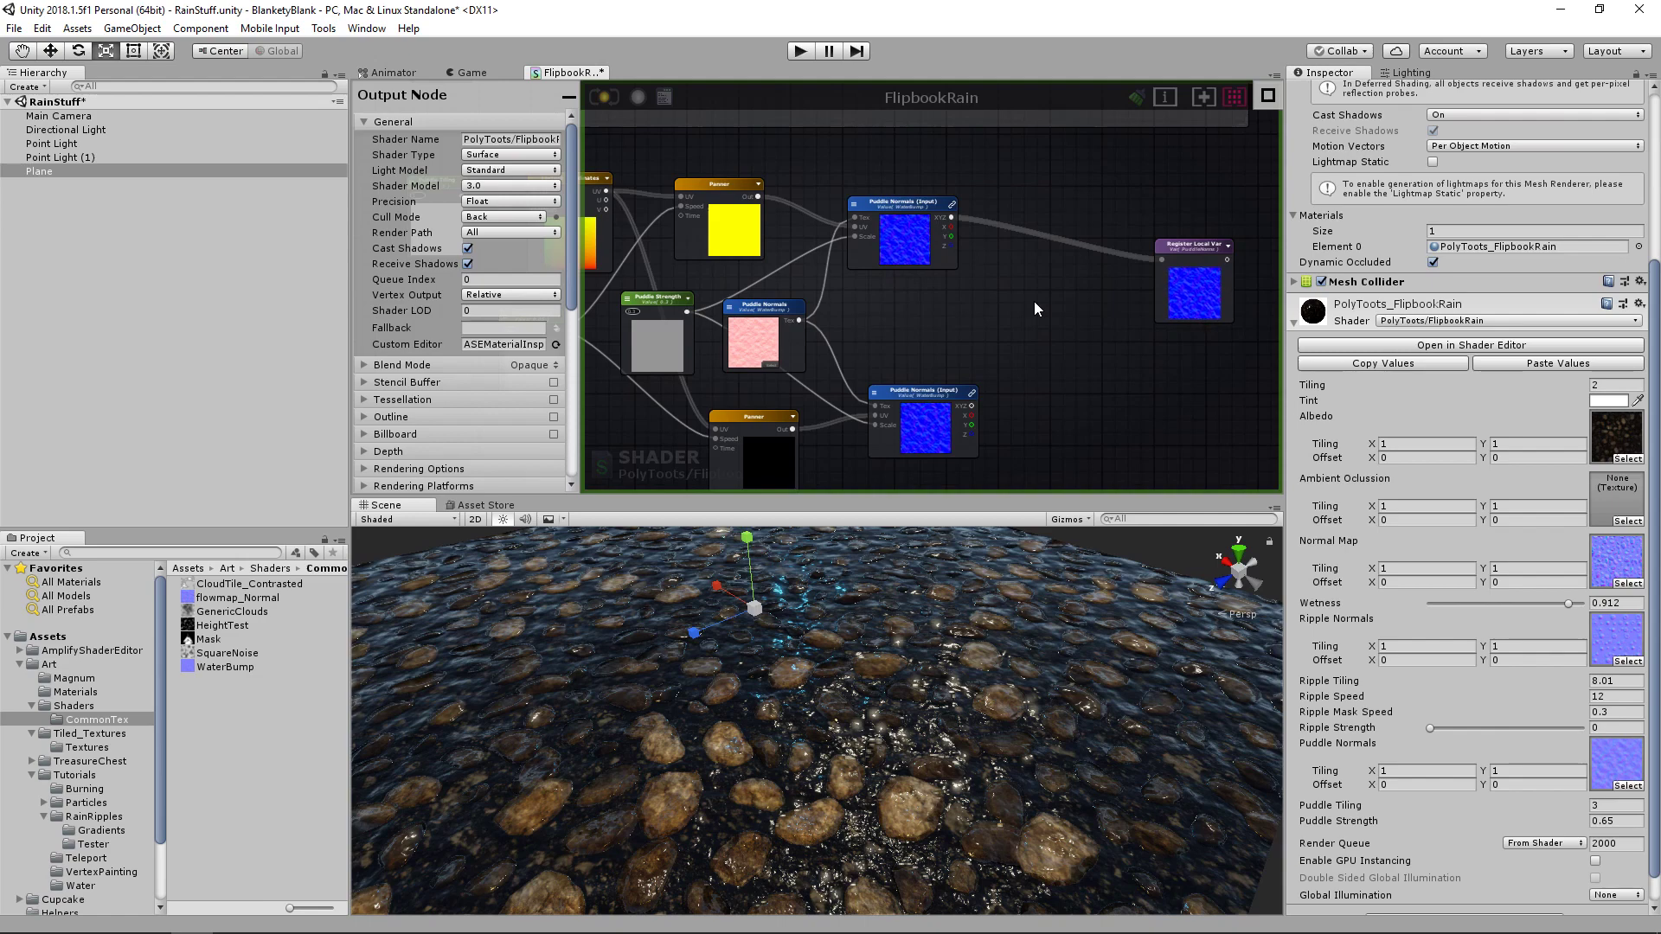
{"action": "right_click", "coordinate": [1035, 301]}
{"action": "type", "text": "normal"}
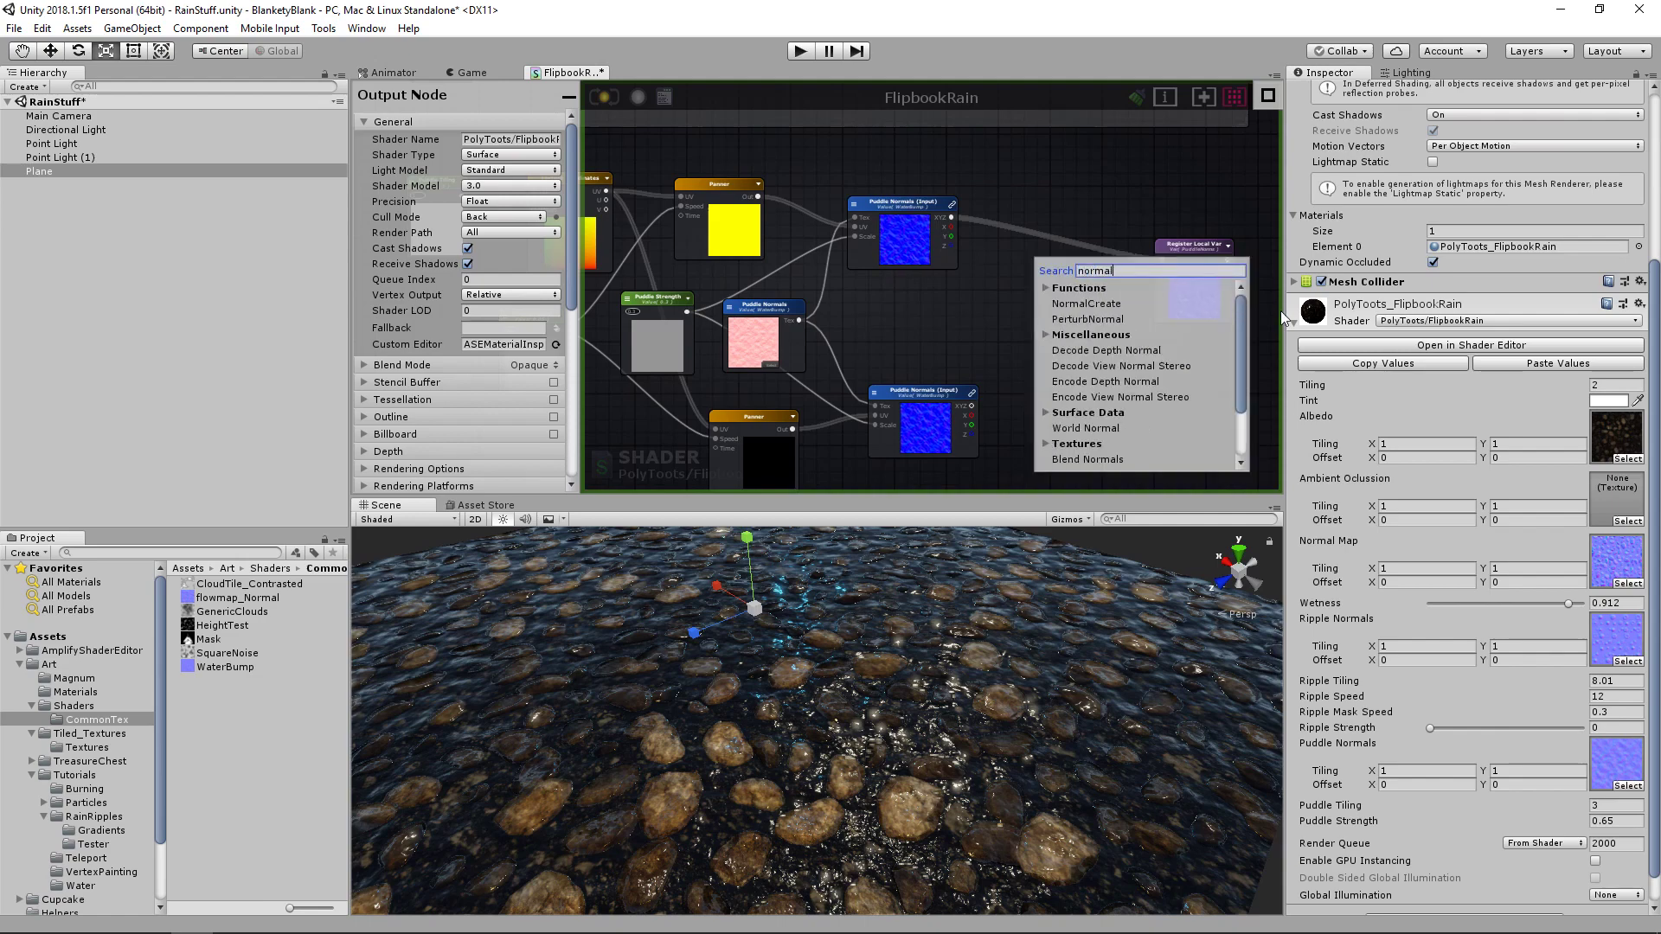
{"action": "left_click", "coordinate": [1107, 459]}
- Connect the two puddle samples to Blend Normals as Normal A and B, and feed the blend into the PuddleNorms Register Local Var
{"action": "left_click_drag", "start_coordinate": [1098, 367], "coordinate": [1078, 336]}
{"action": "left_click_drag", "start_coordinate": [952, 217], "coordinate": [1018, 291]}
{"action": "left_click_drag", "start_coordinate": [972, 405], "coordinate": [1162, 259]}
{"action": "left_click_drag", "start_coordinate": [1065, 295], "coordinate": [1076, 280]}
{"action": "left_click_drag", "start_coordinate": [1175, 301], "coordinate": [1182, 302]}
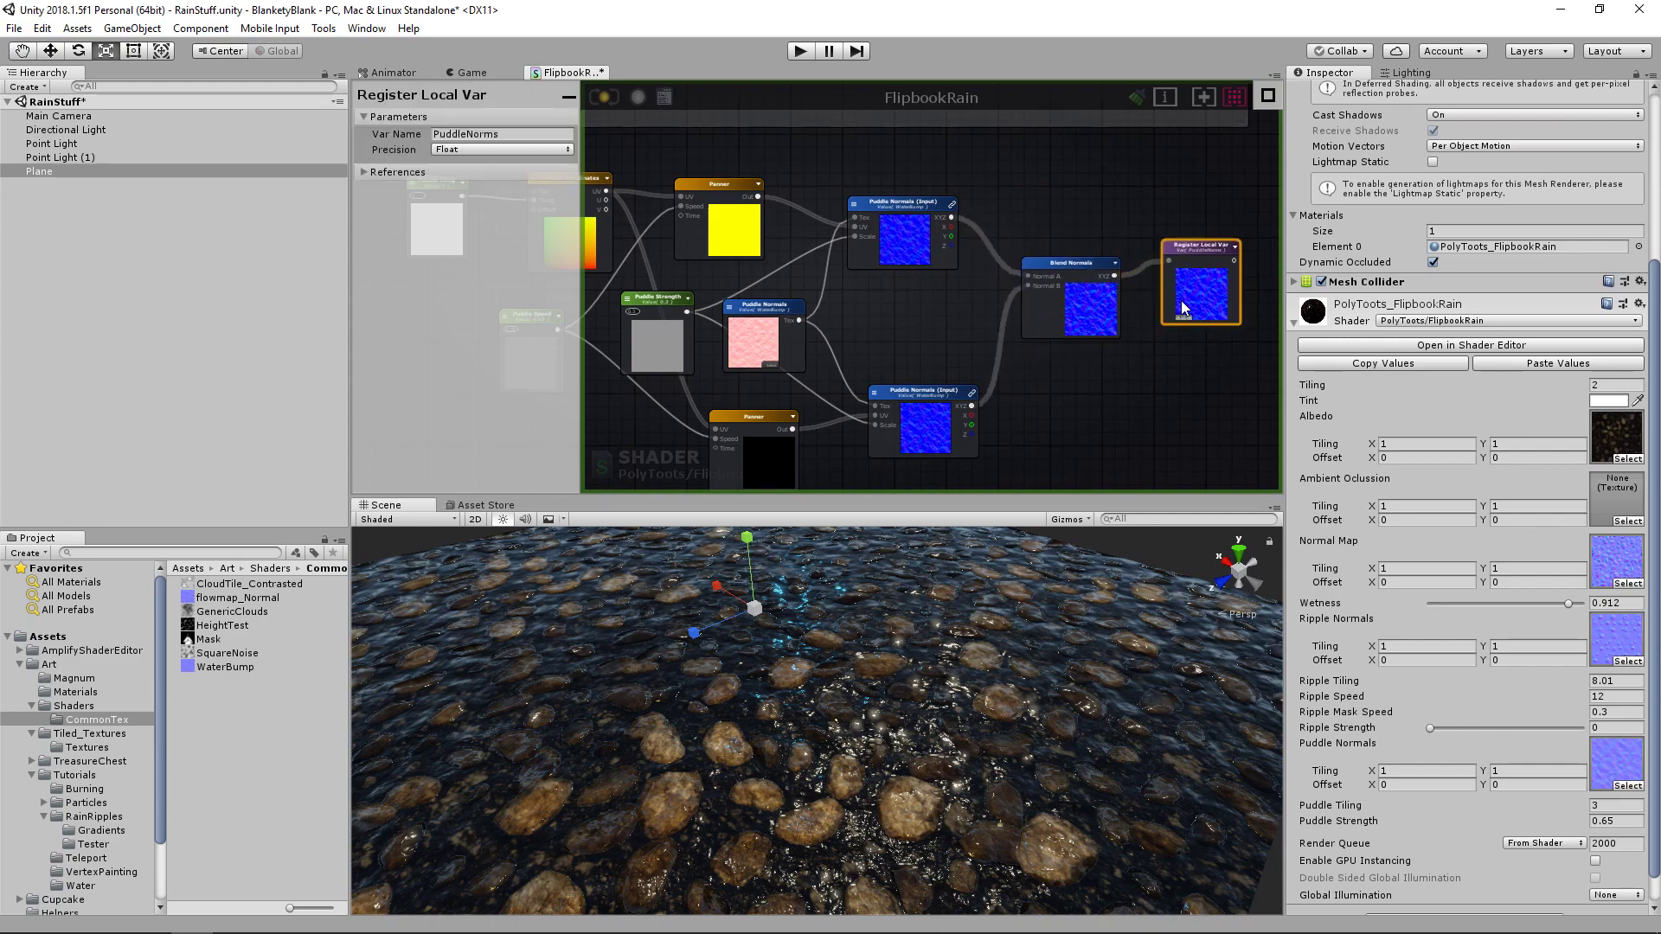
{"action": "scroll", "coordinate": [1093, 309], "scroll_direction": "up", "scroll_amount": 5}
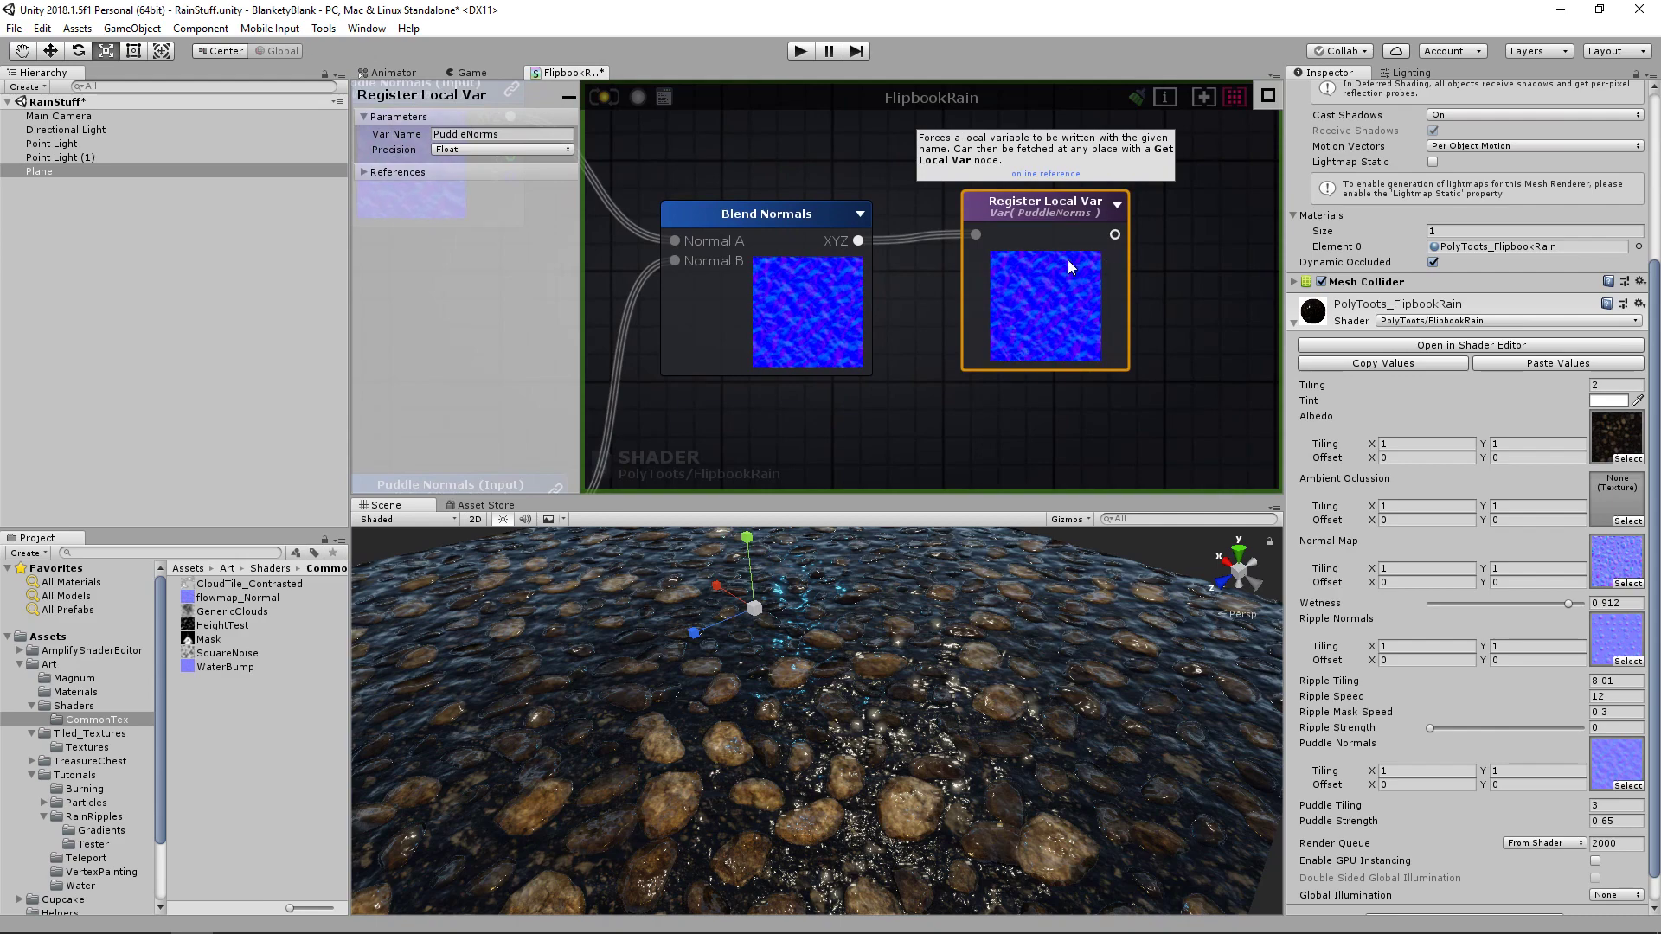
{"action": "scroll", "coordinate": [1072, 303], "scroll_direction": "down", "scroll_amount": 5}
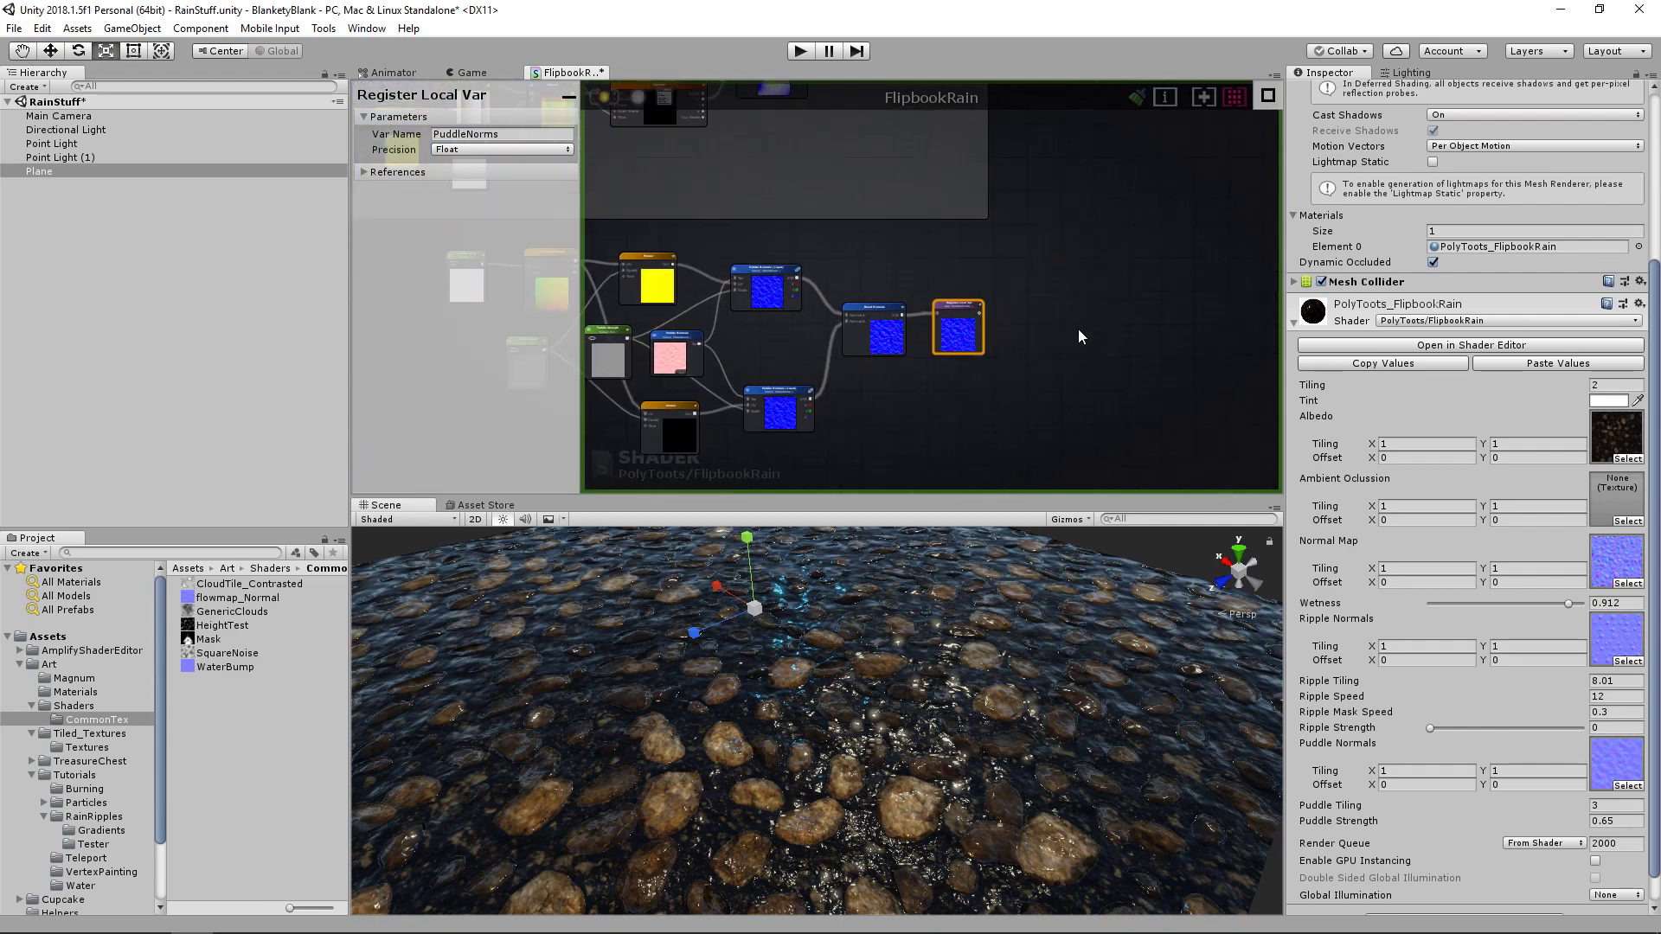
- Group all the puddle nodes in a comment frame and enter a frame title beginning with "Pud"
{"action": "left_click", "coordinate": [1078, 330]}
{"action": "middle_click_drag", "start_coordinate": [903, 353], "coordinate": [1059, 316]}
{"action": "scroll", "coordinate": [1059, 333], "scroll_direction": "down", "scroll_amount": 3}
{"action": "left_click_drag", "start_coordinate": [1152, 404], "coordinate": [790, 311]}
{"action": "mouse_move", "coordinate": [947, 327]}
{"action": "middle_mouse_down"}
{"action": "mouse_move", "coordinate": [985, 305]}
{"action": "mouse_move", "coordinate": [962, 310]}
{"action": "middle_mouse_up"}
{"action": "left_click", "coordinate": [893, 358]}
{"action": "scroll", "coordinate": [906, 368], "scroll_direction": "up", "scroll_amount": 3}
{"action": "scroll", "coordinate": [932, 325], "scroll_direction": "up", "scroll_amount": 3}
{"action": "scroll", "coordinate": [984, 320], "scroll_direction": "down", "scroll_amount": 4}
{"action": "scroll", "coordinate": [1185, 276], "scroll_direction": "down", "scroll_amount": 1}
{"action": "left_click_drag", "start_coordinate": [1238, 205], "coordinate": [745, 397]}
{"action": "key", "text": "c"}
{"action": "left_click", "coordinate": [815, 209]}
{"action": "left_click", "coordinate": [498, 136]}
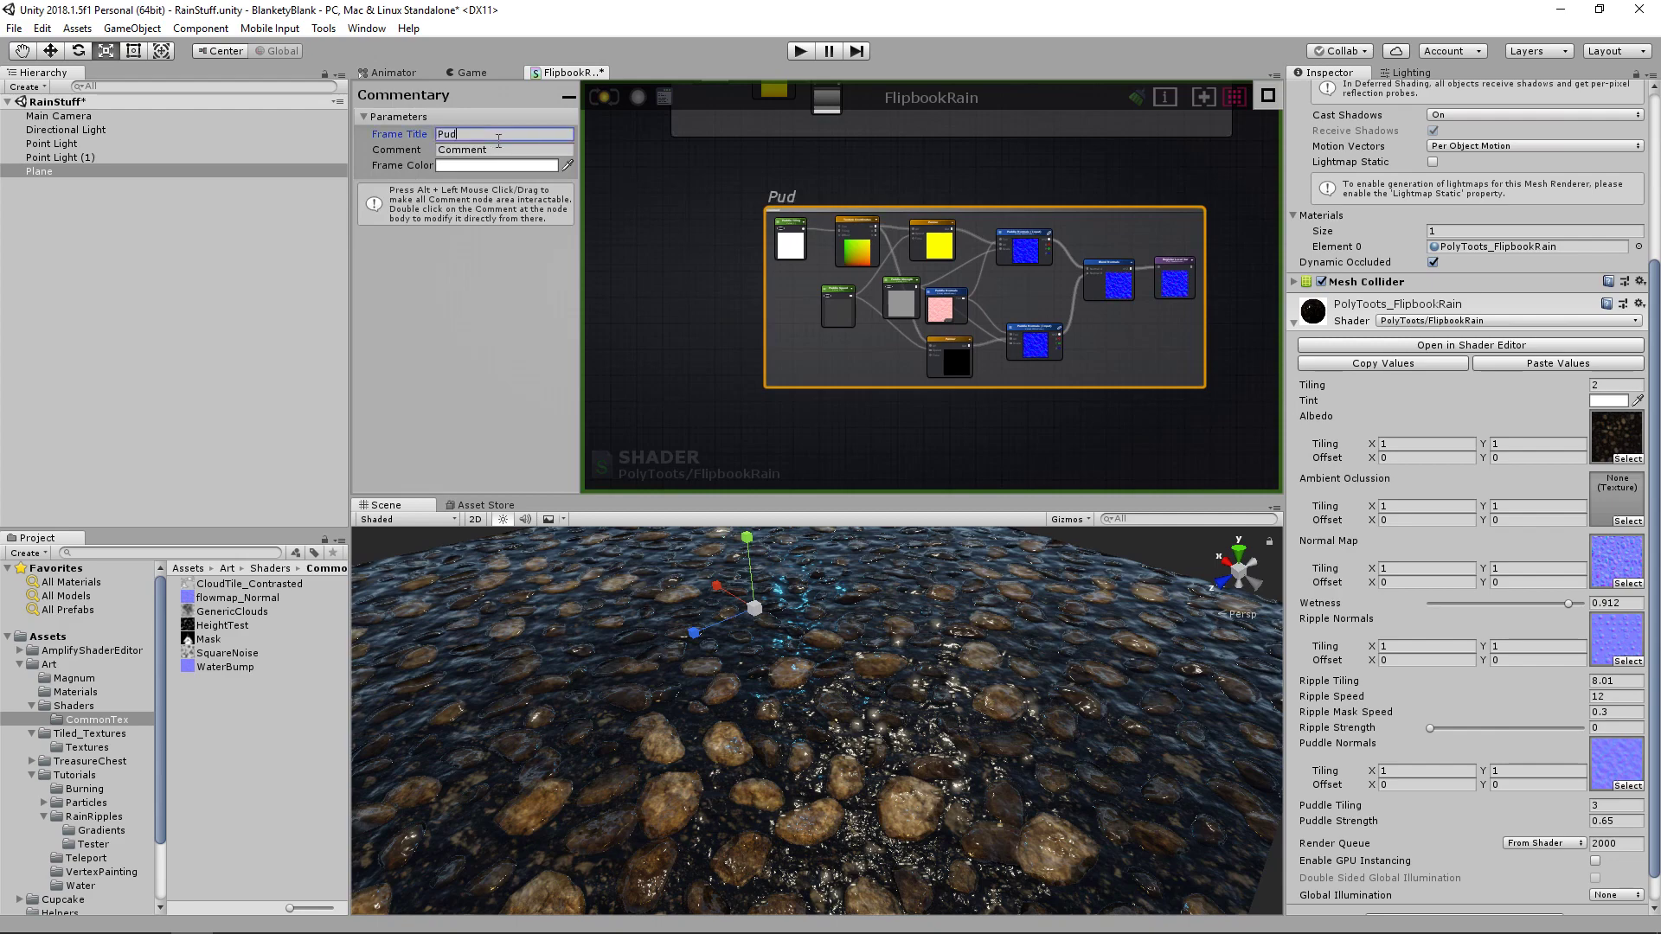
- Move Puddle Normals above Puddle Tiling in the shader's material property order and compile the updated shader
{"action": "middle_click_drag", "start_coordinate": [1151, 341], "coordinate": [800, 528]}
{"action": "left_click", "coordinate": [1162, 286]}
{"action": "middle_click_drag", "start_coordinate": [1205, 127], "coordinate": [1088, 234]}
{"action": "scroll", "coordinate": [1086, 234], "scroll_direction": "up", "scroll_amount": 3}
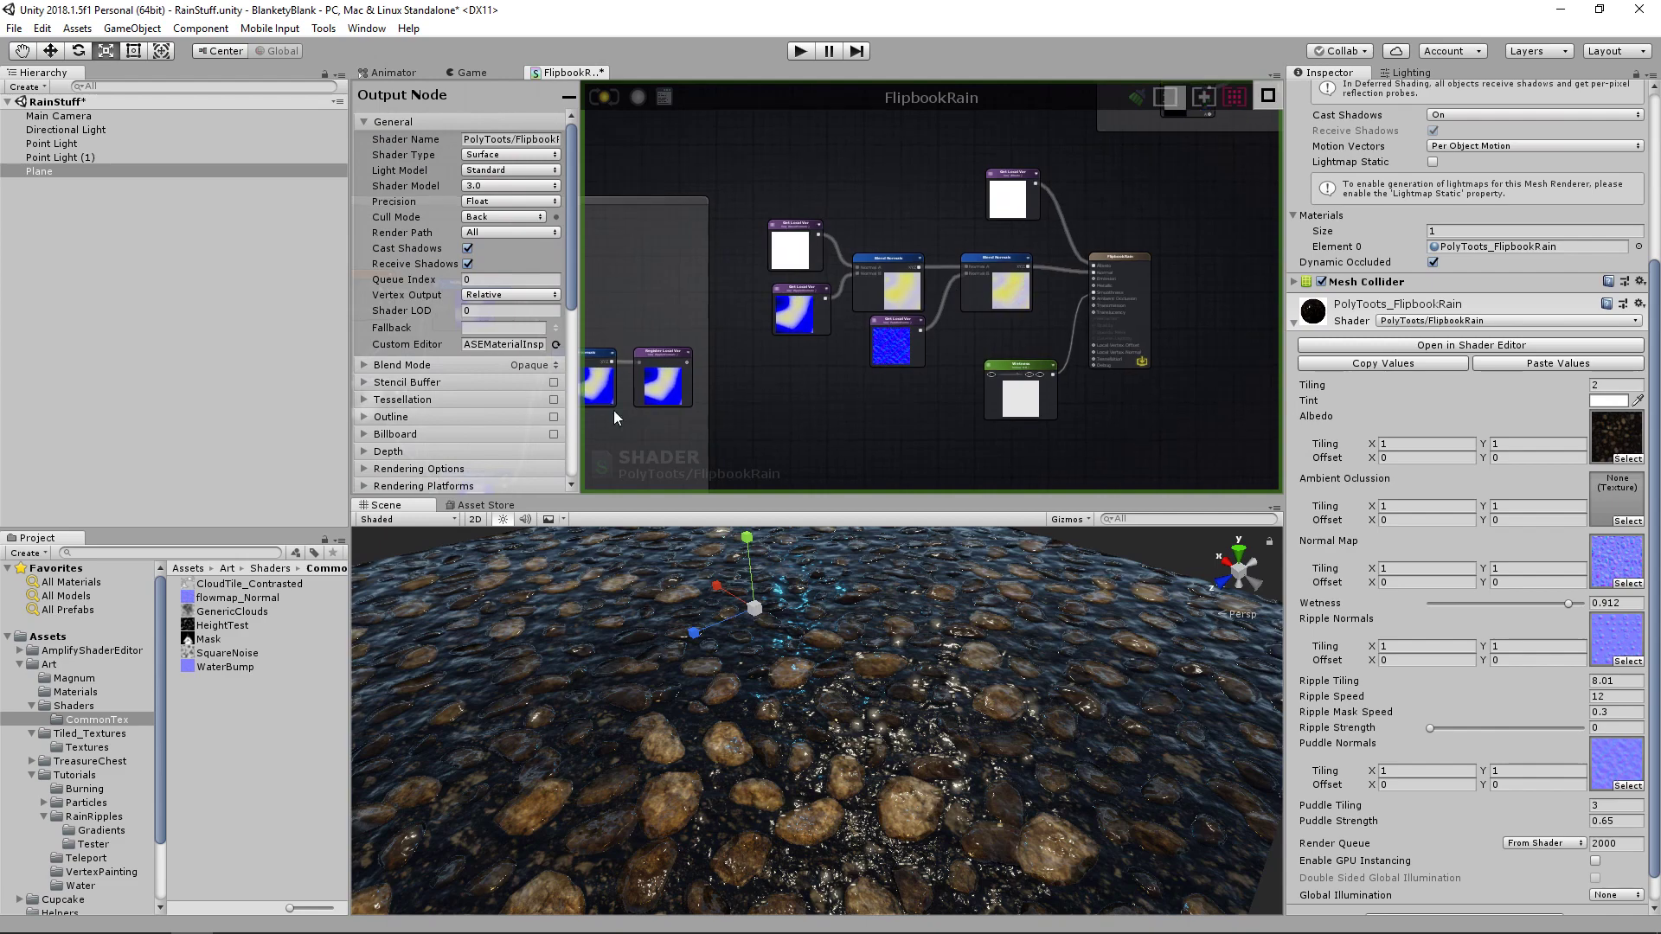
{"action": "scroll", "coordinate": [415, 370], "scroll_direction": "down", "scroll_amount": 6}
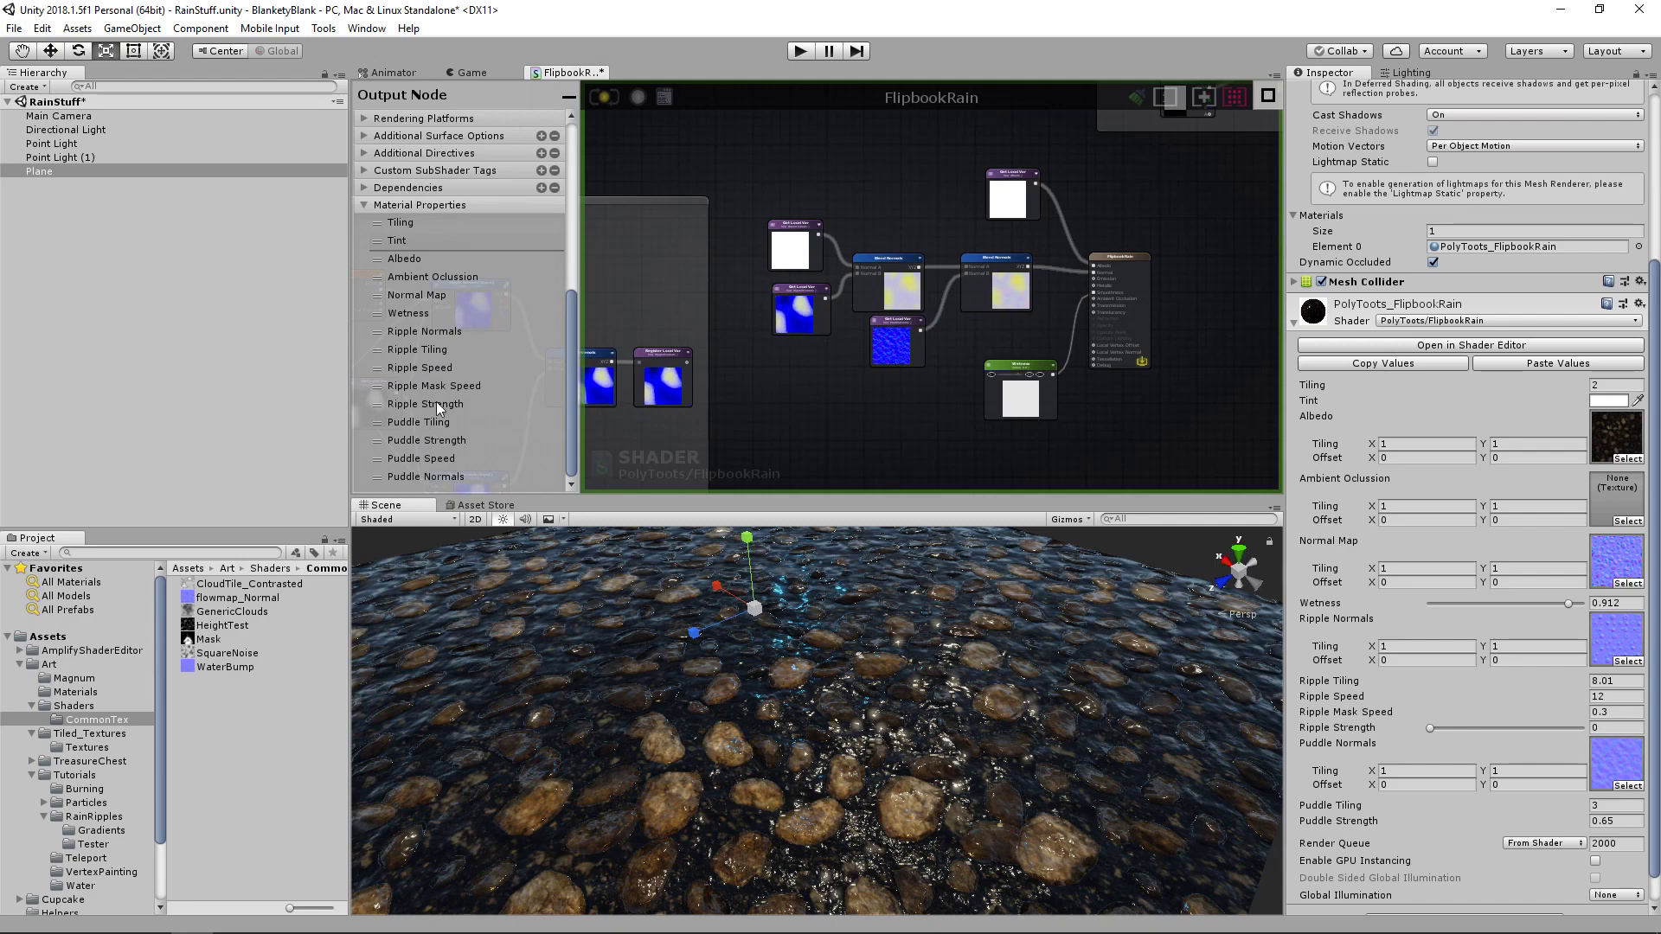
{"action": "left_click_drag", "start_coordinate": [427, 475], "coordinate": [452, 406]}
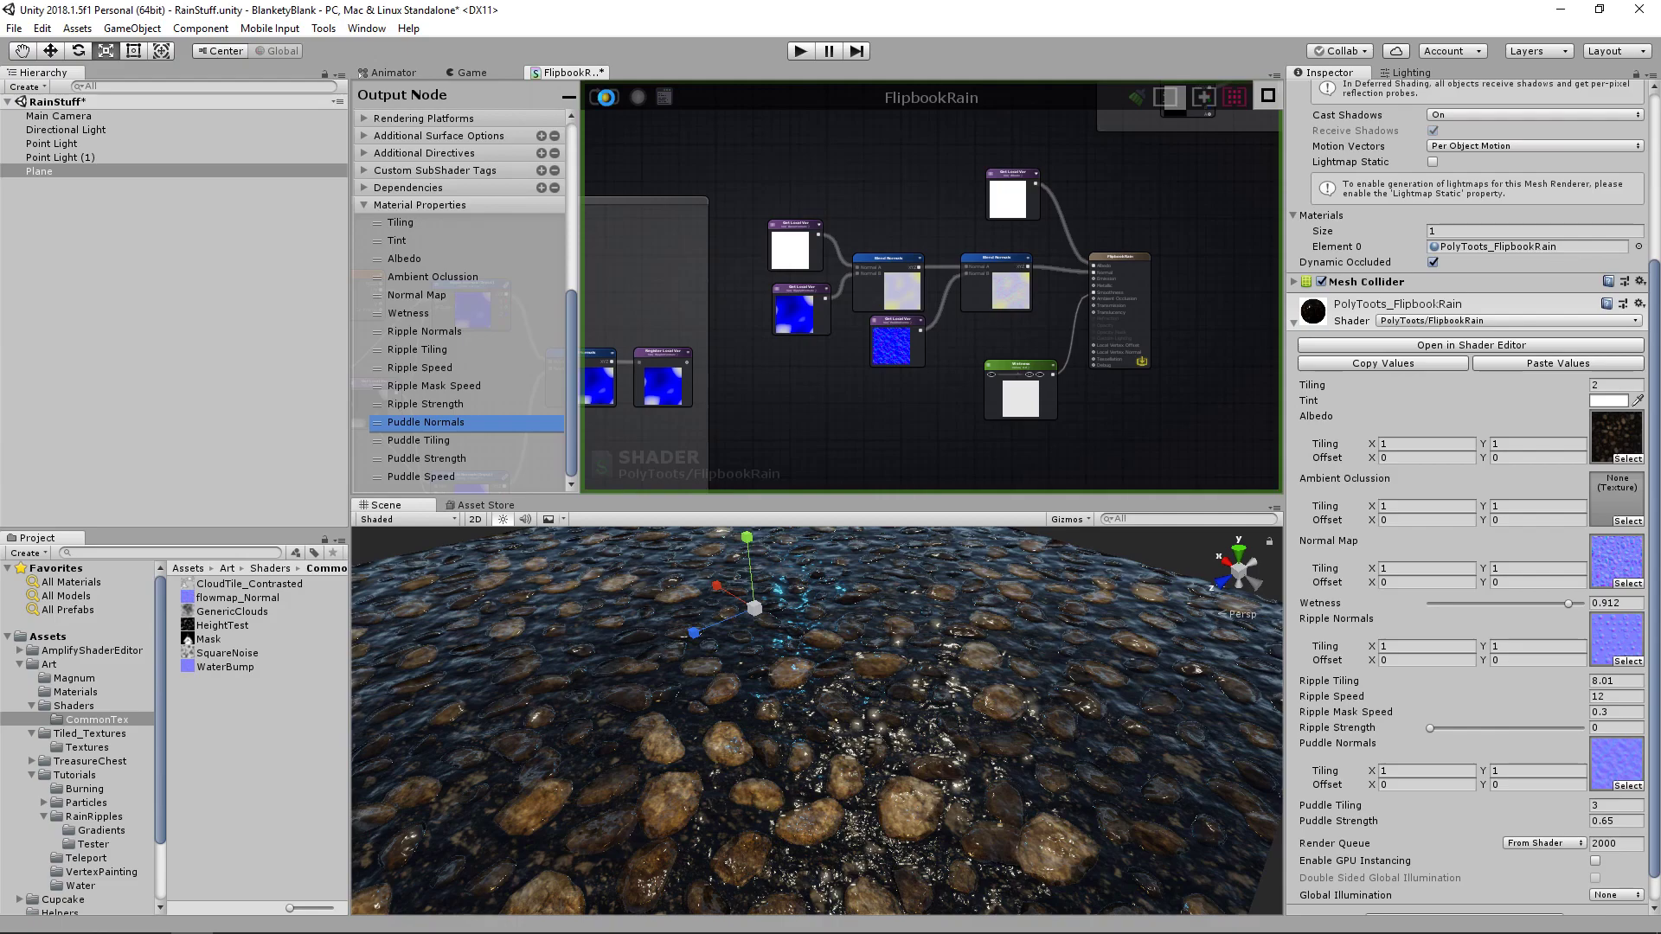
{"action": "left_click", "coordinate": [605, 96]}
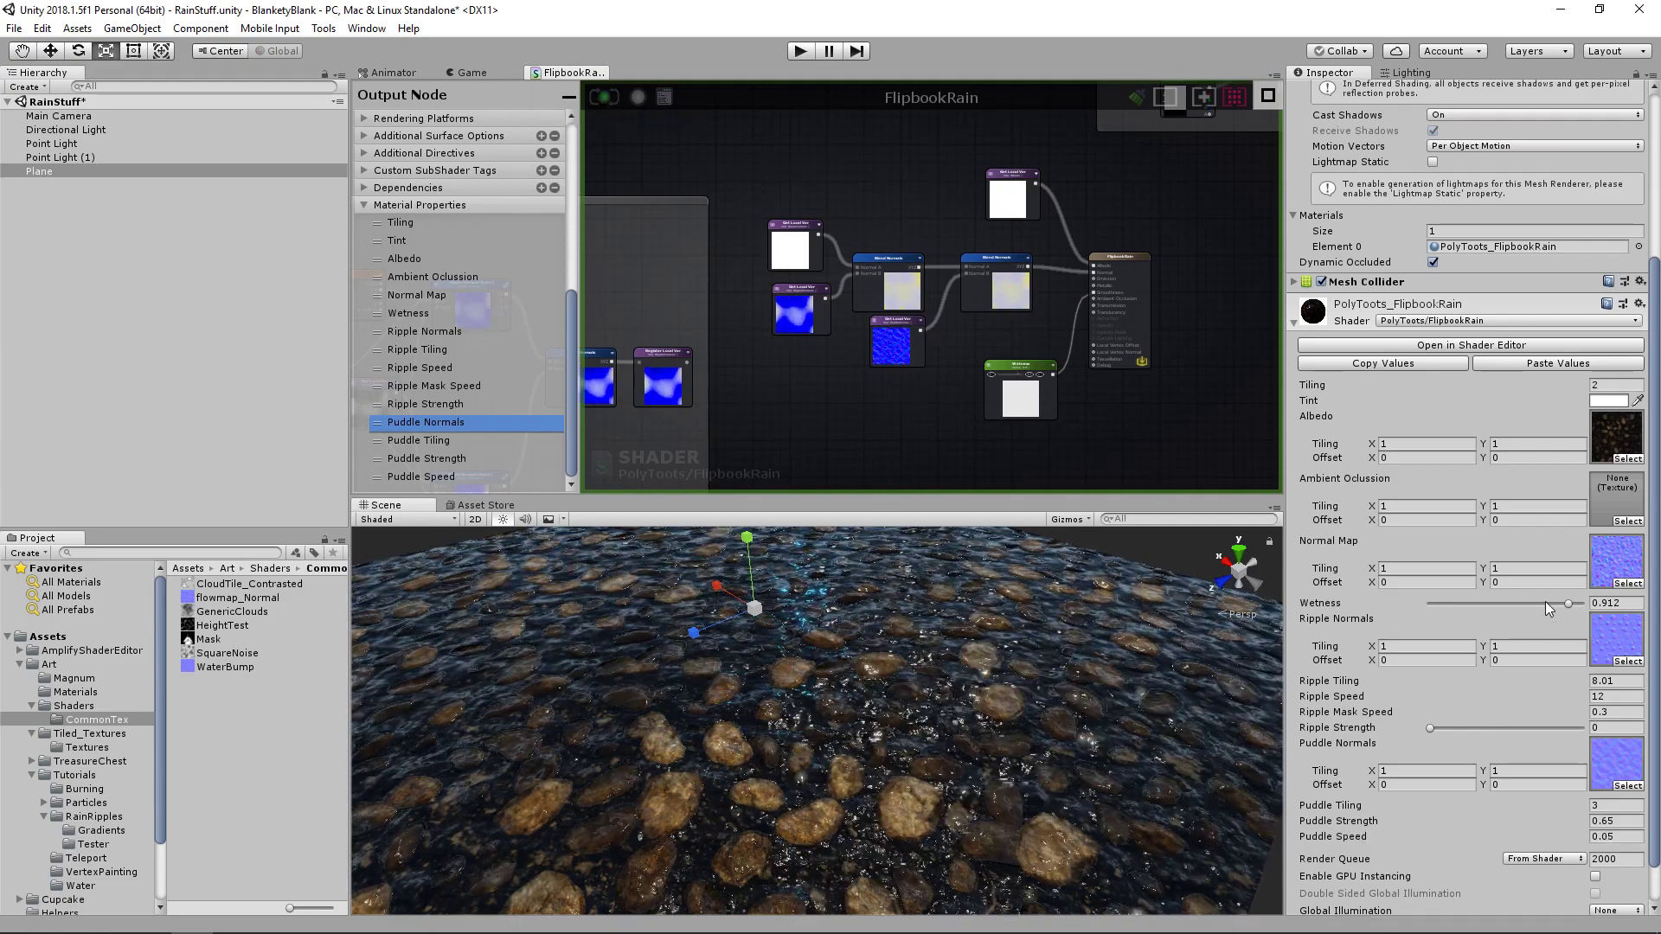
- Set the material's Wetness to 0.892 and its Puddle Speed to 0.01, with the Scene view enlarged
{"action": "mouse_move", "coordinate": [1545, 601]}
{"action": "left_mouse_down"}
{"action": "mouse_move", "coordinate": [1517, 605]}
{"action": "mouse_move", "coordinate": [1566, 602]}
{"action": "left_mouse_up"}
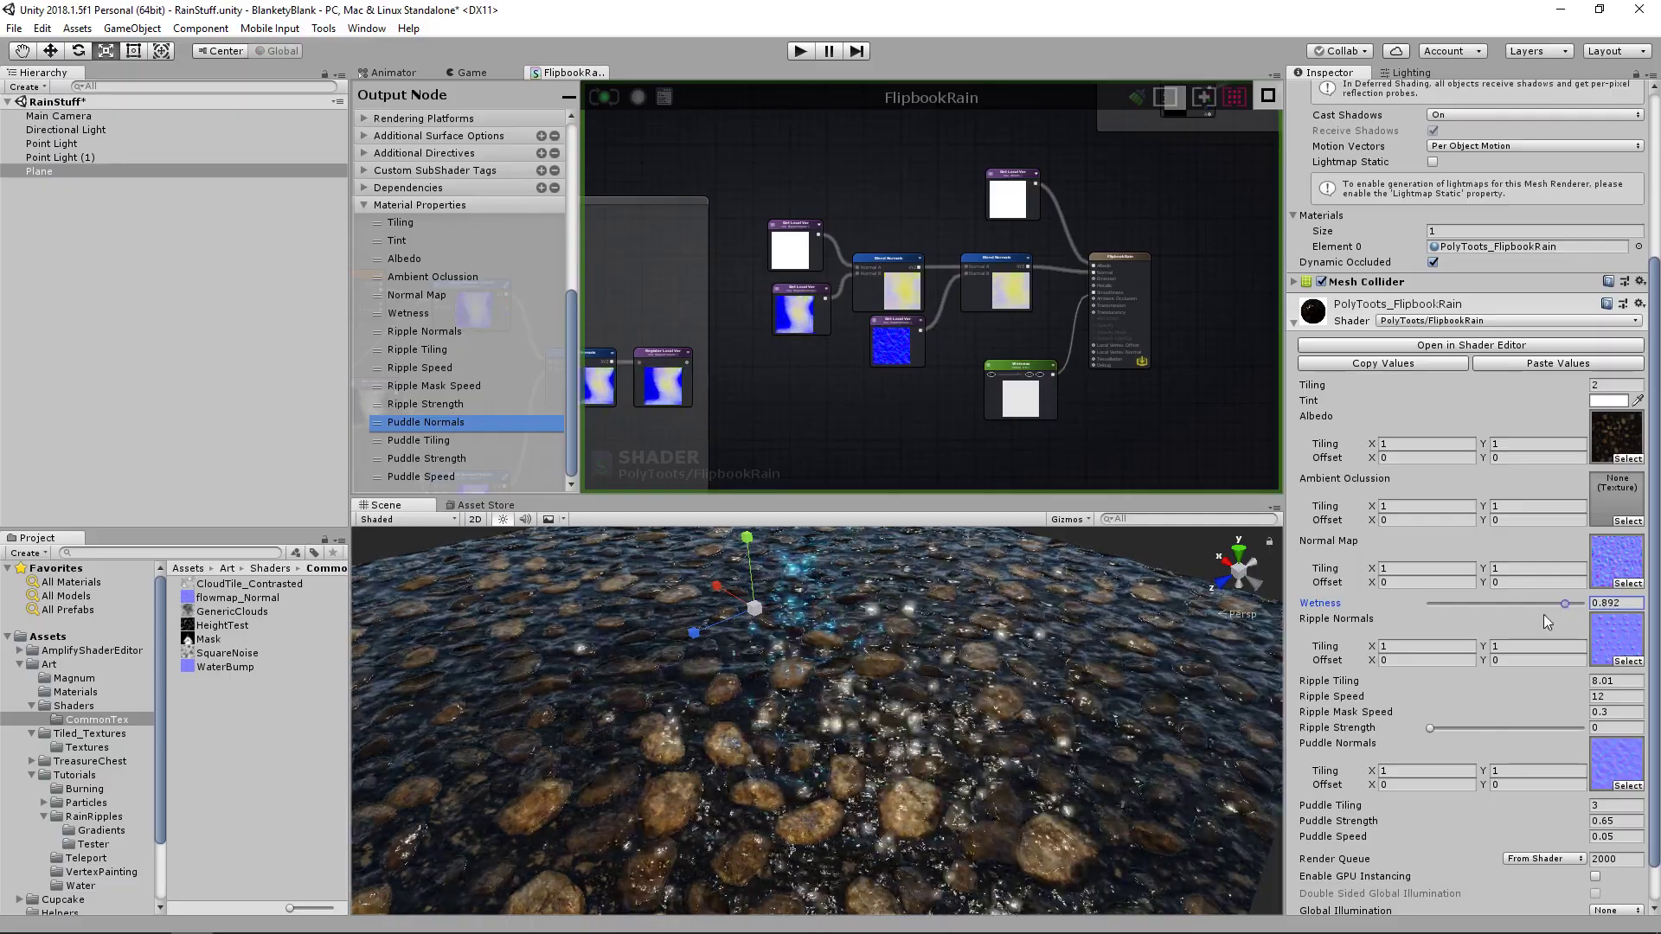
{"action": "left_click_drag", "start_coordinate": [891, 497], "coordinate": [891, 441]}
{"action": "left_click_drag", "start_coordinate": [1038, 692], "coordinate": [1092, 650], "text": "alt"}
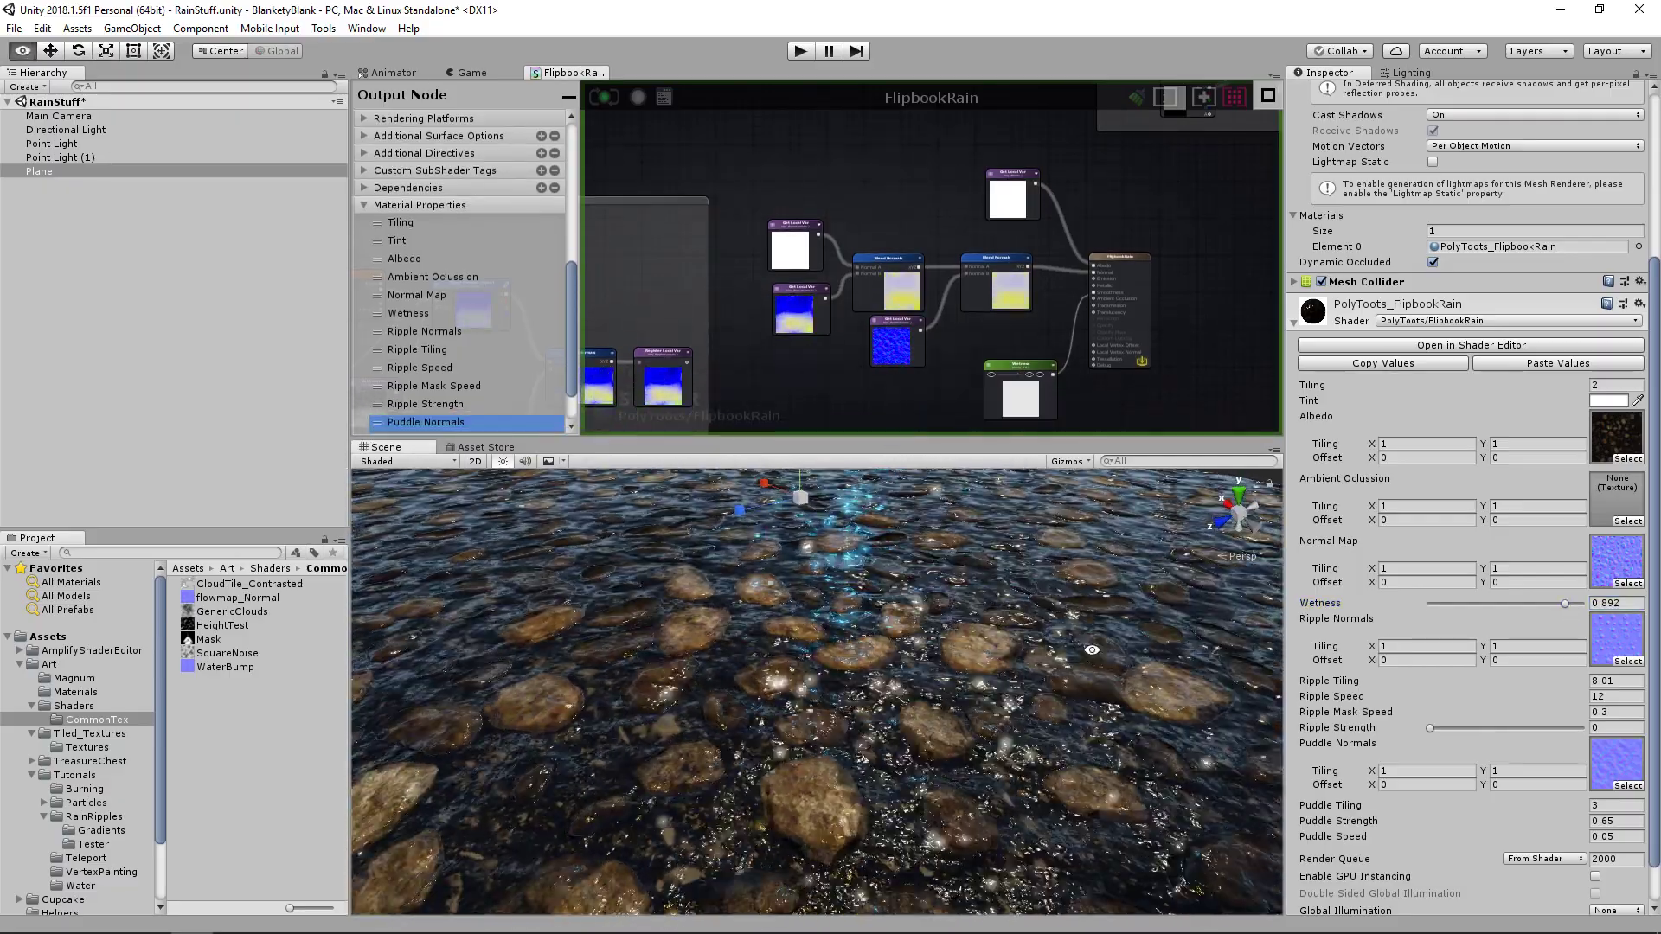
{"action": "left_click", "coordinate": [1614, 837]}
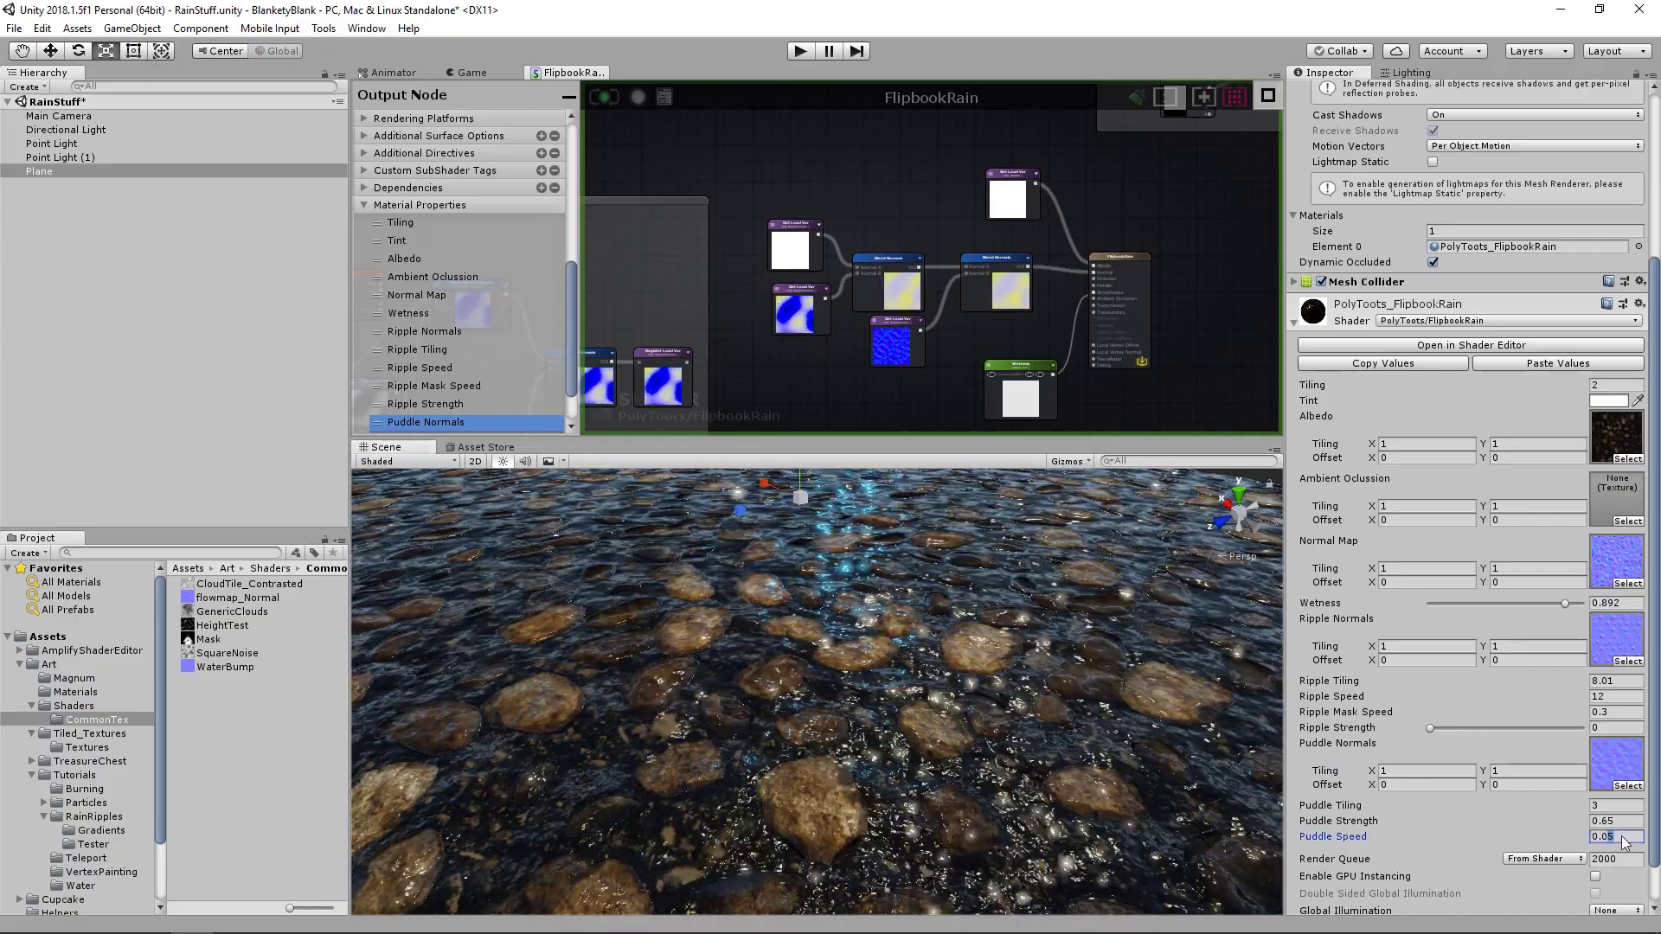
{"action": "key", "text": "BackSpace"}
{"action": "type", "text": "1"}
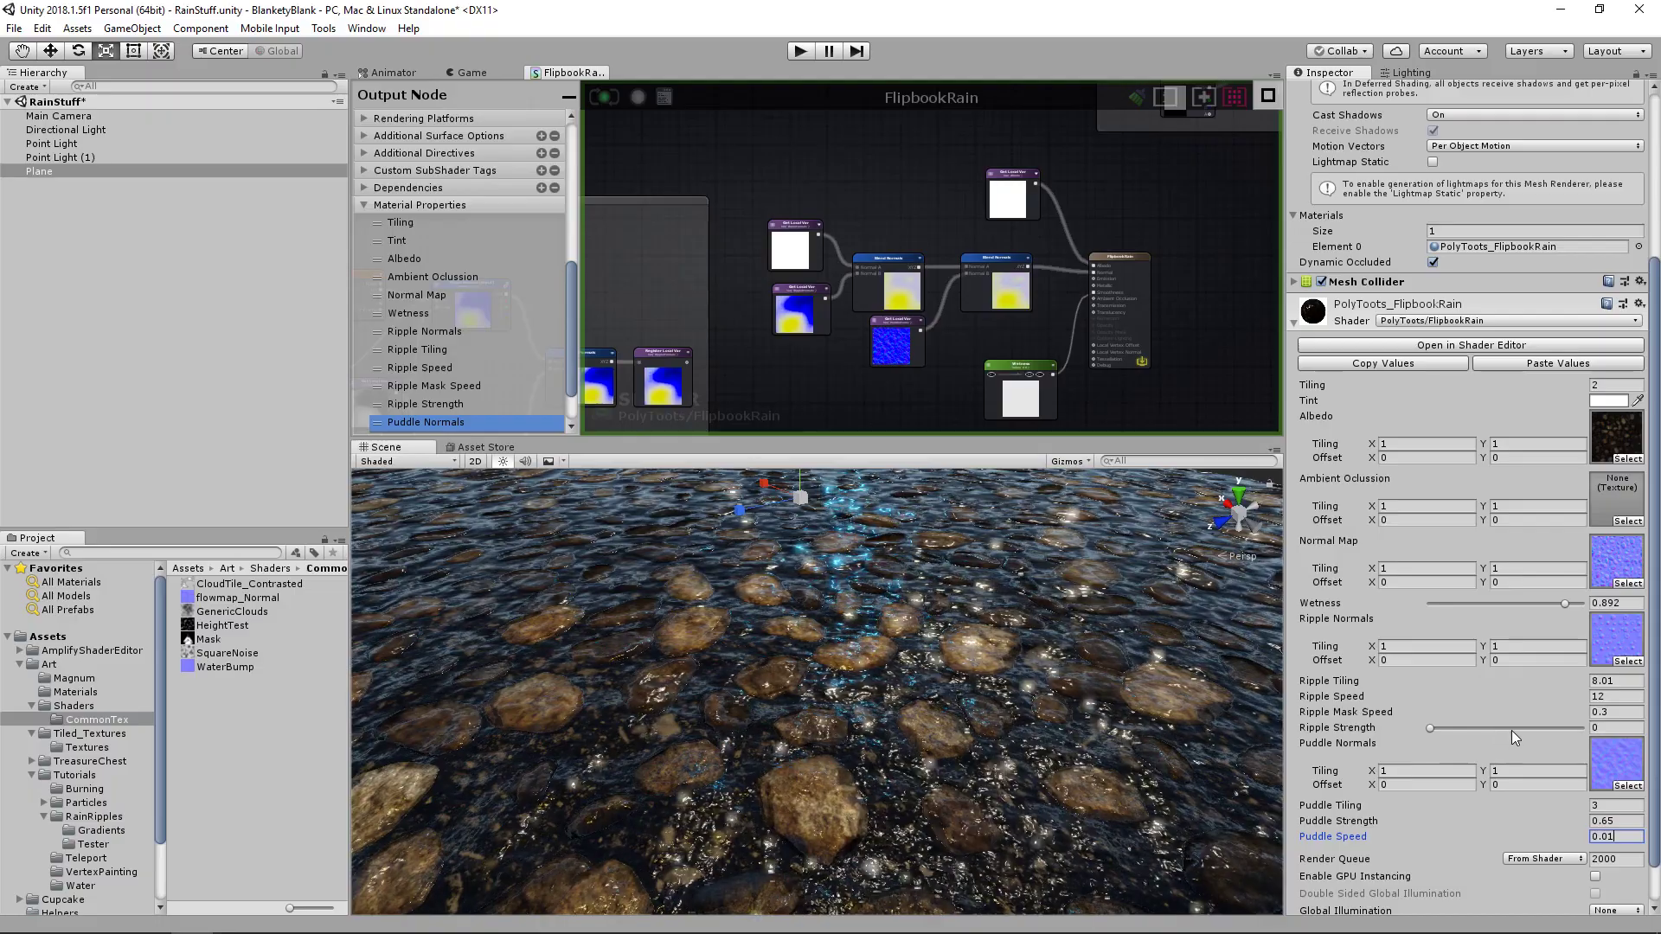
- Raise the material's Ripple Strength to 0.926
{"action": "mouse_move", "coordinate": [1501, 727]}
{"action": "left_mouse_down"}
{"action": "mouse_move", "coordinate": [1538, 728]}
{"action": "mouse_move", "coordinate": [1523, 730]}
{"action": "left_mouse_up"}
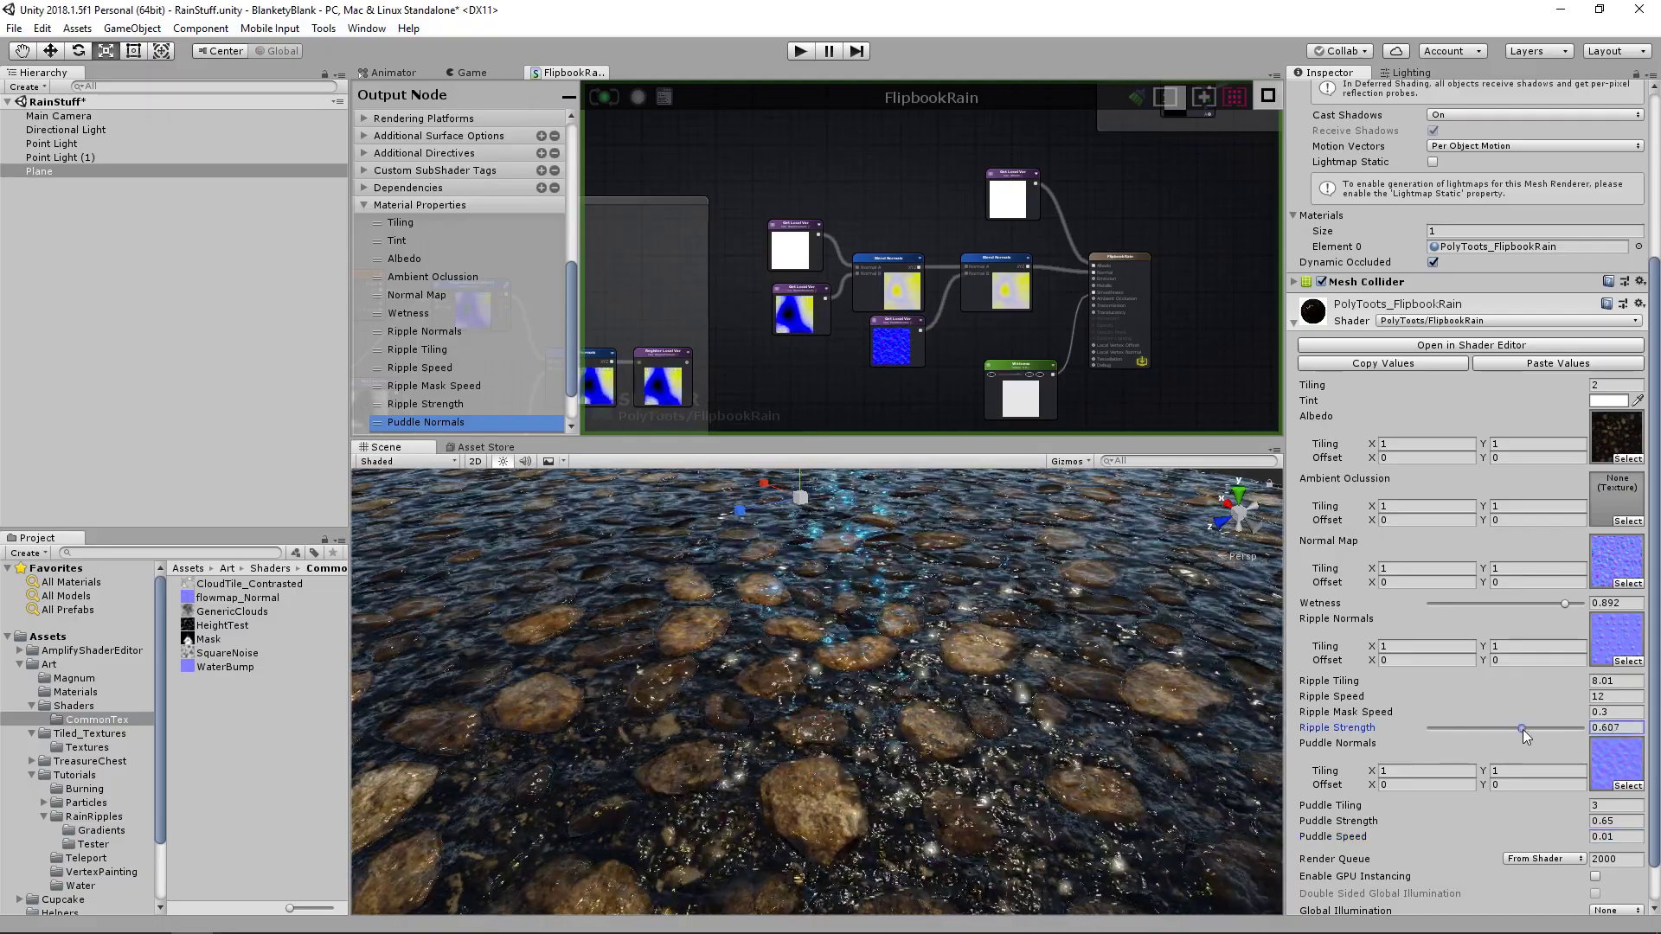
{"action": "left_click_drag", "start_coordinate": [1081, 727], "coordinate": [1073, 770], "text": "alt"}
{"action": "right_click_drag", "start_coordinate": [1073, 770], "coordinate": [1125, 710], "text": "alt"}
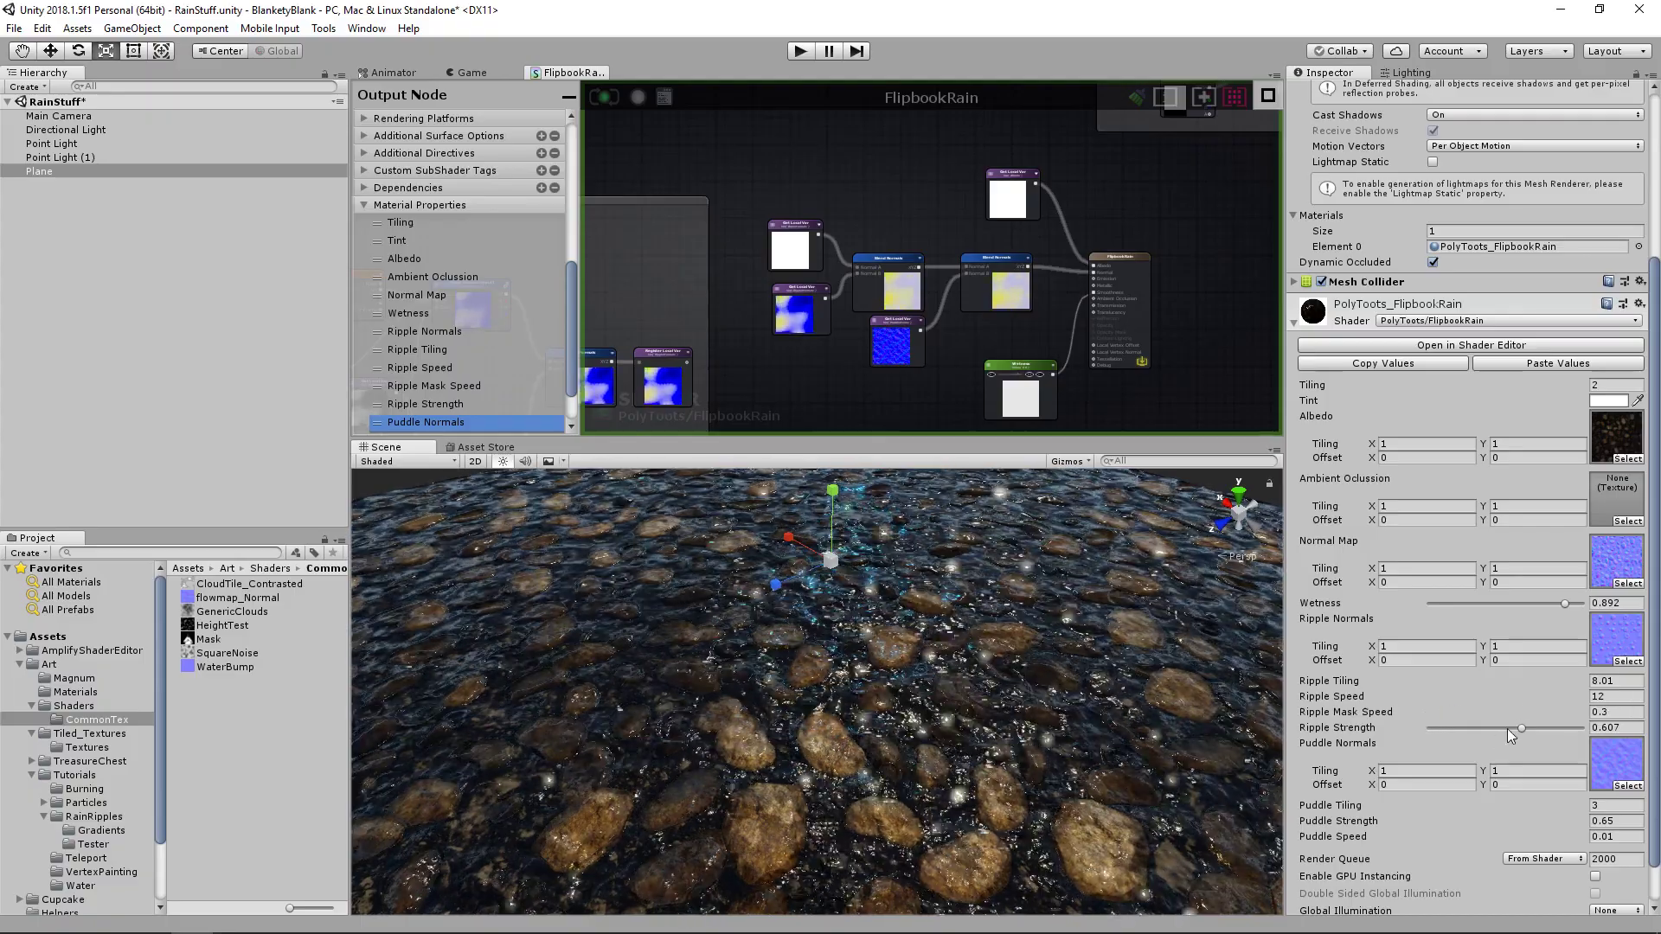
{"action": "left_click_drag", "start_coordinate": [1507, 729], "coordinate": [1550, 725]}
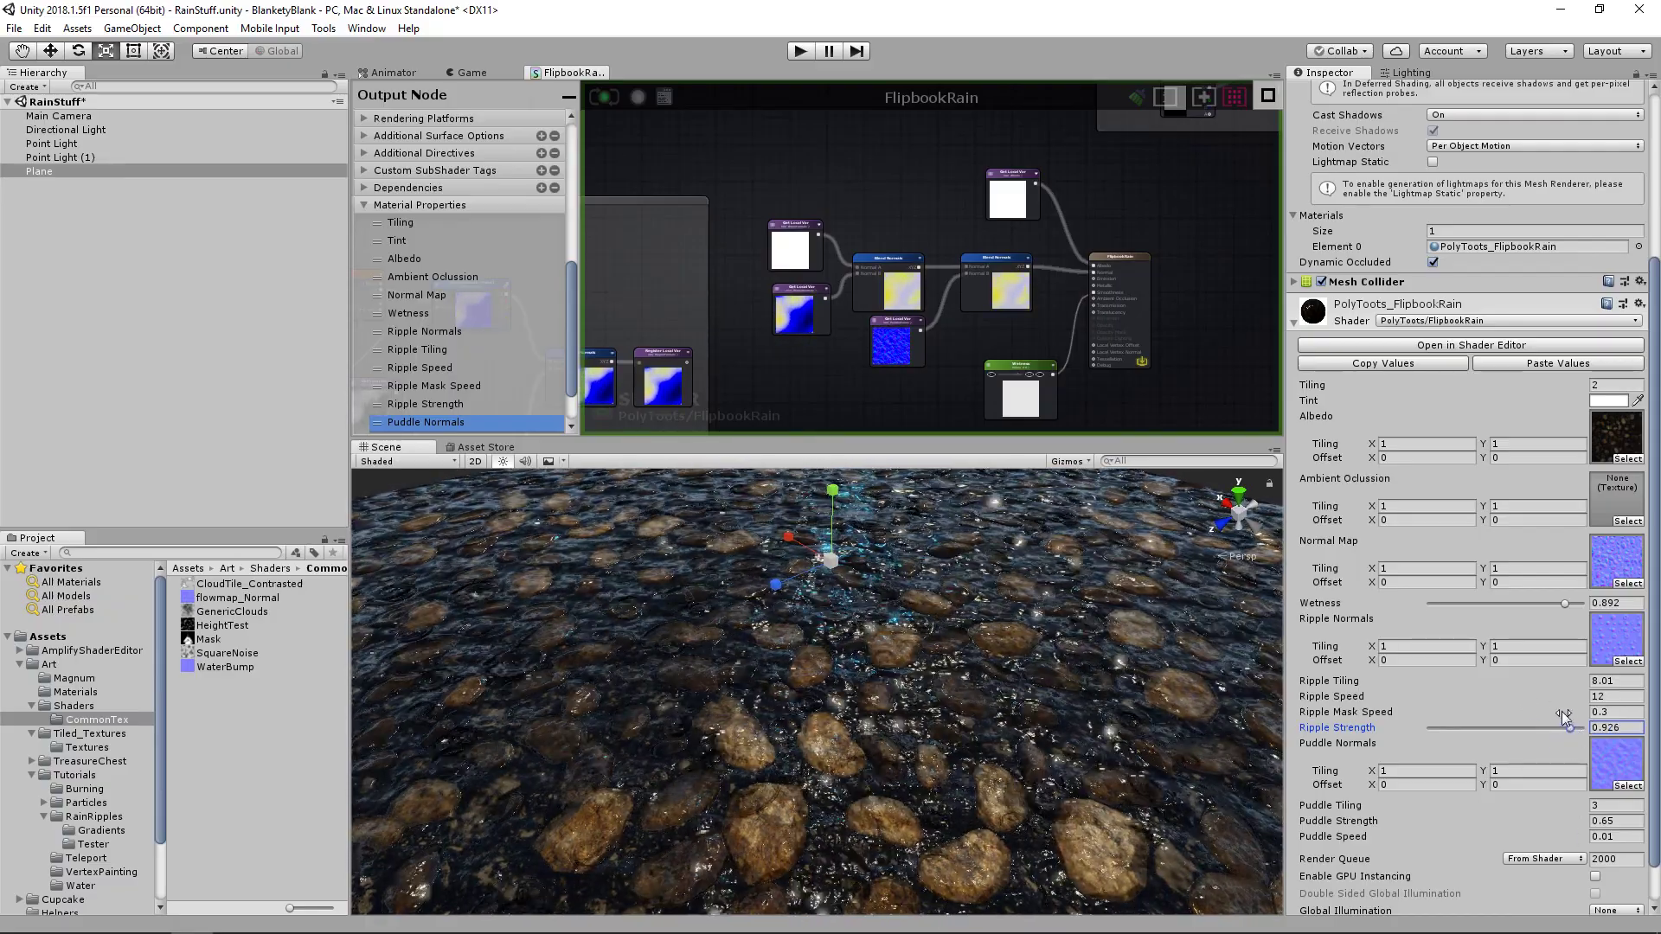
- Set the material's Ripple Mask Speed to 0.1
{"action": "mouse_move", "coordinate": [1534, 713]}
{"action": "left_mouse_down"}
{"action": "mouse_move", "coordinate": [1560, 712]}
{"action": "mouse_move", "coordinate": [1533, 715]}
{"action": "left_mouse_up"}
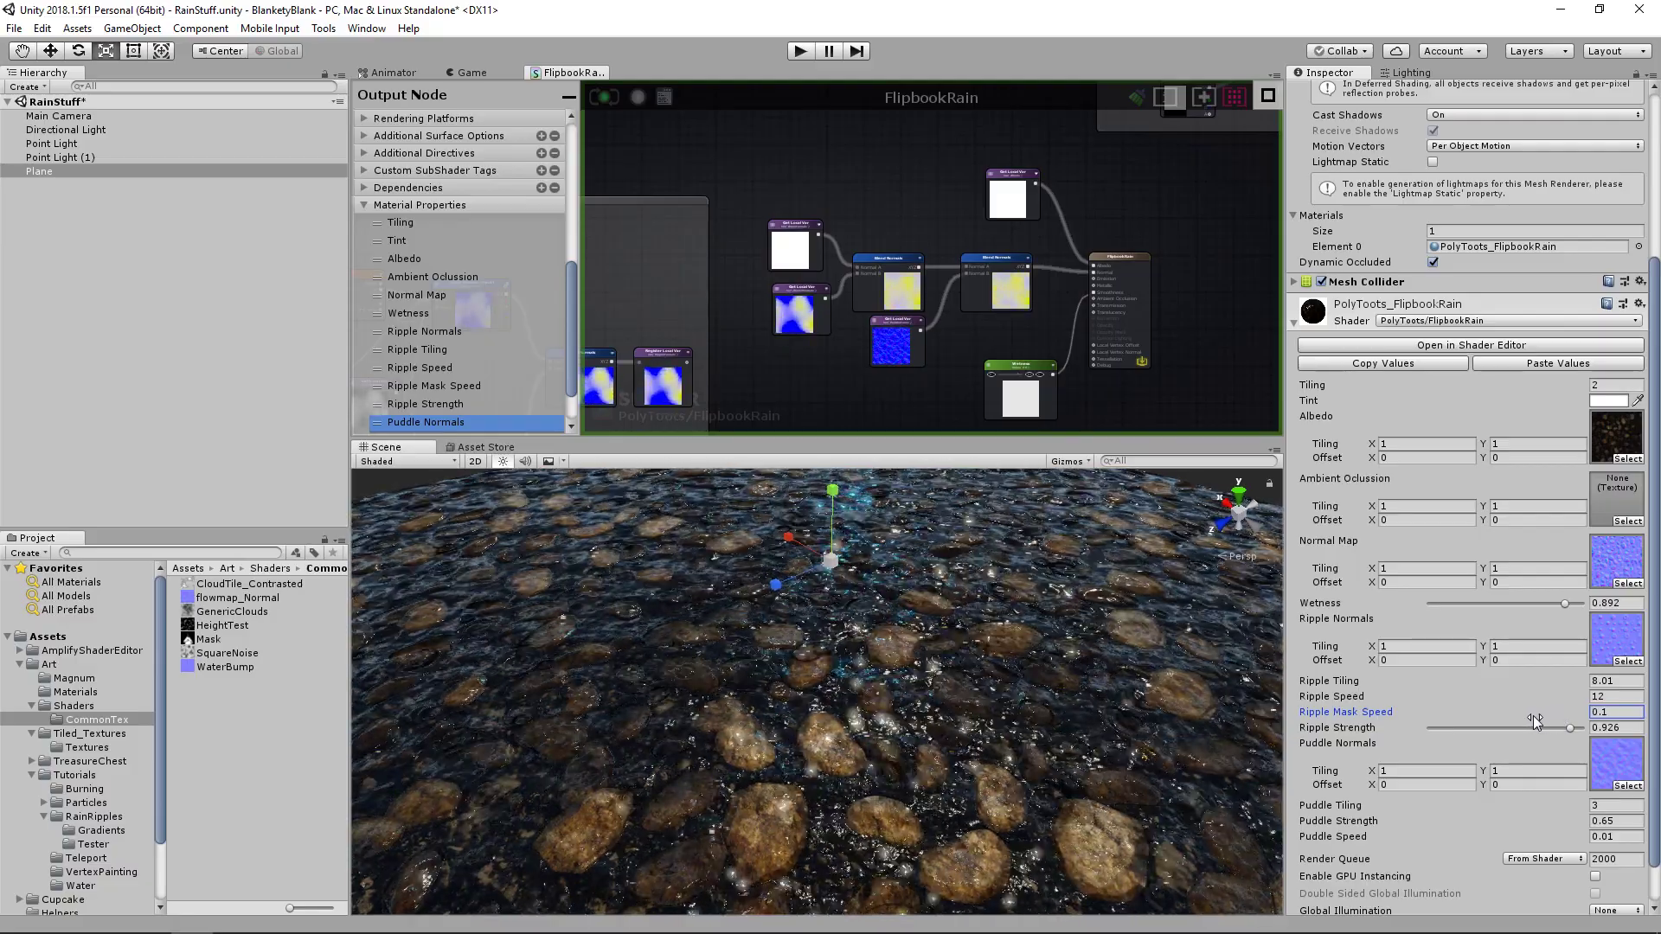
- Inspect the Ripple Strength and Ripple Speed properties in the RippleMask and Ripple Normals groups of the shader graph
{"action": "middle_click_drag", "start_coordinate": [590, 249], "coordinate": [977, 301]}
{"action": "scroll", "coordinate": [977, 301], "scroll_direction": "down", "scroll_amount": 3}
{"action": "middle_click_drag", "start_coordinate": [822, 290], "coordinate": [1027, 480]}
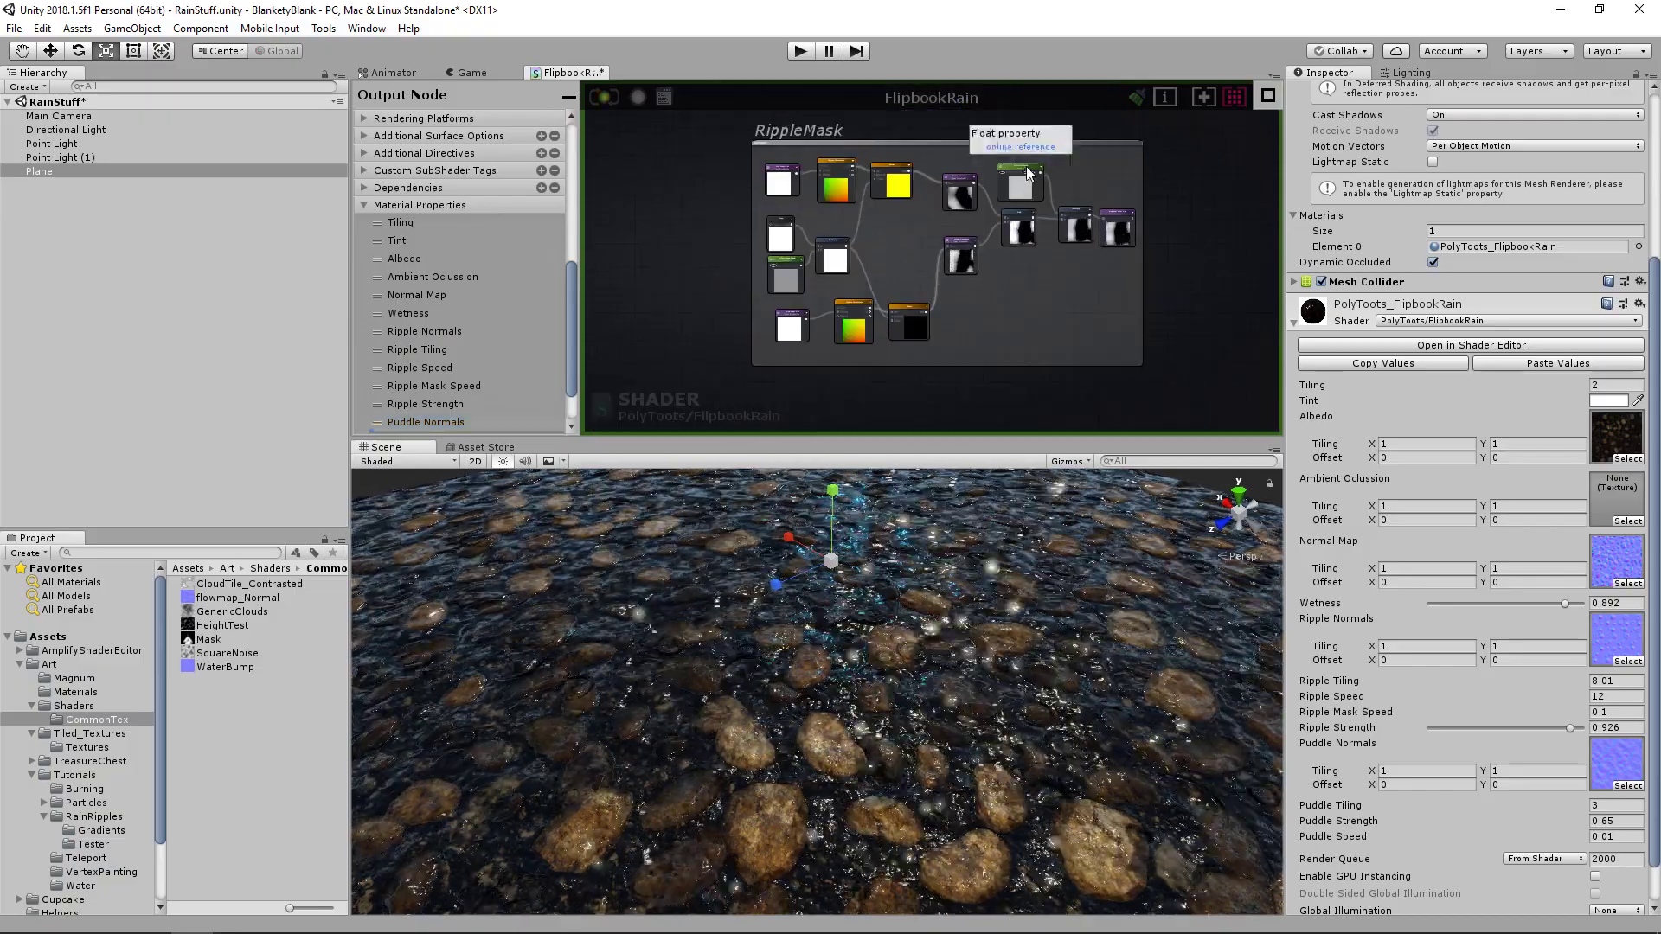
{"action": "left_click", "coordinate": [1027, 172]}
{"action": "middle_click_drag", "start_coordinate": [1047, 297], "coordinate": [1063, 183]}
{"action": "scroll", "coordinate": [1061, 318], "scroll_direction": "down", "scroll_amount": 2}
{"action": "middle_click_drag", "start_coordinate": [1061, 329], "coordinate": [1028, 193]}
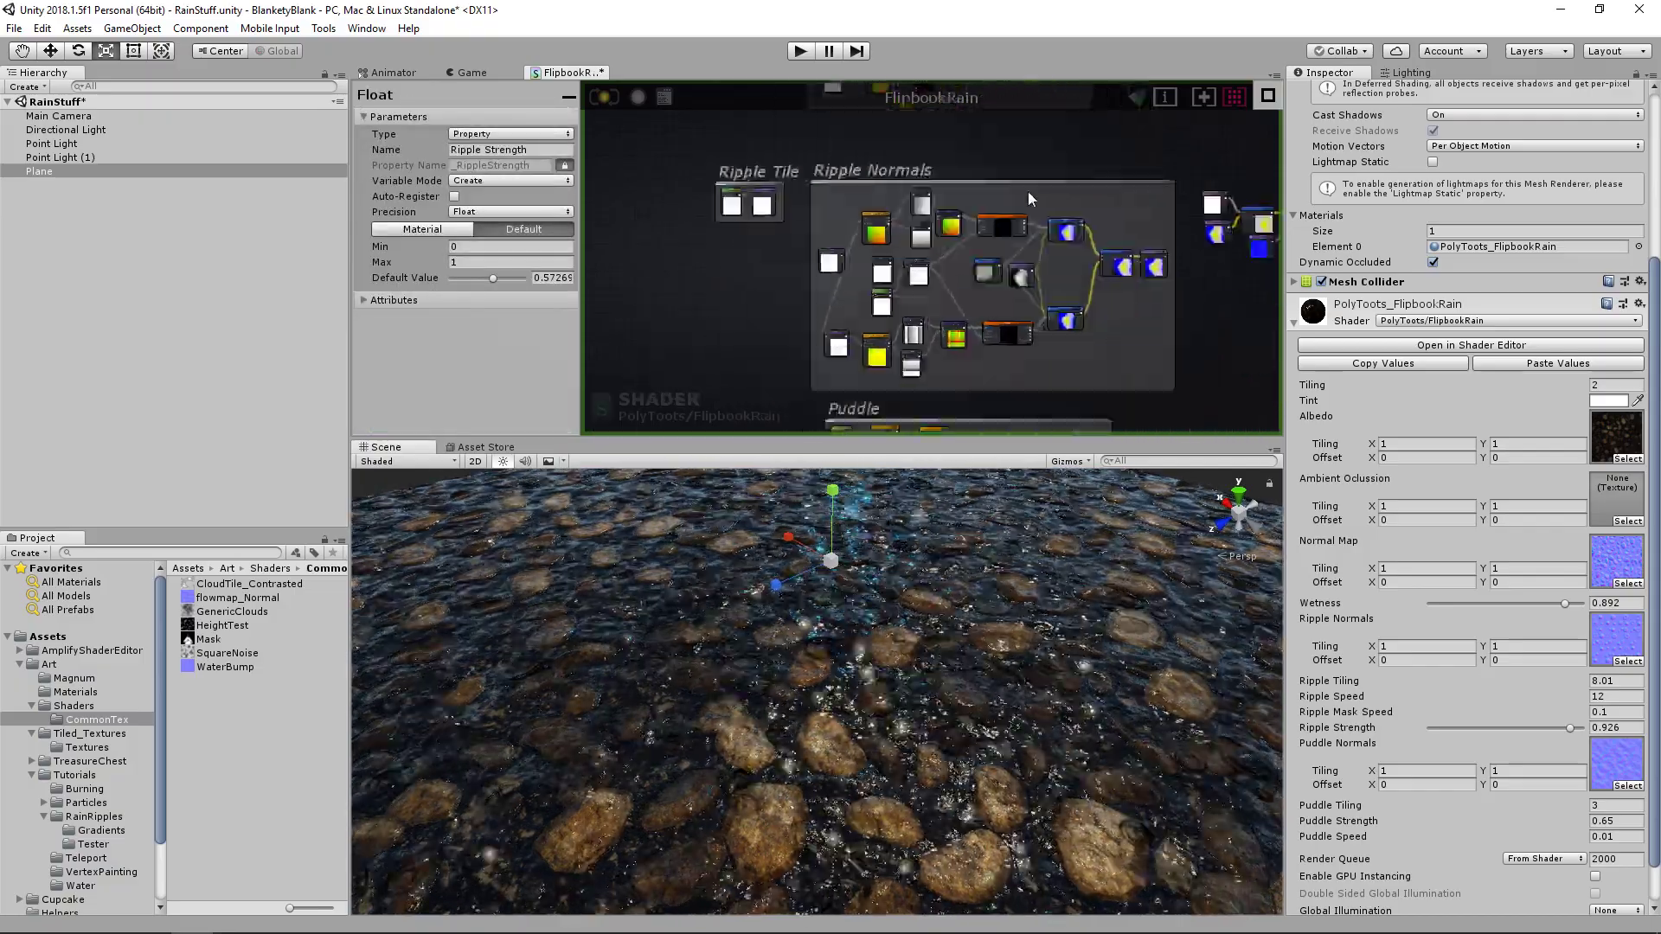
{"action": "scroll", "coordinate": [1049, 273], "scroll_direction": "up", "scroll_amount": 4}
{"action": "middle_click_drag", "start_coordinate": [922, 359], "coordinate": [1041, 247]}
{"action": "left_click", "coordinate": [776, 233]}
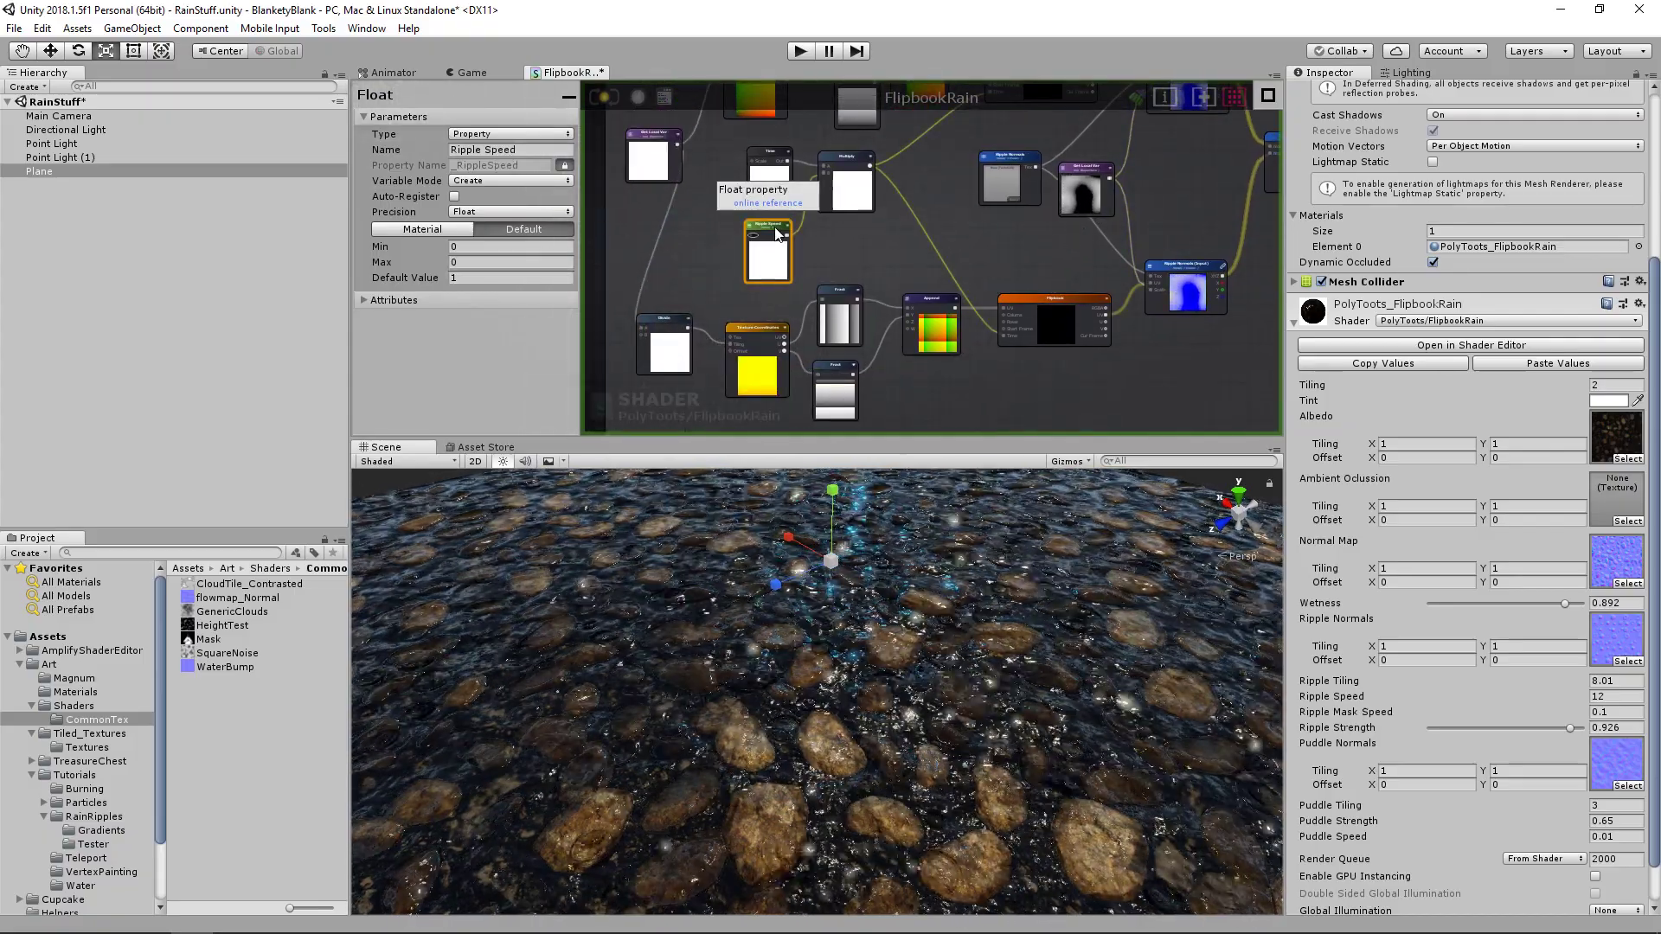
{"action": "middle_click_drag", "start_coordinate": [949, 237], "coordinate": [1009, 337]}
{"action": "left_click", "coordinate": [1014, 338]}
{"action": "scroll", "coordinate": [968, 294], "scroll_direction": "down", "scroll_amount": 4}
{"action": "middle_click_drag", "start_coordinate": [1081, 273], "coordinate": [1020, 318]}
{"action": "middle_click_drag", "start_coordinate": [968, 165], "coordinate": [1031, 313]}
{"action": "middle_click_drag", "start_coordinate": [1052, 246], "coordinate": [1026, 313]}
{"action": "scroll", "coordinate": [1026, 313], "scroll_direction": "up", "scroll_amount": 4}
{"action": "left_click", "coordinate": [1014, 180]}
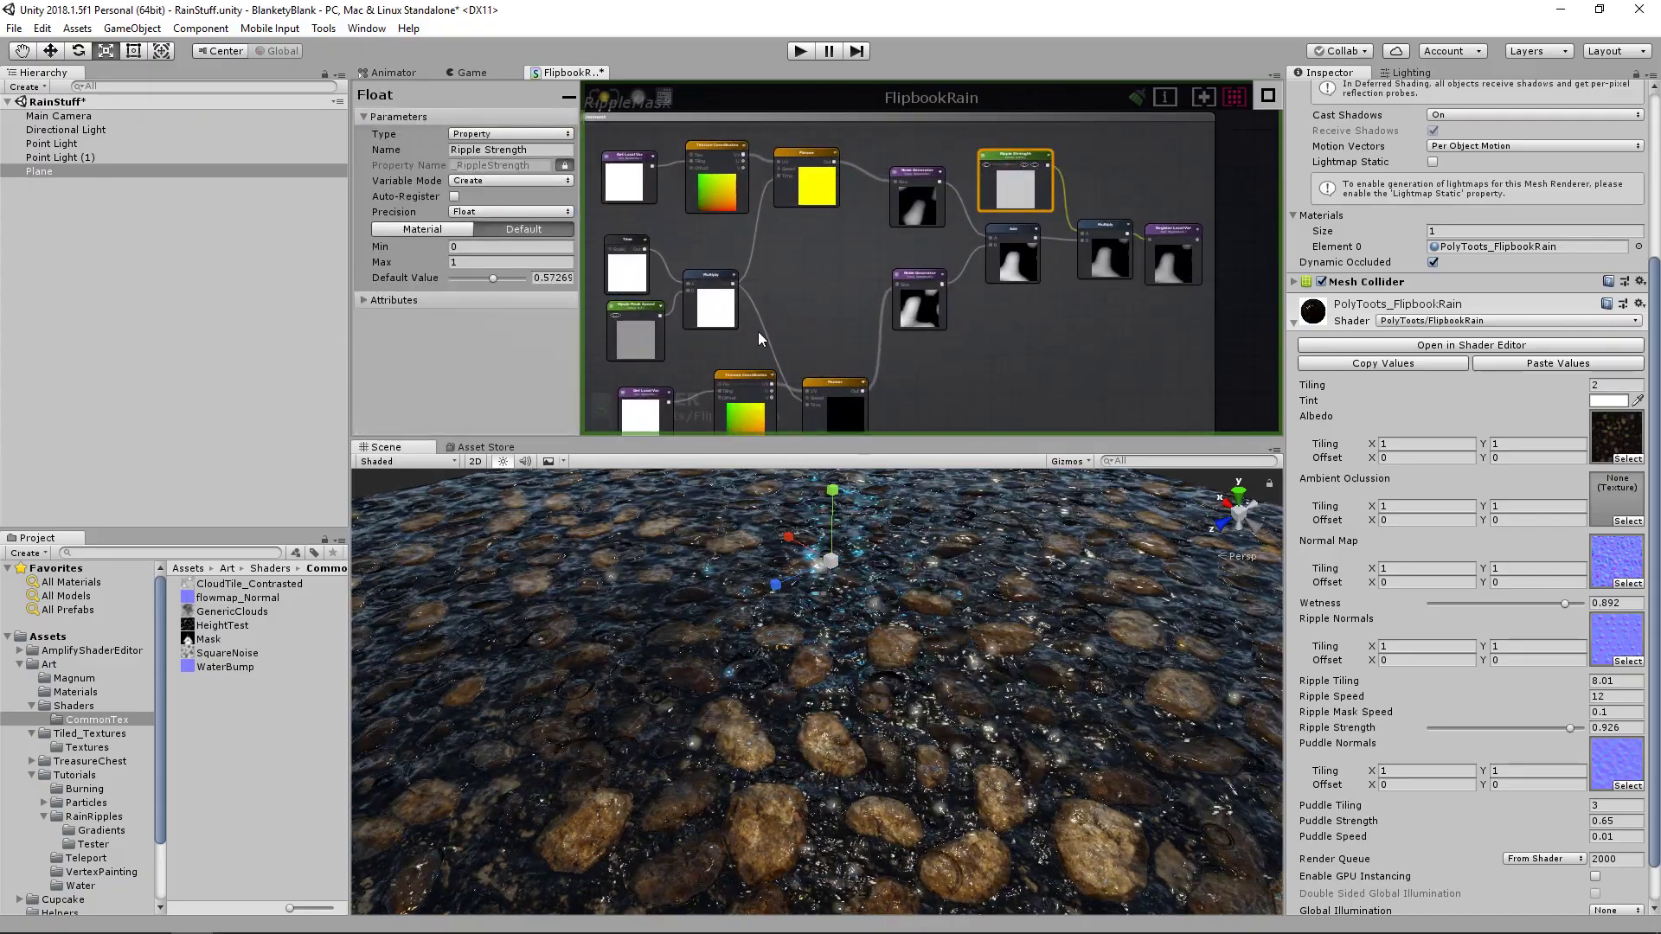
- Set the default value of the Ripple Mask Speed property to 0.1 and compile the shader
{"action": "left_click", "coordinate": [641, 309]}
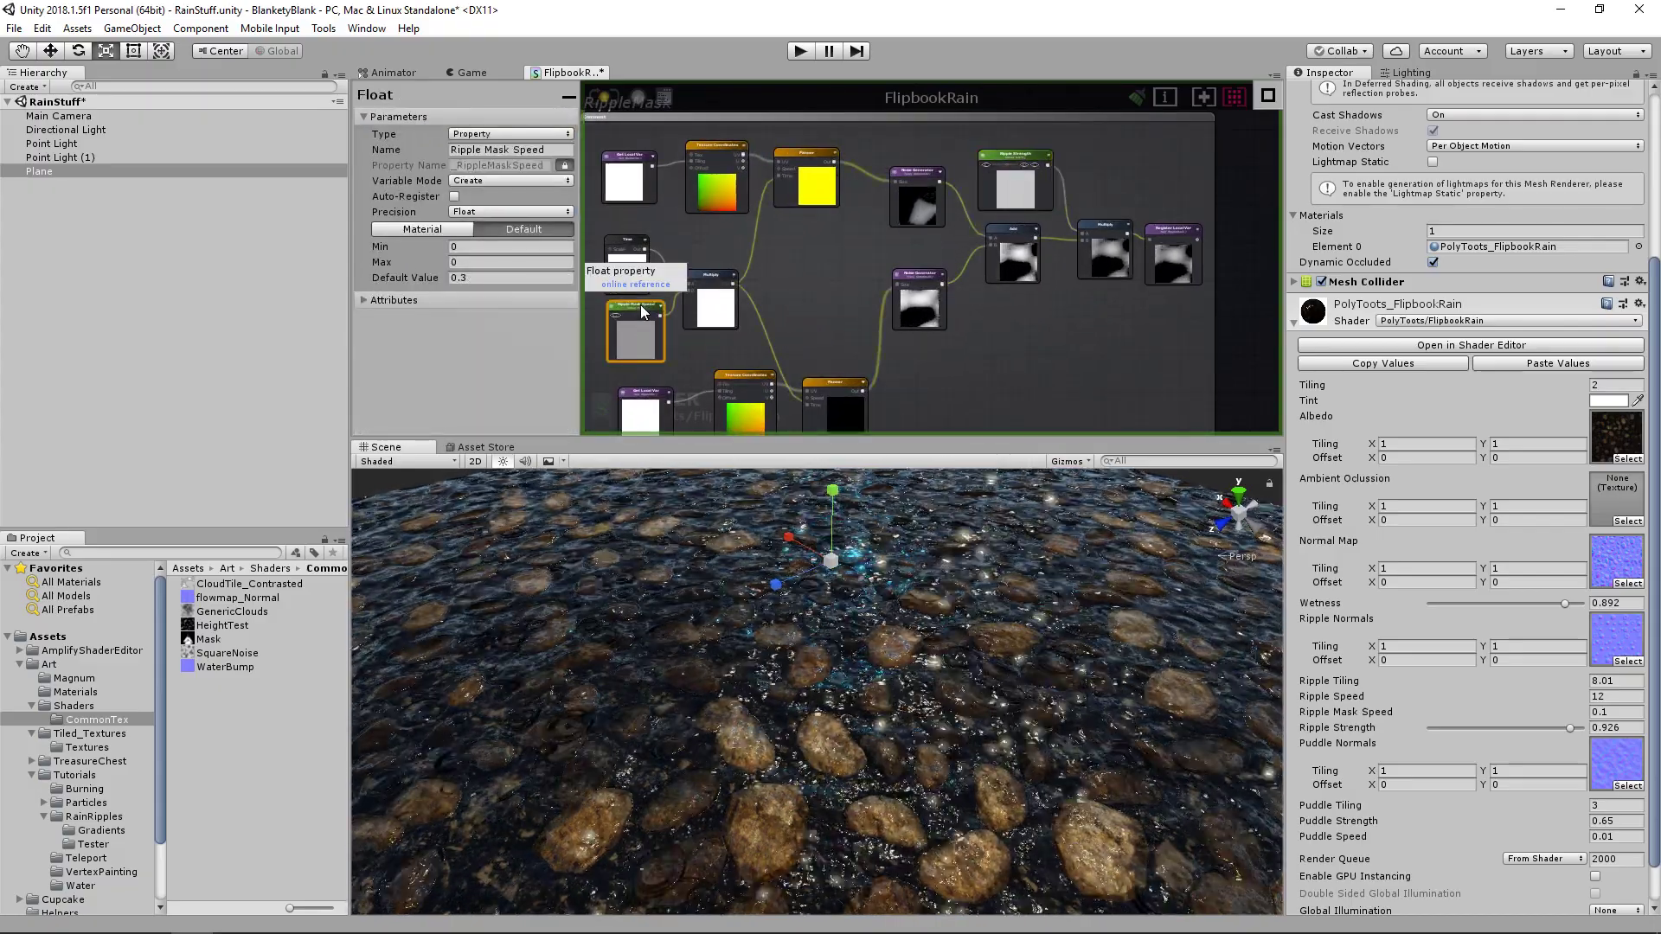
{"action": "scroll", "coordinate": [675, 323], "scroll_direction": "up", "scroll_amount": 2}
{"action": "middle_click_drag", "start_coordinate": [793, 323], "coordinate": [864, 324]}
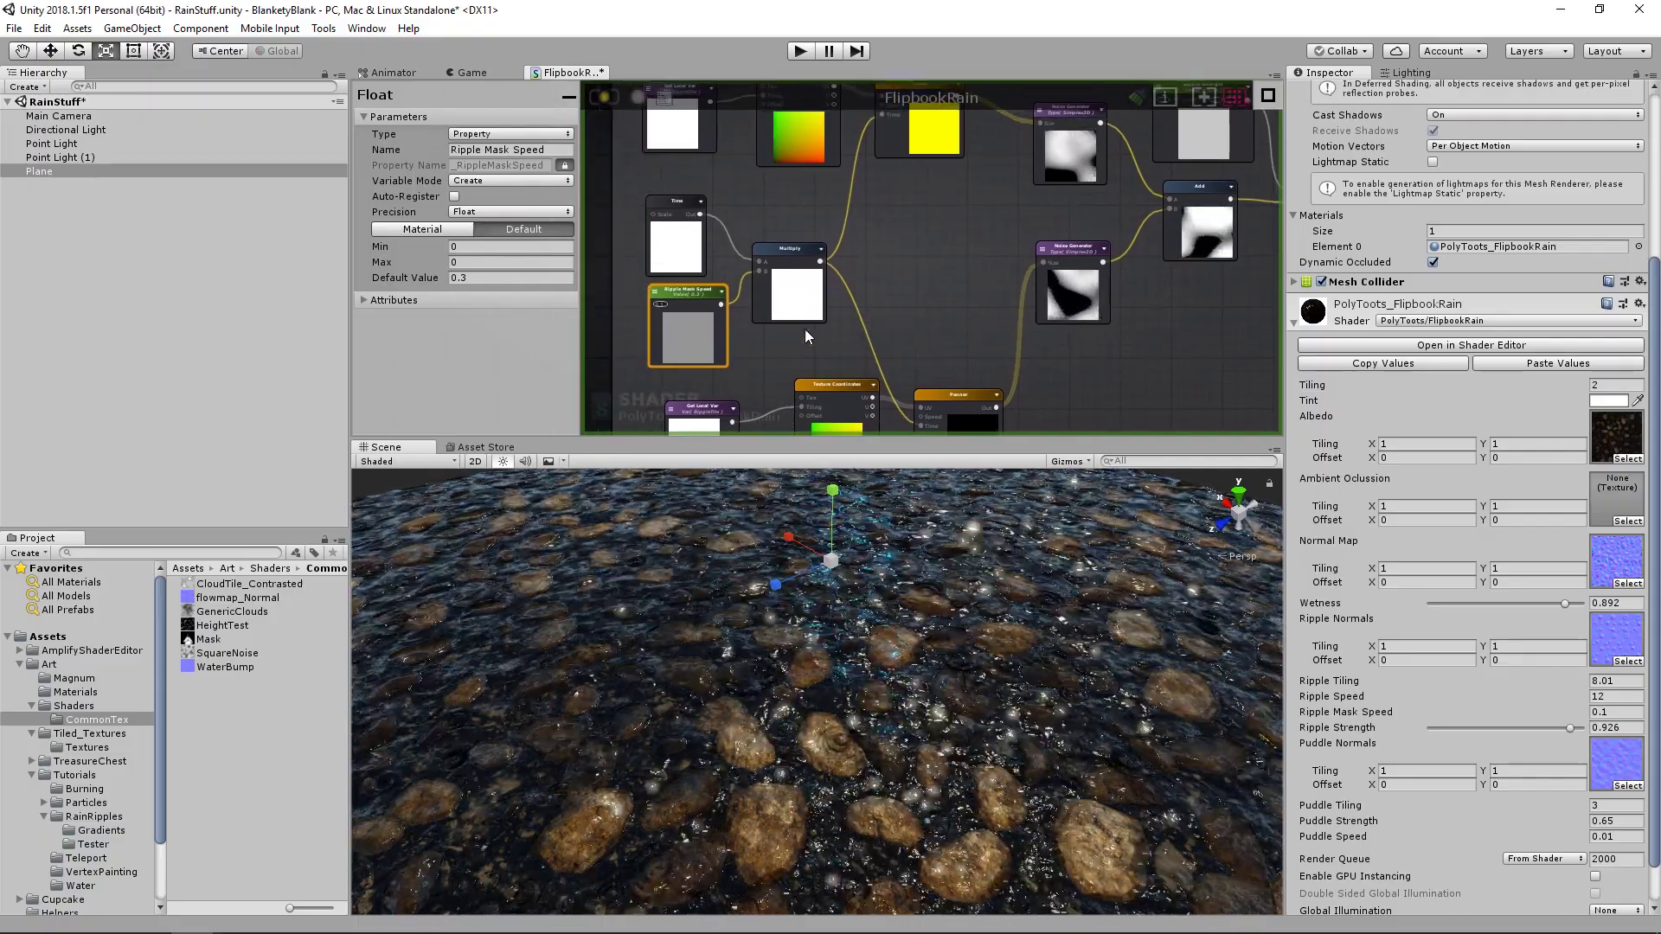
{"action": "left_click_drag", "start_coordinate": [418, 278], "coordinate": [465, 289]}
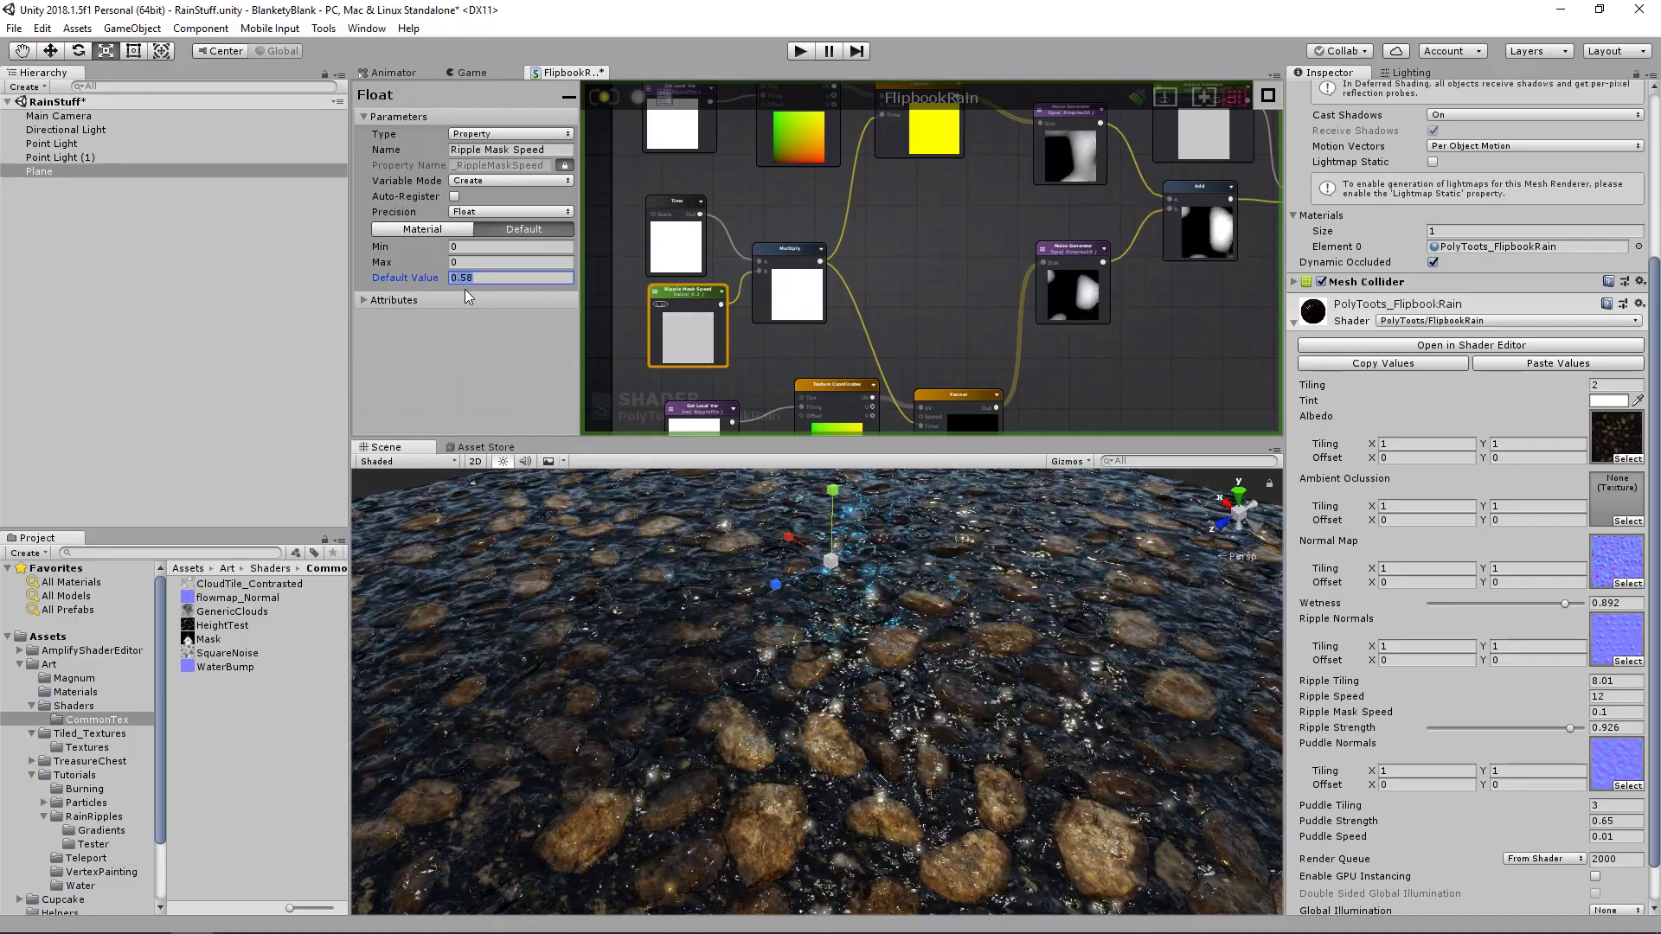
{"action": "type", "text": ".1"}
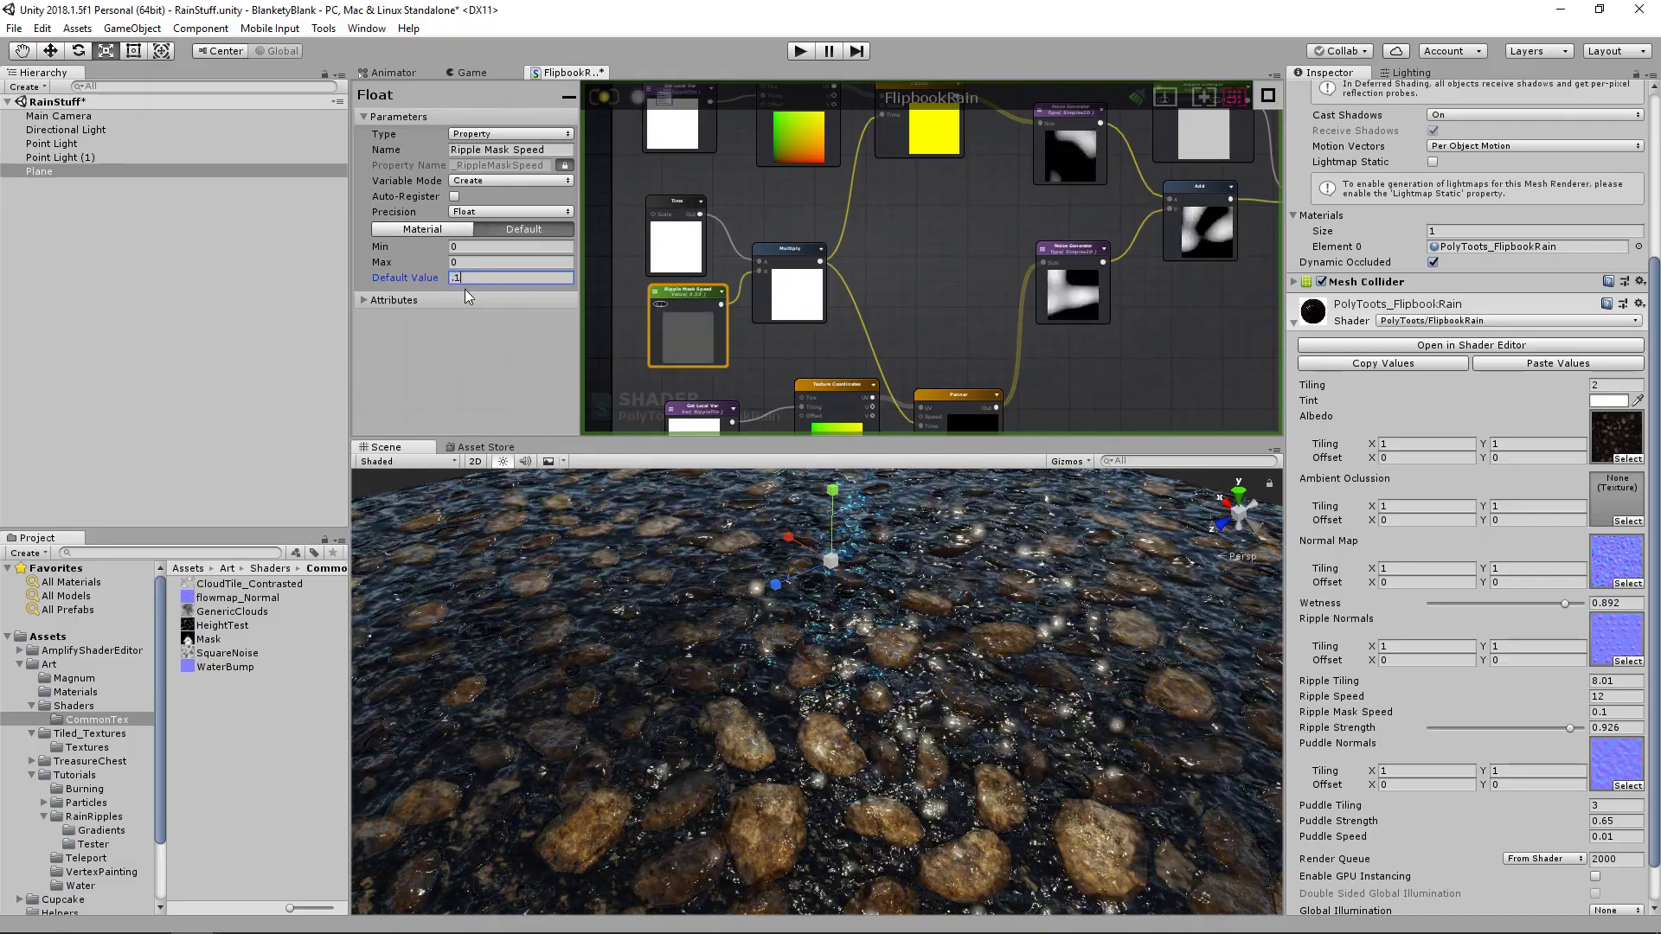
{"action": "left_click", "coordinate": [600, 98]}
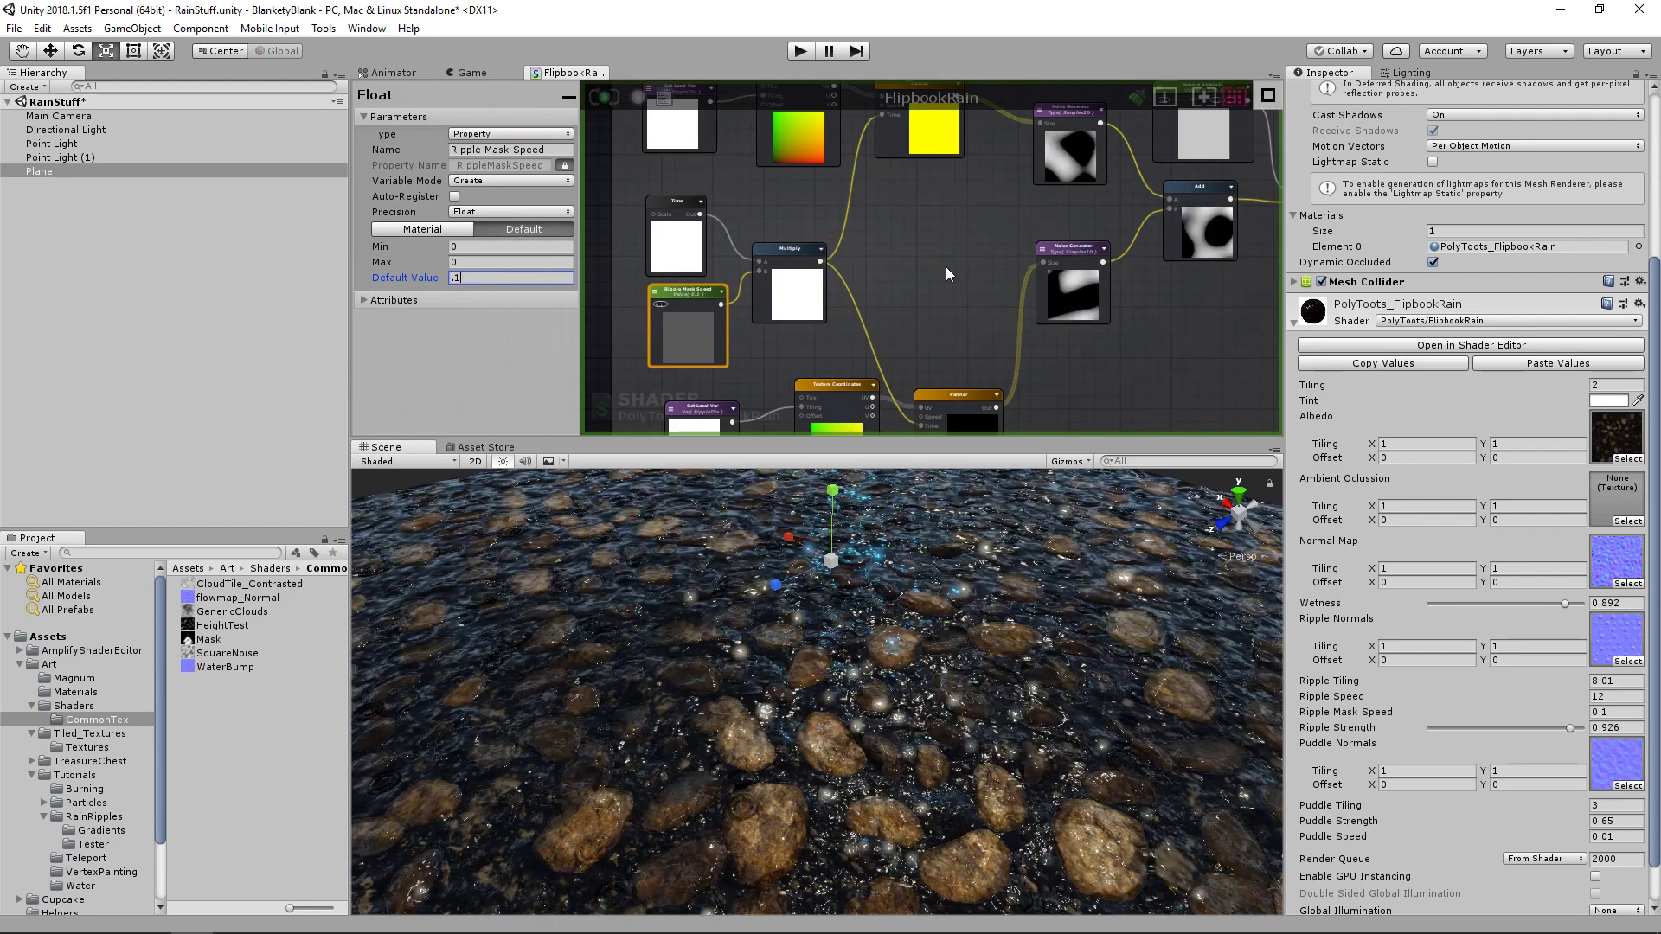
- Disable the Post Processing Behaviour component on the Main Camera and clear the selection
{"action": "left_click_drag", "start_coordinate": [947, 484], "coordinate": [1010, 645], "text": "alt"}
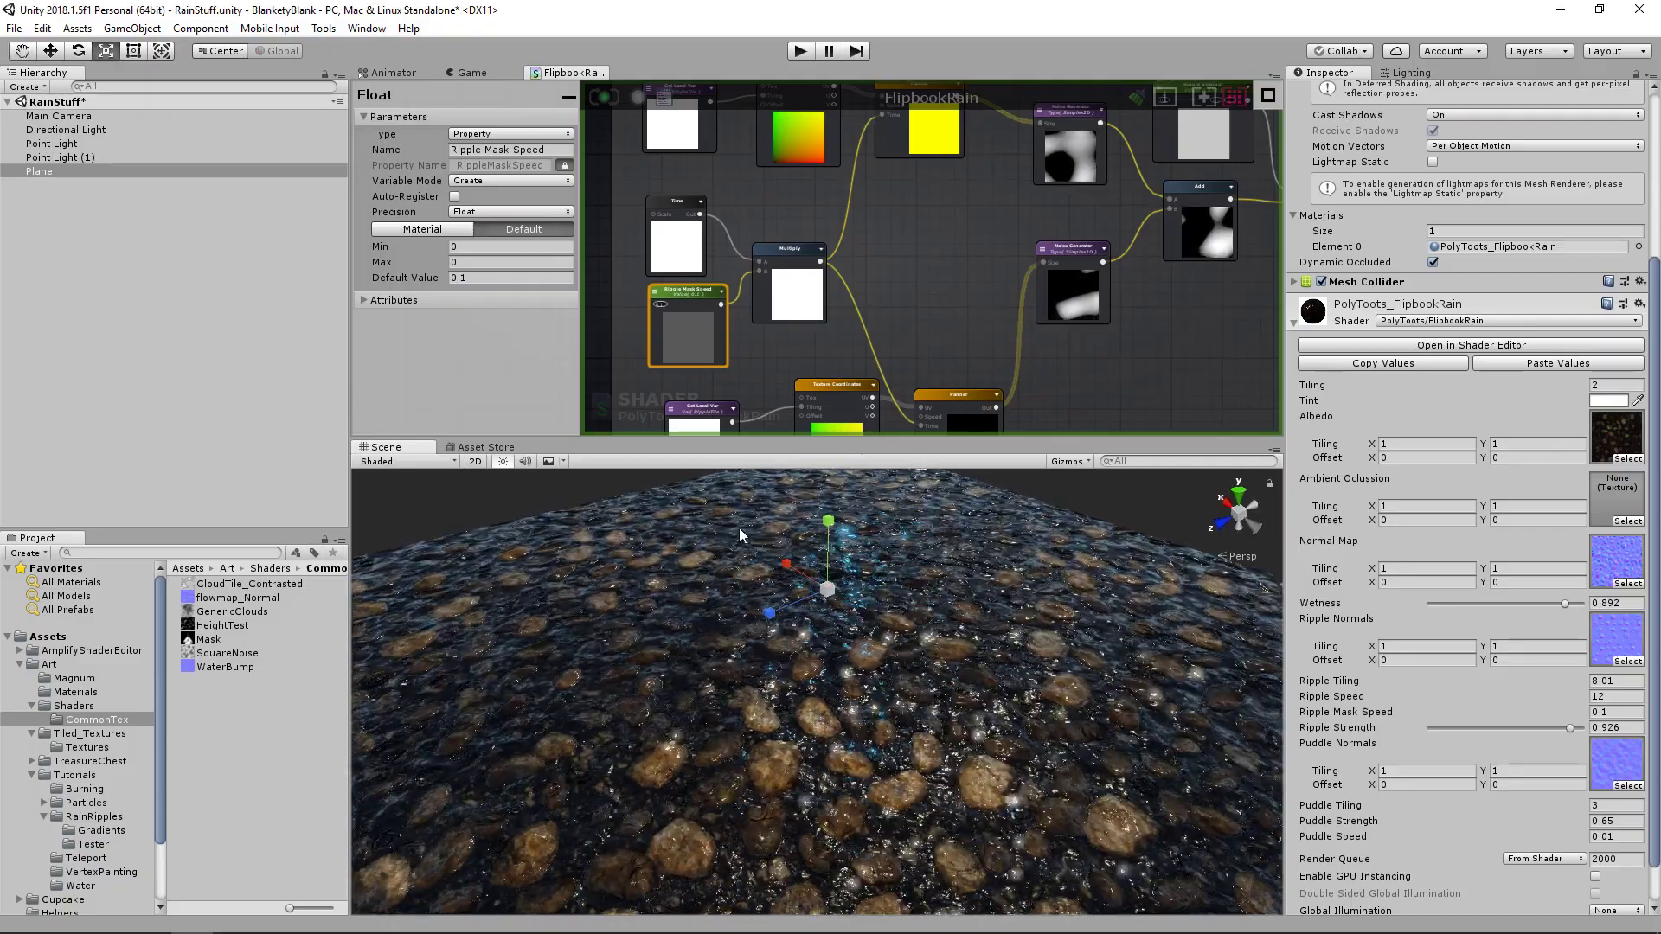
{"action": "left_click", "coordinate": [104, 116]}
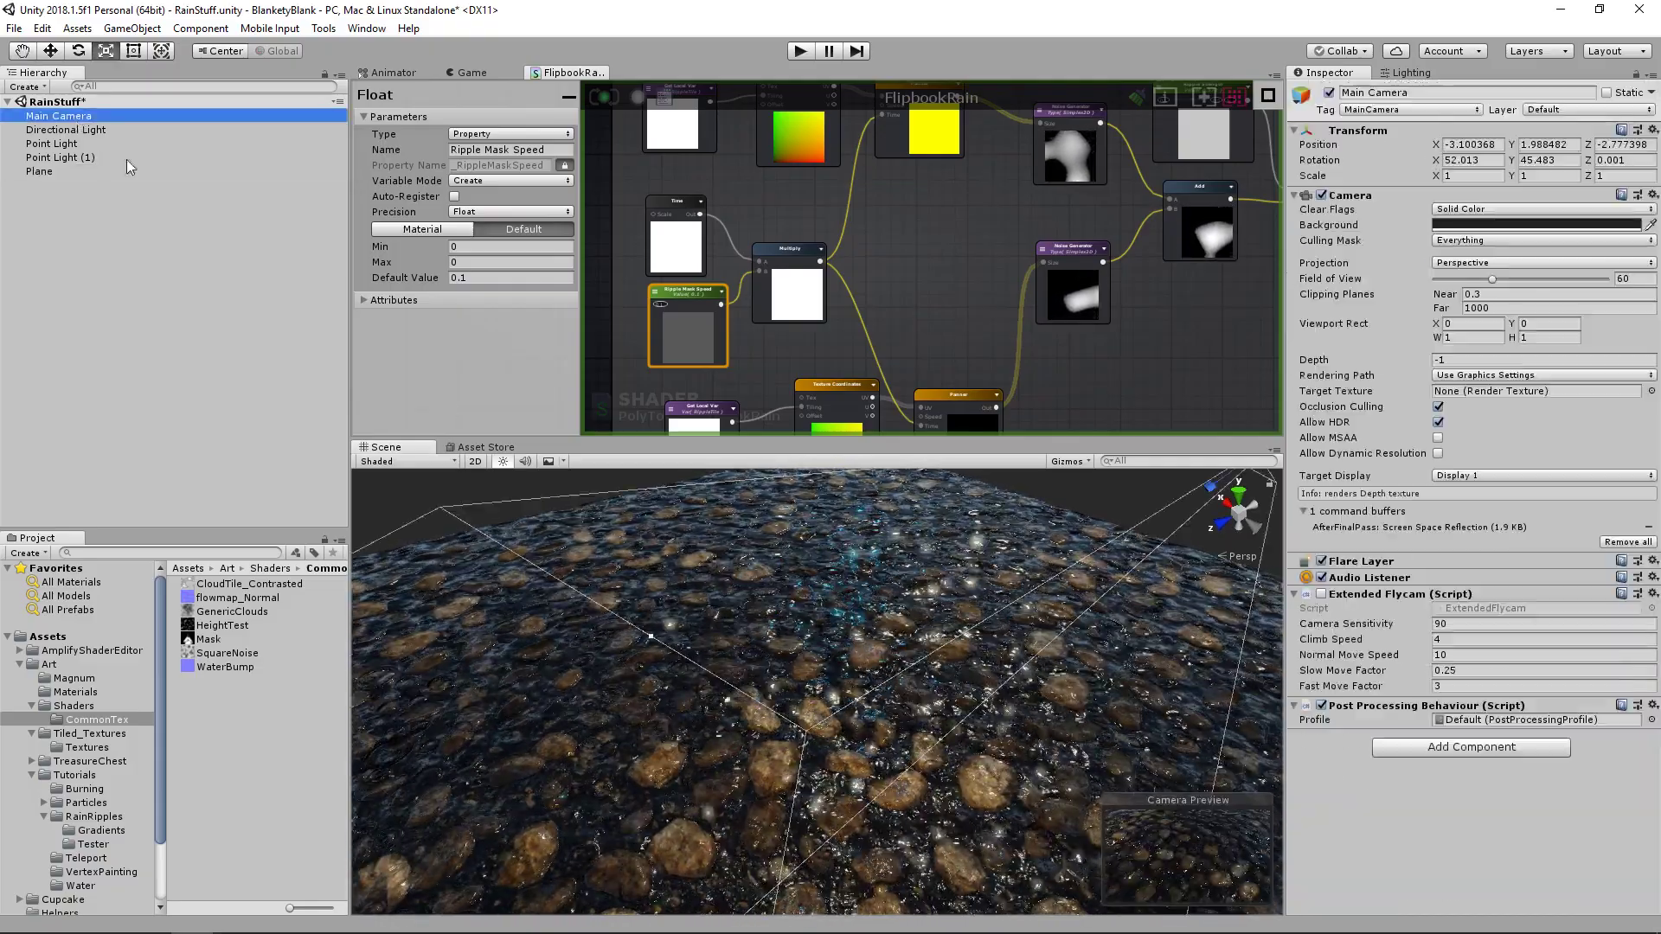
{"action": "left_click", "coordinate": [1321, 705]}
{"action": "left_click_drag", "start_coordinate": [625, 634], "coordinate": [661, 635], "text": "alt"}
{"action": "left_click", "coordinate": [225, 412]}
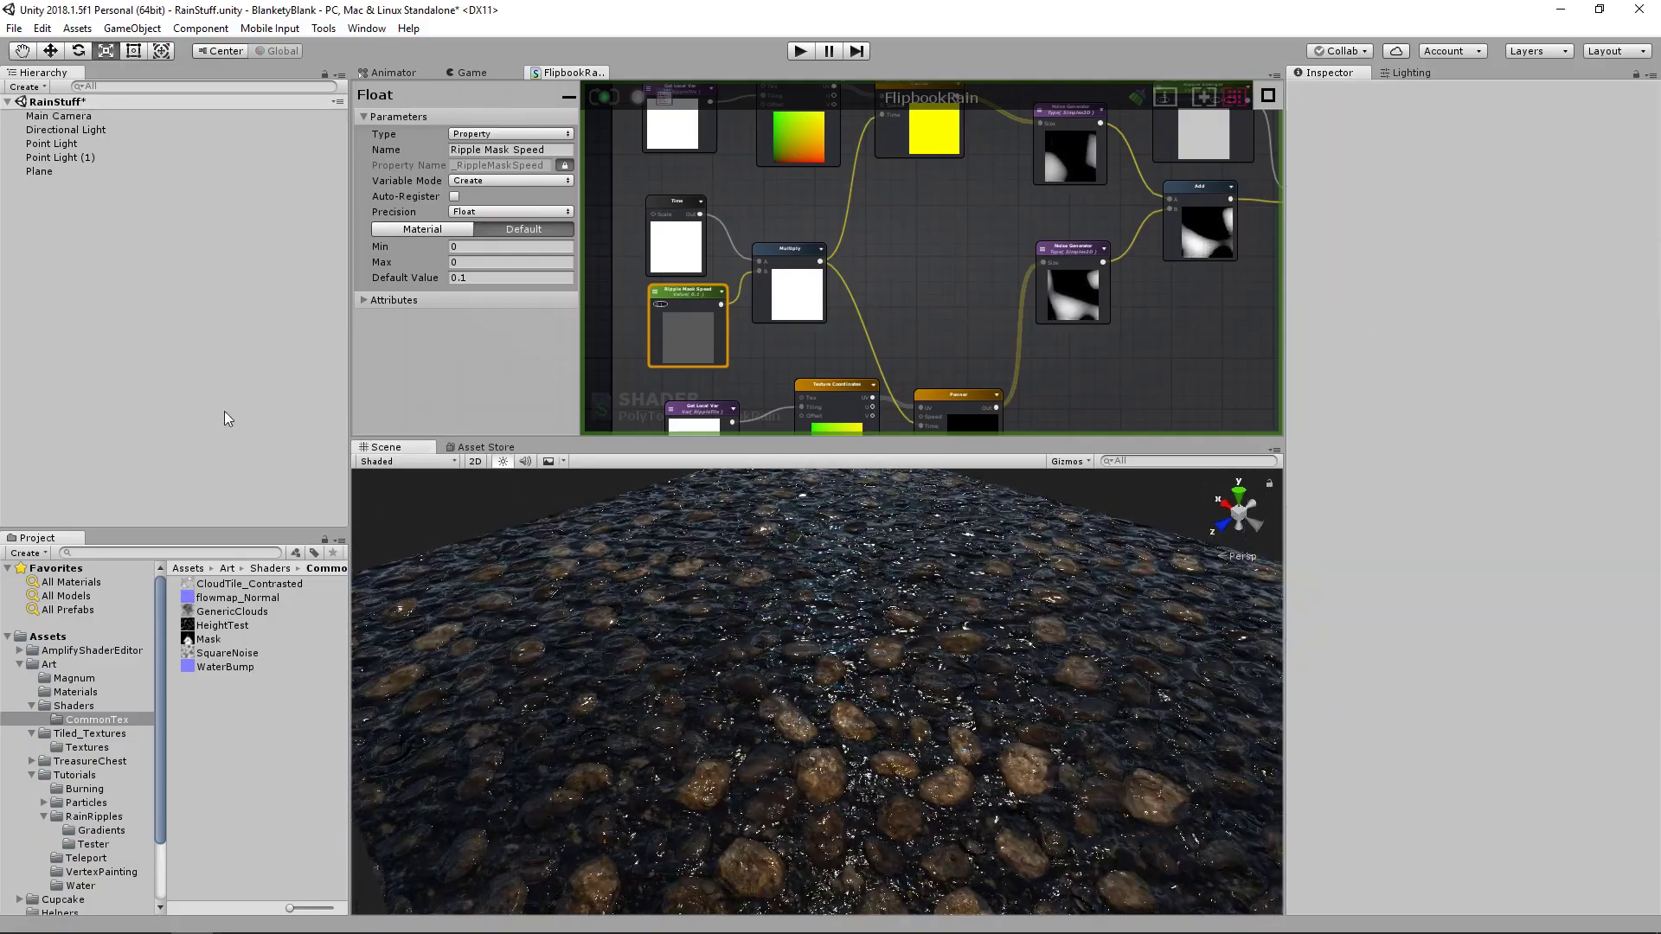
- On the plane's material, set Puddle Tiling to 2.92, Puddle Strength to 0.26 and Puddle Speed to 0.02
{"action": "left_click", "coordinate": [973, 607]}
{"action": "scroll", "coordinate": [1545, 701], "scroll_direction": "down", "scroll_amount": 10}
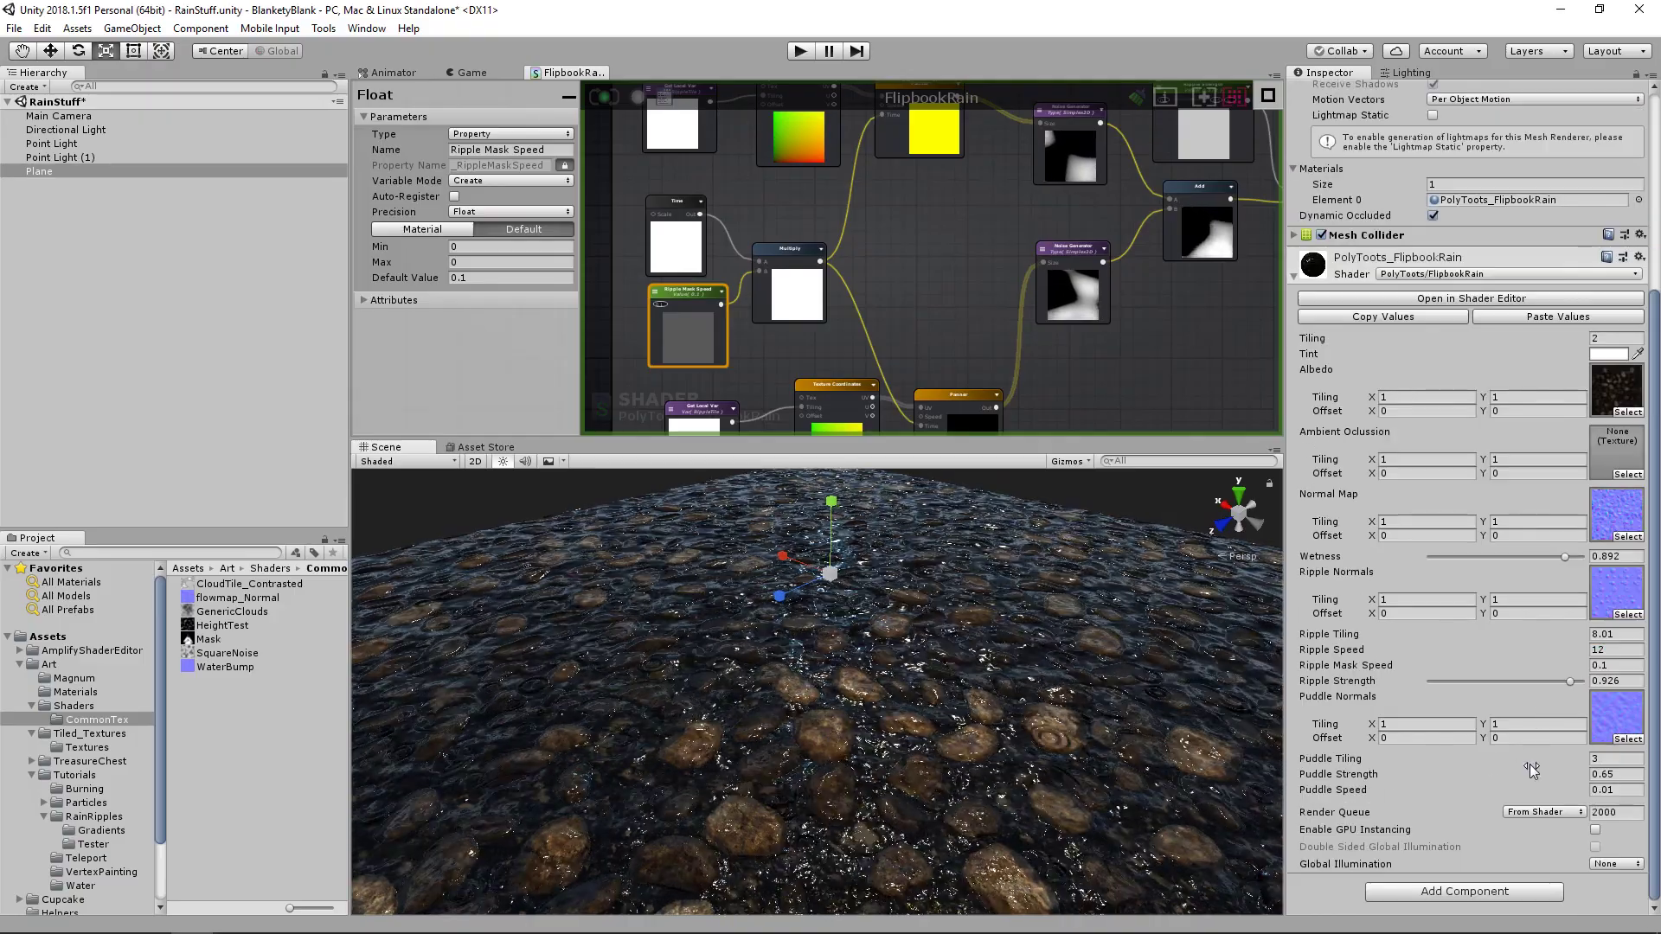
{"action": "mouse_move", "coordinate": [1571, 761]}
{"action": "left_mouse_down"}
{"action": "mouse_move", "coordinate": [1513, 758]}
{"action": "mouse_move", "coordinate": [1561, 776]}
{"action": "left_mouse_up"}
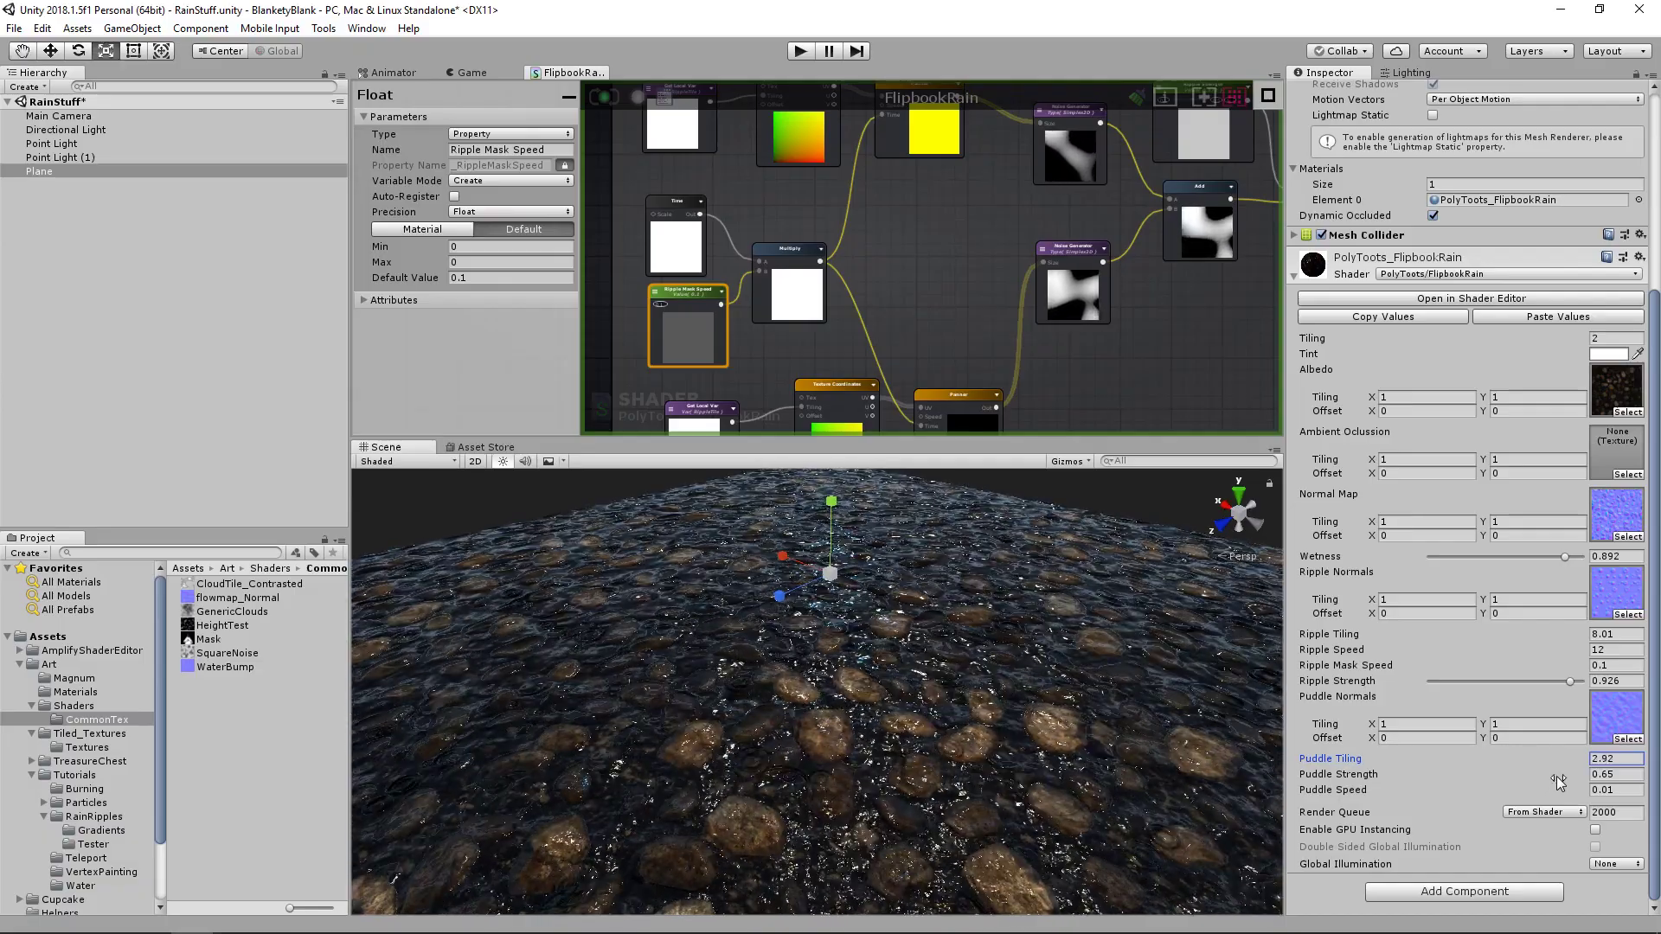
{"action": "key", "text": "alt"}
{"action": "mouse_move", "coordinate": [1564, 776]}
{"action": "left_mouse_down", "text": "alt"}
{"action": "mouse_move", "coordinate": [1518, 774]}
{"action": "mouse_move", "coordinate": [1534, 767]}
{"action": "left_mouse_up", "text": "alt"}
{"action": "middle_click_drag", "start_coordinate": [1051, 751], "coordinate": [1051, 702]}
{"action": "left_click_drag", "start_coordinate": [1051, 701], "coordinate": [799, 709], "text": "alt"}
{"action": "right_click_drag", "start_coordinate": [799, 709], "coordinate": [1134, 730], "text": "alt"}
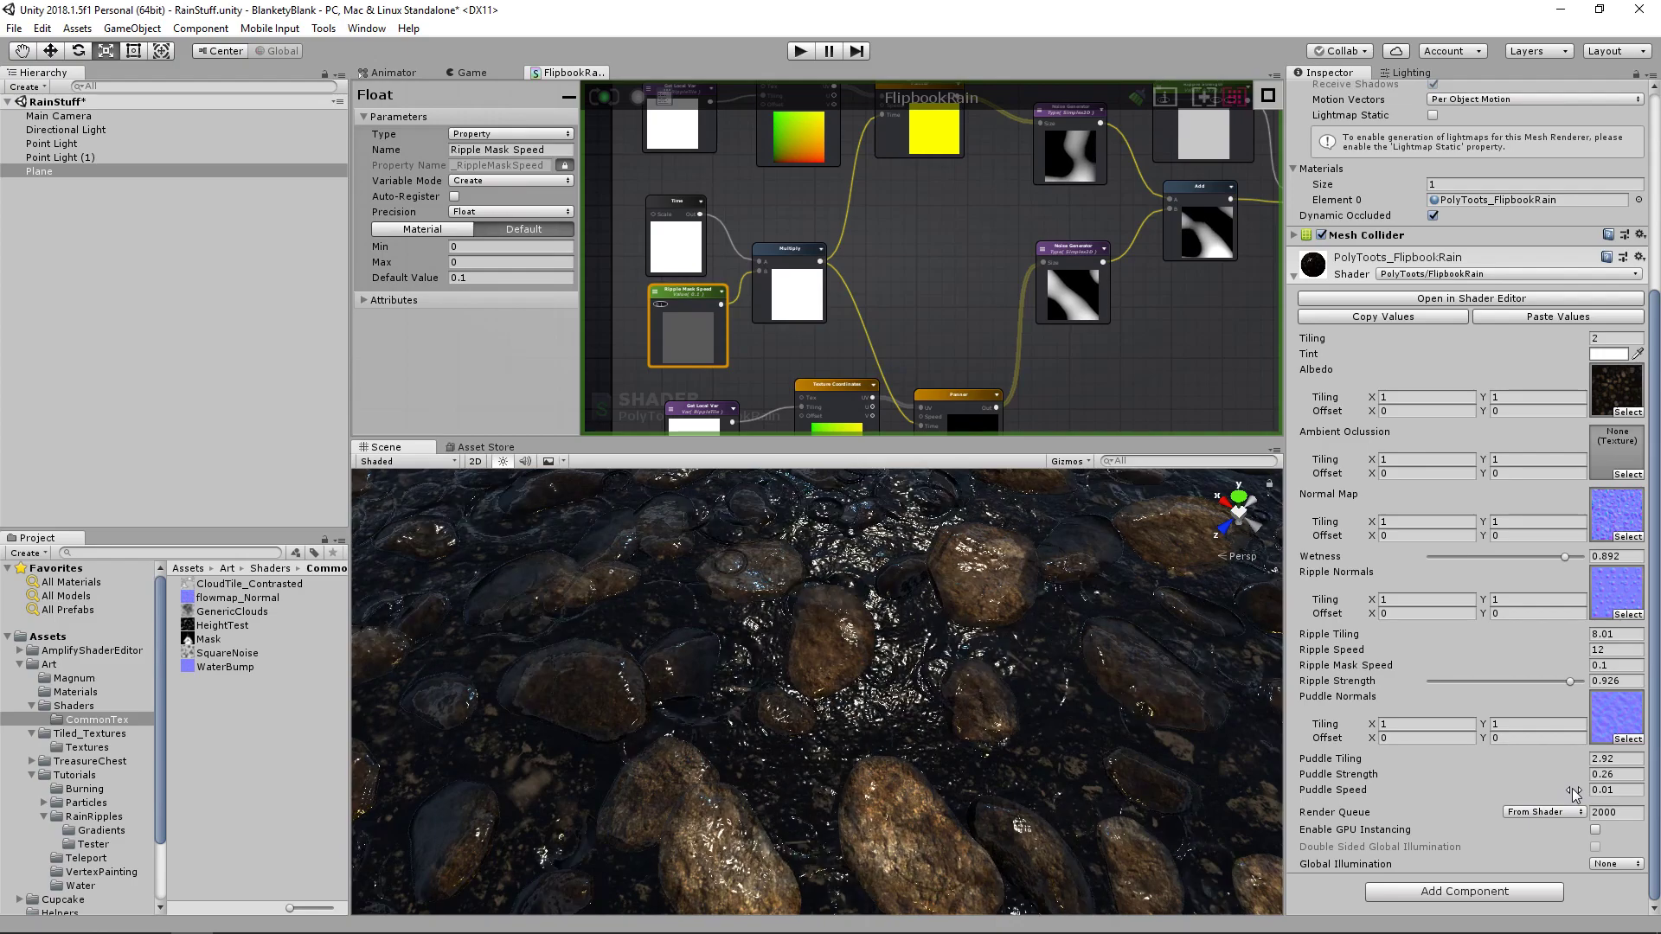
{"action": "key", "text": "alt"}
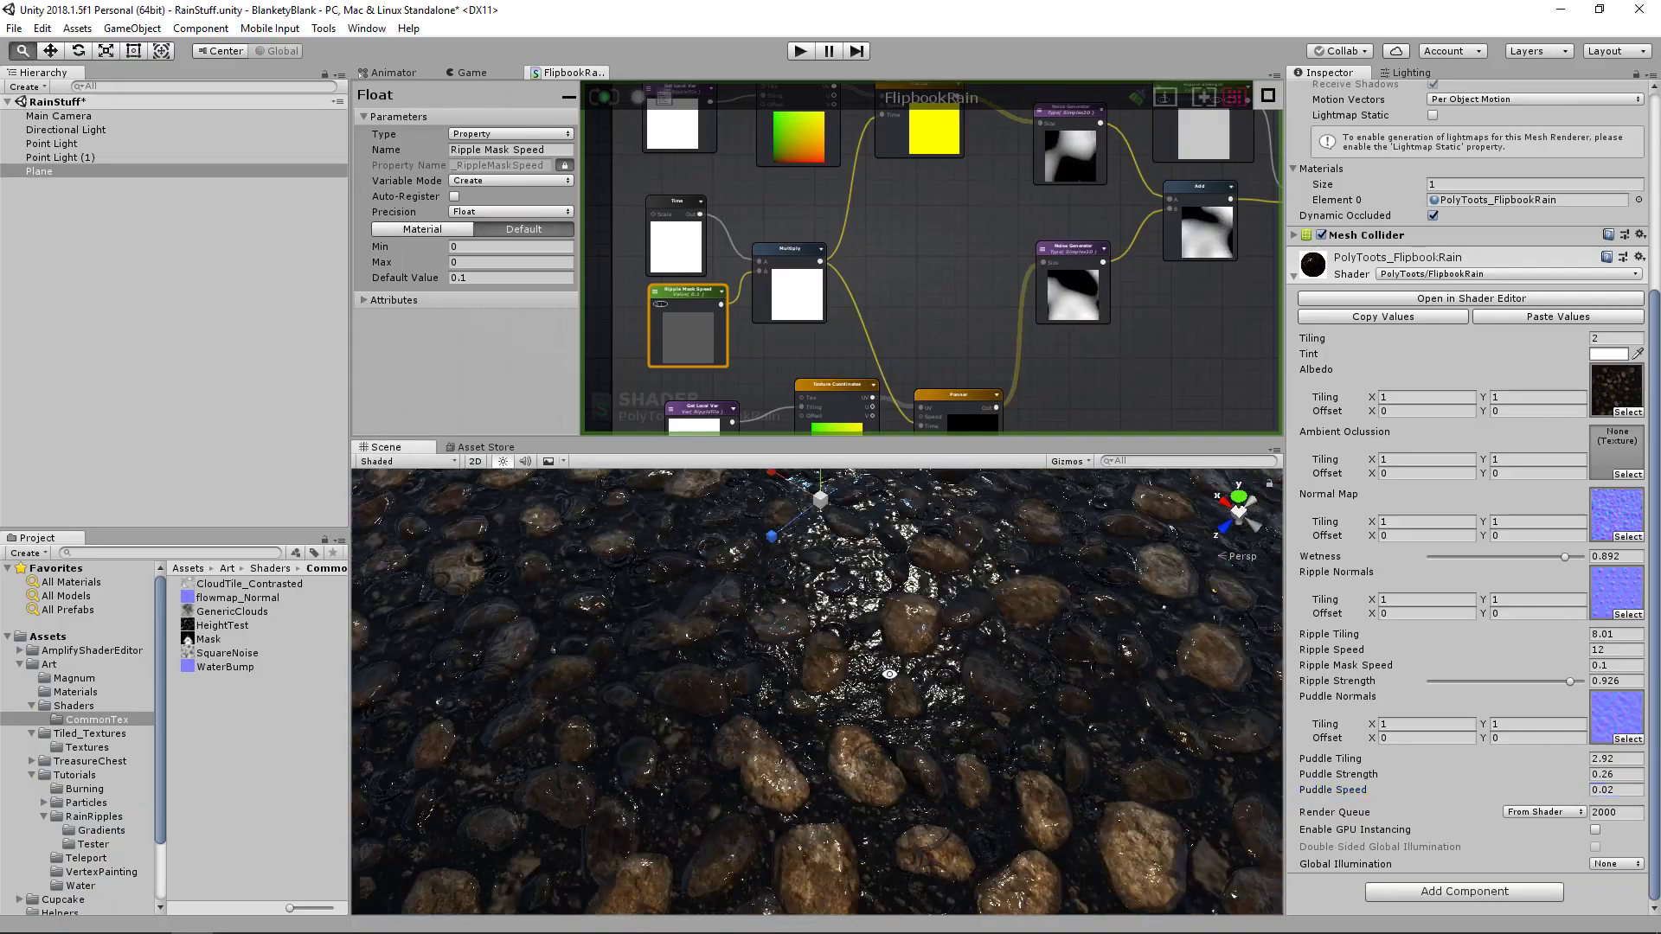
{"action": "left_click_drag", "start_coordinate": [1134, 634], "coordinate": [1090, 720], "text": "alt"}
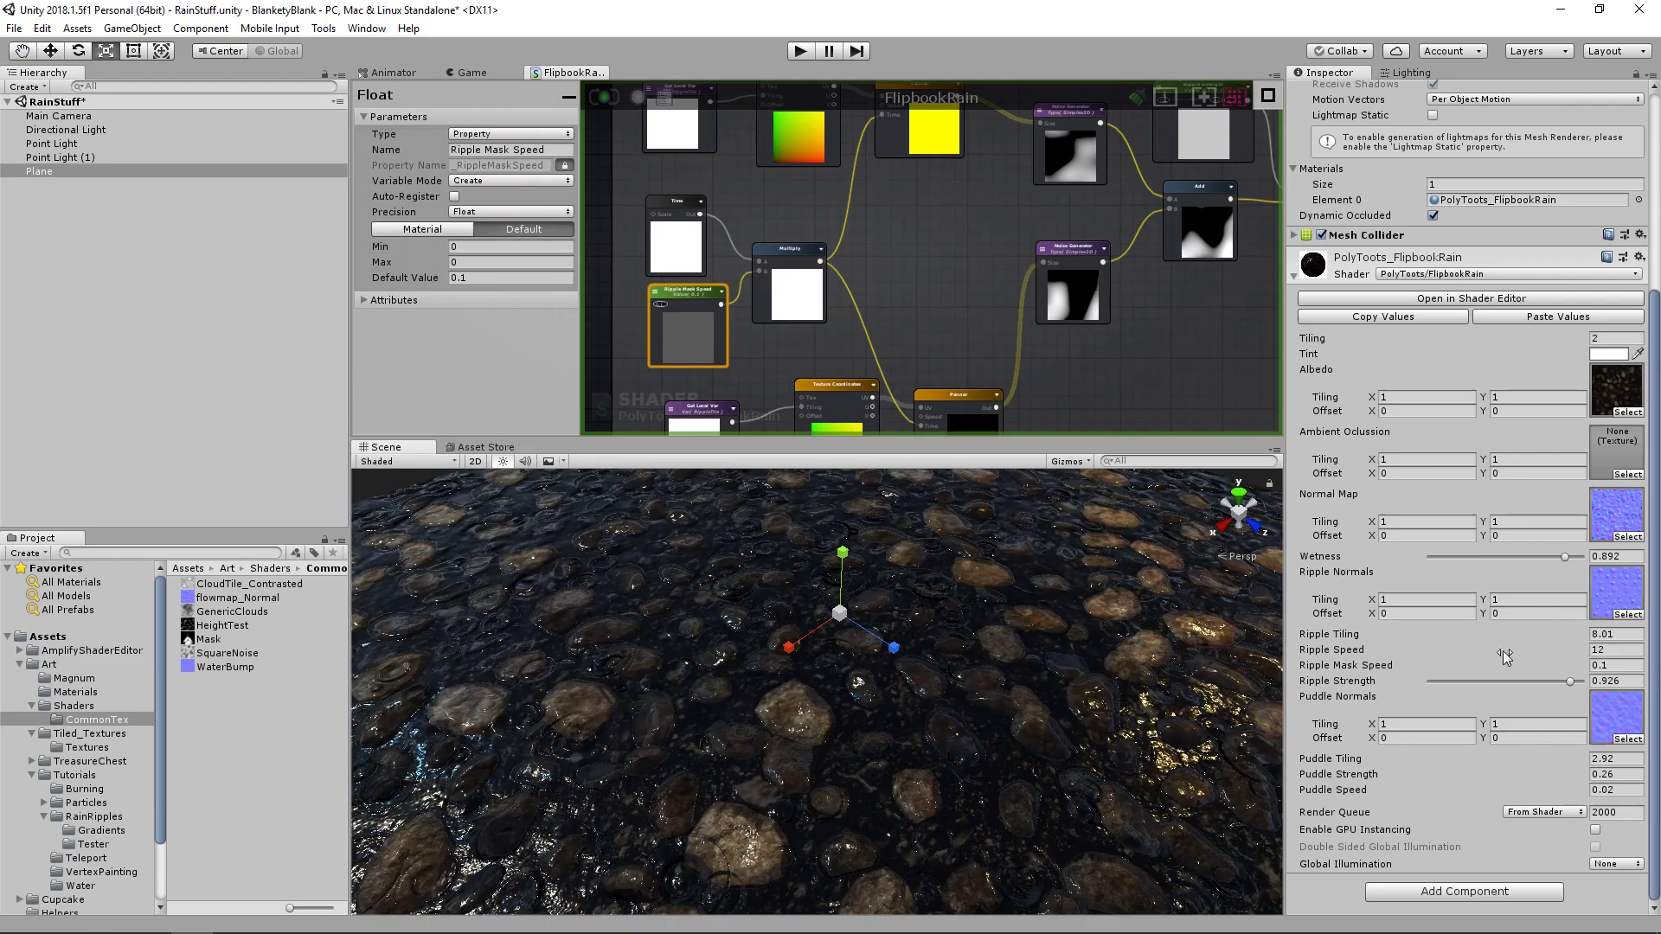
- Set the material's Ripple Tiling to 8 and deselect the plane
{"action": "left_click", "coordinate": [1615, 634]}
{"action": "type", "text": "8"}
{"action": "key", "text": "Tab"}
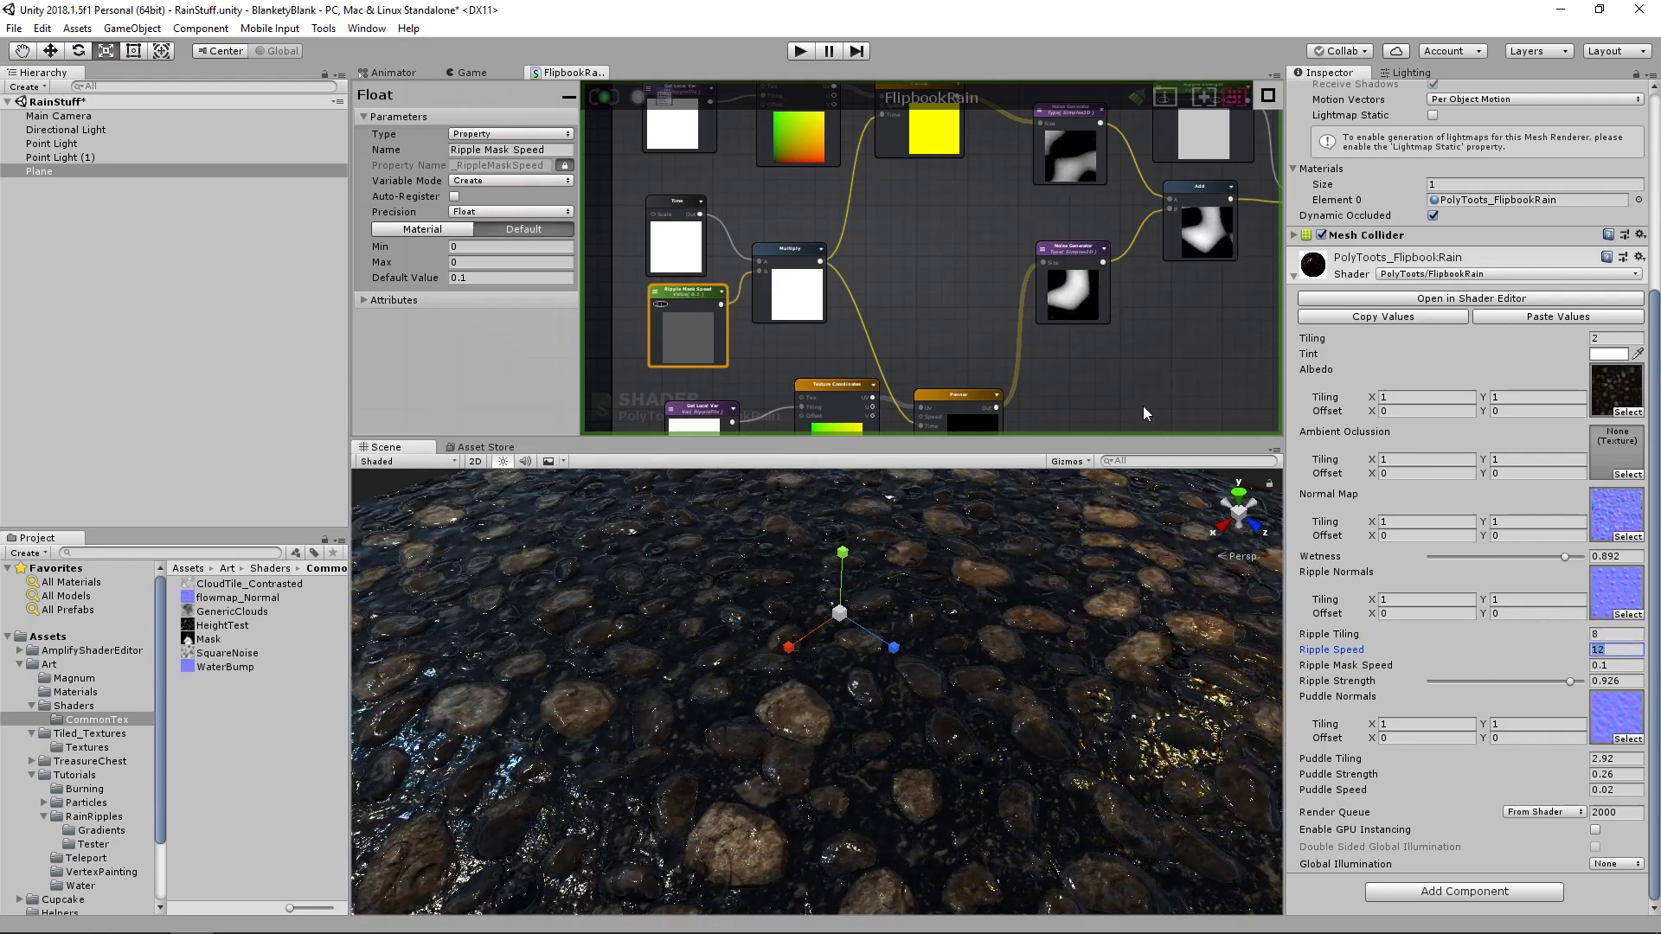
{"action": "left_click", "coordinate": [969, 290]}
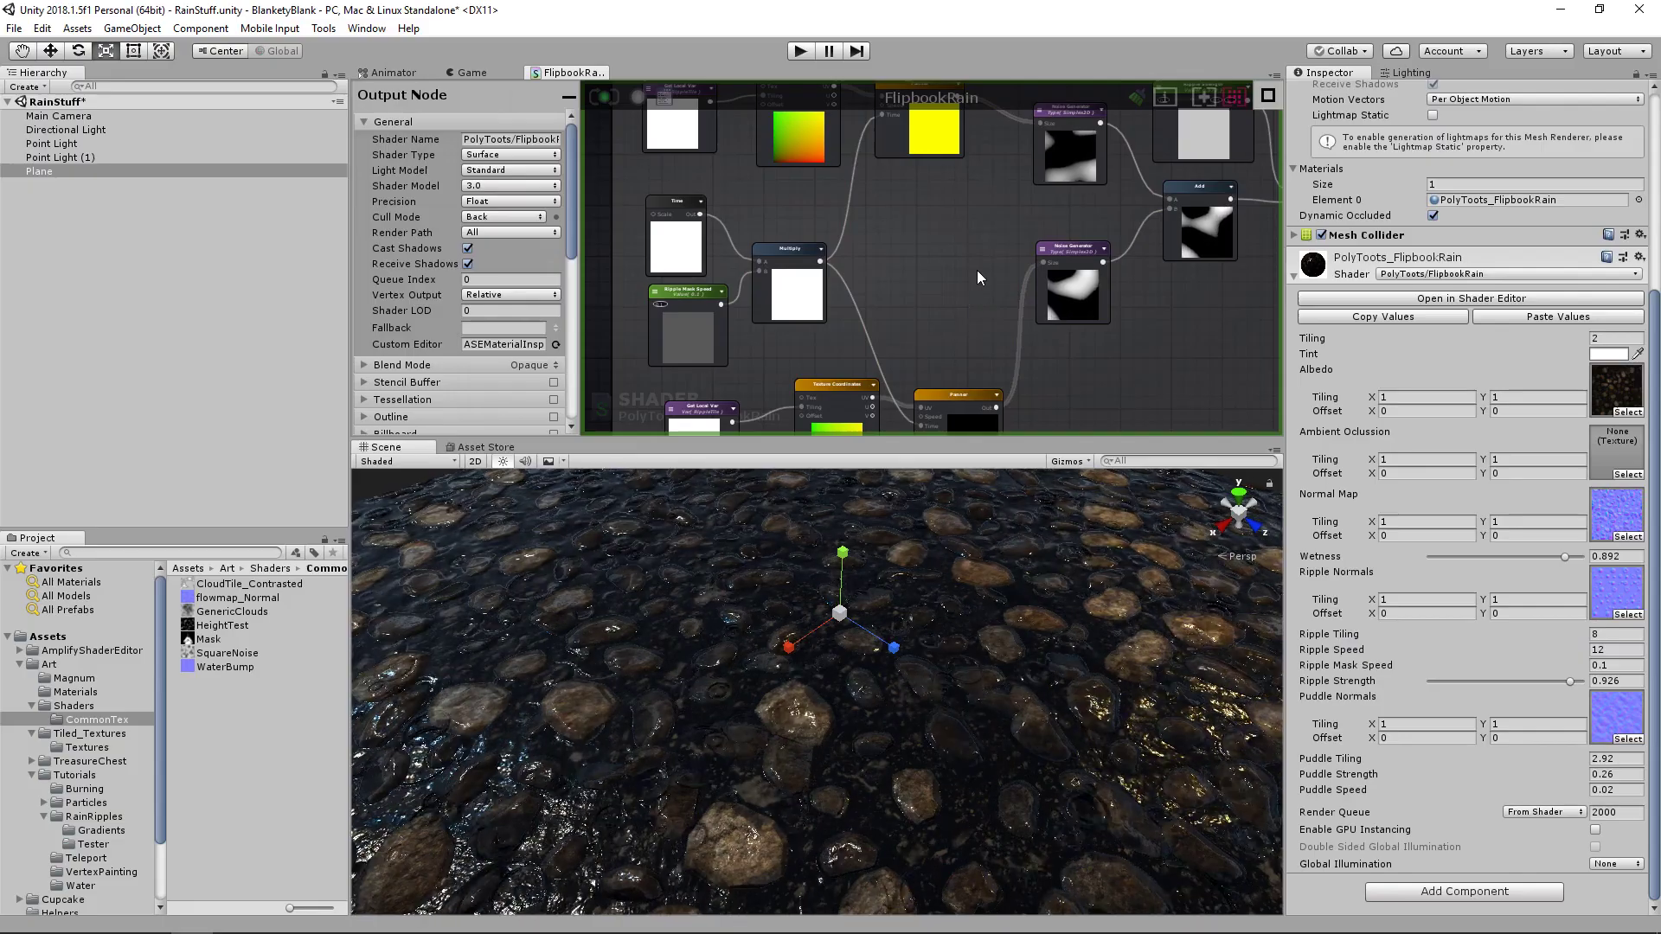
{"action": "left_click_drag", "start_coordinate": [822, 700], "coordinate": [796, 655], "text": "alt"}
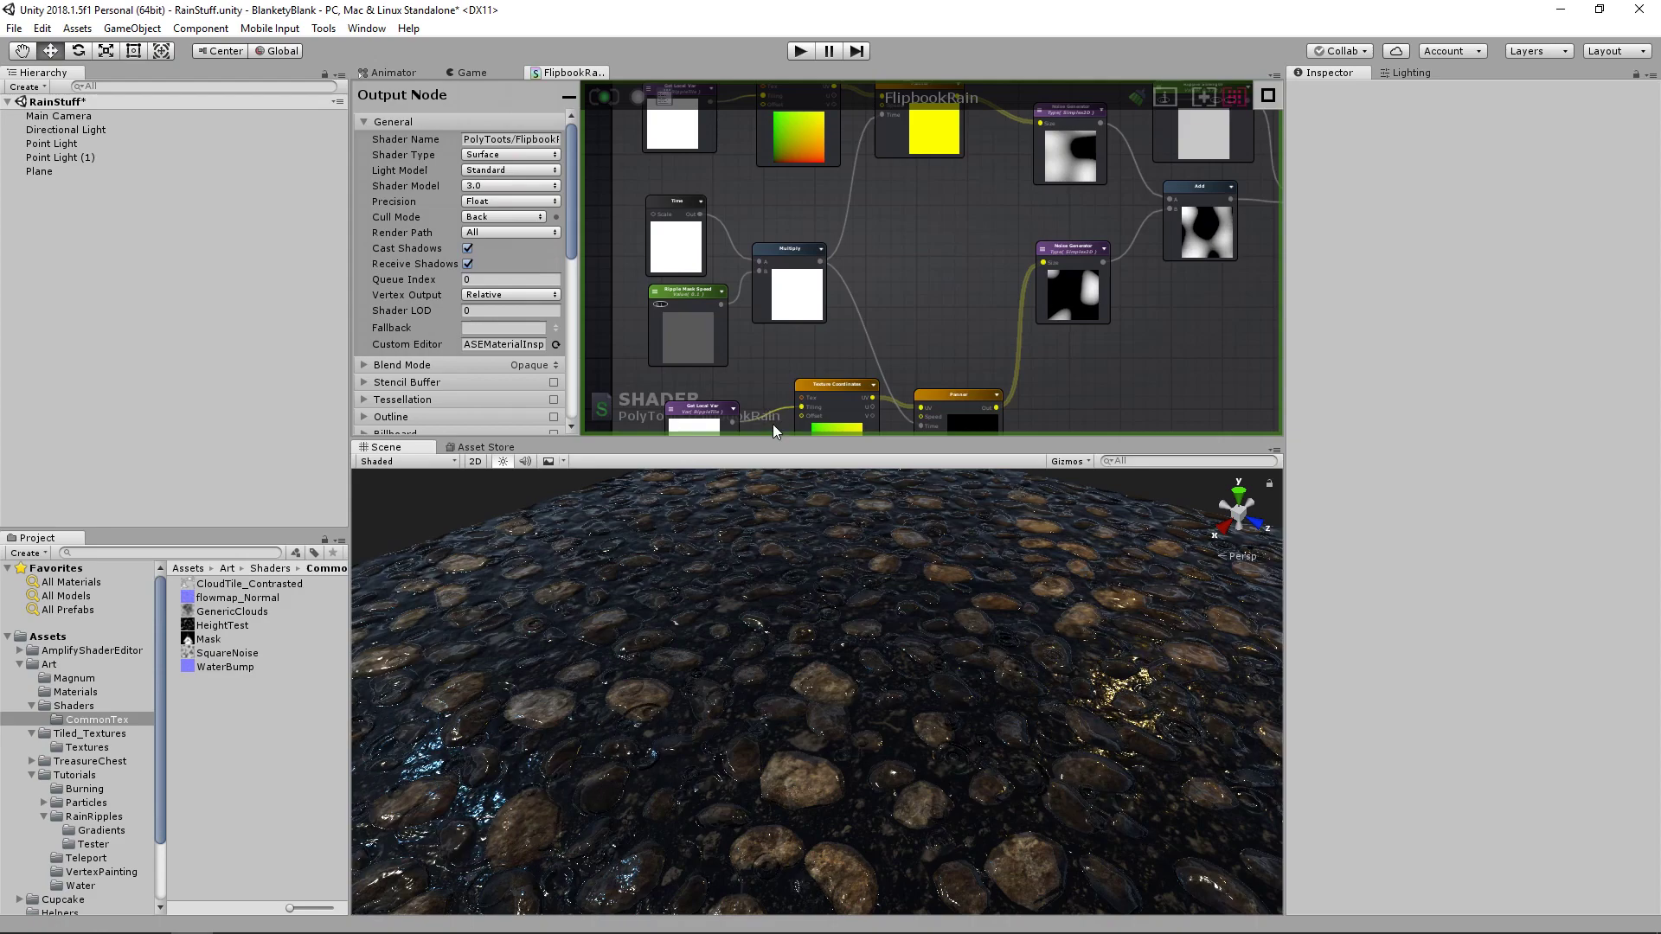
- Locate the plane material's Ripple Normals texture among the RainRipples project assets
{"action": "left_click", "coordinate": [1035, 656]}
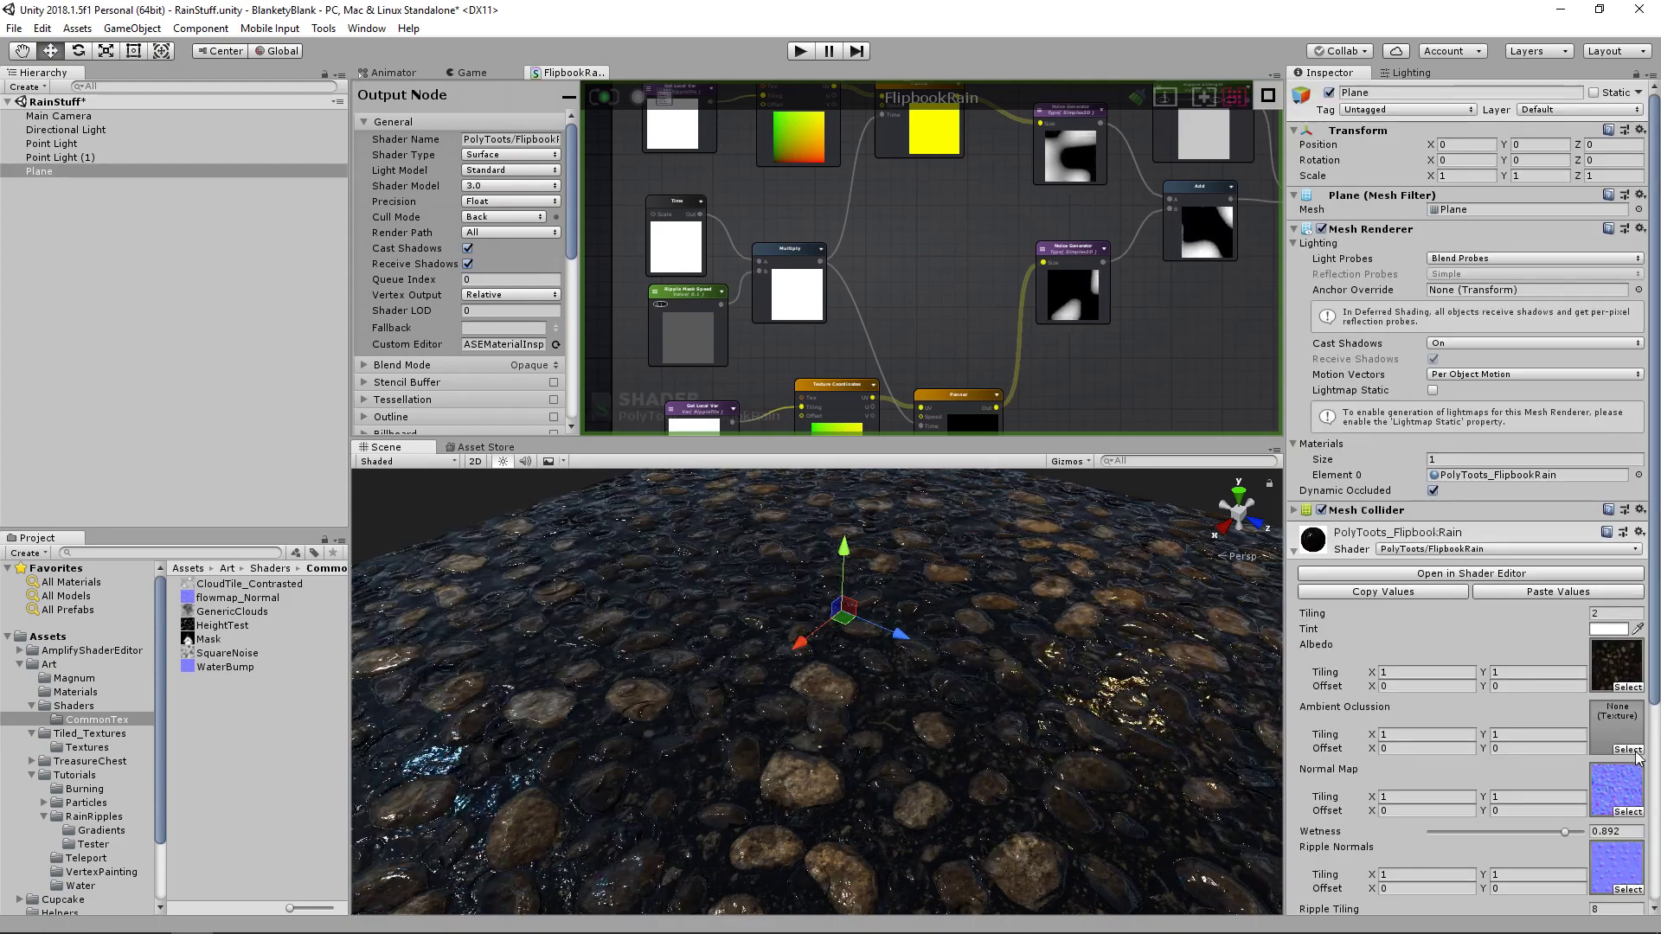
{"action": "scroll", "coordinate": [1617, 640], "scroll_direction": "down", "scroll_amount": 3}
{"action": "left_click", "coordinate": [1616, 604]}
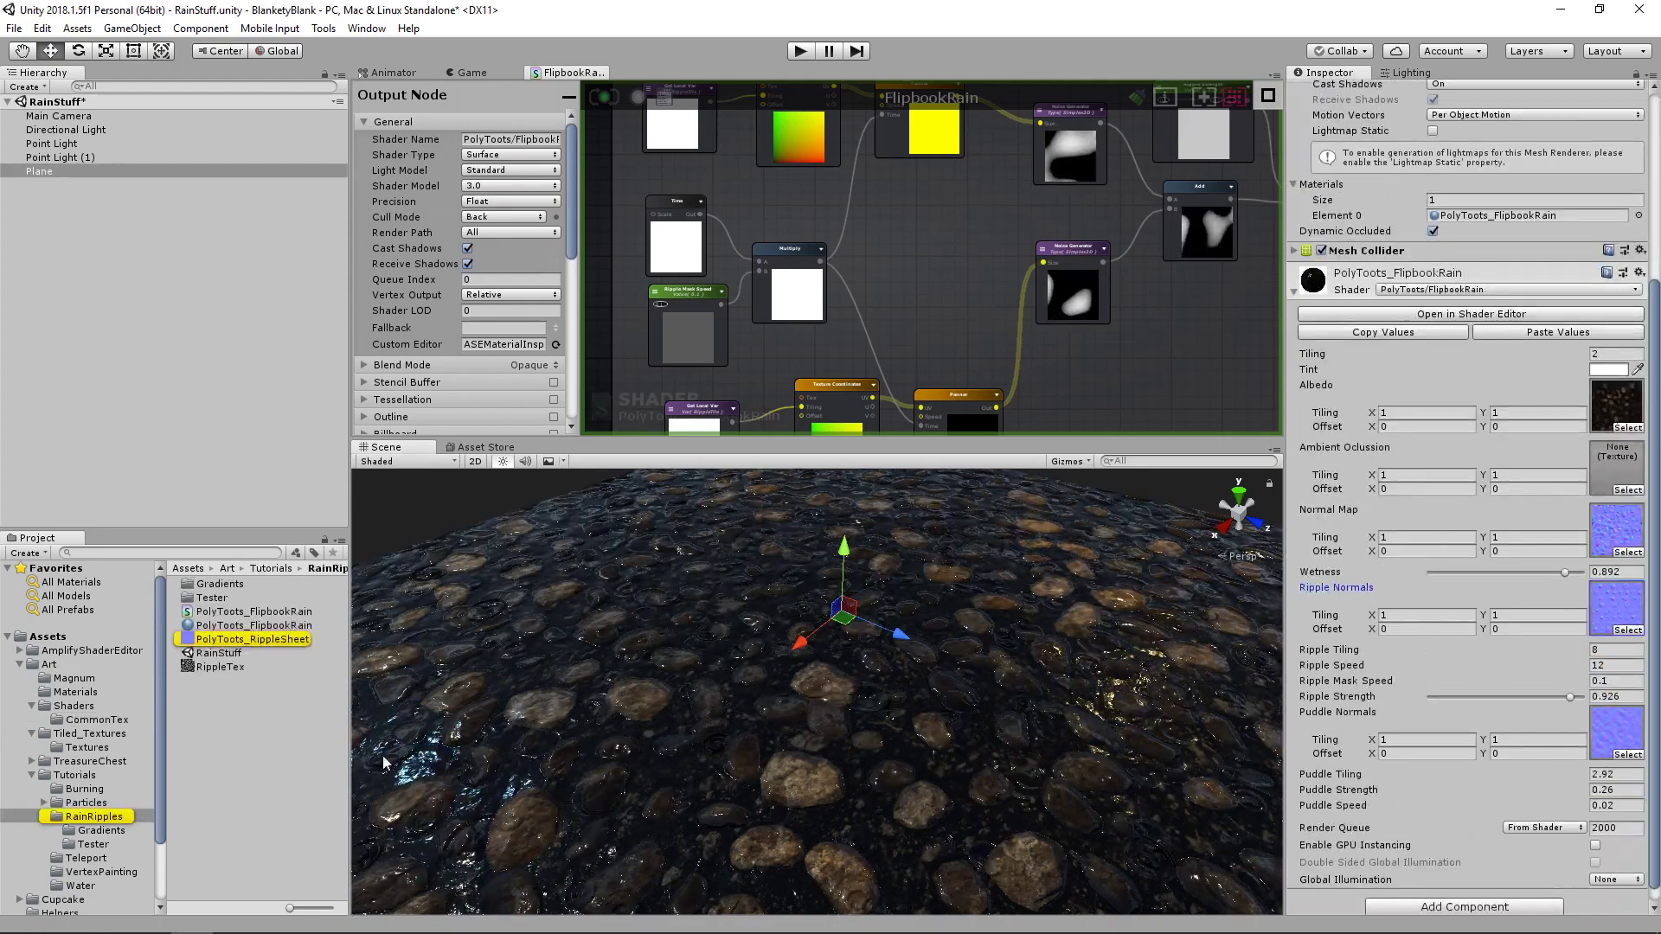
{"action": "left_click", "coordinate": [232, 668]}
{"action": "mouse_move", "coordinate": [1412, 700]}
{"action": "left_mouse_down"}
{"action": "mouse_move", "coordinate": [1409, 585]}
{"action": "mouse_move", "coordinate": [1391, 697]}
{"action": "left_mouse_up"}
{"action": "left_click", "coordinate": [994, 641]}
{"action": "left_click_drag", "start_coordinate": [995, 640], "coordinate": [697, 671], "text": "alt"}
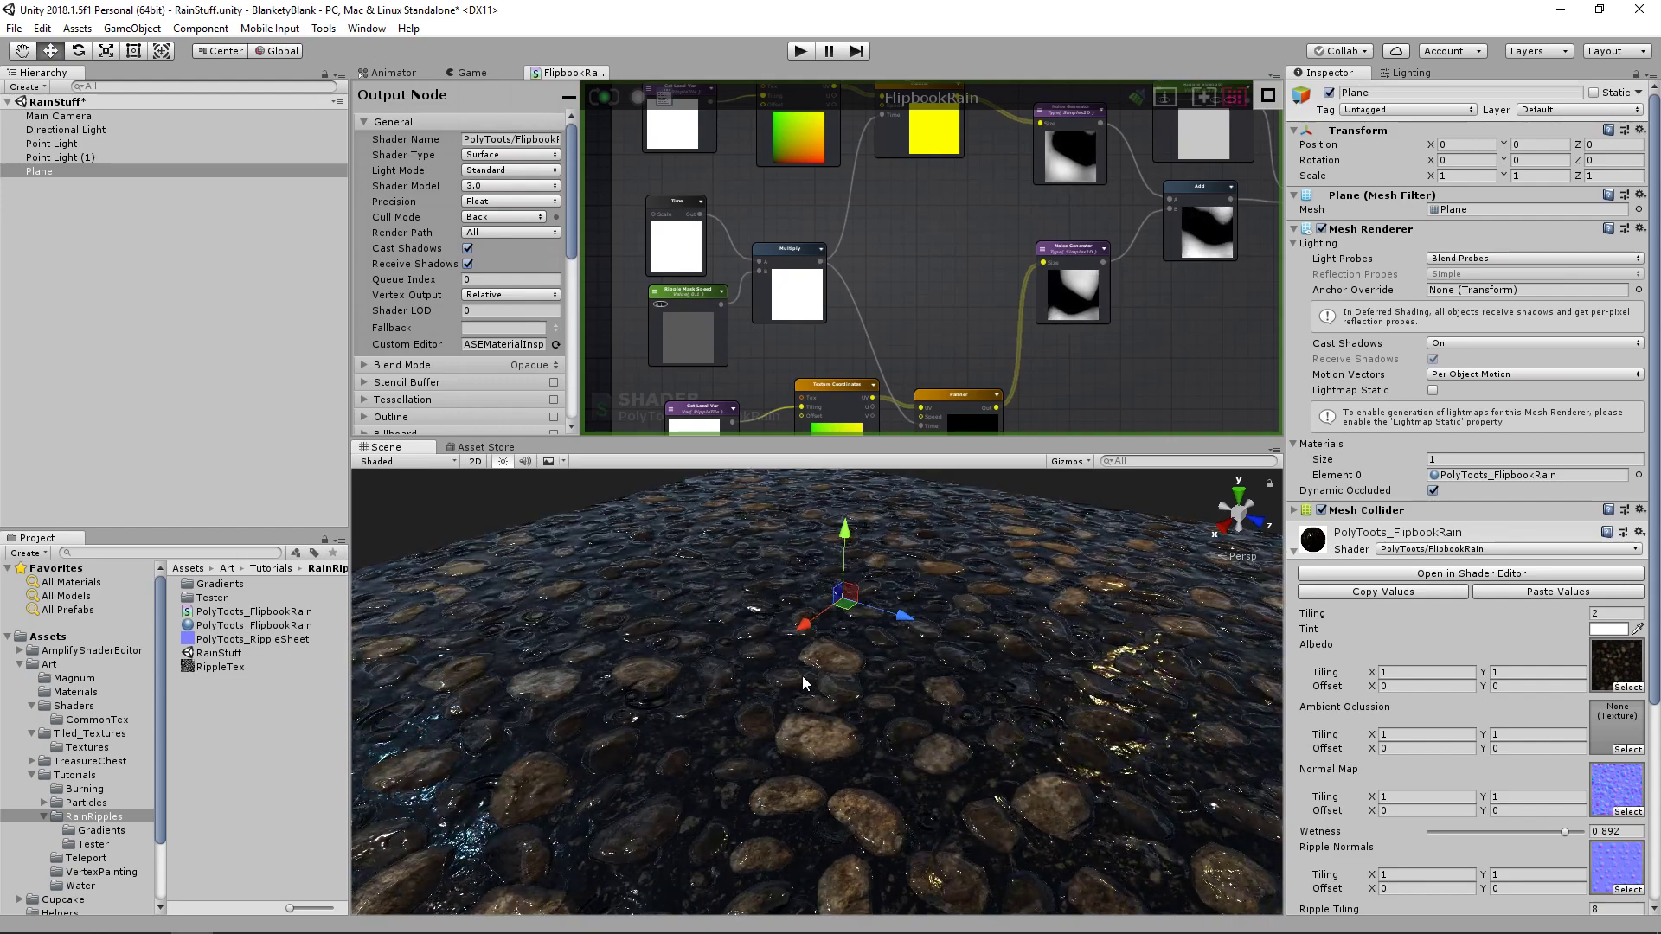
{"action": "scroll", "coordinate": [1523, 796], "scroll_direction": "down", "scroll_amount": 2}
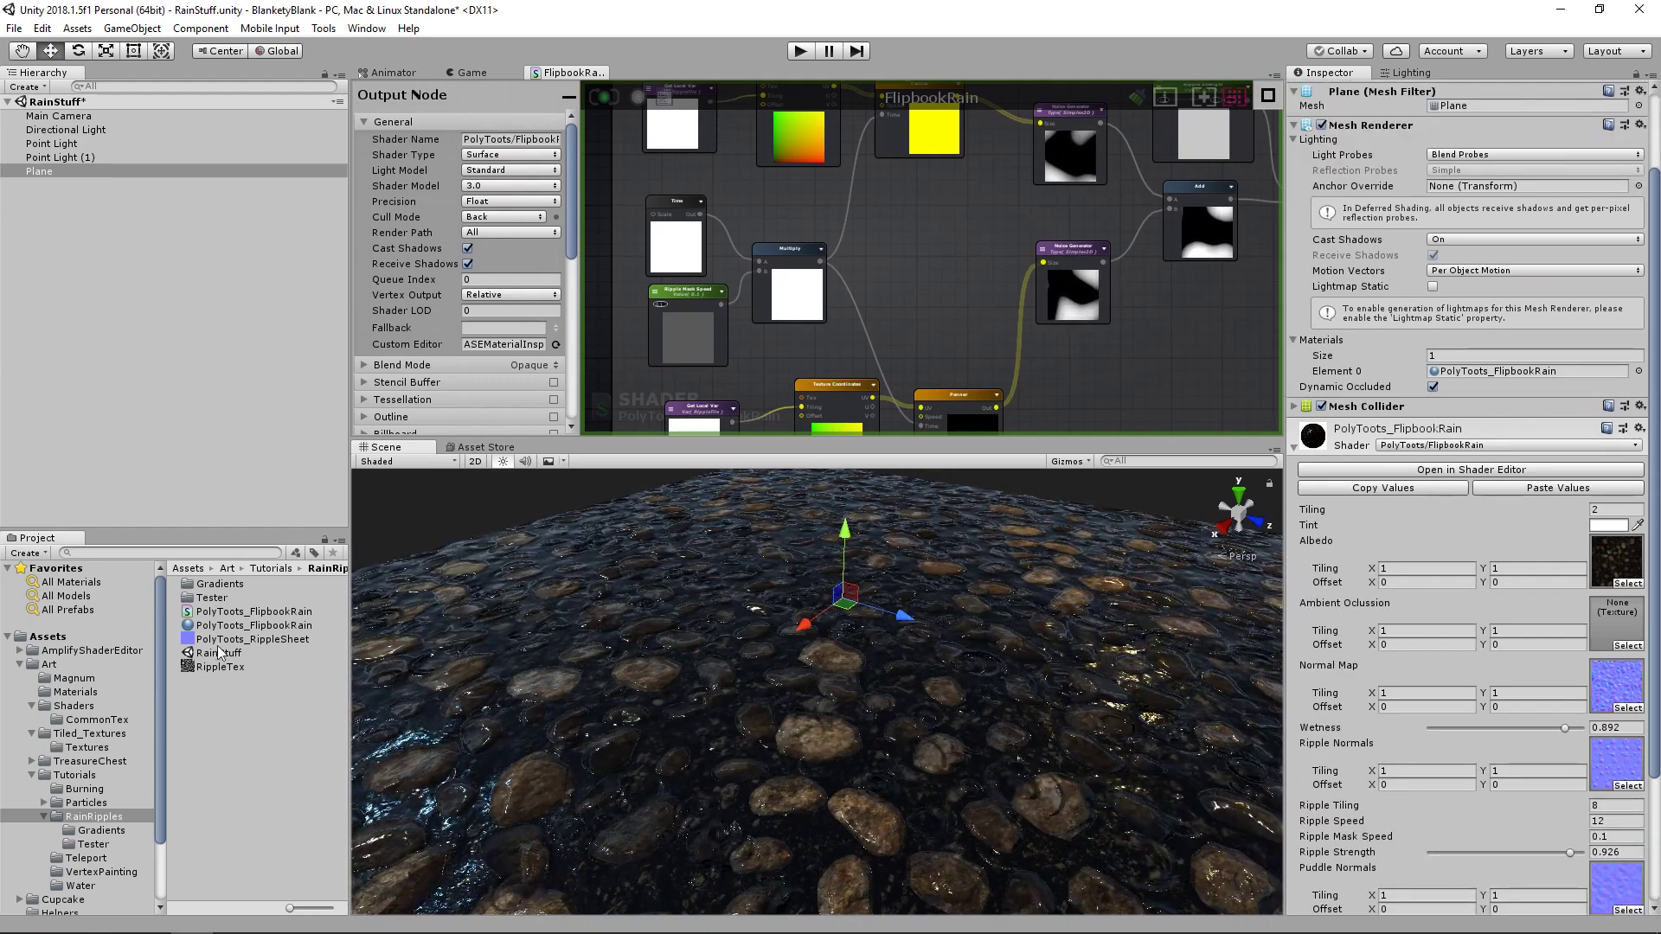
- Apply the Default texture type to PolyToots_RippleSheet and resize its preview to examine the grayscale ripple frames
{"action": "left_click", "coordinate": [252, 639]}
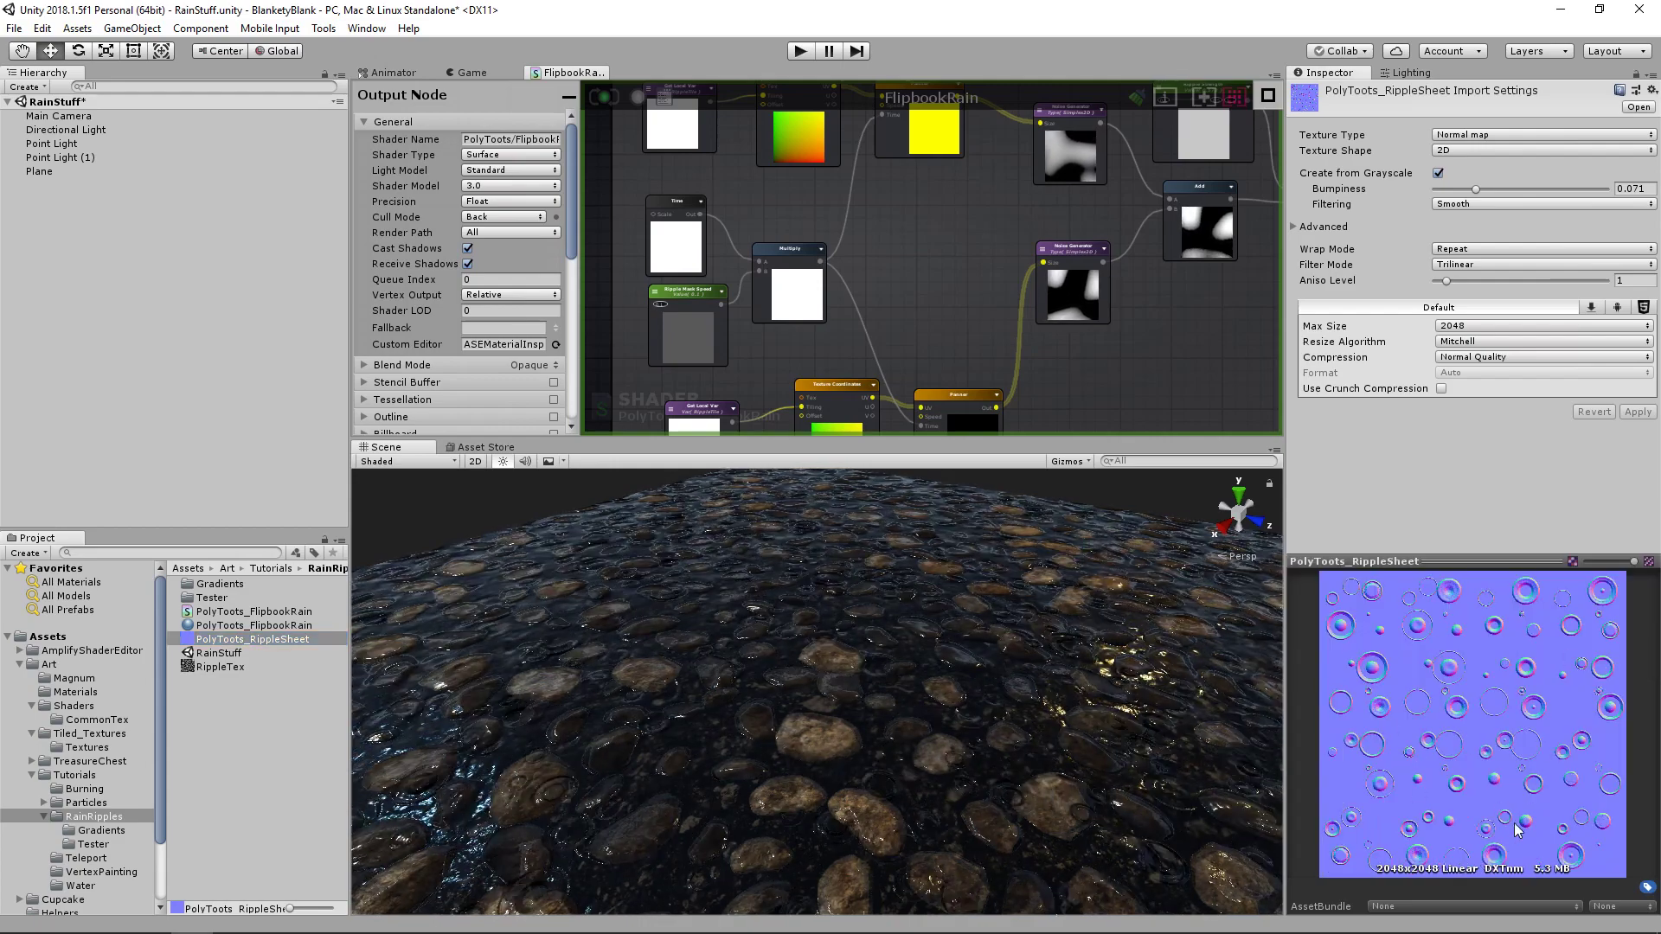
{"action": "left_click", "coordinate": [1490, 134]}
{"action": "left_click", "coordinate": [1490, 154]}
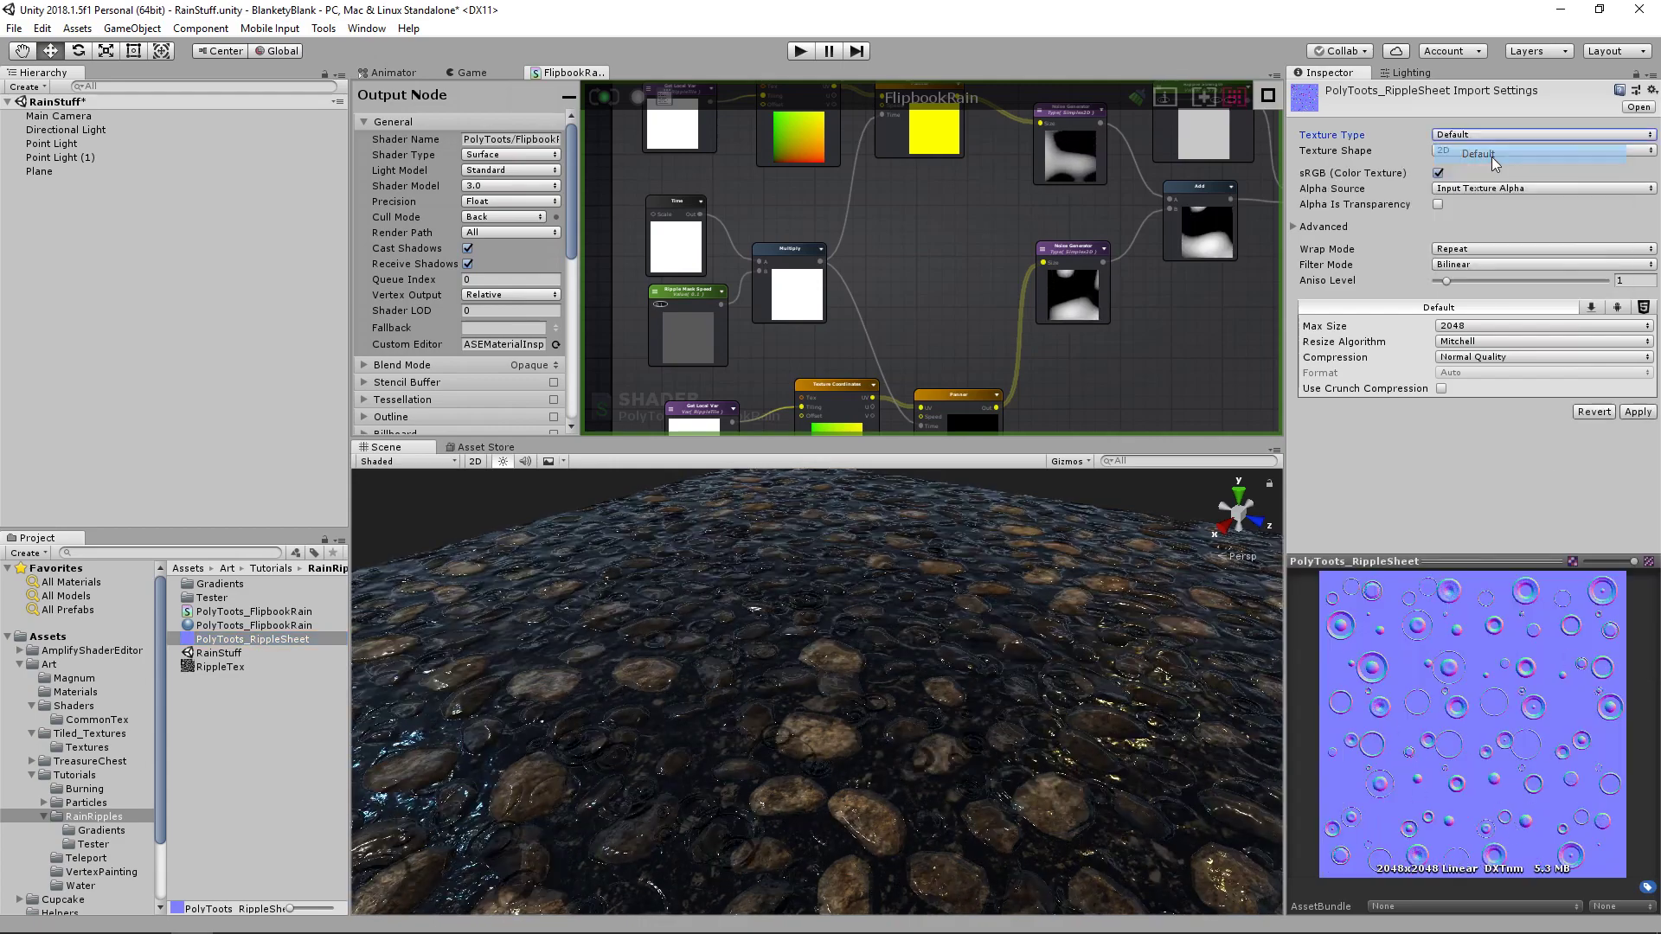
{"action": "left_click", "coordinate": [1646, 413]}
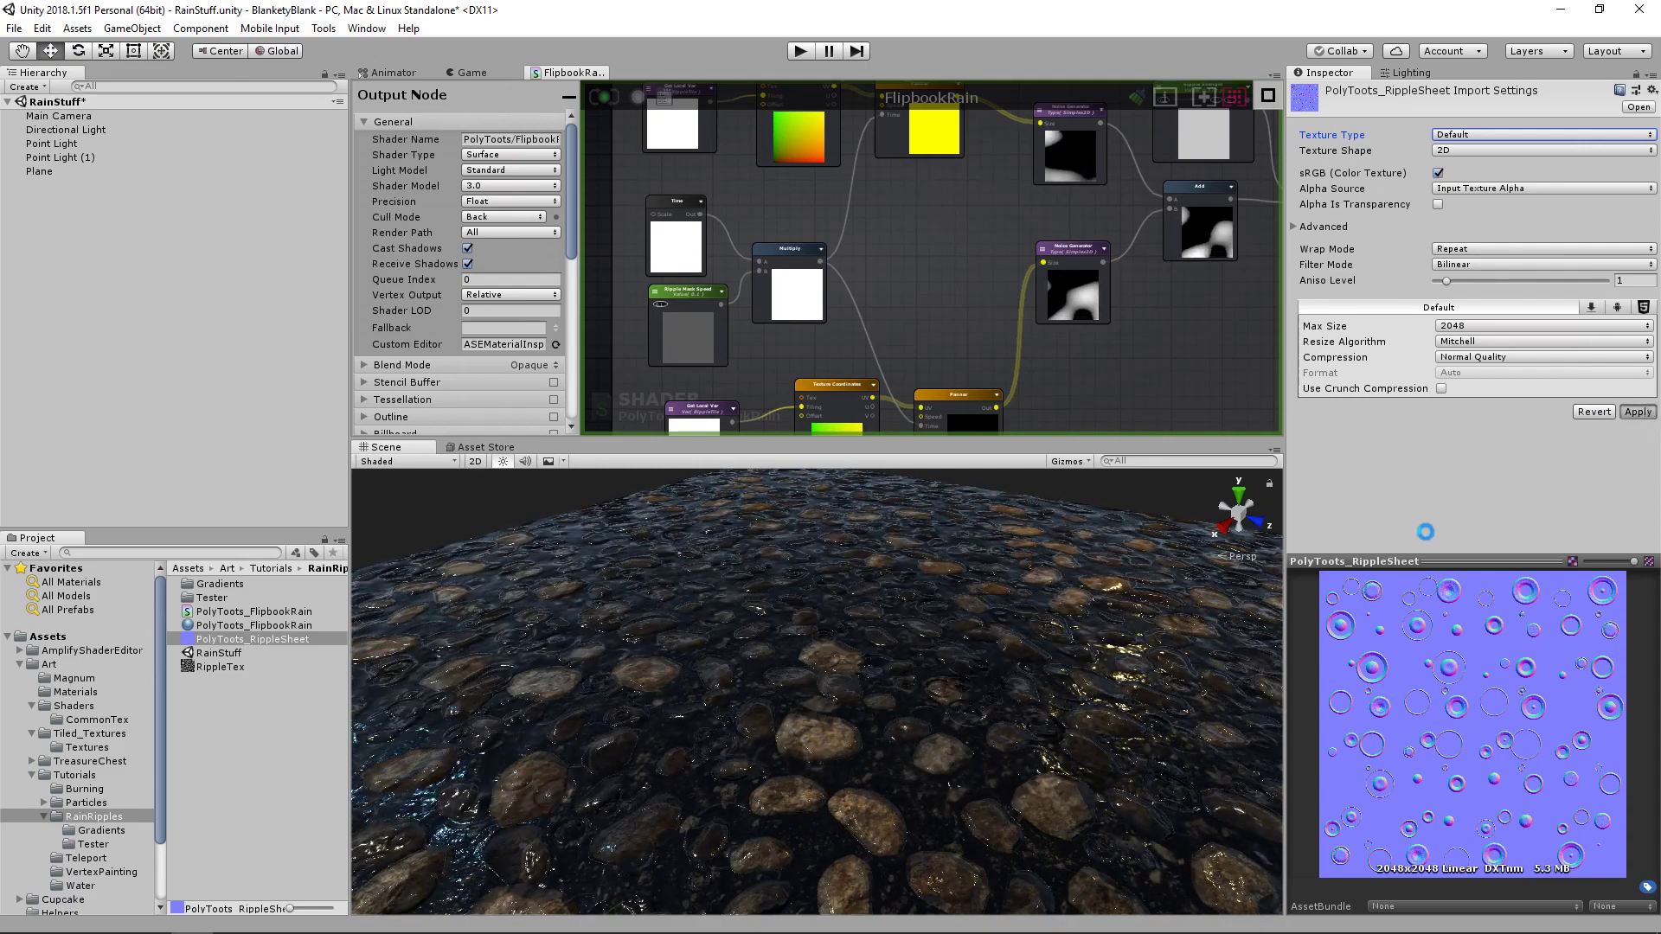
{"action": "mouse_move", "coordinate": [1461, 556]}
{"action": "left_mouse_down"}
{"action": "mouse_move", "coordinate": [1476, 447]}
{"action": "mouse_move", "coordinate": [1476, 609]}
{"action": "mouse_move", "coordinate": [1485, 567]}
{"action": "left_mouse_up"}
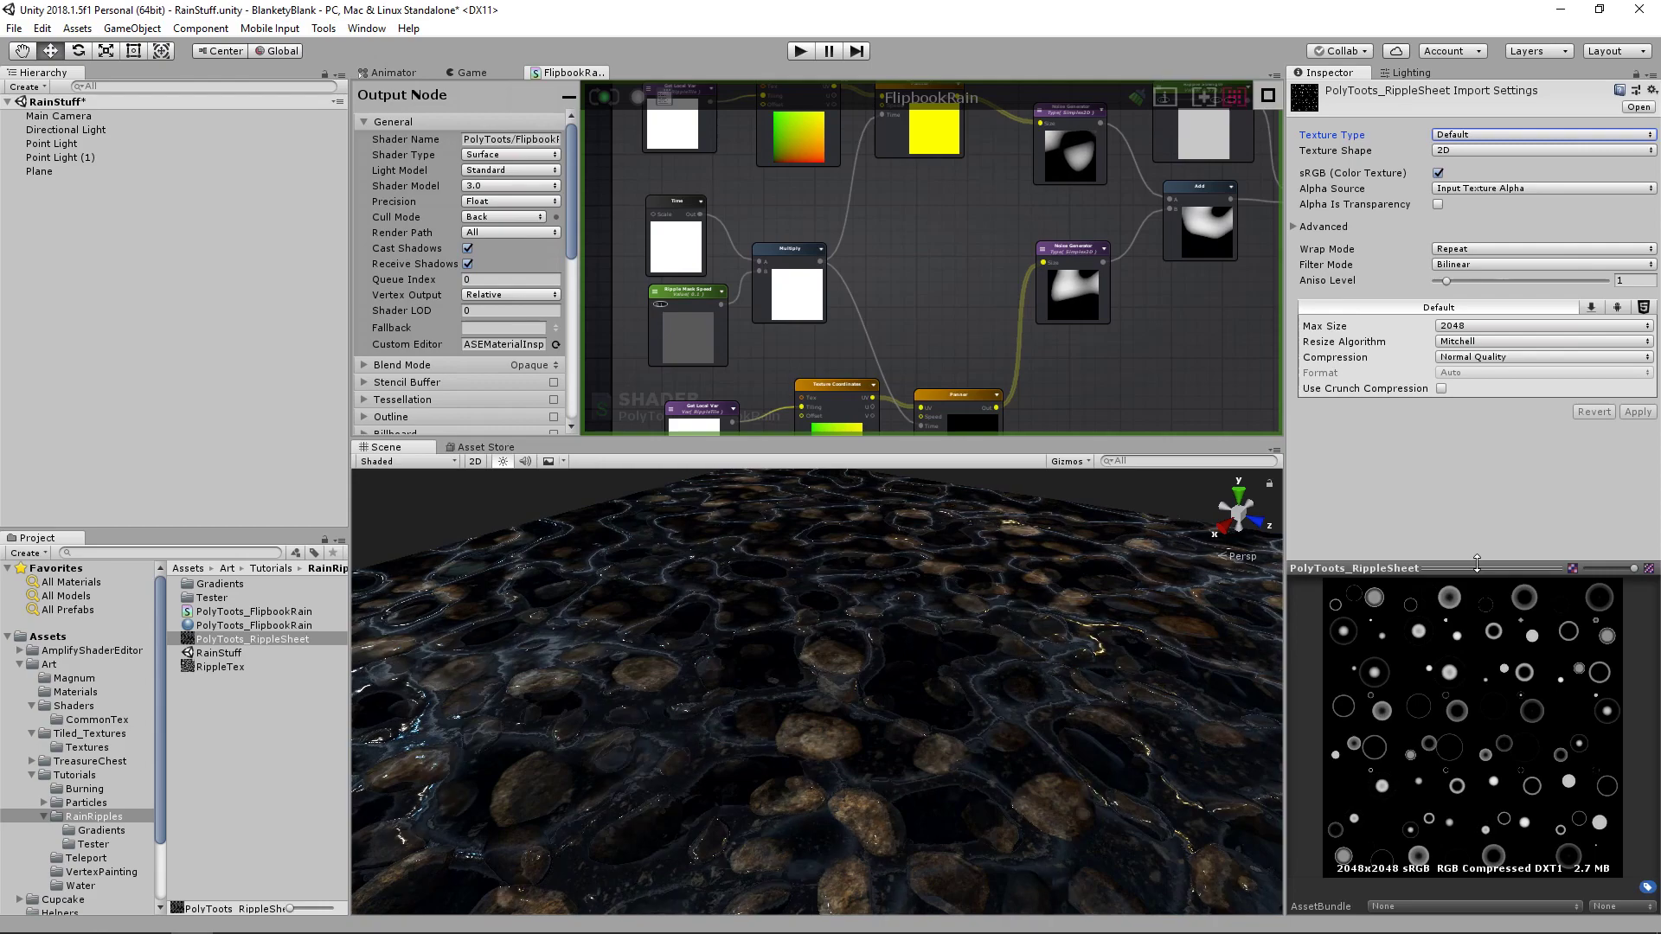
{"action": "left_click_drag", "start_coordinate": [1477, 563], "coordinate": [1478, 525]}
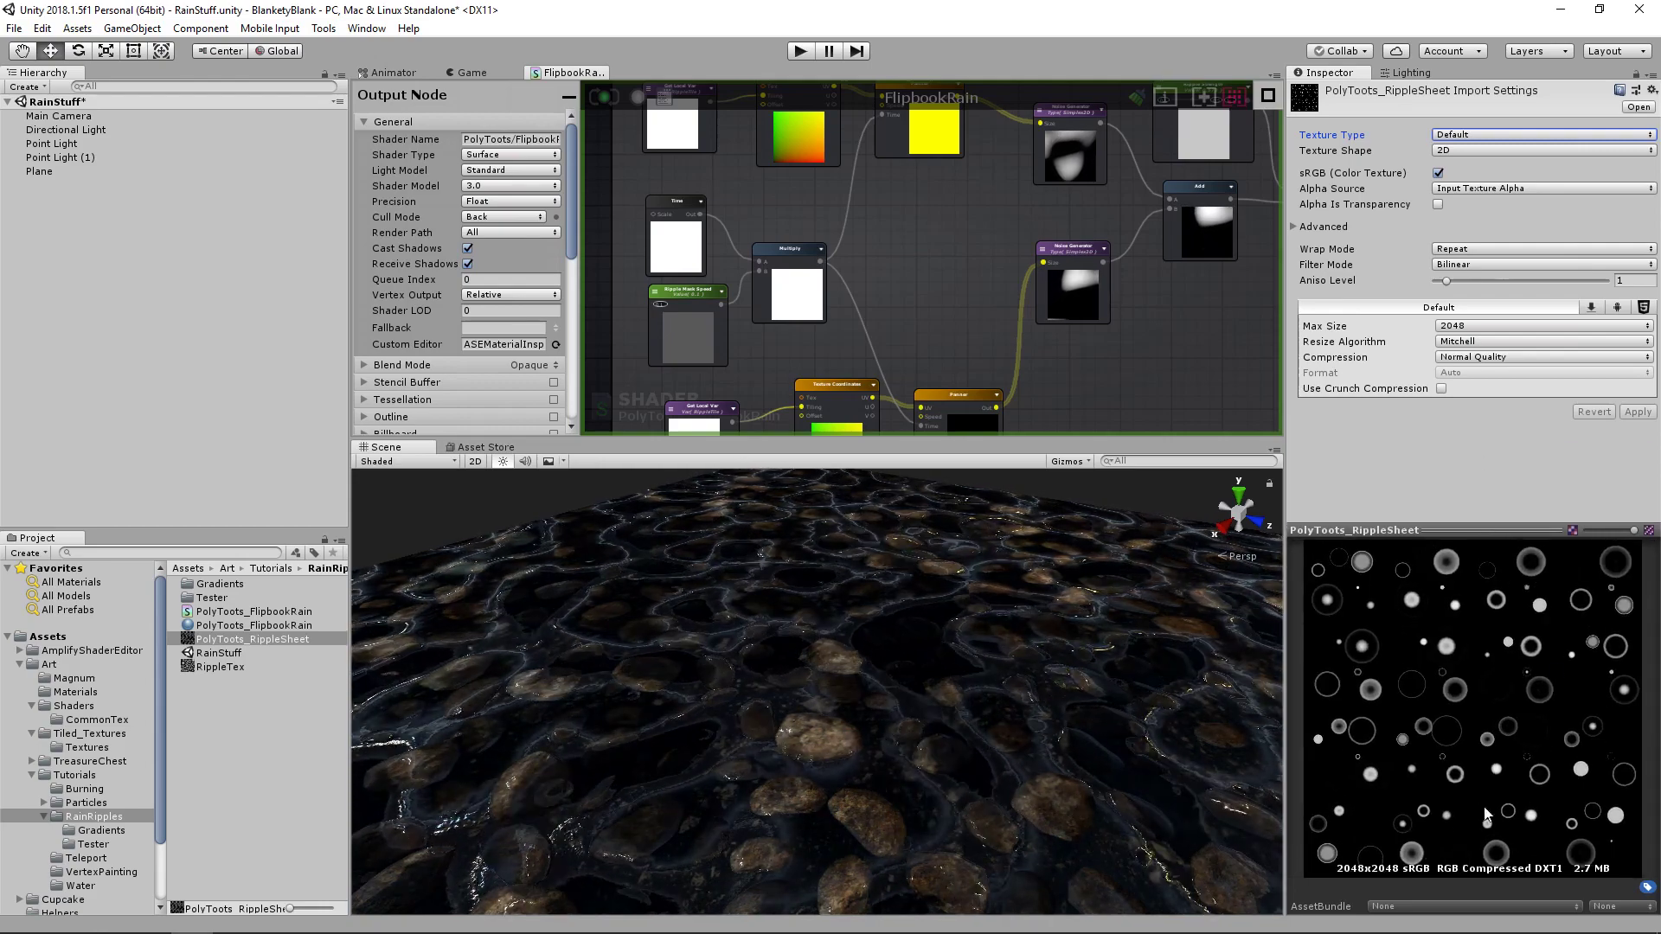
{"action": "left_click_drag", "start_coordinate": [1478, 552], "coordinate": [1480, 581]}
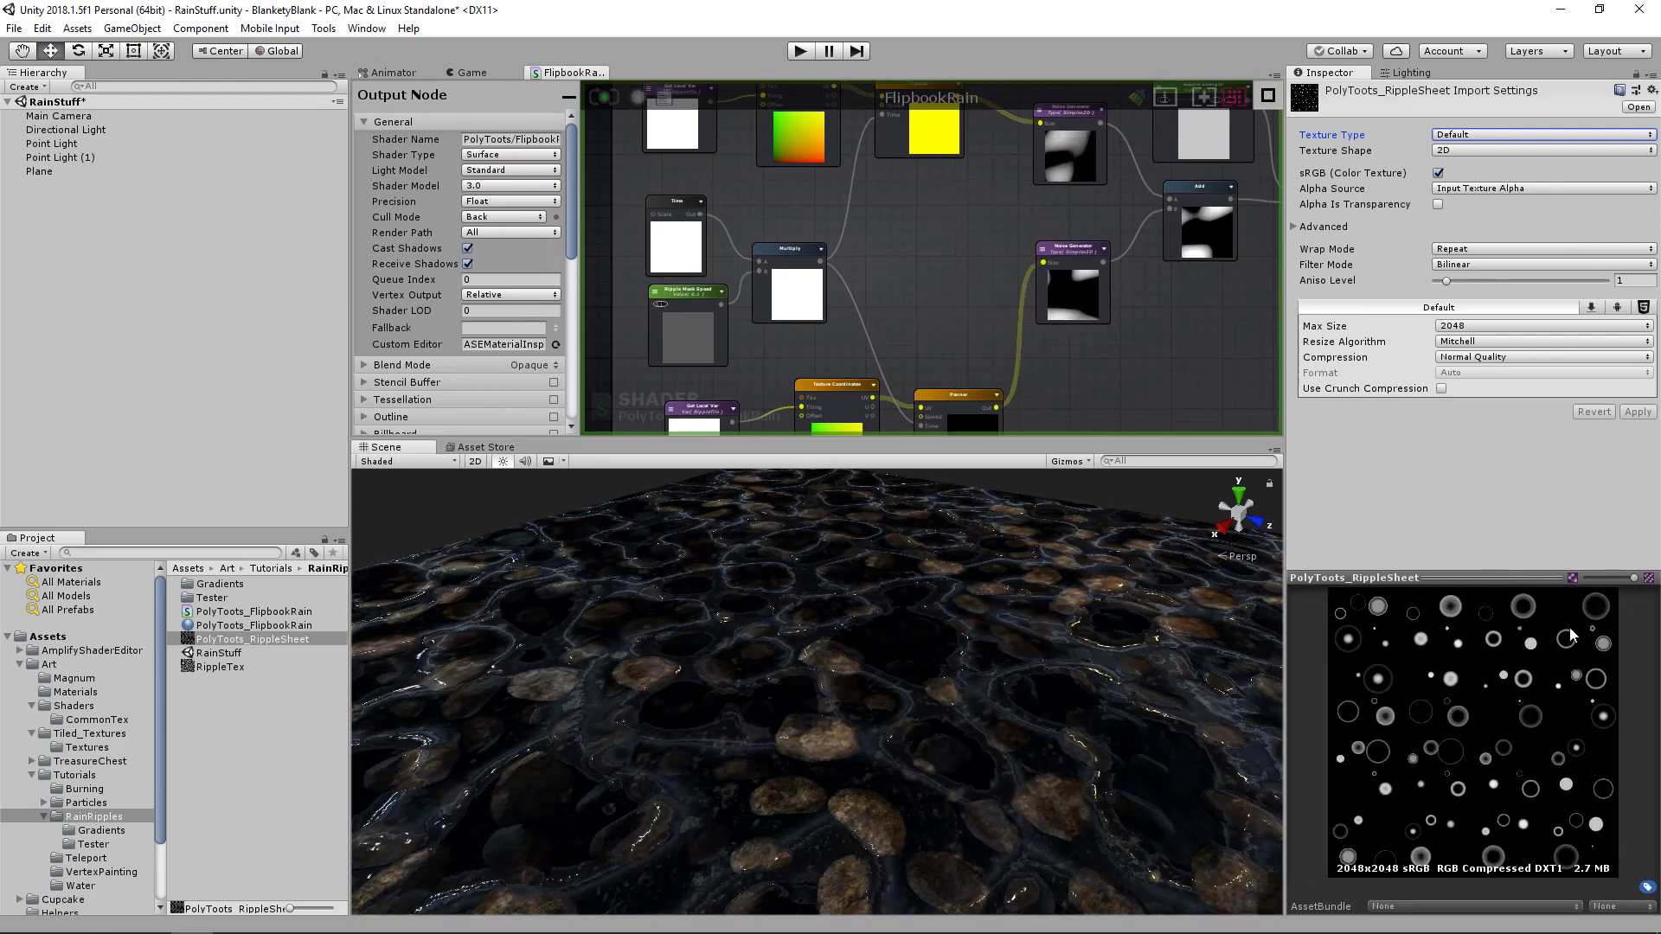
- Change PolyToots_RippleSheet back to a Normal map with Create from Grayscale enabled and apply the import settings
{"action": "left_click", "coordinate": [1493, 135]}
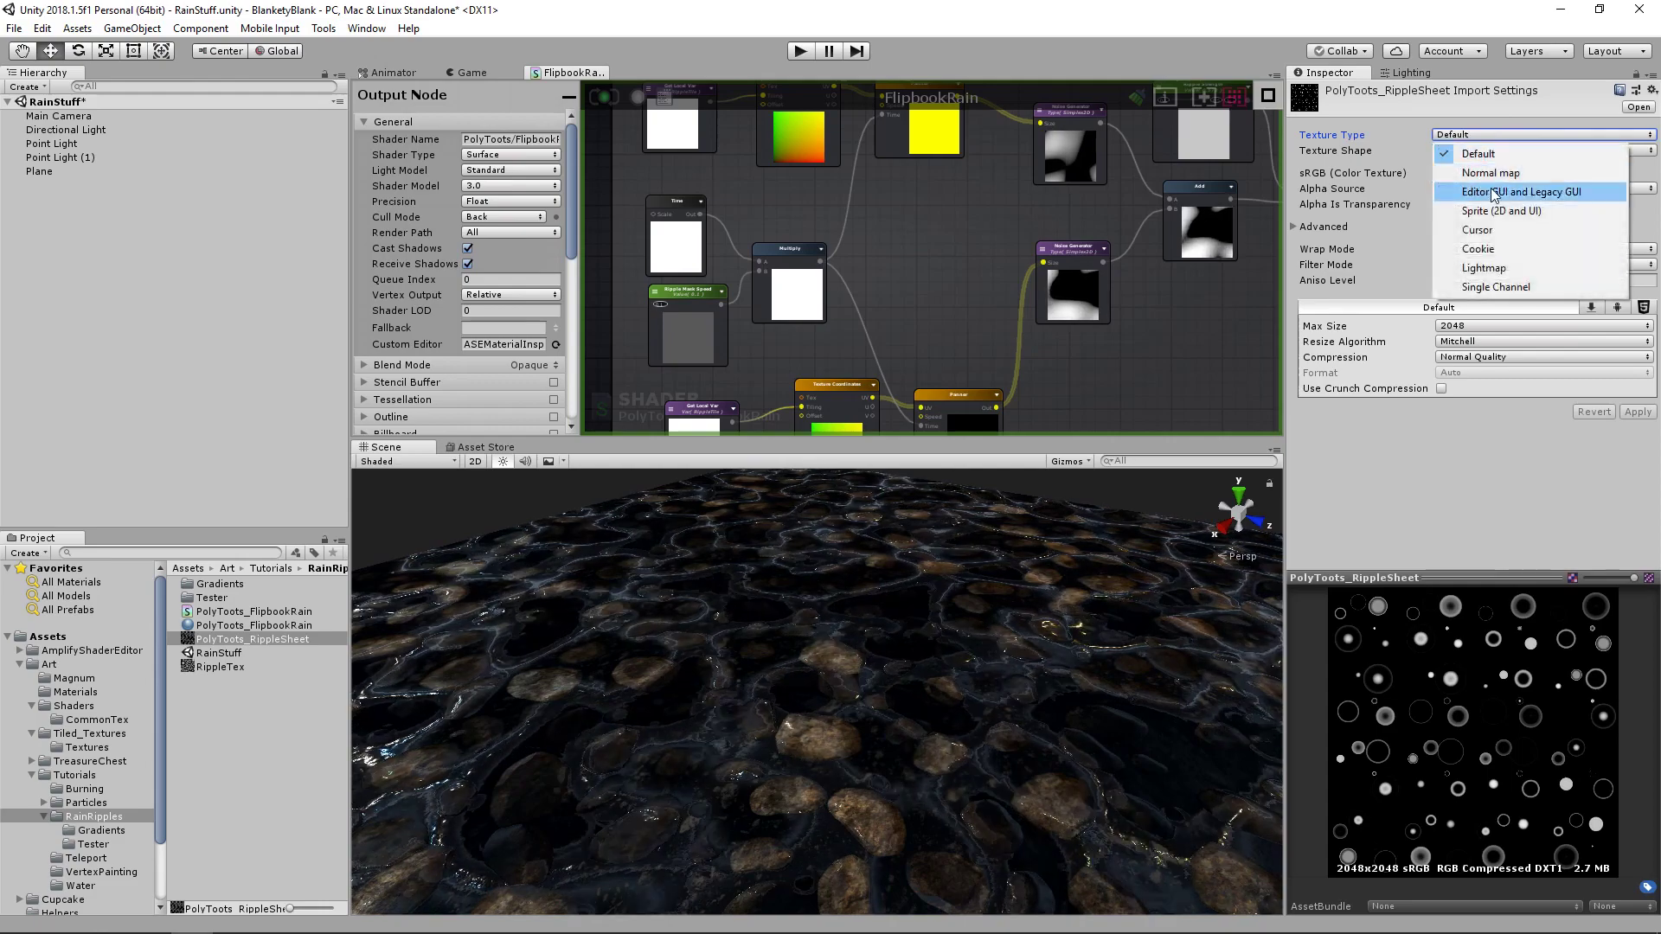
{"action": "left_click", "coordinate": [1502, 176]}
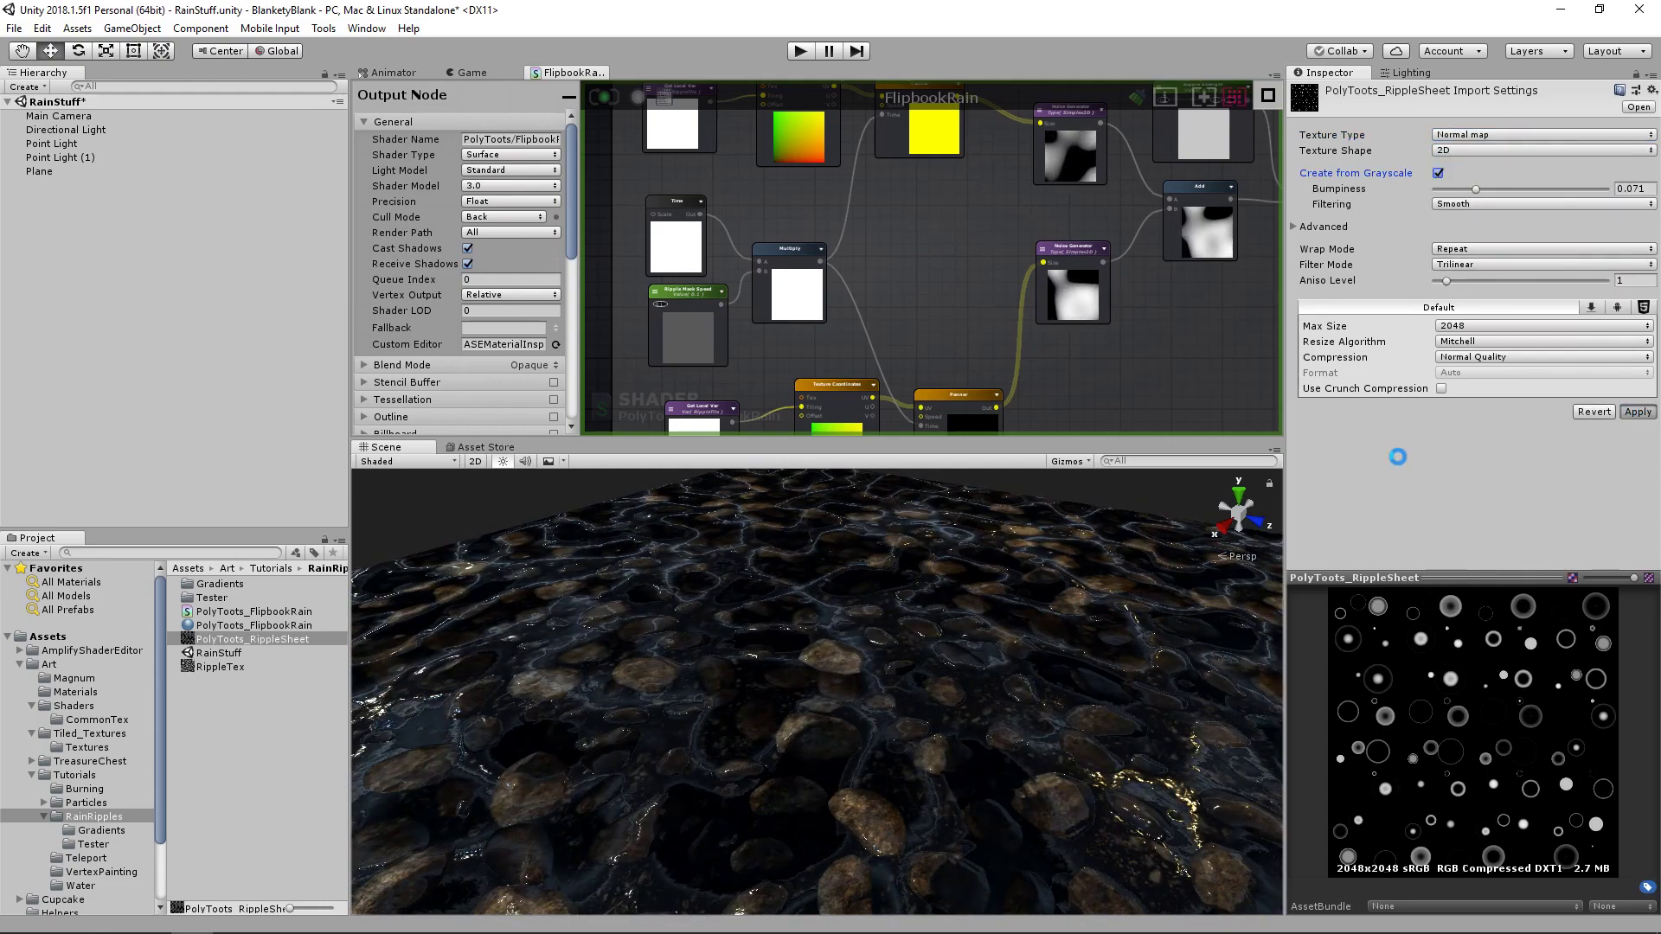
- Select the PolyToots_FlipbookRain material asset and show its ripple and puddle settings
{"action": "left_click", "coordinate": [240, 625]}
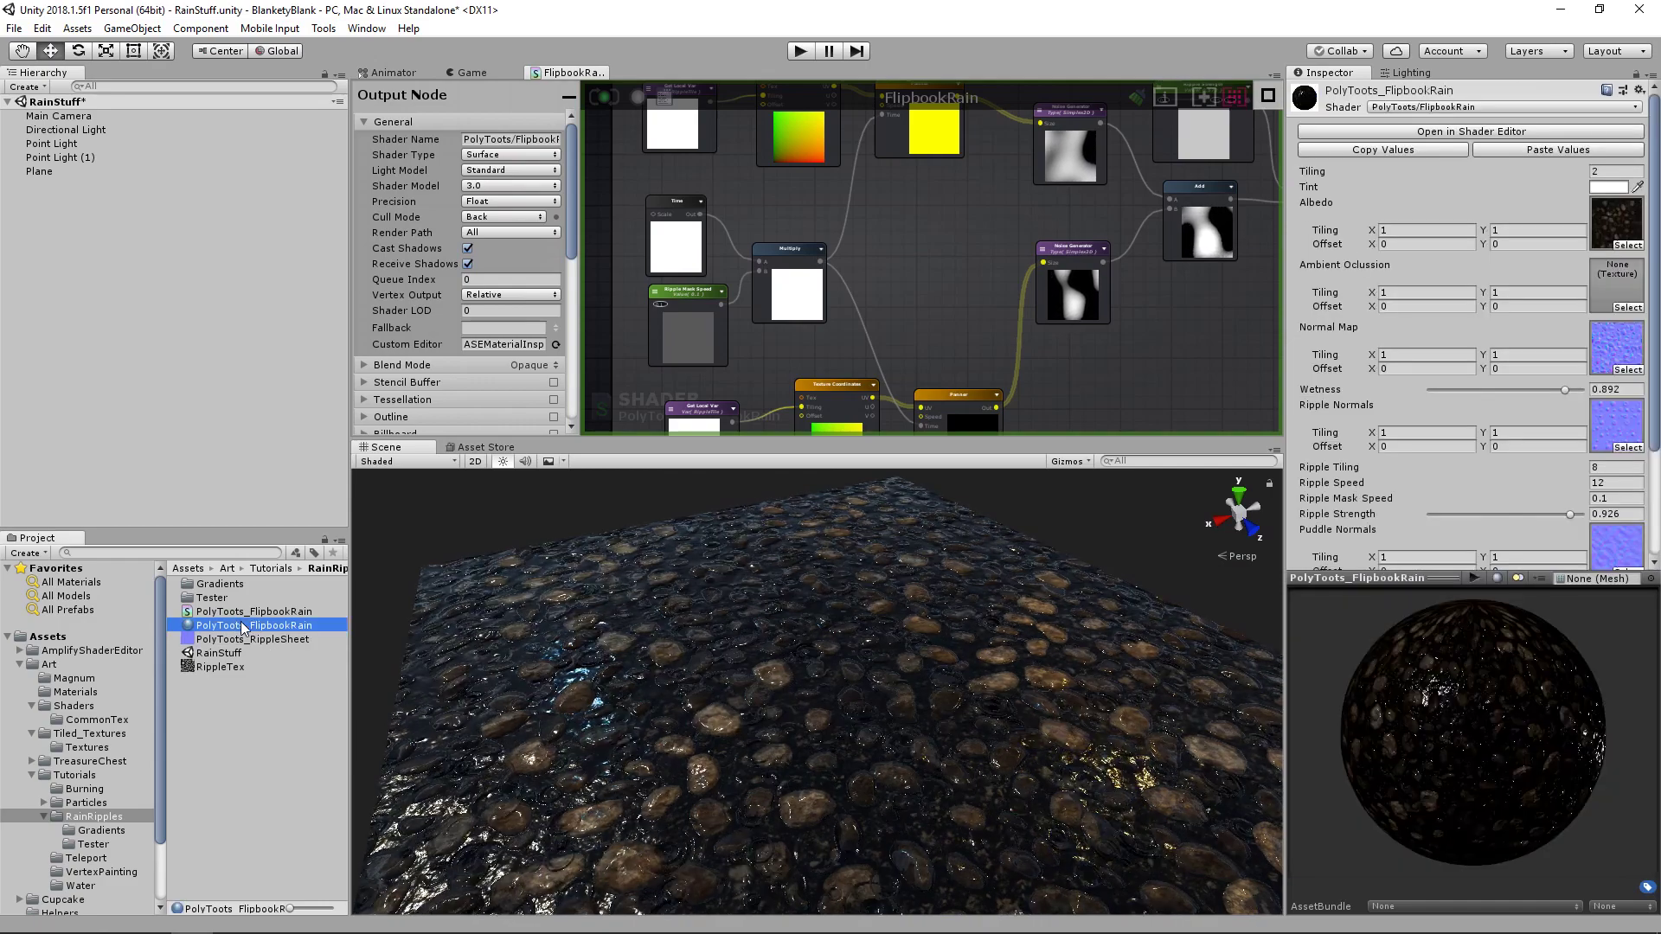
{"action": "scroll", "coordinate": [1523, 422], "scroll_direction": "down", "scroll_amount": 3}
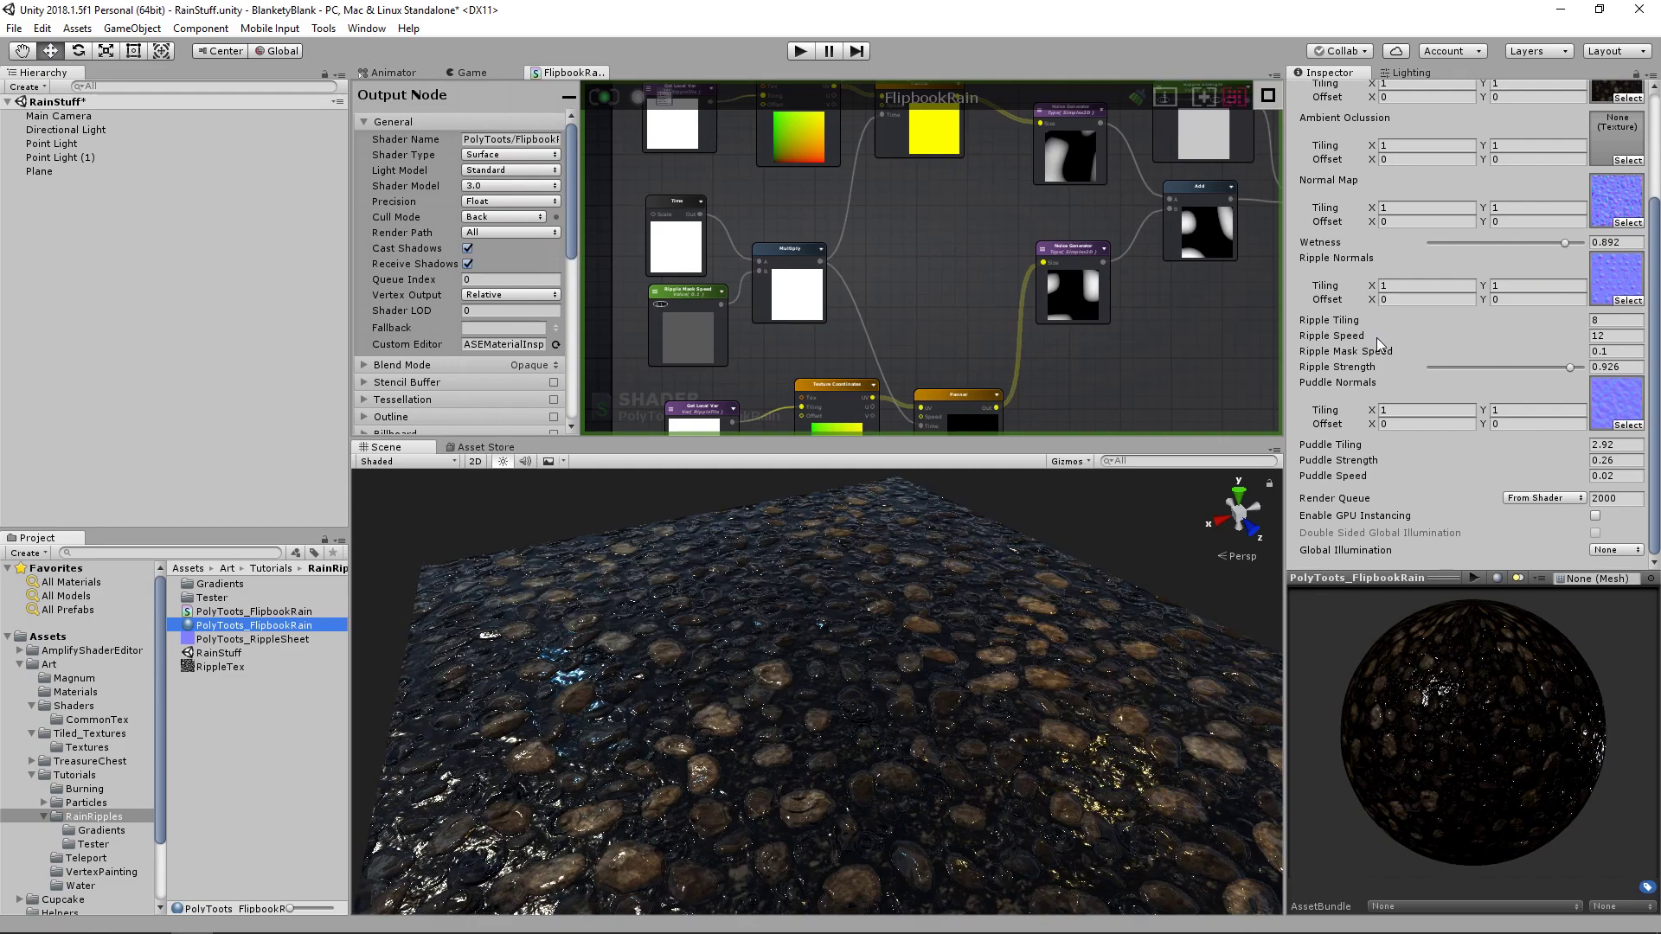
- Examine the wet cobblestone plane in the scene together with the RippleMask node group in the shader graph
{"action": "key", "text": "alt"}
{"action": "left_click_drag", "start_coordinate": [837, 652], "coordinate": [862, 640], "text": "alt"}
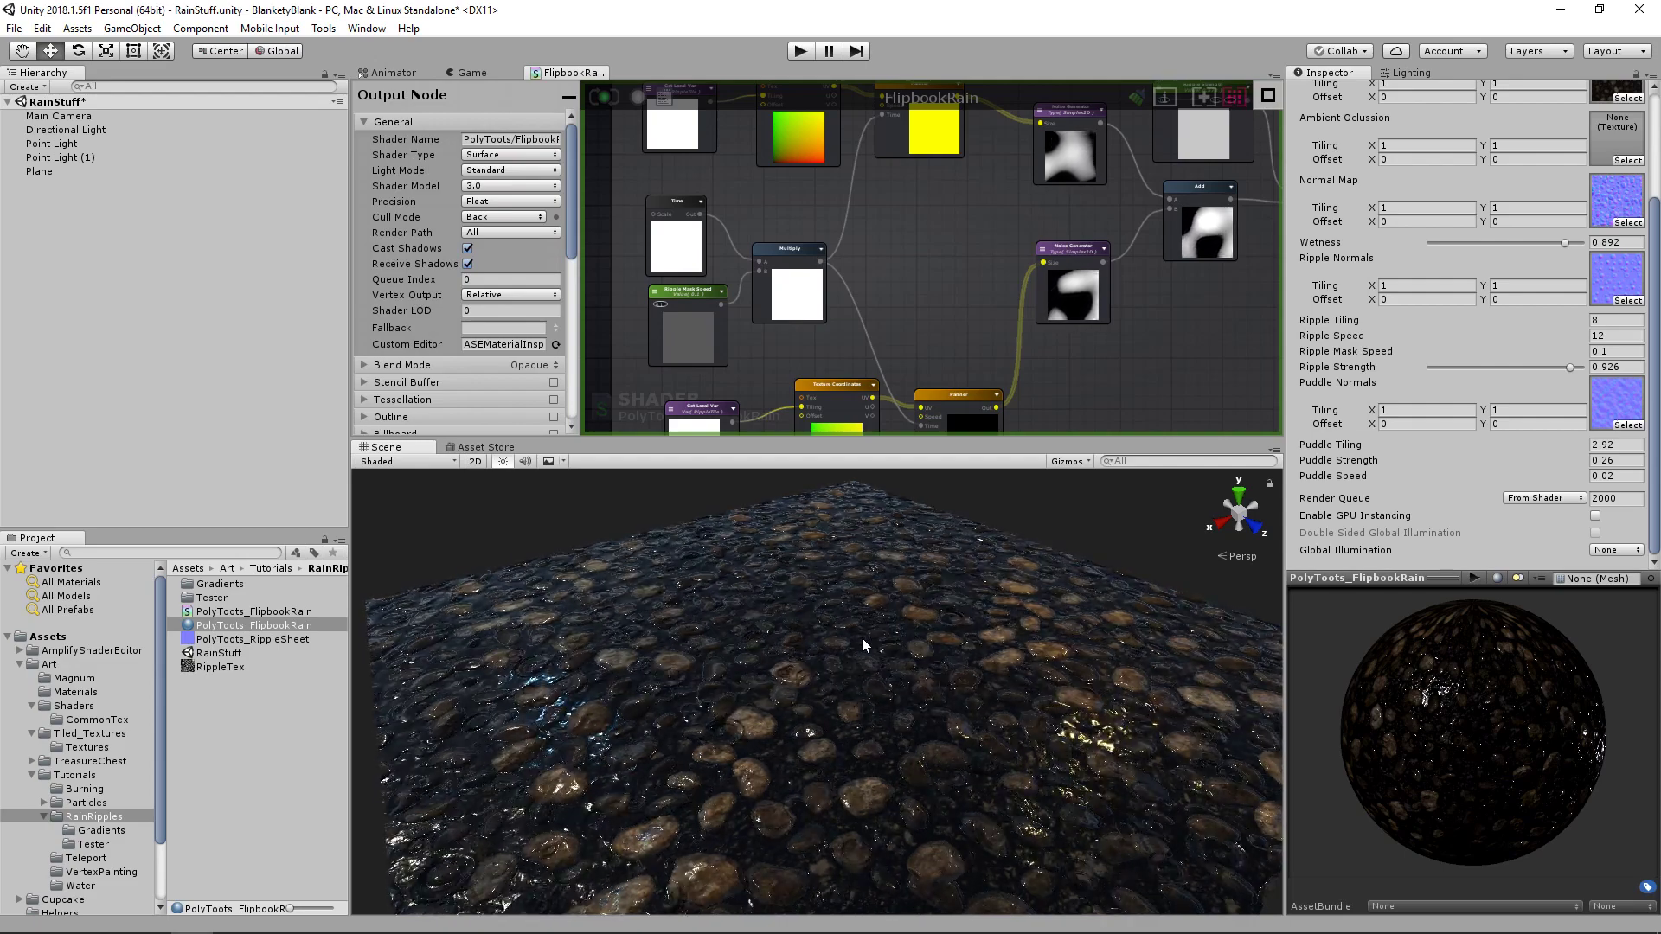
{"action": "left_click_drag", "start_coordinate": [859, 735], "coordinate": [960, 691], "text": "alt"}
{"action": "scroll", "coordinate": [942, 287], "scroll_direction": "down", "scroll_amount": 3}
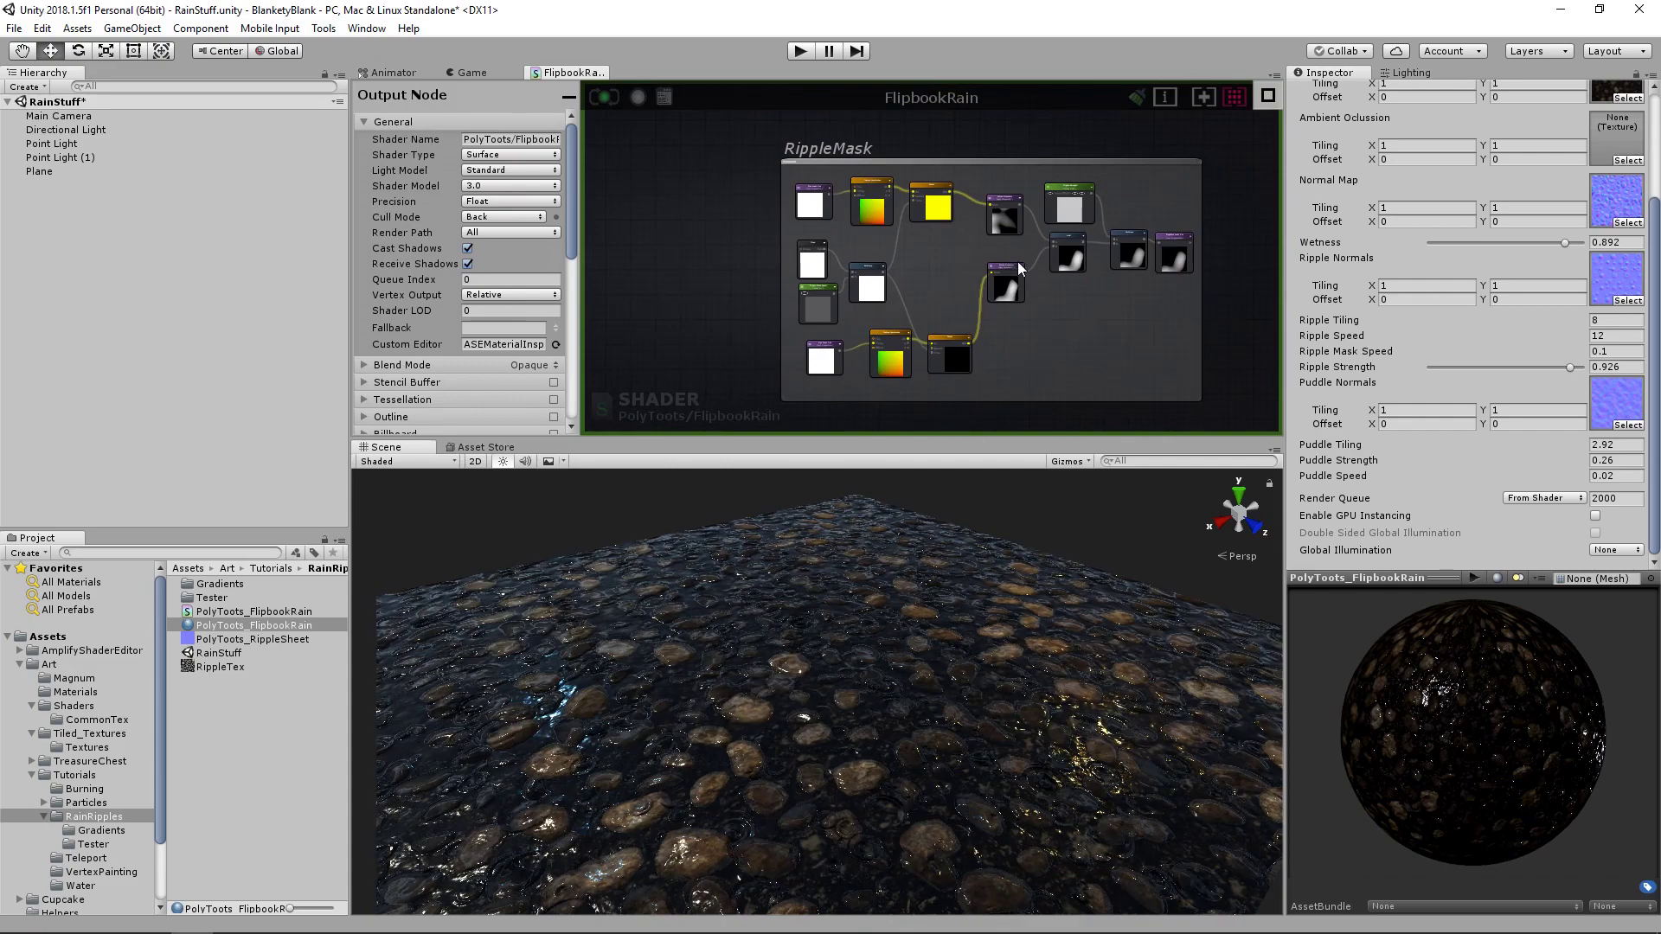
{"action": "scroll", "coordinate": [1091, 325], "scroll_direction": "up", "scroll_amount": 1}
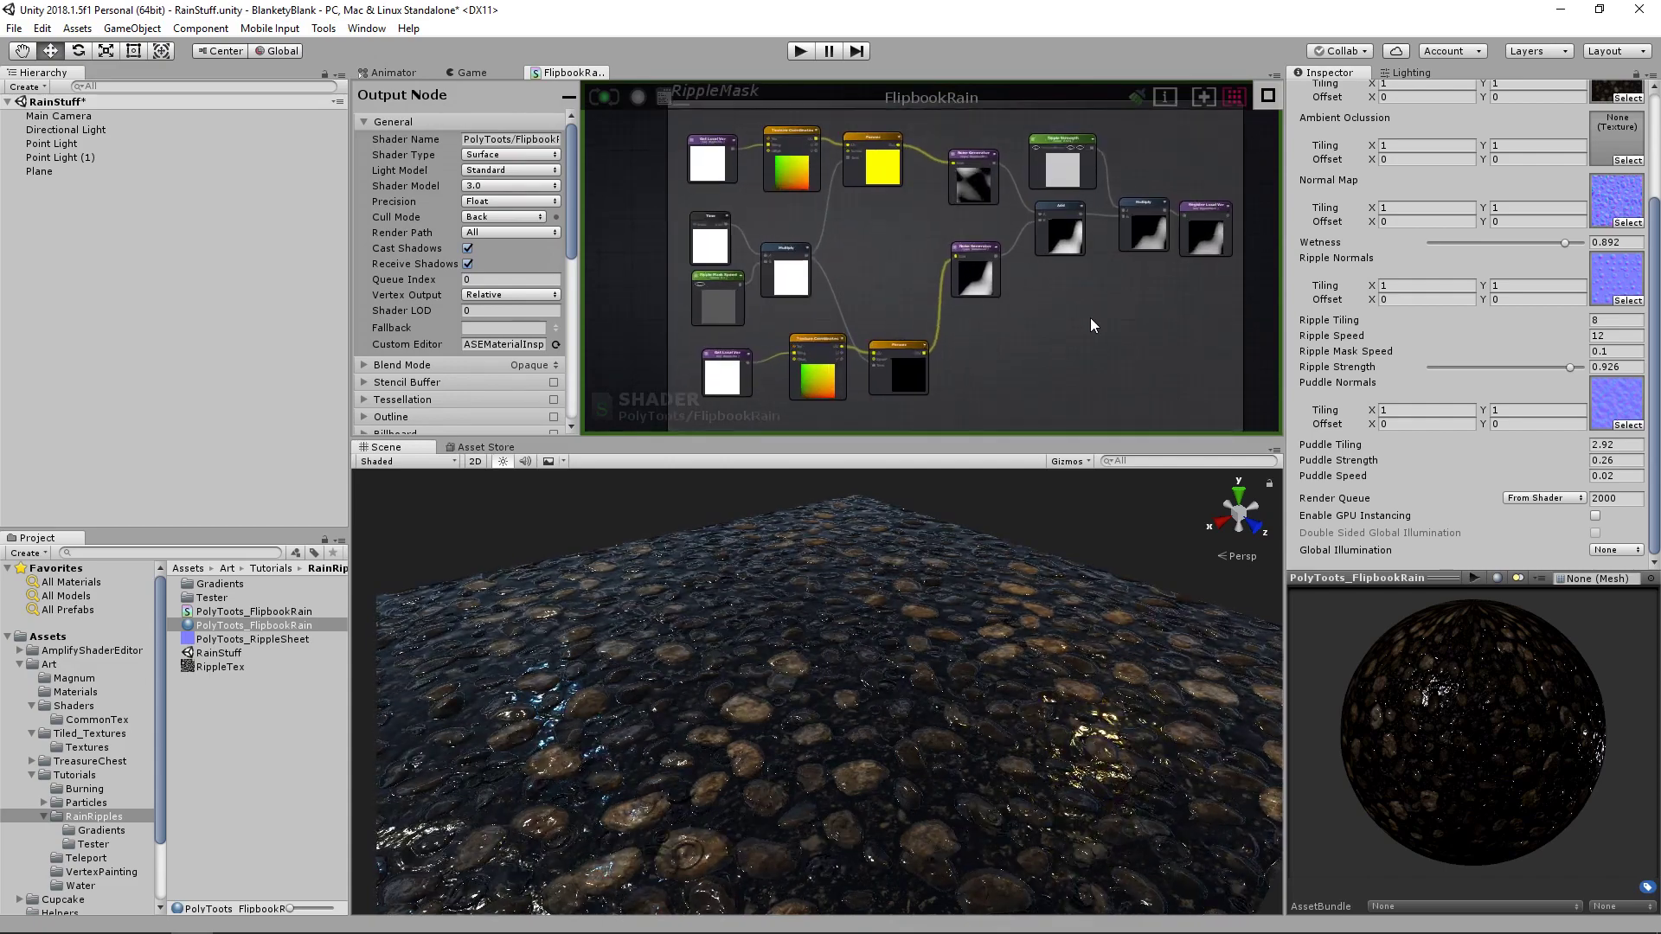
{"action": "middle_click_drag", "start_coordinate": [859, 573], "coordinate": [856, 597]}
{"action": "left_click_drag", "start_coordinate": [856, 597], "coordinate": [865, 655], "text": "alt"}
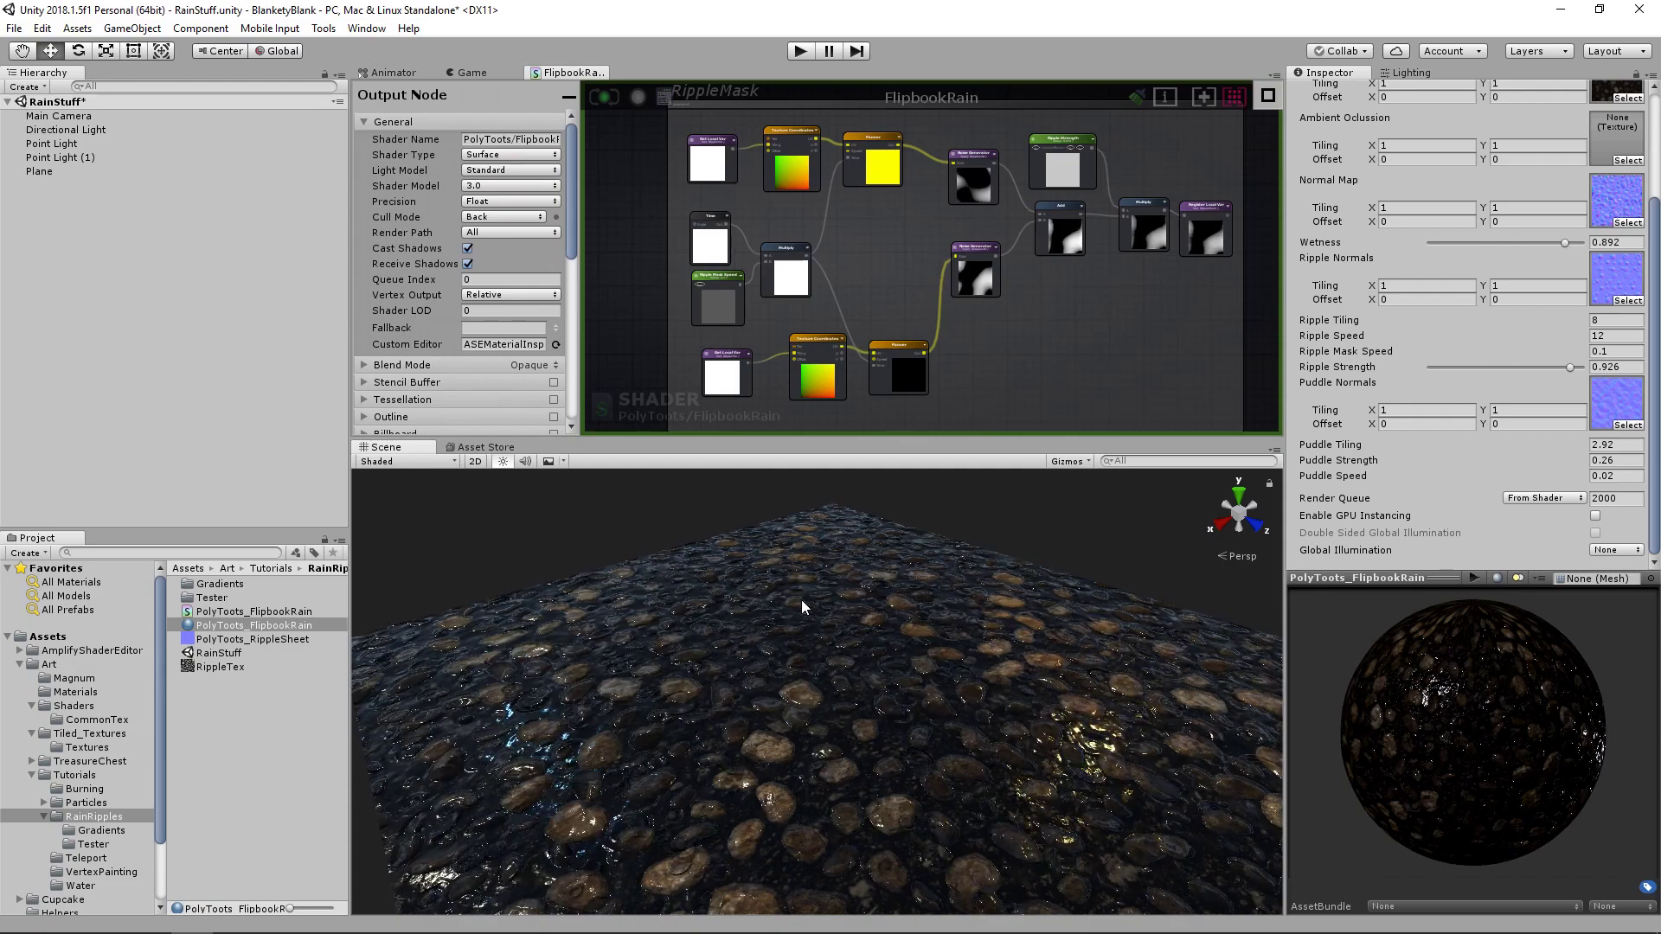
- Check the Tint colour of the PolyToots_FlipbookRain material without altering it
{"action": "scroll", "coordinate": [1470, 347], "scroll_direction": "up", "scroll_amount": 3}
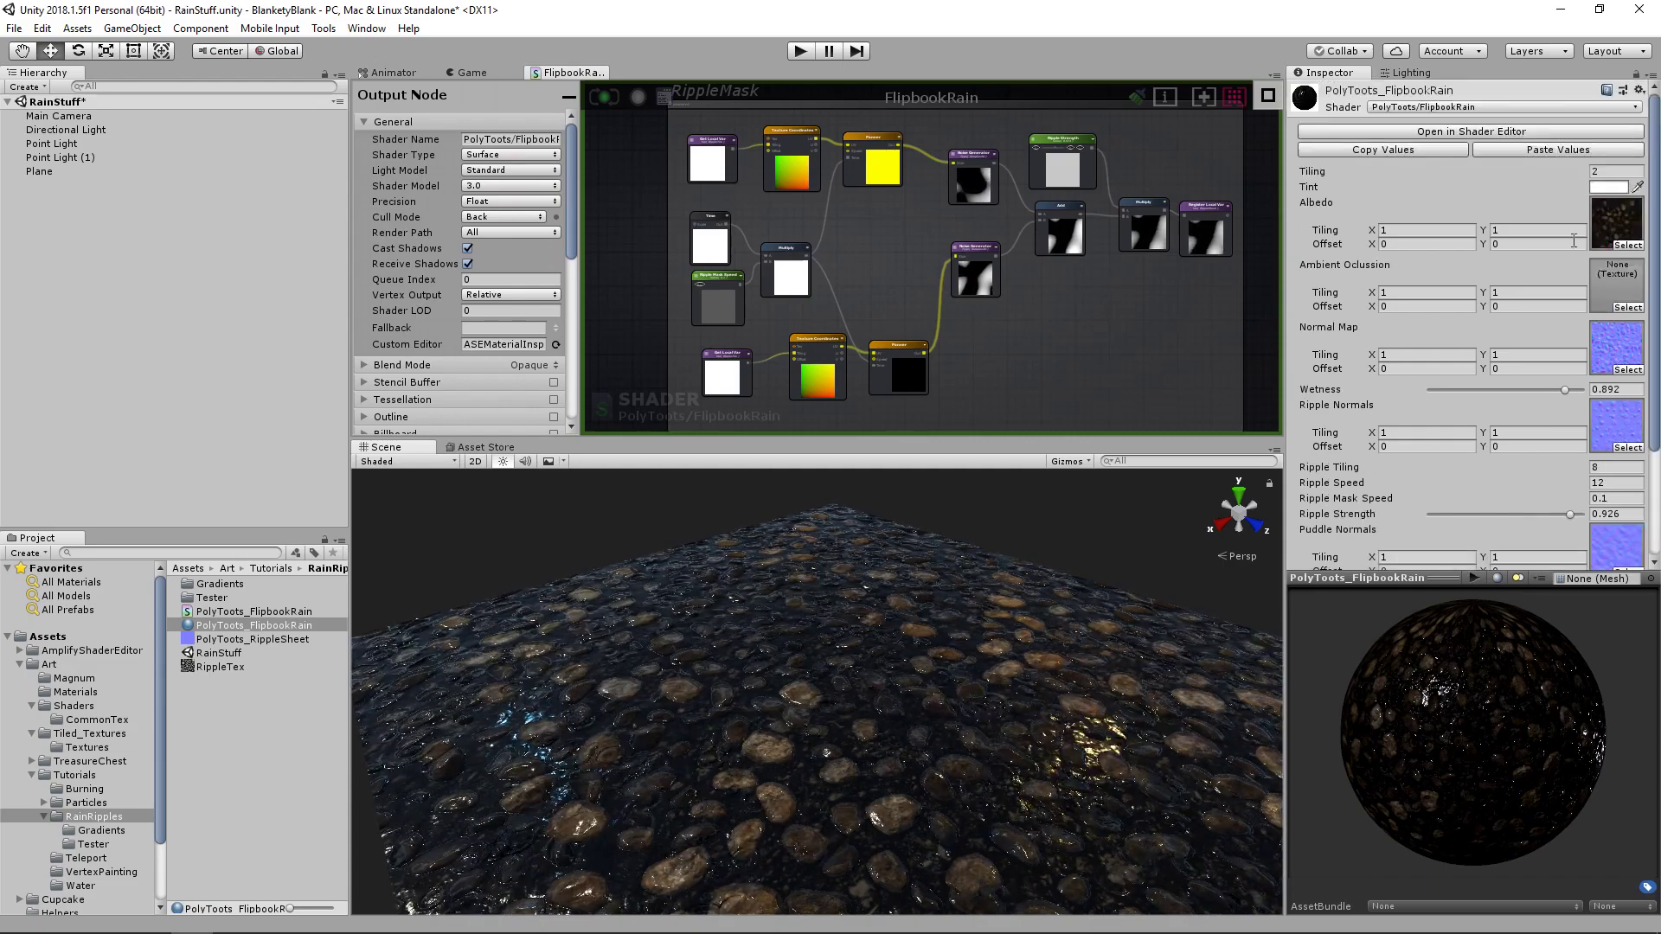
{"action": "left_click", "coordinate": [1608, 188]}
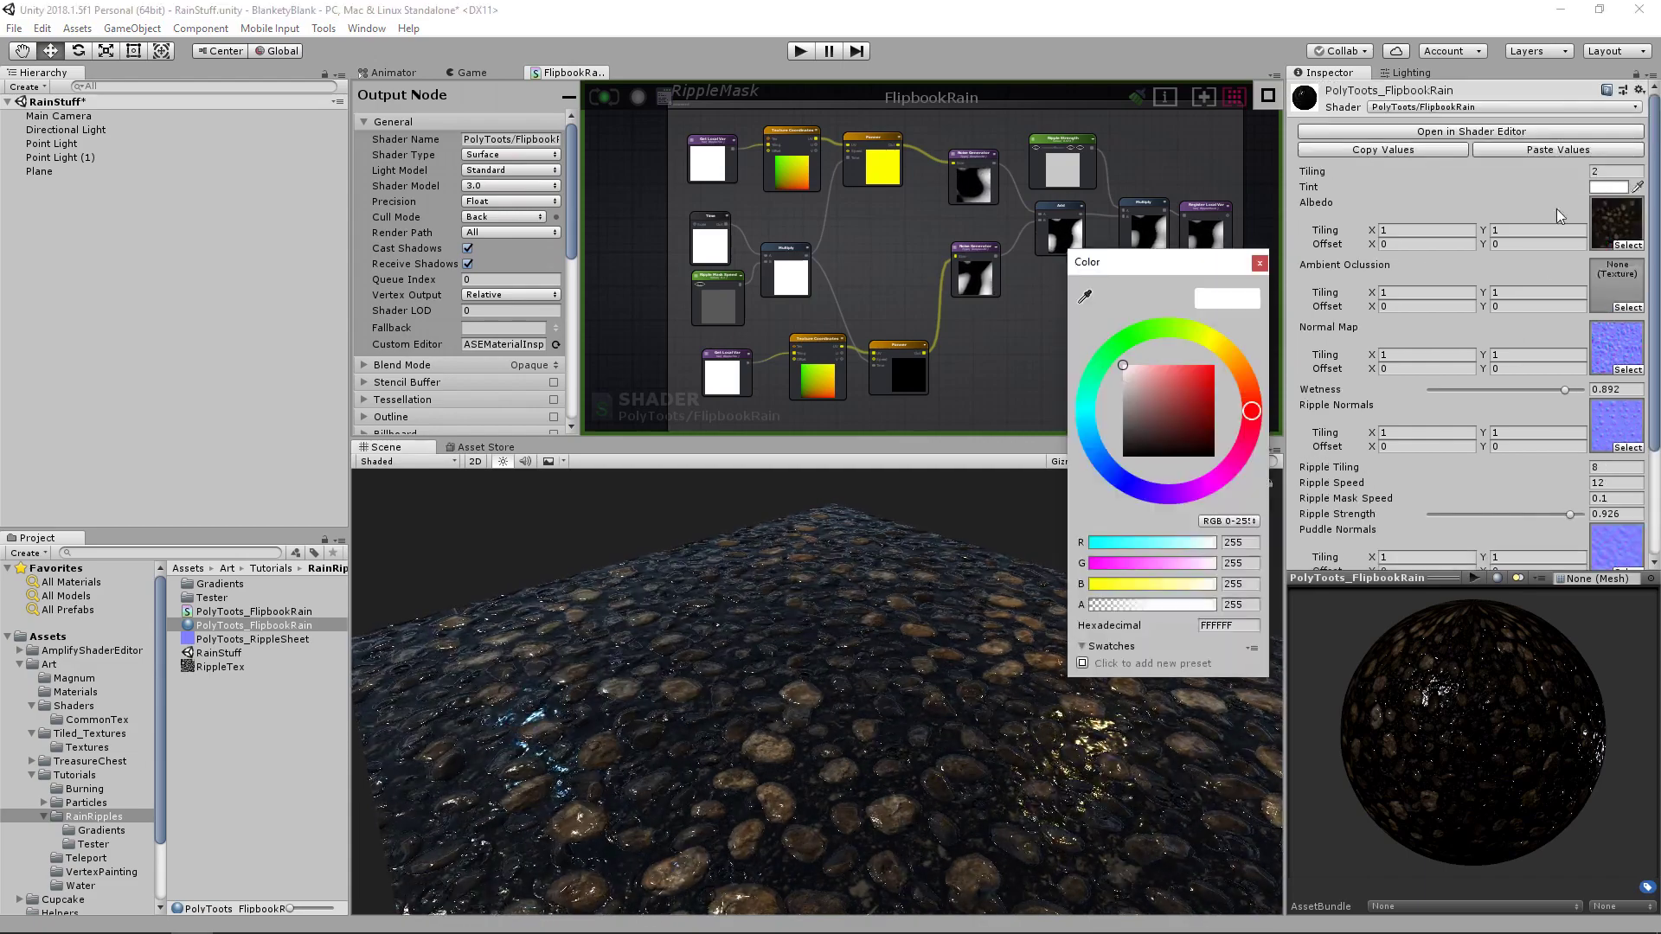
{"action": "left_click", "coordinate": [1260, 263]}
- Locate the Albedo node group in the shader graph, collapse its Multiply and Register Local Var previews, and rearrange the nodes
{"action": "middle_click_drag", "start_coordinate": [1212, 279], "coordinate": [1055, 328]}
{"action": "scroll", "coordinate": [1157, 302], "scroll_direction": "down", "scroll_amount": 4}
{"action": "middle_click_drag", "start_coordinate": [1269, 232], "coordinate": [1041, 327]}
{"action": "scroll", "coordinate": [1041, 327], "scroll_direction": "down", "scroll_amount": 3}
{"action": "middle_click_drag", "start_coordinate": [1135, 347], "coordinate": [921, 241]}
{"action": "middle_click_drag", "start_coordinate": [896, 344], "coordinate": [907, 238]}
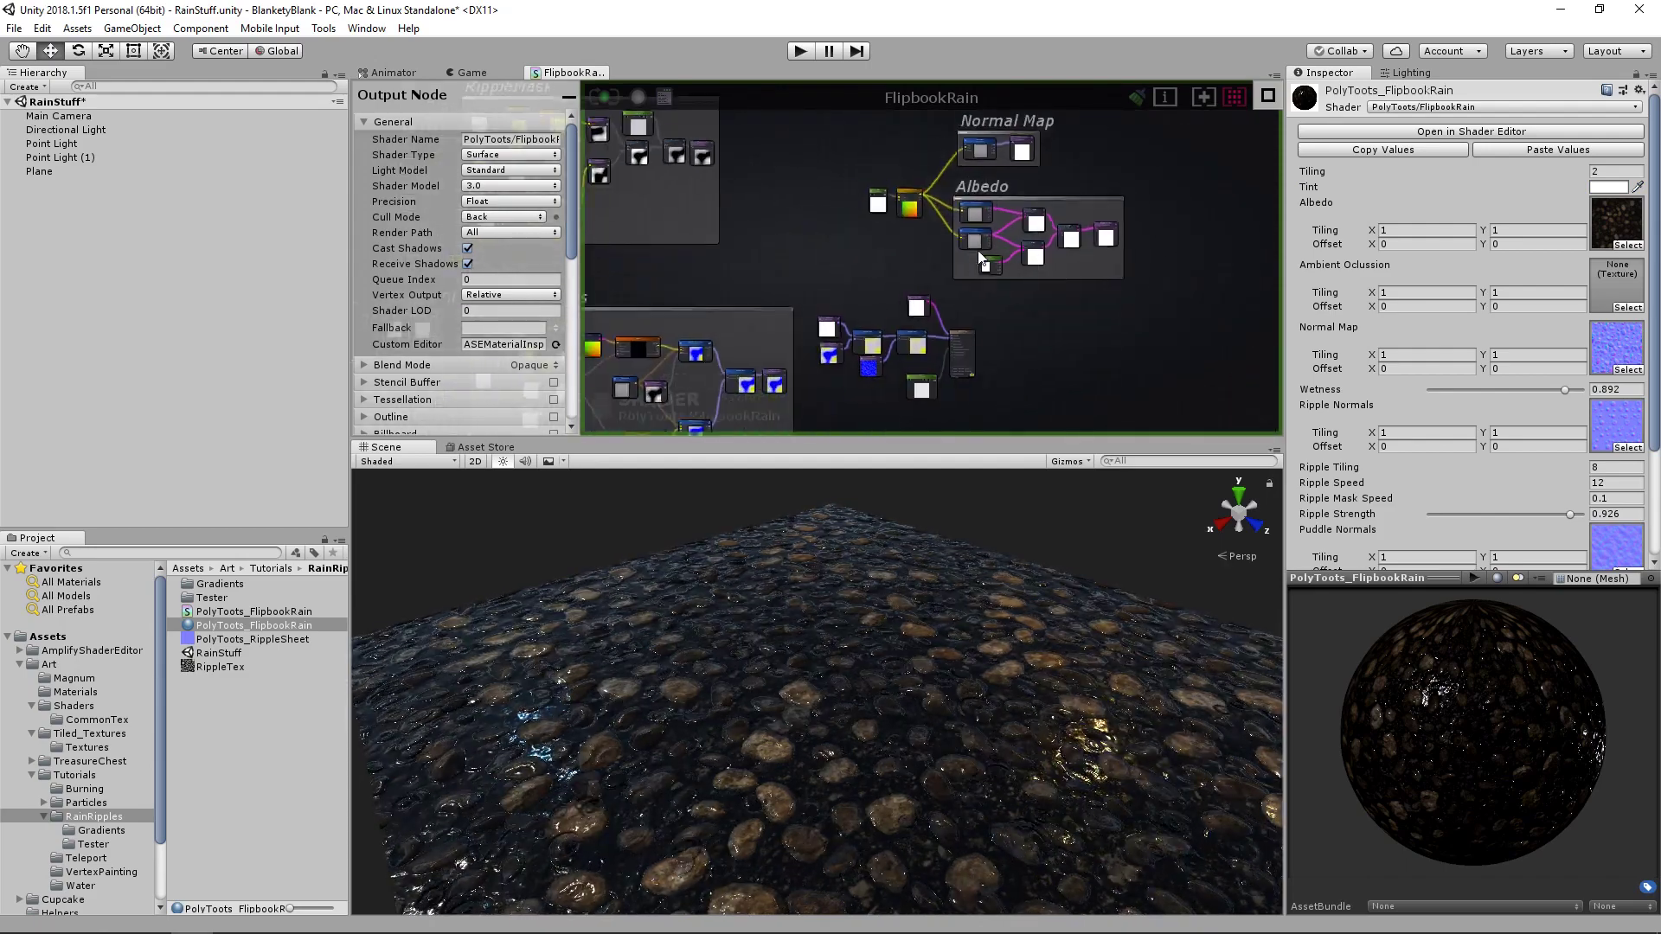
{"action": "scroll", "coordinate": [985, 241], "scroll_direction": "up", "scroll_amount": 6}
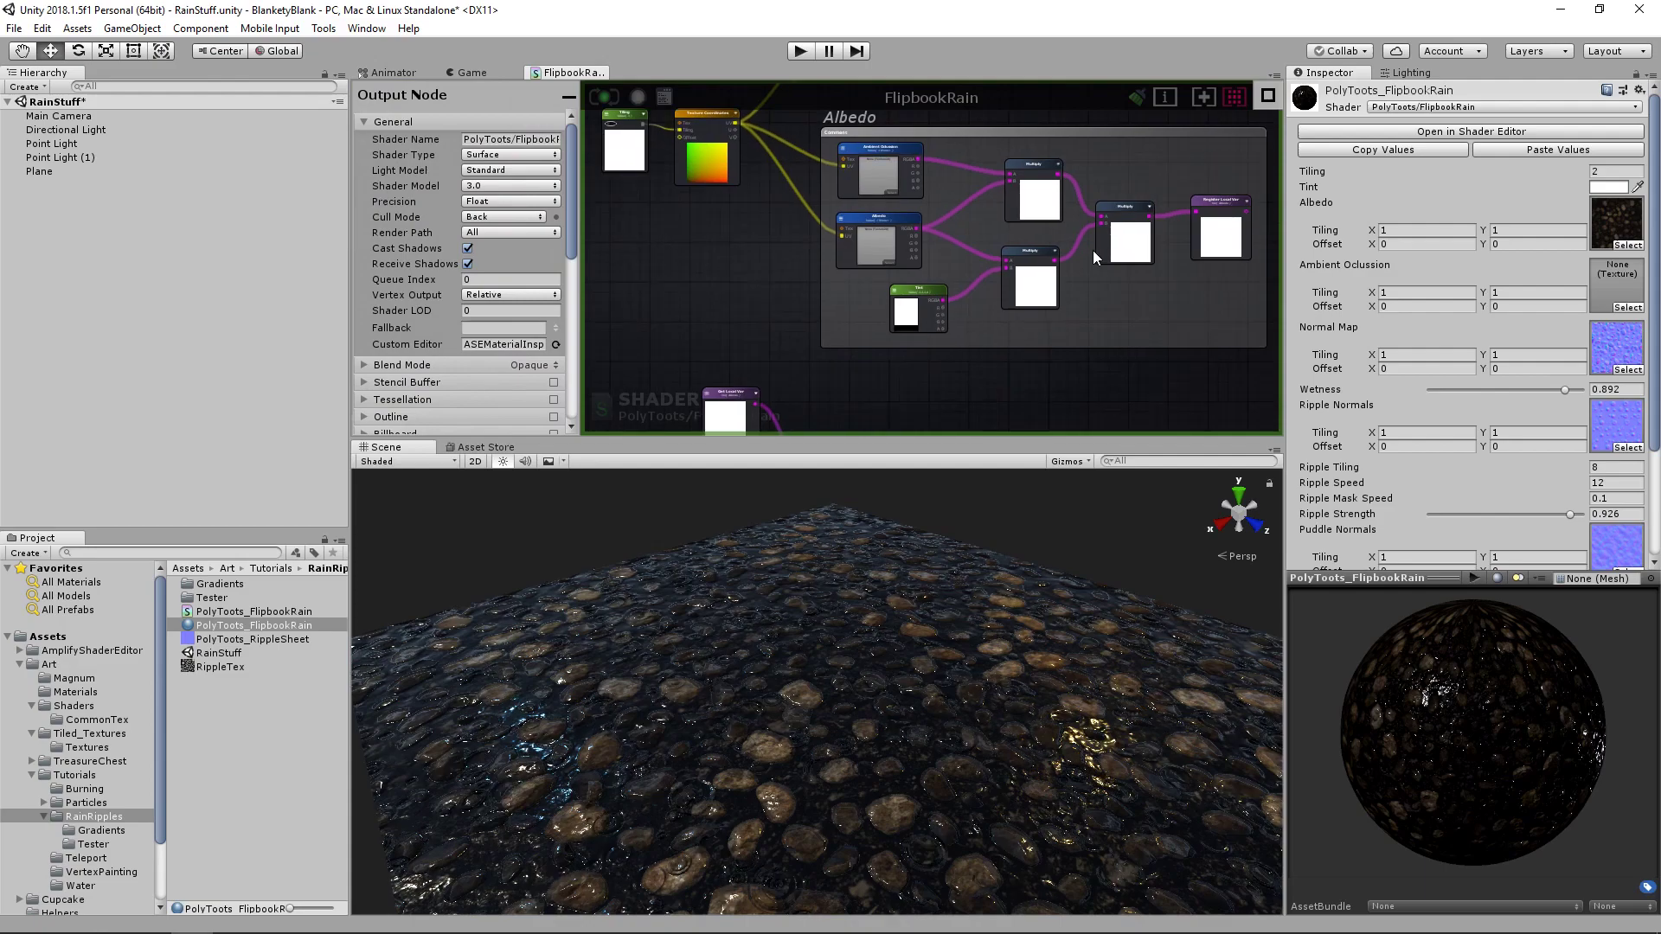
{"action": "scroll", "coordinate": [1089, 252], "scroll_direction": "up", "scroll_amount": 3}
{"action": "middle_click_drag", "start_coordinate": [1088, 252], "coordinate": [1026, 294]}
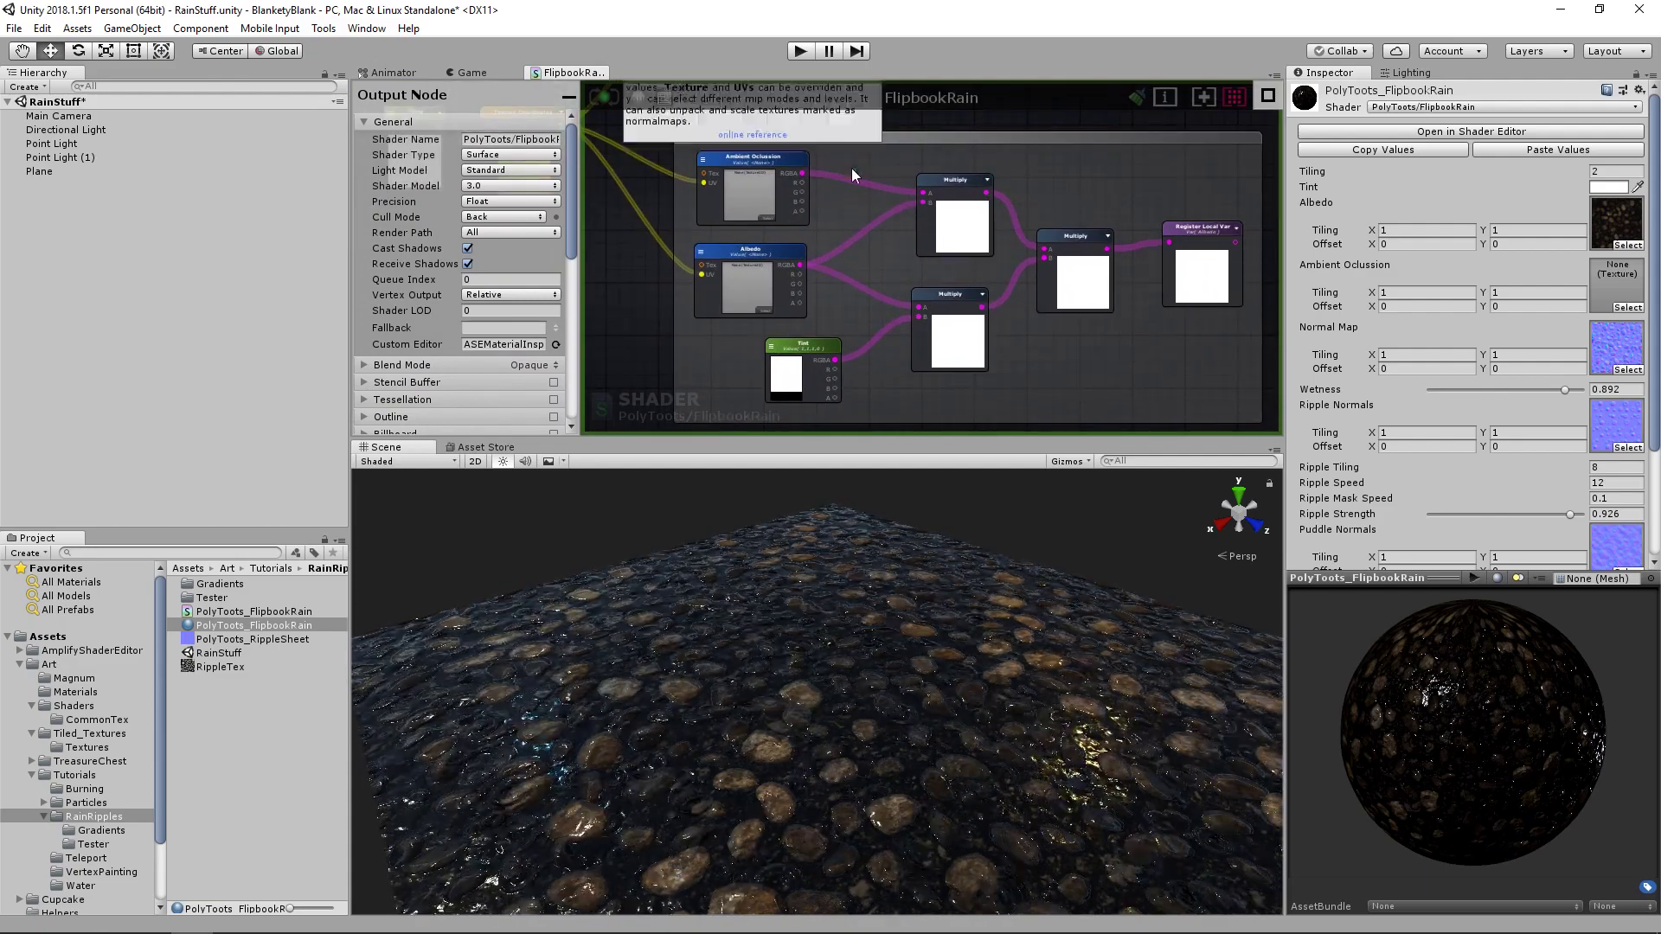
{"action": "left_click_drag", "start_coordinate": [958, 222], "coordinate": [906, 219]}
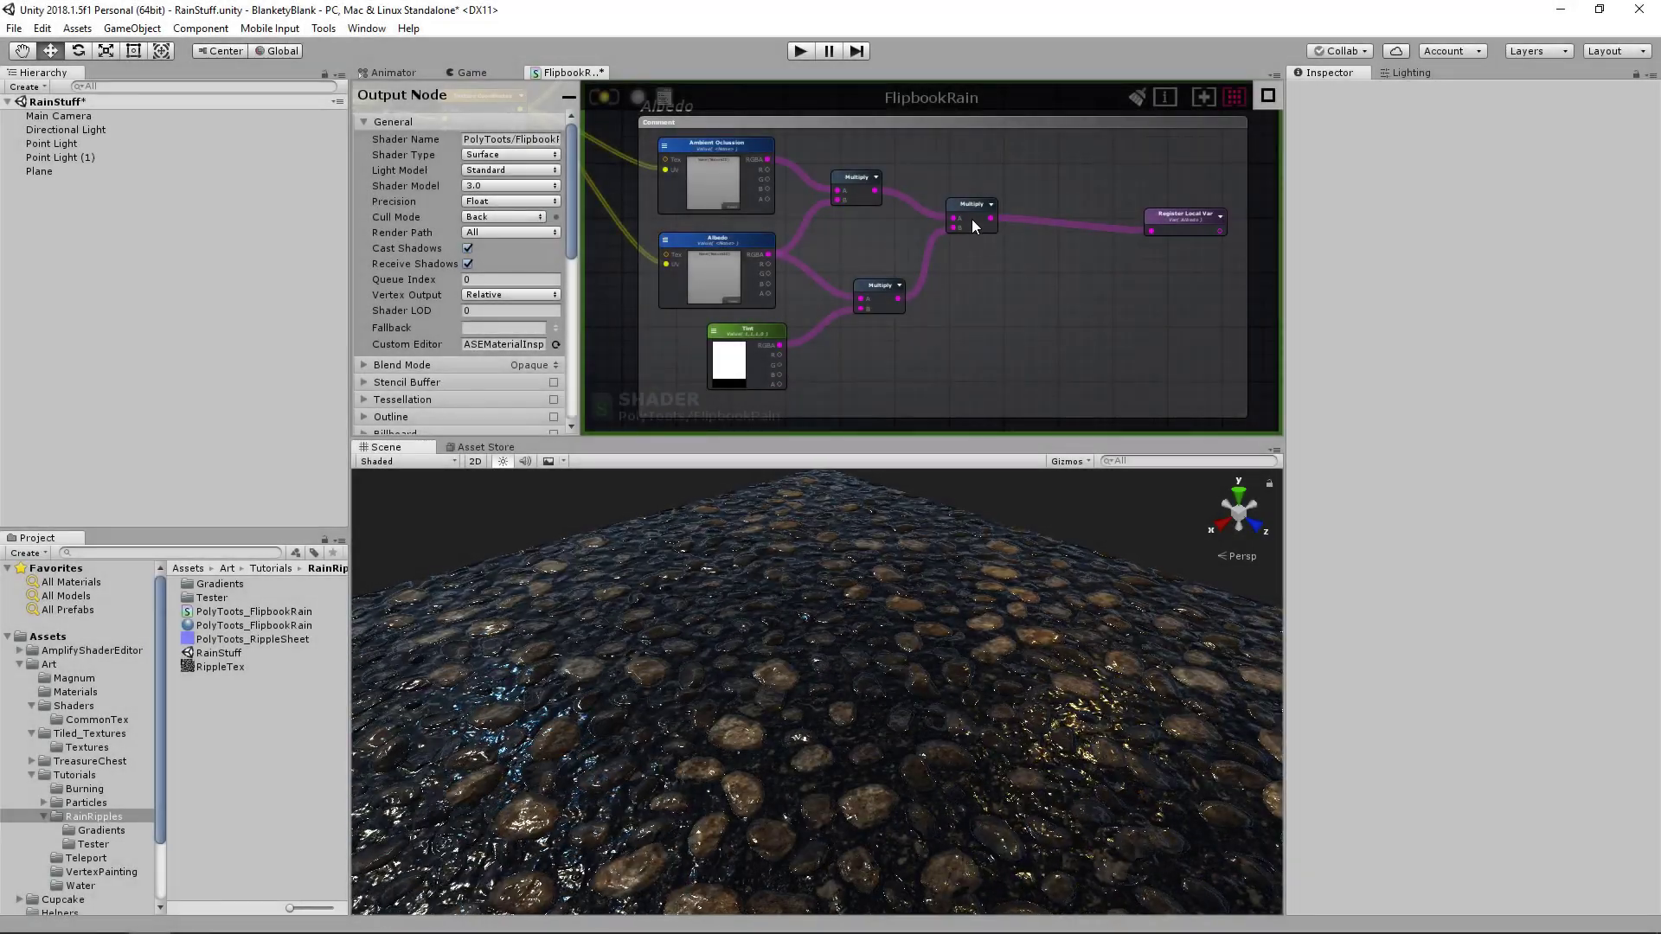
{"action": "middle_click_drag", "start_coordinate": [1021, 280], "coordinate": [1011, 283]}
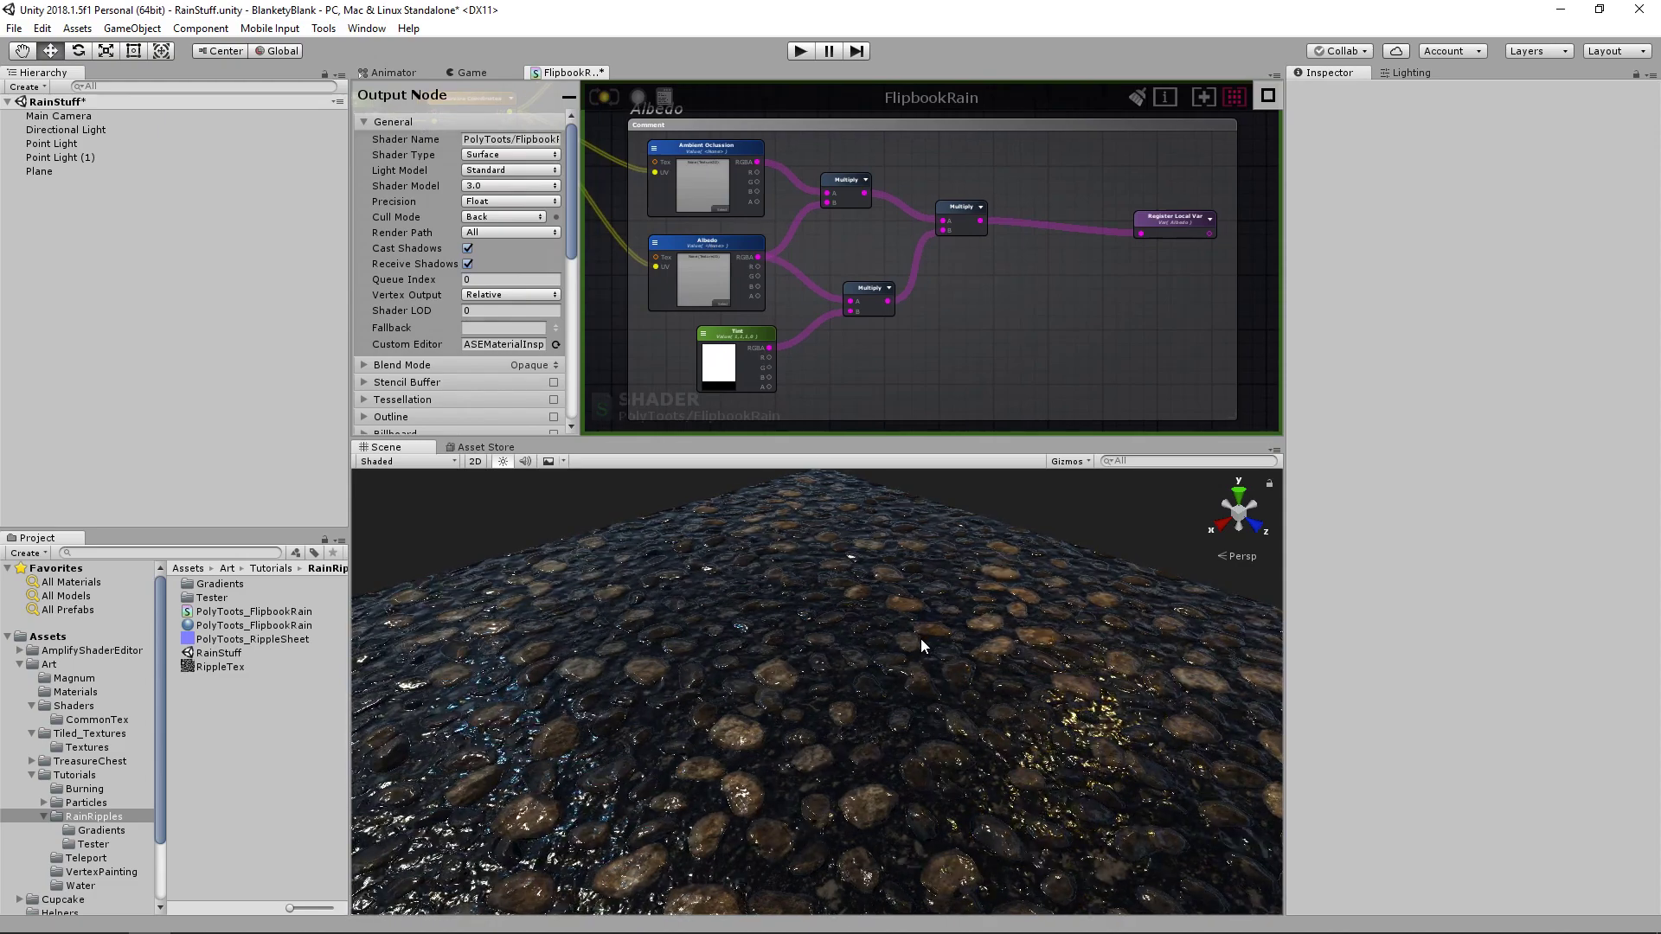
- Select the plane in the scene and try adjusting its material's Tint colour
{"action": "left_click", "coordinate": [876, 641]}
{"action": "left_click", "coordinate": [1609, 629]}
{"action": "mouse_move", "coordinate": [1124, 369]}
{"action": "left_mouse_down"}
{"action": "mouse_move", "coordinate": [1118, 387]}
{"action": "mouse_move", "coordinate": [1103, 351]}
{"action": "left_mouse_up"}
{"action": "left_click", "coordinate": [1259, 264]}
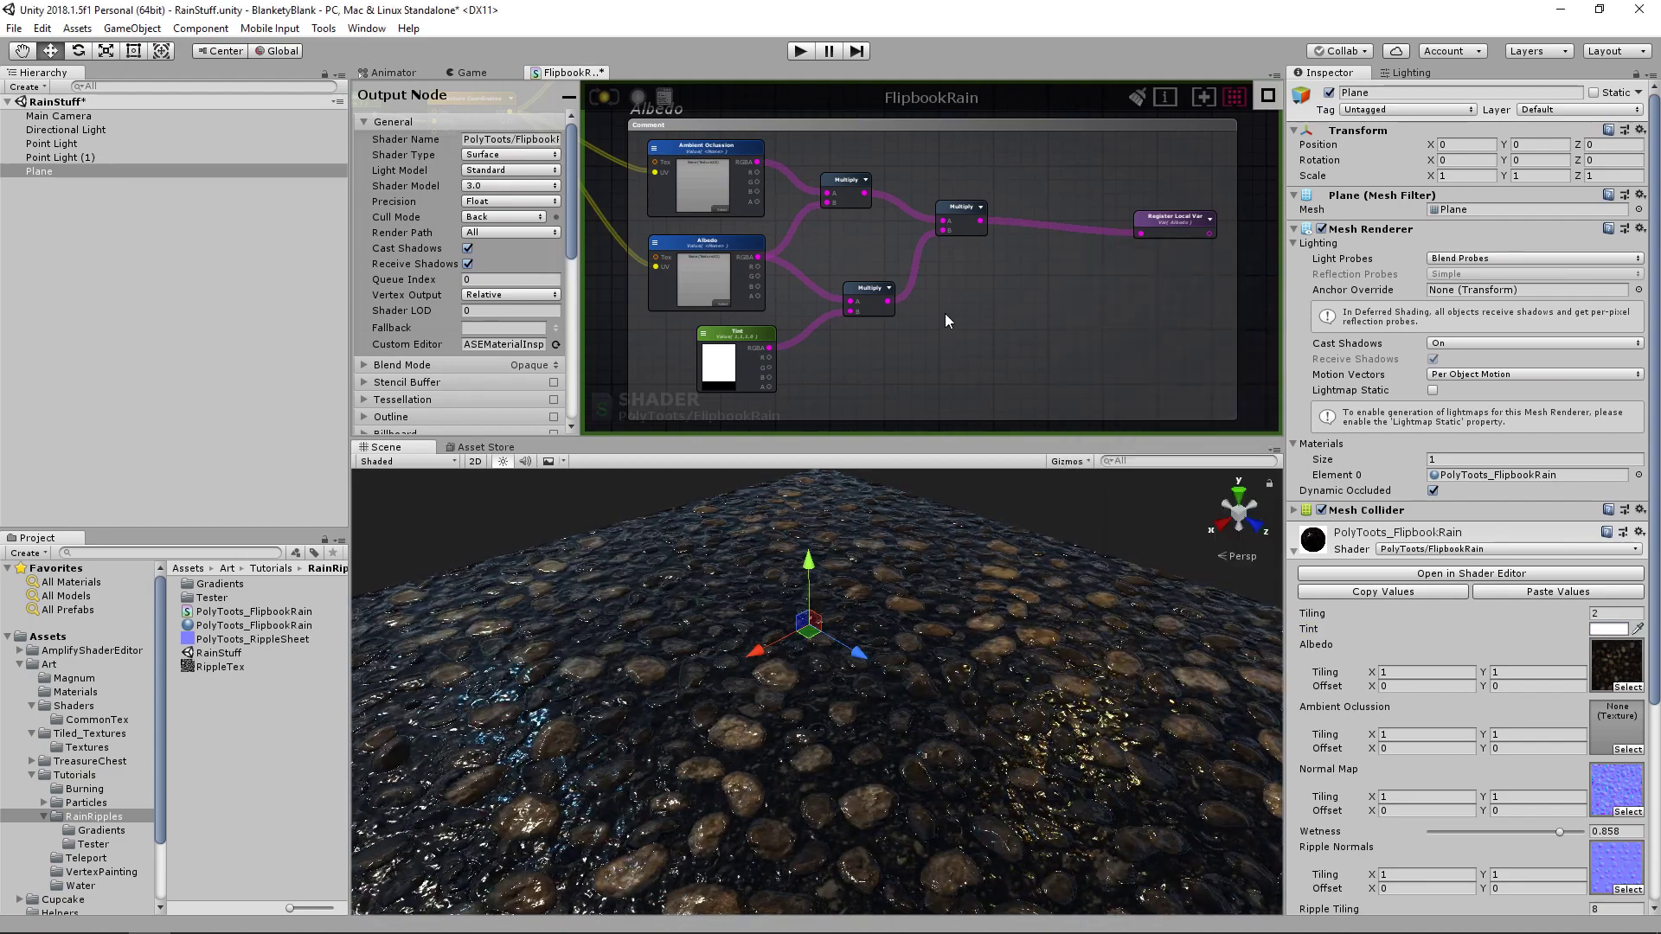
- Examine how the Ambient Oclussion, Albedo and Tint nodes feed the Multiply nodes in the Albedo group
{"action": "middle_click_drag", "start_coordinate": [957, 308], "coordinate": [993, 307]}
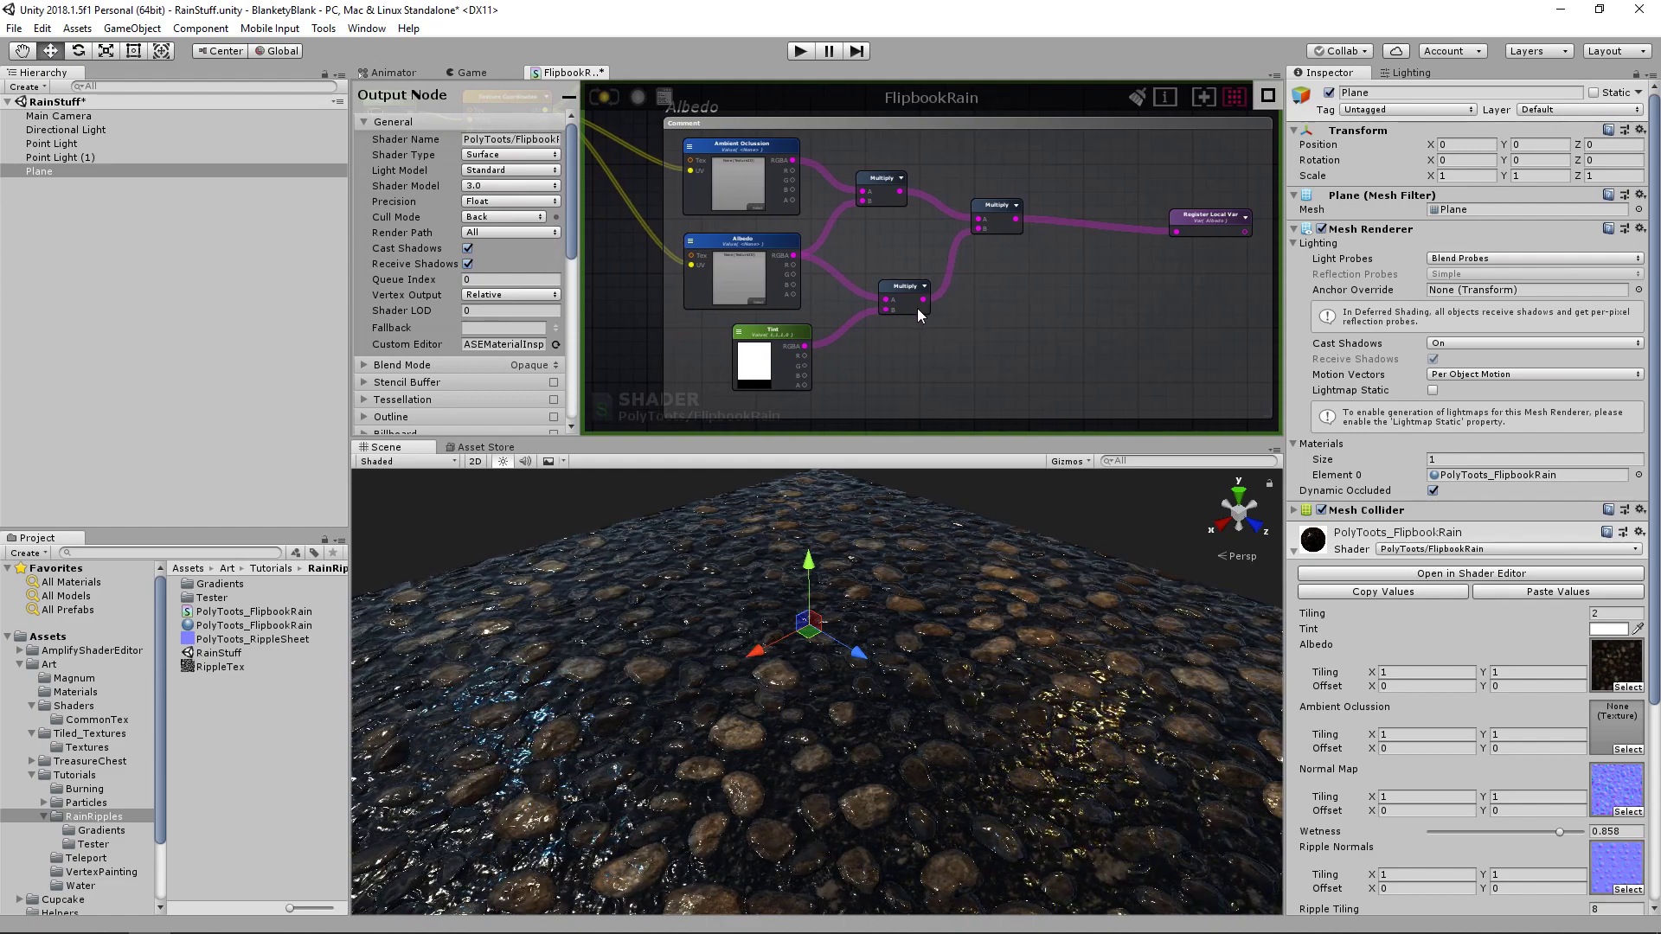
{"action": "scroll", "coordinate": [915, 308], "scroll_direction": "up", "scroll_amount": 1}
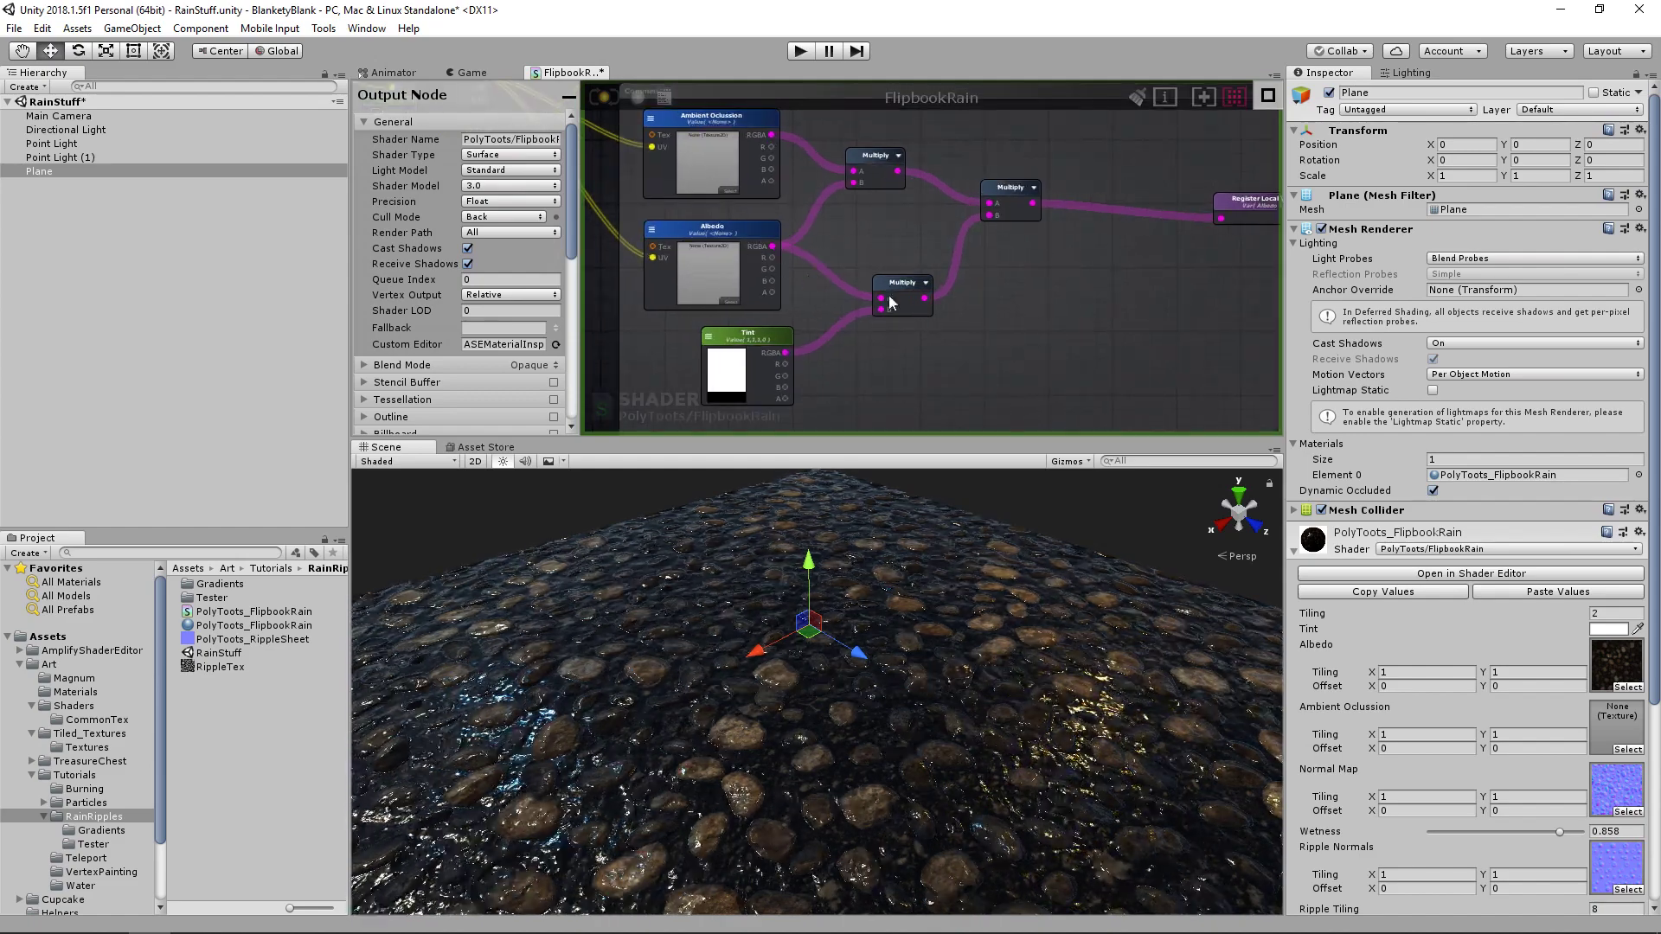
{"action": "left_click", "coordinate": [734, 241]}
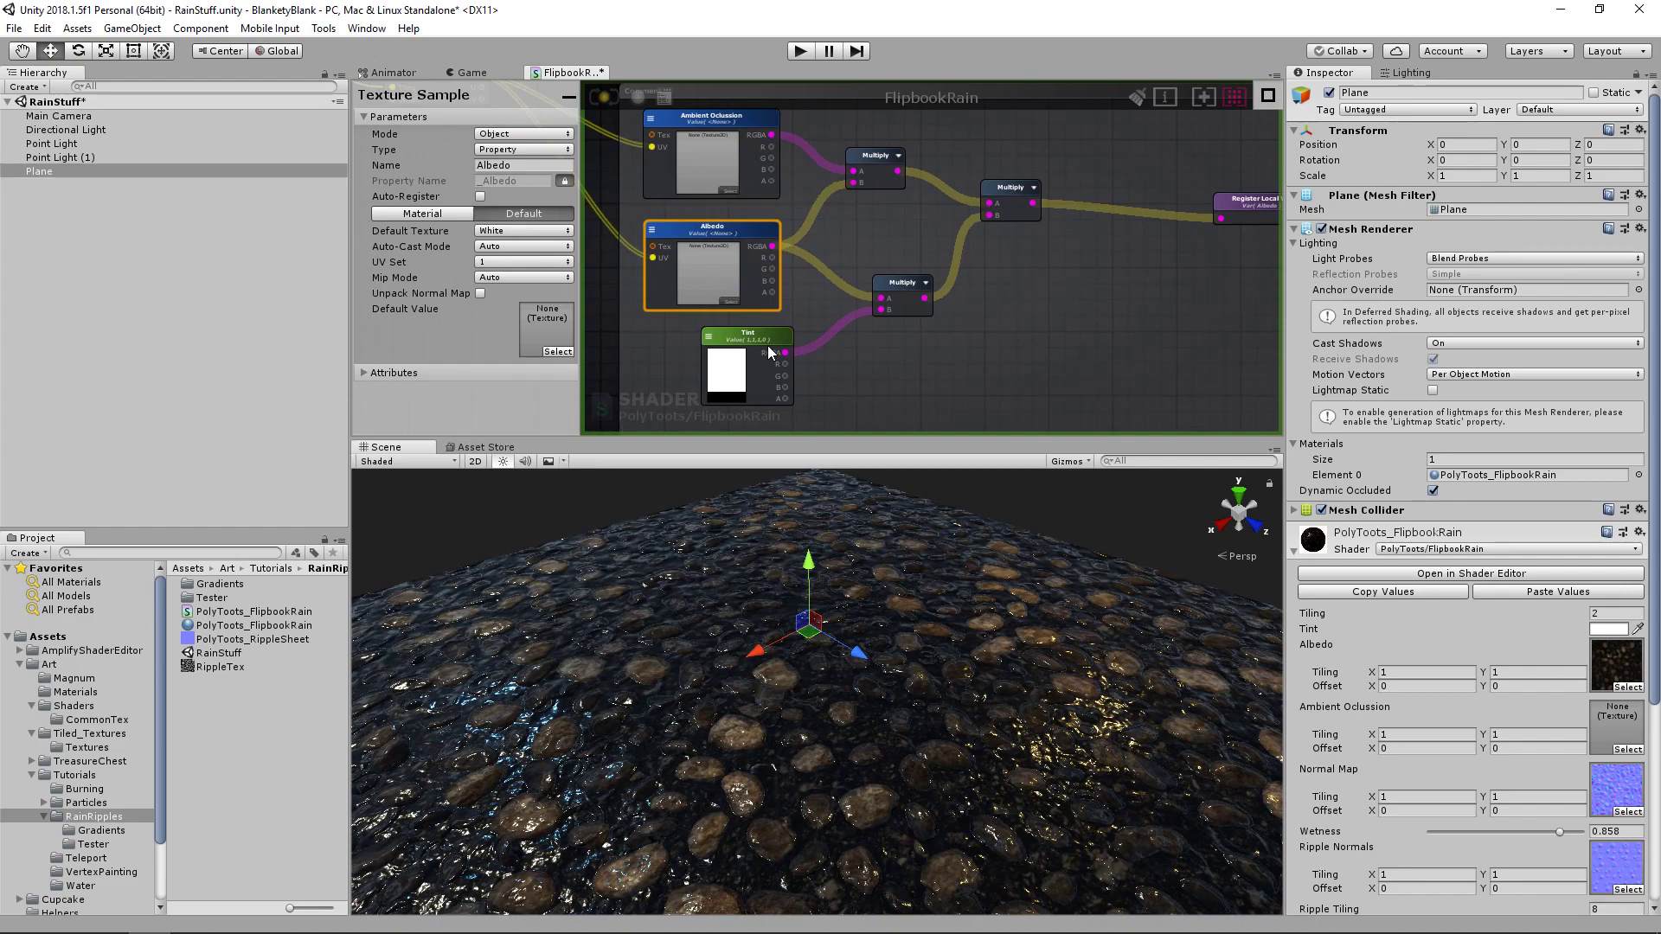
{"action": "left_click_drag", "start_coordinate": [767, 345], "coordinate": [761, 347]}
{"action": "left_click", "coordinate": [734, 239]}
{"action": "middle_click_drag", "start_coordinate": [761, 251], "coordinate": [769, 299]}
{"action": "left_click_drag", "start_coordinate": [738, 164], "coordinate": [744, 165]}
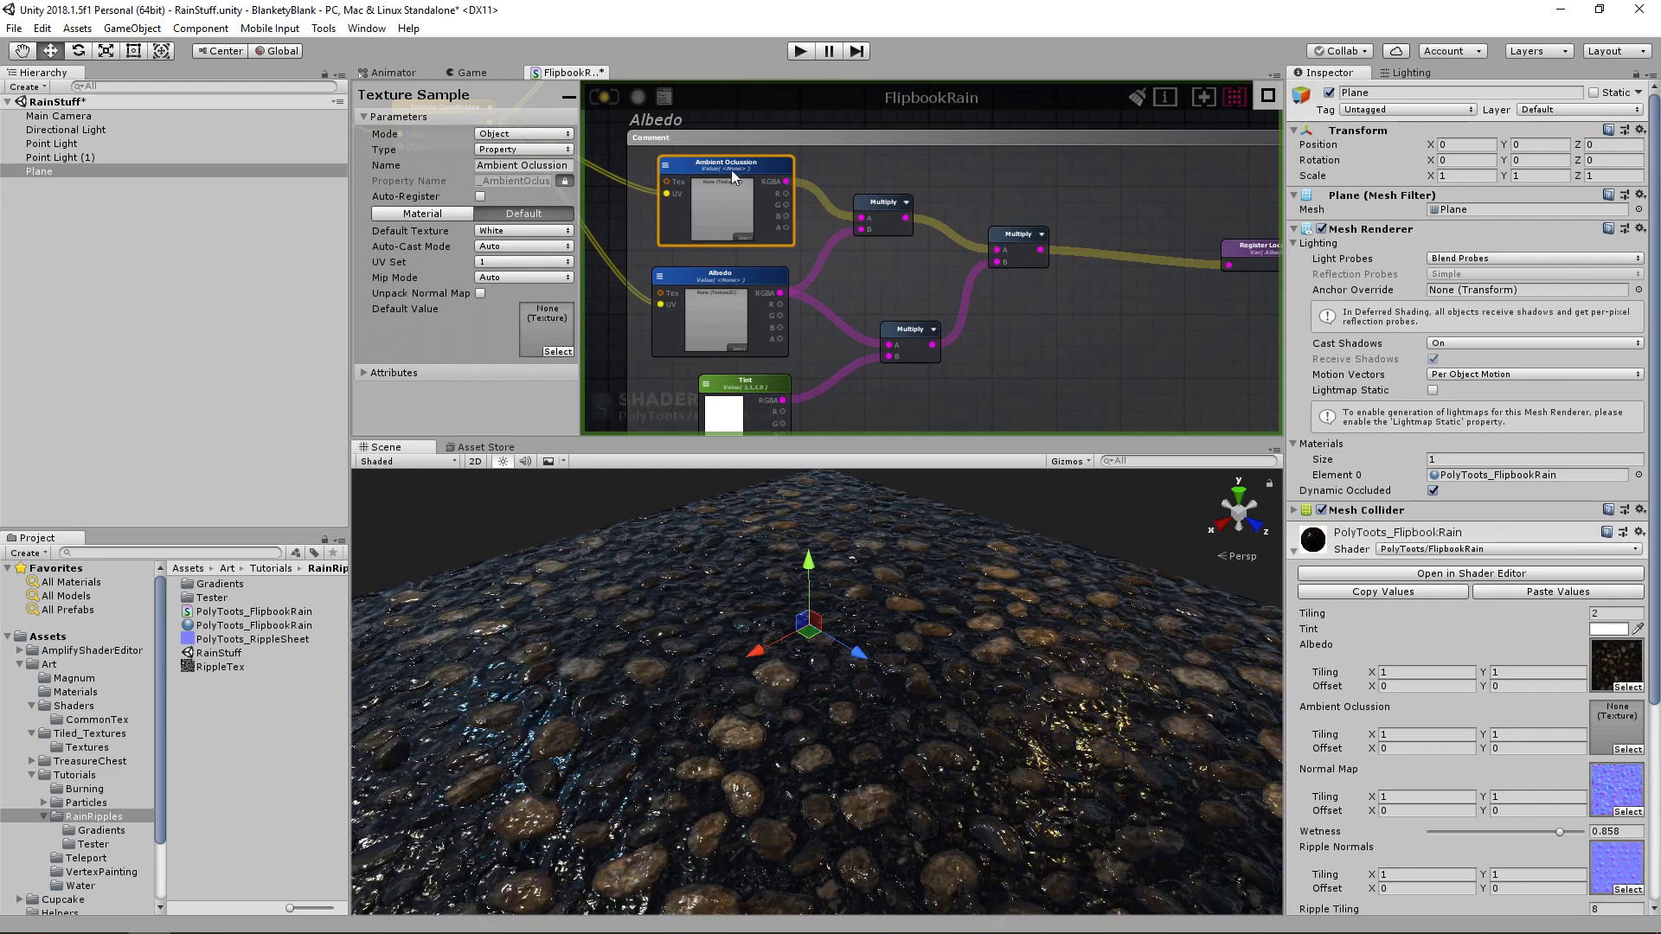
{"action": "middle_click_drag", "start_coordinate": [944, 338], "coordinate": [885, 338]}
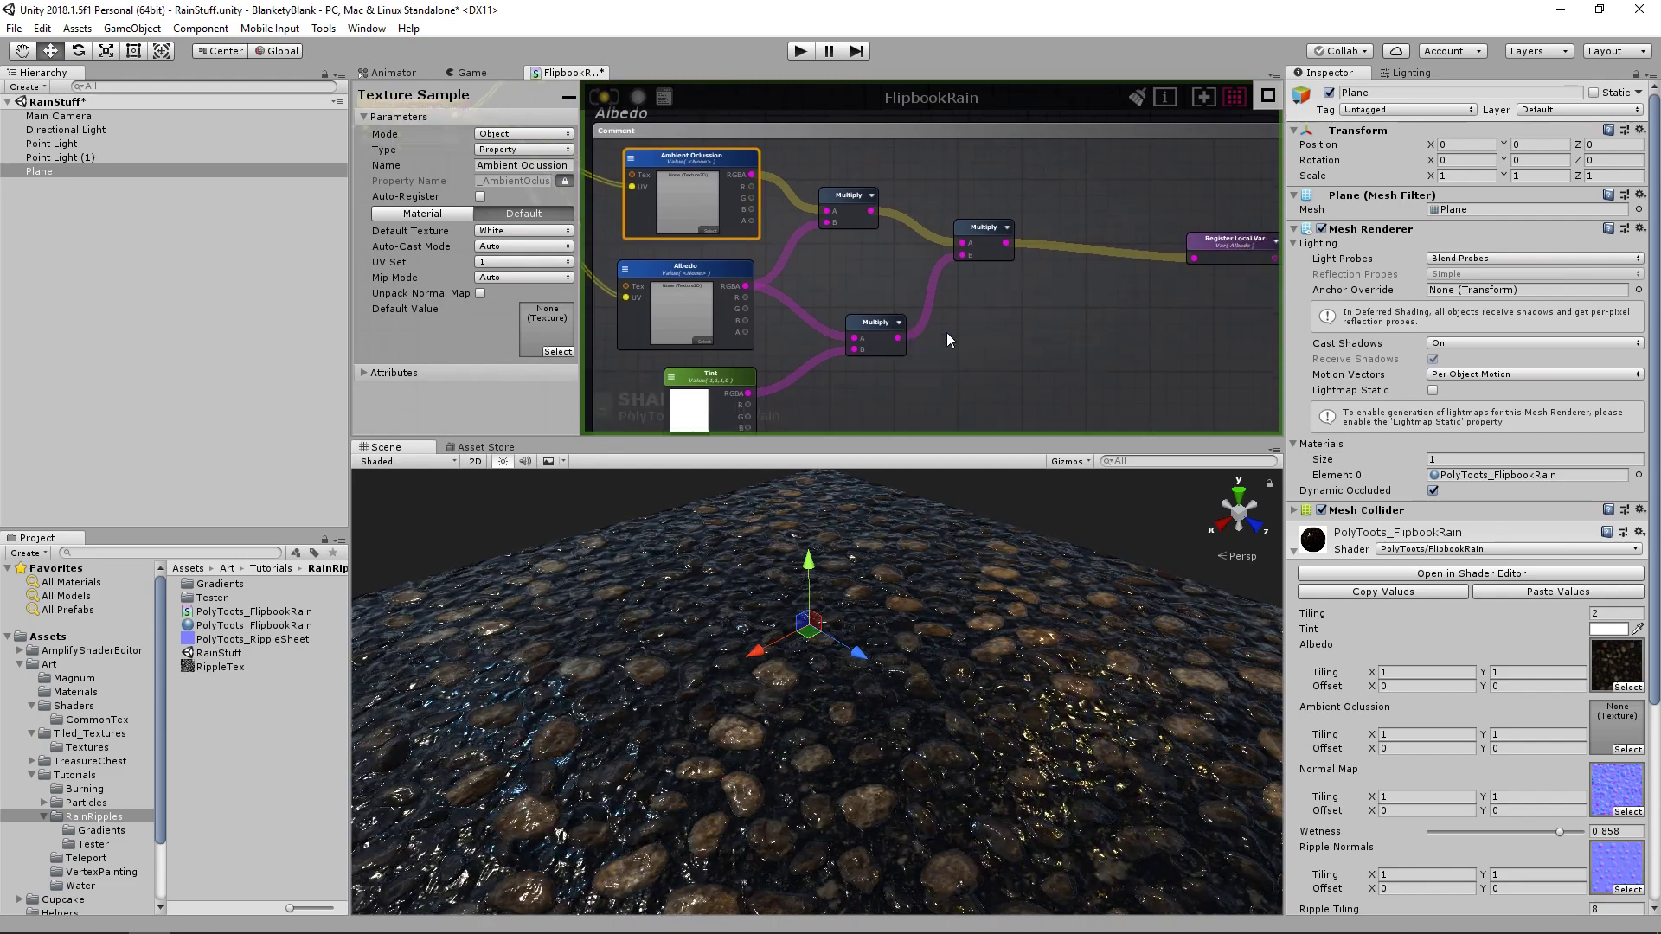
{"action": "left_click", "coordinate": [1044, 336]}
{"action": "middle_click_drag", "start_coordinate": [1044, 335], "coordinate": [1009, 344]}
- Replace the Albedo group's final Multiply with an Add node that sums both Multiply outputs into the Albedo local variable
{"action": "left_click", "coordinate": [900, 246]}
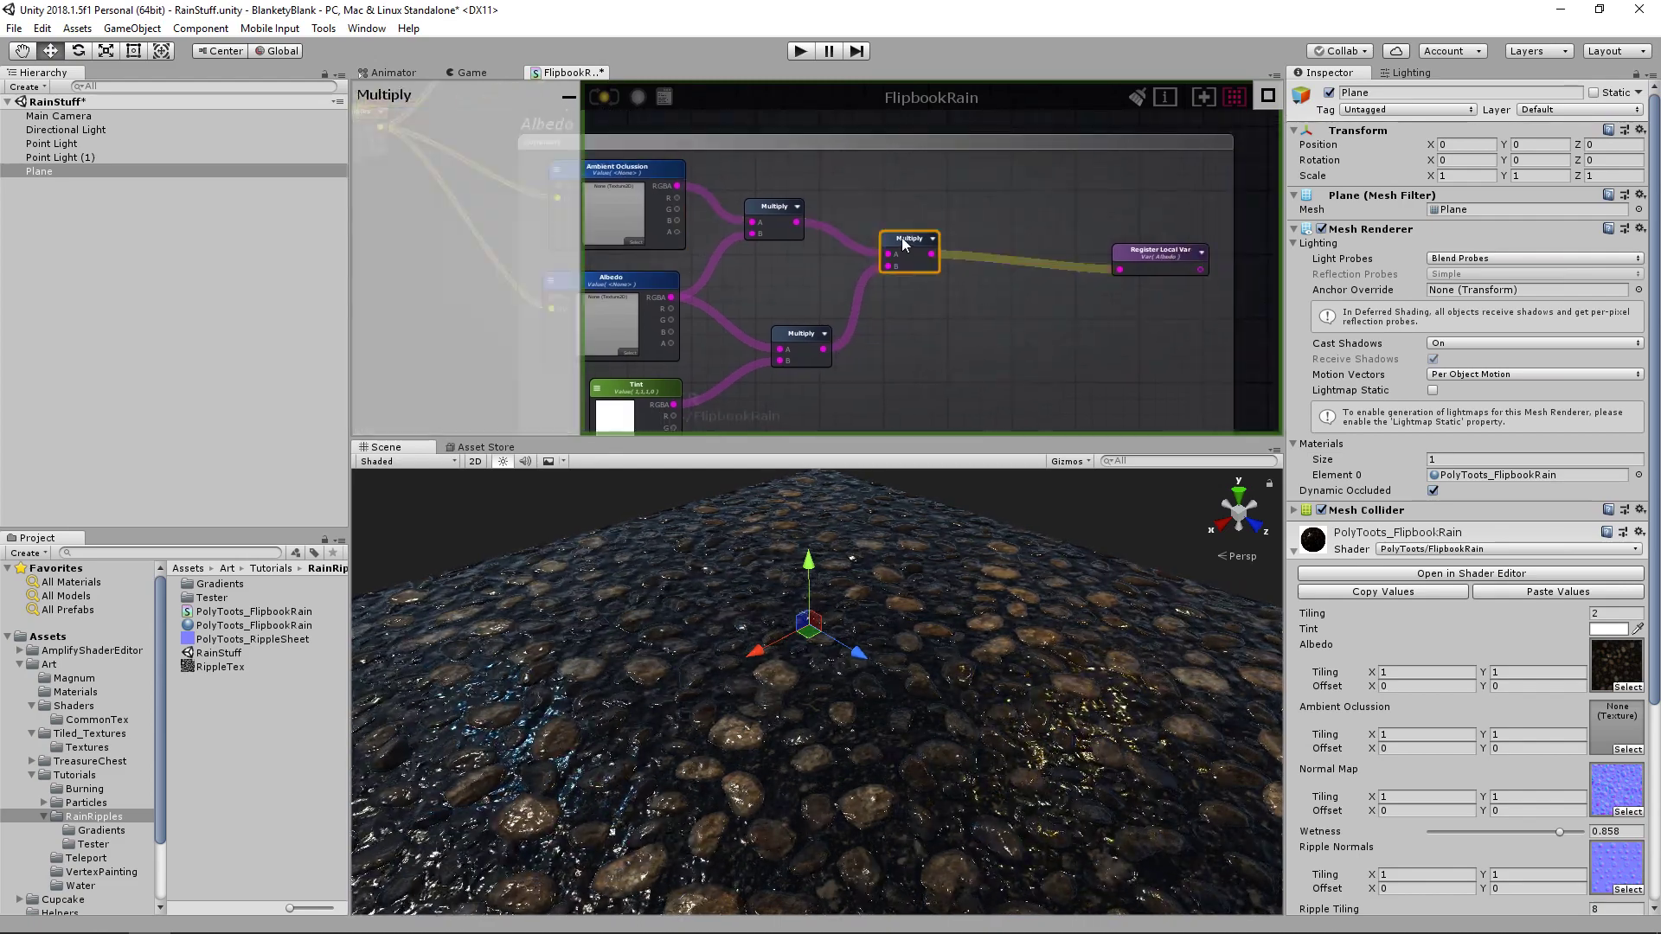
{"action": "left_click", "coordinate": [1020, 335]}
{"action": "left_click", "coordinate": [924, 258]}
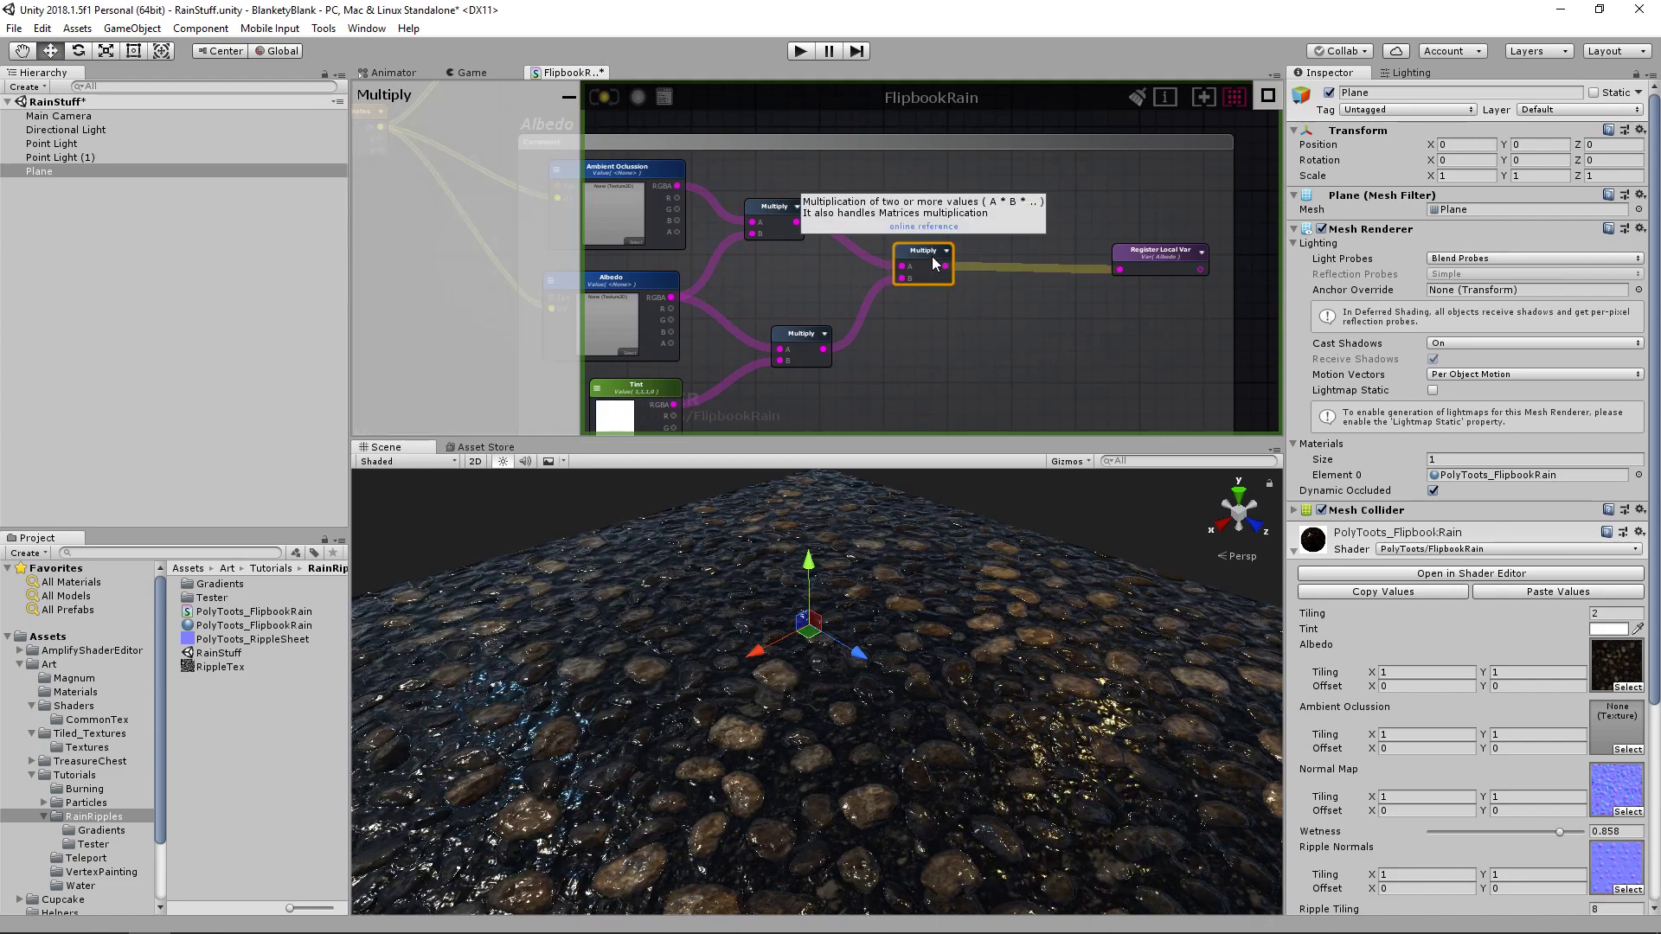
{"action": "key", "text": "Delete"}
{"action": "key", "text": "a"}
{"action": "left_click", "coordinate": [931, 257]}
{"action": "left_click_drag", "start_coordinate": [798, 222], "coordinate": [918, 268]}
{"action": "left_click_drag", "start_coordinate": [823, 349], "coordinate": [1117, 270]}
{"action": "middle_click_drag", "start_coordinate": [932, 292], "coordinate": [1000, 280]}
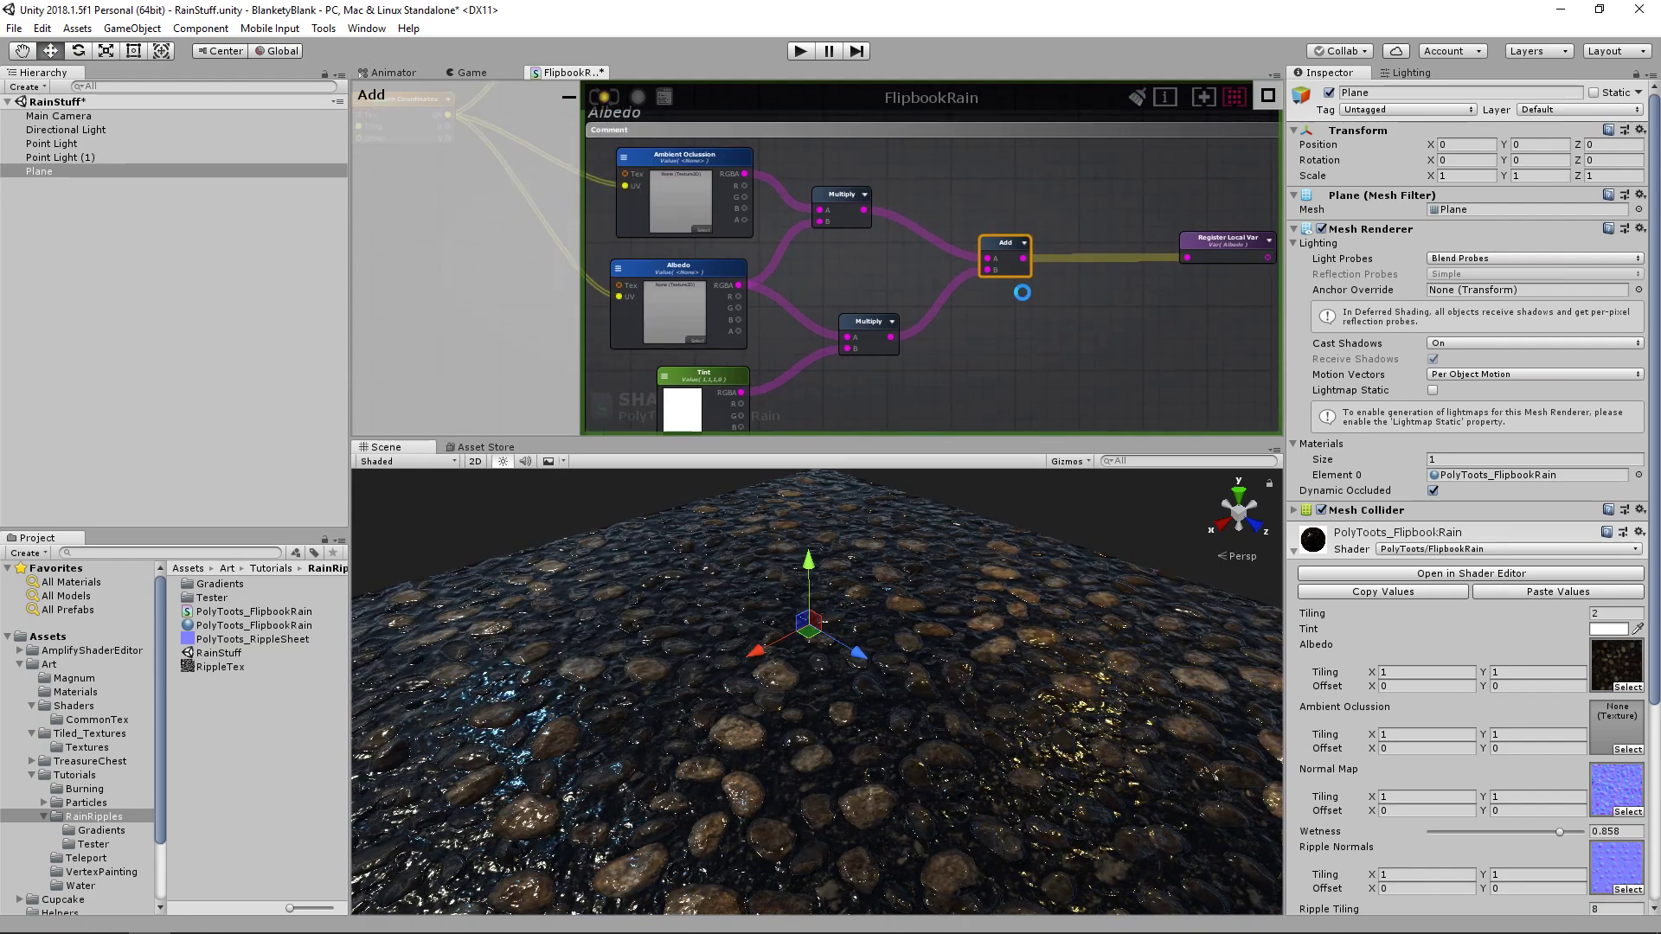
- View the whole plane from above and test its material's Tint with different colours, leaving it white
{"action": "left_click_drag", "start_coordinate": [922, 673], "coordinate": [1009, 695], "text": "alt"}
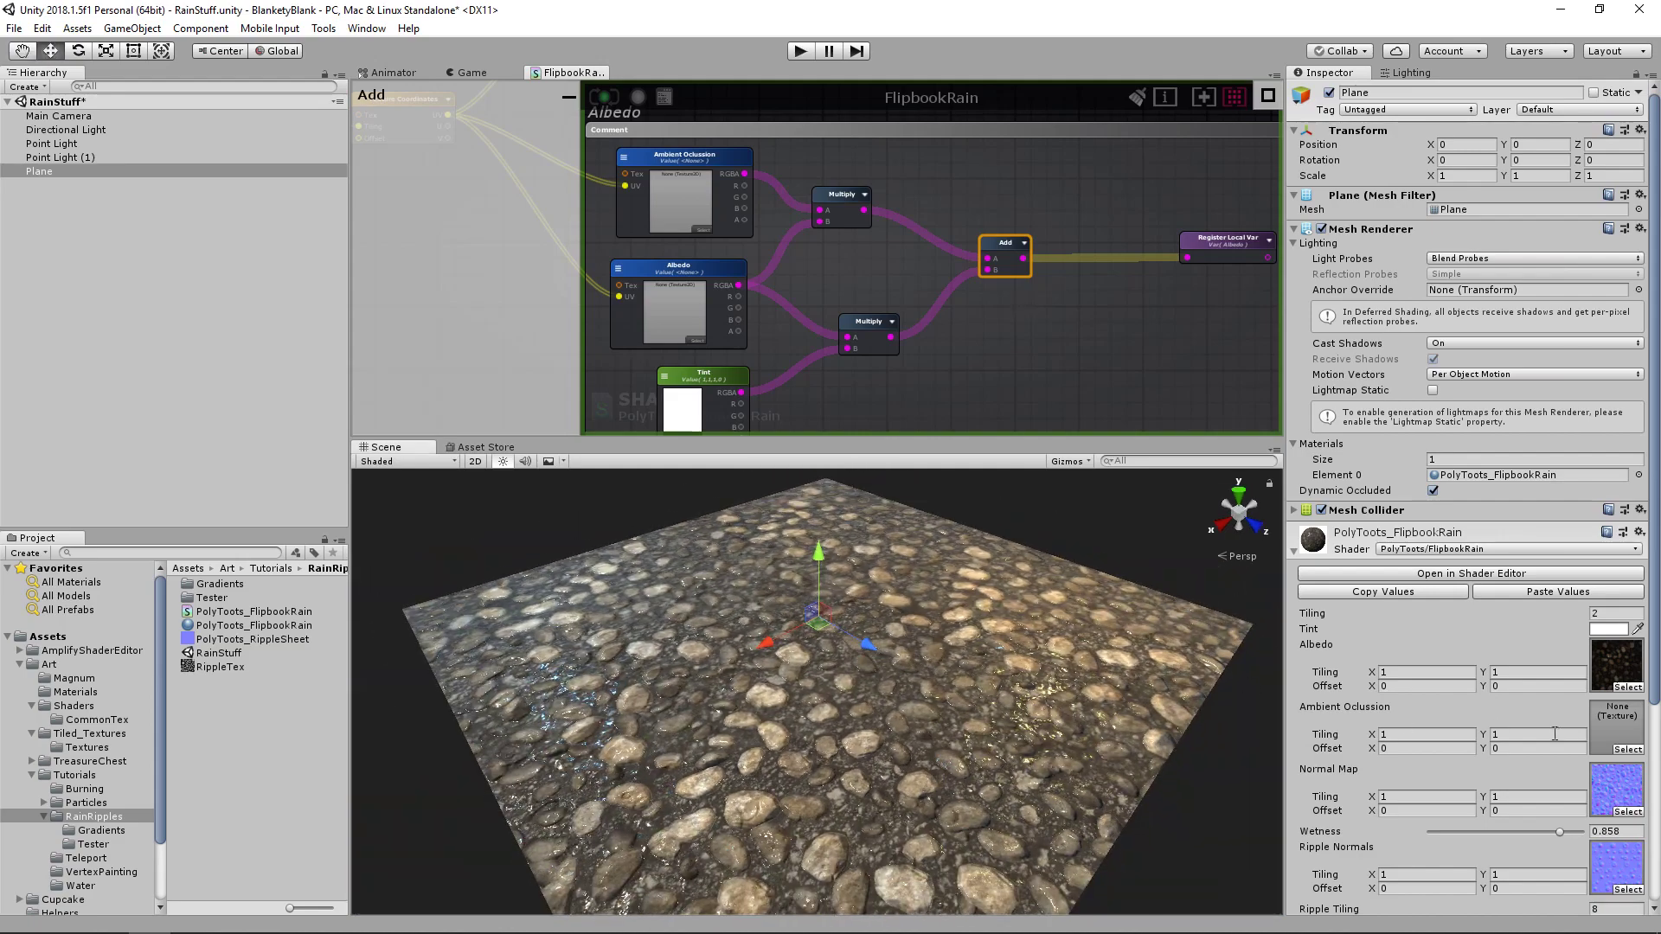
{"action": "left_click", "coordinate": [1605, 629]}
{"action": "left_click_drag", "start_coordinate": [1180, 344], "coordinate": [999, 523]}
{"action": "mouse_move", "coordinate": [1141, 446]}
{"action": "left_mouse_down"}
{"action": "mouse_move", "coordinate": [1092, 360]}
{"action": "mouse_move", "coordinate": [1060, 486]}
{"action": "mouse_move", "coordinate": [1036, 466]}
{"action": "mouse_move", "coordinate": [1091, 361]}
{"action": "left_mouse_up"}
{"action": "left_click", "coordinate": [1260, 263]}
- Replace the Add node with a Multiply that combines both Multiply outputs and feeds the Albedo local variable
{"action": "left_click", "coordinate": [1002, 247]}
{"action": "key", "text": "Delete"}
{"action": "key", "text": "m"}
{"action": "left_click", "coordinate": [1002, 248]}
{"action": "left_click_drag", "start_coordinate": [1002, 248], "coordinate": [981, 232]}
{"action": "left_click_drag", "start_coordinate": [864, 209], "coordinate": [990, 264]}
{"action": "left_click_drag", "start_coordinate": [1032, 253], "coordinate": [1173, 268]}
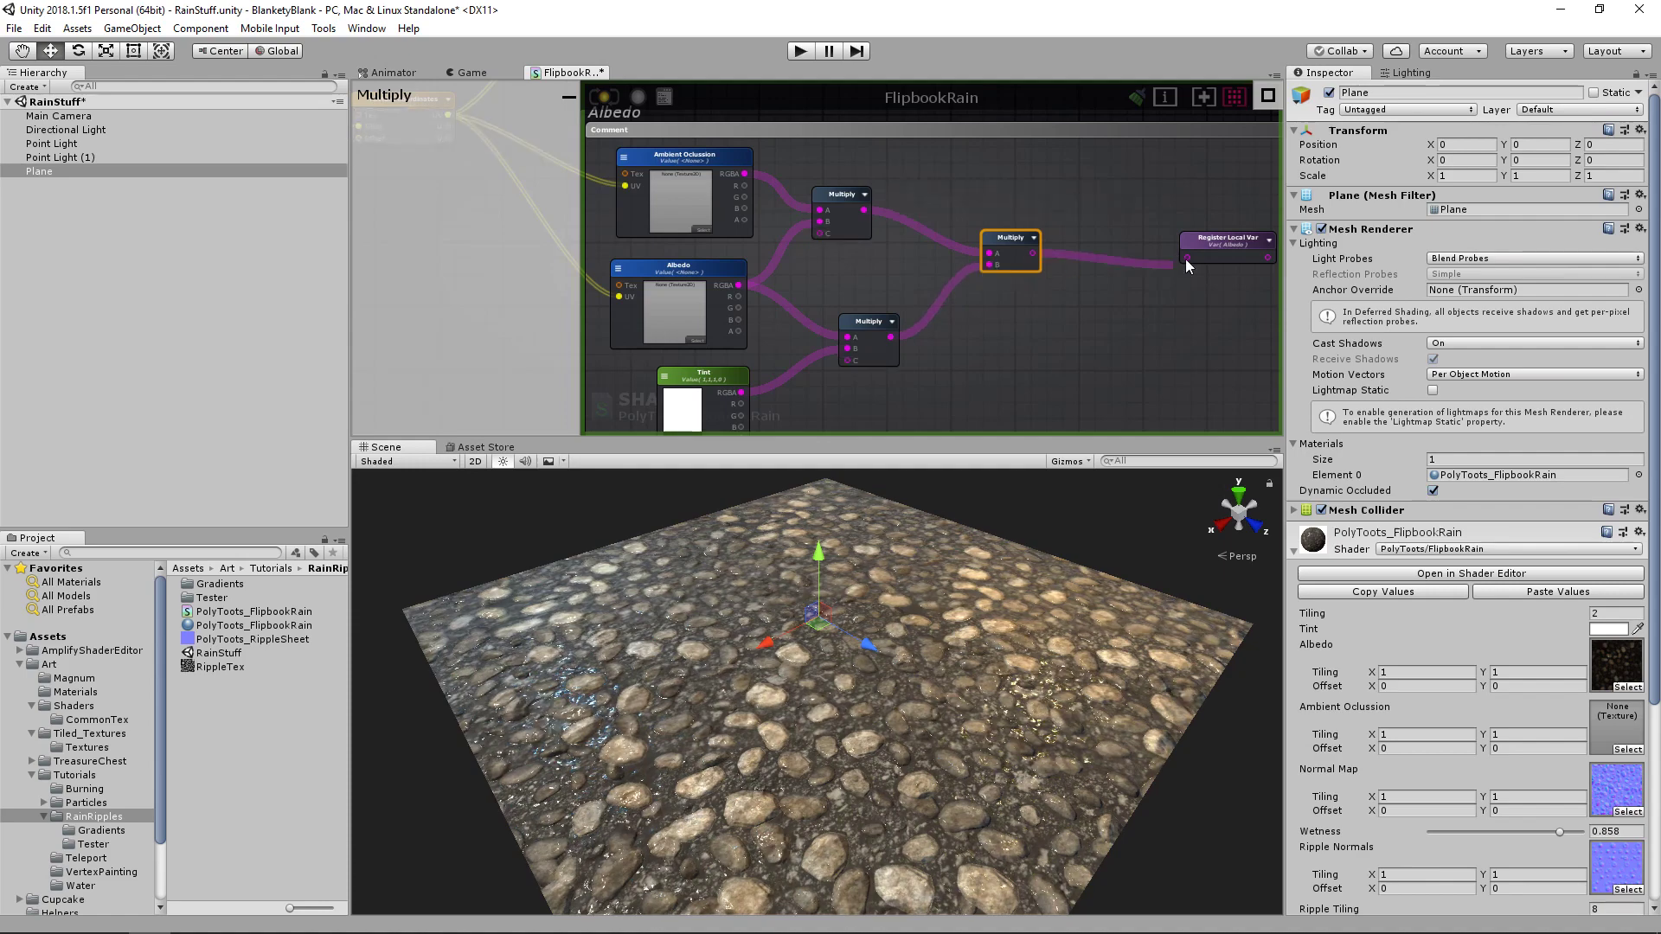
- Connect Tint directly to the final Multiply's B input, delete the lower Multiply, and test the material's Tint colour
{"action": "left_click", "coordinate": [865, 289]}
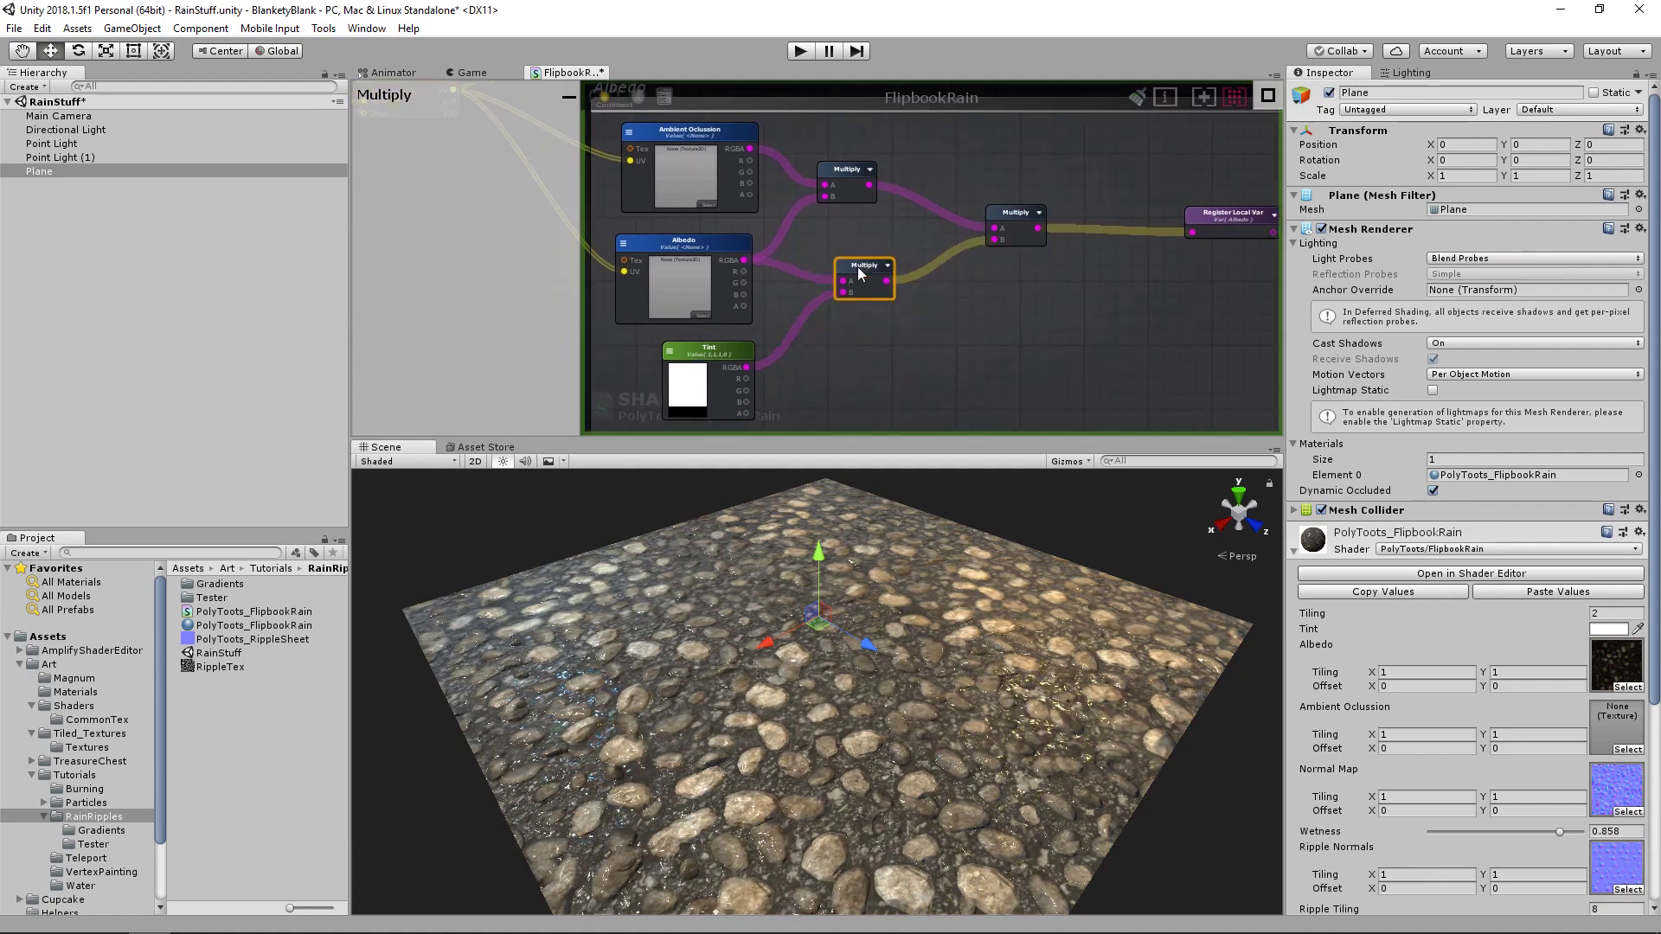
{"action": "left_click_drag", "start_coordinate": [747, 366], "coordinate": [872, 277]}
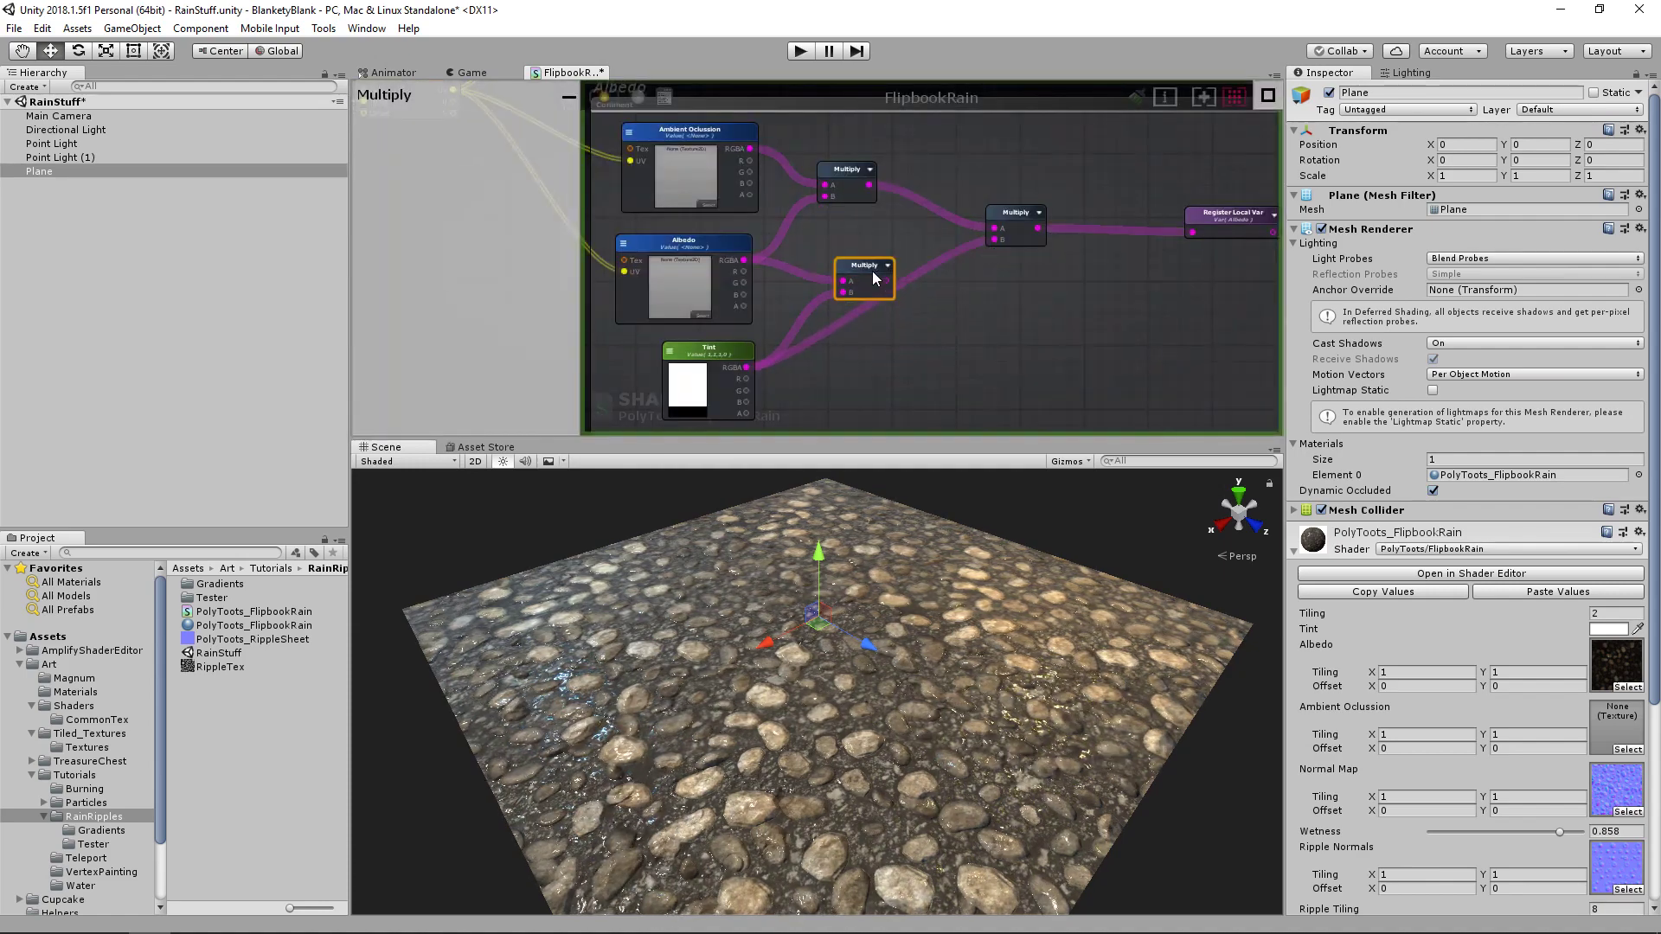
{"action": "key", "text": "Delete"}
{"action": "left_click_drag", "start_coordinate": [1020, 229], "coordinate": [980, 232]}
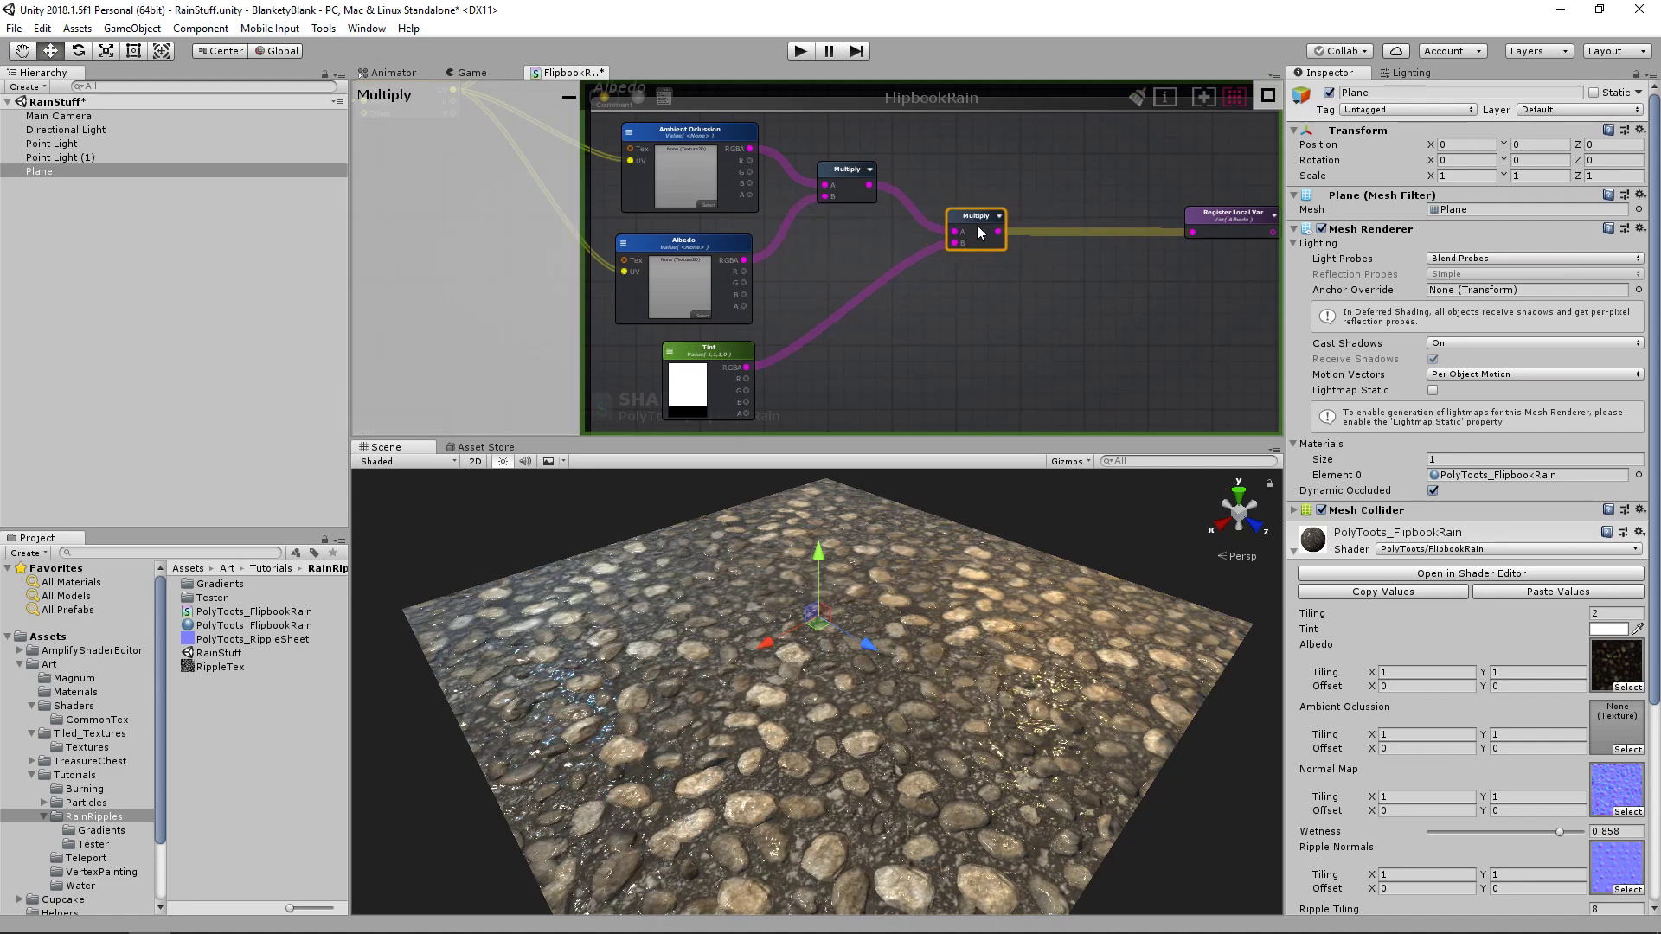
{"action": "left_click_drag", "start_coordinate": [732, 355], "coordinate": [726, 353]}
{"action": "left_click_drag", "start_coordinate": [955, 223], "coordinate": [960, 224]}
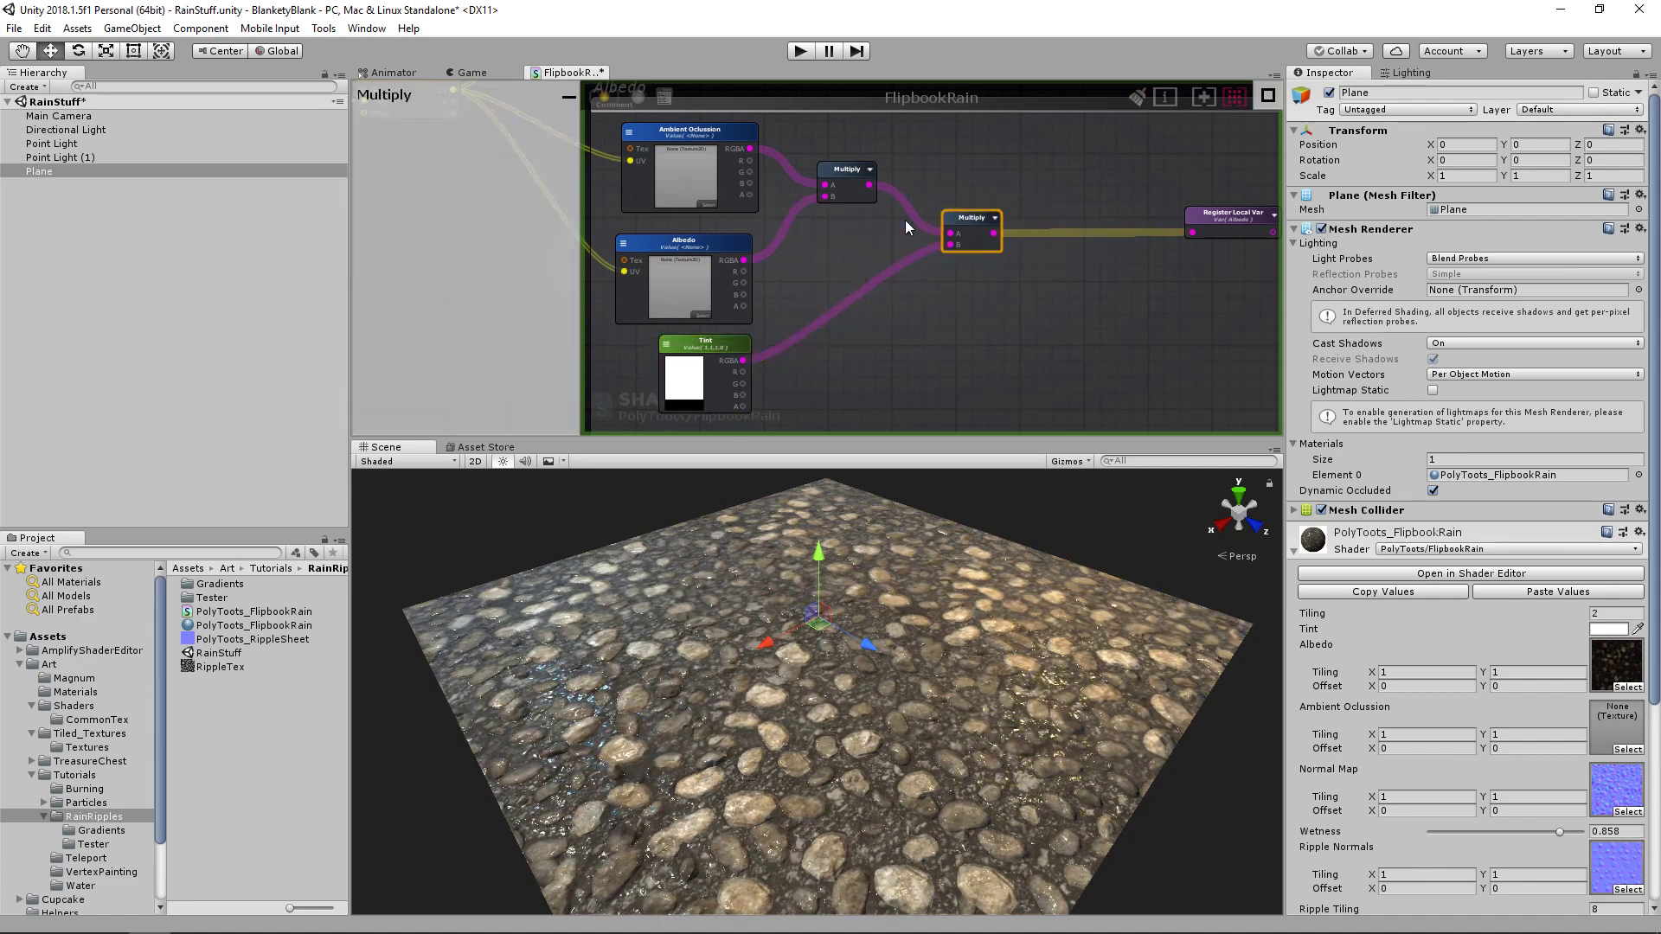
{"action": "middle_click_drag", "start_coordinate": [895, 238], "coordinate": [899, 259]}
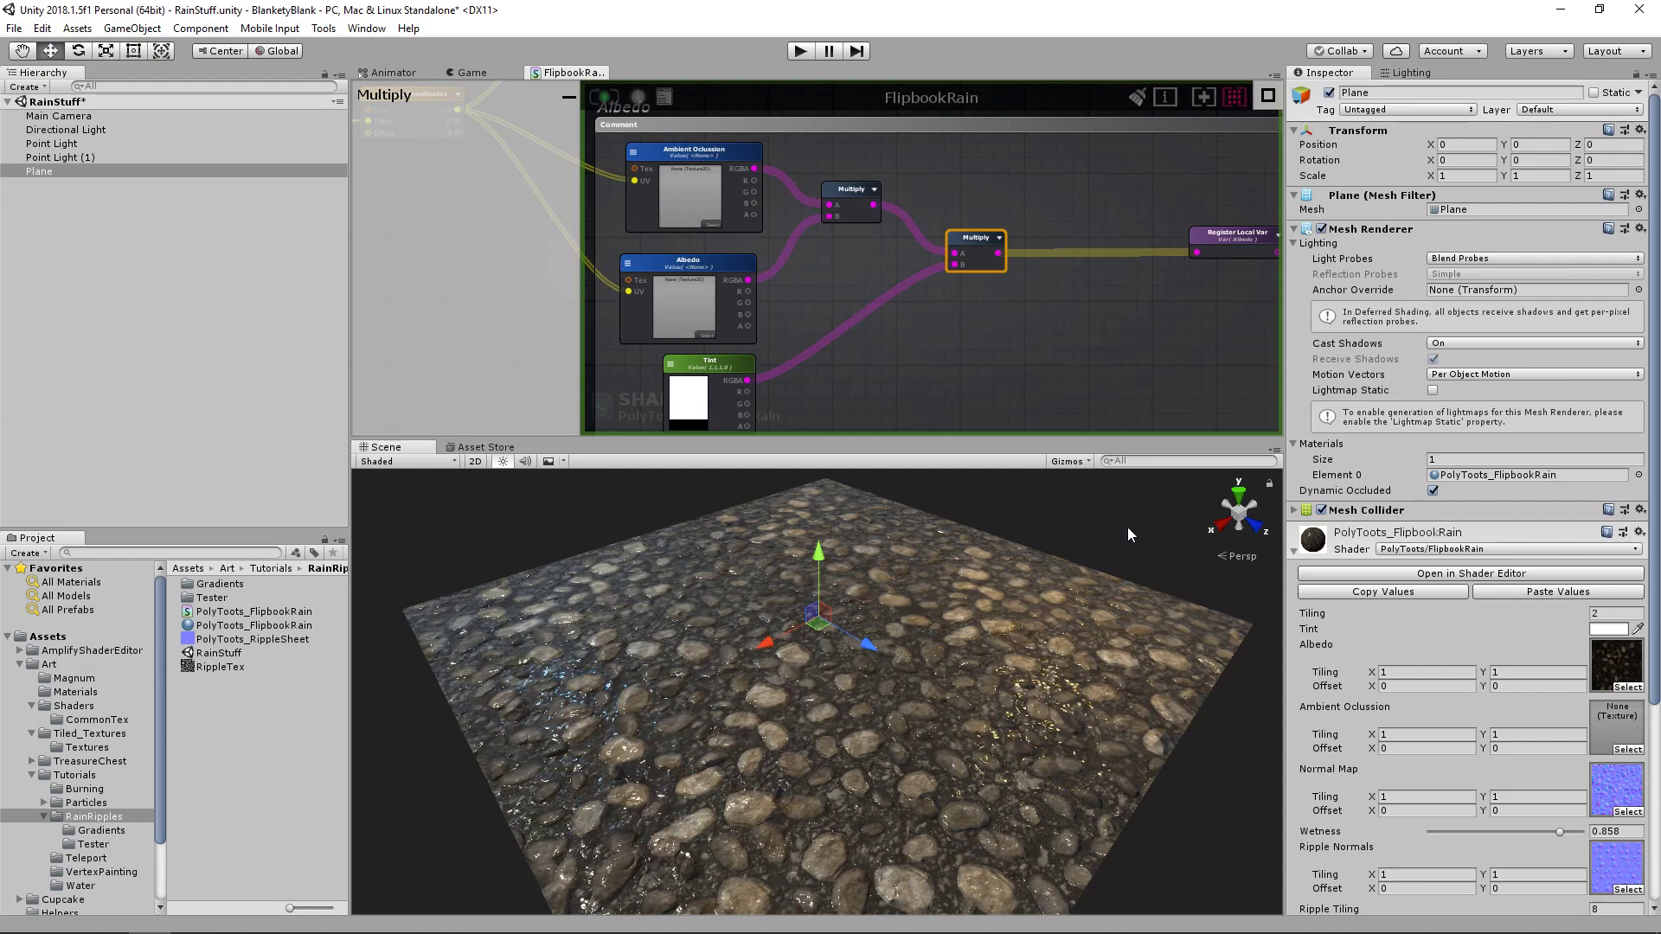
{"action": "mouse_move", "coordinate": [1125, 372]}
{"action": "left_mouse_down"}
{"action": "mouse_move", "coordinate": [1088, 487]}
{"action": "mouse_move", "coordinate": [1160, 444]}
{"action": "mouse_move", "coordinate": [1194, 381]}
{"action": "mouse_move", "coordinate": [1099, 347]}
{"action": "mouse_move", "coordinate": [1216, 359]}
{"action": "mouse_move", "coordinate": [1052, 349]}
{"action": "left_mouse_up"}
{"action": "left_click", "coordinate": [1259, 264]}
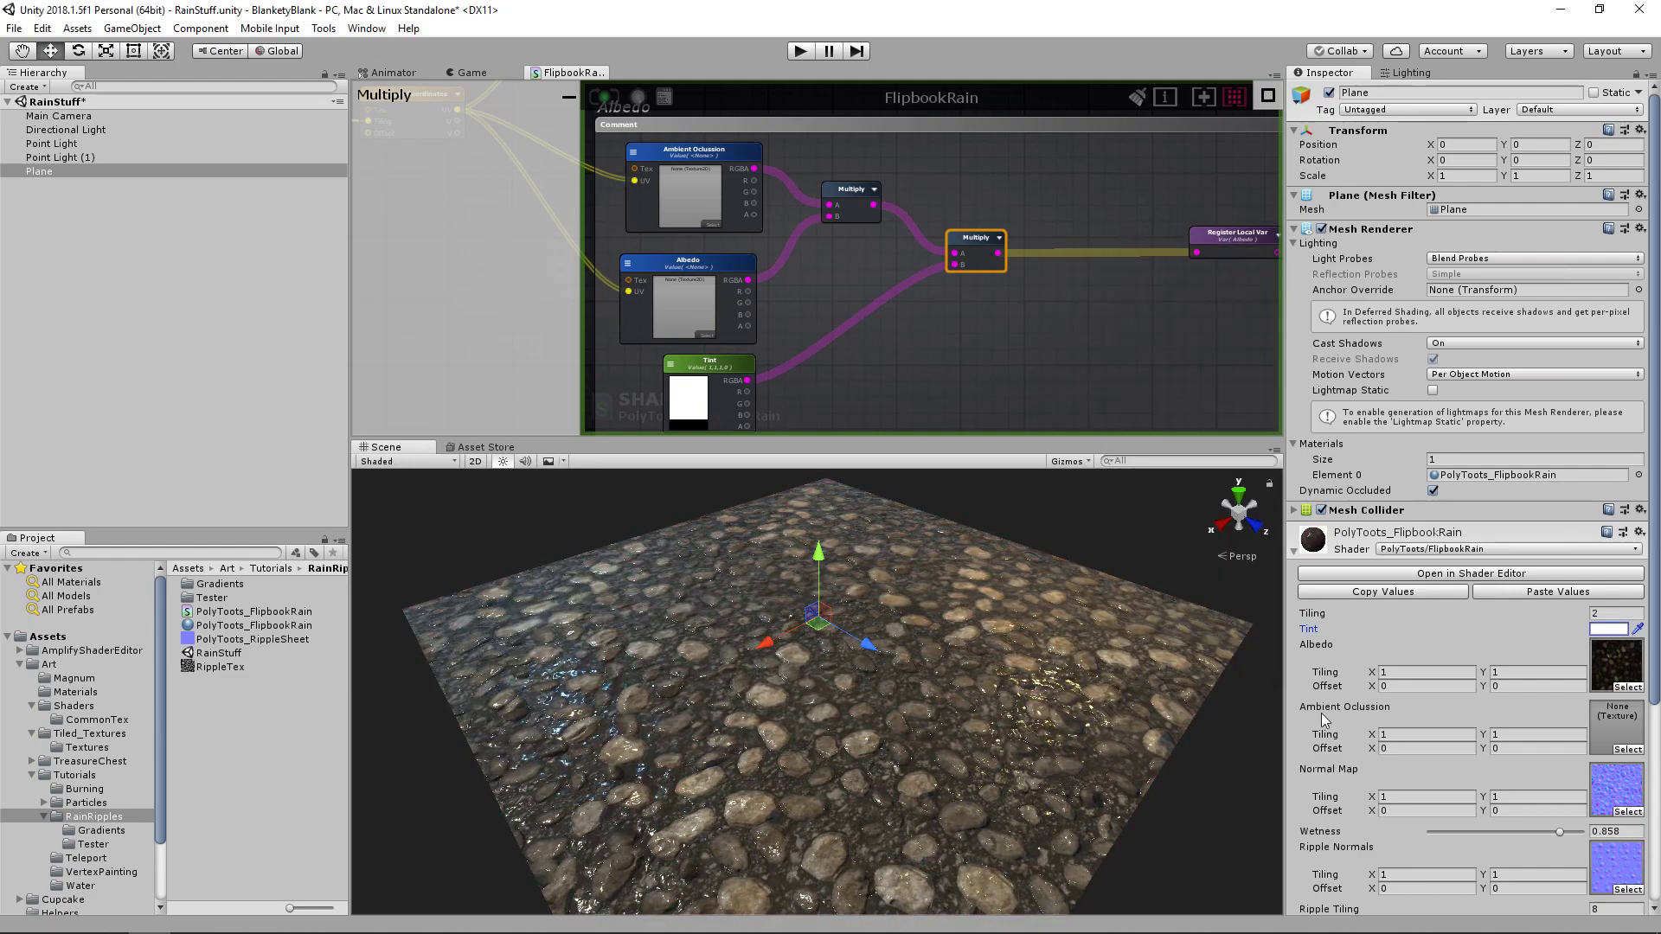
- Assign AircraftWingsJetOcclusion as the plane material's Ambient Oclussion texture, comparing it with CloudTile_Contrasted
{"action": "left_click", "coordinate": [1630, 750]}
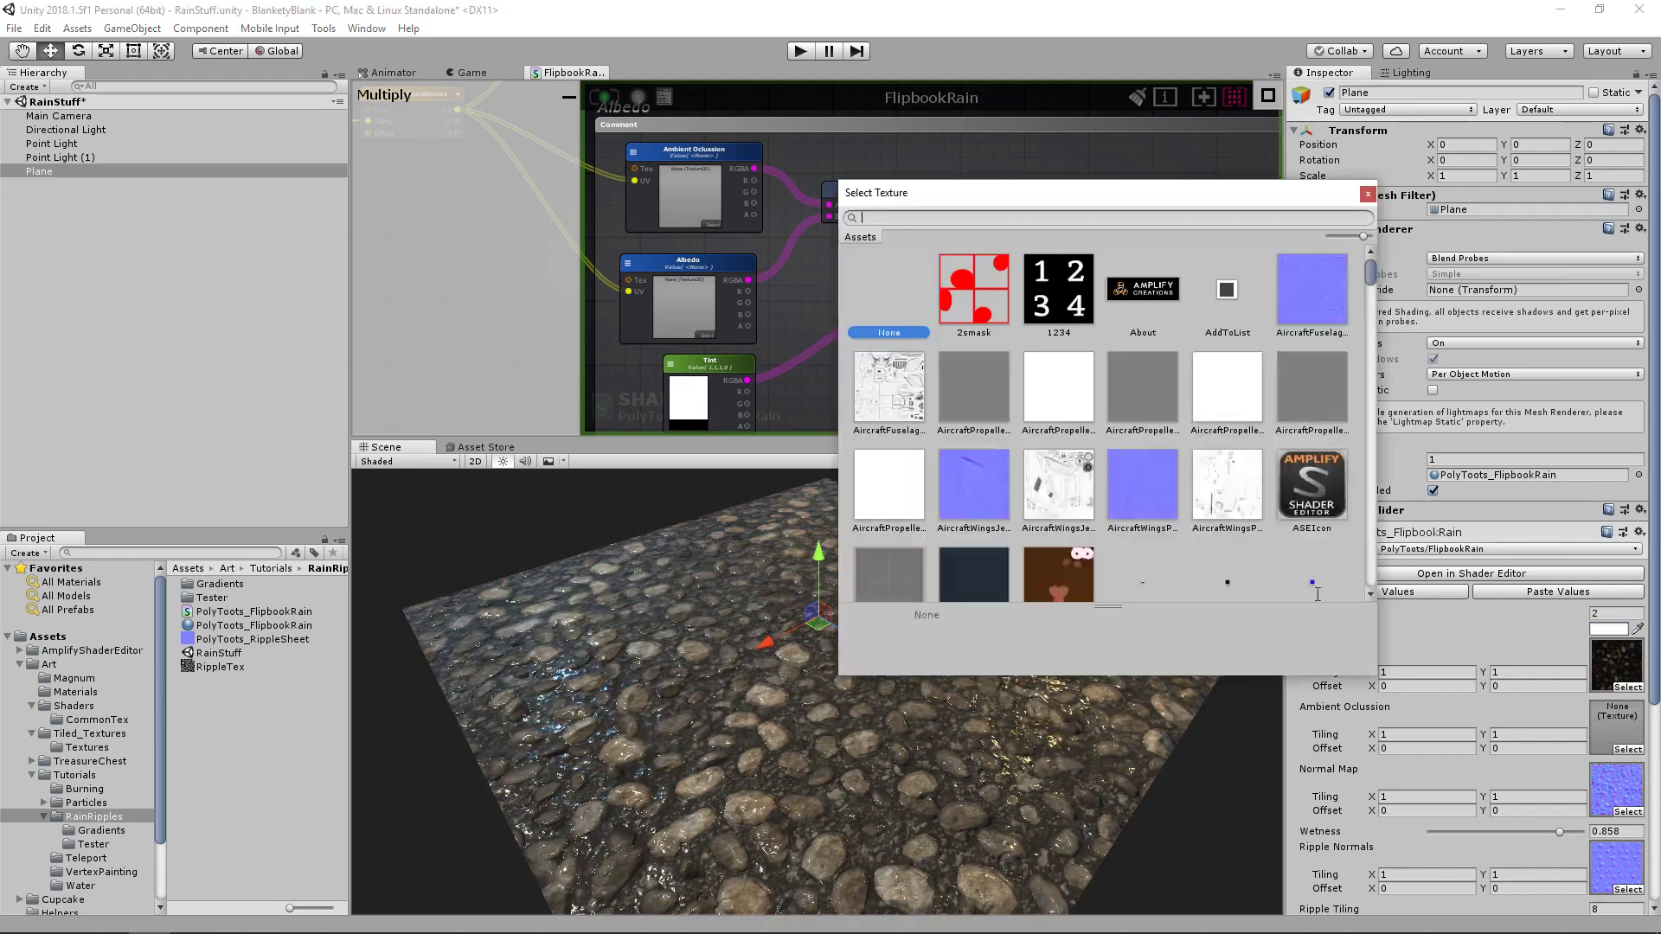
{"action": "left_click", "coordinate": [1073, 495]}
{"action": "scroll", "coordinate": [1172, 444], "scroll_direction": "down", "scroll_amount": 10}
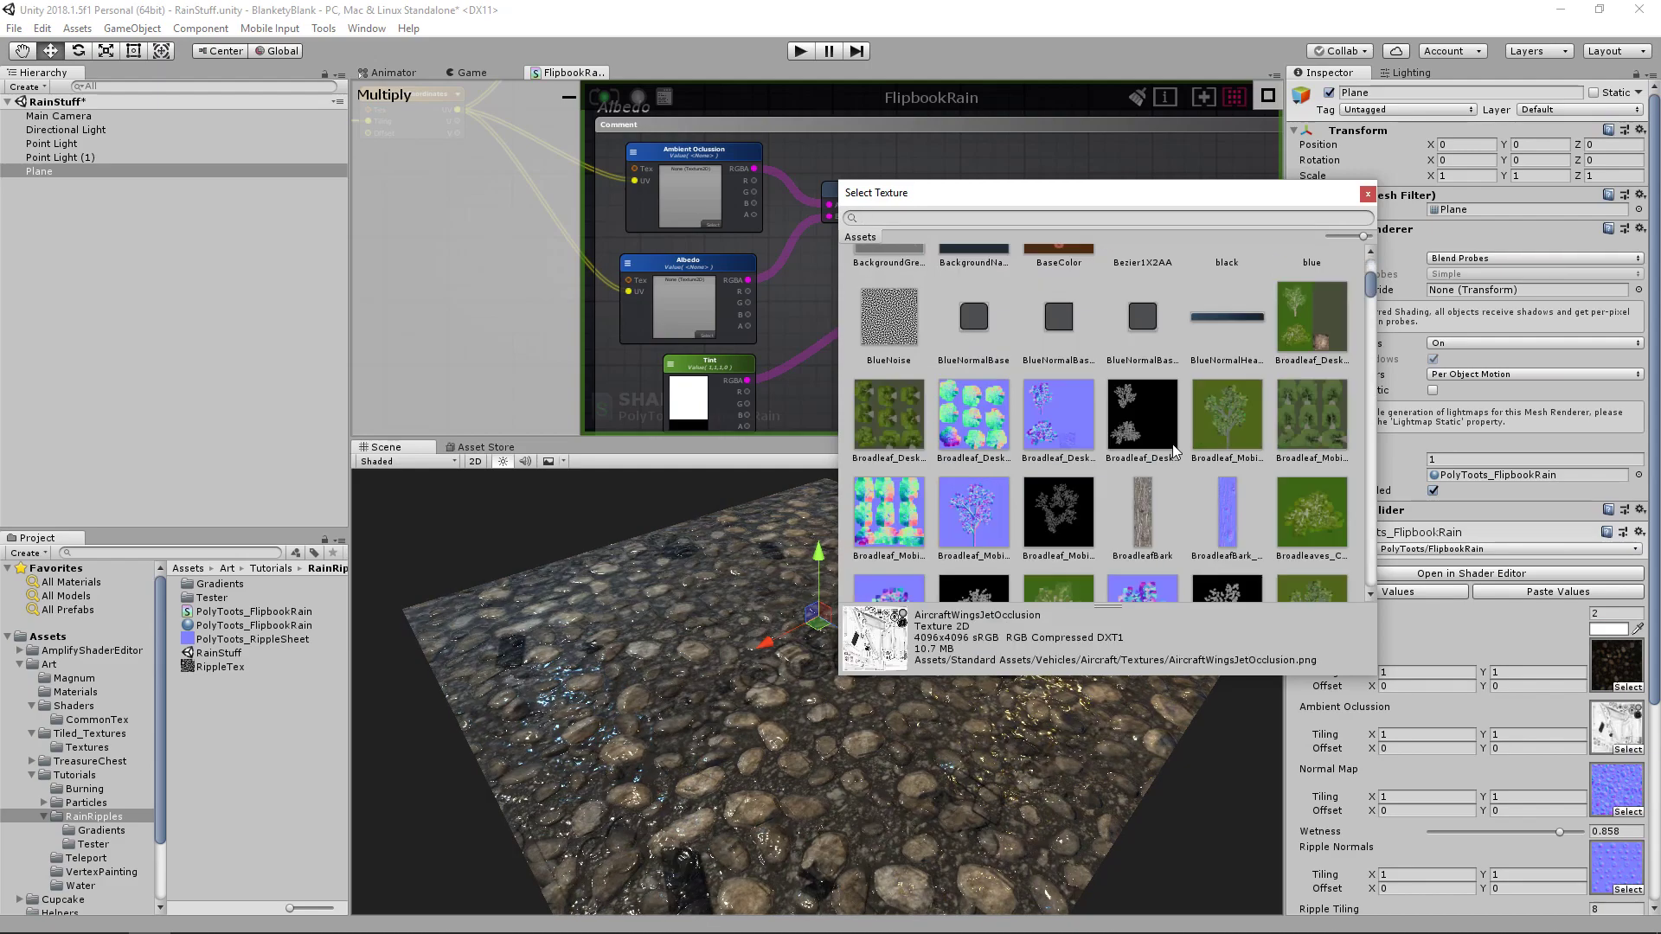
{"action": "scroll", "coordinate": [1217, 416], "scroll_direction": "down", "scroll_amount": 15}
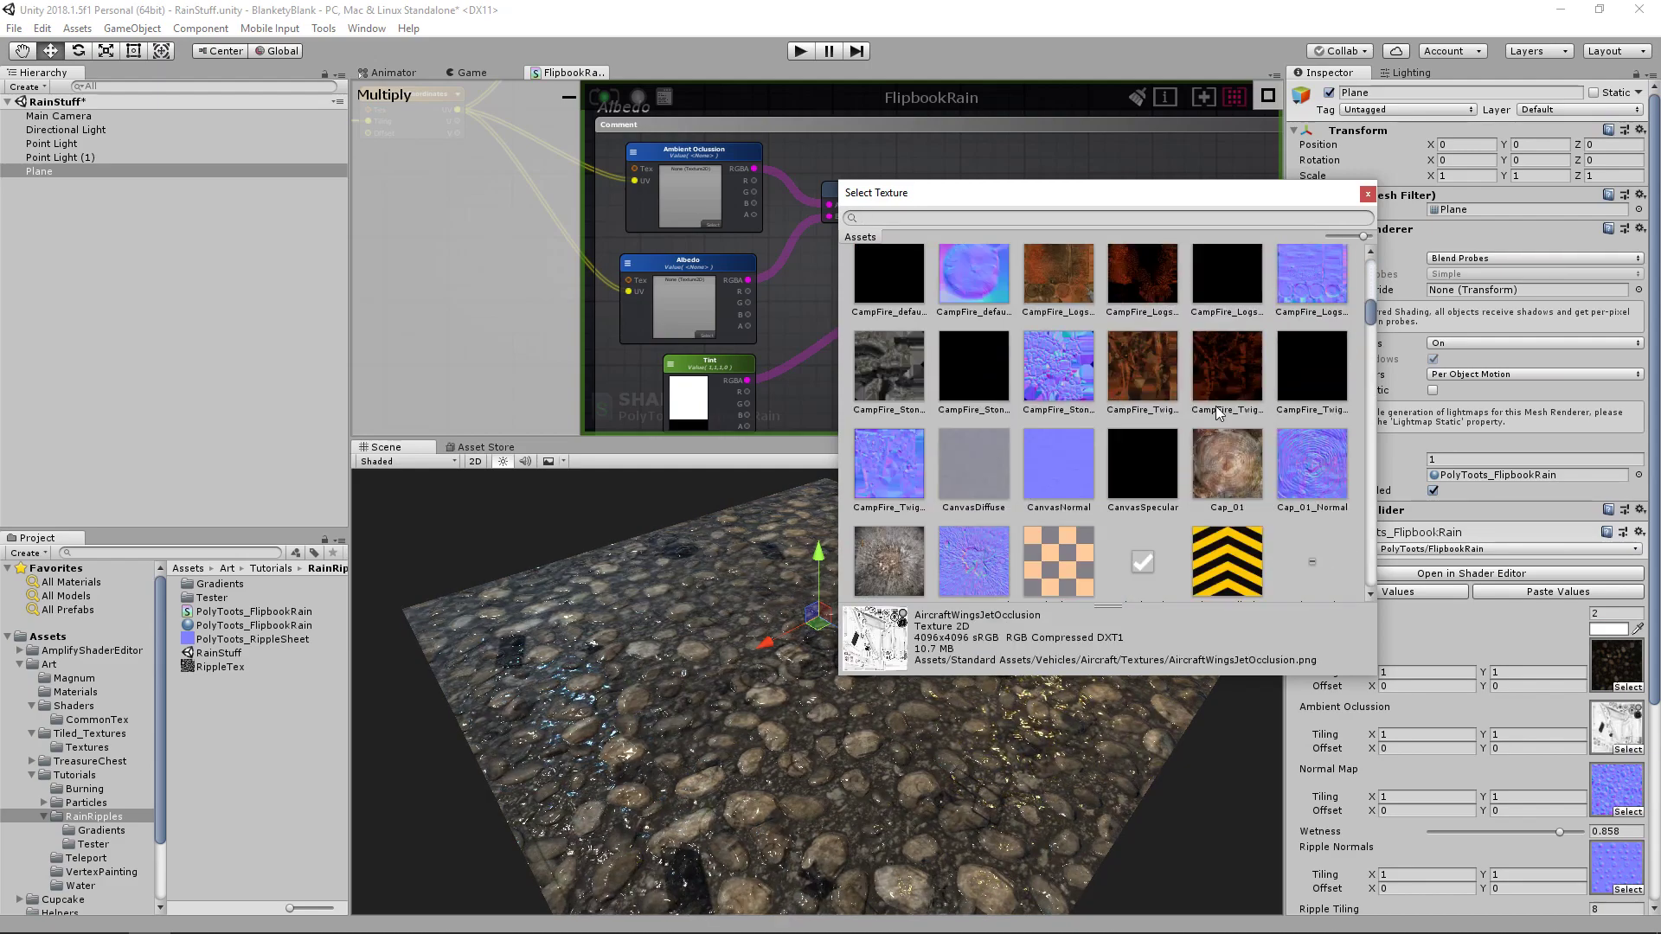
{"action": "left_click", "coordinate": [1310, 353]}
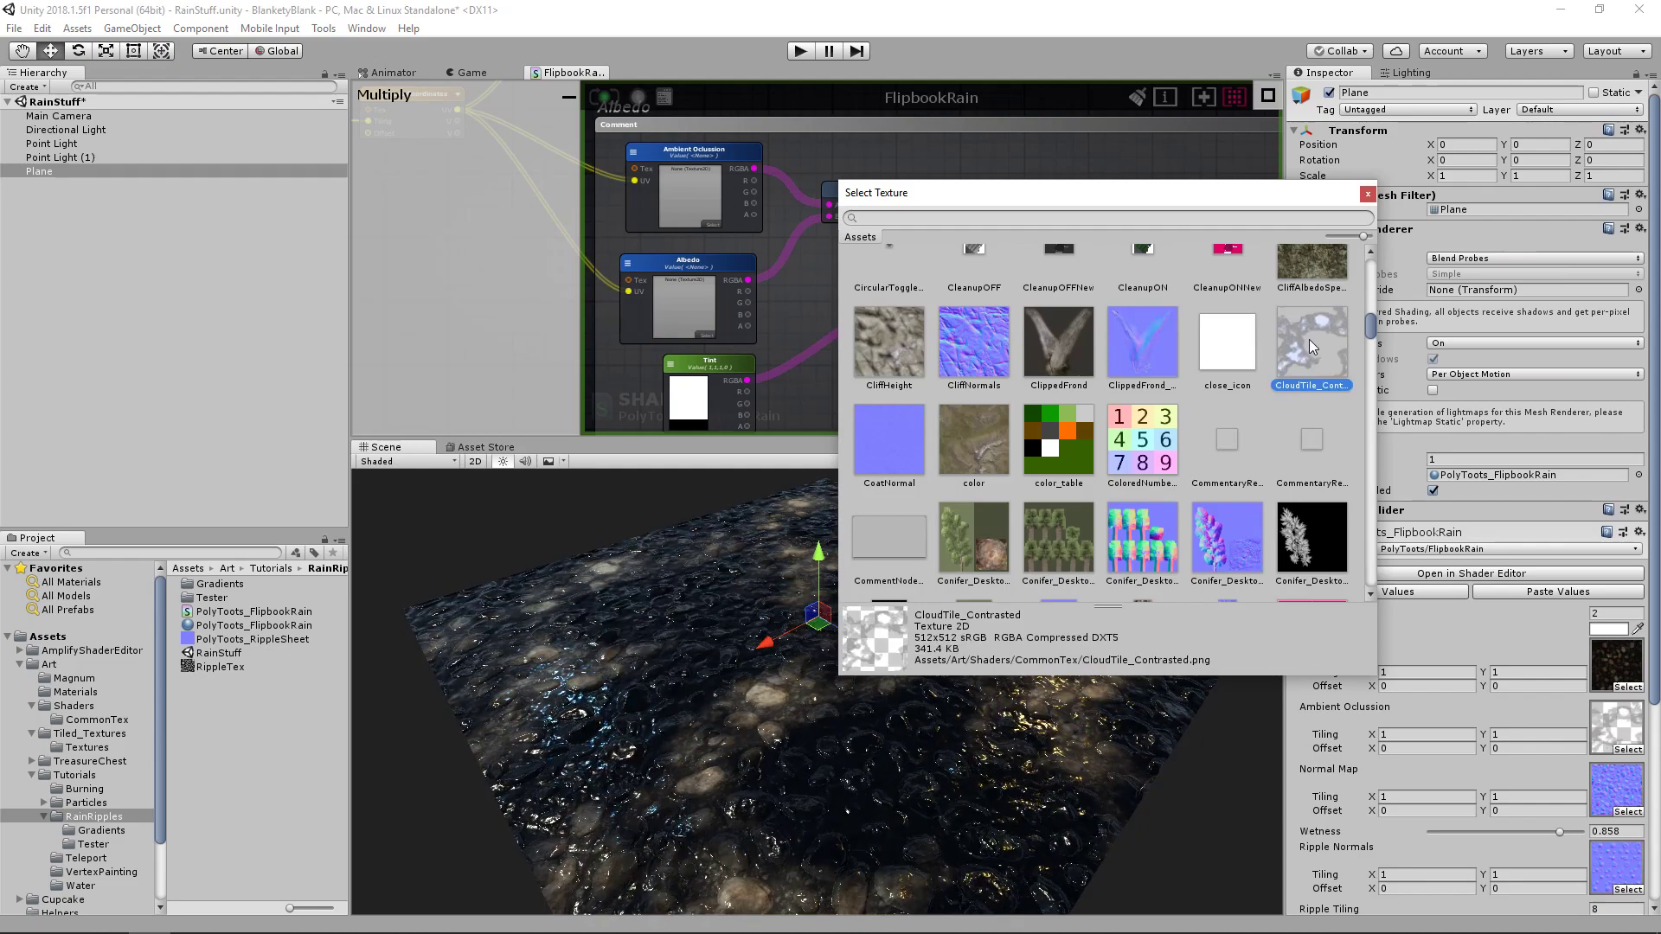
{"action": "scroll", "coordinate": [1113, 393], "scroll_direction": "up", "scroll_amount": 20}
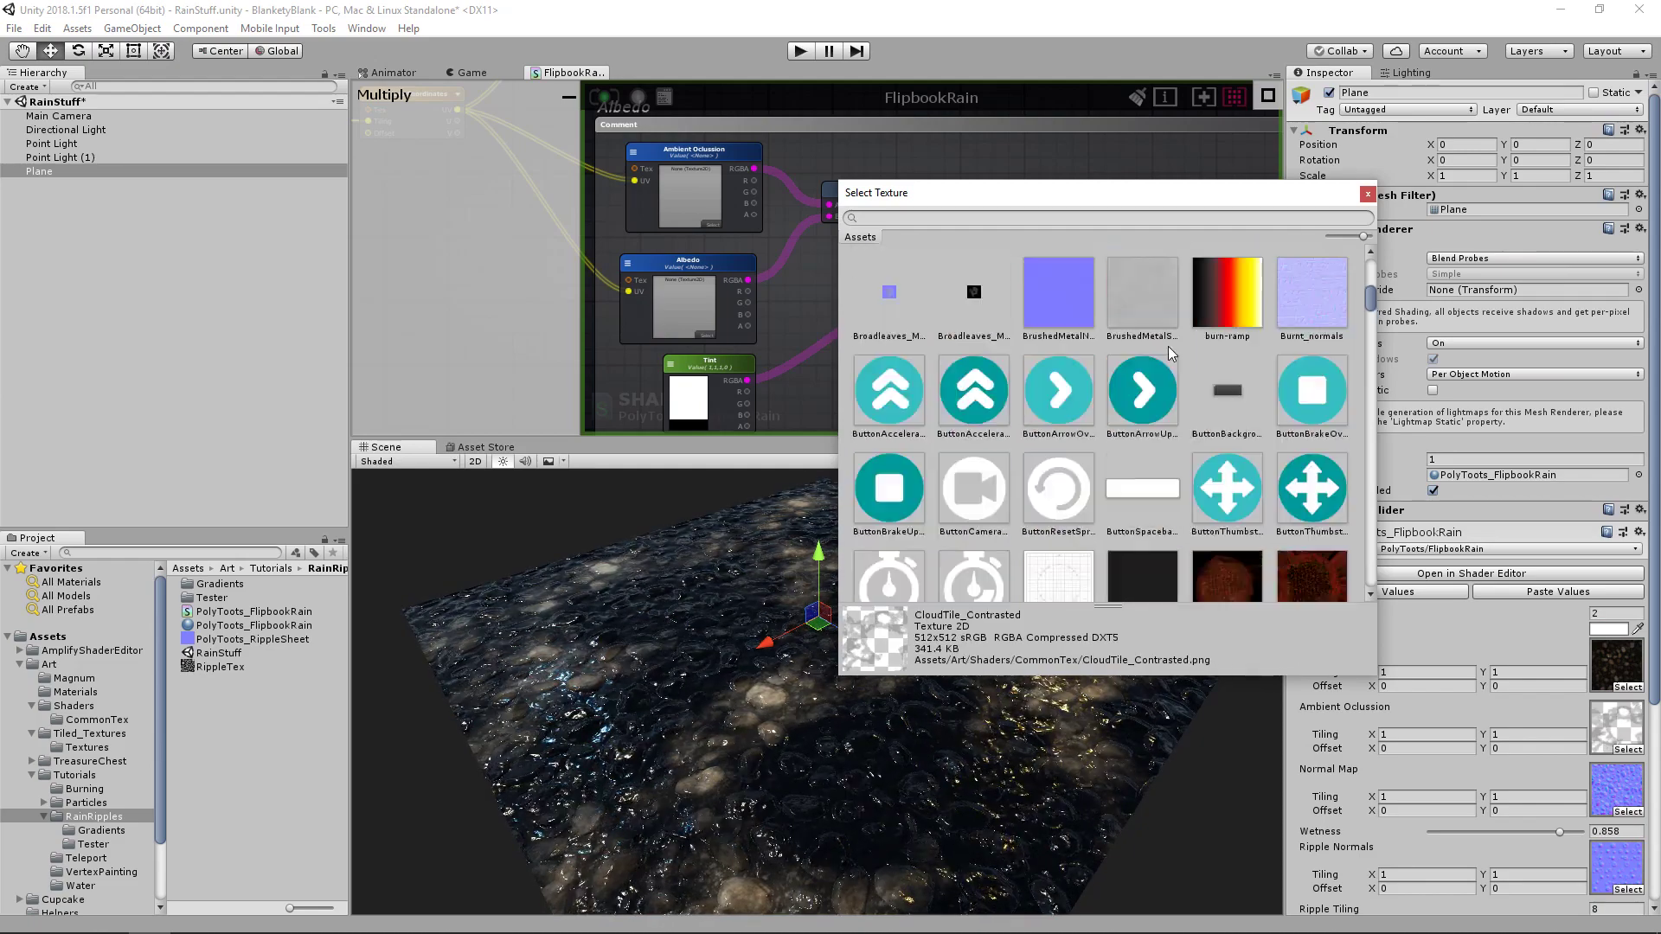
{"action": "left_click", "coordinate": [1073, 461]}
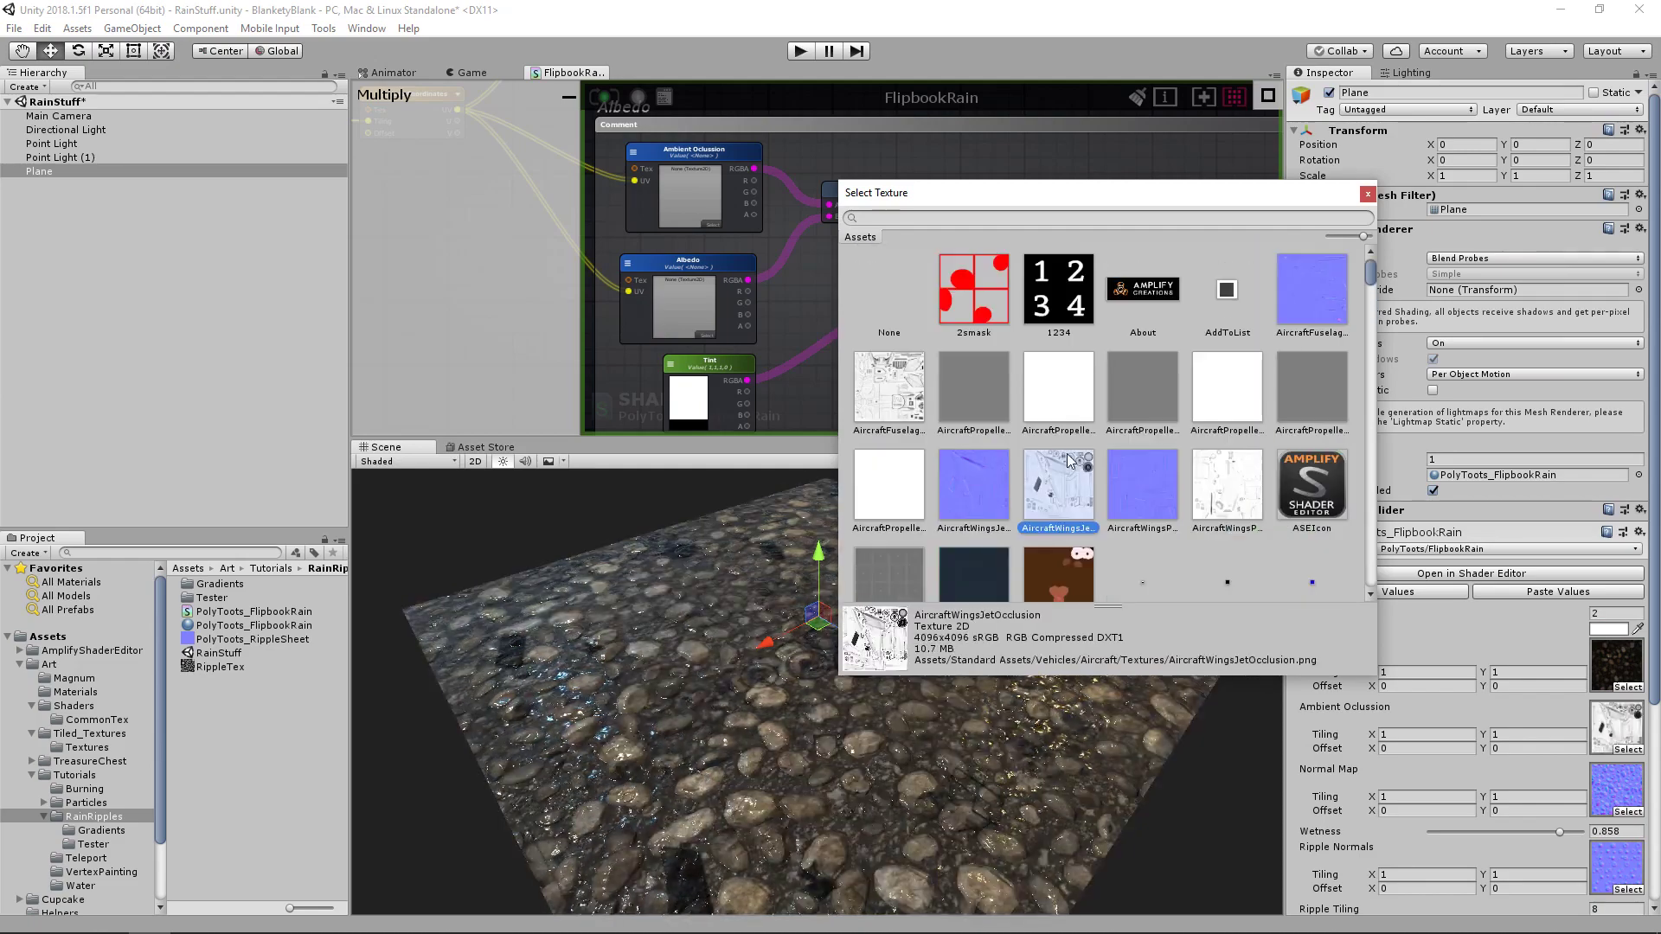
{"action": "left_click", "coordinate": [1367, 194]}
- Clear the Ambient Oclussion texture of the plane's material by choosing None
{"action": "left_click", "coordinate": [1629, 751]}
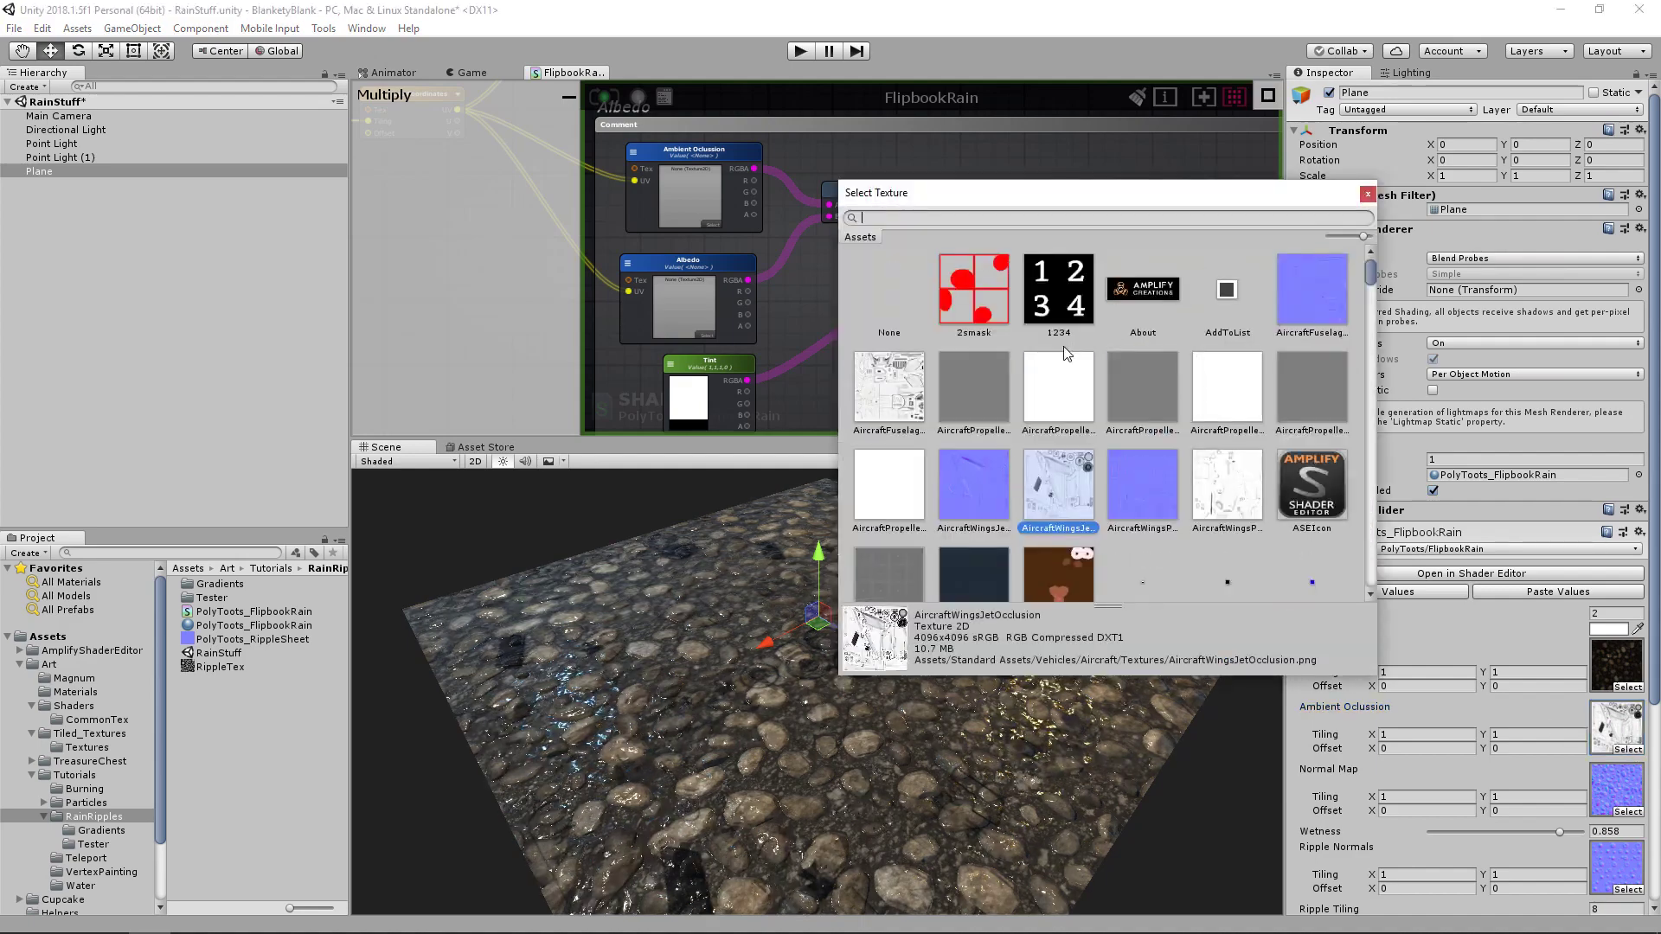
{"action": "double_click", "coordinate": [900, 310]}
{"action": "left_click", "coordinate": [1118, 547]}
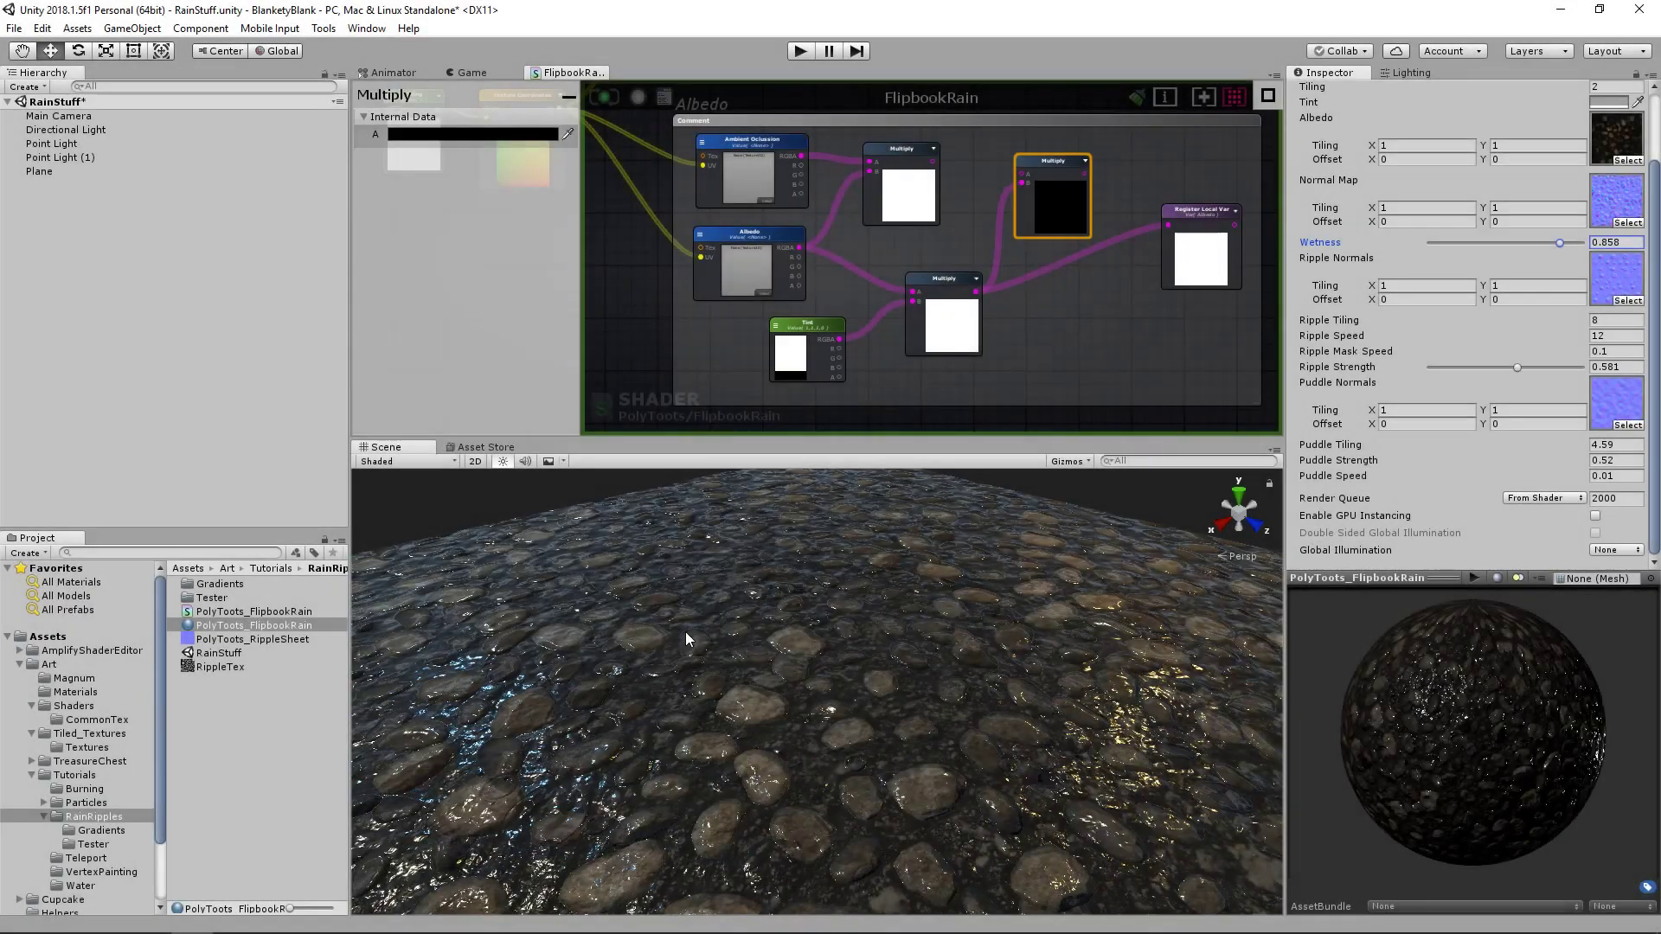
- Set the PolyToots_FlipbookRain material's Puddle Strength to 0.53 and deselect it
{"action": "left_click_drag", "start_coordinate": [826, 620], "coordinate": [718, 620], "text": "alt"}
{"action": "left_click", "coordinate": [1486, 461]}
{"action": "mouse_move", "coordinate": [1486, 461]}
{"action": "left_mouse_down"}
{"action": "mouse_move", "coordinate": [1508, 461]}
{"action": "mouse_move", "coordinate": [1490, 464]}
{"action": "left_mouse_up"}
{"action": "right_click_drag", "start_coordinate": [813, 671], "coordinate": [649, 553], "text": "alt"}
{"action": "left_click", "coordinate": [592, 512]}
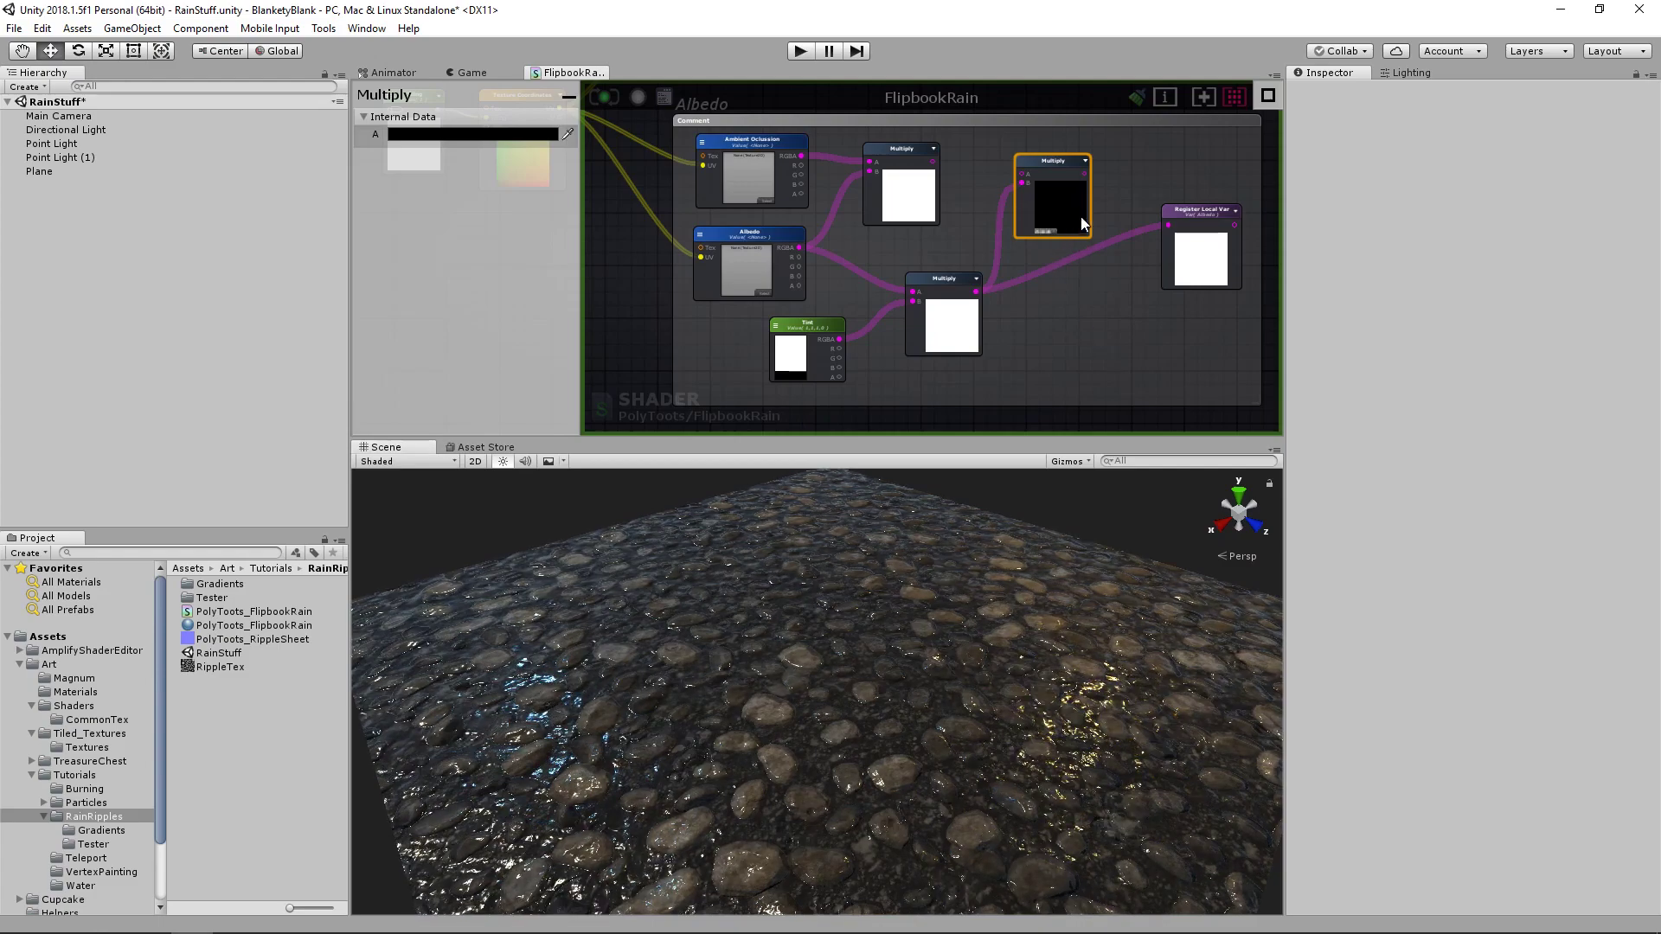
- Examine the wet cobblestone plane from several angles, from the whole surface down to a close view of the ripples
{"action": "scroll", "coordinate": [1068, 298], "scroll_direction": "down", "scroll_amount": 2}
{"action": "scroll", "coordinate": [1067, 297], "scroll_direction": "down", "scroll_amount": 1}
{"action": "scroll", "coordinate": [931, 573], "scroll_direction": "down", "scroll_amount": 2}
{"action": "scroll", "coordinate": [931, 578], "scroll_direction": "down", "scroll_amount": 2}
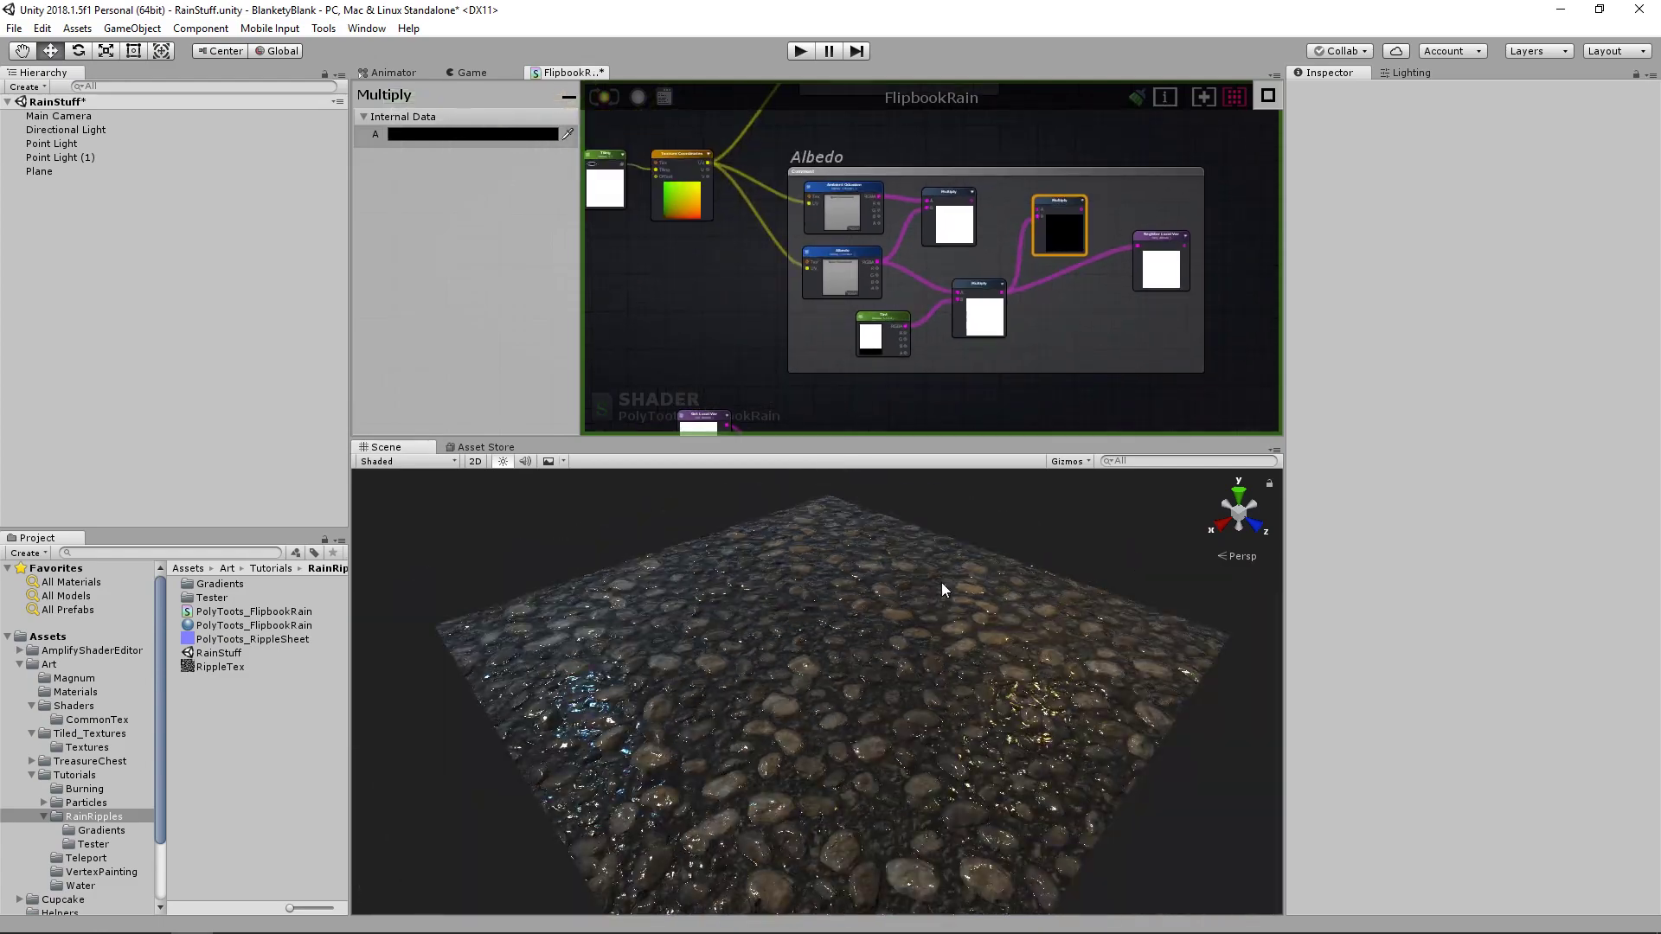
{"action": "left_click_drag", "start_coordinate": [760, 604], "coordinate": [788, 637], "text": "alt"}
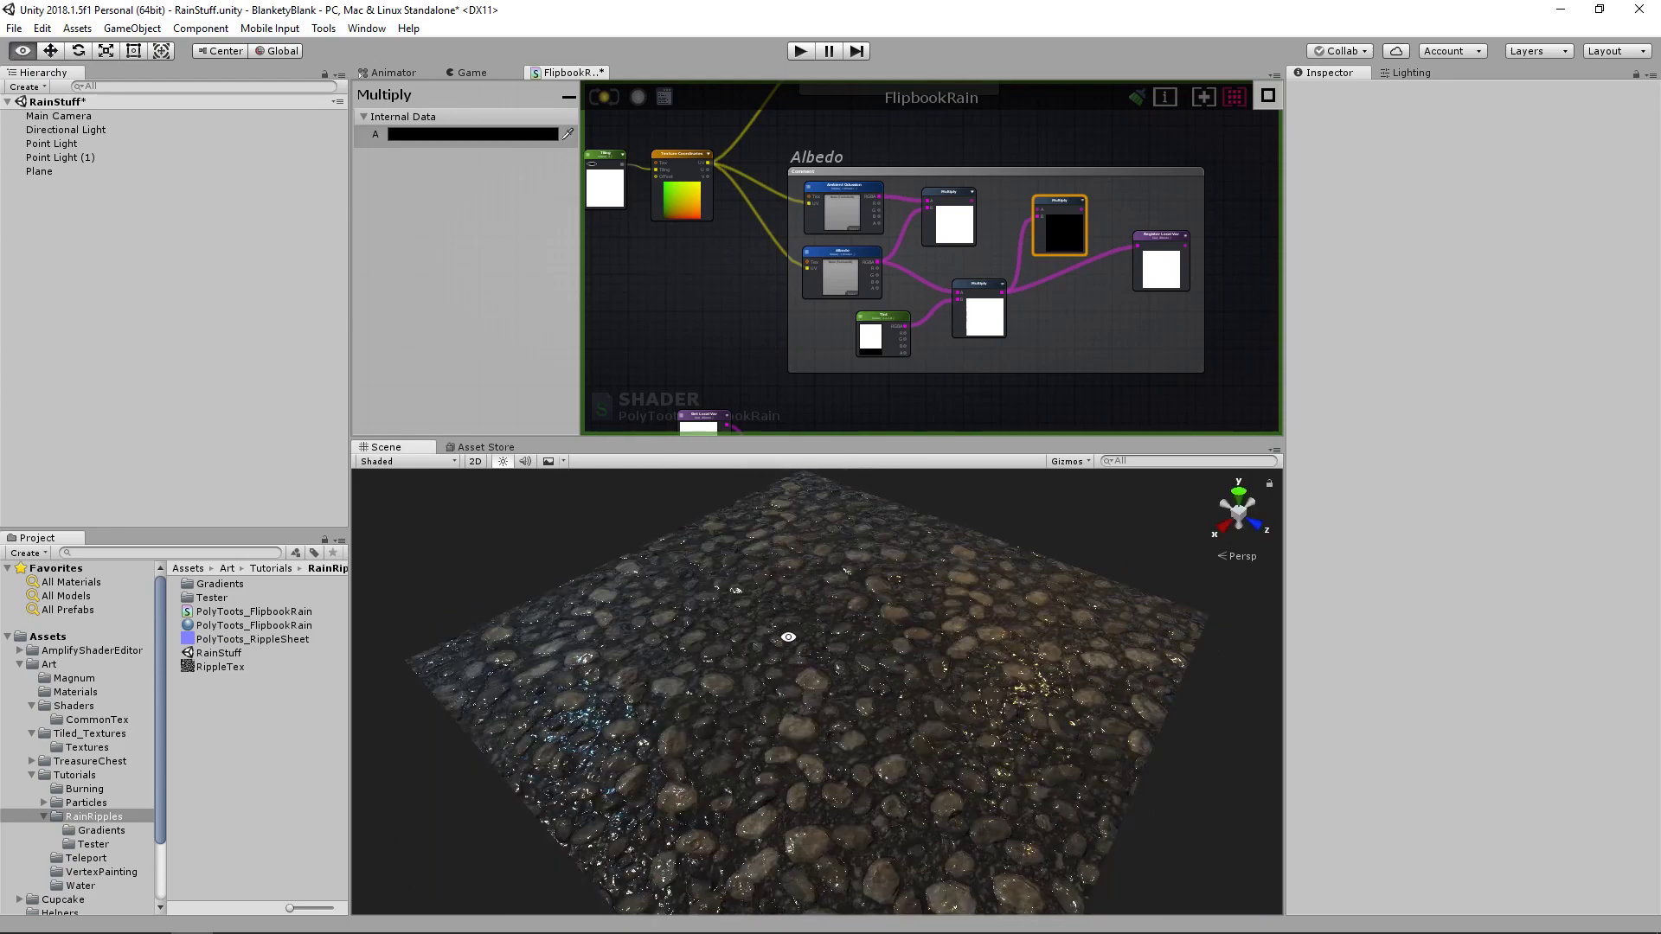
{"action": "left_click_drag", "start_coordinate": [842, 695], "coordinate": [895, 666], "text": "alt"}
{"action": "scroll", "coordinate": [878, 649], "scroll_direction": "up", "scroll_amount": 3}
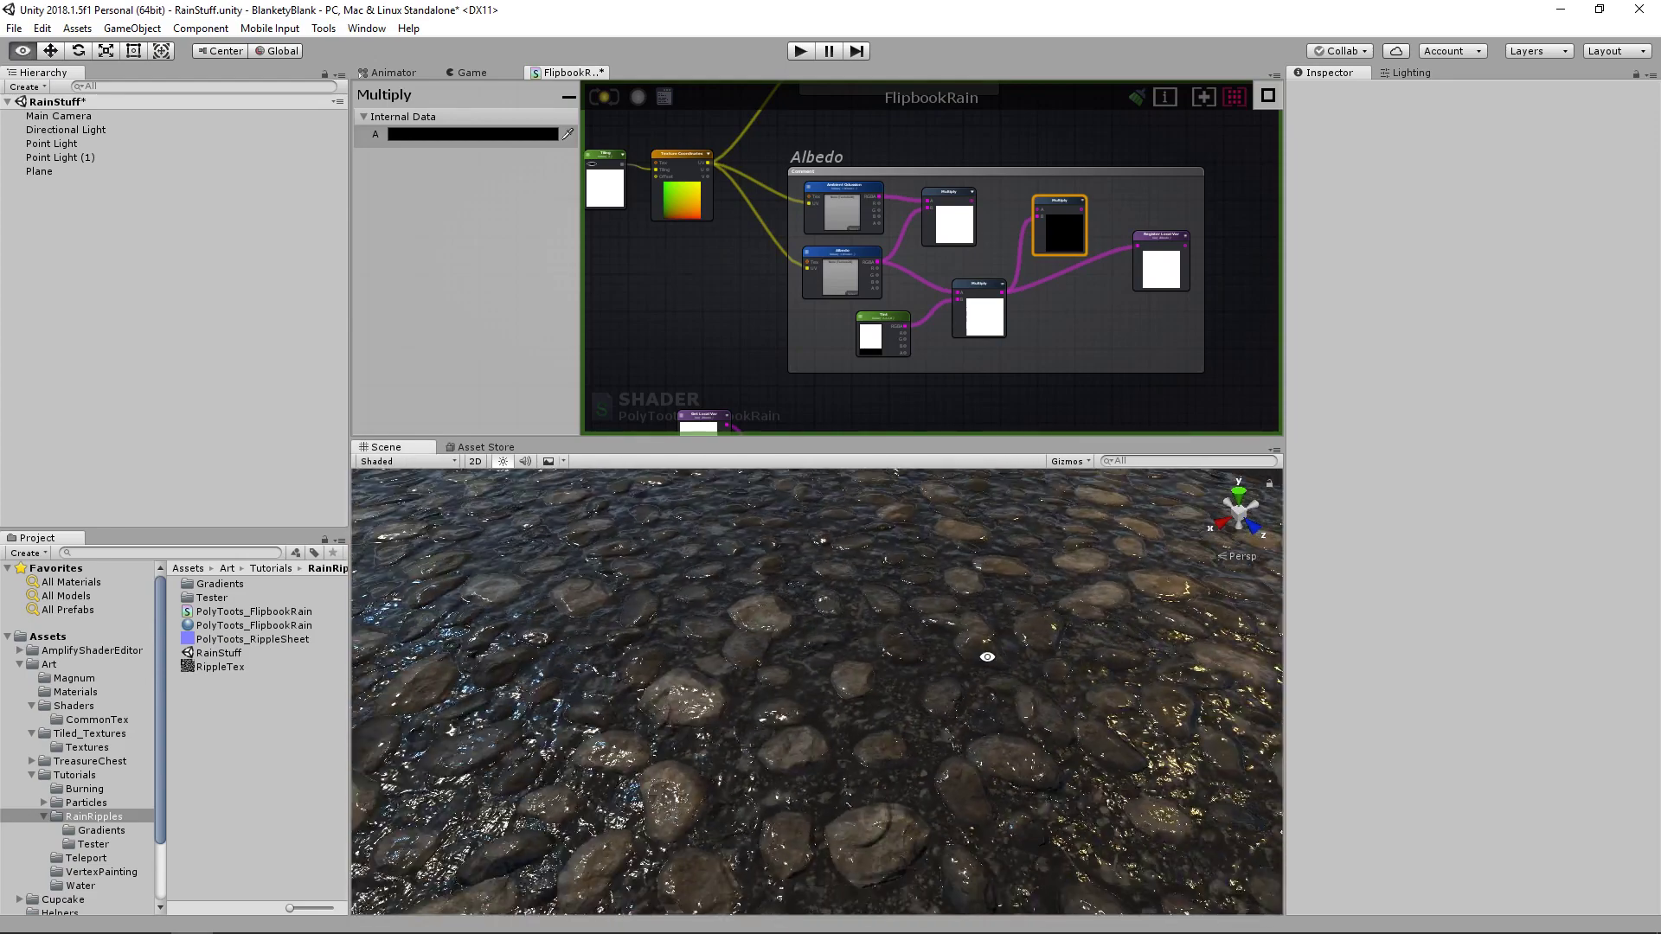
- Review the import settings of the PolyToots_RippleSheet texture, including its Texture Type options, Bumpiness and enlarged preview
{"action": "left_click", "coordinate": [243, 640]}
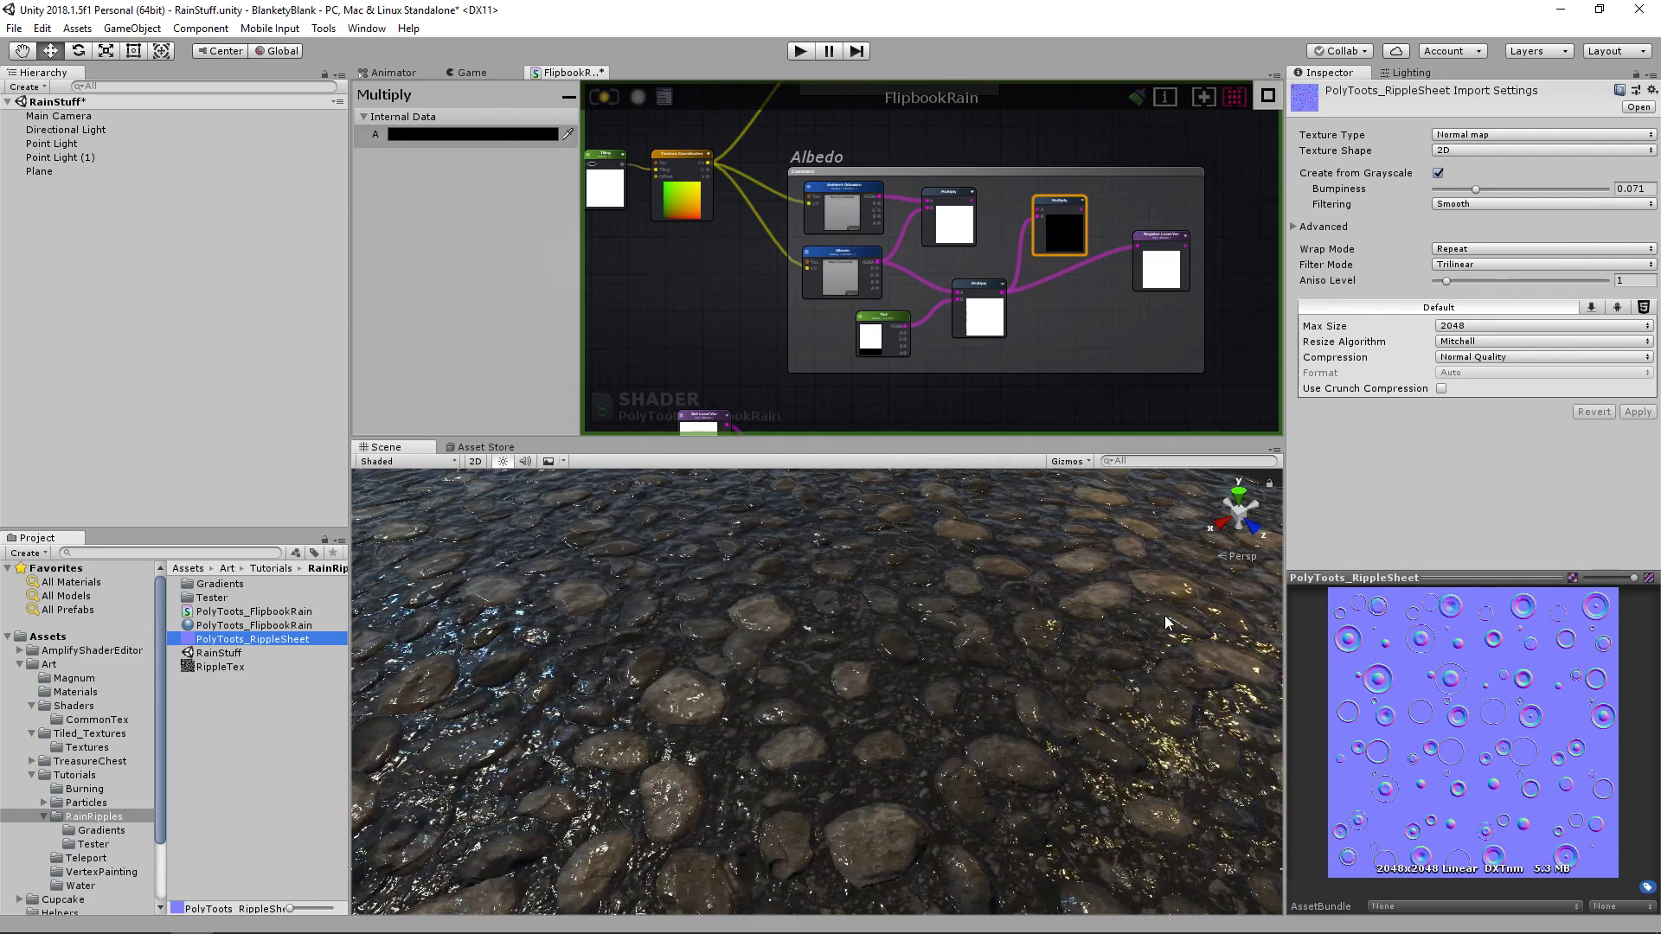
{"action": "left_click_drag", "start_coordinate": [1482, 577], "coordinate": [1482, 567]}
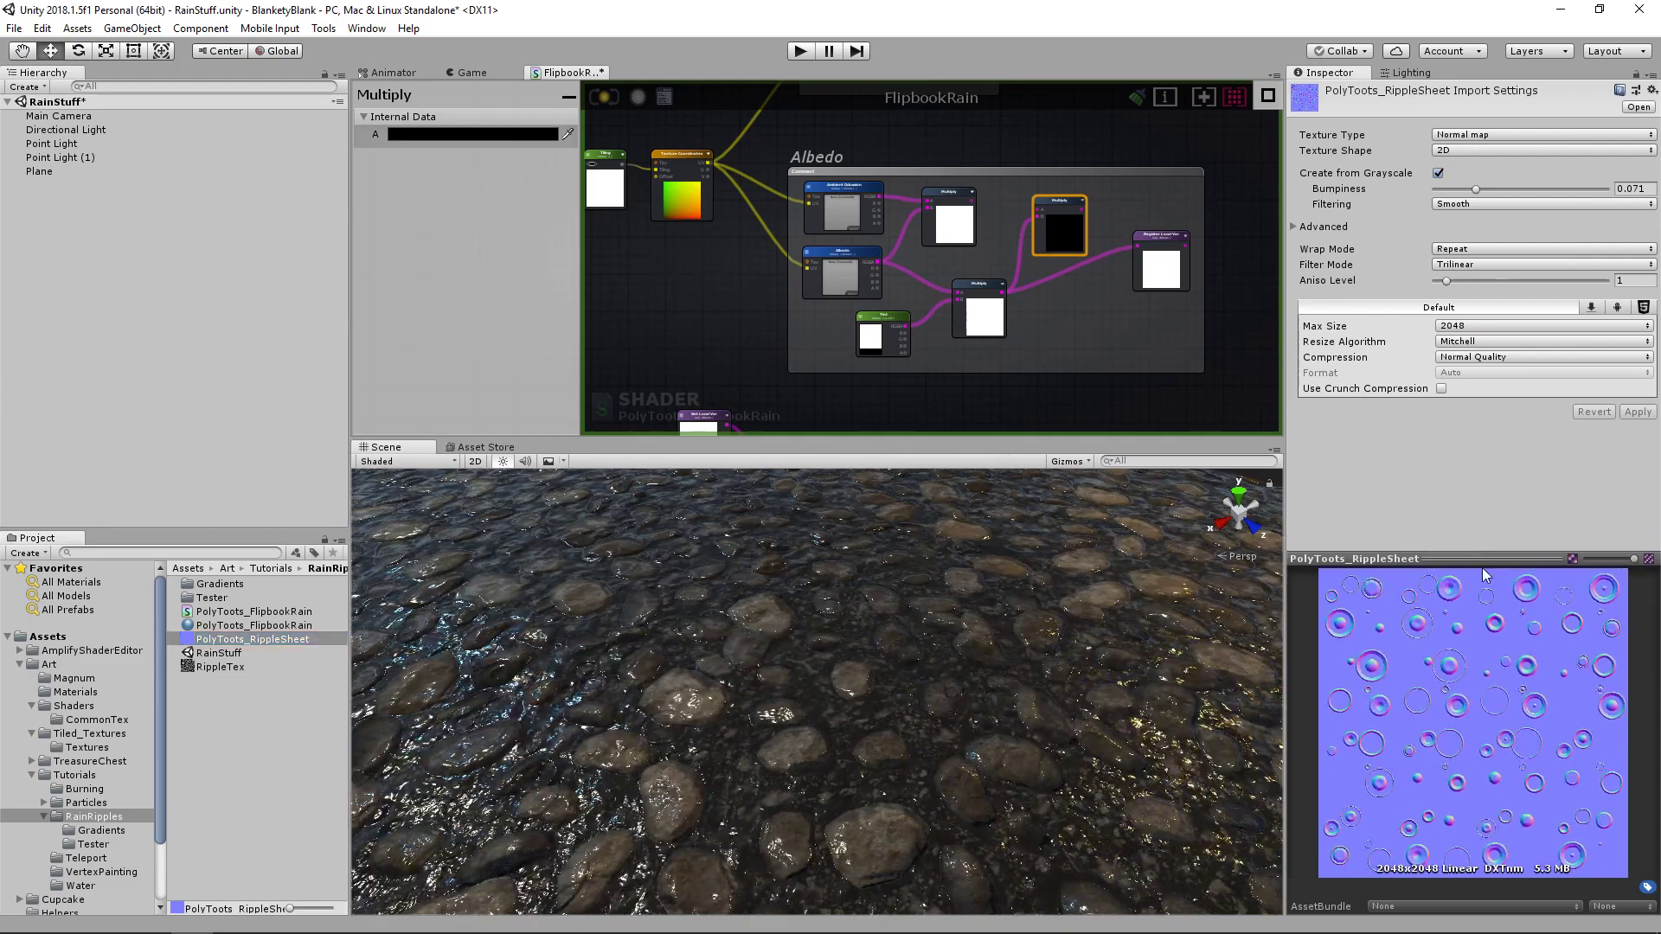
{"action": "left_click", "coordinate": [1458, 134]}
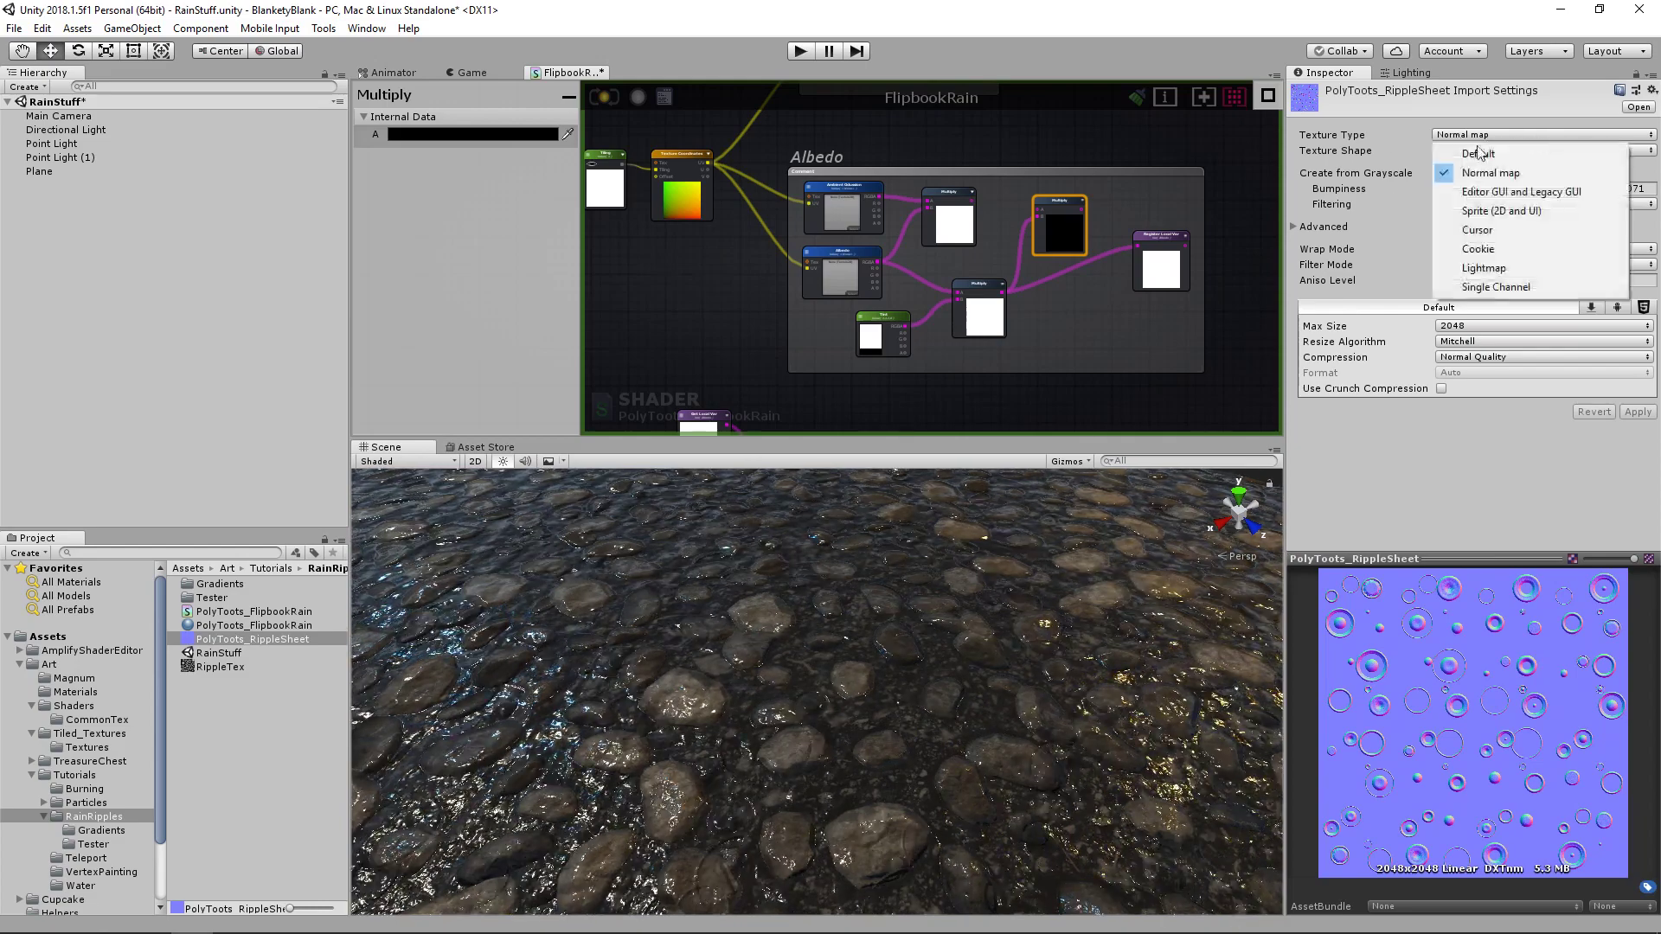
{"action": "left_click", "coordinate": [1441, 462]}
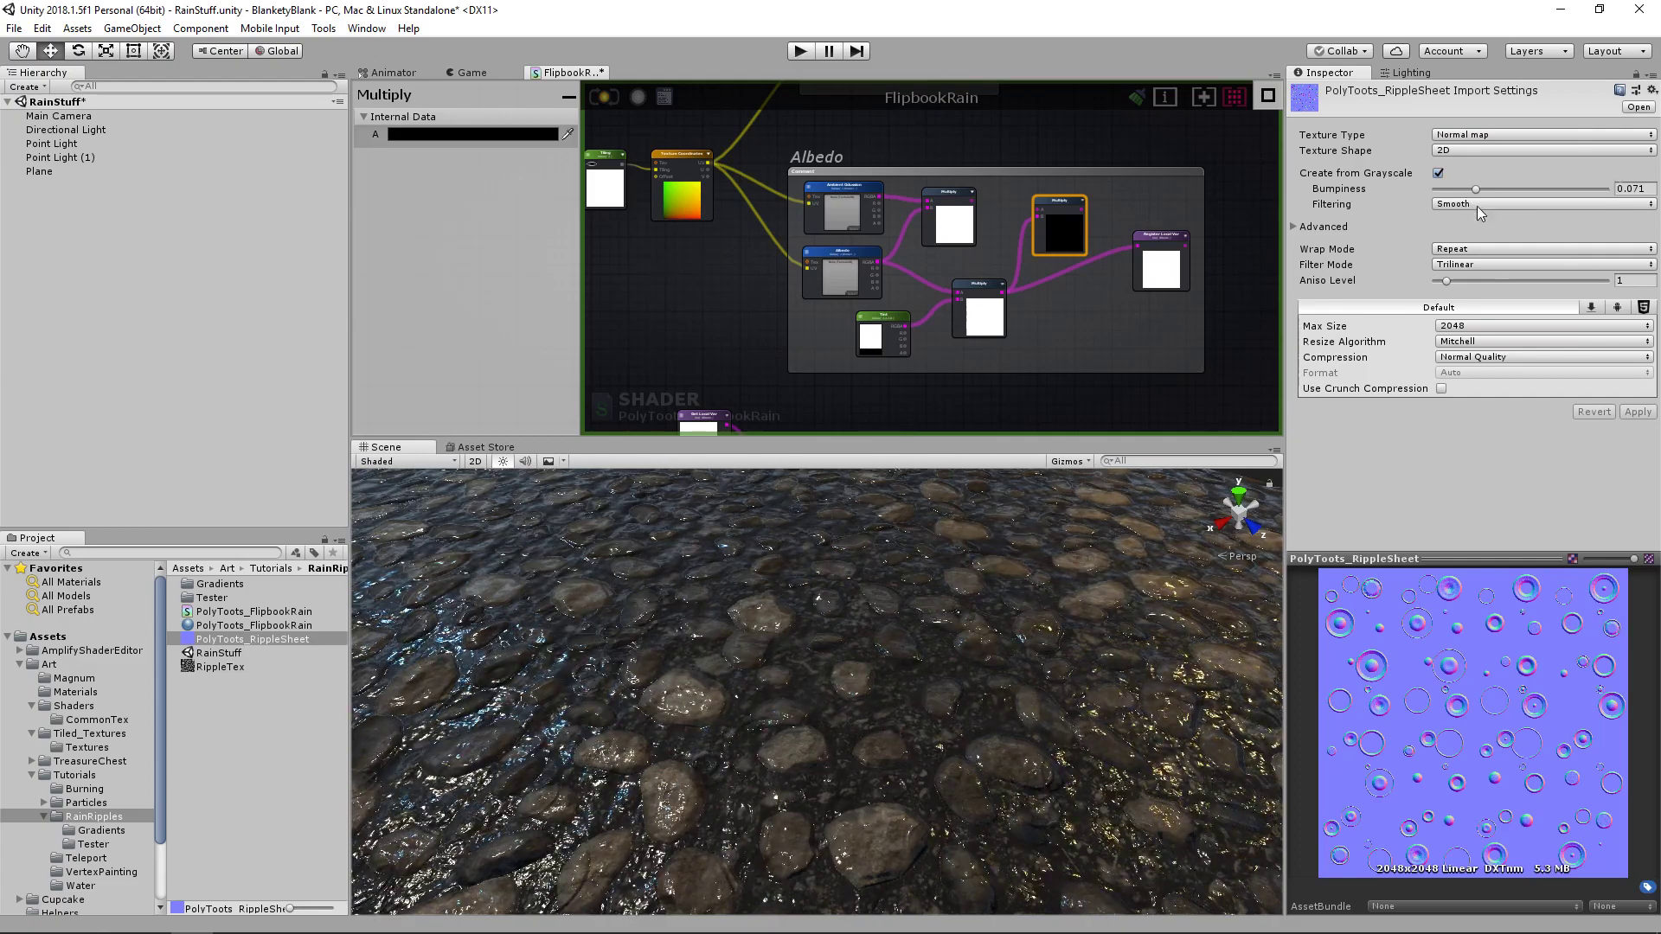
{"action": "left_click", "coordinate": [1632, 188]}
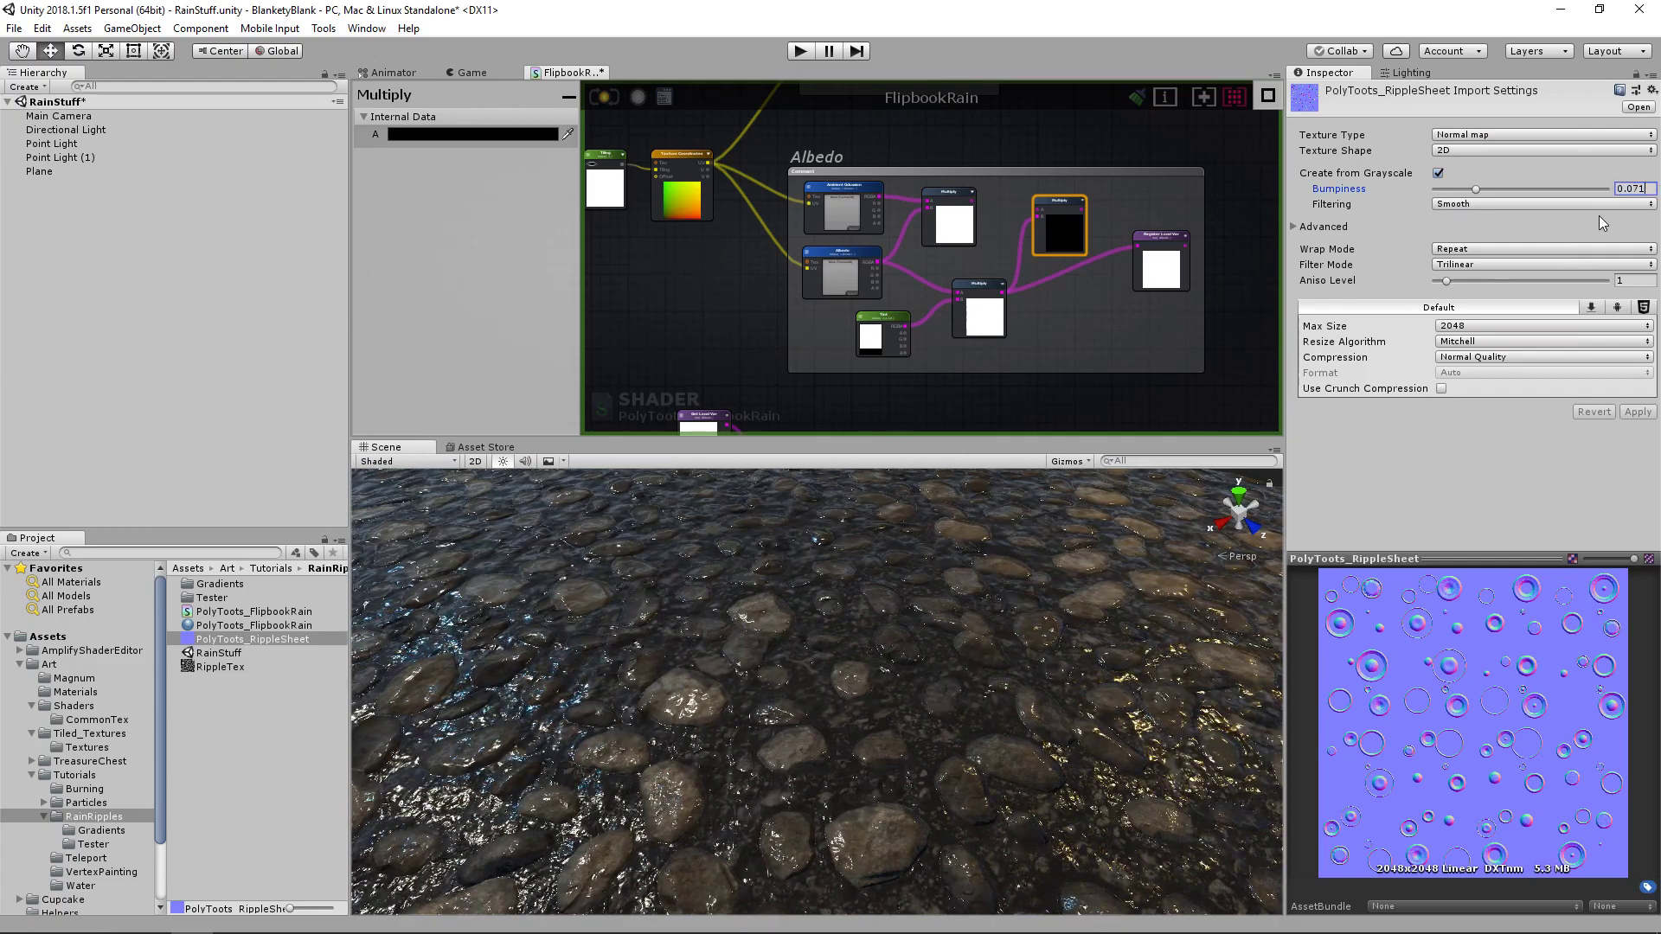
- Lower the plane material's Ripple Strength to 0.159 and check the ripples across the surface
{"action": "left_click", "coordinate": [926, 569]}
{"action": "scroll", "coordinate": [1541, 654], "scroll_direction": "down", "scroll_amount": 8}
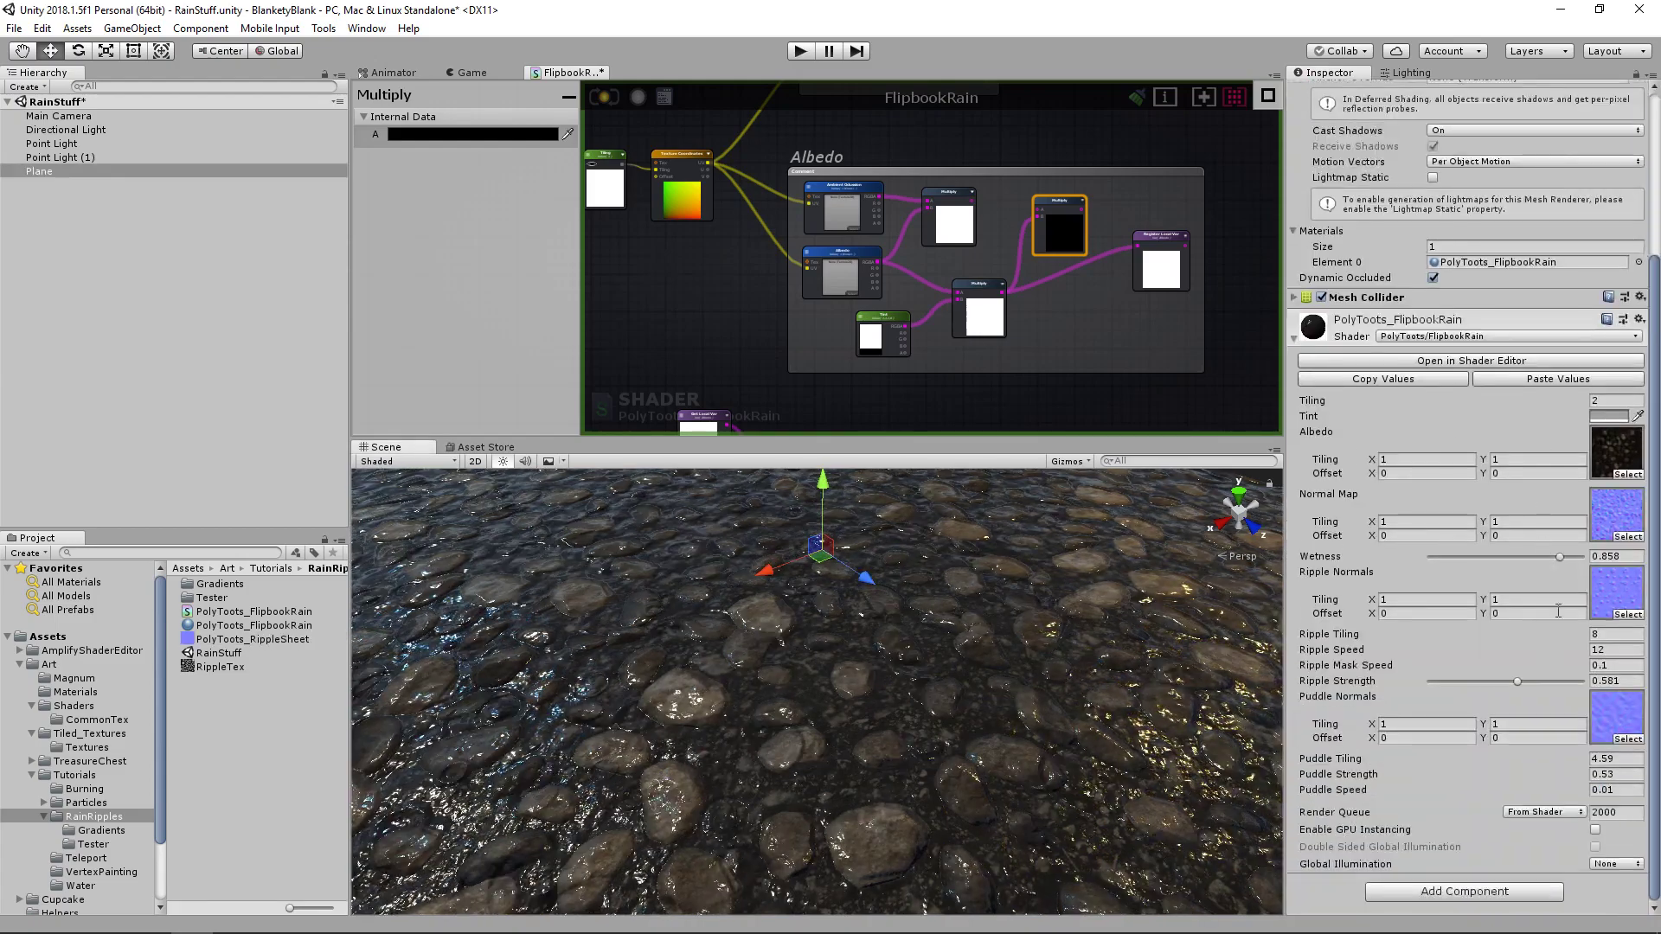
{"action": "left_click_drag", "start_coordinate": [1535, 678], "coordinate": [1455, 683]}
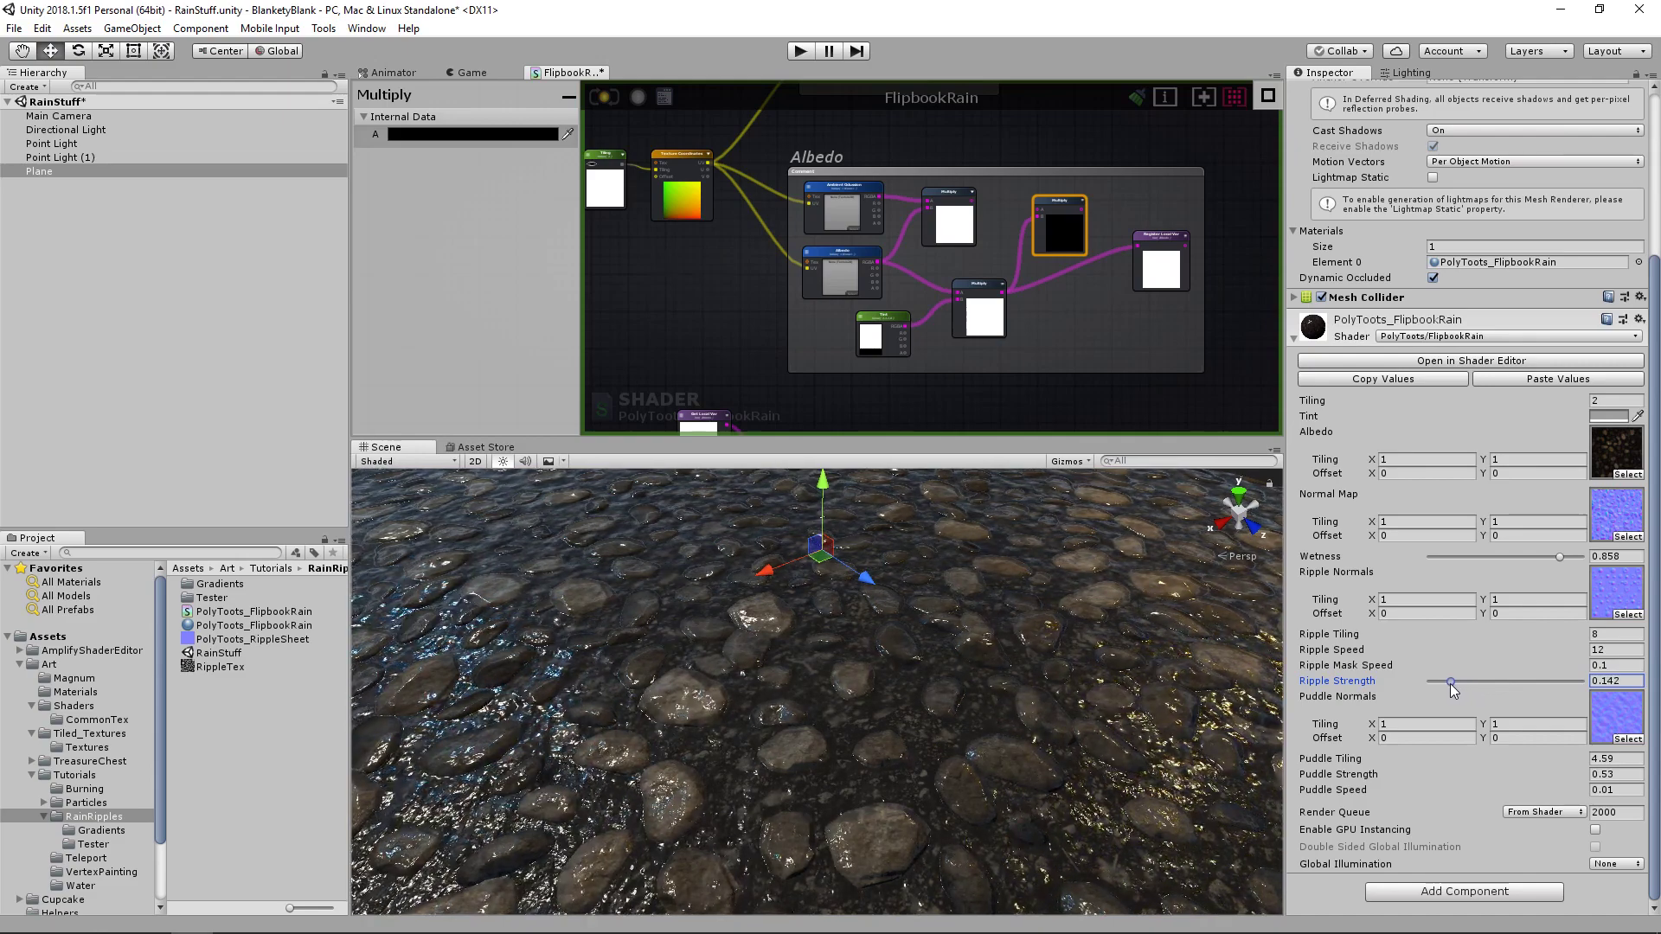
{"action": "left_click_drag", "start_coordinate": [999, 663], "coordinate": [925, 676], "text": "alt"}
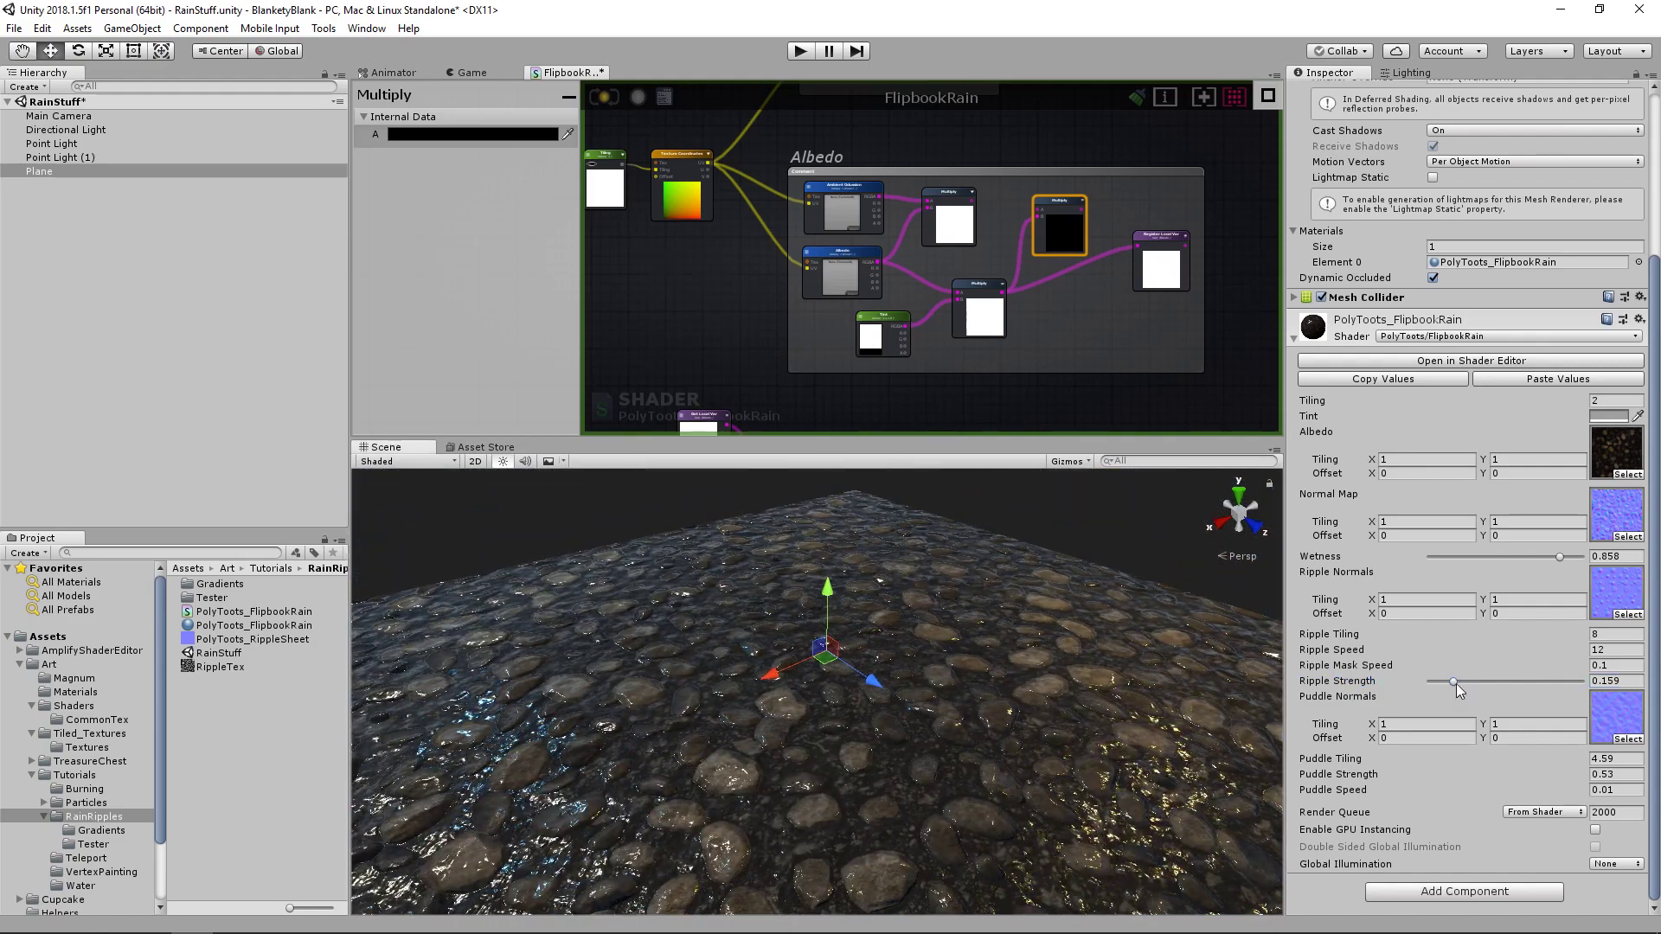
{"action": "left_click", "coordinate": [1103, 555]}
{"action": "left_click_drag", "start_coordinate": [1103, 556], "coordinate": [1007, 664], "text": "alt"}
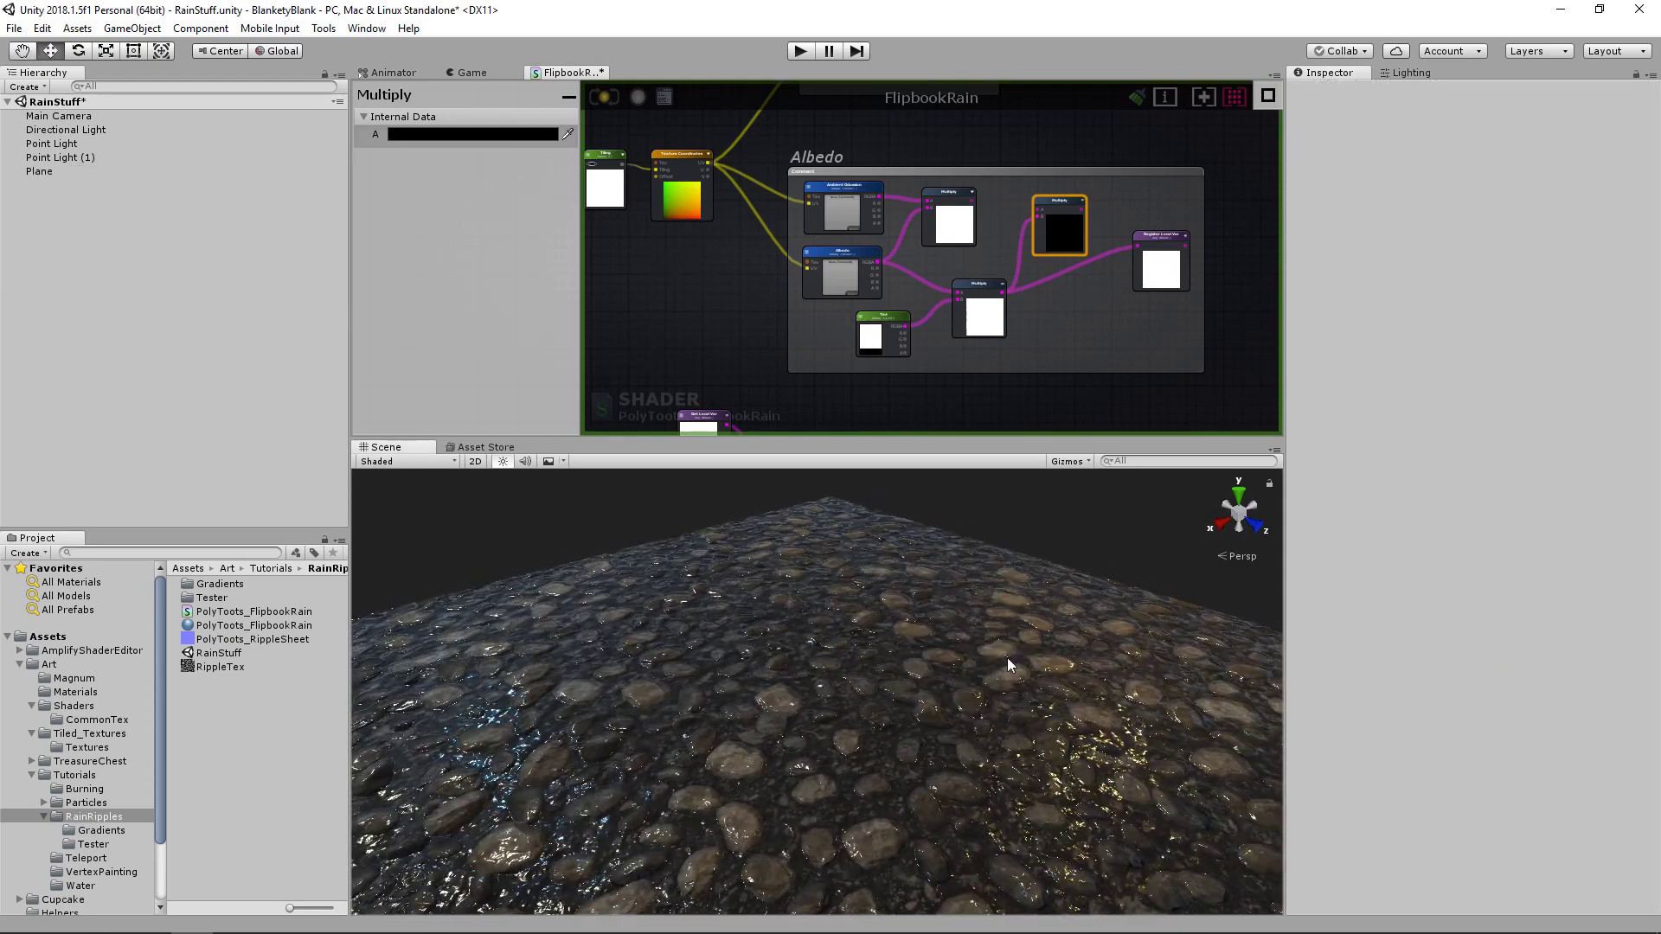